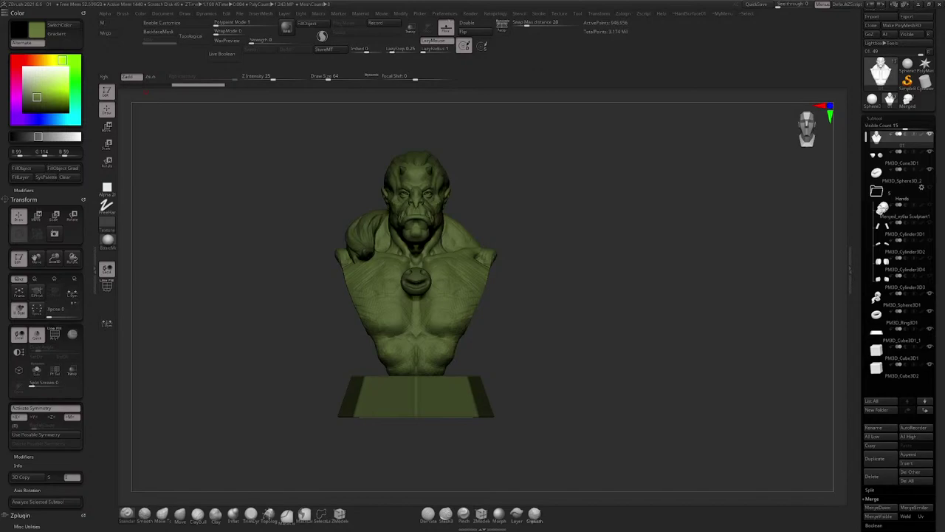
Step: Inspect the bust's head from the front, side and three-quarter views, up close around the face and ear
drag(594, 191, 573, 147)
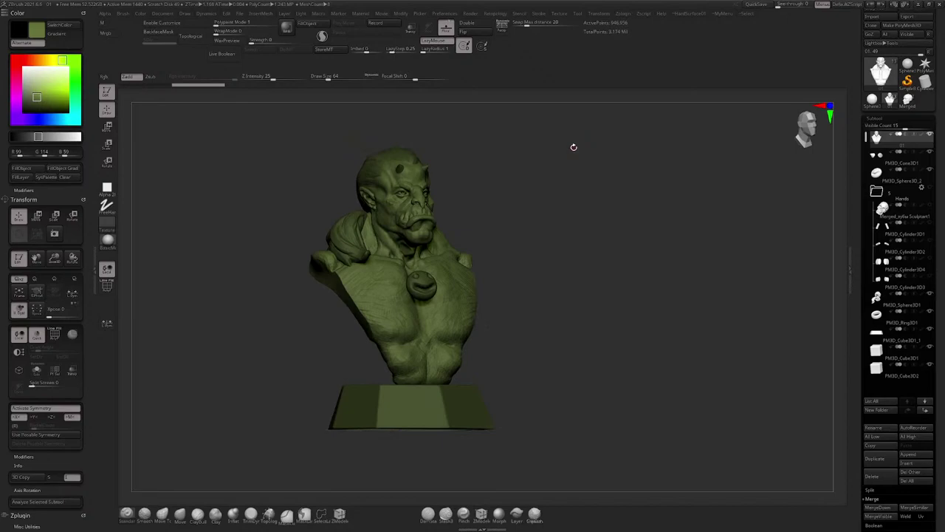
mouse_move(648, 240)
mouse_down()
mouse_move(612, 253)
mouse_move(606, 206)
mouse_move(669, 196)
mouse_move(651, 226)
mouse_up()
mouse_move(523, 251)
alt+right_down()
mouse_move(515, 204)
mouse_move(515, 280)
alt+right_up()
right_drag(456, 249, 403, 257)
right_click(458, 258)
drag(463, 257, 473, 258)
right_drag(473, 255, 440, 240)
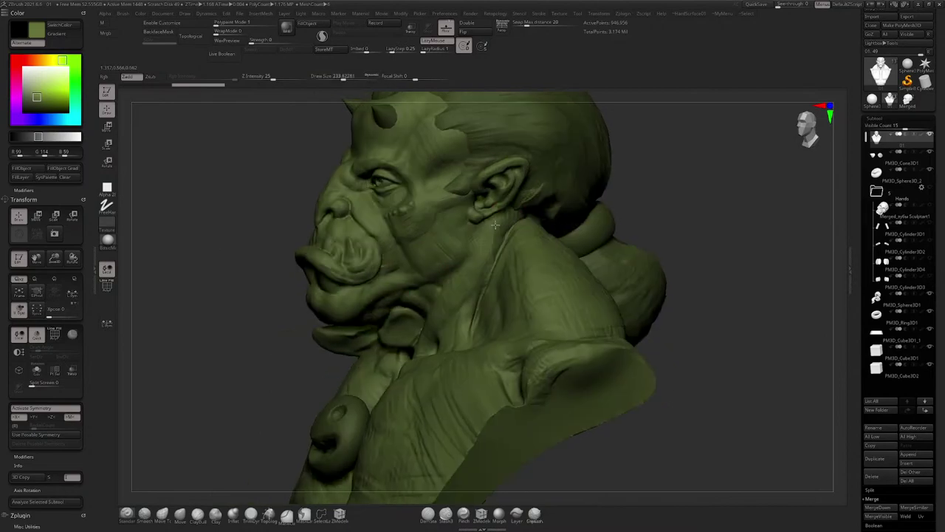
ctrl+right_drag(436, 192, 431, 225)
right_click(432, 225)
drag(431, 225, 437, 226)
right_drag(437, 209, 481, 200)
right_click(481, 200)
Step: Lighten the green model colour to R 127, G 145, B 80 and adjust the brush's draw size for the ear
click(400, 238)
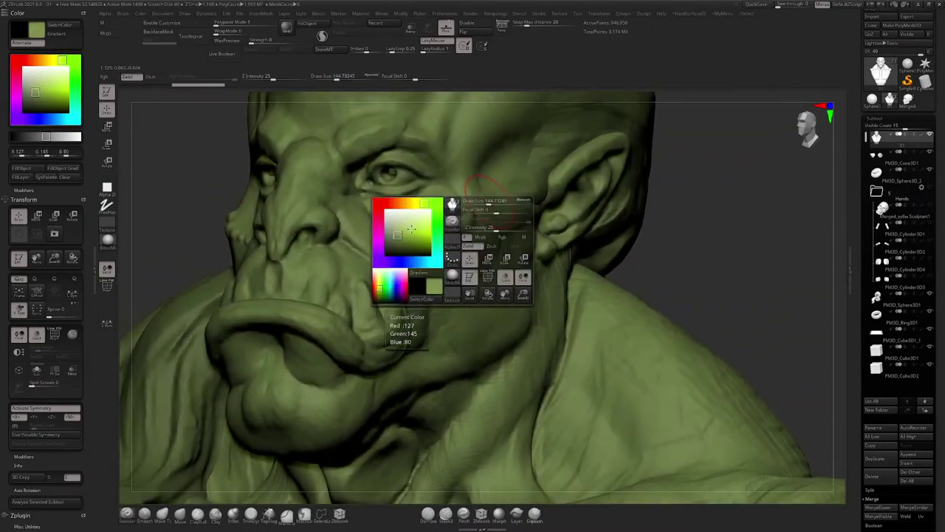
mouse_move(506, 196)
mouse_down()
mouse_move(521, 185)
mouse_move(505, 199)
mouse_move(528, 188)
mouse_move(546, 222)
mouse_move(537, 212)
mouse_up()
key(space)
right_drag(555, 213, 543, 212)
key(space)
mouse_move(542, 212)
mouse_down()
mouse_move(530, 214)
mouse_move(544, 211)
mouse_move(539, 205)
mouse_move(535, 220)
mouse_move(528, 197)
mouse_move(554, 189)
mouse_up()
Step: Build up the lower inner ear, ear opening and lobe with the ClayBuildup brush, adapting the draw size
click(198, 514)
right_drag(545, 201, 563, 207)
drag(562, 205, 560, 213)
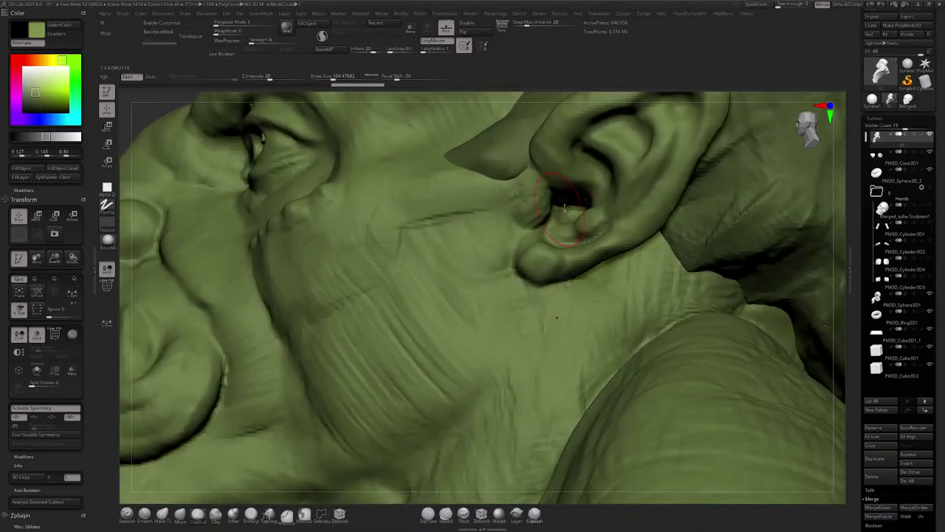
mouse_move(558, 211)
right_down()
mouse_move(575, 223)
mouse_move(589, 213)
right_up()
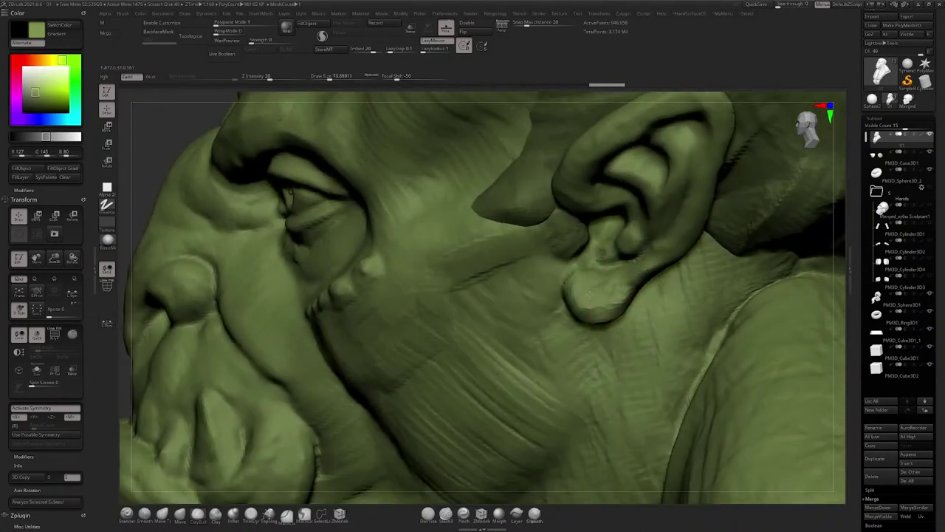
key(space)
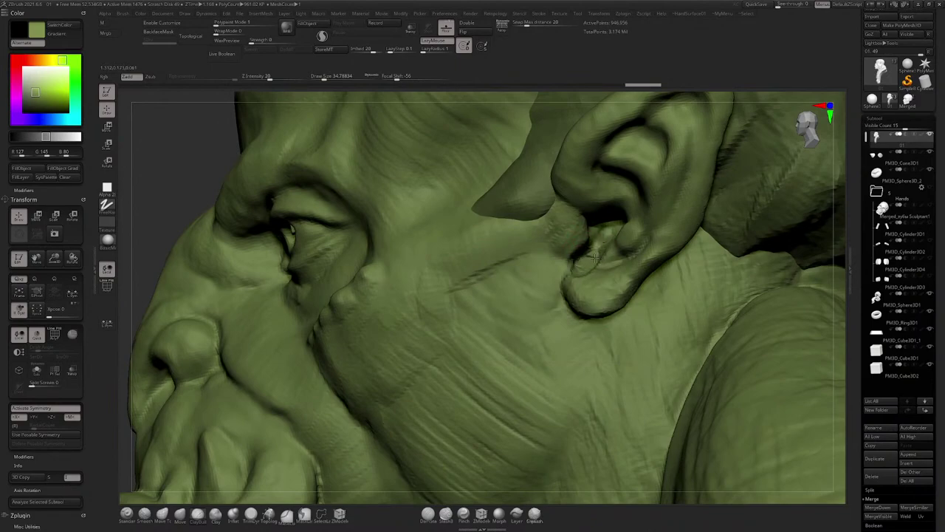
key(space)
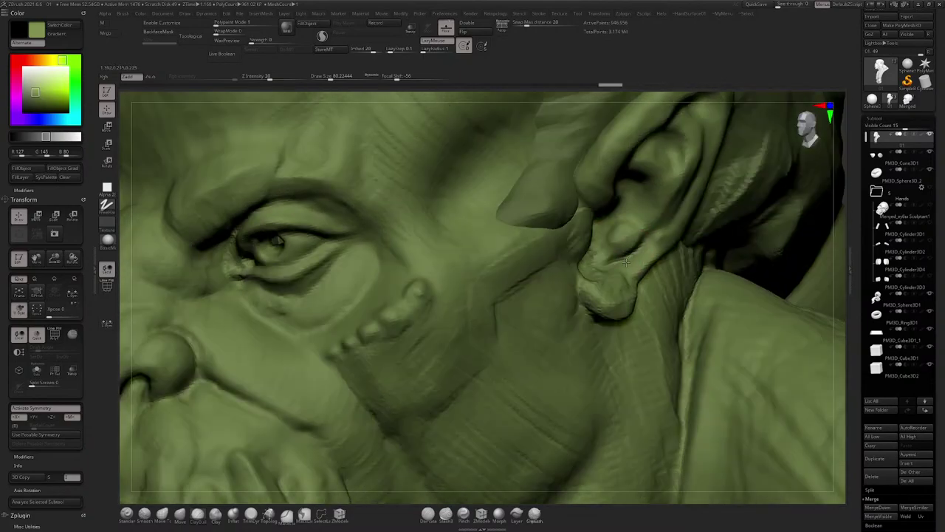
drag(641, 233, 628, 259)
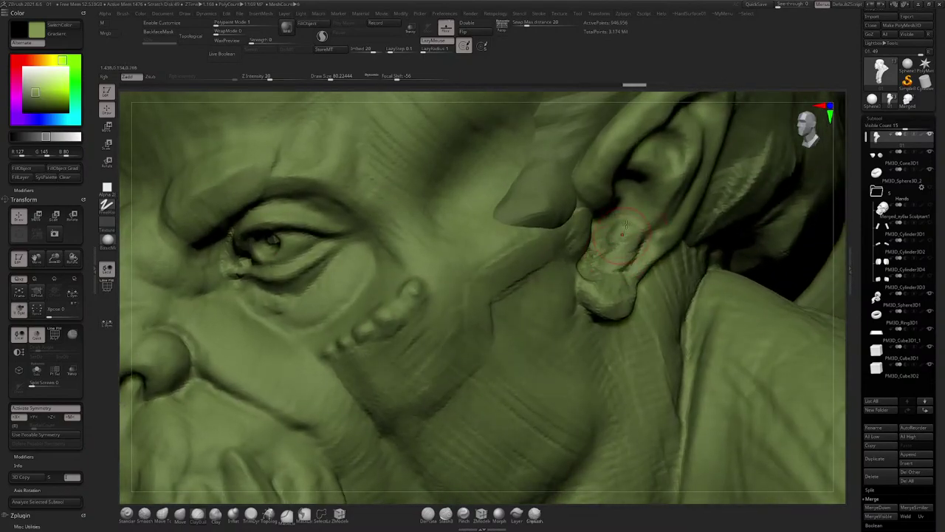
drag(620, 222, 612, 249)
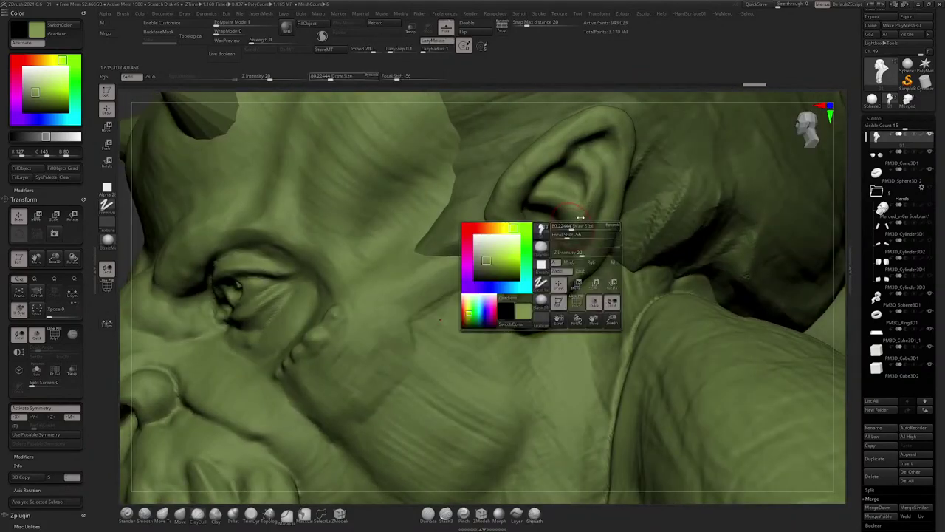
Step: Sculpt the bowl above the earlobe and the front curve of the ear's outer rim
drag(564, 253, 552, 265)
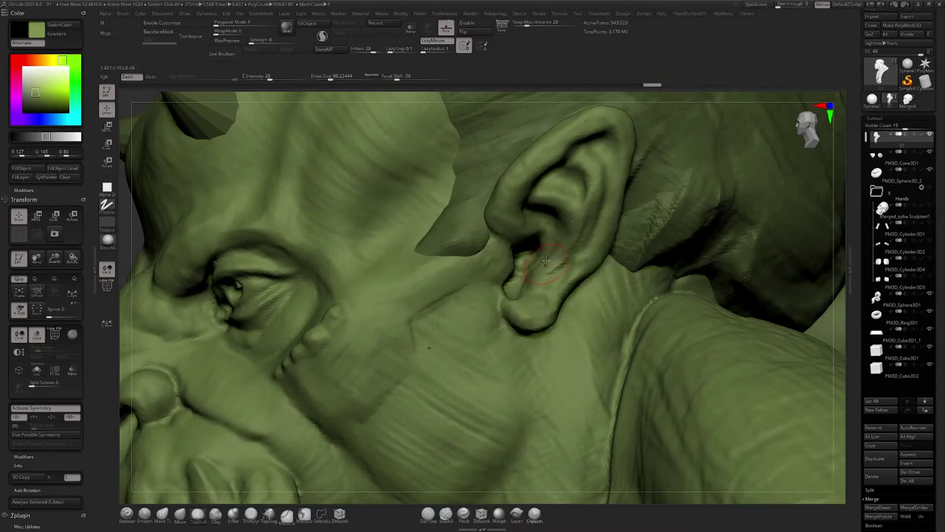
mouse_move(552, 266)
right_down()
mouse_move(519, 269)
mouse_move(518, 211)
right_up()
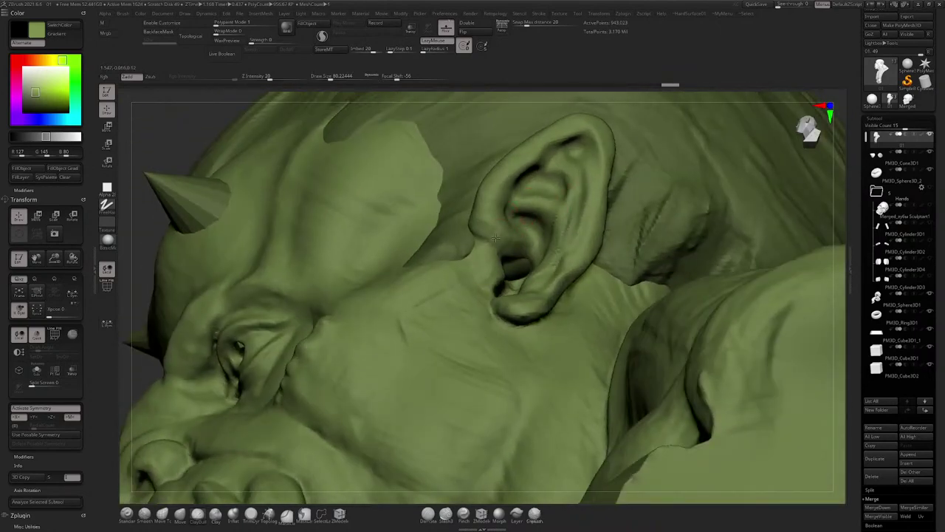
drag(490, 205, 494, 220)
right_drag(494, 221, 520, 215)
drag(490, 206, 490, 221)
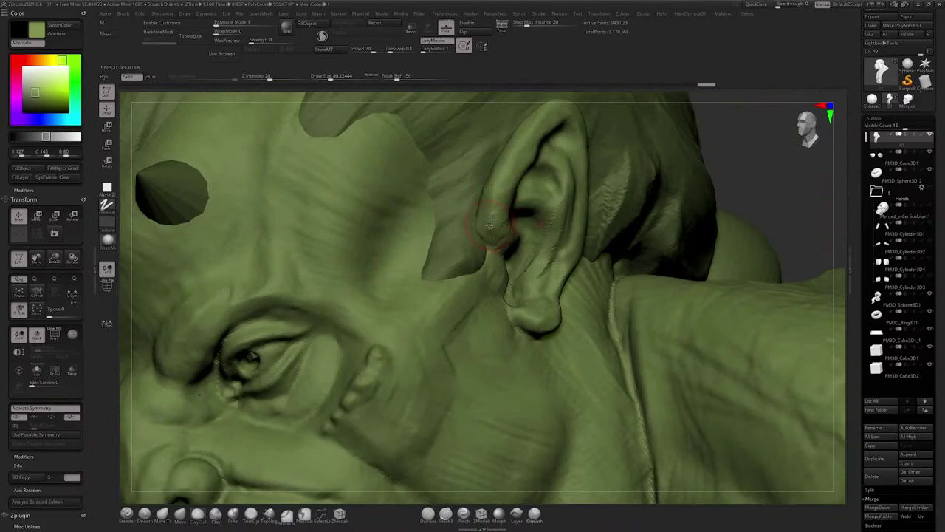
right_drag(489, 222, 494, 248)
Step: Select the hair subtool and extend its sideburn edge at the temple in front of the ear
alt+click(491, 257)
drag(499, 246, 452, 271)
right_drag(452, 271, 484, 239)
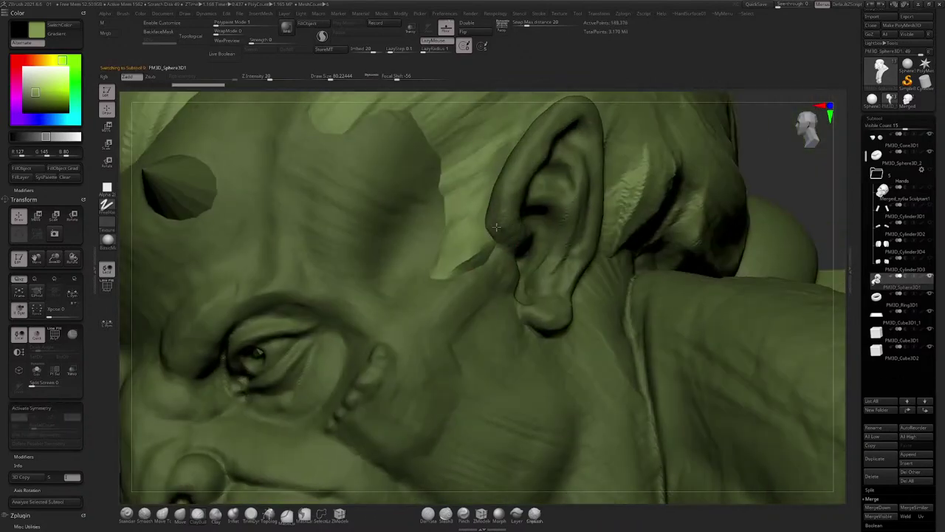
mouse_move(484, 239)
mouse_down()
mouse_move(455, 270)
mouse_move(486, 248)
mouse_move(452, 270)
mouse_move(477, 245)
mouse_move(438, 268)
mouse_move(452, 269)
mouse_up()
mouse_move(452, 269)
alt+right_down()
mouse_move(474, 204)
mouse_move(509, 190)
mouse_move(484, 219)
mouse_move(443, 224)
mouse_move(443, 249)
alt+right_up()
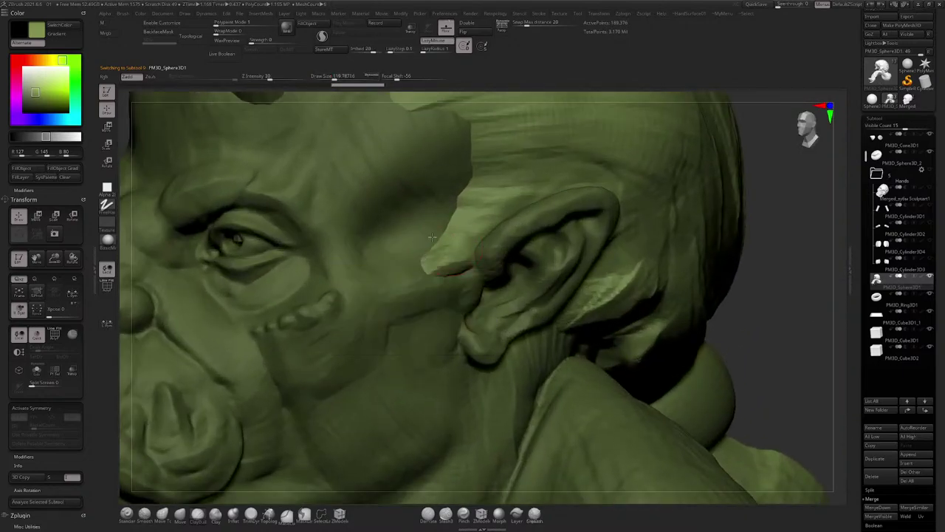
mouse_move(442, 242)
mouse_down()
mouse_move(438, 258)
mouse_move(473, 268)
mouse_move(443, 260)
mouse_up()
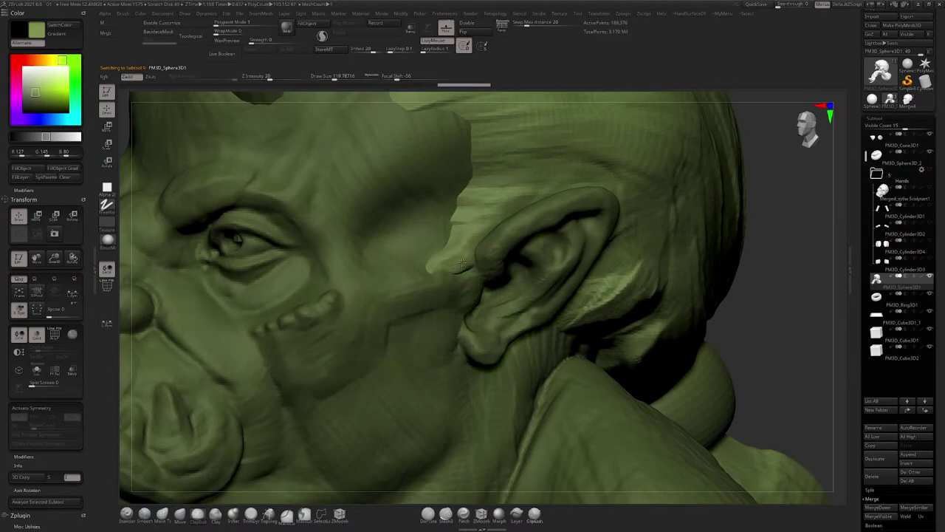
Step: Return to the head subtool and refine the ear's front rim and inner folds with a smaller brush
right_drag(509, 235, 480, 226)
alt+click(501, 253)
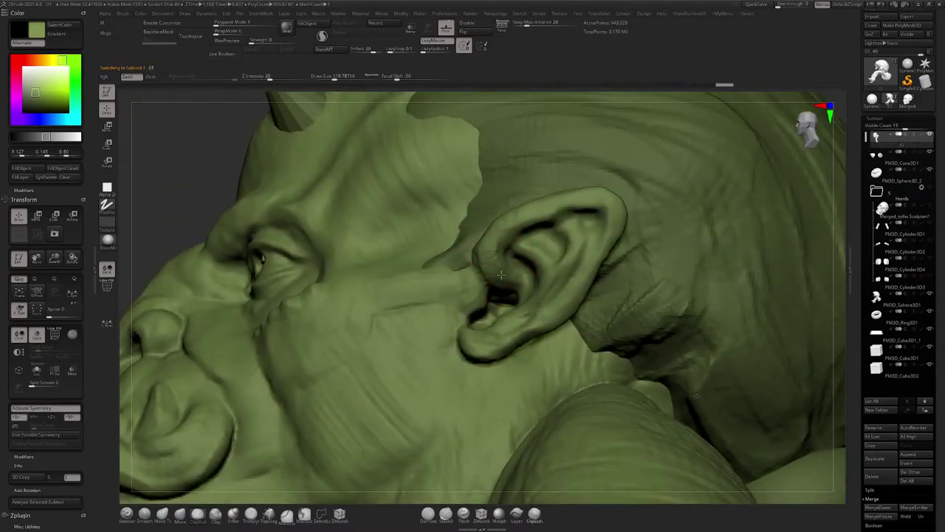
mouse_move(529, 238)
right_down()
mouse_move(567, 247)
mouse_move(556, 227)
mouse_move(533, 229)
mouse_move(522, 251)
right_up()
key(space)
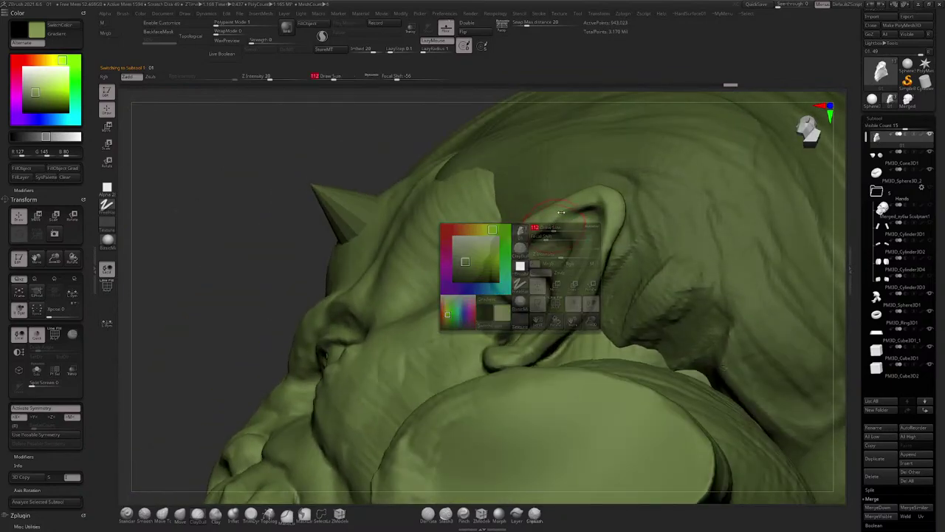
drag(543, 279, 541, 280)
right_drag(547, 221, 528, 211)
mouse_move(528, 211)
right_down()
mouse_move(564, 213)
mouse_move(480, 231)
mouse_move(542, 255)
mouse_move(530, 233)
mouse_move(539, 229)
right_up()
ctrl+right_drag(539, 229, 548, 252)
key(space)
drag(547, 252, 543, 257)
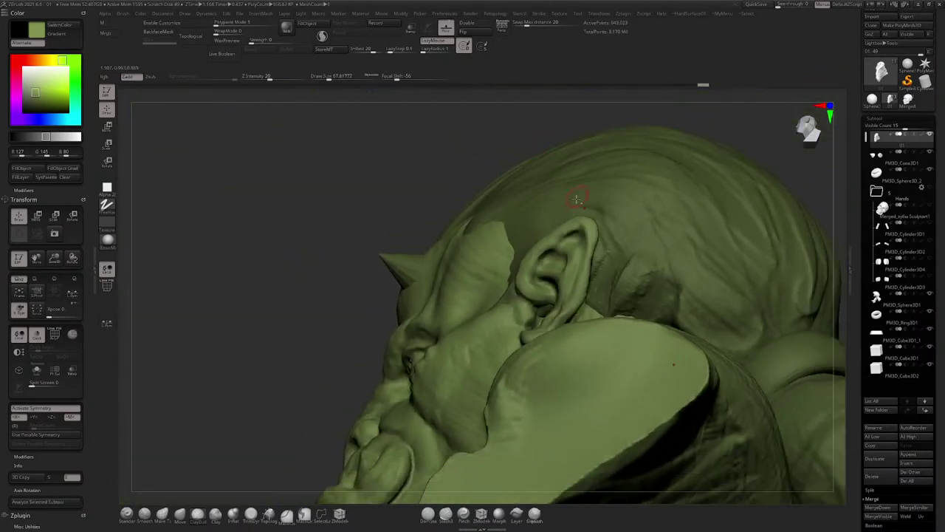
Step: Define the hollow beneath the ear's upper rim and the folds inside it with ClayBuildup strokes
ctrl+right_drag(576, 199, 558, 276)
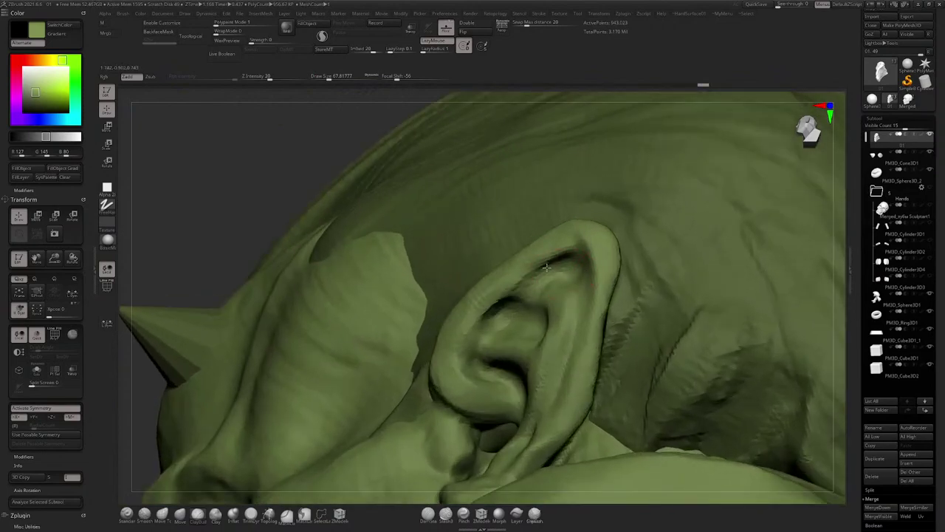
right_drag(585, 242, 538, 289)
mouse_move(538, 288)
mouse_down()
mouse_move(534, 277)
mouse_move(549, 279)
mouse_up()
right_drag(549, 280, 542, 266)
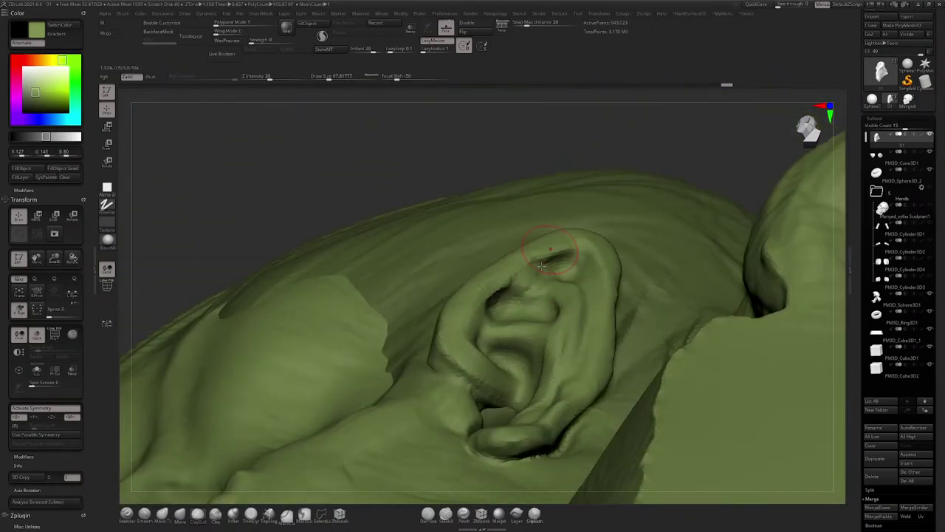
drag(489, 307, 492, 294)
right_drag(491, 293, 491, 303)
drag(492, 302, 490, 291)
right_drag(490, 291, 484, 310)
mouse_move(511, 341)
right_down()
mouse_move(502, 273)
mouse_move(498, 282)
right_up()
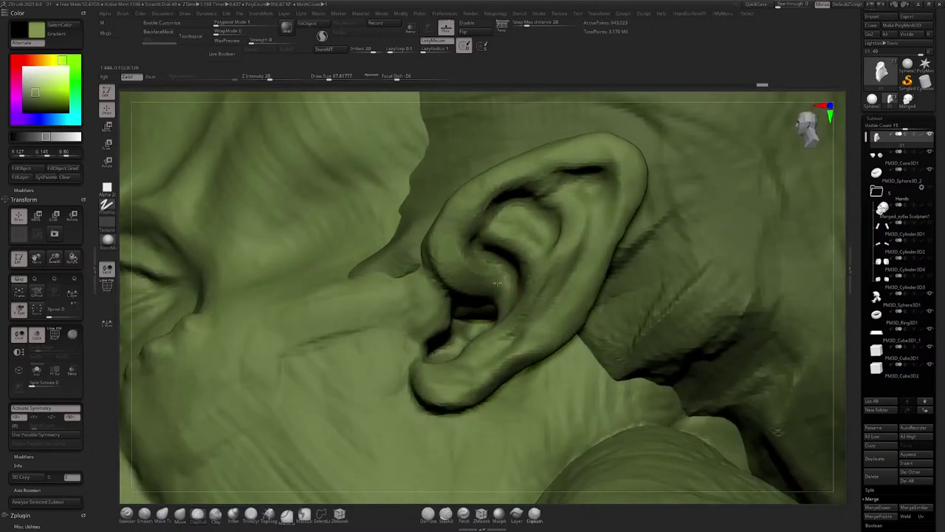
Step: Add volume to the ridge above the earlobe and shape the lobe's lower edge
mouse_move(489, 238)
right_down()
mouse_move(432, 299)
mouse_move(432, 334)
mouse_move(480, 259)
mouse_move(536, 288)
right_up()
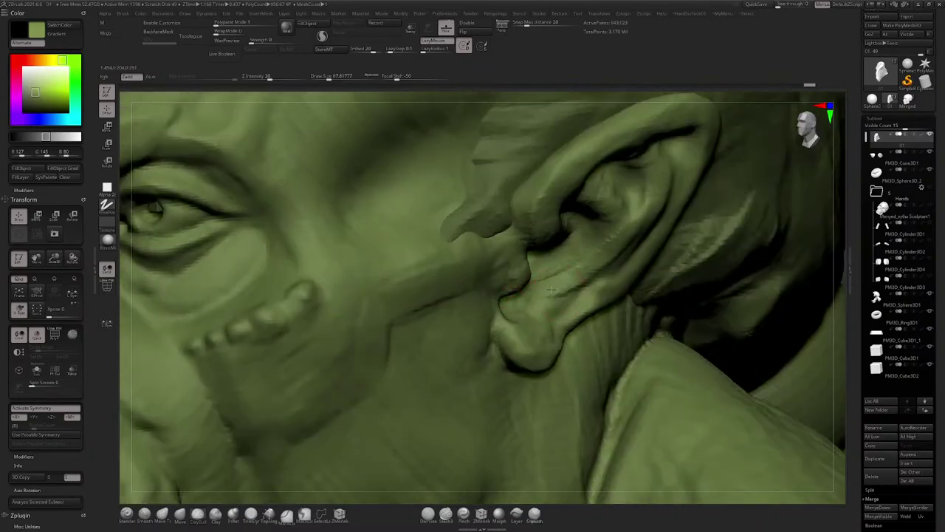
drag(543, 277, 551, 297)
mouse_move(517, 304)
right_down()
mouse_move(502, 293)
mouse_move(548, 358)
right_up()
drag(548, 358, 564, 364)
drag(545, 364, 561, 370)
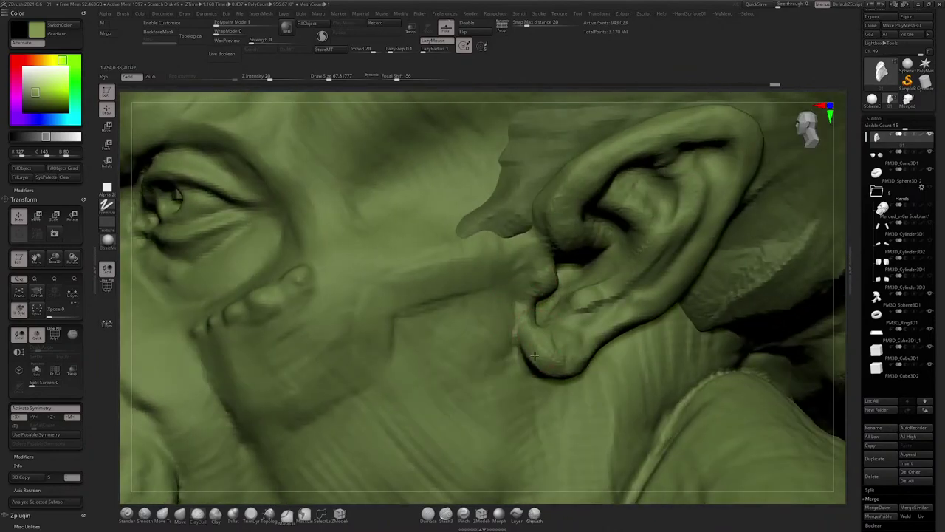
Step: Sculpt the upper inner fold of the ear up into the hollow below the top rim
mouse_move(582, 314)
right_down()
mouse_move(570, 305)
mouse_move(640, 200)
right_up()
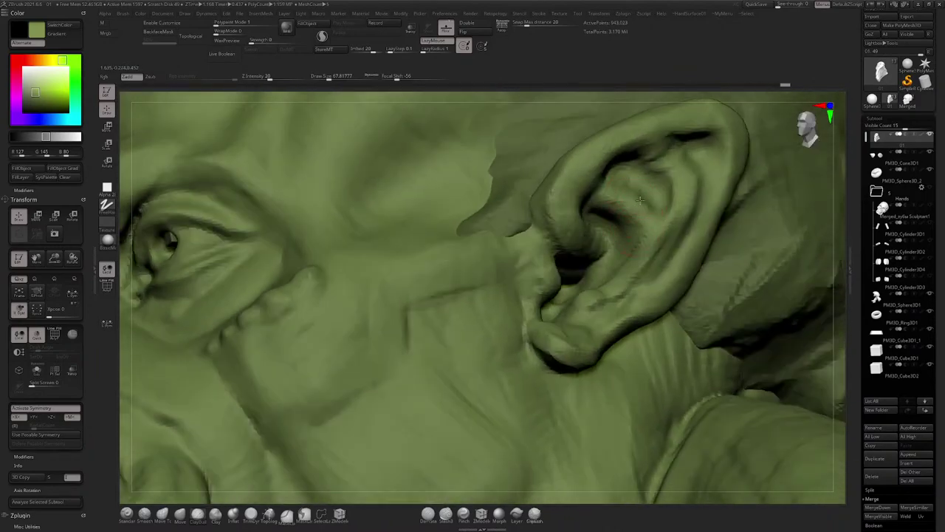
drag(644, 197, 652, 184)
mouse_move(652, 189)
right_down()
mouse_move(613, 226)
mouse_move(627, 216)
right_up()
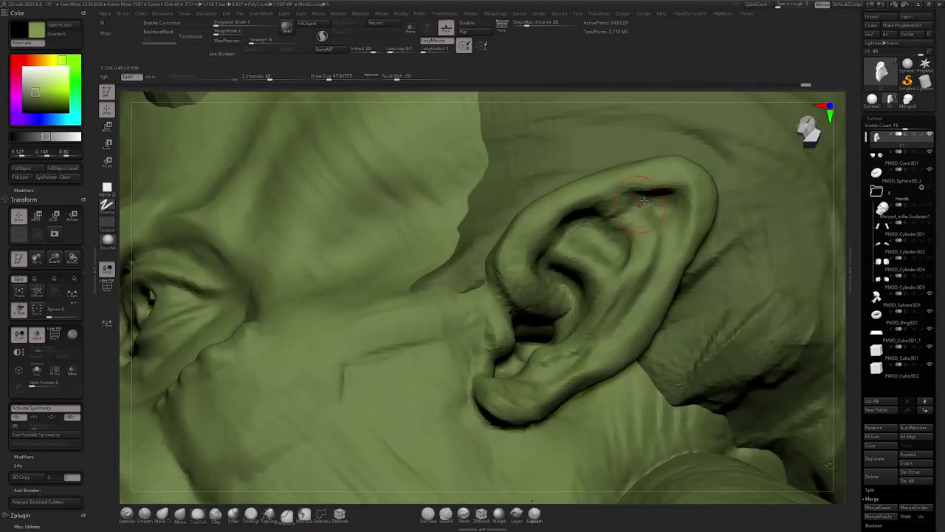
drag(624, 207, 642, 189)
right_drag(637, 226, 589, 198)
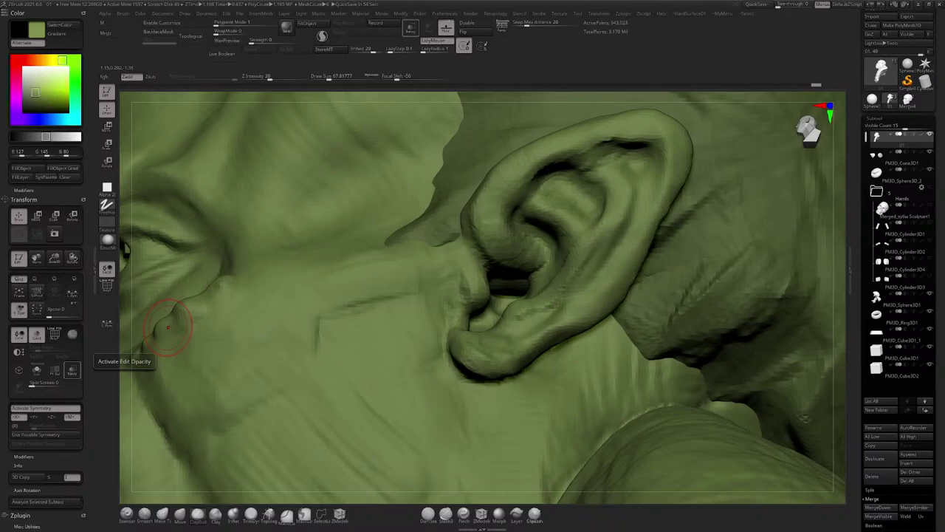
Step: Hide the horns and move the collapsed Hands folder to the end of the subtool list
ctrl+right_drag(627, 204, 664, 133)
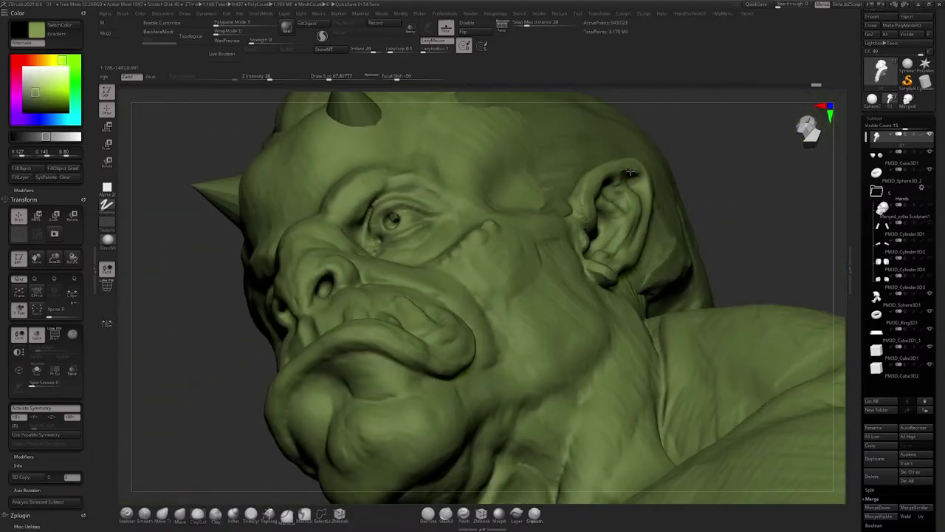
ctrl+right_drag(613, 170, 595, 232)
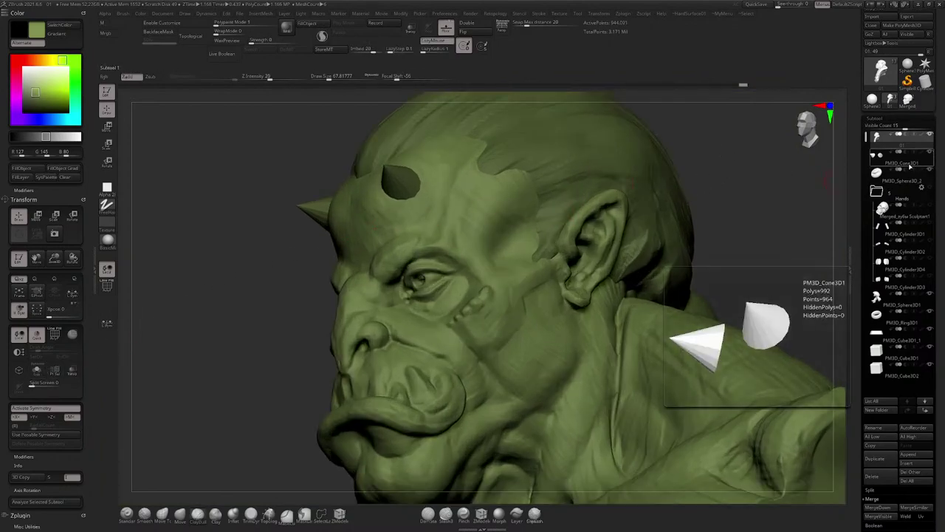
click(875, 192)
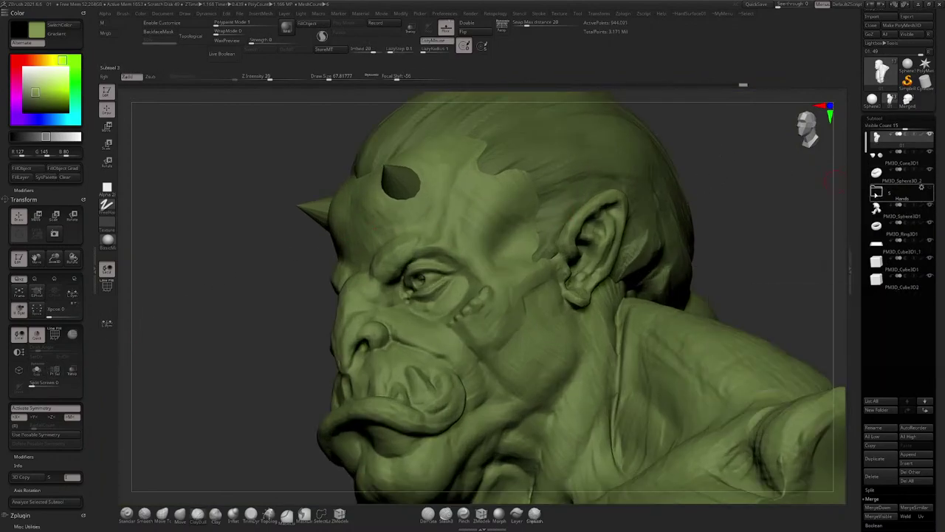
click(883, 155)
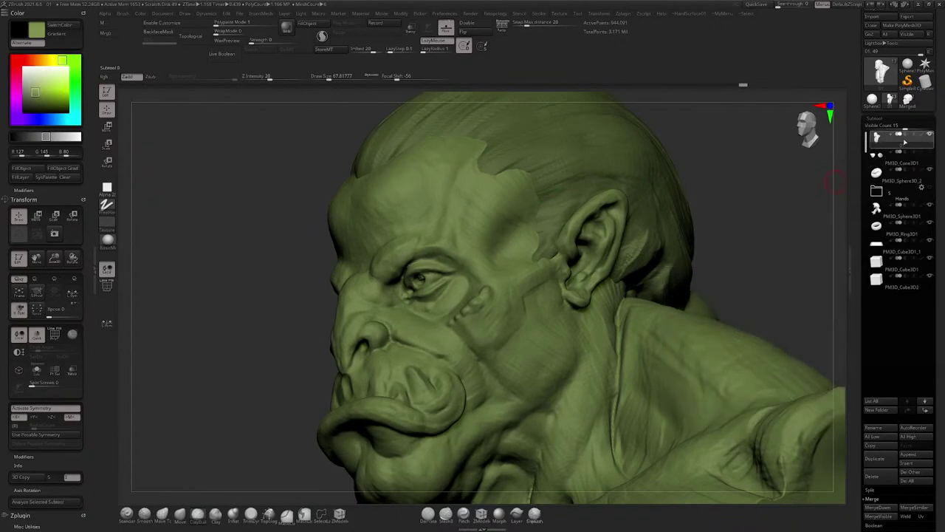
click(917, 202)
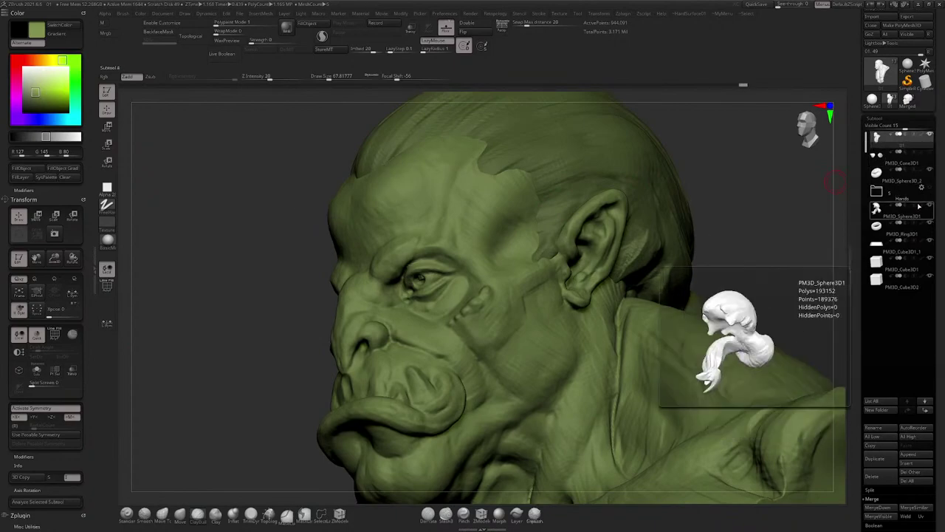
click(890, 195)
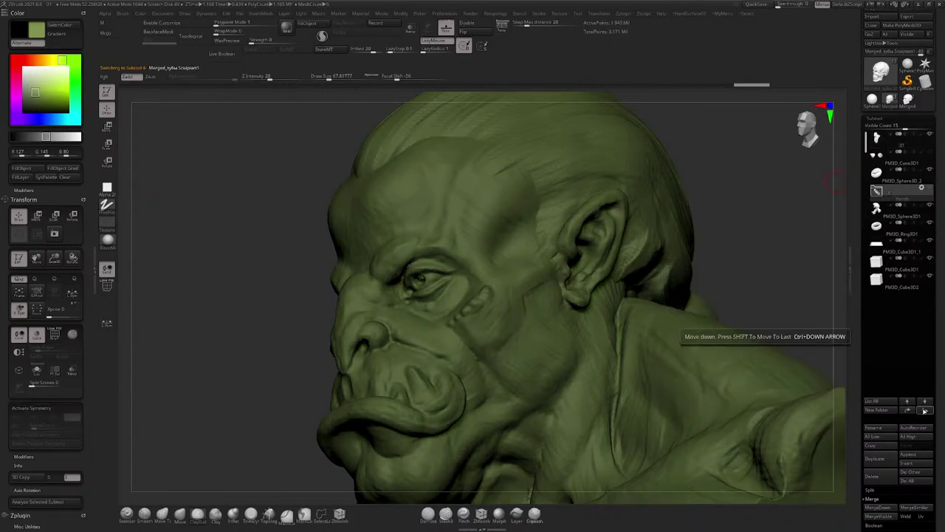
shift+click(925, 410)
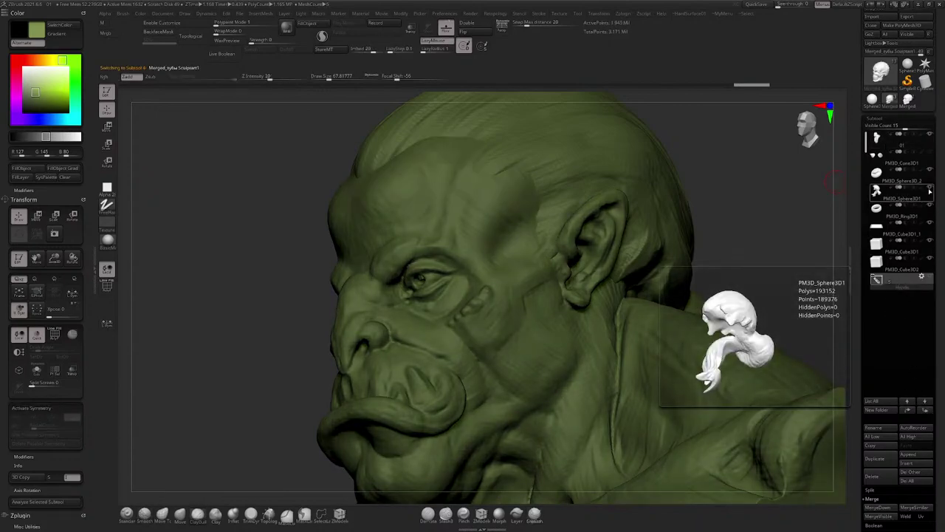
Step: Make the head mesh active and build up the side of the skull above the temple with ClayBuildup strokes
mouse_move(730, 204)
mouse_down()
mouse_move(567, 157)
mouse_move(550, 126)
mouse_move(640, 275)
mouse_up()
key(space)
drag(635, 291, 644, 291)
mouse_move(684, 271)
alt+right_down()
mouse_move(580, 186)
mouse_move(676, 52)
mouse_move(569, 159)
mouse_move(544, 216)
alt+right_up()
alt+click(562, 166)
drag(543, 215, 516, 218)
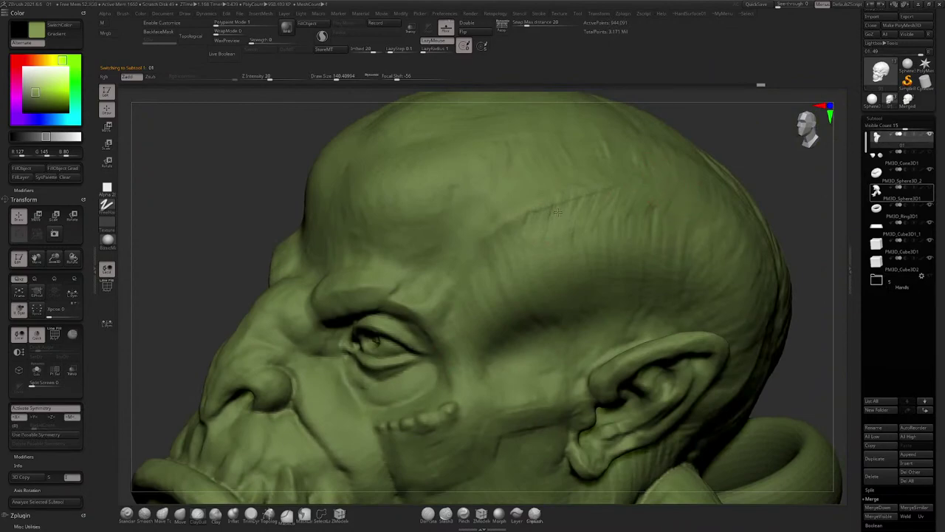
drag(526, 206, 533, 195)
mouse_move(533, 195)
right_down()
mouse_move(572, 184)
mouse_move(613, 190)
mouse_move(537, 214)
right_up()
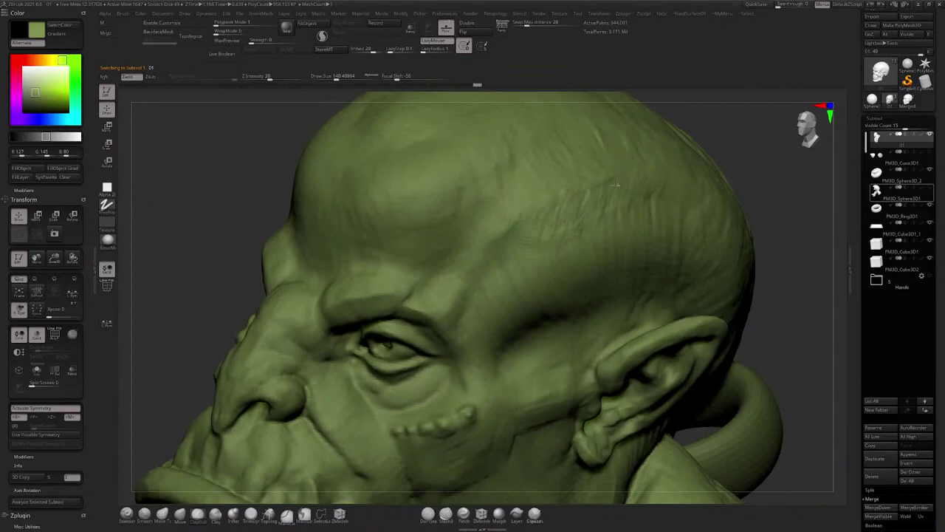
Step: Sculpt the ear's inner bowl around the ear canal with a smaller ClayBuildup brush
alt+right_drag(622, 210, 551, 431)
ctrl+right_drag(553, 254, 575, 239)
key(s)
drag(575, 239, 589, 235)
right_drag(589, 235, 613, 227)
mouse_move(616, 215)
mouse_down()
mouse_move(629, 228)
mouse_move(617, 251)
mouse_up()
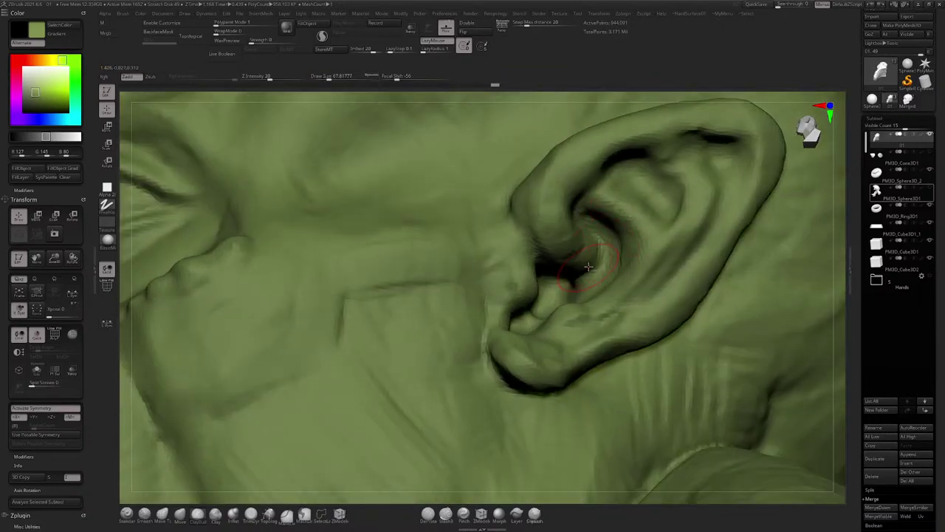
Step: Fill out and smooth the earlobe and its transition into the fold above it
mouse_move(601, 258)
right_down()
mouse_move(570, 311)
mouse_move(547, 318)
mouse_move(559, 159)
right_up()
key(space)
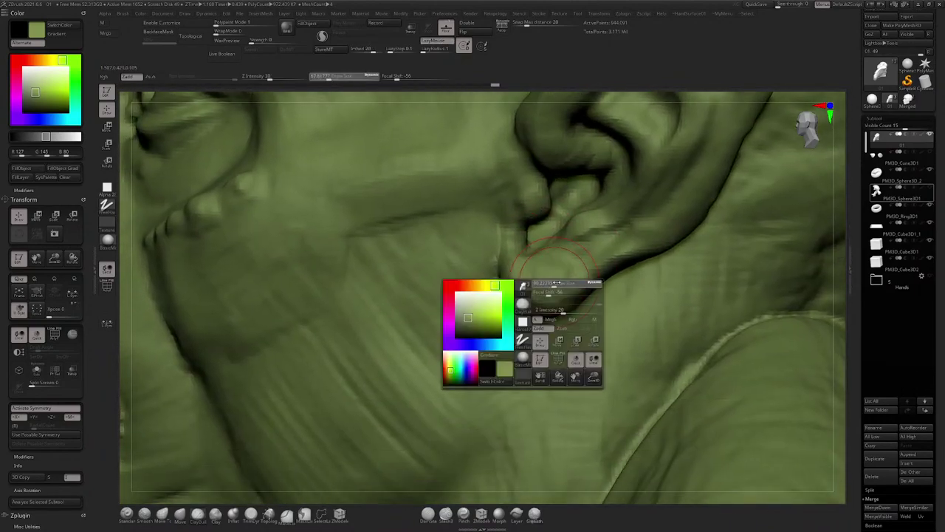
drag(552, 282, 562, 276)
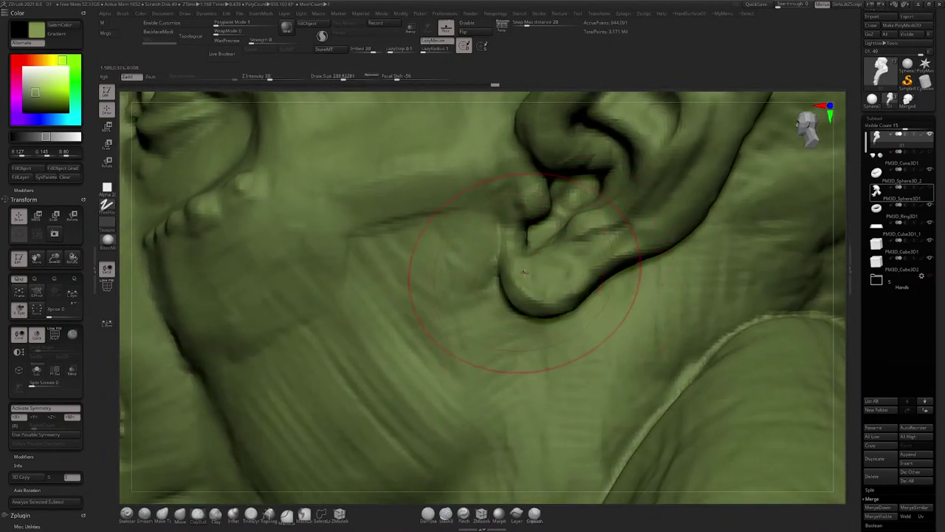
mouse_move(526, 358)
alt+right_down()
mouse_move(526, 334)
mouse_move(504, 295)
alt+right_up()
key(space)
mouse_move(536, 233)
mouse_down()
mouse_move(527, 216)
mouse_move(520, 247)
mouse_up()
Step: Reshape the earlobe's rear and lower edge with the Move brush so the lobe extends further down
click(181, 515)
key(space)
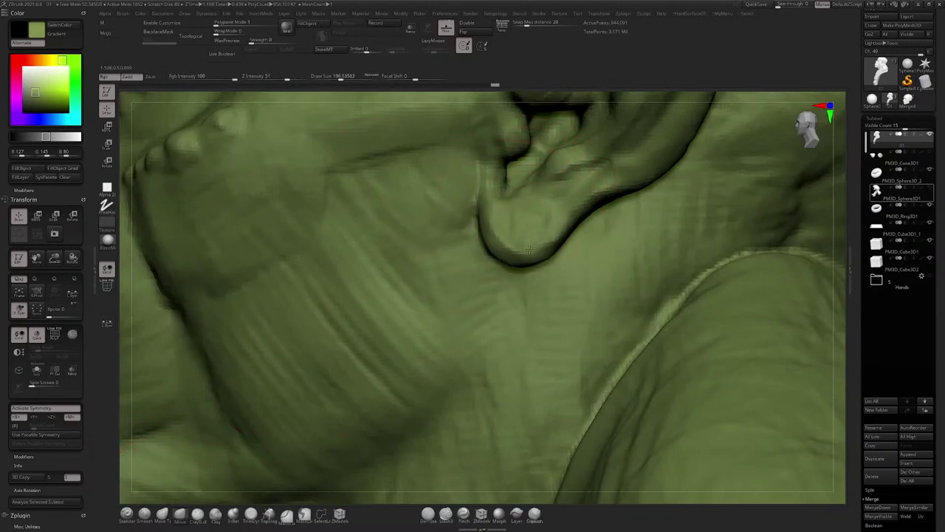
drag(581, 222, 574, 215)
key(space)
drag(588, 212, 567, 241)
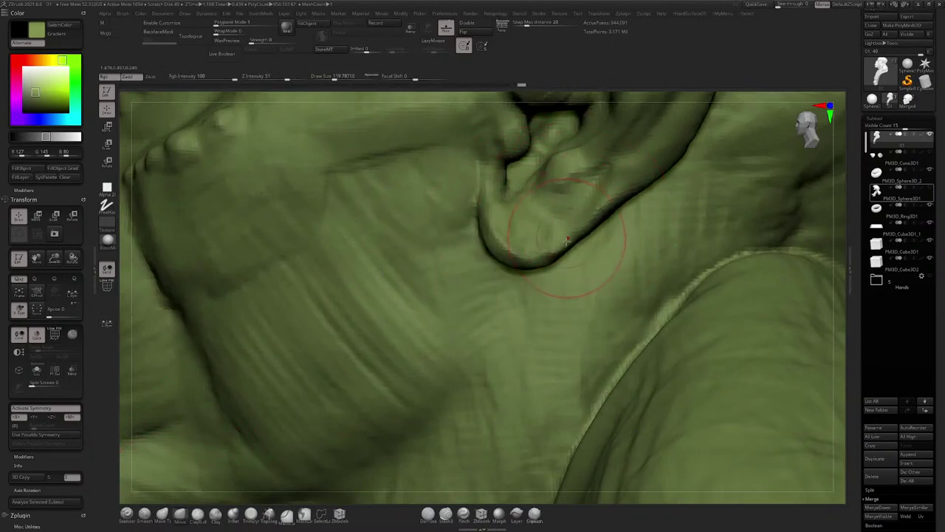
alt+right_drag(511, 255, 506, 320)
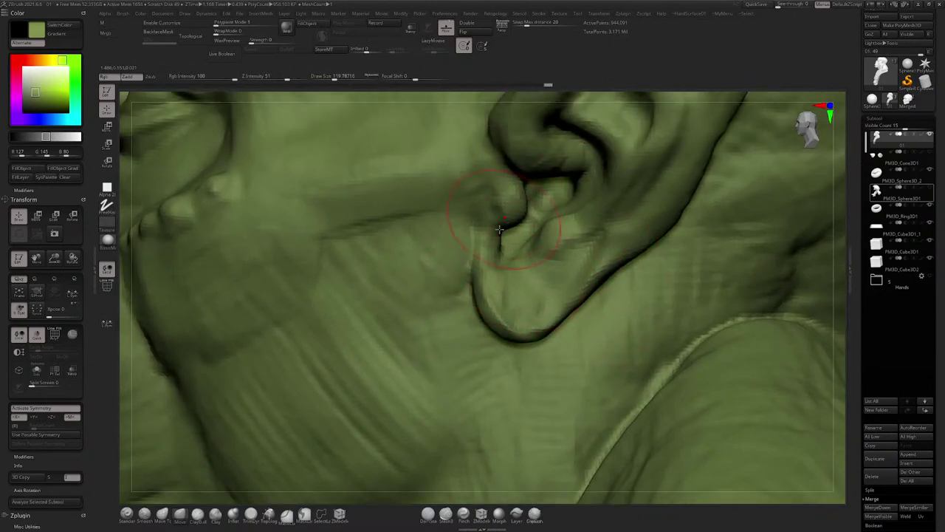
Step: Adjust the curve of the ear's front and upper rim with the Move brush, checking it against the whole head
right_drag(563, 232, 524, 176)
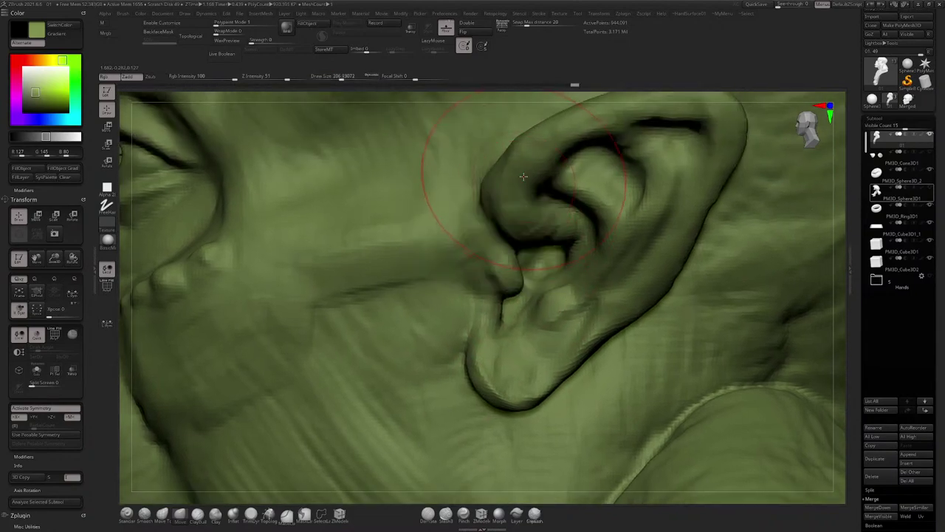
drag(531, 155, 525, 141)
drag(580, 151, 570, 132)
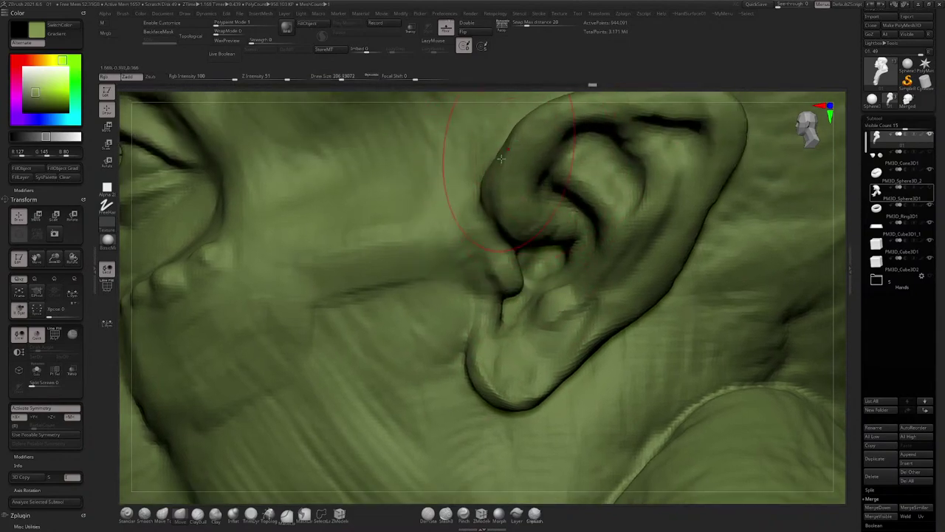
right_drag(564, 208, 521, 224)
key(space)
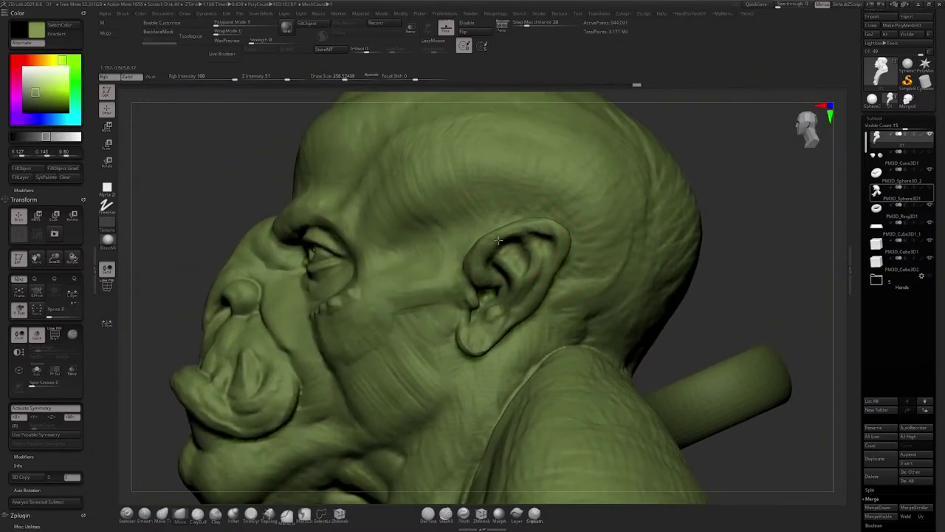
key(space)
mouse_move(557, 227)
mouse_down()
mouse_move(574, 230)
mouse_move(546, 222)
mouse_up()
drag(475, 252, 477, 247)
Step: Adjust how far the ear's middle folds stick out, working from behind and from the front with the Move brush
mouse_move(477, 247)
alt+right_down()
mouse_move(535, 196)
mouse_move(630, 205)
mouse_move(543, 189)
alt+right_up()
mouse_move(543, 188)
ctrl+right_down()
mouse_move(561, 258)
mouse_move(585, 261)
ctrl+right_up()
mouse_move(587, 261)
mouse_down()
mouse_move(574, 263)
mouse_move(605, 256)
mouse_move(599, 263)
mouse_up()
key(space)
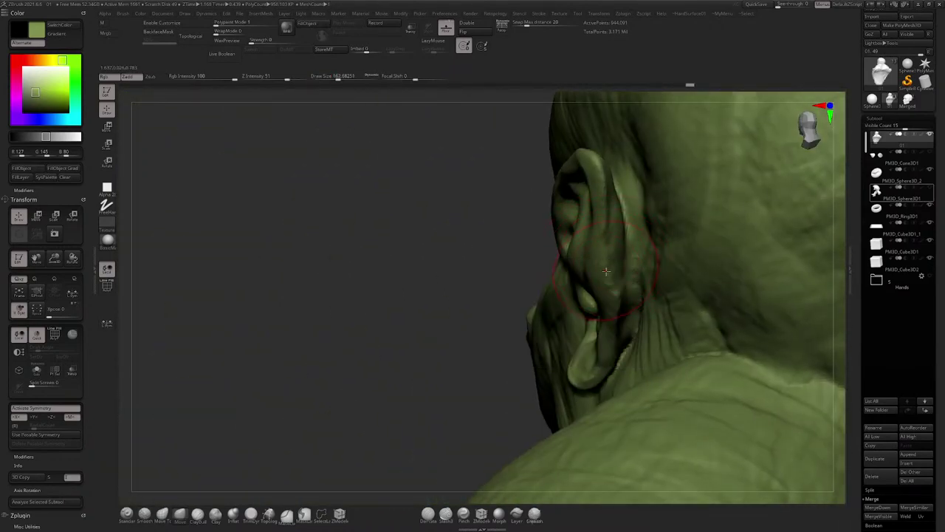
mouse_move(599, 240)
right_down()
mouse_move(665, 226)
mouse_move(615, 275)
right_up()
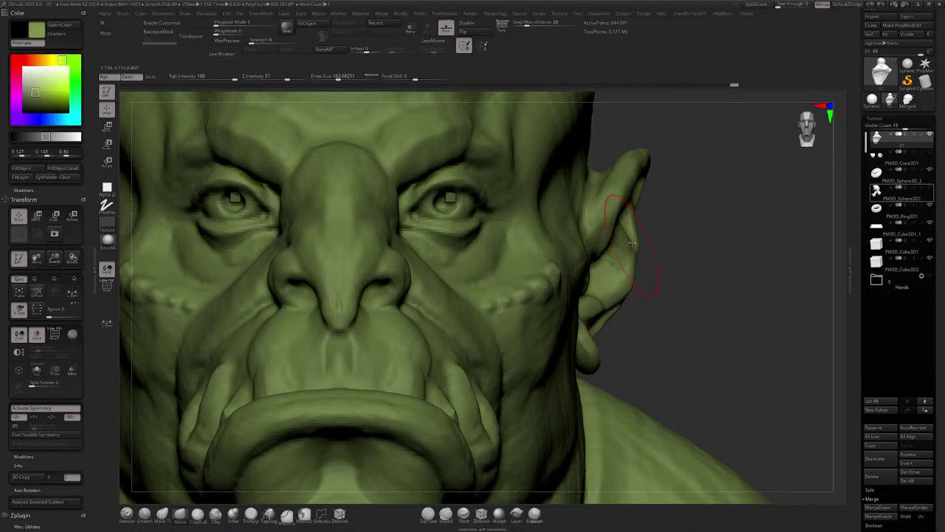
drag(630, 263, 635, 259)
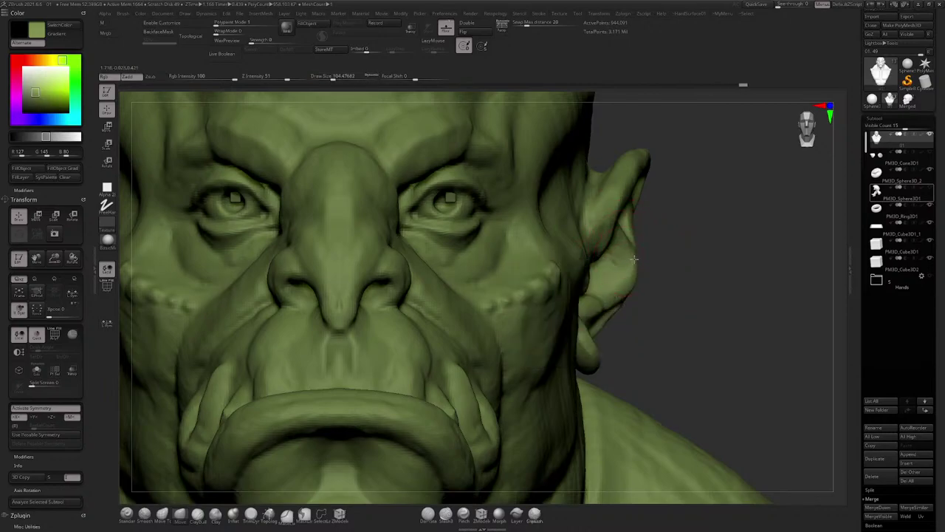
Step: Refine the ear's outer contour from behind and its inner folds from the side with the Move brush
right_drag(633, 254, 503, 251)
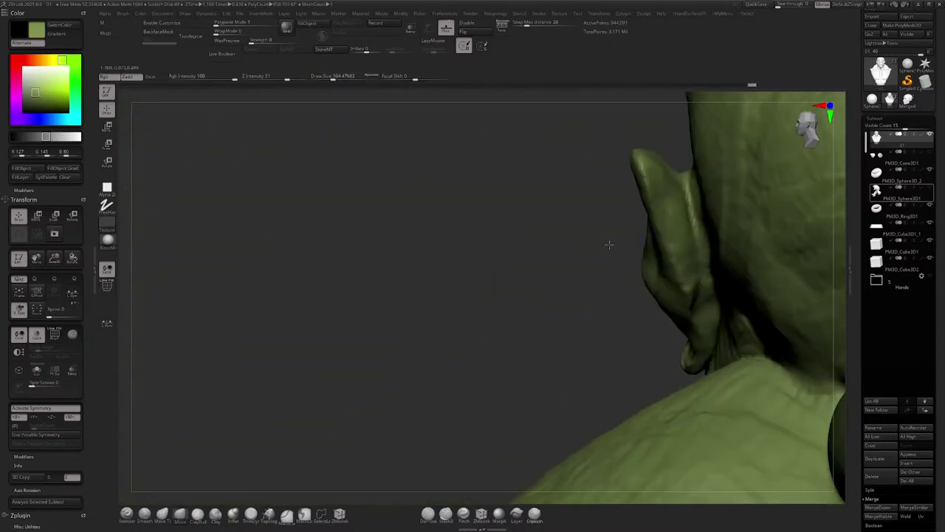
key(space)
drag(655, 285, 657, 285)
mouse_move(649, 288)
right_down()
mouse_move(690, 259)
mouse_move(664, 264)
mouse_move(629, 223)
mouse_move(480, 193)
mouse_move(437, 214)
mouse_move(594, 251)
right_up()
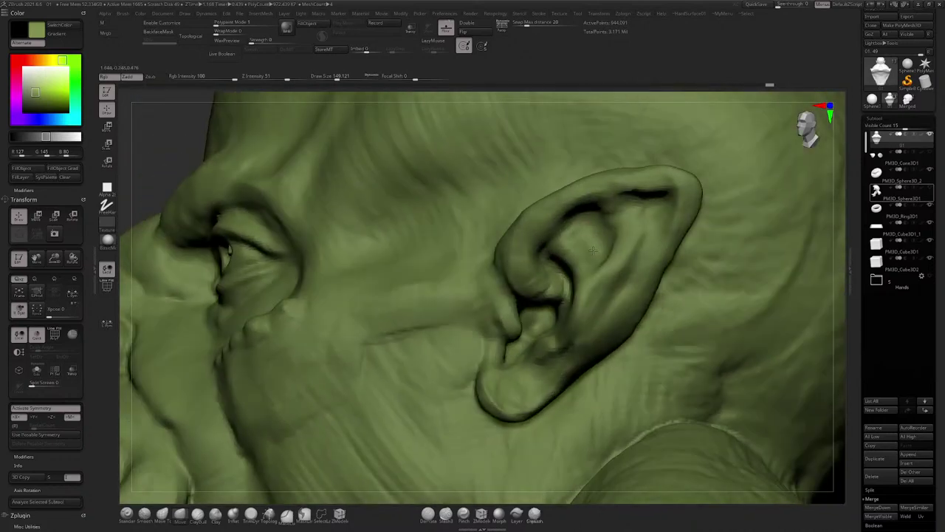
key(space)
drag(601, 262, 596, 261)
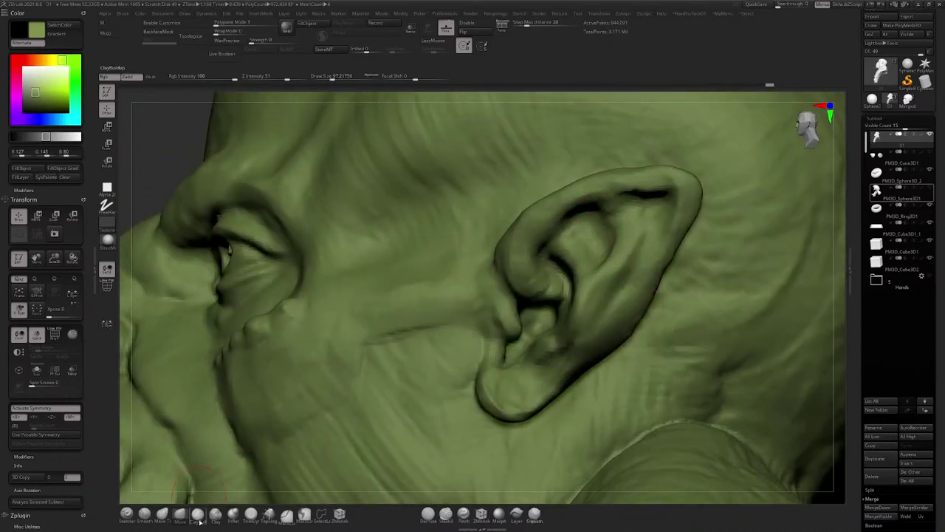
Step: Add ClayBuildup strokes to the ear's inner folds and thicken the back of the ear
click(199, 521)
right_drag(473, 295, 576, 240)
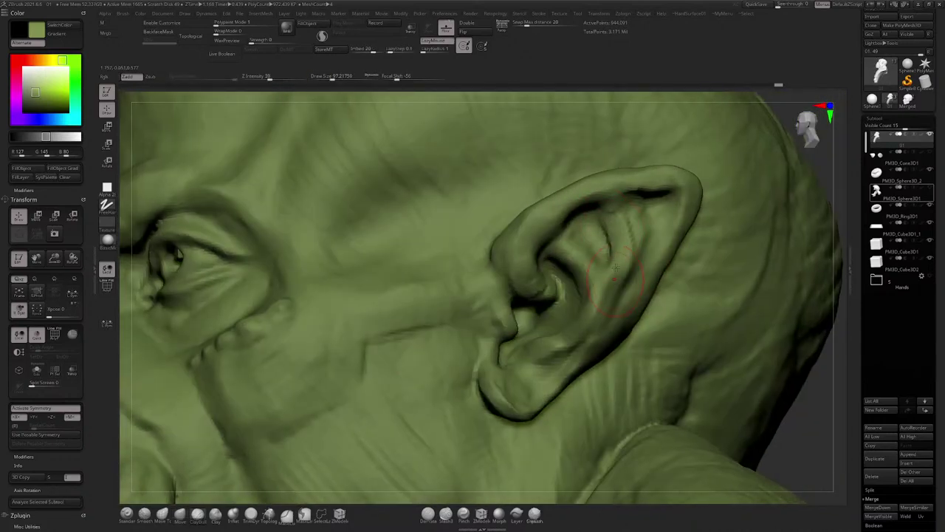
right_drag(562, 333, 638, 234)
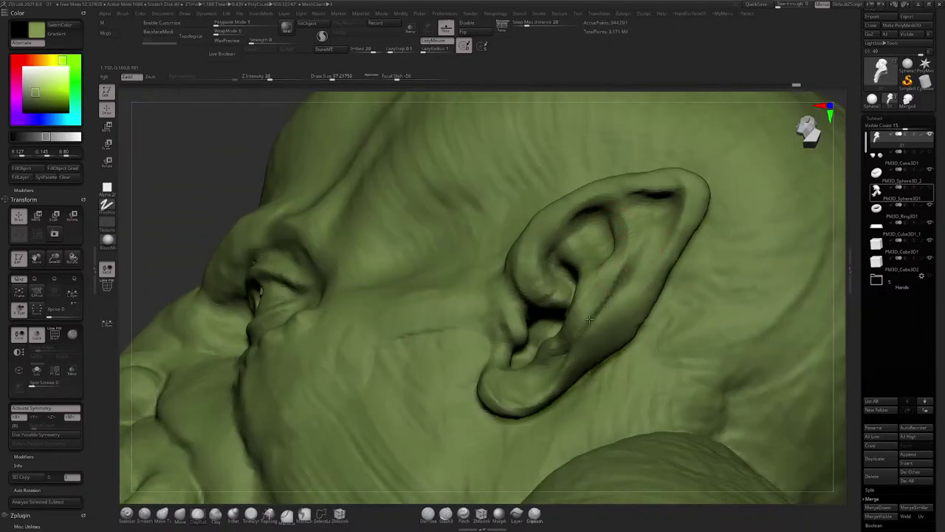
right_drag(589, 319, 620, 246)
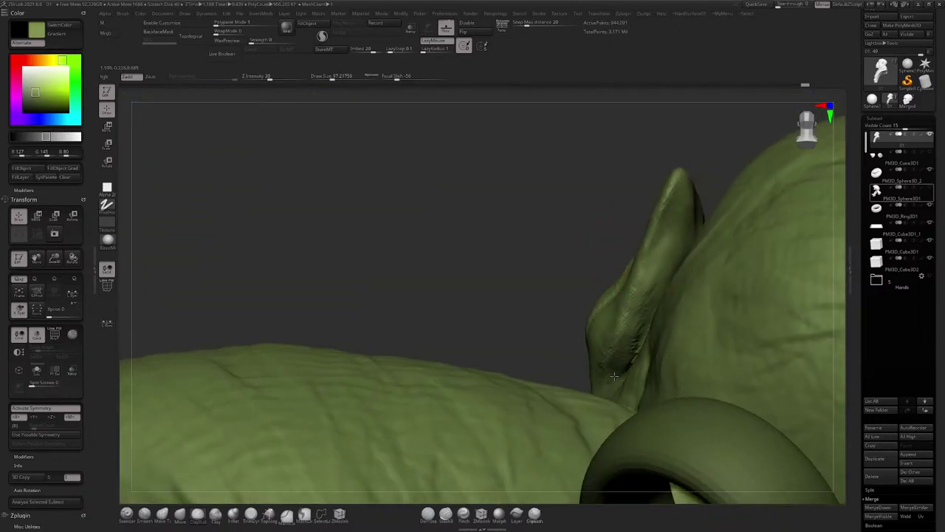
right_drag(657, 285, 642, 300)
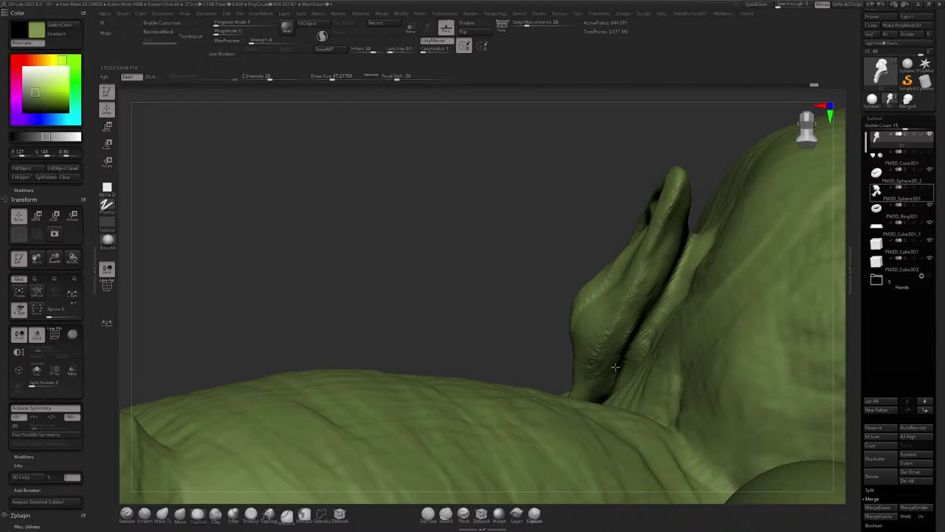
right_drag(600, 376, 661, 260)
mouse_move(637, 327)
right_down()
mouse_move(655, 294)
mouse_move(650, 299)
mouse_move(709, 300)
mouse_move(590, 195)
mouse_move(579, 202)
mouse_move(599, 213)
right_up()
Step: Refine the front curl of the ear's rim and the inside of the earlobe with a smaller ClayBuildup brush
key(space)
mouse_move(585, 206)
mouse_down()
mouse_move(575, 205)
mouse_move(578, 220)
mouse_up()
key(space)
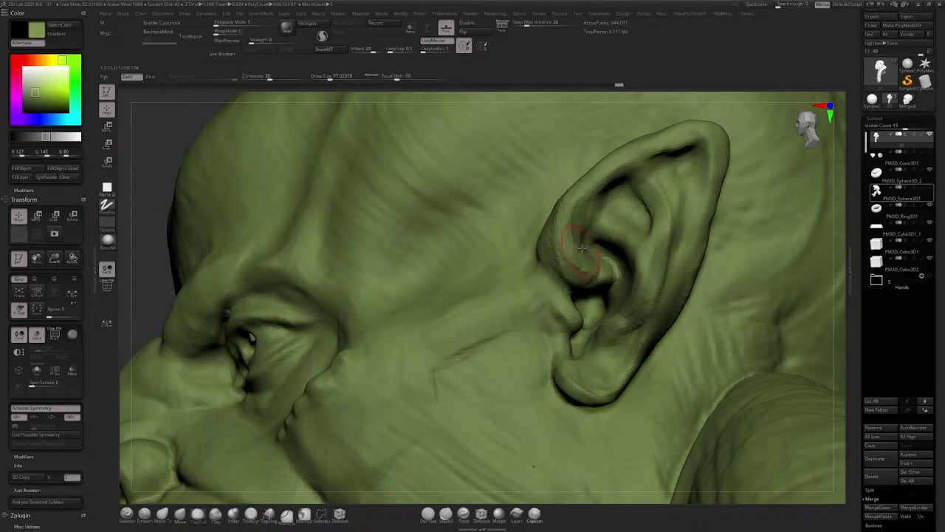
right_drag(561, 251, 572, 225)
mouse_move(559, 260)
right_down()
mouse_move(562, 231)
mouse_move(580, 211)
mouse_move(590, 222)
mouse_move(593, 212)
mouse_move(604, 238)
mouse_move(585, 264)
mouse_move(668, 302)
mouse_move(673, 318)
mouse_move(696, 310)
right_up()
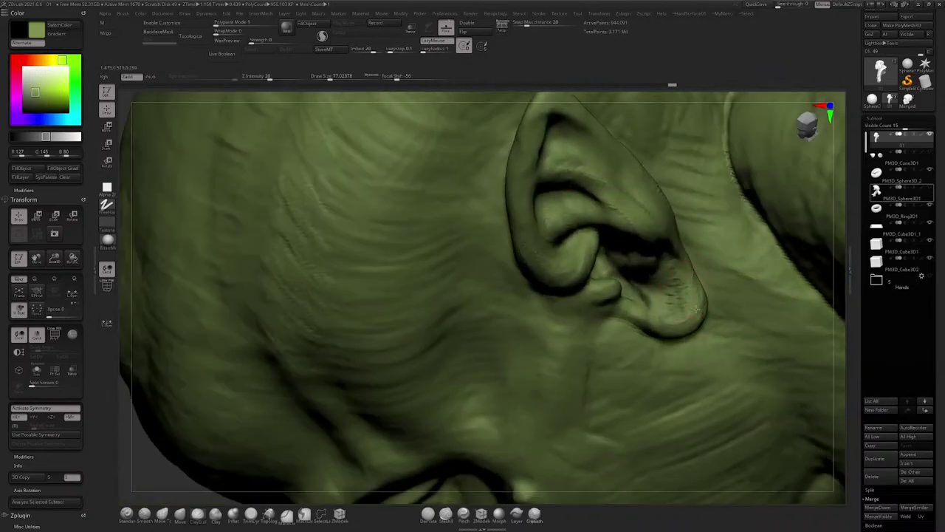
mouse_move(673, 279)
right_down()
mouse_move(680, 247)
mouse_move(663, 287)
mouse_move(687, 325)
mouse_move(685, 184)
mouse_move(527, 163)
mouse_move(654, 285)
mouse_move(676, 249)
mouse_move(650, 347)
right_up()
mouse_move(650, 347)
right_down()
mouse_move(675, 229)
mouse_move(683, 277)
right_up()
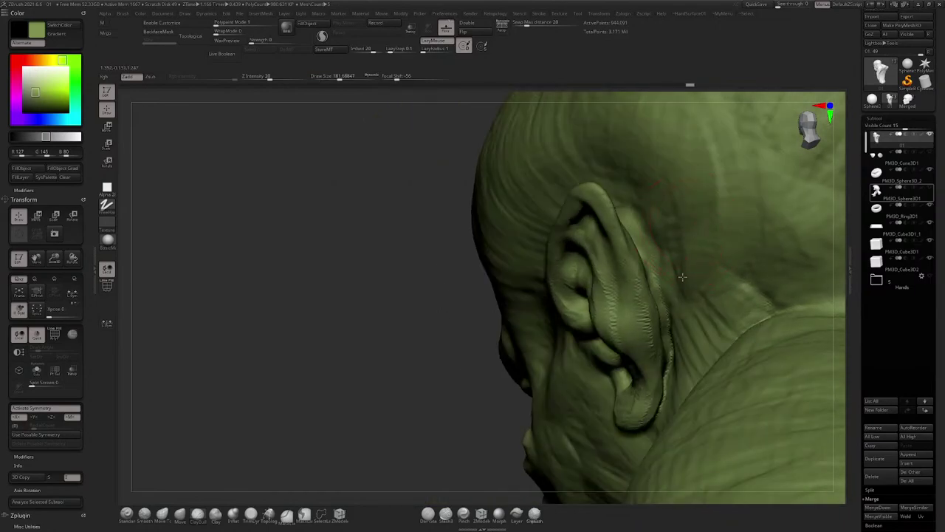
Step: Build up the area behind the ear where the neck muscle meets the skull
mouse_move(702, 309)
mouse_down()
mouse_move(692, 333)
mouse_move(700, 336)
mouse_up()
mouse_move(595, 222)
right_down()
mouse_move(627, 205)
mouse_move(671, 203)
right_up()
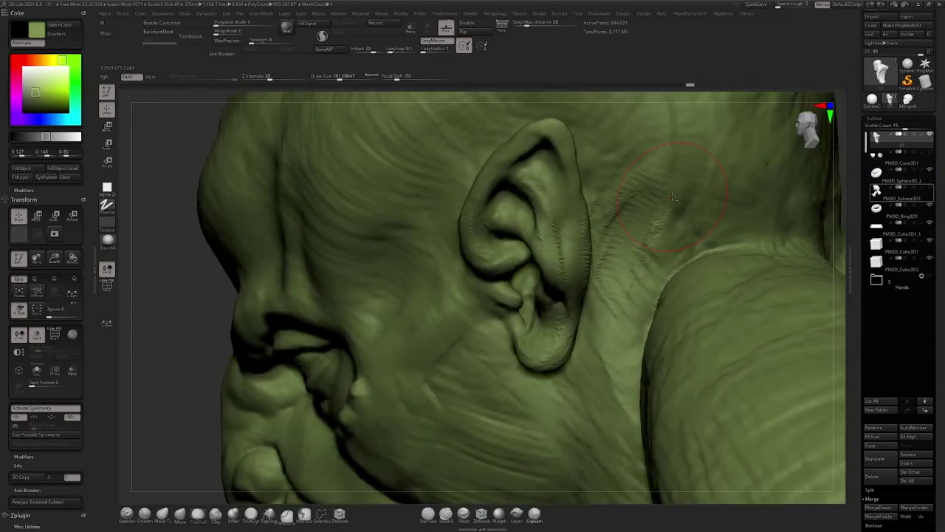
drag(662, 213, 674, 258)
mouse_move(670, 231)
right_down()
mouse_move(683, 277)
mouse_move(727, 227)
mouse_move(657, 200)
mouse_move(676, 223)
mouse_move(674, 238)
right_up()
key(space)
drag(607, 264, 626, 263)
Step: Add broad ClayBuildup strokes to the trapezius between the neck and shoulder with a much larger brush
mouse_move(626, 264)
right_down()
mouse_move(613, 240)
mouse_move(591, 230)
mouse_move(576, 249)
mouse_move(564, 239)
mouse_move(567, 219)
mouse_move(542, 281)
right_up()
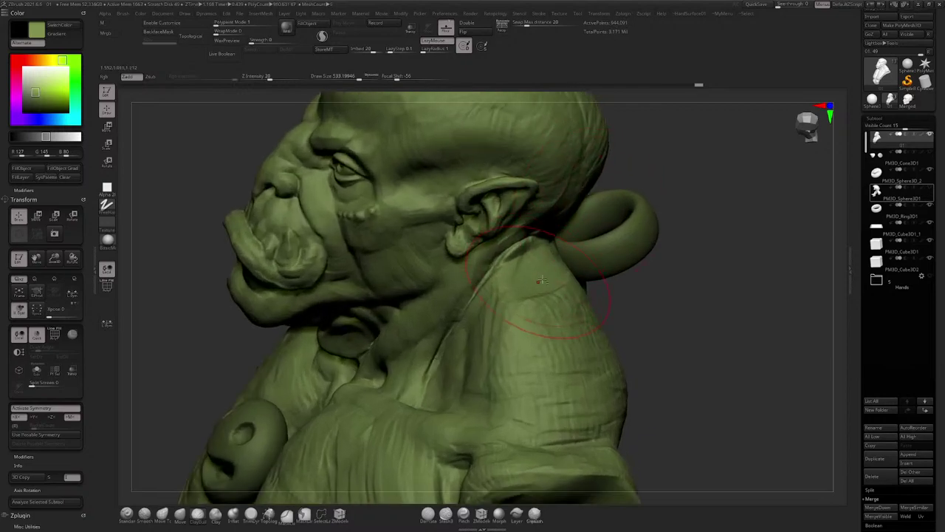
mouse_move(508, 297)
mouse_down()
mouse_move(554, 287)
mouse_move(497, 317)
mouse_move(503, 381)
mouse_up()
mouse_move(513, 372)
right_down()
mouse_move(554, 339)
mouse_move(545, 253)
mouse_move(550, 273)
right_up()
key(bracketright)
key(bracketright)
key(bracketright)
key(bracketright)
mouse_move(551, 273)
ctrl+right_down()
mouse_move(546, 221)
mouse_move(450, 261)
ctrl+right_up()
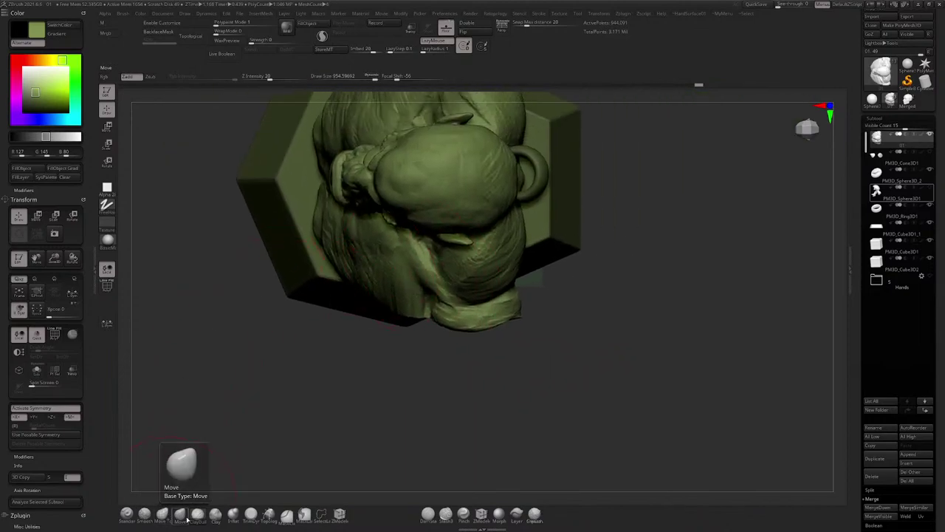
Step: Reshape the shoulder and trapezius masses from above with a large Move brush
click(163, 513)
key(space)
drag(456, 302, 448, 302)
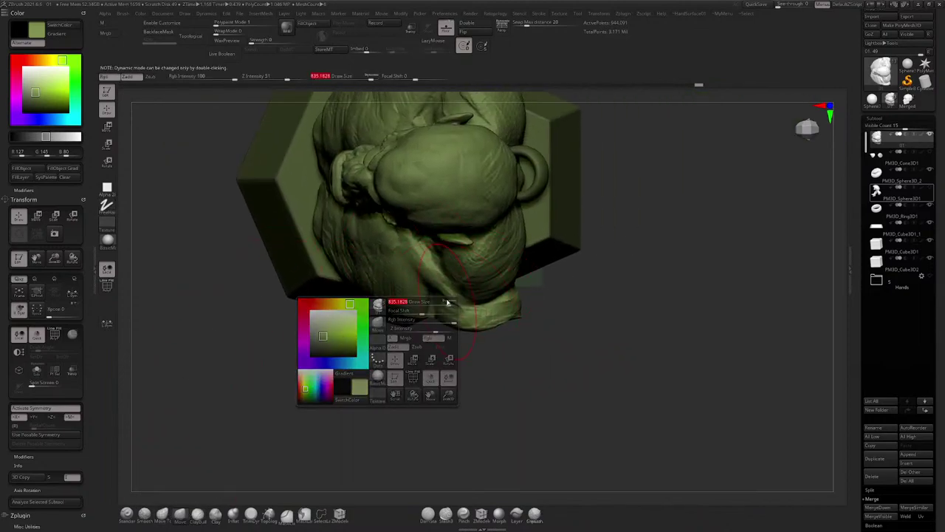
drag(426, 272, 416, 248)
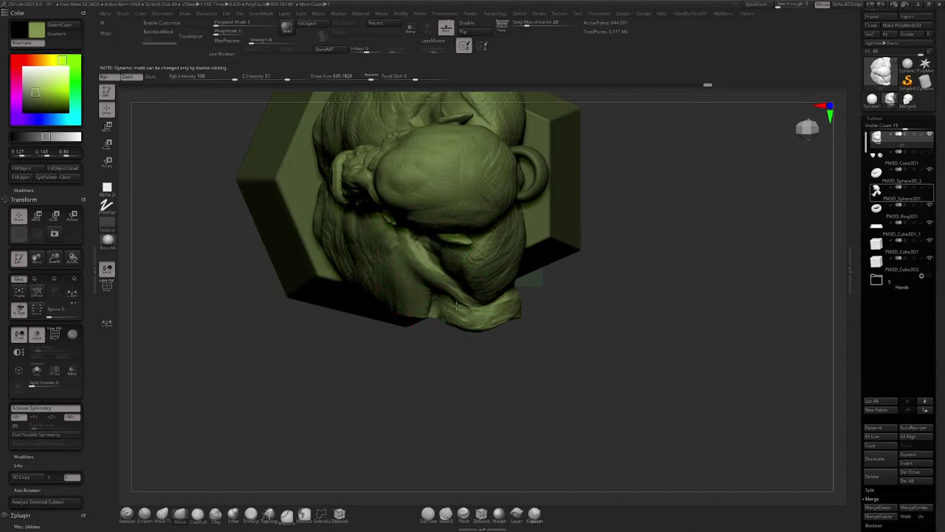
right_drag(411, 328, 413, 300)
drag(405, 317, 417, 327)
drag(382, 362, 360, 394)
Step: Pull the upper back and the cut end of the shoulder backward in profile, with the Move brush at size 1000
right_drag(407, 350, 497, 190)
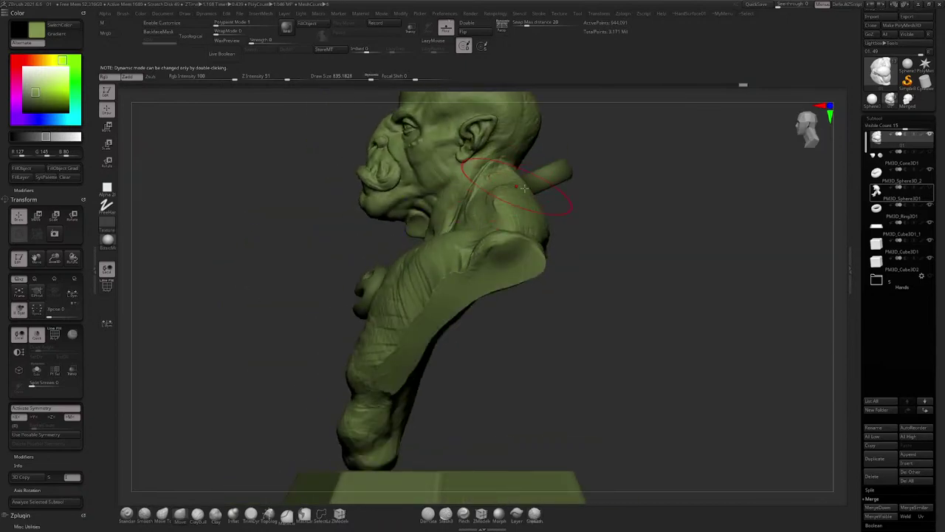
drag(566, 206, 544, 212)
key(space)
key(space)
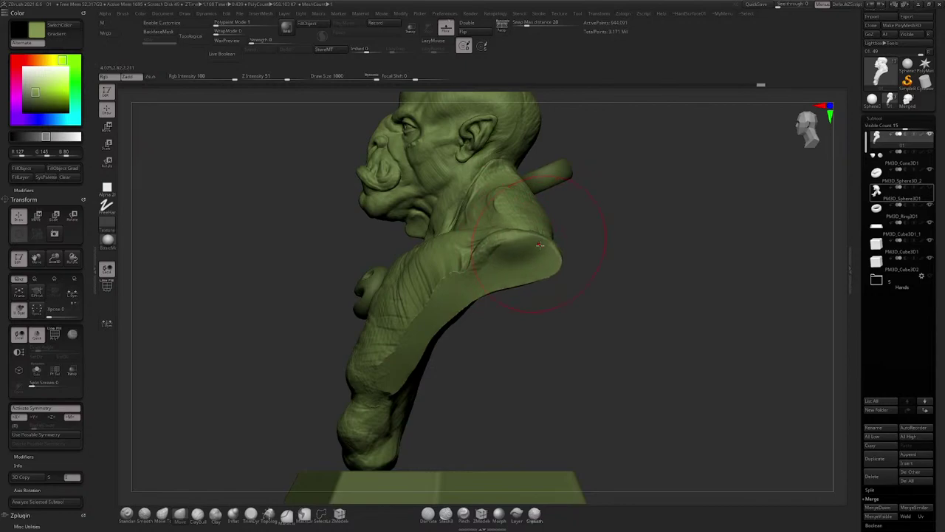
right_drag(552, 240, 556, 212)
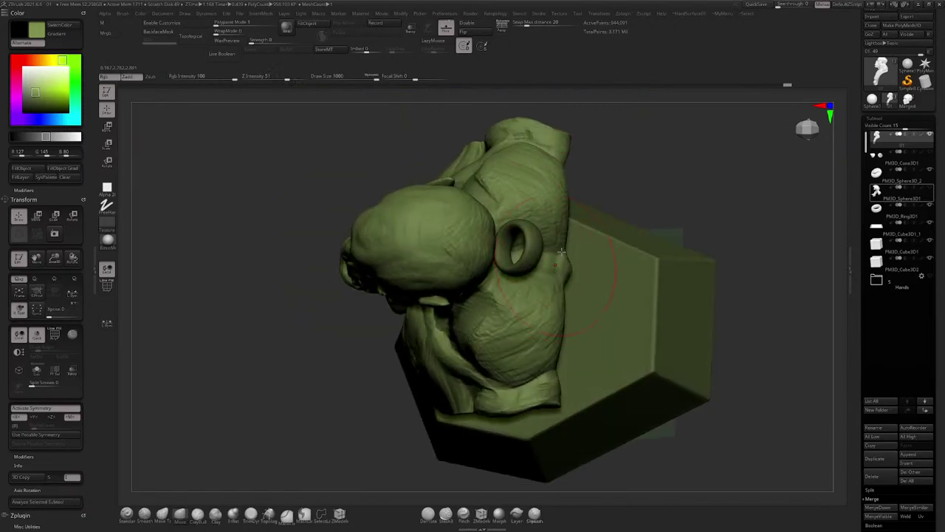
Step: Adjust the profile of the back of the skull and the nape with a smaller Move brush
right_drag(551, 291, 509, 229)
key(space)
drag(505, 267, 500, 267)
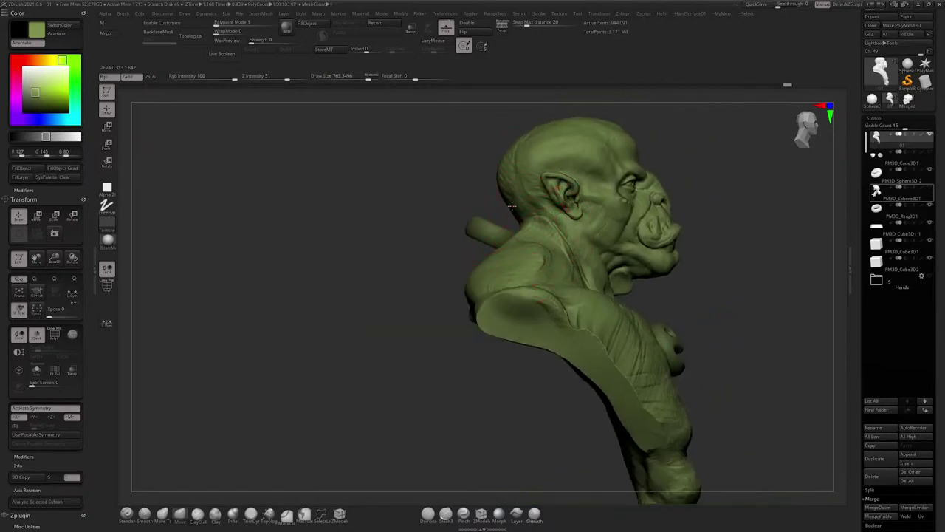
drag(499, 171, 503, 172)
key(space)
drag(519, 256, 513, 256)
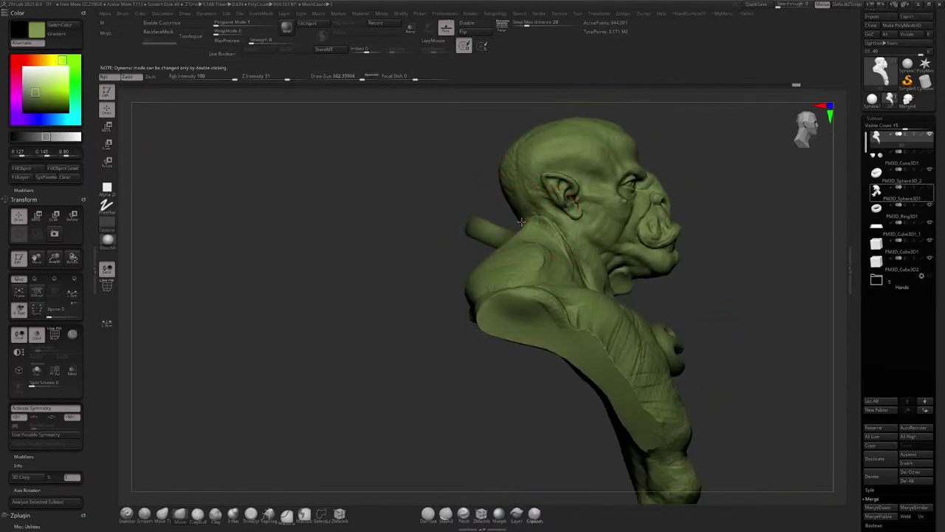
right_drag(515, 220, 541, 212)
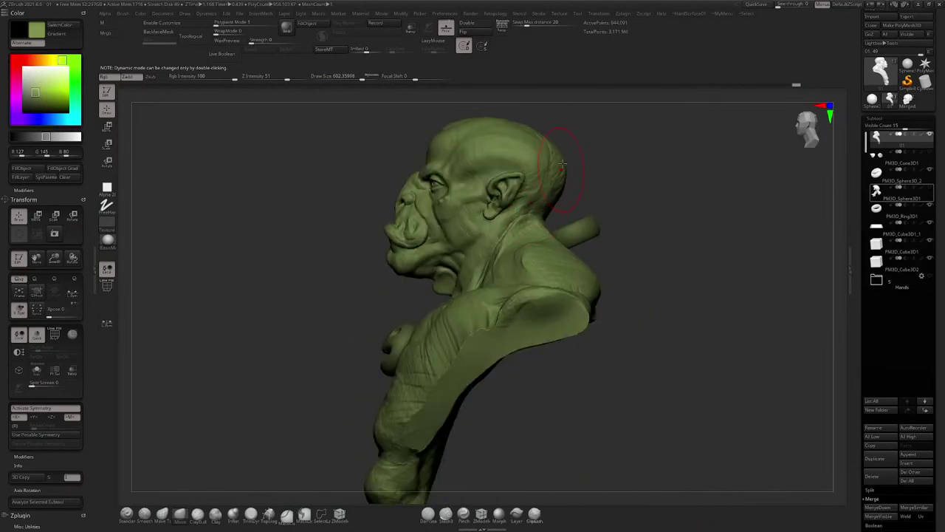
Step: Switch to the ClayBuildup brush and add volume to the trapezius and side of the neck below the ear
mouse_move(551, 141)
alt+right_down()
mouse_move(557, 247)
mouse_move(511, 277)
mouse_move(505, 255)
mouse_move(544, 257)
alt+right_up()
key(space)
mouse_move(474, 256)
mouse_down()
mouse_move(454, 222)
mouse_move(408, 244)
mouse_up()
click(197, 515)
right_drag(463, 237, 524, 247)
mouse_move(437, 236)
mouse_down()
mouse_move(451, 295)
mouse_move(489, 325)
mouse_move(413, 251)
mouse_move(405, 281)
mouse_up()
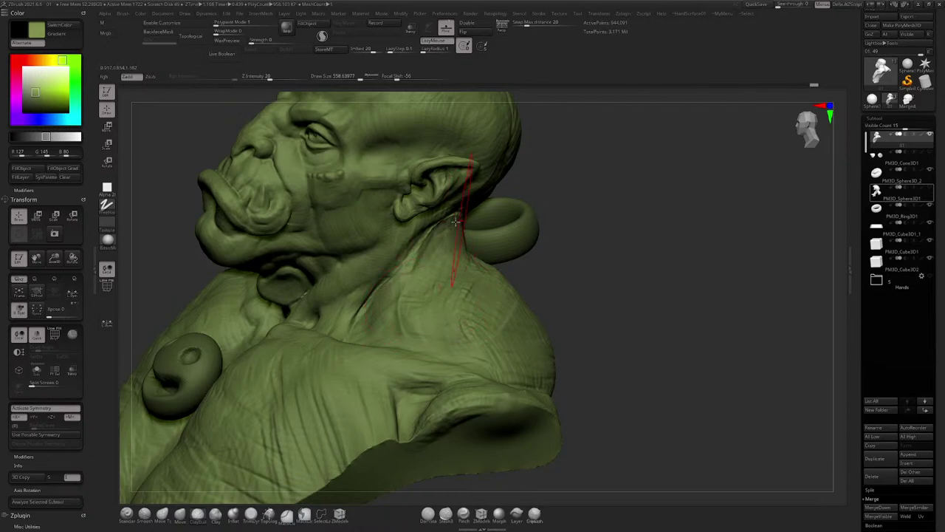
Step: Build up the trapezius from the nape to the shoulder with ClayBuildup at a draw size of about 559
right_drag(455, 222, 442, 221)
mouse_move(461, 220)
mouse_down()
mouse_move(490, 253)
mouse_move(481, 253)
mouse_up()
drag(442, 288, 436, 321)
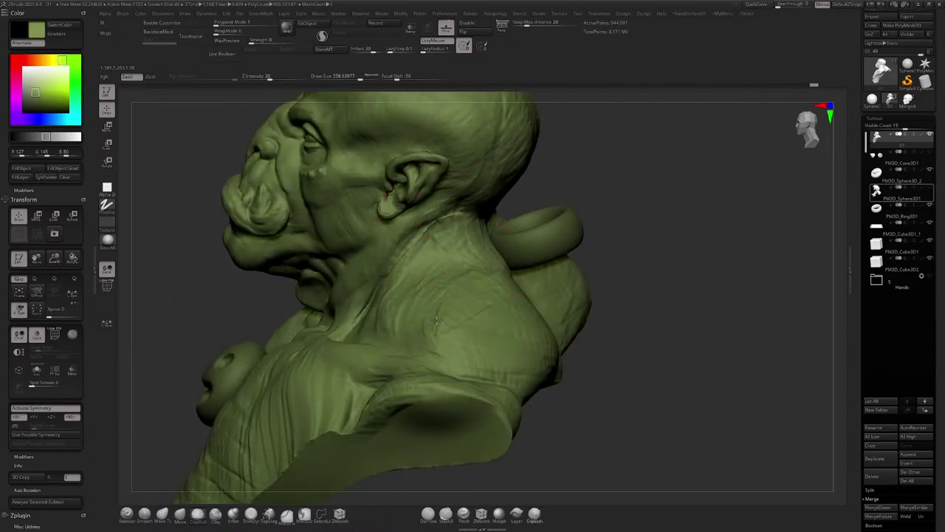
mouse_move(436, 320)
right_down()
mouse_move(414, 296)
mouse_move(425, 267)
right_up()
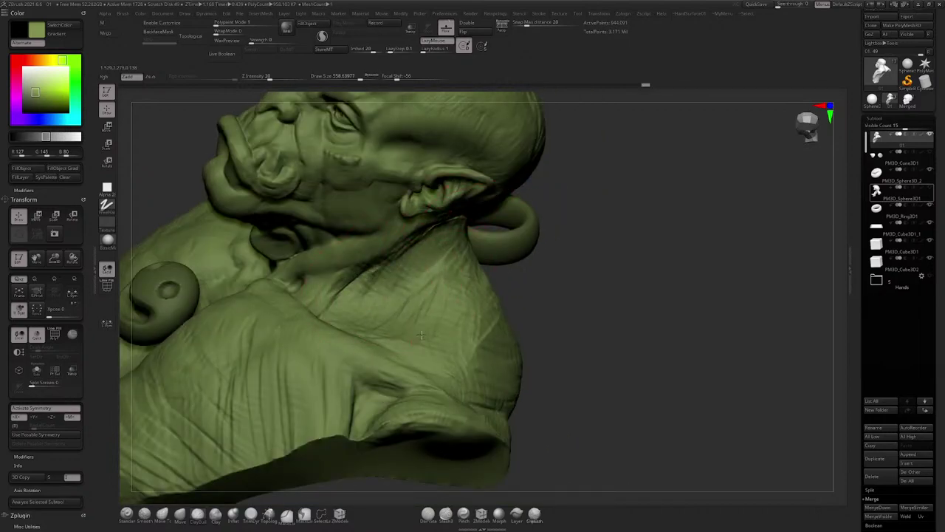
right_drag(421, 335, 410, 354)
right_drag(462, 263, 443, 318)
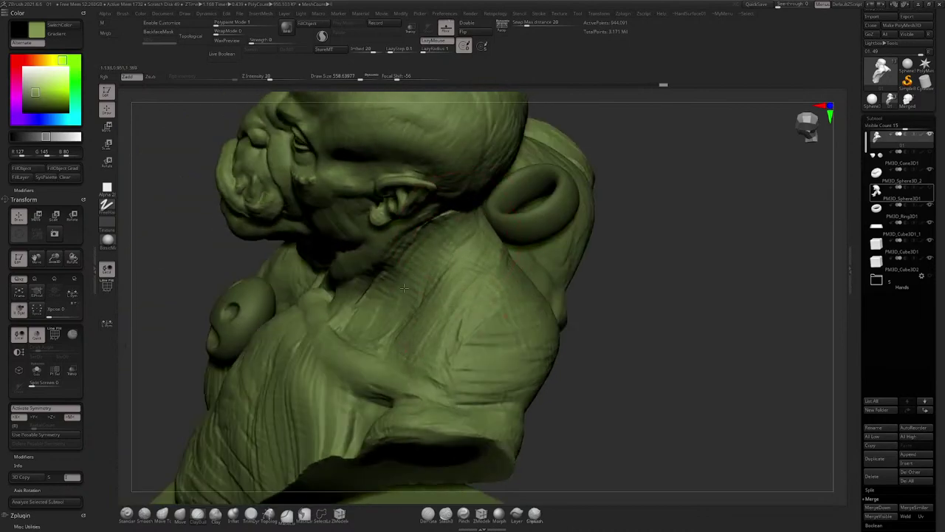
right_drag(386, 295, 379, 295)
Step: Set the draw size to about 422 and shape the hollow above the collarbone and toward the cut shoulder
key(space)
drag(353, 310, 345, 310)
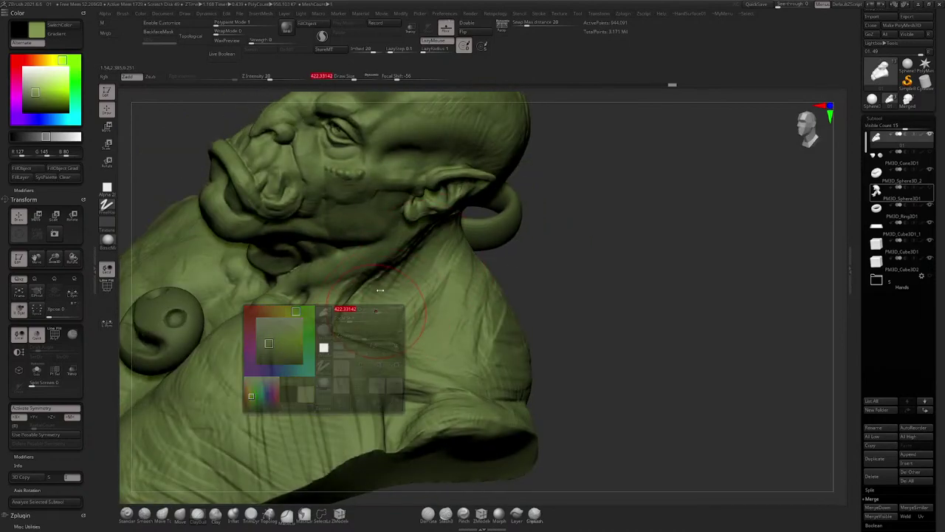
mouse_move(354, 316)
right_down()
mouse_move(381, 336)
mouse_move(355, 369)
right_up()
right_drag(417, 368, 411, 381)
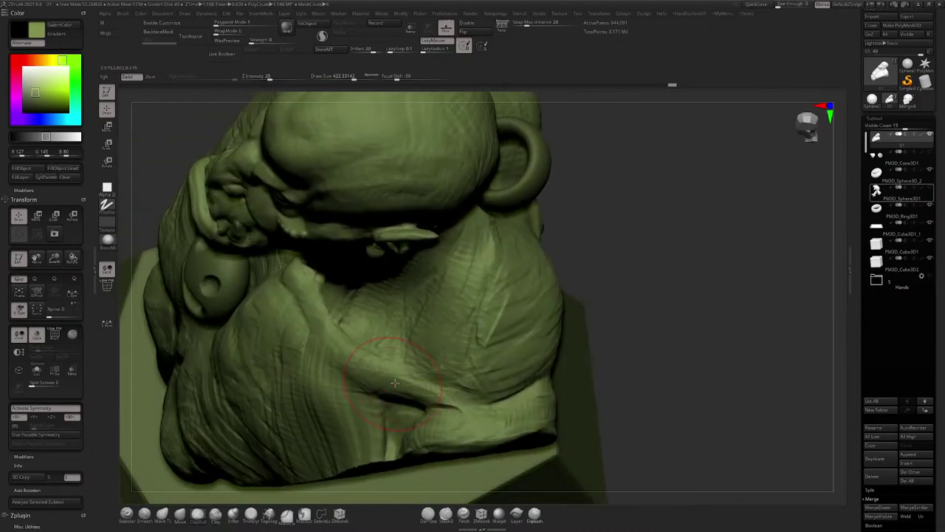
right_click(411, 381)
drag(442, 401, 527, 415)
Step: Enlarge the brush to about 508 and fill out the upper trapezius slope between the nape and shoulder
mouse_move(509, 410)
ctrl+right_down()
mouse_move(499, 302)
mouse_move(536, 309)
mouse_move(489, 251)
mouse_move(454, 263)
mouse_move(483, 304)
ctrl+right_up()
key(space)
drag(461, 256, 474, 255)
mouse_move(477, 255)
right_down()
mouse_move(487, 231)
mouse_move(492, 245)
mouse_move(532, 217)
right_up()
right_drag(530, 304, 512, 270)
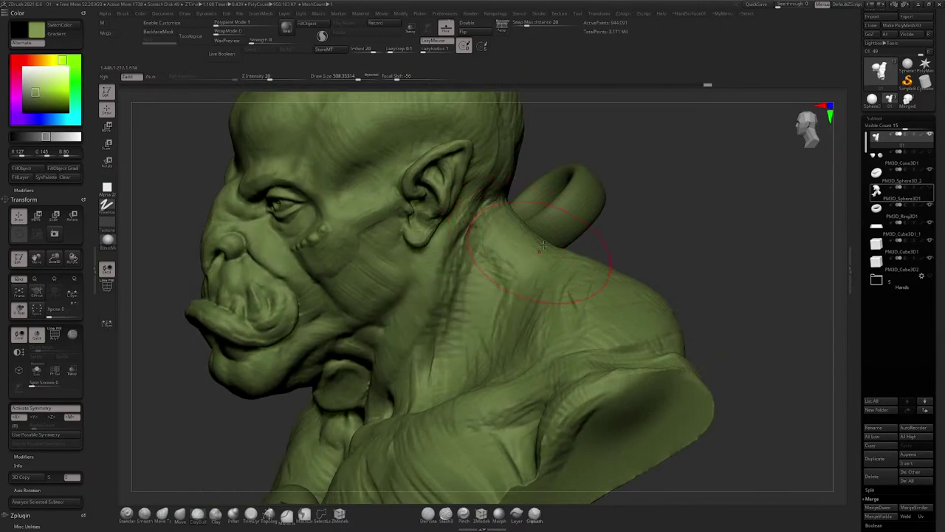
right_drag(543, 245, 495, 318)
Step: Set the draw size to about 400 and define the neck muscle running from behind the ear to the collarbone
key(space)
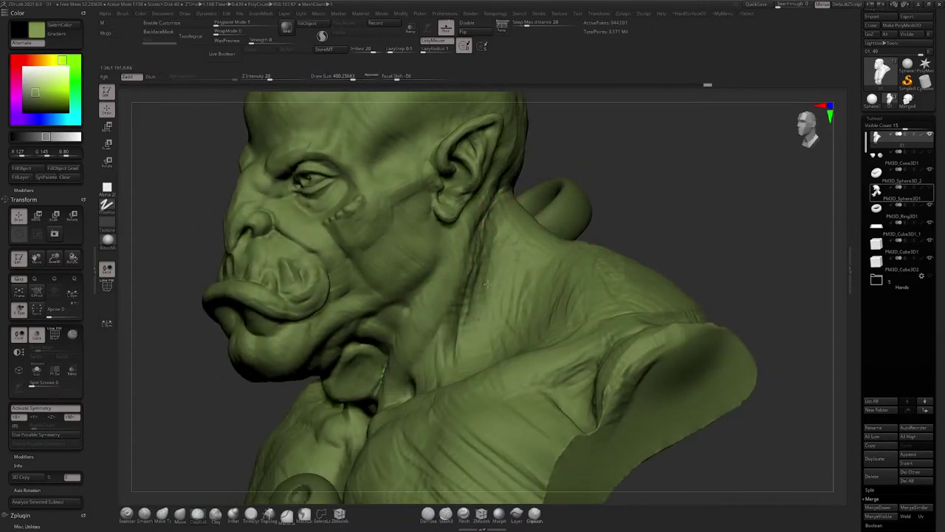
right_drag(487, 283, 463, 265)
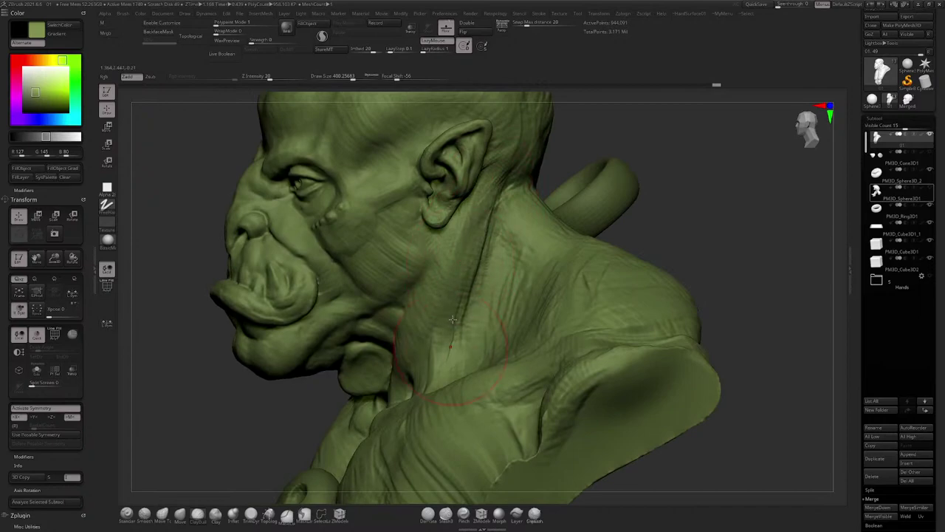
right_drag(452, 319, 467, 347)
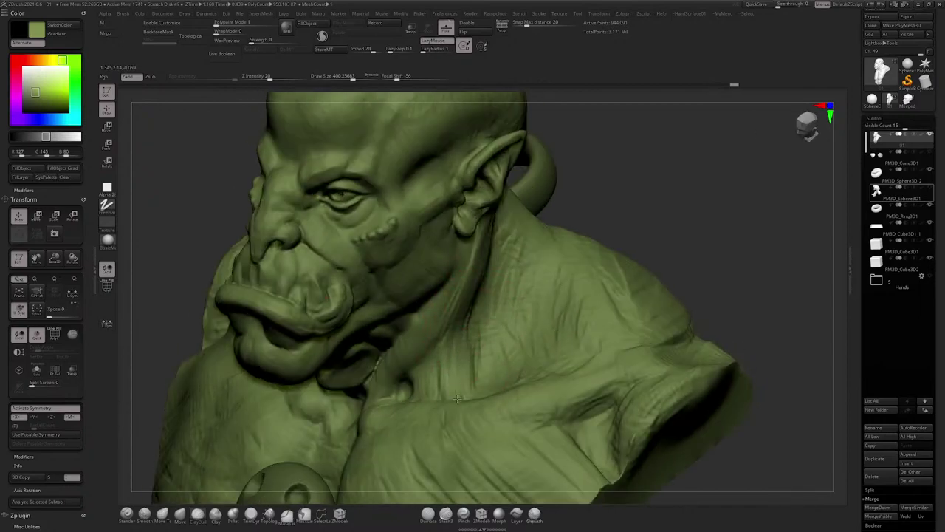
ctrl+right_drag(454, 380, 457, 356)
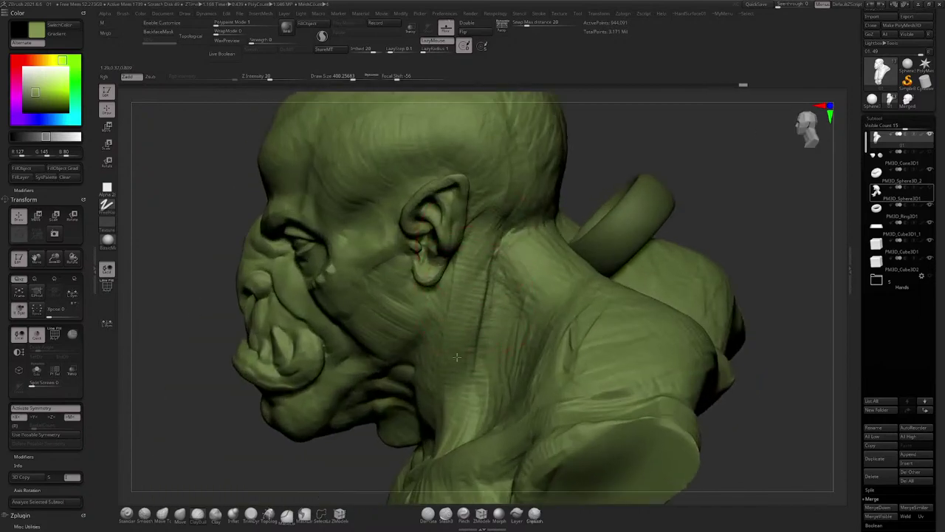
Step: Build up the base of the skull and the nape from behind, using draw sizes of about 330 and 445
right_drag(476, 264, 550, 255)
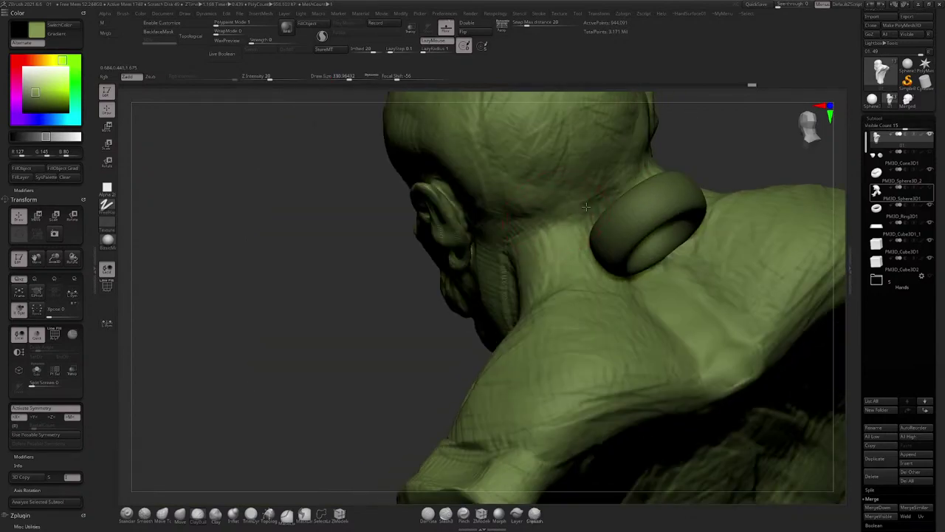
right_drag(586, 207, 512, 235)
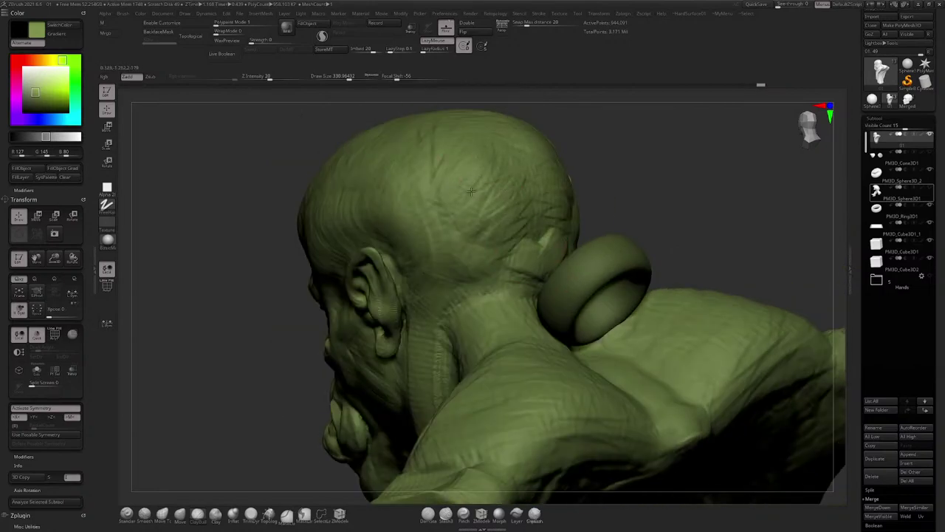
key(space)
drag(471, 191, 490, 194)
right_drag(526, 220, 527, 210)
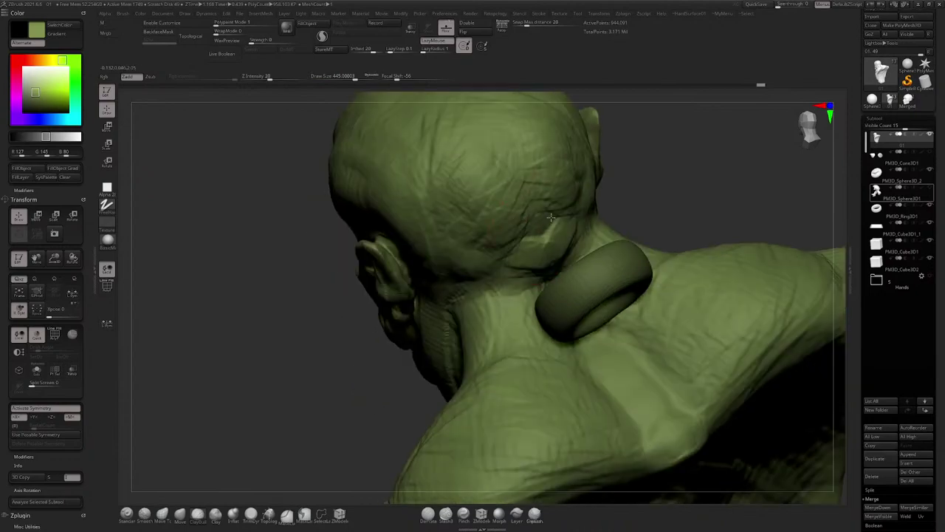
right_drag(499, 143, 482, 164)
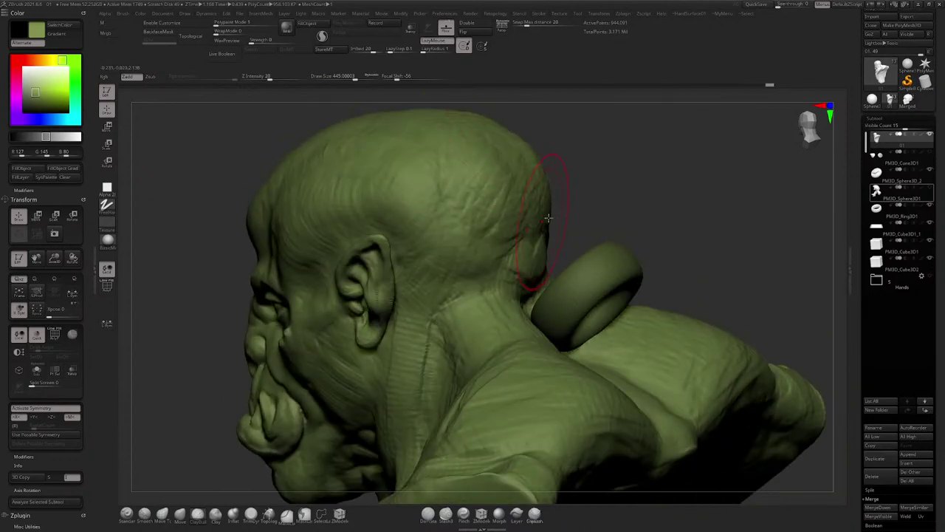
right_drag(548, 218, 502, 255)
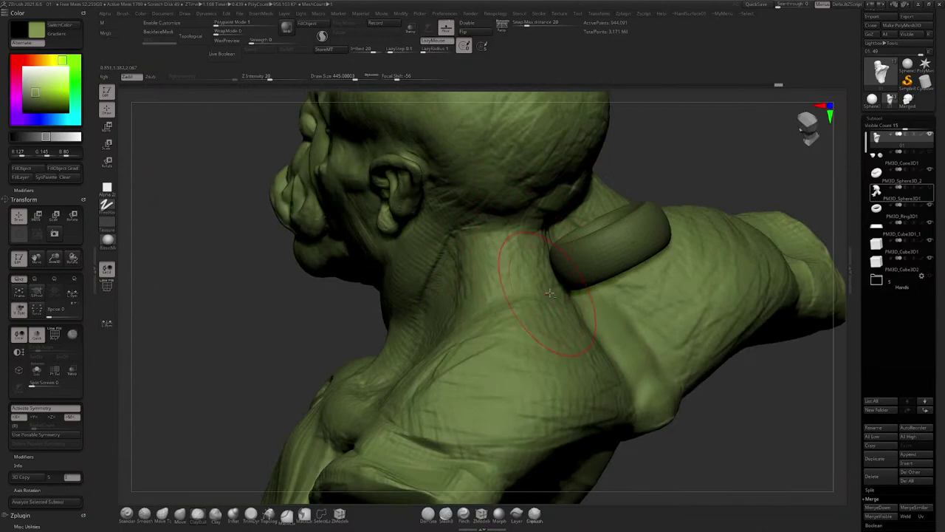
mouse_move(549, 291)
right_down()
mouse_move(454, 229)
mouse_move(540, 213)
right_up()
Step: Hide the ring at the nape, reselect the bust subtool 01, and fill and smooth the spine groove between the trapezius muscles
alt+click(540, 214)
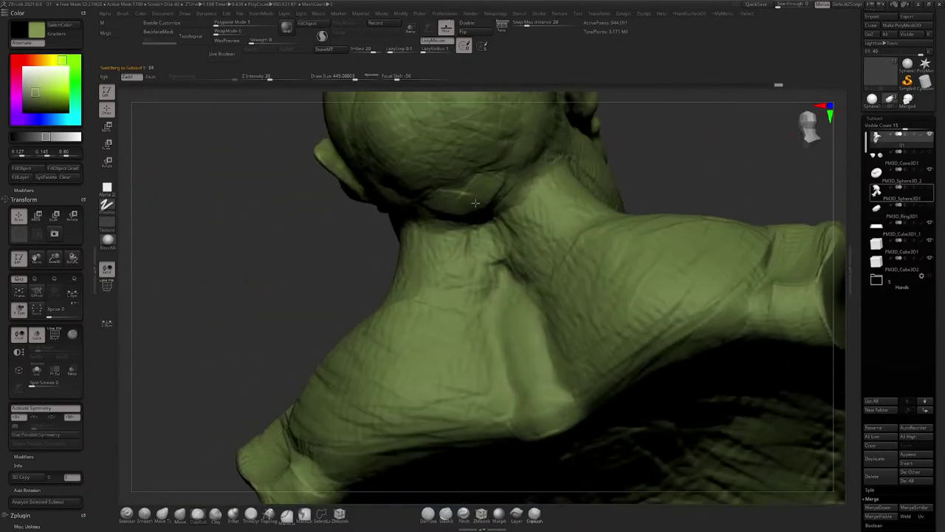
mouse_move(509, 221)
mouse_down()
mouse_move(543, 302)
mouse_move(471, 353)
mouse_up()
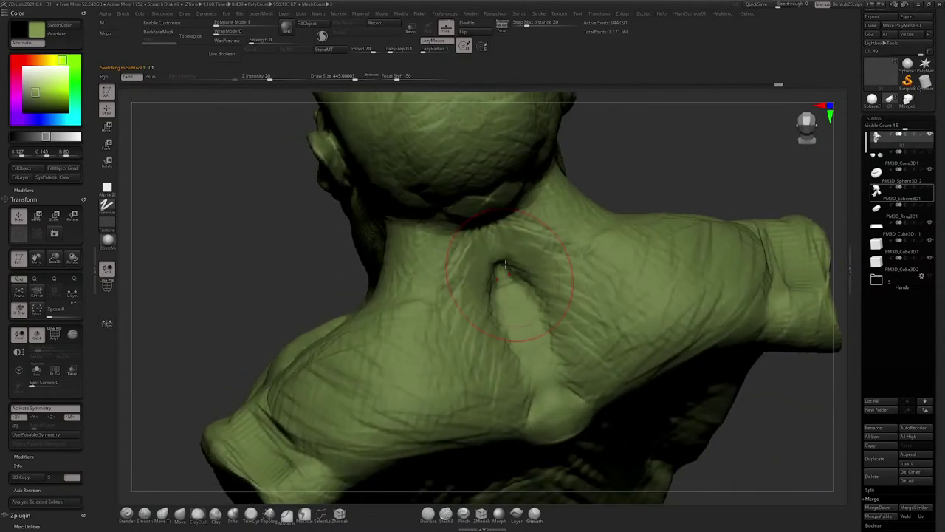
mouse_move(538, 295)
shift+mouse_down()
mouse_move(510, 274)
mouse_move(510, 340)
mouse_move(549, 392)
shift+mouse_up()
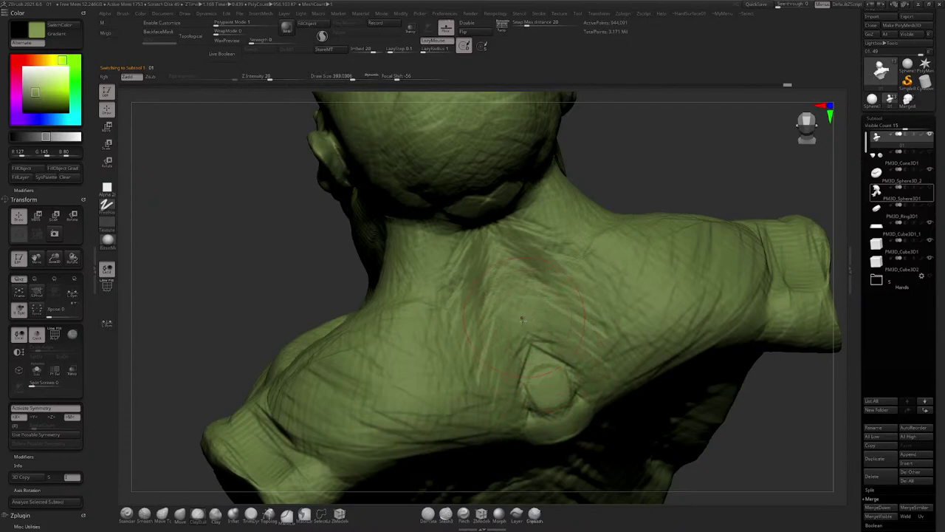
drag(526, 325, 503, 267)
drag(503, 267, 510, 264)
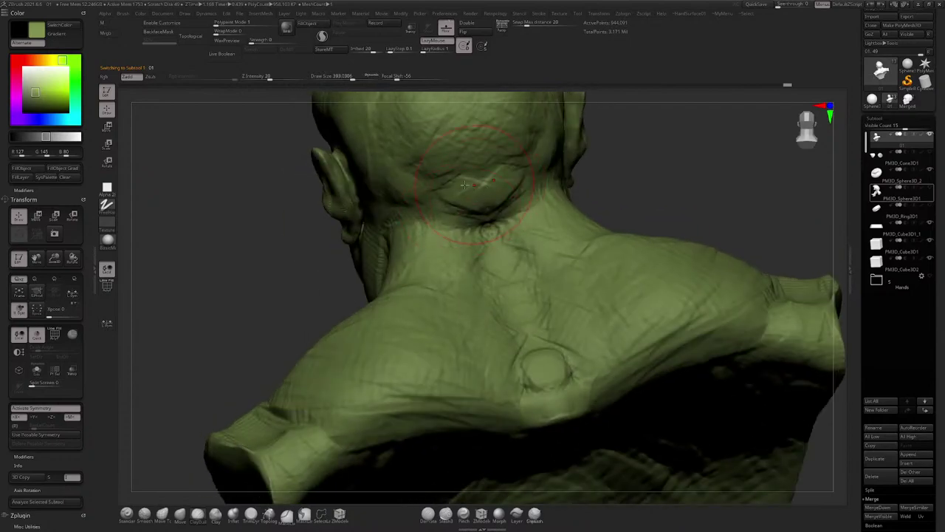
Step: Refine the side and front of the neck below the ear with ClayBuildup strokes at a draw size of about 393
right_drag(464, 185, 591, 193)
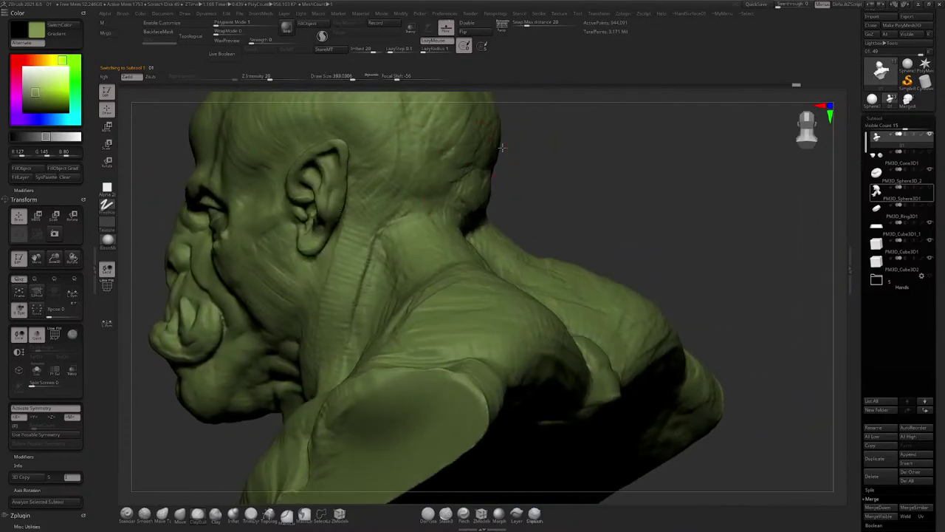
right_drag(317, 258, 380, 274)
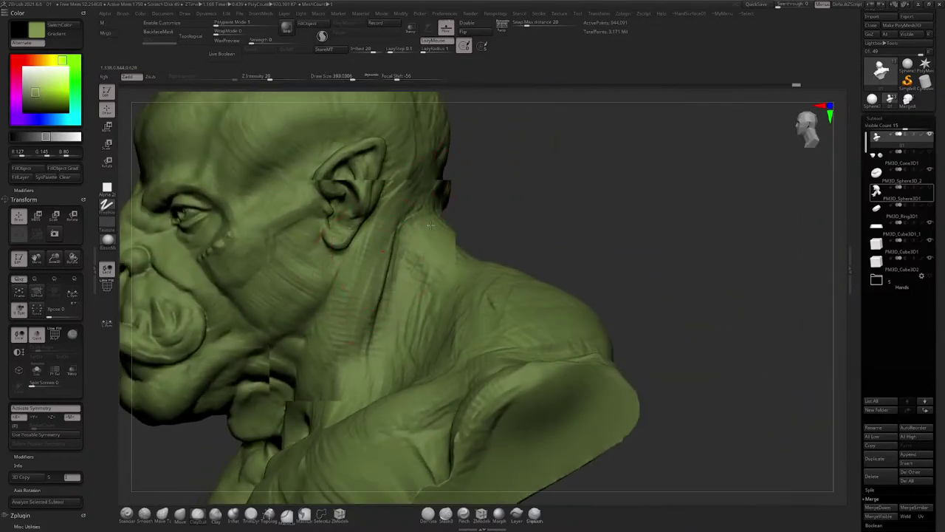
right_drag(349, 317, 460, 332)
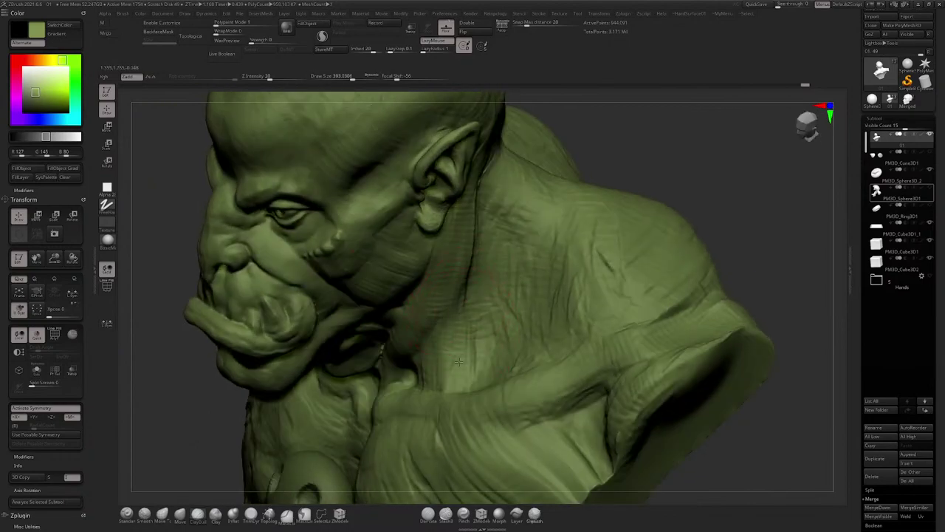
right_drag(399, 361, 453, 329)
right_click(454, 329)
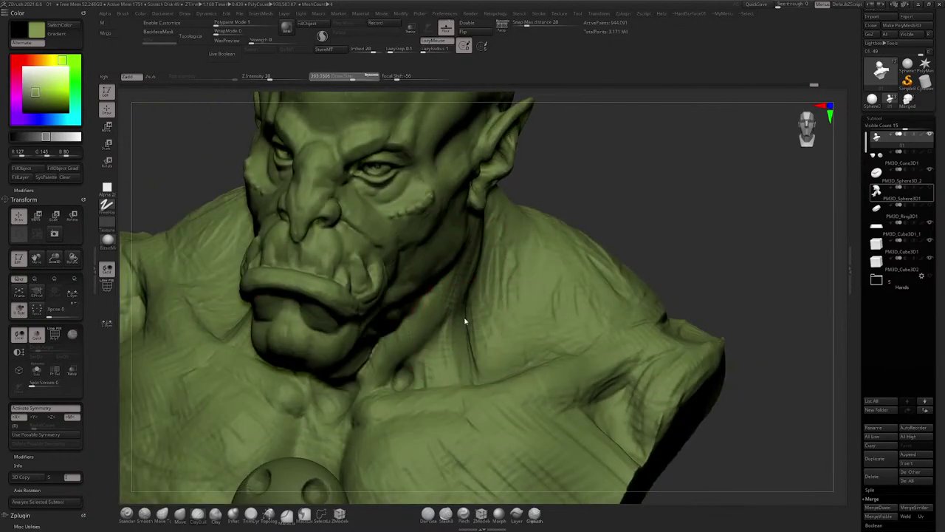
key(super)
key(super)
key(super)
key(super)
key(super)
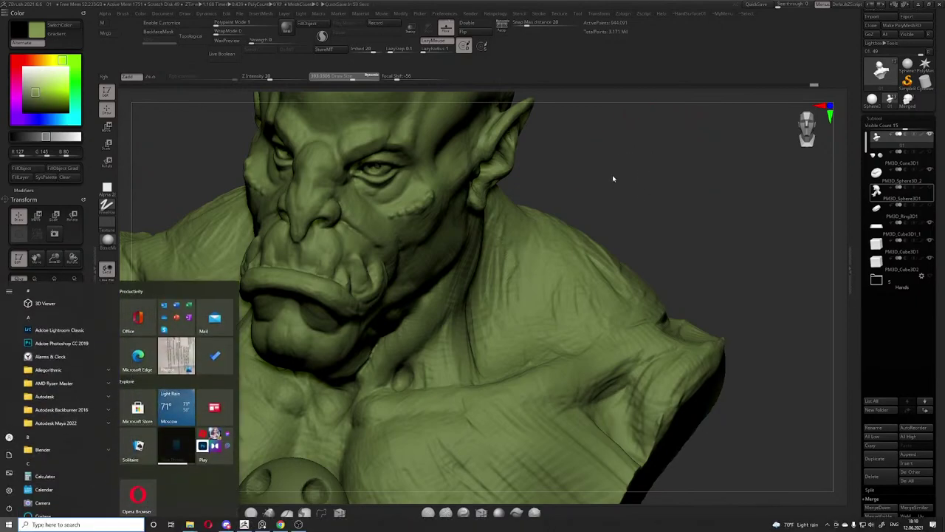
key(super)
key(super)
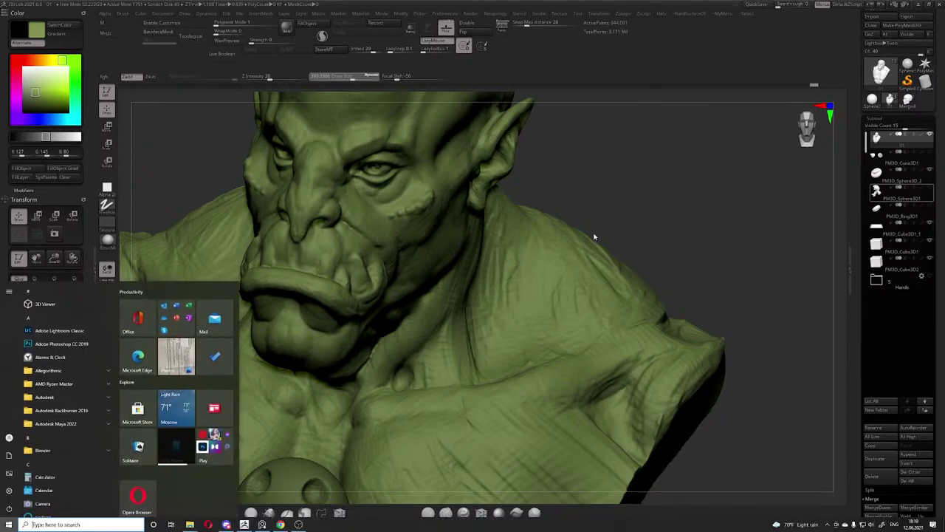
mouse_move(298, 523)
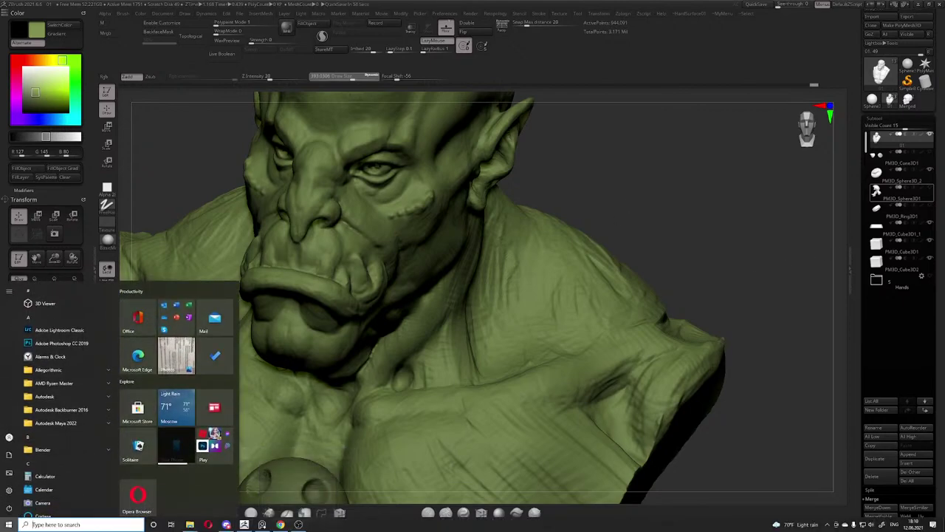
key(super)
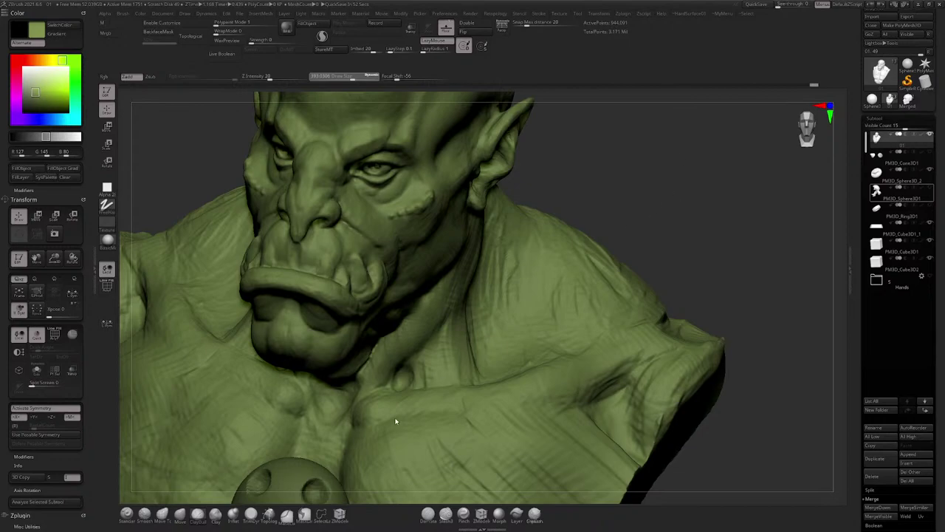
Step: Close the running ZBrush window and launch ZBrush again from the desktop
key(super)
key(super)
key(super)
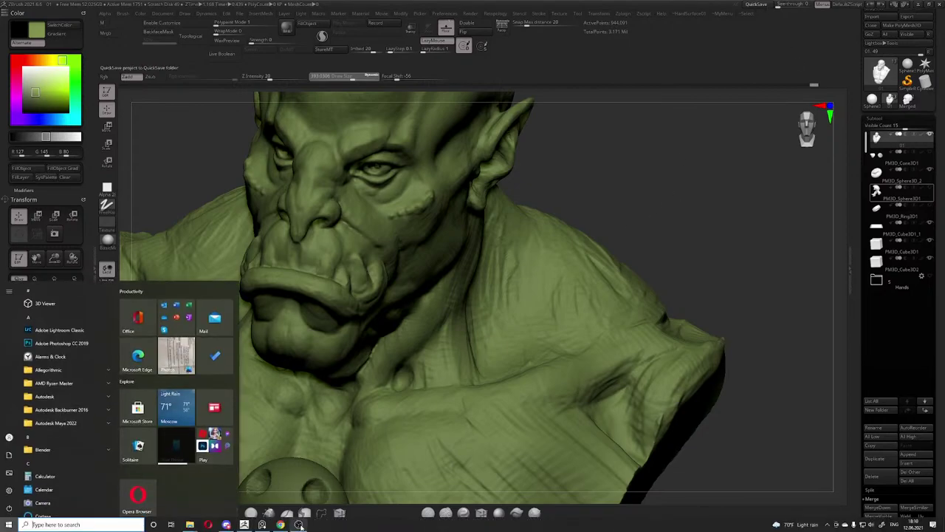
right_click(244, 524)
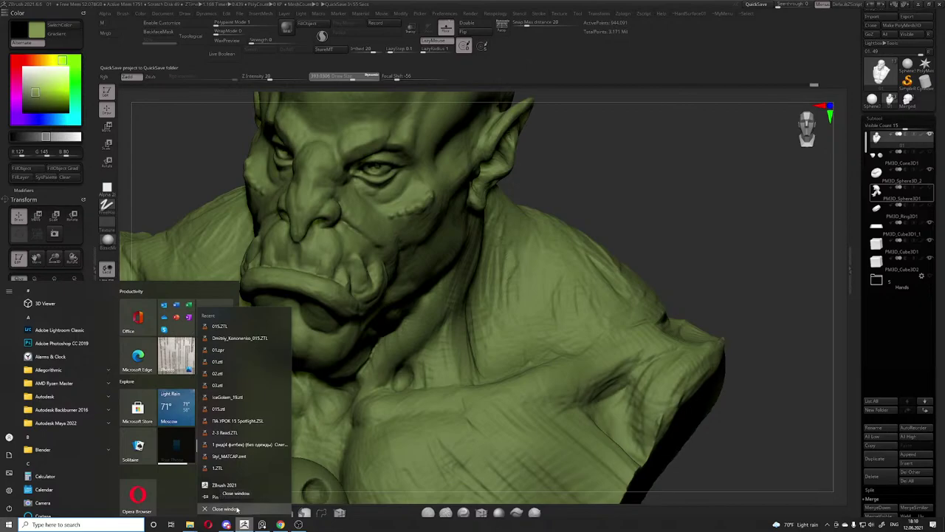
click(225, 509)
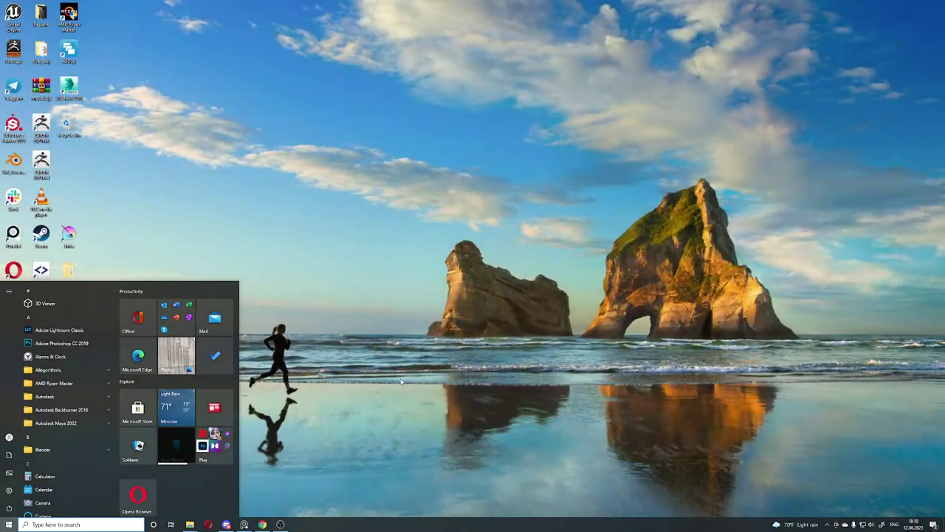
click(165, 169)
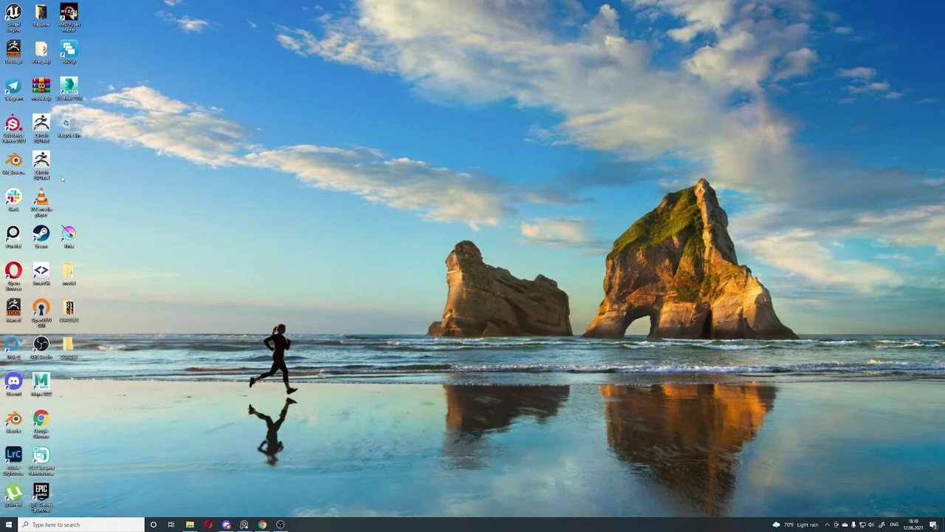
double_click(45, 127)
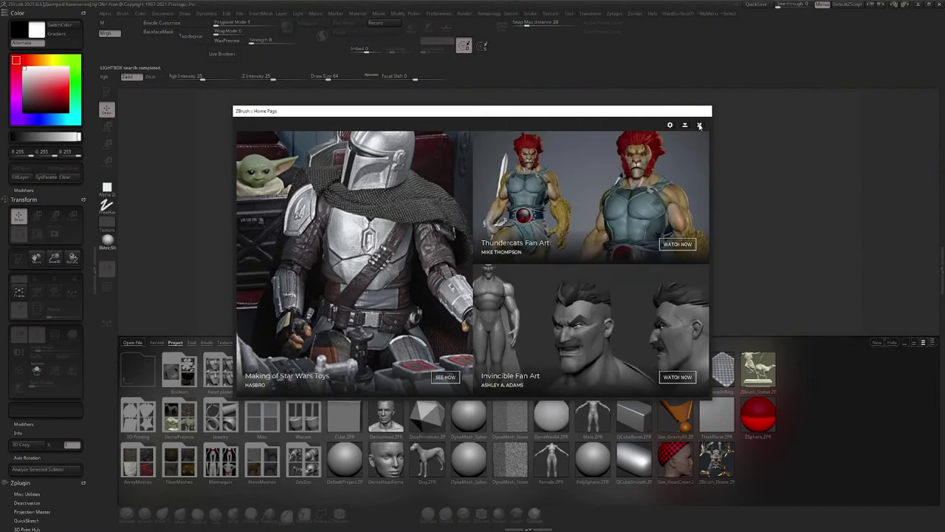
Step: Dismiss the ZBrush home page, then hide LightBox and show it again with its project files
click(699, 126)
click(892, 343)
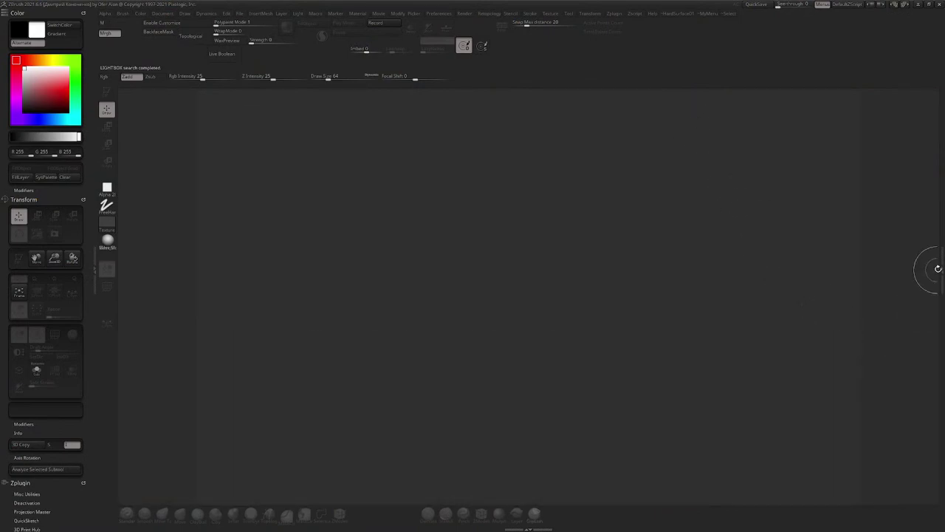
key(comma)
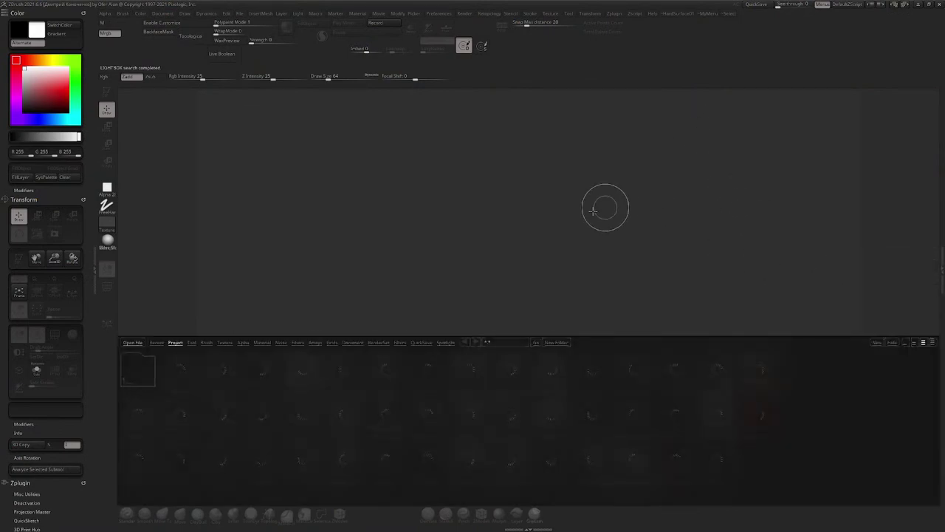
Step: Show the tool palette and open the quick-saved project QS_3438.zpr
click(421, 343)
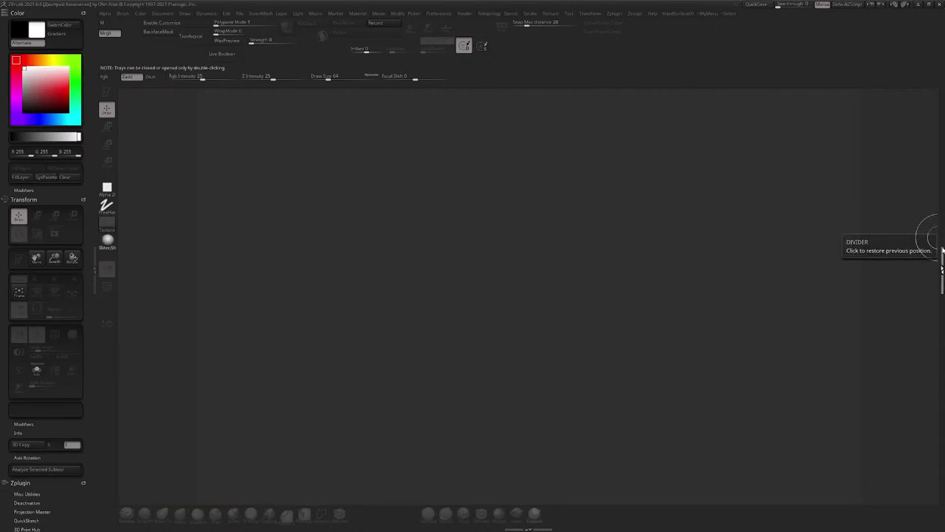
click(941, 251)
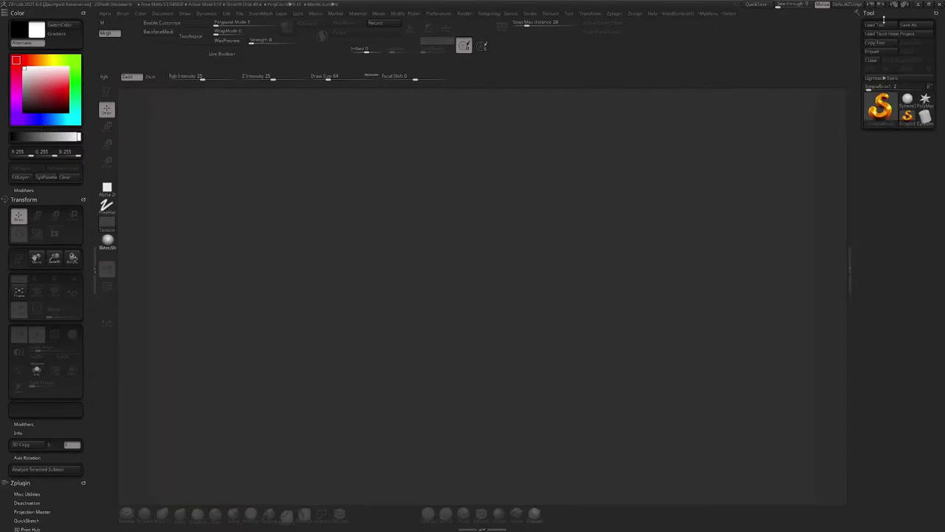
key(comma)
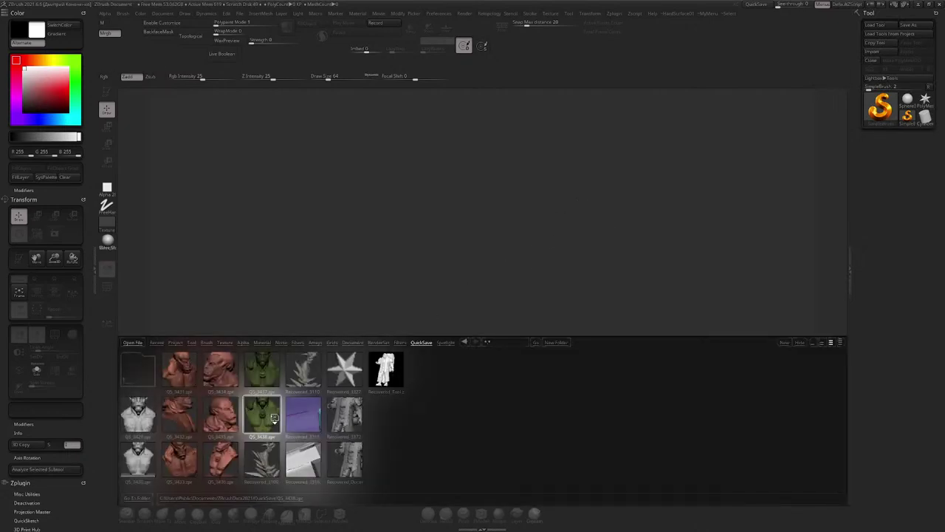
double_click(271, 416)
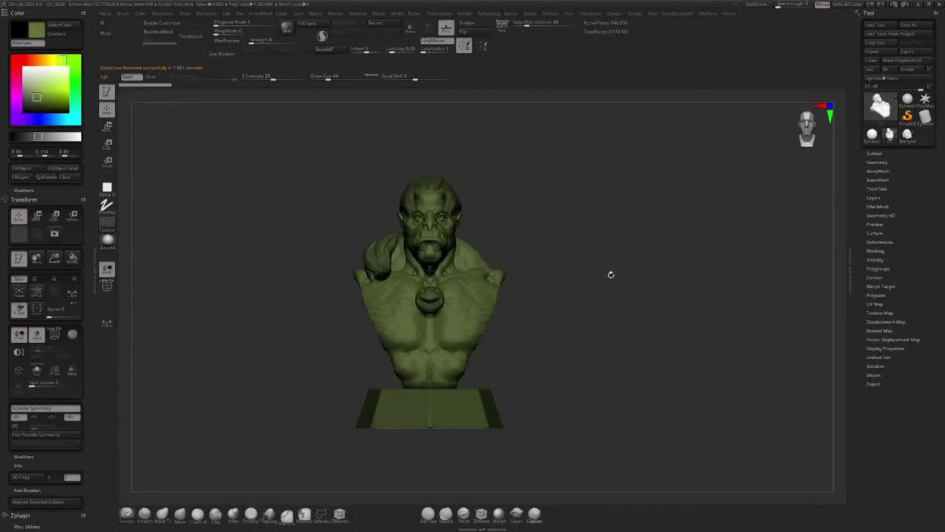
Step: Expand the subtool list and collapse the Hands folder in it
click(871, 153)
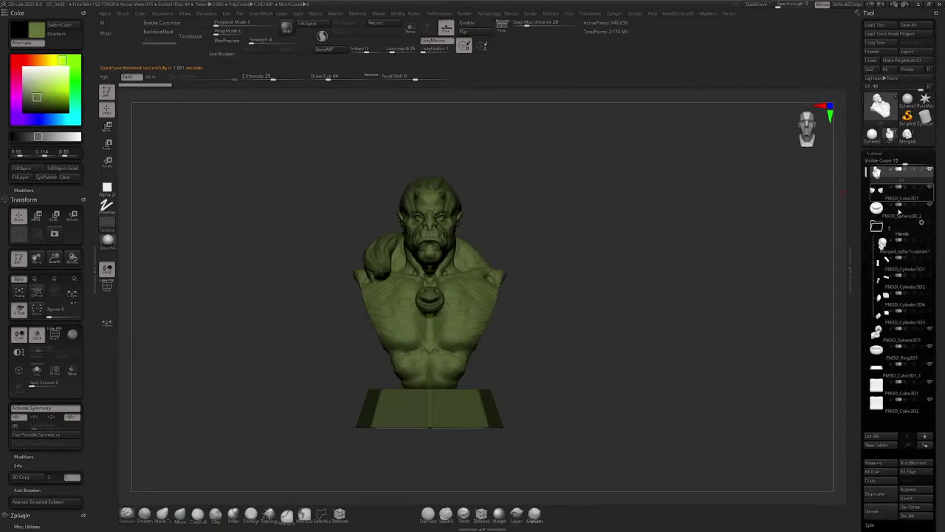
mouse_move(610, 251)
mouse_down()
mouse_move(599, 217)
mouse_move(602, 255)
mouse_up()
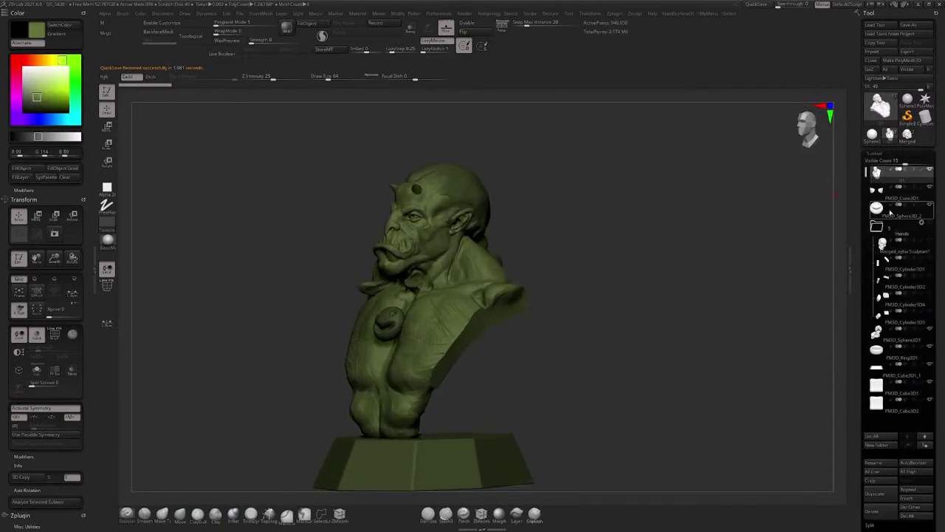
click(877, 230)
drag(734, 166, 604, 231)
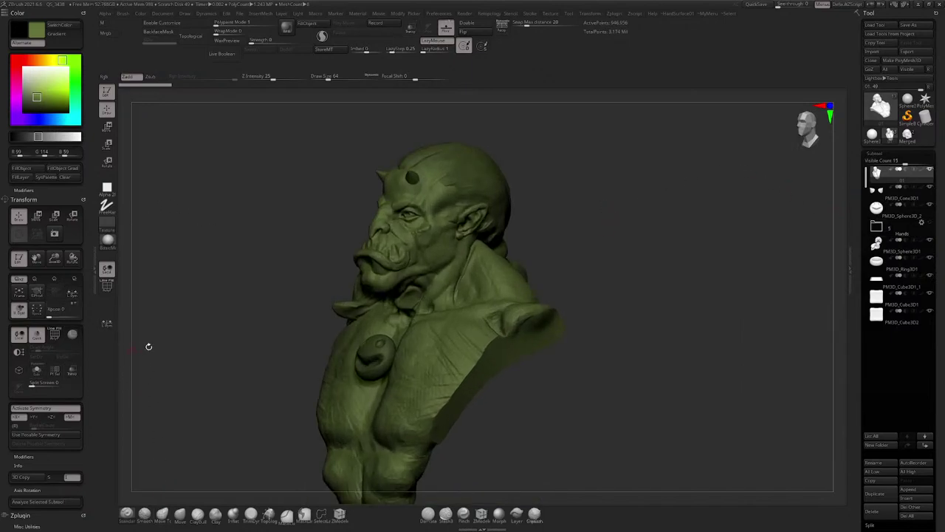
alt+drag(571, 163, 558, 189)
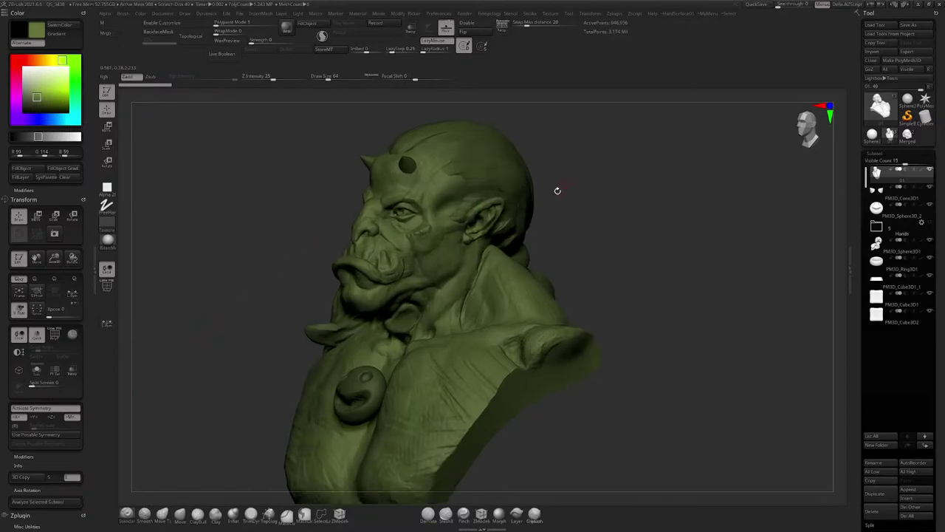
Step: Save the tool as 01.ztl in the CGALLIES folder, replacing the existing file
key(space)
click(497, 289)
click(907, 28)
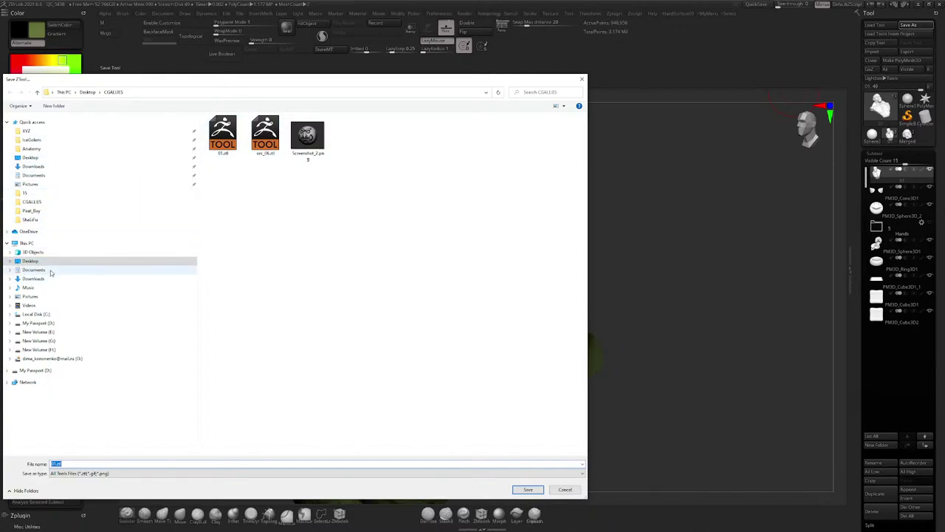
click(35, 203)
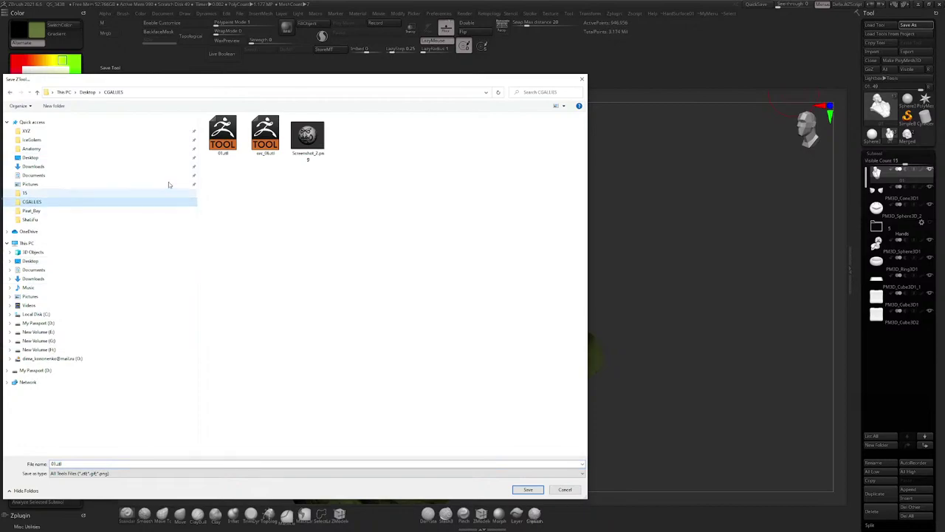
click(527, 489)
click(493, 263)
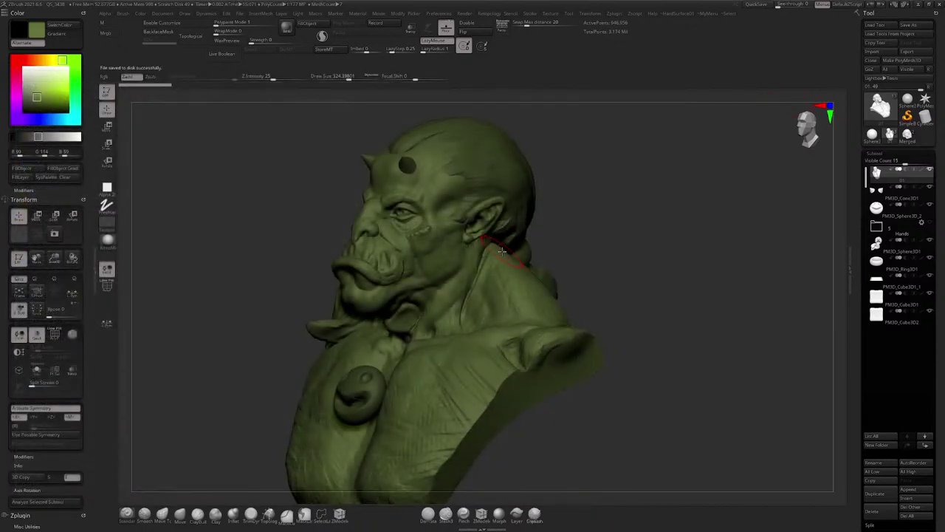
Step: Choose the ClayBuildup brush with a draw size of about 386 and isolate the bust subtool in Solo mode
mouse_move(601, 182)
mouse_down()
mouse_move(682, 150)
mouse_move(664, 177)
mouse_move(647, 161)
mouse_move(670, 161)
mouse_up()
key(space)
mouse_move(602, 174)
mouse_down()
mouse_move(626, 159)
mouse_move(625, 173)
mouse_move(521, 221)
mouse_up()
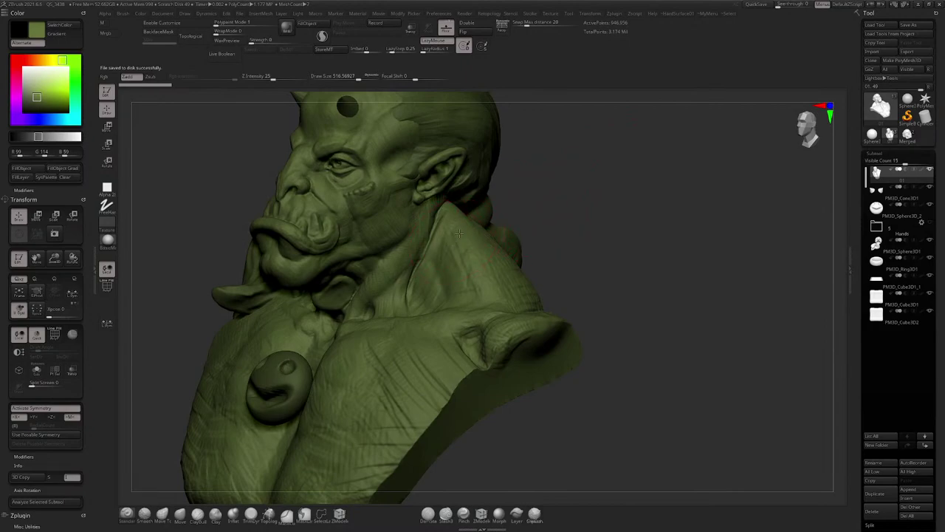
drag(464, 223, 392, 252)
key(space)
click(195, 512)
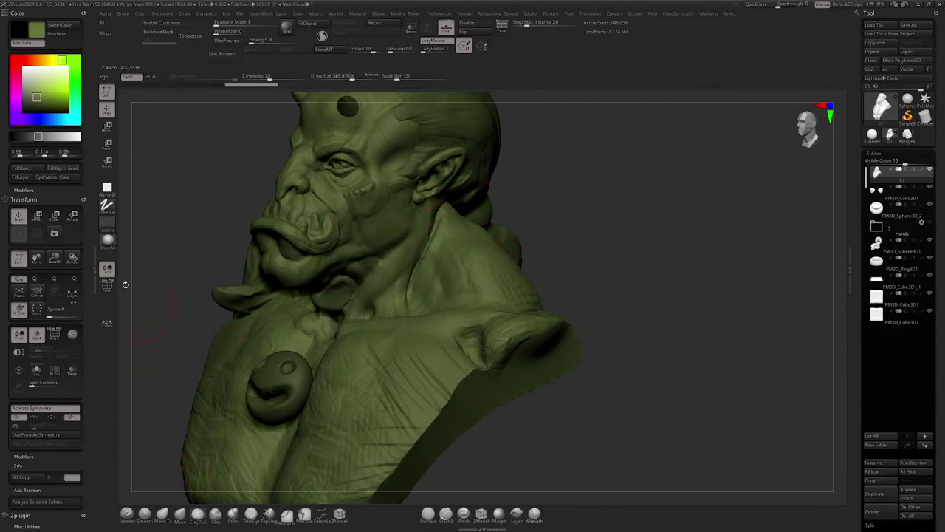
click(39, 372)
drag(559, 165, 458, 190)
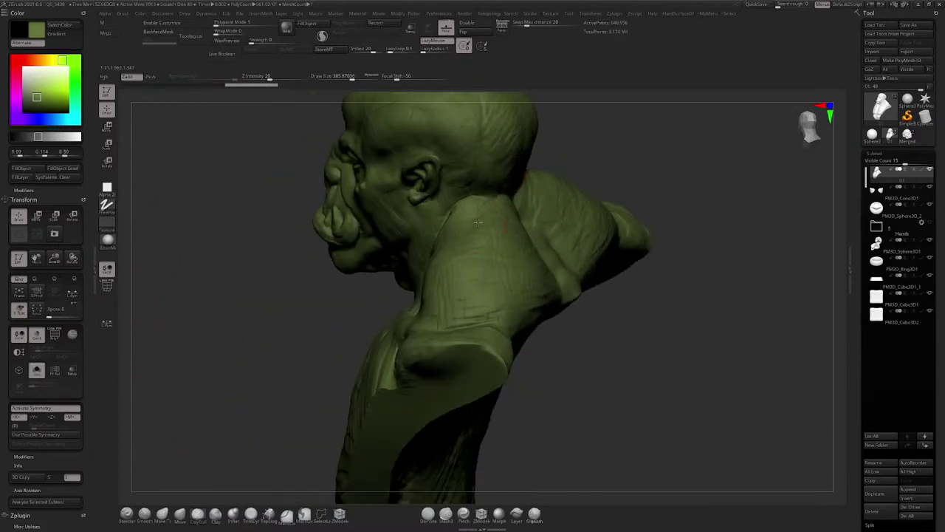
right_drag(497, 186, 440, 191)
key(ctrl+z)
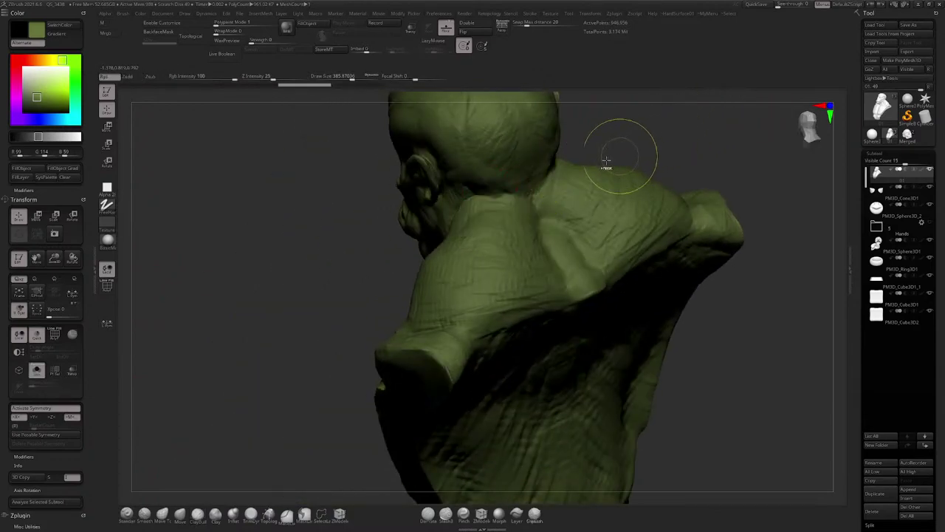
drag(526, 173, 497, 201)
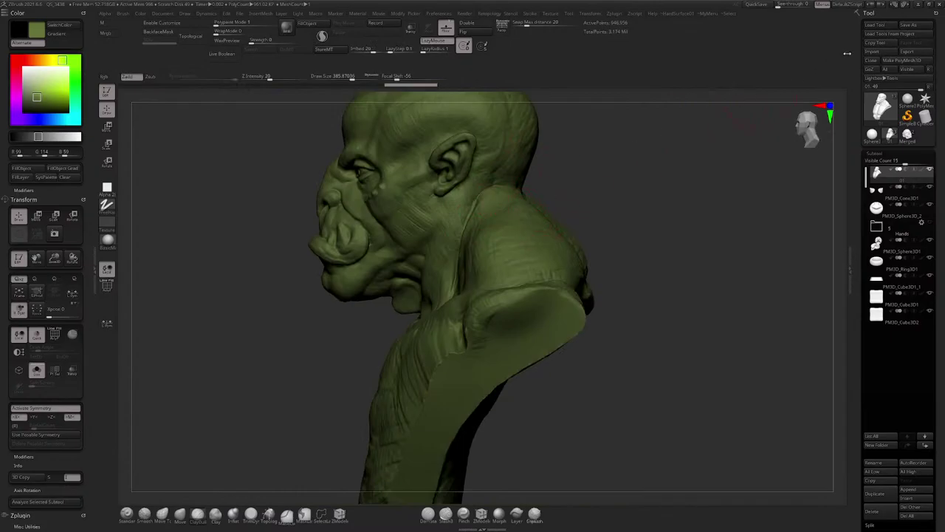
click(919, 6)
click(298, 524)
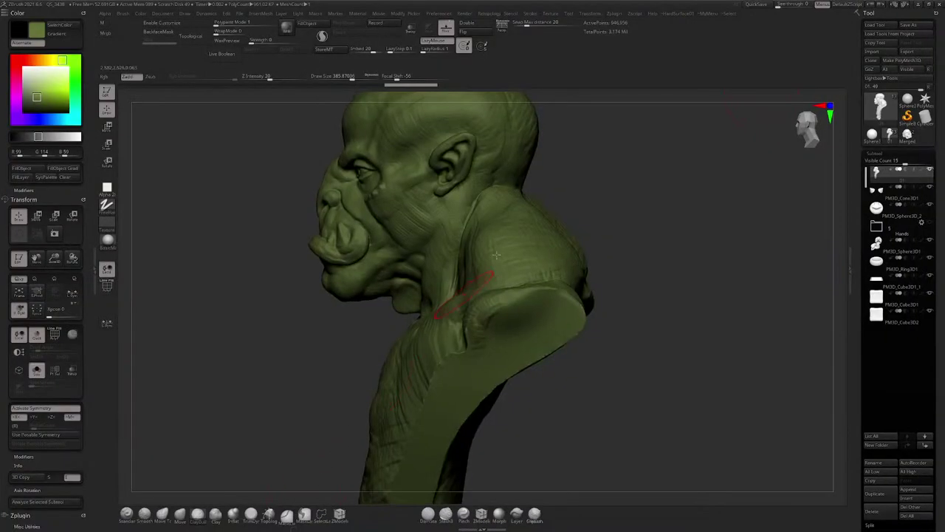
Step: Reshape the cut end of the shoulder from above using the Move brush at a draw size of about 835
drag(625, 146, 573, 181)
mouse_move(500, 197)
mouse_down()
mouse_move(559, 163)
mouse_move(525, 192)
mouse_move(558, 199)
mouse_move(550, 210)
mouse_move(553, 163)
mouse_up()
right_drag(553, 163, 552, 212)
key(space)
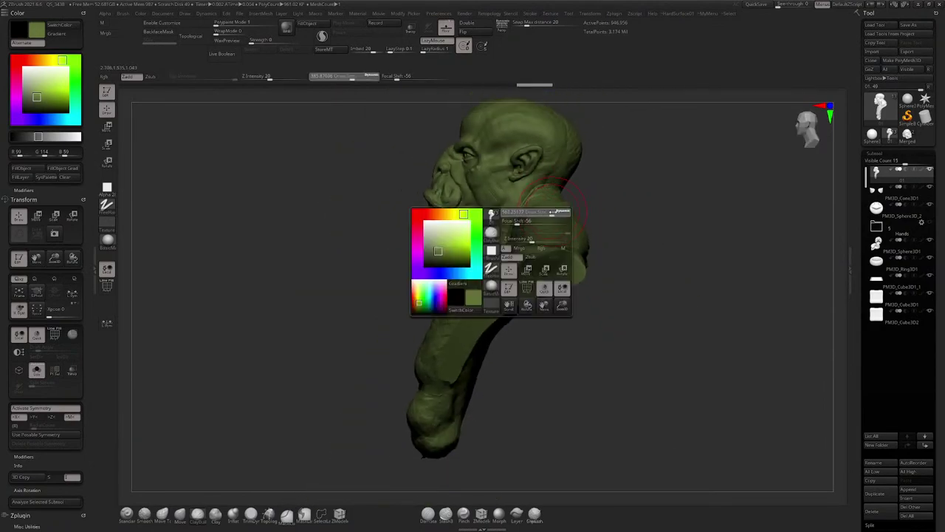
click(180, 515)
mouse_move(667, 111)
mouse_down()
mouse_move(669, 146)
mouse_move(569, 187)
mouse_move(525, 218)
mouse_up()
mouse_move(526, 218)
right_down()
mouse_move(522, 202)
mouse_move(539, 197)
mouse_move(520, 221)
mouse_move(519, 178)
right_up()
mouse_move(515, 249)
mouse_down()
mouse_move(524, 222)
mouse_move(559, 229)
mouse_move(544, 253)
mouse_move(554, 192)
mouse_move(530, 171)
mouse_up()
key(space)
drag(496, 307, 487, 307)
mouse_move(517, 304)
mouse_down()
mouse_move(522, 316)
mouse_move(491, 322)
mouse_up()
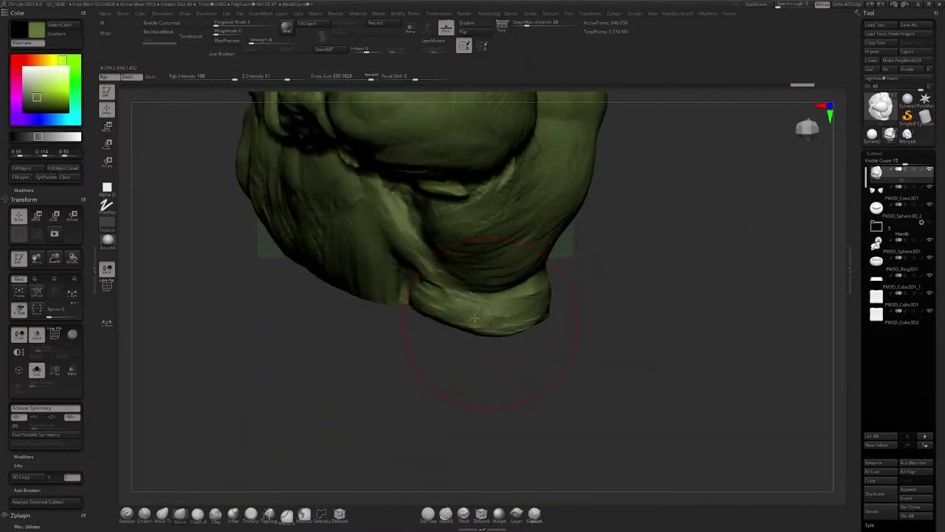
Step: Push the front of the shoulder outward and shift the collarbone ridge back towards the trapezius with the Move brush
mouse_move(434, 313)
mouse_down()
mouse_move(432, 331)
mouse_move(448, 331)
mouse_up()
drag(422, 273, 443, 268)
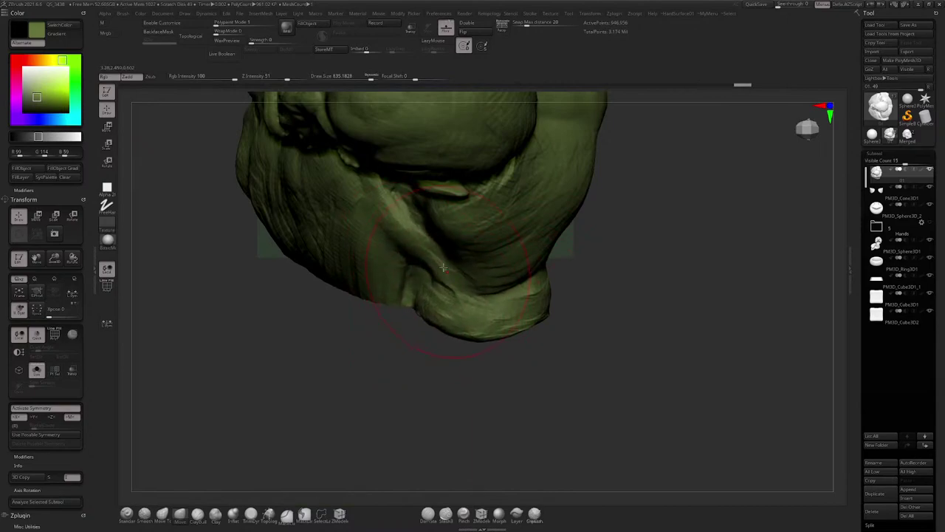
drag(418, 223, 397, 211)
drag(440, 264, 465, 262)
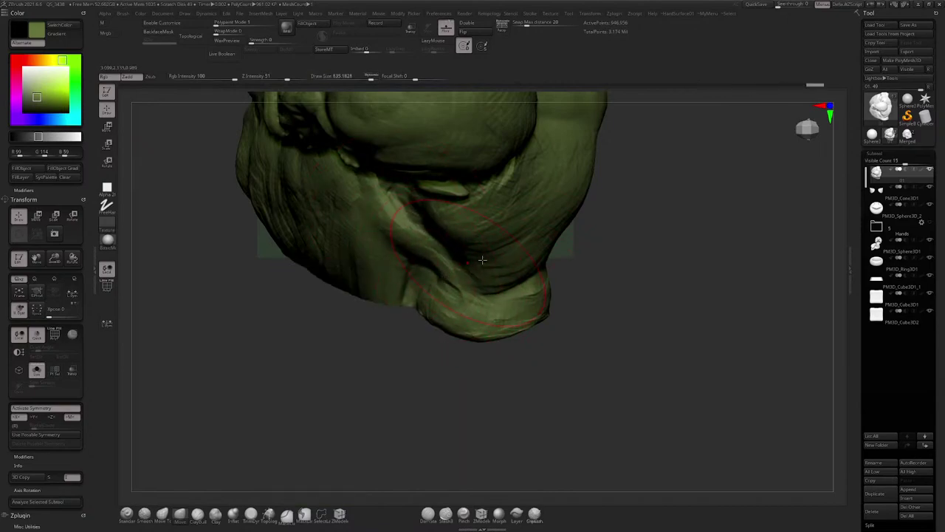
mouse_move(548, 250)
mouse_down()
mouse_move(563, 254)
mouse_move(578, 217)
mouse_up()
Step: Build up the top of the trapezius between neck and shoulder with ClayBuildup at a draw size of about 734
mouse_move(601, 140)
alt+mouse_down()
mouse_move(587, 212)
mouse_move(574, 153)
mouse_move(492, 198)
mouse_move(459, 201)
alt+mouse_up()
drag(407, 276, 413, 273)
mouse_move(502, 347)
mouse_down()
mouse_move(495, 211)
mouse_move(480, 322)
mouse_move(272, 360)
mouse_up()
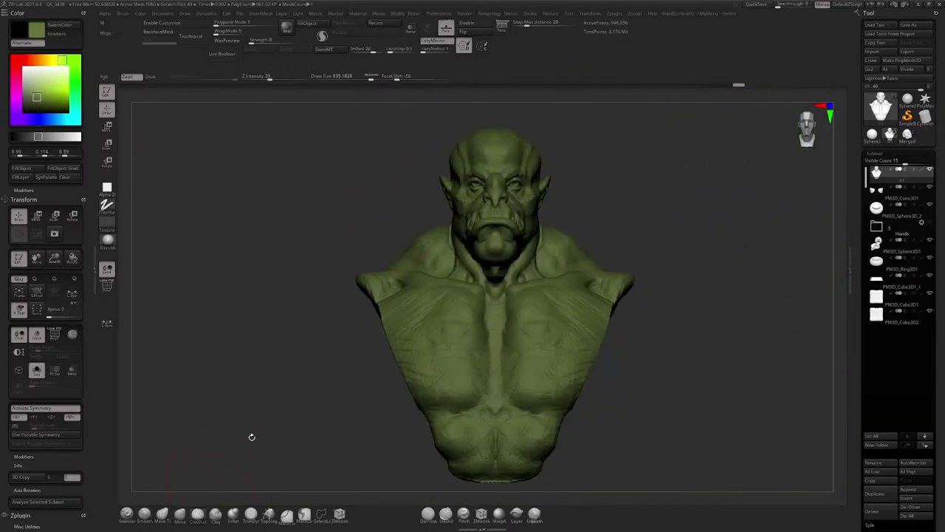
mouse_move(252, 437)
alt+mouse_down()
mouse_move(189, 415)
mouse_move(199, 472)
alt+mouse_up()
drag(576, 236, 460, 223)
key(space)
click(479, 220)
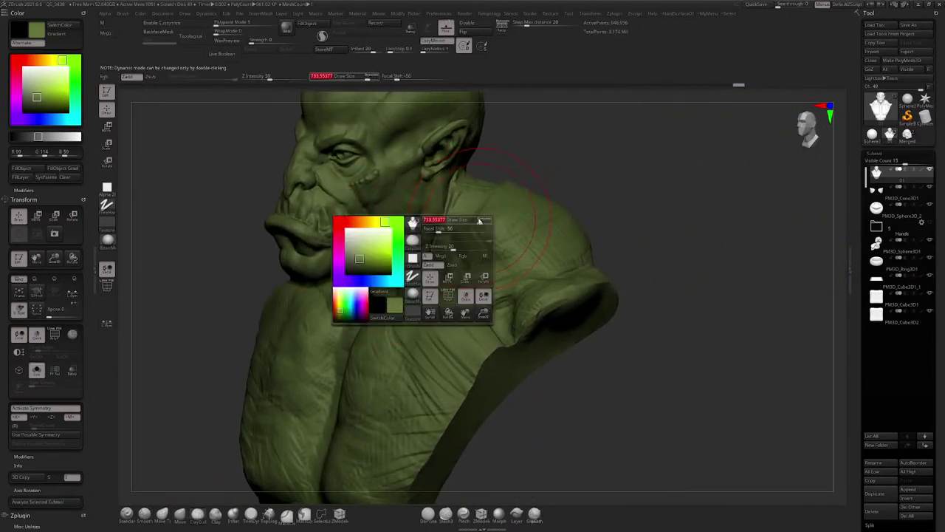
right_drag(507, 238, 507, 221)
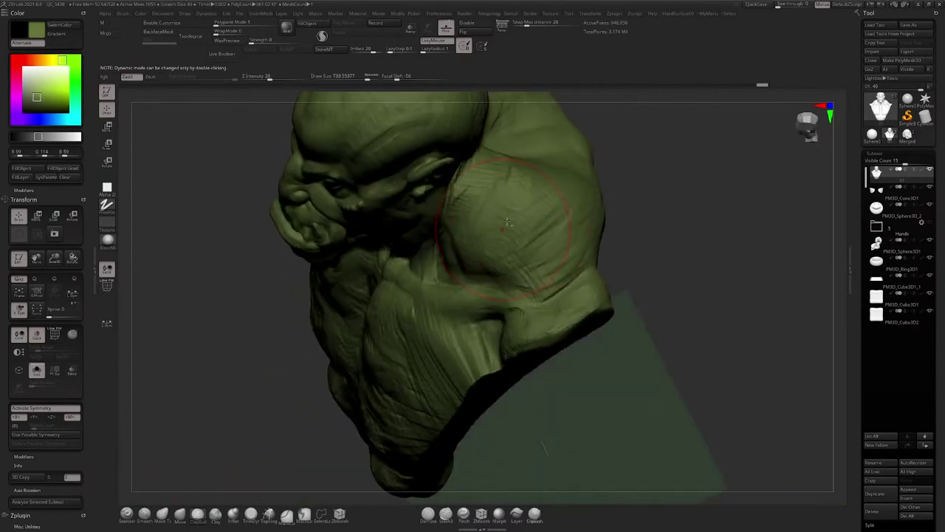
drag(514, 258, 512, 247)
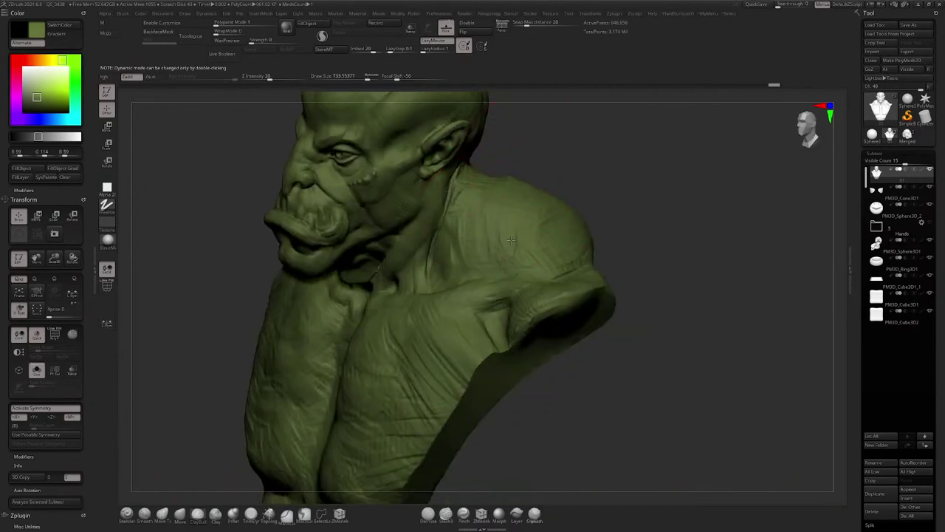
Step: Fill and smooth the upper back behind the neck with ClayBuildup strokes at a draw size of about 585
mouse_move(497, 264)
right_down()
mouse_move(508, 207)
mouse_move(542, 216)
right_up()
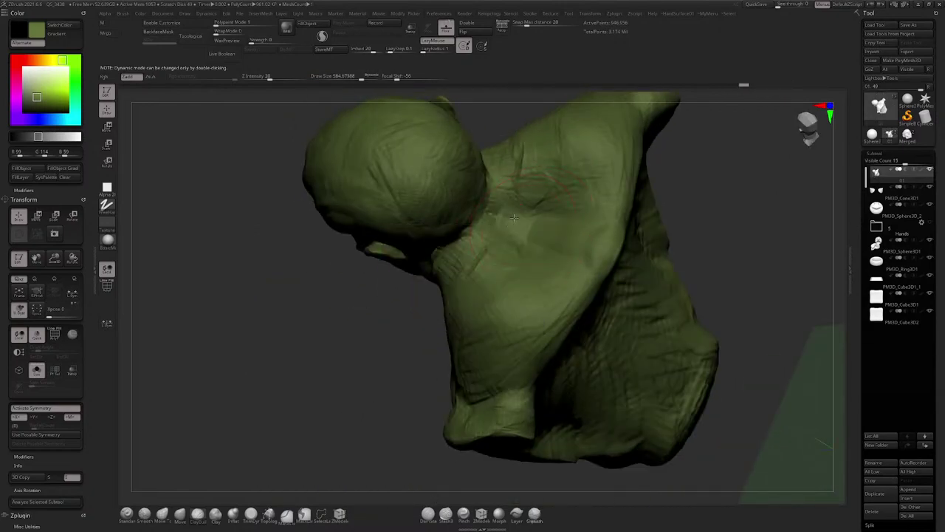
drag(542, 215, 575, 226)
shift+drag(511, 195, 551, 199)
mouse_move(563, 254)
right_down()
mouse_move(551, 173)
mouse_move(538, 210)
right_up()
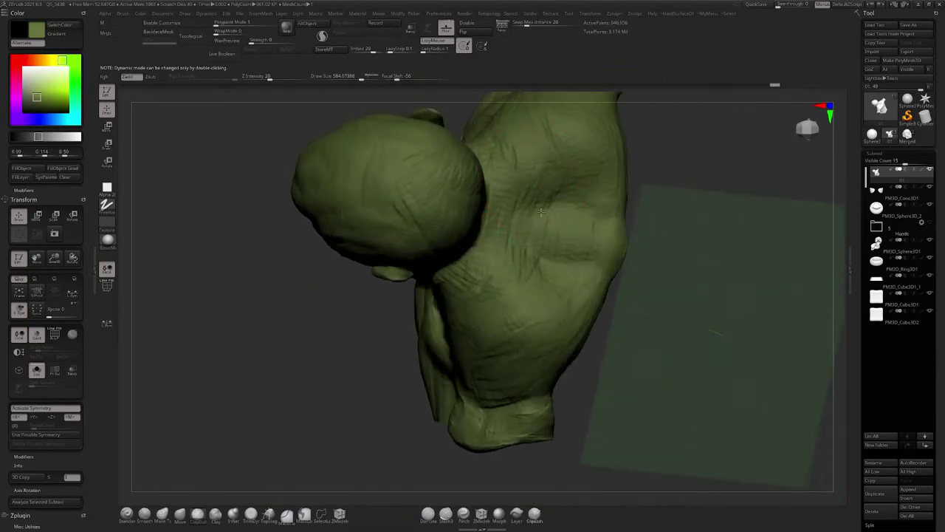
mouse_move(541, 213)
mouse_down()
mouse_move(576, 207)
mouse_move(587, 281)
mouse_up()
right_drag(587, 280, 564, 177)
drag(564, 181, 551, 202)
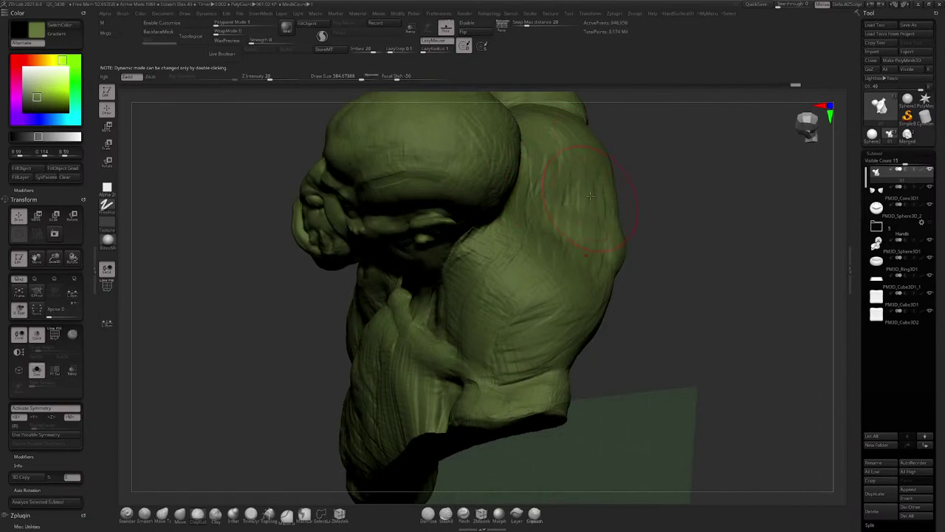
Step: Sculpt the front slope of the trapezius below the ear, above the collarbone, with ClayBuildup strokes
mouse_move(590, 195)
right_down()
mouse_move(599, 222)
mouse_move(603, 187)
right_up()
mouse_move(450, 215)
right_down()
mouse_move(508, 211)
mouse_move(509, 185)
mouse_move(477, 233)
mouse_move(531, 207)
mouse_move(419, 198)
mouse_move(460, 208)
right_up()
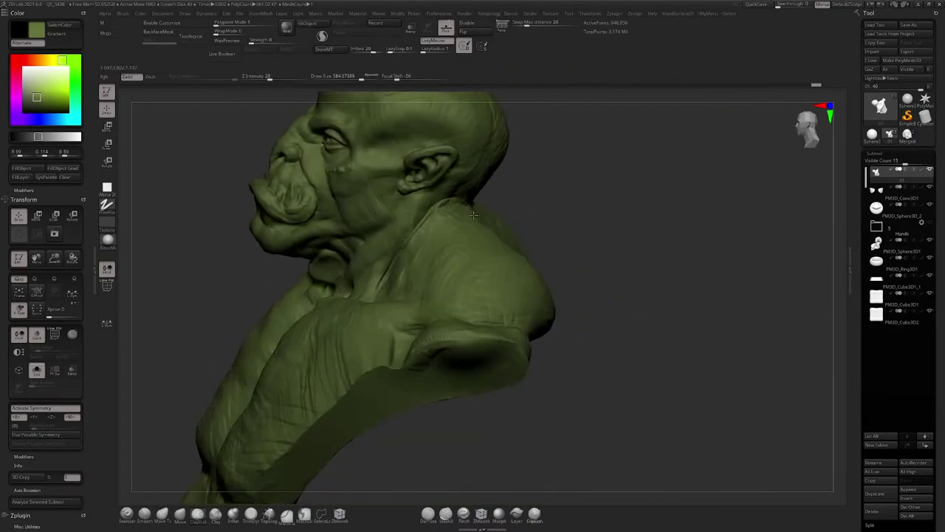
mouse_move(410, 256)
right_down()
mouse_move(440, 232)
mouse_move(482, 227)
right_up()
mouse_move(478, 235)
mouse_down()
mouse_move(446, 285)
mouse_move(422, 292)
mouse_move(471, 269)
mouse_move(440, 303)
mouse_move(465, 236)
mouse_move(425, 288)
mouse_move(453, 251)
mouse_up()
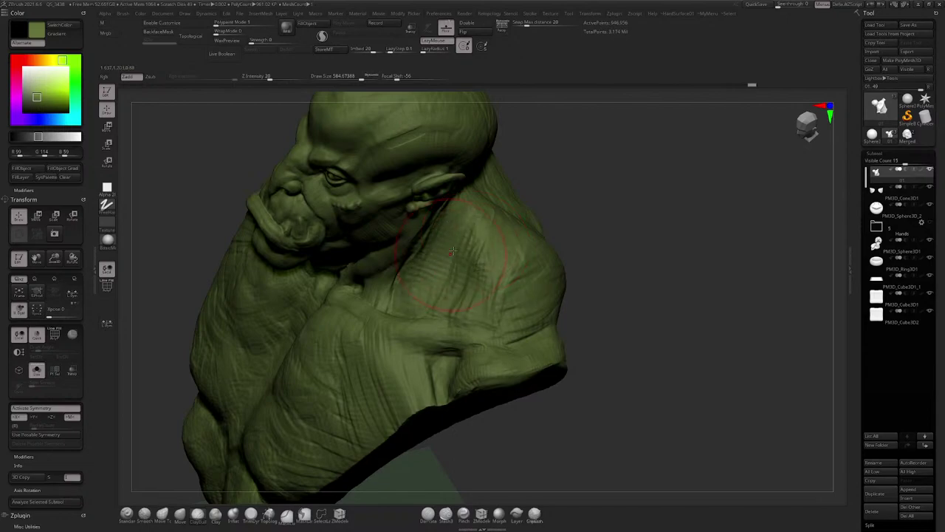
right_drag(449, 251, 489, 238)
drag(455, 228, 446, 259)
right_drag(480, 251, 443, 259)
mouse_move(452, 262)
mouse_down()
mouse_move(475, 271)
mouse_move(486, 255)
mouse_up()
Step: Add ClayBuildup strokes over the outer trapezius near the shoulder and across its upper back side
mouse_move(492, 247)
right_down()
mouse_move(450, 236)
mouse_move(487, 181)
right_up()
drag(504, 282, 519, 285)
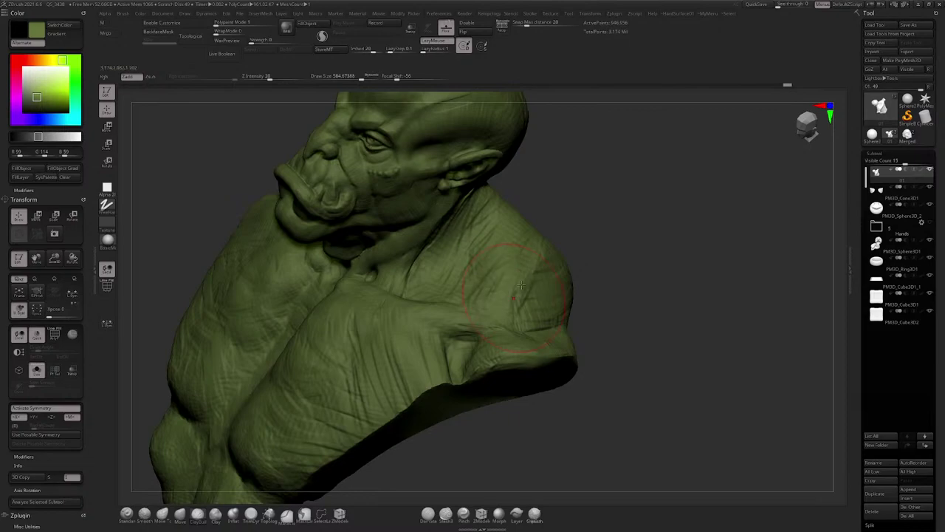
right_drag(517, 275, 508, 220)
drag(504, 168, 544, 200)
mouse_move(543, 200)
right_down()
mouse_move(515, 176)
mouse_move(572, 212)
mouse_move(536, 218)
right_up()
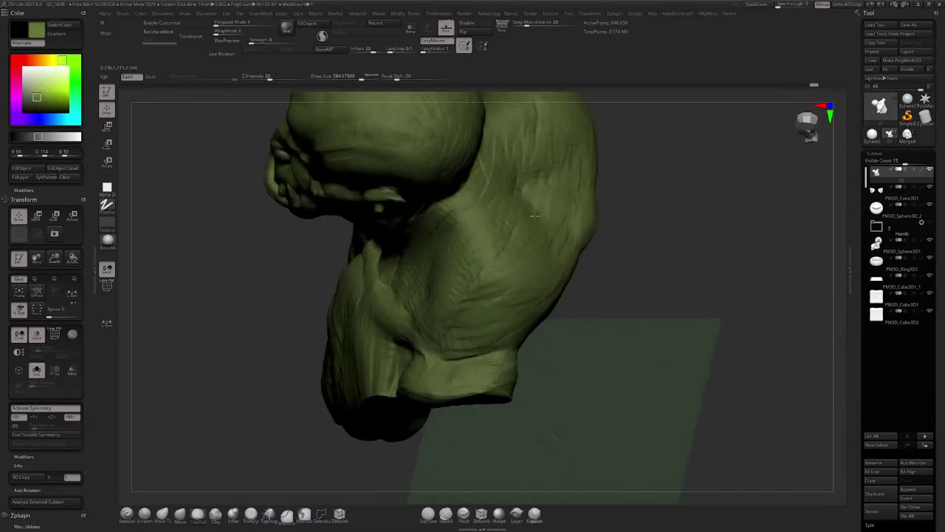
right_drag(462, 260, 498, 188)
Step: Refine the hollow between the side of the neck and the collarbone with ClayBuildup at a draw size of about 452
key(space)
right_drag(466, 157, 539, 274)
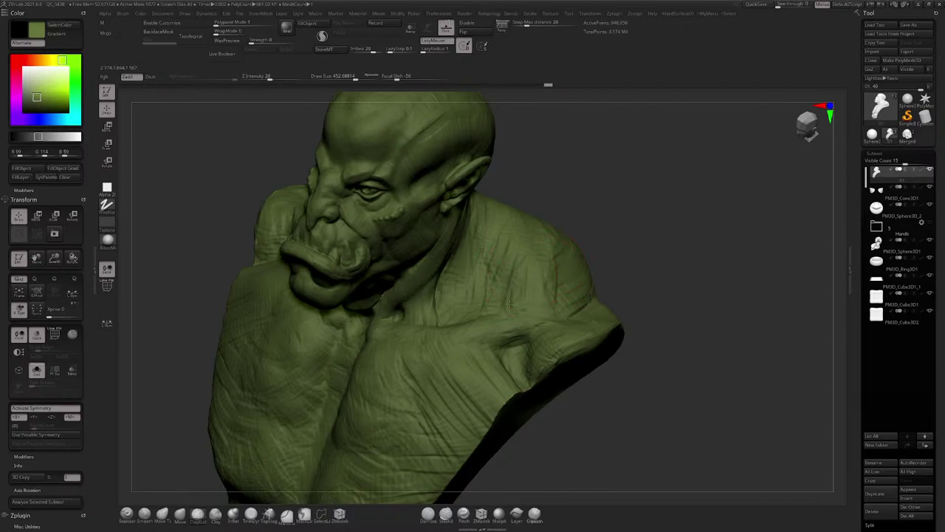
mouse_move(510, 304)
mouse_down()
mouse_move(528, 274)
mouse_move(471, 254)
mouse_up()
right_drag(471, 254, 456, 248)
drag(459, 251, 447, 267)
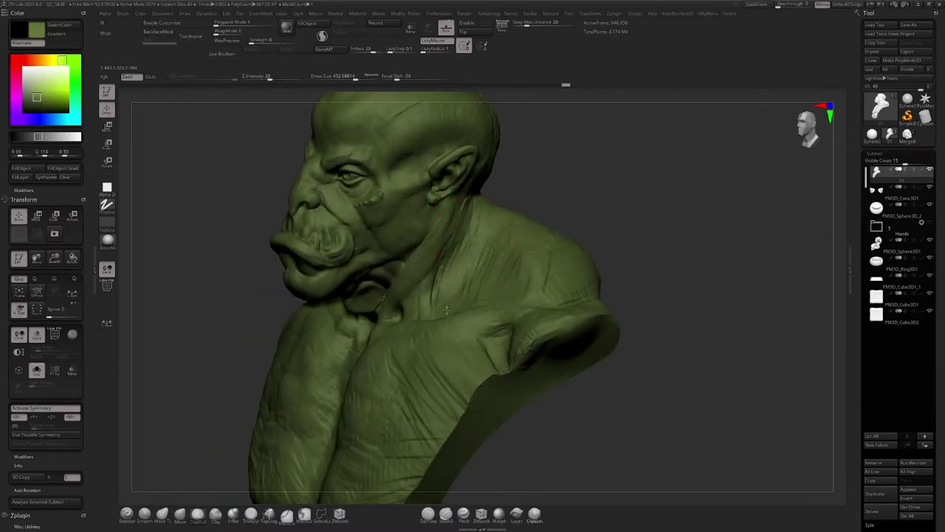
right_drag(454, 270, 475, 282)
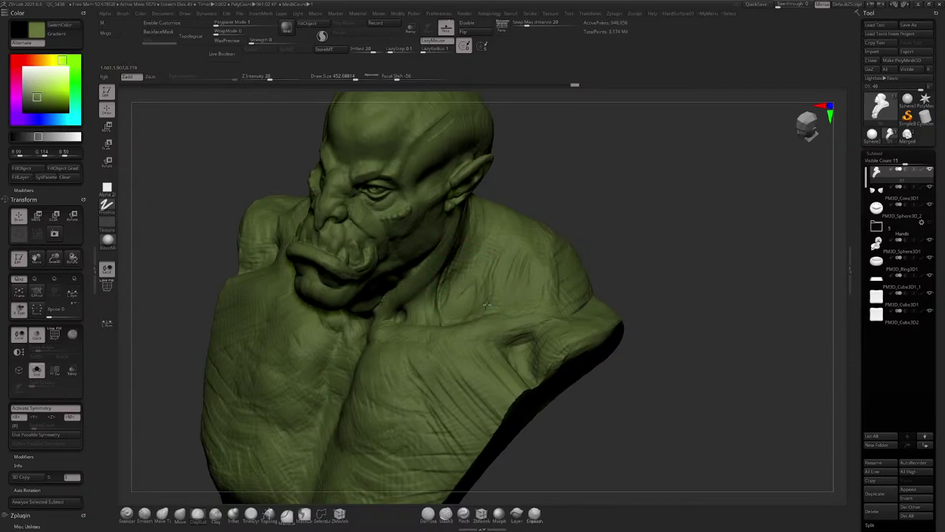
Step: Build up the trapezius slope between the side of the neck and collarbone with ClayBuildup strokes at a draw size of about 452
mouse_move(453, 290)
mouse_down()
mouse_move(474, 279)
mouse_move(468, 271)
mouse_up()
mouse_move(468, 271)
right_down()
mouse_move(451, 251)
mouse_move(480, 284)
right_up()
mouse_move(501, 219)
mouse_down()
mouse_move(479, 266)
mouse_move(514, 272)
mouse_up()
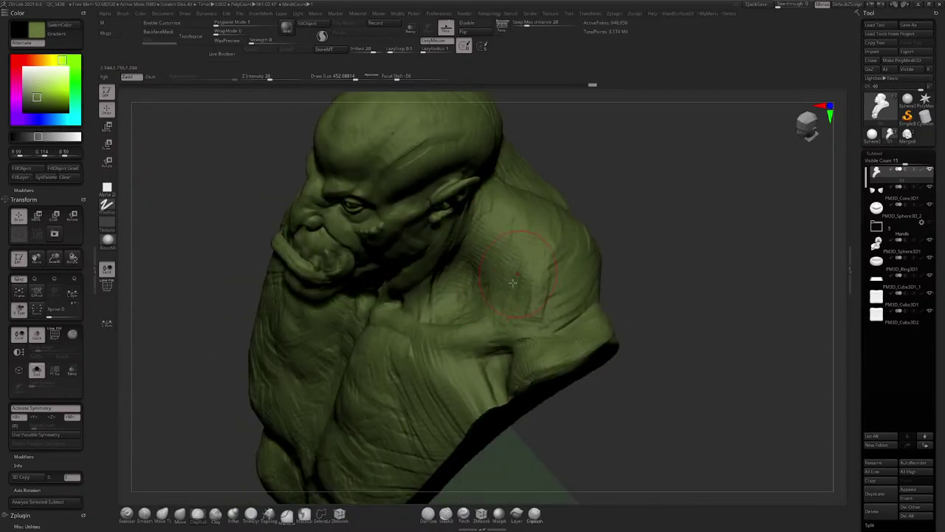
right_drag(515, 279, 490, 234)
drag(490, 234, 469, 283)
right_drag(469, 283, 487, 221)
mouse_move(487, 221)
ctrl+right_down()
mouse_move(495, 171)
mouse_move(553, 236)
mouse_move(547, 229)
mouse_move(506, 253)
ctrl+right_up()
right_drag(502, 218, 495, 228)
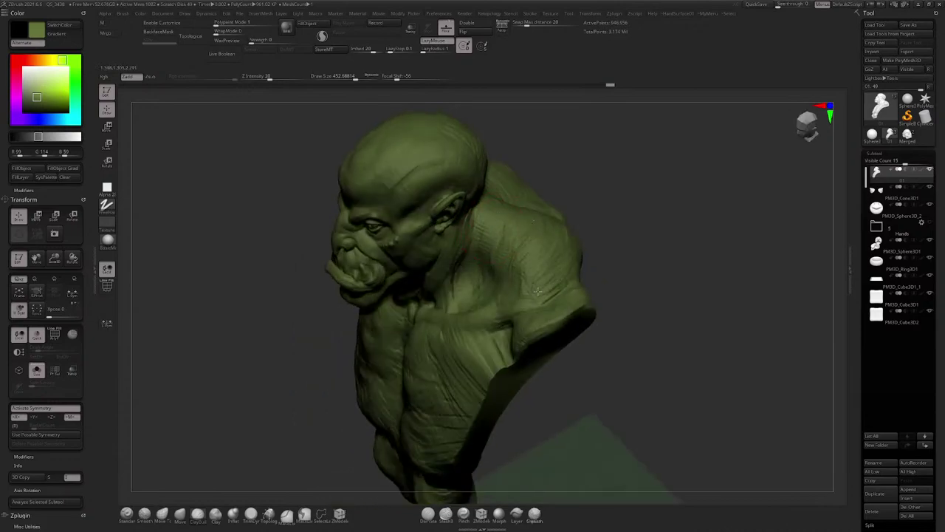
Step: Add ClayBuildup strokes over the outer shoulder and the upper back behind the neck
right_drag(545, 279, 549, 332)
drag(570, 271, 571, 249)
right_drag(571, 249, 519, 288)
key(space)
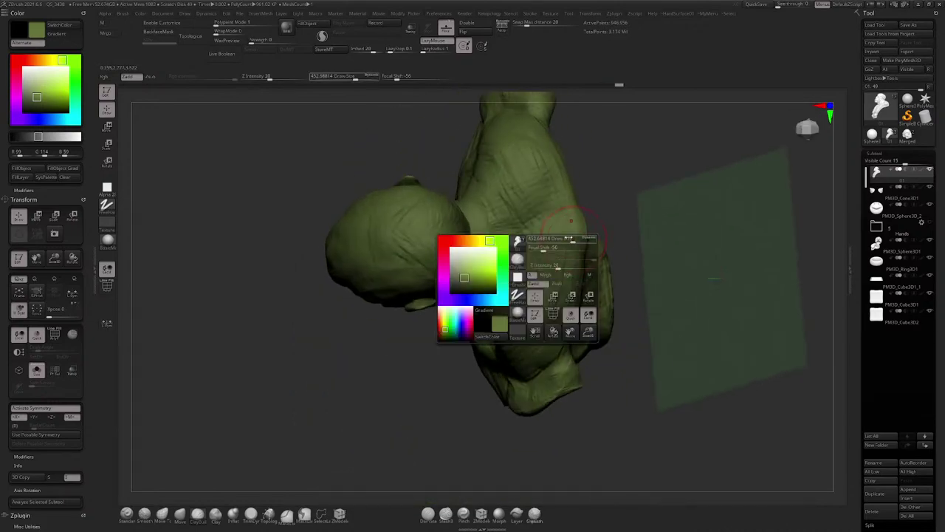
drag(570, 252, 510, 229)
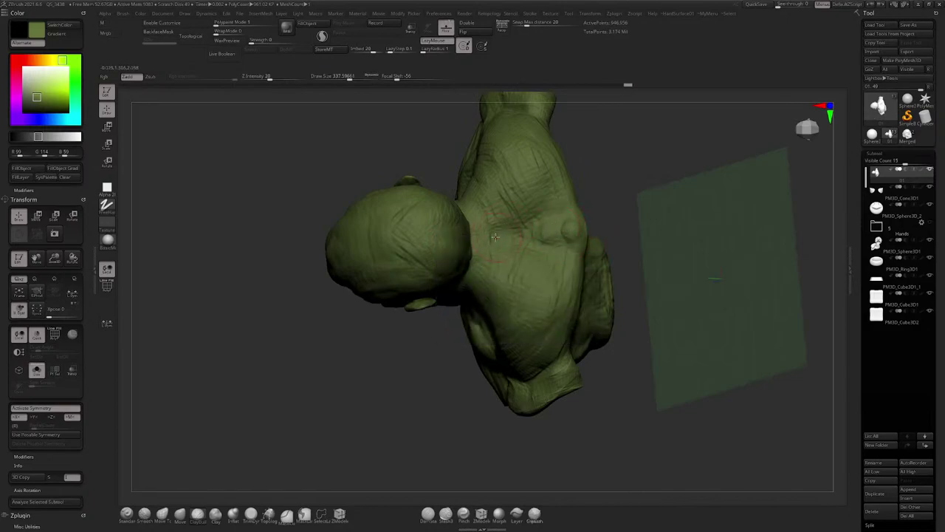
mouse_move(496, 237)
right_down()
mouse_move(487, 240)
mouse_move(509, 222)
right_up()
key(space)
drag(485, 237, 496, 237)
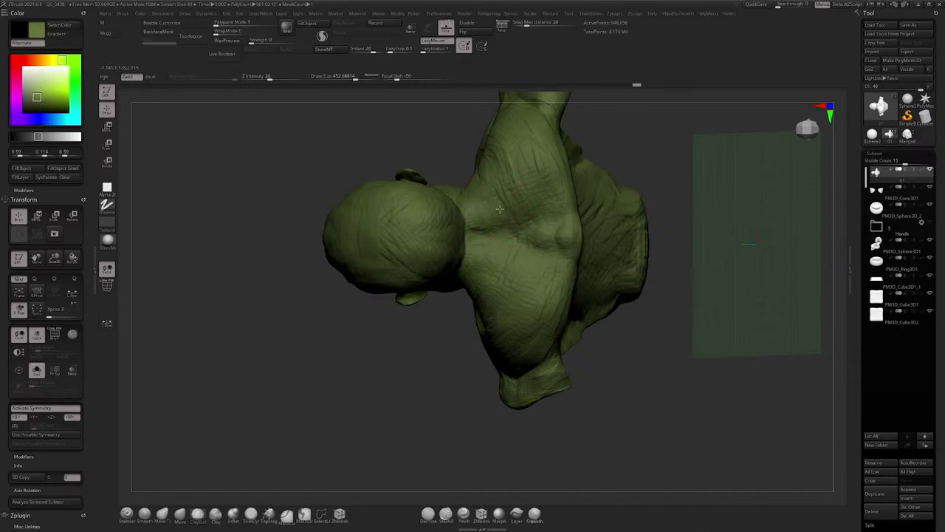
mouse_move(529, 216)
right_down()
mouse_move(497, 201)
mouse_move(511, 253)
right_up()
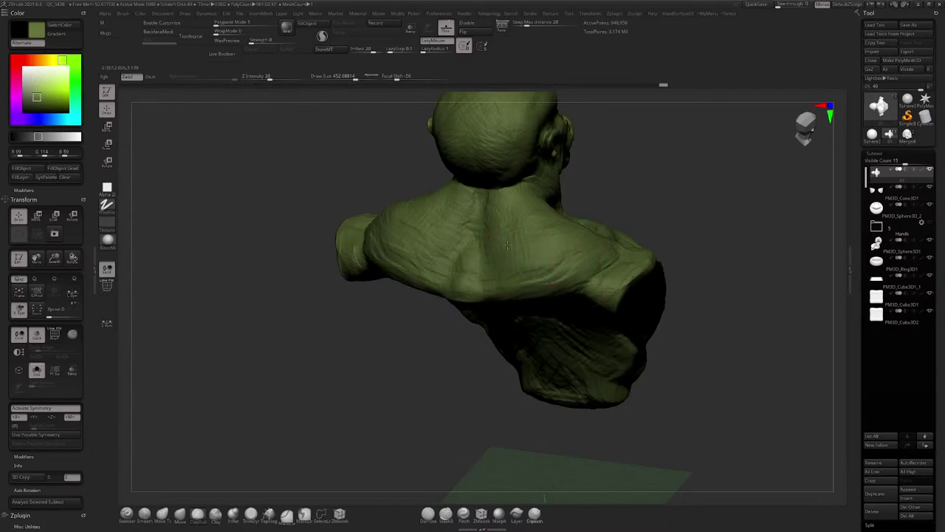
Step: Sculpt the transition from the side of the neck into the trapezius behind and below the ear with ClayBuildup strokes
mouse_move(491, 201)
right_down()
mouse_move(544, 194)
mouse_move(543, 246)
mouse_move(581, 198)
right_up()
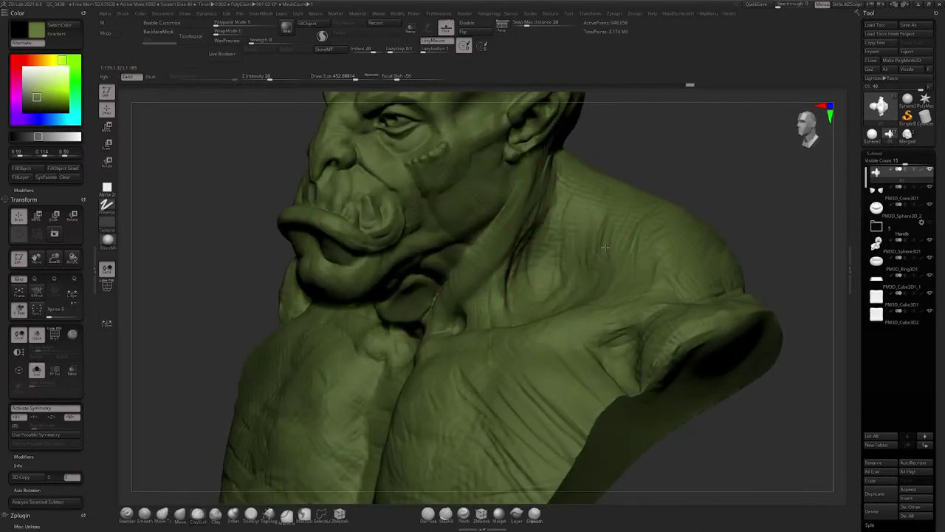
right_drag(600, 239, 492, 183)
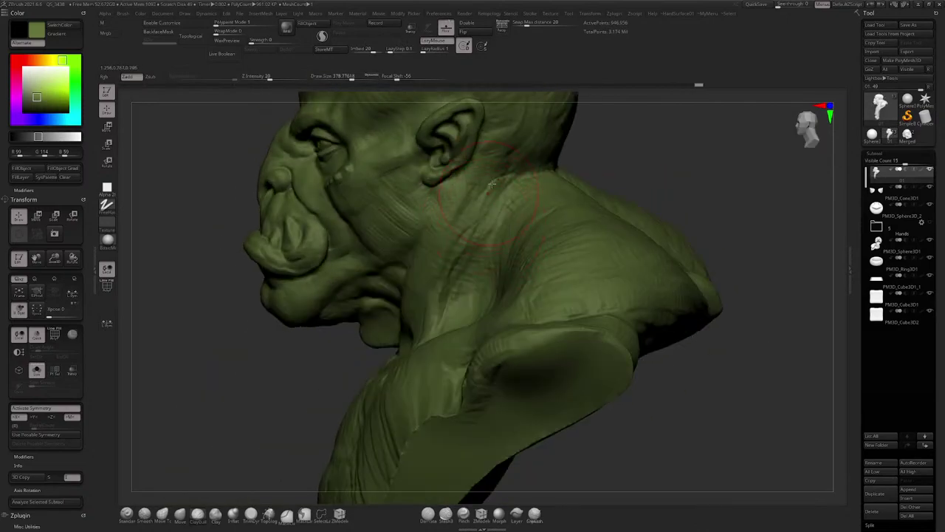
right_drag(458, 226, 468, 211)
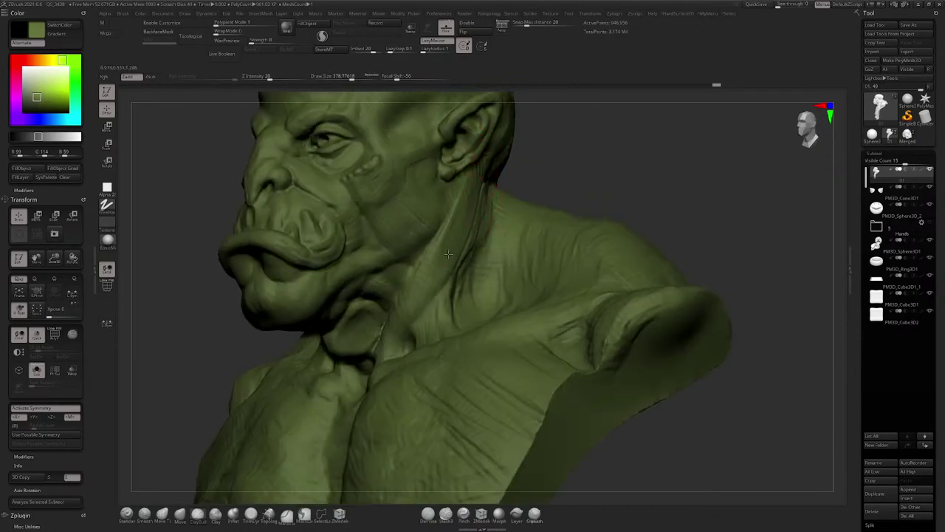
Step: Define the long neck muscle running from behind the ear to the collarbone with a smaller ClayBuildup brush
key(space)
mouse_move(468, 209)
mouse_down()
mouse_move(458, 210)
mouse_move(448, 259)
mouse_up()
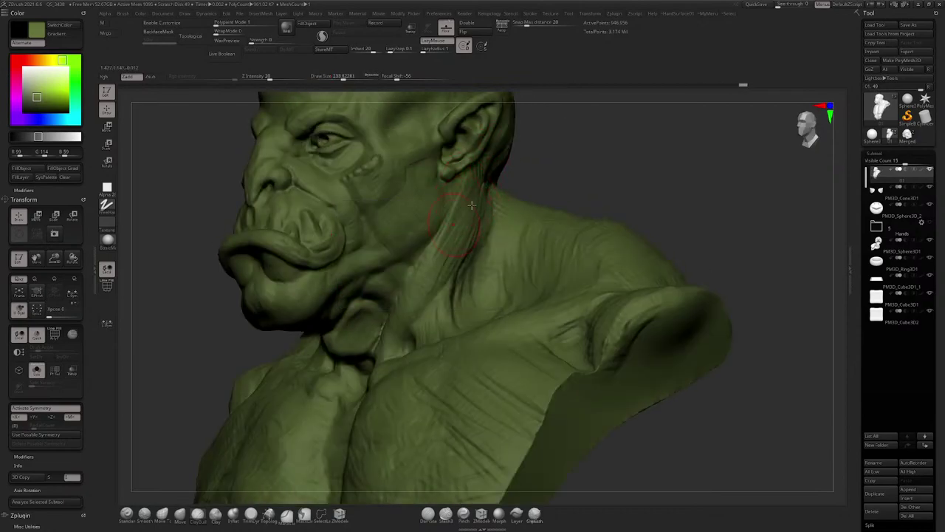
right_drag(442, 252, 479, 284)
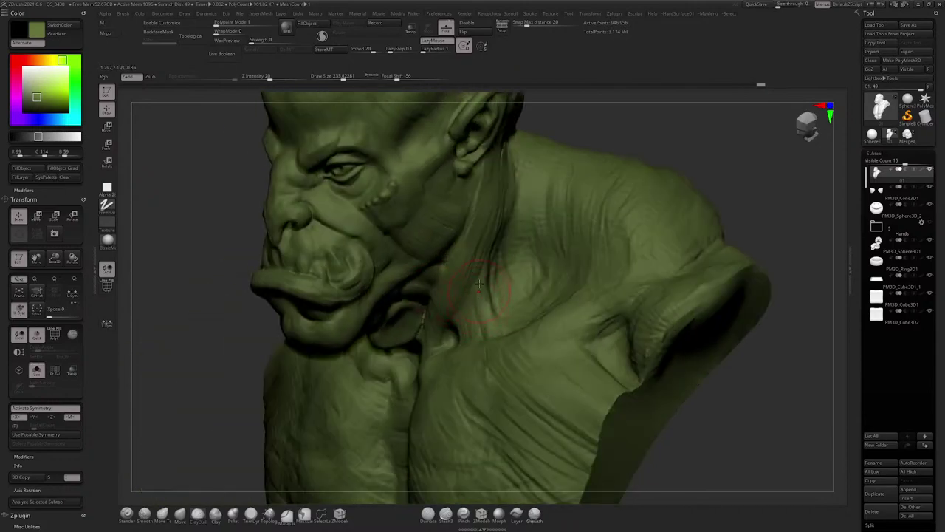
right_drag(470, 326, 474, 326)
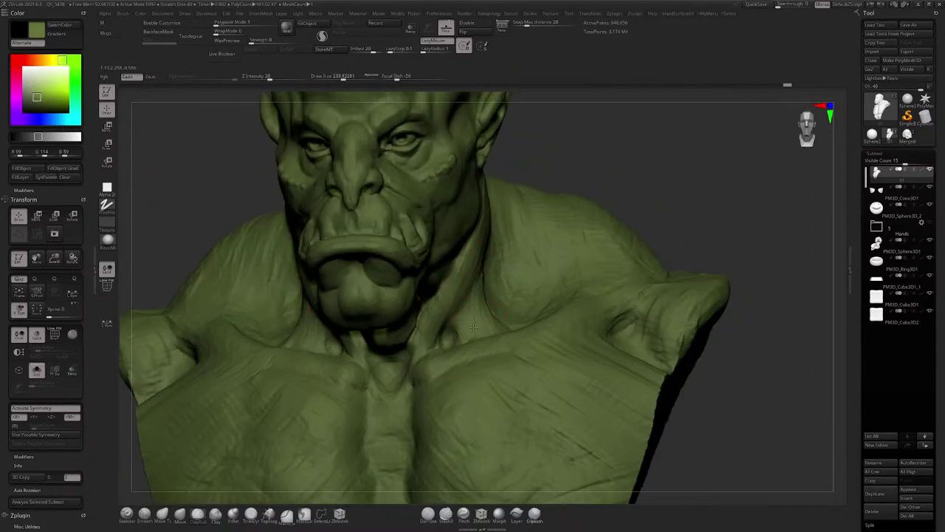
Step: Quick-save the project and adjust the throat profile under the chin with the Move brush
right_drag(411, 370, 382, 331)
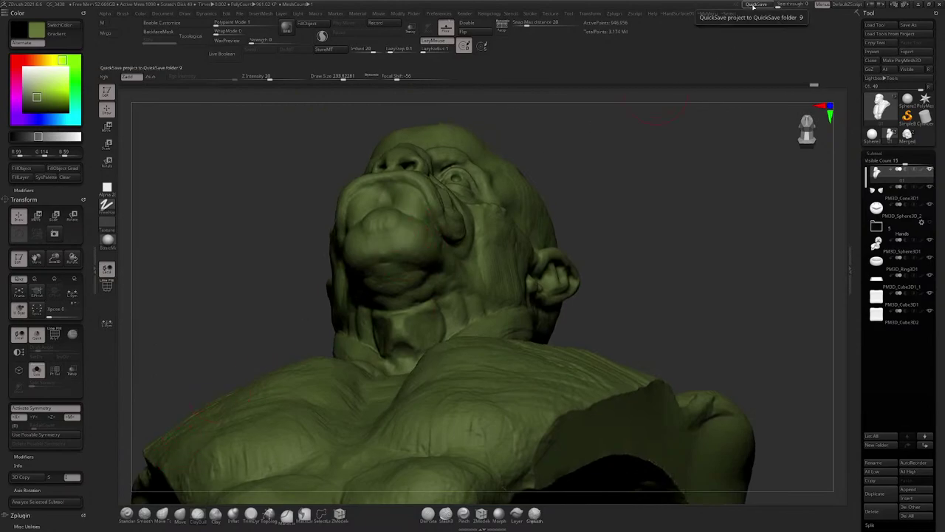
click(180, 516)
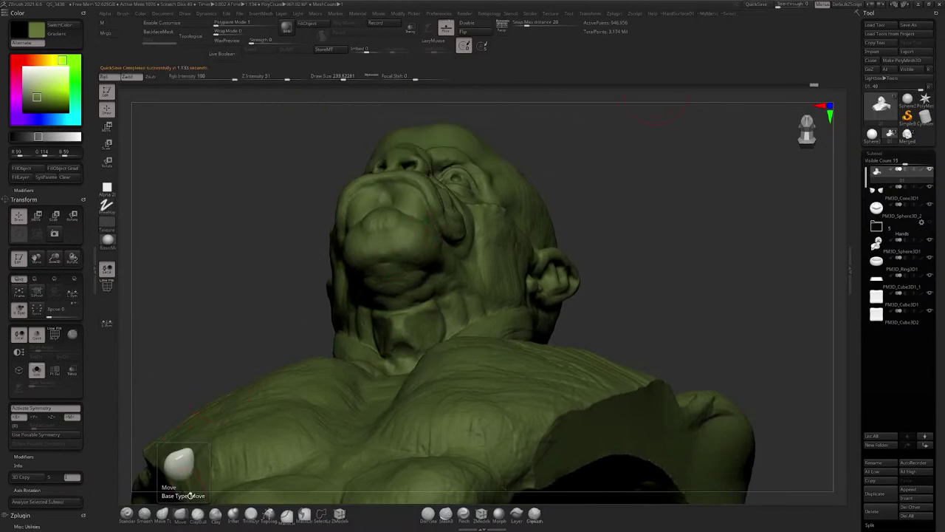
mouse_move(341, 274)
ctrl+right_down()
mouse_move(347, 310)
mouse_move(431, 311)
mouse_move(422, 342)
mouse_move(375, 362)
mouse_move(394, 392)
mouse_move(382, 343)
mouse_move(392, 376)
mouse_move(401, 356)
mouse_move(390, 379)
mouse_move(384, 369)
mouse_move(393, 379)
mouse_move(454, 376)
mouse_move(422, 337)
ctrl+right_up()
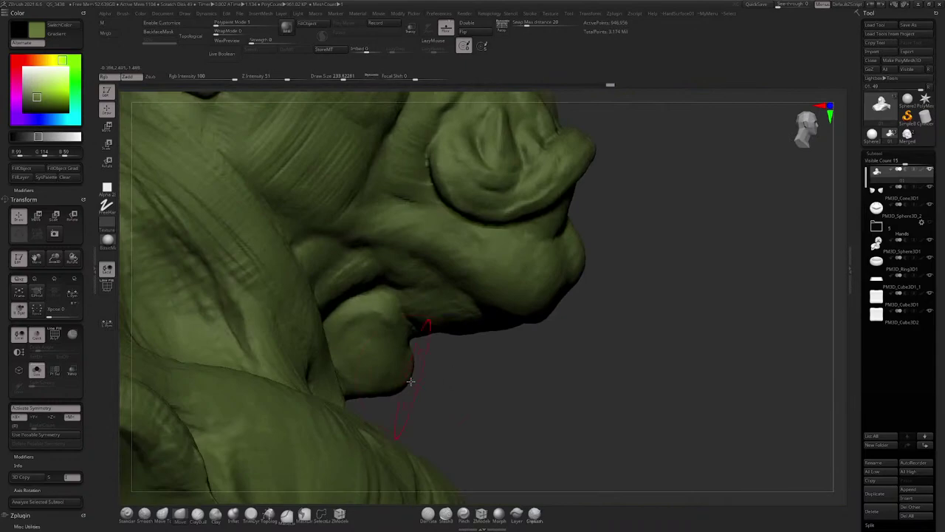
Step: Sculpt the throat bulge and the underside of the jaw with ClayBuildup strokes
right_drag(386, 375, 244, 465)
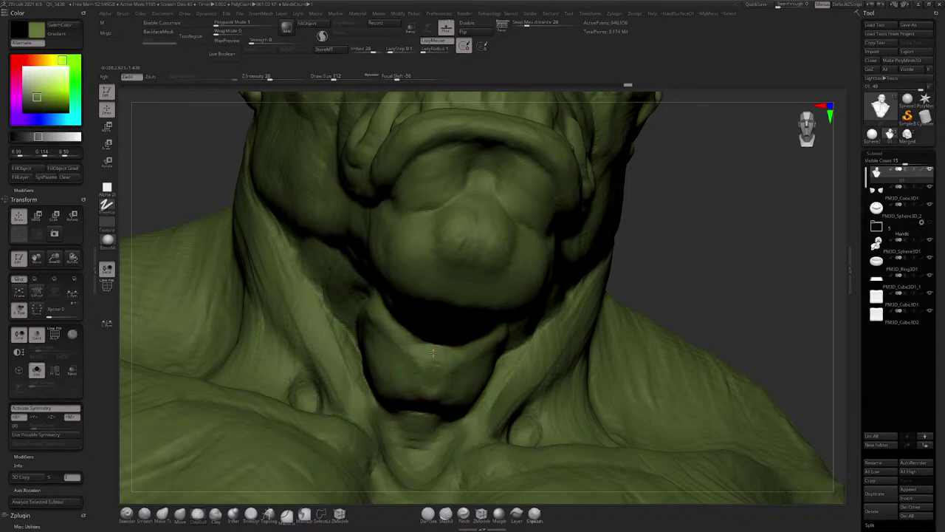
mouse_move(448, 348)
right_down()
mouse_move(433, 365)
mouse_move(401, 323)
mouse_move(404, 299)
right_up()
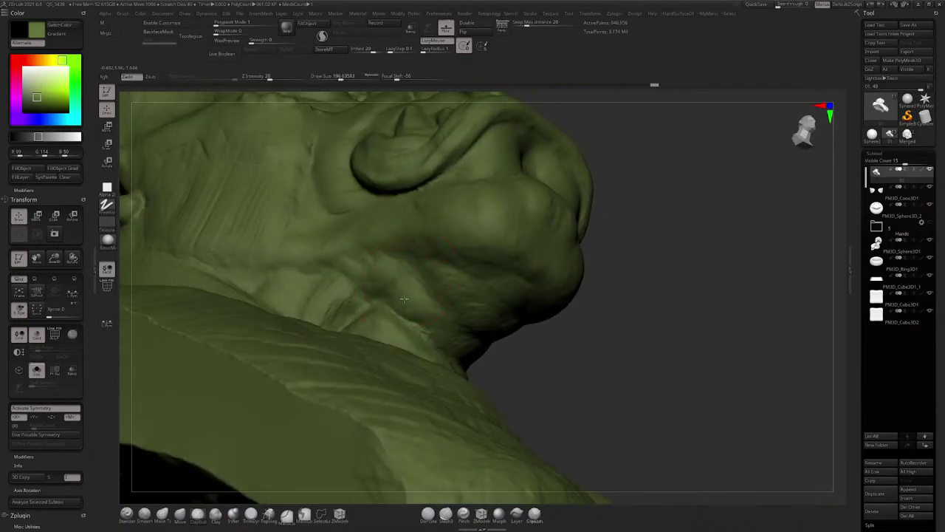
mouse_move(434, 330)
right_down()
mouse_move(426, 281)
mouse_move(503, 298)
mouse_move(472, 234)
mouse_move(491, 221)
mouse_move(424, 212)
mouse_move(418, 238)
right_up()
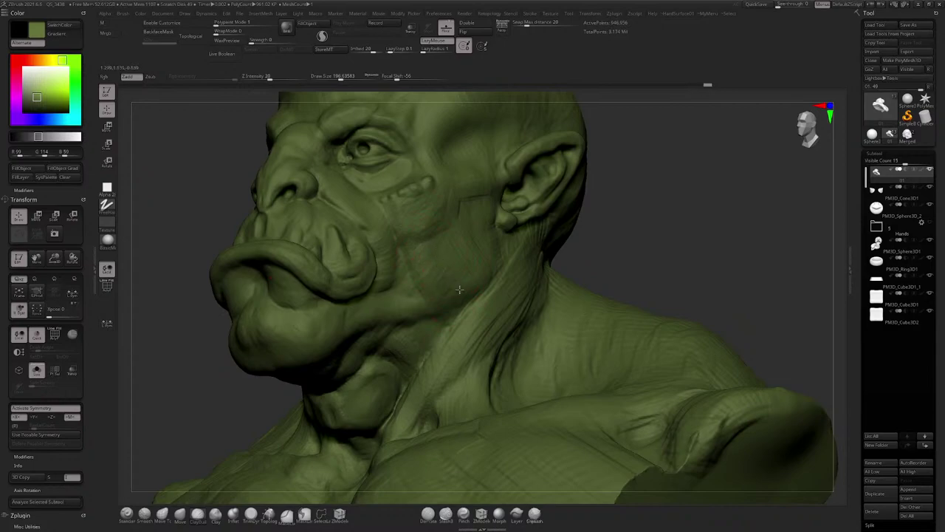
Step: Enlarge the ClayBuildup brush and refine the side of the neck behind the jaw
right_drag(459, 289, 432, 235)
mouse_move(479, 261)
right_down()
mouse_move(458, 204)
mouse_move(446, 203)
mouse_move(527, 157)
mouse_move(618, 150)
mouse_move(493, 271)
mouse_move(511, 278)
right_up()
key(space)
drag(509, 279, 515, 279)
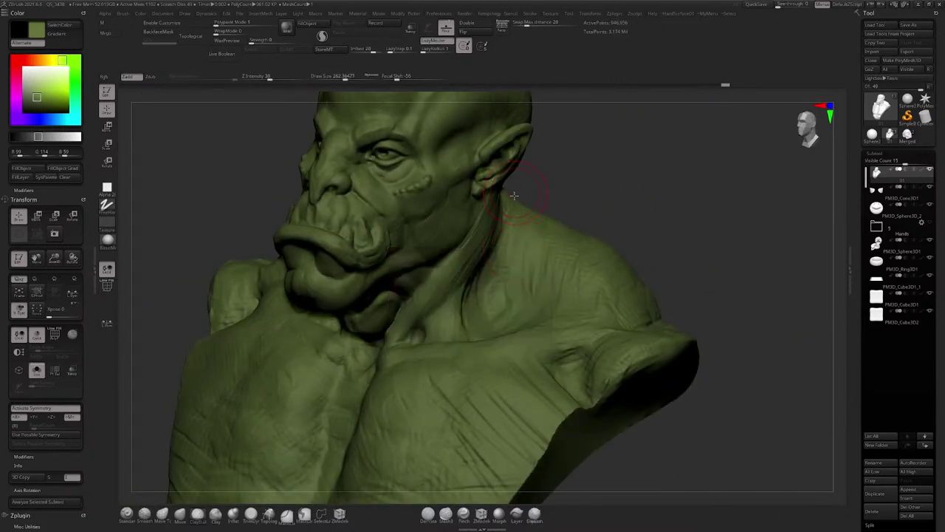
mouse_move(613, 148)
right_down()
mouse_move(591, 154)
mouse_move(509, 229)
mouse_move(500, 249)
mouse_move(522, 271)
mouse_move(502, 270)
right_up()
key(s)
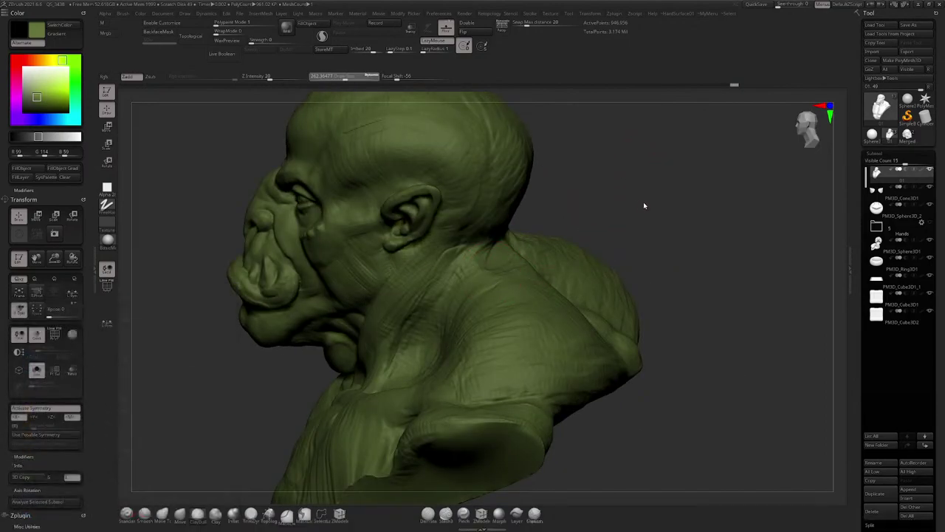
drag(692, 125, 709, 140)
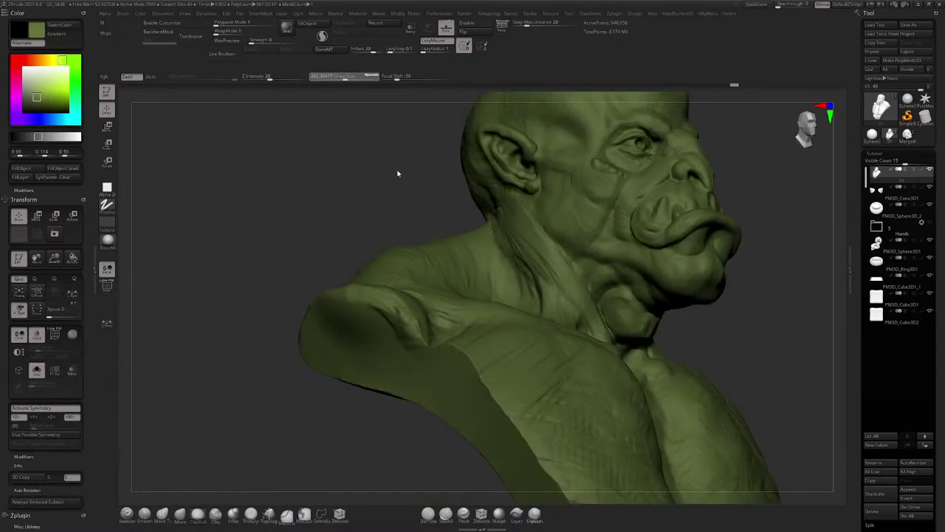
key(super)
drag(396, 178, 391, 177)
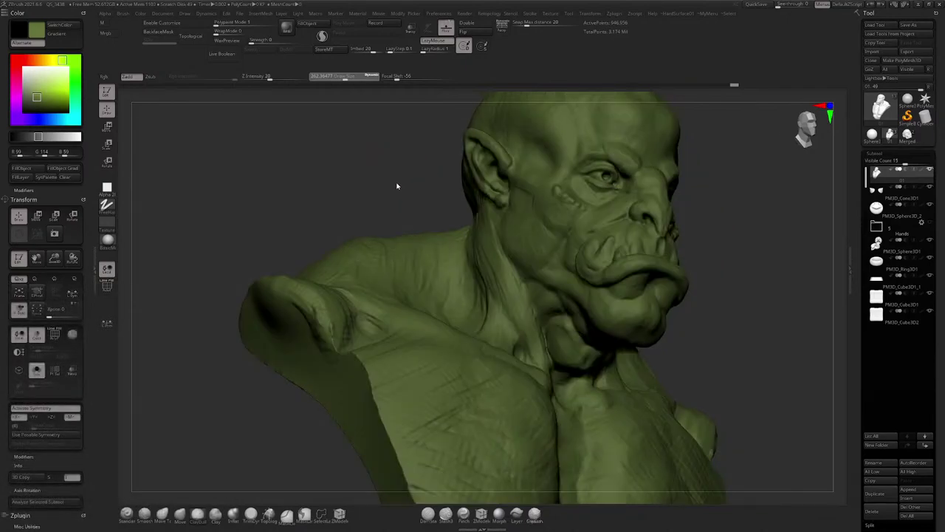
key(super)
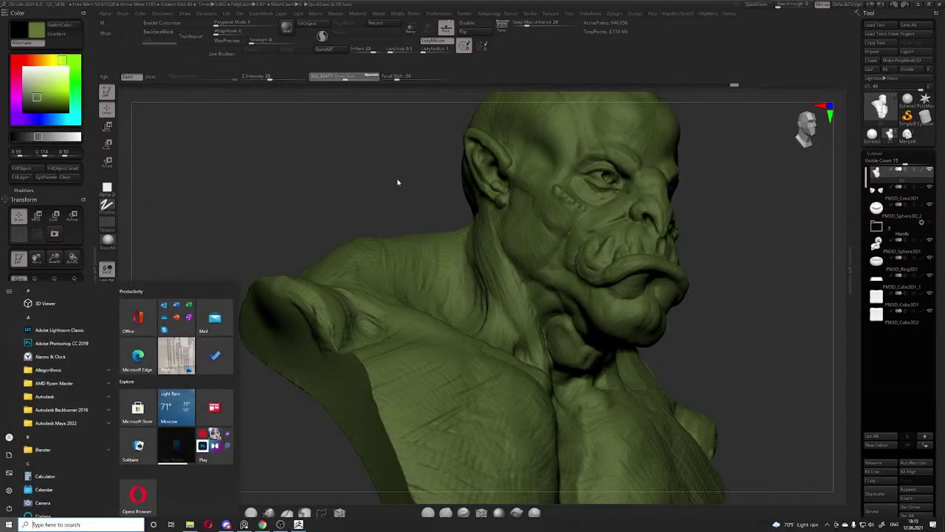
drag(397, 181, 399, 179)
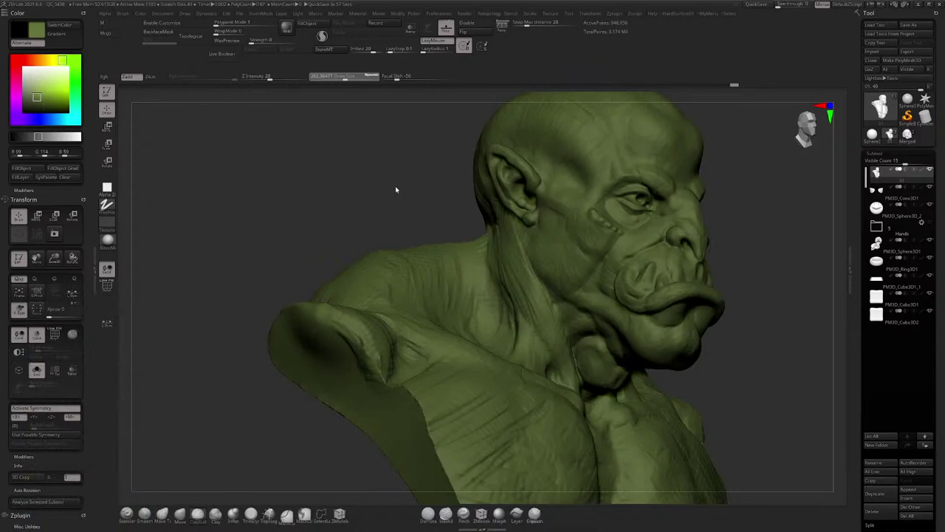
key(ctrl)
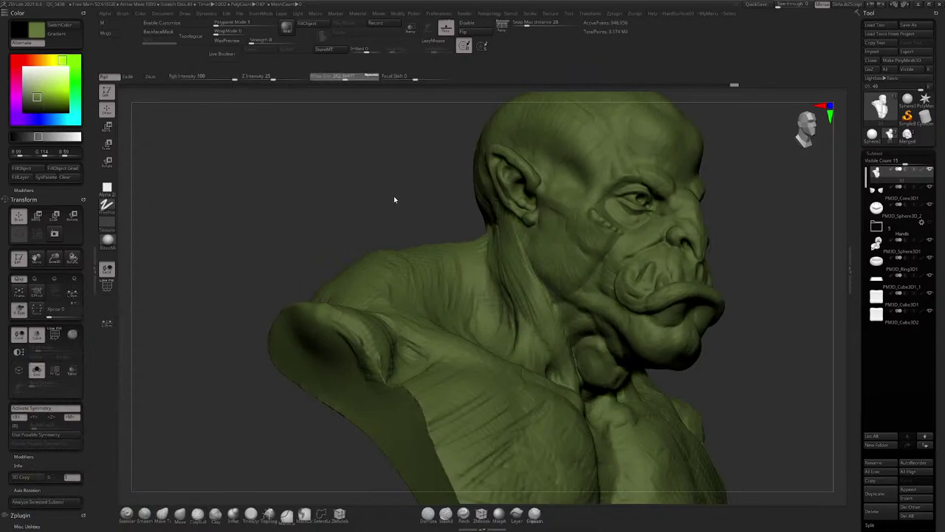
key(b)
key(d)
key(s)
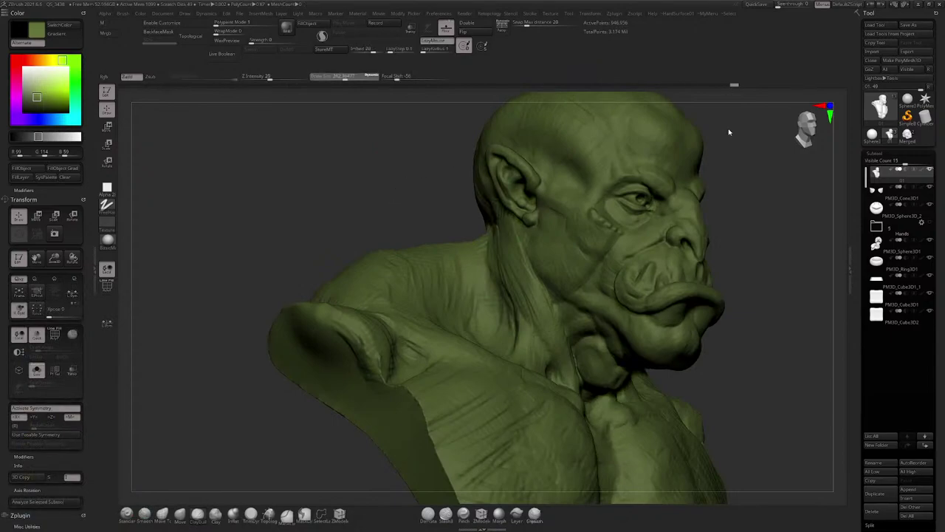
key(super)
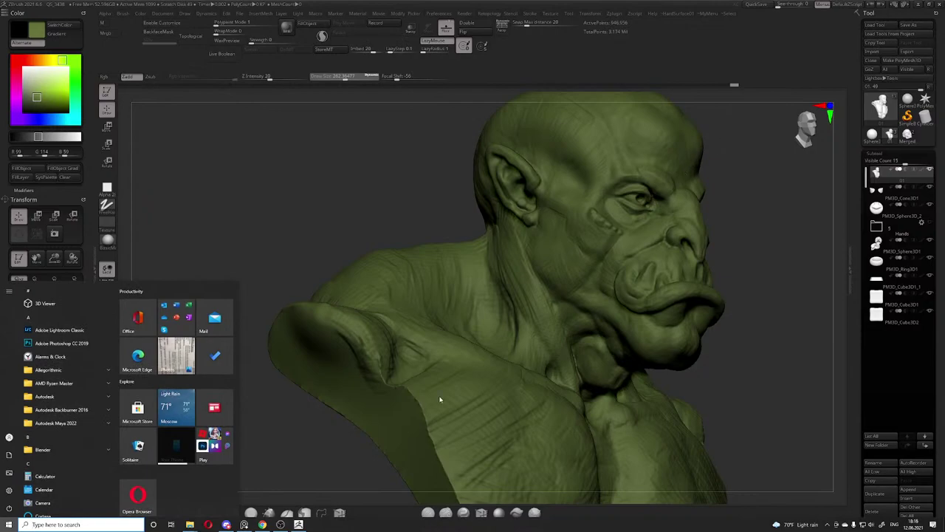
key(super)
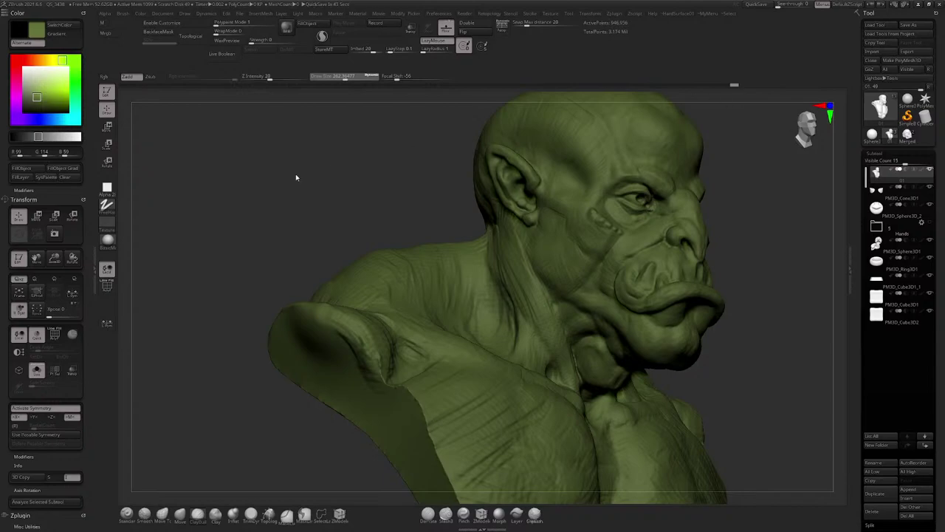
key(super)
key(super)
Step: Quick-save the project, close ZBrush and relaunch it from the desktop
click(762, 6)
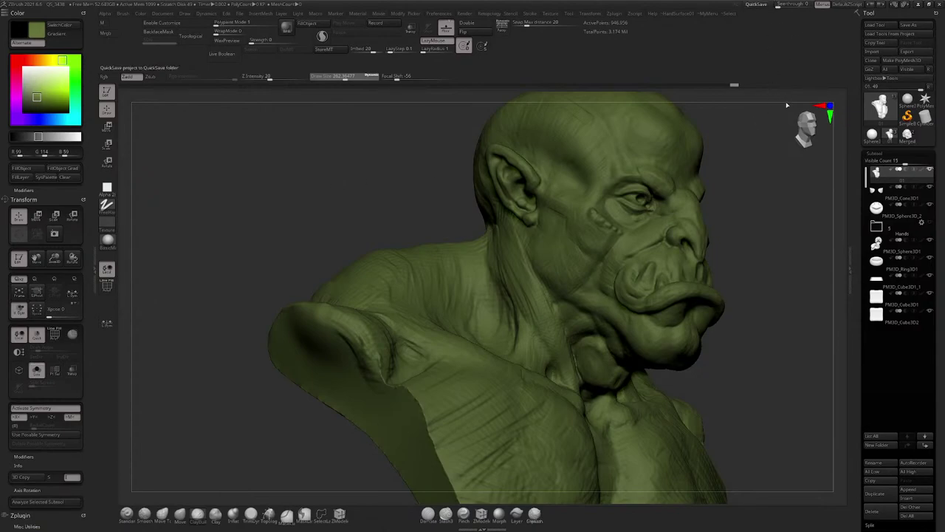
key(super)
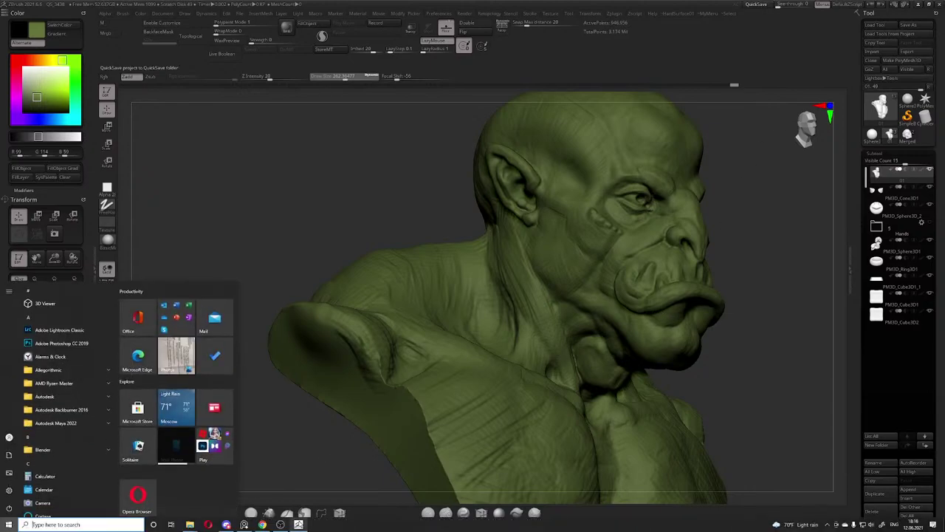
right_click(298, 524)
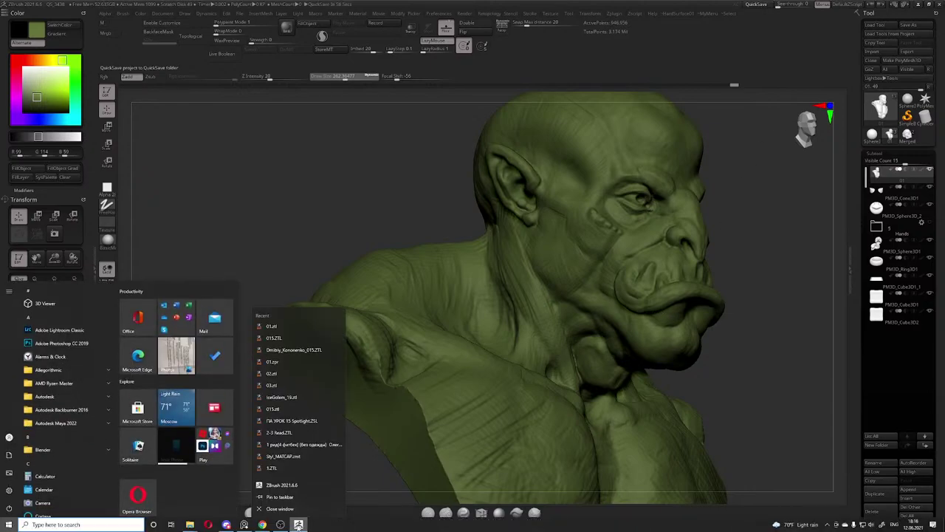
click(277, 508)
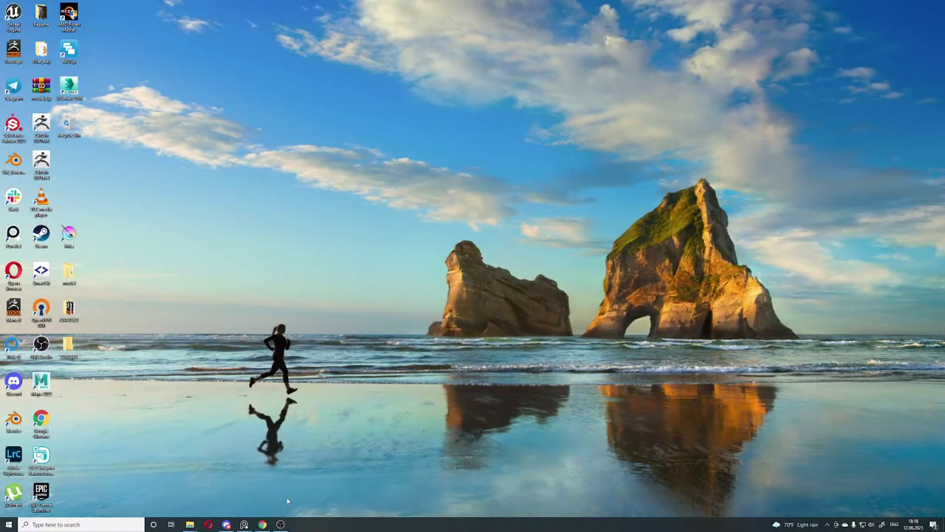
double_click(44, 161)
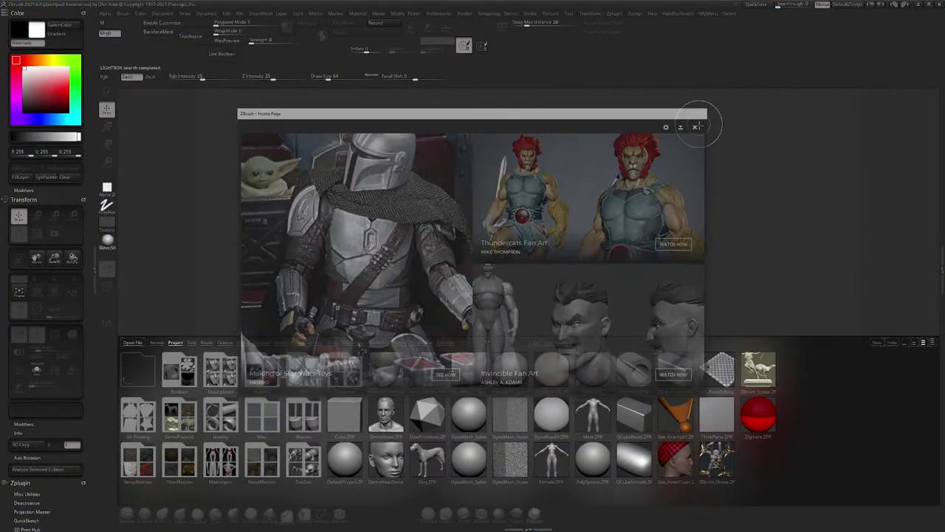
Step: Dismiss the startup home page and bring up the LightBox browser
click(700, 125)
click(891, 342)
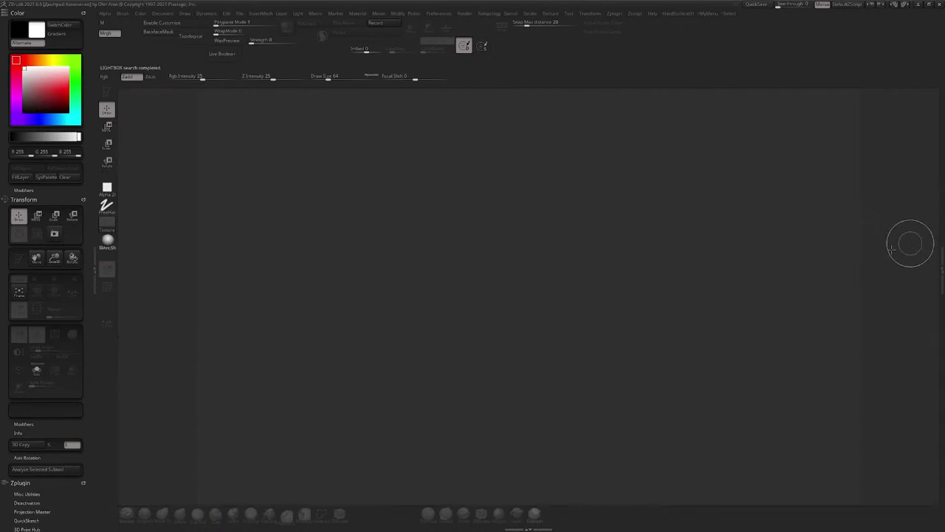
key(comma)
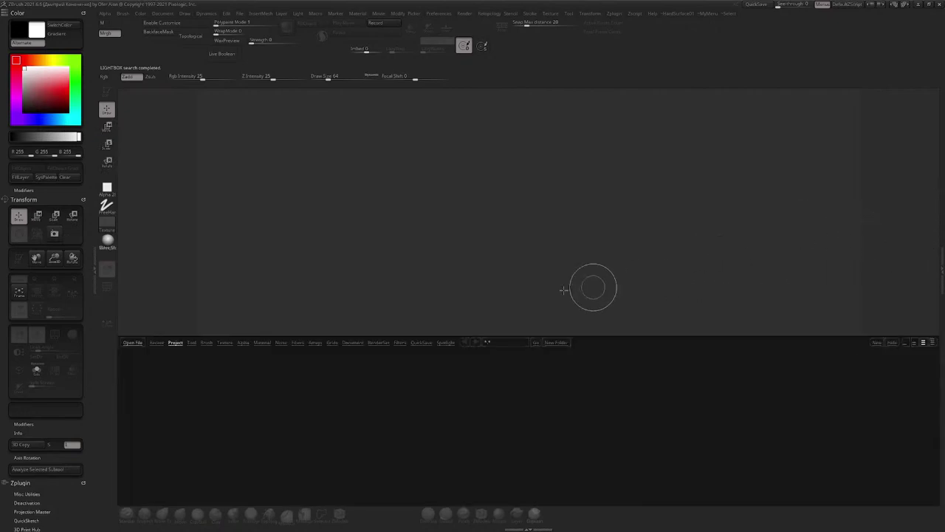
Step: Open the QuickSave project QS_3439.zpr without saving changes to the current project
click(419, 343)
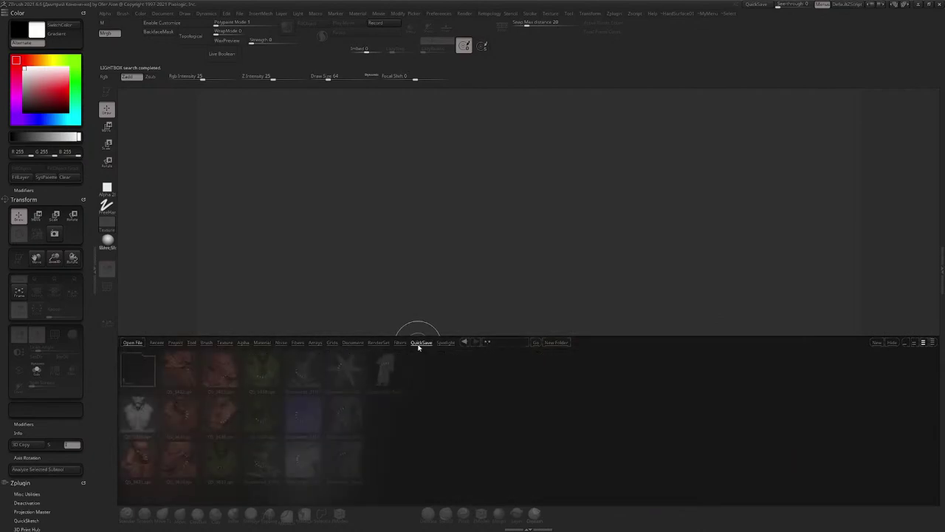
double_click(259, 412)
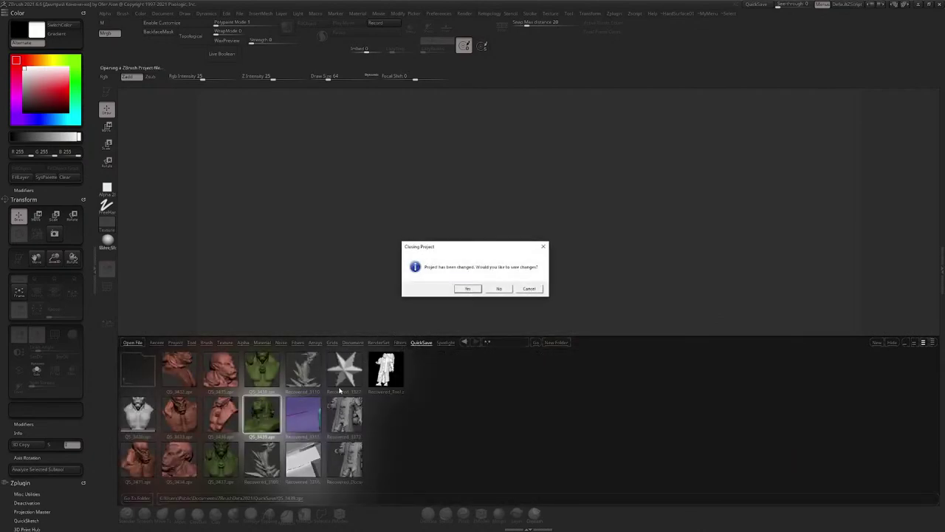
click(498, 288)
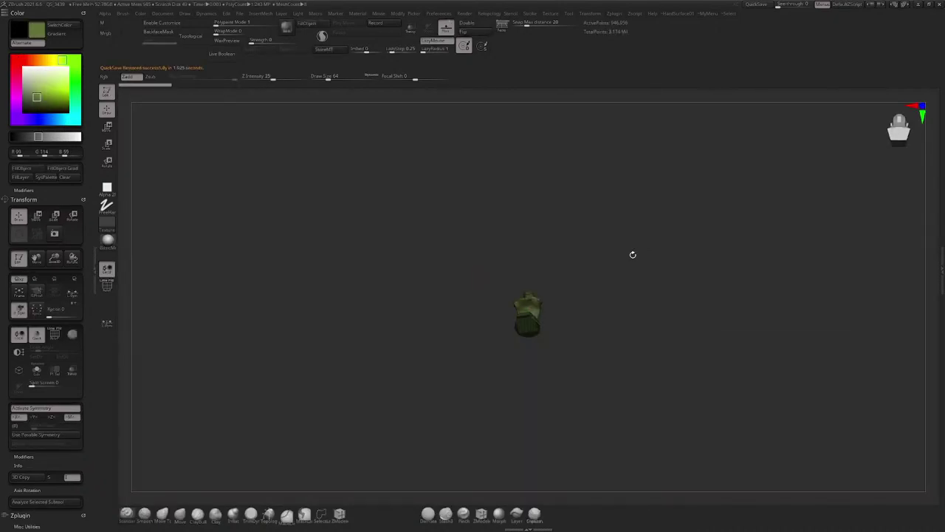
Step: Show the Tool palette's Subtool list and isolate the bust subtool with Solo
drag(630, 257, 620, 297)
alt+drag(612, 259, 563, 430)
drag(658, 347, 613, 259)
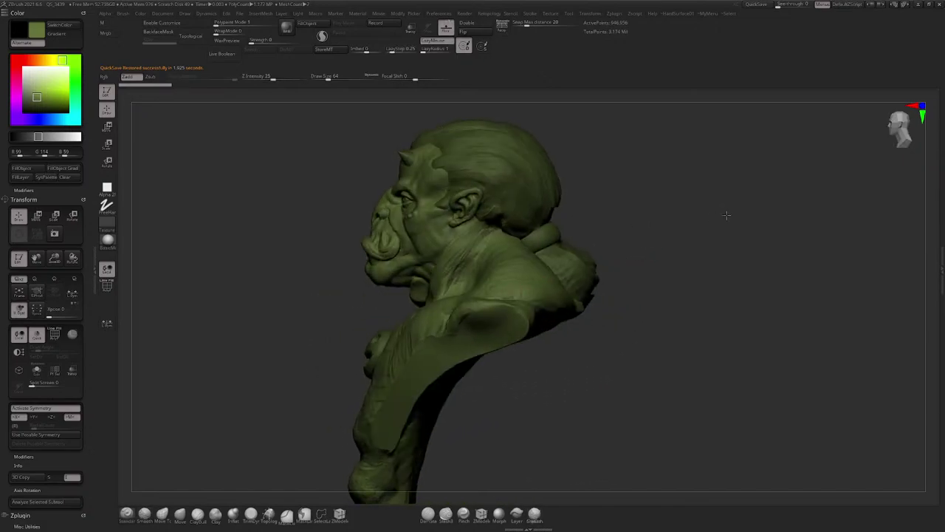
drag(725, 211, 737, 249)
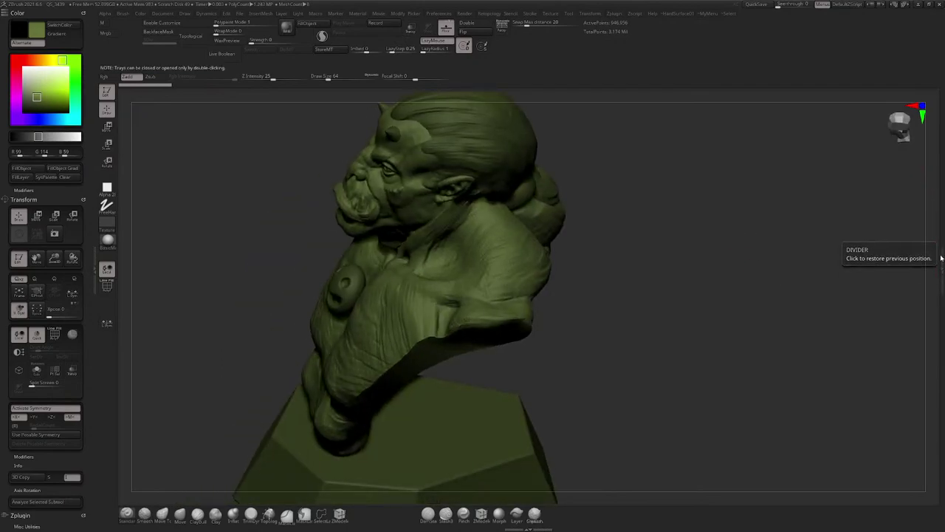
double_click(941, 268)
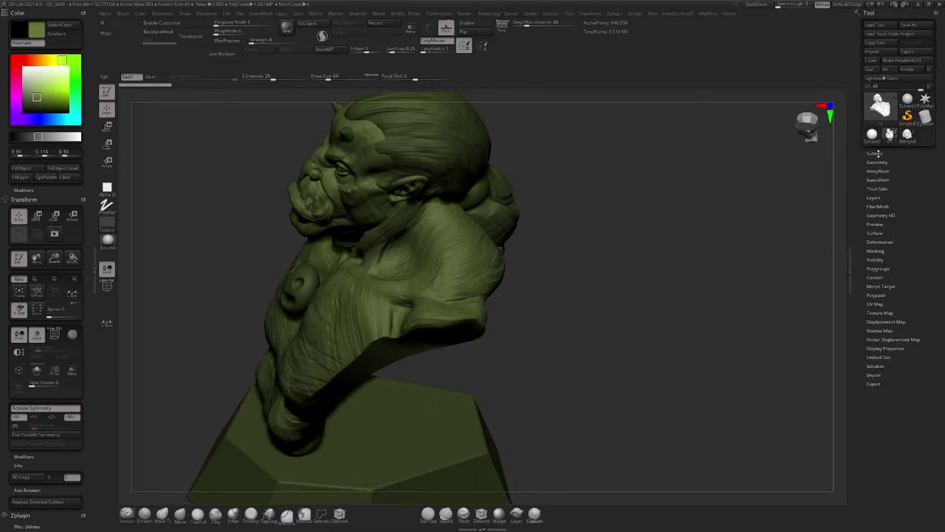
click(874, 153)
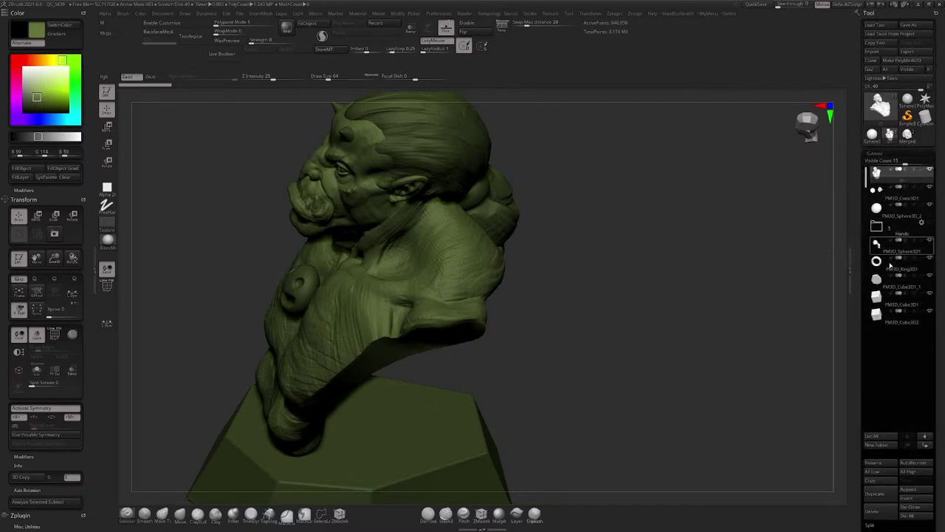
mouse_move(669, 211)
mouse_down()
mouse_move(640, 267)
mouse_move(655, 205)
mouse_move(530, 212)
mouse_up()
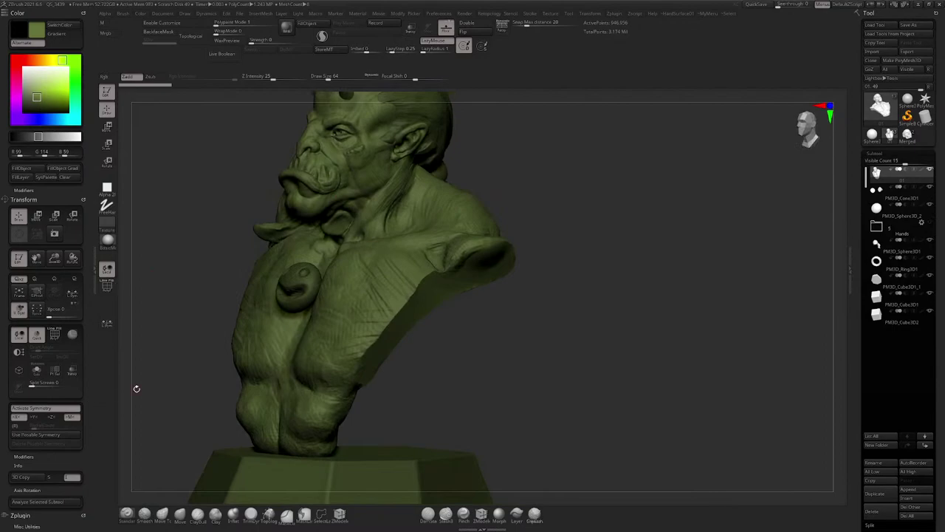
click(37, 369)
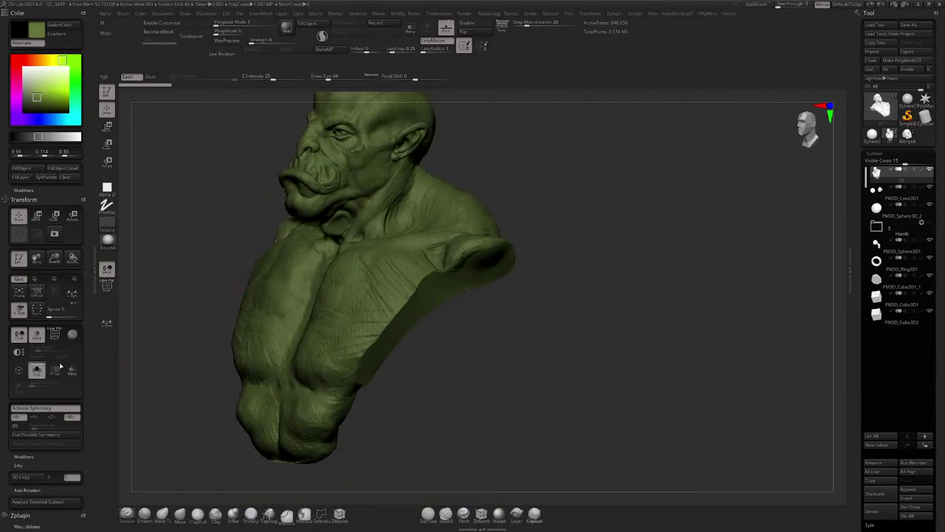
Step: Enlarge the brush and build up the trapezius and back of the neck with ClayBuildup strokes
drag(511, 168, 499, 197)
key(space)
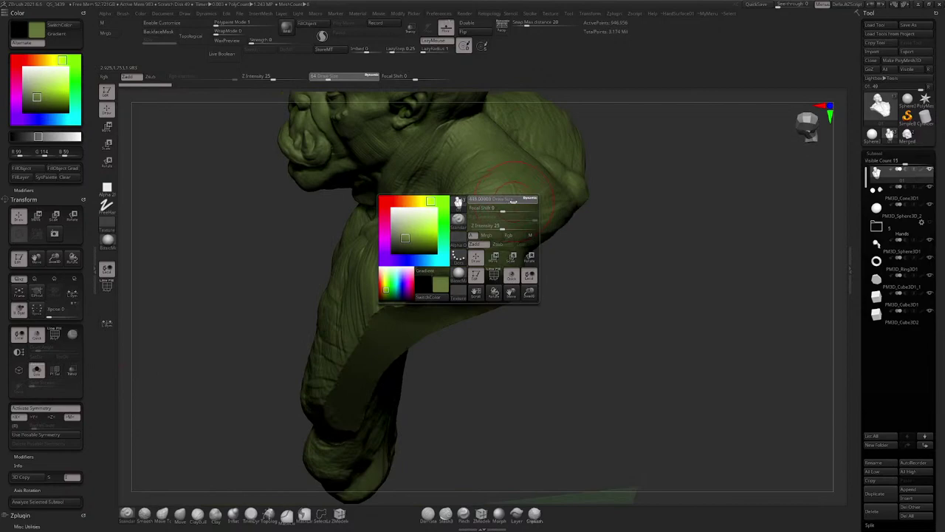
drag(589, 120, 497, 160)
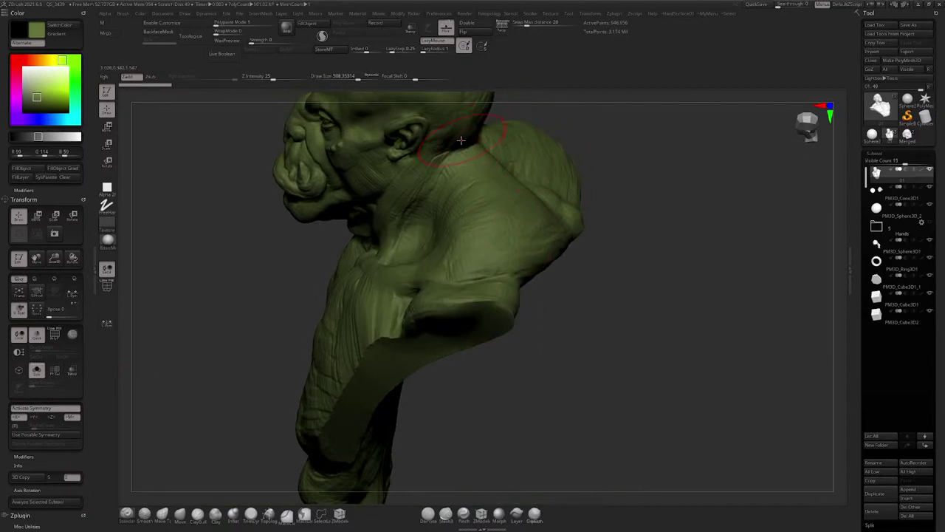
drag(587, 164, 571, 109)
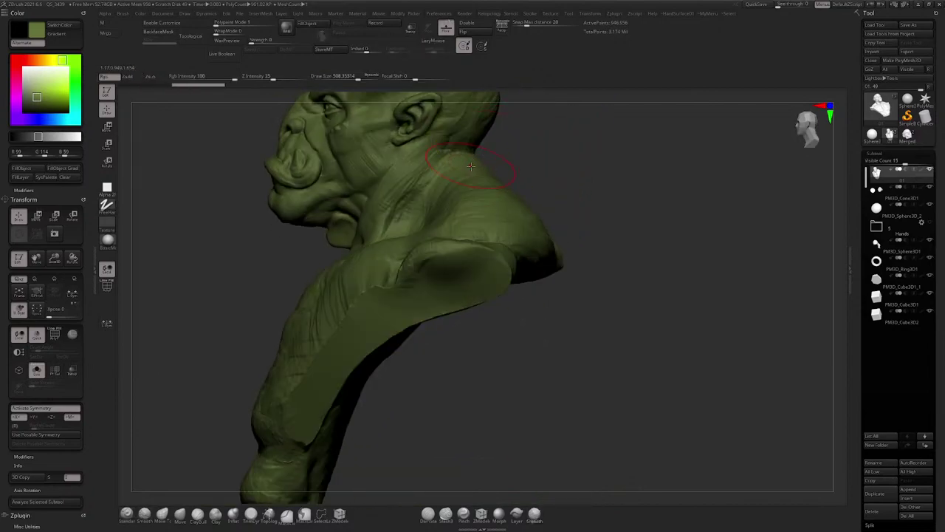
mouse_move(472, 181)
right_down()
mouse_move(536, 130)
mouse_move(481, 173)
right_up()
click(198, 511)
drag(494, 160, 484, 149)
right_drag(425, 188, 465, 159)
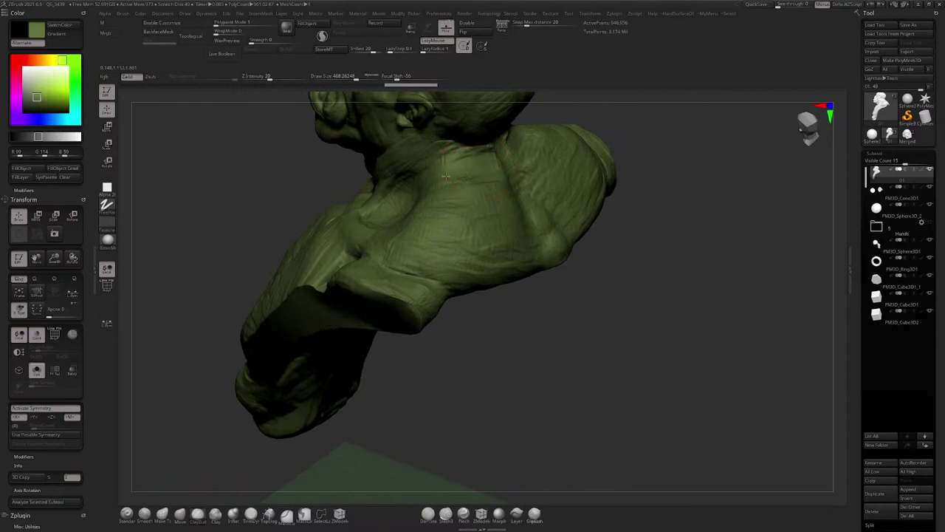
drag(463, 158, 457, 151)
mouse_move(443, 153)
right_down()
mouse_move(479, 162)
mouse_move(481, 216)
right_up()
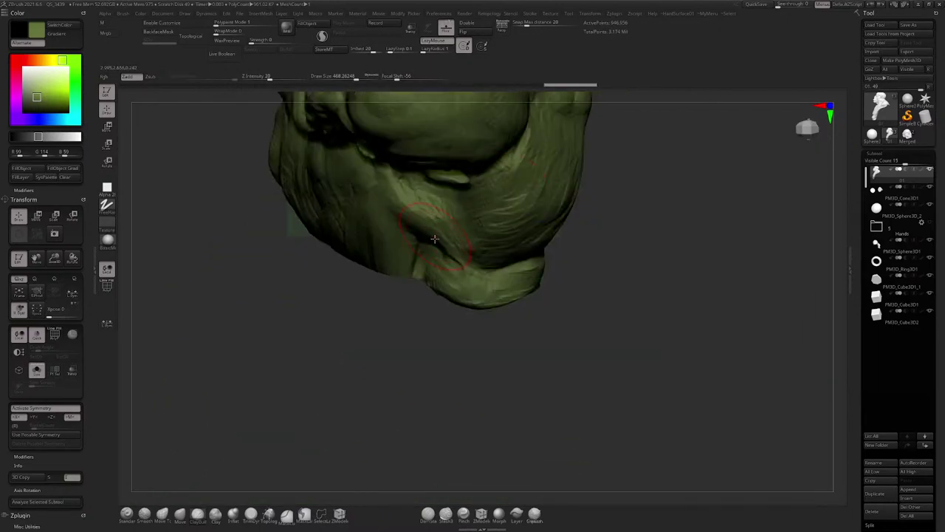
Step: Adjust the shoulder, collarbone and neck masses using the Move brush at a draw size of about 835
click(180, 513)
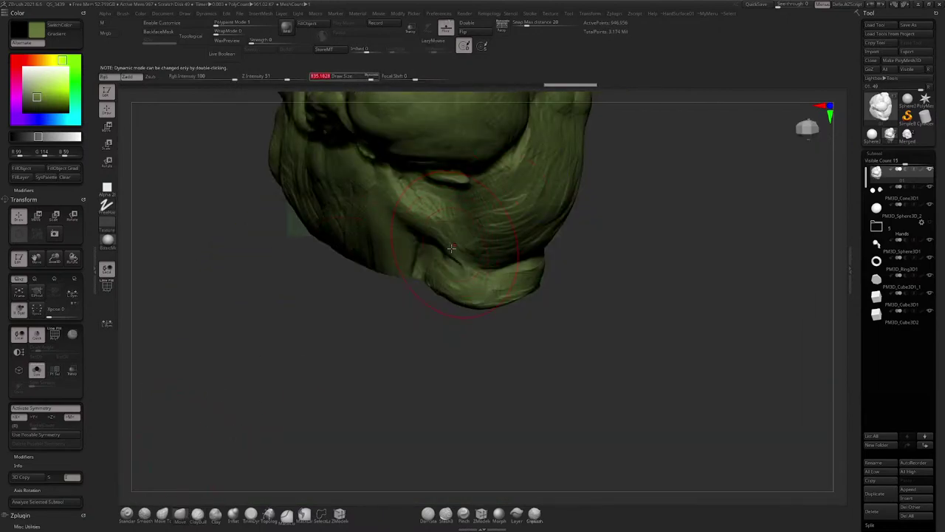
right_drag(411, 316, 423, 237)
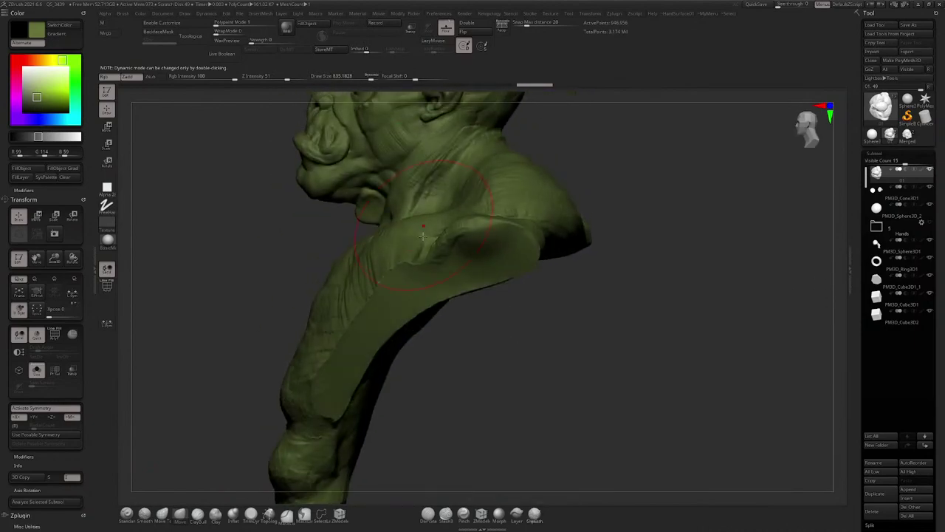
right_drag(394, 277, 459, 218)
mouse_move(518, 295)
right_down()
mouse_move(547, 254)
mouse_move(561, 306)
mouse_move(593, 232)
mouse_move(525, 281)
mouse_move(474, 263)
mouse_move(499, 249)
mouse_move(498, 178)
right_up()
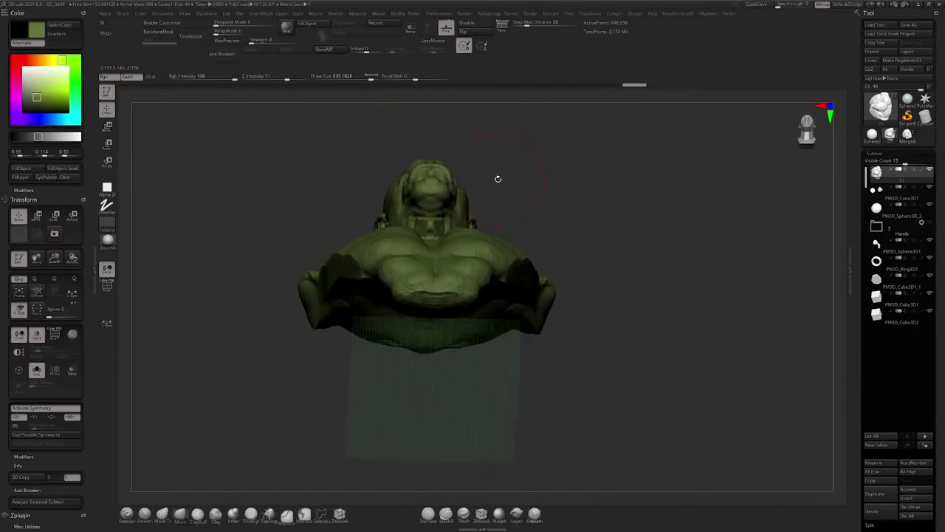
right_drag(559, 212, 578, 171)
alt+right_drag(578, 170, 589, 194)
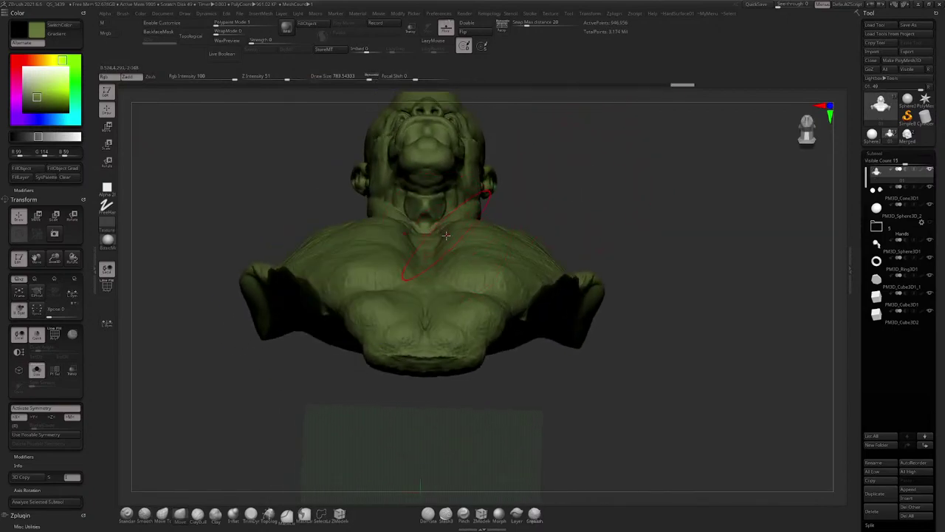
Step: Reshape the shoulder stumps and back with the Move brush at a draw size of about 989, and quick-save the project
right_drag(542, 175, 353, 255)
key(space)
drag(352, 257, 322, 259)
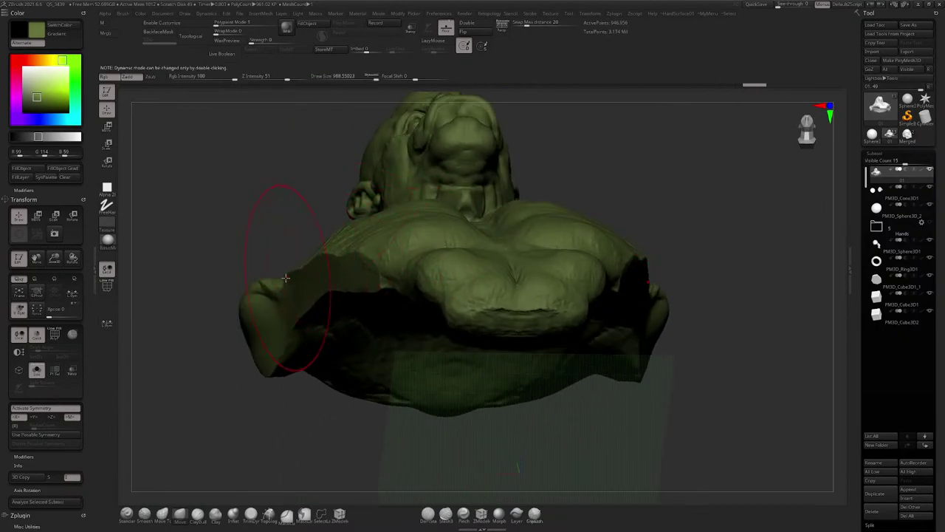
mouse_move(285, 278)
right_down()
mouse_move(337, 296)
mouse_move(314, 244)
mouse_move(391, 245)
mouse_move(376, 249)
mouse_move(376, 265)
right_up()
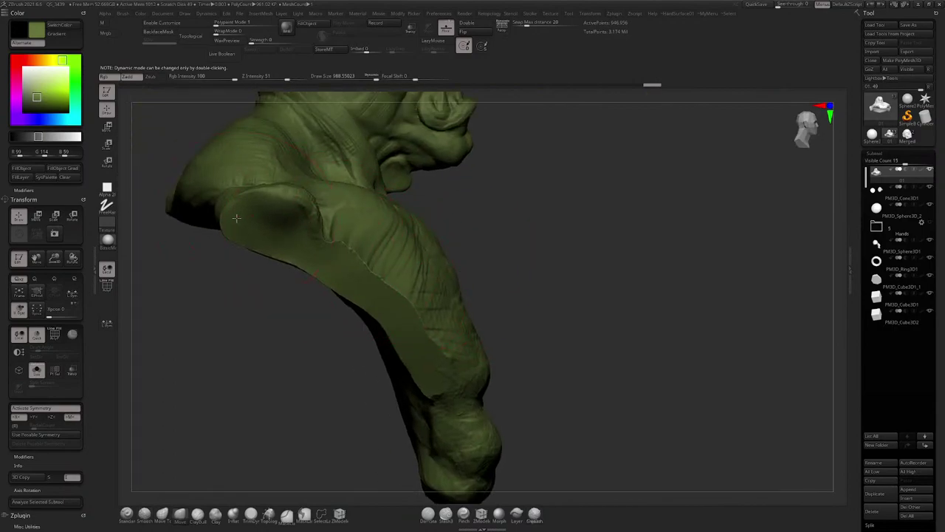
mouse_move(312, 227)
right_down()
mouse_move(362, 223)
mouse_move(342, 220)
mouse_move(433, 264)
mouse_move(387, 289)
mouse_move(351, 214)
mouse_move(381, 188)
mouse_move(376, 150)
mouse_move(359, 242)
mouse_move(379, 239)
mouse_move(516, 133)
right_up()
click(761, 6)
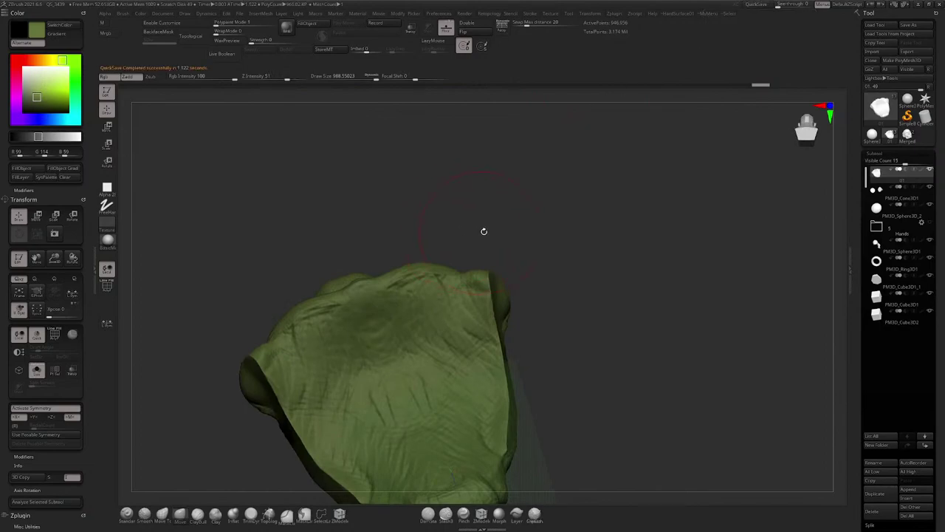
Step: Adjust the profile of the lower abdomen with the Move brush
mouse_move(483, 232)
right_down()
mouse_move(534, 165)
mouse_move(351, 246)
mouse_move(480, 186)
mouse_move(531, 194)
mouse_move(488, 219)
mouse_move(406, 211)
mouse_move(375, 220)
mouse_move(420, 194)
mouse_move(442, 244)
mouse_move(434, 305)
right_up()
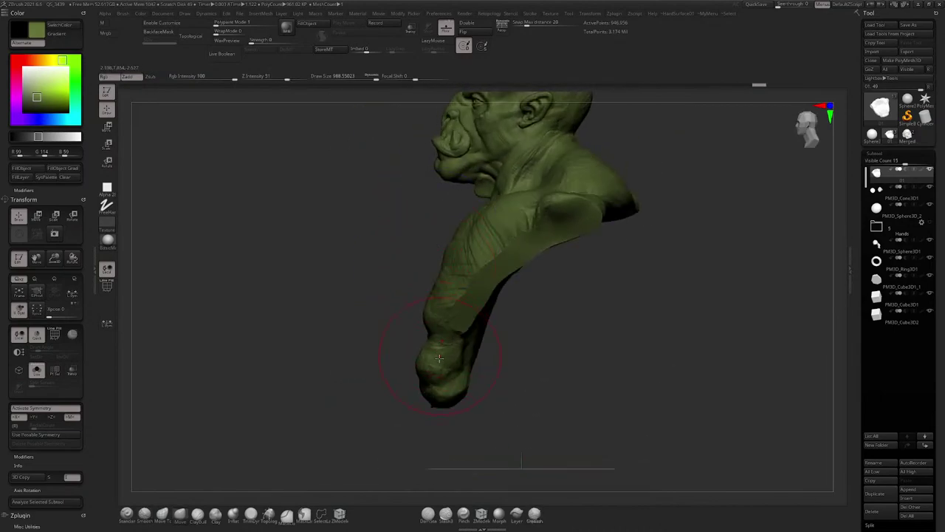
drag(439, 360, 446, 377)
mouse_move(436, 221)
right_down()
mouse_move(491, 232)
mouse_move(450, 255)
mouse_move(443, 285)
mouse_move(439, 261)
right_up()
Step: Sculpt the trapezius, upper back and rear neck muscles using ClayBuildup at a draw size of about 508
key(space)
click(197, 513)
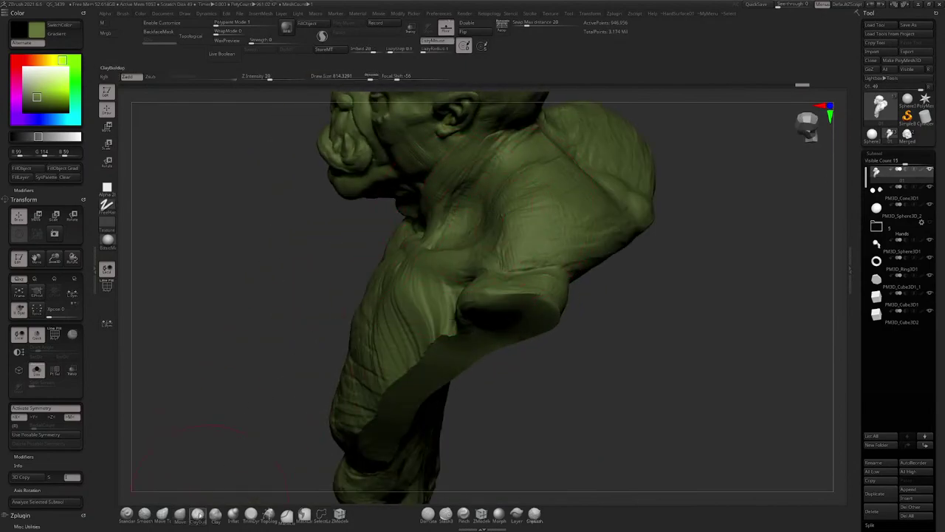
right_drag(505, 162, 520, 225)
key(space)
drag(521, 225, 484, 226)
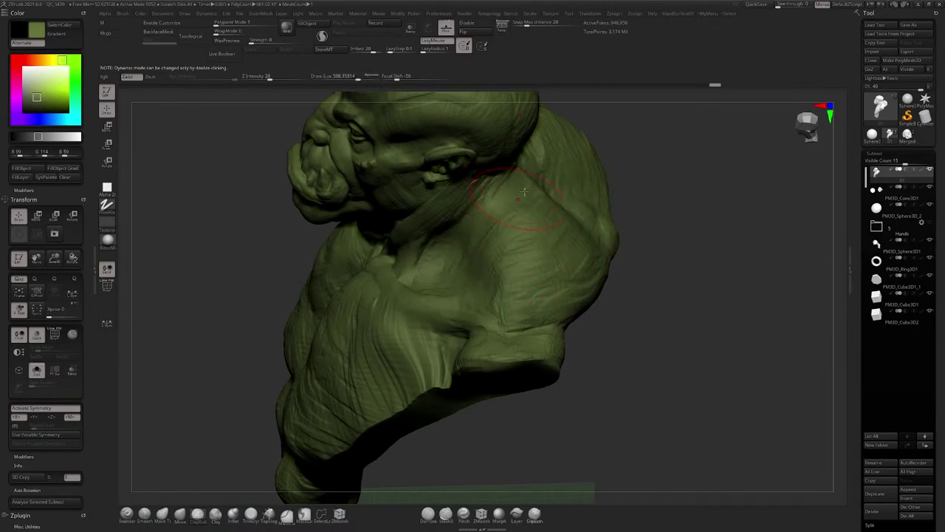
mouse_move(512, 192)
right_down()
mouse_move(524, 206)
mouse_move(513, 200)
mouse_move(533, 174)
right_up()
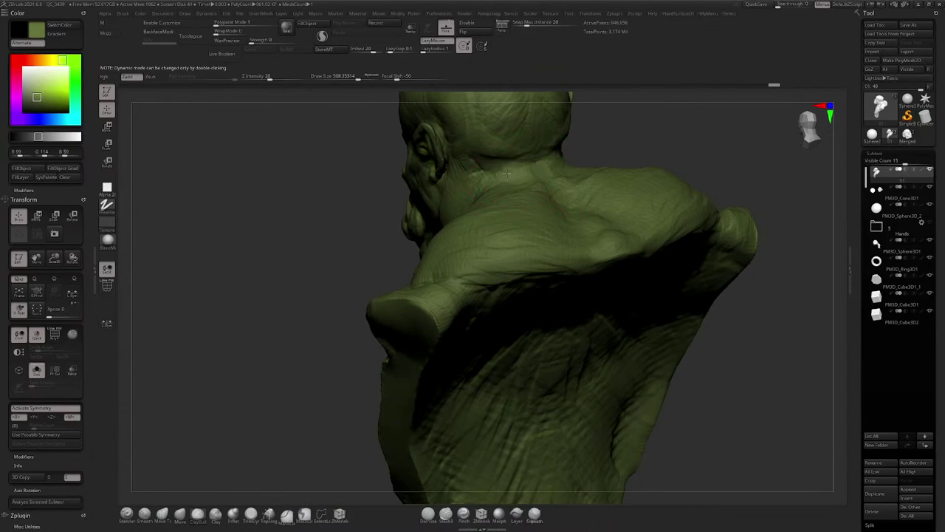
right_drag(501, 180, 539, 206)
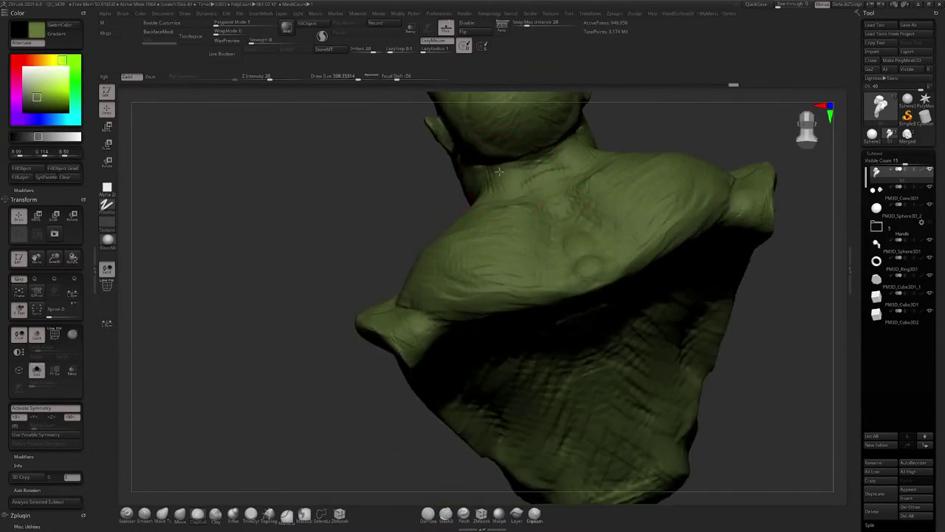
mouse_move(523, 176)
right_down()
mouse_move(557, 168)
mouse_move(540, 195)
mouse_move(562, 165)
right_up()
mouse_move(549, 198)
right_down()
mouse_move(597, 212)
mouse_move(585, 138)
right_up()
Step: Reduce the ClayBuildup draw size to about 223 and define the nape muscles and the base of the skull
key(space)
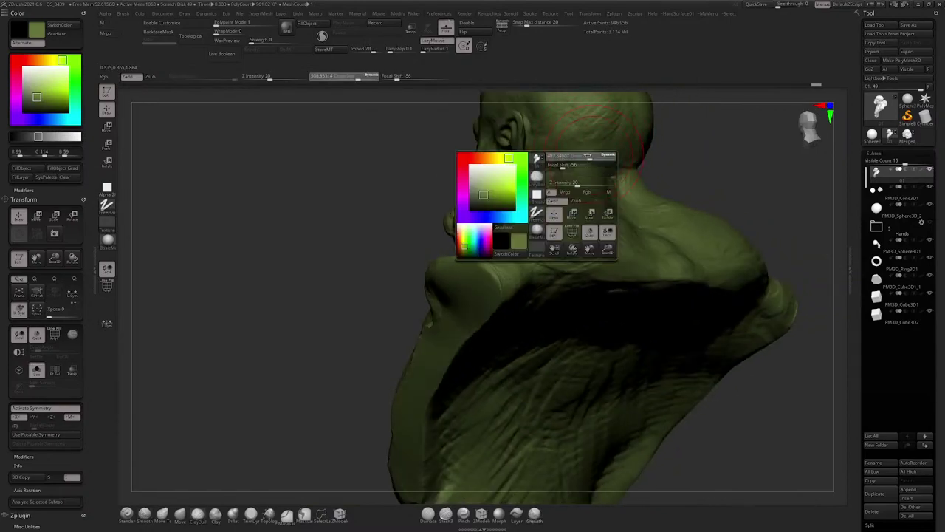
mouse_move(582, 157)
mouse_down()
mouse_move(570, 158)
mouse_move(592, 158)
mouse_up()
key(space)
mouse_move(700, 104)
alt+right_down()
mouse_move(662, 139)
mouse_move(645, 135)
alt+right_up()
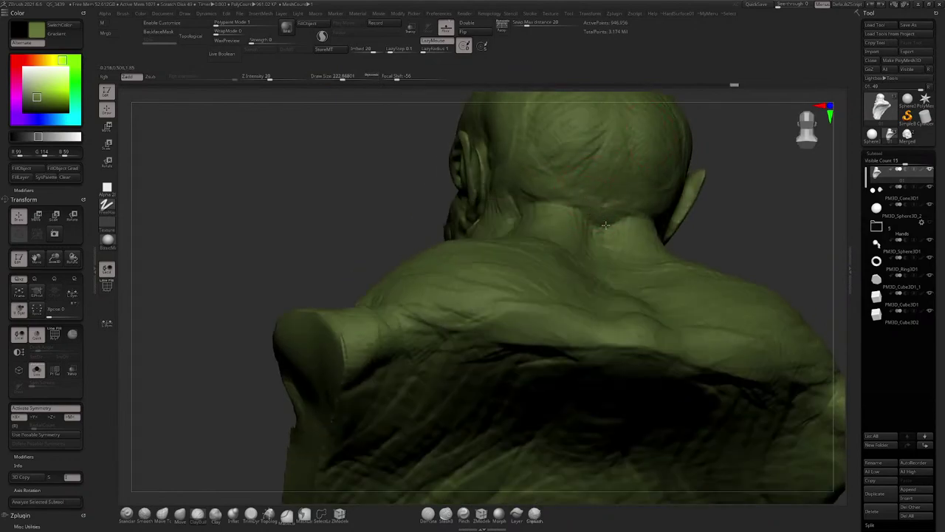
mouse_move(599, 197)
right_down()
mouse_move(500, 200)
mouse_move(507, 211)
right_up()
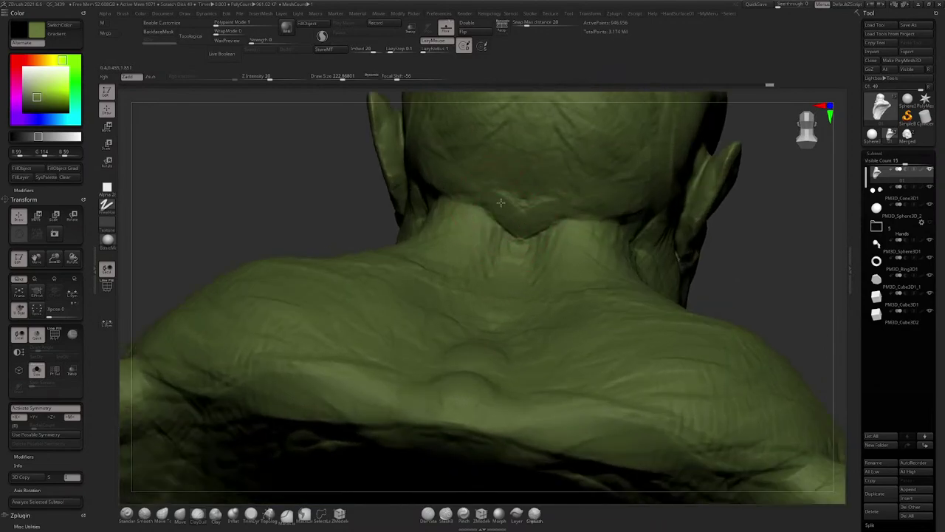
Step: Save the project in the CGALLIES folder as 01.zpr, replacing the existing file
key(ctrl+s)
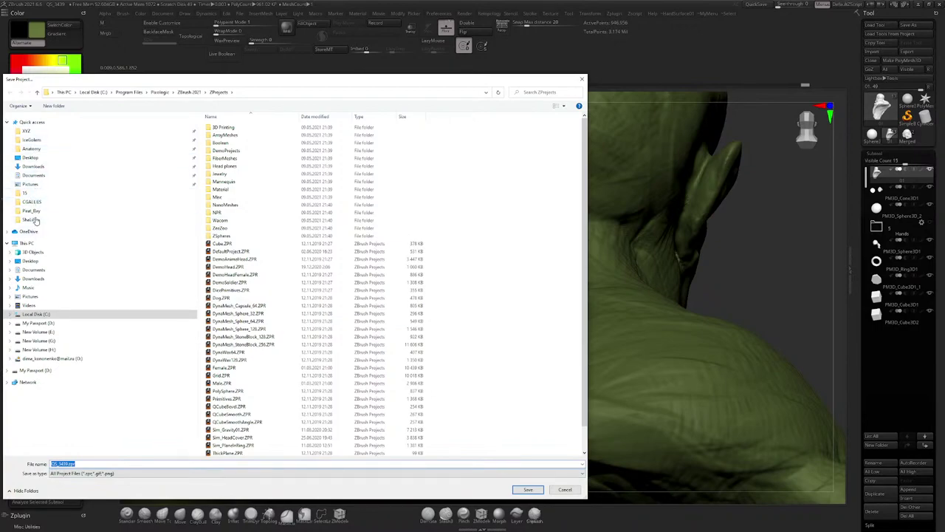
click(33, 202)
click(240, 151)
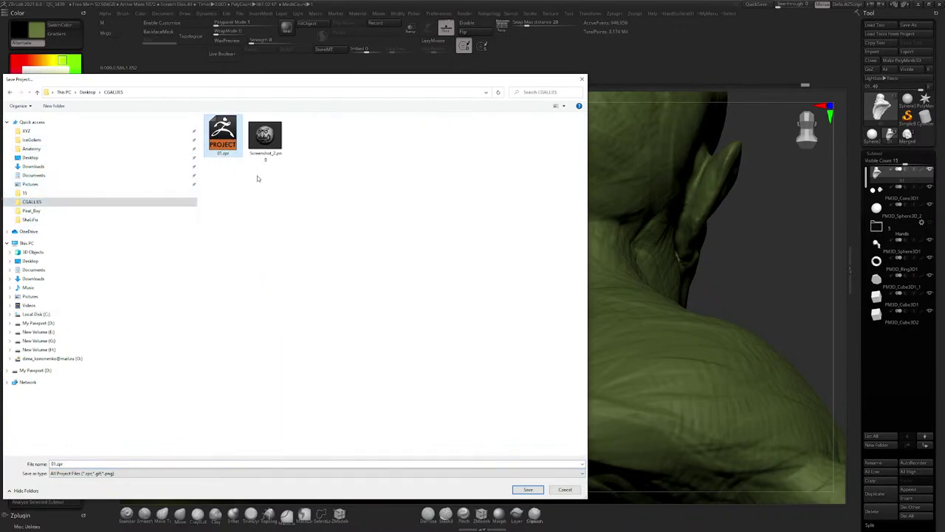
click(525, 489)
click(490, 263)
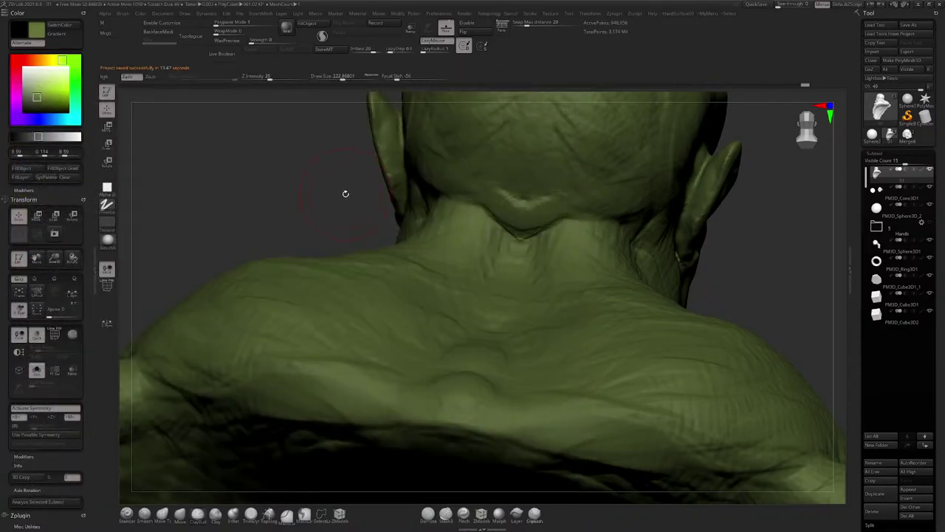
Step: Check the neck and trapezius from the rear side and quick-save the project
drag(344, 194, 478, 187)
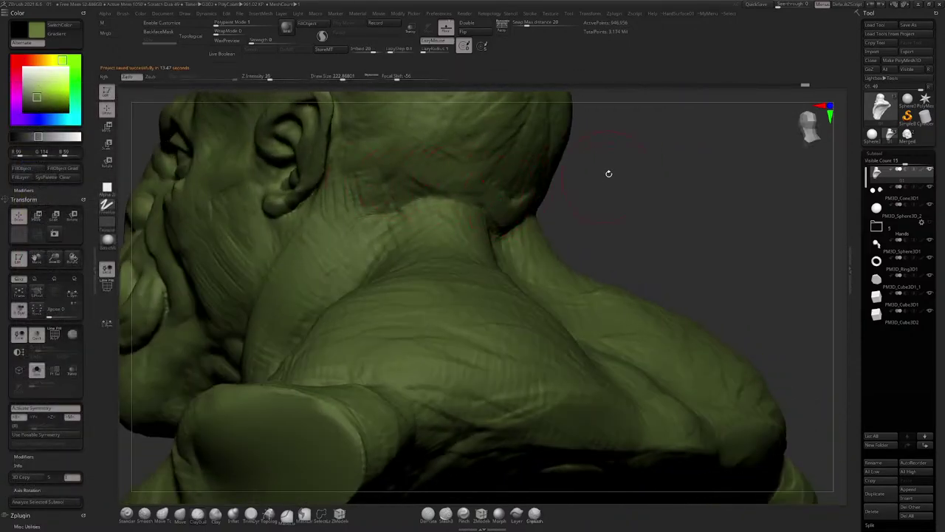
drag(608, 175, 492, 198)
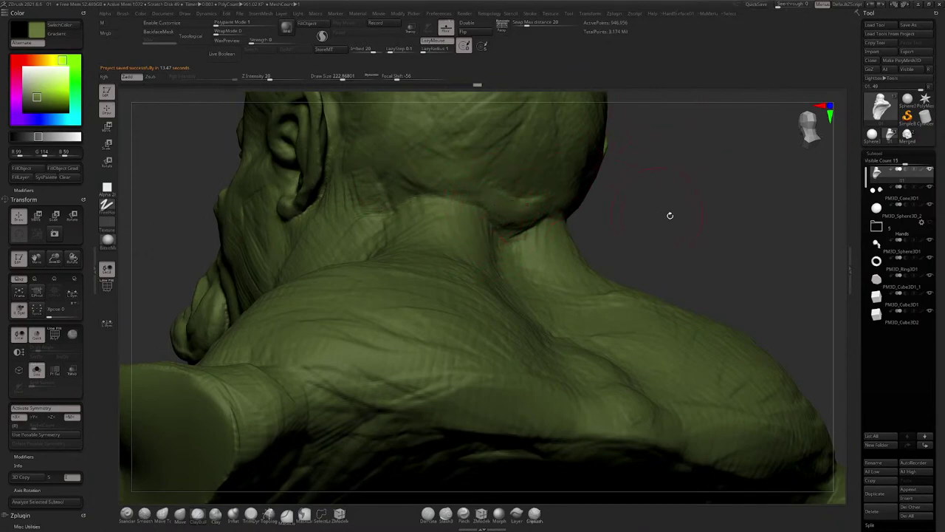
key(ctrl+s)
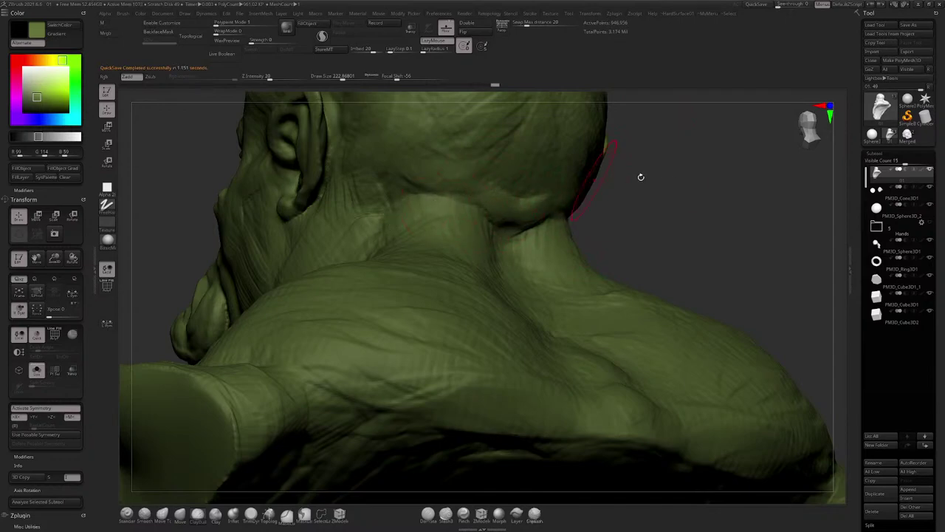
Step: Reduce the ClayBuildup draw size to about 101 and sculpt the area around the earlobe and the base of the skull
mouse_move(640, 175)
mouse_down()
mouse_move(690, 169)
mouse_move(663, 180)
mouse_move(635, 170)
mouse_move(624, 207)
mouse_up()
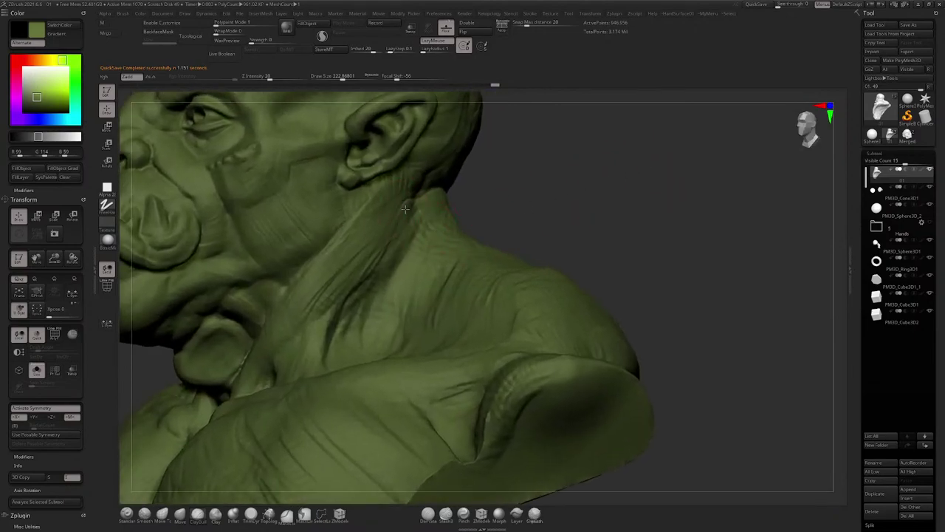
drag(514, 148, 395, 187)
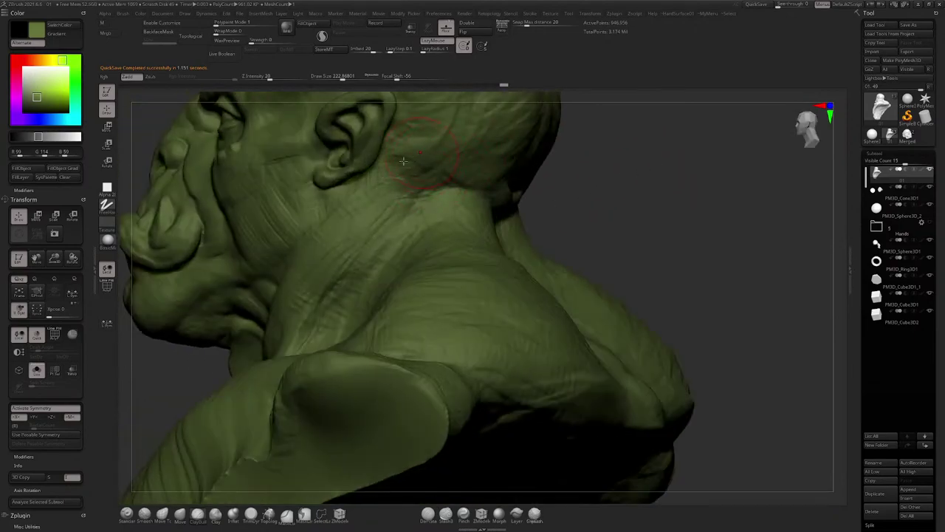
mouse_move(602, 159)
mouse_down()
mouse_move(662, 226)
mouse_move(598, 260)
mouse_move(587, 324)
mouse_up()
key(space)
mouse_move(332, 217)
mouse_down()
mouse_move(405, 245)
mouse_move(394, 254)
mouse_move(412, 249)
mouse_move(425, 263)
mouse_move(439, 200)
mouse_up()
key(space)
key(space)
mouse_move(466, 193)
right_down()
mouse_move(441, 220)
mouse_move(448, 189)
mouse_move(441, 222)
right_up()
key(space)
drag(441, 222, 446, 240)
key(space)
right_drag(428, 223, 467, 196)
right_drag(440, 231, 451, 219)
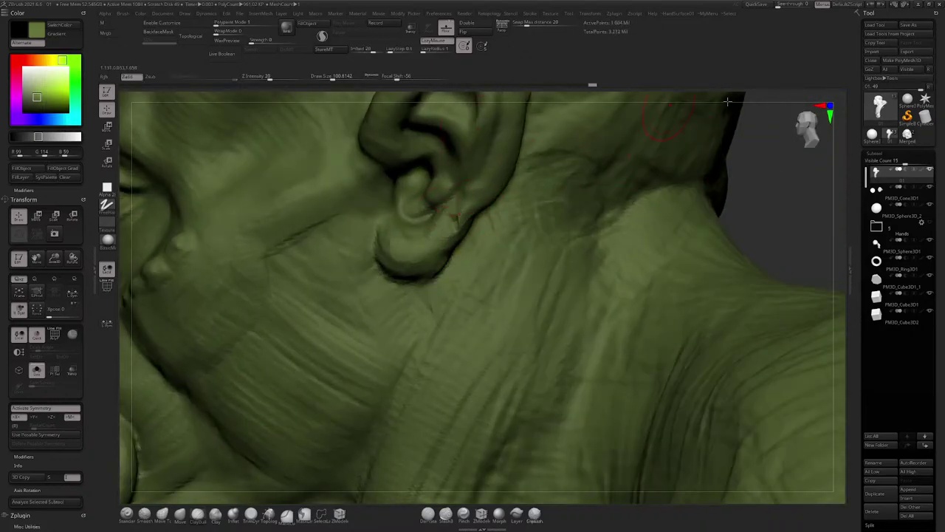
right_drag(462, 237, 451, 219)
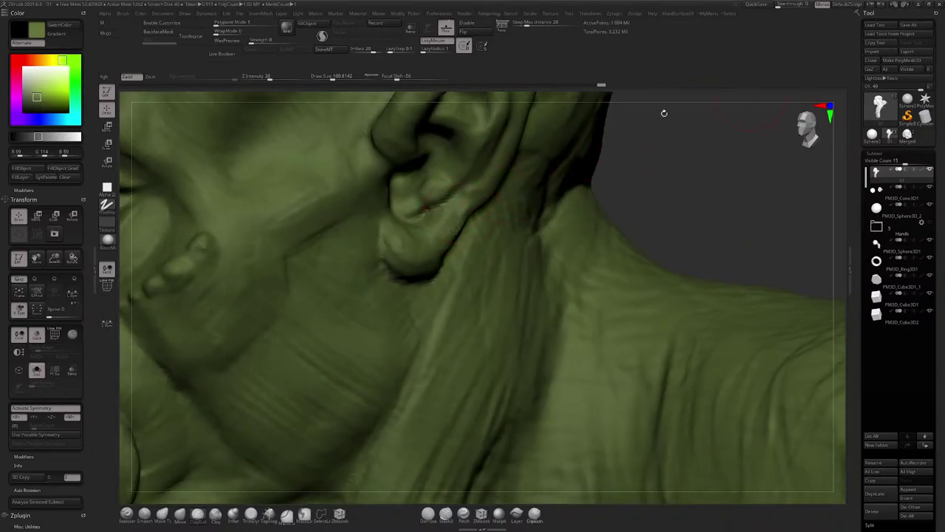
Step: Smooth the earlobe, then reduce the ClayBuildup draw size to about 71 and build up the tragus in front of the ear canal
shift+drag(468, 211, 457, 218)
right_drag(457, 217, 426, 190)
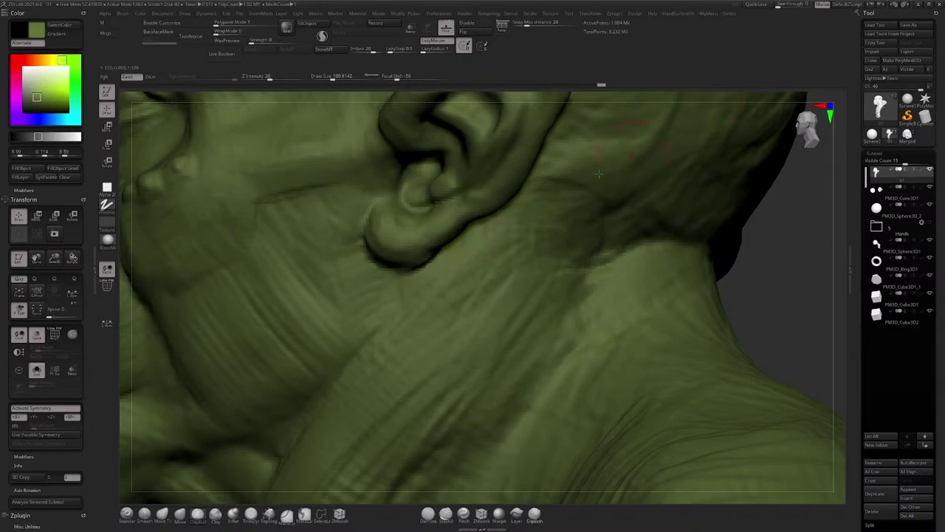
right_drag(599, 173, 398, 216)
key(space)
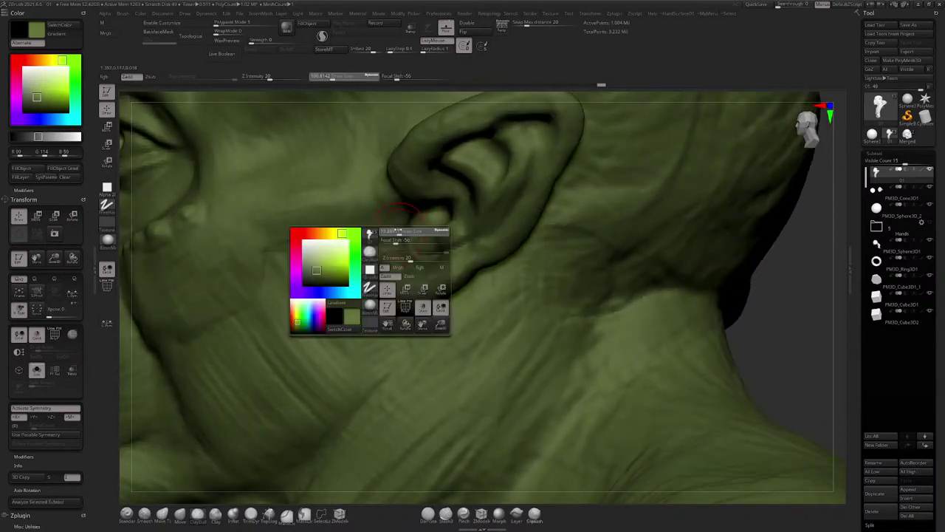
drag(398, 230, 397, 231)
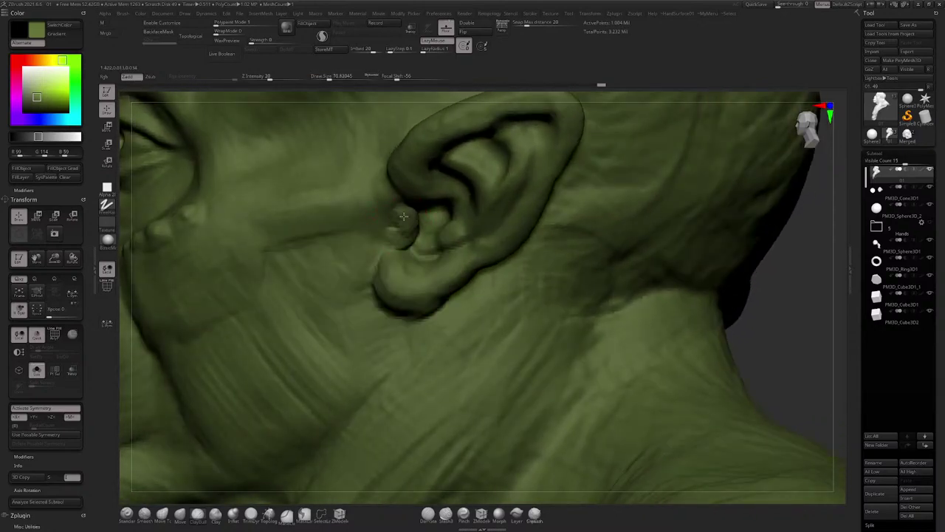
ctrl+right_drag(412, 237, 422, 216)
Step: Enlarge the ClayBuildup draw size and sculpt the transition behind the ear between the skull and neck
key(space)
drag(421, 216, 434, 214)
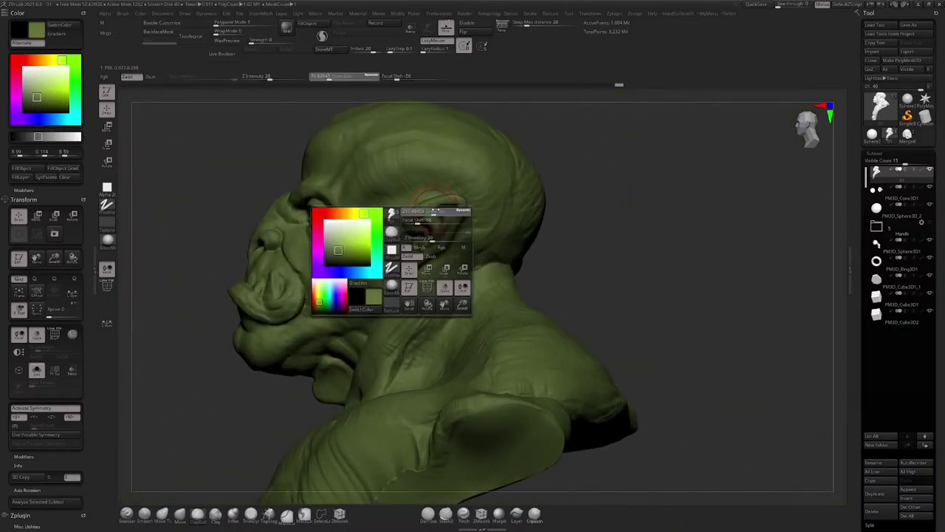
mouse_move(543, 136)
right_down()
mouse_move(587, 135)
mouse_move(568, 133)
mouse_move(562, 166)
mouse_move(532, 169)
mouse_move(542, 131)
right_up()
mouse_move(452, 185)
ctrl+right_down()
mouse_move(459, 223)
mouse_move(424, 221)
mouse_move(487, 219)
mouse_move(458, 227)
ctrl+right_up()
key(space)
drag(459, 237, 468, 238)
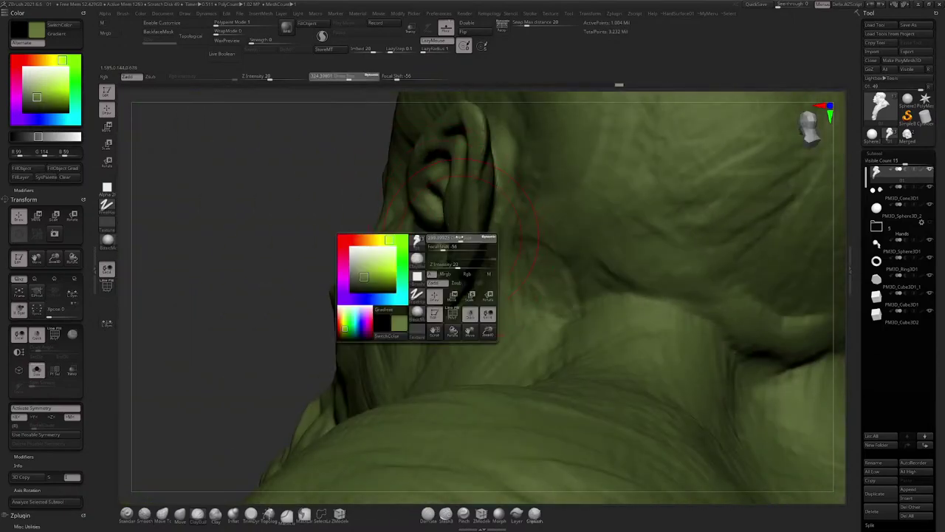
right_drag(502, 235, 480, 232)
key(space)
drag(480, 232, 471, 233)
mouse_move(474, 224)
right_down()
mouse_move(508, 215)
mouse_move(491, 254)
mouse_move(466, 251)
mouse_move(453, 185)
mouse_move(480, 180)
mouse_move(503, 154)
right_up()
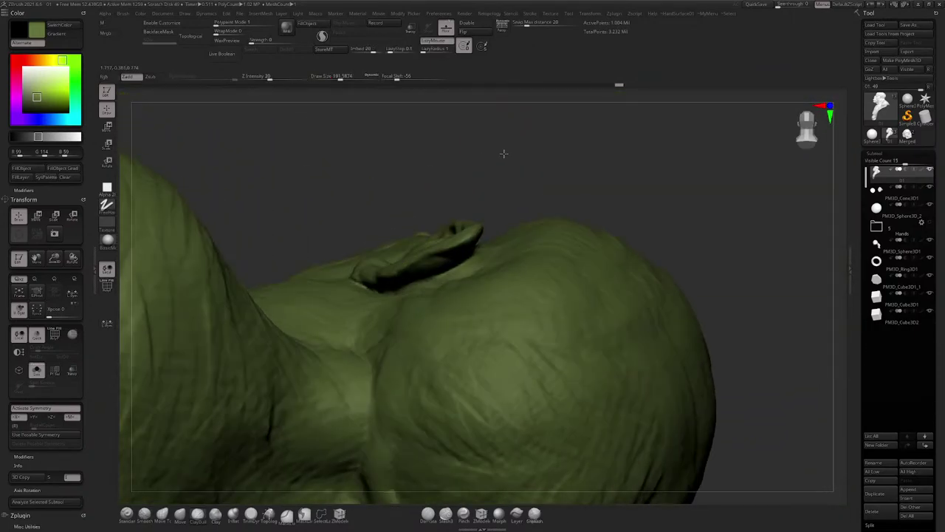
Step: Reshape the ear's outer silhouette from the front and back with the Move brush
click(304, 512)
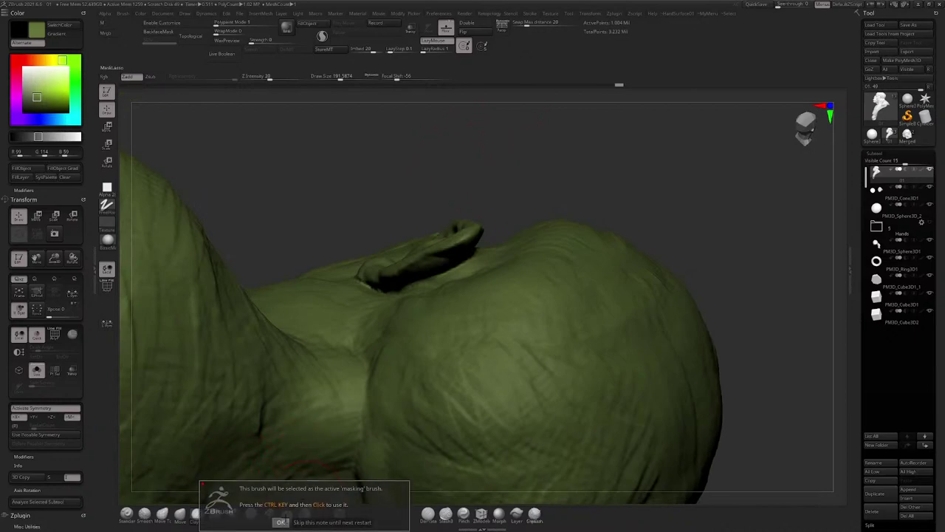
click(282, 522)
mouse_move(407, 164)
right_down()
mouse_move(548, 173)
mouse_move(452, 169)
right_up()
alt+right_drag(371, 337, 319, 247)
click(180, 515)
mouse_move(369, 166)
ctrl+right_down()
mouse_move(385, 219)
mouse_move(473, 194)
ctrl+right_up()
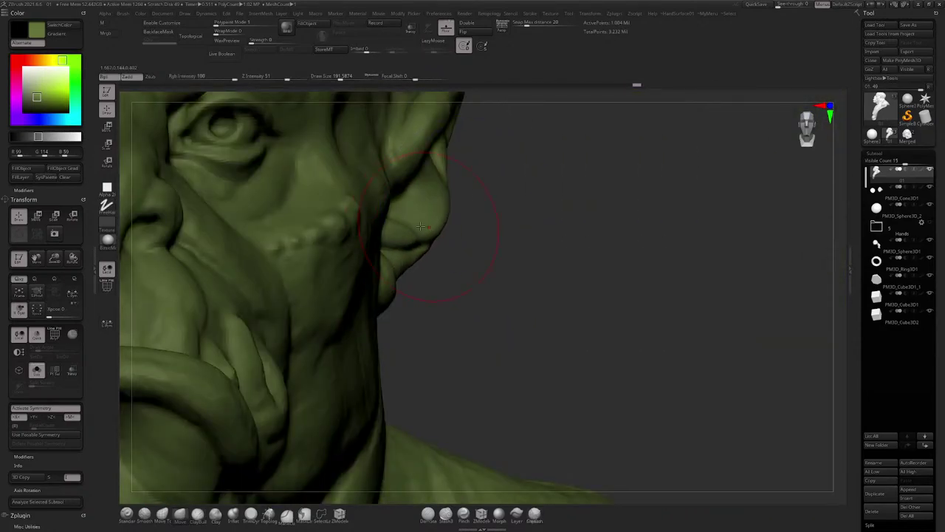
drag(436, 180, 440, 179)
right_drag(466, 163, 318, 169)
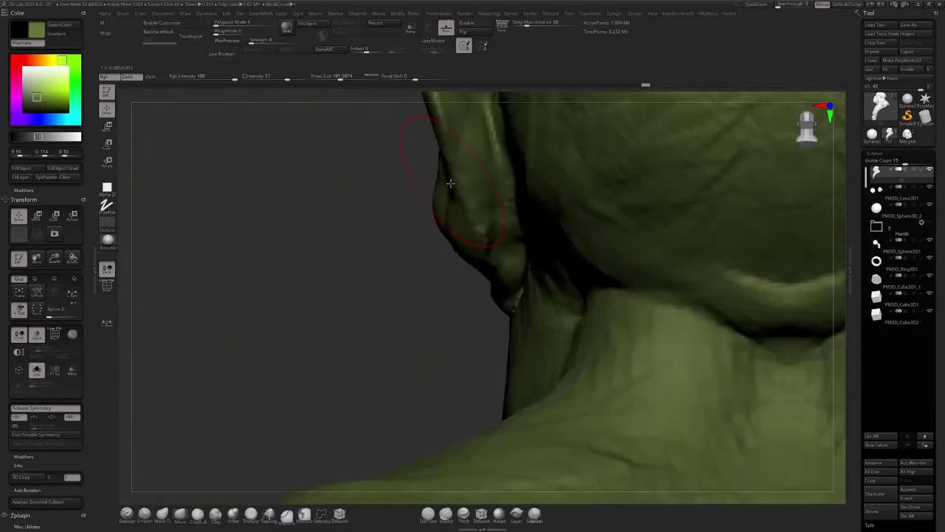
drag(439, 183, 427, 181)
right_drag(455, 213, 511, 205)
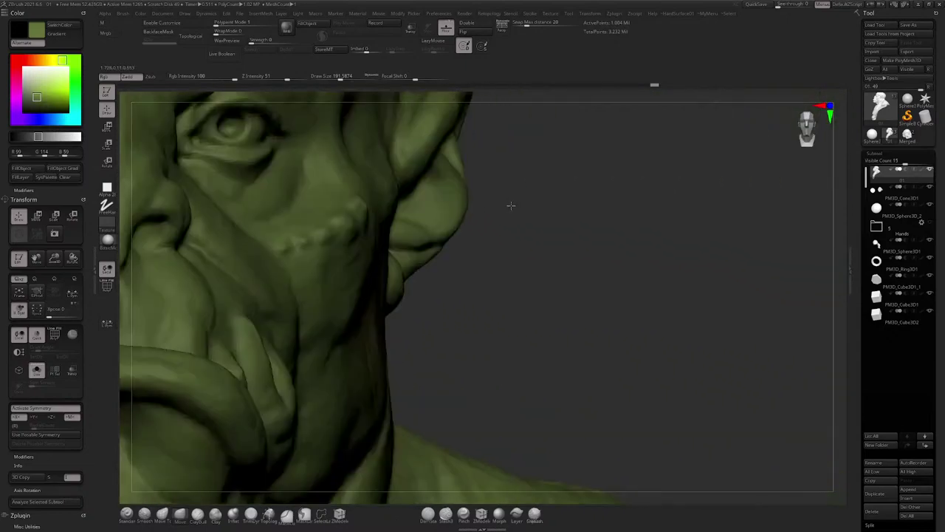
mouse_move(437, 240)
mouse_down()
mouse_move(439, 248)
mouse_move(415, 239)
mouse_move(431, 247)
mouse_up()
Step: Reduce the Move brush draw size to about 145 and refine the contour of the lower ear
key(space)
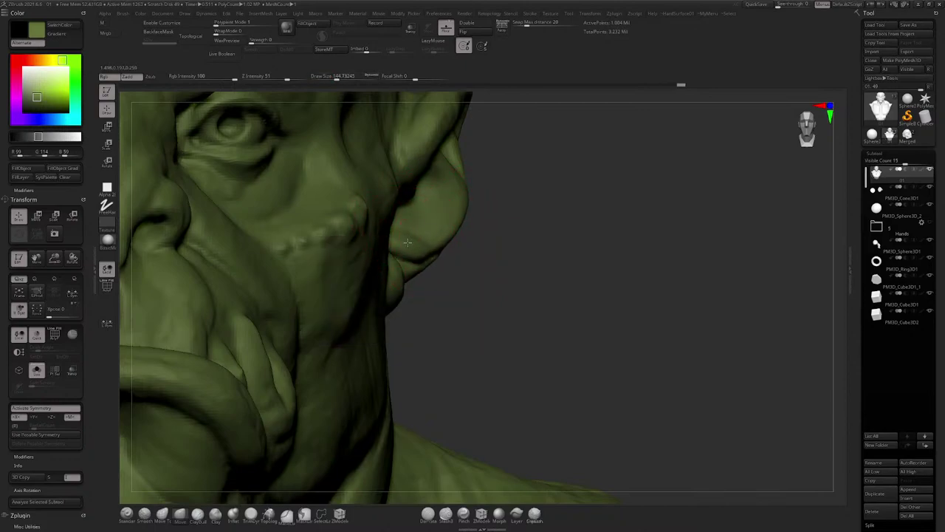
right_drag(518, 183, 424, 204)
right_drag(479, 229, 507, 206)
Step: Build up the back surface of the ear with the ClayBuildup brush
mouse_move(380, 306)
right_down()
mouse_move(531, 229)
mouse_move(537, 240)
right_up()
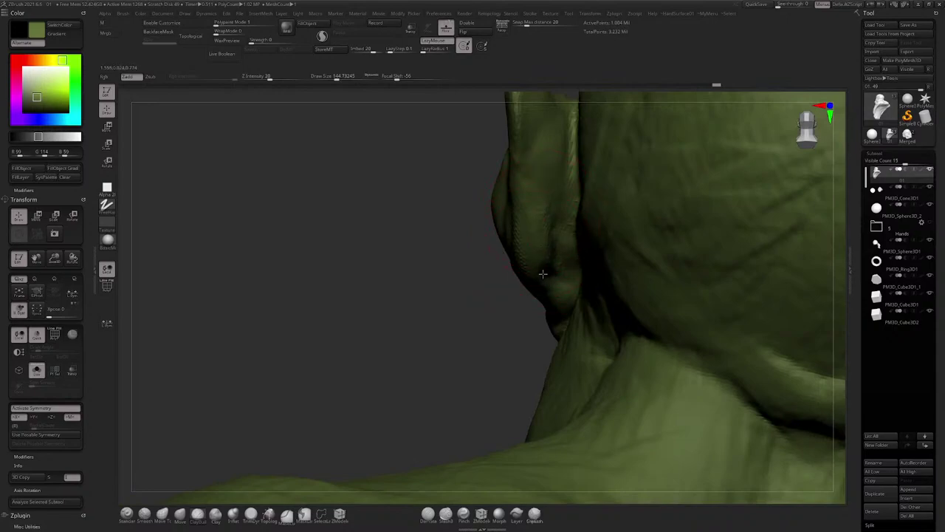
right_drag(542, 274, 538, 255)
mouse_move(561, 201)
right_down()
mouse_move(530, 262)
mouse_move(491, 209)
right_up()
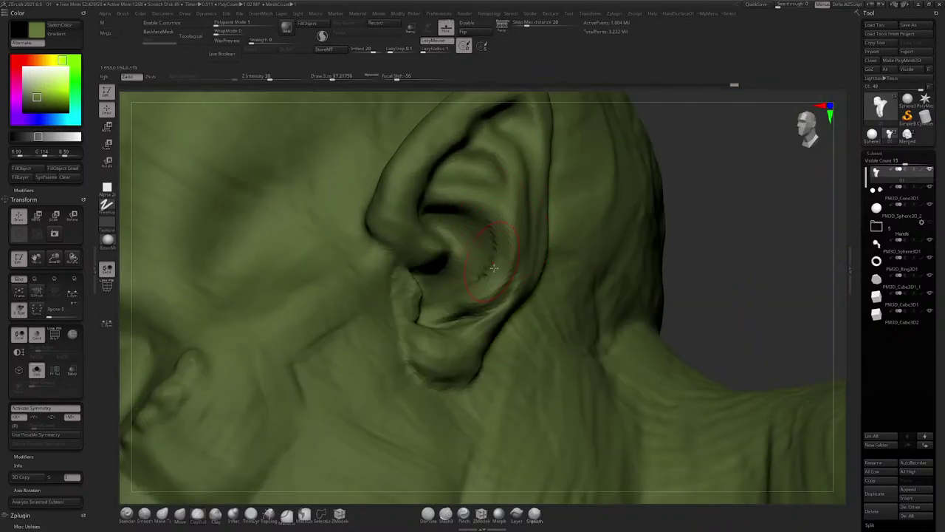
Step: Sculpt the tragus, helix, concha and back of the ear using ClayBuildup at a draw size of about 97
right_drag(493, 267, 476, 245)
mouse_move(418, 251)
right_down()
mouse_move(431, 233)
mouse_move(434, 270)
mouse_move(416, 251)
right_up()
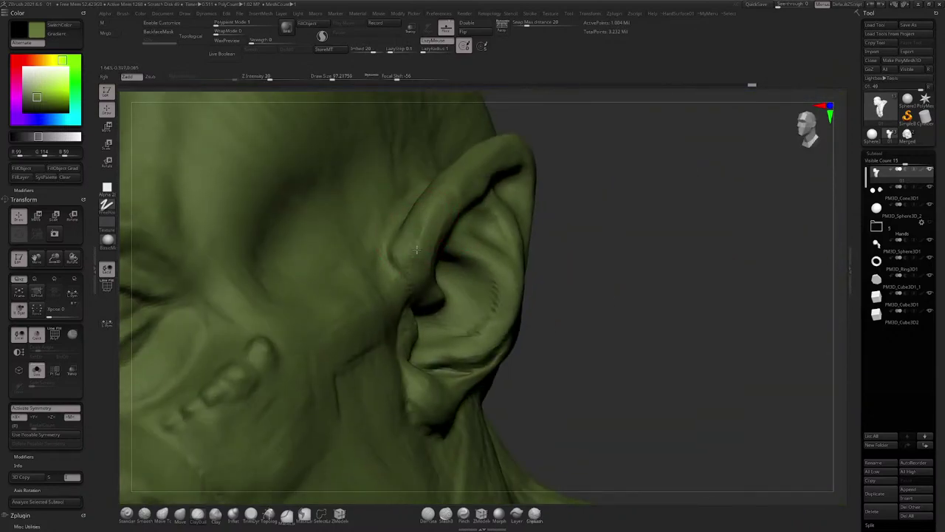
mouse_move(418, 213)
right_down()
mouse_move(432, 249)
mouse_move(394, 215)
mouse_move(409, 237)
right_up()
right_drag(485, 171, 489, 198)
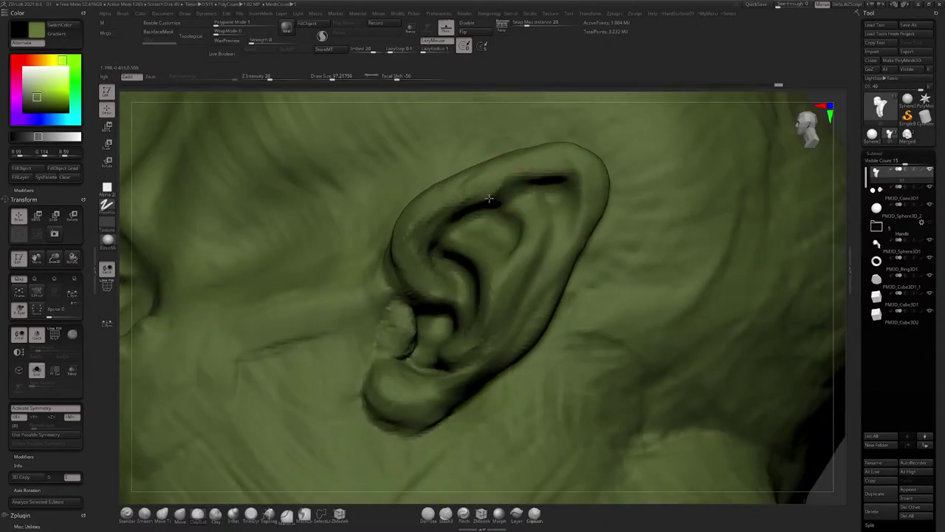
right_drag(519, 228, 509, 296)
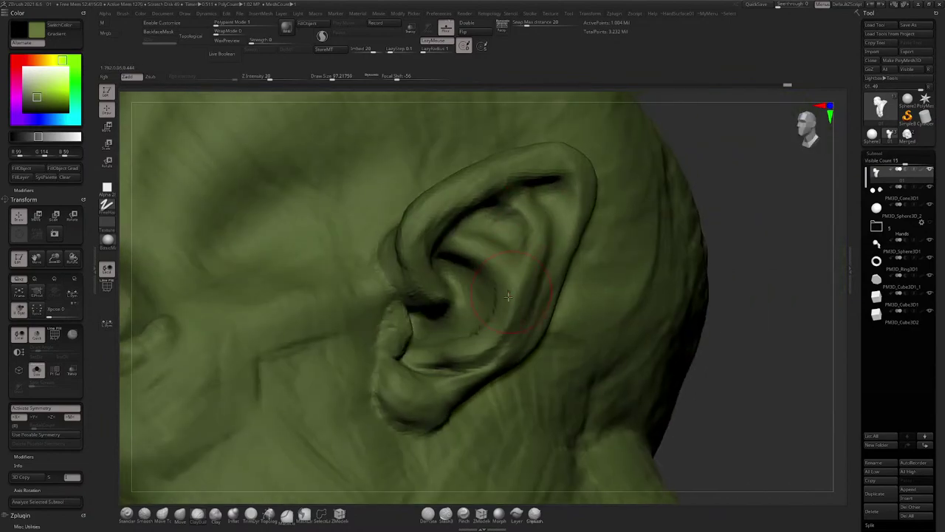
right_drag(502, 261, 468, 274)
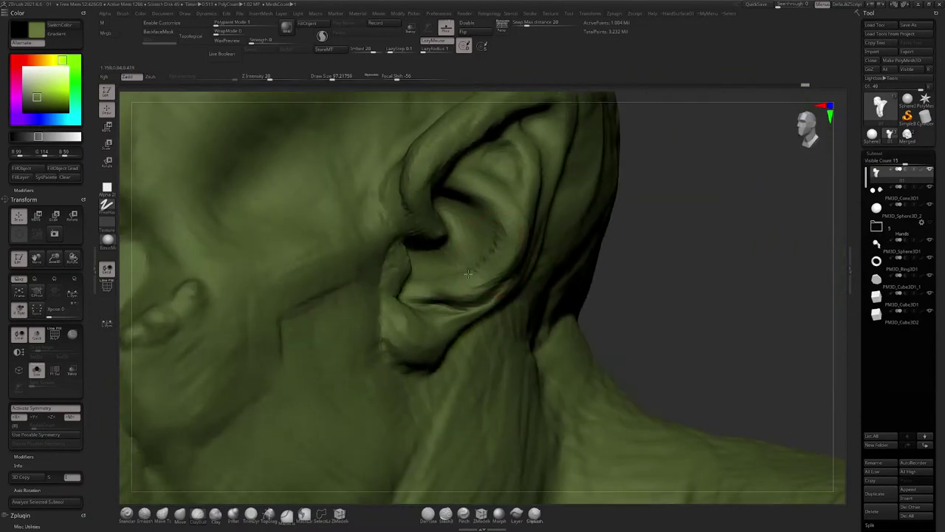
right_drag(462, 201, 521, 220)
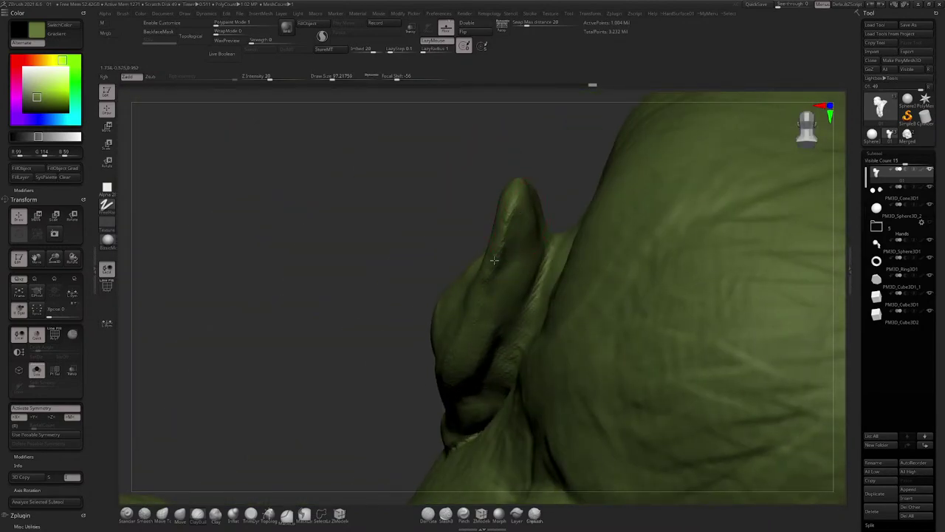
right_drag(489, 262, 504, 265)
Step: Reduce the ClayBuildup draw size to about 68 and define the inner folds and concha of the ear
right_drag(451, 296, 449, 259)
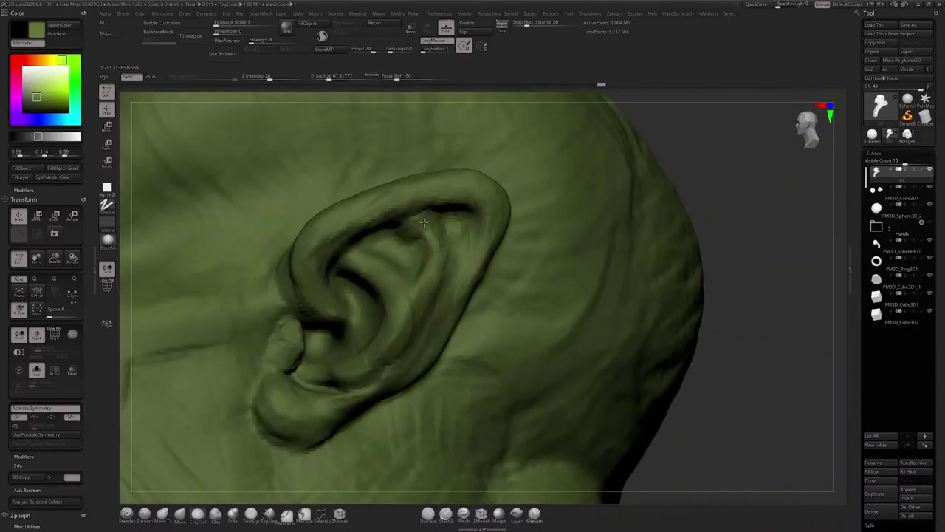
right_drag(442, 259, 495, 216)
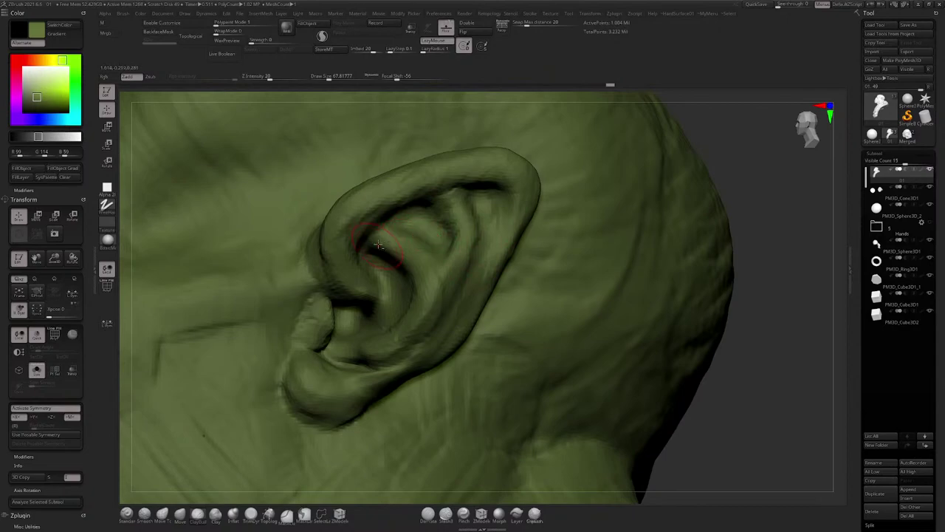
right_drag(410, 295, 447, 251)
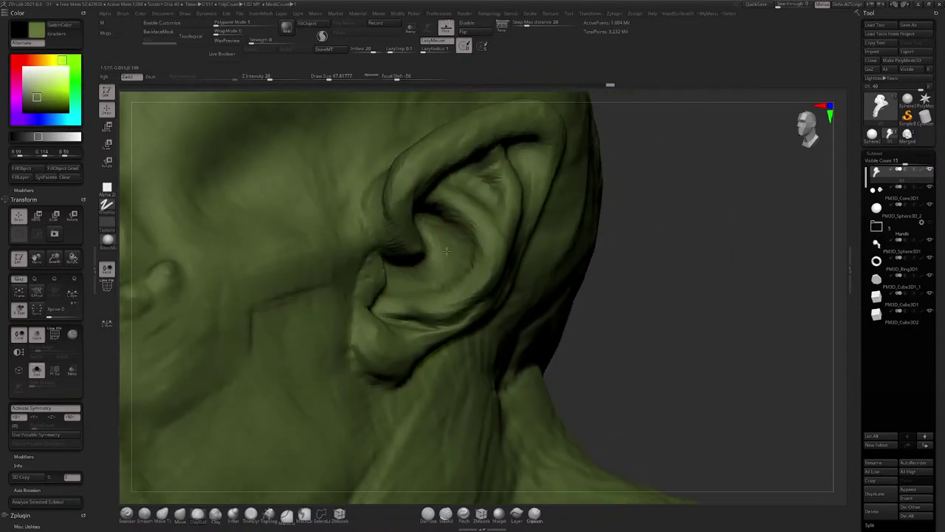
right_drag(418, 282, 423, 251)
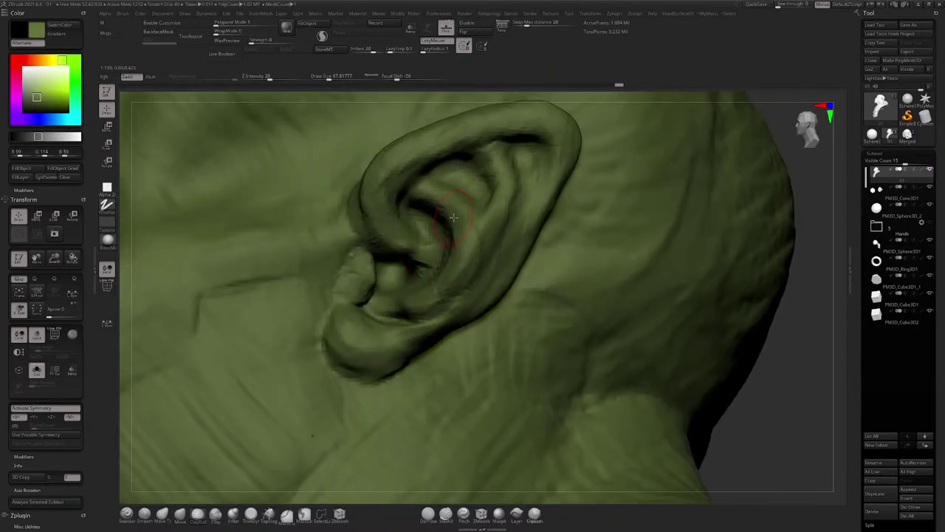
right_drag(454, 217, 433, 270)
Step: Reshape the earlobe using the Move brush at a draw size of about 158
click(182, 514)
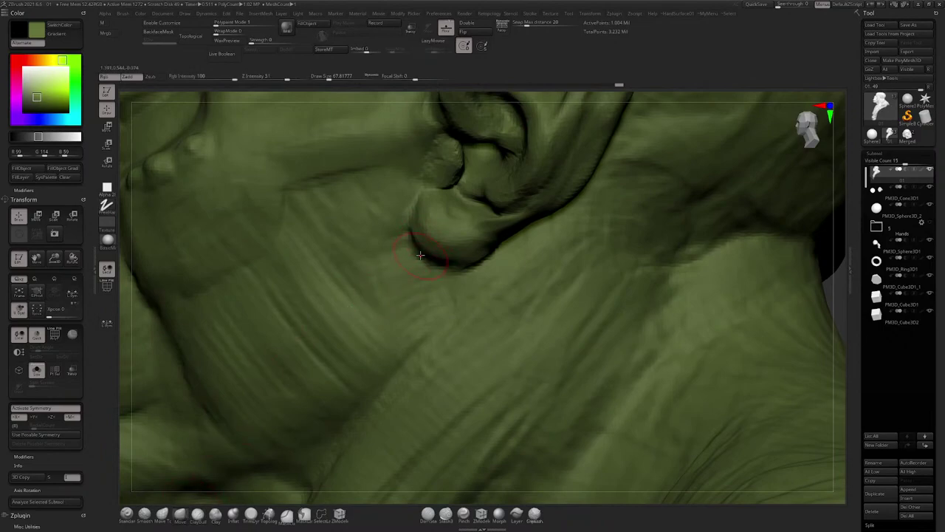
key(space)
mouse_move(423, 254)
mouse_down()
mouse_move(473, 251)
mouse_move(432, 251)
mouse_up()
drag(483, 230, 496, 237)
mouse_move(495, 244)
ctrl+right_down()
mouse_move(477, 235)
mouse_move(473, 164)
ctrl+right_up()
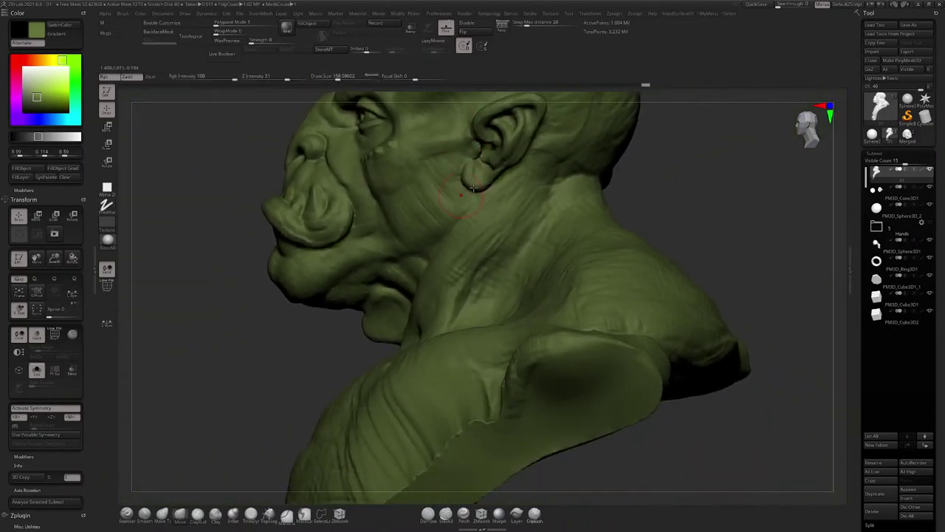
Step: Adjust the ear's shape from behind and below with the Move brush, reducing its draw size to about 131
right_drag(466, 207, 548, 219)
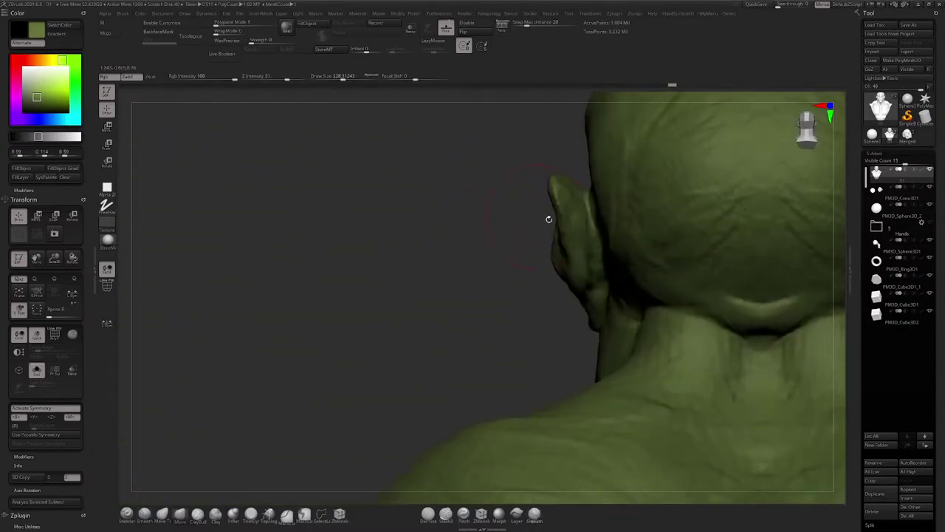
right_drag(586, 288, 593, 249)
mouse_move(545, 286)
right_down()
mouse_move(539, 264)
mouse_move(538, 298)
right_up()
key(space)
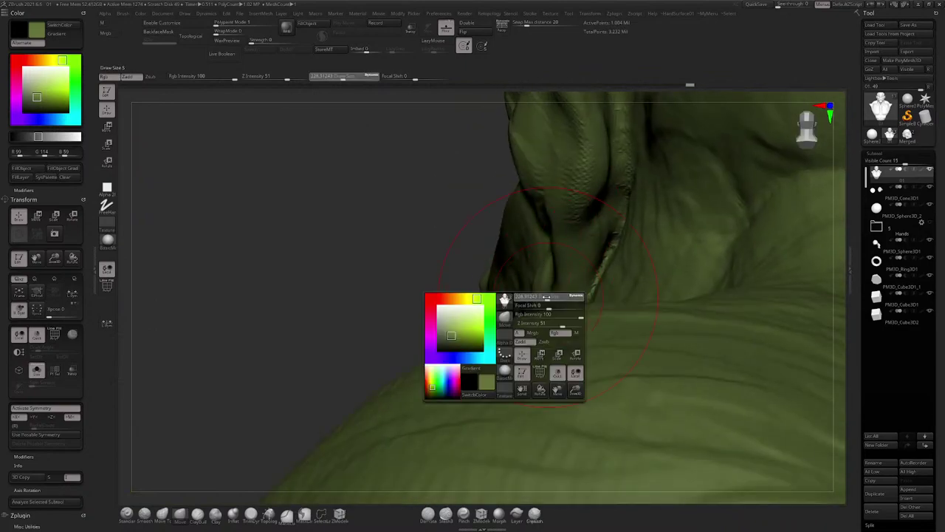
drag(542, 300, 537, 300)
mouse_move(542, 283)
right_down()
mouse_move(566, 291)
mouse_move(545, 230)
mouse_move(549, 274)
mouse_move(600, 216)
mouse_move(587, 225)
right_up()
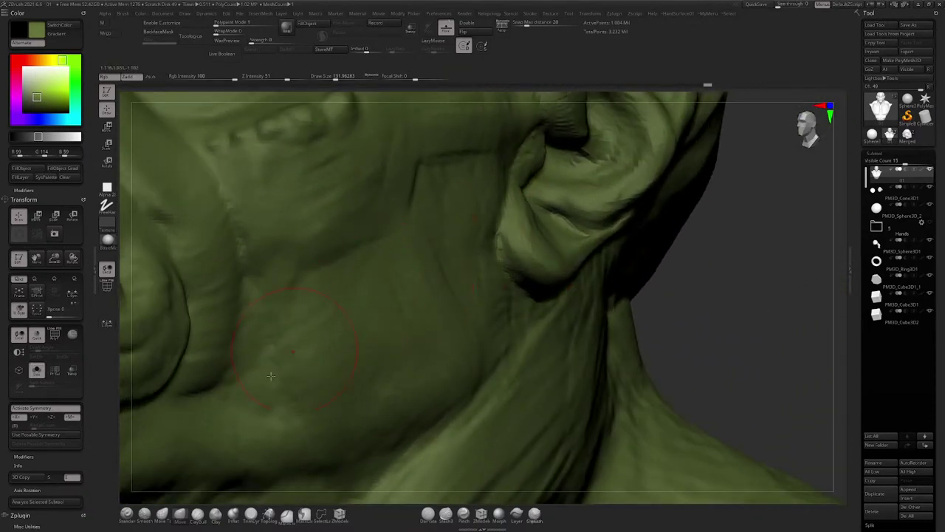
Step: Sculpt where the earlobe joins the cheek using ClayBuildup at a draw size of about 63
click(198, 517)
key(space)
drag(520, 244, 514, 244)
right_drag(509, 255, 498, 190)
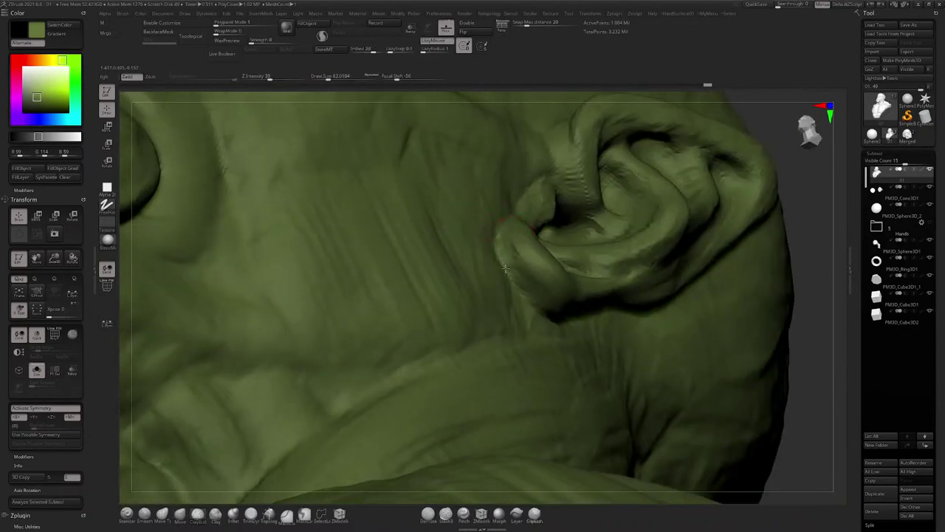
right_drag(498, 239, 492, 268)
Step: Increase the ClayBuildup draw size to about 101 and fill out the earlobe and its transition into the jaw
key(space)
drag(521, 243, 527, 243)
right_drag(526, 247, 542, 214)
mouse_move(552, 211)
mouse_down()
mouse_move(529, 229)
mouse_move(540, 257)
mouse_up()
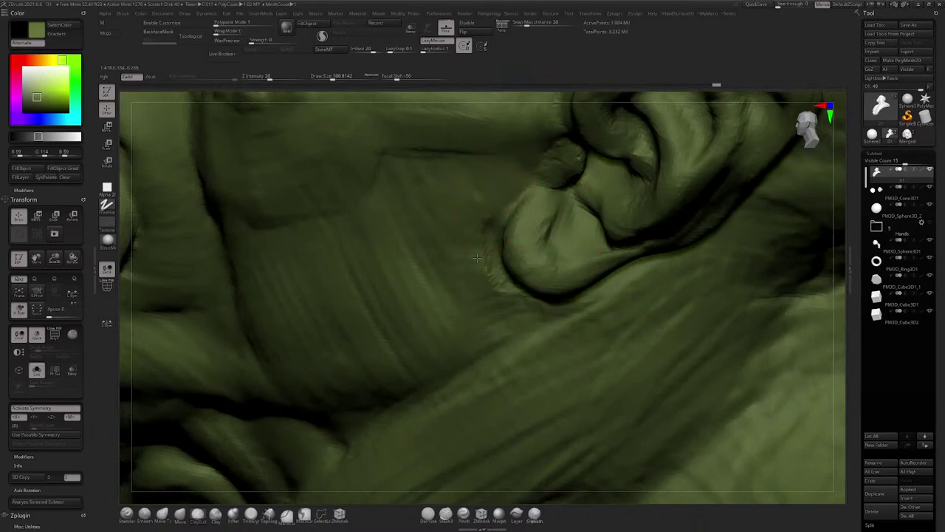
mouse_move(513, 285)
right_down()
mouse_move(531, 221)
mouse_move(527, 244)
right_up()
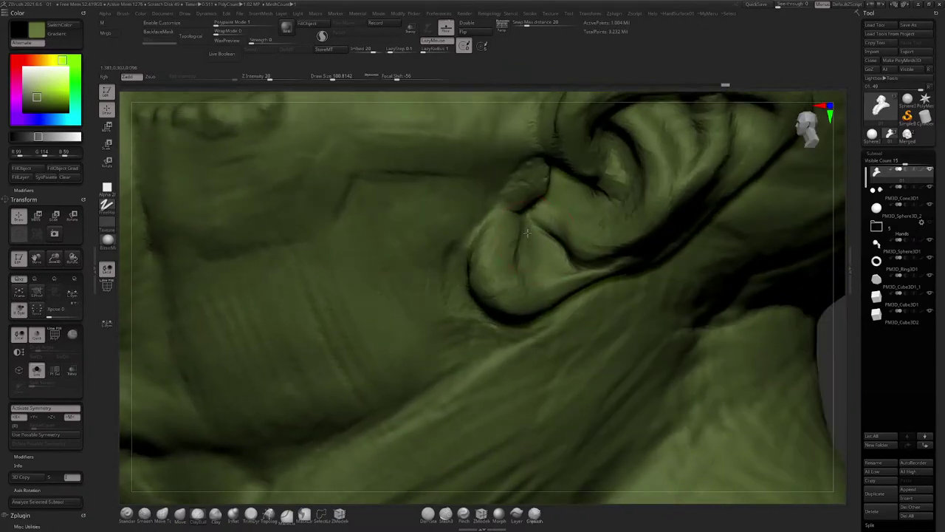
drag(527, 243, 530, 276)
mouse_move(530, 273)
right_down()
mouse_move(521, 212)
mouse_move(498, 193)
mouse_move(554, 185)
mouse_move(553, 278)
mouse_move(400, 127)
mouse_move(446, 284)
mouse_move(443, 266)
mouse_move(410, 286)
mouse_move(405, 266)
mouse_move(488, 256)
right_up()
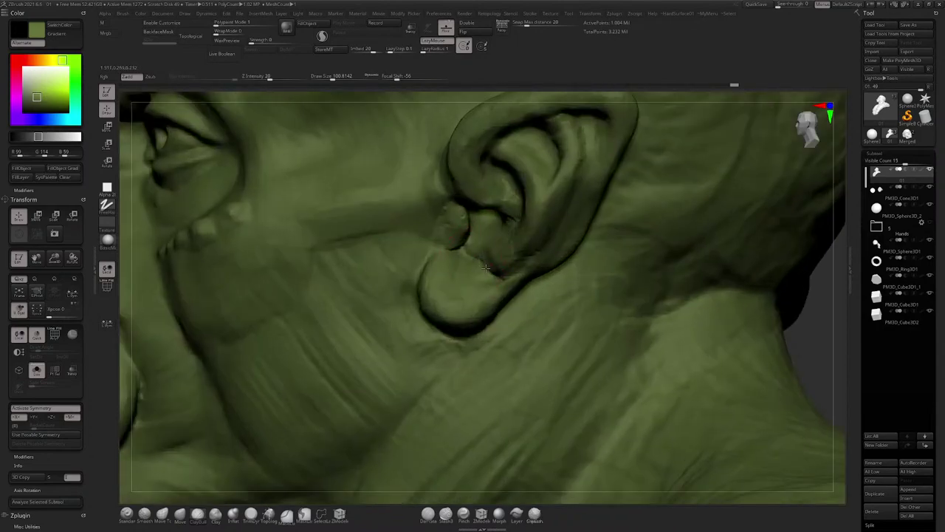
Step: Sculpt the fold above the earlobe, reduce the ClayBuildup draw size to about 77 and quick-save the project
drag(485, 267, 455, 254)
key(space)
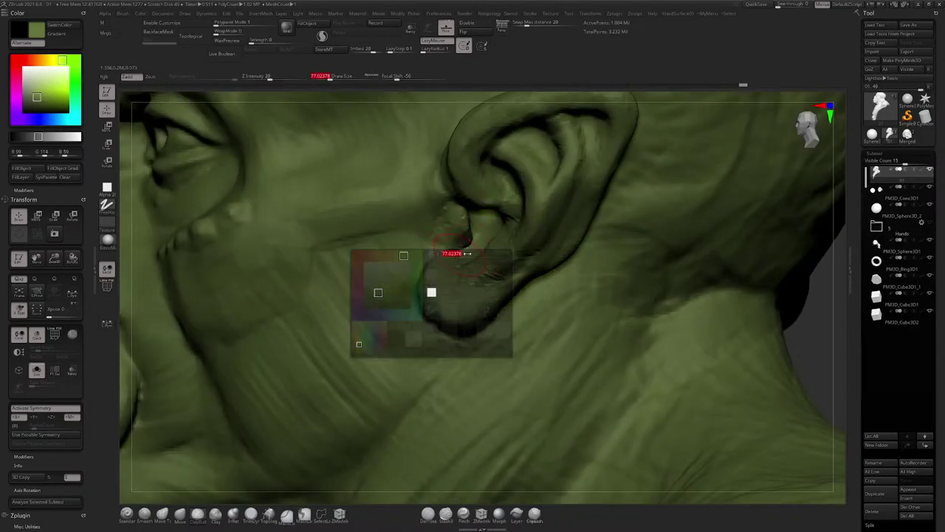
key(f)
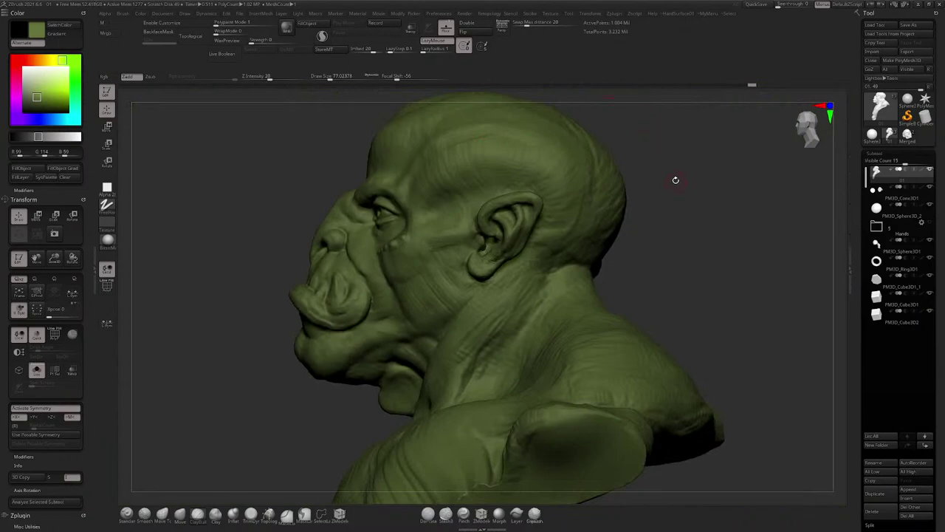
key(ctrl+s)
Step: Blend the tragus and the notch beneath it into the earlobe using ClayBuildup at a draw size of about 77
mouse_move(487, 241)
ctrl+right_down()
mouse_move(488, 296)
mouse_move(489, 284)
mouse_move(443, 292)
mouse_move(451, 242)
ctrl+right_up()
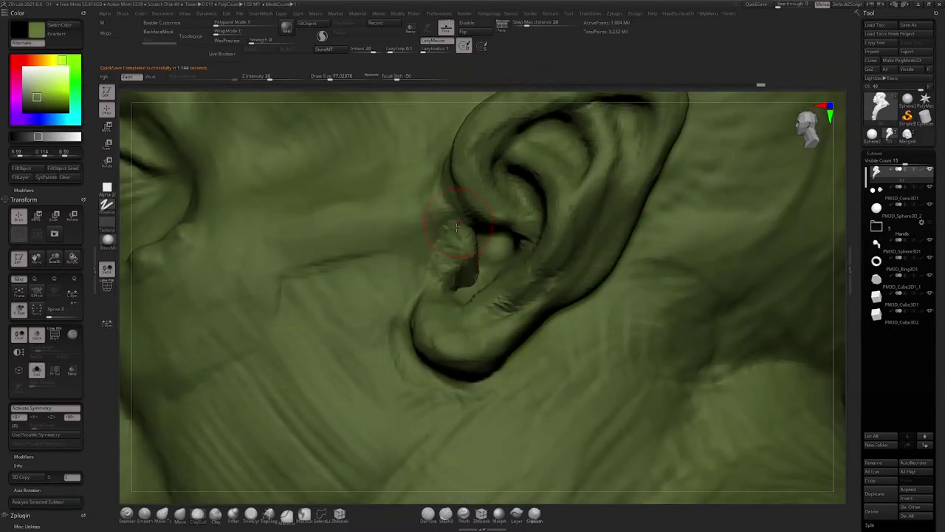
right_drag(453, 264, 462, 257)
drag(457, 275, 491, 275)
right_drag(491, 274, 595, 145)
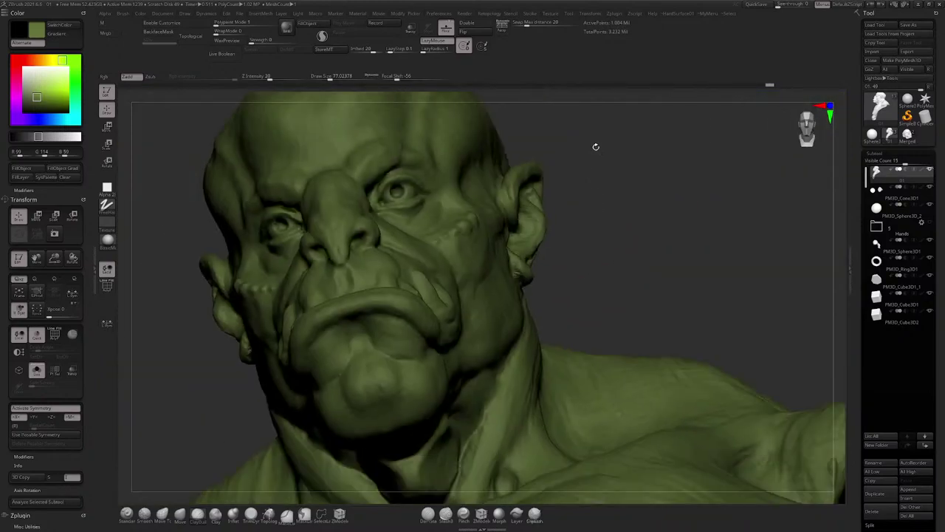
right_drag(631, 194, 579, 234)
Step: Reduce the ClayBuildup draw size to about 62 and fill out the antitragus and lower antihelix
right_drag(504, 263, 496, 241)
key(space)
drag(506, 249, 497, 253)
key(space)
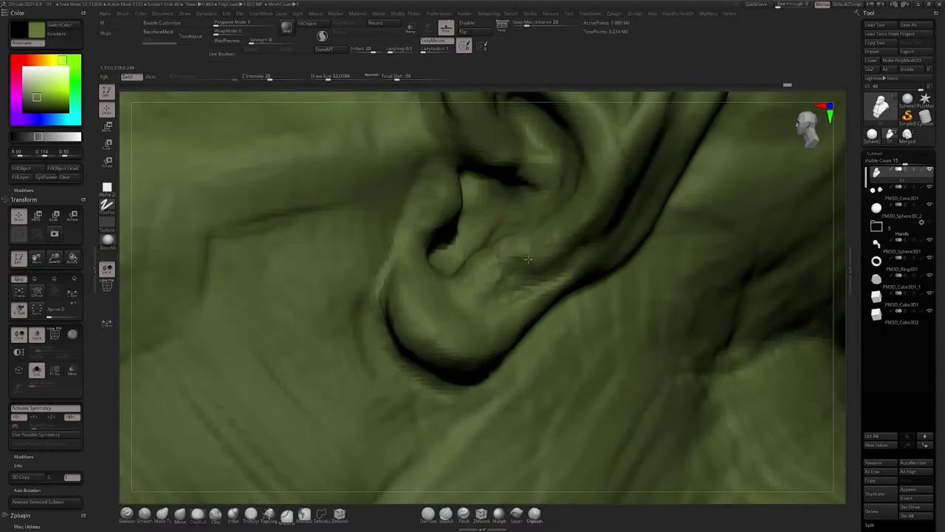
right_drag(524, 254, 583, 225)
drag(555, 215, 559, 273)
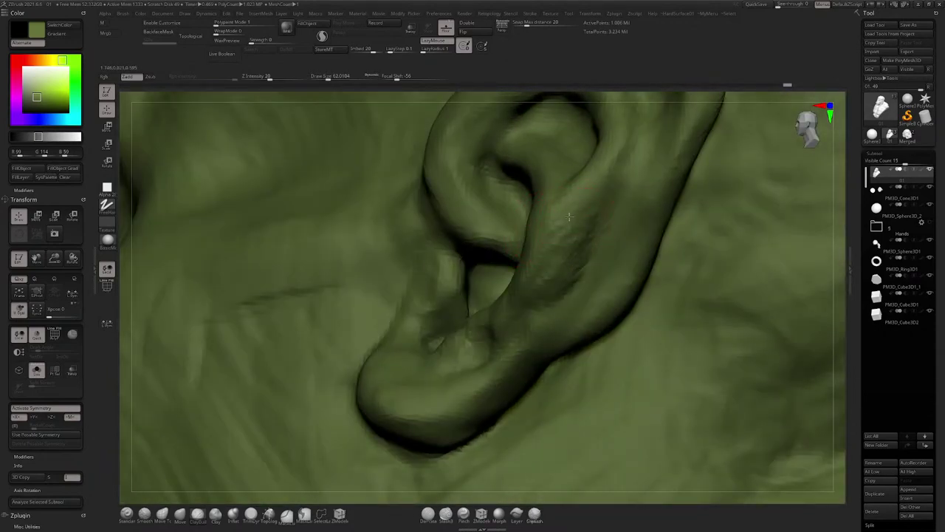
right_drag(569, 216, 573, 244)
Step: Carve the groove beneath the upper helix with the DamStandard brush at a draw size of about 62
right_drag(582, 198, 499, 241)
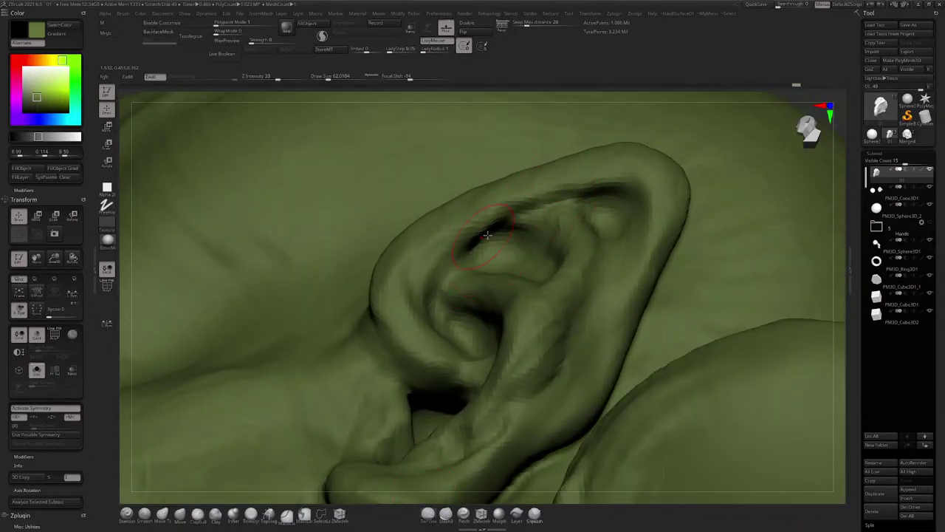
drag(458, 263, 440, 289)
mouse_move(473, 251)
right_down()
mouse_move(489, 288)
mouse_move(506, 269)
mouse_move(496, 210)
mouse_move(461, 265)
mouse_move(469, 288)
right_up()
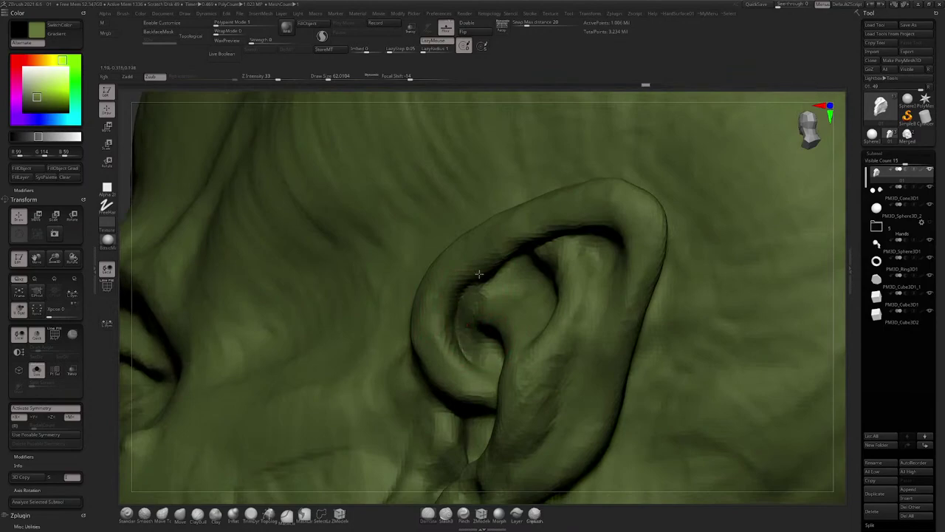
right_drag(464, 337, 502, 236)
mouse_move(498, 322)
right_down()
mouse_move(485, 171)
mouse_move(492, 162)
mouse_move(533, 213)
mouse_move(553, 217)
mouse_move(512, 240)
mouse_move(524, 328)
mouse_move(524, 274)
mouse_move(457, 168)
mouse_move(446, 170)
right_up()
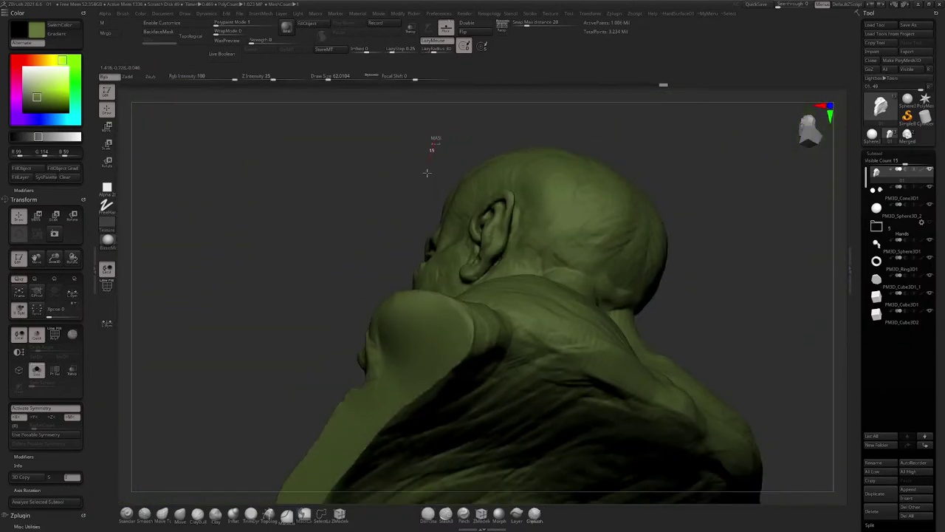
key(alt)
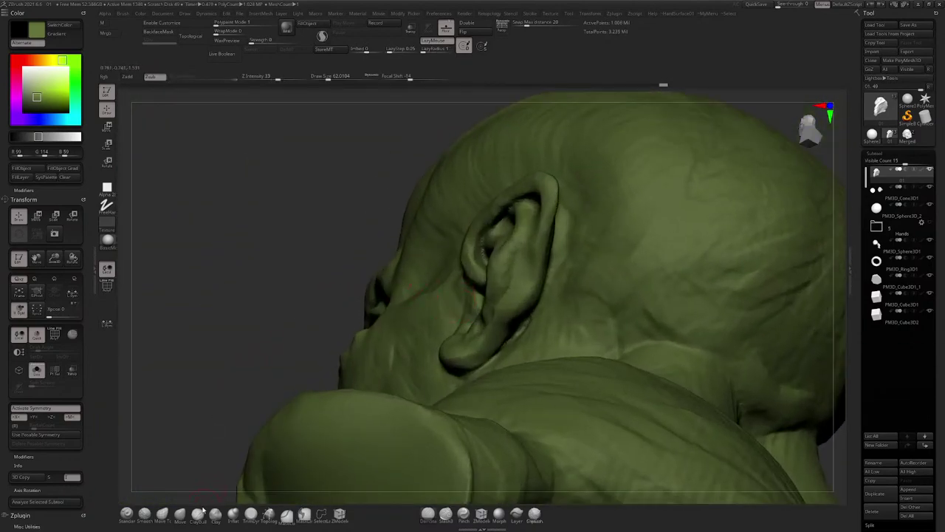
Step: Build up the inner folds of the upper ear with ClayBuildup and quick-save the project
click(199, 514)
mouse_move(407, 316)
ctrl+right_down()
mouse_move(502, 285)
mouse_move(533, 242)
ctrl+right_up()
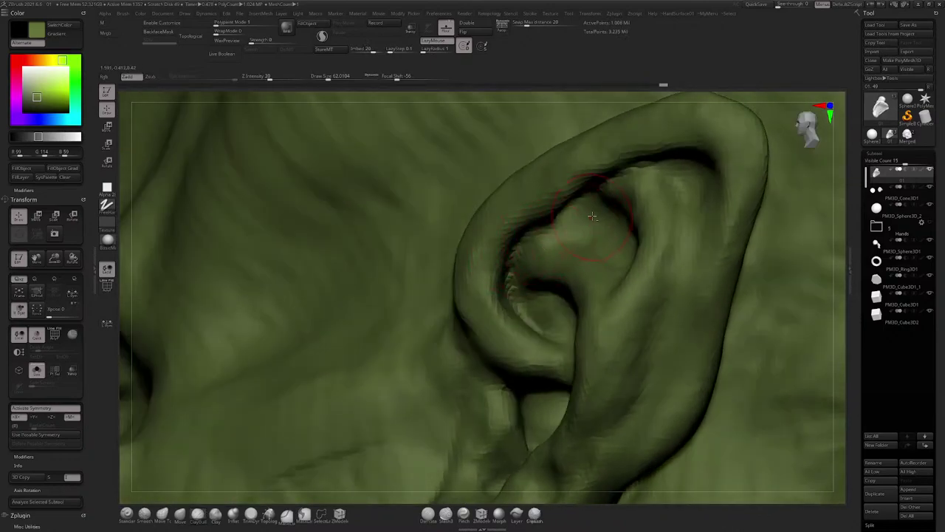
drag(583, 210, 550, 224)
right_drag(555, 212, 561, 184)
drag(565, 205, 535, 228)
right_drag(562, 177, 576, 169)
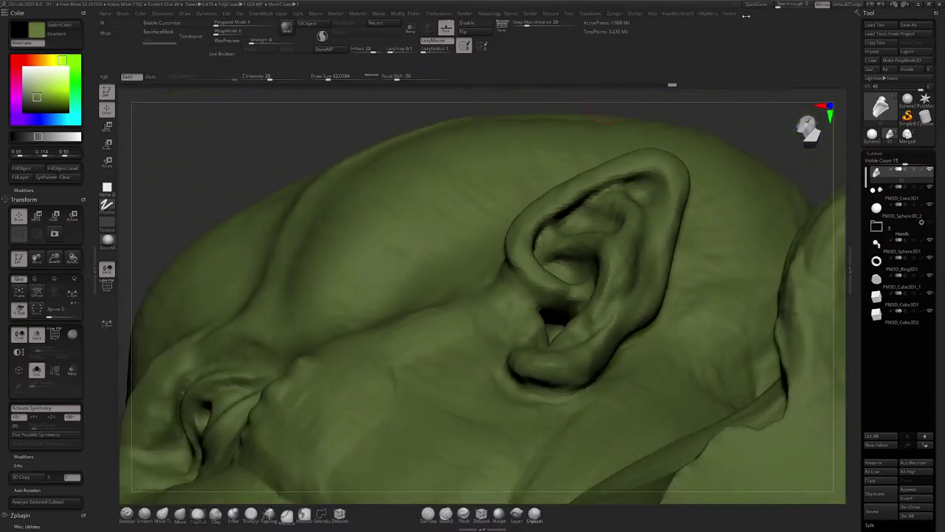
click(755, 5)
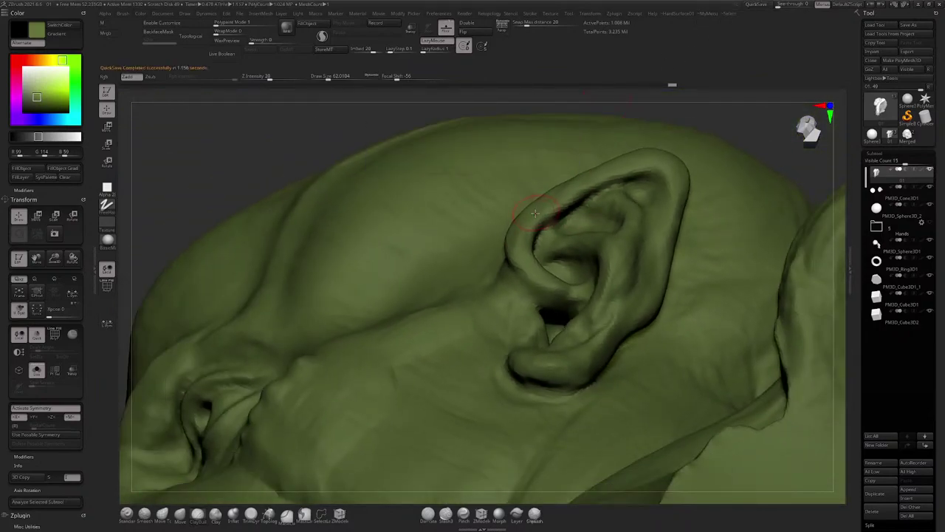
Step: Define the forked upper antihelix and fill the helix root above the ear canal using ClayBuildup at a draw size of about 62
mouse_move(537, 221)
alt+right_down()
mouse_move(510, 269)
mouse_move(554, 266)
mouse_move(480, 295)
mouse_move(471, 260)
mouse_move(567, 264)
alt+right_up()
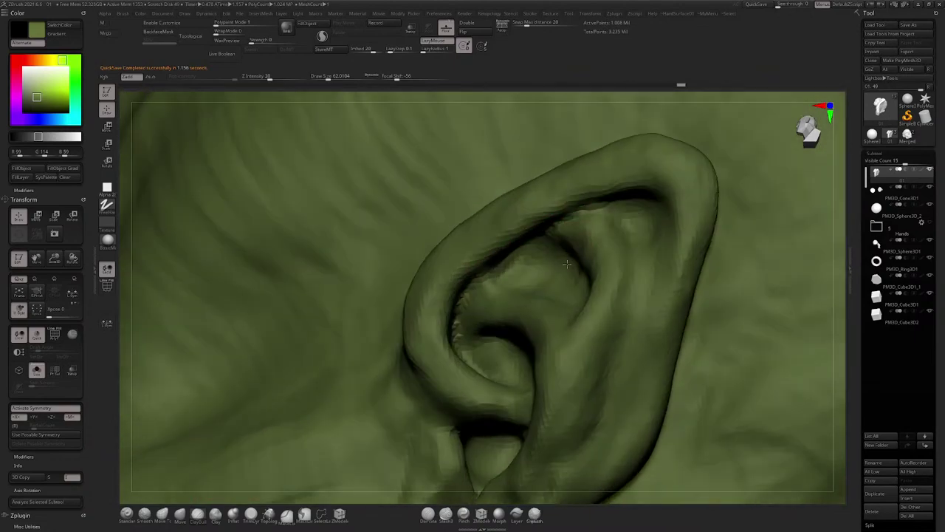
drag(571, 226, 587, 211)
right_drag(528, 292, 480, 297)
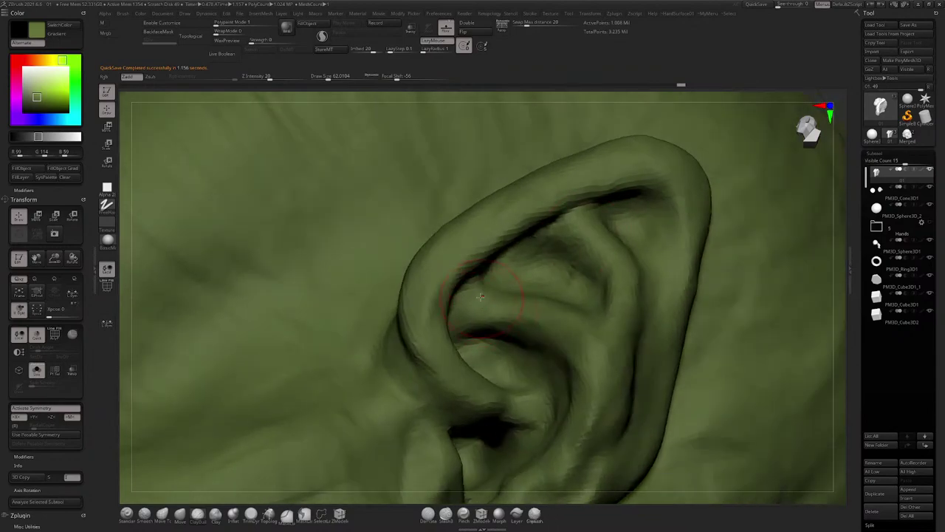
mouse_move(544, 327)
right_down()
mouse_move(598, 233)
mouse_move(534, 238)
right_up()
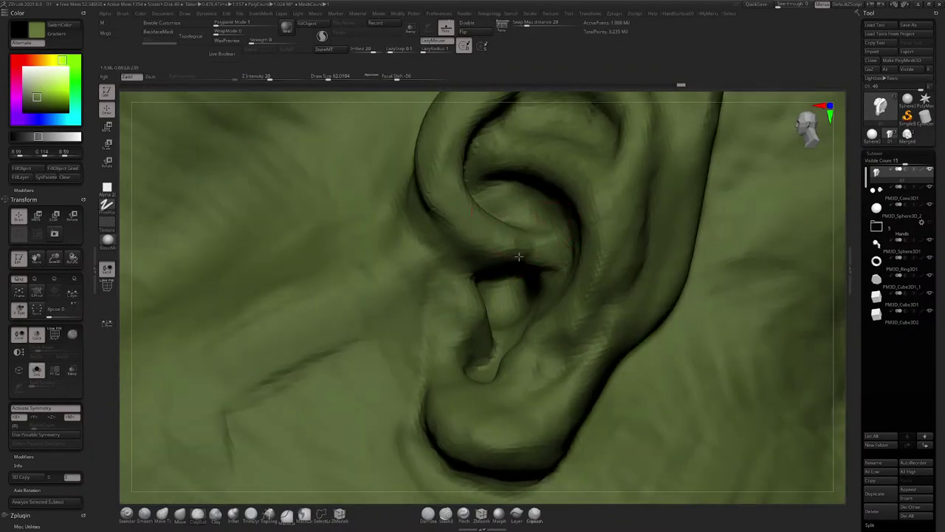
drag(519, 257, 554, 241)
mouse_move(554, 241)
right_down()
mouse_move(509, 237)
mouse_move(517, 225)
mouse_move(542, 232)
mouse_move(502, 201)
mouse_move(507, 263)
mouse_move(517, 222)
mouse_move(525, 253)
mouse_move(466, 251)
right_up()
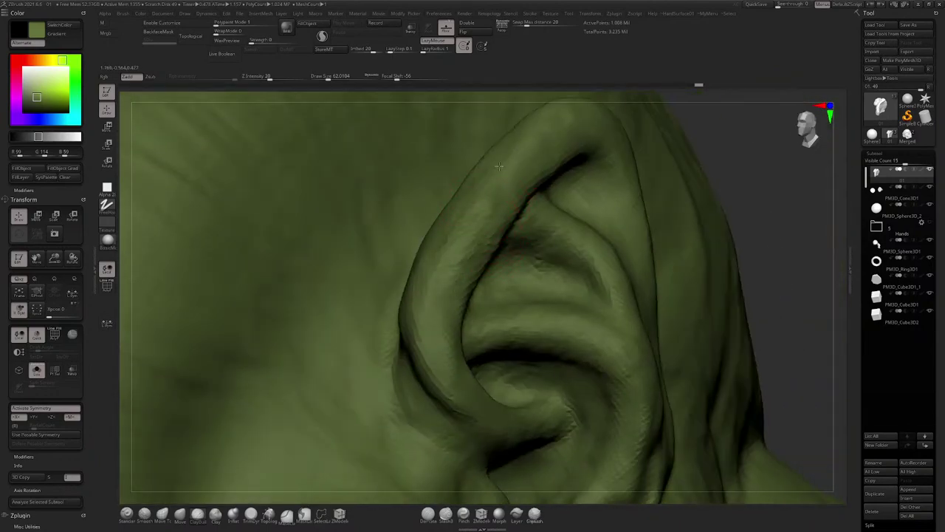
Step: Thicken the front of the helix and shape the crease where it meets the temple with ClayBuildup
right_drag(499, 166, 524, 184)
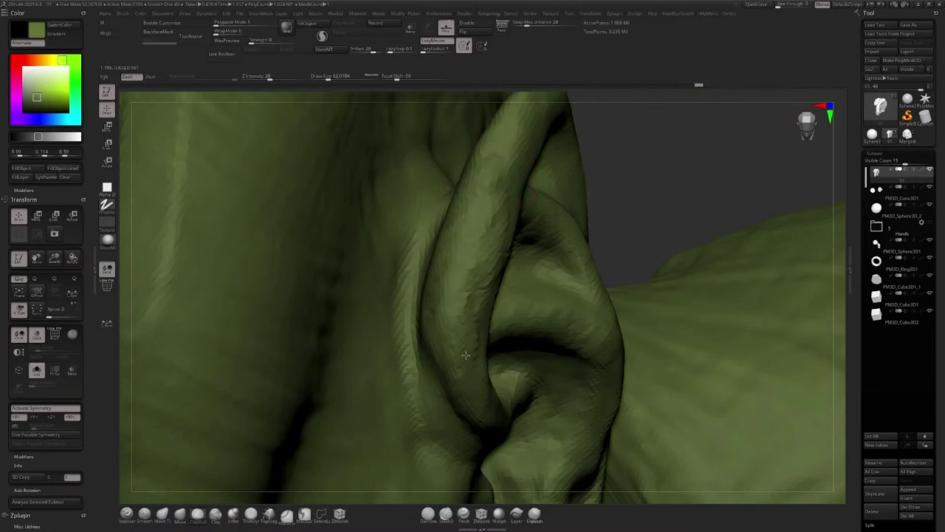
right_drag(466, 355, 437, 246)
right_drag(468, 323, 507, 288)
right_drag(522, 345, 501, 338)
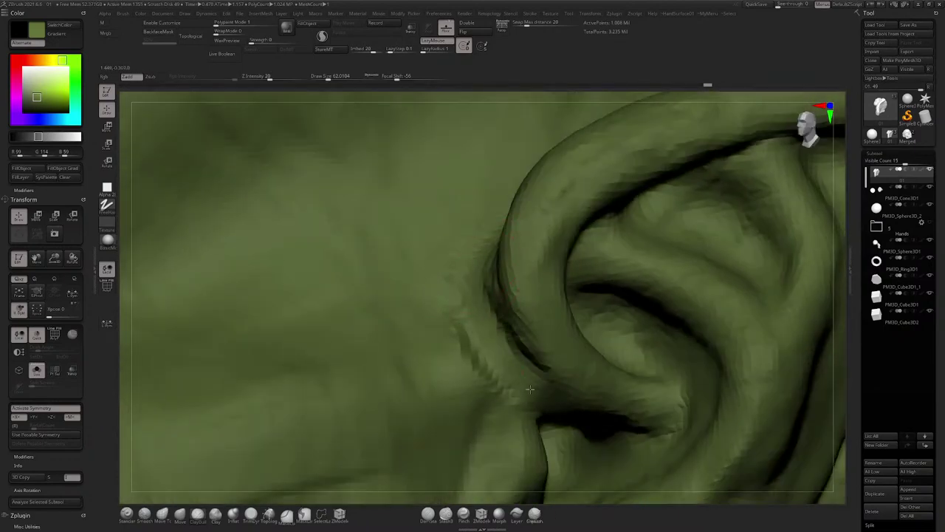
mouse_move(530, 389)
right_down()
mouse_move(527, 249)
mouse_move(565, 214)
right_up()
drag(559, 203, 578, 293)
Step: Adjust the ear's overall shape and front edge with the Move brush, reducing its draw size to about 172
mouse_move(578, 292)
ctrl+right_down()
mouse_move(508, 194)
mouse_move(453, 257)
mouse_move(513, 278)
ctrl+right_up()
key(space)
mouse_move(456, 221)
mouse_down()
mouse_move(480, 221)
mouse_move(435, 231)
mouse_move(452, 292)
mouse_up()
click(195, 512)
key(space)
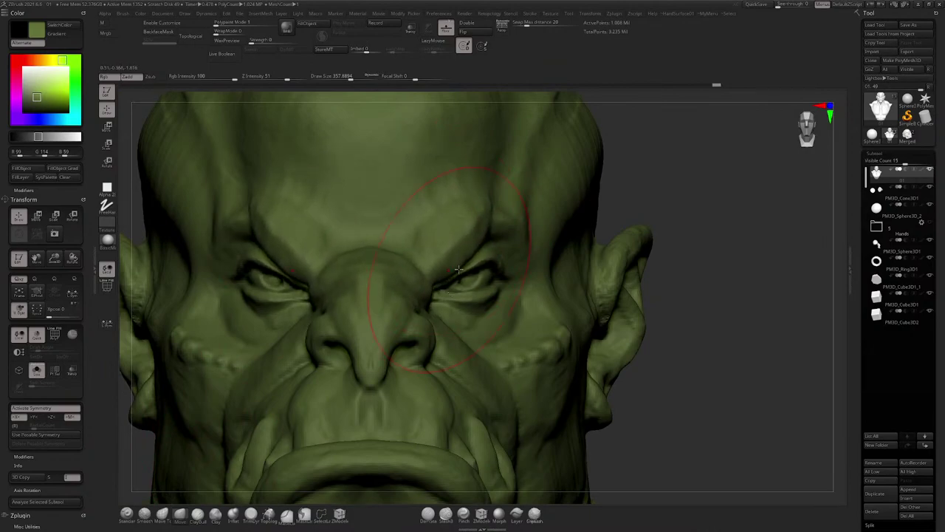
right_drag(458, 269, 473, 222)
ctrl+right_drag(473, 222, 484, 200)
shift+right_drag(484, 199, 492, 249)
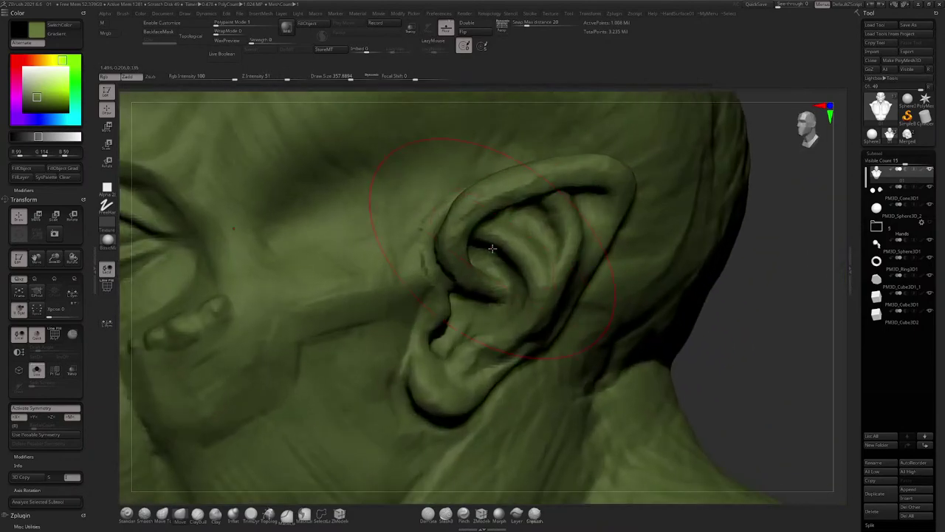
key(s)
drag(476, 238, 461, 237)
mouse_move(493, 217)
right_down()
mouse_move(477, 208)
mouse_move(475, 230)
right_up()
key(s)
drag(475, 230, 471, 230)
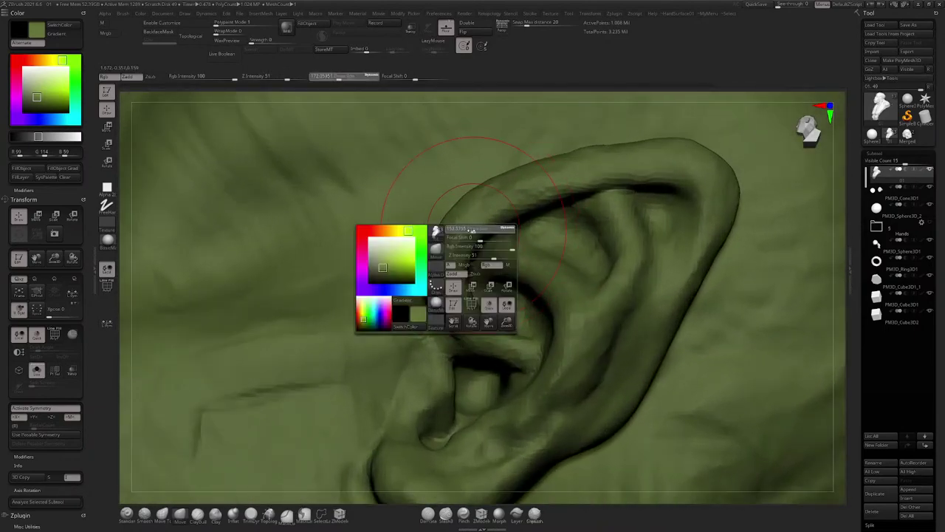
Step: Fill the front rim of the ear with ClayBuildup at a draw size of about 94
click(198, 515)
key(space)
click(466, 228)
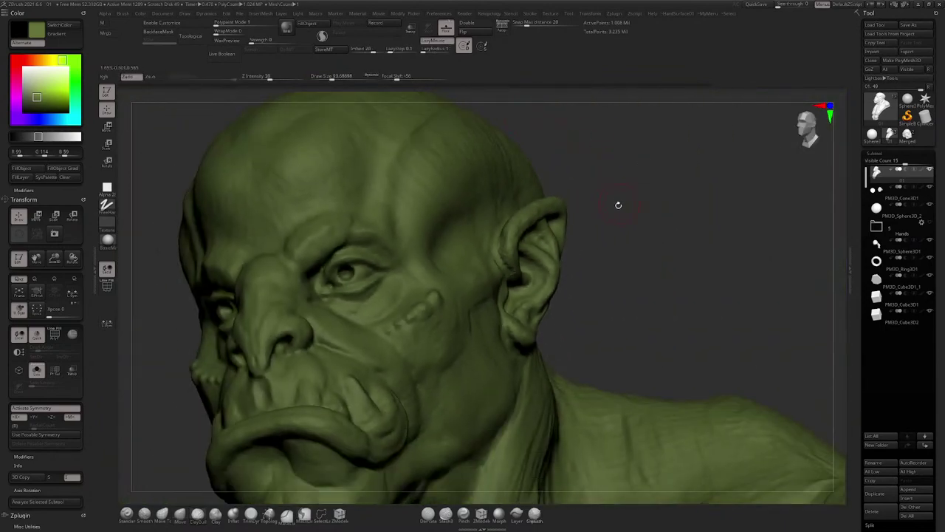
right_drag(637, 177, 584, 194)
ctrl+right_drag(583, 194, 512, 219)
key(space)
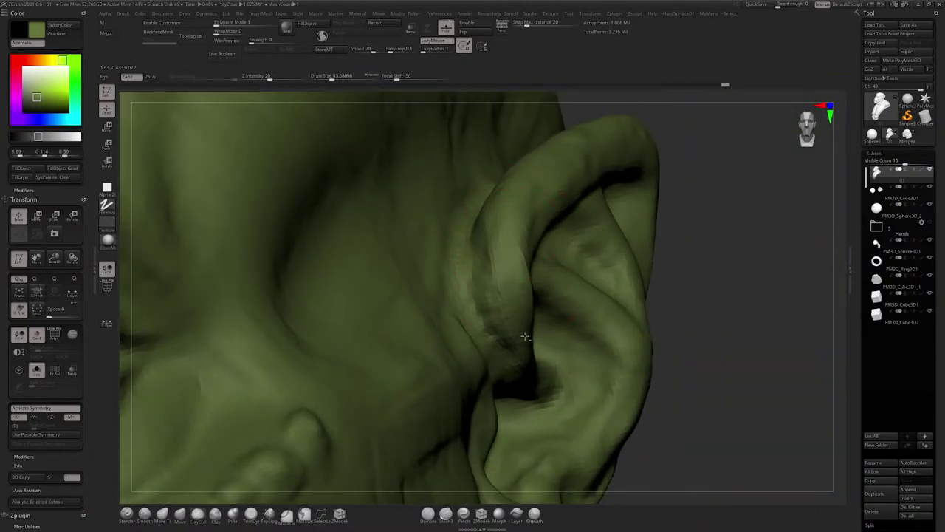
Step: Round out the helix root as seen from the front with ClayBuildup, reducing the draw size to about 71
right_drag(525, 337, 523, 232)
right_drag(533, 345, 522, 246)
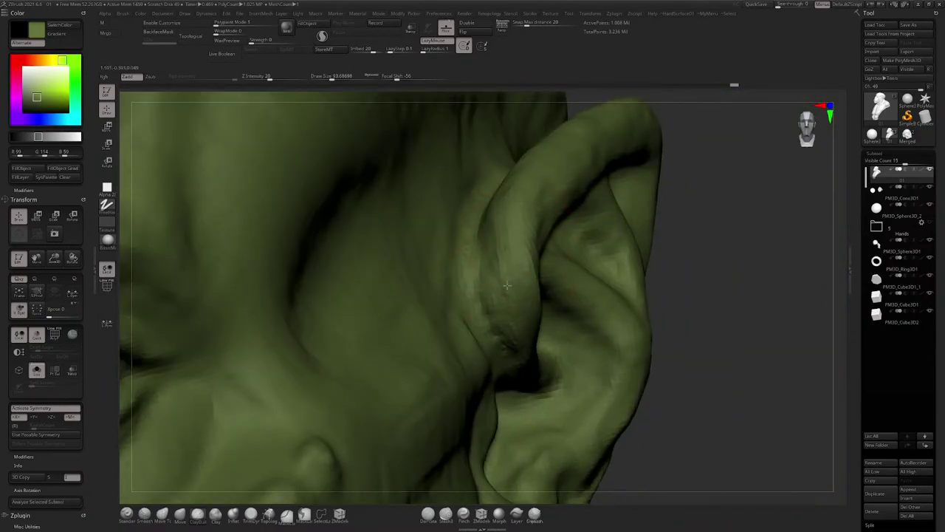
right_drag(507, 286, 523, 213)
drag(530, 252, 540, 316)
right_drag(554, 291, 567, 240)
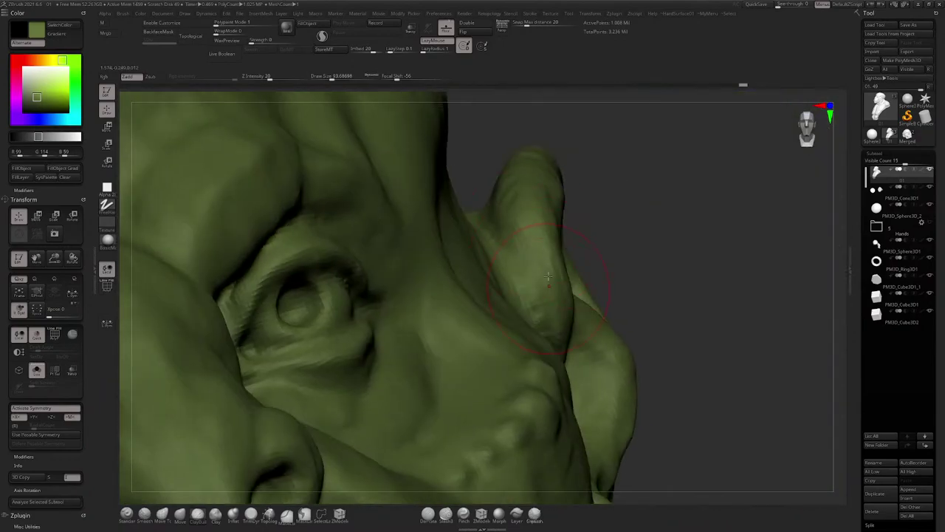
mouse_move(548, 276)
right_down()
mouse_move(511, 256)
mouse_move(507, 228)
right_up()
right_drag(450, 337, 545, 172)
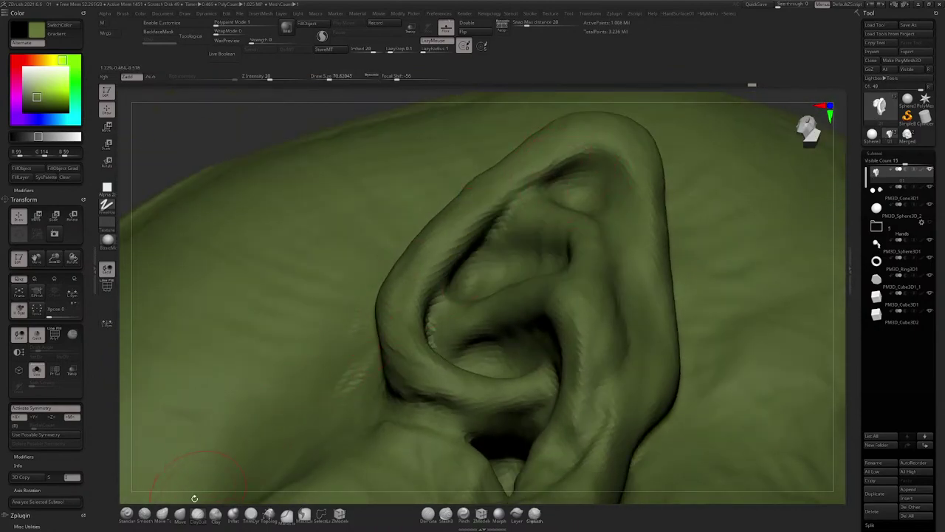
Step: Sharpen the groove under the helix up to the ear's tip with DamStandard at a draw size of about 71
click(427, 514)
mouse_move(567, 256)
right_down()
mouse_move(531, 192)
mouse_move(678, 339)
mouse_move(485, 214)
mouse_move(384, 236)
mouse_move(469, 301)
mouse_move(478, 291)
right_up()
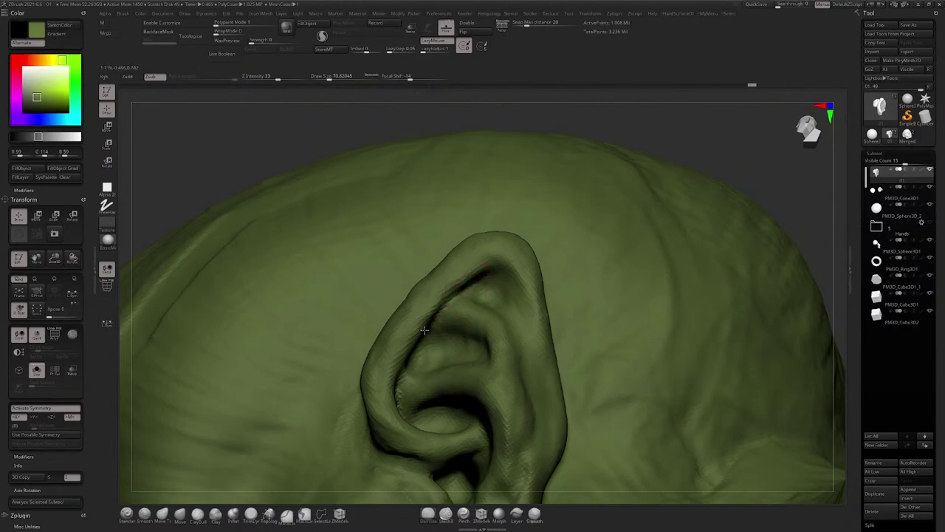
right_drag(425, 330, 454, 302)
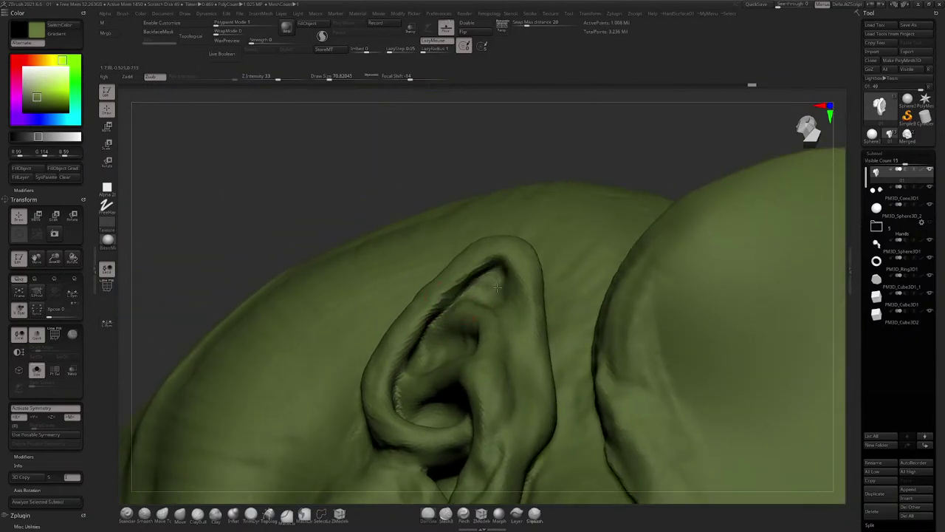
mouse_move(497, 287)
right_down()
mouse_move(399, 217)
mouse_move(584, 210)
right_up()
mouse_move(369, 229)
ctrl+right_down()
mouse_move(375, 312)
mouse_move(430, 234)
mouse_move(433, 246)
mouse_move(435, 199)
mouse_move(434, 286)
mouse_move(378, 272)
ctrl+right_up()
mouse_move(462, 289)
ctrl+right_down()
mouse_move(474, 255)
mouse_move(462, 260)
mouse_move(476, 268)
mouse_move(491, 177)
ctrl+right_up()
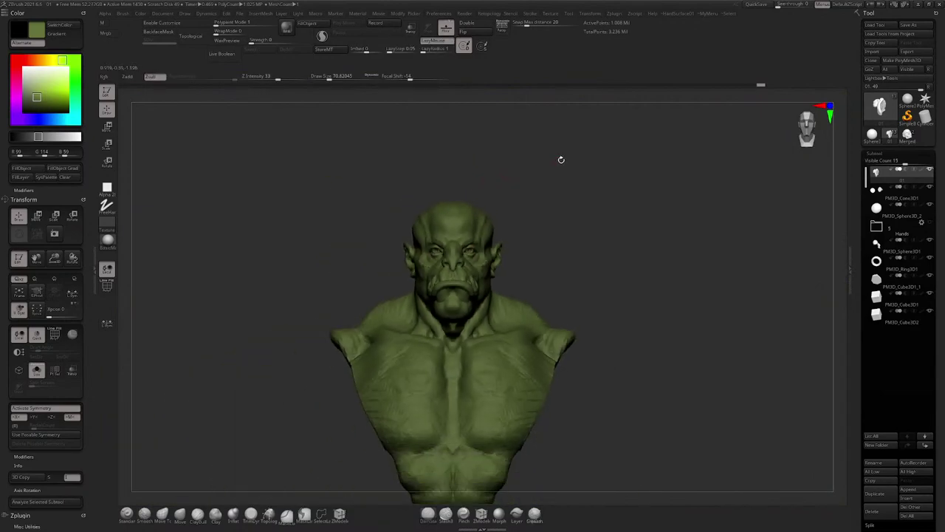
Step: Set up the Move brush with a draw size of about 666 and turn off symmetry
key(space)
drag(480, 214, 492, 214)
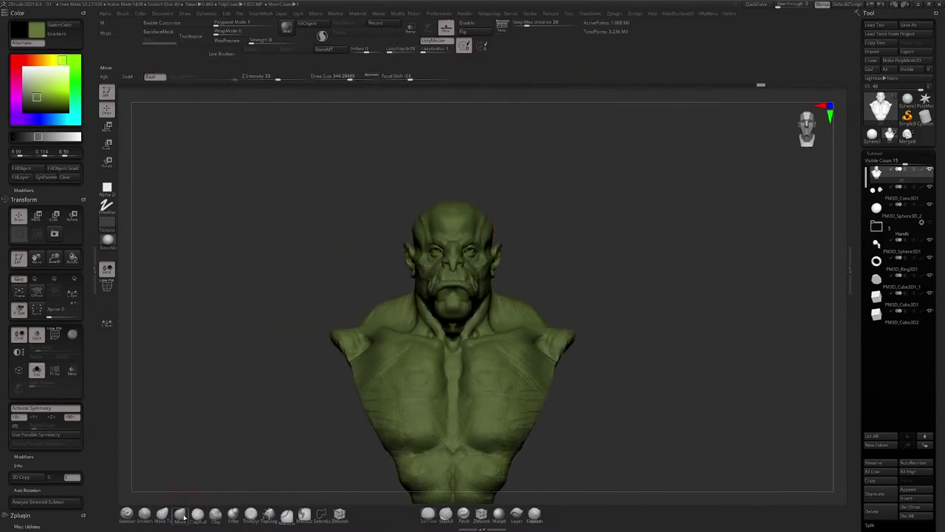
click(183, 519)
key(space)
mouse_move(449, 249)
mouse_down()
mouse_move(498, 241)
mouse_move(467, 248)
mouse_up()
key(x)
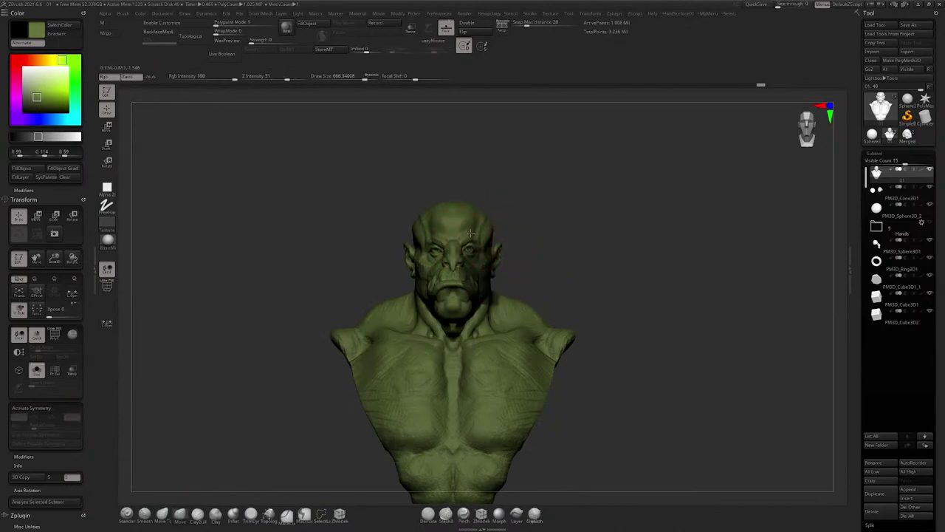
Step: Examine the brow, eyes and nose from the front and in three-quarter view, reducing the Move brush's draw size to about 351
ctrl+right_drag(477, 219, 475, 263)
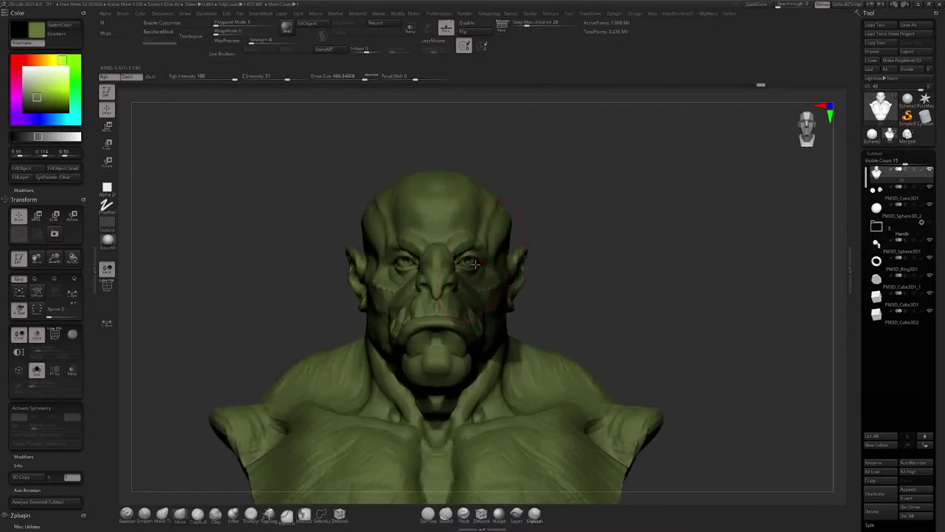
right_drag(591, 158, 413, 310)
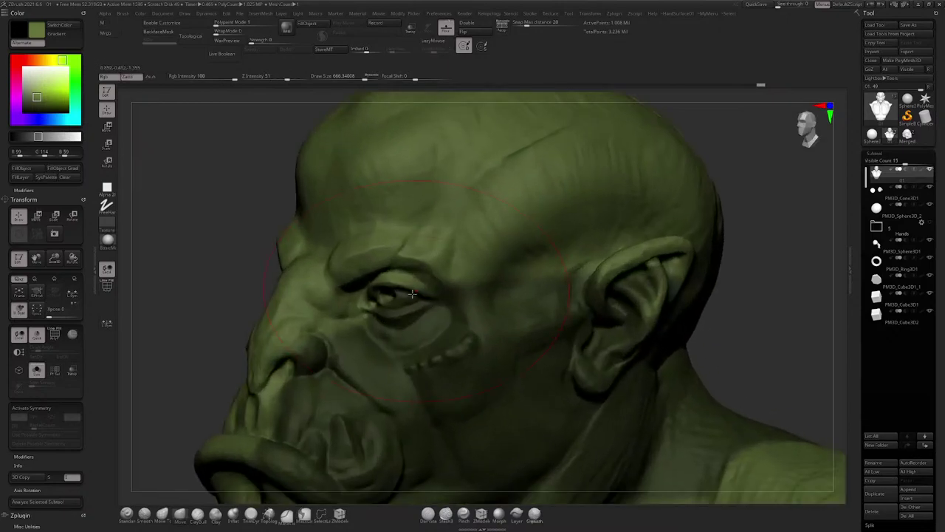
right_drag(325, 288, 443, 263)
alt+right_drag(444, 262, 481, 234)
key(space)
drag(411, 241, 397, 241)
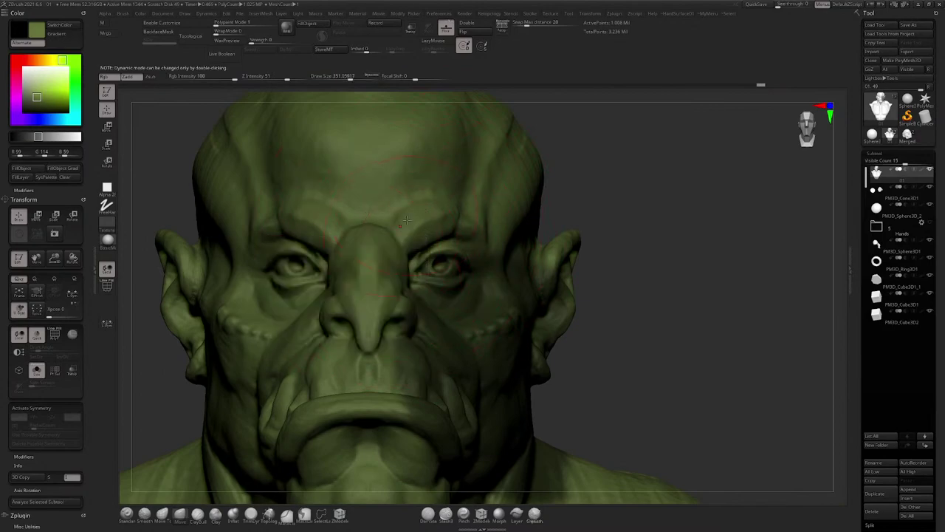
right_drag(399, 200, 426, 199)
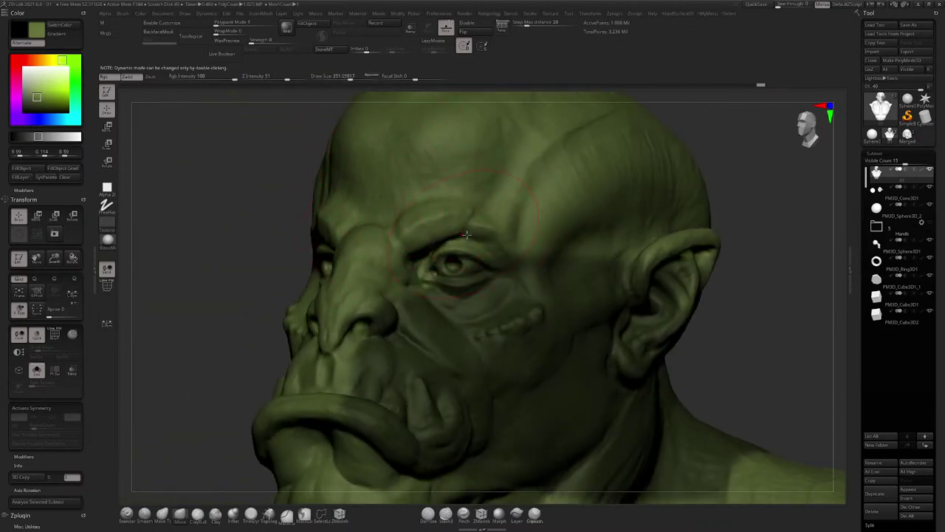
right_drag(326, 274, 436, 219)
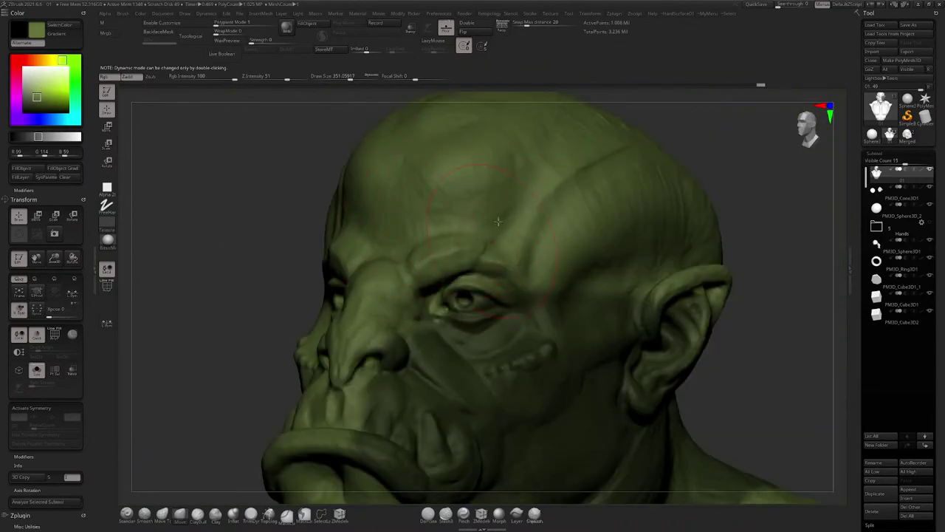
alt+right_drag(499, 221, 414, 223)
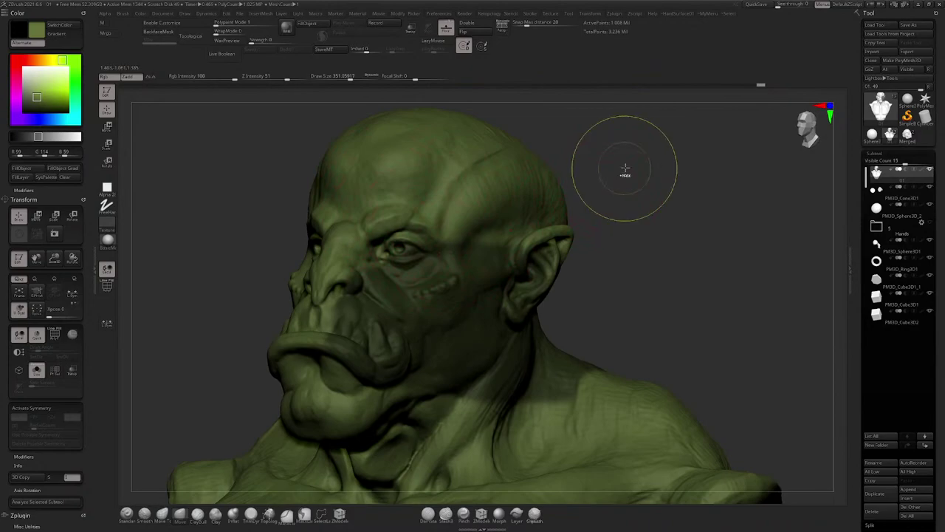
Step: Build up the ear and its surroundings with ClayBuildup at a draw size of about 149, with symmetry off
ctrl+drag(625, 169, 647, 194)
ctrl+right_drag(473, 296, 472, 250)
key(space)
drag(439, 259, 430, 258)
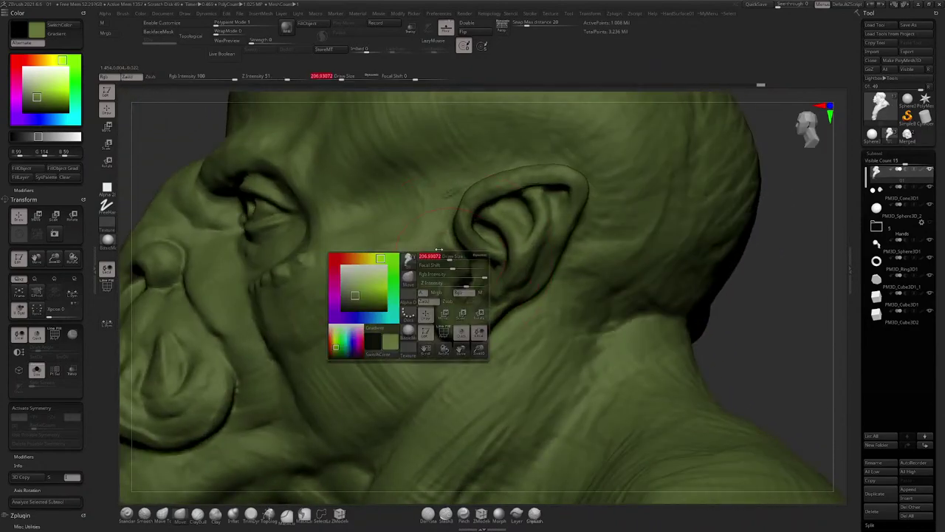
alt+right_drag(331, 283, 387, 244)
click(200, 510)
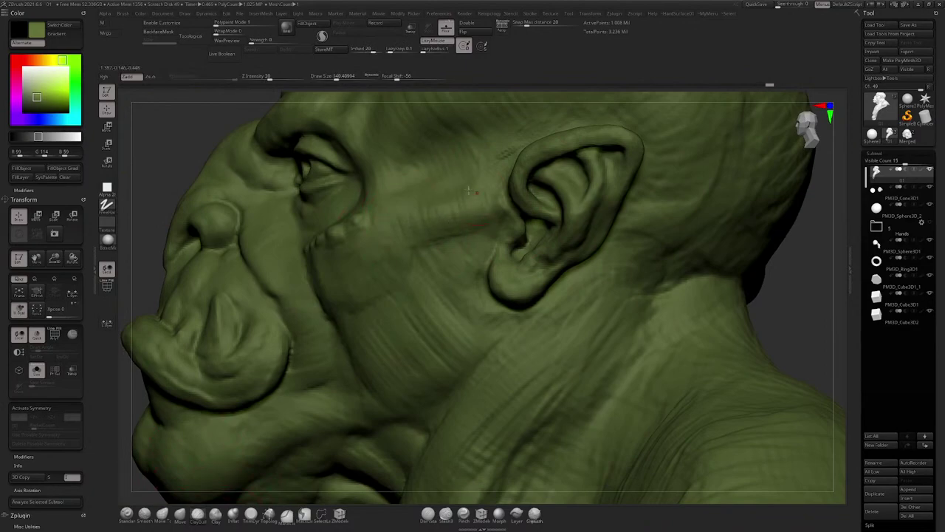
right_drag(469, 190, 482, 246)
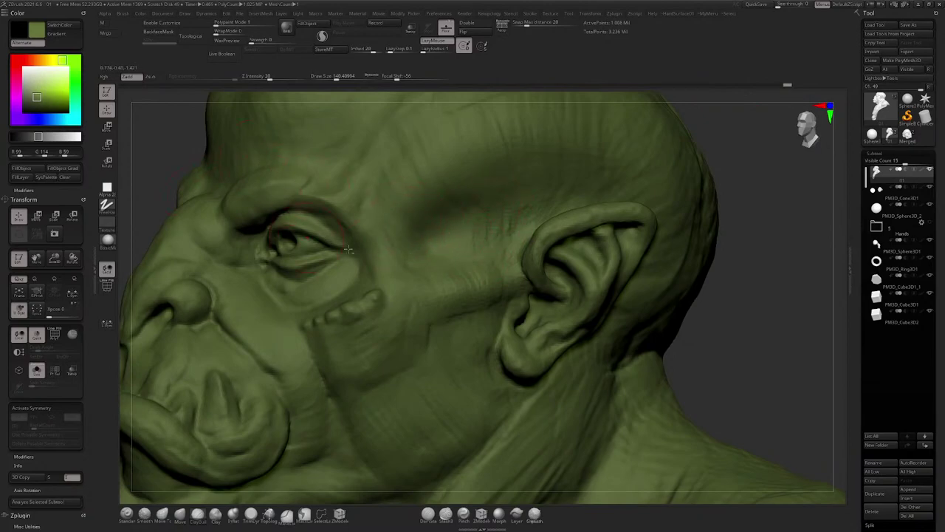
ctrl+right_drag(348, 249, 475, 177)
Step: Thicken the helix root where the ear joins the temple with ClayBuildup at a draw size of about 116
mouse_move(398, 195)
ctrl+right_down()
mouse_move(489, 281)
mouse_move(485, 188)
mouse_move(526, 292)
ctrl+right_up()
key(space)
drag(526, 293, 489, 344)
right_drag(487, 329, 523, 256)
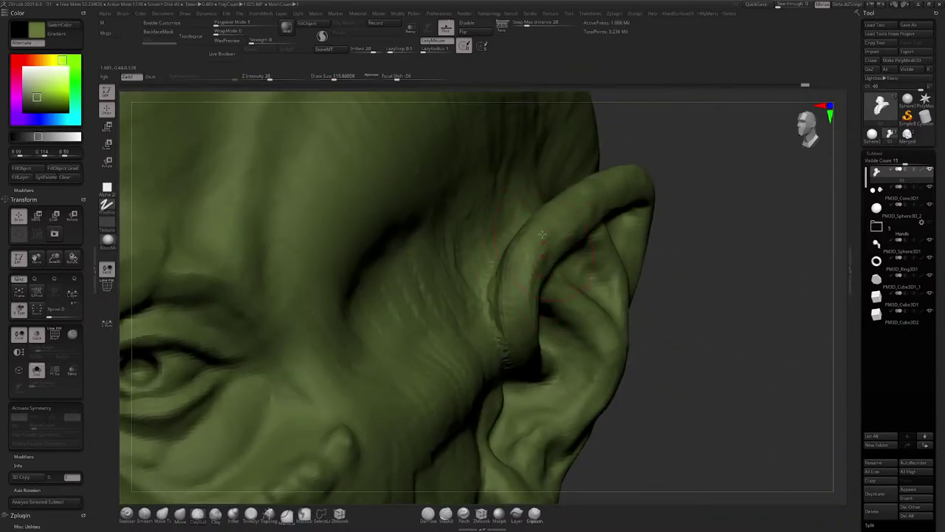
mouse_move(503, 289)
right_down()
mouse_move(559, 229)
mouse_move(547, 228)
right_up()
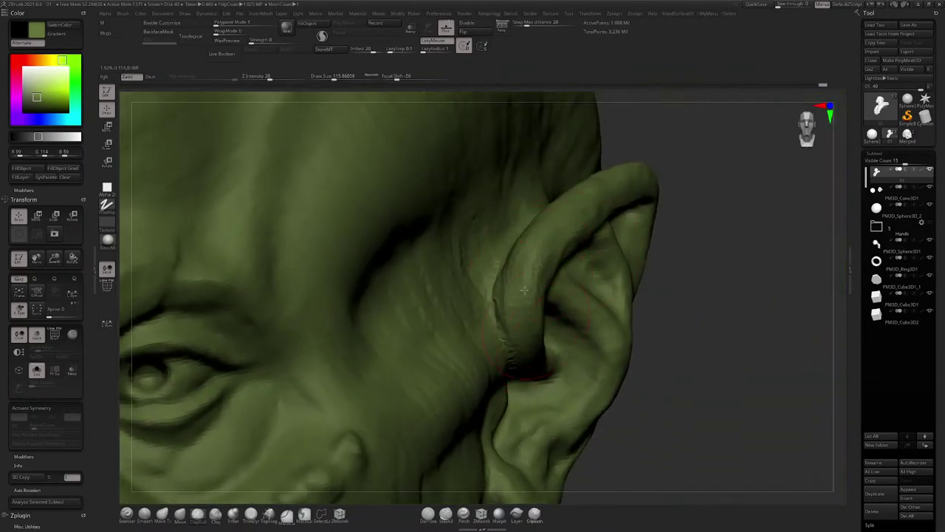
right_drag(559, 267, 521, 192)
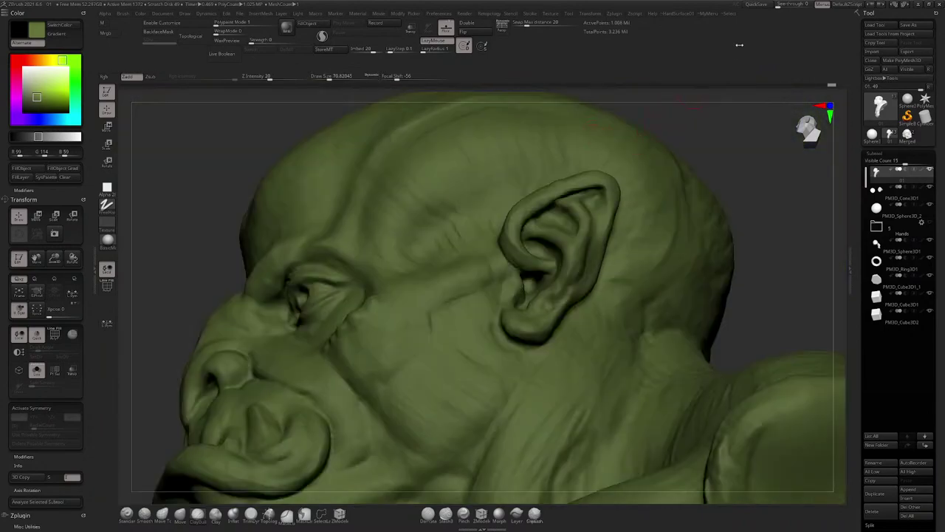
Step: Quicksave the project and enlarge the ClayBuildup draw size to about 318 for the chest
key(ctrl+s)
drag(539, 231, 567, 268)
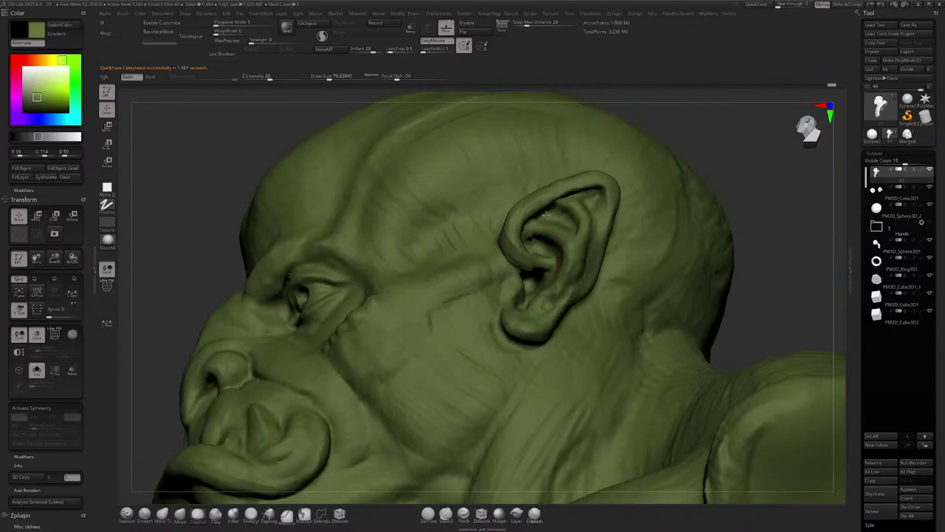
mouse_move(570, 270)
ctrl+right_down()
mouse_move(550, 281)
mouse_move(559, 323)
mouse_move(555, 287)
mouse_move(578, 254)
mouse_move(544, 245)
mouse_move(565, 208)
mouse_move(549, 209)
mouse_move(565, 240)
mouse_move(530, 136)
mouse_move(489, 277)
ctrl+right_up()
key(space)
drag(489, 277, 501, 271)
mouse_move(500, 228)
ctrl+right_down()
mouse_move(473, 288)
mouse_move(470, 278)
ctrl+right_up()
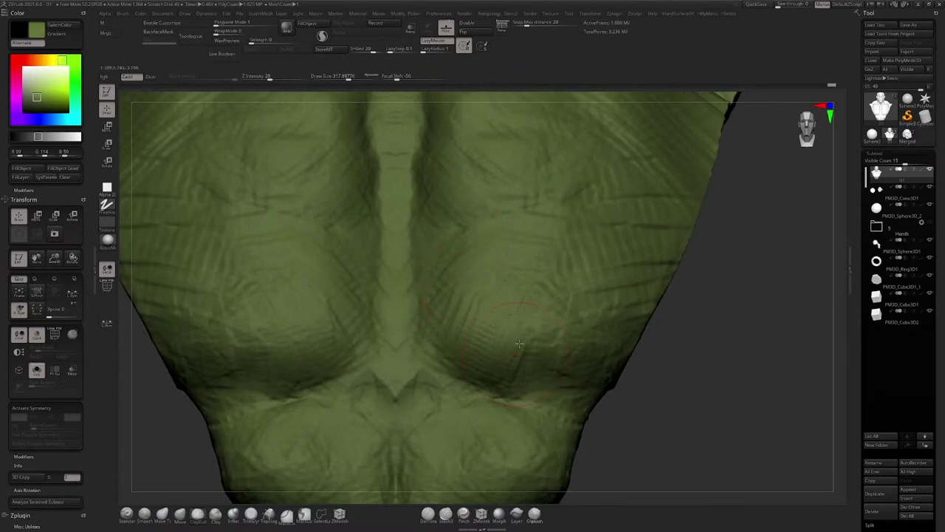
Step: Step back in the undo history to before the one-sided ear strokes and turn symmetry back on
key(f)
alt+right_drag(508, 314, 499, 361)
ctrl+right_drag(500, 362, 581, 203)
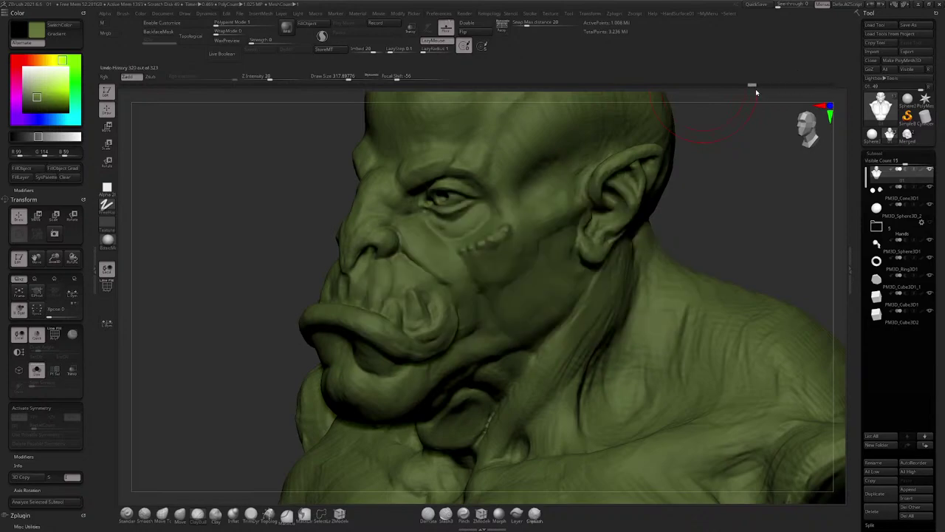
click(761, 85)
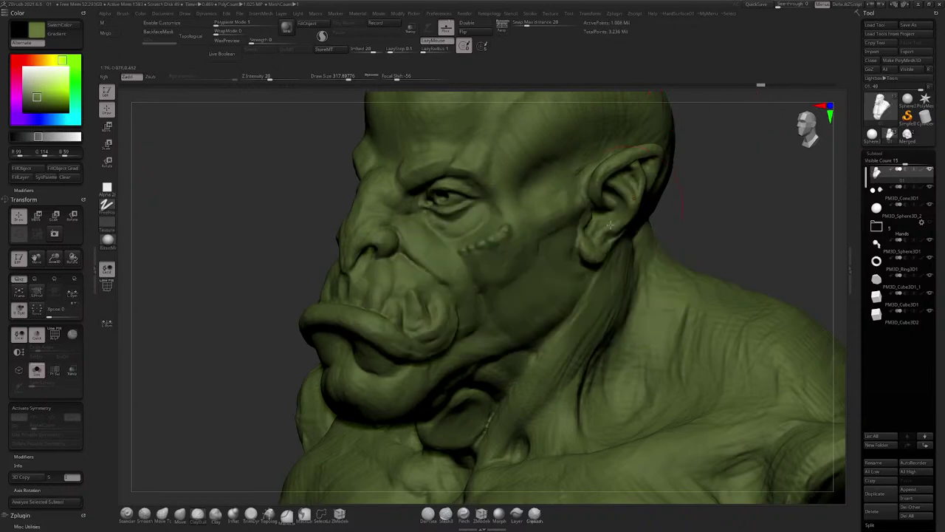
key(x)
Step: Set the ClayBuildup draw size to about 65 for the ear details and quicksave the project
ctrl+right_drag(567, 228, 582, 239)
key(space)
drag(583, 238, 565, 241)
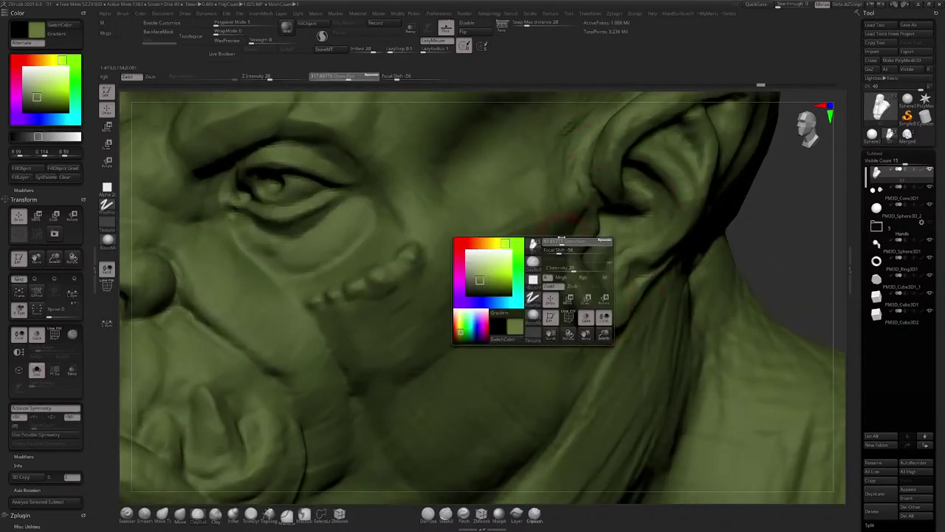
mouse_move(632, 253)
right_down()
mouse_move(606, 259)
mouse_move(578, 231)
mouse_move(575, 197)
right_up()
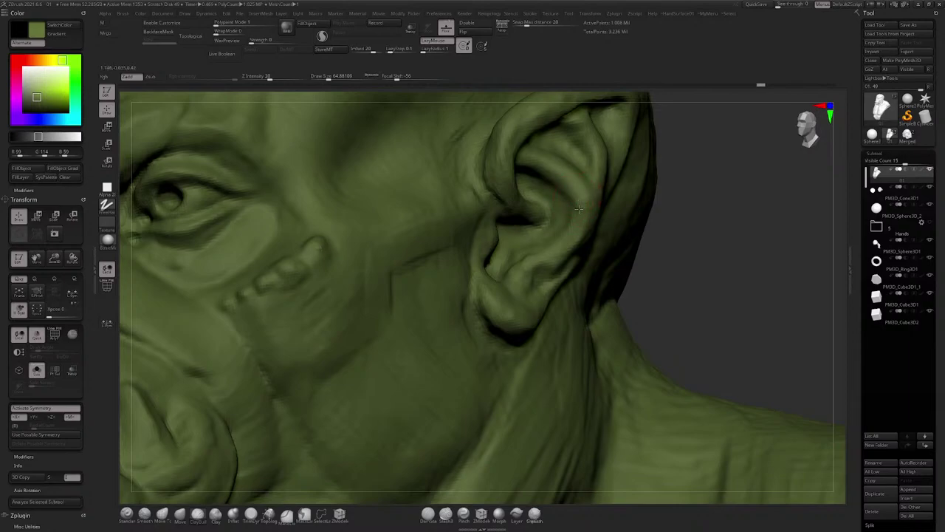
click(580, 237)
click(584, 267)
key(ctrl+s)
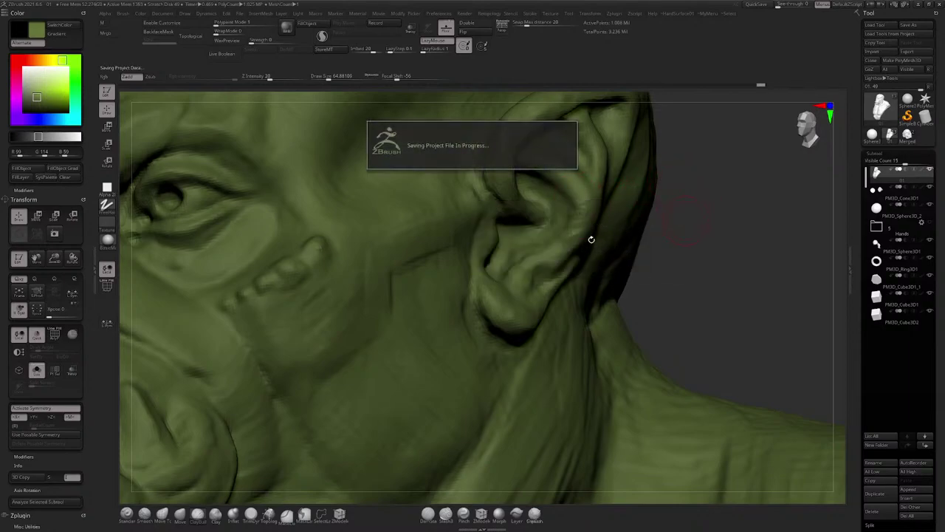
Step: Build up the antitragus and round the edge of the earlobe with ClayBuildup
right_drag(555, 264, 489, 286)
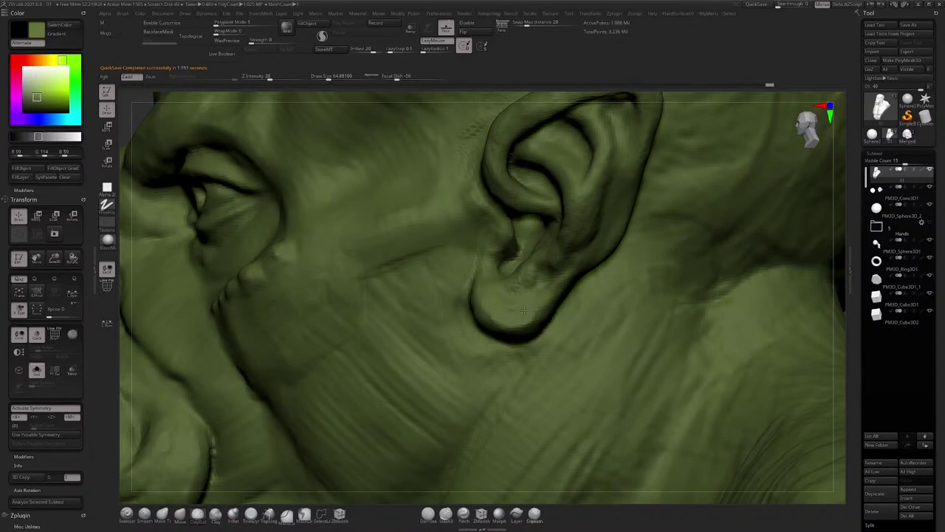
mouse_move(532, 298)
right_down()
mouse_move(475, 298)
mouse_move(510, 302)
mouse_move(538, 279)
mouse_move(528, 270)
mouse_move(566, 278)
mouse_move(565, 303)
right_up()
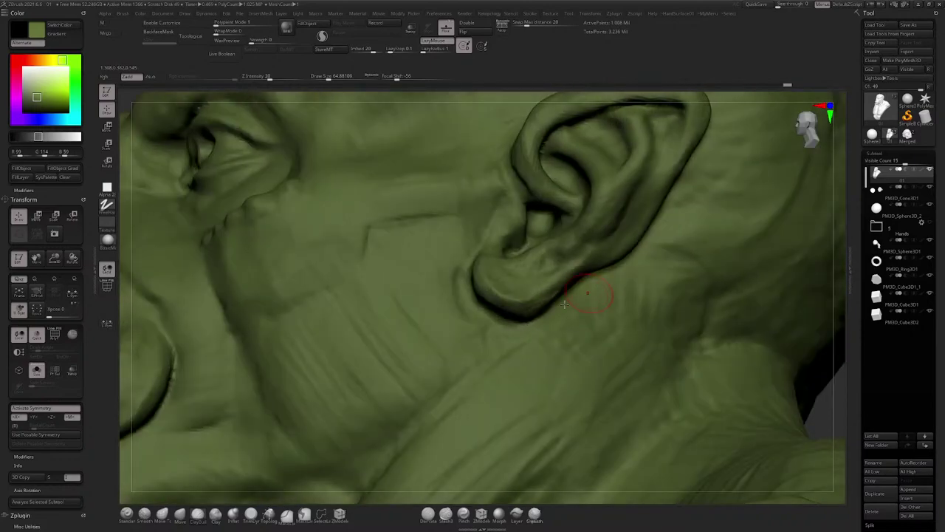
right_drag(489, 294, 487, 280)
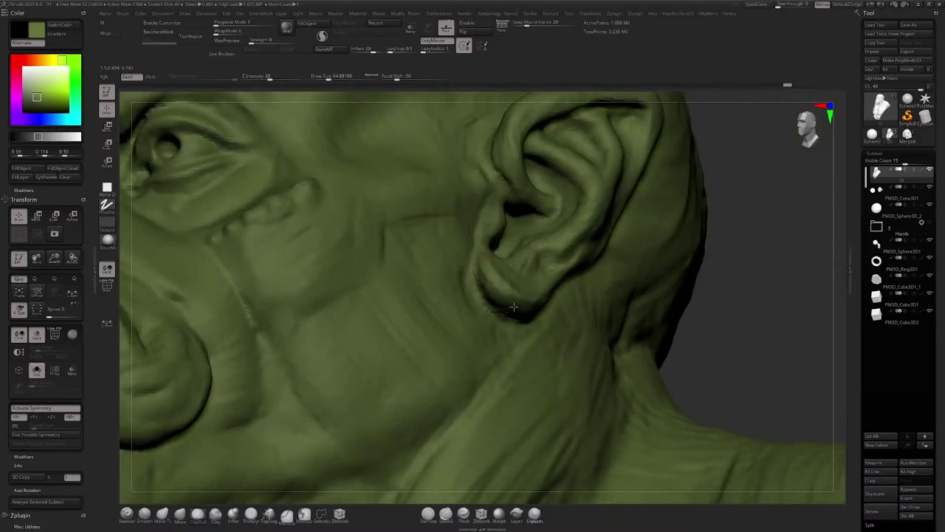
right_drag(521, 314, 506, 279)
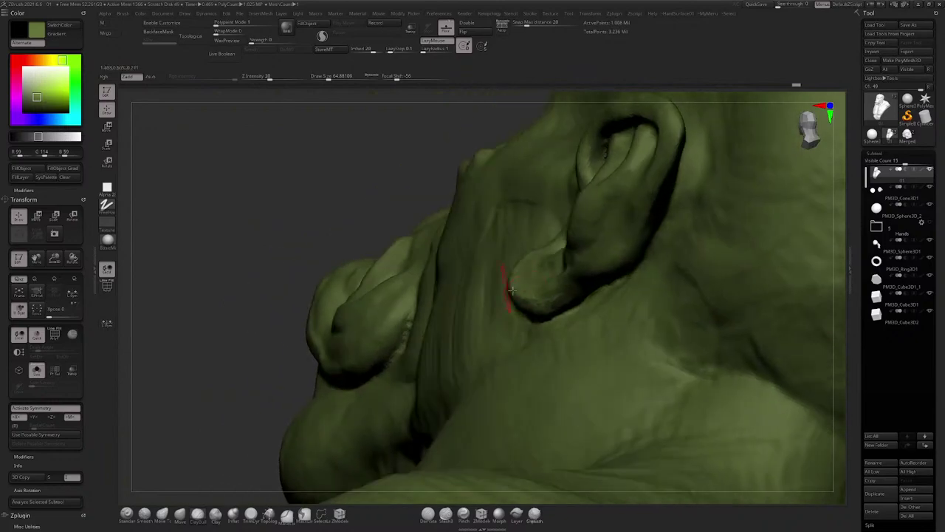
Step: Shape the tragus in front of the ear canal into a fuller, rounded flap with ClayBuildup
mouse_move(599, 259)
right_down()
mouse_move(610, 219)
mouse_move(628, 237)
mouse_move(601, 240)
right_up()
drag(595, 249, 568, 262)
mouse_move(567, 262)
right_down()
mouse_move(559, 317)
mouse_move(504, 335)
mouse_move(540, 316)
mouse_move(527, 319)
mouse_move(523, 303)
mouse_move(531, 268)
mouse_move(500, 285)
mouse_move(523, 270)
right_up()
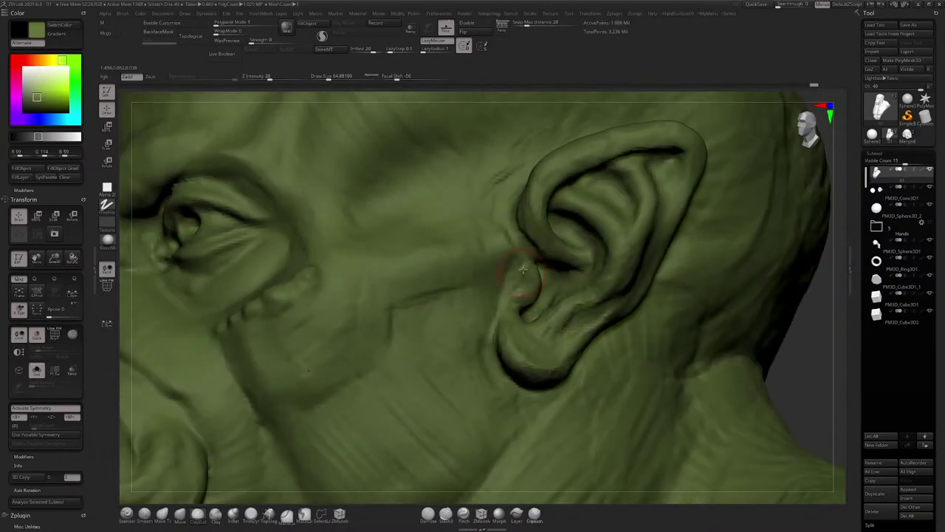
right_drag(515, 307, 567, 281)
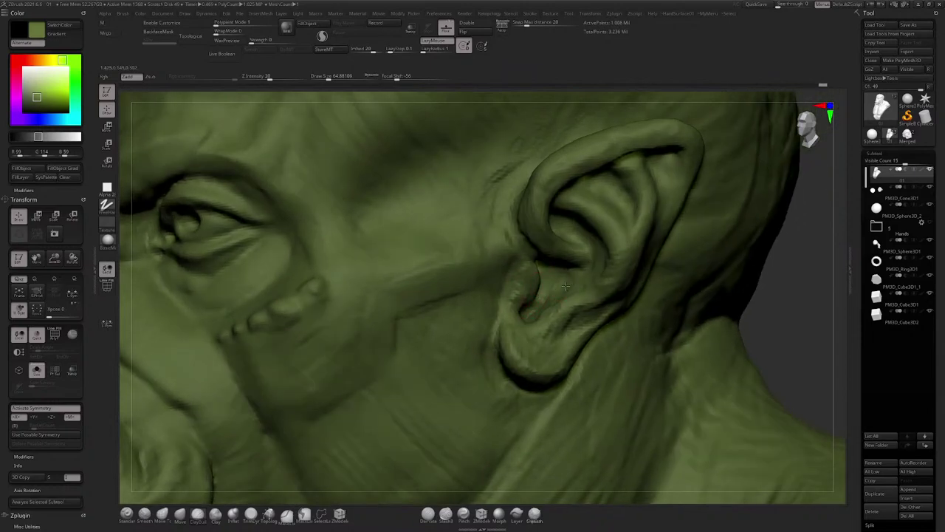
Step: Add volume to the front curve of the helix and its root above the ear canal with ClayBuildup
right_drag(606, 179, 450, 195)
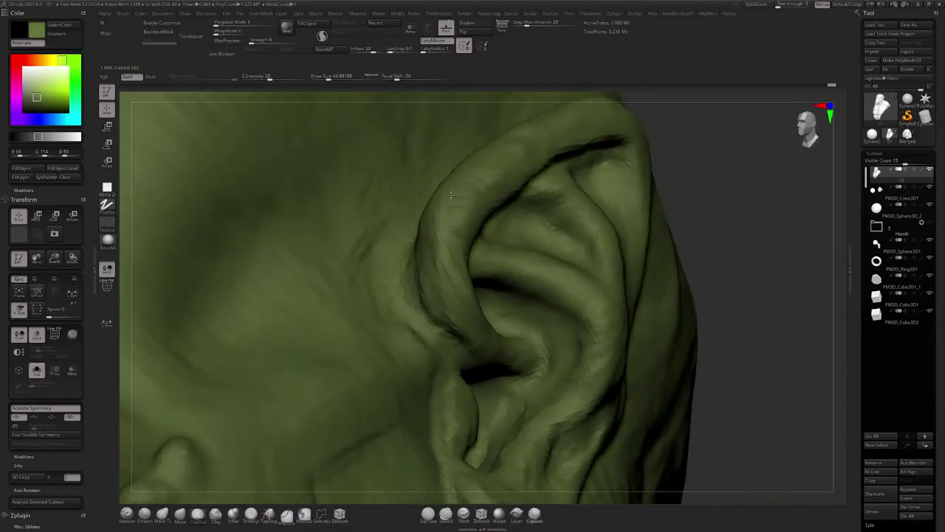
right_drag(417, 230, 466, 218)
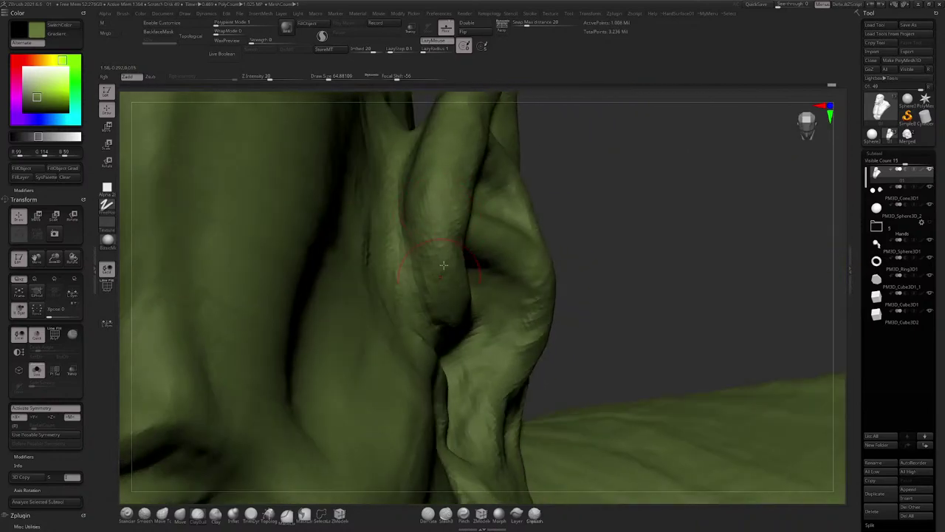
right_drag(444, 268, 408, 274)
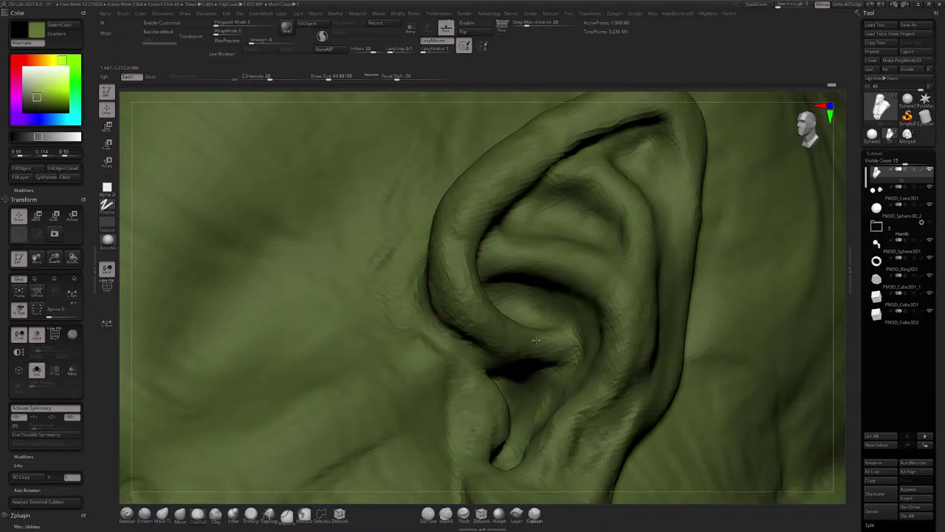
right_drag(549, 311, 479, 281)
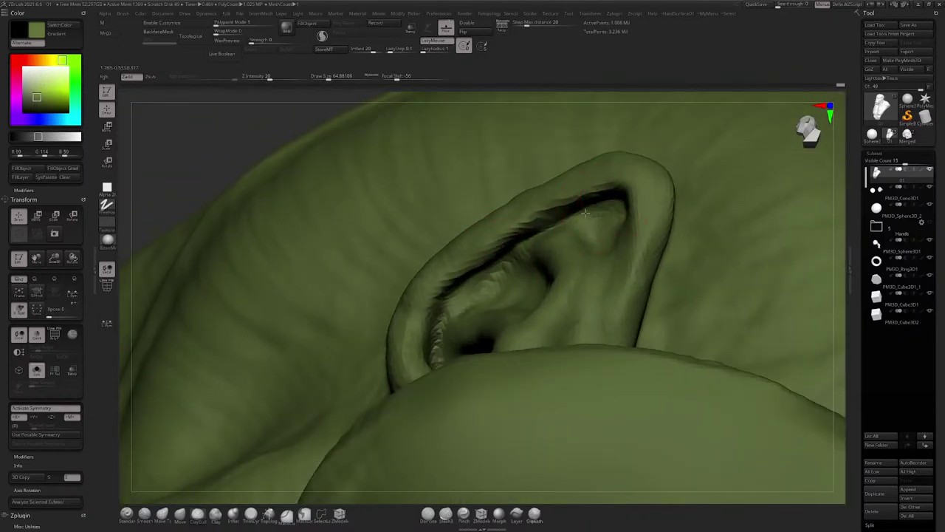
Step: Refine the hollow beneath the helix at the ear's tip with ClayBuildup and smooth the transition
right_drag(594, 208, 645, 359)
ctrl+right_drag(605, 315, 680, 281)
alt+right_drag(376, 188, 488, 231)
mouse_move(489, 231)
mouse_down()
mouse_move(477, 222)
mouse_move(470, 233)
mouse_up()
right_drag(473, 231, 527, 212)
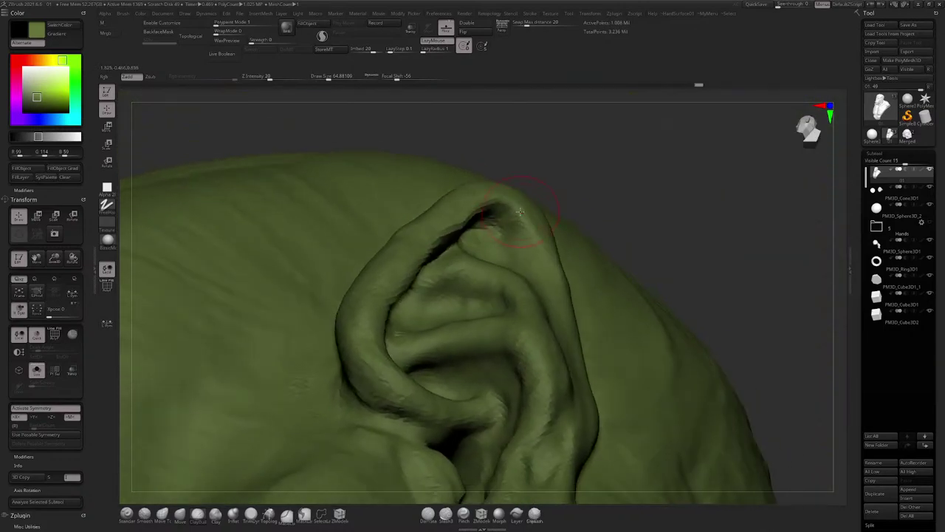
drag(520, 231, 499, 220)
mouse_move(499, 219)
right_down()
mouse_move(506, 200)
mouse_move(487, 215)
right_up()
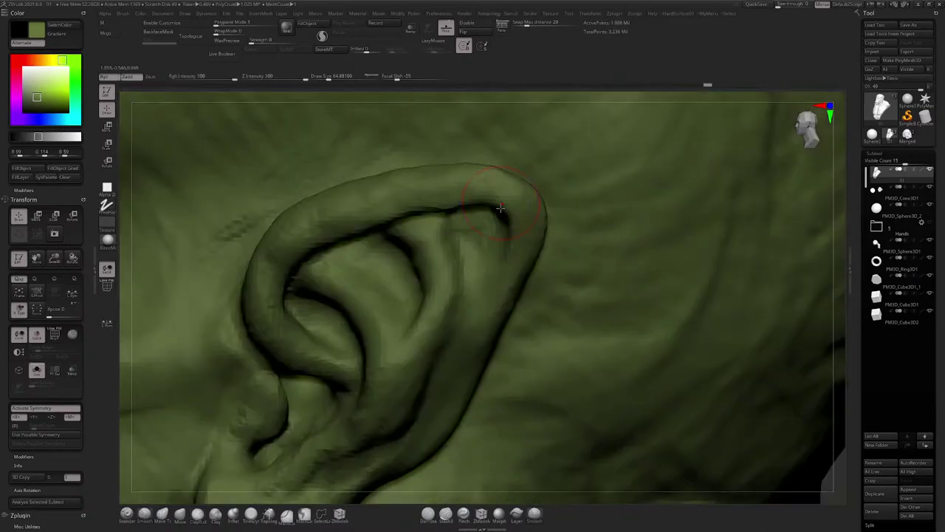
Step: Pull the ear's tip into a sharper point and adjust the helix outline with Move at a draw size of about 136
click(184, 522)
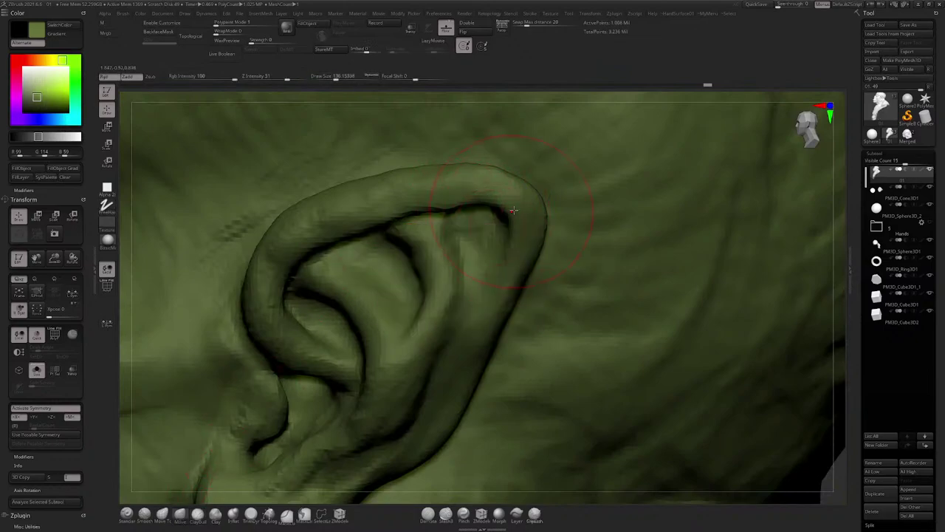
drag(510, 207, 544, 173)
drag(477, 187, 495, 162)
drag(387, 180, 388, 189)
drag(260, 260, 256, 291)
drag(276, 332, 286, 342)
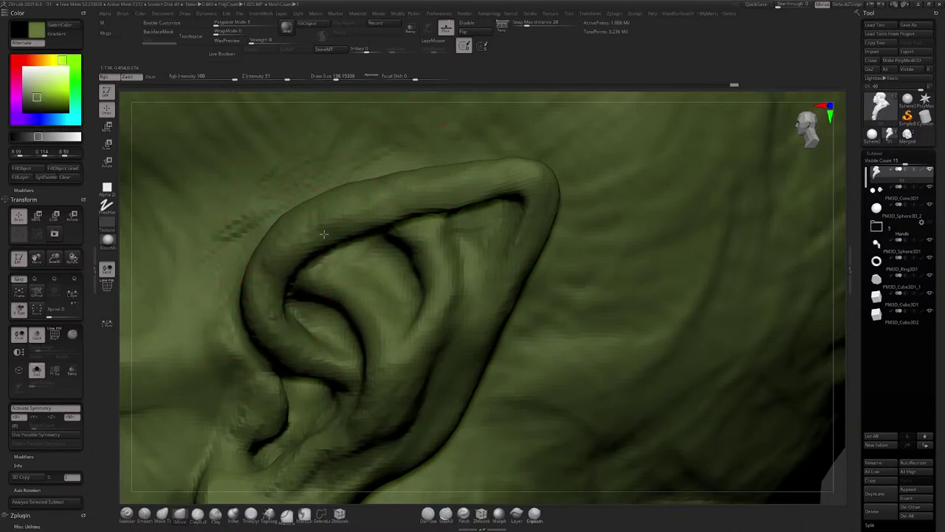
mouse_move(457, 299)
ctrl+right_down()
mouse_move(452, 227)
mouse_move(480, 216)
ctrl+right_up()
drag(503, 225, 514, 219)
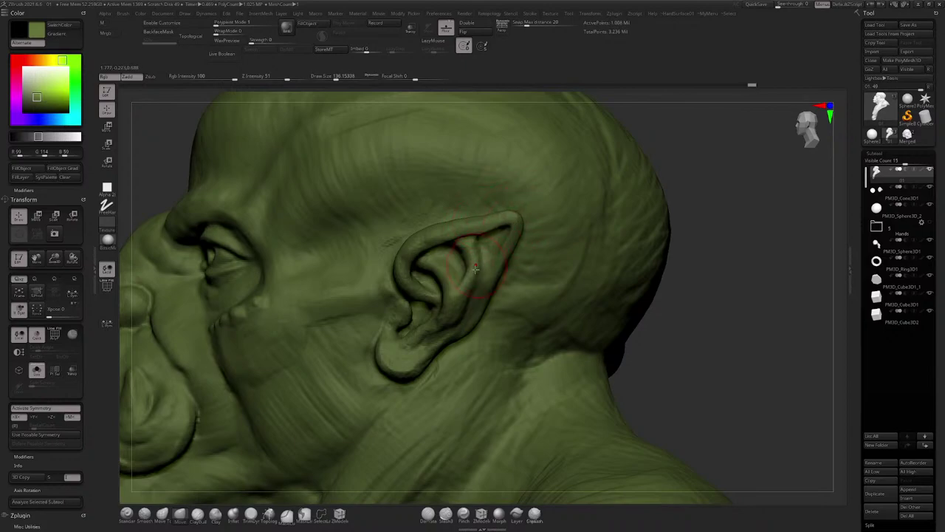
Step: Reposition the antihelix fold inside the ear with Move at a draw size of about 181
key(s)
drag(476, 269, 480, 268)
drag(455, 304, 469, 318)
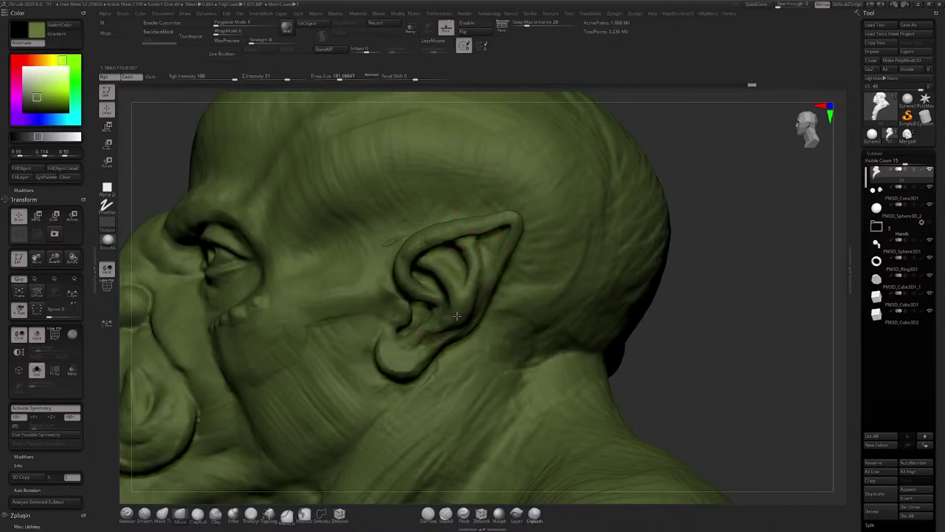
Step: Reshape the ear's outward flare in front view with Move, using a draw size of about 212
mouse_move(466, 321)
alt+right_down()
mouse_move(522, 256)
mouse_move(460, 301)
mouse_move(546, 269)
alt+right_up()
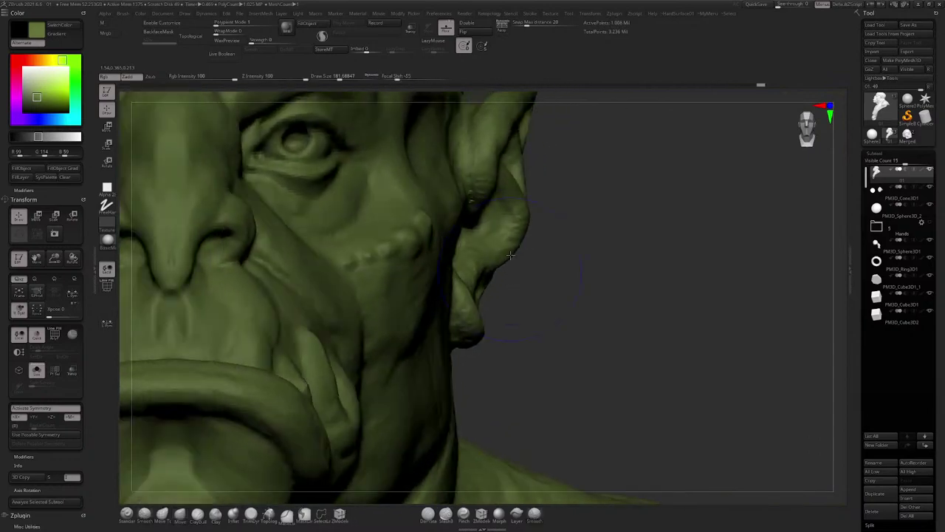
key(space)
drag(521, 211, 515, 210)
drag(517, 156, 526, 178)
alt+right_drag(509, 153, 516, 240)
key(space)
mouse_move(506, 174)
mouse_down()
mouse_move(520, 169)
mouse_move(499, 181)
mouse_up()
right_drag(499, 181, 467, 181)
drag(568, 277, 561, 284)
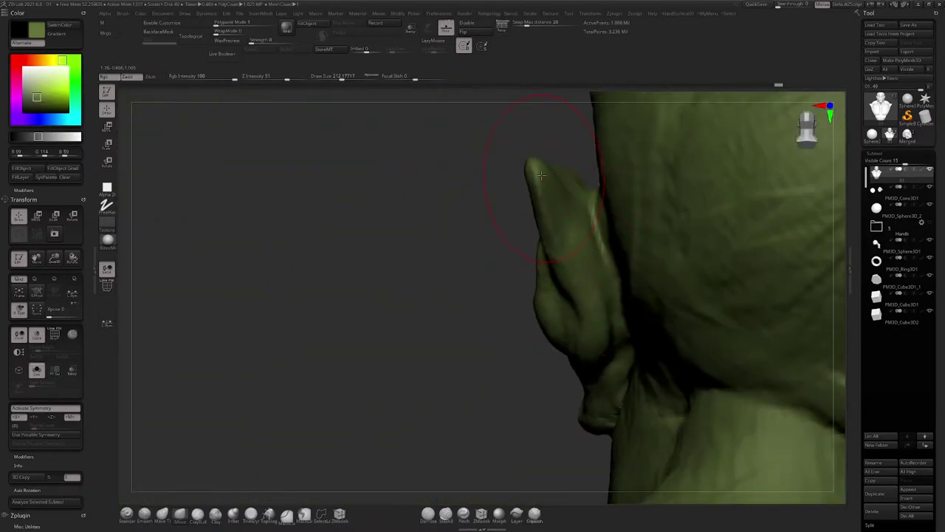
Step: Pull the ear's tip outward from the back, refine its front-view profile with Move, and quick-save the project
drag(542, 174, 531, 175)
drag(558, 242, 555, 256)
right_drag(555, 260, 650, 253)
drag(551, 227, 541, 219)
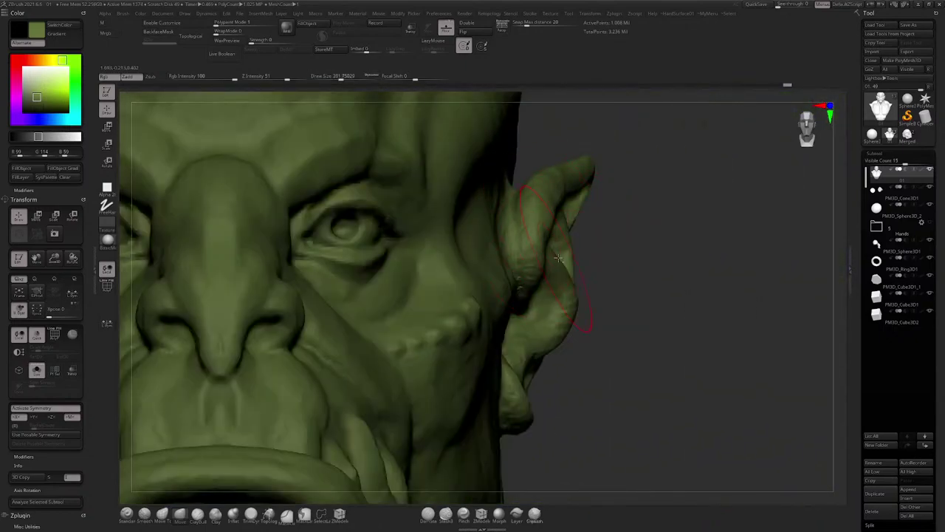
ctrl+right_drag(558, 257, 528, 201)
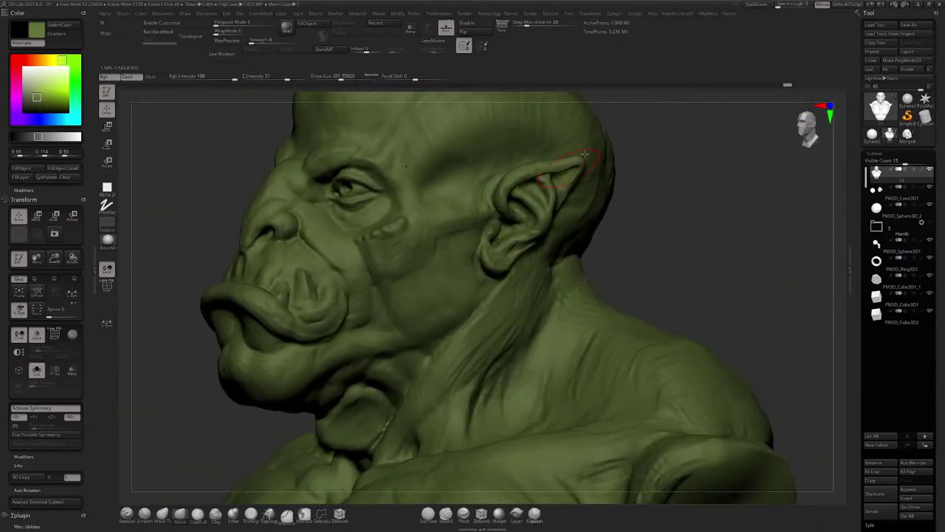
click(758, 5)
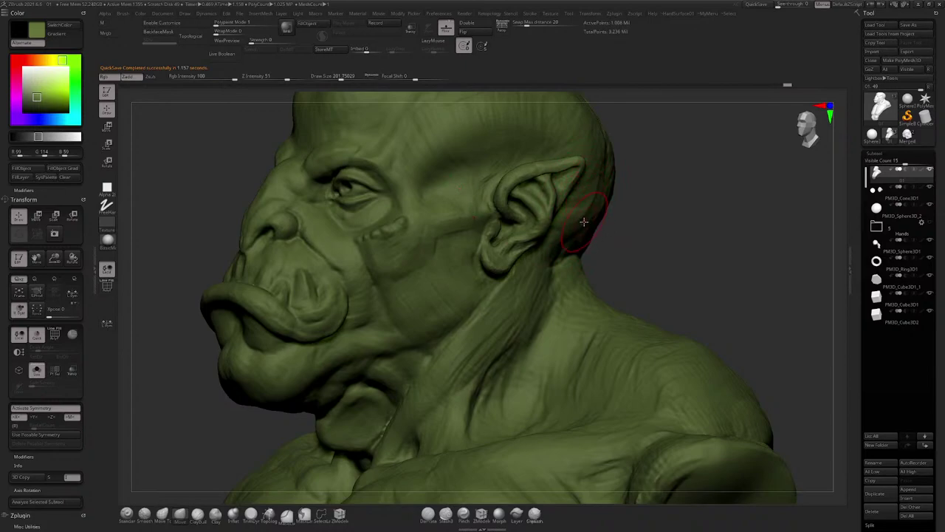
Step: Reshape the earlobe's front and lower outline with Move at a draw size of about 202
mouse_move(671, 195)
mouse_down()
mouse_move(585, 197)
mouse_move(578, 229)
mouse_up()
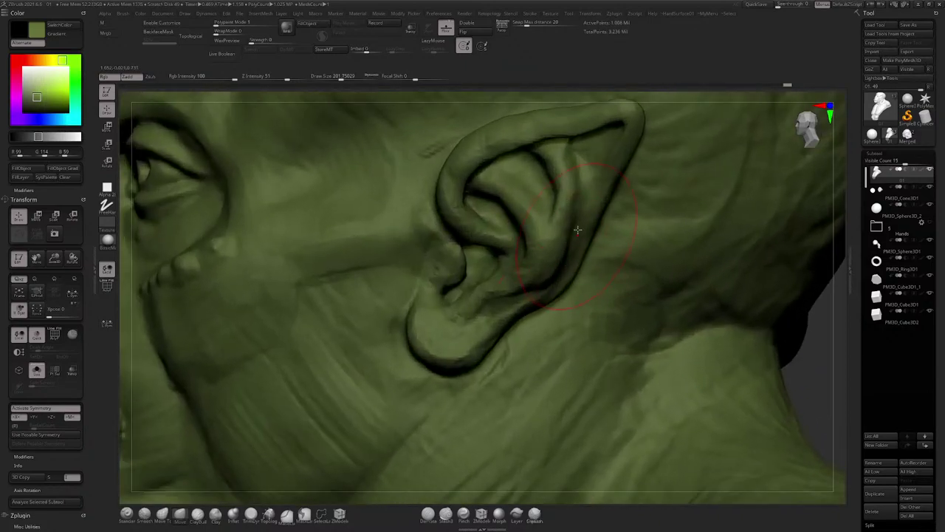
key(f)
key(f)
key(f)
right_drag(534, 262, 474, 278)
key(f)
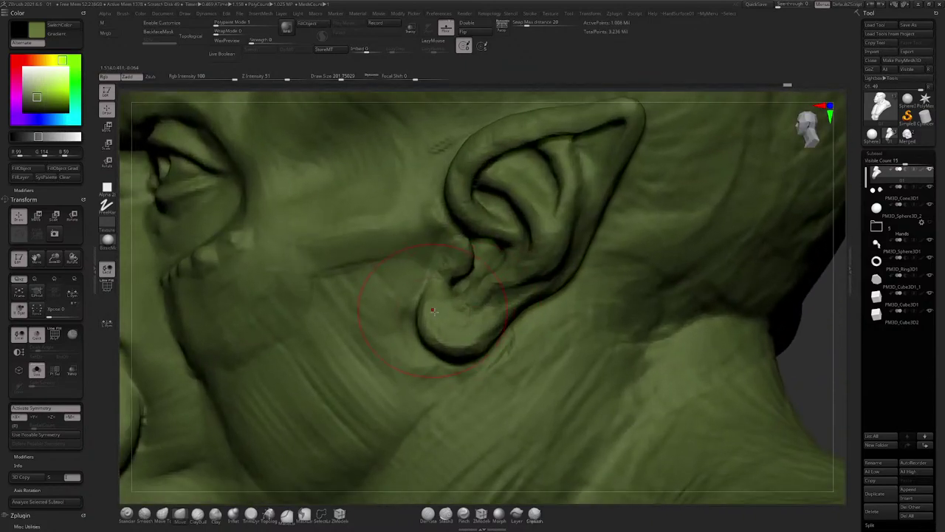
key(space)
click(181, 516)
mouse_move(427, 306)
mouse_down()
mouse_move(487, 334)
mouse_move(483, 345)
mouse_up()
drag(437, 325, 443, 327)
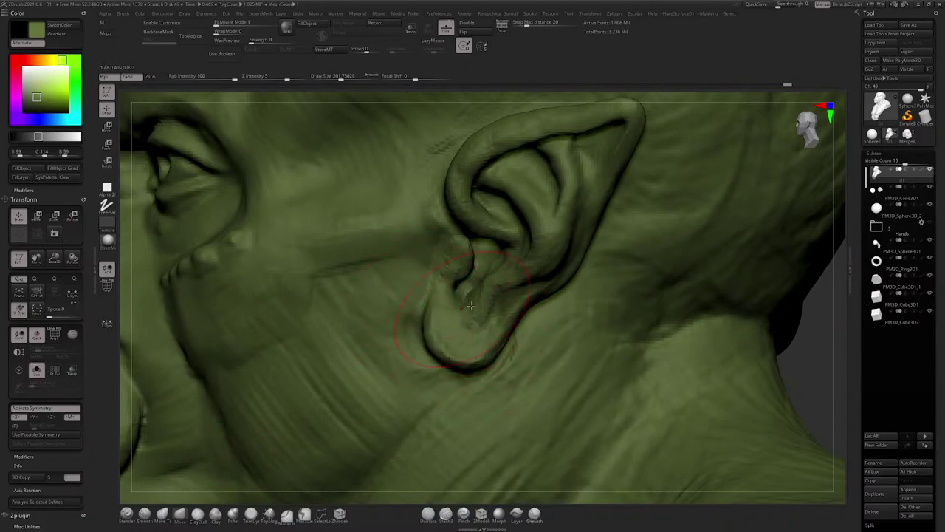
Step: Adjust the inner folds around the ear canal and the lower antihelix with Move at a draw size of 112
key(s)
click(484, 301)
drag(512, 274, 510, 283)
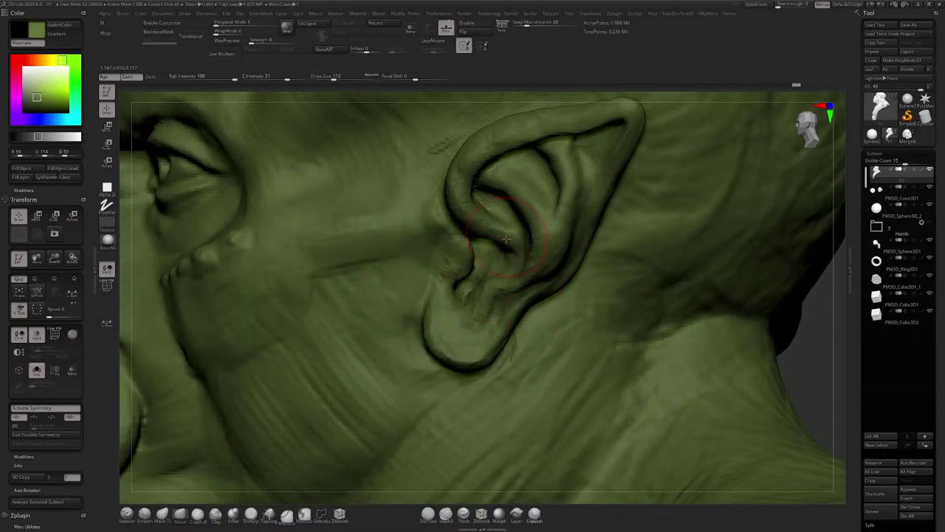
mouse_move(505, 237)
mouse_down()
mouse_move(472, 238)
mouse_move(446, 262)
mouse_move(427, 311)
mouse_up()
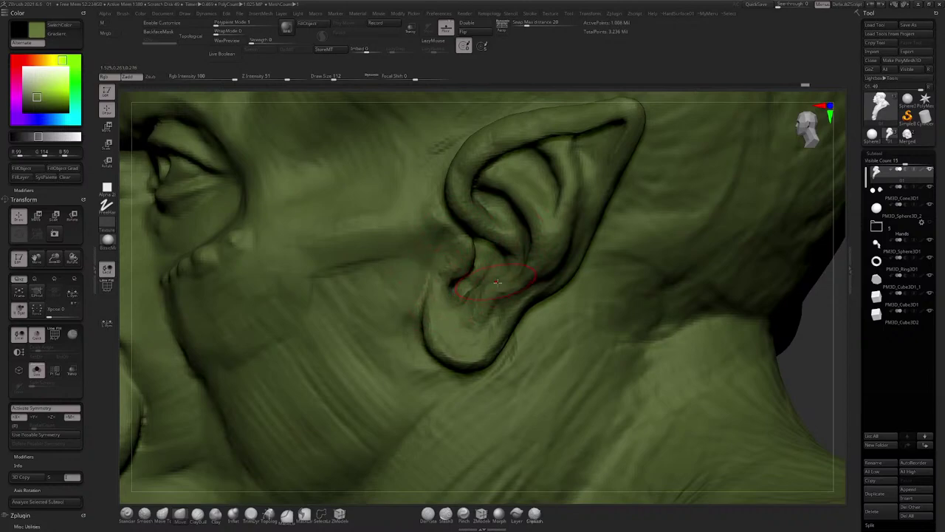
mouse_move(508, 255)
mouse_down()
mouse_move(517, 239)
mouse_move(580, 249)
mouse_move(599, 263)
mouse_move(568, 288)
mouse_up()
Step: Reposition the earlobe's front edge and base with broad Move strokes, starting from a draw size of about 330
key(space)
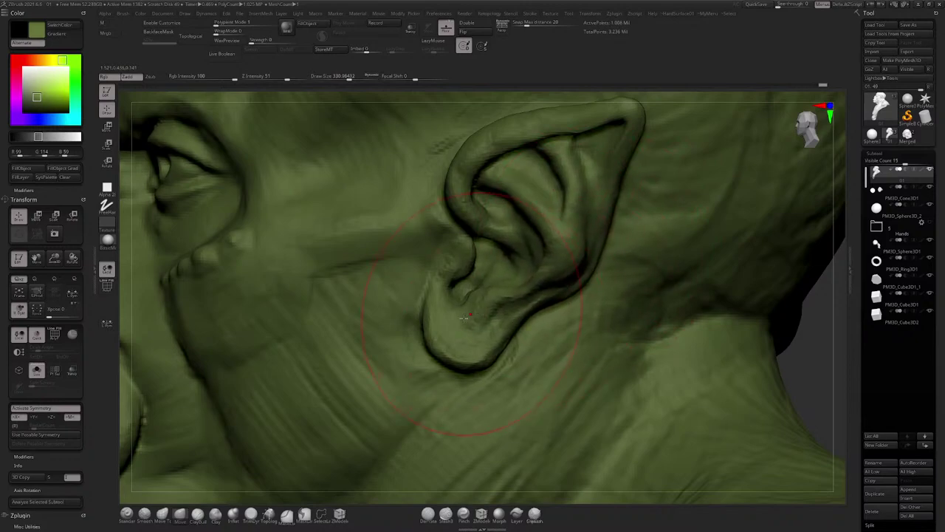
key(bracketleft)
drag(429, 302, 438, 301)
mouse_move(447, 350)
mouse_down()
mouse_move(496, 346)
mouse_move(490, 353)
mouse_up()
mouse_move(488, 356)
ctrl+right_down()
mouse_move(443, 280)
mouse_move(530, 272)
mouse_move(556, 247)
mouse_move(477, 249)
mouse_move(524, 254)
ctrl+right_up()
Step: Build up the neck muscle running down from behind the ear with ClayBuildup at a draw size of about 311, and quick-save the project
alt+right_drag(519, 341, 505, 214)
key(s)
drag(504, 213, 507, 163)
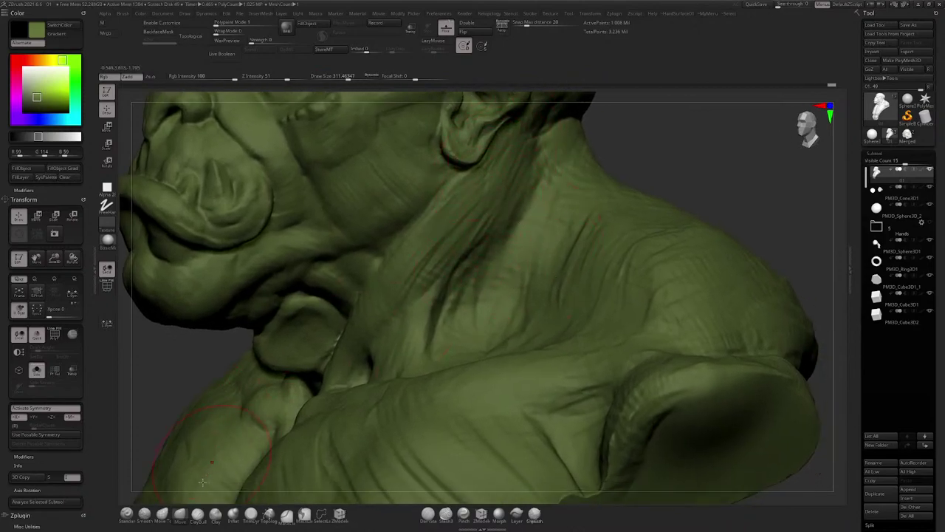
click(197, 515)
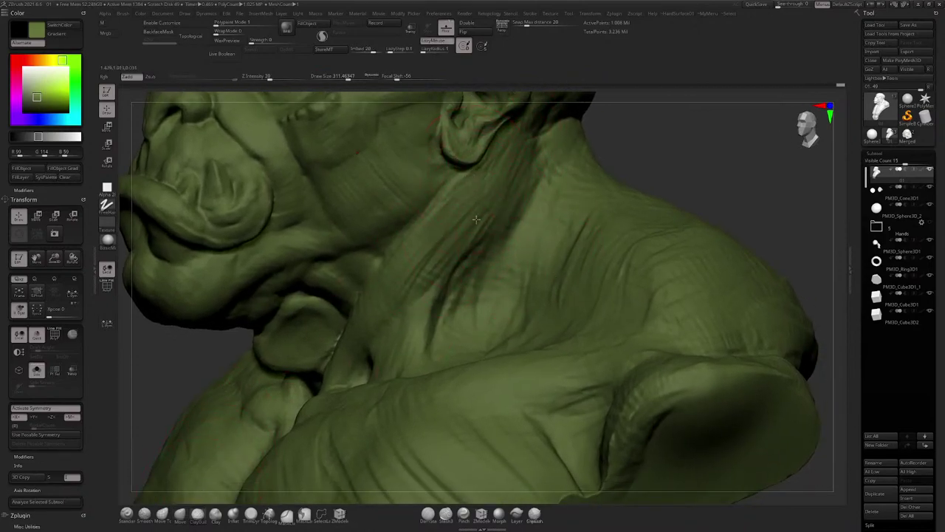
drag(473, 231, 383, 263)
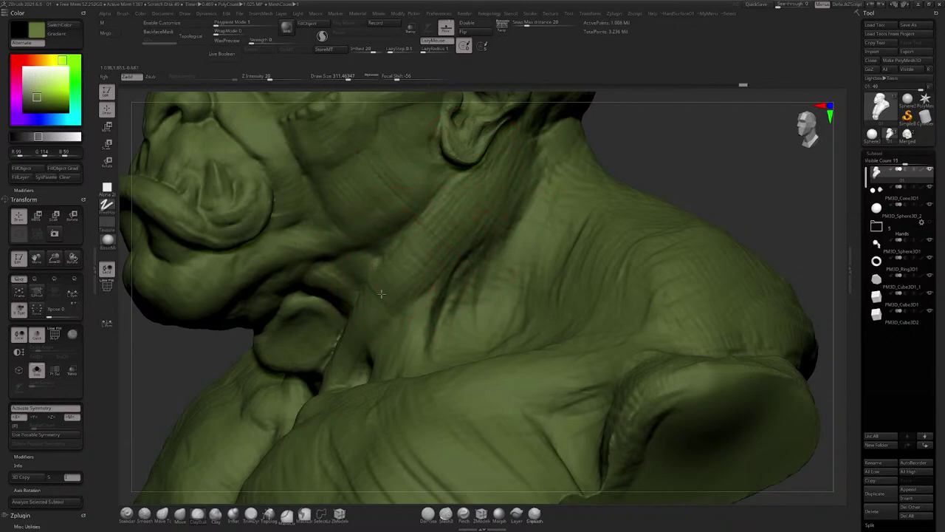
right_drag(378, 315, 458, 191)
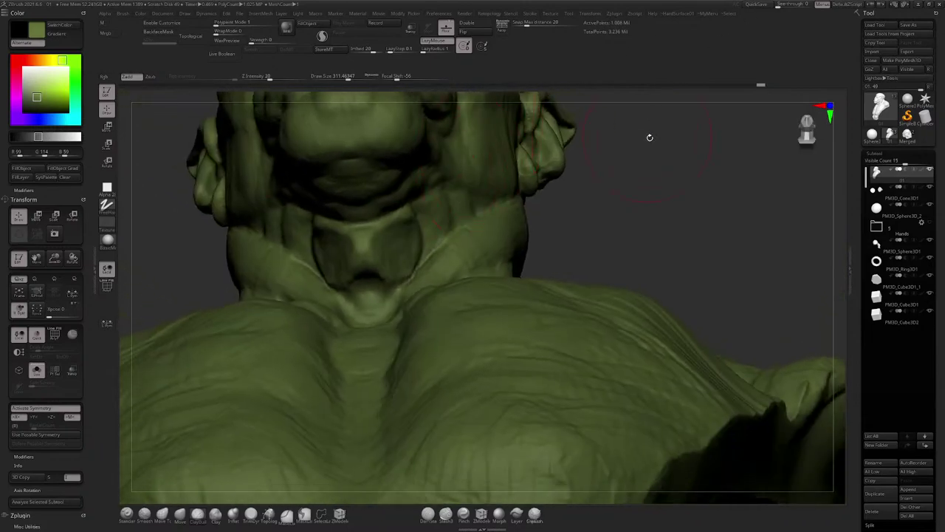
key(ctrl+s)
Step: Build up the throat, jaw and lower cheek planes with ClayBuildup, reducing the draw size to about 206
mouse_move(390, 327)
right_down()
mouse_move(397, 223)
mouse_move(369, 219)
right_up()
mouse_move(340, 273)
mouse_down()
mouse_move(328, 274)
mouse_move(318, 255)
mouse_up()
mouse_move(339, 259)
right_down()
mouse_move(359, 263)
mouse_move(355, 222)
mouse_move(425, 230)
mouse_move(457, 247)
mouse_move(399, 281)
mouse_move(259, 333)
right_up()
click(200, 512)
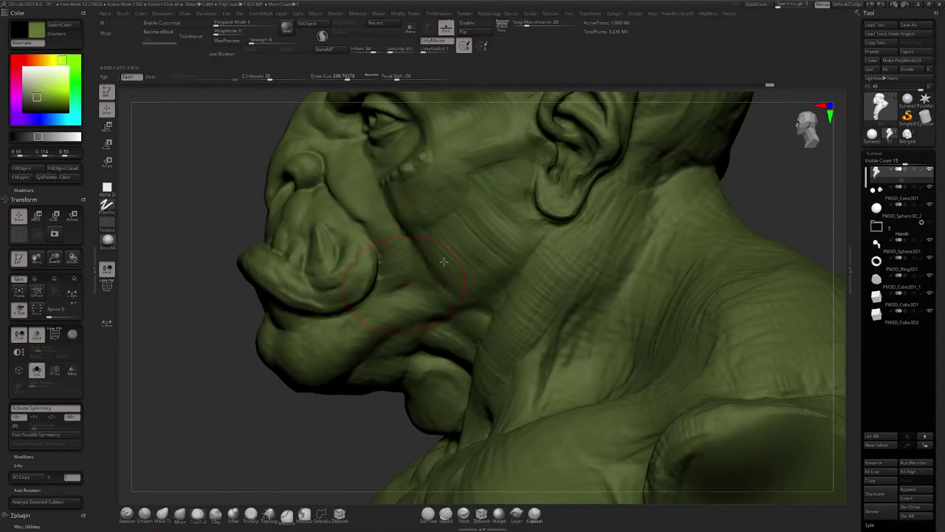
drag(452, 241, 499, 301)
key(space)
drag(413, 296, 404, 296)
drag(509, 246, 494, 267)
right_drag(450, 252, 441, 272)
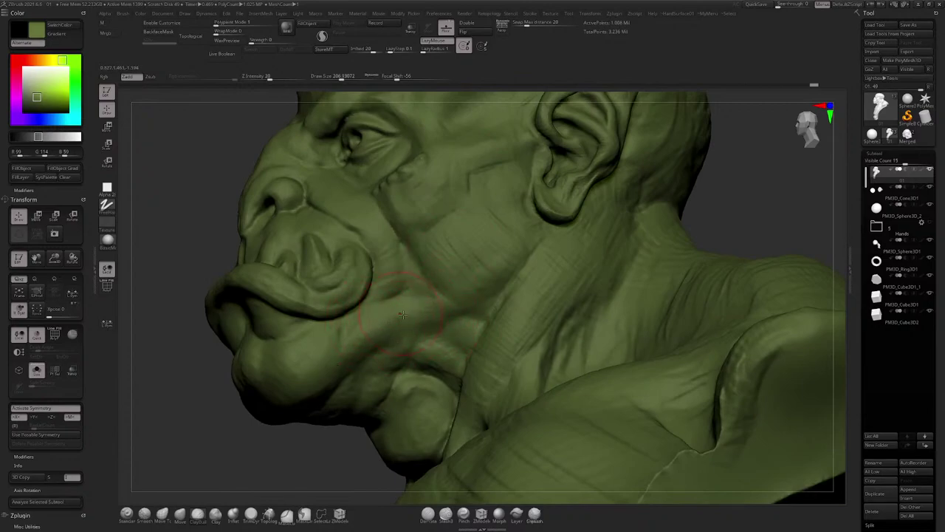
drag(434, 311, 409, 316)
mouse_move(368, 327)
right_down()
mouse_move(445, 197)
mouse_move(480, 161)
right_up()
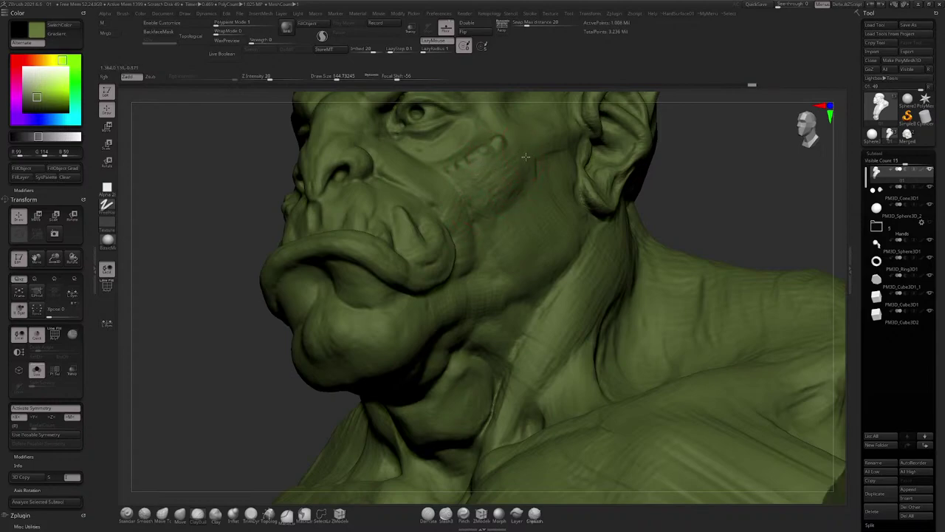
Step: Sculpt the cheek plane beneath the row of cheekbone bumps with ClayBuildup at a draw size of about 145
drag(525, 157, 508, 201)
right_drag(505, 188, 466, 182)
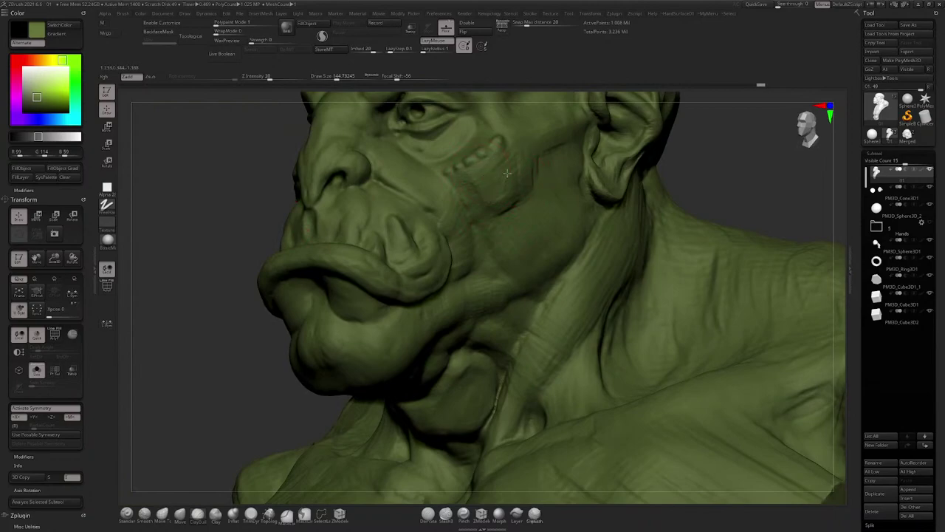
drag(507, 172, 516, 179)
right_drag(516, 179, 506, 137)
mouse_move(503, 201)
right_down()
mouse_move(495, 258)
mouse_move(522, 171)
mouse_move(515, 145)
right_up()
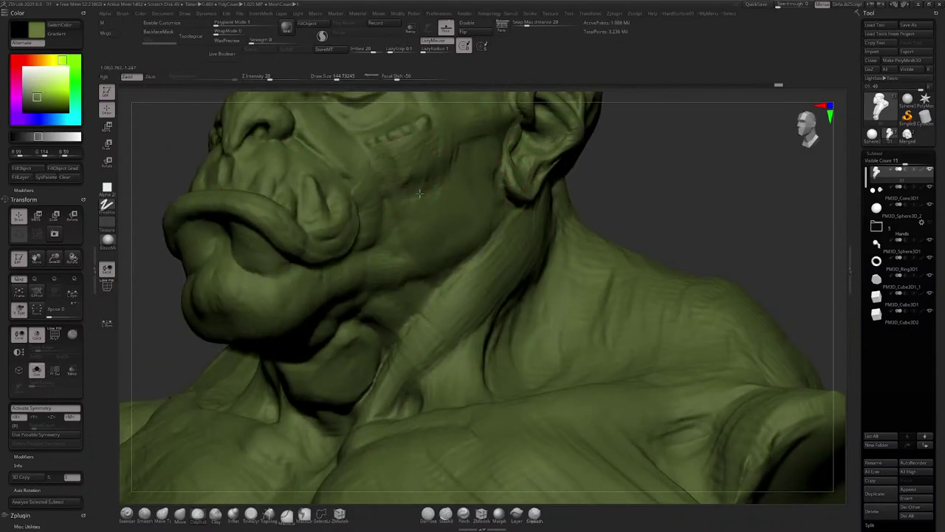
Step: Blend the cheek and jaw with ClayBuildup at a draw size of about 239, and quick-save the project
key(space)
drag(419, 206, 414, 206)
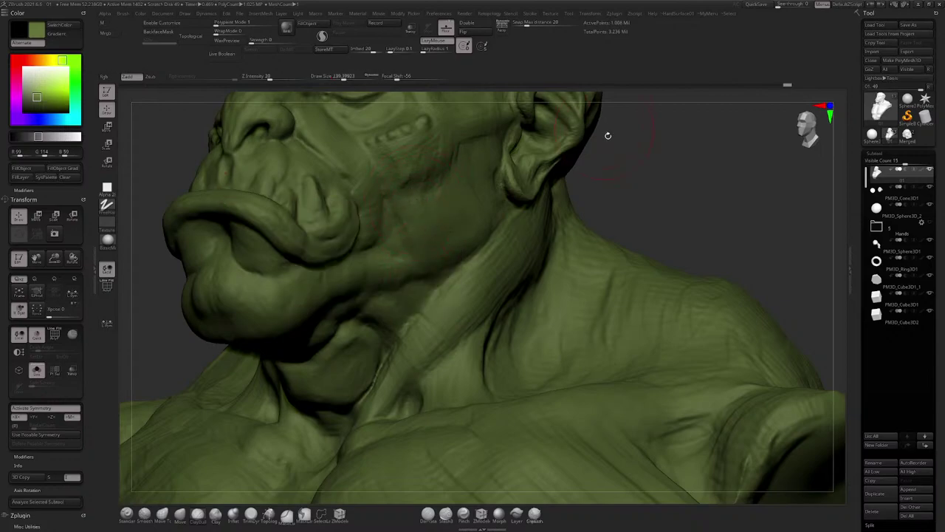
key(ctrl+s)
Step: Build up and round the earlobe with ClayBuildup, reducing the draw size to about 83
right_drag(634, 151, 536, 180)
key(space)
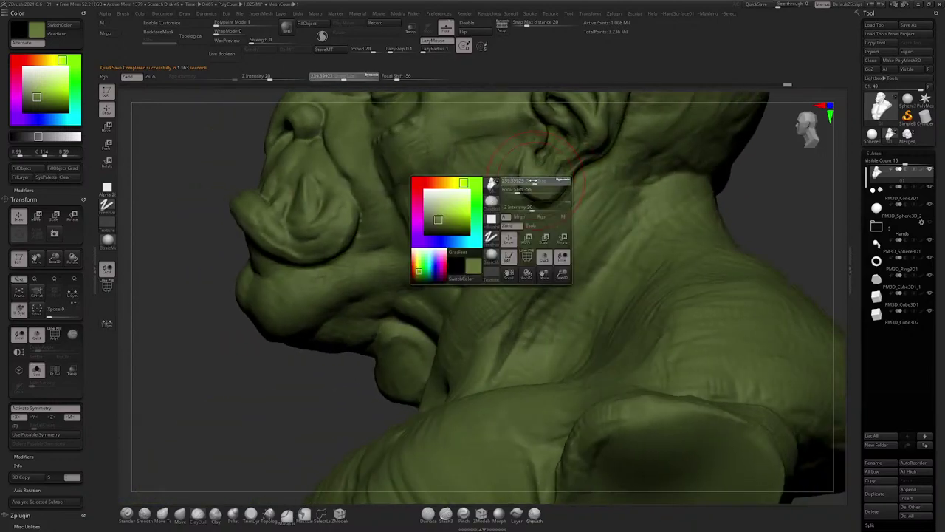
drag(537, 181, 525, 182)
mouse_move(526, 182)
right_down()
mouse_move(470, 194)
mouse_move(480, 240)
right_up()
key(space)
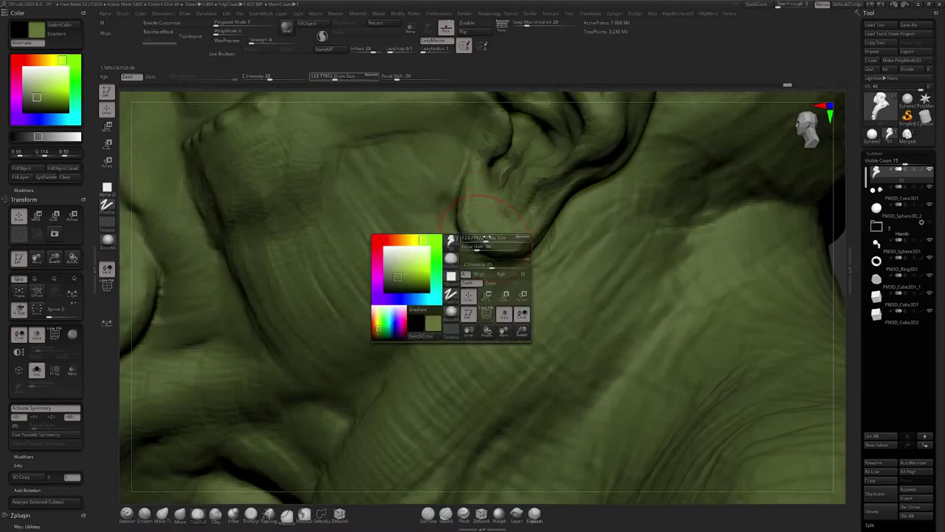
drag(480, 241, 476, 241)
right_drag(477, 241, 464, 204)
key(space)
drag(483, 200, 487, 245)
mouse_move(486, 187)
right_down()
mouse_move(480, 179)
mouse_move(559, 190)
mouse_move(701, 163)
right_up()
mouse_move(527, 211)
right_down()
mouse_move(500, 211)
mouse_move(529, 256)
right_up()
mouse_move(538, 255)
mouse_down()
mouse_move(497, 303)
mouse_move(467, 261)
mouse_up()
right_drag(467, 261, 485, 253)
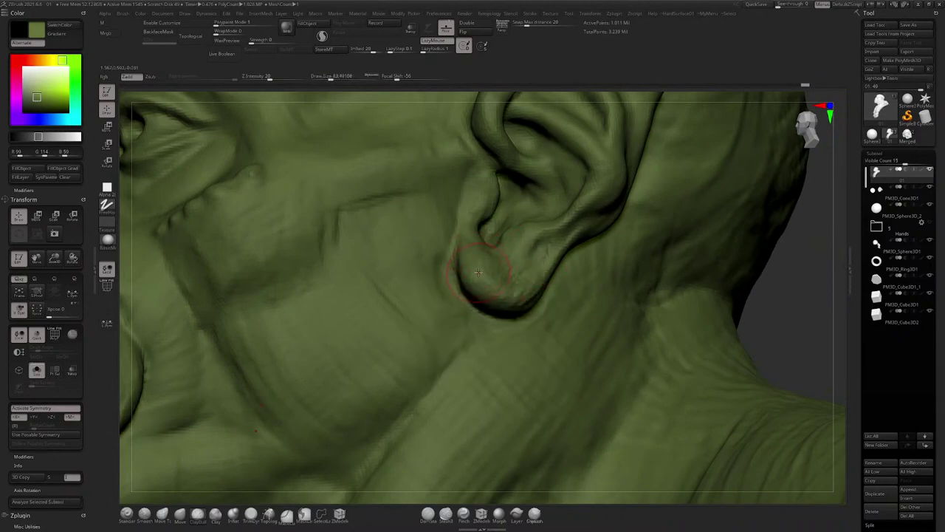
Step: Sculpt the rear helix rim and the groove beside the antihelix down to the lobe with ClayBuildup
mouse_move(514, 274)
right_down()
mouse_move(562, 236)
mouse_move(585, 188)
right_up()
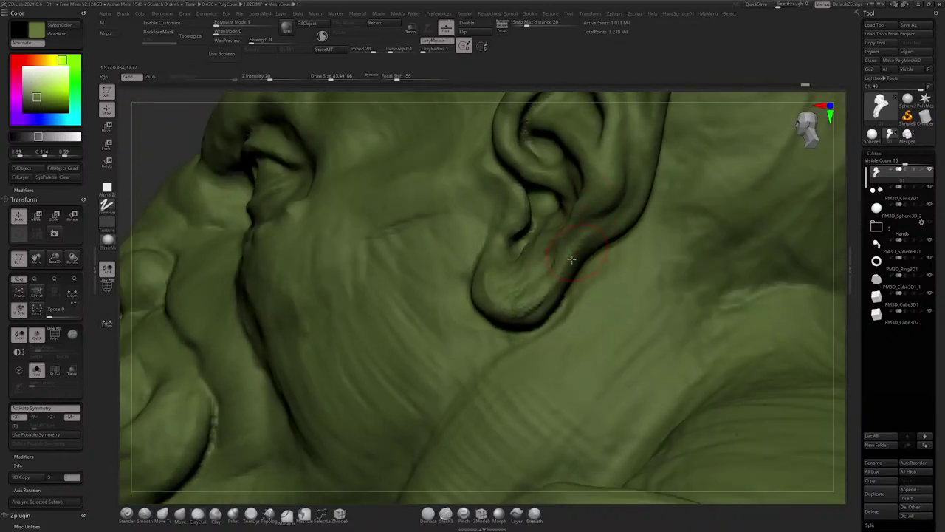
drag(572, 260, 620, 230)
mouse_move(621, 230)
right_down()
mouse_move(595, 240)
mouse_move(578, 232)
right_up()
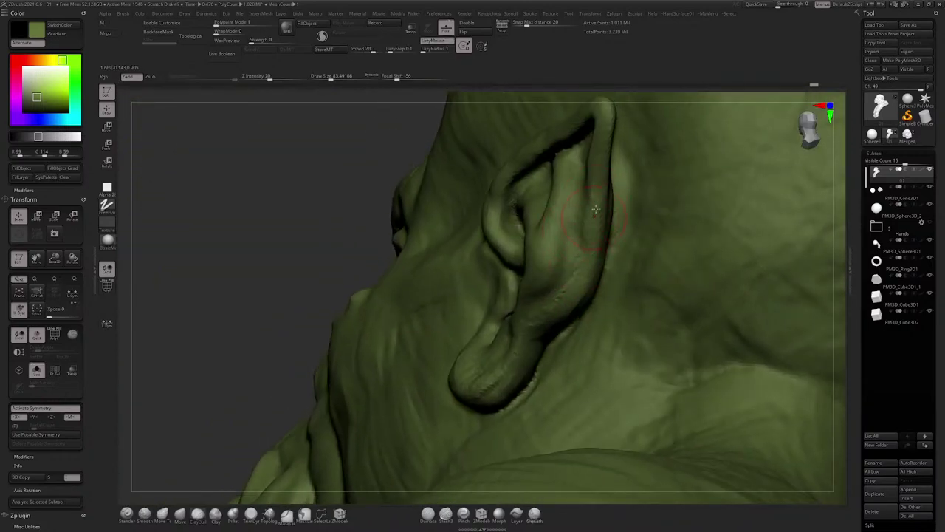
drag(596, 213, 585, 299)
right_drag(567, 313, 589, 257)
drag(566, 258, 557, 276)
right_drag(557, 280, 553, 248)
mouse_move(557, 238)
mouse_down()
mouse_move(553, 276)
mouse_move(508, 318)
mouse_up()
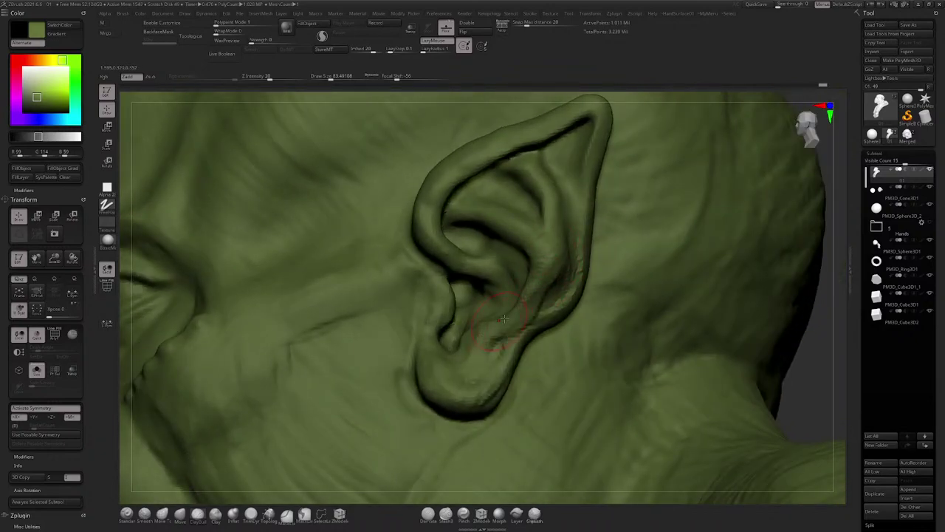
Step: Sculpt the hollow between the upper antihelix folds and the antihelix's rear side with ClayBuildup
right_drag(504, 318, 478, 208)
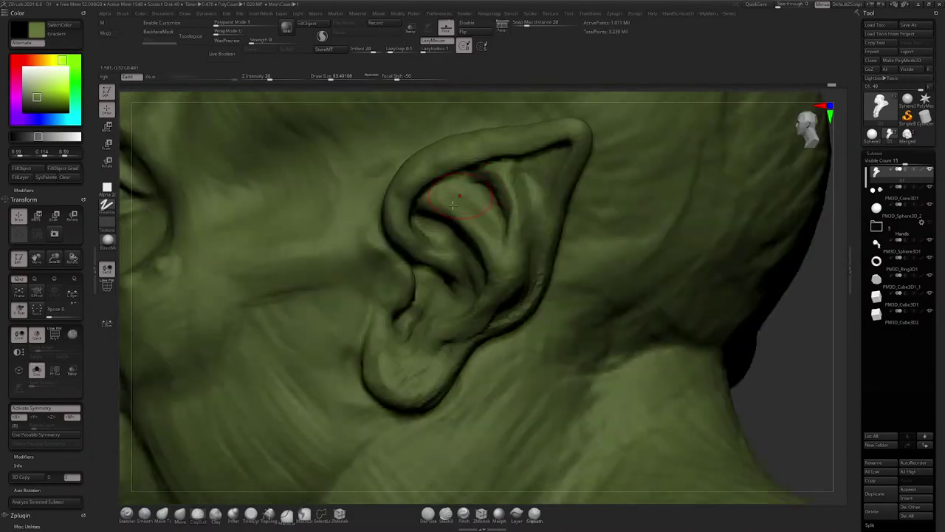
drag(443, 222, 446, 232)
mouse_move(437, 214)
mouse_down()
mouse_move(449, 208)
mouse_move(437, 198)
mouse_up()
mouse_move(527, 240)
mouse_down()
mouse_move(522, 212)
mouse_move(507, 225)
mouse_move(485, 186)
mouse_move(525, 243)
mouse_up()
Step: Build up a rounded antitragus bump above the earlobe with ClayBuildup
mouse_move(522, 223)
alt+right_down()
mouse_move(502, 182)
mouse_move(505, 213)
alt+right_up()
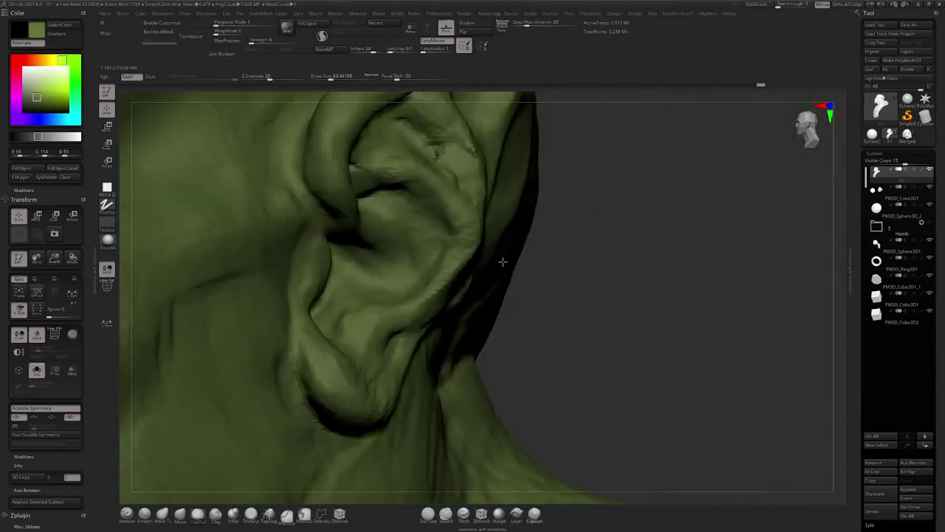
right_drag(502, 261, 509, 261)
mouse_move(417, 314)
mouse_down()
mouse_move(374, 328)
mouse_move(359, 319)
mouse_move(367, 322)
mouse_up()
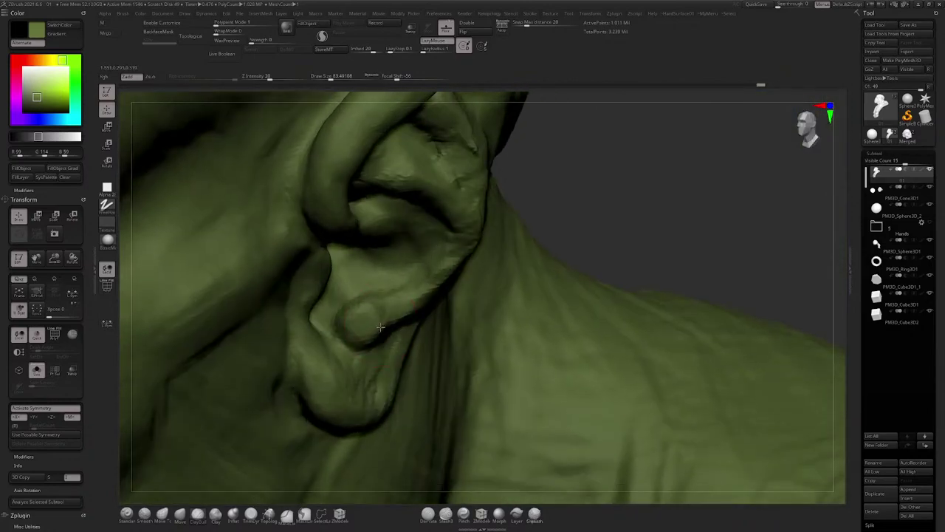
drag(373, 325, 366, 327)
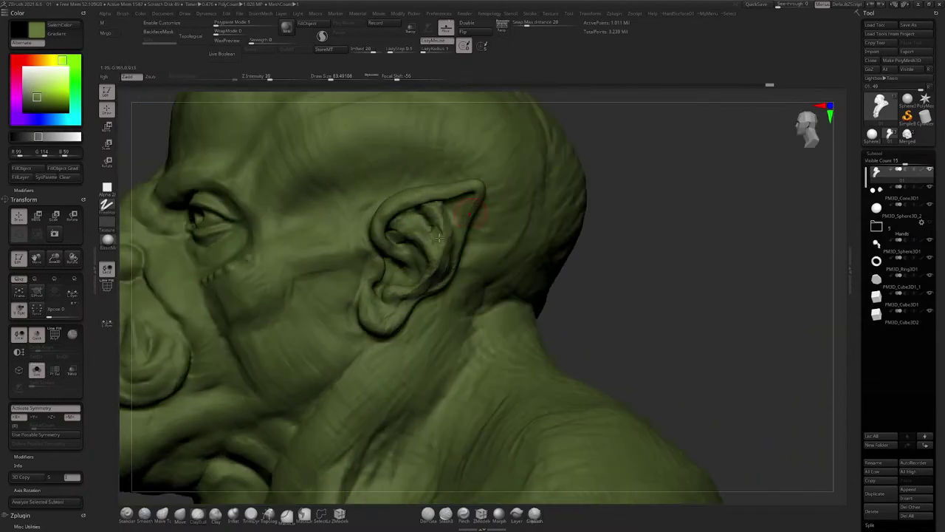
Step: Deepen the cavity beneath the helix's front curve and rework the upper antihelix folds with ClayBuildup
mouse_move(438, 238)
ctrl+right_down()
mouse_move(442, 296)
mouse_move(460, 256)
mouse_move(460, 288)
ctrl+right_up()
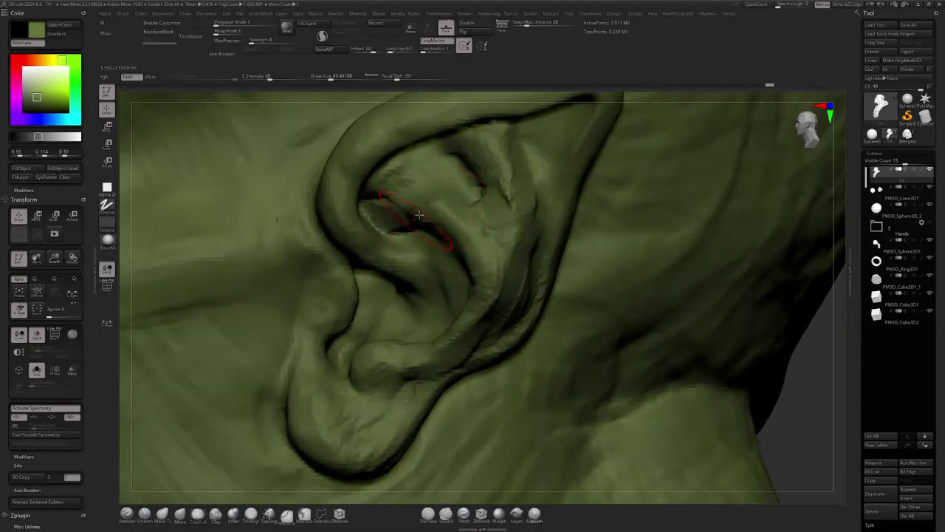
mouse_move(420, 215)
mouse_down()
mouse_move(398, 223)
mouse_move(408, 231)
mouse_up()
mouse_move(385, 189)
mouse_down()
mouse_move(396, 176)
mouse_move(428, 177)
mouse_move(452, 157)
mouse_move(436, 167)
mouse_move(435, 207)
mouse_move(473, 188)
mouse_move(430, 164)
mouse_up()
right_drag(475, 166, 505, 152)
drag(493, 169, 510, 195)
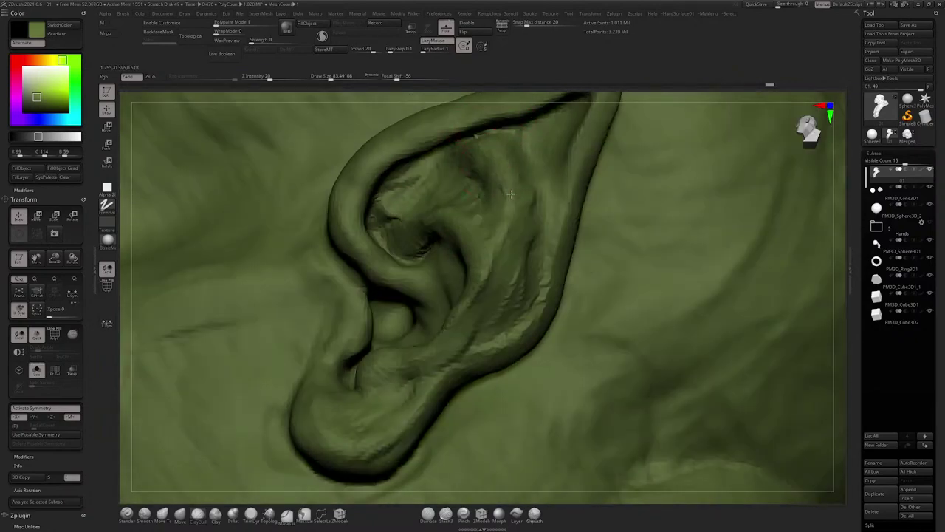
right_drag(484, 145, 537, 157)
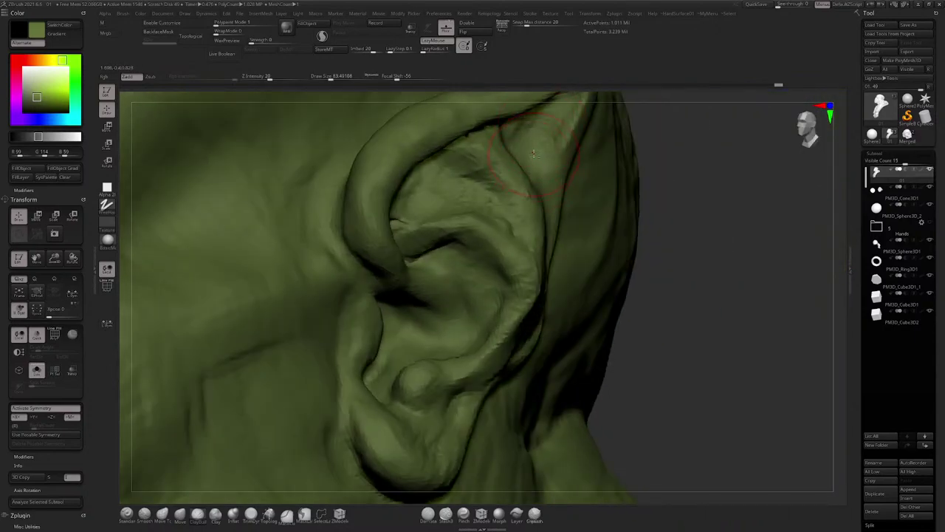
mouse_move(524, 120)
alt+right_down()
mouse_move(484, 193)
mouse_move(505, 205)
alt+right_up()
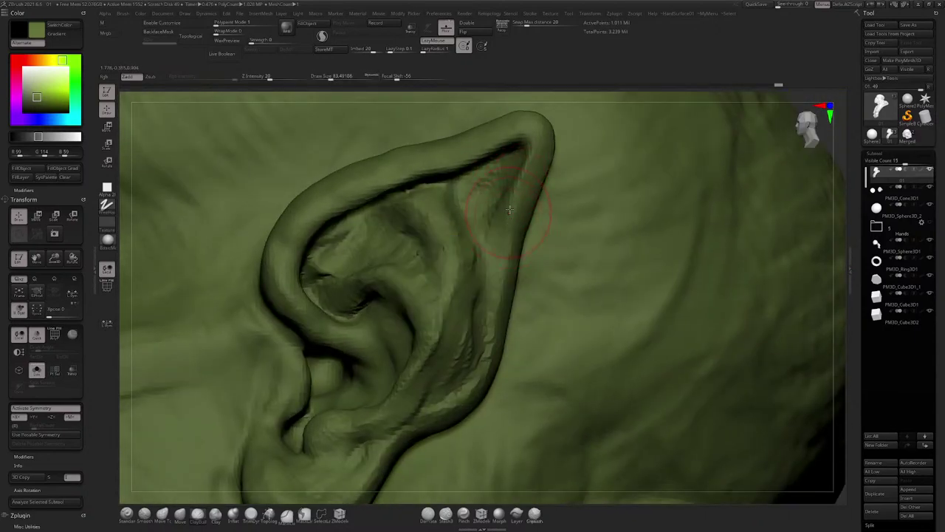
Step: Sculpt the concave surface inside the ear's pointed tip with ClayBuildup and save the project
key(space)
key(ctrl+s)
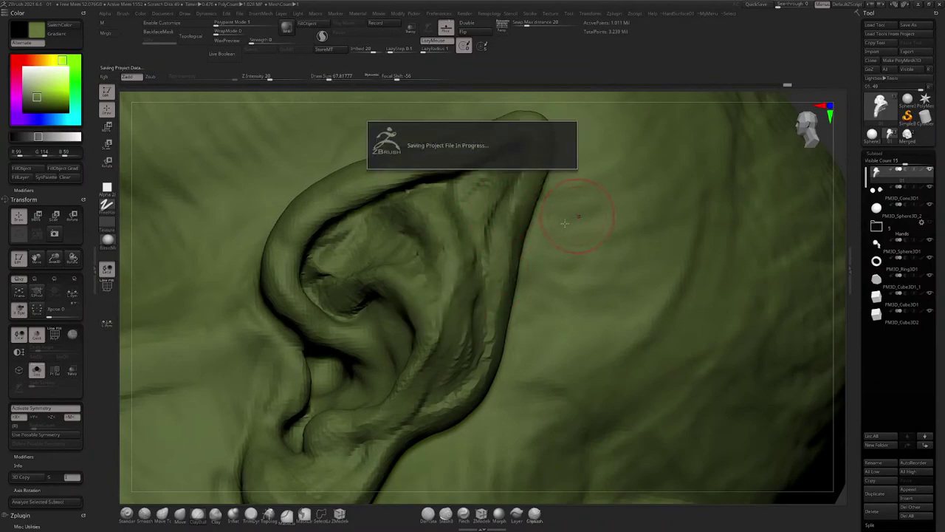
alt+right_drag(459, 236, 473, 159)
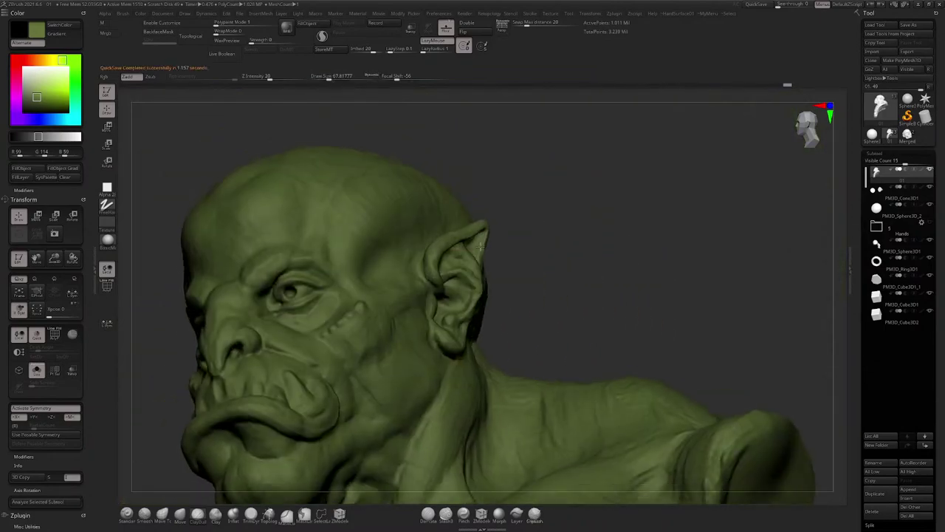
Step: Build up the lower pectorals beside the sternum symmetrically with an enlarged ClayBuildup brush
shift+right_drag(509, 221, 612, 215)
mouse_move(612, 215)
right_down()
mouse_move(618, 197)
mouse_move(621, 210)
right_up()
mouse_move(388, 195)
ctrl+right_down()
mouse_move(387, 217)
mouse_move(441, 239)
mouse_move(435, 245)
ctrl+right_up()
key(space)
drag(414, 228, 431, 229)
mouse_move(432, 228)
right_down()
mouse_move(436, 218)
mouse_move(456, 263)
mouse_move(479, 168)
right_up()
mouse_move(479, 221)
right_down()
mouse_move(510, 239)
mouse_move(476, 243)
right_up()
alt+right_drag(476, 295, 472, 151)
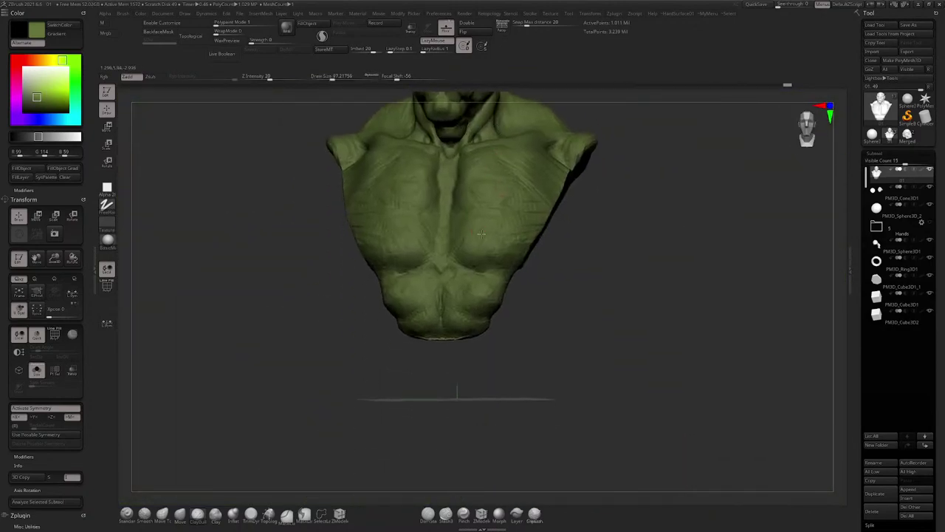
ctrl+right_drag(473, 195, 475, 248)
key(space)
mouse_move(476, 251)
mouse_down()
mouse_move(492, 251)
mouse_move(442, 266)
mouse_up()
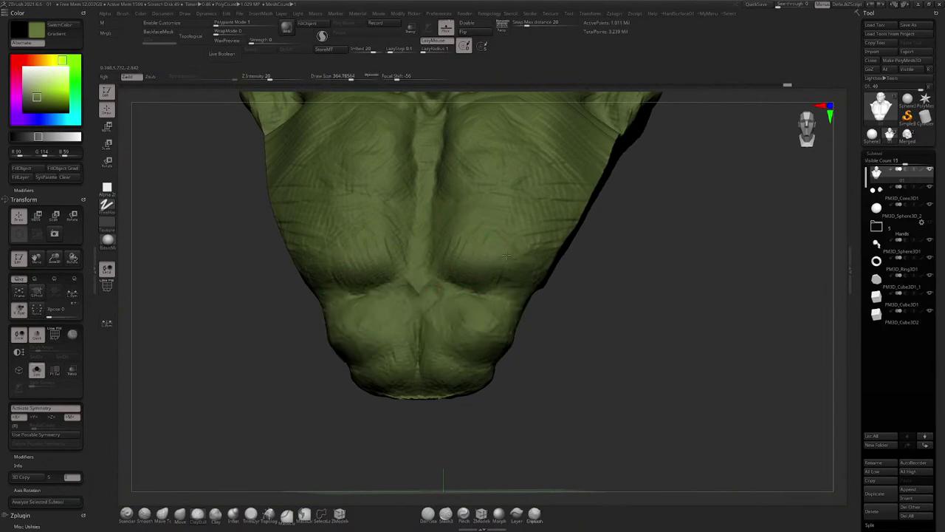
key(space)
drag(447, 293, 453, 293)
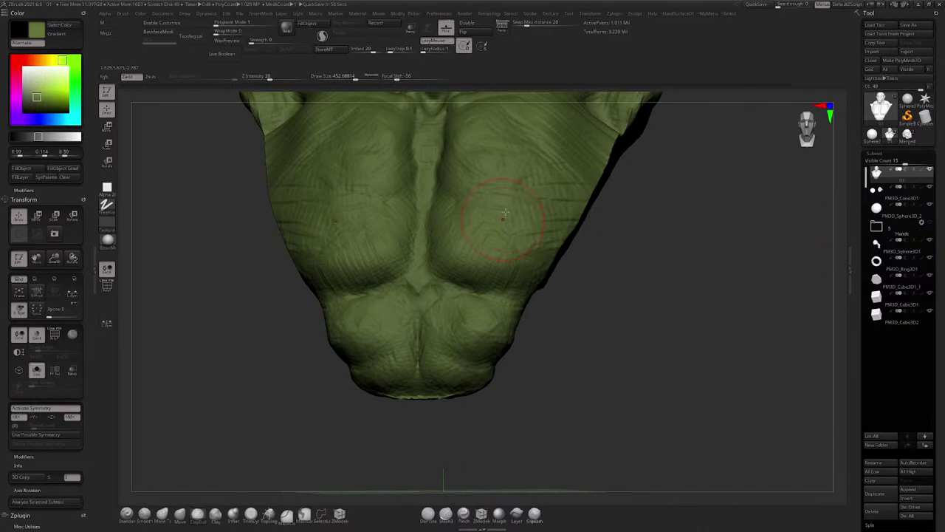
Step: Sculpt the inner edges of both pectorals along the sternum groove, from the collarbones to the lower chest
mouse_move(503, 212)
right_down()
mouse_move(484, 281)
mouse_move(447, 238)
right_up()
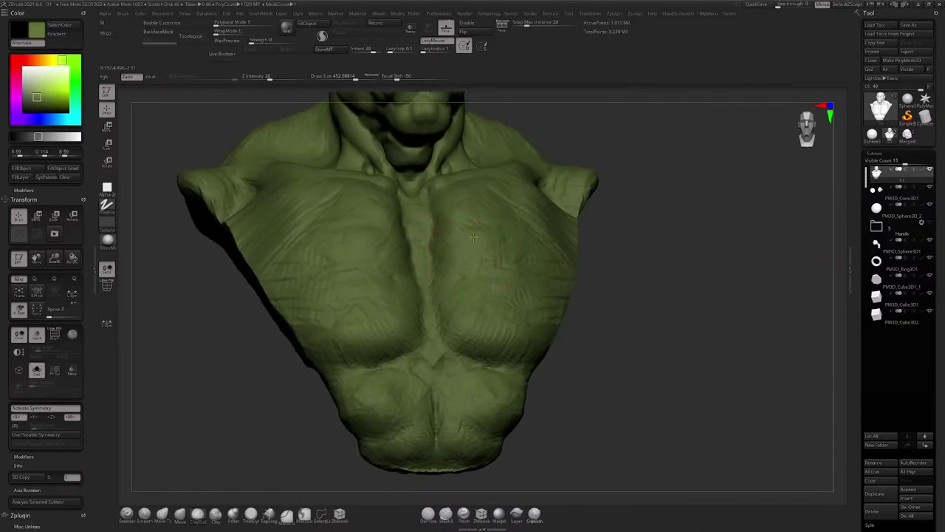
drag(441, 225, 436, 264)
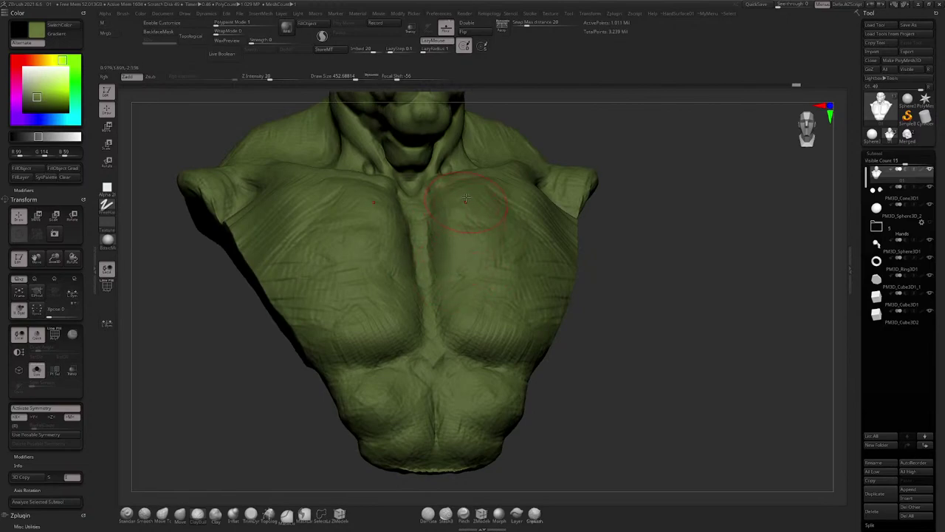
right_drag(462, 272, 424, 296)
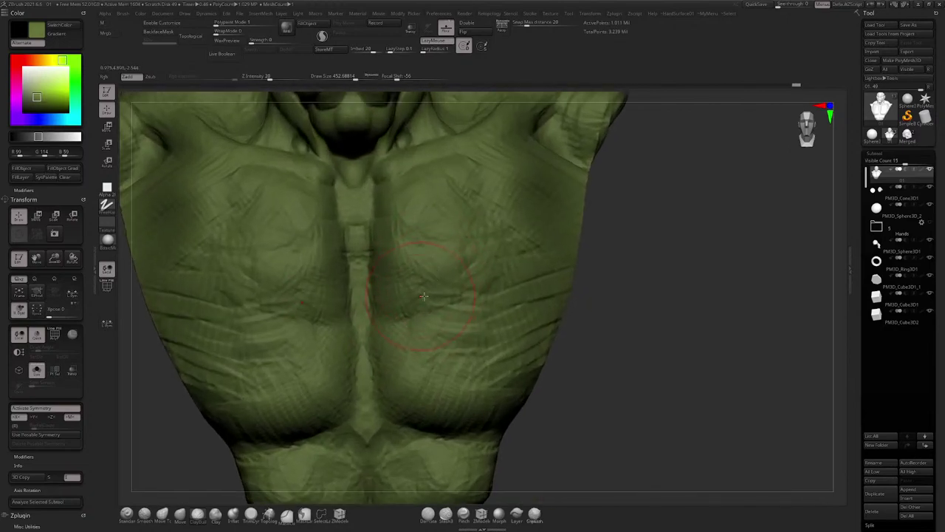
drag(397, 403, 408, 427)
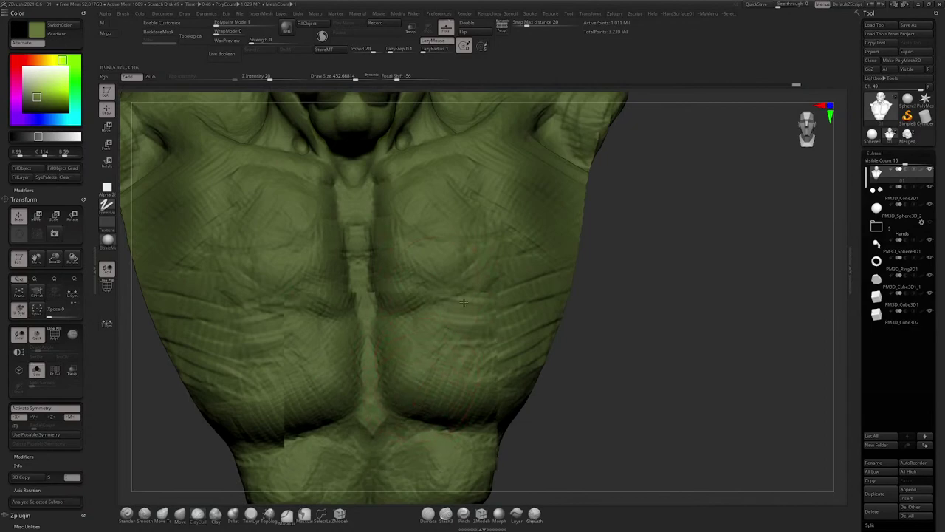
Step: Define the lower edges of the pectorals above the abdominals with ClayBuildup at a draw size of about 331
right_drag(408, 421, 428, 369)
key(space)
drag(418, 337, 409, 337)
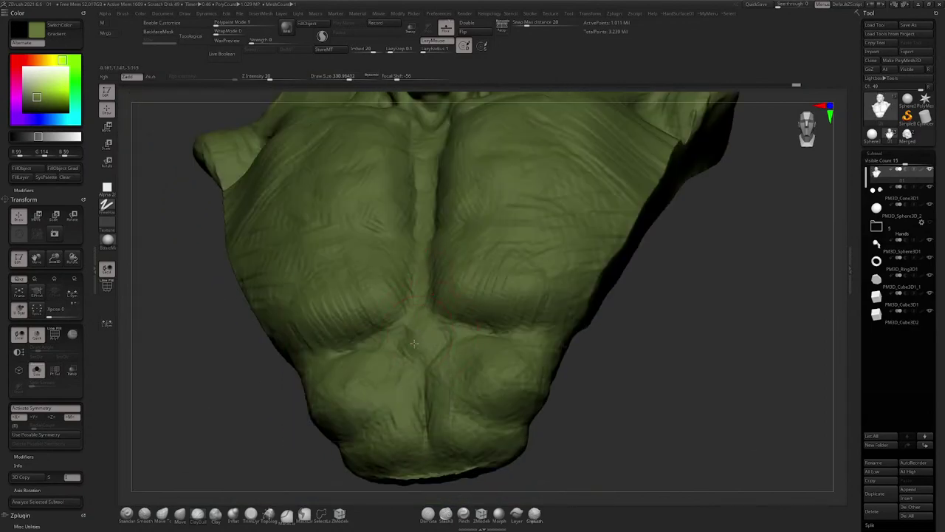
mouse_move(414, 344)
right_down()
mouse_move(477, 267)
mouse_move(535, 290)
right_up()
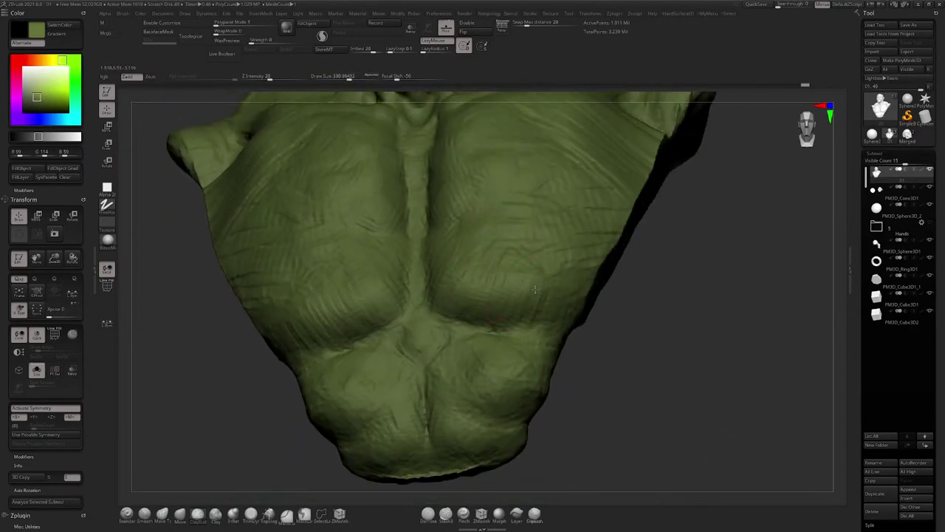
Step: Shape the outer lower pectorals, the rounded lower end of the sternum and the adjoining upper abdominals with ClayBuildup
mouse_move(536, 289)
mouse_down()
mouse_move(563, 316)
mouse_move(576, 312)
mouse_move(566, 335)
mouse_move(535, 328)
mouse_move(523, 336)
mouse_move(550, 350)
mouse_move(559, 319)
mouse_move(514, 337)
mouse_up()
alt+right_drag(510, 334, 556, 293)
drag(469, 325, 456, 314)
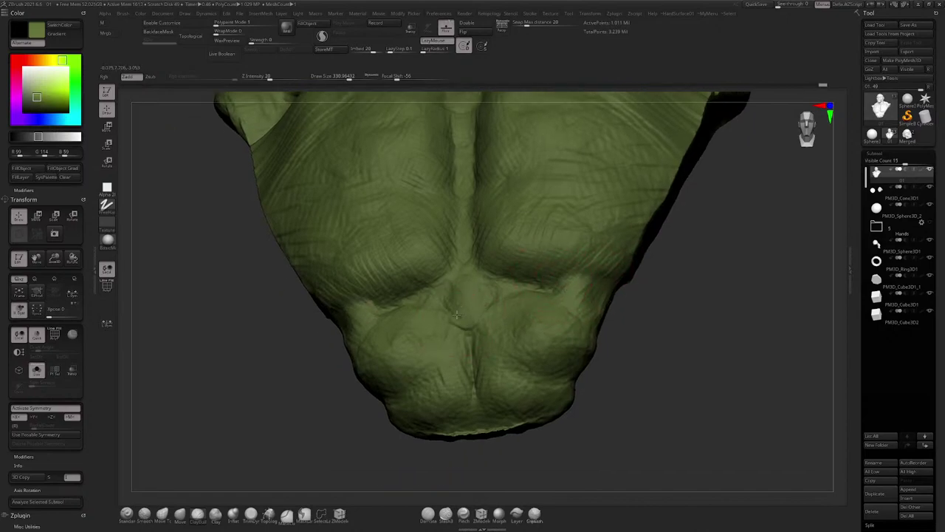
right_drag(436, 292, 494, 273)
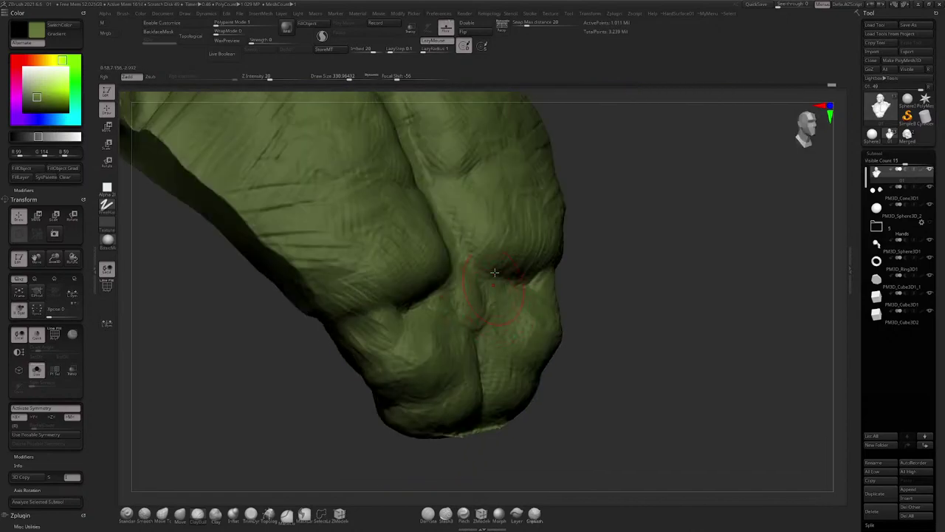
right_drag(437, 338, 438, 299)
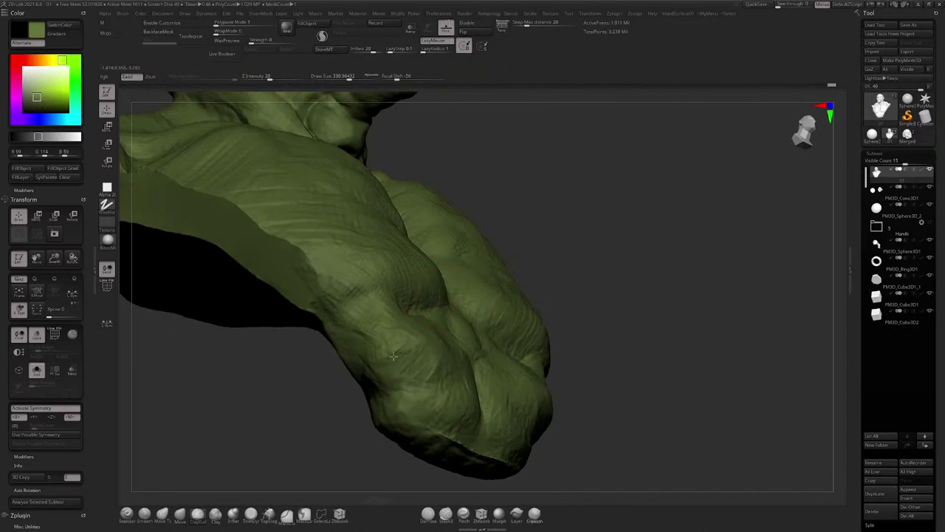
Step: Refine the outer and inner pectoral masses with ClayBuildup at a draw size of about 422
ctrl+right_drag(447, 376, 452, 318)
mouse_move(561, 310)
right_down()
mouse_move(466, 288)
mouse_move(459, 329)
right_up()
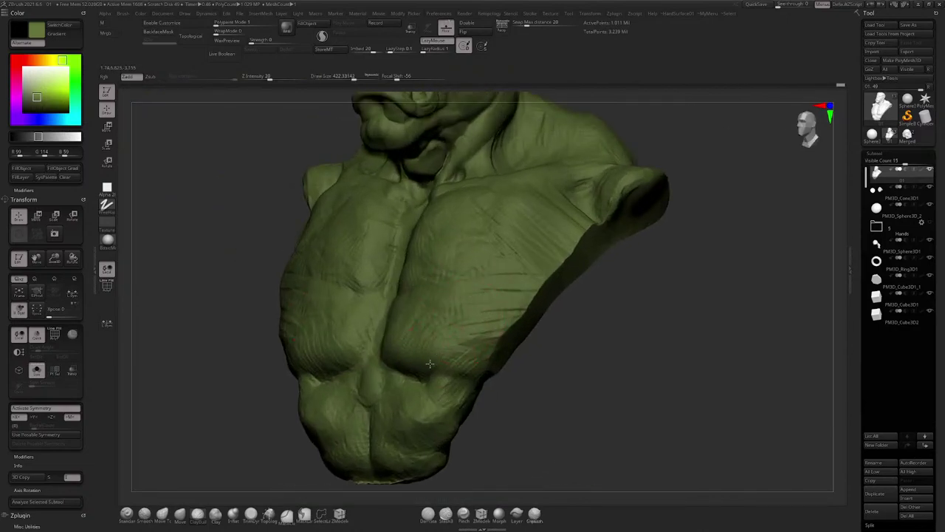
right_drag(429, 363, 366, 296)
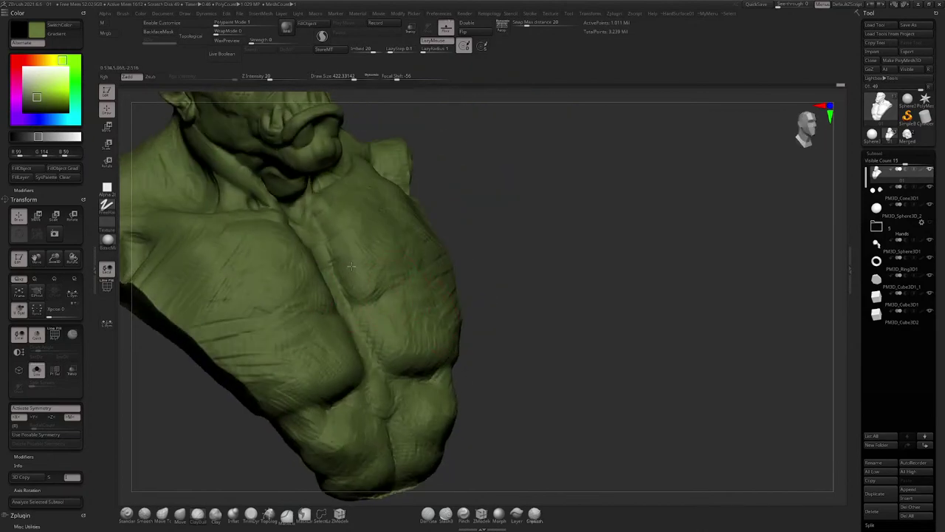
mouse_move(418, 260)
right_down()
mouse_move(447, 294)
mouse_move(452, 351)
right_up()
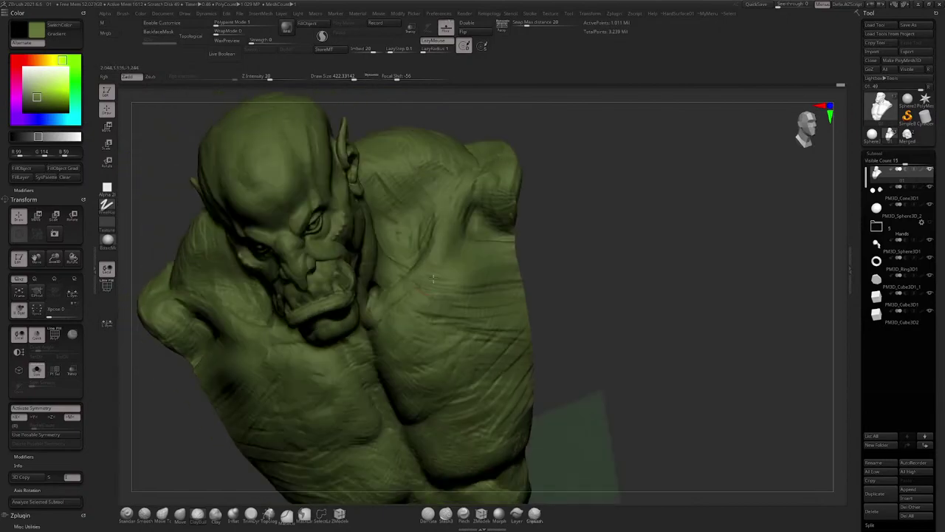
Step: Smooth and refine the hollow between the neck and the shoulder beside the orc's ear
ctrl+right_drag(466, 201, 471, 251)
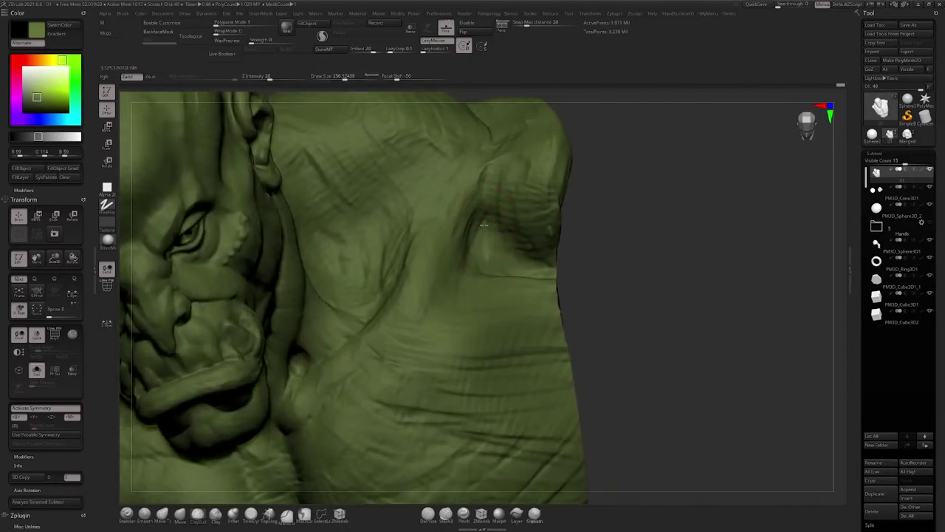
mouse_move(415, 282)
right_down()
mouse_move(449, 220)
mouse_move(459, 229)
right_up()
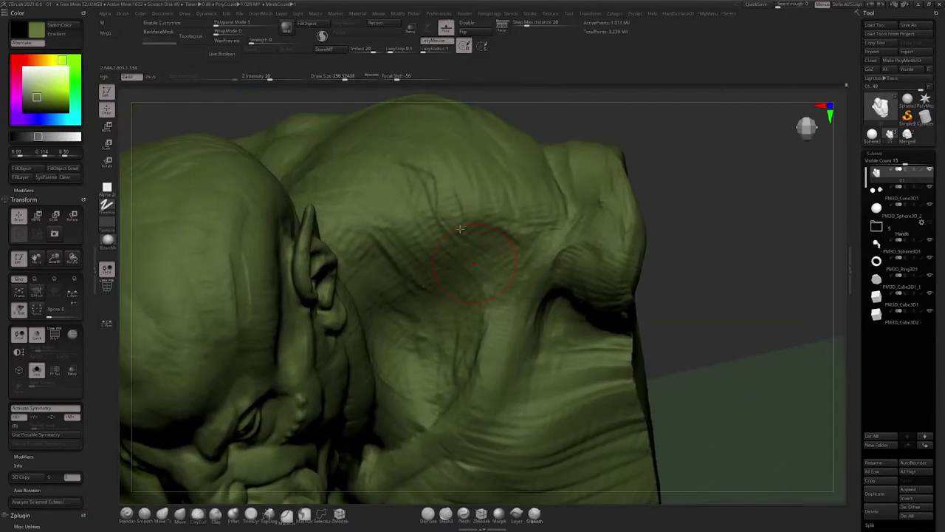
shift+drag(472, 233, 402, 268)
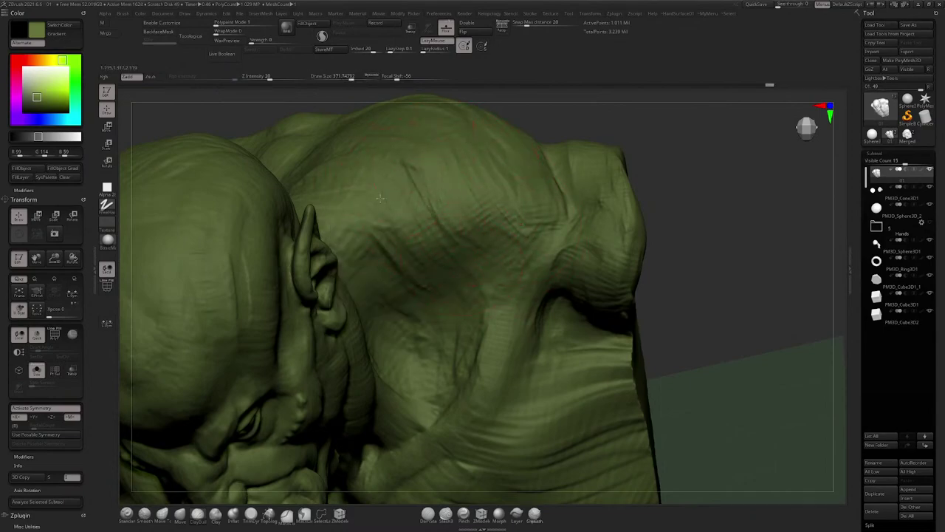
mouse_move(379, 197)
right_down()
mouse_move(330, 217)
mouse_move(345, 238)
right_up()
right_drag(323, 279, 387, 294)
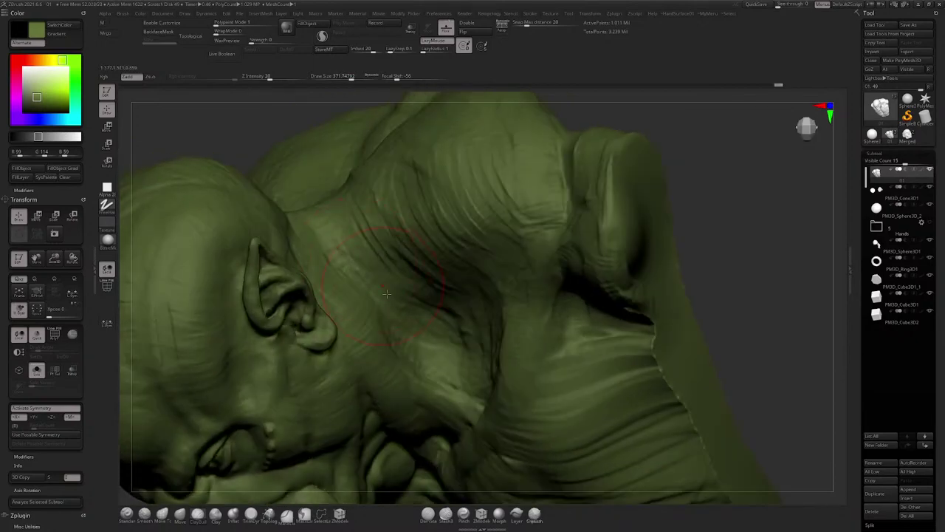
Step: Sculpt muscle-fibre strokes on the side of the neck below the ear, down to the collarbone
right_drag(437, 356, 467, 295)
right_drag(502, 254, 486, 208)
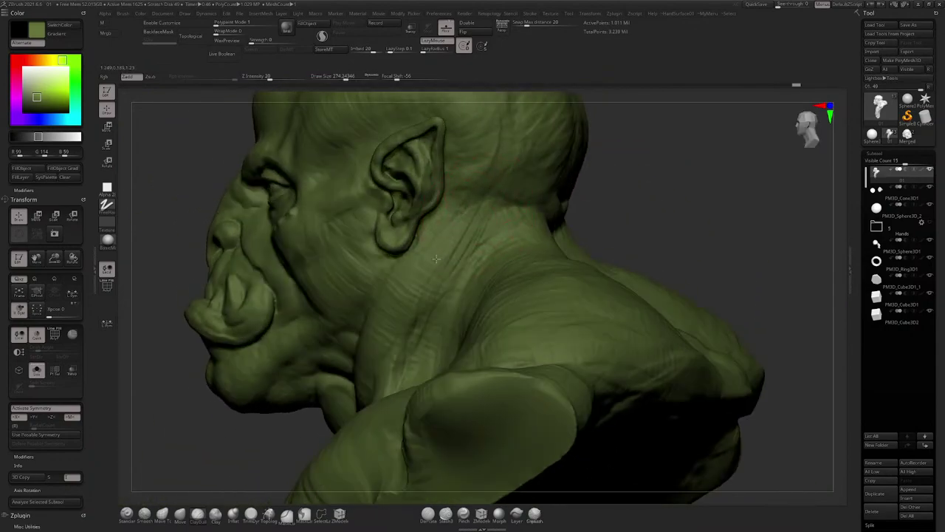
right_drag(428, 245, 473, 250)
right_drag(458, 336, 453, 253)
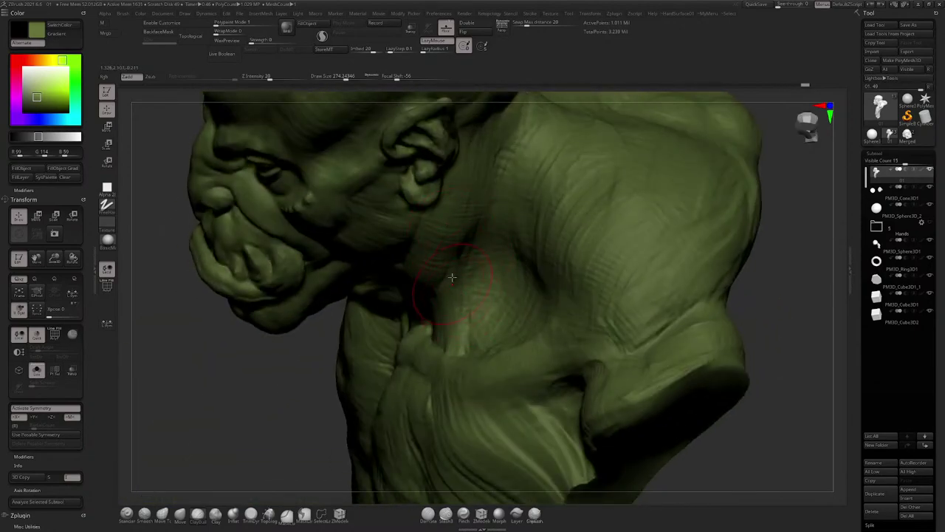
right_drag(450, 347, 482, 260)
right_drag(476, 293, 530, 216)
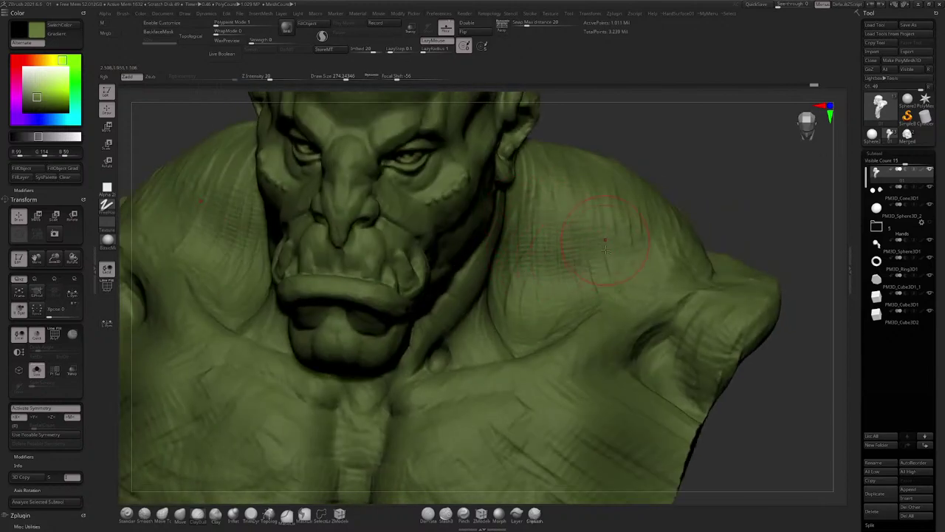
Step: Build up crossing strokes on the trapezius between the neck and the shoulder joint
right_drag(613, 212, 543, 186)
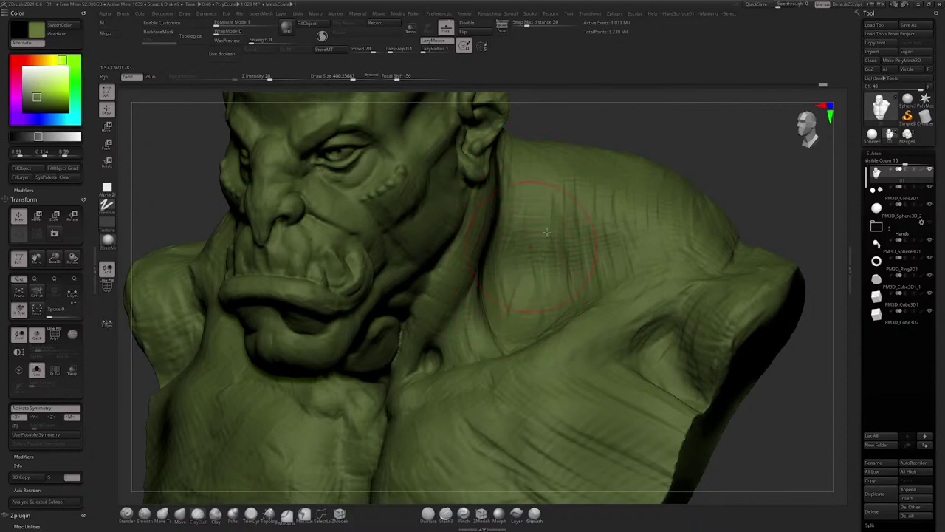
right_drag(547, 233, 650, 287)
mouse_move(662, 260)
mouse_down()
mouse_move(651, 240)
mouse_move(614, 265)
mouse_move(649, 229)
mouse_move(596, 276)
mouse_up()
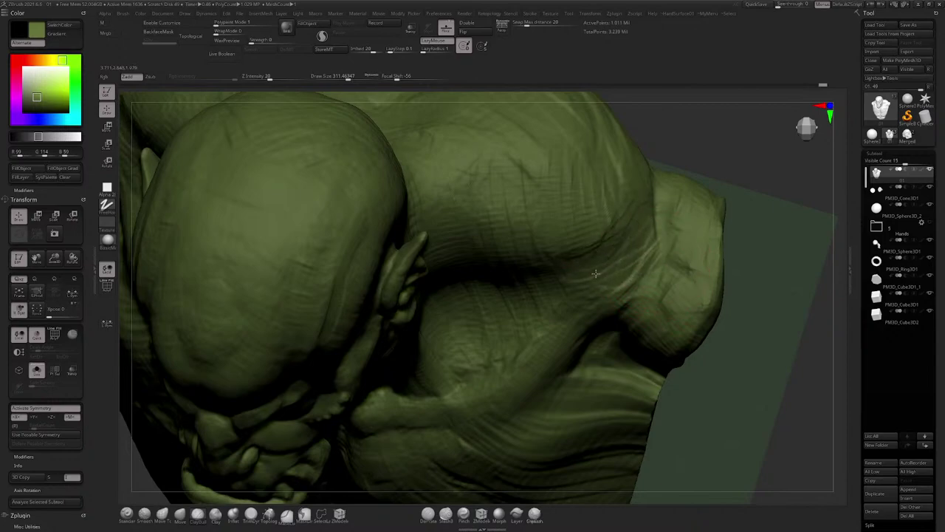
right_drag(675, 222, 617, 287)
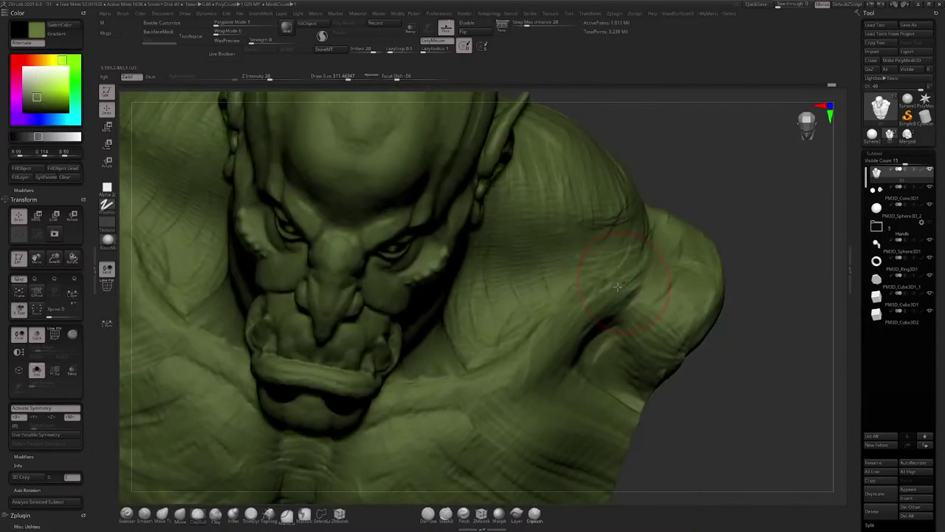
Step: Sculpt strokes along the outer collarbone and around the front of the shoulder stump
drag(654, 275, 569, 325)
right_drag(563, 347, 569, 324)
mouse_move(612, 333)
mouse_down()
mouse_move(629, 327)
mouse_move(635, 373)
mouse_move(641, 340)
mouse_move(668, 356)
mouse_up()
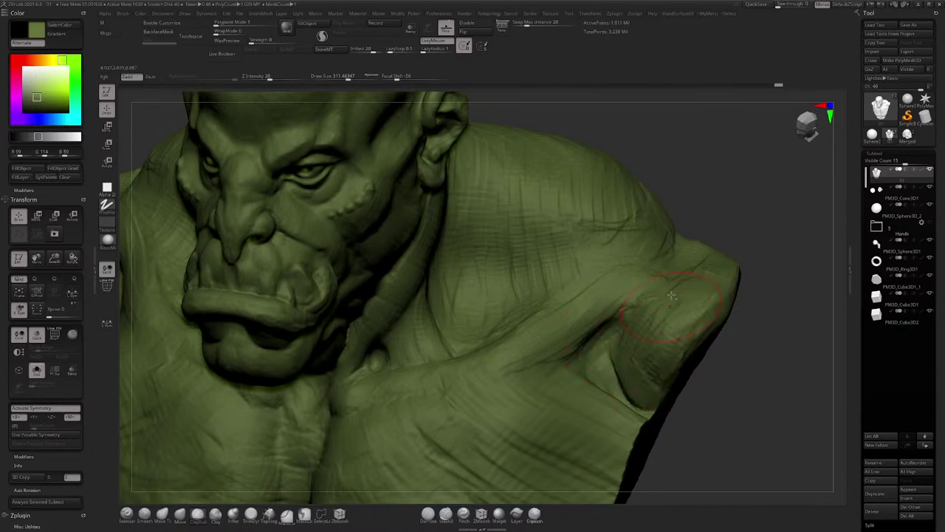
right_drag(673, 312, 638, 291)
Step: Sculpt diagonal fibre strokes on the upper outer chest below the collarbone and armpit fold
drag(546, 299, 617, 342)
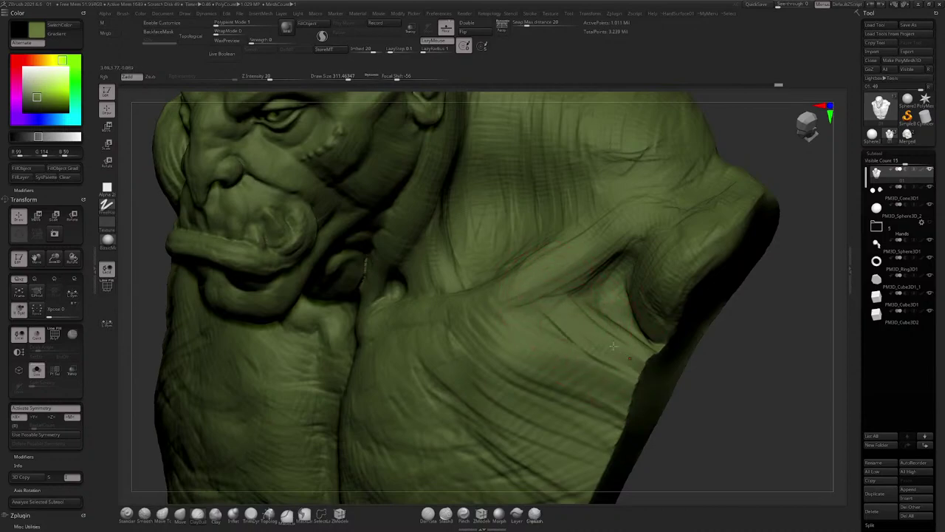
mouse_move(548, 317)
mouse_down()
mouse_move(625, 365)
mouse_move(596, 362)
mouse_move(619, 392)
mouse_up()
mouse_move(514, 314)
mouse_down()
mouse_move(576, 376)
mouse_move(532, 399)
mouse_move(561, 428)
mouse_move(500, 399)
mouse_up()
right_drag(500, 399, 512, 313)
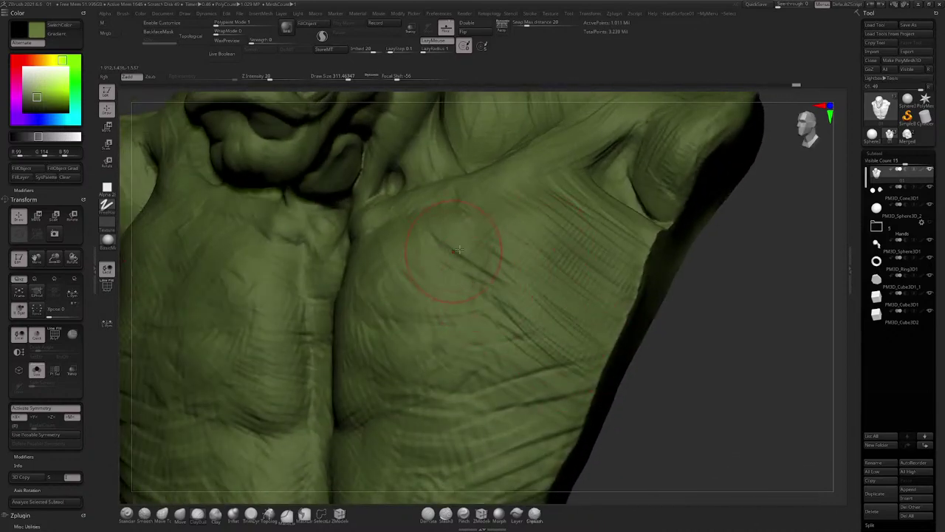
Step: Enlarge the brush and sculpt broad fibre strokes across the pectoral toward the armpit
mouse_move(453, 253)
shift+right_down()
mouse_move(517, 281)
mouse_move(477, 327)
shift+right_up()
key(space)
drag(526, 278, 537, 276)
right_drag(537, 277, 538, 253)
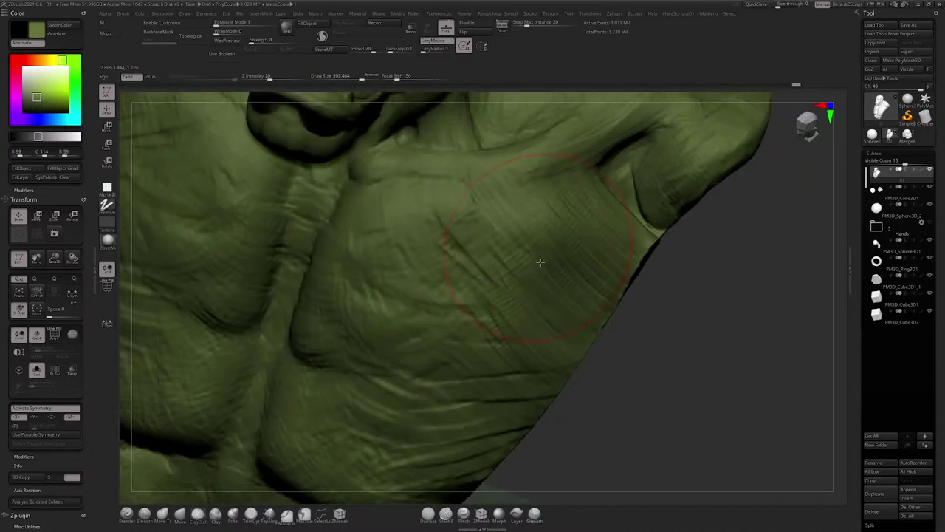
mouse_move(539, 253)
mouse_down()
mouse_move(560, 287)
mouse_move(602, 283)
mouse_up()
mouse_move(566, 230)
mouse_down()
mouse_move(559, 286)
mouse_move(543, 277)
mouse_move(510, 299)
mouse_move(528, 314)
mouse_up()
drag(410, 212, 545, 368)
Step: Work broad strokes over the middle and lower part of the pectoral muscle
mouse_move(545, 369)
shift+right_down()
mouse_move(460, 194)
mouse_move(487, 275)
mouse_move(332, 258)
shift+right_up()
ctrl+right_drag(496, 251, 465, 295)
right_drag(465, 295, 524, 263)
alt+right_drag(414, 414, 490, 312)
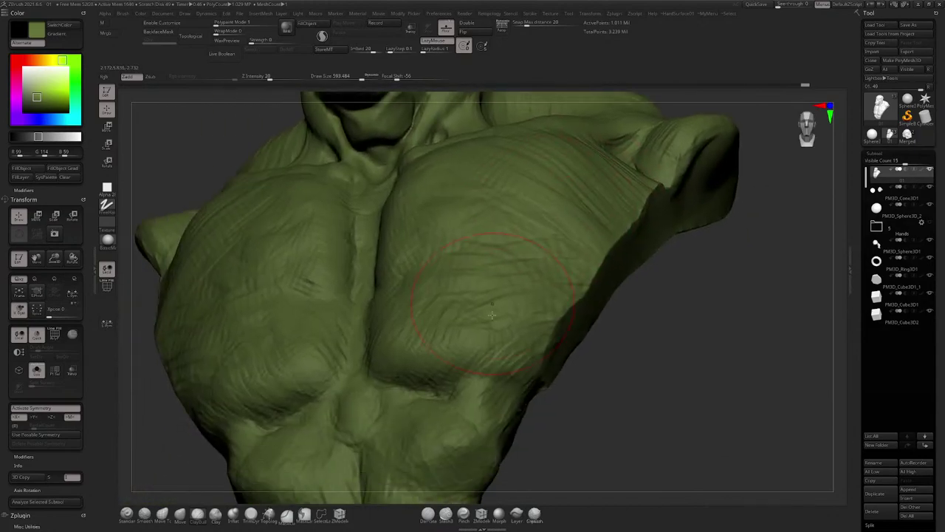
right_click(491, 312)
alt+right_drag(484, 363, 507, 299)
right_click(507, 299)
drag(507, 299, 478, 292)
Step: Reduce the draw size to about 311 and refine the inner pectoral edge along the sternum
key(space)
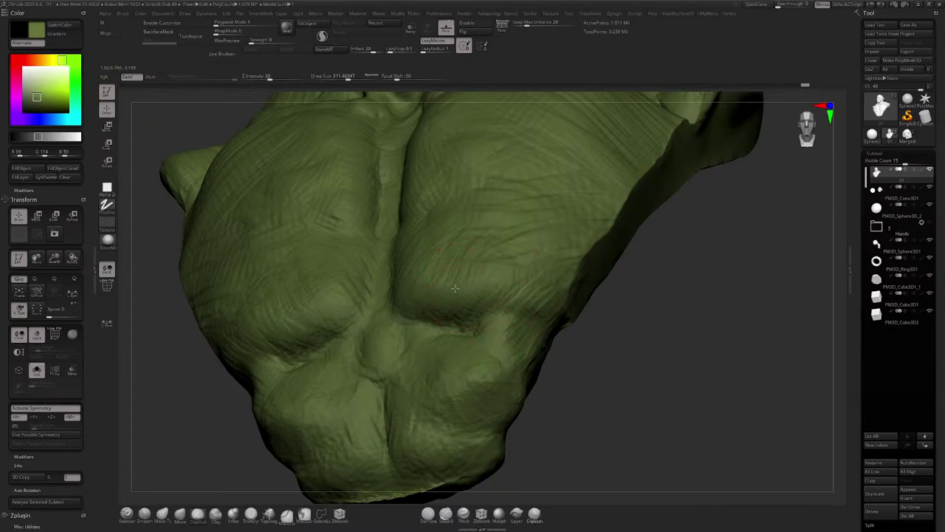
right_drag(401, 291, 425, 278)
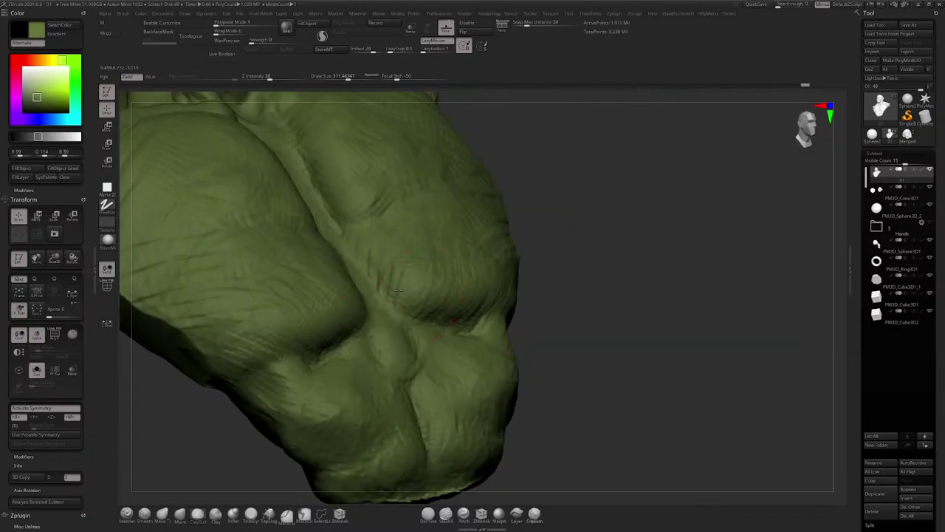
mouse_move(371, 238)
right_down()
mouse_move(443, 270)
mouse_move(399, 289)
right_up()
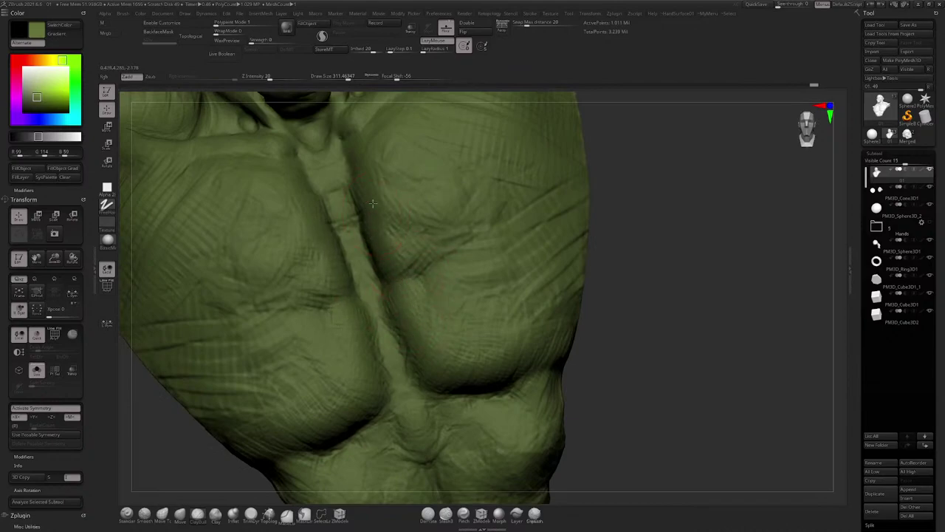
right_drag(376, 182, 456, 264)
drag(426, 267, 441, 298)
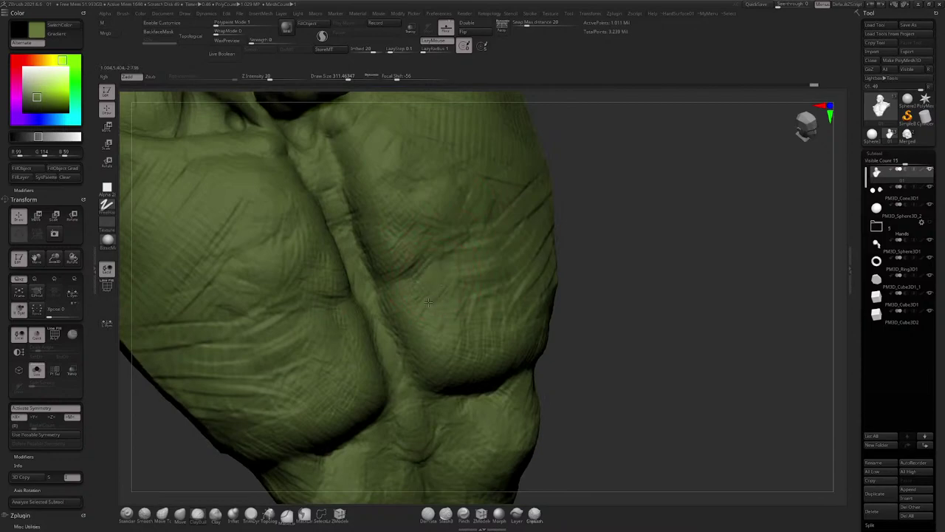
Step: Sculpt crossing strokes under the pectoral where its lower outer corner meets the ribs
mouse_move(441, 302)
right_down()
mouse_move(499, 268)
mouse_move(496, 367)
mouse_move(559, 398)
right_up()
drag(533, 392, 515, 400)
right_drag(511, 401, 526, 387)
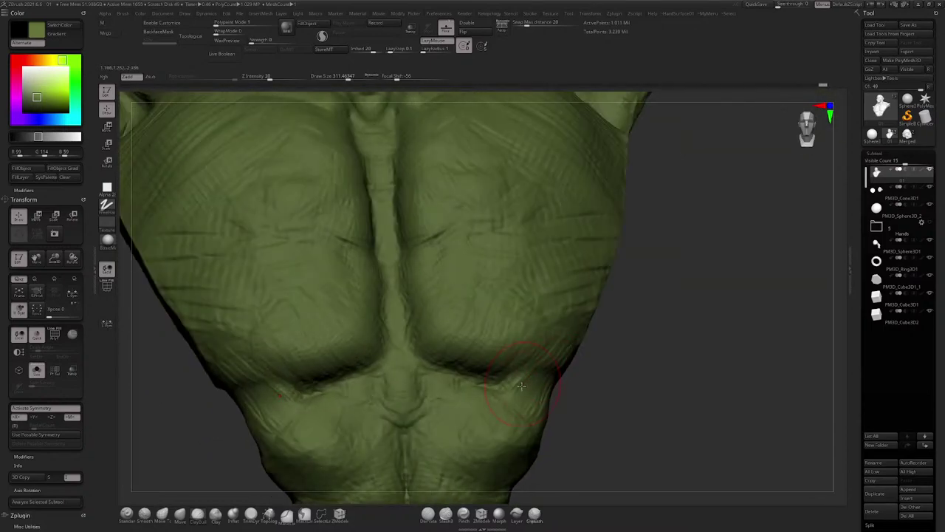
mouse_move(518, 384)
mouse_down()
mouse_move(520, 373)
mouse_move(559, 376)
mouse_up()
right_drag(559, 376, 550, 378)
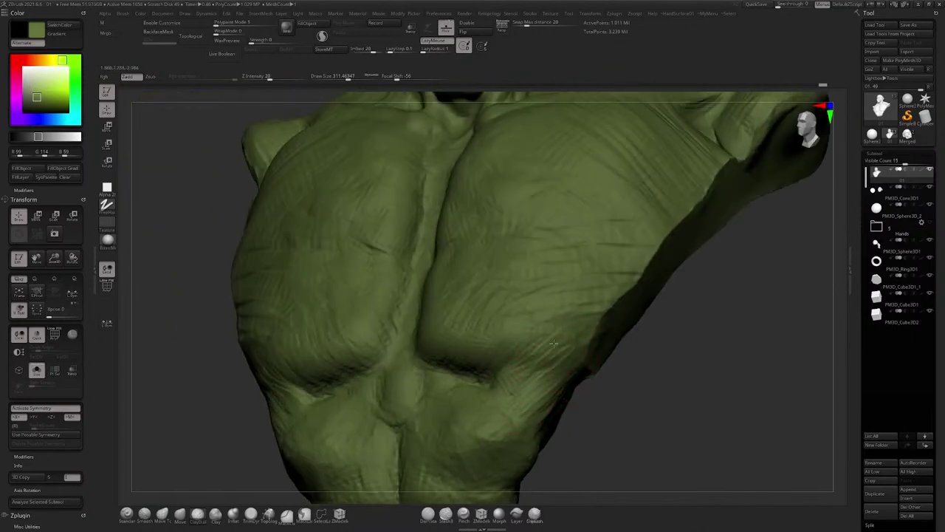
mouse_move(529, 370)
right_down()
mouse_move(528, 380)
mouse_move(539, 362)
mouse_move(559, 374)
right_up()
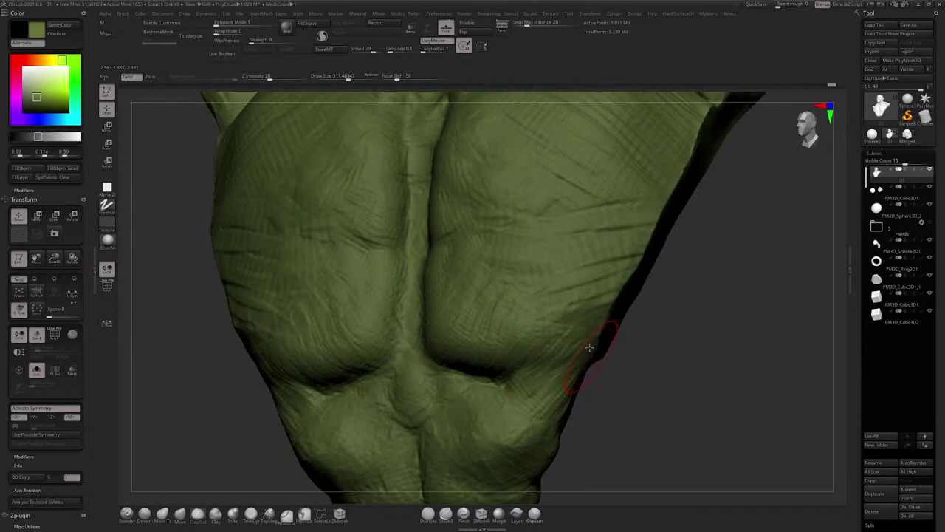
Step: Sculpt fibre strokes around the armpit fold and along the outer end of the collarbone
mouse_move(579, 222)
alt+right_down()
mouse_move(550, 340)
mouse_move(574, 312)
mouse_move(528, 332)
mouse_move(483, 202)
alt+right_up()
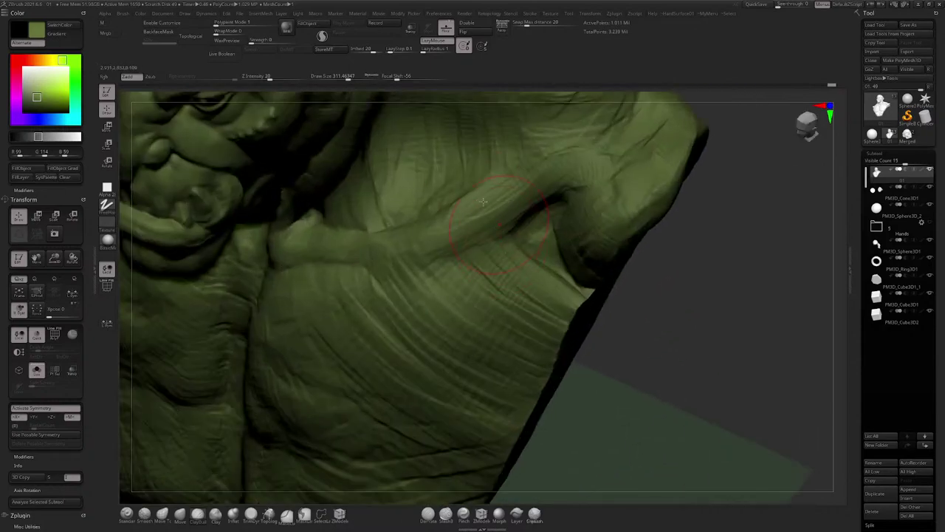
drag(521, 237, 554, 263)
right_drag(554, 262, 568, 194)
drag(543, 228, 573, 194)
mouse_move(576, 198)
right_down()
mouse_move(610, 204)
mouse_move(542, 229)
right_up()
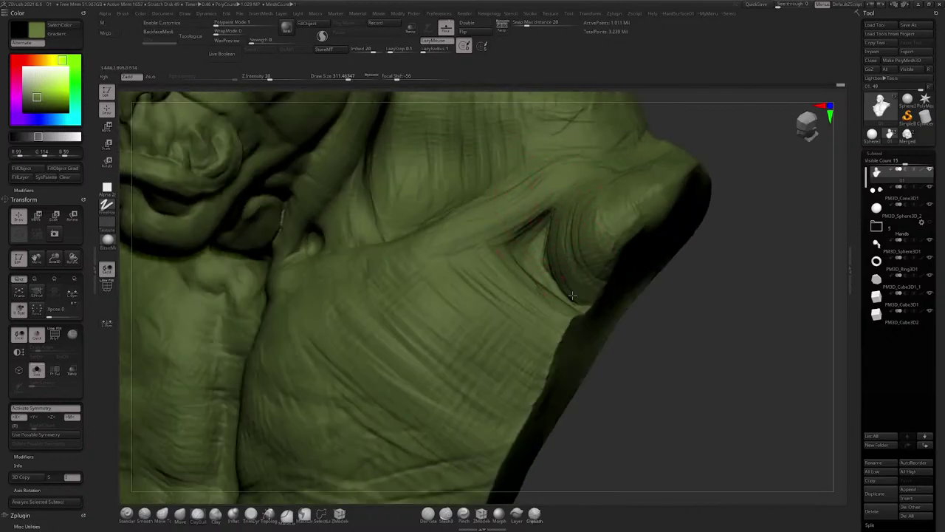
Step: Carve long diagonal muscle fibres from the armpit fold across the outer upper pectoral
drag(572, 295, 583, 306)
drag(513, 258, 557, 297)
mouse_move(510, 275)
mouse_down()
mouse_move(551, 315)
mouse_move(525, 313)
mouse_move(539, 366)
mouse_up()
drag(483, 337, 533, 372)
drag(456, 325, 545, 388)
drag(426, 321, 505, 394)
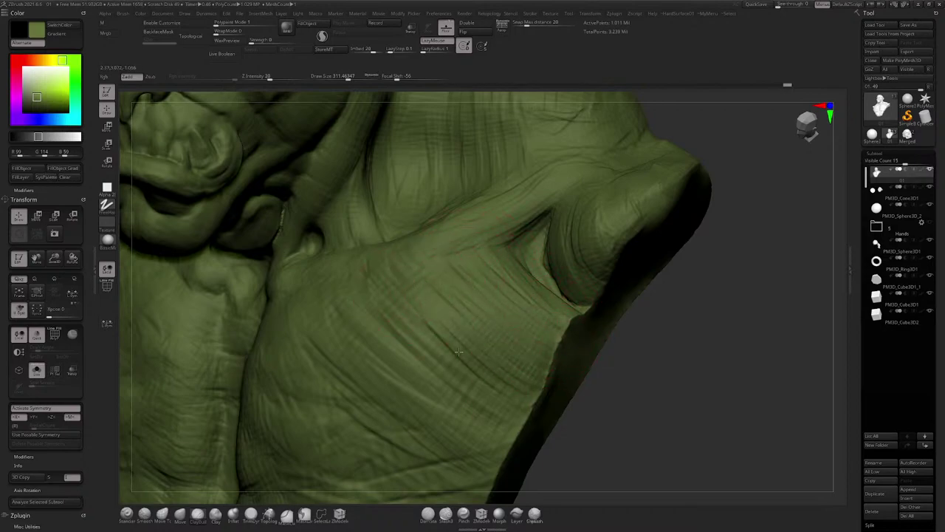
drag(459, 351, 484, 389)
mouse_move(405, 334)
mouse_down()
mouse_move(473, 400)
mouse_move(448, 398)
mouse_up()
Step: Add diagonal fibre strokes across the middle of the pectoral toward its outer edge
alt+right_drag(364, 322, 397, 237)
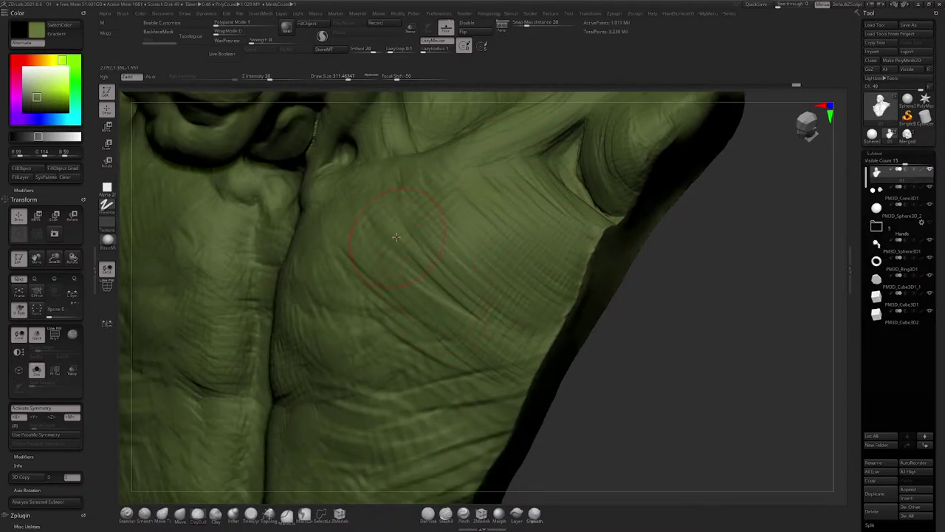
drag(410, 255, 510, 355)
mouse_move(408, 288)
mouse_down()
mouse_move(477, 353)
mouse_move(504, 353)
mouse_up()
drag(416, 270, 533, 364)
drag(443, 264, 511, 332)
Step: Sculpt fibre strokes on the upper inner chest, running outward from just below the collarbone
ctrl+right_drag(521, 310, 531, 451)
mouse_move(434, 220)
ctrl+right_down()
mouse_move(458, 329)
mouse_move(494, 246)
ctrl+right_up()
mouse_move(424, 171)
alt+right_down()
mouse_move(454, 224)
mouse_move(396, 258)
alt+right_up()
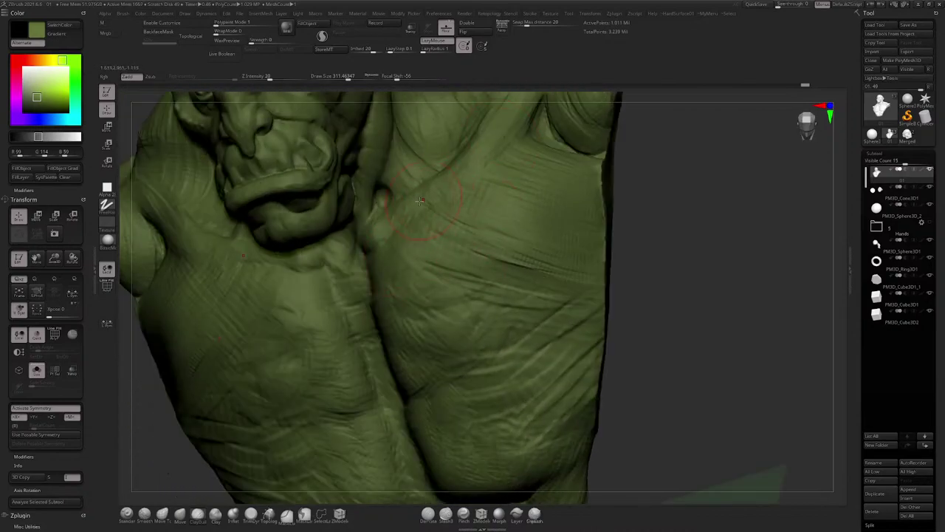
drag(420, 201, 484, 255)
drag(418, 235, 496, 265)
mouse_move(425, 255)
mouse_down()
mouse_move(530, 287)
mouse_move(509, 269)
mouse_up()
mouse_move(510, 268)
right_down()
mouse_move(459, 233)
mouse_move(509, 238)
mouse_move(511, 254)
right_up()
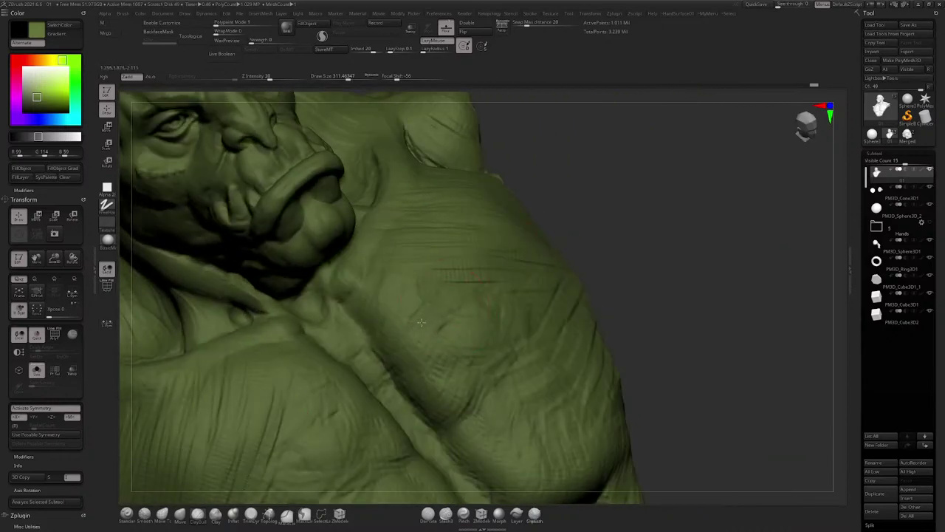
Step: Reduce the draw size to about 223 and refine the inner upper chest and the collarbone
right_drag(371, 297, 377, 332)
right_drag(388, 271, 369, 244)
key(space)
drag(368, 280, 360, 279)
mouse_move(361, 277)
right_down()
mouse_move(350, 245)
mouse_move(459, 201)
mouse_move(445, 200)
right_up()
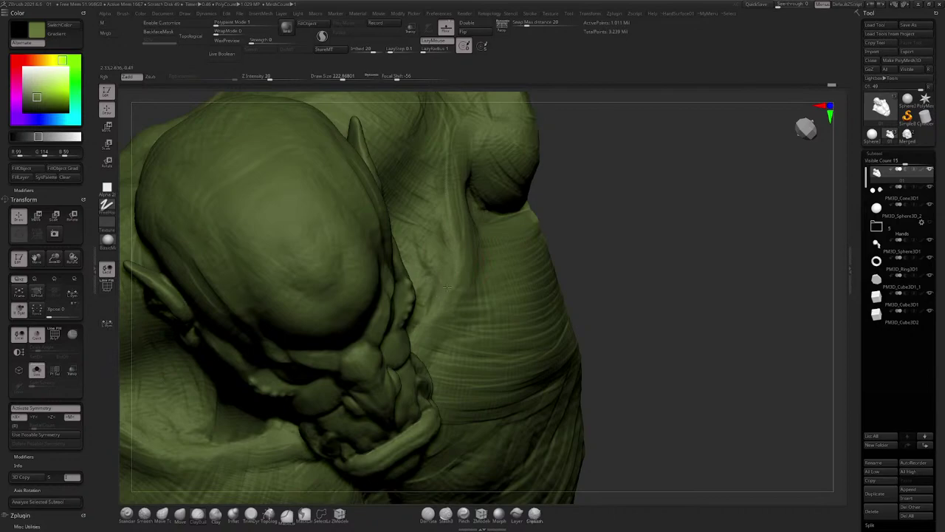
right_drag(432, 323, 436, 256)
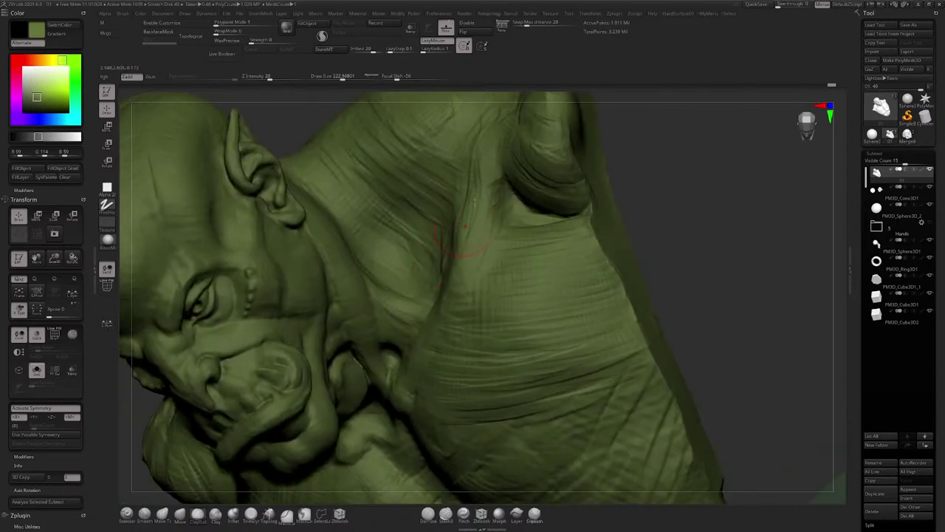
Step: Set the draw size to about 305 and sculpt crossing strokes on the neck and trapezius
mouse_move(484, 215)
right_down()
mouse_move(494, 195)
mouse_move(549, 176)
mouse_move(560, 187)
mouse_move(567, 180)
mouse_move(548, 110)
mouse_move(469, 236)
mouse_move(514, 224)
mouse_move(432, 247)
mouse_move(403, 234)
mouse_move(474, 206)
right_up()
right_click(428, 251)
key(space)
drag(473, 206, 470, 205)
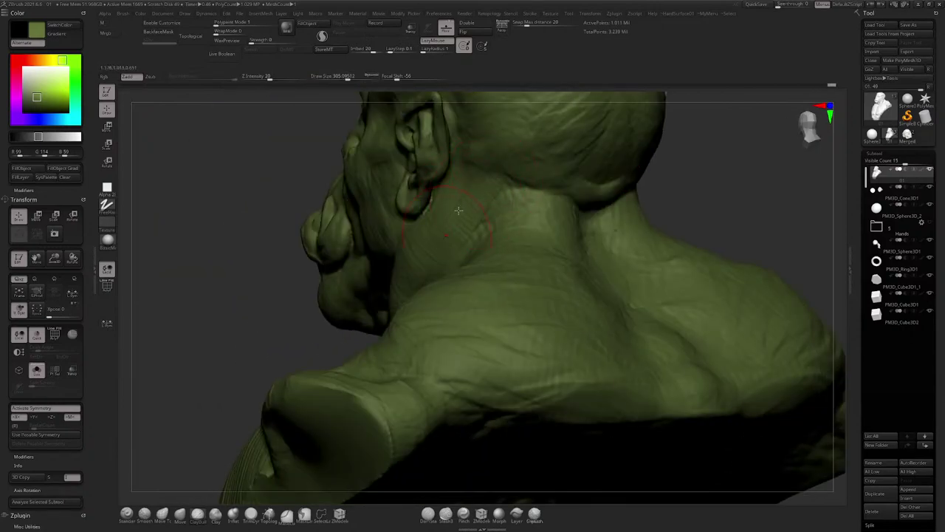
right_drag(458, 211, 480, 181)
right_drag(418, 253, 519, 257)
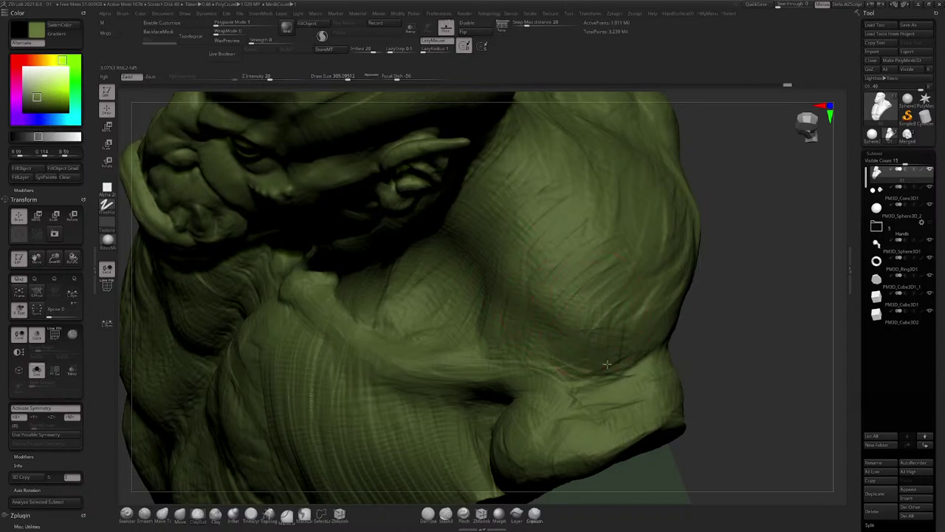
Step: Quick-save the project and sculpt broad strokes over the trapezius with a draw size of about 484
key(])
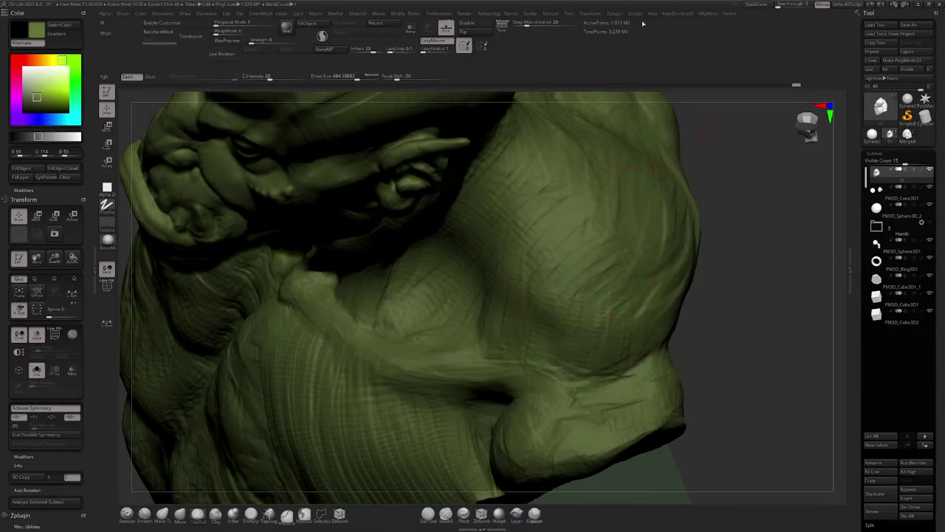
key(ctrl+s)
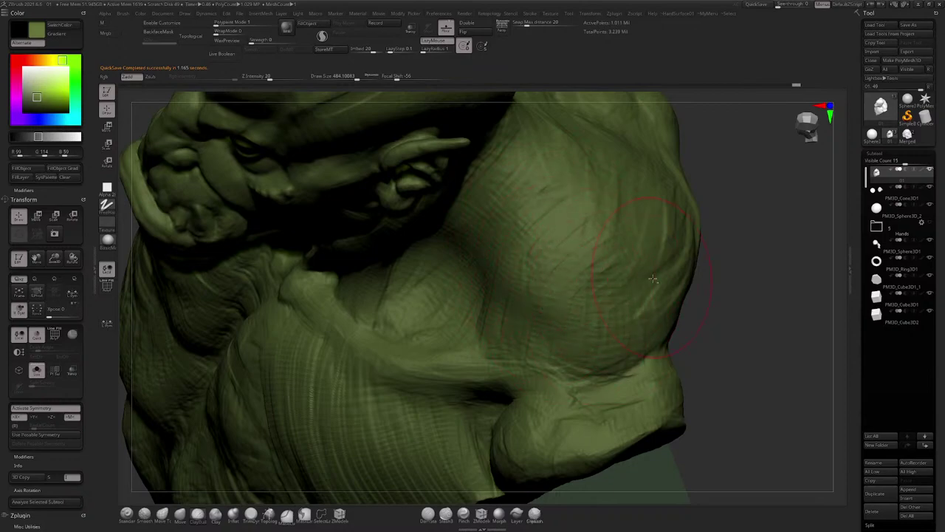
drag(653, 278, 644, 214)
drag(738, 296, 731, 196)
right_drag(512, 251, 514, 185)
drag(514, 177, 529, 281)
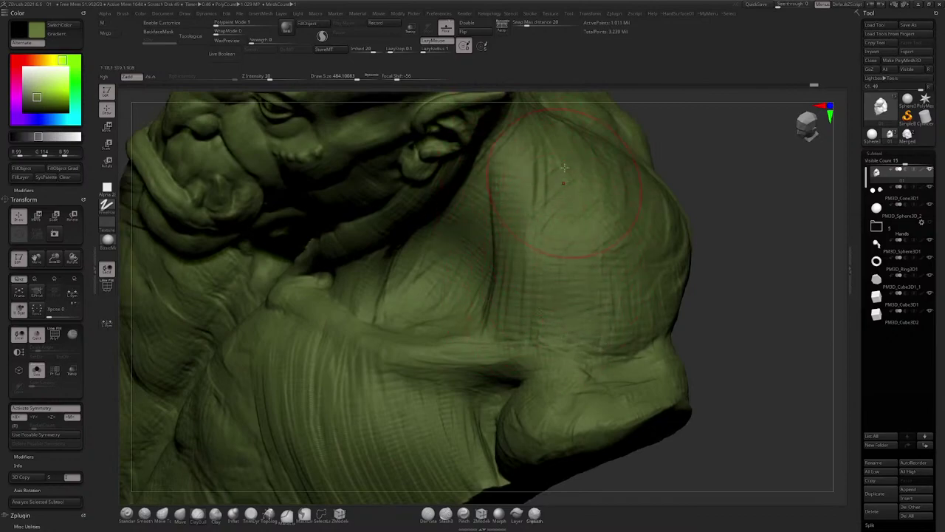
Step: Reduce the draw size to about 358 and sculpt fibre strokes over the trapezius and rear of the neck
right_drag(602, 260, 568, 192)
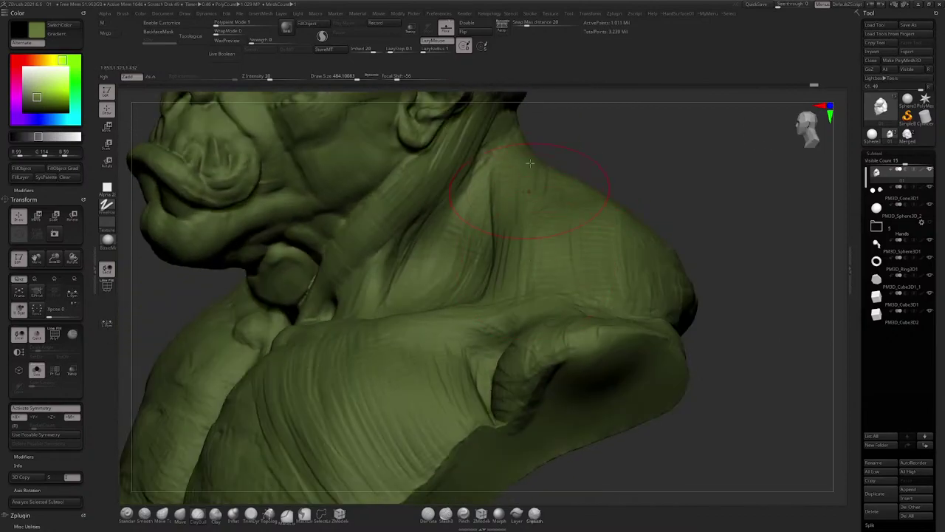
mouse_move(529, 162)
right_down()
mouse_move(539, 180)
mouse_move(531, 129)
mouse_move(550, 214)
right_up()
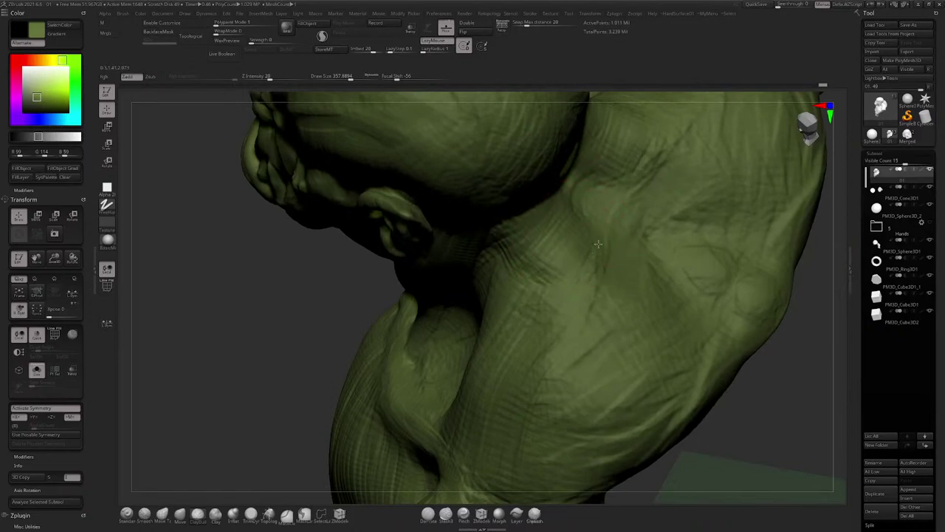
right_drag(598, 244, 565, 195)
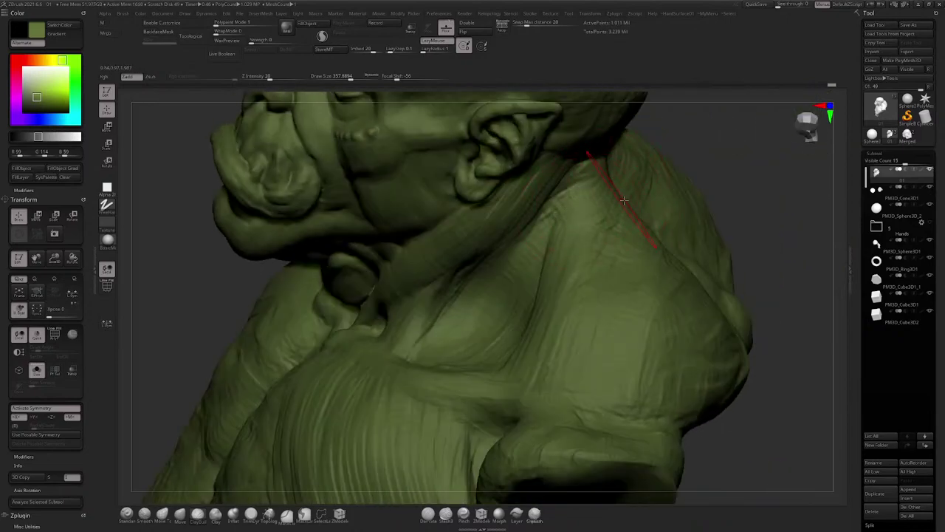
mouse_move(624, 199)
right_down()
mouse_move(581, 180)
mouse_move(665, 203)
mouse_move(521, 257)
mouse_move(499, 198)
right_up()
Step: Set the draw size to about 468 and sculpt long fibre strokes across the top of the shoulder
mouse_move(534, 227)
right_down()
mouse_move(526, 218)
mouse_move(536, 209)
right_up()
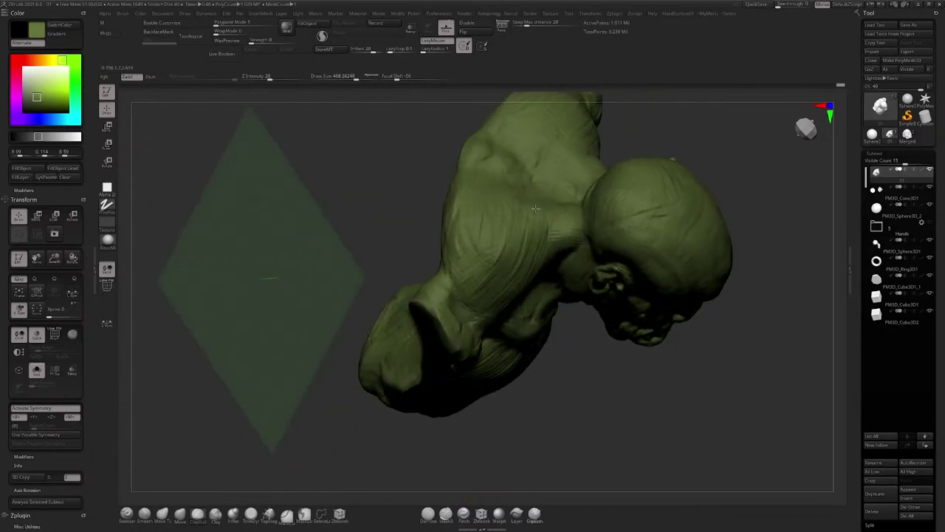
drag(497, 226, 476, 251)
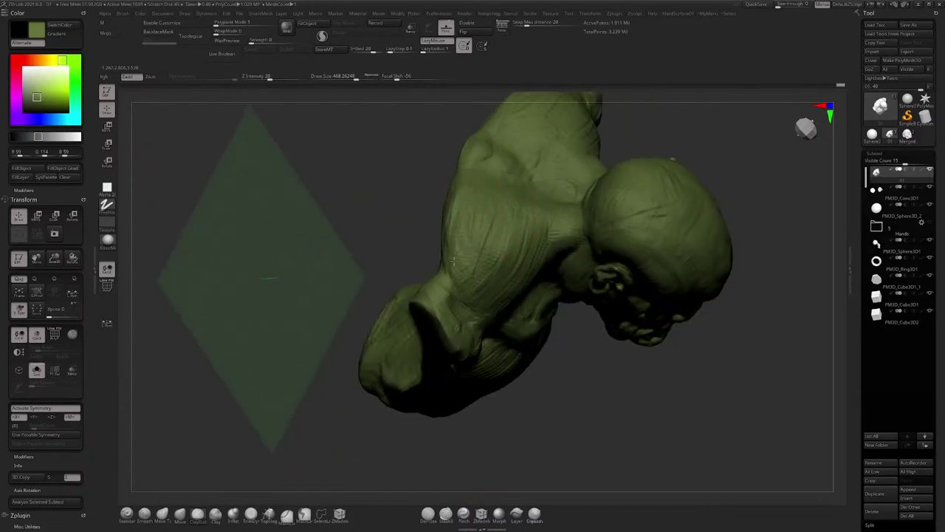
right_drag(495, 200, 487, 170)
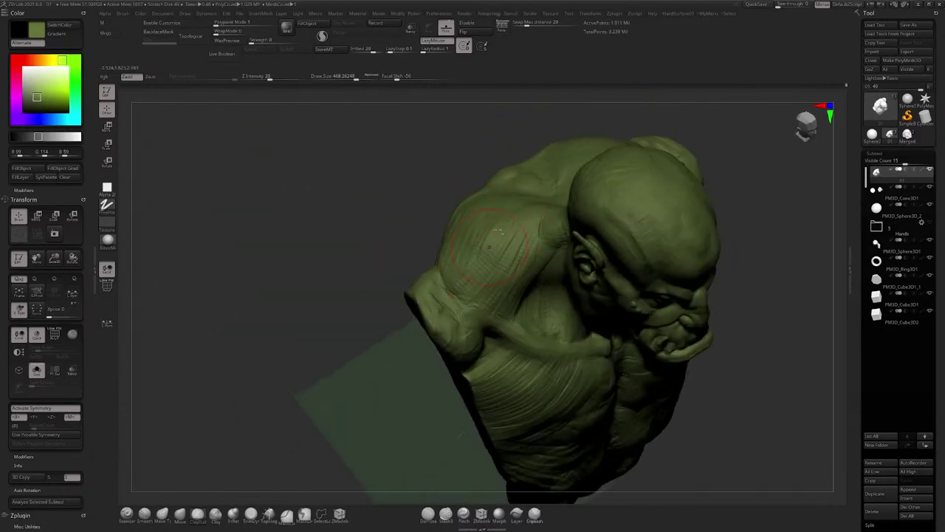
right_drag(497, 231, 486, 179)
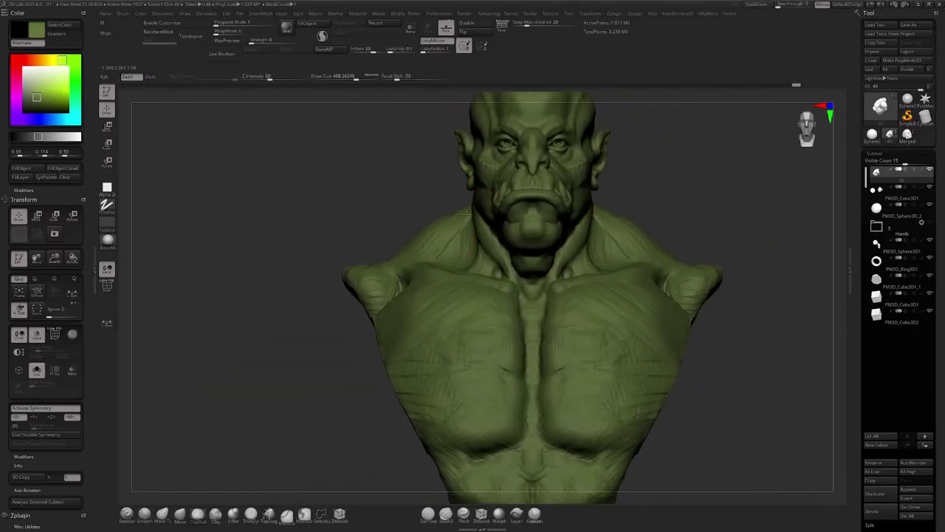
Step: Reduce the draw size to about 351 and define the neck muscle running from below the ear to the collarbone
mouse_move(667, 173)
right_down()
mouse_move(550, 178)
mouse_move(517, 244)
right_up()
key(space)
drag(480, 239, 470, 238)
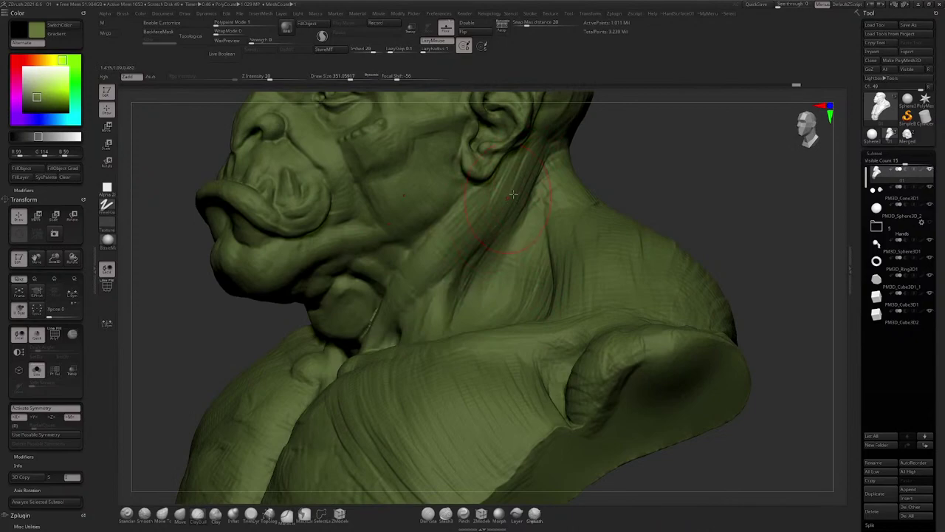
right_drag(506, 207, 488, 251)
drag(452, 339, 447, 317)
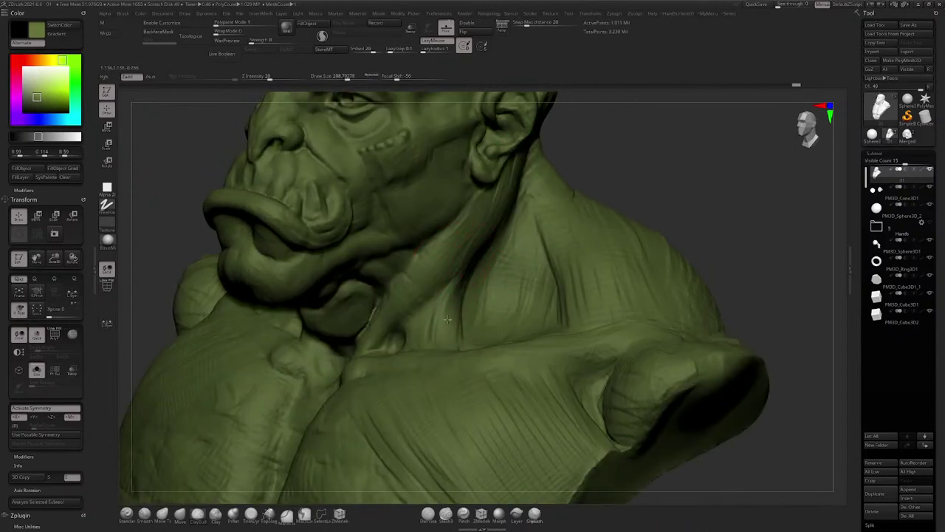
Step: Sculpt fibre strokes over the jaw muscle and lower cheek with a draw size of about 234
mouse_move(480, 284)
right_down()
mouse_move(439, 253)
mouse_move(483, 186)
mouse_move(493, 216)
mouse_move(421, 201)
right_up()
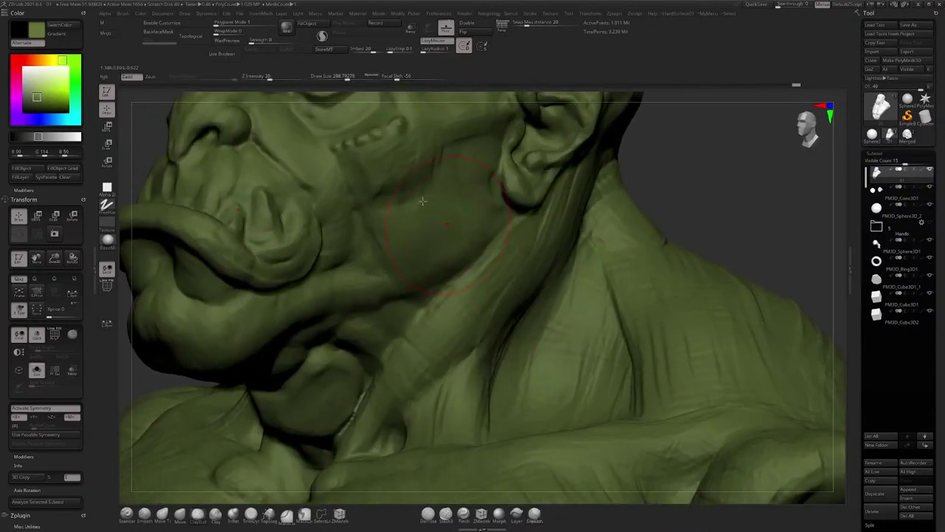
drag(357, 287, 354, 297)
right_drag(449, 235, 473, 207)
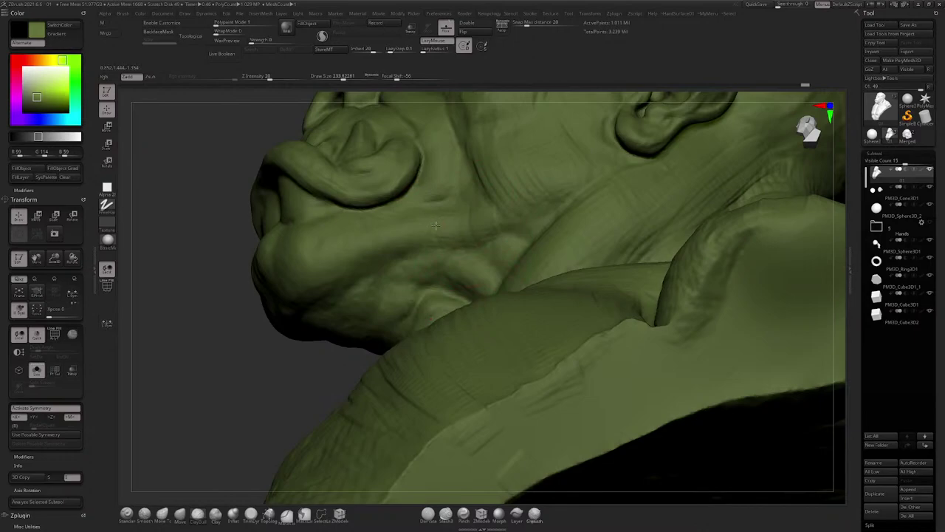
Step: Reduce the draw size to about 116 and refine the brow ridge and the folds around the eye
mouse_move(417, 220)
right_down()
mouse_move(427, 216)
mouse_move(422, 227)
mouse_move(495, 193)
mouse_move(459, 224)
mouse_move(347, 208)
right_up()
key(bracketleft)
key(bracketleft)
key(space)
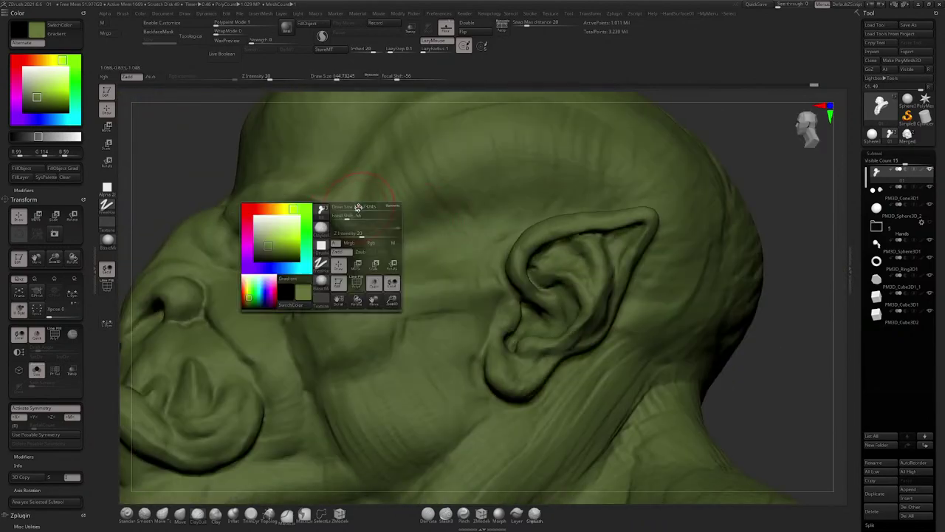
drag(359, 207, 353, 206)
mouse_move(353, 207)
right_down()
mouse_move(488, 207)
mouse_move(458, 177)
right_up()
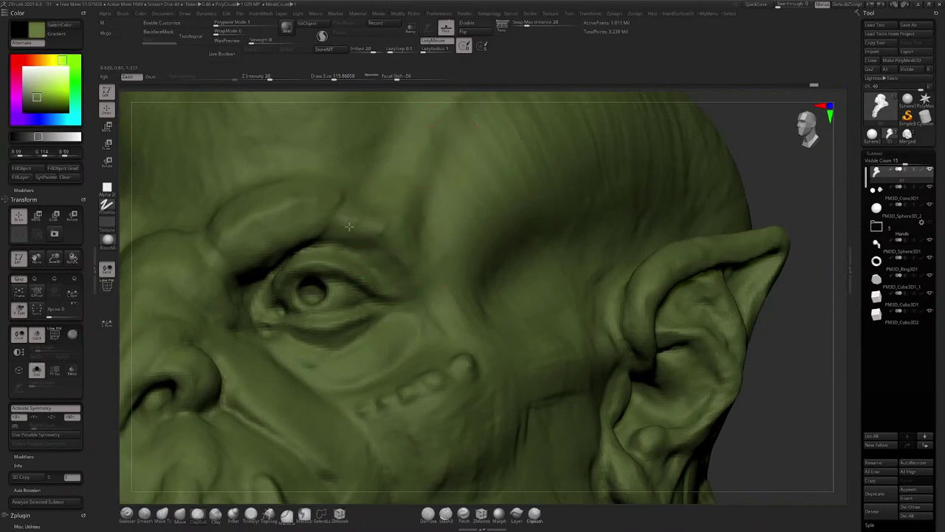
mouse_move(442, 267)
right_down()
mouse_move(375, 237)
mouse_move(356, 198)
right_up()
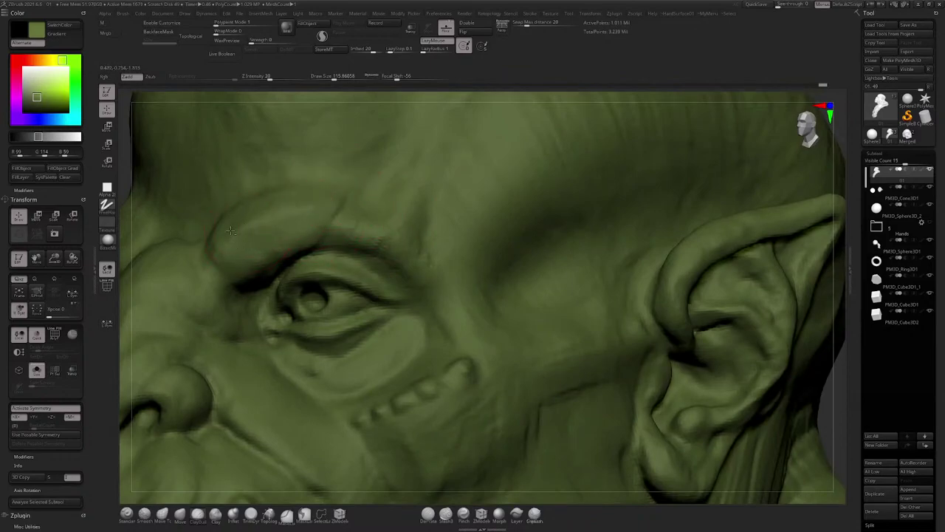
mouse_move(231, 230)
alt+right_down()
mouse_move(239, 212)
mouse_move(295, 207)
alt+right_up()
mouse_move(296, 207)
right_down()
mouse_move(396, 197)
mouse_move(390, 208)
mouse_move(489, 107)
right_up()
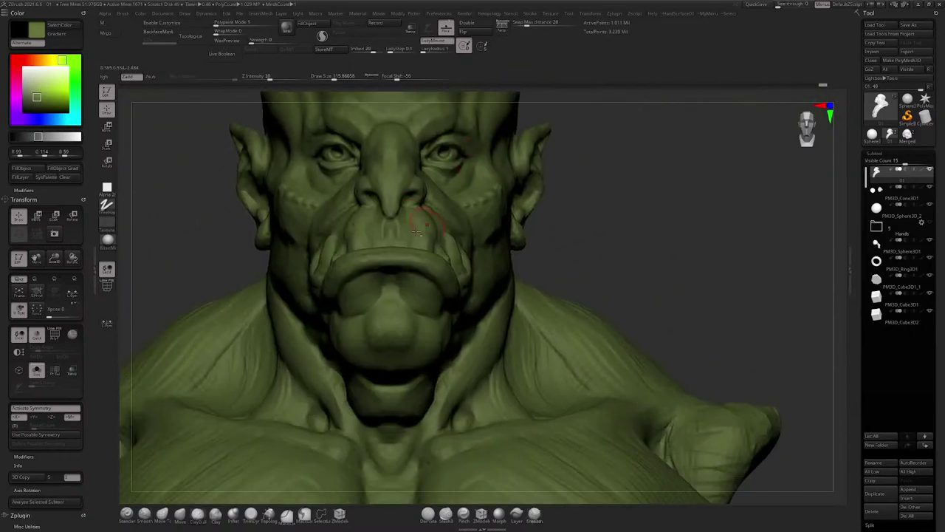
Step: Set the draw size to about 87 and sculpt wrinkles and creases into the curled lip and mouth corner
mouse_move(416, 232)
right_down()
mouse_move(446, 212)
mouse_move(468, 228)
mouse_move(453, 285)
mouse_move(481, 380)
right_up()
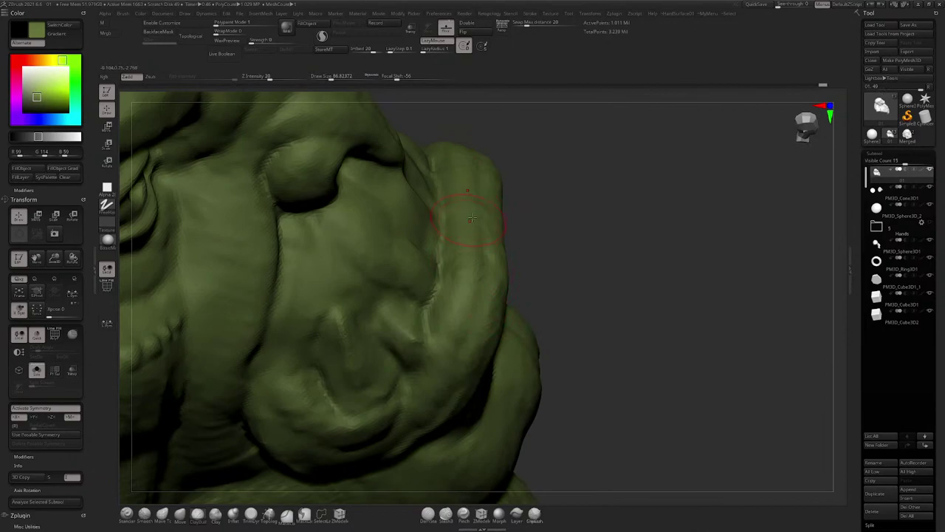
right_drag(472, 218, 445, 279)
mouse_move(439, 348)
right_down()
mouse_move(483, 225)
mouse_move(463, 262)
right_up()
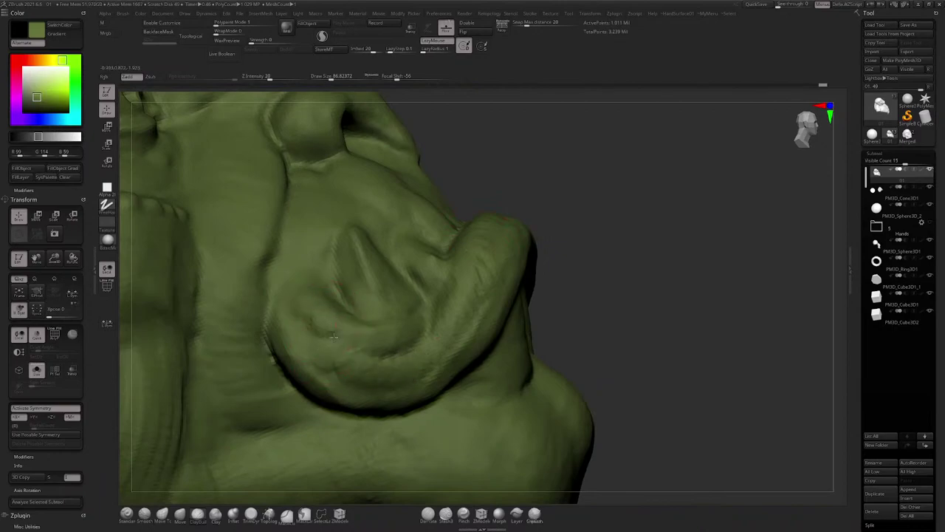
drag(334, 337, 378, 350)
right_drag(391, 347, 341, 316)
right_drag(327, 381, 273, 338)
right_drag(315, 397, 291, 384)
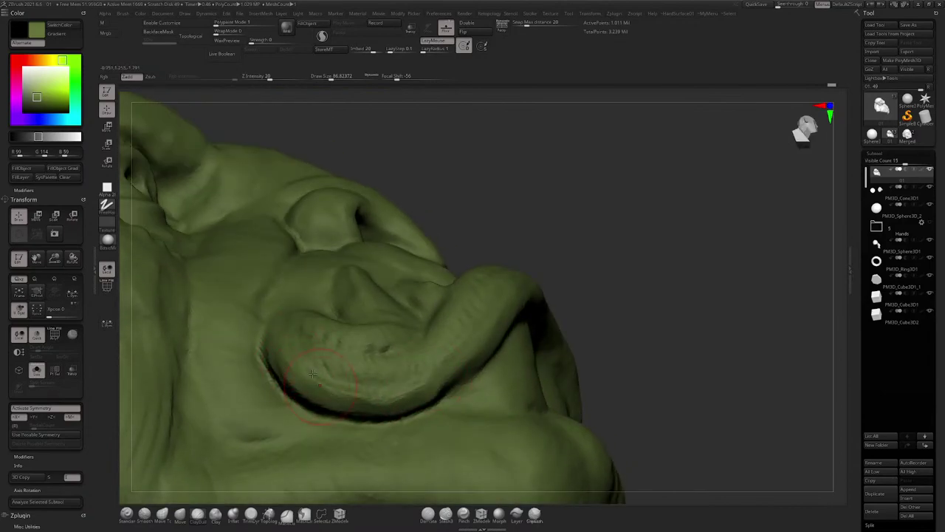
right_drag(378, 403, 308, 328)
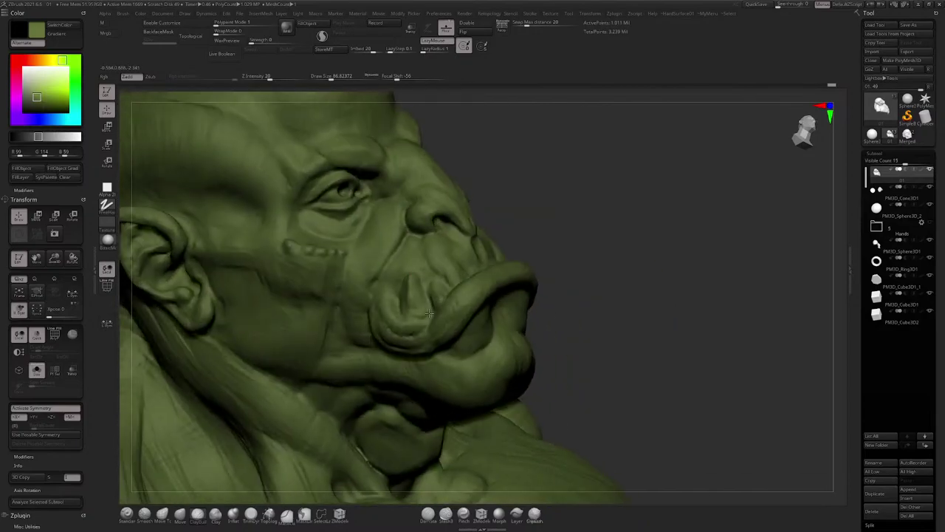
Step: Set the draw size to about 148 and sculpt the inner ends of the collarbones
right_drag(429, 313, 243, 310)
right_drag(485, 318, 550, 295)
mouse_move(492, 268)
ctrl+right_down()
mouse_move(480, 332)
mouse_move(447, 258)
mouse_move(491, 199)
mouse_move(561, 280)
ctrl+right_up()
mouse_move(550, 369)
ctrl+right_down()
mouse_move(558, 313)
mouse_move(478, 268)
mouse_move(436, 203)
mouse_move(487, 234)
mouse_move(459, 292)
mouse_move(454, 244)
ctrl+right_up()
key(space)
key(space)
drag(458, 241, 447, 265)
key(space)
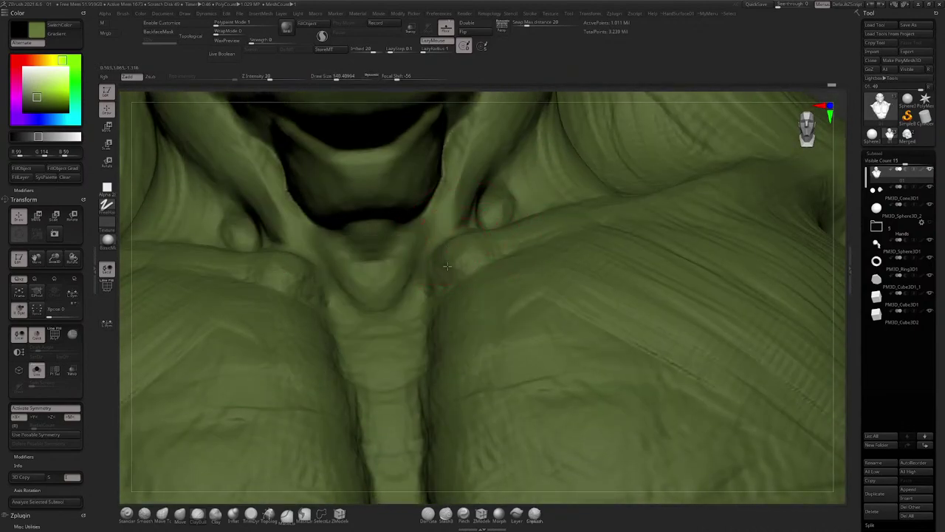
Step: Define the notch at the base of the throat and roughen the upper breastbone
right_drag(482, 247, 442, 204)
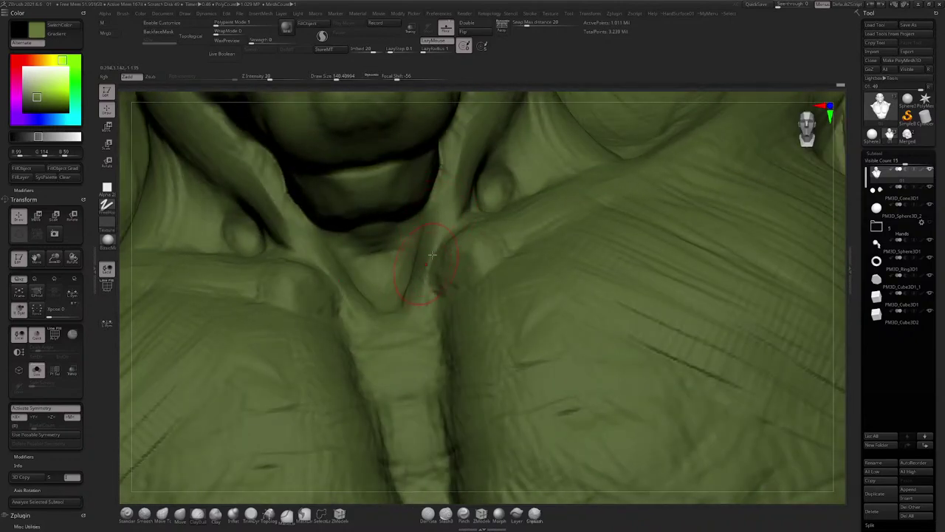
right_drag(432, 255, 412, 327)
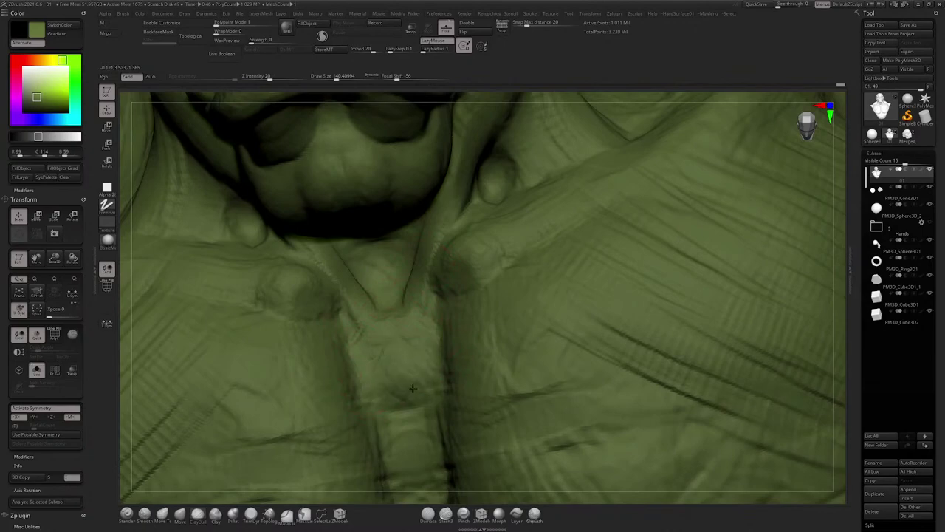
right_drag(380, 391, 397, 278)
mouse_move(385, 249)
mouse_down()
mouse_move(381, 278)
mouse_move(408, 349)
mouse_up()
Step: Switch to the Move brush and quick-save the project
mouse_move(406, 325)
ctrl+right_down()
mouse_move(394, 186)
mouse_move(414, 244)
mouse_move(443, 266)
mouse_move(521, 211)
ctrl+right_up()
right_click(491, 223)
mouse_move(504, 214)
right_down()
mouse_move(447, 240)
mouse_move(471, 203)
right_up()
click(181, 516)
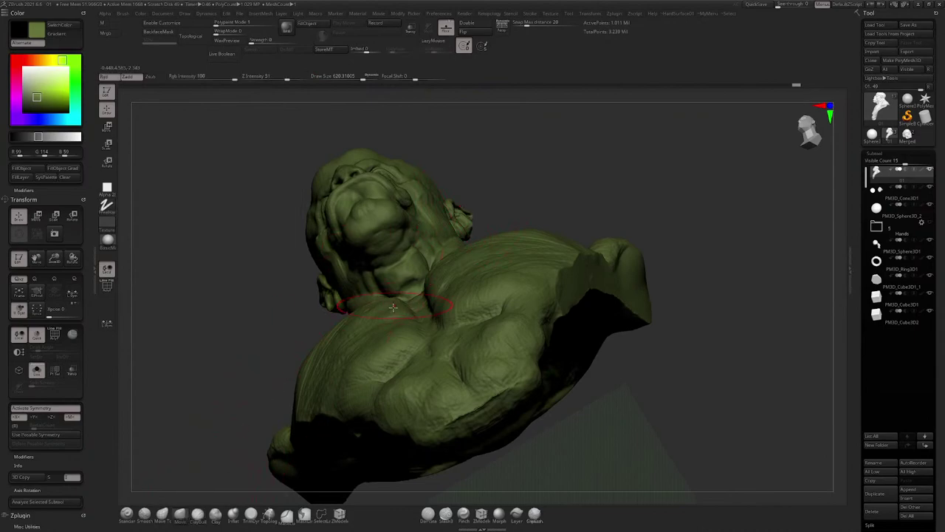
click(755, 4)
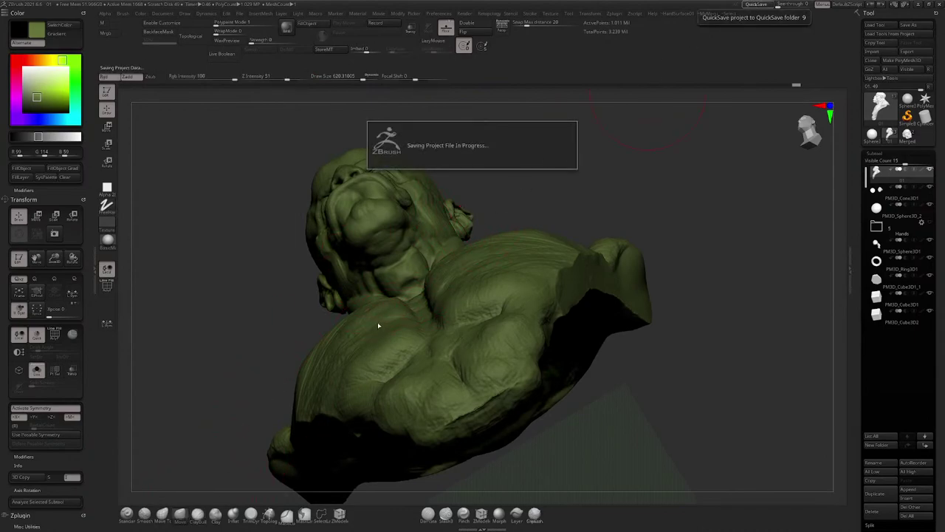
Step: Adjust the neck and shoulder shape with the Move brush, reducing the draw size to about 517
mouse_move(379, 327)
right_down()
mouse_move(381, 347)
mouse_move(403, 353)
mouse_move(406, 341)
mouse_move(390, 328)
mouse_move(392, 277)
mouse_move(325, 327)
right_up()
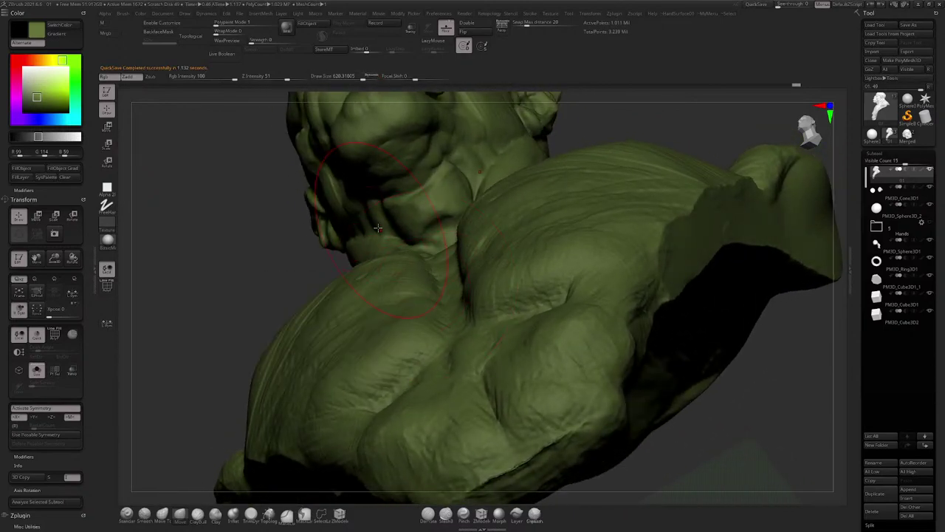
mouse_move(388, 221)
right_down()
mouse_move(425, 243)
mouse_move(472, 249)
mouse_move(479, 194)
mouse_move(524, 196)
mouse_move(514, 216)
mouse_move(563, 214)
mouse_move(565, 185)
mouse_move(584, 216)
mouse_move(528, 224)
mouse_move(540, 242)
mouse_move(526, 187)
mouse_move(552, 214)
mouse_move(542, 293)
mouse_move(565, 277)
right_up()
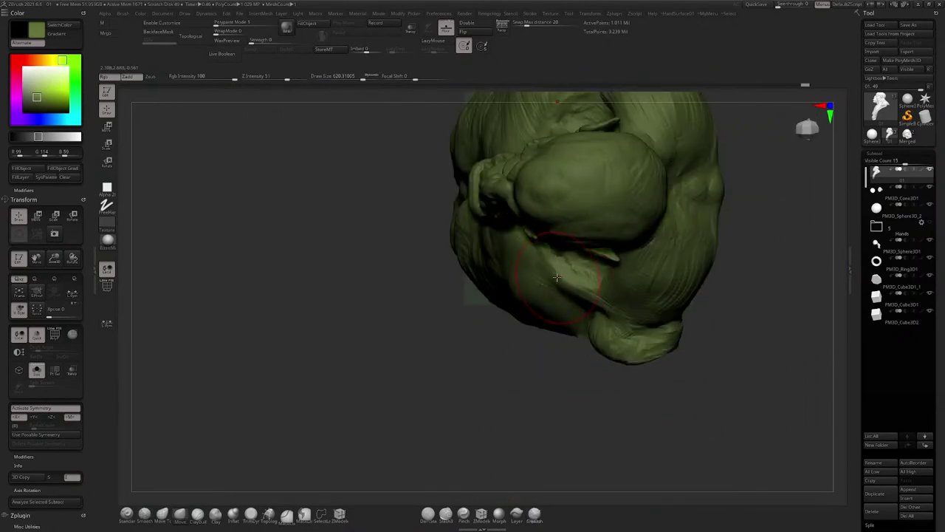
key(s)
drag(554, 265, 549, 264)
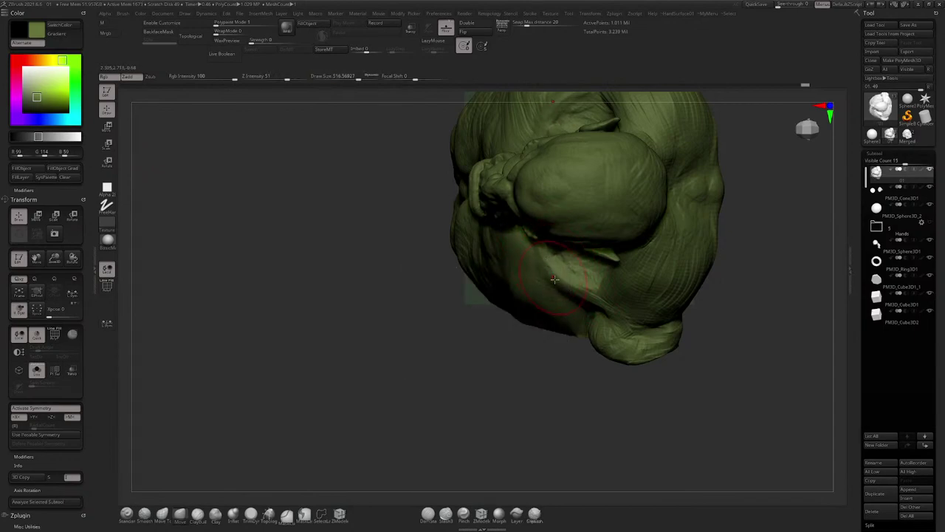
mouse_move(610, 311)
alt+right_down()
mouse_move(458, 246)
mouse_move(517, 252)
mouse_move(414, 340)
mouse_move(303, 466)
alt+right_up()
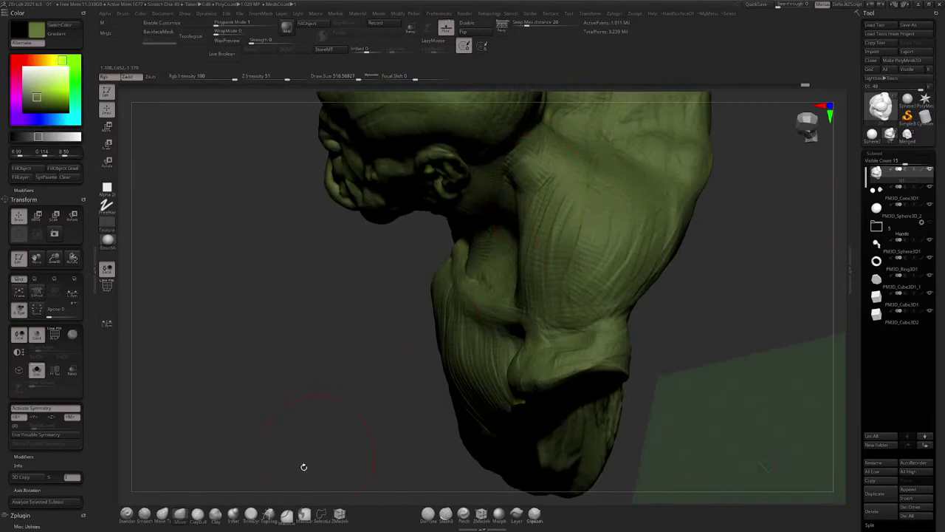
Step: Return to the clay brush and sculpt broad strokes over the trapezius with a draw size of about 620
click(214, 513)
key(space)
drag(593, 278, 599, 278)
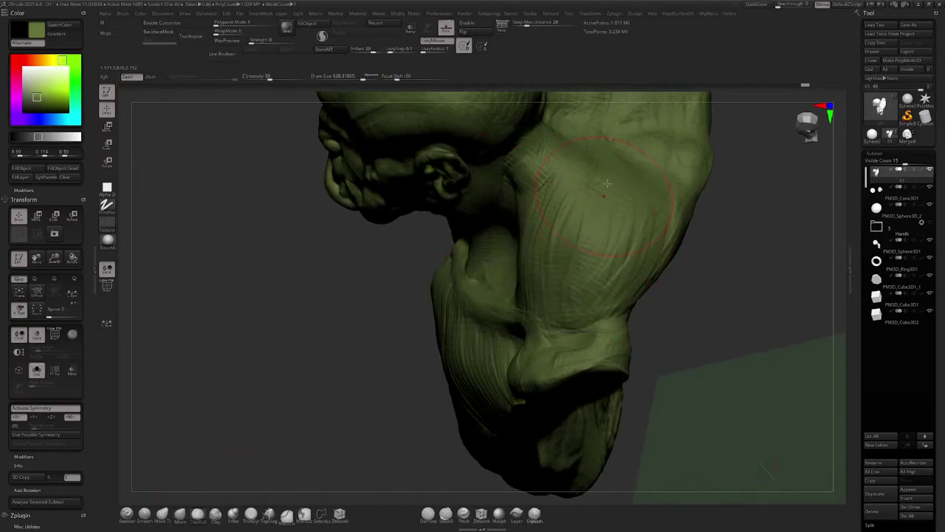
mouse_move(571, 222)
mouse_down()
mouse_move(577, 214)
mouse_move(607, 248)
mouse_up()
mouse_move(547, 247)
right_down()
mouse_move(644, 235)
mouse_move(608, 235)
right_up()
Step: Reduce the draw size to about 415 and refine the trapezius and its transition into the outer shoulder
key(space)
drag(559, 275, 553, 275)
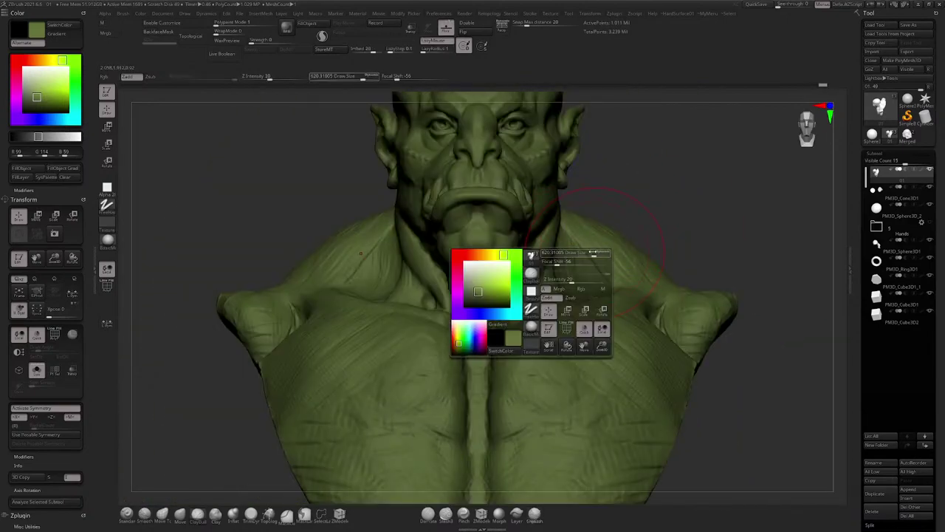
right_drag(583, 259, 509, 243)
key(space)
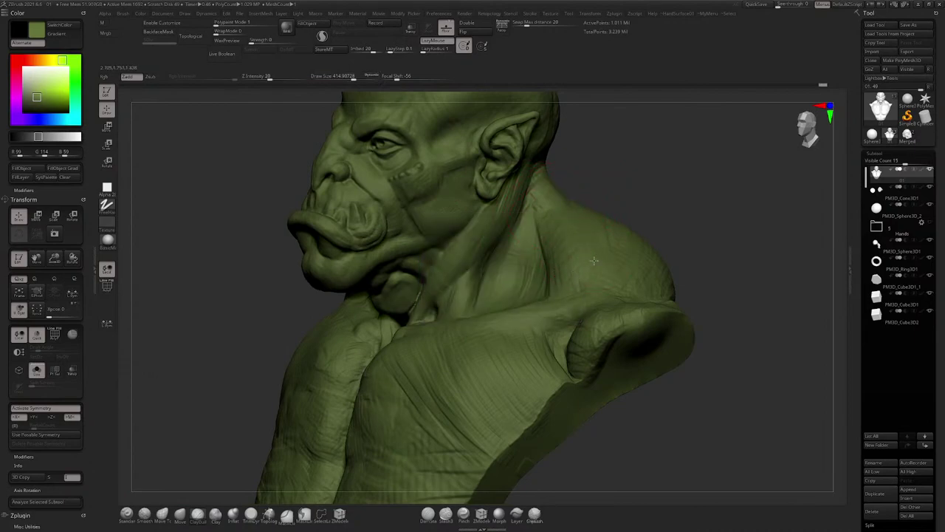
mouse_move(593, 260)
right_down()
mouse_move(607, 236)
mouse_move(629, 273)
right_up()
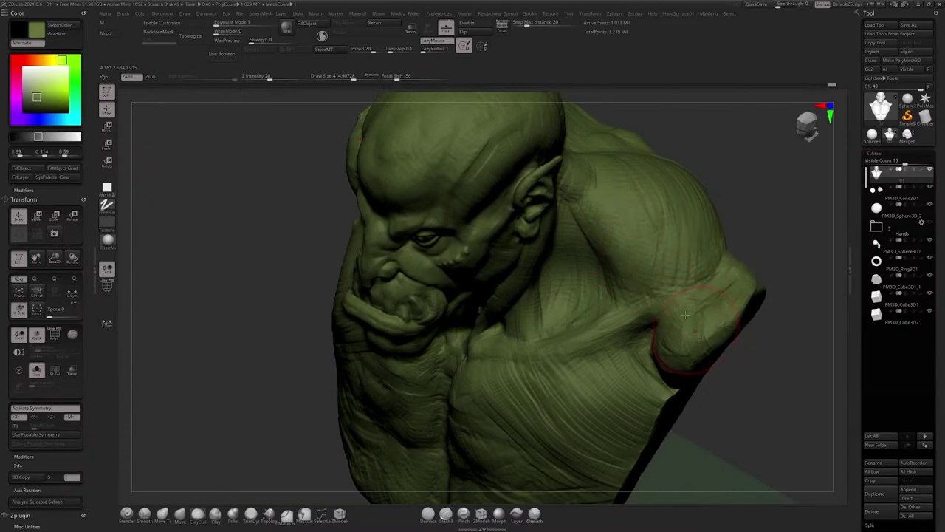
right_drag(680, 375, 669, 376)
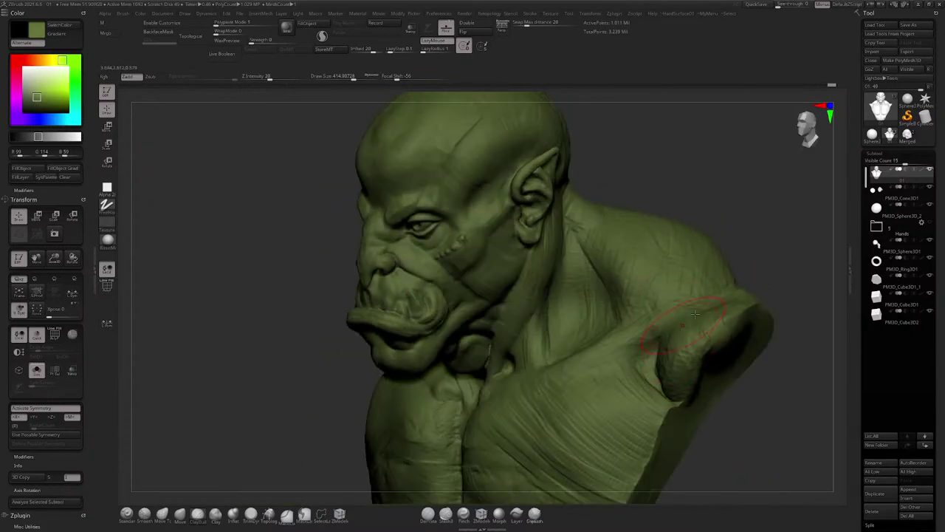
mouse_move(686, 333)
shift+right_down()
mouse_move(607, 279)
mouse_move(629, 250)
shift+right_up()
Step: Set the draw size to about 318 and carve the grooves between the muscles on the side of the neck
mouse_move(573, 230)
ctrl+right_down()
mouse_move(589, 251)
mouse_move(521, 245)
mouse_move(525, 262)
mouse_move(517, 238)
ctrl+right_up()
key(space)
drag(539, 229, 527, 228)
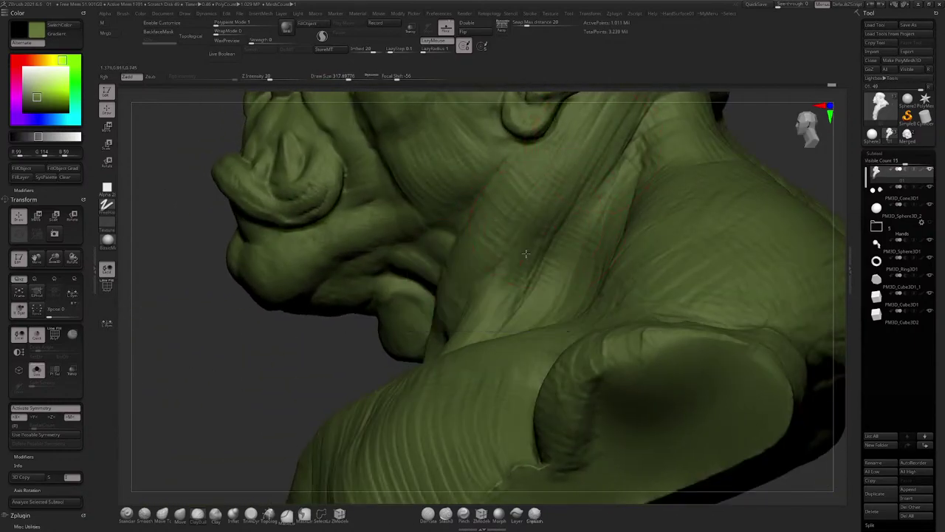
alt+drag(590, 182, 515, 308)
alt+drag(532, 272, 508, 323)
alt+right_drag(563, 195, 515, 272)
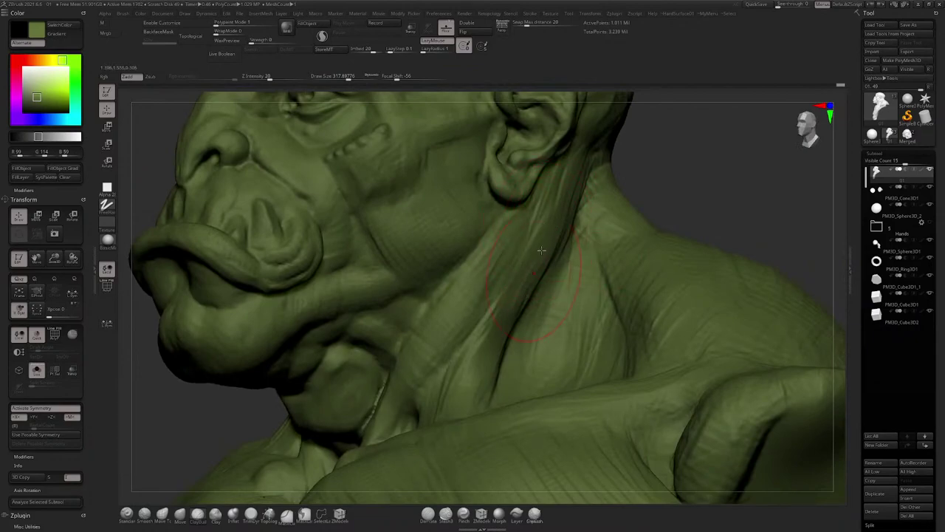
Step: Sculpt fibre strokes down the side of the neck from below the ear toward the throat
drag(541, 250, 490, 309)
mouse_move(510, 258)
mouse_down()
mouse_move(477, 321)
mouse_move(452, 321)
mouse_up()
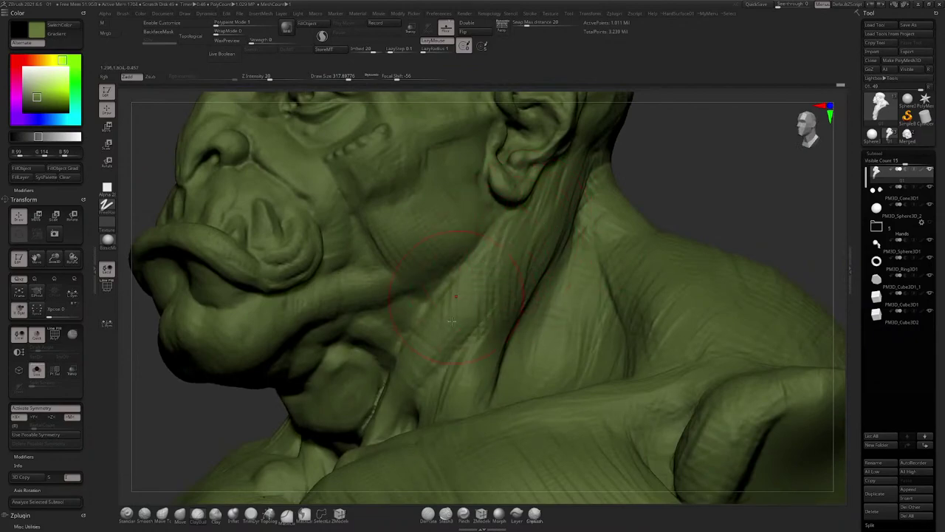
mouse_move(423, 347)
right_down()
mouse_move(469, 291)
mouse_move(533, 244)
mouse_move(469, 332)
mouse_move(468, 288)
mouse_move(485, 253)
right_up()
right_click(470, 289)
Step: Reduce the draw size to about 153 and refine the throat bulge and the skin folds under the jaw
key(space)
key(space)
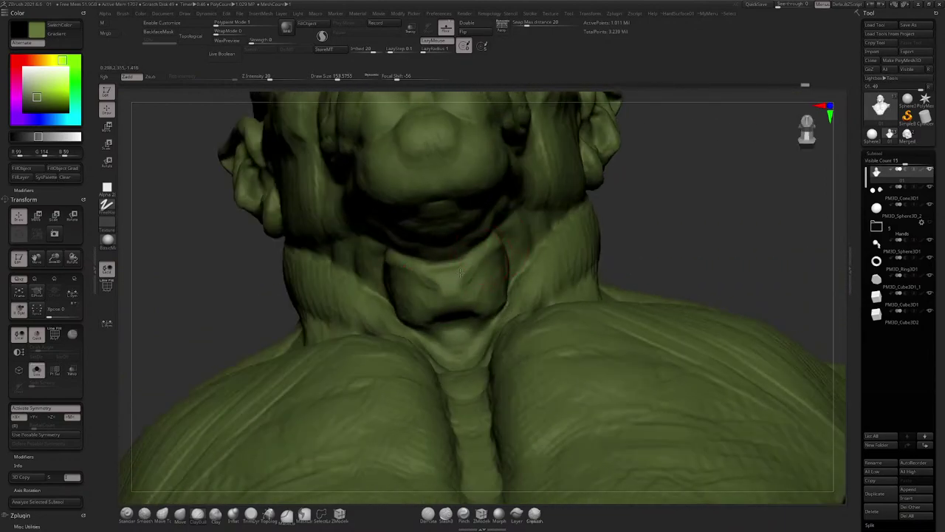
mouse_move(450, 294)
right_down()
mouse_move(465, 296)
mouse_move(457, 277)
mouse_move(484, 266)
right_up()
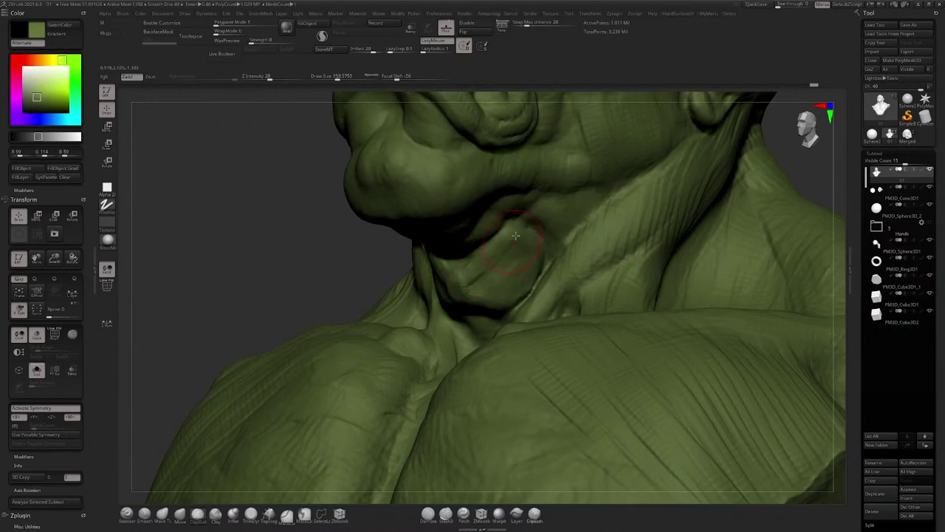
mouse_move(512, 239)
right_down()
mouse_move(526, 241)
mouse_move(427, 253)
mouse_move(506, 308)
mouse_move(506, 327)
right_up()
mouse_move(506, 327)
mouse_down()
mouse_move(484, 331)
mouse_move(508, 334)
mouse_up()
mouse_move(501, 320)
right_down()
mouse_move(513, 320)
mouse_move(503, 314)
mouse_move(537, 183)
mouse_move(561, 223)
mouse_move(549, 257)
mouse_move(543, 230)
right_up()
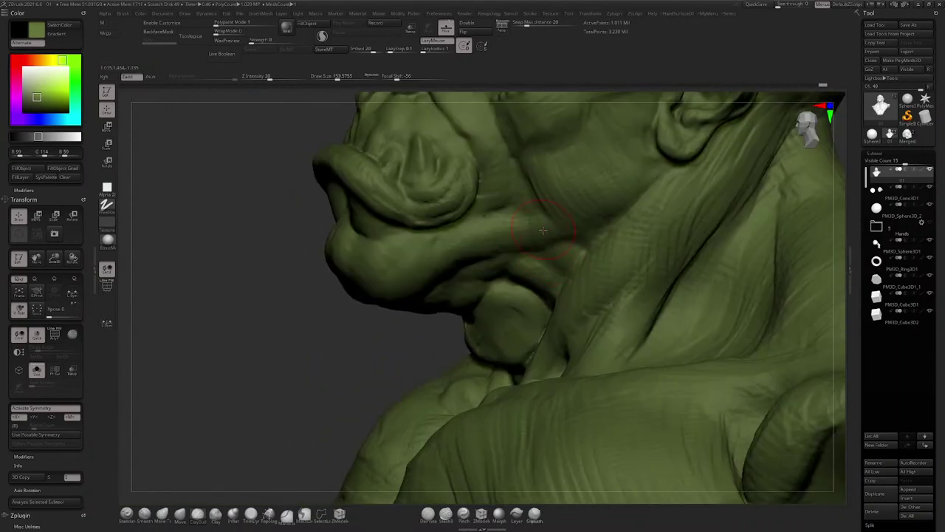
mouse_move(489, 255)
right_down()
mouse_move(517, 266)
mouse_move(521, 205)
mouse_move(506, 253)
mouse_move(479, 209)
mouse_move(503, 240)
right_up()
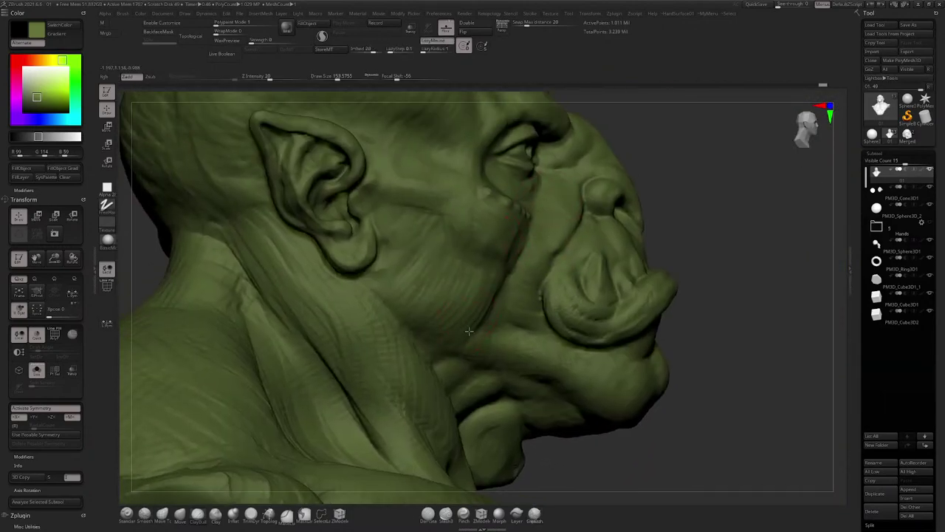
Step: Set the draw size to about 228 and build up the rear jaw and lower cheek below the ear
key(space)
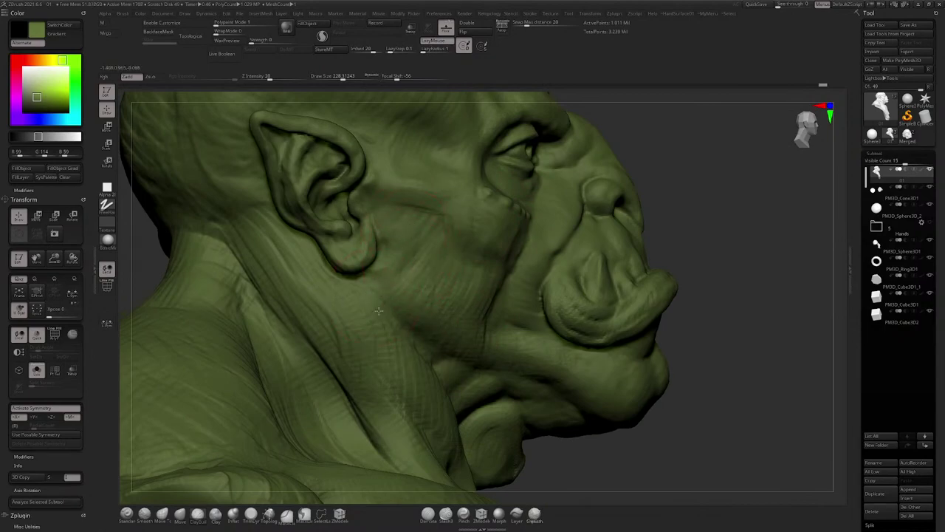
mouse_move(379, 311)
mouse_down()
mouse_move(405, 308)
mouse_move(395, 299)
mouse_move(414, 307)
mouse_up()
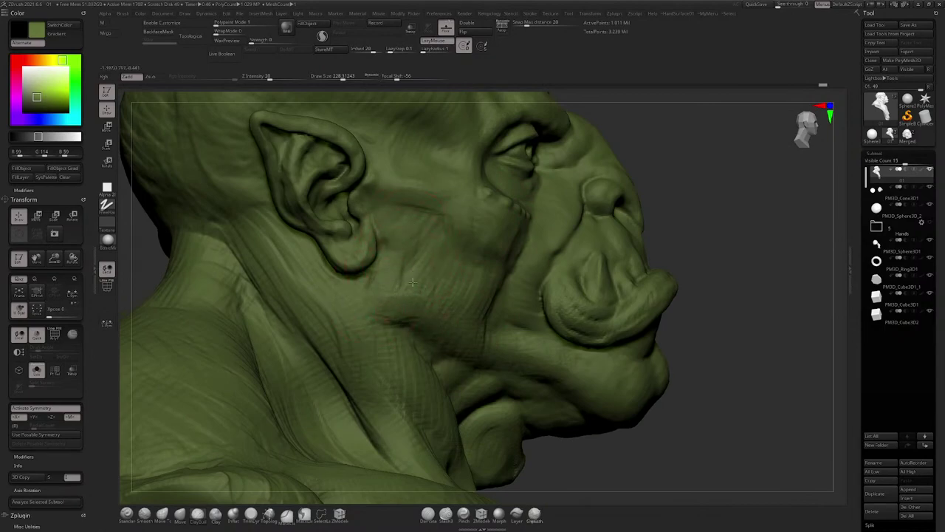
mouse_move(424, 277)
right_down()
mouse_move(411, 270)
mouse_move(410, 283)
mouse_move(463, 240)
right_up()
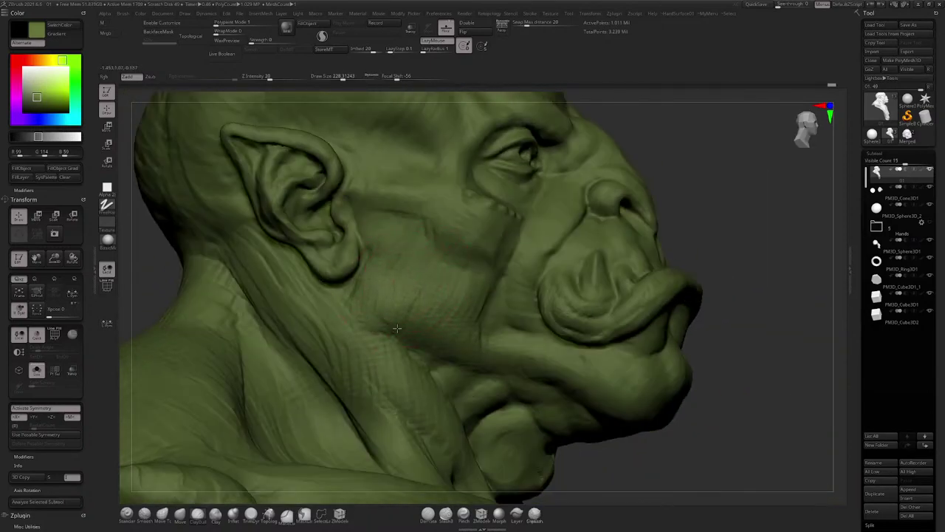
mouse_move(451, 282)
right_down()
mouse_move(460, 245)
mouse_move(510, 253)
mouse_move(469, 260)
right_up()
Step: Work the jaw corner with the Dam Standard brush, and return to the clay brush to refine the jaw muscle and cheek
mouse_move(468, 260)
ctrl+right_down()
mouse_move(479, 307)
mouse_move(413, 331)
ctrl+right_up()
click(428, 512)
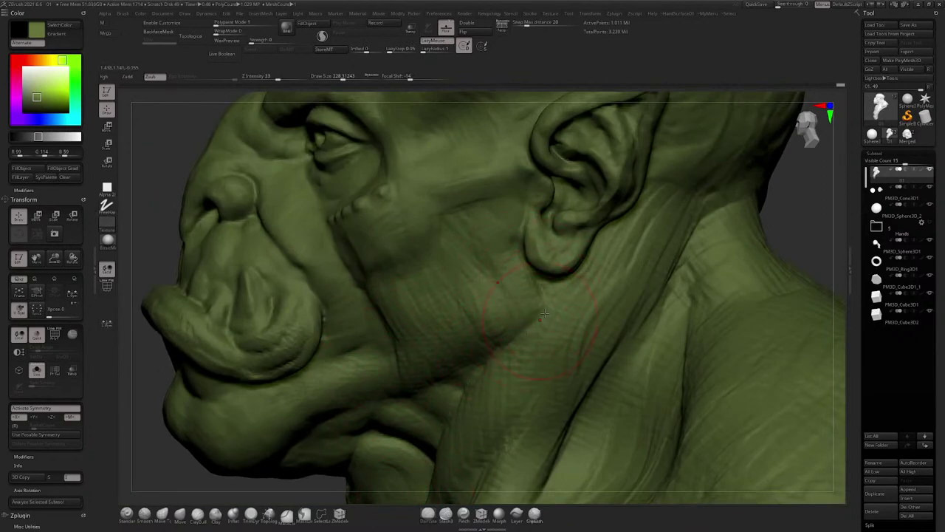
click(199, 510)
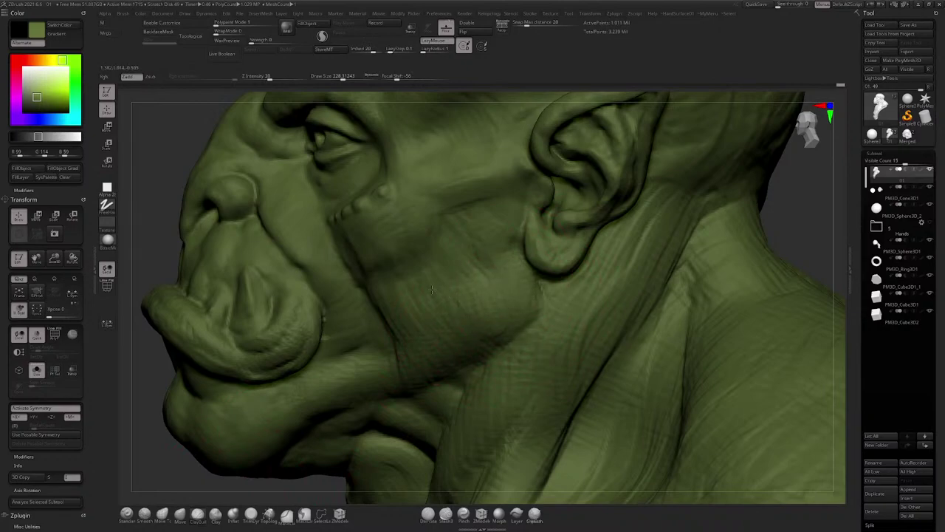
ctrl+right_drag(453, 321, 453, 297)
right_drag(453, 297, 453, 316)
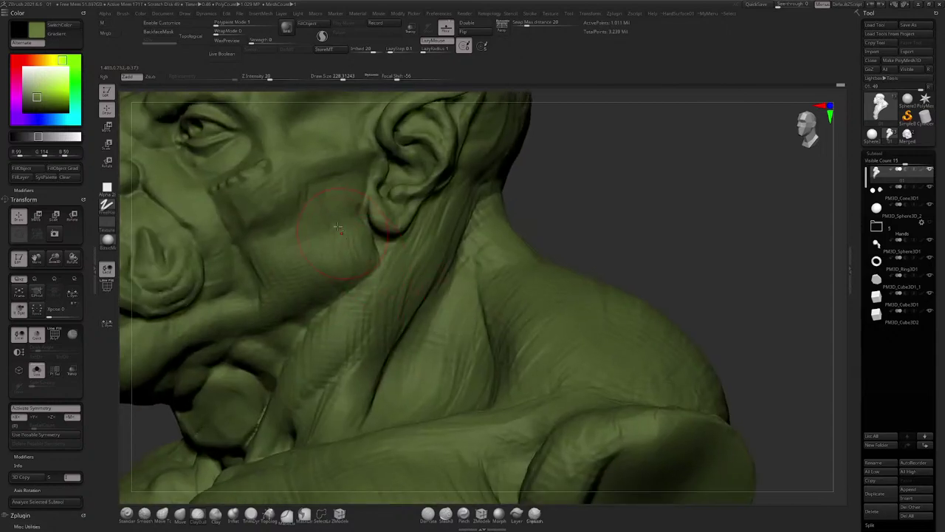
mouse_move(350, 254)
right_down()
mouse_move(375, 271)
mouse_move(358, 301)
right_up()
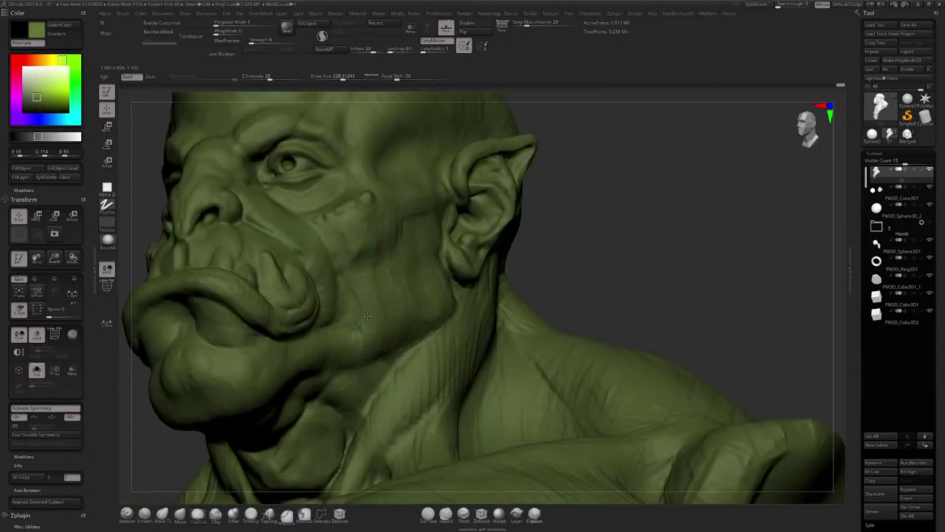
Step: Adjust the side contour of the chest using the Move brush at a draw size of about 567
mouse_move(427, 257)
right_down()
mouse_move(435, 261)
mouse_move(422, 283)
mouse_move(411, 281)
mouse_move(418, 200)
mouse_move(531, 200)
mouse_move(486, 228)
mouse_move(471, 327)
mouse_move(480, 251)
right_up()
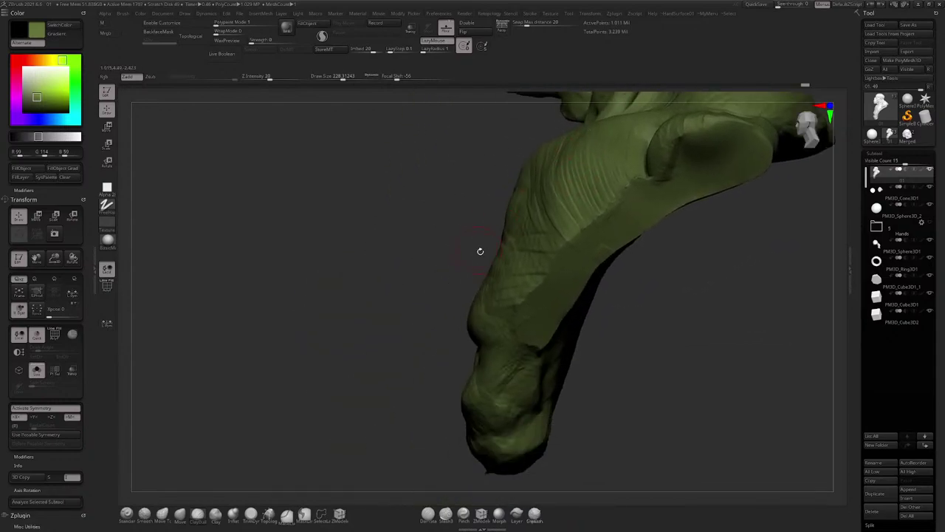
key(space)
mouse_move(485, 256)
mouse_down()
mouse_move(499, 256)
mouse_move(478, 263)
mouse_up()
click(181, 517)
key(space)
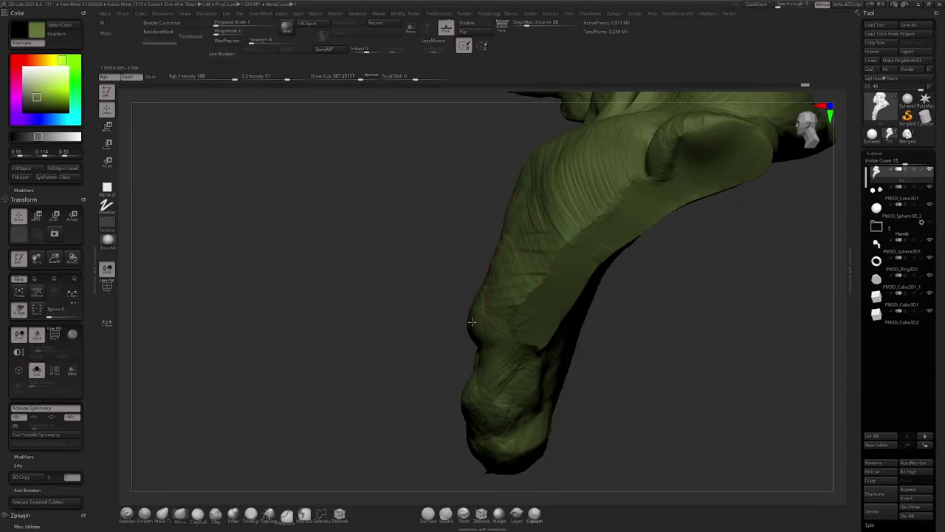
Step: Reshape the outer chest and shoulder with a Move brush draw size of about 685, and quick-save the project
mouse_move(582, 231)
right_down()
mouse_move(600, 209)
mouse_move(574, 216)
mouse_move(584, 251)
right_up()
key(space)
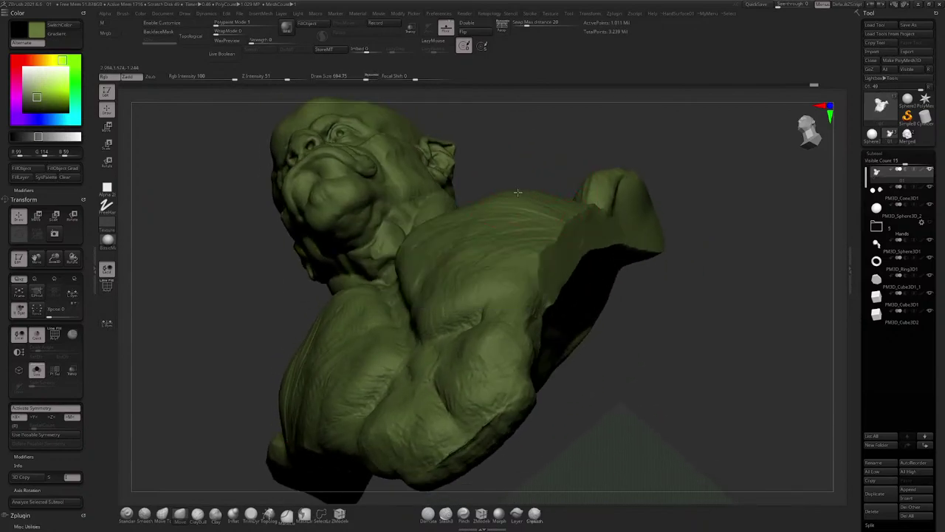
mouse_move(518, 199)
right_down()
mouse_move(523, 221)
mouse_move(515, 223)
mouse_move(540, 221)
mouse_move(517, 207)
mouse_move(562, 179)
right_up()
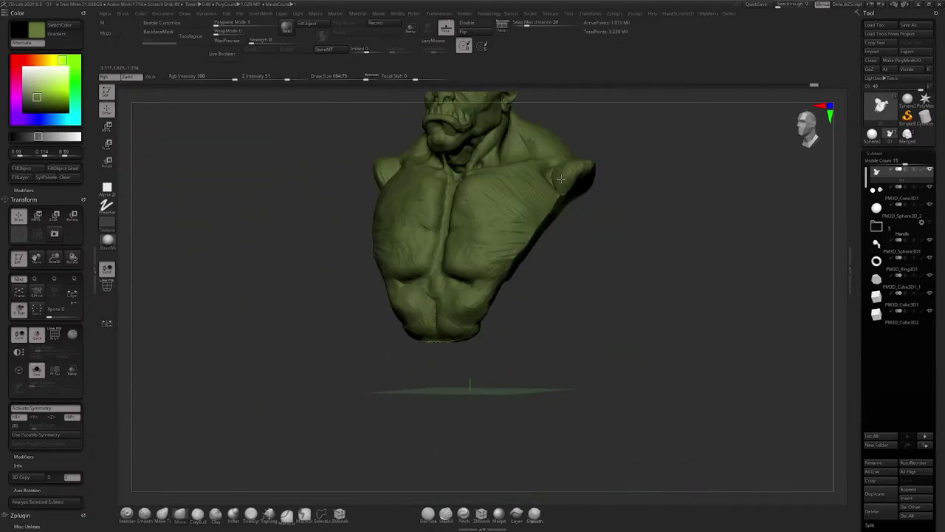
click(755, 6)
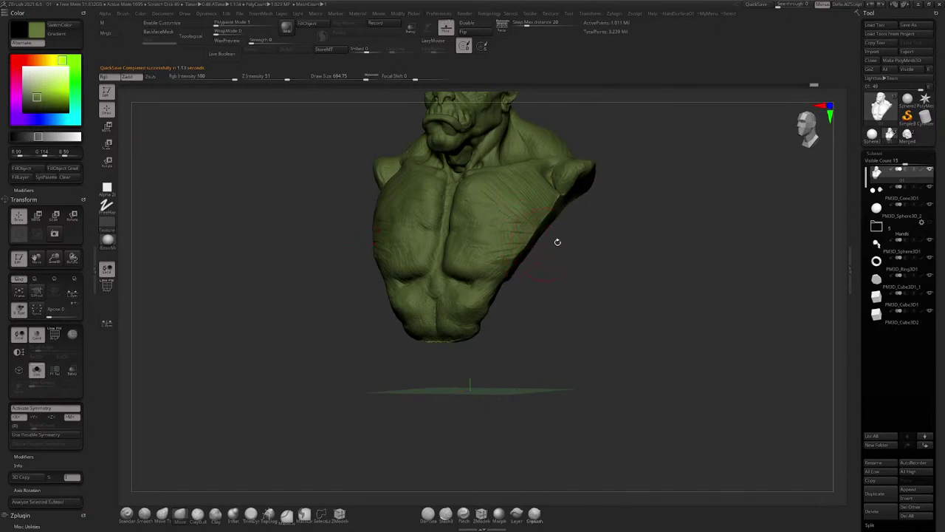
Step: Increase the Move brush draw size to about 932 and adjust the outer chest edge below the shoulder
mouse_move(557, 243)
right_down()
mouse_move(608, 224)
mouse_move(578, 263)
mouse_move(490, 287)
mouse_move(534, 255)
right_up()
key(space)
click(497, 281)
click(500, 280)
drag(534, 255, 533, 257)
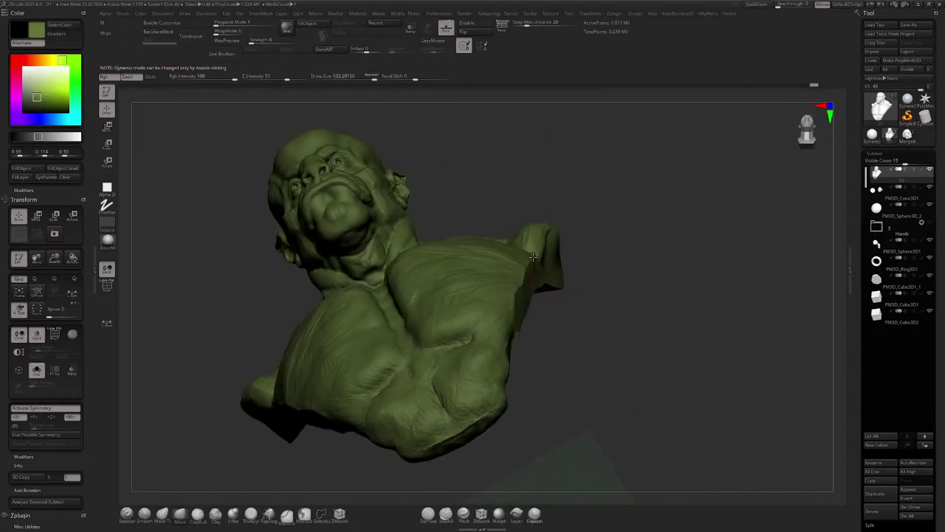
Step: Reduce the draw size to about 804 and adjust the cut edge along the torso's side from below
right_drag(533, 257, 481, 295)
mouse_move(542, 270)
right_down()
mouse_move(550, 209)
mouse_move(559, 214)
mouse_move(561, 243)
mouse_move(569, 233)
mouse_move(536, 246)
mouse_move(495, 229)
right_up()
key(space)
click(527, 242)
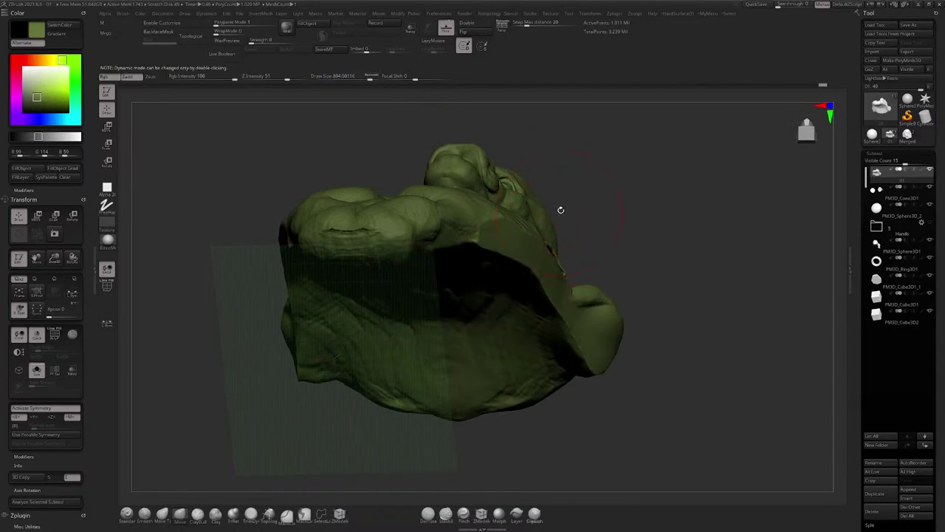
Step: Set the draw size to about 541 and refine the neck and trapezius silhouette with the Move brush
right_drag(561, 209, 545, 229)
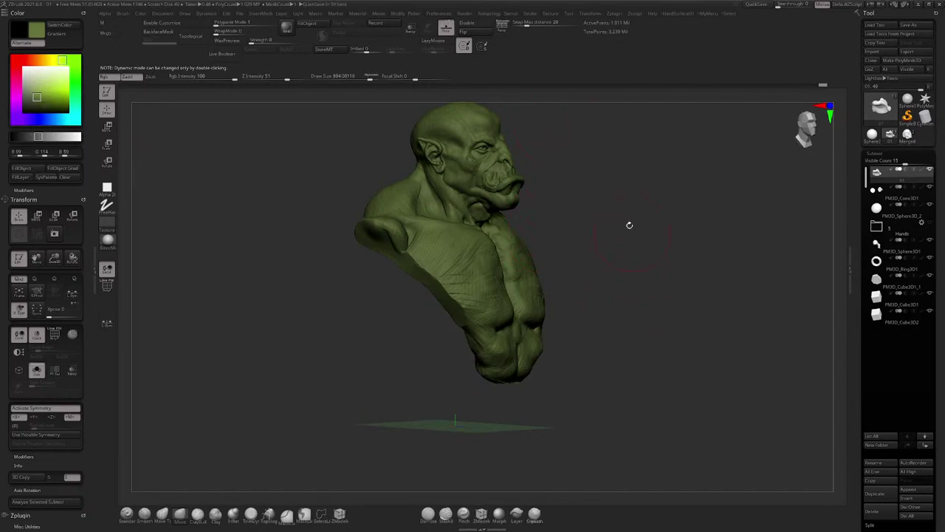
mouse_move(629, 225)
right_down()
mouse_move(618, 209)
mouse_move(515, 233)
mouse_move(510, 292)
mouse_move(527, 284)
right_up()
key(space)
drag(526, 244, 514, 245)
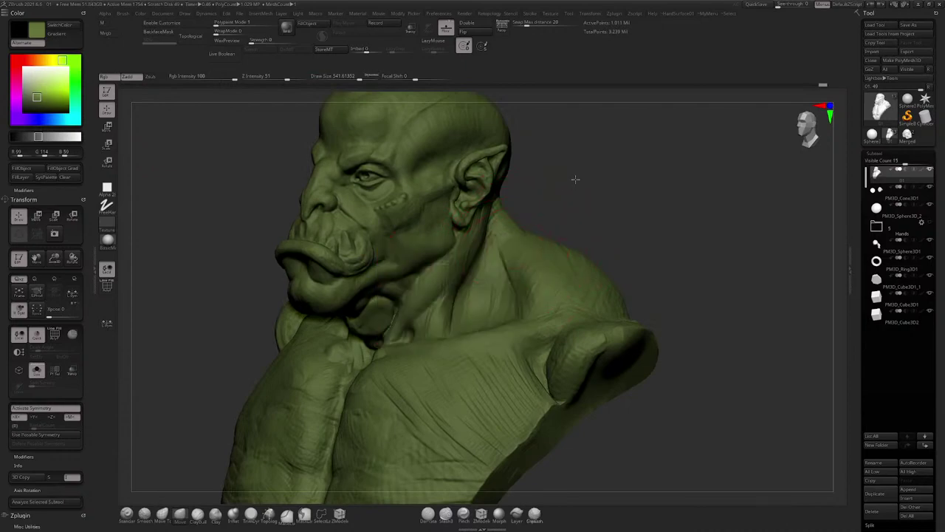
right_drag(576, 179, 570, 172)
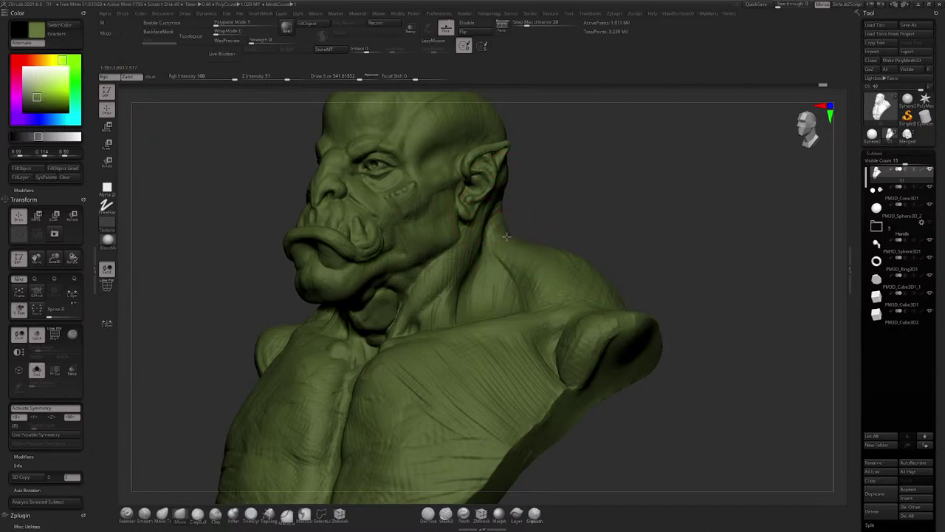
right_drag(502, 232, 560, 224)
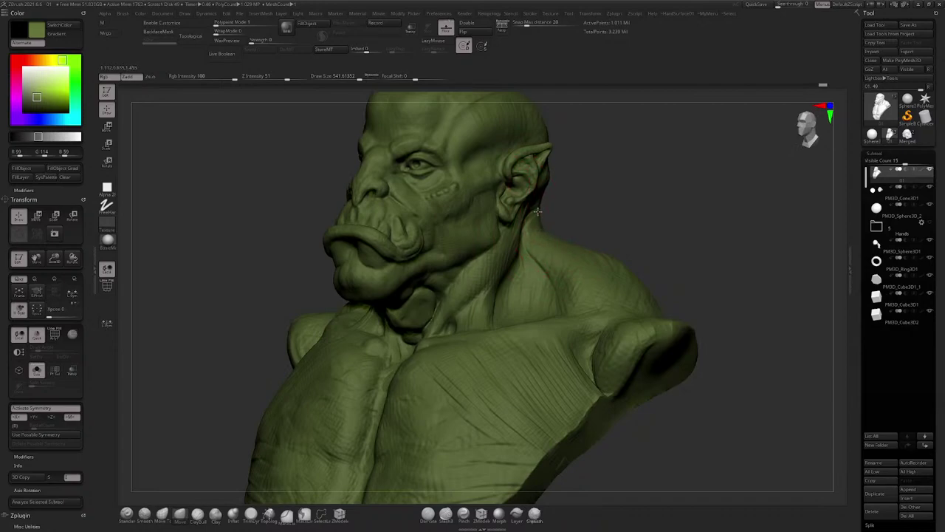
mouse_move(538, 212)
mouse_down()
mouse_move(370, 214)
mouse_move(384, 214)
mouse_up()
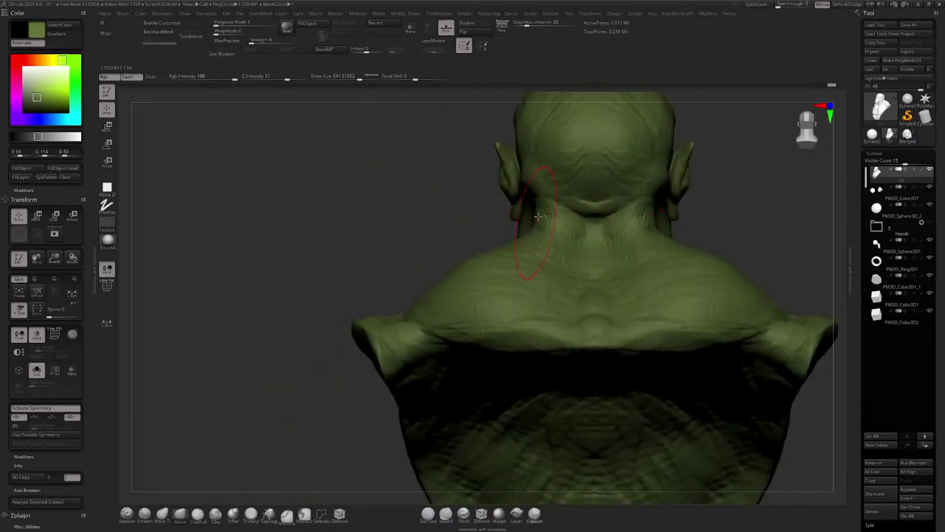
Step: Sculpt the upper trapezius with the clay brush at a draw size of about 500, and quick-save the project
mouse_move(533, 233)
right_down()
mouse_move(599, 198)
mouse_move(639, 193)
mouse_move(631, 196)
mouse_move(650, 201)
mouse_move(599, 201)
right_up()
click(198, 514)
key(space)
click(548, 252)
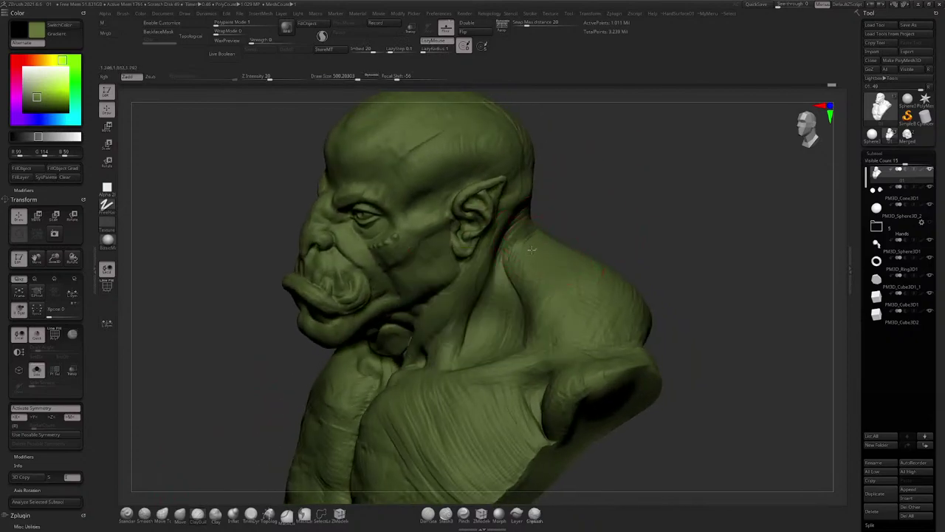
key(ctrl+s)
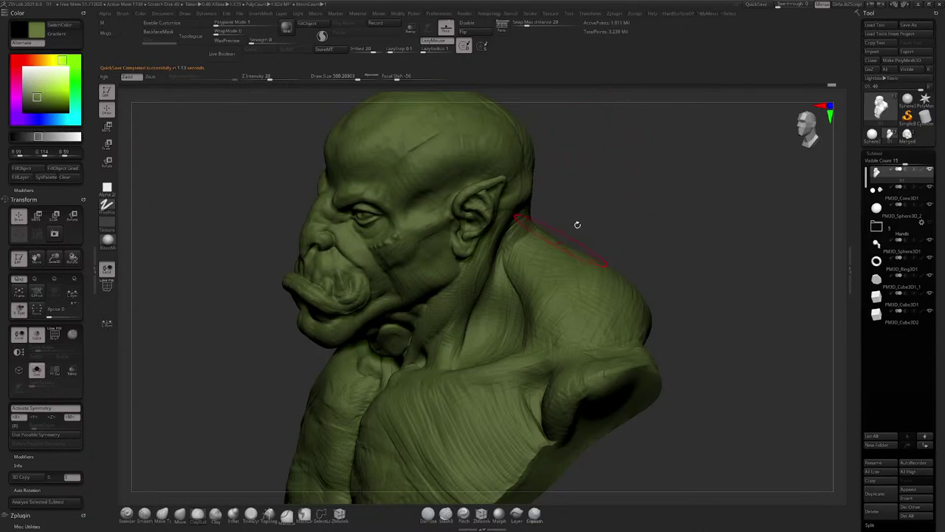
Step: Reduce the draw size to about 390 and refine the trapezius where it meets the back of the neck
mouse_move(576, 222)
right_down()
mouse_move(537, 260)
mouse_move(576, 215)
mouse_move(530, 248)
right_up()
key(space)
click(526, 256)
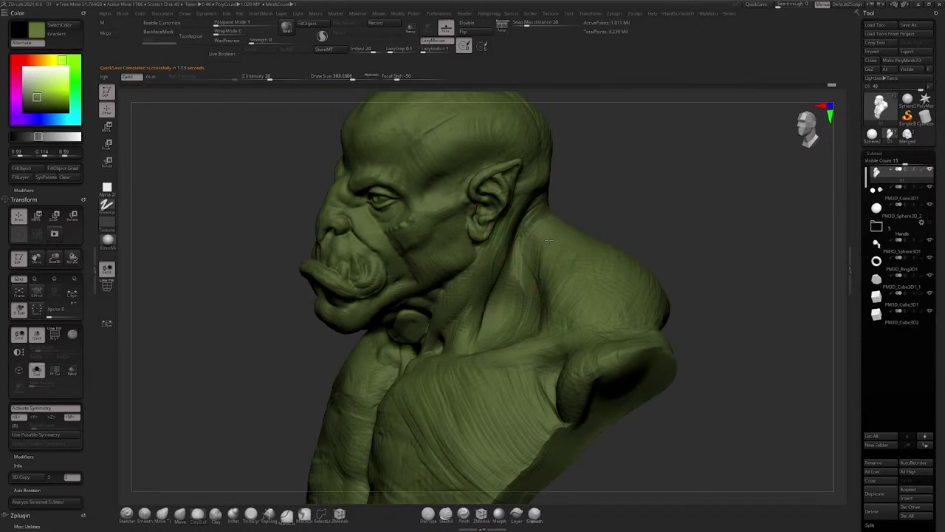
right_drag(586, 234, 567, 250)
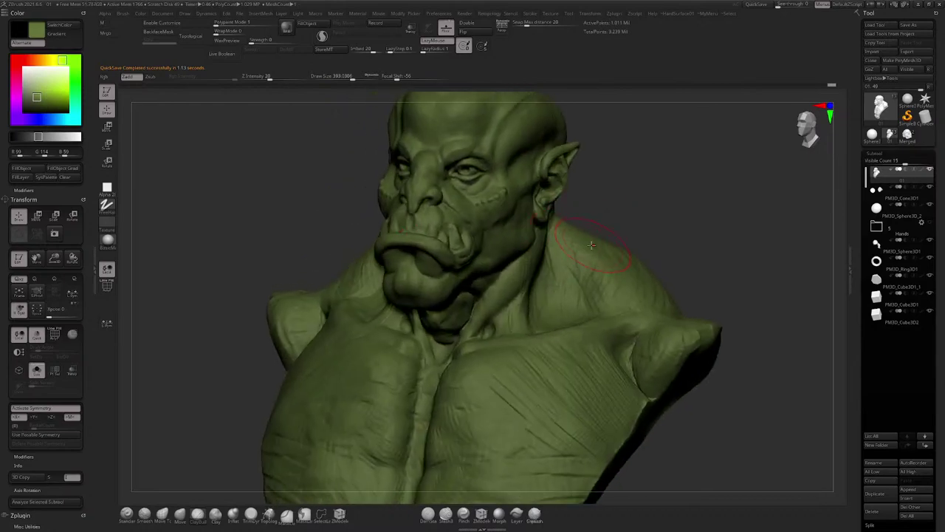
mouse_move(626, 175)
right_down()
mouse_move(563, 198)
mouse_move(544, 235)
right_up()
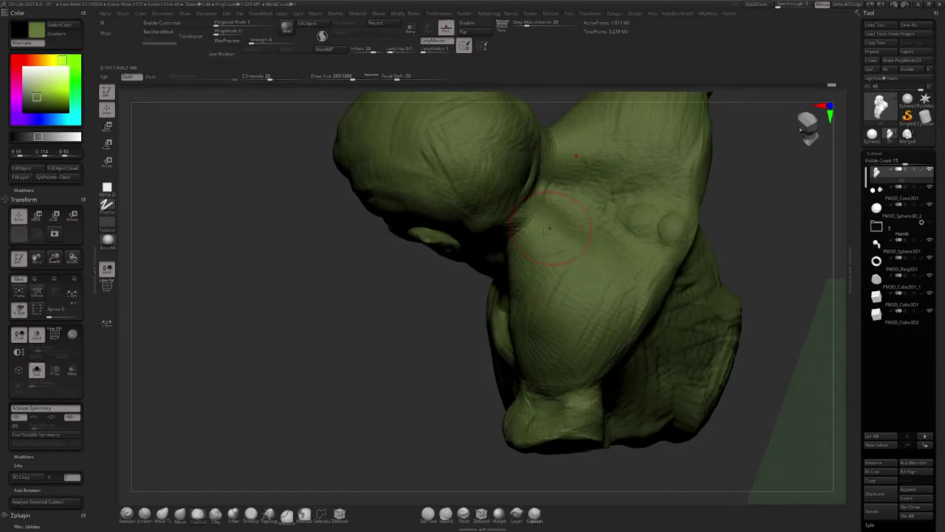
right_drag(545, 232, 585, 235)
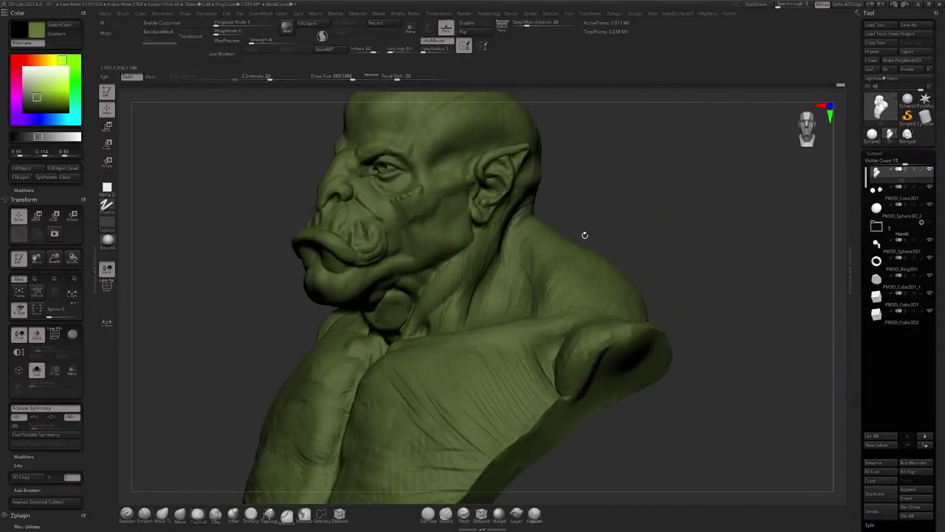
mouse_move(520, 244)
right_down()
mouse_move(577, 206)
mouse_move(620, 203)
mouse_move(511, 224)
right_up()
Step: Adjust the neck and shoulder contours with the Move brush, raising the draw size to about 602
click(181, 514)
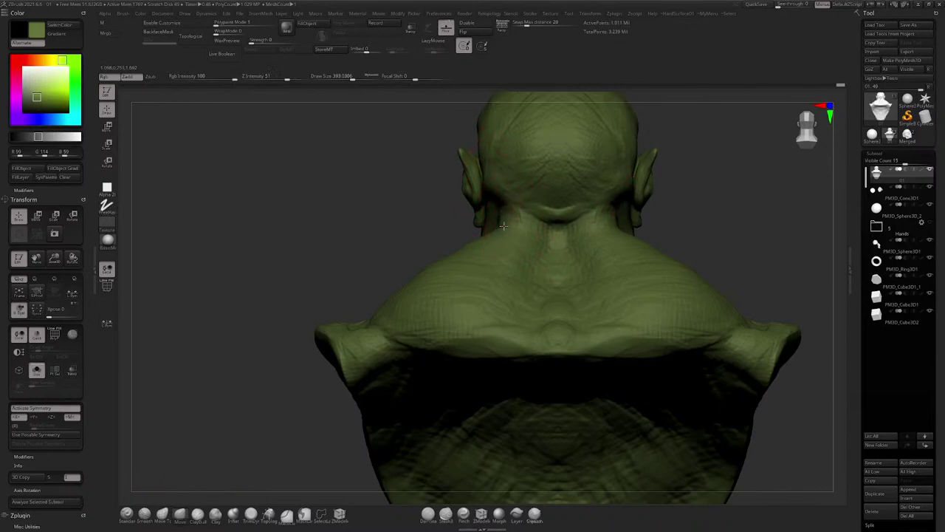
mouse_move(502, 218)
right_down()
mouse_move(608, 219)
mouse_move(554, 215)
mouse_move(473, 238)
mouse_move(483, 204)
mouse_move(433, 240)
right_up()
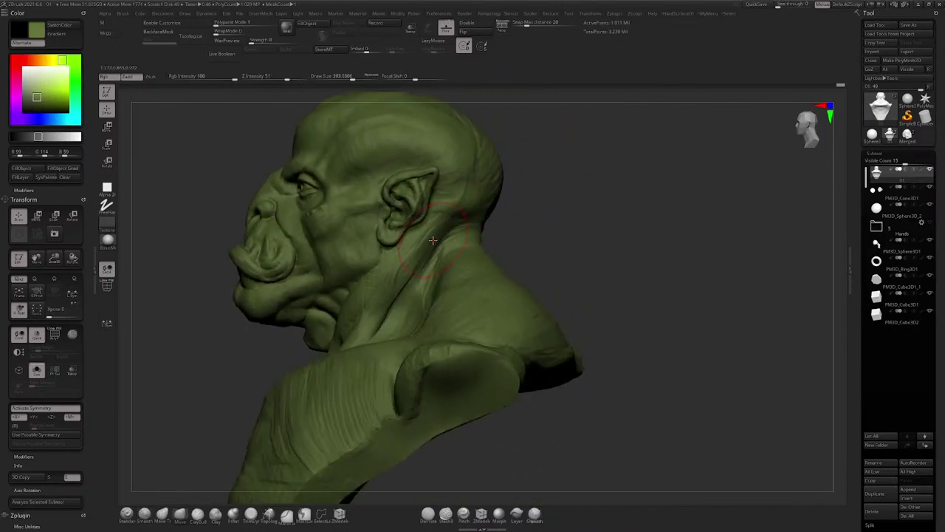
mouse_move(529, 217)
right_down()
mouse_move(532, 202)
mouse_move(614, 194)
mouse_move(591, 167)
mouse_move(598, 150)
mouse_move(576, 163)
mouse_move(598, 156)
mouse_move(599, 180)
mouse_move(613, 152)
mouse_move(572, 146)
mouse_move(623, 145)
mouse_move(608, 145)
mouse_move(519, 232)
right_up()
key(space)
drag(518, 232, 528, 233)
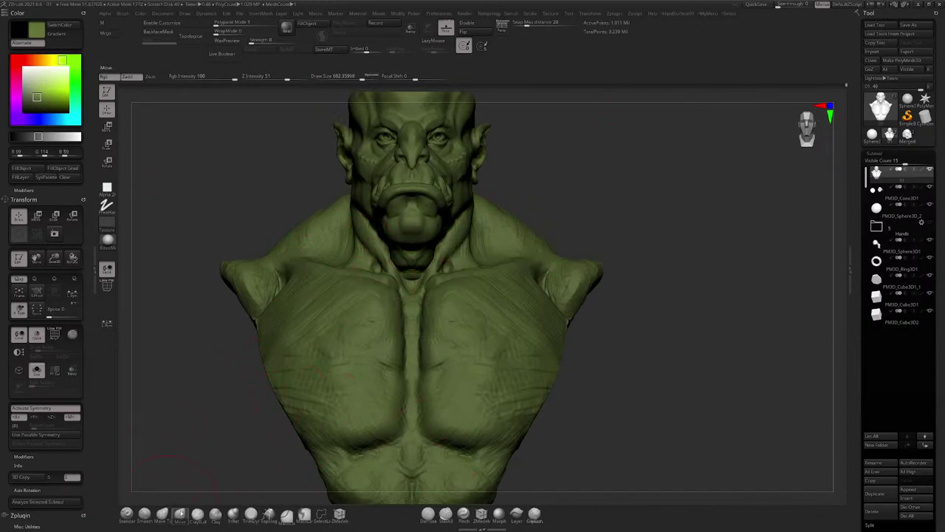
Step: Return to the clay brush, sculpt broad fibre strokes over the trapezius, and quick-save the project
mouse_move(573, 169)
right_down()
mouse_move(522, 176)
mouse_move(589, 128)
right_up()
click(199, 515)
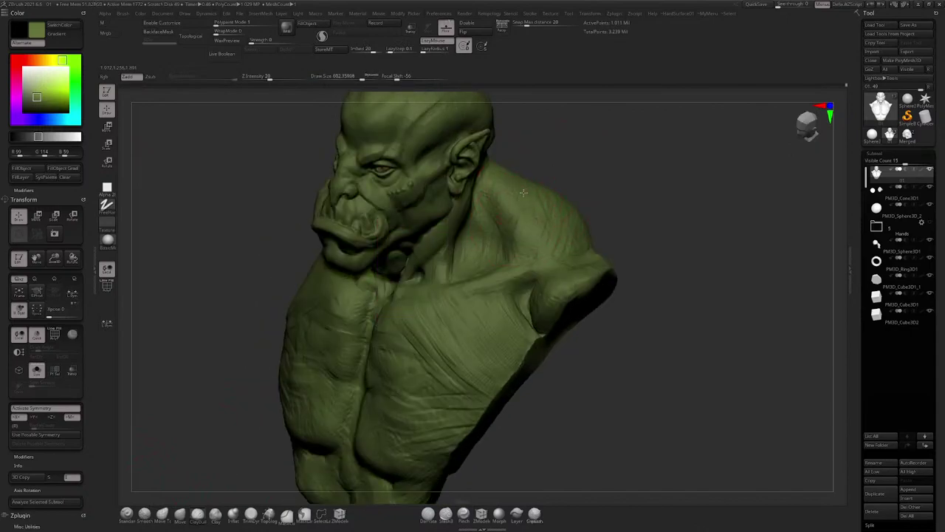
click(756, 3)
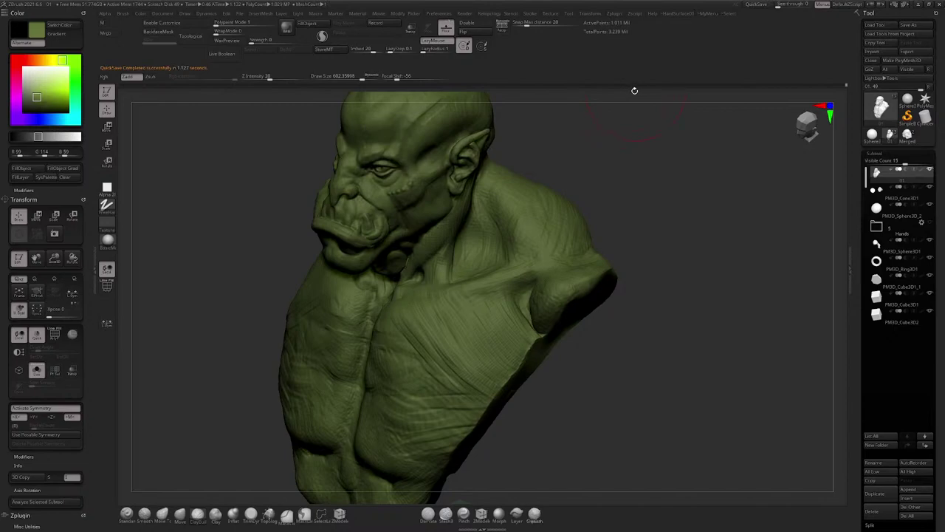
Step: Refine the upper trapezius and top of the shoulder with the clay brush, reducing the draw size to about 476
mouse_move(619, 167)
mouse_down()
mouse_move(627, 165)
mouse_move(532, 201)
mouse_up()
key(space)
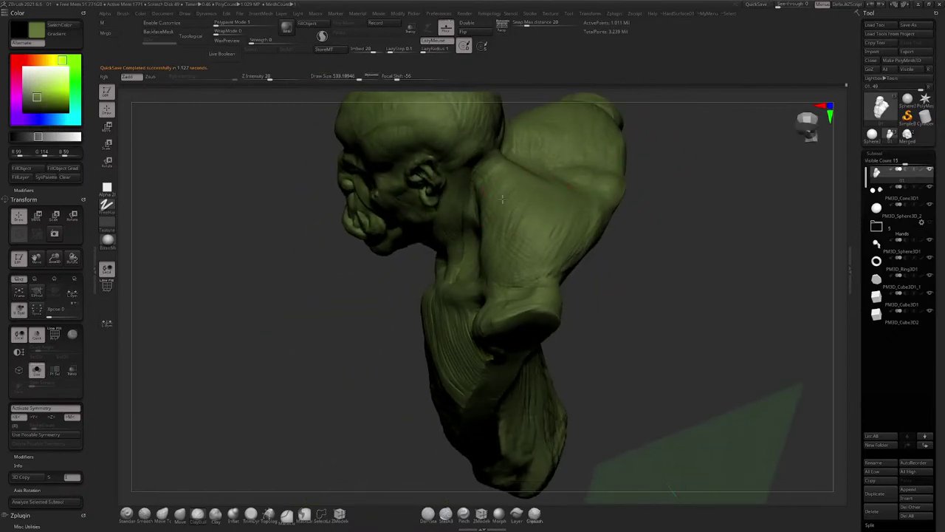
right_drag(509, 229, 532, 228)
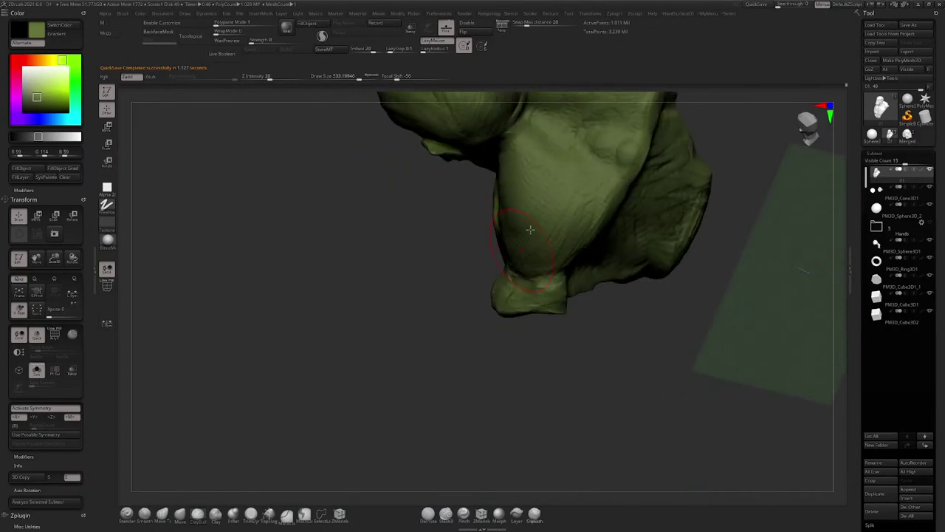
drag(607, 191, 514, 256)
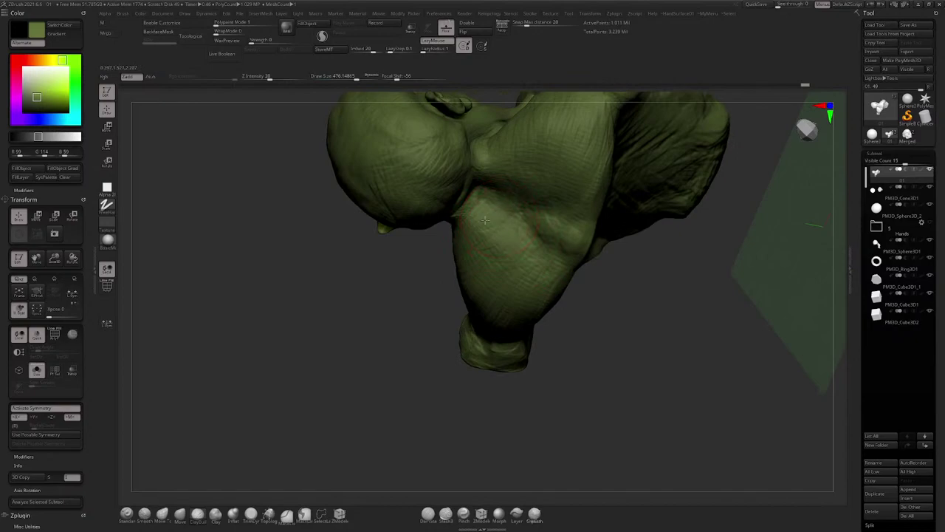
right_drag(478, 207, 490, 211)
Step: Reduce the draw size to about 259 and sculpt the nape where the trapezius meets the base of the skull
drag(477, 196, 483, 189)
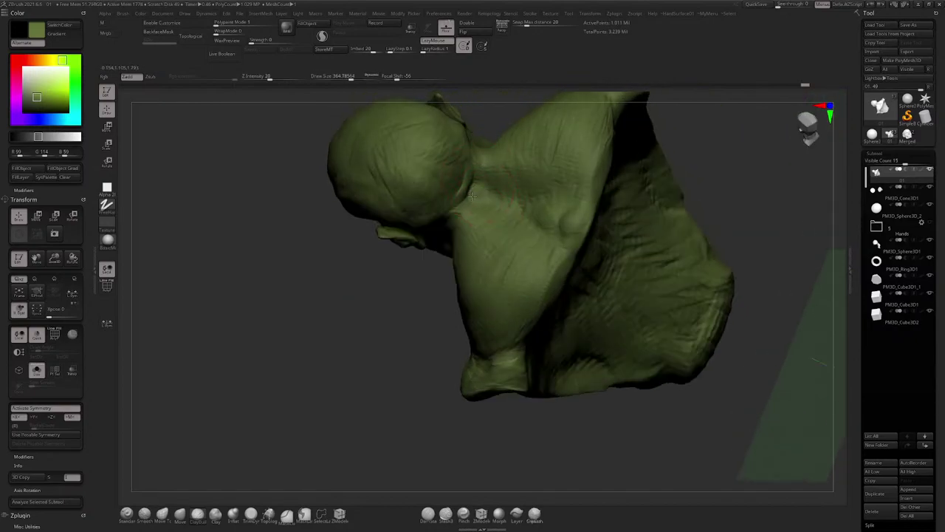
right_drag(485, 189, 470, 178)
key(space)
drag(480, 194, 473, 195)
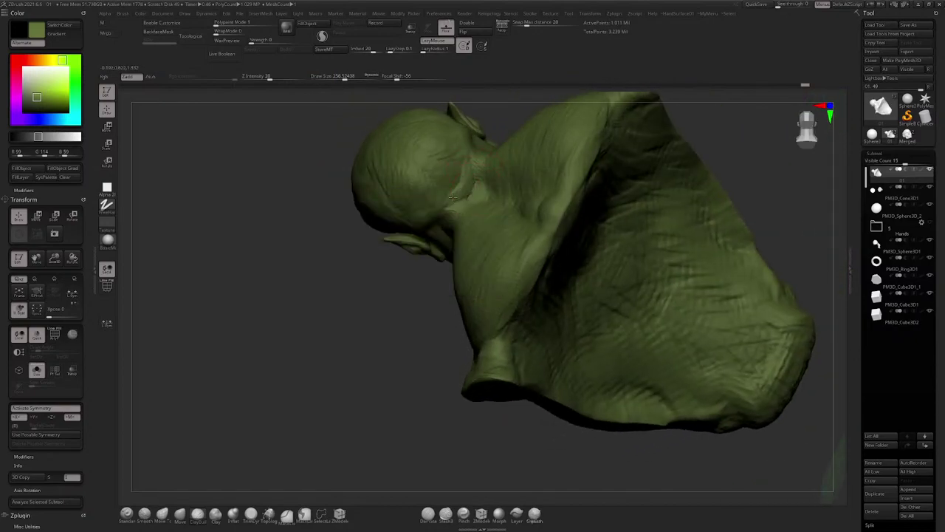
mouse_move(464, 194)
mouse_down()
mouse_move(483, 147)
mouse_move(468, 158)
mouse_up()
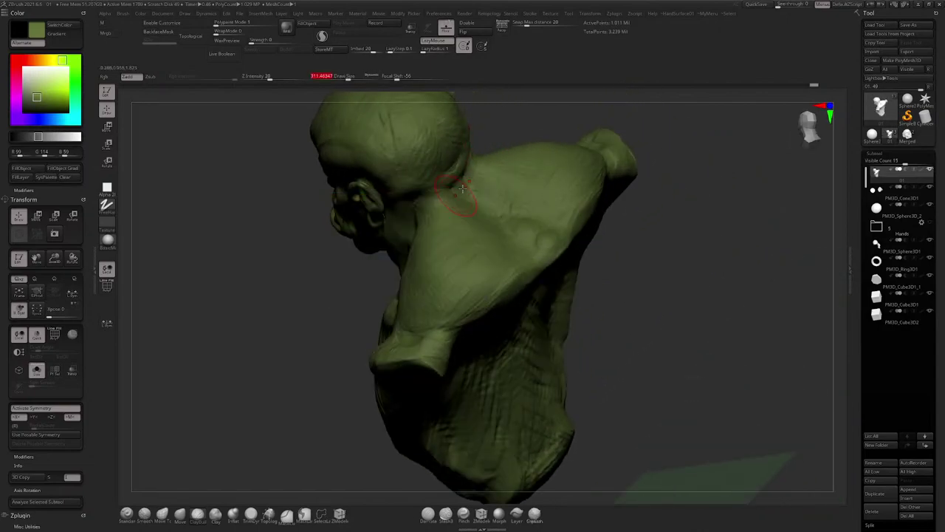
Step: Set the draw size to about 351 and refine the back of the head and the side of the neck behind the ear
mouse_move(443, 194)
mouse_down()
mouse_move(459, 177)
mouse_move(448, 160)
mouse_up()
key(space)
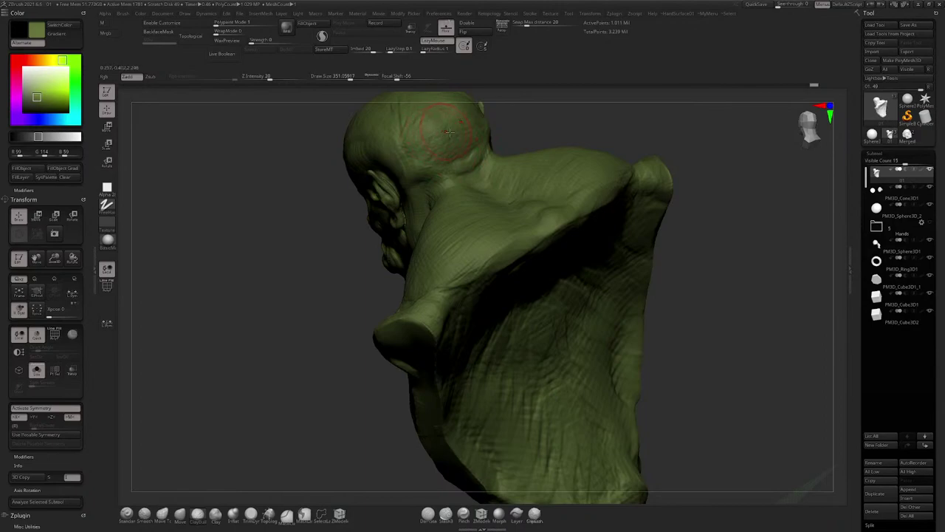
mouse_move(449, 132)
mouse_down()
mouse_move(421, 129)
mouse_move(424, 156)
mouse_move(441, 155)
mouse_move(443, 192)
mouse_move(422, 190)
mouse_up()
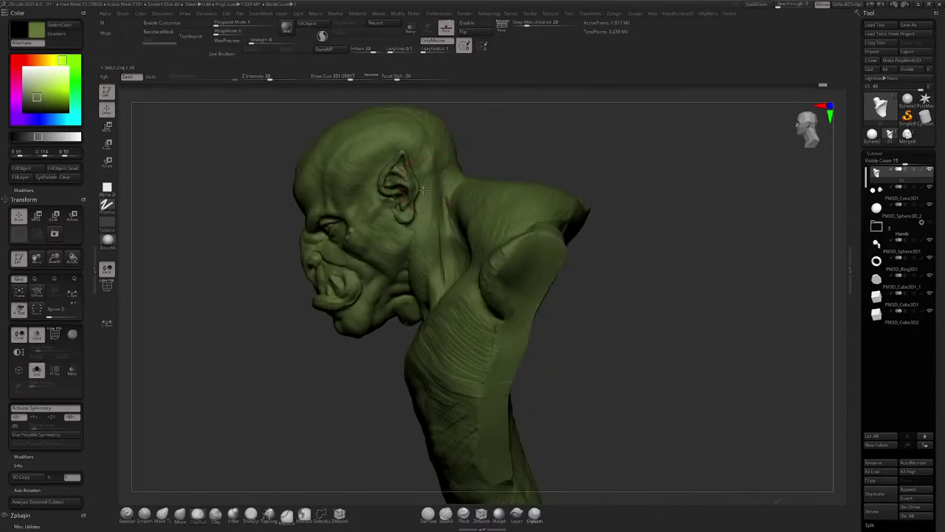
drag(426, 241, 436, 246)
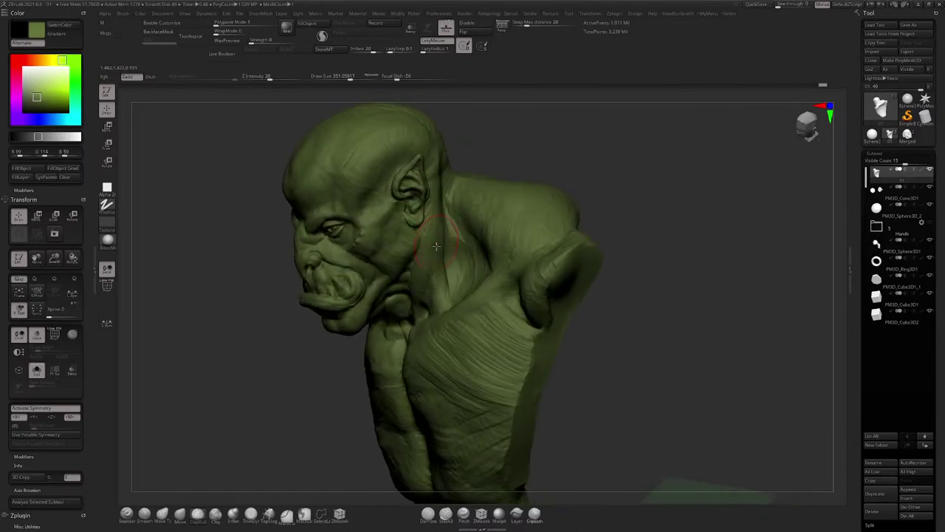
mouse_move(424, 279)
mouse_down()
mouse_move(439, 253)
mouse_move(472, 251)
mouse_move(498, 232)
mouse_move(510, 189)
mouse_move(589, 156)
mouse_move(589, 199)
mouse_move(403, 214)
mouse_up()
drag(517, 207, 473, 210)
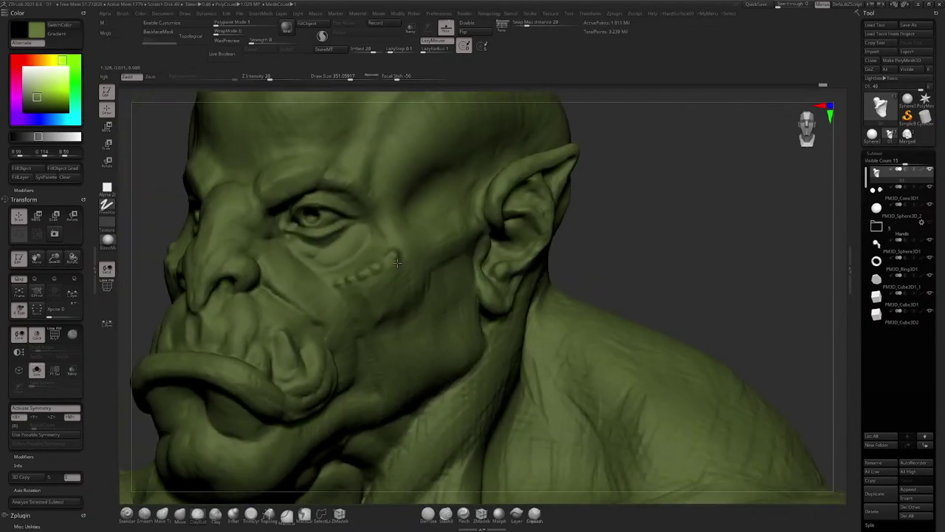
Step: Reduce the draw size to about 116 and refine the cheekbone above the scar bumps and the outer eye area
key(space)
drag(395, 243, 390, 243)
drag(528, 192, 561, 192)
key(space)
drag(390, 243, 382, 243)
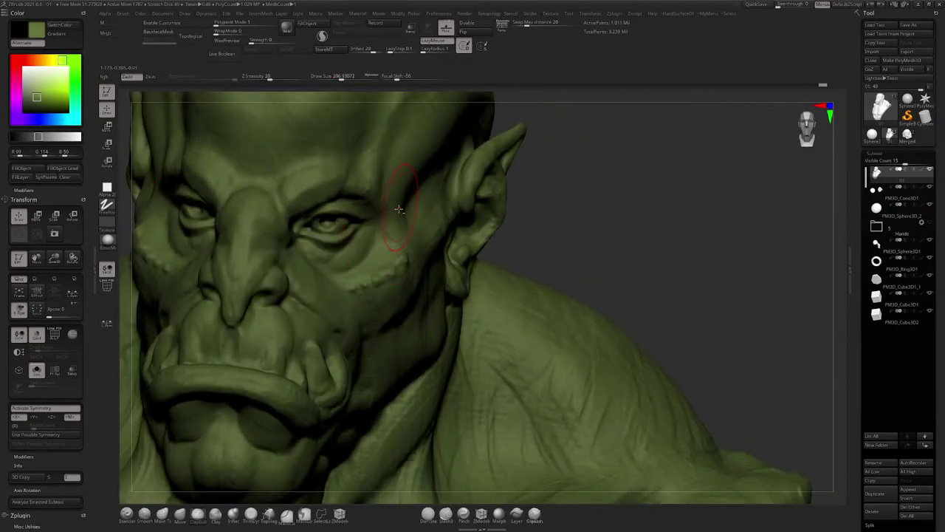
alt+right_drag(396, 226, 441, 219)
ctrl+right_drag(438, 270, 430, 254)
key(space)
drag(427, 254, 419, 254)
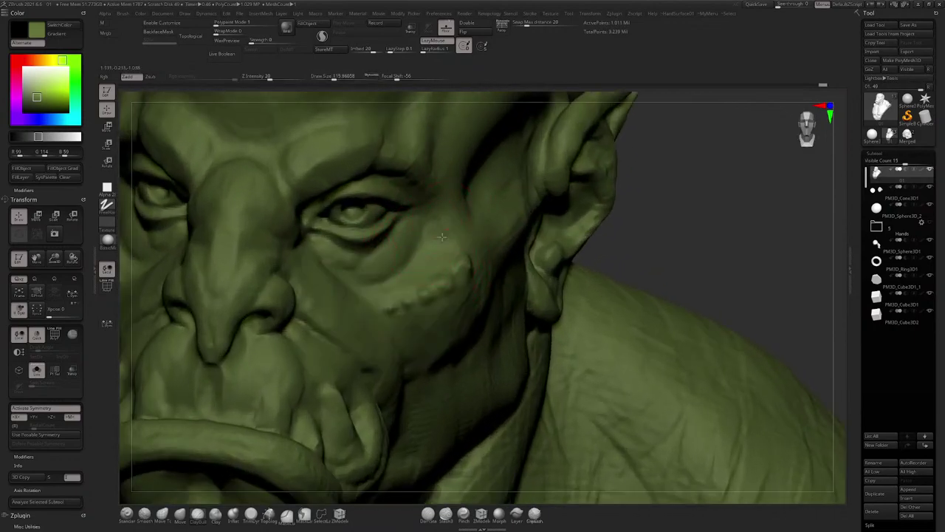
drag(456, 216, 438, 212)
right_drag(449, 225, 471, 219)
drag(452, 184, 451, 225)
right_drag(451, 226, 420, 235)
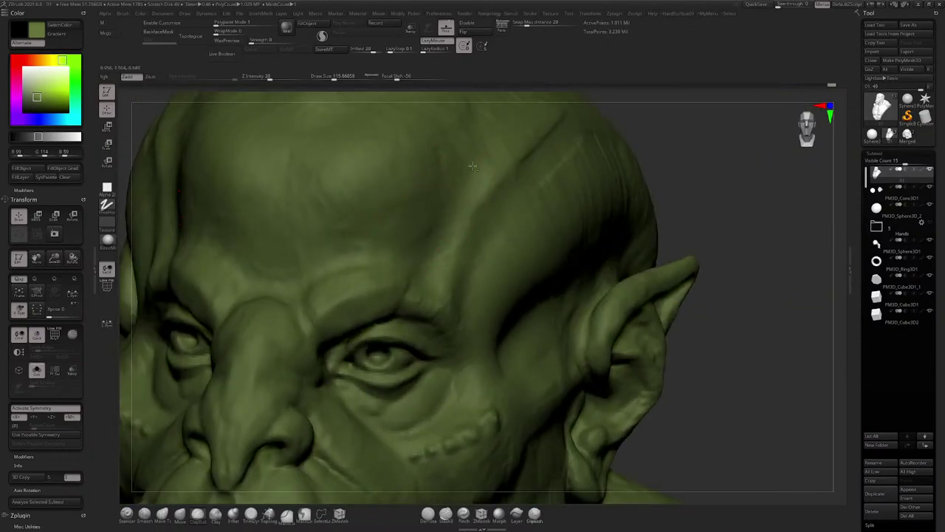
Step: Sculpt muscle-fibre strokes across the temple between brow and ear, raising the draw size to about 186
right_drag(513, 144, 517, 152)
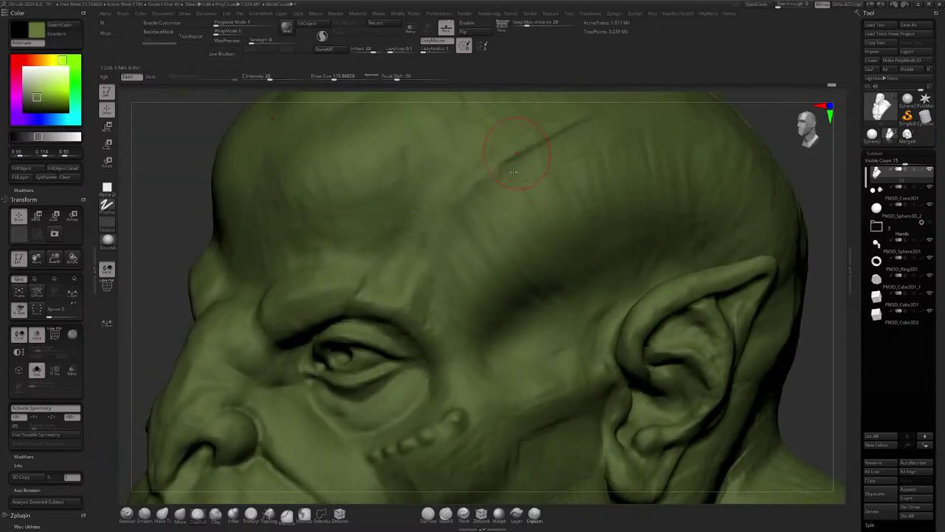
drag(532, 167, 541, 190)
key(bracketright)
key(bracketright)
key(bracketright)
key(bracketright)
key(bracketright)
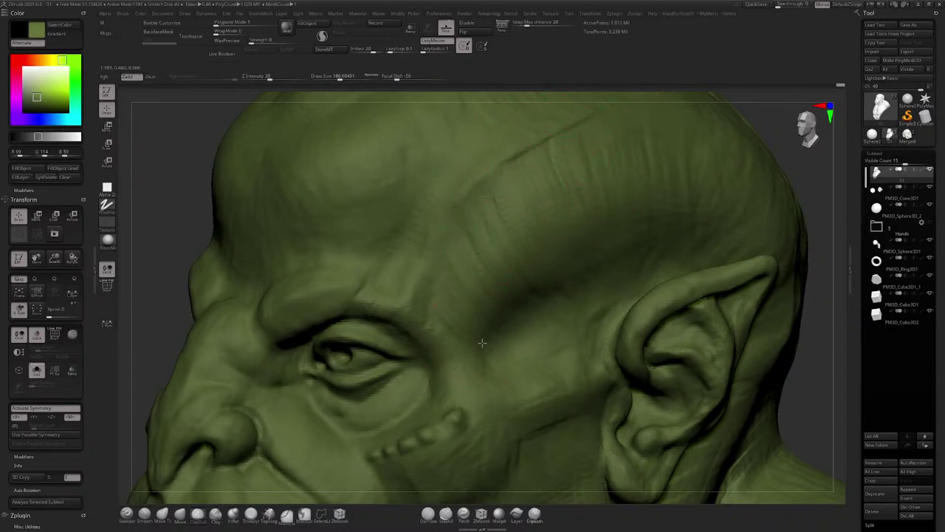
right_drag(513, 328, 471, 233)
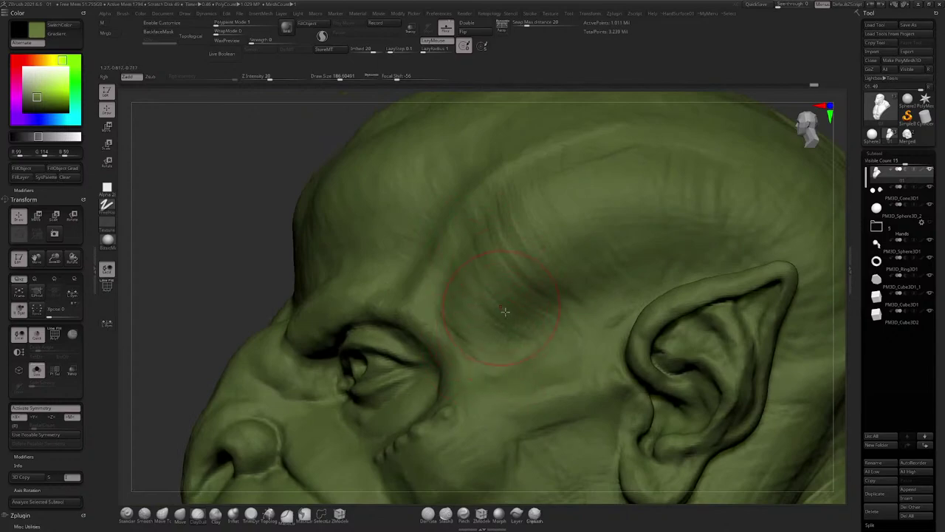
ctrl+right_drag(542, 267, 581, 207)
Step: Build up the chin and the area beneath the lower lip, reducing the draw size to about 154
ctrl+right_drag(418, 317, 444, 333)
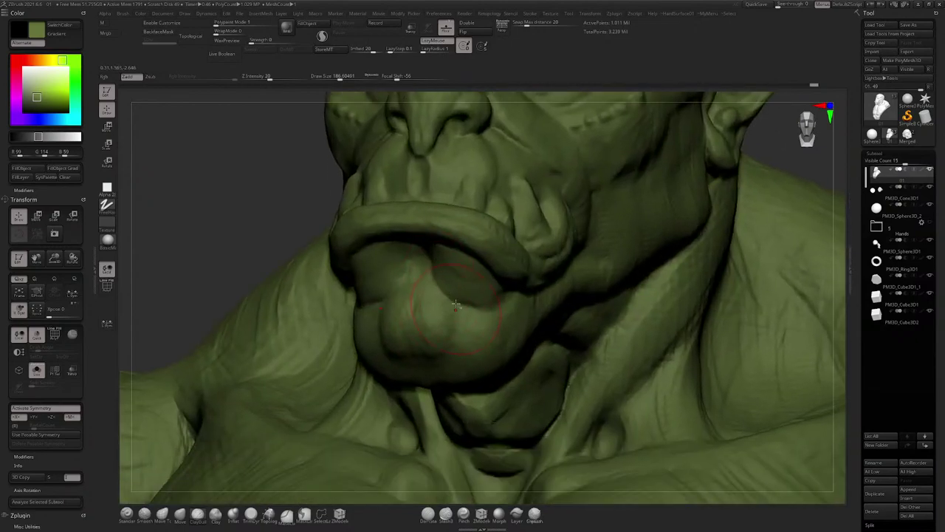
right_drag(509, 321, 483, 329)
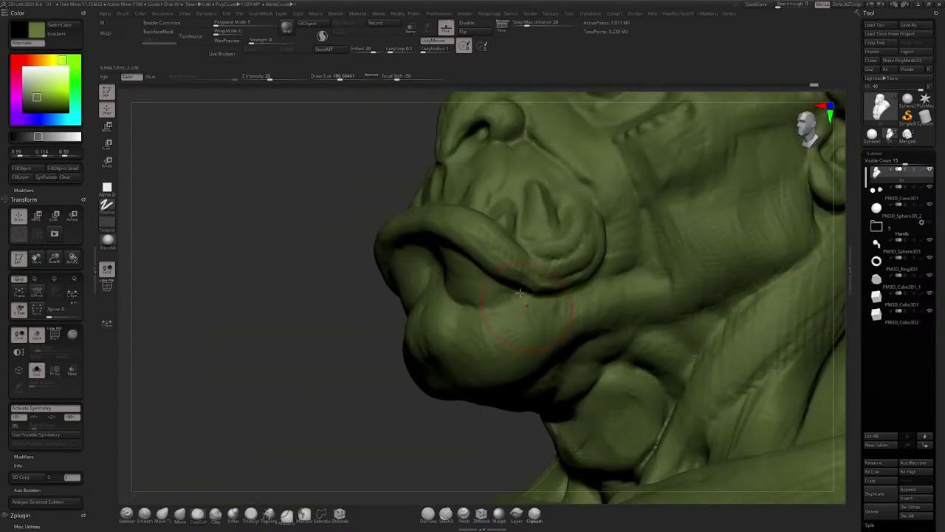
right_drag(520, 293, 401, 273)
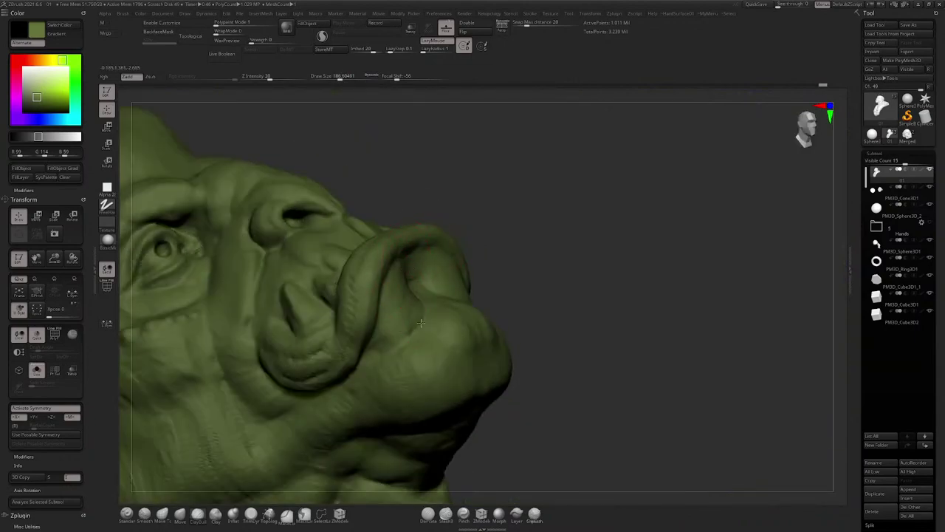
mouse_move(420, 322)
right_down()
mouse_move(402, 329)
mouse_move(438, 247)
mouse_move(426, 275)
mouse_move(463, 254)
mouse_move(436, 254)
right_up()
key(space)
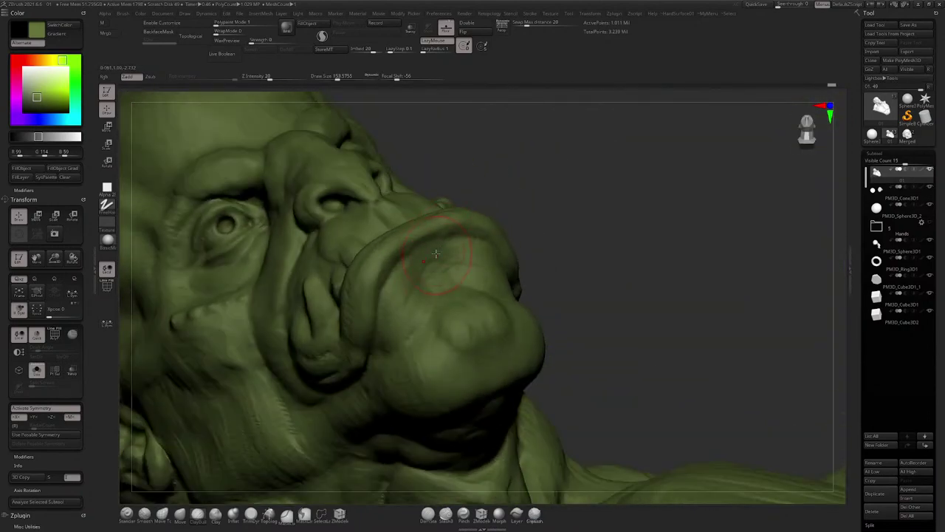
right_drag(433, 298, 431, 311)
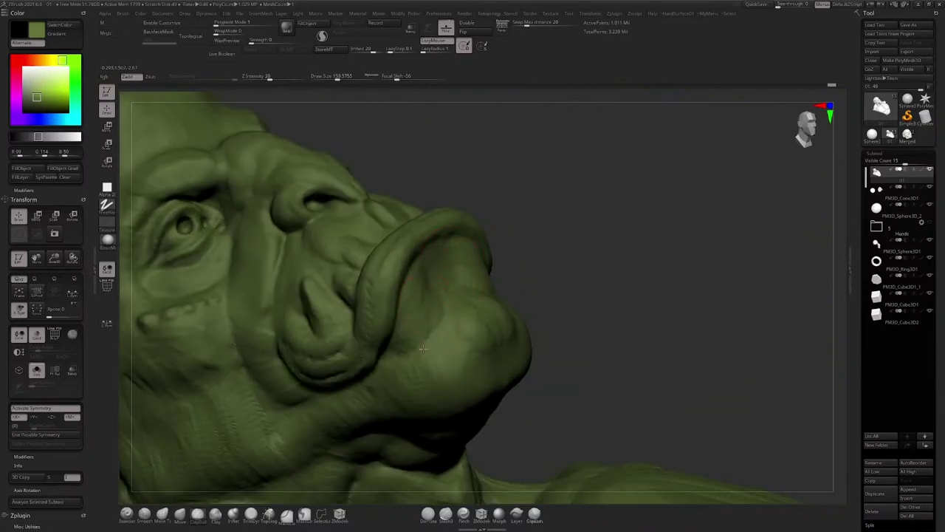
right_drag(423, 349, 409, 335)
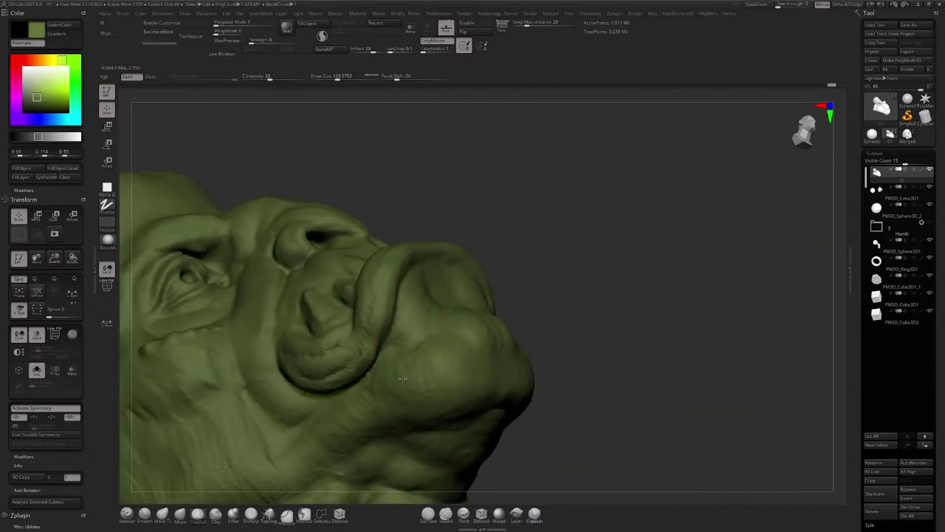
right_drag(424, 350, 415, 240)
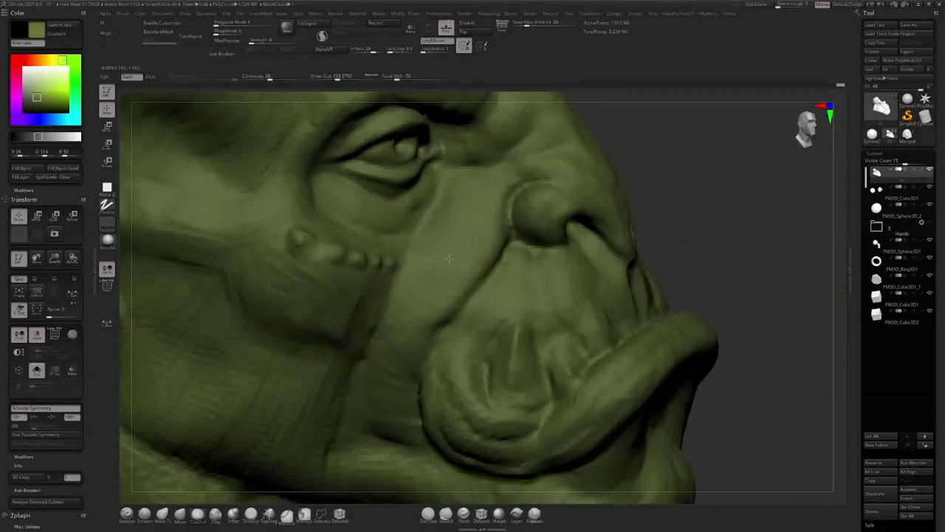
Step: Refine the cheek beside the nose and carve the nasolabial fold with the Dam Standard brush at a draw size of about 120
right_drag(477, 197, 462, 214)
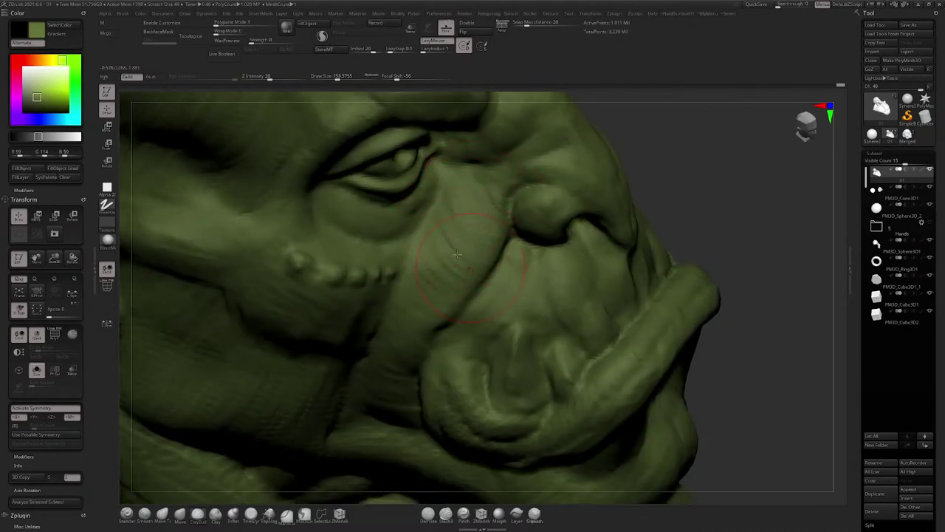
mouse_move(453, 236)
right_down()
mouse_move(483, 273)
mouse_move(506, 235)
right_up()
click(426, 518)
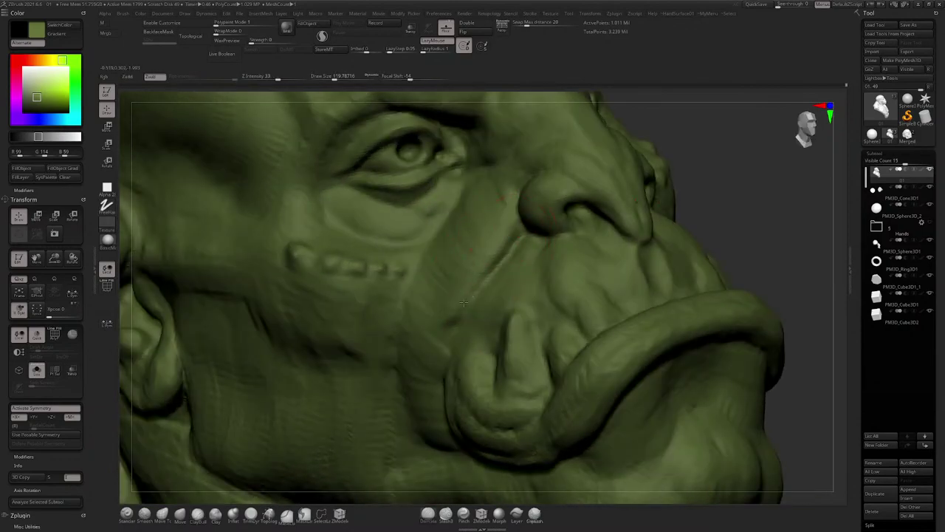
drag(463, 302, 458, 317)
right_drag(473, 316, 446, 323)
right_drag(497, 255, 511, 239)
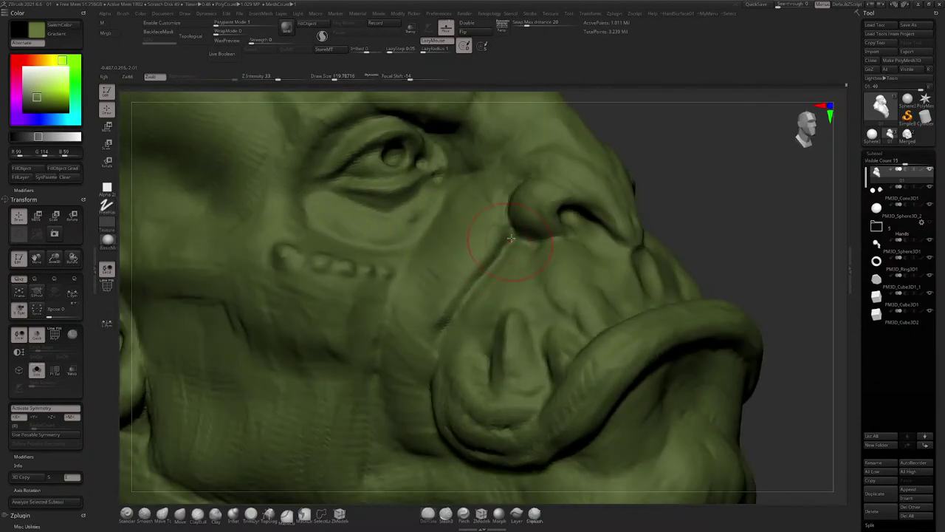
Step: Reduce the draw size to about 74 and carve fine creases around the brow ridge and the bridge of the nose
ctrl+right_drag(536, 196, 410, 238)
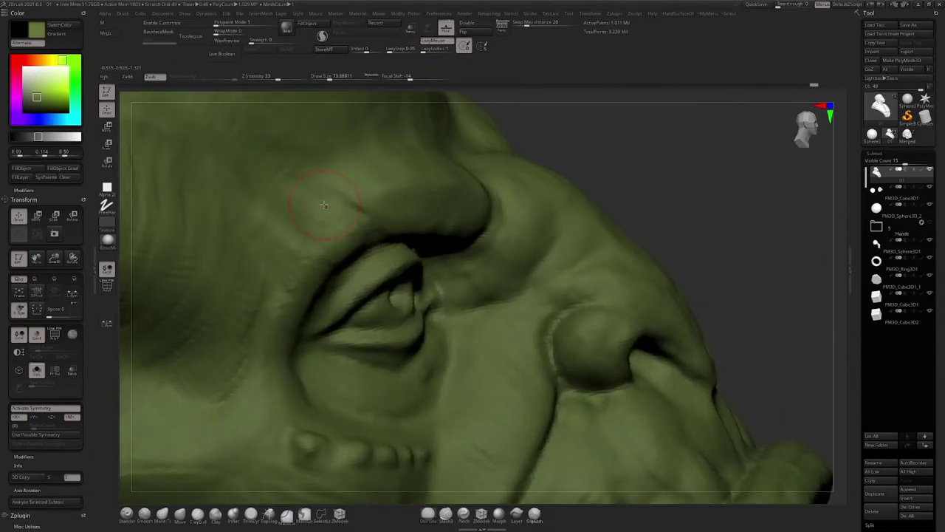
right_drag(324, 205, 476, 237)
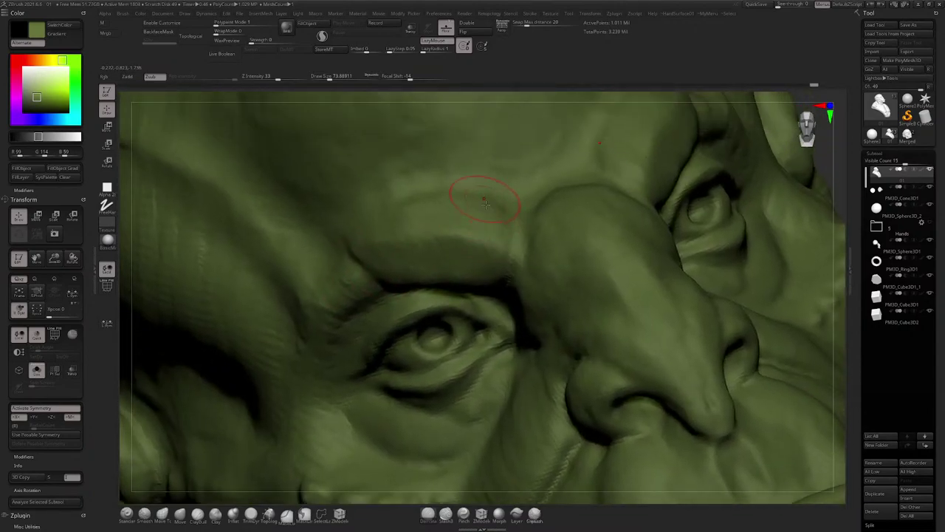
right_drag(493, 201, 493, 216)
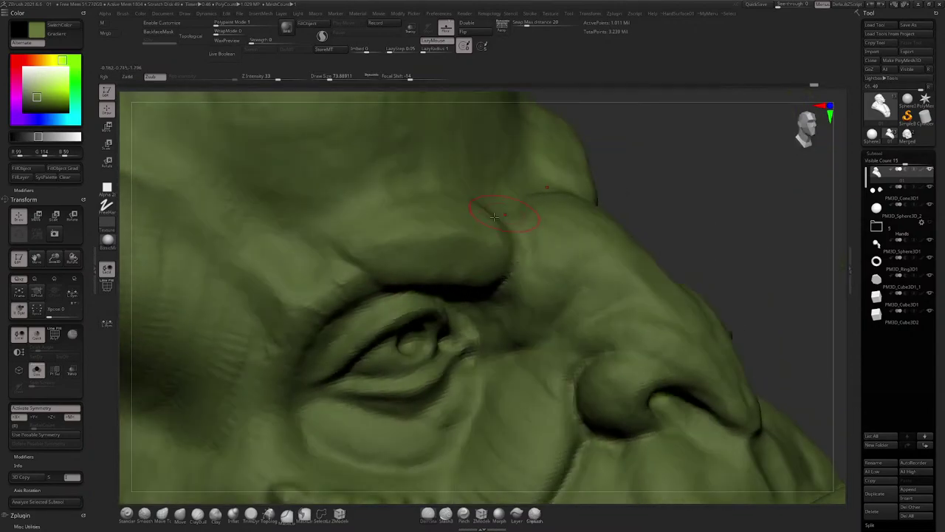
Step: Switch to the ClayBuildup brush and build up the brow ridge above the eye at a draw size of about 132
click(199, 515)
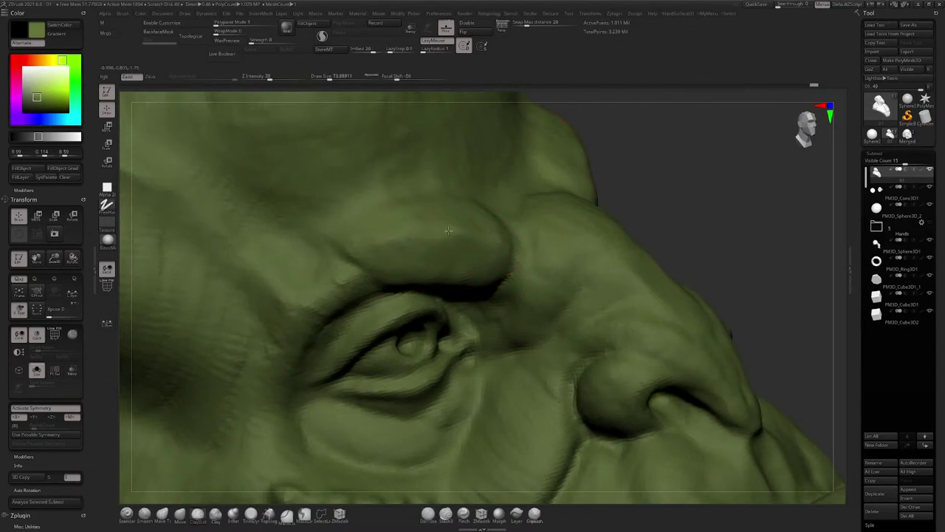
right_drag(449, 230, 404, 228)
key(space)
drag(448, 233, 455, 233)
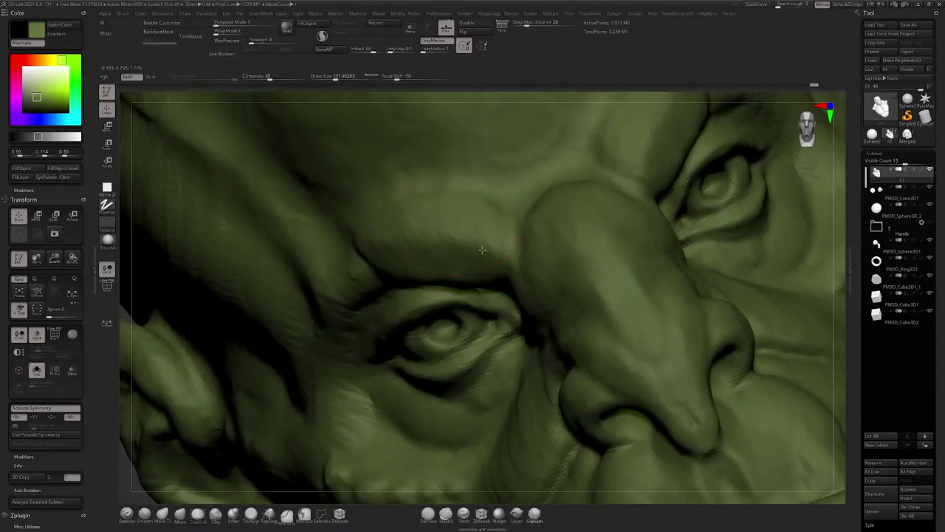
mouse_move(482, 251)
right_down()
mouse_move(450, 256)
mouse_move(468, 255)
right_up()
mouse_move(467, 229)
right_down()
mouse_move(485, 243)
mouse_move(476, 245)
mouse_move(472, 214)
right_up()
mouse_move(472, 214)
right_down()
mouse_move(443, 226)
mouse_move(465, 230)
mouse_move(447, 234)
mouse_move(416, 209)
mouse_move(488, 209)
mouse_move(441, 277)
right_up()
mouse_move(384, 253)
alt+right_down()
mouse_move(419, 212)
mouse_move(410, 292)
alt+right_up()
Step: Set the draw size to about 145 and refine the cheekbone, jaw muscle and side of the nose
key(space)
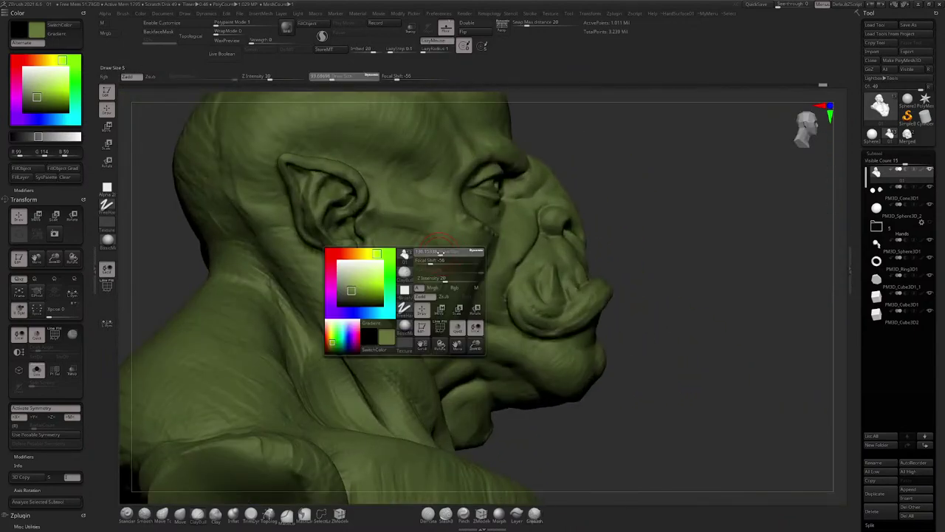
drag(434, 253, 443, 253)
ctrl+right_drag(453, 200, 442, 266)
key(space)
drag(449, 257, 443, 257)
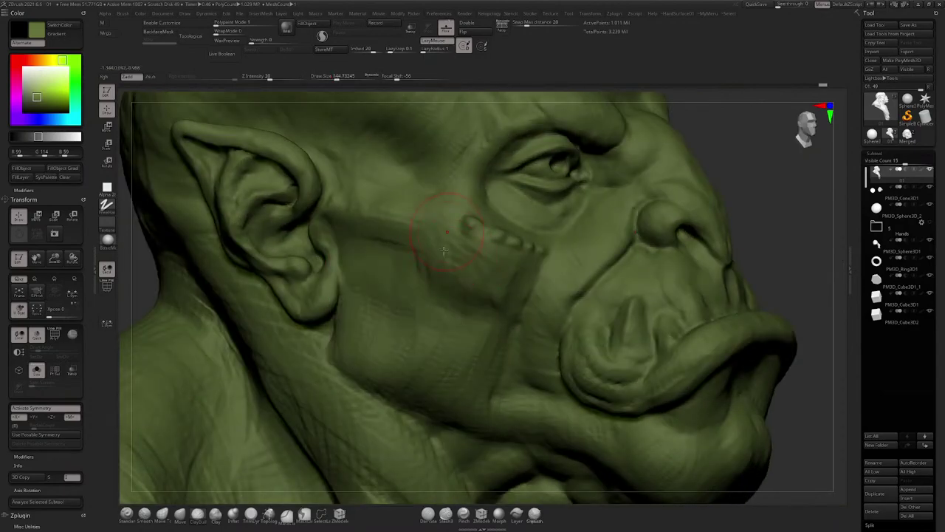
mouse_move(506, 311)
right_down()
mouse_move(500, 264)
mouse_move(489, 260)
mouse_move(521, 214)
right_up()
mouse_move(539, 229)
right_down()
mouse_move(506, 242)
mouse_move(515, 299)
right_up()
key(space)
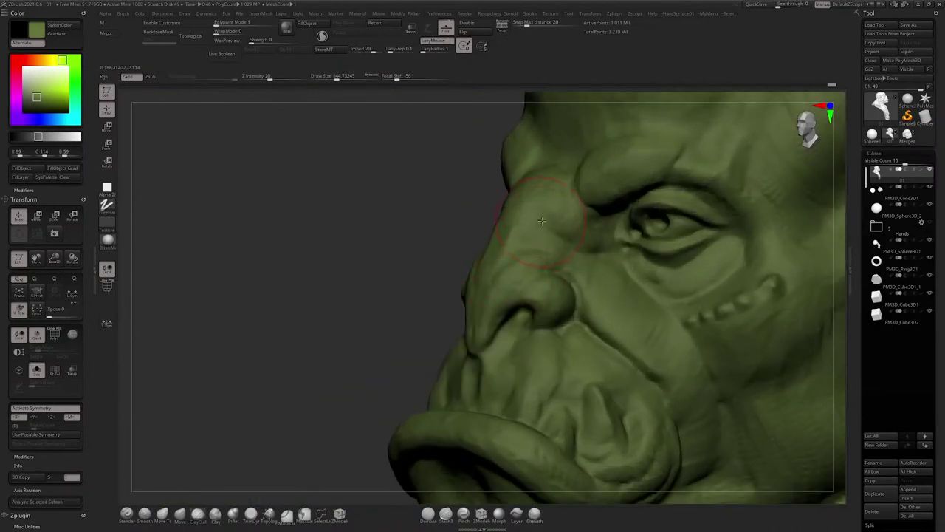
Step: Build up the abdominal muscles at a draw size of about 217 and quick-save the project
alt+right_drag(545, 220, 414, 211)
ctrl+right_drag(462, 193, 542, 235)
mouse_move(528, 410)
alt+right_down()
mouse_move(523, 272)
mouse_move(551, 185)
mouse_move(613, 162)
mouse_move(628, 180)
mouse_move(654, 183)
mouse_move(566, 144)
mouse_move(432, 245)
alt+right_up()
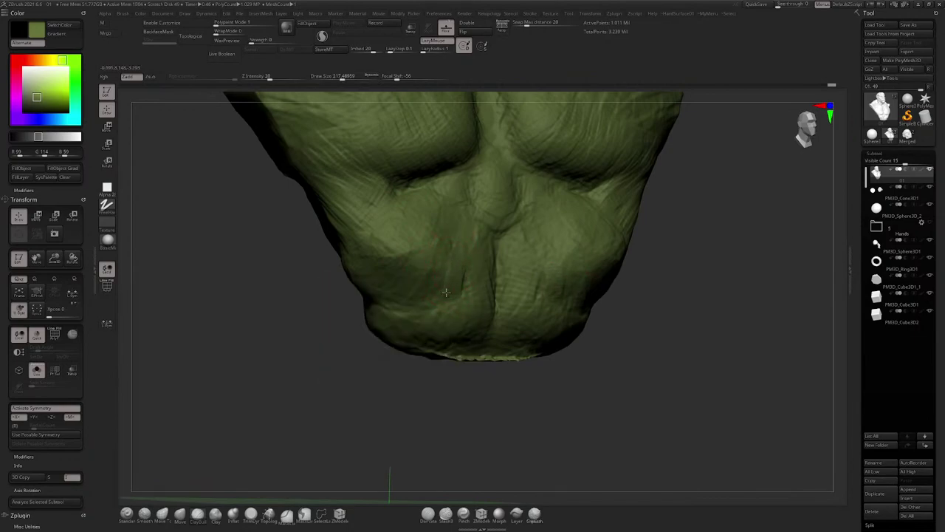
key(ctrl+s)
Step: Set the draw size to about 268 and sculpt vertical muscle fibres across the abdomen and flanks
right_drag(449, 245, 491, 212)
key(space)
drag(474, 238, 480, 238)
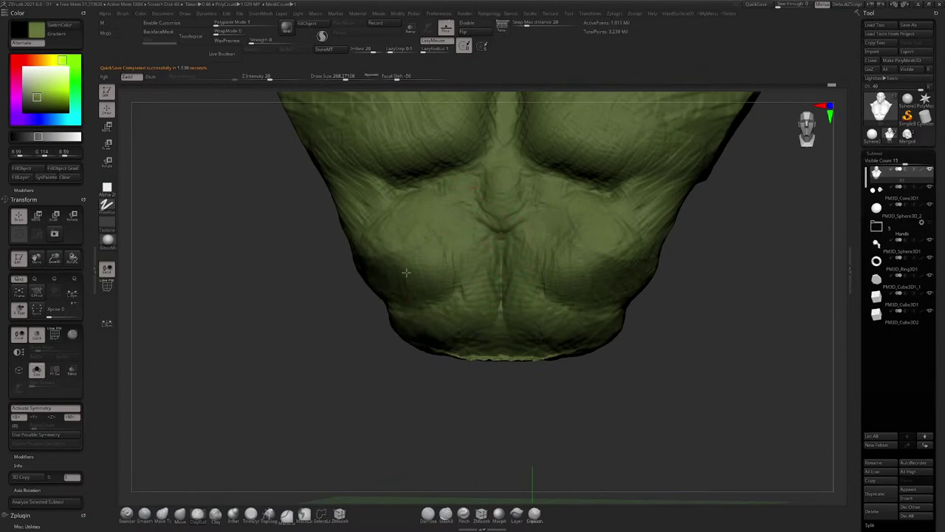
right_drag(380, 280, 470, 254)
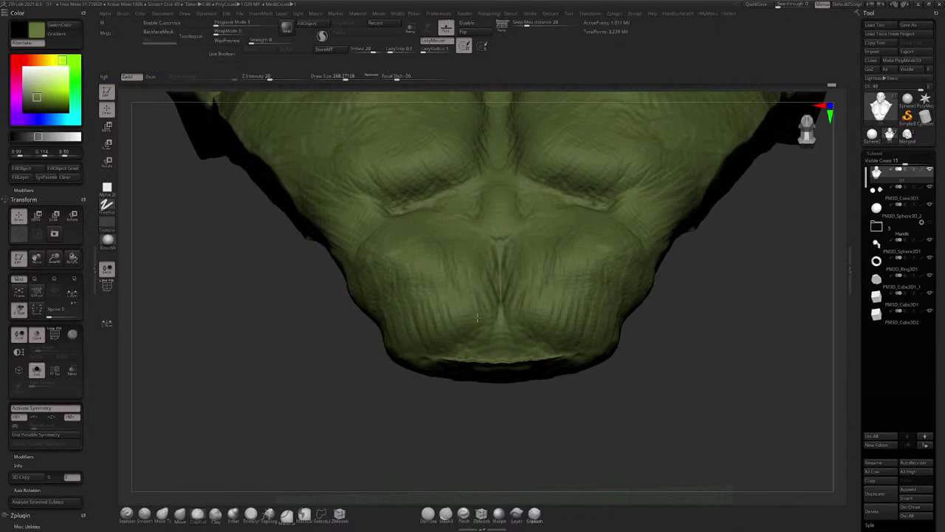
right_drag(477, 318, 440, 261)
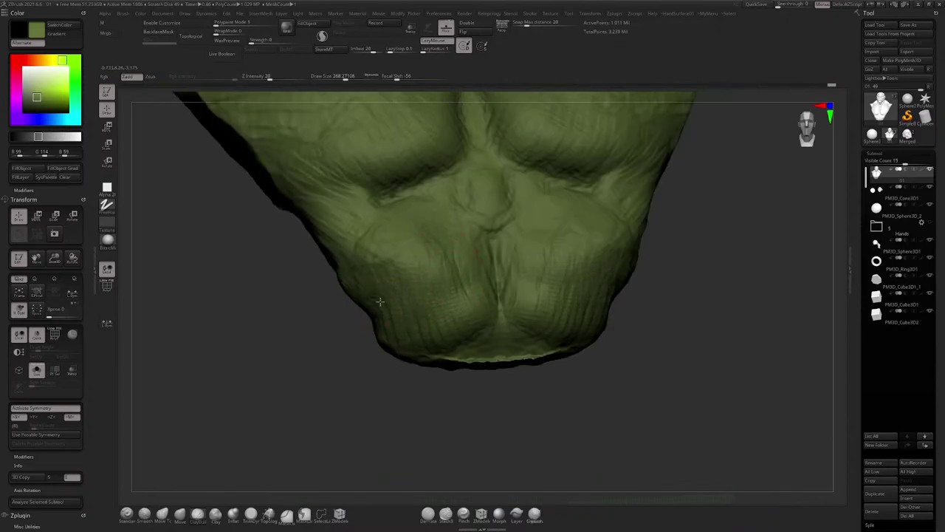
right_drag(379, 302, 402, 273)
mouse_move(491, 278)
right_down()
mouse_move(486, 157)
mouse_move(413, 221)
mouse_move(495, 209)
mouse_move(459, 193)
right_up()
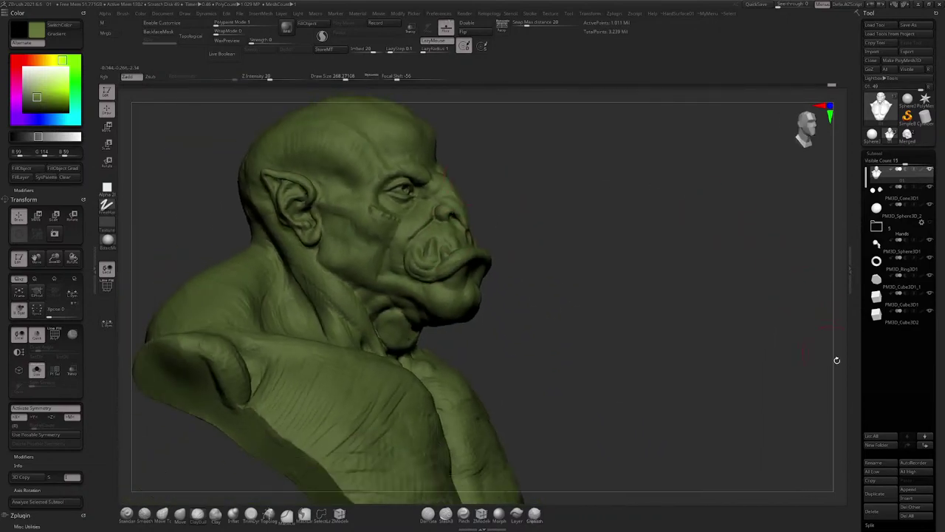
Step: Append a cylinder as a new subtool and turn off Solo mode to show the whole bust
click(908, 488)
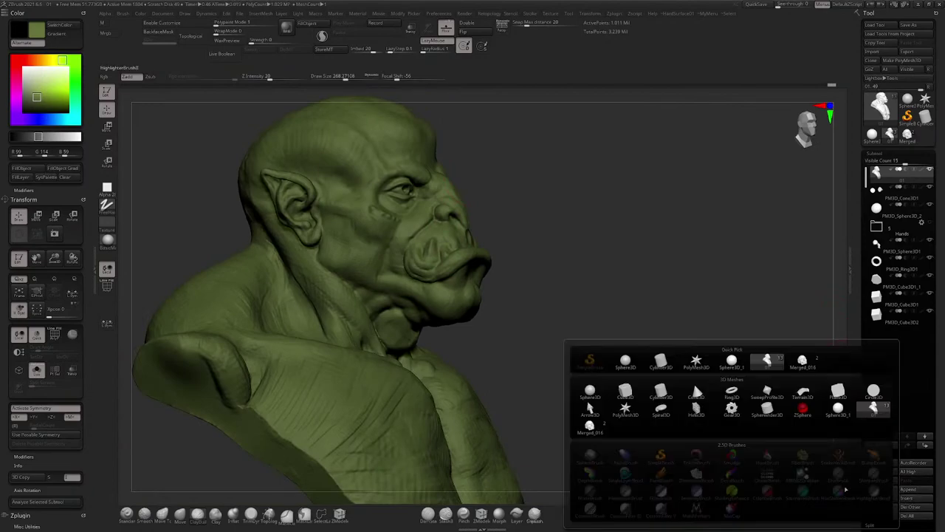
click(662, 389)
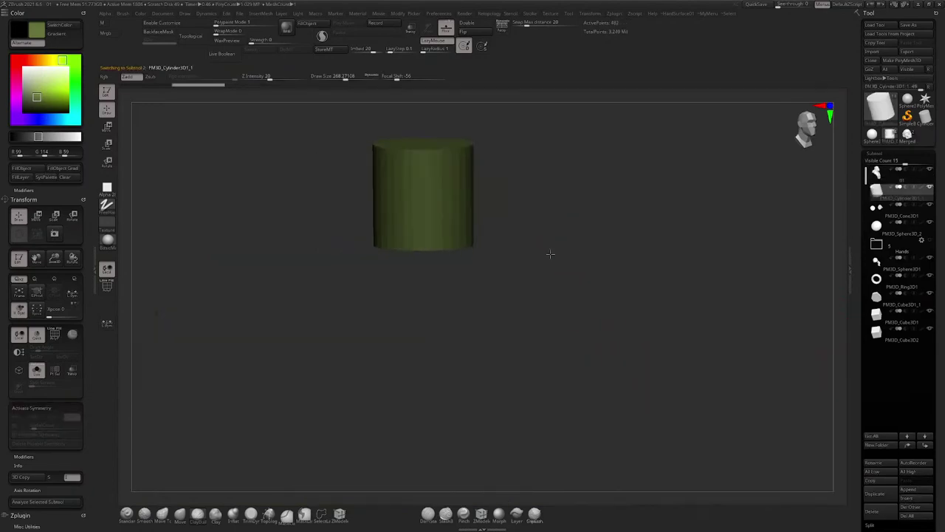
click(37, 370)
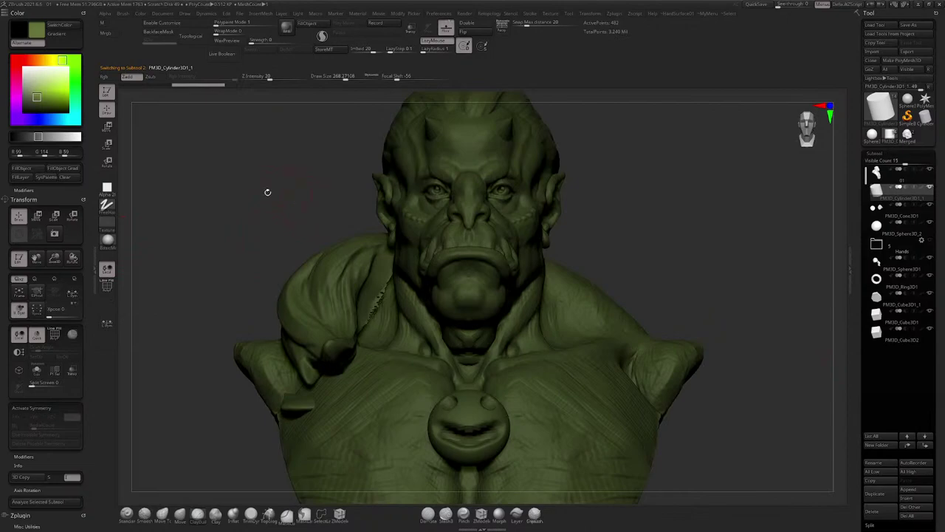
Step: Move the cylinder forward out of the head and scale it down uniformly to a tusk-sized piece
click(107, 127)
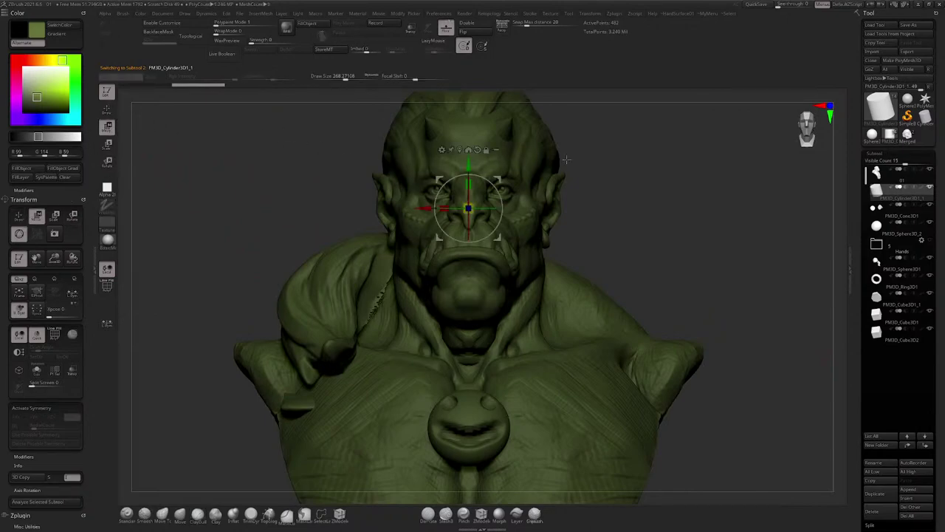
alt+drag(602, 174, 650, 142)
drag(499, 180, 609, 195)
alt+drag(687, 144, 685, 185)
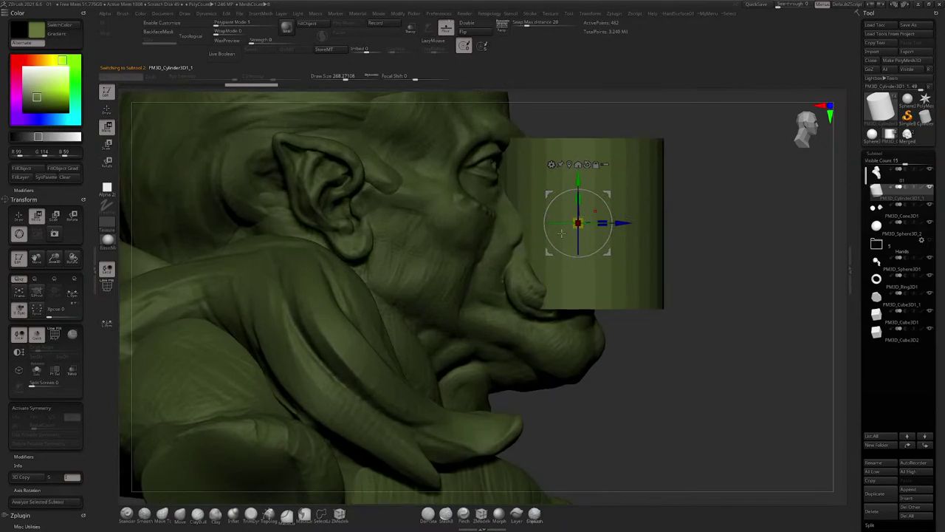
key(q)
key(w)
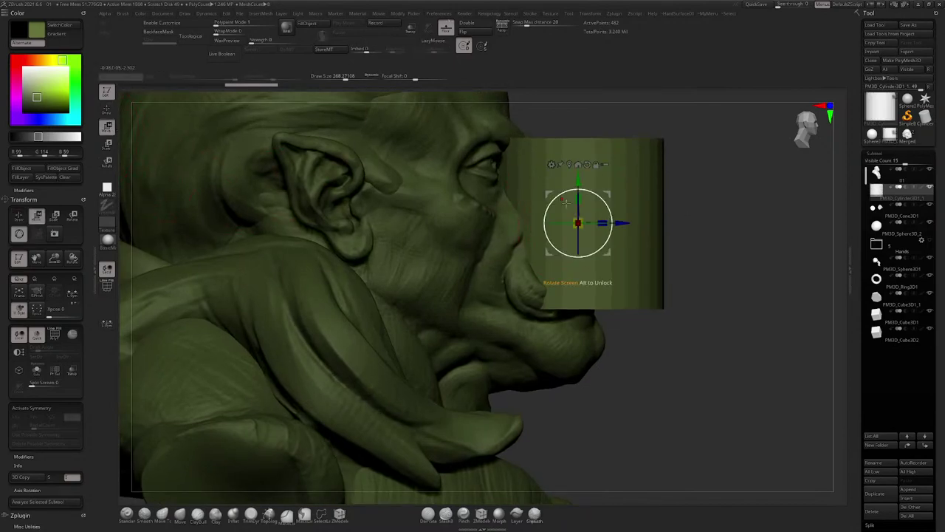
drag(578, 223, 535, 260)
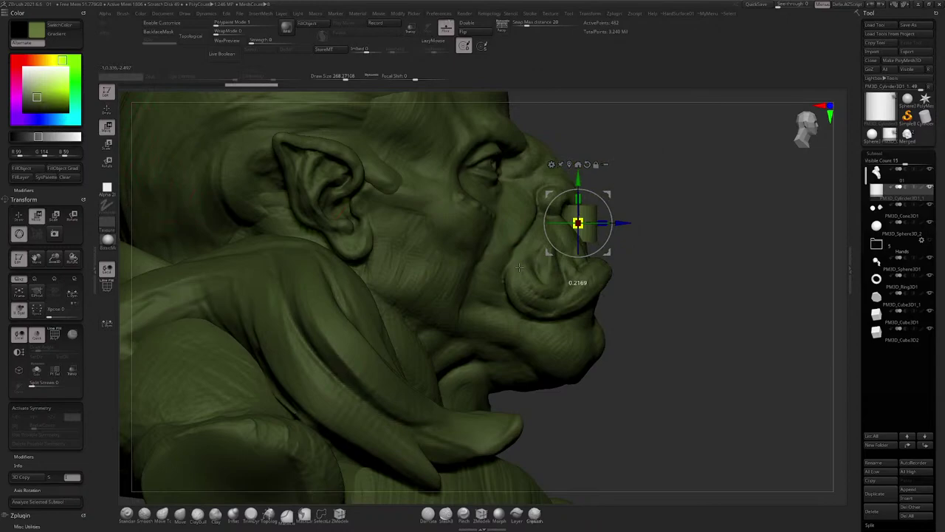
Step: Position the small cylinder in front of the face beside the upper lip
drag(701, 167, 435, 205)
ctrl+right_drag(435, 206, 420, 231)
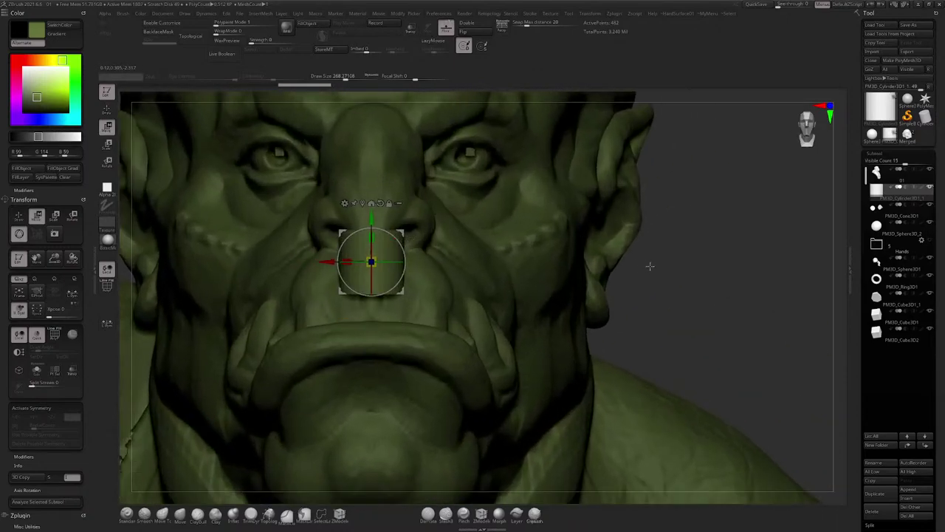
right_drag(605, 211, 402, 221)
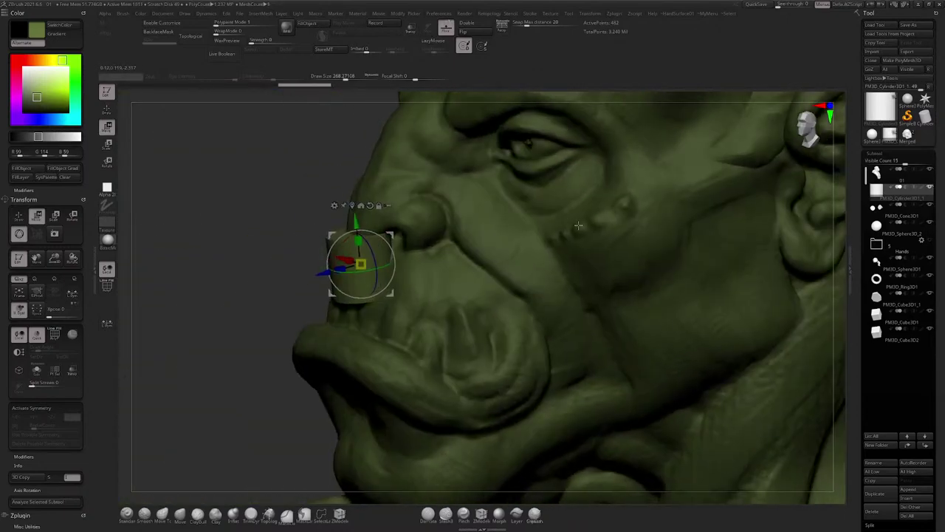
drag(393, 235, 340, 261)
right_drag(325, 247, 415, 231)
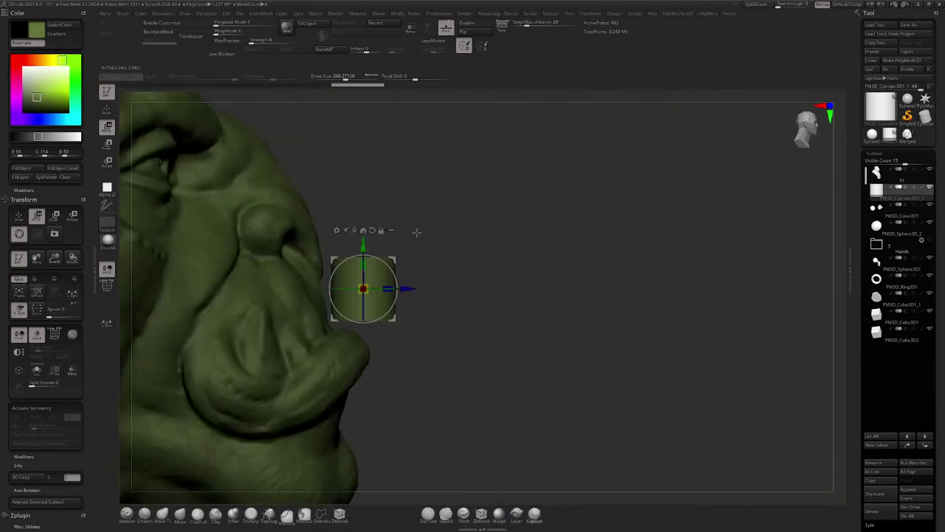
drag(387, 265, 391, 273)
drag(393, 317, 333, 370)
Step: Shift the cylinder sideways to the corner of the mouth and tilt it to follow the tusk direction
shift+right_drag(417, 247, 338, 303)
drag(333, 313, 248, 309)
alt+right_drag(245, 316, 414, 188)
drag(381, 208, 356, 205)
mouse_move(357, 206)
right_down()
mouse_move(380, 209)
mouse_move(357, 207)
right_up()
mouse_move(351, 210)
mouse_down()
mouse_move(343, 207)
mouse_move(358, 213)
mouse_up()
right_drag(378, 213, 206, 435)
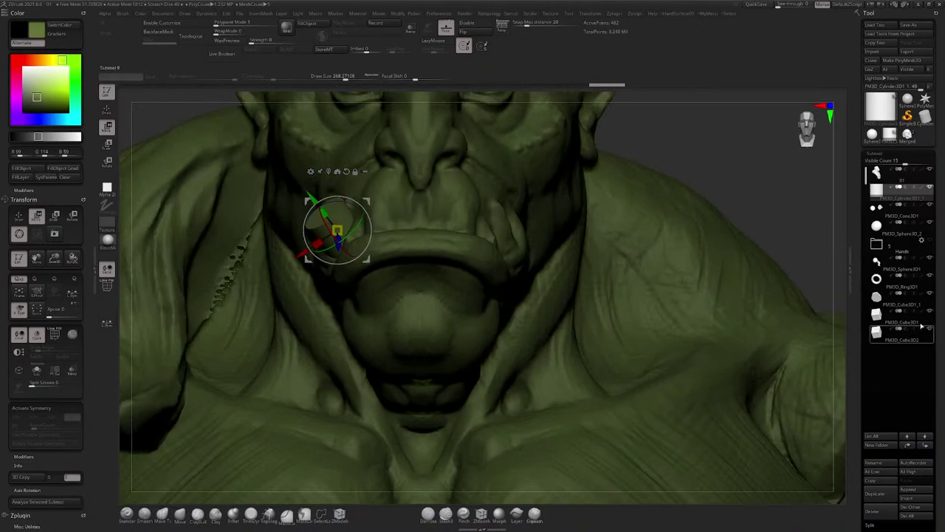
Step: Return to Draw mode, select the draped shoulder piece and smooth its jagged seam beside the neck
scroll(921, 262, down, 3)
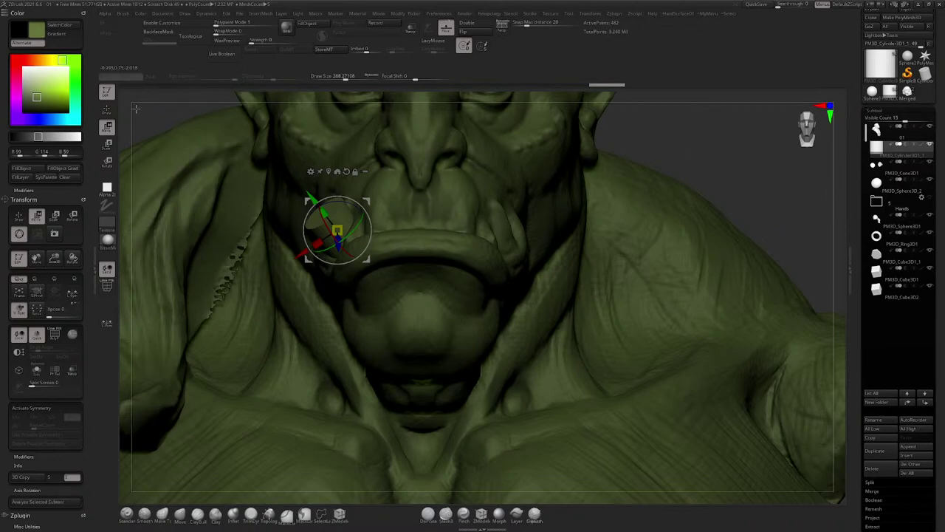
click(108, 109)
mouse_move(284, 157)
right_down()
mouse_move(308, 206)
mouse_move(344, 209)
right_up()
alt+click(345, 206)
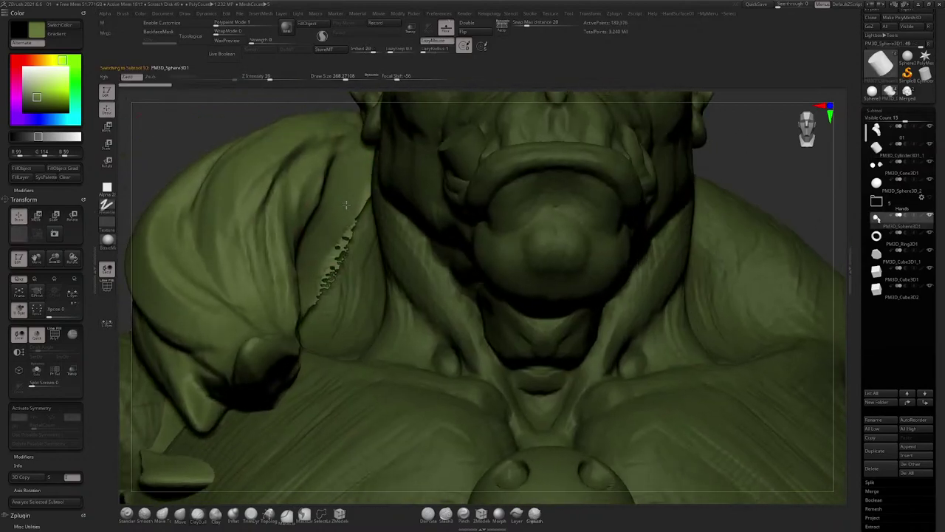
shift+drag(346, 235, 315, 300)
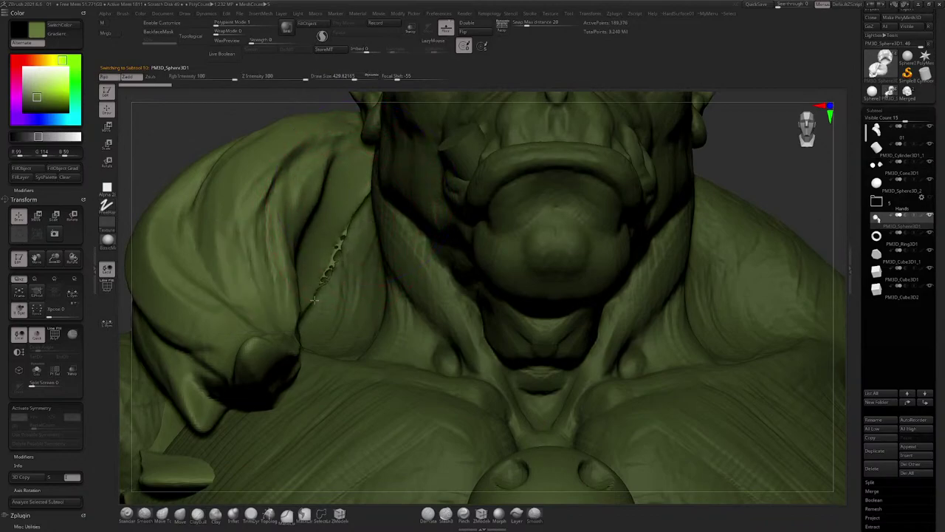
right_drag(363, 275, 352, 230)
mouse_move(351, 231)
ctrl+right_down()
mouse_move(349, 263)
mouse_move(411, 226)
mouse_move(397, 288)
mouse_move(304, 282)
mouse_move(294, 290)
mouse_move(365, 254)
mouse_move(389, 225)
mouse_move(359, 245)
mouse_move(358, 231)
ctrl+right_up()
Step: Select the tusk cylinder and apply Mirror And Weld to copy it to the other side of the mouth
alt+click(285, 282)
key(1)
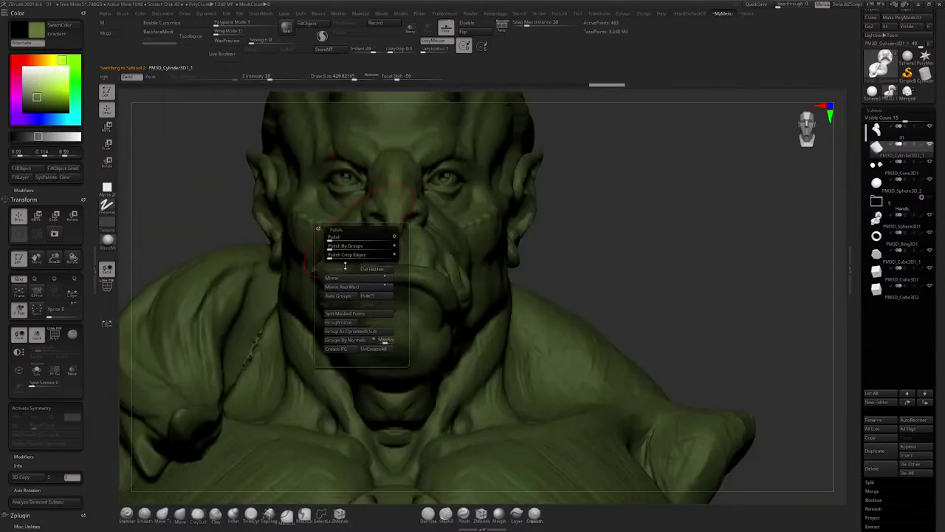
click(340, 289)
mouse_move(636, 201)
right_down()
mouse_move(565, 195)
mouse_move(643, 196)
right_up()
drag(643, 196, 635, 175)
Step: Select the hair subtool, reduce the draw size to about 268 and sculpt strands along the front hairline
alt+click(332, 187)
right_drag(360, 180, 320, 182)
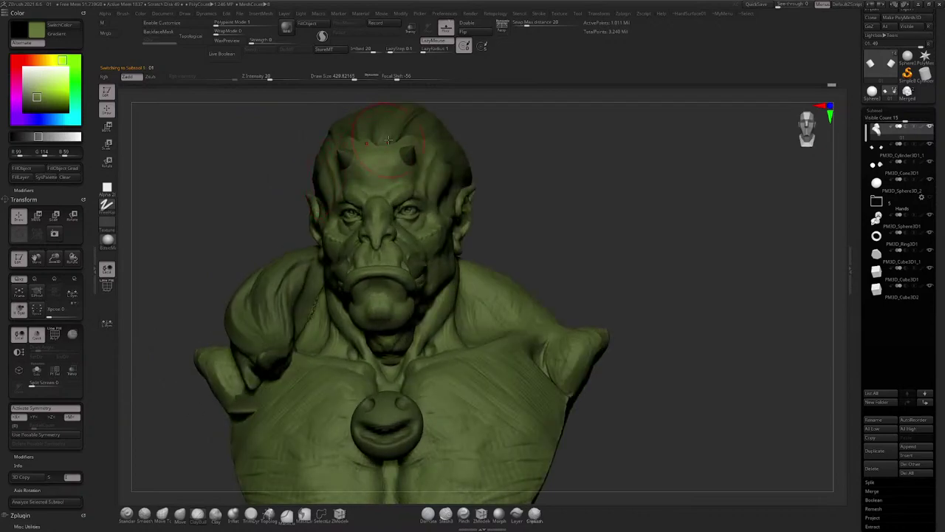
alt+click(389, 134)
alt+right_drag(389, 133, 366, 215)
key(s)
drag(367, 216, 356, 216)
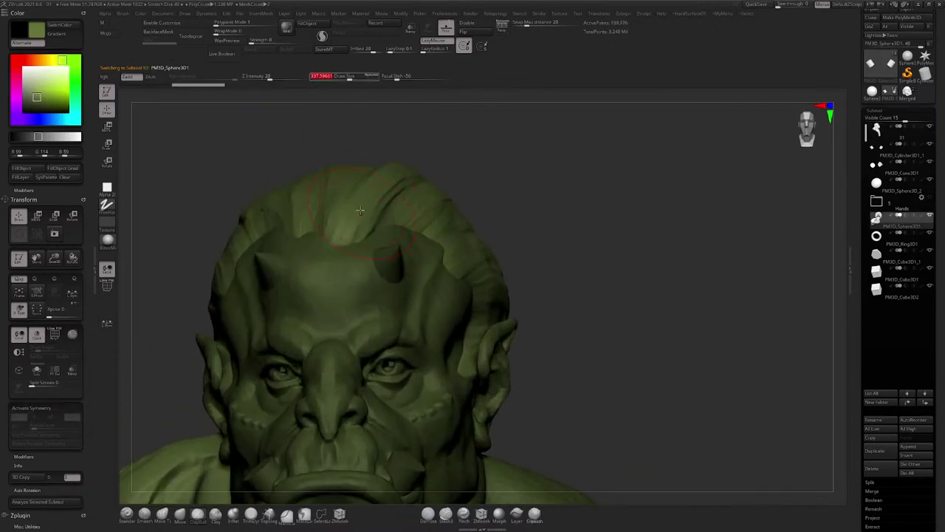
mouse_move(397, 197)
right_down()
mouse_move(374, 203)
mouse_move(370, 193)
right_up()
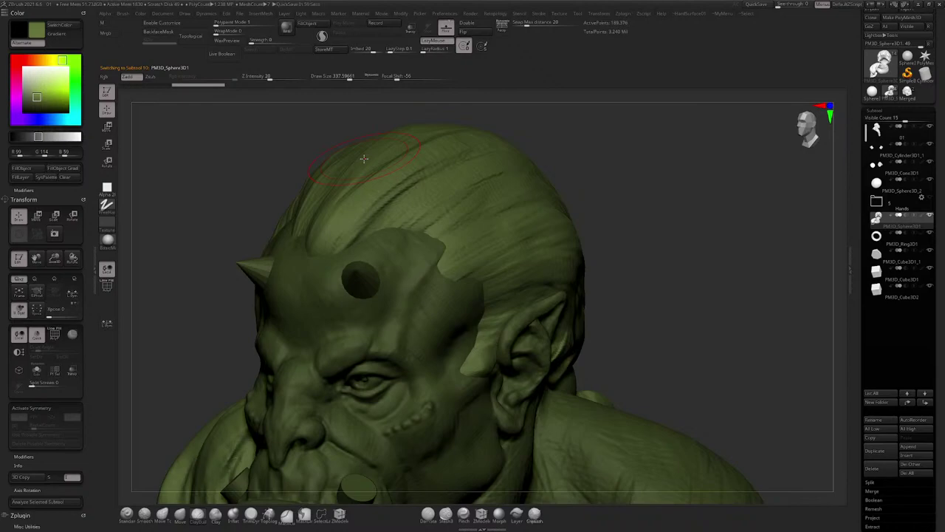
key(s)
drag(389, 198, 385, 198)
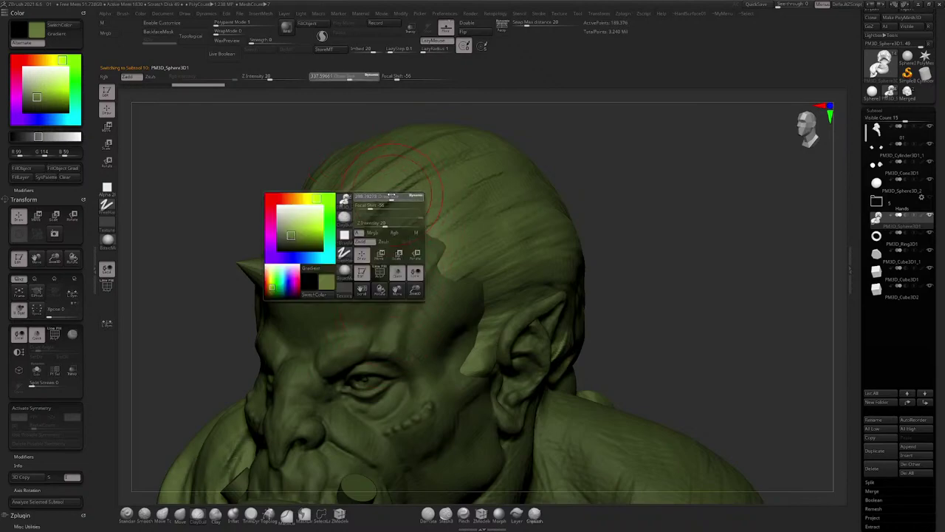
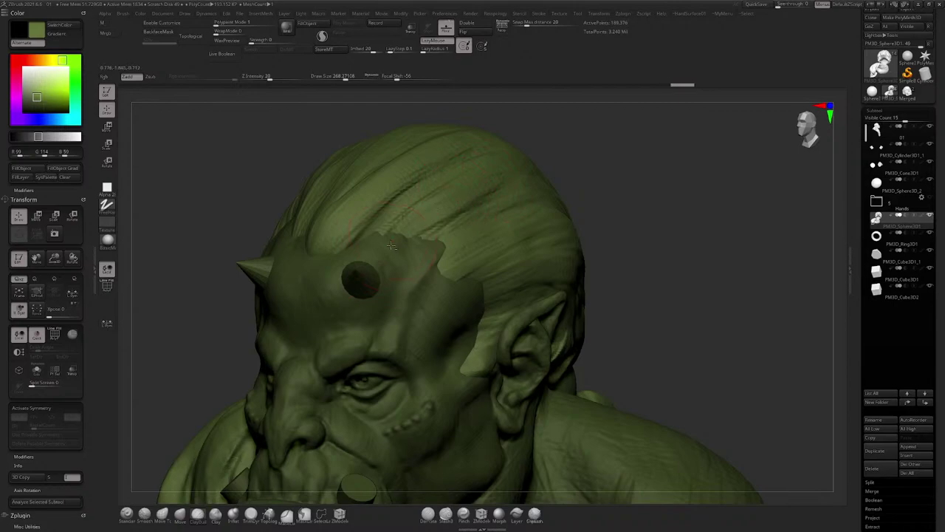
drag(391, 245, 514, 183)
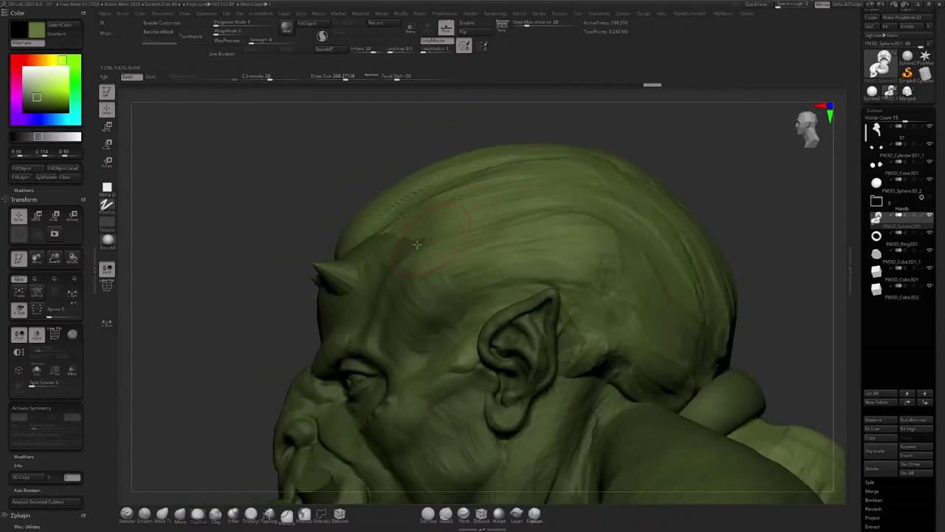
Step: Sculpt swept-back strands on the side of the hair and refine the hairline between temple and ear
mouse_move(435, 235)
right_down()
mouse_move(476, 229)
mouse_move(405, 203)
mouse_move(403, 161)
mouse_move(383, 215)
mouse_move(436, 210)
mouse_move(436, 191)
mouse_move(401, 182)
right_up()
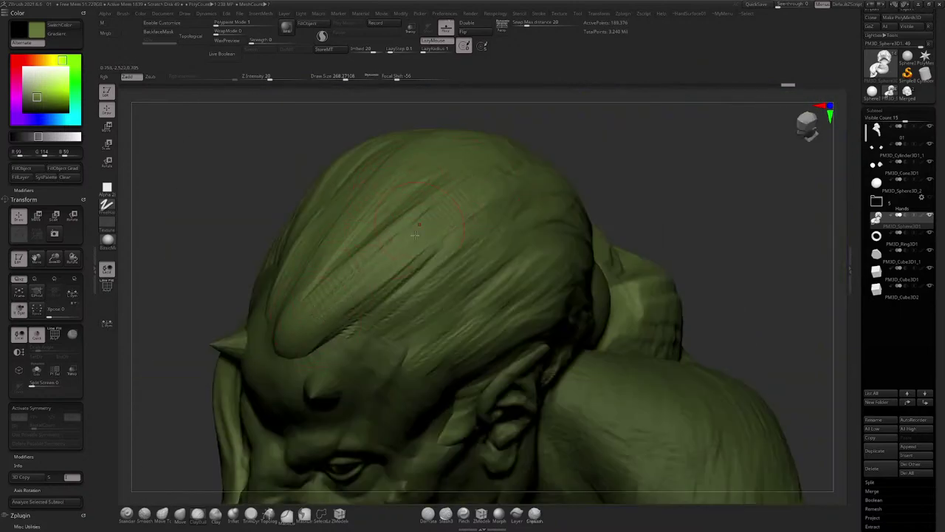
mouse_move(415, 235)
right_down()
mouse_move(413, 217)
mouse_move(443, 207)
right_up()
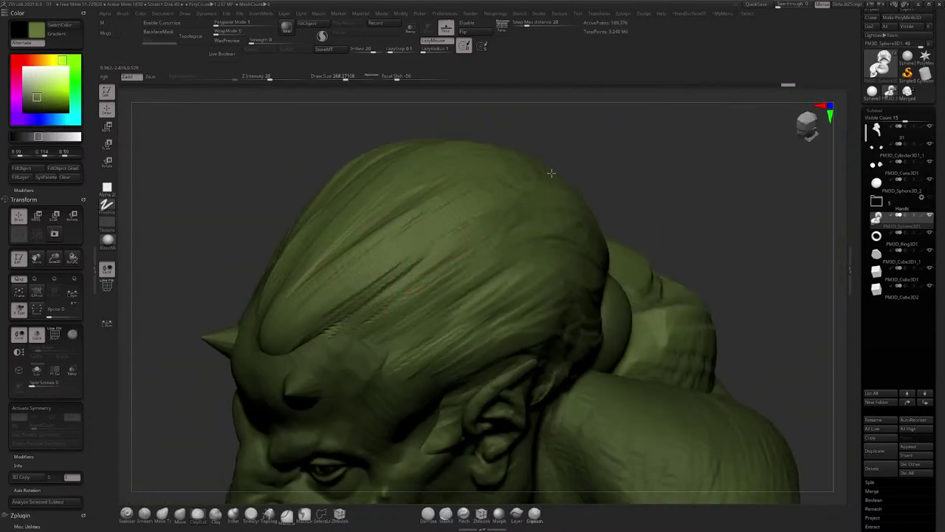
mouse_move(480, 231)
right_down()
mouse_move(454, 214)
mouse_move(473, 229)
right_up()
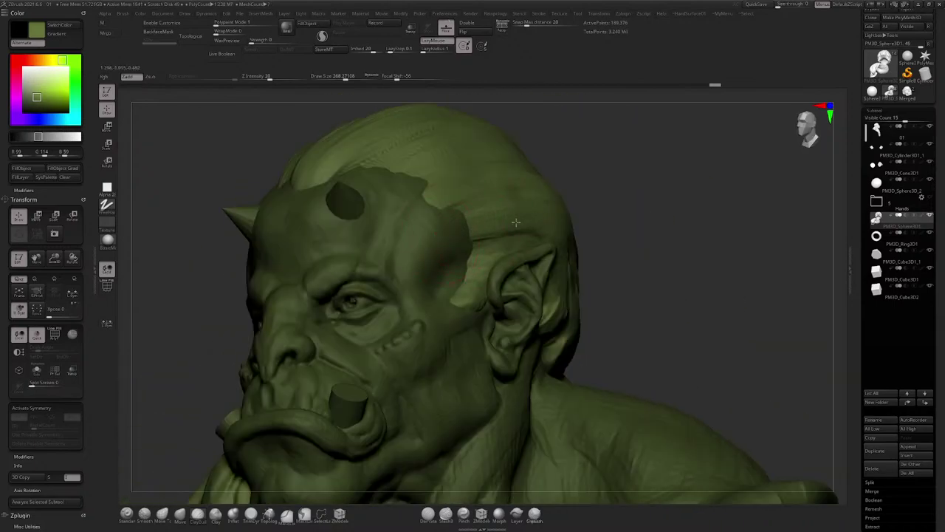
drag(448, 260, 460, 272)
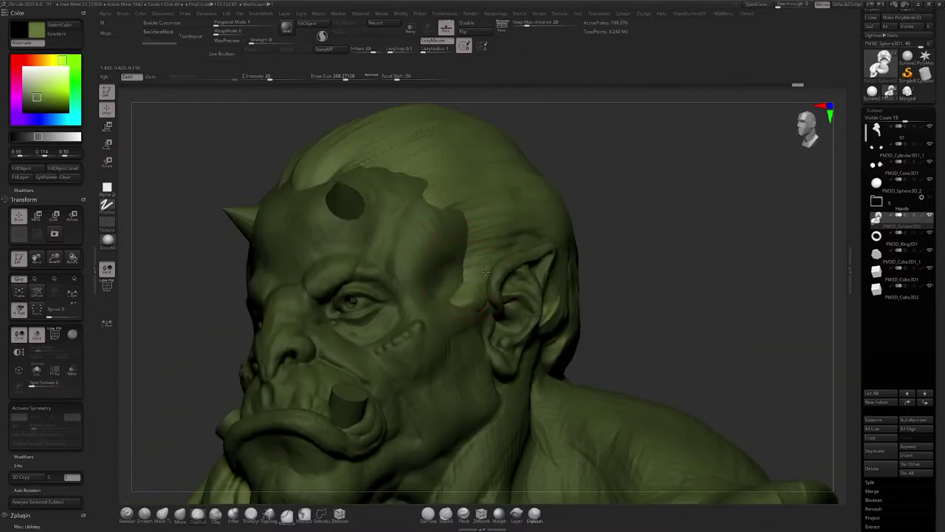
mouse_move(485, 272)
right_down()
mouse_move(460, 293)
mouse_move(525, 268)
mouse_move(448, 229)
mouse_move(460, 200)
mouse_move(421, 216)
mouse_move(383, 259)
mouse_move(412, 209)
mouse_move(405, 186)
mouse_move(411, 232)
right_up()
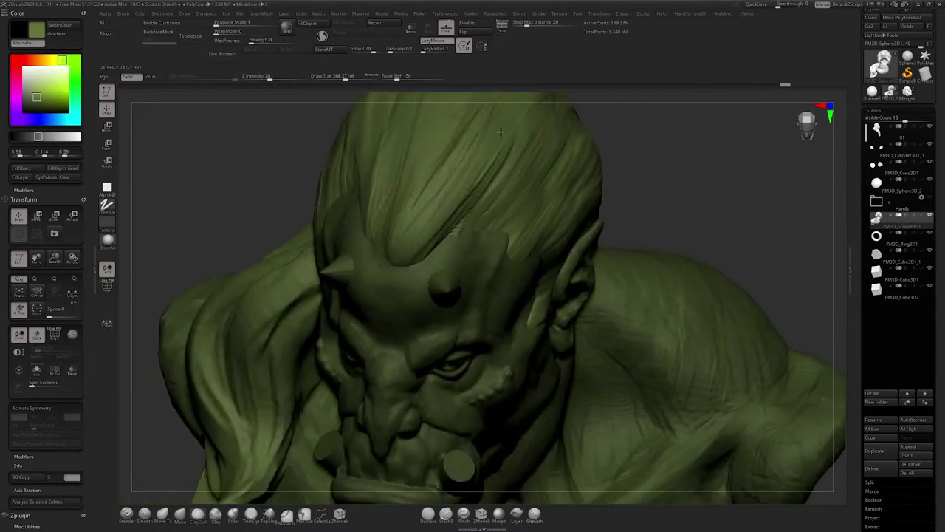
Step: Sculpt long hair strands running back from the forehead hairline over the crown
right_drag(451, 214, 397, 290)
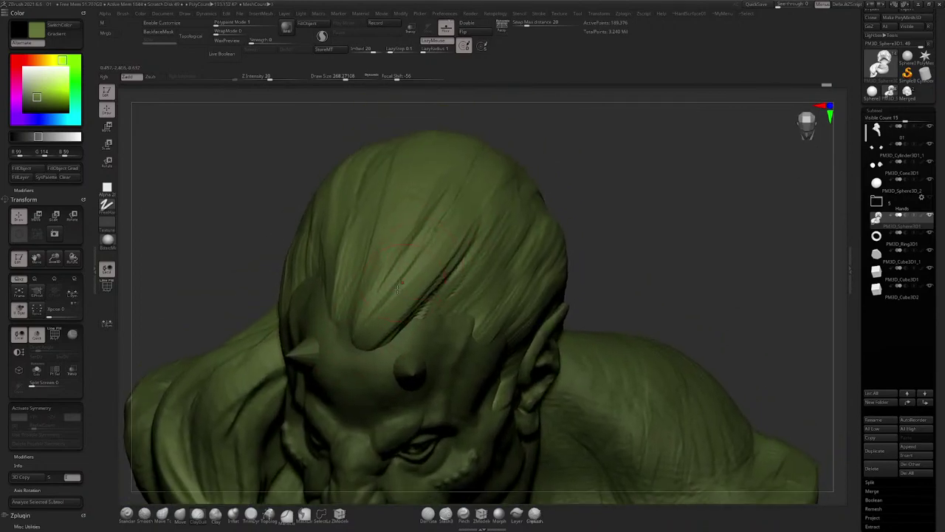
drag(406, 314, 476, 173)
drag(419, 298, 494, 170)
mouse_move(482, 149)
right_down()
mouse_move(452, 163)
mouse_move(549, 179)
mouse_move(509, 177)
right_up()
right_drag(434, 219, 461, 240)
ctrl+right_drag(461, 240, 401, 255)
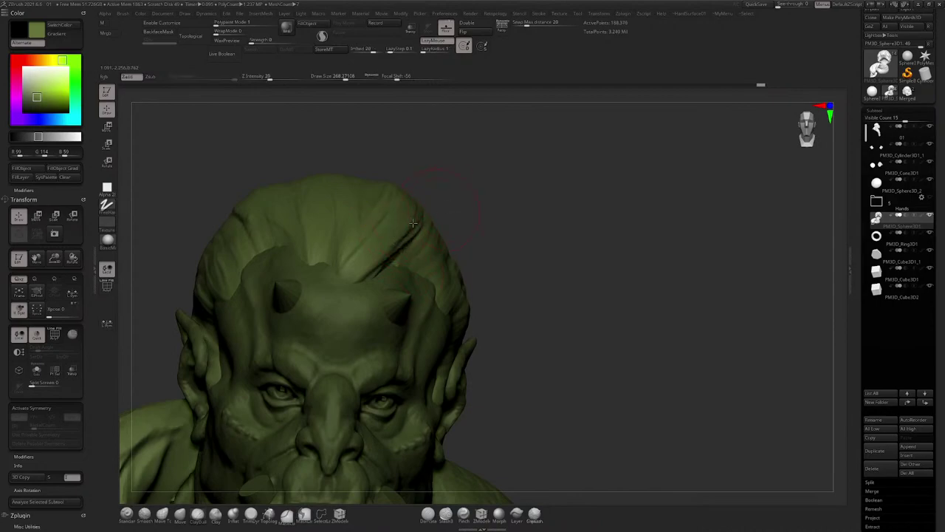
Step: Detail the hair groove above the horn, set the draw size to about 101 and quick-save the project
right_drag(422, 183, 412, 263)
key(space)
mouse_move(412, 264)
mouse_down()
mouse_move(402, 260)
mouse_move(505, 201)
mouse_up()
key(space)
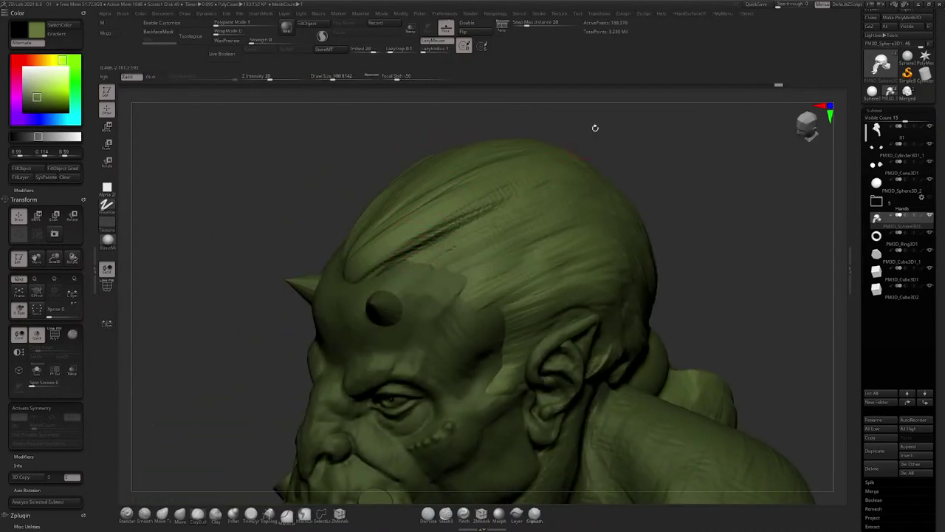
click(756, 4)
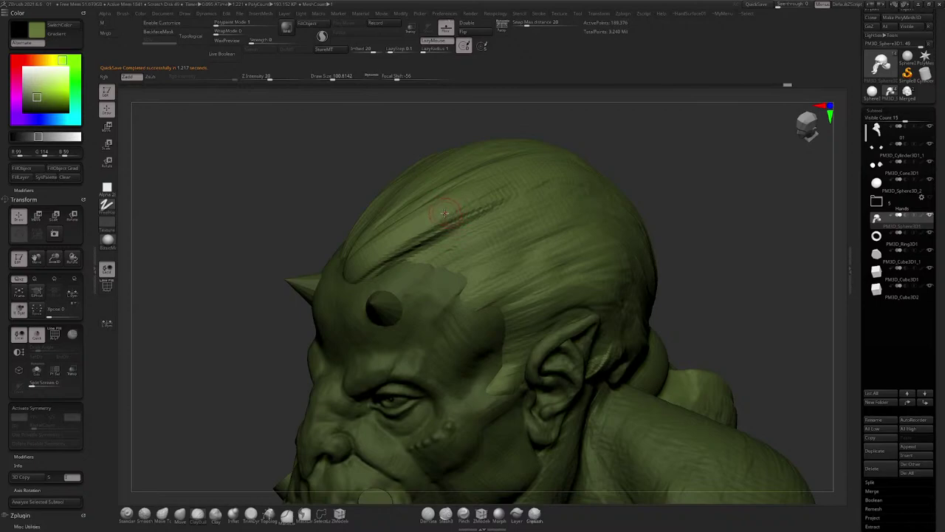
Step: Set the draw size to about 172 and sculpt swept-back strands from the front hairline over the top of the hair
right_drag(447, 211, 392, 266)
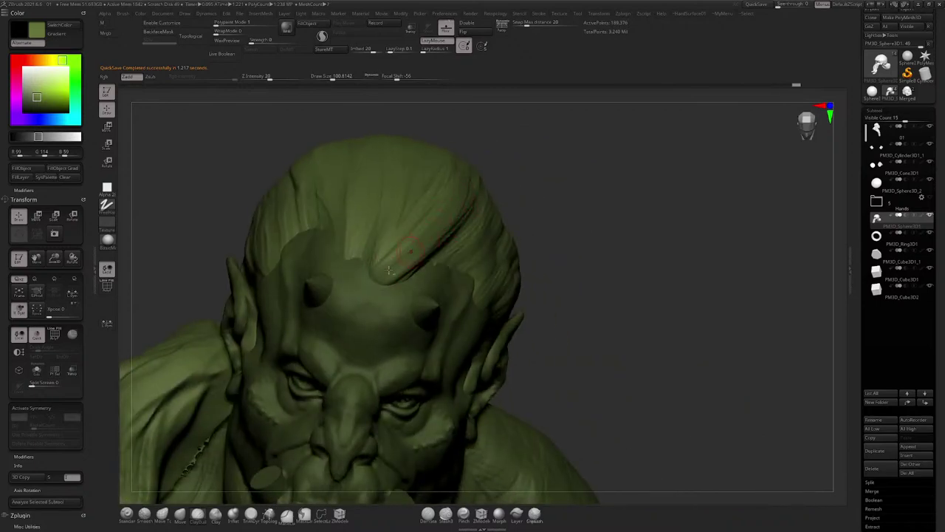
key(space)
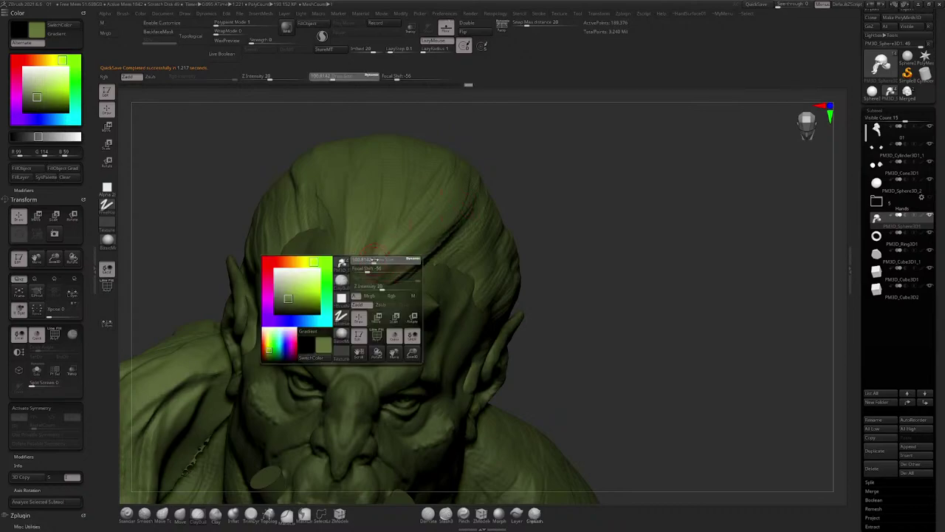
drag(381, 262, 390, 262)
drag(455, 157, 431, 160)
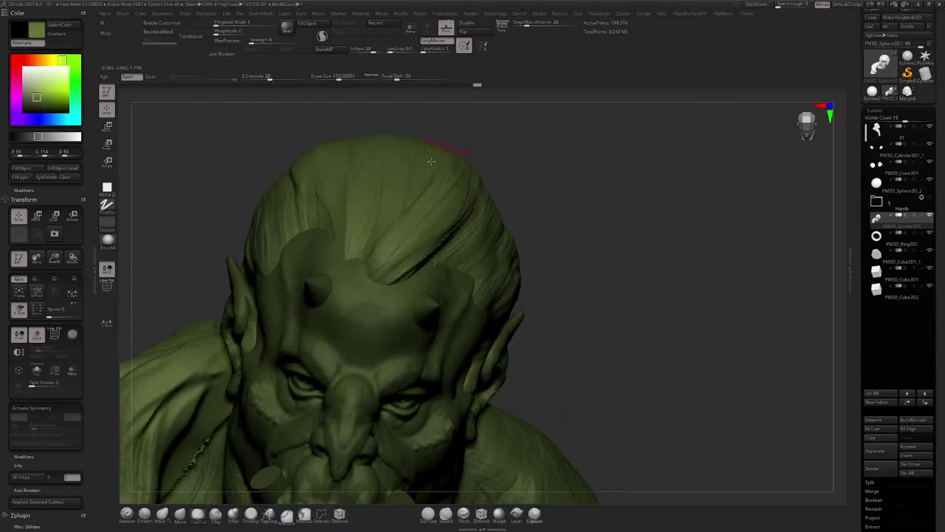
drag(539, 129, 428, 198)
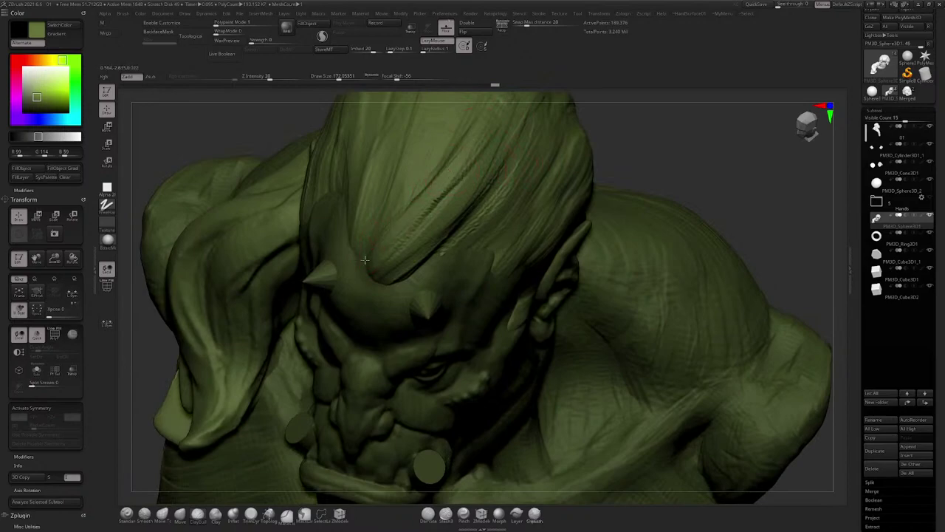
mouse_move(365, 260)
mouse_down()
mouse_move(426, 182)
mouse_move(413, 220)
mouse_move(480, 195)
mouse_up()
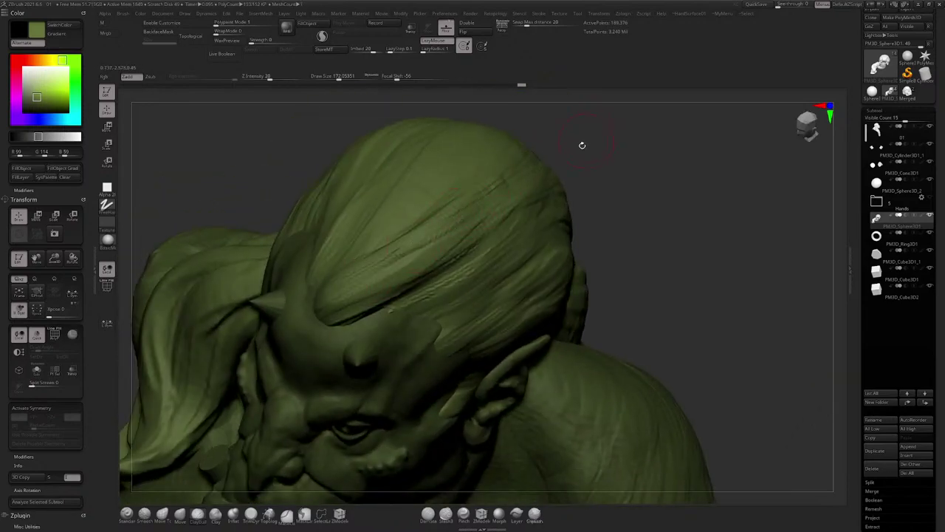
Step: Sculpt long hair strands across the side of the crown, following the flow toward the back of the head
drag(581, 144, 539, 196)
drag(532, 192, 569, 168)
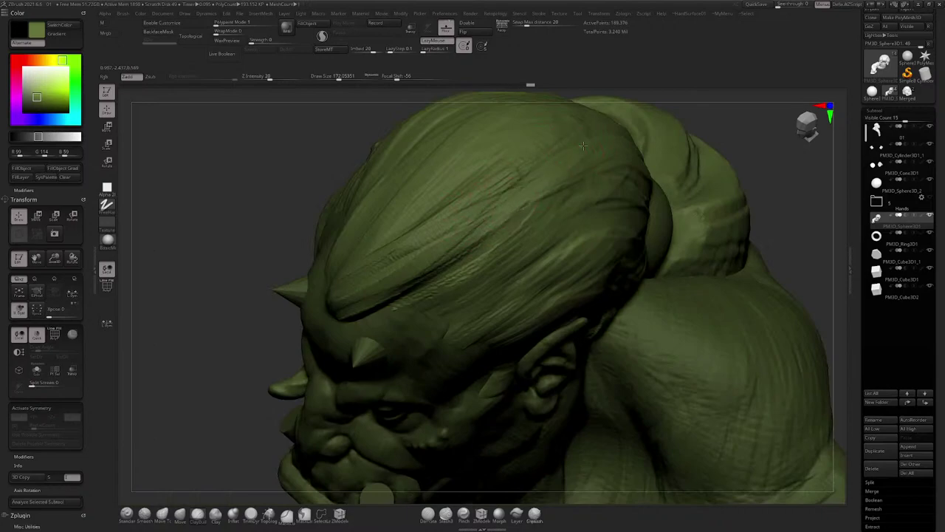
drag(468, 205, 587, 161)
drag(473, 239, 550, 161)
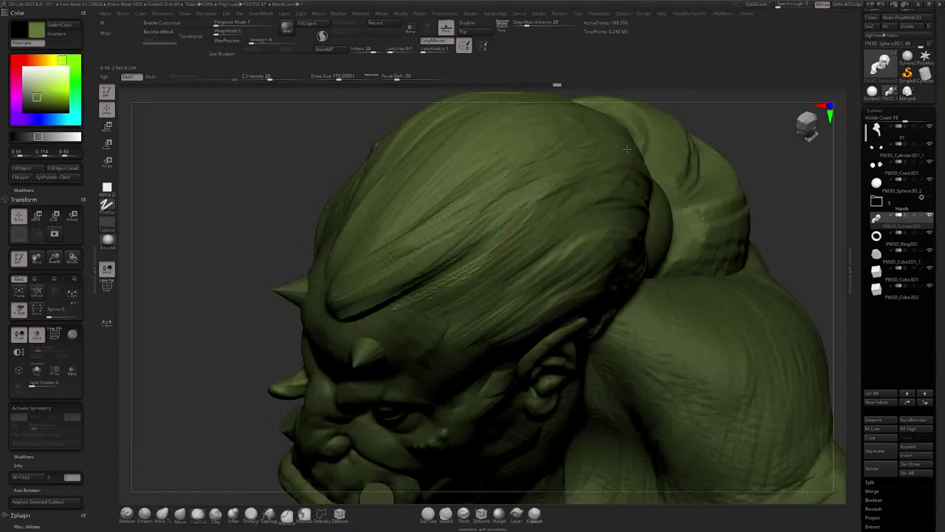
drag(486, 200, 523, 190)
Step: Sculpt strands rising from the centre of the forehead hairline and refine the hair between the horns
mouse_move(523, 190)
right_down()
mouse_move(517, 174)
mouse_move(473, 188)
mouse_move(491, 226)
mouse_move(417, 235)
mouse_move(456, 148)
right_up()
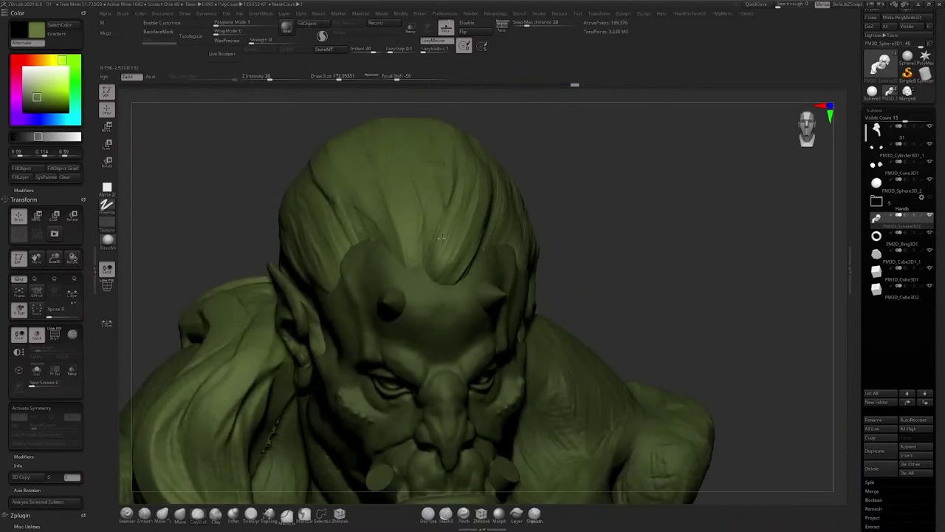
mouse_move(438, 193)
mouse_down()
mouse_move(422, 230)
mouse_move(418, 191)
mouse_up()
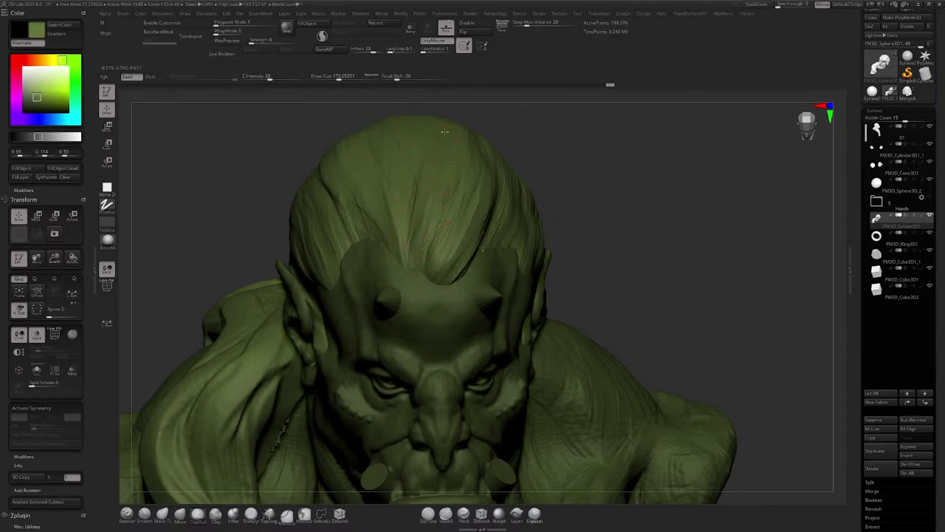
drag(412, 225, 414, 177)
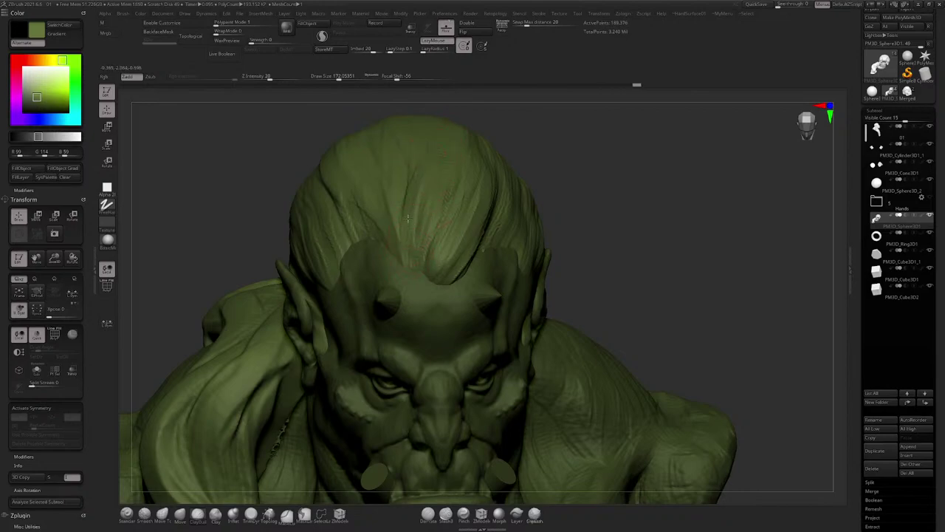
right_drag(418, 164, 464, 152)
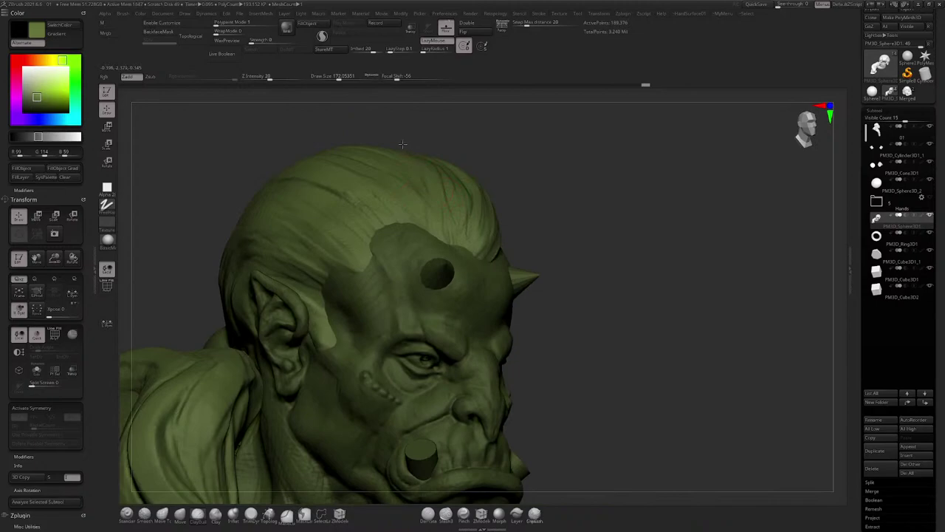
right_drag(453, 218, 467, 194)
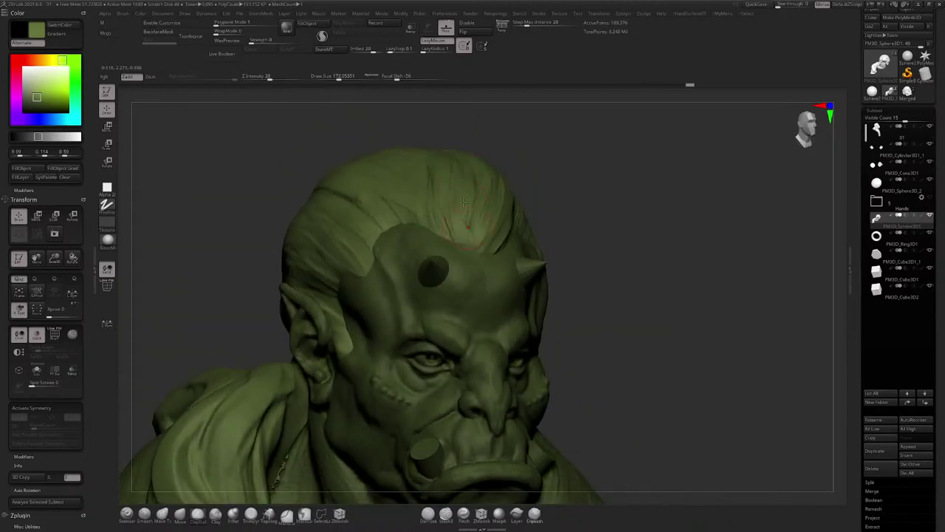
right_drag(517, 229, 478, 239)
drag(498, 240, 492, 222)
Step: Reduce the draw size to about 158 and detail the strands around the hair groove above the horn
key([)
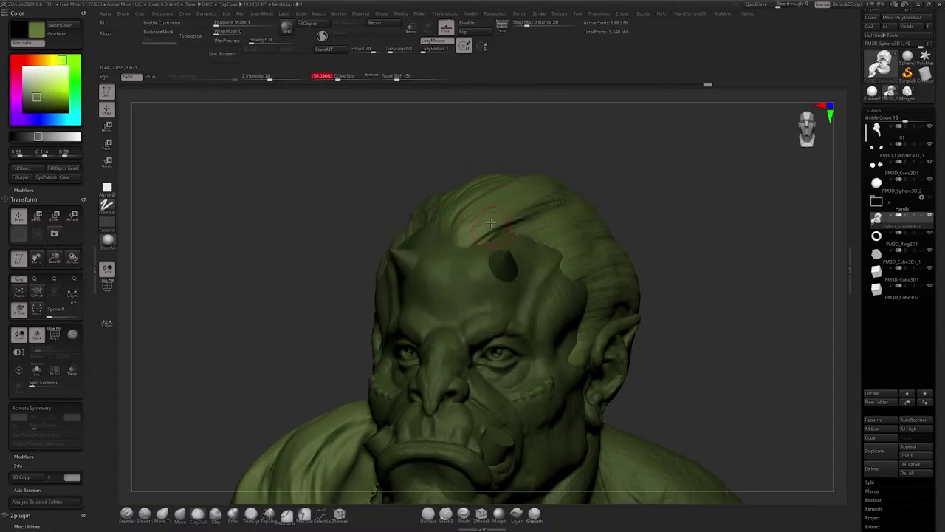
right_drag(534, 188, 579, 139)
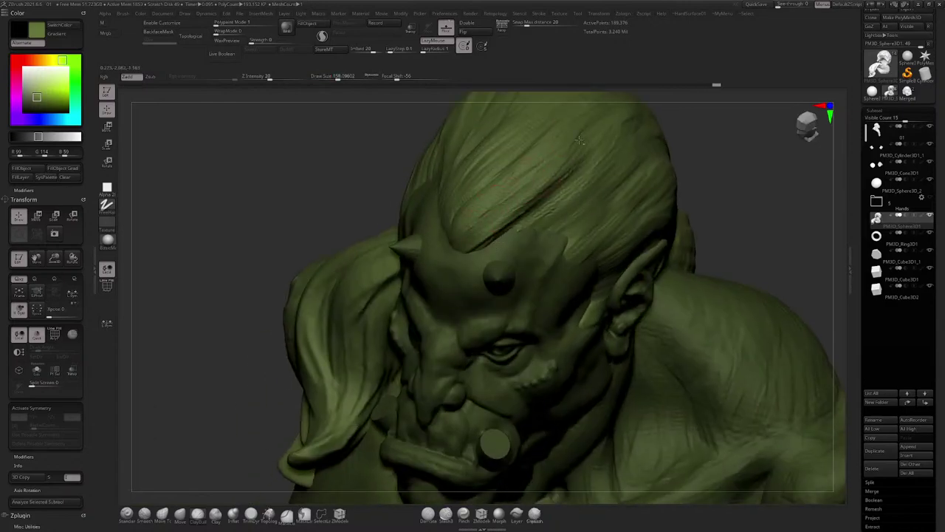
right_drag(531, 186, 576, 166)
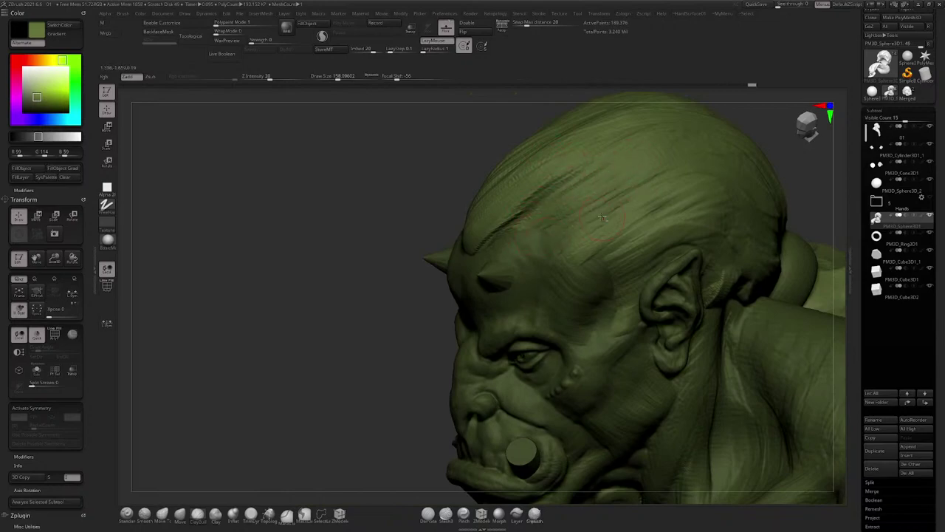
right_drag(602, 217, 511, 216)
Step: Set the draw size to about 245 and sculpt broader strands from the temple over the ear
key(])
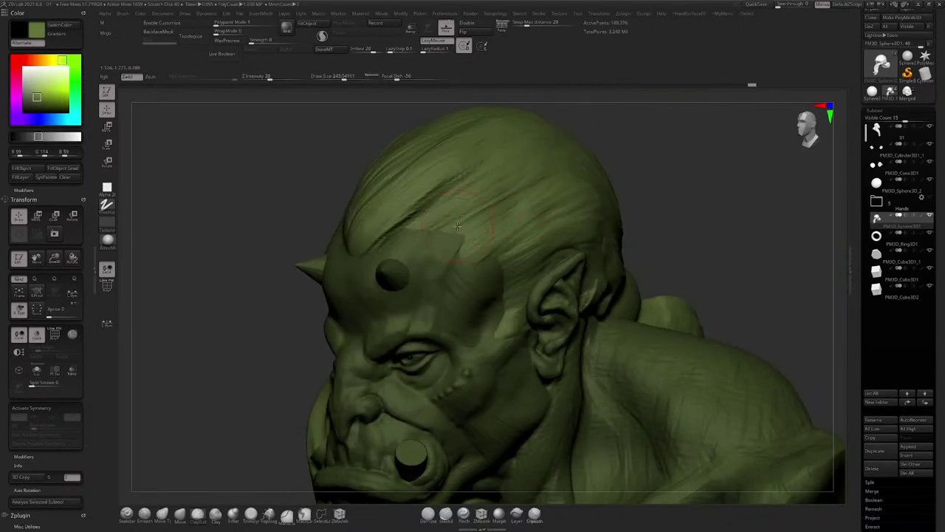
right_drag(556, 146, 510, 193)
mouse_move(504, 187)
mouse_down()
mouse_move(495, 177)
mouse_move(534, 198)
mouse_move(548, 189)
mouse_up()
mouse_move(548, 189)
right_down()
mouse_move(554, 146)
mouse_move(559, 179)
mouse_move(445, 204)
mouse_move(440, 234)
right_up()
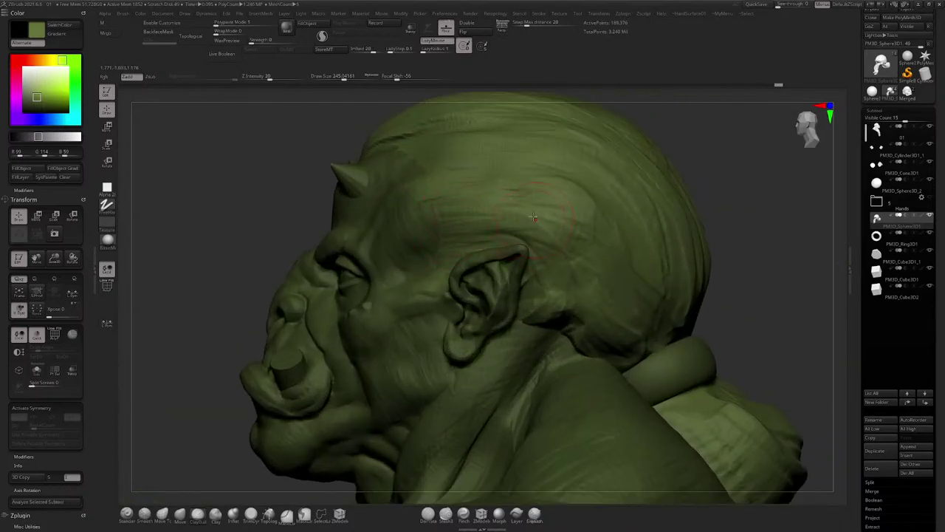
Step: Sculpt curved strands down the back of the head from above the ear toward the hair tie
right_drag(534, 217, 573, 289)
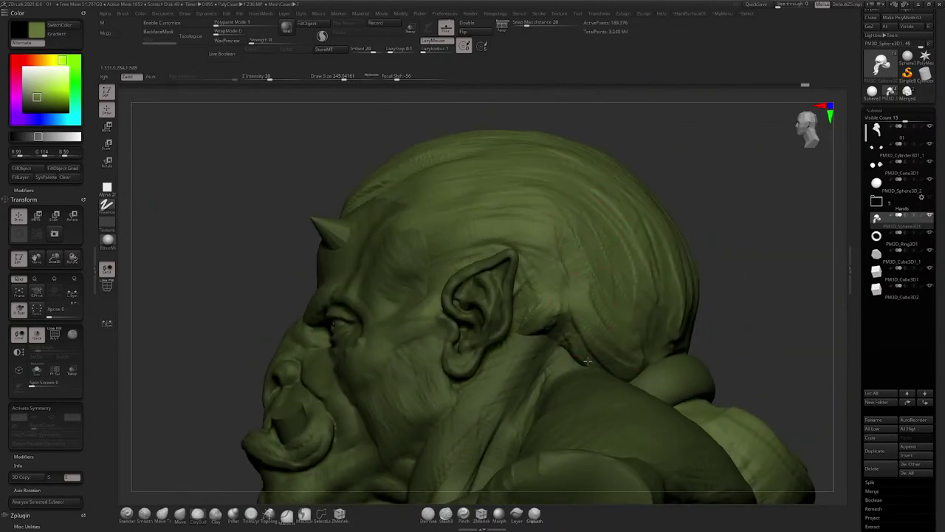
right_drag(587, 360, 584, 289)
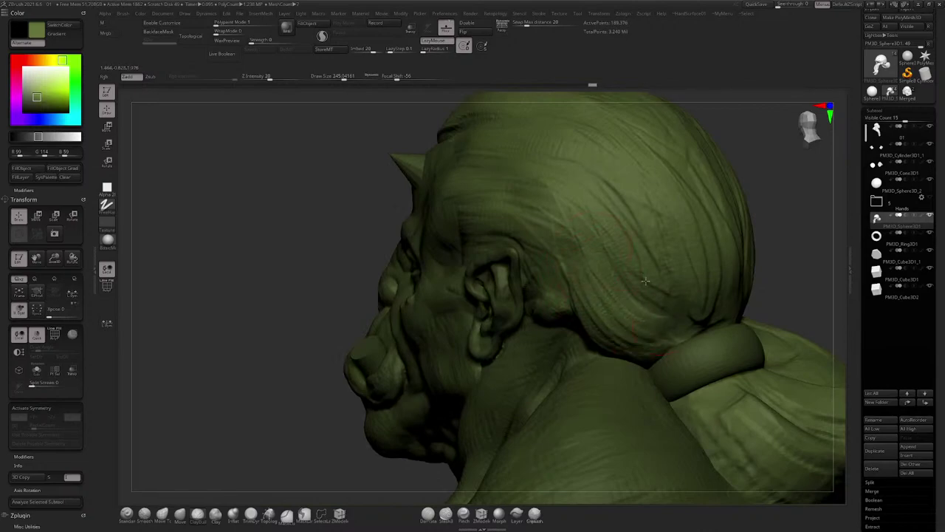
right_drag(645, 280, 560, 264)
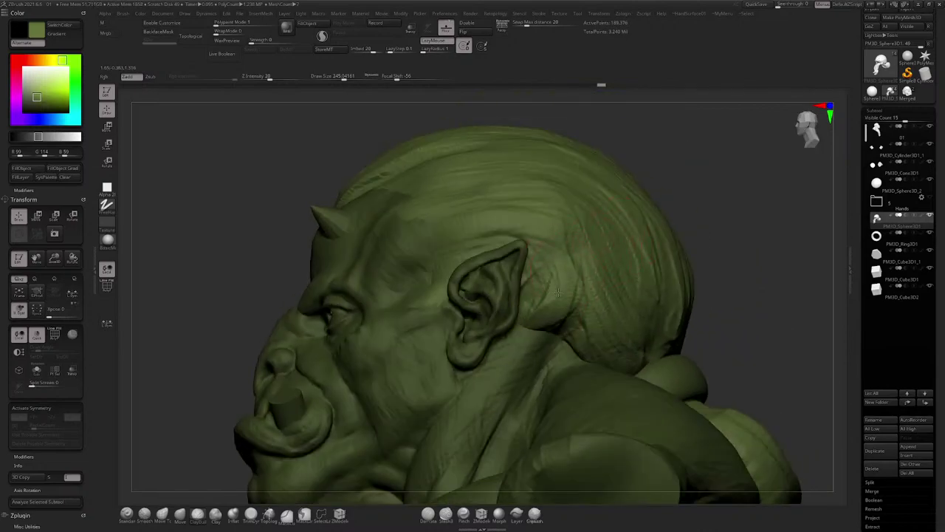
Step: Build up the hair mass directly behind the ear and define its lower edge at the neck
mouse_move(544, 276)
mouse_down()
mouse_move(526, 333)
mouse_move(563, 322)
mouse_move(529, 334)
mouse_up()
mouse_move(626, 291)
right_down()
mouse_move(563, 274)
mouse_move(544, 280)
right_up()
right_drag(550, 319, 561, 286)
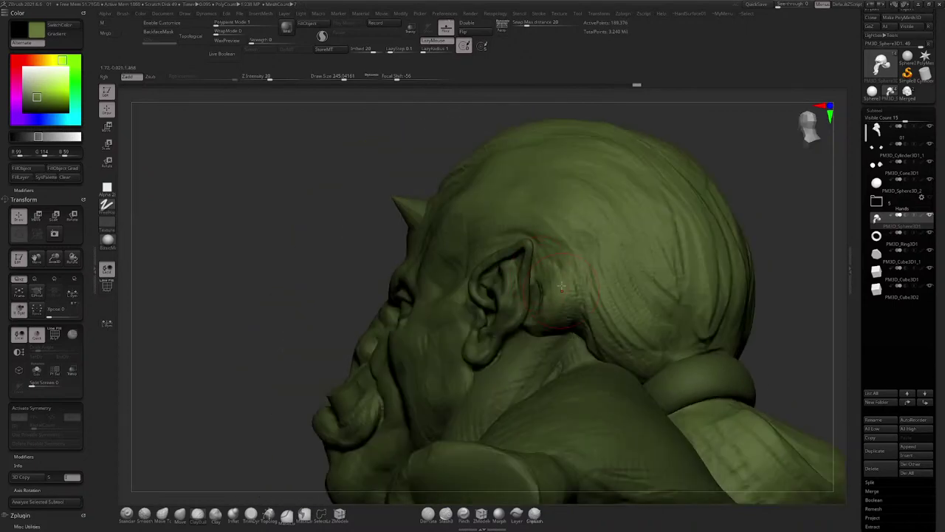
drag(570, 334, 526, 336)
right_drag(527, 316, 584, 298)
Step: Set the draw size to about 172 and shape the small tuft of hair tucked behind the ear
key(space)
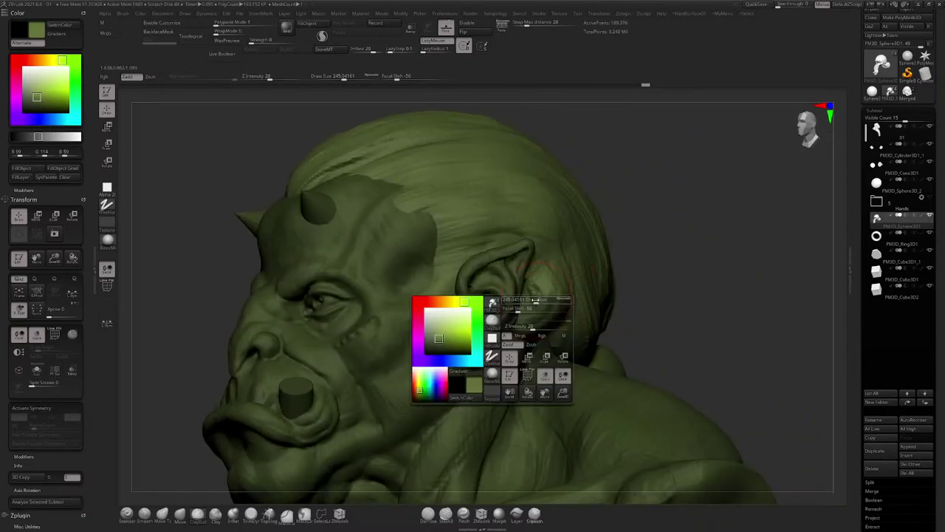
drag(545, 301, 536, 300)
right_drag(534, 281, 546, 278)
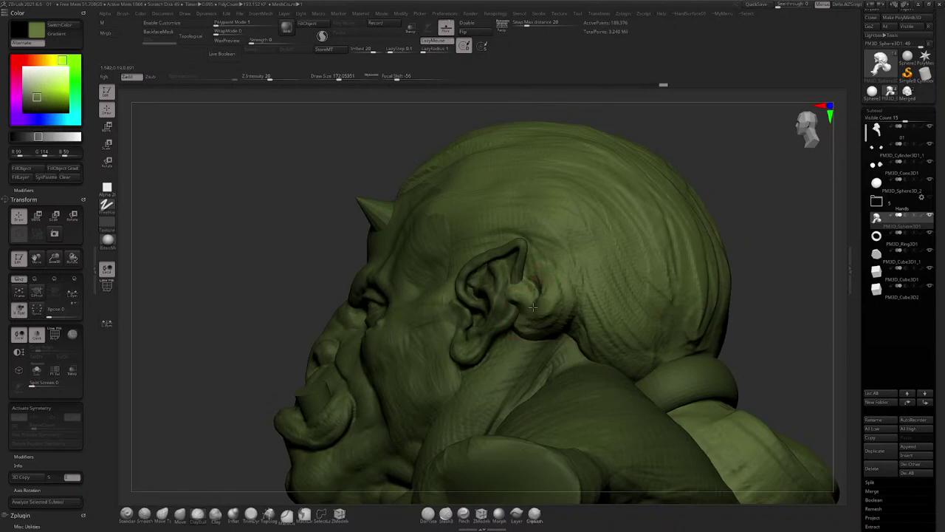
right_drag(533, 307, 555, 279)
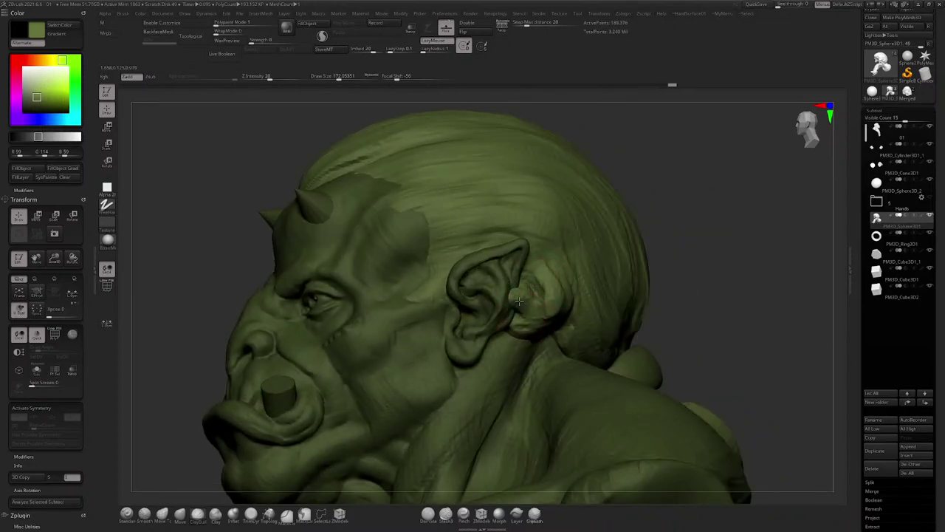
right_drag(524, 310, 526, 245)
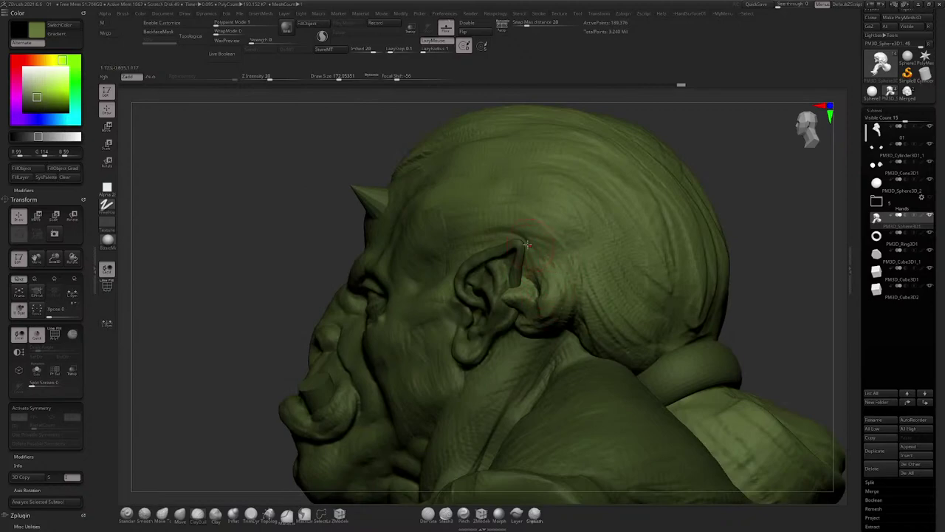
Step: Set the draw size to about 318 and blend the hair above and behind the ear tip
key(space)
drag(545, 262, 556, 259)
key(space)
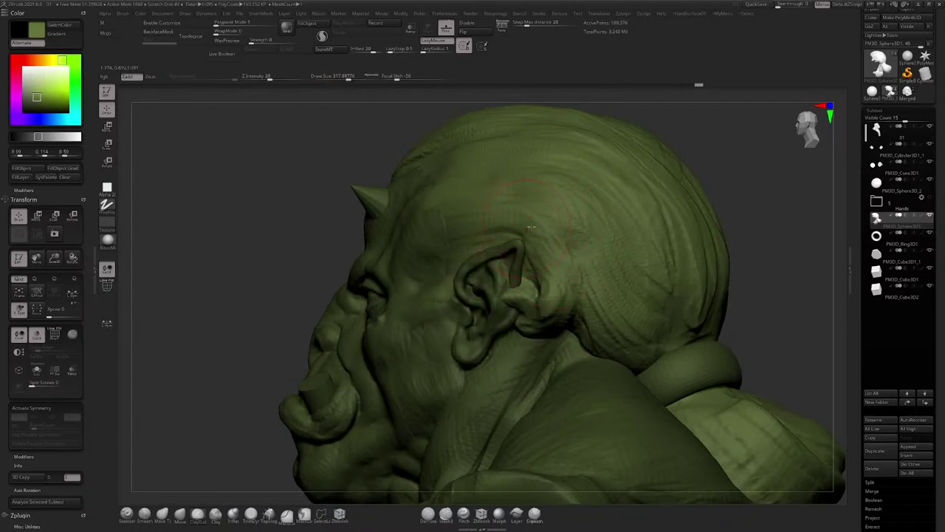
right_drag(531, 227, 649, 218)
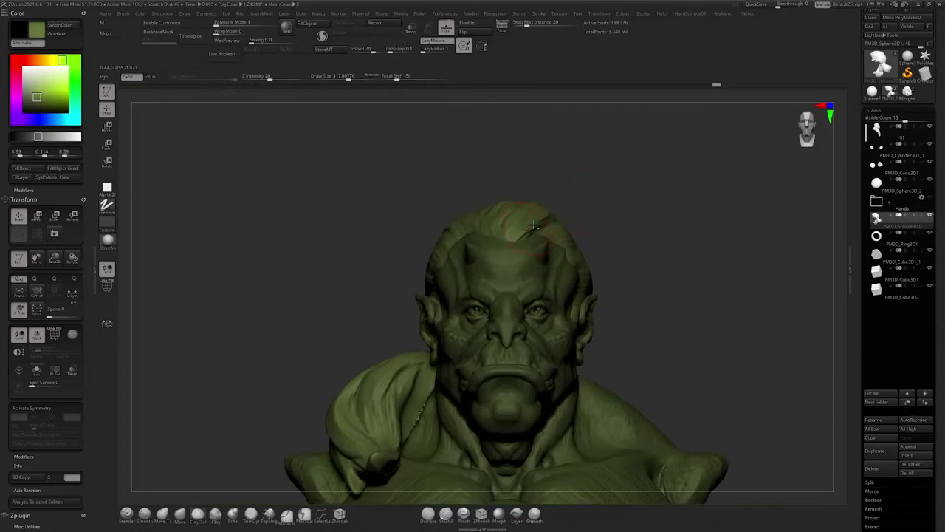
Step: Reduce the draw size and refine the strands along the hair groove above the horn and across the side of the crown
ctrl+right_drag(624, 168, 650, 198)
key(space)
drag(538, 202, 544, 202)
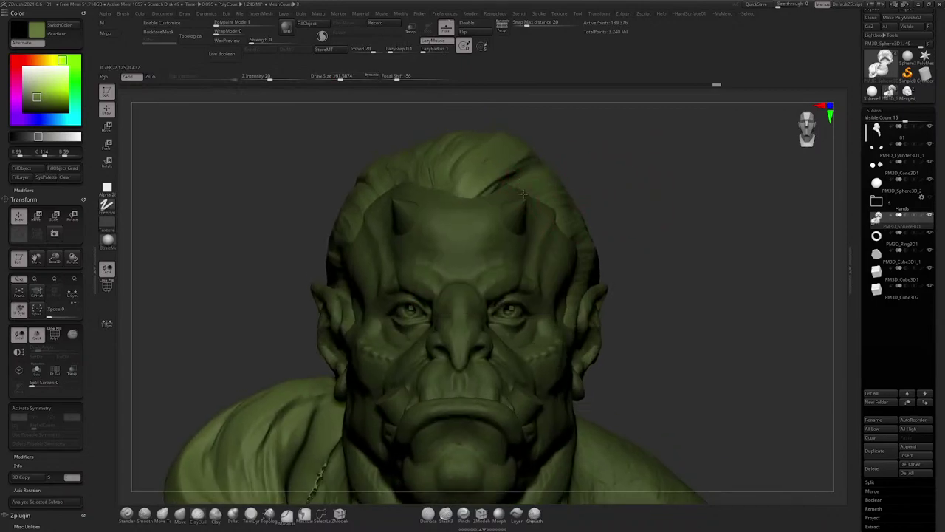
right_drag(522, 193, 522, 260)
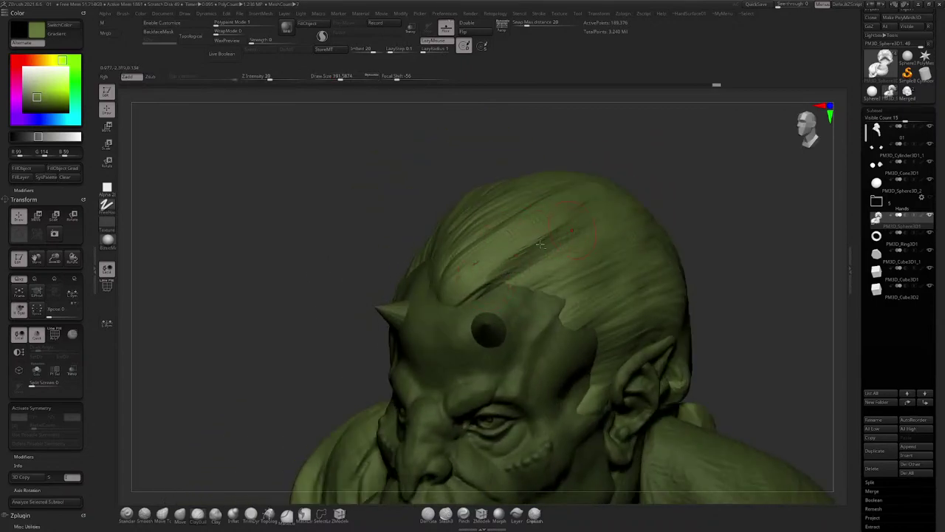
drag(540, 243, 478, 275)
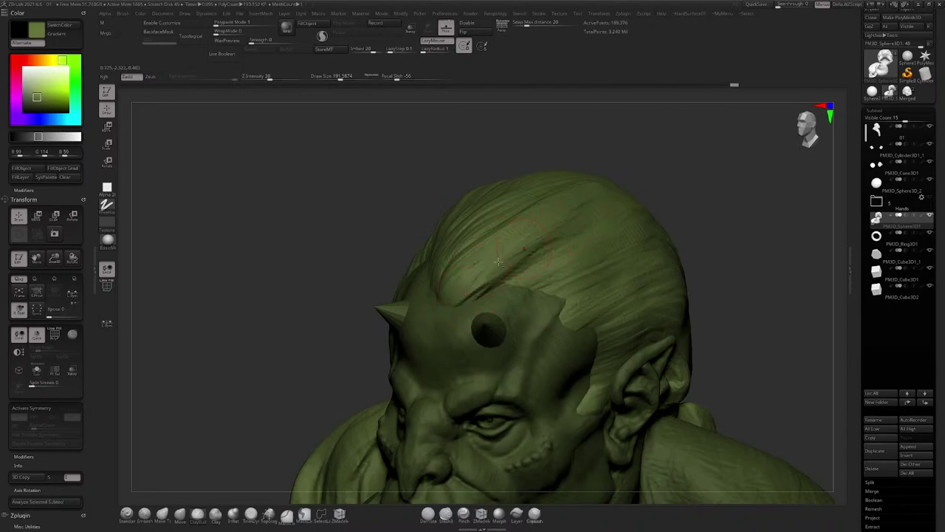
drag(487, 294, 559, 242)
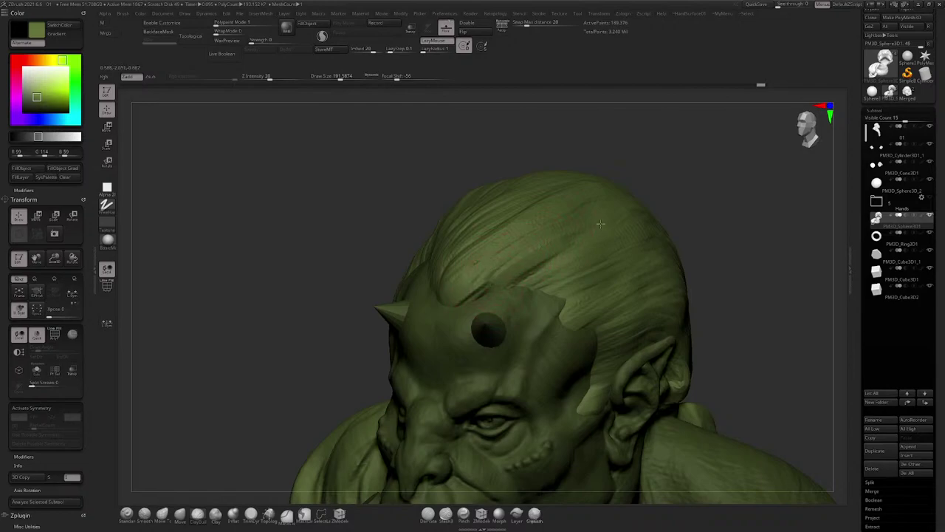
right_drag(528, 254, 659, 199)
drag(583, 216, 658, 192)
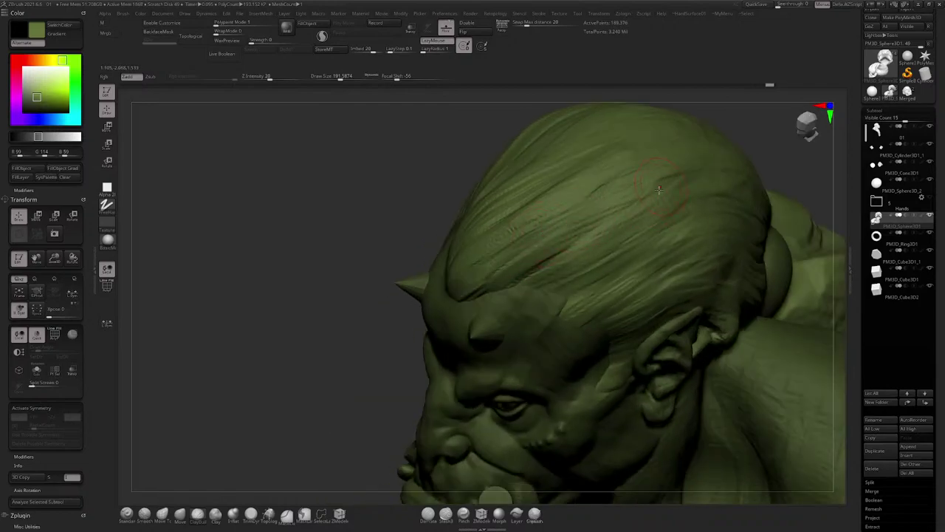
Step: Set the draw size to about 324 and sculpt broader strands sweeping back across the crown toward the hair tie
alt+right_drag(658, 192, 499, 296)
key(space)
drag(552, 243, 545, 243)
mouse_move(546, 243)
mouse_down()
mouse_move(601, 214)
mouse_move(686, 201)
mouse_up()
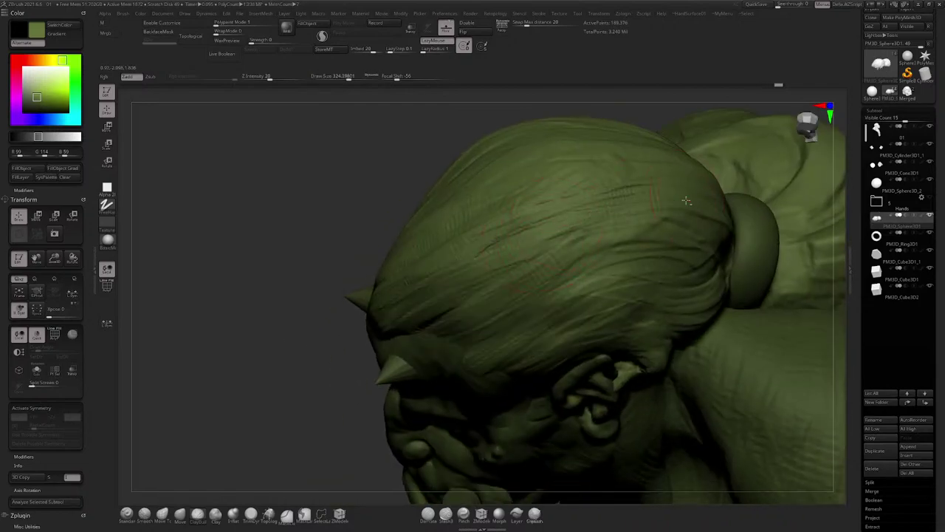
right_drag(686, 201, 641, 238)
drag(641, 237, 783, 253)
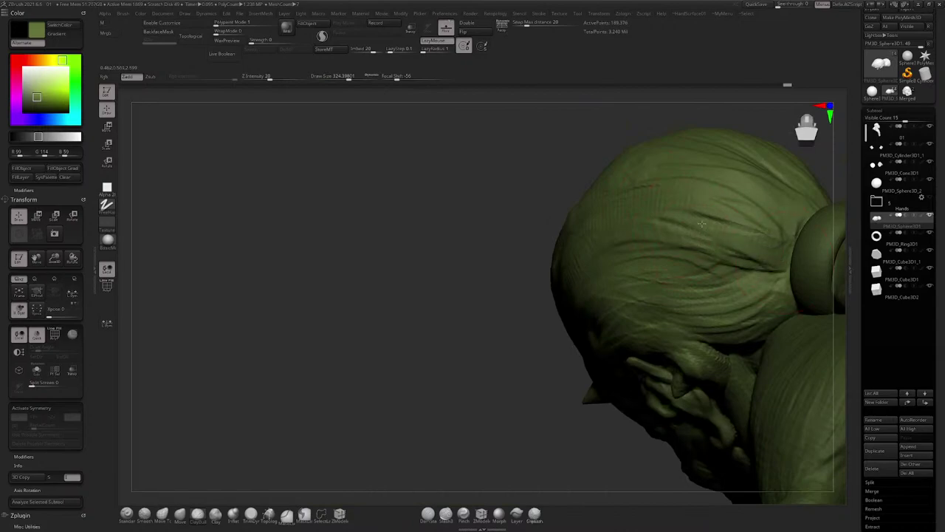
right_drag(738, 250, 736, 253)
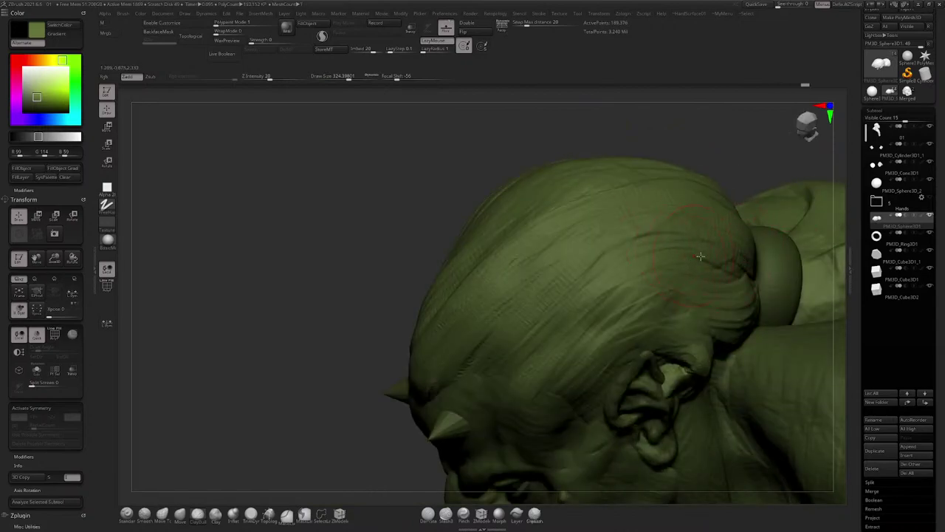
drag(574, 249, 684, 226)
Step: Sculpt matching strands on the opposite side of the crown, from the forehead hairline back above the ear
right_drag(532, 286, 509, 294)
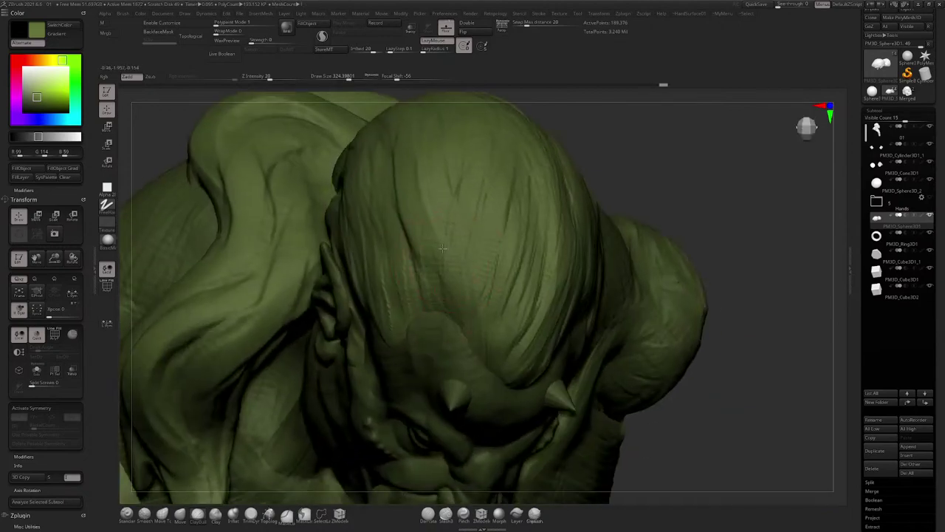
right_drag(444, 298, 429, 262)
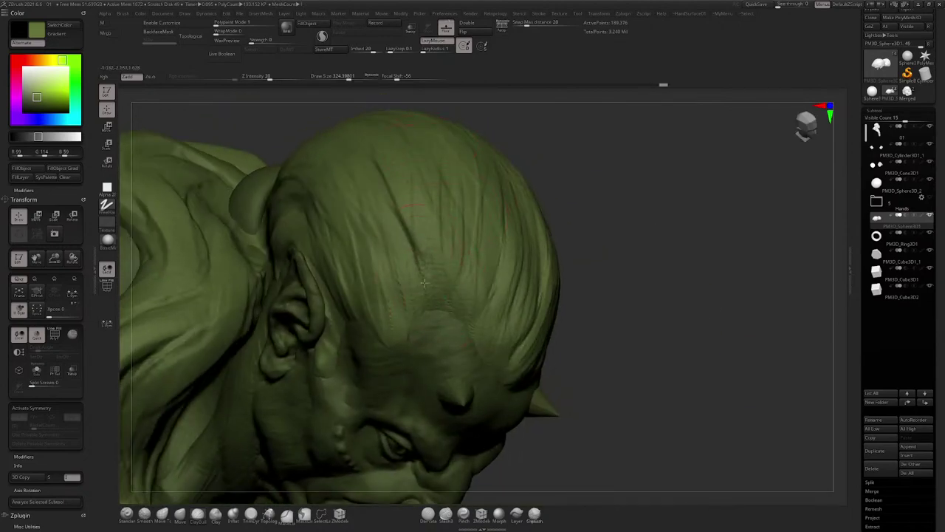
right_drag(387, 174, 440, 245)
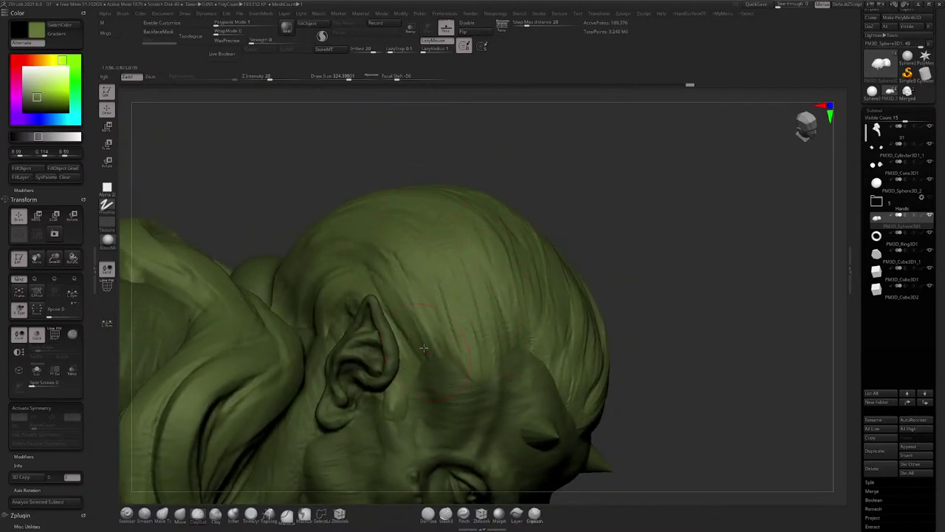
right_drag(378, 255, 497, 250)
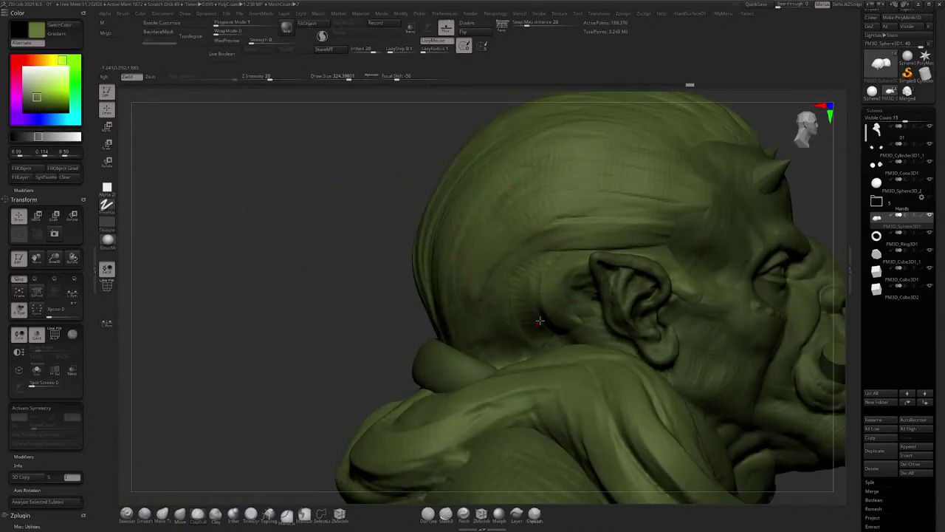
Step: Build up the hair mass behind this ear, reducing the draw size to about 217 for the inner strands
right_drag(540, 321, 583, 268)
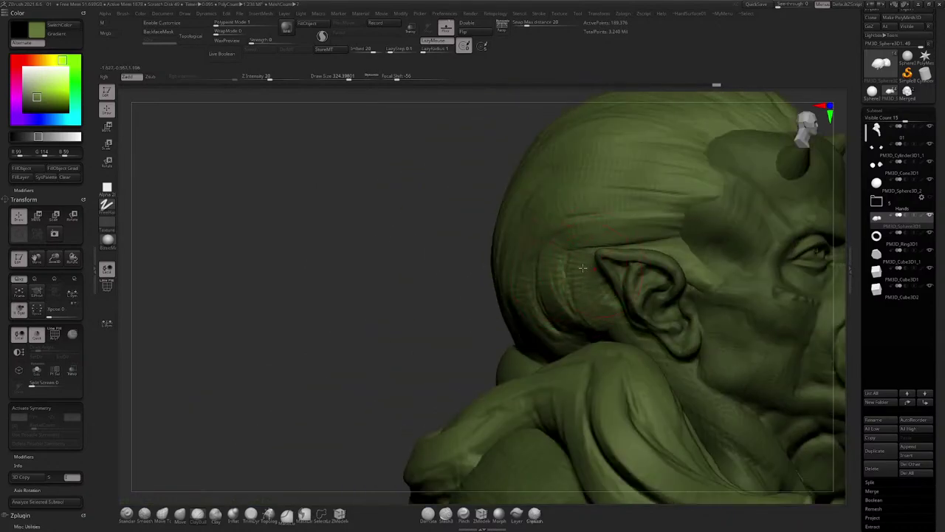
right_drag(599, 303, 593, 322)
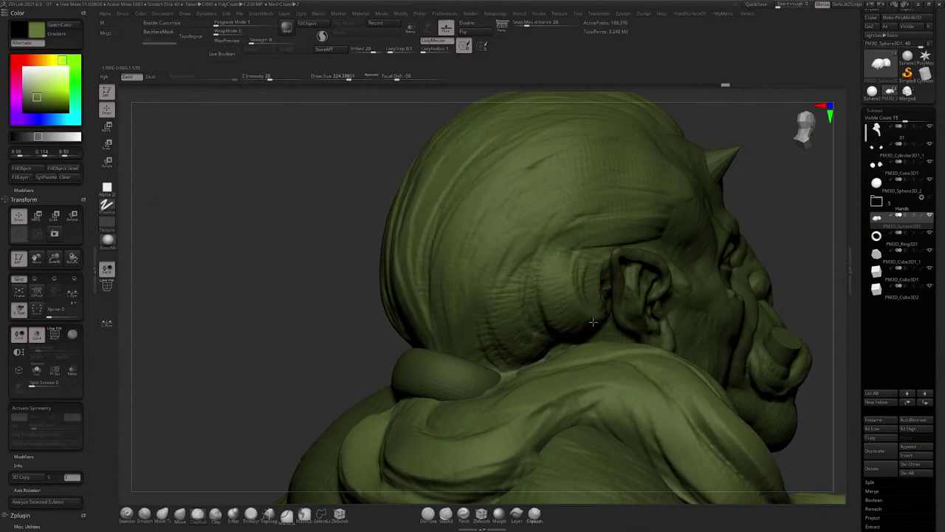
drag(595, 260, 587, 323)
key(space)
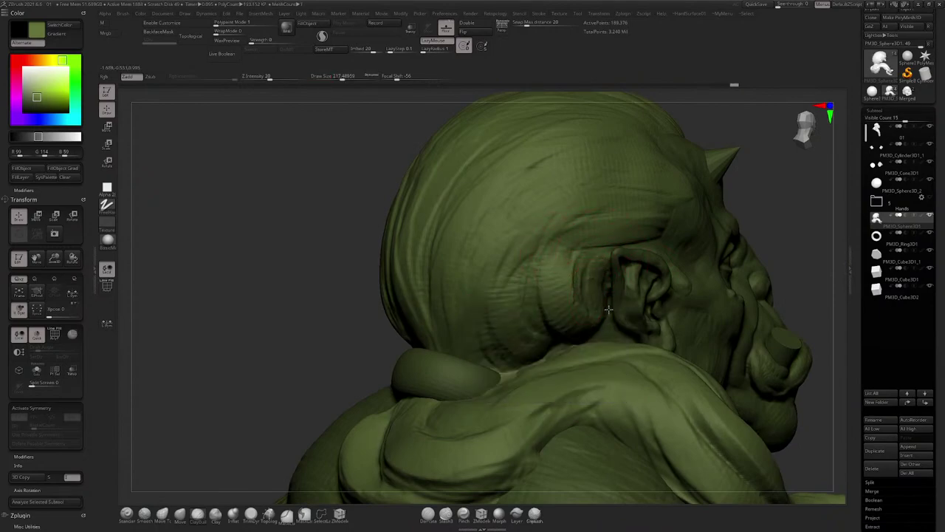
mouse_move(595, 270)
mouse_down()
mouse_move(586, 250)
mouse_move(578, 338)
mouse_move(592, 313)
mouse_move(590, 271)
mouse_move(570, 299)
mouse_move(581, 264)
mouse_up()
ctrl+right_drag(580, 265, 569, 243)
Step: Set the draw size to about 228 and refine the strands rising from the hairline above the horns on both sides
right_drag(569, 244, 454, 177)
mouse_move(533, 264)
right_down()
mouse_move(473, 255)
mouse_move(491, 295)
mouse_move(509, 221)
right_up()
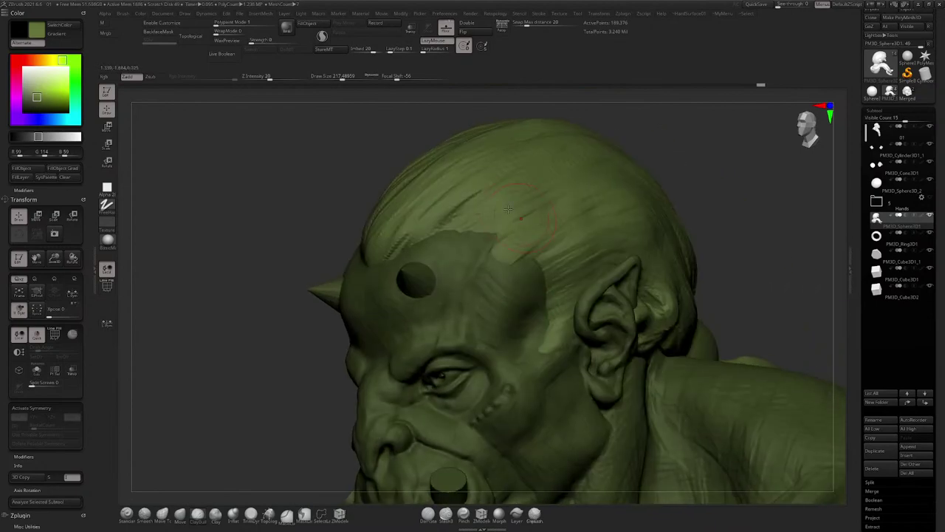
key(space)
drag(486, 206, 488, 206)
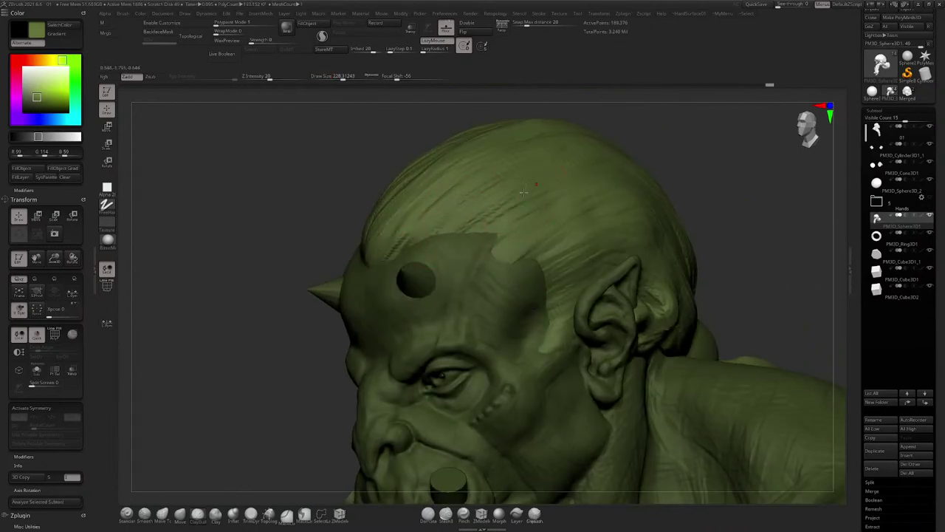
right_drag(513, 214, 381, 199)
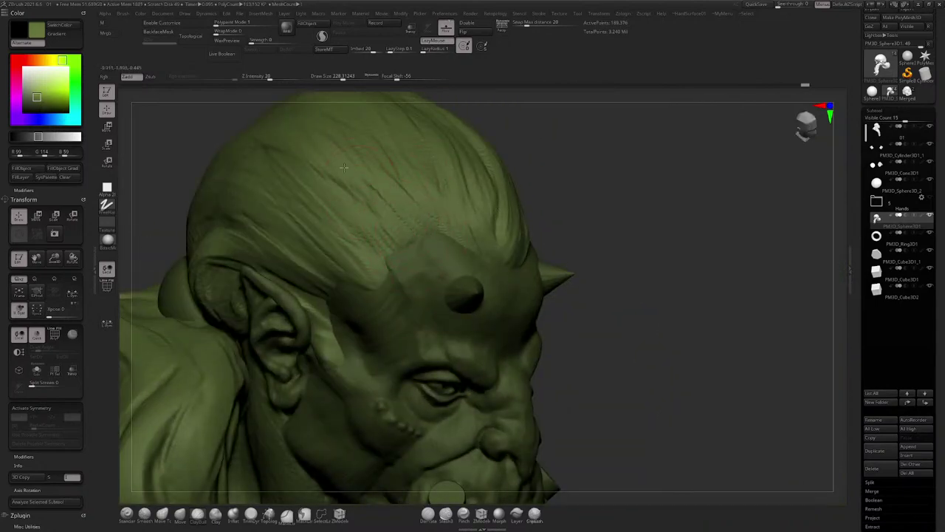
right_drag(367, 215, 328, 256)
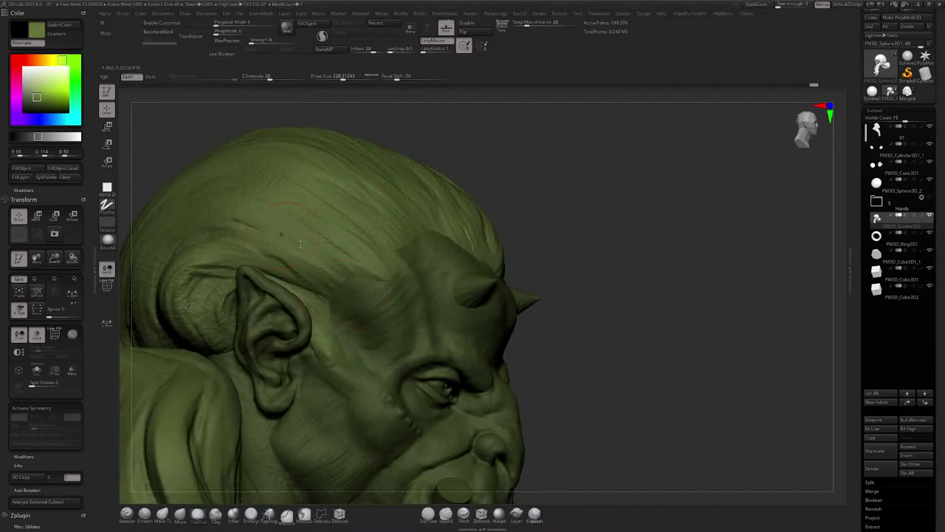
Step: Carve curved strands through the hair mass behind the ear and blend them into the surrounding hair
right_drag(352, 304, 390, 223)
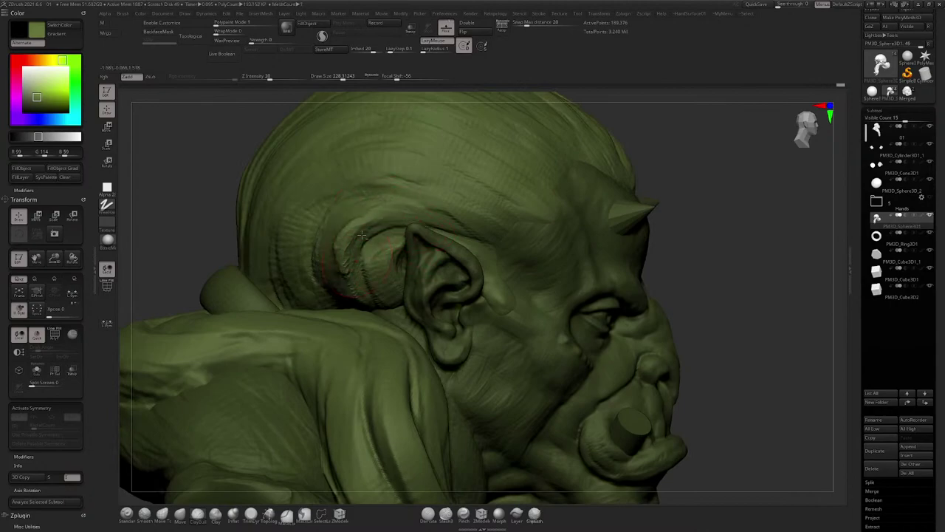
right_drag(333, 280, 389, 239)
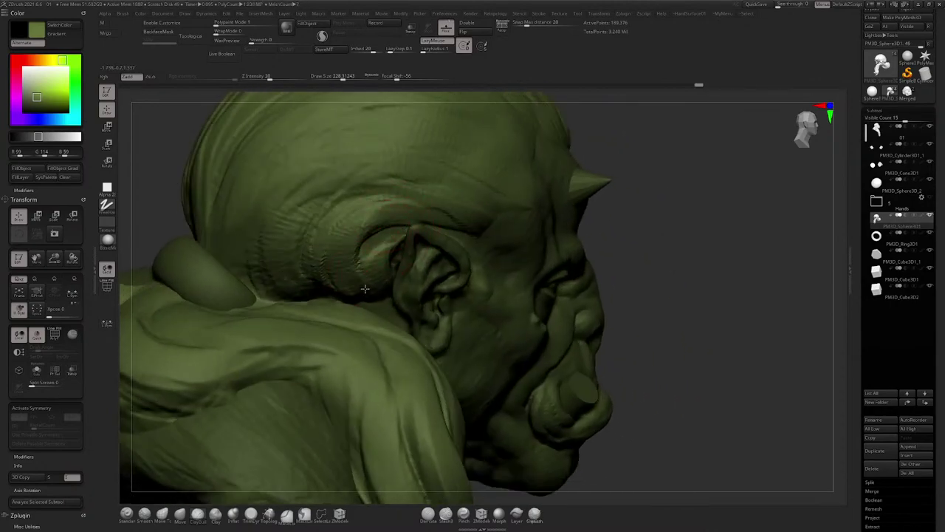
mouse_move(413, 206)
right_down()
mouse_move(363, 243)
mouse_move(428, 203)
right_up()
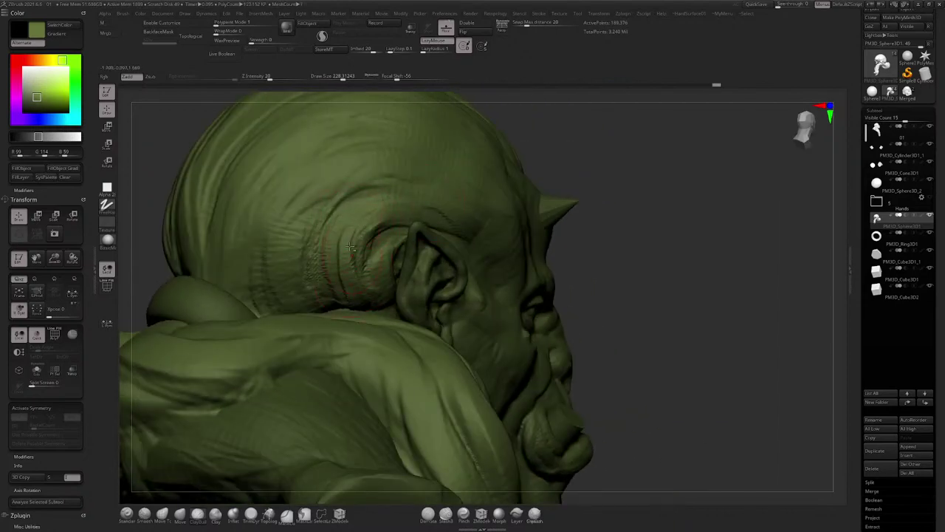
right_drag(340, 266, 350, 231)
mouse_move(353, 252)
mouse_down()
mouse_move(379, 310)
mouse_move(393, 258)
mouse_move(401, 297)
mouse_up()
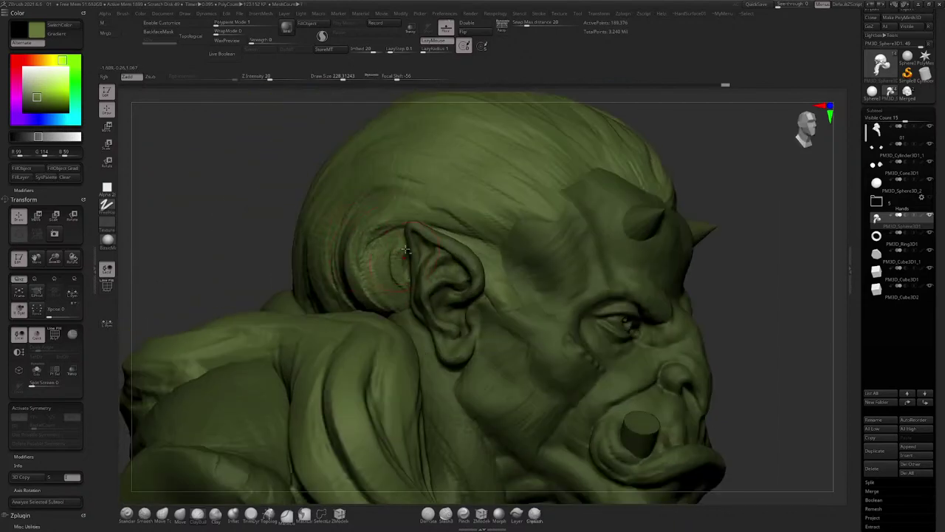
right_drag(399, 237, 429, 307)
Step: Set the draw size to about 358 and carve long curved strands in the ponytail directly below the hair tie
mouse_move(369, 286)
alt+right_down()
mouse_move(436, 236)
mouse_move(441, 295)
mouse_move(445, 277)
alt+right_up()
key(space)
drag(444, 276, 450, 276)
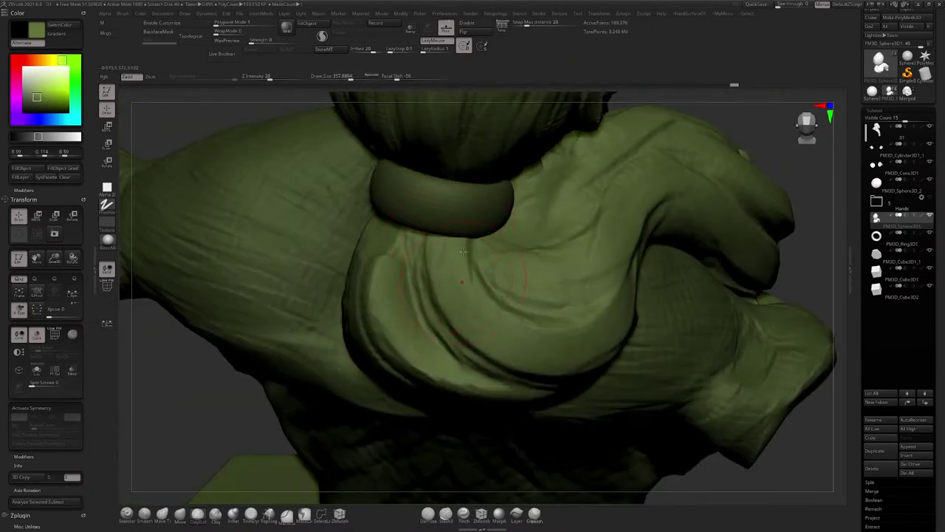
drag(434, 227, 477, 335)
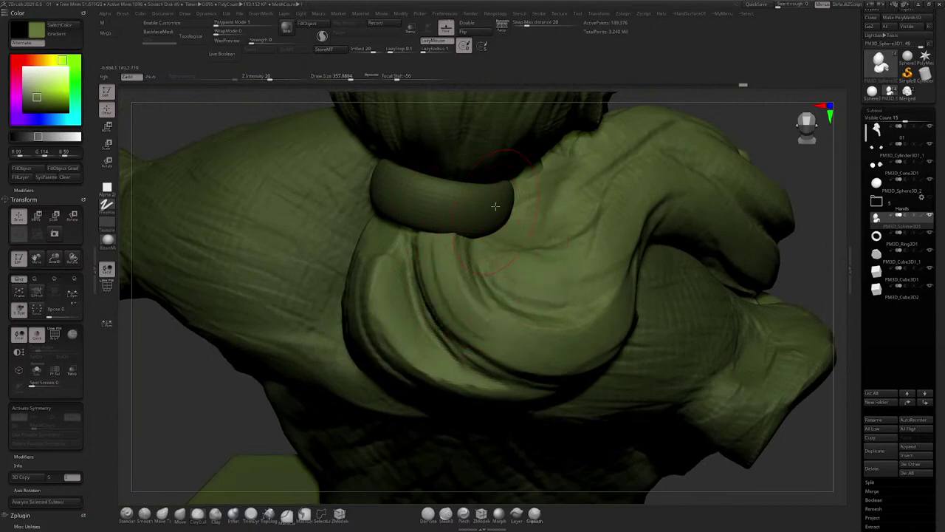
right_drag(495, 206, 443, 229)
drag(437, 230, 517, 295)
right_drag(517, 266, 434, 240)
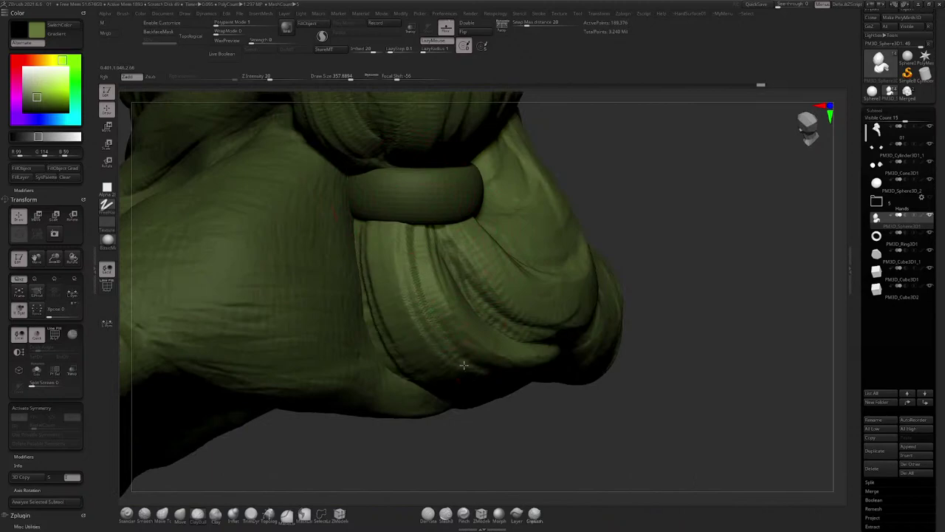
right_drag(417, 232, 405, 249)
drag(455, 368, 497, 366)
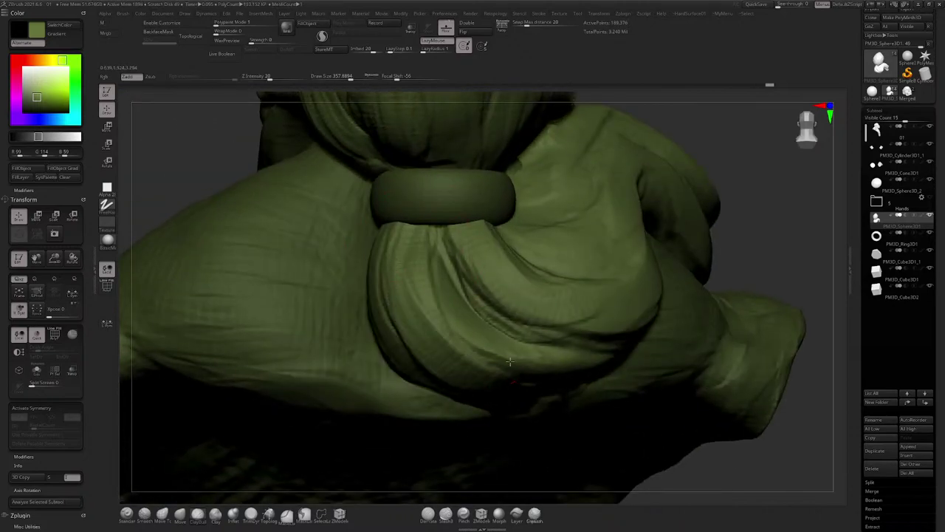
Step: Set the draw size to about 305 and shape the inner edge of the ponytail draped over the front shoulder
alt+right_drag(510, 258, 436, 288)
drag(336, 241, 331, 218)
ctrl+right_drag(399, 212, 377, 238)
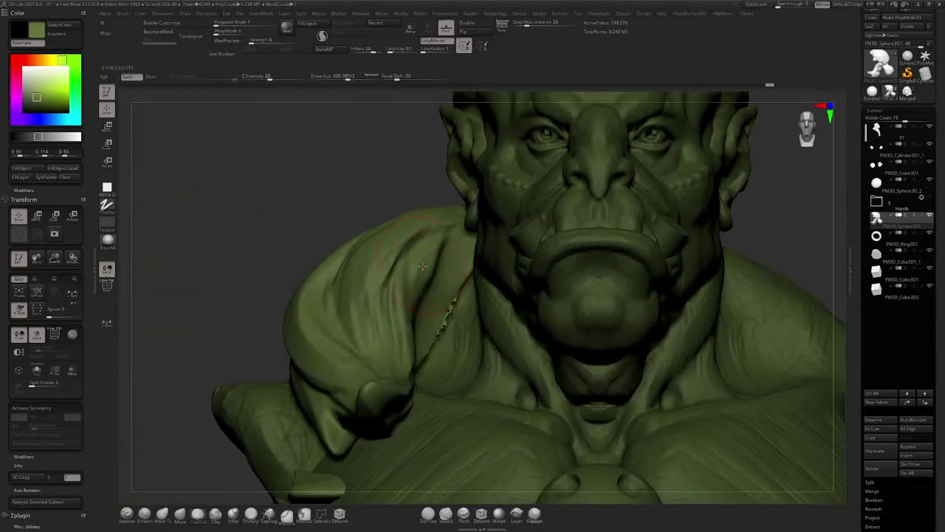
right_drag(422, 266, 451, 300)
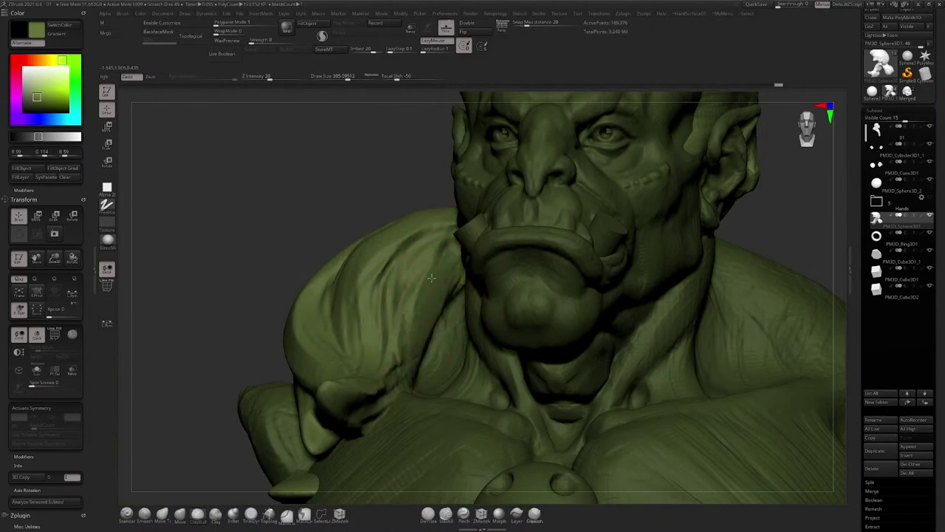
right_drag(426, 312, 418, 277)
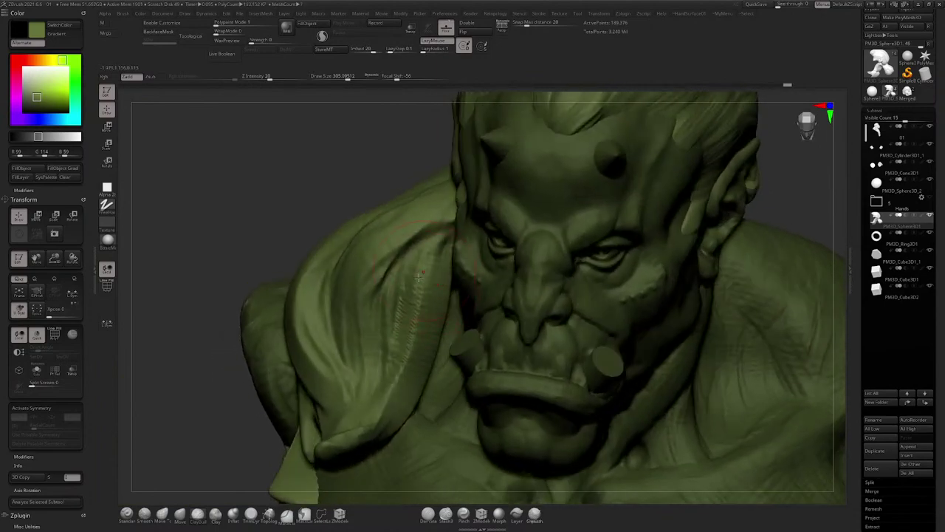
right_drag(419, 374, 387, 291)
Step: Remesh the hair, choose the ClayBuildup brush and lay long strands down the inner part of the draped ponytail
ctrl+drag(338, 213, 347, 226)
key(b)
key(c)
key(b)
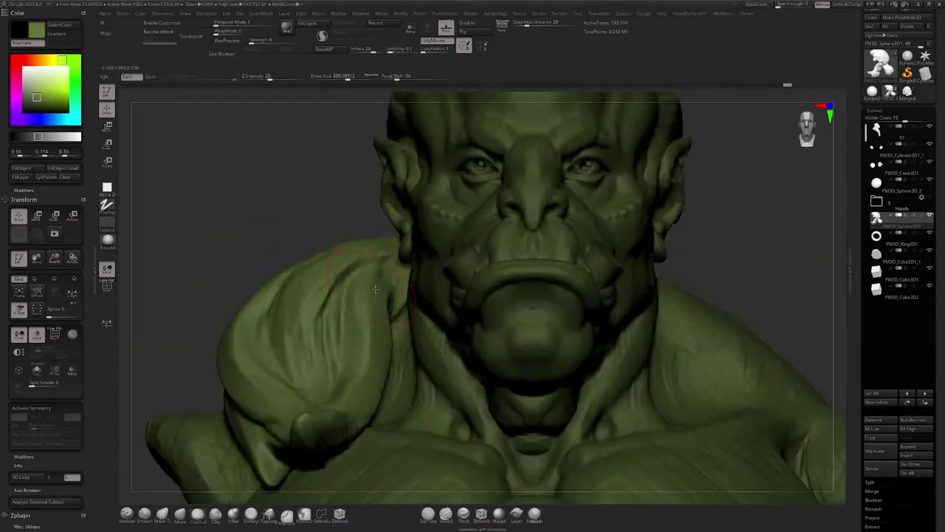
drag(366, 305, 353, 411)
right_drag(373, 349, 399, 414)
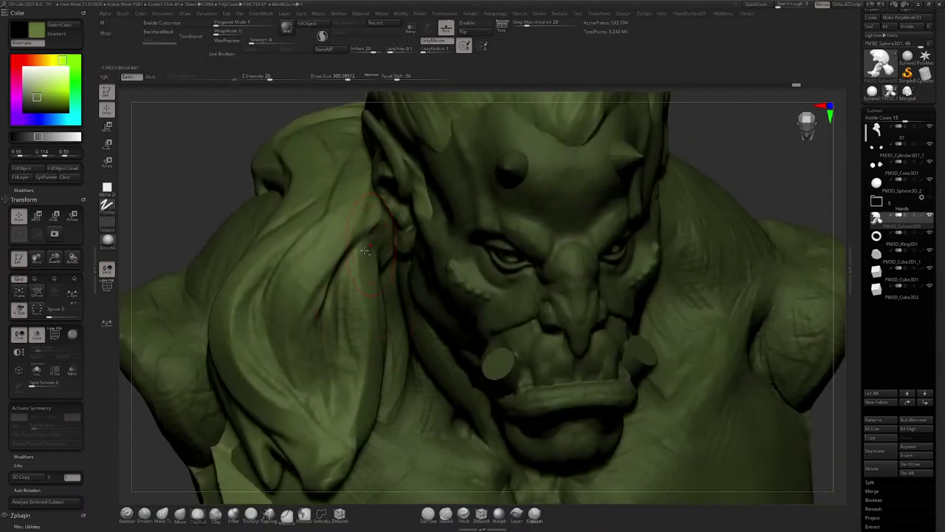
drag(369, 266, 356, 370)
drag(369, 325, 354, 414)
drag(355, 280, 344, 394)
right_drag(344, 394, 393, 370)
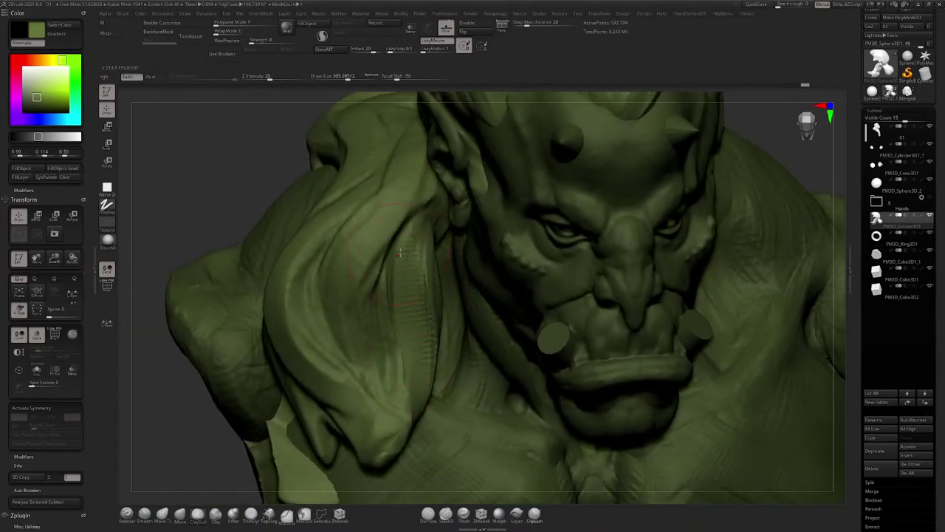
Step: Add finer strands down the front of the draped ponytail, reducing the draw size to about 223
drag(394, 318, 411, 399)
right_drag(410, 399, 405, 291)
drag(405, 291, 411, 340)
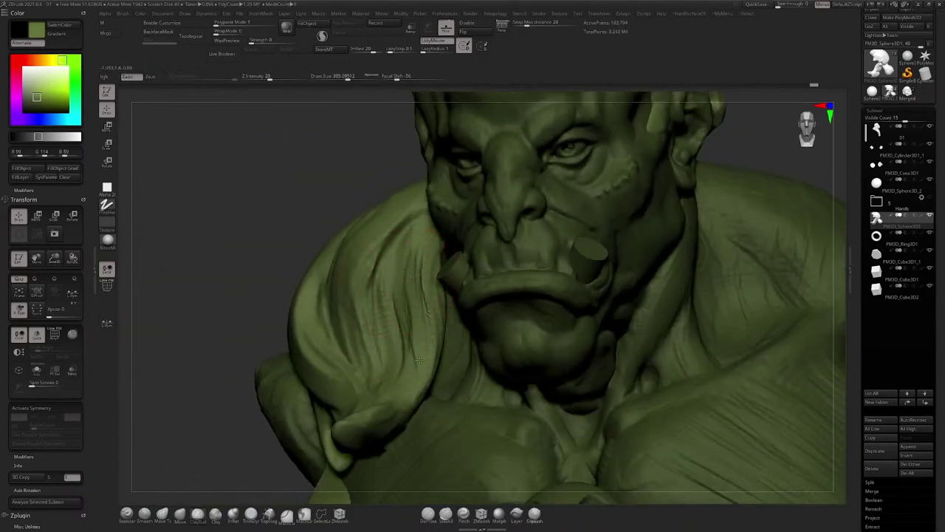
mouse_move(402, 270)
mouse_down()
mouse_move(404, 353)
mouse_move(398, 271)
mouse_move(393, 335)
mouse_up()
key(space)
drag(379, 247, 379, 356)
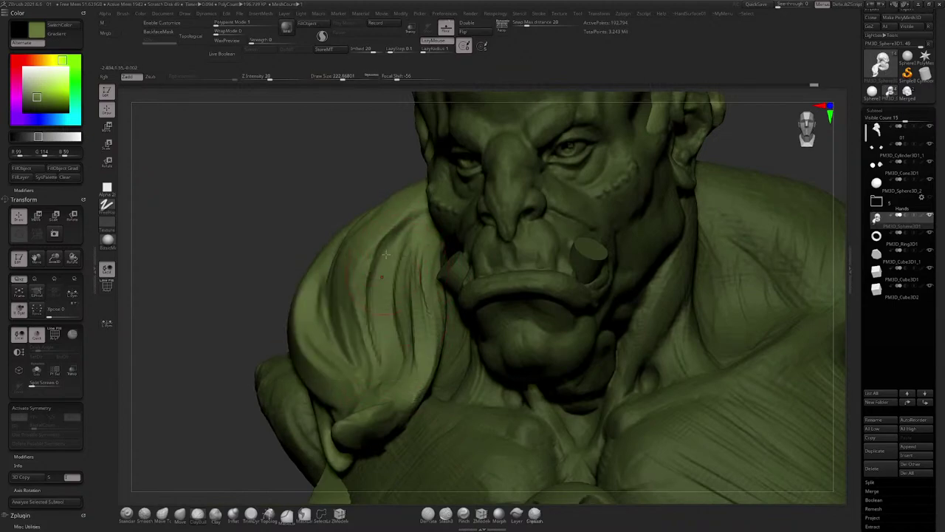
drag(360, 290, 369, 373)
Step: Review the whole bust and examine the face, ear and tusk from the side
key(f)
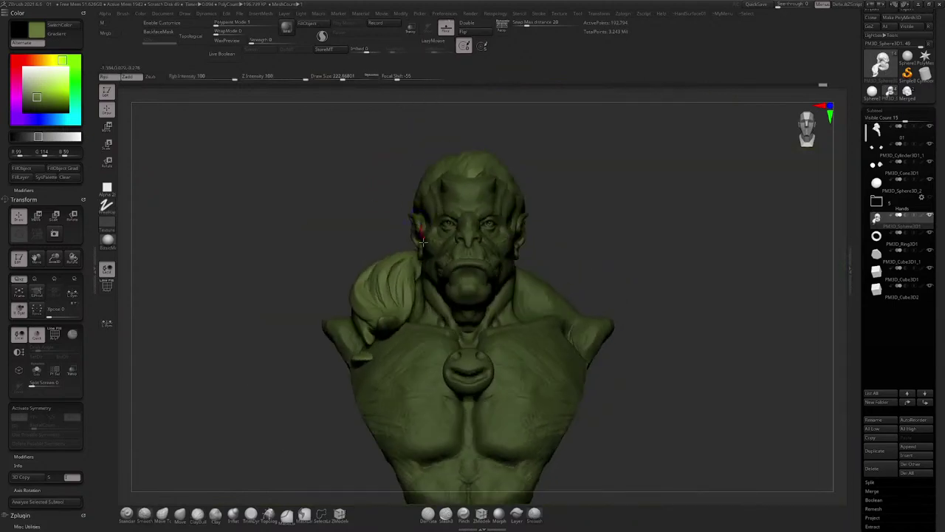
right_drag(453, 231, 628, 325)
right_drag(414, 290, 452, 285)
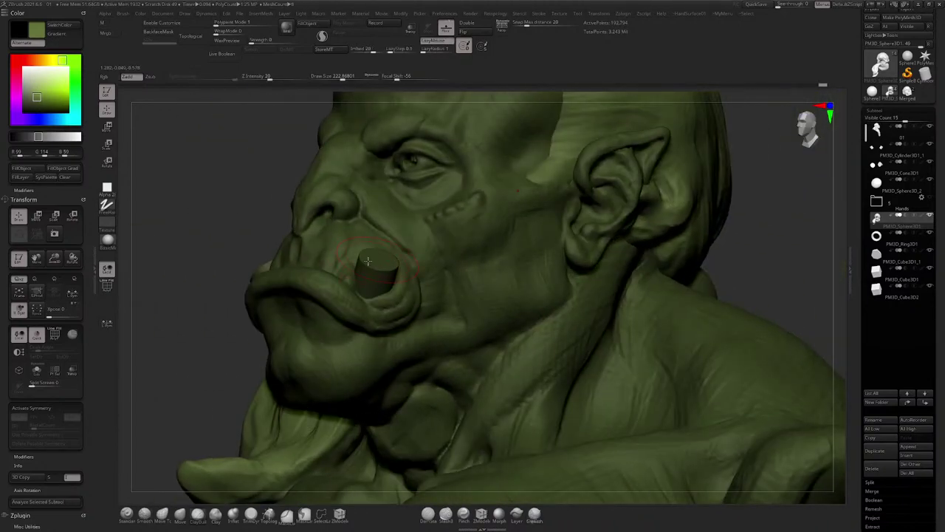
alt+click(375, 270)
alt+right_drag(375, 270, 449, 285)
mouse_move(440, 226)
ctrl+right_down()
mouse_move(437, 266)
mouse_move(474, 269)
mouse_move(437, 248)
mouse_move(450, 250)
mouse_move(413, 248)
mouse_move(448, 247)
mouse_move(436, 215)
mouse_move(465, 215)
mouse_move(424, 237)
mouse_move(437, 242)
mouse_move(432, 295)
mouse_move(432, 214)
mouse_move(451, 204)
mouse_move(450, 177)
ctrl+right_up()
Step: Make the body the active subtool and set the draw size to about 542 for work on the chest
alt+click(449, 229)
mouse_move(498, 362)
alt+right_down()
mouse_move(500, 232)
mouse_move(479, 236)
mouse_move(493, 230)
alt+right_up()
mouse_move(493, 230)
alt+right_down()
mouse_move(510, 178)
mouse_move(517, 220)
mouse_move(476, 245)
alt+right_up()
key(space)
drag(475, 245, 487, 245)
ctrl+right_drag(484, 243, 459, 258)
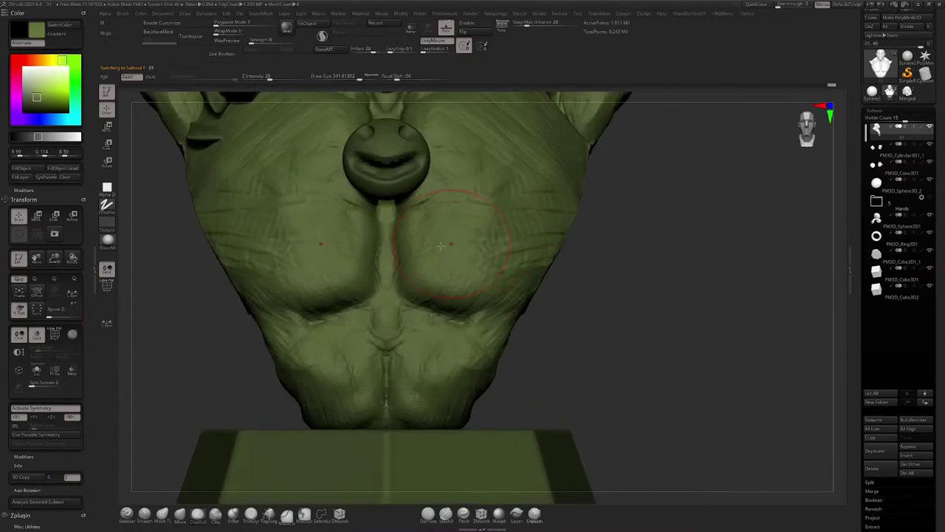
Step: Reduce the draw size to about 386 and 286 while adding finer ClayBuildup strokes over the chest muscles and along the sternum
key(space)
drag(403, 268, 395, 269)
ctrl+right_drag(405, 239, 417, 255)
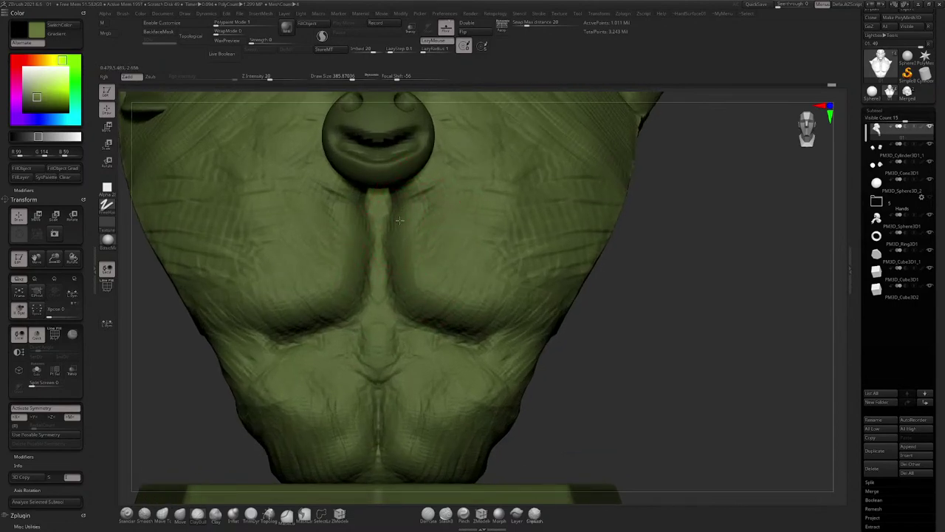
key(space)
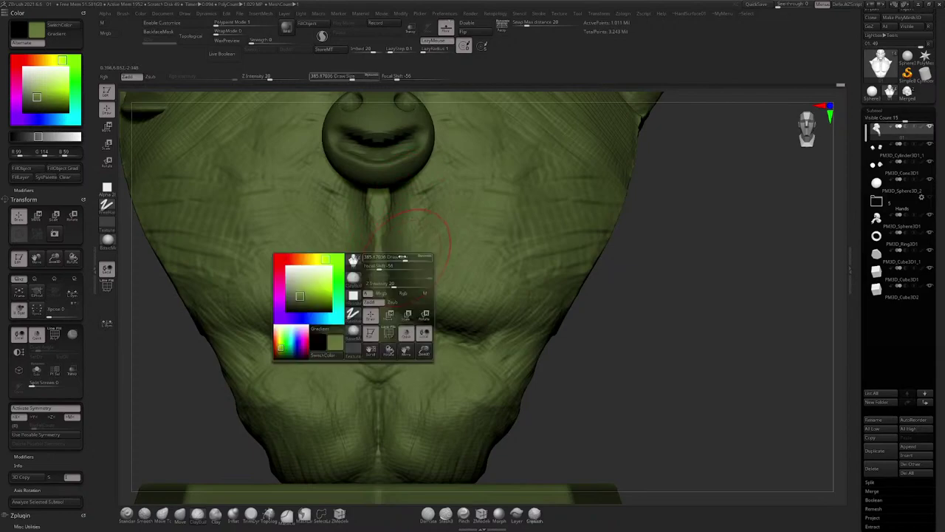
drag(398, 261, 393, 263)
right_drag(394, 279, 404, 253)
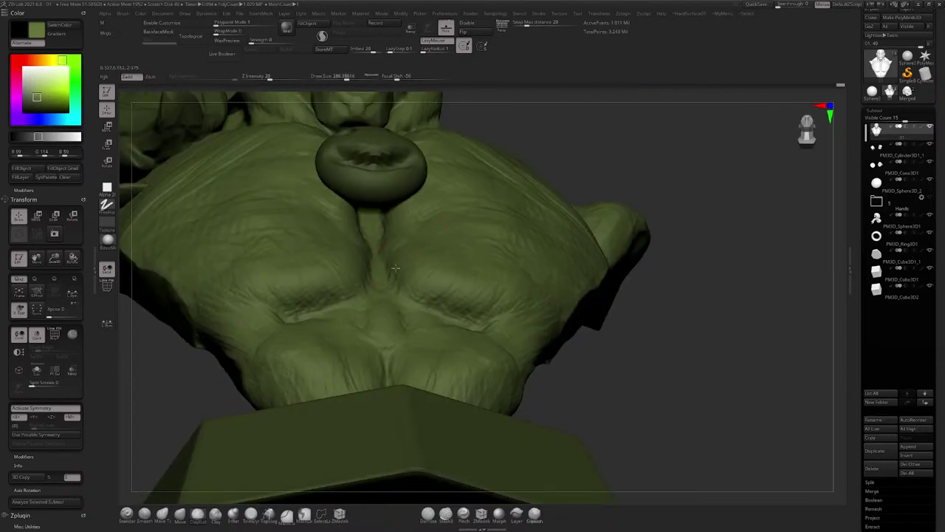
right_drag(467, 246, 469, 238)
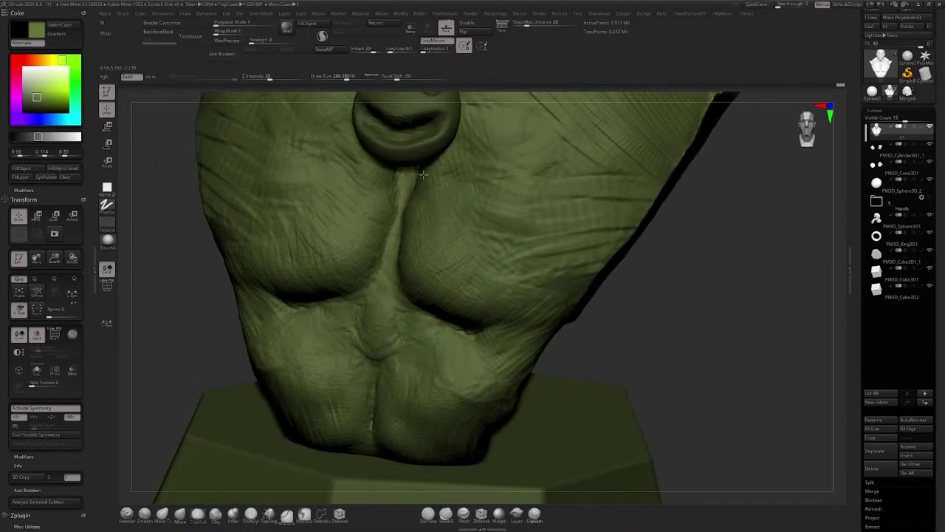
right_drag(423, 174, 480, 207)
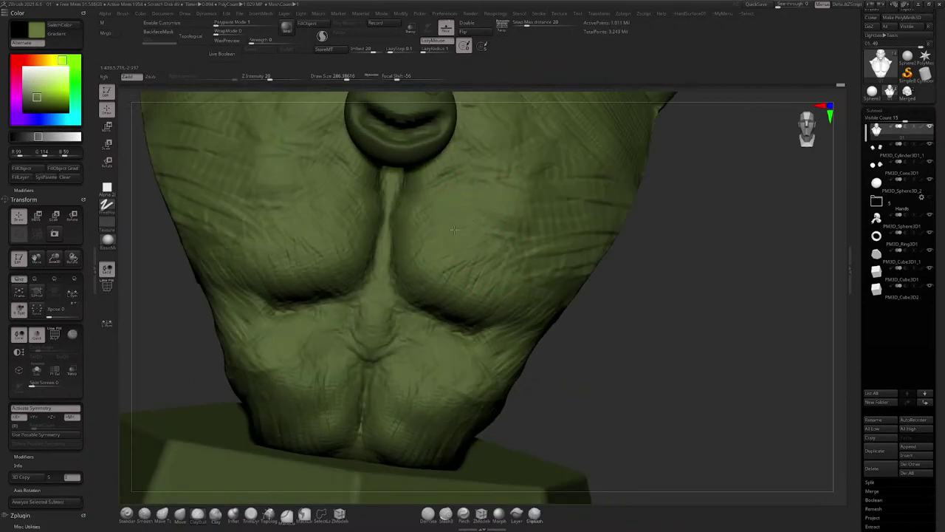
mouse_move(447, 181)
right_down()
mouse_move(451, 271)
mouse_move(502, 288)
mouse_move(550, 277)
mouse_move(529, 222)
right_up()
mouse_move(443, 207)
right_down()
mouse_move(530, 219)
mouse_move(363, 247)
right_up()
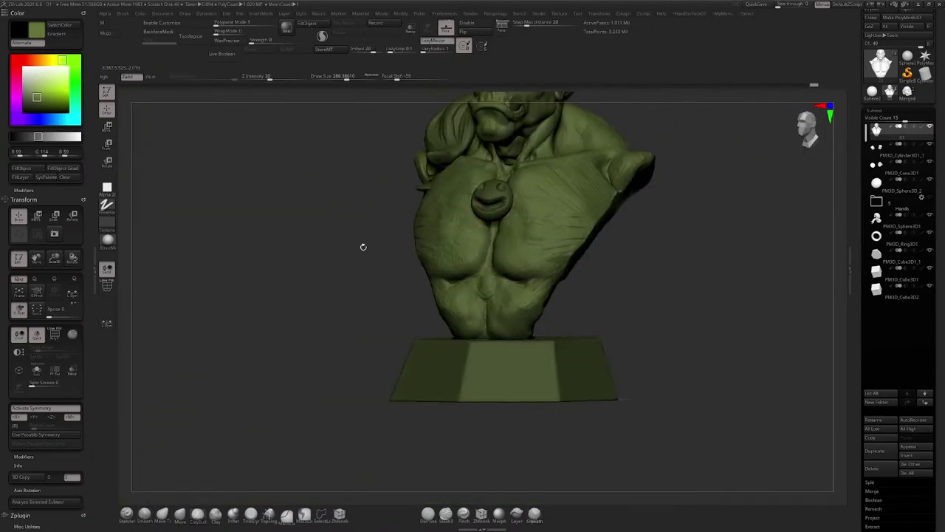
Step: Isolate the body and choose the Move brush with a draw size of about 386
click(39, 370)
mouse_move(432, 233)
ctrl+right_down()
mouse_move(445, 291)
mouse_move(551, 227)
mouse_move(555, 211)
mouse_move(528, 251)
ctrl+right_up()
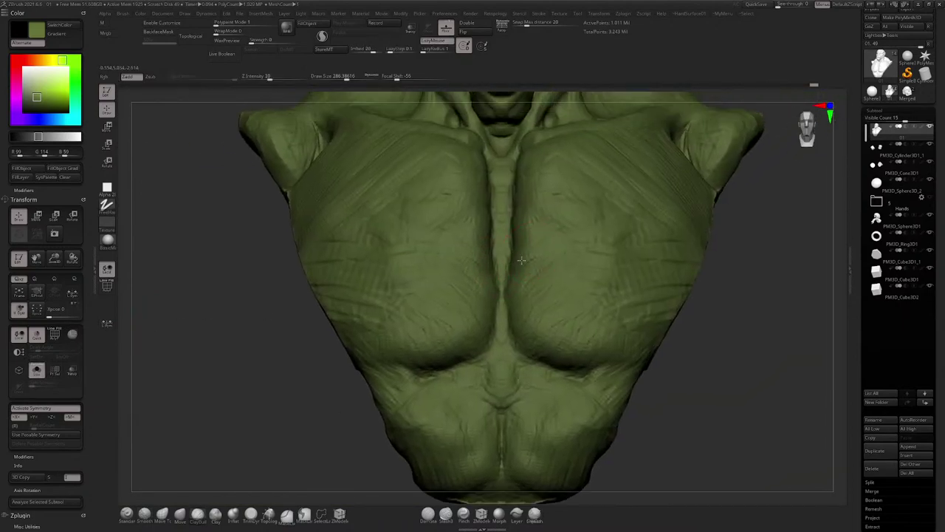
click(179, 519)
key(space)
drag(474, 246, 478, 245)
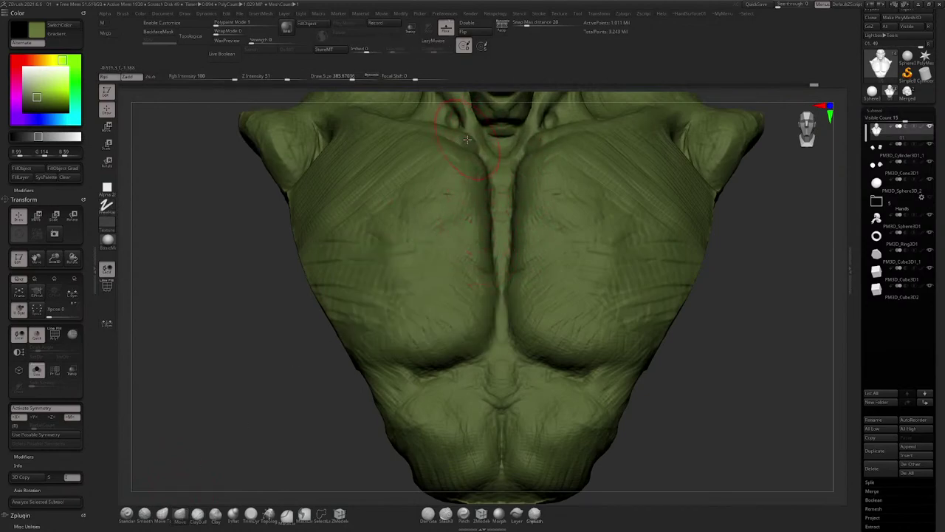
Step: Adjust the collarbone and neck base with a draw size of about 305, restore the other subtools and save the project
alt+right_drag(472, 141, 464, 289)
drag(454, 198, 450, 198)
key(space)
alt+right_drag(468, 198, 451, 293)
ctrl+right_drag(451, 293, 554, 251)
click(37, 371)
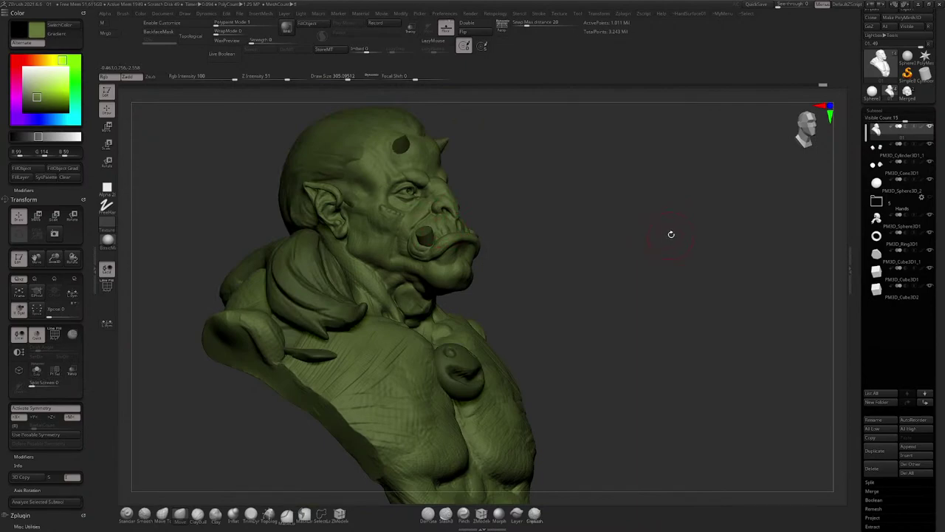
key(ctrl+s)
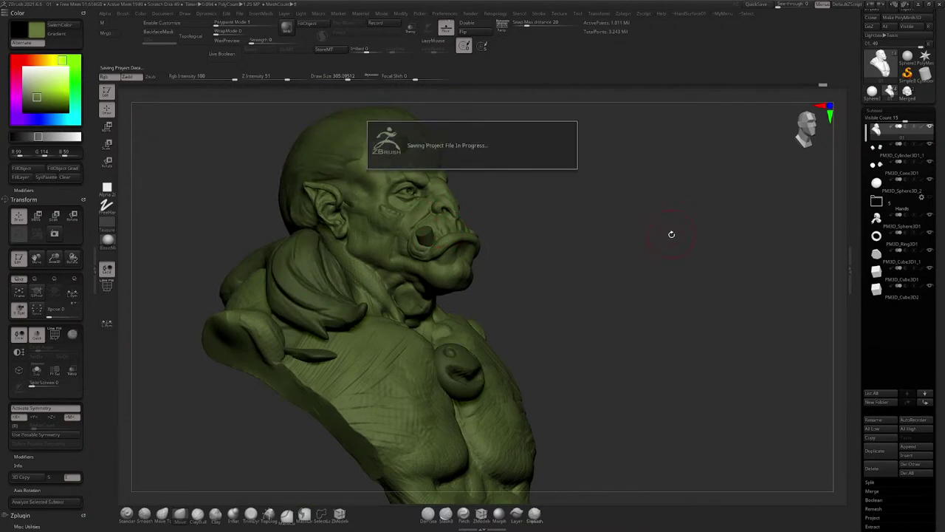
Step: Make the tusk cylinders the active subtool and divide them into polygroups by normals
shift+right_drag(618, 214, 499, 247)
alt+click(559, 229)
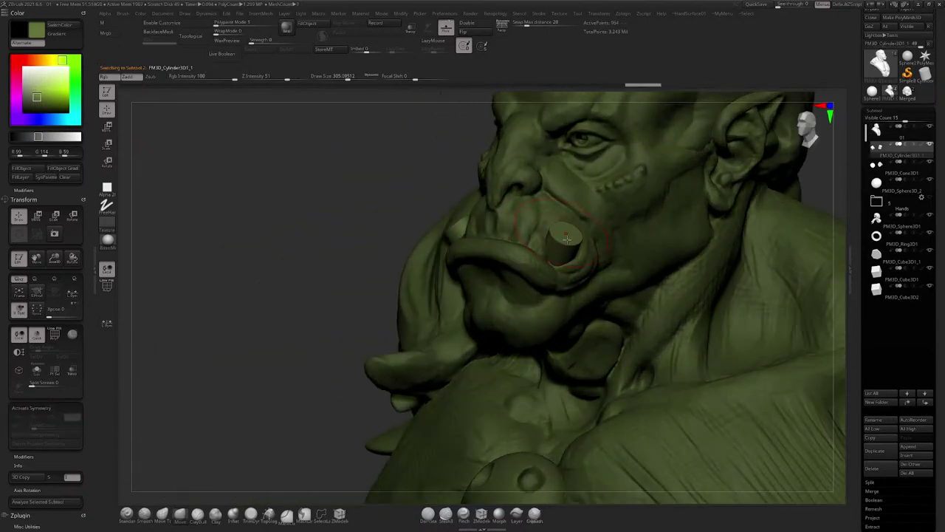
alt+right_drag(559, 228, 536, 245)
alt+click(558, 226)
alt+click(476, 214)
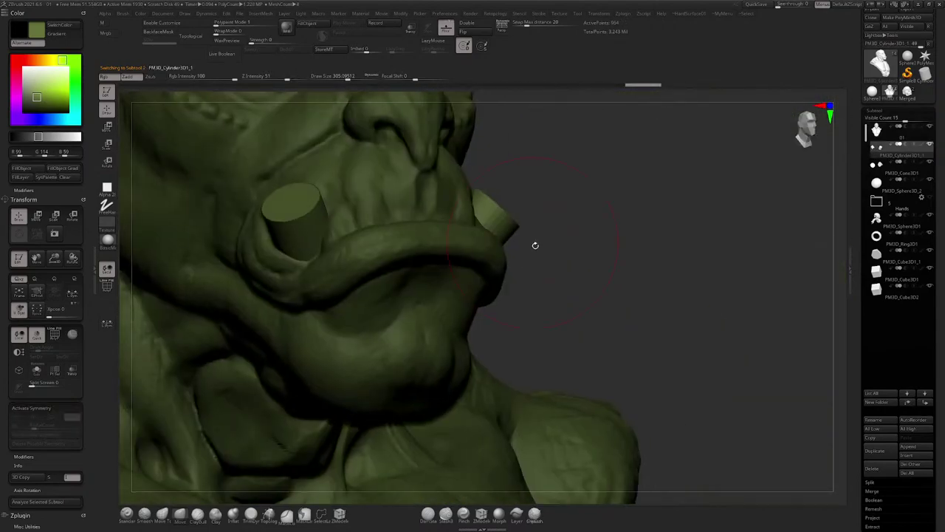
right_drag(757, 203, 631, 220)
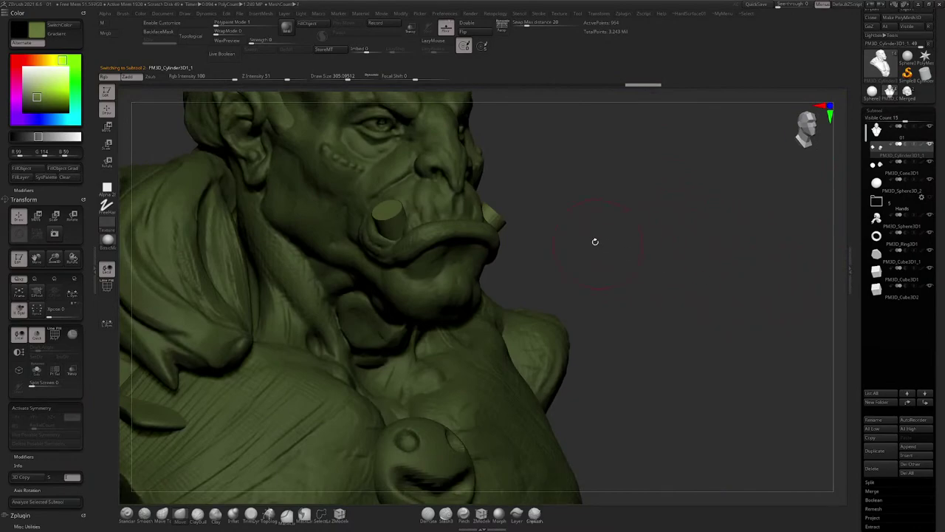
key(m)
key(shift+f)
key(m)
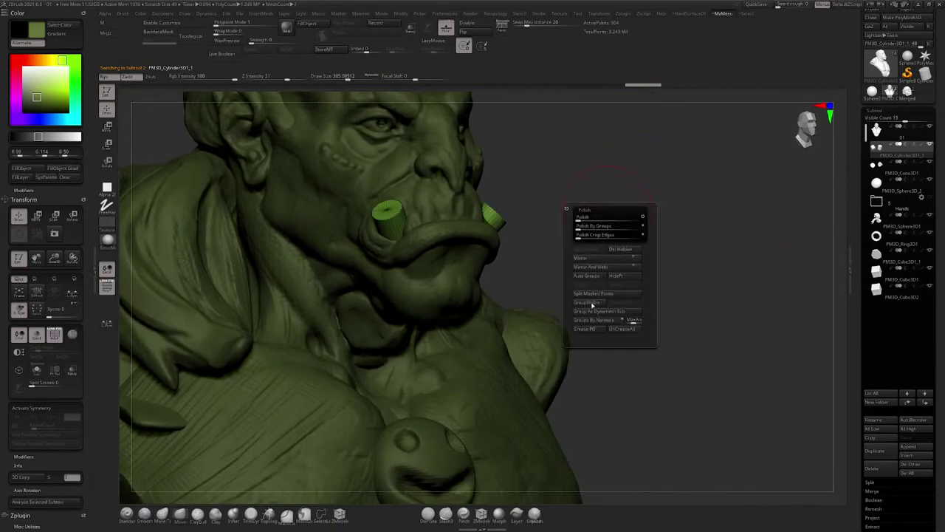
click(592, 319)
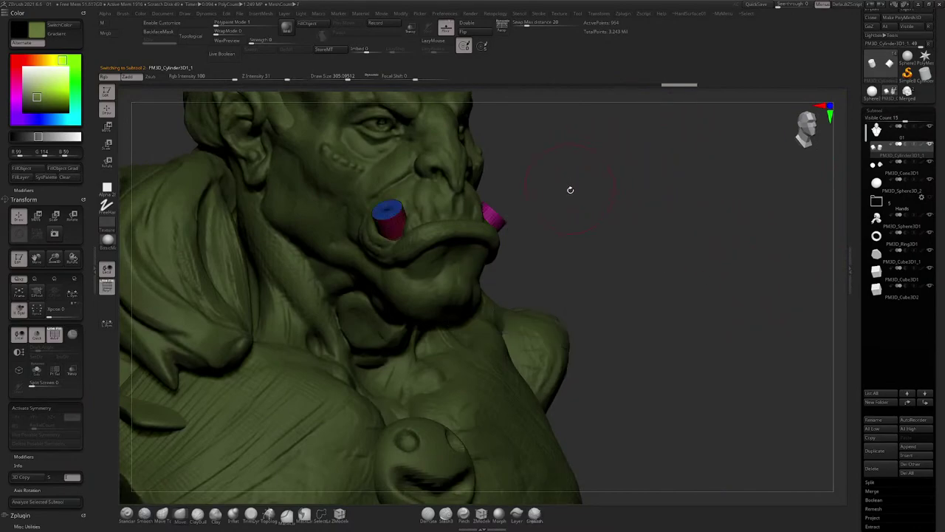
Step: Crease the tusks' polygroup borders, subdivide them to level 5 and apply a slight Polish
key(m)
click(545, 321)
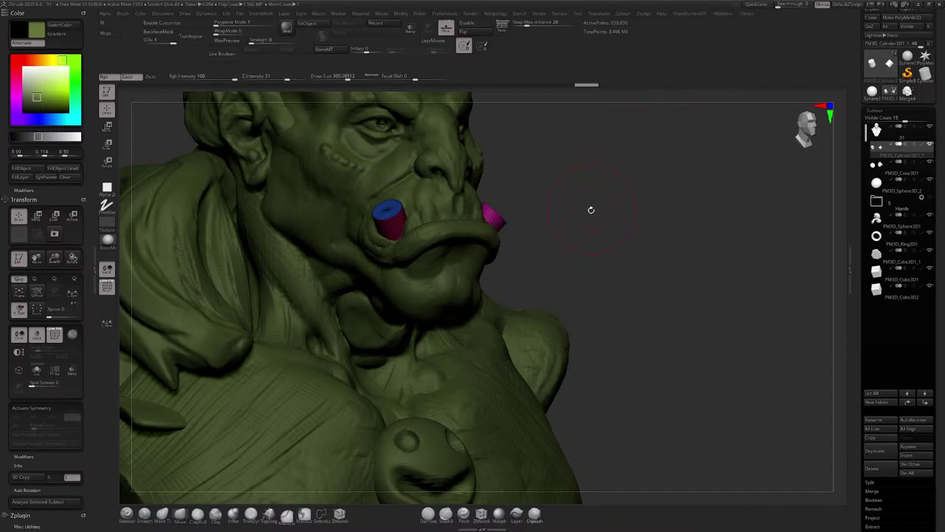
key(g)
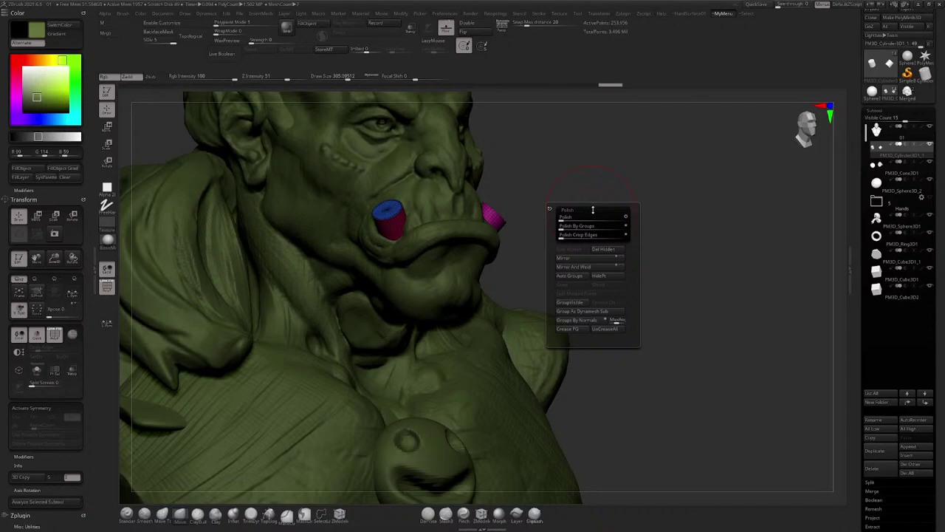
drag(562, 218, 567, 218)
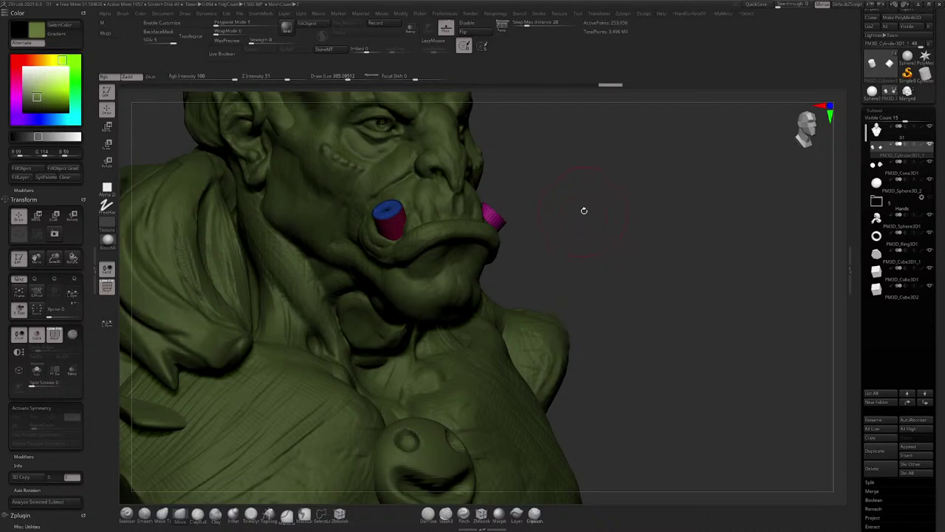
key(shift+f)
Step: Set the draw size to about 207, make the body active and adjust the lip corner around the tusk
mouse_move(622, 193)
mouse_down()
mouse_move(582, 197)
mouse_move(568, 167)
mouse_move(450, 196)
mouse_move(479, 201)
mouse_move(485, 182)
mouse_move(512, 242)
mouse_up()
key(space)
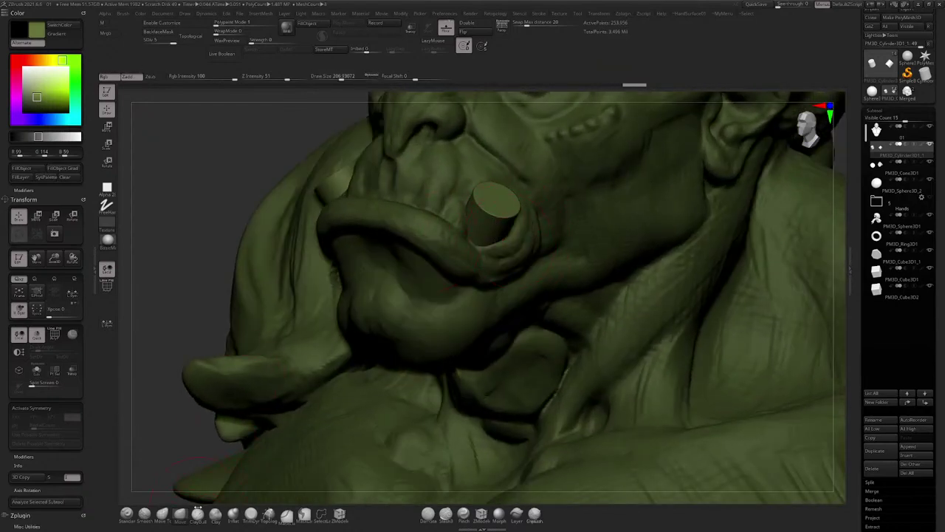
key(space)
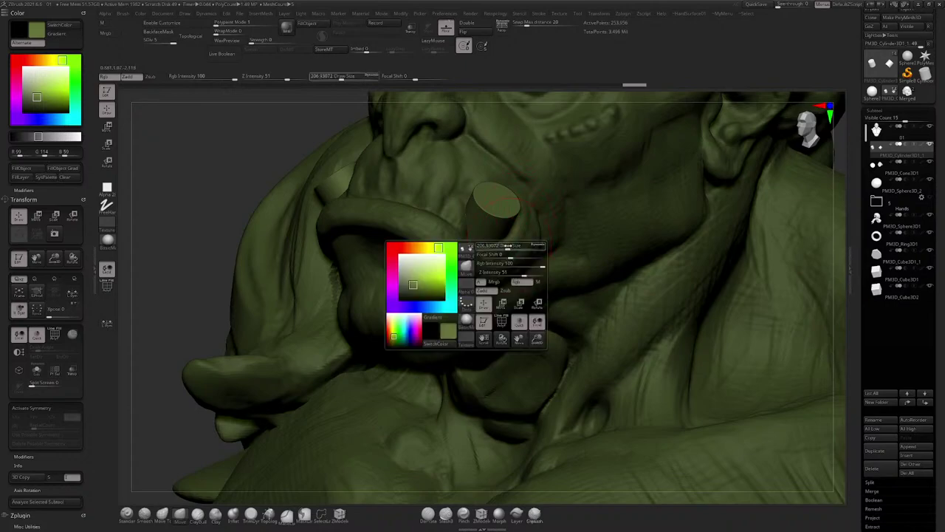
alt+click(511, 244)
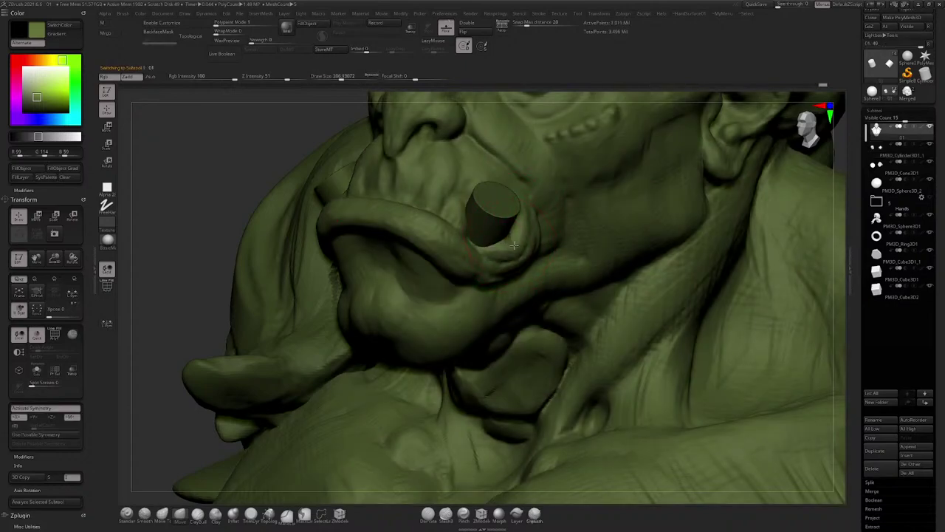
right_drag(516, 245, 472, 242)
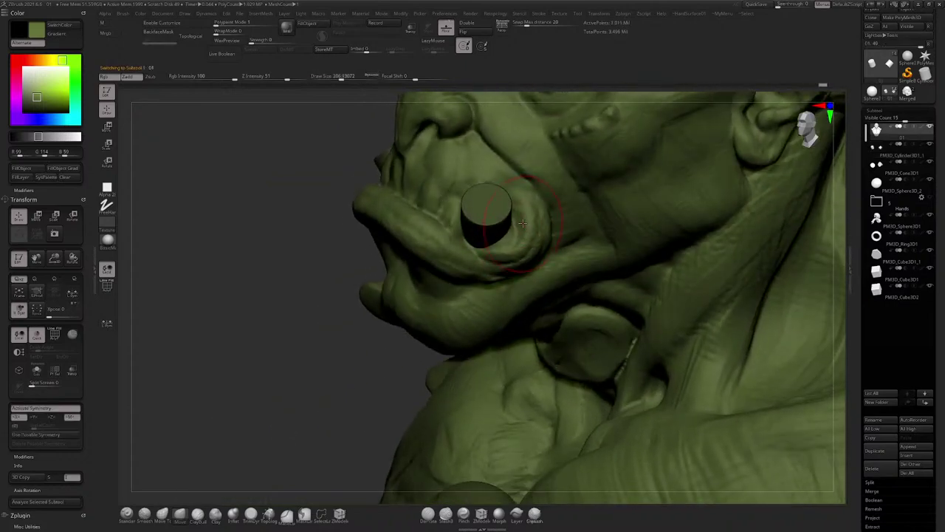
mouse_move(522, 223)
right_down()
mouse_move(486, 240)
mouse_move(467, 294)
right_up()
Step: Choose ClayBuildup, reduce the draw size to about 77 and carve the lip tissue around the tusk's base
click(198, 515)
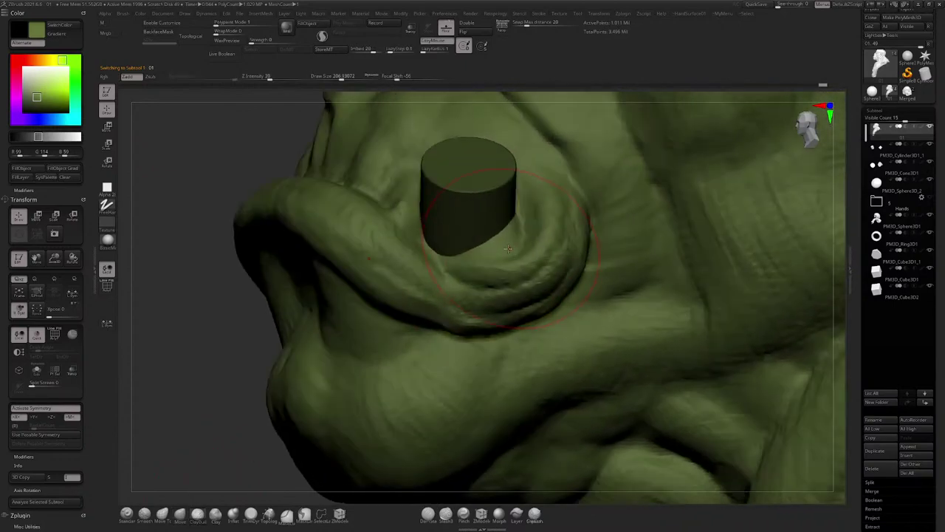
key(space)
drag(500, 245, 507, 226)
key(space)
click(506, 231)
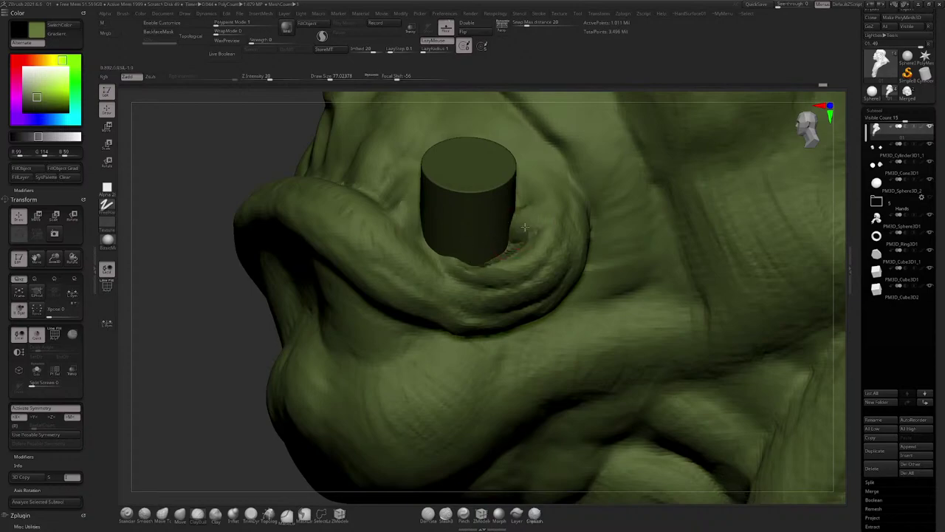
mouse_move(509, 248)
right_down()
mouse_move(522, 236)
mouse_move(533, 151)
right_up()
scroll(508, 241, up, 10)
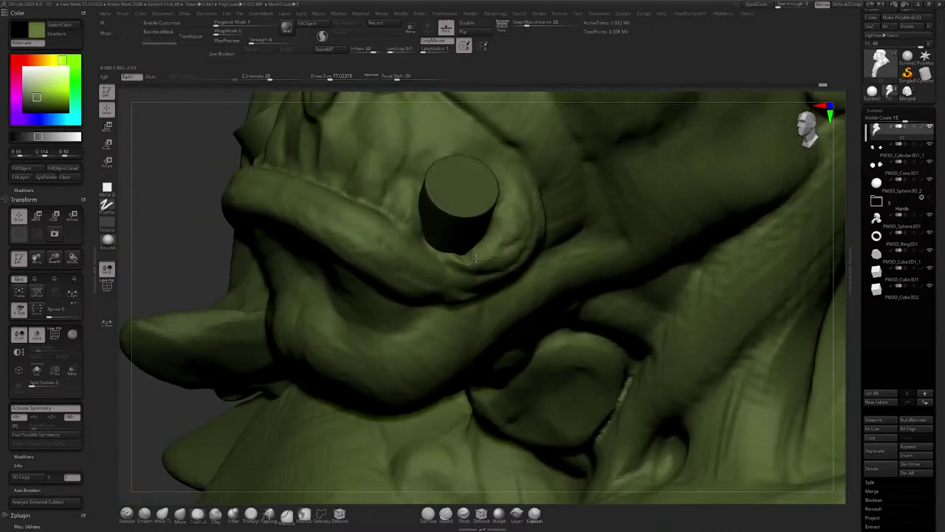
Step: Define the crease between the tusk and the inner lip, working along the lip's upper edge
mouse_move(461, 255)
right_down()
mouse_move(489, 254)
mouse_move(497, 234)
mouse_move(514, 260)
mouse_move(492, 270)
mouse_move(496, 231)
mouse_move(622, 175)
mouse_move(586, 174)
mouse_move(614, 179)
mouse_move(618, 213)
mouse_move(602, 195)
right_up()
alt+click(488, 267)
alt+click(485, 297)
right_drag(485, 297, 507, 277)
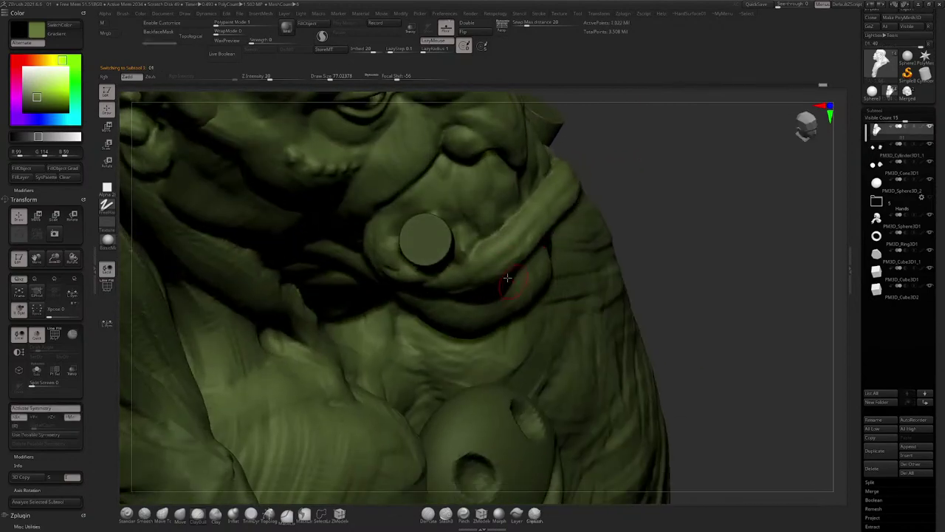
ctrl+right_drag(476, 236, 489, 279)
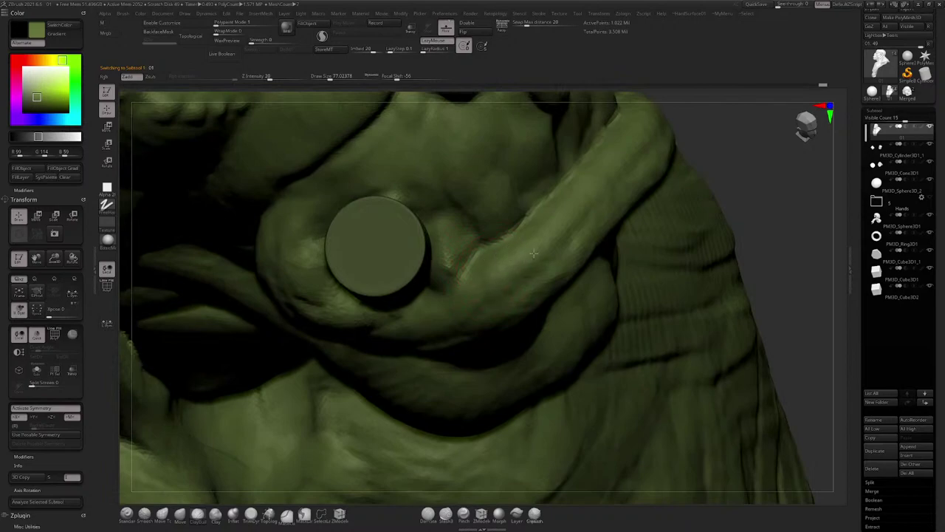
right_drag(533, 253, 564, 228)
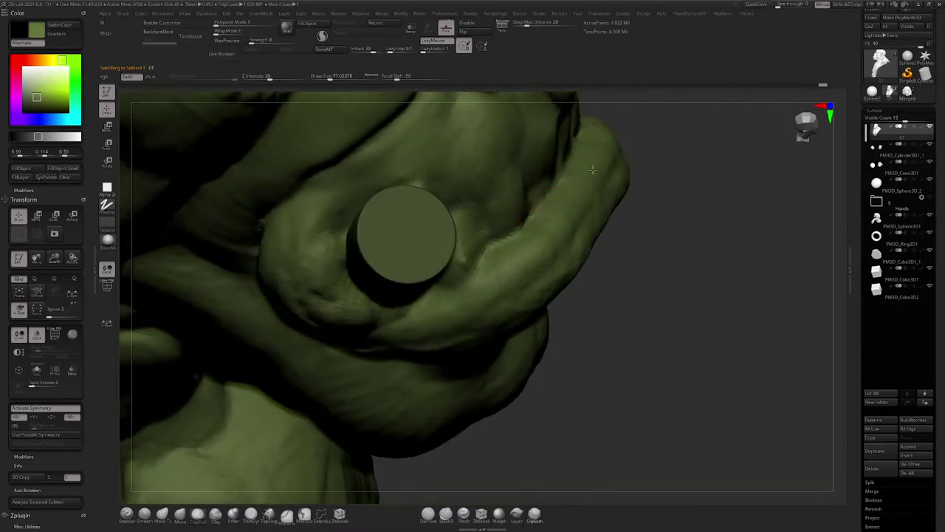
right_drag(592, 169, 562, 170)
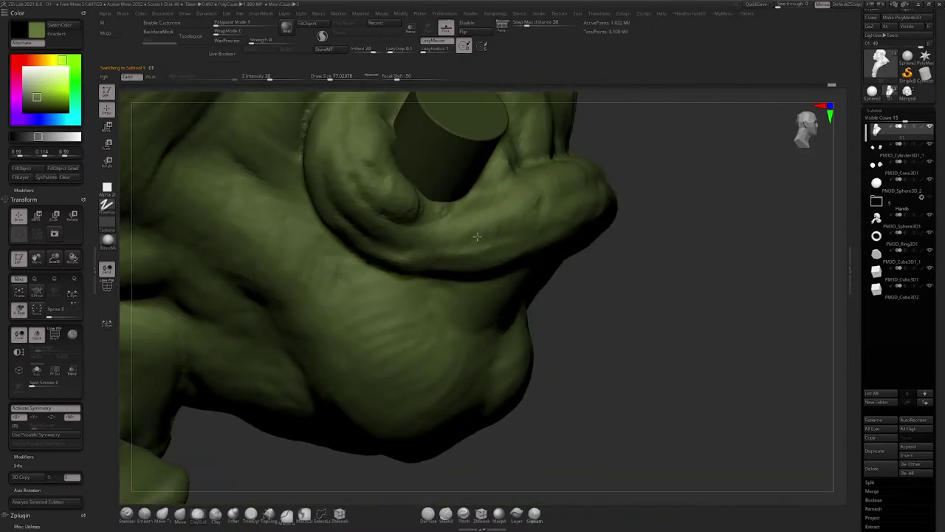
Step: Build up the fleshy fold around the outer side and underside of the tusk socket
right_drag(482, 236, 461, 238)
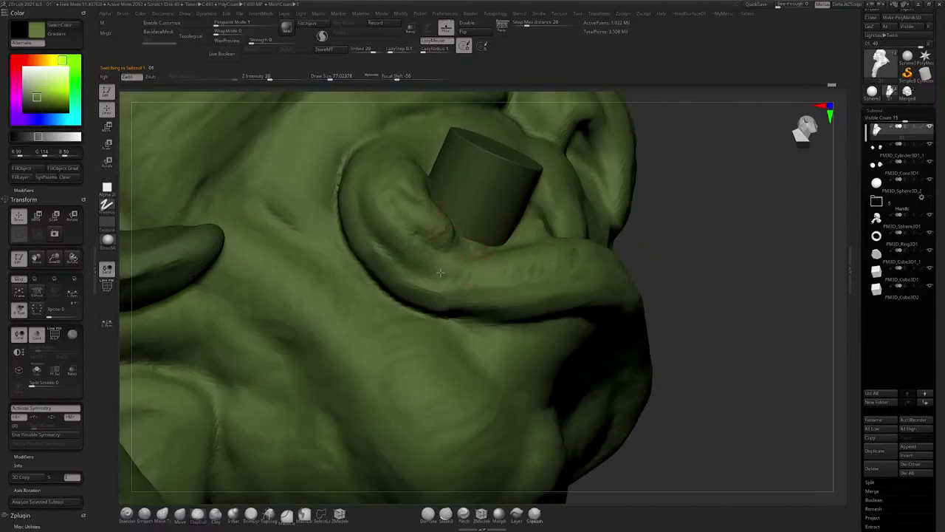
mouse_move(397, 228)
right_down()
mouse_move(416, 284)
mouse_move(394, 212)
right_up()
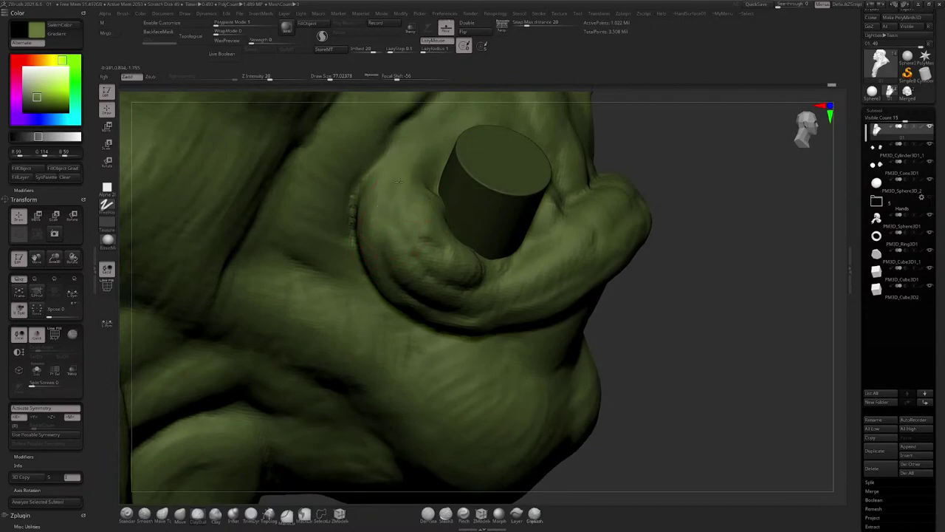
mouse_move(391, 260)
right_down()
mouse_move(426, 194)
mouse_move(495, 256)
right_up()
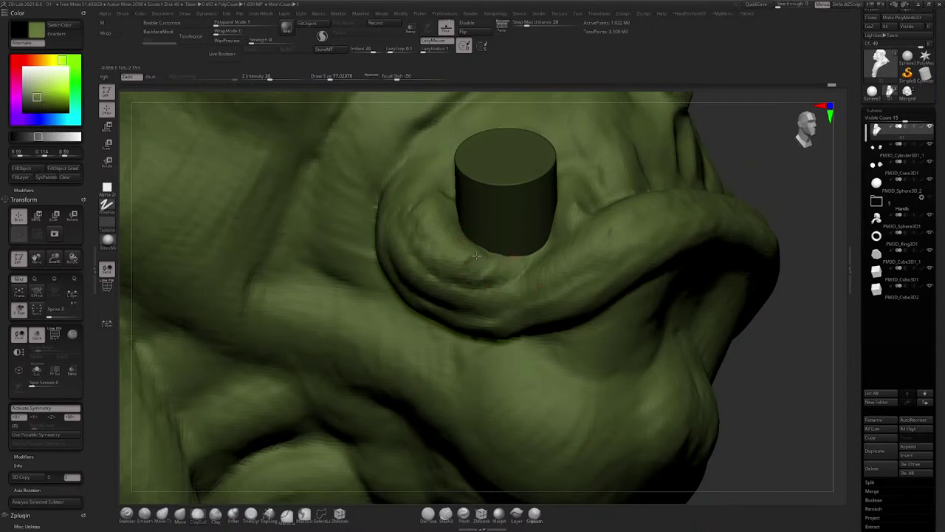
right_drag(439, 242, 438, 170)
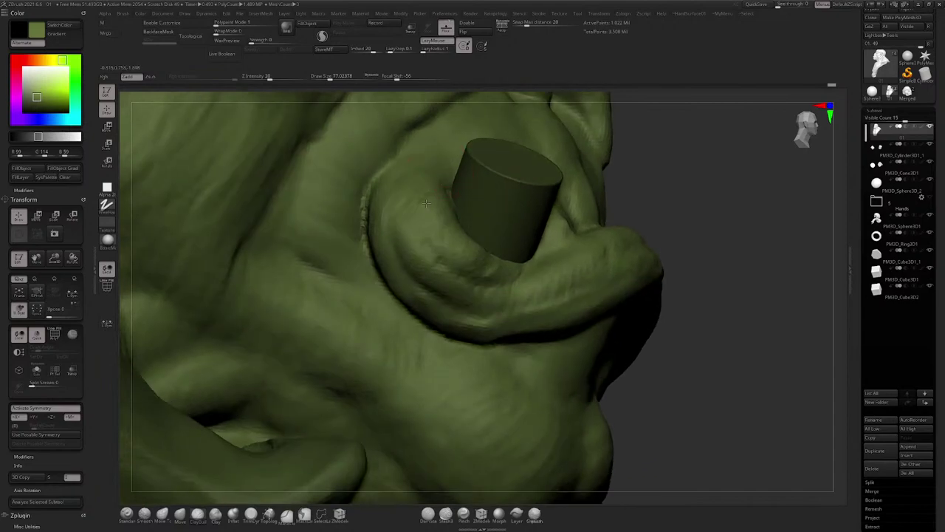
right_drag(426, 203, 433, 216)
right_drag(486, 263, 479, 256)
shift+right_drag(488, 203, 450, 255)
mouse_move(509, 236)
right_down()
mouse_move(411, 244)
mouse_move(490, 268)
mouse_move(356, 267)
right_up()
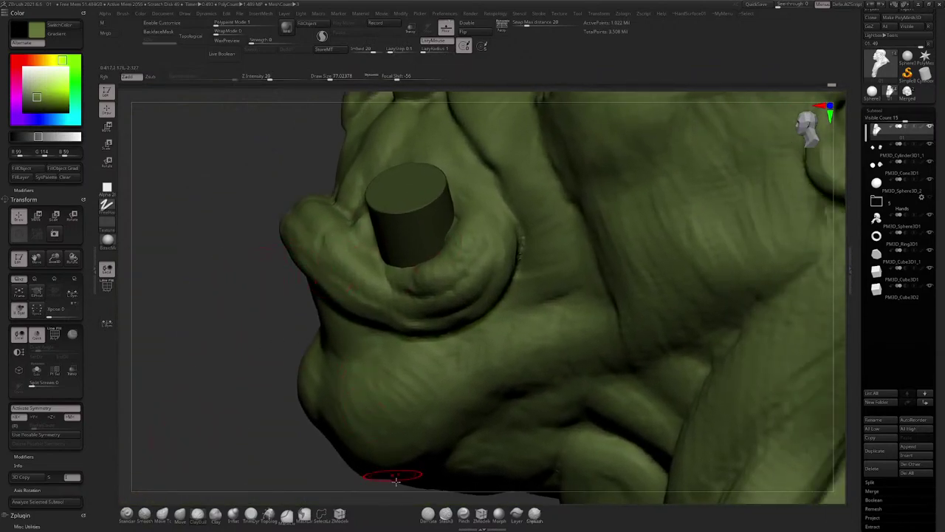
Step: Choose DamStandard with a draw size of about 112 and carve the crease around the outside of the tusk socket fold
click(428, 515)
ctrl+right_drag(476, 222, 484, 248)
key(s)
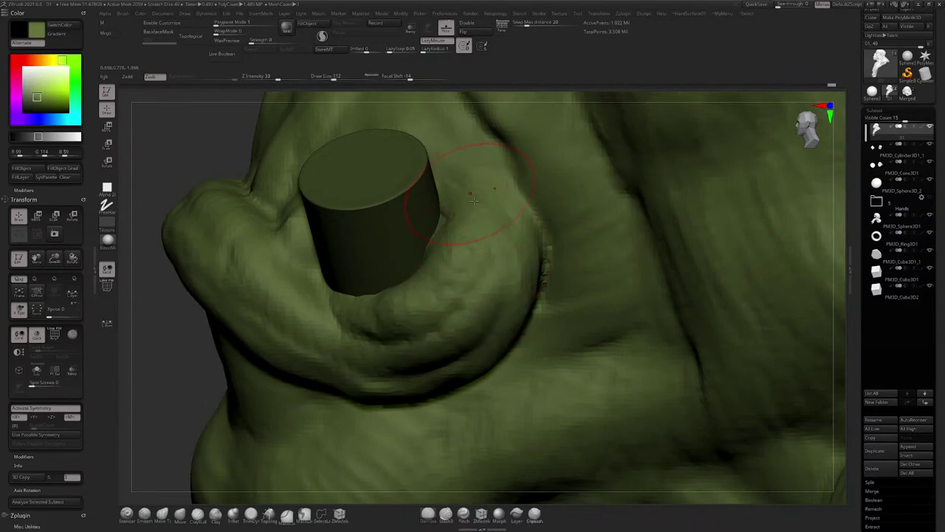
mouse_move(543, 268)
right_down()
mouse_move(538, 238)
mouse_move(458, 312)
mouse_move(438, 243)
mouse_move(468, 229)
mouse_move(461, 242)
mouse_move(427, 219)
mouse_move(399, 339)
right_up()
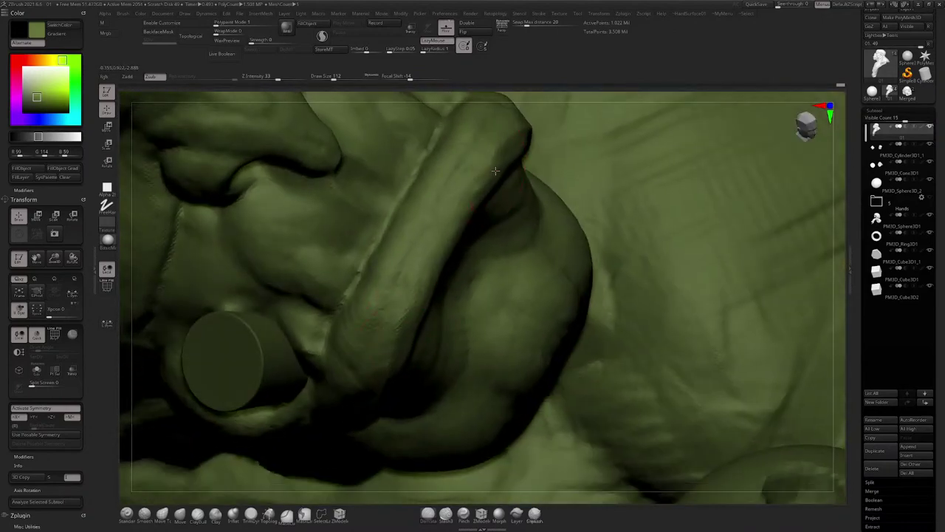
mouse_move(446, 221)
right_down()
mouse_move(434, 248)
mouse_move(475, 214)
right_up()
mouse_move(438, 294)
right_down()
mouse_move(341, 245)
mouse_move(336, 270)
mouse_move(333, 256)
right_up()
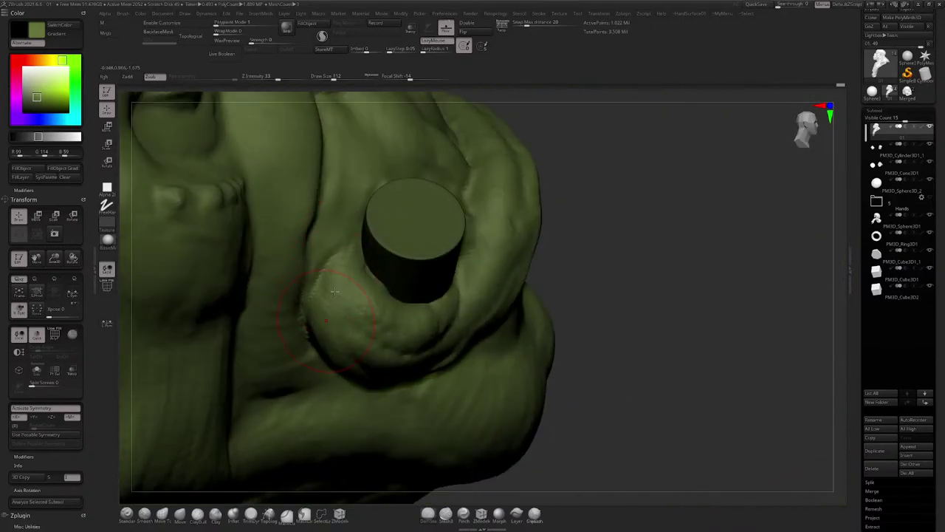
Step: Sharpen the wrinkles on the fleshy fold beneath the tusk and where it meets the lower lip
right_drag(306, 298, 340, 280)
right_drag(374, 377, 329, 362)
mouse_move(351, 318)
mouse_down()
mouse_move(362, 339)
mouse_move(351, 340)
mouse_move(372, 366)
mouse_up()
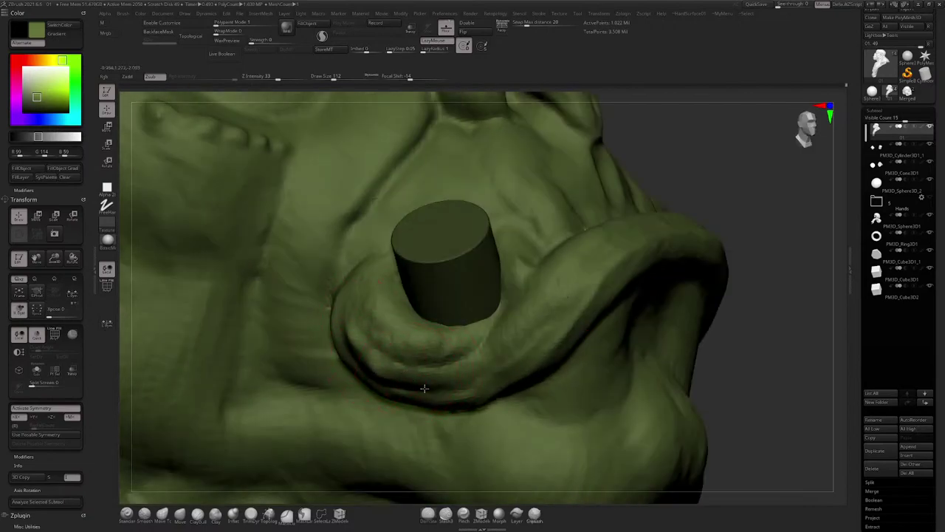
mouse_move(469, 377)
ctrl+right_down()
mouse_move(460, 305)
mouse_move(484, 310)
mouse_move(462, 315)
mouse_move(509, 288)
mouse_move(493, 272)
ctrl+right_up()
ctrl+right_drag(418, 251, 415, 312)
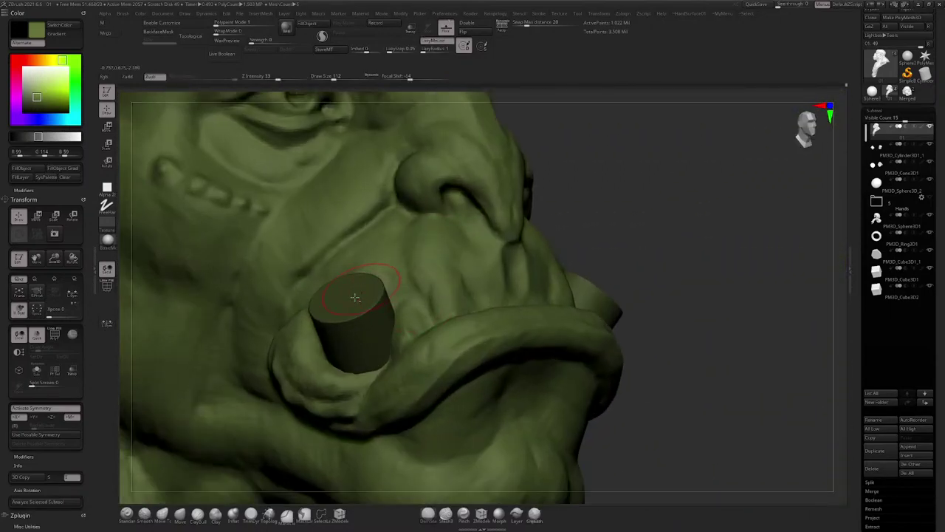
alt+click(354, 300)
alt+right_drag(355, 301, 405, 240)
mouse_move(405, 240)
ctrl+right_down()
mouse_move(411, 301)
mouse_move(348, 310)
ctrl+right_up()
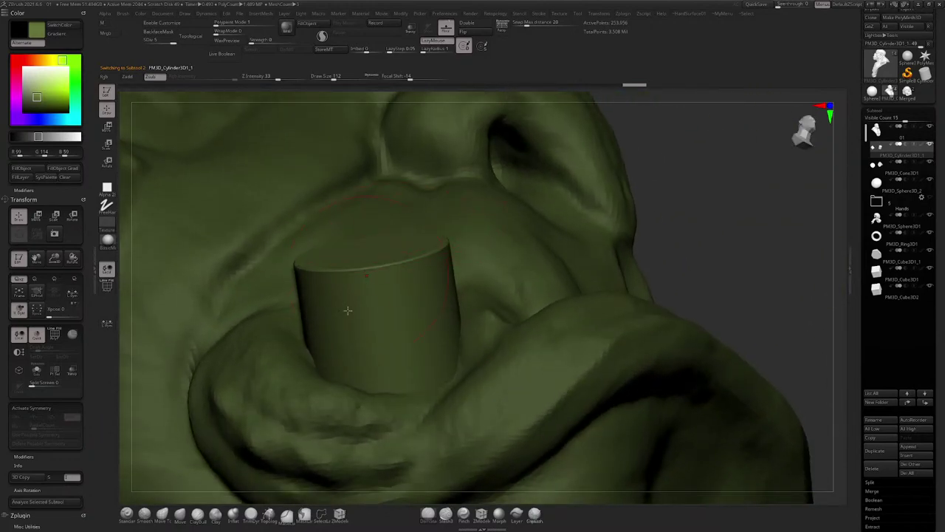
mouse_move(333, 279)
right_down()
mouse_move(408, 281)
mouse_move(430, 232)
right_up()
Step: Make the body active, reduce the draw size to about 39 and carve the crease around the nostril wing
alt+click(435, 180)
alt+right_drag(438, 163, 441, 233)
key(space)
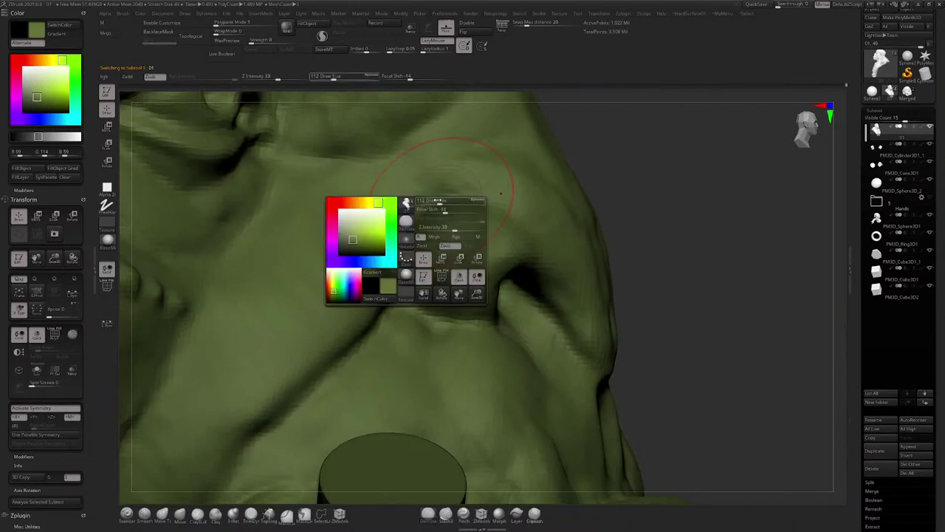
drag(443, 207, 435, 207)
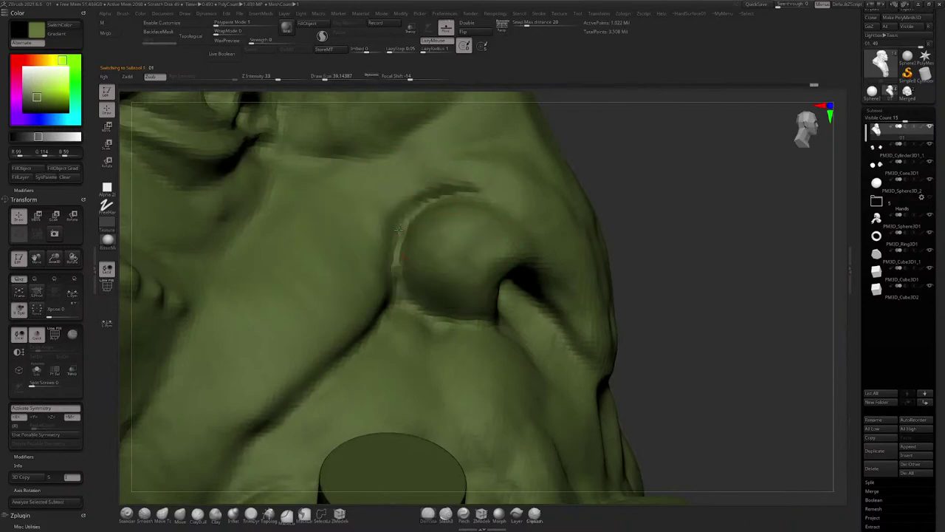
right_drag(420, 296, 439, 265)
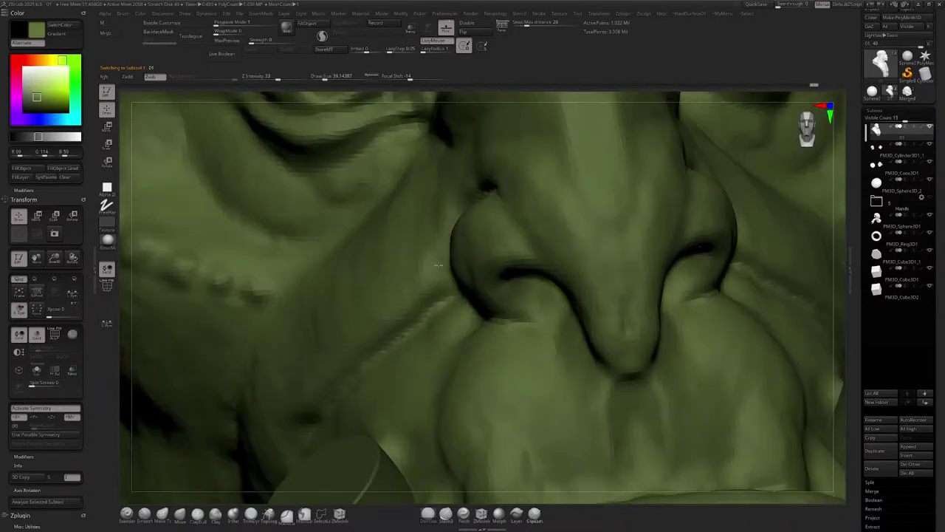
right_drag(489, 226, 499, 217)
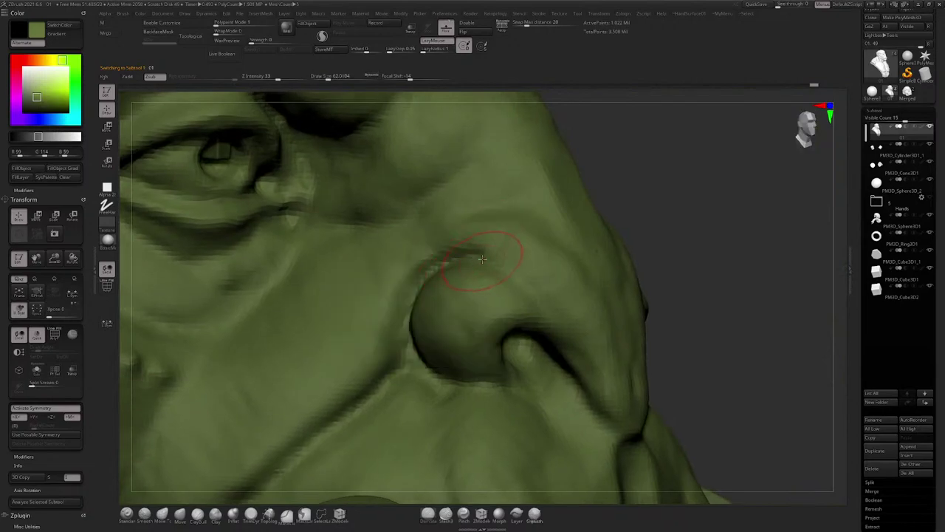
mouse_move(478, 250)
alt+right_down()
mouse_move(532, 270)
mouse_move(489, 268)
mouse_move(480, 290)
mouse_move(474, 230)
alt+right_up()
Step: Choose ClayBuildup with a draw size of about 97 and build up the cheek fold running down from the nostril
click(198, 515)
ctrl+right_drag(441, 257, 421, 259)
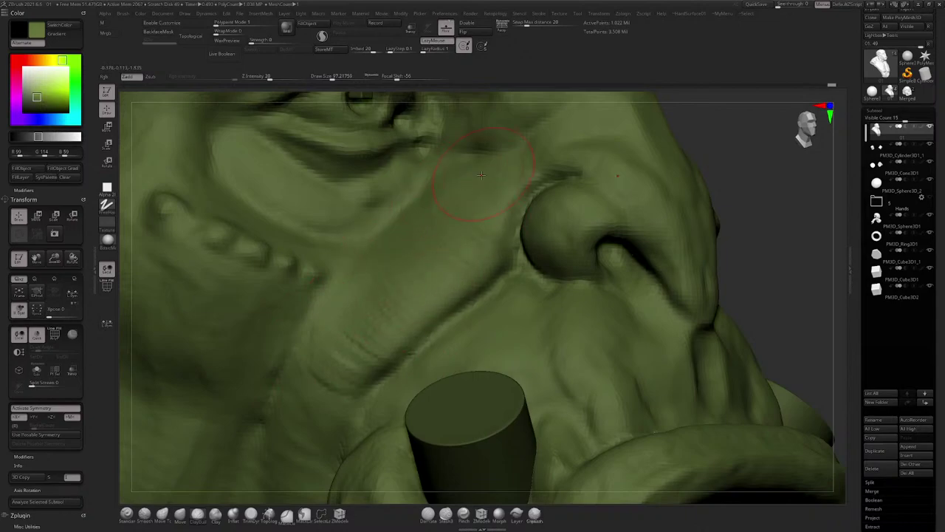
mouse_move(493, 169)
right_down()
mouse_move(484, 232)
mouse_move(466, 233)
mouse_move(478, 240)
right_up()
Step: Set the draw size to about 74 and sculpt the muscle folds between the nostril and the tusk
key(space)
drag(478, 240, 471, 235)
key(space)
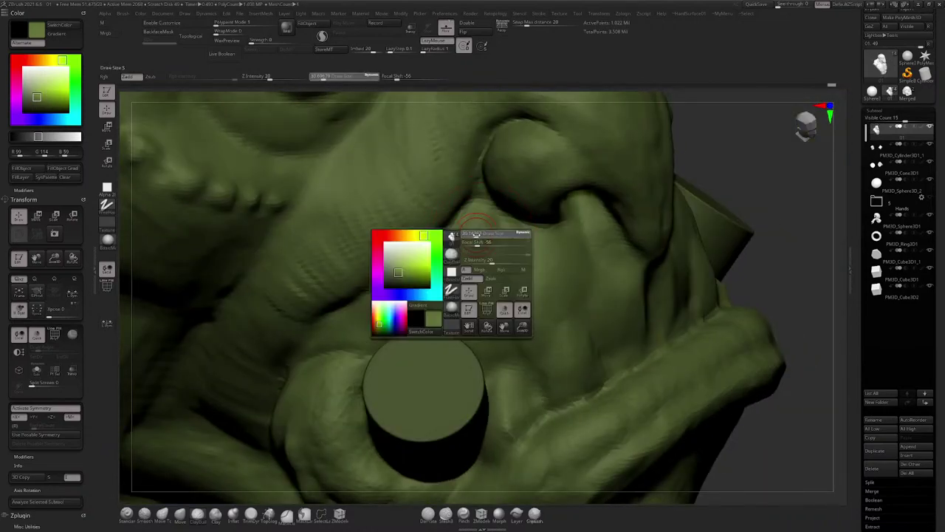
right_click(480, 238)
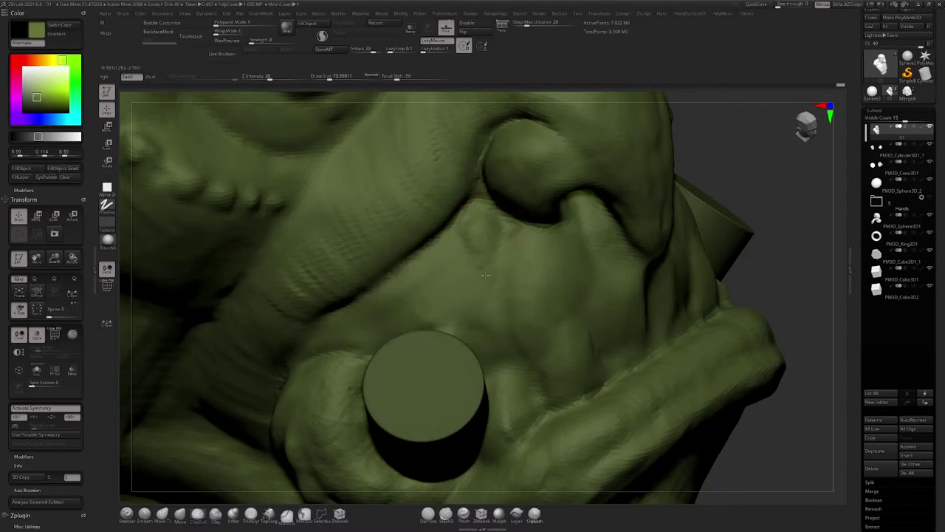
right_drag(493, 258, 521, 246)
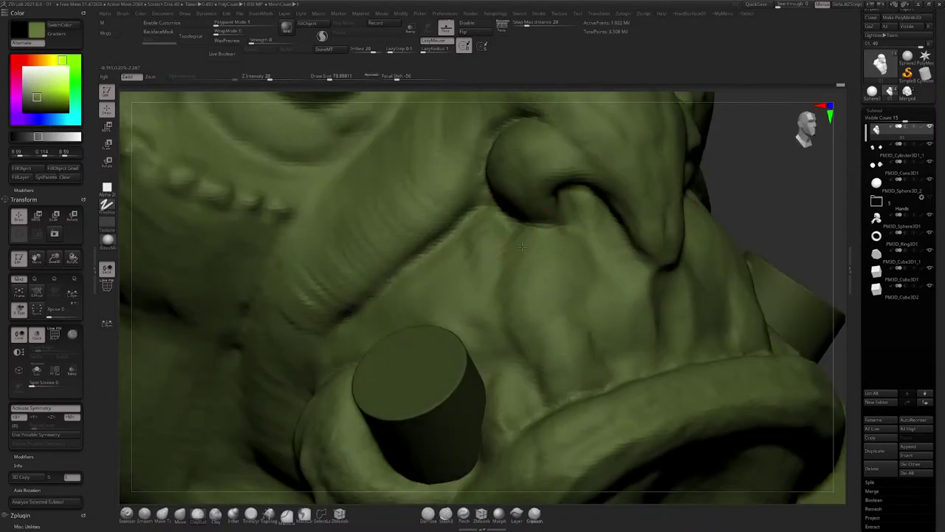
right_drag(507, 296, 471, 301)
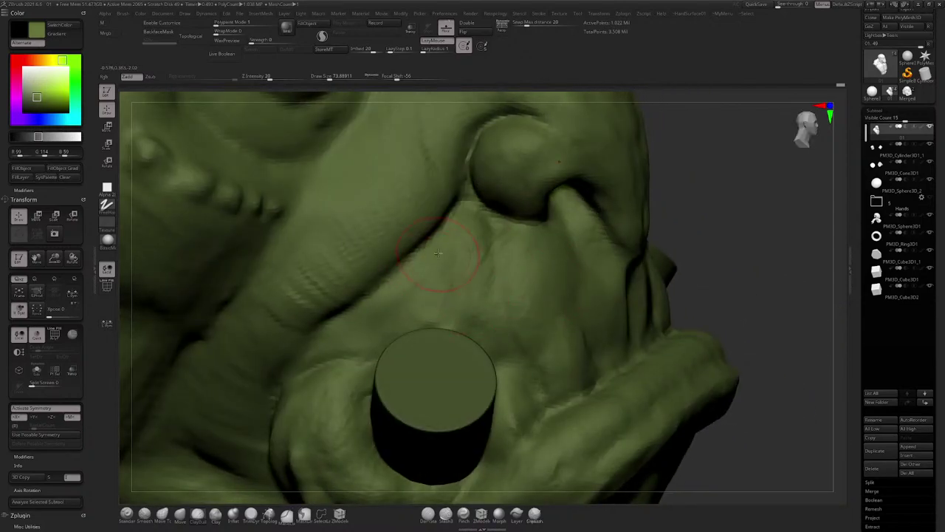
mouse_move(453, 303)
right_down()
mouse_move(510, 256)
mouse_move(460, 296)
right_up()
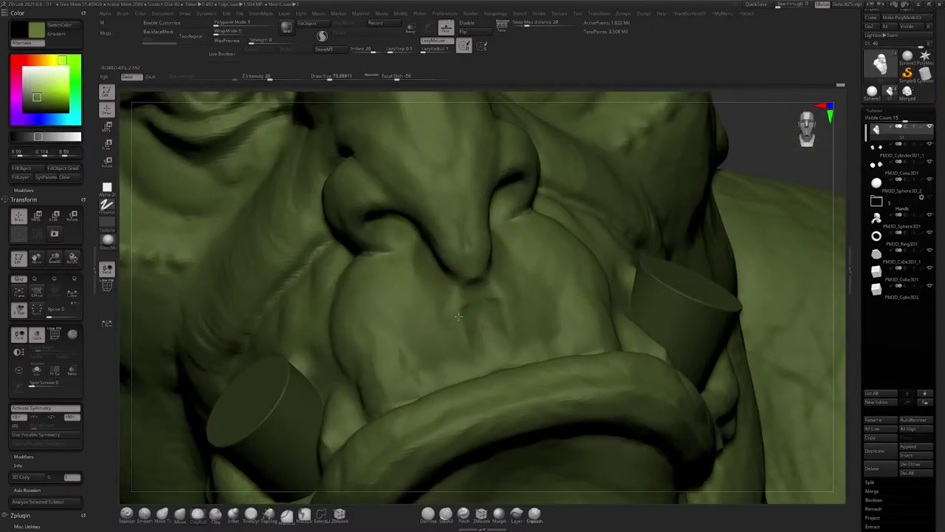
Step: Shape the vertical folds across the upper lip beneath the nose and around the philtrum
mouse_move(465, 336)
right_down()
mouse_move(473, 304)
mouse_move(445, 331)
mouse_move(471, 308)
mouse_move(455, 330)
right_up()
right_drag(394, 327, 423, 282)
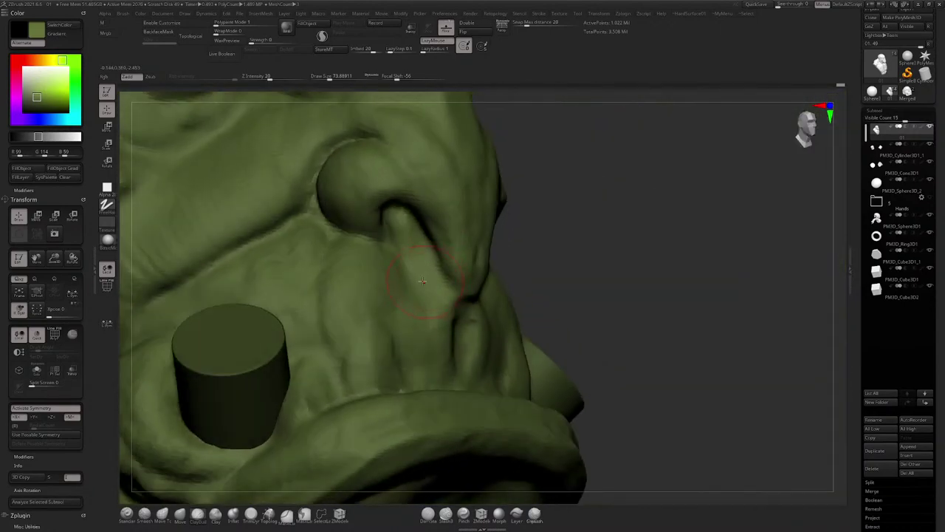
right_drag(426, 345, 418, 308)
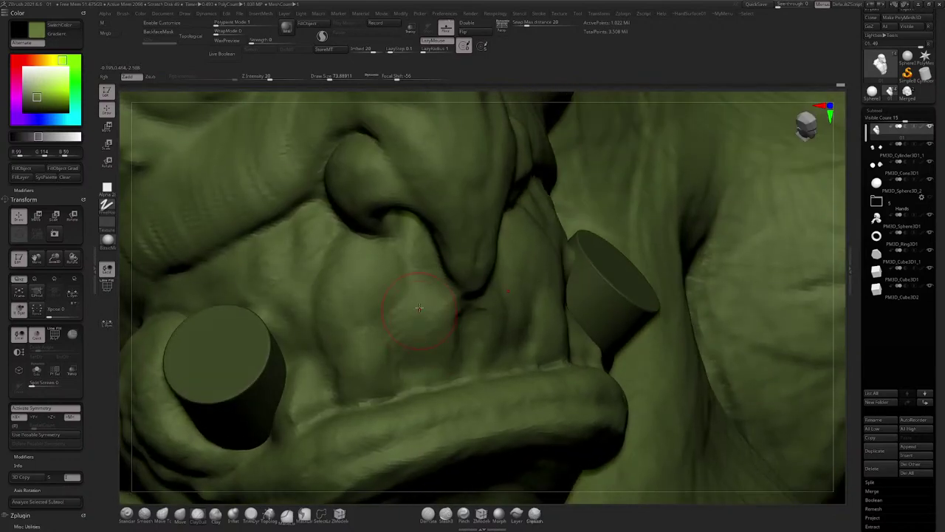
right_drag(441, 343, 456, 324)
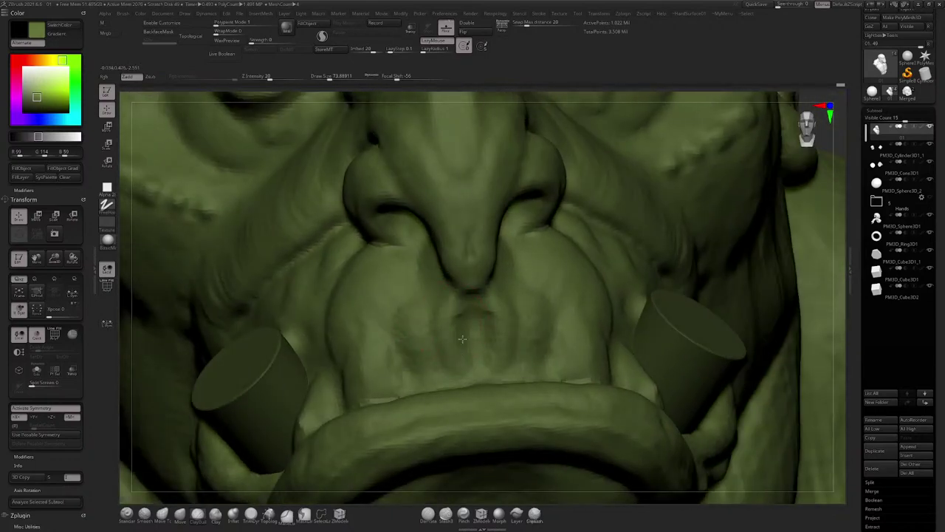
alt+right_drag(445, 366, 462, 242)
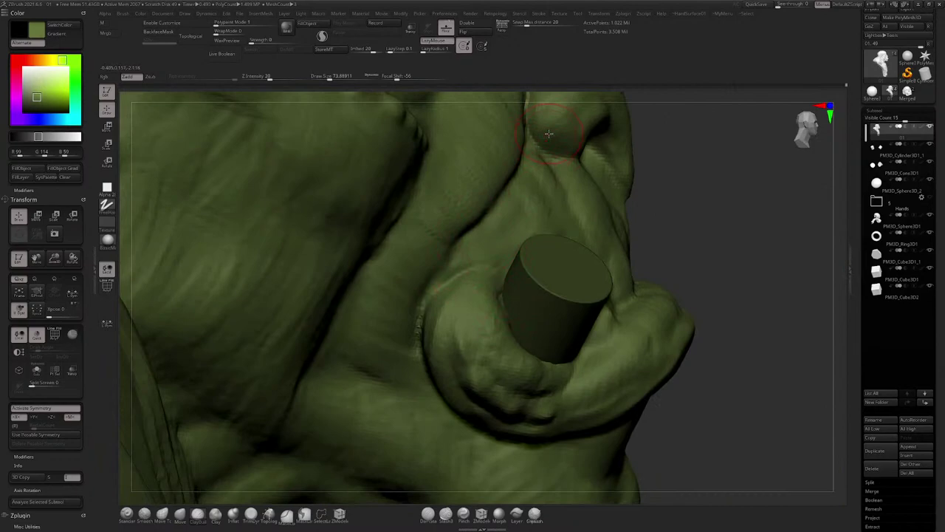
Step: Build up the skin wrinkles on the cheek behind the tusk and below the stitched scar
right_drag(549, 134, 423, 226)
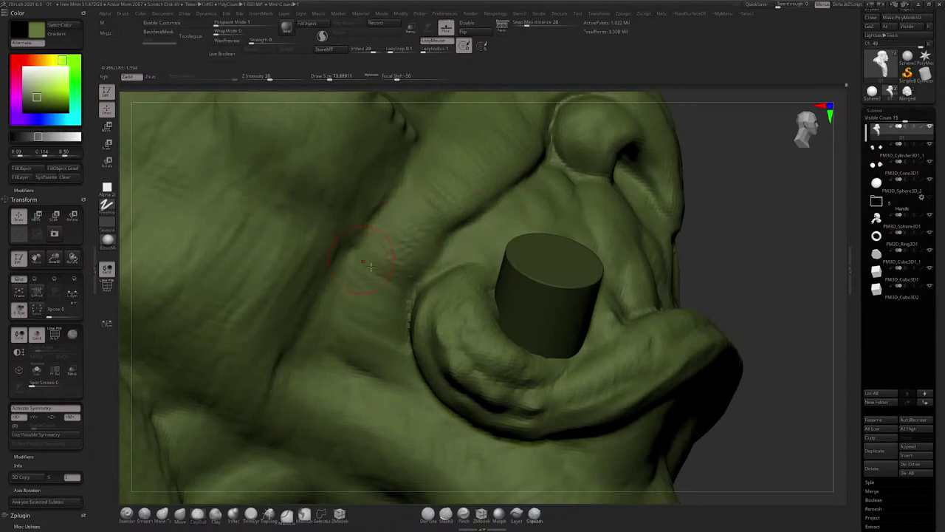
right_drag(388, 296, 420, 330)
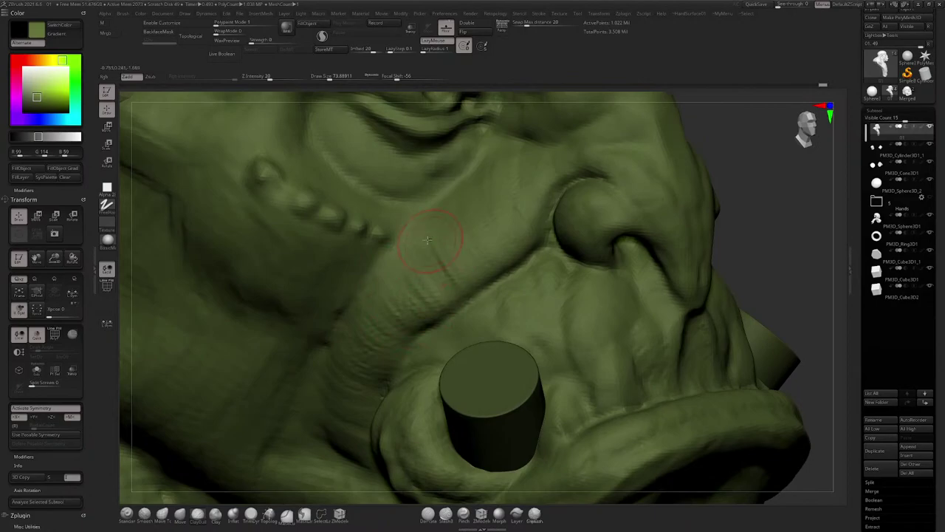
right_drag(428, 240, 346, 188)
ctrl+right_drag(385, 213, 392, 174)
Step: Set the draw size to about 207, refine the jaw muscle behind the mouth and quick-save the project
right_drag(391, 173, 433, 214)
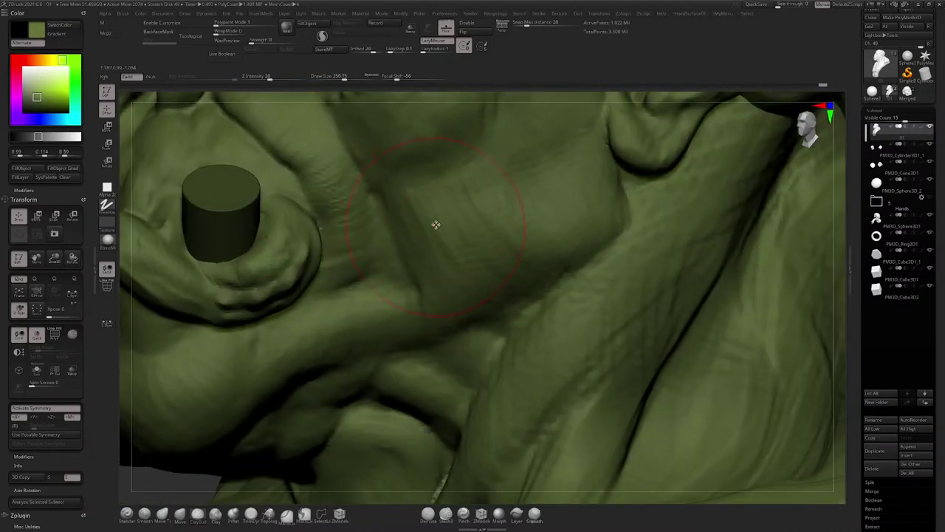
key(s)
drag(436, 224, 425, 224)
right_drag(543, 258, 554, 227)
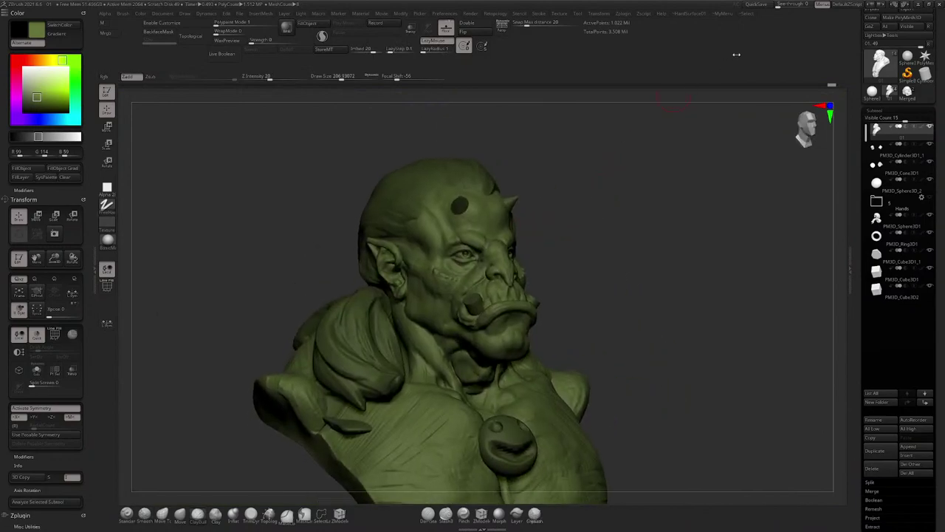
click(760, 6)
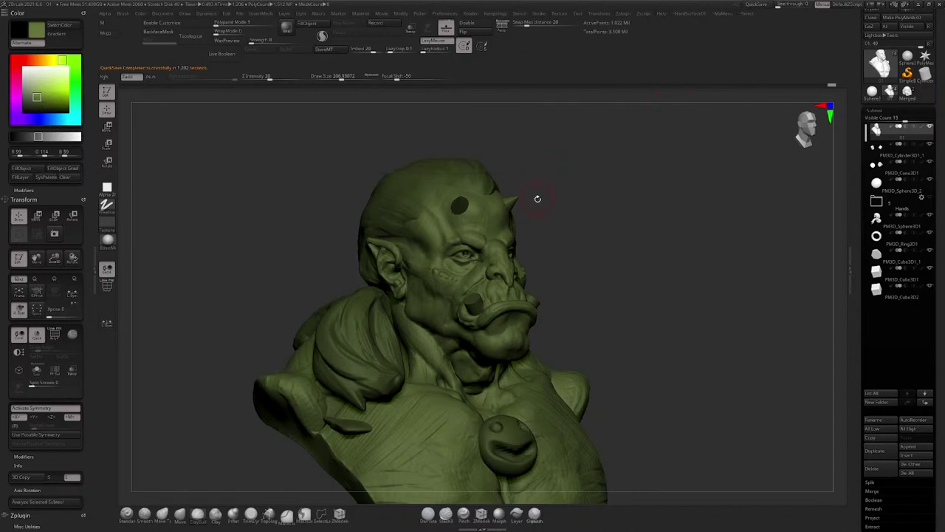
Step: Make the hair active and try to lasso the stray leaf-shaped tip hanging near the armpit
mouse_move(362, 403)
alt+right_down()
mouse_move(401, 325)
mouse_move(378, 360)
mouse_move(395, 325)
mouse_move(376, 306)
mouse_move(376, 247)
mouse_move(357, 304)
alt+right_up()
alt+click(378, 362)
ctrl+shift+drag(215, 348, 317, 255)
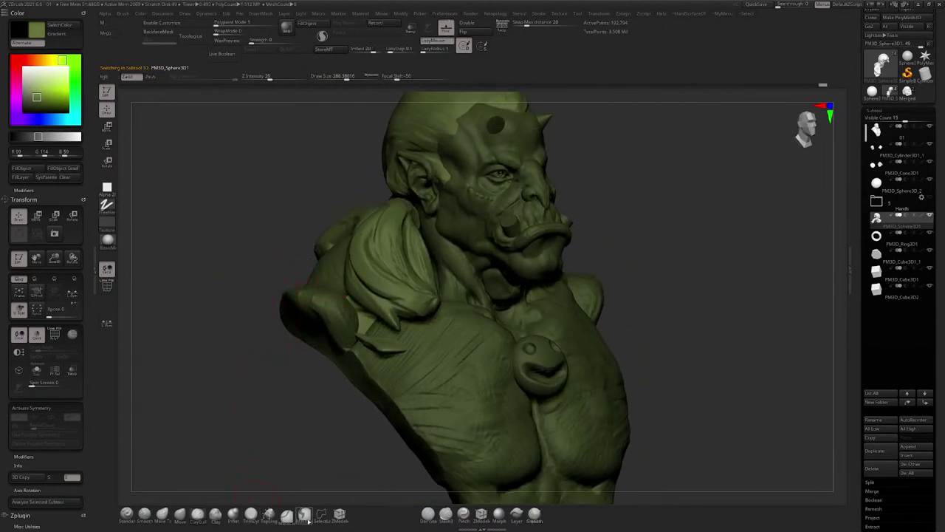
ctrl+shift+drag(229, 369, 280, 306)
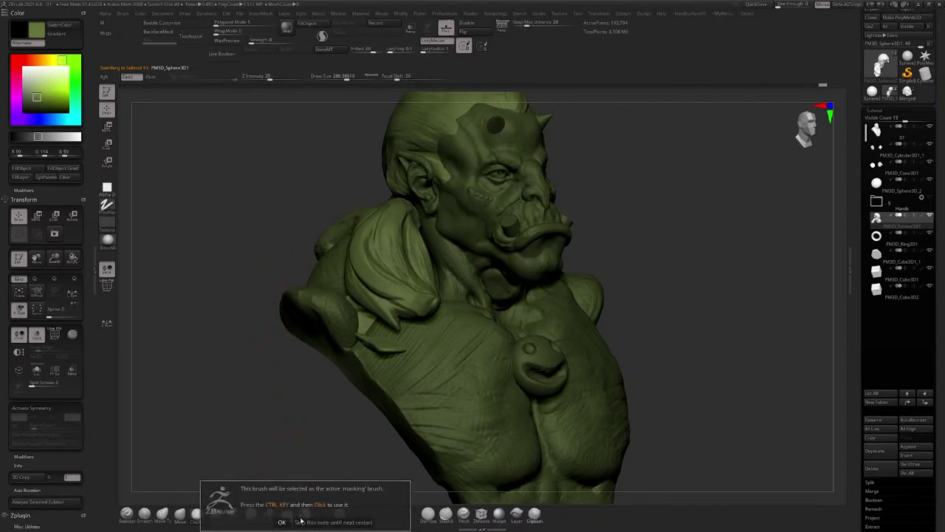
right_drag(276, 322, 258, 352)
ctrl+shift+drag(232, 353, 319, 266)
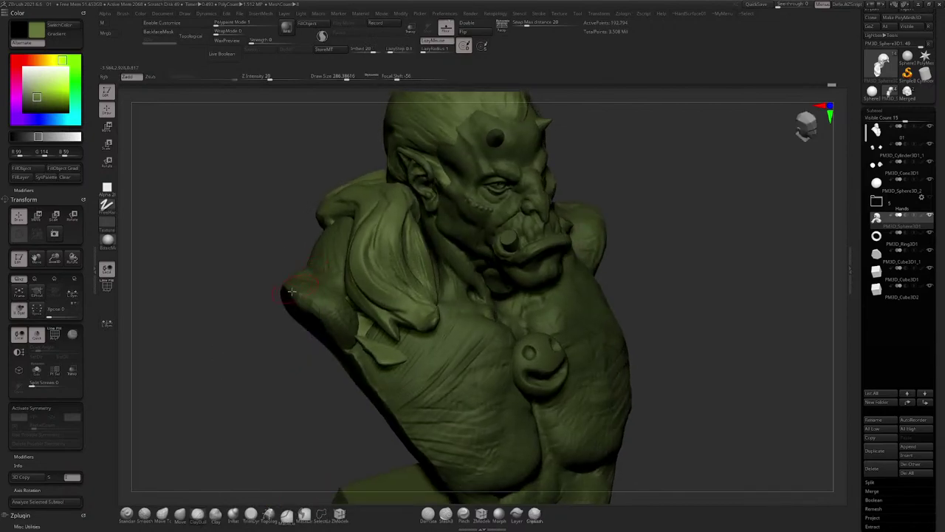
Step: Choose MaskLasso and lasso off the leaf-shaped hair tip below the shoulder
click(303, 514)
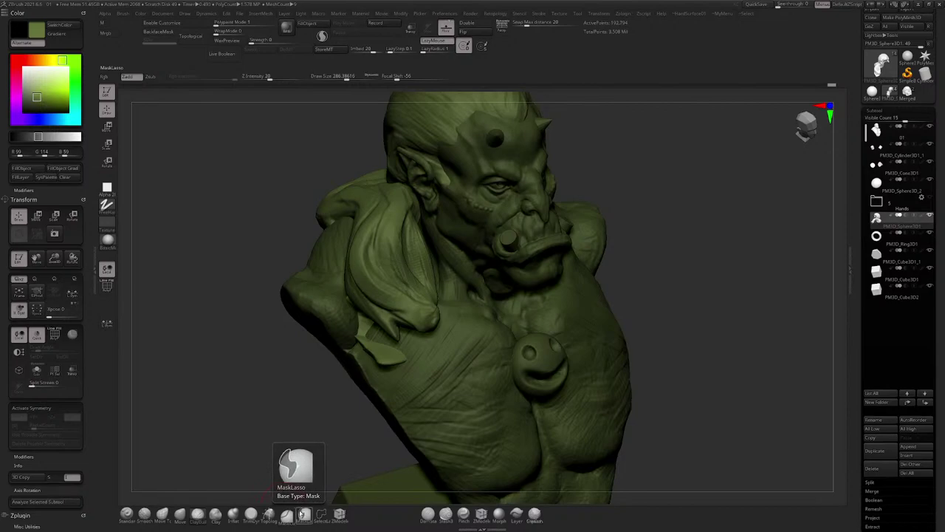
click(301, 514)
click(275, 522)
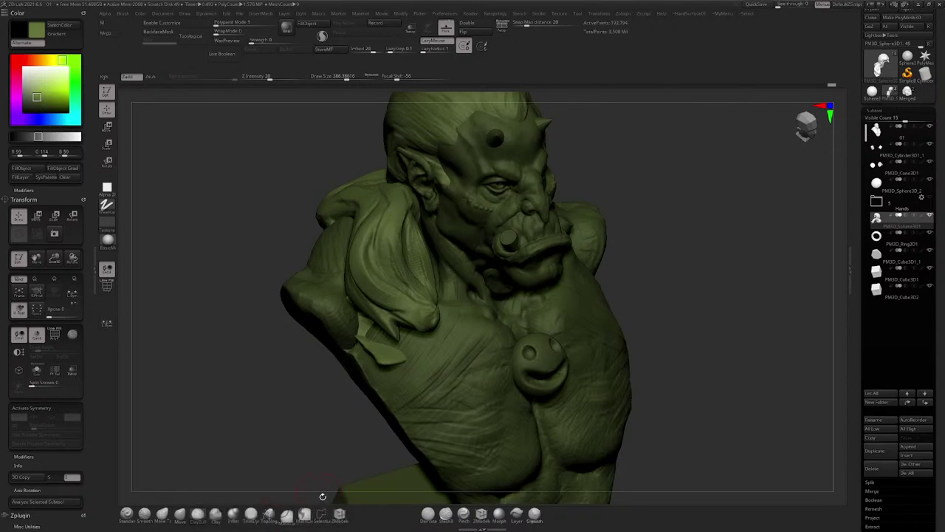
mouse_move(248, 367)
ctrl+shift+mouse_down()
mouse_move(263, 249)
mouse_move(321, 251)
mouse_move(353, 306)
mouse_move(397, 342)
mouse_move(408, 472)
ctrl+shift+mouse_up()
mouse_move(413, 414)
right_down()
mouse_move(370, 334)
mouse_move(307, 321)
right_up()
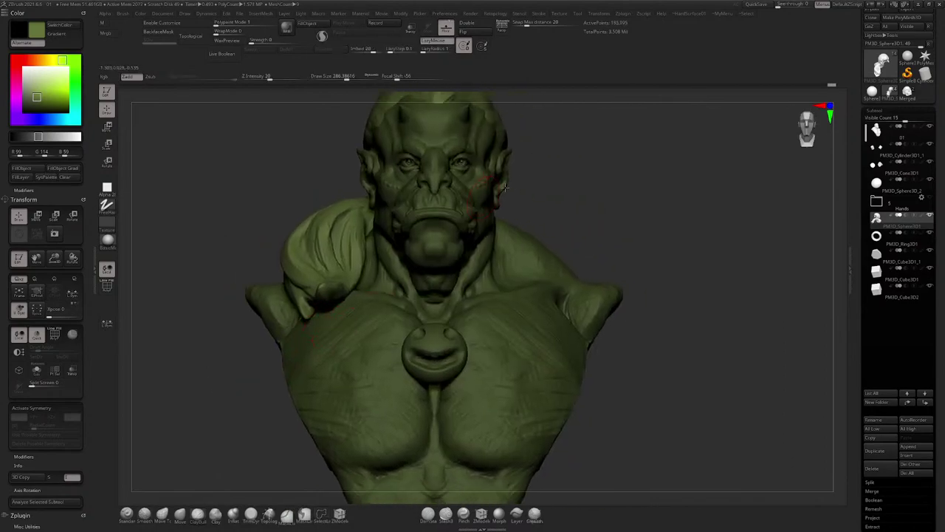
Step: Clean up the cut edge of the hair where it rests on the shoulder
right_drag(589, 158, 465, 251)
key(3)
click(602, 203)
ctrl+right_drag(336, 284, 310, 196)
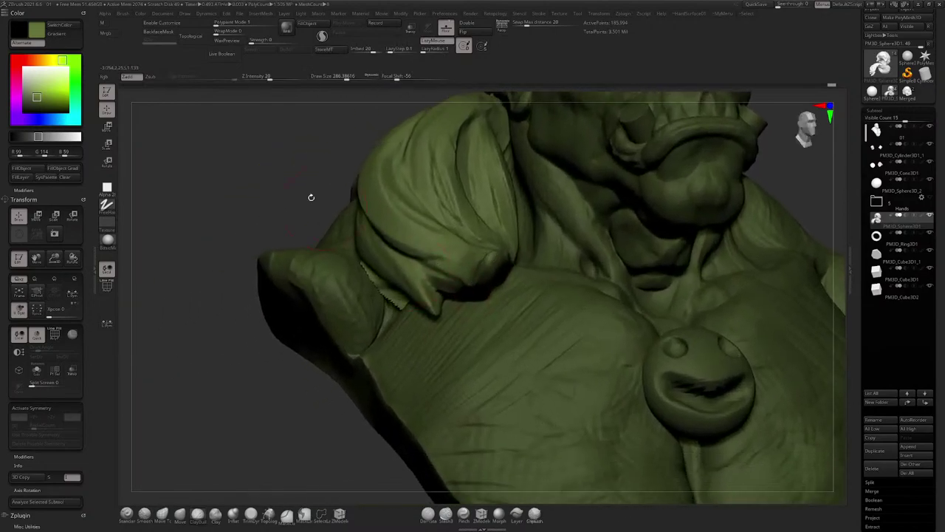
ctrl+drag(310, 196, 310, 228)
right_drag(310, 227, 347, 255)
Step: Trim the remaining stray hair geometry around the shoulder and remesh the hair
drag(347, 255, 576, 186)
mouse_move(576, 185)
alt+right_down()
mouse_move(657, 192)
mouse_move(643, 206)
alt+right_up()
mouse_move(643, 225)
ctrl+mouse_down()
mouse_move(605, 244)
mouse_move(492, 270)
mouse_move(527, 444)
mouse_move(569, 421)
ctrl+mouse_up()
mouse_move(645, 204)
ctrl+shift+mouse_down()
mouse_move(565, 247)
mouse_move(397, 374)
mouse_move(715, 262)
ctrl+shift+mouse_up()
mouse_move(716, 222)
mouse_down()
mouse_move(667, 200)
mouse_move(613, 264)
mouse_move(597, 167)
mouse_move(635, 154)
mouse_up()
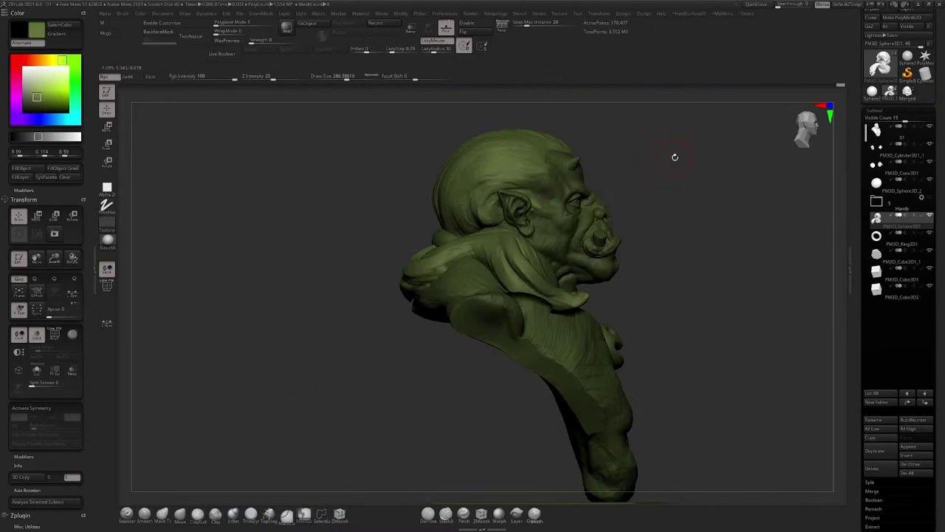
key(1)
click(678, 199)
ctrl+drag(673, 150, 633, 186)
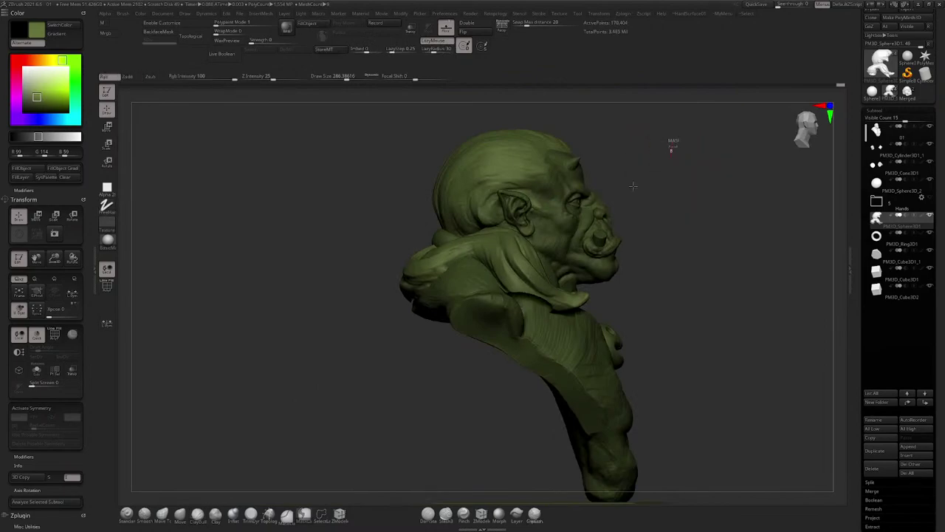
Step: Reshape the looped ponytail behind the neck with the Move brush at a draw size of about 625
ctrl+right_drag(413, 264, 417, 285)
key(space)
drag(416, 285, 425, 281)
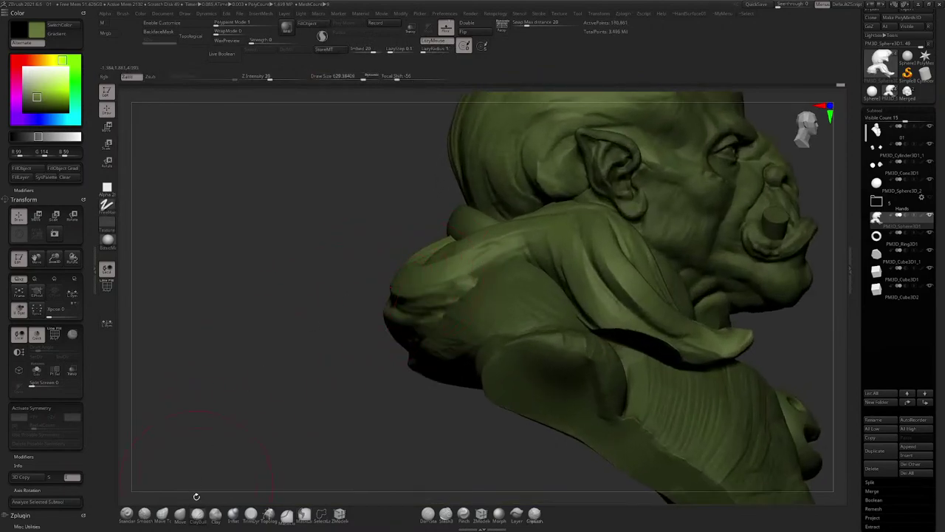
click(180, 516)
key(space)
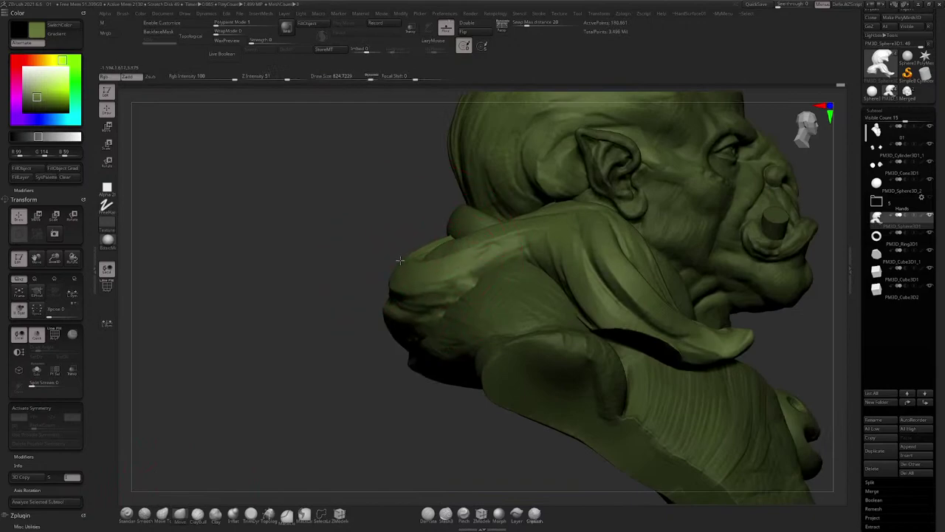
right_drag(405, 260, 522, 256)
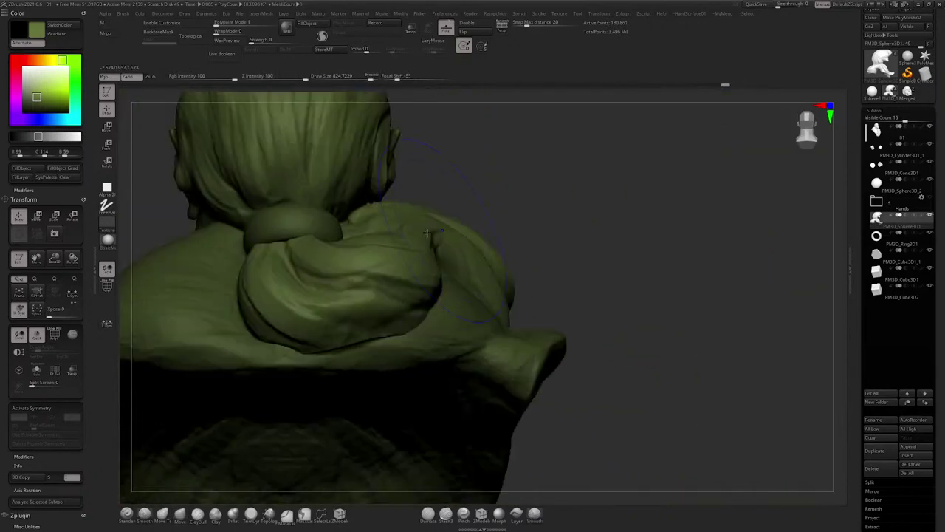
drag(341, 249, 347, 254)
mouse_move(432, 251)
right_down()
mouse_move(340, 262)
mouse_move(355, 320)
mouse_move(362, 174)
right_up()
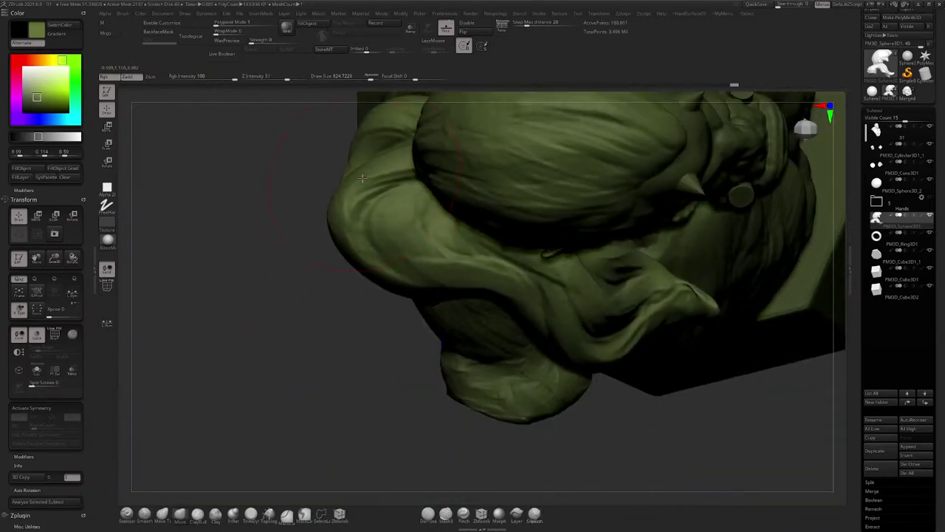
Step: Push the outer contour of the looped ponytail outward from above to make it fuller, using a draw size of about 639
key(space)
drag(357, 168, 350, 183)
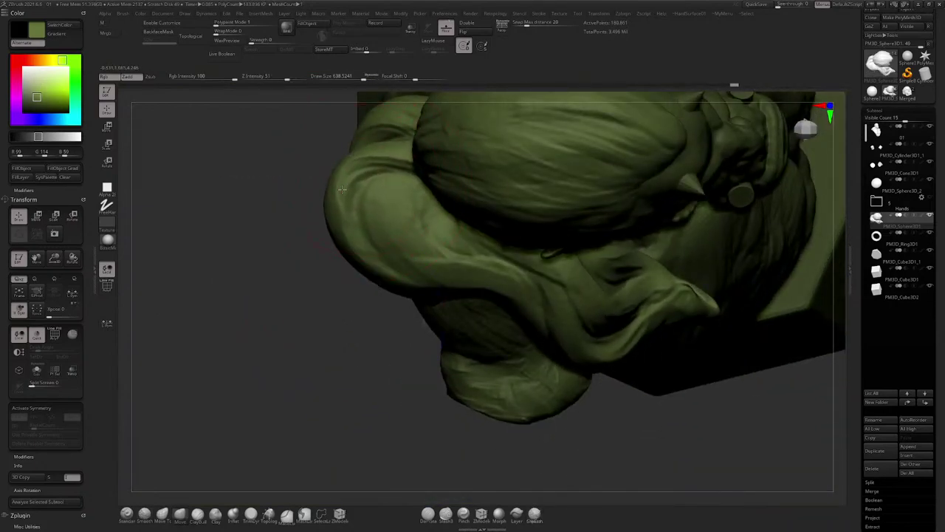
drag(356, 248, 409, 298)
drag(345, 230, 339, 242)
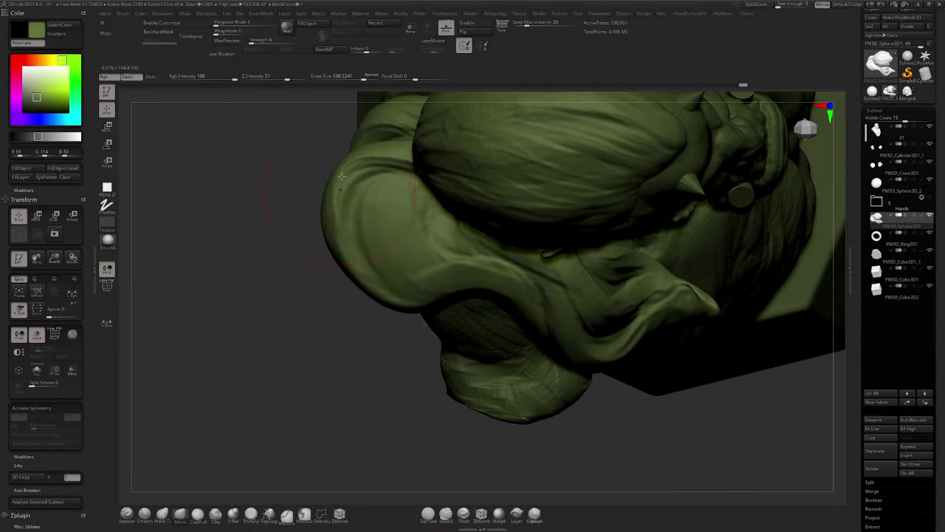
drag(356, 181, 377, 164)
Step: Lift and round the rear bulge of the ponytail loop in its side profile
mouse_move(365, 240)
right_down()
mouse_move(371, 197)
mouse_move(352, 273)
mouse_move(392, 245)
right_up()
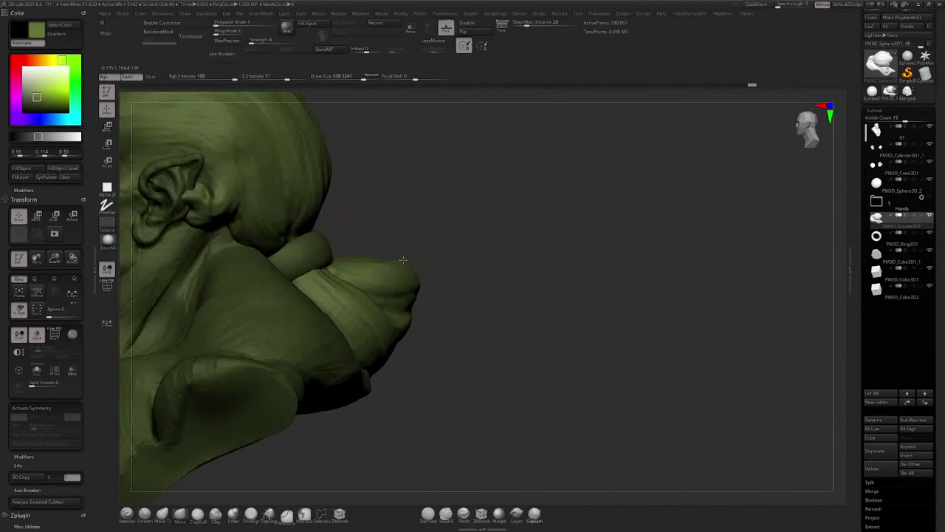
mouse_move(401, 247)
shift+mouse_down()
mouse_move(372, 260)
mouse_move(353, 288)
shift+mouse_up()
right_drag(436, 258, 378, 250)
drag(381, 261, 386, 254)
alt+right_drag(429, 245, 367, 328)
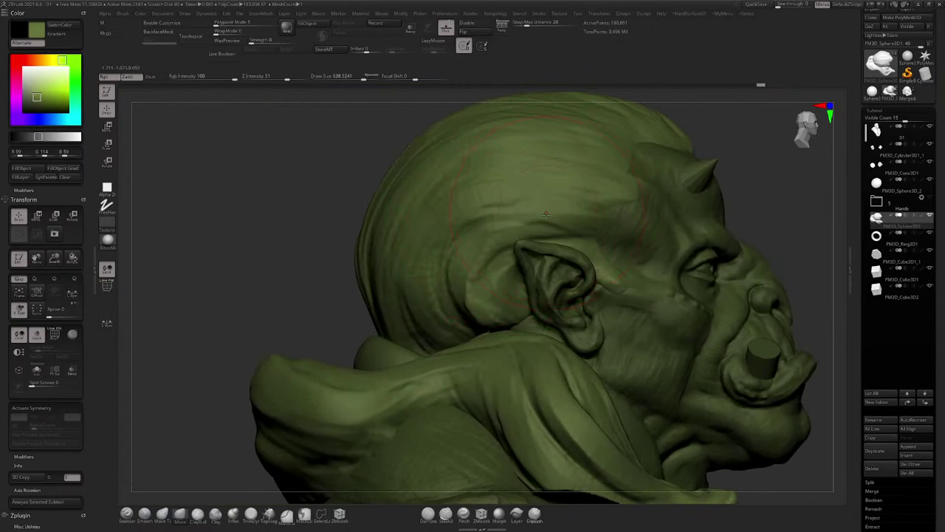
Step: Build up hair strands above and behind the pointed ear with the ClayBuildup brush at a draw size of about 256
key(space)
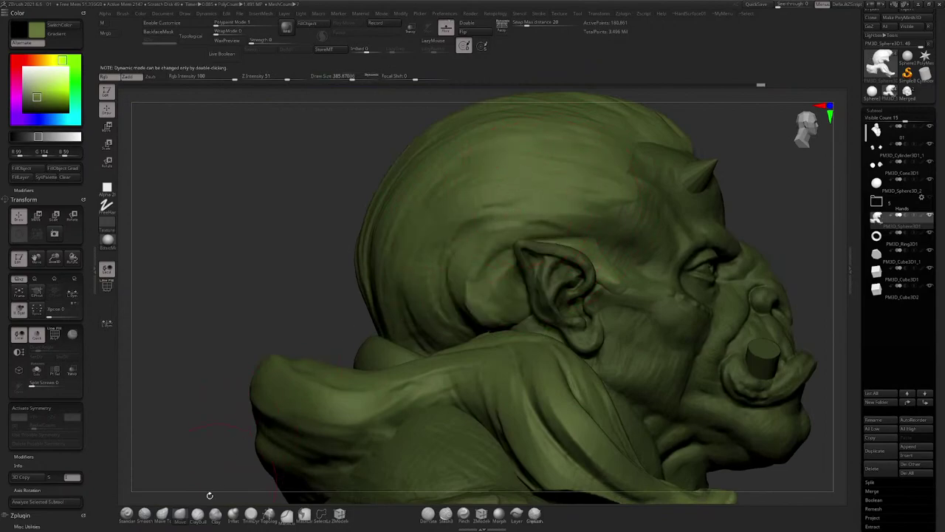
key(space)
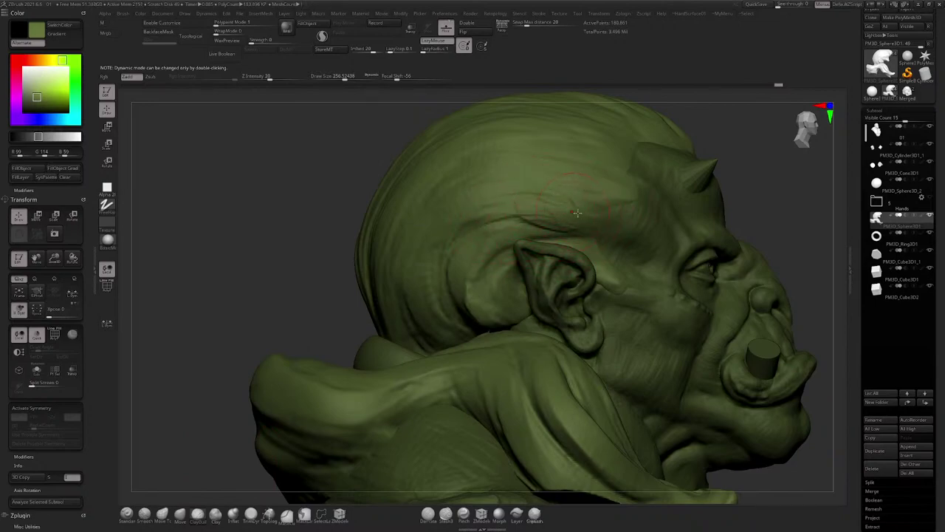
drag(577, 213, 500, 219)
drag(511, 263, 519, 322)
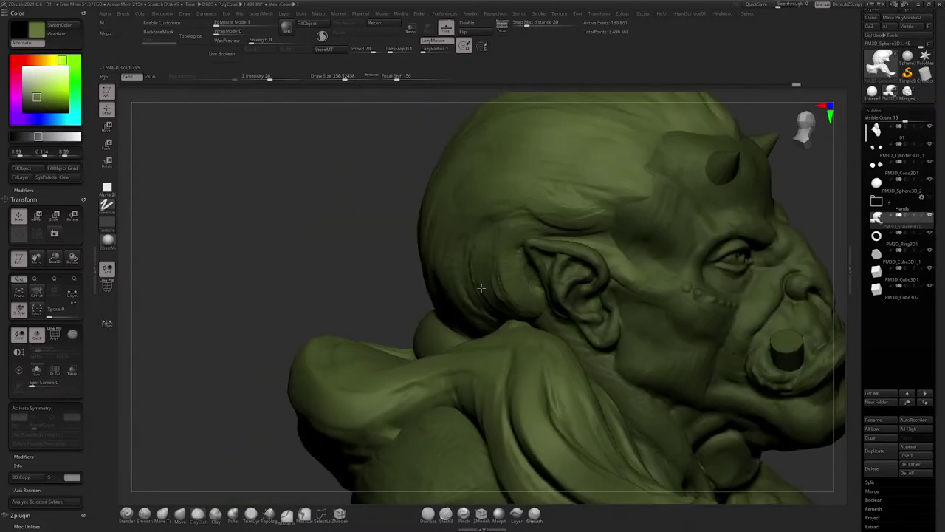
right_drag(482, 288, 495, 283)
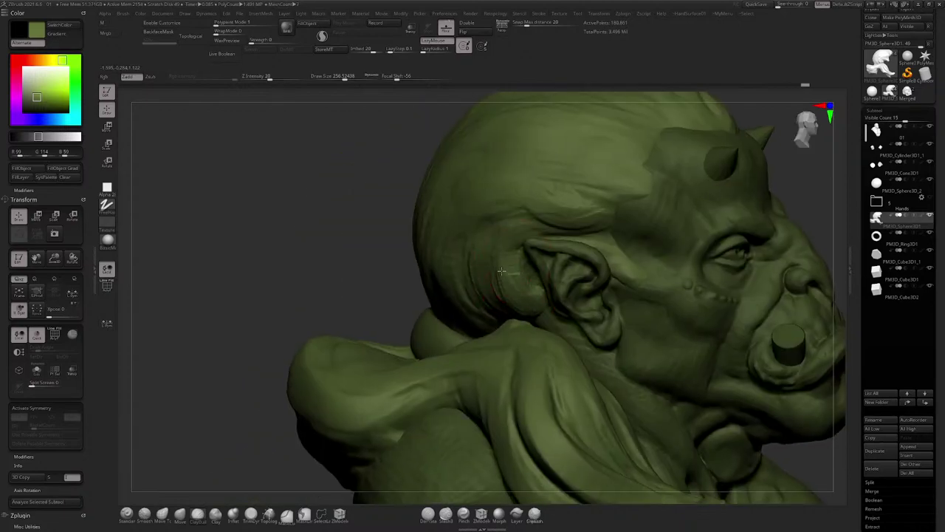
mouse_move(501, 272)
mouse_down()
mouse_move(528, 248)
mouse_move(521, 295)
mouse_move(535, 267)
mouse_up()
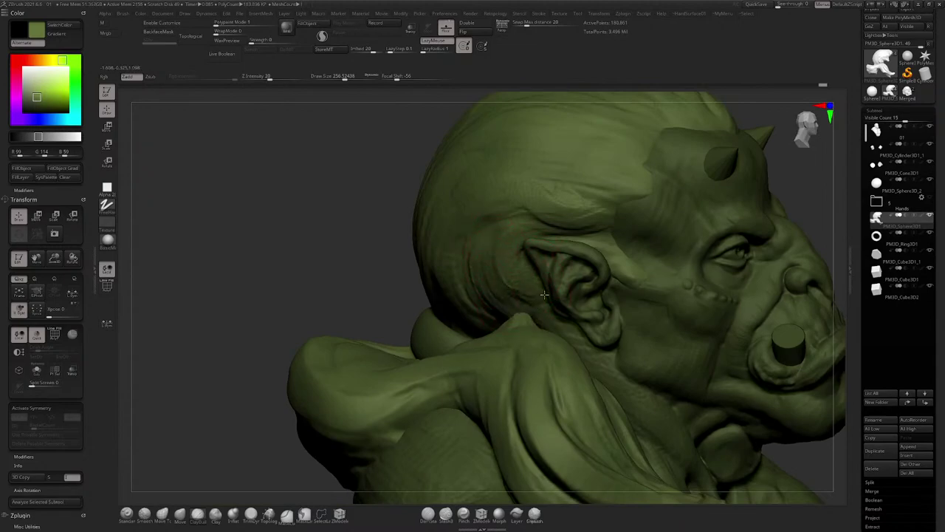
right_drag(499, 259, 586, 234)
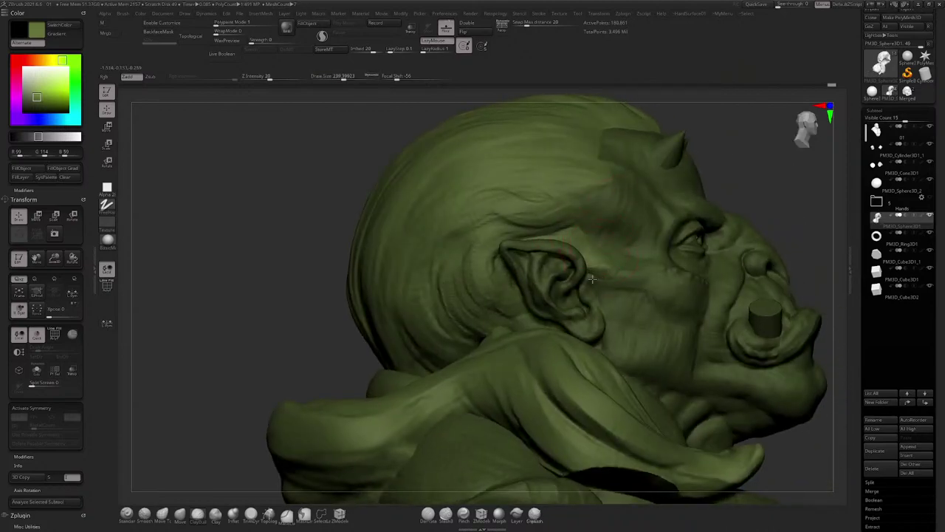
mouse_move(565, 278)
right_down()
mouse_move(591, 222)
mouse_move(565, 217)
mouse_move(565, 238)
mouse_move(517, 235)
mouse_move(477, 256)
mouse_move(502, 223)
mouse_move(483, 216)
mouse_move(497, 242)
mouse_move(470, 258)
mouse_move(428, 240)
mouse_move(449, 222)
right_up()
mouse_move(449, 221)
alt+right_down()
mouse_move(515, 198)
mouse_move(460, 235)
alt+right_up()
right_click(515, 198)
ctrl+right_drag(460, 235, 481, 232)
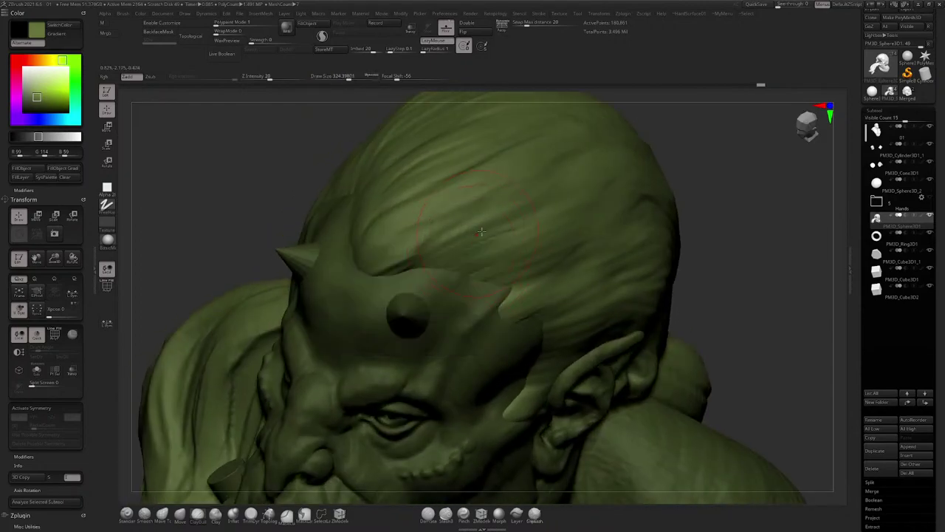
Step: Set the hair's DynaMesh resolution to 192 and remesh it
ctrl+right_drag(752, 237, 740, 216)
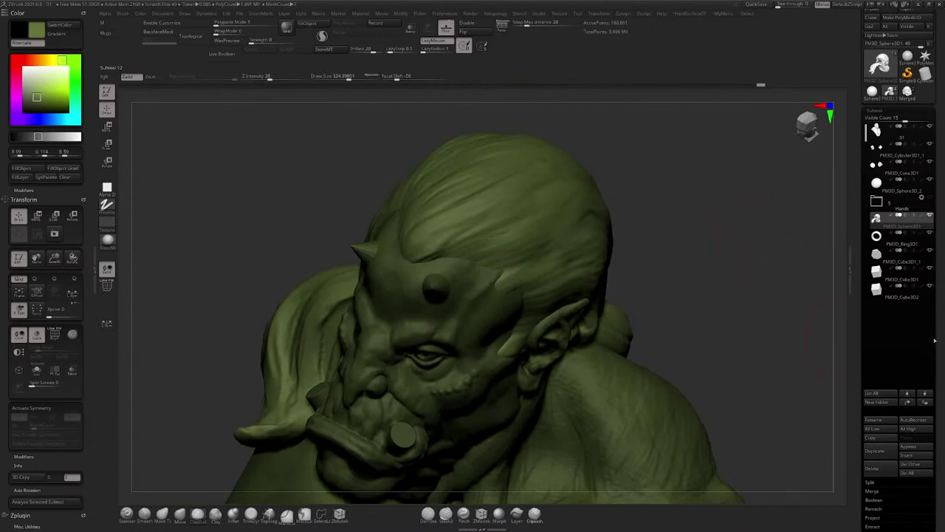
drag(937, 337, 892, 290)
click(878, 274)
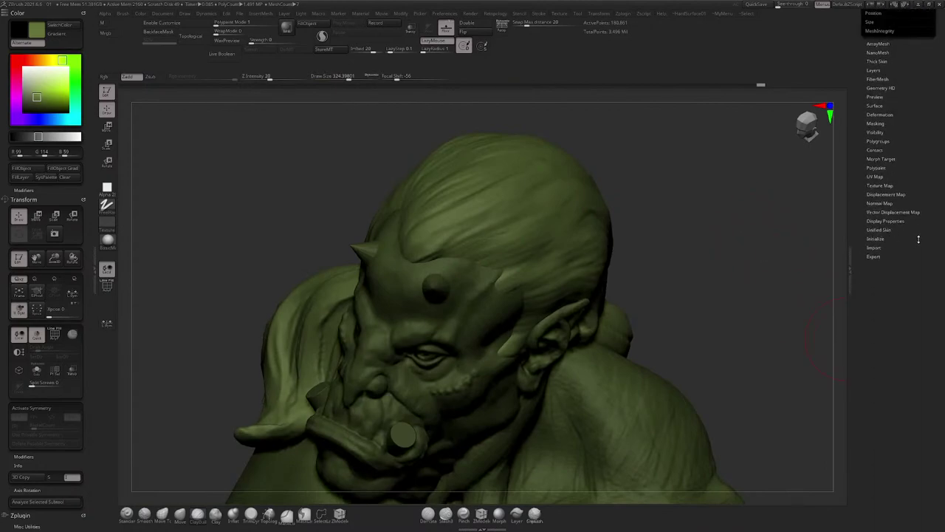
click(888, 155)
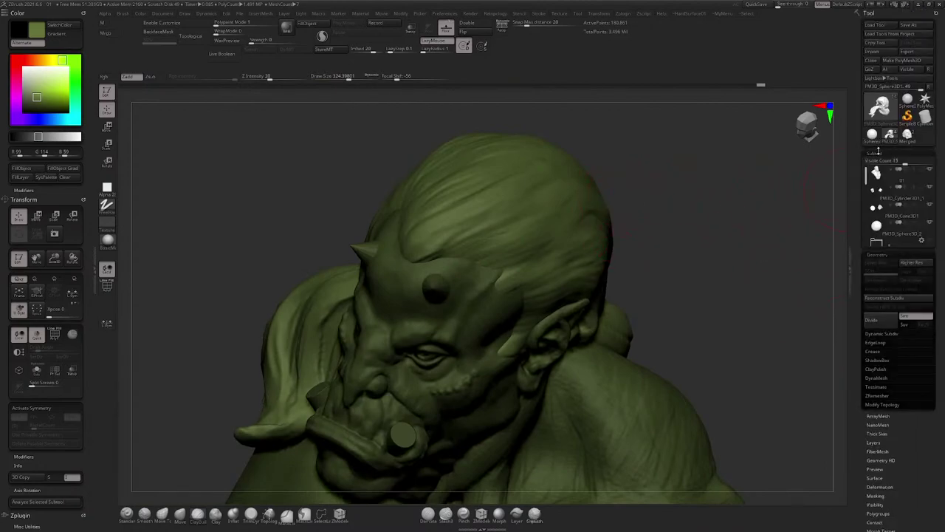
scroll(938, 316, down, 2)
drag(938, 316, 937, 300)
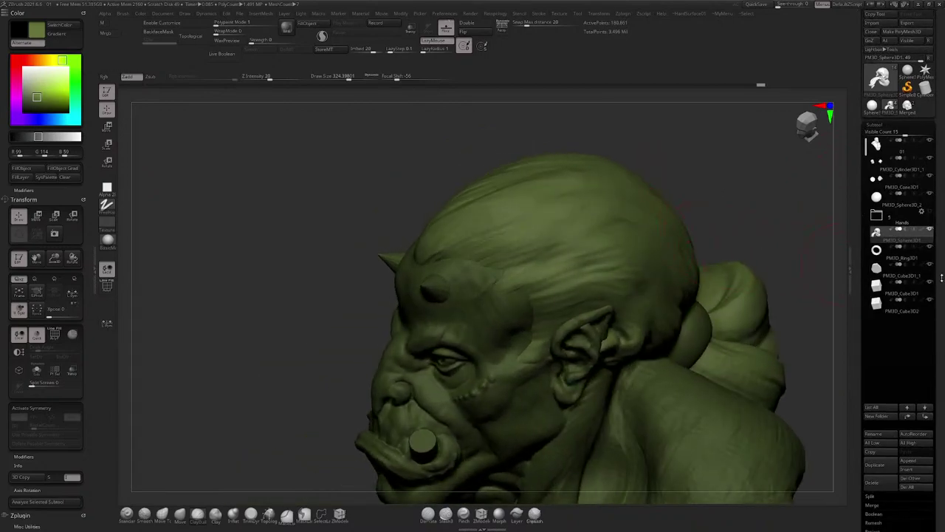
scroll(901, 298, down, 5)
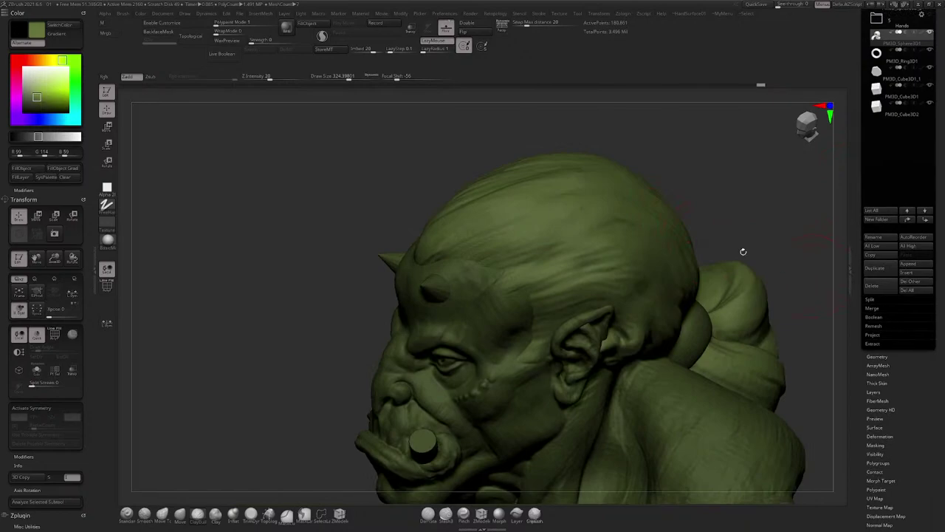
drag(681, 175, 773, 201)
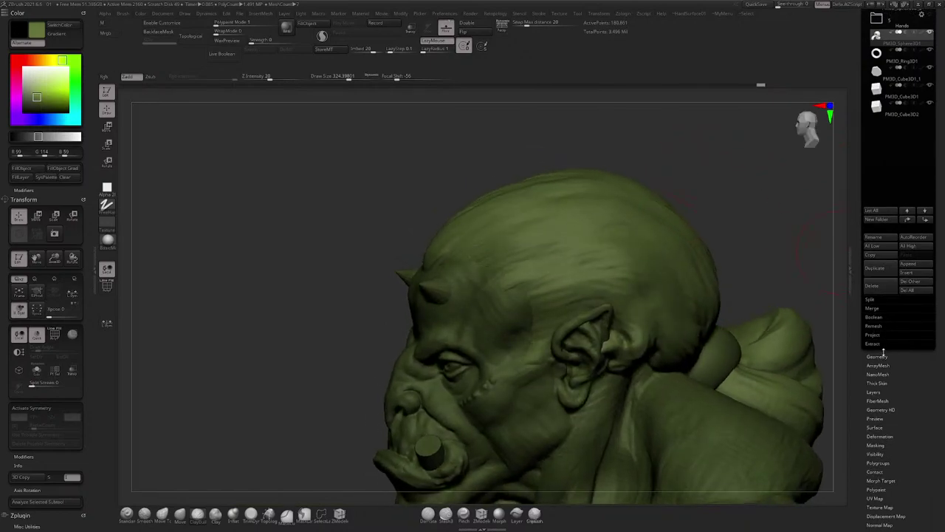
click(879, 356)
drag(913, 204, 913, 308)
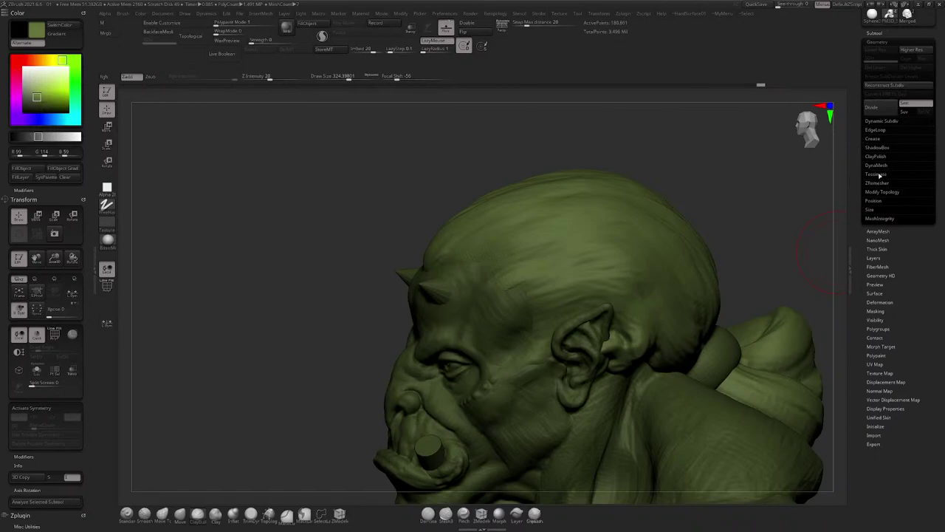
click(877, 166)
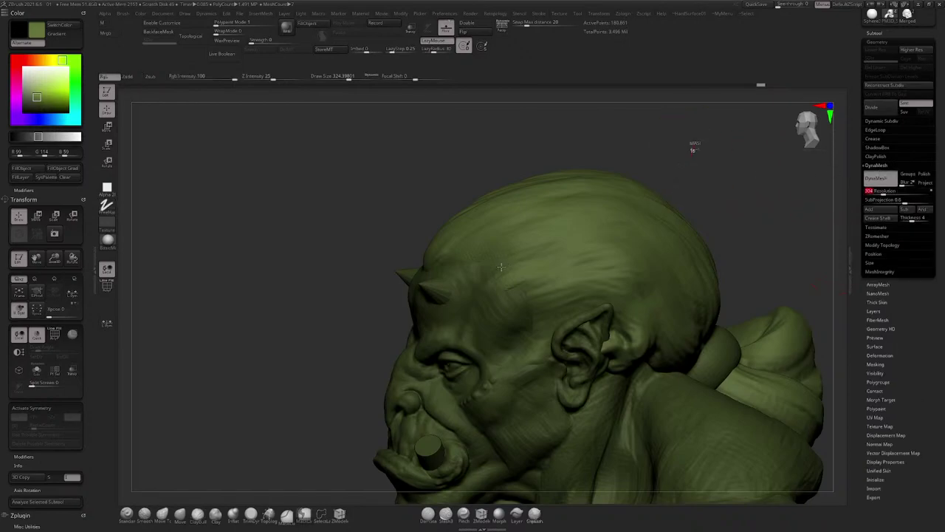
key(ctrl)
drag(576, 165, 691, 155)
drag(885, 193, 879, 193)
key(Return)
key(shift)
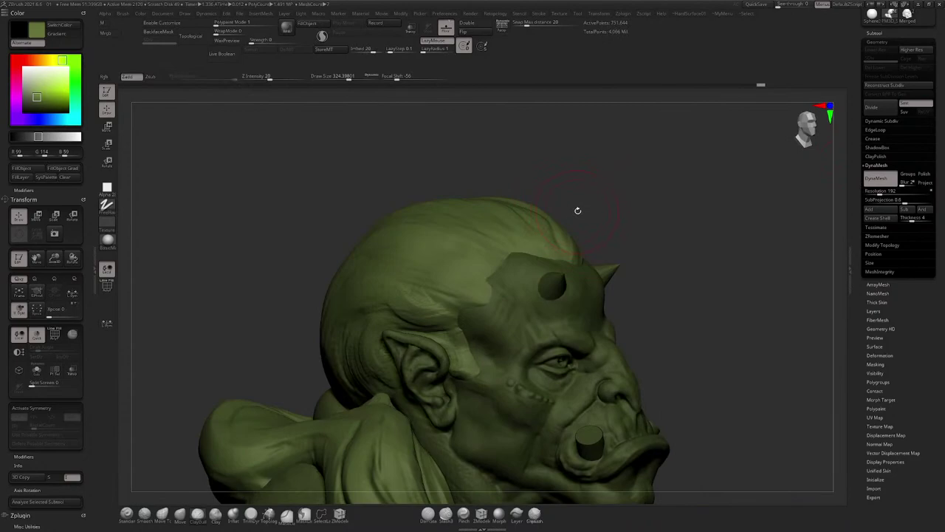
Step: Sculpt swept-back strands into the hair above the forehead horn with ClayBuildup at a draw size of about 228
mouse_move(650, 177)
mouse_down()
mouse_move(544, 172)
mouse_move(540, 244)
mouse_move(502, 292)
mouse_up()
key(space)
drag(536, 250, 529, 249)
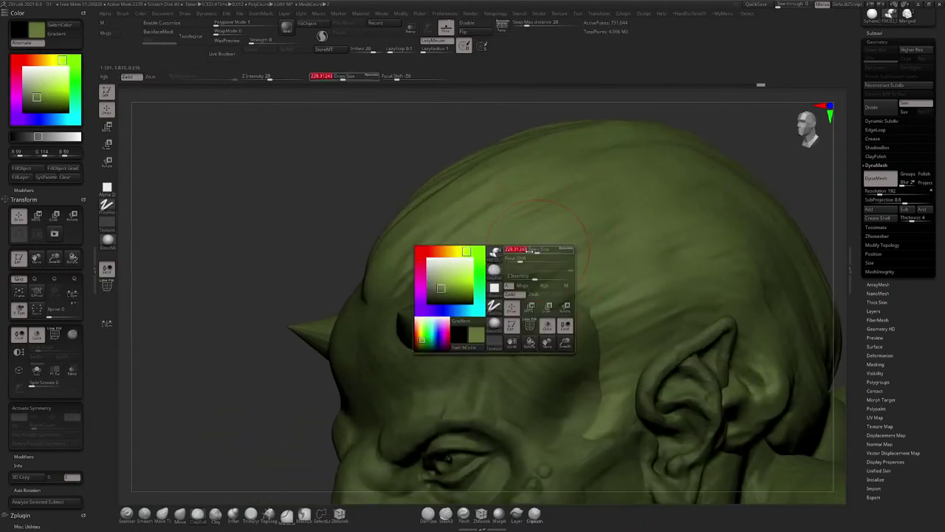
right_drag(529, 249, 541, 252)
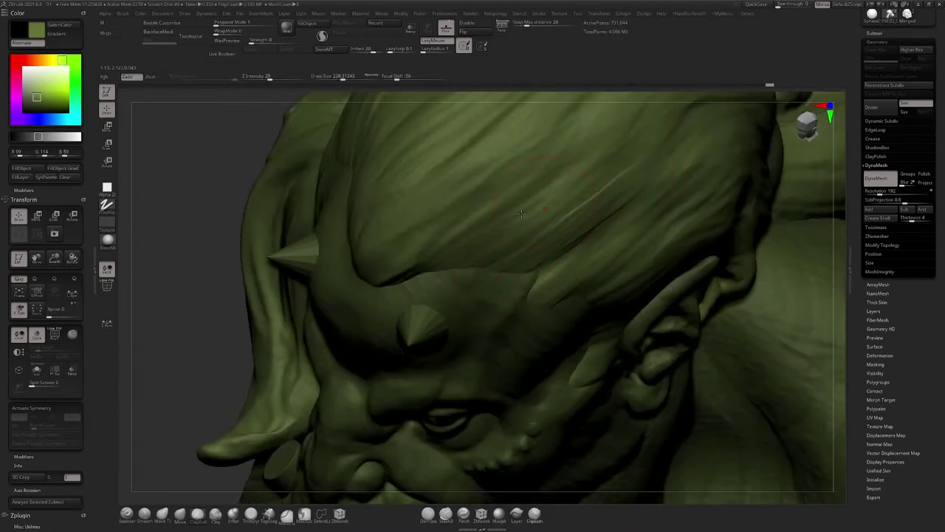
right_drag(522, 214, 402, 266)
mouse_move(454, 246)
mouse_down()
mouse_move(566, 203)
mouse_move(412, 254)
mouse_up()
drag(528, 207, 417, 220)
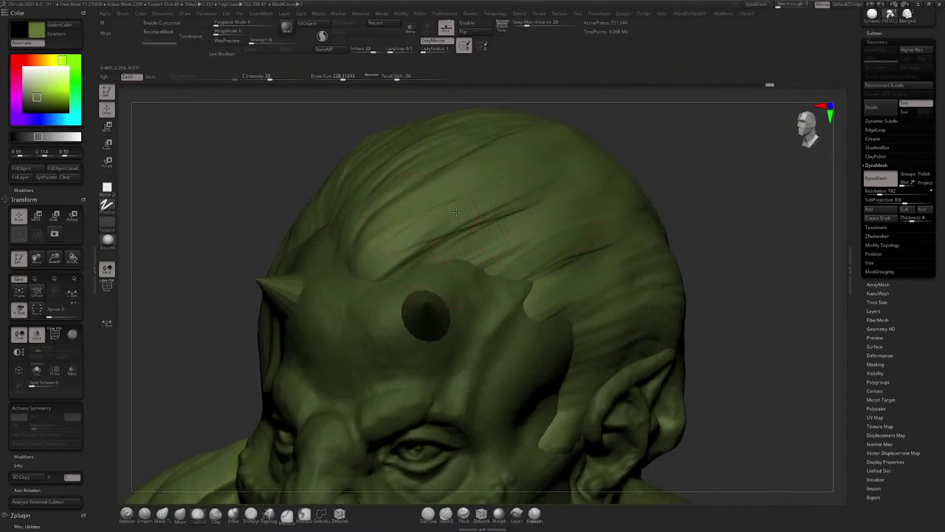
Step: Carve finer strands into the forelock, running from the front hairline back over the side of the head
mouse_move(531, 187)
alt+right_down()
mouse_move(574, 192)
mouse_move(601, 208)
alt+right_up()
right_drag(601, 209, 469, 248)
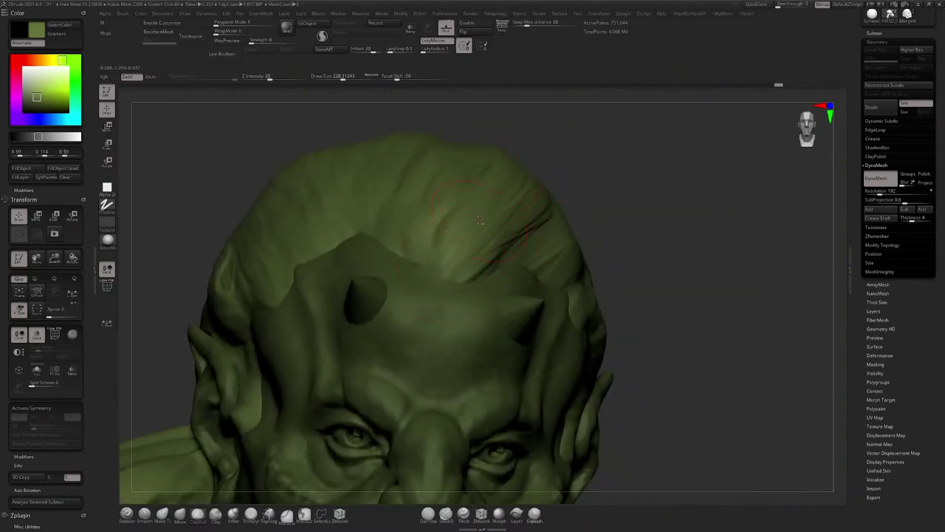
drag(478, 219, 435, 272)
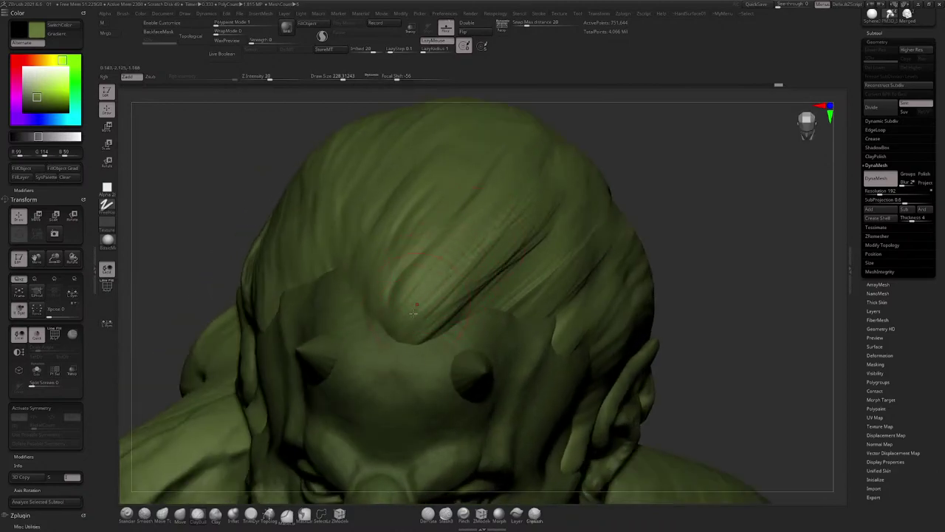
drag(408, 311, 580, 149)
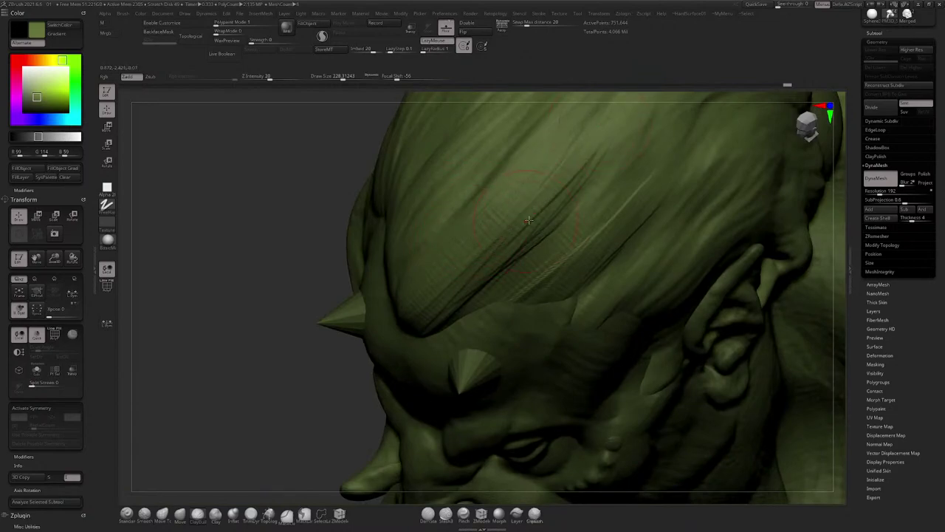
drag(528, 220, 461, 314)
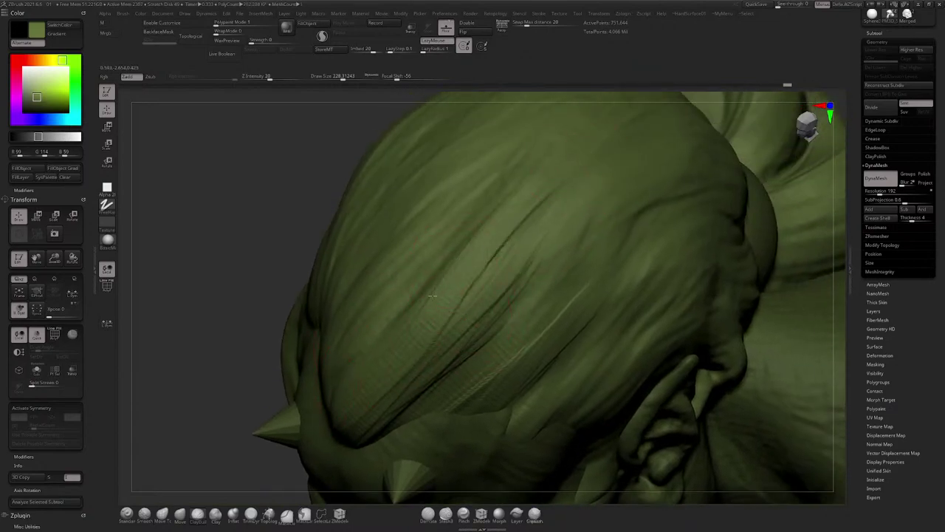
Step: Add long strand grooves from the crown down to the front hairline between the two horns
drag(336, 386, 418, 265)
drag(547, 211, 520, 221)
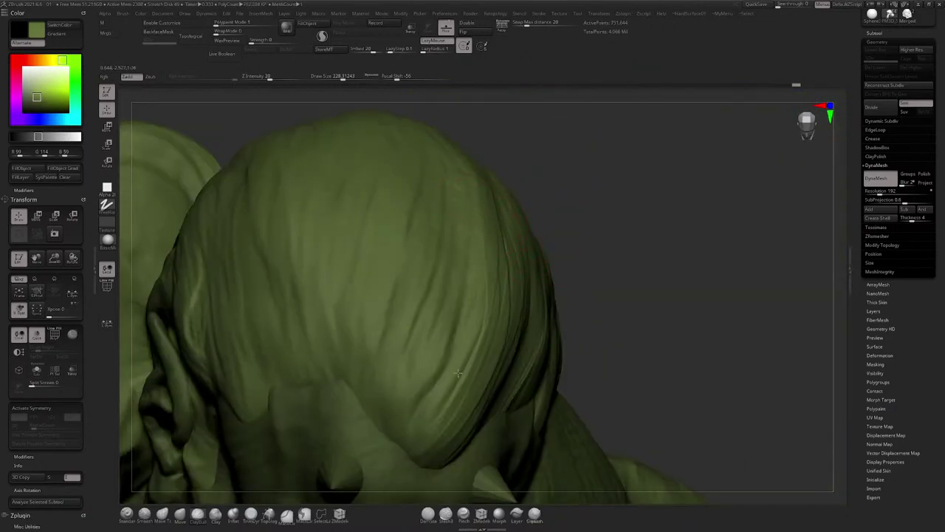
drag(458, 373, 406, 438)
drag(432, 280, 395, 365)
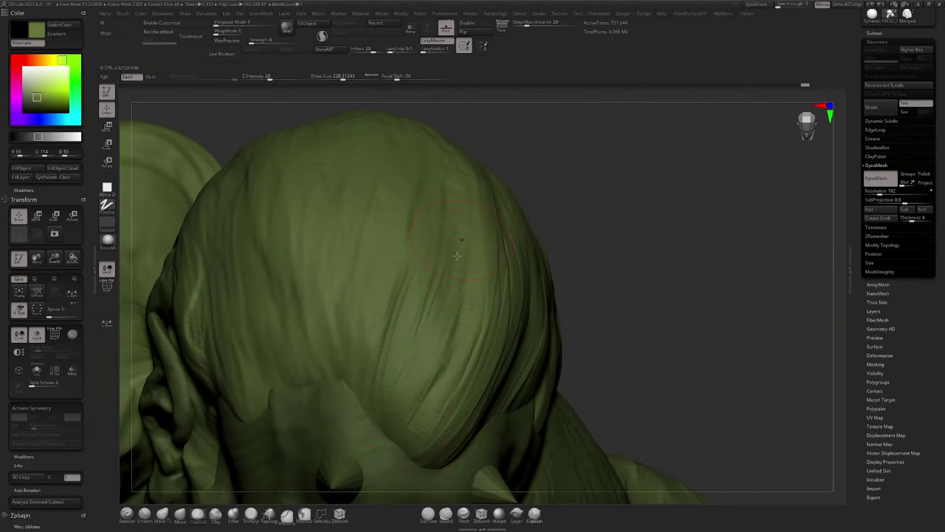
drag(457, 255, 434, 361)
mouse_move(443, 340)
right_down()
mouse_move(497, 219)
mouse_move(487, 158)
right_up()
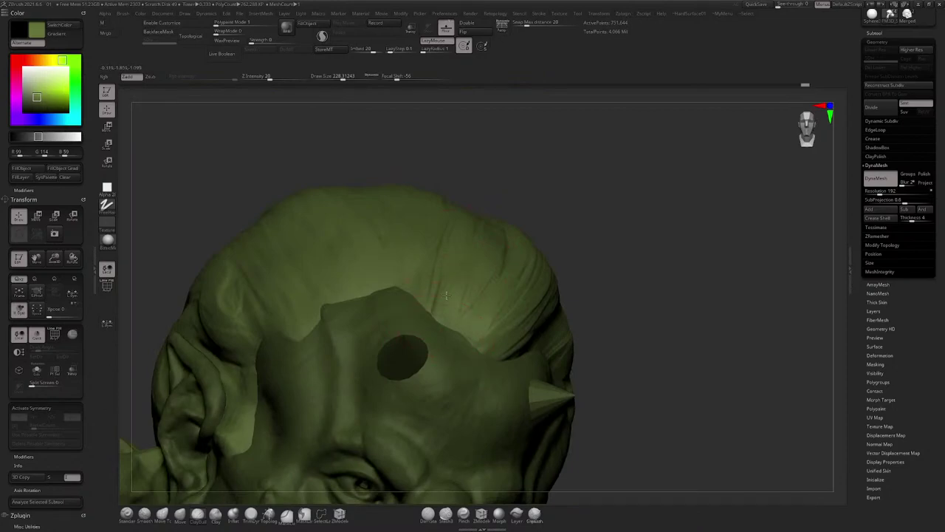
right_drag(434, 287, 484, 273)
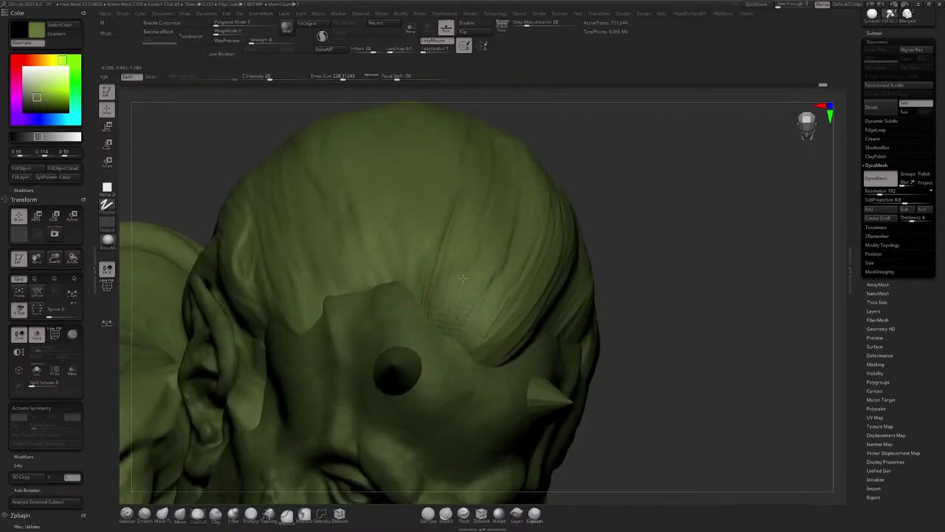
Step: Carve fine strand lines into the swept-back lock above the forehead, from the front hairline up toward the crown
drag(462, 278, 499, 177)
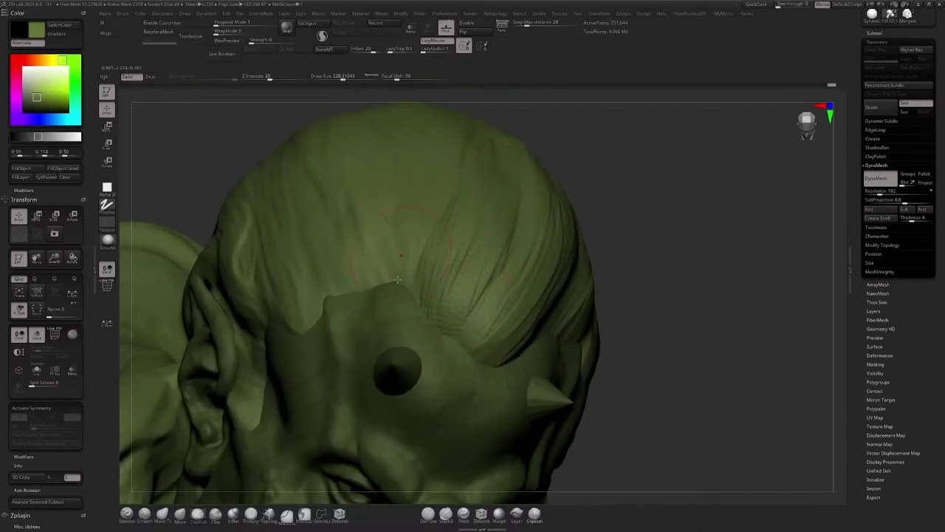
Step: Sculpt curved strands into the hair curl behind the pointed ear, using a draw size of about 162
mouse_move(420, 147)
right_down()
mouse_move(460, 213)
mouse_move(495, 336)
mouse_move(477, 285)
mouse_move(432, 295)
mouse_move(516, 348)
right_up()
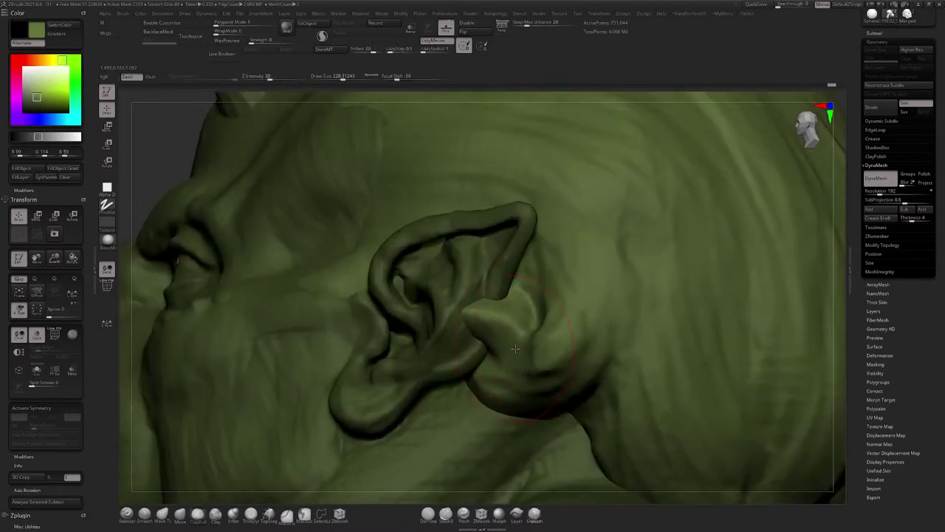
key(space)
drag(530, 352, 525, 361)
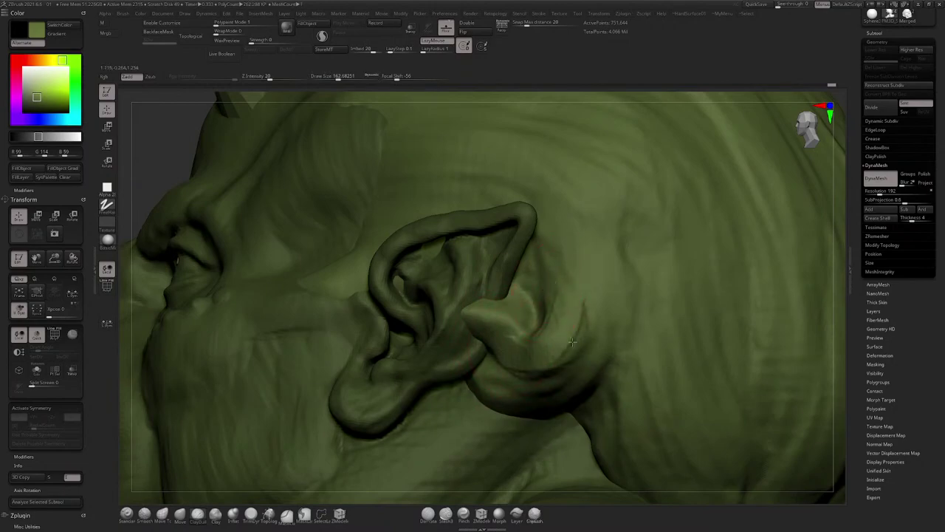
mouse_move(573, 342)
right_down()
mouse_move(576, 328)
mouse_move(563, 357)
right_up()
right_drag(485, 359, 464, 361)
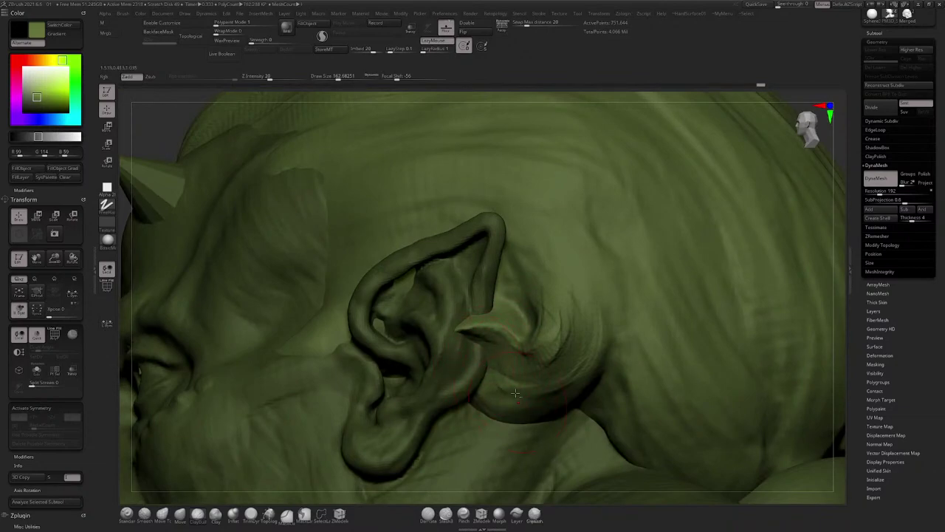
Step: Add downward strands to the hair between the curl behind the ear and the nape
right_drag(561, 415, 601, 348)
mouse_move(656, 387)
right_down()
mouse_move(581, 291)
mouse_move(562, 309)
right_up()
drag(532, 317, 555, 383)
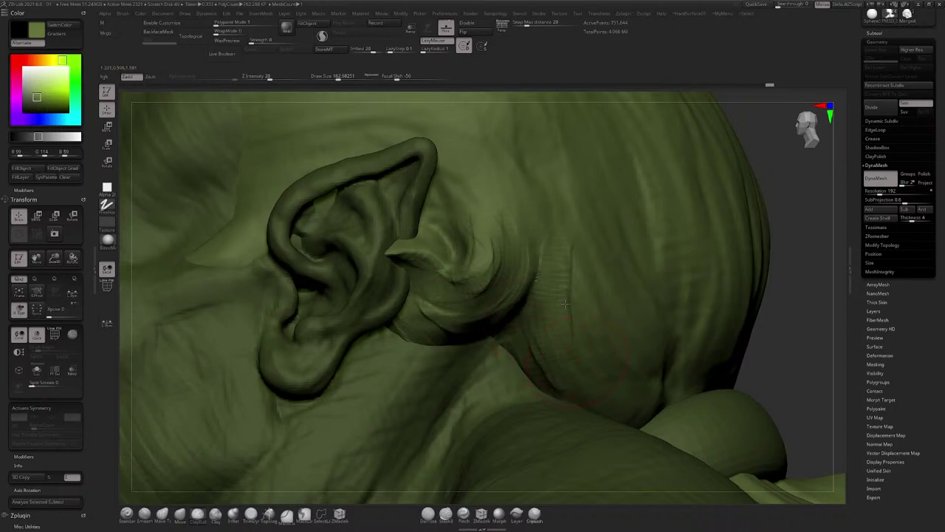
drag(543, 349, 552, 391)
alt+right_drag(578, 280, 472, 221)
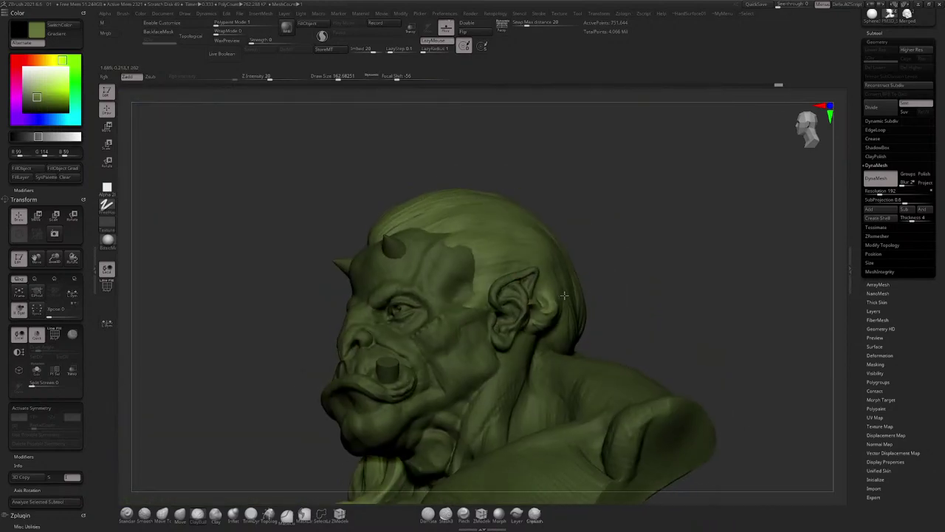
Step: Cut deep grooves with DamStandard along the lower edge of the forelock, from the hairline above the horn back over the head
right_drag(428, 296, 486, 440)
click(424, 515)
drag(522, 278, 594, 239)
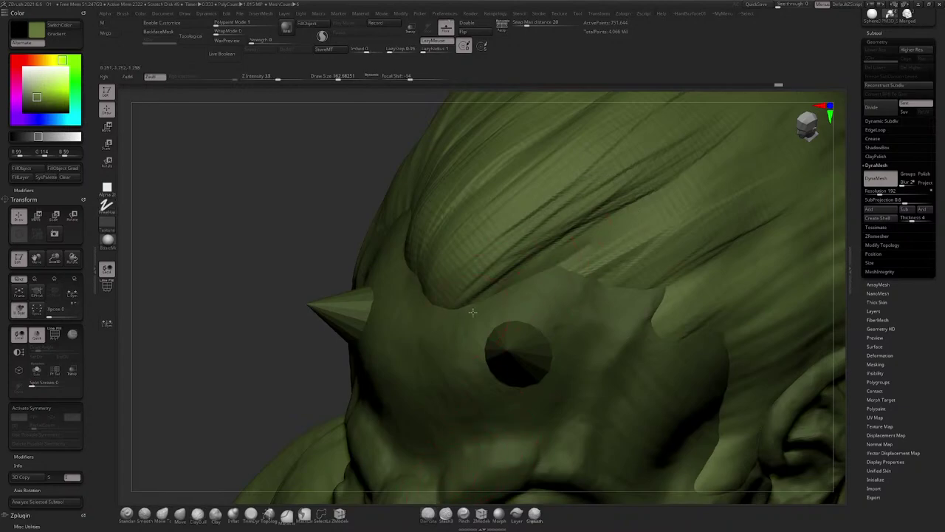
drag(474, 314, 636, 206)
drag(509, 285, 644, 194)
alt+right_drag(546, 258, 493, 326)
shift+right_drag(493, 326, 508, 283)
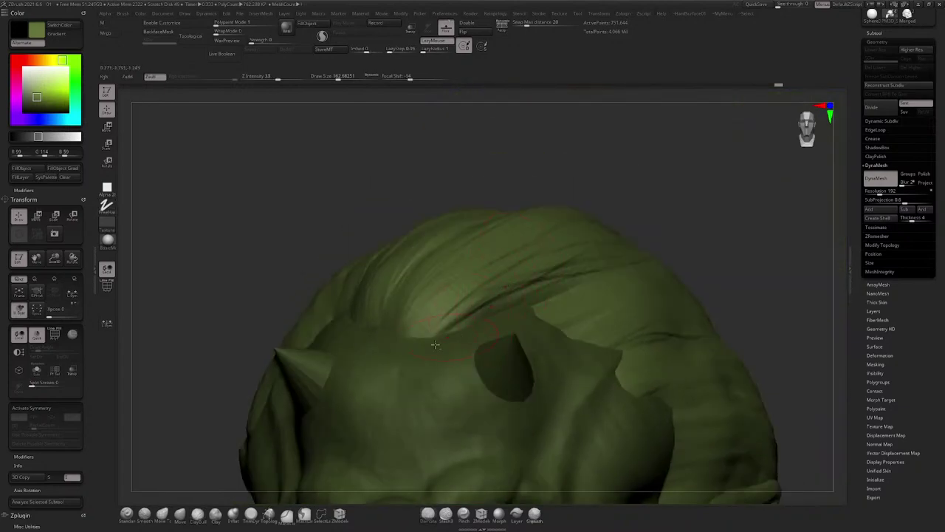
Step: Deepen the parting beneath the forelock and cut further swept-back grooves into the hair above the temple
mouse_move(534, 290)
mouse_down()
mouse_move(456, 320)
mouse_move(560, 280)
mouse_up()
mouse_move(595, 254)
right_down()
mouse_move(583, 293)
mouse_move(598, 274)
right_up()
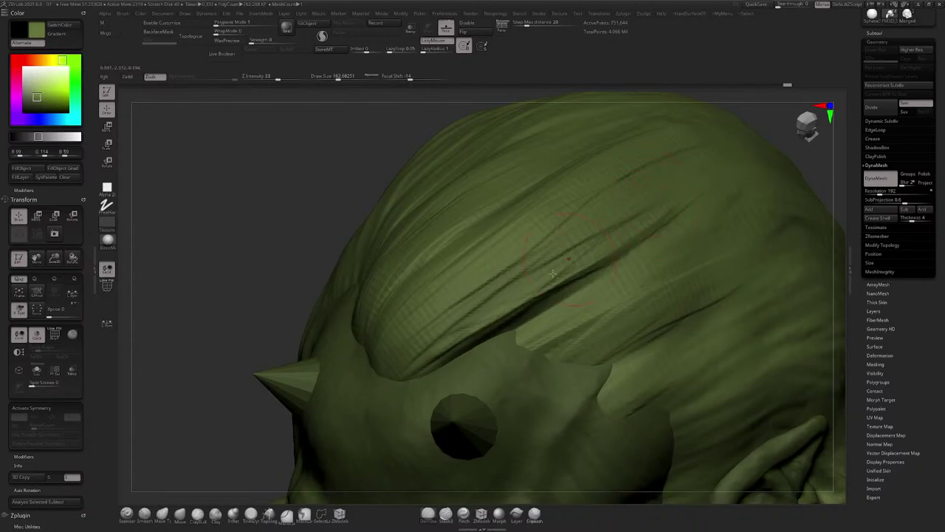
drag(511, 353, 574, 327)
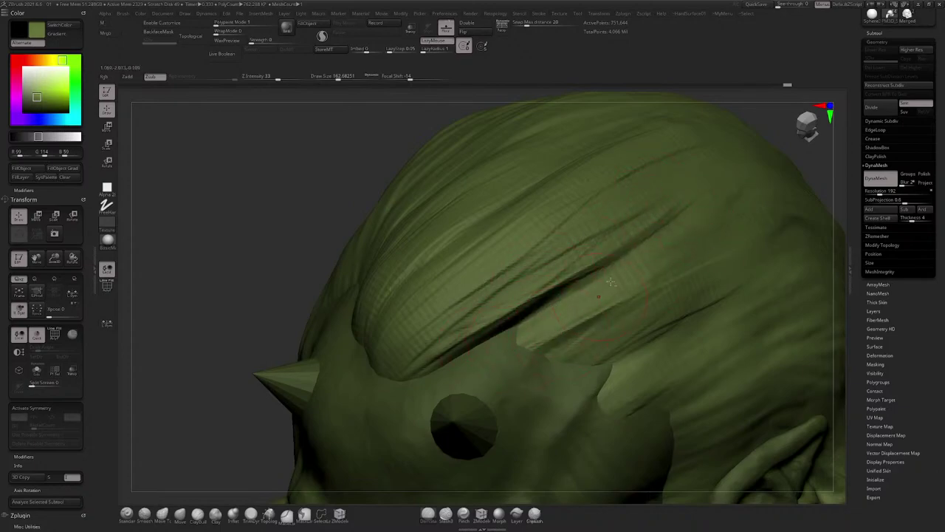
mouse_move(611, 281)
ctrl+right_down()
mouse_move(637, 232)
mouse_move(622, 249)
mouse_move(601, 232)
mouse_move(634, 237)
mouse_move(503, 273)
mouse_move(491, 298)
mouse_move(506, 271)
mouse_move(485, 258)
ctrl+right_up()
drag(486, 258, 583, 259)
mouse_move(658, 223)
ctrl+right_down()
mouse_move(521, 190)
mouse_move(564, 222)
mouse_move(497, 235)
mouse_move(510, 205)
ctrl+right_up()
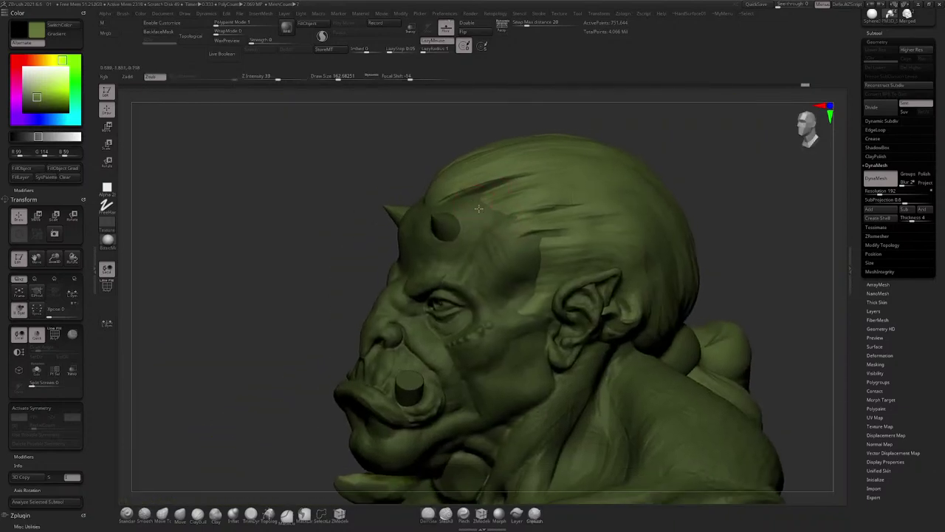
ctrl+right_drag(473, 333, 384, 376)
Step: Layer finer strands over the forelock and the hair above the other horn with ClayBuildup, and quick-save the project
click(198, 515)
mouse_move(460, 249)
right_down()
mouse_move(536, 247)
mouse_move(443, 247)
mouse_move(484, 211)
mouse_move(480, 267)
right_up()
ctrl+right_drag(480, 268, 411, 288)
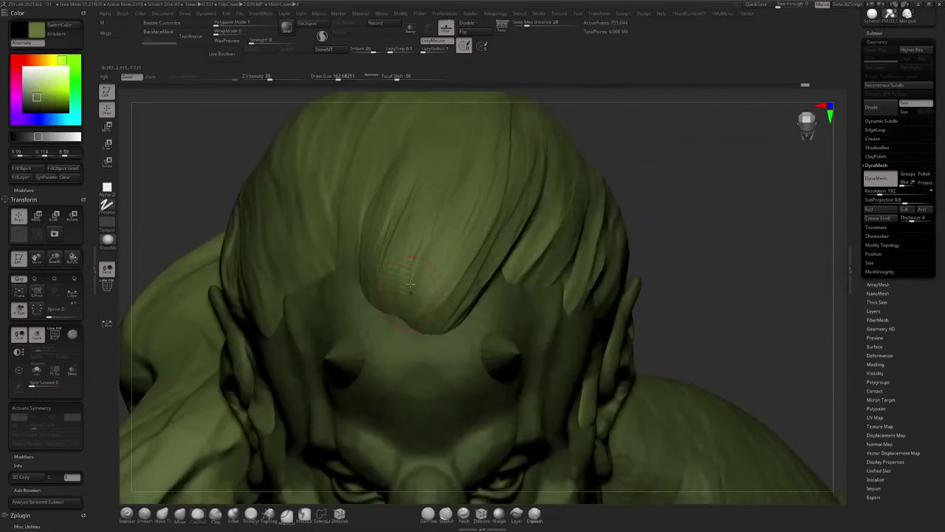
right_drag(462, 247, 437, 300)
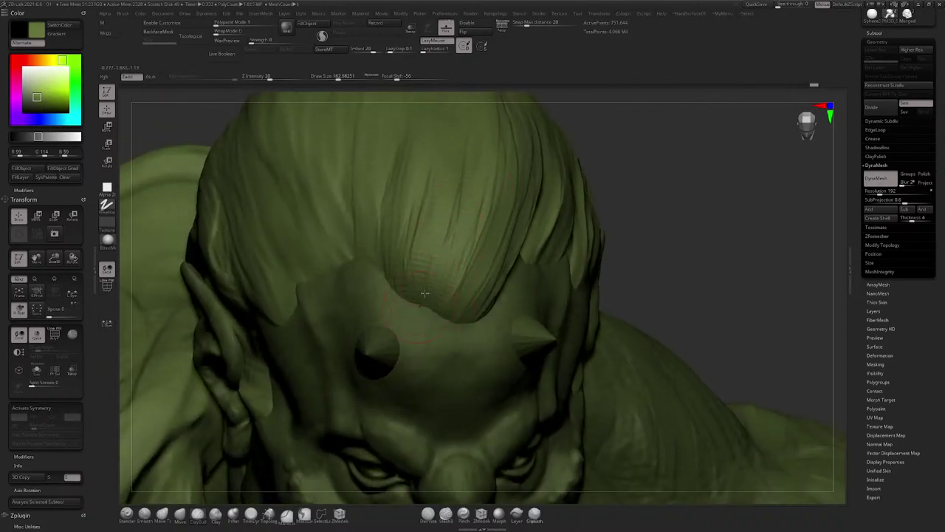
right_drag(421, 238, 424, 293)
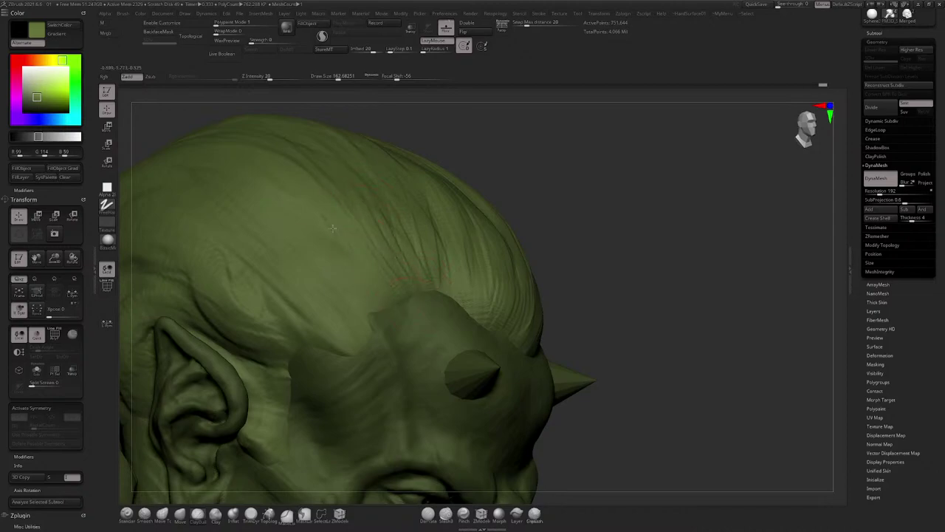
alt+right_drag(568, 174, 624, 132)
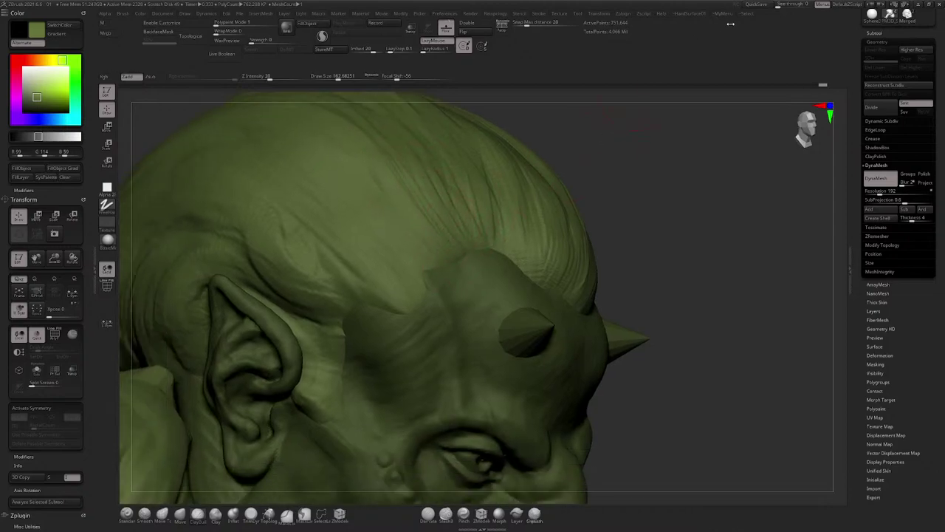
click(757, 5)
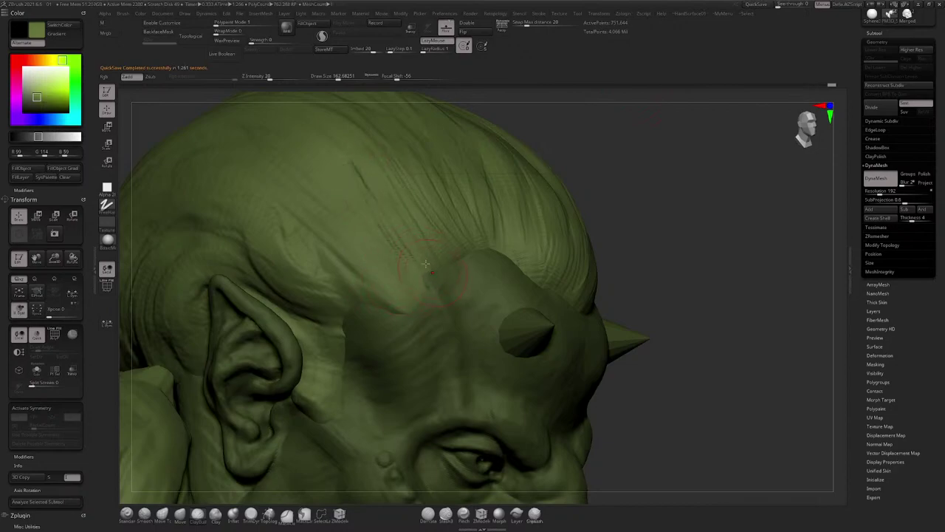
Step: Sculpt diagonal strands from the side of the head down to the hairline between the horn and the ear
drag(386, 249, 391, 282)
drag(331, 199, 387, 301)
drag(295, 197, 375, 294)
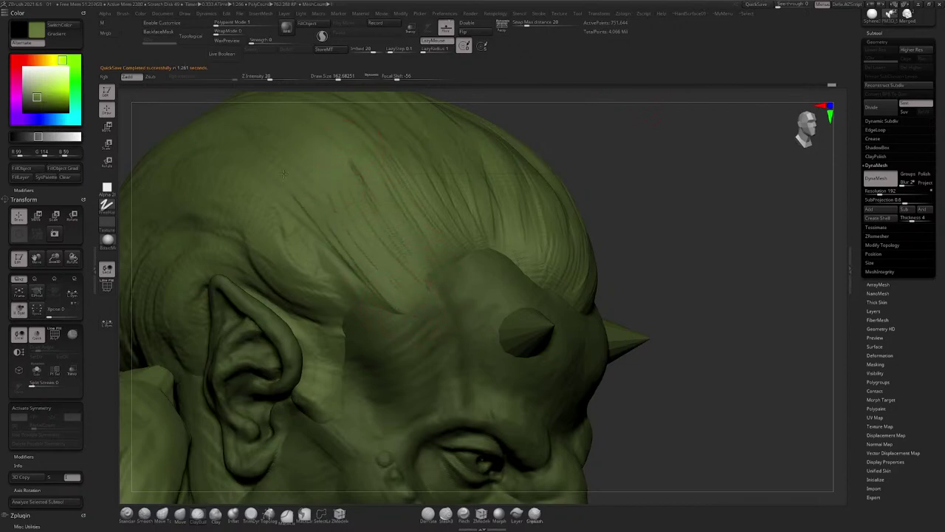
drag(310, 254, 378, 307)
Step: Build up swept-back strands in the pointed hair locks at the temple on the opposite side of the head
mouse_move(391, 310)
ctrl+right_down()
mouse_move(412, 222)
mouse_move(364, 188)
mouse_move(391, 172)
ctrl+right_up()
ctrl+right_drag(390, 173, 405, 268)
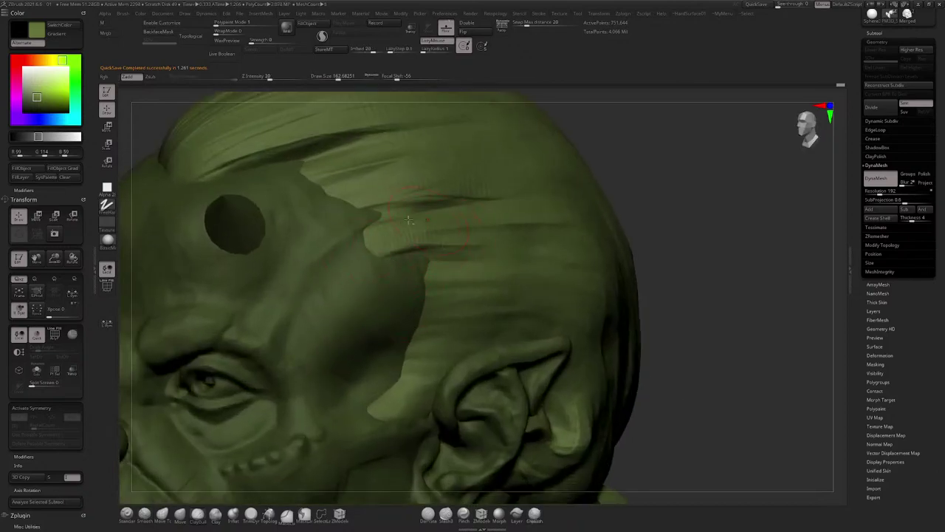
drag(403, 240, 415, 231)
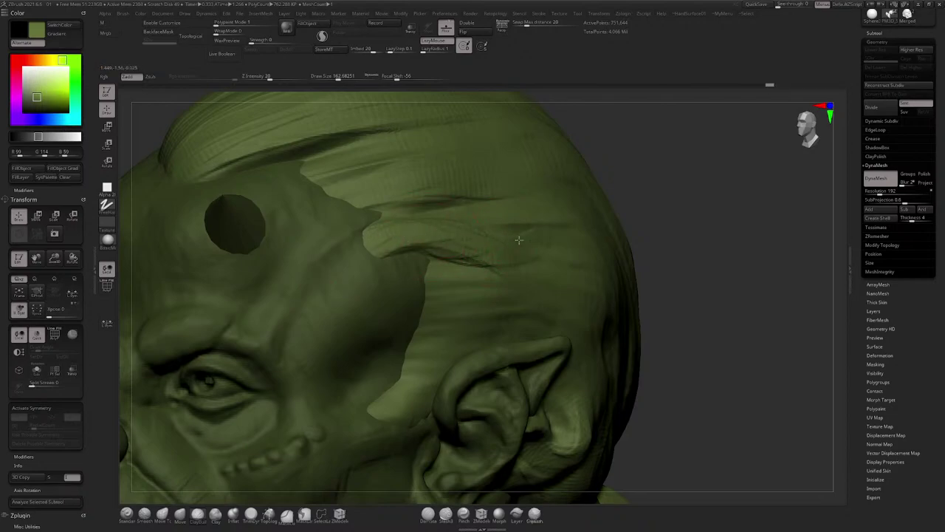
drag(416, 190, 515, 193)
mouse_move(483, 187)
ctrl+right_down()
mouse_move(476, 152)
mouse_move(482, 188)
mouse_move(456, 193)
mouse_move(452, 247)
mouse_move(415, 257)
mouse_move(445, 235)
ctrl+right_up()
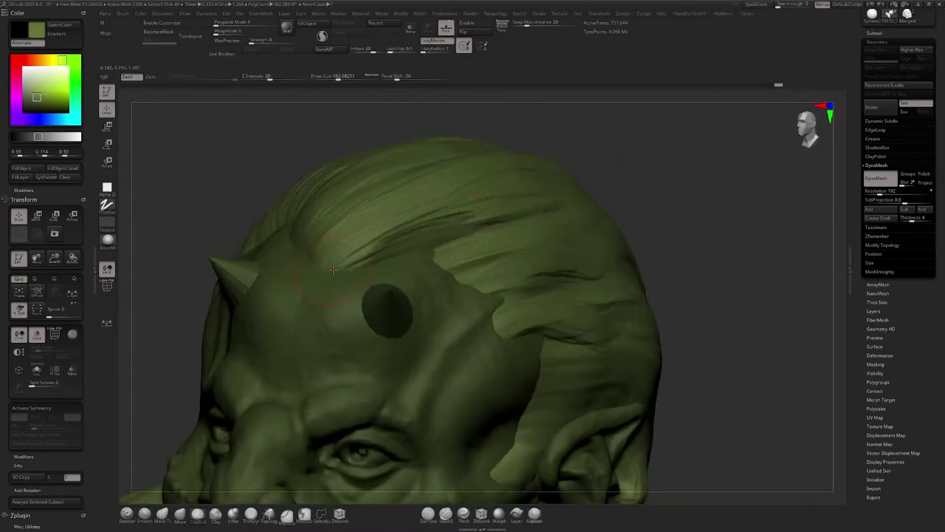
Step: Sculpt strand strokes into the swept-back hair above the forehead and horns
mouse_move(362, 266)
mouse_down()
mouse_move(411, 232)
mouse_move(403, 235)
mouse_move(517, 220)
mouse_up()
drag(425, 228, 476, 224)
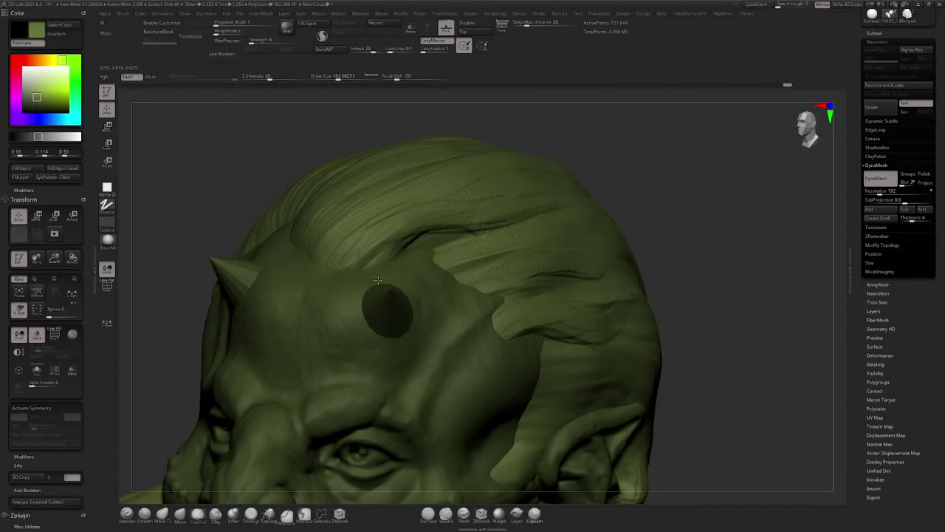
right_drag(421, 220, 428, 235)
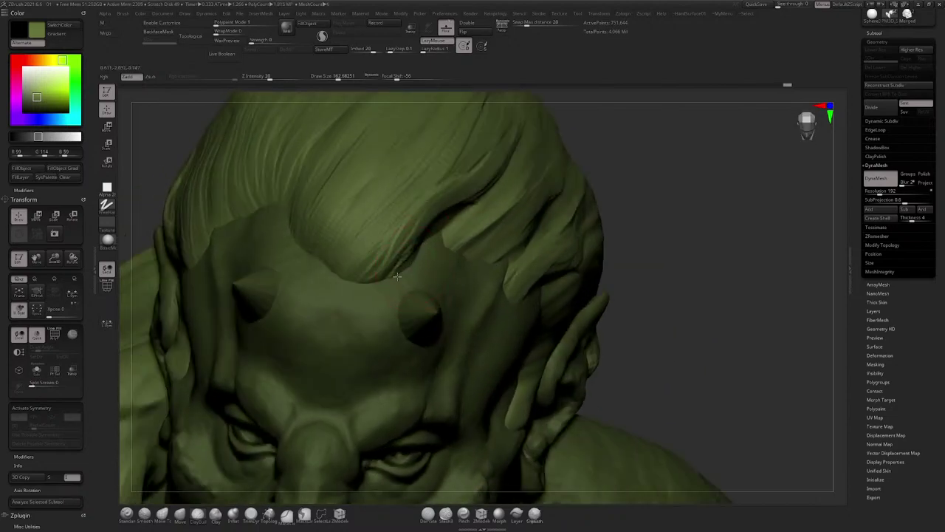
right_drag(489, 194, 455, 158)
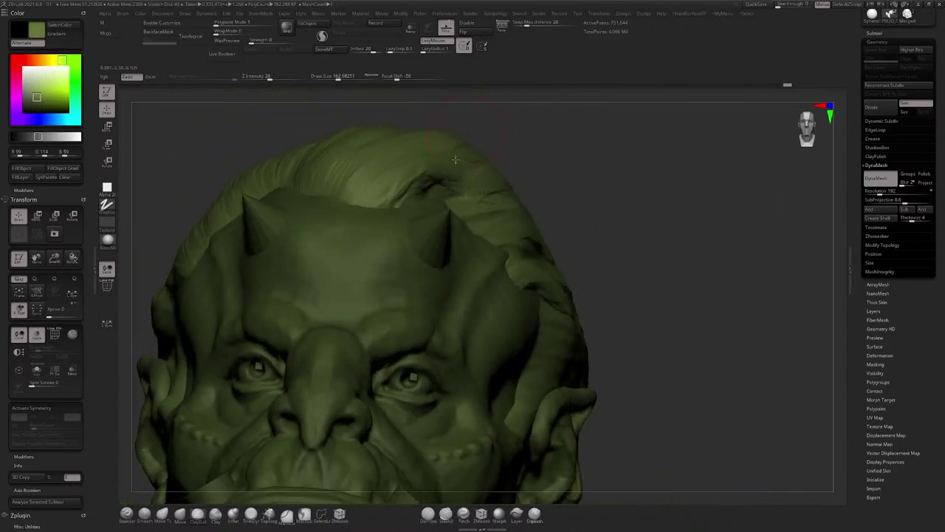
right_drag(411, 215, 354, 210)
ctrl+right_drag(472, 192, 473, 155)
right_drag(472, 155, 558, 182)
Step: Make the head mesh the active subtool and reduce the brush size for work around the mouth
right_drag(443, 273, 497, 285)
ctrl+right_drag(488, 222, 476, 269)
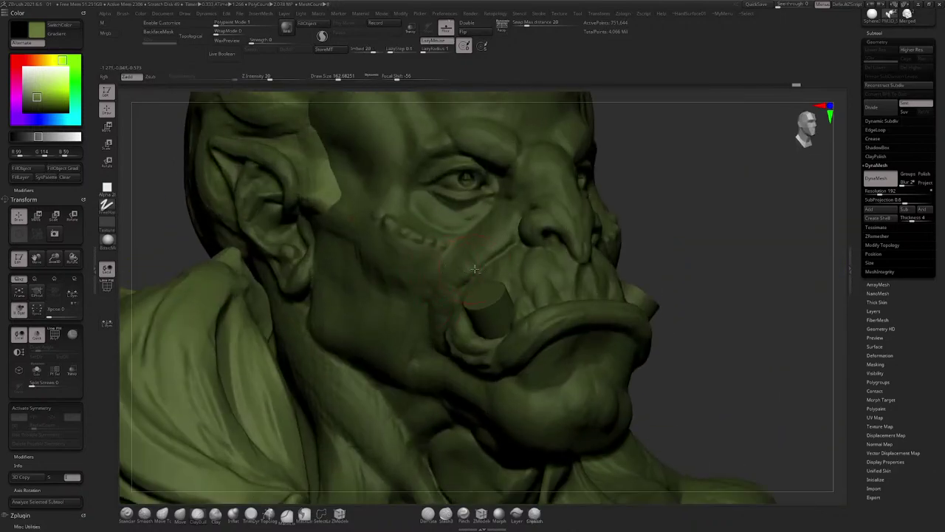
alt+click(481, 234)
mouse_move(481, 234)
ctrl+right_down()
mouse_move(477, 196)
mouse_move(461, 247)
mouse_move(443, 266)
ctrl+right_up()
key(space)
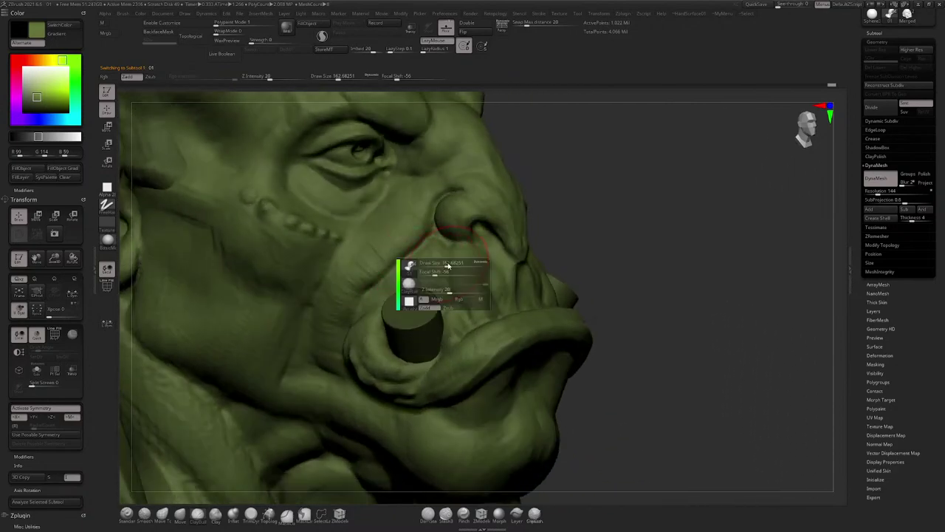
drag(446, 267, 437, 267)
mouse_move(435, 251)
right_down()
mouse_move(450, 296)
mouse_move(465, 296)
mouse_move(431, 268)
right_up()
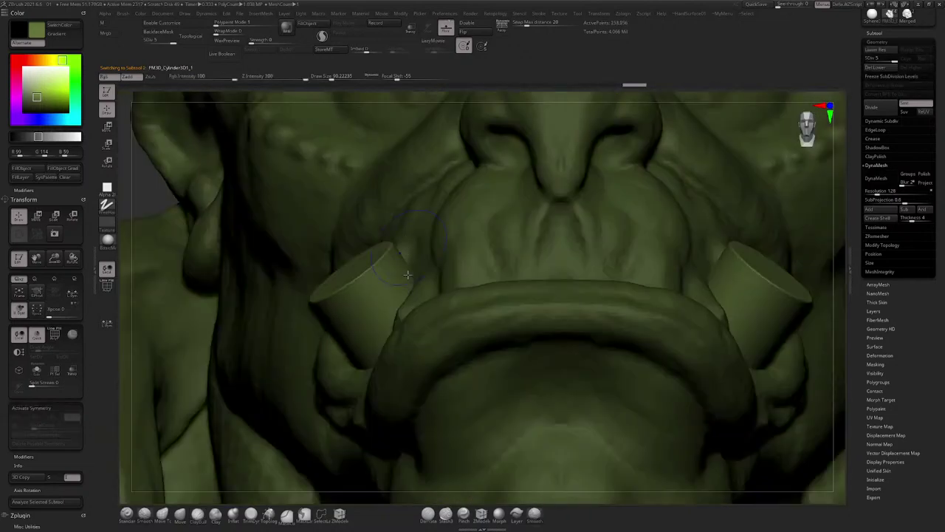
Step: Duplicate the tusk cylinder beside the mouth, select the copy and show its Move gizmo
right_drag(369, 290, 392, 212)
key(ctrl+shift+d)
alt+click(348, 255)
key(w)
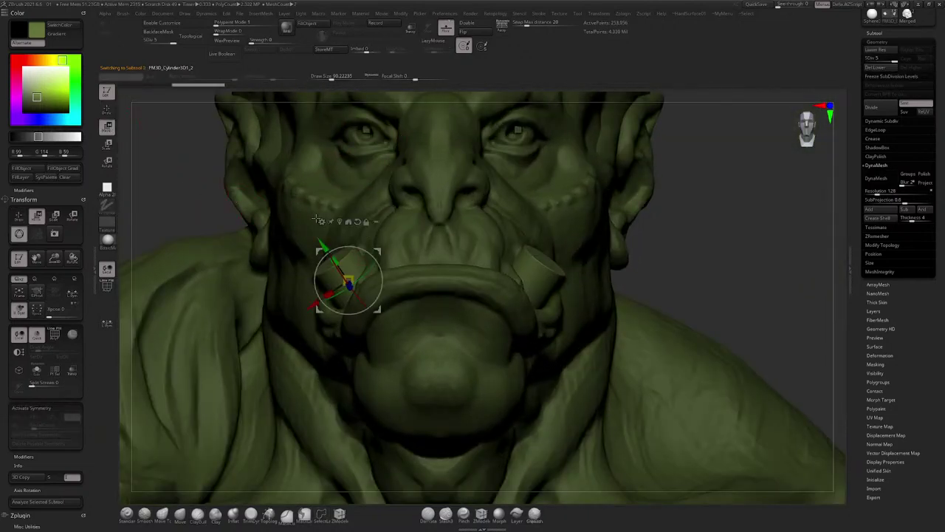
right_drag(311, 255, 381, 252)
drag(381, 252, 441, 228)
shift+right_drag(441, 229, 373, 230)
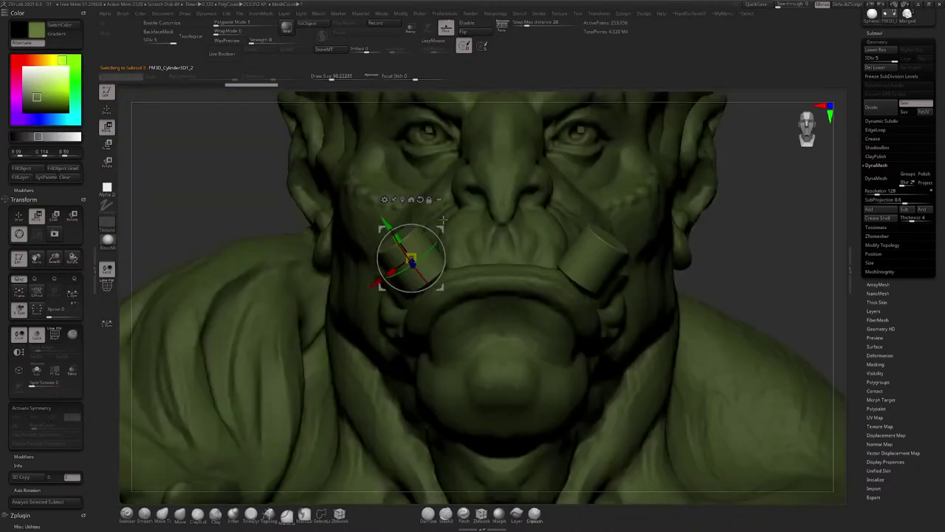
Step: Turn on symmetry and move the duplicated cylinder inward along the lower lip, next to the original tusk cylinder
drag(443, 229, 480, 243)
key(ctrl+z)
key(x)
drag(443, 229, 479, 244)
right_drag(479, 243, 509, 241)
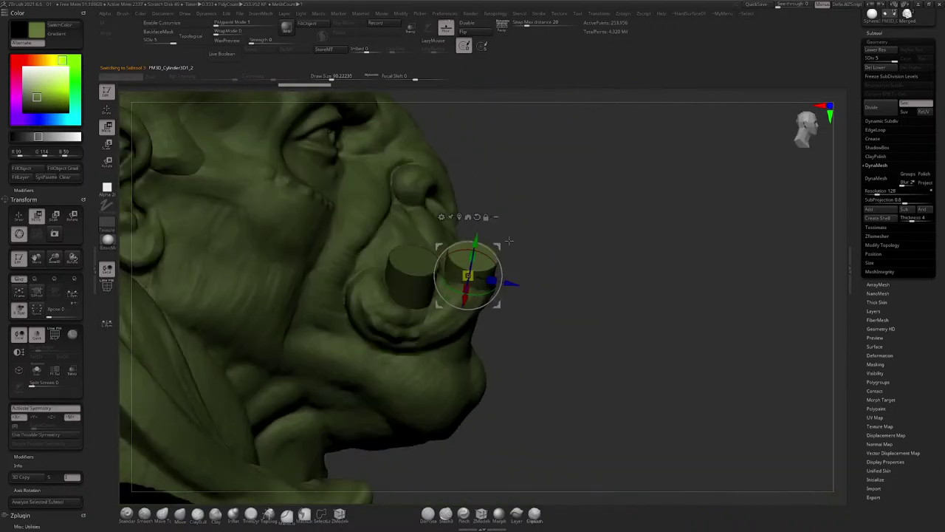
drag(440, 246, 415, 231)
right_drag(415, 230, 413, 280)
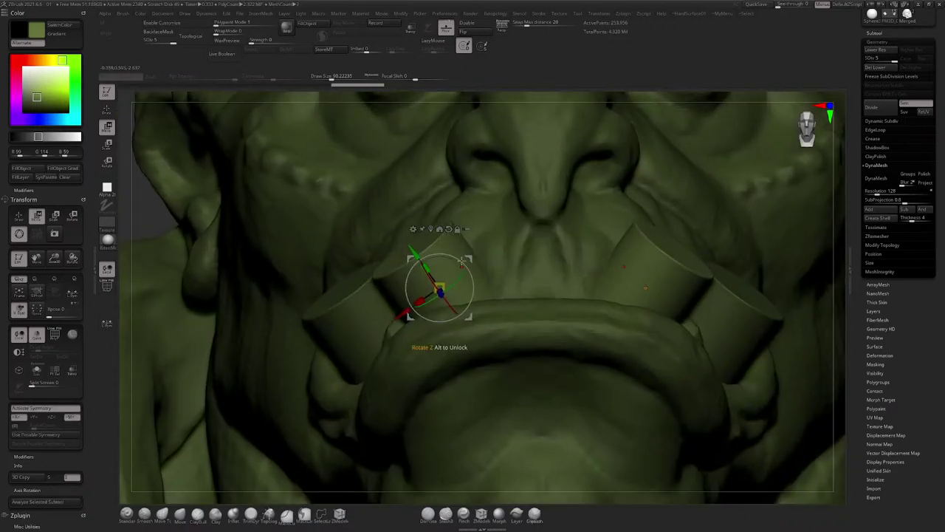
Step: Lower the duplicated cylinder to subdivision level 1 and smooth it into a rounded stub
key(shift+d)
key(shift+d)
key(shift+d)
key(shift+d)
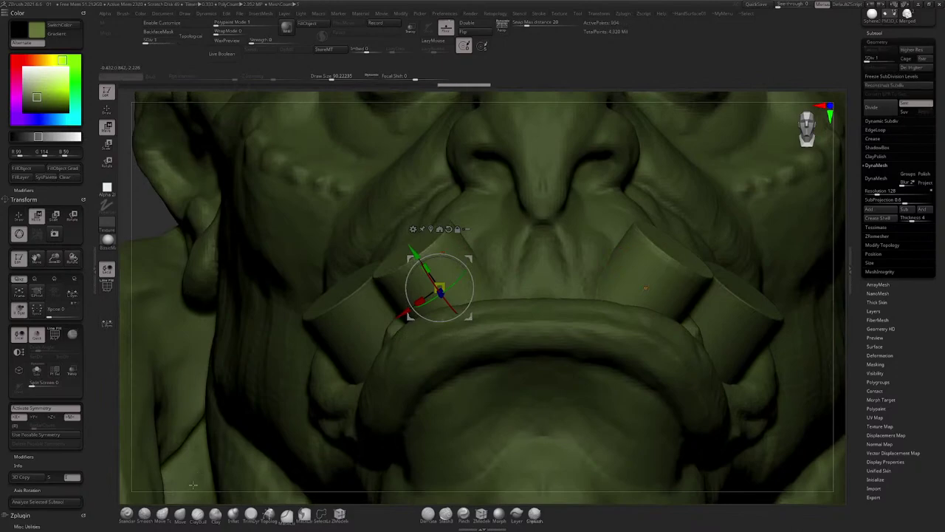
key(q)
key(space)
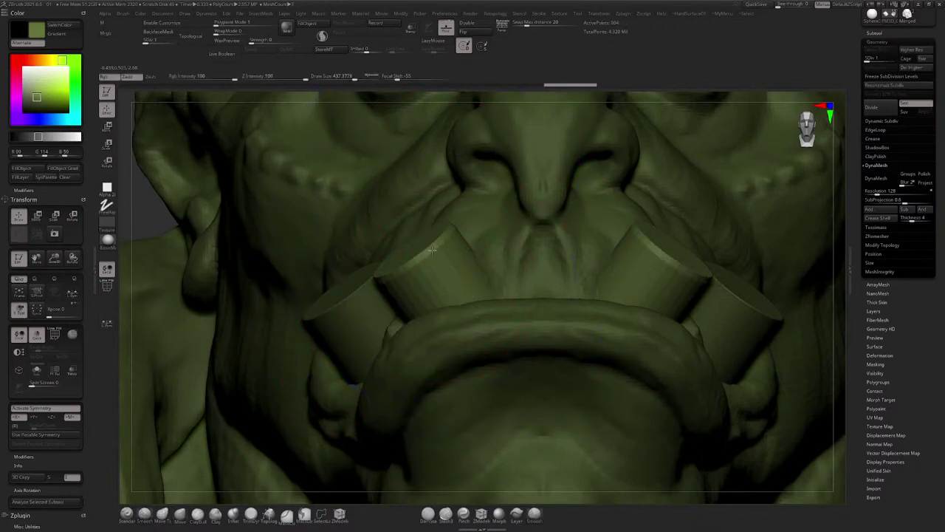
mouse_move(432, 250)
mouse_down()
mouse_move(425, 274)
mouse_move(442, 280)
mouse_move(399, 300)
mouse_move(429, 260)
mouse_move(454, 276)
mouse_up()
key(space)
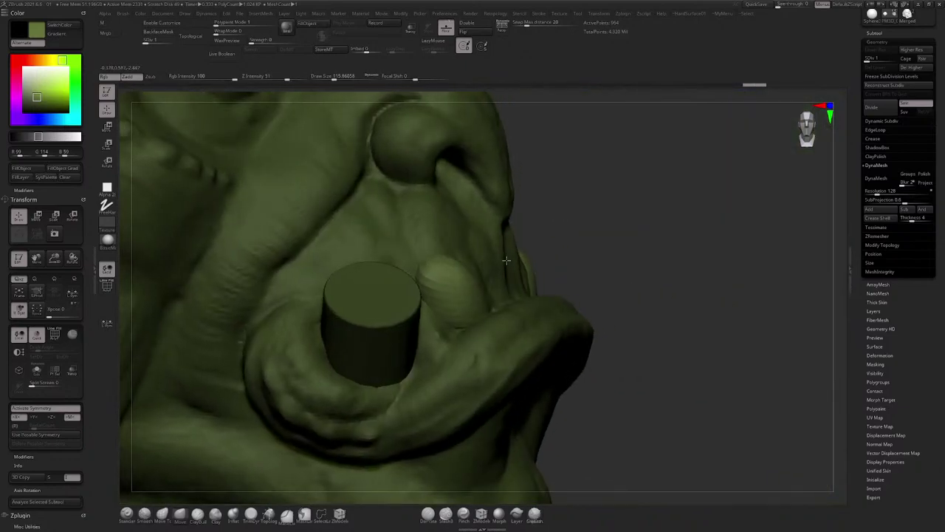
Step: Set the brush size to 112 and shape the rounded stub into a narrow tooth with the Move brush
key(space)
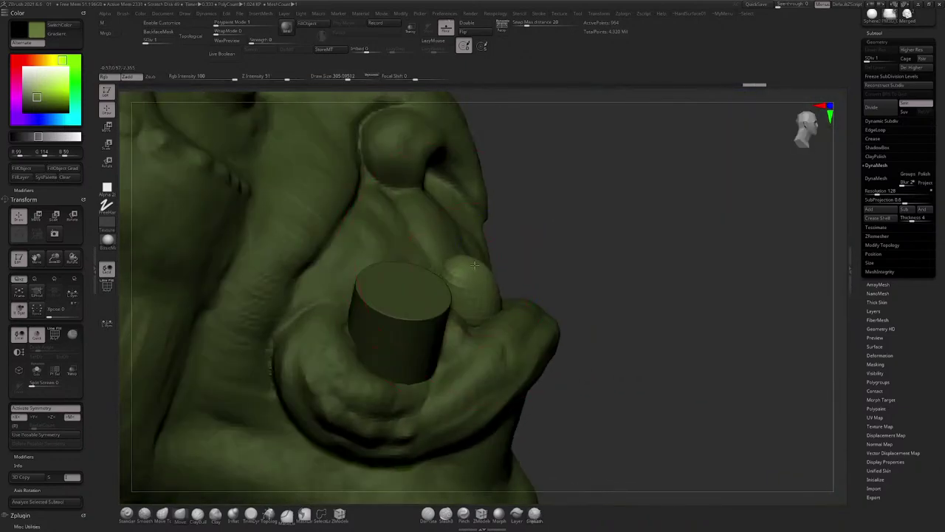
key(space)
drag(491, 265, 463, 265)
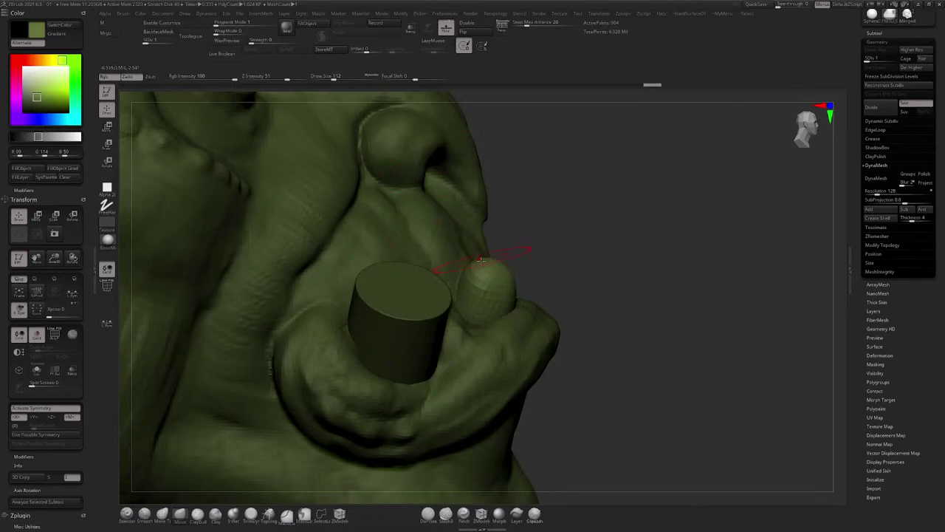
drag(477, 302, 488, 294)
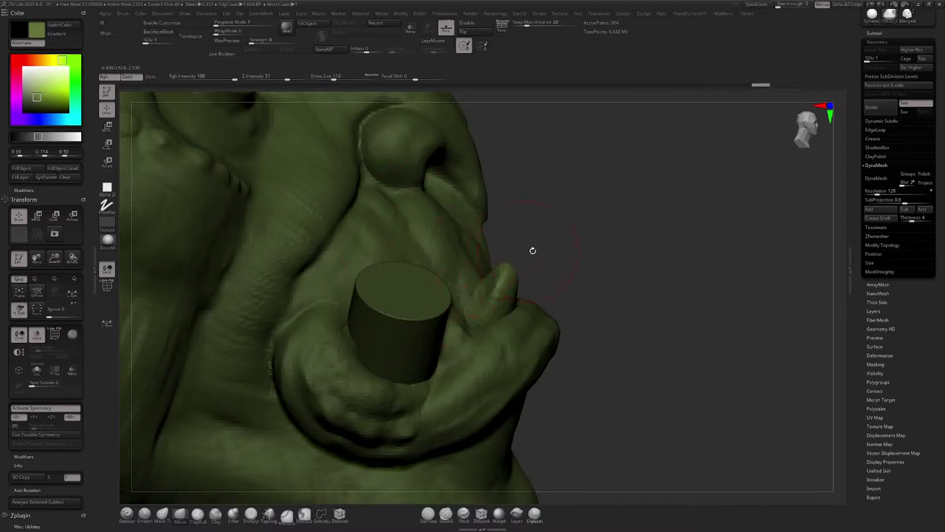
drag(532, 249, 402, 253)
mouse_move(460, 287)
mouse_down()
mouse_move(466, 296)
mouse_move(522, 302)
mouse_up()
mouse_move(476, 271)
mouse_down()
mouse_move(478, 285)
mouse_move(501, 266)
mouse_up()
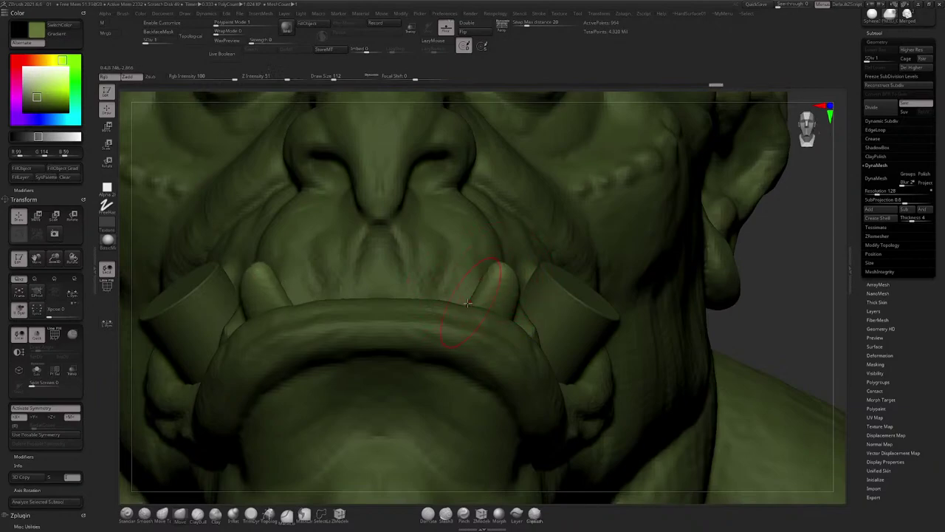
Step: Refine the tooth's base and taper with the Move brush so it sits behind the lower lip
drag(467, 303, 444, 303)
ctrl+right_drag(504, 303, 509, 281)
mouse_move(509, 281)
right_down()
mouse_move(580, 277)
mouse_move(453, 283)
mouse_move(495, 311)
right_up()
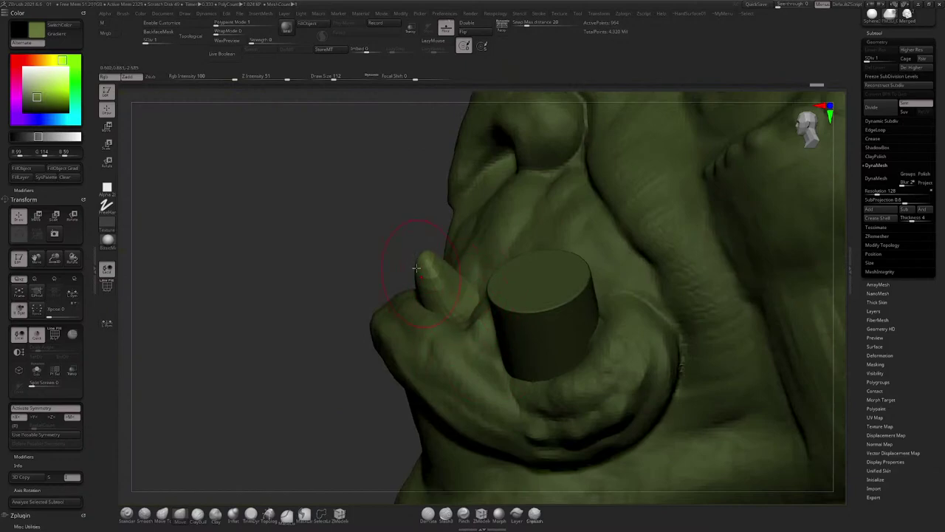
drag(439, 303, 437, 296)
Step: Duplicate the finished tooth and move the copy along the lower lip toward the front of the mouth
mouse_move(451, 303)
ctrl+right_down()
mouse_move(464, 269)
mouse_move(508, 270)
mouse_move(451, 265)
mouse_move(497, 264)
mouse_move(469, 299)
mouse_move(490, 293)
mouse_move(493, 273)
mouse_move(411, 267)
mouse_move(425, 226)
mouse_move(423, 246)
mouse_move(436, 228)
ctrl+right_up()
key(ctrl+shift+d)
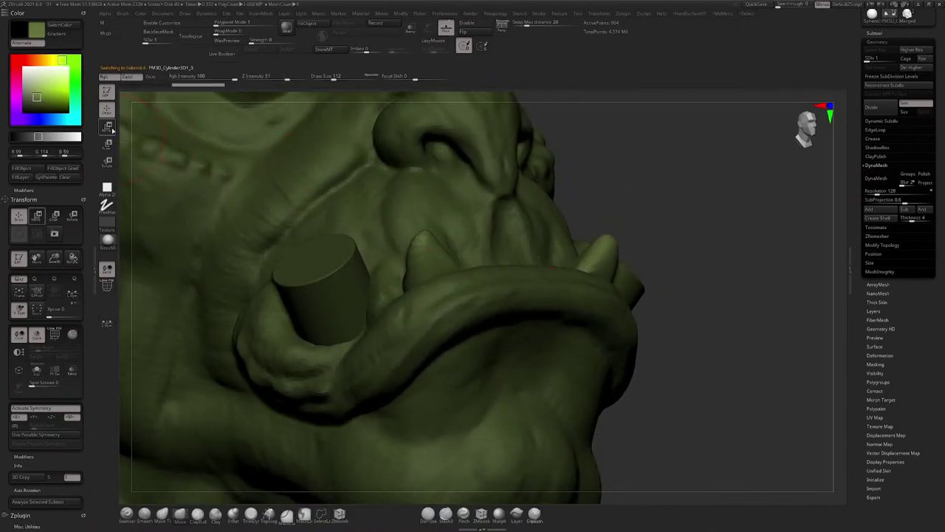
click(109, 129)
shift+right_drag(351, 181, 426, 219)
drag(452, 223, 481, 218)
mouse_move(443, 229)
right_down()
mouse_move(503, 230)
mouse_move(480, 259)
mouse_move(465, 235)
right_up()
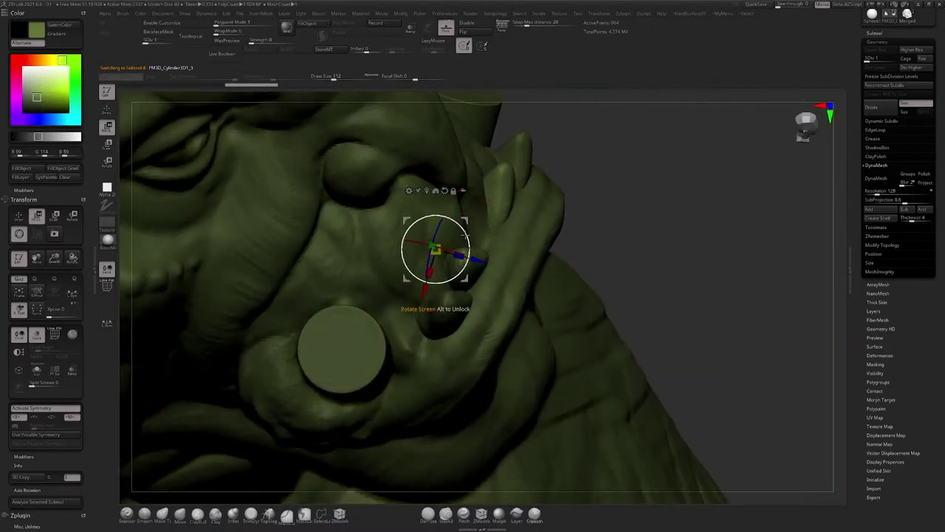
Step: Rotate and reposition the copied tooth to follow the curve of the lower lip
drag(461, 214, 466, 217)
drag(471, 220, 475, 223)
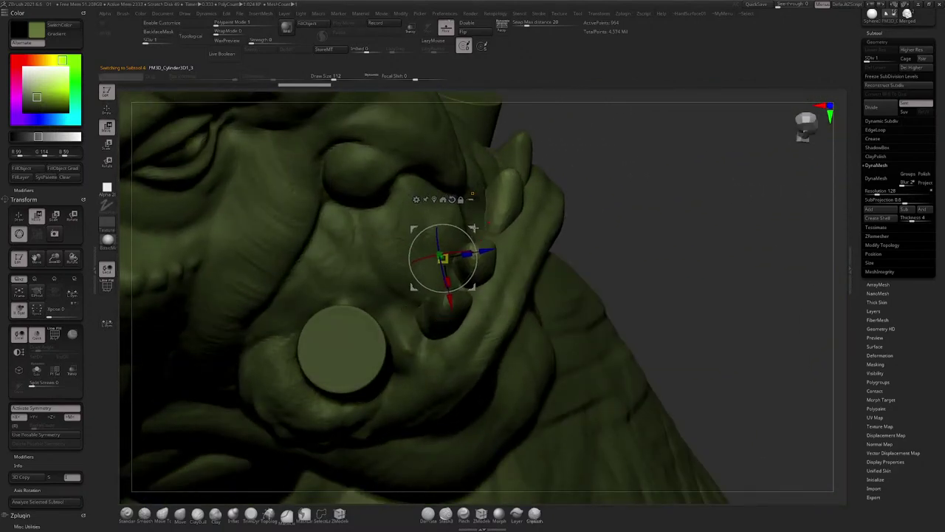
right_drag(473, 227, 457, 188)
drag(452, 202, 454, 205)
drag(450, 183, 455, 198)
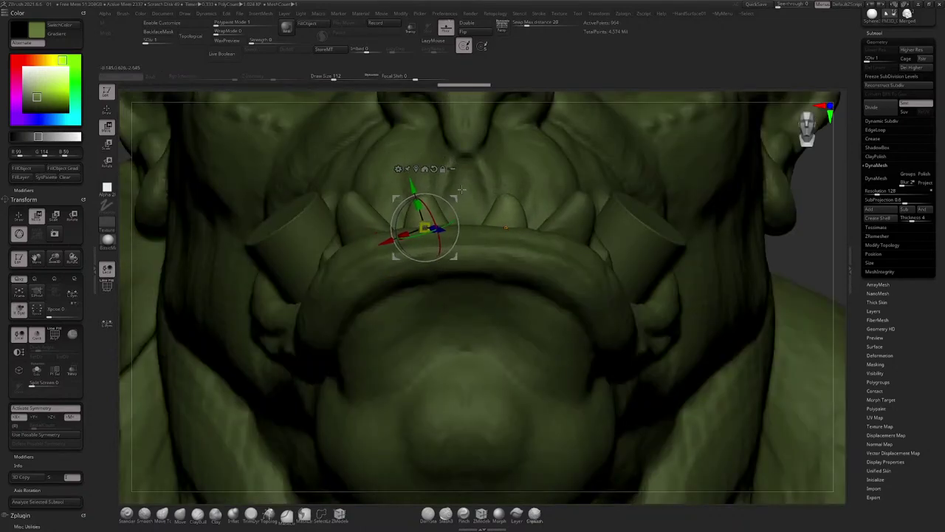
Step: Place another tooth copy beside the mouth's midline, rotate it and reshape it with the Move brush
drag(425, 227, 475, 197)
drag(471, 200, 471, 200)
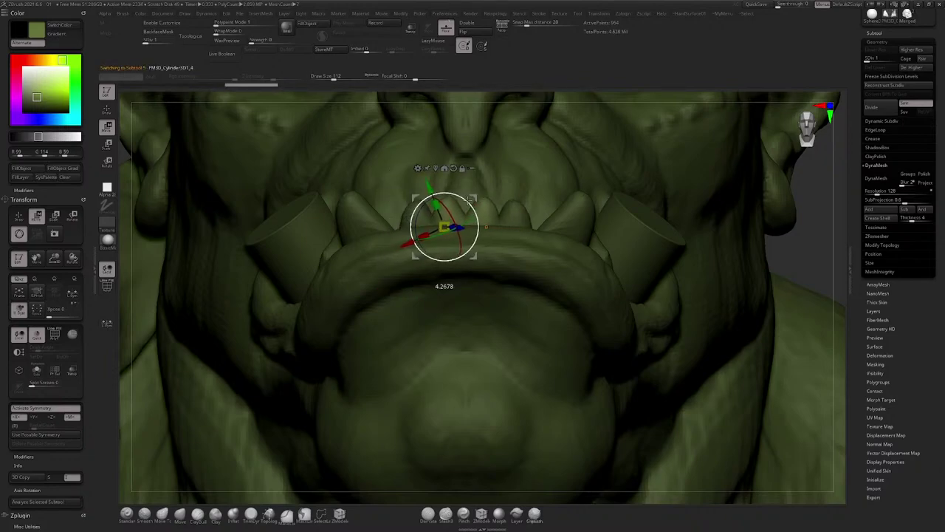
click(180, 513)
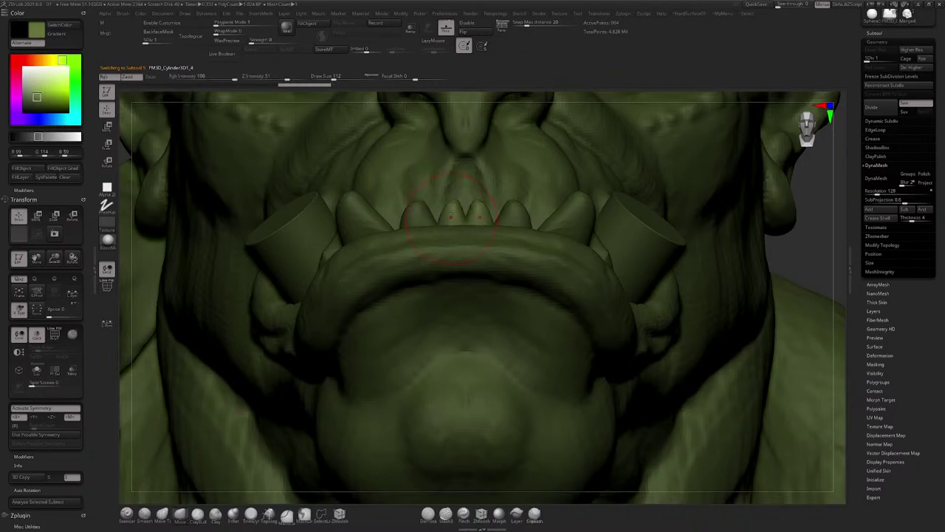
mouse_move(453, 214)
mouse_down()
mouse_move(448, 200)
mouse_move(409, 211)
mouse_move(421, 209)
mouse_up()
Step: Reshape the small front teeth into blunter, wider forms, using a brush size of about 58 for the central one
alt+click(414, 211)
key(s)
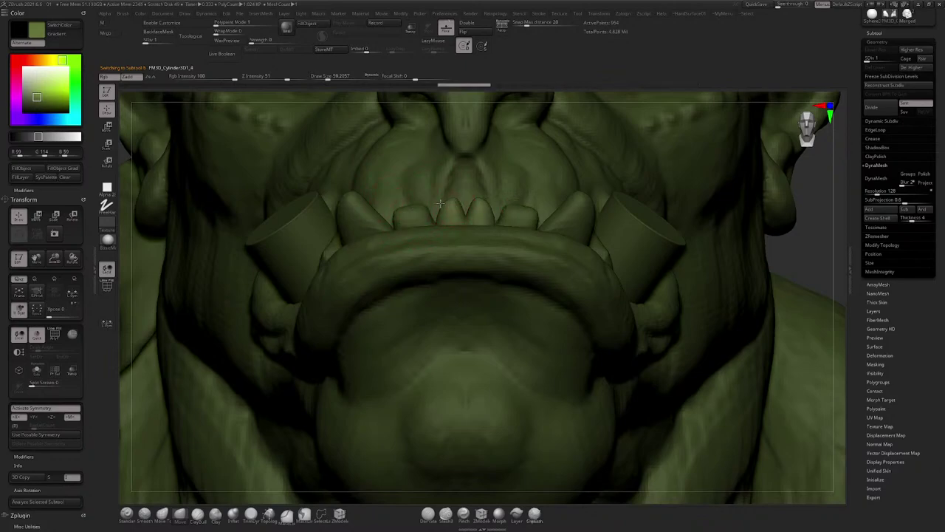
drag(445, 206, 440, 206)
drag(453, 199, 457, 203)
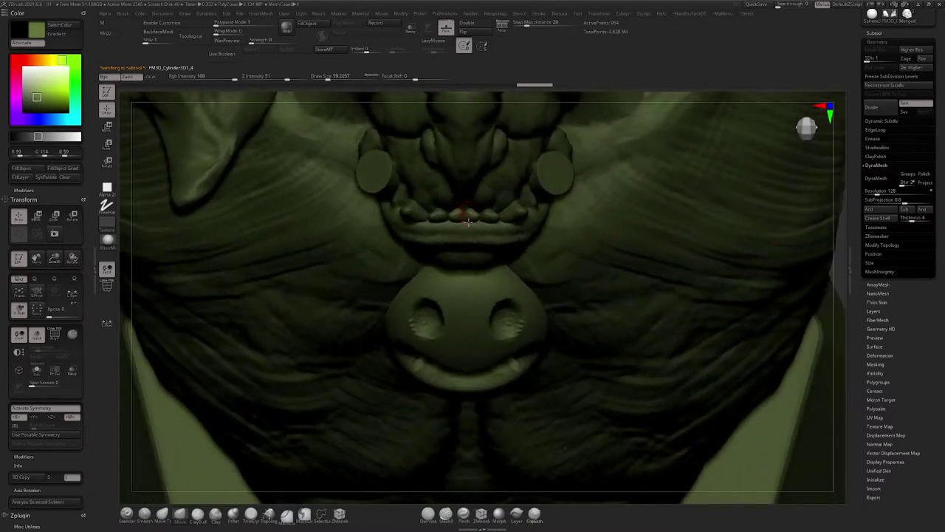
Step: Enlarge the brush and adjust the central front tooth's shape from below
ctrl+right_drag(468, 222, 430, 294)
key(space)
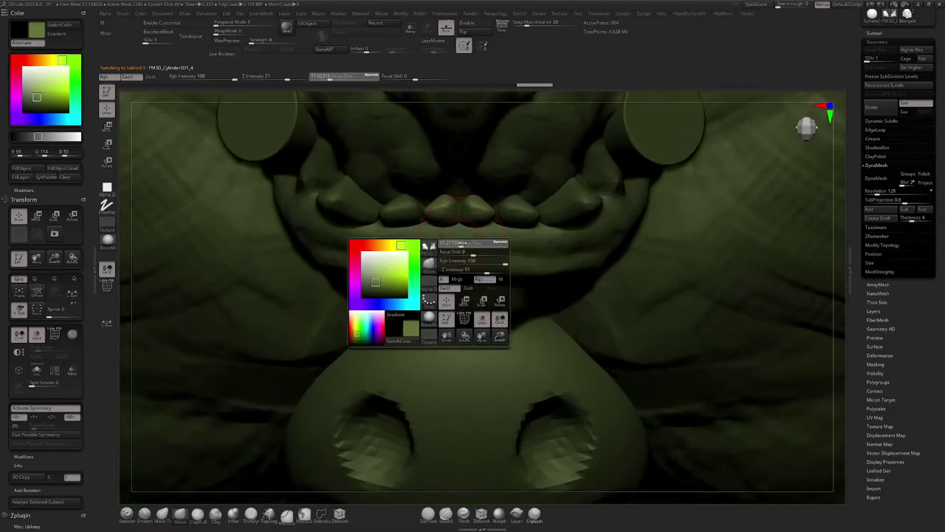
drag(454, 247, 467, 247)
drag(436, 207, 417, 206)
Step: Select the large corner tooth and push its tip and base outward with the Move brush
alt+click(341, 193)
right_drag(340, 192, 399, 210)
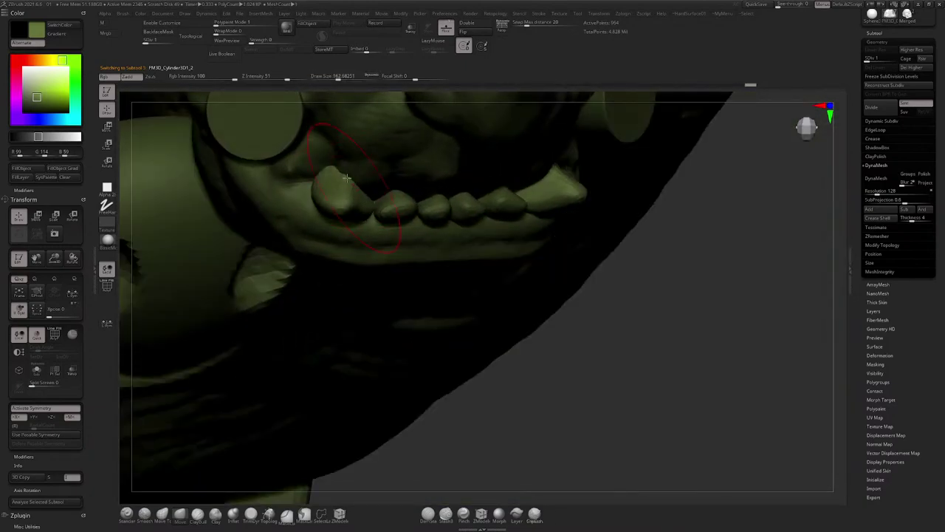
drag(320, 179, 316, 163)
drag(338, 204, 320, 202)
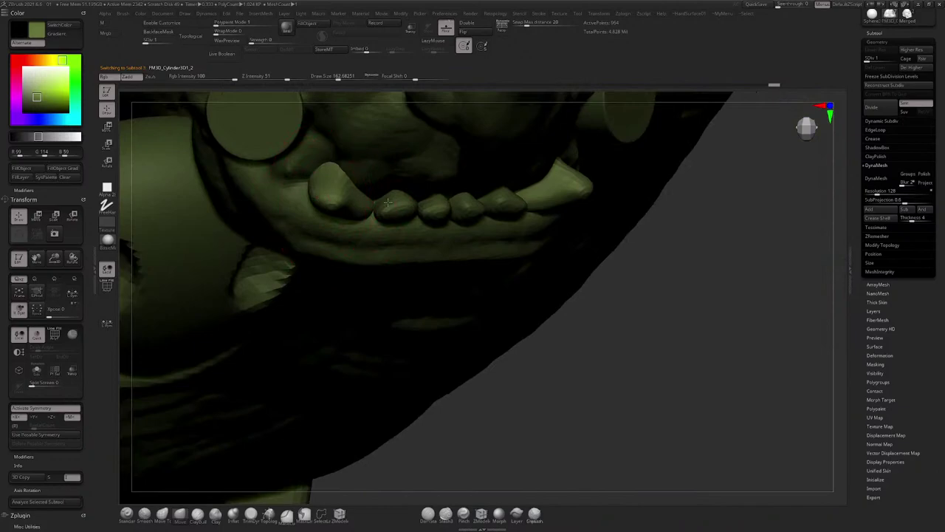
Step: Reshape the tooth beside the corner tooth, reducing the brush size to about 97 for the front-view edits
key(space)
mouse_move(371, 219)
mouse_down()
mouse_move(372, 200)
mouse_move(392, 208)
mouse_up()
key(space)
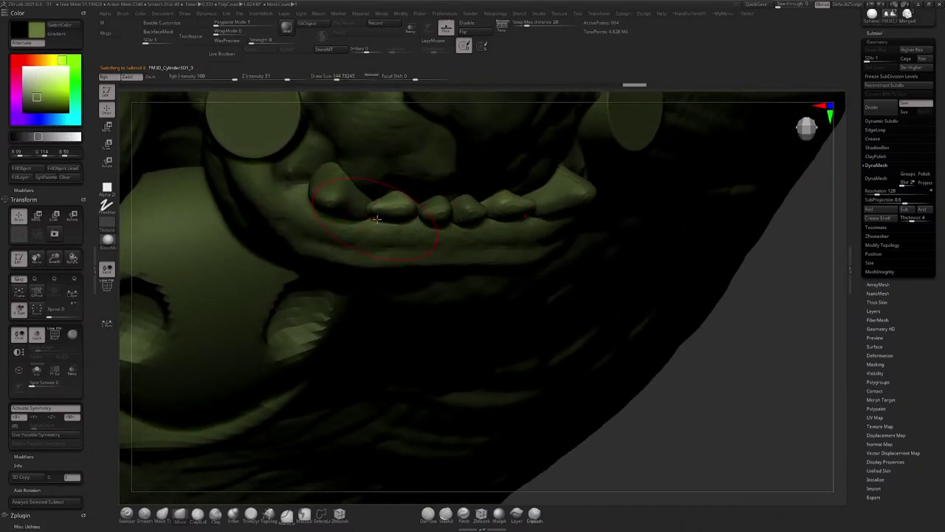
key(space)
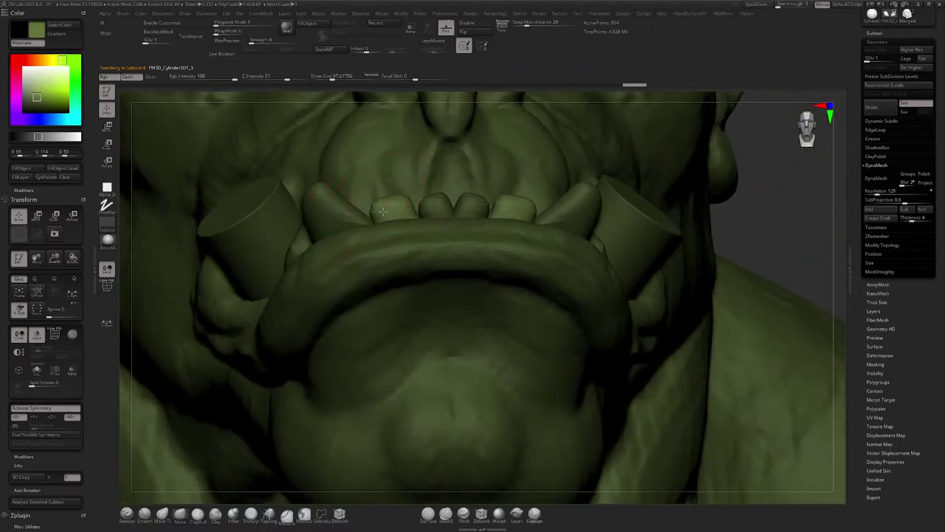
drag(376, 212, 426, 201)
right_drag(369, 208, 408, 194)
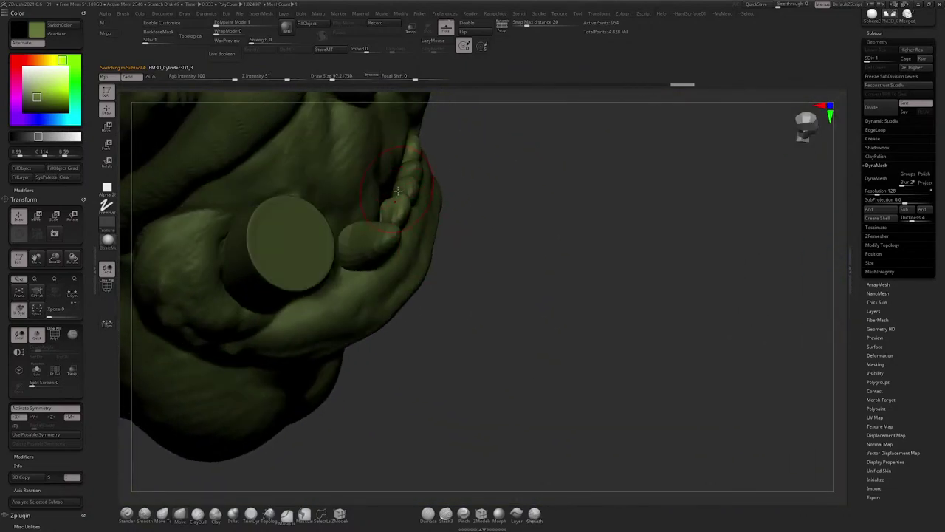
Step: Adjust the depth and alignment of the second front tooth along the lip curve
drag(397, 191, 402, 188)
right_drag(401, 188, 374, 215)
drag(387, 221, 393, 211)
mouse_move(402, 197)
right_down()
mouse_move(392, 145)
mouse_move(442, 212)
right_up()
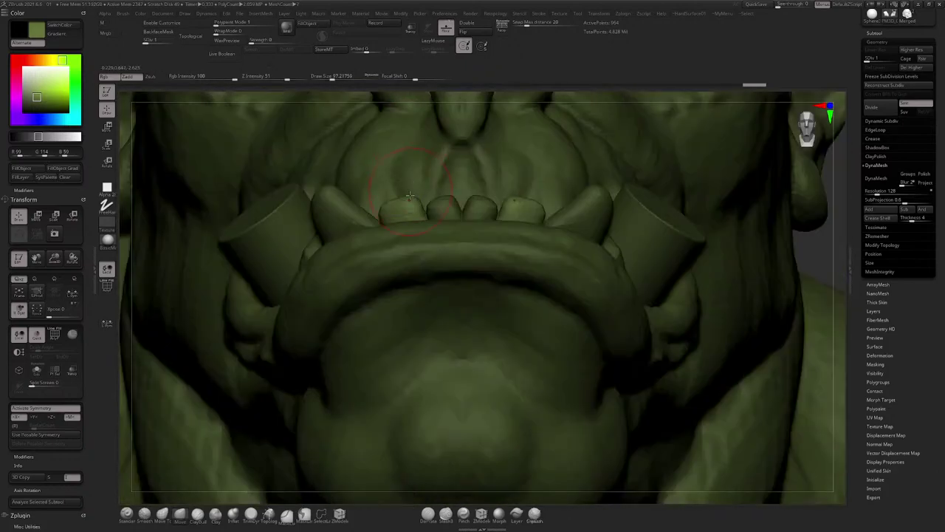
Step: Select the central front tooth and reshape its edge with the Move brush
alt+click(443, 212)
mouse_move(438, 221)
mouse_down()
mouse_move(434, 197)
mouse_move(452, 198)
mouse_up()
ctrl+right_drag(481, 207, 485, 193)
Step: Turn off symmetry and reshape the outer front tooth on the right with the Move brush at size about 145
alt+click(488, 211)
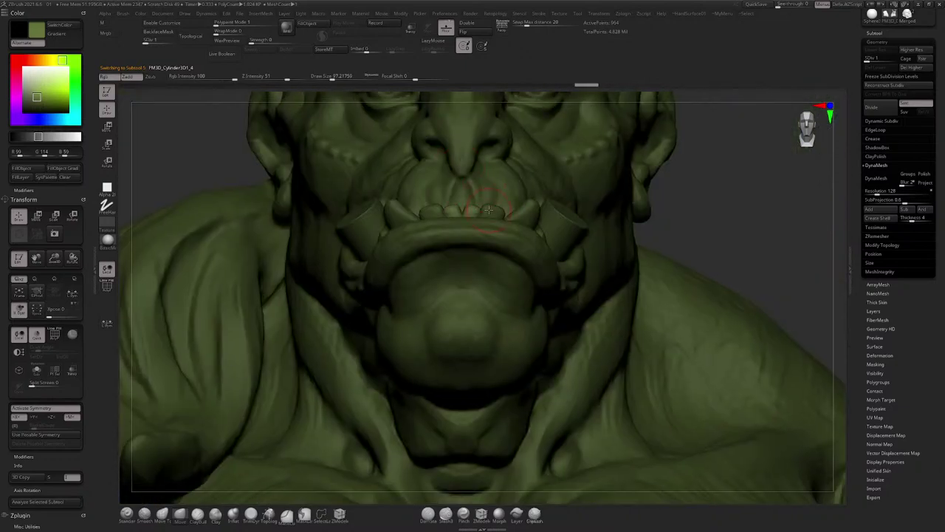
drag(489, 210, 502, 211)
key(space)
ctrl+right_drag(503, 211, 481, 144)
mouse_move(467, 201)
right_down()
mouse_move(499, 206)
mouse_move(425, 226)
mouse_move(482, 210)
right_up()
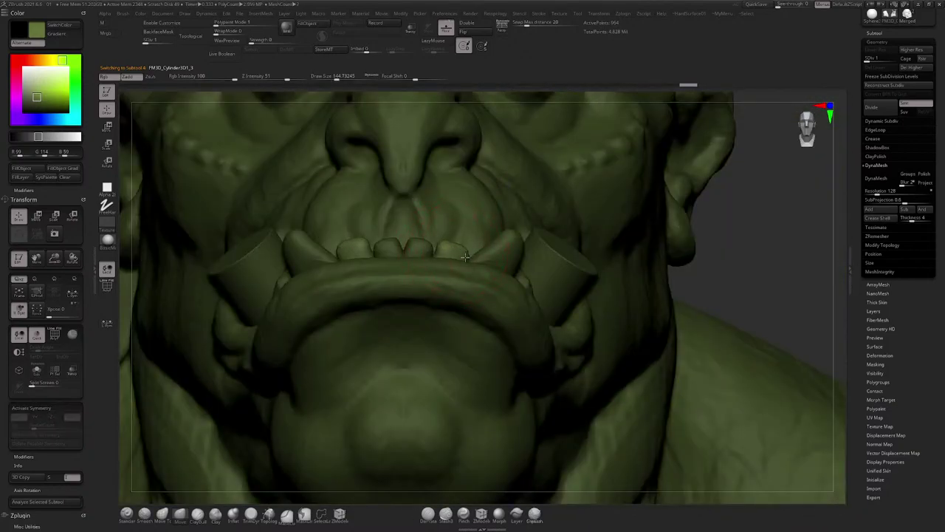
Step: Select the central front teeth and shorten only the left one so the row looks uneven
alt+click(388, 248)
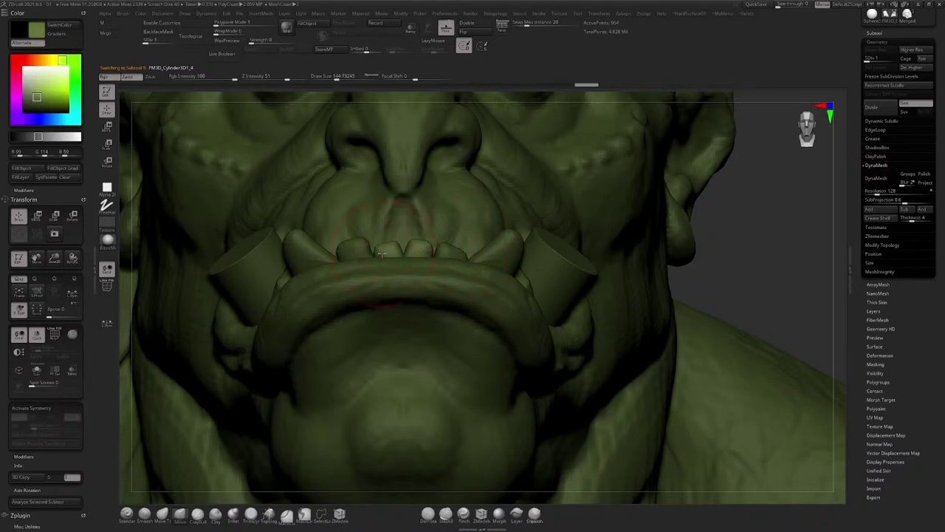
drag(382, 253, 395, 248)
key(s)
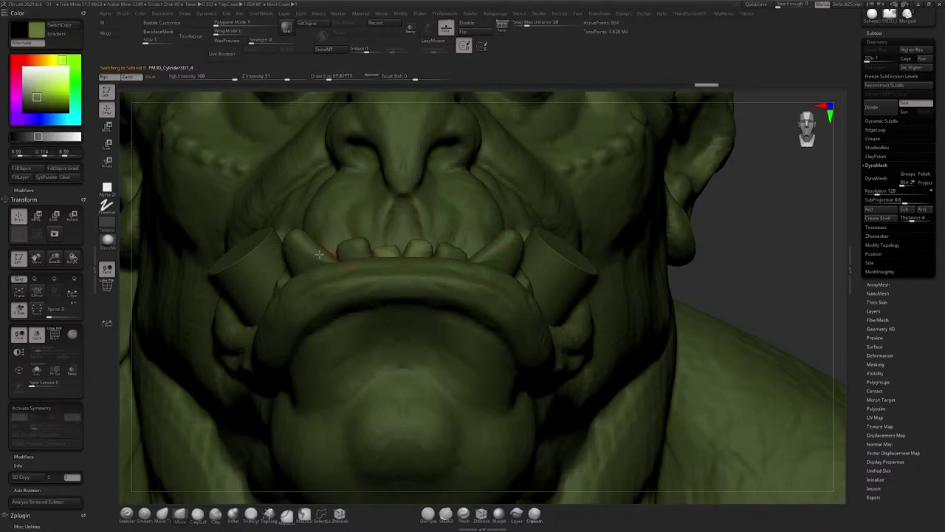
Step: Select the corner teeth and push the left one inward with the Move brush at size about 158
alt+click(300, 254)
key(s)
drag(300, 254, 319, 255)
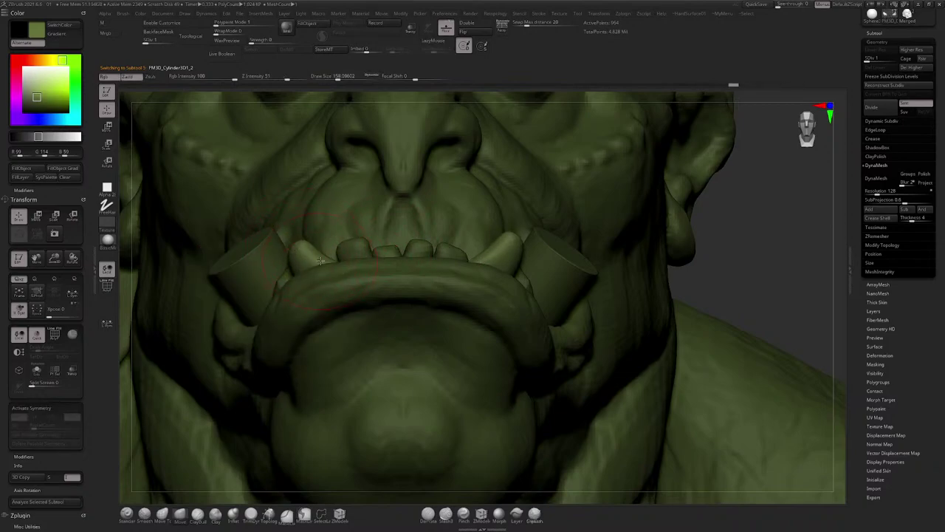
drag(320, 261, 326, 260)
mouse_move(326, 260)
ctrl+right_down()
mouse_move(302, 261)
mouse_move(329, 244)
mouse_move(342, 281)
ctrl+right_up()
Step: Select the large tusk cylinders with the Move gizmo, turn off symmetry, and mask the tusk on the right
alt+click(338, 250)
key(x)
key(w)
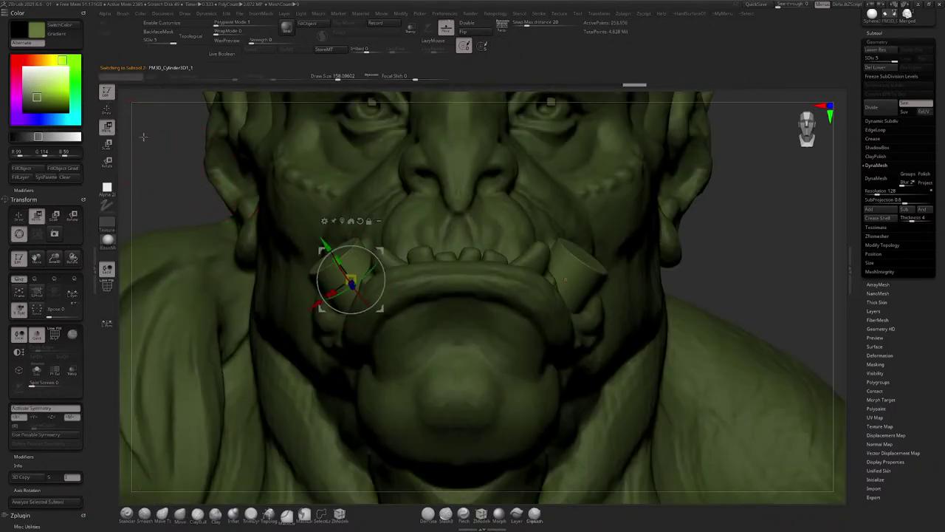
drag(367, 245, 367, 245)
key(x)
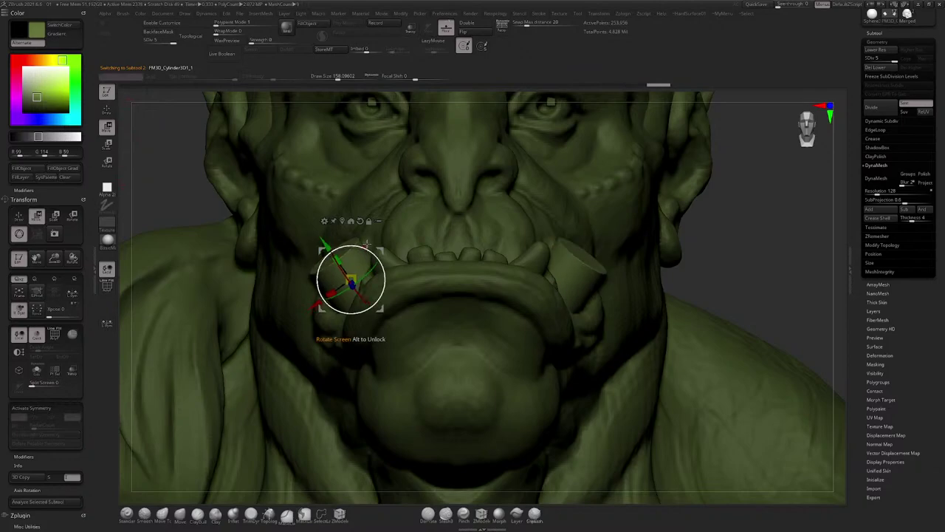
ctrl+right_drag(502, 295, 532, 229)
mouse_move(726, 180)
ctrl+mouse_down()
mouse_move(599, 181)
mouse_move(700, 430)
mouse_move(705, 417)
ctrl+mouse_up()
ctrl+right_drag(650, 318, 591, 376)
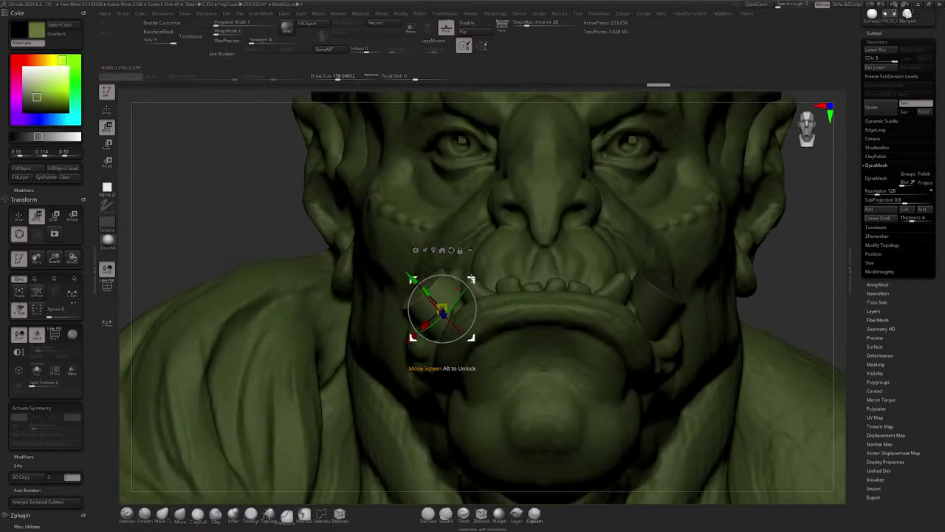
Step: Reposition the unmasked left tusk with the gizmo, clear the mask, and return to Draw mode
drag(472, 279, 422, 286)
ctrl+right_drag(487, 285, 616, 177)
right_drag(709, 184, 591, 194)
ctrl+drag(120, 119, 125, 113)
key(q)
mouse_move(266, 185)
right_down()
mouse_move(313, 202)
mouse_move(343, 243)
right_up()
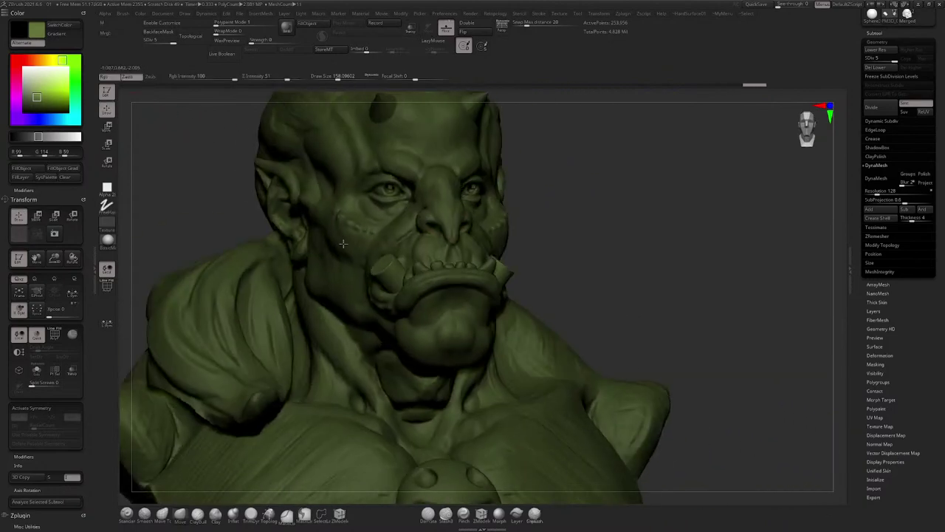
drag(344, 243, 372, 203)
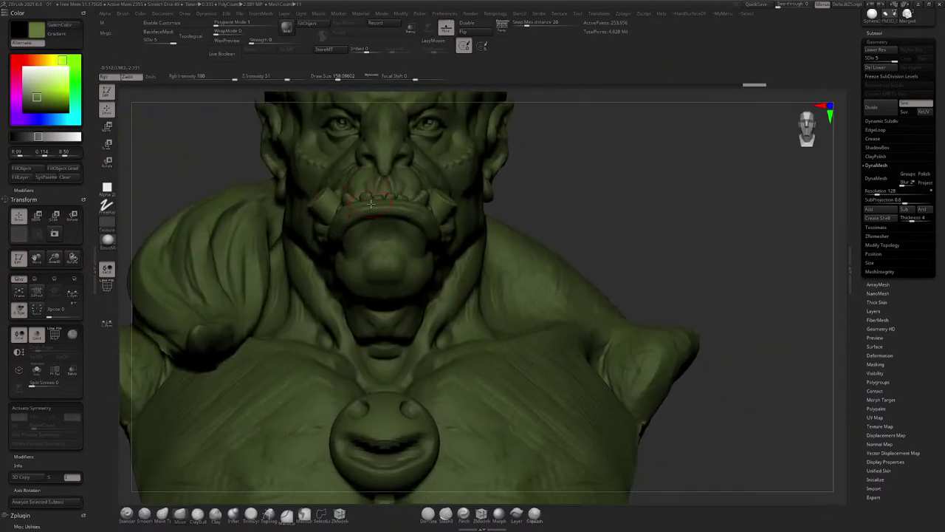
Step: Select the main body mesh and switch to the ClayBuildup brush with a smaller brush size
alt+click(371, 204)
right_drag(371, 204, 451, 200)
ctrl+right_drag(450, 199, 460, 235)
key(space)
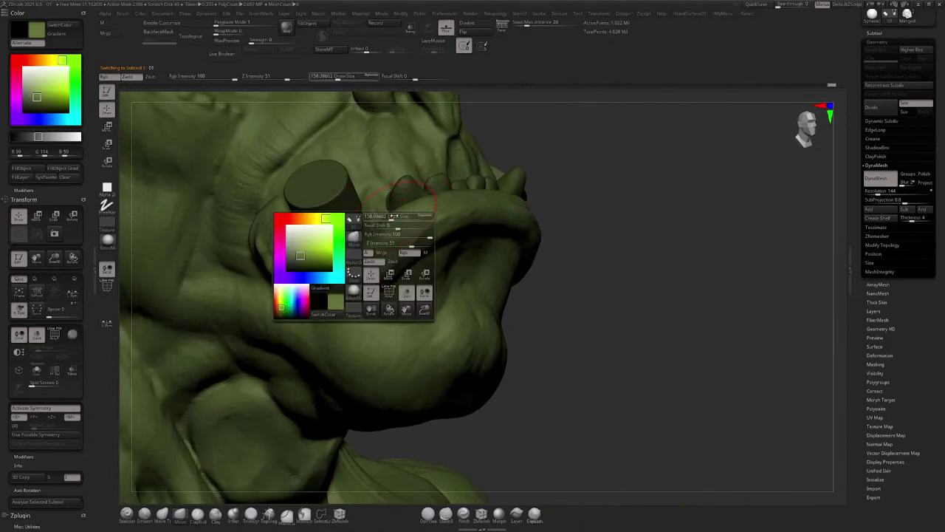
drag(391, 215, 323, 258)
click(197, 515)
Step: Stamp a small square highlight on the iris with the ClayBuildup brush at size about 58
mouse_move(404, 271)
right_down()
mouse_move(416, 278)
mouse_move(426, 214)
mouse_move(458, 244)
mouse_move(365, 205)
mouse_move(391, 207)
mouse_move(390, 192)
mouse_move(387, 214)
right_up()
alt+right_drag(367, 159, 399, 240)
ctrl+right_drag(398, 240, 410, 298)
key(space)
drag(413, 257, 406, 258)
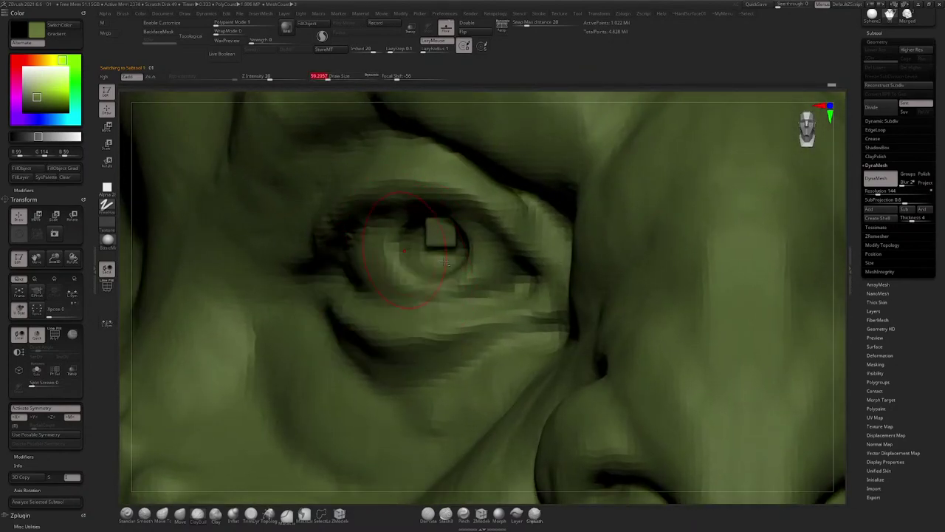
Step: Enlarge the ClayBuildup brush to about 585 and add muscle-fibre strokes across the upper chest
mouse_move(408, 258)
ctrl+right_down()
mouse_move(398, 211)
mouse_move(364, 141)
ctrl+right_up()
ctrl+right_drag(378, 226, 375, 177)
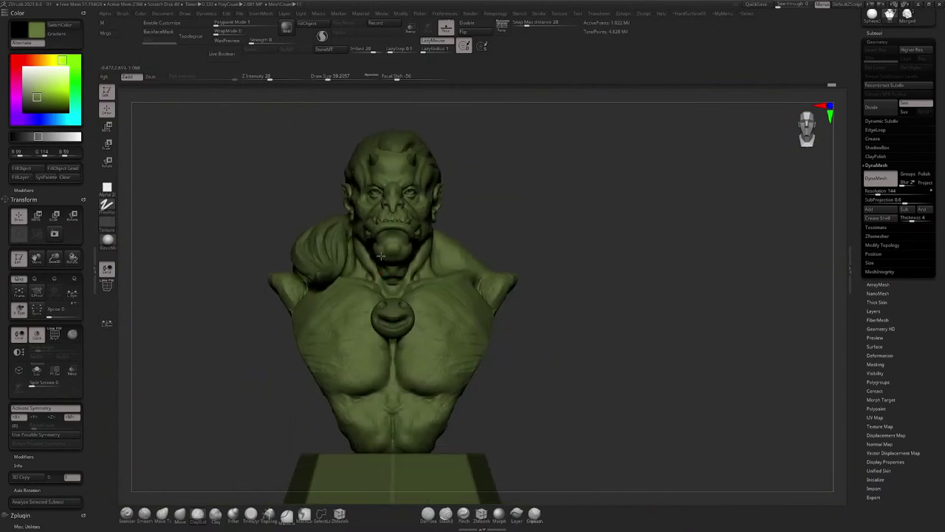
alt+right_drag(340, 362, 355, 255)
key(space)
drag(388, 214, 399, 213)
mouse_move(400, 214)
right_down()
mouse_move(424, 198)
mouse_move(364, 224)
right_up()
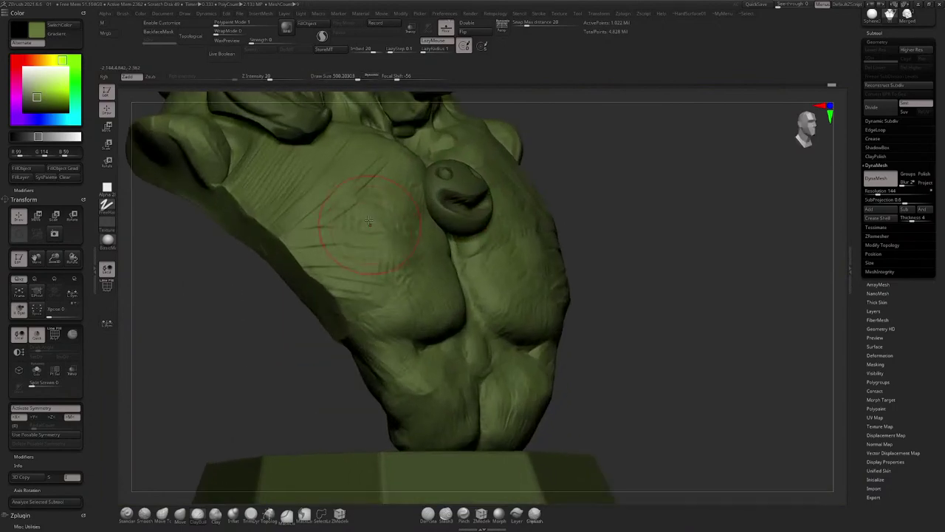
key(space)
drag(348, 223, 362, 223)
key(space)
drag(399, 190, 394, 189)
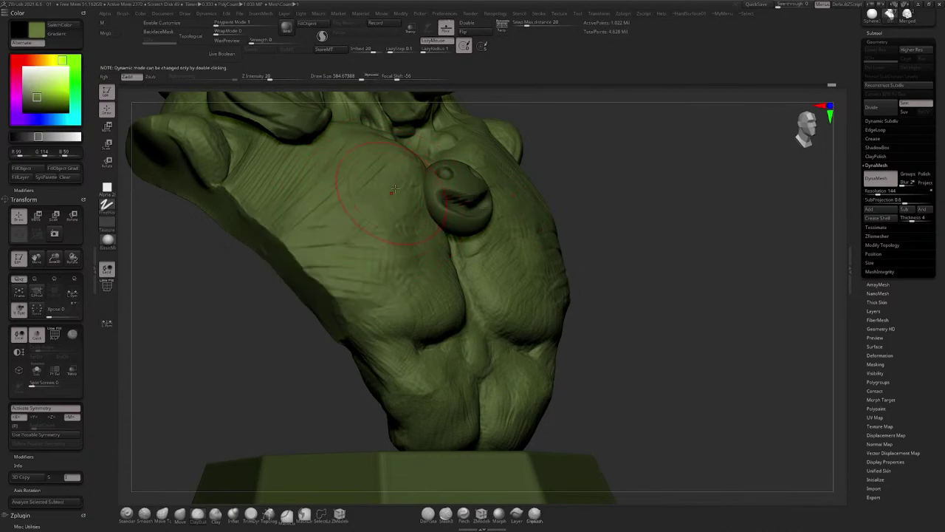
Step: Reduce the brush size to about 445 and sculpt fibre strokes from the chest toward the armpit and ribs
right_drag(334, 191, 377, 231)
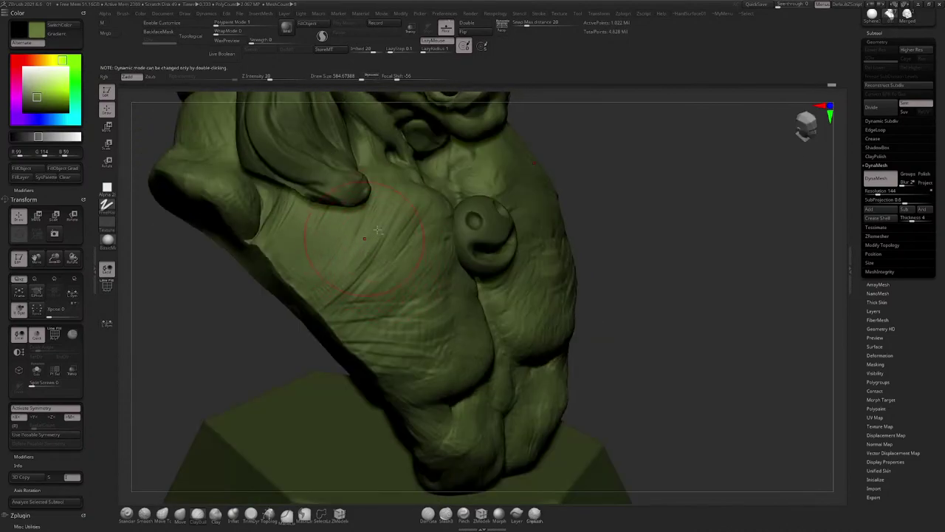
key(bracketleft)
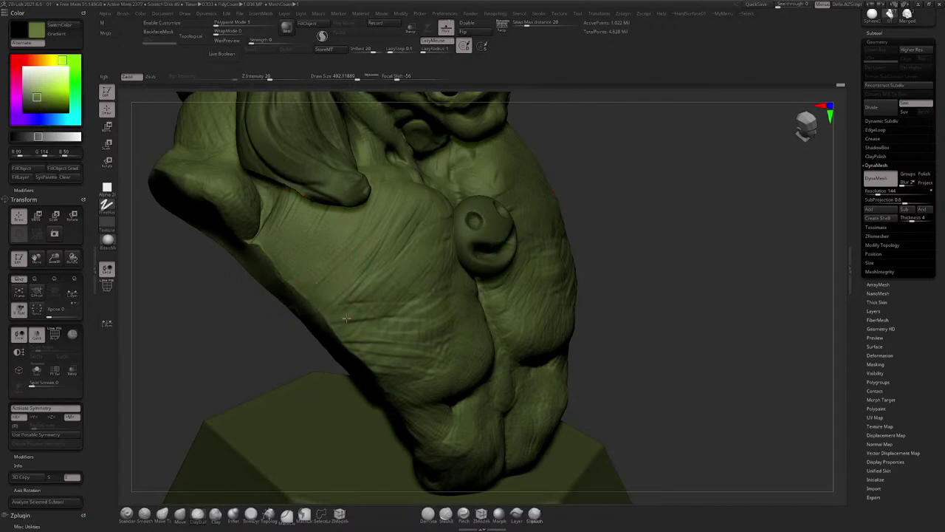
key(bracketleft)
right_drag(321, 253, 300, 285)
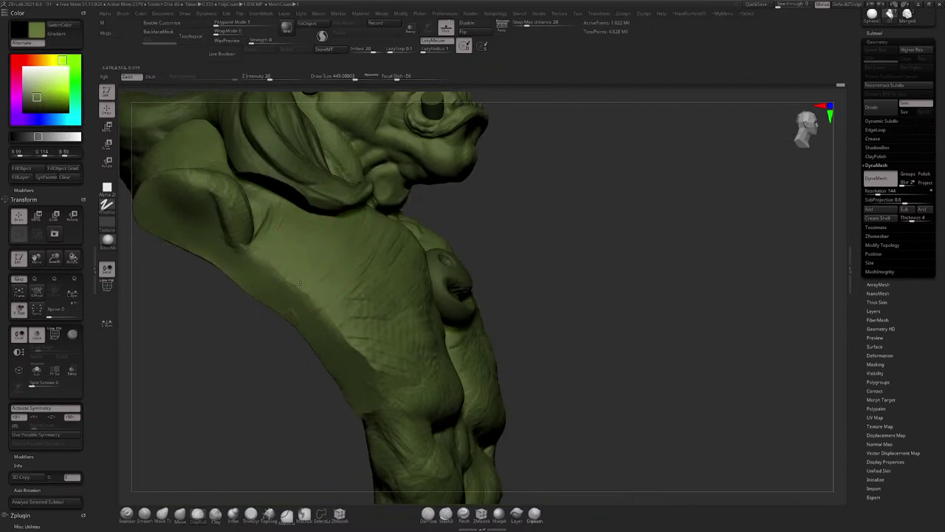
mouse_move(325, 325)
right_down()
mouse_move(352, 327)
mouse_move(374, 284)
right_up()
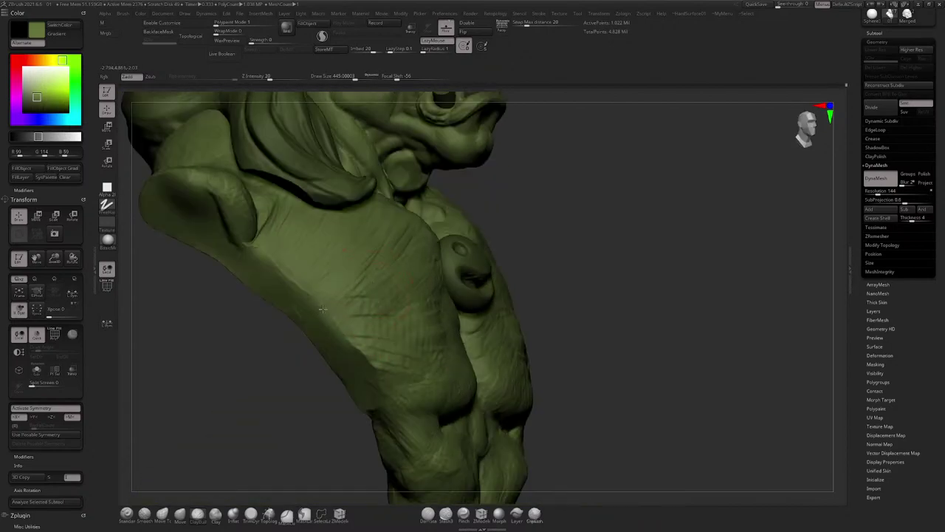
mouse_move(322, 309)
right_down()
mouse_move(328, 286)
mouse_move(305, 230)
mouse_move(420, 235)
right_up()
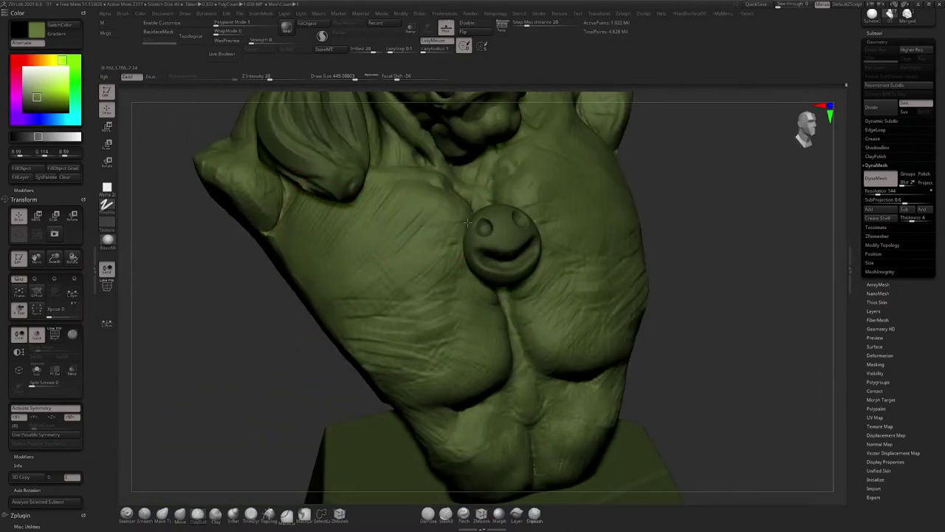
Step: Add short fibre strokes to the inner and lower chest around the medallion and sternum
mouse_move(457, 209)
alt+right_down()
mouse_move(433, 265)
mouse_move(420, 264)
mouse_move(458, 247)
mouse_move(440, 242)
mouse_move(449, 260)
mouse_move(438, 250)
alt+right_up()
mouse_move(414, 291)
right_down()
mouse_move(401, 271)
mouse_move(449, 342)
mouse_move(403, 220)
right_up()
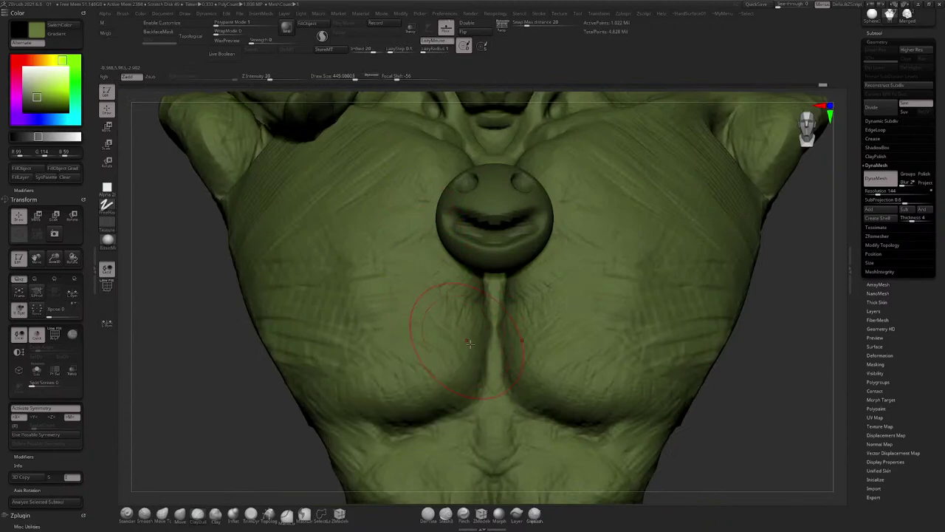
right_drag(418, 337, 439, 395)
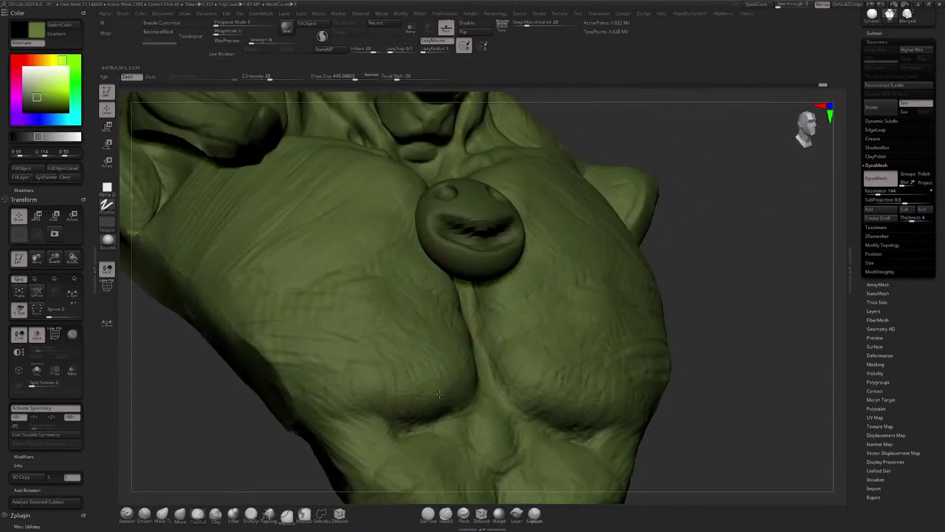
Step: Refine the outer chest fibres below the shoulder and armpit with a brush size of about 358
right_drag(339, 382, 374, 256)
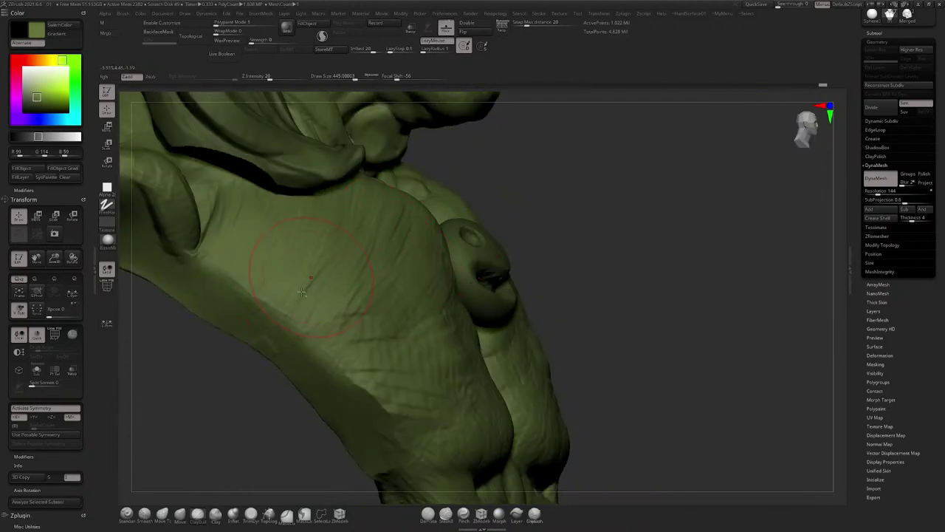
alt+right_drag(269, 309, 335, 304)
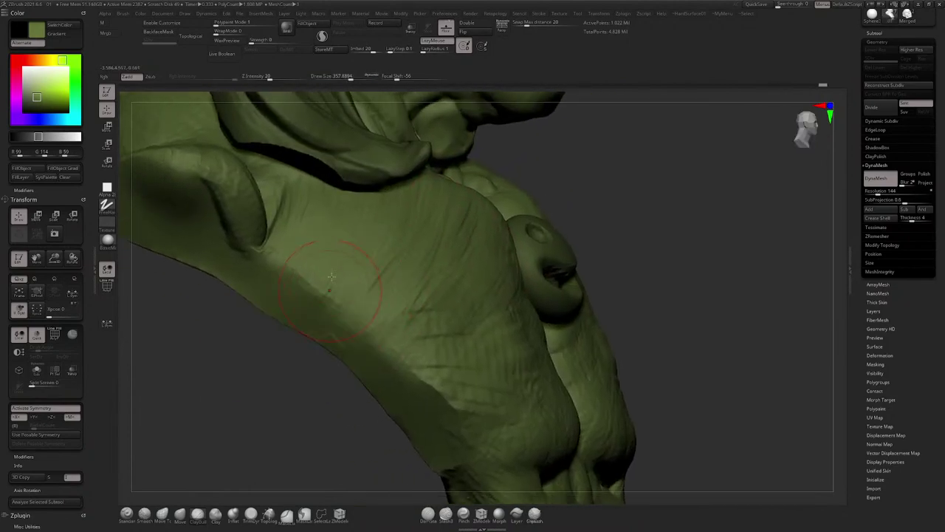
right_drag(281, 279, 322, 319)
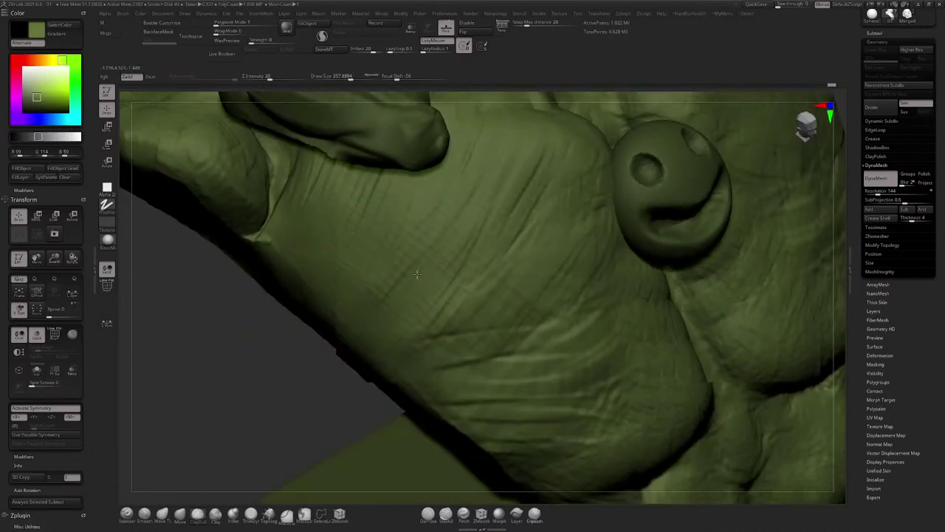
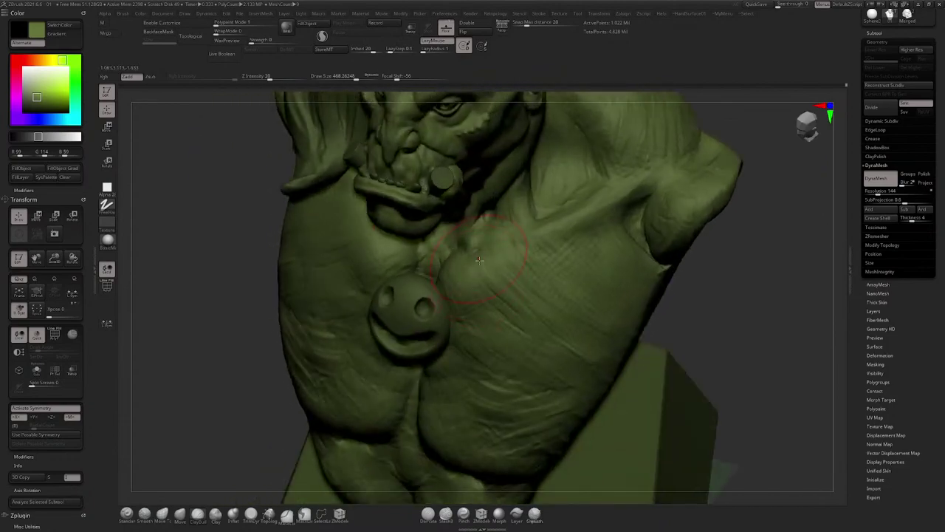
Step: Sculpt muscle-fibre strokes over the collarbone, trapezius and bare shoulder, using a brush size of about 365
key(space)
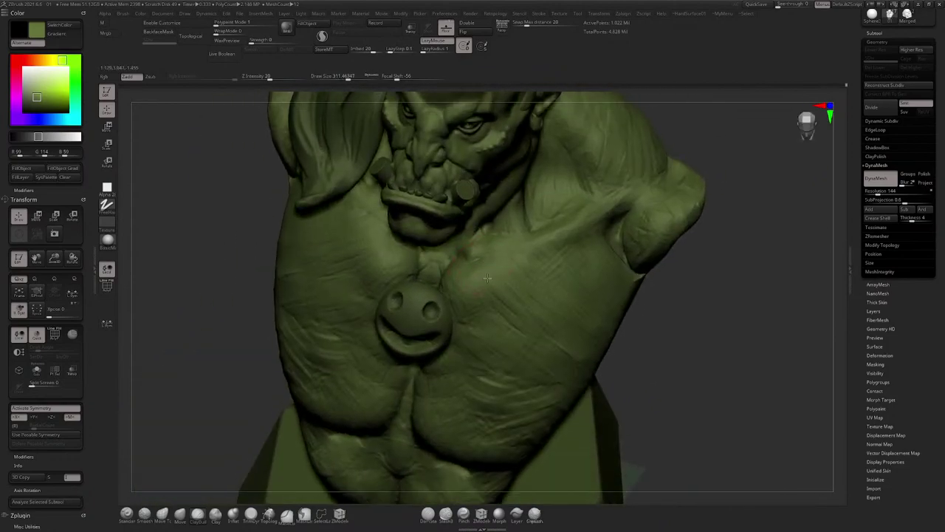
key(space)
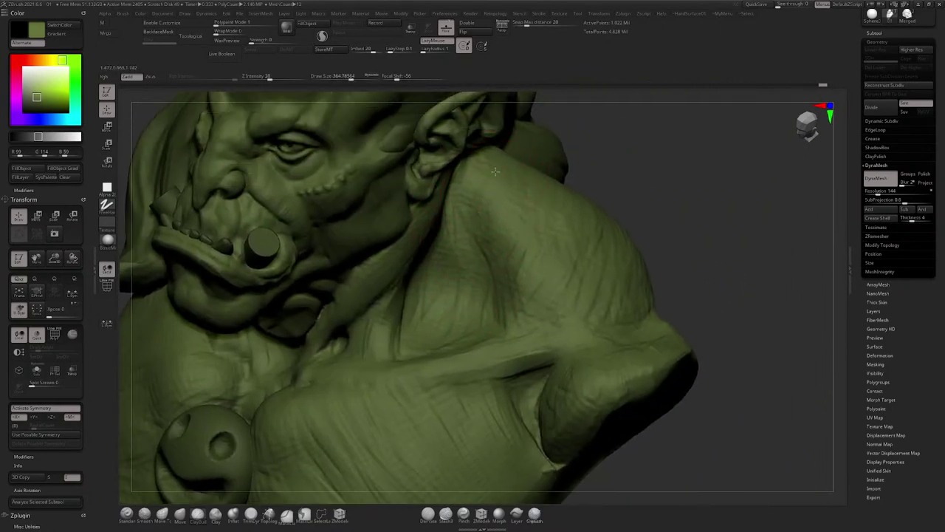
drag(494, 231, 517, 255)
right_drag(517, 257, 545, 291)
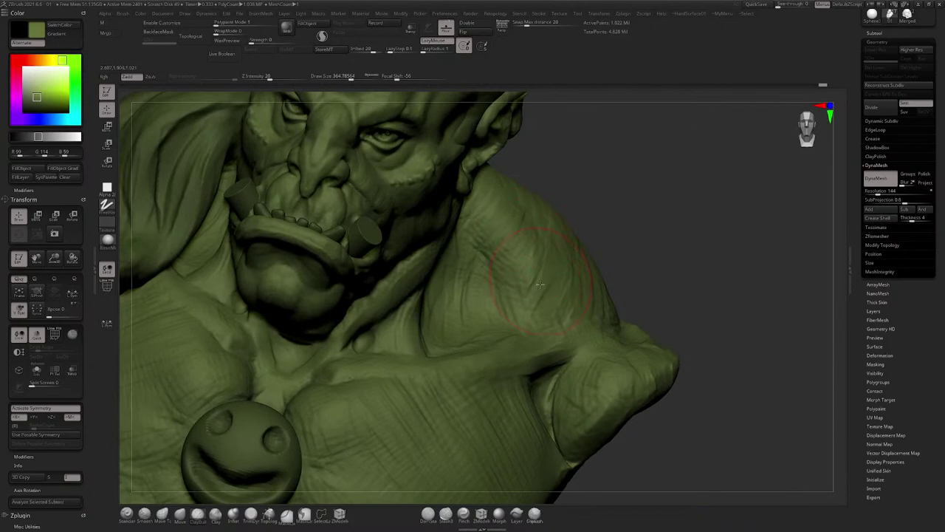
mouse_move(545, 292)
mouse_down()
mouse_move(560, 314)
mouse_move(568, 271)
mouse_up()
mouse_move(567, 271)
right_down()
mouse_move(549, 327)
mouse_move(637, 359)
mouse_move(600, 293)
right_up()
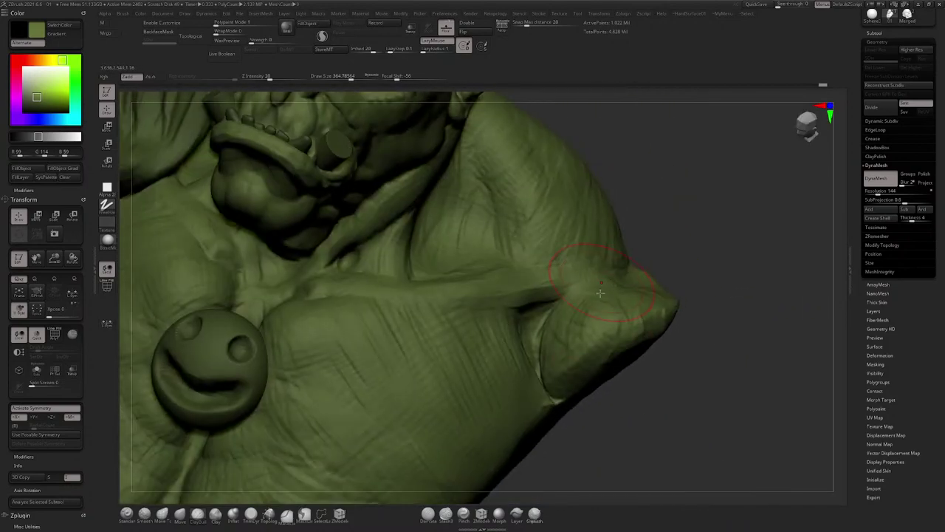
right_drag(664, 314, 665, 269)
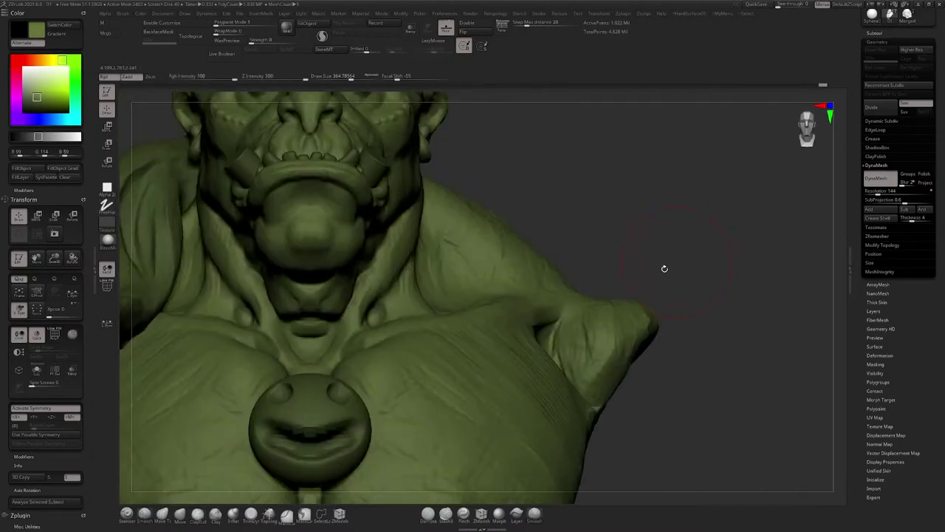
Step: Switch to the Move brush and frame the bare shoulder and arm stump from the front
alt+right_drag(507, 254, 545, 165)
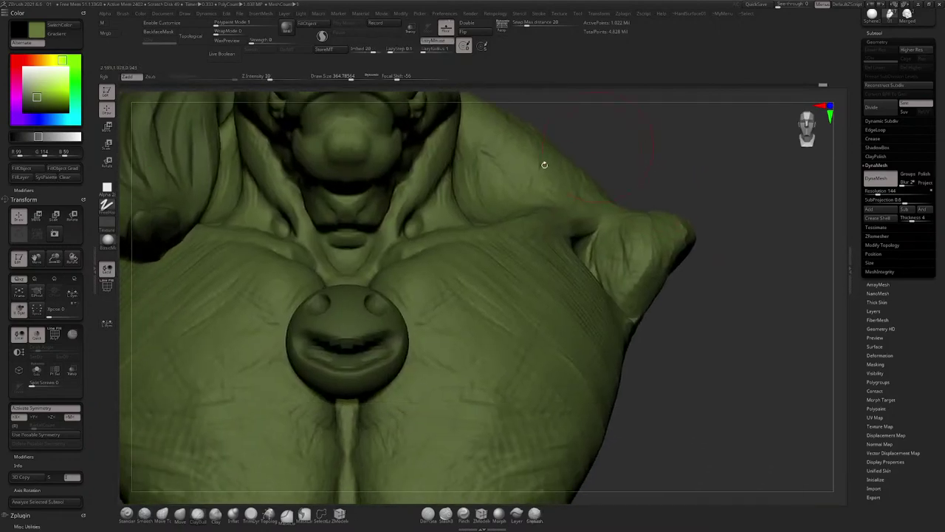
click(183, 519)
mouse_move(727, 179)
ctrl+right_down()
mouse_move(700, 167)
mouse_move(690, 177)
ctrl+right_up()
alt+right_drag(691, 178, 551, 209)
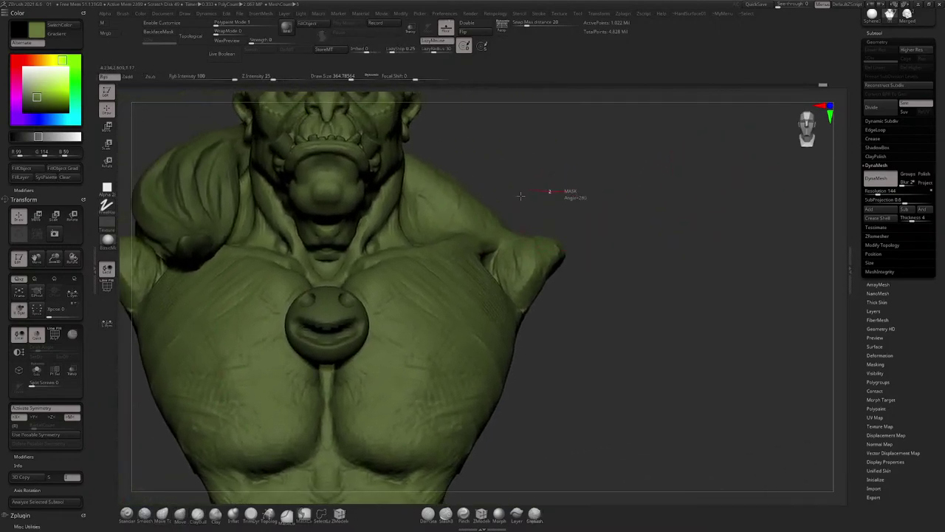
mouse_move(521, 196)
ctrl+mouse_down()
mouse_move(551, 303)
mouse_move(660, 273)
ctrl+mouse_up()
mouse_move(680, 219)
ctrl+mouse_down()
mouse_move(624, 237)
mouse_move(552, 237)
mouse_move(469, 406)
mouse_move(562, 294)
ctrl+mouse_up()
ctrl+click(630, 204)
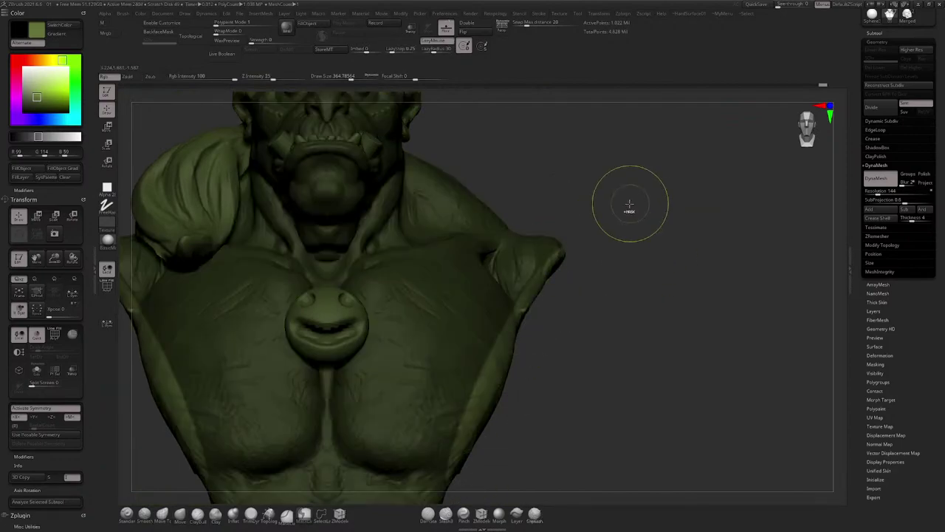
ctrl+click(608, 209)
Step: Adjust the bare shoulder and arm stump contours with the Move brush at a size of about 611
key(space)
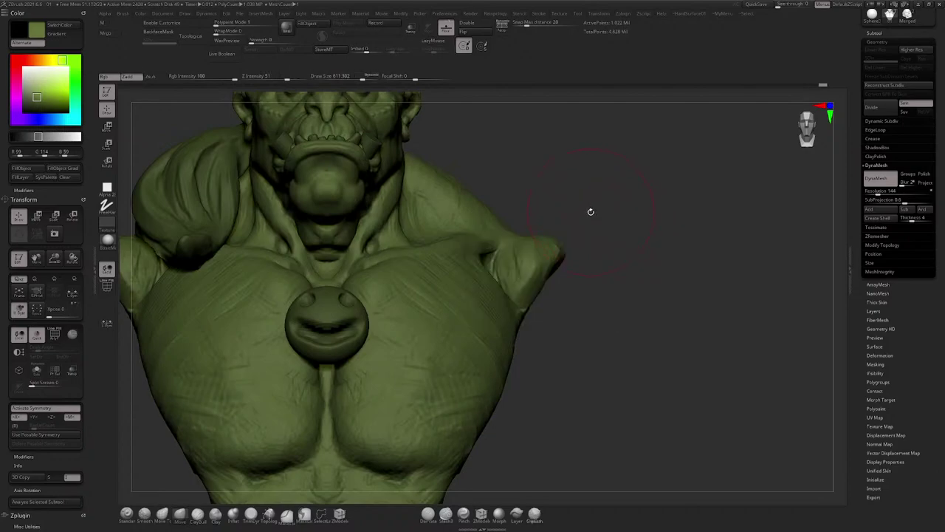
alt+right_drag(589, 207, 637, 247)
right_drag(401, 257, 332, 251)
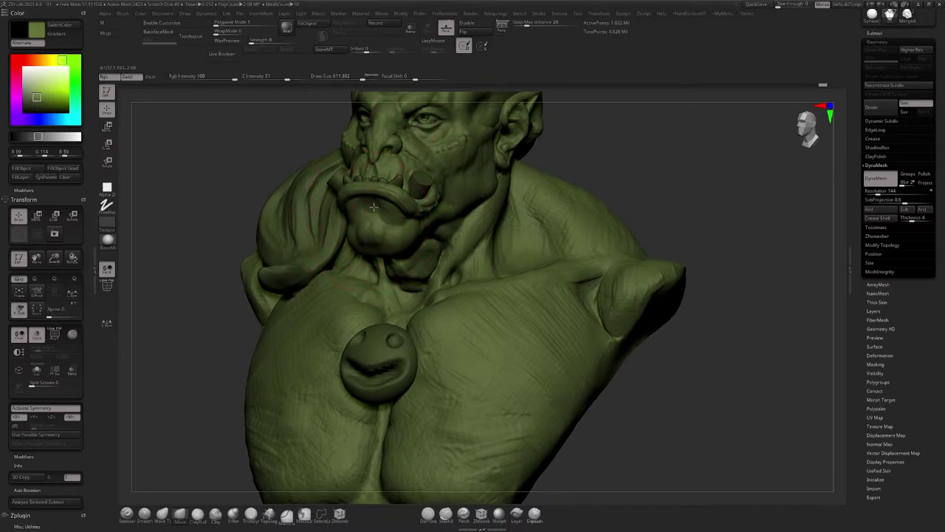
Step: Reshape the brow and upper face profile with the Move brush at a size of about 372
mouse_move(364, 233)
ctrl+right_down()
mouse_move(366, 159)
mouse_move(369, 242)
mouse_move(368, 205)
mouse_move(395, 195)
mouse_move(384, 181)
ctrl+right_up()
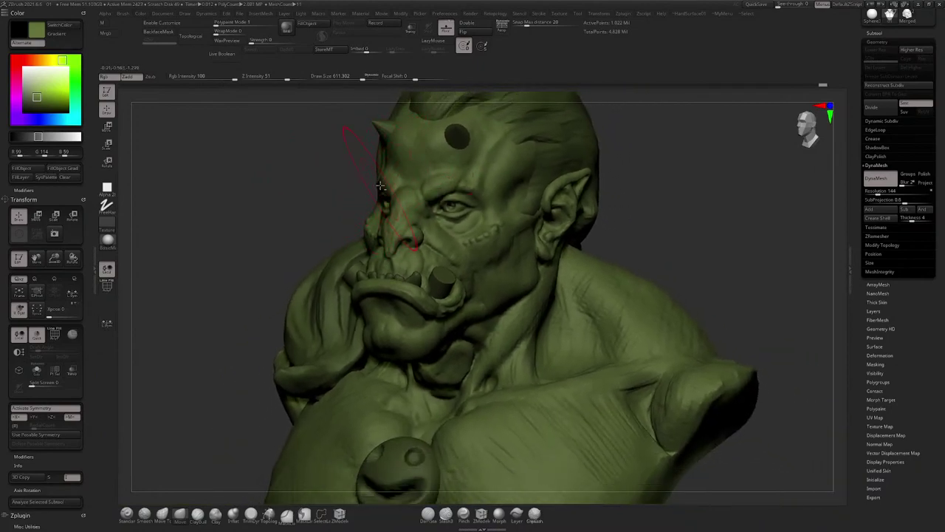
ctrl+right_drag(379, 186, 388, 209)
key(space)
drag(391, 185, 381, 183)
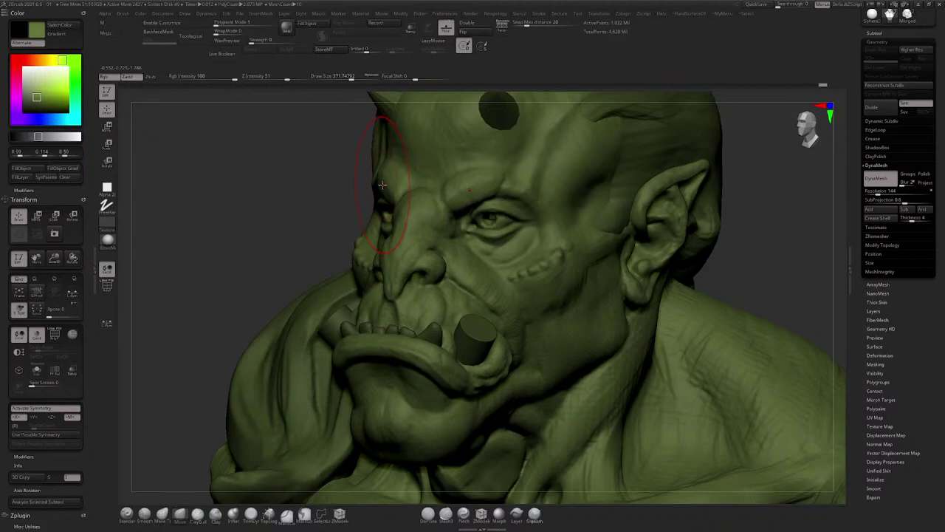
right_drag(382, 184, 381, 178)
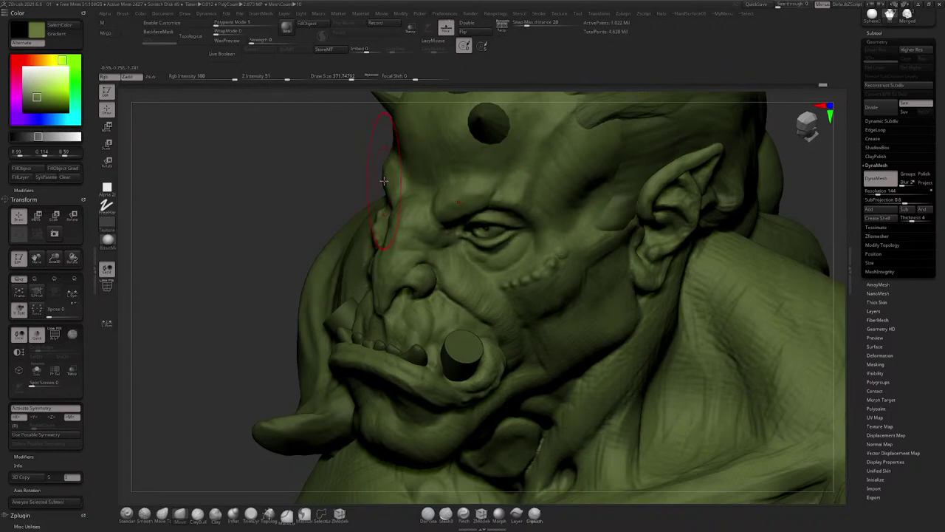
mouse_move(377, 204)
right_down()
mouse_move(617, 173)
mouse_move(648, 182)
mouse_move(643, 192)
mouse_move(633, 159)
mouse_move(667, 177)
mouse_move(632, 181)
right_up()
mouse_move(448, 242)
alt+right_down()
mouse_move(416, 222)
mouse_move(386, 231)
mouse_move(395, 248)
alt+right_up()
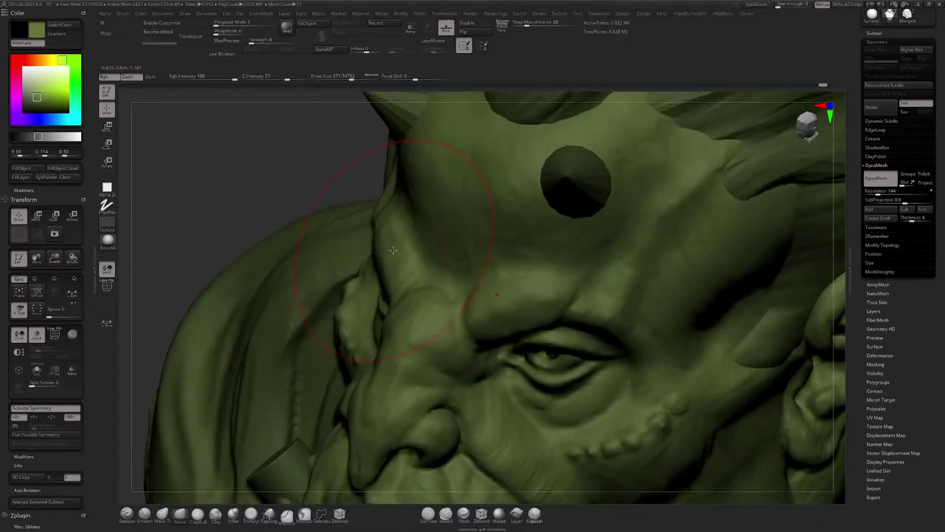
Step: Refine the brow ridge and forehead contour with progressively smaller Move brush sizes, about 228 and 177
key(space)
drag(395, 249, 386, 245)
ctrl+right_drag(387, 246, 380, 217)
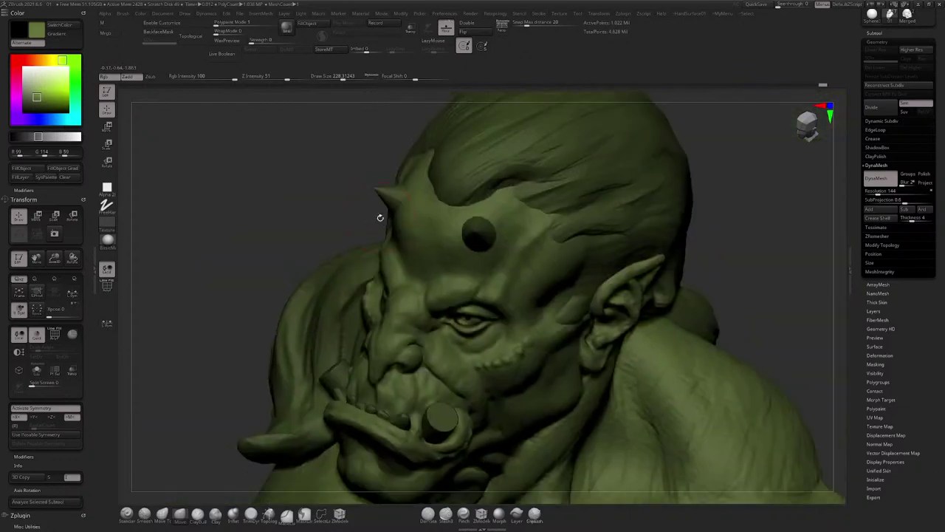
mouse_move(381, 272)
right_down()
mouse_move(391, 240)
mouse_move(390, 284)
mouse_move(382, 252)
right_up()
key(space)
drag(389, 270, 386, 262)
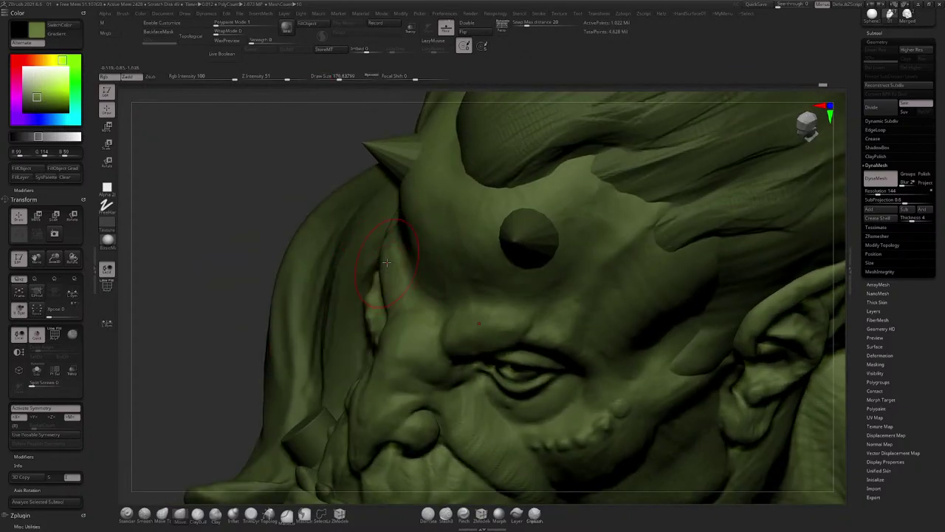
right_drag(386, 265, 445, 212)
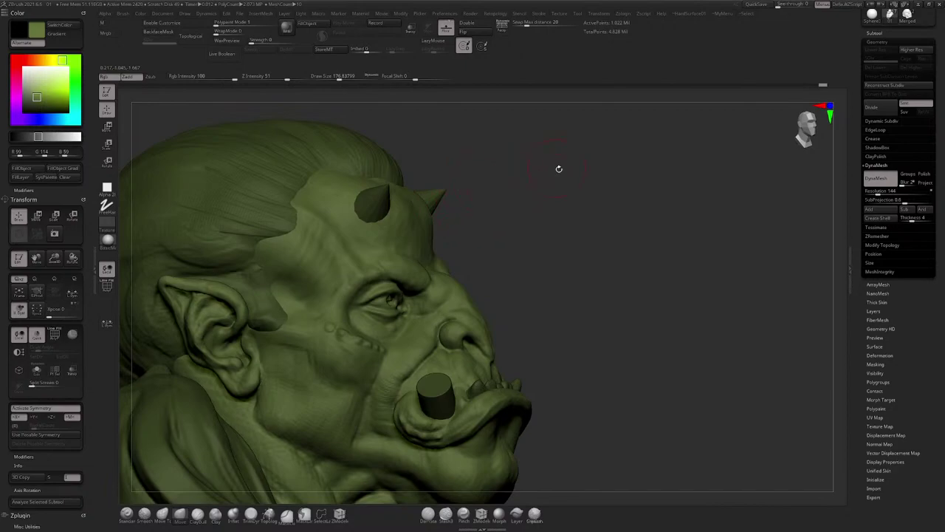
right_drag(559, 168, 530, 170)
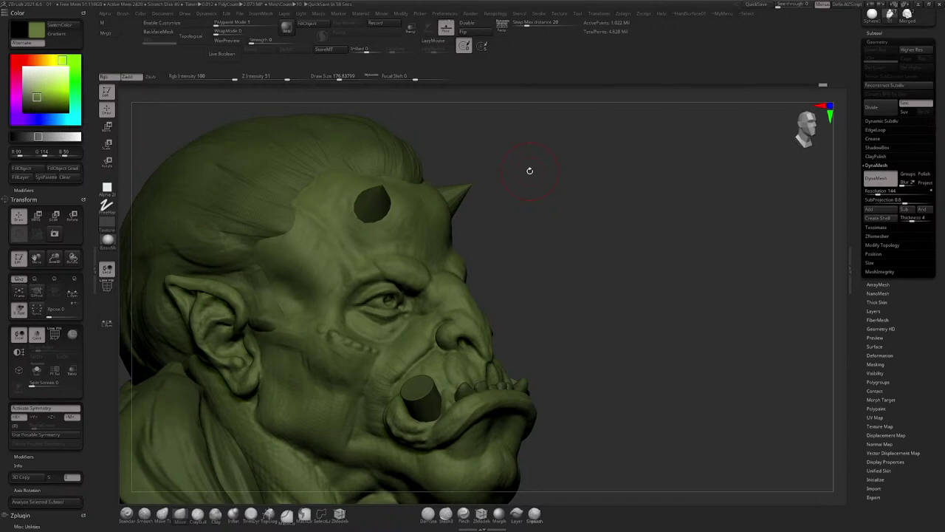
right_drag(637, 228, 546, 247)
right_drag(546, 247, 461, 273)
Step: Build up the brow and the skin above the eye with the ClayBuildup brush at a size of about 120
key(space)
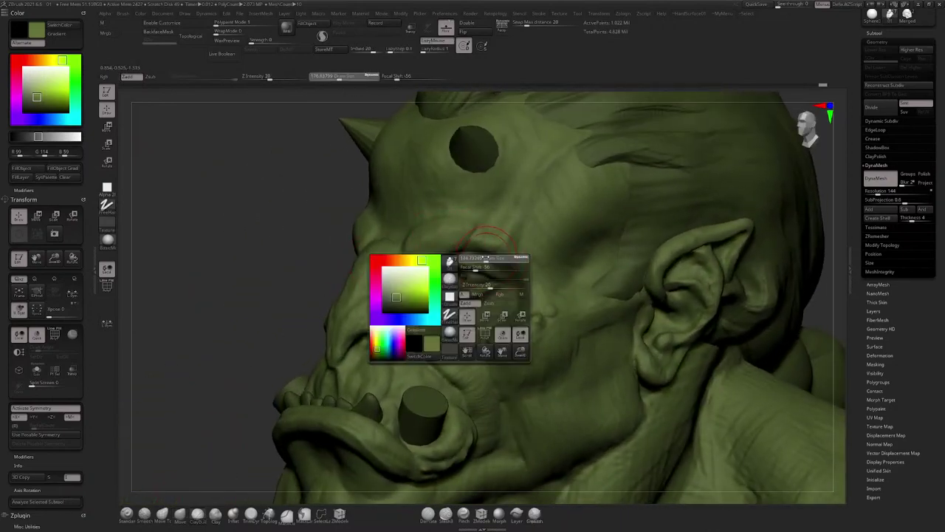
drag(490, 260, 484, 261)
ctrl+right_drag(489, 226, 488, 236)
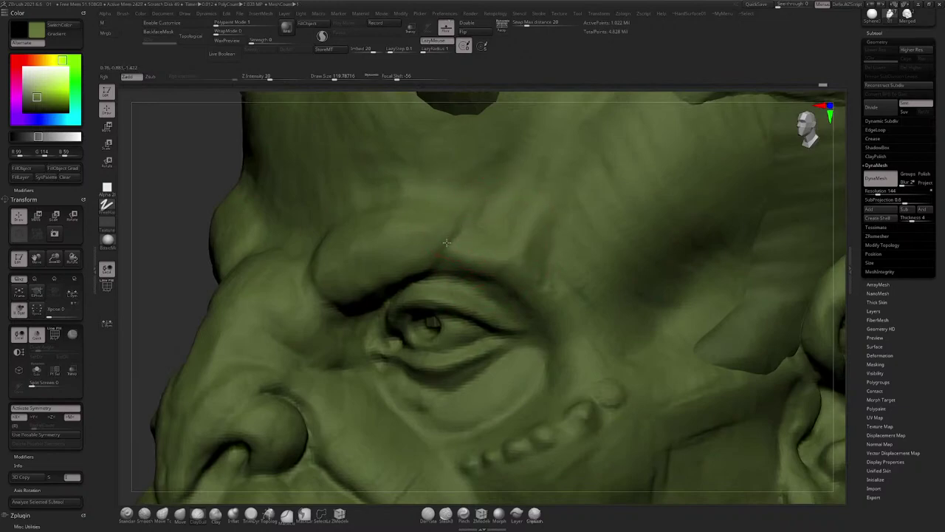
right_drag(447, 242, 483, 206)
mouse_move(410, 252)
right_down()
mouse_move(429, 255)
mouse_move(386, 328)
mouse_move(374, 295)
mouse_move(399, 281)
mouse_move(426, 233)
mouse_move(424, 270)
mouse_move(388, 321)
right_up()
Step: Sculpt the forehead skin around the horn base and towards the temple with a larger ClayBuildup brush
key(space)
click(435, 283)
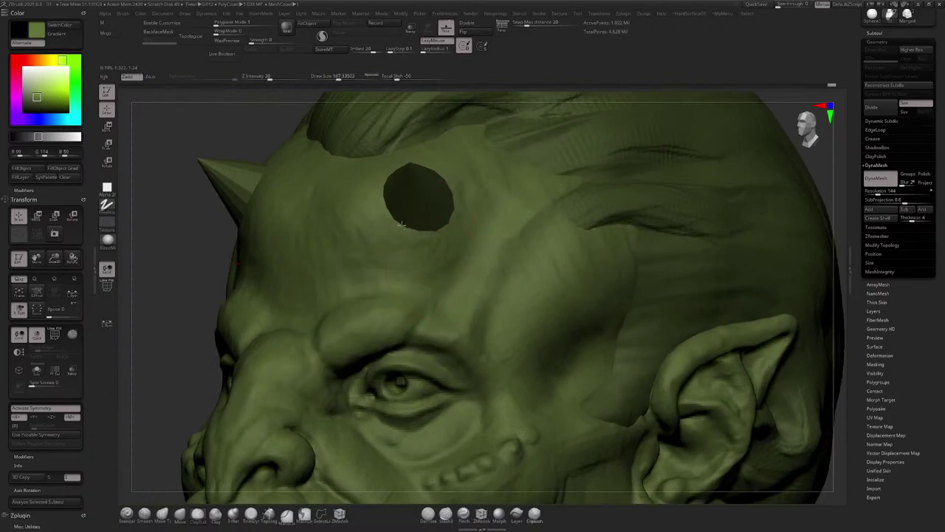
right_drag(387, 205, 399, 232)
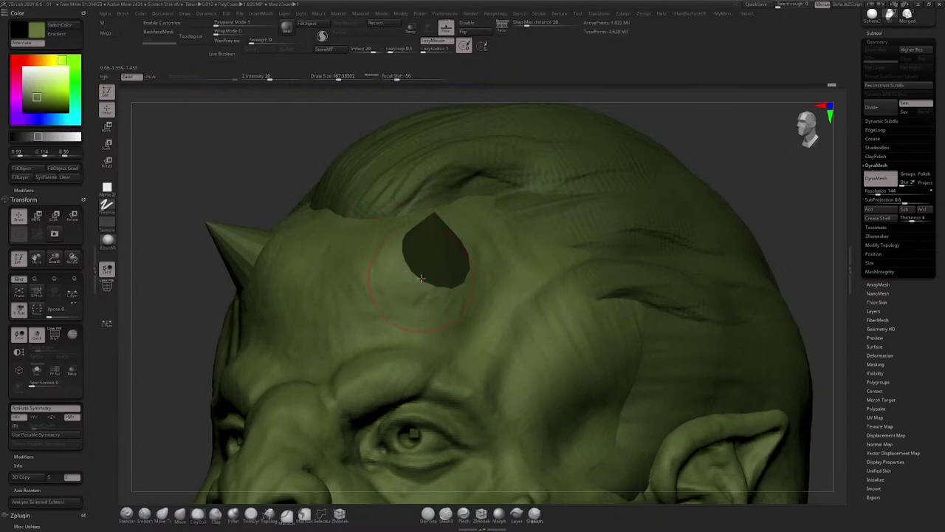
right_drag(406, 297, 500, 240)
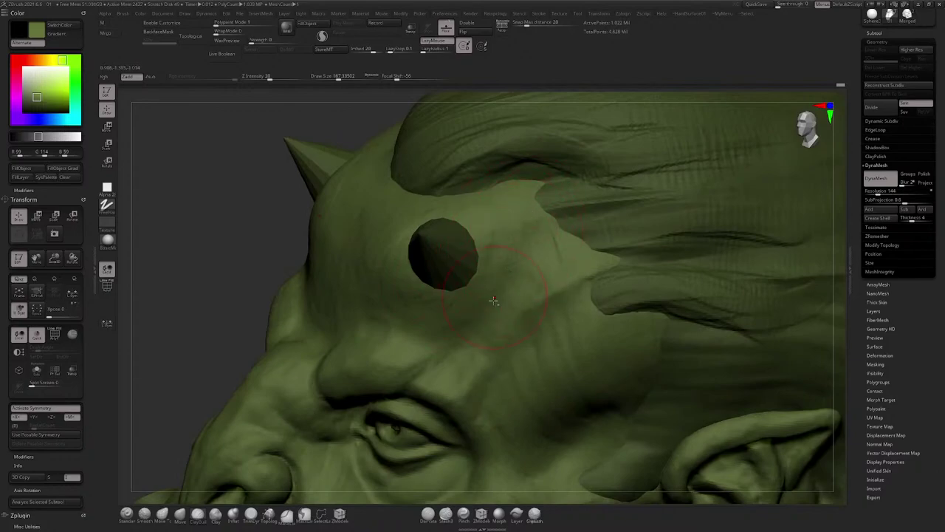
right_drag(495, 298, 518, 270)
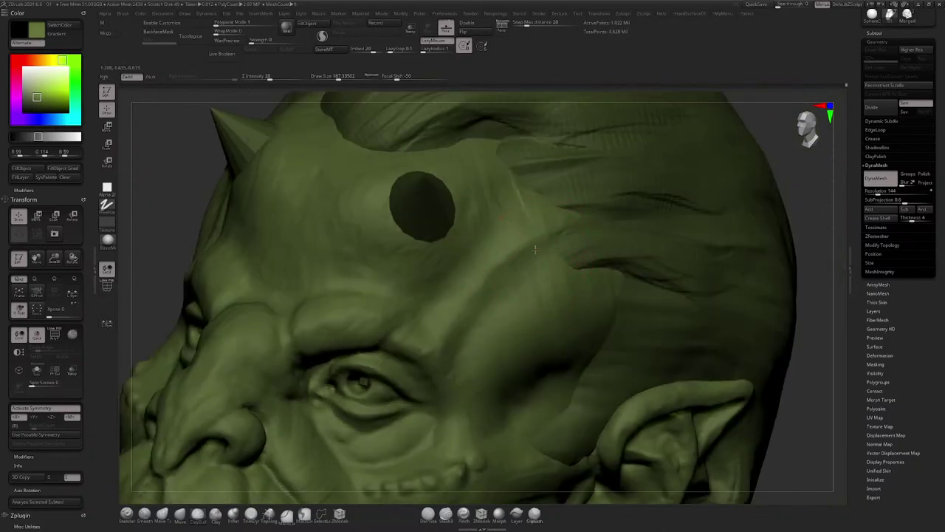
Step: Add fine clay strokes between the temple ridge and the hairline with a brush size of about 97
key(bracketleft)
drag(474, 260, 487, 270)
right_drag(482, 273, 479, 247)
right_drag(488, 278, 453, 313)
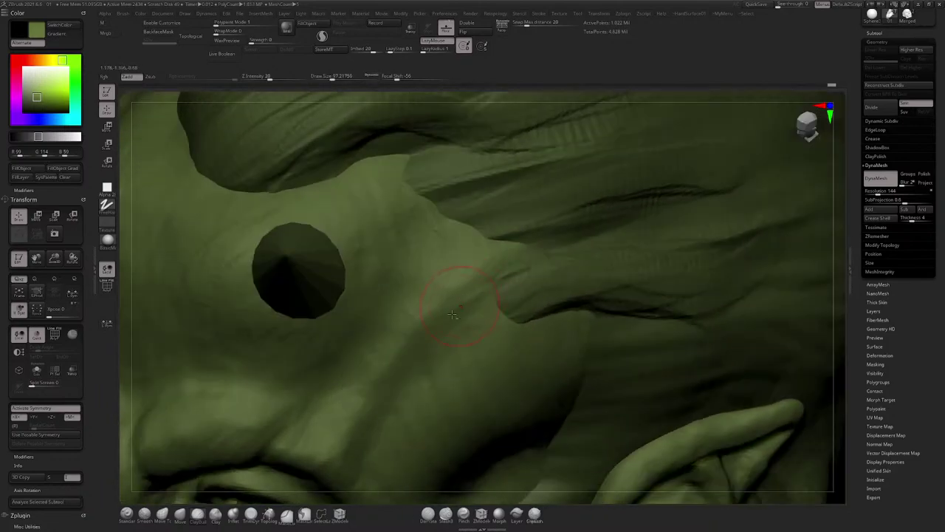
mouse_move(502, 276)
right_down()
mouse_move(510, 193)
mouse_move(472, 223)
mouse_move(414, 231)
mouse_move(473, 251)
mouse_move(488, 240)
right_up()
Step: Layer clay strokes over the central forehead between the horns with a brush size of about 145
key(space)
drag(487, 250, 478, 249)
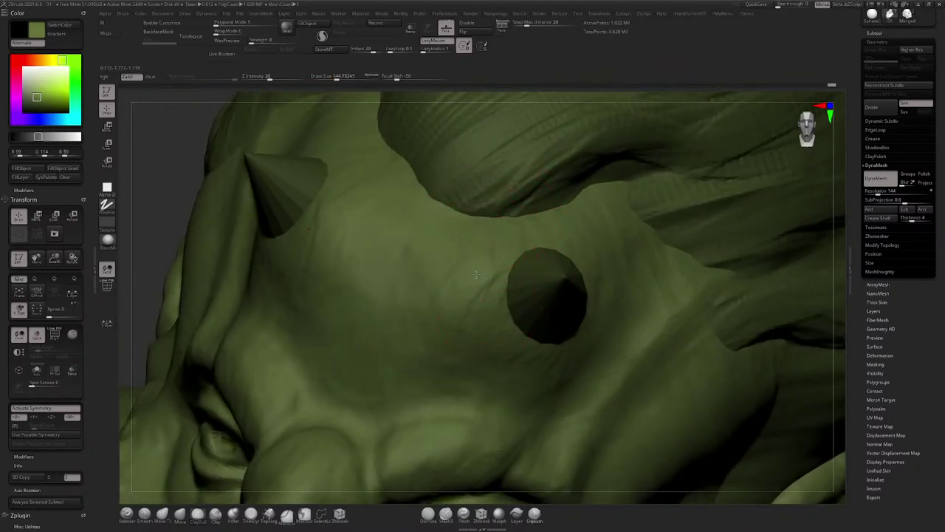
right_drag(483, 224, 463, 288)
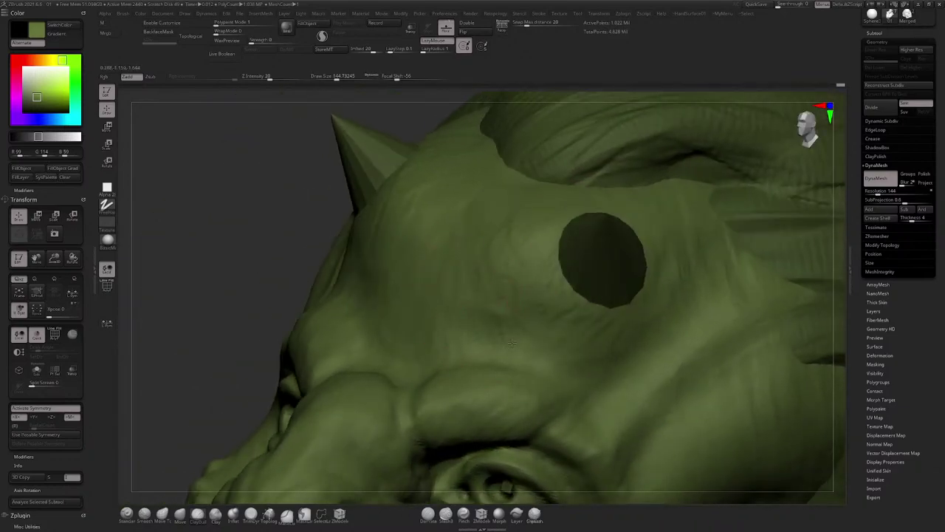
mouse_move(408, 354)
right_down()
mouse_move(500, 249)
mouse_move(489, 265)
mouse_move(453, 203)
mouse_move(487, 271)
mouse_move(494, 256)
mouse_move(485, 274)
mouse_move(504, 261)
right_up()
key(space)
key(space)
drag(498, 259, 489, 257)
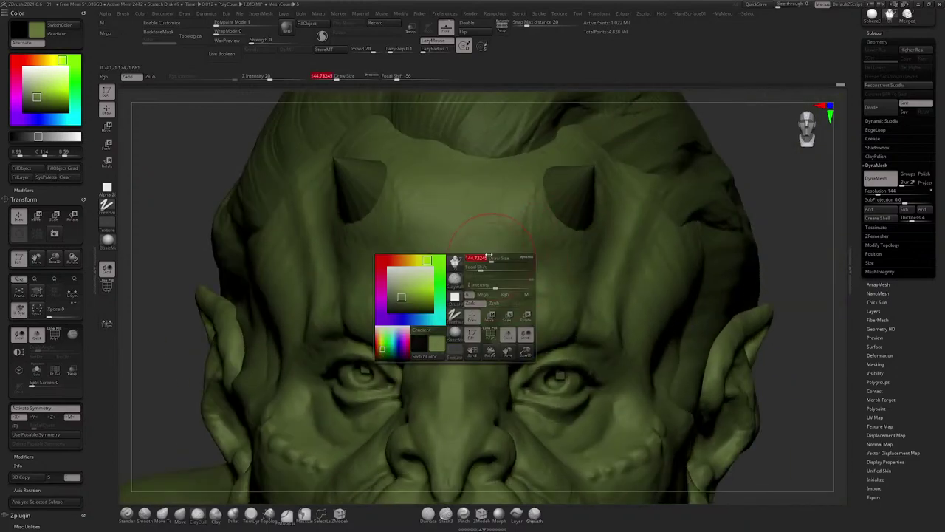
Step: Refine the brow, the area below the horns and the outer temple with further clay strokes from both sides
mouse_move(485, 268)
right_down()
mouse_move(446, 240)
mouse_move(460, 237)
right_up()
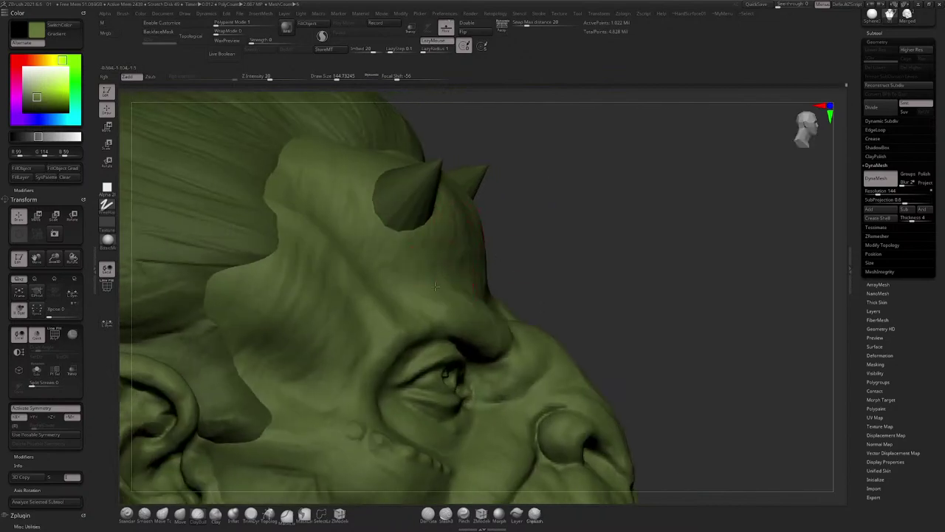
mouse_move(435, 287)
right_down()
mouse_move(435, 256)
mouse_move(475, 205)
right_up()
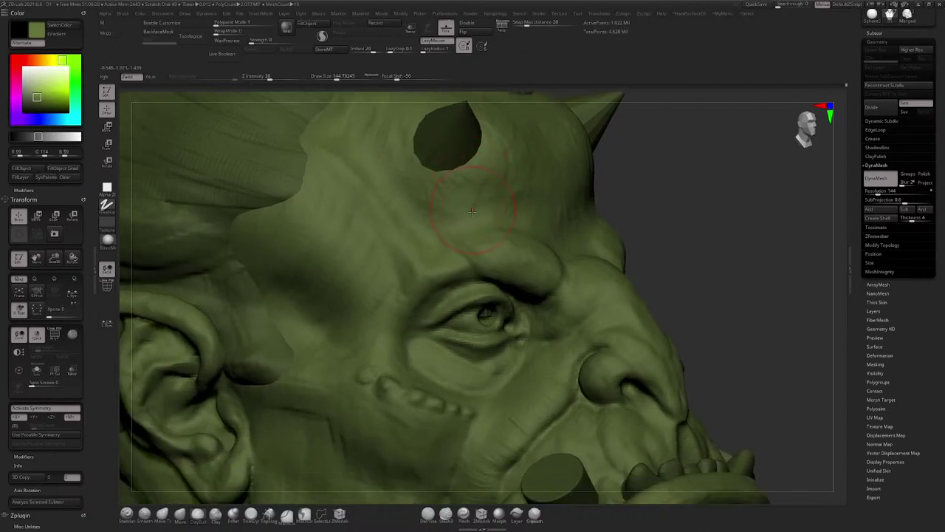
mouse_move(472, 211)
right_down()
mouse_move(471, 196)
mouse_move(525, 179)
right_up()
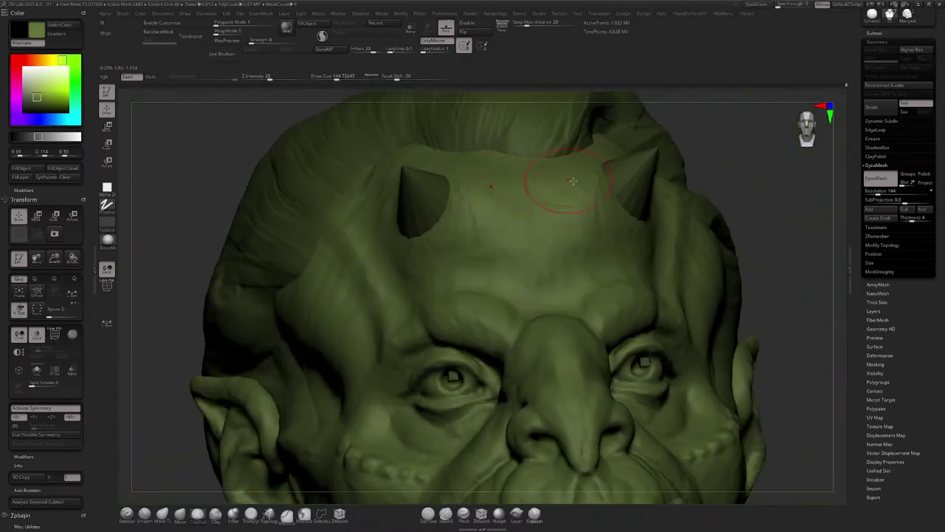
mouse_move(603, 190)
right_down()
mouse_move(620, 193)
mouse_move(556, 214)
mouse_move(552, 268)
mouse_move(555, 244)
mouse_move(515, 257)
mouse_move(550, 267)
right_up()
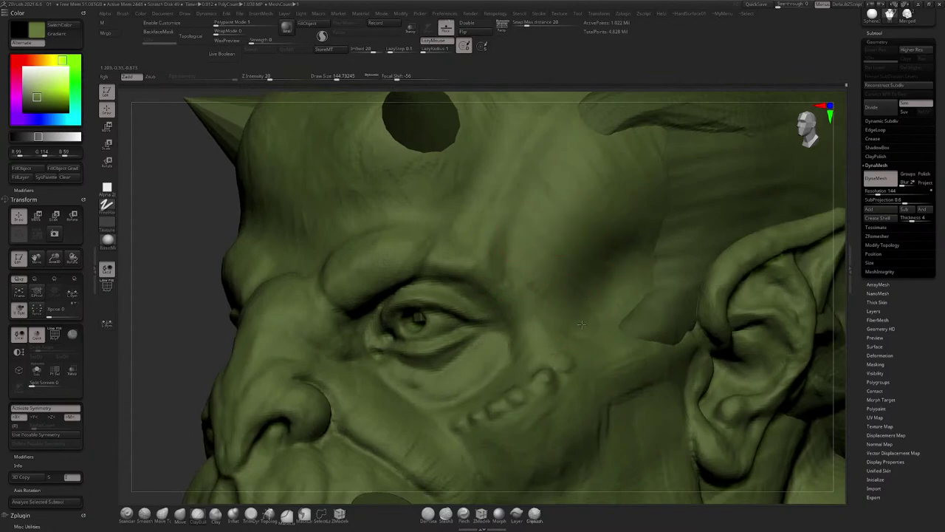
right_drag(583, 264, 547, 286)
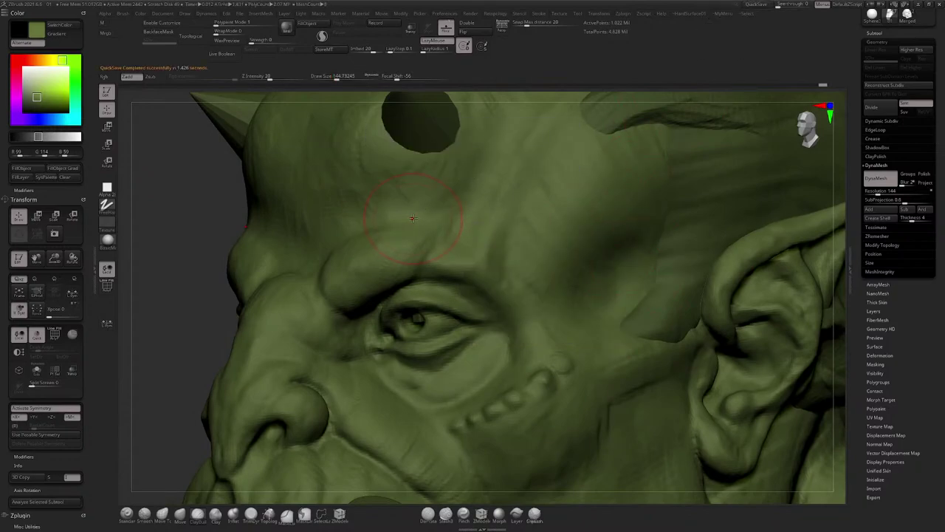
Step: Sculpt fibre strokes over the temple, cheek and jaw in front of the ear, adjusting the ClayBuildup brush size
mouse_move(421, 231)
ctrl+right_down()
mouse_move(411, 198)
mouse_move(515, 158)
mouse_move(528, 170)
mouse_move(534, 156)
mouse_move(478, 163)
ctrl+right_up()
mouse_move(450, 204)
ctrl+right_down()
mouse_move(465, 231)
mouse_move(452, 212)
ctrl+right_up()
key(space)
drag(455, 226, 462, 227)
alt+right_drag(460, 195, 478, 157)
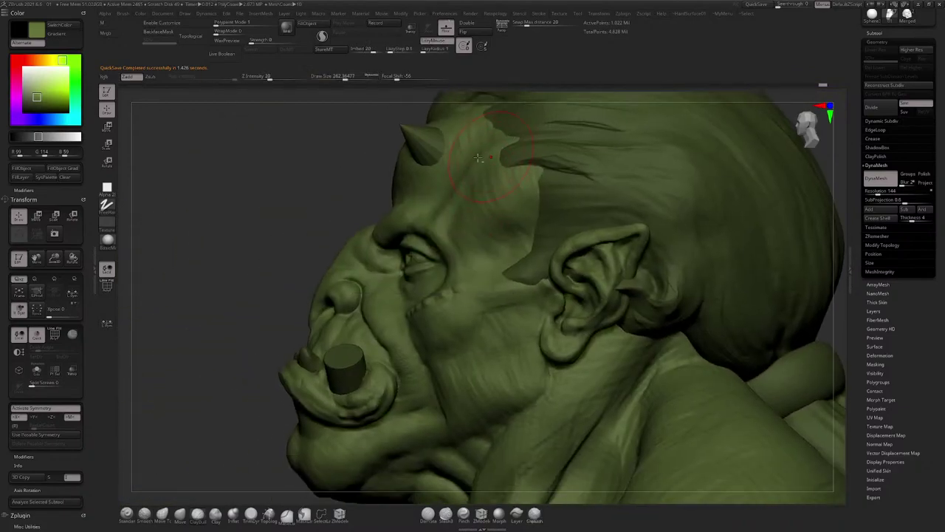
mouse_move(473, 216)
right_down()
mouse_move(505, 235)
mouse_move(505, 216)
right_up()
key(space)
drag(503, 217, 495, 217)
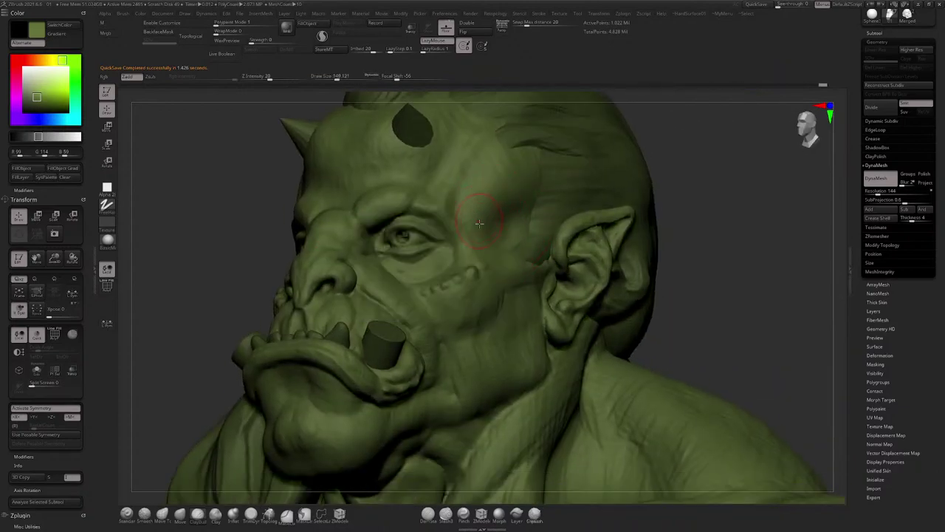
Step: Examine the face and the whole bust from the front and side
mouse_move(494, 219)
ctrl+right_down()
mouse_move(469, 223)
mouse_move(512, 217)
mouse_move(487, 237)
mouse_move(451, 315)
ctrl+right_up()
shift+right_drag(553, 203, 488, 222)
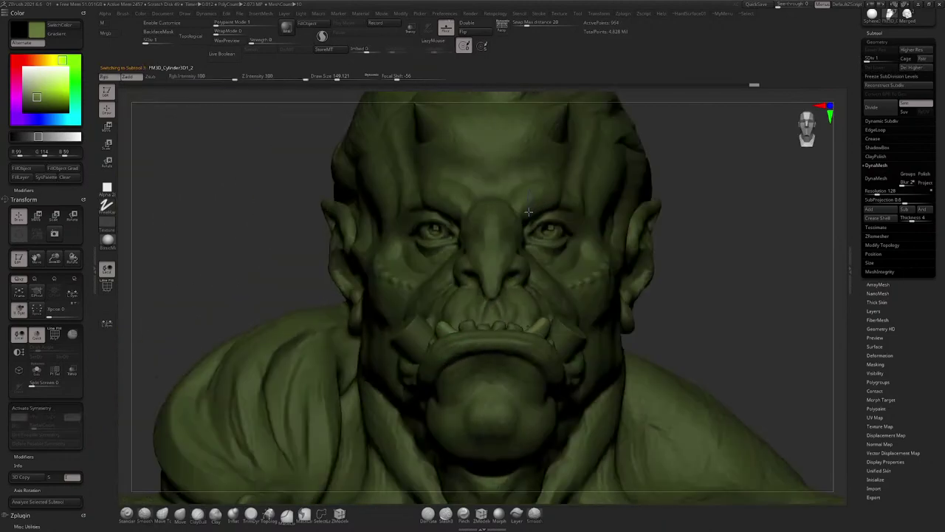
alt+right_drag(495, 288, 467, 221)
drag(467, 220, 445, 226)
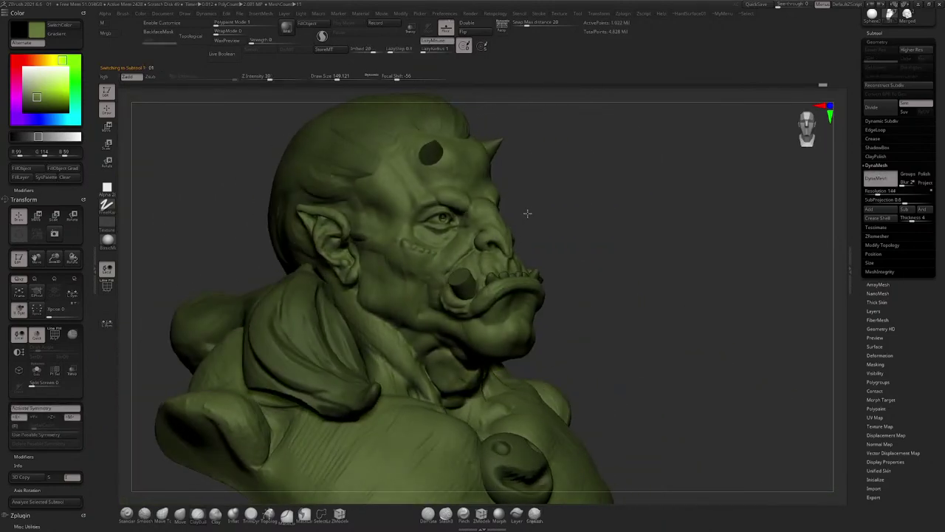
drag(521, 204, 493, 273)
key(f)
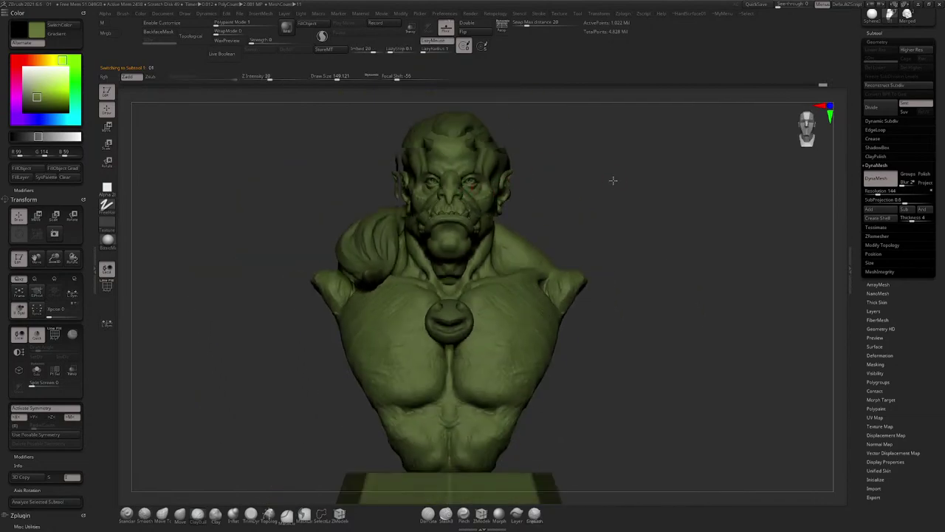
mouse_move(614, 180)
mouse_down()
mouse_move(598, 185)
mouse_move(625, 192)
mouse_up()
Step: Carve creases into the lower chest beside the sternum with the DamStandard brush at a size of about 324
alt+right_drag(500, 359, 433, 299)
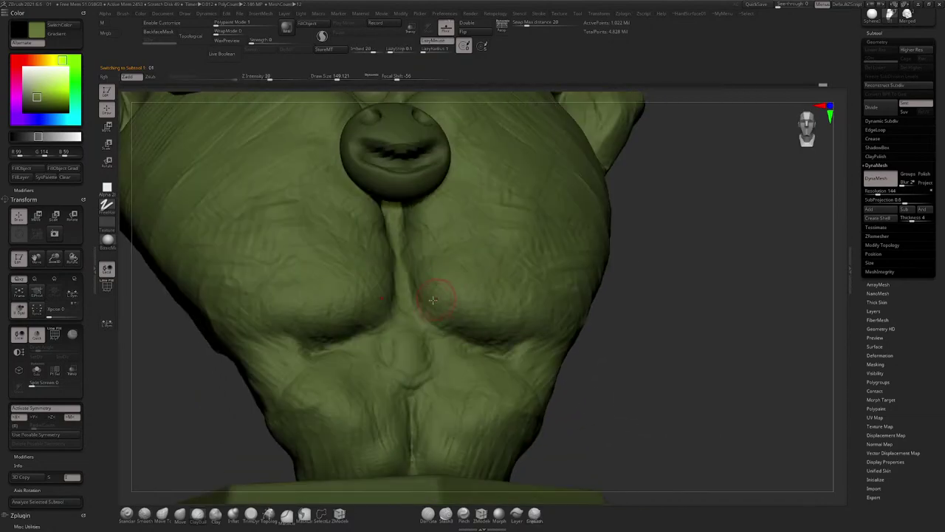
click(428, 513)
key(space)
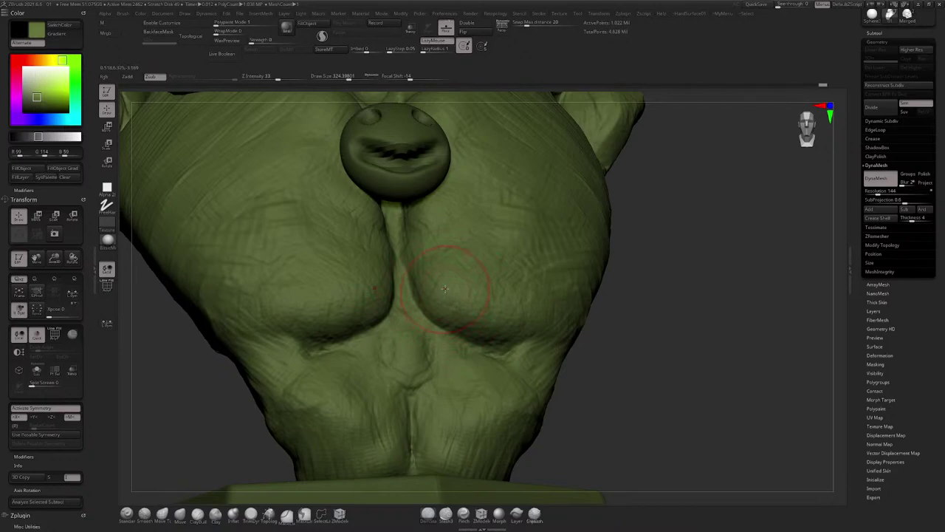
mouse_move(489, 346)
right_down()
mouse_move(520, 343)
mouse_move(440, 304)
right_up()
key(f)
Step: Carve creases into the lower lip and the fold around the tusk with a smaller brush
right_drag(517, 192, 649, 174)
ctrl+right_drag(486, 235, 494, 292)
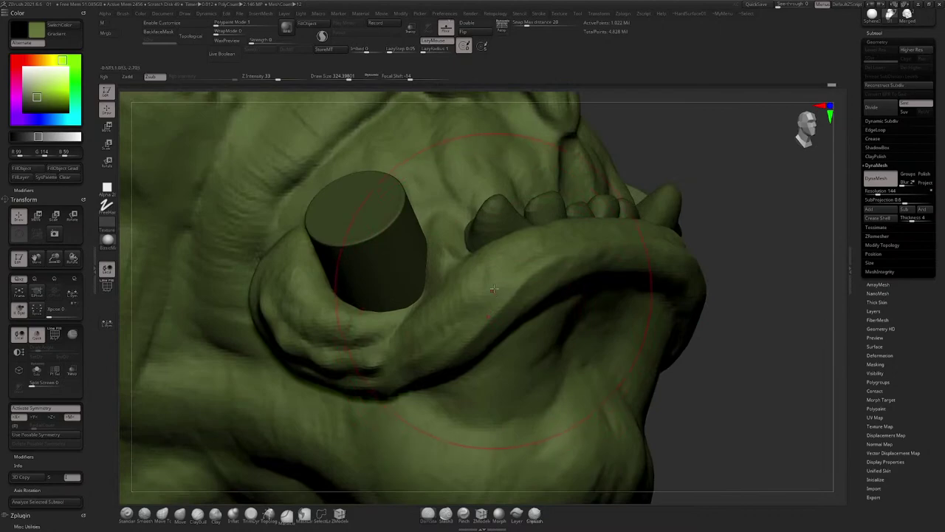
key(space)
drag(499, 289, 486, 289)
right_drag(491, 281, 516, 260)
key(space)
drag(523, 276, 517, 276)
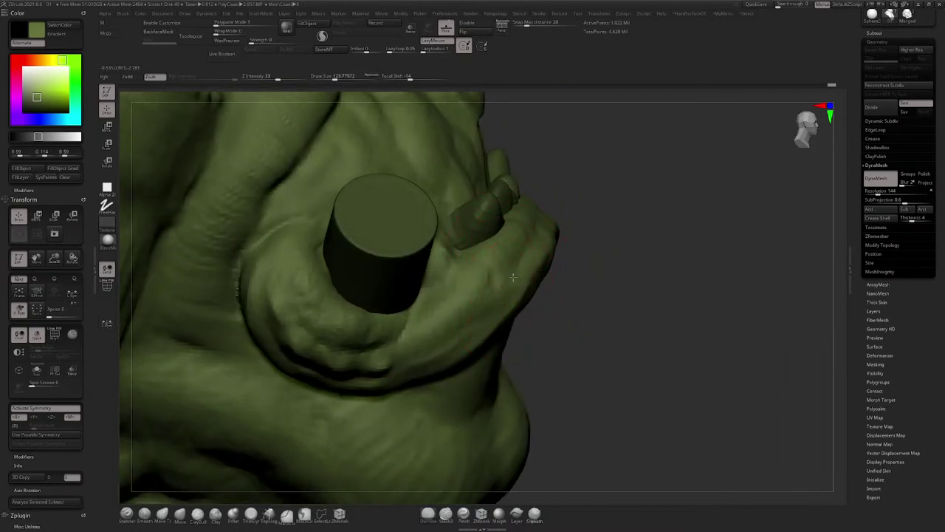
right_drag(443, 353, 434, 322)
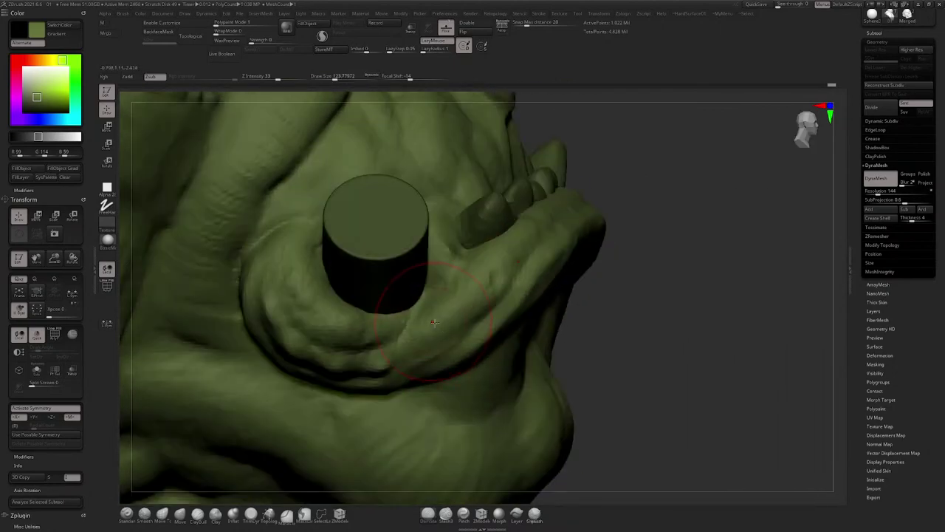
ctrl+right_drag(505, 297, 505, 201)
alt+right_drag(505, 201, 405, 203)
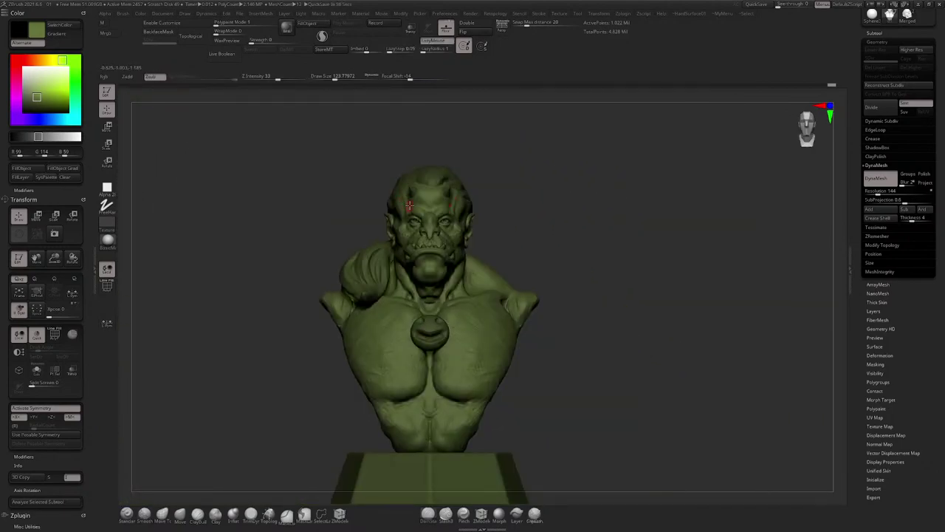
Step: Switch to the hair subtool and carve strand creases along the temple hairline above the ear
right_drag(537, 221, 429, 244)
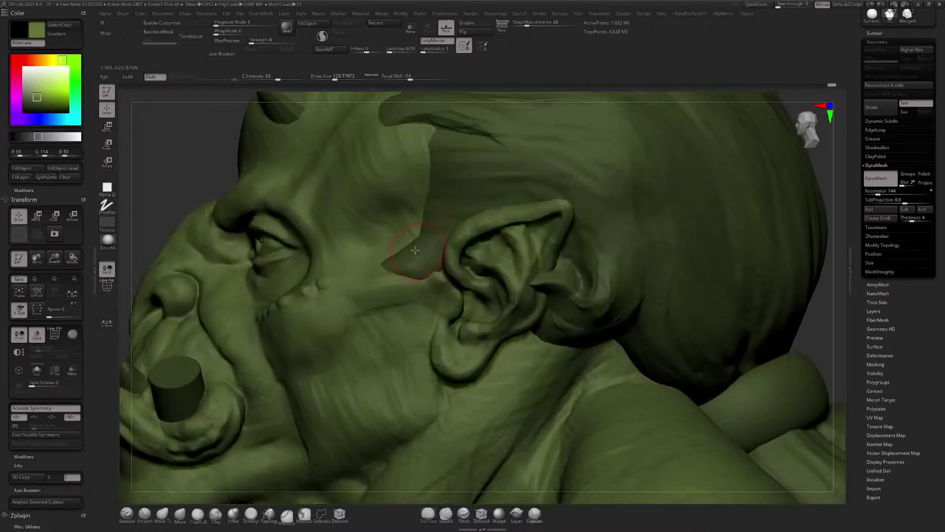
alt+click(443, 235)
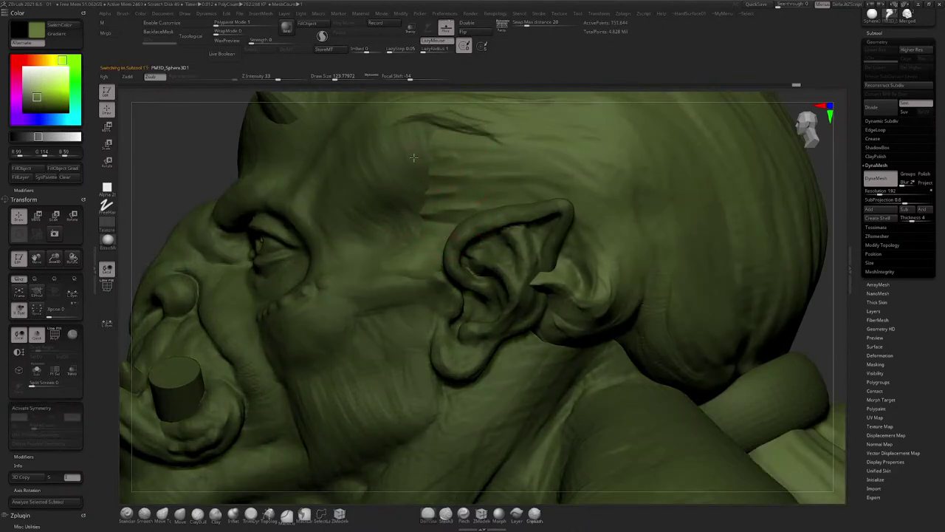
right_drag(413, 157, 468, 164)
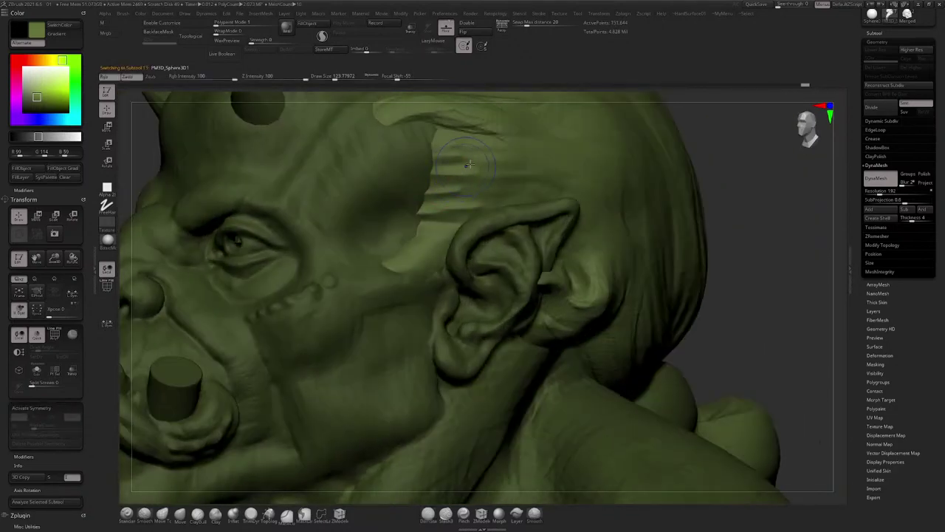
ctrl+right_drag(438, 237, 478, 211)
ctrl+right_drag(446, 268, 432, 221)
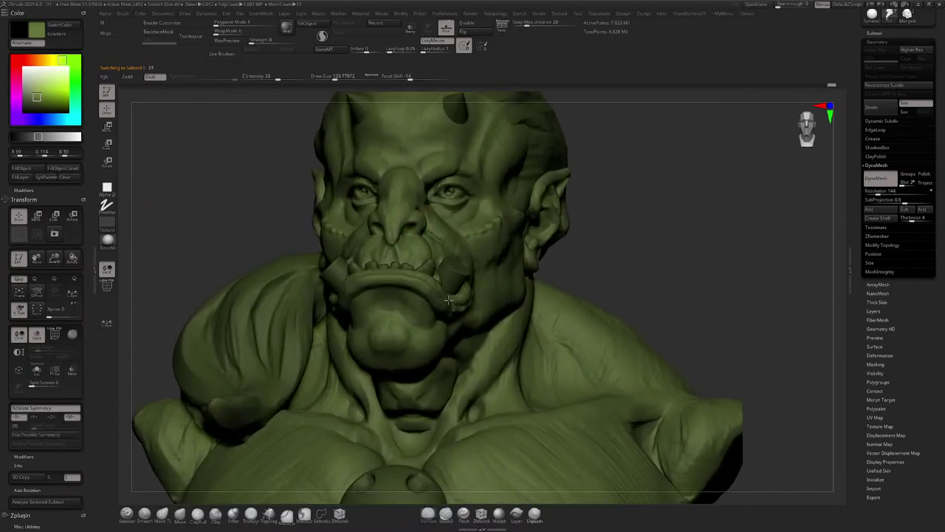
Step: Switch back to the body subtool and refine the creases beside the nose and the inner cheek with a brush size of about 172
mouse_move(414, 222)
right_down()
mouse_move(431, 220)
mouse_move(434, 263)
right_up()
key(space)
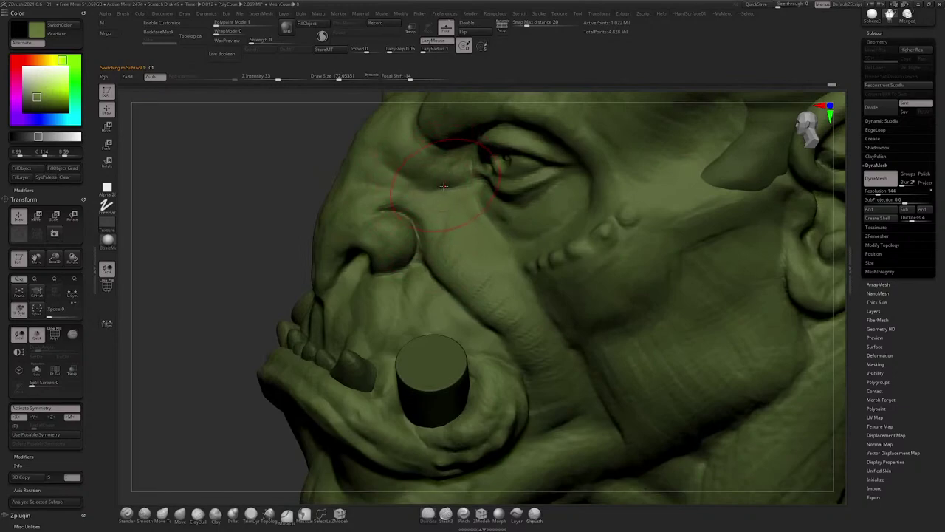
right_drag(413, 217, 535, 223)
ctrl+right_drag(534, 223, 535, 252)
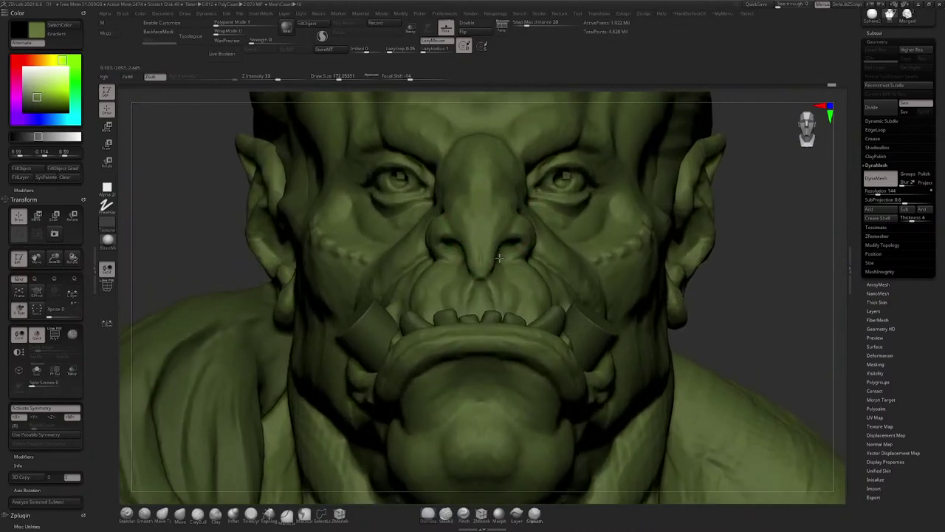
mouse_move(451, 247)
right_down()
mouse_move(489, 257)
mouse_move(468, 249)
mouse_move(497, 243)
right_up()
key(f)
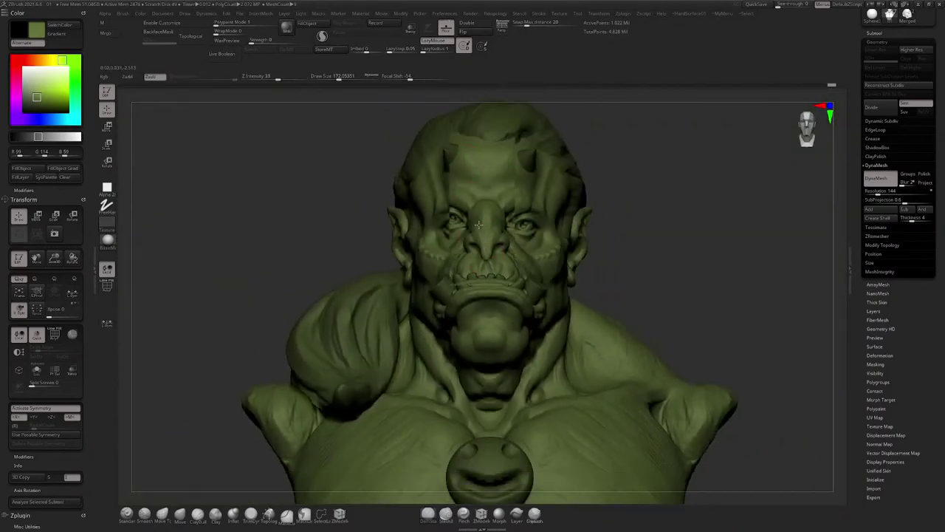
mouse_move(617, 280)
right_down()
mouse_move(633, 165)
mouse_move(663, 181)
mouse_move(666, 172)
mouse_move(647, 167)
right_up()
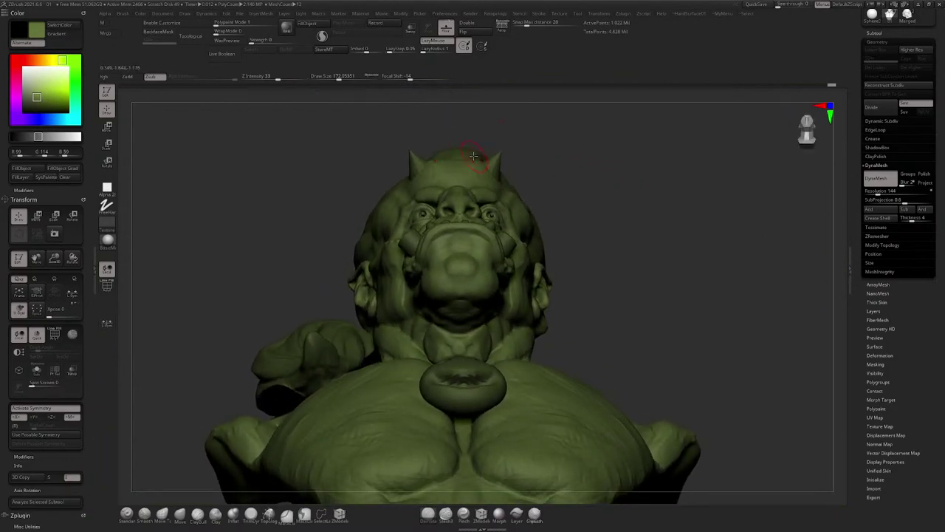
mouse_move(580, 183)
right_down()
mouse_move(622, 217)
mouse_move(484, 259)
mouse_move(430, 192)
mouse_move(527, 232)
mouse_move(568, 231)
mouse_move(614, 213)
mouse_move(582, 219)
mouse_move(574, 211)
mouse_move(583, 200)
mouse_move(584, 215)
mouse_move(615, 197)
mouse_move(607, 187)
mouse_move(627, 188)
right_up()
key(shift+f)
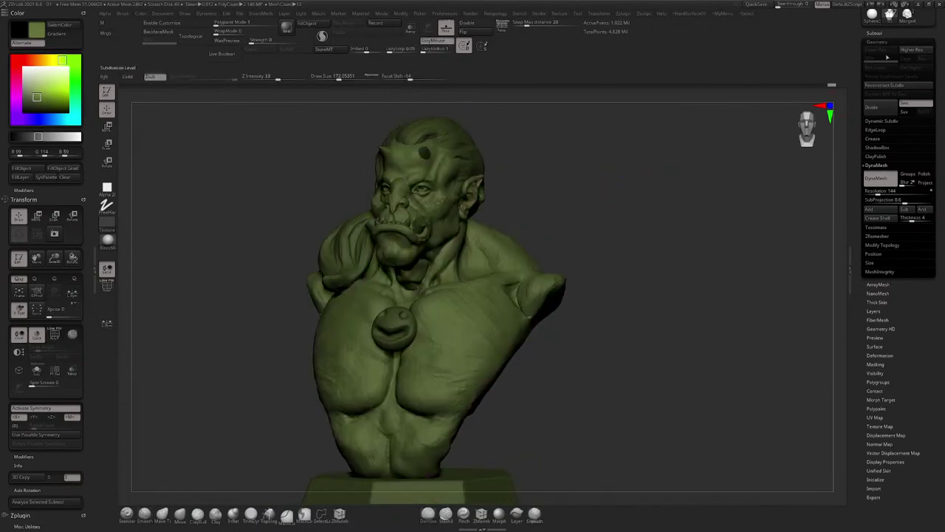
Step: Duplicate the body subtool 01 and hide the original, keeping copy 02 visible
click(876, 33)
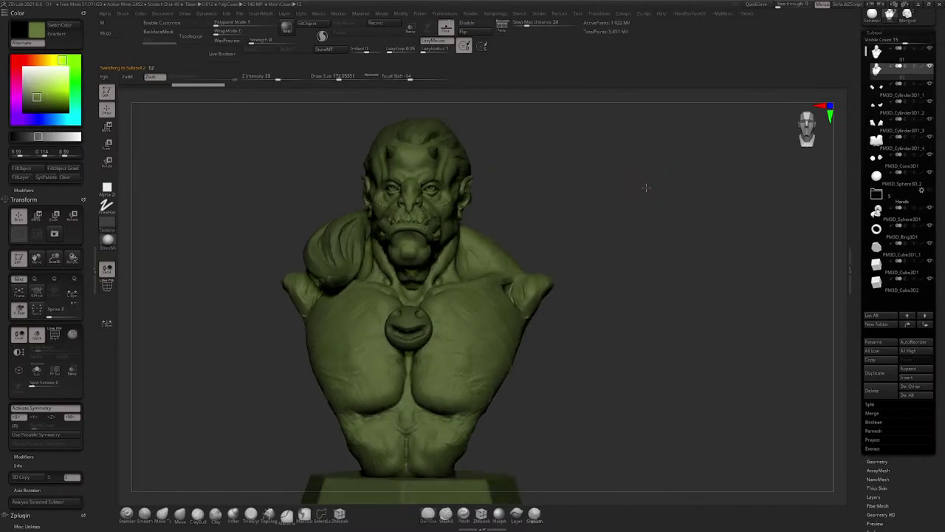
click(909, 55)
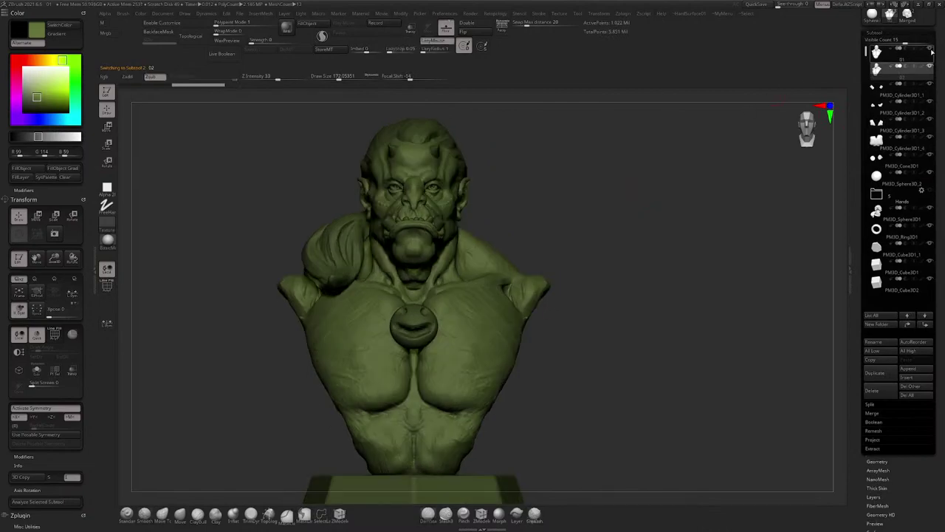
click(932, 52)
Step: Inspect the bust from both sides and isolate body copy 02 in solo display
ctrl+right_drag(618, 149, 581, 181)
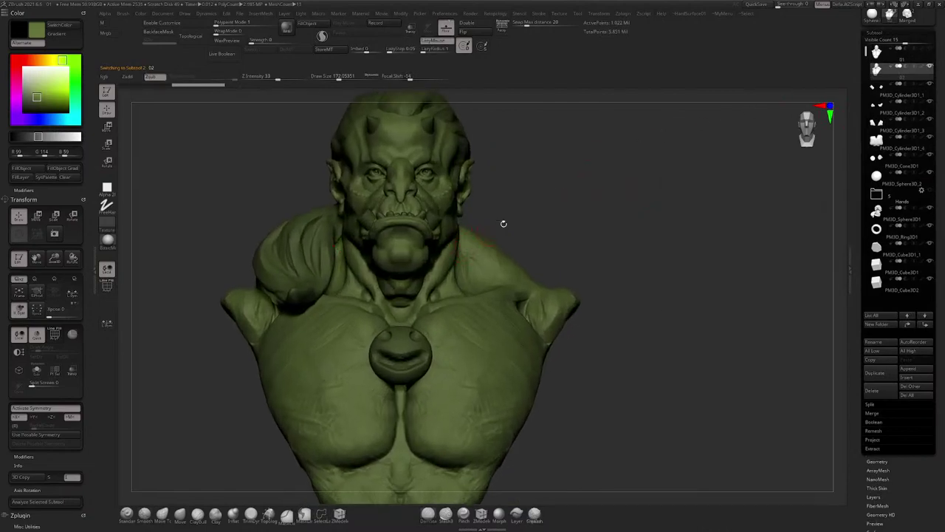
mouse_move(503, 223)
right_down()
mouse_move(526, 204)
mouse_move(511, 209)
right_up()
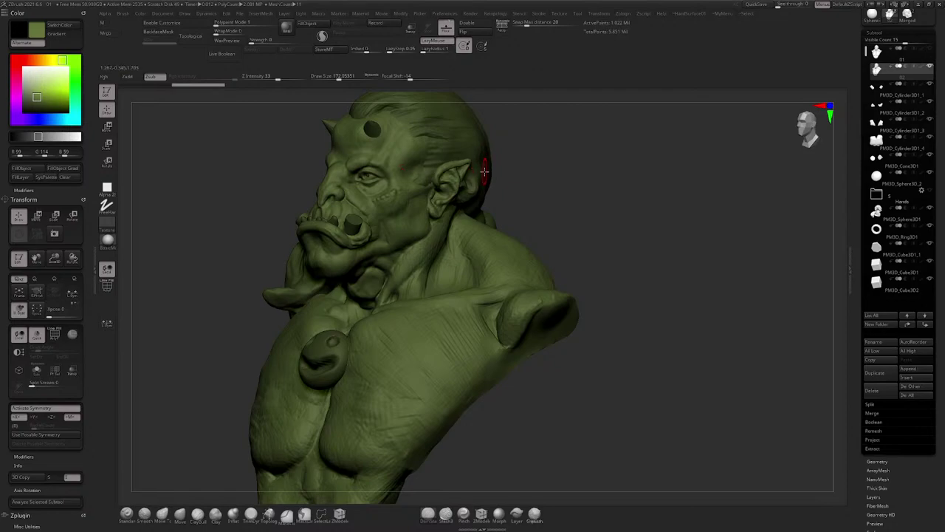
shift+drag(576, 174, 482, 139)
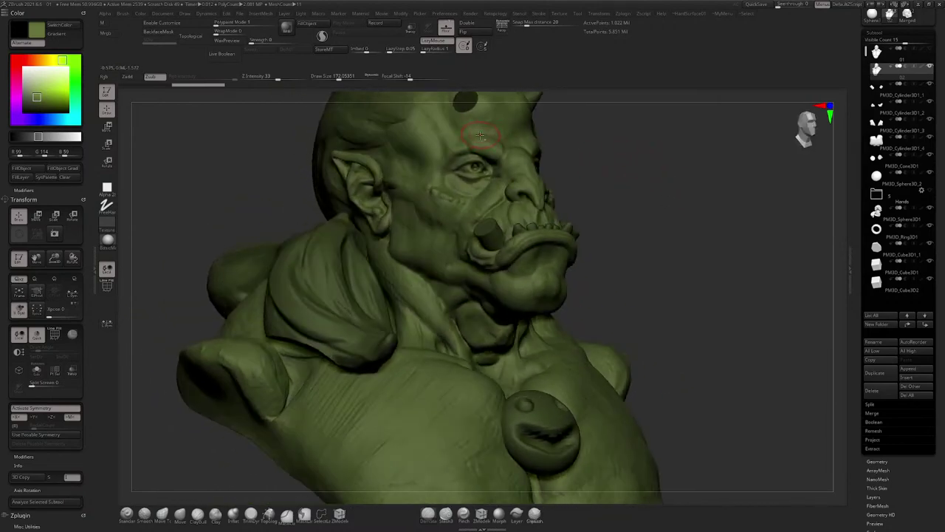
mouse_move(480, 136)
alt+right_down()
mouse_move(470, 192)
mouse_move(466, 167)
mouse_move(454, 169)
mouse_move(633, 133)
mouse_move(602, 127)
alt+right_up()
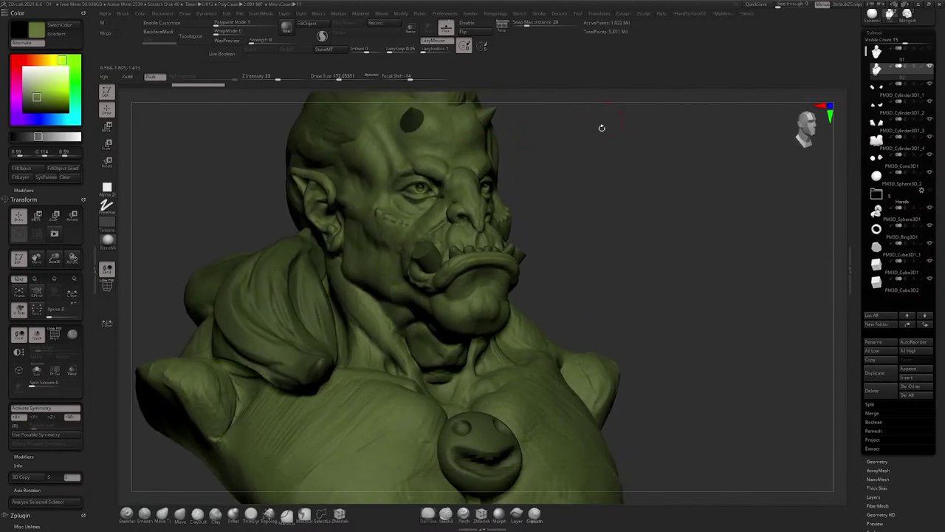
click(37, 370)
mouse_move(604, 186)
ctrl+right_down()
mouse_move(625, 162)
mouse_move(521, 189)
mouse_move(635, 155)
mouse_move(423, 290)
mouse_move(449, 288)
mouse_move(464, 264)
ctrl+right_up()
Step: Build up and smooth the hollow of the tusk socket at the mouth corner with the ClayBuildup brush
key(space)
drag(469, 271, 467, 254)
click(198, 515)
key(space)
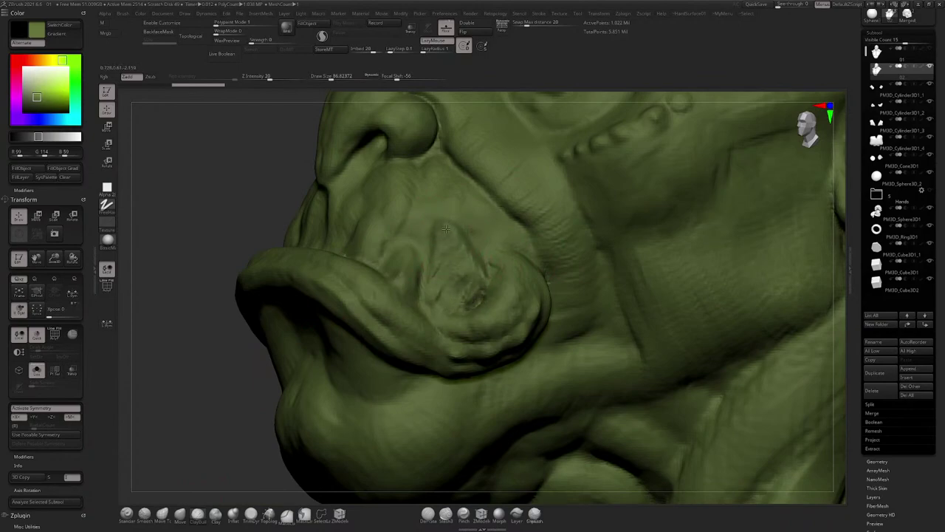
drag(475, 295, 478, 299)
right_drag(479, 299, 491, 305)
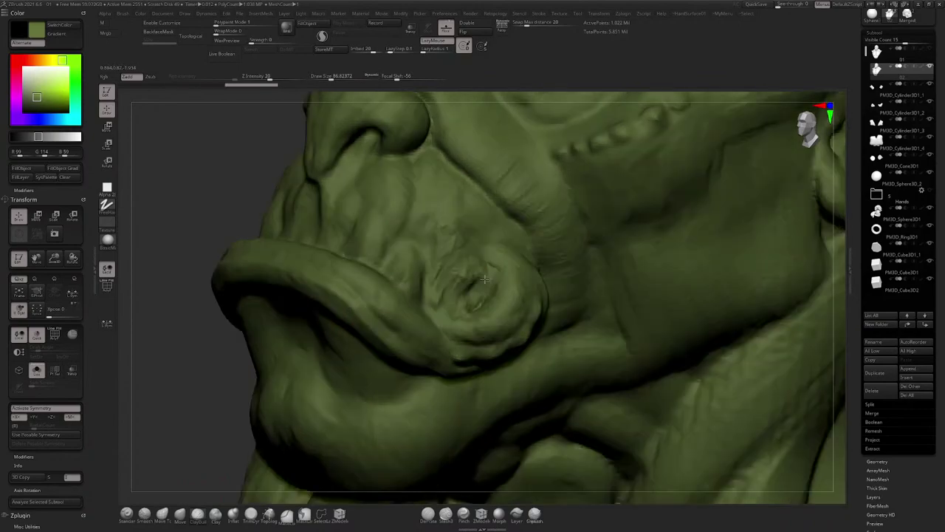
shift+drag(466, 266, 464, 297)
Step: Add fibre-like clay strokes across the hollow between the tusk socket and the cheek fold
mouse_move(448, 252)
right_down()
mouse_move(438, 240)
mouse_move(464, 214)
right_up()
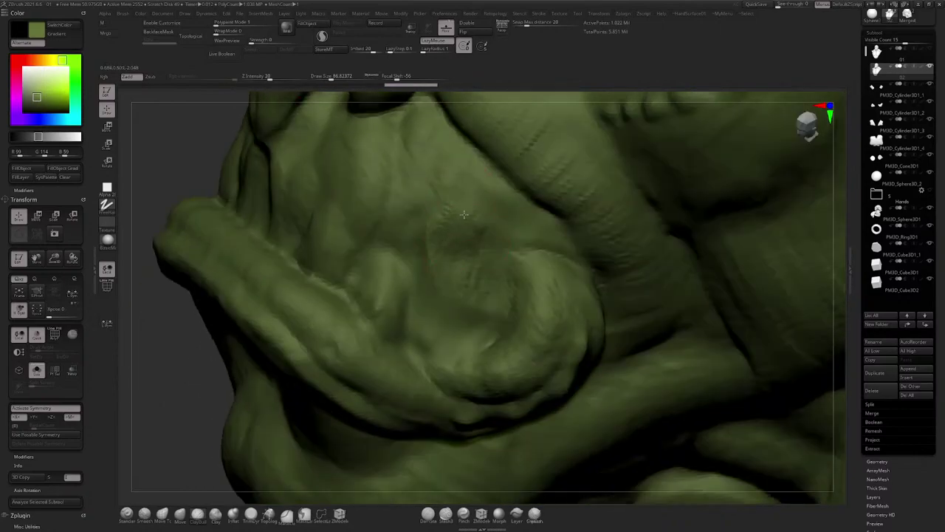
right_drag(461, 313, 498, 272)
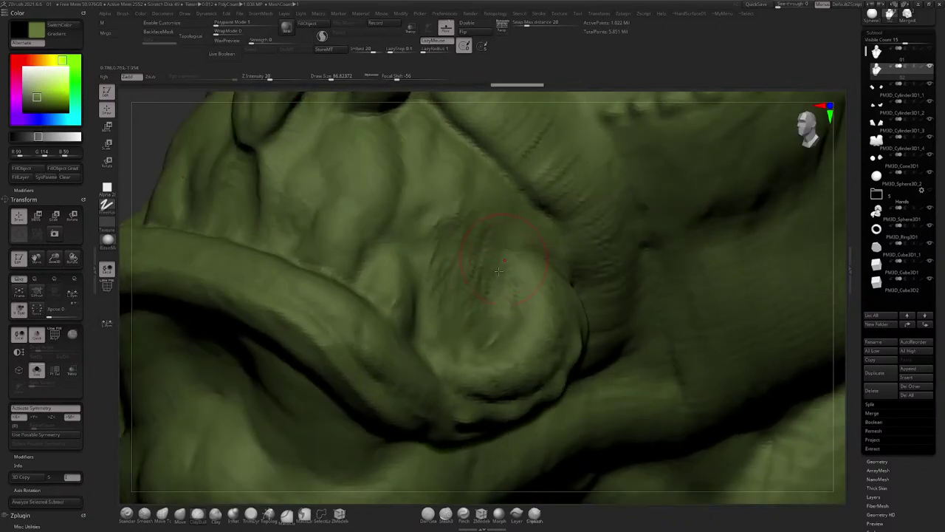
mouse_move(487, 330)
right_down()
mouse_move(436, 299)
mouse_move(481, 262)
right_up()
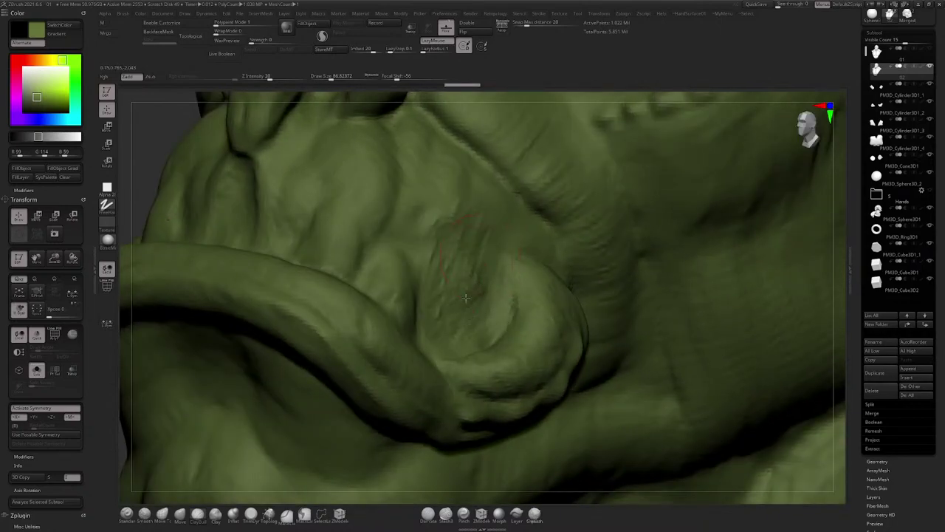
mouse_move(466, 297)
right_down()
mouse_move(403, 265)
mouse_move(376, 284)
right_up()
mouse_move(399, 314)
right_down()
mouse_move(417, 316)
mouse_move(408, 295)
right_up()
Step: Sculpt the small fold between the tusk socket and the lower lip with a brush size of about 54
key(space)
drag(403, 319, 395, 319)
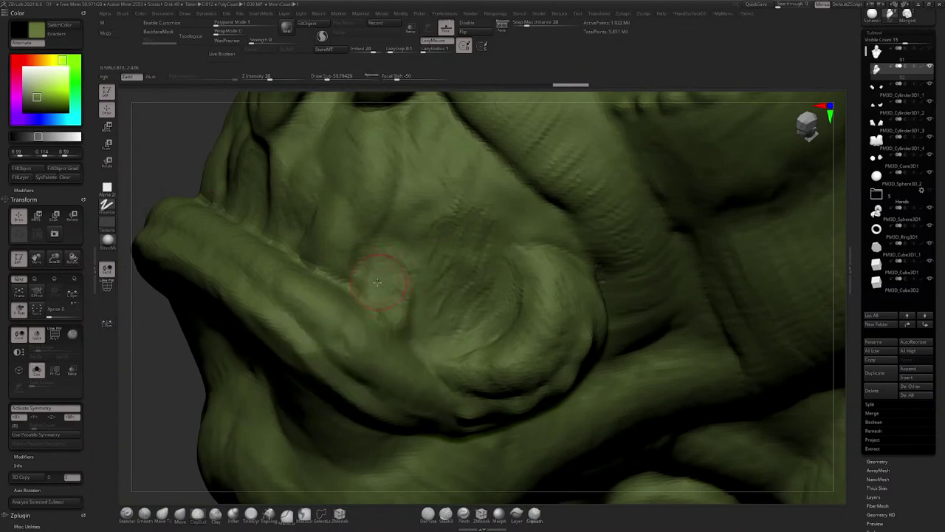
mouse_move(378, 282)
mouse_down()
mouse_move(401, 323)
mouse_move(368, 304)
mouse_move(404, 313)
mouse_move(386, 332)
mouse_move(378, 261)
mouse_move(351, 249)
mouse_up()
Step: Build up the upper-lip folds below the nostril with a brush size of about 116, then show all subtools again
key(space)
alt+right_drag(379, 228, 447, 271)
right_drag(447, 272, 412, 251)
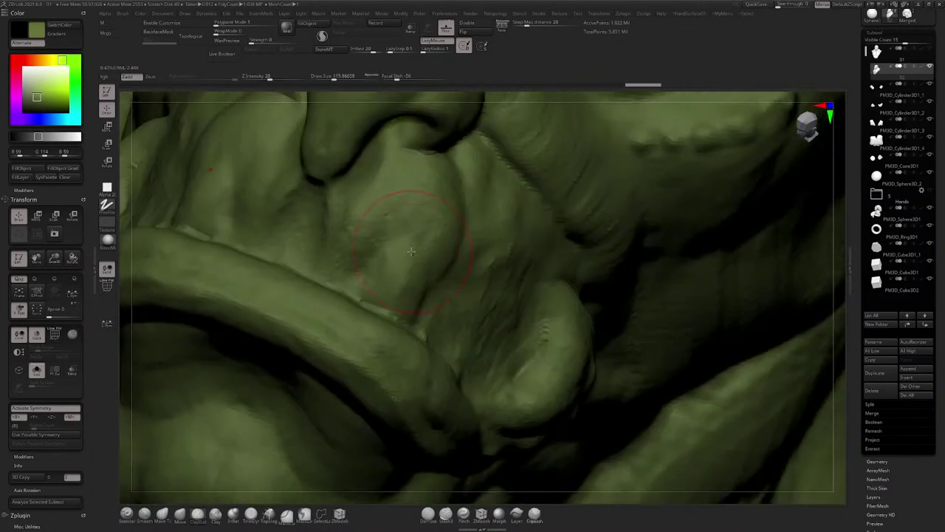
drag(412, 251, 392, 304)
right_drag(389, 278, 405, 287)
mouse_move(405, 287)
mouse_down()
mouse_move(410, 314)
mouse_move(415, 299)
mouse_up()
alt+right_drag(411, 298, 415, 268)
mouse_move(398, 267)
mouse_down()
mouse_move(411, 237)
mouse_move(423, 288)
mouse_up()
ctrl+right_drag(424, 293, 384, 185)
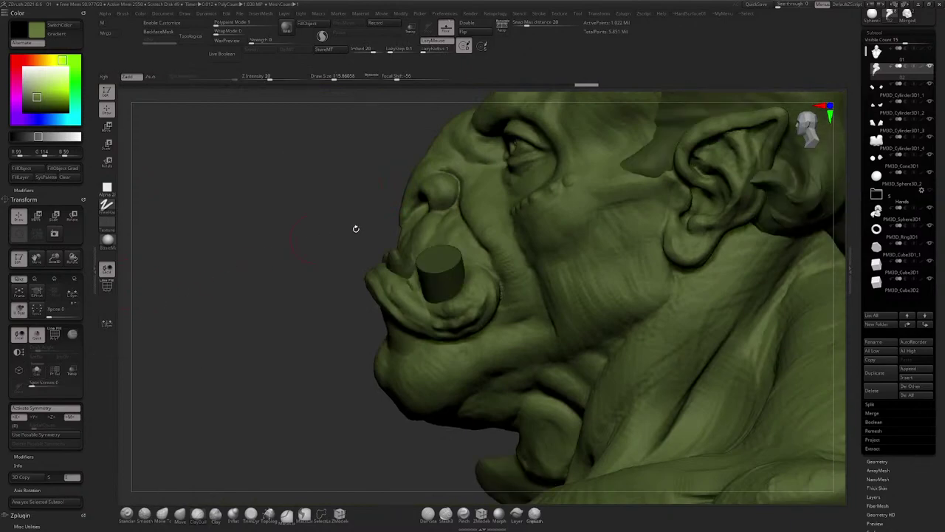
Step: Select the outer lower teeth subtool PM3D_Cylinder3D1_2, enable X symmetry and reposition the teeth with the transform gizmo
mouse_move(354, 226)
right_down()
mouse_move(476, 229)
mouse_move(439, 230)
mouse_move(437, 262)
mouse_move(429, 230)
mouse_move(399, 250)
right_up()
alt+click(473, 260)
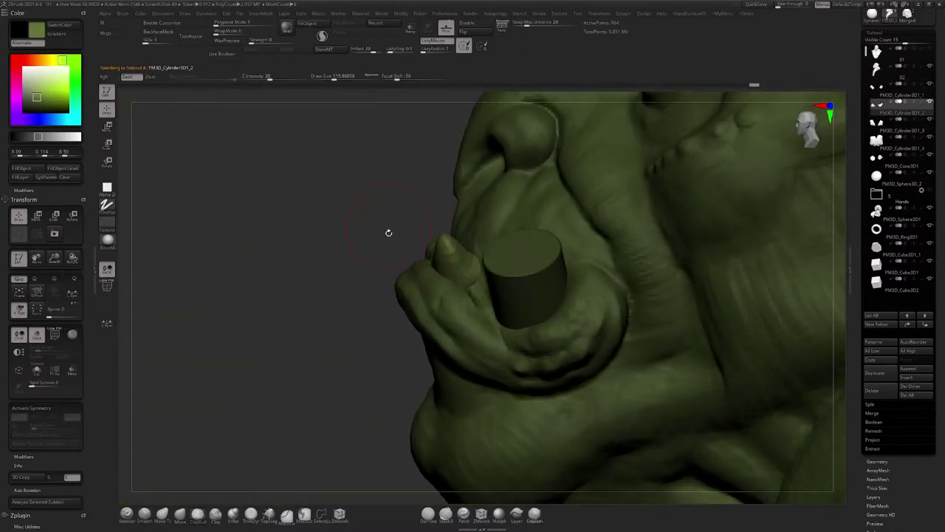
click(109, 127)
mouse_move(405, 198)
right_down()
mouse_move(426, 226)
mouse_move(528, 256)
mouse_move(524, 270)
mouse_move(452, 260)
right_up()
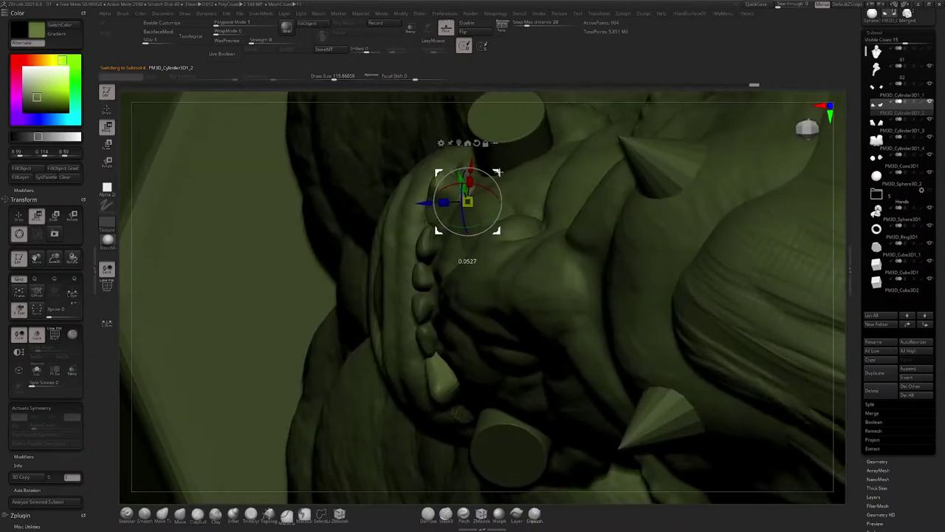
key(x)
drag(493, 178, 504, 166)
right_drag(480, 181, 472, 130)
mouse_move(461, 207)
right_down()
mouse_move(465, 181)
mouse_move(515, 173)
mouse_move(296, 265)
right_up()
Step: Reshape the outer pair of lower teeth symmetrically with a smaller Move brush
key(q)
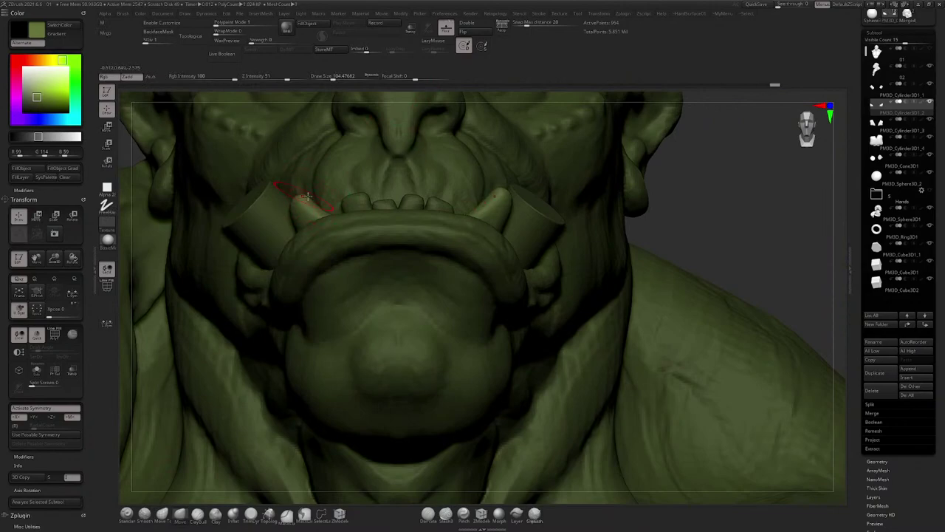
mouse_move(307, 196)
right_down()
mouse_move(291, 232)
mouse_move(308, 198)
right_up()
key(s)
drag(310, 202, 307, 213)
key(s)
right_drag(319, 198, 329, 212)
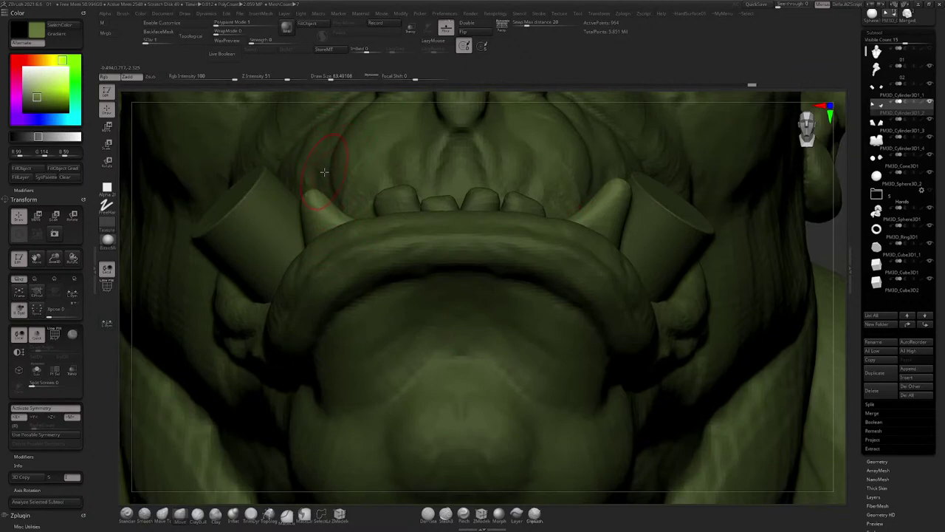
ctrl+right_drag(371, 222, 443, 208)
ctrl+right_drag(443, 208, 447, 162)
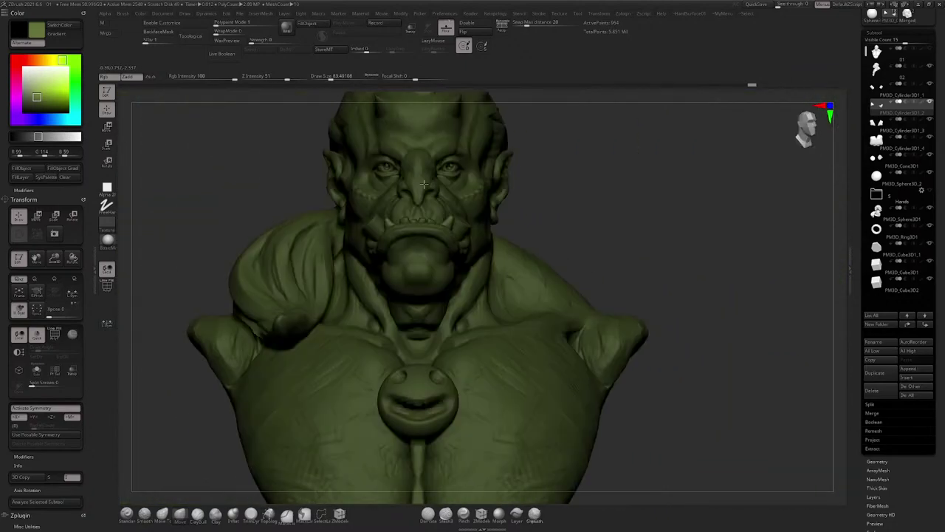
Step: Select the duplicate bust subtool 01 and delete it permanently
right_drag(609, 160, 587, 164)
ctrl+right_drag(587, 164, 576, 189)
alt+click(499, 196)
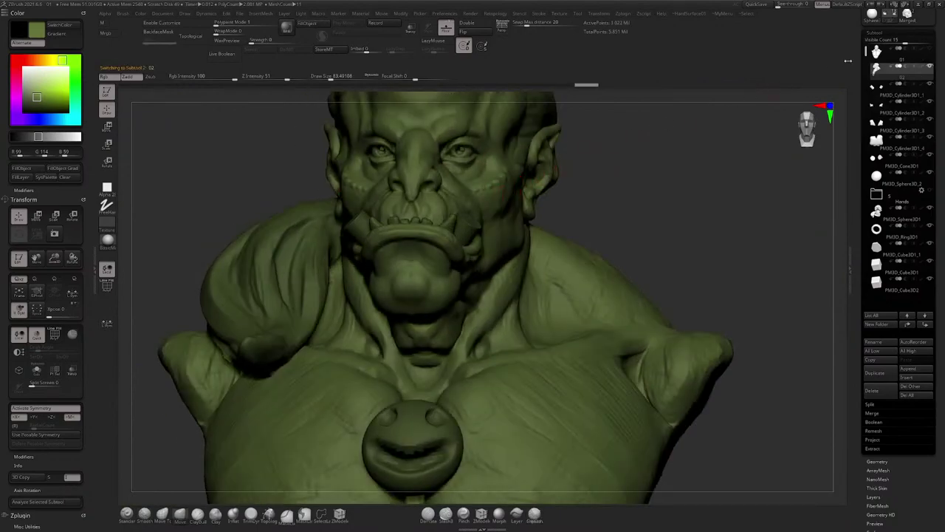
click(876, 52)
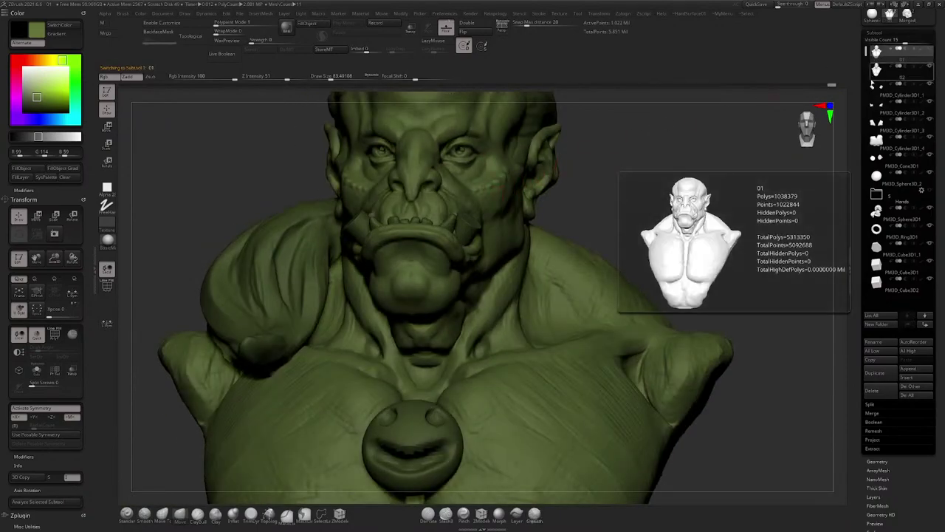
click(878, 393)
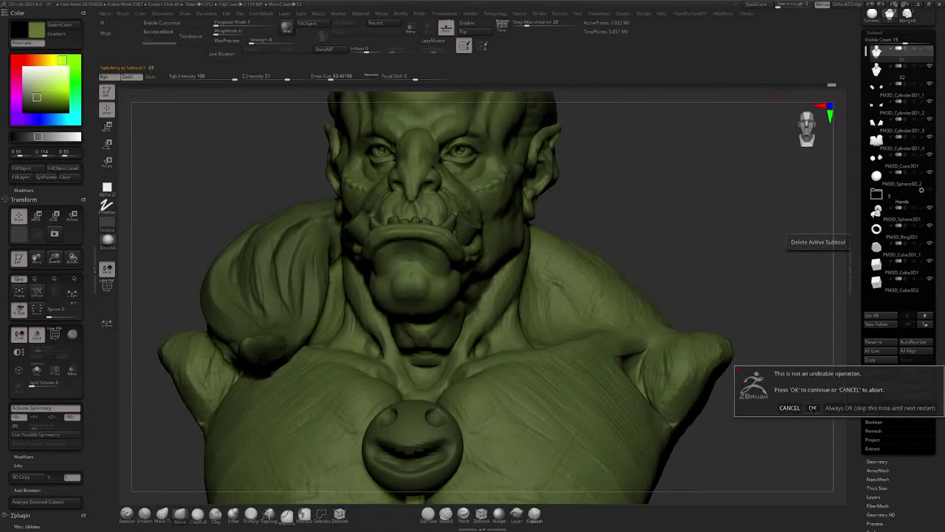
click(813, 407)
Step: Switch to the ClayBuildup brush and build up the upper lip just above the lower front teeth, brush size about 83
drag(648, 167, 628, 189)
mouse_move(435, 217)
shift+right_down()
mouse_move(433, 205)
mouse_move(436, 261)
mouse_move(452, 217)
mouse_move(480, 222)
shift+right_up()
mouse_move(434, 189)
mouse_down()
mouse_move(455, 235)
mouse_move(447, 230)
mouse_up()
key(ctrl+z)
click(197, 516)
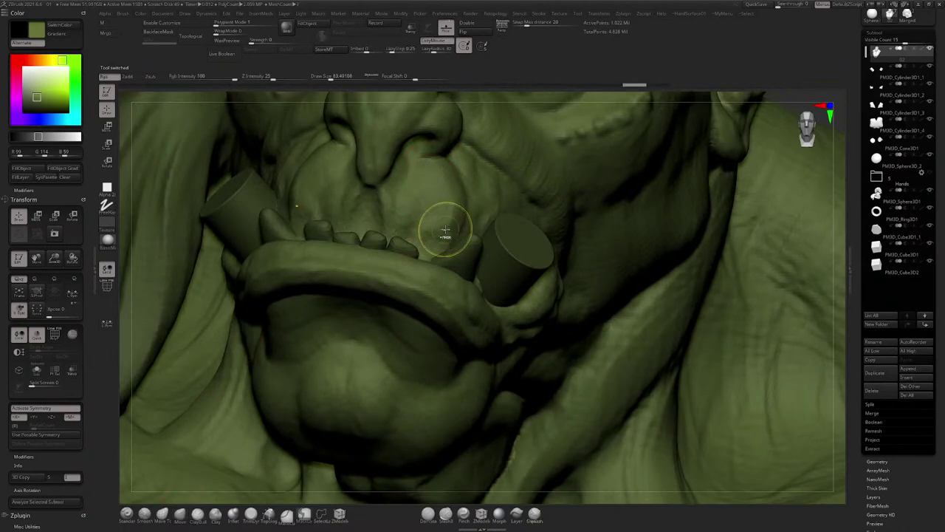
key(ctrl+z)
drag(444, 229, 427, 249)
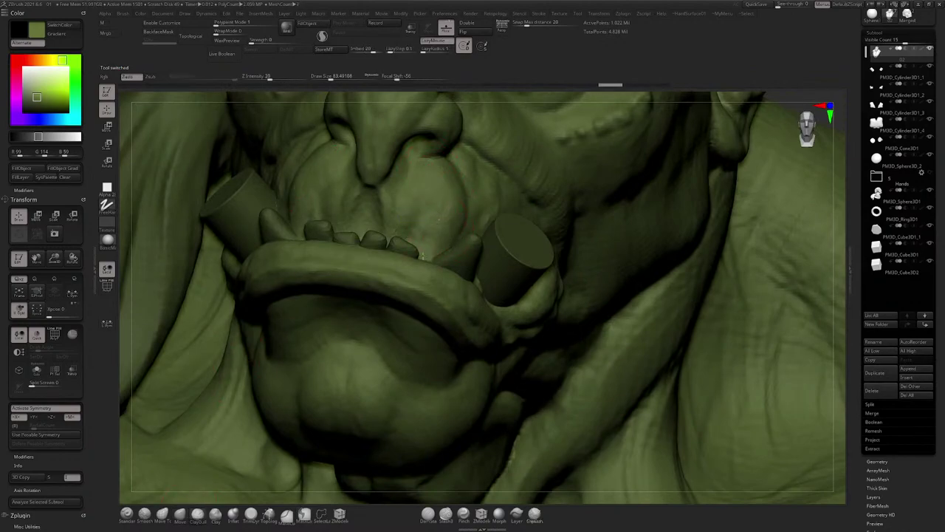
Step: Sculpt the vertical folds of the upper lip between the nostril and the lower front teeth
mouse_move(477, 223)
right_down()
mouse_move(450, 240)
mouse_move(444, 207)
right_up()
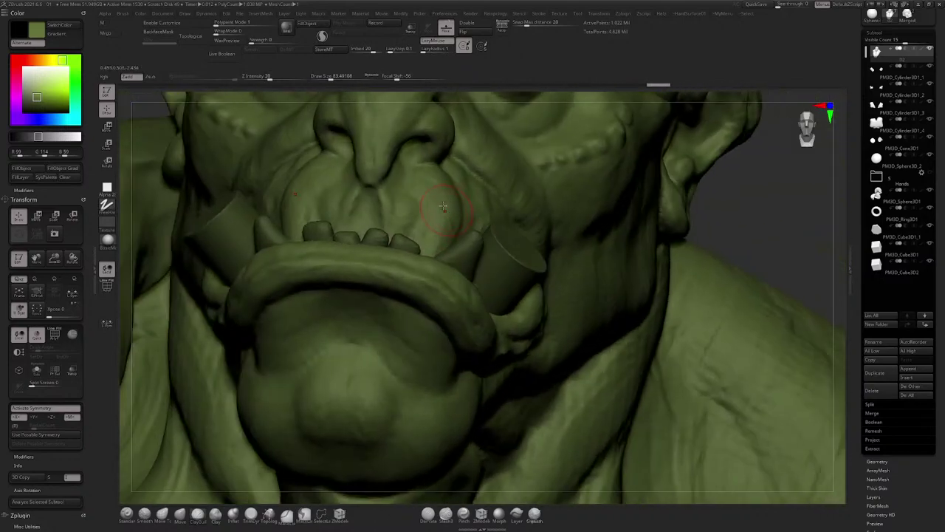
right_drag(435, 249, 410, 194)
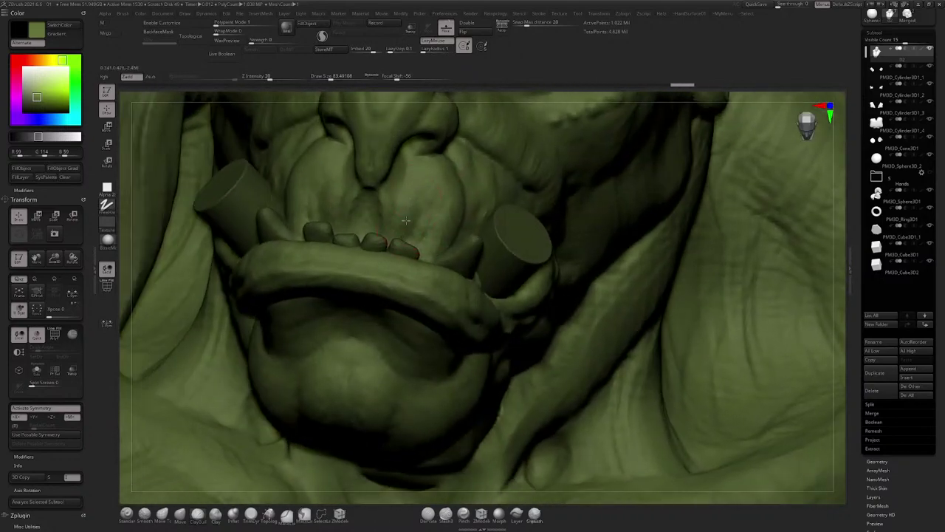
drag(405, 220, 401, 240)
right_drag(414, 229, 381, 235)
drag(412, 232, 408, 240)
right_drag(421, 192, 430, 177)
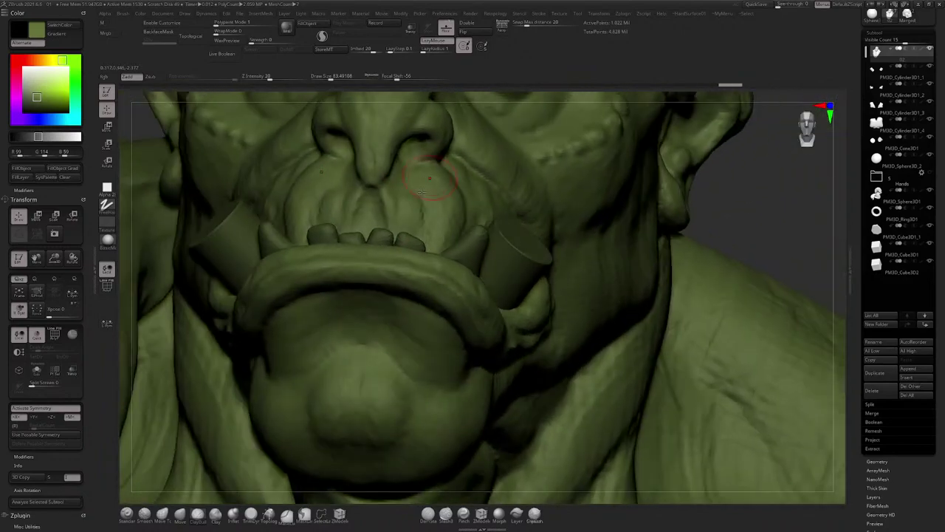
Step: Sculpt muscle folds on the upper lip between the nostril wing and the tusk socket with a brush size of about 87
mouse_move(410, 213)
right_down()
mouse_move(361, 194)
mouse_move(299, 235)
right_up()
right_click(318, 214)
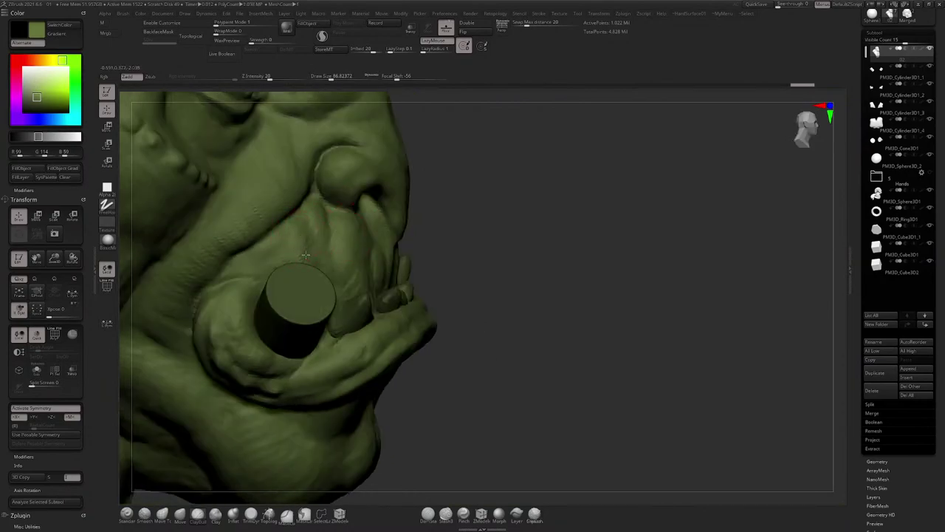
key(ctrl+z)
key(ctrl+shift+z)
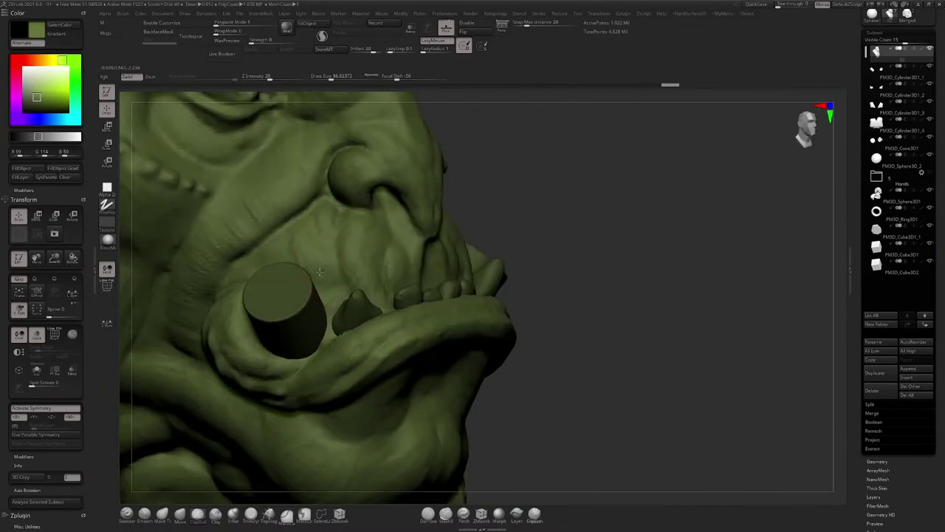
key(ctrl+shift+z)
key(ctrl+shift+z)
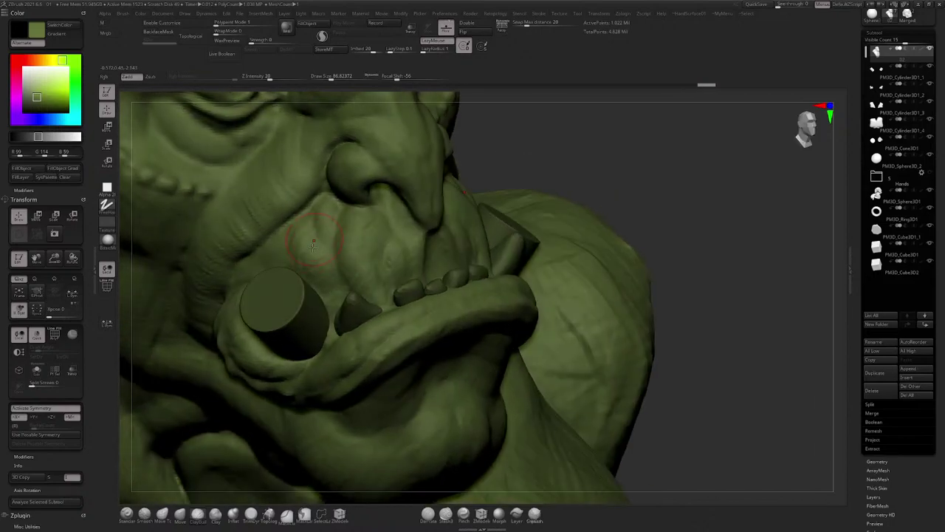
key(ctrl+shift+z)
key(ctrl+shift+z)
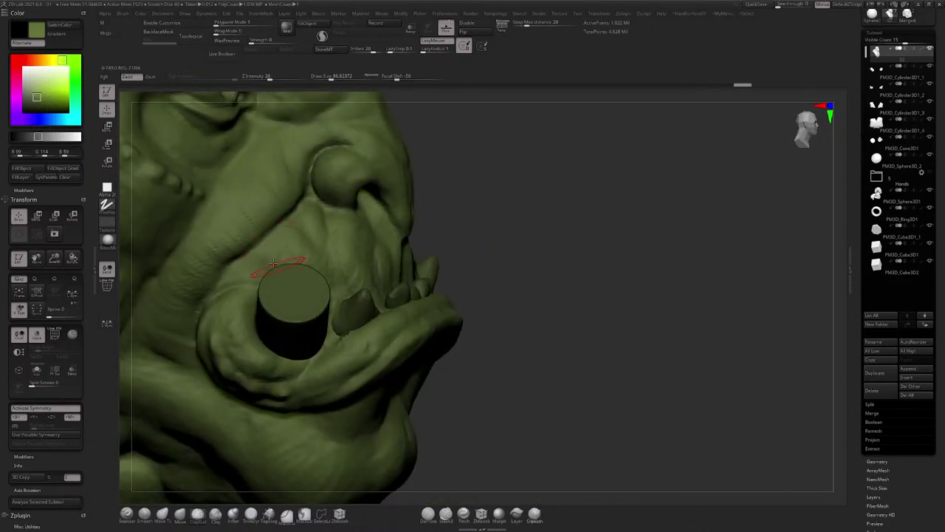
key(ctrl+shift+z)
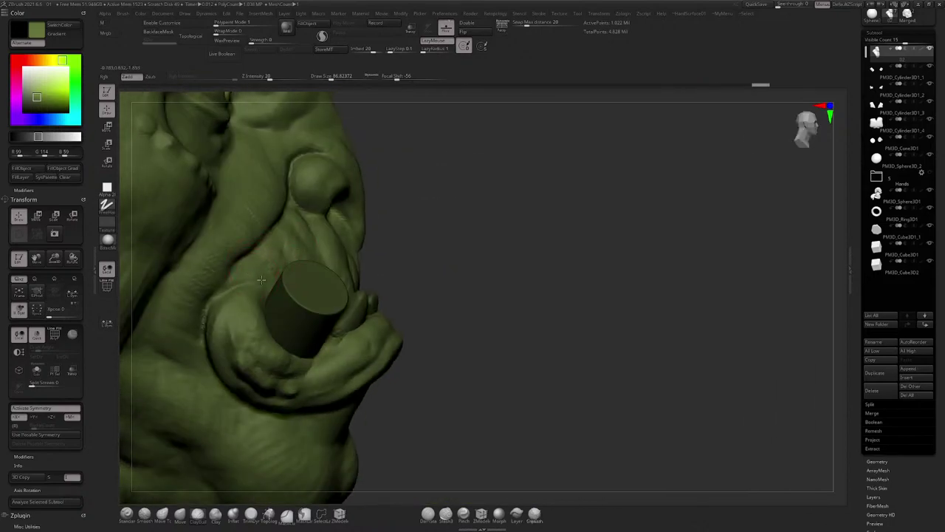
key(ctrl+shift+z)
key(ctrl+shift+z)
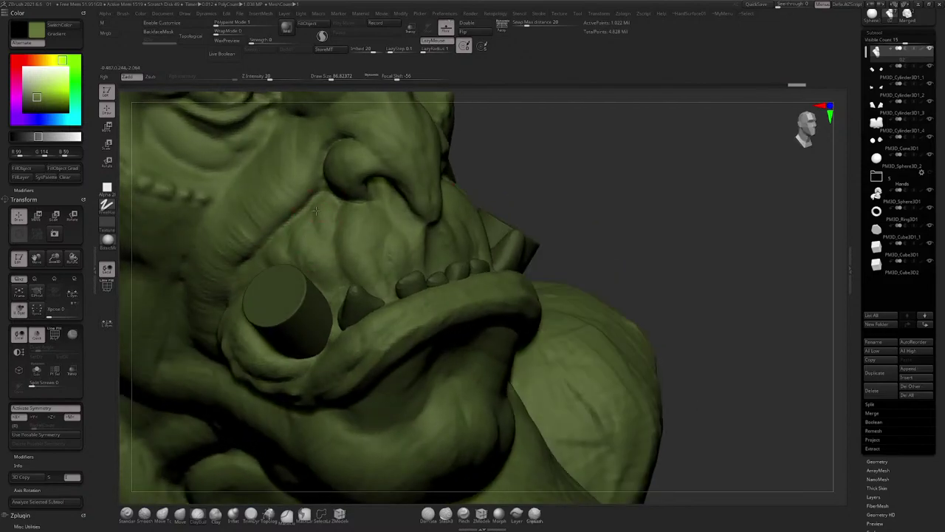
key(ctrl+shift+z)
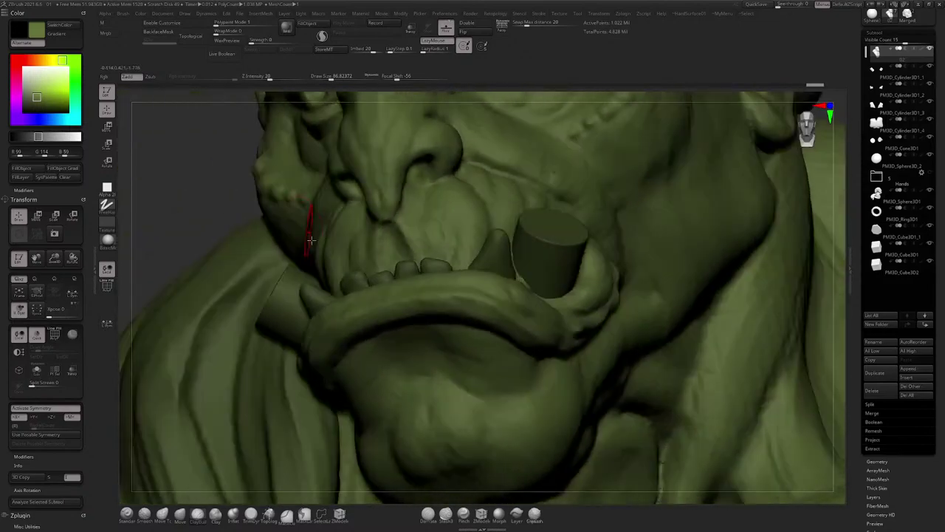
Step: Refine the upper-lip folds beside the outer lower tooth, working from the opposite side of the face
key(ctrl+shift+z)
key(ctrl+shift+z)
key(ctrl+shift+z)
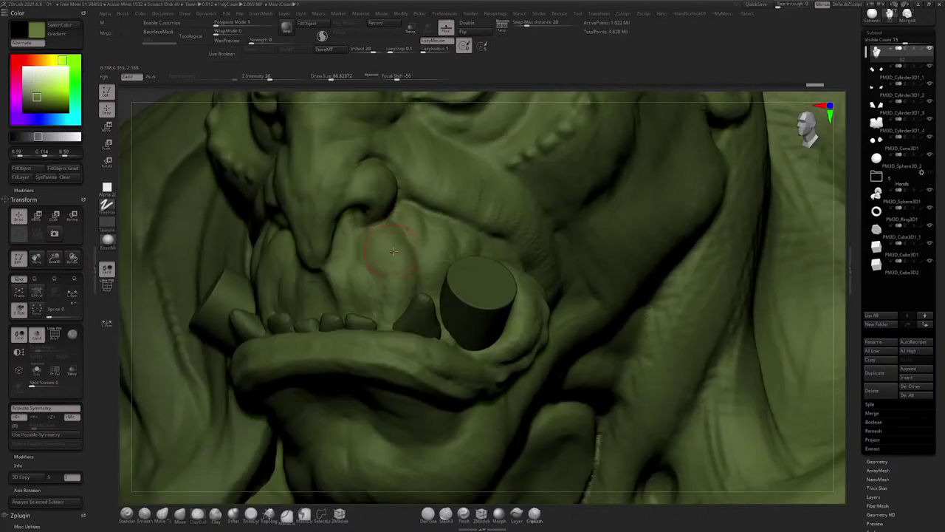
key(ctrl+z)
key(ctrl+shift+z)
key(ctrl+shift+z)
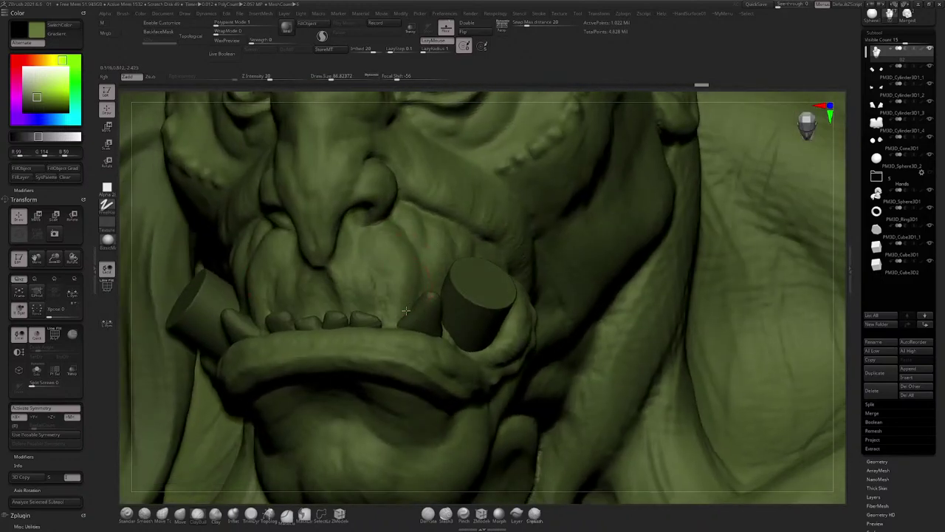
Step: Shape the folds directly below the nostril wing where they meet the cheek crease
right_drag(394, 307, 422, 216)
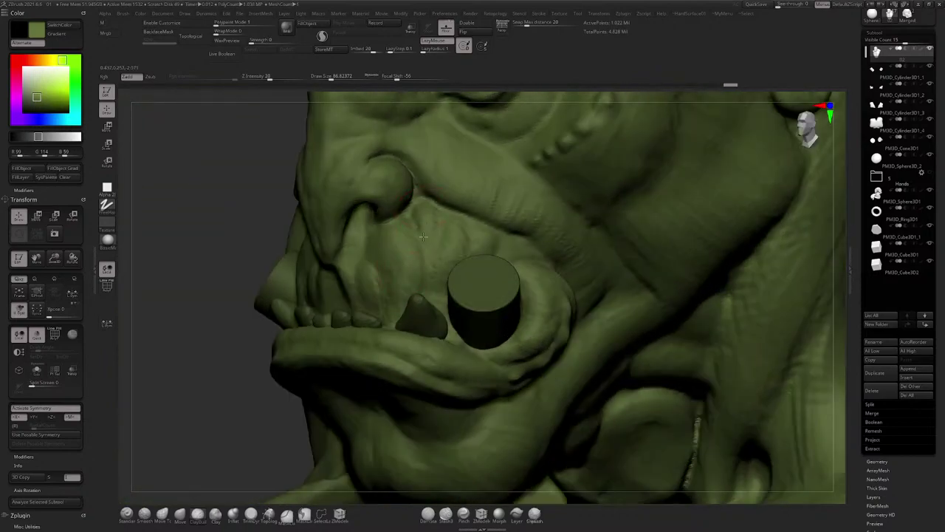
drag(423, 235, 431, 232)
right_drag(432, 232, 423, 214)
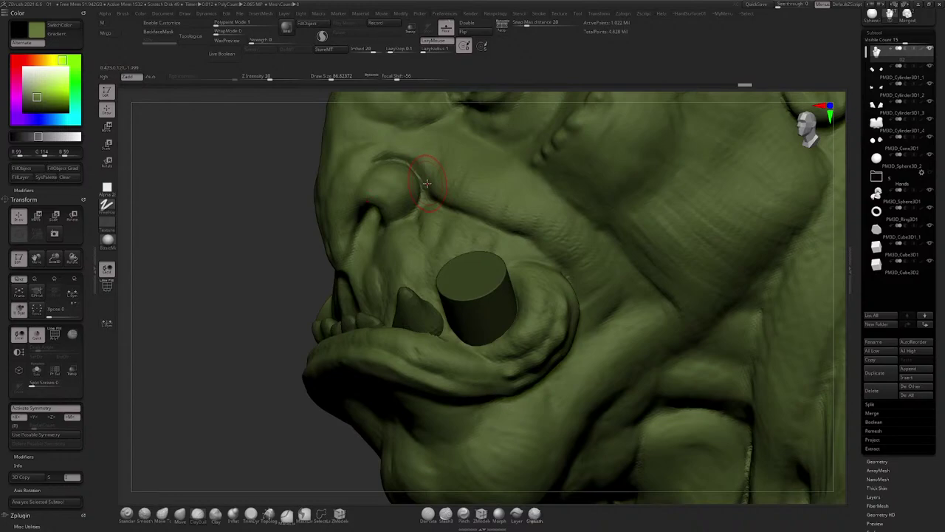
right_drag(411, 203, 438, 170)
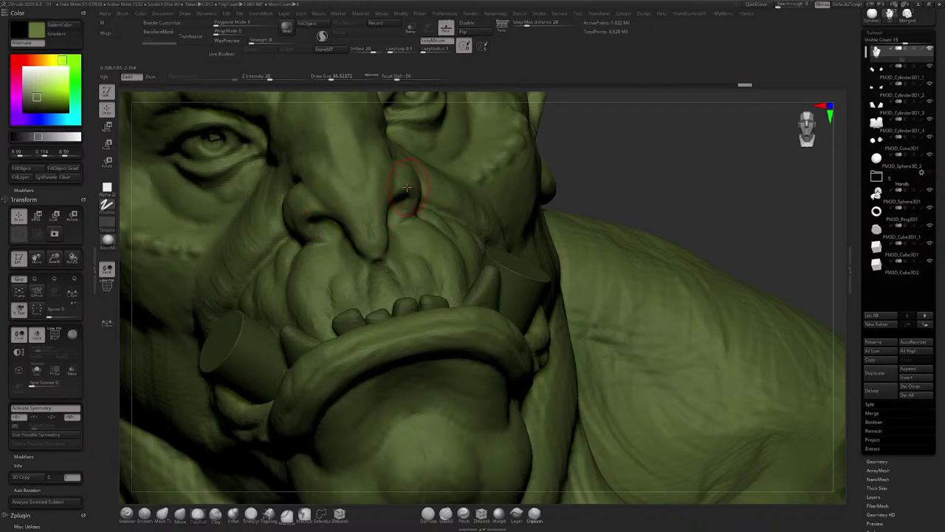
Step: Reduce the brush size to about 58 and sculpt around the nostril opening
right_drag(406, 190, 421, 215)
right_click(421, 215)
mouse_move(421, 214)
mouse_down()
mouse_move(485, 198)
mouse_move(482, 188)
mouse_move(500, 211)
mouse_move(505, 195)
mouse_move(487, 196)
mouse_up()
right_drag(474, 201, 494, 205)
right_click(494, 205)
mouse_move(493, 204)
mouse_down()
mouse_move(508, 198)
mouse_move(492, 200)
mouse_up()
right_click(492, 201)
right_drag(492, 200, 472, 195)
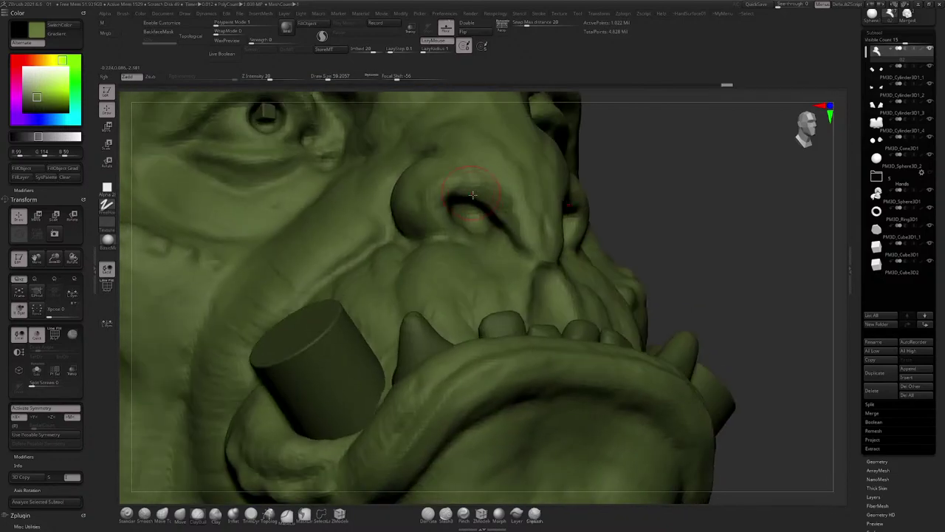
Step: Round out the nostril wing and define the crease separating it from the cheek and nose
right_drag(515, 234, 502, 197)
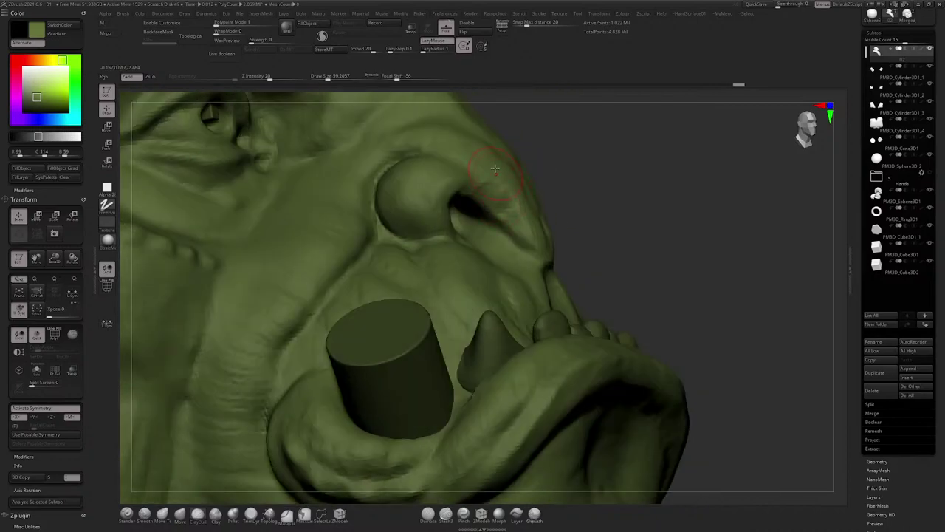
mouse_move(520, 229)
right_down()
mouse_move(501, 198)
mouse_move(476, 203)
mouse_move(463, 185)
mouse_move(440, 202)
mouse_move(468, 195)
mouse_move(437, 216)
right_up()
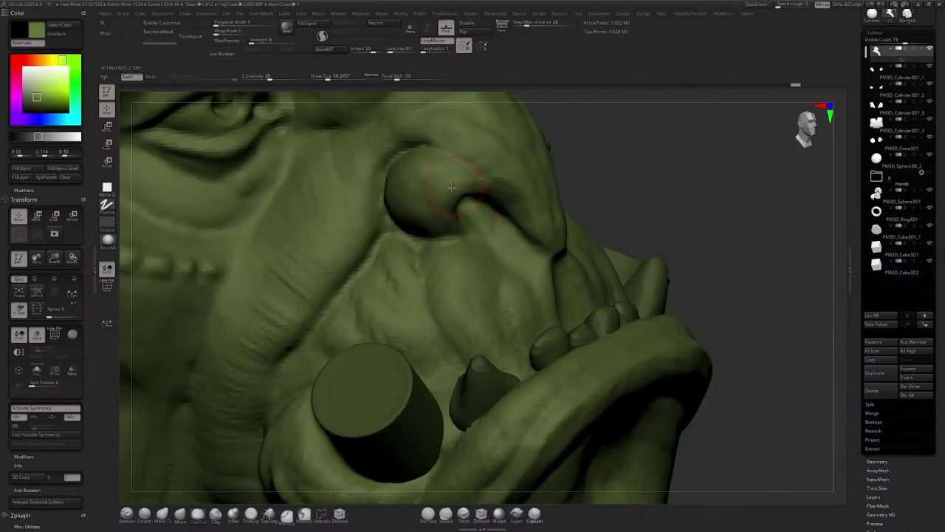
right_drag(433, 153, 401, 207)
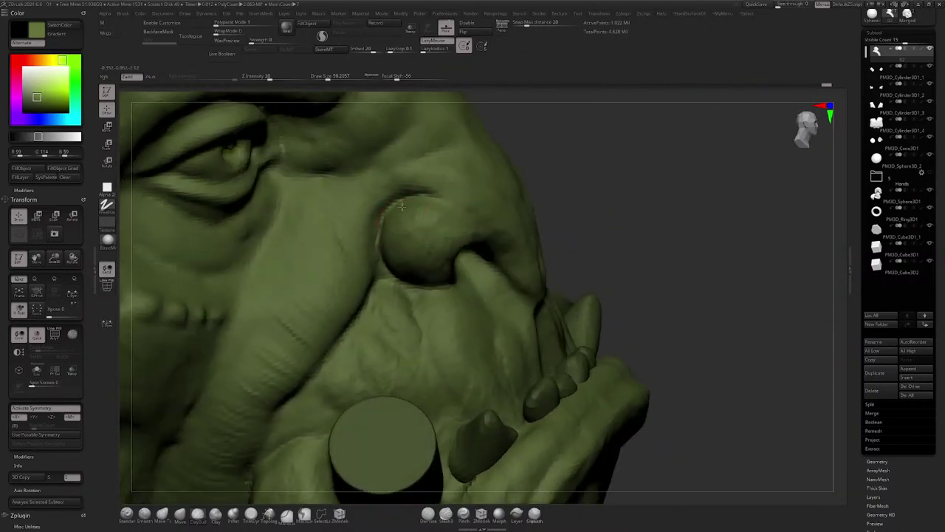
right_drag(401, 261, 419, 219)
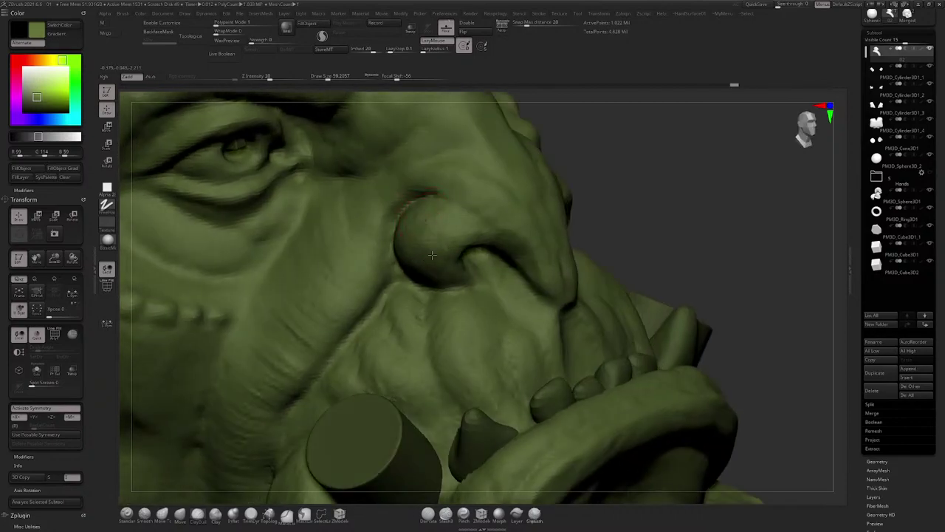
right_drag(433, 255, 434, 219)
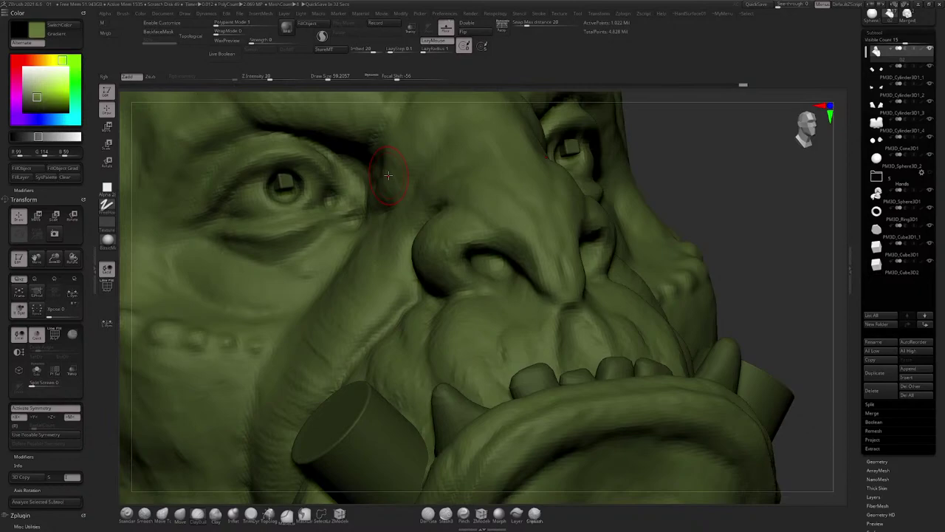
Step: Sculpt the side of the nose bridge toward the inner eye corner, enlarging the brush to about 62
right_drag(552, 195, 622, 195)
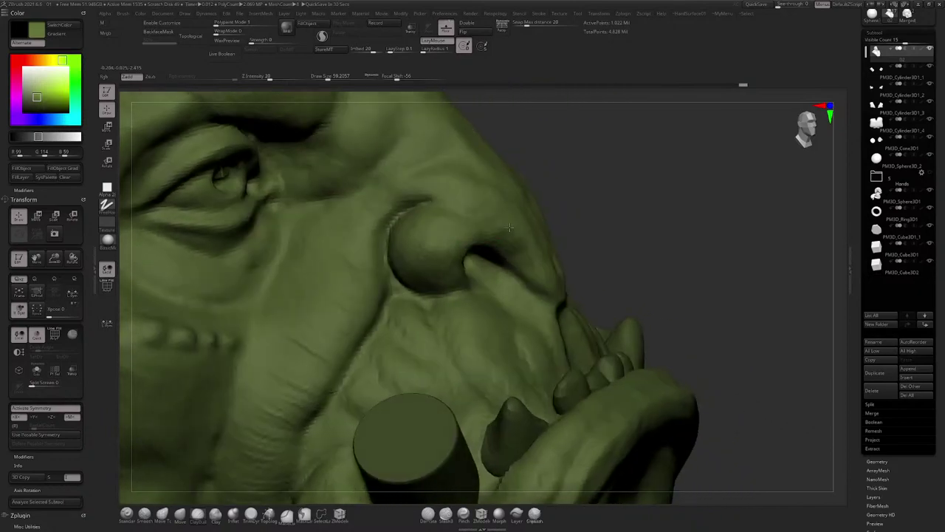
alt+right_drag(407, 211, 440, 182)
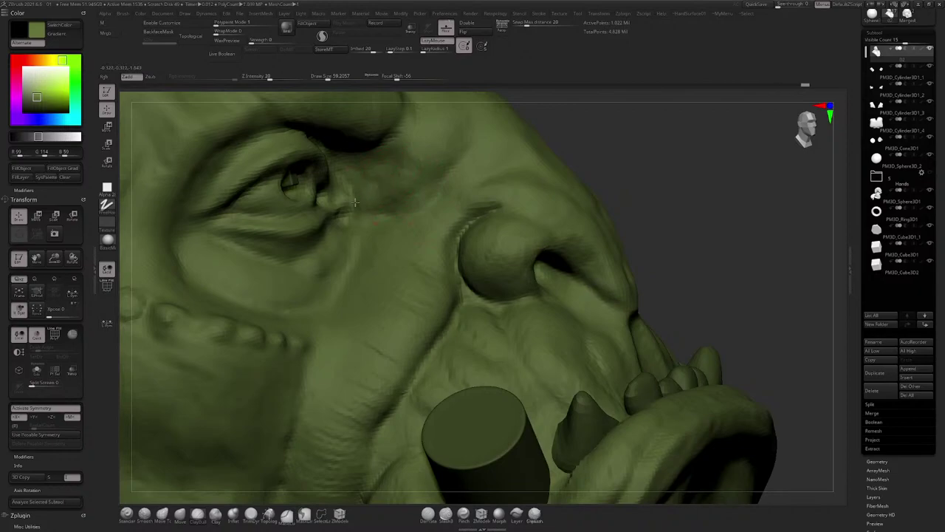
right_drag(364, 187, 439, 211)
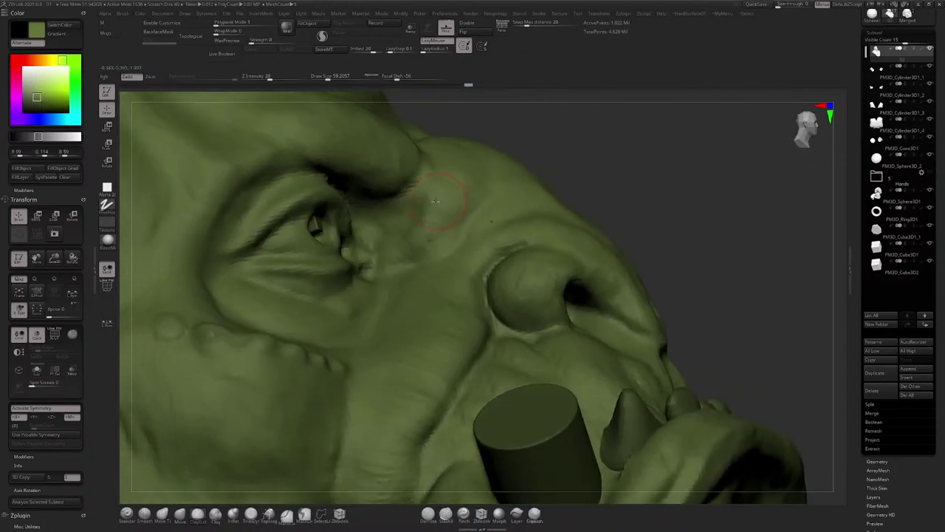
key(space)
drag(445, 215, 437, 214)
mouse_move(481, 164)
right_down()
mouse_move(471, 167)
mouse_move(488, 181)
mouse_move(414, 193)
mouse_move(428, 195)
mouse_move(469, 243)
mouse_move(451, 250)
mouse_move(481, 238)
mouse_move(515, 275)
mouse_move(521, 238)
mouse_move(414, 248)
mouse_move(434, 237)
right_up()
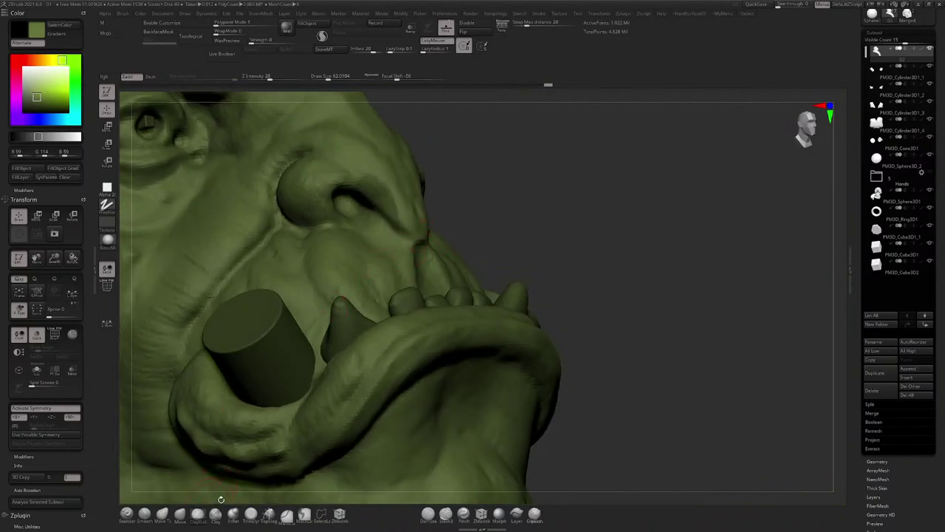
Step: Carve creases around the nose tip and the upper lip beneath it with the DamStandard brush
click(434, 511)
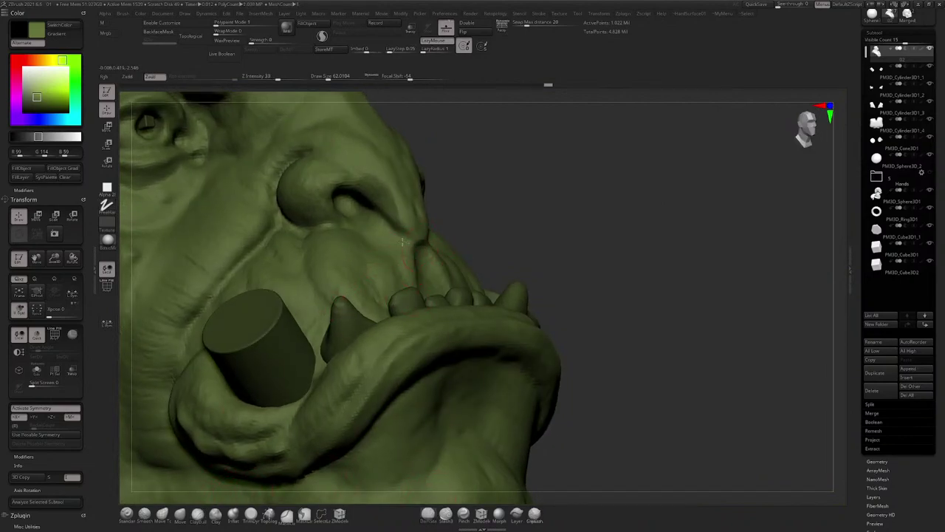
right_drag(381, 226, 394, 220)
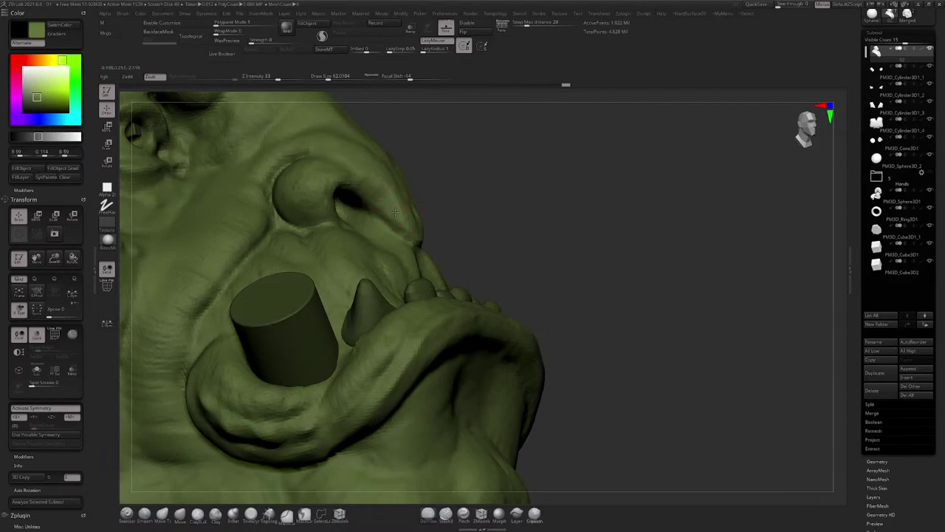
mouse_move(468, 185)
right_down()
mouse_move(432, 208)
mouse_move(612, 222)
right_up()
ctrl+right_drag(640, 185, 636, 198)
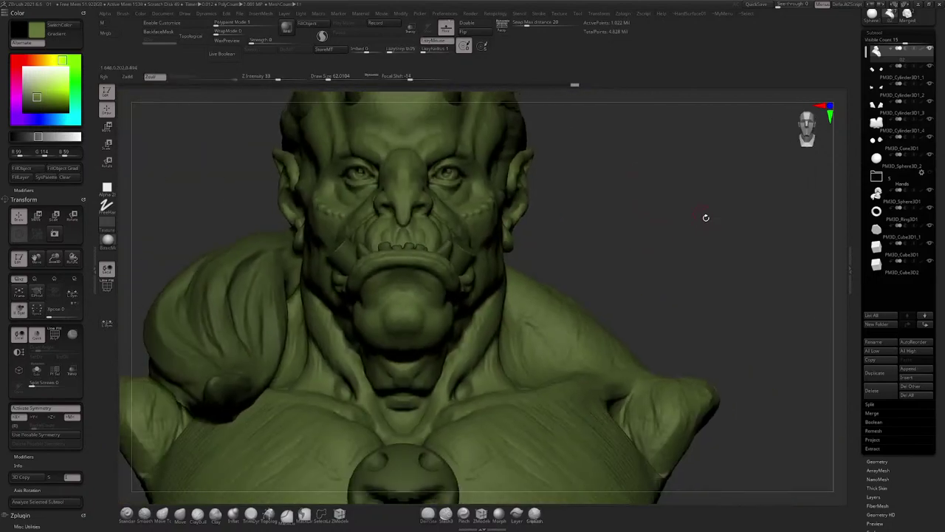
Step: Quick-save the project and view the whole bust from the front and three-quarter side
ctrl+right_drag(706, 217, 732, 162)
click(757, 5)
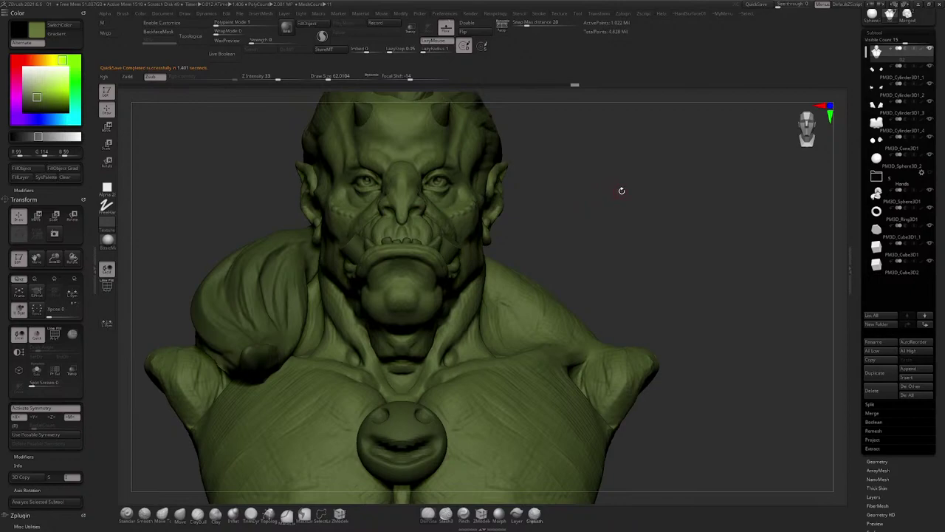
mouse_move(620, 190)
mouse_down()
mouse_move(650, 183)
mouse_move(645, 167)
mouse_move(635, 183)
mouse_move(648, 194)
mouse_move(631, 178)
mouse_move(618, 195)
mouse_move(650, 173)
mouse_move(618, 179)
mouse_move(667, 158)
mouse_move(656, 164)
mouse_up()
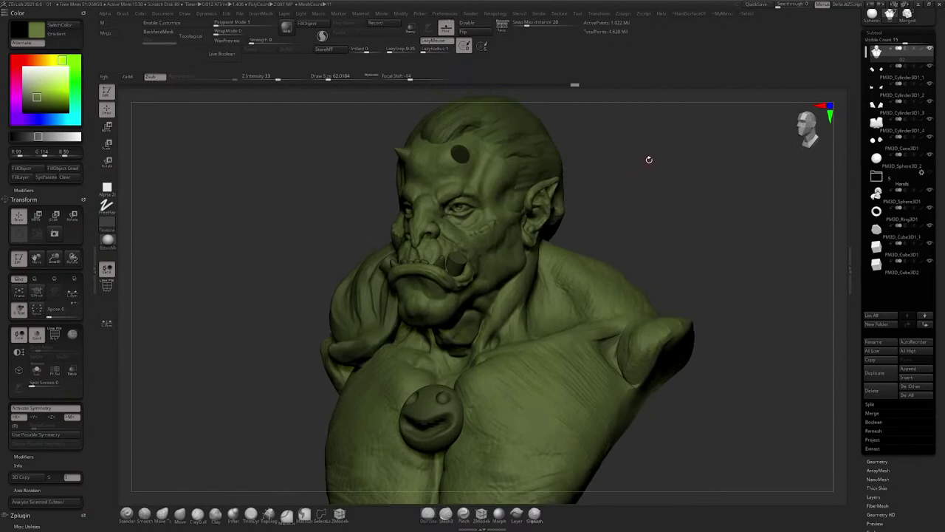
Step: Delete the duplicate 03 bust subtool and accept that the deletion is not undoable
mouse_move(923, 52)
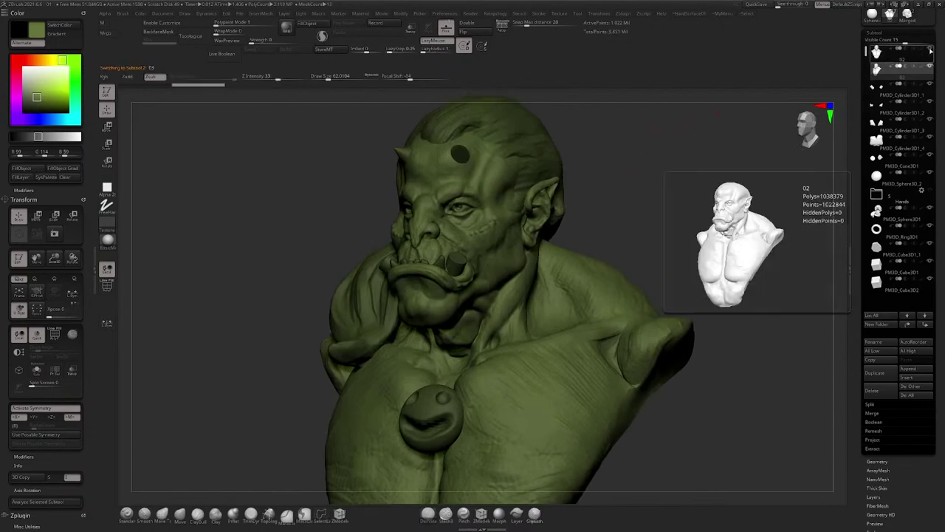
ctrl+right_drag(463, 213, 428, 325)
click(875, 390)
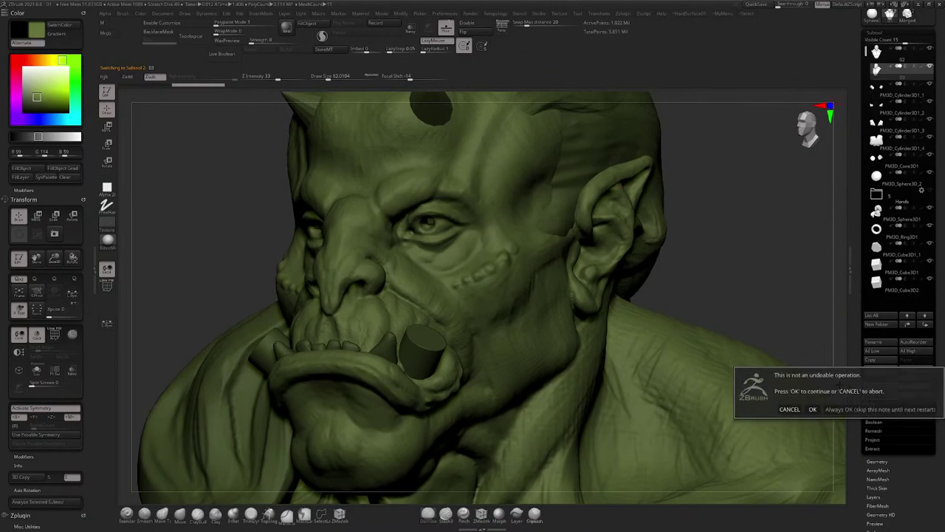
click(812, 409)
Step: Insert a Sphere3D subtool and move it out to the side of the orc's face near the eye
click(914, 377)
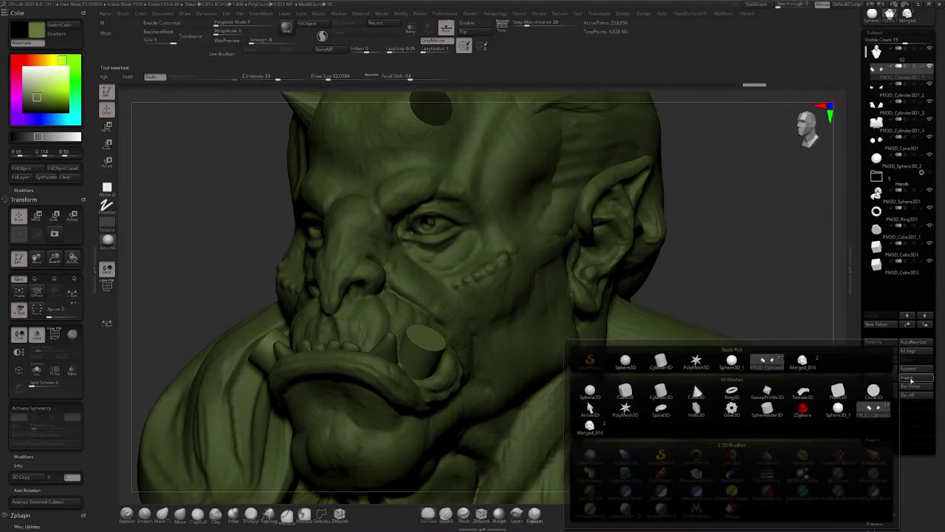
click(626, 361)
shift+right_drag(760, 214, 386, 167)
click(107, 126)
drag(553, 139, 673, 144)
right_drag(674, 144, 678, 146)
drag(516, 230, 413, 200)
right_drag(417, 198, 498, 194)
drag(394, 229, 368, 259)
Step: Align the sphere with the orc's eye from front and side, seating it inside the socket as an eyeball
alt+drag(547, 146, 543, 174)
drag(485, 207, 443, 214)
shift+right_drag(444, 214, 526, 191)
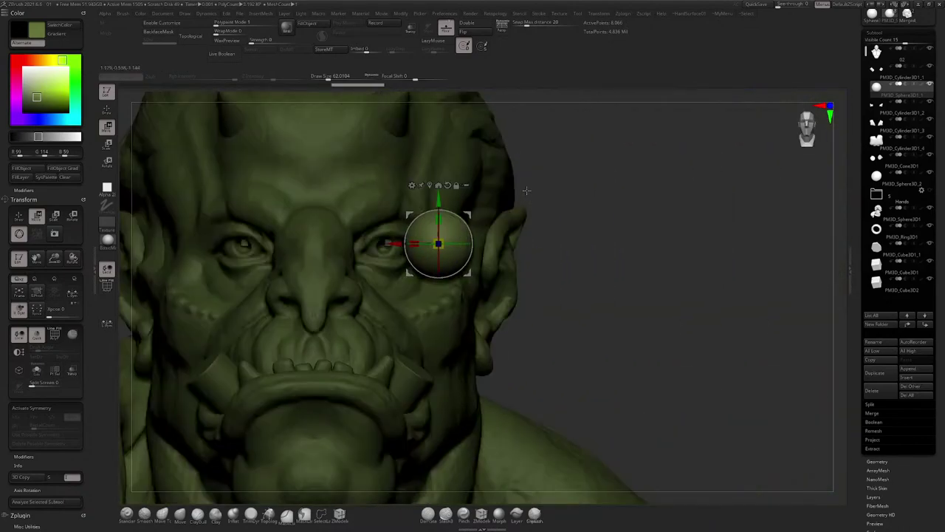
drag(339, 251, 379, 238)
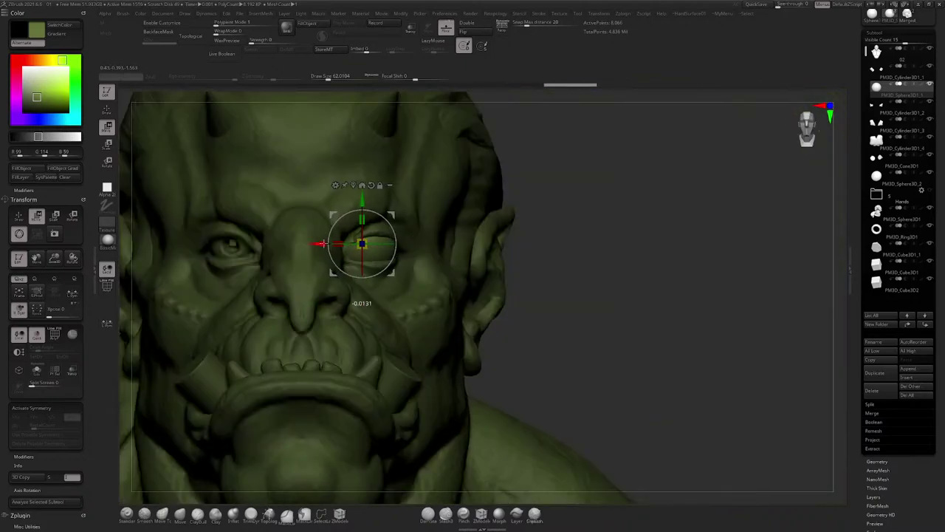
ctrl+right_drag(365, 243, 367, 259)
drag(367, 265, 365, 258)
right_drag(368, 255, 424, 239)
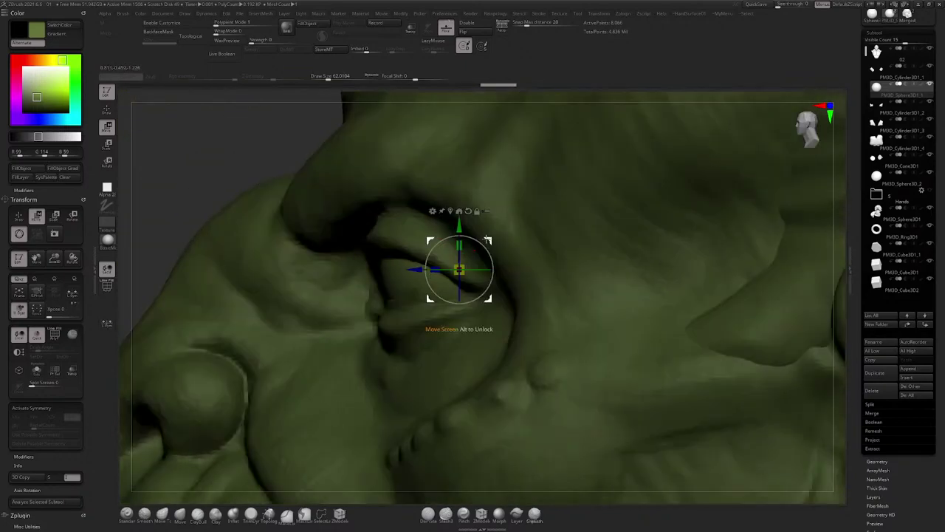
drag(441, 244, 537, 218)
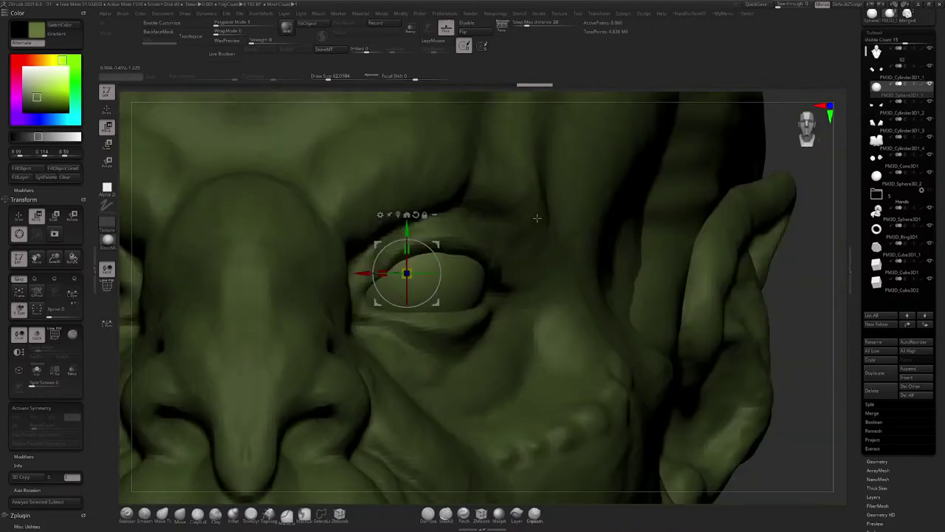
Step: Recentre the transform gizmo on the eyeball and fine-tune its fit between the eyelids
alt+click(464, 278)
ctrl+right_drag(465, 272, 444, 163)
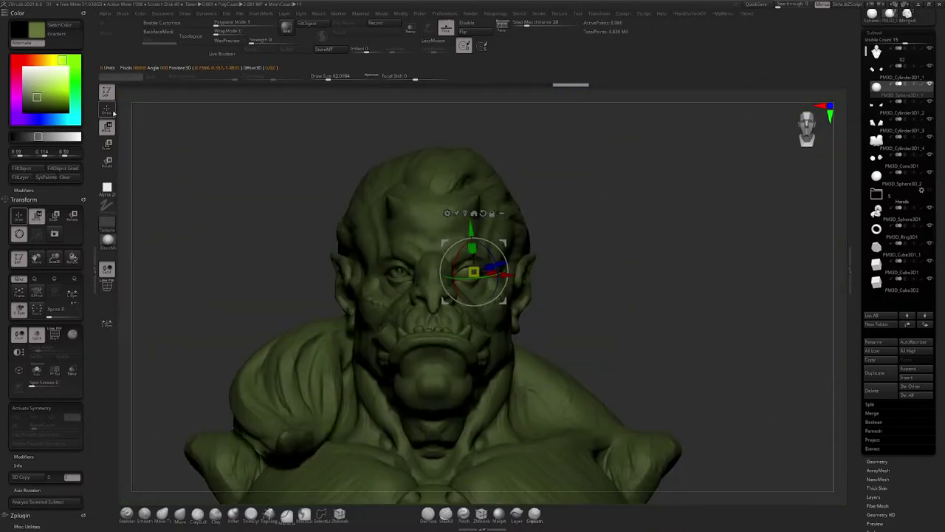
click(107, 110)
scroll(480, 296, up, 5)
ctrl+right_drag(480, 284, 409, 318)
click(111, 129)
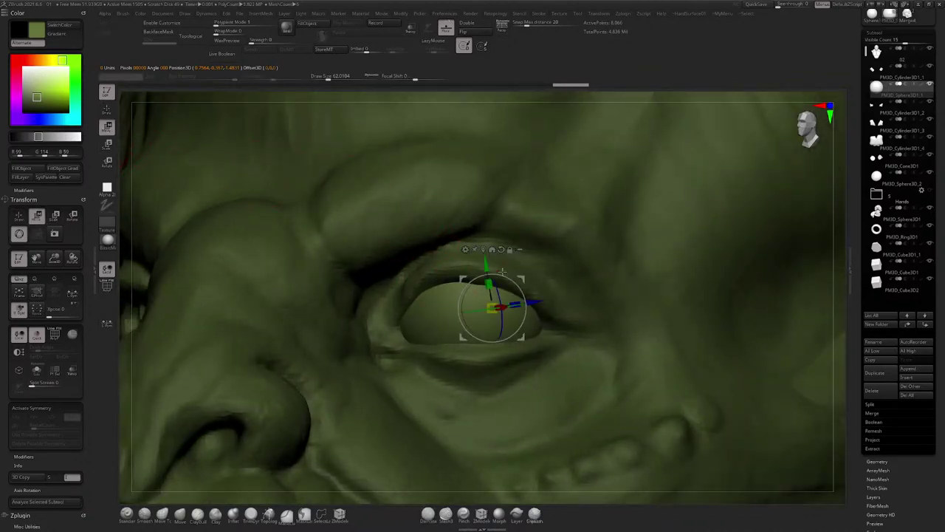
drag(492, 307, 491, 308)
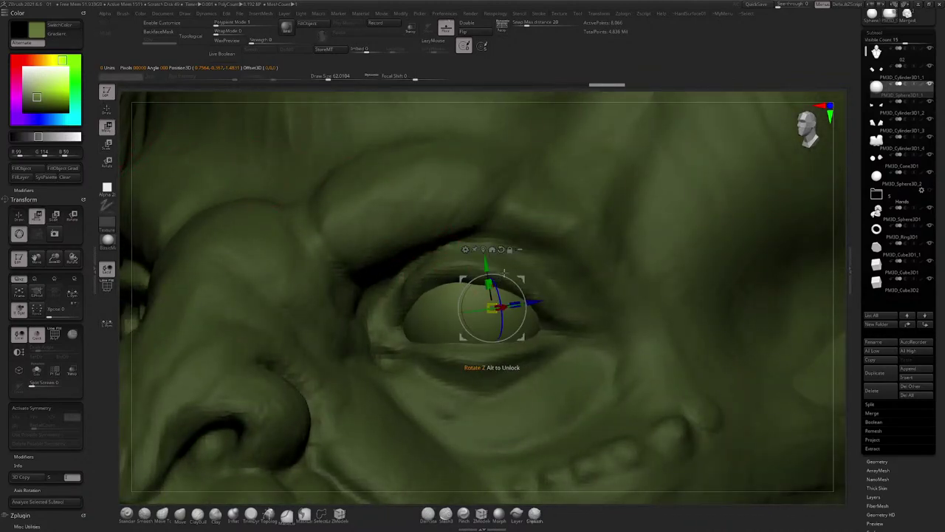
shift+right_drag(492, 308, 509, 314)
alt+click(462, 307)
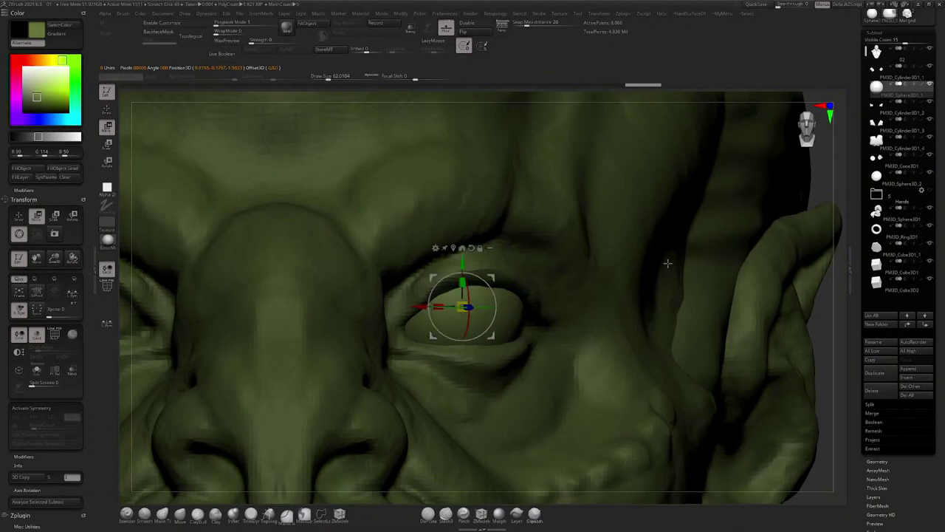
Step: DynaMesh the eyeball at a resolution of 744
click(879, 461)
drag(879, 193, 893, 190)
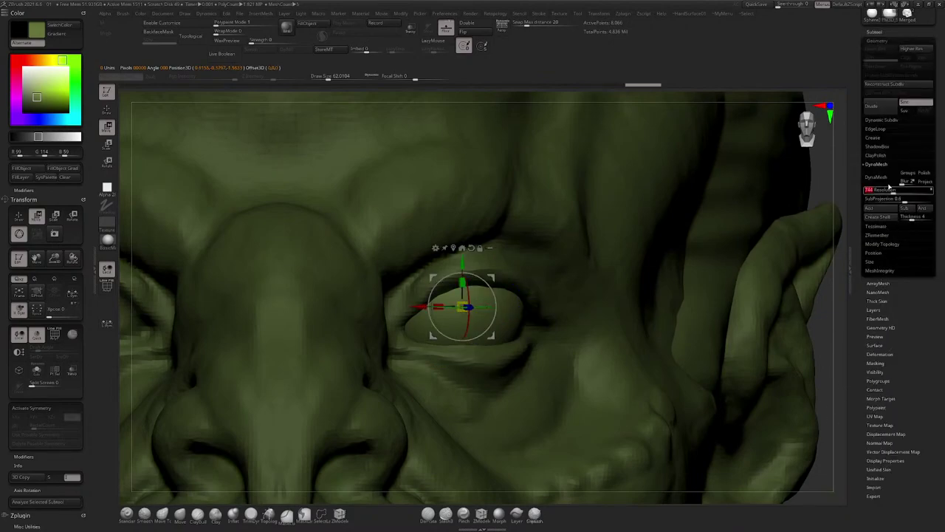
click(878, 177)
Step: Sculpt a round iris with a raised pupil at its centre on the eyeball
ctrl+right_drag(533, 307, 462, 316)
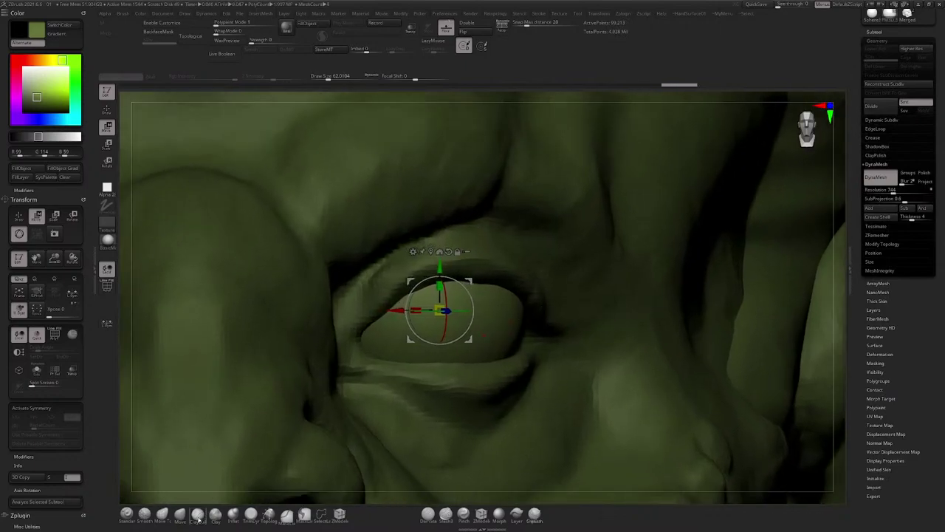
key(q)
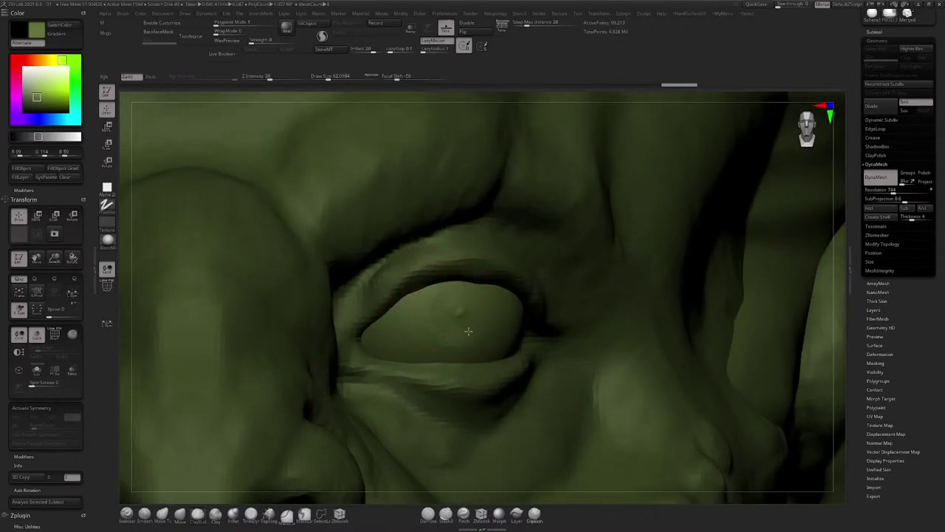
mouse_move(474, 329)
mouse_down()
mouse_move(430, 330)
mouse_move(451, 294)
mouse_move(473, 295)
mouse_up()
alt+click(463, 347)
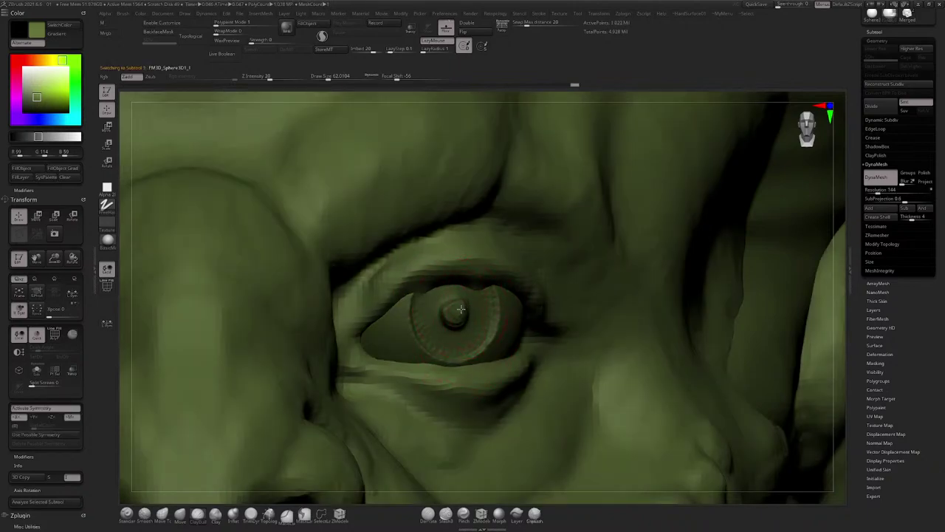
alt+click(461, 309)
mouse_move(478, 338)
mouse_down()
mouse_move(461, 310)
mouse_move(451, 333)
mouse_move(479, 313)
mouse_move(472, 333)
mouse_move(456, 332)
mouse_move(437, 299)
mouse_move(464, 325)
mouse_move(463, 316)
mouse_up()
Step: Reduce the brush to about 54, define the iris rim around the square highlight block and smooth the iris
key(s)
ctrl+right_drag(464, 315, 464, 368)
drag(432, 340, 431, 304)
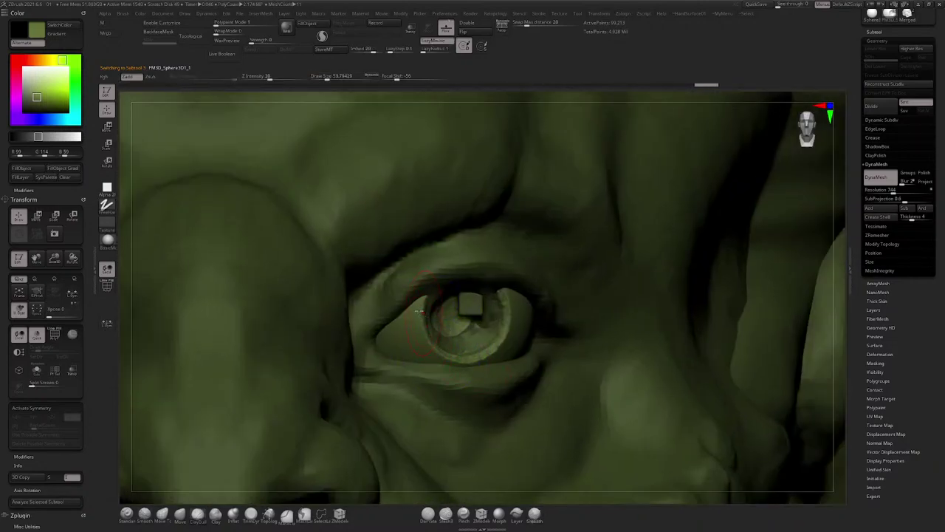
right_drag(431, 304, 392, 307)
drag(436, 331, 428, 307)
right_drag(418, 308, 508, 310)
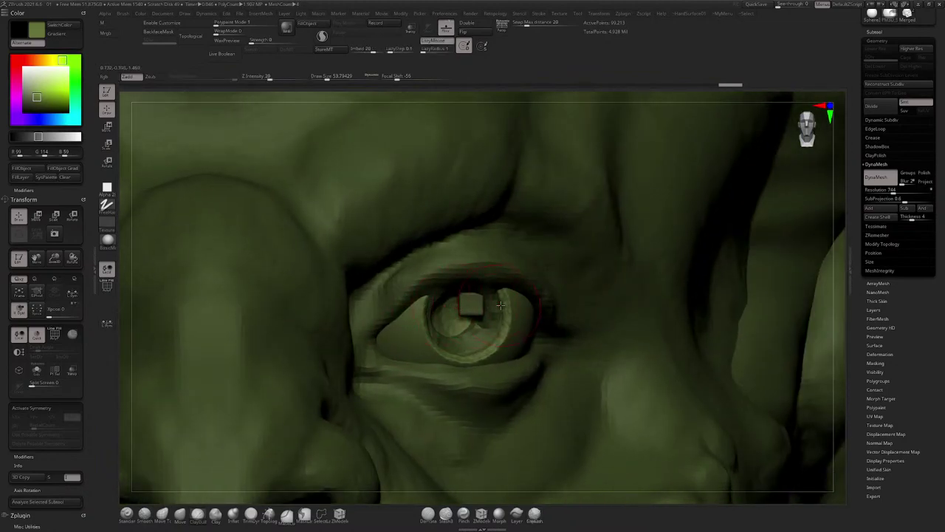
shift+drag(425, 301, 433, 328)
Step: Carve a ring around the pupil with a brush size of about 39 and smooth the iris inside the rim
key(x)
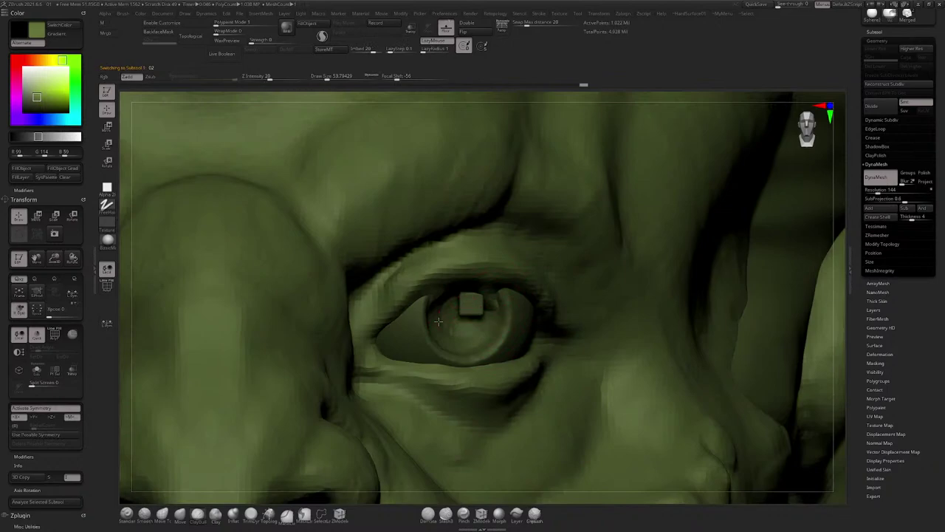
alt+click(482, 298)
key(space)
drag(470, 323, 455, 329)
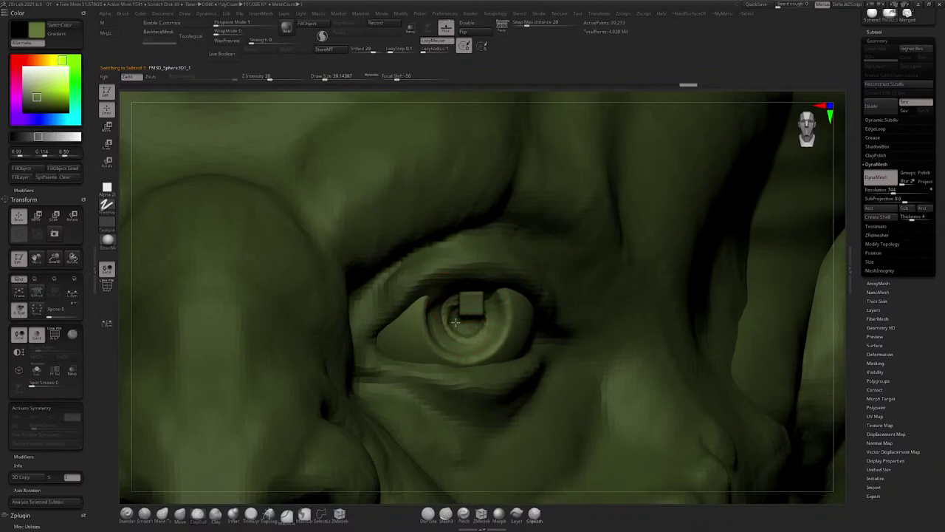
key(x)
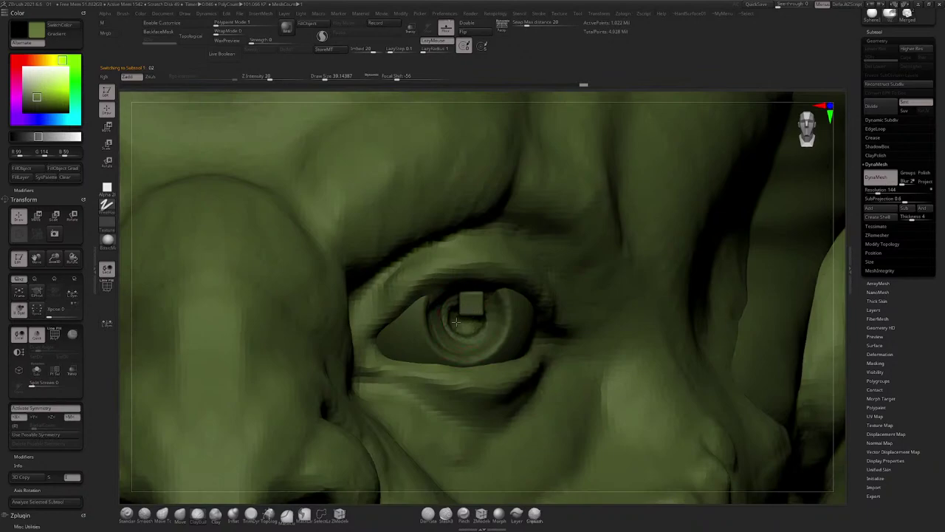
alt+click(454, 313)
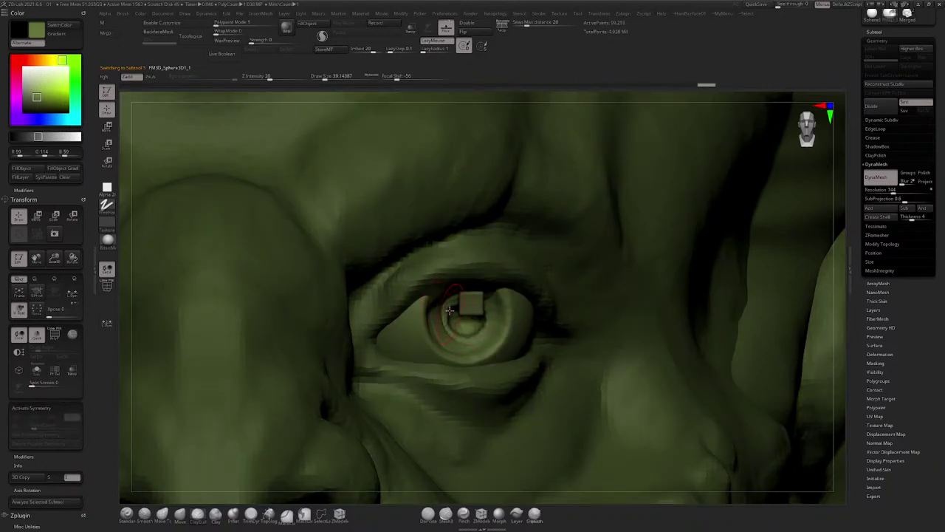
mouse_move(448, 318)
shift+mouse_down()
mouse_move(441, 339)
mouse_move(455, 322)
shift+mouse_up()
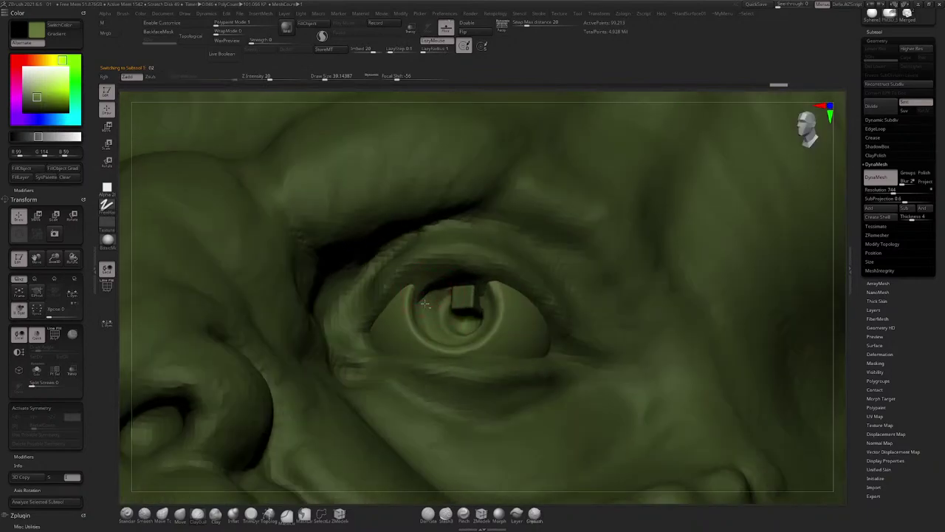
Step: Mirror and weld the sculpted eyeball to the other side of the face and check both eyes from the front
key(x)
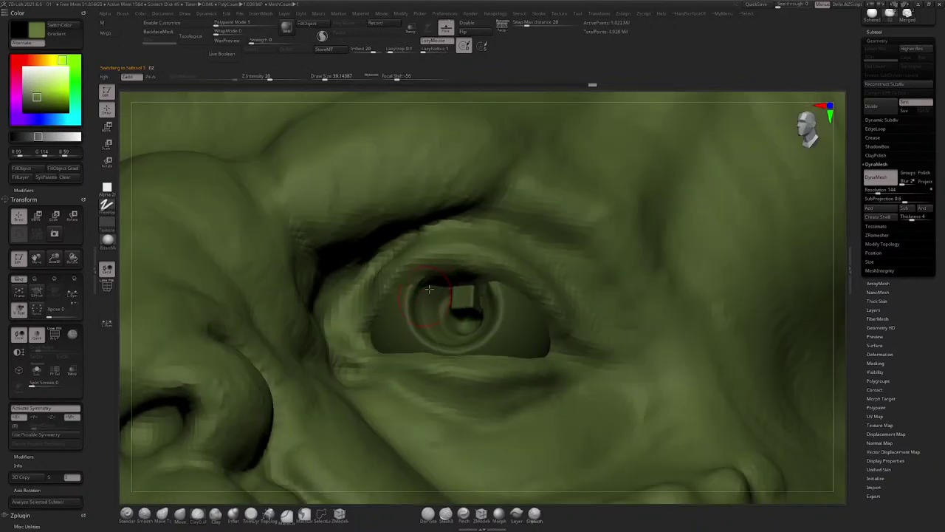
mouse_move(429, 289)
right_down()
mouse_move(481, 327)
mouse_move(612, 247)
mouse_move(608, 254)
mouse_move(614, 231)
mouse_move(593, 327)
mouse_move(498, 247)
mouse_move(522, 213)
right_up()
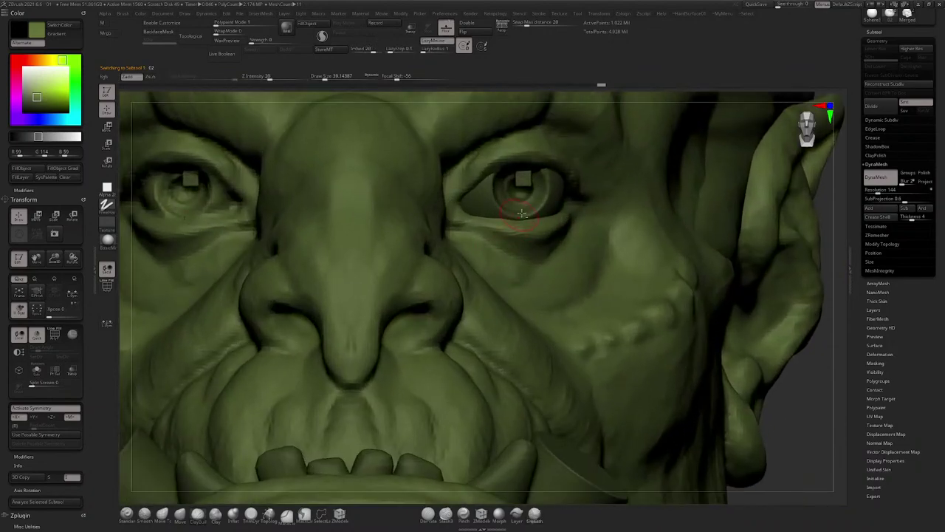
alt+click(539, 203)
key(space)
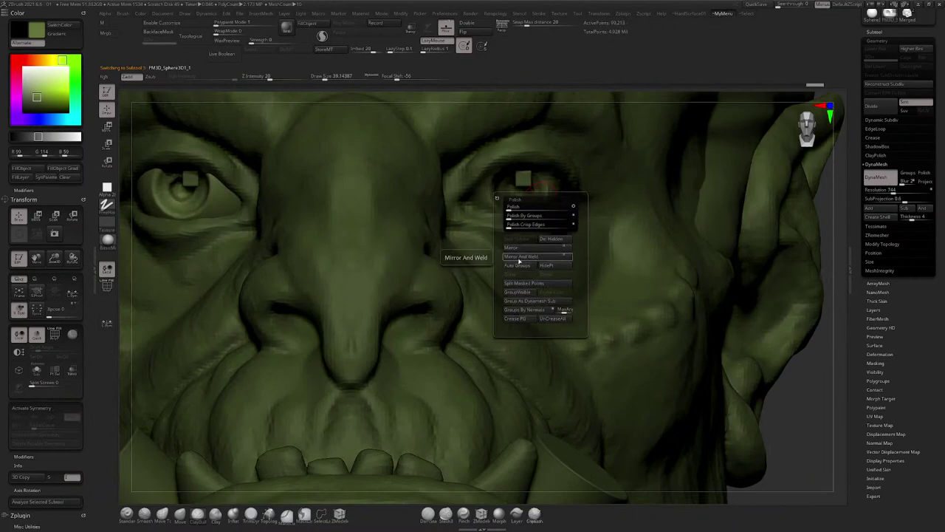
click(519, 258)
ctrl+right_drag(548, 233, 542, 168)
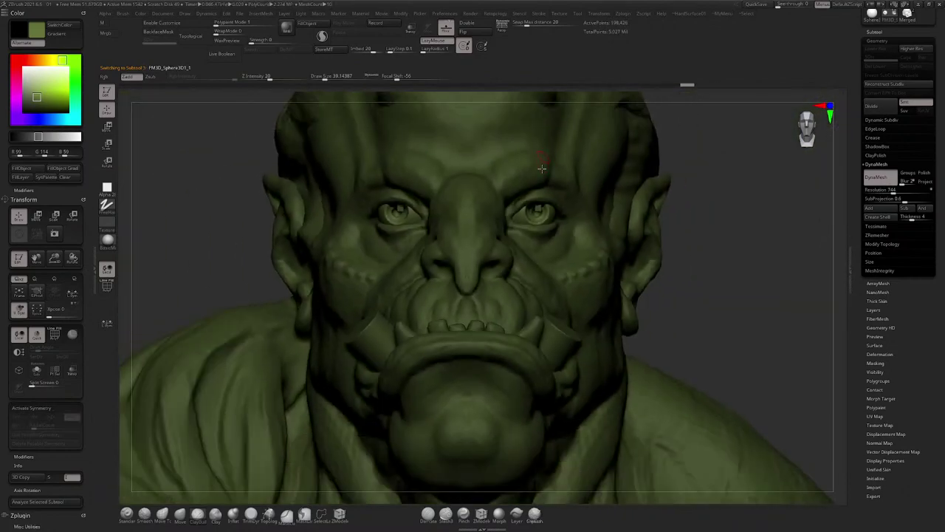
alt+right_drag(537, 209, 509, 214)
right_drag(510, 214, 511, 169)
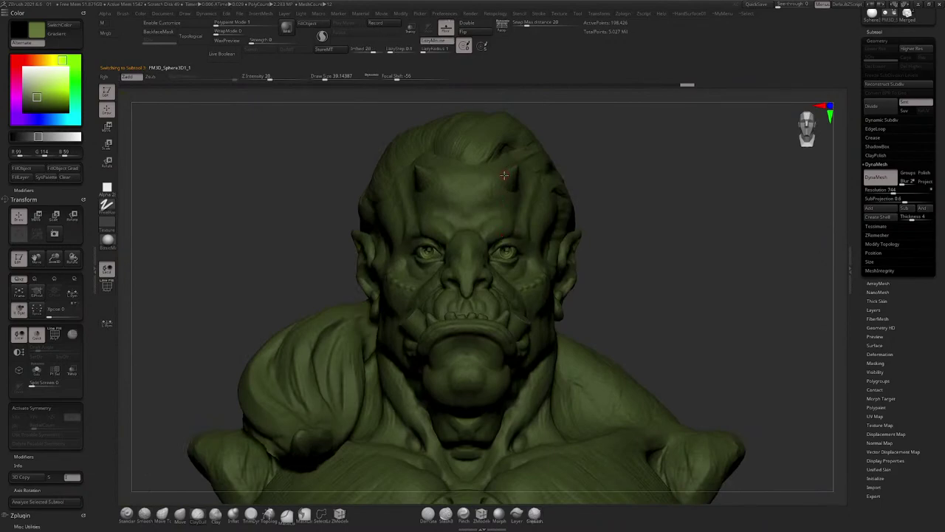
Step: Select the head subtool and pull the eyelid against the eyeball using the Move brush at size about 77
ctrl+right_drag(504, 236, 479, 291)
alt+click(448, 268)
alt+click(545, 279)
alt+click(507, 348)
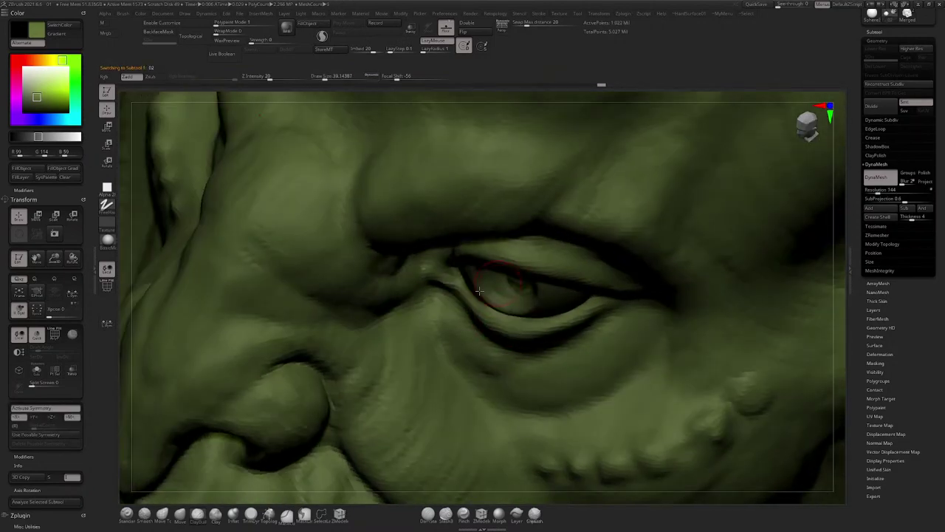
click(181, 515)
mouse_move(473, 336)
right_down()
mouse_move(508, 267)
mouse_move(509, 286)
right_up()
key(space)
drag(505, 297, 512, 297)
mouse_move(513, 295)
right_down()
mouse_move(517, 259)
mouse_move(507, 292)
right_up()
drag(488, 275, 497, 277)
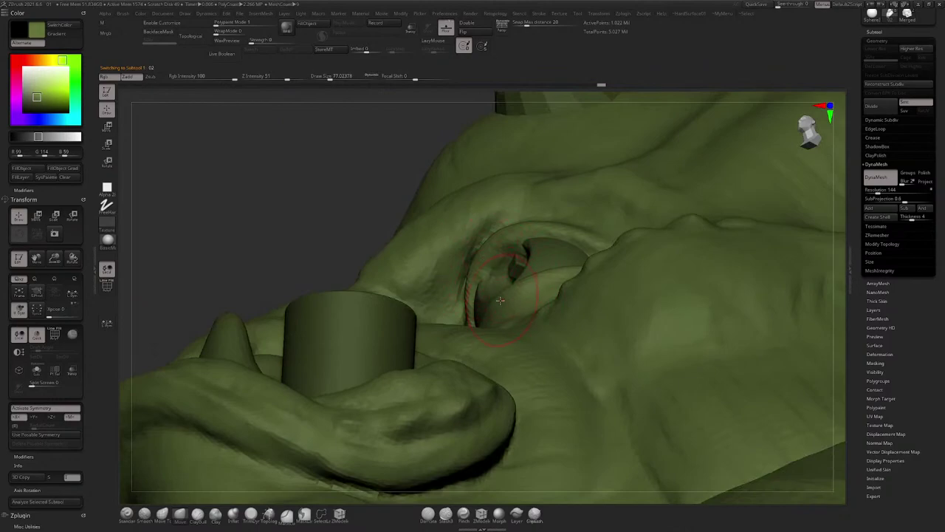
Step: Reshape the lid edges around the eyeball from below and the side, reducing the Move brush to about 41
right_drag(529, 282, 559, 332)
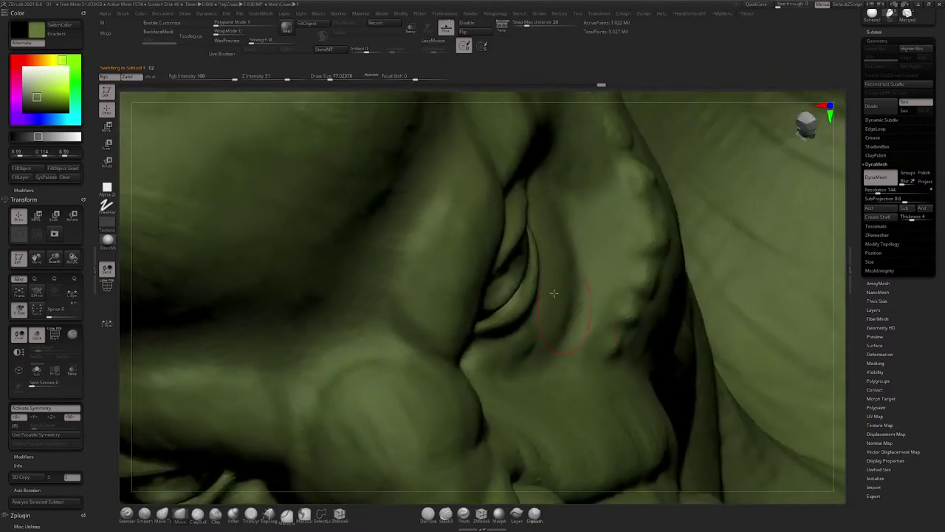
key(space)
drag(556, 308, 533, 273)
key(space)
mouse_move(533, 273)
right_down()
mouse_move(510, 225)
mouse_move(517, 218)
right_up()
key(space)
drag(517, 283, 513, 282)
mouse_move(513, 282)
right_down()
mouse_move(526, 247)
mouse_move(515, 266)
mouse_move(500, 248)
mouse_move(416, 269)
mouse_move(453, 321)
right_up()
key(space)
drag(437, 287, 433, 286)
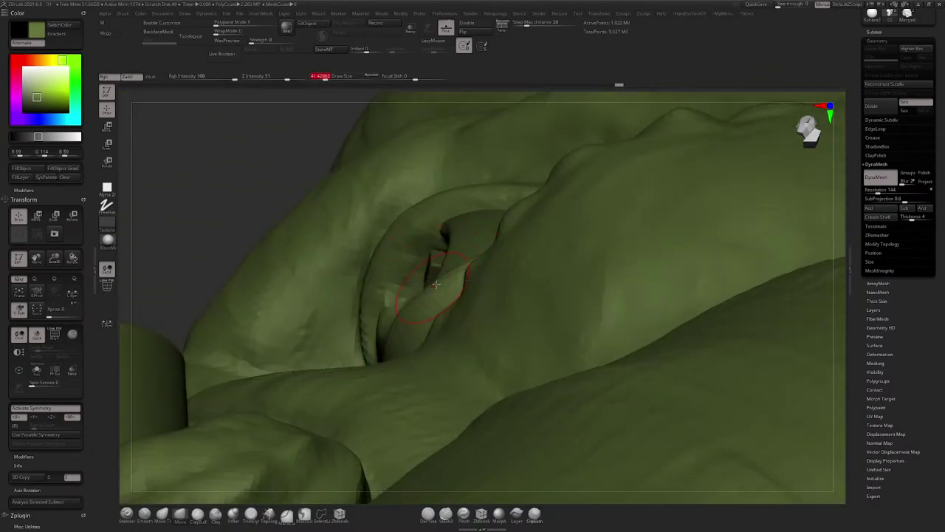
Step: Adjust the brow and lids toward the inner eye corner with the Move brush at sizes about 79 and 120
right_drag(428, 279, 430, 369)
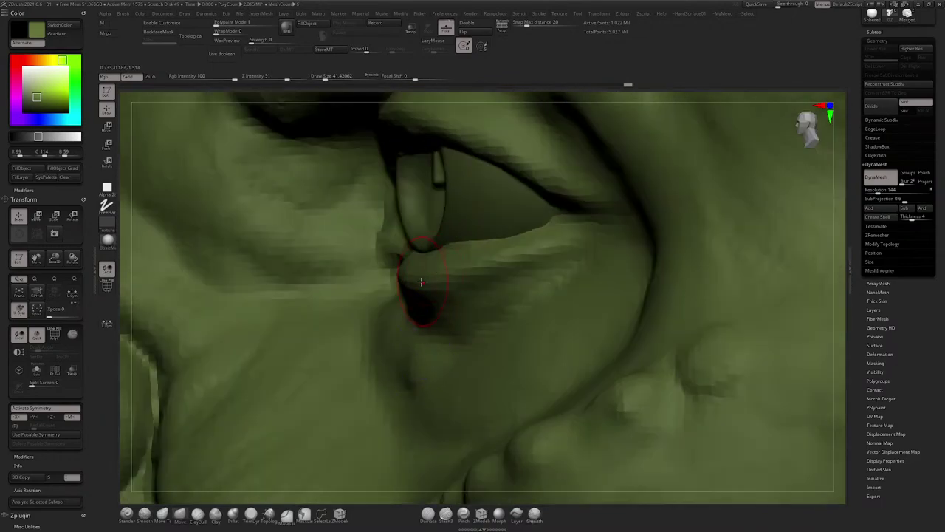
right_drag(462, 282, 452, 225)
key(space)
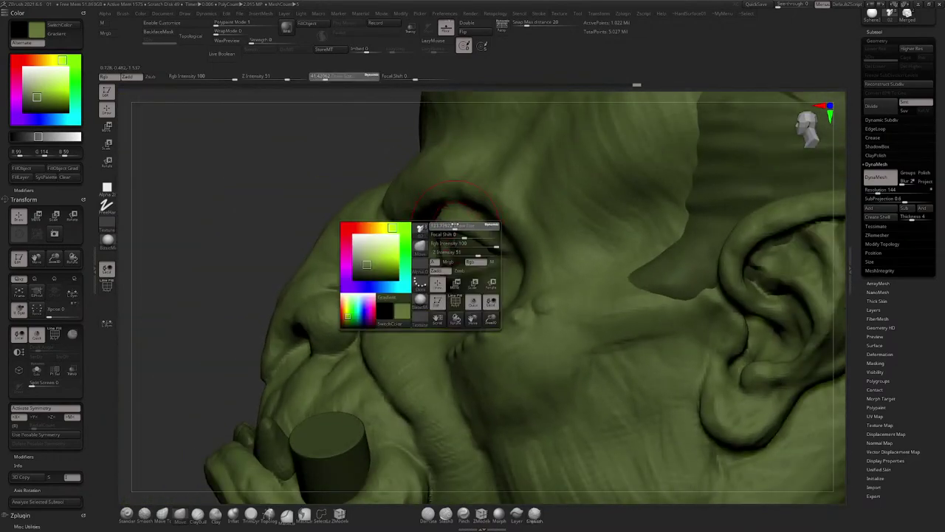
drag(453, 225, 433, 229)
right_drag(440, 226, 450, 219)
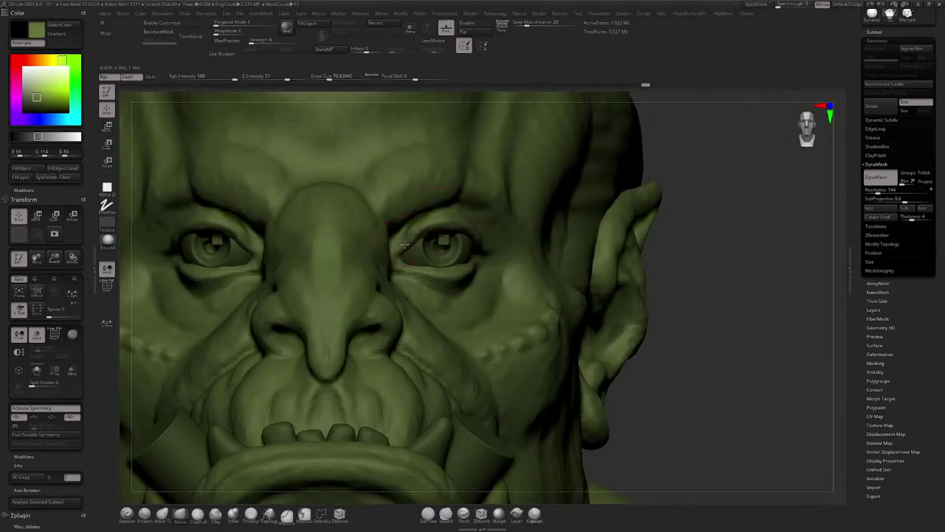
key(space)
drag(413, 236, 423, 233)
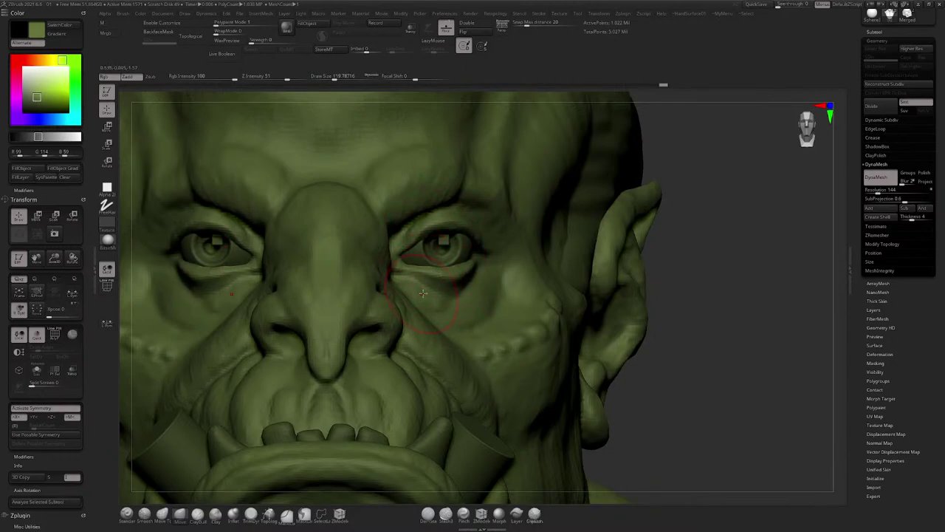
Step: Pull the lower eyelid edge into shape toward the inner corner with the Move brush at sizes about 77 and 62
key(space)
drag(422, 293, 418, 289)
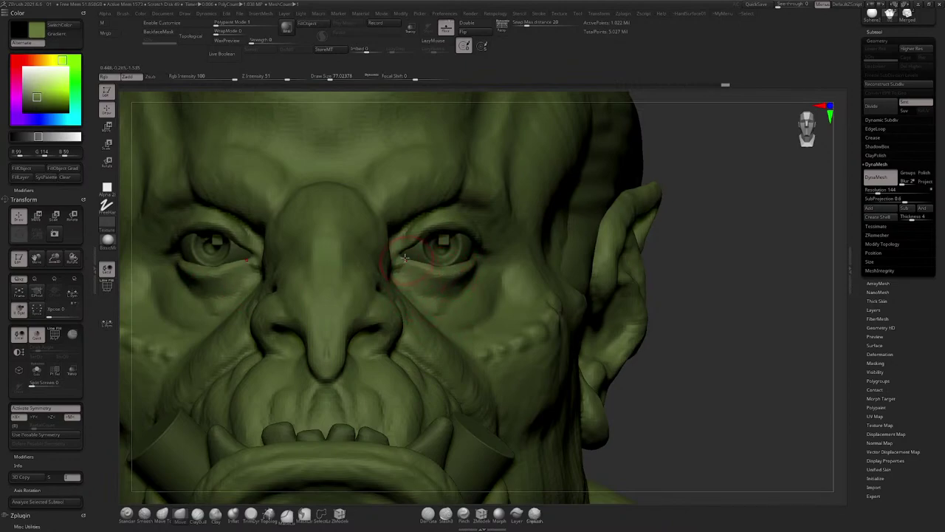
mouse_move(405, 255)
right_down()
mouse_move(437, 315)
mouse_move(448, 280)
mouse_move(437, 308)
right_up()
key(space)
mouse_move(424, 280)
mouse_down()
mouse_move(418, 274)
mouse_move(446, 285)
mouse_up()
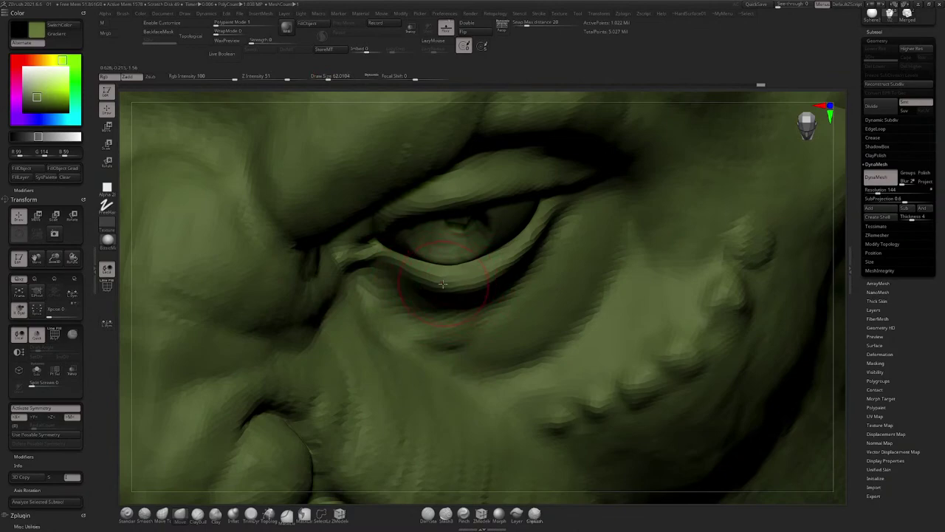
right_drag(418, 266, 439, 283)
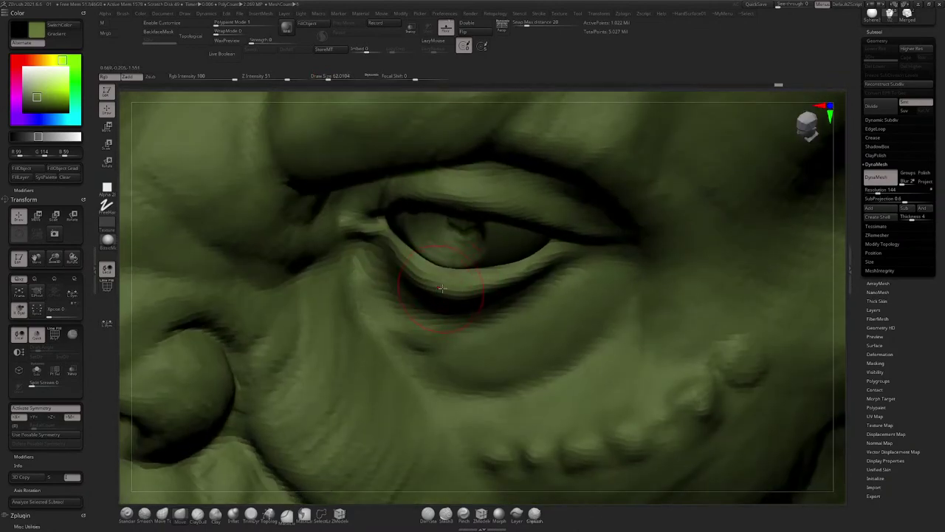
Step: Adjust the lower eyelid and its outer corner with the Move brush at sizes about 93 and 58
key(space)
drag(442, 288, 439, 290)
right_drag(432, 288, 432, 262)
key(space)
drag(426, 281, 447, 280)
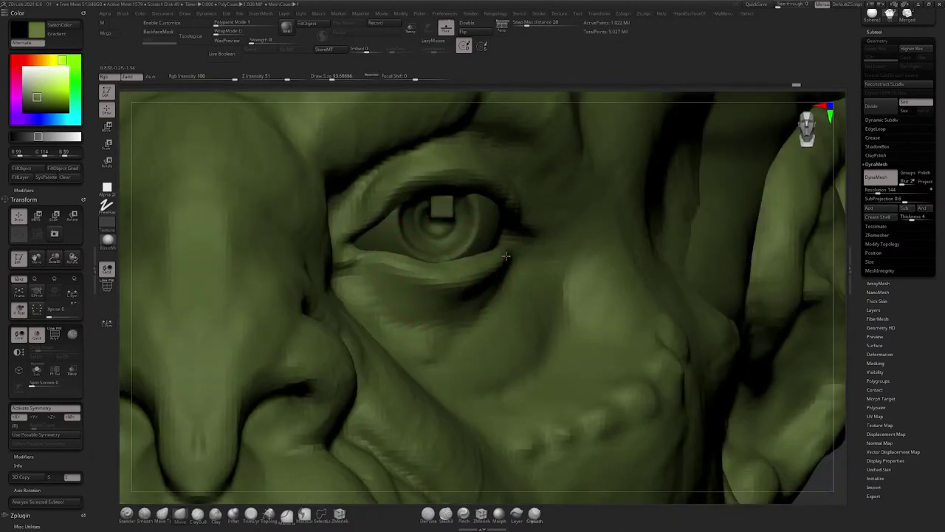
key(space)
drag(477, 277, 468, 277)
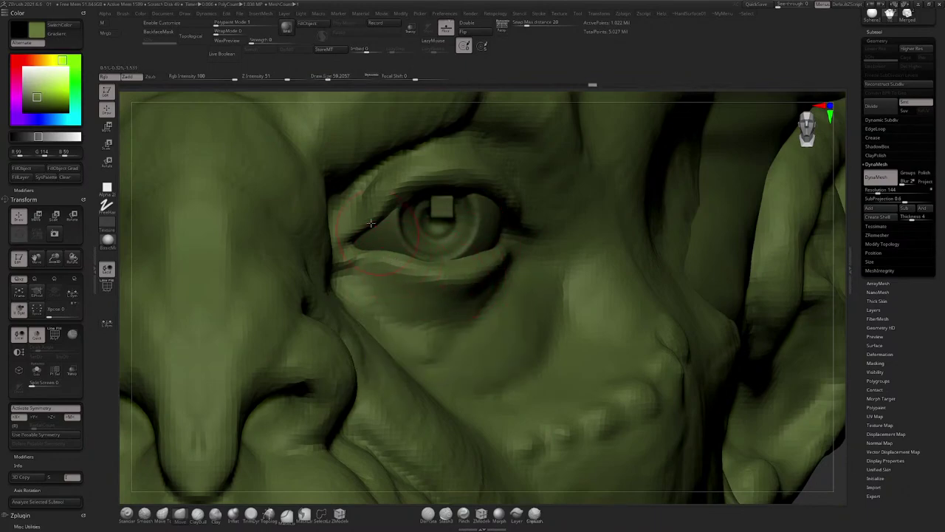
Step: Reshape the inner eye corner and adjoining lid edges with the Move brush at size about 58
drag(354, 215, 359, 216)
mouse_move(443, 281)
right_down()
mouse_move(450, 205)
mouse_move(426, 205)
mouse_move(507, 241)
mouse_move(485, 274)
mouse_move(489, 260)
right_up()
mouse_move(488, 260)
ctrl+right_down()
mouse_move(464, 295)
mouse_move(485, 273)
mouse_move(467, 254)
mouse_move(465, 274)
ctrl+right_up()
key(space)
key(space)
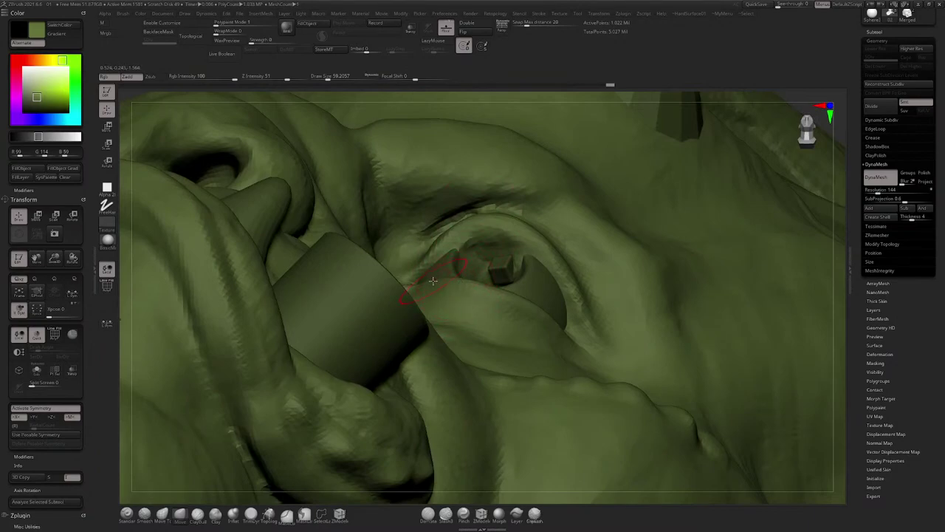
right_drag(436, 277, 467, 237)
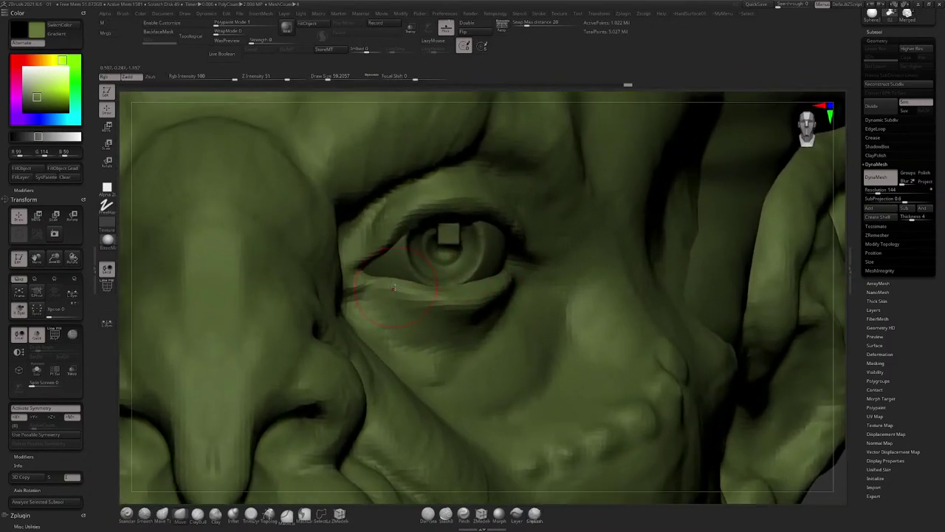
key(space)
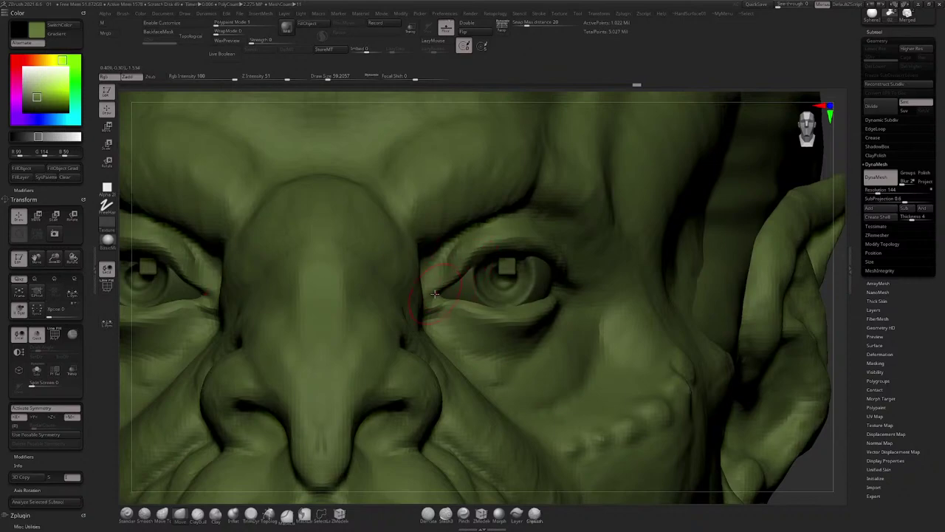
drag(435, 295, 426, 289)
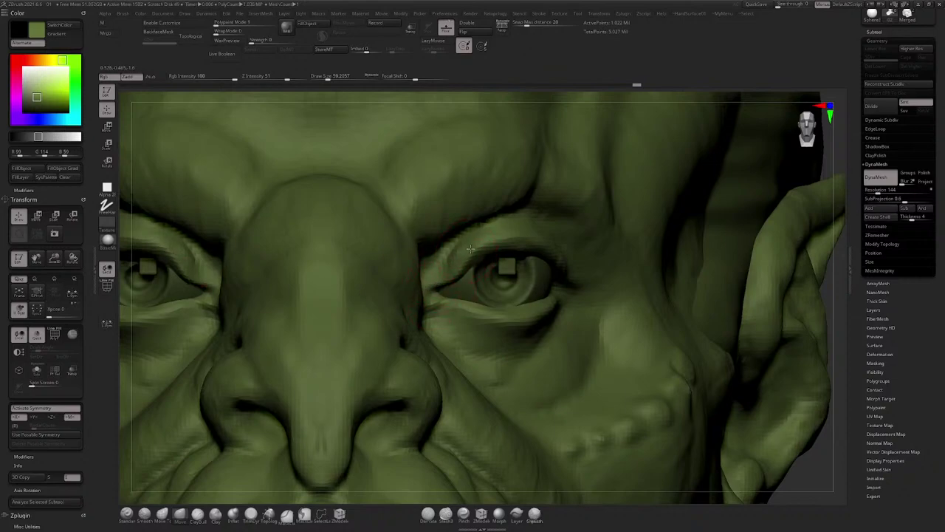
Step: Shift the upper eyelid's outer half with the Move brush, enlarging the brush to about 65
drag(507, 242, 558, 242)
right_drag(558, 242, 527, 233)
key(space)
drag(527, 234, 521, 225)
key(space)
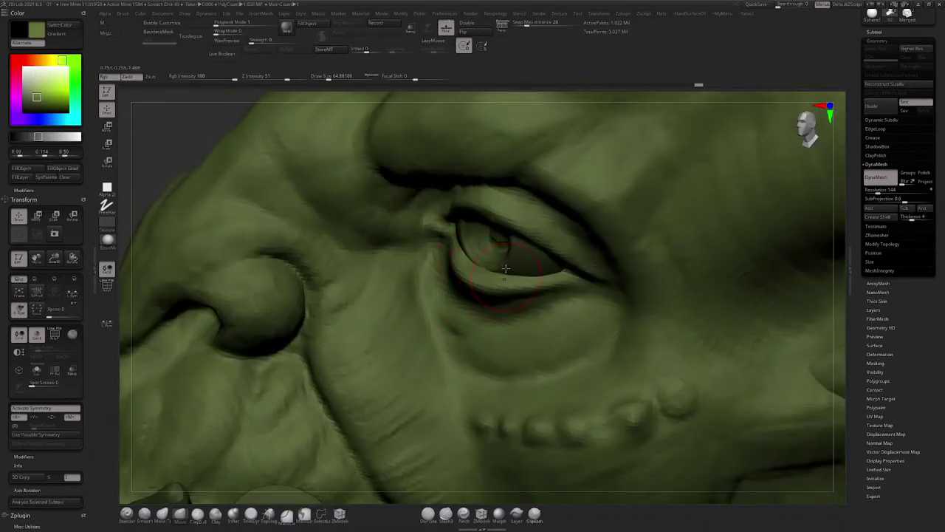
Step: Build up the skin beneath the lower eyelid with the ClayBuildup brush at size about 65
right_drag(506, 268, 506, 232)
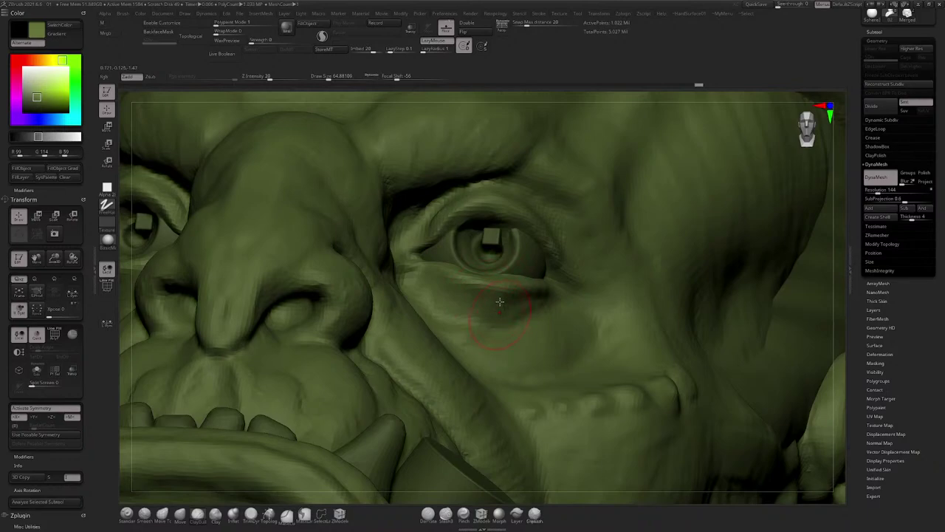
mouse_move(500, 302)
right_down()
mouse_move(508, 305)
mouse_move(473, 294)
right_up()
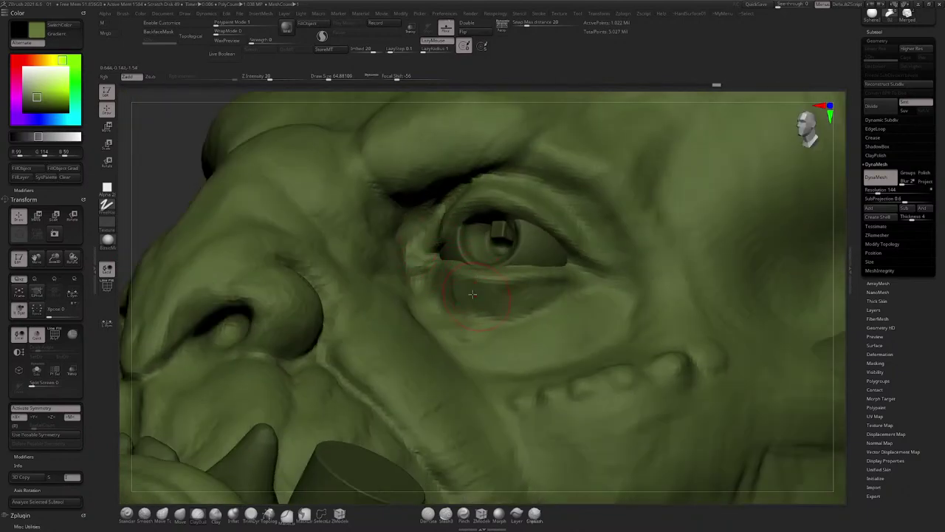
right_drag(530, 308, 319, 391)
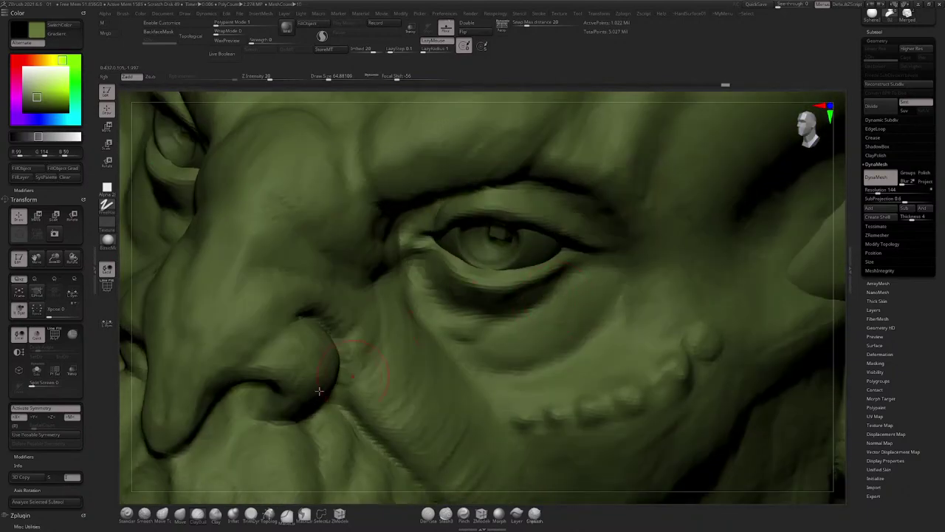
Step: Adjust the lower eyelid toward its outer corner with the Move brush and enlarge the brush
click(180, 515)
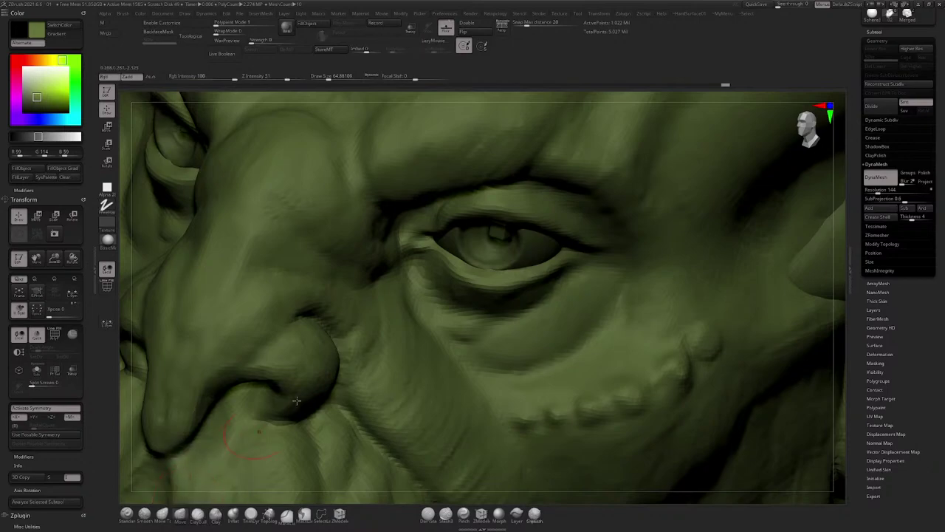
mouse_move(536, 274)
right_down()
mouse_move(523, 247)
mouse_move(554, 259)
right_up()
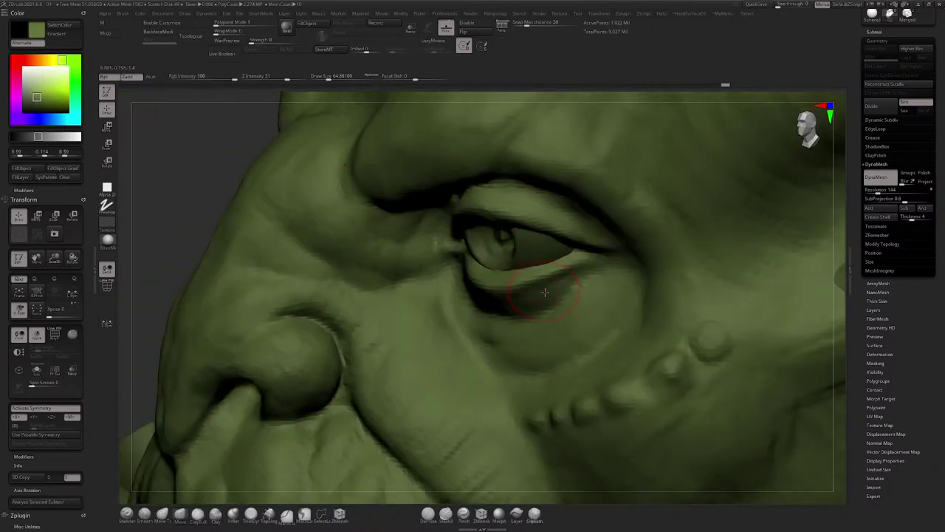
right_click(582, 275)
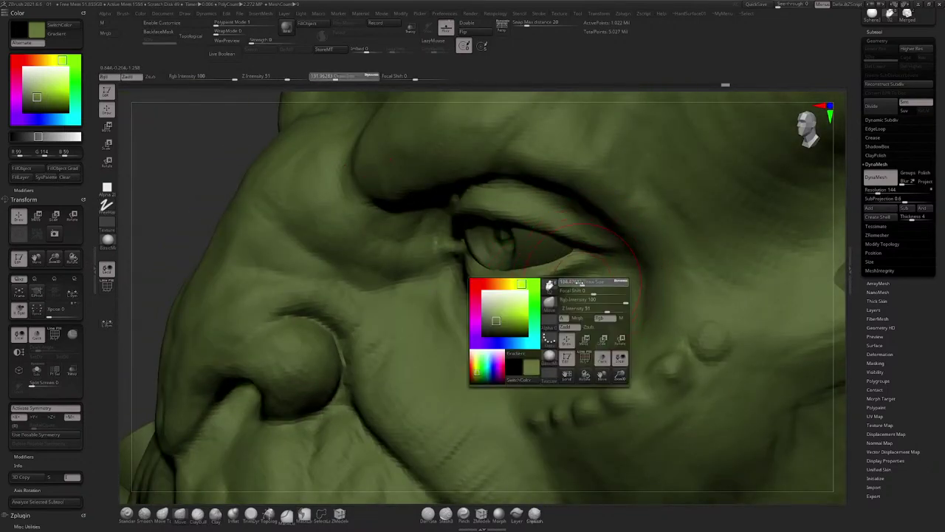
Step: Deepen the creases around the eyelids with the DamStandard brush at sizes about 104 and 130
click(433, 515)
mouse_move(535, 304)
right_down()
mouse_move(582, 287)
mouse_move(565, 270)
right_up()
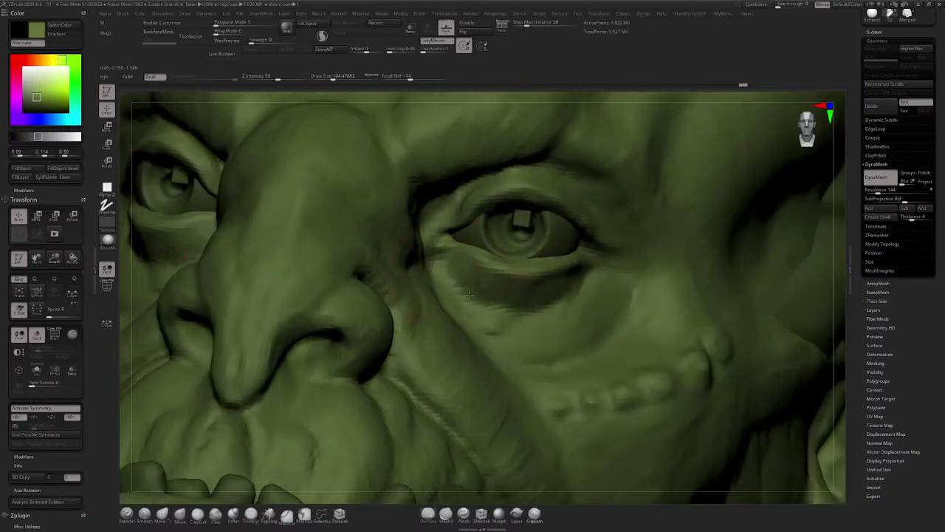
ctrl+right_drag(552, 304, 560, 263)
right_drag(403, 250, 524, 295)
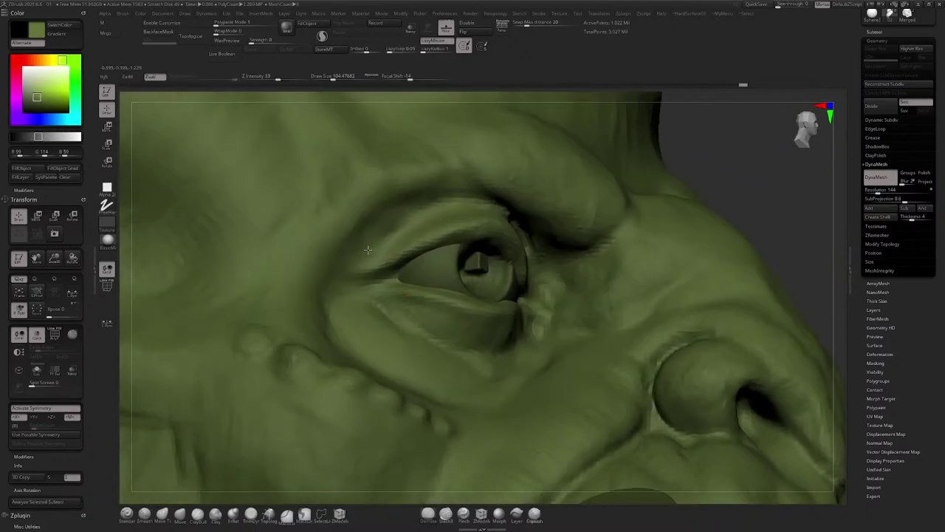
key(space)
key(space)
key(space)
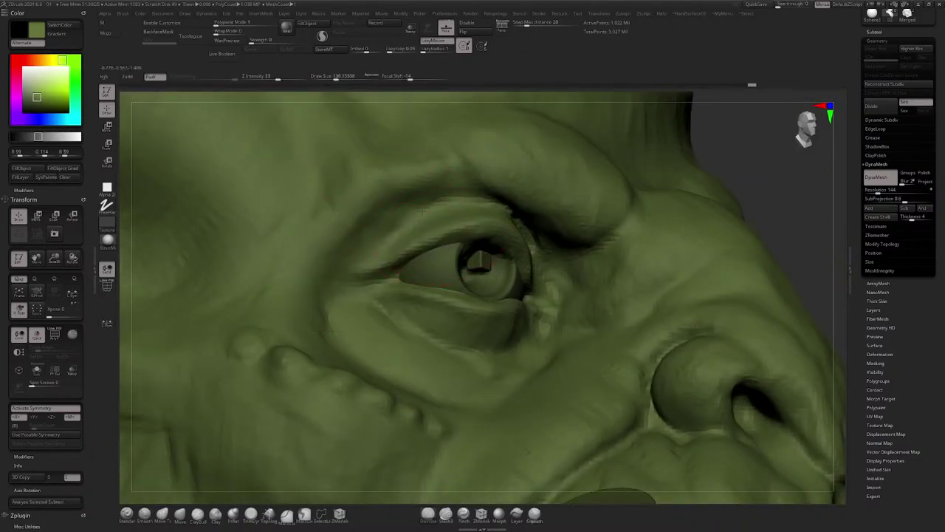
drag(417, 219, 386, 235)
Step: Carve the fold between the upper eyelid and the brow with the DamStandard brush at size about 56
right_drag(366, 244, 435, 203)
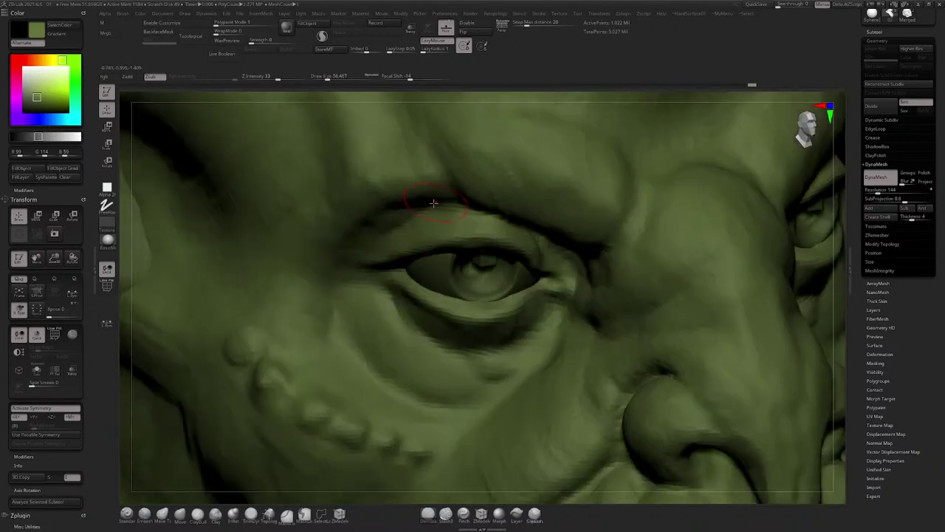
drag(434, 203, 461, 200)
mouse_move(436, 203)
right_down()
mouse_move(425, 220)
mouse_move(455, 209)
right_up()
mouse_move(418, 212)
mouse_down()
mouse_move(463, 210)
mouse_move(504, 241)
mouse_up()
mouse_move(486, 217)
right_down()
mouse_move(513, 261)
mouse_move(454, 271)
right_up()
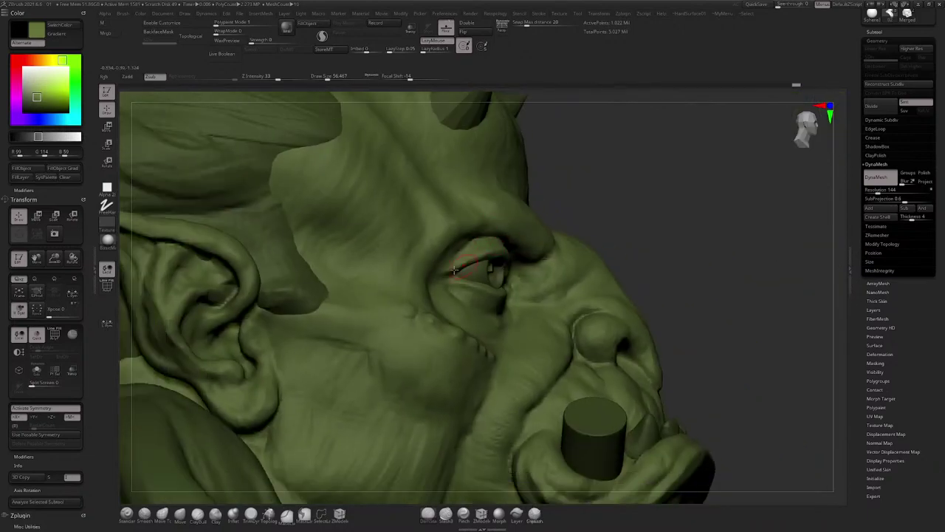
Step: Build up the underside of the brow near the nose bridge with the ClayBuildup brush, starting at size about 97
click(197, 515)
mouse_move(551, 295)
right_down()
mouse_move(480, 284)
mouse_move(557, 271)
right_up()
key(s)
drag(562, 289, 567, 292)
right_drag(561, 292, 566, 275)
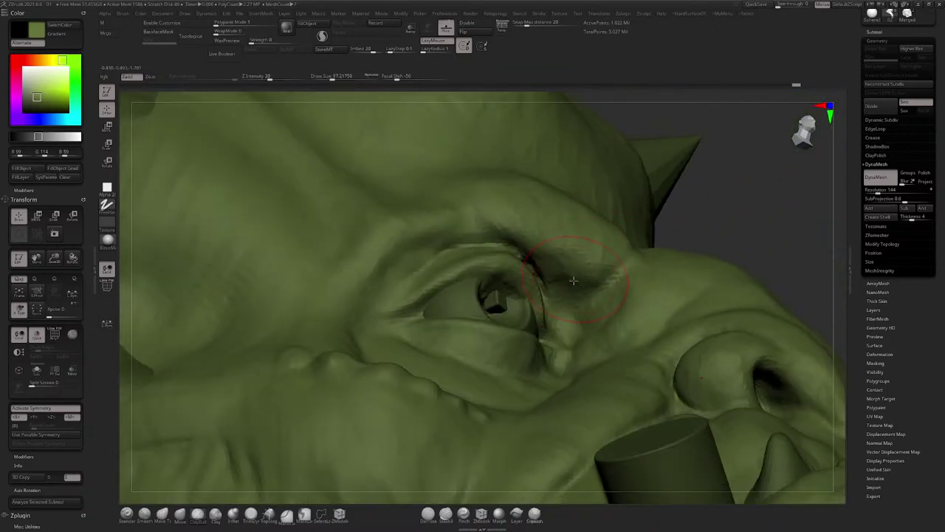
key(space)
mouse_move(575, 274)
mouse_down()
mouse_move(566, 274)
mouse_move(567, 251)
mouse_up()
key(space)
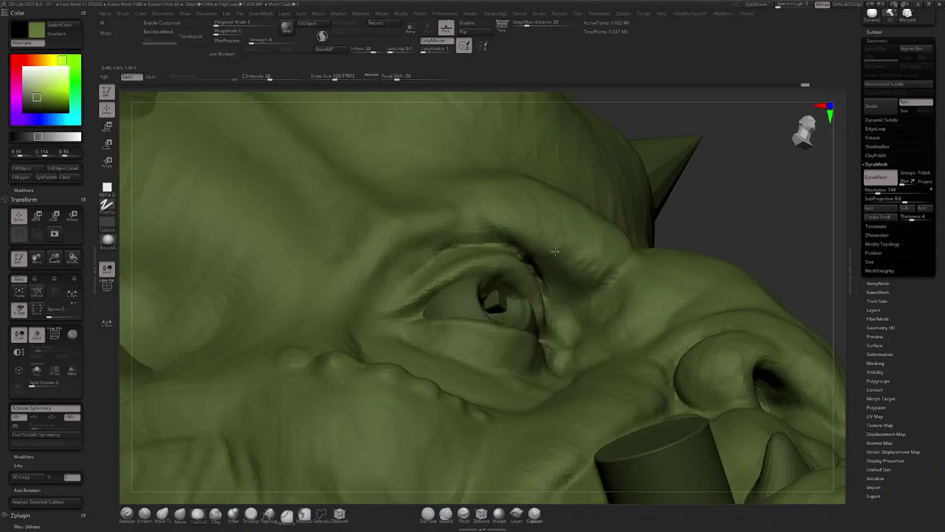
Step: Add volume along the brow ridge above the eye with the ClayBuildup brush, reducing its size to about 74
key(space)
mouse_move(540, 220)
mouse_down()
mouse_move(531, 220)
mouse_move(534, 198)
mouse_up()
right_drag(531, 190, 546, 192)
right_drag(525, 225, 537, 212)
key(space)
mouse_move(539, 215)
mouse_down()
mouse_move(547, 215)
mouse_move(536, 231)
mouse_move(557, 234)
mouse_up()
key(space)
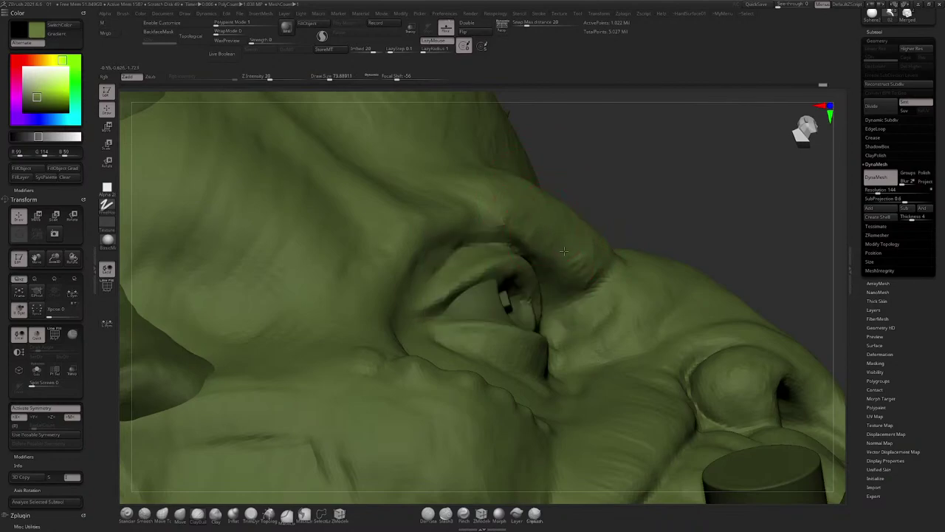
Step: Round out the inner brow bulge from several angles with the ClayBuildup brush at size about 74
right_drag(587, 262, 578, 262)
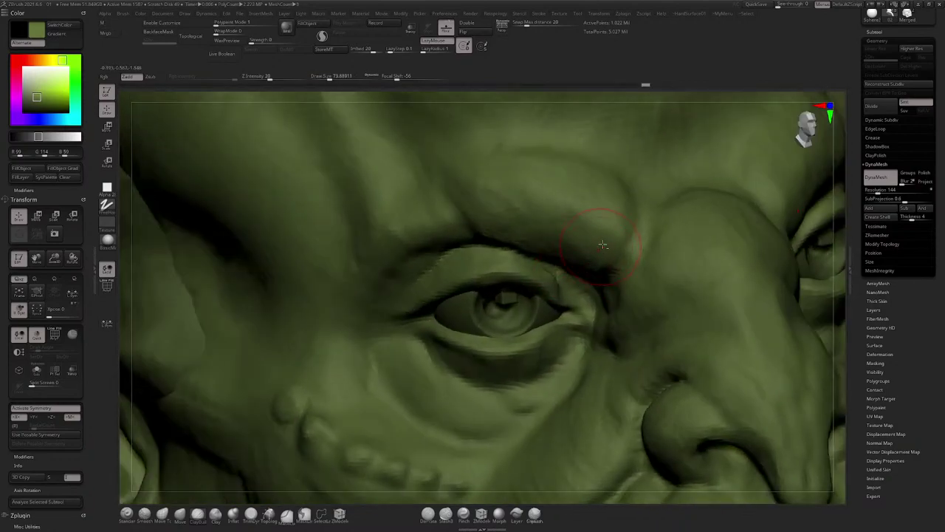
right_drag(549, 217, 488, 258)
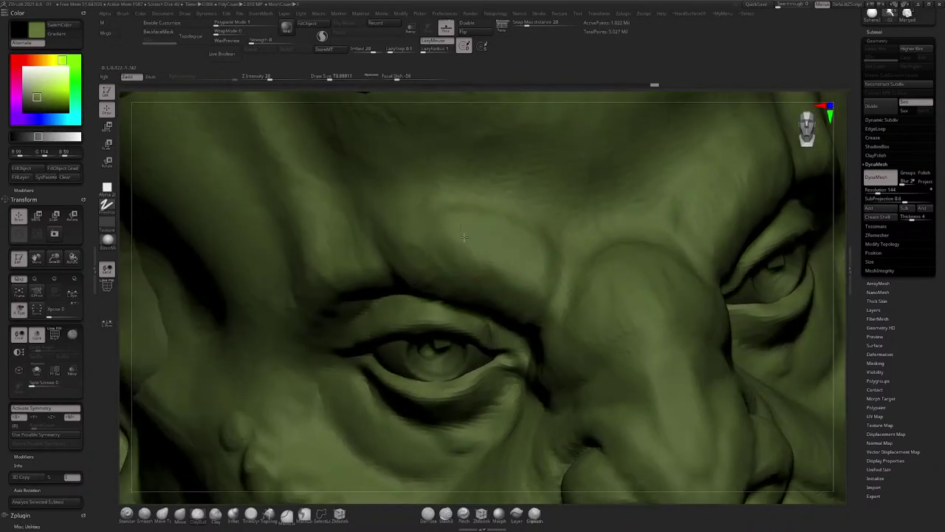
mouse_move(408, 227)
right_down()
mouse_move(462, 235)
mouse_move(392, 186)
right_up()
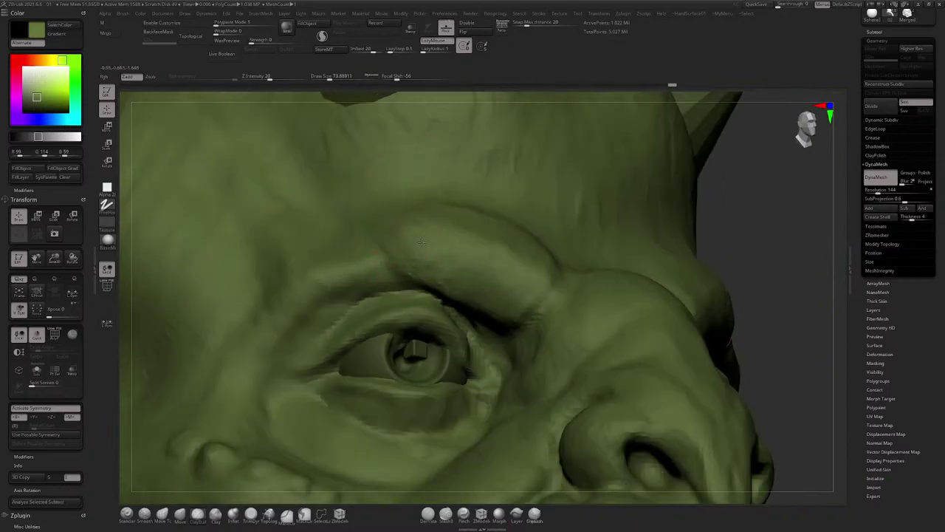
mouse_move(417, 233)
right_down()
mouse_move(400, 206)
mouse_move(426, 196)
right_up()
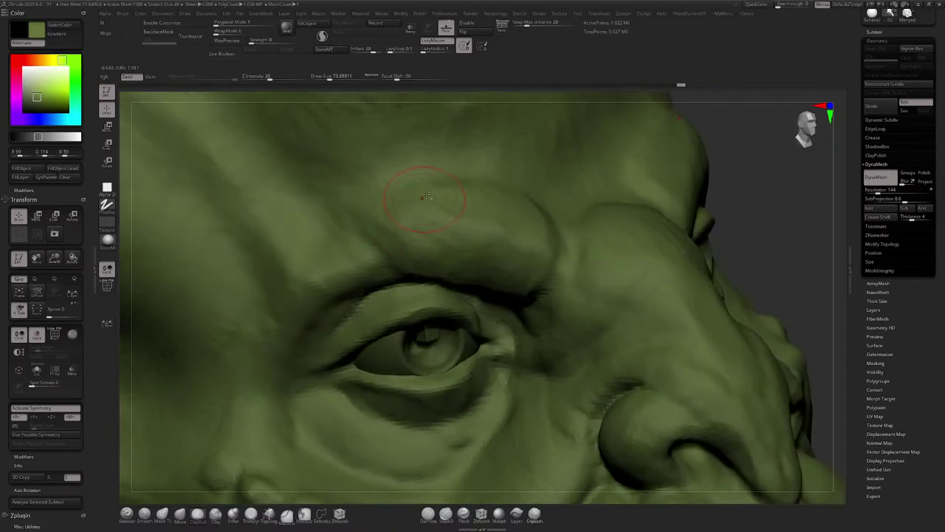
right_drag(481, 204, 488, 186)
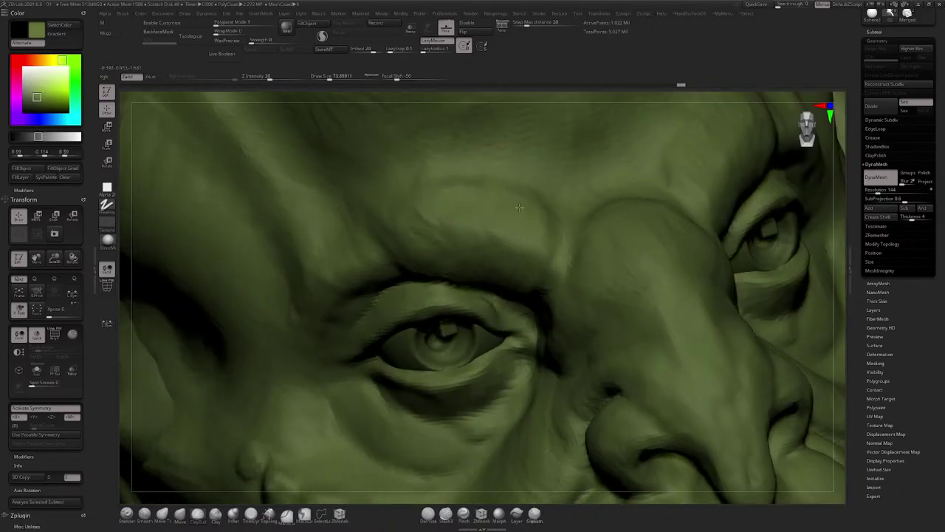
right_drag(547, 215, 523, 195)
right_drag(536, 250, 532, 217)
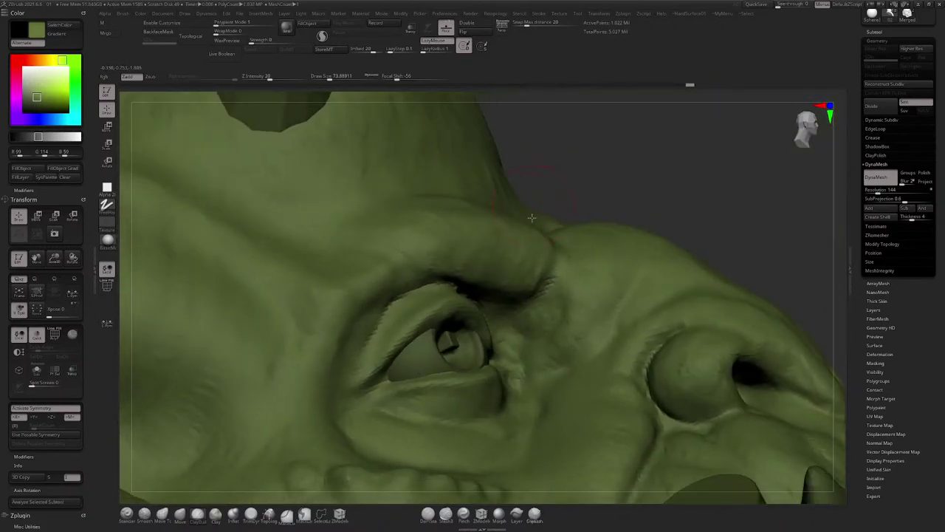
right_drag(525, 295, 459, 255)
Step: Reshape the upper eyelid and brow from the side and front with the Move brush at size about 172
ctrl+right_drag(459, 255, 474, 161)
mouse_move(435, 228)
right_down()
mouse_move(441, 193)
mouse_move(443, 248)
right_up()
key(space)
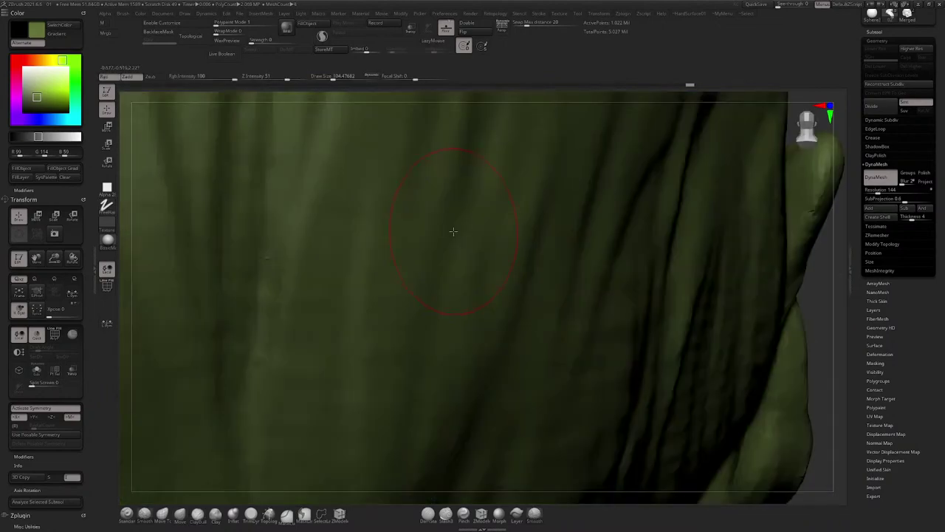
ctrl+right_drag(482, 231, 235, 269)
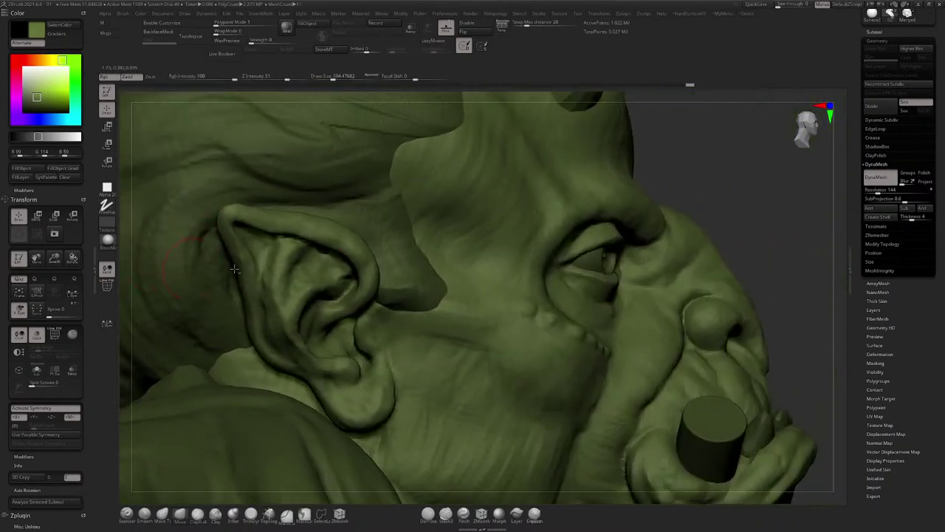
alt+right_drag(589, 246, 399, 239)
key(space)
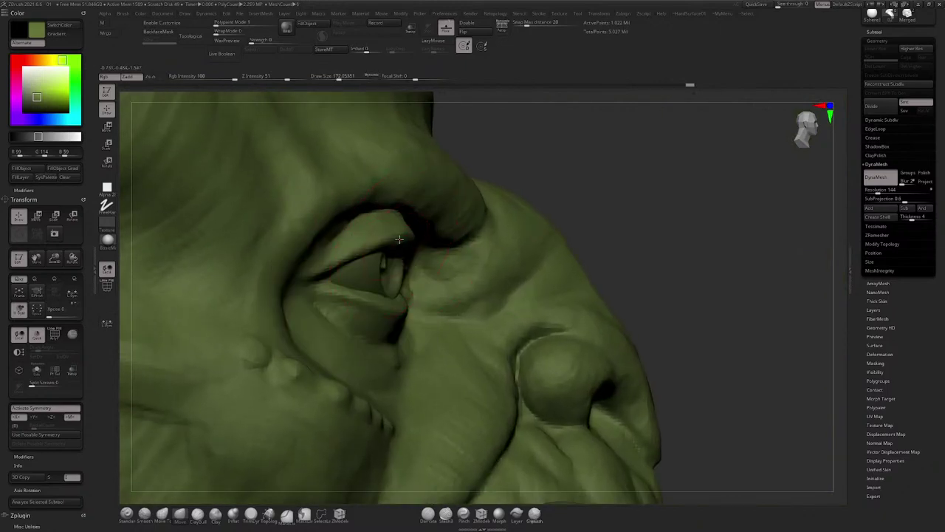
right_drag(391, 319, 380, 241)
mouse_move(362, 244)
mouse_down()
mouse_move(350, 240)
mouse_move(393, 253)
mouse_up()
Step: Refine the inner eye corner with the Move brush at sizes about 70 and 48, and switch the active subtool there
key(space)
key(space)
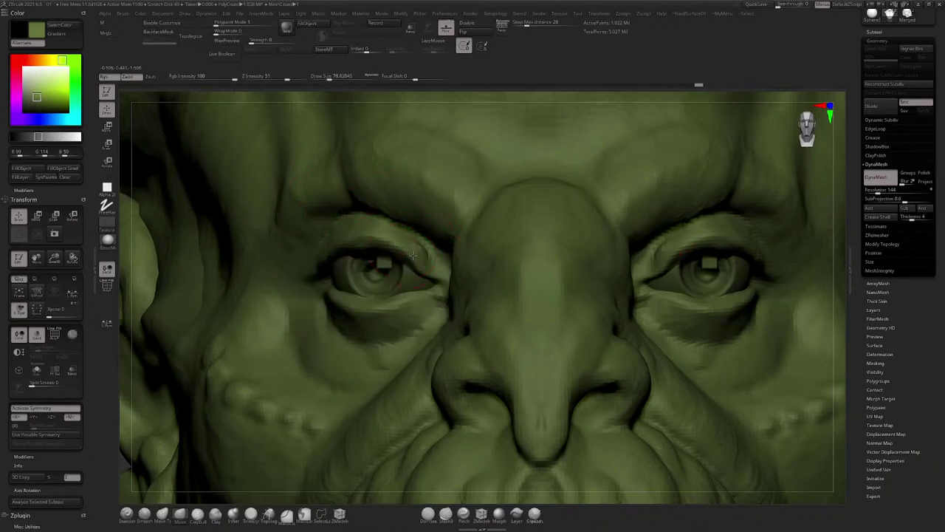
drag(429, 279, 418, 298)
key(space)
mouse_move(428, 291)
right_down()
mouse_move(443, 271)
mouse_move(441, 284)
mouse_move(428, 286)
mouse_move(401, 222)
mouse_move(397, 181)
mouse_move(396, 233)
mouse_move(429, 249)
right_up()
alt+click(414, 280)
key(x)
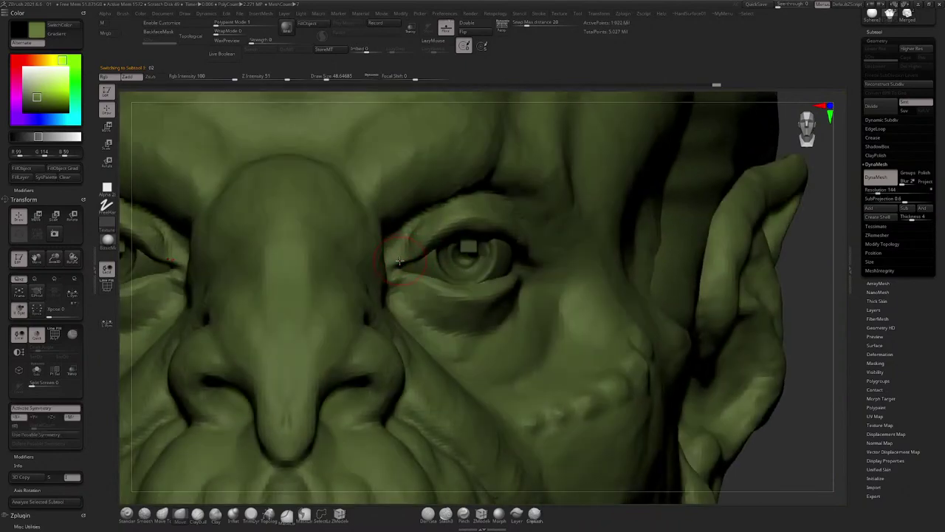
Step: Reshape the inner corner of the eye with the Move brush, starting at size about 48 and enlarging it to about 83
drag(398, 256, 393, 258)
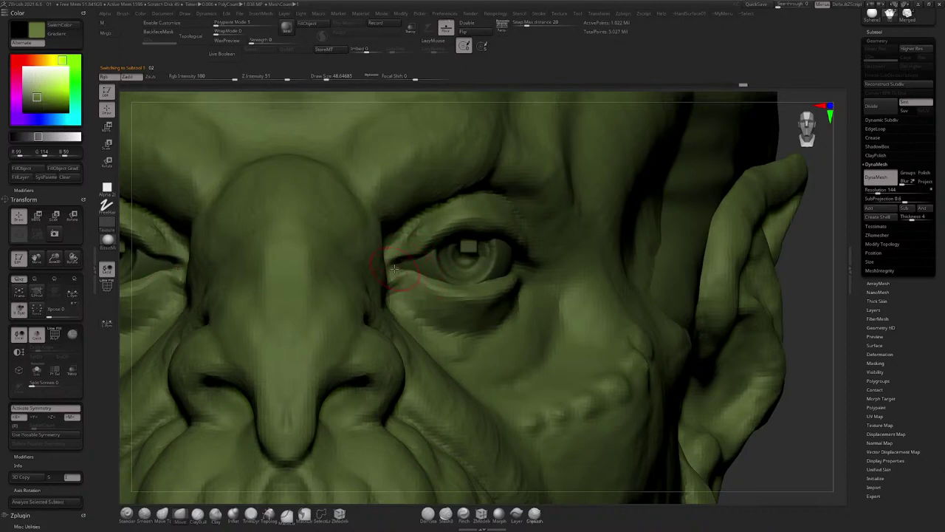
key(s)
drag(418, 245, 436, 245)
mouse_move(455, 250)
ctrl+right_down()
mouse_move(421, 168)
mouse_move(384, 292)
mouse_move(370, 306)
ctrl+right_up()
key(s)
drag(370, 305, 354, 303)
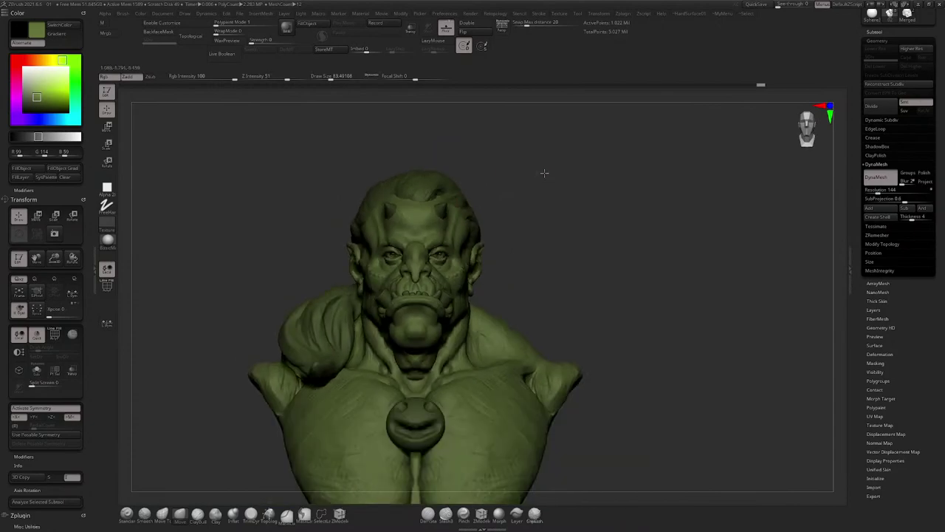
Step: Save the bust as a tool file over the existing 01.ztl in the CGALLIES folder
mouse_move(544, 173)
mouse_down()
mouse_move(537, 179)
mouse_move(551, 180)
mouse_move(518, 185)
mouse_move(546, 179)
mouse_up()
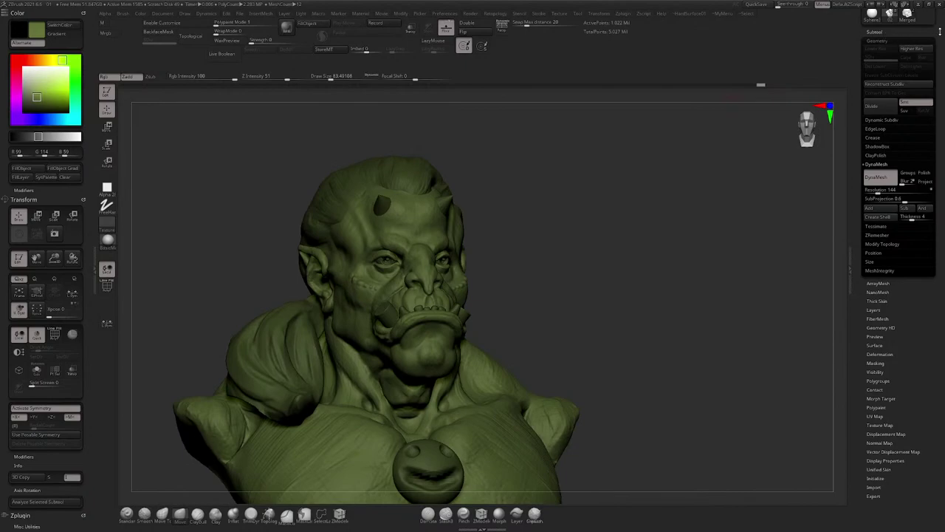
scroll(940, 31, up, 3)
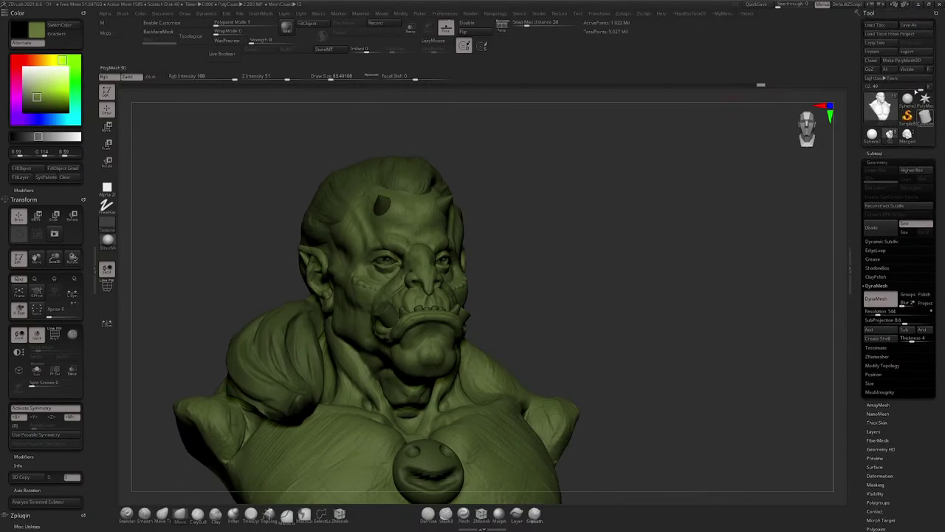
click(909, 25)
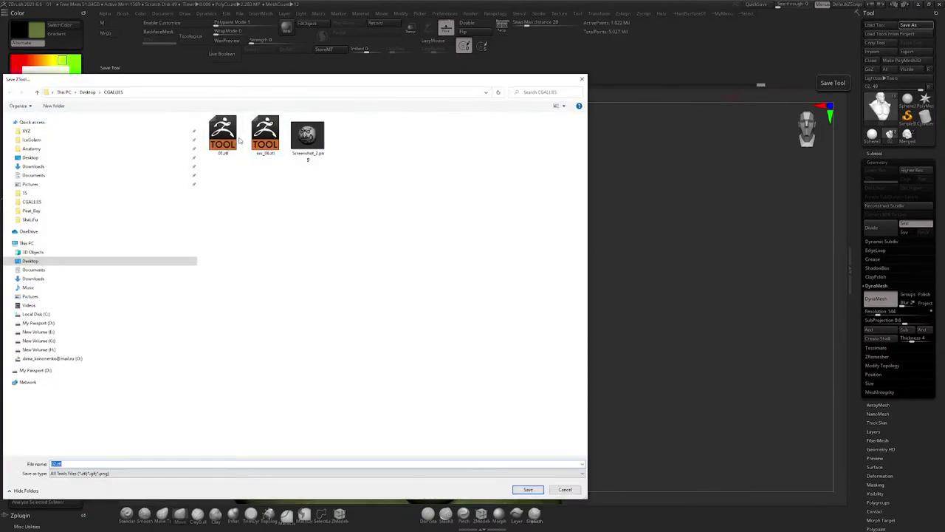
click(225, 144)
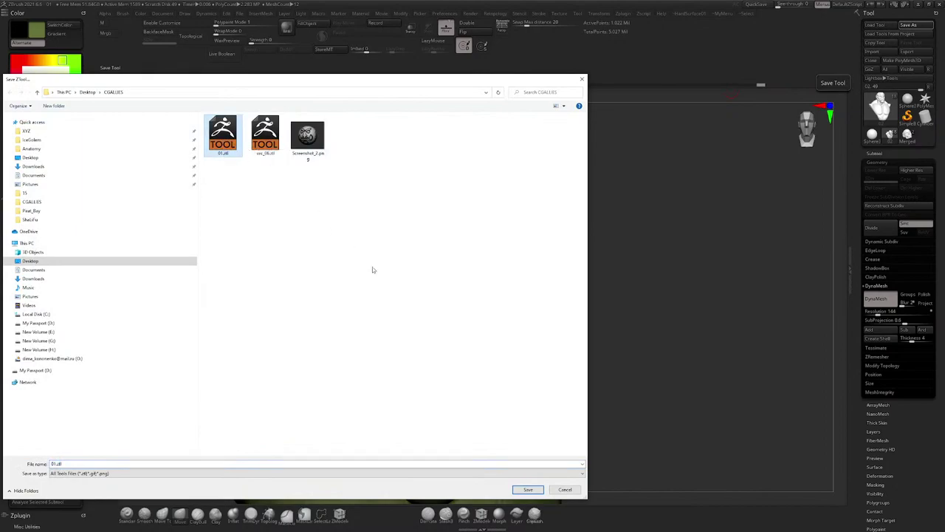
click(526, 490)
click(490, 268)
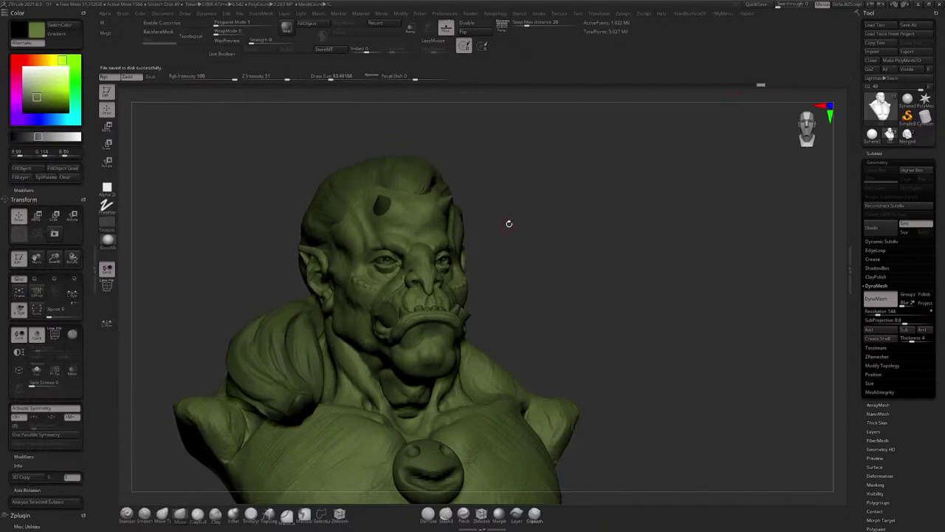
Step: Adjust the inner eye corner with the Move brush at size about 58 and make head subtool 01 active
mouse_move(509, 224)
shift+mouse_down()
mouse_move(522, 222)
mouse_move(455, 297)
mouse_move(445, 238)
mouse_move(436, 266)
mouse_move(429, 256)
shift+mouse_up()
key(space)
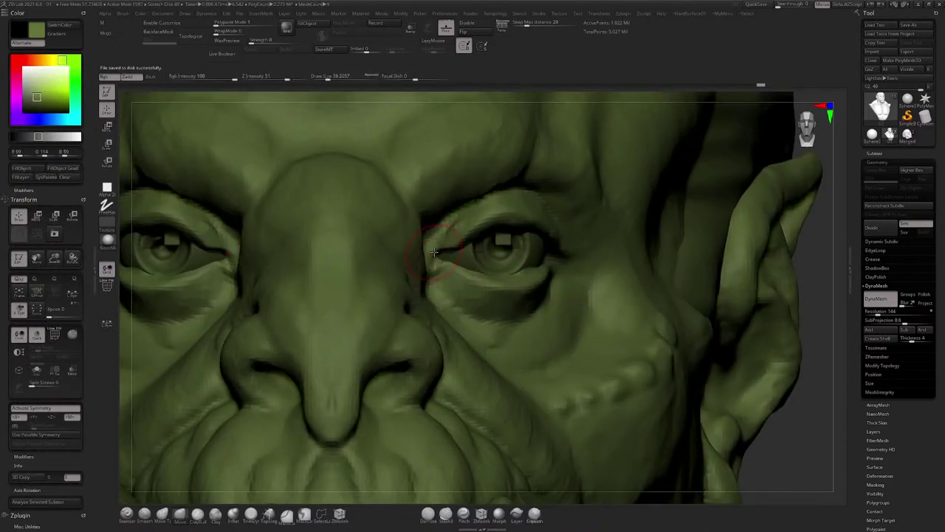
right_drag(454, 246, 403, 254)
alt+click(471, 246)
right_drag(455, 229, 435, 259)
alt+click(445, 253)
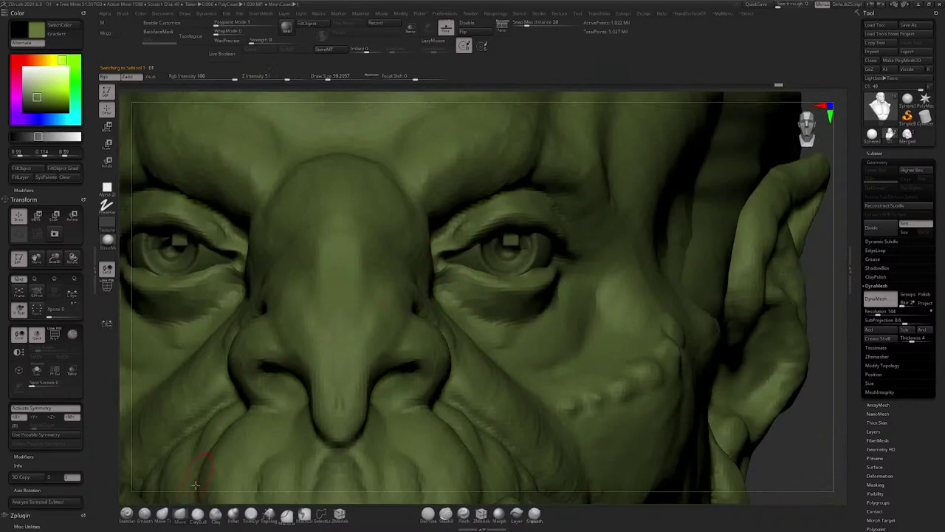
Step: Build up the inner corner of the eye and its tear duct with the ClayBuildup brush at size about 14
click(197, 514)
mouse_move(451, 247)
ctrl+right_down()
mouse_move(449, 271)
mouse_move(433, 281)
ctrl+right_up()
key(s)
drag(434, 281, 421, 280)
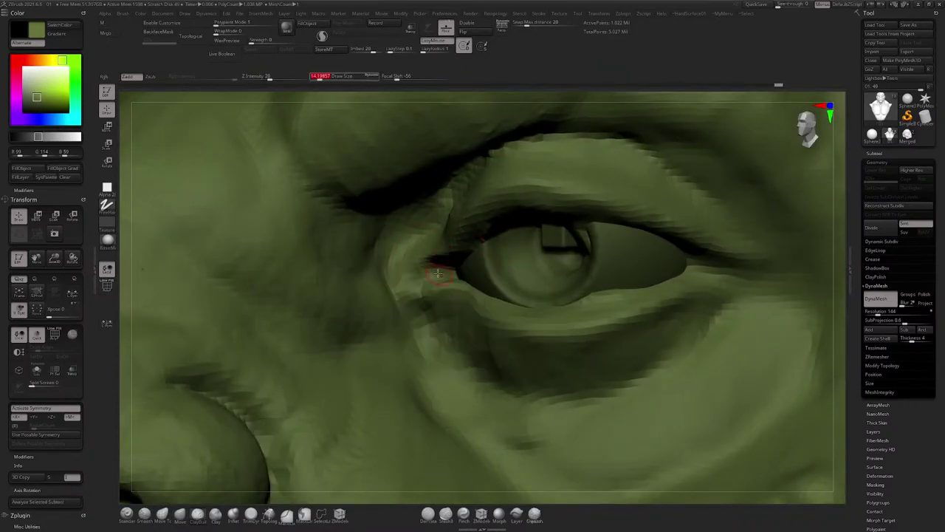
right_drag(438, 273, 432, 237)
key(space)
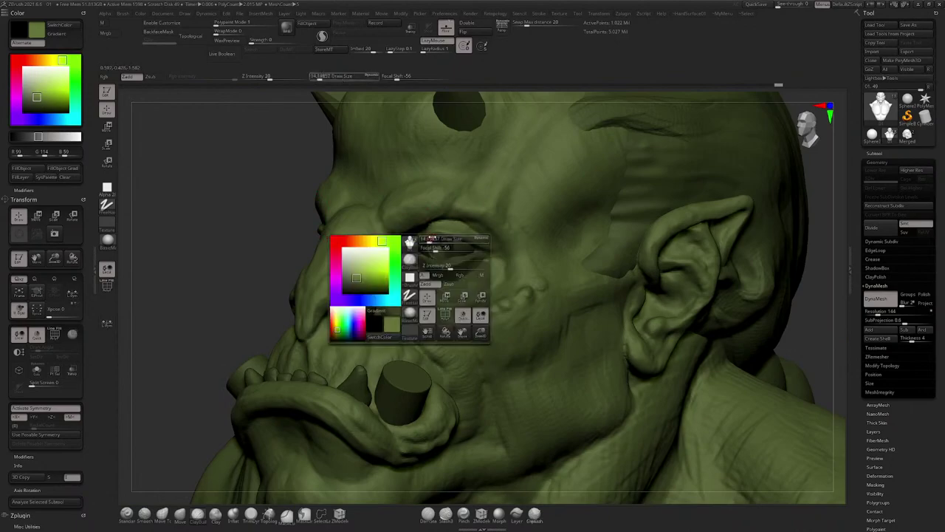
drag(431, 239, 443, 237)
mouse_move(443, 234)
ctrl+right_down()
mouse_move(439, 220)
mouse_move(495, 224)
mouse_move(436, 270)
mouse_move(430, 261)
mouse_move(442, 256)
mouse_move(434, 260)
ctrl+right_up()
Step: Pull the inner eye corner into shape from the front with the Move brush at size about 58
click(181, 515)
ctrl+right_drag(434, 260, 426, 321)
key(space)
drag(425, 321, 417, 320)
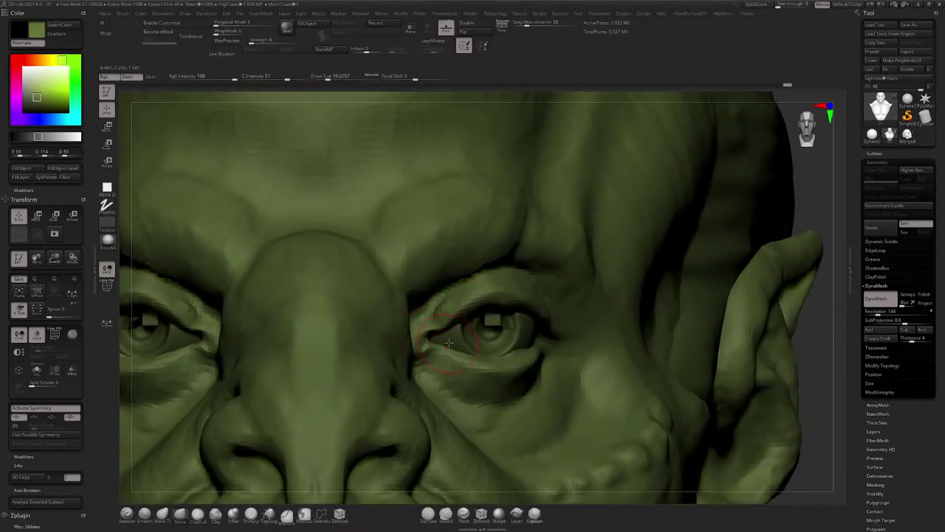
Step: Select the eyeball subtool and reposition it along the X and Y axes with the Move gizmo to fit the eyelids
alt+click(452, 328)
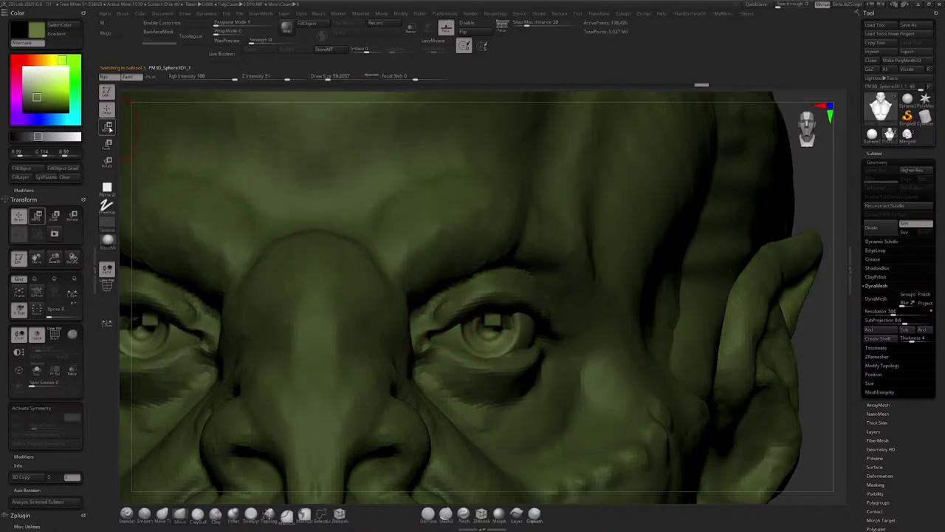
click(107, 127)
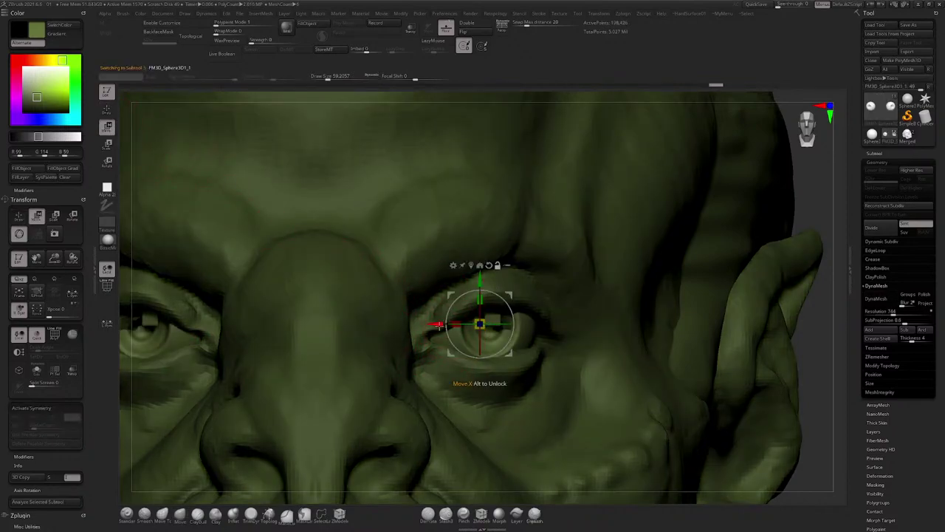
drag(437, 324, 448, 324)
drag(496, 278, 495, 280)
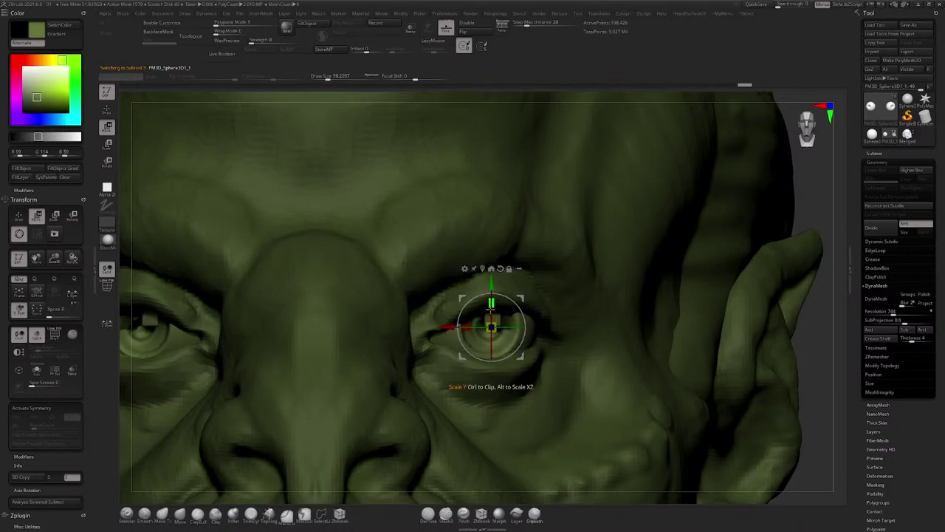
drag(492, 326, 491, 330)
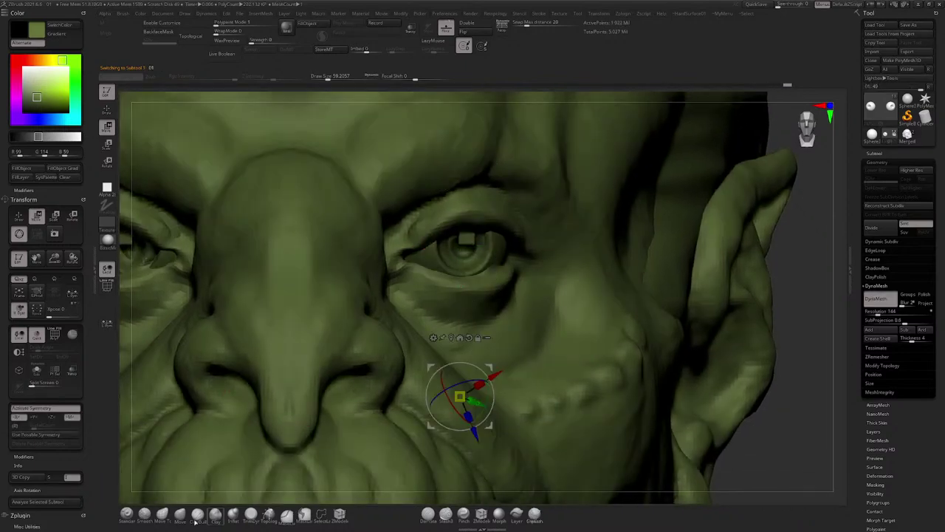
Step: Return to head subtool 01 and adjust the eyelid shape around the eyeball with the Move brush at size about 146
click(183, 518)
key(q)
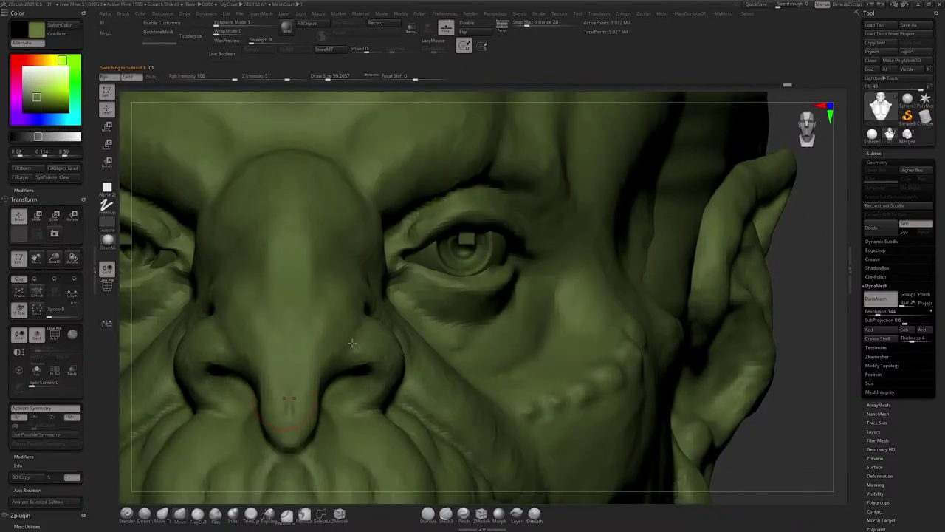
ctrl+right_drag(451, 310, 480, 296)
key(space)
drag(484, 297, 496, 297)
right_drag(537, 260, 331, 415)
Step: Refine the outer eyelid corner on the head with the brush size reduced to about 42
key(space)
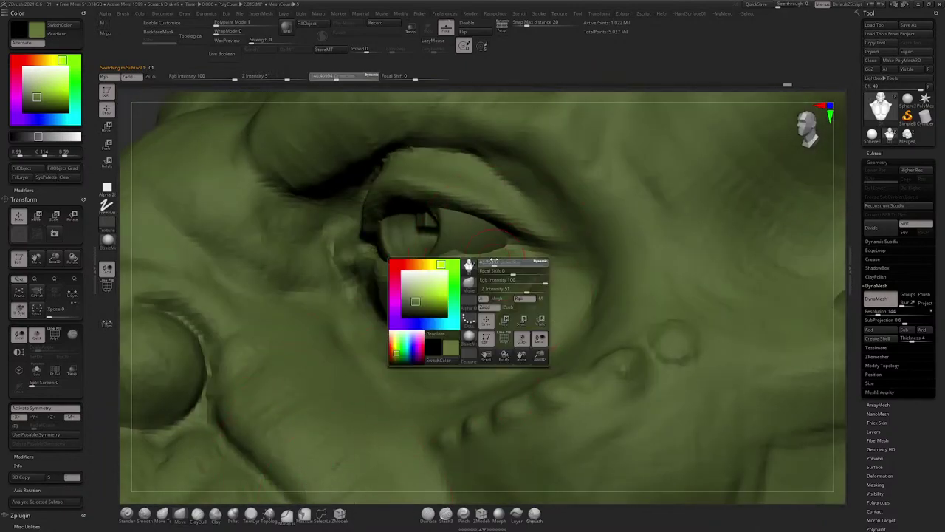
mouse_move(505, 264)
mouse_down()
mouse_move(493, 263)
mouse_move(536, 243)
mouse_move(510, 243)
mouse_up()
key(shift)
right_drag(508, 243, 590, 207)
drag(511, 244, 466, 268)
mouse_move(510, 243)
ctrl+right_down()
mouse_move(470, 175)
mouse_move(502, 240)
ctrl+right_up()
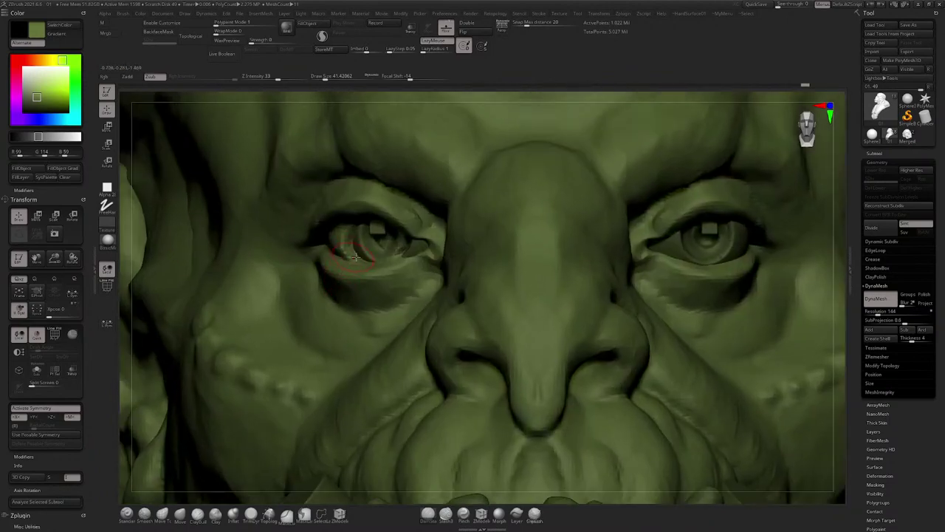
Step: Select the eyeball subtool and centre its gizmo on the unmasked mesh
alt+click(362, 255)
alt+right_drag(369, 241, 268, 246)
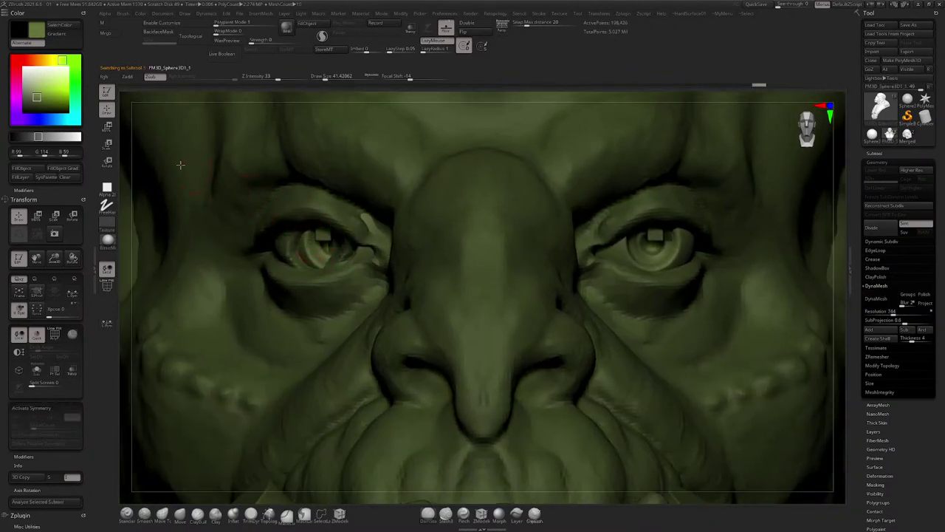
key(w)
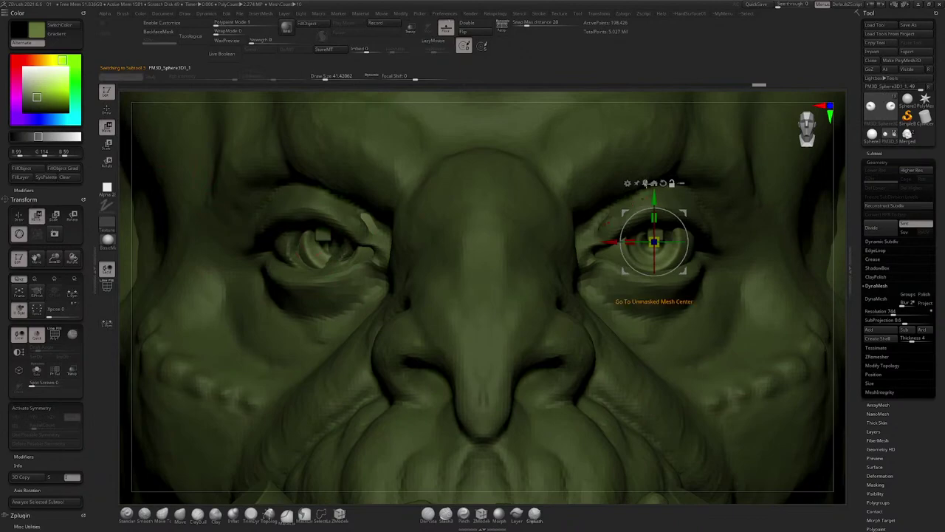
click(646, 183)
mouse_move(594, 252)
ctrl+right_down()
mouse_move(418, 192)
mouse_move(271, 205)
ctrl+right_up()
key(q)
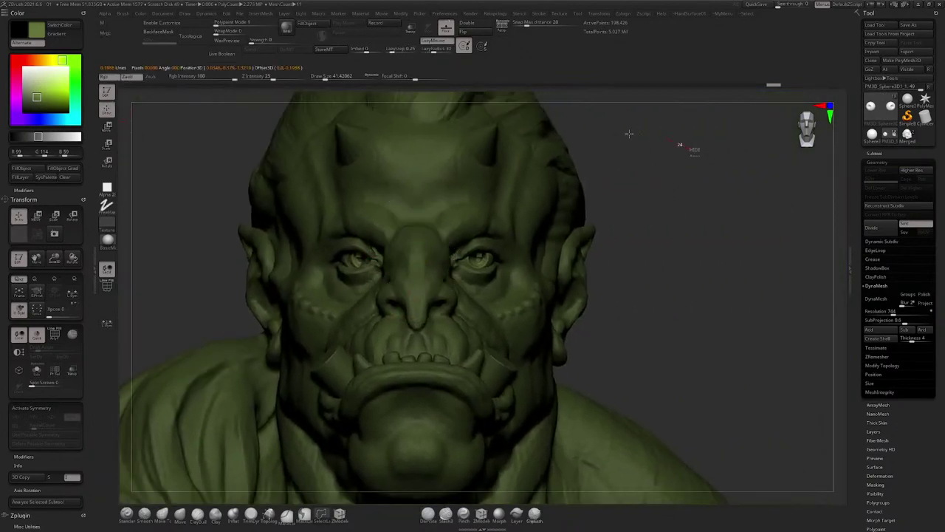
Step: Hide one of the two eyeballs, check the remaining one in Solo mode, and delete the hidden geometry
mouse_move(693, 149)
ctrl+shift+mouse_down()
mouse_move(437, 208)
mouse_move(466, 393)
mouse_move(684, 354)
ctrl+shift+mouse_up()
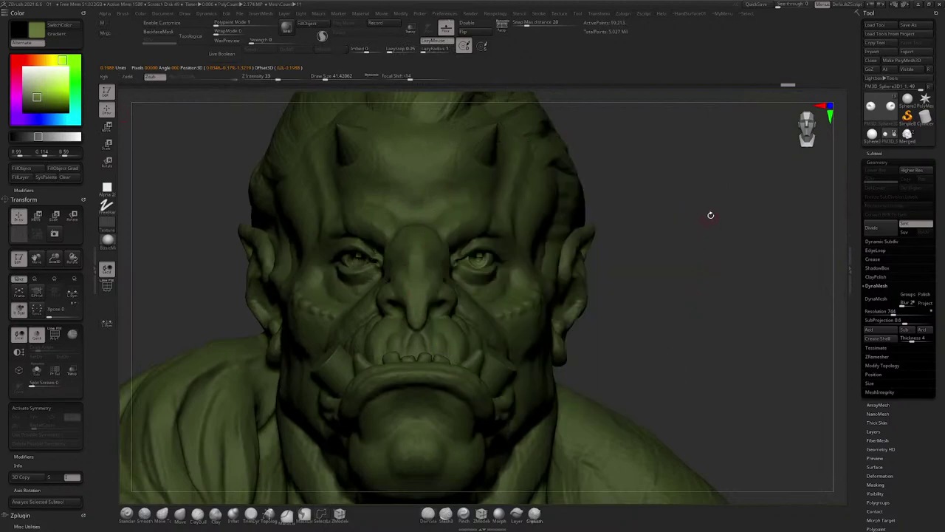
click(37, 369)
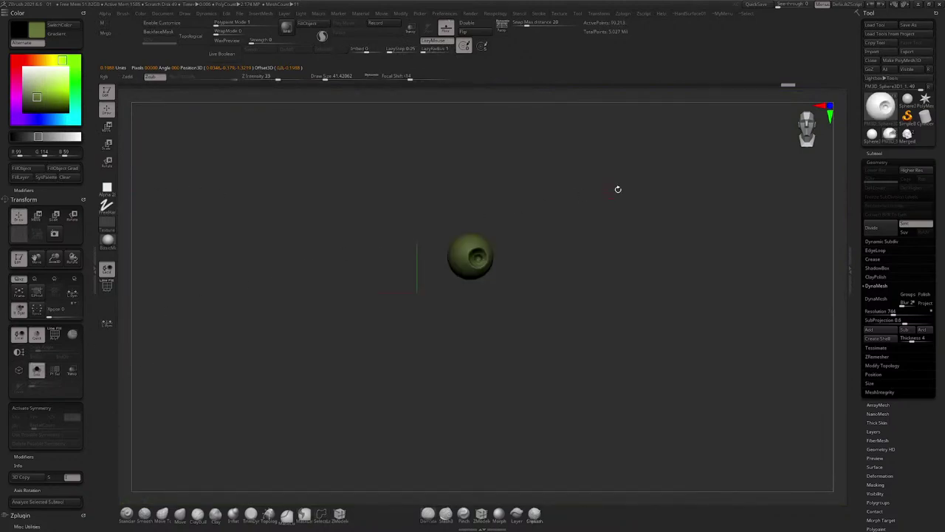
key(m)
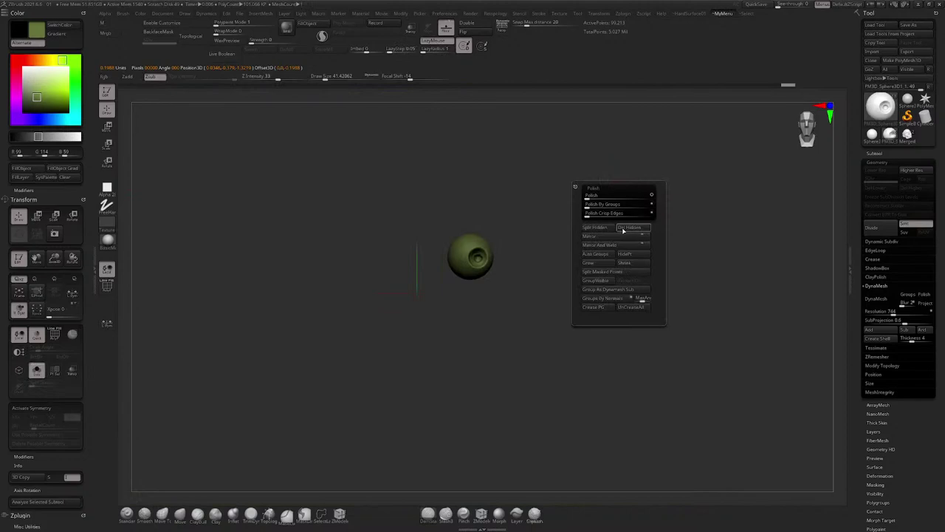
click(623, 229)
click(37, 370)
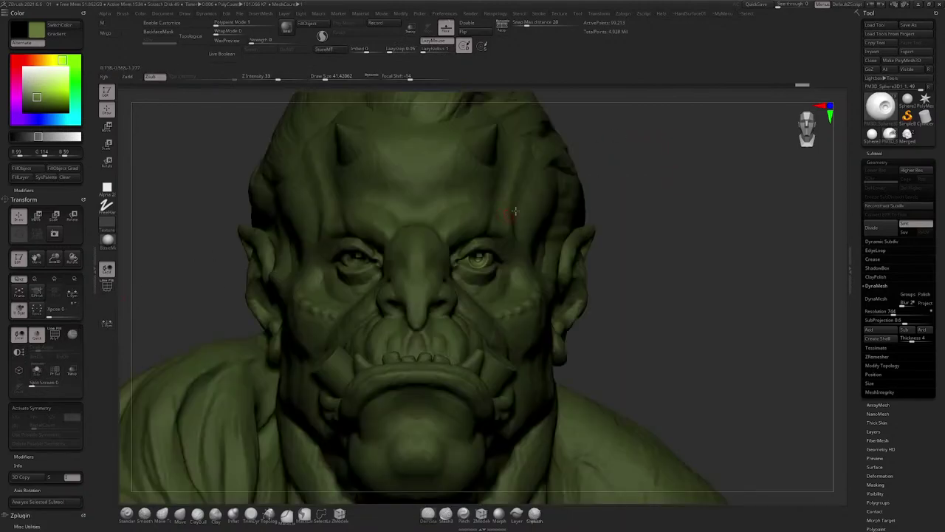
ctrl+right_drag(514, 211, 504, 287)
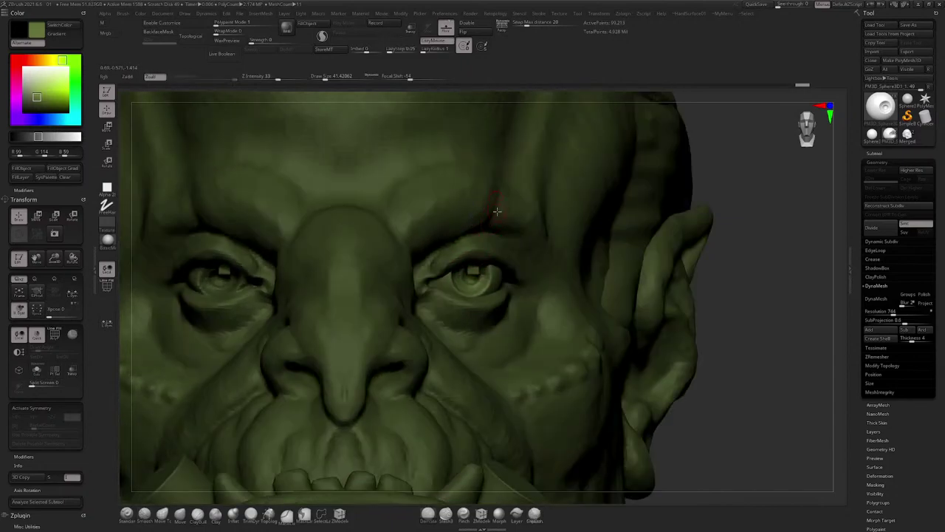
alt+right_drag(497, 212, 488, 273)
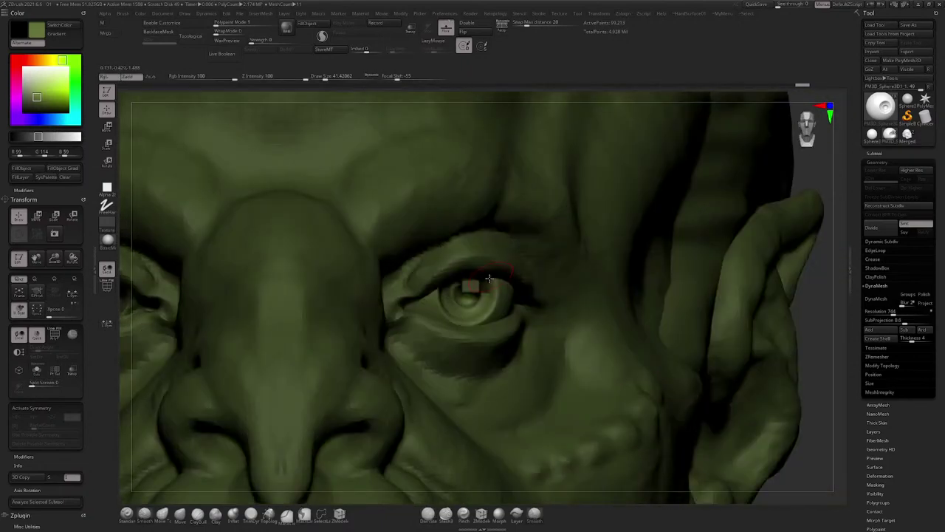
alt+click(488, 273)
right_drag(488, 273, 486, 226)
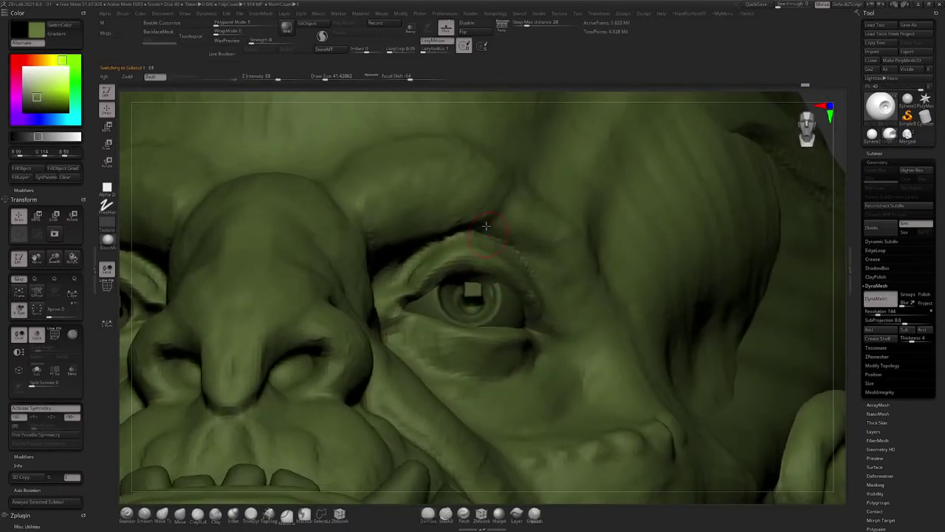
click(197, 513)
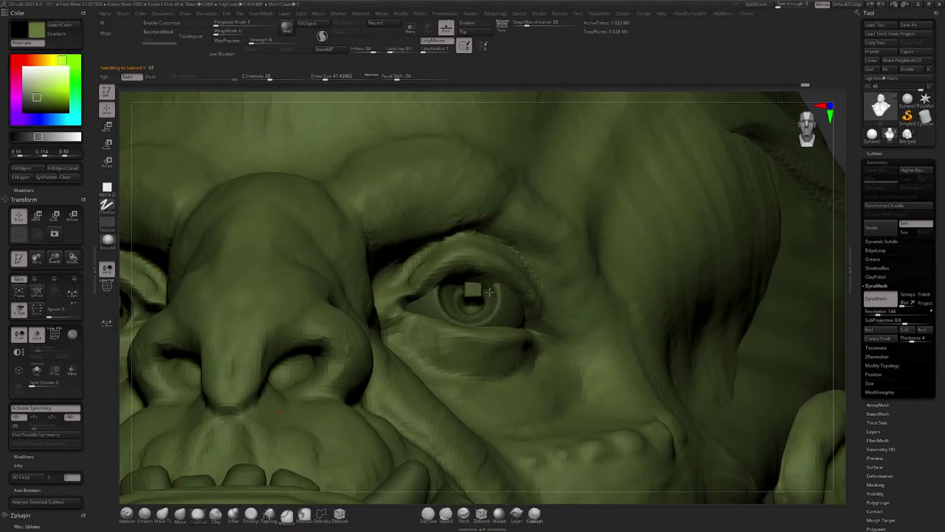
right_drag(493, 279, 468, 244)
Step: Select the remaining eyeball, move it along the Z axis in side view, and nudge it into the socket from the front
alt+click(500, 302)
mouse_move(468, 244)
ctrl+right_down()
mouse_move(467, 287)
mouse_move(478, 279)
ctrl+right_up()
click(109, 128)
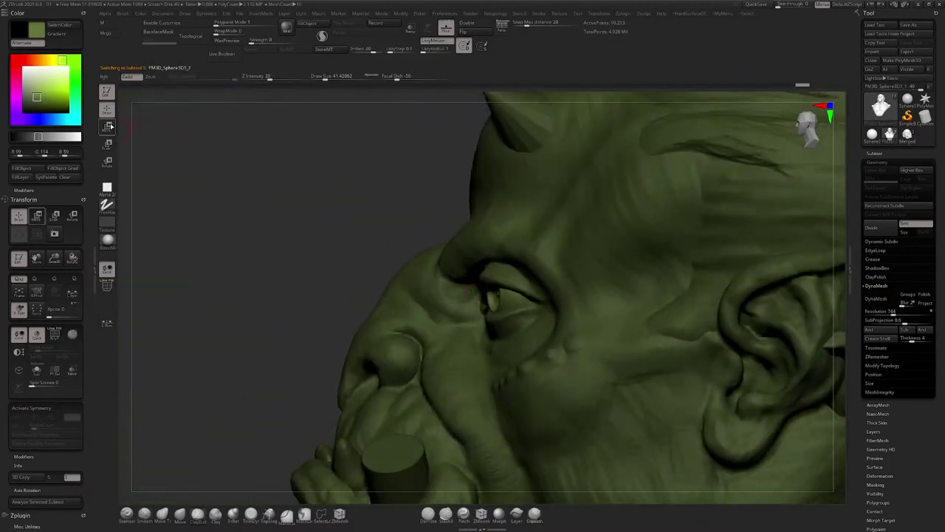
ctrl+right_drag(534, 199, 529, 257)
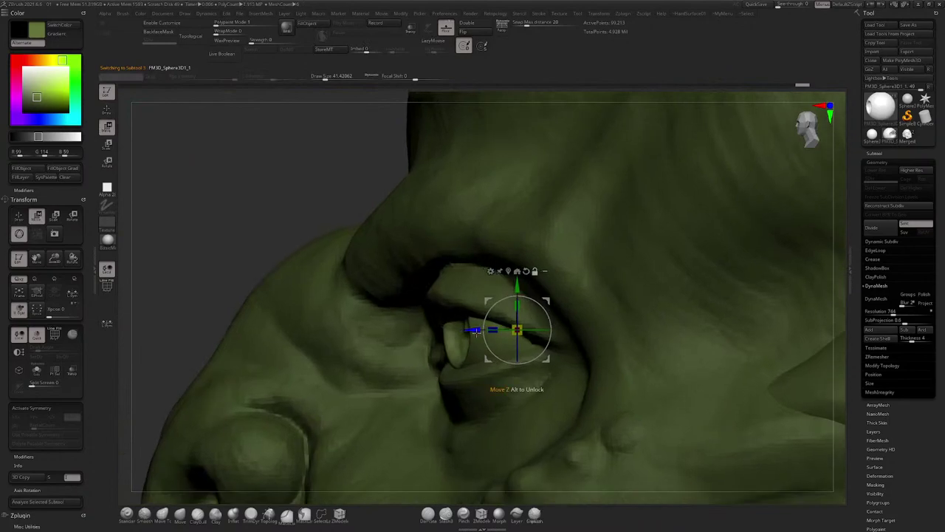
drag(476, 331, 428, 330)
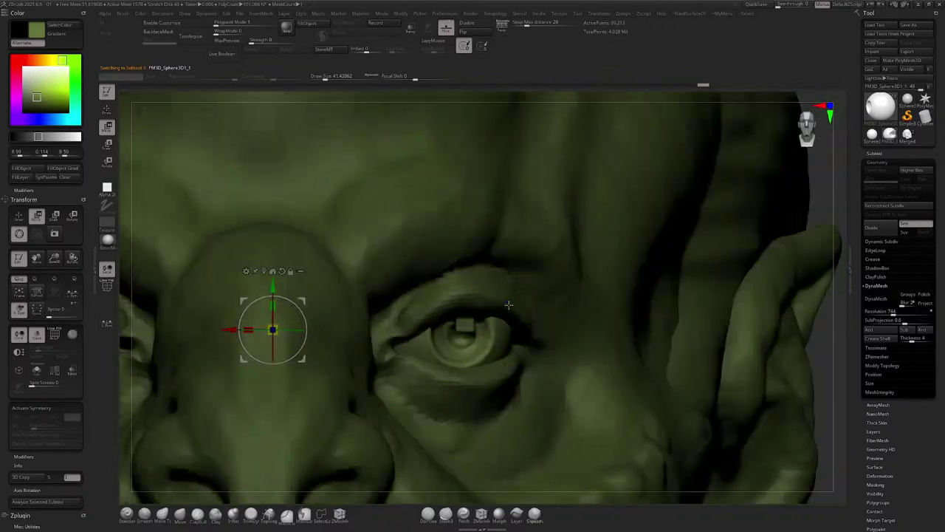
alt+click(452, 339)
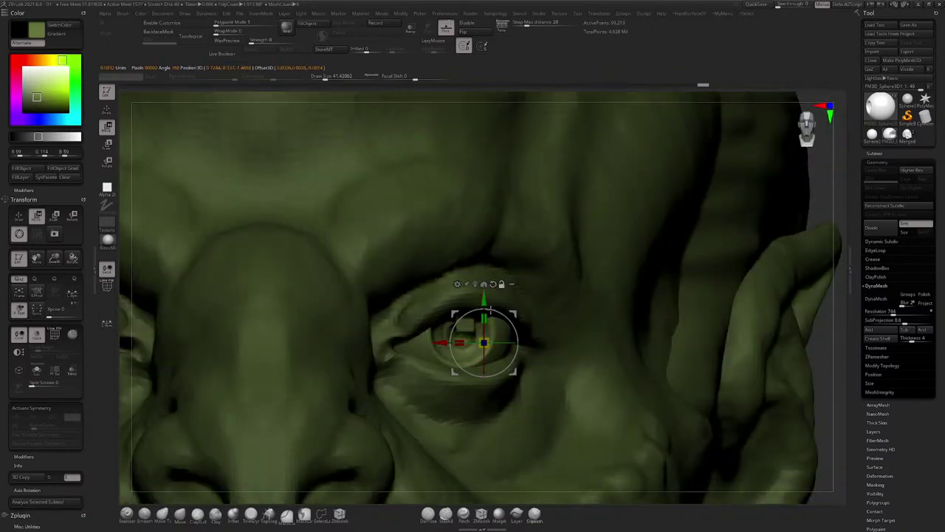
drag(500, 343, 499, 345)
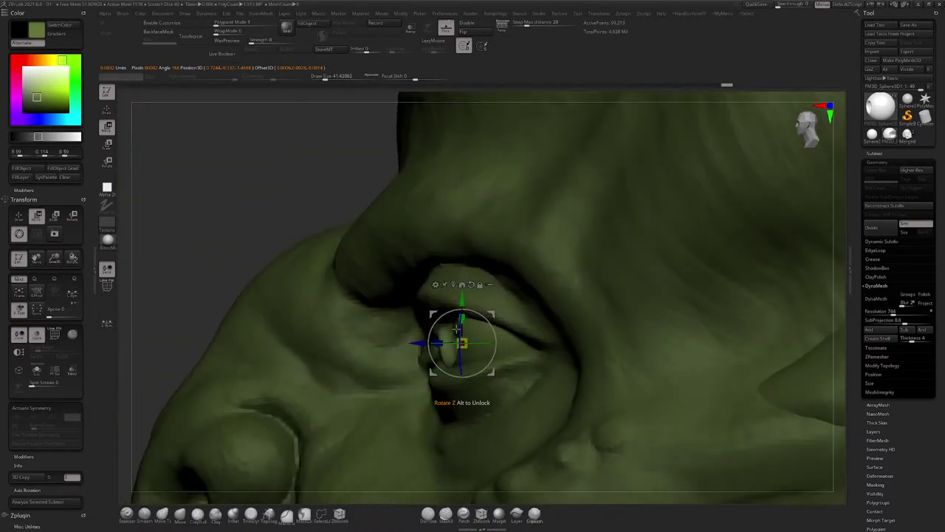
Step: Finish seating the eyeball in its socket, mirror it into the opposite socket, and return to Draw mode
drag(456, 328, 453, 333)
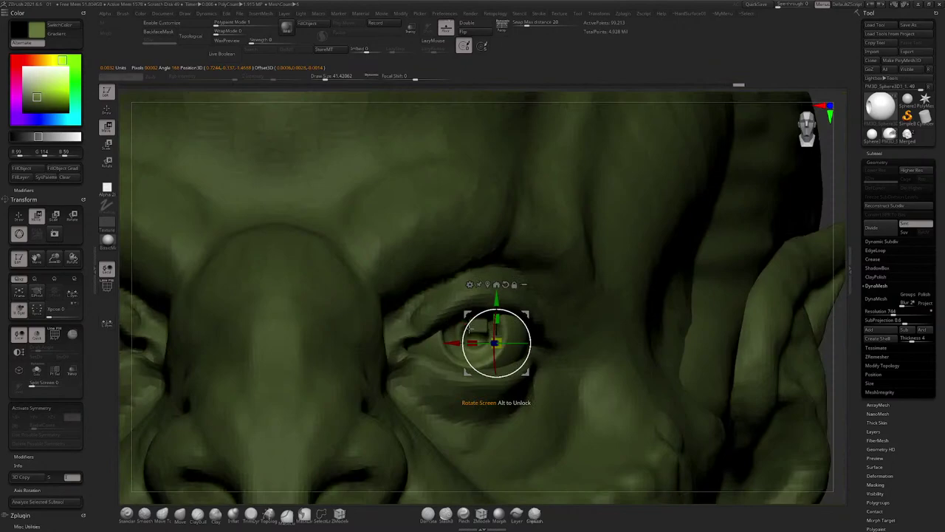
drag(471, 328, 470, 331)
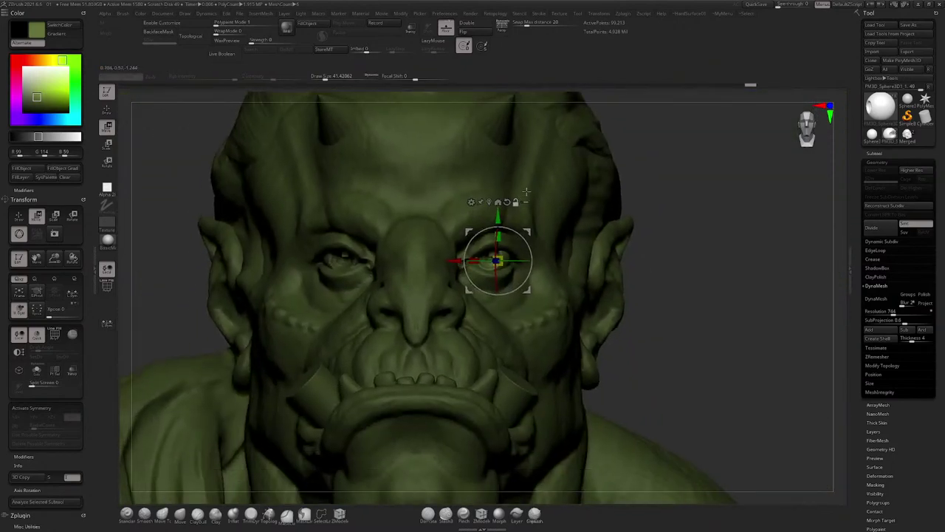
key(space)
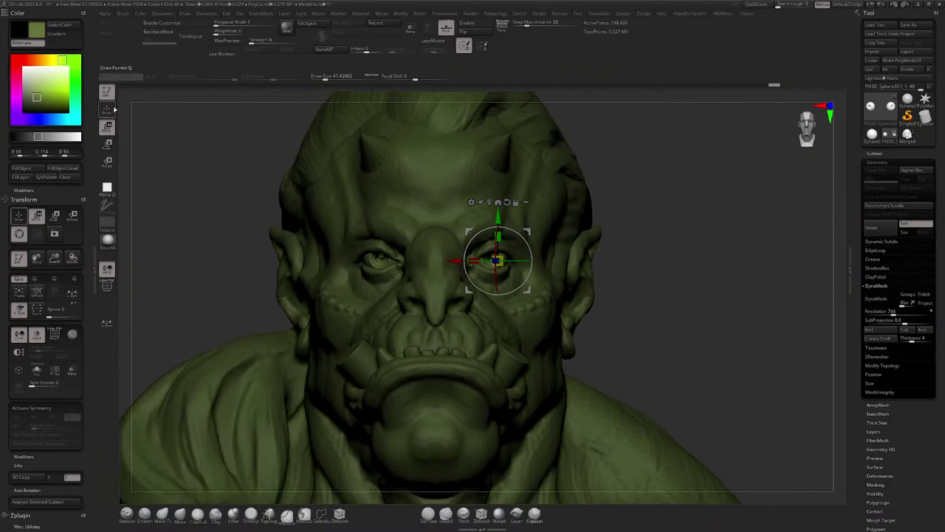
click(107, 109)
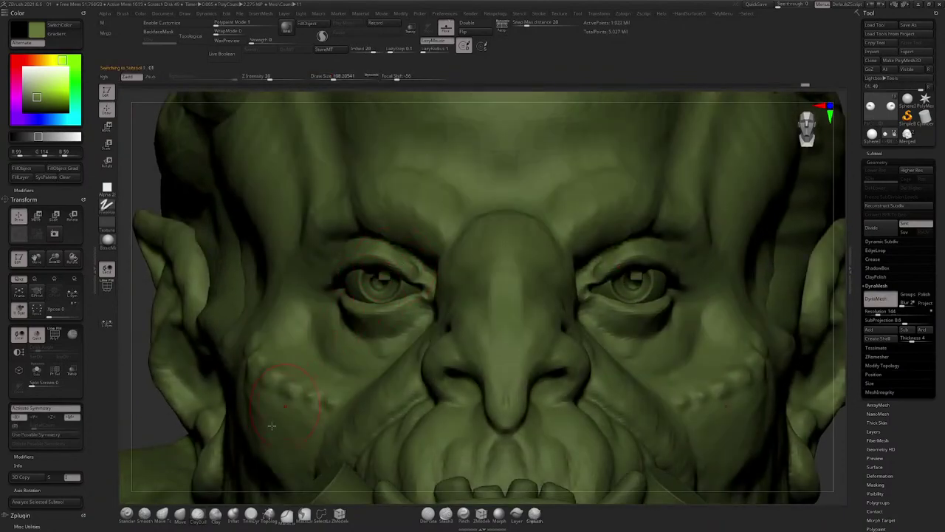
Step: Adjust the head's eyelids to fit around the eyeballs with the Move brush, and quick-save the project
click(757, 4)
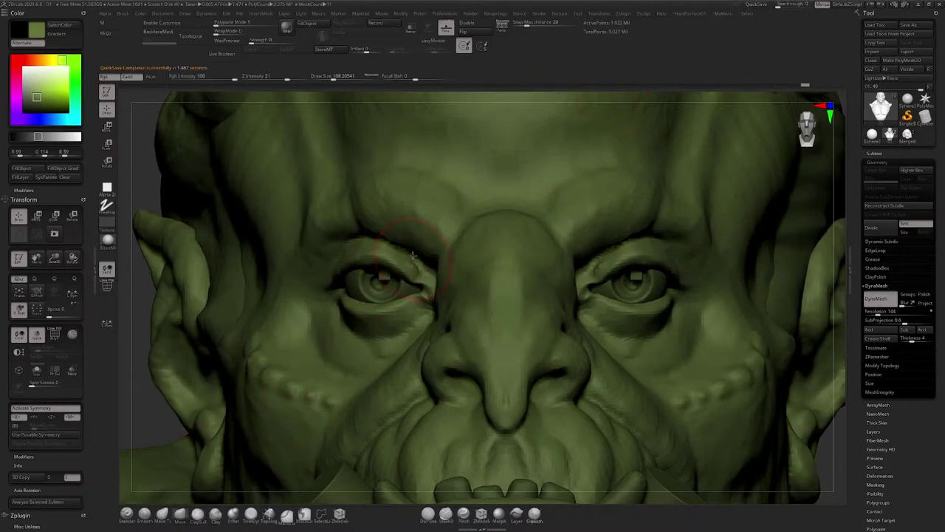
drag(392, 266, 397, 258)
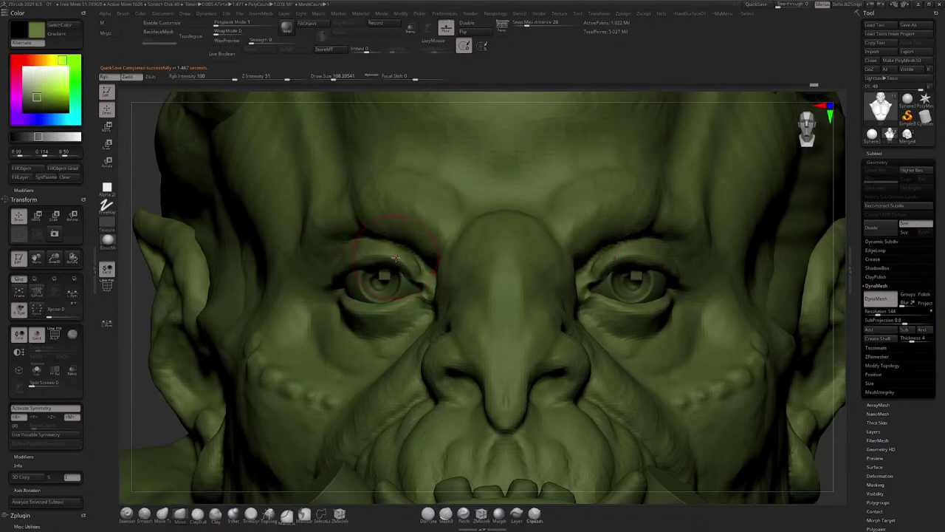
drag(381, 259, 382, 262)
shift+drag(397, 309, 436, 275)
ctrl+right_drag(443, 264, 441, 203)
right_drag(441, 243, 473, 287)
right_drag(473, 286, 517, 274)
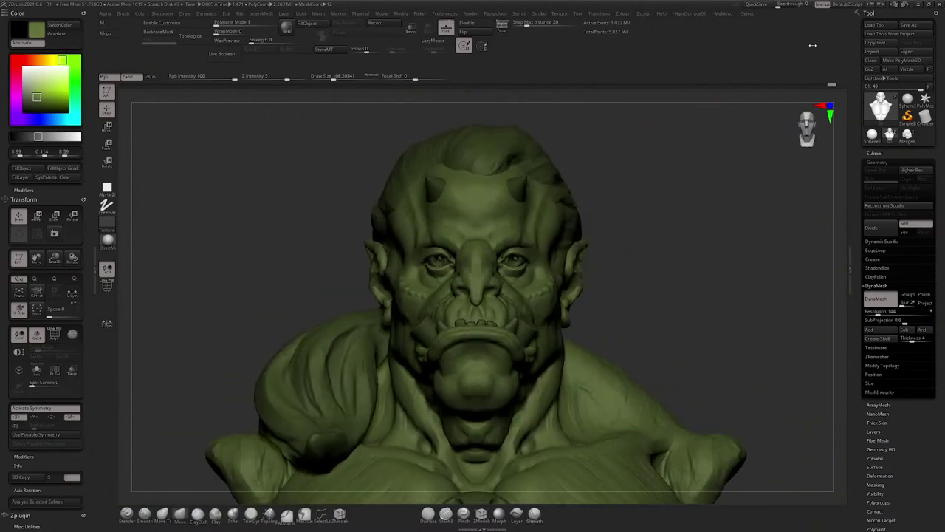
click(756, 4)
Step: Duplicate the orc's head-and-torso subtool and hide the original
mouse_move(599, 162)
mouse_down()
mouse_move(618, 161)
mouse_move(447, 219)
mouse_up()
mouse_move(534, 153)
mouse_down()
mouse_move(519, 181)
mouse_move(281, 168)
mouse_up()
mouse_move(606, 277)
alt+right_down()
mouse_move(591, 194)
mouse_move(423, 266)
alt+right_up()
mouse_move(424, 266)
mouse_down()
mouse_move(449, 230)
mouse_move(589, 143)
mouse_up()
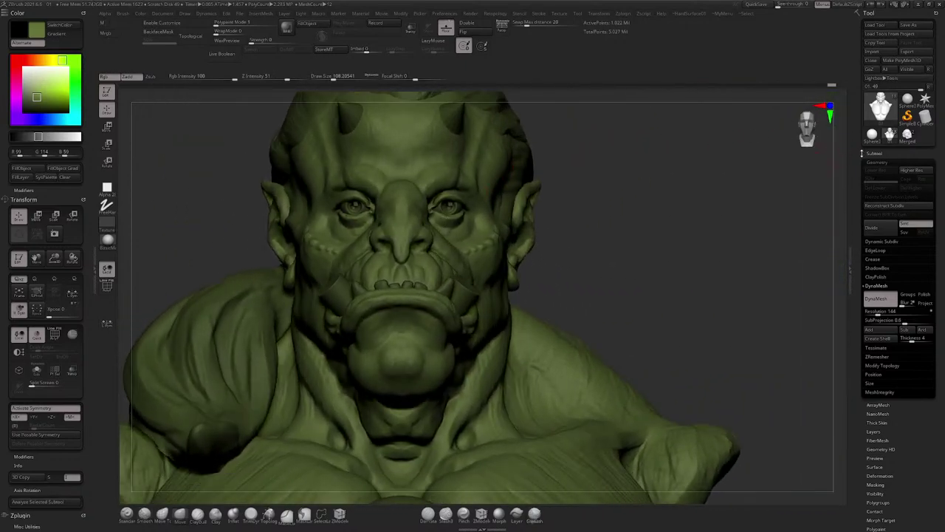
click(872, 153)
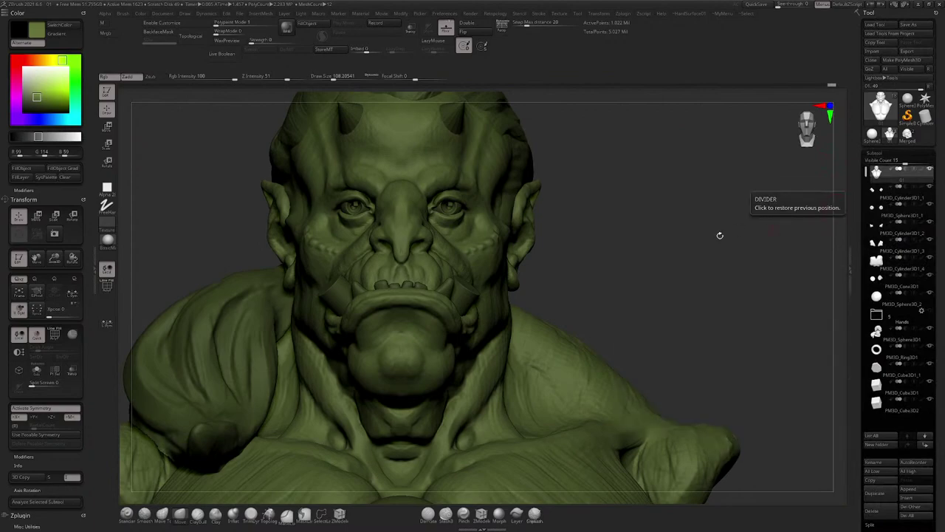
key(ctrl+shift+d)
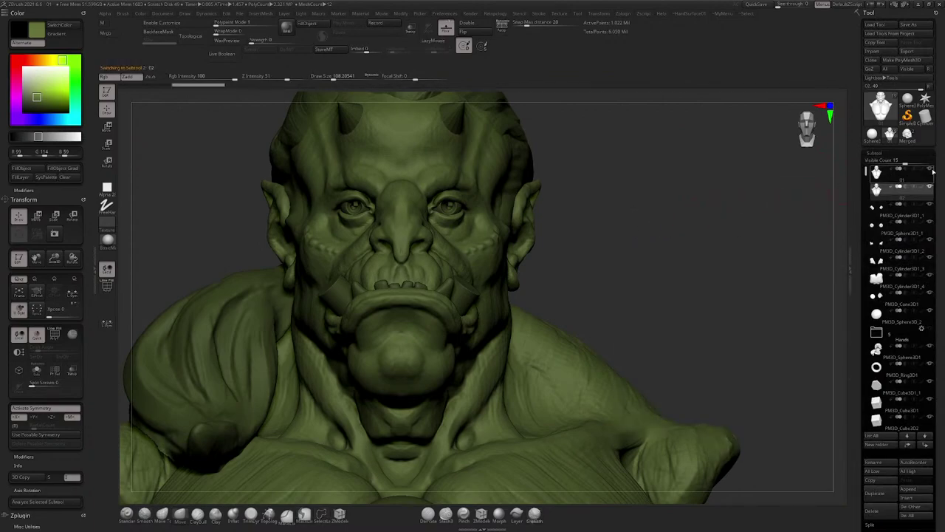
alt+drag(668, 182, 701, 167)
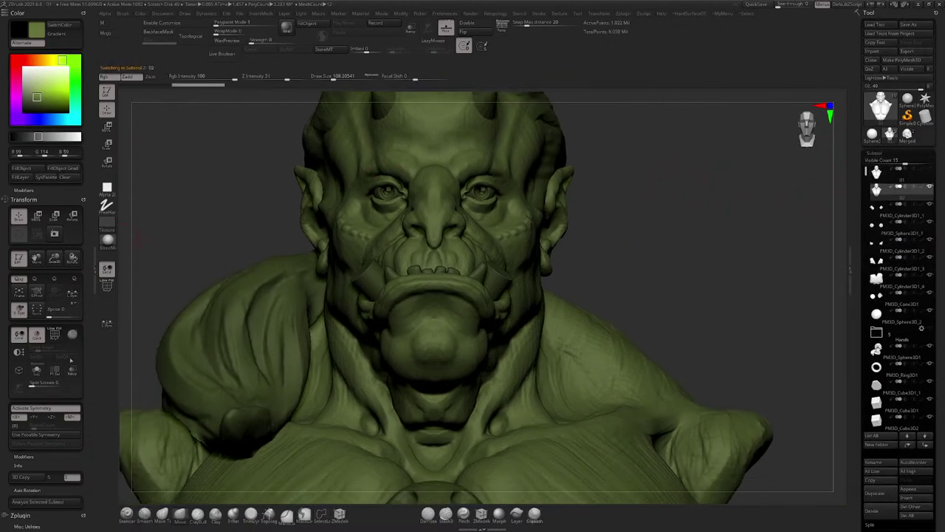
Step: Isolate the duplicated head-and-torso mesh in Solo mode
key(f)
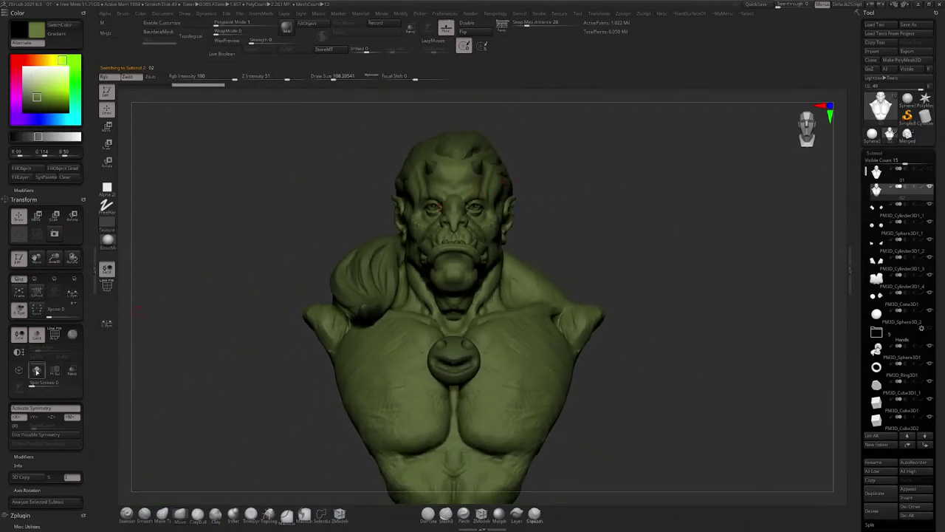
click(36, 371)
drag(628, 173, 540, 172)
key(f)
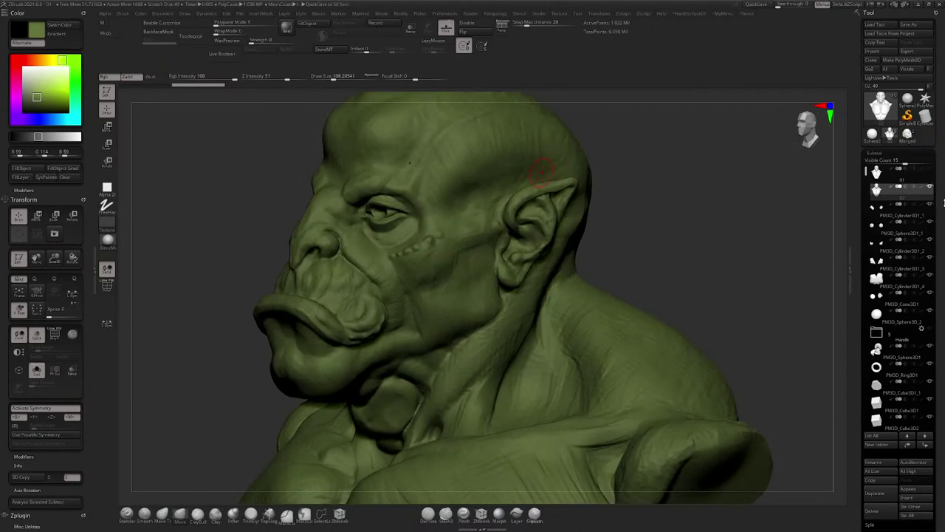
scroll(901, 295, down, 6)
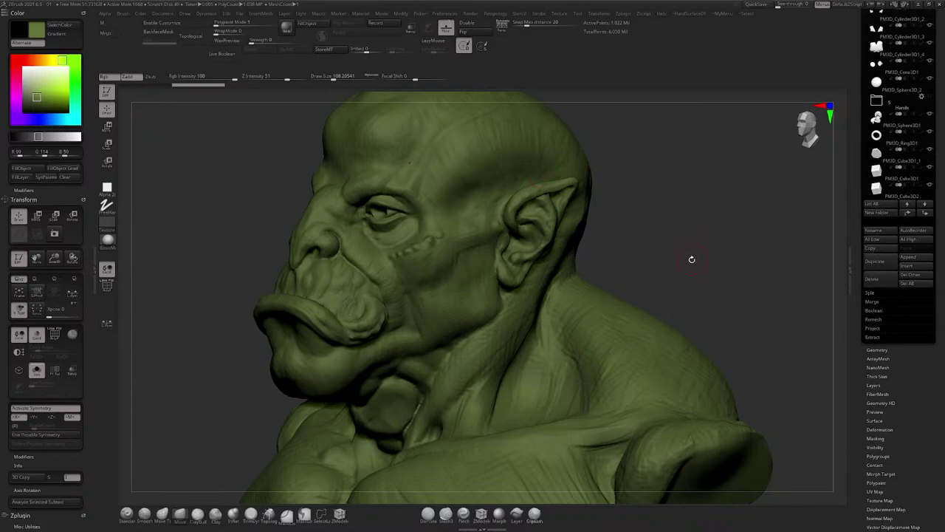
Step: Choose the Topology brush and reduce its draw size to about 51
key(b)
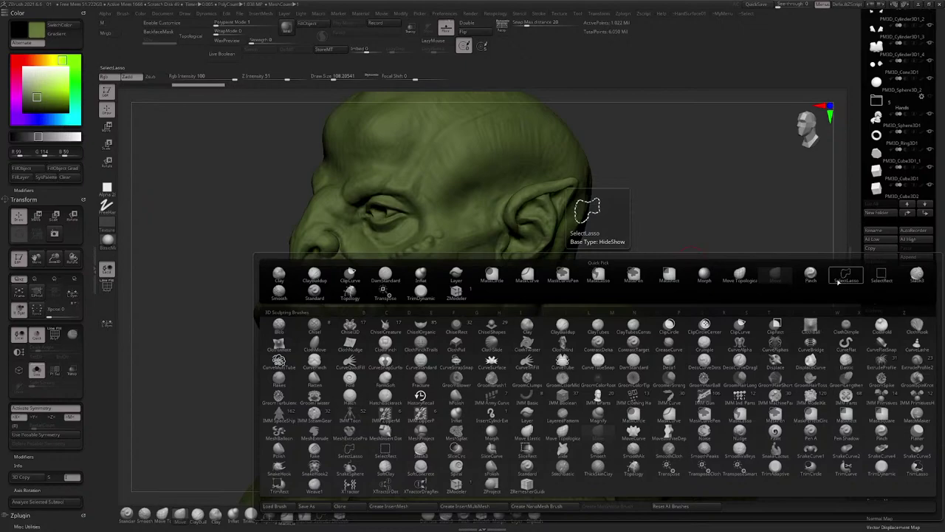
click(678, 385)
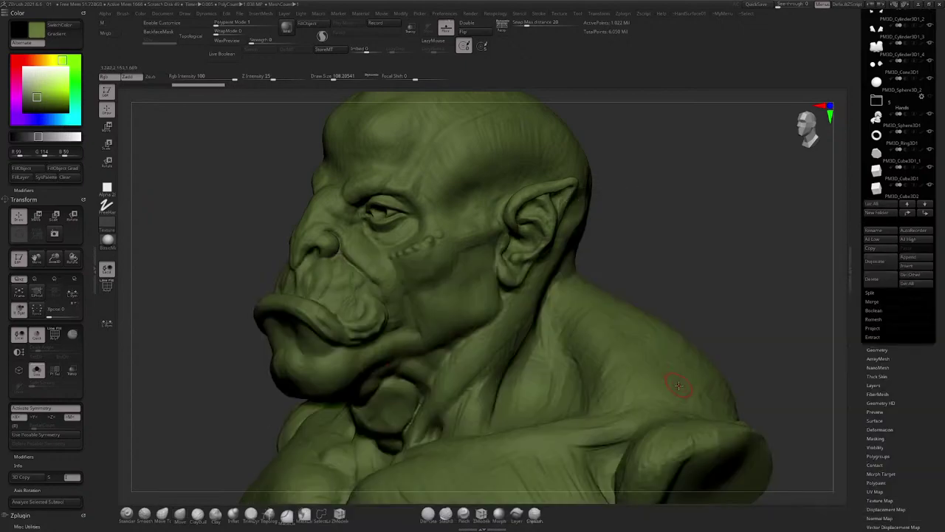
drag(696, 264, 674, 248)
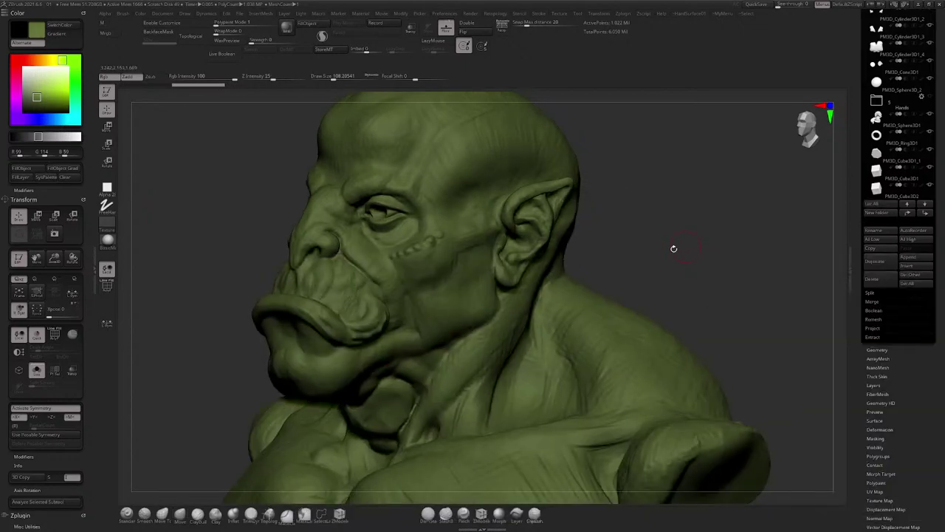
key(b)
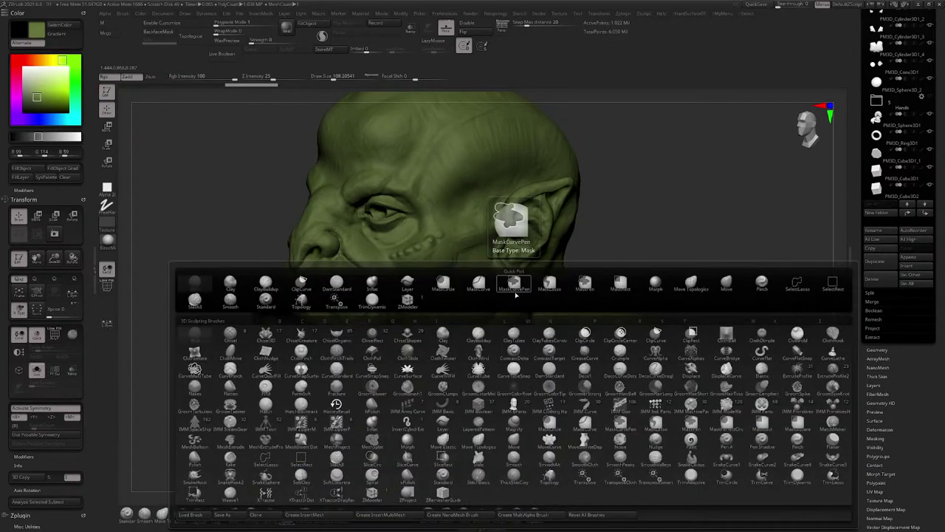
click(545, 480)
drag(610, 207, 698, 193)
mouse_move(441, 207)
alt+right_down()
mouse_move(443, 255)
mouse_move(557, 185)
alt+right_up()
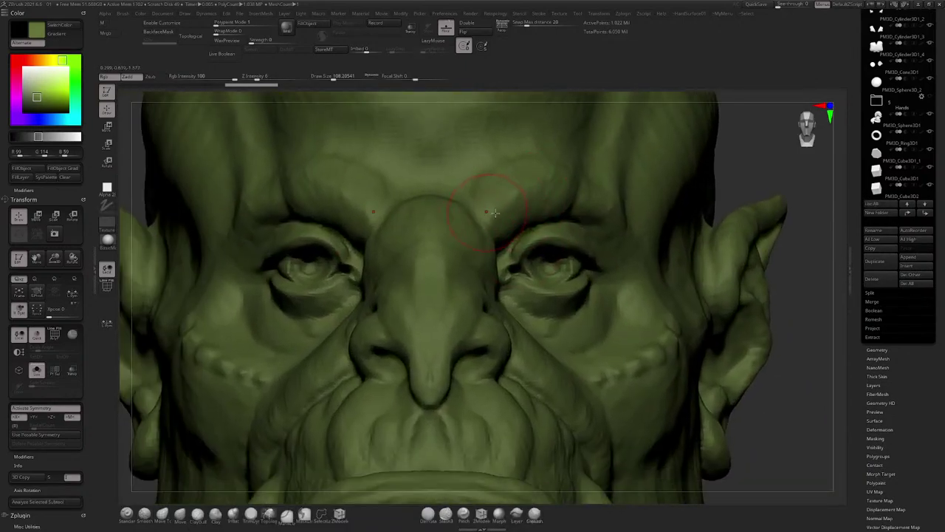
key(space)
drag(494, 213, 487, 213)
Step: Trace Topology curves around the nostril rim and along the brow ridge above the eye
mouse_move(491, 299)
right_down()
mouse_move(475, 306)
mouse_move(443, 292)
right_up()
alt+right_drag(443, 291, 543, 155)
drag(543, 154, 458, 258)
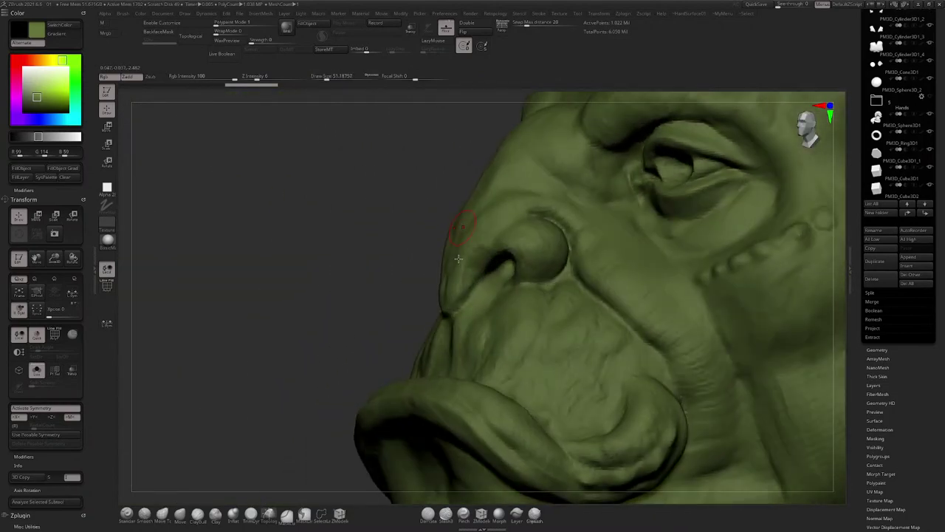
drag(503, 282, 488, 237)
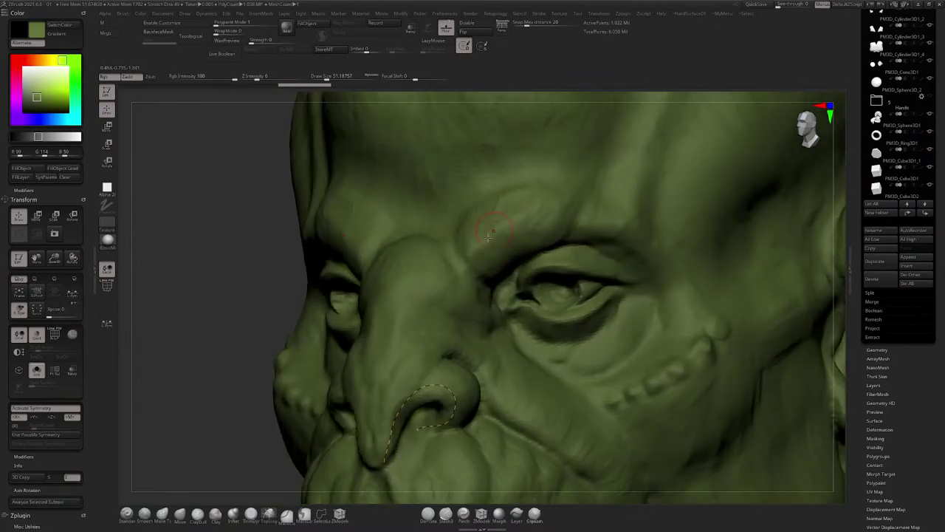
drag(576, 206, 428, 288)
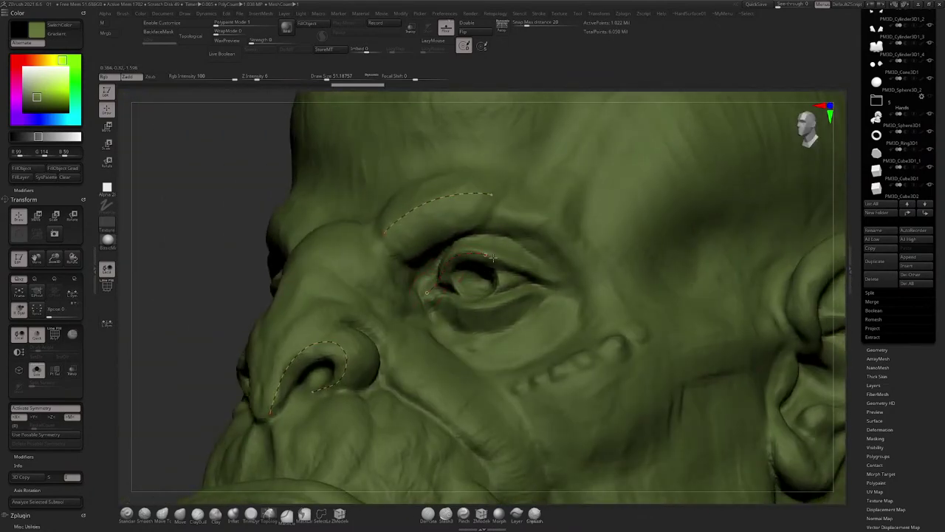
Step: Trace Topology curves along the upper and lower eyelid edges and around the bag beneath the eye
drag(543, 276, 463, 317)
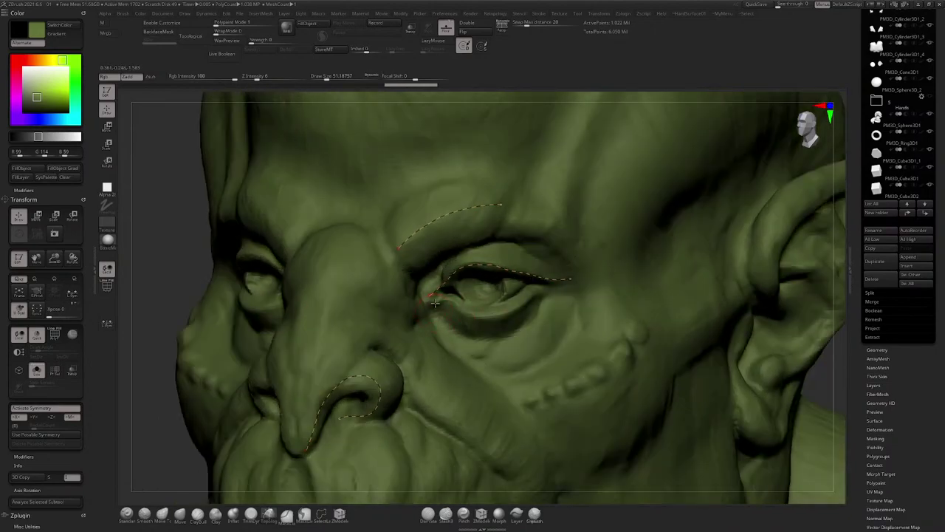
drag(540, 300, 480, 288)
drag(600, 288, 609, 262)
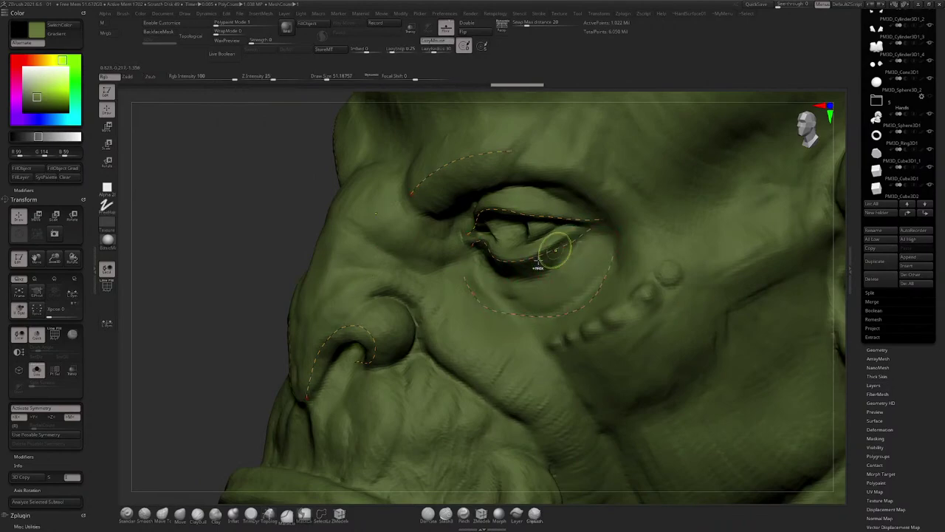
key(ctrl+z)
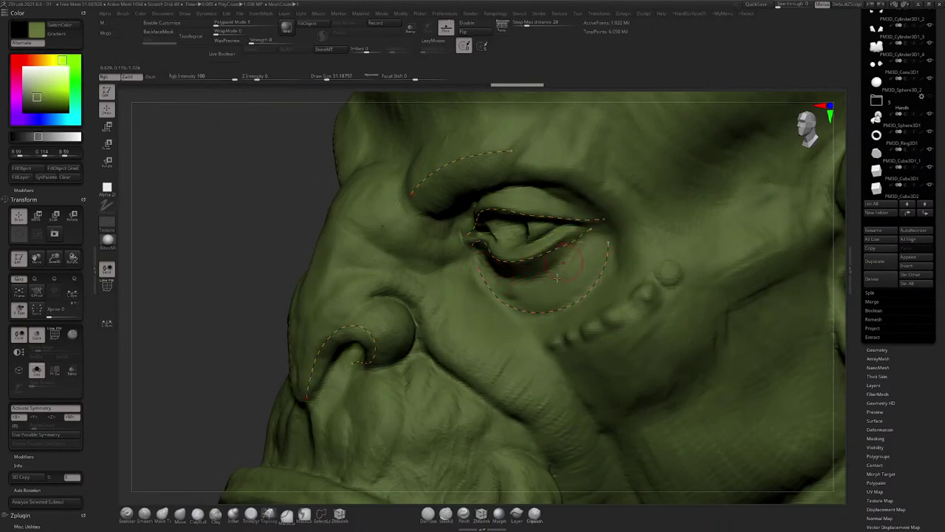
Step: Trace Topology curves down the nasolabial fold and around the fleshy bulge at the mouth corner
drag(556, 277, 414, 252)
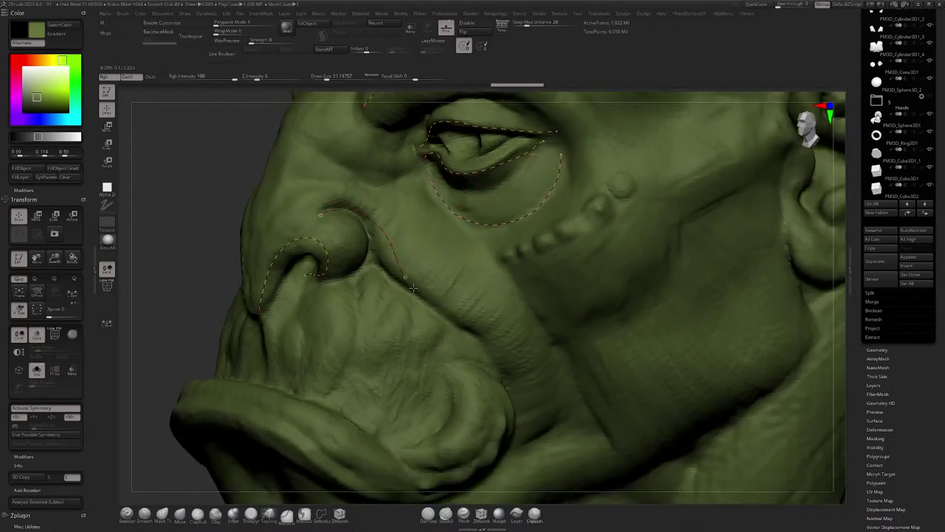
drag(490, 343, 504, 390)
alt+right_drag(505, 371, 576, 263)
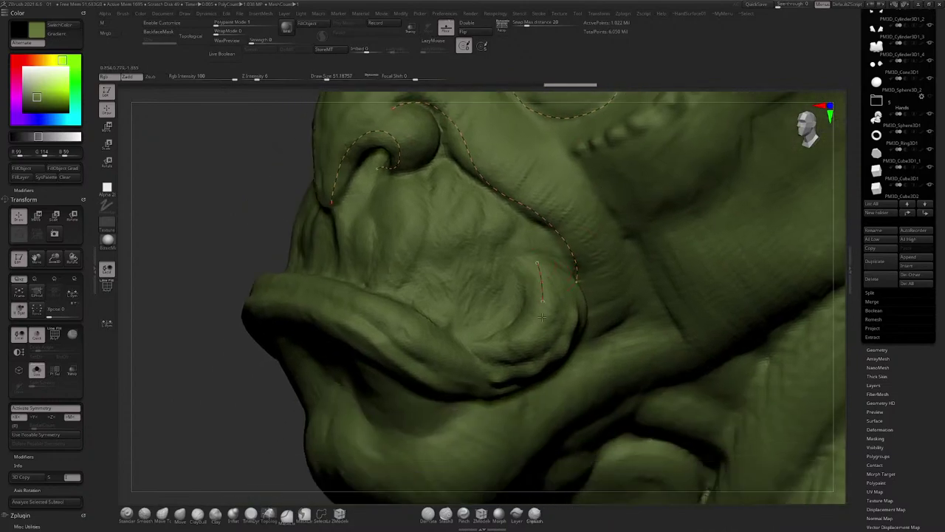
click(483, 347)
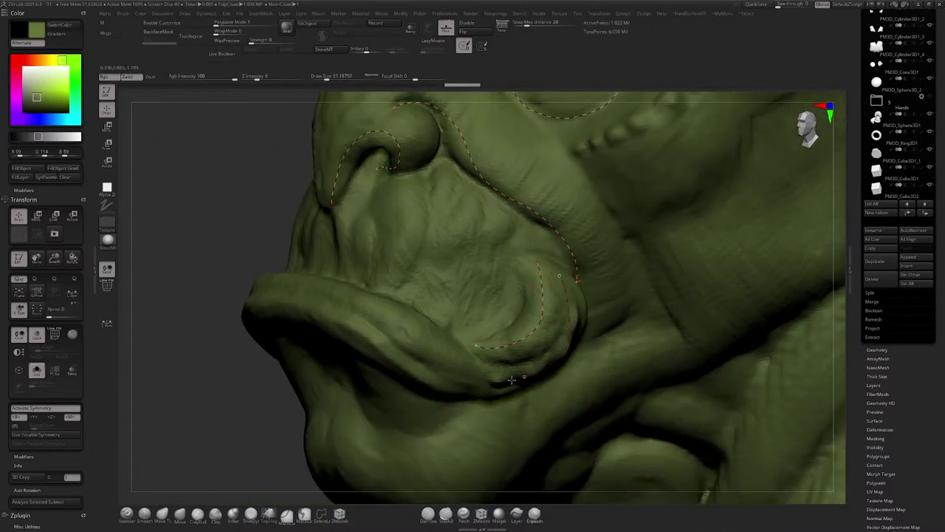
Step: Trace Topology curves along the upper edge of the lip and around the hollow between mouth and chin
drag(287, 278, 285, 278)
ctrl+right_drag(411, 308, 412, 243)
right_drag(411, 244, 399, 310)
drag(391, 310, 467, 289)
drag(534, 269, 544, 251)
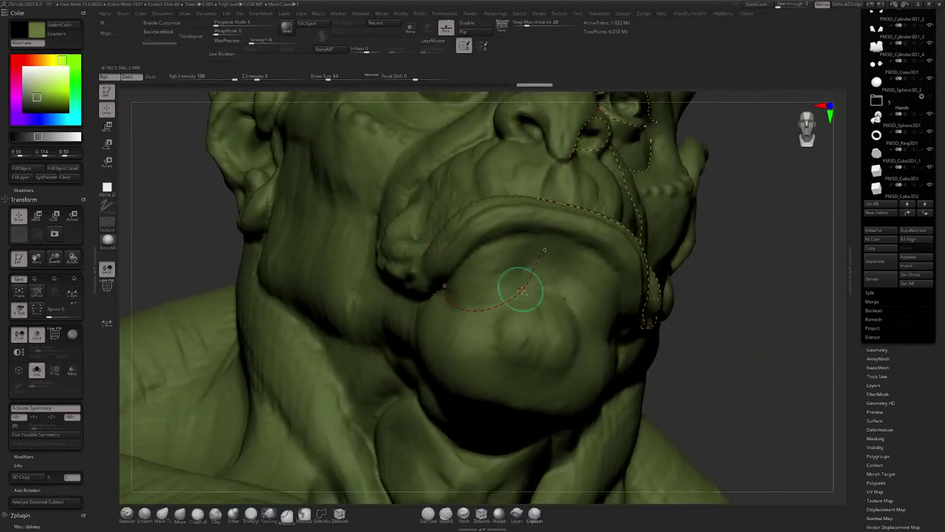
Step: Trace Topology curves around the chin's central bump and from the mouth corner towards the jaw
mouse_move(521, 289)
right_down()
mouse_move(565, 277)
mouse_move(569, 262)
right_up()
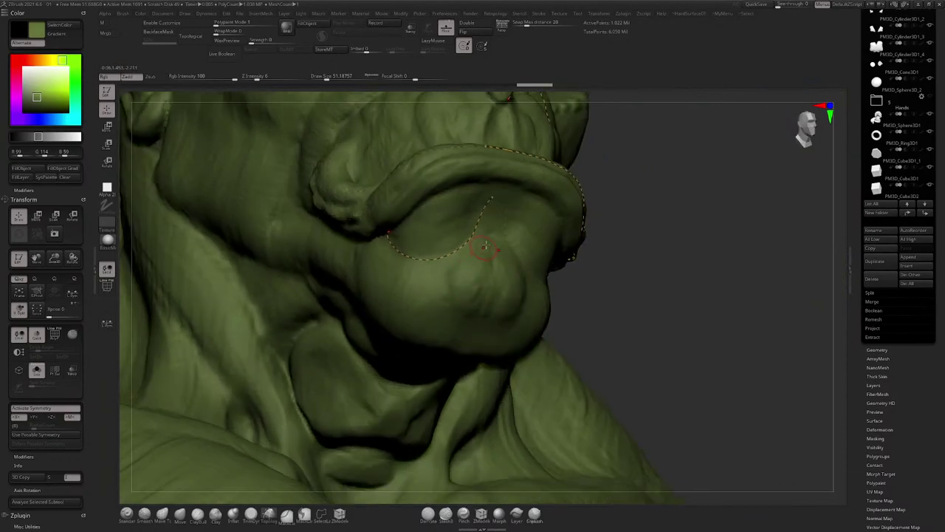
click(478, 313)
right_drag(478, 313, 410, 240)
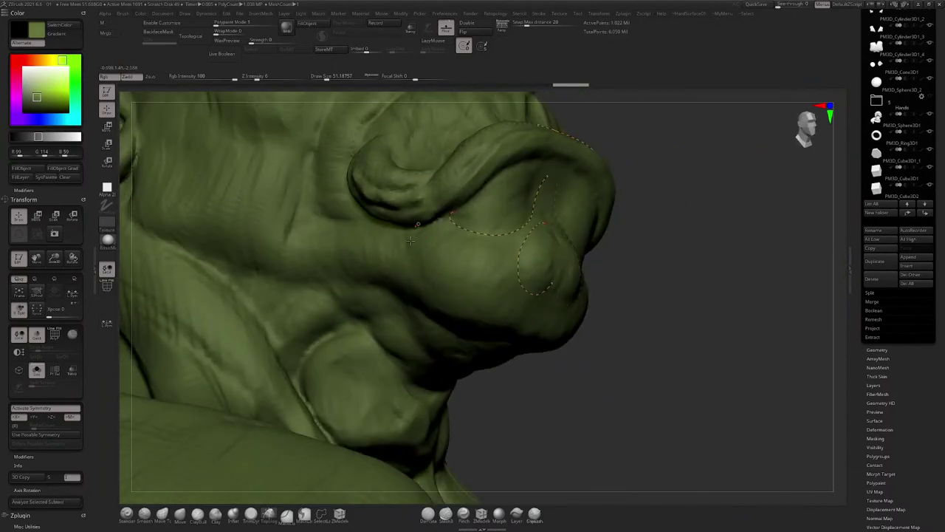
Step: Trace Topology curves across the side of the nose and around the rounded bump on the forehead
drag(528, 308, 539, 282)
mouse_move(539, 282)
ctrl+right_down()
mouse_move(520, 244)
mouse_move(449, 207)
mouse_move(514, 283)
mouse_move(437, 265)
mouse_move(458, 283)
mouse_move(579, 242)
mouse_move(540, 292)
mouse_move(535, 280)
ctrl+right_up()
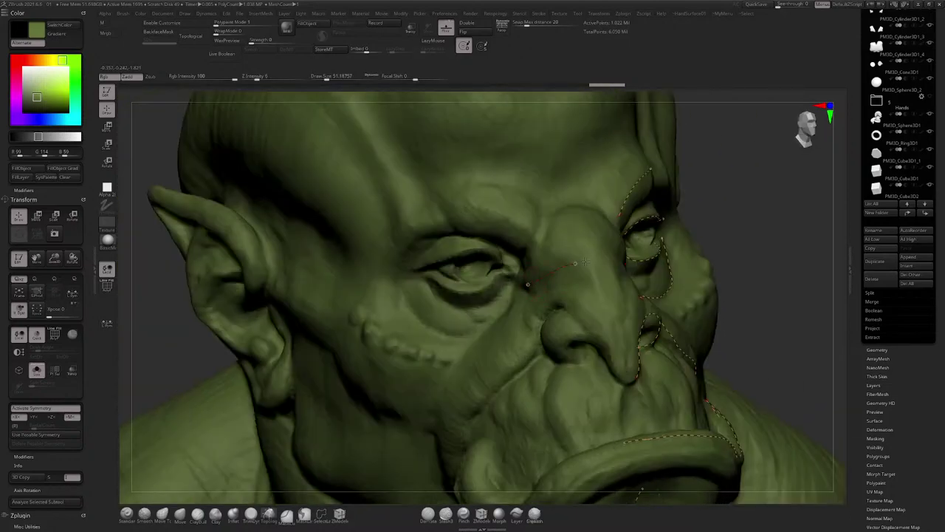
mouse_move(608, 249)
right_down()
mouse_move(510, 258)
mouse_move(434, 197)
mouse_move(449, 253)
right_up()
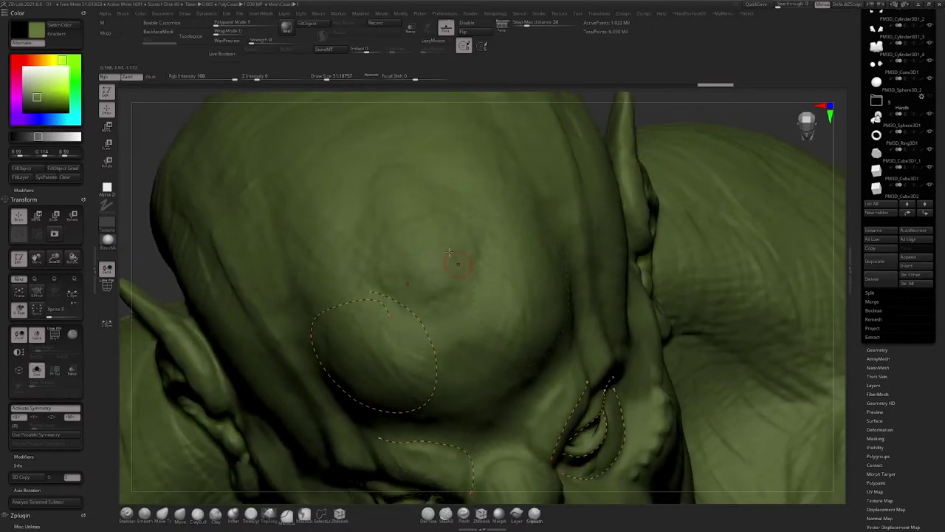
Step: Trace Topology curves over the side of the skull, from behind the ear forward and down to the outer brow
drag(498, 174, 367, 196)
drag(306, 246, 554, 227)
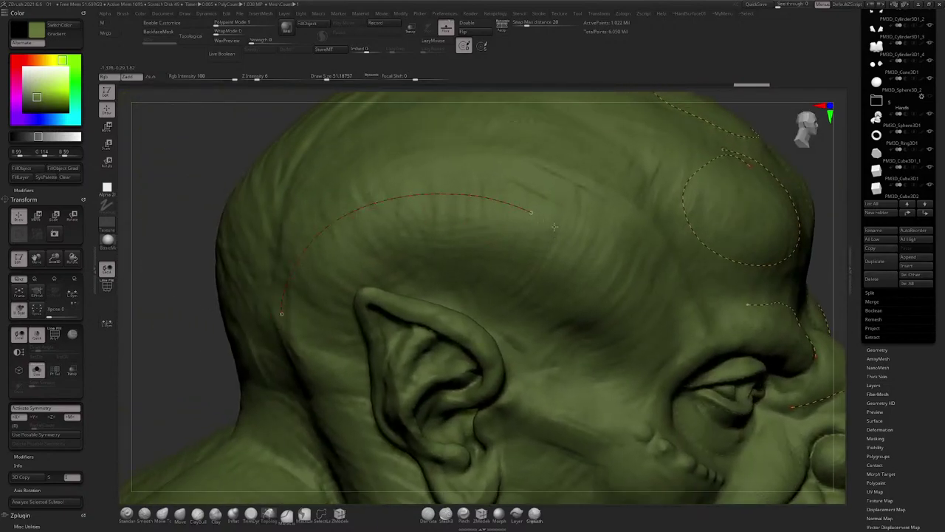
drag(673, 328, 677, 324)
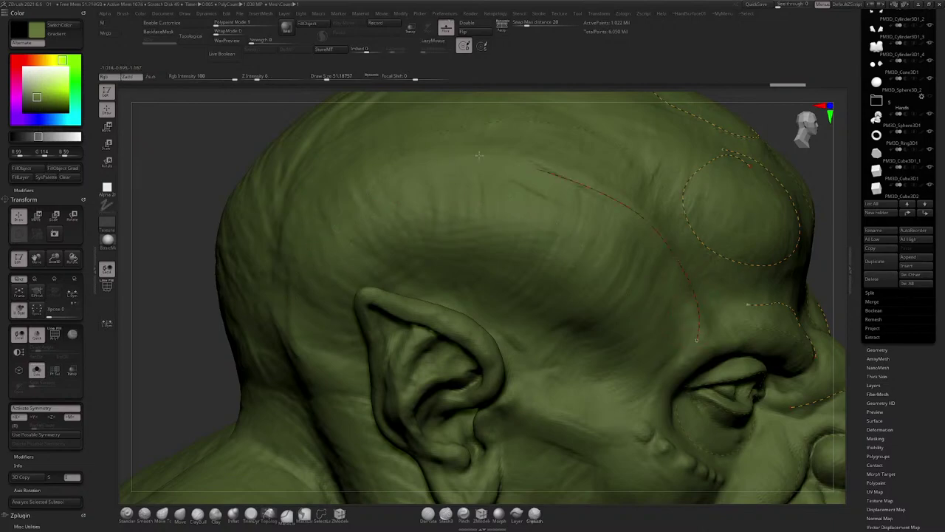
drag(307, 320, 330, 384)
right_drag(435, 325, 464, 208)
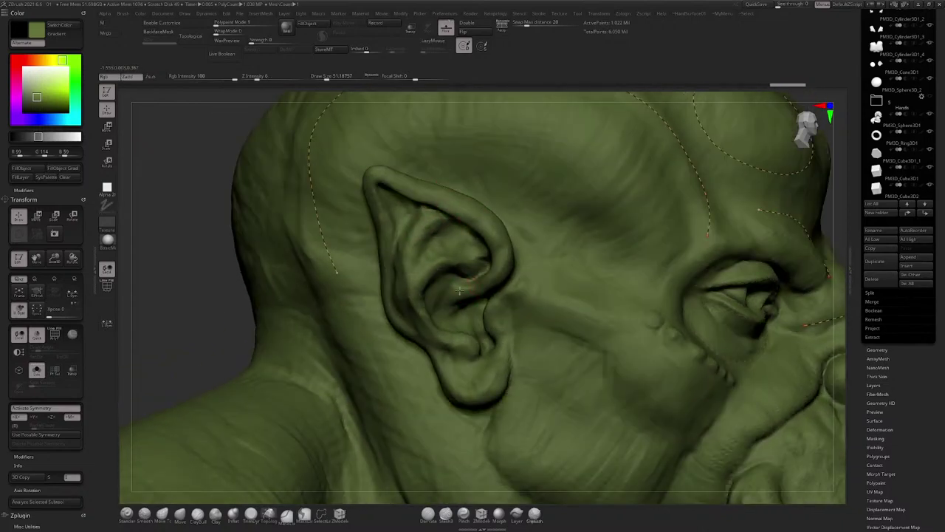
Step: Trace Topology curves along the ear's outer rim, around its inner hollow and around the earlobe
drag(373, 170, 371, 169)
right_drag(377, 175, 435, 235)
drag(448, 332, 480, 346)
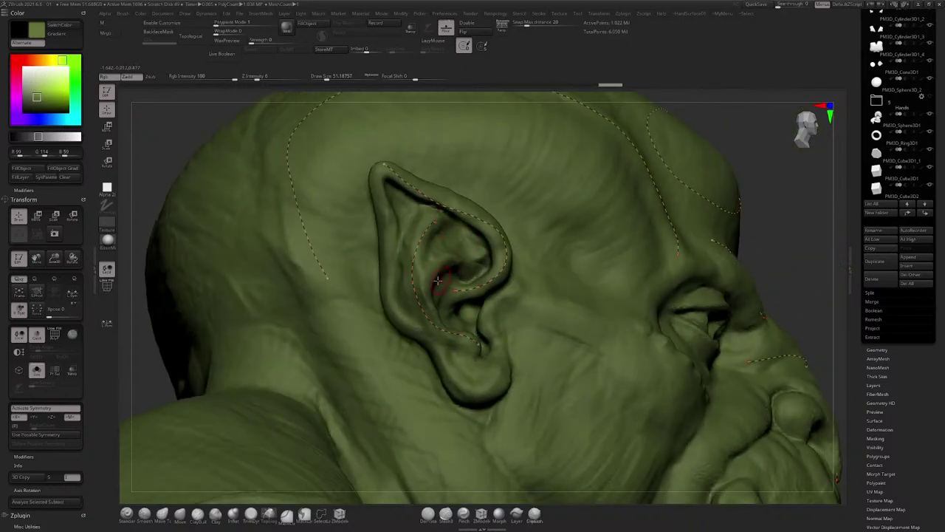
drag(440, 264, 404, 194)
drag(490, 389, 492, 387)
alt+right_drag(492, 386, 532, 251)
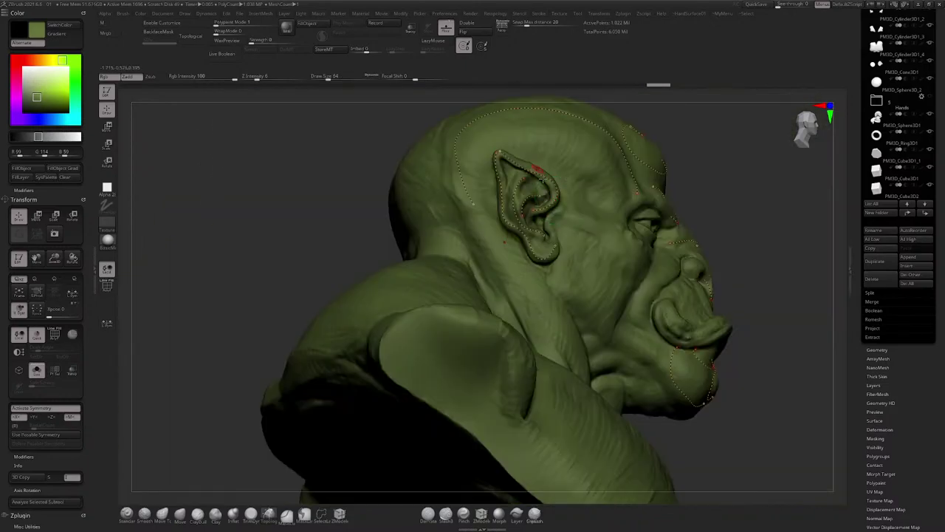
Step: Trace Topology curves around the jaw muscle from below the ear along the jaw angle and down the cheek
mouse_move(665, 258)
shift+right_down()
mouse_move(553, 262)
mouse_move(386, 244)
mouse_move(505, 226)
mouse_move(567, 231)
shift+right_up()
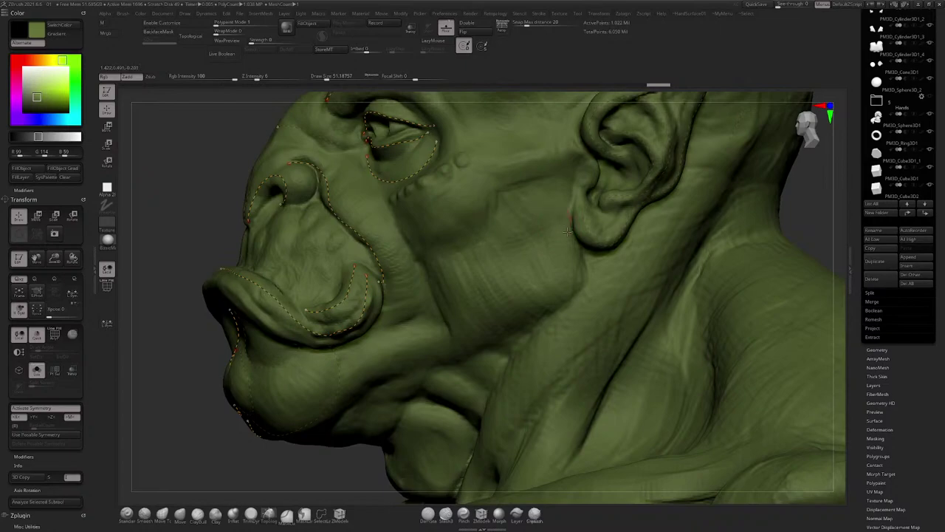
drag(489, 328, 467, 337)
right_drag(461, 250, 451, 266)
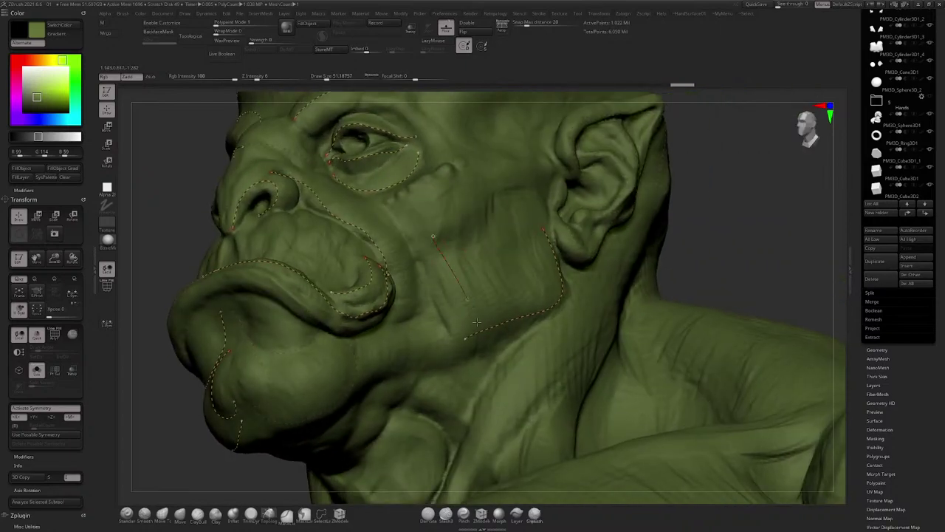
Step: Trace Topology curves along the underside of the jaw and around the bulge on the throat
right_drag(504, 309, 502, 268)
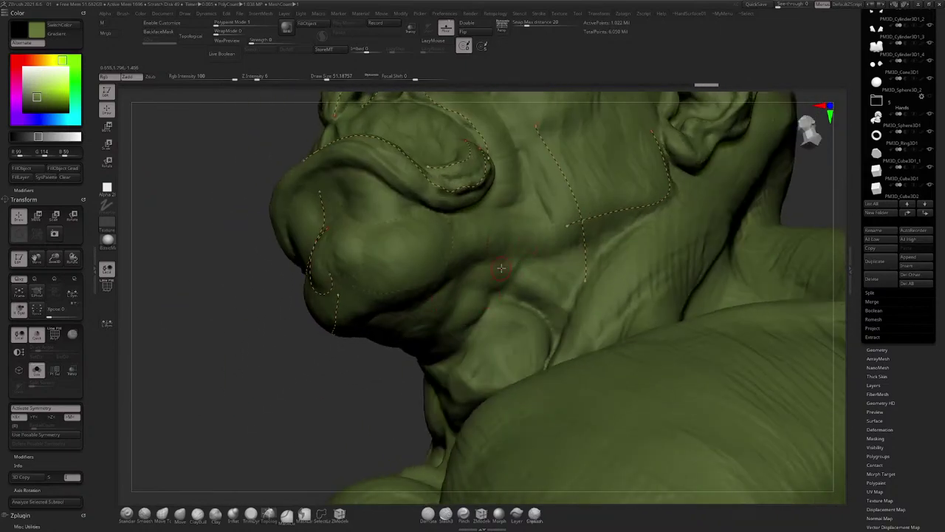
right_drag(435, 347, 537, 267)
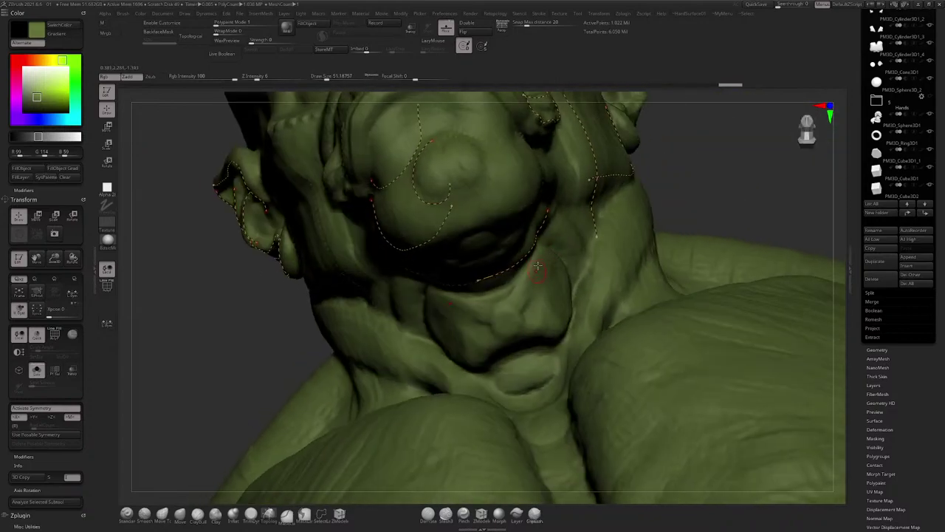
right_drag(509, 296, 515, 319)
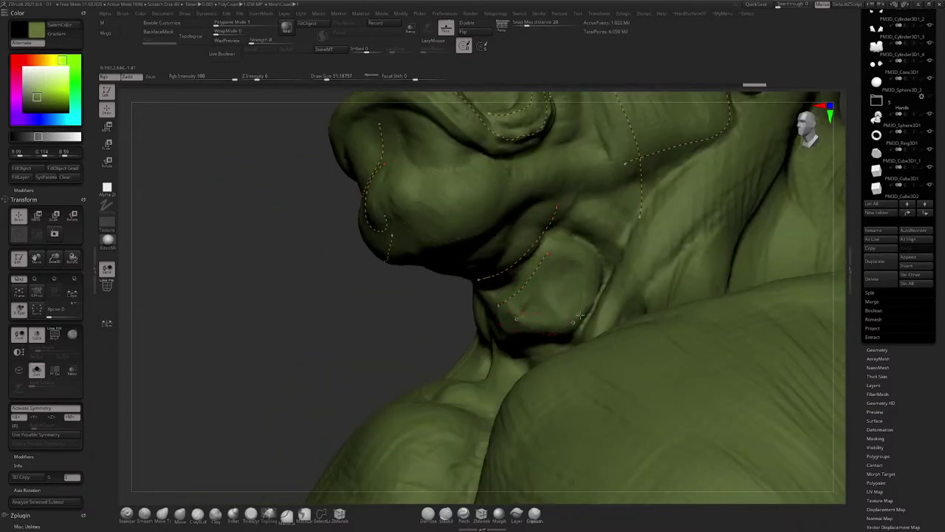
Step: Trace Topology curves along the neck muscles from behind the ear down to the collarbone and the top of the sternum
mouse_move(575, 276)
right_down()
mouse_move(611, 196)
mouse_move(582, 226)
mouse_move(556, 231)
mouse_move(550, 175)
right_up()
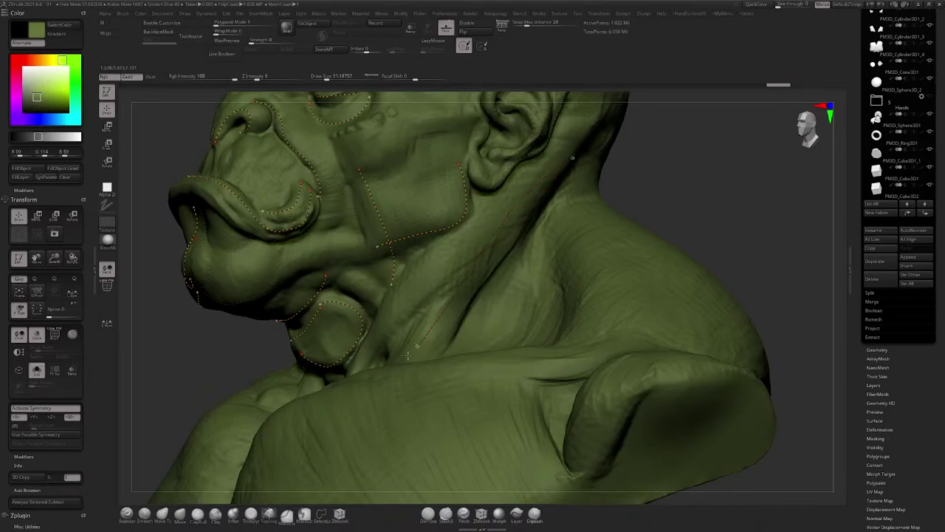
drag(408, 355, 406, 357)
mouse_move(458, 311)
right_down()
mouse_move(553, 251)
mouse_move(596, 169)
right_up()
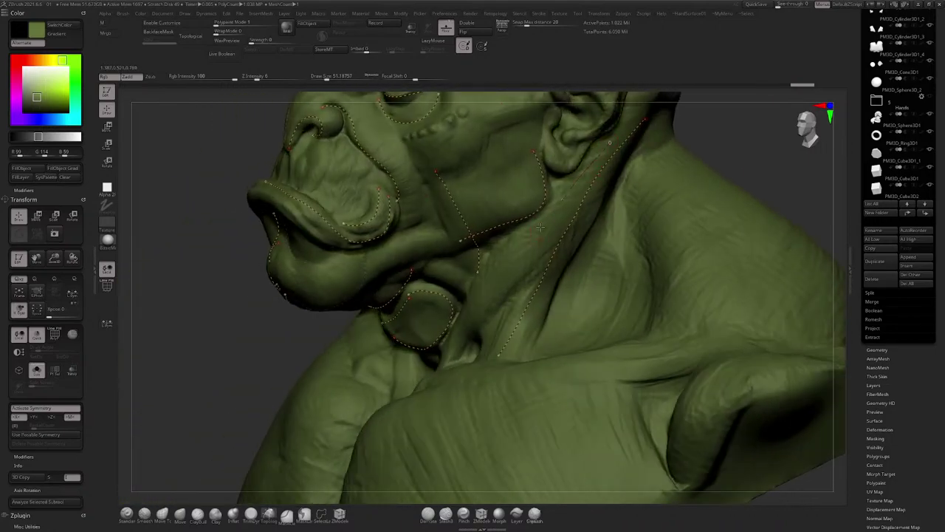
right_drag(434, 359, 501, 313)
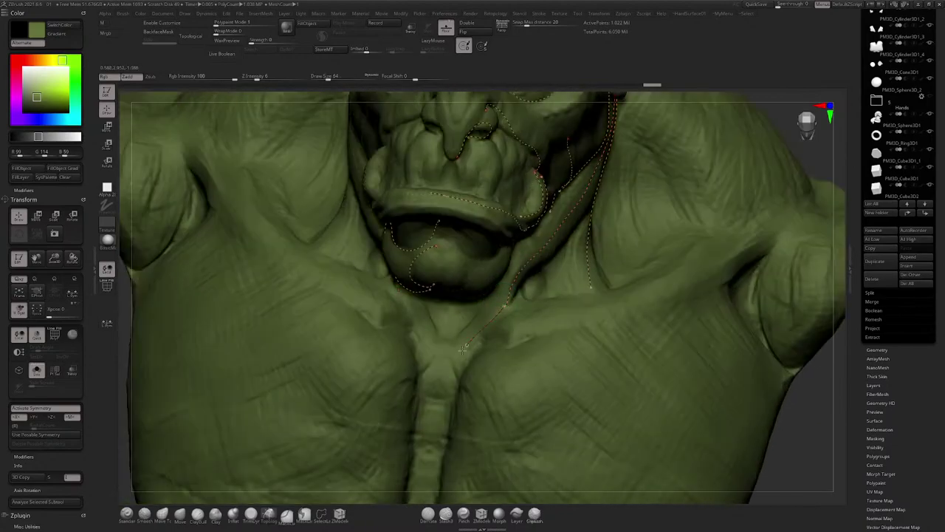
Step: Trace Topology curves along the collarbone to the shoulder and around the base of the skull
mouse_move(464, 349)
right_down()
mouse_move(512, 268)
mouse_move(485, 305)
right_up()
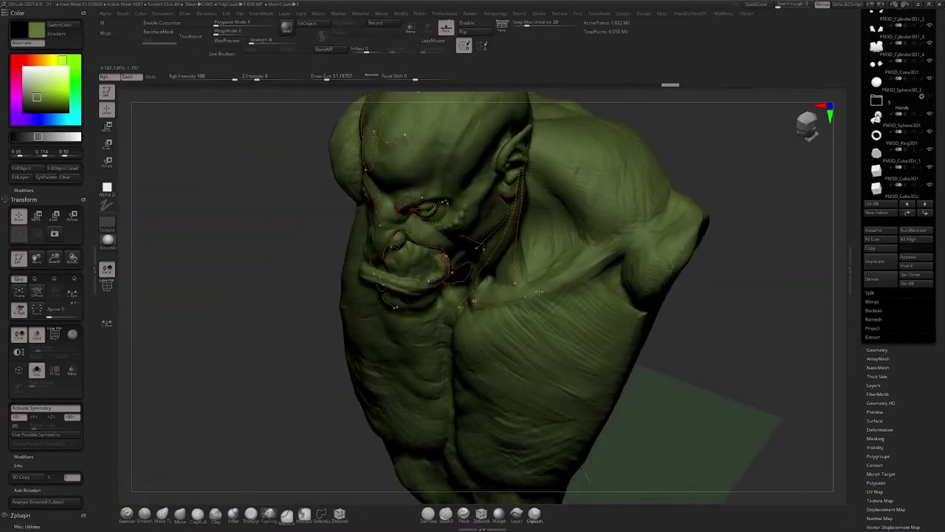
right_drag(654, 236, 476, 255)
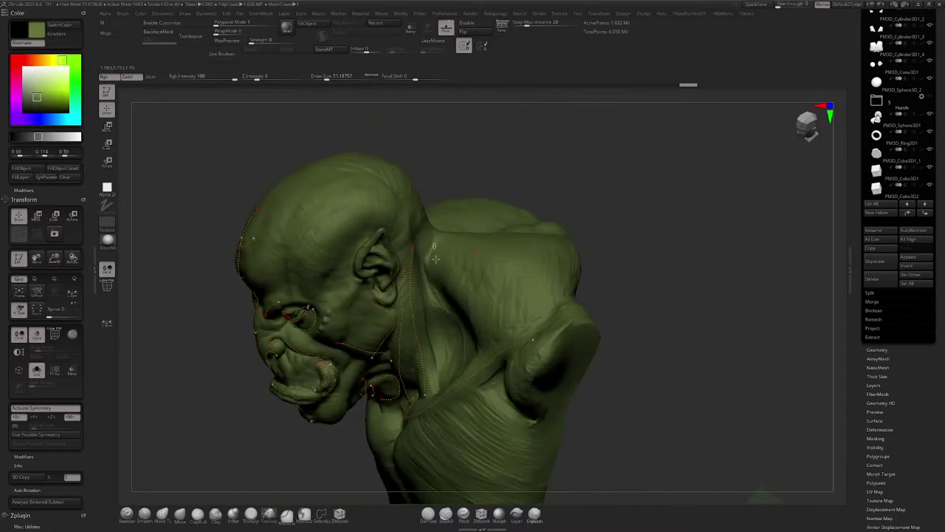
right_drag(485, 352, 462, 339)
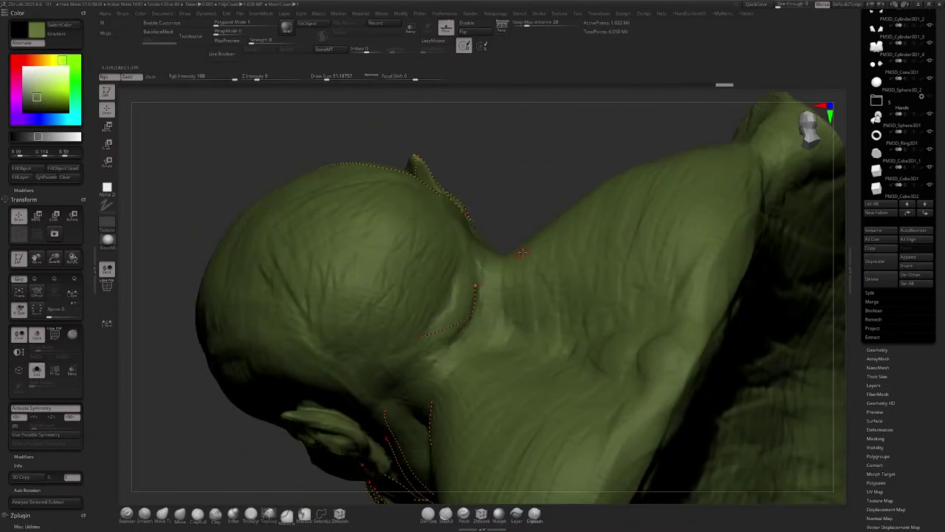
Step: Trace Topology curves down the chest muscle's inner edge, around its lower corner and across its lower part
mouse_move(464, 316)
right_down()
mouse_move(428, 216)
mouse_move(386, 239)
mouse_move(404, 245)
mouse_move(404, 258)
mouse_move(402, 233)
right_up()
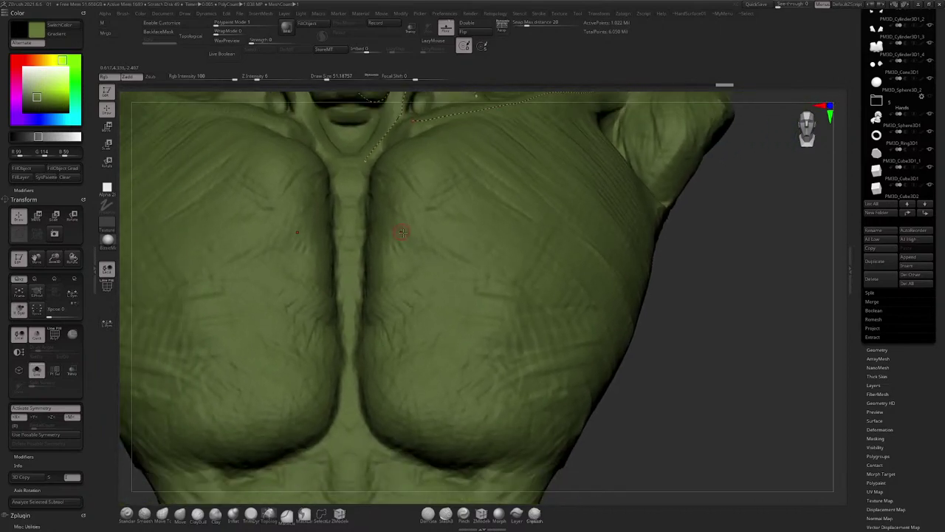
right_drag(428, 196, 474, 192)
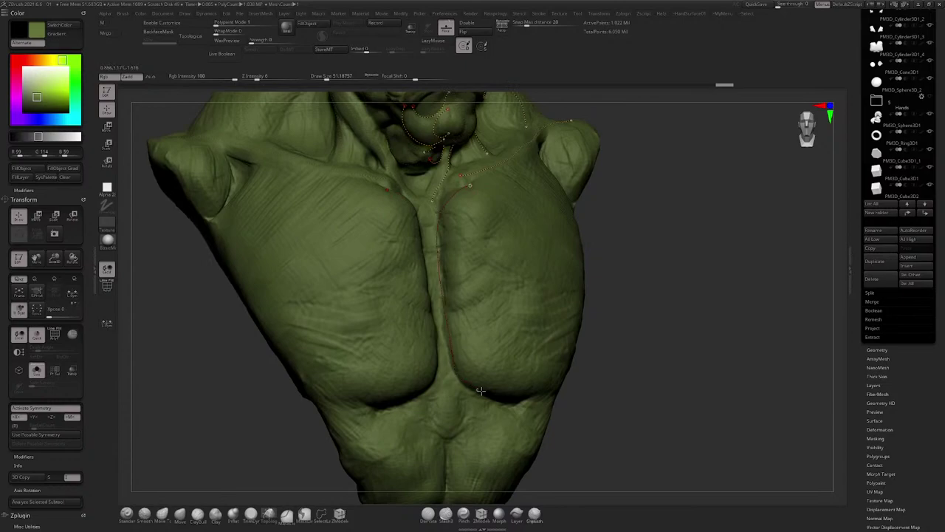
mouse_move(501, 339)
right_down()
mouse_move(452, 325)
mouse_move(450, 309)
mouse_move(418, 281)
mouse_move(459, 295)
mouse_move(448, 243)
mouse_move(458, 256)
mouse_move(452, 247)
mouse_move(449, 282)
mouse_move(500, 200)
mouse_move(484, 262)
mouse_move(412, 319)
right_up()
right_drag(485, 272, 358, 355)
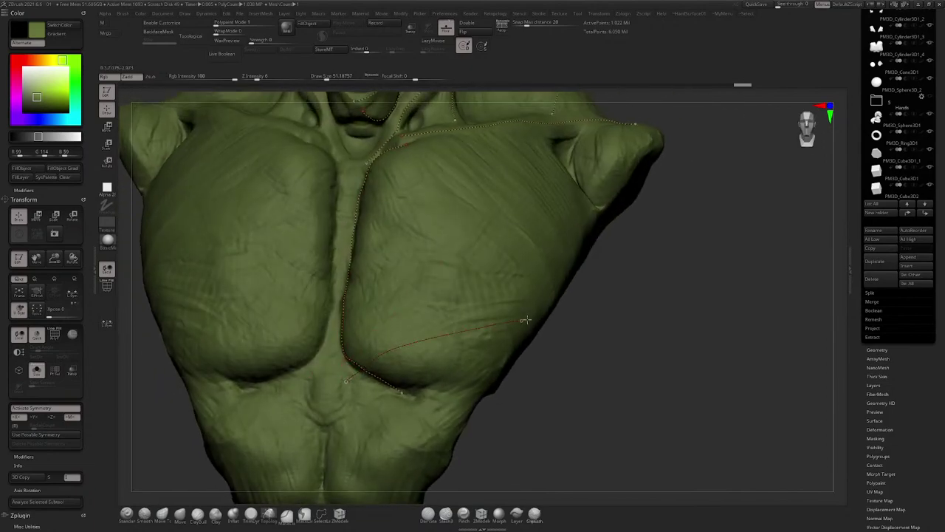
Step: Trace Topology curves across the middle of the chest muscle and diagonally from the collarbone to its outer edge
right_drag(524, 319, 396, 290)
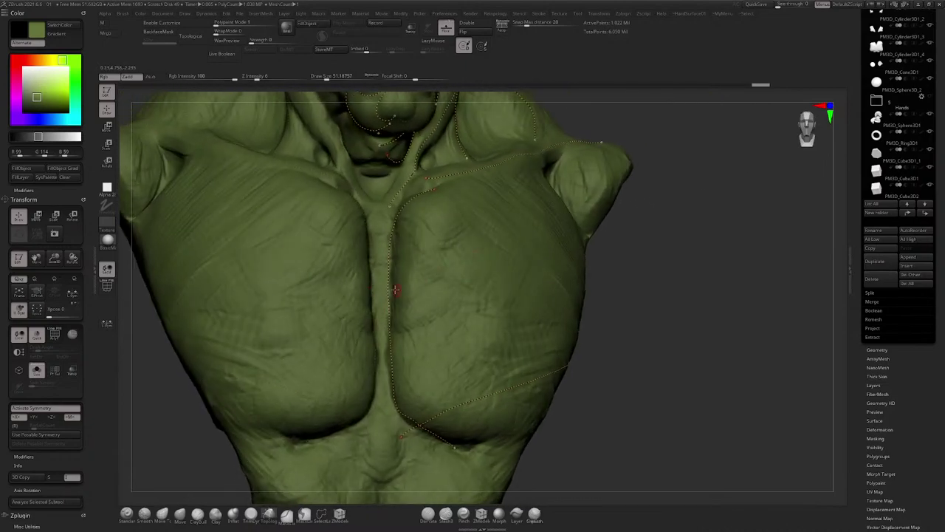
mouse_move(575, 283)
right_down()
mouse_move(525, 225)
mouse_move(443, 210)
right_up()
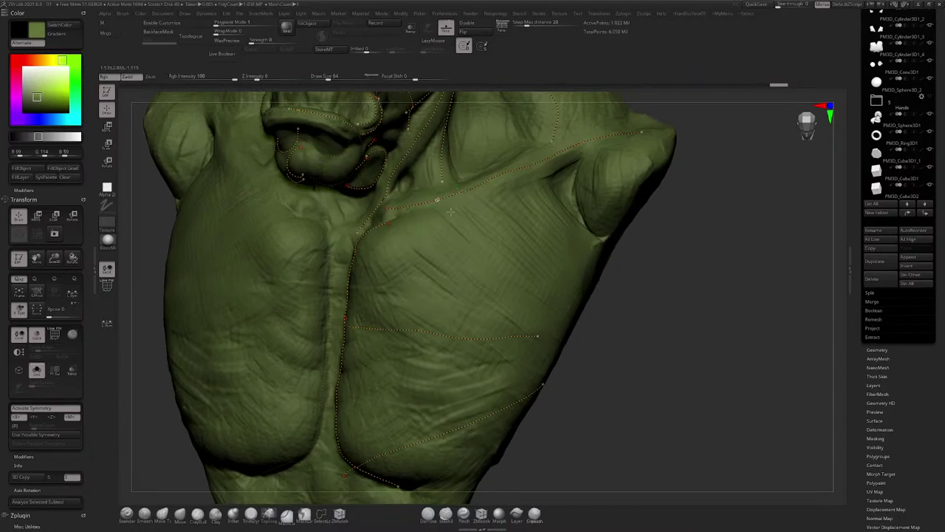
right_drag(561, 308, 542, 188)
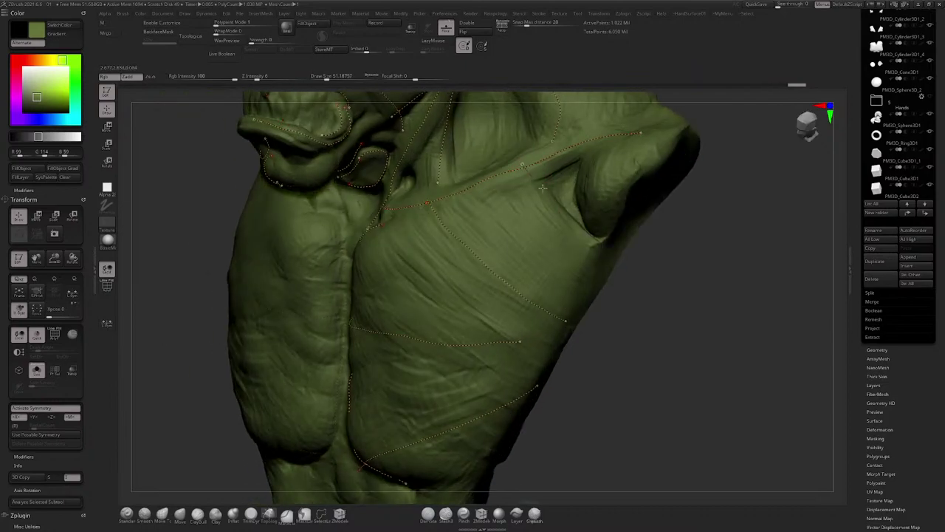
Step: Undo the stray curve below the sternum and trace Topology curves down the abdomen's midline and along its lower part
right_drag(577, 226, 456, 264)
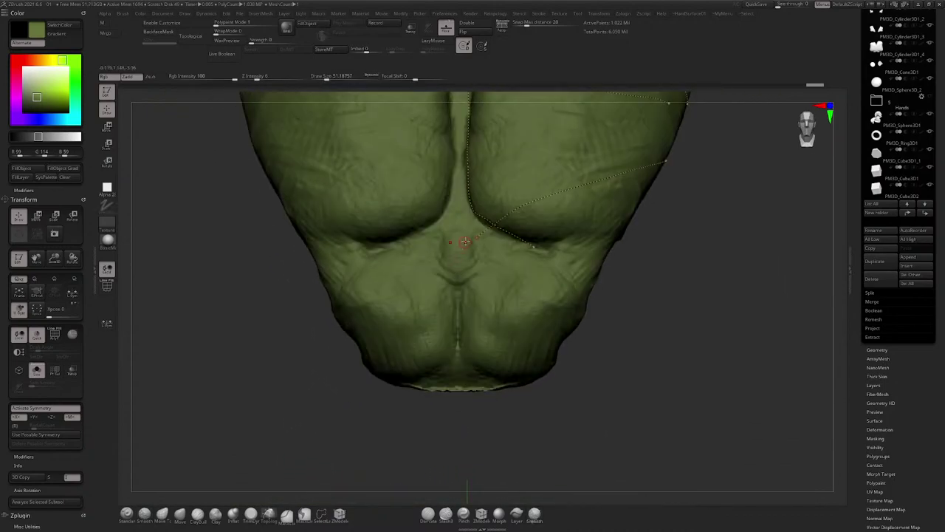
key(ctrl+z)
mouse_move(536, 374)
right_down()
mouse_move(509, 271)
mouse_move(583, 295)
mouse_move(521, 273)
right_up()
alt+right_drag(480, 192, 465, 406)
Step: Trace a stepped Topology curve from the small bumps below the eye across the cheek towards the ear
ctrl+right_drag(466, 406, 453, 367)
right_drag(362, 243, 399, 229)
ctrl+right_drag(472, 163, 524, 248)
right_drag(405, 232, 337, 245)
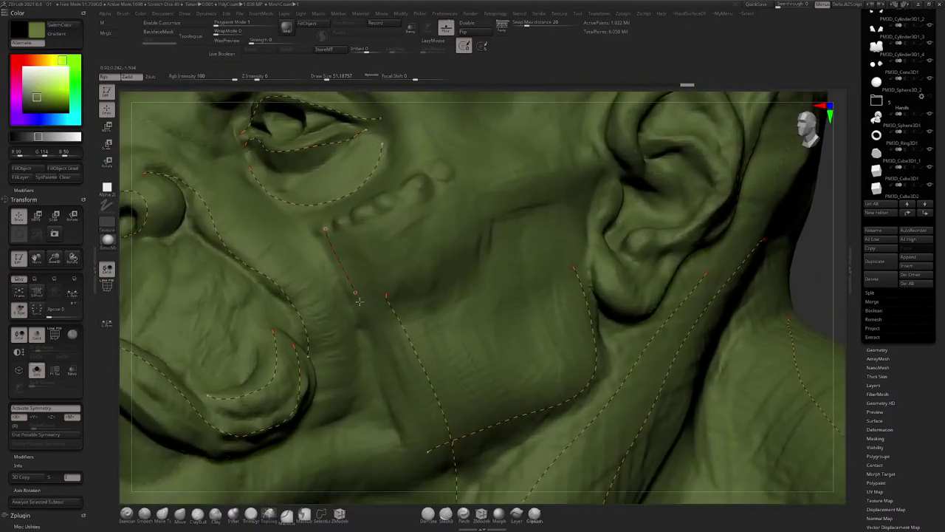
Step: Trace Topology curves from the neck down the upper back and around the armpit fold
right_drag(533, 234, 446, 233)
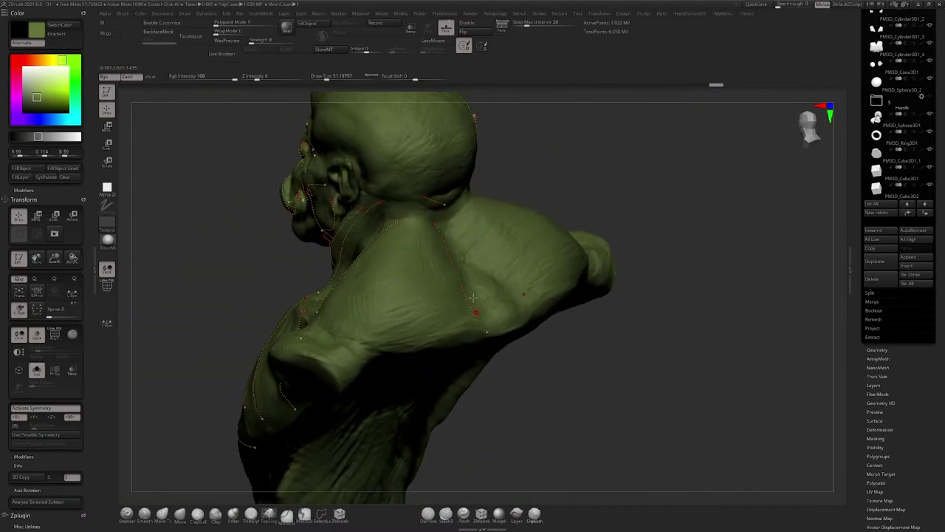
right_drag(473, 297, 462, 201)
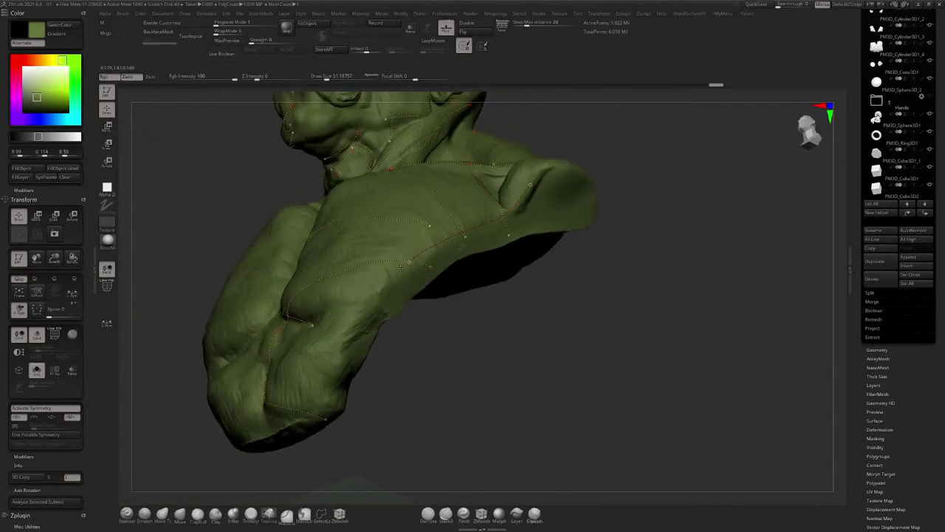
right_drag(418, 282, 465, 323)
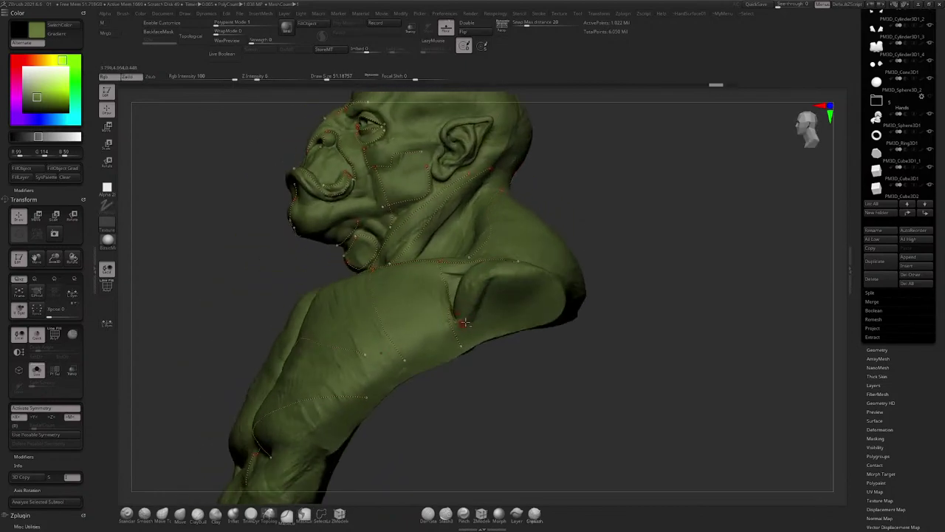
Step: Trace Topology curves across the shoulder blade area and from the shoulder stump down the side of the torso
right_drag(468, 279, 438, 334)
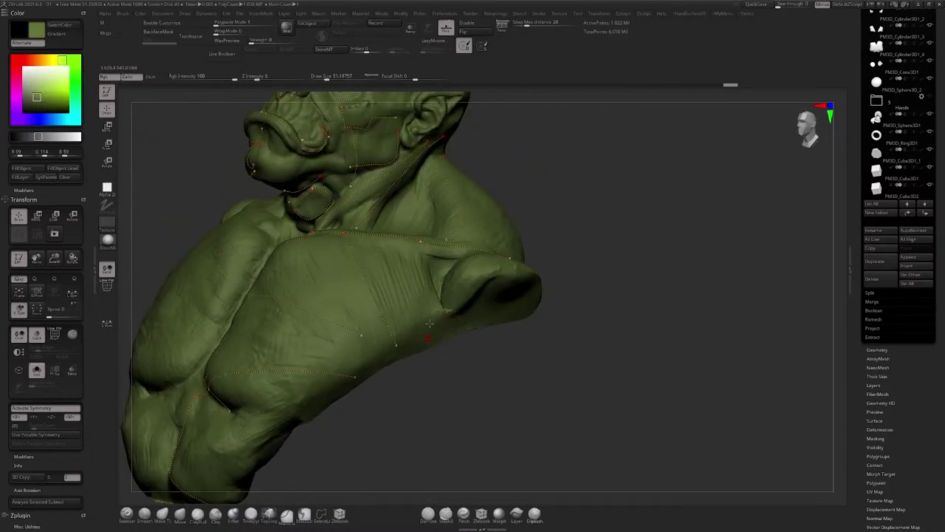
right_drag(459, 293, 540, 244)
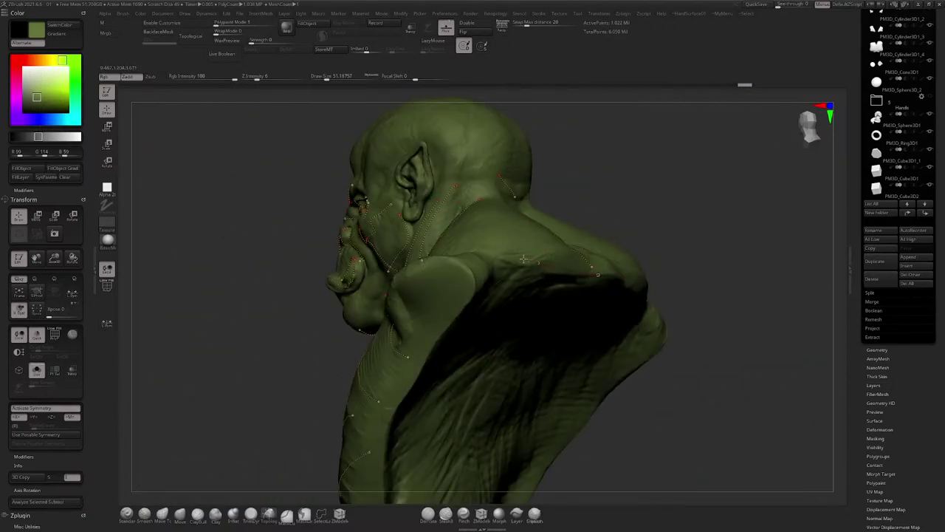
right_drag(389, 401, 440, 255)
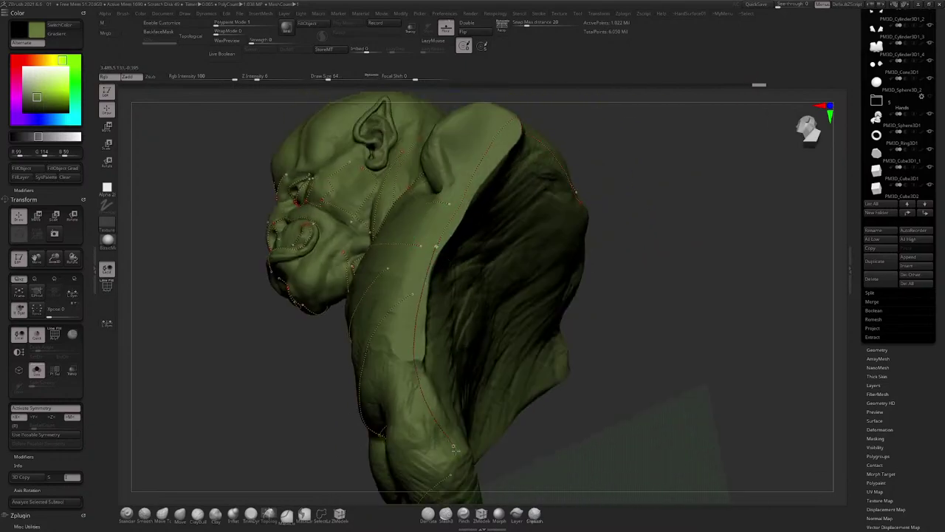
Step: Trace Topology curves across the side of the nose and along the crease above the upper lip
ctrl+right_drag(454, 450, 498, 249)
mouse_move(401, 199)
ctrl+right_down()
mouse_move(433, 224)
mouse_move(403, 227)
mouse_move(443, 226)
mouse_move(451, 370)
mouse_move(465, 362)
ctrl+right_up()
drag(449, 171, 375, 283)
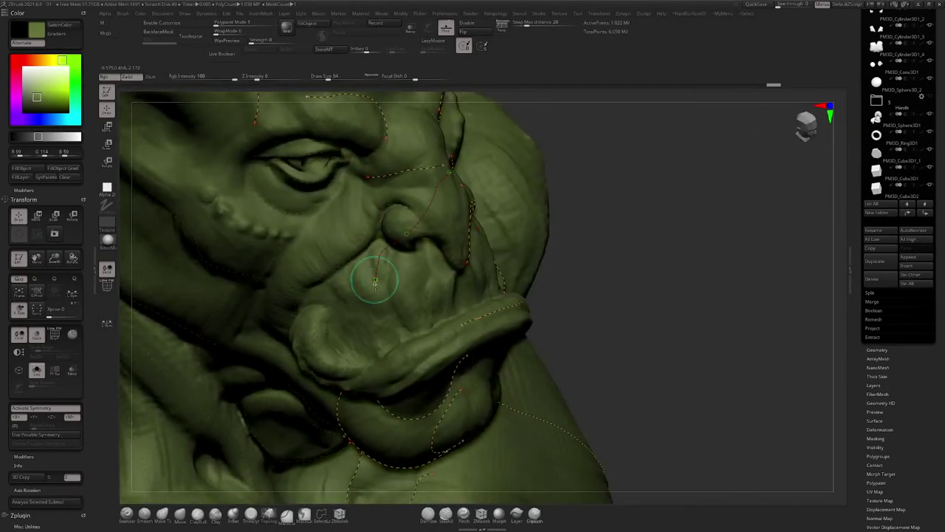
right_drag(374, 282, 471, 270)
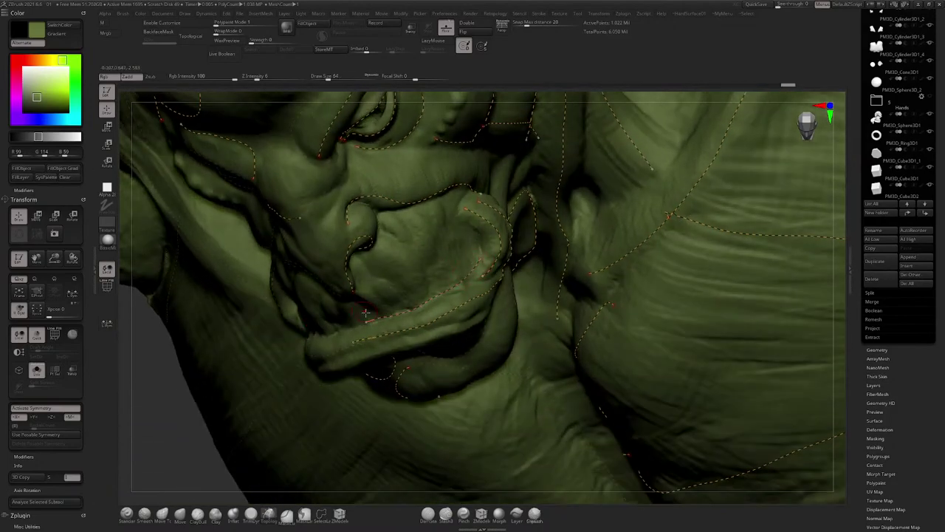
Step: Trace Topology curves across the nose bridge, over the temple above the ear, and from the outer brow down along the cheekbone to the ear
right_drag(366, 313, 364, 284)
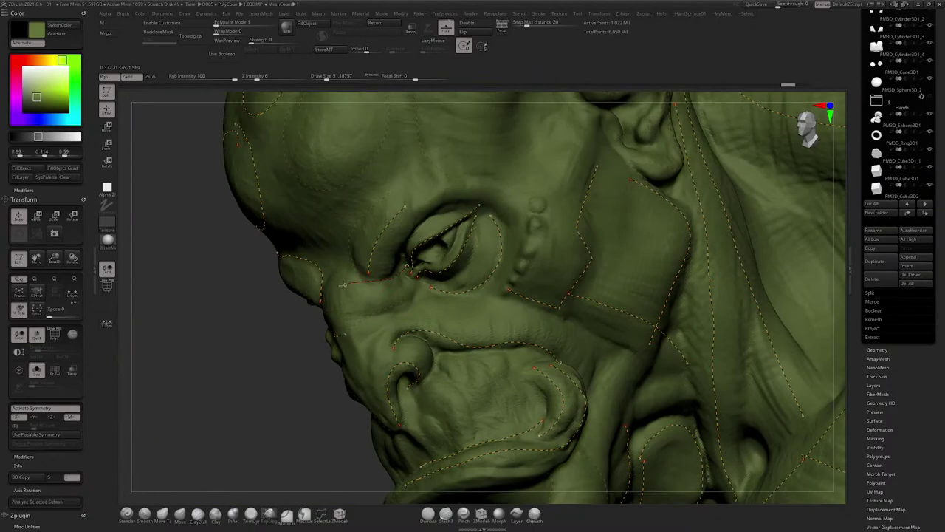
right_drag(355, 271, 416, 199)
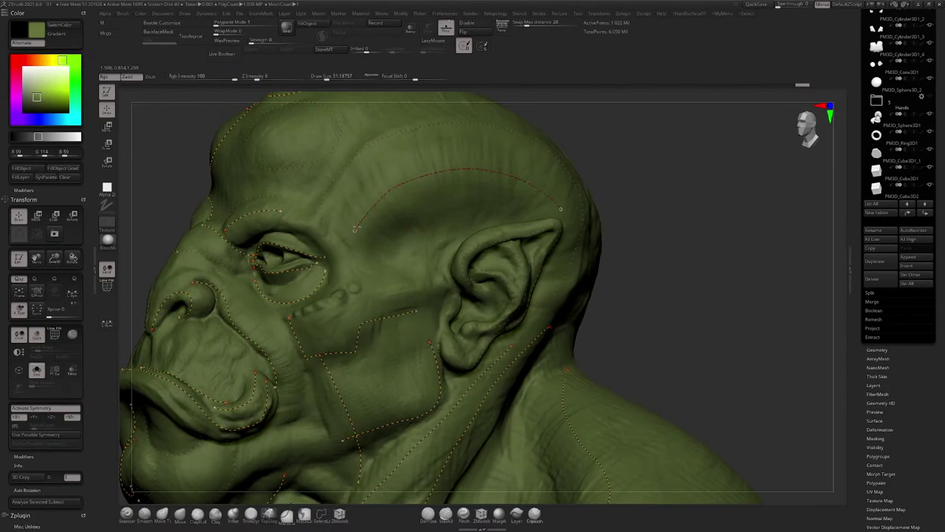
right_drag(355, 228, 339, 213)
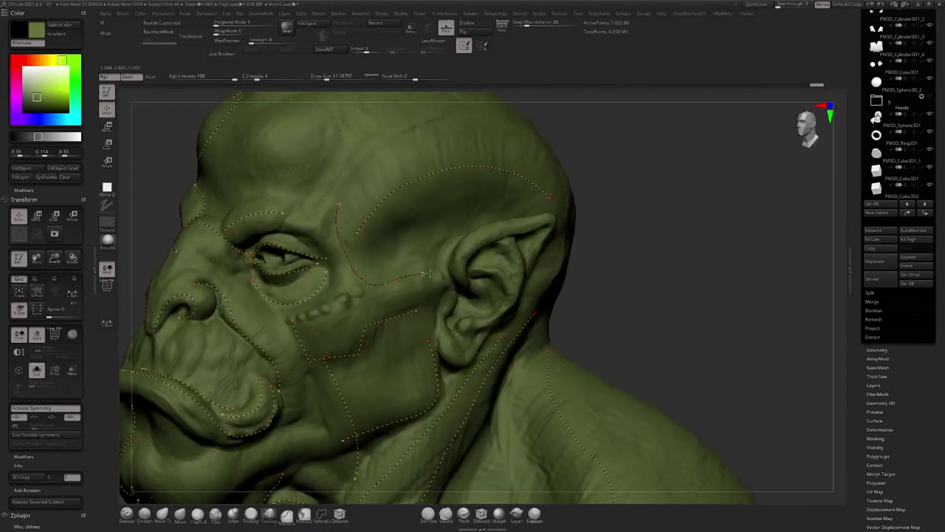
ctrl+right_drag(422, 253, 589, 157)
ctrl+right_drag(536, 230, 757, 255)
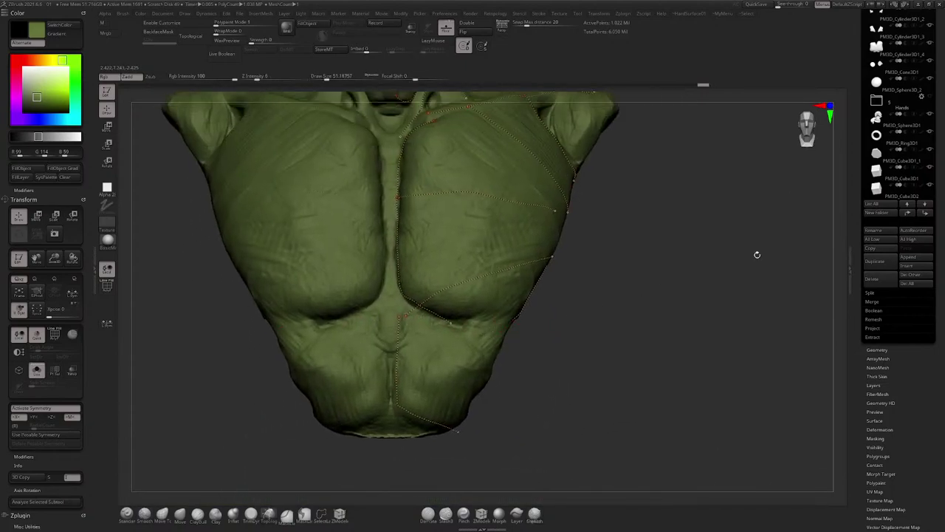
Step: Save the project and remesh the head-and-torso mesh with ZRemesher, following the drawn guide curves
click(876, 349)
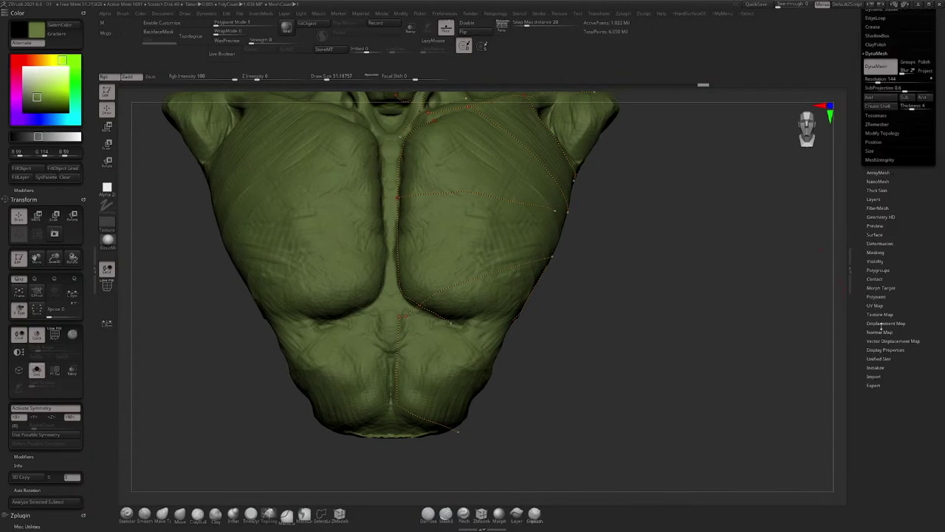
scroll(901, 209, up, 3)
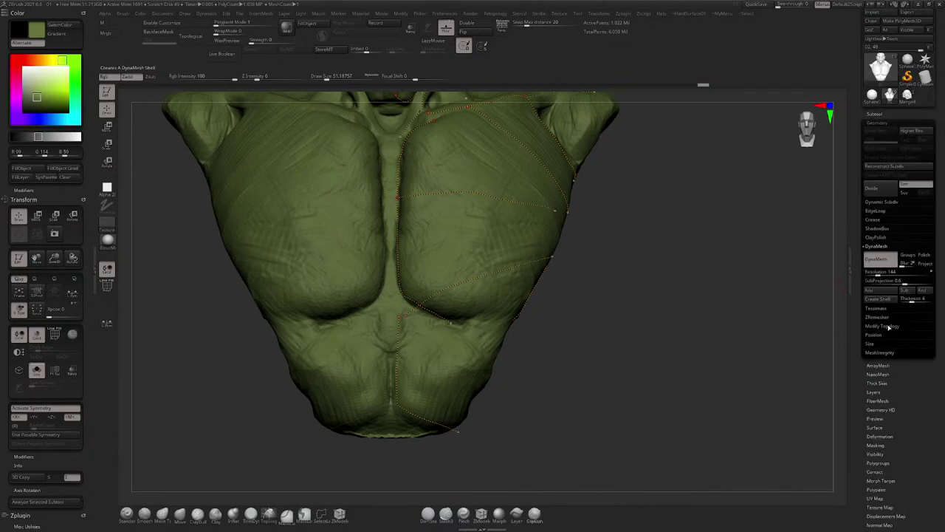
click(761, 5)
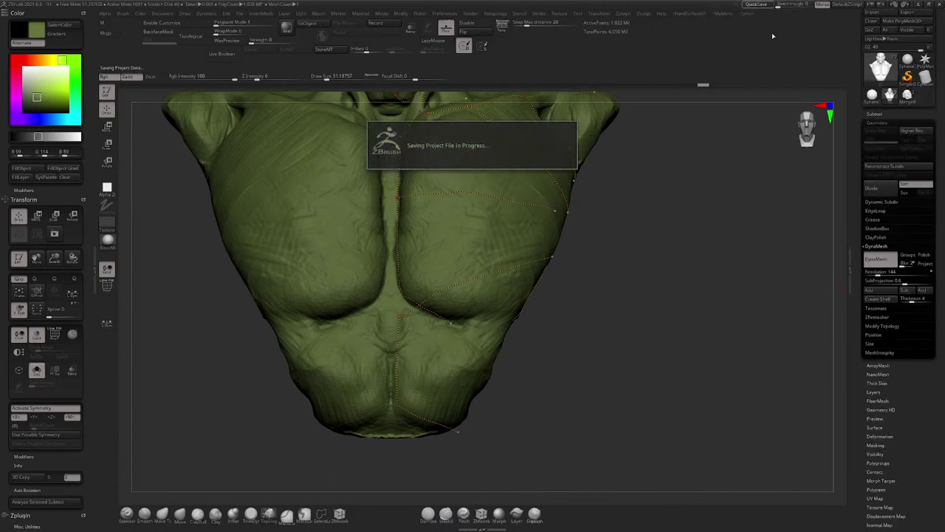
click(879, 316)
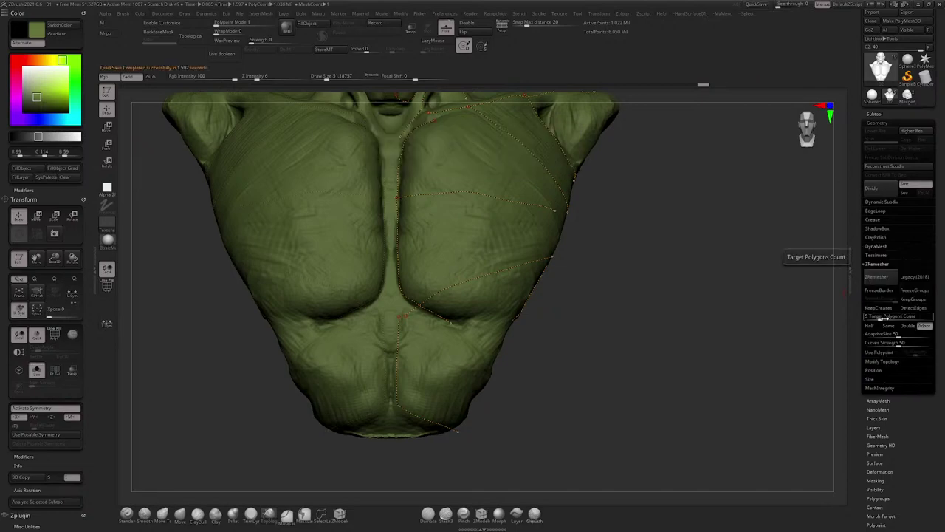
click(879, 277)
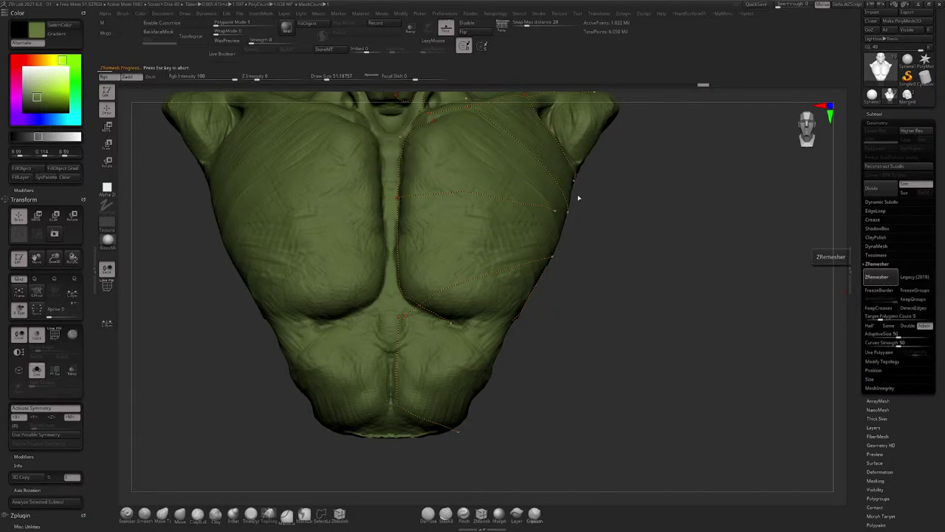
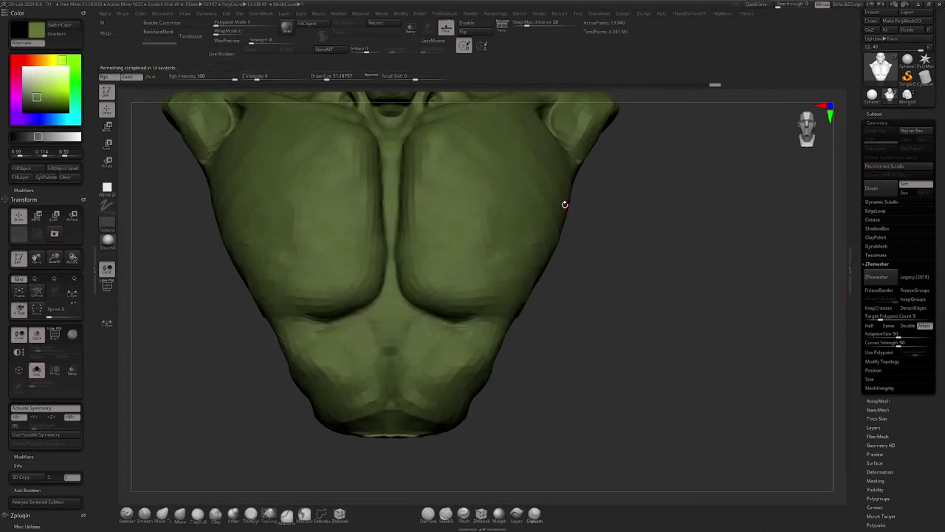
Step: Examine the remeshed bust's polygon flow on face, ear, neck and shoulders with the wireframe shown and hidden
alt+drag(657, 297, 653, 263)
drag(652, 263, 627, 253)
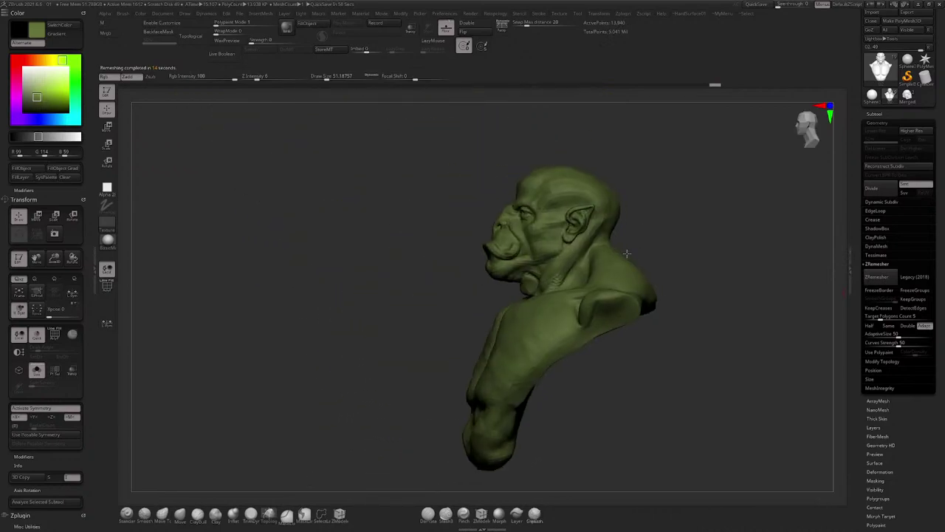
scroll(626, 253, up, 5)
key(shift+f)
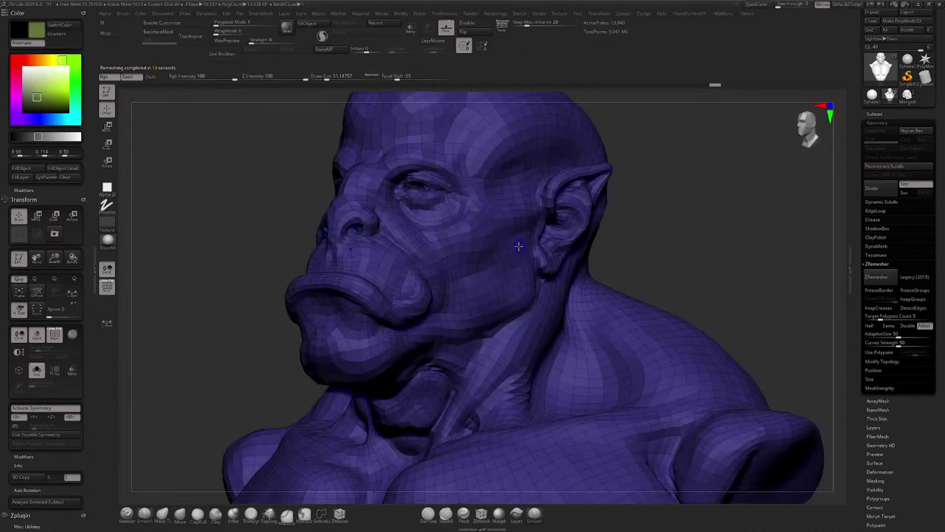
key(shift+f)
key(shift+f)
key(shift+f)
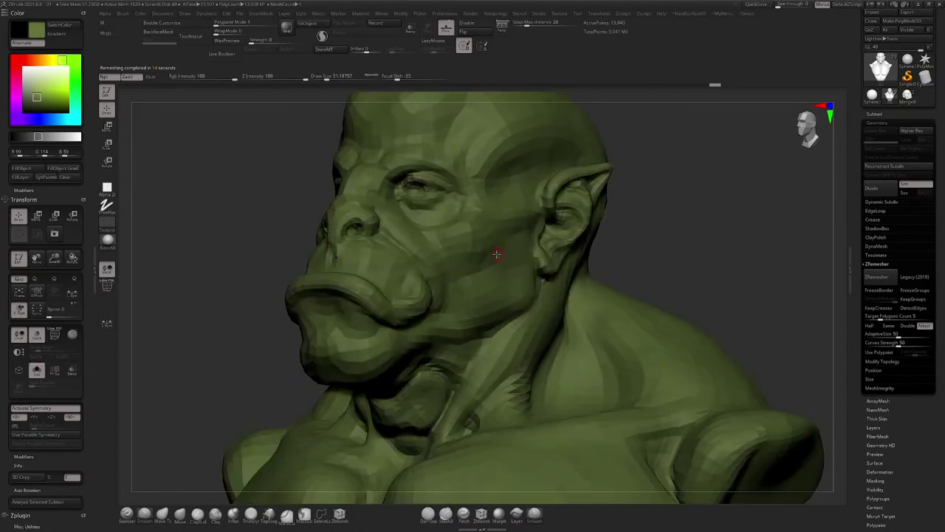
shift+right_drag(497, 254, 518, 251)
alt+drag(600, 222, 580, 211)
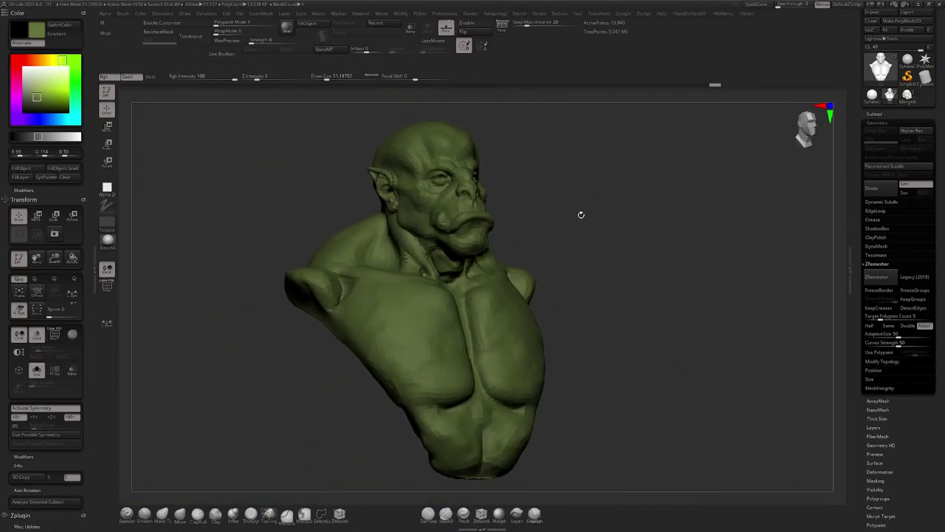
Step: Subdivide the remeshed bust up to subdivision level 5
key(ctrl)
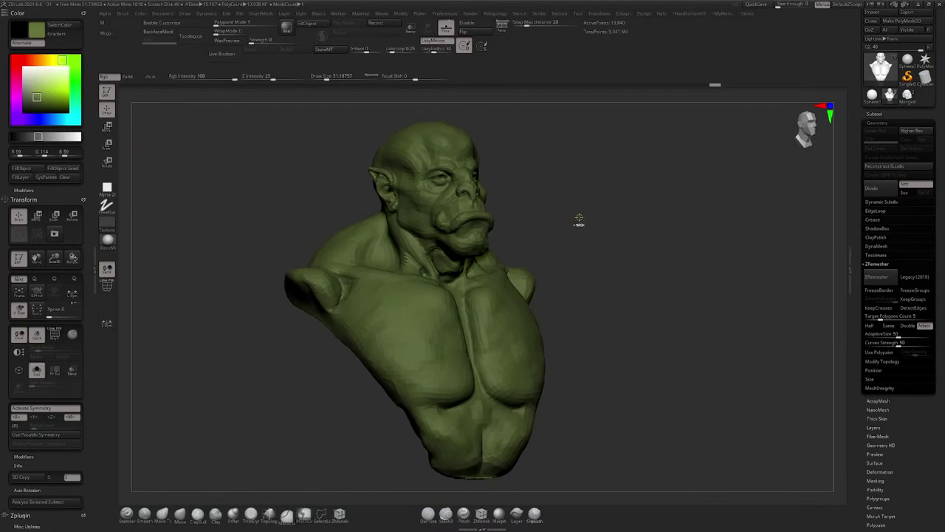
key(ctrl+d)
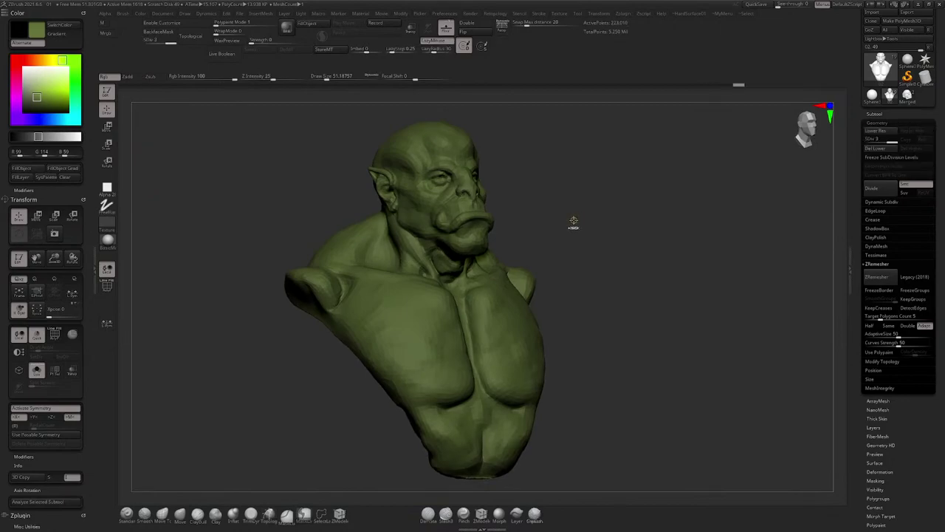
key(ctrl+d)
click(872, 114)
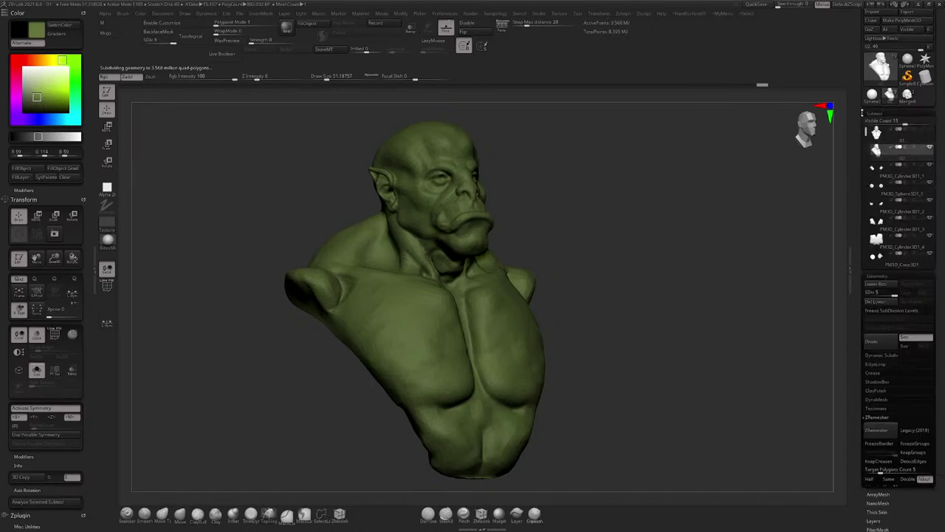
drag(687, 222, 632, 175)
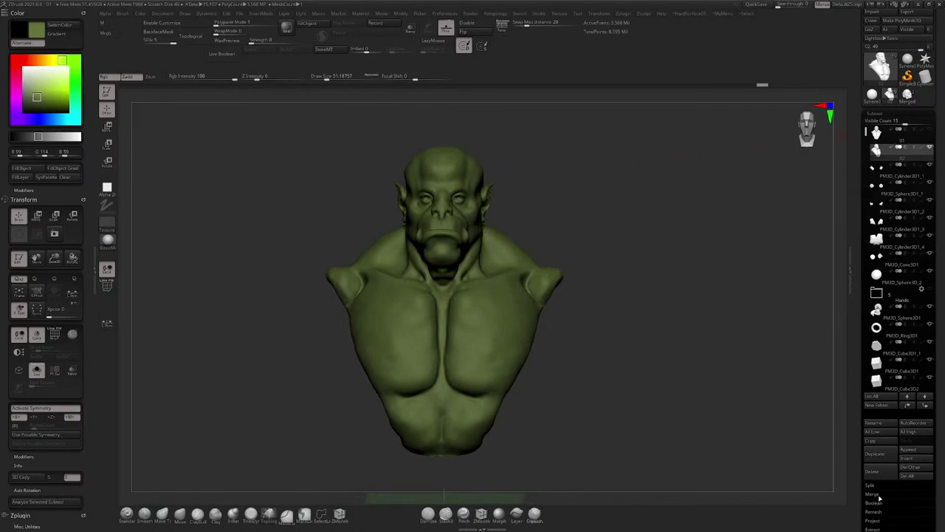
Step: Project the surface detail of the visible subtools onto the subdivided bust with ProjectAll
drag(943, 437, 916, 352)
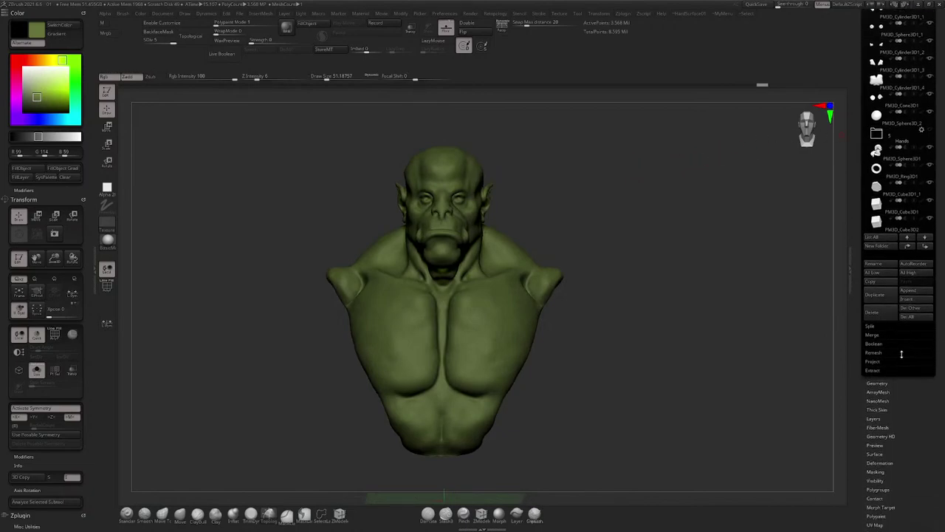
click(877, 383)
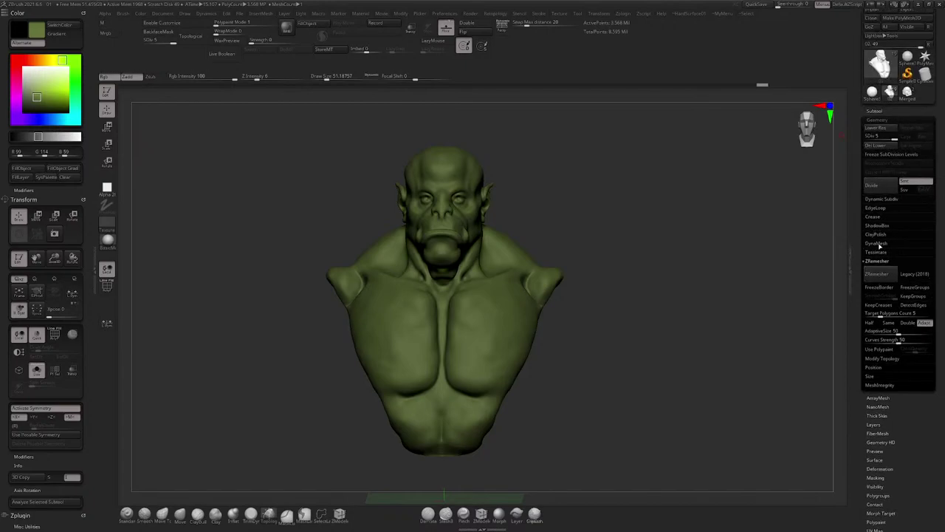
click(878, 244)
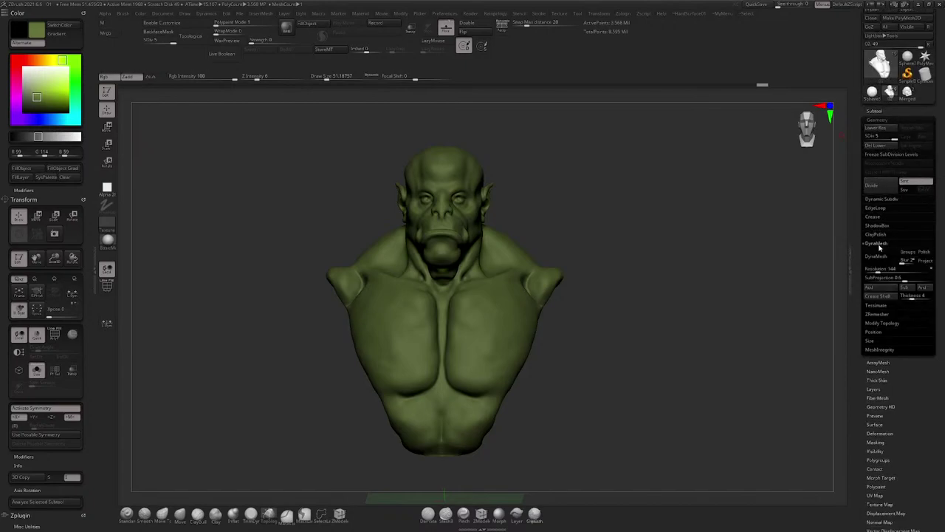
click(876, 111)
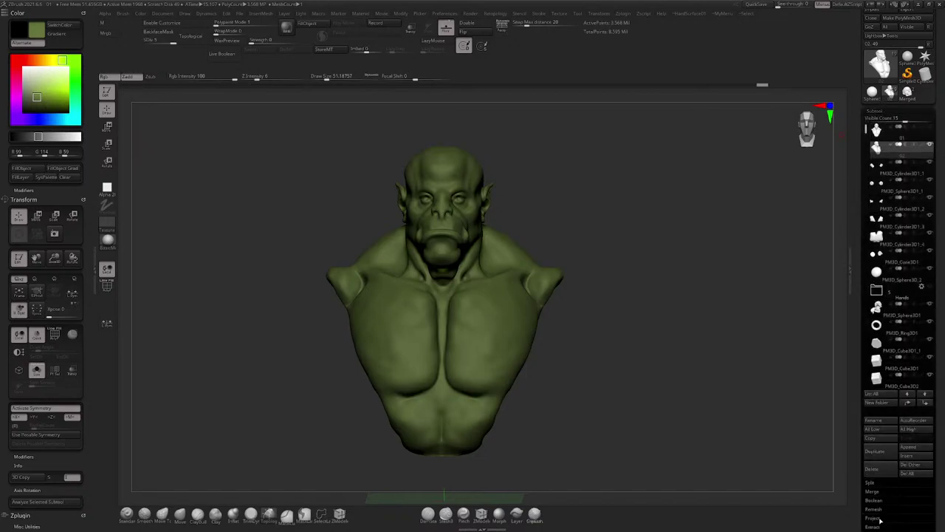
click(877, 518)
scroll(938, 473, down, 3)
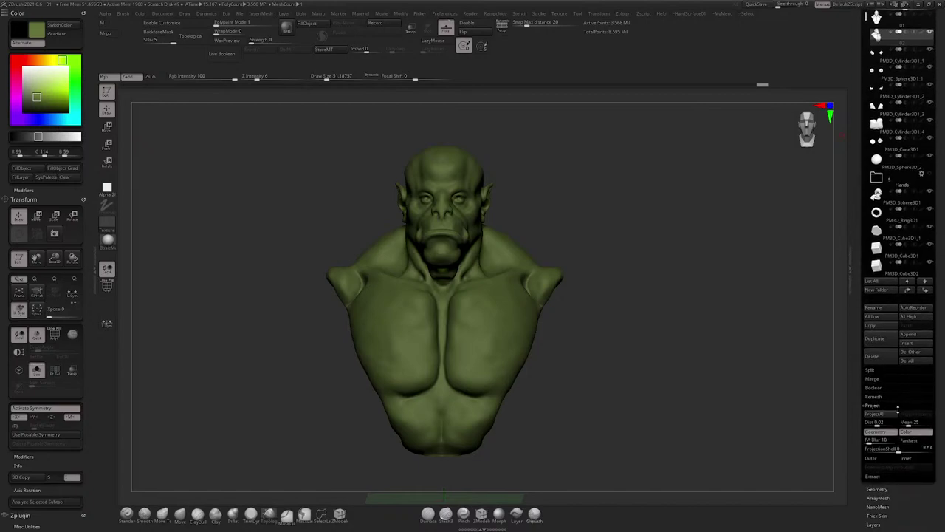
click(876, 414)
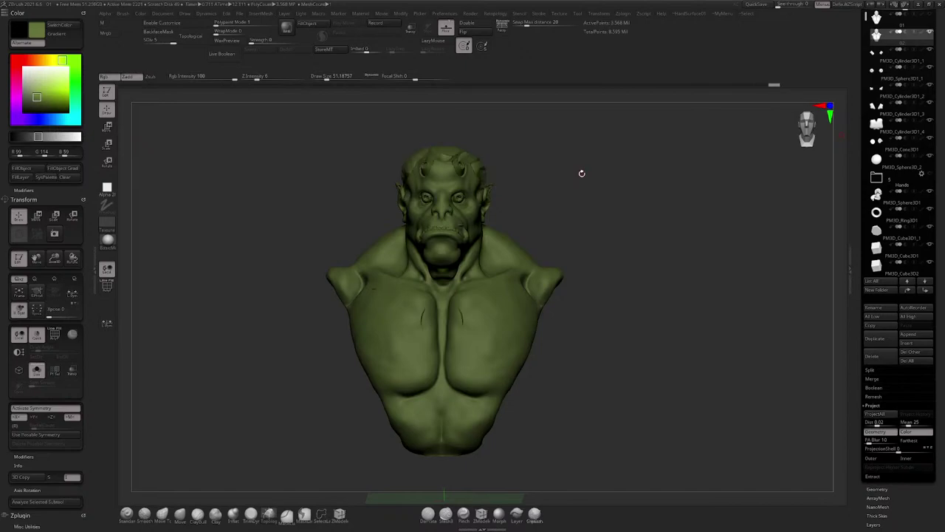
mouse_move(582, 173)
mouse_down()
mouse_move(612, 167)
mouse_move(615, 175)
mouse_move(609, 169)
mouse_up()
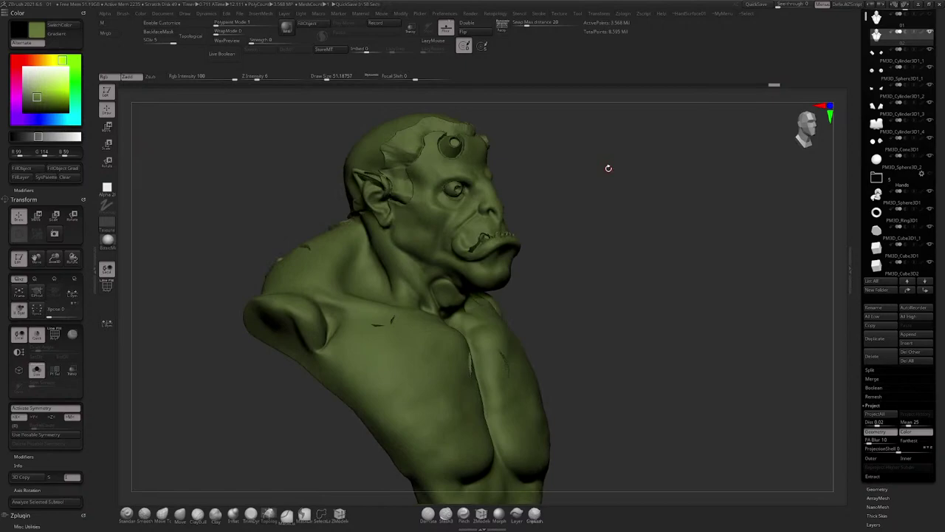
key(ctrl)
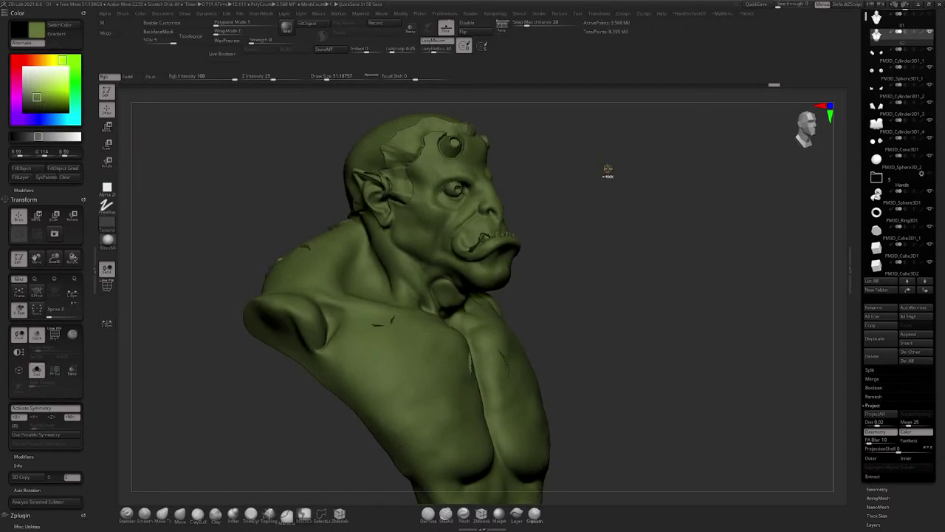
Step: Undo the previous projection, turn Solo off to show both bust subtools, and project the original's detail onto the selected bust with ProjectAll
key(ctrl+z)
shift+drag(673, 189, 734, 150)
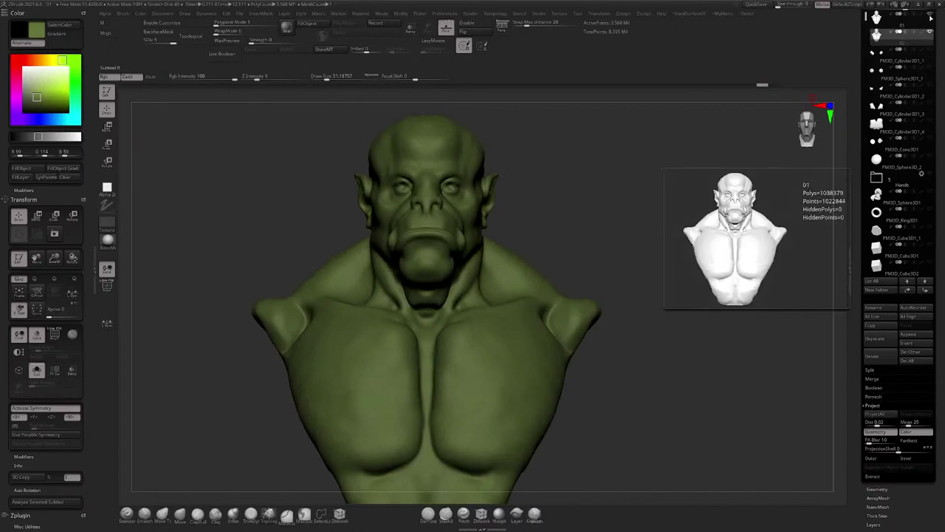
click(37, 371)
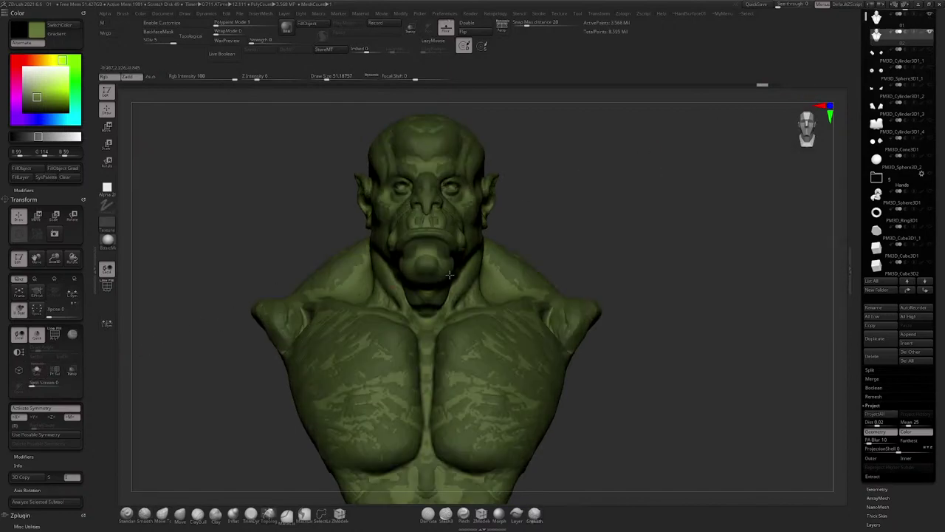
click(883, 415)
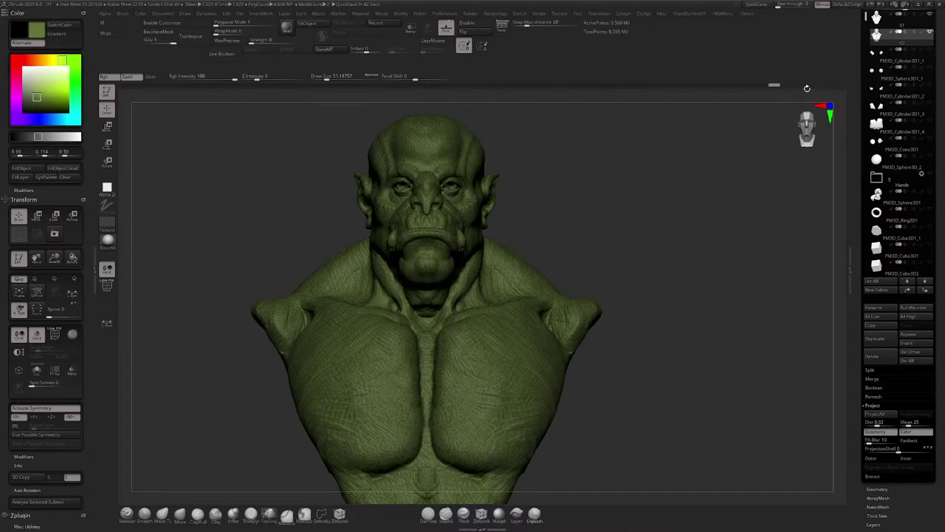
Step: Compare the selected bust with the original by toggling the first subtool's visibility, and subdivide the selected bust to level 6
scroll(901, 185, up, 5)
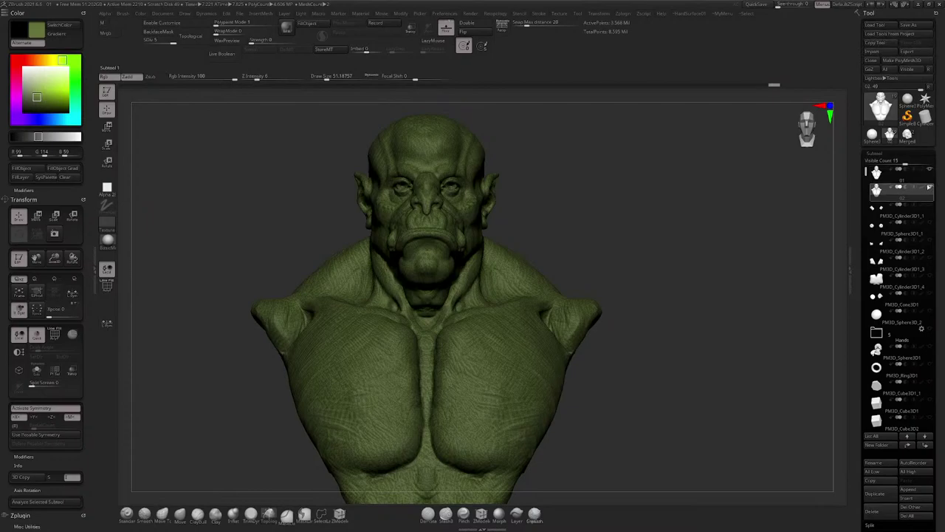
click(929, 172)
click(931, 171)
right_drag(753, 186, 591, 197)
ctrl+right_drag(444, 206, 485, 223)
key(ctrl+d)
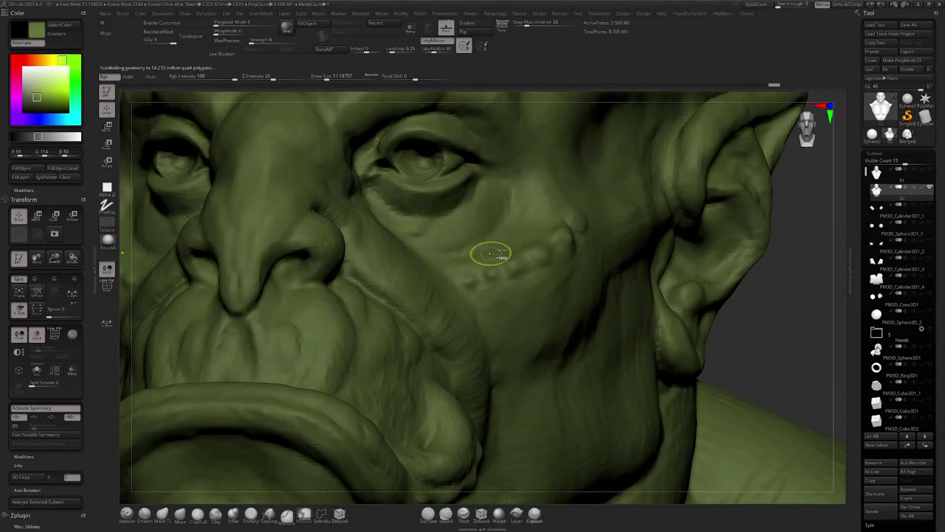
Step: Set the brush draw size to 112 and smooth the side of the neck below the jaw
alt+right_drag(521, 249, 600, 259)
right_drag(600, 259, 516, 272)
key(space)
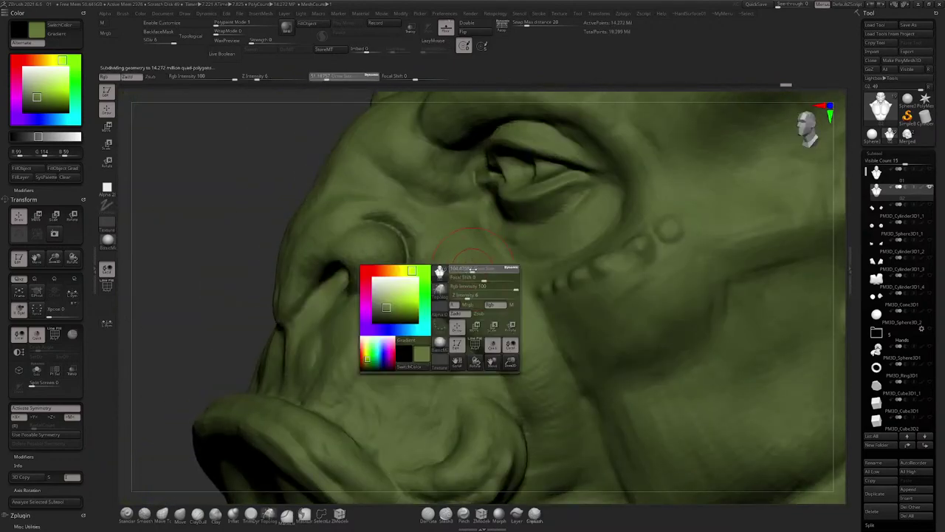
drag(472, 270, 481, 271)
mouse_move(498, 251)
ctrl+right_down()
mouse_move(482, 243)
mouse_move(528, 214)
mouse_move(550, 185)
mouse_move(595, 259)
ctrl+right_up()
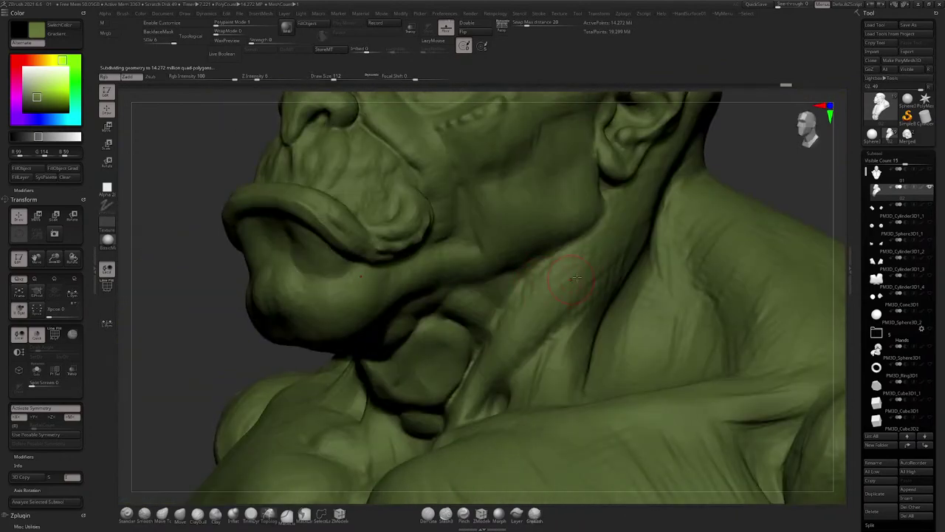
shift+drag(583, 269, 524, 305)
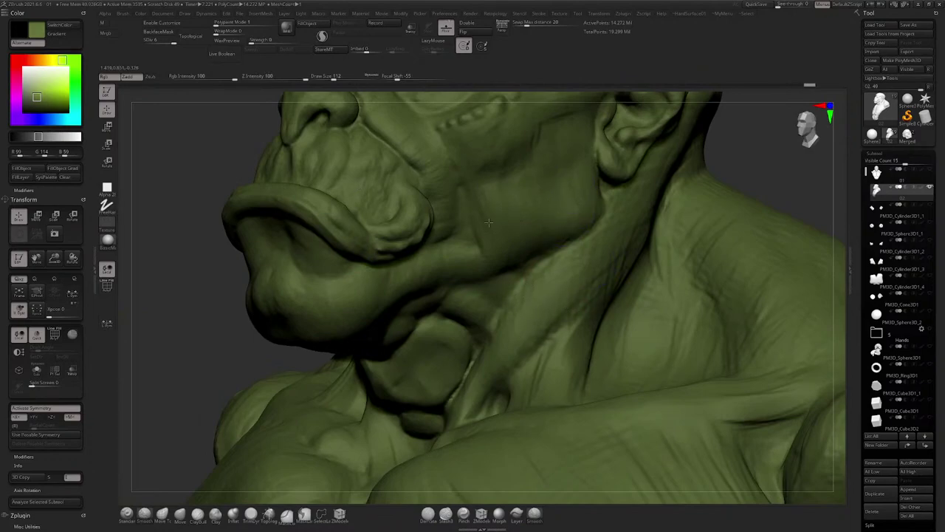
Step: Smooth the cheek beside the nose and the folds above the upper lip
alt+right_drag(445, 177, 467, 252)
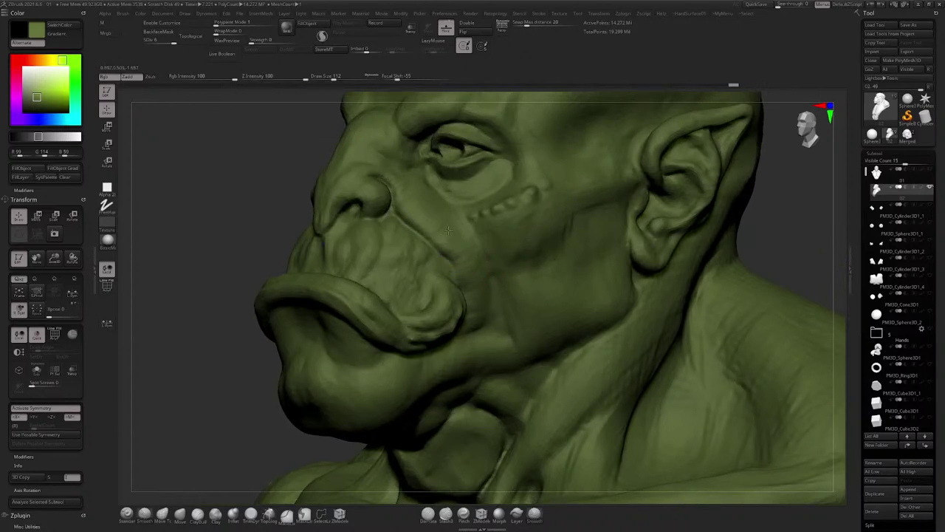
mouse_move(448, 231)
mouse_down()
mouse_move(446, 221)
mouse_move(460, 236)
mouse_up()
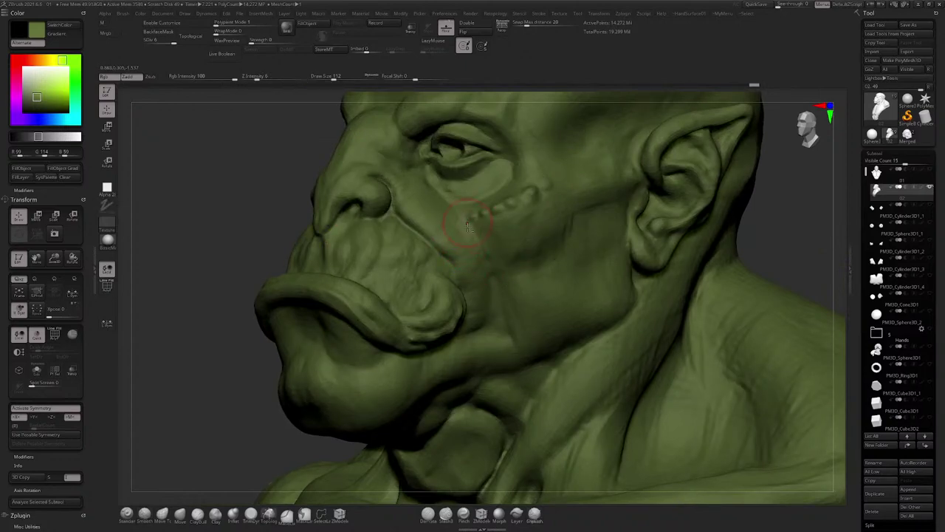
mouse_move(467, 228)
right_down()
mouse_move(432, 296)
mouse_move(433, 274)
right_up()
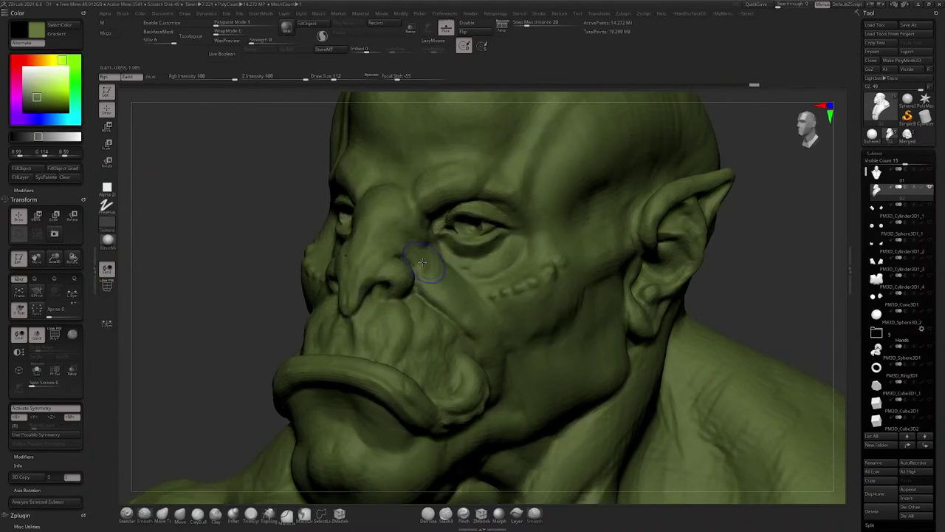
drag(416, 311, 414, 325)
right_drag(438, 314, 467, 369)
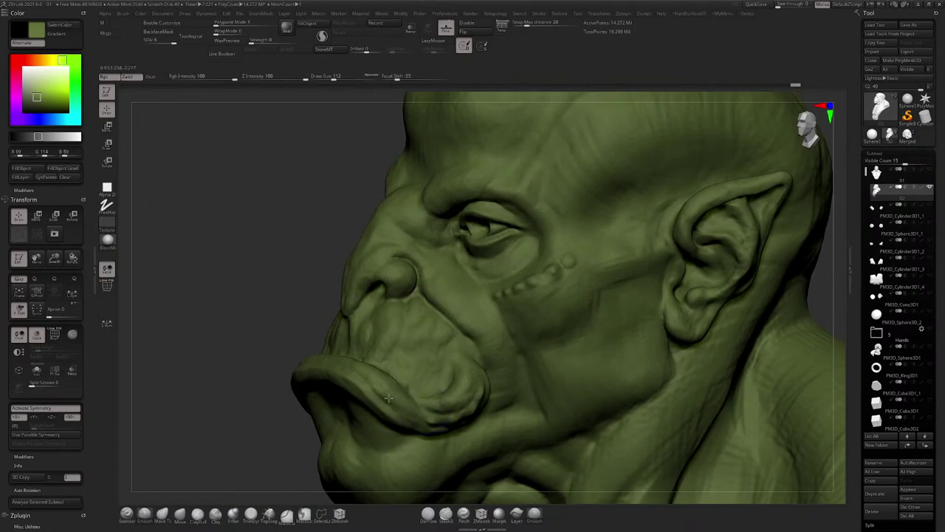
drag(371, 302, 380, 282)
Step: Smooth the upper lip area and the fleshy corner of the mouth on the opposite side of the face
right_drag(440, 239, 446, 194)
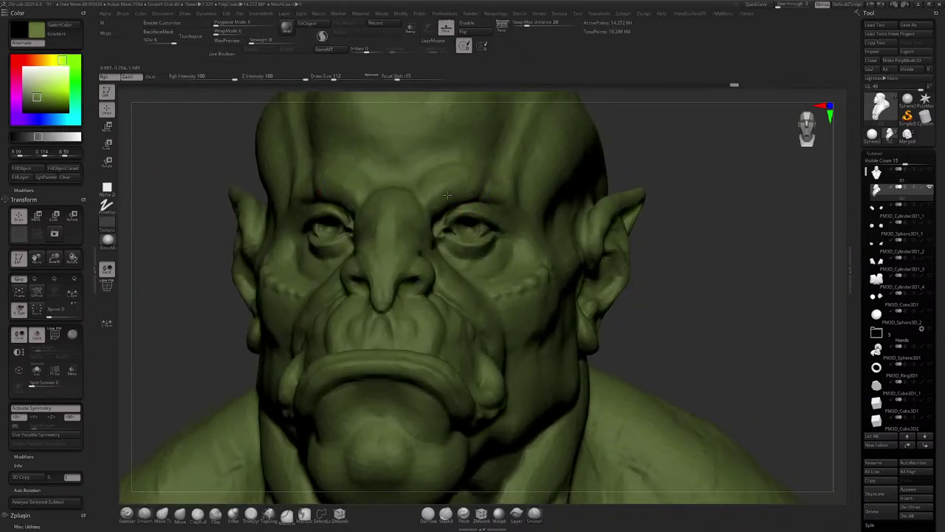
right_drag(400, 152, 460, 209)
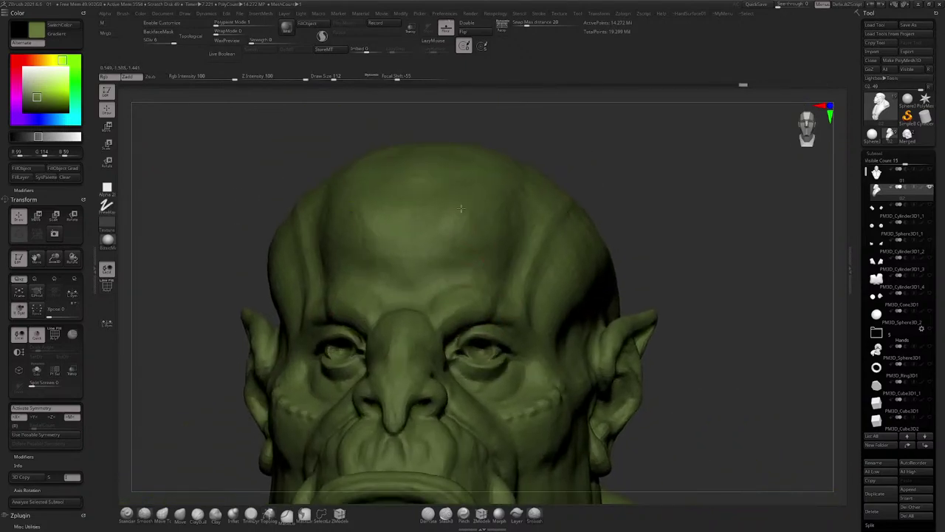
mouse_move(491, 248)
ctrl+right_down()
mouse_move(481, 190)
mouse_move(521, 243)
mouse_move(542, 245)
mouse_move(539, 358)
mouse_move(544, 299)
ctrl+right_up()
key(b)
key(d)
key(s)
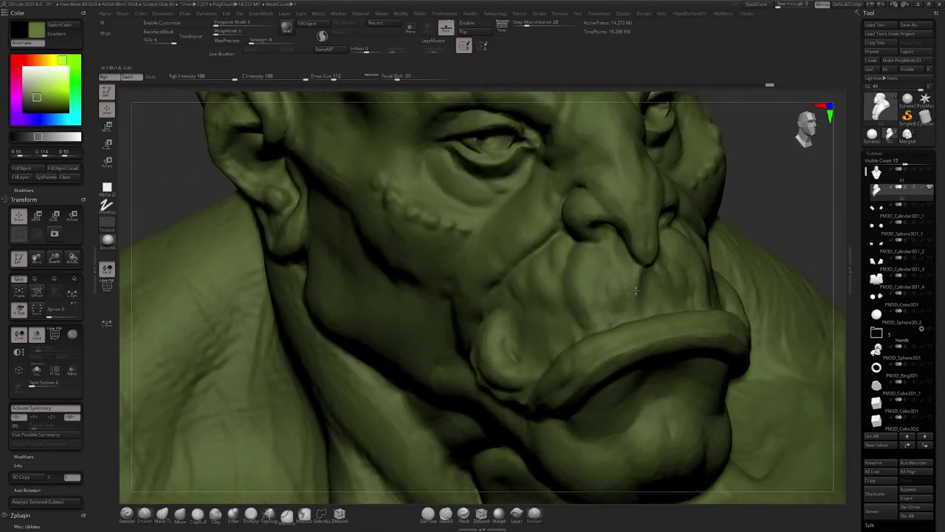
right_drag(636, 290, 661, 310)
mouse_move(610, 307)
shift+mouse_down()
mouse_move(575, 345)
mouse_move(559, 343)
shift+mouse_up()
right_drag(527, 338, 554, 319)
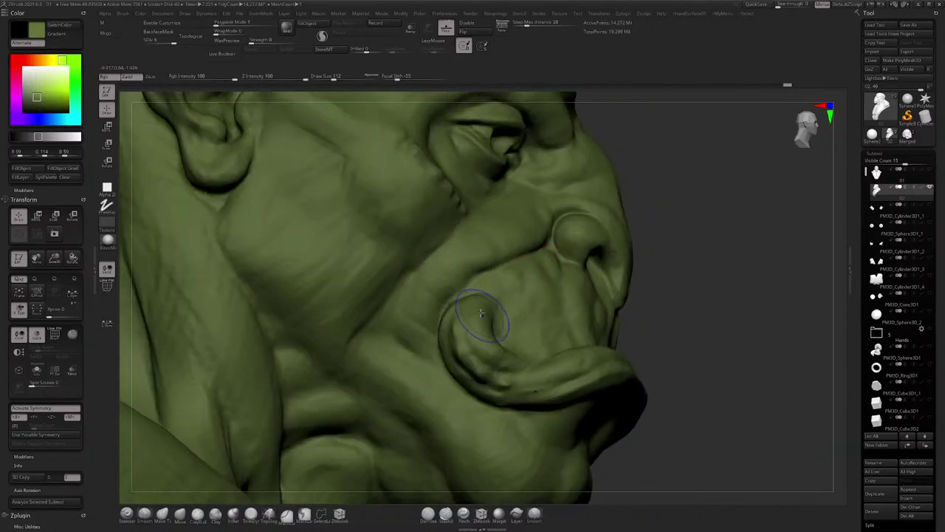
drag(481, 314, 471, 341)
Step: Enlarge the brush and smooth the rough surface along the jaw below the ear
right_drag(504, 456, 555, 368)
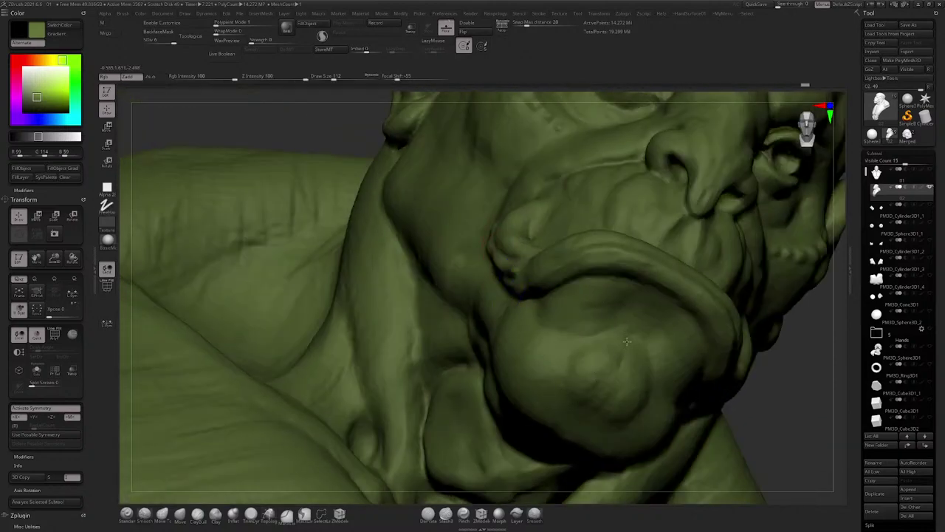
mouse_move(614, 382)
right_down()
mouse_move(625, 222)
mouse_move(637, 273)
mouse_move(582, 248)
mouse_move(611, 222)
mouse_move(547, 314)
right_up()
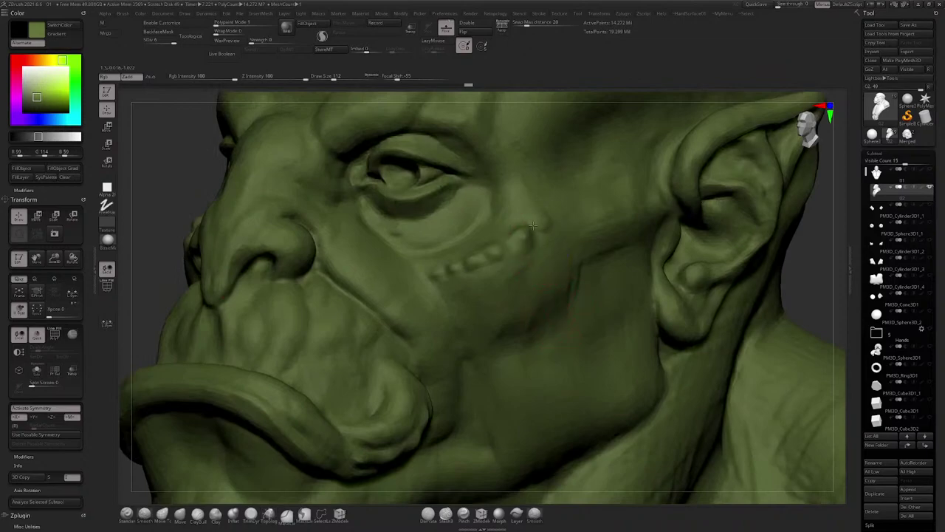
right_drag(501, 344, 502, 290)
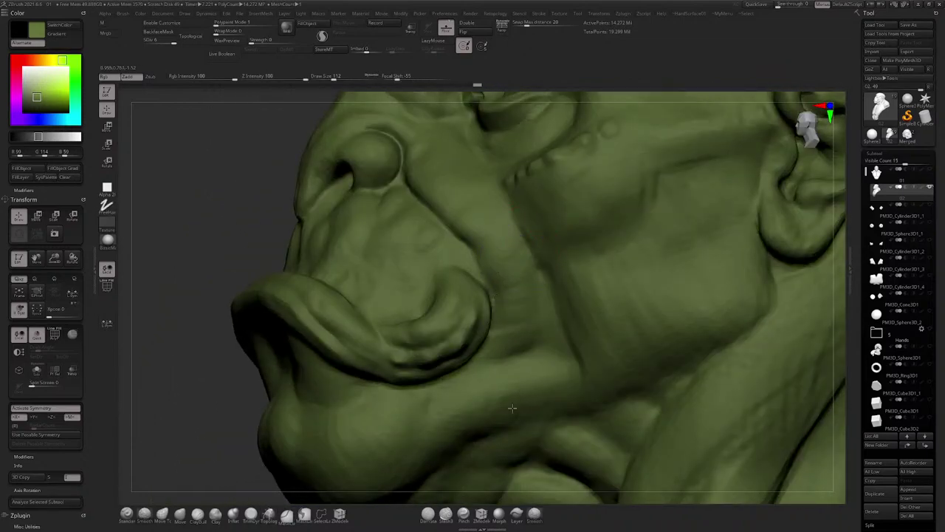
alt+right_drag(634, 336, 554, 293)
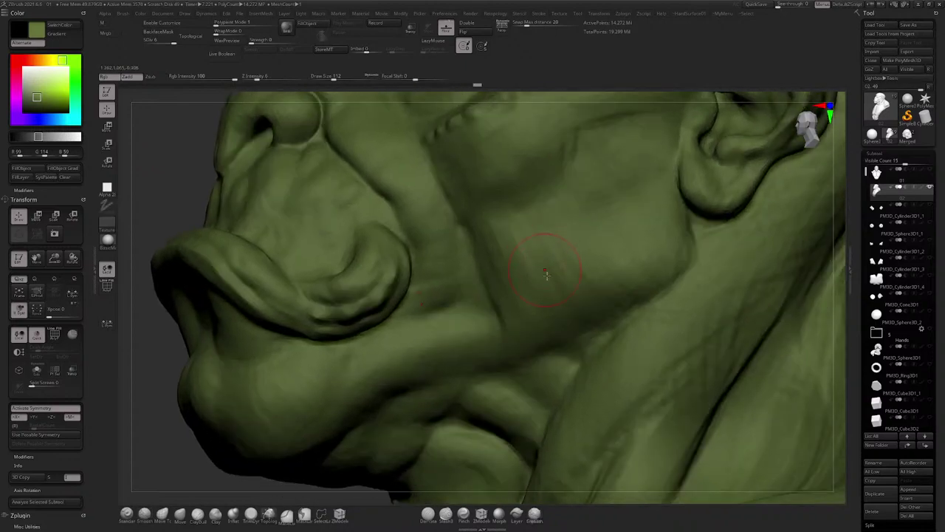
key(s)
drag(548, 274, 556, 274)
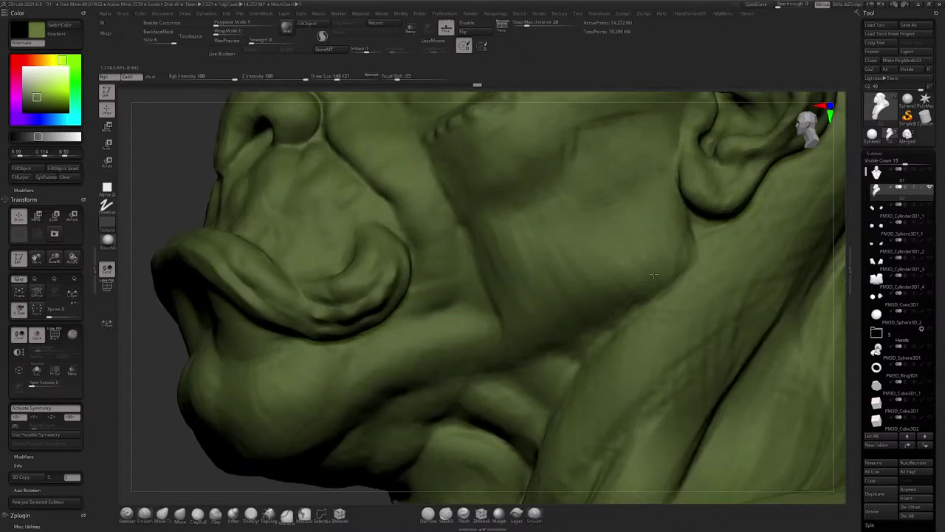
drag(647, 266, 650, 260)
Step: Smooth the cheekbone in front of the ear and the side of the forehead
mouse_move(525, 120)
alt+right_down()
mouse_move(566, 276)
mouse_move(588, 238)
alt+right_up()
mouse_move(588, 238)
shift+mouse_down()
mouse_move(598, 230)
mouse_move(583, 229)
shift+mouse_up()
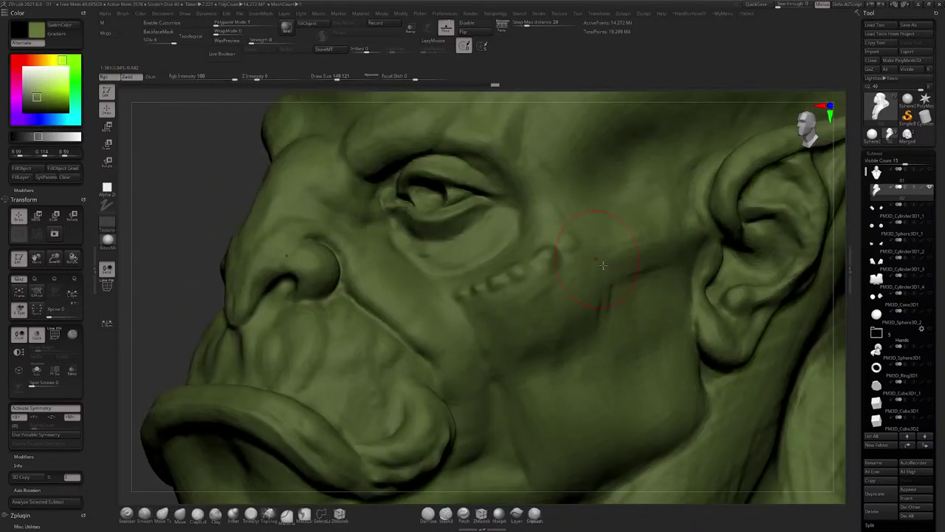
ctrl+right_drag(602, 263, 629, 204)
mouse_move(587, 177)
alt+right_down()
mouse_move(586, 276)
mouse_move(543, 255)
alt+right_up()
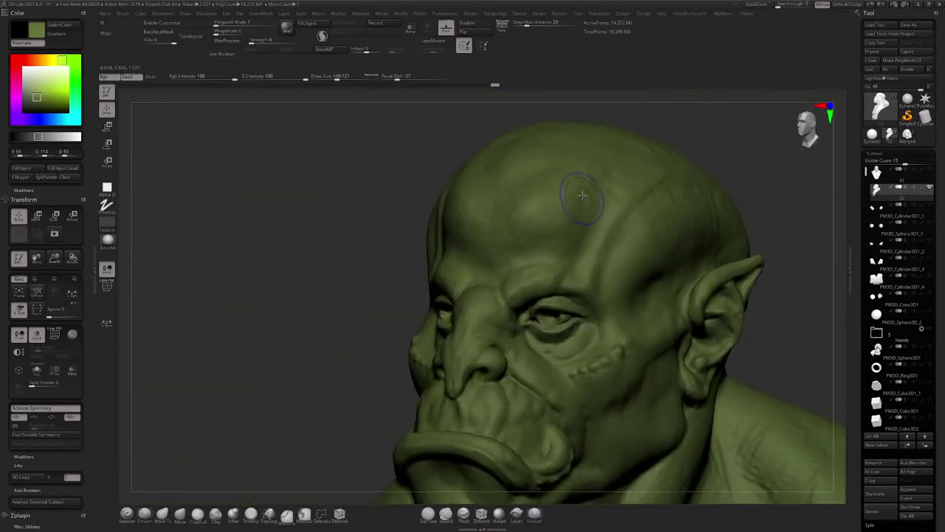
shift+drag(584, 199, 532, 233)
Step: Smooth the uneven surfaces of the jaw, neck and shoulder on the opposite side of the bust
alt+right_drag(563, 325, 553, 194)
ctrl+right_drag(517, 255, 502, 218)
right_drag(502, 218, 529, 146)
shift+right_drag(528, 146, 510, 260)
ctrl+right_drag(442, 284, 432, 161)
right_drag(432, 161, 510, 181)
ctrl+right_drag(383, 188, 366, 260)
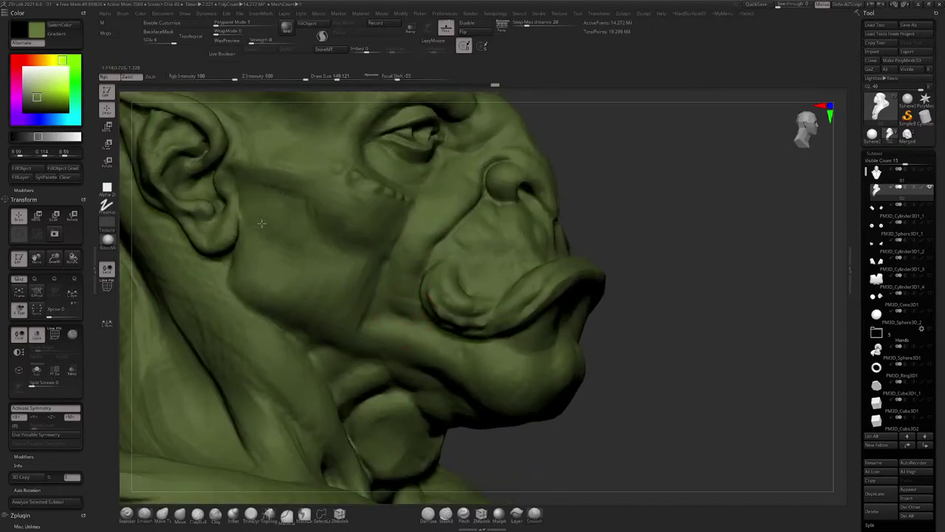
right_drag(361, 360, 322, 278)
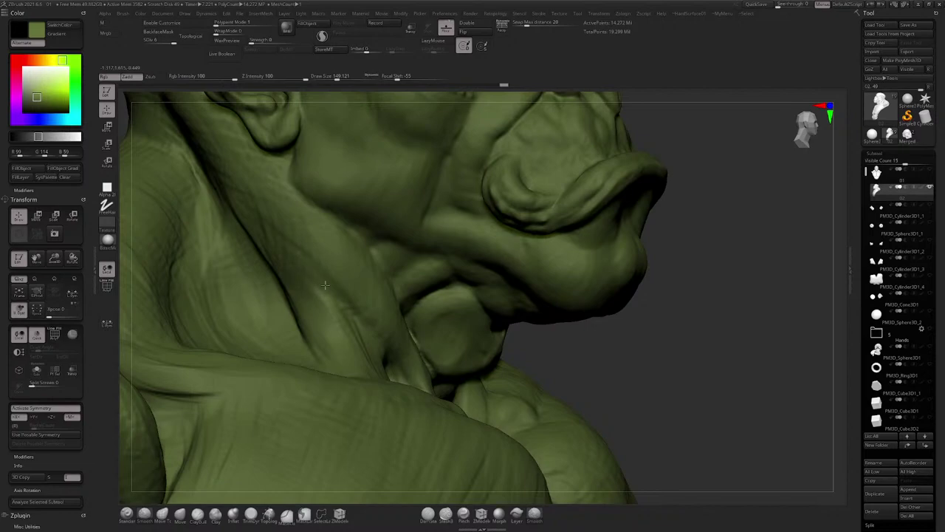
mouse_move(379, 334)
right_down()
mouse_move(373, 259)
mouse_move(407, 298)
right_up()
mouse_move(387, 330)
right_down()
mouse_move(433, 286)
mouse_move(321, 213)
mouse_move(395, 201)
right_up()
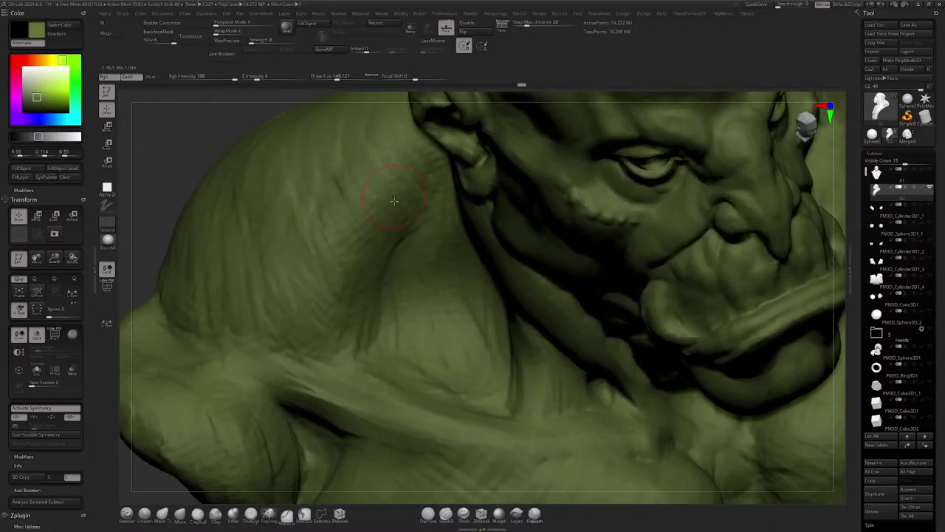
mouse_move(330, 223)
right_down()
mouse_move(339, 196)
mouse_move(411, 268)
mouse_move(391, 274)
right_up()
mouse_move(310, 361)
right_down()
mouse_move(324, 290)
mouse_move(295, 273)
mouse_move(310, 232)
mouse_move(401, 249)
mouse_move(486, 281)
mouse_move(445, 272)
mouse_move(443, 259)
mouse_move(494, 234)
mouse_move(451, 201)
right_up()
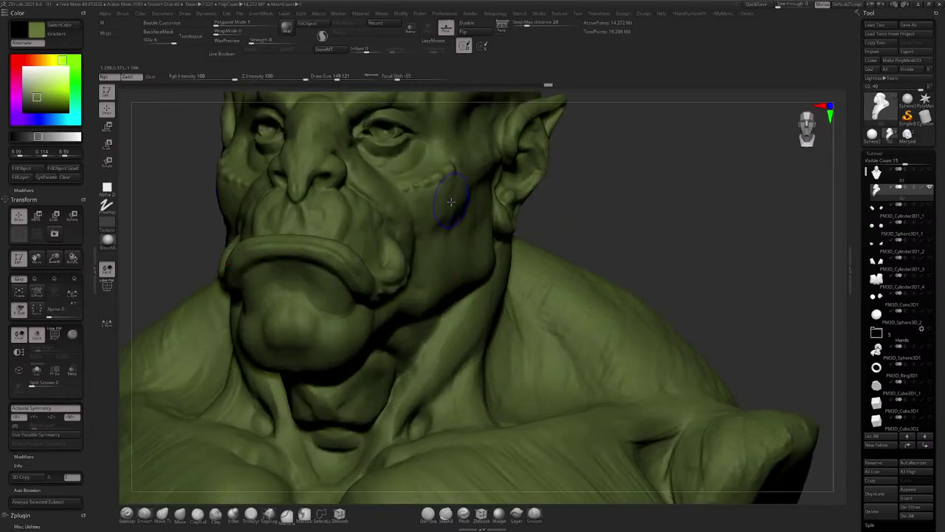
Step: Inspect the wireframe with PolyFrame down to subdivision level 1, then return to level 6 with the wireframe hidden
key(shift+f)
key(shift+d)
key(shift+d)
key(shift+d)
key(shift+d)
key(shift+d)
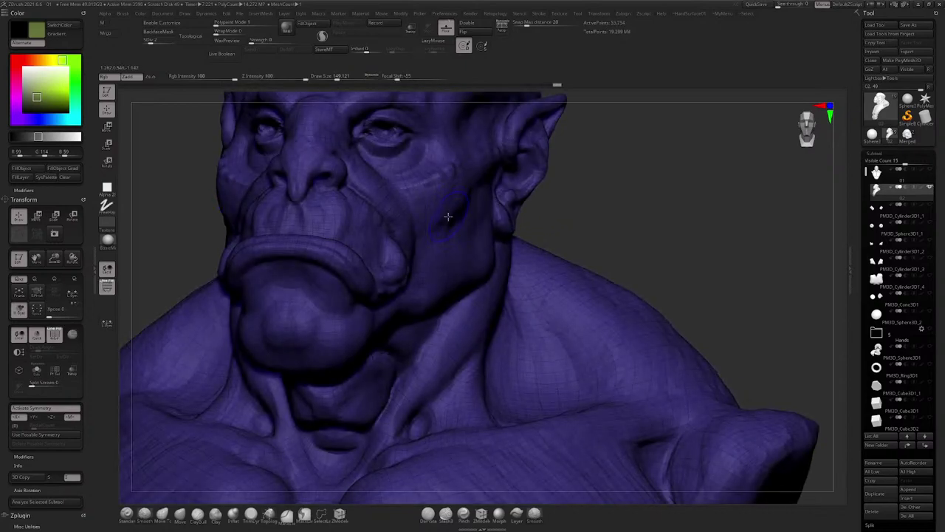
key(shift)
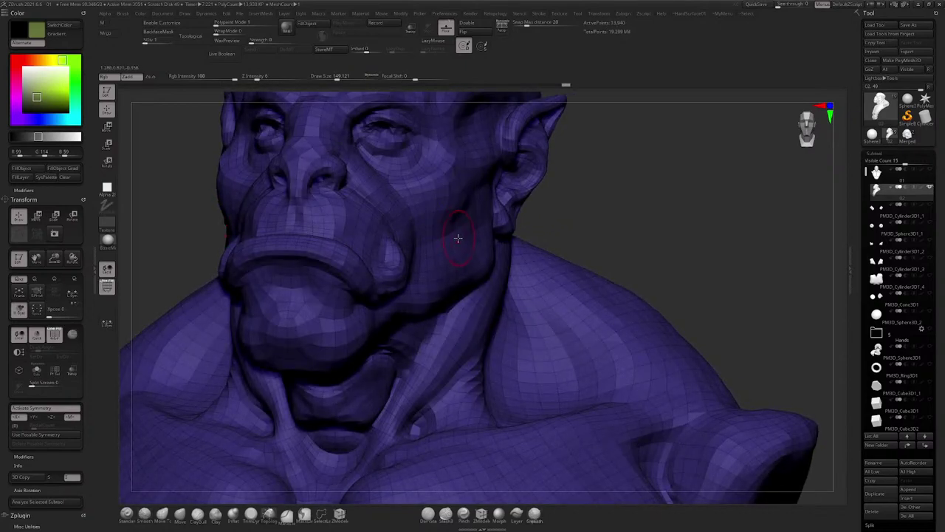
key(d)
key(d)
key(d)
key(d)
key(d)
key(shift+f)
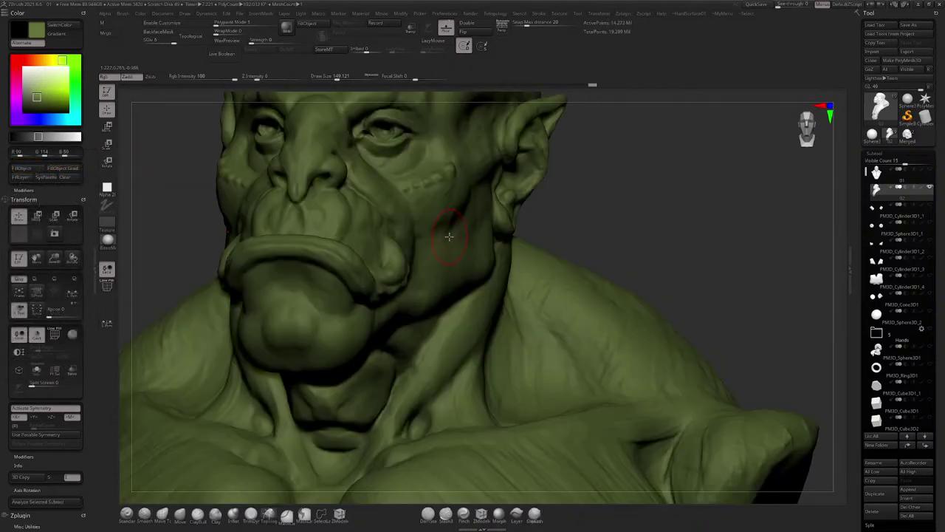
Step: Smooth the front of the neck beneath the chin and the groove between the chest muscles
shift+right_drag(449, 236, 476, 195)
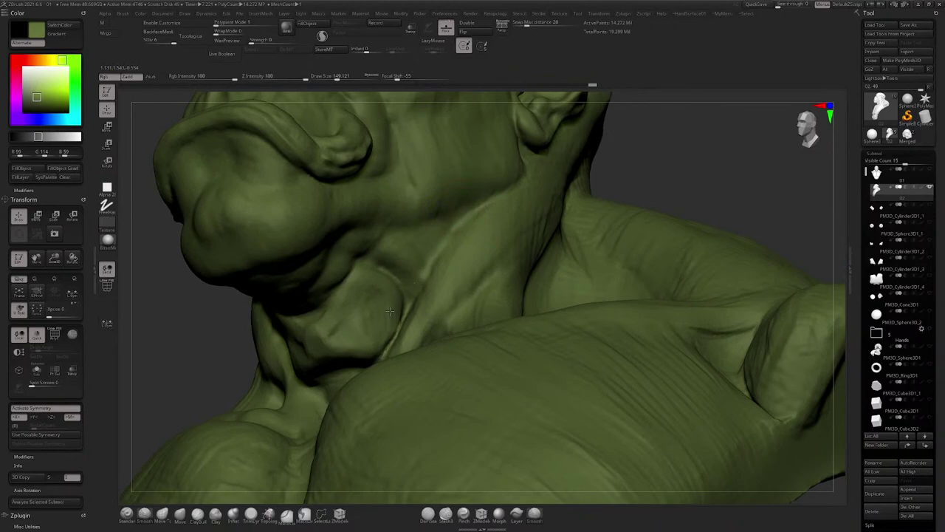
drag(372, 356, 474, 345)
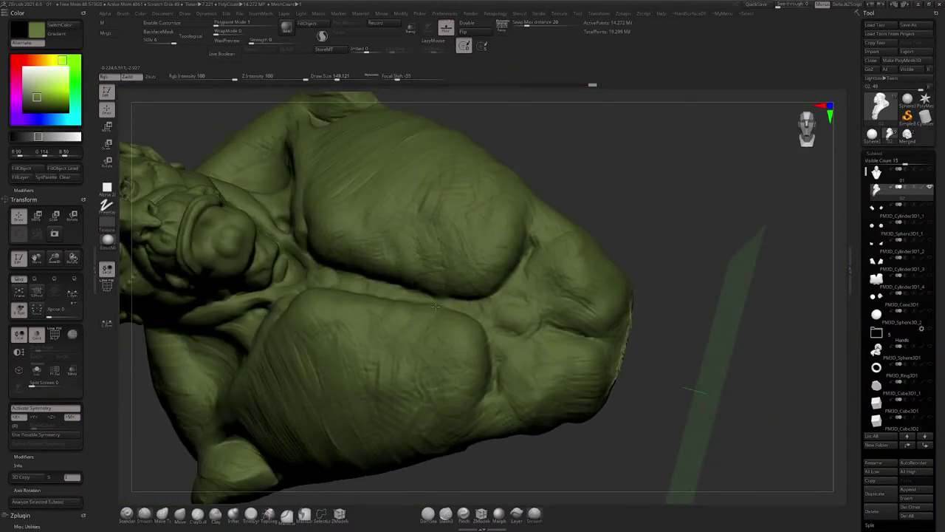
ctrl+right_drag(303, 313, 382, 221)
drag(381, 221, 498, 246)
Step: Set the brush draw size to about 207 and pick a reddish-orange main colour for the bust
ctrl+right_drag(498, 245, 445, 260)
key(space)
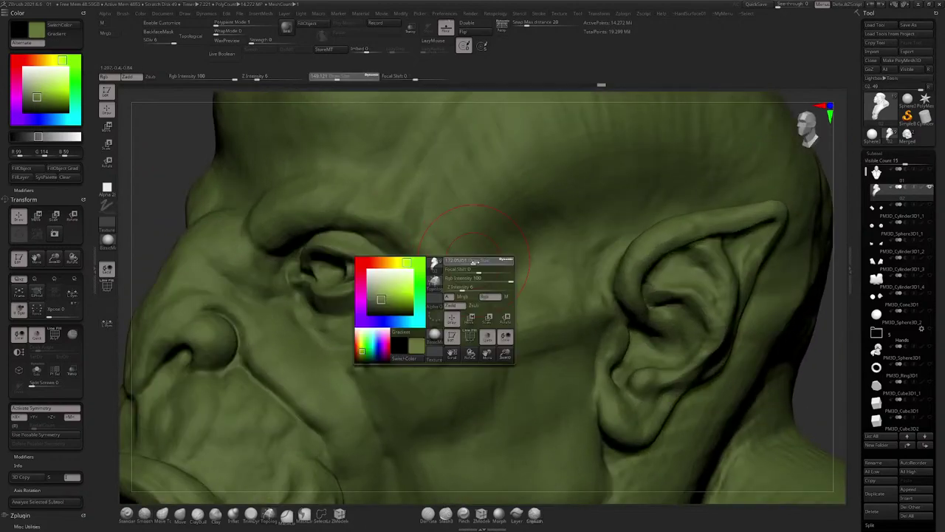
ctrl+right_drag(472, 220, 508, 220)
key(space)
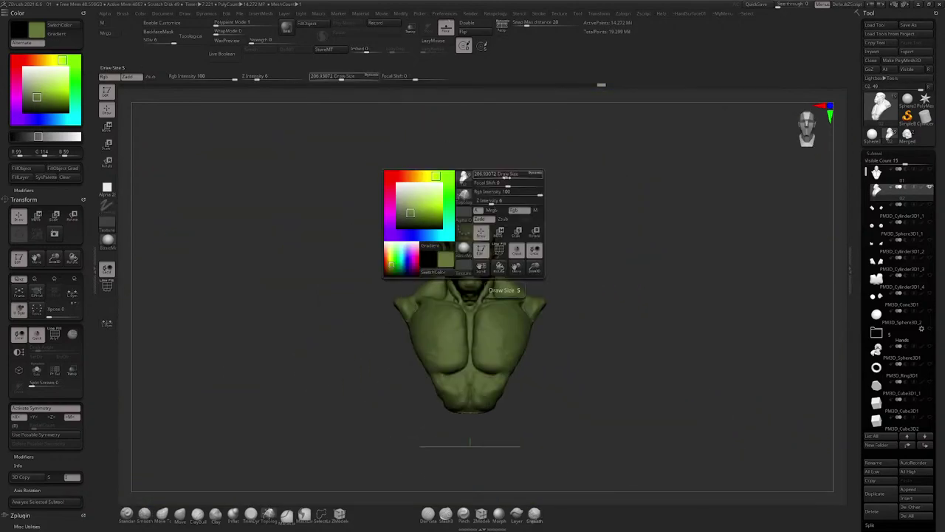
click(410, 176)
drag(408, 202, 403, 176)
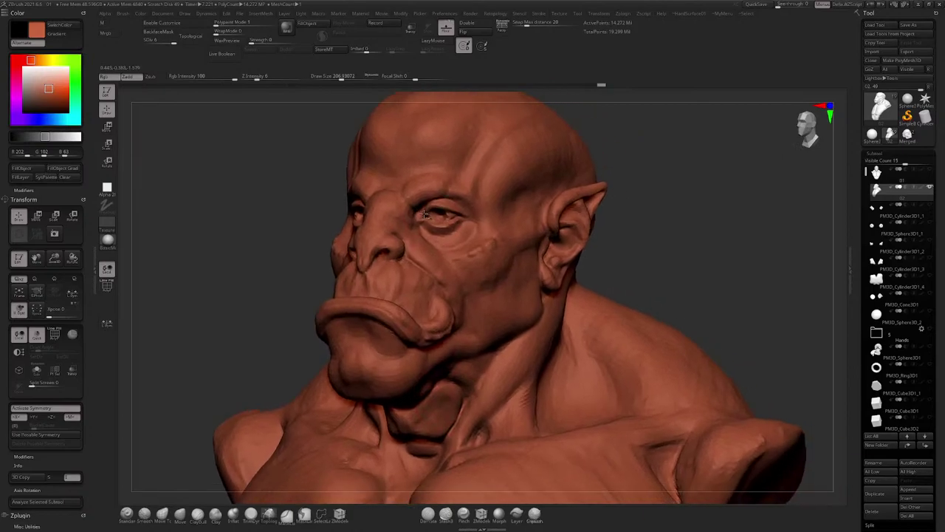
Step: Smooth the brow, temple and cheek around the eye with a draw size of about 83
mouse_move(425, 214)
ctrl+right_down()
mouse_move(436, 251)
mouse_move(392, 259)
ctrl+right_up()
drag(333, 200, 377, 254)
right_drag(377, 254, 424, 296)
key(space)
click(464, 271)
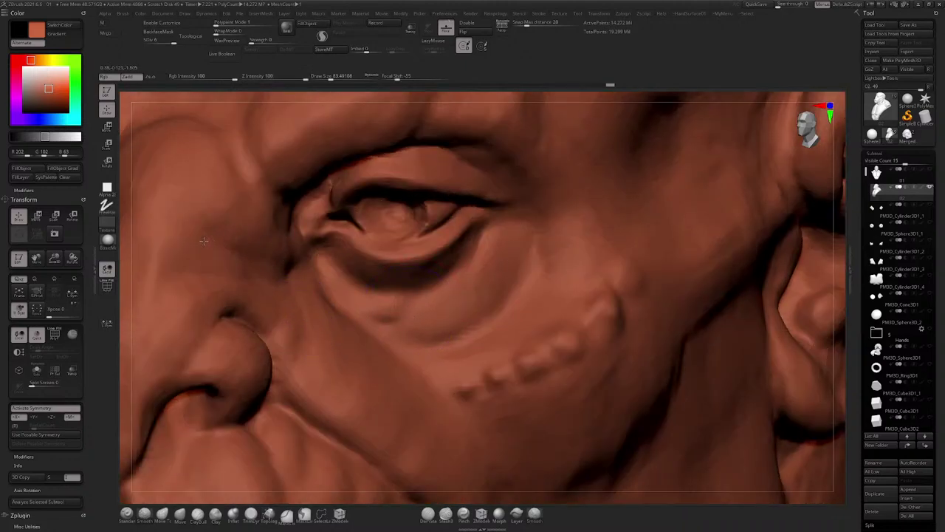
shift+right_drag(249, 195, 349, 303)
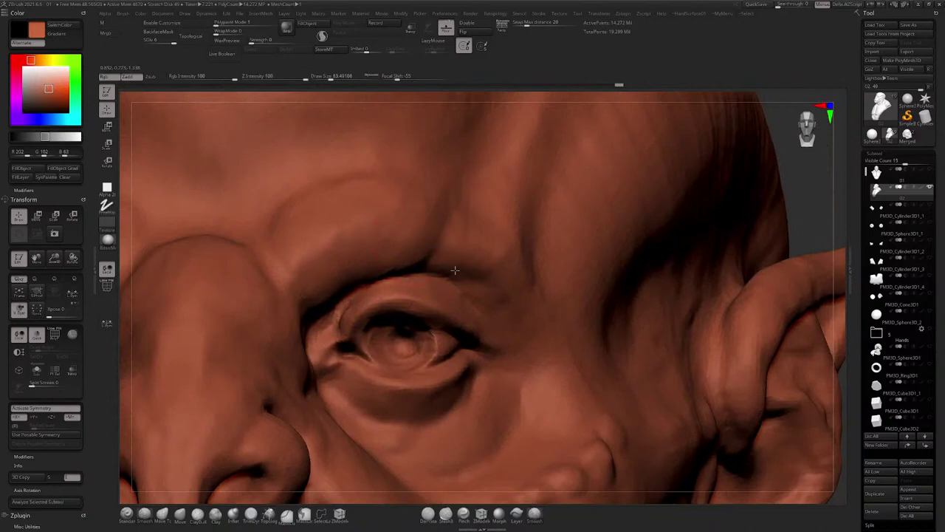
shift+right_drag(595, 234, 474, 215)
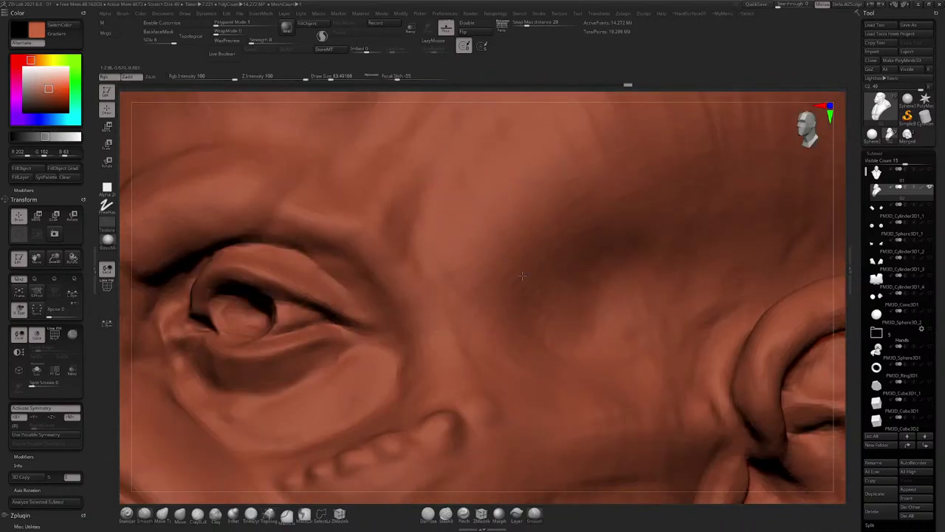
right_drag(450, 415, 468, 305)
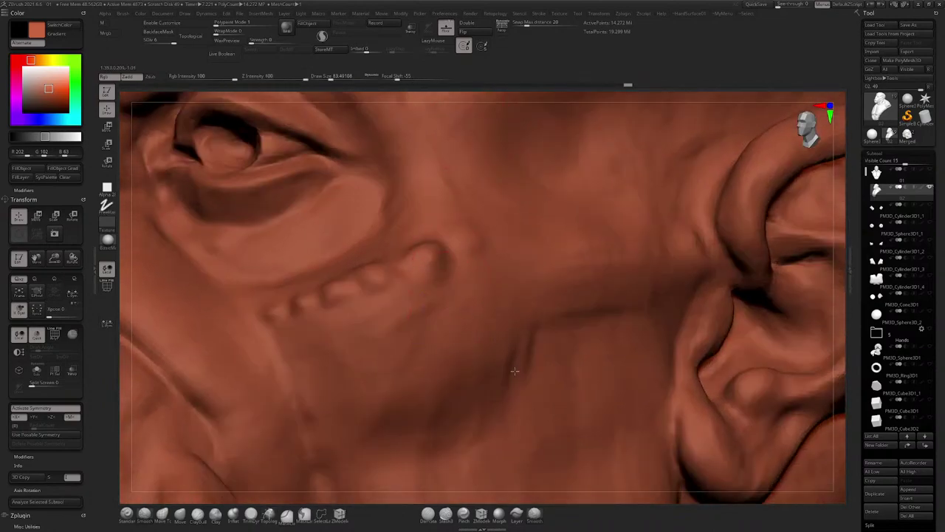
mouse_move(696, 323)
right_down()
mouse_move(382, 217)
mouse_move(501, 205)
right_up()
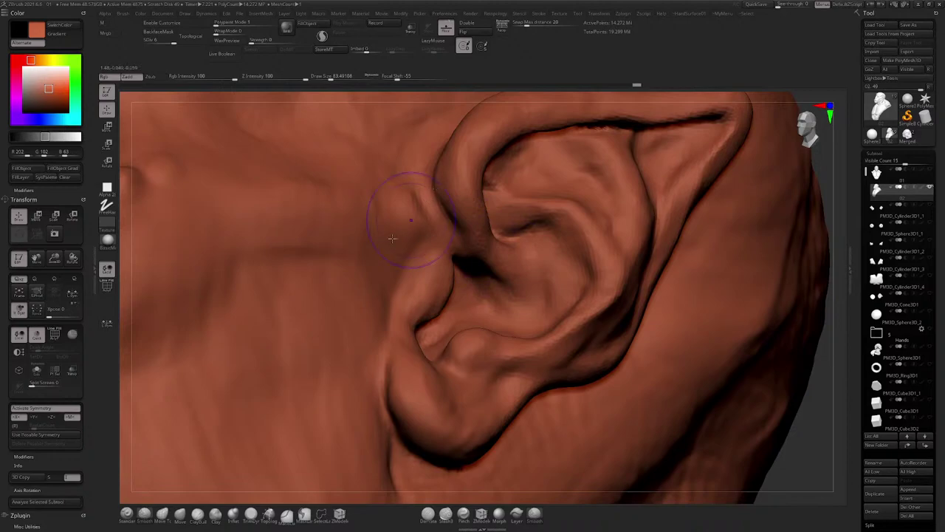
Step: Build up clay where the ear's front rim meets the cheek with a draw size of about 77, and smooth the strokes
click(198, 515)
key(s)
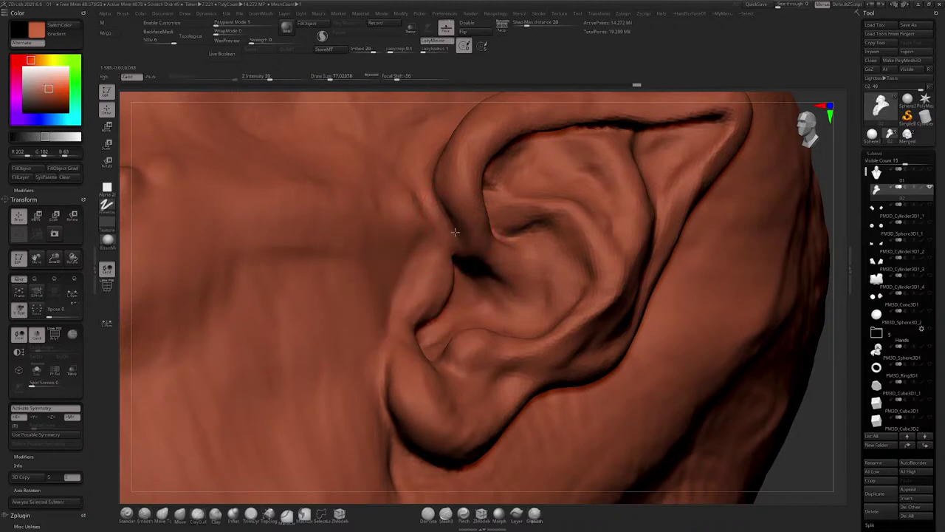
drag(449, 211, 459, 238)
key(shift)
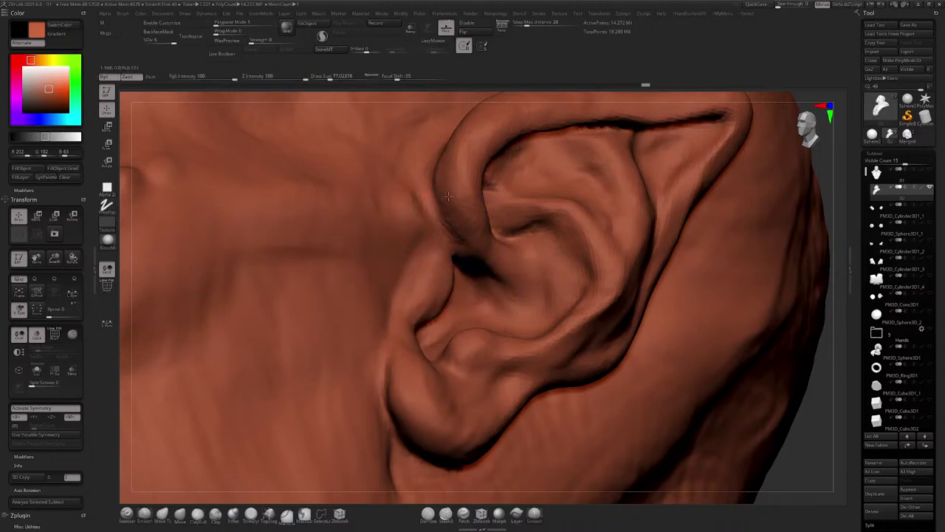
Step: Fill and smooth the earlobe, the lower ear folds and the jaw edge just below the lobe
mouse_move(465, 257)
alt+right_down()
mouse_move(495, 168)
mouse_move(481, 294)
alt+right_up()
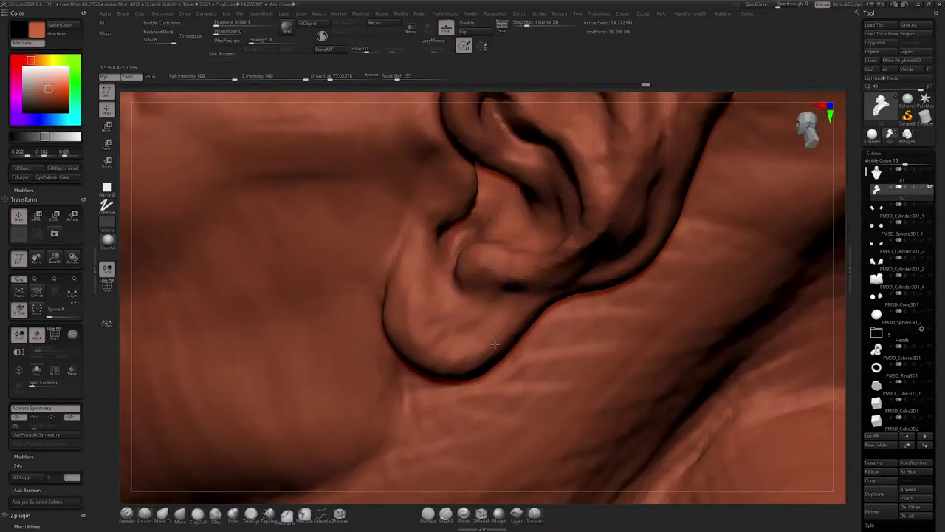
mouse_move(495, 344)
right_down()
mouse_move(492, 268)
mouse_move(562, 188)
right_up()
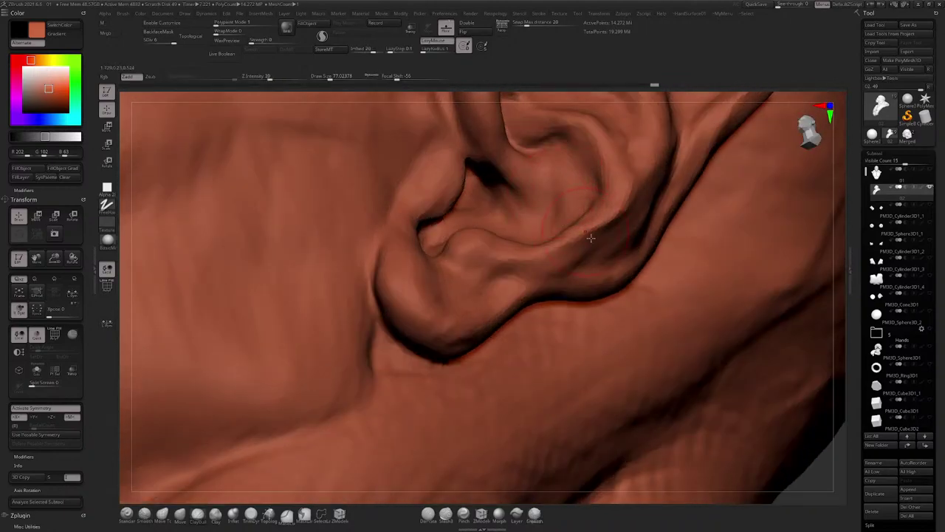
right_drag(617, 214, 615, 200)
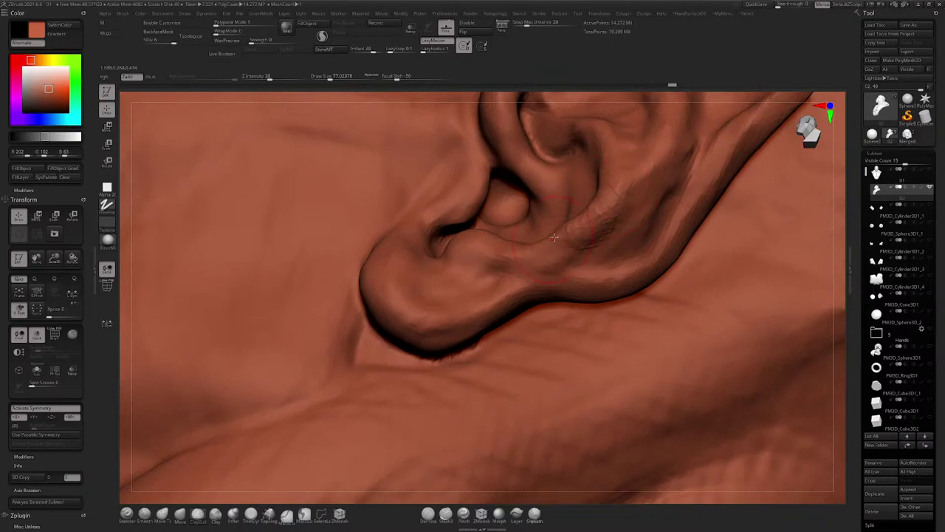
mouse_move(579, 233)
right_down()
mouse_move(558, 216)
mouse_move(517, 232)
mouse_move(561, 206)
right_up()
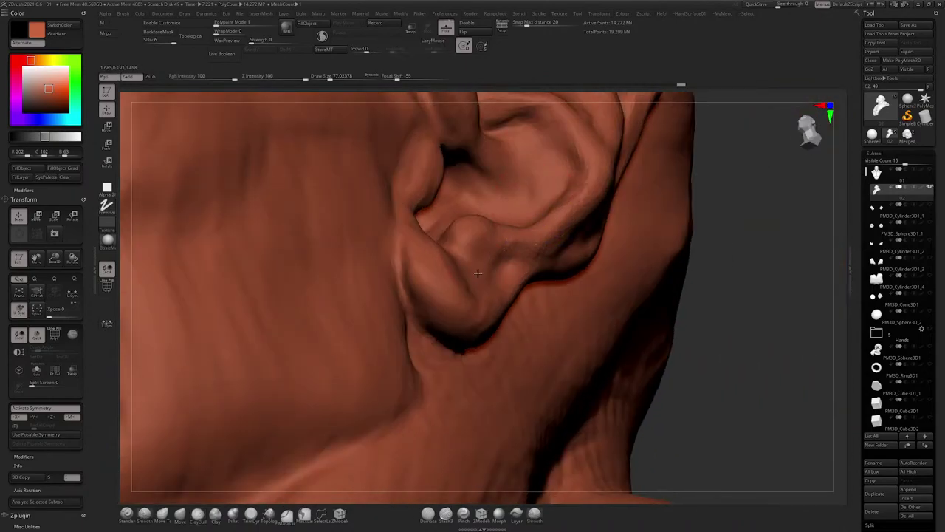
mouse_move(478, 273)
right_down()
mouse_move(464, 195)
mouse_move(436, 259)
mouse_move(414, 280)
mouse_move(439, 243)
right_up()
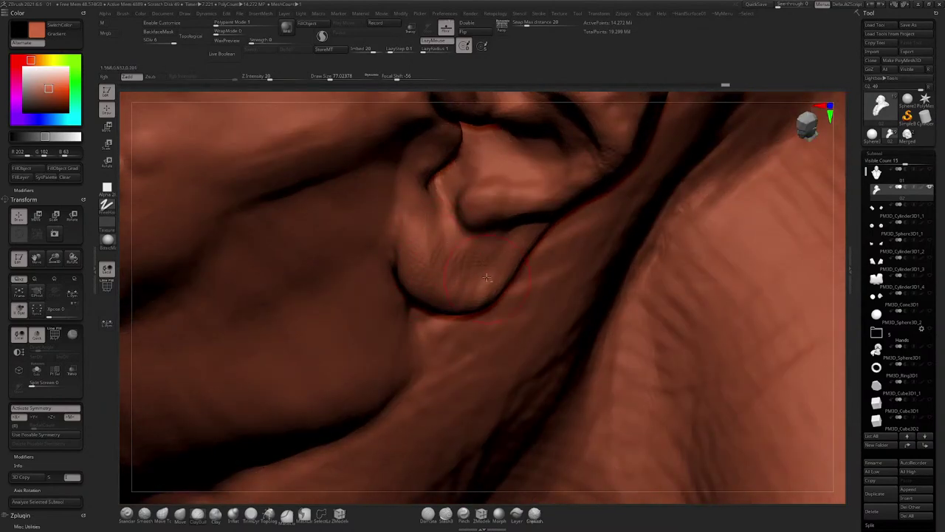
mouse_move(486, 278)
right_down()
mouse_move(482, 239)
mouse_move(502, 244)
right_up()
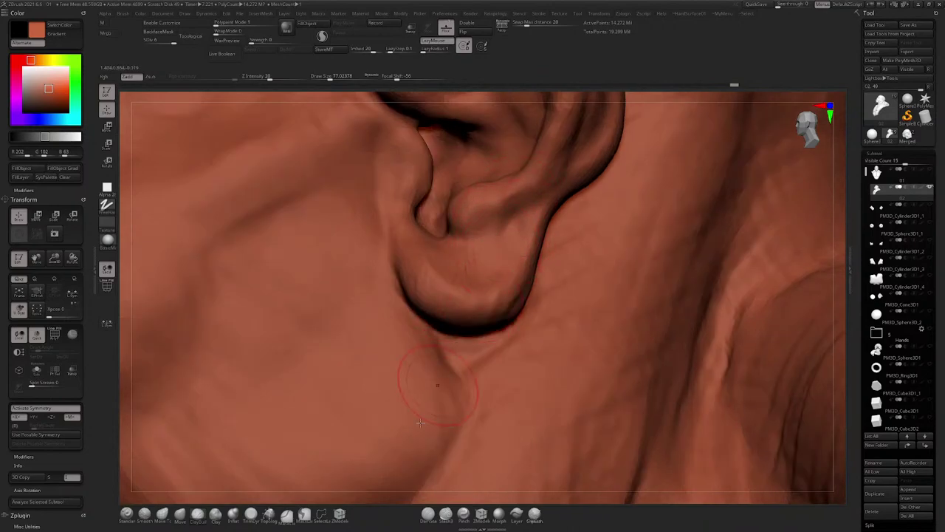
drag(420, 422, 421, 436)
Step: Carve the fold above the earlobe with Dam Standard at a draw size of about 120, and smooth the lobe beneath it
click(429, 515)
key(space)
click(497, 235)
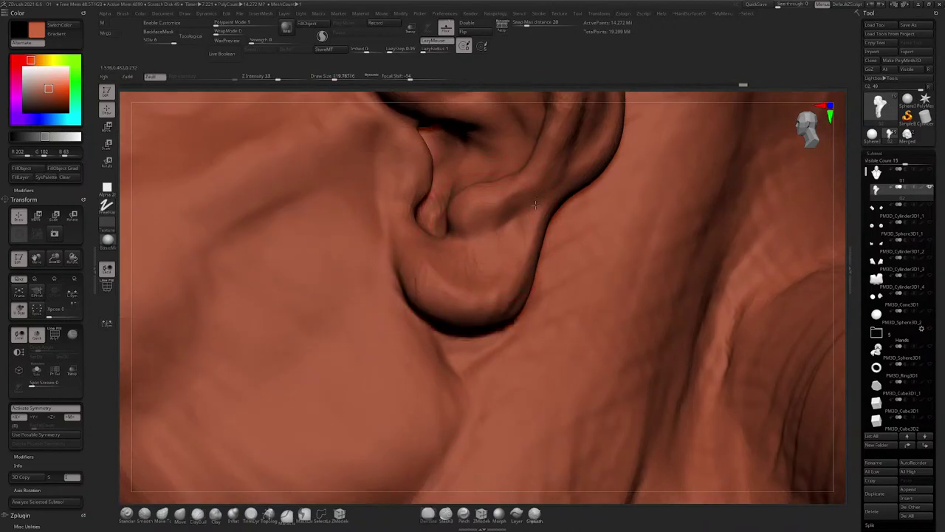
drag(545, 191, 504, 224)
shift+drag(474, 250, 468, 256)
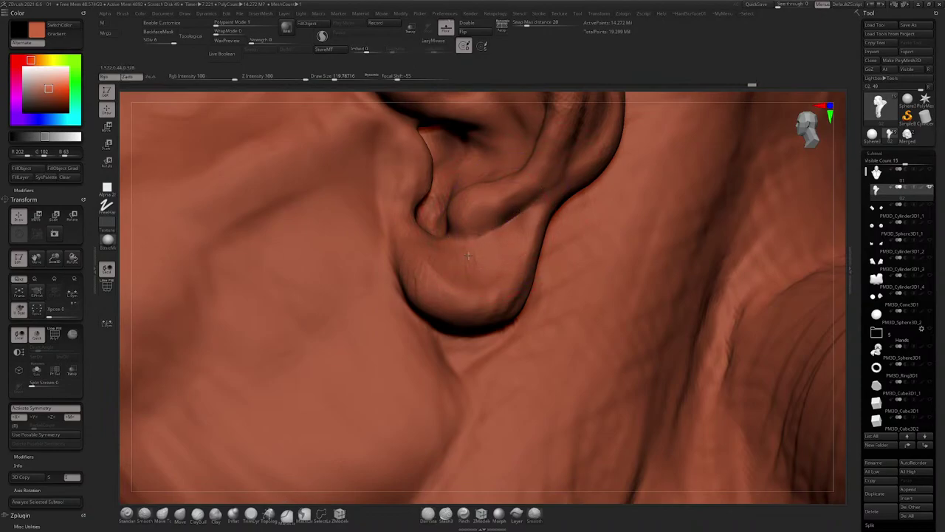
mouse_move(465, 280)
right_down()
mouse_move(443, 245)
mouse_move(447, 177)
mouse_move(463, 213)
right_up()
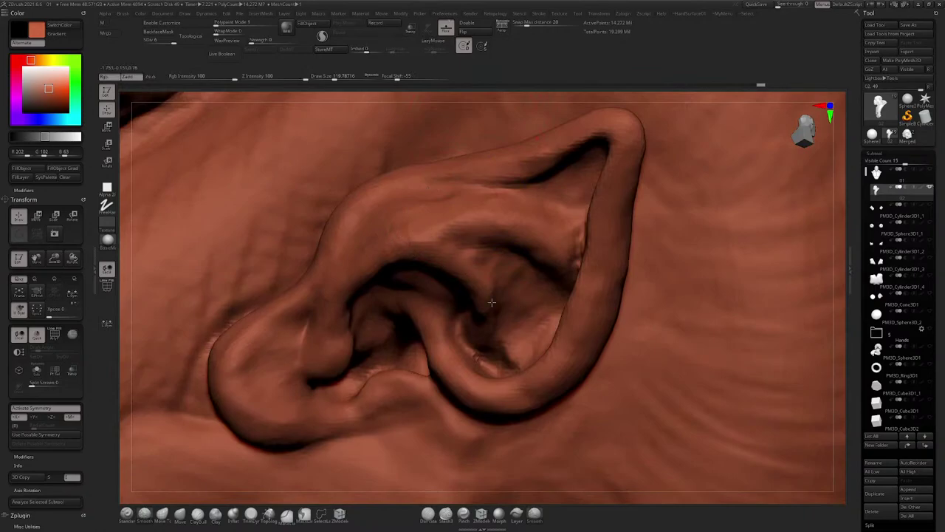
Step: Build up clay on the inner part of the bag under the eye with a draw size of about 71
mouse_move(496, 366)
ctrl+right_down()
mouse_move(493, 305)
mouse_move(550, 296)
mouse_move(502, 298)
mouse_move(471, 207)
mouse_move(450, 292)
mouse_move(464, 292)
ctrl+right_up()
key(space)
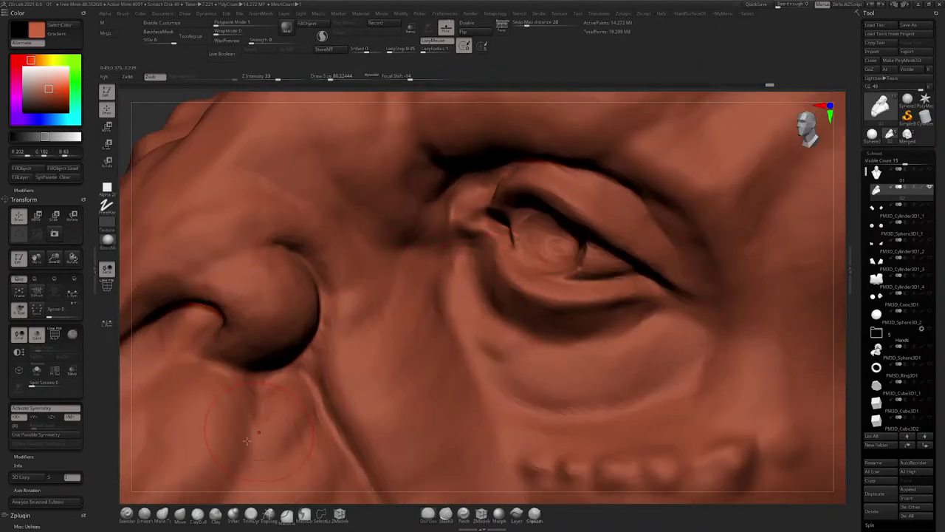
key(space)
drag(442, 314, 465, 310)
key(space)
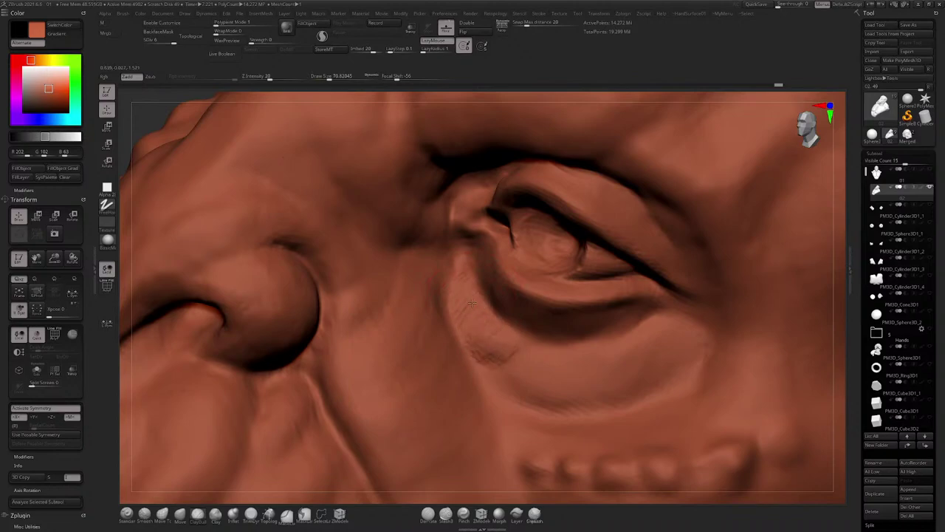
mouse_move(460, 269)
mouse_down()
mouse_move(464, 255)
mouse_move(476, 295)
mouse_up()
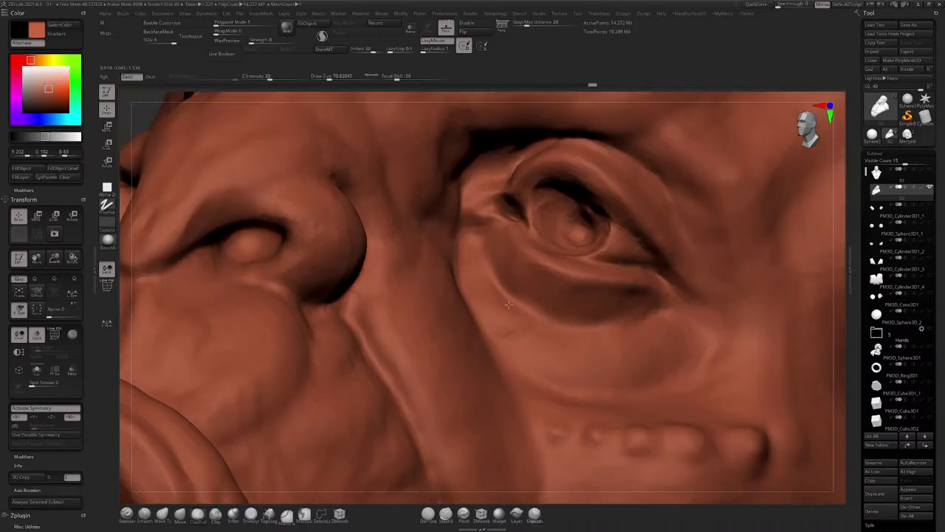
right_drag(508, 305, 499, 314)
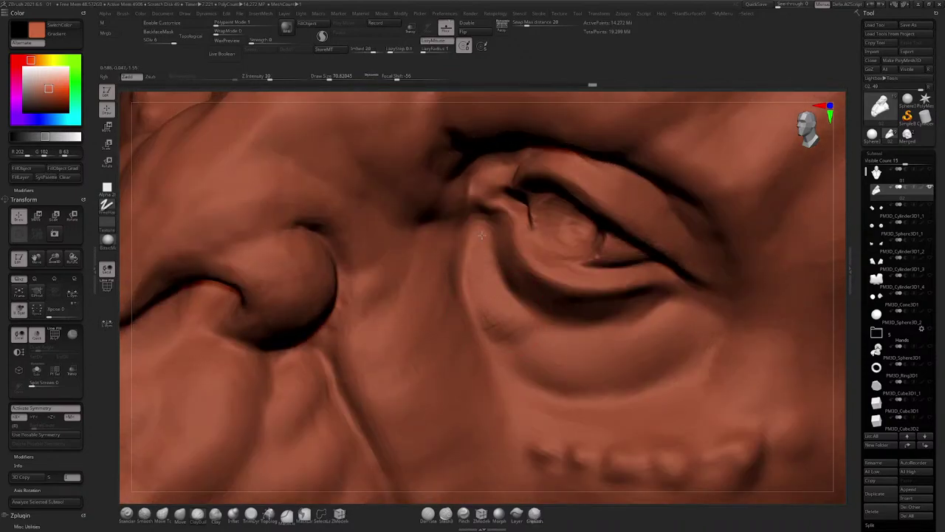
Step: Fill the eyelids and eye opening at subdivision level 3 with a draw size of about 33
right_drag(482, 235, 485, 251)
key(space)
drag(526, 232, 509, 232)
right_drag(502, 214, 508, 233)
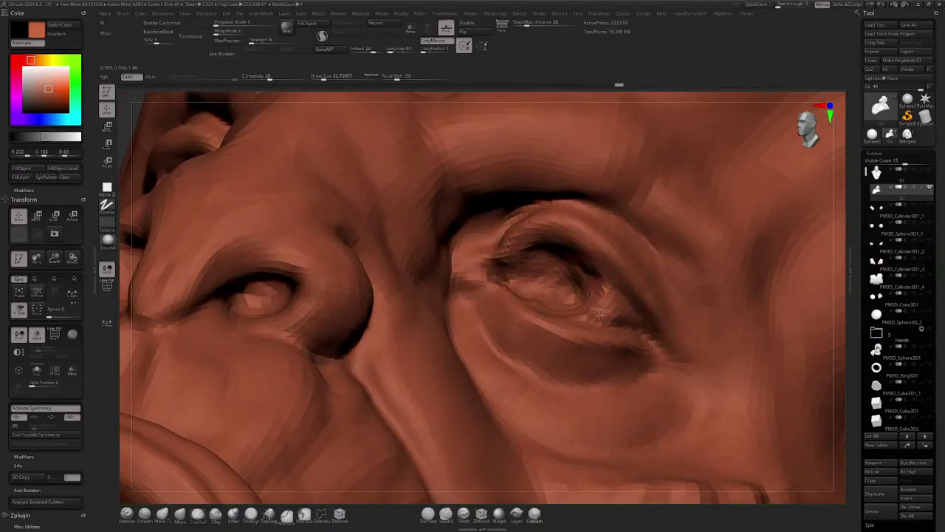
mouse_move(599, 315)
mouse_down()
mouse_move(622, 315)
mouse_move(611, 294)
mouse_move(586, 306)
mouse_move(619, 311)
mouse_move(591, 299)
mouse_move(585, 314)
mouse_up()
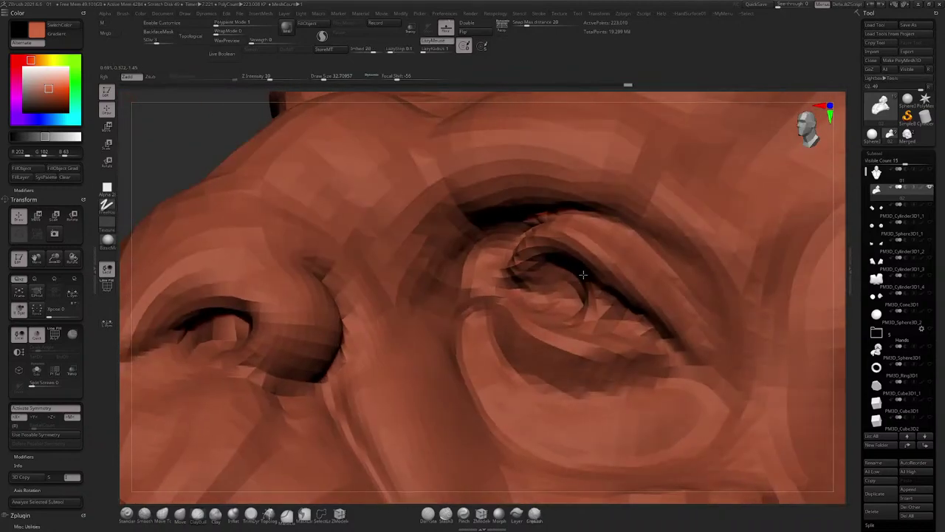
Step: Build up and smooth the eye's outer corner with a draw size of about 68, and return to subdivision level 6
key(space)
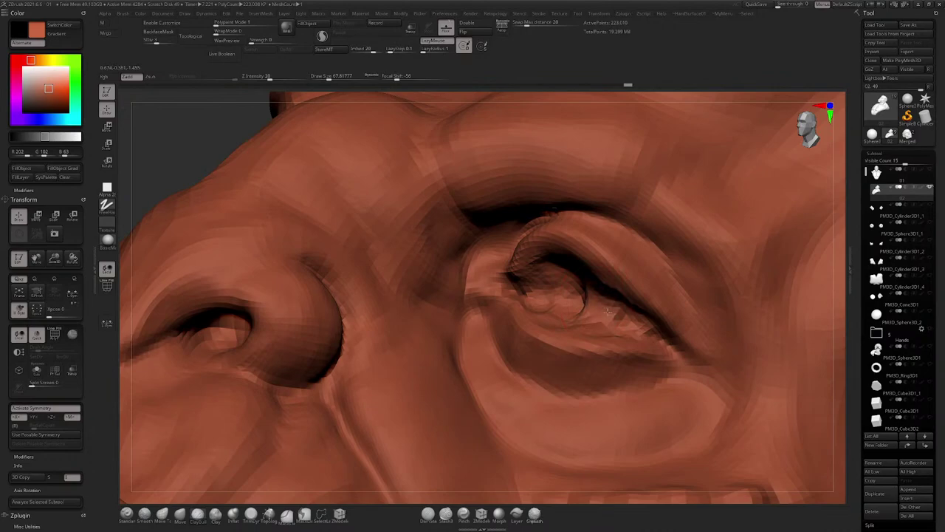
right_drag(601, 317, 590, 299)
drag(590, 299, 633, 325)
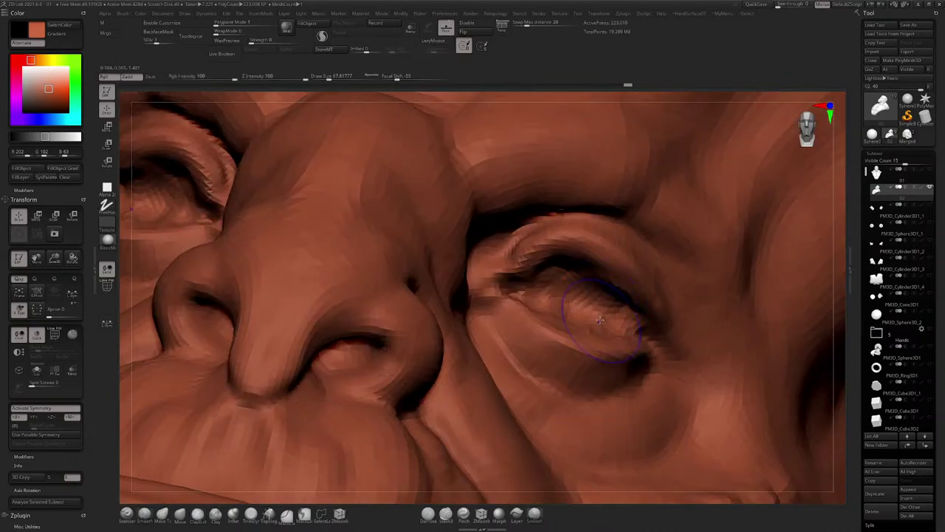
mouse_move(632, 324)
ctrl+right_down()
mouse_move(554, 236)
mouse_move(581, 271)
mouse_move(538, 294)
ctrl+right_up()
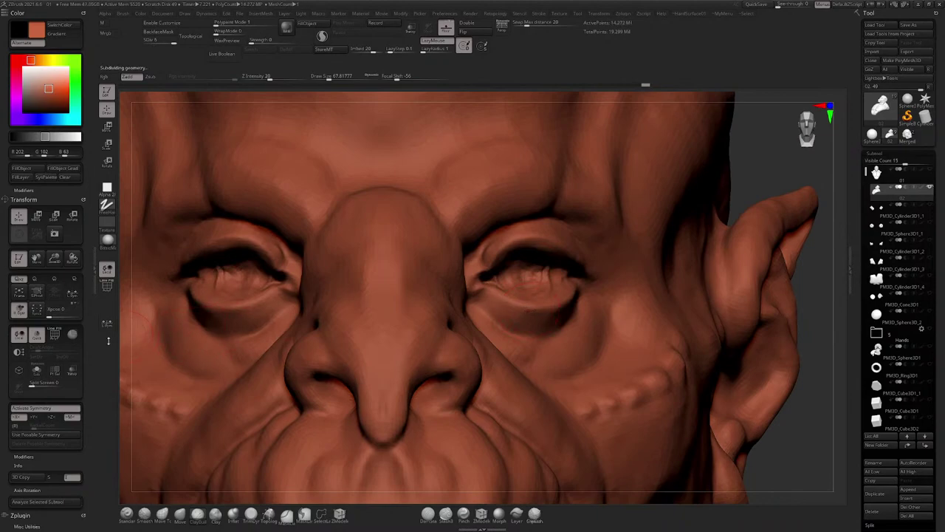
Step: Smooth the area beneath the eye with a draw size of about 62
mouse_move(419, 279)
ctrl+right_down()
mouse_move(418, 214)
mouse_move(332, 229)
mouse_move(399, 318)
ctrl+right_up()
key(space)
drag(475, 250, 472, 229)
right_drag(555, 295, 587, 286)
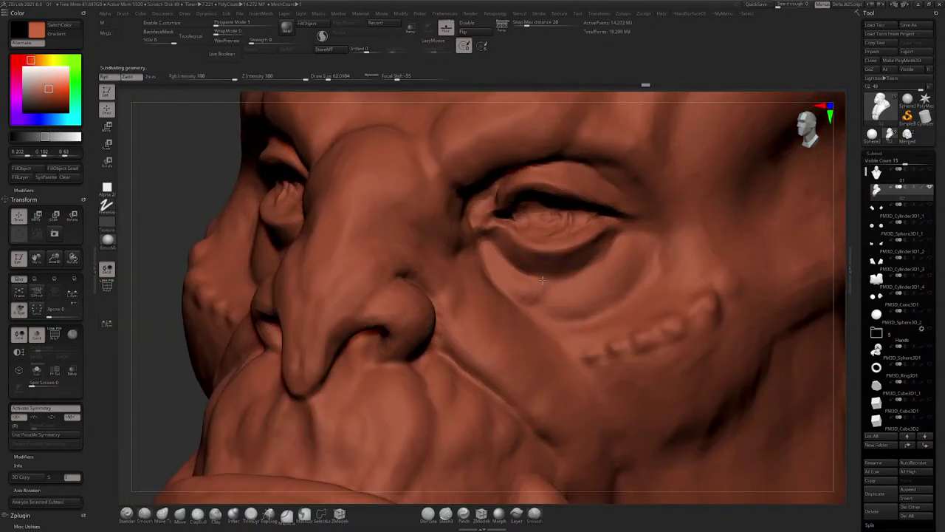
mouse_move(510, 267)
ctrl+right_down()
mouse_move(513, 194)
mouse_move(550, 190)
mouse_move(509, 189)
ctrl+right_up()
ctrl+right_drag(509, 189, 502, 251)
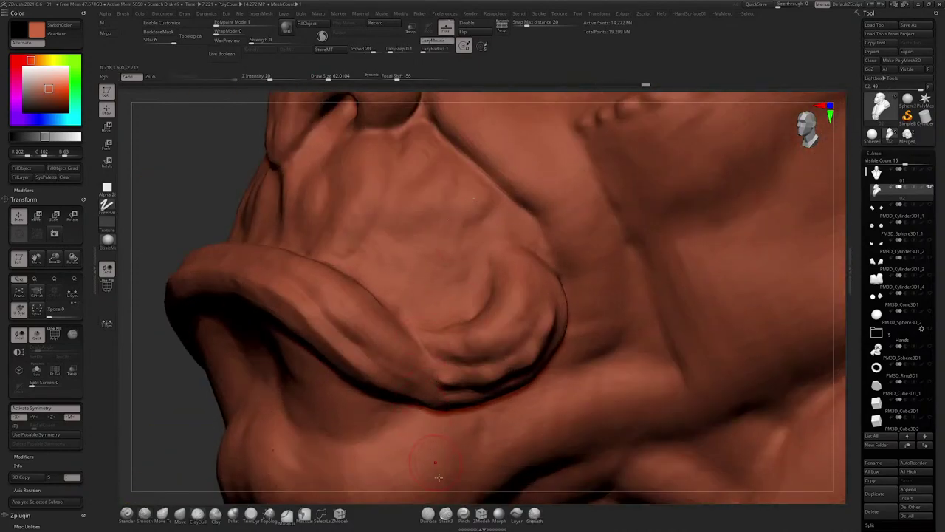
Step: Try a Dam Standard crease on the fleshy area above the mouth corner at a draw size of about 104, and undo it
click(428, 512)
key(space)
drag(441, 279, 449, 279)
alt+right_drag(451, 284, 457, 342)
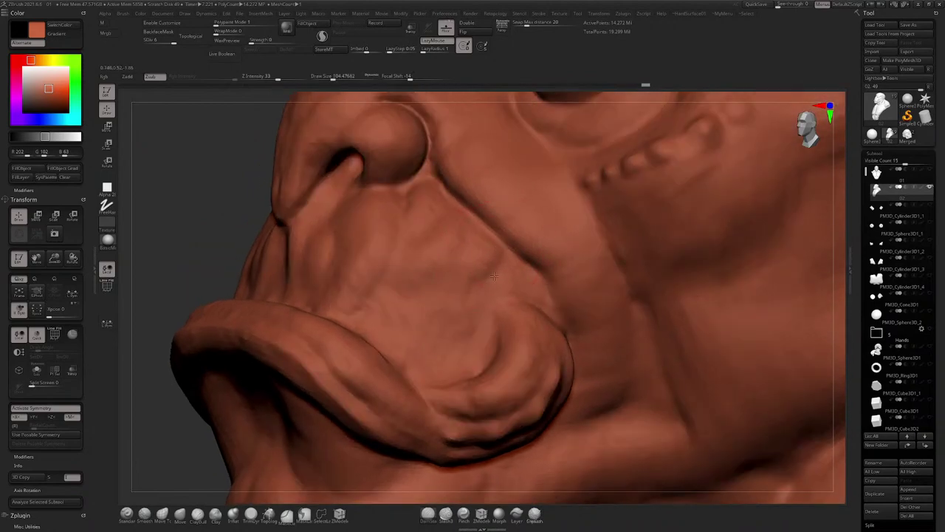
drag(504, 247, 484, 284)
key(ctrl+z)
Step: Lower Dam Standard's Z Intensity to 1 for the area above the lip, and quick-save the project
key(space)
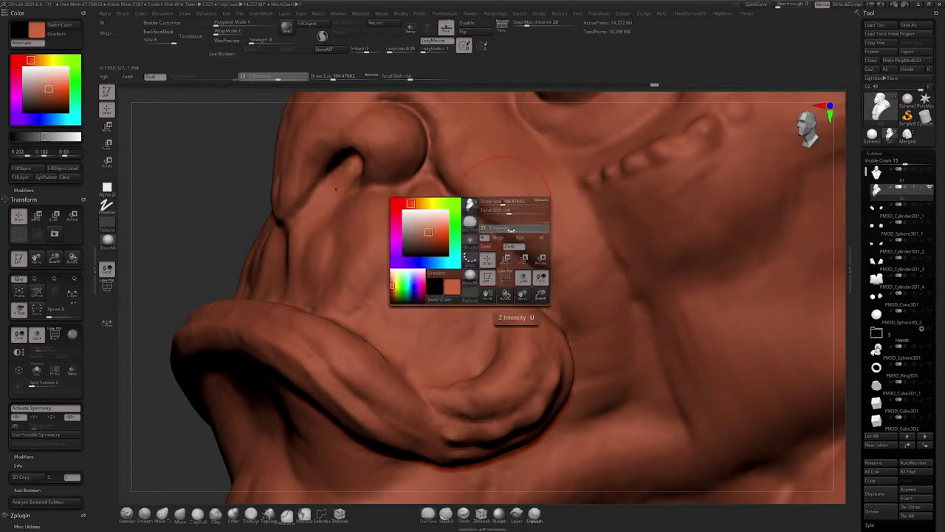
drag(493, 230, 487, 230)
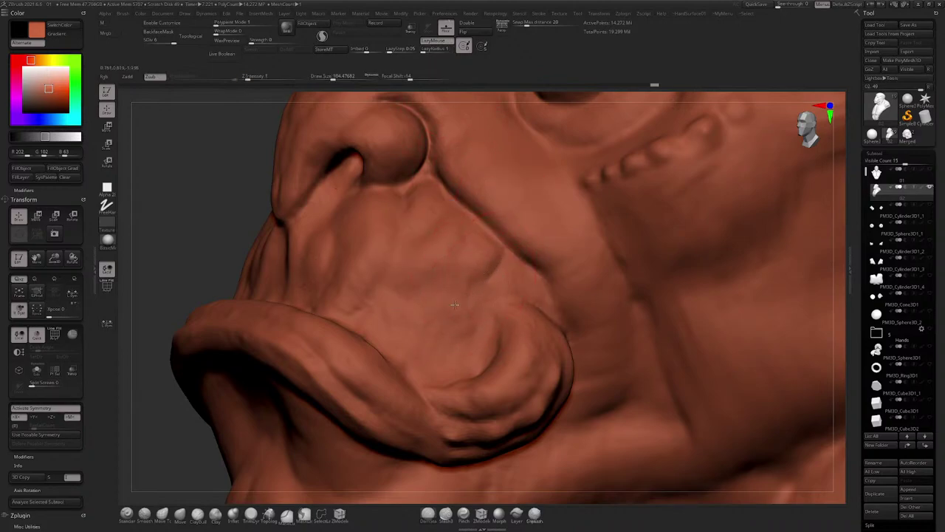
ctrl+right_drag(494, 292, 517, 214)
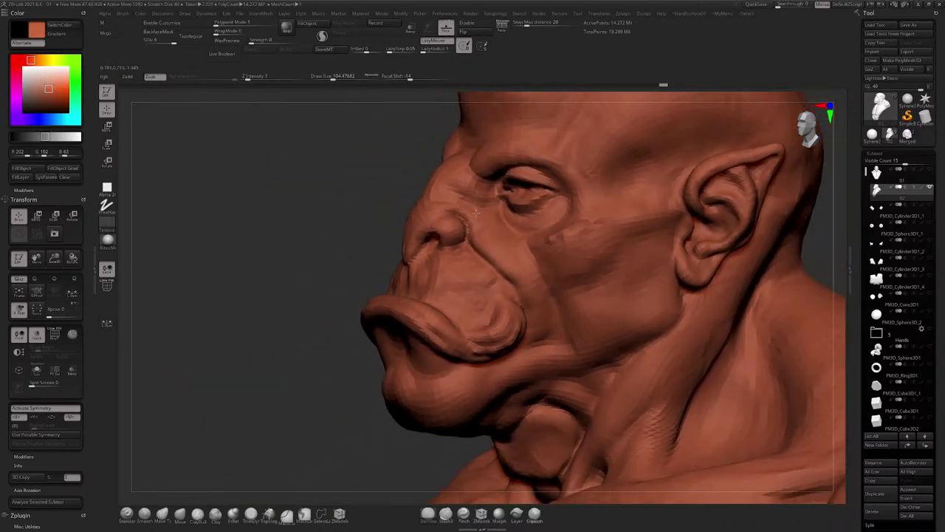
click(754, 5)
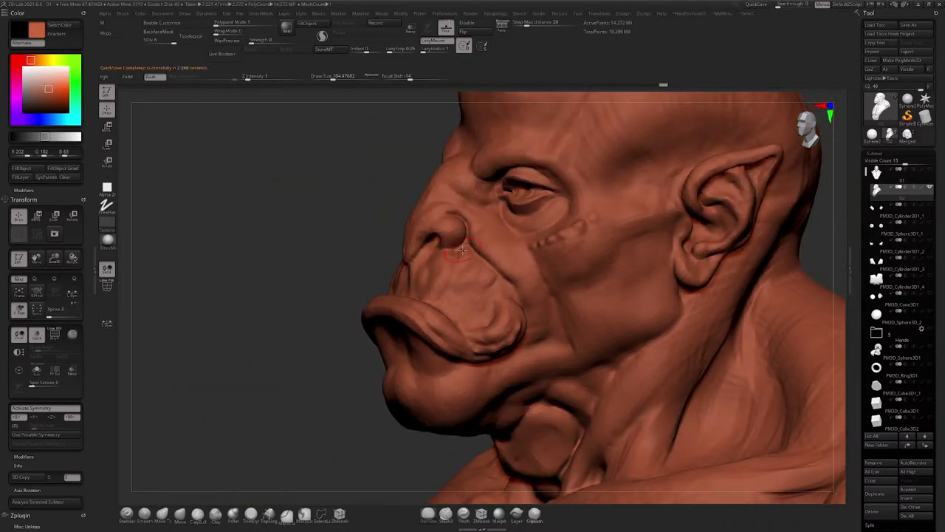
Step: Raise Dam Standard's Z Intensity to 6 and refine the skin above the upper lip at a draw size of about 104
mouse_move(469, 248)
right_down()
mouse_move(439, 233)
mouse_move(451, 274)
right_up()
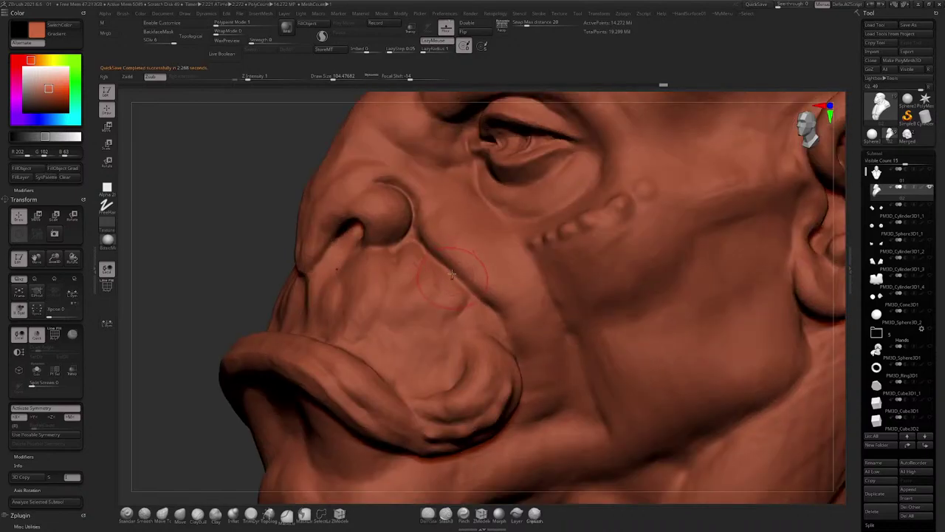
key(space)
drag(443, 300, 448, 300)
alt+right_drag(514, 212, 534, 156)
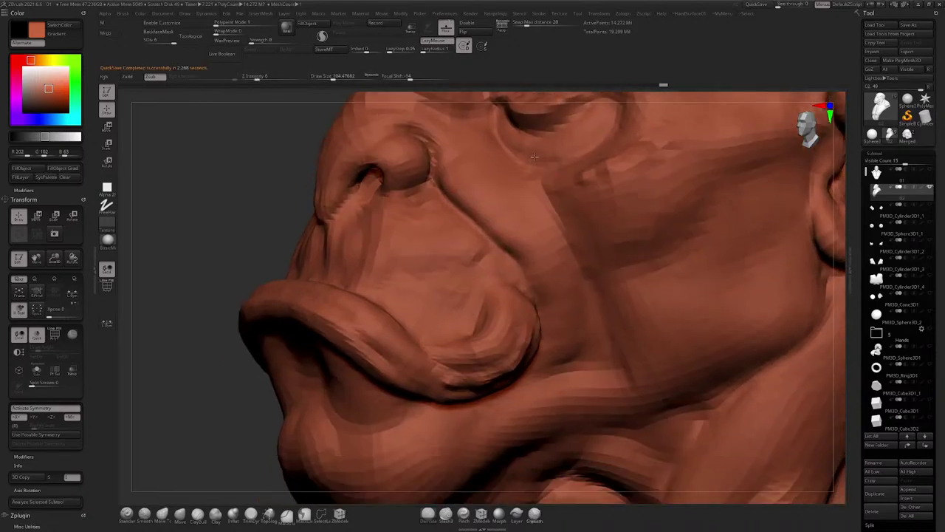
scroll(482, 255, up, 2)
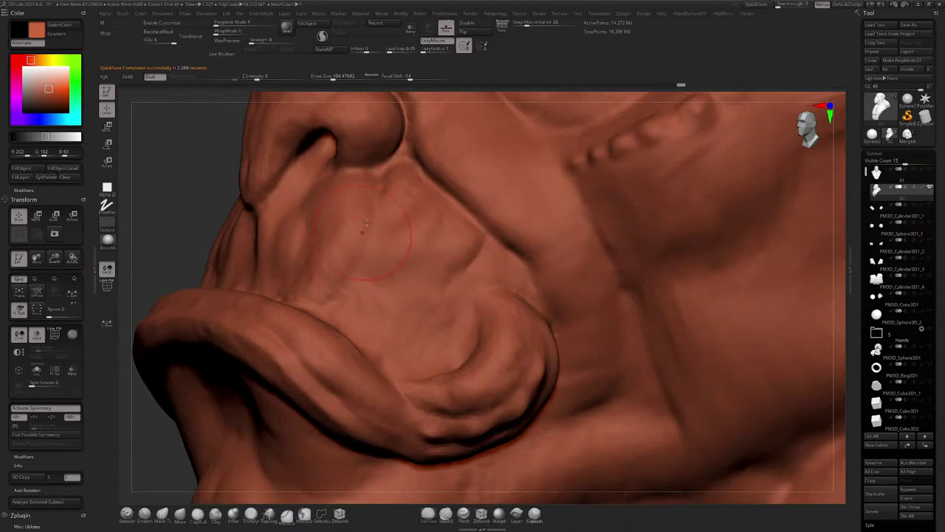
alt+right_drag(384, 294, 482, 213)
drag(389, 279, 404, 288)
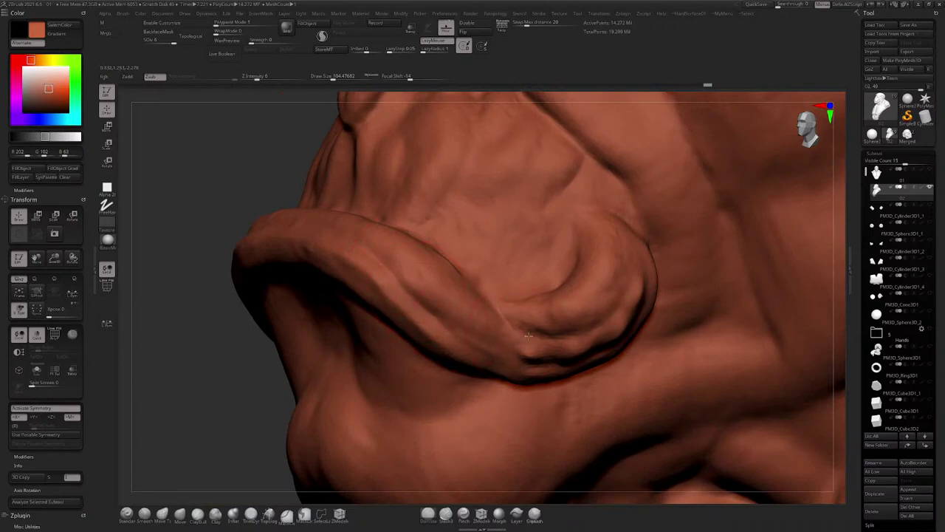
Step: Define the creases in the fleshy roll at the mouth corner with Dam Standard
right_drag(571, 307, 628, 301)
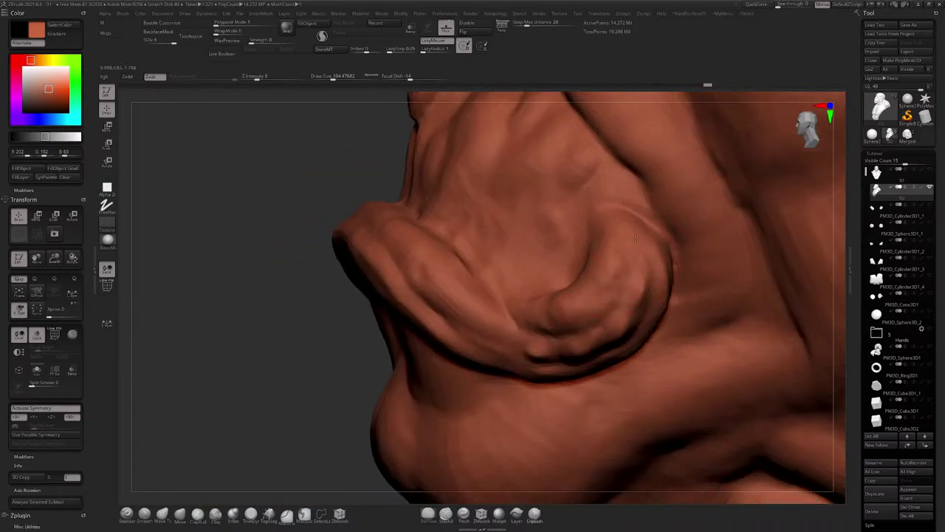
drag(628, 226, 636, 233)
mouse_move(616, 227)
right_down()
mouse_move(644, 232)
mouse_move(508, 222)
mouse_move(504, 230)
right_up()
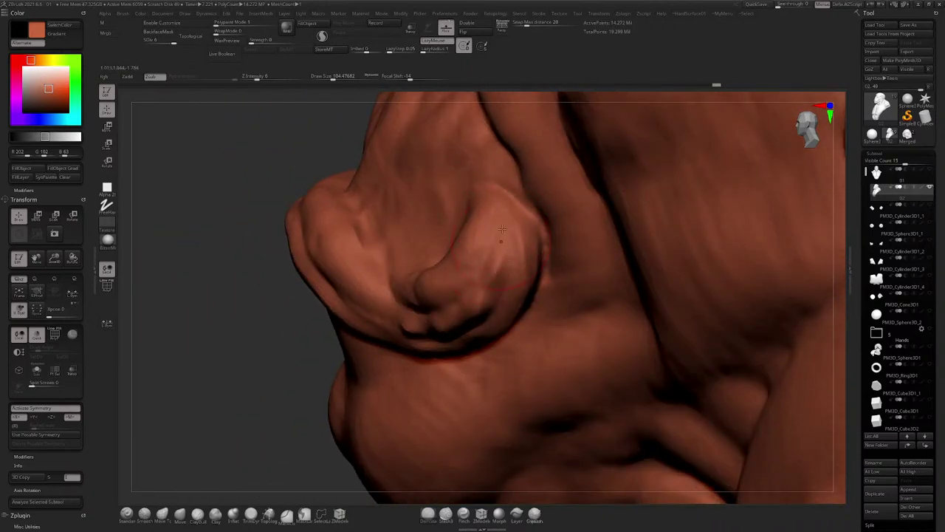
drag(501, 230, 534, 233)
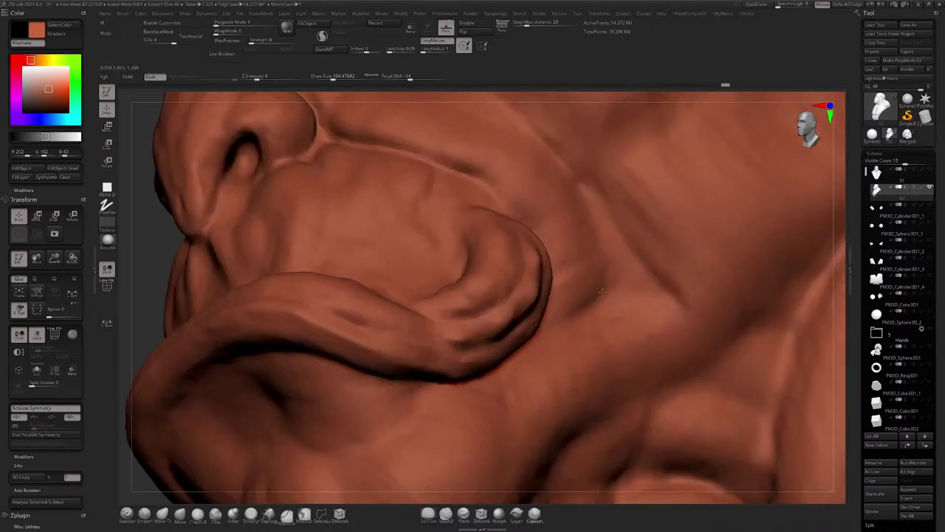
alt+right_drag(600, 229, 577, 322)
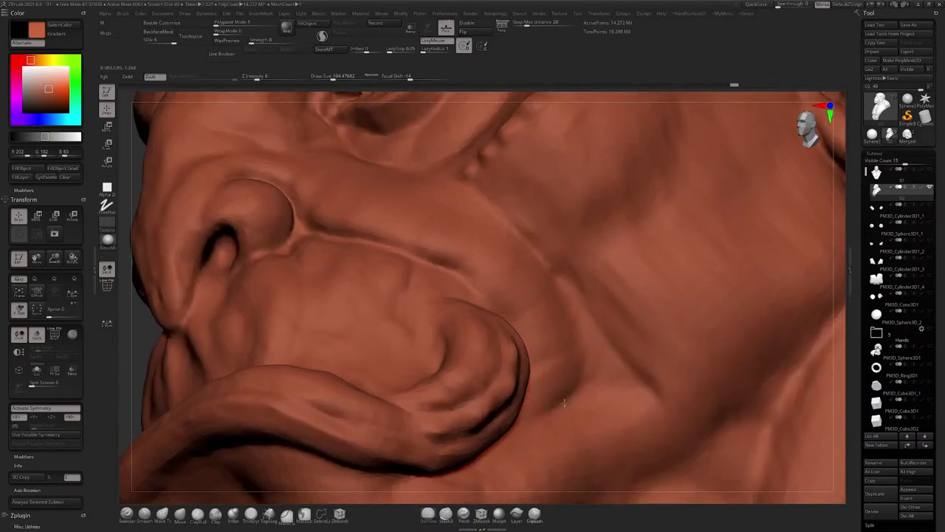
Step: Refine the cheek crease beside the mouth and increase the draw size to about 158
mouse_move(538, 376)
right_down()
mouse_move(502, 276)
mouse_move(431, 216)
right_up()
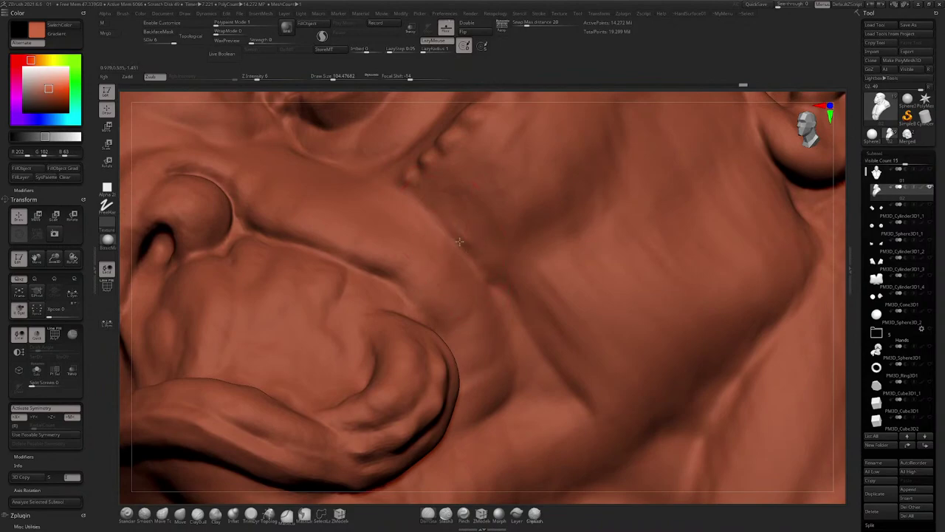
mouse_move(550, 375)
ctrl+right_down()
mouse_move(531, 243)
mouse_move(484, 229)
mouse_move(531, 277)
mouse_move(563, 275)
ctrl+right_up()
mouse_move(513, 372)
alt+right_down()
mouse_move(515, 291)
mouse_move(555, 273)
mouse_move(522, 270)
alt+right_up()
key(space)
click(553, 251)
Step: Refine the creases along the jaw, under the chin and down the cheek with a draw size of about 158
right_drag(429, 319, 448, 291)
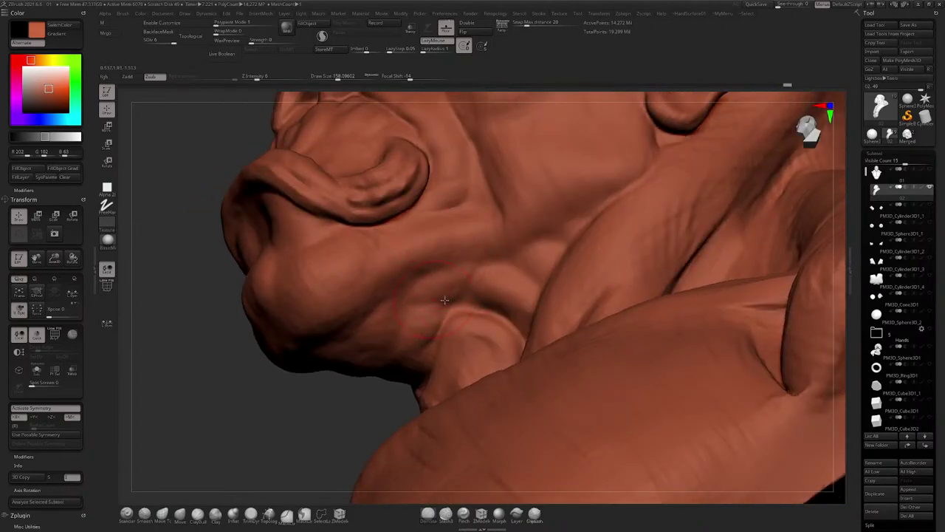
mouse_move(438, 275)
right_down()
mouse_move(379, 214)
mouse_move(289, 220)
right_up()
right_drag(283, 266, 588, 260)
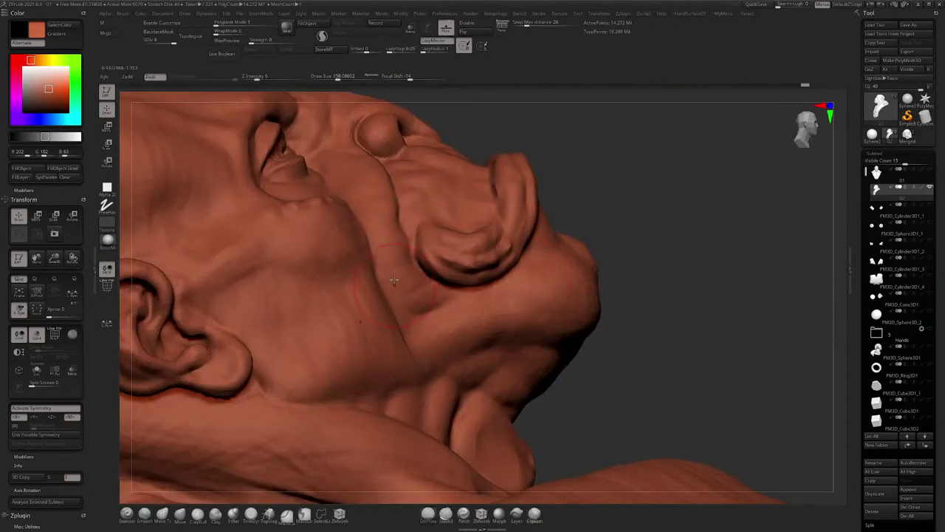
right_drag(396, 278, 362, 276)
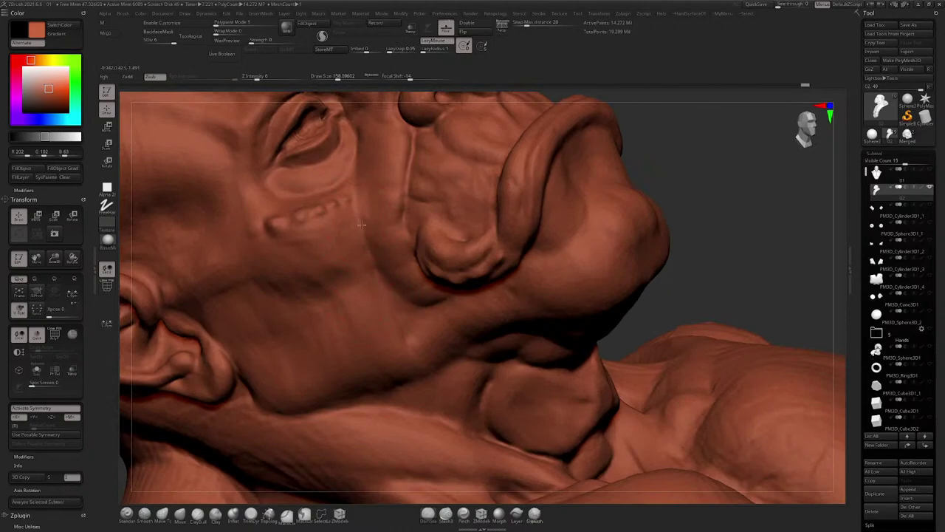
right_drag(362, 224, 417, 352)
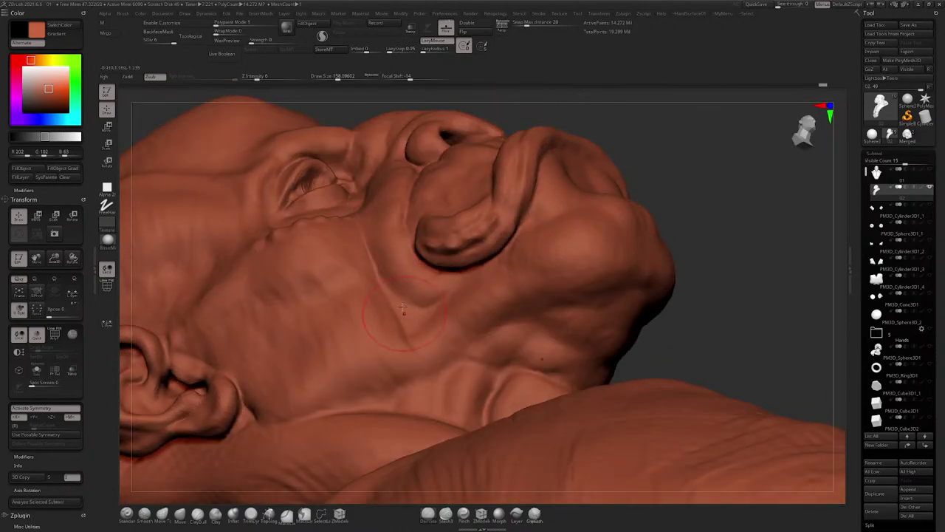
right_drag(403, 309, 473, 332)
right_drag(441, 405, 477, 341)
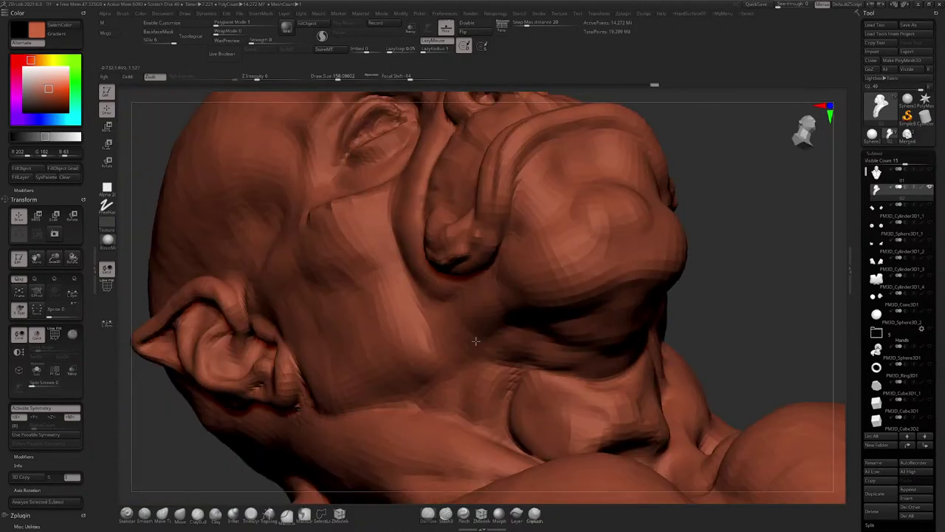
mouse_move(538, 356)
right_down()
mouse_move(564, 286)
mouse_move(506, 331)
mouse_move(571, 315)
right_up()
alt+right_drag(570, 237, 422, 337)
ctrl+right_drag(422, 337, 403, 358)
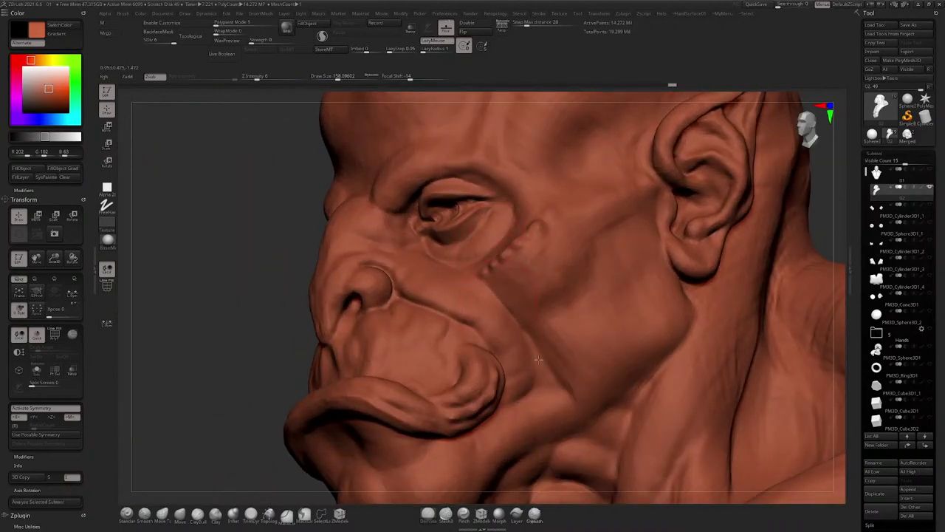
Step: Carve vertical wrinkles into the area between the nose and the upper lip with Dam Standard
right_drag(522, 348, 449, 332)
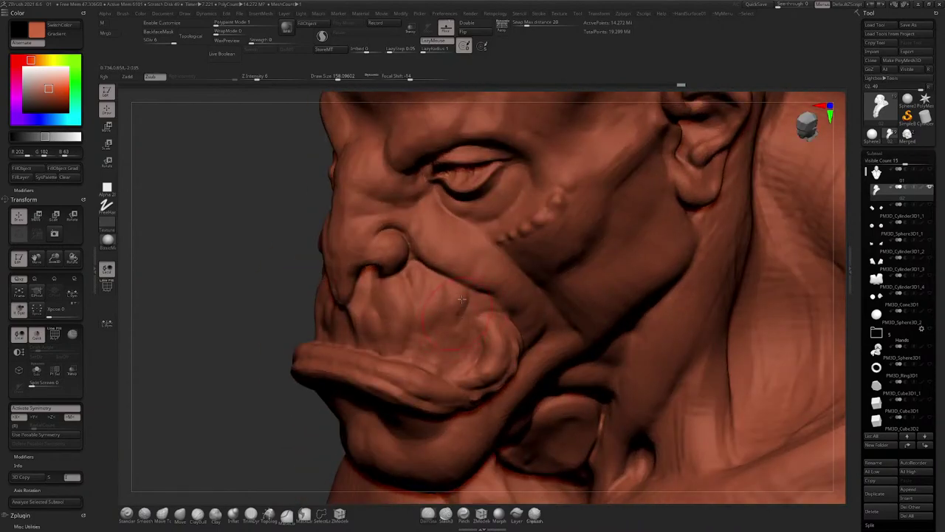
right_drag(462, 299, 446, 293)
mouse_move(447, 333)
right_down()
mouse_move(427, 308)
mouse_move(446, 254)
right_up()
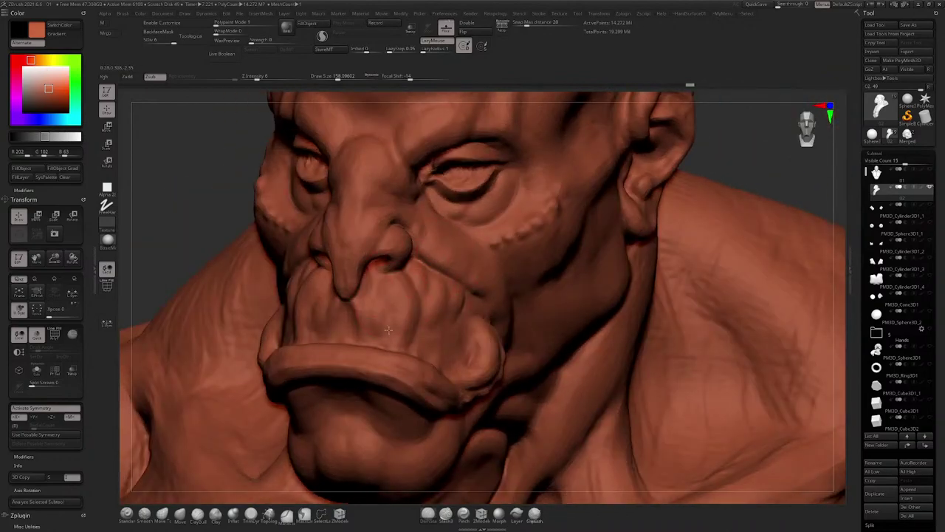
right_drag(394, 271, 393, 279)
drag(393, 279, 389, 319)
mouse_move(389, 319)
right_down()
mouse_move(374, 217)
mouse_move(431, 220)
mouse_move(465, 238)
right_up()
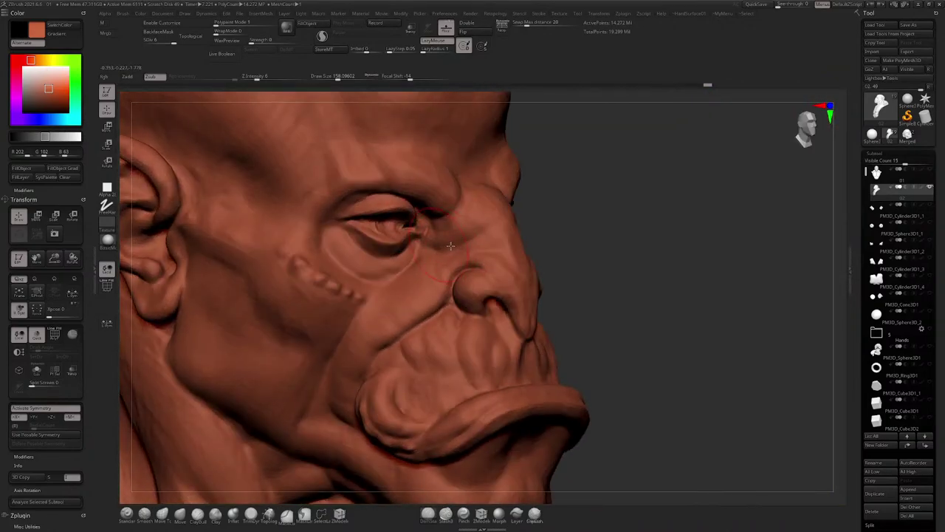
Step: Reduce the draw size to about 90 and refine the folds between the nostril and the upper lip
right_drag(357, 282, 363, 238)
right_drag(423, 240, 427, 167)
right_drag(446, 228, 466, 289)
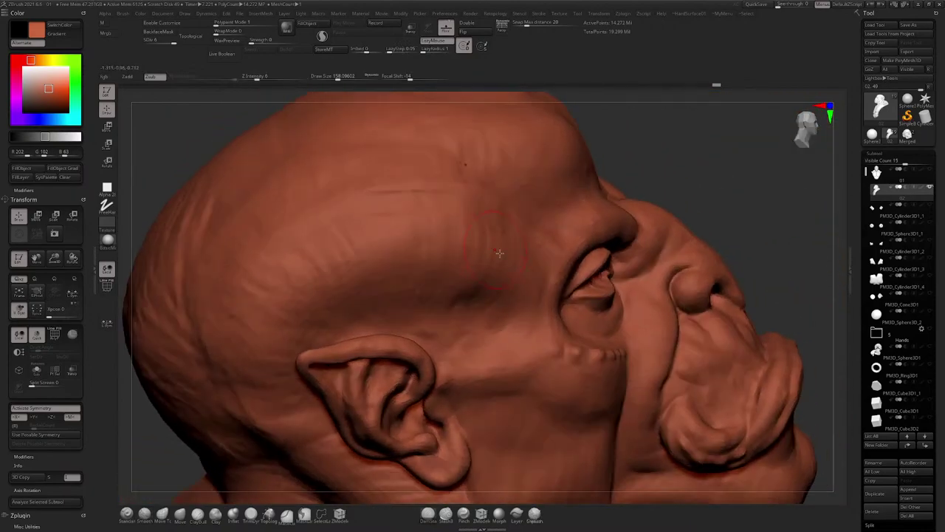
mouse_move(506, 218)
right_down()
mouse_move(621, 243)
mouse_move(660, 214)
mouse_move(657, 200)
mouse_move(566, 213)
mouse_move(515, 268)
mouse_move(500, 198)
mouse_move(474, 255)
right_up()
key(space)
key(space)
drag(477, 259, 470, 258)
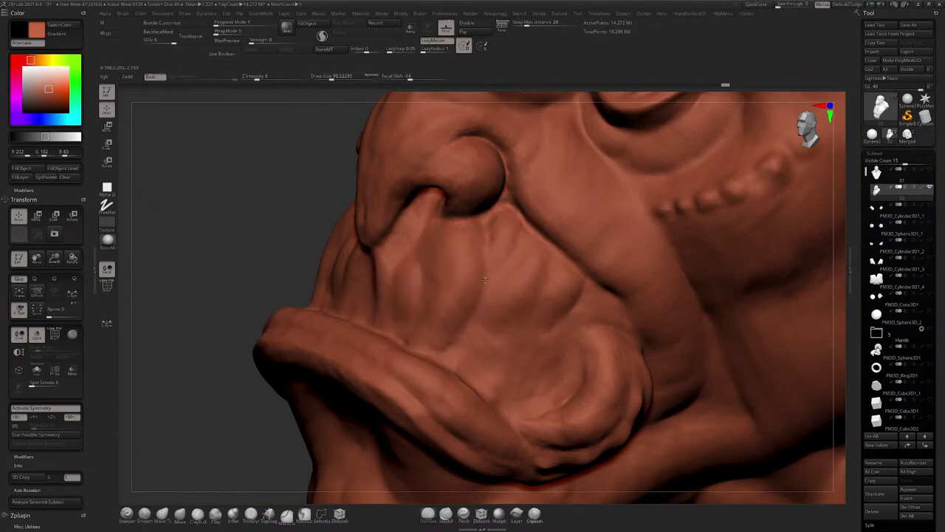
Step: Build up the nose near the nostril at subdivision level 4 with a draw size of about 56, and return to level 6
mouse_move(481, 241)
right_down()
mouse_move(507, 263)
mouse_move(457, 254)
mouse_move(424, 234)
mouse_move(408, 273)
mouse_move(419, 220)
right_up()
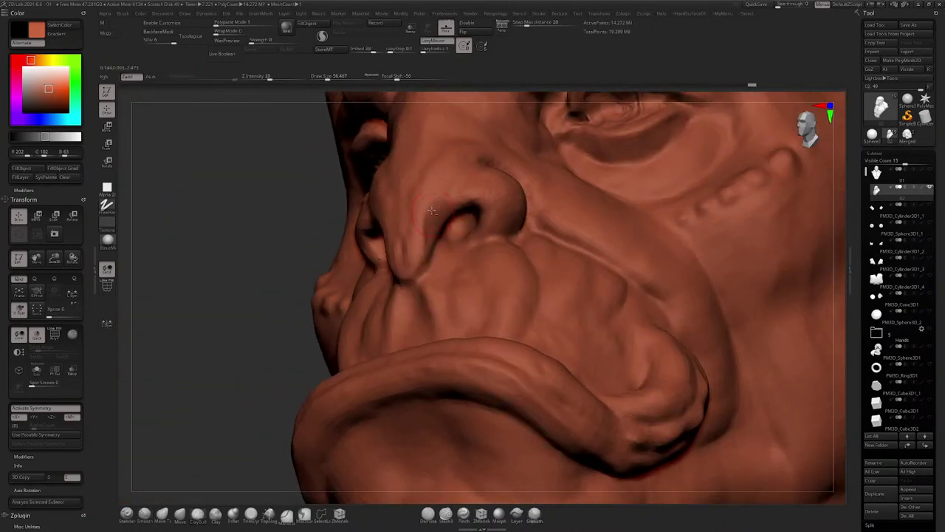
right_drag(420, 256, 441, 181)
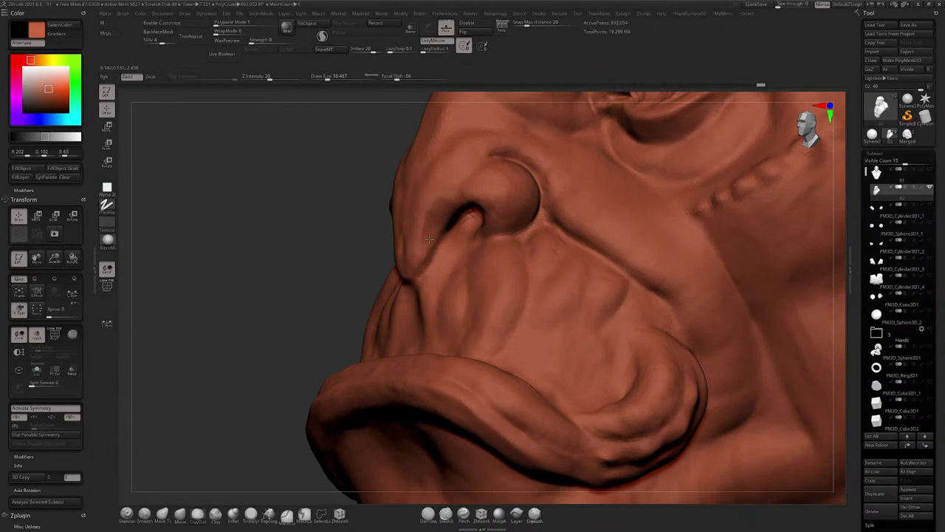
right_drag(422, 260, 444, 196)
mouse_move(428, 231)
ctrl+right_down()
mouse_move(422, 191)
mouse_move(474, 184)
mouse_move(418, 193)
mouse_move(462, 189)
mouse_move(476, 201)
ctrl+right_up()
key(ctrl+d)
key(ctrl+d)
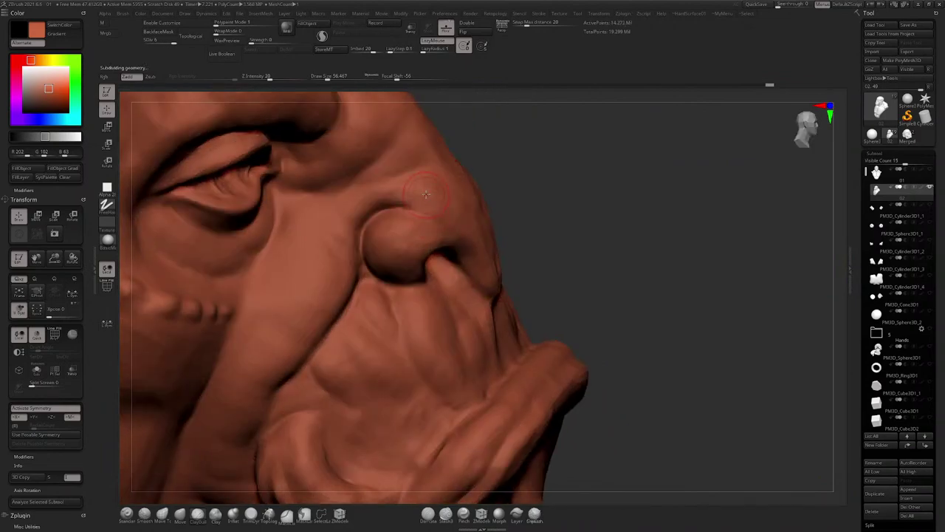
Step: Add form to the side of the nose above the nostril wing, dropping back to subdivision level 4
key(space)
drag(425, 192, 438, 206)
key(shift+d)
key(shift+d)
key(space)
right_drag(426, 158, 407, 162)
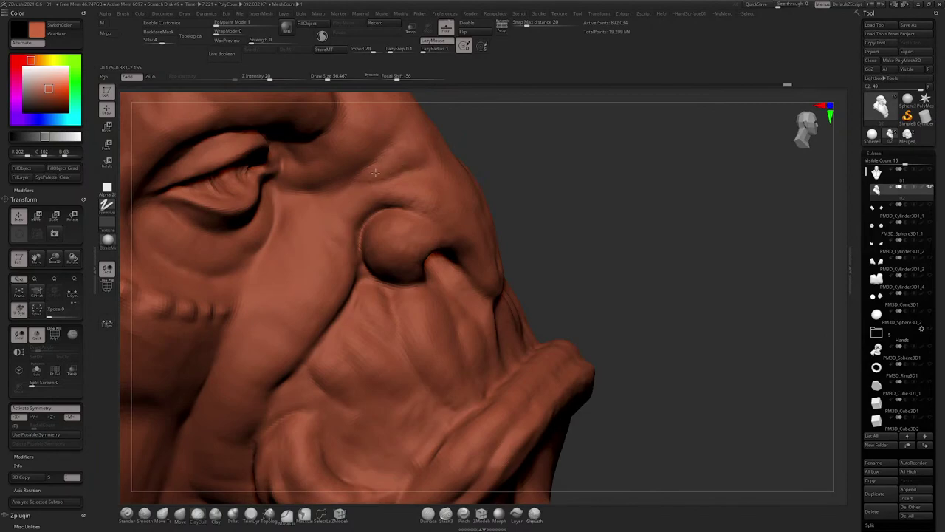
Step: Build up and smooth the upper eyelid at subdivision level 5 with a draw size of about 36
mouse_move(357, 177)
right_down()
mouse_move(386, 145)
mouse_move(391, 192)
mouse_move(290, 220)
mouse_move(317, 281)
right_up()
mouse_move(398, 240)
right_down()
mouse_move(422, 236)
mouse_move(438, 210)
mouse_move(414, 259)
right_up()
key(d)
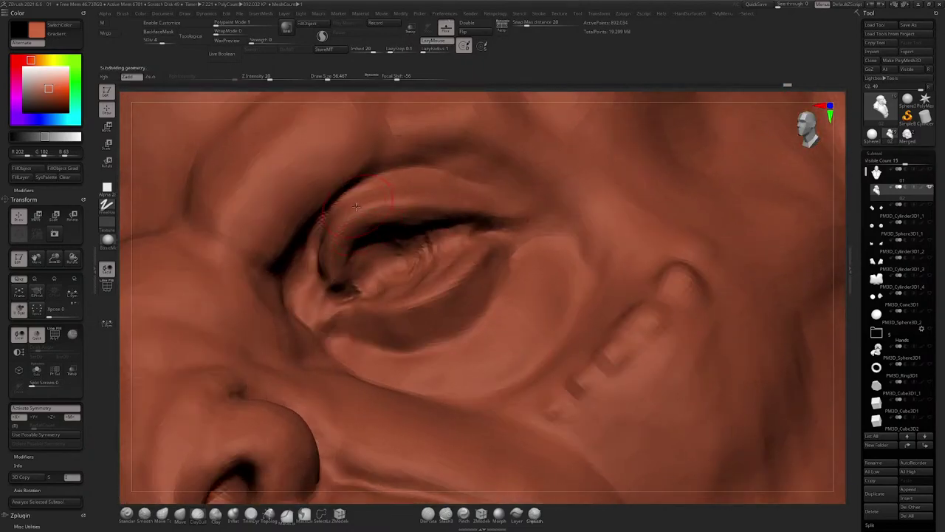
key(d)
key(space)
drag(352, 229, 347, 229)
mouse_move(353, 229)
right_down()
mouse_move(419, 187)
mouse_move(344, 205)
right_up()
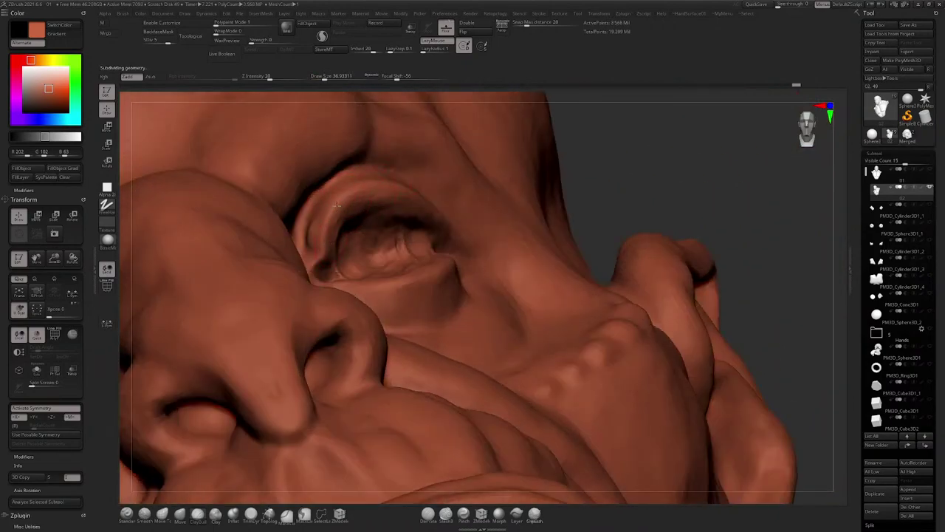
right_drag(397, 190, 376, 191)
drag(376, 190, 467, 191)
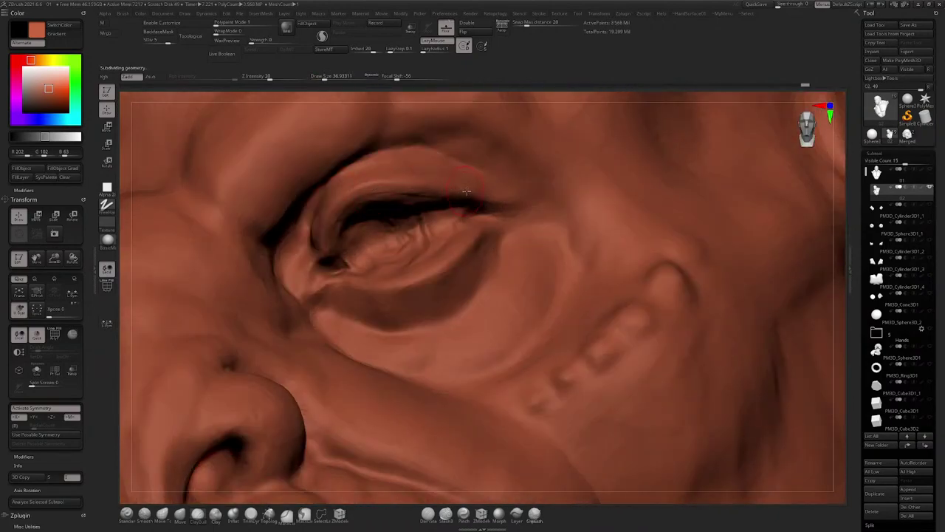
drag(402, 179, 362, 185)
drag(384, 182, 325, 238)
shift+drag(391, 183, 343, 201)
Step: Build up the inner eye corner and define the rim of the lower eyelid
mouse_move(321, 230)
right_down()
mouse_move(351, 201)
mouse_move(356, 223)
right_up()
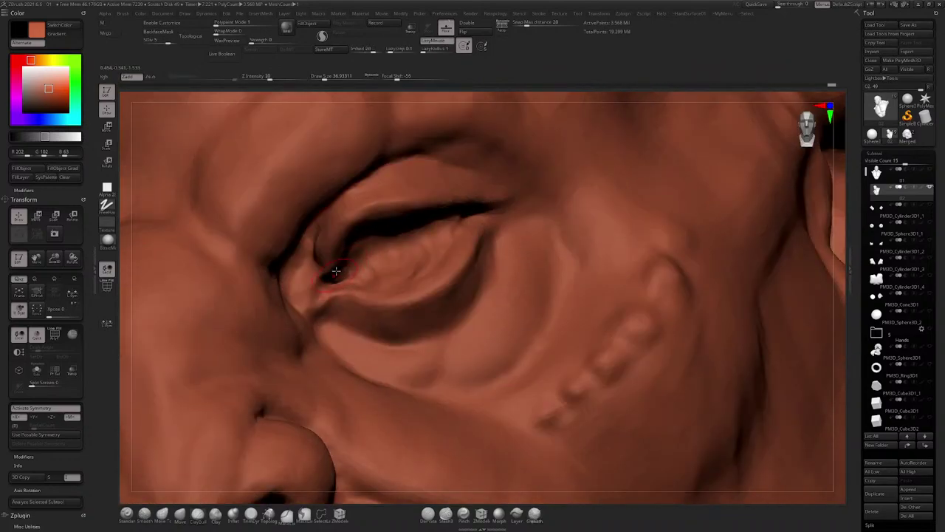
mouse_move(335, 271)
right_down()
mouse_move(343, 275)
mouse_move(368, 244)
mouse_move(336, 246)
right_up()
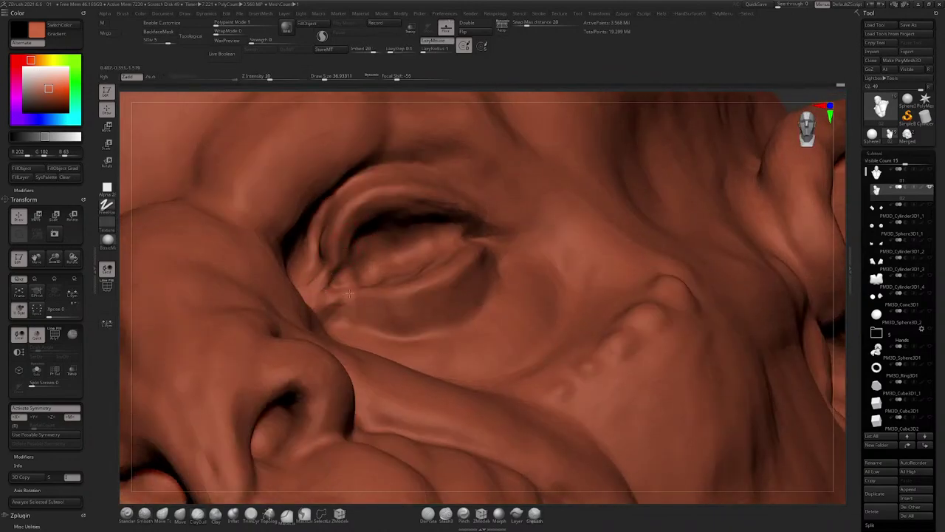
right_drag(349, 294, 355, 297)
right_drag(437, 246, 471, 248)
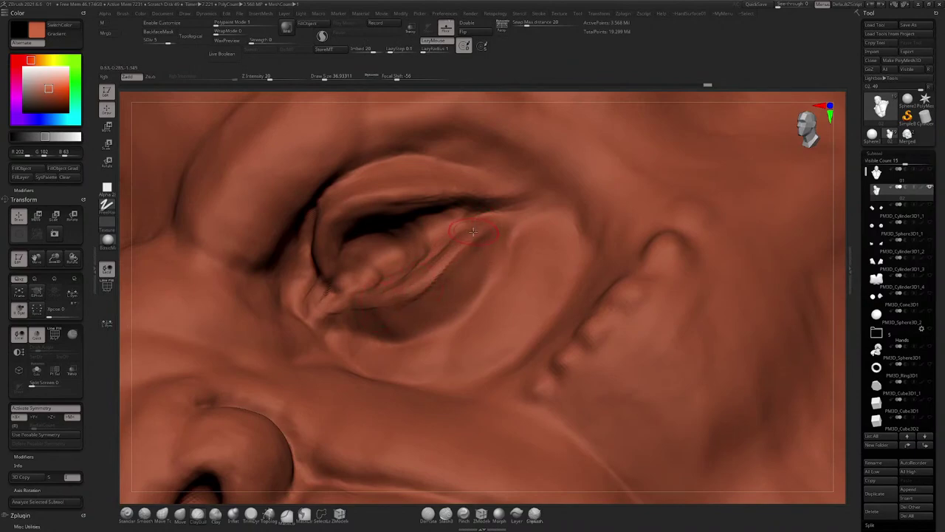
mouse_move(372, 306)
mouse_down()
mouse_move(484, 235)
mouse_move(447, 278)
mouse_move(472, 253)
mouse_up()
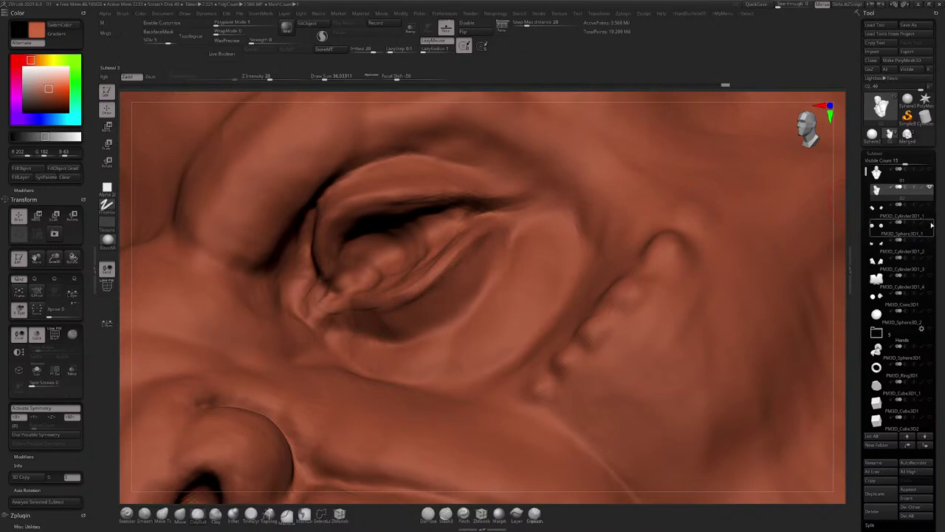
Step: Show the eyeball subtool and face the head front-on to check the lids against the eyes
click(931, 224)
ctrl+right_drag(584, 243, 517, 229)
shift+right_drag(414, 237, 479, 239)
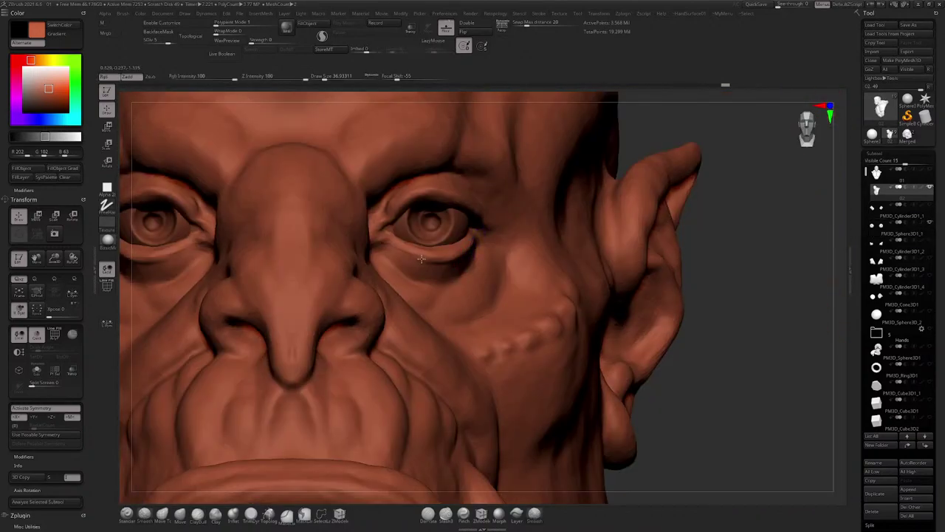
Step: Sculpt the fleshy tear duct in the inner eye corner, reducing the draw size to about 16
ctrl+right_drag(421, 259, 480, 279)
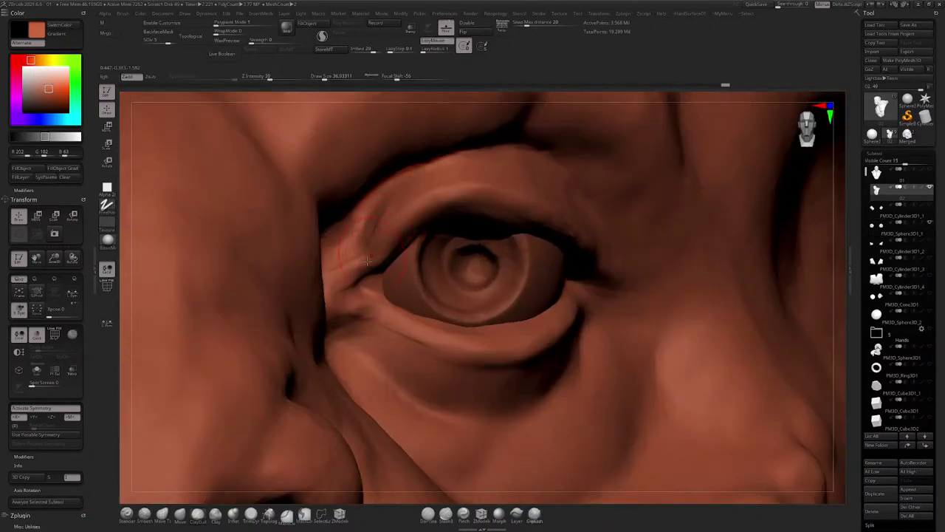
right_drag(367, 256, 335, 269)
drag(344, 284, 387, 279)
key(space)
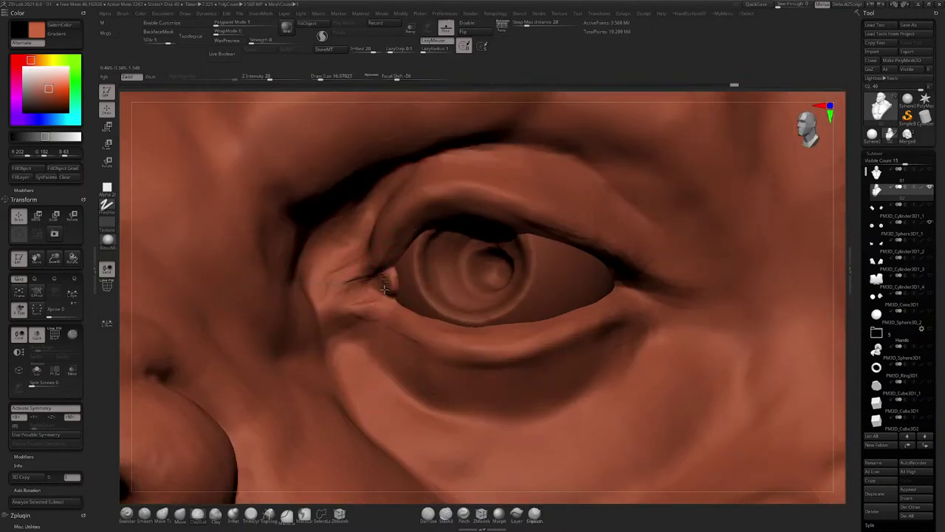
mouse_move(381, 279)
right_down()
mouse_move(421, 246)
mouse_move(399, 266)
right_up()
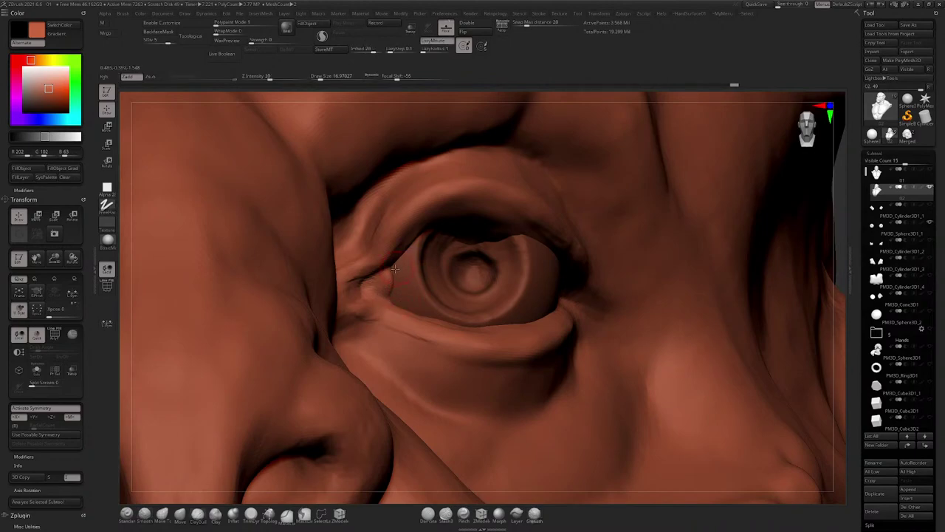
Step: Refine the fold at the inner eye corner and change to a subtractive brush with a draw size of about 116
mouse_move(390, 294)
mouse_down()
mouse_move(390, 272)
mouse_move(387, 302)
mouse_up()
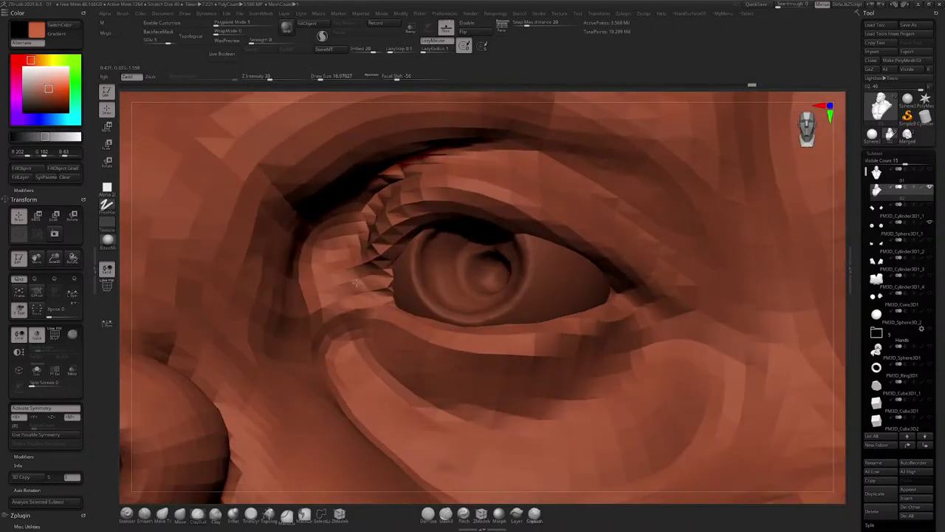
mouse_move(373, 312)
right_down()
mouse_move(364, 311)
mouse_move(365, 273)
mouse_move(450, 255)
mouse_move(455, 236)
mouse_move(494, 225)
mouse_move(421, 278)
mouse_move(424, 297)
right_up()
click(427, 512)
key(space)
drag(409, 287, 414, 287)
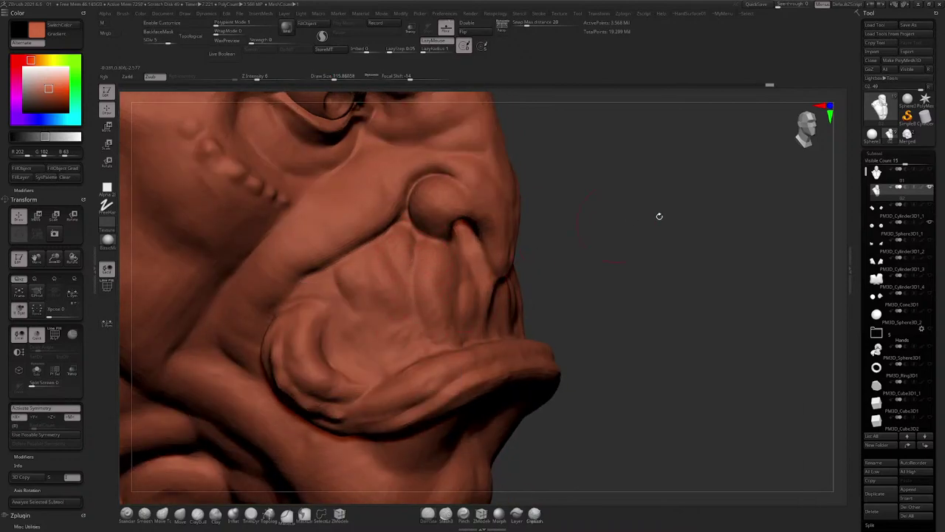
Step: Show the hidden tusk, teeth, horn and remaining accessory subtools together with the bust
click(930, 205)
click(930, 241)
click(930, 259)
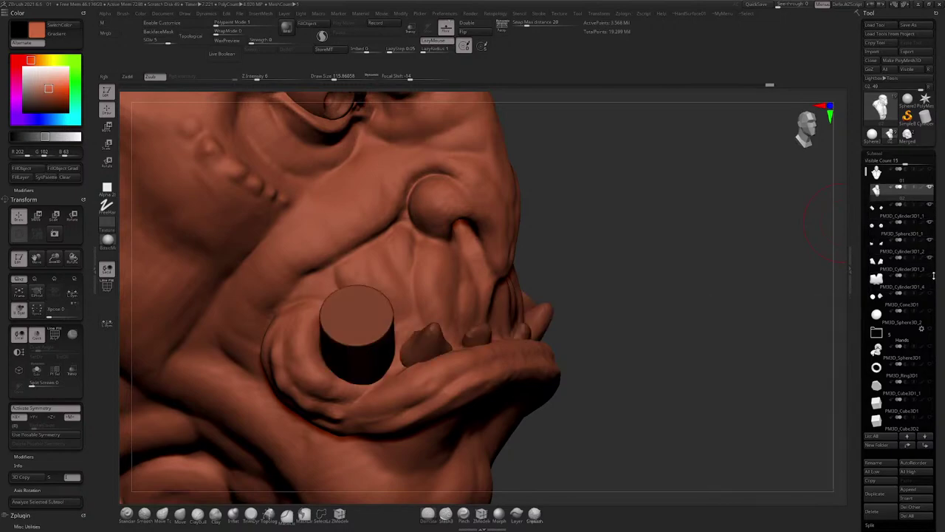
mouse_move(931, 297)
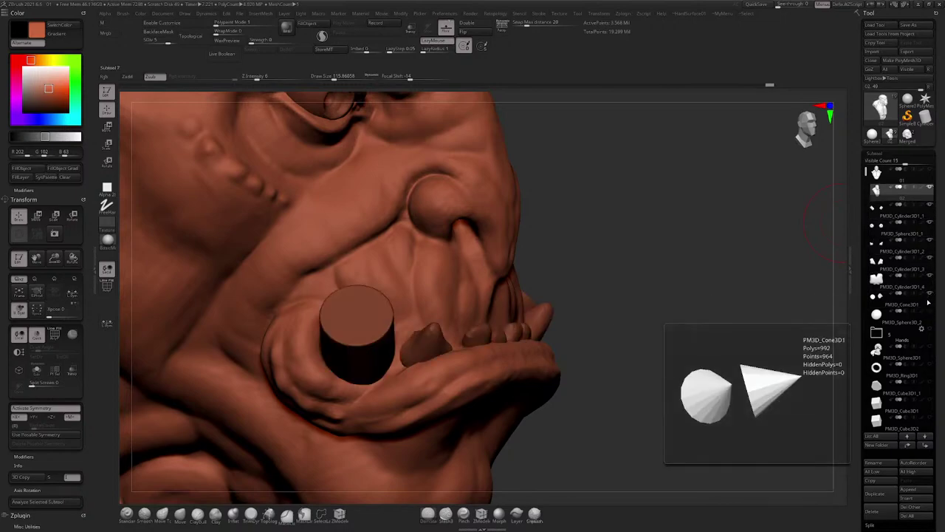
mouse_move(930, 314)
alt+drag(728, 345, 615, 203)
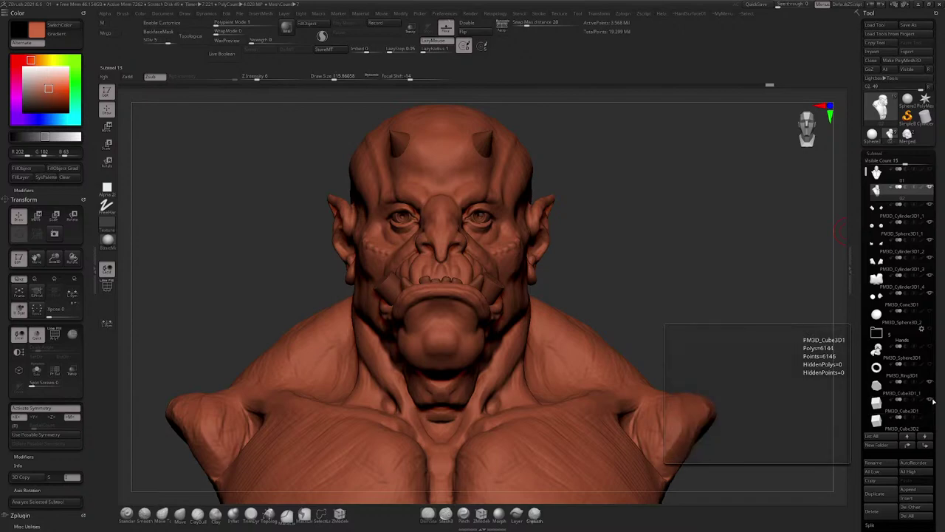
drag(701, 289, 725, 199)
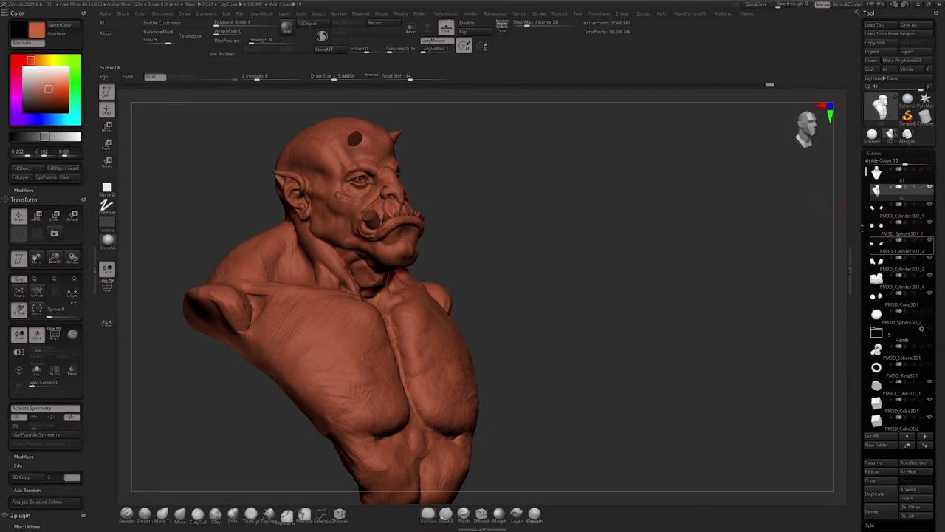
mouse_move(877, 315)
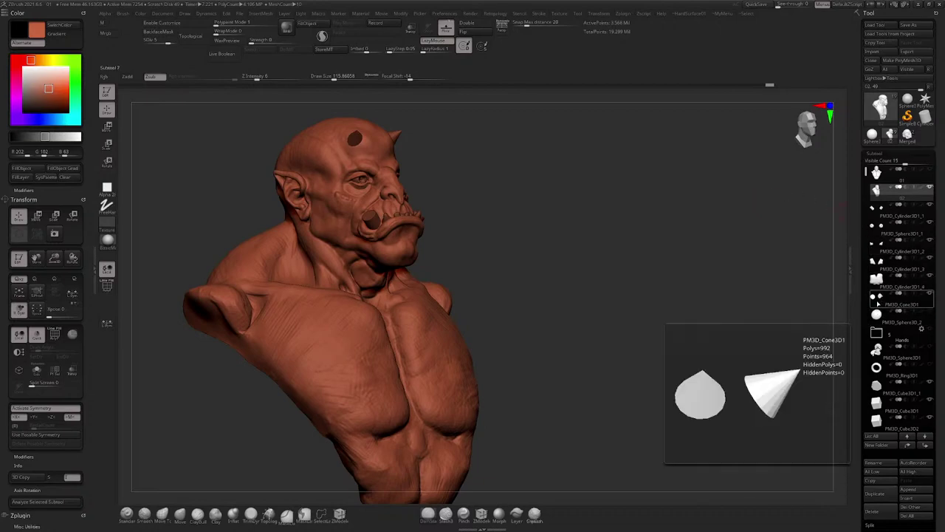
drag(866, 175, 865, 190)
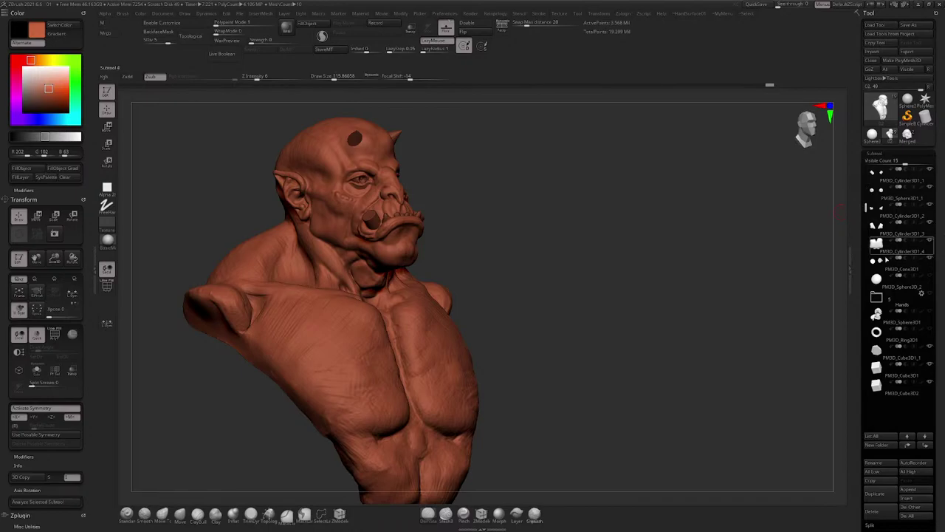
click(932, 318)
Step: Select the head subtool and refine the vertical wrinkles of the upper lip with a draw size of about 80
right_drag(789, 249, 547, 184)
ctrl+right_drag(415, 155, 413, 267)
alt+click(453, 252)
ctrl+right_drag(414, 268, 496, 242)
alt+click(489, 182)
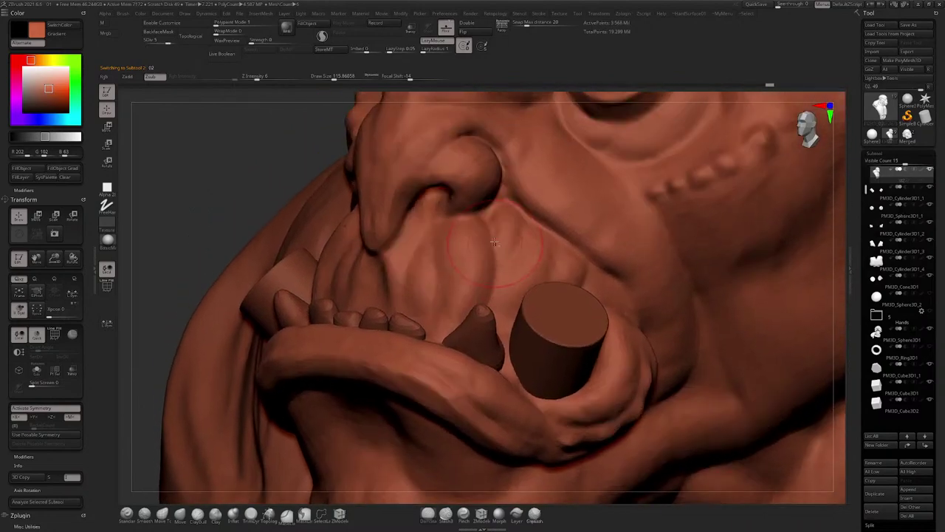
right_click(496, 241)
right_drag(509, 194, 486, 215)
key(bracketleft)
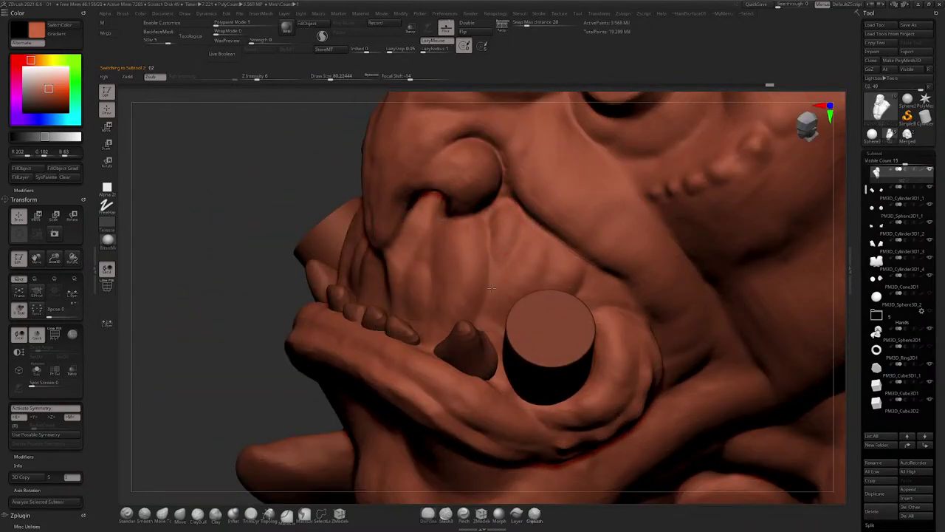
mouse_move(480, 279)
right_down()
mouse_move(520, 236)
mouse_move(480, 270)
right_up()
right_drag(409, 264, 454, 230)
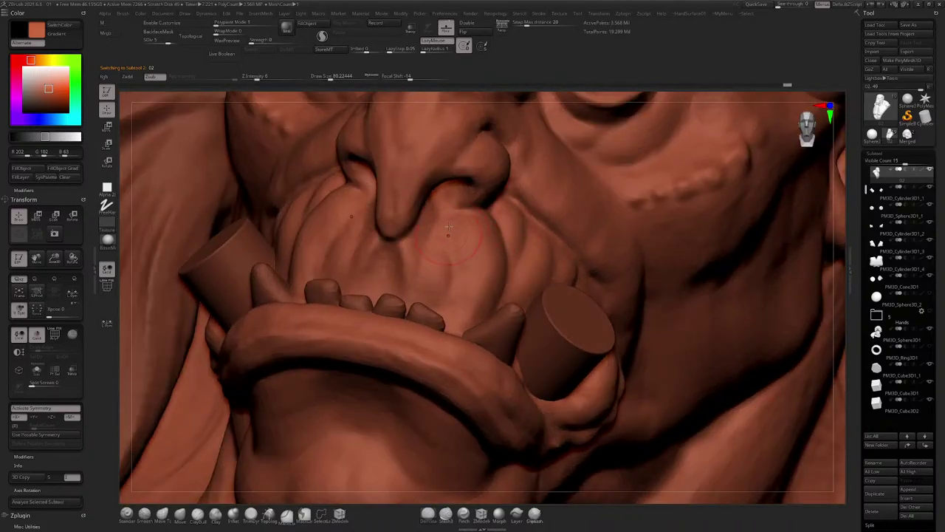
Step: Refine the creases along the side of the nose and the folds beneath the eye
mouse_move(489, 285)
right_down()
mouse_move(448, 305)
mouse_move(473, 289)
mouse_move(433, 286)
right_up()
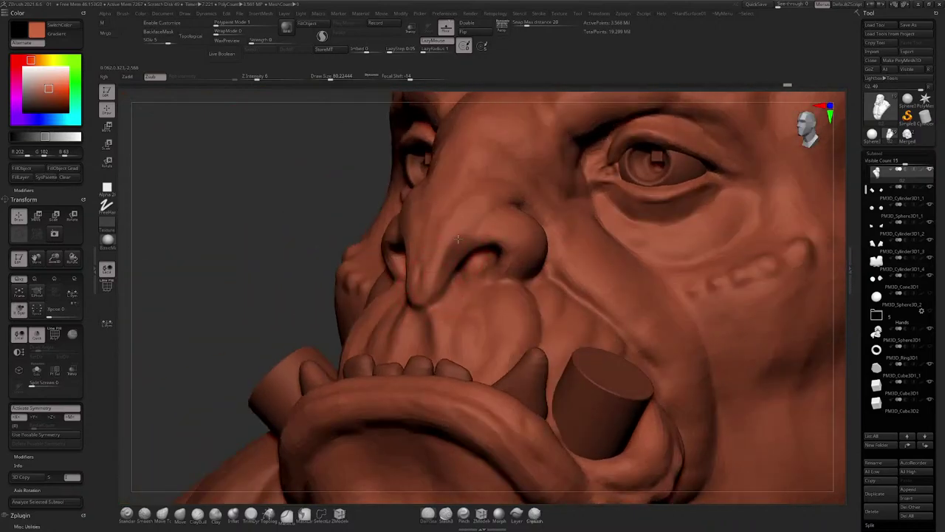
mouse_move(476, 228)
right_down()
mouse_move(465, 232)
mouse_move(489, 211)
right_up()
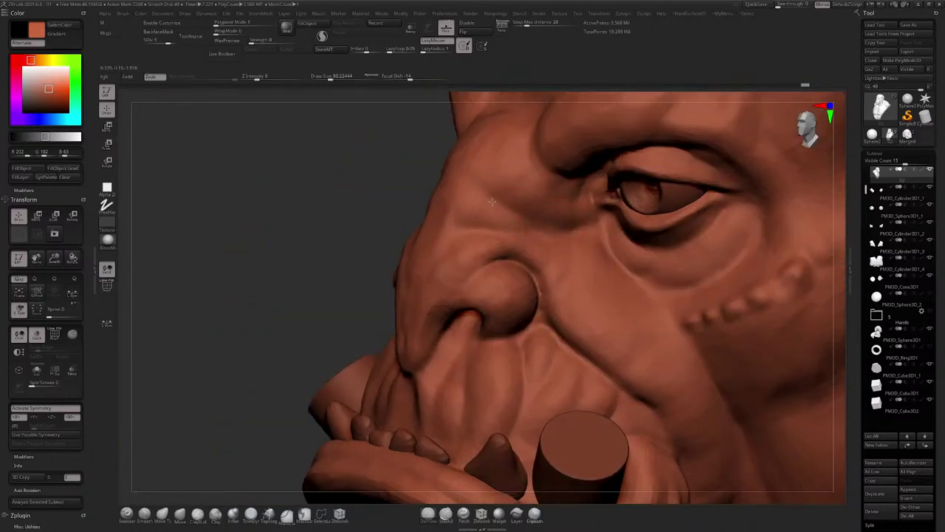
mouse_move(492, 202)
alt+right_down()
mouse_move(452, 273)
mouse_move(532, 258)
alt+right_up()
mouse_move(494, 136)
alt+right_down()
mouse_move(493, 229)
mouse_move(521, 232)
mouse_move(505, 246)
mouse_move(543, 229)
alt+right_up()
right_drag(450, 274, 453, 292)
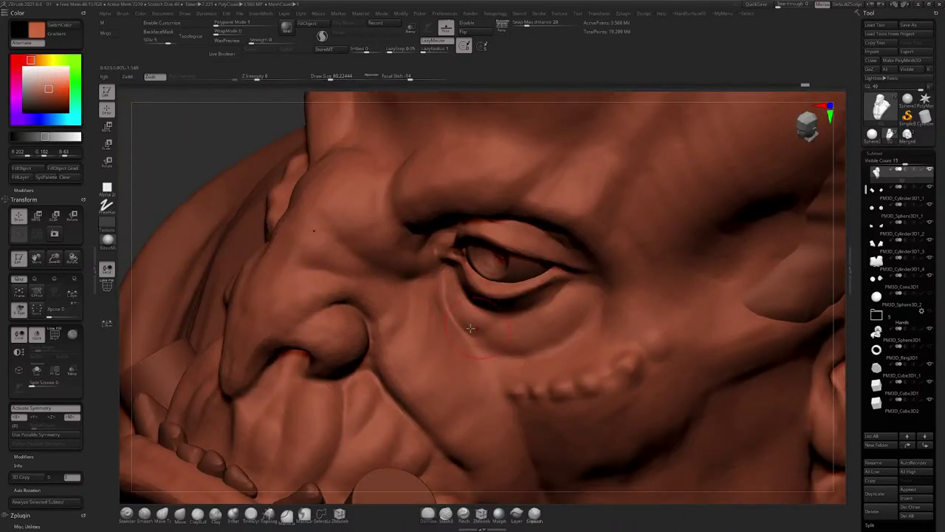
Step: Sculpt the folds around the mouth corner and the cheek crease beside the tusk
mouse_move(480, 329)
right_down()
mouse_move(509, 268)
mouse_move(543, 250)
mouse_move(588, 262)
right_up()
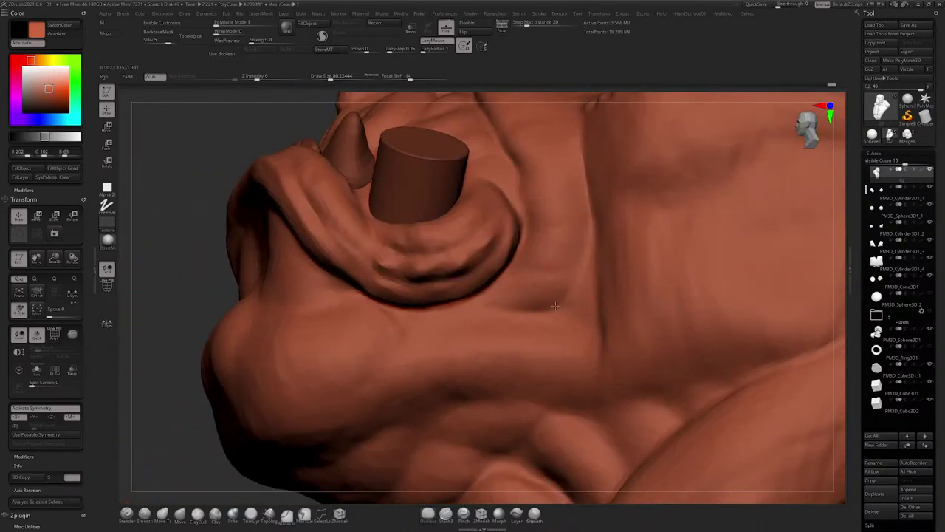
right_drag(554, 305, 511, 277)
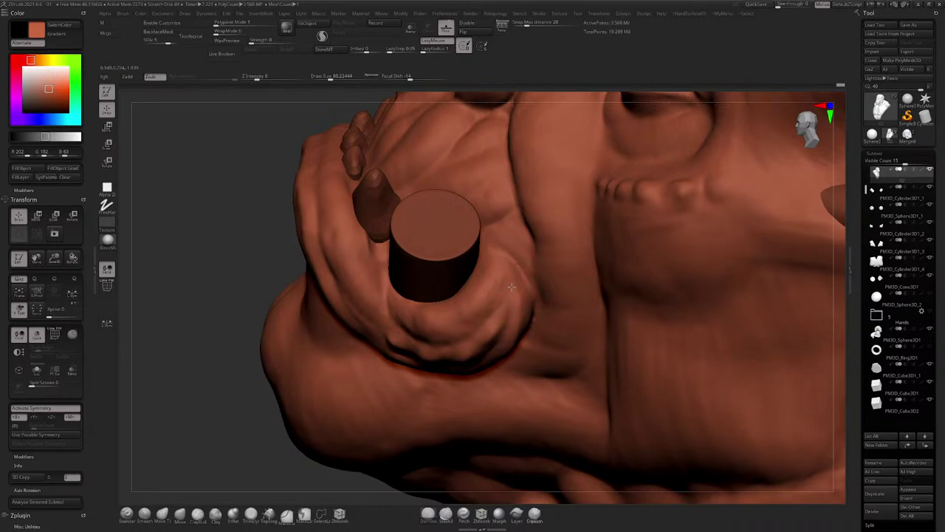
right_drag(494, 281, 396, 317)
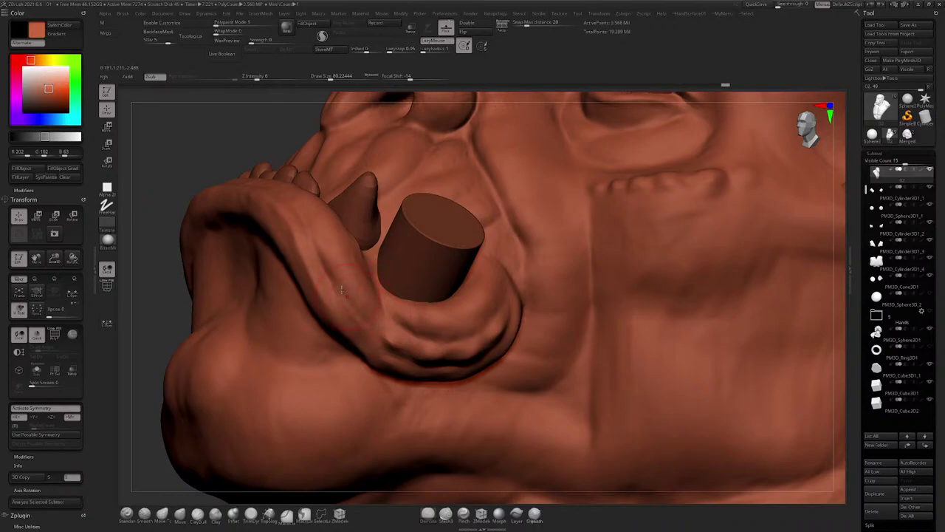
Step: Add subtle creases to the chin and along the thick lower lip beneath the teeth
mouse_move(369, 266)
right_down()
mouse_move(384, 283)
mouse_move(421, 265)
mouse_move(408, 266)
right_up()
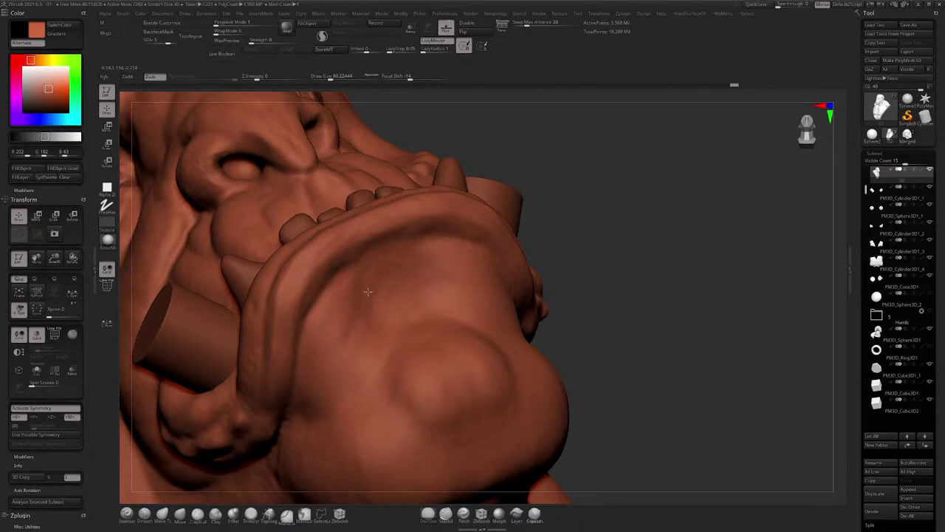
mouse_move(357, 364)
right_down()
mouse_move(443, 311)
mouse_move(412, 294)
mouse_move(441, 270)
mouse_move(460, 204)
right_up()
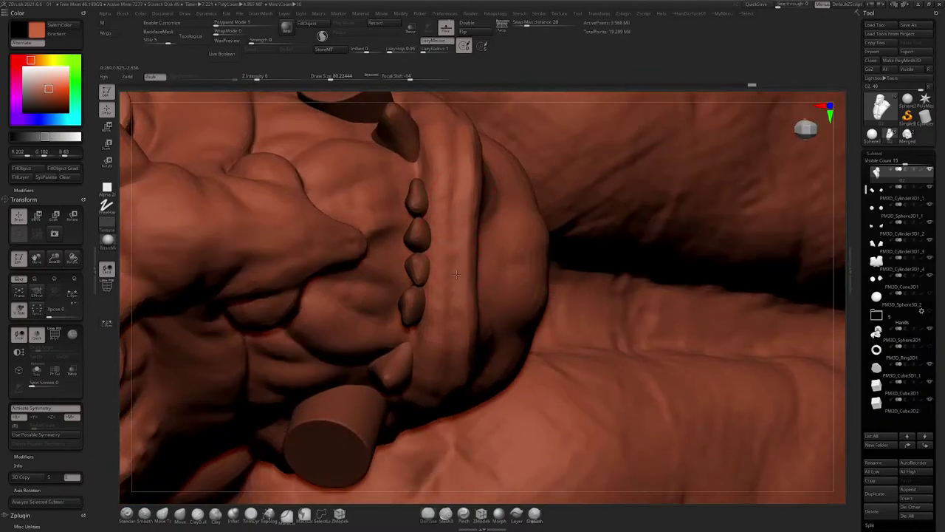
right_drag(456, 274, 451, 228)
right_drag(449, 289, 421, 310)
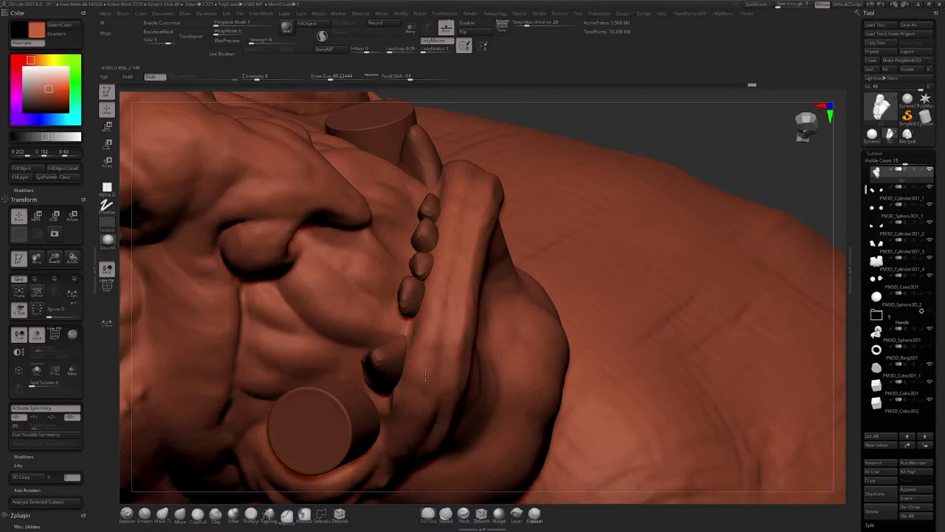
Step: Refine the wrinkles between the nostril, the tusk and the cheek fold from the underside
right_drag(425, 377, 434, 260)
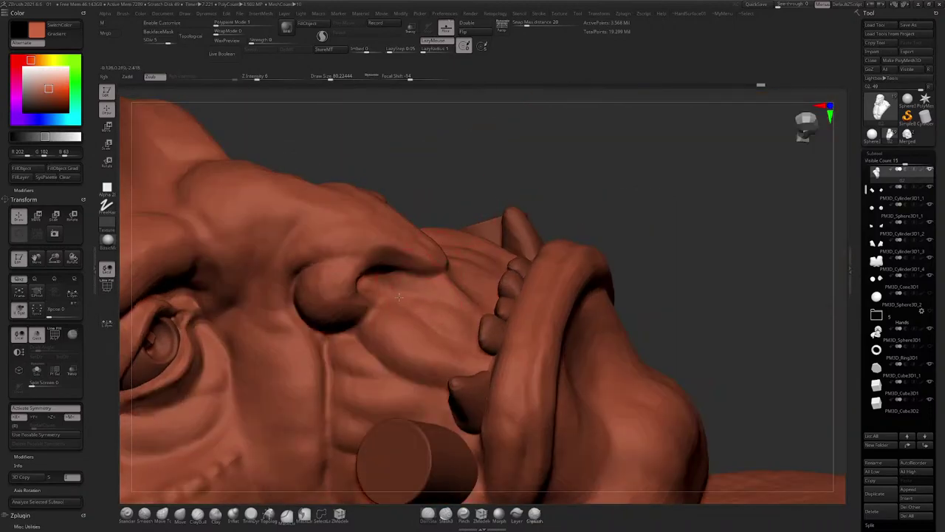
right_drag(440, 337, 447, 357)
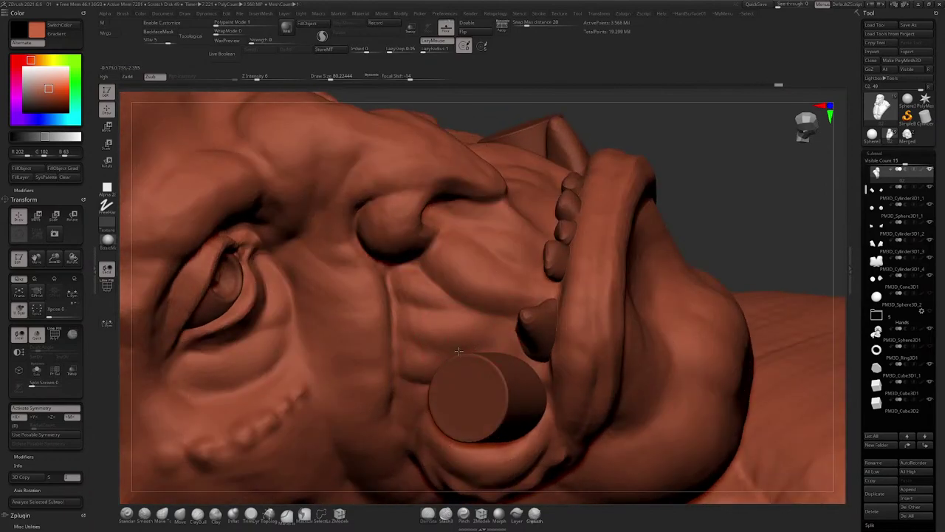
mouse_move(427, 347)
right_down()
mouse_move(461, 329)
mouse_move(411, 300)
mouse_move(450, 315)
right_up()
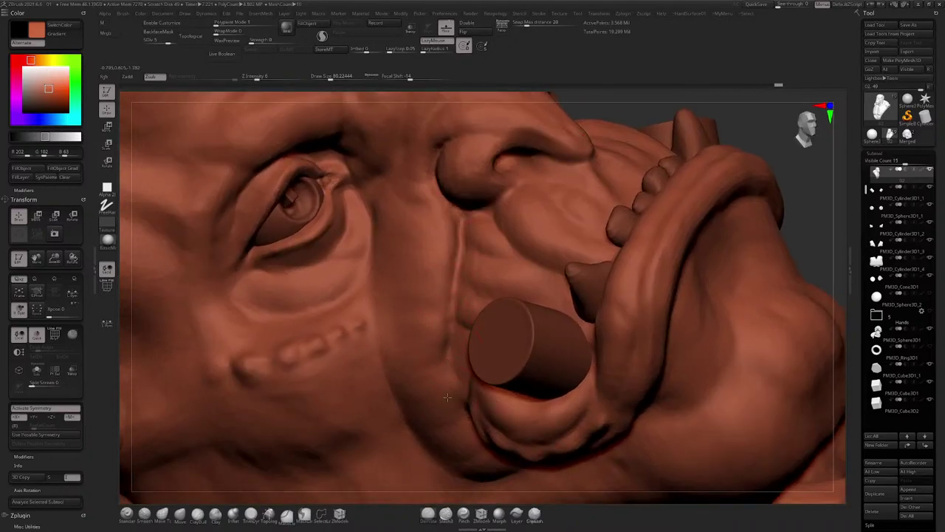
Step: Build up and smooth the side neck muscle with the ClayBuildup brush at subdivision level 3 and a draw size of about 274
mouse_move(447, 397)
right_down()
mouse_move(469, 295)
mouse_move(556, 175)
mouse_move(553, 204)
mouse_move(566, 198)
mouse_move(570, 159)
right_up()
shift+drag(597, 255, 607, 241)
right_drag(601, 235, 551, 260)
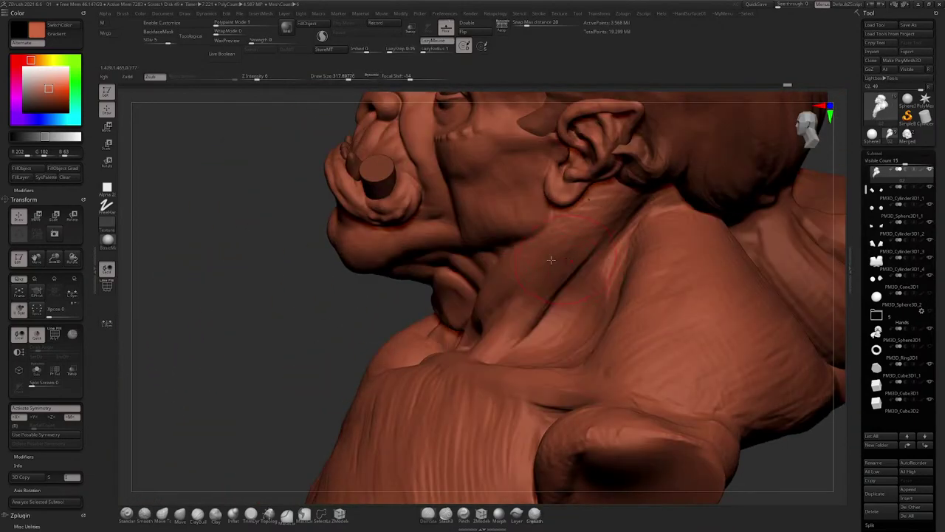
click(198, 515)
mouse_move(371, 372)
right_down()
mouse_move(480, 258)
mouse_move(516, 236)
right_up()
key(shift+d)
key(shift+d)
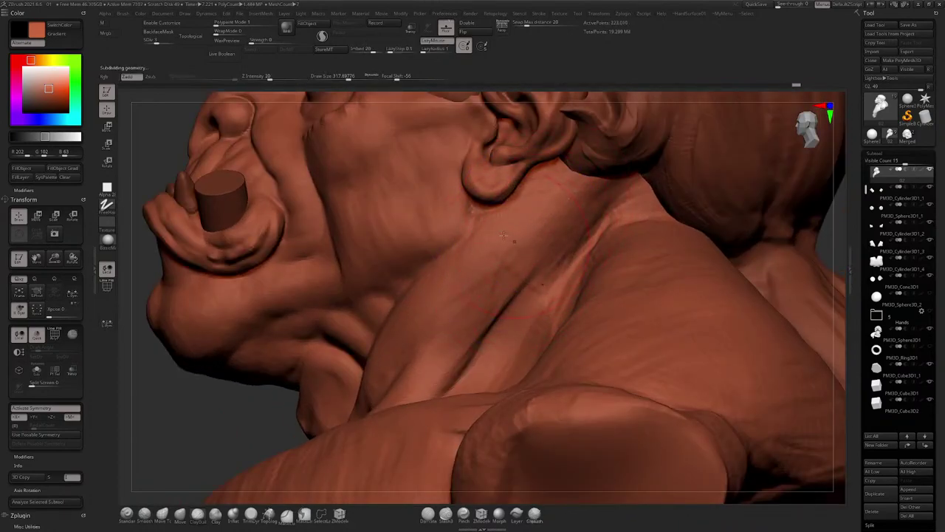
key(space)
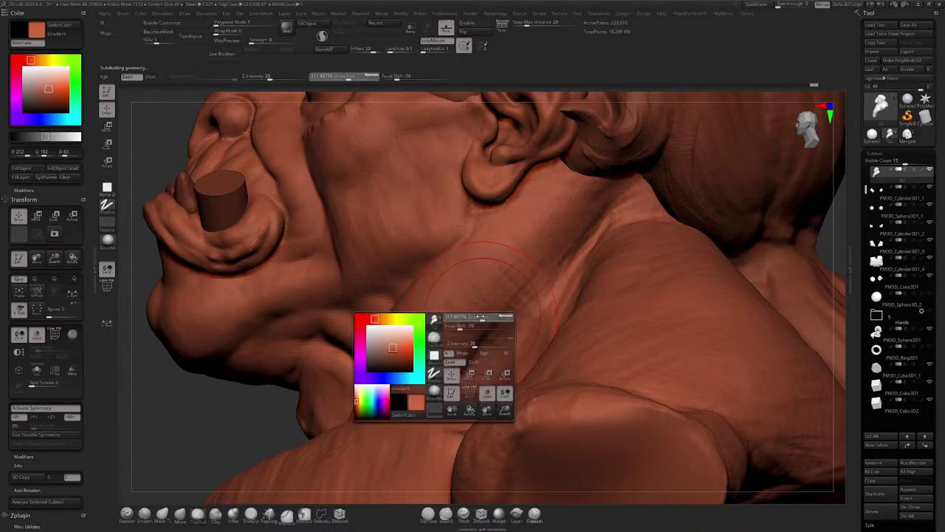
mouse_move(480, 316)
mouse_down()
mouse_move(456, 319)
mouse_move(503, 322)
mouse_move(543, 292)
mouse_up()
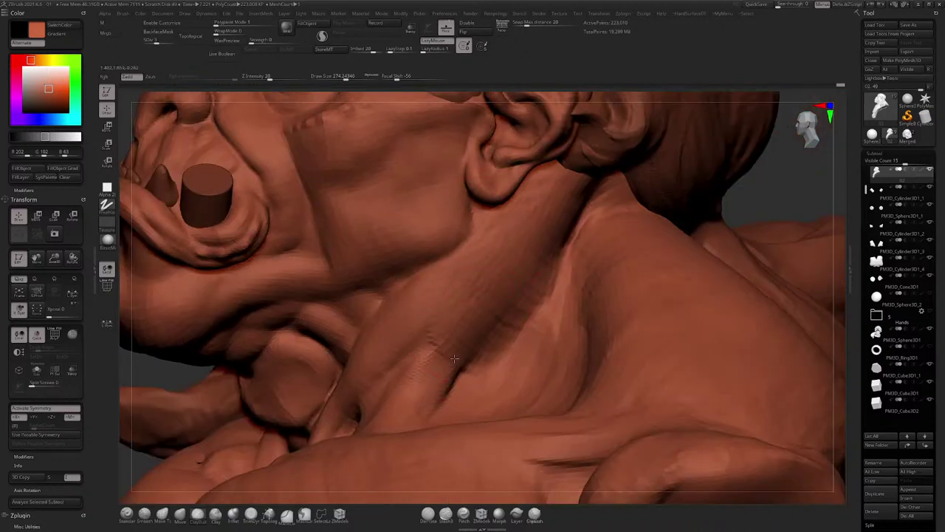
mouse_move(454, 358)
mouse_down()
mouse_move(460, 375)
mouse_move(444, 384)
mouse_up()
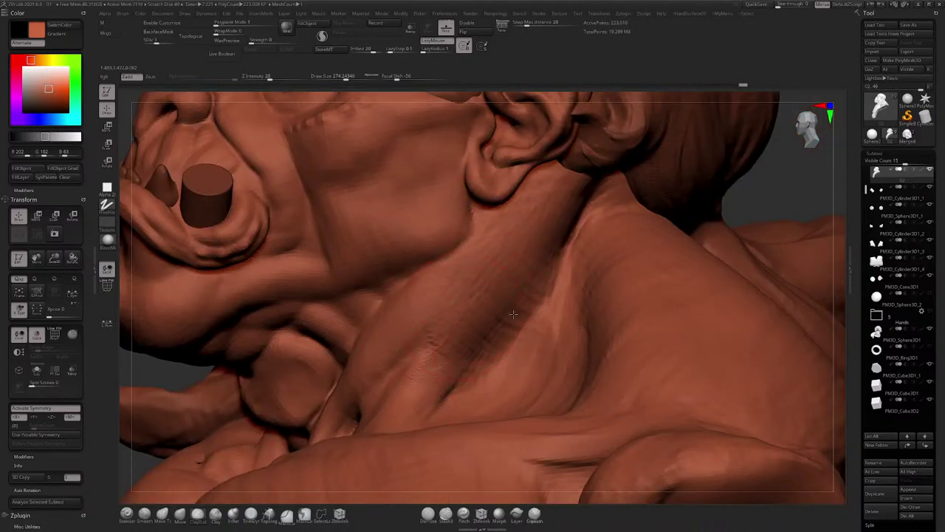
right_drag(530, 241, 553, 270)
shift+drag(553, 270, 516, 306)
Step: Build up the lower end of the neck muscle where it meets the collarbone
mouse_move(524, 332)
right_down()
mouse_move(509, 310)
mouse_move(540, 277)
mouse_move(412, 229)
mouse_move(617, 241)
right_up()
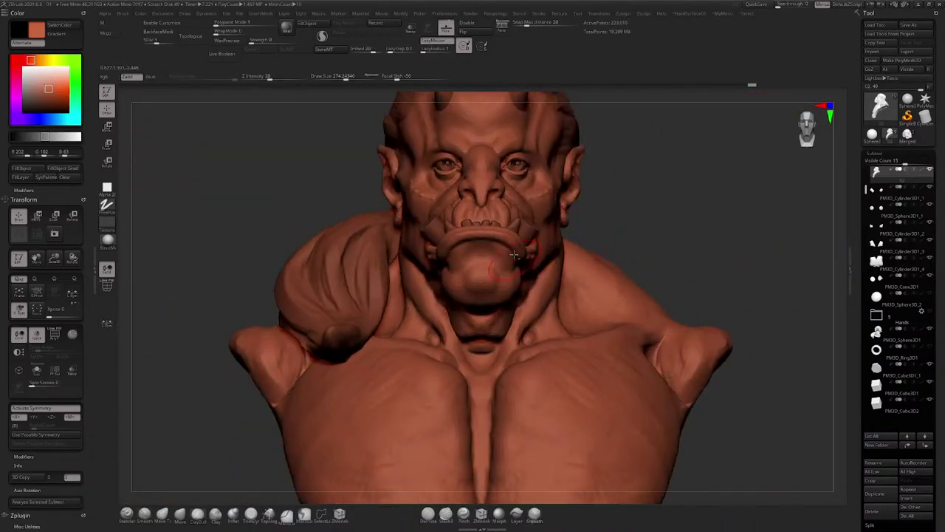
alt+right_drag(530, 306, 547, 260)
right_drag(521, 319, 497, 347)
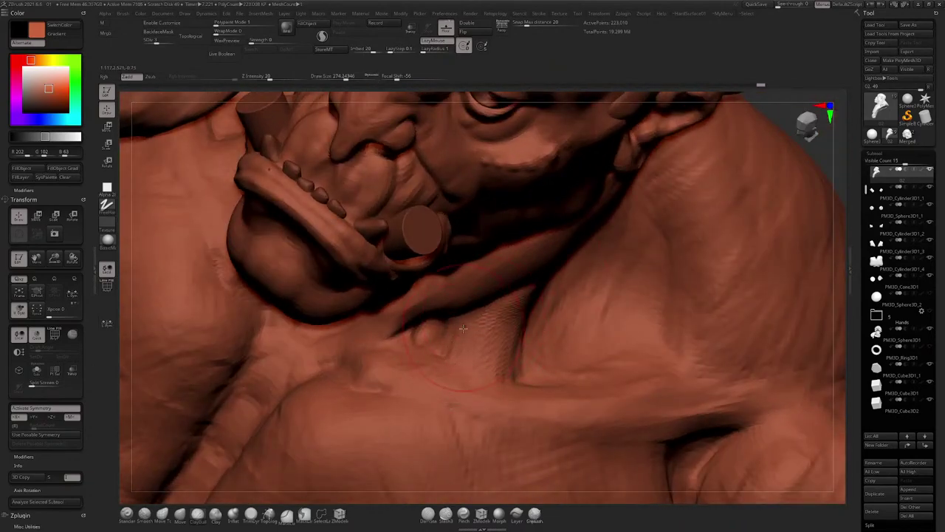
right_drag(467, 348, 567, 269)
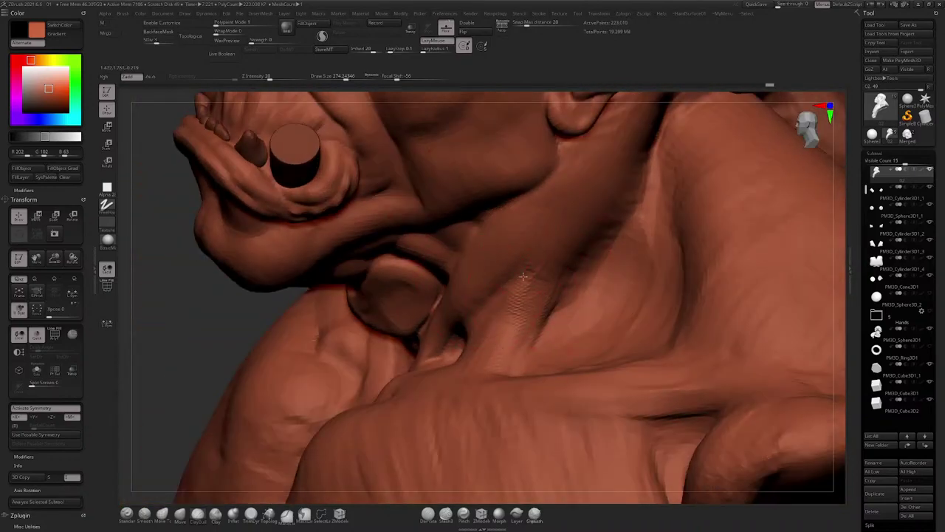
right_drag(480, 376, 531, 299)
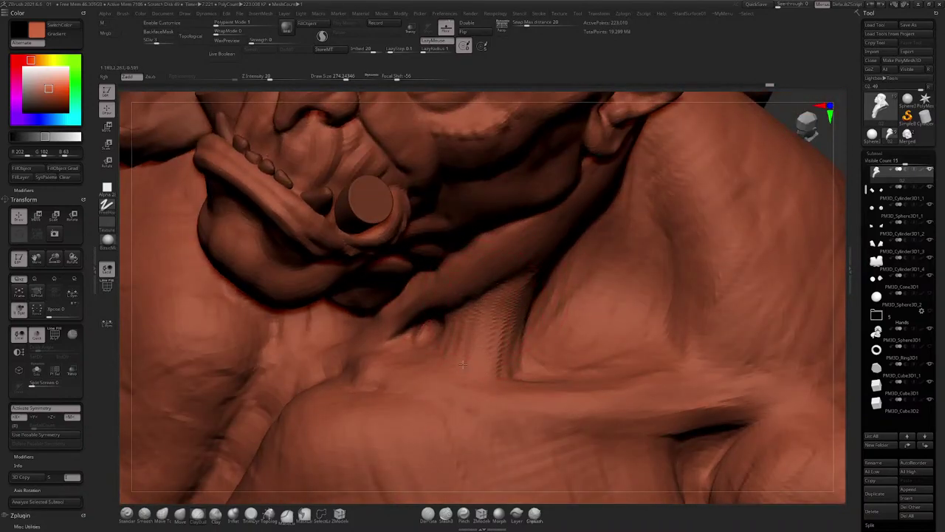
right_drag(462, 363, 502, 277)
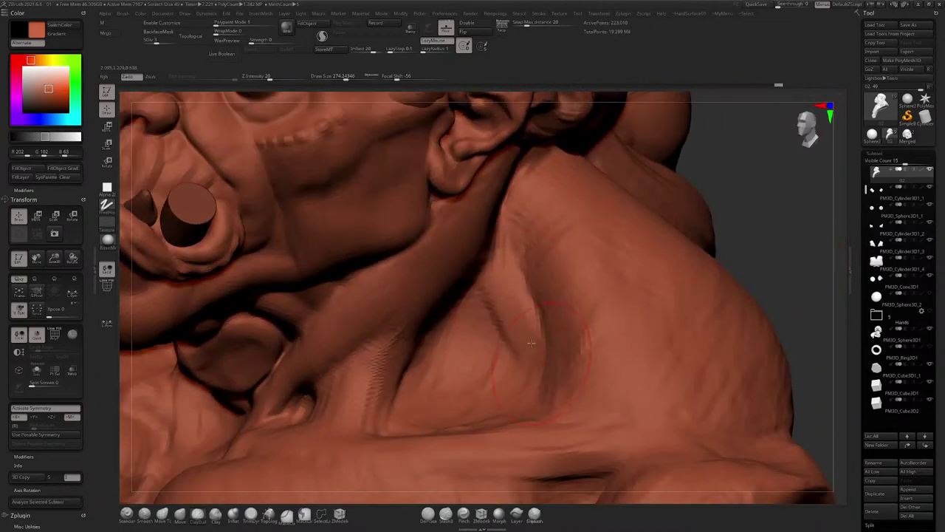
Step: Shape and smooth the hollow between the side neck muscle and the trapezius above the collarbone
drag(502, 276, 514, 369)
right_drag(506, 332, 527, 296)
shift+drag(527, 296, 542, 340)
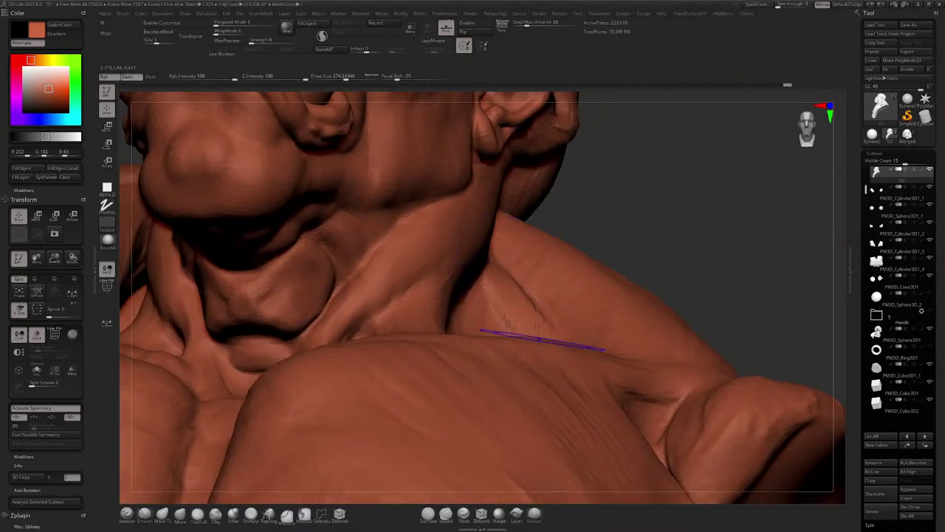
right_drag(541, 341, 530, 370)
shift+drag(500, 288, 521, 358)
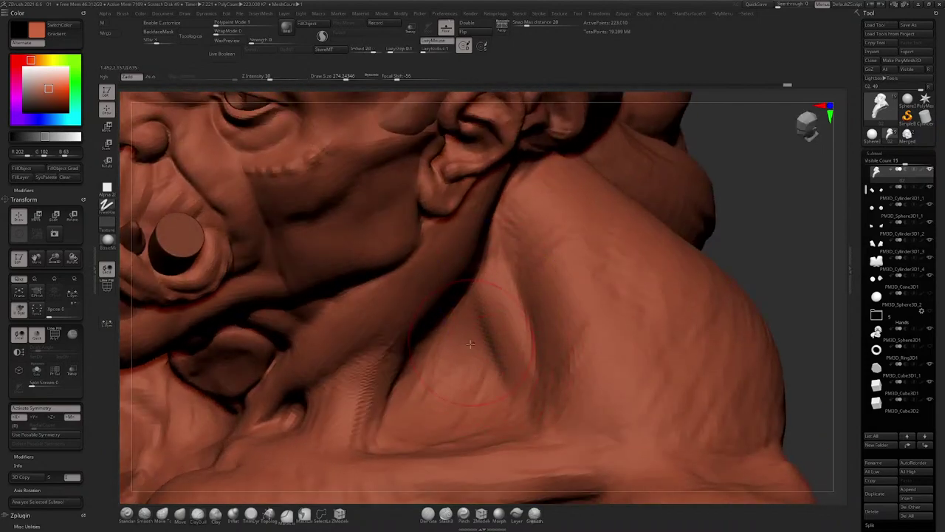
Step: Finish building up the hollow beside the trapezius, select the forehead horns' subtool and make the head subtool active again
drag(480, 401, 475, 327)
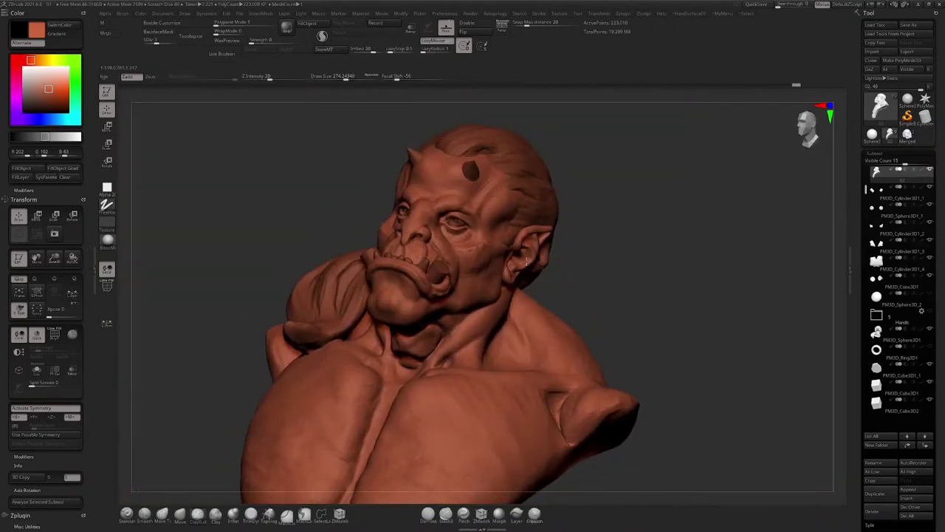
mouse_move(530, 274)
ctrl+right_down()
mouse_move(520, 171)
mouse_move(467, 175)
mouse_move(432, 274)
ctrl+right_up()
alt+click(329, 195)
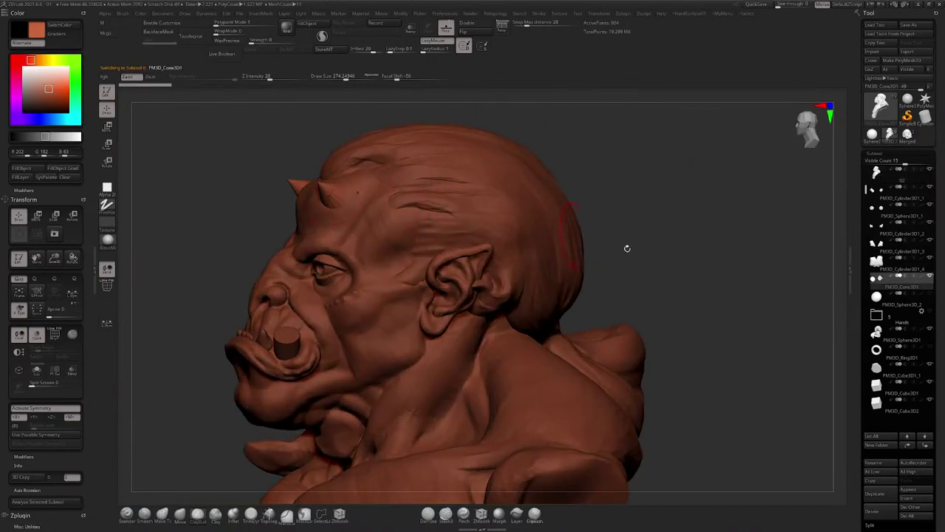
click(930, 275)
alt+click(377, 259)
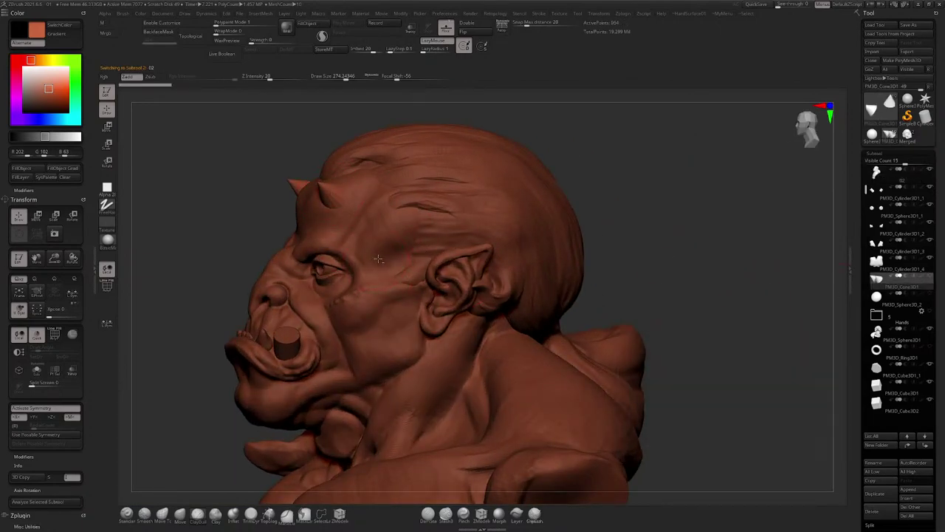
alt+right_drag(378, 259, 464, 258)
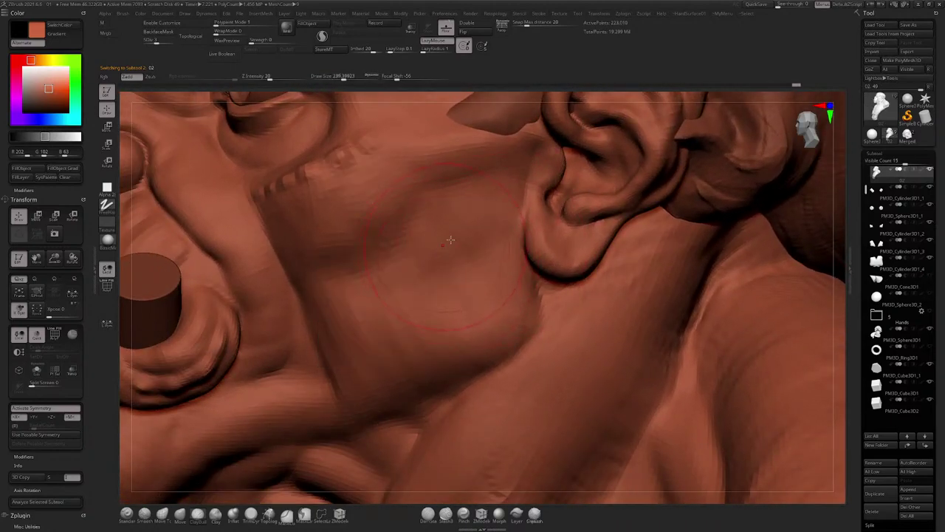
Step: Raise the head to subdivision level 5 and carve the creases around the chin, lower lip and nostril at Z intensity 6
key(ctrl+d)
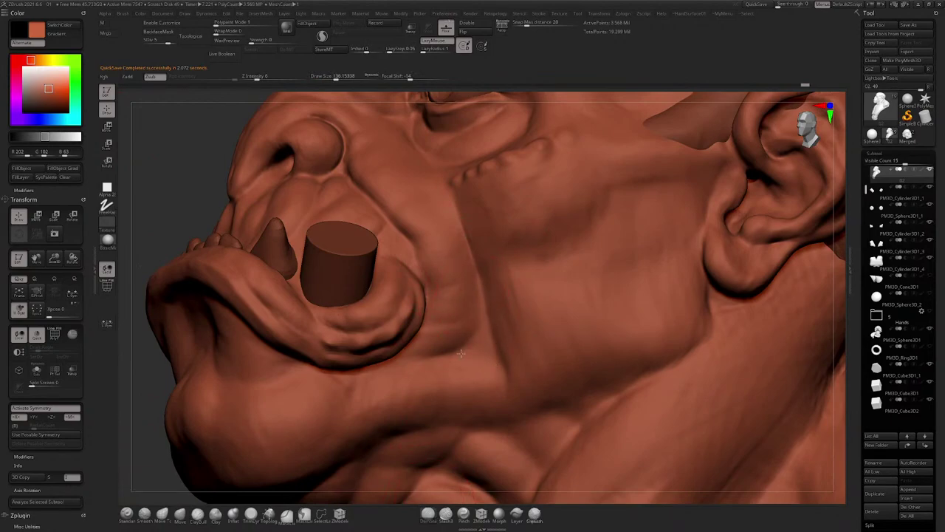
mouse_move(439, 336)
right_down()
mouse_move(433, 266)
mouse_move(529, 268)
right_up()
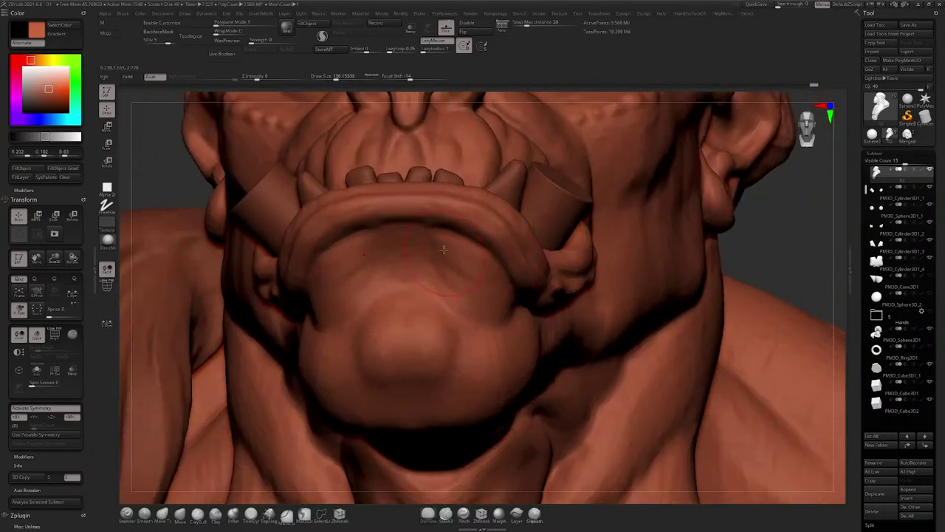
mouse_move(458, 336)
right_down()
mouse_move(450, 354)
mouse_move(455, 267)
mouse_move(496, 267)
right_up()
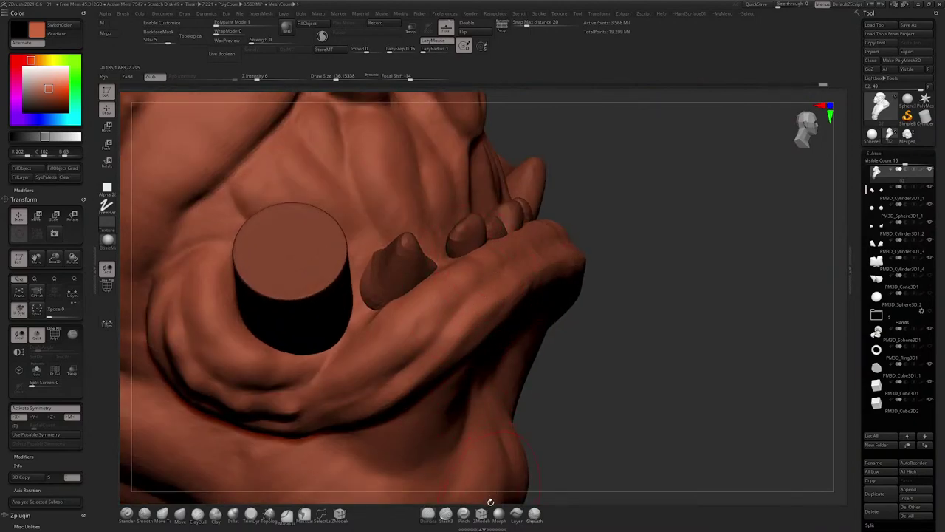
alt+right_drag(415, 336, 462, 350)
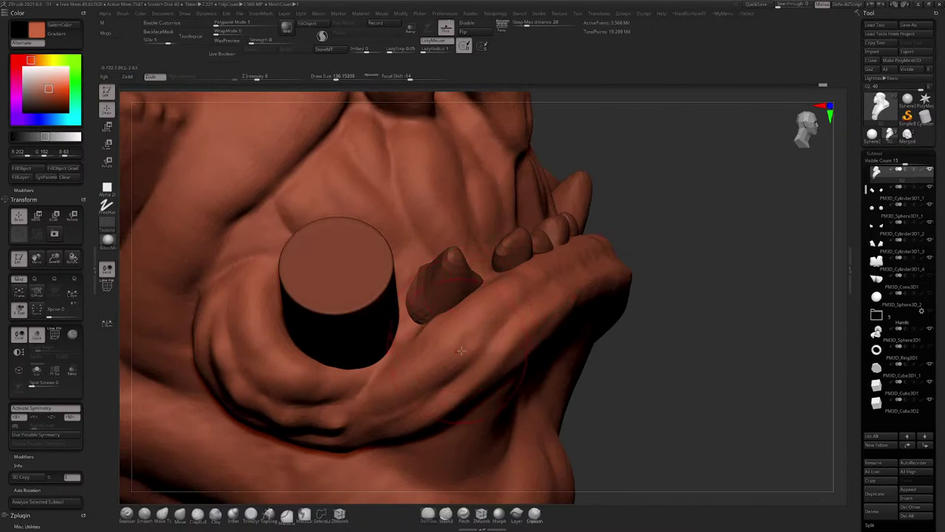
right_drag(480, 309, 427, 279)
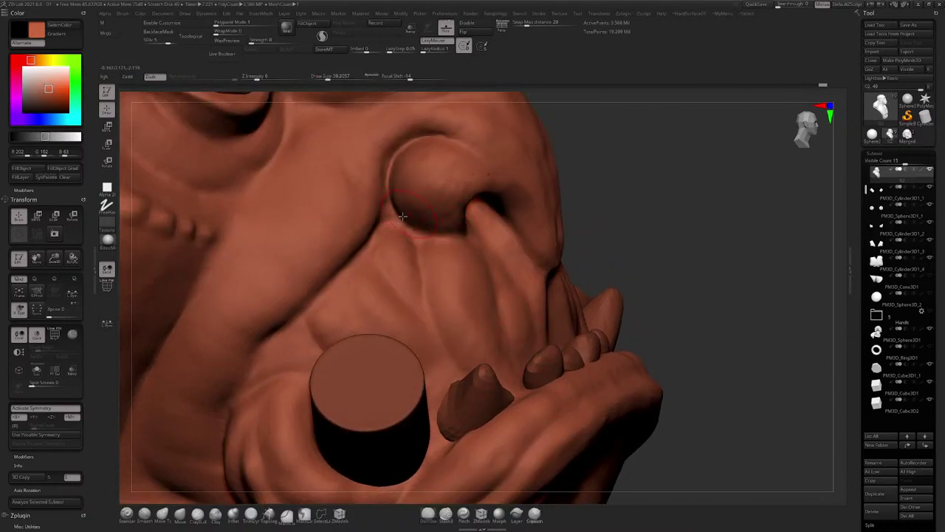
mouse_move(402, 216)
right_down()
mouse_move(450, 234)
mouse_move(503, 172)
mouse_move(509, 189)
mouse_move(496, 209)
right_up()
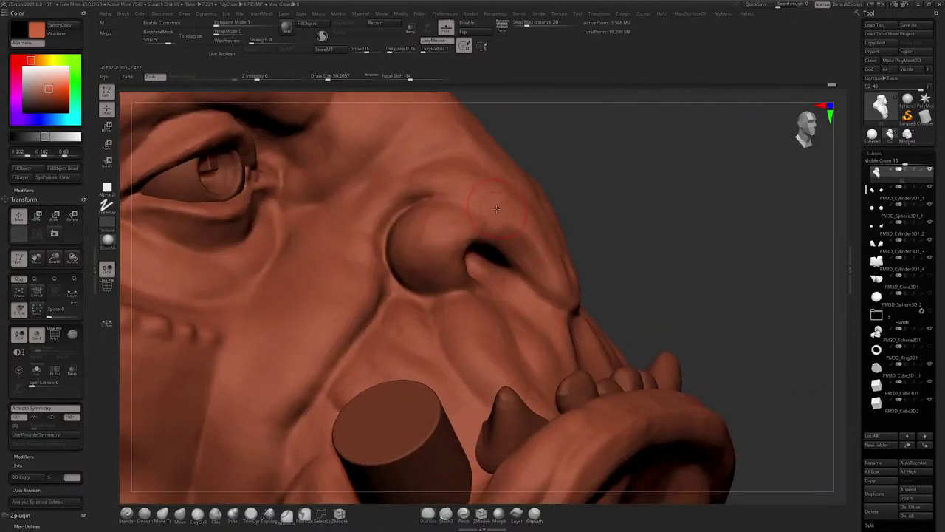
Step: Refine the folds of the eye bag, outer eye corner and upper lid with a draw size of about 58
mouse_move(542, 262)
right_down()
mouse_move(458, 255)
mouse_move(478, 248)
right_up()
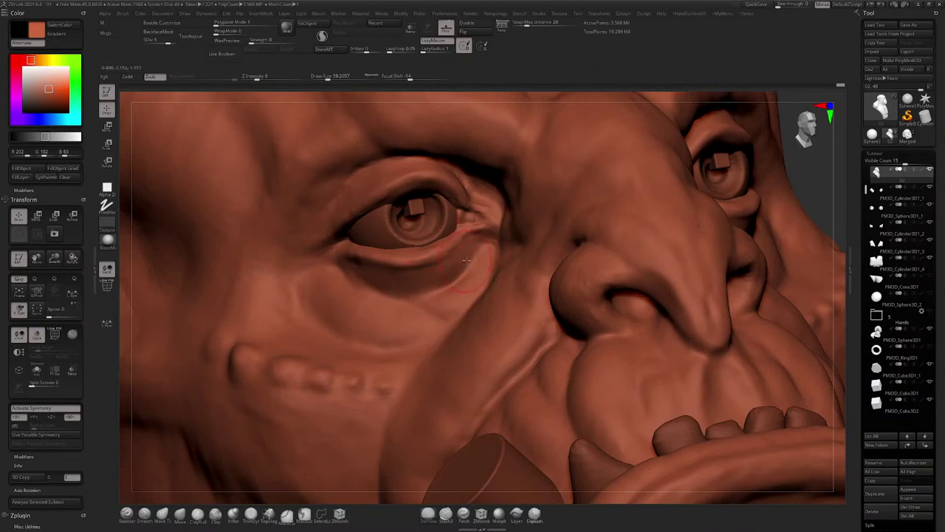
right_drag(407, 283, 437, 276)
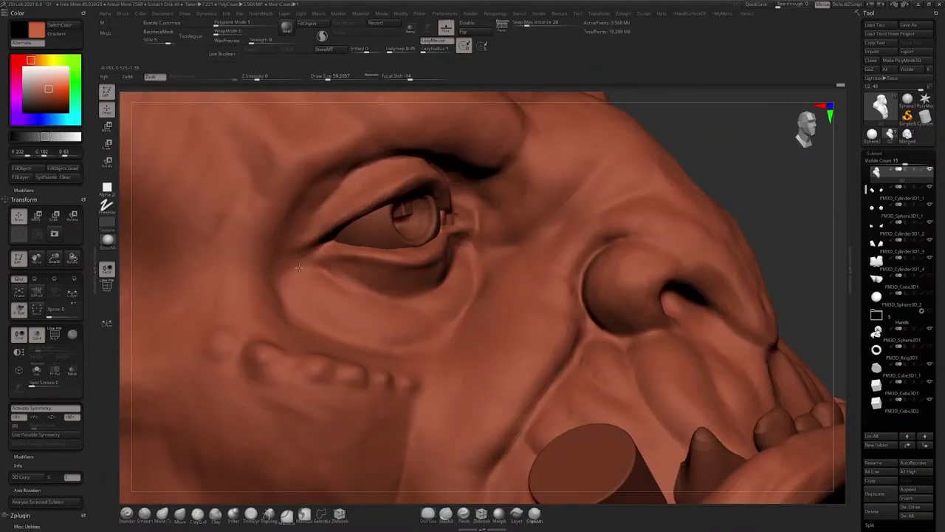
right_drag(299, 267, 305, 256)
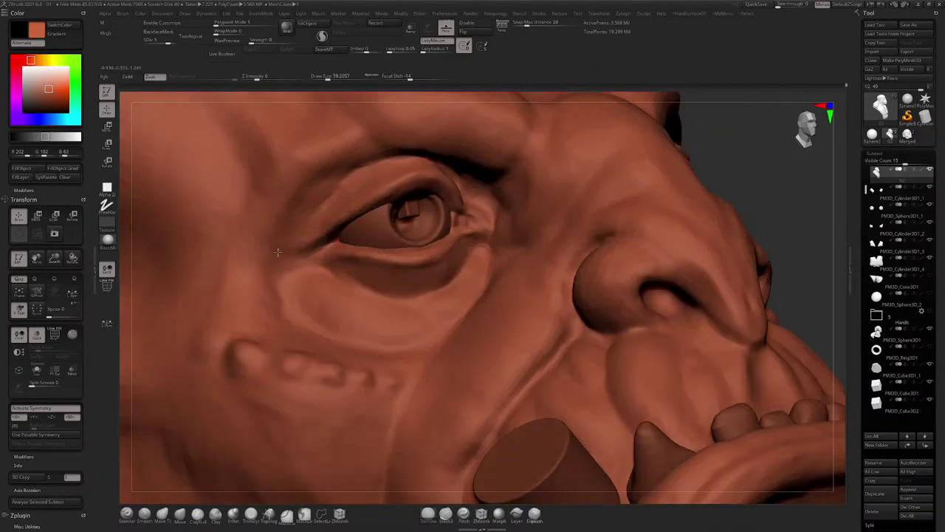
drag(325, 208, 308, 231)
alt+right_drag(345, 178, 407, 240)
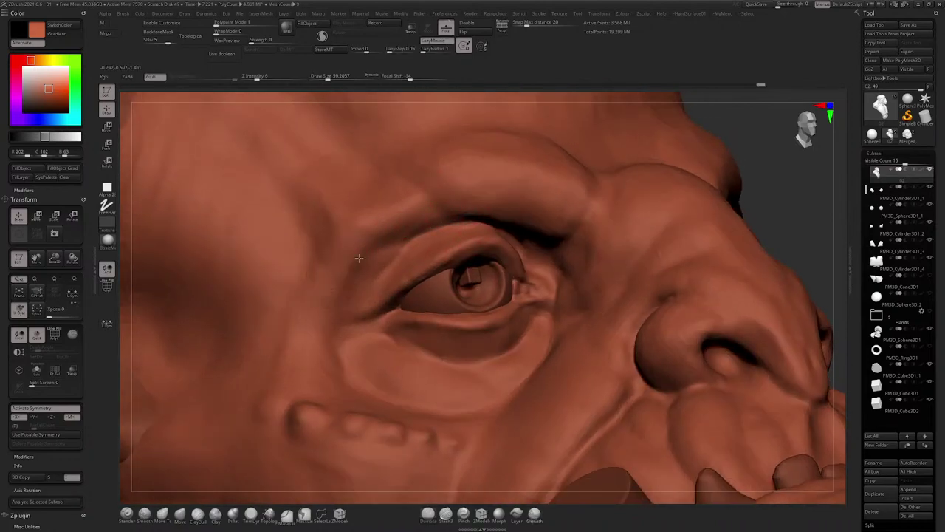
right_drag(382, 320, 365, 357)
Step: Refine the creases between the inner eye corner, the nose bridge and the nostril wing
mouse_move(427, 399)
ctrl+right_down()
mouse_move(418, 310)
mouse_move(310, 303)
ctrl+right_up()
mouse_move(613, 296)
alt+right_down()
mouse_move(470, 241)
mouse_move(464, 192)
mouse_move(485, 216)
mouse_move(469, 245)
mouse_move(415, 260)
mouse_move(402, 219)
alt+right_up()
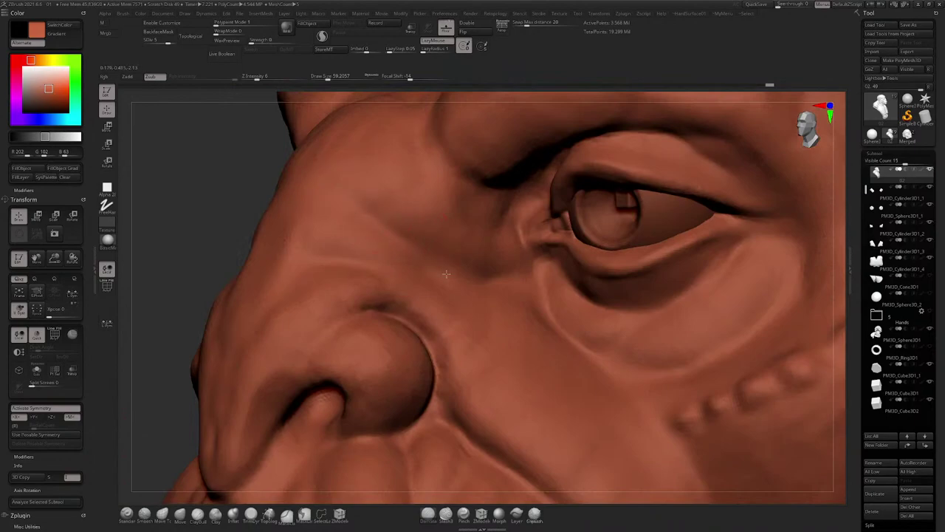
mouse_move(502, 269)
right_down()
mouse_move(529, 206)
mouse_move(425, 251)
right_up()
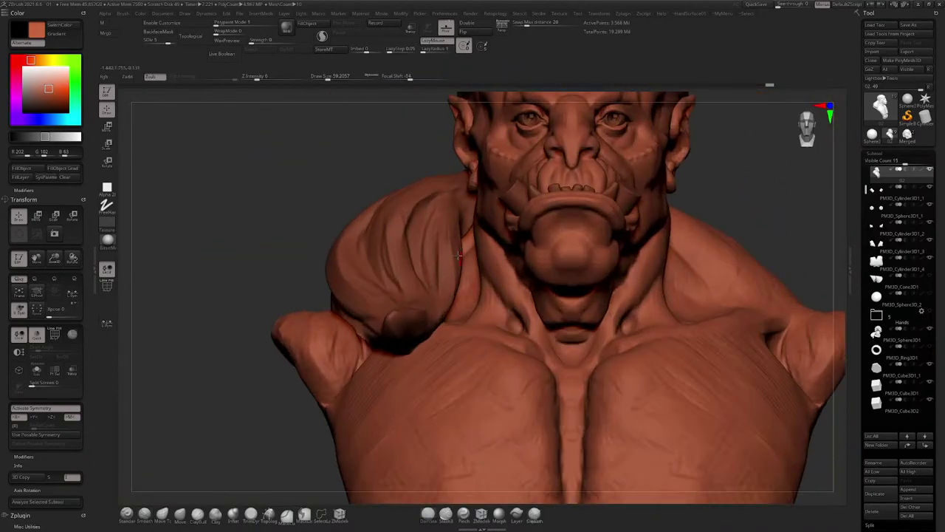
Step: Switch to the Move brush and select the draped shoulder piece, PM3D_Sphere3D1, for editing
key(space)
click(181, 514)
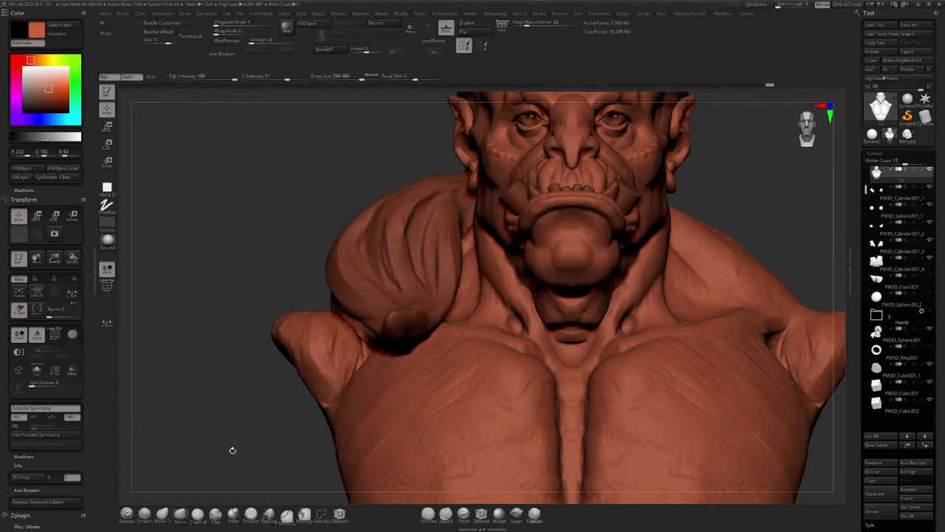
mouse_move(232, 447)
right_down()
mouse_move(157, 443)
mouse_move(195, 436)
right_up()
right_drag(492, 240, 438, 257)
key(space)
alt+click(450, 254)
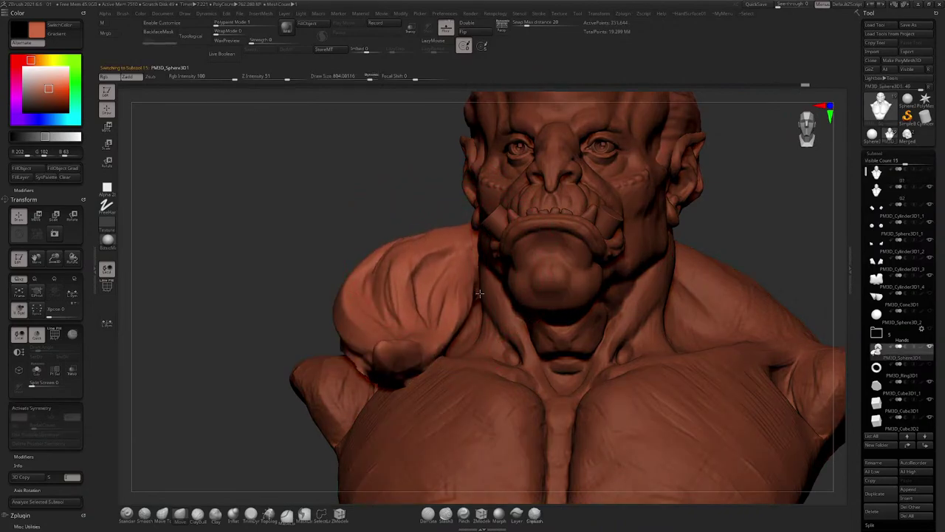
Step: Raise and round the upper contour of the shoulder drape with the Move brush at a draw size of about 743
right_drag(479, 293, 462, 232)
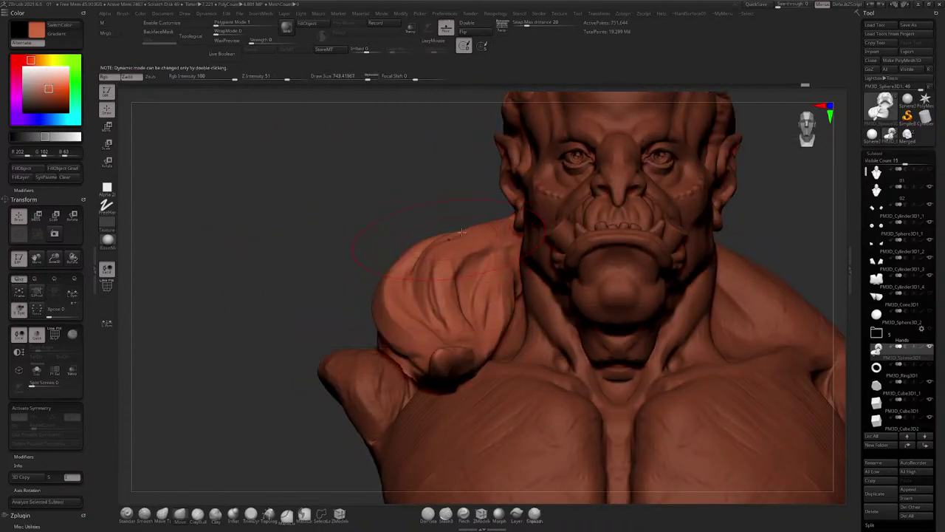
drag(441, 234, 438, 227)
drag(410, 259, 402, 256)
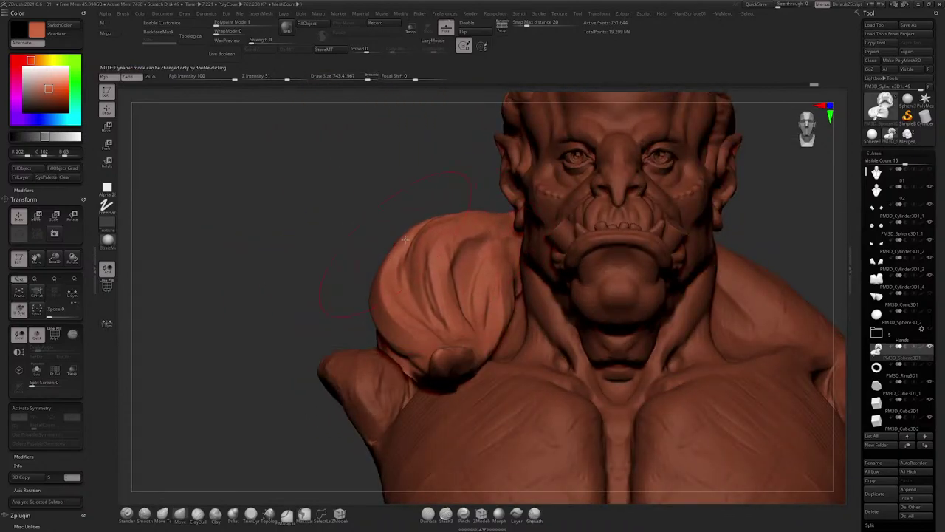
drag(437, 222, 454, 233)
right_drag(455, 233, 487, 310)
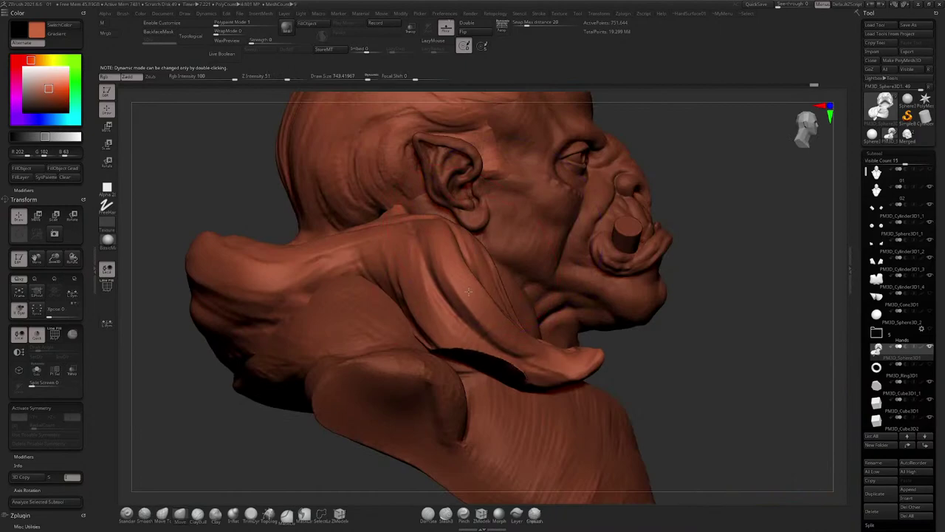
Step: Reshape the lower outer edge of the shoulder drape where it meets the chest and the arm stump
drag(491, 381, 497, 363)
right_drag(496, 363, 477, 358)
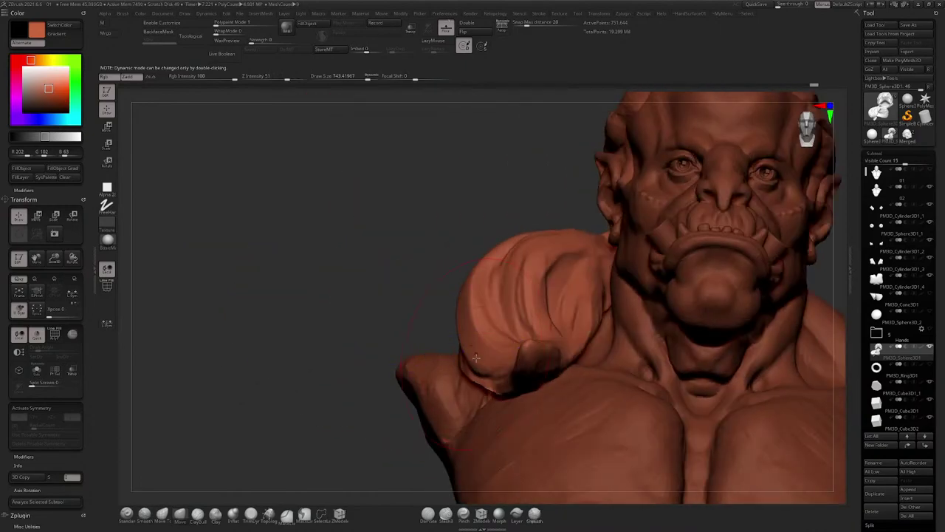
mouse_move(466, 370)
mouse_down()
mouse_move(494, 393)
mouse_move(492, 382)
mouse_up()
drag(479, 342, 473, 350)
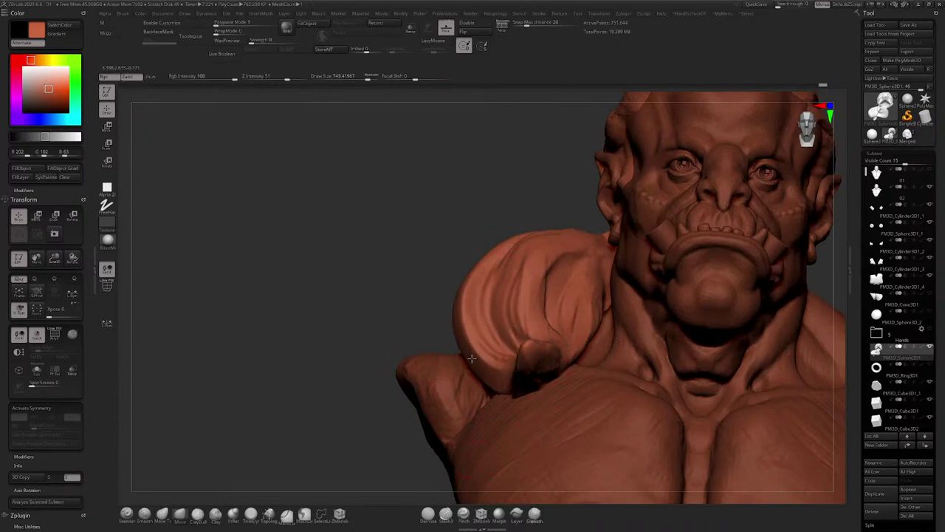
right_drag(473, 350, 502, 350)
Step: Pull the outer folds of the shoulder drape into a fuller shape, adjusting them from the front and the side
mouse_move(476, 296)
mouse_down()
mouse_move(490, 290)
mouse_move(480, 276)
mouse_move(488, 273)
mouse_up()
drag(493, 323, 520, 340)
right_drag(496, 301, 456, 294)
right_drag(512, 272, 549, 269)
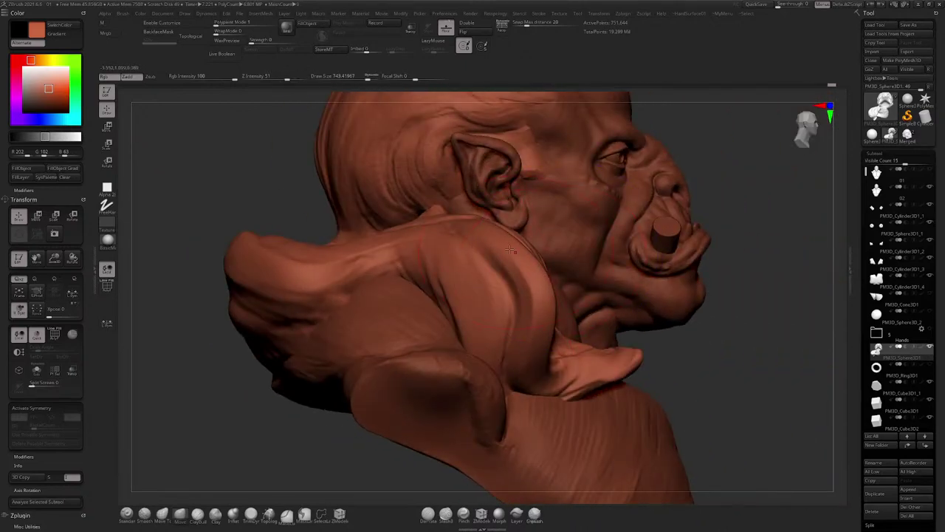
drag(489, 281, 502, 277)
drag(238, 278, 248, 261)
drag(753, 325, 516, 296)
right_drag(435, 279, 418, 240)
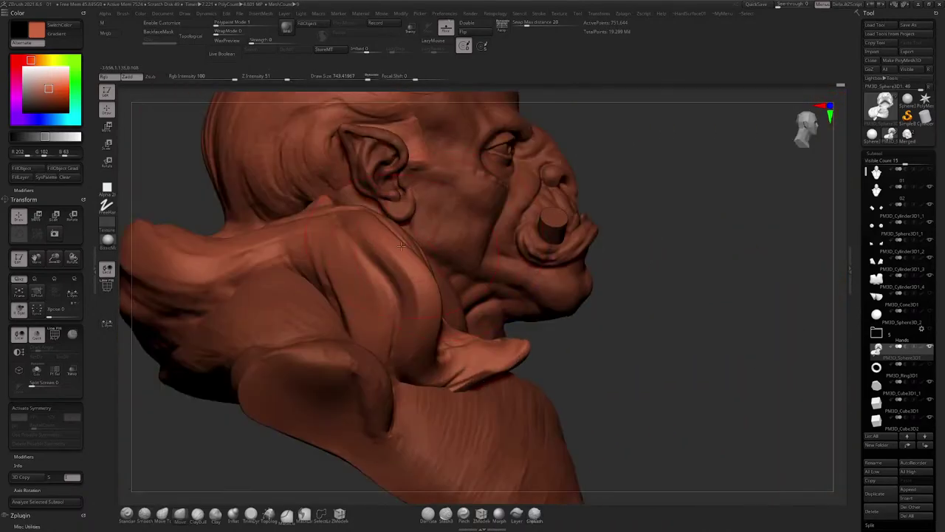
Step: Reduce the draw size to about 558 and adjust the front edge of the shoulder drape below the ear
key(space)
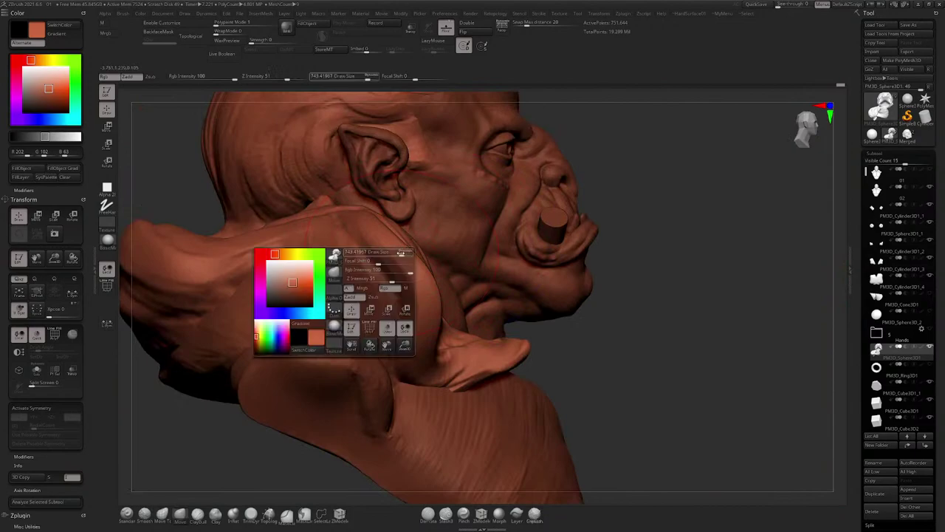
drag(396, 286, 387, 287)
drag(401, 252, 411, 244)
drag(433, 299, 428, 308)
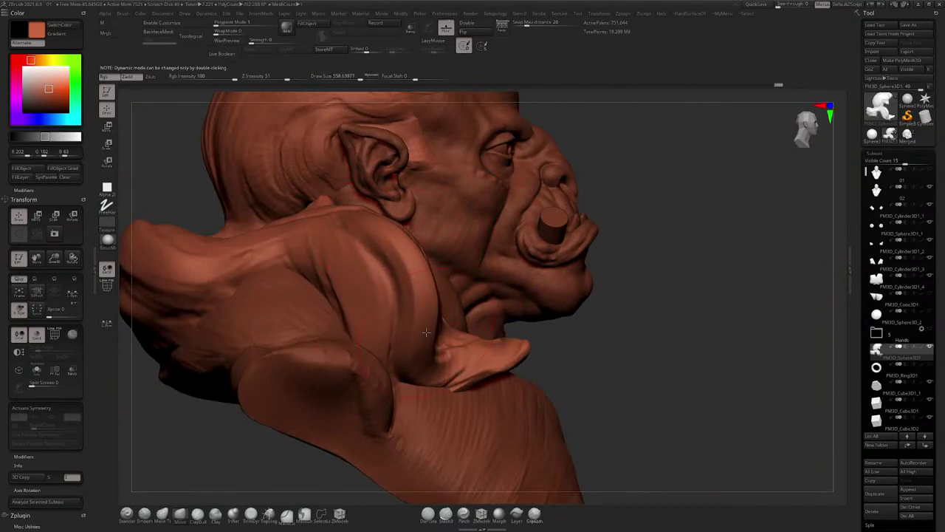
right_drag(429, 309, 354, 291)
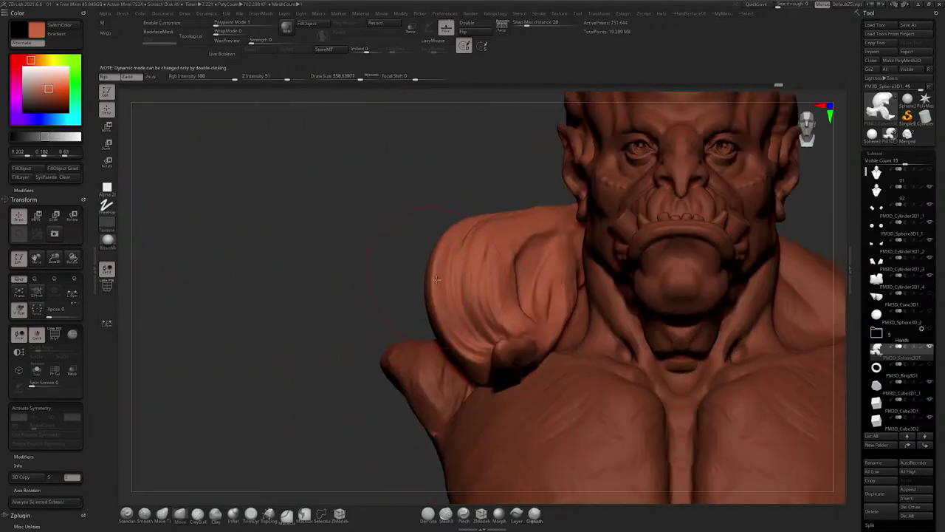
Step: Build up the broad folds on the front of the shoulder drape with the ClayBuildup brush at a draw size of about 482
click(201, 516)
right_drag(395, 240, 454, 277)
key(space)
drag(509, 227, 505, 227)
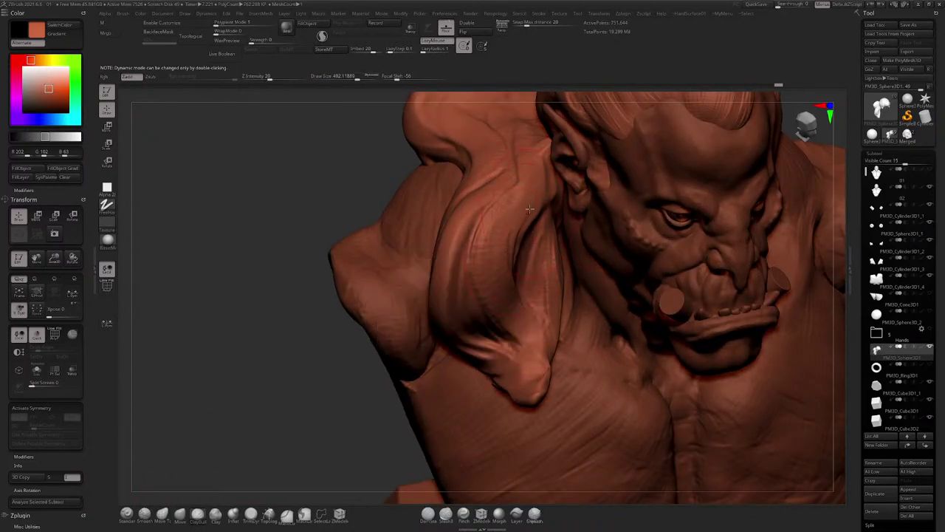
right_drag(517, 262, 537, 213)
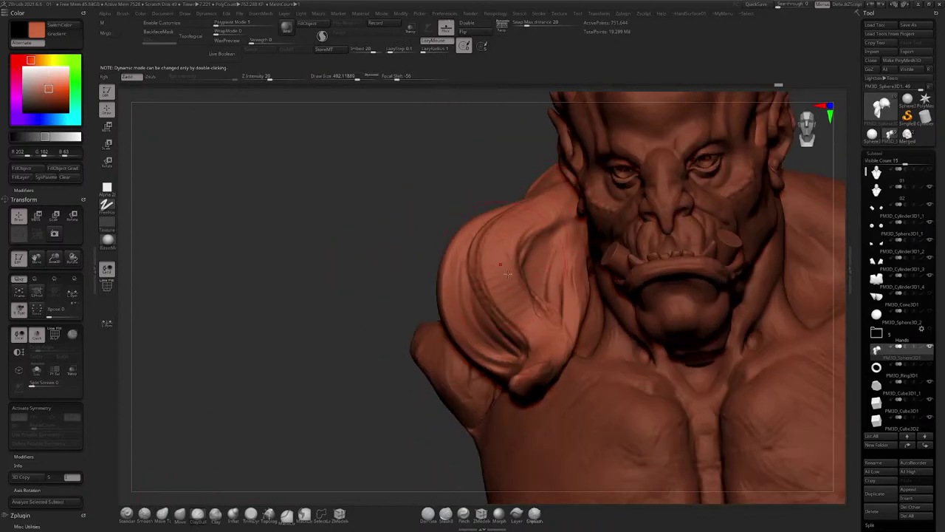
mouse_move(506, 266)
right_down()
mouse_move(556, 275)
mouse_move(468, 260)
right_up()
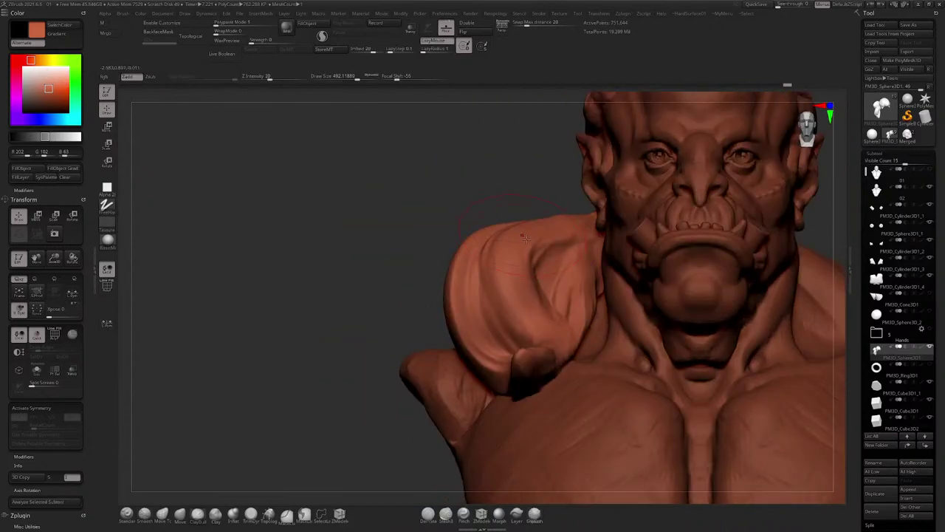
Step: Sculpt narrower folds running down to the drape's pointed lower tip with a draw size of about 337
right_drag(522, 314, 568, 320)
key(space)
mouse_move(529, 317)
mouse_down()
mouse_move(519, 316)
mouse_move(551, 371)
mouse_move(523, 343)
mouse_up()
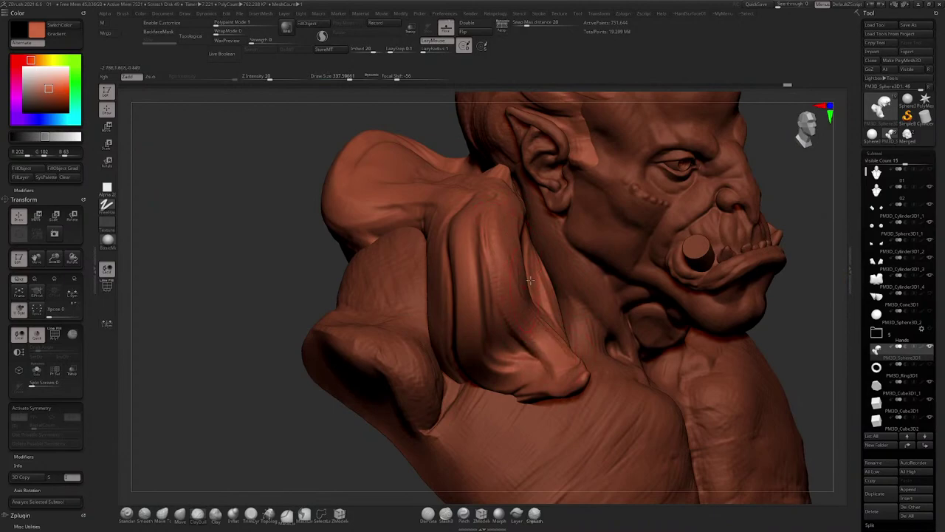
right_drag(507, 256, 457, 251)
mouse_move(475, 345)
mouse_down()
mouse_move(457, 274)
mouse_move(473, 369)
mouse_move(452, 266)
mouse_move(494, 363)
mouse_move(528, 390)
mouse_move(558, 379)
mouse_up()
right_drag(443, 318, 487, 344)
drag(488, 345, 576, 363)
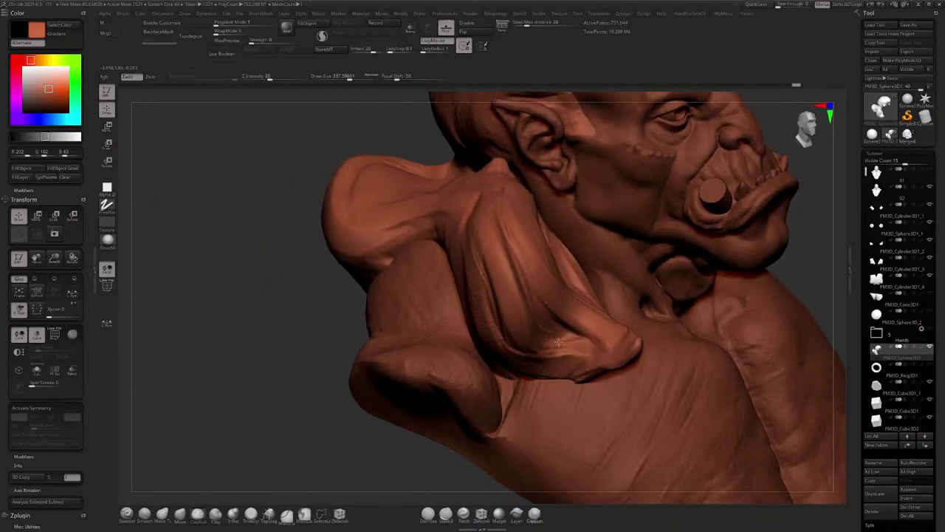
Step: Build up further folds along the middle, outer side and underside edge of the shoulder drape
right_drag(561, 325, 526, 259)
mouse_move(527, 253)
mouse_down()
mouse_move(514, 302)
mouse_move(551, 309)
mouse_up()
right_drag(530, 262, 545, 271)
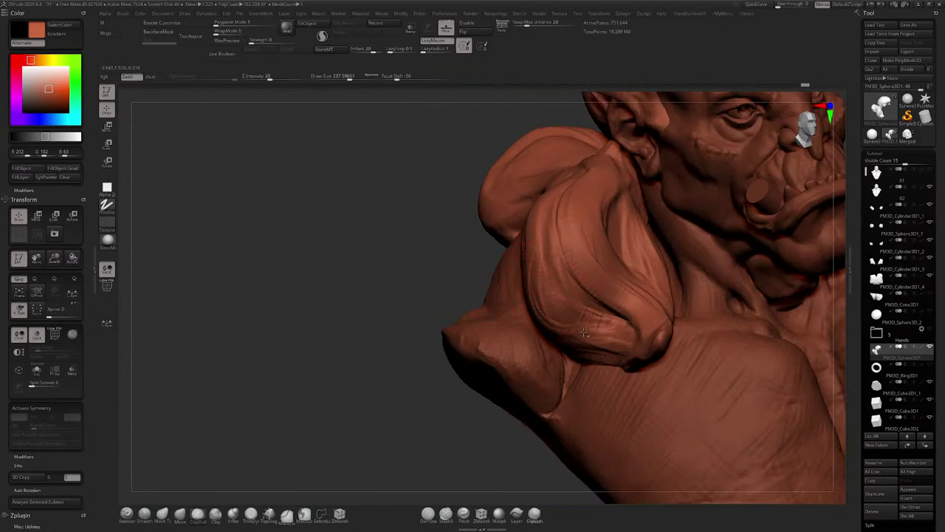
right_drag(583, 332, 665, 329)
alt+right_drag(450, 267, 528, 310)
mouse_move(548, 316)
mouse_down()
mouse_move(549, 270)
mouse_move(452, 299)
mouse_up()
right_drag(509, 276, 511, 325)
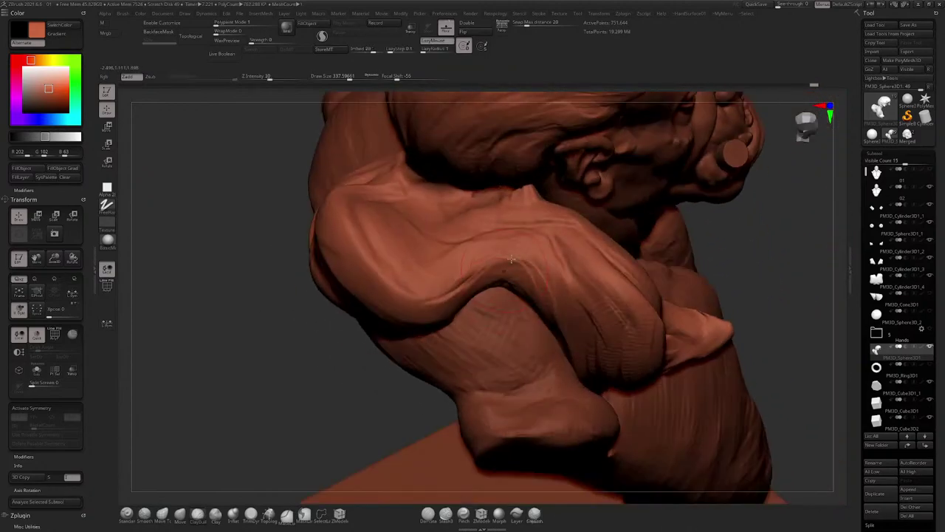
Step: Refine the folds along the underside edge of the shoulder drape
mouse_move(509, 259)
mouse_down()
mouse_move(467, 278)
mouse_move(404, 282)
mouse_up()
right_drag(403, 273, 454, 179)
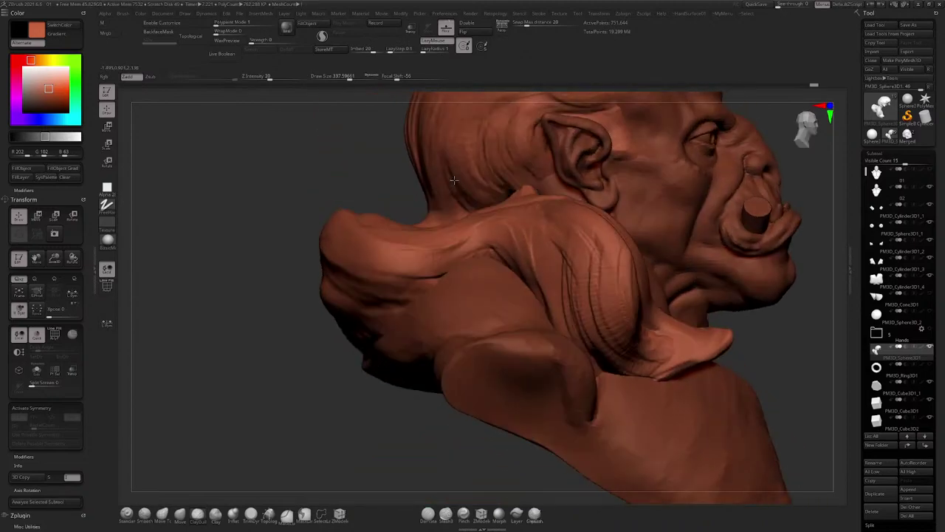
ctrl+right_drag(619, 343, 463, 243)
Step: Switch to the bust's body subtool and change the sculpt's display colour to a tan brown of R 154, G 129, B 87
alt+click(519, 291)
right_drag(518, 291, 475, 236)
key(space)
click(377, 251)
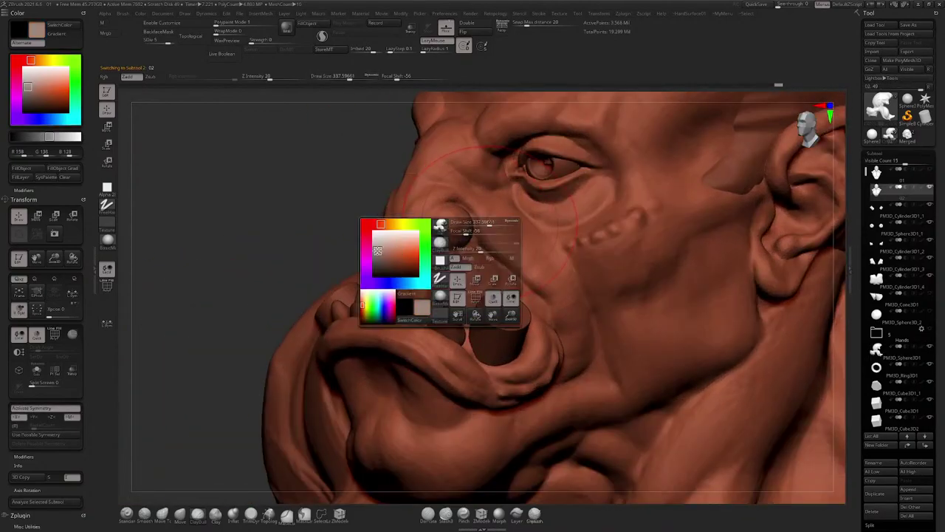
click(425, 231)
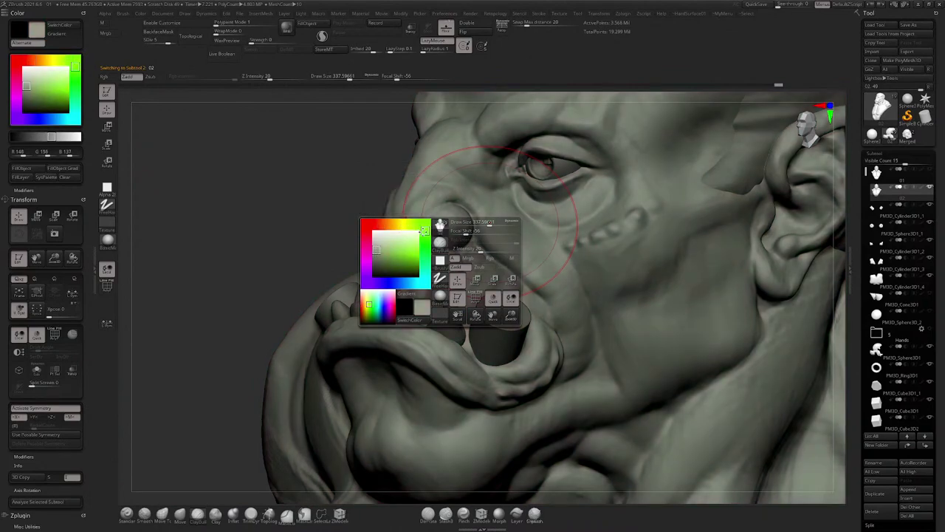
drag(393, 259, 385, 254)
right_drag(354, 255, 515, 269)
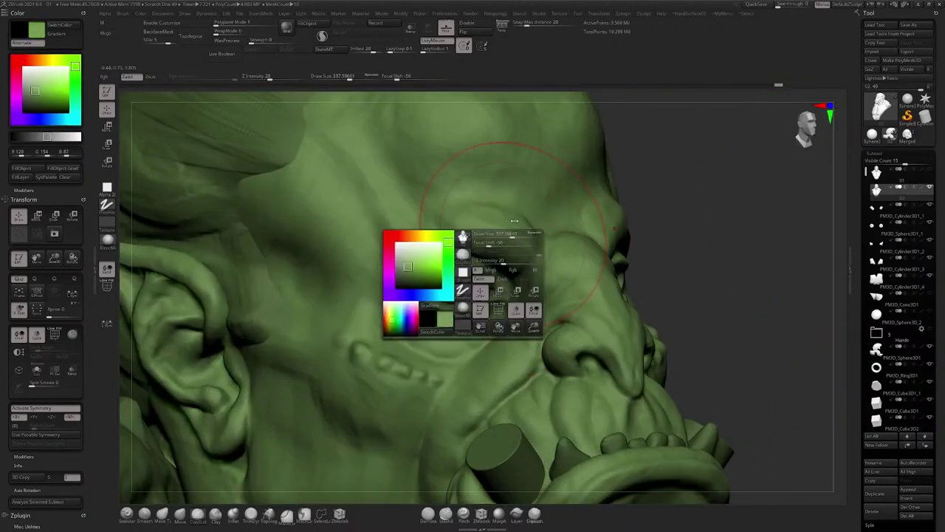
click(415, 237)
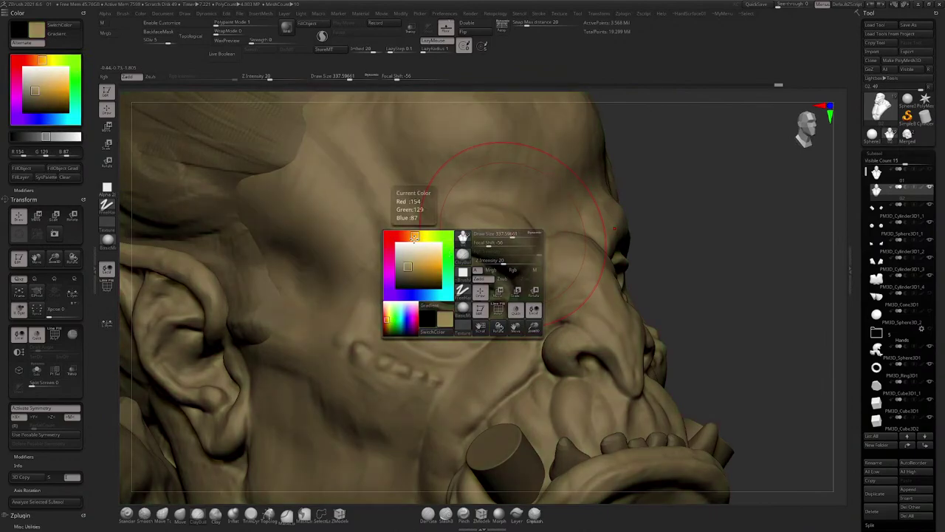
Step: Touch up the forms on the side of the face with the ClayBuildup brush
mouse_move(550, 284)
ctrl+right_down()
mouse_move(571, 225)
mouse_move(525, 235)
mouse_move(550, 275)
mouse_move(545, 297)
ctrl+right_up()
right_drag(428, 141, 537, 125)
drag(553, 166, 504, 212)
mouse_move(504, 212)
right_down()
mouse_move(555, 203)
mouse_move(500, 224)
right_up()
mouse_move(500, 223)
mouse_down()
mouse_move(519, 193)
mouse_move(506, 201)
mouse_move(506, 218)
mouse_move(469, 231)
mouse_move(454, 227)
mouse_up()
Step: Carve fine creases along the lower lip beside the tusk with the DamStandard brush, reducing the draw size to about 65 and then setting it to about 93
key(s)
click(428, 518)
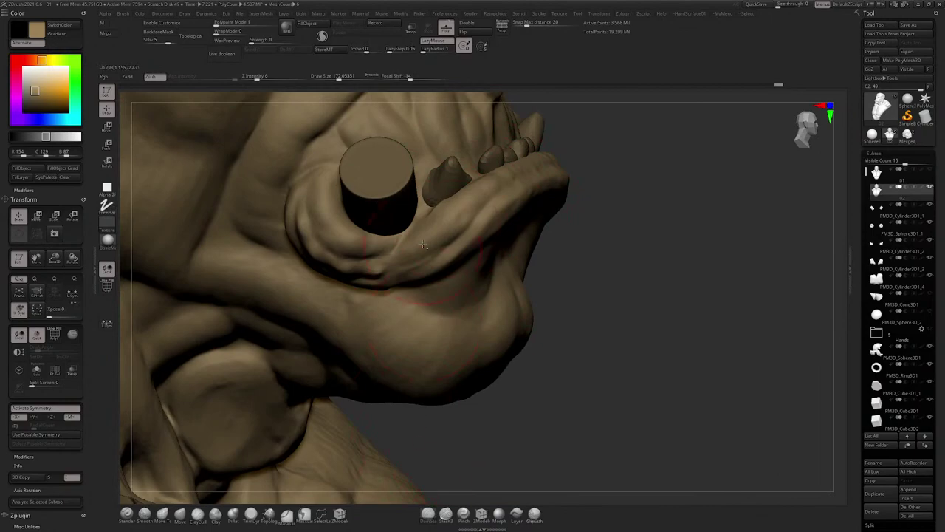
alt+right_drag(399, 287, 412, 316)
key(space)
drag(451, 270, 441, 270)
mouse_move(451, 238)
alt+right_down()
mouse_move(407, 241)
mouse_move(418, 207)
alt+right_up()
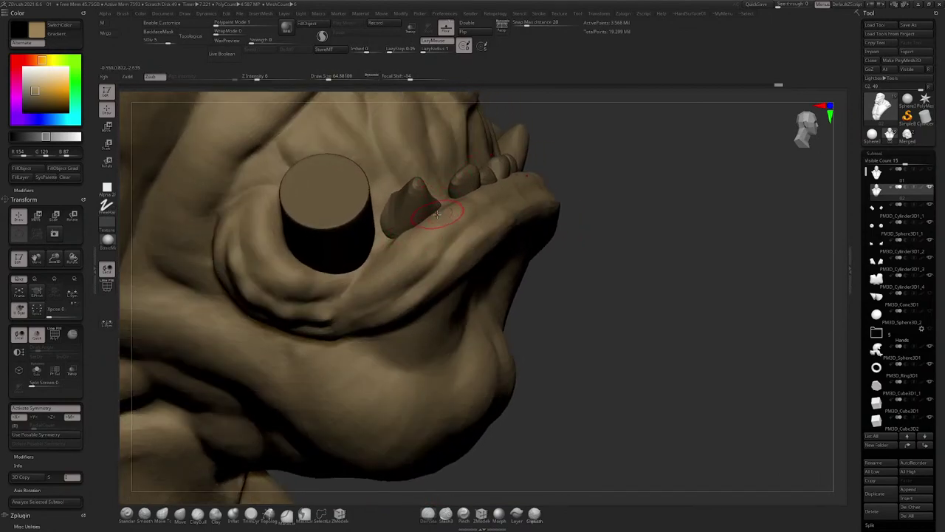
key(space)
drag(448, 235, 454, 249)
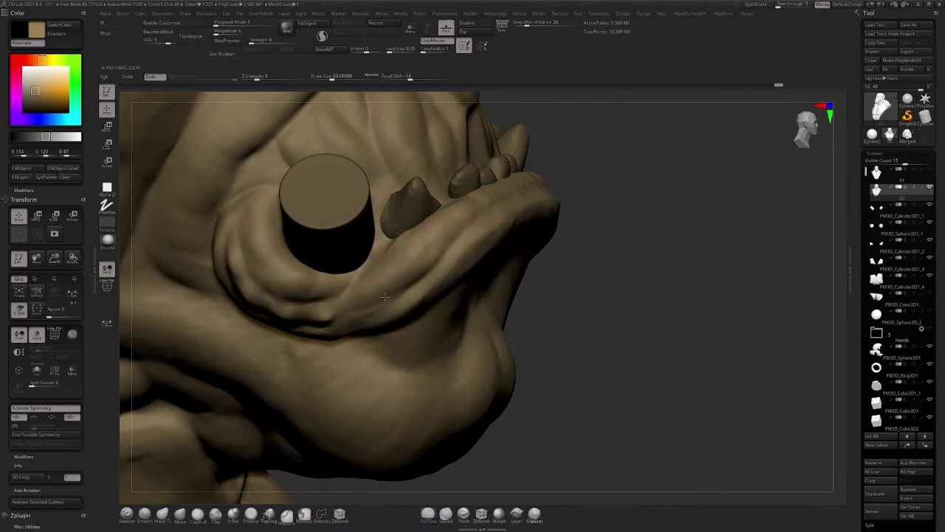
Step: Raise the Z Intensity to 19 and deepen the creases along the lower lip below the small teeth
mouse_move(425, 271)
right_down()
mouse_move(459, 231)
mouse_move(428, 255)
mouse_move(437, 303)
right_up()
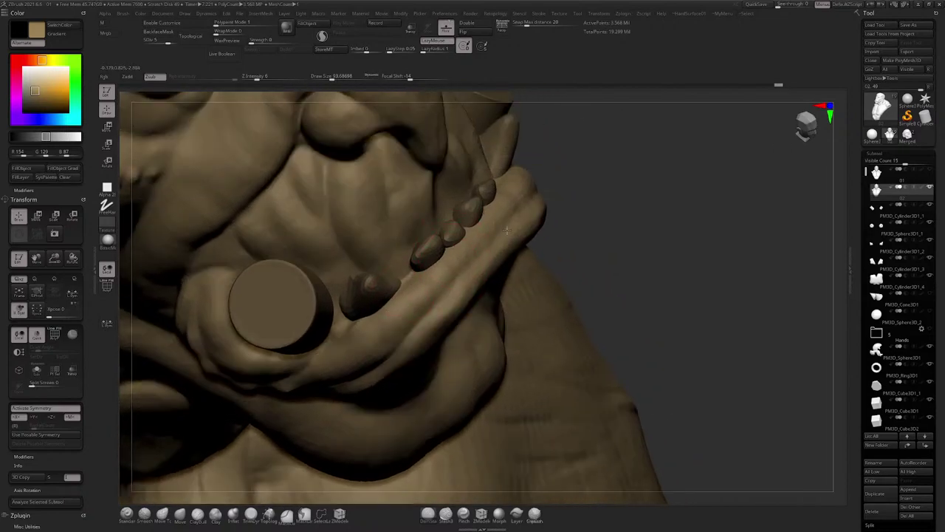
right_drag(493, 241, 481, 221)
key(space)
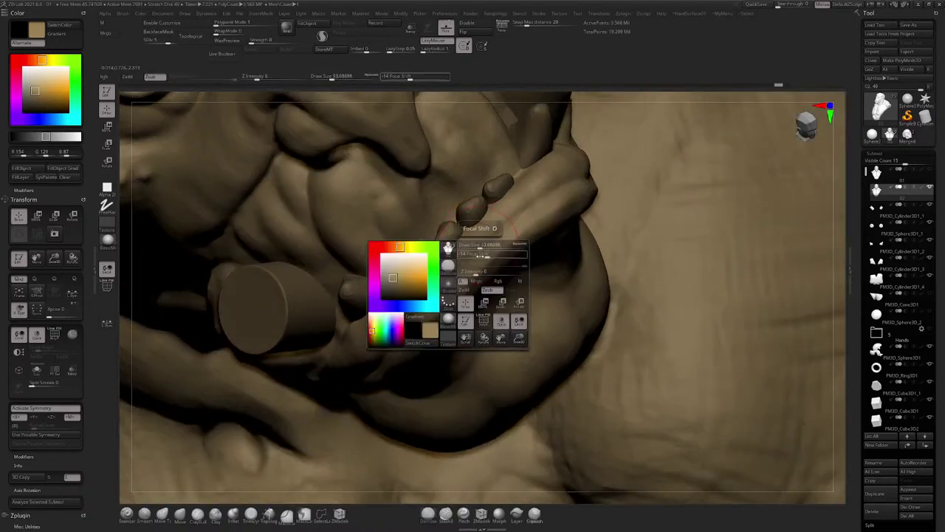
click(487, 272)
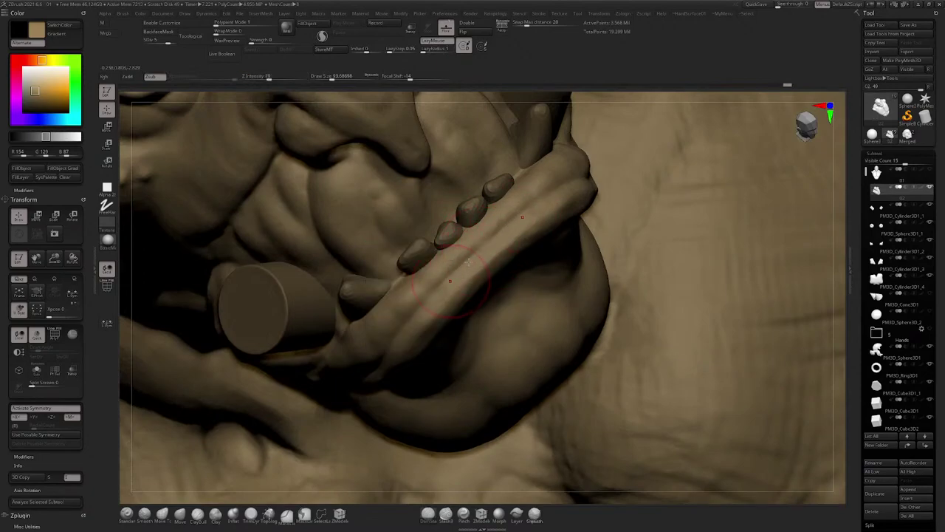
mouse_move(468, 261)
right_down()
mouse_move(422, 309)
mouse_move(421, 282)
mouse_move(371, 206)
right_up()
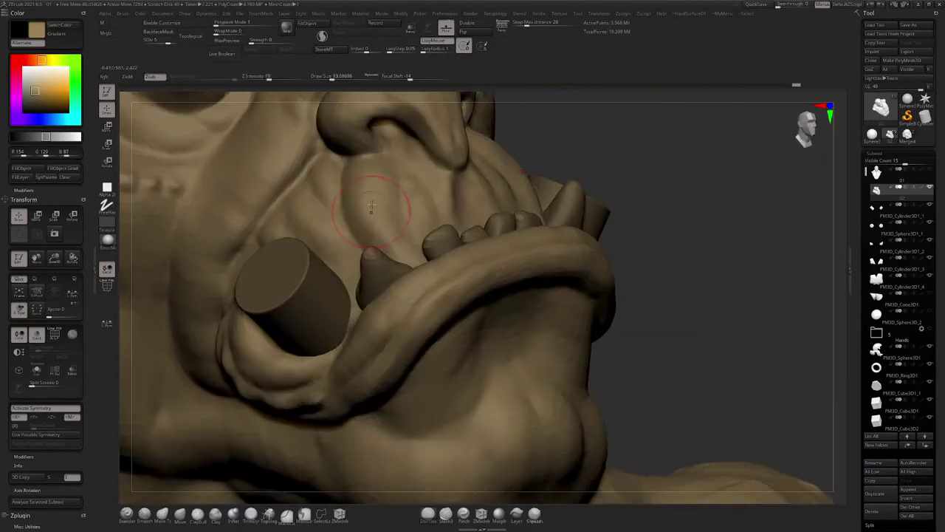
Step: Sharpen the creases around the nostril, the upper lip and the cheek fold beside the tusk
right_drag(378, 172, 370, 227)
right_drag(446, 238, 449, 256)
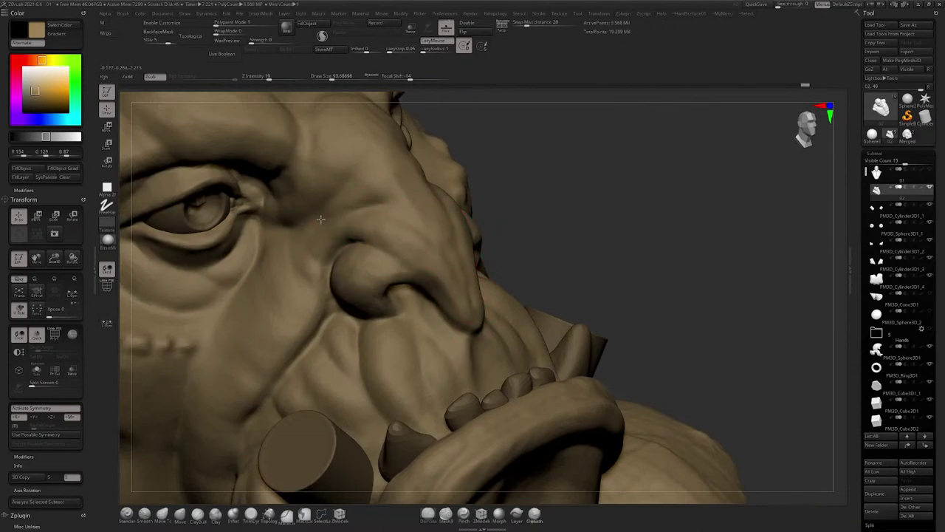
right_drag(320, 219, 450, 222)
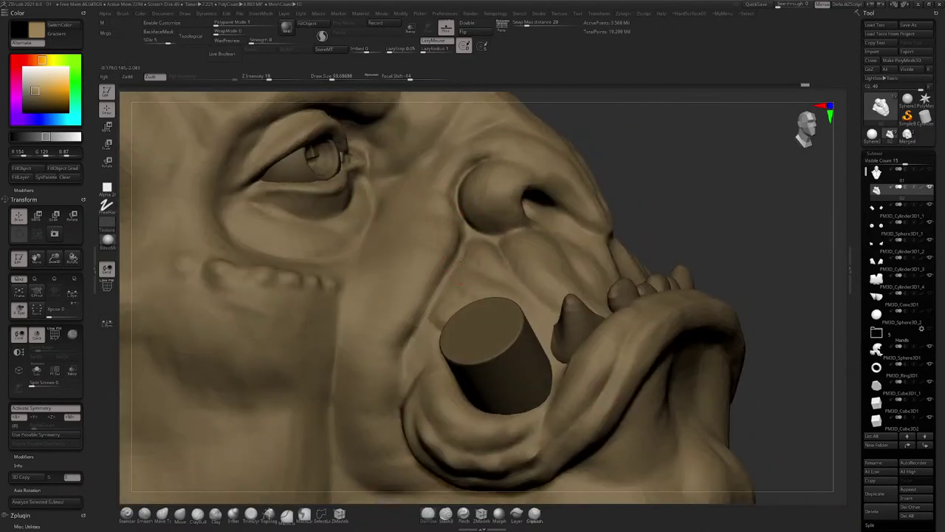
right_drag(429, 308, 466, 251)
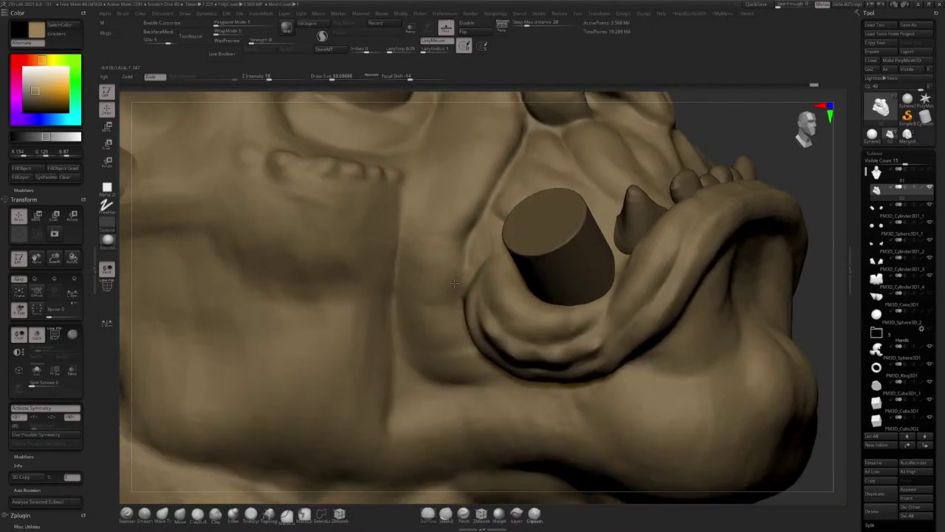
mouse_move(449, 308)
right_down()
mouse_move(511, 190)
mouse_move(479, 246)
mouse_move(489, 270)
mouse_move(468, 294)
right_up()
Step: Enlarge the draw size to about 187, then define and smooth the crease between the jawline and neck below the ear
key(space)
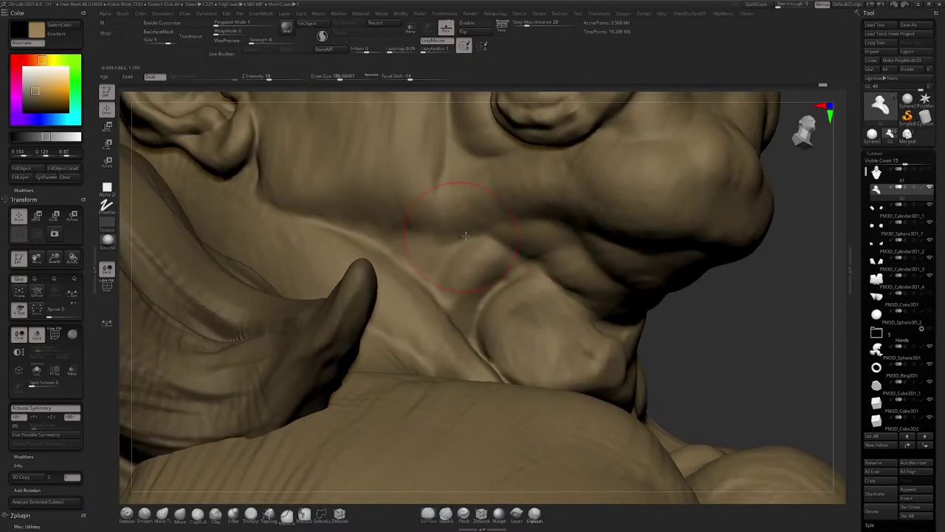
right_drag(442, 252, 457, 260)
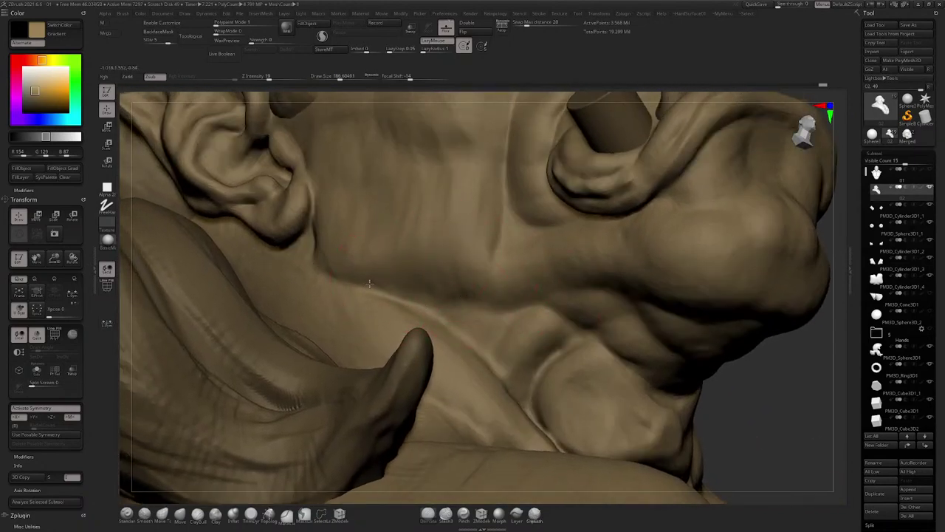
mouse_move(369, 283)
right_down()
mouse_move(506, 312)
mouse_move(402, 282)
right_up()
shift+drag(402, 283, 355, 289)
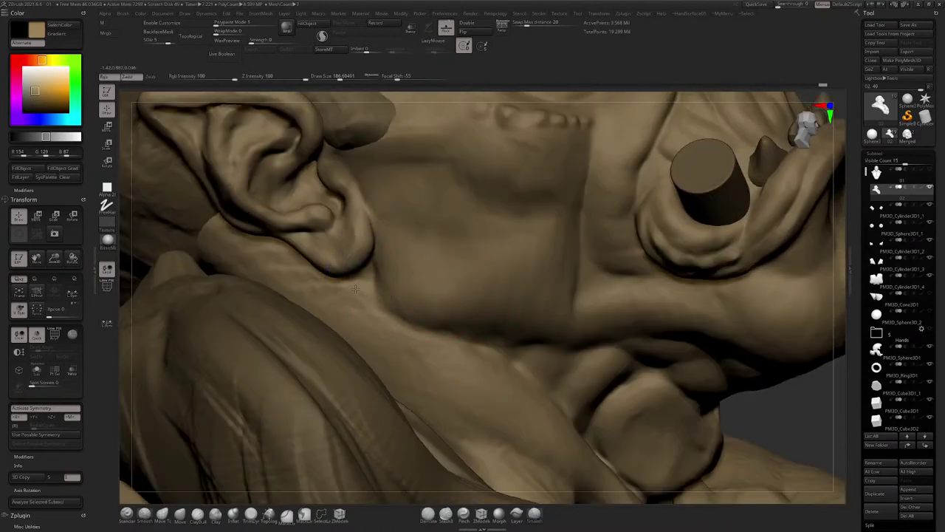
right_drag(355, 288, 430, 282)
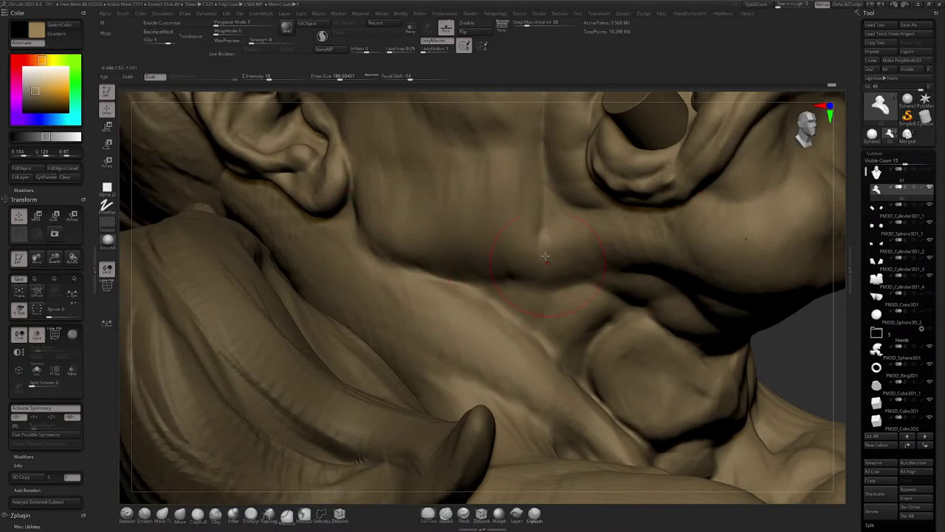
Step: Define the cheek and jaw planes and smooth the transitions across the side of the face
alt+right_drag(543, 246, 562, 361)
right_drag(513, 237, 403, 289)
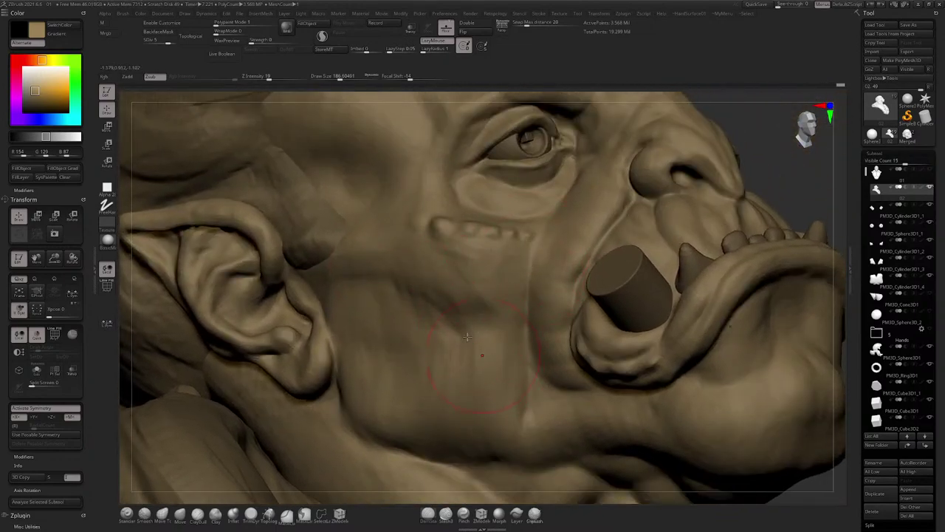
mouse_move(510, 359)
right_down()
mouse_move(449, 210)
mouse_move(496, 209)
right_up()
shift+drag(470, 210, 454, 248)
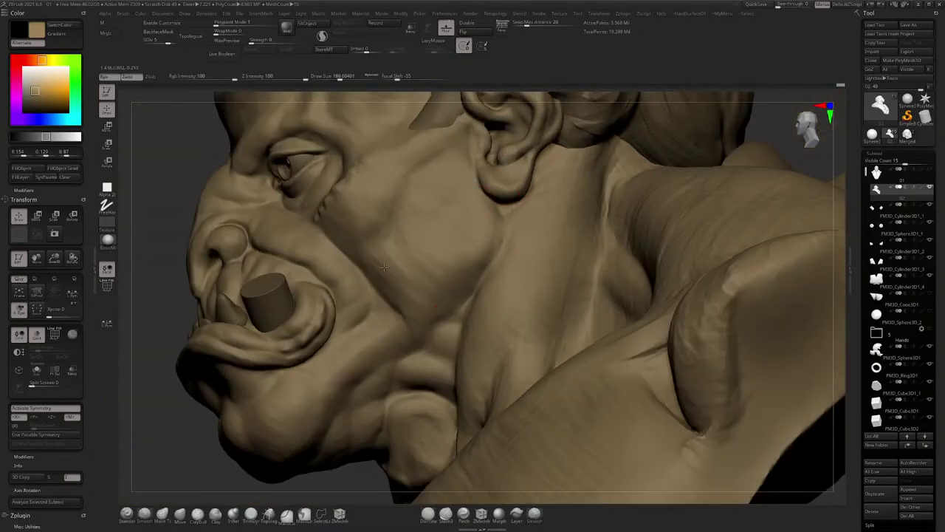
right_drag(383, 268, 497, 264)
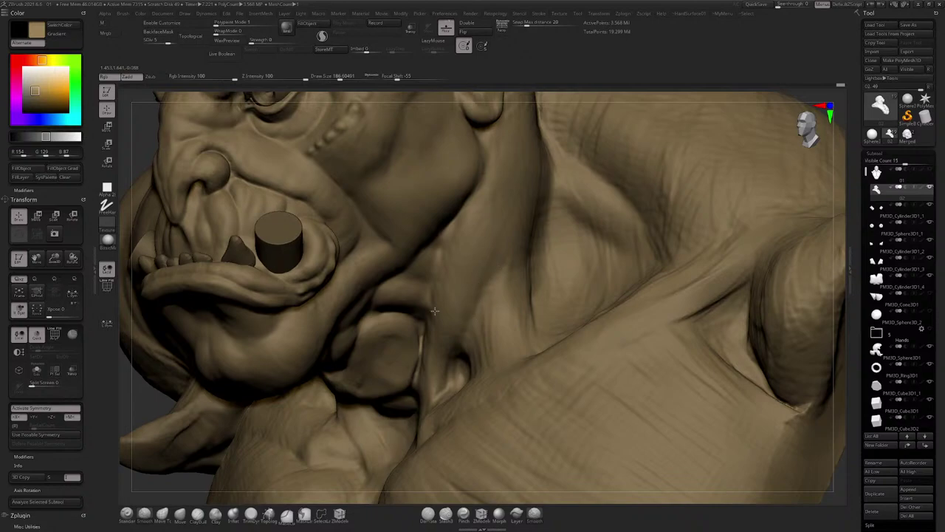
right_drag(434, 311, 399, 314)
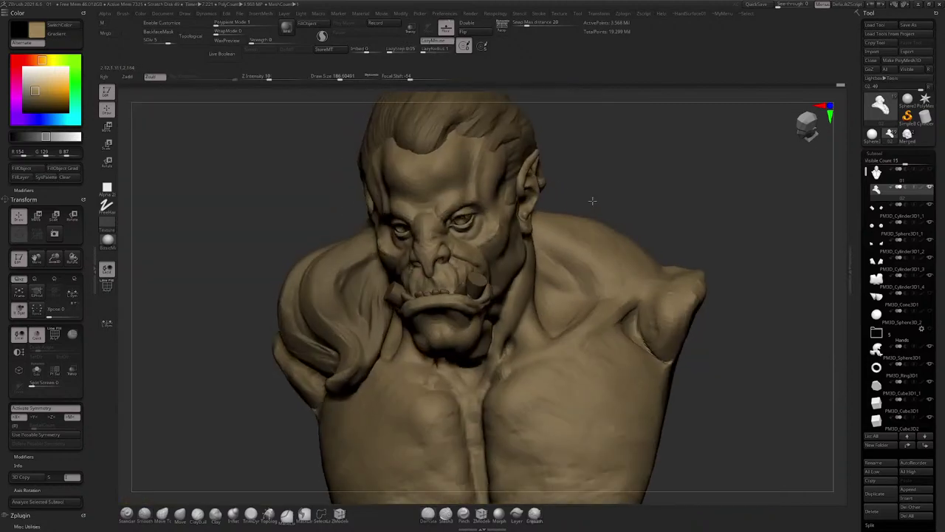
Step: Carve muscle striations across the chest with draw sizes of about 286 and 358
key(space)
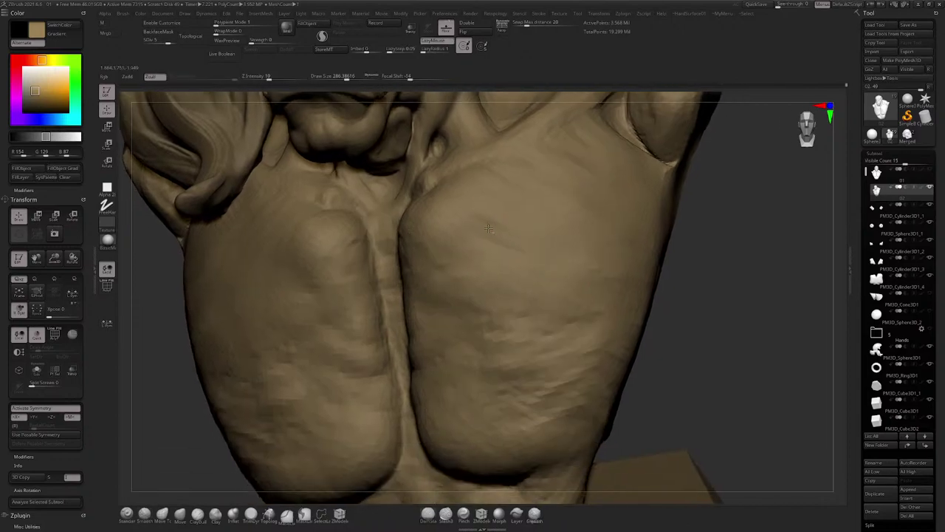
key(space)
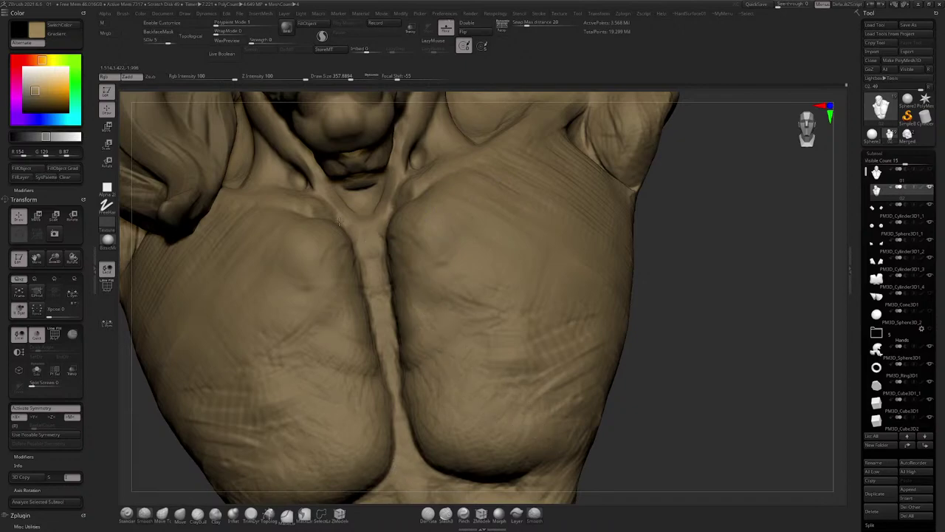
ctrl+right_drag(339, 221, 347, 279)
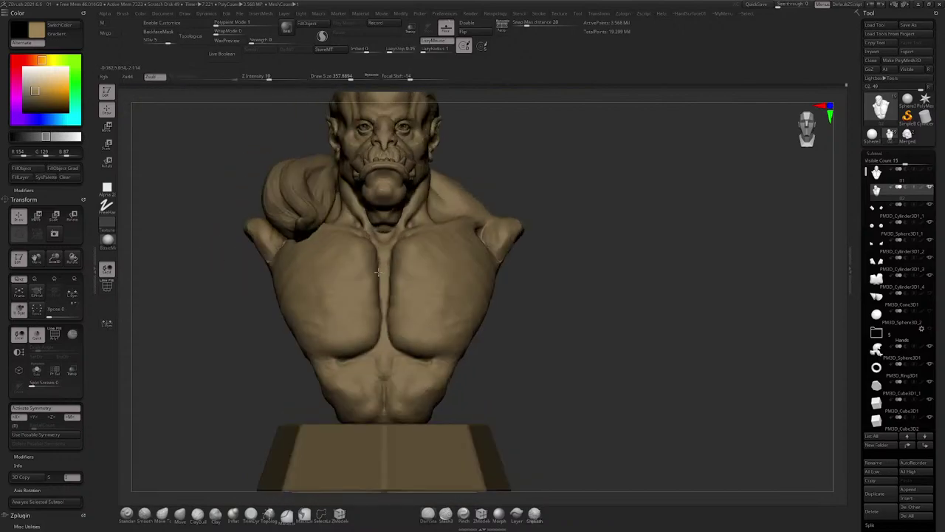
right_drag(343, 353, 408, 199)
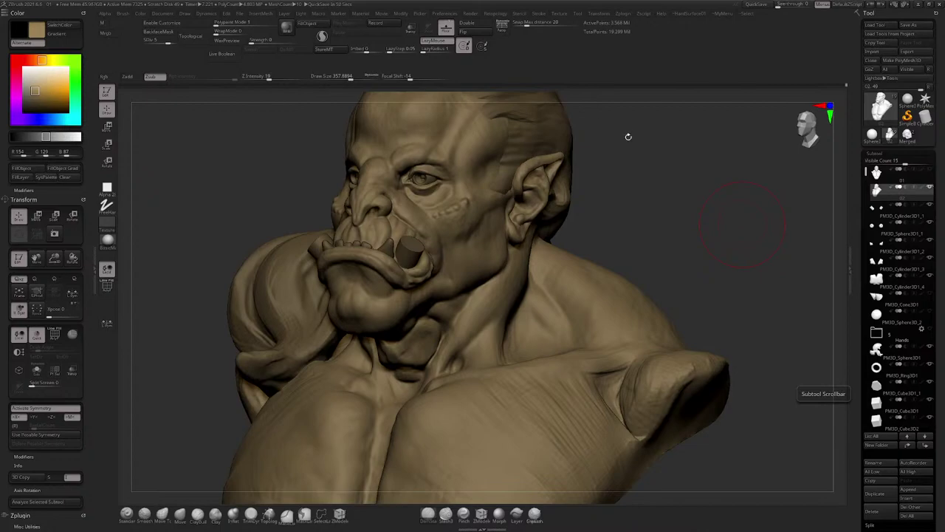
Step: Reduce the draw size to about 83, then carve and smooth the rim and inner folds of the pointed ear
mouse_move(628, 136)
right_down()
mouse_move(561, 144)
mouse_move(473, 184)
mouse_move(481, 283)
mouse_move(495, 247)
right_up()
key(bracketleft)
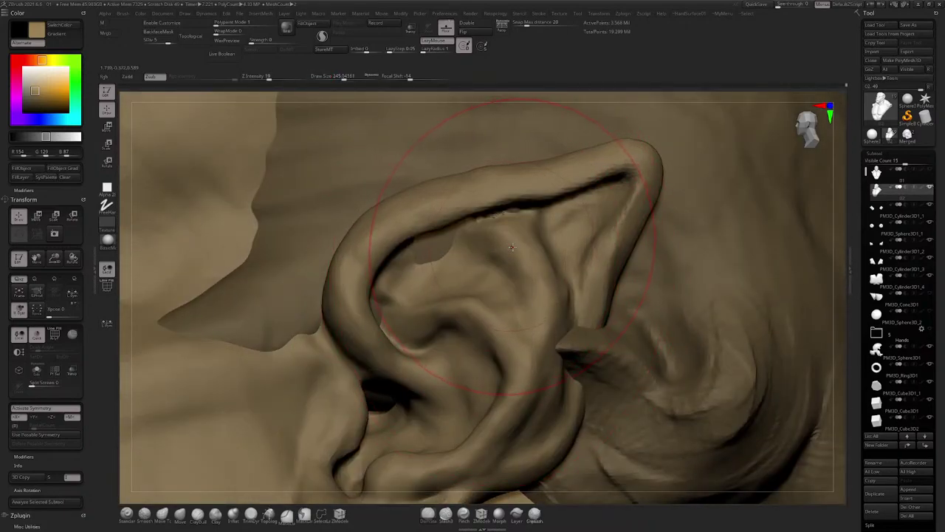
key(space)
mouse_move(511, 247)
mouse_down()
mouse_move(490, 247)
mouse_move(504, 214)
mouse_move(475, 217)
mouse_up()
right_drag(475, 217, 460, 200)
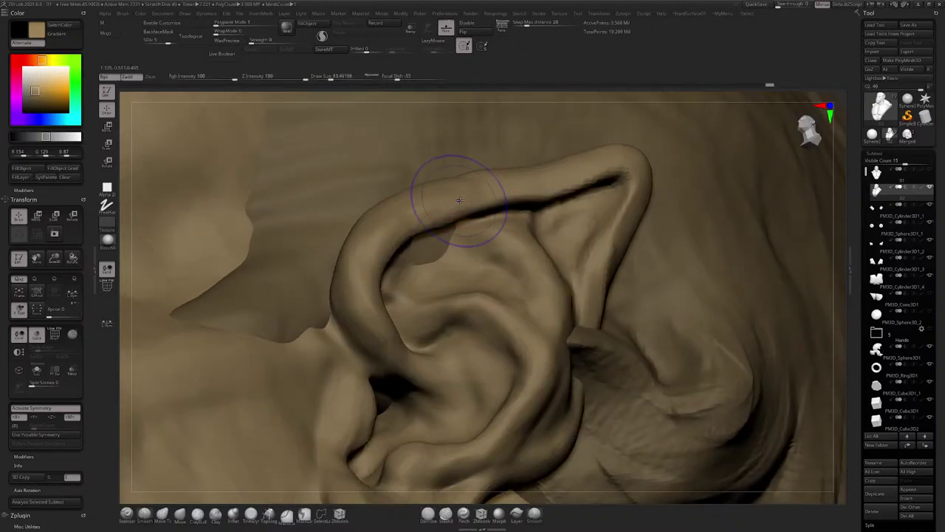
drag(460, 200, 397, 231)
right_drag(589, 178, 410, 186)
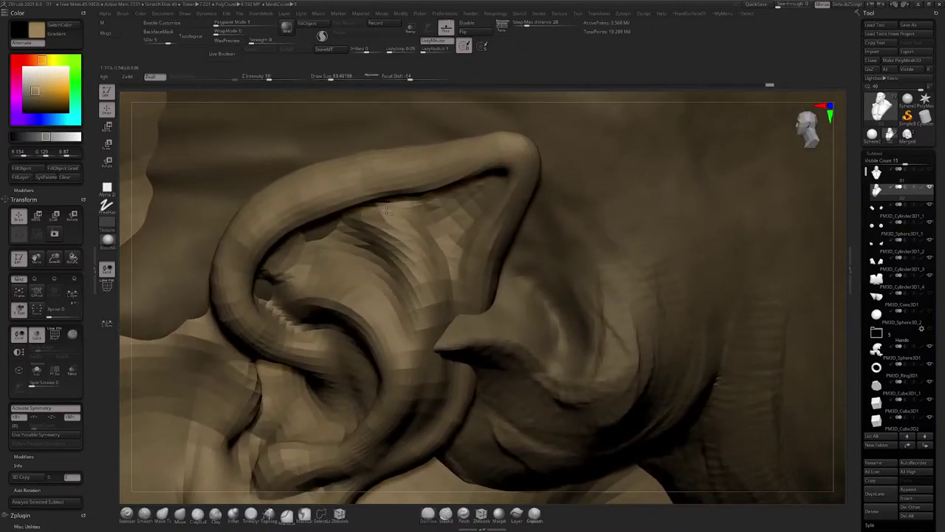
Step: Reshape the upper rim and tip of the ear with the Move brush at draw sizes of about 54 and 115
click(181, 514)
right_drag(442, 217, 459, 221)
key(space)
mouse_move(517, 175)
mouse_down()
mouse_move(508, 175)
mouse_move(522, 160)
mouse_up()
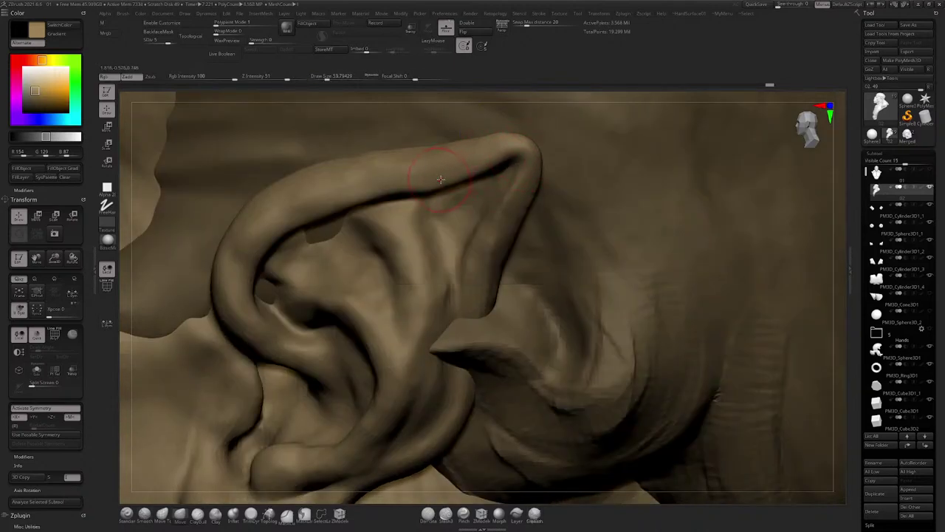
key(space)
mouse_move(401, 180)
mouse_down()
mouse_move(416, 179)
mouse_move(410, 193)
mouse_up()
alt+right_drag(482, 242, 509, 185)
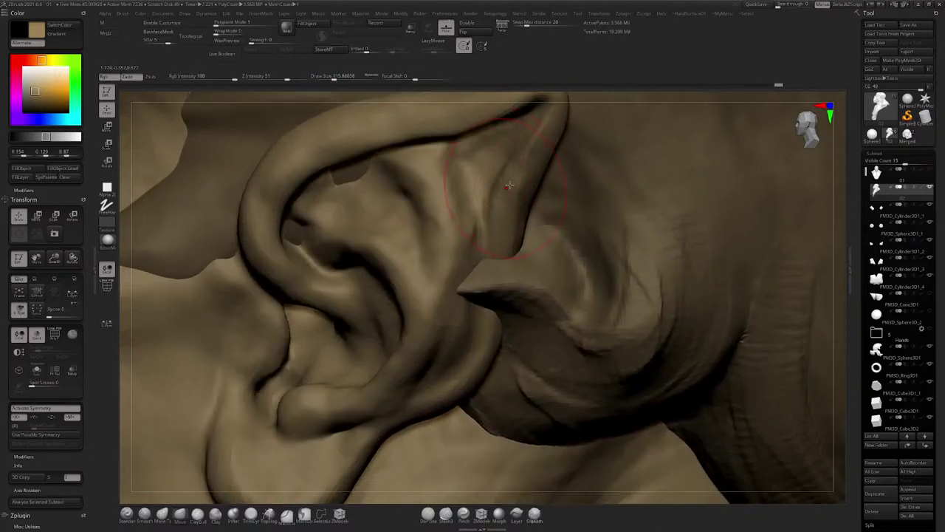
Step: Isolate the bust mesh and build up the ear's inner antihelix ridge with the ClayBuildup brush at draw size about 80
click(37, 370)
mouse_move(508, 229)
alt+right_down()
mouse_move(528, 170)
mouse_move(485, 211)
mouse_move(375, 173)
alt+right_up()
click(199, 512)
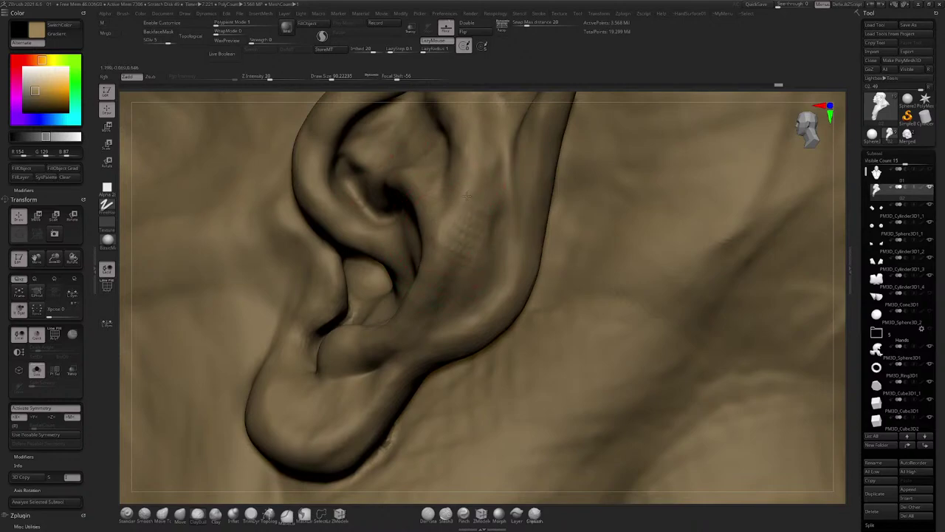
right_drag(480, 176, 474, 241)
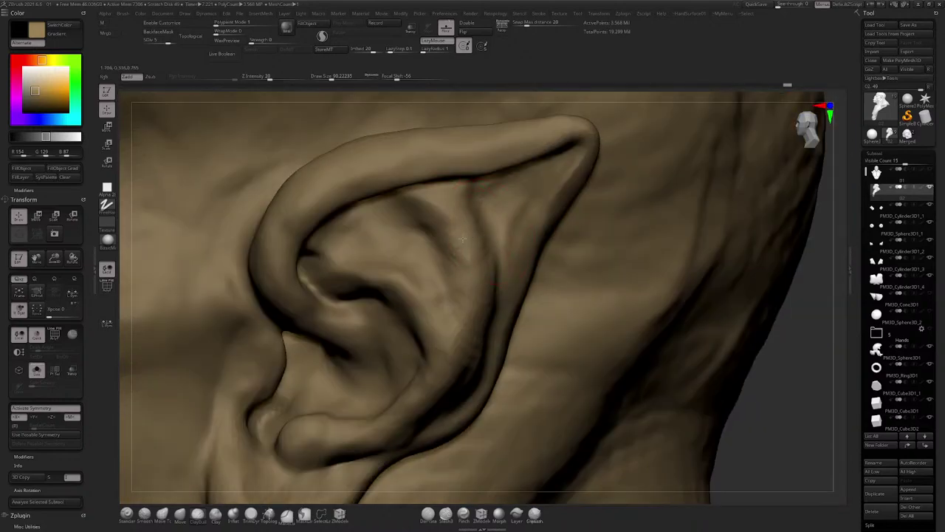
mouse_move(443, 194)
right_down()
mouse_move(413, 210)
mouse_move(414, 235)
right_up()
Step: Reduce the draw size to about 54 and build up the upper inner fold beneath the ear's rim
key(space)
drag(389, 270, 383, 270)
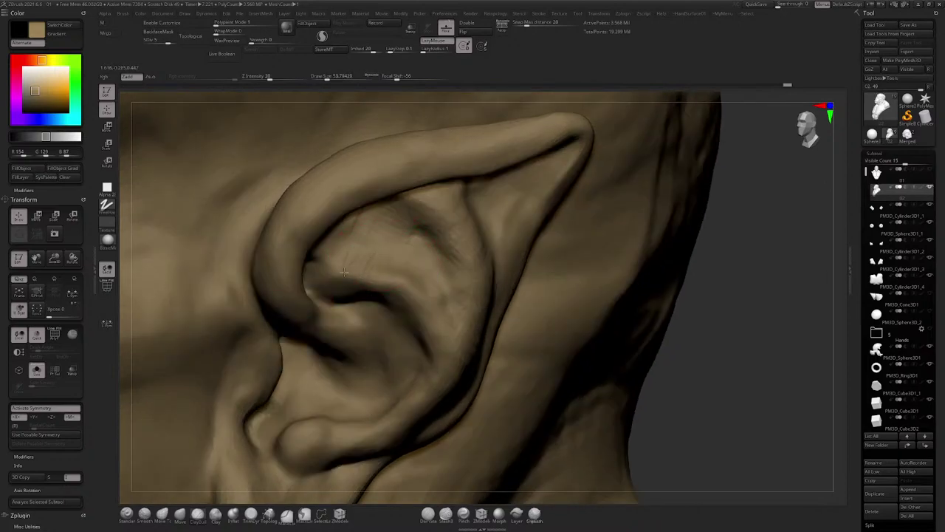
right_drag(346, 249, 367, 255)
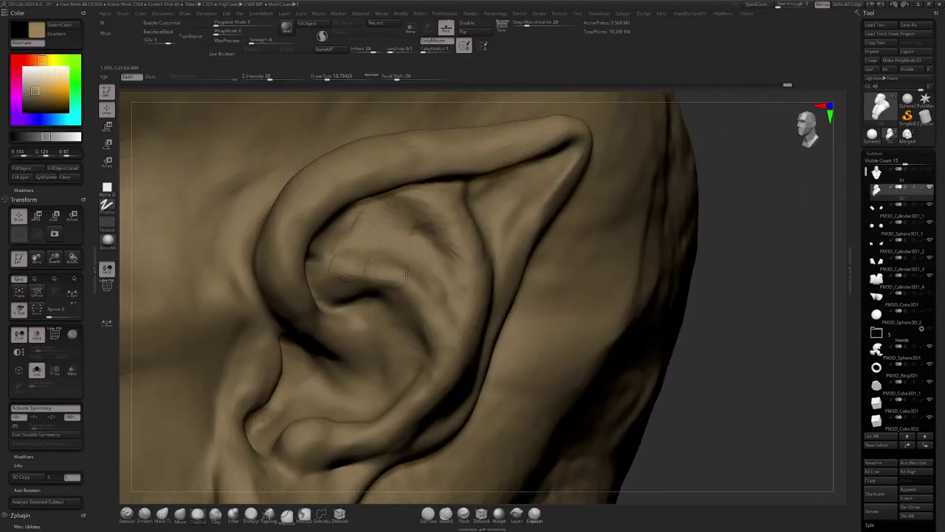
key(space)
drag(411, 283, 417, 308)
mouse_move(390, 279)
right_down()
mouse_move(403, 240)
mouse_move(332, 267)
right_up()
Step: Set the draw size to about 68 and sculpt the hollow under the front rim and the upper inner bowl of the ear
key(space)
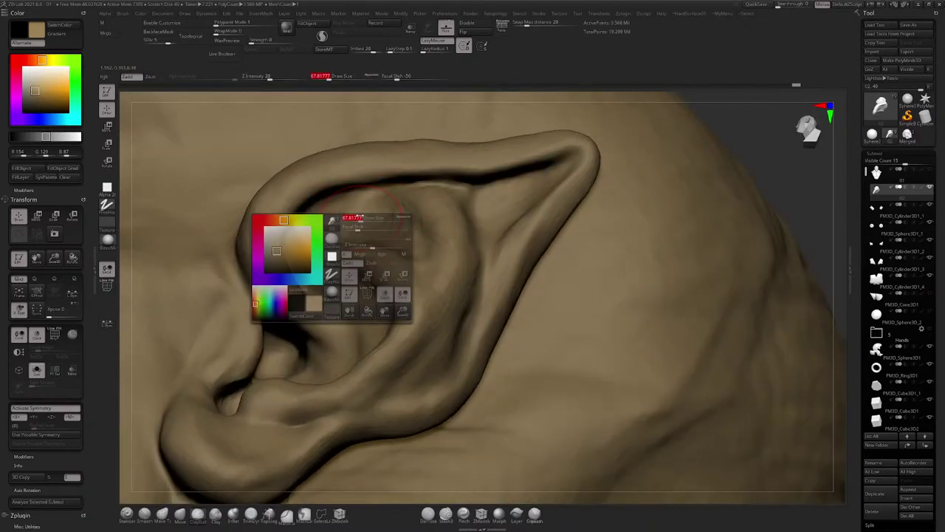
drag(361, 220, 319, 216)
right_drag(319, 215, 316, 240)
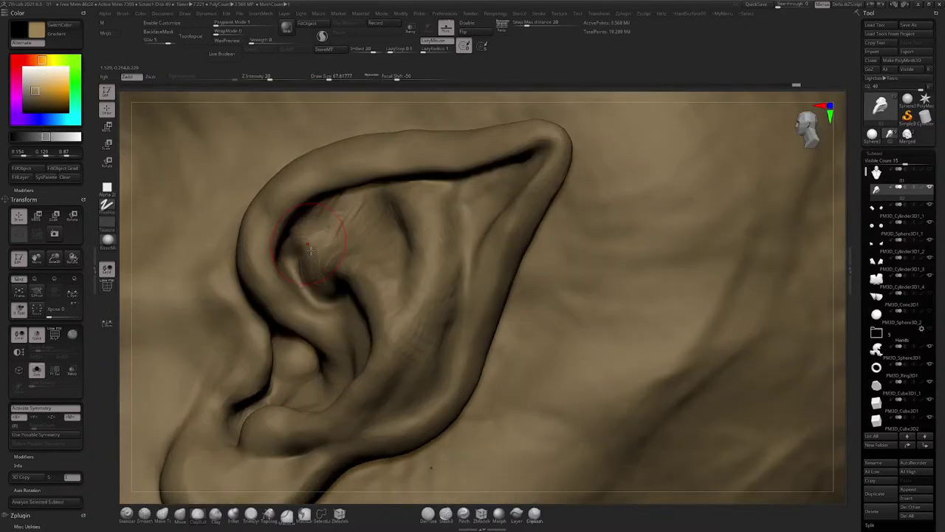
drag(310, 251, 300, 282)
mouse_move(307, 259)
right_down()
mouse_move(312, 212)
mouse_move(356, 235)
right_up()
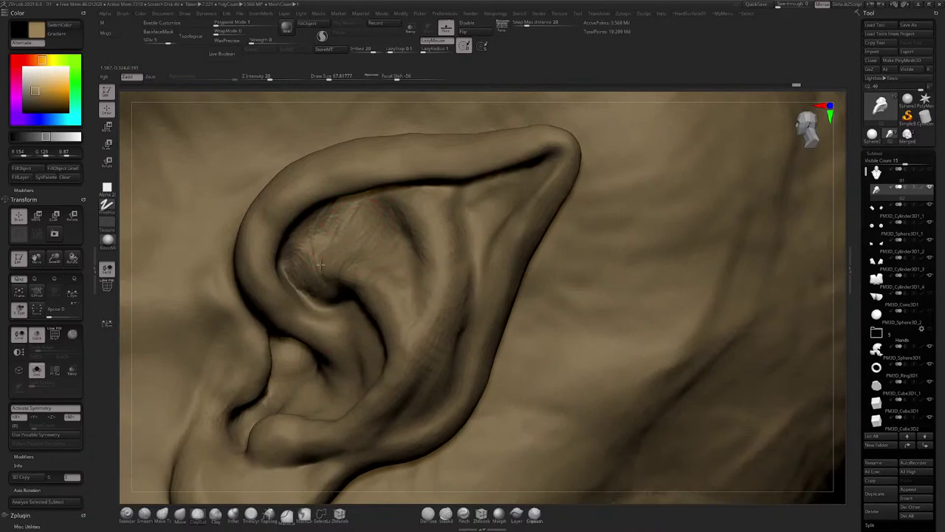
right_drag(311, 266, 395, 224)
mouse_move(331, 226)
right_down()
mouse_move(334, 233)
mouse_move(401, 179)
right_up()
drag(411, 185, 391, 190)
right_drag(393, 189, 420, 214)
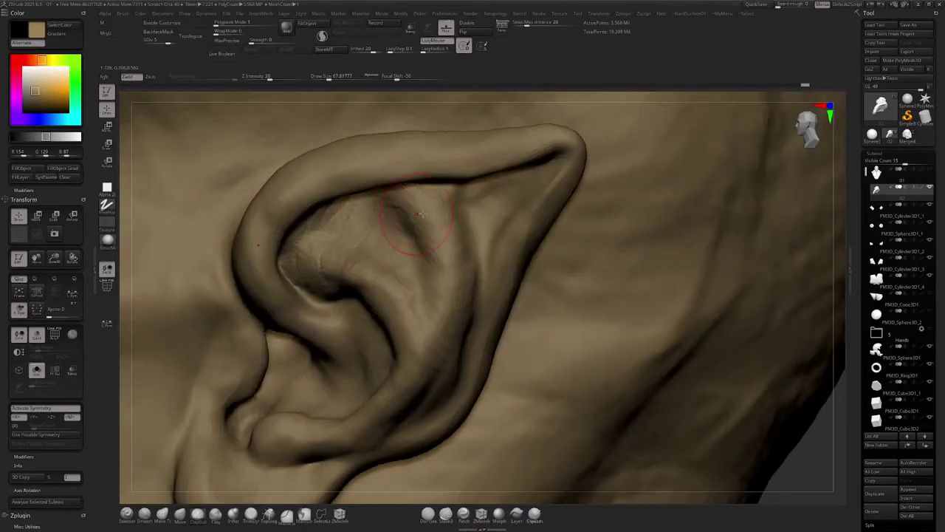
right_drag(370, 191, 406, 174)
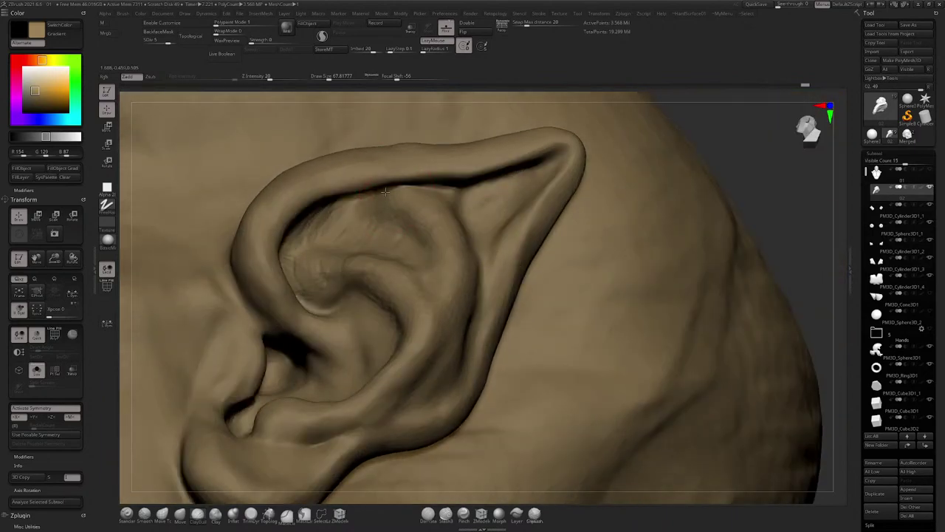
right_drag(384, 211, 416, 244)
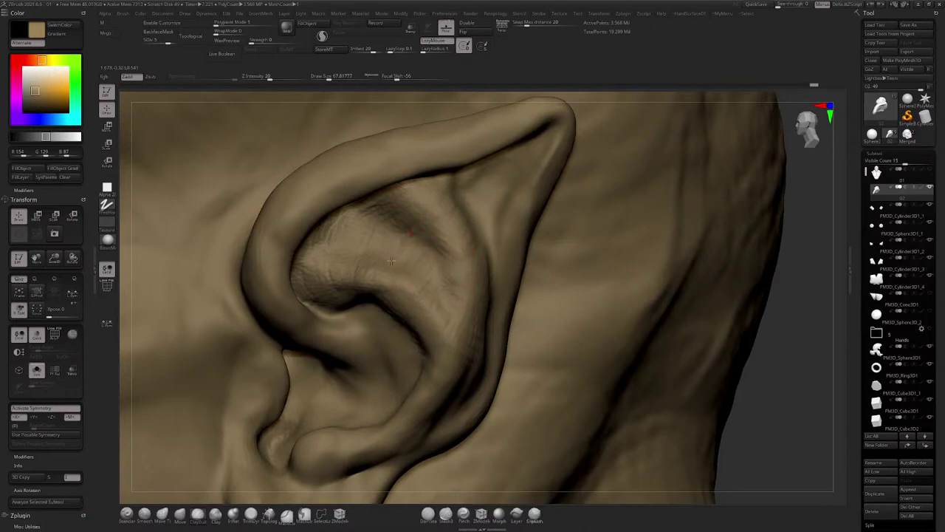
Step: Increase the draw size and blend the upper hollow into the ear's inner ridges with broader clay strokes
key(space)
drag(392, 248, 396, 248)
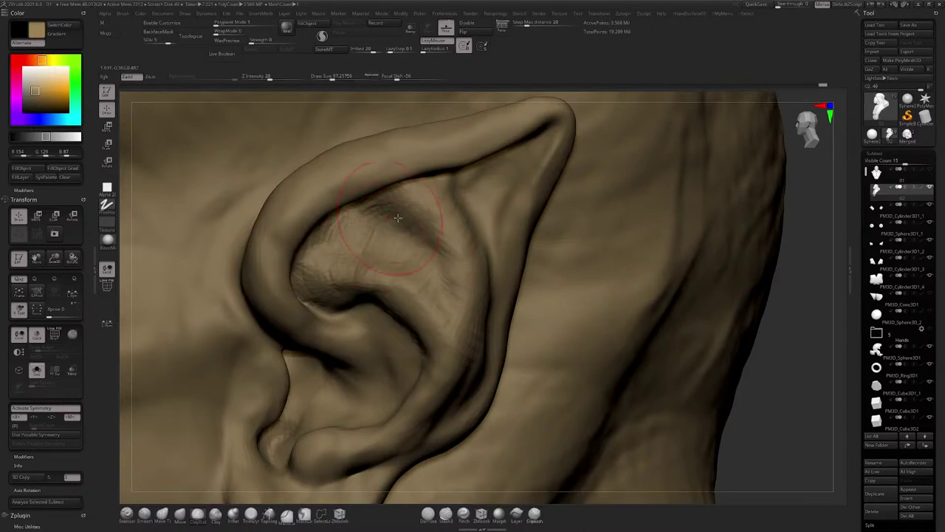
mouse_move(397, 218)
right_down()
mouse_move(373, 214)
mouse_move(381, 253)
right_up()
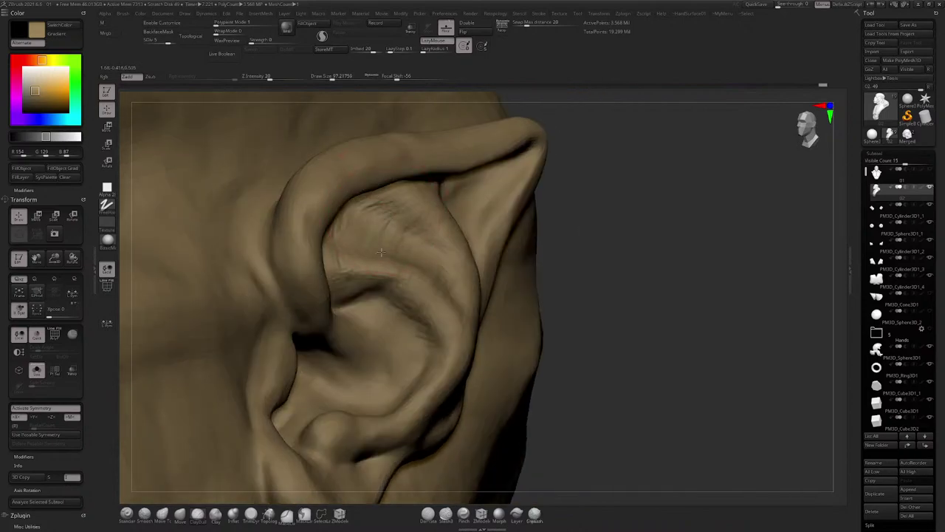
right_drag(436, 239, 438, 268)
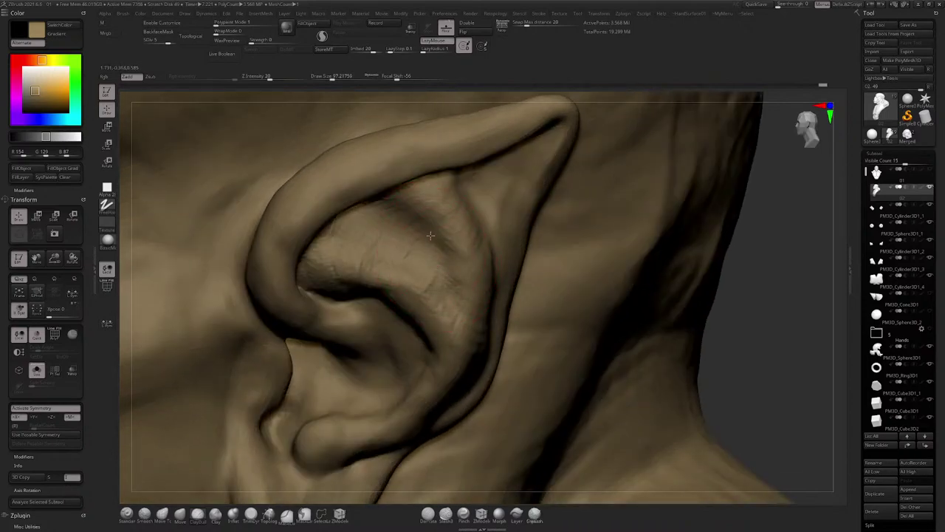
right_drag(402, 238, 389, 277)
Step: Reduce the draw size and define the inner ridge where the ear's front rim curls into the central bowl
key(space)
drag(388, 282, 354, 284)
mouse_move(353, 284)
right_down()
mouse_move(366, 293)
mouse_move(373, 280)
right_up()
key(space)
mouse_move(366, 280)
mouse_down()
mouse_move(380, 269)
mouse_move(369, 262)
mouse_up()
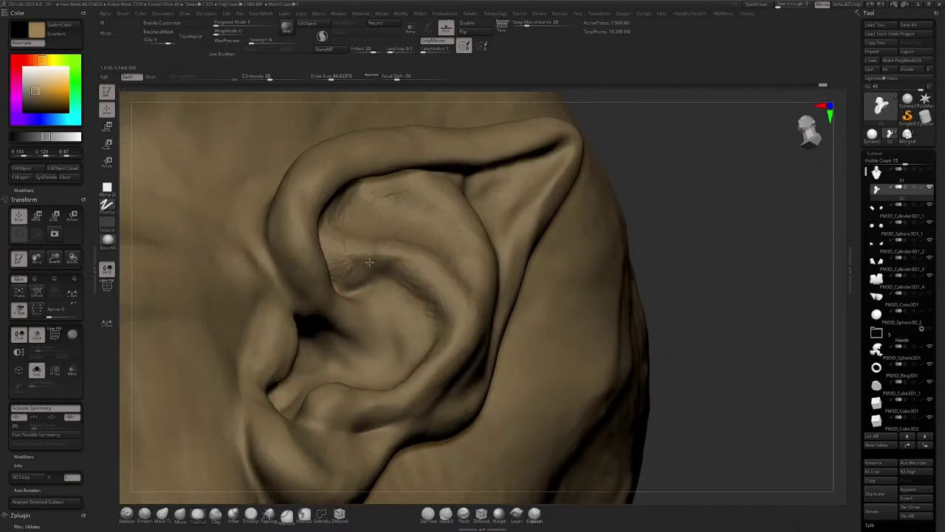
Step: Set the draw size to about 74 and sculpt the hollow and outer edge beneath the ear's pointed tip
mouse_move(411, 283)
right_down()
mouse_move(407, 299)
mouse_move(379, 300)
mouse_move(440, 298)
mouse_move(417, 316)
mouse_move(416, 220)
mouse_move(399, 214)
mouse_move(424, 206)
mouse_move(407, 192)
mouse_move(424, 201)
mouse_move(532, 168)
mouse_move(525, 192)
mouse_move(461, 227)
mouse_move(477, 223)
right_up()
key(space)
key(space)
drag(478, 223, 482, 222)
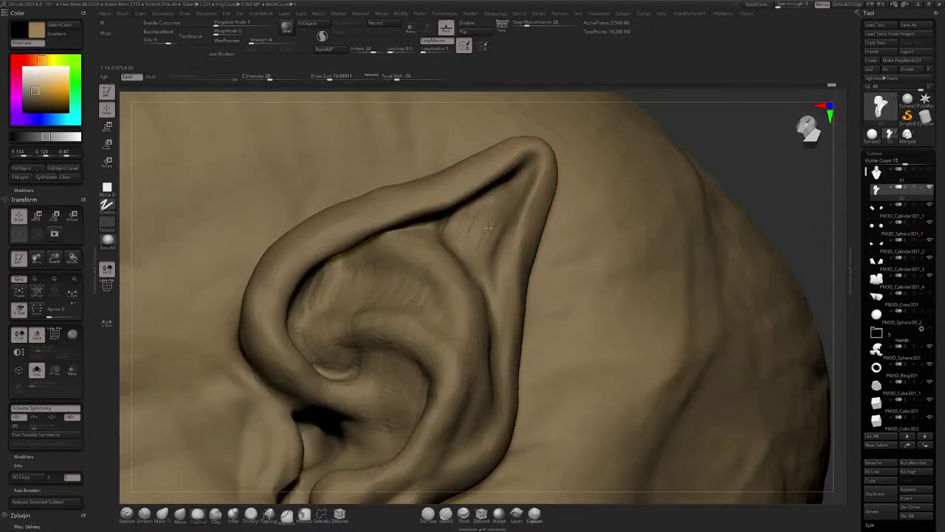
mouse_move(488, 229)
right_down()
mouse_move(509, 179)
mouse_move(467, 211)
mouse_move(496, 200)
right_up()
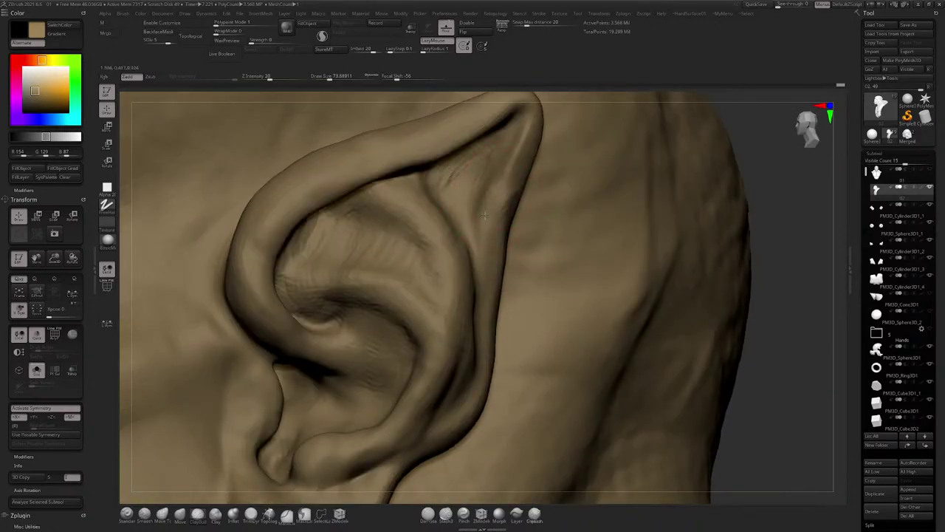
right_drag(517, 144, 478, 188)
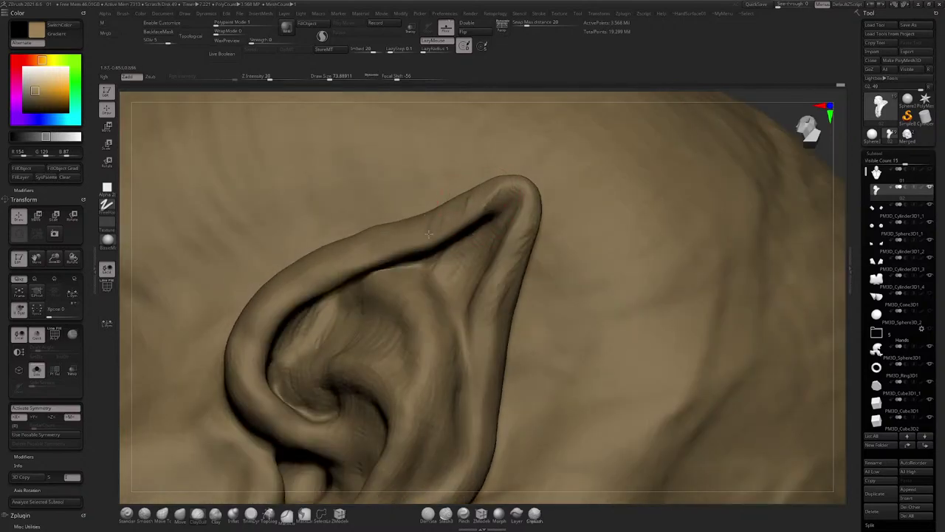
Step: Add clay strokes along the ear's upper rim and down its front curve to the ear opening
right_drag(365, 257, 453, 264)
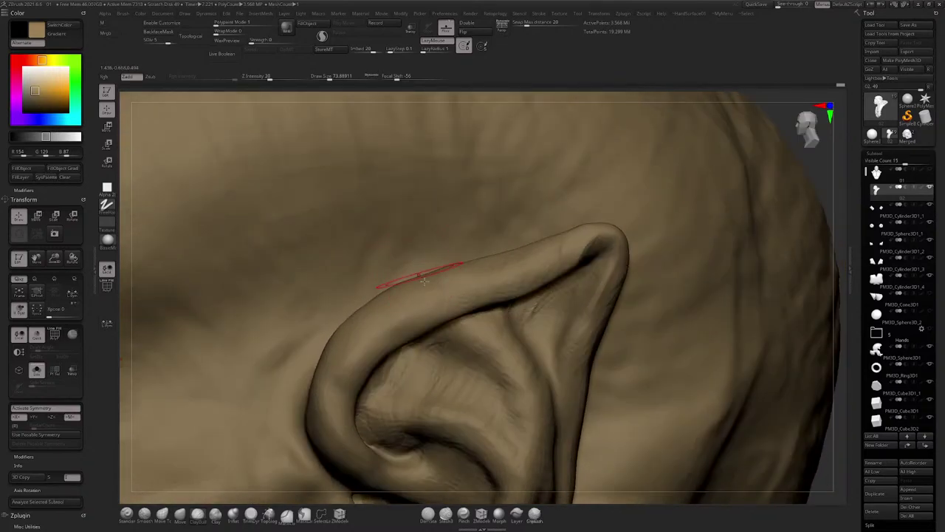
right_drag(410, 311, 433, 250)
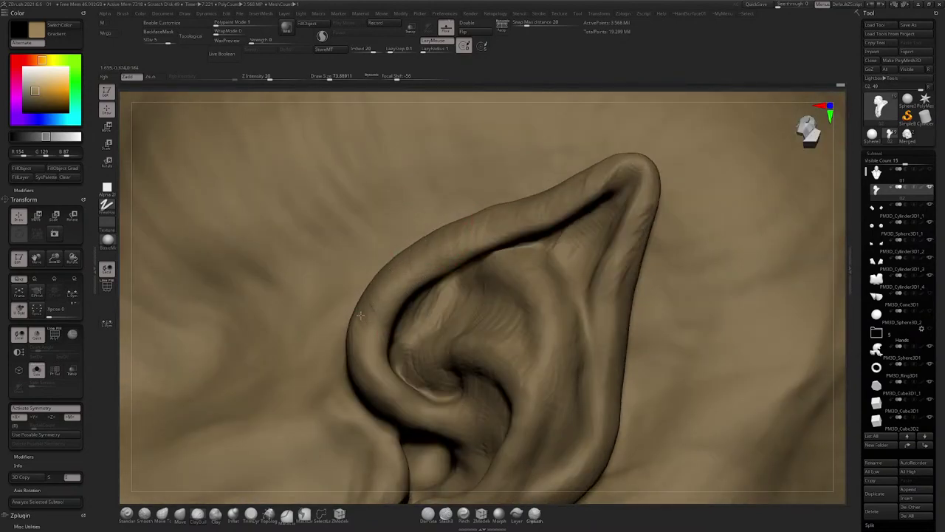
right_drag(373, 341, 398, 254)
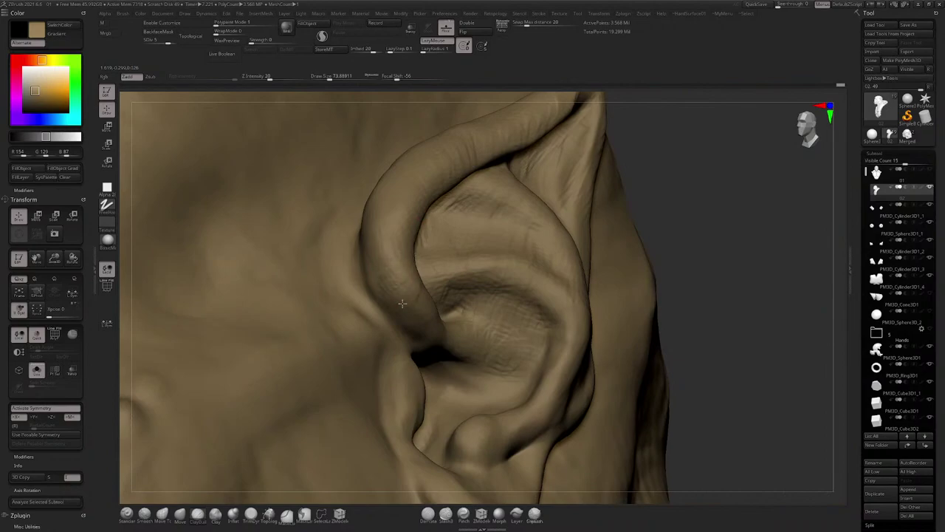
right_drag(402, 303, 422, 293)
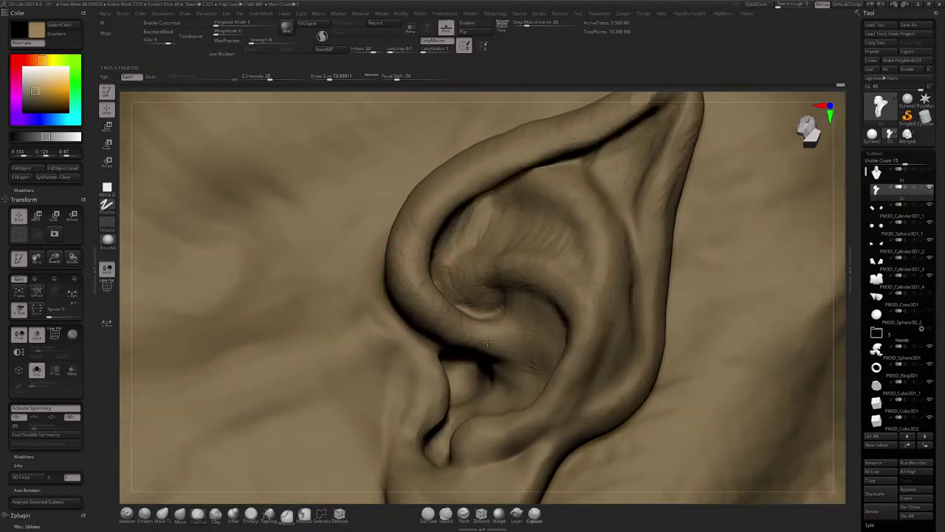
Step: Build up the tragus in front of the ear opening and texture the front of the earlobe with clay strokes
right_drag(503, 348, 433, 268)
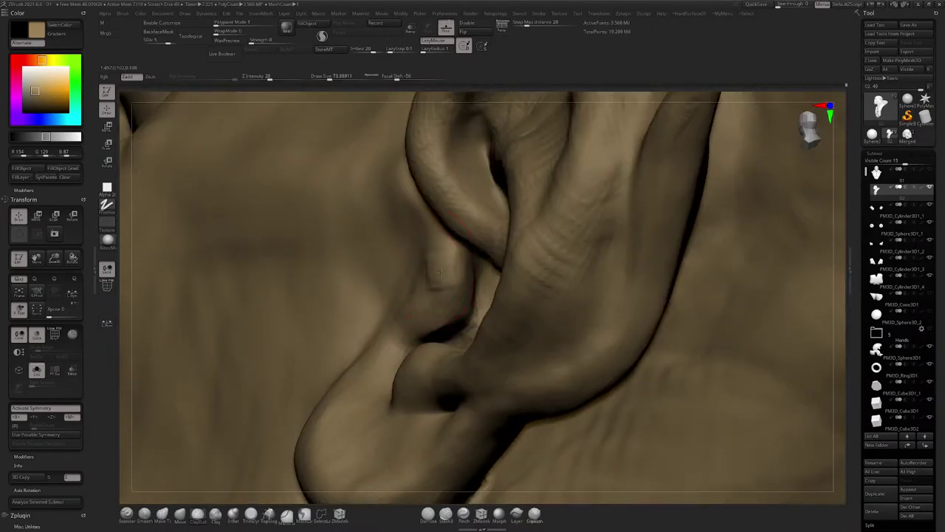
mouse_move(441, 273)
mouse_down()
mouse_move(410, 341)
mouse_move(440, 315)
mouse_up()
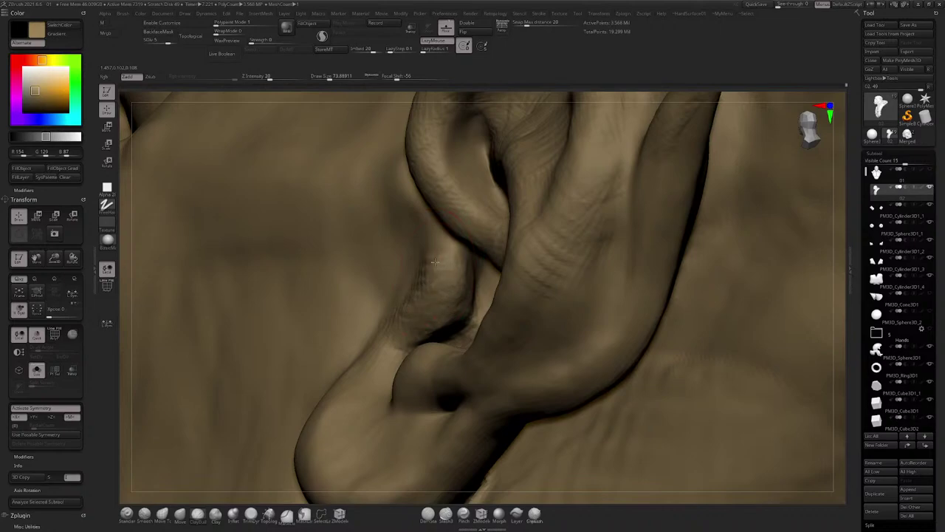
mouse_move(435, 262)
right_down()
mouse_move(439, 238)
mouse_move(429, 271)
right_up()
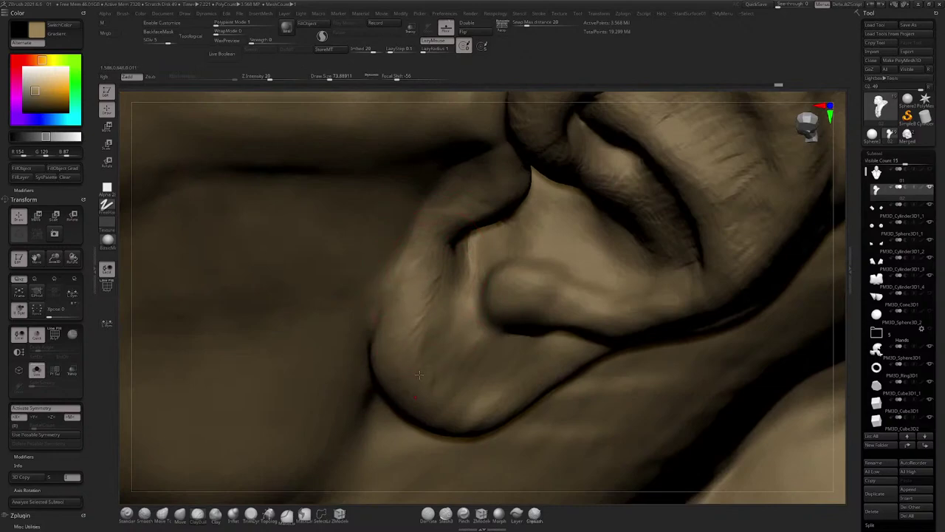
Step: Shape the rounded antitragus bump above the earlobe with clay strokes, using a draw size of about 39
mouse_move(419, 375)
right_down()
mouse_move(503, 290)
mouse_move(473, 270)
mouse_move(538, 267)
mouse_move(548, 276)
right_up()
mouse_move(553, 298)
mouse_down()
mouse_move(567, 307)
mouse_move(589, 302)
mouse_move(592, 316)
mouse_up()
key(space)
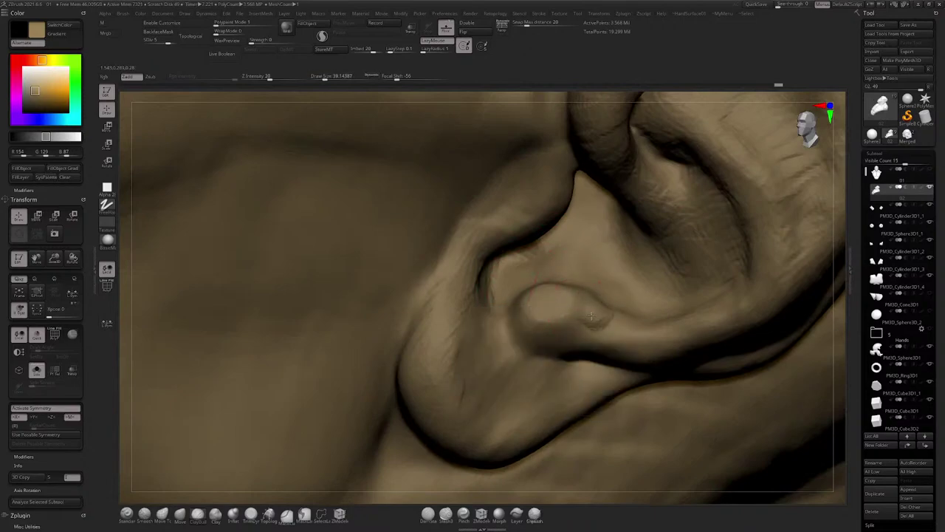
mouse_move(598, 321)
right_down()
mouse_move(643, 325)
mouse_move(646, 295)
mouse_move(513, 311)
mouse_move(565, 281)
mouse_move(527, 197)
mouse_move(512, 240)
right_up()
key(space)
Step: Carve fine creases along the ear's outer rim and lobe with the DamStandard brush at draw size about 116
click(429, 512)
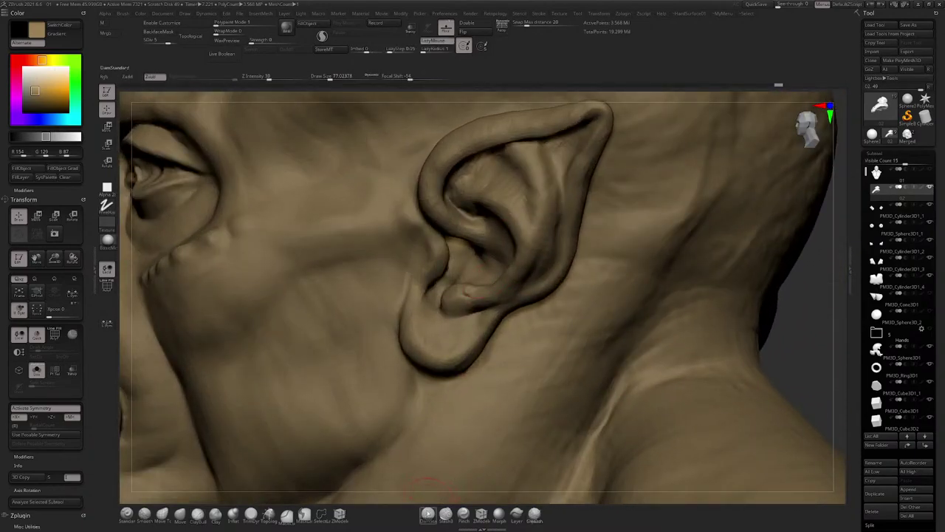
key(space)
mouse_move(545, 271)
mouse_down()
mouse_move(555, 270)
mouse_move(562, 216)
mouse_up()
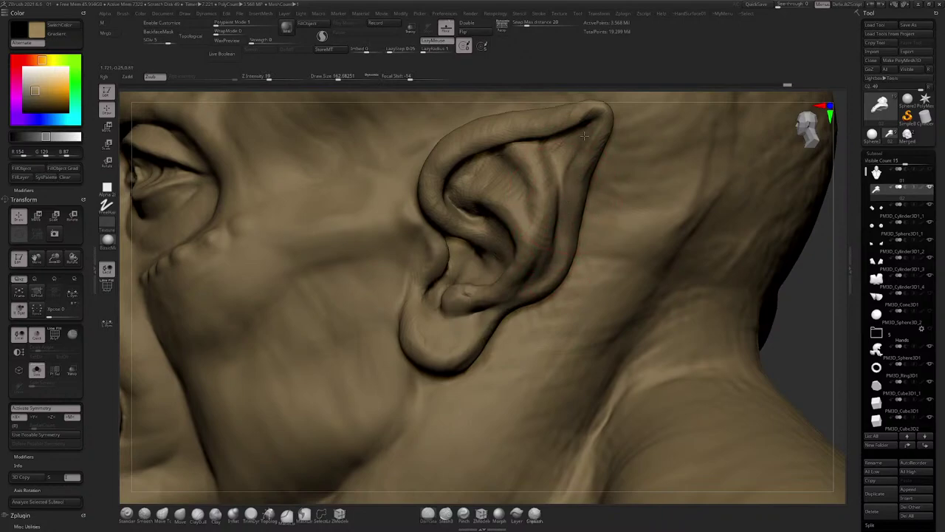
key(ctrl+z)
key(space)
drag(570, 207, 563, 207)
drag(559, 195, 578, 143)
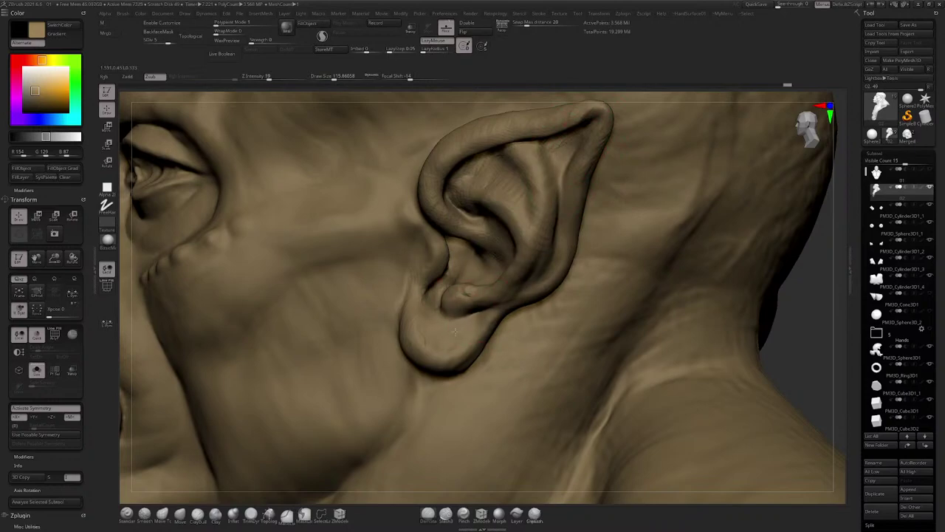
mouse_move(467, 332)
ctrl+right_down()
mouse_move(461, 292)
mouse_move(544, 282)
mouse_move(585, 207)
ctrl+right_up()
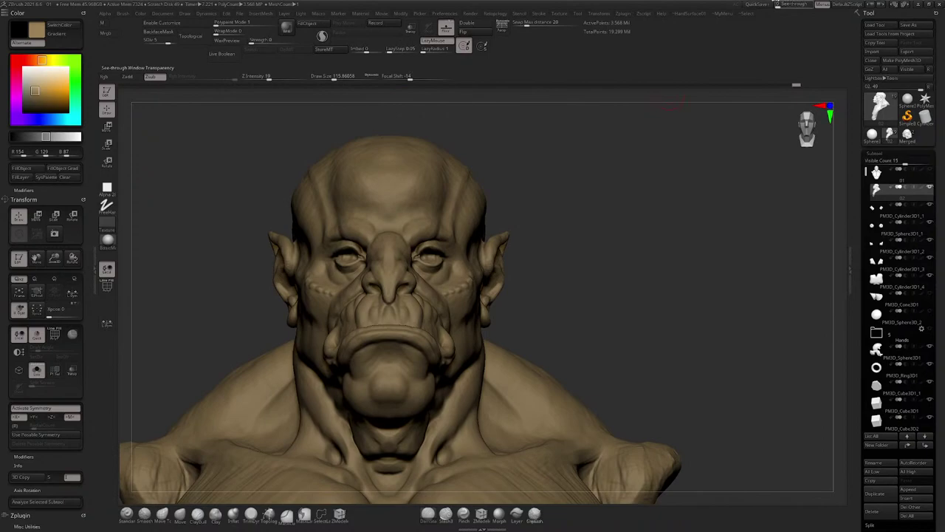
Step: Quick-save the project and subdivide the bust mesh to subdivision level 6
click(756, 5)
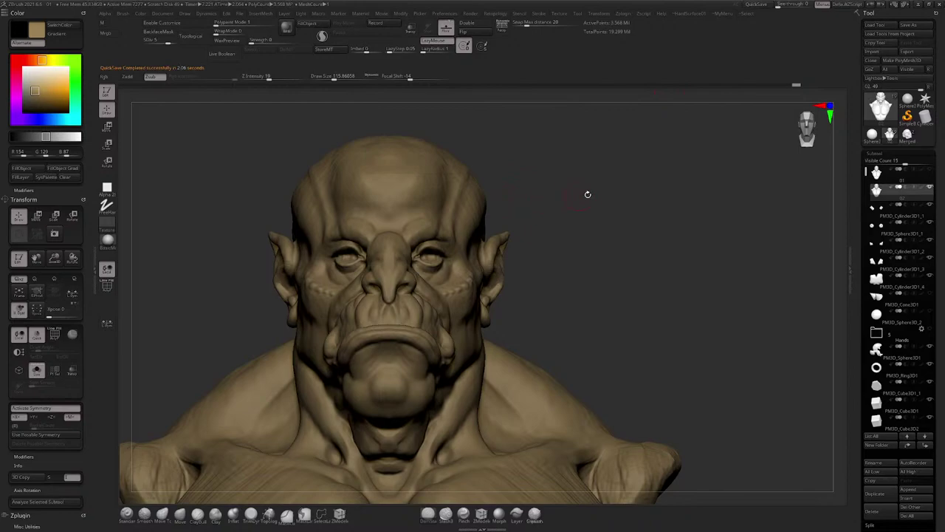
right_drag(608, 188, 458, 255)
key(d)
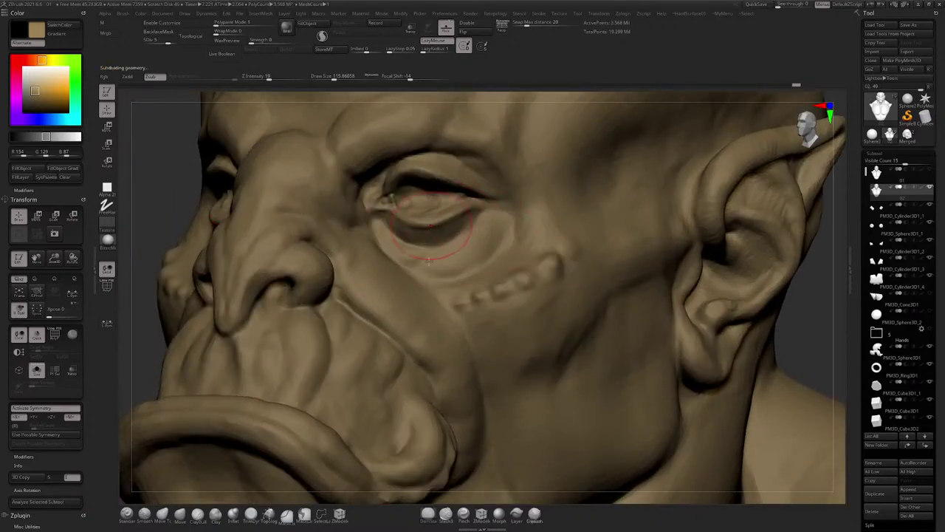
mouse_move(433, 326)
ctrl+right_down()
mouse_move(452, 244)
mouse_move(442, 265)
mouse_move(495, 255)
mouse_move(509, 265)
ctrl+right_up()
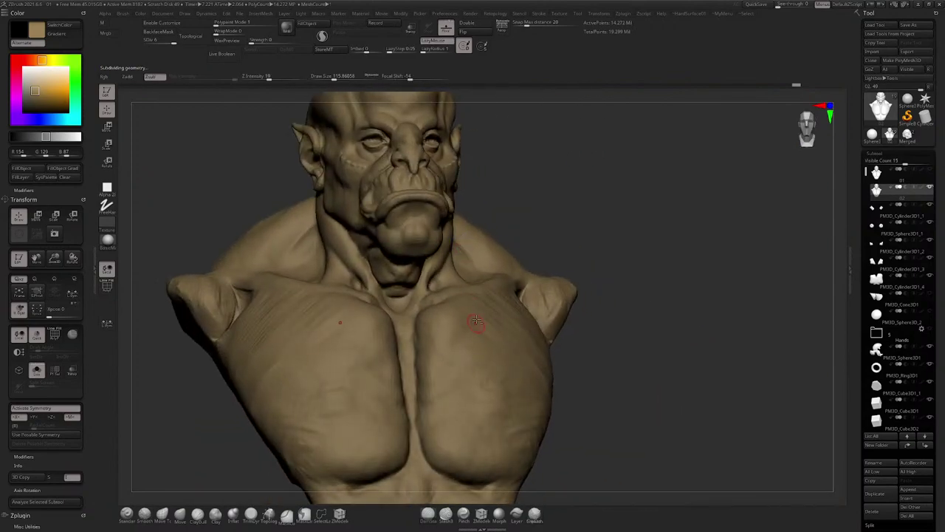
Step: Smooth the chest surface at draw size about 358 and lower the bust mesh to subdivision level 4
mouse_move(472, 323)
alt+right_down()
mouse_move(476, 247)
mouse_move(443, 317)
alt+right_up()
key(space)
drag(471, 277, 480, 276)
right_drag(475, 249, 449, 185)
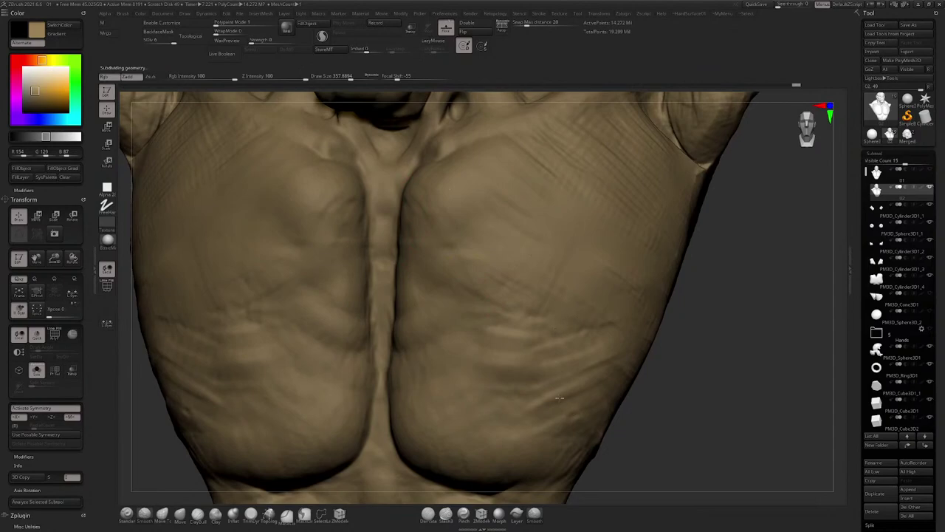
right_drag(477, 302, 500, 271)
mouse_move(447, 183)
right_down()
mouse_move(448, 264)
mouse_move(451, 250)
right_up()
shift+drag(440, 250, 407, 244)
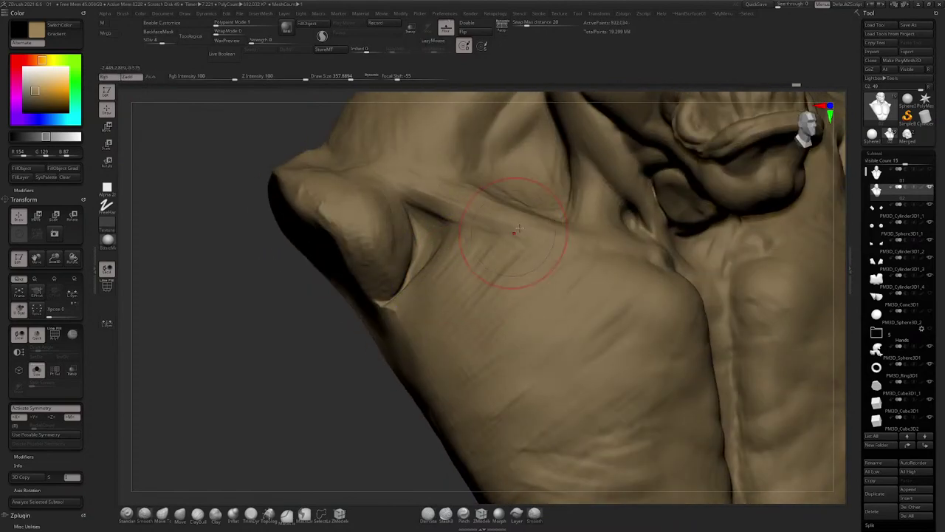
Step: Smooth the shoulders, upper back and back of the skull on the level 4 mesh
right_drag(518, 230, 374, 254)
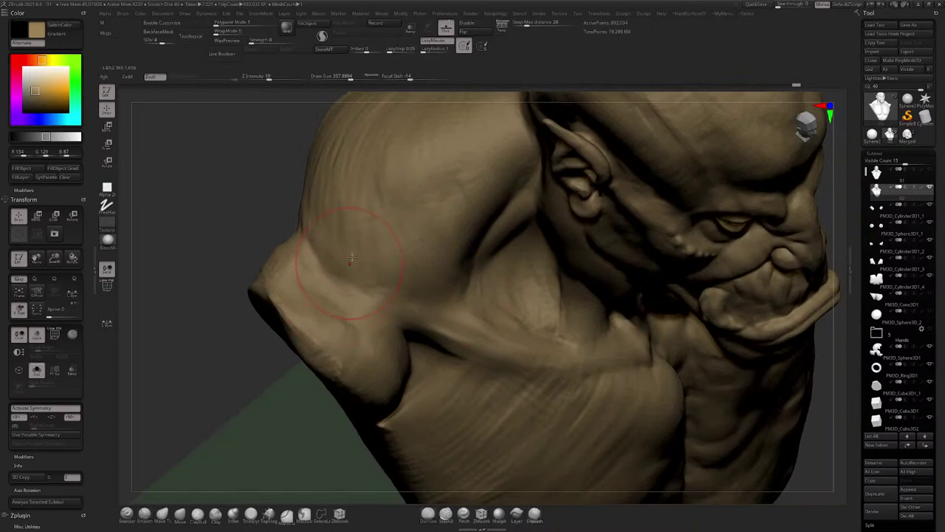
right_drag(307, 280, 386, 185)
right_drag(340, 287, 467, 187)
mouse_move(339, 174)
right_down()
mouse_move(421, 187)
mouse_move(458, 168)
right_up()
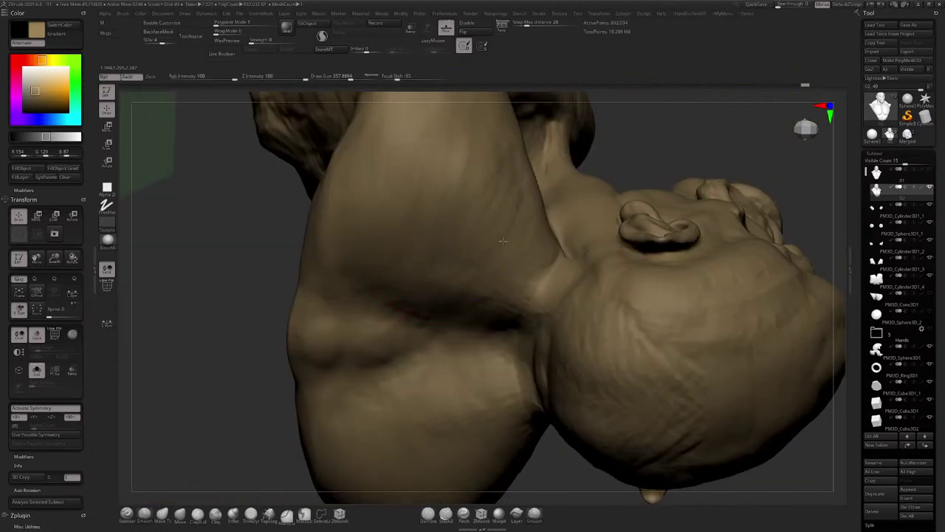
right_drag(503, 241, 573, 311)
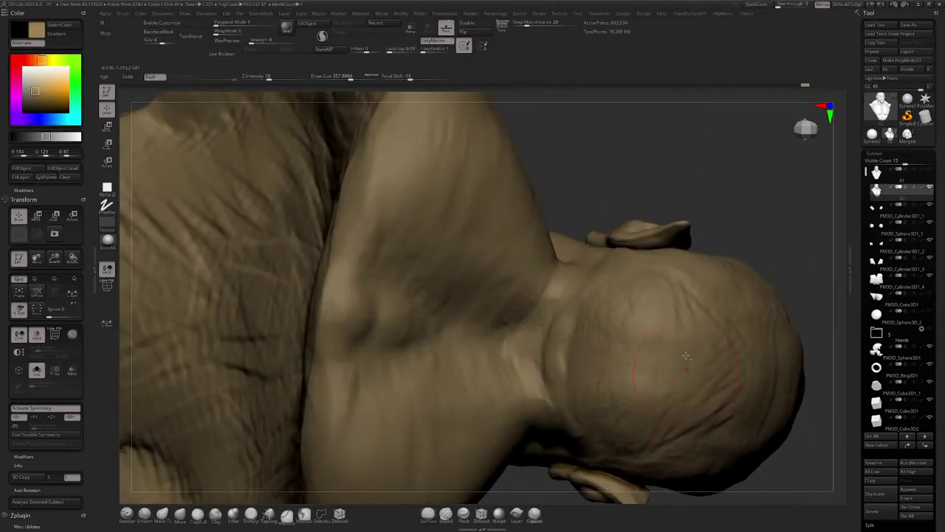
right_drag(624, 384, 574, 315)
mouse_move(446, 374)
shift+right_down()
mouse_move(487, 277)
mouse_move(454, 170)
mouse_move(473, 192)
mouse_move(429, 190)
mouse_move(502, 191)
shift+right_up()
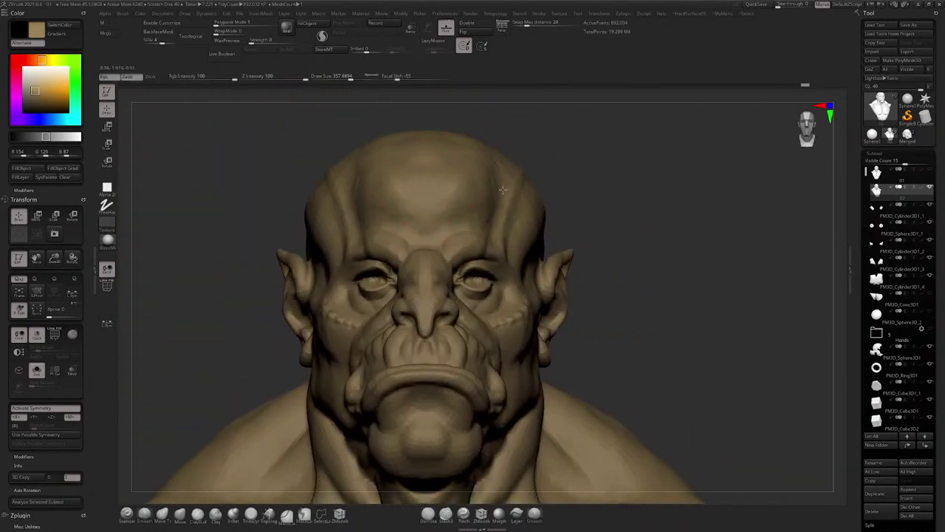
Step: Smooth the side of the head, the pectorals, the abdomen and the side of the neck
right_drag(394, 161, 401, 152)
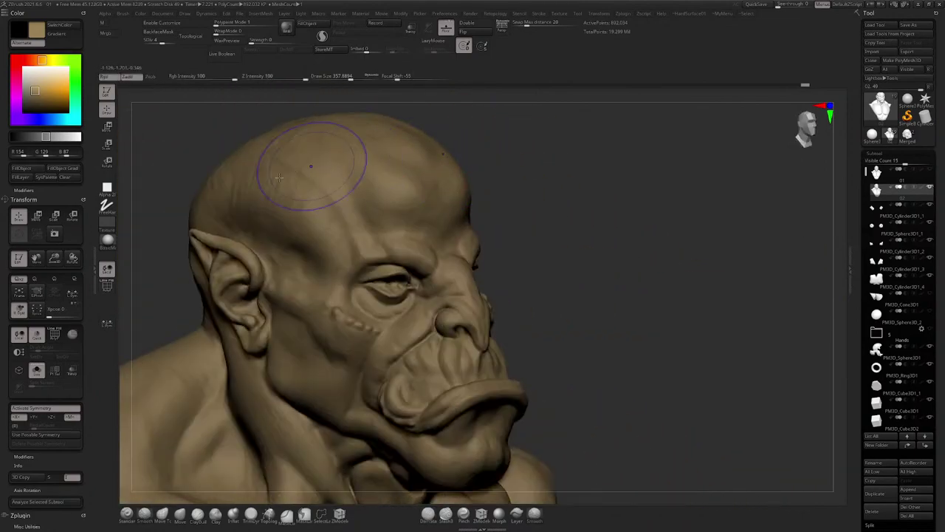
mouse_move(359, 245)
right_down()
mouse_move(397, 240)
mouse_move(422, 204)
right_up()
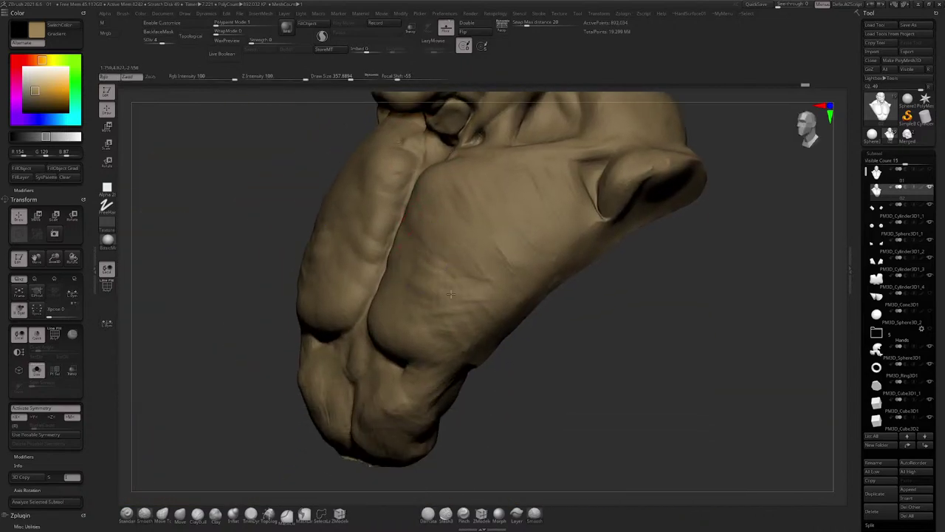
mouse_move(361, 425)
right_down()
mouse_move(356, 475)
mouse_move(379, 416)
mouse_move(432, 336)
right_up()
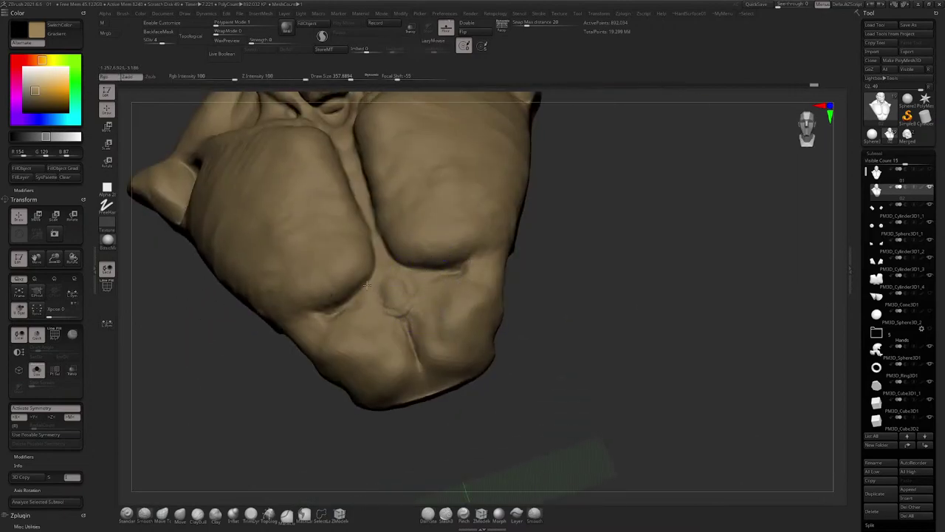
alt+right_drag(359, 238, 373, 311)
right_drag(347, 254, 430, 244)
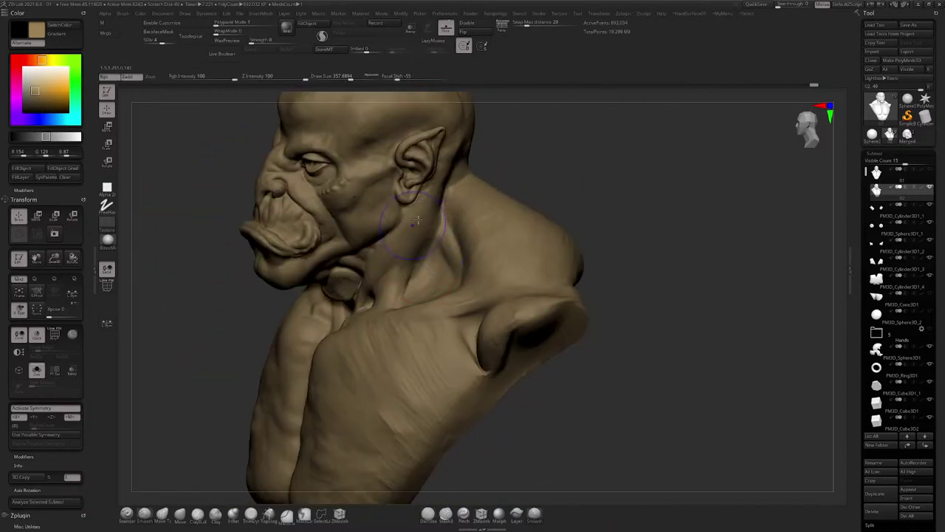
Step: Carve the crease along the neck muscle down to the collarbone with the DamStandard brush at draw size about 324
mouse_move(480, 196)
right_down()
mouse_move(452, 174)
mouse_move(434, 176)
mouse_move(445, 248)
mouse_move(441, 399)
right_up()
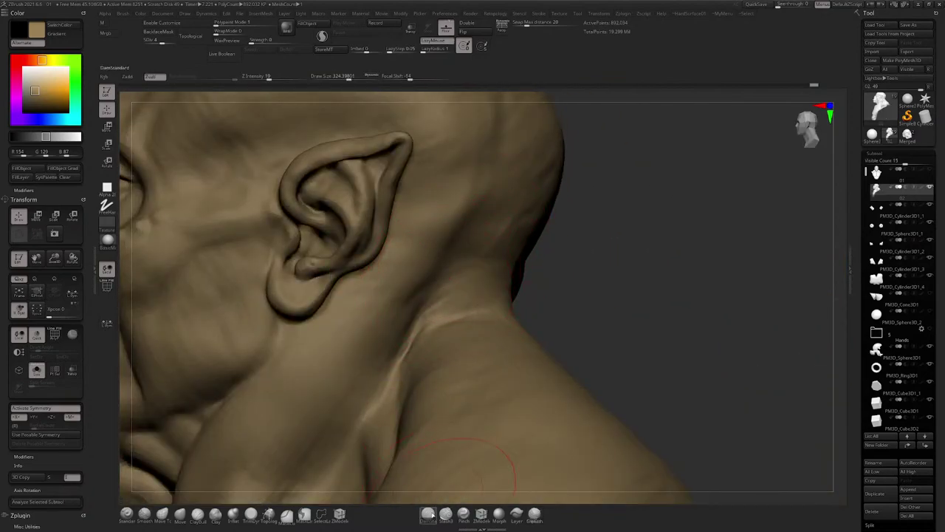
right_drag(455, 462, 428, 253)
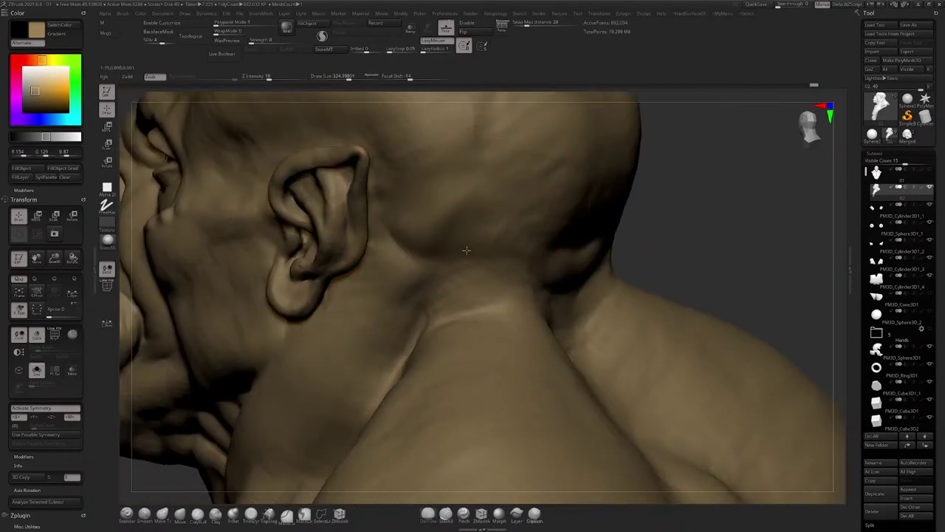
ctrl+right_drag(443, 268, 480, 221)
alt+right_drag(482, 255, 546, 243)
right_drag(547, 244, 508, 207)
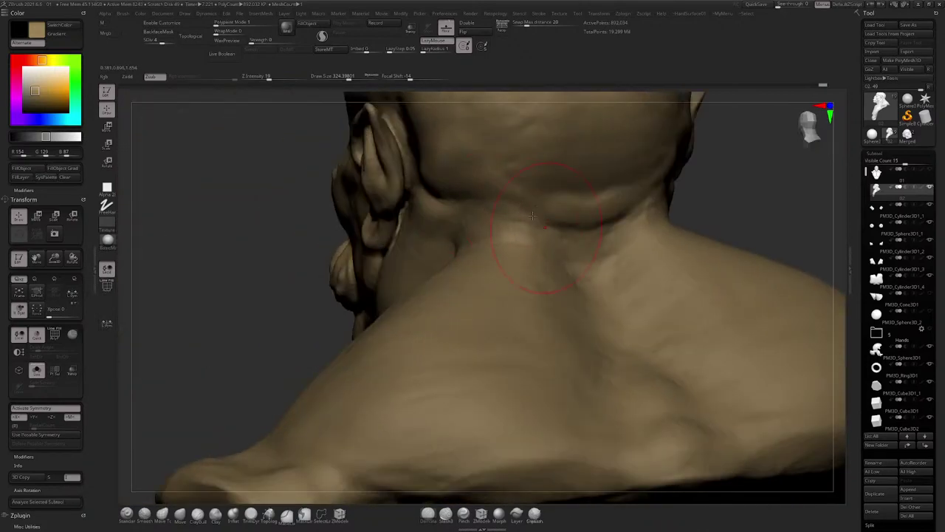
mouse_move(615, 298)
right_down()
mouse_move(426, 202)
mouse_move(450, 256)
mouse_move(495, 285)
right_up()
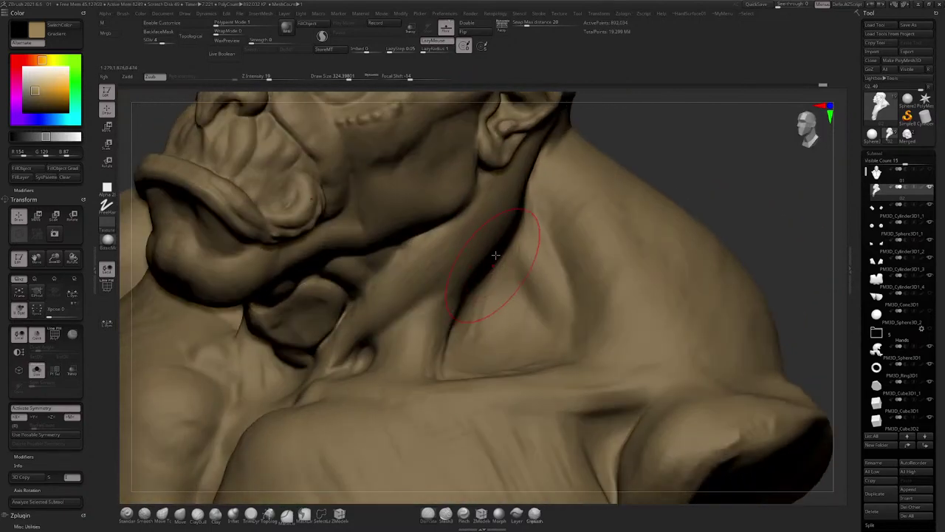
mouse_move(453, 327)
right_down()
mouse_move(481, 215)
mouse_move(494, 222)
right_up()
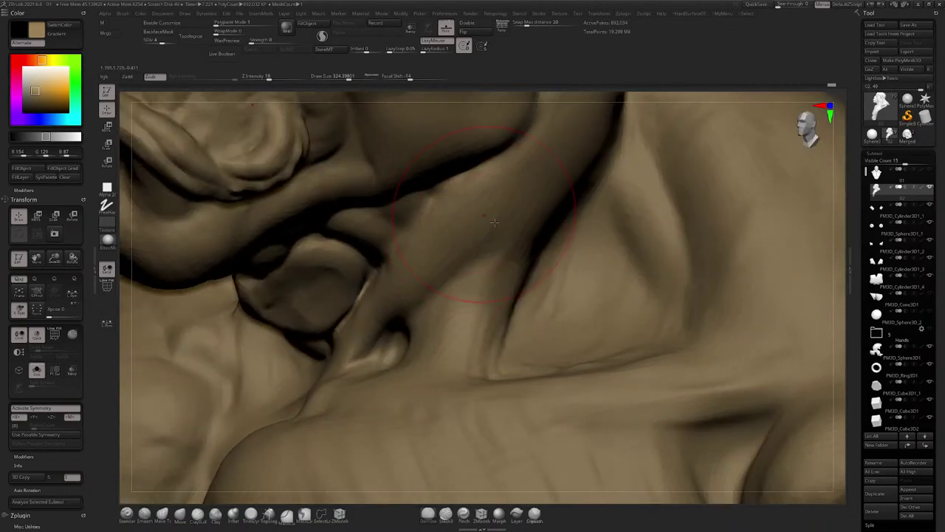
drag(503, 276, 483, 351)
drag(517, 253, 500, 288)
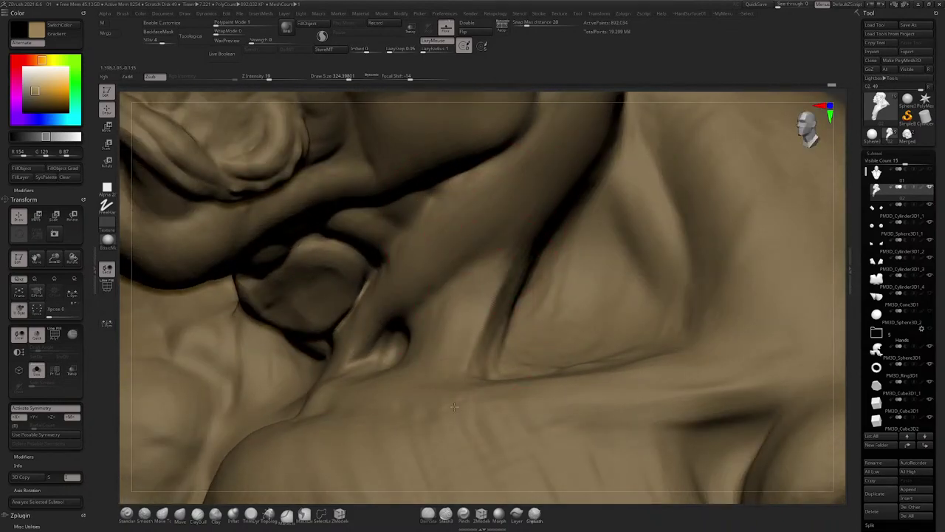
Step: Soften the throat and neck base around the hollow above the collarbone
mouse_move(504, 293)
right_down()
mouse_move(500, 315)
mouse_move(459, 316)
right_up()
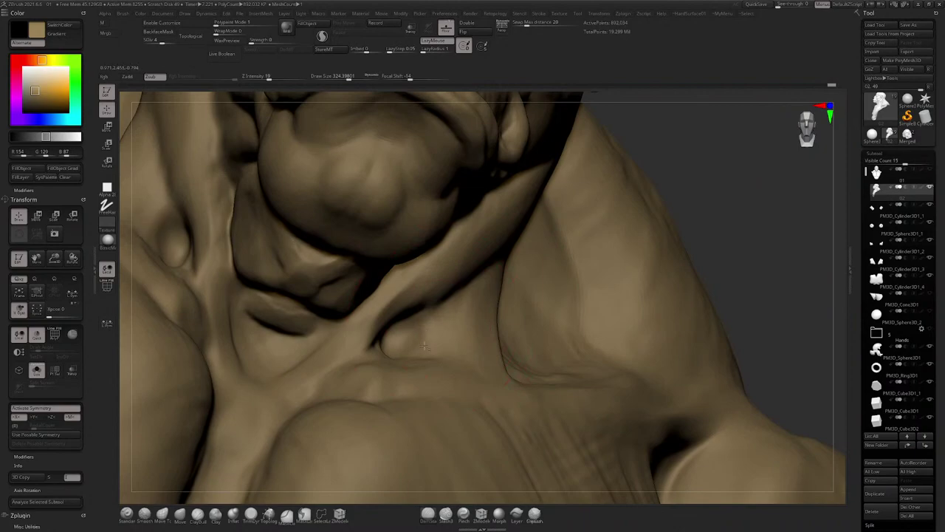
right_drag(464, 269, 529, 235)
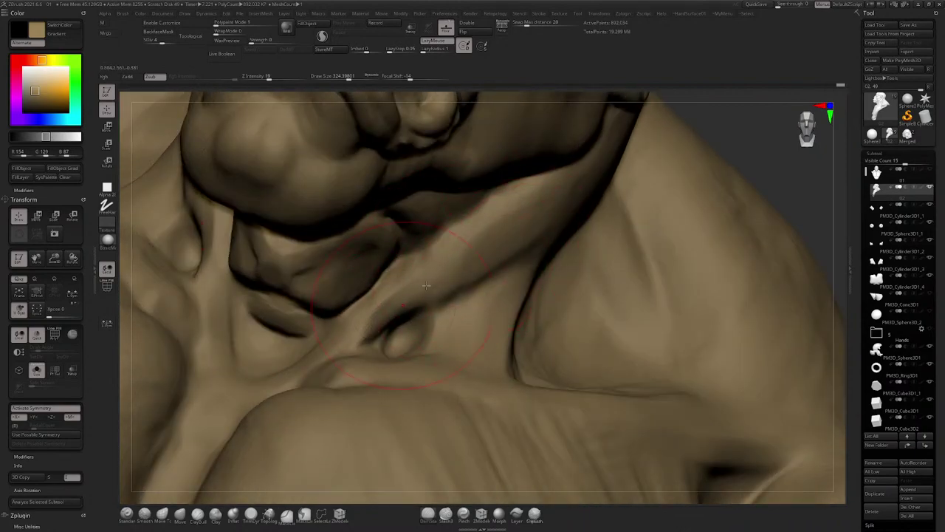
right_drag(360, 325, 382, 249)
shift+drag(380, 251, 362, 263)
mouse_move(363, 264)
right_down()
mouse_move(463, 325)
mouse_move(426, 274)
right_up()
Step: Set the draw size to about 228 and return the bust mesh to subdivision level 6
key(space)
drag(426, 275, 420, 274)
ctrl+right_drag(442, 262, 437, 210)
right_drag(437, 211, 472, 222)
ctrl+right_drag(472, 221, 443, 217)
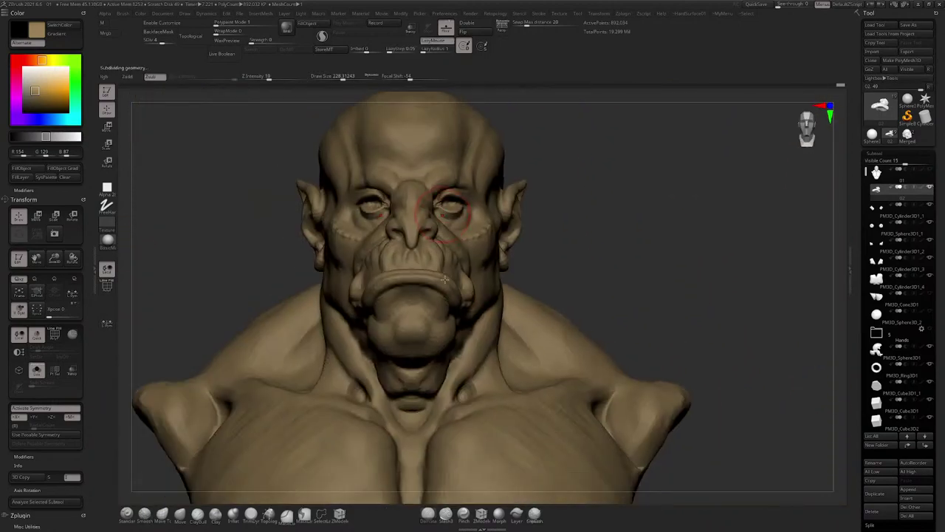
right_drag(591, 180, 436, 229)
ctrl+right_drag(418, 226, 459, 226)
ctrl+right_drag(472, 206, 495, 264)
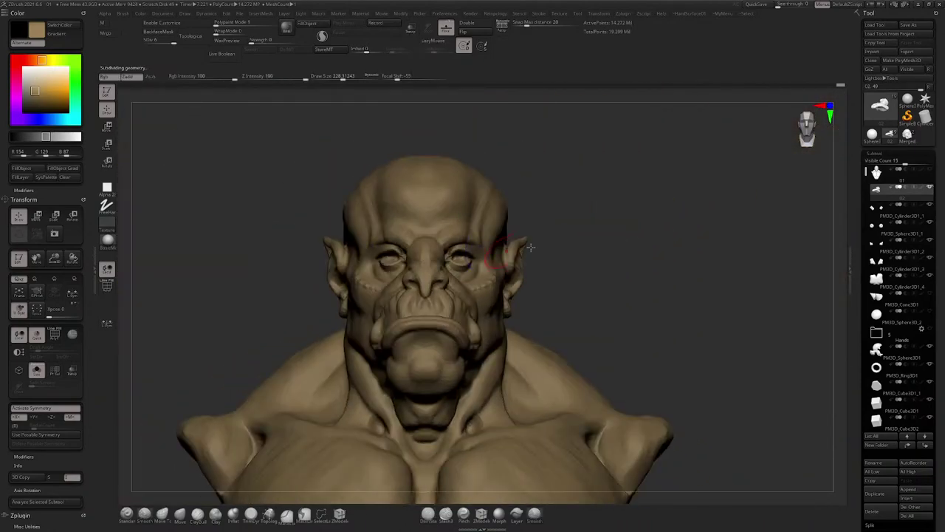
Step: Smooth the creases below the sternum and across the abdomen with a draw size of about 393
alt+right_drag(545, 318, 531, 192)
mouse_move(410, 331)
alt+right_down()
mouse_move(427, 246)
mouse_move(442, 325)
mouse_move(458, 234)
alt+right_up()
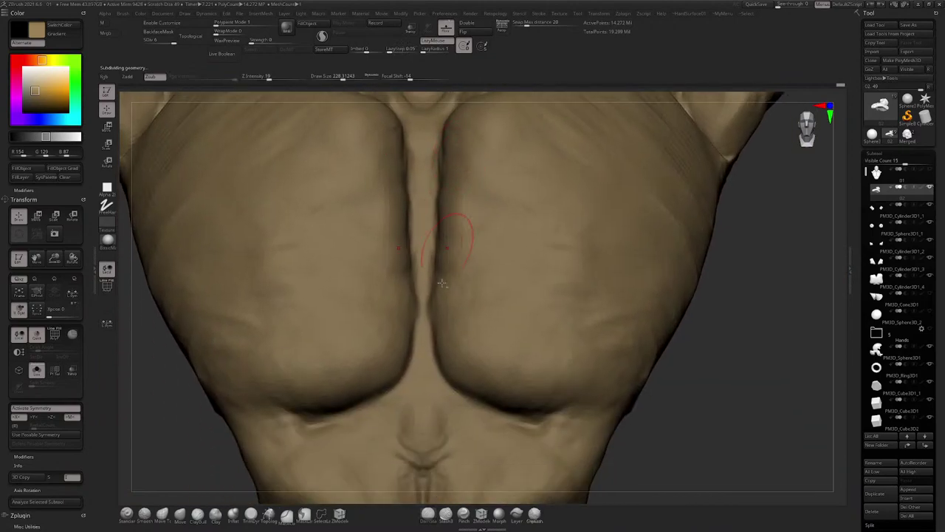
key(space)
drag(432, 357, 447, 356)
alt+right_drag(428, 377, 431, 282)
shift+drag(425, 361, 405, 338)
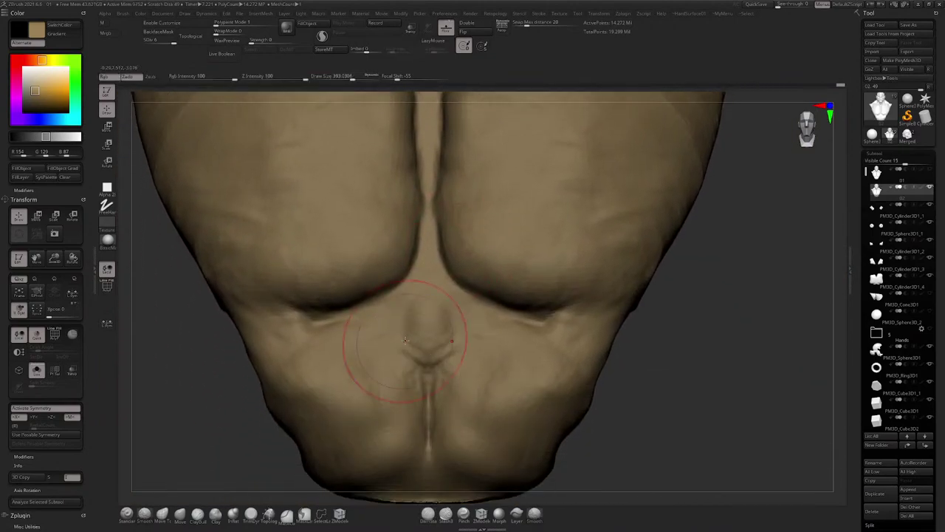
right_drag(405, 338, 469, 343)
shift+drag(375, 350, 308, 351)
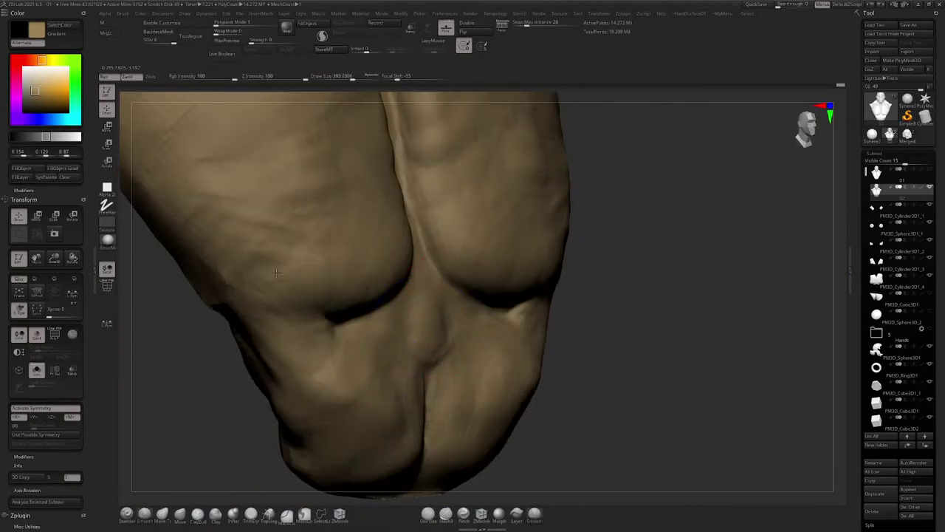
Step: Smooth the striations on the lower and outer part of the pectoral muscle
shift+drag(275, 273, 310, 255)
alt+right_drag(342, 237, 375, 329)
shift+drag(368, 289, 310, 274)
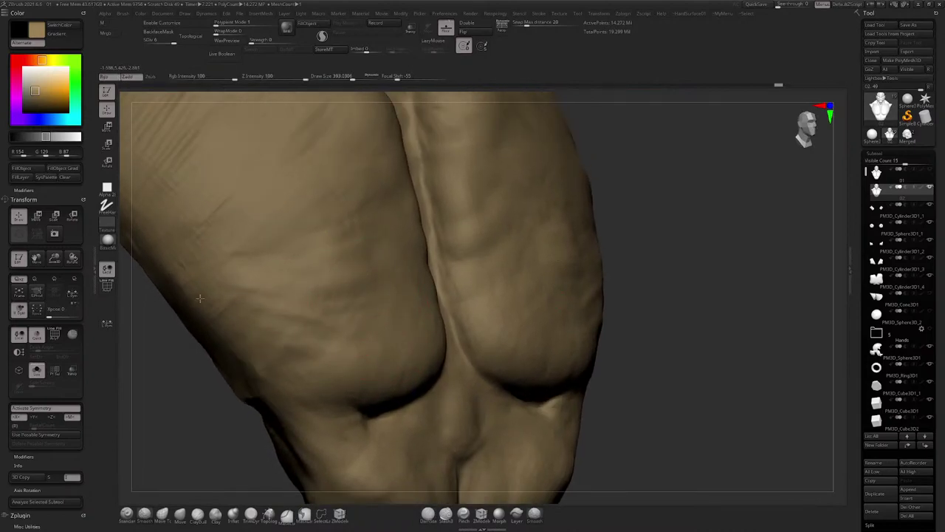
Step: Quick-save the project and check the chest from the front and side
mouse_move(288, 232)
right_down()
mouse_move(317, 291)
mouse_move(394, 249)
mouse_move(413, 221)
right_up()
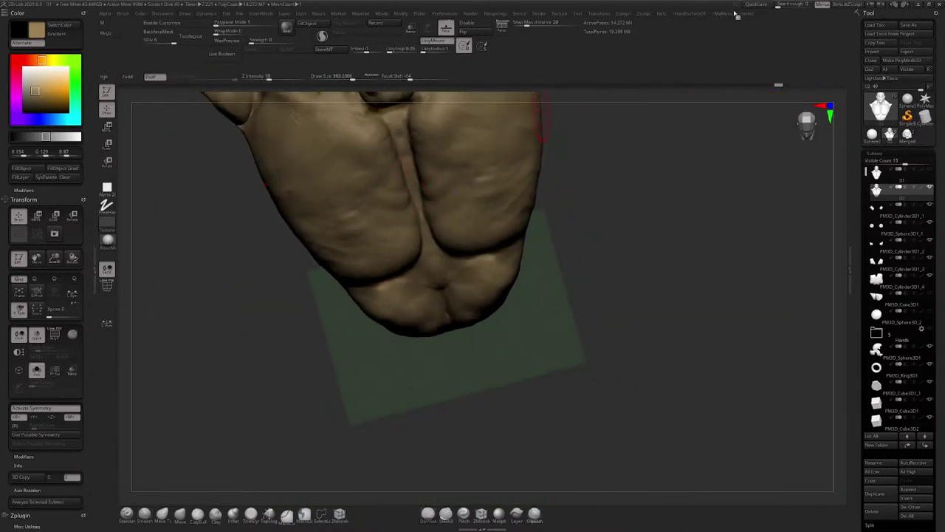
click(753, 6)
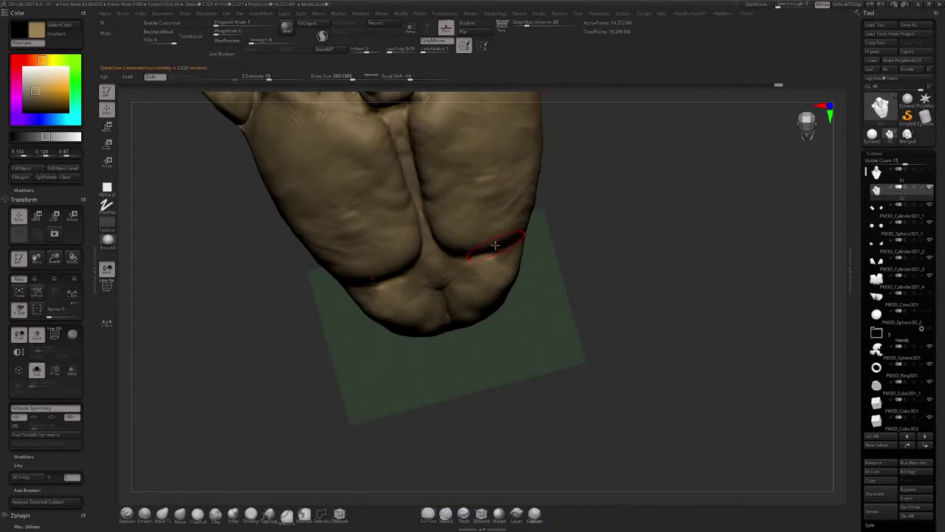
shift+right_drag(564, 235, 563, 200)
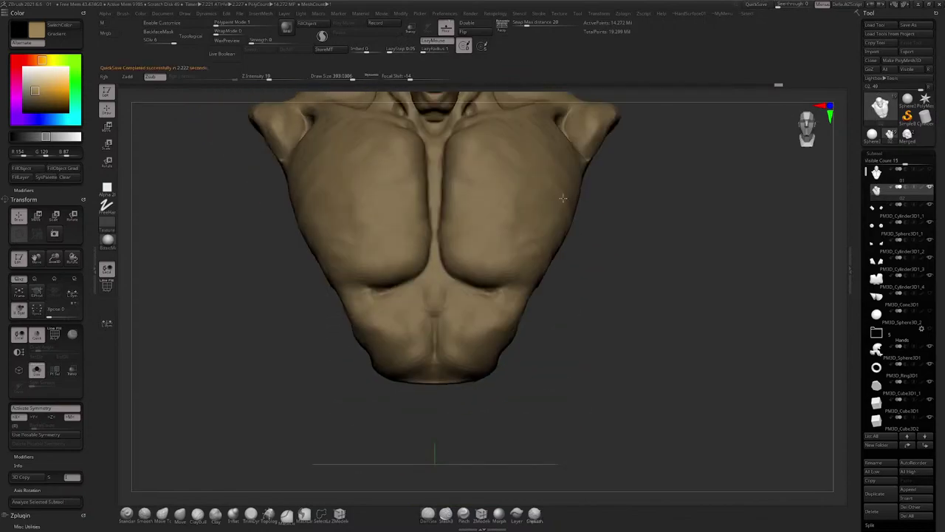
alt+right_drag(532, 166, 503, 318)
mouse_move(508, 218)
alt+right_down()
mouse_move(526, 183)
mouse_move(552, 242)
mouse_move(508, 245)
mouse_move(458, 362)
mouse_move(481, 258)
alt+right_up()
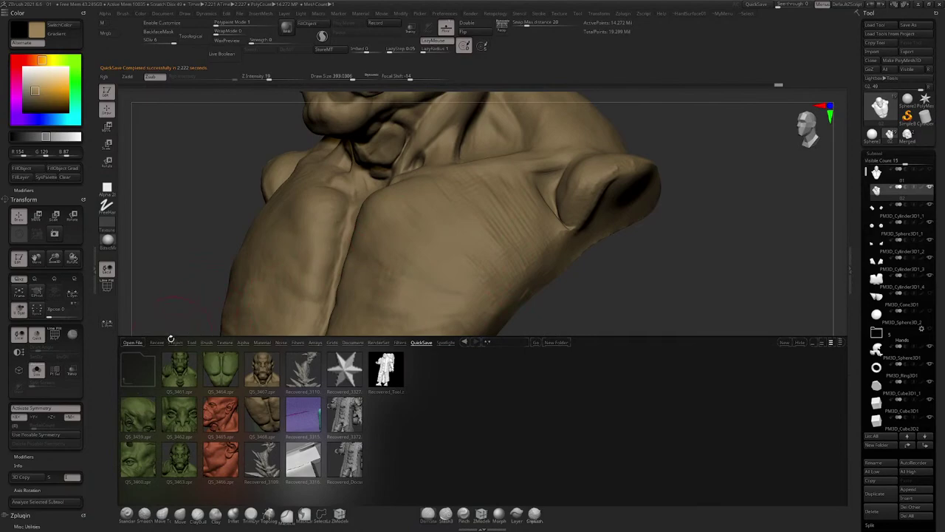
Step: Load the skin brush with vertical wrinkles from the Skin_Brushes folder in the LightBox brush library
click(173, 341)
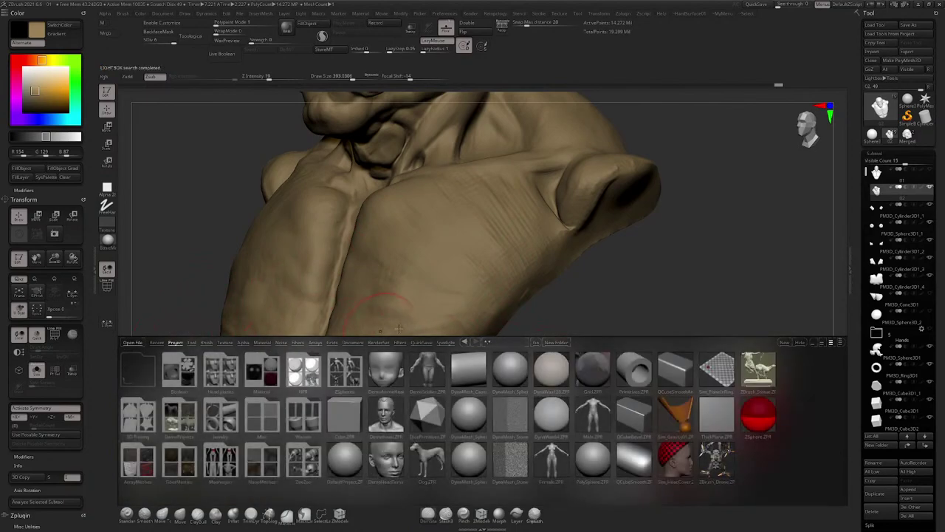
click(207, 341)
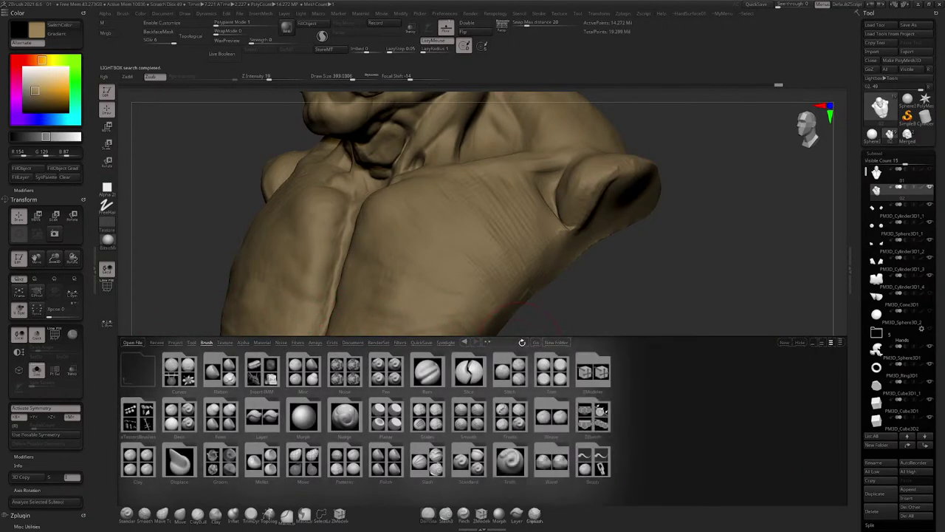
click(582, 456)
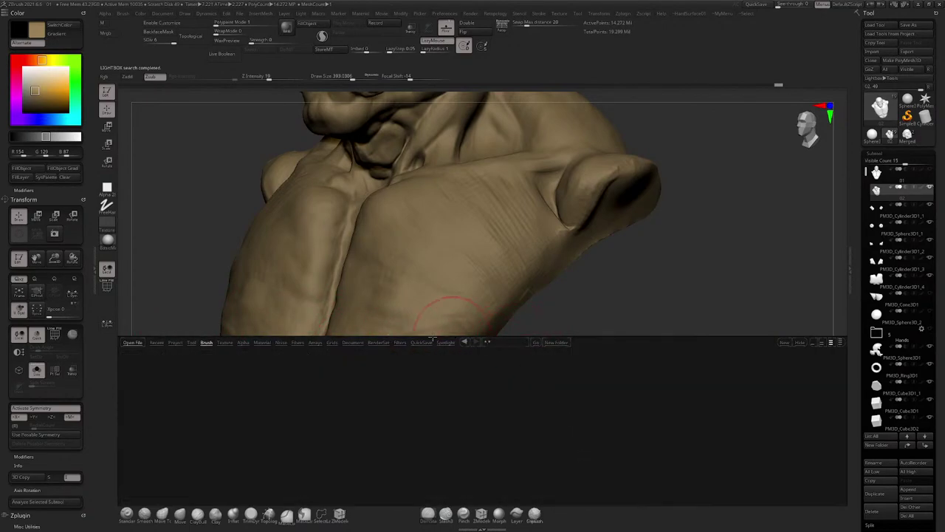
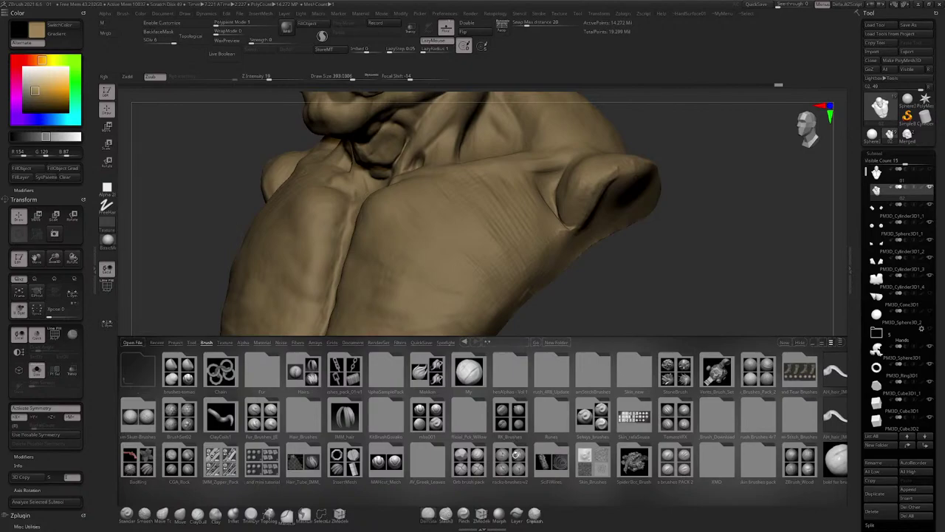
double_click(595, 459)
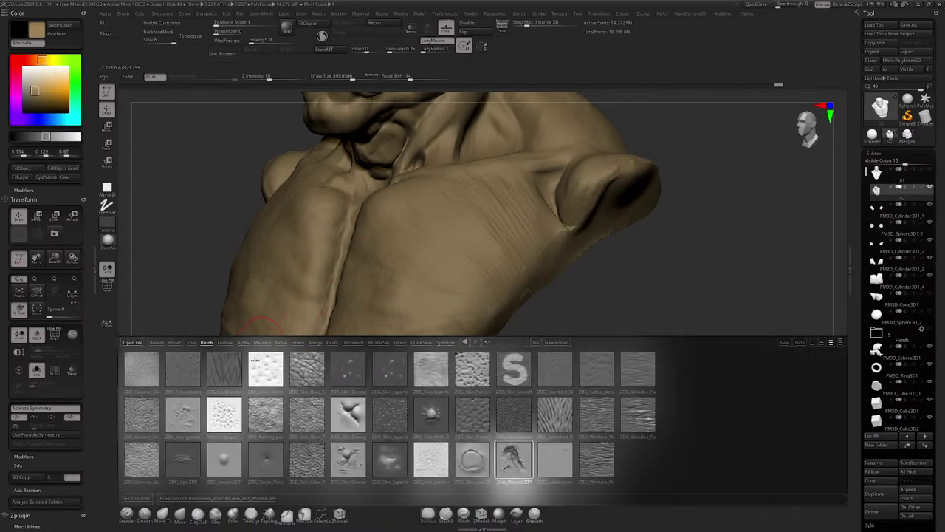
double_click(233, 369)
alt+right_drag(446, 241, 457, 405)
right_drag(419, 224, 746, 174)
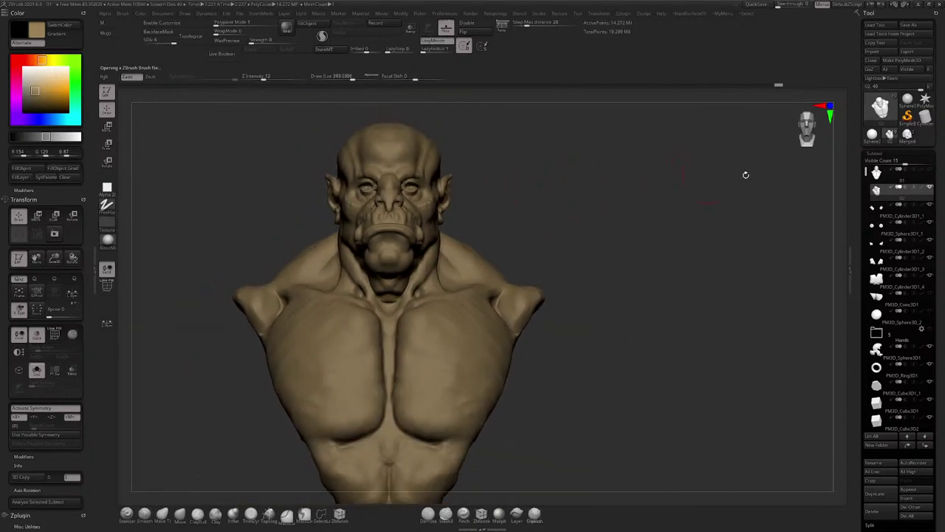
right_drag(542, 185, 629, 189)
mouse_move(933, 313)
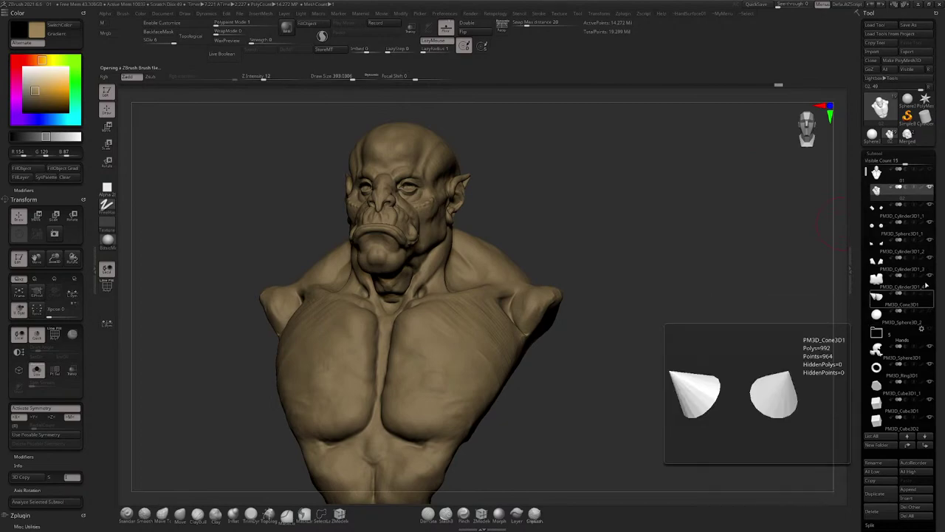
Step: Nudge the small cube-shaped highlight in the eyes slightly along the vertical axis
mouse_move(930, 172)
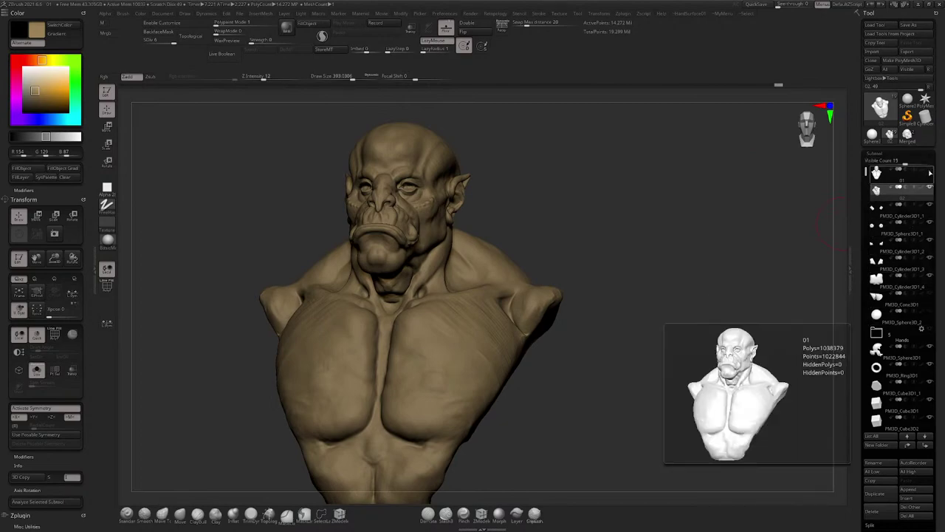
click(37, 371)
drag(601, 173, 703, 274)
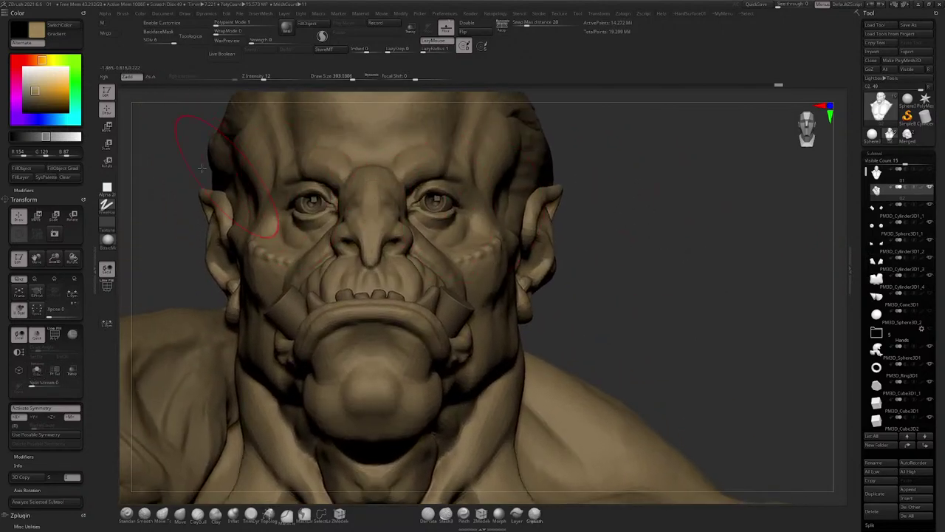
click(110, 128)
alt+click(445, 202)
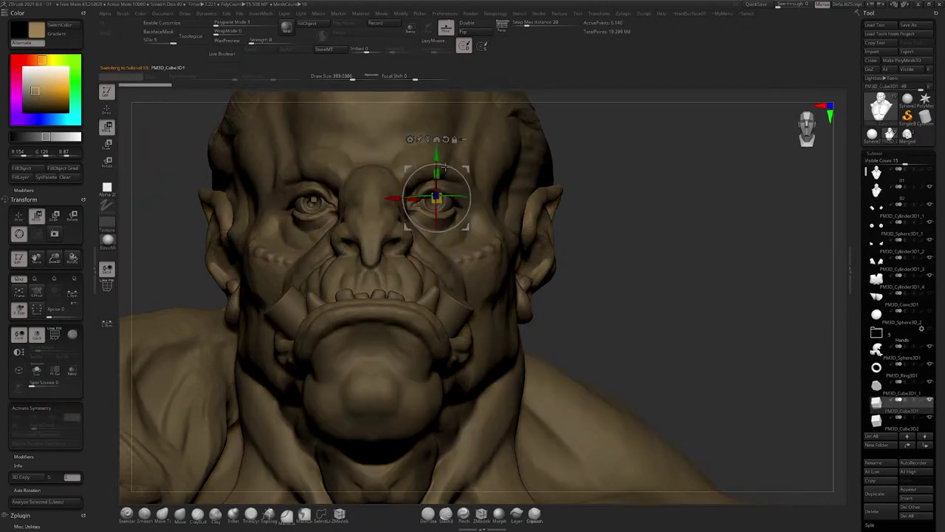
drag(438, 158, 438, 154)
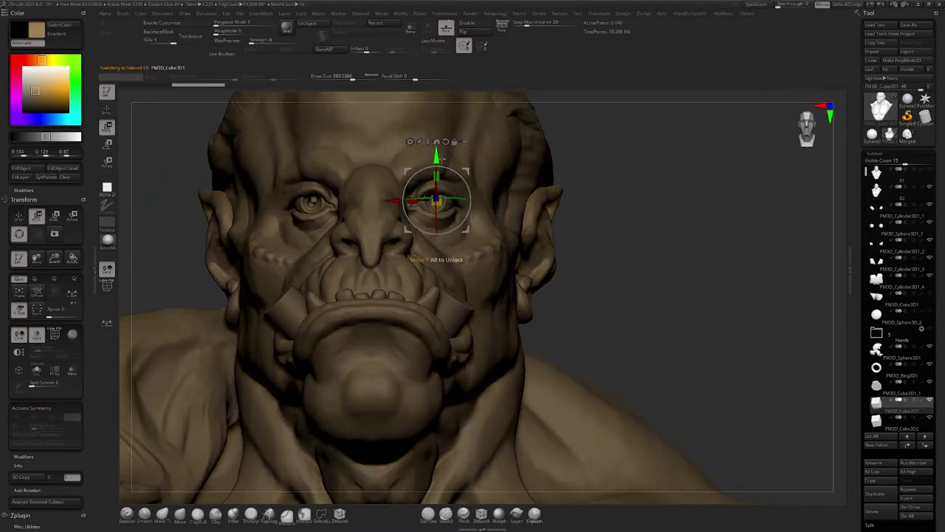
mouse_move(635, 156)
mouse_down()
mouse_move(650, 157)
mouse_move(664, 178)
mouse_move(580, 135)
mouse_move(631, 150)
mouse_move(584, 158)
mouse_up()
click(108, 110)
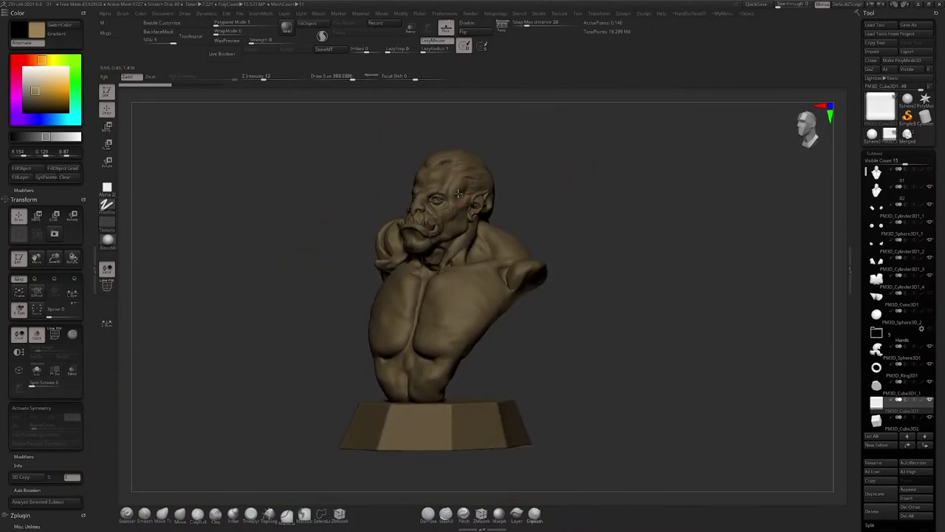
Step: Make the head-and-torso subtool active again and reduce the brush draw size to about 176
mouse_move(449, 203)
alt+right_down()
mouse_move(452, 260)
mouse_move(461, 185)
mouse_move(461, 220)
mouse_move(483, 218)
mouse_move(418, 253)
alt+right_up()
key(space)
drag(480, 210, 472, 218)
right_drag(472, 218, 504, 211)
ctrl+right_drag(505, 147, 517, 179)
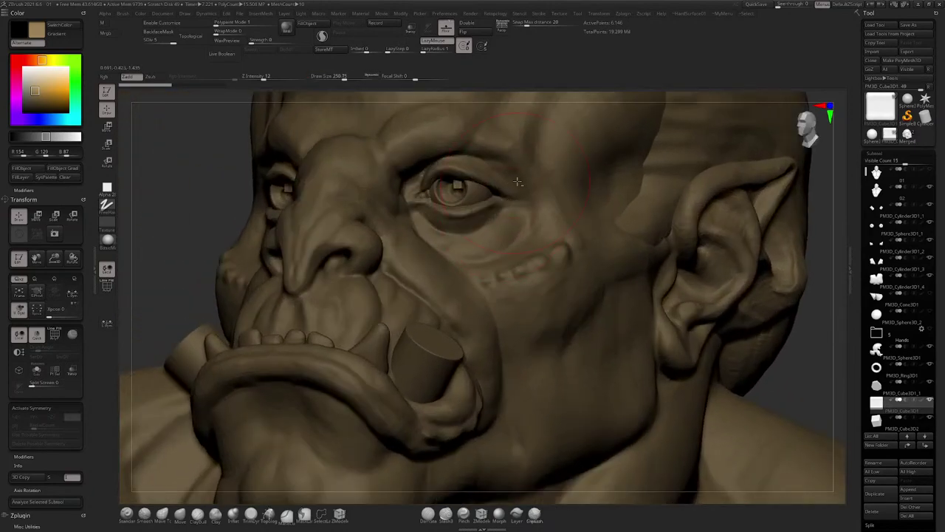
alt+click(521, 184)
key(space)
drag(520, 186, 513, 190)
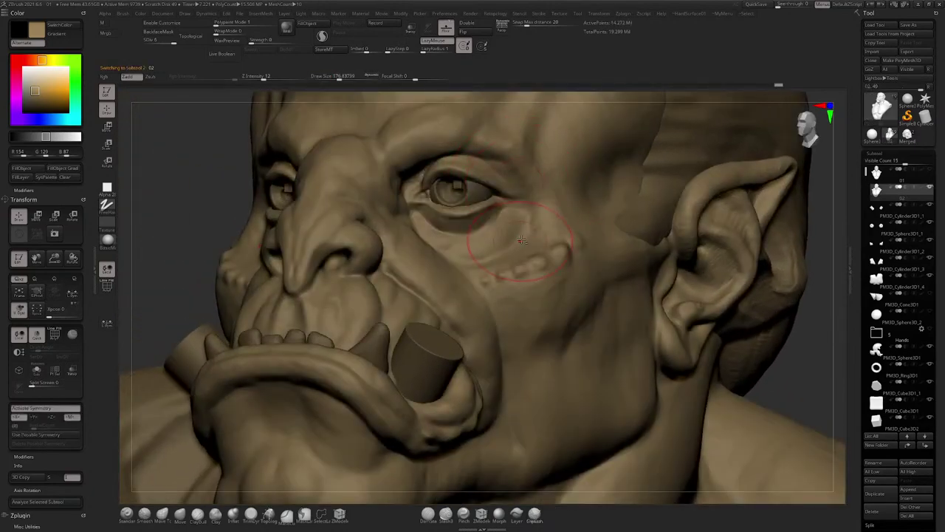
Step: Set the brush draw size back to about 393
mouse_move(516, 220)
ctrl+right_down()
mouse_move(503, 204)
mouse_move(530, 209)
mouse_move(528, 169)
mouse_move(545, 194)
mouse_move(503, 162)
mouse_move(509, 125)
ctrl+right_up()
drag(576, 148, 485, 236)
ctrl+right_drag(485, 236, 496, 269)
mouse_move(496, 269)
alt+right_down()
mouse_move(452, 217)
mouse_move(425, 304)
alt+right_up()
key(space)
drag(455, 258, 471, 253)
alt+right_drag(438, 171, 450, 468)
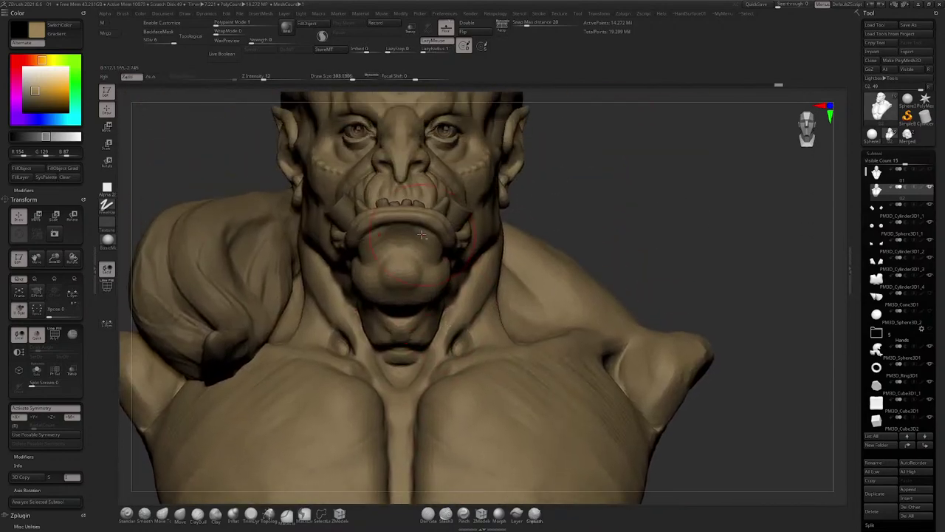
Step: Sculpt vertical skin wrinkles across the lower lip with a draw size of about 100
right_drag(354, 243, 450, 185)
ctrl+right_drag(450, 184, 454, 239)
mouse_move(387, 252)
alt+right_down()
mouse_move(419, 274)
mouse_move(421, 321)
alt+right_up()
key(space)
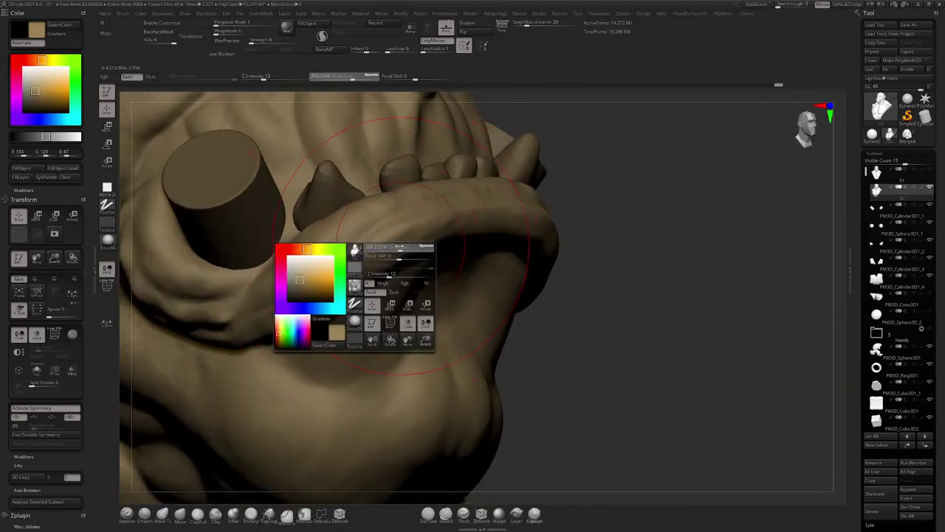
drag(410, 246, 388, 245)
mouse_move(401, 232)
right_down()
mouse_move(432, 278)
mouse_move(417, 293)
right_up()
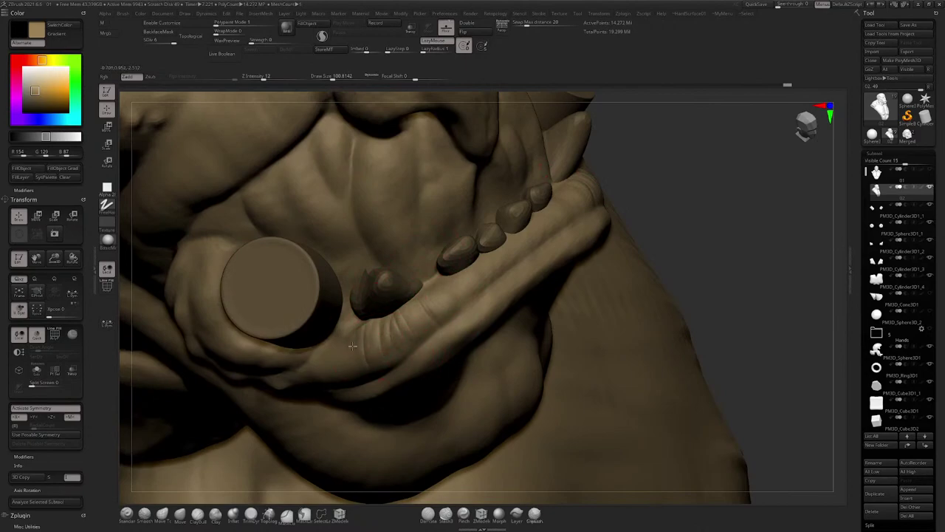
drag(352, 346, 352, 365)
mouse_move(295, 338)
right_down()
mouse_move(353, 348)
mouse_move(273, 318)
right_up()
mouse_move(448, 308)
right_down()
mouse_move(417, 342)
mouse_move(398, 317)
right_up()
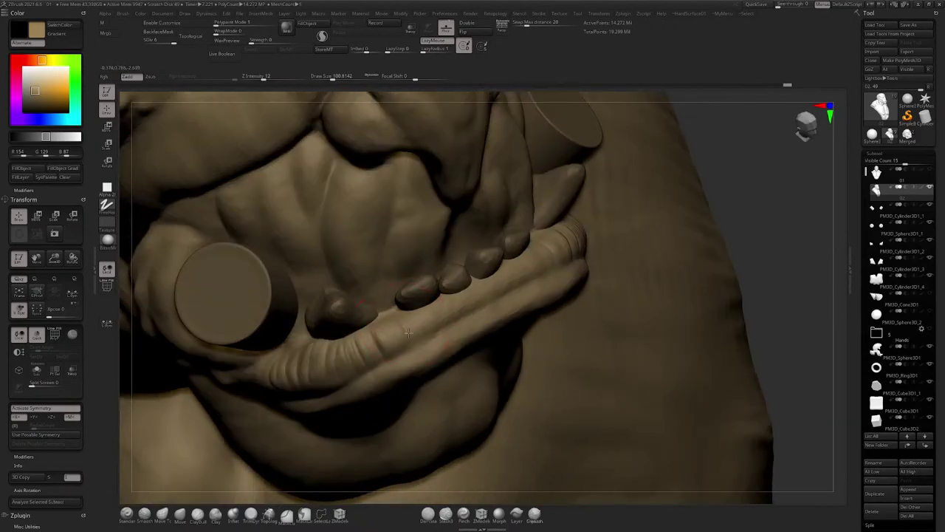
Step: Extend the skin wrinkles around the fleshy corner of the mouth beside the cylindrical tusk and along the lip
mouse_move(517, 264)
right_down()
mouse_move(483, 255)
mouse_move(407, 309)
mouse_move(298, 346)
mouse_move(327, 307)
mouse_move(334, 255)
mouse_move(356, 301)
right_up()
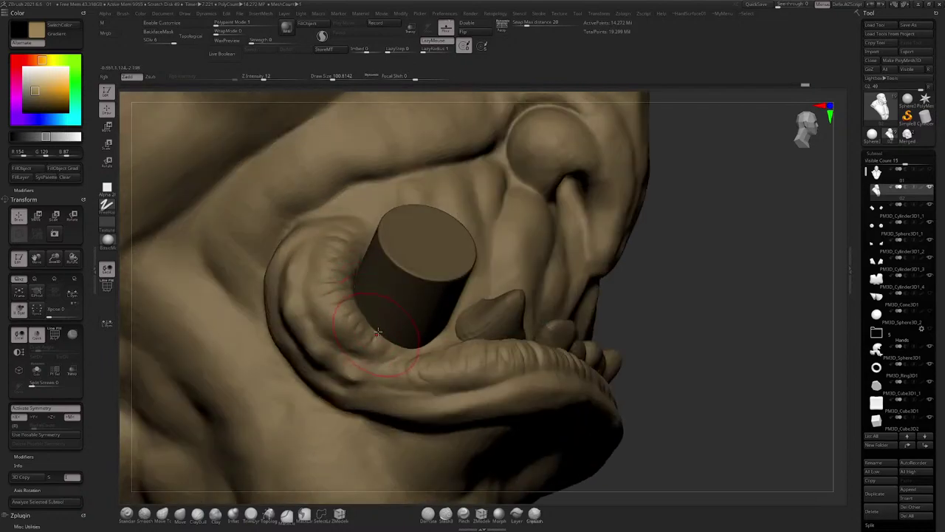
mouse_move(375, 341)
right_down()
mouse_move(336, 259)
mouse_move(371, 239)
mouse_move(340, 242)
mouse_move(323, 220)
mouse_move(307, 222)
right_up()
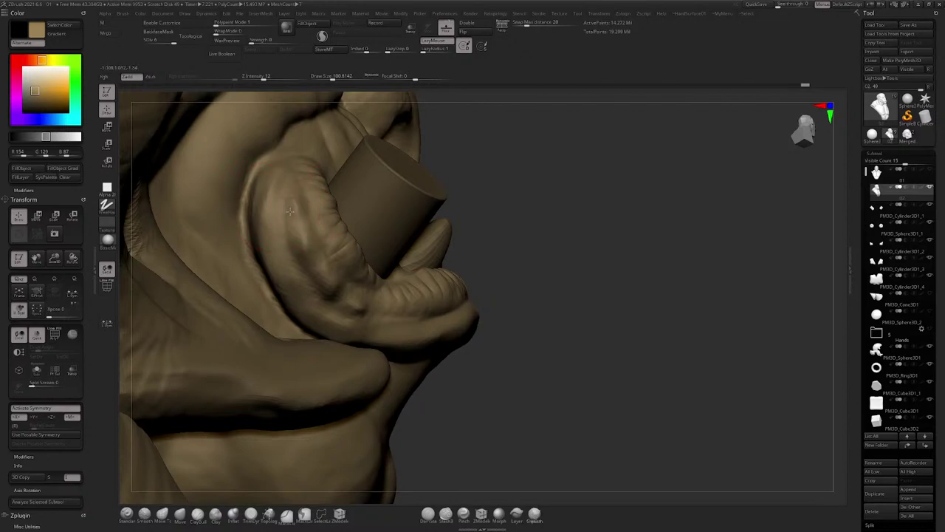
mouse_move(319, 256)
right_down()
mouse_move(376, 293)
mouse_move(362, 273)
mouse_move(325, 273)
right_up()
right_drag(510, 288, 439, 288)
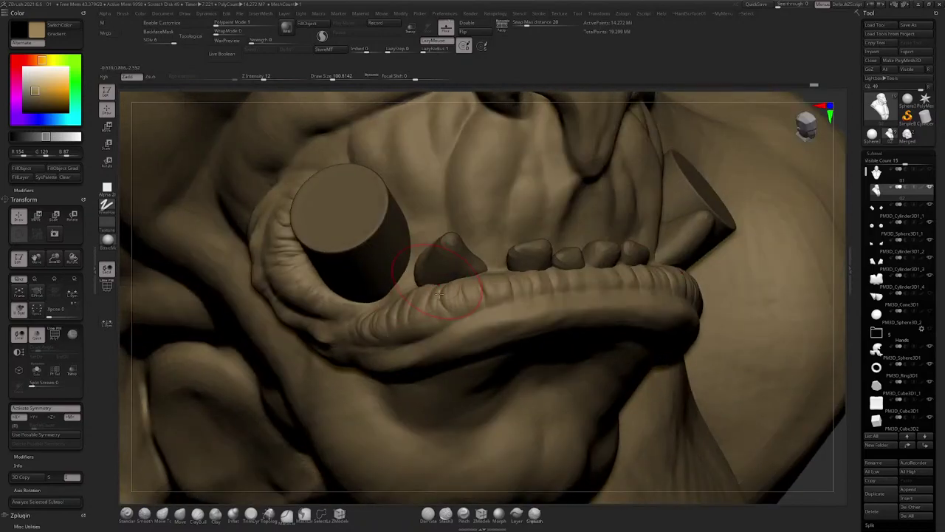
mouse_move(499, 288)
right_down()
mouse_move(482, 383)
mouse_move(473, 355)
mouse_move(404, 336)
right_up()
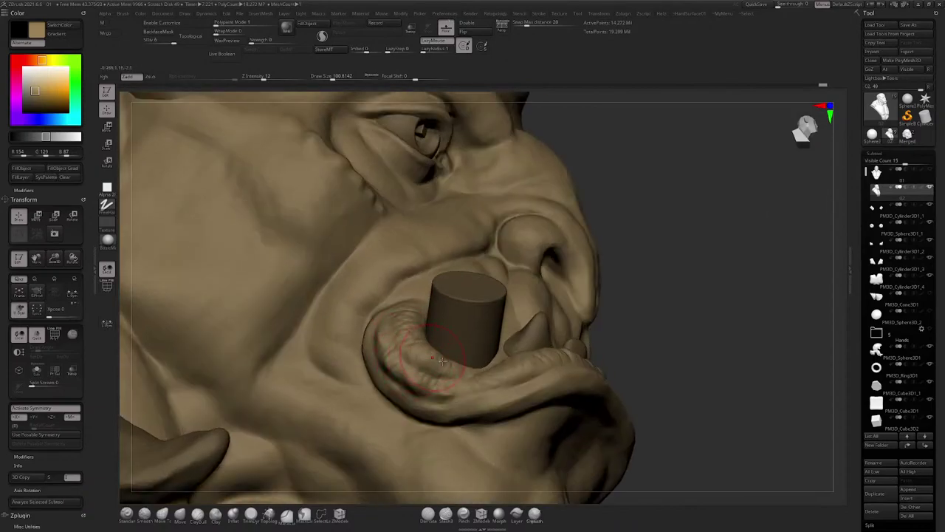
mouse_move(441, 361)
right_down()
mouse_move(432, 353)
mouse_move(402, 379)
right_up()
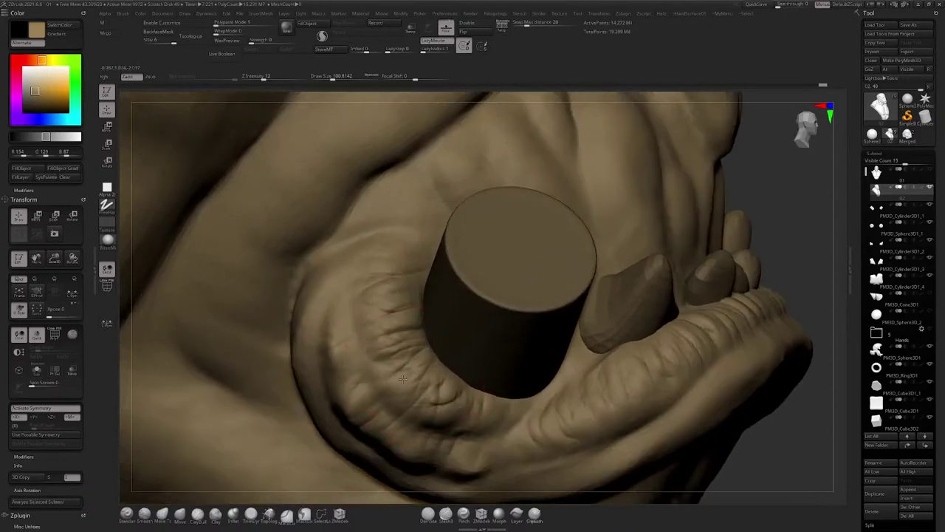
Step: Add finer wrinkles around the mouth corner and along the lower lip with a draw size of about 54
key(space)
drag(414, 297, 405, 297)
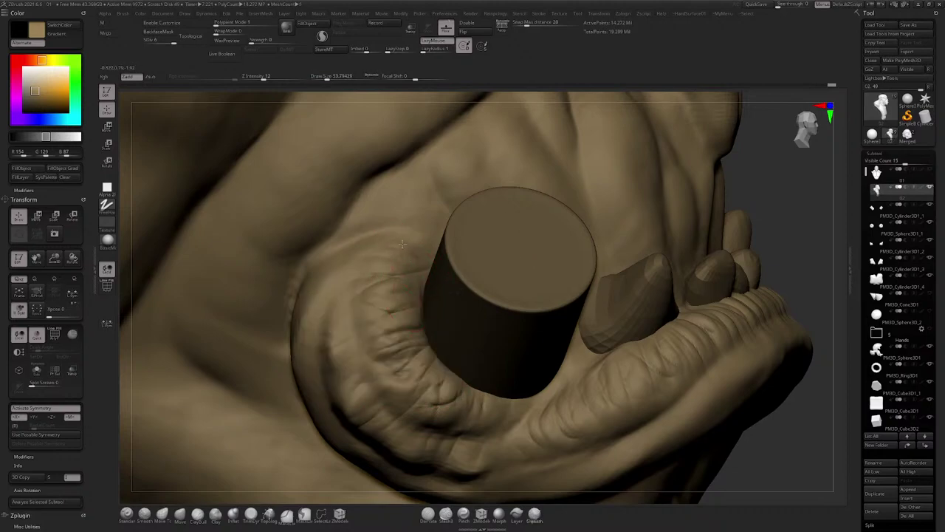
mouse_move(355, 348)
right_down()
mouse_move(468, 330)
mouse_move(532, 296)
mouse_move(526, 336)
right_up()
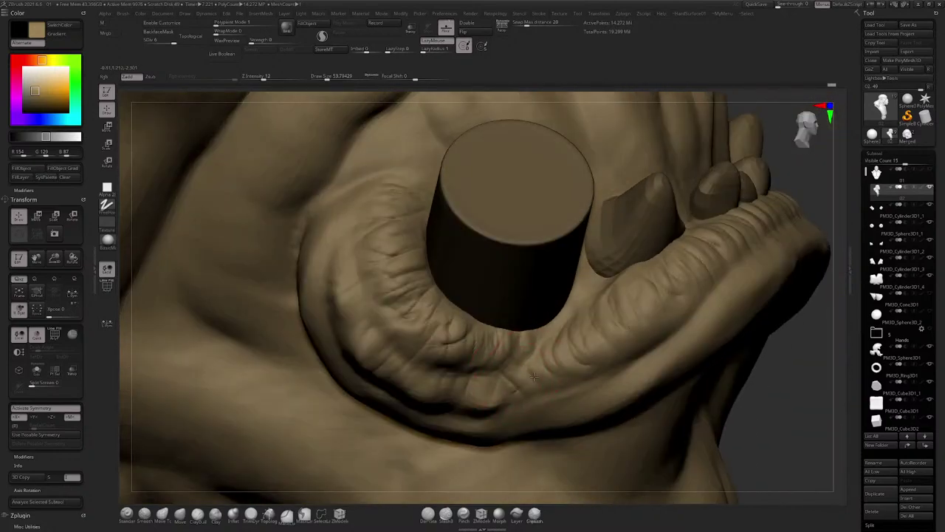
alt+right_drag(528, 369, 454, 303)
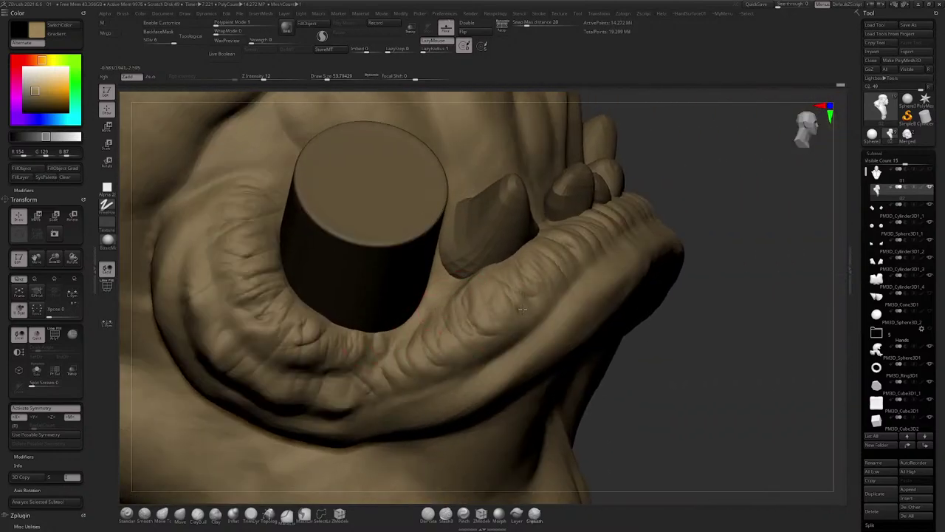
right_drag(549, 257, 484, 295)
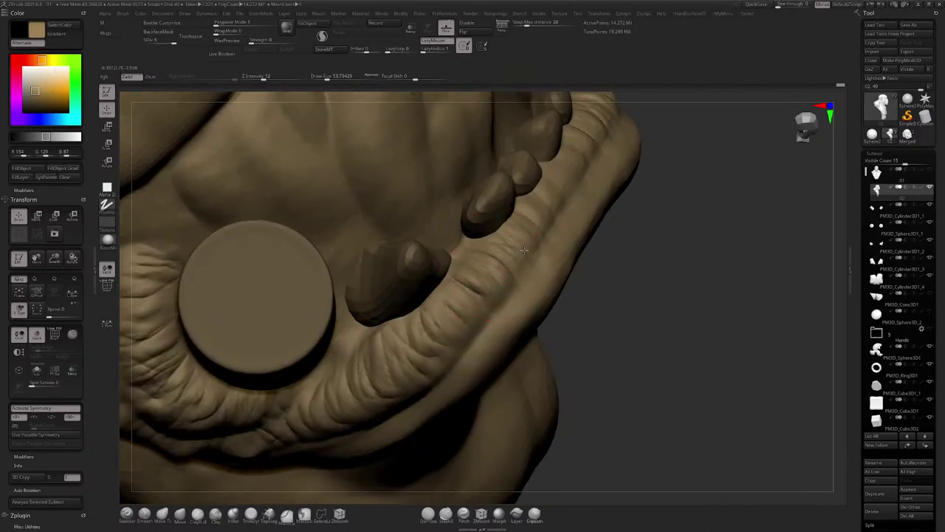
mouse_move(521, 235)
alt+right_down()
mouse_move(441, 300)
mouse_move(485, 182)
mouse_move(451, 166)
mouse_move(355, 222)
mouse_move(442, 244)
mouse_move(455, 174)
alt+right_up()
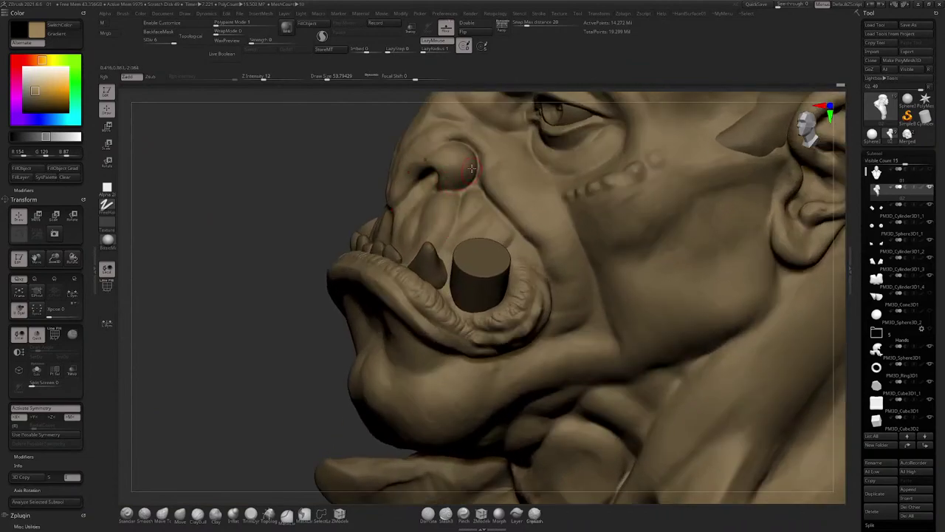
mouse_move(464, 274)
right_down()
mouse_move(472, 222)
mouse_move(443, 310)
mouse_move(485, 295)
mouse_move(462, 347)
right_up()
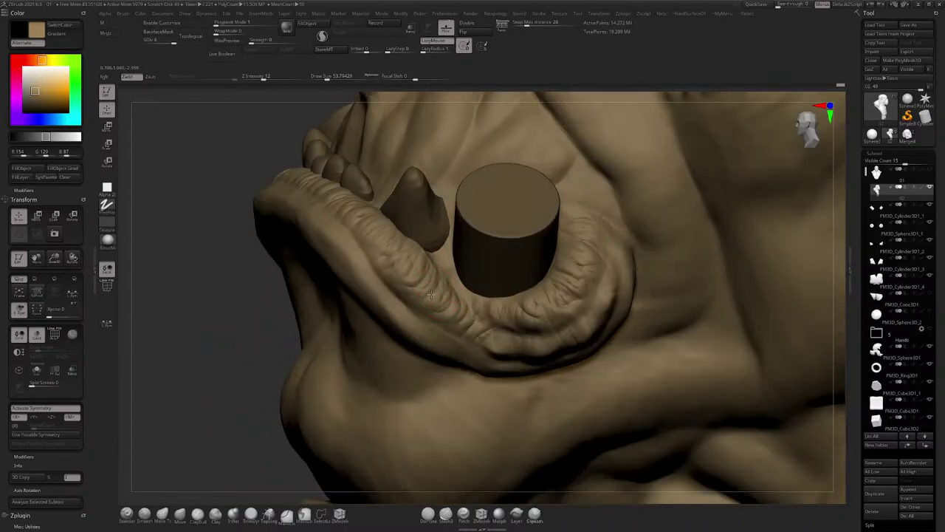
right_drag(431, 294, 468, 267)
Step: Step the head-and-torso subtool down to subdivision level 1
mouse_move(426, 184)
right_down()
mouse_move(475, 169)
mouse_move(445, 201)
mouse_move(559, 169)
mouse_move(540, 155)
mouse_move(554, 164)
right_up()
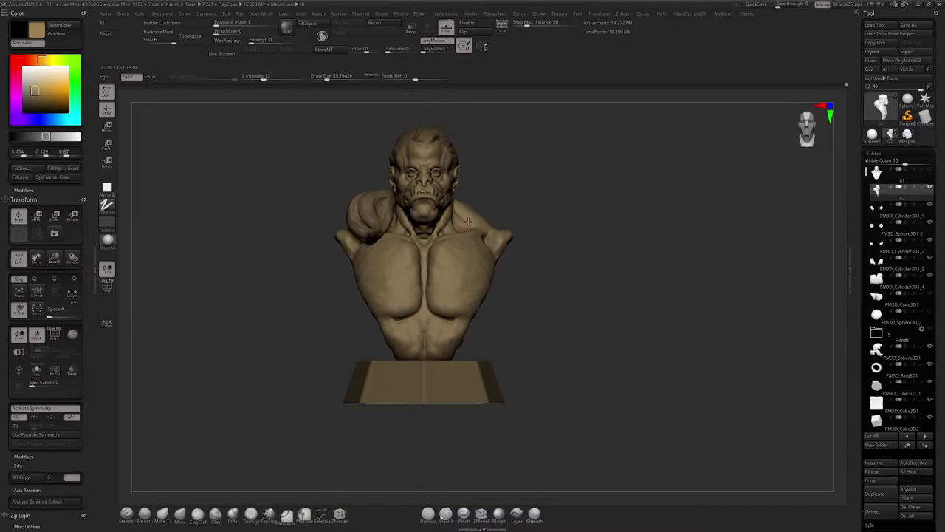
mouse_move(495, 183)
ctrl+right_down()
mouse_move(508, 202)
mouse_move(536, 196)
mouse_move(537, 181)
ctrl+right_up()
key(shift+d)
key(shift+d)
key(shift+d)
key(shift+d)
key(shift+d)
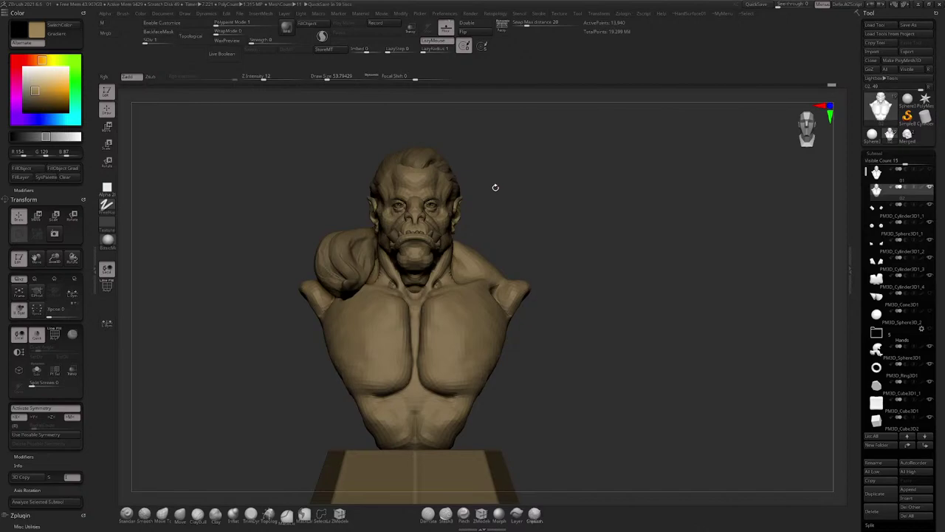
Step: Save the tool to the CGALLIES folder, overwriting 01.ztl
click(107, 127)
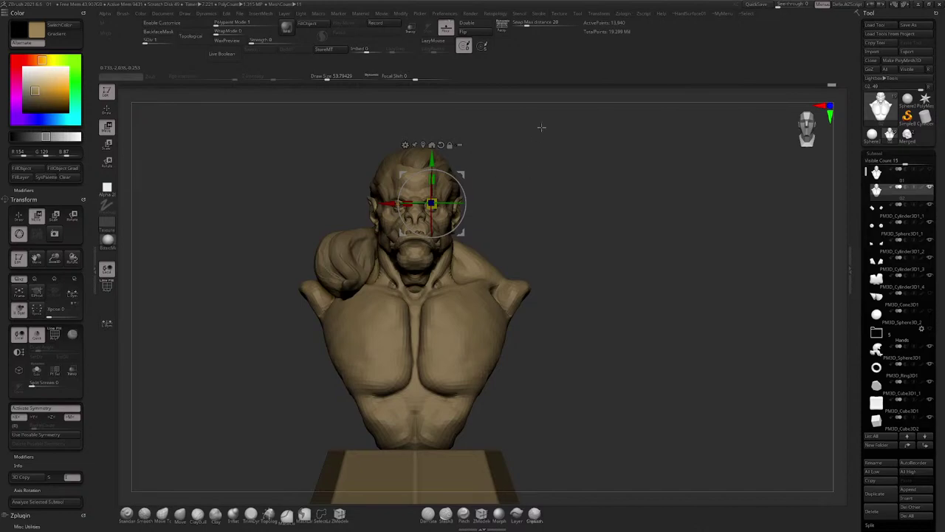
click(903, 26)
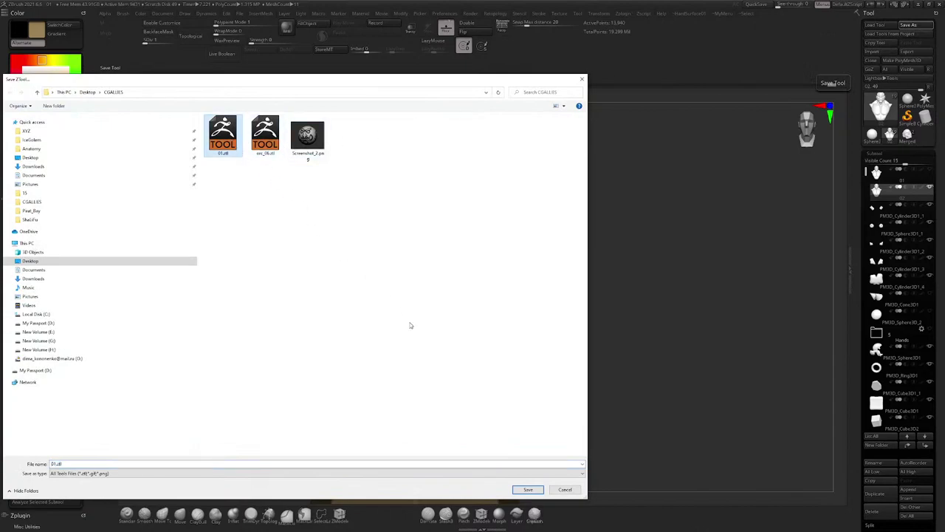
click(516, 491)
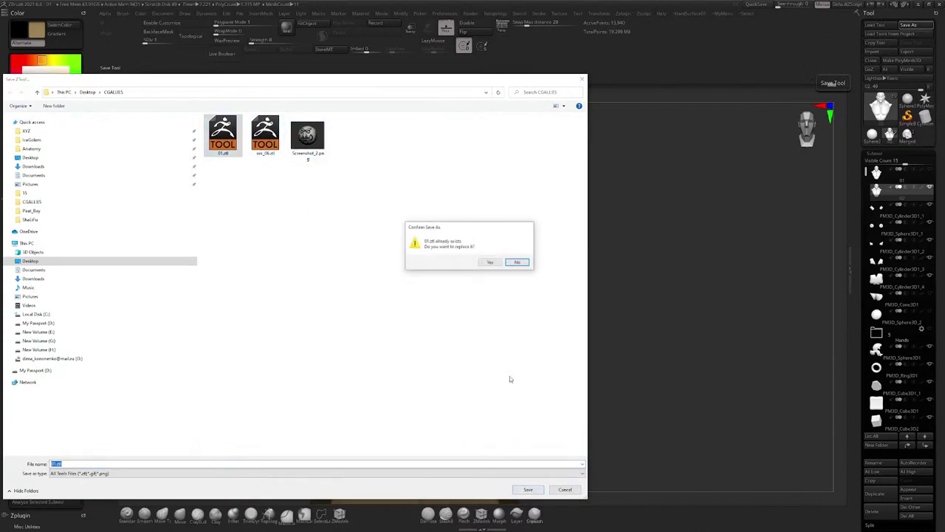
click(491, 263)
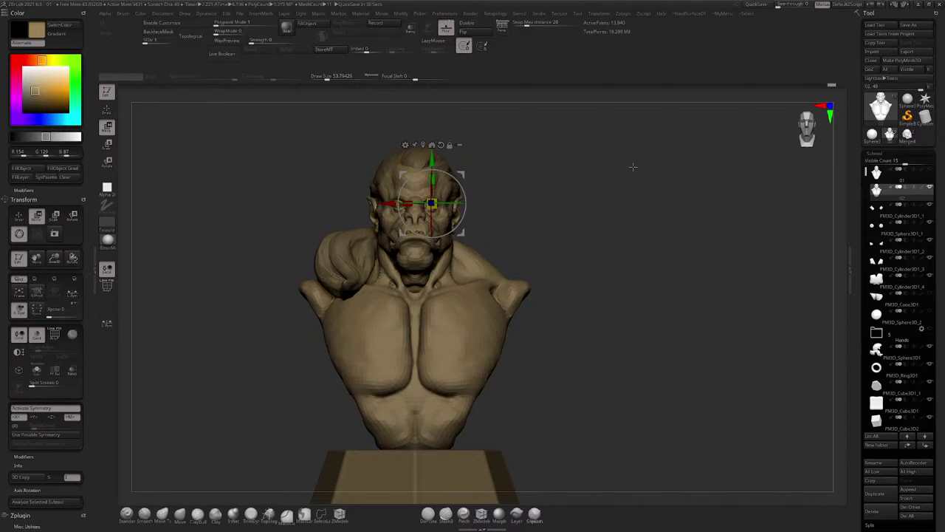
Step: Create a merged posing mesh of all visible subtools with Transpose Master
drag(633, 167, 656, 169)
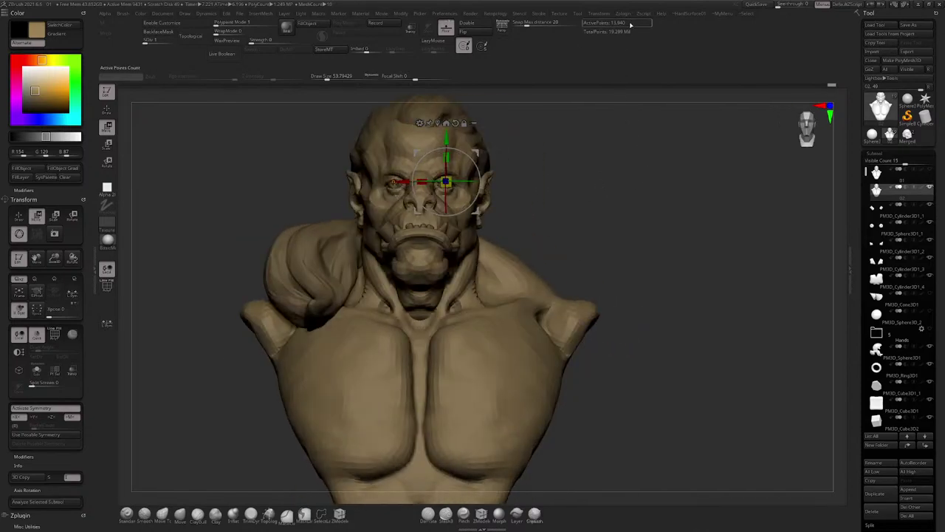
click(624, 14)
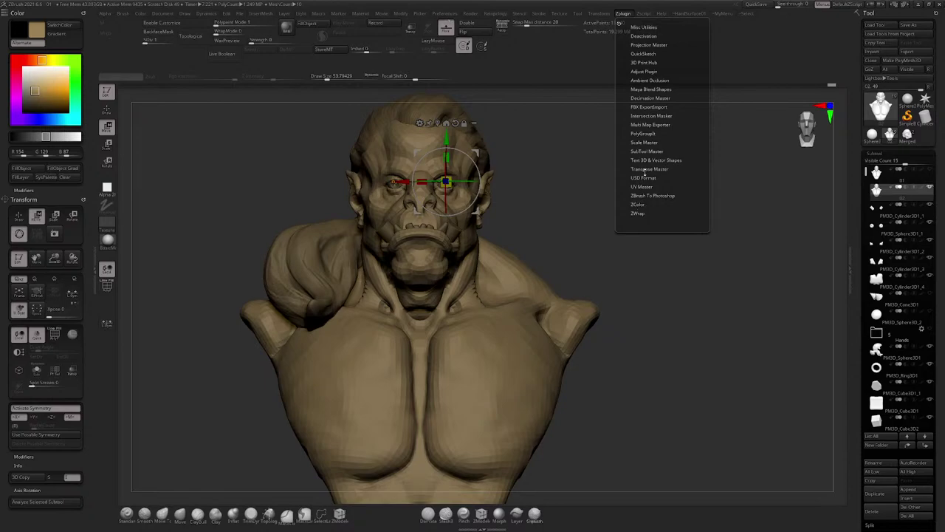
click(645, 169)
click(639, 180)
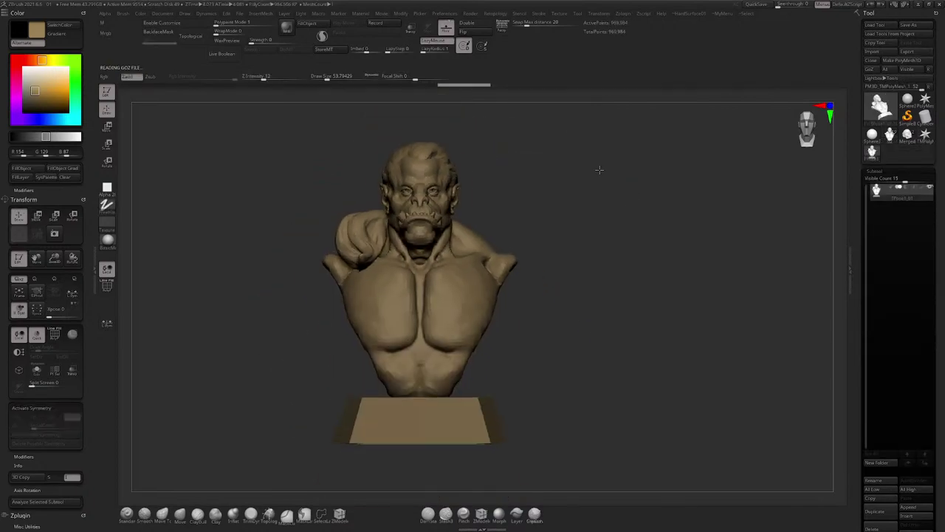
Step: Mask the torso of the merged posing mesh, then invert the mask to protect the head and the shoulder piece
mouse_move(600, 170)
mouse_down()
mouse_move(613, 156)
mouse_move(604, 160)
mouse_move(647, 162)
mouse_move(537, 193)
mouse_move(373, 272)
mouse_move(256, 433)
mouse_move(643, 353)
mouse_up()
drag(667, 209, 316, 333)
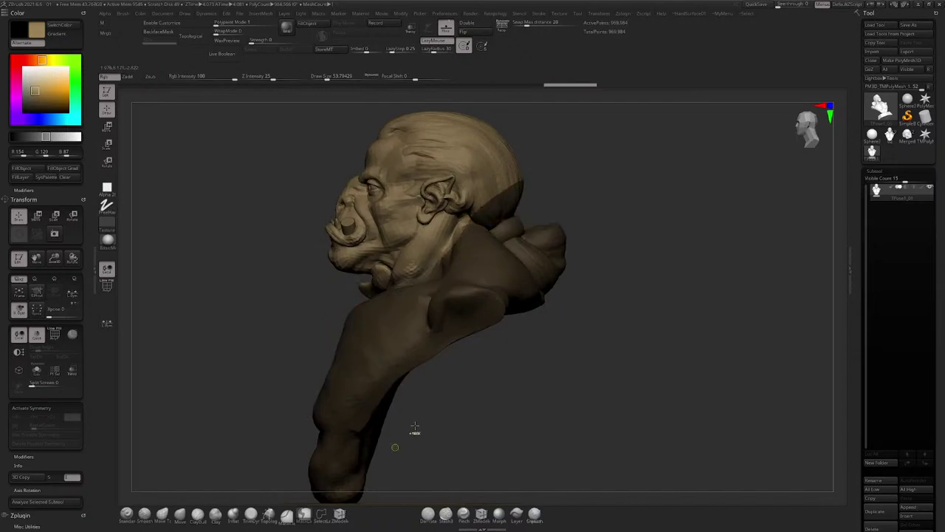
drag(602, 240, 675, 181)
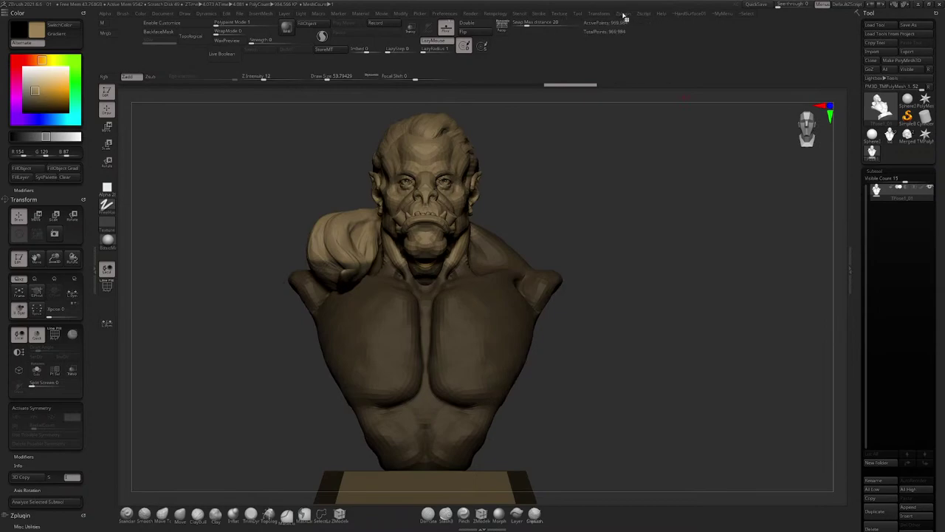
drag(601, 158, 600, 155)
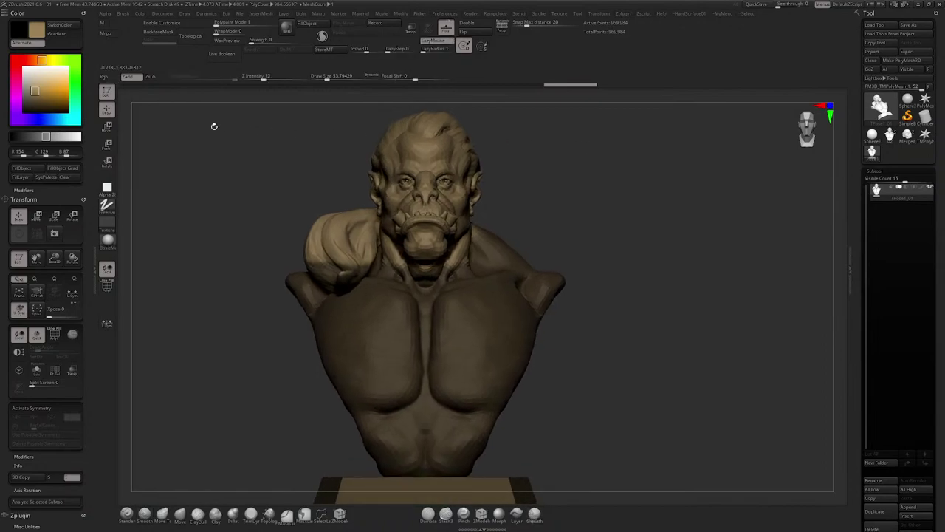
click(107, 127)
ctrl+click(521, 162)
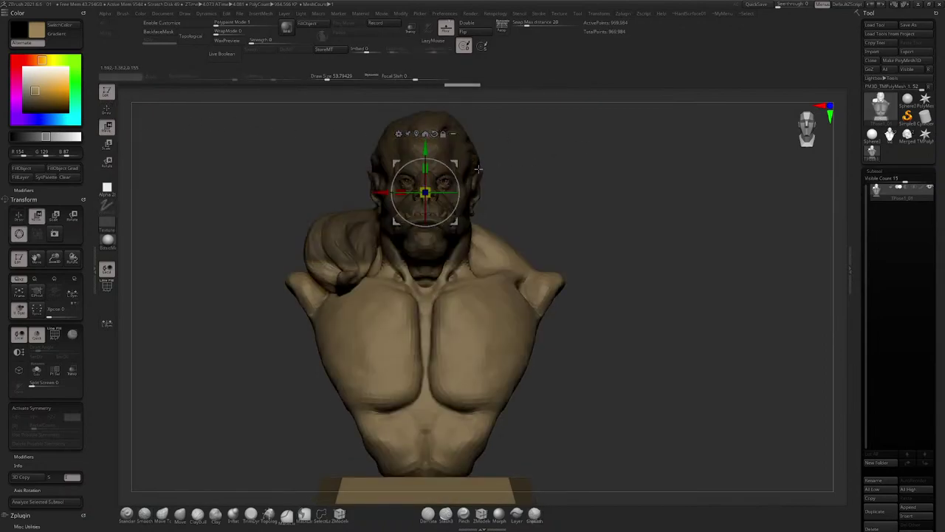
Step: Try to rotate the torso sideways under the masked head with the transform pivot placed at the neck
alt+drag(426, 154, 431, 256)
shift+drag(544, 173, 462, 159)
shift+drag(557, 141, 541, 158)
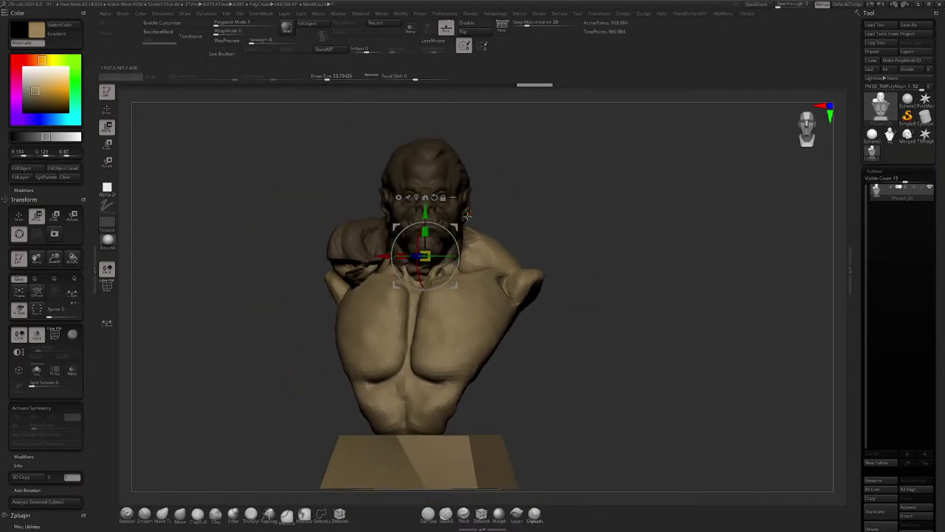
drag(453, 232, 450, 229)
drag(517, 174, 565, 144)
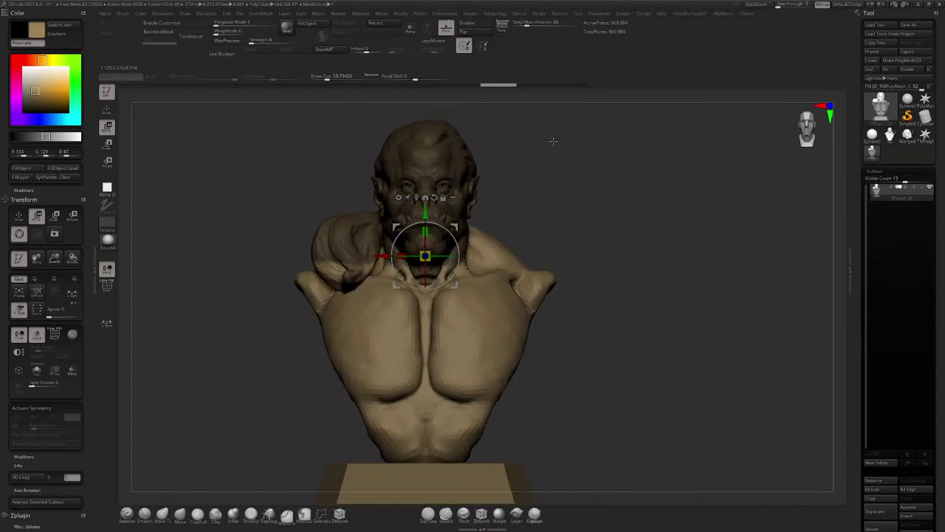
drag(554, 161, 677, 213)
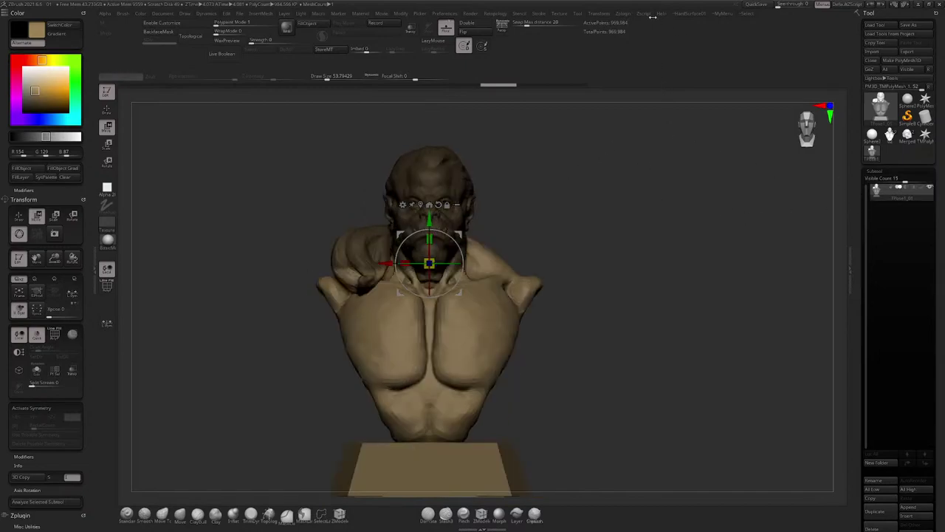
Step: Transfer the merged posing mesh back to the subtools with Transpose Master
click(610, 15)
click(623, 14)
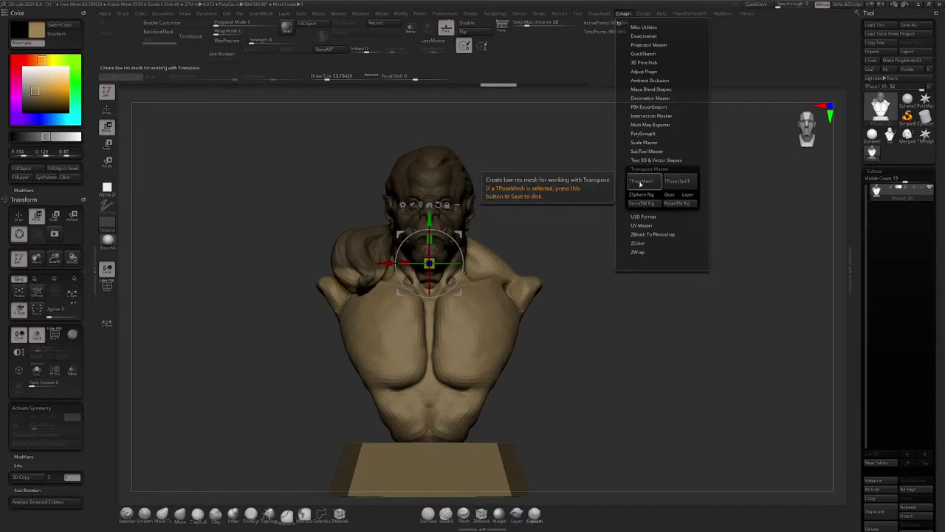
click(677, 184)
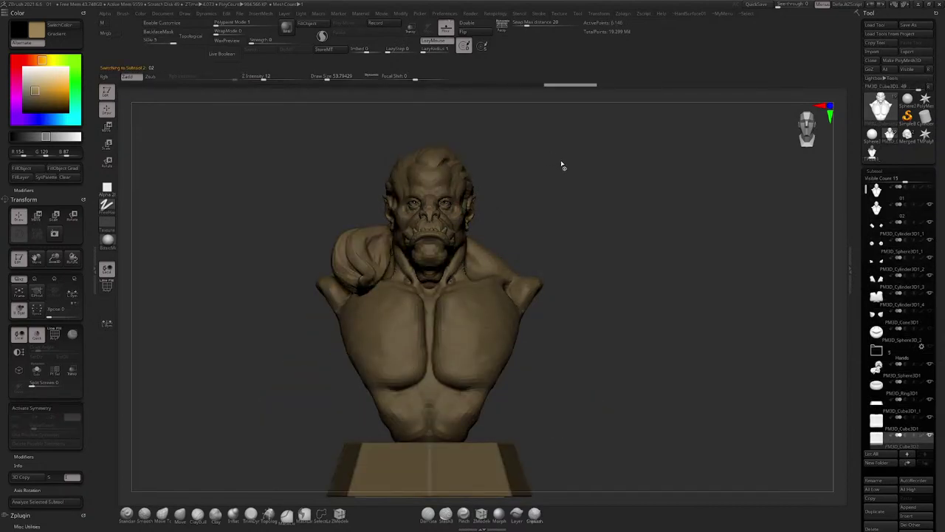
Step: Hide the hair-and-shoulder-piece subtool and the ring subtool behind the neck
alt+drag(589, 189, 546, 178)
drag(623, 160, 634, 153)
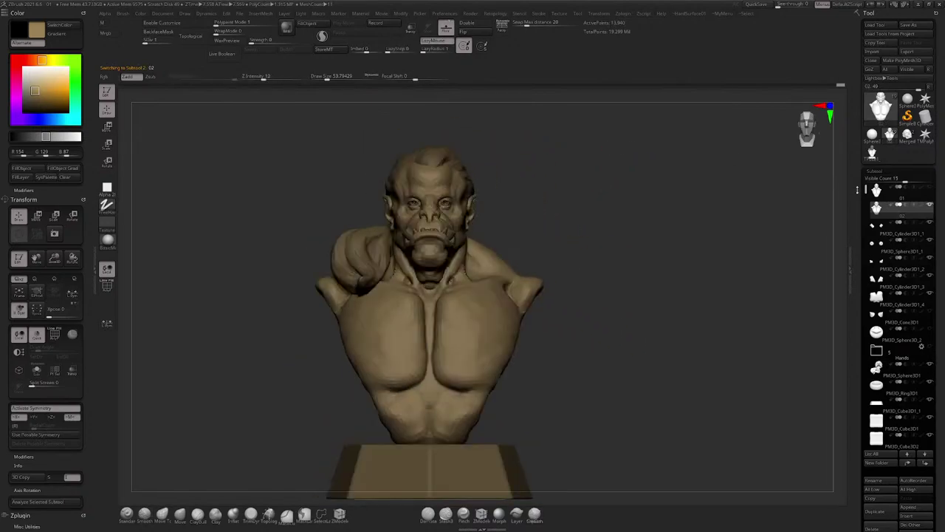
alt+click(431, 155)
alt+drag(506, 123, 539, 141)
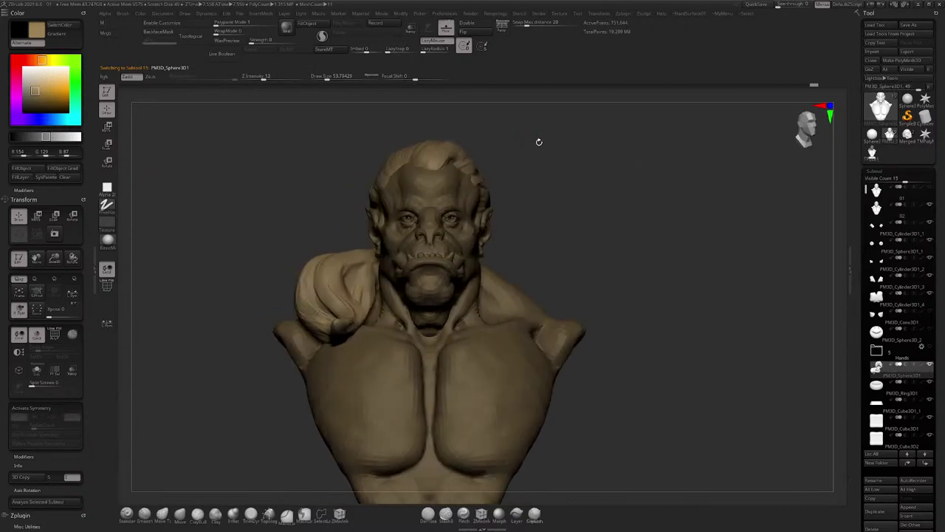
click(931, 365)
drag(651, 209, 610, 203)
alt+click(554, 256)
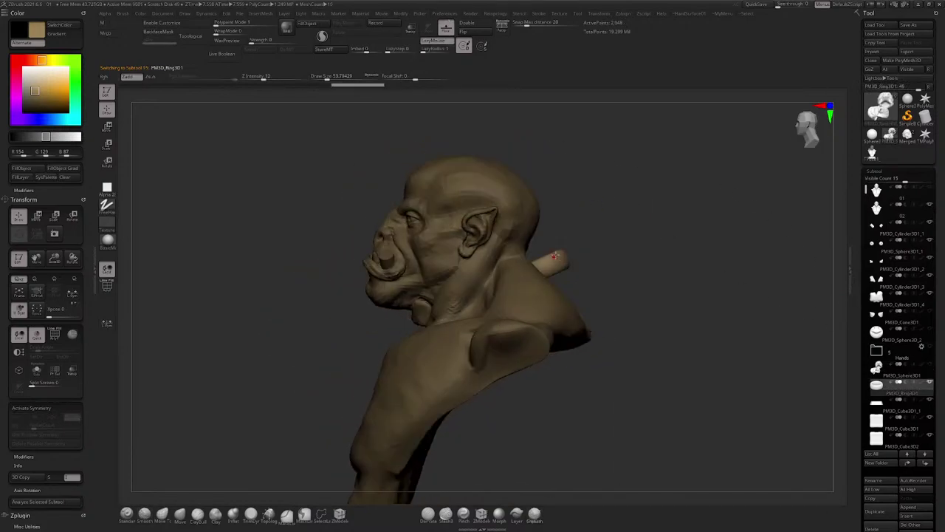
click(930, 383)
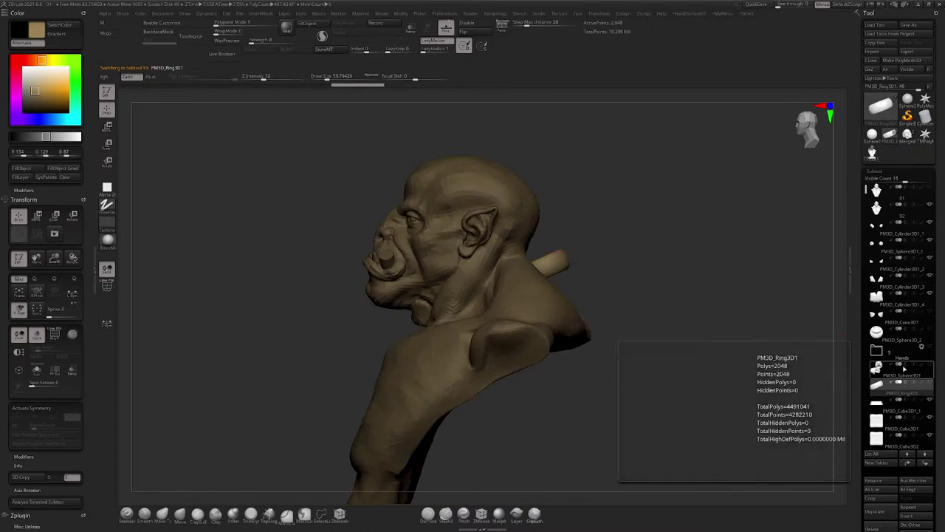
Step: Hide the pedestal subtool and make the head-and-torso subtool active
drag(595, 194, 566, 171)
alt+click(587, 284)
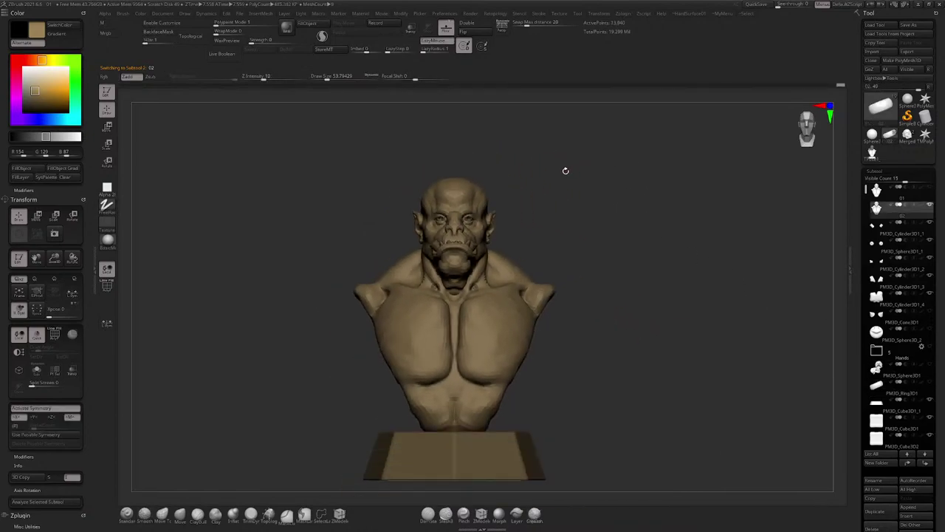
alt+click(498, 440)
alt+drag(642, 261, 586, 244)
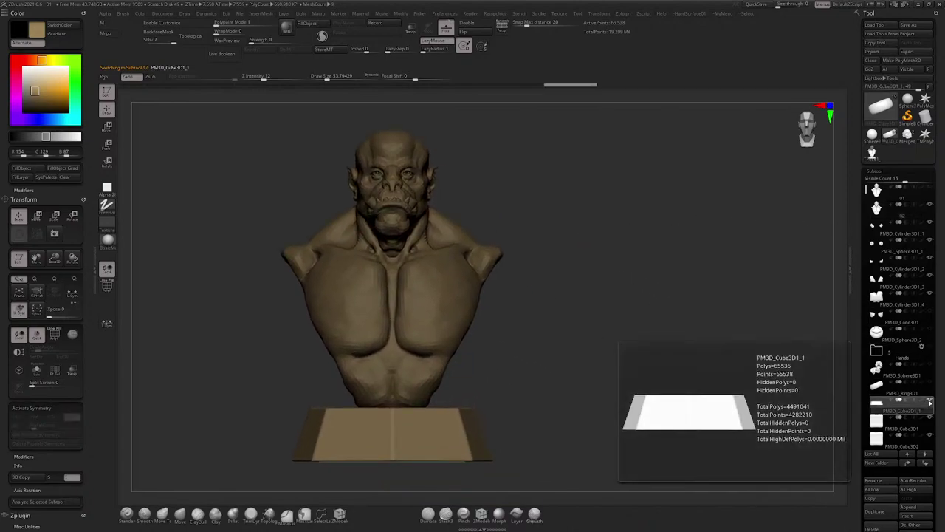
alt+click(425, 262)
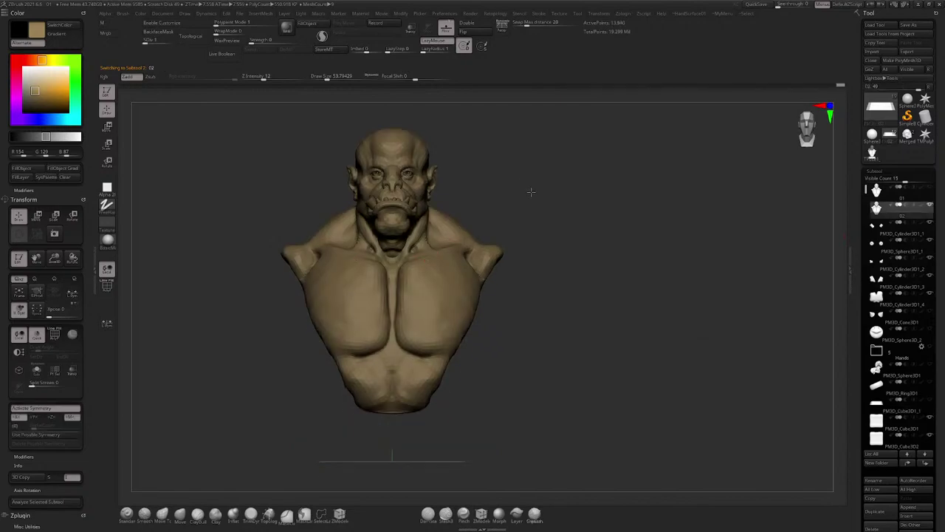
Step: Create a merged posing mesh of the remaining visible subtools with Transpose Master, keeping the body at its lowest subdivision level
drag(532, 192, 602, 170)
key(shift+d)
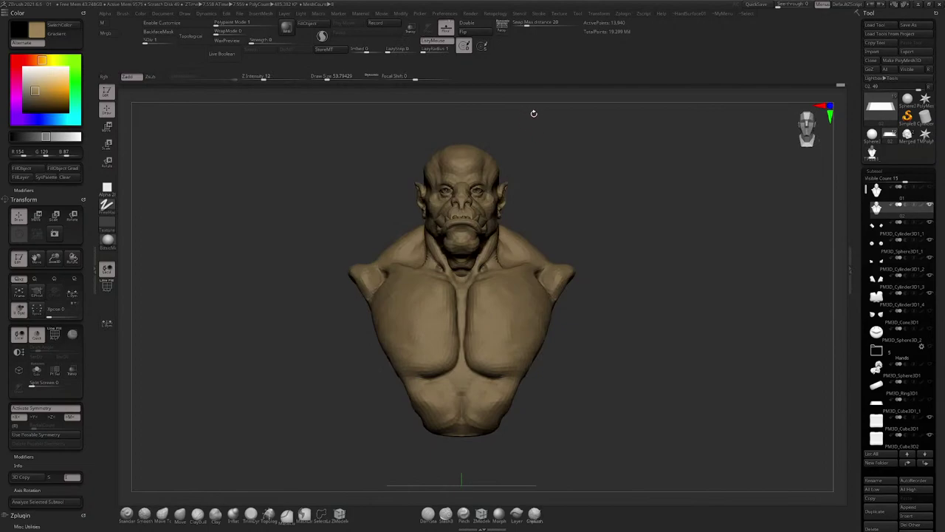
drag(579, 125, 578, 153)
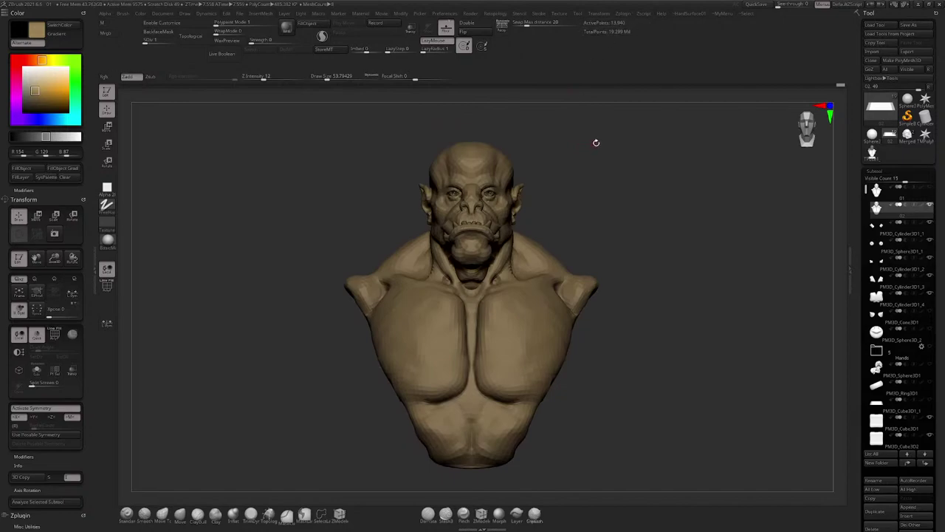
alt+drag(602, 138, 579, 137)
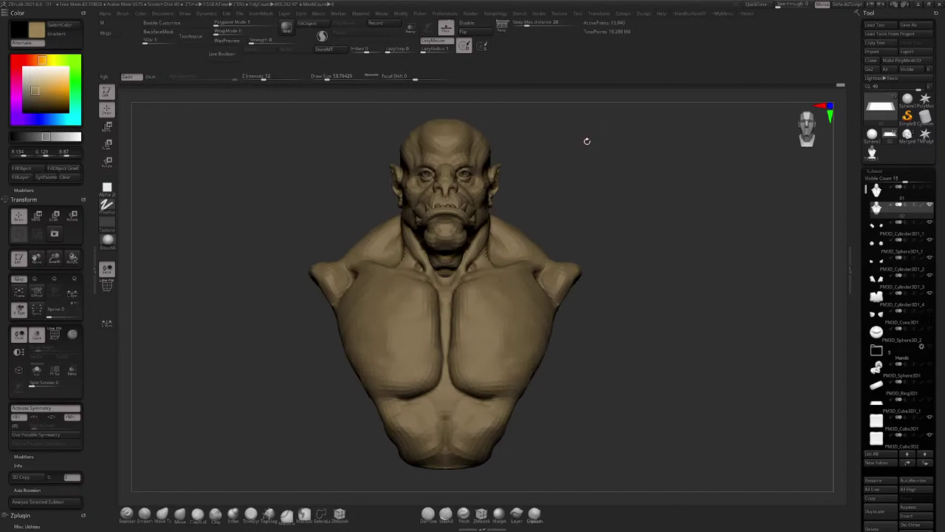
drag(579, 142, 629, 138)
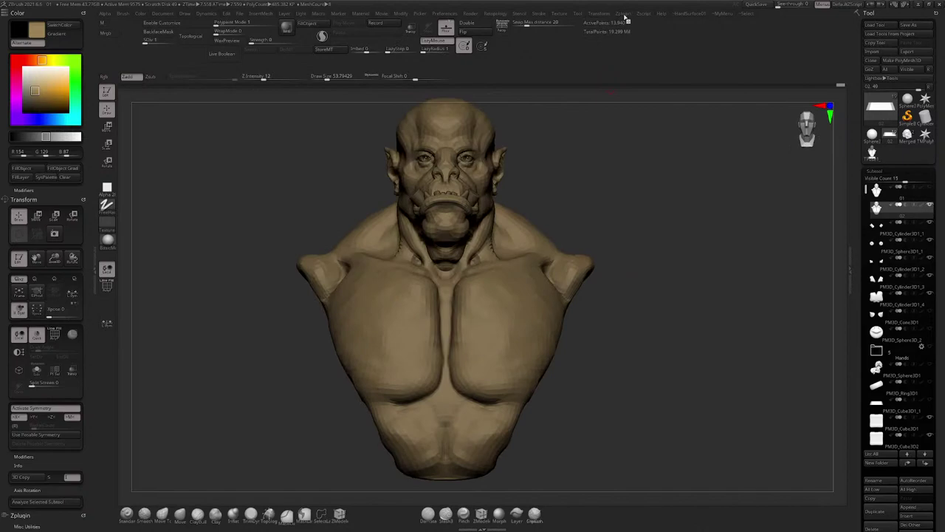
click(625, 16)
click(635, 182)
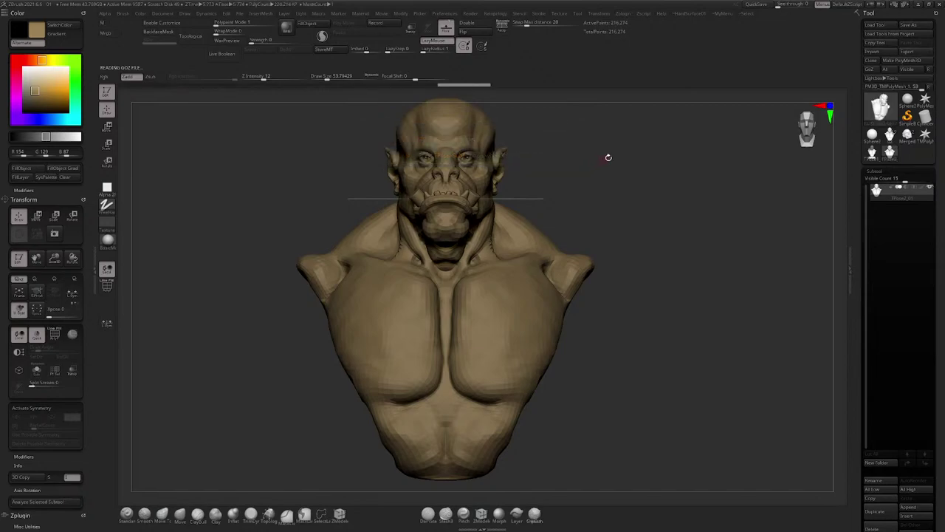
Step: Mask the torso of the new posing mesh from the side, then invert the mask to protect the head
drag(608, 156, 533, 155)
mouse_move(559, 124)
ctrl+mouse_down()
mouse_move(455, 98)
mouse_move(381, 187)
mouse_move(410, 226)
mouse_move(420, 264)
mouse_move(546, 178)
ctrl+mouse_up()
drag(626, 147, 583, 154)
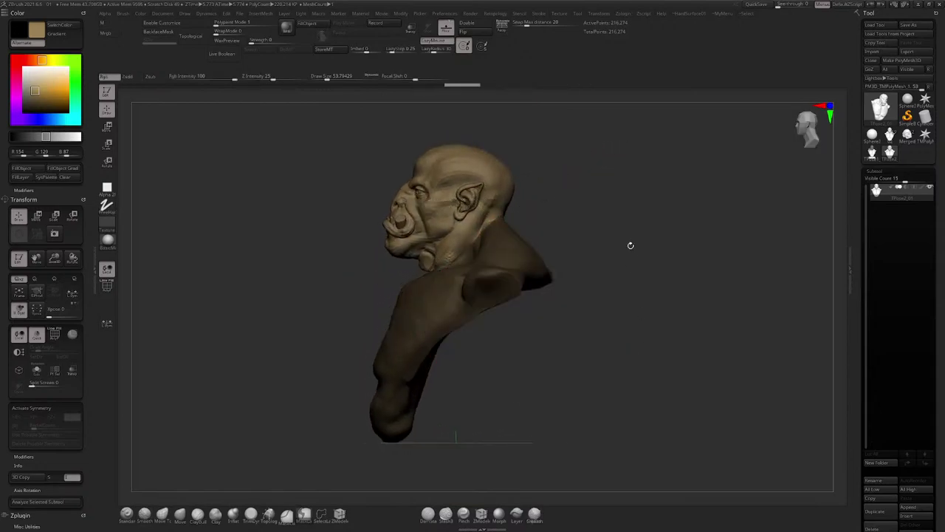
mouse_move(629, 245)
shift+mouse_down()
mouse_move(650, 190)
mouse_move(642, 174)
shift+mouse_up()
ctrl+click(633, 158)
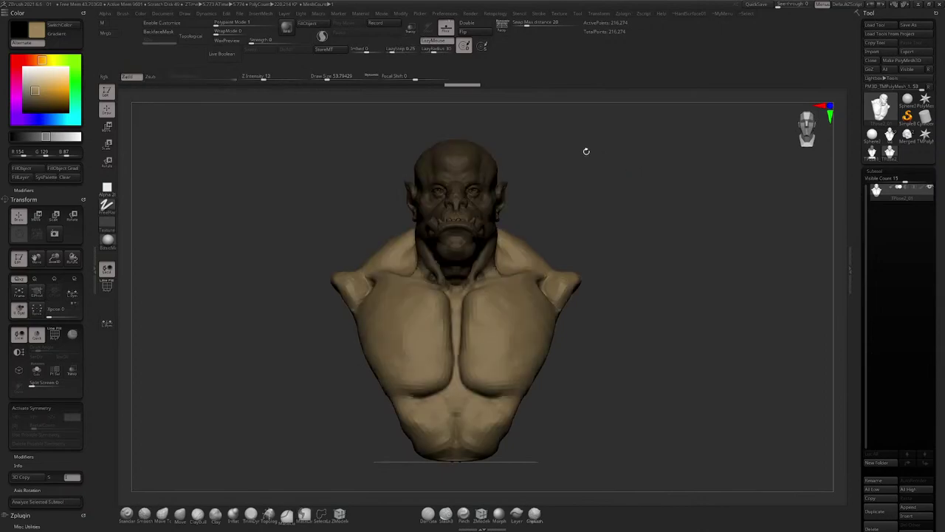
Step: Place the transform pivot at the neck and turn the unmasked torso sideways under the head
click(108, 127)
shift+drag(583, 140, 527, 134)
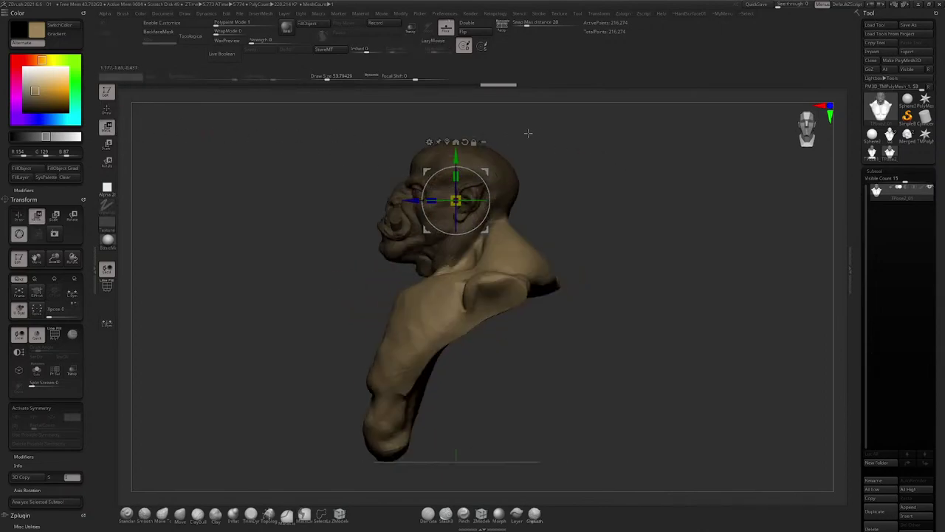
drag(508, 205, 509, 207)
shift+drag(568, 138, 601, 162)
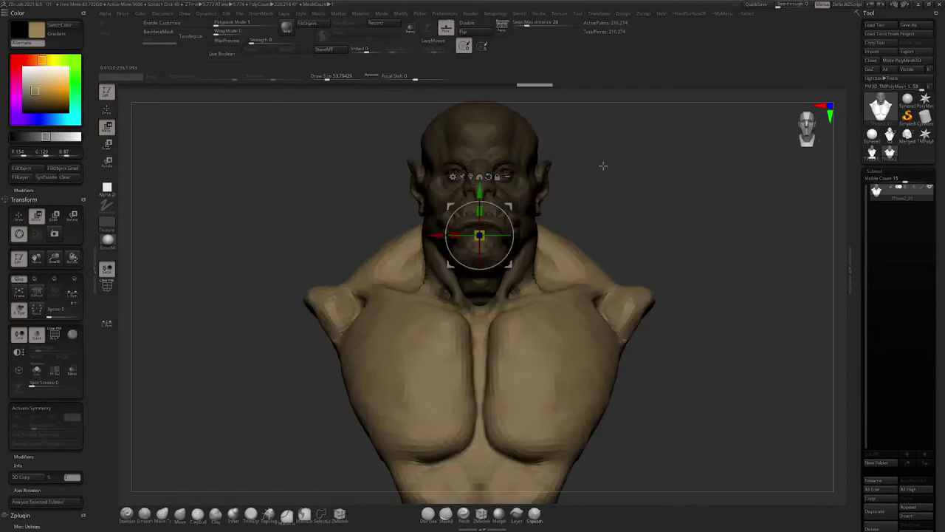
drag(497, 235, 571, 176)
key(ctrl+z)
key(ctrl+shift+z)
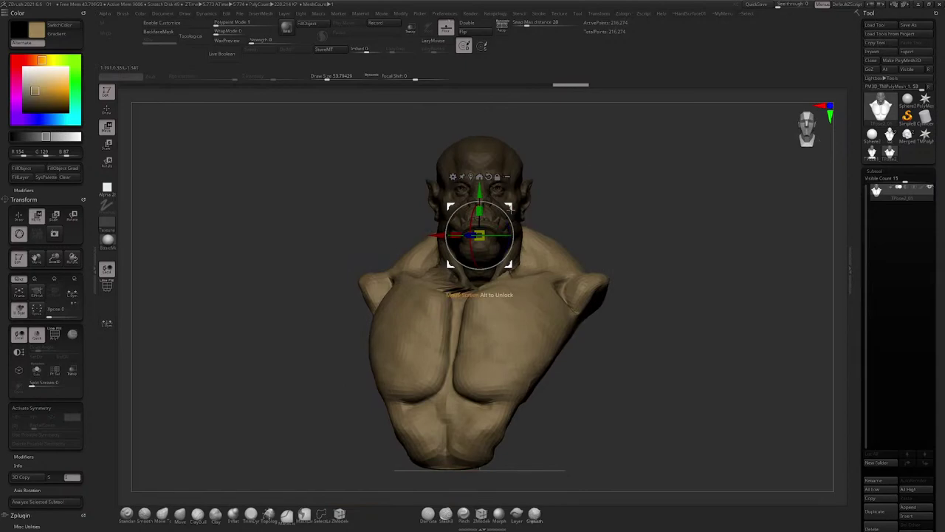
Step: Shift the turned torso slightly sideways to line up with the neck, then clear the mask
drag(510, 208, 520, 211)
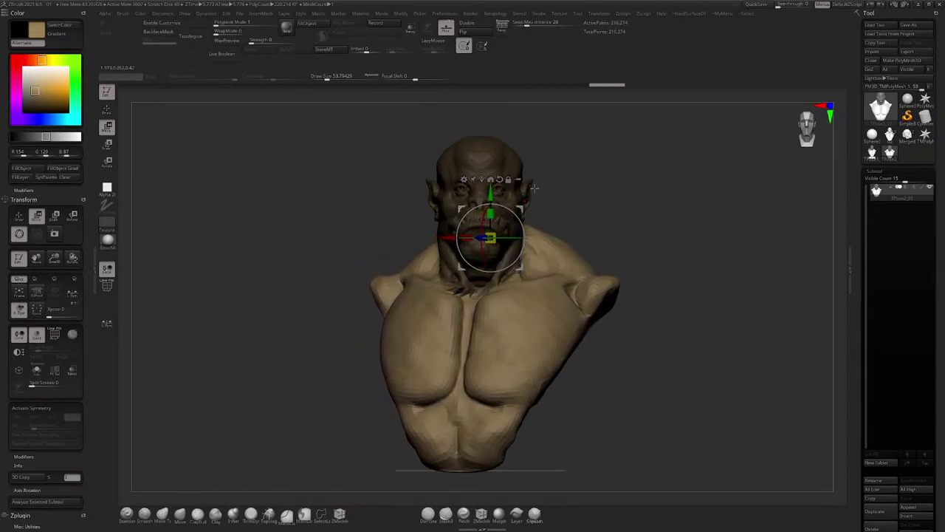
drag(570, 167, 501, 182)
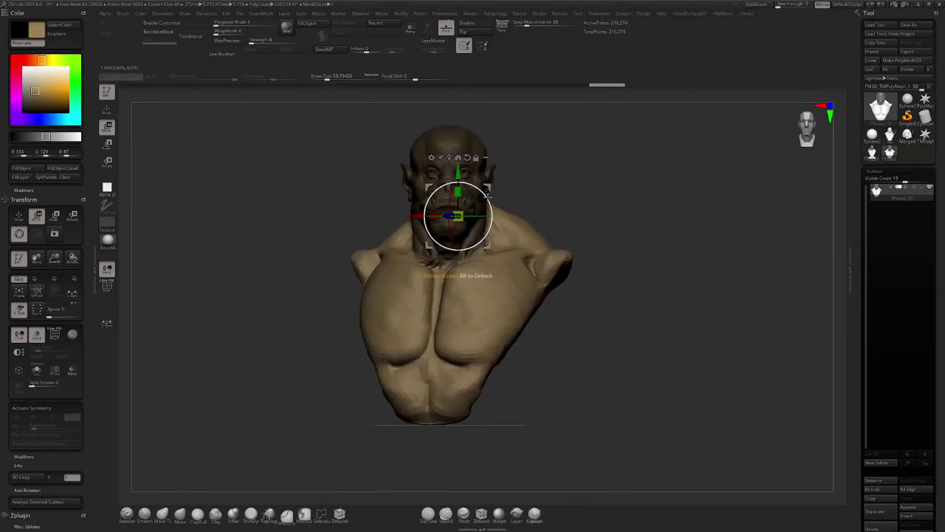
drag(487, 197, 488, 191)
key(ctrl+z)
drag(574, 150, 603, 169)
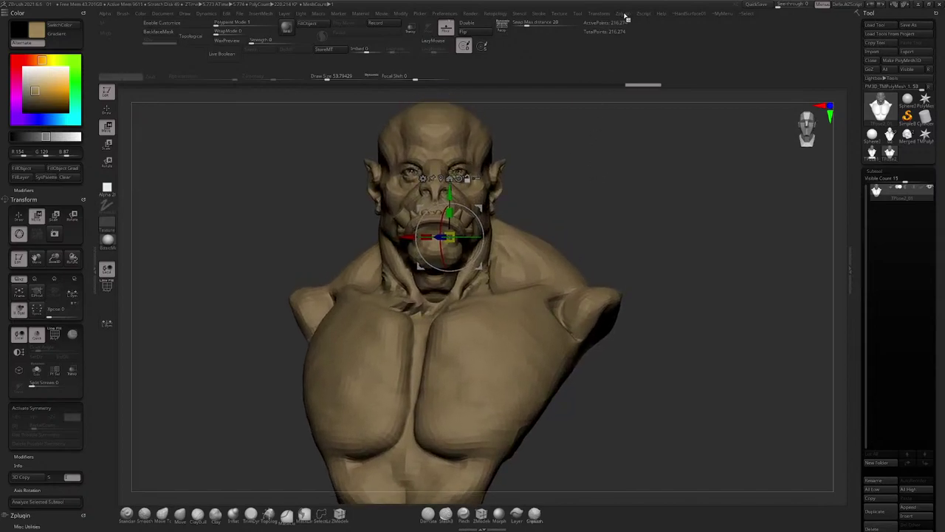
Step: Transfer the posed mesh to the subtools with Transpose Master and step the head-and-torso subtool down to subdivision level 1
click(624, 14)
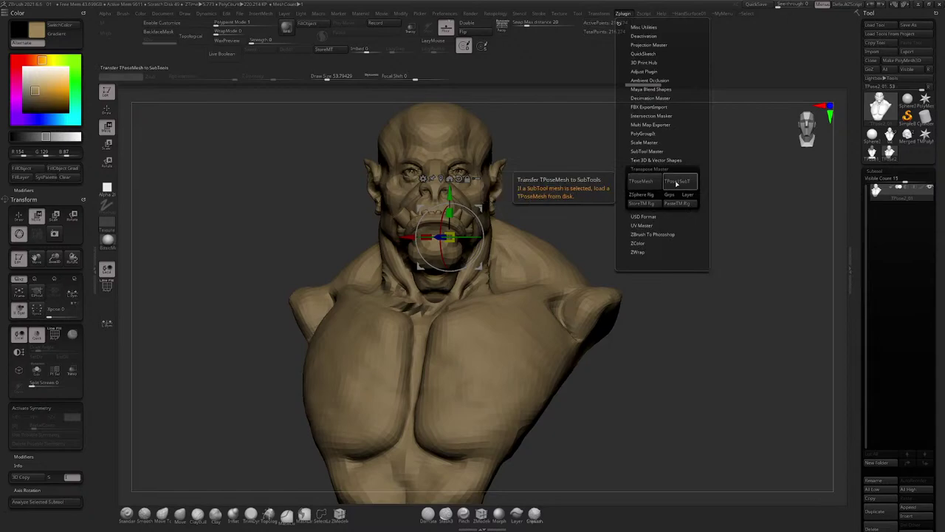
click(670, 184)
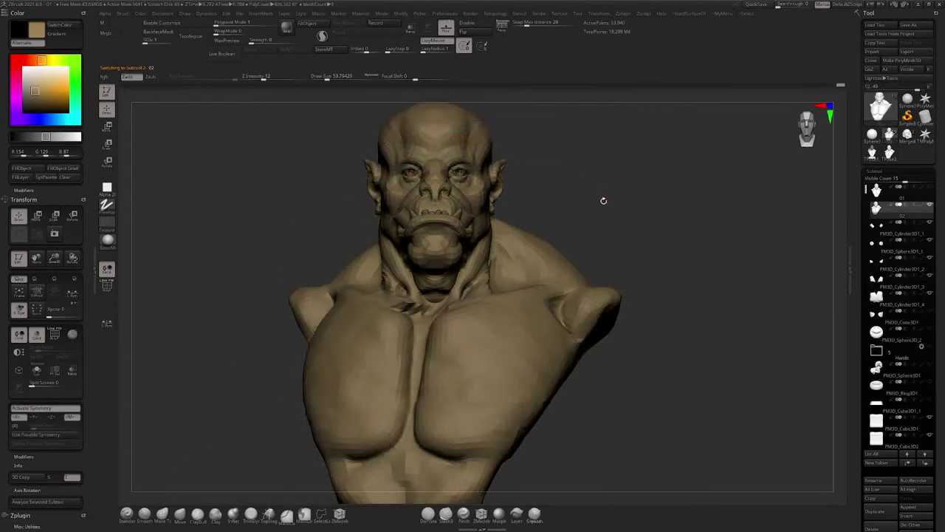
mouse_move(595, 198)
mouse_down()
mouse_move(610, 209)
mouse_move(591, 255)
mouse_move(612, 158)
mouse_move(613, 175)
mouse_move(590, 198)
mouse_up()
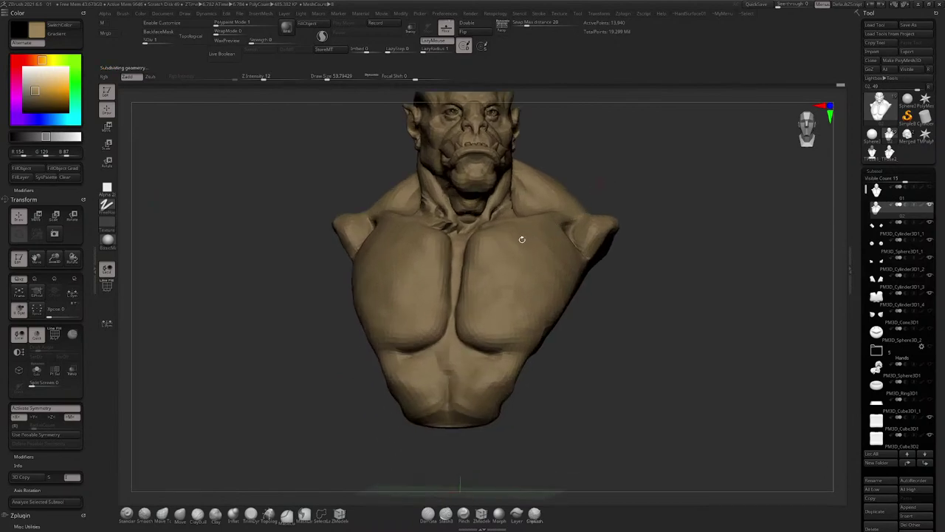
mouse_move(629, 155)
mouse_down()
mouse_move(618, 197)
mouse_move(613, 165)
mouse_up()
key(shift+d)
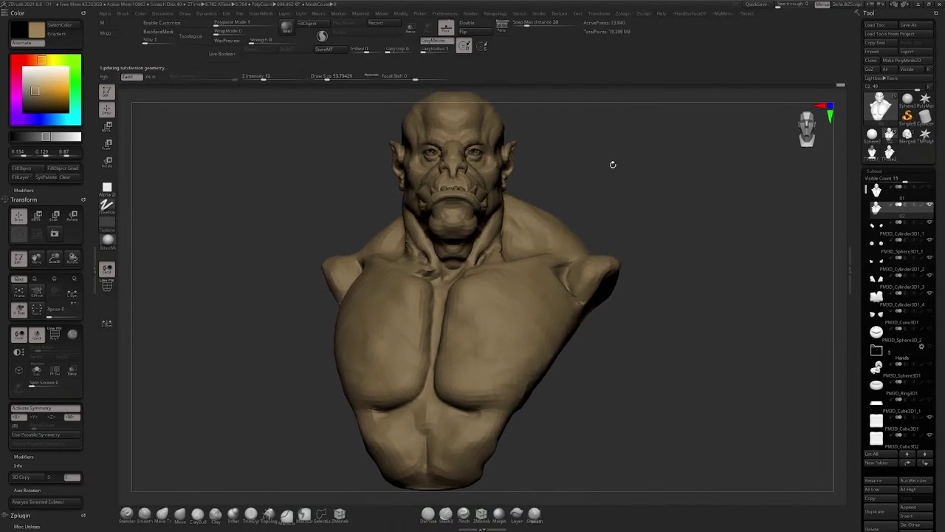
Step: Switch to the Move brush and set its draw size to 1000
key(w)
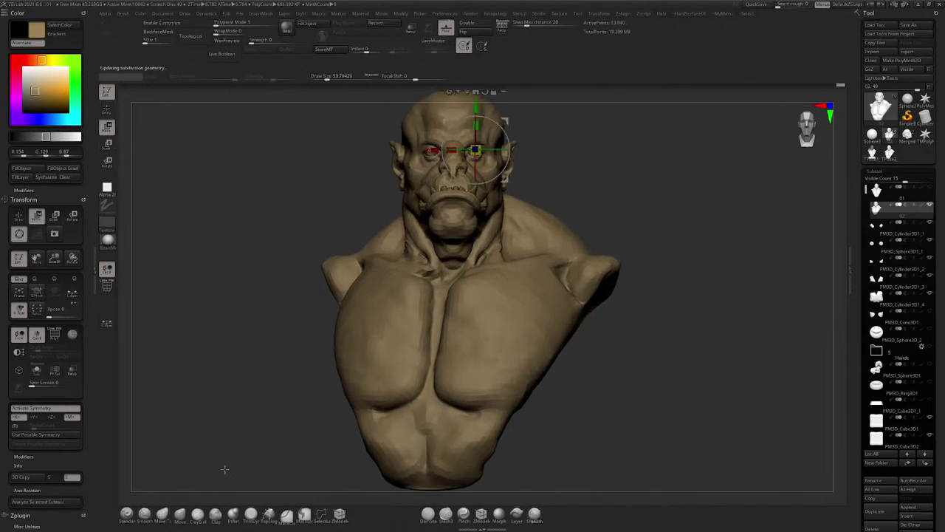
key(q)
right_click(571, 269)
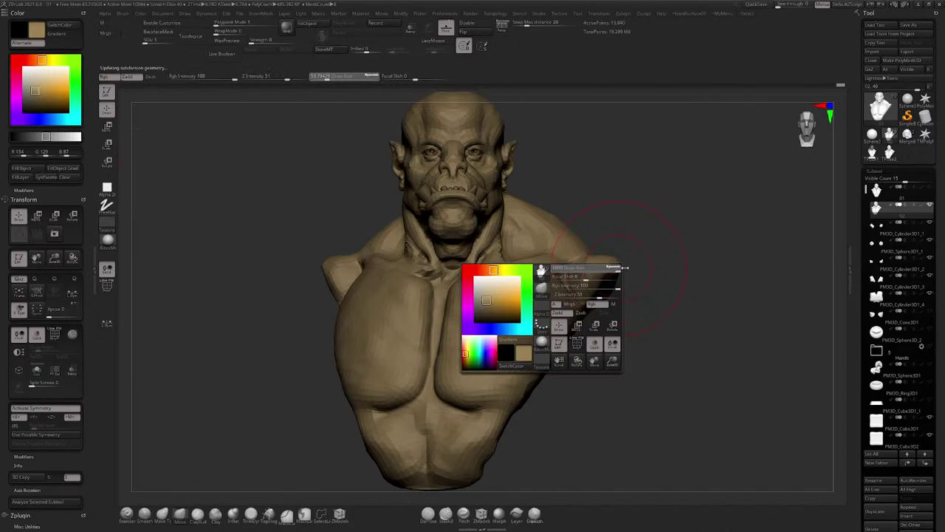
Step: Save the tool as 02.ztl in the CGALLIES folder
click(908, 25)
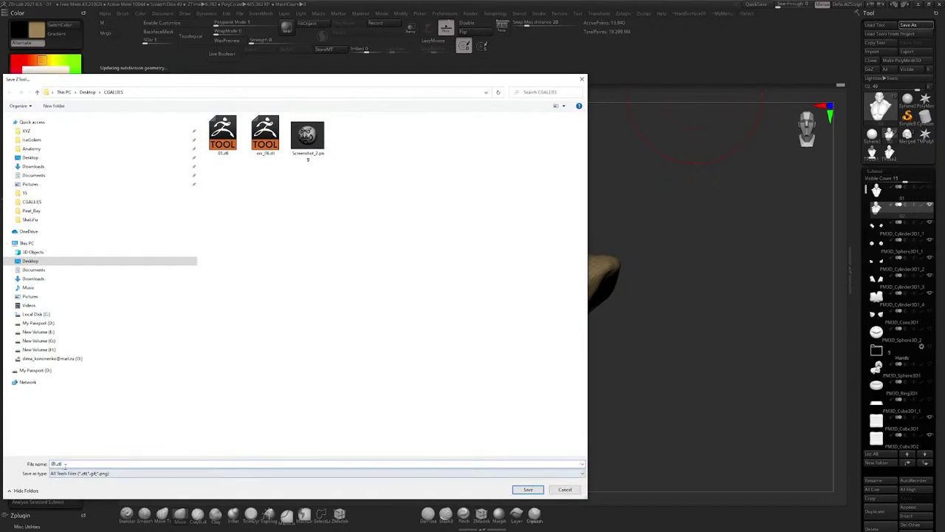
key(Return)
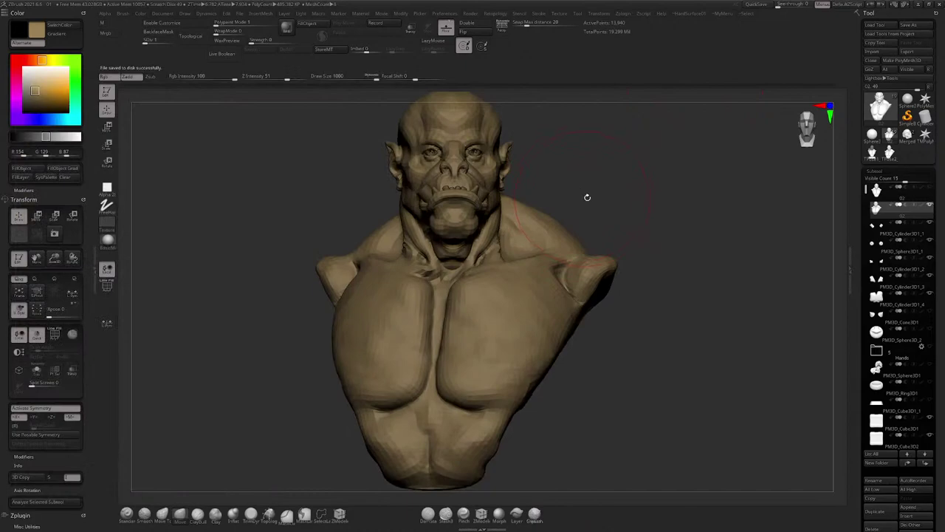
Step: Enable posable symmetry for the posed head-and-torso subtool
key(space)
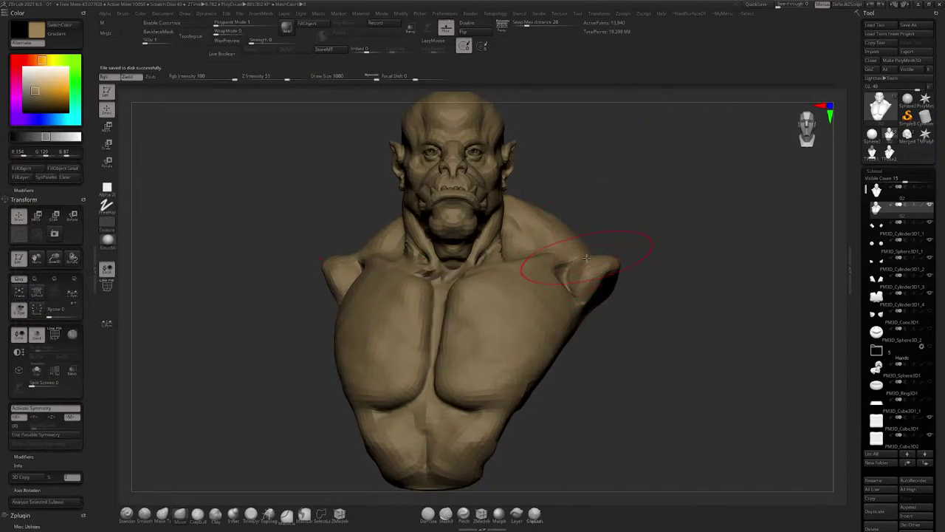
click(28, 434)
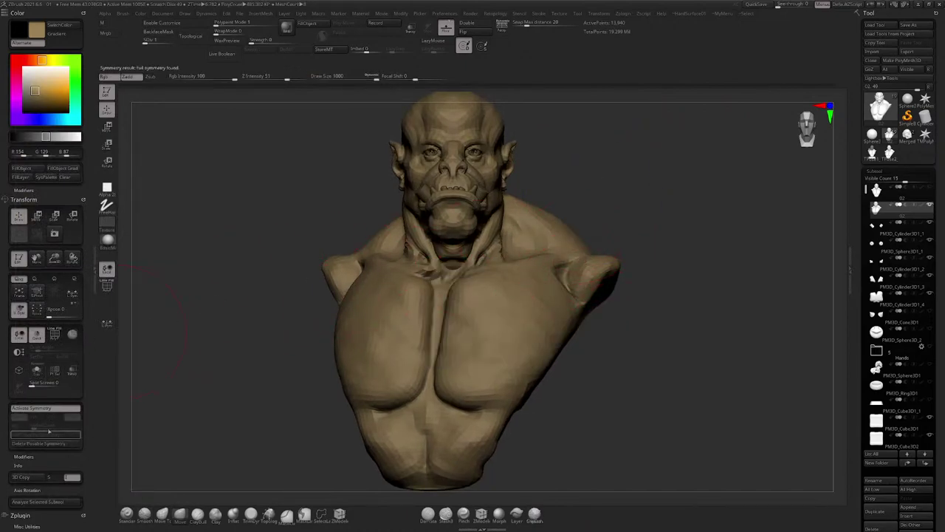
Step: Reshape the orc's raised shoulder and the trapezius beside it with the Move brush at a draw size of about 217
key(space)
click(585, 261)
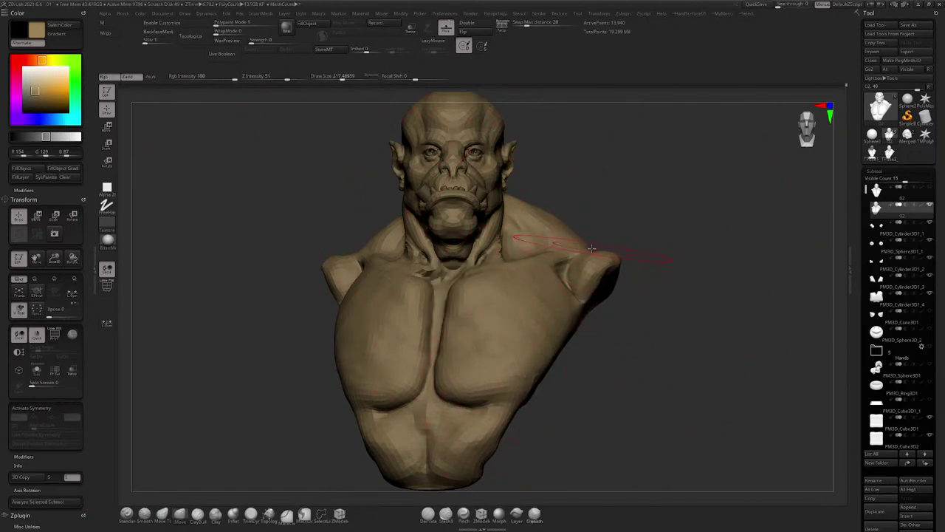
drag(591, 248, 588, 240)
drag(619, 211, 637, 208)
drag(560, 255, 578, 239)
drag(630, 212, 593, 218)
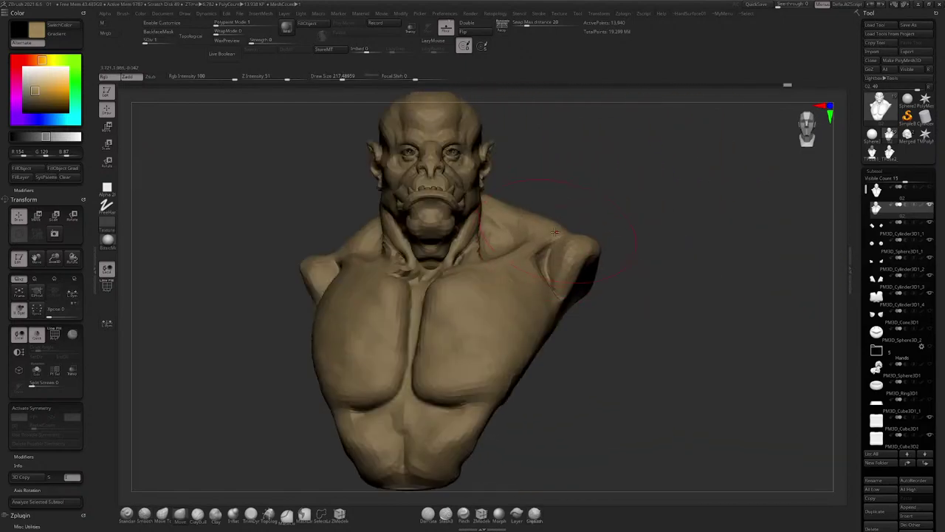
drag(521, 246, 524, 243)
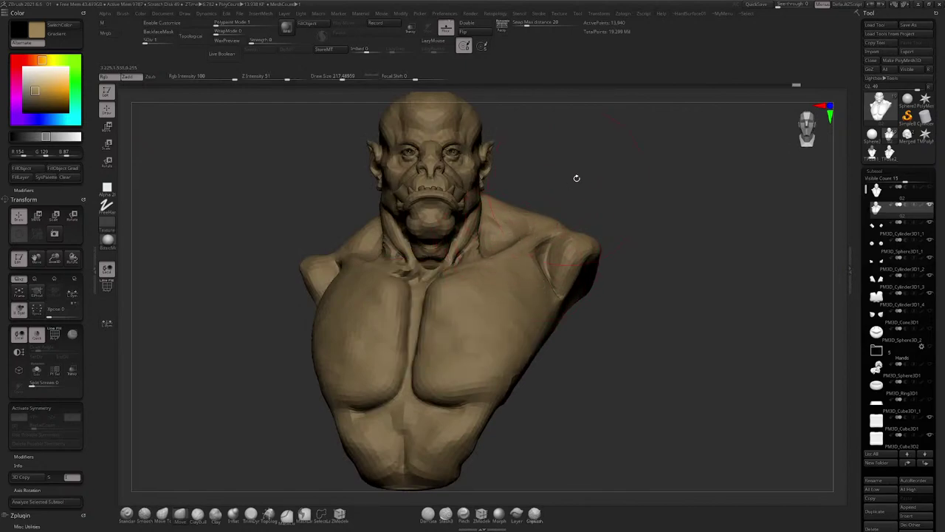
Step: Reduce the Move brush to a draw size of about 176 and adjust the side of the neck below the jaw
alt+drag(582, 172, 583, 194)
key(space)
drag(459, 227, 455, 228)
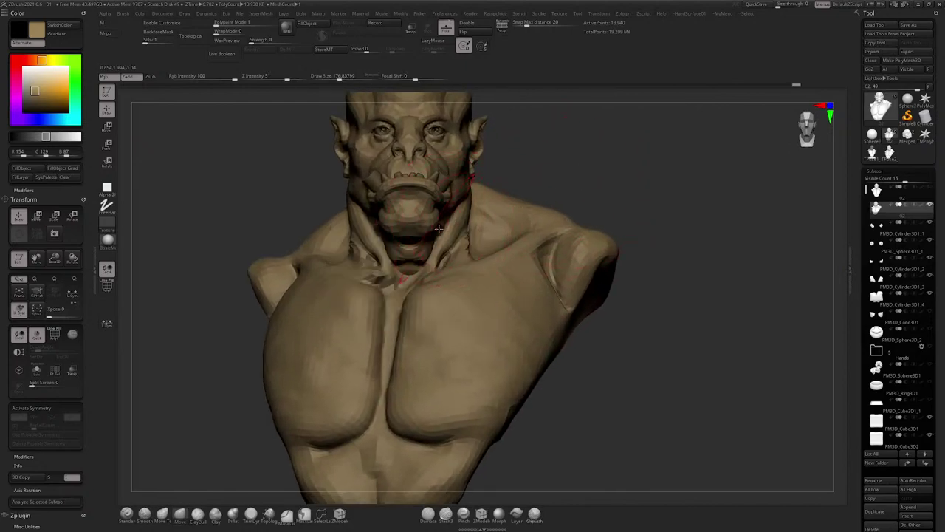
shift+right_drag(439, 228, 480, 253)
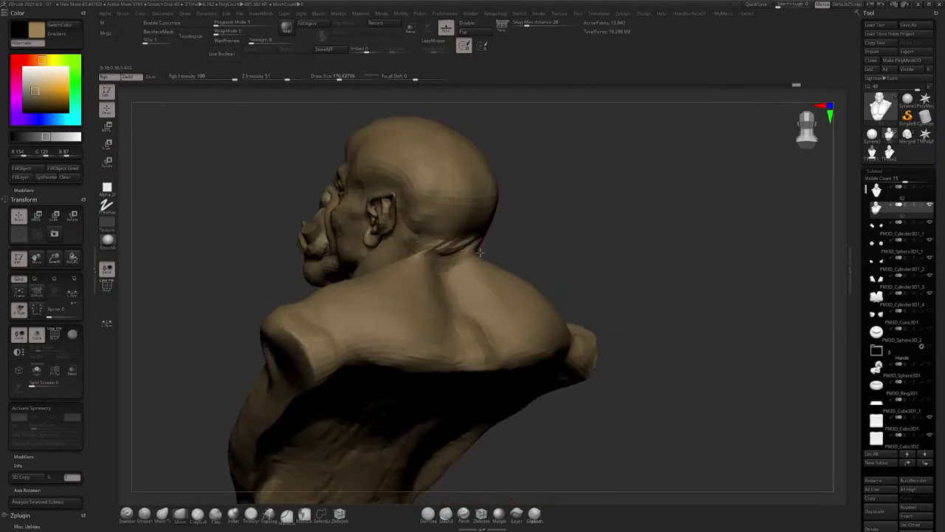
Step: Resize the Move brush and reshape the back of the neck where it meets the skull
key(space)
drag(456, 251, 464, 251)
key(space)
drag(454, 245, 447, 251)
mouse_move(430, 253)
right_down()
mouse_move(517, 251)
mouse_move(451, 249)
right_up()
Step: Smooth the nape between the skull and the upper back and refine its form with a resized brush
key(space)
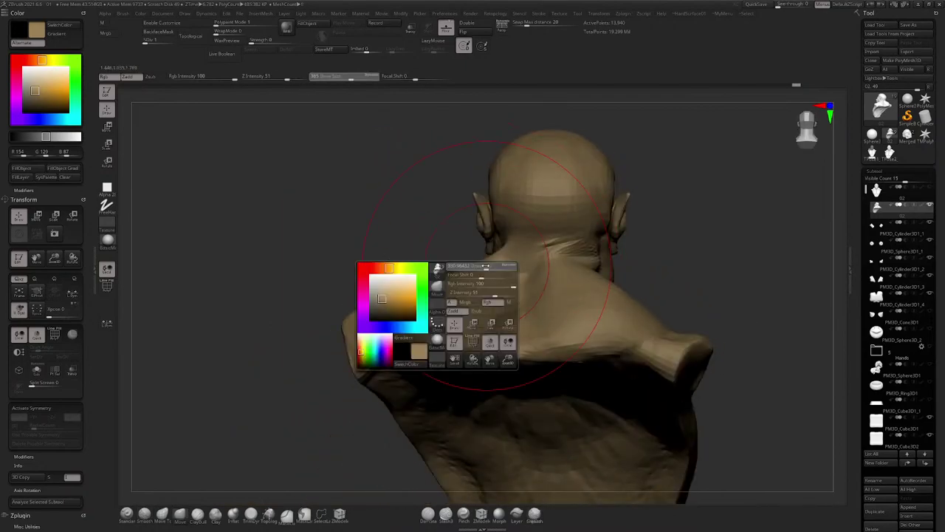
drag(485, 265, 478, 264)
right_drag(478, 264, 441, 244)
shift+drag(441, 244, 449, 251)
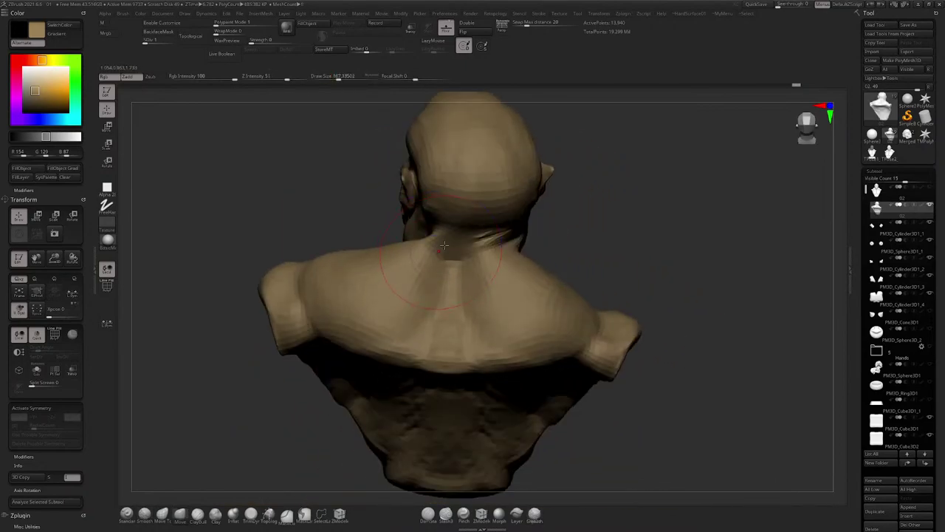
right_drag(443, 250, 472, 249)
key(space)
drag(464, 251, 451, 250)
mouse_move(451, 249)
right_down()
mouse_move(453, 207)
mouse_move(453, 251)
right_up()
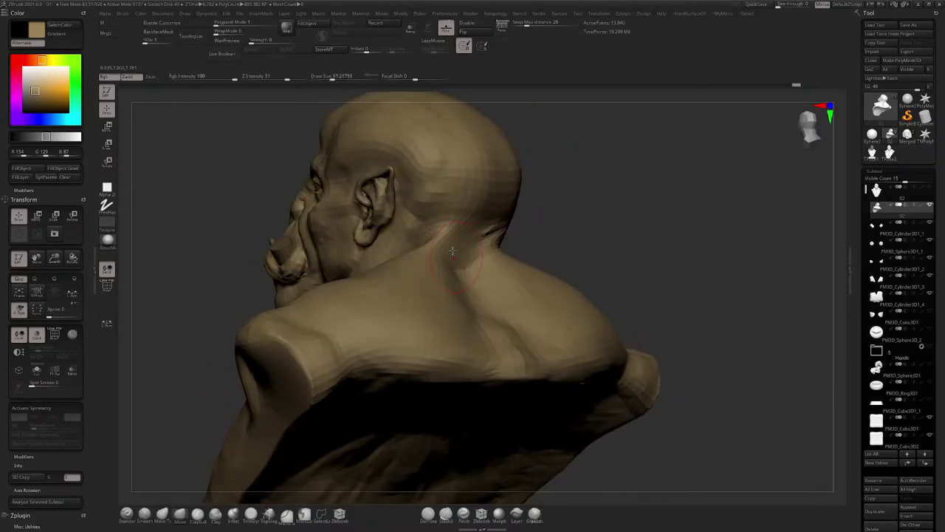
Step: Build up volume on the nape and upper trapezius with the ClayBuildup brush at a draw size of about 379
click(197, 515)
right_drag(412, 276, 410, 309)
key(space)
mouse_move(441, 263)
mouse_down()
mouse_move(451, 264)
mouse_move(439, 261)
mouse_up()
mouse_move(455, 256)
right_down()
mouse_move(458, 233)
mouse_move(467, 242)
right_up()
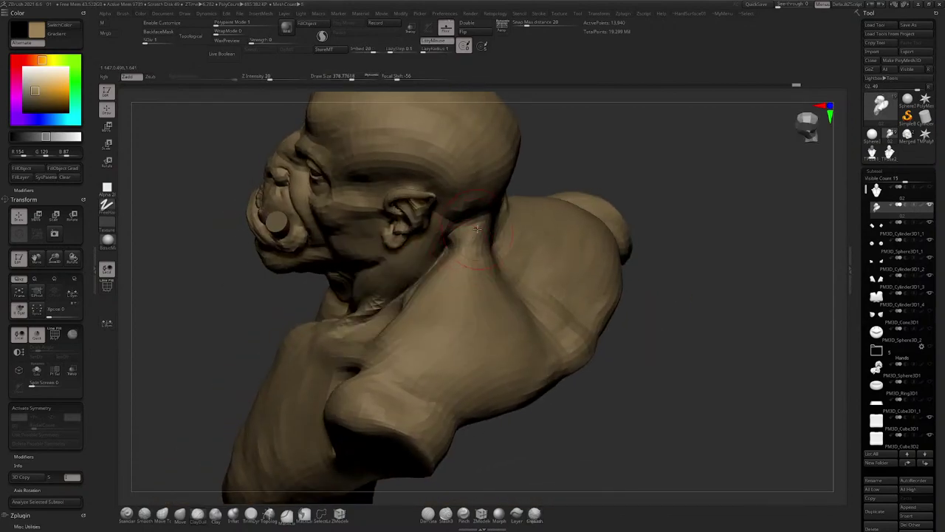
drag(468, 242, 468, 264)
Step: Set the draw size to about 358 and smooth the built-up forms around the back and side of the neck
right_drag(486, 272, 443, 259)
key(space)
drag(473, 242, 470, 241)
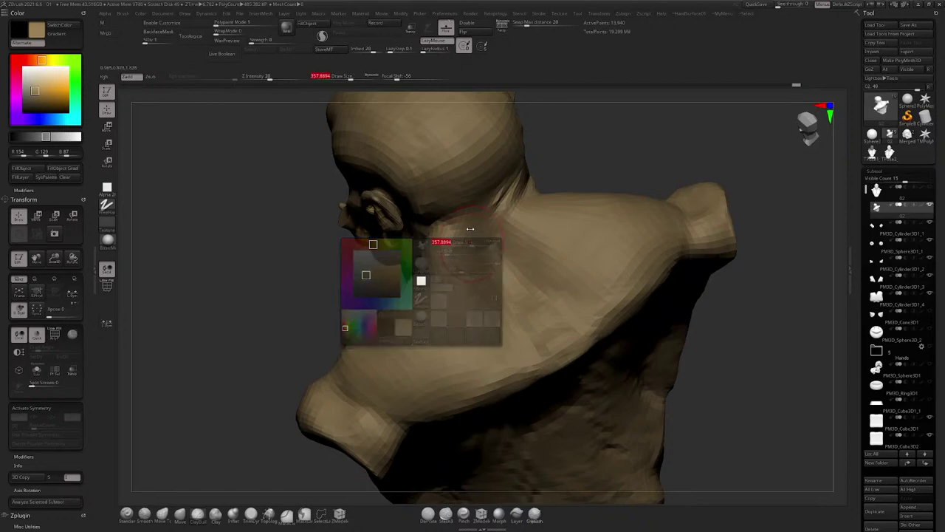
mouse_move(461, 245)
right_down()
mouse_move(490, 250)
mouse_move(441, 253)
mouse_move(458, 230)
mouse_move(497, 217)
mouse_move(507, 253)
mouse_move(443, 274)
mouse_move(445, 258)
right_up()
mouse_move(444, 258)
right_down()
mouse_move(459, 257)
mouse_move(425, 258)
mouse_move(458, 271)
mouse_move(426, 248)
mouse_move(401, 262)
mouse_move(369, 258)
right_up()
shift+drag(395, 260, 406, 273)
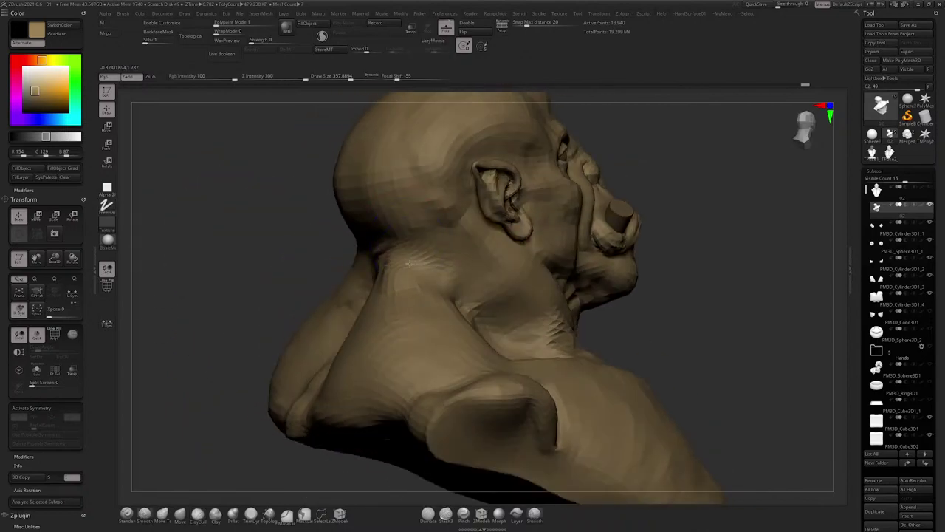
mouse_move(395, 258)
right_down()
mouse_move(454, 247)
mouse_move(404, 256)
right_up()
shift+drag(404, 256, 386, 269)
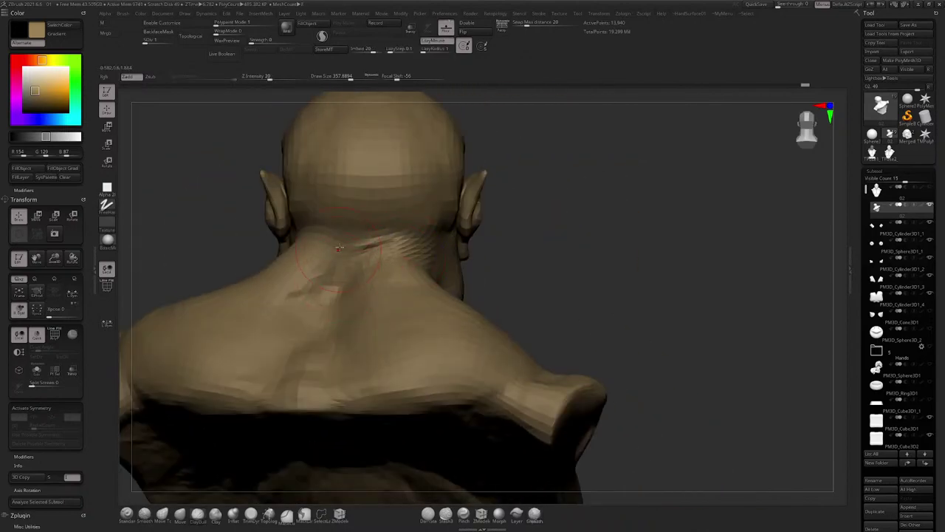
Step: Adjust the neck muscles below the jaw with the Move brush at a draw size of about 181
right_drag(370, 252, 483, 284)
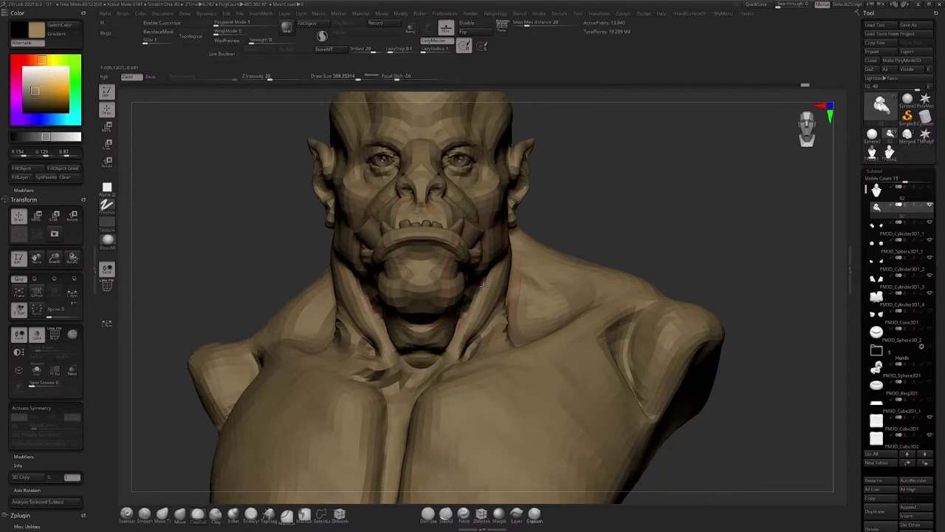
right_drag(503, 338, 440, 243)
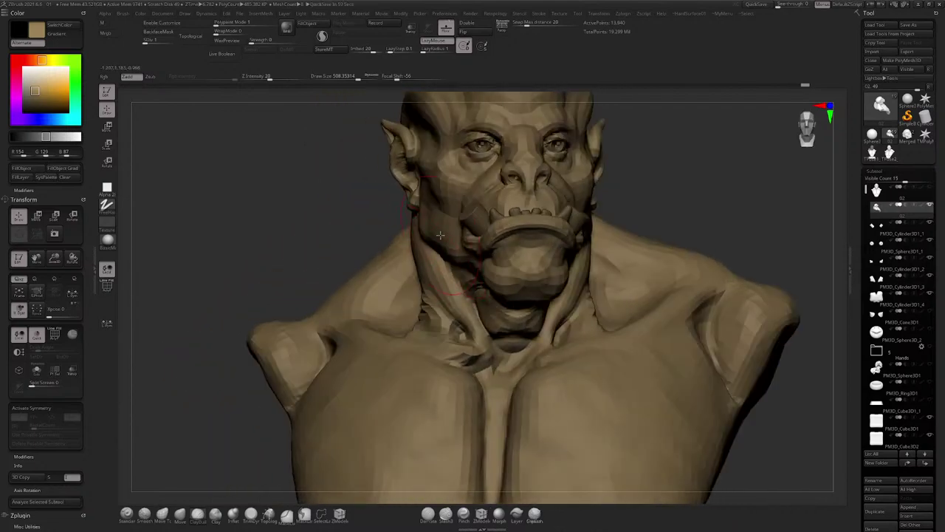
right_drag(440, 235, 226, 441)
click(181, 517)
right_drag(635, 296, 549, 258)
key(space)
drag(552, 298, 543, 297)
mouse_move(591, 276)
alt+right_down()
mouse_move(500, 261)
mouse_move(620, 273)
mouse_move(500, 289)
alt+right_up()
key(space)
key(space)
drag(500, 289, 492, 291)
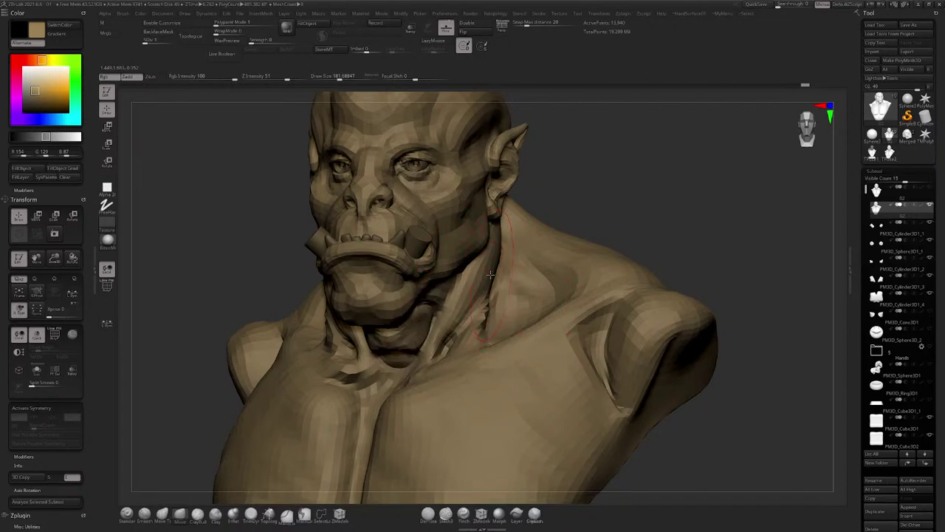
right_drag(488, 274, 293, 216)
Step: Mask the orc's head to isolate it from the neck and shoulders
mouse_move(294, 215)
ctrl+mouse_down()
mouse_move(306, 401)
mouse_move(359, 390)
mouse_move(563, 172)
mouse_move(354, 166)
ctrl+mouse_up()
mouse_move(361, 243)
right_down()
mouse_move(510, 331)
mouse_move(510, 282)
mouse_move(495, 251)
right_up()
right_drag(495, 251, 460, 258)
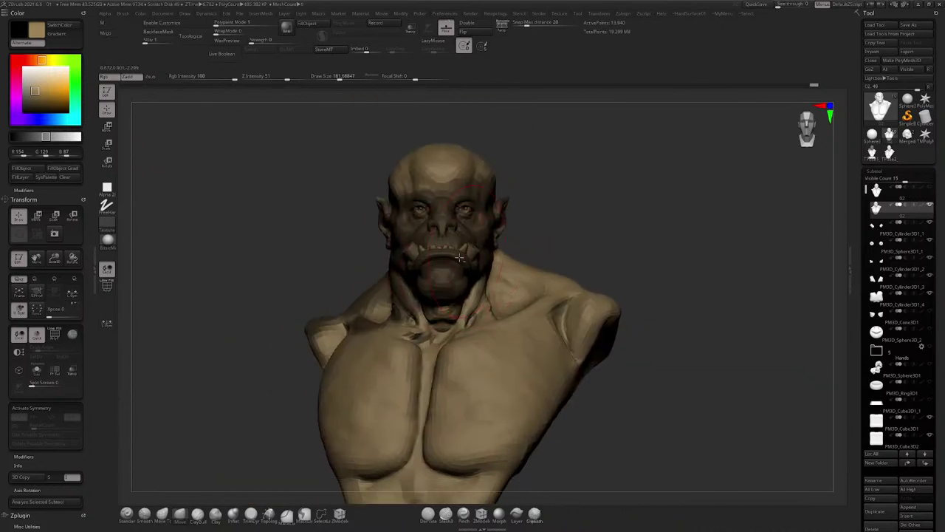
right_drag(452, 309, 527, 274)
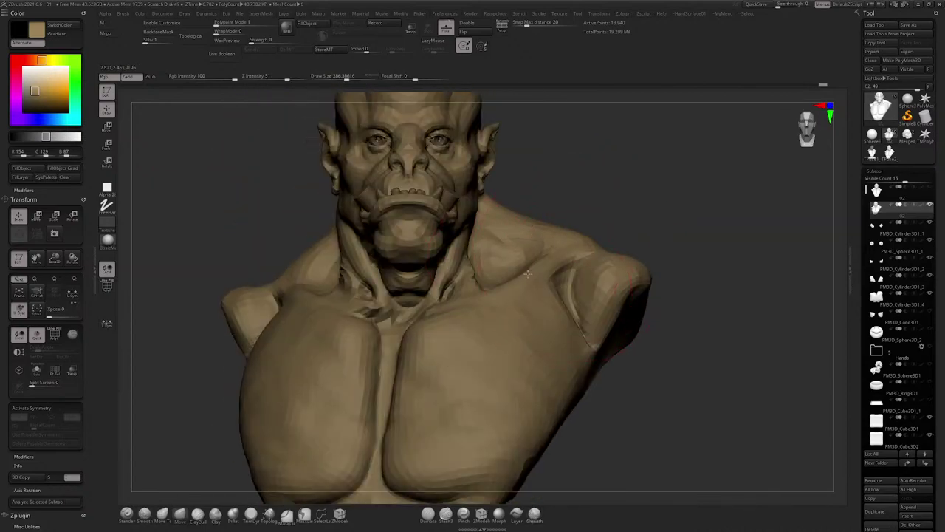
Step: Reshape the top of the shoulder from the side with the Move brush at a draw size of about 286
key(space)
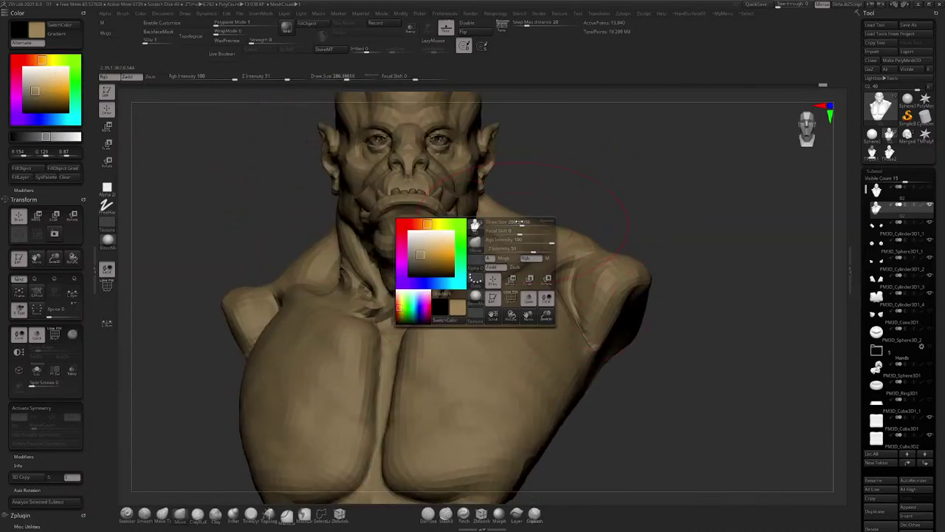
drag(523, 220, 515, 220)
right_drag(612, 256, 653, 260)
key(space)
drag(662, 285, 685, 251)
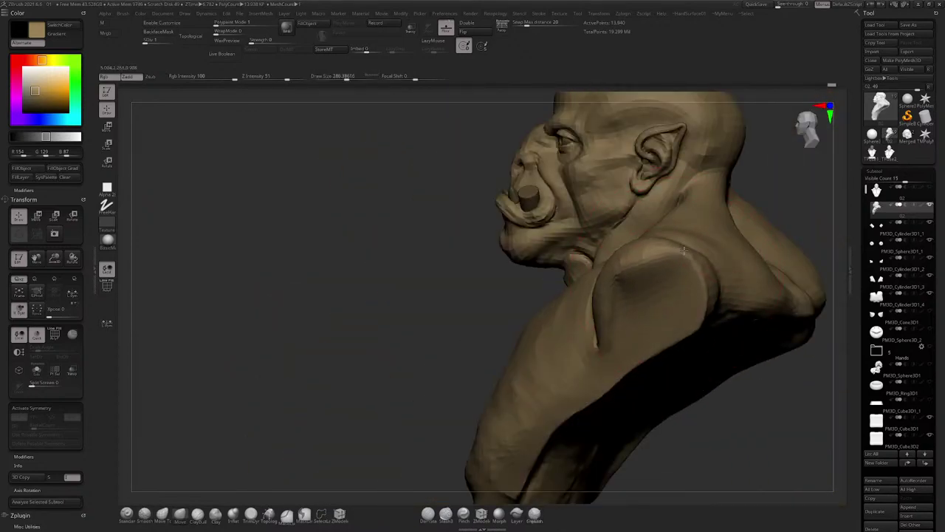
right_drag(684, 251, 701, 248)
drag(650, 247, 645, 239)
Step: Adjust the chest and lower torso with the Move brush, reducing its draw size to about 217
ctrl+right_drag(632, 249, 607, 197)
alt+right_drag(545, 376, 566, 302)
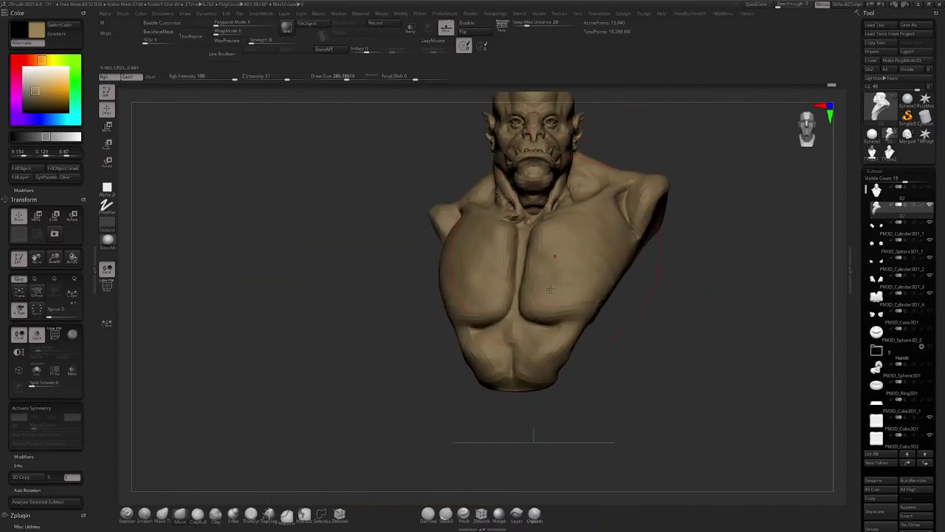
drag(565, 301, 564, 299)
ctrl+right_drag(562, 269, 569, 299)
key(space)
drag(569, 315, 564, 315)
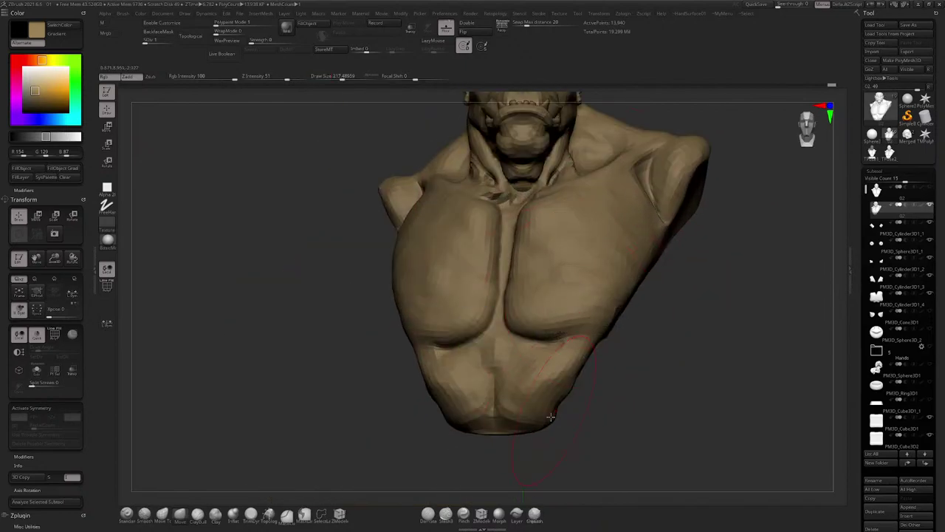
Step: Reshape the lower contour of the orc bust's abdomen with the Move brush
mouse_move(553, 415)
mouse_down()
mouse_move(568, 420)
mouse_move(565, 388)
mouse_move(552, 411)
mouse_up()
mouse_move(487, 422)
mouse_down()
mouse_move(485, 431)
mouse_move(494, 431)
mouse_up()
alt+right_drag(590, 365, 521, 428)
ctrl+right_drag(534, 282, 527, 248)
alt+right_drag(527, 248, 548, 214)
right_drag(556, 188, 528, 172)
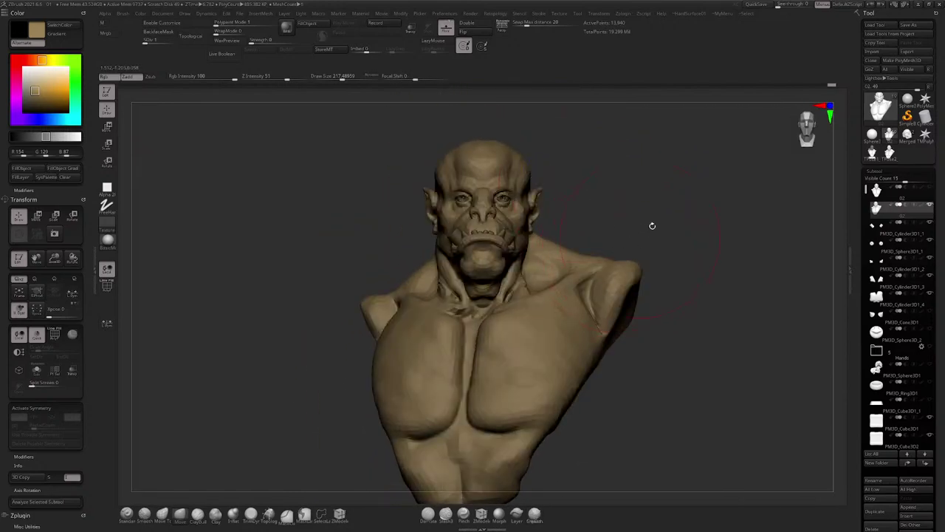
Step: Reduce the brush size to about 130 and reshape the front of the orc's left shoulder stump
right_drag(650, 223, 601, 235)
key(space)
drag(596, 307, 598, 280)
right_drag(580, 275, 600, 271)
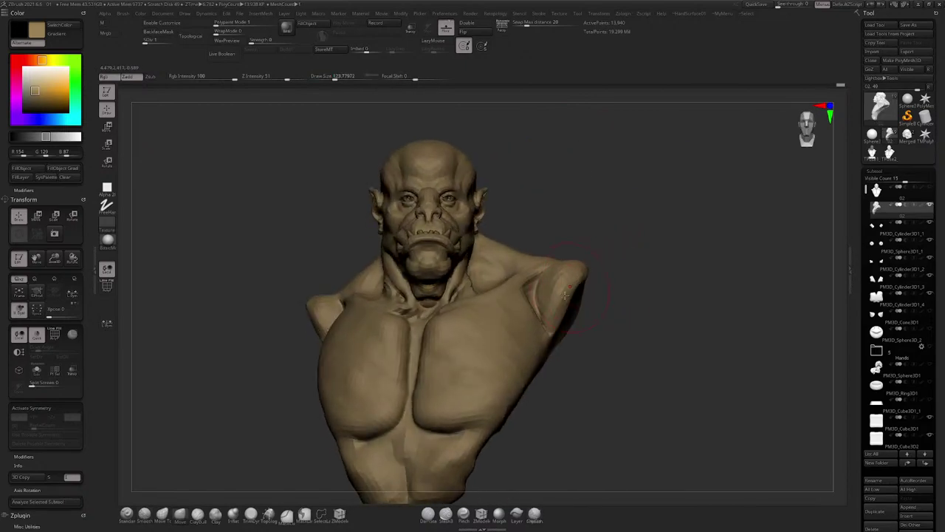
mouse_move(536, 328)
mouse_down()
mouse_move(558, 329)
mouse_move(558, 318)
mouse_up()
Step: Enlarge the brush to about 207 and adjust the outer edge of the left chest muscle
key(space)
drag(539, 348, 545, 347)
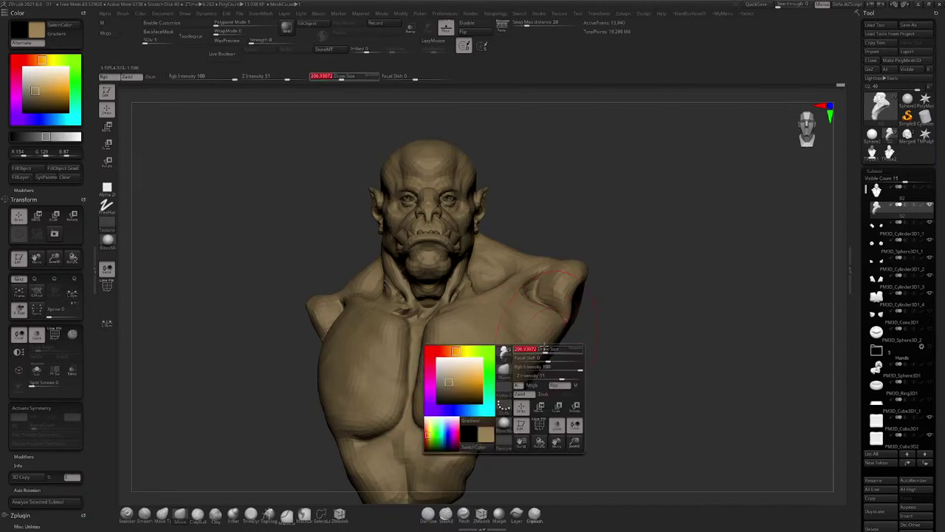
drag(497, 412, 506, 416)
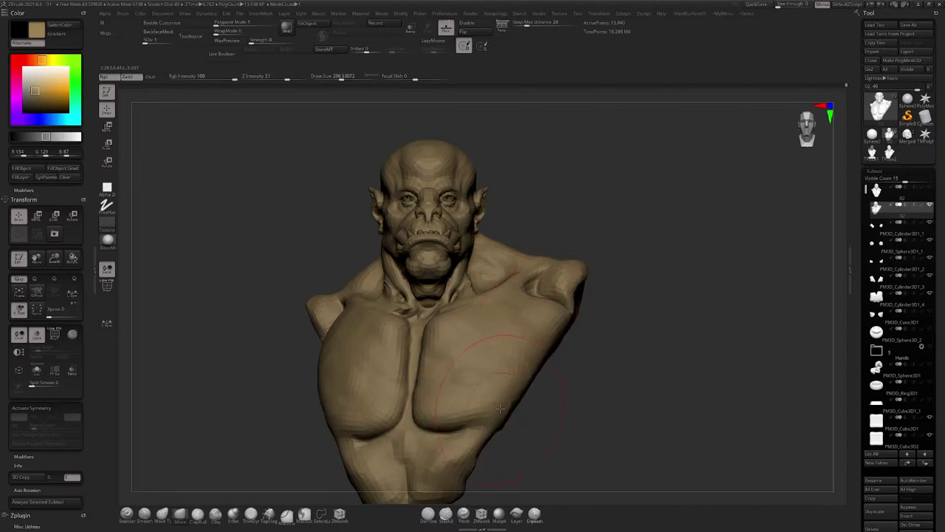
Step: Reshape the silhouette of the orc's right shoulder stump with the Move brush
alt+right_drag(534, 313, 561, 253)
drag(335, 243, 331, 249)
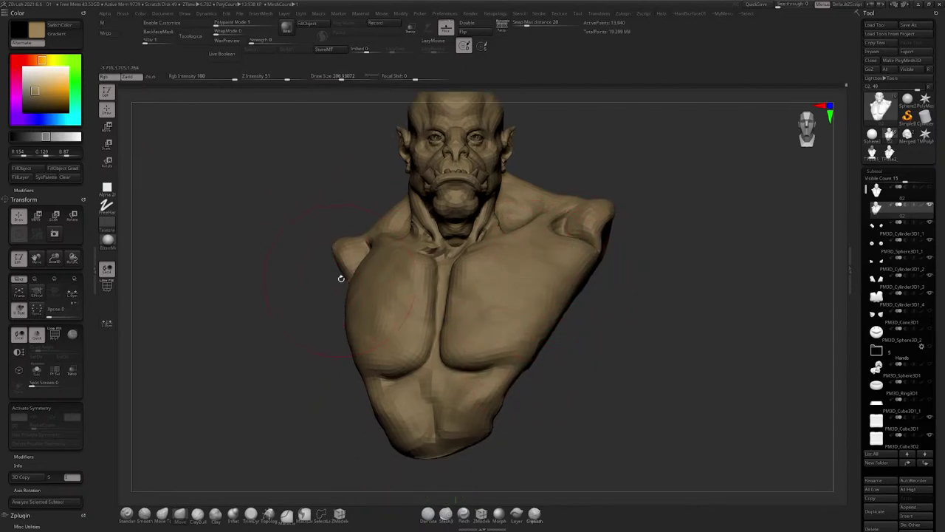
right_drag(339, 276, 333, 291)
drag(341, 251, 336, 256)
mouse_move(336, 258)
right_down()
mouse_move(362, 260)
mouse_move(341, 246)
mouse_move(336, 295)
right_up()
ctrl+right_drag(389, 238, 392, 274)
mouse_move(391, 273)
right_down()
mouse_move(440, 268)
mouse_move(411, 255)
mouse_move(492, 289)
right_up()
Step: Set the brush size to about 202 and reshape the outer chest contour beneath the orc's left shoulder
key(space)
click(444, 350)
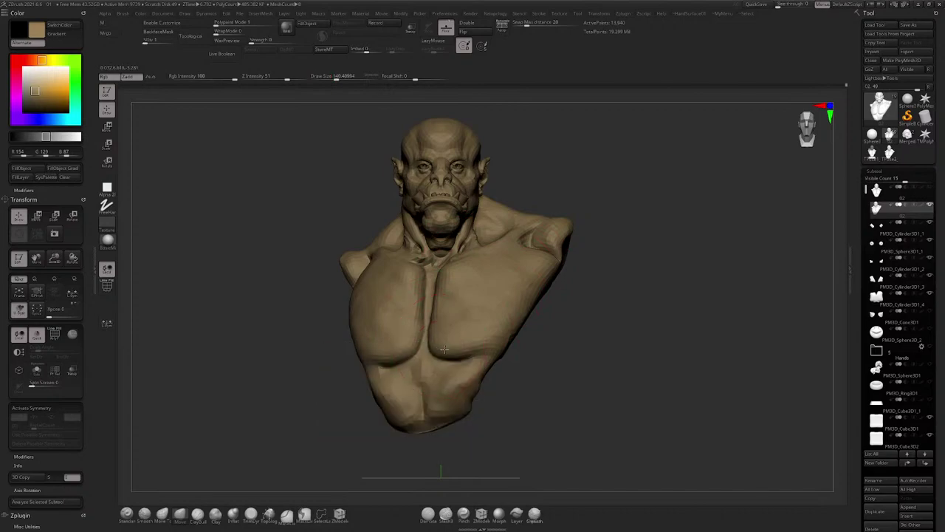
mouse_move(458, 396)
right_down()
mouse_move(480, 385)
mouse_move(456, 373)
right_up()
mouse_move(545, 248)
right_down()
mouse_move(563, 249)
mouse_move(543, 284)
right_up()
key(space)
click(526, 327)
drag(525, 327, 522, 324)
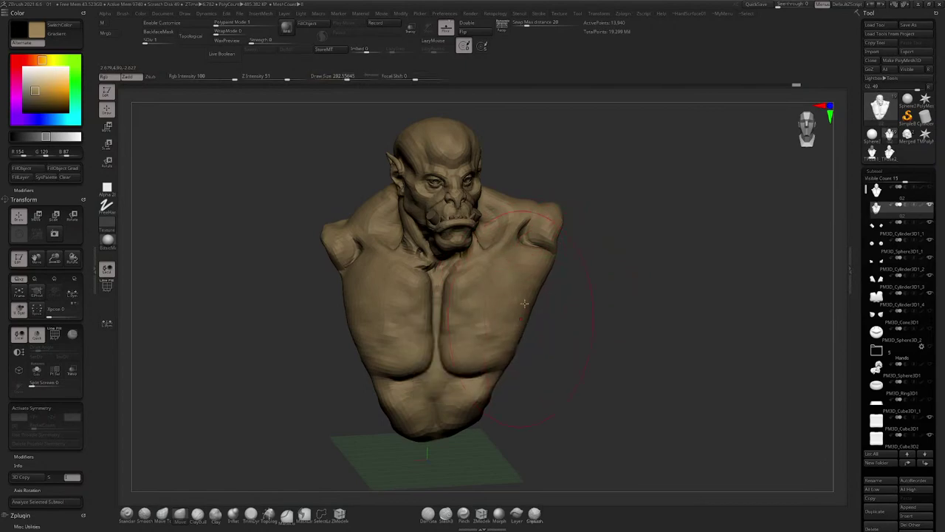
drag(551, 246, 545, 246)
right_drag(547, 249, 538, 260)
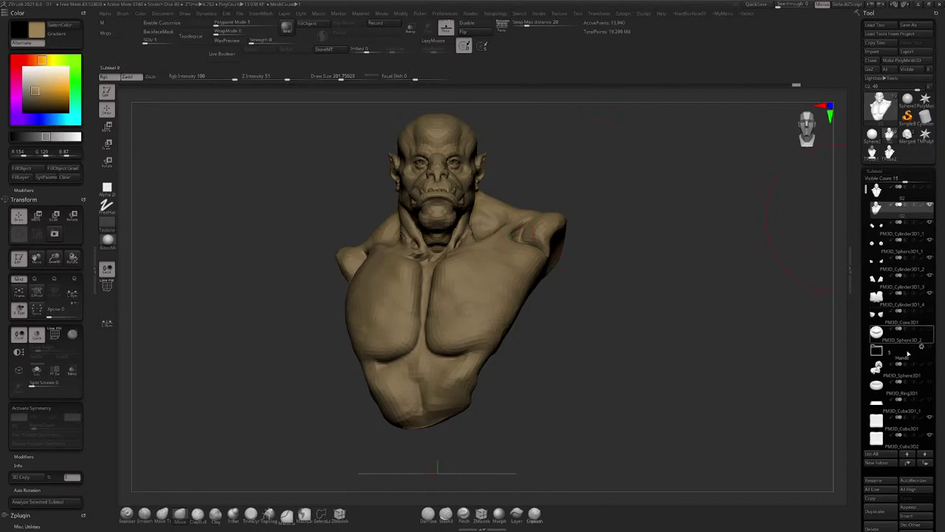
Step: Show the pedestal subtool PM3D_Cube3D1_1 beneath the bust
click(929, 401)
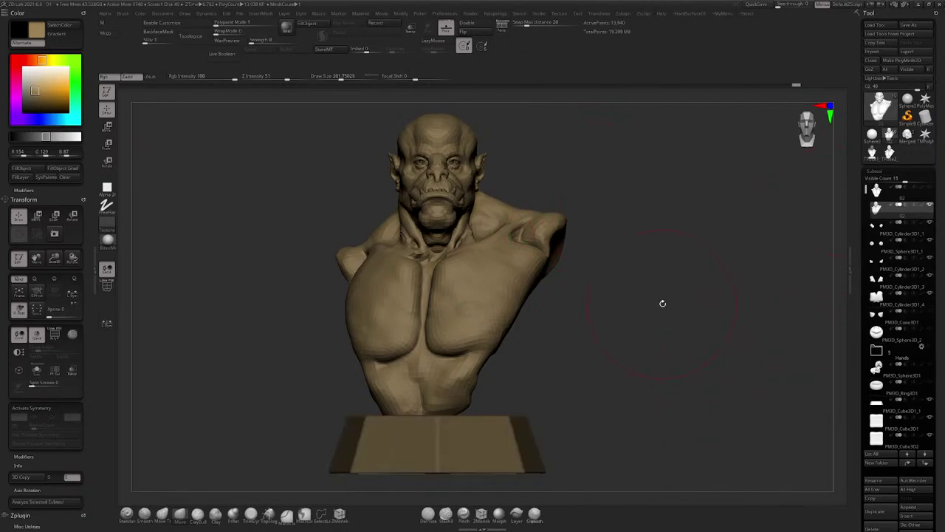
ctrl+right_drag(663, 302, 648, 288)
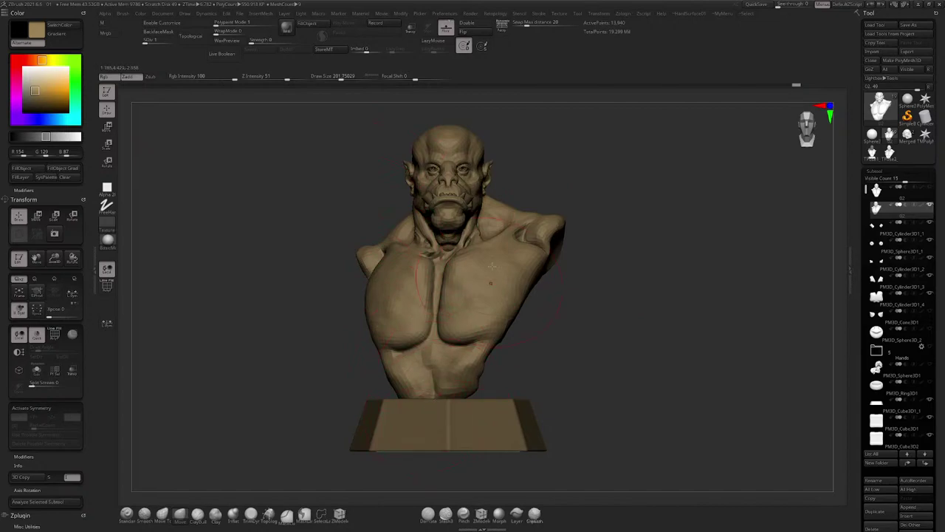
right_drag(485, 228, 523, 292)
Step: Reduce the brush size to about 184 and adjust the left shoulder stump where it meets the chest
key(space)
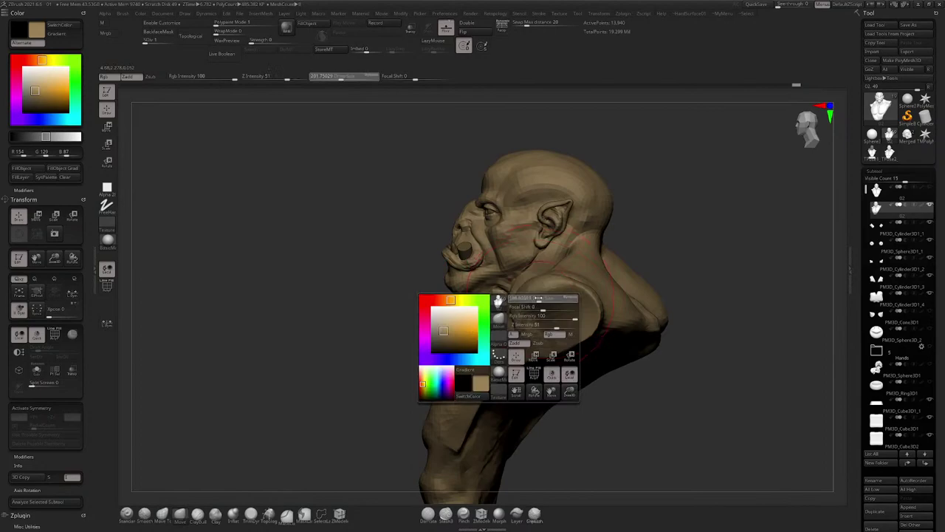
drag(541, 296, 537, 297)
right_drag(460, 303, 521, 315)
key(space)
drag(515, 332, 495, 319)
key(space)
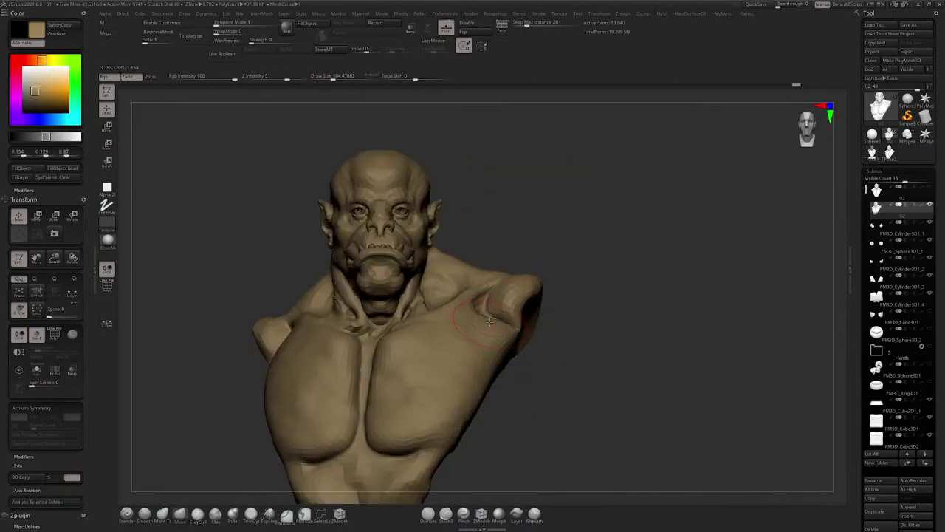
Step: Smooth the left armpit fold, then reshape it with a brush size of about 140
mouse_move(489, 322)
right_down()
mouse_move(508, 316)
mouse_move(498, 320)
right_up()
shift+drag(491, 320, 515, 328)
key(space)
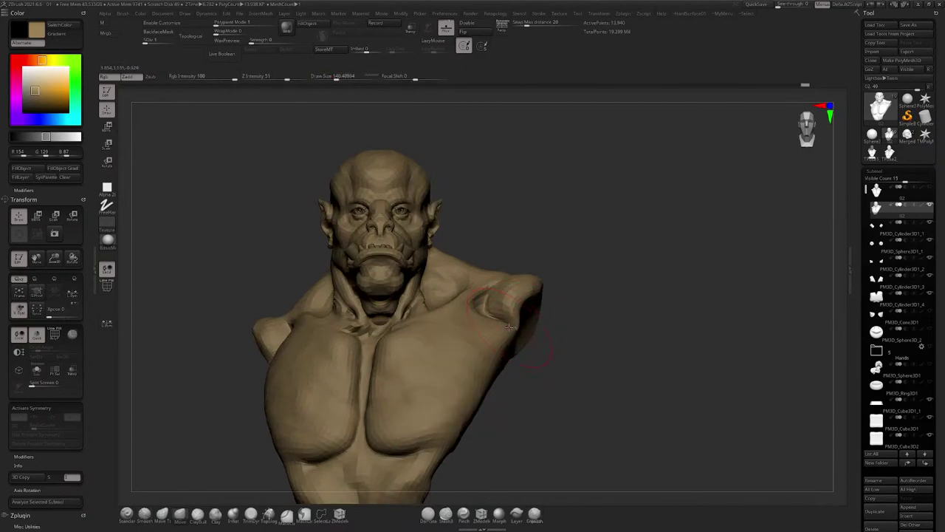
mouse_move(585, 253)
mouse_down()
mouse_move(601, 228)
mouse_move(538, 272)
mouse_up()
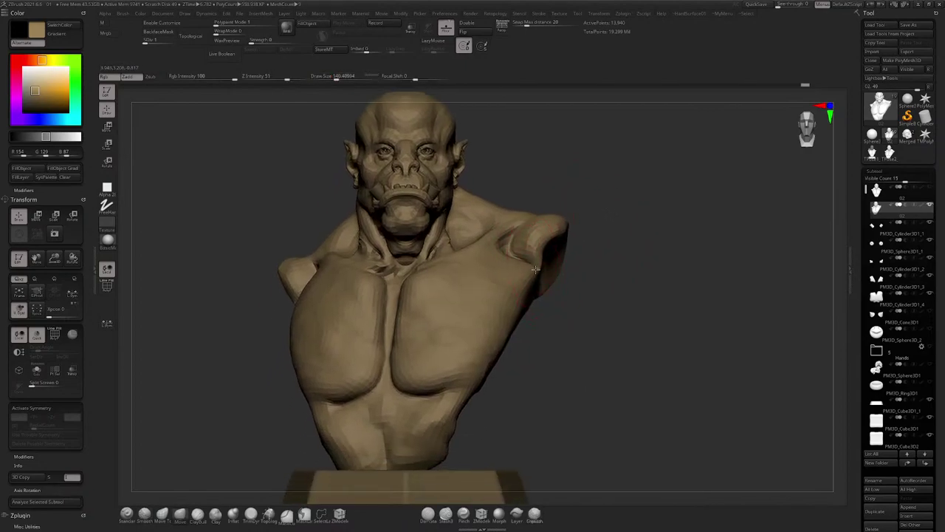
Step: Adjust the side contour of the abdomen below the right chest muscle and check the bust from above and front
alt+drag(475, 381, 520, 294)
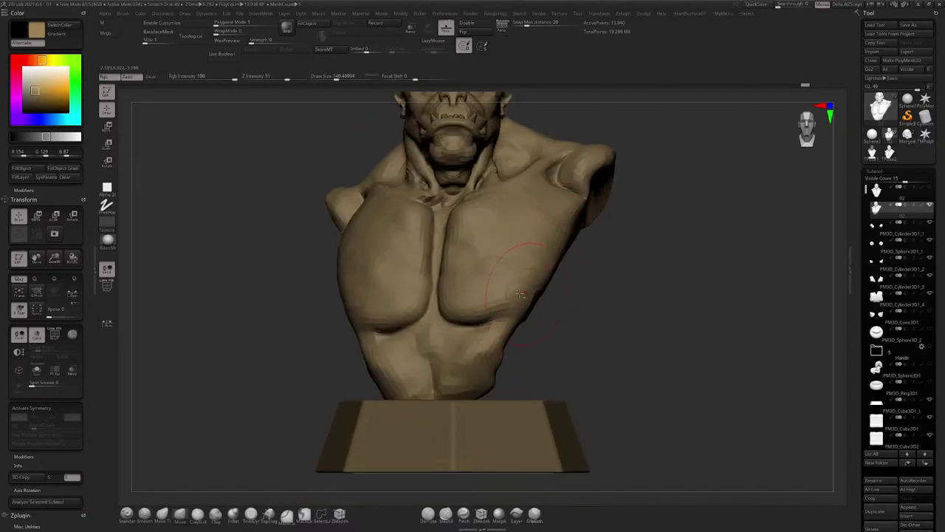
drag(387, 371, 379, 372)
alt+right_drag(536, 217, 513, 289)
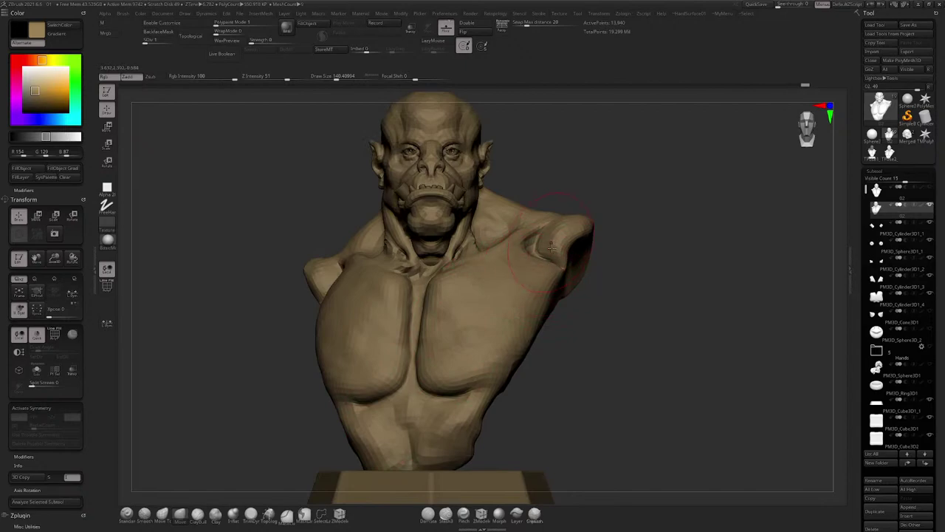
right_drag(551, 248, 545, 334)
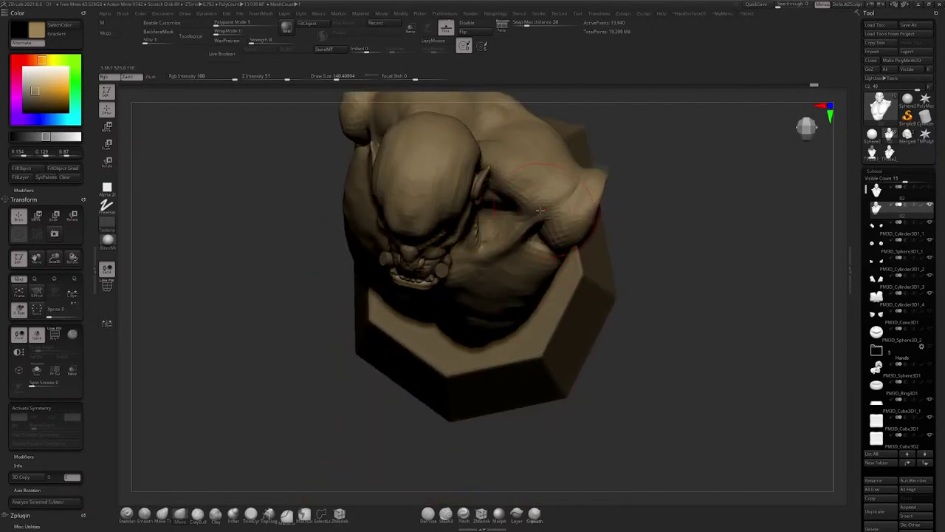
shift+right_drag(539, 211, 534, 194)
mouse_move(521, 230)
shift+right_down()
mouse_move(511, 236)
mouse_move(584, 211)
mouse_move(566, 146)
mouse_move(575, 165)
mouse_move(451, 341)
shift+right_up()
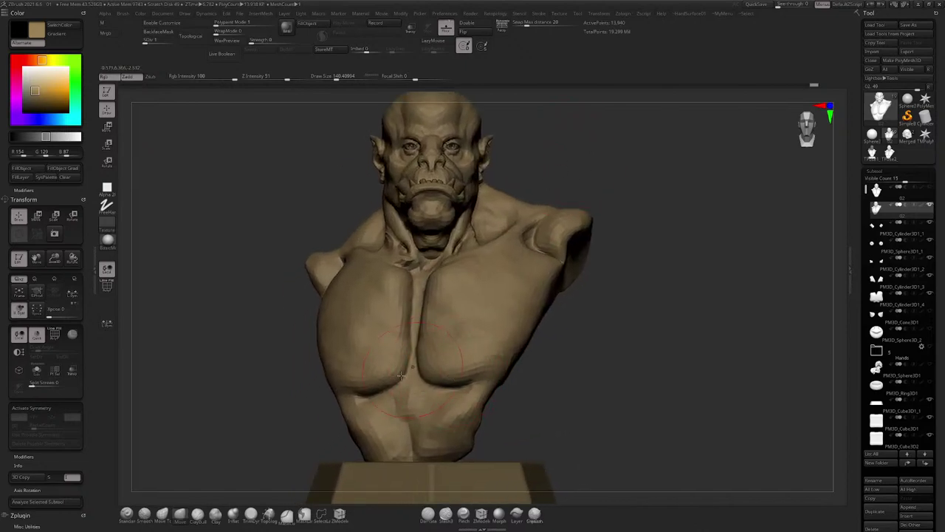
mouse_move(347, 377)
right_down()
mouse_move(416, 342)
mouse_move(357, 379)
mouse_move(331, 373)
mouse_move(332, 249)
right_up()
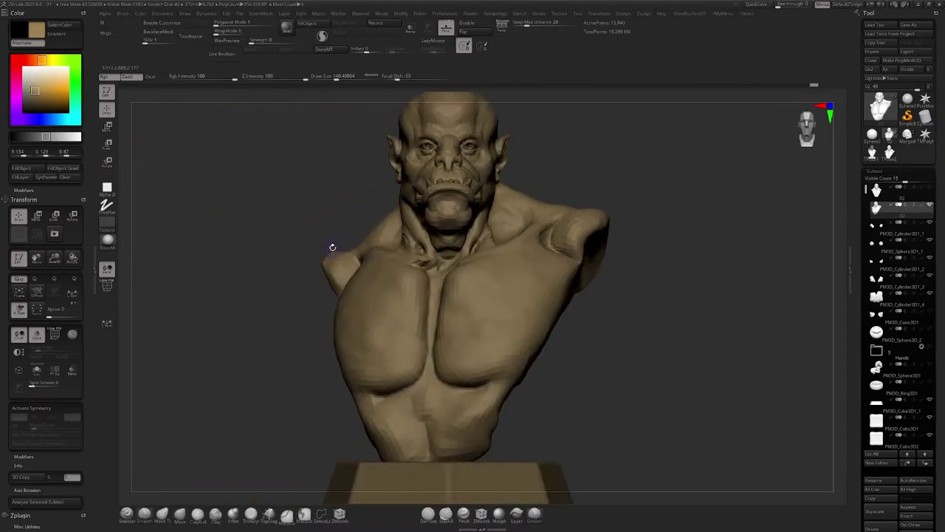
Step: Reduce the brush size to about 108 and refine the orc's right shoulder stump from the side and front
key(space)
drag(522, 195, 517, 195)
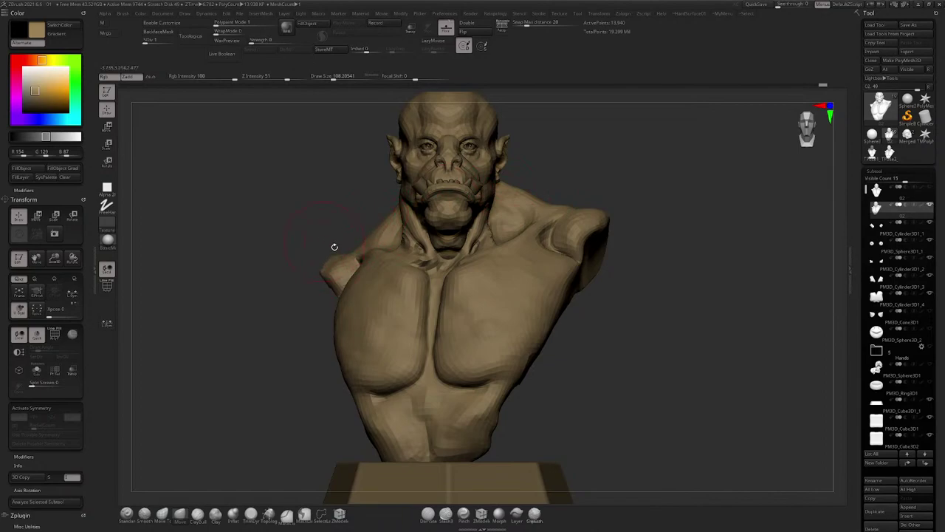
right_drag(334, 246, 406, 243)
right_drag(332, 260, 347, 268)
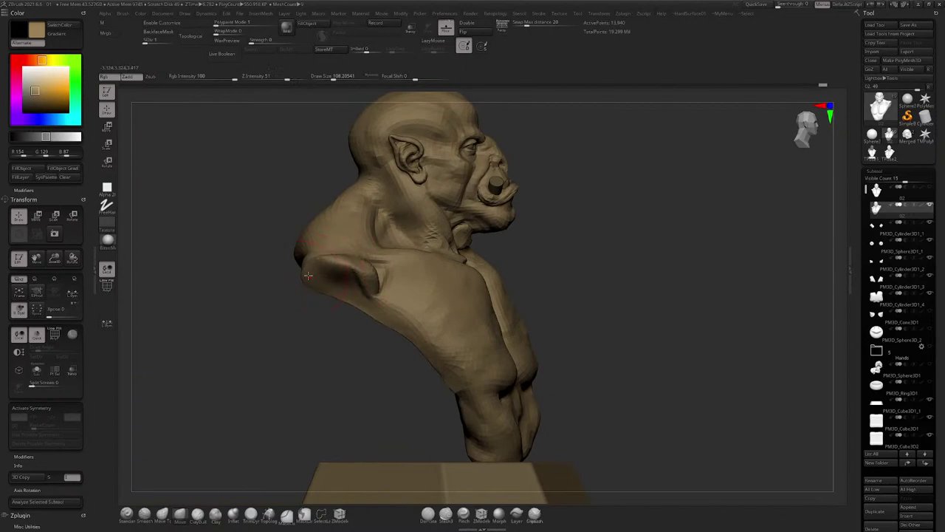
right_drag(374, 277, 362, 267)
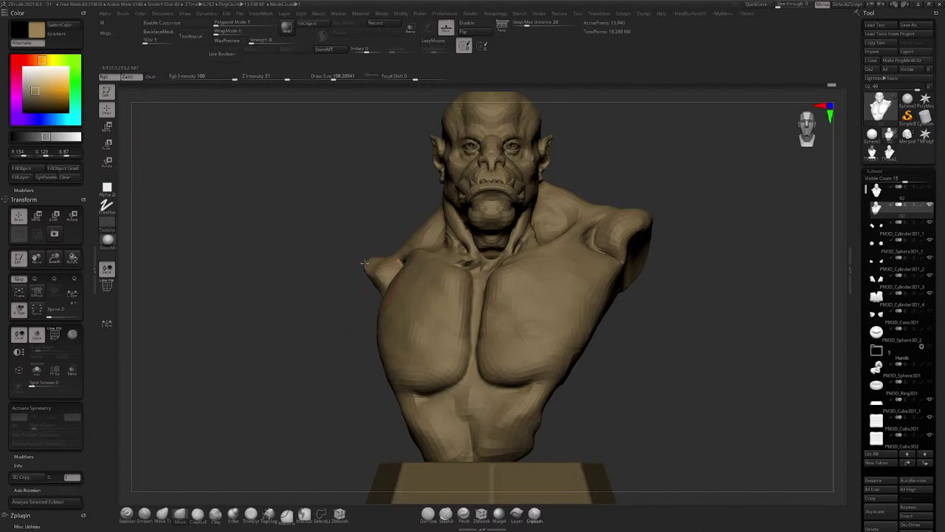
mouse_move(364, 262)
right_down()
mouse_move(441, 246)
mouse_move(356, 272)
mouse_move(395, 277)
mouse_move(413, 203)
mouse_move(434, 291)
mouse_move(447, 89)
mouse_move(462, 122)
mouse_move(459, 208)
mouse_move(528, 143)
mouse_move(542, 145)
mouse_move(532, 171)
mouse_move(531, 143)
mouse_move(540, 155)
mouse_move(551, 125)
right_up()
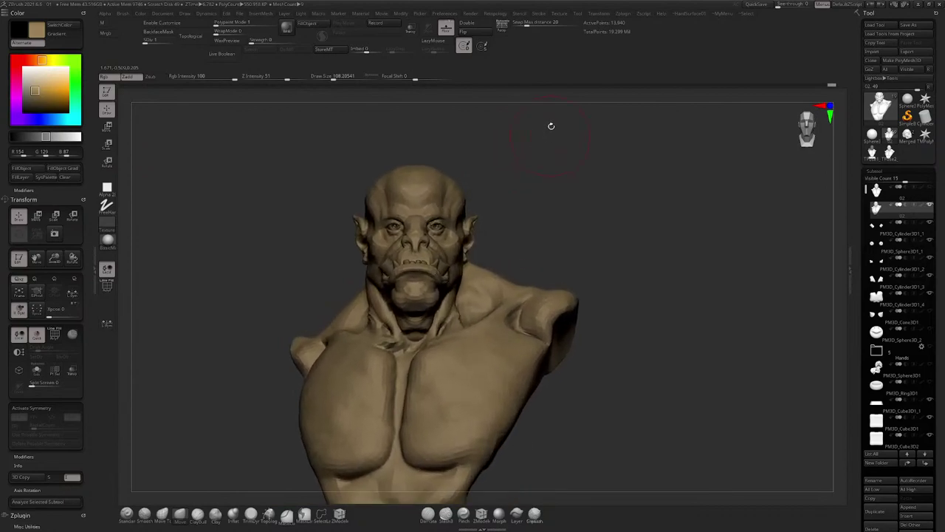
Step: Create a combined low-resolution posing mesh of the visible subtools with Transpose Master's TPoseMesh
click(622, 13)
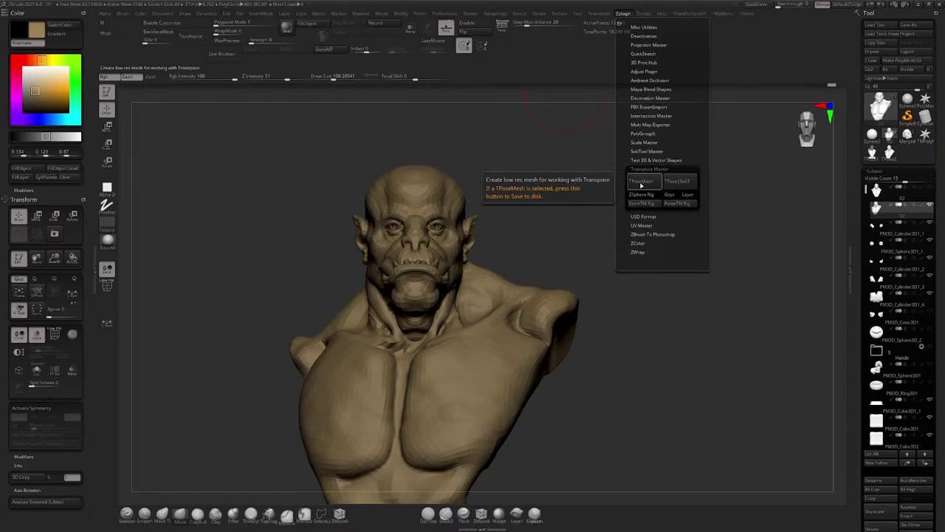
click(656, 181)
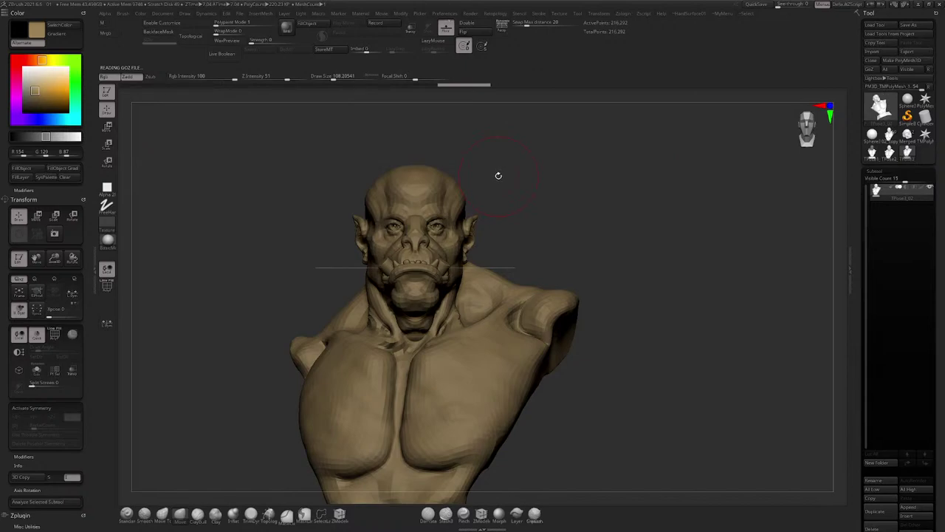
mouse_move(539, 160)
mouse_down()
mouse_move(553, 152)
mouse_move(326, 198)
mouse_move(358, 286)
mouse_move(384, 310)
mouse_move(436, 302)
mouse_move(507, 214)
mouse_up()
drag(509, 184, 531, 152)
Step: Mask the head on the posing mesh and invert the mask so only the head stays editable
mouse_move(582, 231)
ctrl+mouse_down()
mouse_move(458, 268)
mouse_move(591, 403)
ctrl+mouse_up()
alt+drag(686, 295, 606, 268)
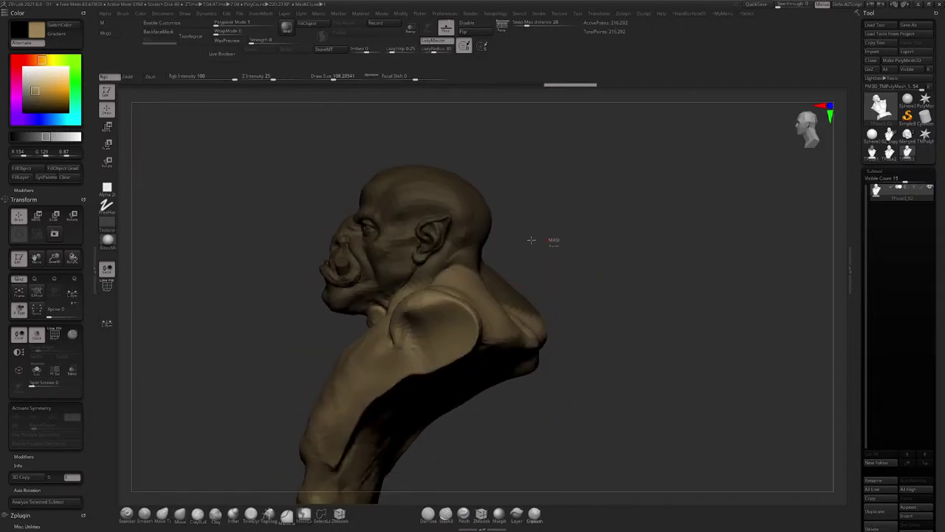
mouse_move(545, 241)
ctrl+mouse_down()
mouse_move(421, 310)
mouse_move(717, 358)
ctrl+mouse_up()
drag(604, 250, 672, 249)
mouse_move(276, 310)
ctrl+mouse_down()
mouse_move(299, 263)
mouse_move(375, 310)
mouse_move(474, 341)
ctrl+mouse_up()
drag(592, 303, 556, 296)
mouse_move(568, 238)
mouse_down()
mouse_move(556, 229)
mouse_move(436, 294)
mouse_move(331, 293)
mouse_move(327, 481)
mouse_move(559, 229)
mouse_move(599, 203)
mouse_up()
ctrl+click(598, 203)
alt+drag(595, 167, 583, 194)
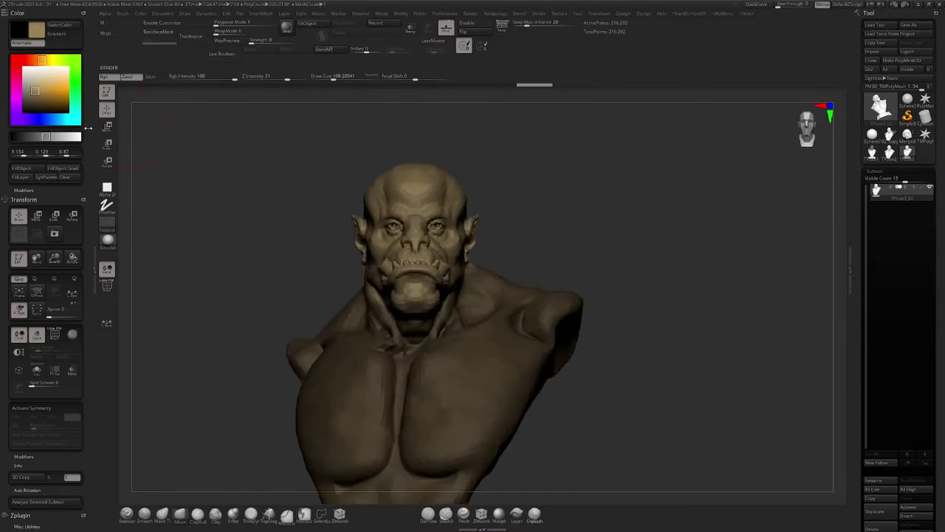
Step: Rotate the unmasked head with the Gizmo to pose it relative to the shoulders
key(w)
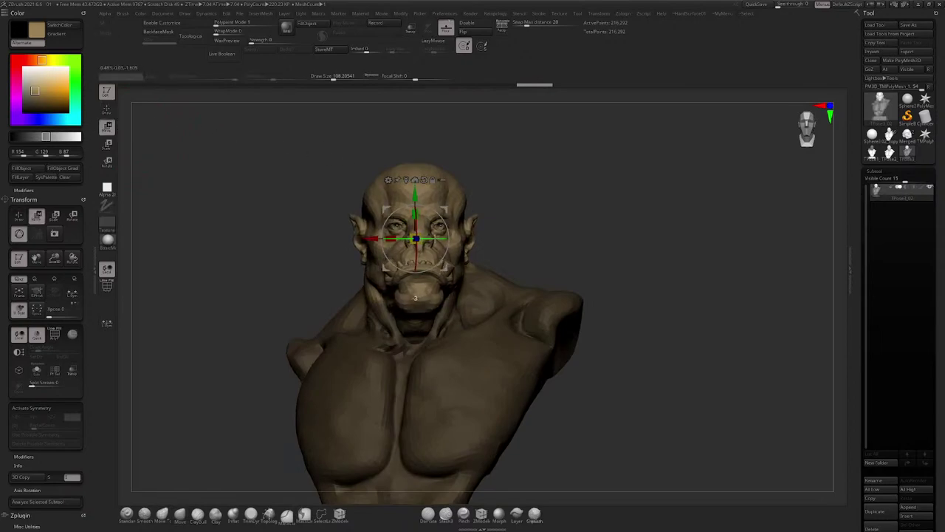
drag(436, 238, 419, 217)
drag(492, 158, 569, 162)
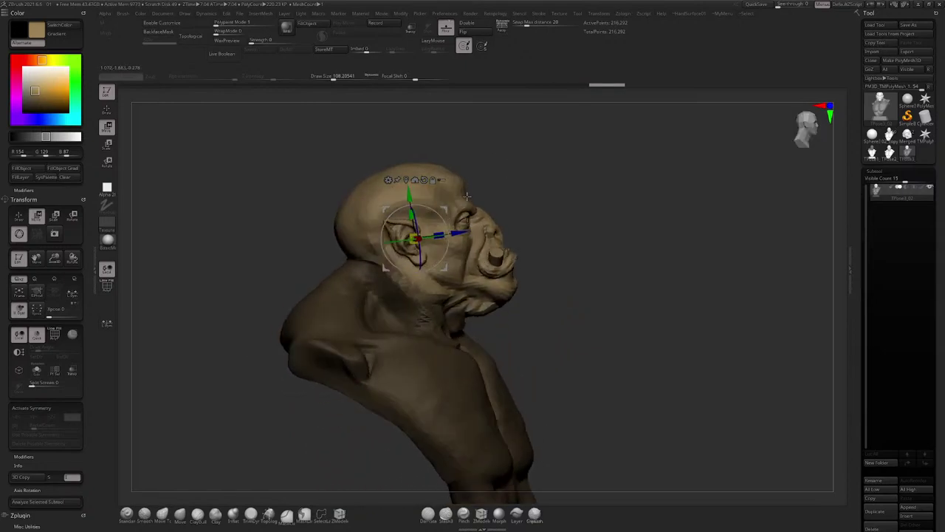
drag(443, 219, 446, 221)
mouse_move(511, 170)
mouse_down()
mouse_move(476, 177)
mouse_move(529, 185)
mouse_move(537, 169)
mouse_move(563, 173)
mouse_move(542, 158)
mouse_move(551, 167)
mouse_move(539, 179)
mouse_move(542, 158)
mouse_move(552, 171)
mouse_move(566, 169)
mouse_move(570, 155)
mouse_move(569, 169)
mouse_move(559, 150)
mouse_move(565, 157)
mouse_up()
key(q)
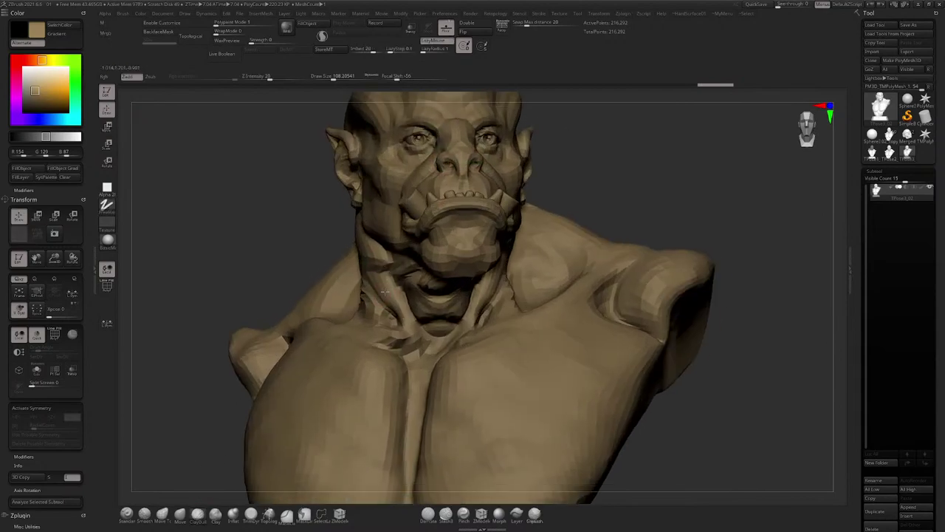
Step: Set the brush size to about 311 for working on the neck muscles below the jaw
key(space)
drag(377, 294, 391, 294)
right_drag(321, 270, 376, 261)
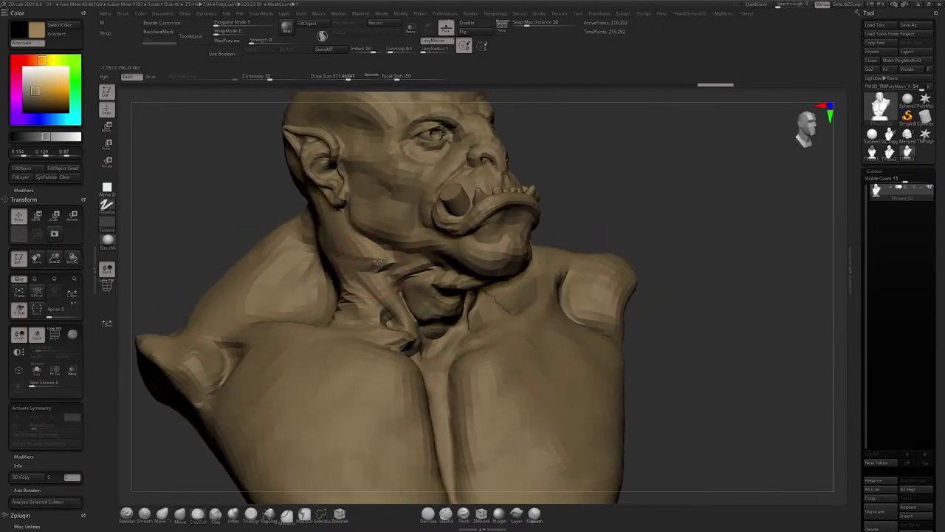
Step: Transfer the new head pose back to the original subtools with Transpose Master's TPose|SubT
click(621, 14)
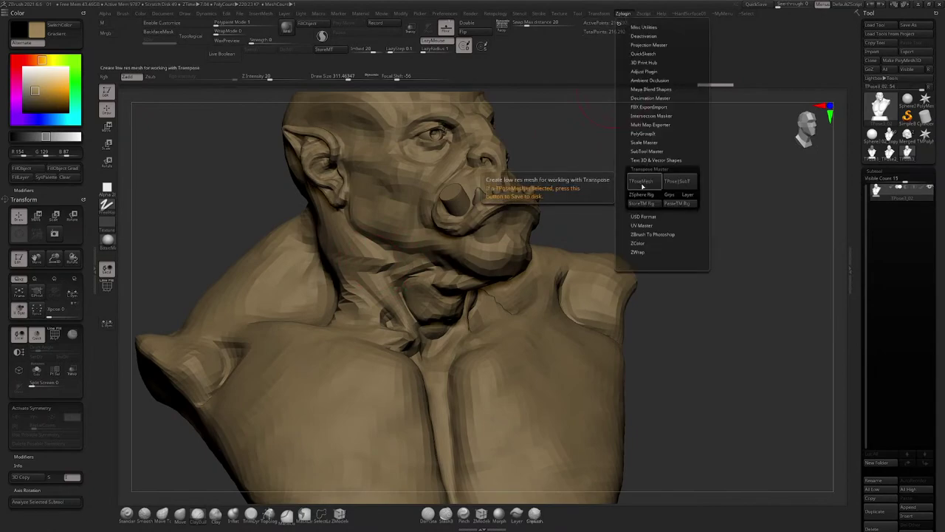
click(677, 181)
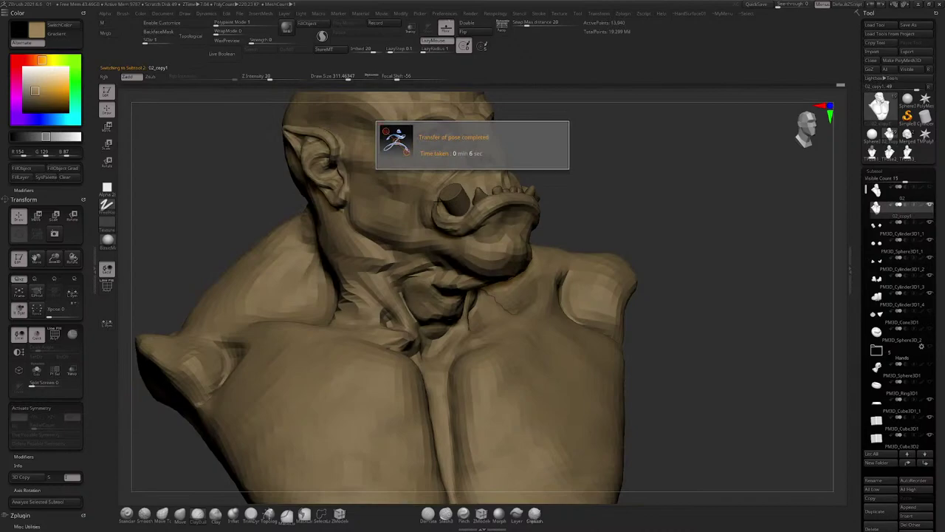
drag(614, 165, 639, 129)
Step: Rework the neck muscles below the jaw at a low subdivision level with the brush size at about 311
ctrl+right_drag(402, 247, 379, 266)
drag(379, 266, 416, 243)
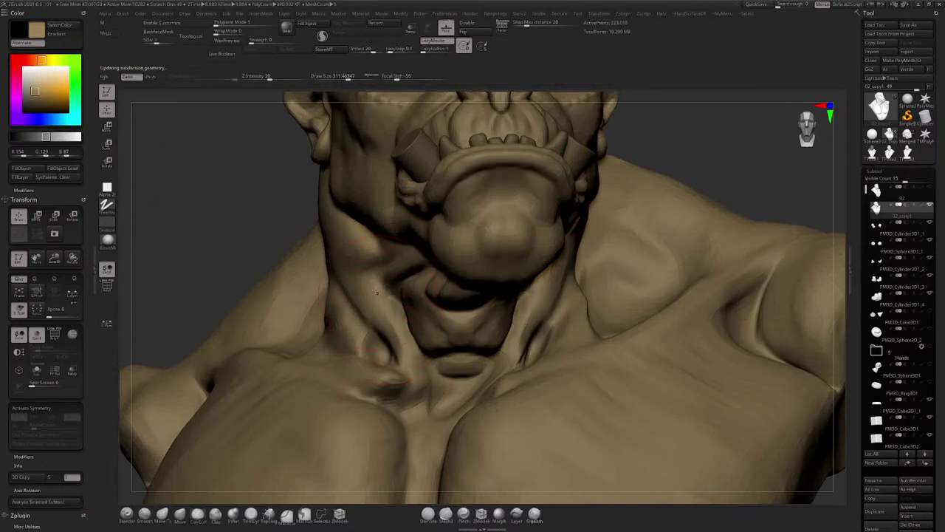
right_drag(371, 254, 325, 254)
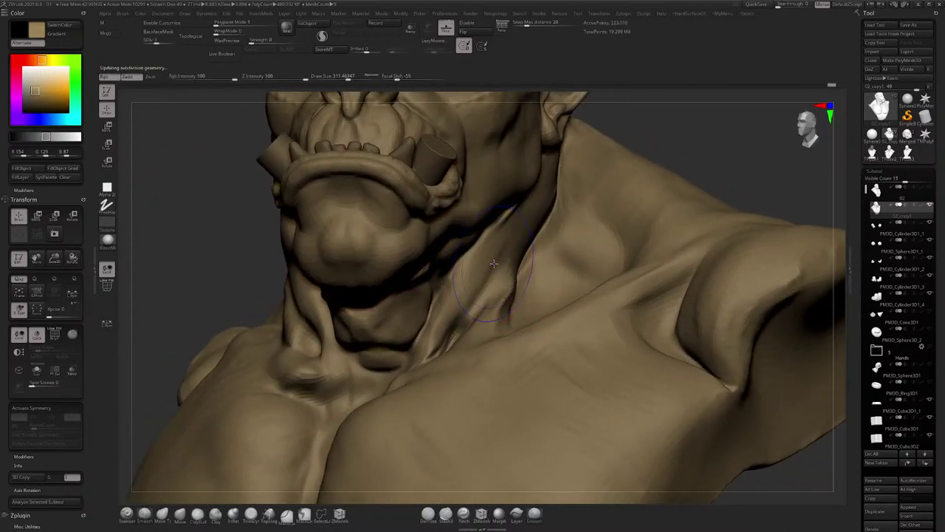
key(shift+d)
key(shift+d)
right_drag(499, 298, 512, 318)
drag(512, 318, 481, 330)
right_drag(474, 336, 465, 297)
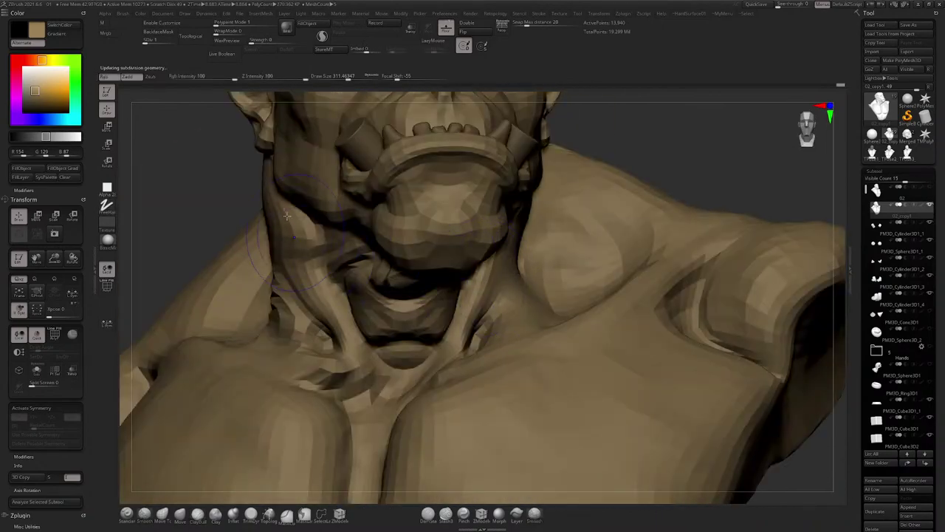
drag(278, 257, 282, 223)
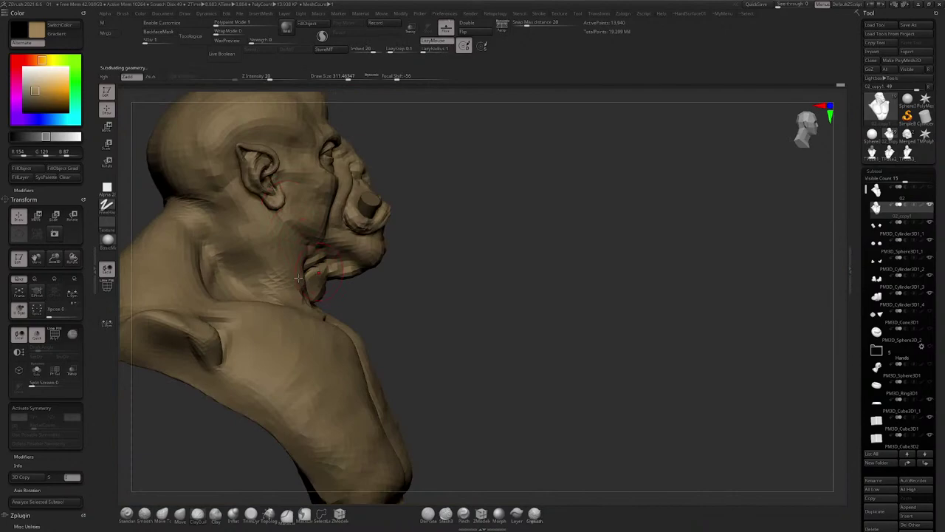
Step: Build up the side of the neck behind the jaw and below the ear with a brush size of about 487
right_drag(280, 279, 334, 256)
right_drag(252, 324, 314, 314)
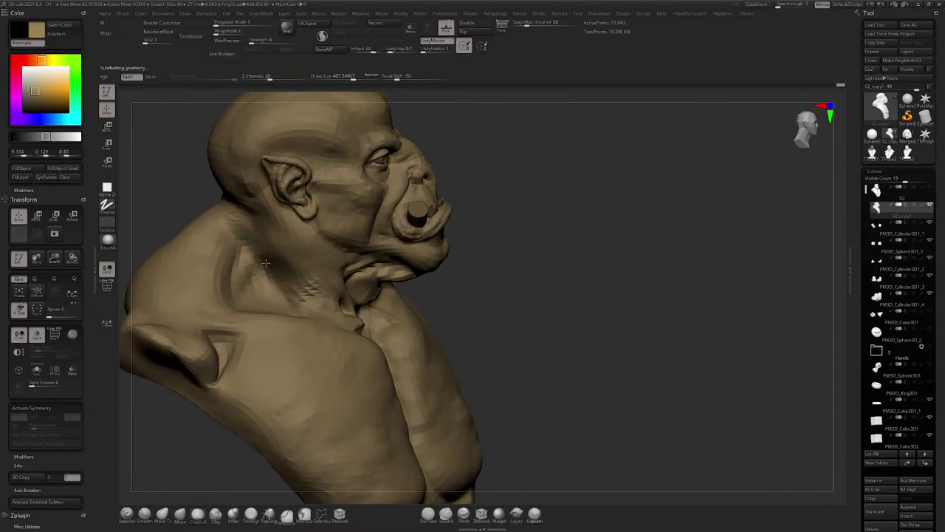
right_drag(284, 249, 279, 225)
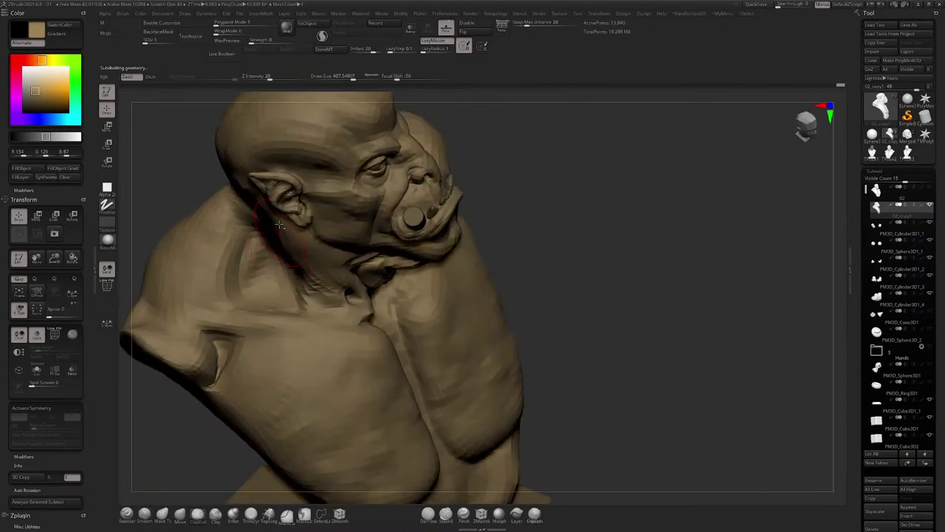
right_drag(293, 274, 277, 223)
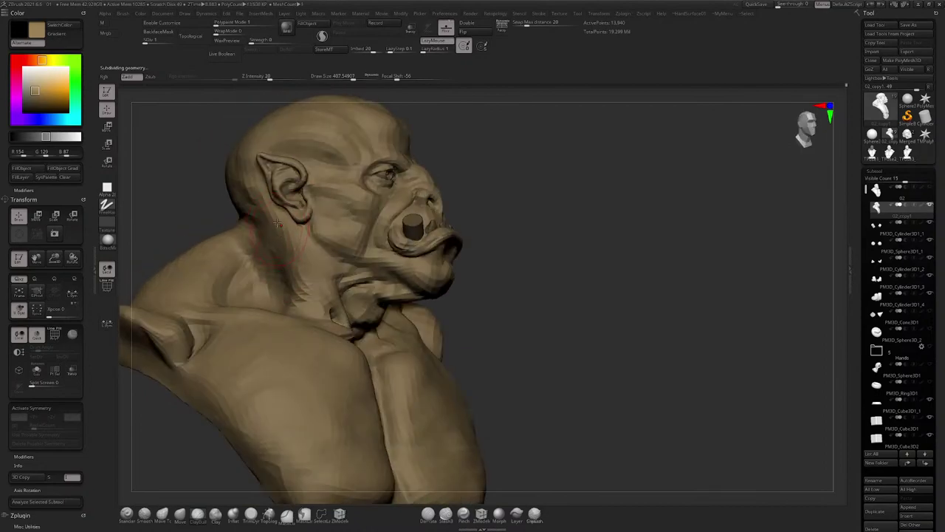
mouse_move(282, 262)
right_down()
mouse_move(299, 247)
mouse_move(230, 230)
mouse_move(263, 237)
mouse_move(270, 249)
right_up()
Step: Adjust the neck's outline below the ear using the Move brush at a size of about 136
key(b)
key(c)
key(b)
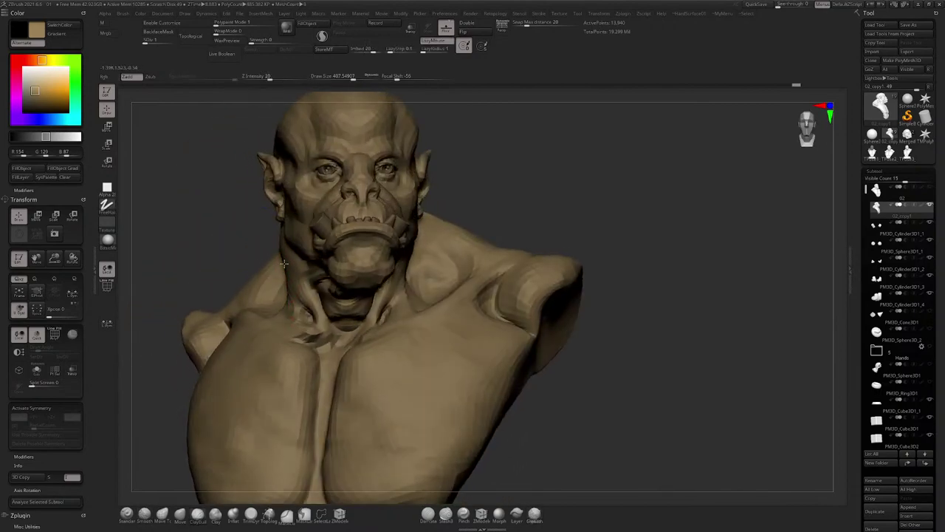
right_click(232, 314)
click(183, 513)
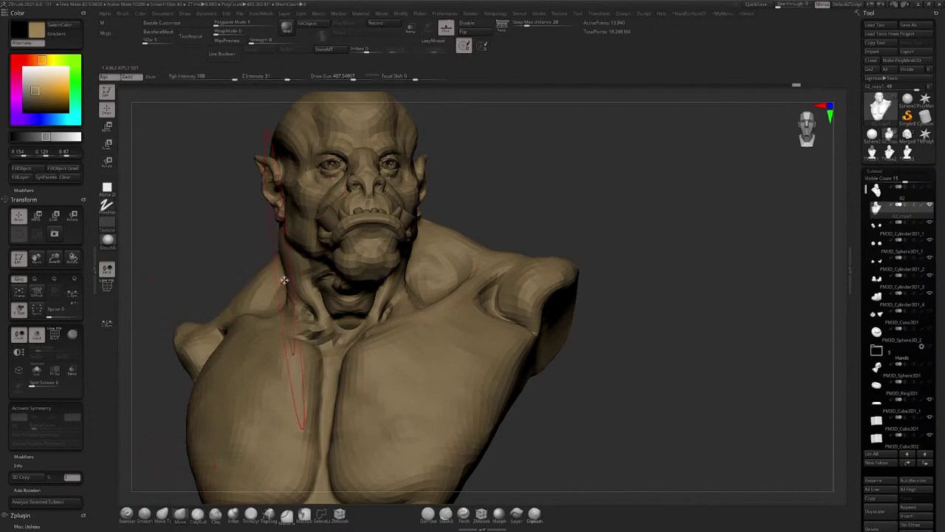
right_click(263, 279)
click(264, 279)
right_click(286, 271)
drag(287, 271, 283, 271)
ctrl+right_drag(283, 268, 290, 271)
key(space)
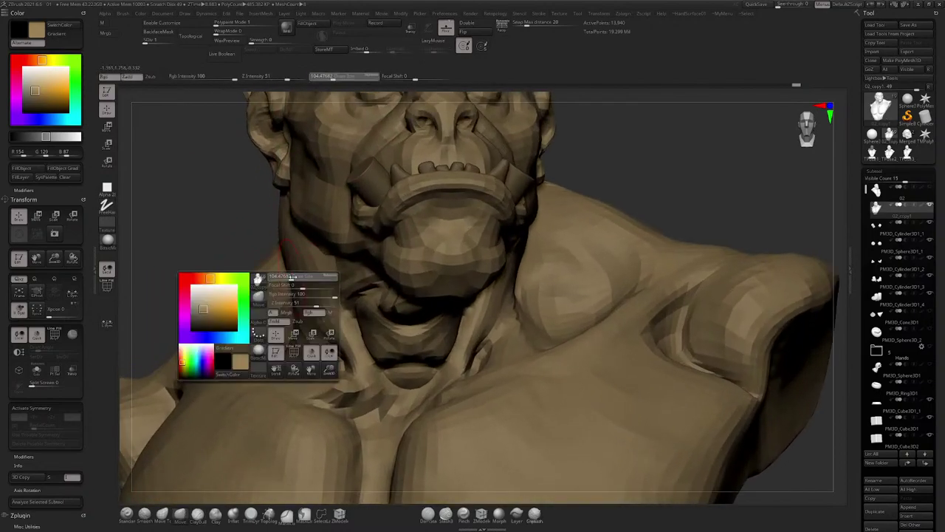
key(space)
click(289, 272)
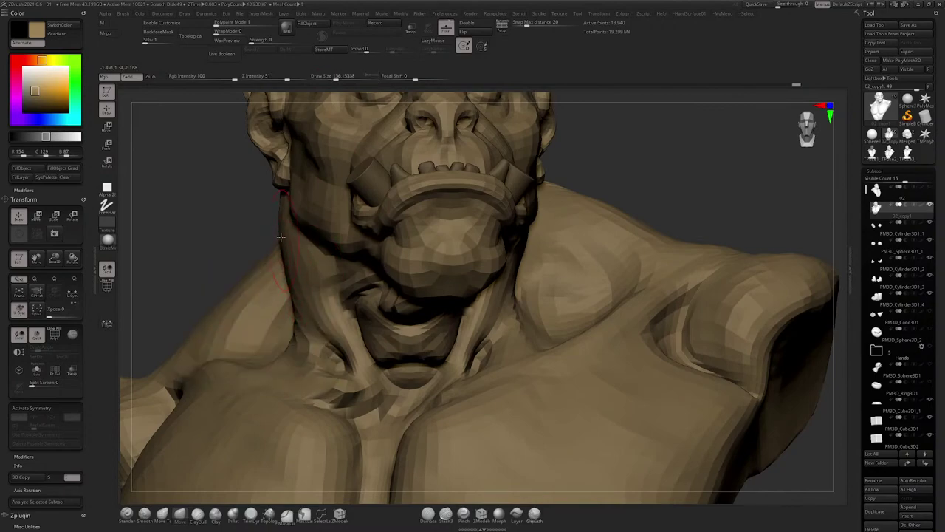
key(])
Step: Reshape the opposite side of the neck with the Move brush at a size of about 187
right_drag(550, 263, 535, 260)
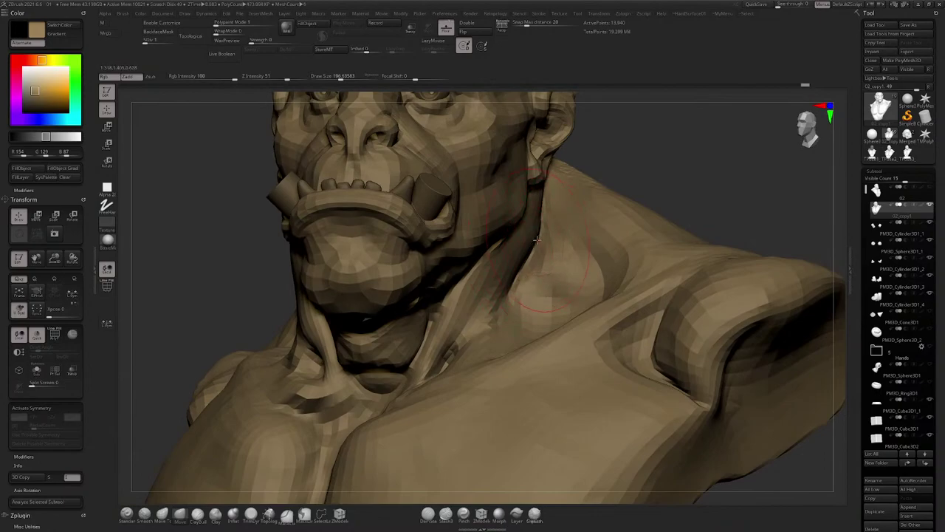
mouse_move(505, 264)
right_down()
mouse_move(567, 234)
mouse_move(507, 271)
right_up()
drag(458, 332, 464, 312)
right_drag(498, 279, 260, 447)
Step: Build up the neck muscle running from the ear to the collarbone with ClayBuildup at a size of about 217
click(197, 520)
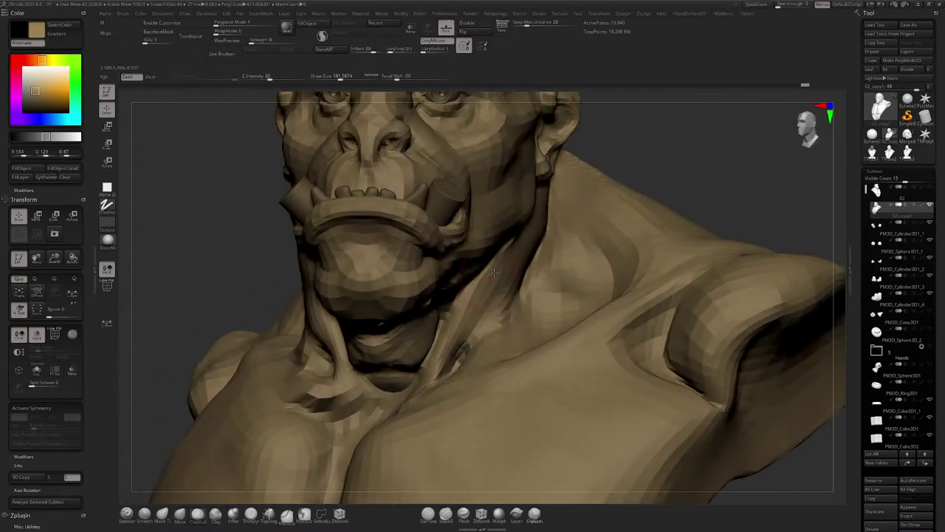
right_drag(590, 266, 508, 263)
key(space)
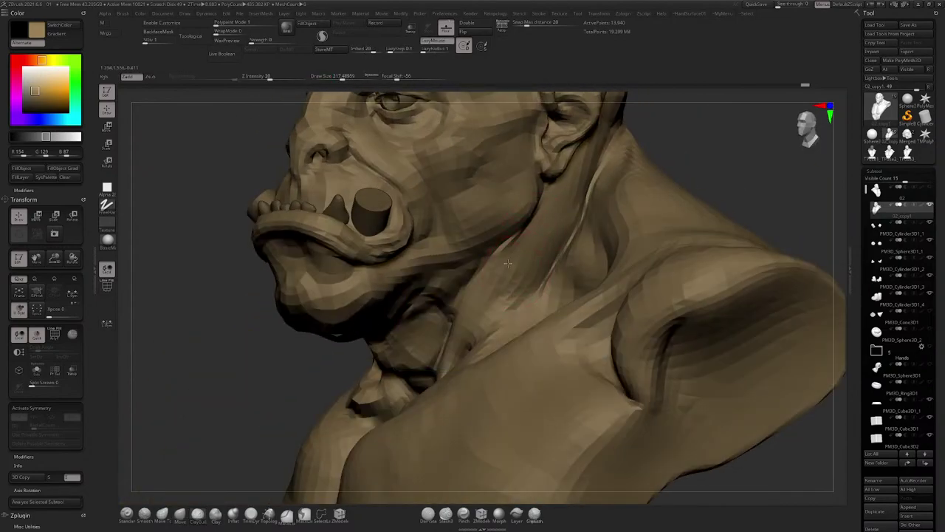
right_drag(533, 232, 538, 222)
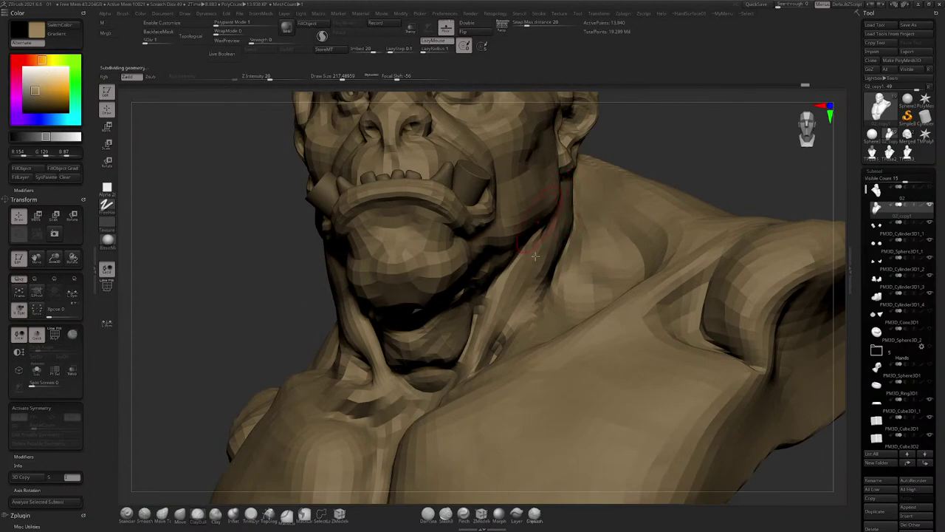
right_drag(534, 255, 551, 211)
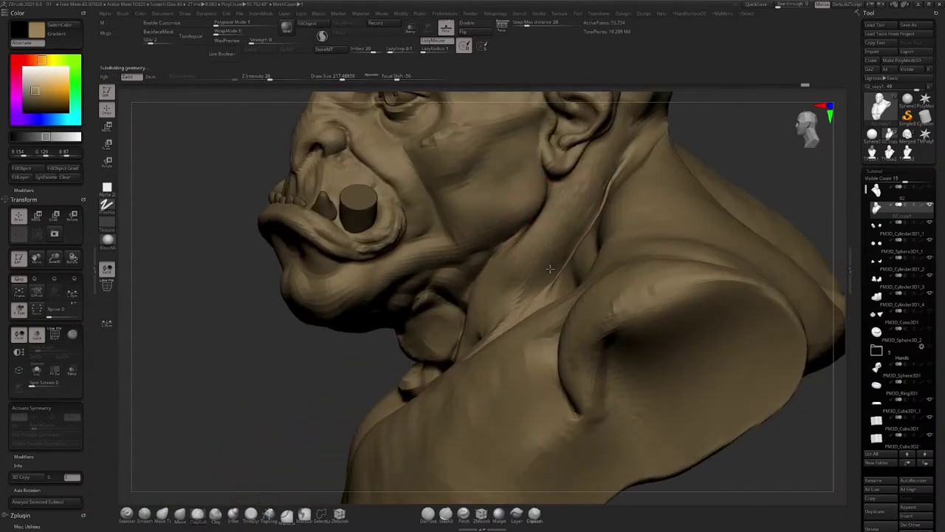
right_drag(542, 222, 544, 234)
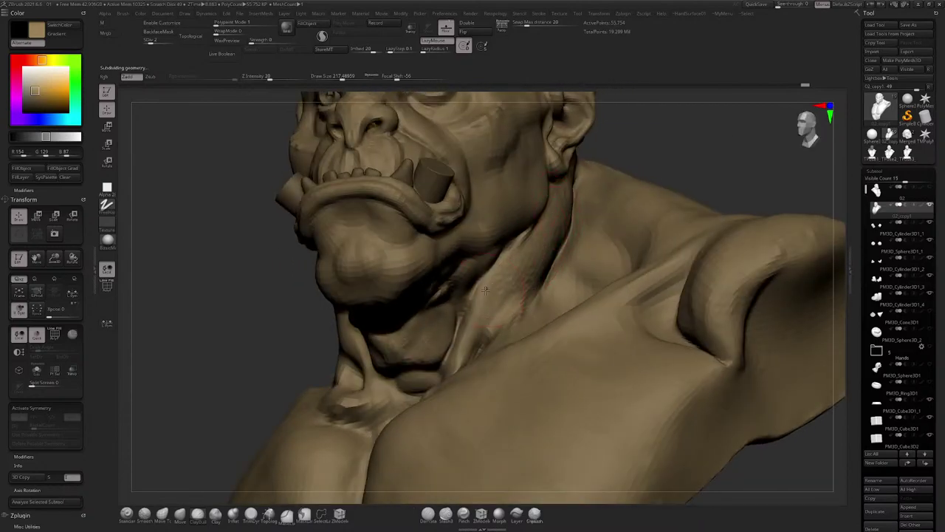
Step: Fill out the trapezius and the hollow behind the ear with ClayBuildup at a size of about 318
right_drag(486, 291, 574, 282)
key(f)
ctrl+right_drag(473, 258, 459, 301)
key(space)
drag(465, 297, 462, 297)
right_drag(461, 295, 430, 276)
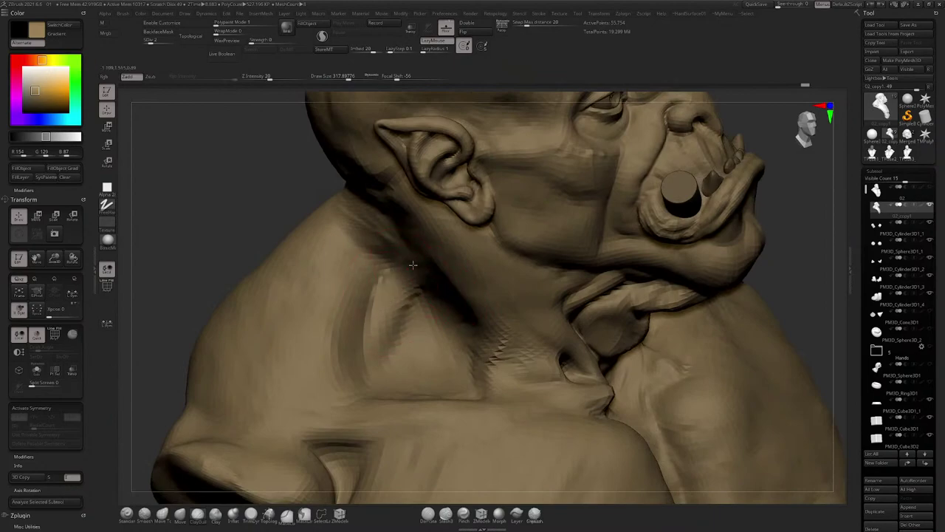
mouse_move(376, 215)
mouse_down()
mouse_move(367, 248)
mouse_move(349, 240)
mouse_move(352, 266)
mouse_up()
mouse_move(351, 266)
right_down()
mouse_move(392, 236)
mouse_move(368, 217)
mouse_move(348, 214)
mouse_move(357, 200)
right_up()
mouse_move(399, 237)
right_down()
mouse_move(426, 170)
mouse_move(413, 161)
mouse_move(399, 192)
mouse_move(400, 234)
mouse_move(411, 177)
mouse_move(472, 159)
mouse_move(413, 272)
right_up()
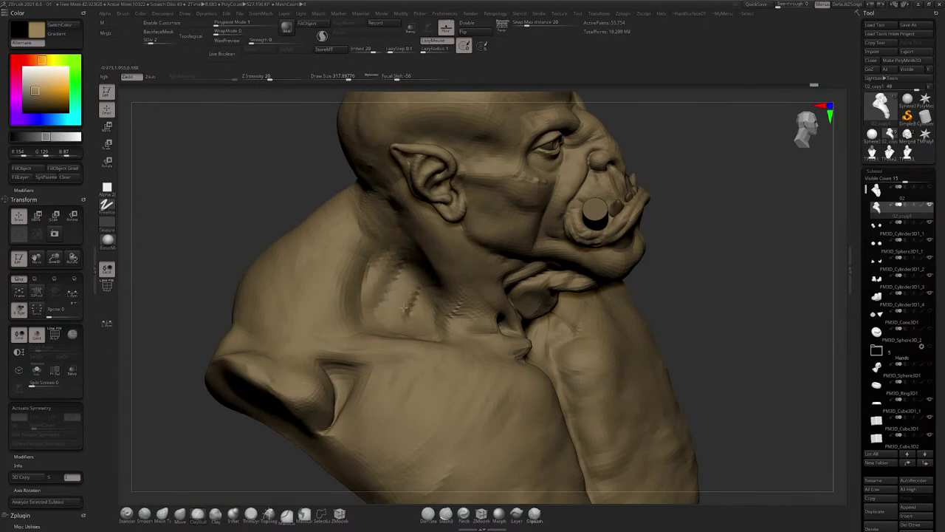
right_drag(362, 285, 333, 198)
right_drag(355, 282, 357, 230)
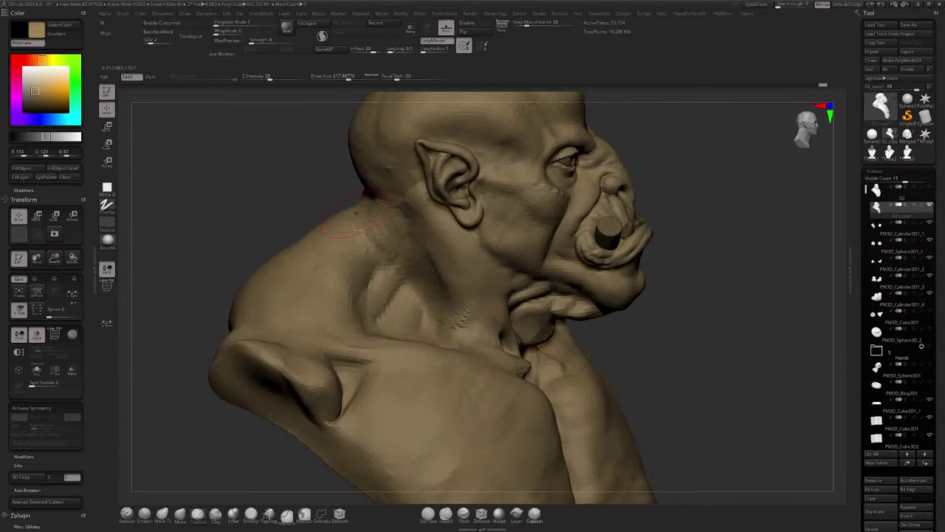
Step: Sculpt and smooth the transition between the nape and the trapezius at the lowest subdivision level
key(d)
mouse_move(418, 231)
right_down()
mouse_move(378, 257)
mouse_move(402, 214)
mouse_move(447, 243)
mouse_move(414, 210)
mouse_move(440, 240)
mouse_move(424, 198)
mouse_move(451, 230)
mouse_move(406, 240)
mouse_move(424, 221)
mouse_move(474, 216)
right_up()
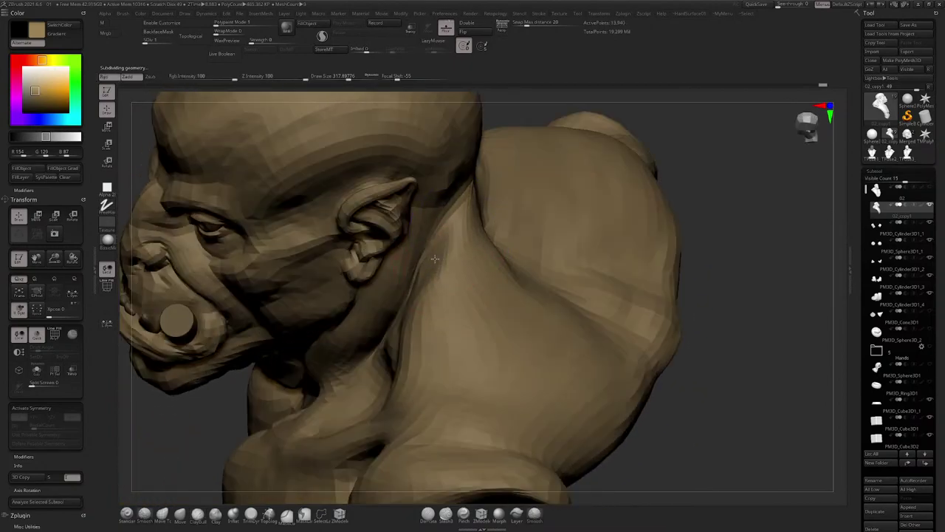
key(shift)
right_drag(453, 275, 507, 201)
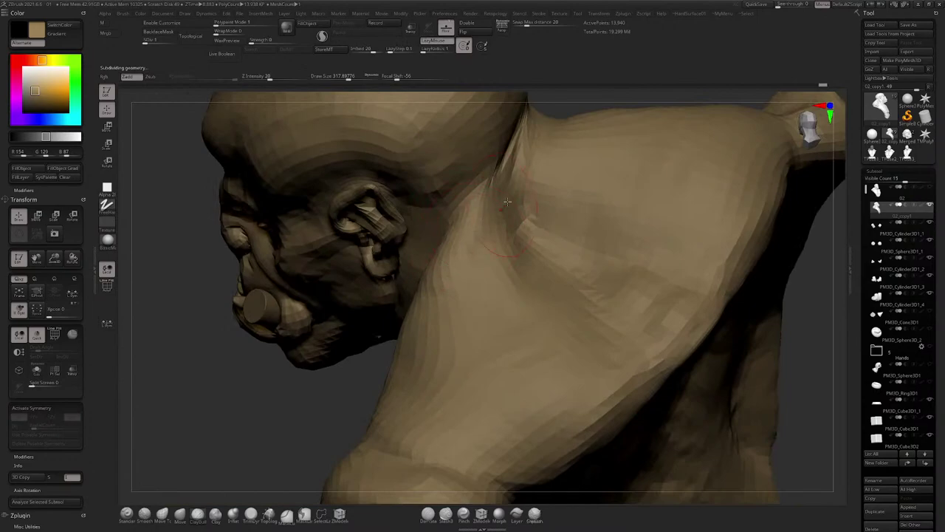
right_drag(519, 255, 529, 185)
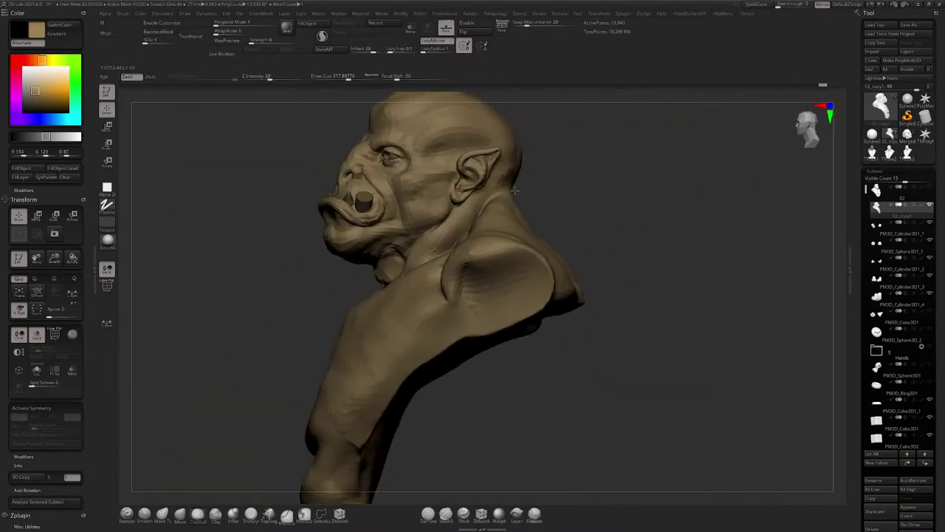
key(shift)
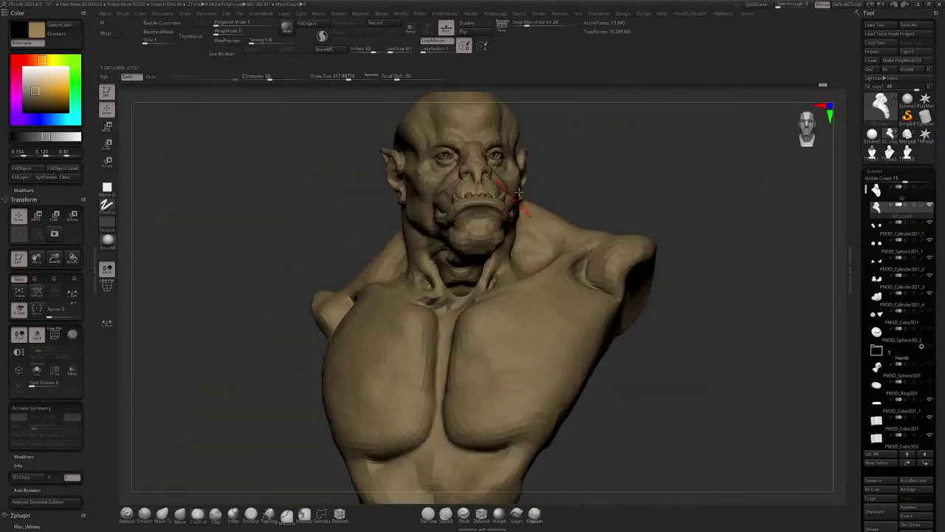
Step: Enlarge the brush to about 584 and shape the upper back behind the neck
mouse_move(516, 210)
ctrl+right_down()
mouse_move(548, 176)
mouse_move(504, 173)
mouse_move(521, 208)
mouse_move(547, 175)
mouse_move(515, 256)
mouse_move(609, 238)
ctrl+right_up()
key(space)
click(653, 220)
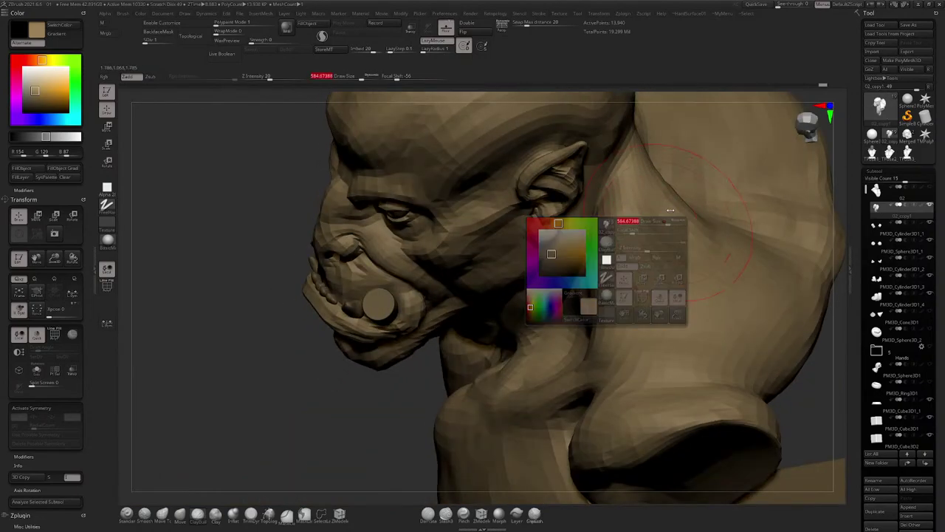
mouse_move(706, 269)
shift+right_down()
mouse_move(770, 332)
mouse_move(630, 315)
shift+right_up()
Step: Reduce the brush size to about 274 and refine the side of the neck where it meets the trapezius
key(space)
drag(542, 236, 524, 235)
key(d)
alt+right_drag(414, 255, 477, 225)
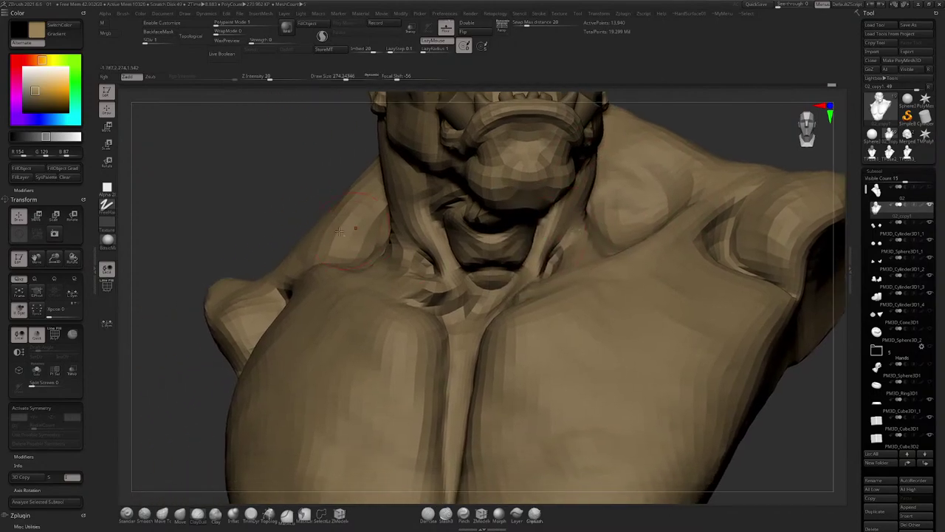
ctrl+right_drag(359, 226, 325, 244)
mouse_move(324, 244)
right_down()
mouse_move(412, 249)
mouse_move(446, 237)
right_up()
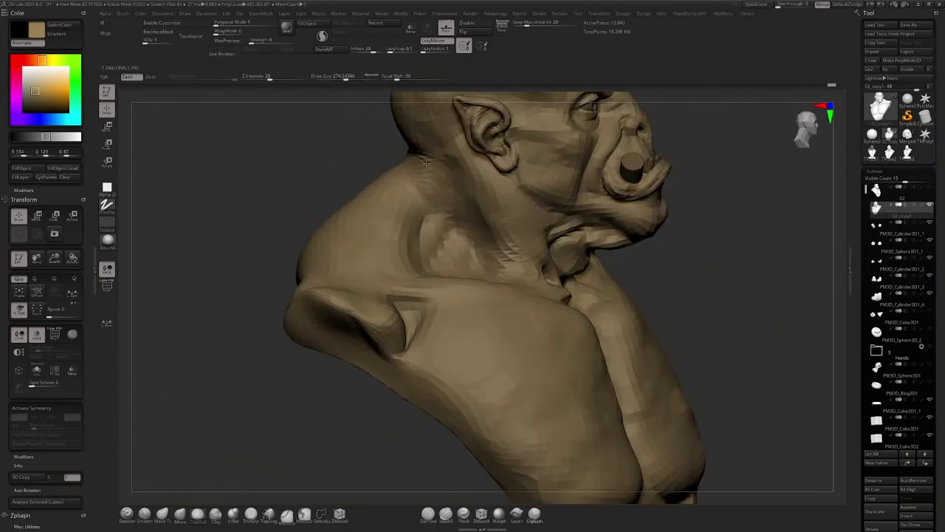
right_drag(418, 171, 442, 159)
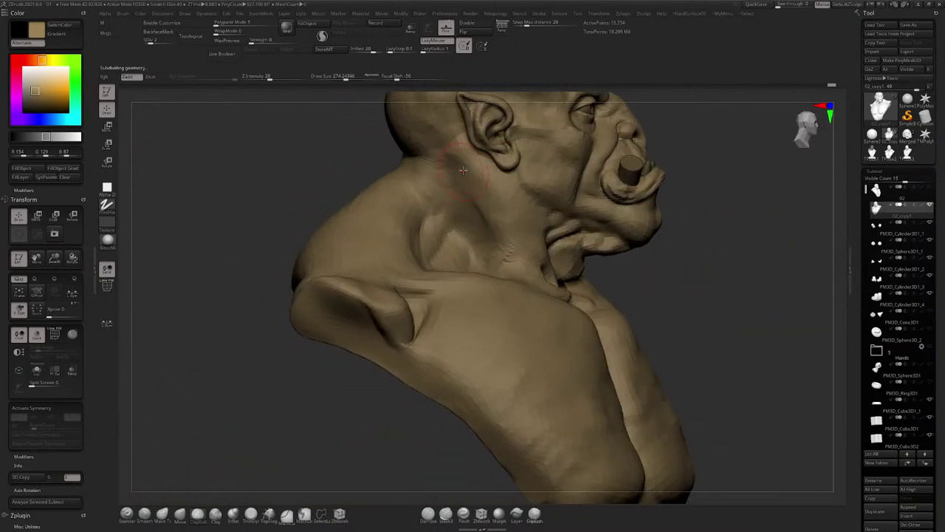
right_drag(488, 210, 489, 111)
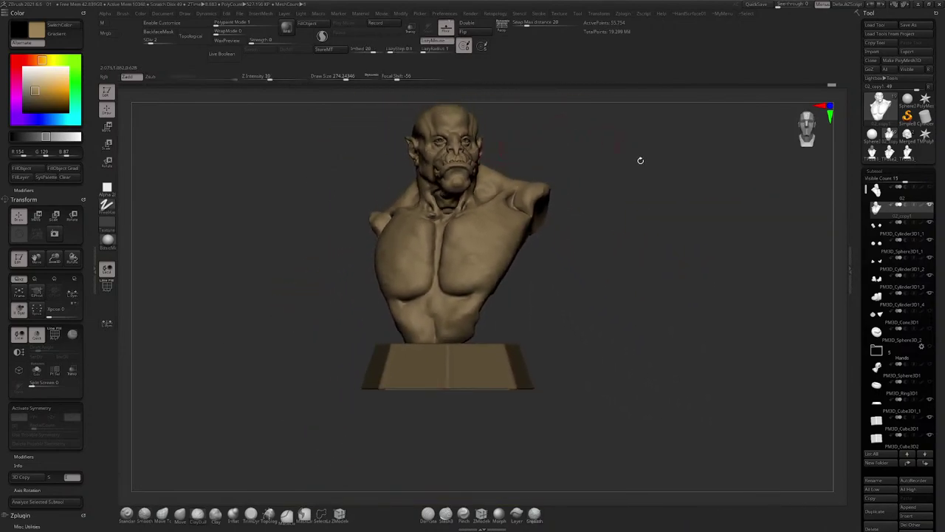
Step: Build up the back of the shoulder and the shoulder blade area with a brush size of about 372
mouse_move(898, 295)
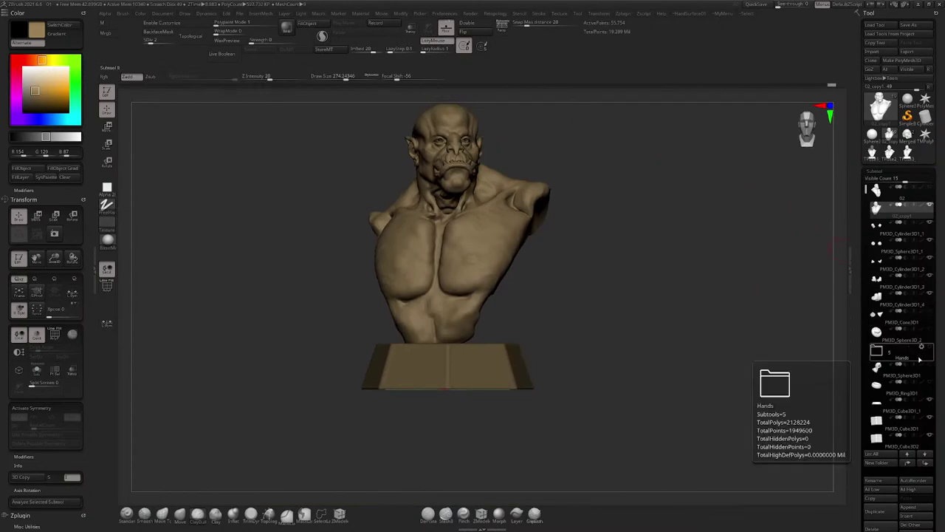
mouse_move(928, 375)
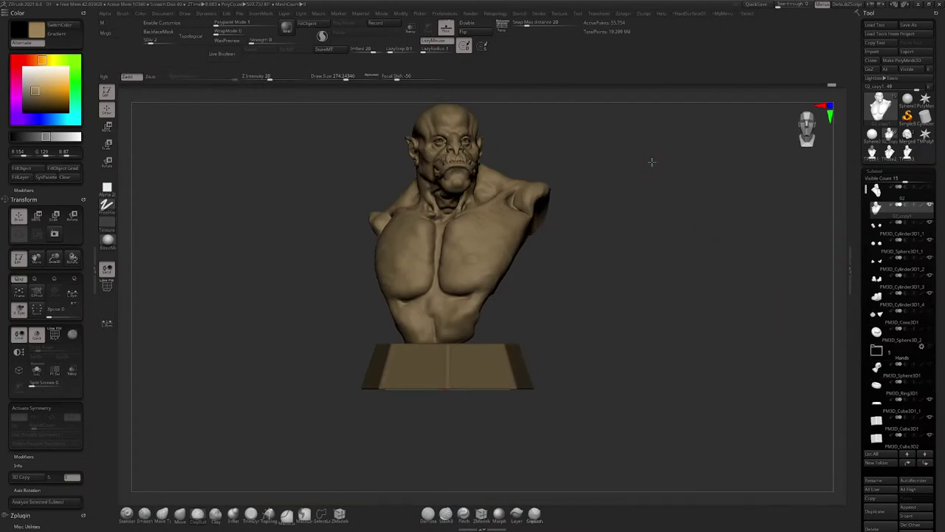
right_drag(652, 160, 458, 291)
mouse_move(457, 291)
right_down()
mouse_move(496, 302)
mouse_move(569, 286)
mouse_move(538, 261)
mouse_move(545, 262)
mouse_move(528, 284)
right_up()
key(space)
drag(510, 258, 611, 268)
drag(644, 319, 560, 383)
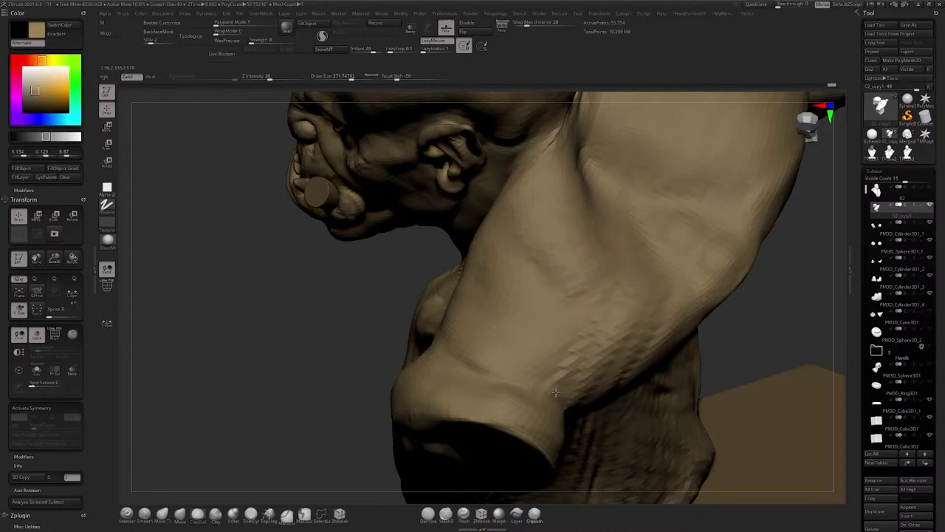
drag(597, 352, 565, 390)
right_drag(630, 319, 477, 235)
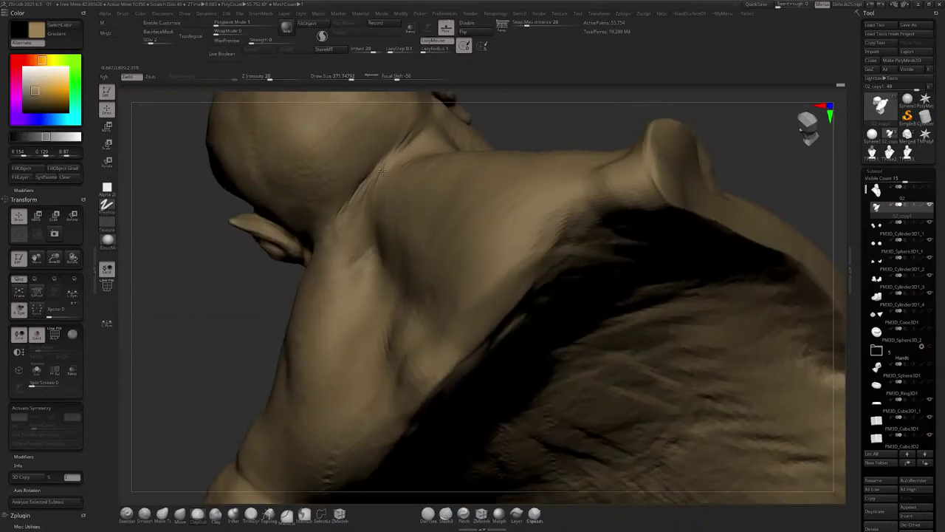
Step: Enlarge the brush to about 753 for the nape and upper back, and quick-save the project
mouse_move(405, 176)
right_down()
mouse_move(377, 177)
mouse_move(425, 170)
mouse_move(308, 249)
right_up()
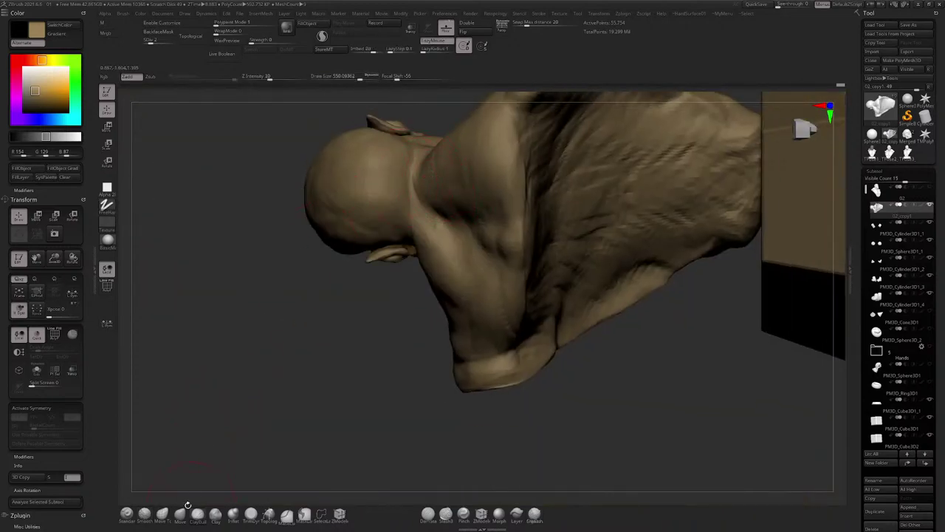
key(space)
drag(418, 184, 429, 183)
click(756, 4)
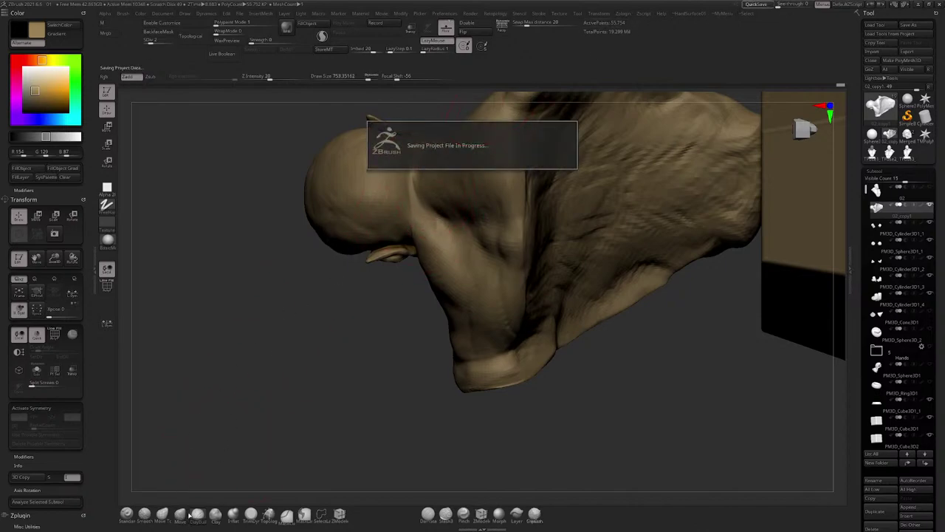
Step: Switch to the Move brush at a size of about 158 and adjust where the nape meets the trapezius
key(space)
drag(431, 183, 404, 187)
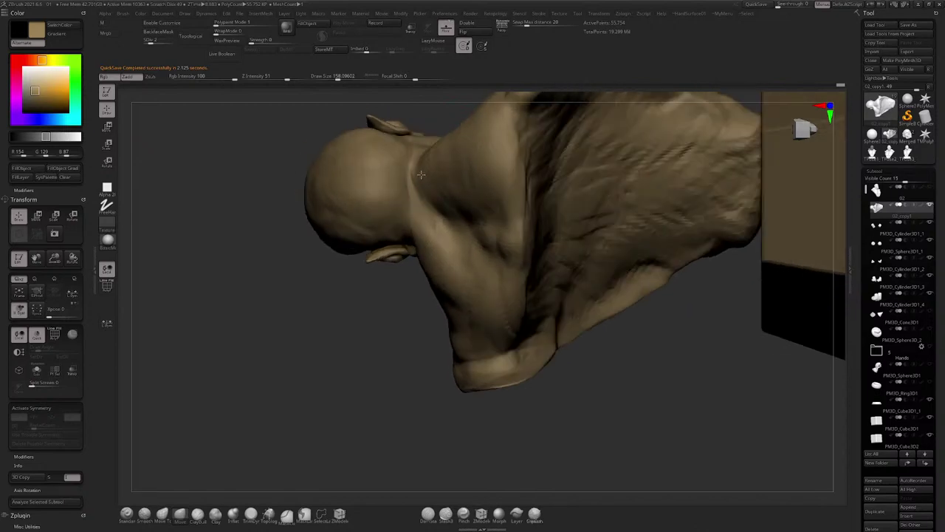
alt+right_drag(394, 166, 406, 238)
mouse_move(290, 194)
ctrl+mouse_down()
mouse_move(389, 141)
mouse_move(418, 237)
mouse_move(460, 165)
ctrl+mouse_up()
drag(523, 175, 571, 109)
mouse_move(365, 258)
ctrl+right_down()
mouse_move(442, 276)
mouse_move(449, 248)
ctrl+right_up()
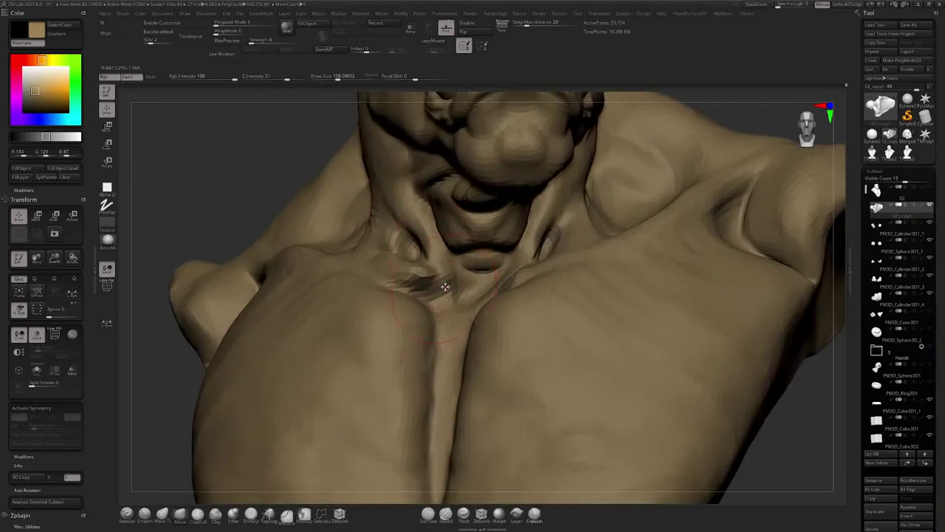
Step: Reshape the pit of the neck and the throat under the chin, using Move brush sizes of about 98 and 149
key(space)
mouse_move(443, 286)
mouse_down()
mouse_move(433, 285)
mouse_move(452, 297)
mouse_up()
key(bracketleft)
right_drag(446, 284, 462, 247)
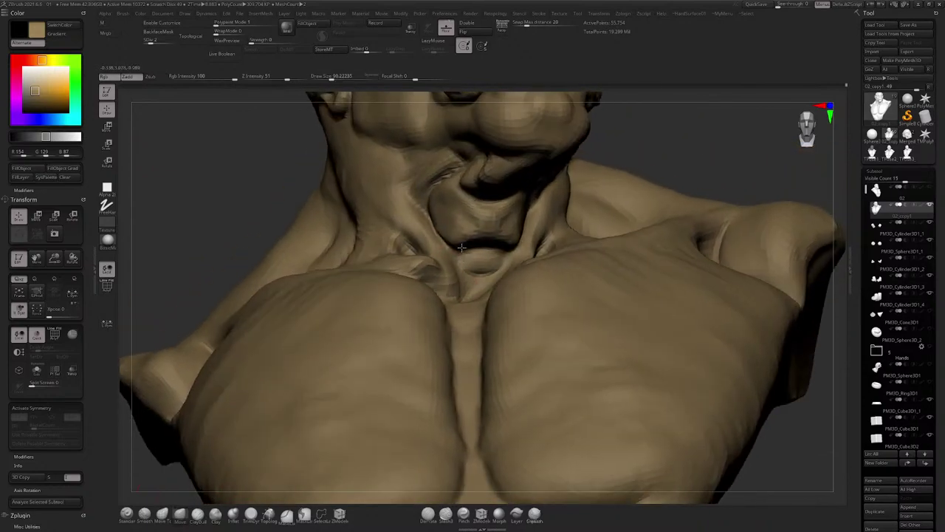
mouse_move(460, 247)
mouse_down()
mouse_move(421, 266)
mouse_move(420, 277)
mouse_move(478, 234)
mouse_up()
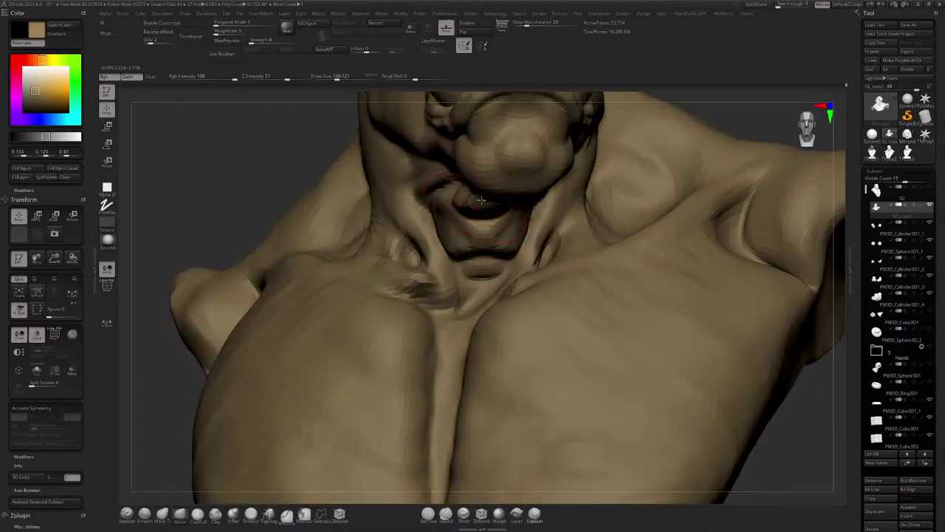
drag(481, 199, 499, 229)
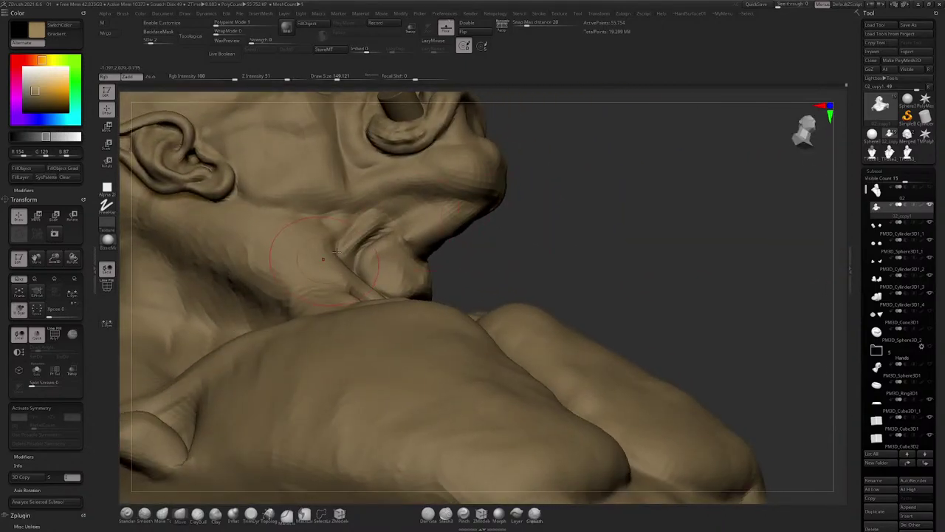
Step: Reduce the Move brush to about 124 and adjust the side of the throat and the neck muscle beside it
drag(264, 350, 411, 215)
key(s)
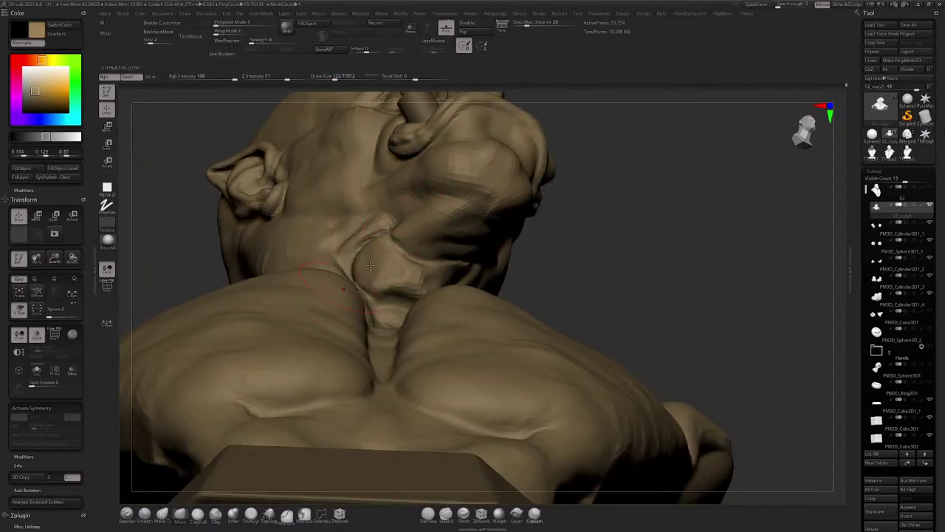
right_drag(369, 264, 465, 255)
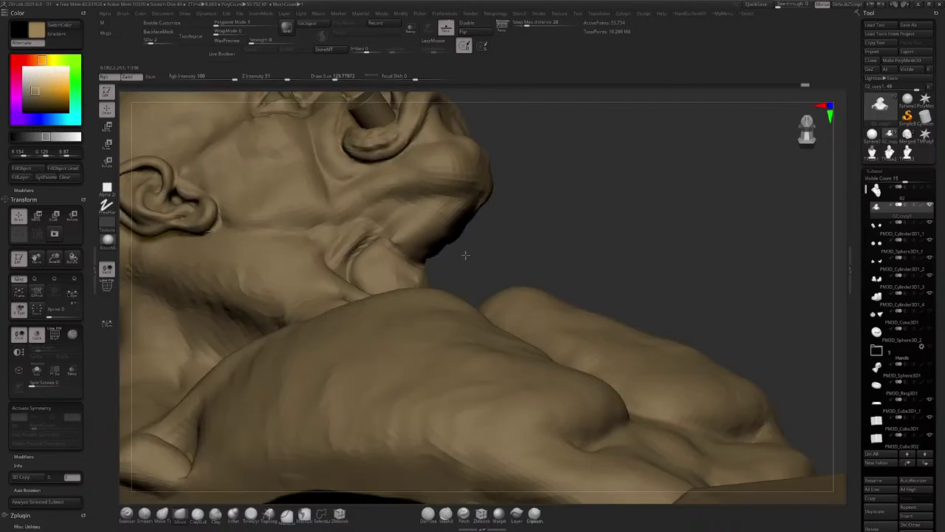
drag(465, 255, 341, 221)
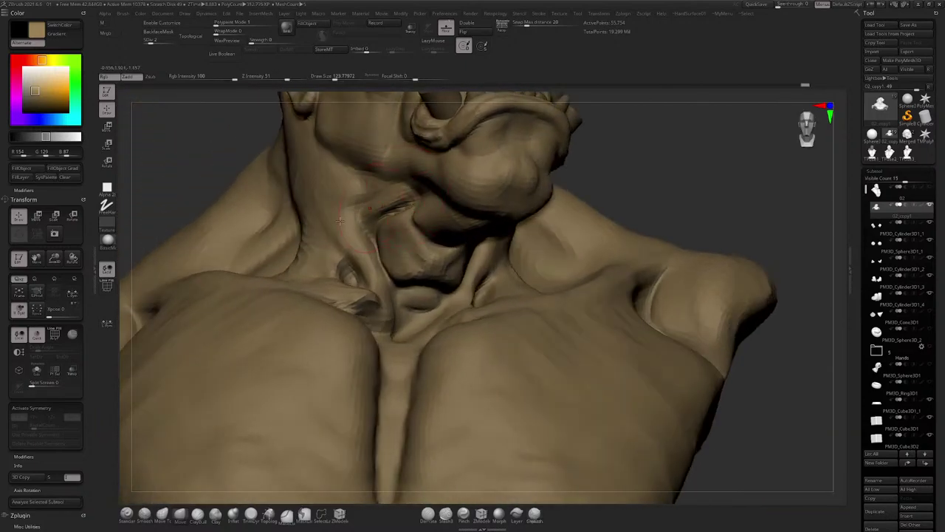
Step: Build up the underside of the jaw and upper throat with the ClayBuildup brush at a size of about 178
click(197, 514)
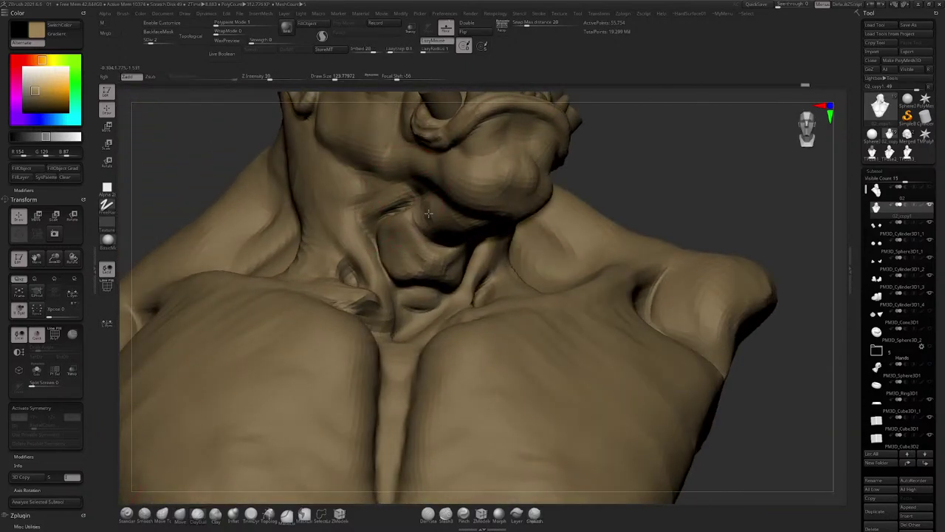
right_drag(430, 222, 477, 222)
key(s)
mouse_move(407, 217)
mouse_down()
mouse_move(417, 207)
mouse_move(399, 221)
mouse_up()
alt+right_drag(397, 203, 404, 252)
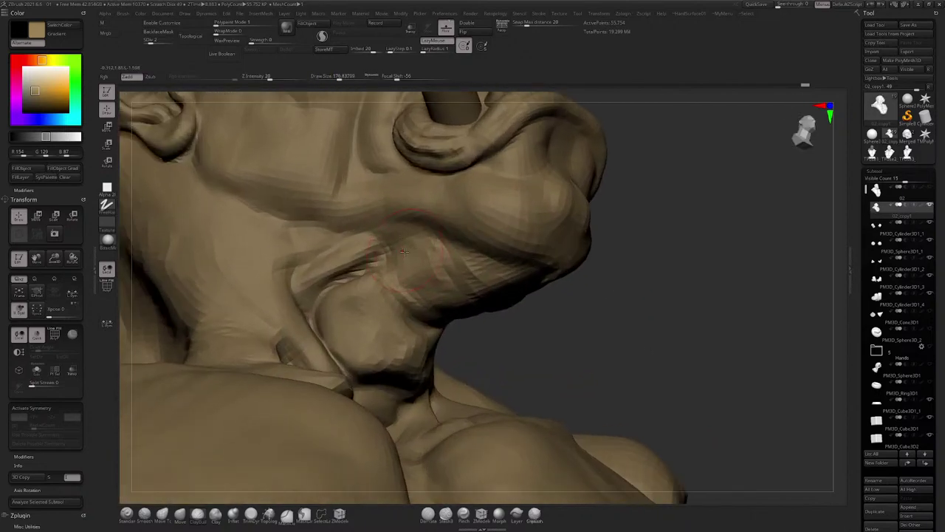
drag(403, 253, 434, 266)
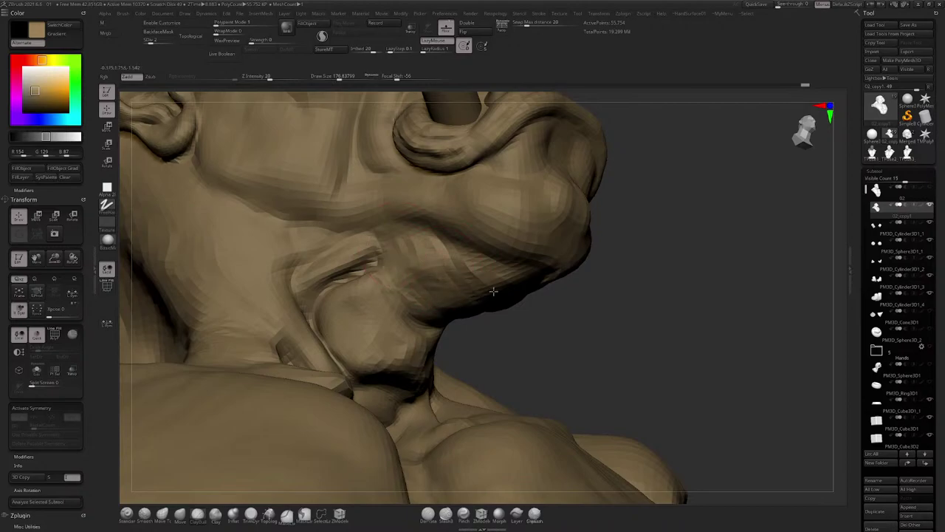
right_drag(493, 291, 446, 297)
drag(528, 319, 562, 338)
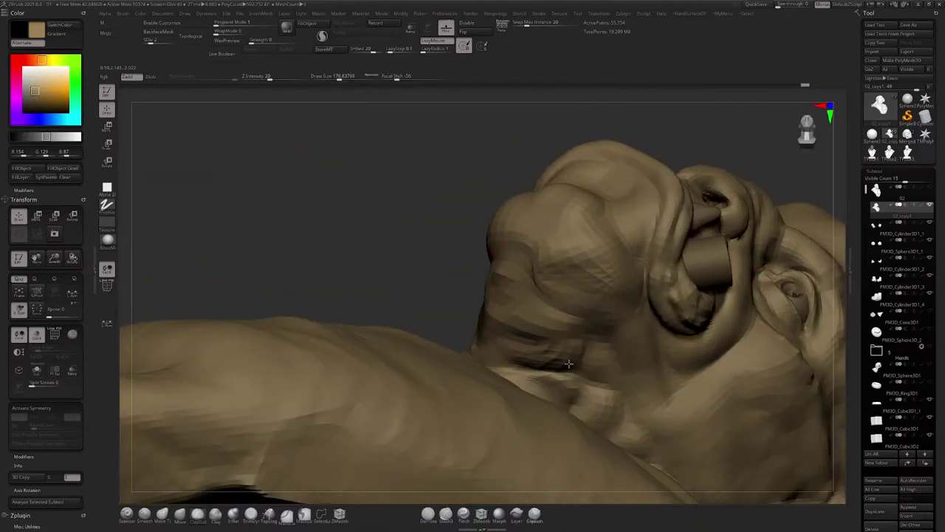
Step: Raise the mesh to subdivision level 4, then build up and smooth the side of the neck below the ear
right_drag(472, 325, 510, 331)
right_drag(378, 302, 374, 320)
key(d)
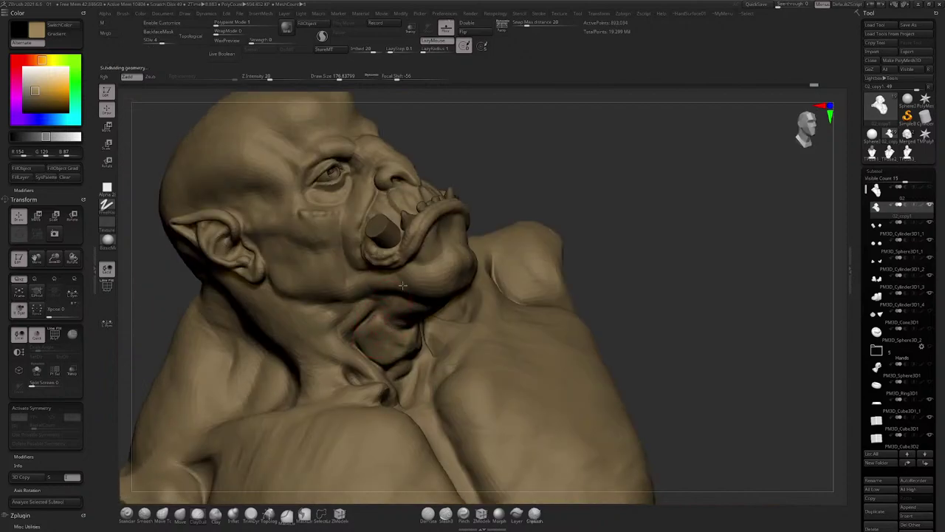
mouse_move(402, 285)
right_down()
mouse_move(367, 342)
mouse_move(380, 296)
mouse_move(325, 357)
right_up()
key(space)
drag(343, 307, 351, 306)
mouse_move(296, 303)
right_down()
mouse_move(332, 288)
mouse_move(311, 214)
right_up()
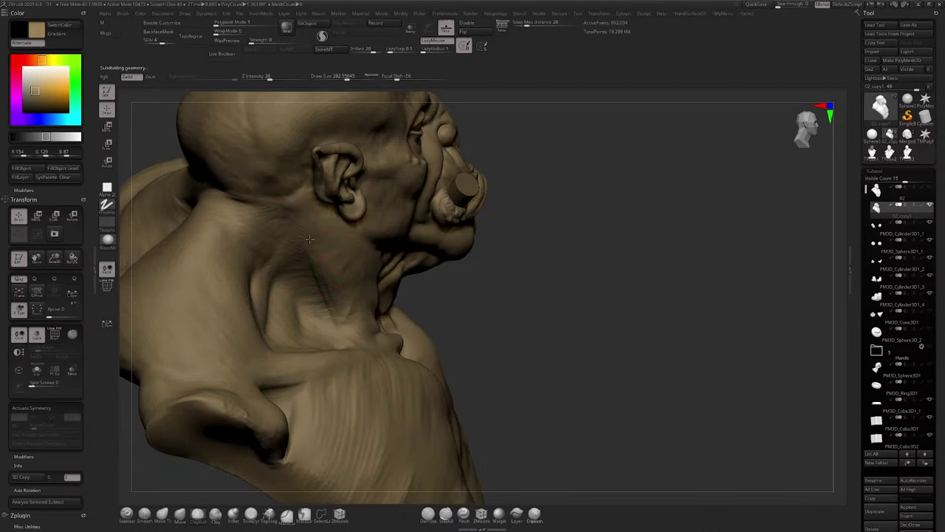
drag(339, 300, 342, 321)
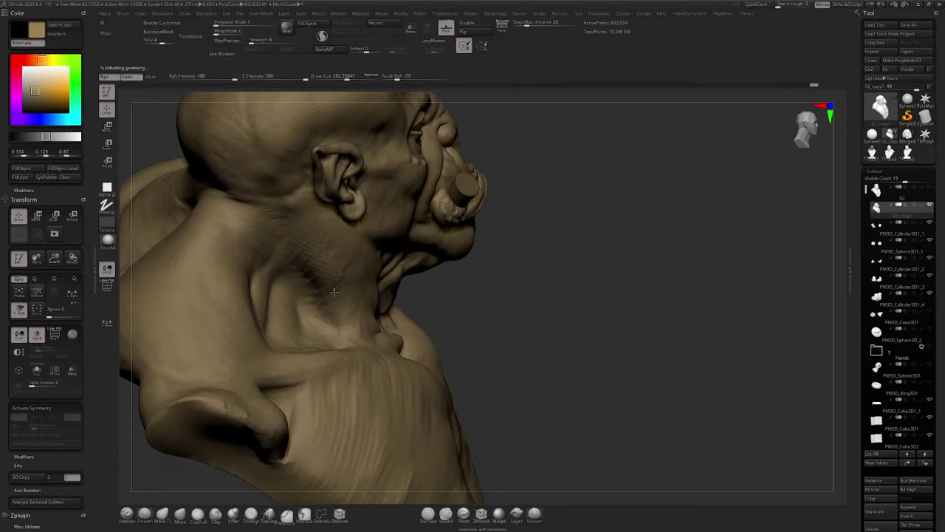
mouse_move(310, 240)
shift+right_down()
mouse_move(229, 240)
mouse_move(332, 255)
mouse_move(329, 230)
shift+right_up()
Step: Lower the mesh to subdivision level 1 and set the brush size to about 602 for the neck and upper back
key(space)
drag(324, 232, 340, 232)
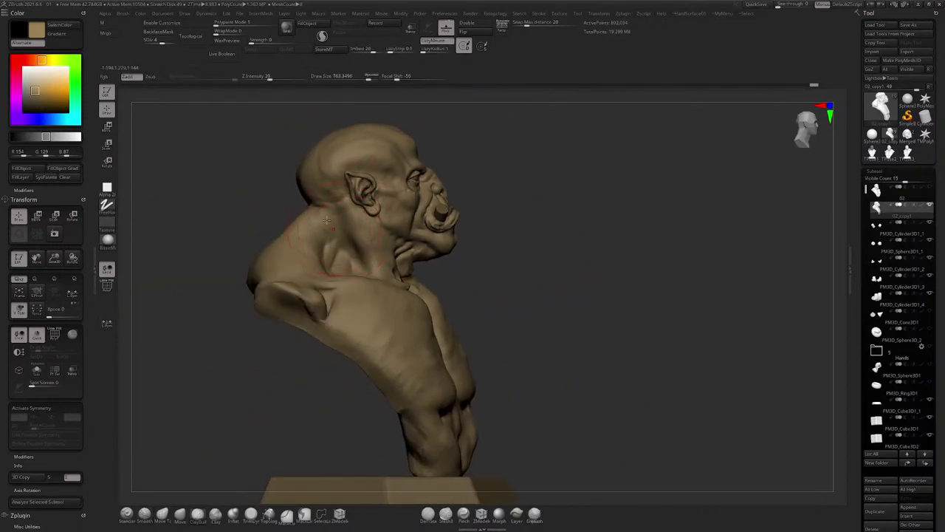
mouse_move(303, 228)
right_down()
mouse_move(374, 215)
mouse_move(300, 208)
mouse_move(302, 229)
right_up()
key(ctrl+d)
key(shift+d)
key(shift+d)
key(shift+d)
key(space)
drag(302, 229, 296, 228)
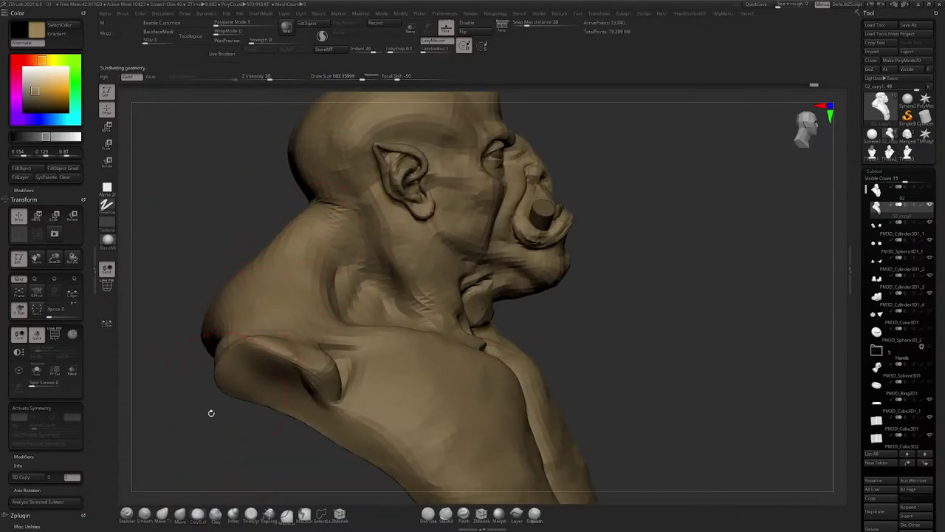
Step: Push in the nape's profile below the skull with the Move brush, reducing its size to about 131
click(180, 519)
key(space)
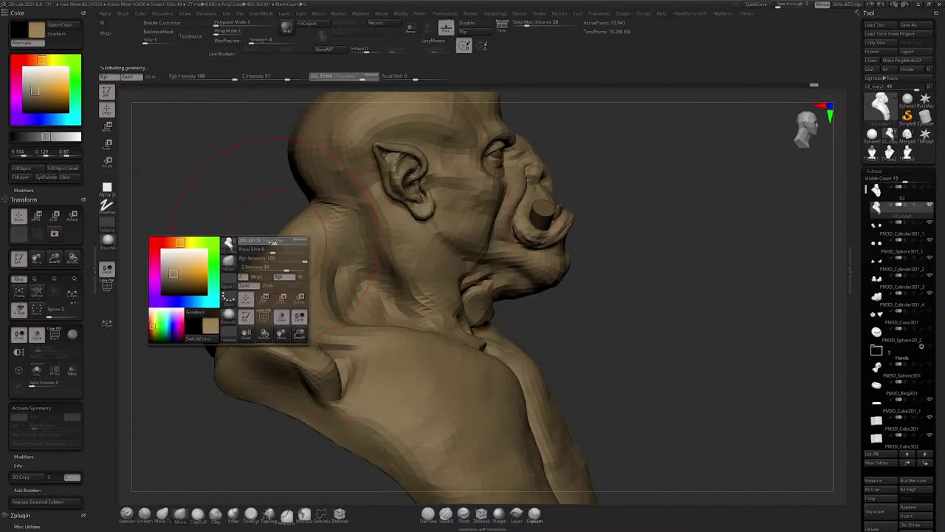
key(space)
drag(299, 228, 294, 227)
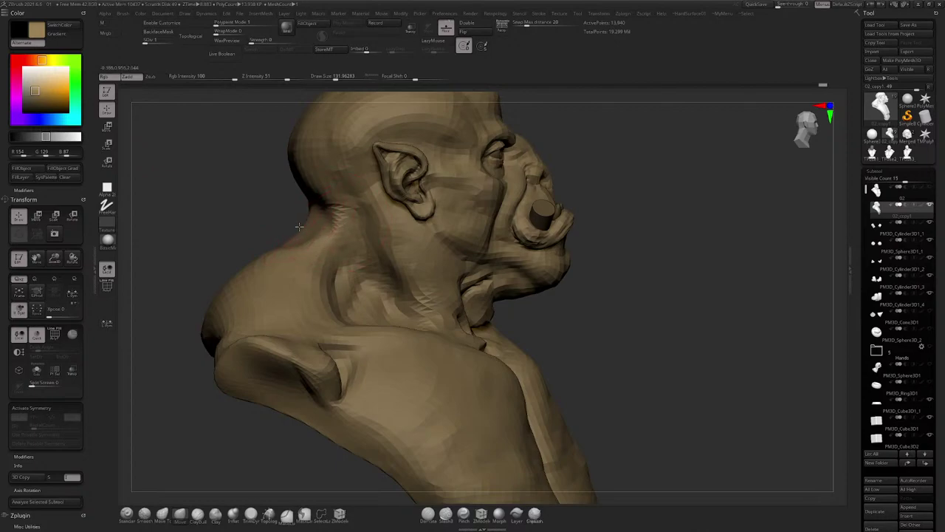
drag(299, 226, 355, 220)
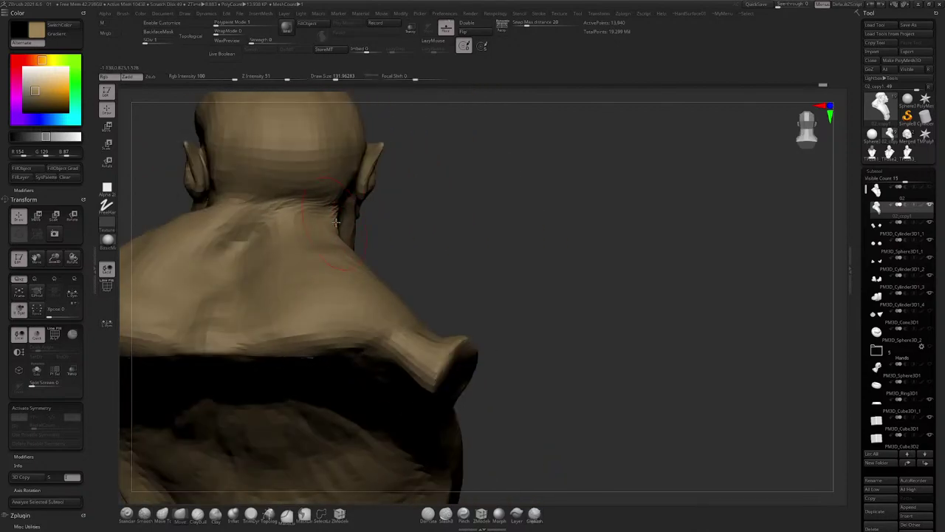
Step: Adjust the trapezius slopes on both sides of the neck from behind
alt+right_drag(336, 222, 421, 245)
drag(276, 240, 281, 246)
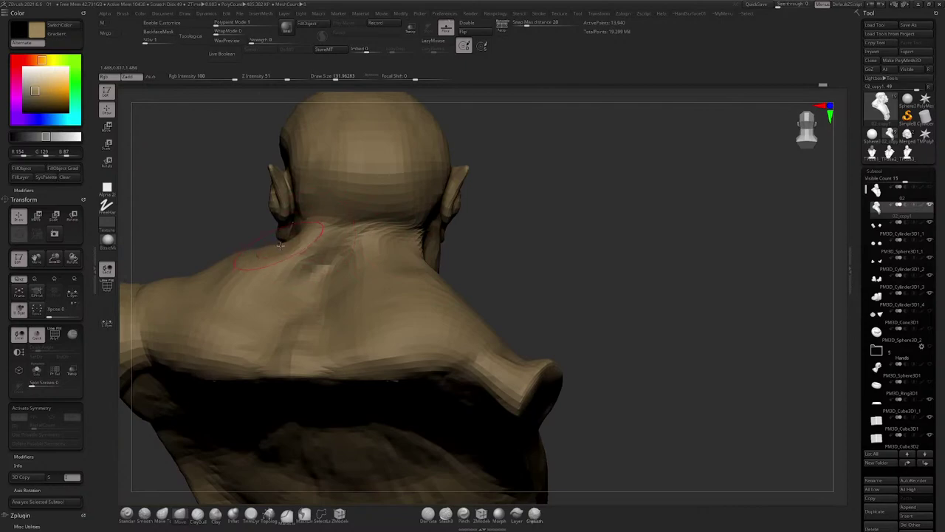
mouse_move(355, 143)
right_down()
mouse_move(380, 203)
mouse_move(411, 229)
mouse_move(391, 242)
right_up()
drag(389, 242, 398, 240)
Step: Enlarge the Move brush to about 162 and reshape the top contour of the trapezius and shoulder
key(space)
drag(294, 274, 298, 275)
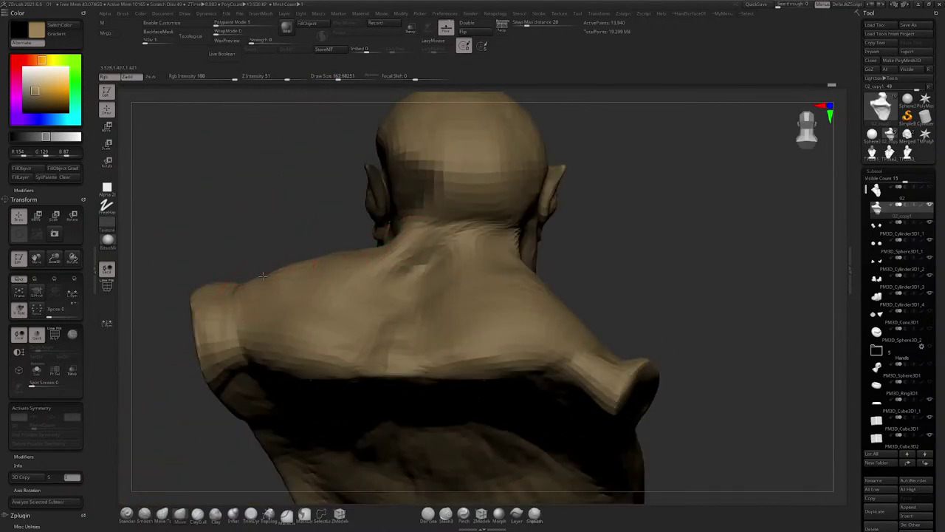
right_drag(316, 259, 361, 255)
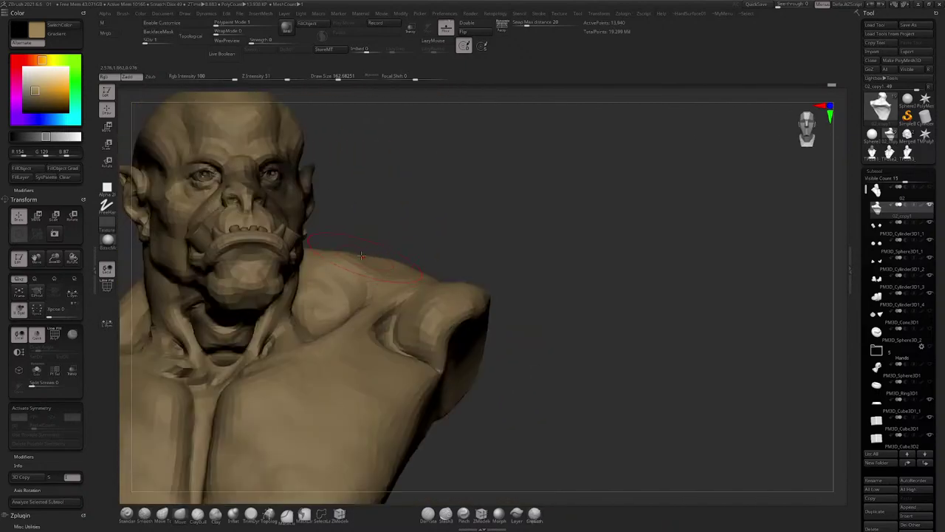
right_drag(450, 221, 386, 223)
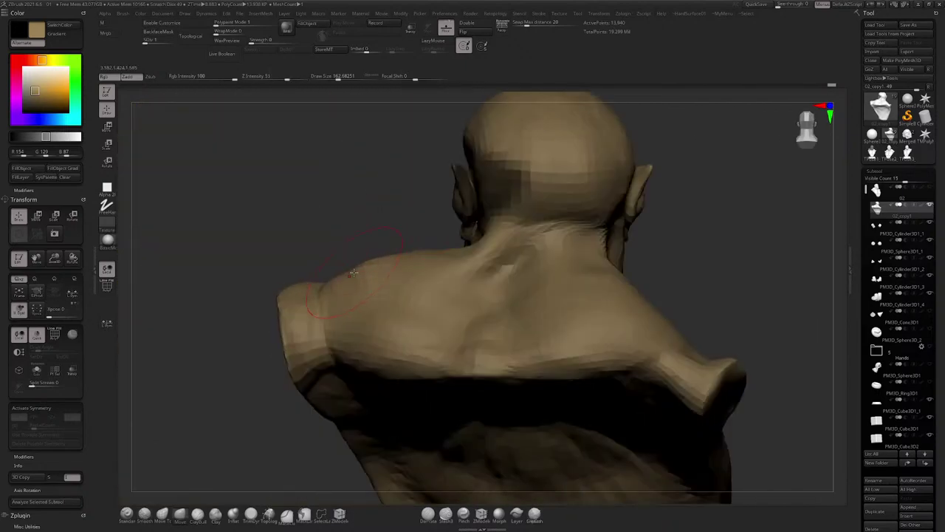
mouse_move(369, 256)
right_down()
mouse_move(388, 260)
mouse_move(364, 277)
mouse_move(375, 298)
mouse_move(369, 266)
right_up()
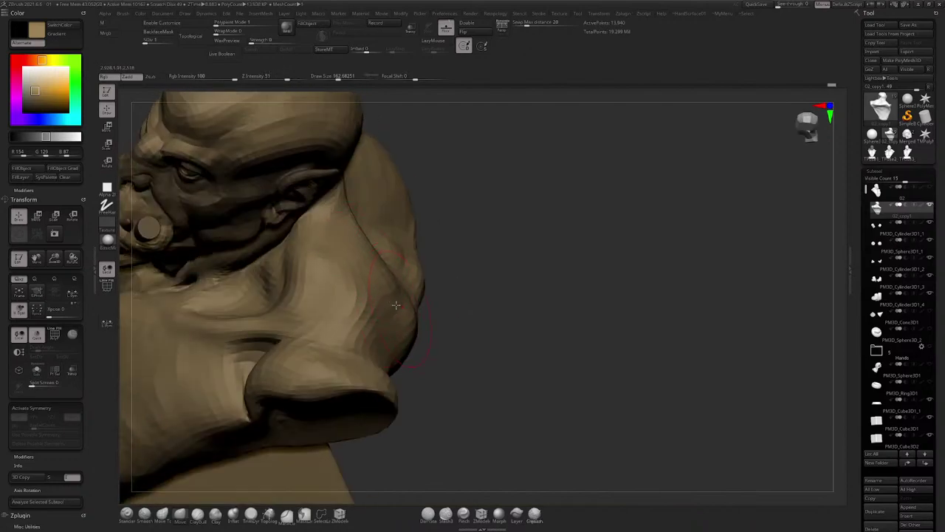
mouse_move(396, 304)
right_down()
mouse_move(340, 300)
mouse_move(293, 254)
mouse_move(369, 226)
right_up()
alt+right_drag(370, 276, 297, 229)
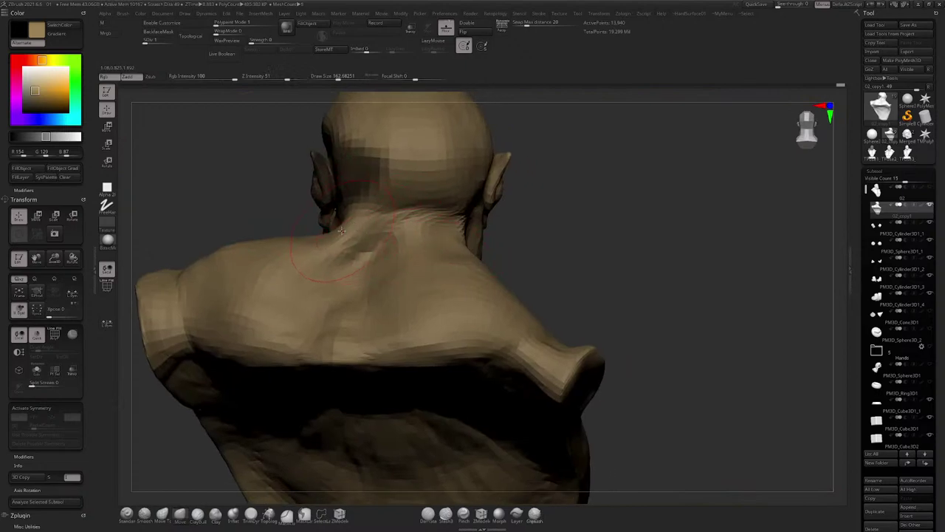
Step: Refine the neck-to-trapezius corner with a Move brush size of about 112, and the shoulder's upper contour at about 154
key(space)
click(342, 226)
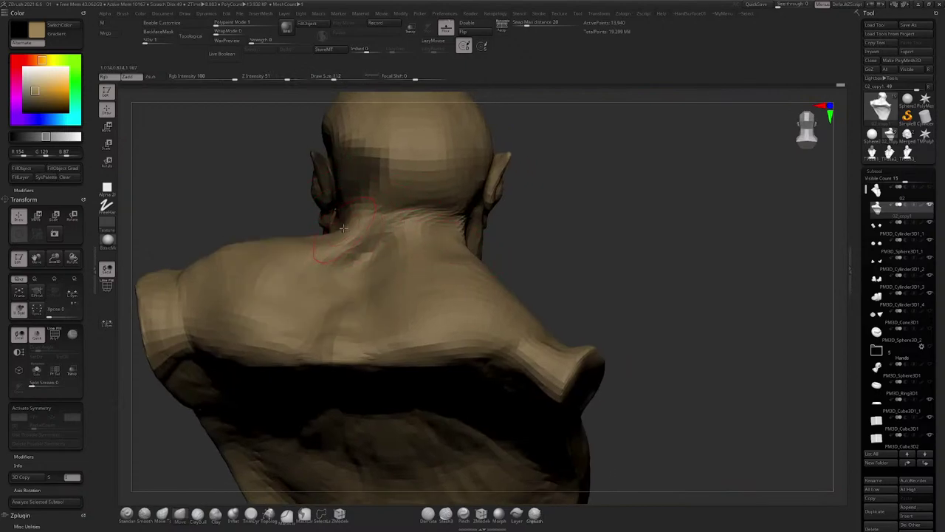
alt+right_drag(343, 228, 399, 216)
key(space)
click(264, 253)
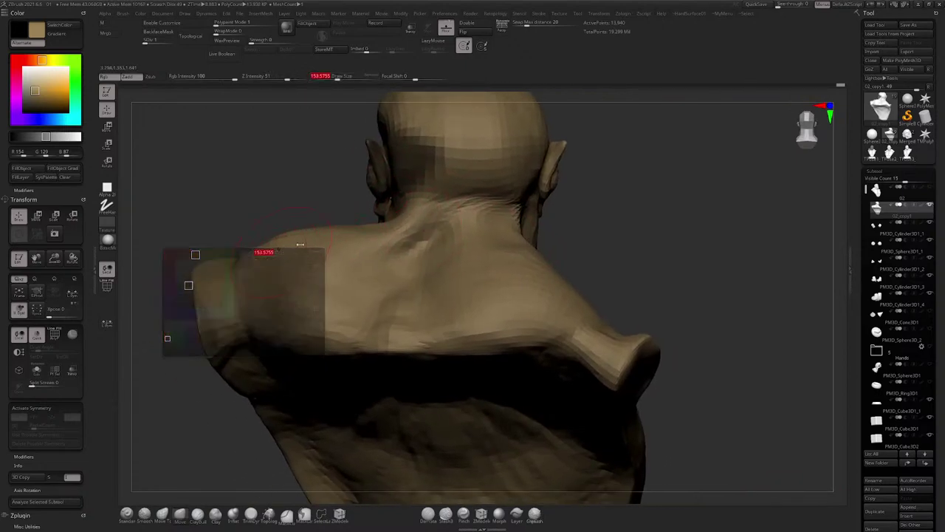
mouse_move(269, 247)
right_down()
mouse_move(436, 228)
mouse_move(317, 257)
mouse_move(327, 255)
right_up()
Step: Switch to ClayBuildup, raise the mesh to subdivision level 3, and work on the upper back at a size of about 286
click(198, 513)
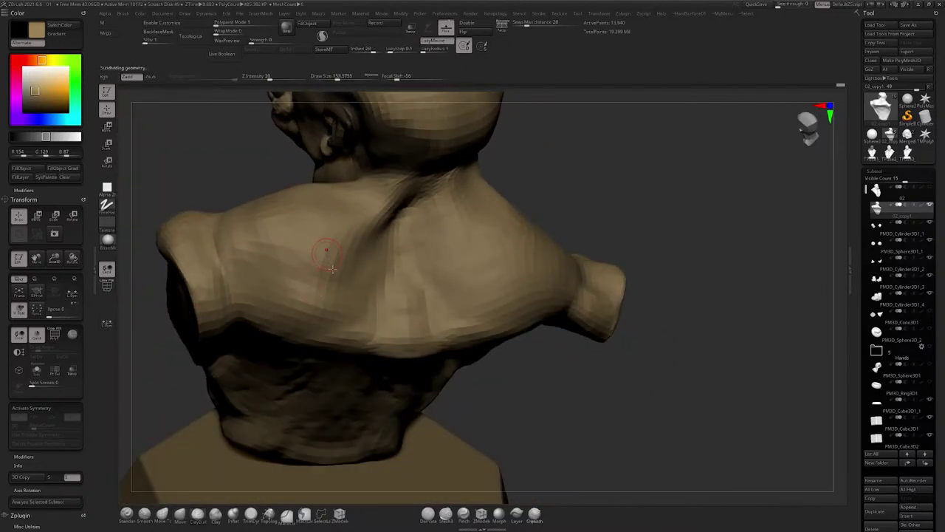
key(d)
key(d)
key(space)
click(334, 276)
mouse_move(391, 242)
right_down()
mouse_move(369, 266)
mouse_move(326, 245)
right_up()
Step: Enlarge the brush to about 407, drop to subdivision level 2, then build up and smooth the trapezius and shoulder blade area
key(space)
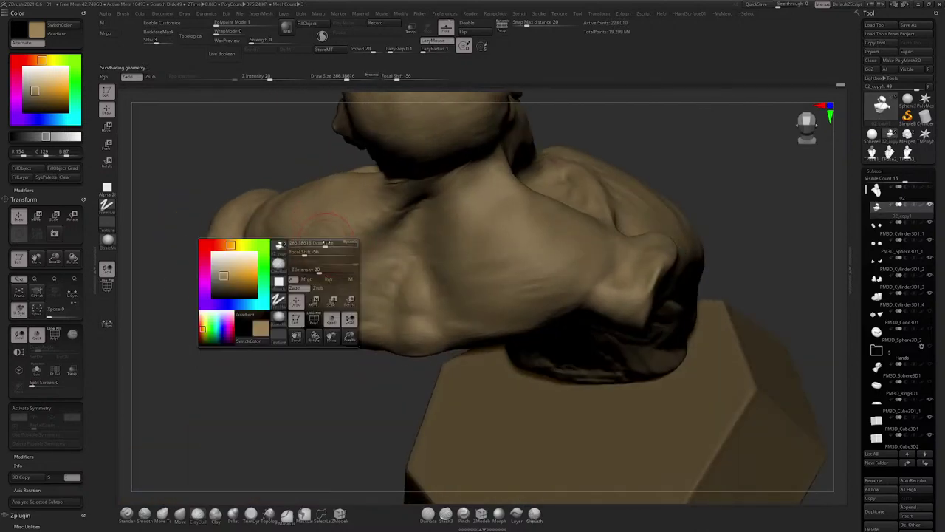
drag(326, 243, 333, 242)
mouse_move(333, 242)
right_down()
mouse_move(399, 238)
mouse_move(400, 248)
right_up()
key(shift+d)
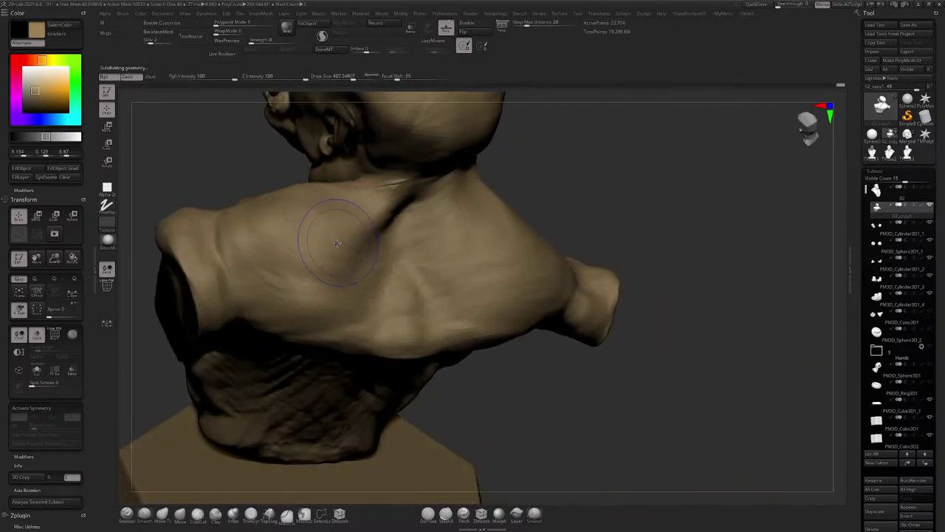
key(shift)
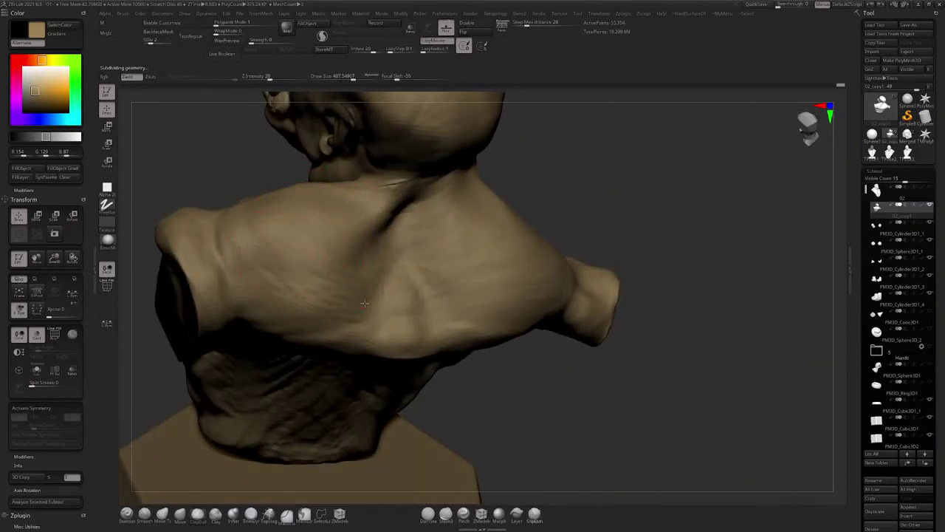
right_drag(365, 213, 397, 200)
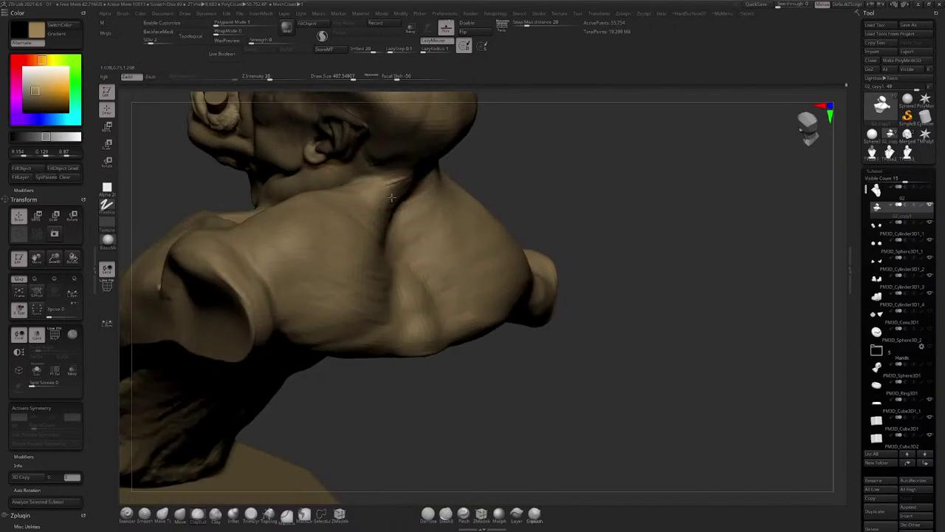
mouse_move(391, 197)
right_down()
mouse_move(393, 177)
mouse_move(433, 158)
mouse_move(411, 212)
mouse_move(388, 236)
mouse_move(399, 235)
right_up()
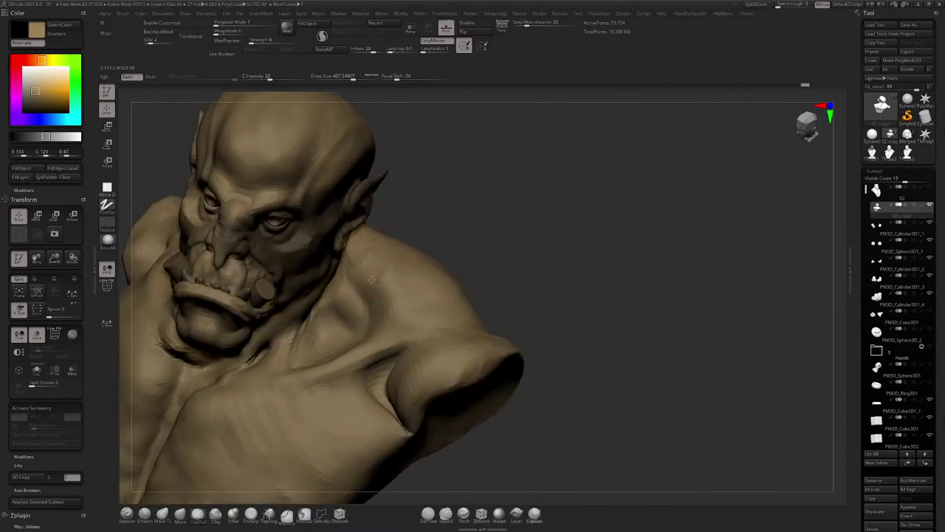
Step: Enlarge the ClayBuildup brush to about 602, then build up and smooth the trapezius and shoulder
key(space)
drag(409, 258, 419, 258)
mouse_move(419, 259)
right_down()
mouse_move(398, 271)
mouse_move(417, 272)
mouse_move(420, 224)
right_up()
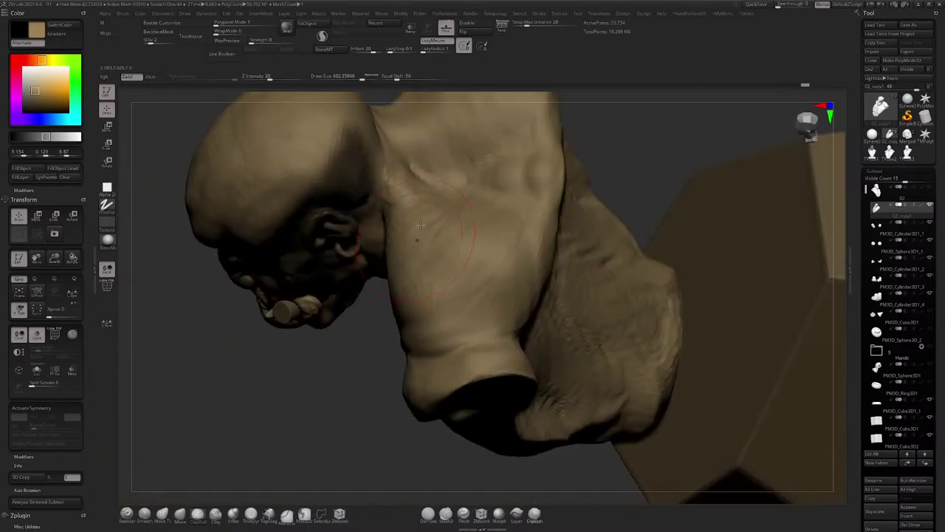
right_drag(409, 259, 412, 308)
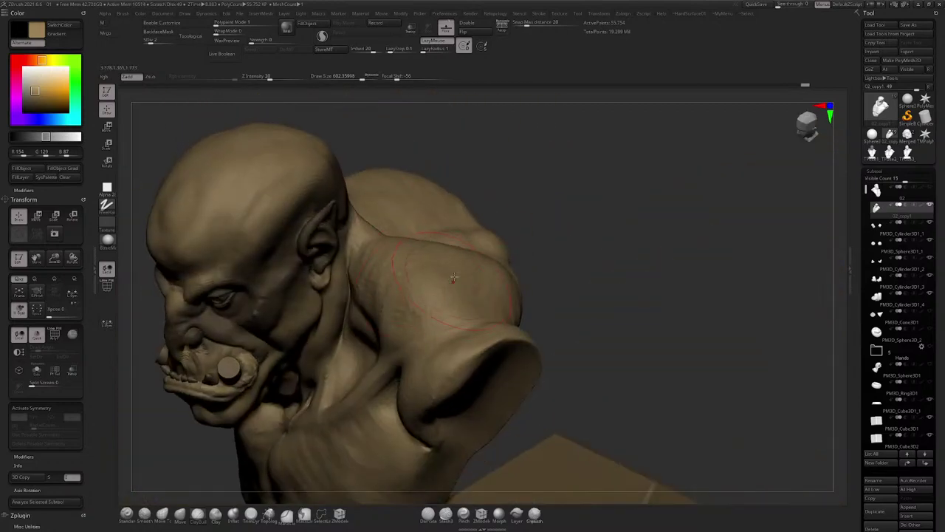
right_drag(453, 277, 452, 312)
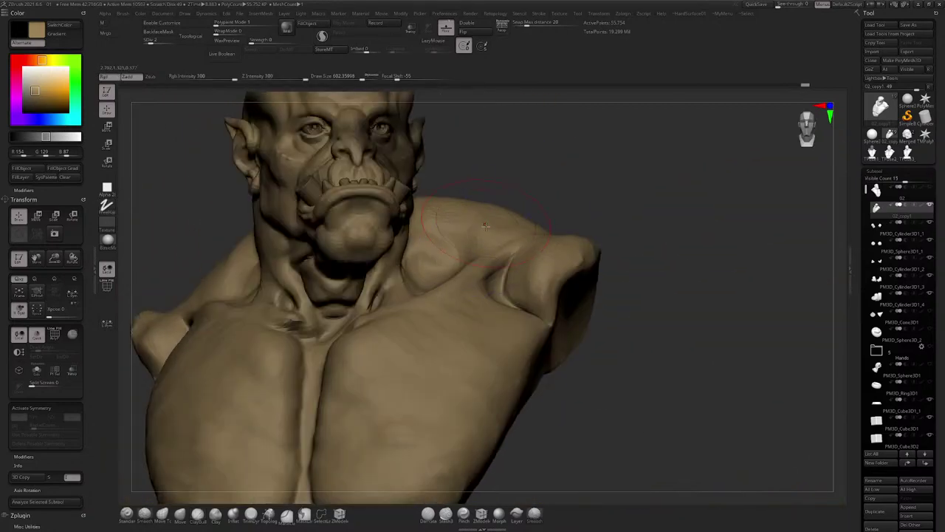
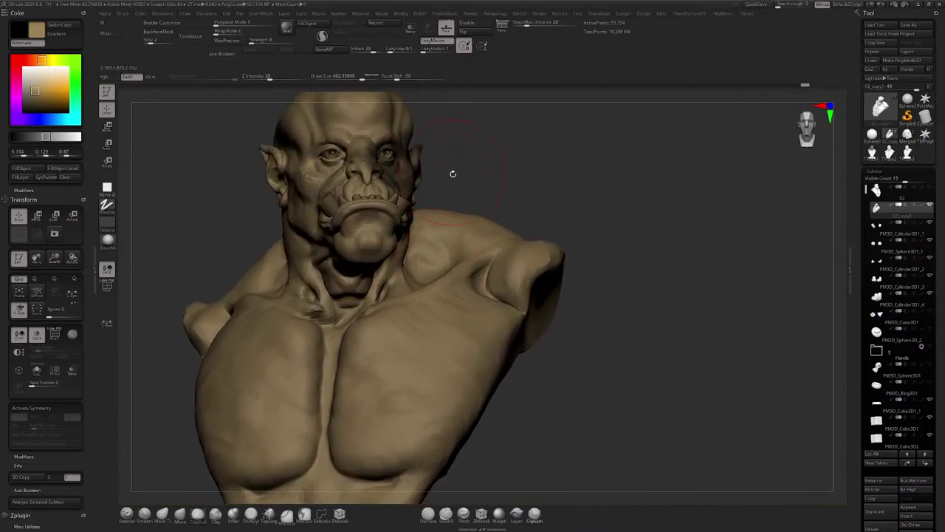
right_drag(500, 215, 221, 218)
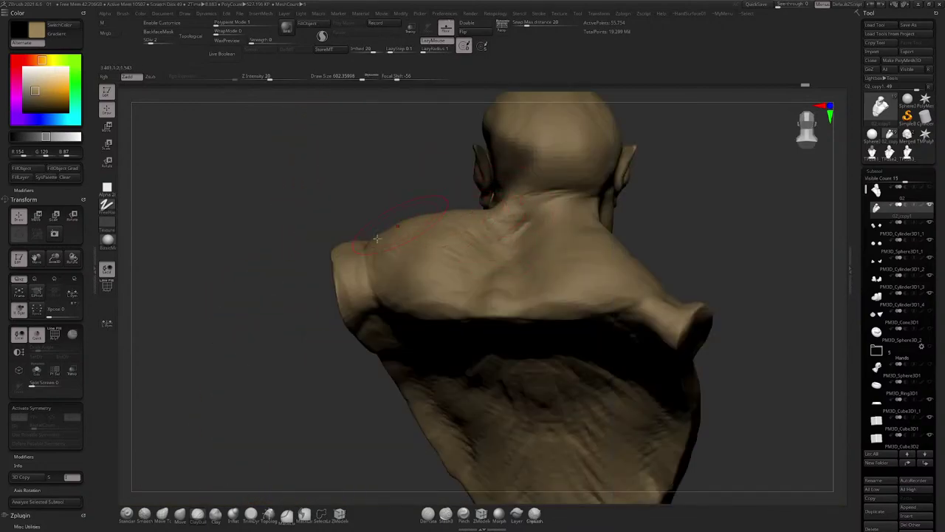
Step: Switch to the Move brush at a size of about 162 and adjust the shoulder's upper contour from behind
click(180, 515)
key(space)
mouse_move(442, 235)
mouse_down()
mouse_move(430, 236)
mouse_move(455, 220)
mouse_up()
key(space)
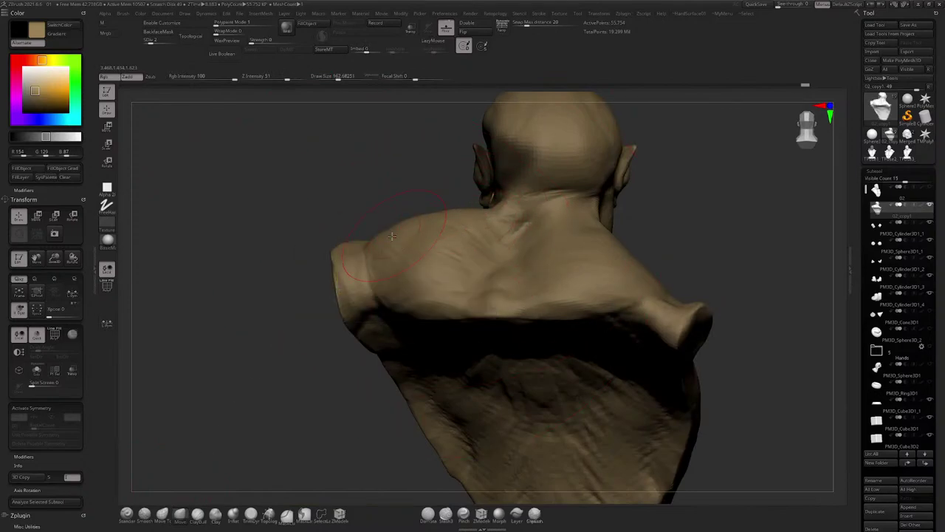
right_drag(365, 245, 498, 188)
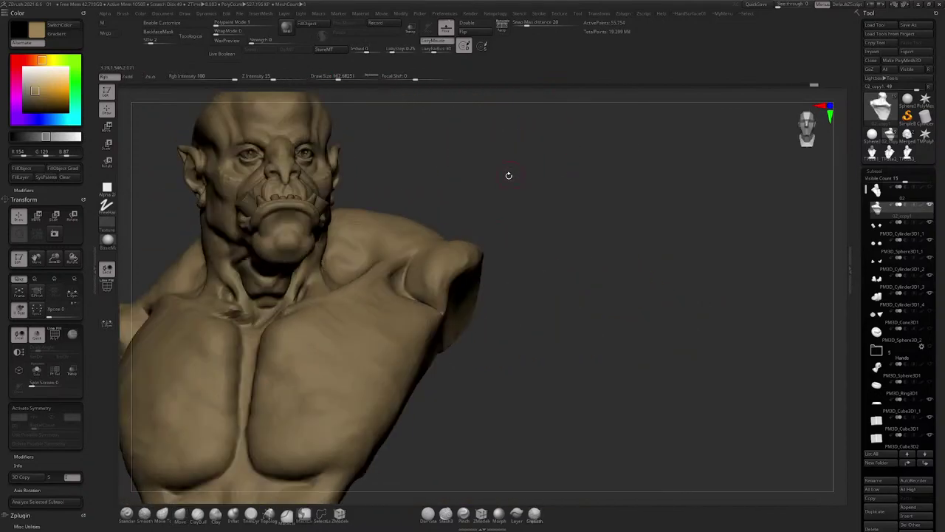
Step: Reduce the Move brush to about 108 and adjust the lower lip around the tusk
ctrl+right_drag(576, 176, 576, 192)
alt+right_drag(421, 200, 473, 322)
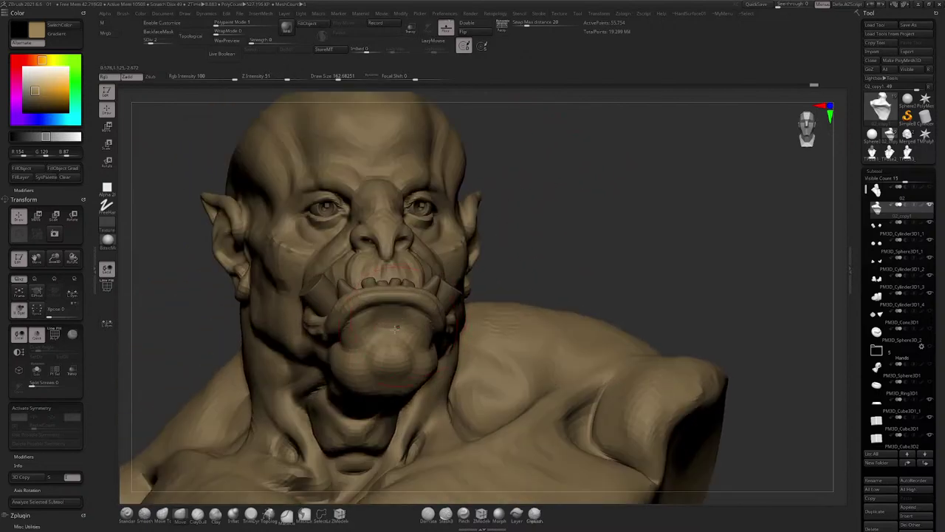
alt+right_drag(366, 293, 417, 294)
key(space)
drag(417, 295, 408, 295)
ctrl+right_drag(407, 294, 403, 315)
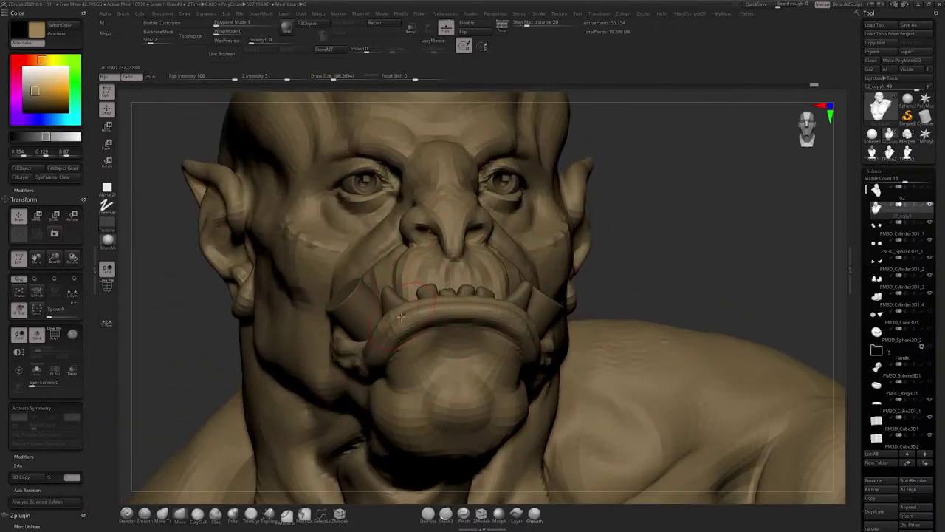
Step: Enlarge the Move brush to about 172 and reshape the nostril and nose area
key(space)
drag(401, 317, 400, 313)
key(space)
key([)
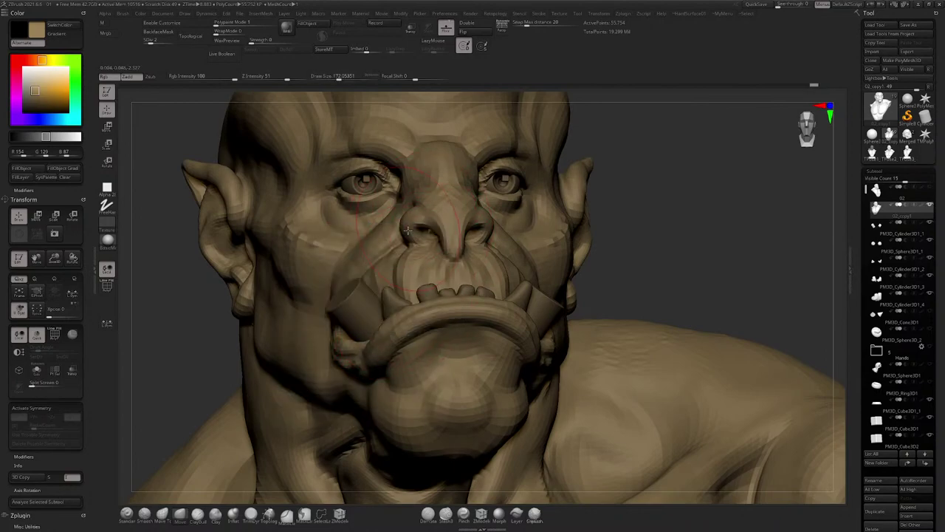
drag(408, 229, 409, 224)
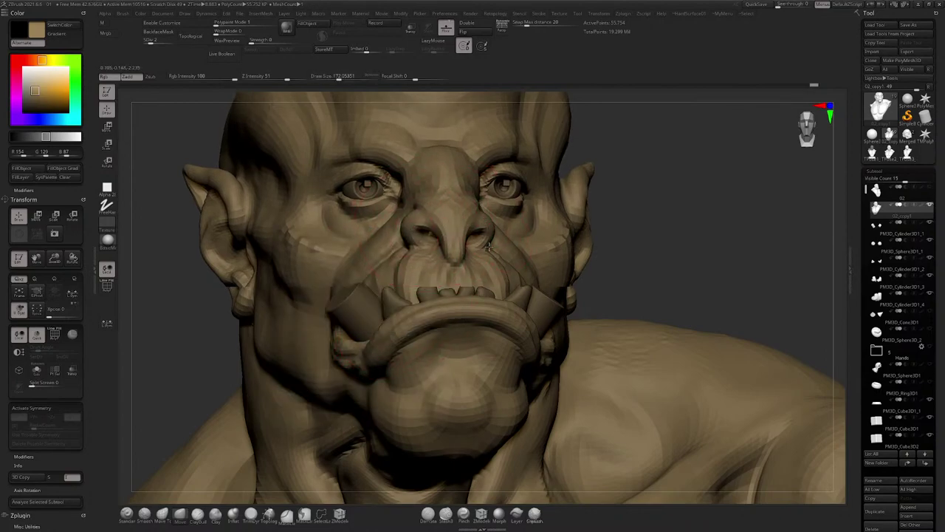
Step: Reshape the brow and the inner eye corners with the Move brush, working from front and three-quarter views
alt+right_drag(414, 136, 417, 208)
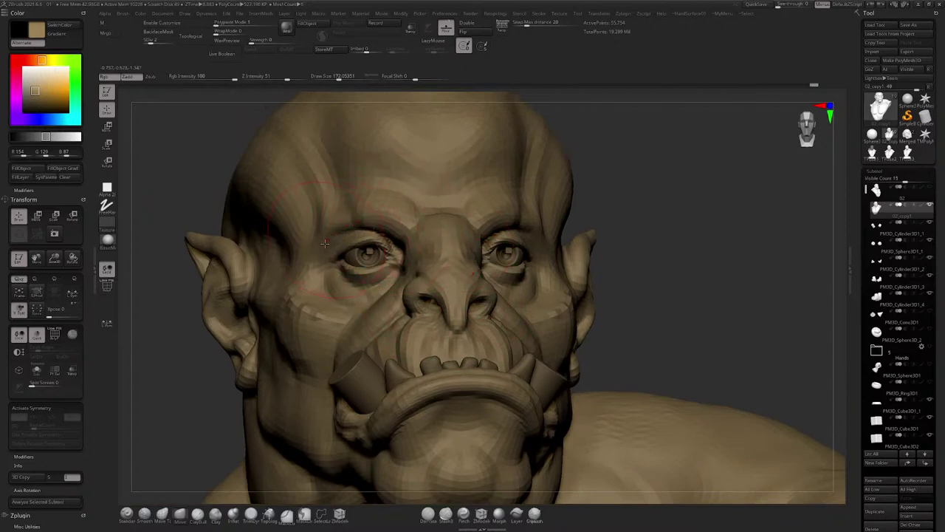
mouse_move(313, 251)
ctrl+mouse_down()
mouse_move(355, 237)
mouse_move(349, 299)
mouse_move(318, 275)
ctrl+mouse_up()
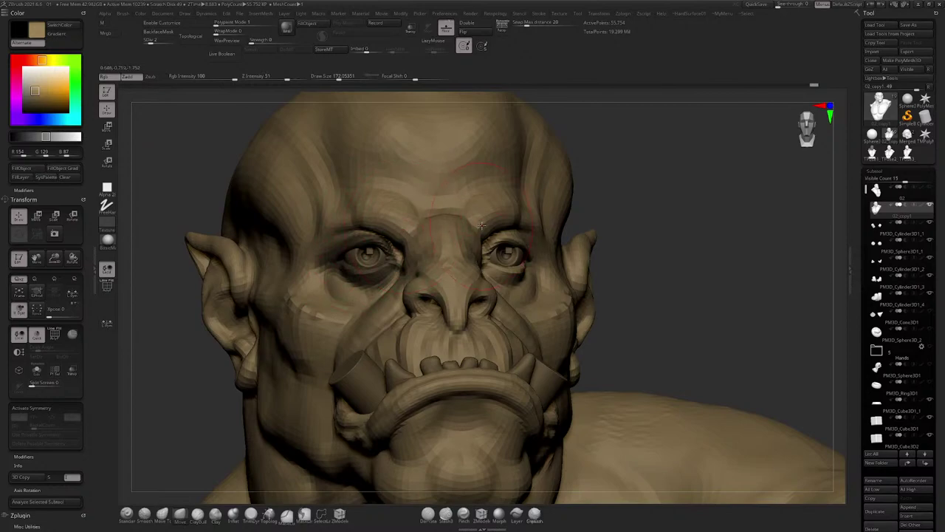
right_drag(622, 195, 559, 254)
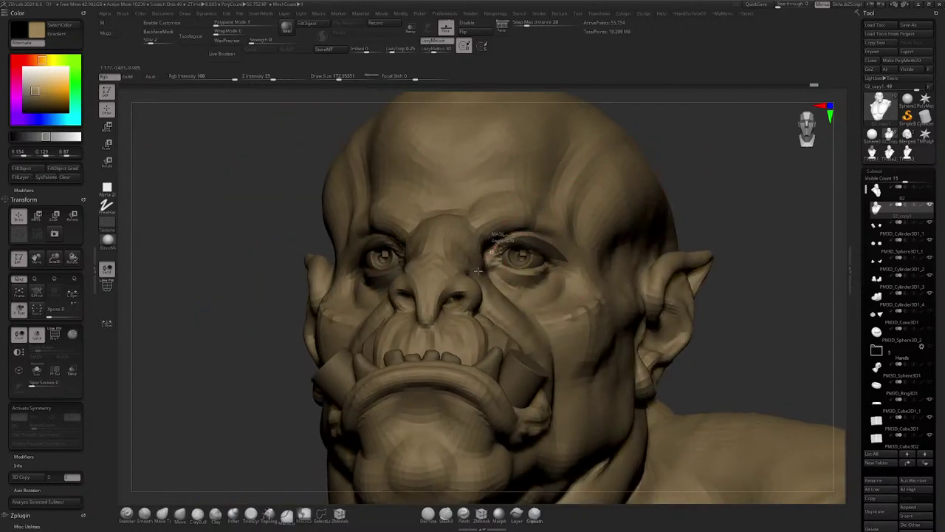
drag(486, 223, 488, 229)
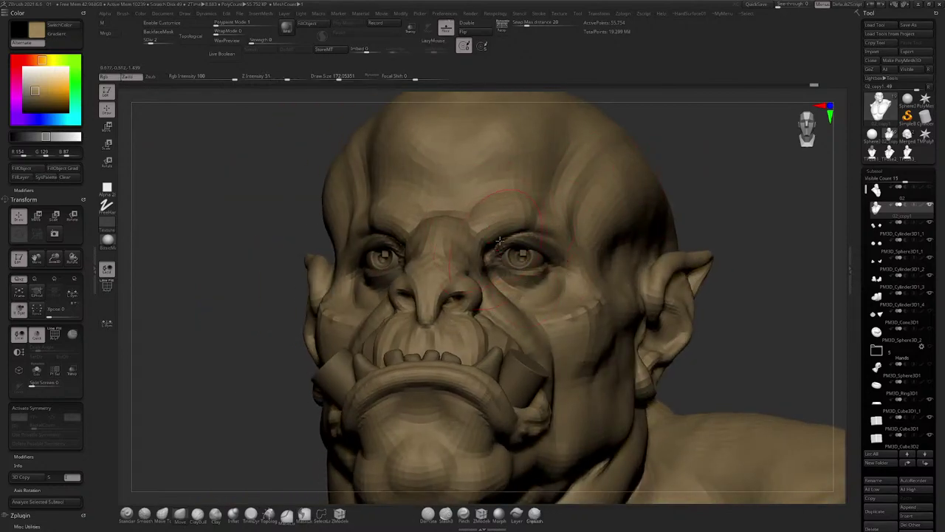
right_drag(500, 240, 368, 245)
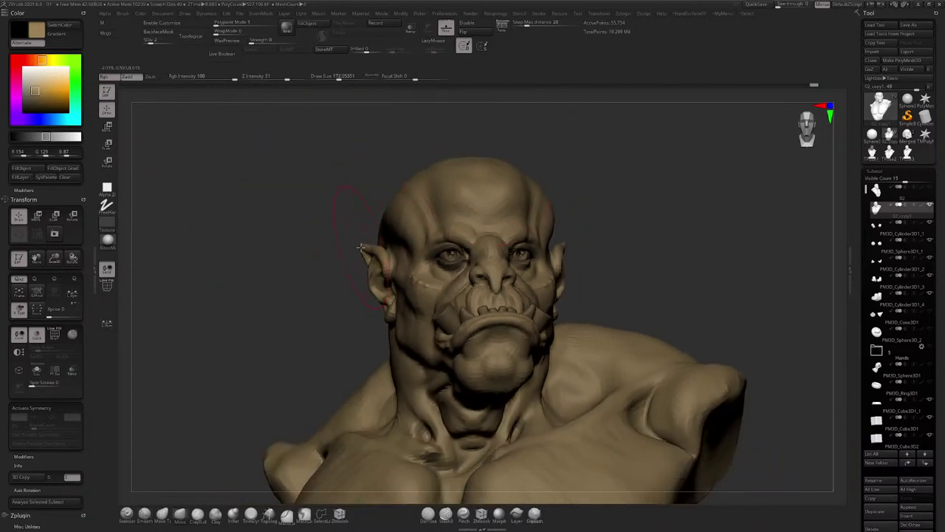
Step: Reduce the Move brush to about 131 and reshape the tip of the pointed ear
key(space)
drag(360, 248, 358, 252)
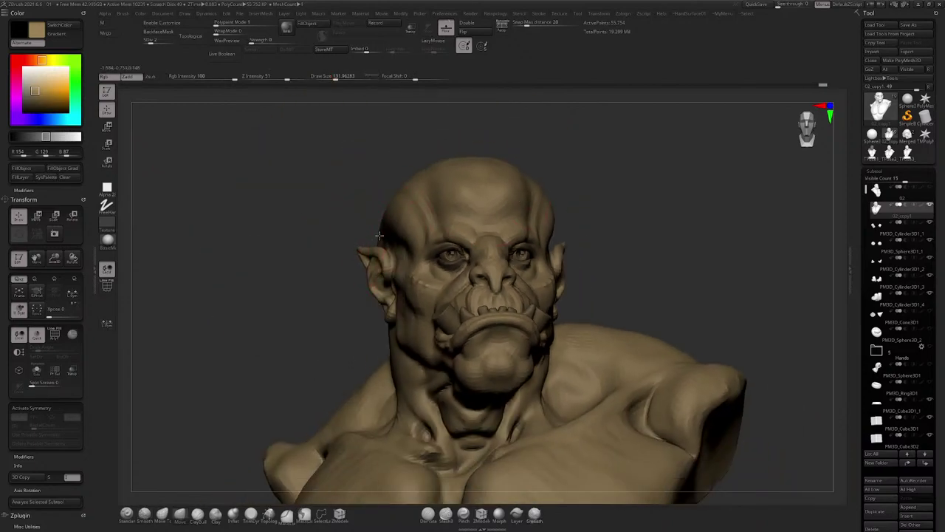
mouse_move(601, 200)
mouse_down()
mouse_move(614, 194)
mouse_move(614, 163)
mouse_move(618, 182)
mouse_move(601, 176)
mouse_move(591, 207)
mouse_up()
Step: Adjust the collarbone hollow with a Move brush size of about 73, and the neck's side contour at about 123
alt+right_drag(433, 317, 428, 261)
ctrl+right_drag(429, 261, 371, 289)
key(space)
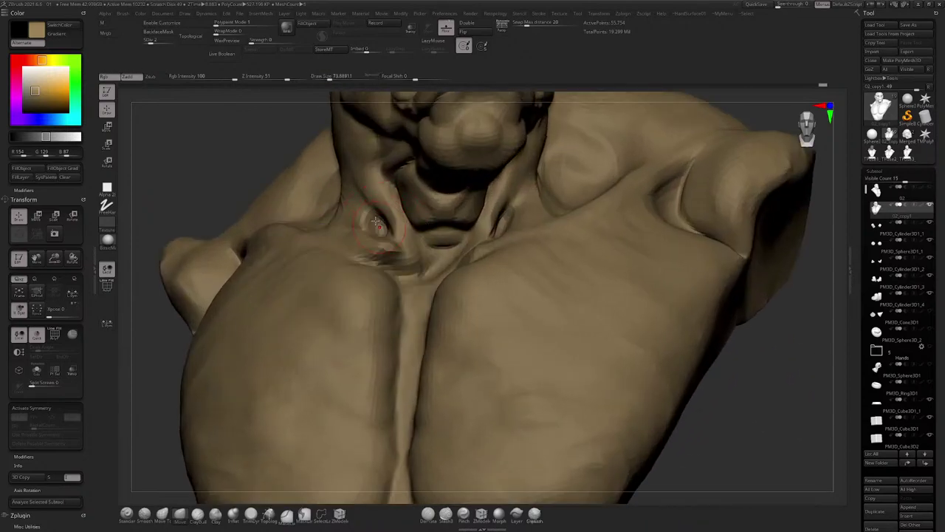
key(space)
drag(362, 198, 339, 178)
alt+right_drag(339, 179, 350, 252)
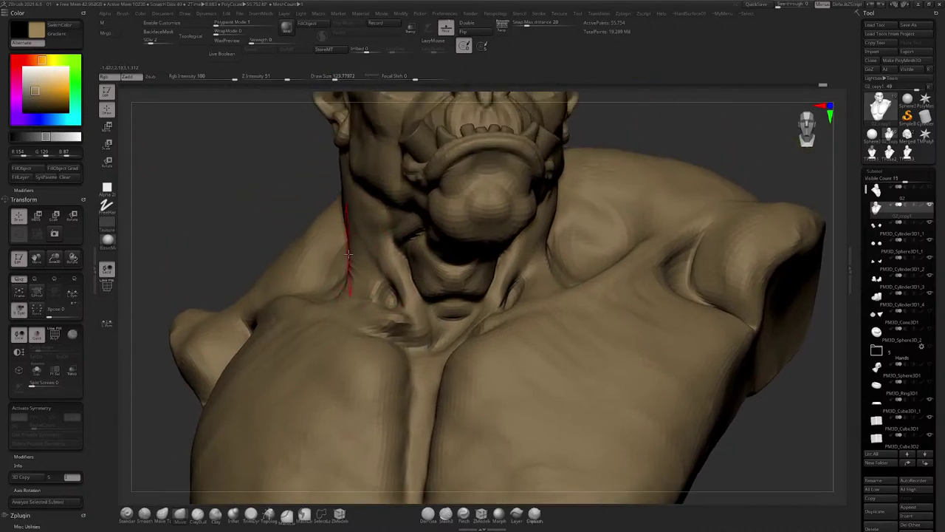
drag(351, 256, 348, 263)
Step: Raise the mesh to subdivision level 3, switch to ClayBuildup at about 286, and sculpt the nape below the skull
mouse_move(344, 211)
right_down()
mouse_move(495, 277)
mouse_move(403, 273)
mouse_move(494, 267)
mouse_move(519, 304)
mouse_move(545, 318)
right_up()
mouse_move(452, 307)
right_down()
mouse_move(471, 297)
mouse_move(462, 291)
mouse_move(402, 318)
mouse_move(366, 305)
right_up()
key(ctrl+d)
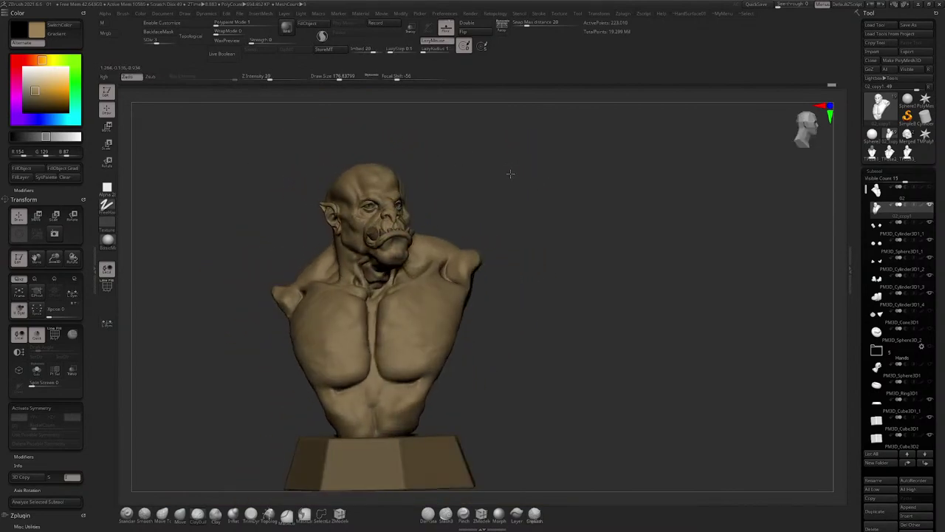
drag(514, 163, 535, 173)
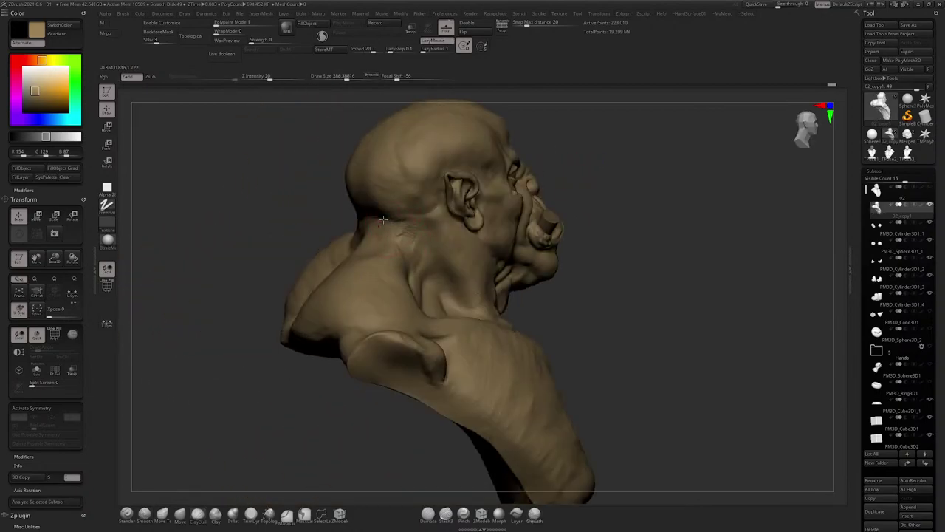
drag(383, 219, 375, 225)
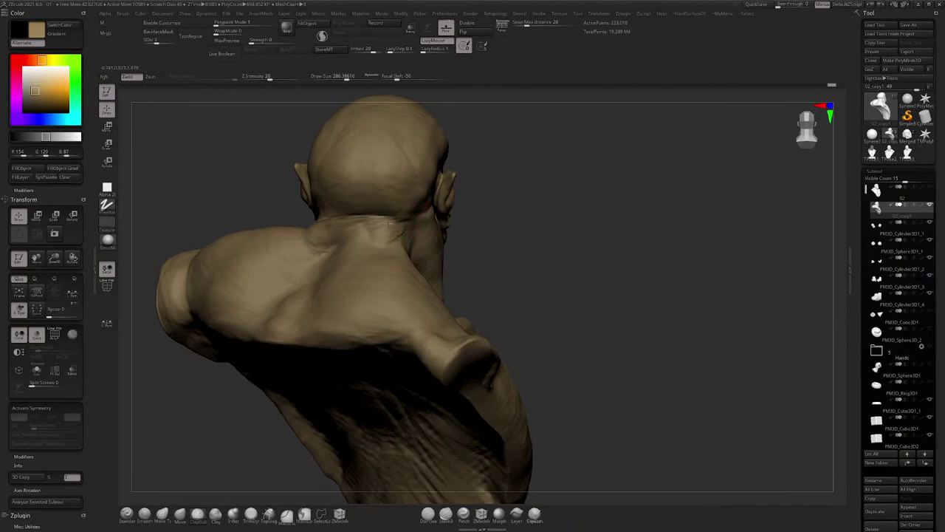
Step: Build up and smooth the junction between the back of the neck and the trapezius on both sides
right_drag(378, 234, 289, 177)
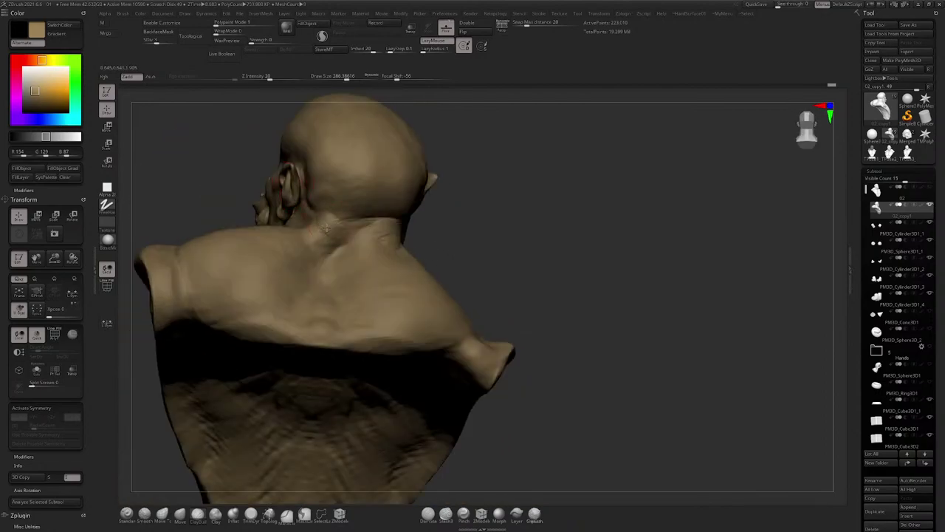
mouse_move(320, 215)
right_down()
mouse_move(326, 208)
mouse_move(336, 218)
right_up()
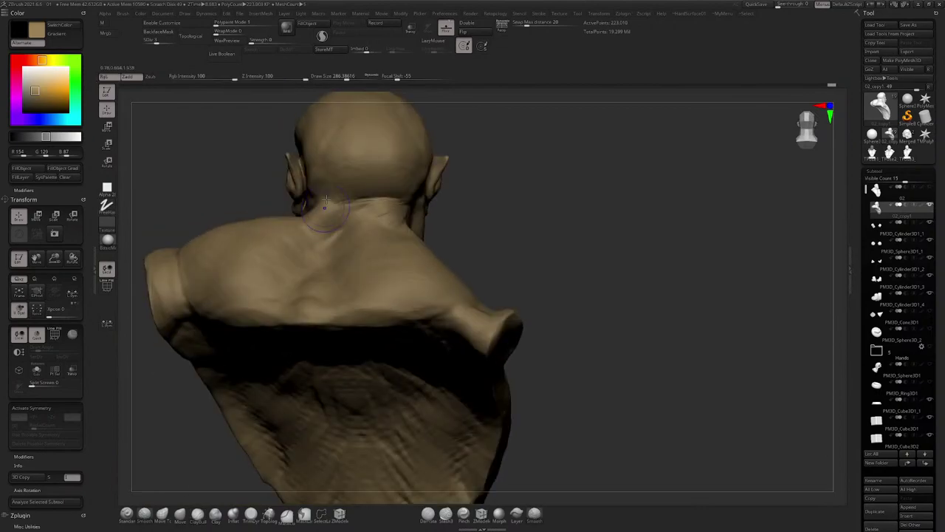
mouse_move(379, 200)
mouse_down()
mouse_move(366, 199)
mouse_move(369, 206)
mouse_up()
right_drag(296, 273, 325, 278)
Step: Try ClayBuildup at about 407 on the upper back, then sculpt and smooth the nape folds at about 317
key(space)
drag(344, 232, 353, 232)
mouse_move(384, 214)
right_down()
mouse_move(354, 209)
mouse_move(364, 255)
mouse_move(380, 228)
mouse_move(367, 240)
mouse_move(394, 244)
mouse_move(372, 227)
mouse_move(364, 247)
mouse_move(370, 229)
mouse_move(324, 220)
mouse_move(336, 259)
right_up()
key(shift+d)
key(shift+d)
key(space)
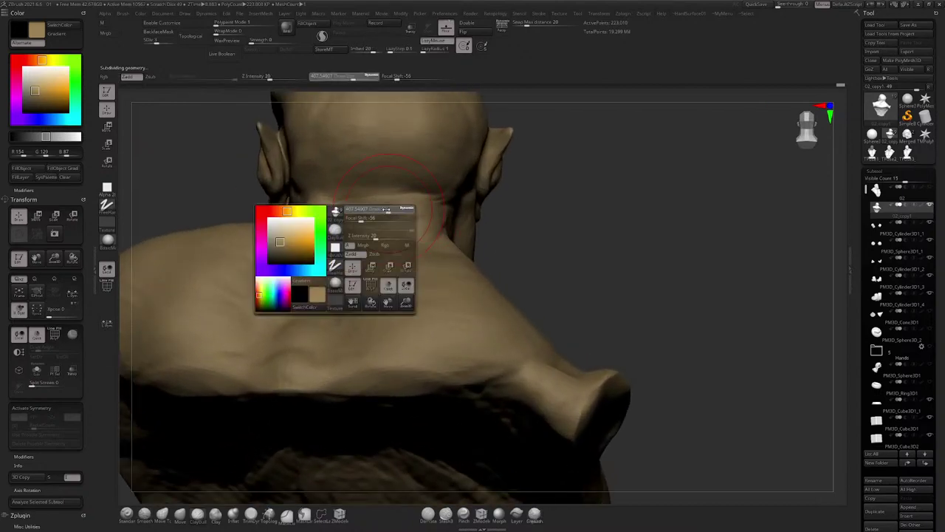
click(372, 212)
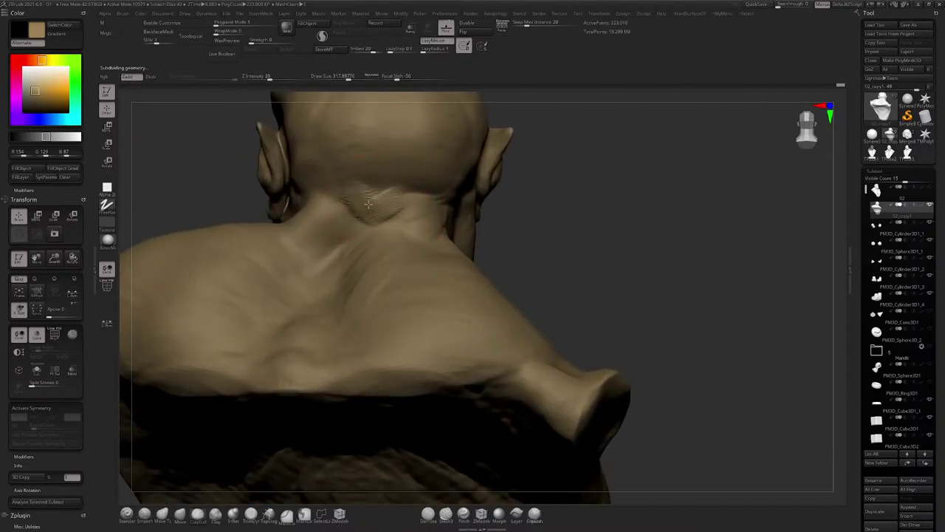
shift+drag(369, 204, 389, 240)
Step: Enlarge the ClayBuildup brush to about 437, then about 602, and build up the upper back and shoulder-to-collarbone area
mouse_move(388, 243)
ctrl+right_down()
mouse_move(362, 214)
mouse_move(320, 245)
ctrl+right_up()
key(space)
drag(369, 196, 382, 193)
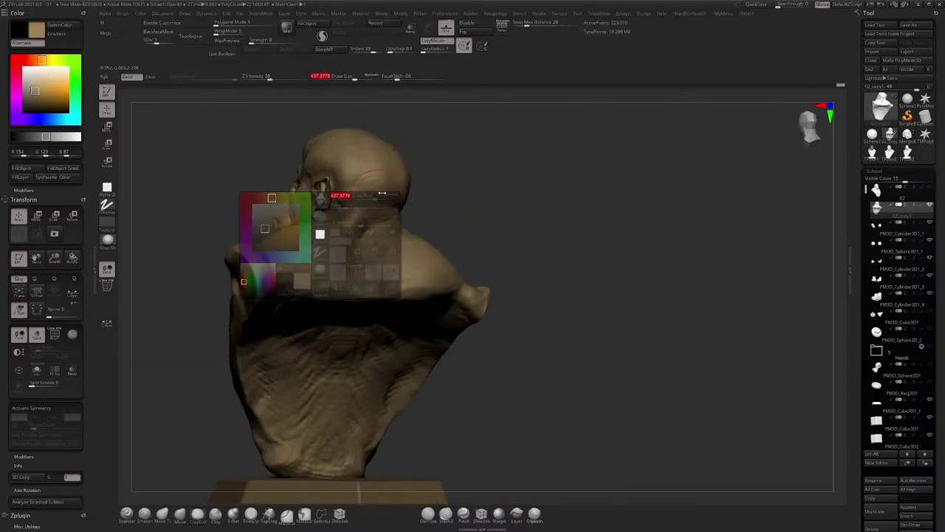
mouse_move(382, 194)
right_down()
mouse_move(399, 166)
mouse_move(433, 160)
mouse_move(419, 207)
mouse_move(477, 140)
mouse_move(525, 158)
mouse_move(500, 156)
mouse_move(506, 148)
mouse_move(513, 175)
mouse_move(553, 177)
mouse_move(288, 327)
mouse_move(286, 338)
right_up()
key(space)
drag(314, 271, 325, 270)
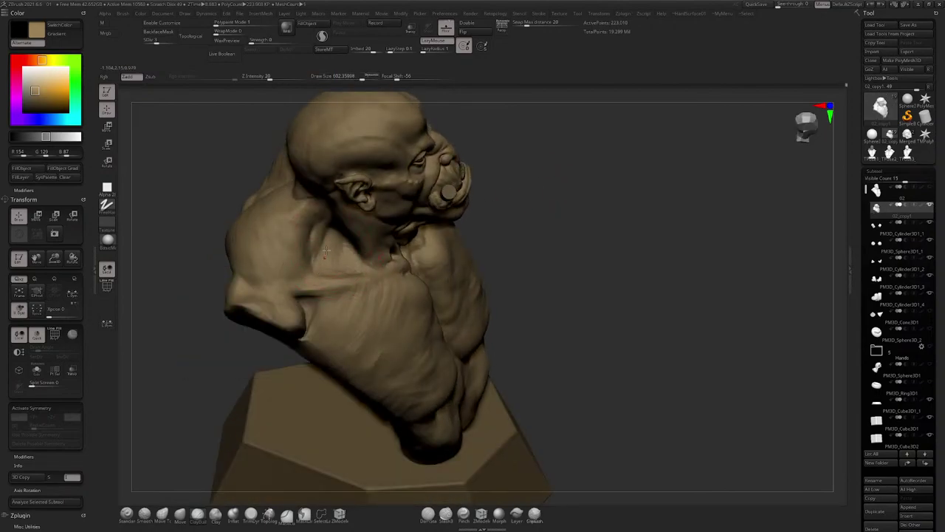
Step: Smooth both sides of the abdomen above the pedestal with a brush size of about 576
right_drag(322, 238, 583, 166)
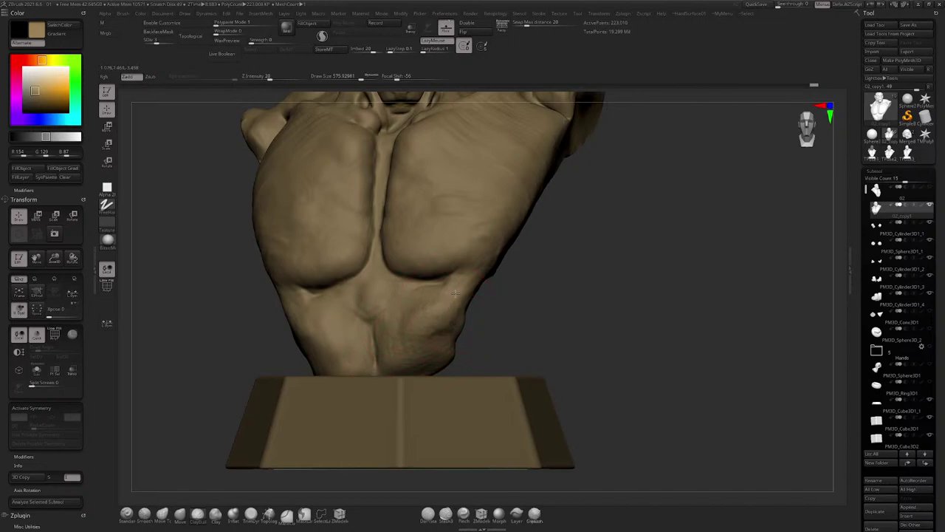
mouse_move(399, 340)
shift+mouse_down()
mouse_move(410, 319)
mouse_move(403, 330)
shift+mouse_up()
shift+drag(346, 340, 319, 335)
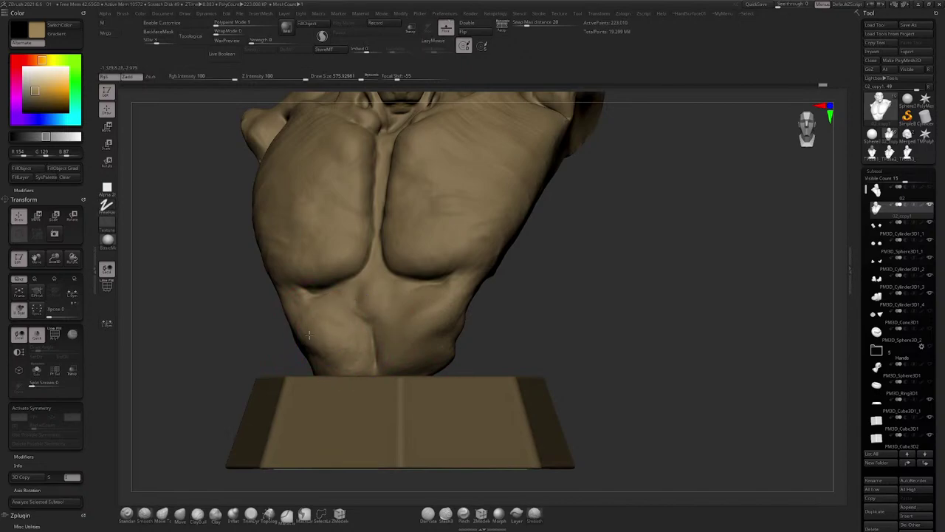
Step: Reduce the brush to about 437, then sculpt and smooth the lower abdomen where it meets the pedestal
drag(225, 362, 275, 328)
key(s)
drag(275, 379, 262, 378)
drag(240, 341, 247, 424)
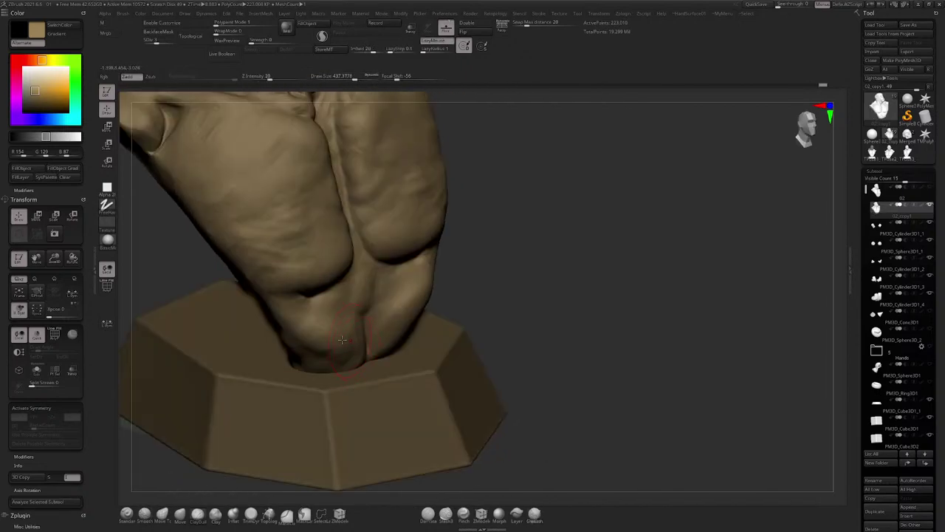
shift+drag(353, 327, 338, 339)
drag(215, 300, 226, 215)
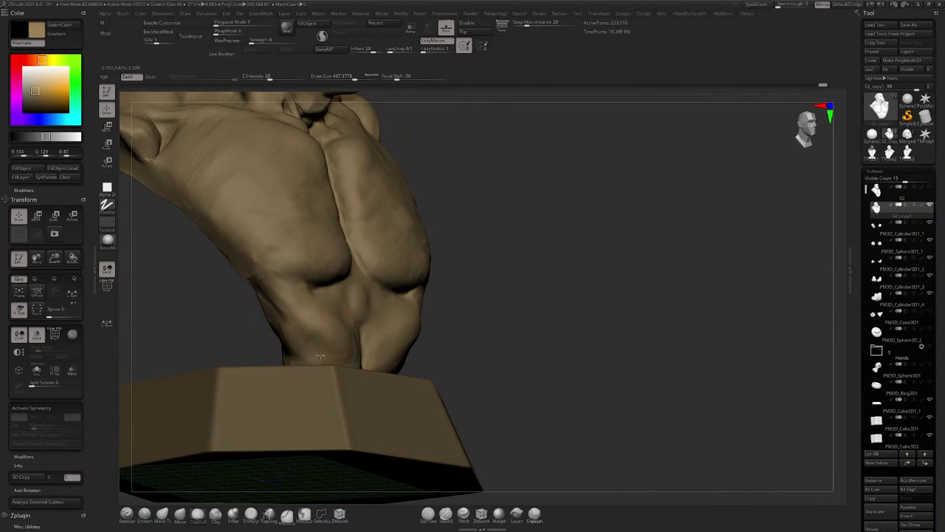
right_drag(329, 339, 319, 354)
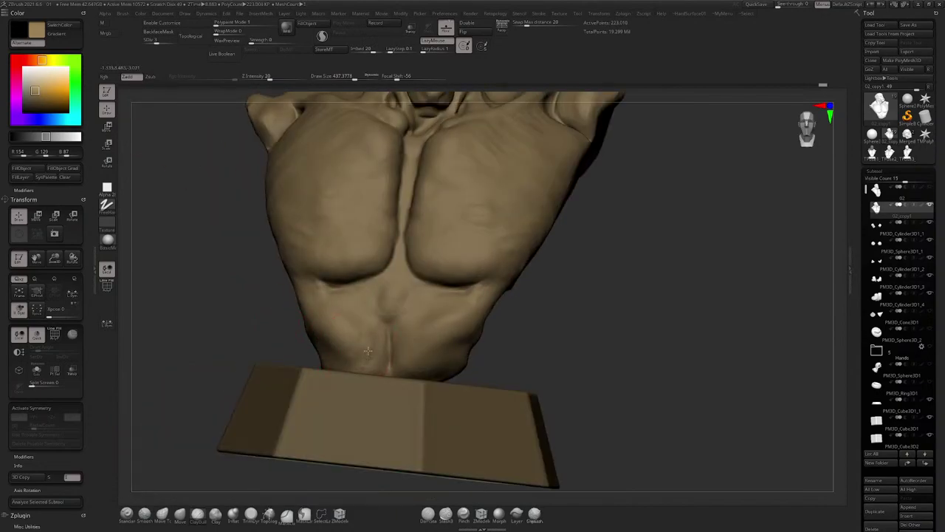
Step: Reduce the ClayBuildup brush to about 337 and sculpt the upper abdomen just below the sternum
mouse_move(333, 307)
right_down()
mouse_move(347, 316)
mouse_move(308, 319)
mouse_move(333, 335)
right_up()
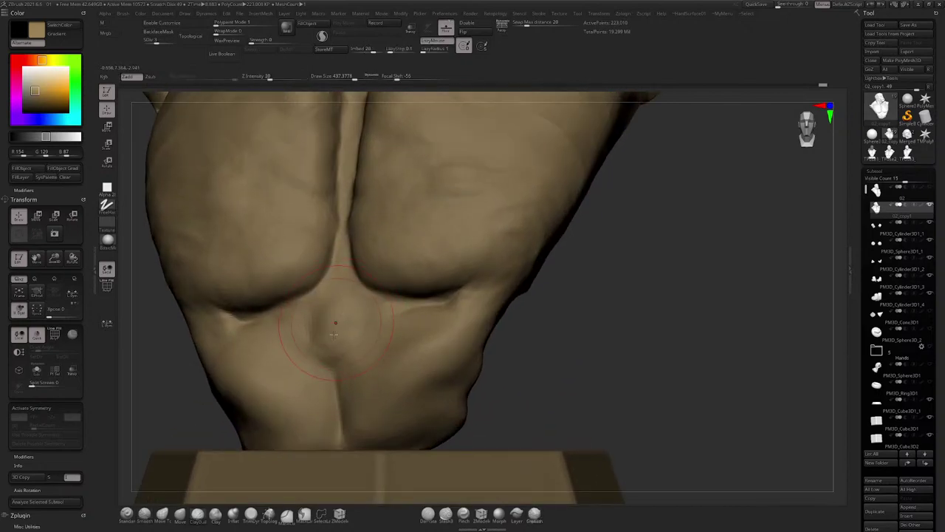
key(space)
drag(337, 307, 315, 304)
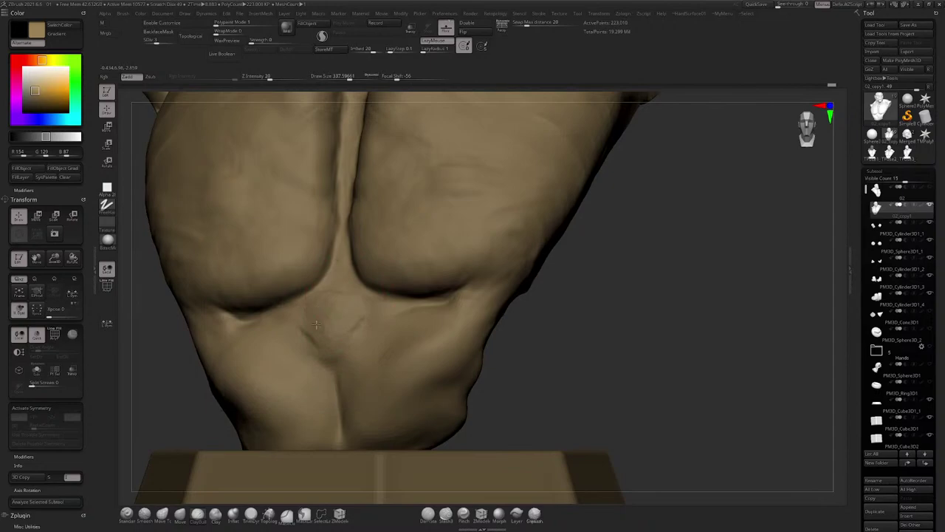
Step: Refine the groove between the pectorals using the Dam Standard brush at a size of about 620
alt+right_drag(315, 325, 362, 299)
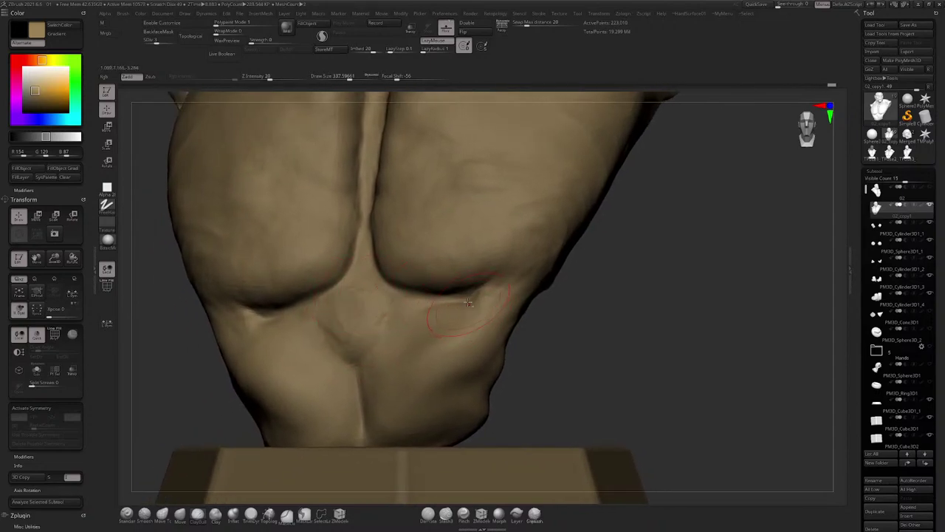
mouse_move(468, 302)
right_down()
mouse_move(313, 298)
mouse_move(329, 261)
mouse_move(437, 255)
mouse_move(440, 181)
mouse_move(496, 199)
mouse_move(427, 224)
right_up()
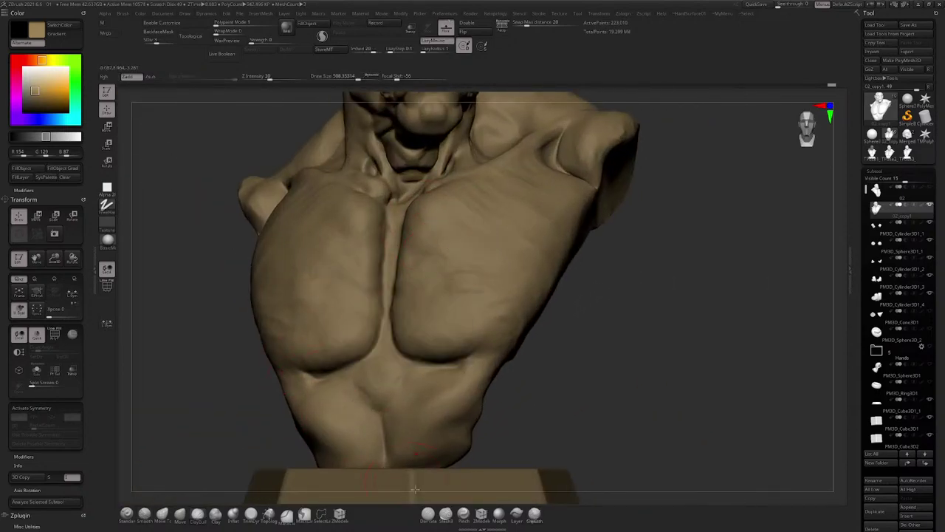
click(428, 513)
mouse_move(362, 192)
right_down()
mouse_move(413, 204)
mouse_move(422, 266)
right_up()
key(space)
drag(403, 267, 392, 255)
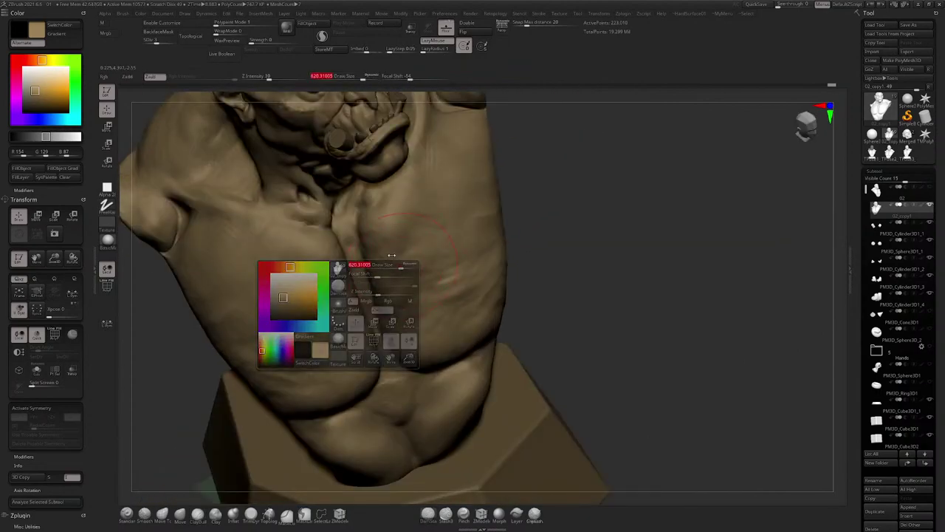
right_drag(422, 246, 385, 256)
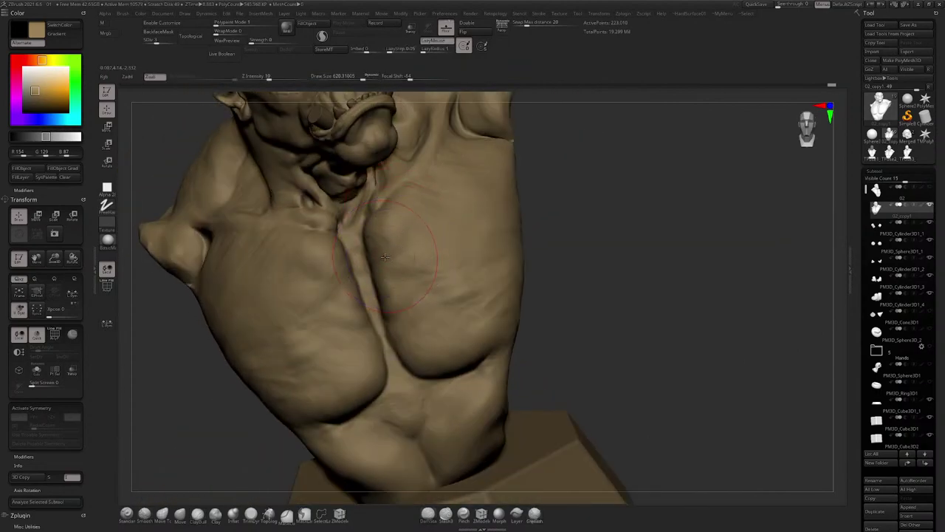
right_drag(437, 239, 389, 220)
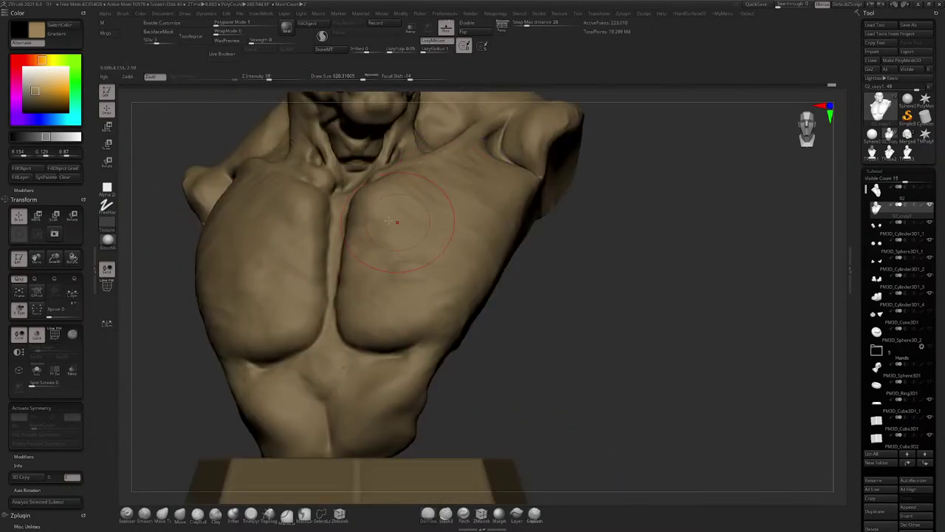
alt+right_drag(489, 156, 430, 219)
Step: Fill the hollow at the front of the shoulder with ClayBuildup at about 602 and smooth it into the chest
click(181, 516)
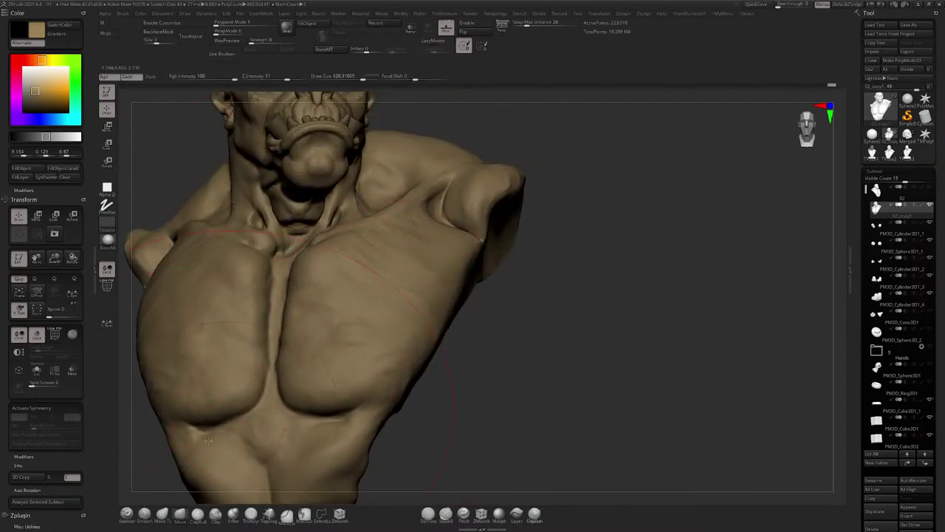
click(198, 515)
key(space)
drag(418, 249, 410, 249)
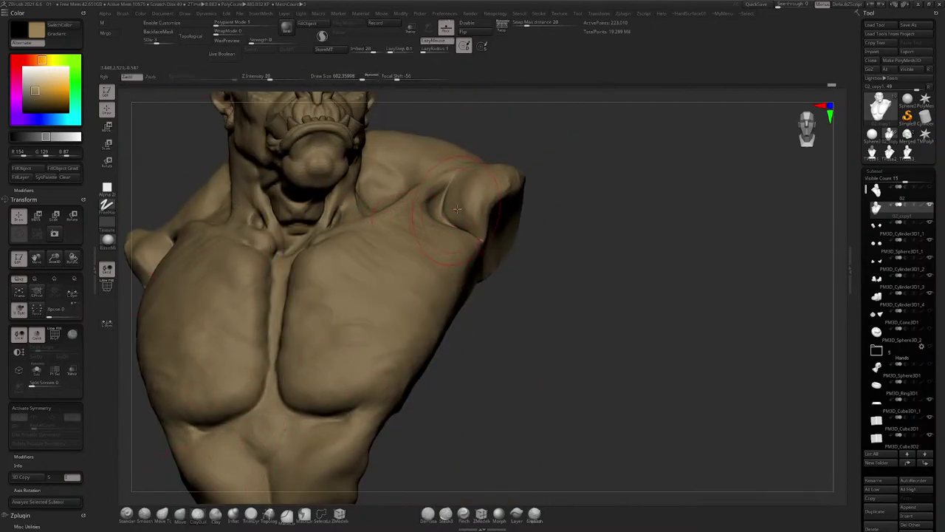
mouse_move(457, 209)
shift+mouse_down()
mouse_move(455, 221)
mouse_move(441, 220)
mouse_move(467, 218)
mouse_move(457, 225)
shift+mouse_up()
Step: Raise the mesh to subdivision level 4, then sculpt and soften diagonal muscle fibres across the outer pectorals with a brush of about 500
key(shift+d)
key(shift+d)
key(space)
key(space)
drag(467, 219, 469, 200)
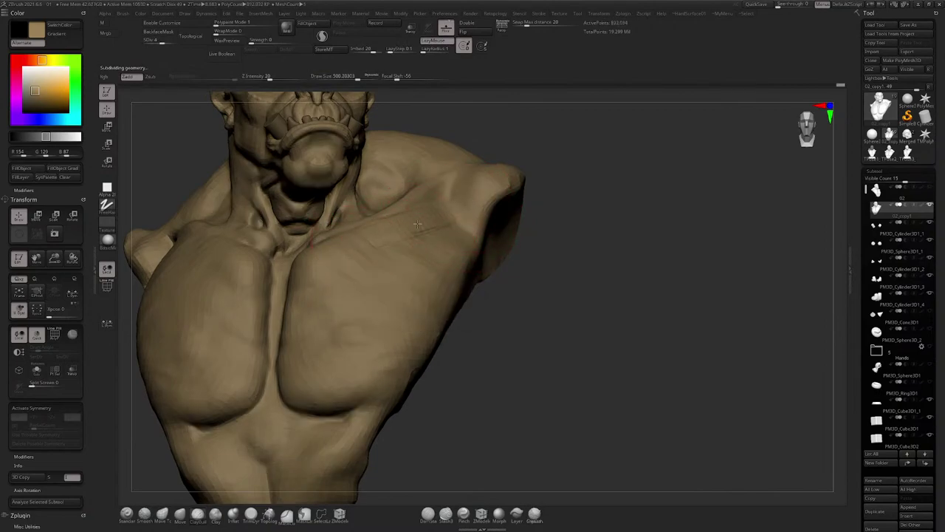
mouse_move(434, 245)
mouse_down()
mouse_move(367, 265)
mouse_move(385, 270)
mouse_move(384, 255)
mouse_up()
mouse_move(462, 263)
mouse_down()
mouse_move(375, 297)
mouse_move(405, 286)
mouse_move(355, 310)
mouse_move(392, 288)
mouse_move(364, 323)
mouse_up()
drag(449, 285, 372, 321)
shift+drag(455, 264, 438, 271)
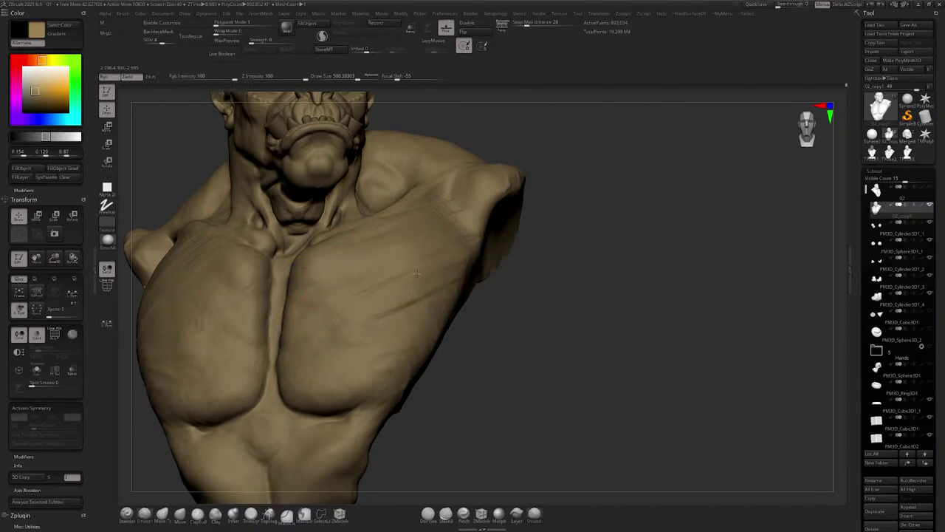
mouse_move(348, 318)
shift+mouse_down()
mouse_move(385, 329)
mouse_move(452, 279)
shift+mouse_up()
Step: Smooth the lower chest and build up the upper abdomen just beneath the pectorals
key(f)
right_drag(384, 260, 399, 320)
shift+drag(399, 320, 382, 323)
alt+right_drag(411, 344, 474, 239)
drag(390, 367, 411, 277)
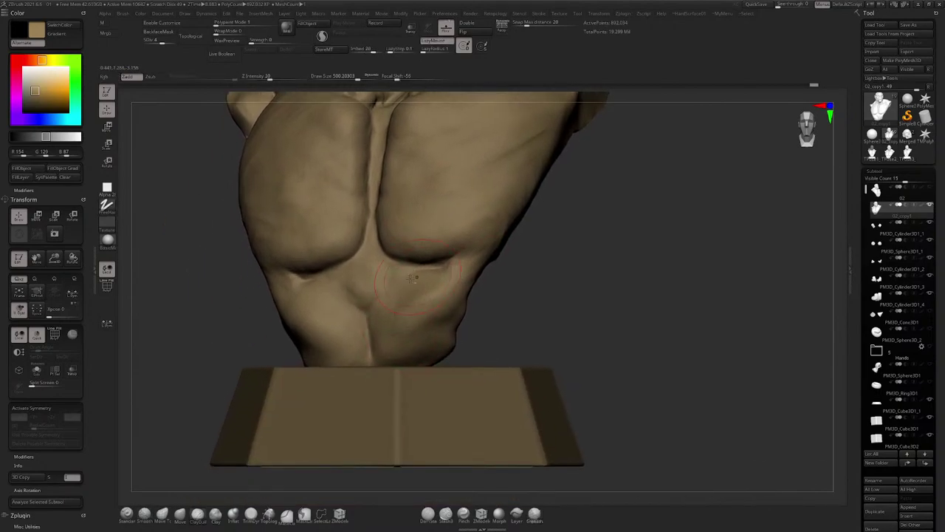
Step: Carve the creases beneath the pectorals and refine the chest with the Dam Standard brush at about 500
click(433, 523)
right_click(367, 392)
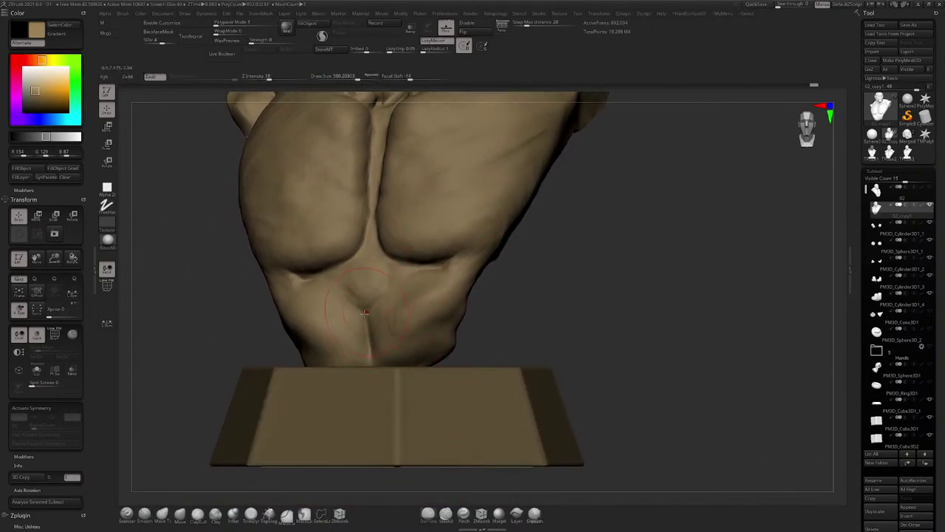
drag(405, 265, 446, 260)
mouse_move(468, 278)
alt+right_down()
mouse_move(466, 312)
mouse_move(411, 268)
mouse_move(410, 223)
mouse_move(443, 185)
alt+right_up()
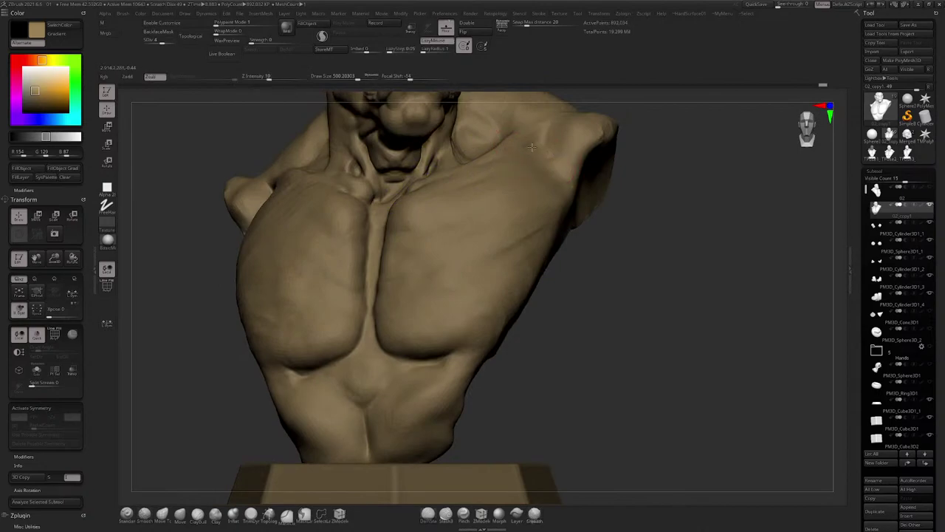
key(shift)
right_drag(463, 263, 464, 318)
mouse_move(464, 262)
right_down()
mouse_move(394, 293)
mouse_move(370, 279)
right_up()
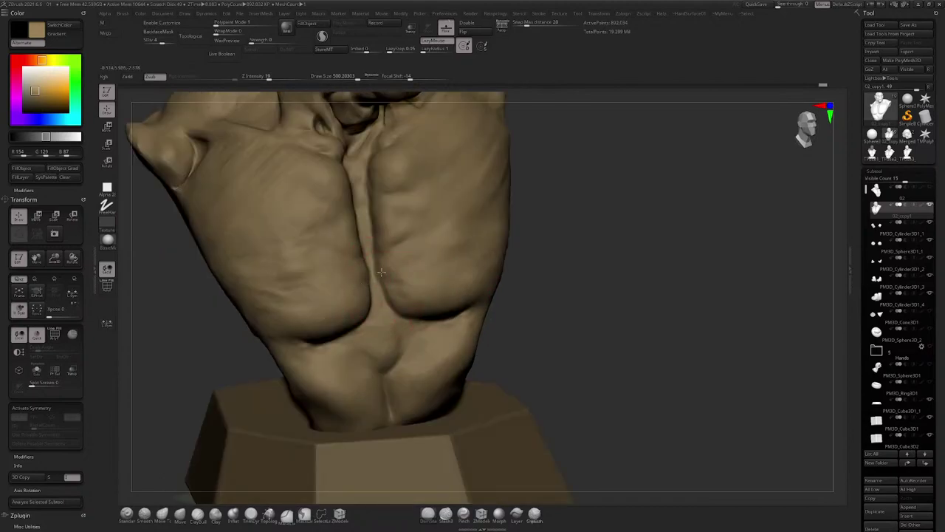
ctrl+right_drag(337, 208, 431, 243)
mouse_move(431, 244)
shift+right_down()
mouse_move(422, 219)
mouse_move(410, 280)
mouse_move(325, 251)
mouse_move(450, 219)
mouse_move(443, 273)
mouse_move(428, 248)
shift+right_up()
mouse_move(354, 214)
right_down()
mouse_move(432, 205)
mouse_move(397, 269)
right_up()
Step: Reduce the Dam Standard brush to about 268 and define the neck muscle edges down to the collarbone
key(space)
drag(397, 270, 385, 269)
ctrl+right_drag(386, 270, 404, 177)
mouse_move(451, 203)
right_down()
mouse_move(394, 220)
mouse_move(425, 247)
mouse_move(458, 232)
right_up()
mouse_move(510, 273)
right_down()
mouse_move(441, 287)
mouse_move(461, 219)
mouse_move(449, 186)
right_up()
key(space)
drag(448, 208, 441, 208)
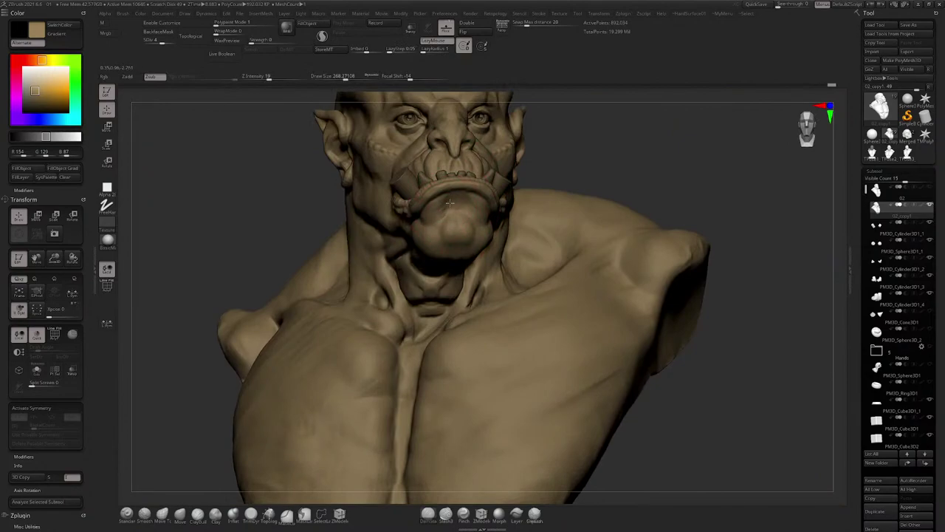
right_drag(448, 219, 367, 210)
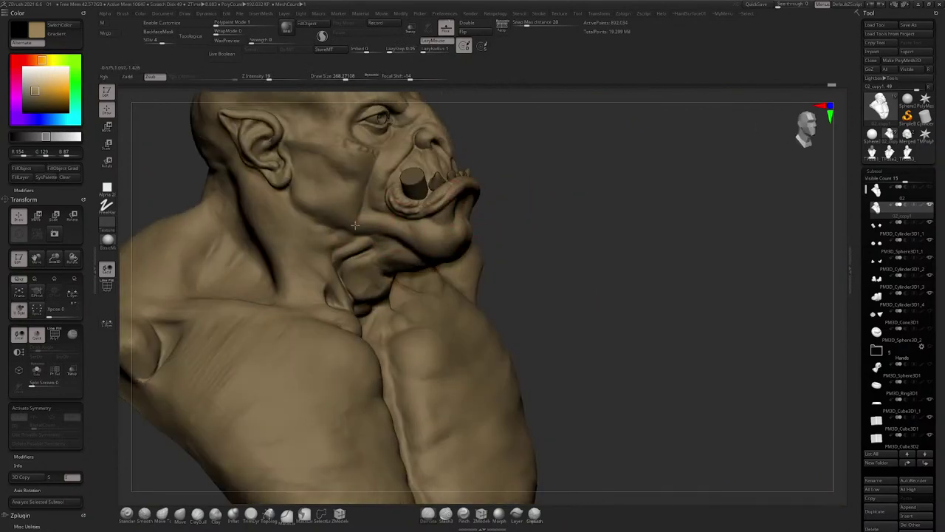
right_drag(333, 238, 332, 232)
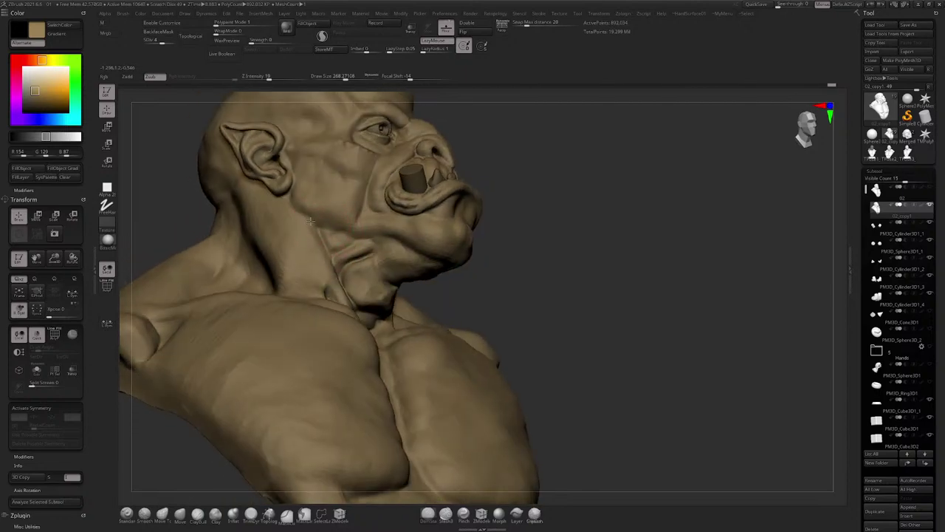
right_drag(340, 264, 322, 288)
drag(323, 291, 317, 277)
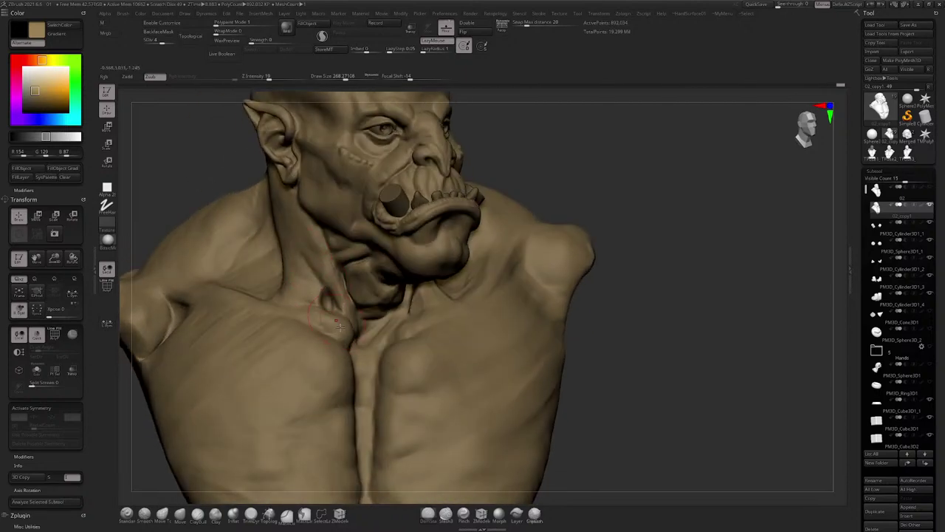
right_drag(317, 277, 258, 277)
Step: Enlarge the brush to about 921, refine and smooth the chest and shoulder, and quick-save the project
mouse_move(443, 296)
ctrl+right_down()
mouse_move(457, 249)
mouse_move(446, 249)
ctrl+right_up()
alt+right_drag(446, 249, 420, 232)
key(space)
drag(420, 257, 435, 240)
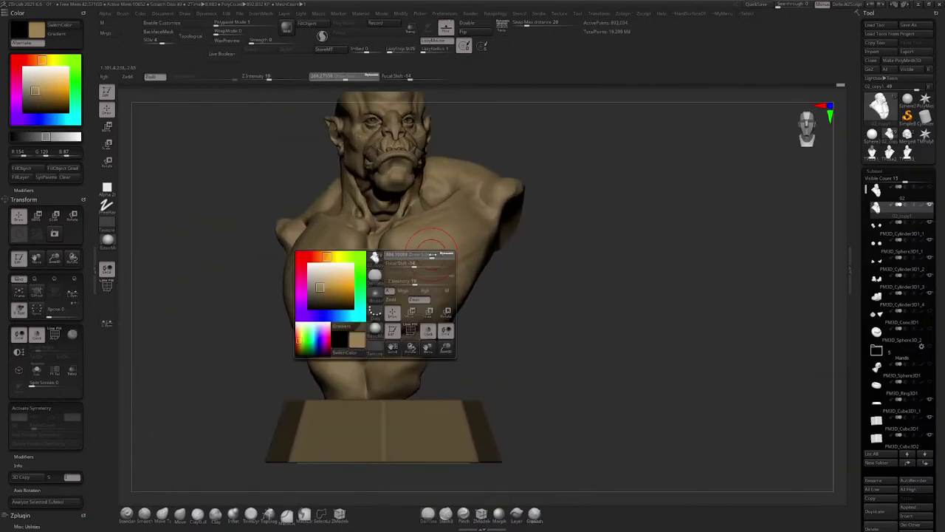
mouse_move(464, 198)
alt+right_down()
mouse_move(499, 182)
mouse_move(421, 268)
alt+right_up()
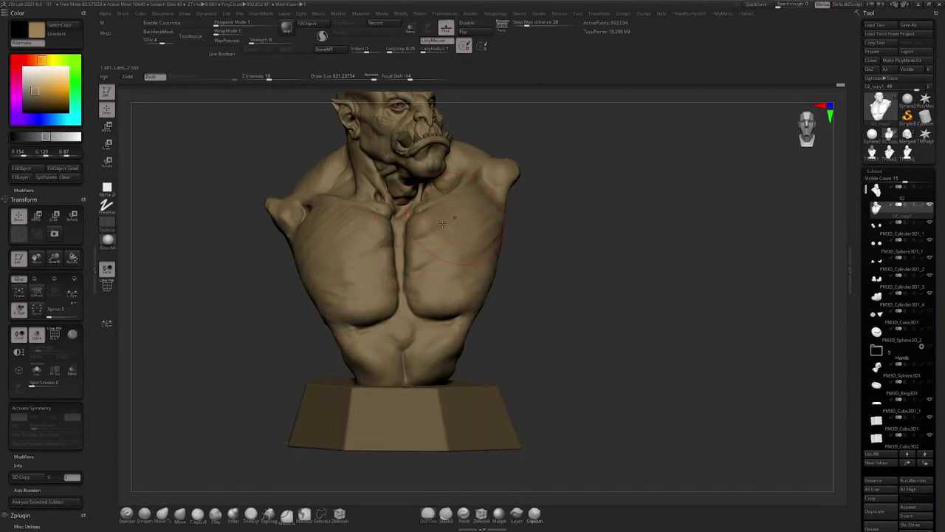
right_drag(442, 223, 388, 245)
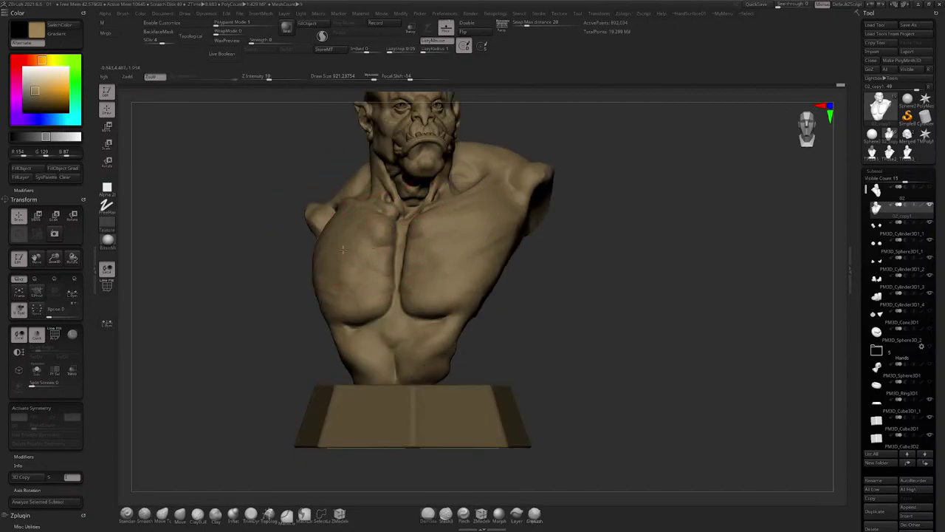
right_drag(384, 251, 306, 208)
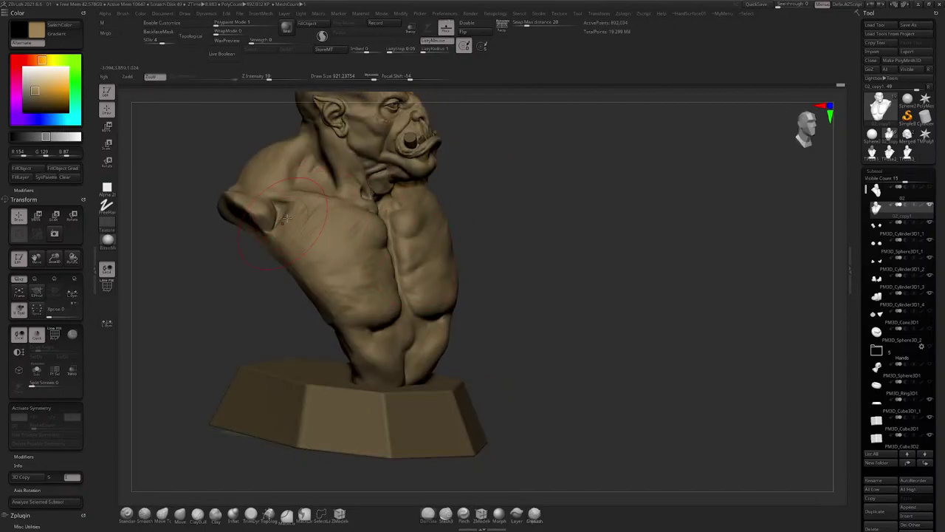
mouse_move(329, 270)
shift+mouse_down()
mouse_move(357, 285)
mouse_move(382, 265)
shift+mouse_up()
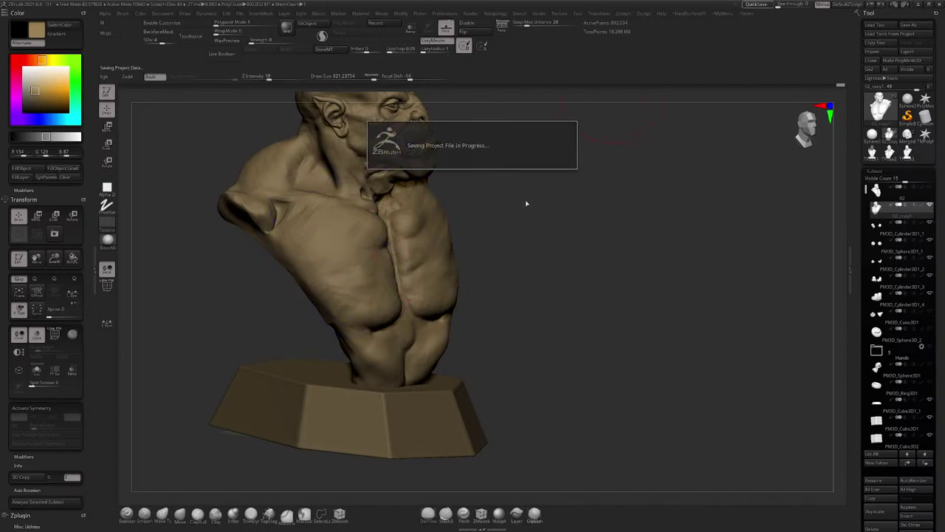
drag(524, 210, 527, 194)
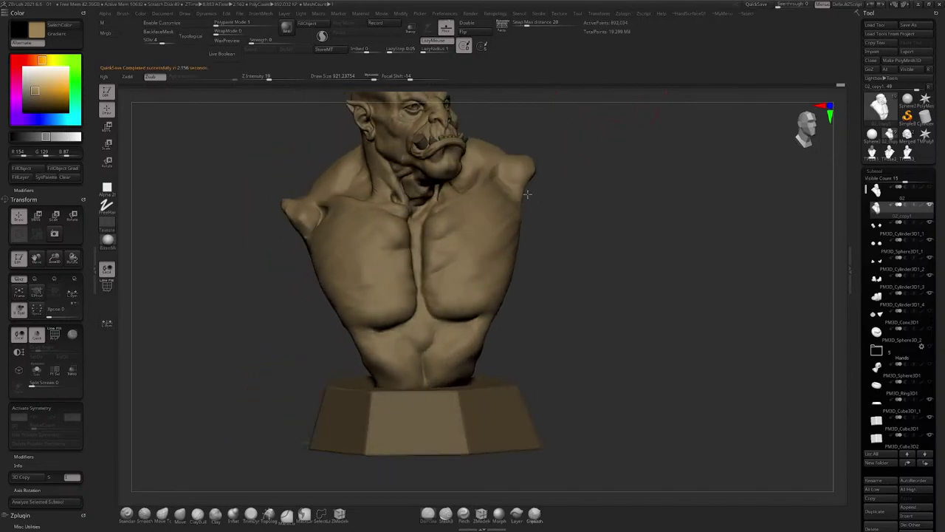
Step: Reduce the ClayBuildup brush to about 437, then about 317, and sculpt the areola on the lower outer pectoral
right_drag(528, 194, 385, 328)
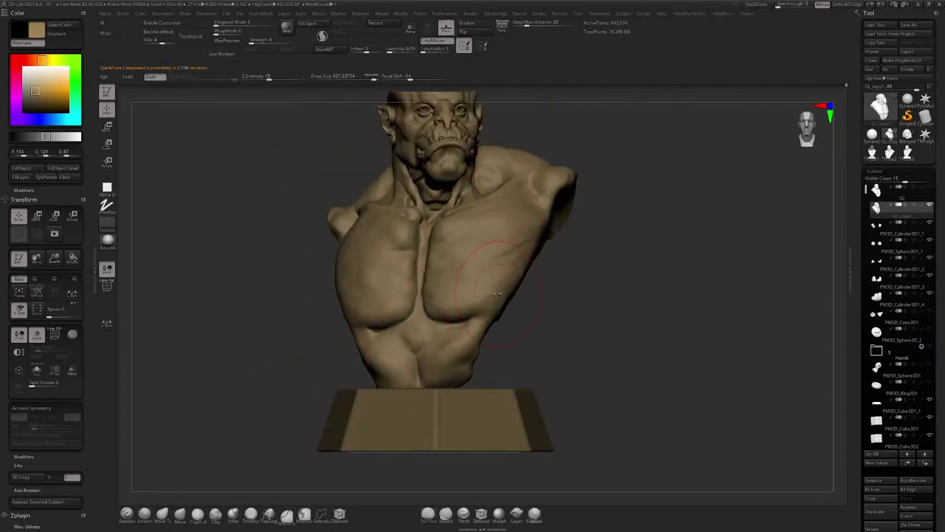
key(space)
key(space)
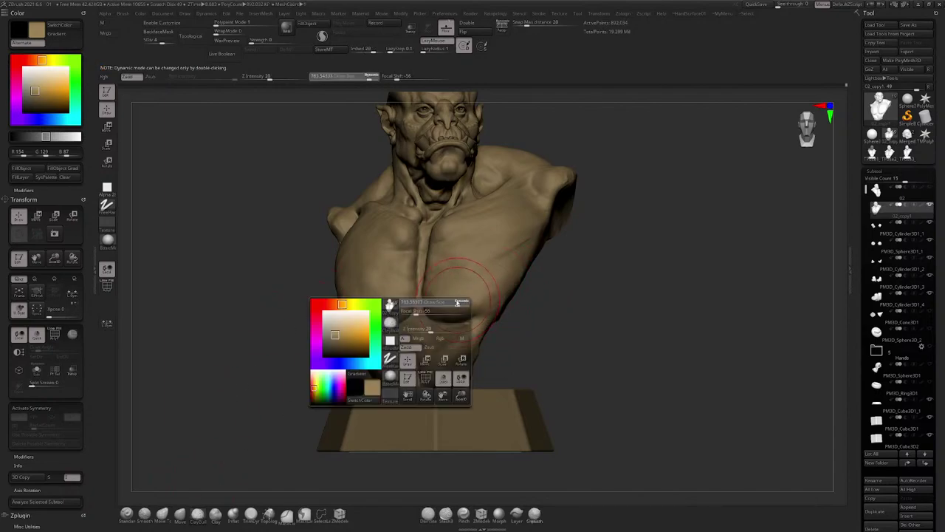
mouse_move(457, 302)
mouse_down()
mouse_move(446, 302)
mouse_move(491, 294)
mouse_up()
key(space)
key(space)
ctrl+right_drag(493, 288, 491, 335)
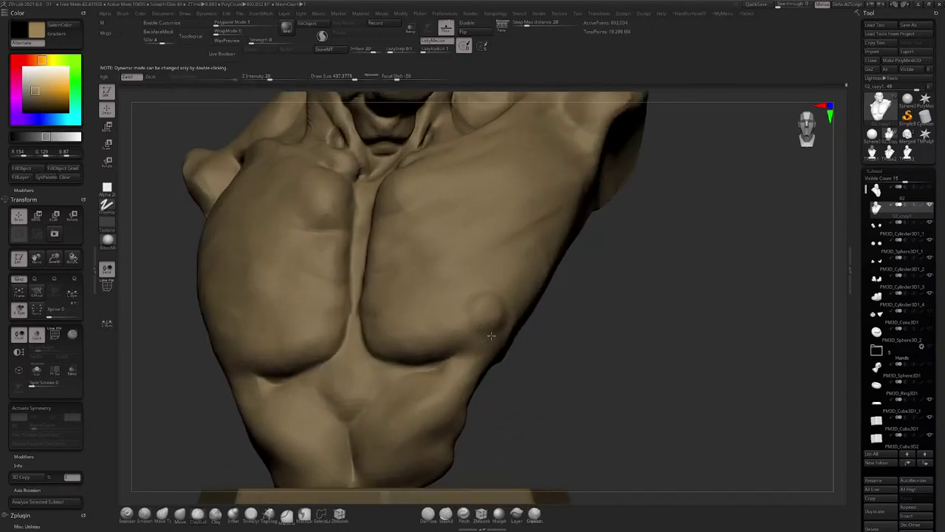
key(bracketleft)
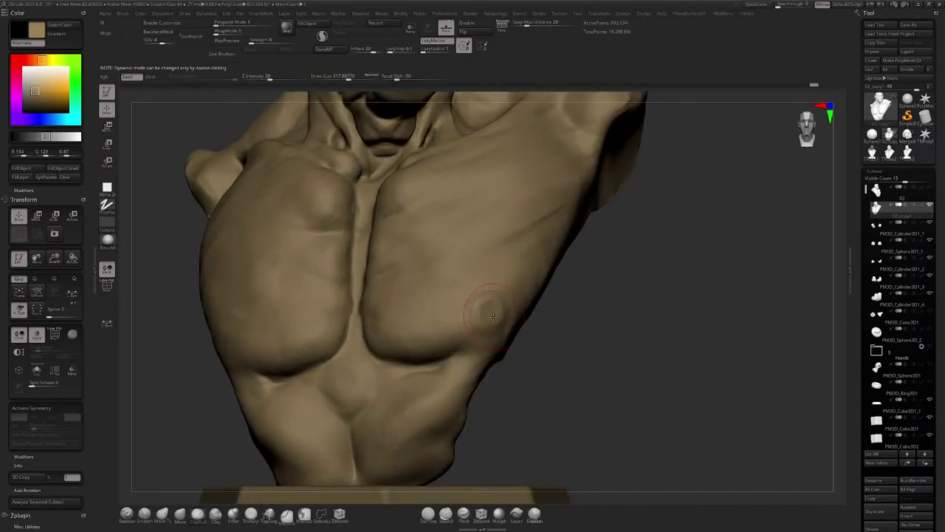
Step: Shrink the brush to a very small size and add the nipple at the centre of the areola
key(space)
mouse_move(492, 316)
mouse_down()
mouse_move(480, 317)
mouse_move(489, 310)
mouse_up()
key(space)
key(bracketleft)
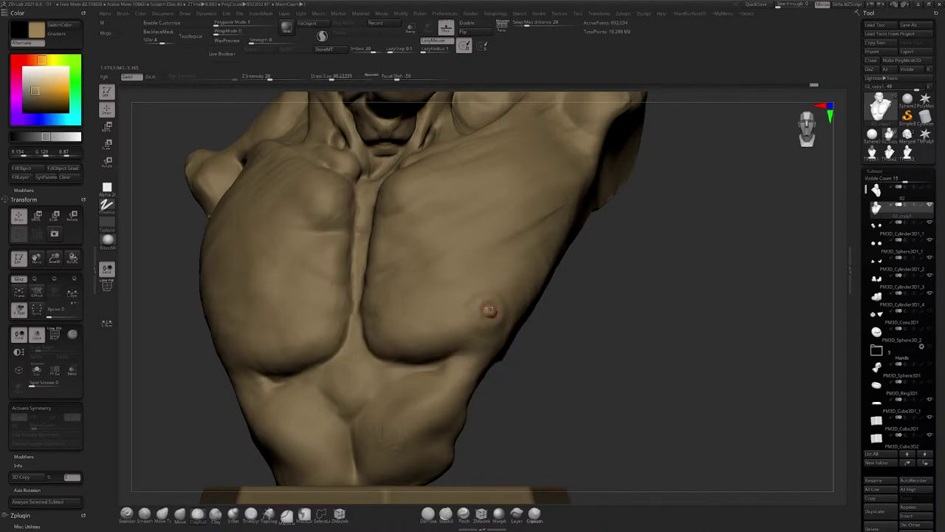
key(f)
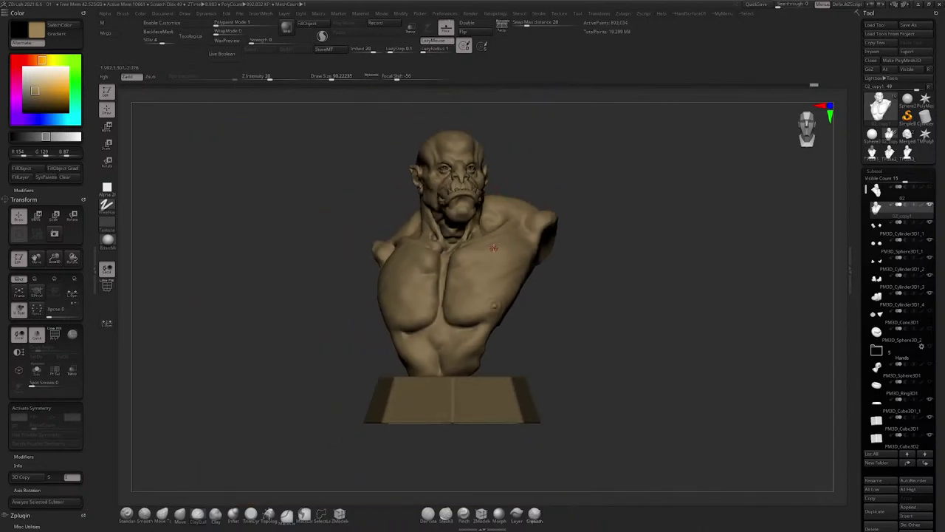
Step: Rework the nipple and its surrounding ring with brush sizes of about 186 and 74, smoothing the result
key(space)
alt+drag(578, 203, 582, 277)
key(space)
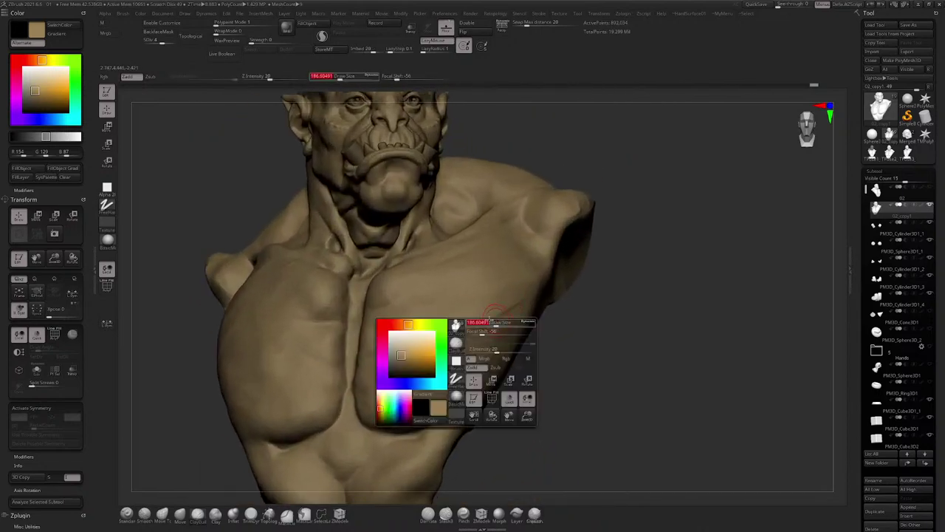
drag(484, 322, 496, 322)
click(197, 514)
click(181, 514)
key(space)
key(space)
drag(481, 376, 470, 377)
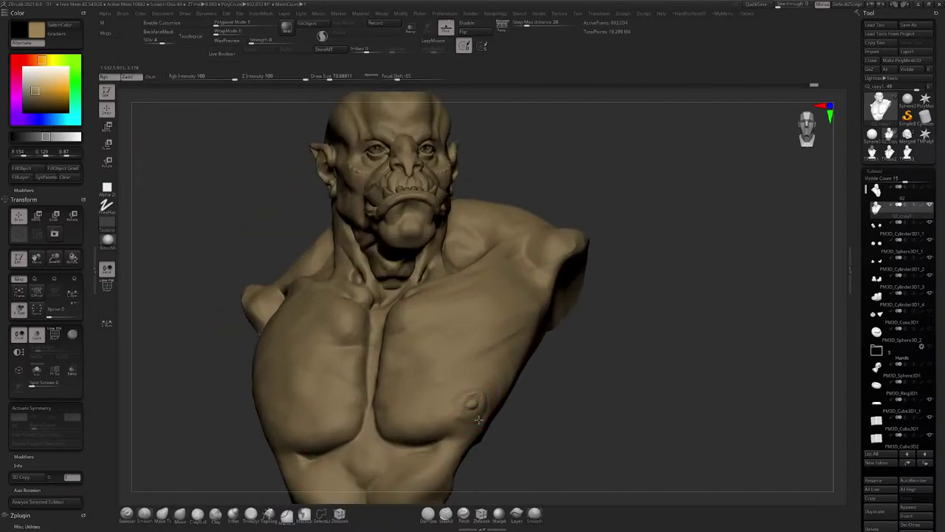
Step: Set the Move brush size to 338 and check the bust's silhouette in profile
key(space)
drag(481, 385, 498, 381)
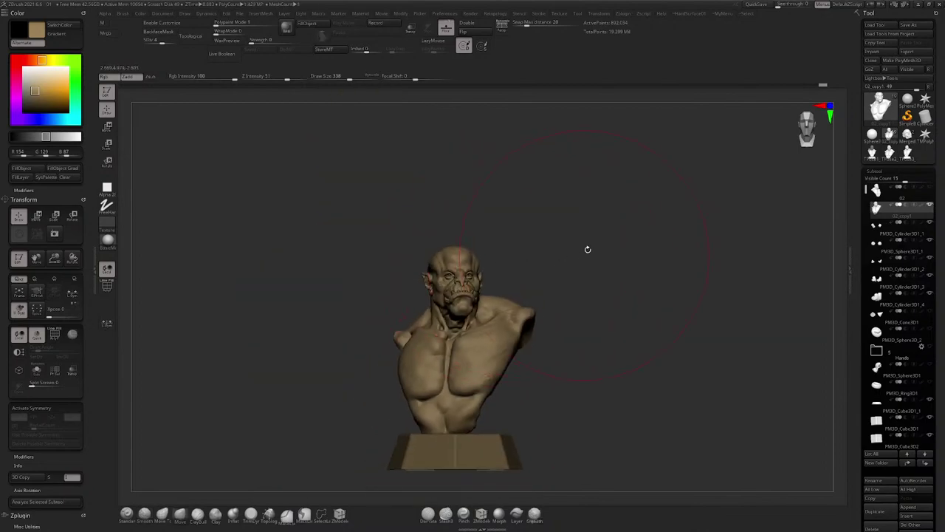
drag(586, 249, 602, 201)
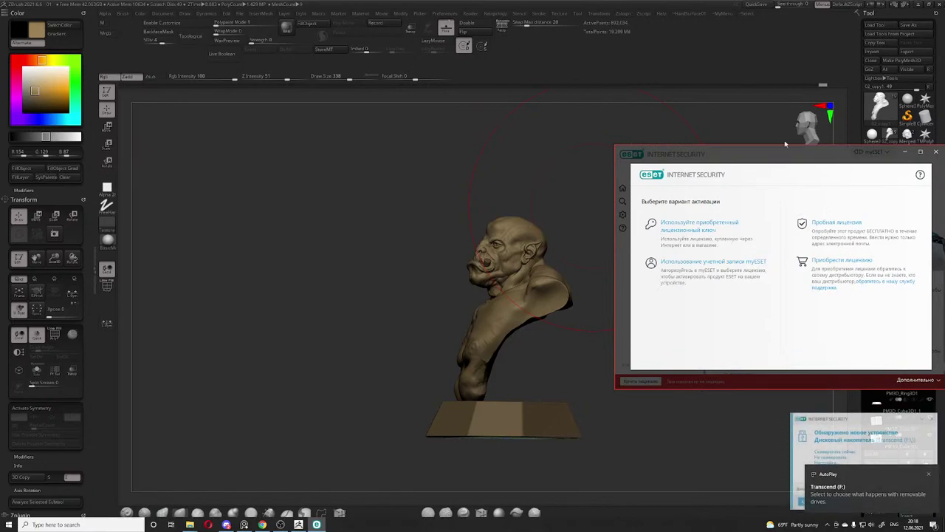
Step: Close the ESET Internet Security window and return to viewing the whole bust in profile
click(935, 152)
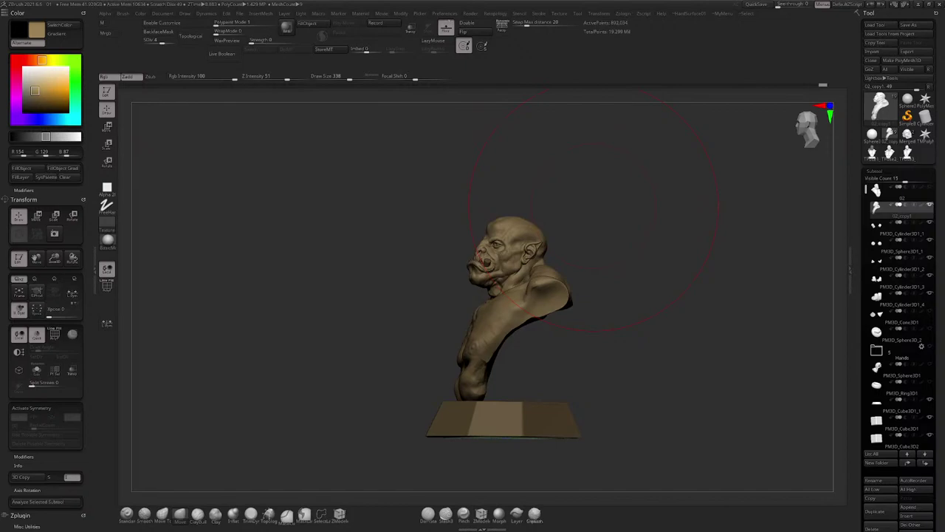
mouse_move(289, 169)
mouse_down()
mouse_move(538, 211)
mouse_move(539, 182)
mouse_move(570, 184)
mouse_move(521, 185)
mouse_move(613, 188)
mouse_move(566, 185)
mouse_up()
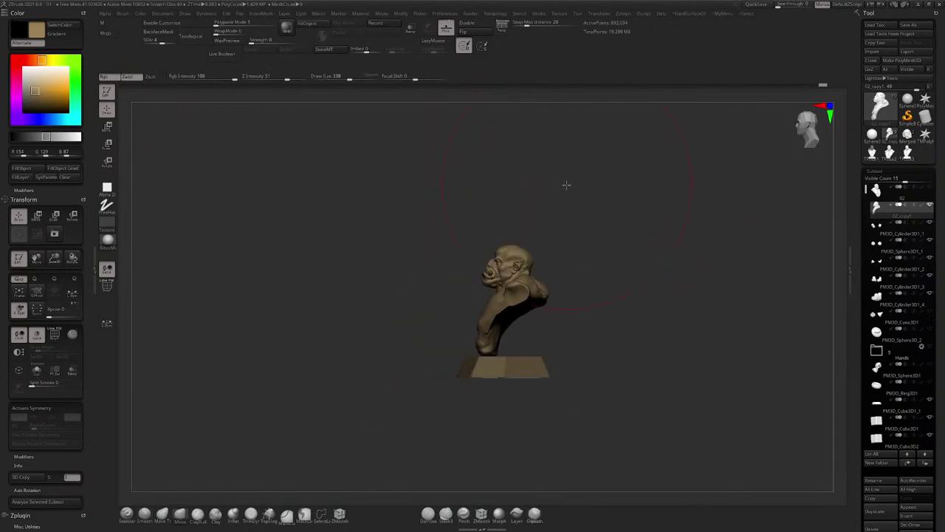
Step: Set the Move brush size to about 97 and examine the orc's face close up from the front and side
drag(662, 222, 692, 224)
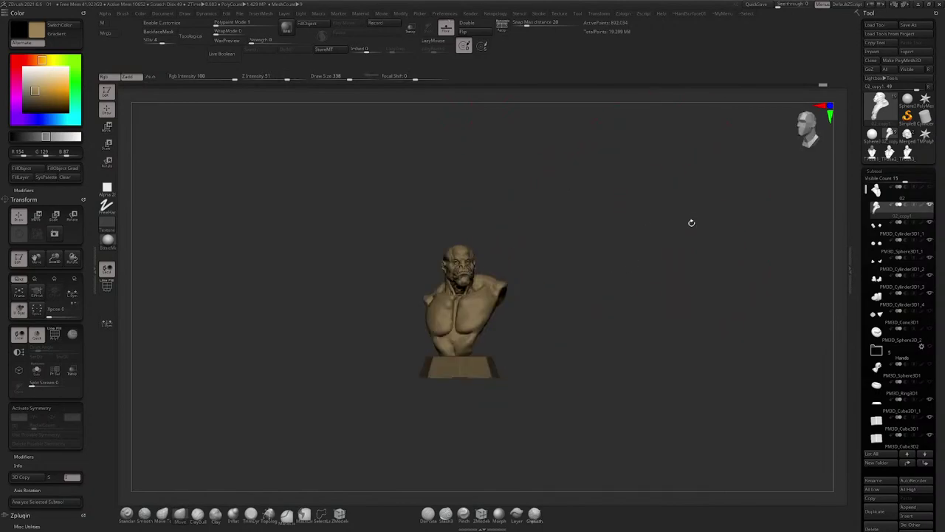
alt+drag(583, 277, 582, 370)
alt+drag(461, 276, 541, 286)
ctrl+right_drag(541, 286, 540, 369)
alt+right_drag(539, 325, 543, 385)
right_drag(472, 295, 547, 285)
key(space)
drag(491, 273, 464, 273)
mouse_move(549, 183)
alt+mouse_down()
mouse_move(599, 169)
mouse_move(528, 175)
mouse_move(473, 227)
alt+mouse_up()
drag(665, 222, 487, 226)
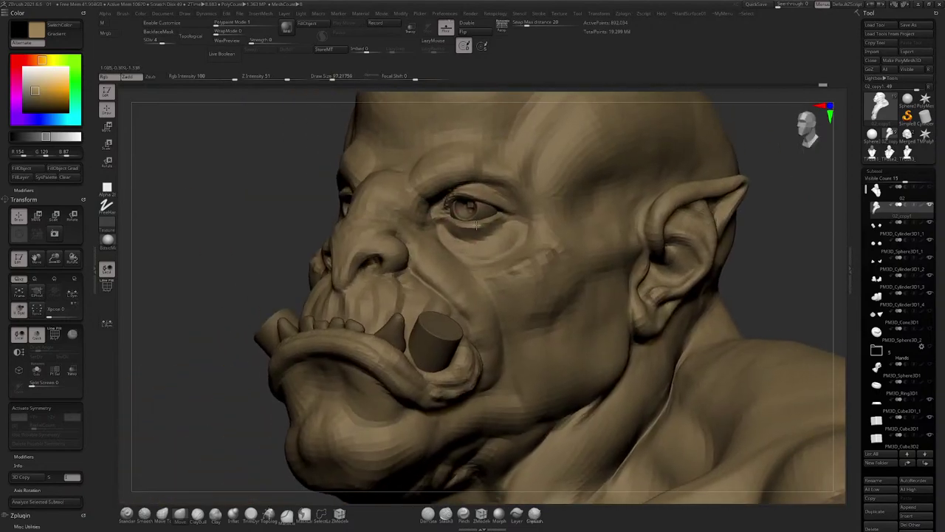
alt+drag(650, 273, 791, 234)
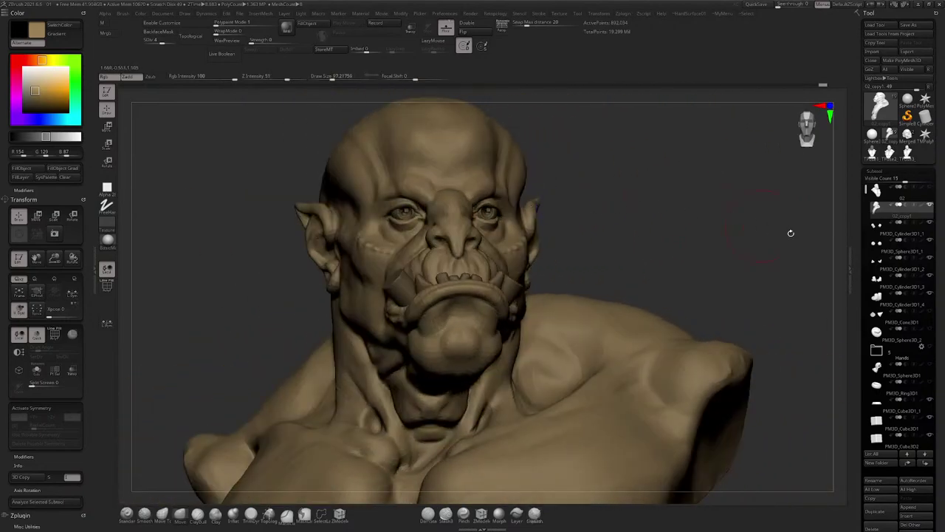
Step: Show the hair subtool PM3D_Sphere3D1 on the bust and make it the active subtool
click(930, 367)
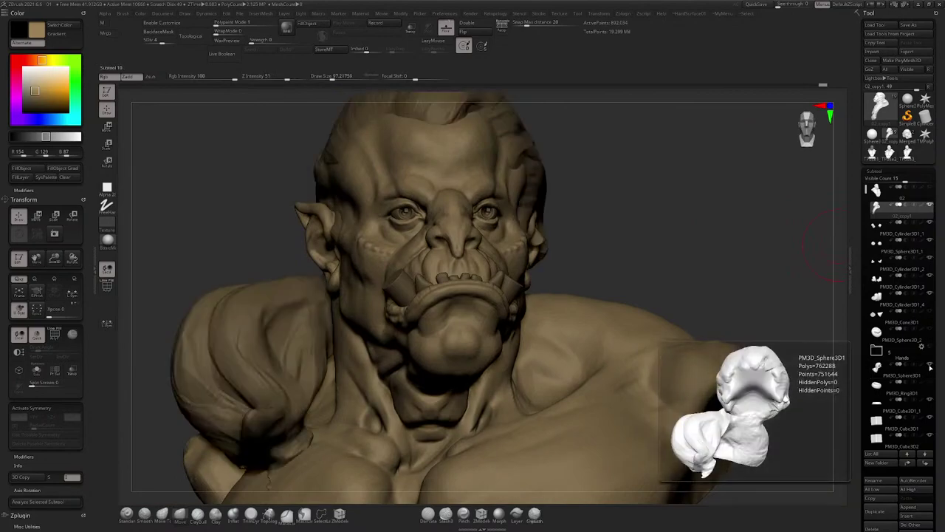
click(930, 367)
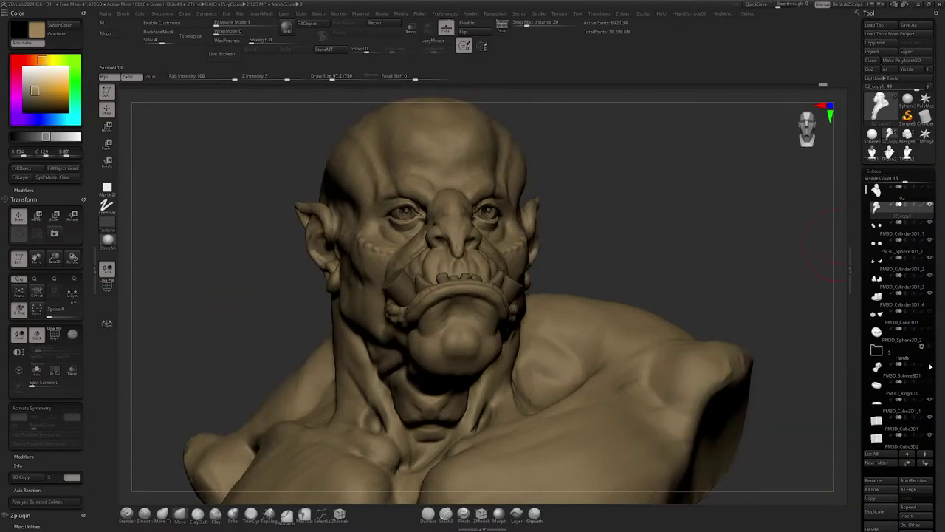
click(929, 367)
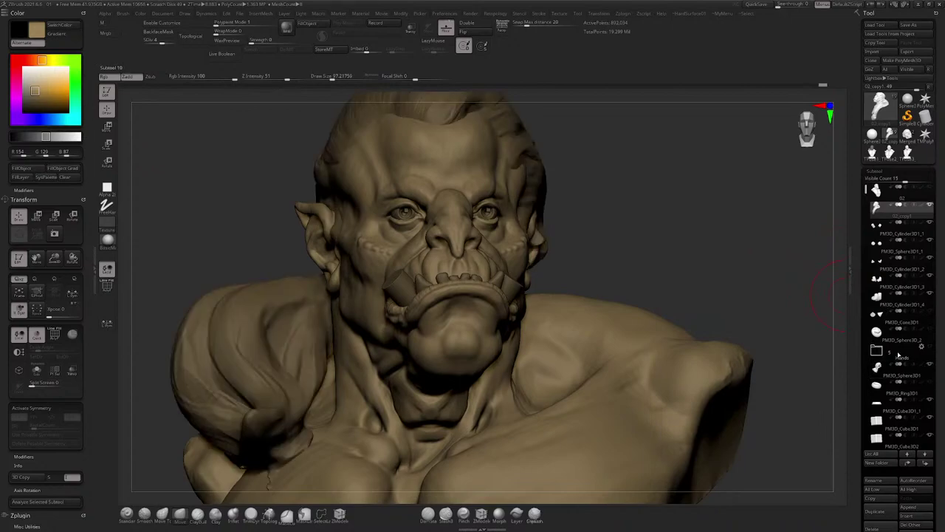
key(f)
drag(670, 180, 598, 184)
alt+click(479, 162)
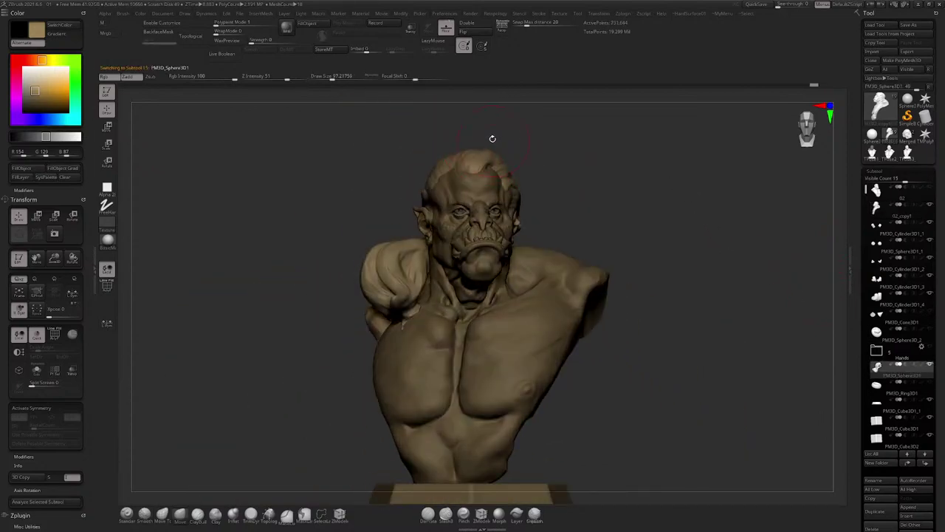
Step: Rotate and move the hair with the transform gizmo so it fits the turned head from above, front and profile
click(108, 128)
drag(601, 114, 591, 152)
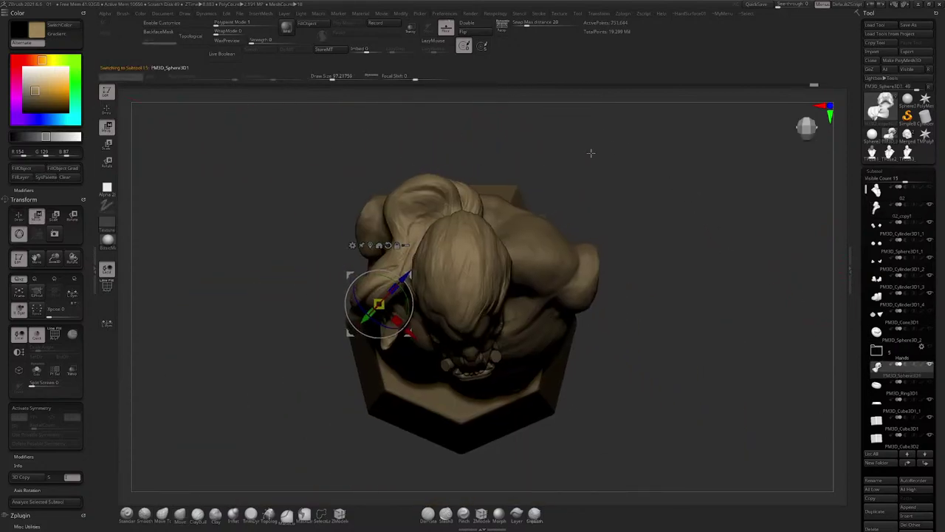
drag(407, 278, 487, 288)
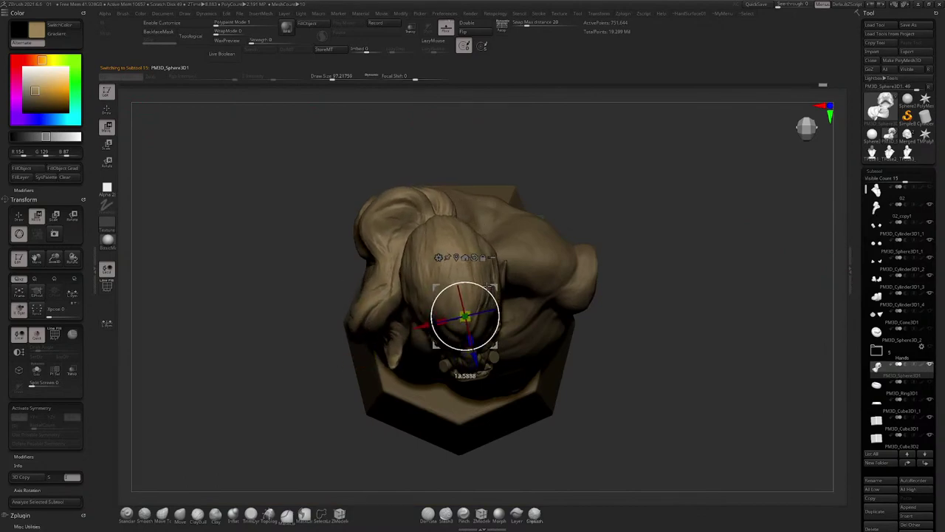
drag(591, 187, 491, 255)
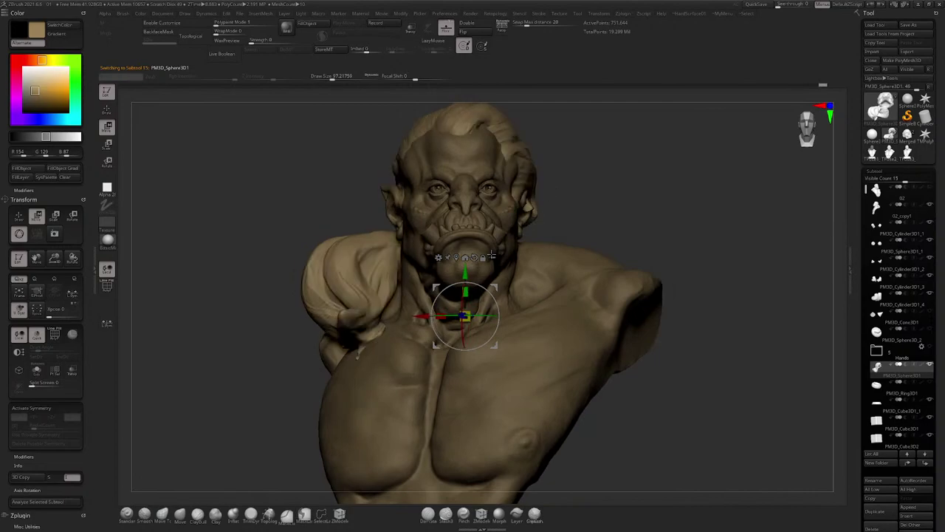
drag(485, 314, 488, 314)
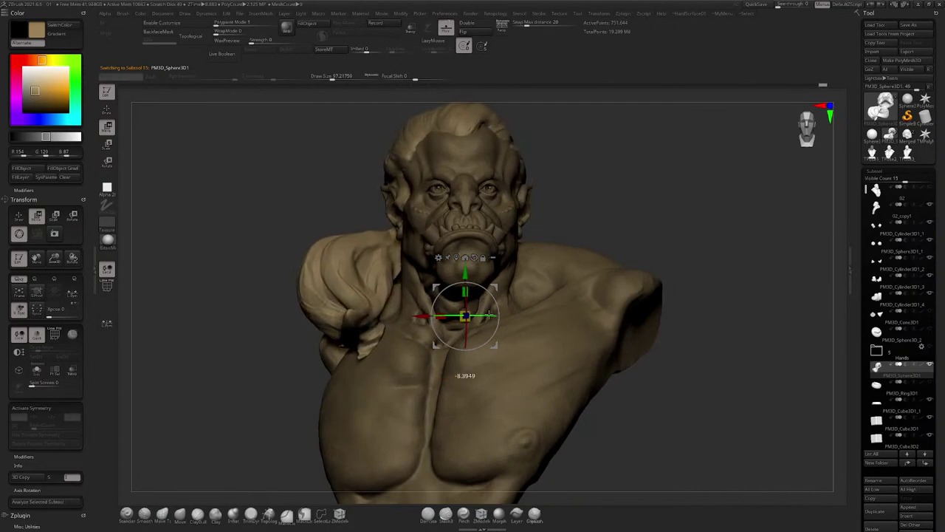
drag(559, 181, 622, 173)
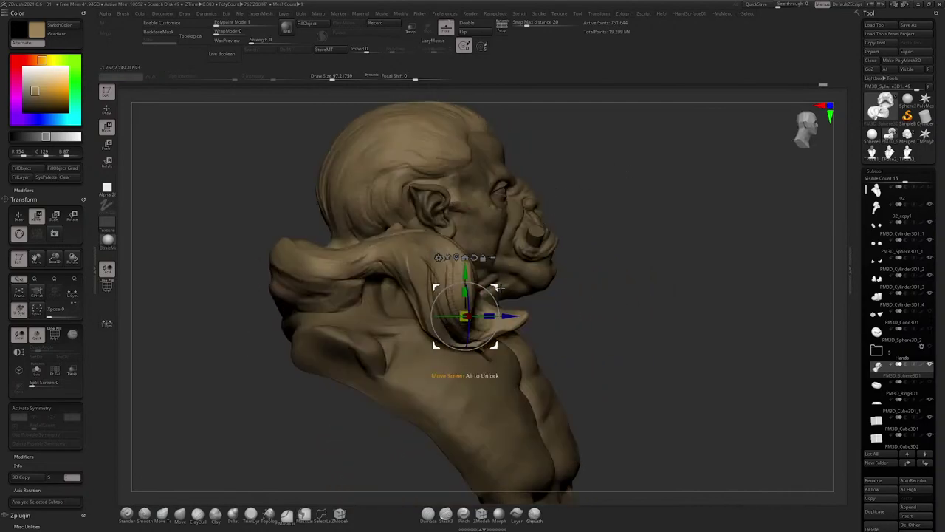
drag(494, 294, 500, 282)
Step: Select the hair tie PM3D_Ring3D1 and move it into place around the base of the ponytail
drag(630, 176, 811, 336)
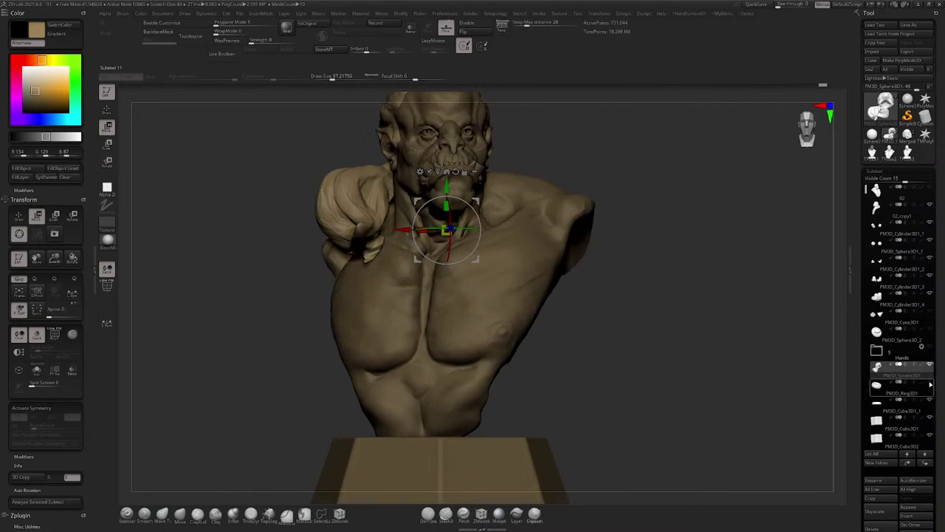
mouse_move(714, 251)
mouse_down()
mouse_move(689, 224)
mouse_move(656, 246)
mouse_up()
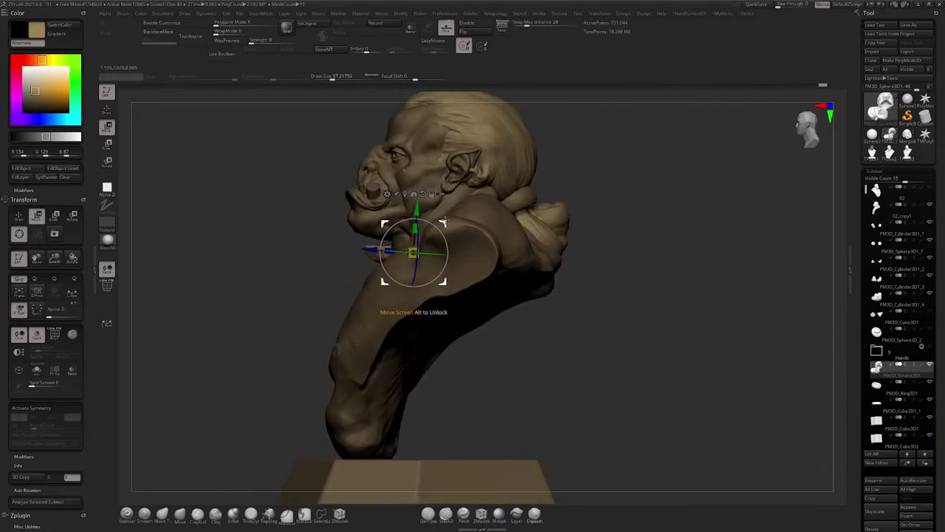
drag(445, 282, 481, 266)
key(ctrl+z)
click(899, 392)
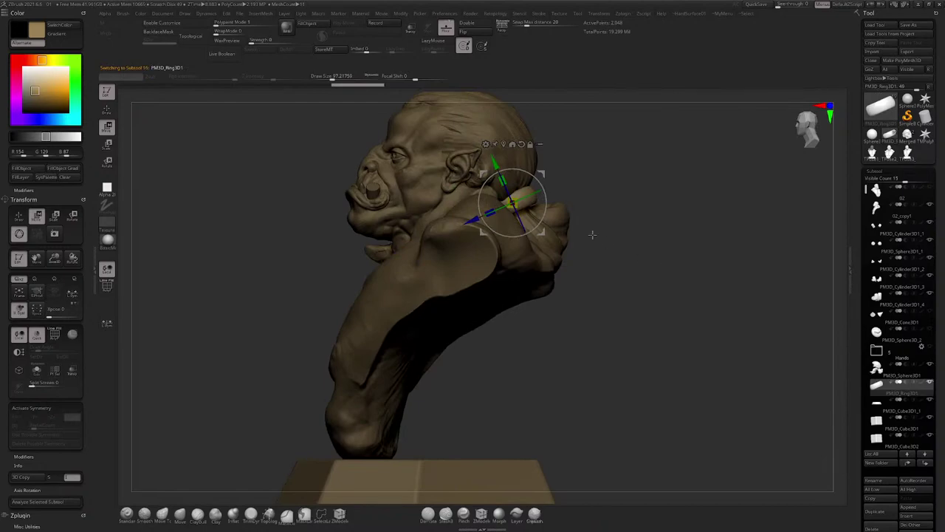
drag(583, 151, 555, 161)
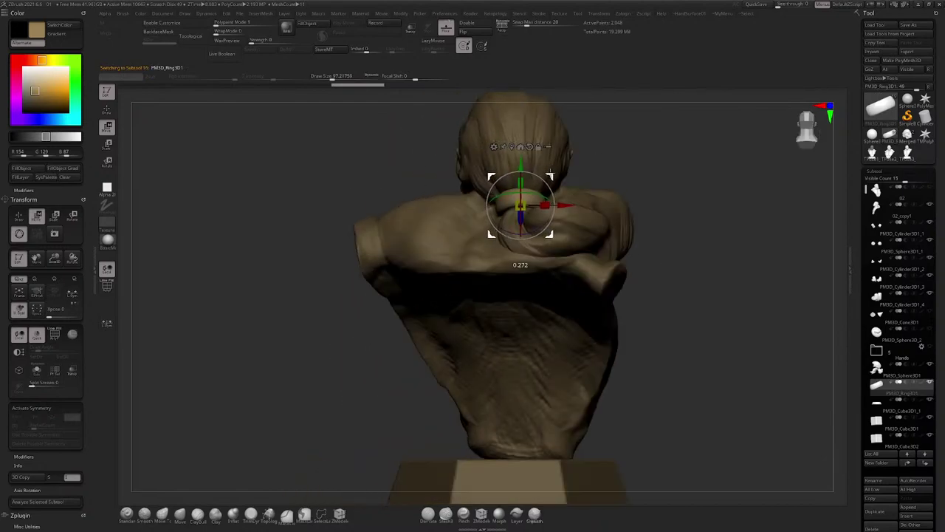
drag(620, 152, 646, 137)
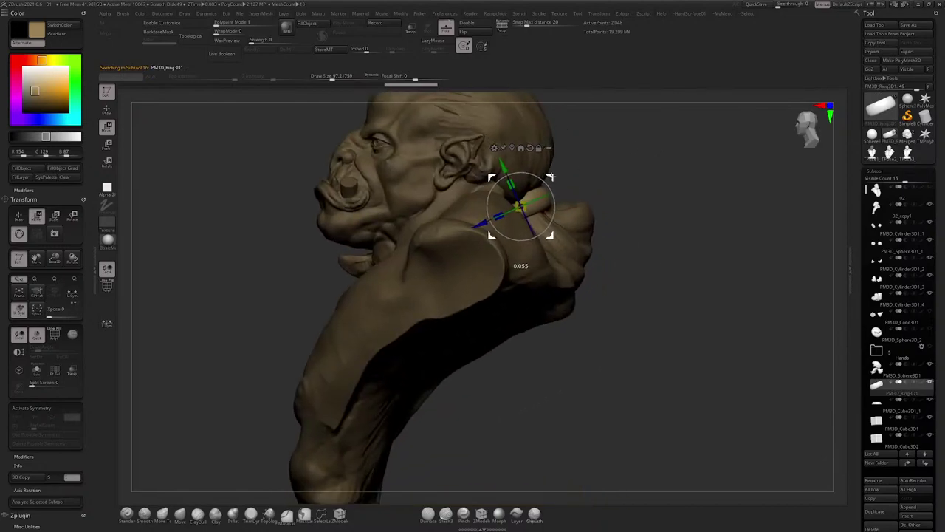
drag(552, 177, 554, 179)
alt+drag(609, 174, 590, 189)
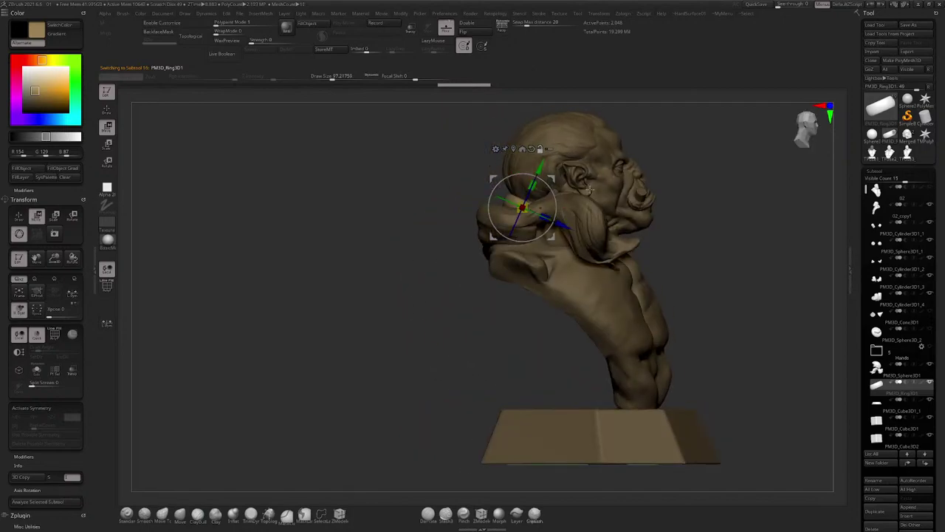
mouse_move(589, 190)
alt+right_down()
mouse_move(508, 190)
mouse_move(510, 220)
mouse_move(572, 255)
mouse_move(545, 228)
mouse_move(548, 184)
mouse_move(450, 203)
alt+right_up()
Step: Reshape the hair lock over the shoulder with the Move brush at sizes of about 344 and 172, and quick-save the project
alt+click(544, 225)
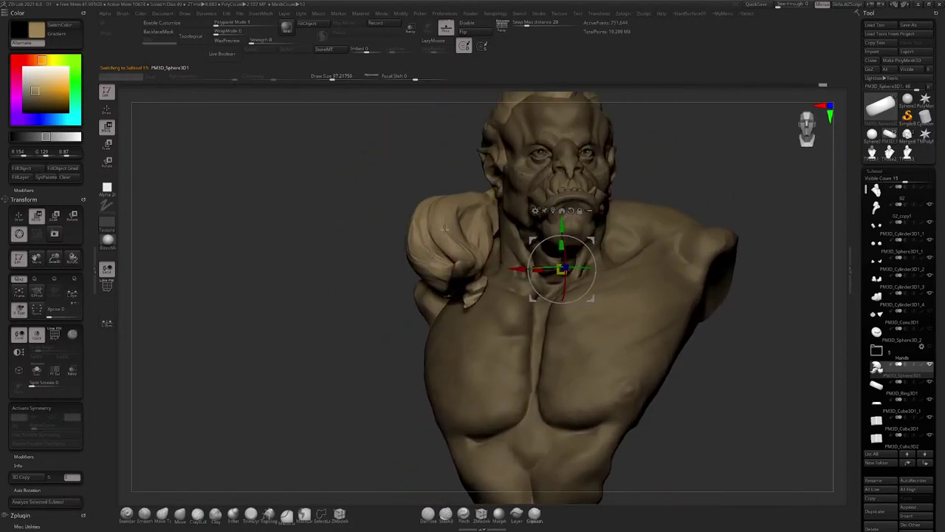
click(175, 523)
key(space)
mouse_move(456, 223)
mouse_down()
mouse_move(480, 224)
mouse_move(475, 211)
mouse_up()
key(space)
alt+right_drag(530, 140, 479, 279)
right_drag(473, 305, 436, 325)
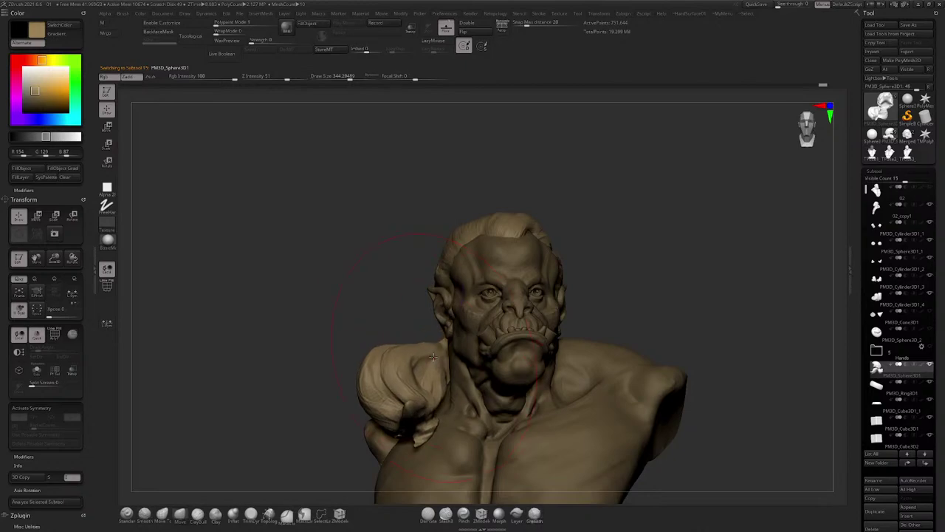
key(space)
mouse_move(443, 350)
mouse_down()
mouse_move(431, 351)
mouse_move(419, 391)
mouse_up()
click(756, 4)
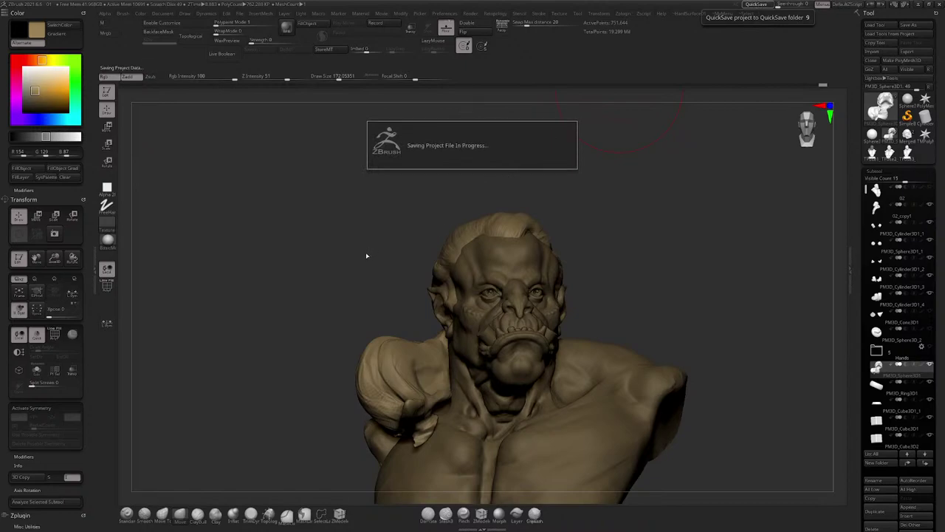
drag(362, 262, 400, 252)
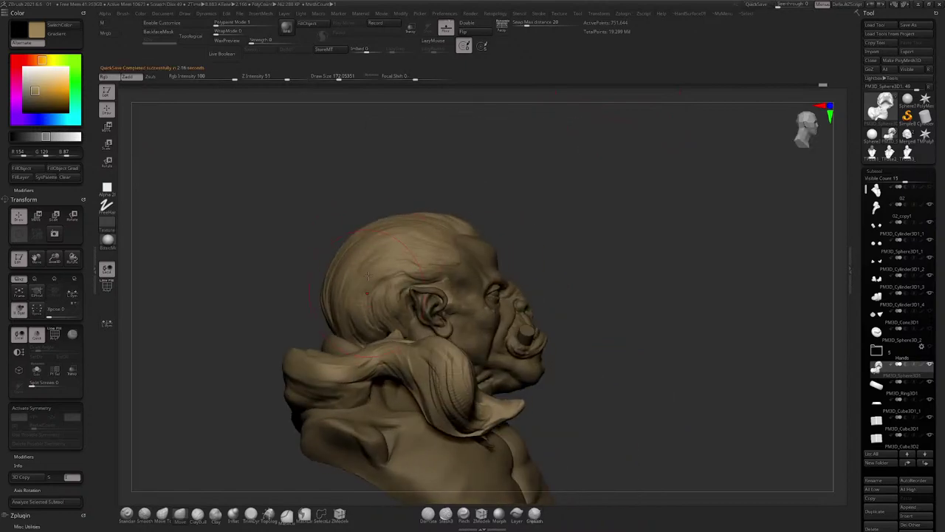
mouse_move(480, 181)
mouse_down()
mouse_move(522, 182)
mouse_move(567, 109)
mouse_up()
key(s)
drag(391, 284, 423, 310)
key(ctrl+z)
Step: Set the Move brush size to about 119 and smooth the hair at the pointed spike below the ear
mouse_move(406, 292)
right_down()
mouse_move(455, 273)
mouse_move(401, 325)
right_up()
key(space)
drag(443, 278, 436, 278)
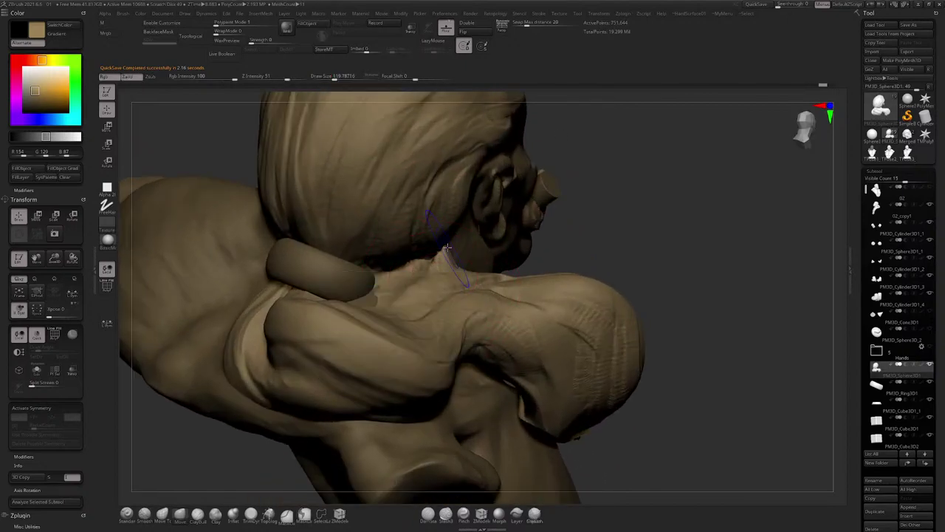
key(shift)
right_drag(440, 265, 400, 259)
shift+drag(423, 256, 422, 250)
mouse_move(426, 249)
right_down()
mouse_move(480, 228)
mouse_move(403, 255)
mouse_move(445, 254)
right_up()
Step: Isolate the hair in Solo mode, trim off the spike below the ear, and remesh the hair with DynaMesh
key(space)
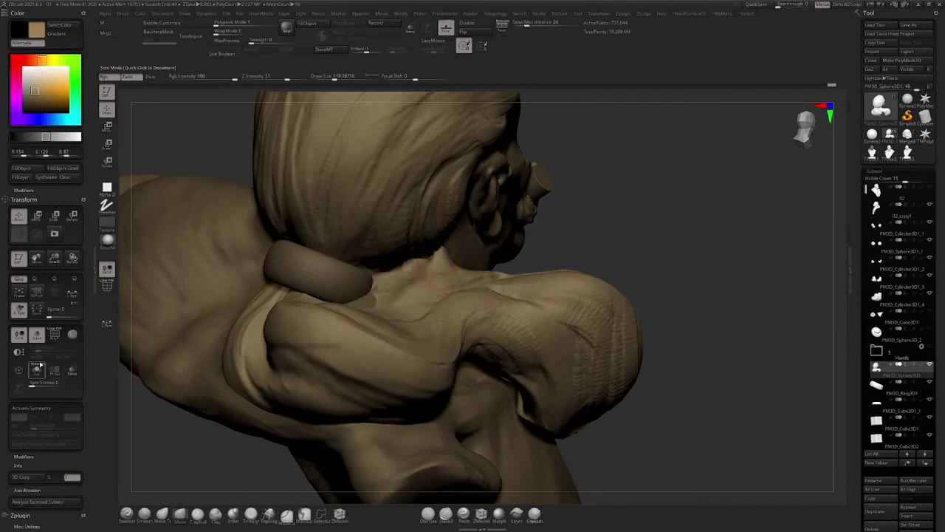
click(37, 369)
click(37, 369)
click(37, 371)
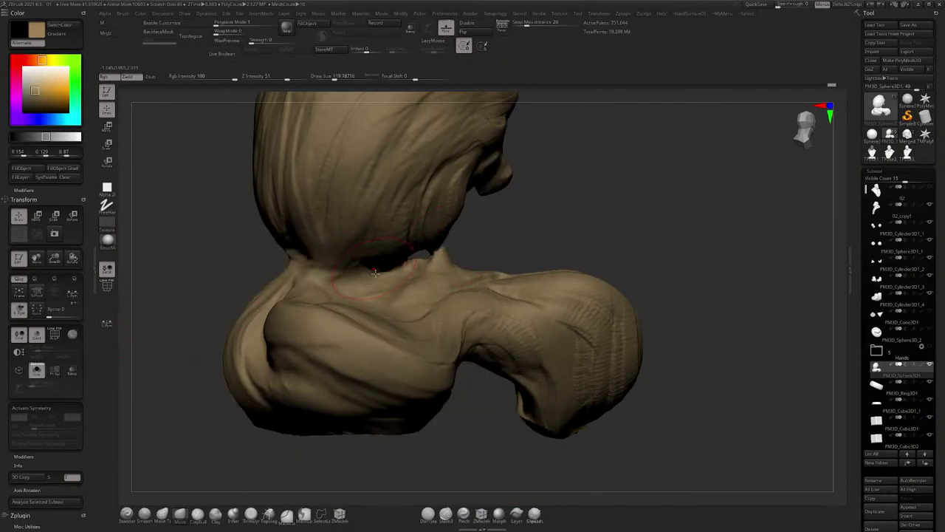
ctrl+right_drag(510, 158, 515, 226)
mouse_move(519, 215)
ctrl+shift+mouse_down()
mouse_move(431, 251)
mouse_move(505, 256)
ctrl+shift+mouse_up()
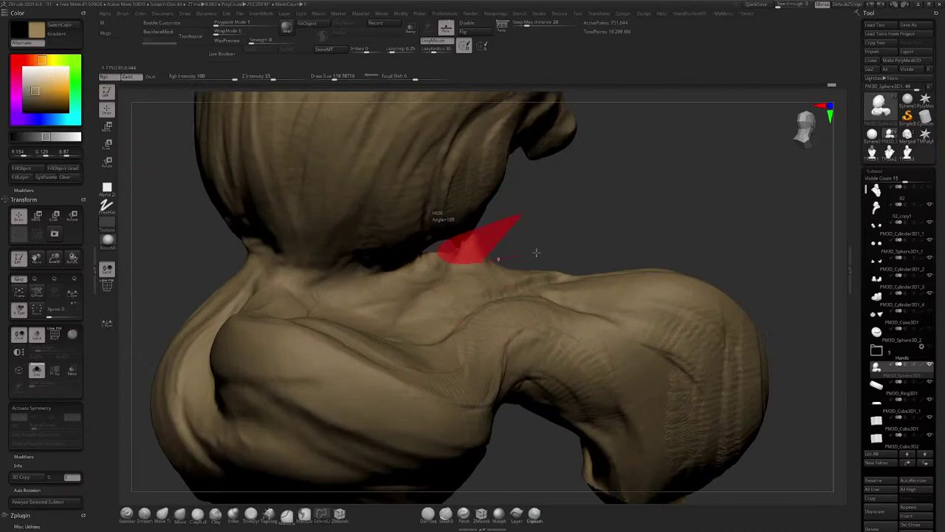
key(2)
click(612, 251)
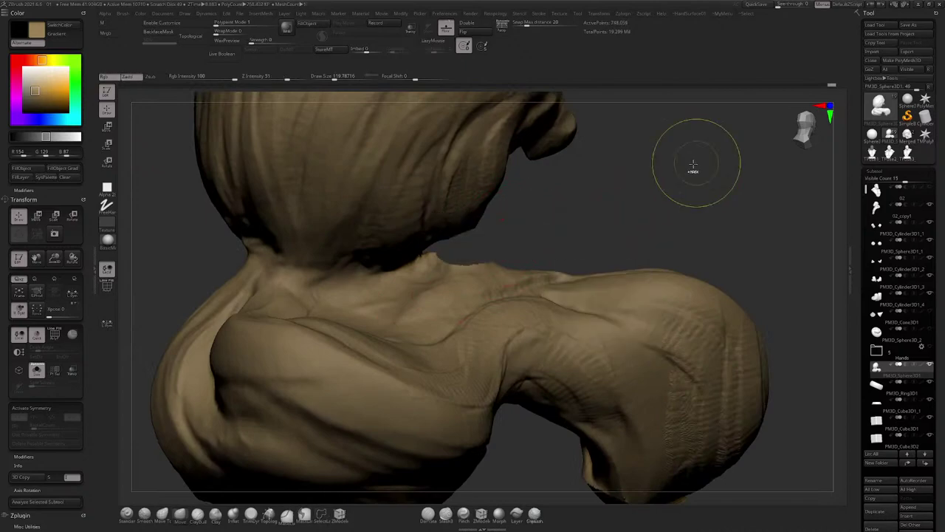
ctrl+drag(693, 164, 568, 229)
mouse_move(628, 227)
ctrl+right_down()
mouse_move(587, 180)
mouse_move(606, 150)
ctrl+right_up()
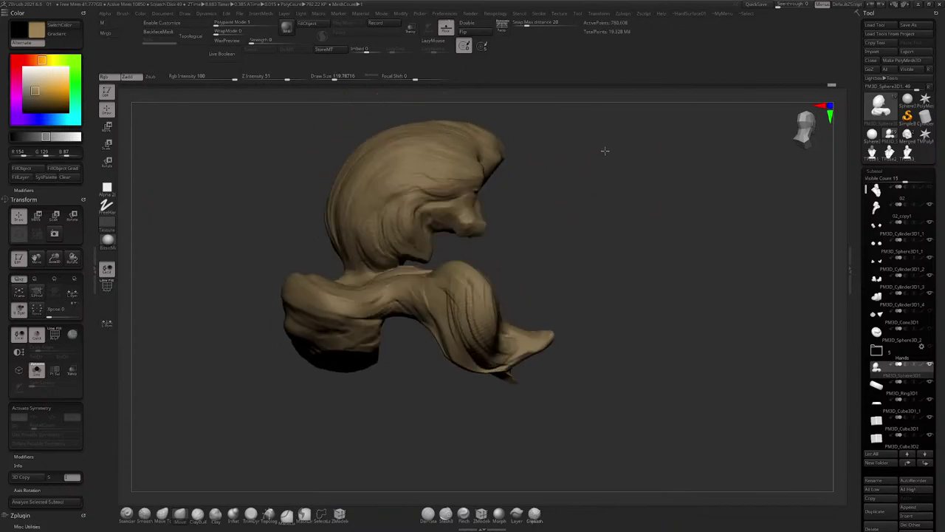
click(37, 370)
Step: Adjust the ponytail's shape over the shoulder from front and side with the Move brush at size about 223
mouse_move(420, 259)
right_down()
mouse_move(295, 260)
mouse_move(284, 277)
mouse_move(265, 255)
mouse_move(355, 247)
mouse_move(388, 218)
right_up()
key(space)
drag(380, 268, 388, 269)
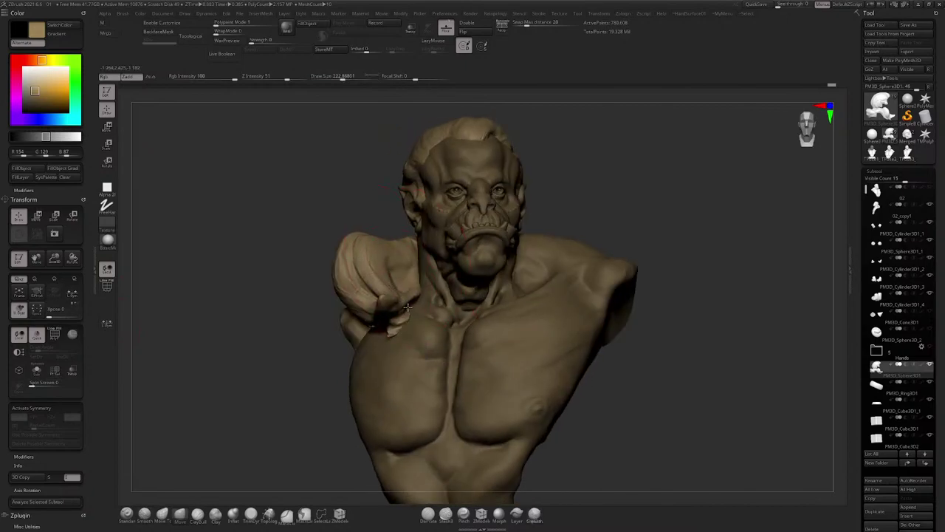
drag(347, 233, 352, 253)
right_drag(352, 253, 451, 259)
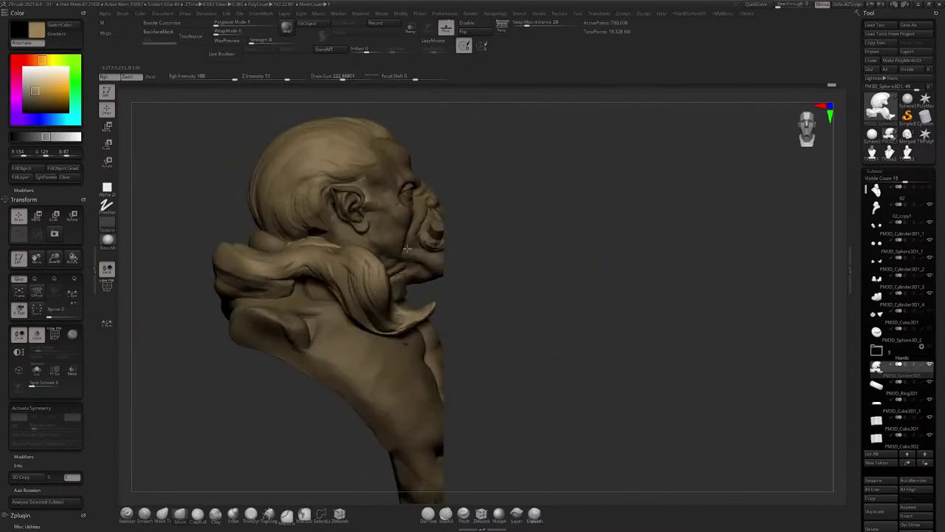
drag(315, 276, 324, 266)
mouse_move(325, 265)
right_down()
mouse_move(240, 260)
mouse_move(355, 249)
right_up()
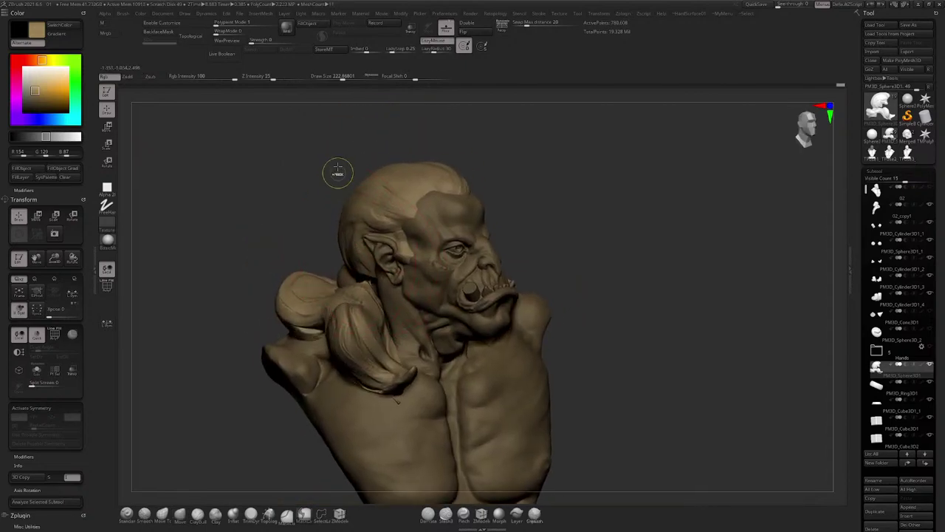
Step: Mask part of the hair and pull the lock over the shoulder into shape with the Move brush
mouse_move(334, 149)
ctrl+mouse_down()
mouse_move(330, 238)
mouse_move(385, 282)
mouse_move(418, 199)
ctrl+mouse_up()
right_drag(418, 214, 382, 292)
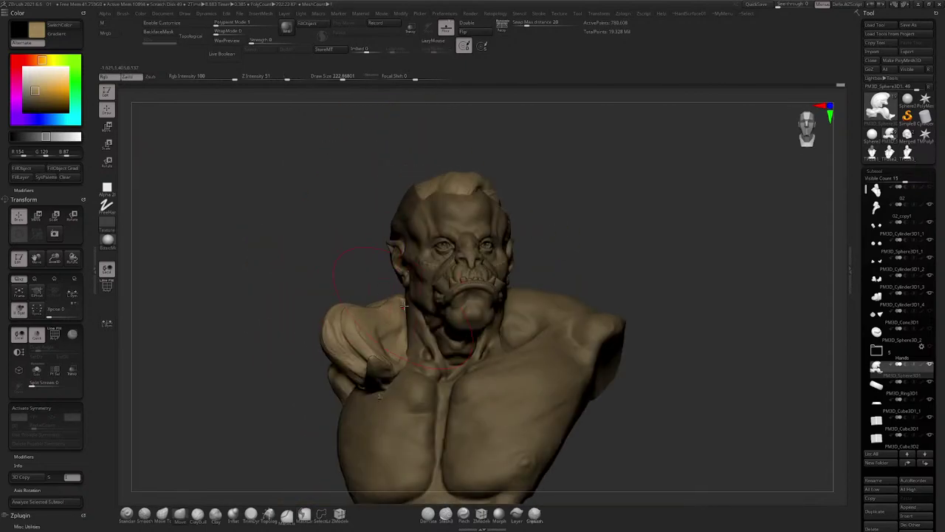
drag(382, 295, 388, 319)
alt+right_drag(399, 292, 421, 193)
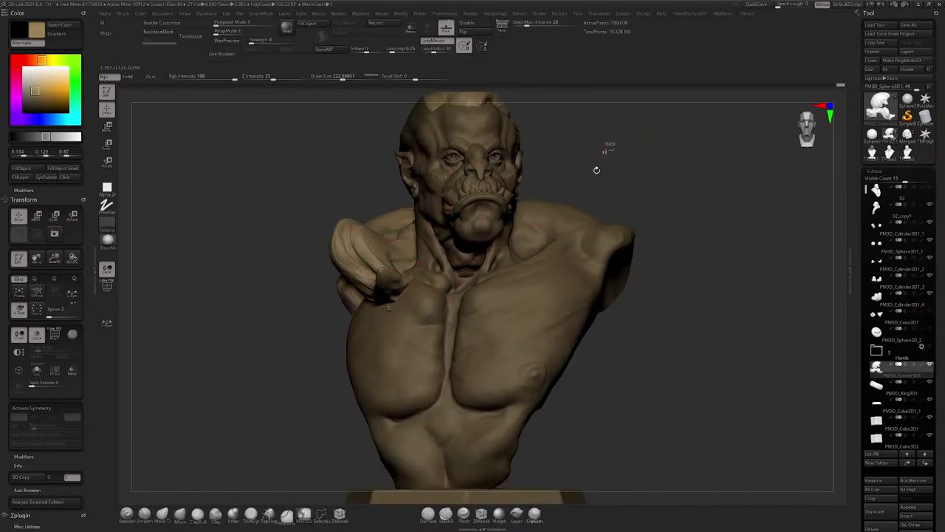
Step: Review the whole bust and bring up the pixel-art green orc reference picture in Photos over the canvas
ctrl+right_drag(597, 170, 657, 171)
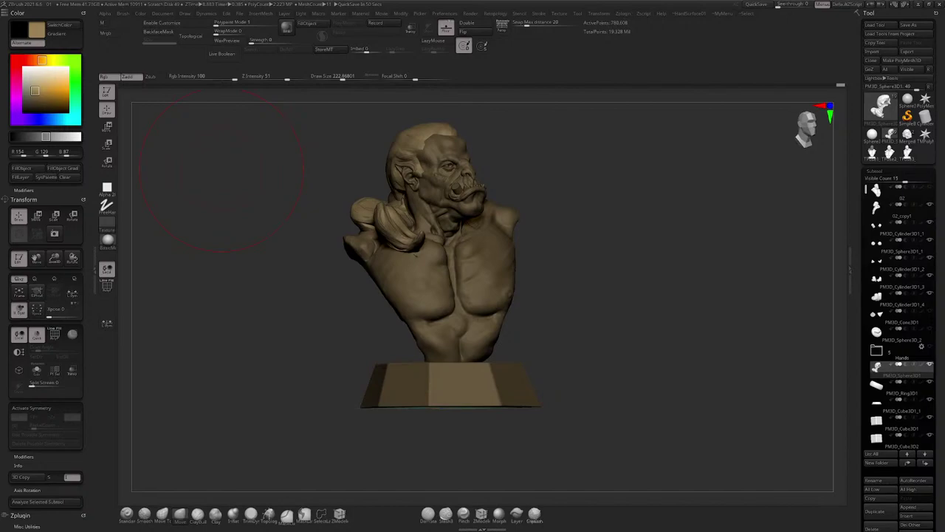
drag(0, 355, 662, 93)
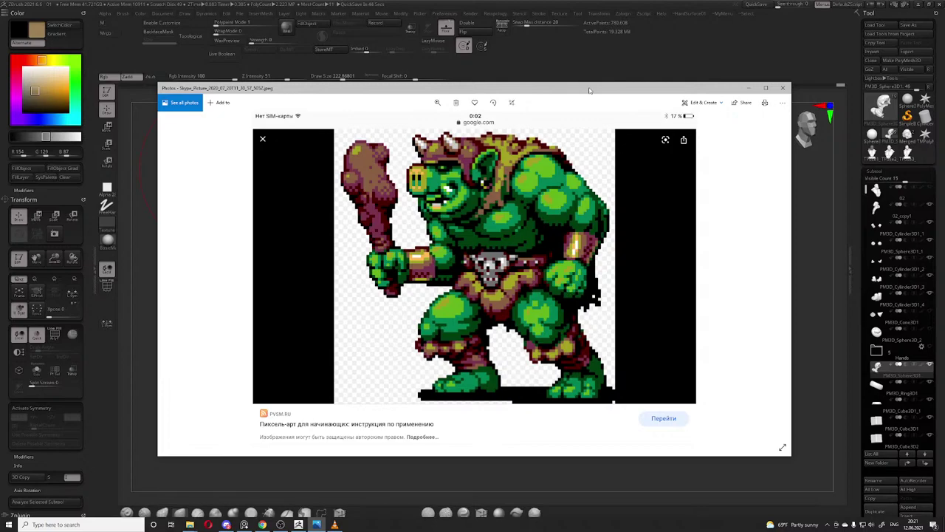
Step: Bring the VLC recording of the Blender pixel-art goblin build onto this screen and scan through it from start to end
drag(0, 324, 664, 101)
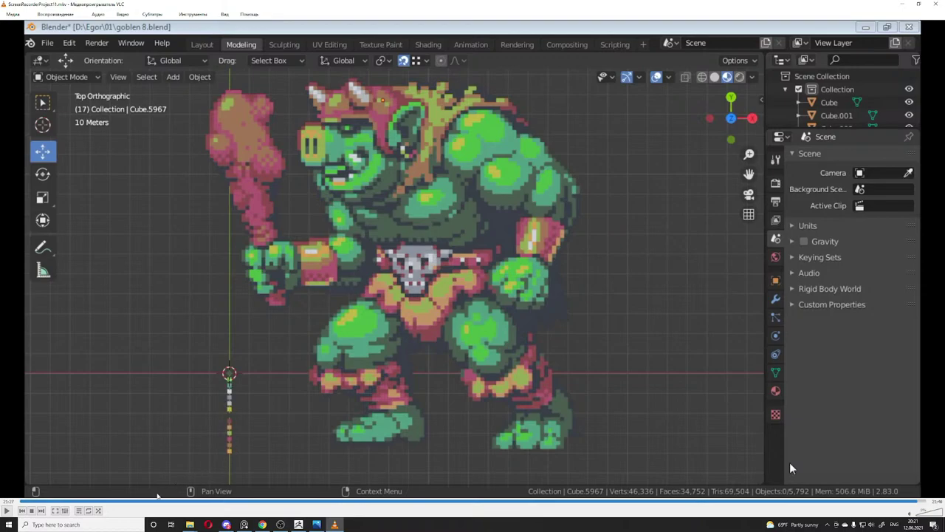
click(152, 502)
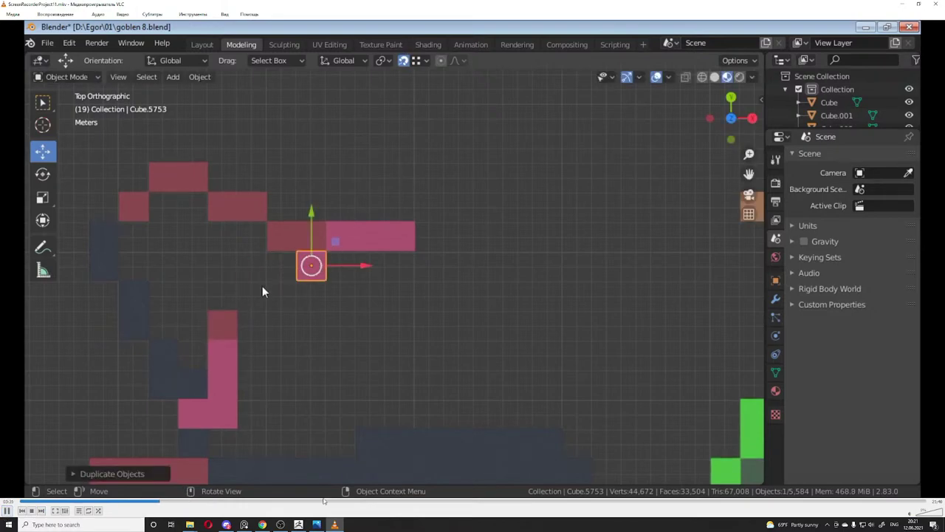
click(371, 508)
click(539, 508)
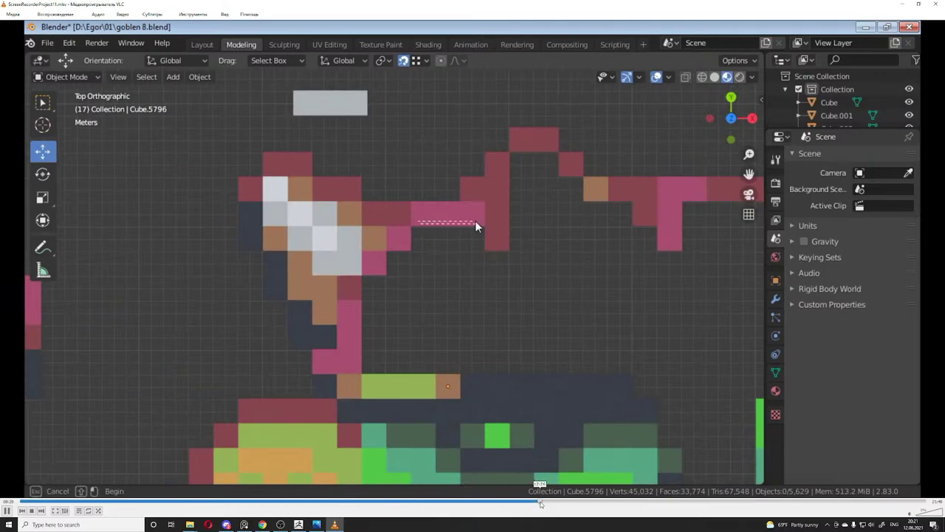
click(706, 508)
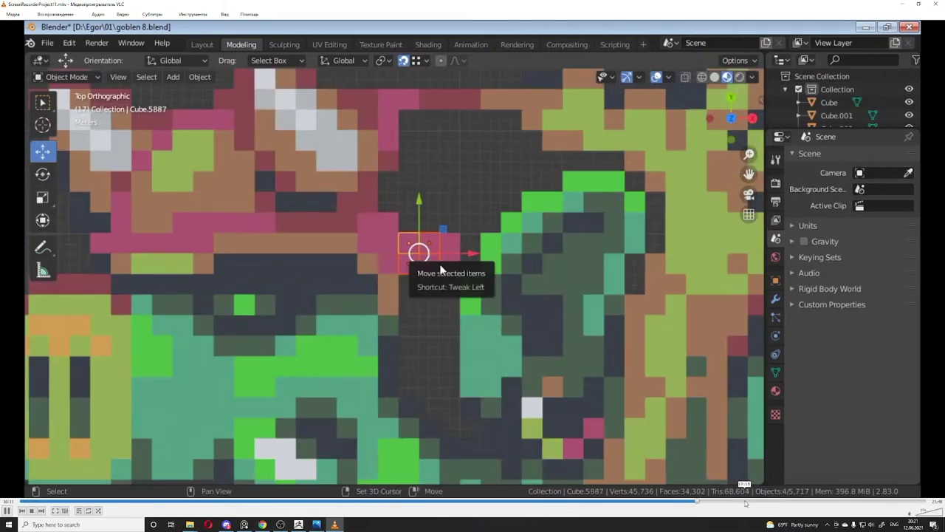
click(744, 508)
click(818, 501)
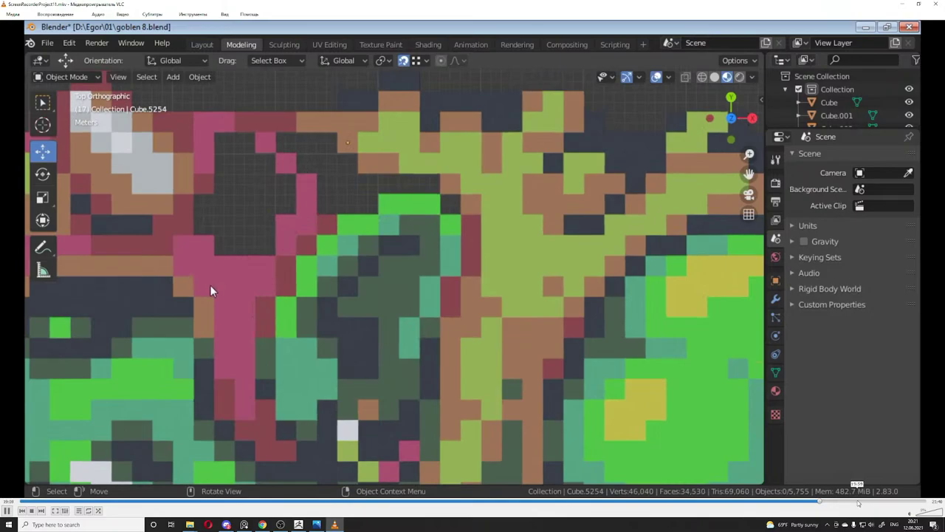
click(861, 502)
click(875, 502)
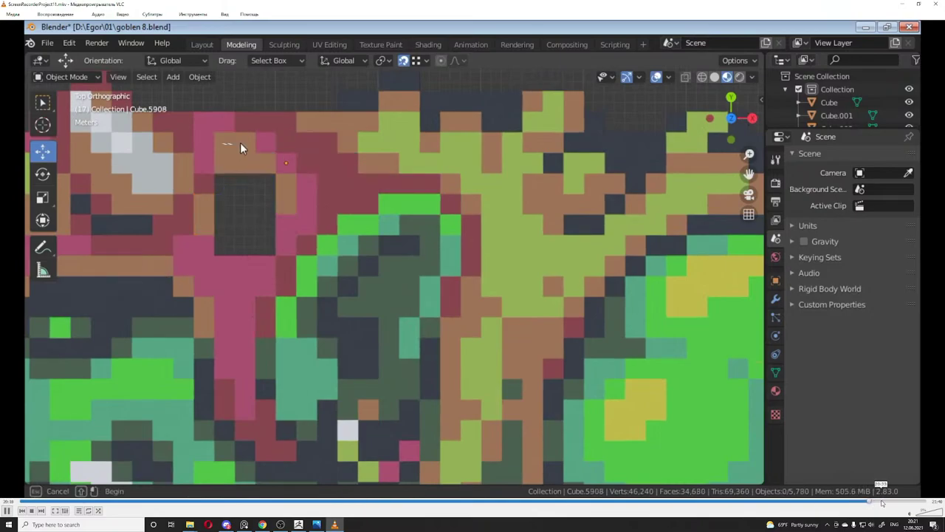
click(883, 502)
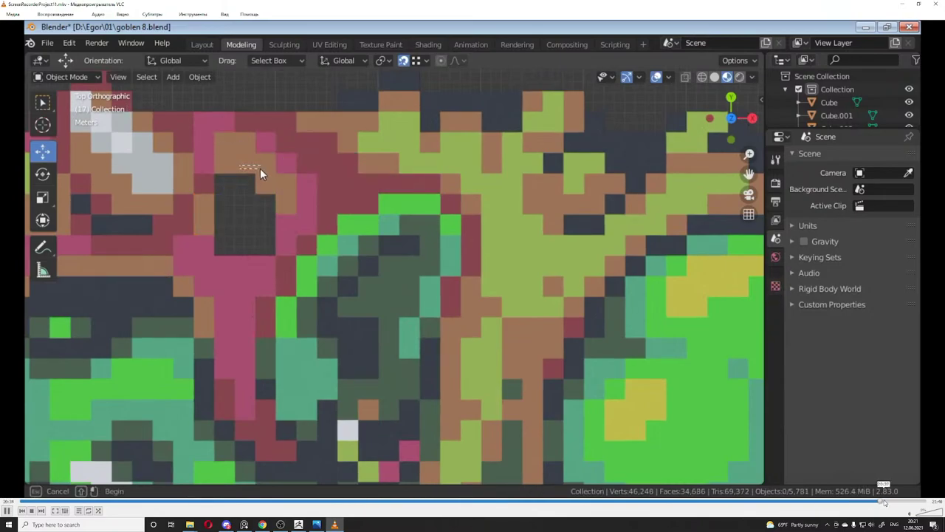
click(895, 503)
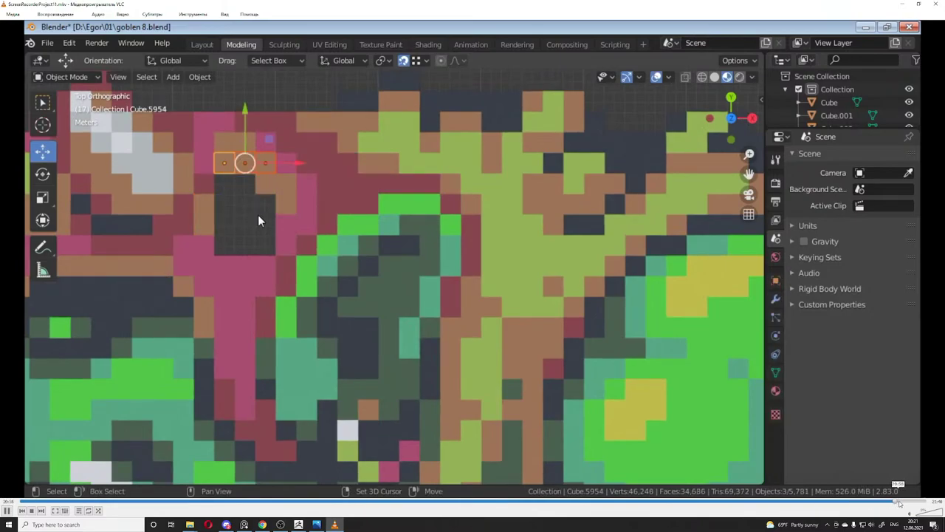
click(905, 503)
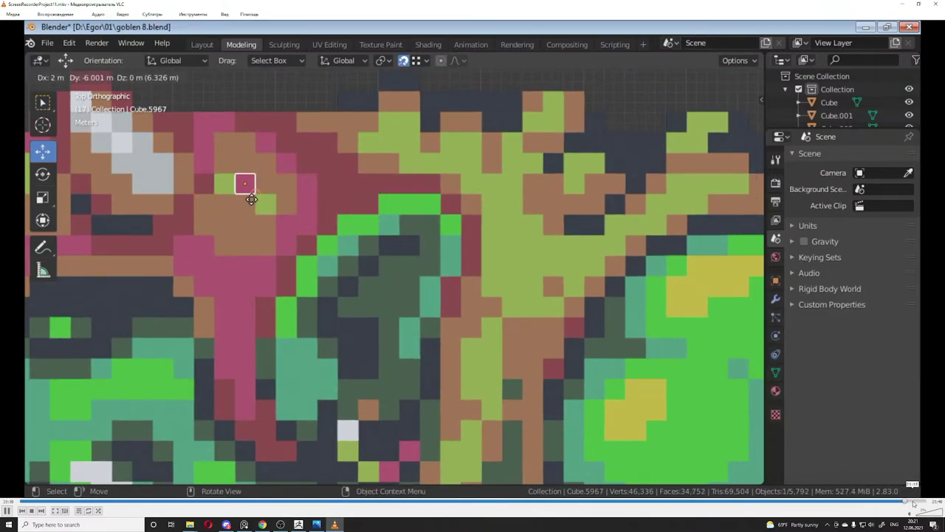
click(917, 503)
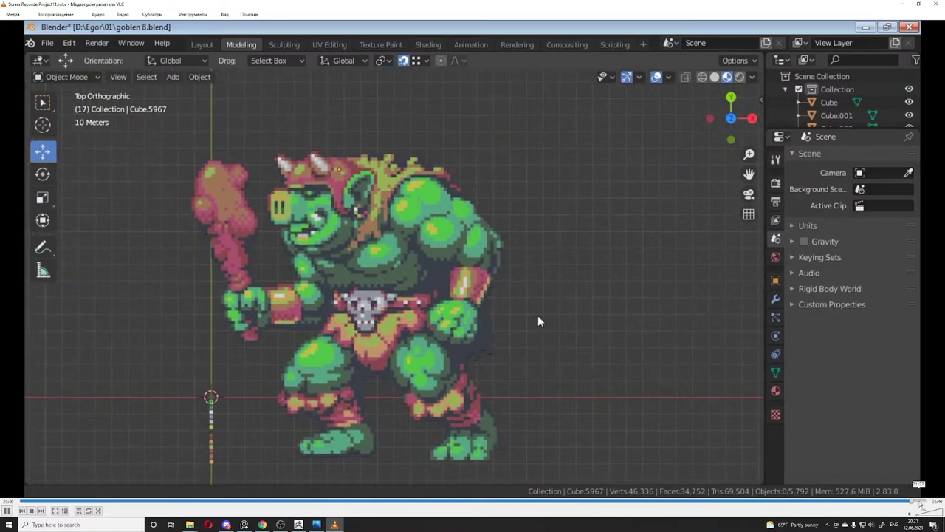
click(910, 503)
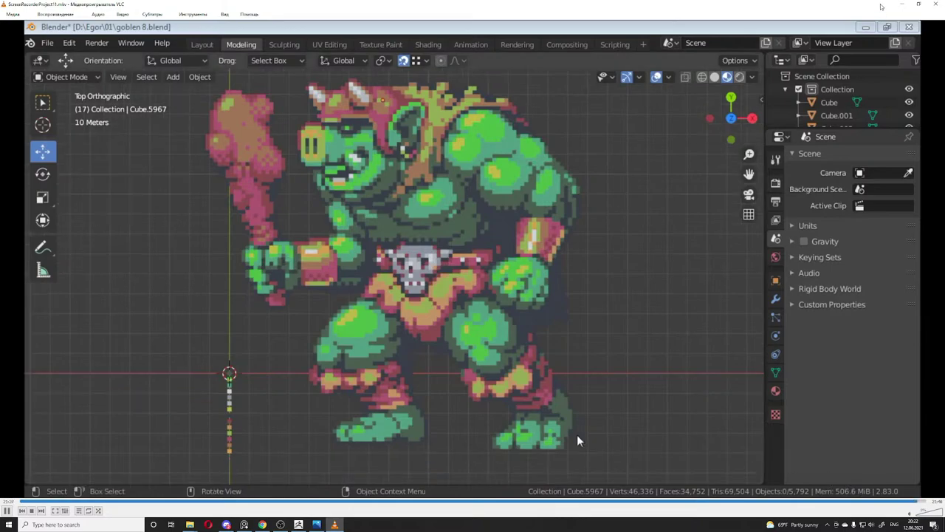
Step: Close the VLC player and move the Photos reference window off the canvas to return to the ZBrush bust
drag(882, 6, 918, 242)
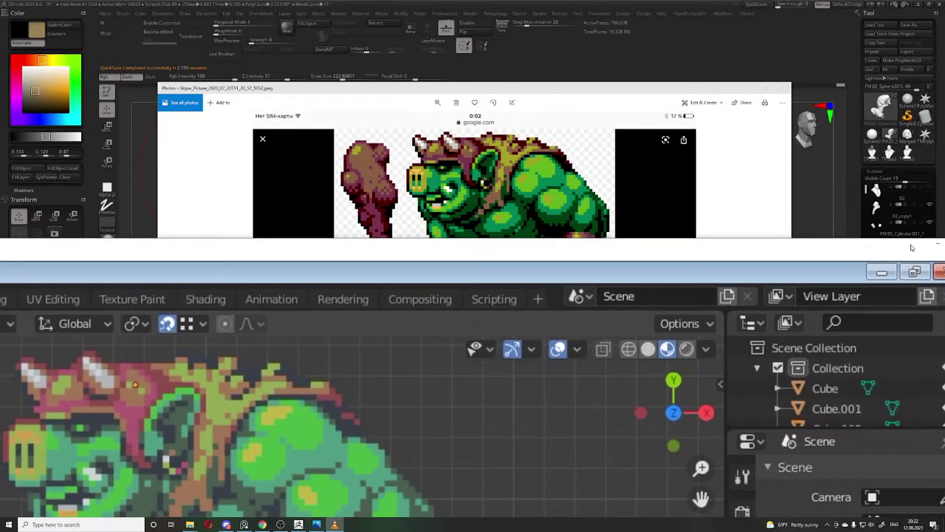
drag(559, 251, 465, 128)
drag(839, 129, 808, 107)
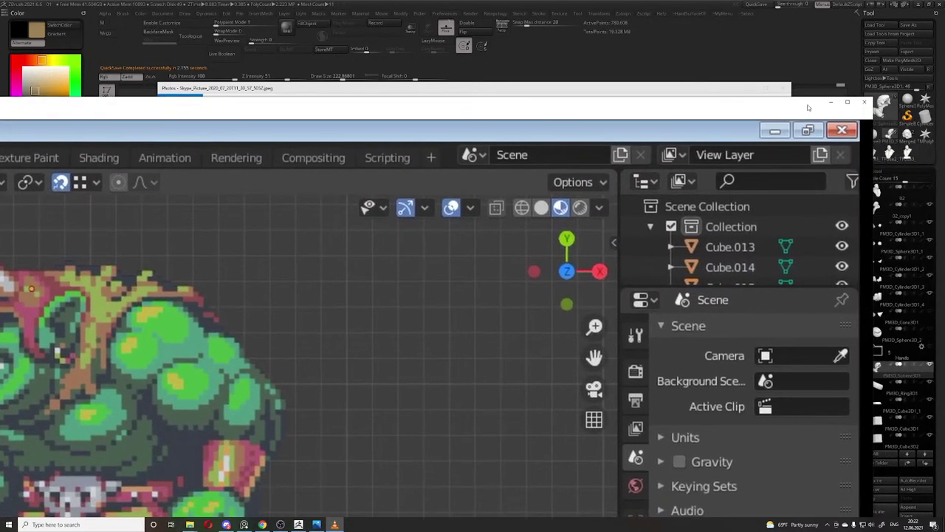
click(847, 103)
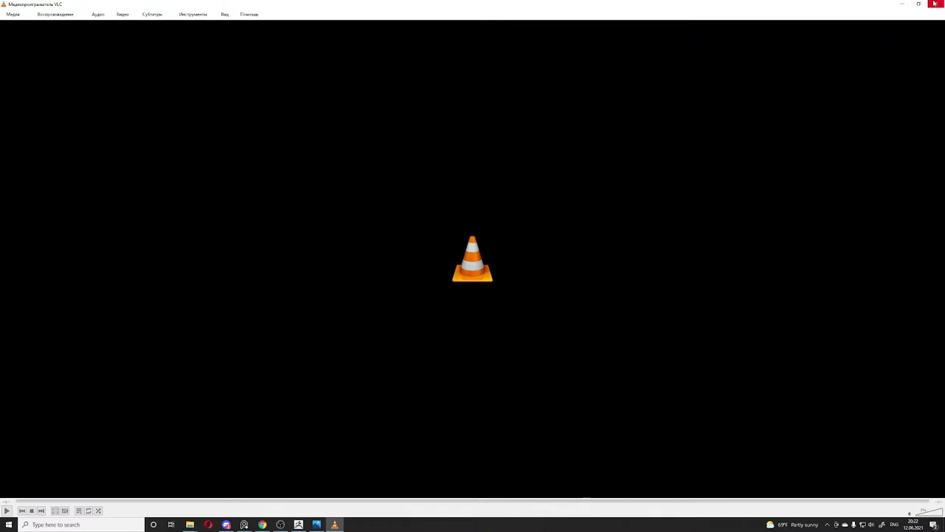
click(936, 4)
drag(733, 88, 1, 125)
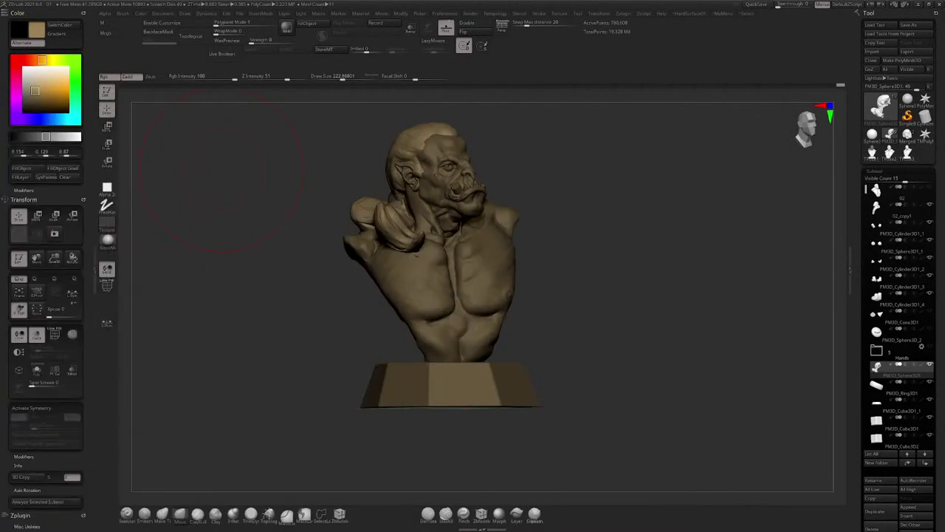
Step: Make the body the active subtool and build up nipples on the pectorals with ClayBuildup at draw sizes about 197 and 136
drag(588, 164, 619, 177)
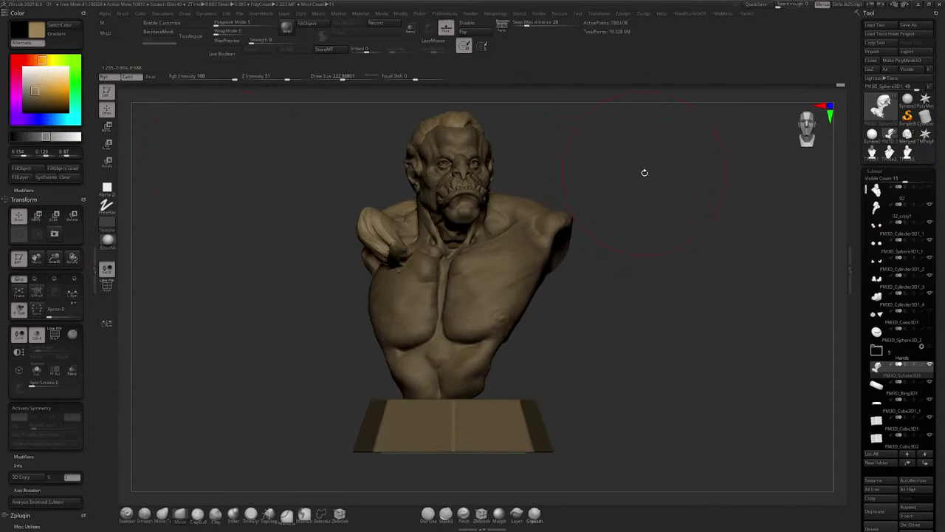
mouse_move(642, 183)
mouse_down()
mouse_move(674, 165)
mouse_move(640, 170)
mouse_up()
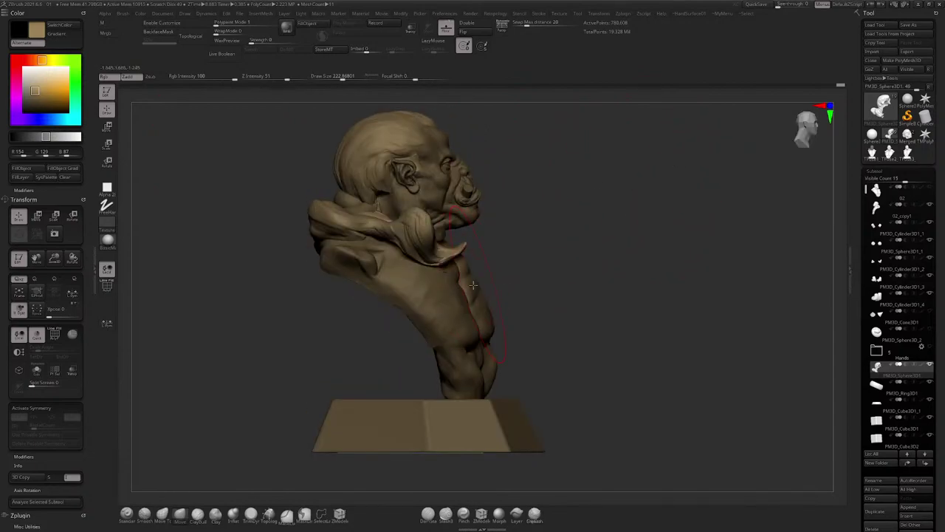
key(space)
drag(476, 287, 465, 287)
drag(587, 207, 506, 213)
alt+drag(506, 212, 537, 151)
alt+click(434, 263)
alt+drag(378, 275, 362, 299)
drag(361, 299, 396, 304)
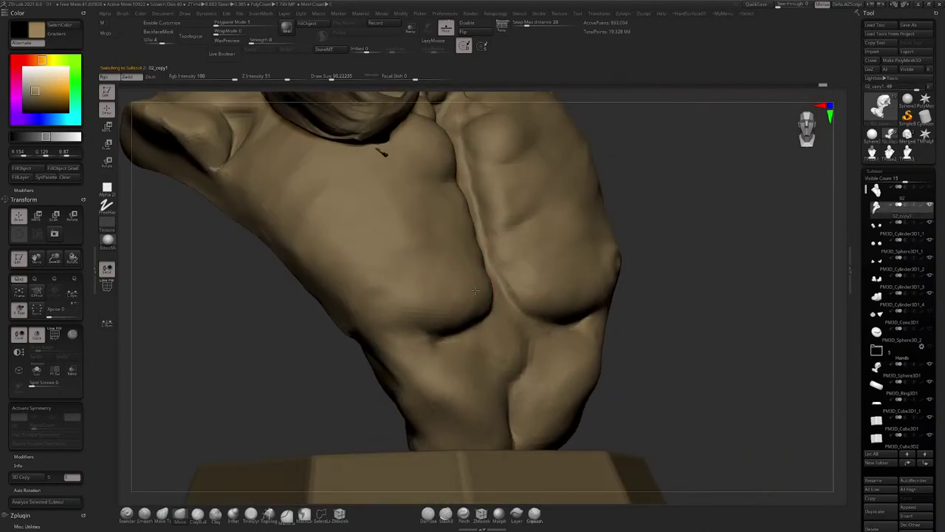
click(198, 514)
key(space)
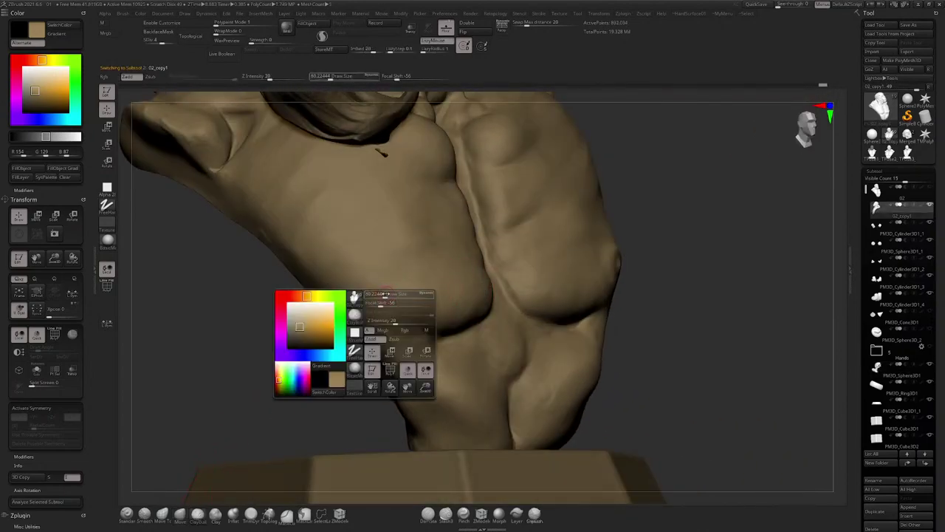
key(space)
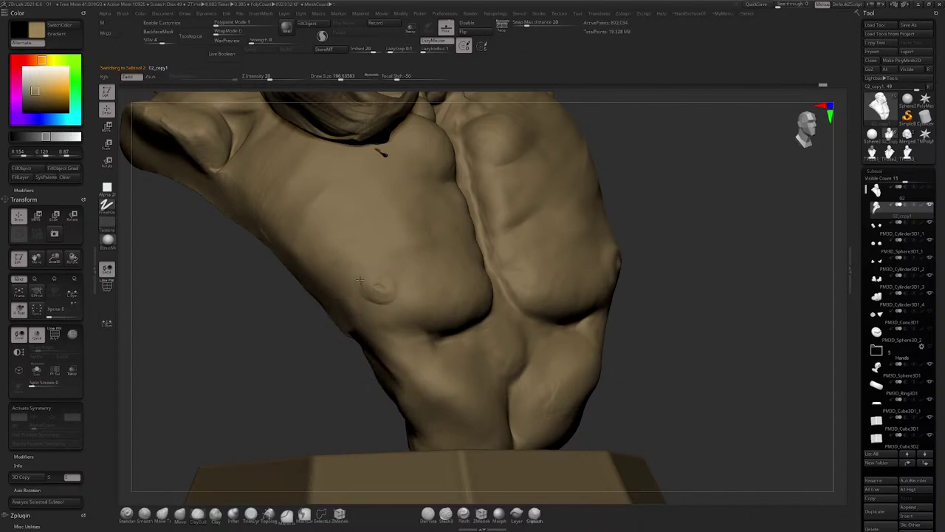
key(space)
drag(382, 289, 376, 288)
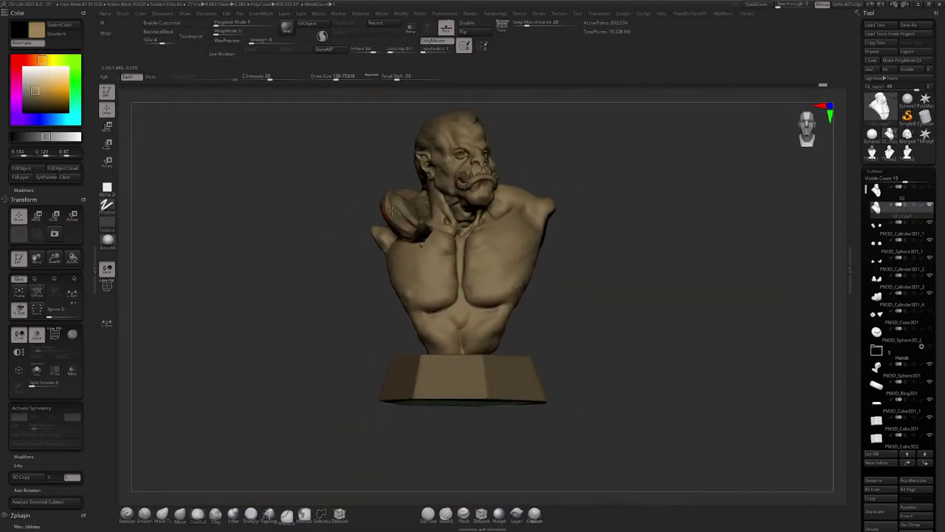
Step: Make the hair the active subtool and reshape the ponytail over the shoulder and back with the Move brush at size about 197
drag(414, 266, 428, 249)
ctrl+right_drag(429, 247, 431, 214)
drag(601, 177, 572, 173)
ctrl+right_drag(572, 173, 627, 215)
key(space)
drag(383, 232, 418, 233)
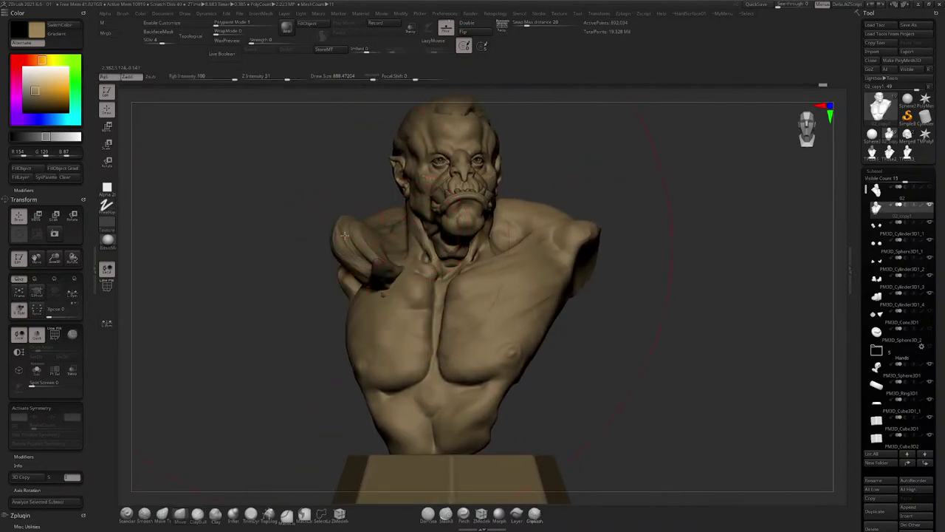
key(space)
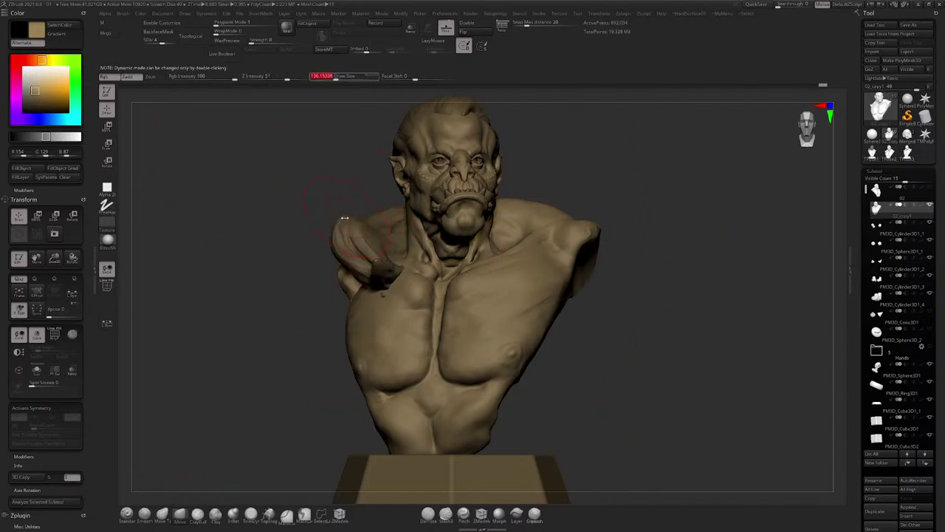
alt+click(344, 219)
key(space)
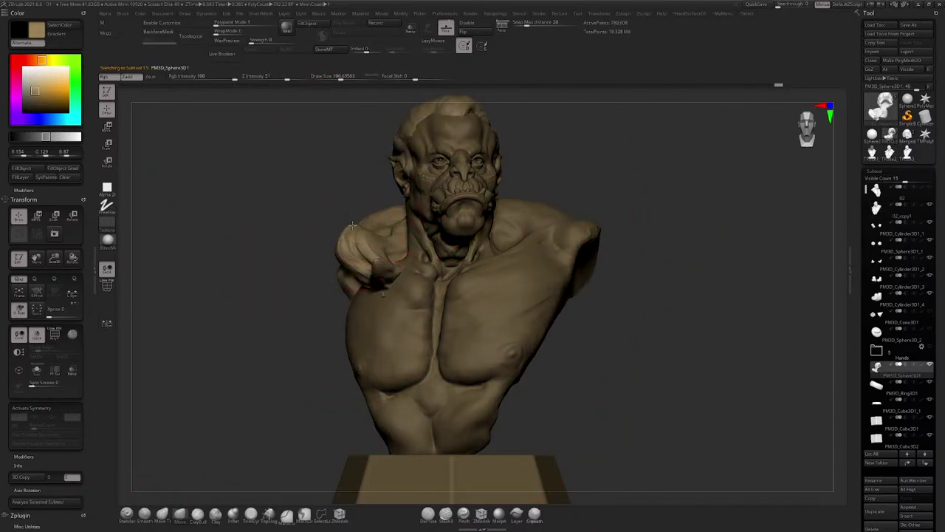
drag(345, 219, 438, 196)
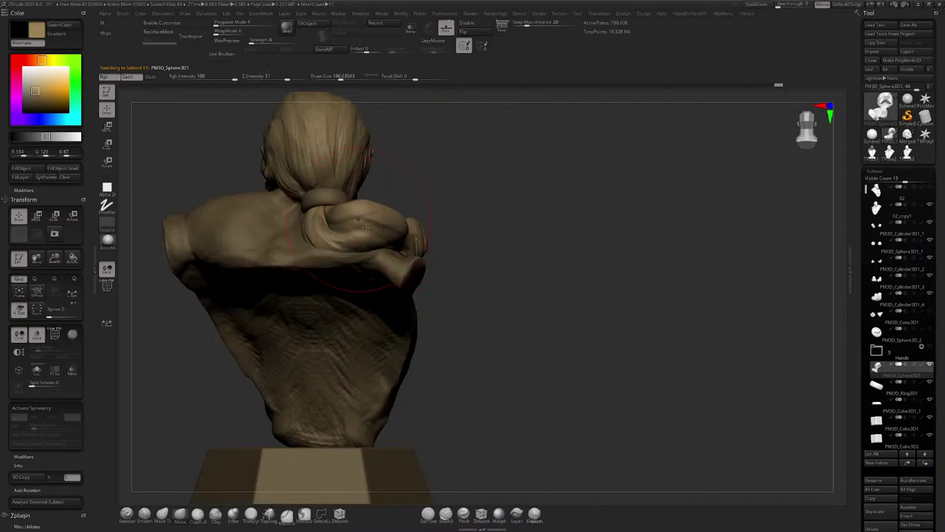
mouse_move(363, 219)
alt+right_down()
mouse_move(400, 254)
mouse_move(394, 283)
alt+right_up()
drag(395, 283, 385, 283)
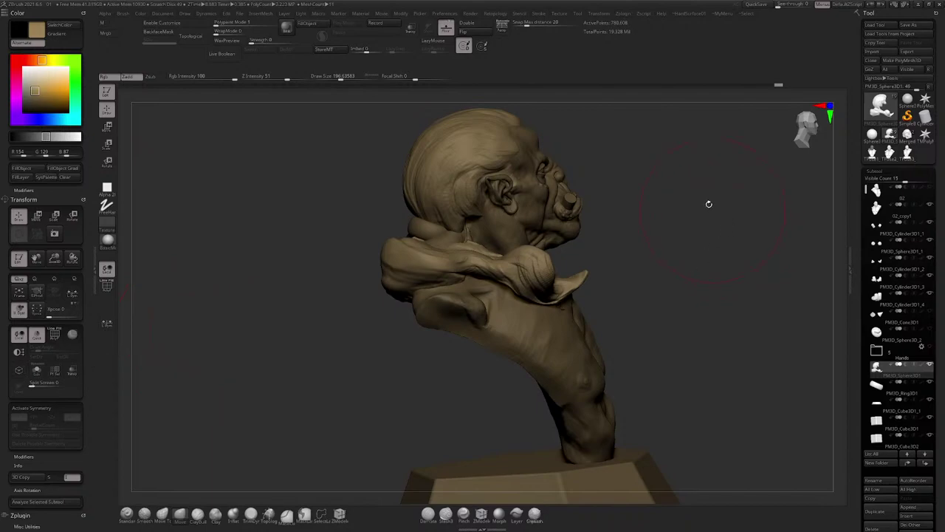
Step: Make the body active again, subdivide it to level 6, and choose the DamStandard brush at draw size 112 for the face
mouse_move(709, 205)
shift+mouse_down()
mouse_move(606, 238)
mouse_move(575, 198)
mouse_move(567, 167)
mouse_move(486, 315)
shift+mouse_up()
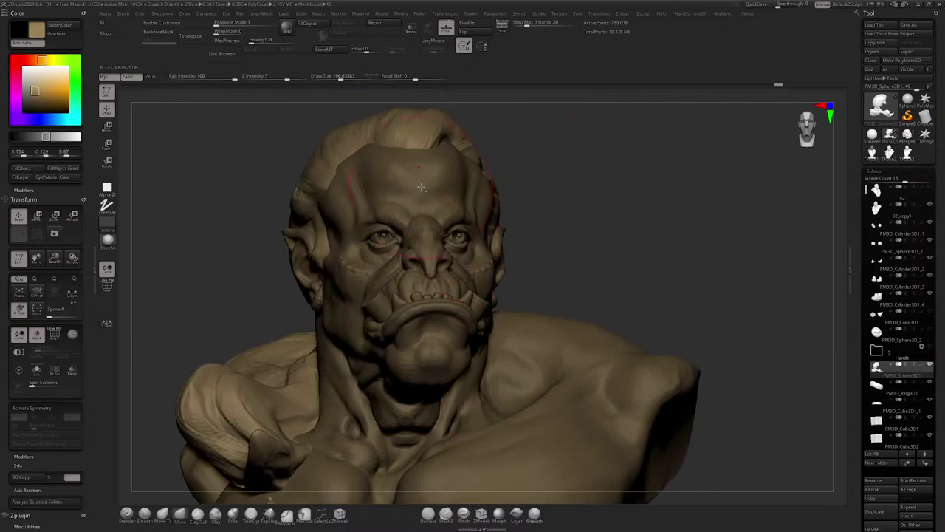
alt+click(420, 267)
ctrl+right_drag(420, 267, 386, 277)
key(space)
click(413, 226)
right_drag(409, 225, 452, 335)
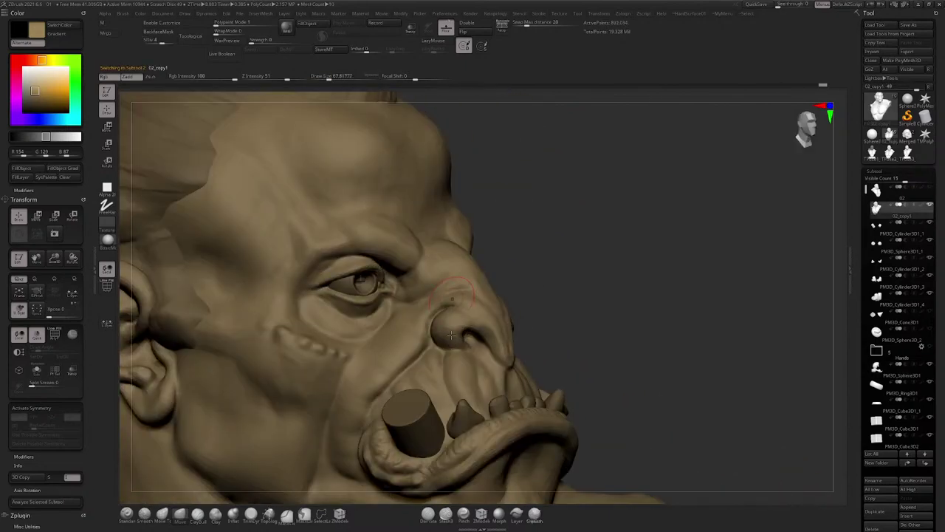
click(426, 515)
ctrl+right_drag(430, 239, 400, 338)
key(space)
click(432, 291)
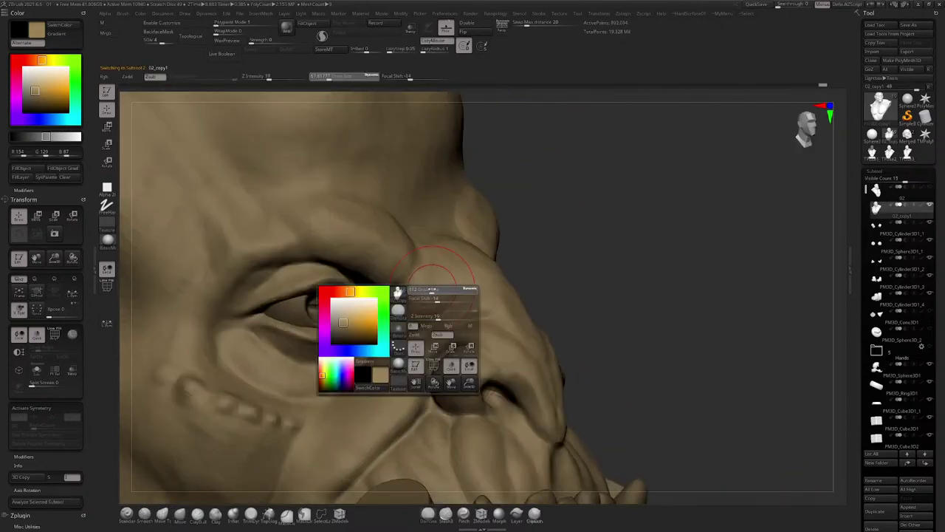
mouse_move(456, 287)
right_down()
mouse_move(423, 270)
mouse_move(479, 274)
right_up()
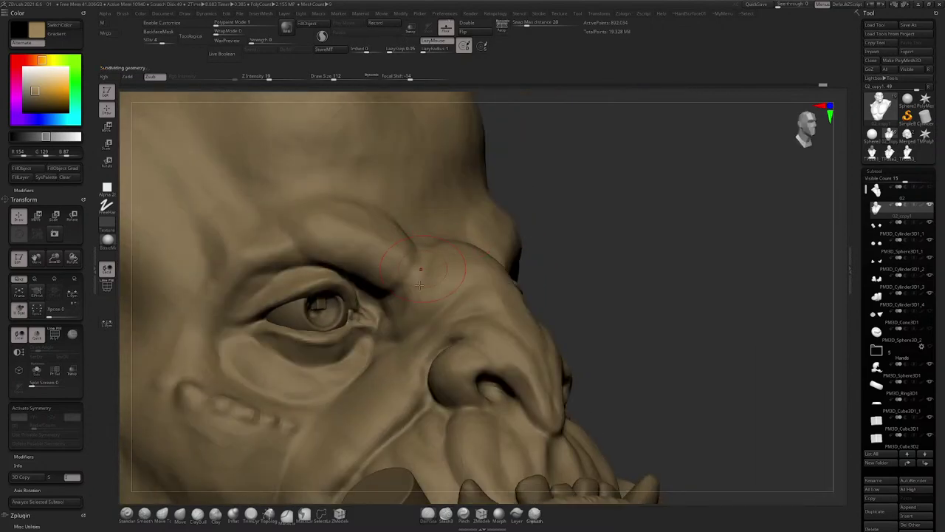
key(d)
Step: Carve creases around the inner brow and the nose bridge with DamStandard at size 112
mouse_move(399, 290)
mouse_down()
mouse_move(369, 280)
mouse_move(448, 209)
mouse_move(435, 253)
mouse_up()
mouse_move(400, 281)
right_down()
mouse_move(450, 236)
mouse_move(381, 209)
right_up()
drag(393, 216, 467, 271)
right_drag(446, 256, 510, 286)
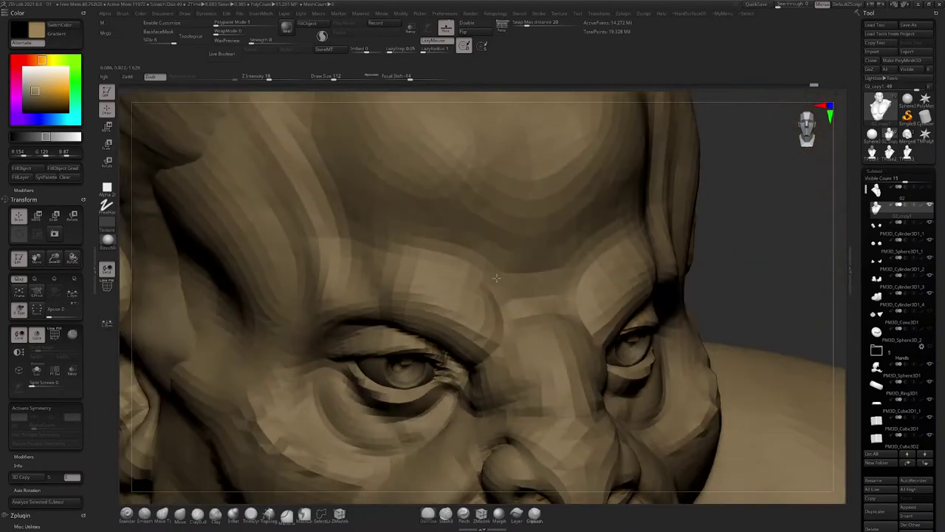
mouse_move(432, 254)
right_down()
mouse_move(450, 238)
mouse_move(472, 270)
mouse_move(453, 254)
mouse_move(492, 240)
right_up()
Step: Carve fine creases beside the nose and under the eye with DamStandard at draw sizes about 108 and 80
key(bracketright)
mouse_move(480, 282)
right_down()
mouse_move(488, 247)
mouse_move(534, 184)
mouse_move(507, 232)
mouse_move(448, 240)
right_up()
key(space)
drag(476, 252, 467, 255)
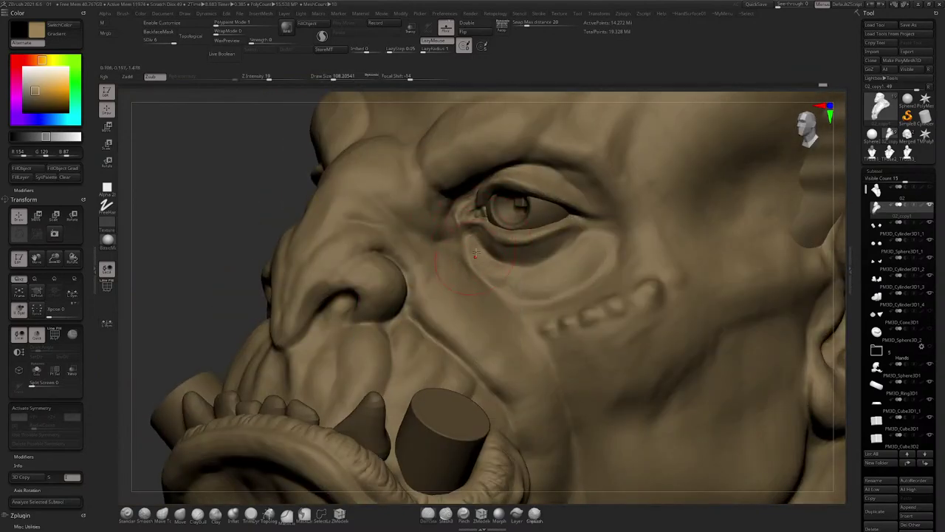
mouse_move(476, 254)
right_down()
mouse_move(456, 280)
mouse_move(505, 297)
right_up()
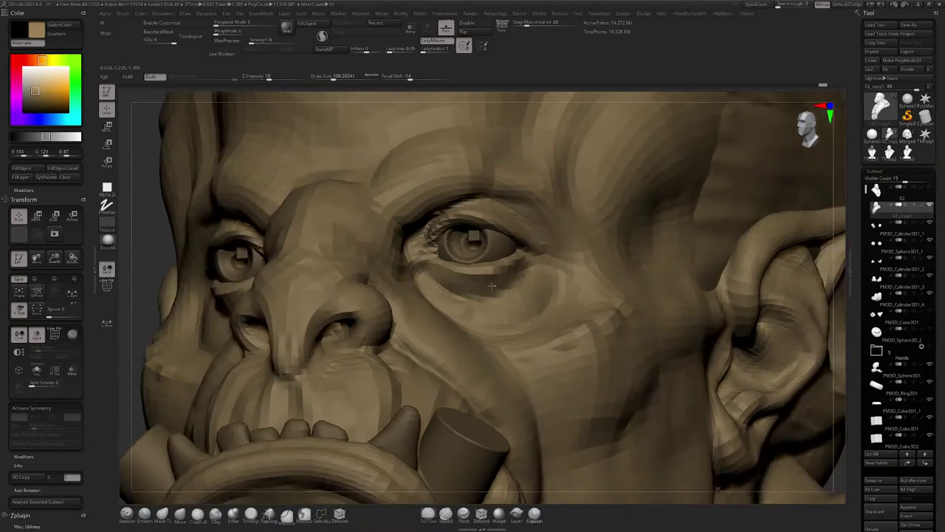
key(space)
drag(473, 295, 463, 297)
mouse_move(521, 297)
right_down()
mouse_move(492, 295)
mouse_move(523, 280)
right_up()
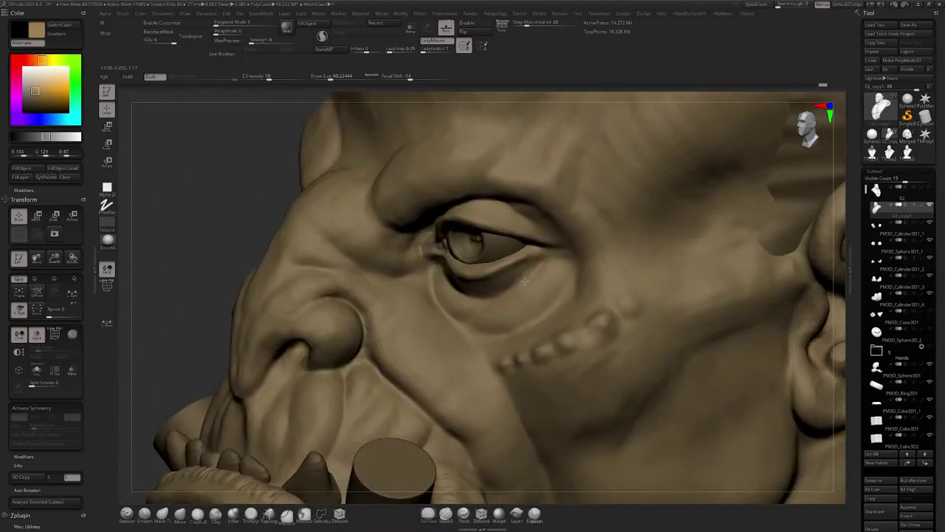
mouse_move(554, 253)
right_down()
mouse_move(541, 198)
mouse_move(517, 197)
mouse_move(553, 224)
mouse_move(539, 258)
mouse_move(561, 251)
mouse_move(484, 228)
mouse_move(486, 238)
mouse_move(515, 233)
mouse_move(580, 196)
mouse_move(590, 158)
mouse_move(561, 162)
mouse_move(582, 165)
mouse_move(583, 193)
right_up()
key(space)
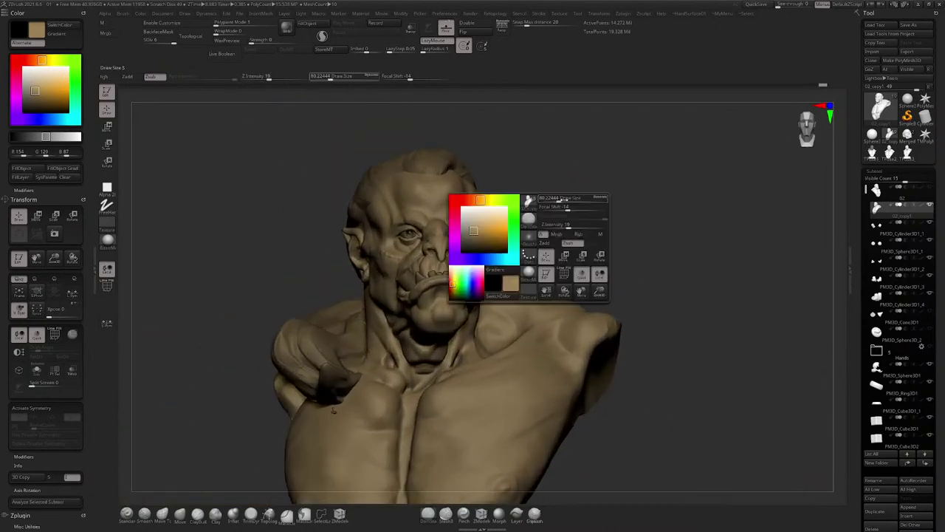
Step: Build up the pectoral muscles with the ClayBuildup brush at draw sizes about 638 and 611
click(584, 199)
mouse_move(583, 156)
ctrl+right_down()
mouse_move(608, 169)
mouse_move(584, 181)
mouse_move(576, 221)
mouse_move(591, 148)
mouse_move(610, 209)
mouse_move(618, 199)
mouse_move(638, 202)
mouse_move(582, 203)
mouse_move(646, 189)
mouse_move(601, 155)
mouse_move(630, 160)
mouse_move(562, 165)
mouse_move(531, 236)
ctrl+right_up()
right_click(397, 332)
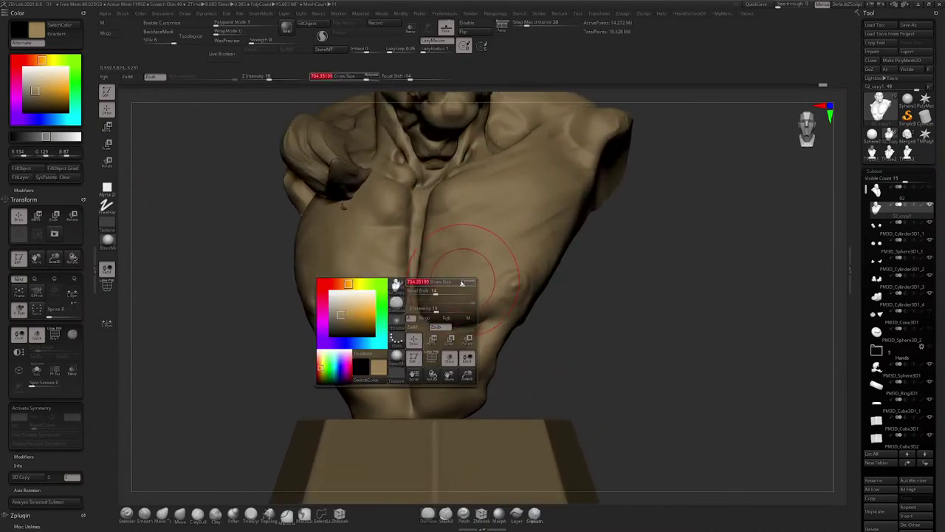
click(199, 514)
right_click(380, 328)
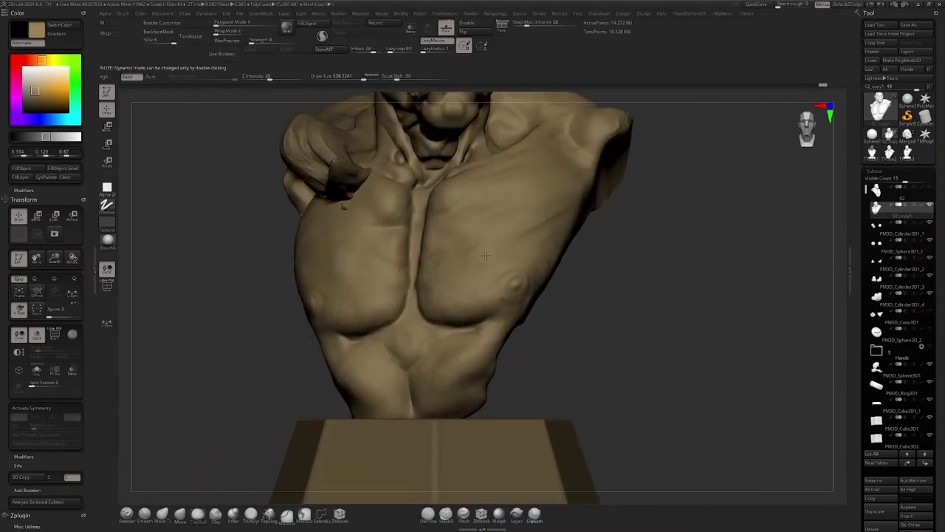
right_drag(421, 281, 484, 280)
right_click(399, 346)
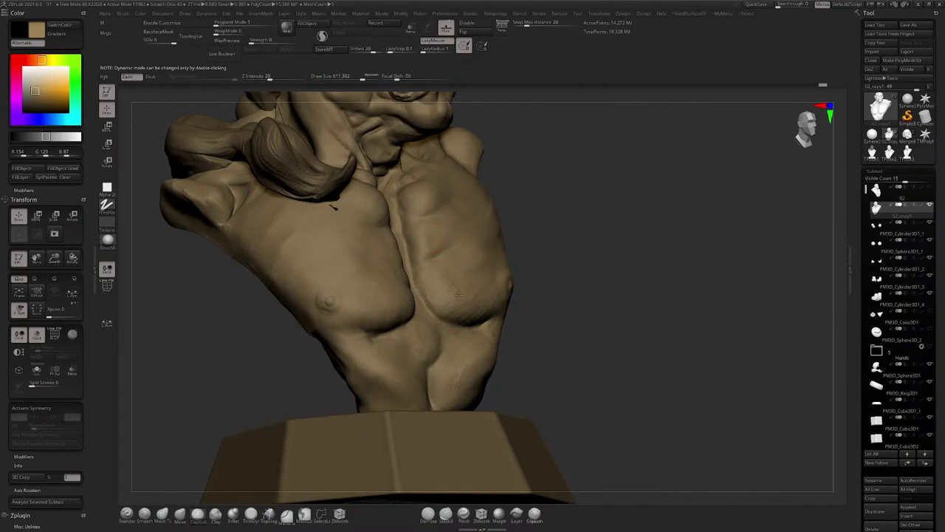
right_drag(452, 252, 455, 260)
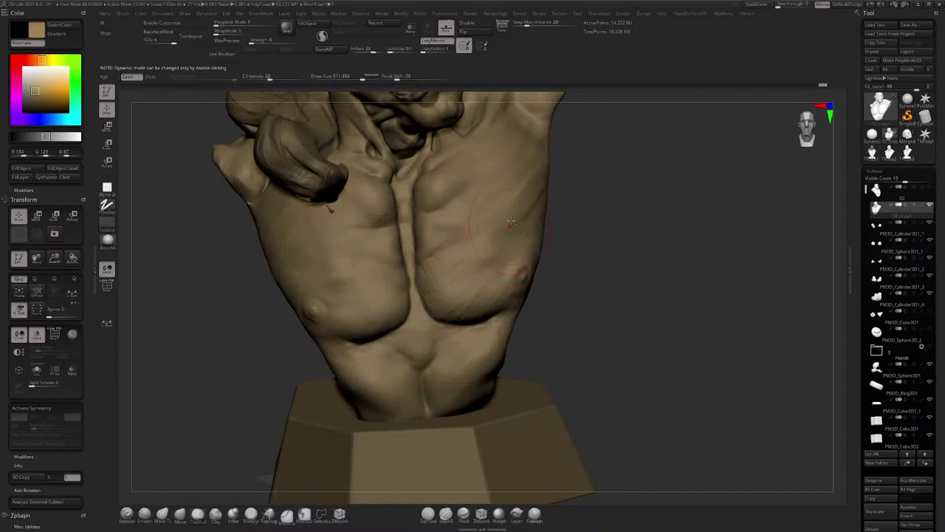
Step: Build up the shoulder blade and rear shoulder muscles with ClayBuildup at size about 550, and smooth the strokes
mouse_move(465, 282)
right_down()
mouse_move(492, 254)
mouse_move(489, 223)
mouse_move(520, 214)
right_up()
right_drag(522, 180, 537, 202)
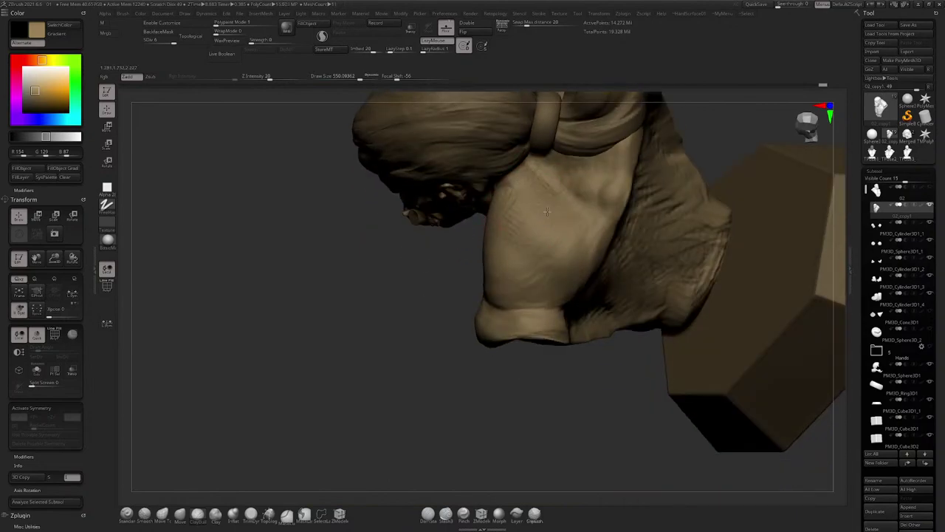
right_drag(567, 223, 541, 216)
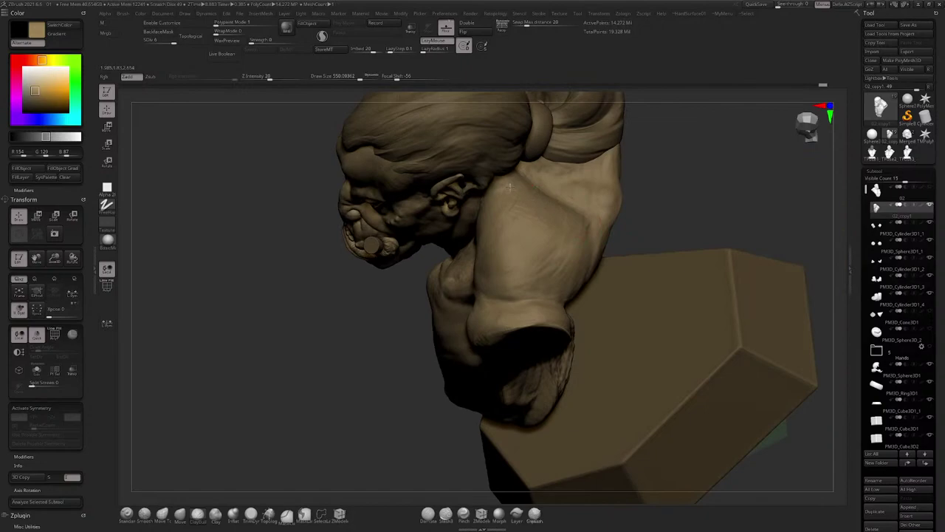
right_drag(509, 187, 533, 185)
drag(549, 205, 557, 221)
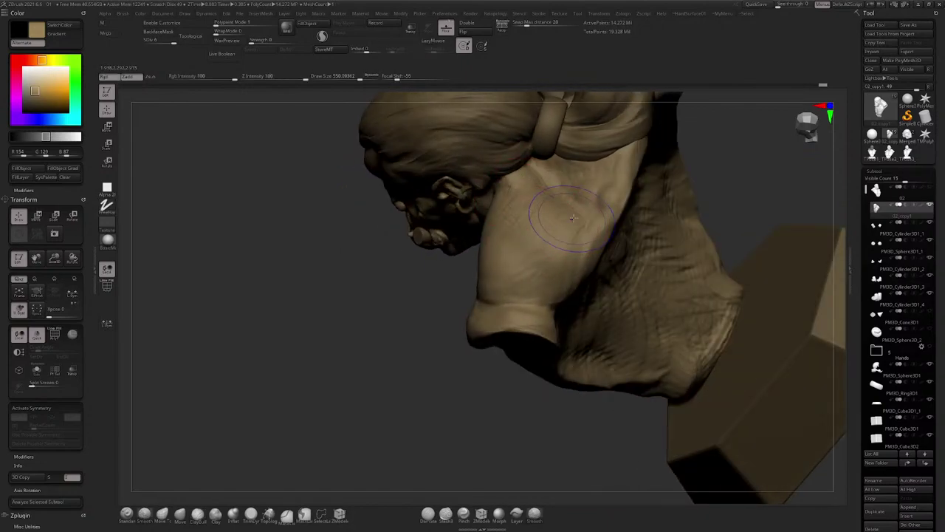
right_drag(511, 190, 558, 223)
Step: Refine the collarbone and its transition into the shoulder with ClayBuildup at size about 414, smoothing the shoulder top
right_click(478, 271)
right_click(499, 245)
drag(529, 197, 524, 197)
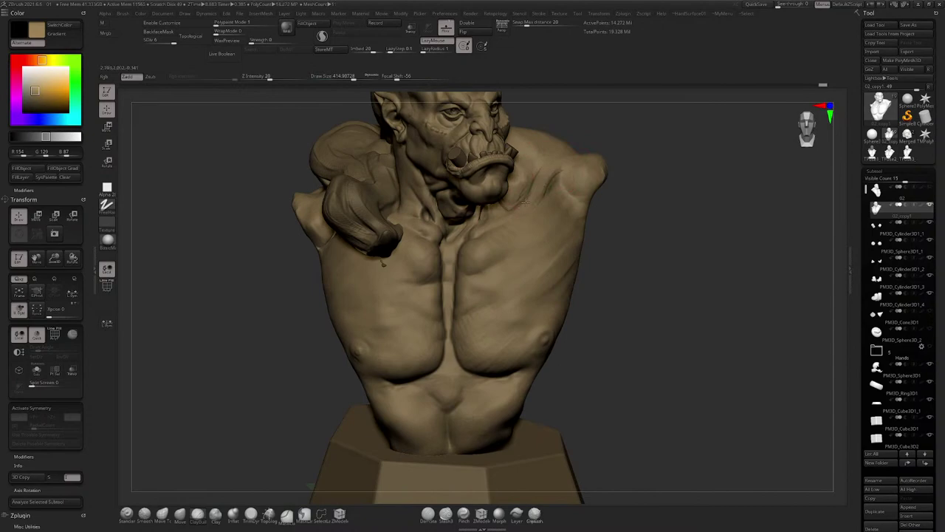
shift+drag(558, 171, 557, 167)
mouse_move(534, 200)
right_down()
mouse_move(556, 188)
mouse_move(498, 211)
mouse_move(495, 237)
right_up()
Step: Define the front of the deltoid where it meets the chest with ClayBuildup at size about 430, and smooth it
key(s)
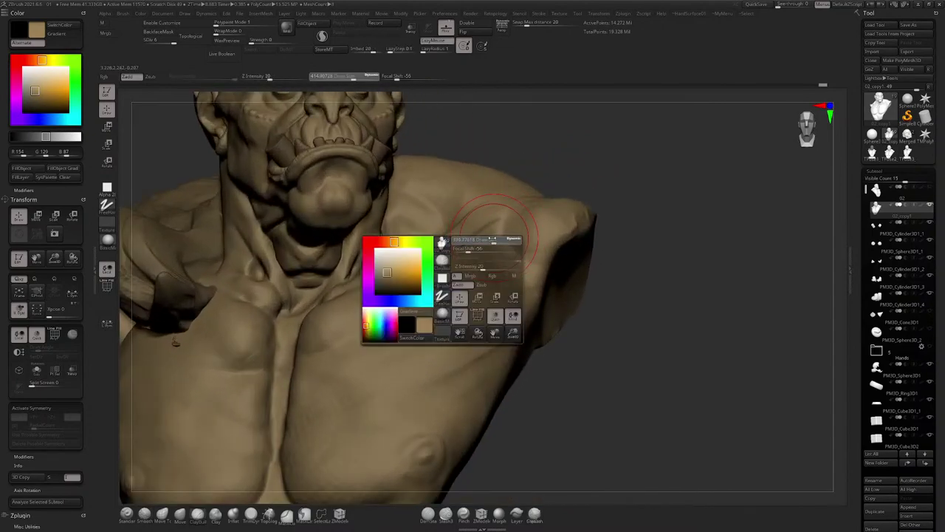
drag(495, 238, 496, 237)
right_drag(496, 237, 520, 251)
key(space)
drag(479, 228, 485, 228)
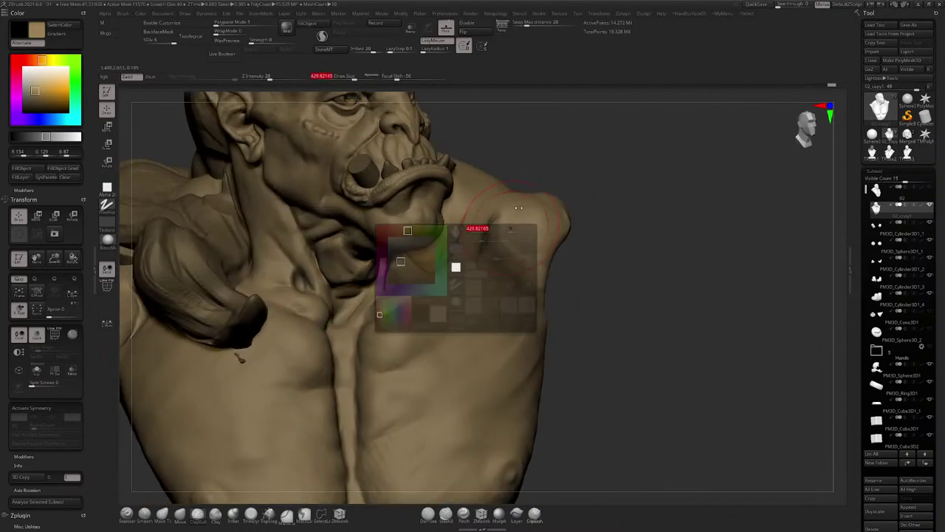
right_drag(530, 235, 526, 209)
shift+drag(525, 209, 523, 236)
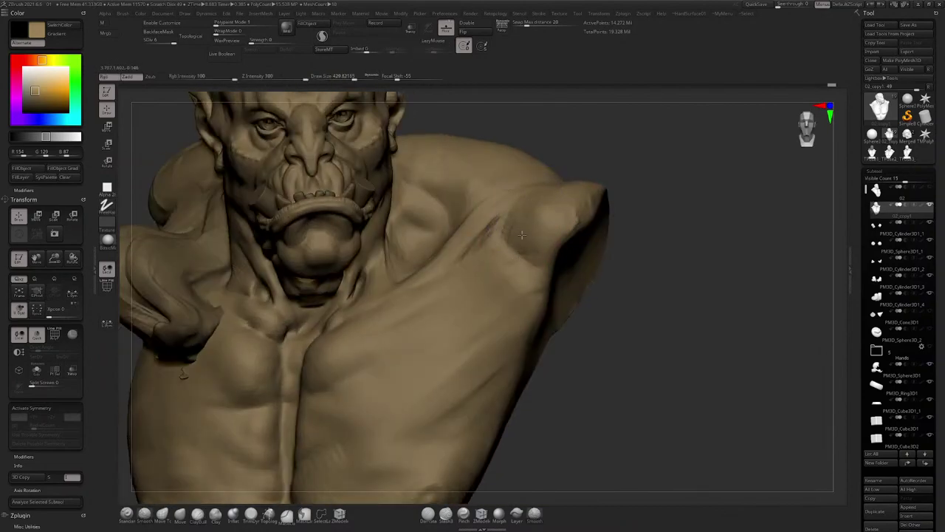
mouse_move(524, 237)
right_down()
mouse_move(530, 229)
mouse_move(479, 226)
mouse_move(483, 193)
right_up()
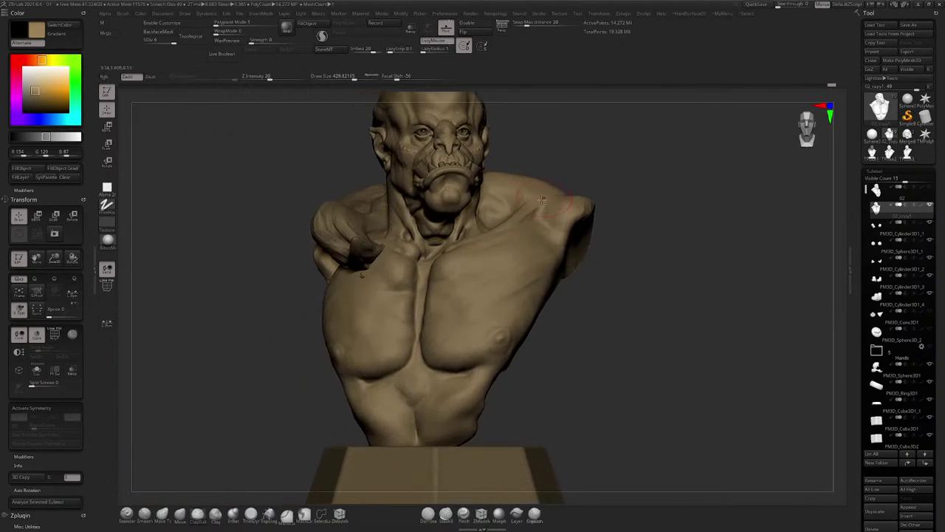
right_drag(567, 213, 542, 206)
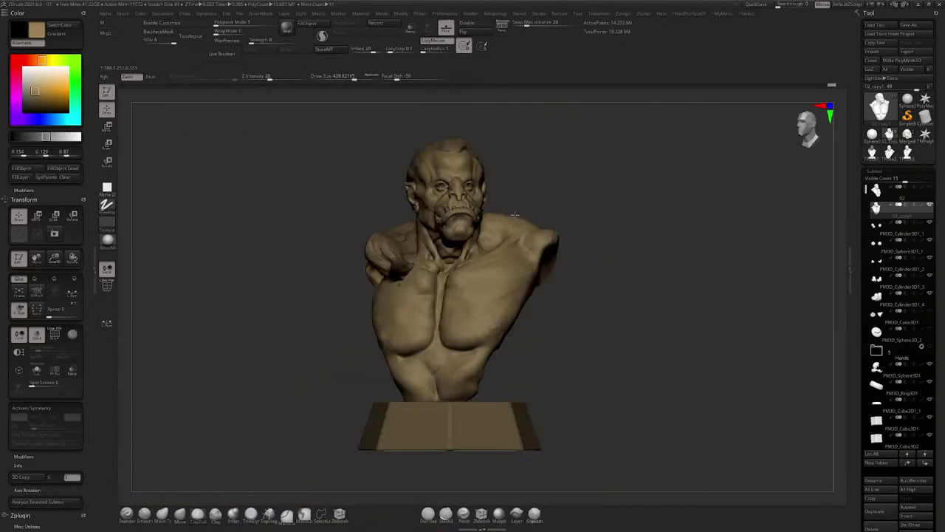
Step: Make the hair the active subtool and build up strands along the ponytail's curve with ClayBuildup at size about 430
ctrl+right_drag(488, 214, 530, 220)
alt+click(448, 233)
ctrl+right_drag(448, 232, 424, 215)
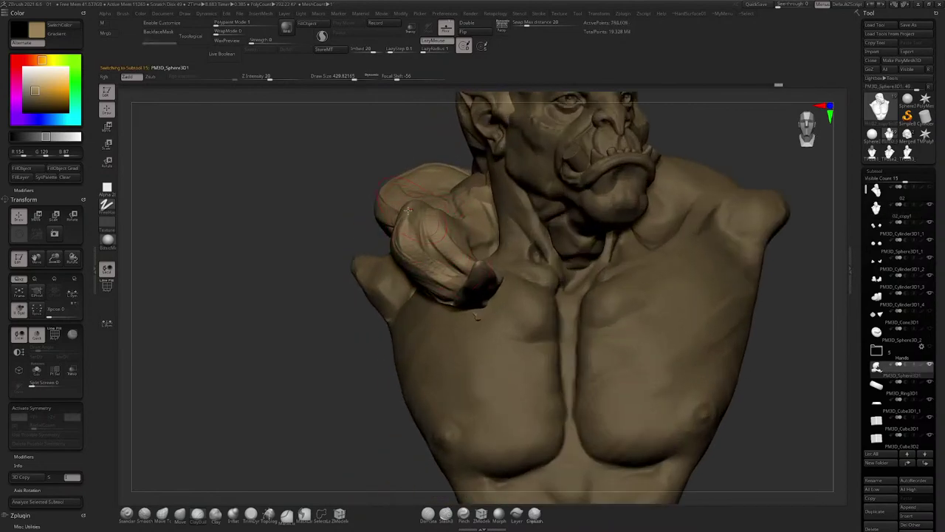
right_drag(446, 295, 441, 144)
drag(442, 145, 420, 201)
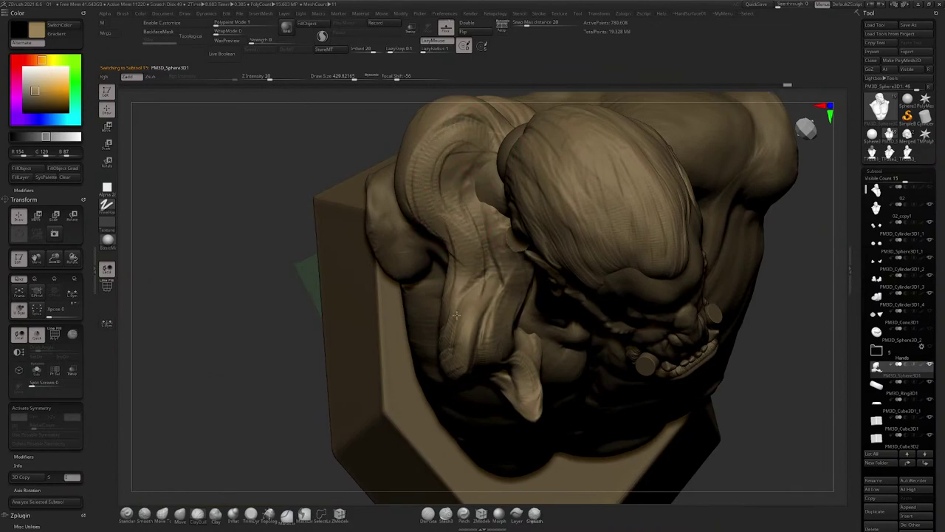
drag(456, 316, 437, 222)
right_drag(482, 173, 433, 276)
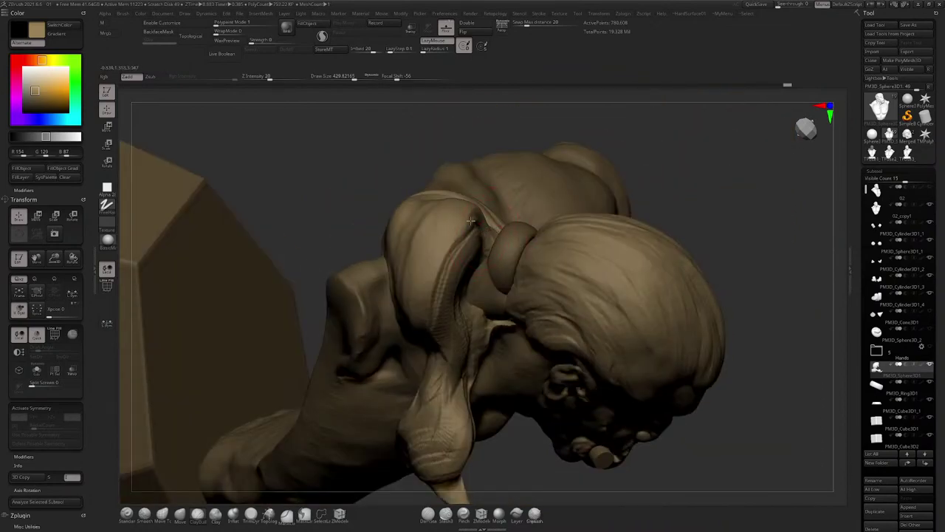
right_drag(456, 331, 479, 236)
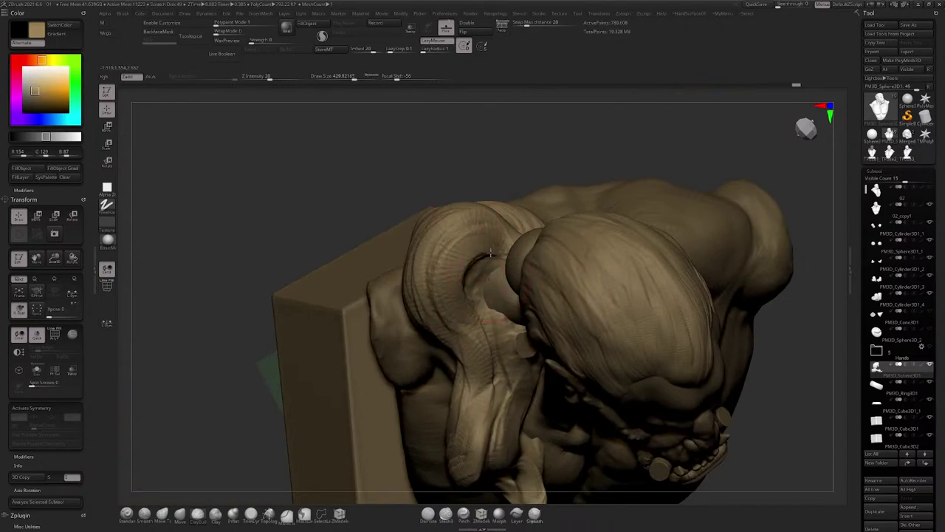
mouse_move(467, 319)
right_down()
mouse_move(521, 217)
mouse_move(531, 220)
mouse_move(517, 192)
mouse_move(413, 303)
right_up()
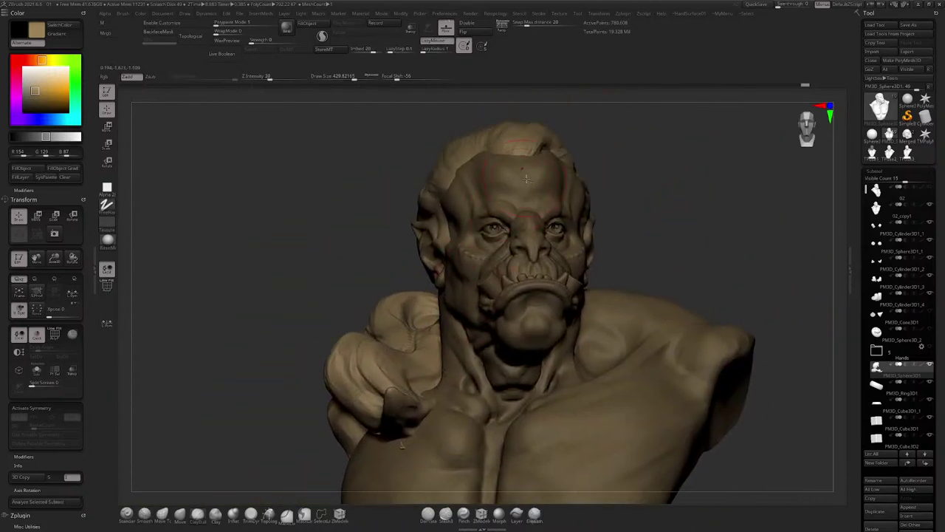
Step: Make the body active again and add ClayBuildup strokes at size about 500 over the rear shoulder and upper back
ctrl+right_drag(518, 207, 375, 246)
mouse_move(375, 246)
ctrl+right_down()
mouse_move(380, 284)
mouse_move(501, 221)
mouse_move(545, 235)
mouse_move(533, 202)
mouse_move(551, 200)
mouse_move(576, 162)
mouse_move(571, 155)
mouse_move(628, 158)
mouse_move(603, 128)
mouse_move(591, 156)
mouse_move(605, 180)
mouse_move(613, 167)
mouse_move(645, 167)
mouse_move(633, 189)
mouse_move(618, 169)
mouse_move(604, 178)
mouse_move(625, 175)
mouse_move(638, 187)
mouse_move(640, 173)
mouse_move(610, 178)
ctrl+right_up()
key(space)
drag(610, 178, 614, 178)
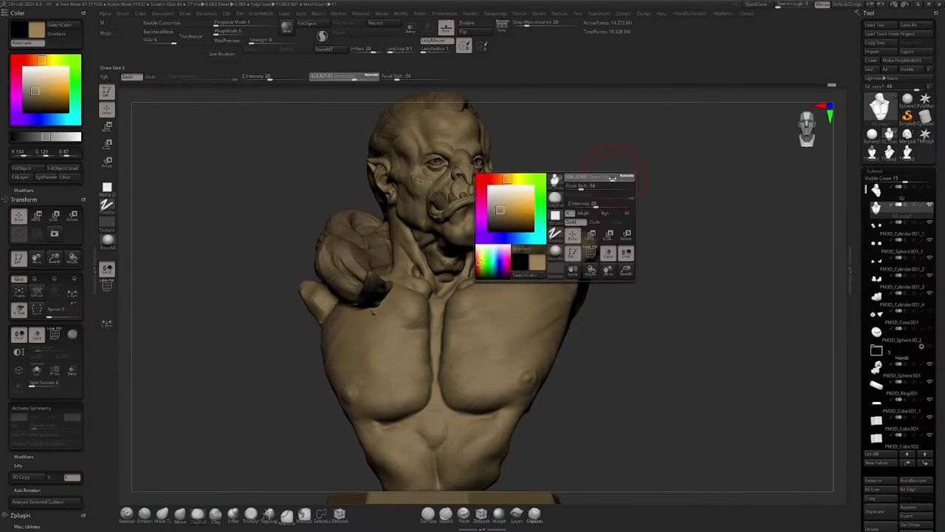
mouse_move(614, 178)
right_down()
mouse_move(624, 152)
mouse_move(643, 169)
mouse_move(610, 170)
mouse_move(602, 208)
mouse_move(365, 239)
right_up()
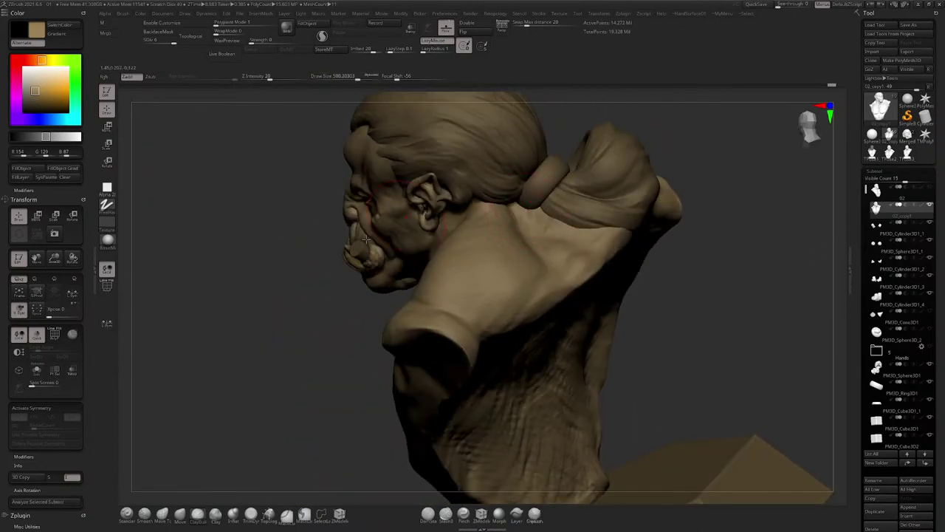
right_drag(509, 235, 521, 224)
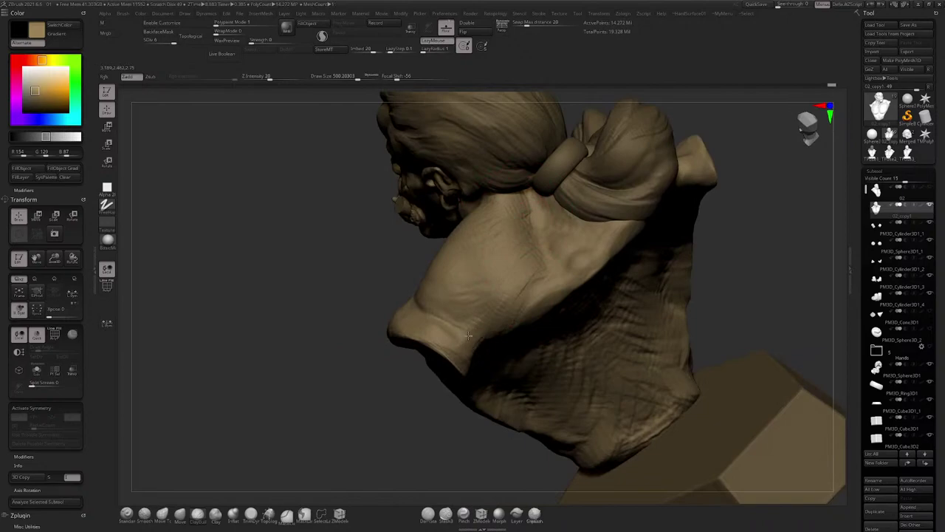
right_drag(469, 336, 494, 279)
right_drag(467, 316, 465, 315)
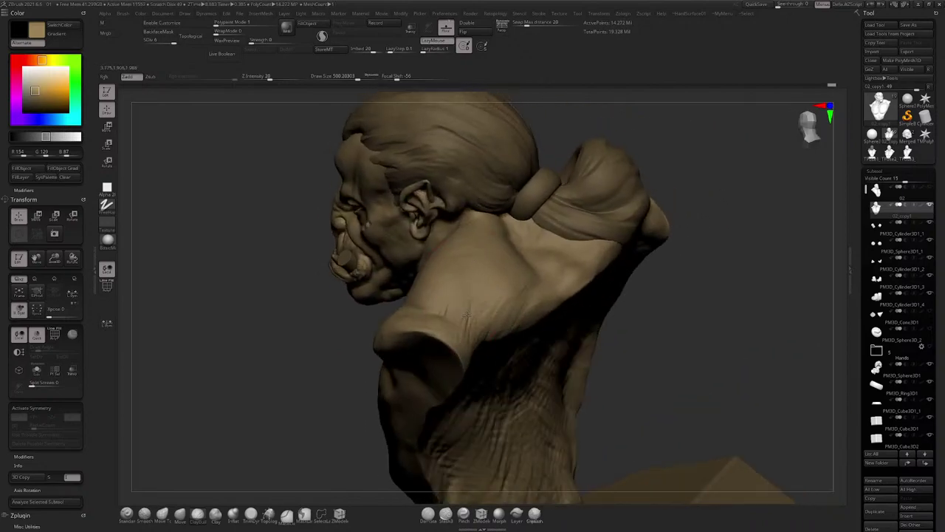
mouse_move(506, 293)
right_down()
mouse_move(535, 291)
mouse_move(541, 267)
mouse_move(524, 266)
mouse_move(516, 185)
right_up()
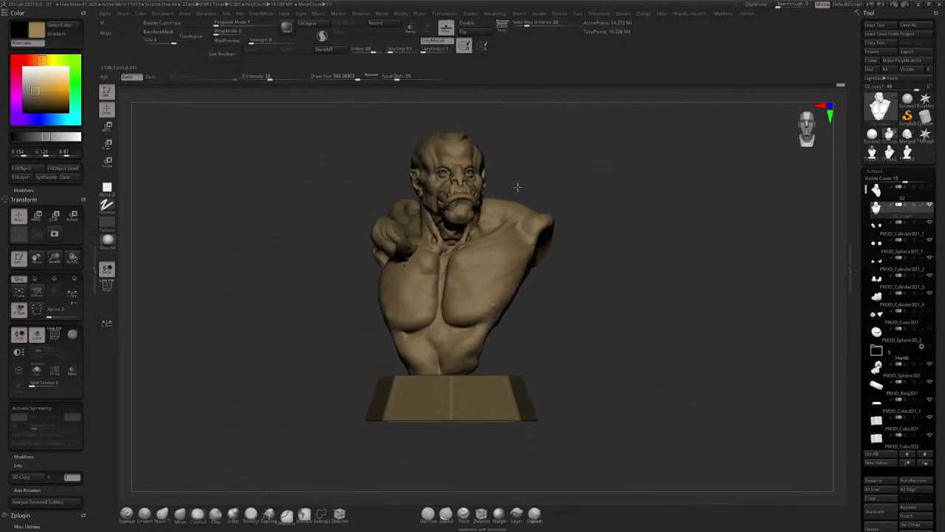
right_drag(575, 146, 596, 141)
Step: Make the hair active and thicken the ponytail's hanging lock over the shoulder with ClayBuildup at size about 500
ctrl+right_drag(406, 235, 374, 301)
right_drag(374, 301, 480, 196)
alt+click(387, 250)
drag(373, 255, 325, 250)
mouse_move(370, 231)
alt+right_down()
mouse_move(450, 258)
mouse_move(412, 267)
mouse_move(417, 233)
mouse_move(395, 218)
alt+right_up()
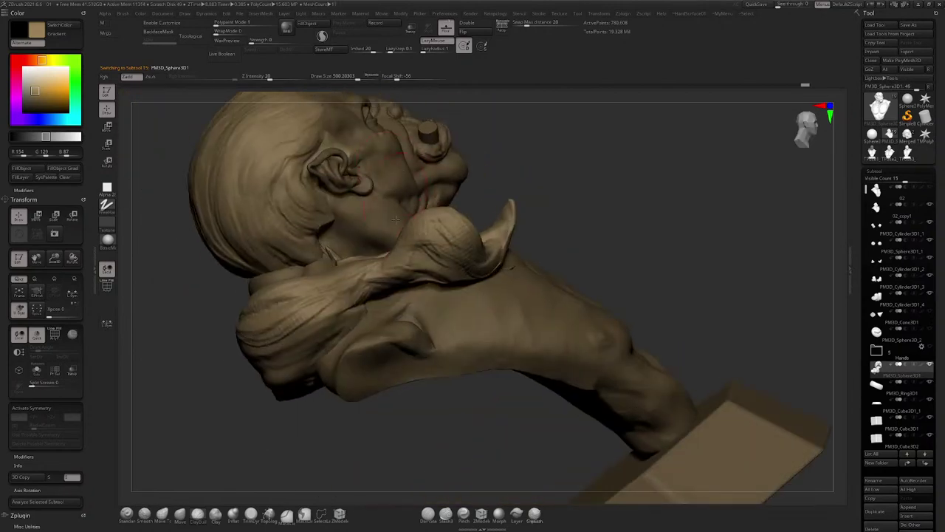
drag(480, 261, 389, 273)
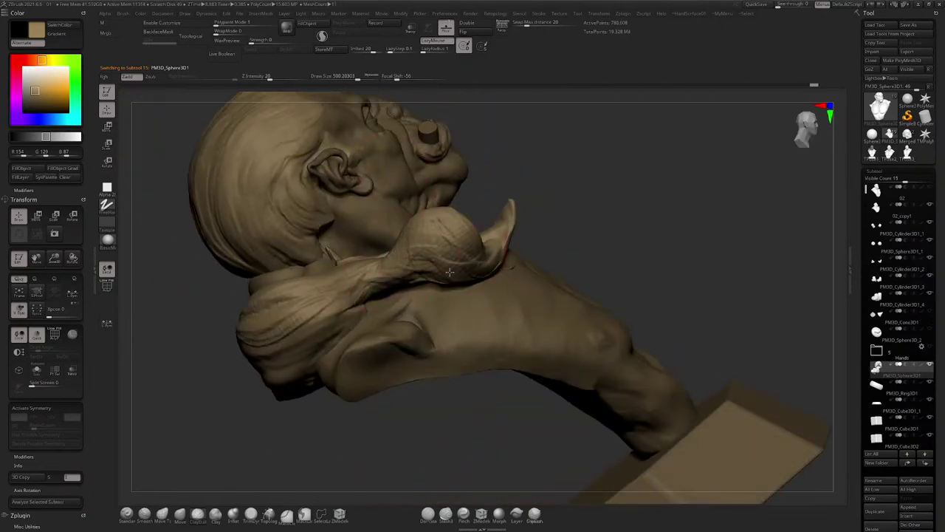
right_drag(458, 252, 340, 221)
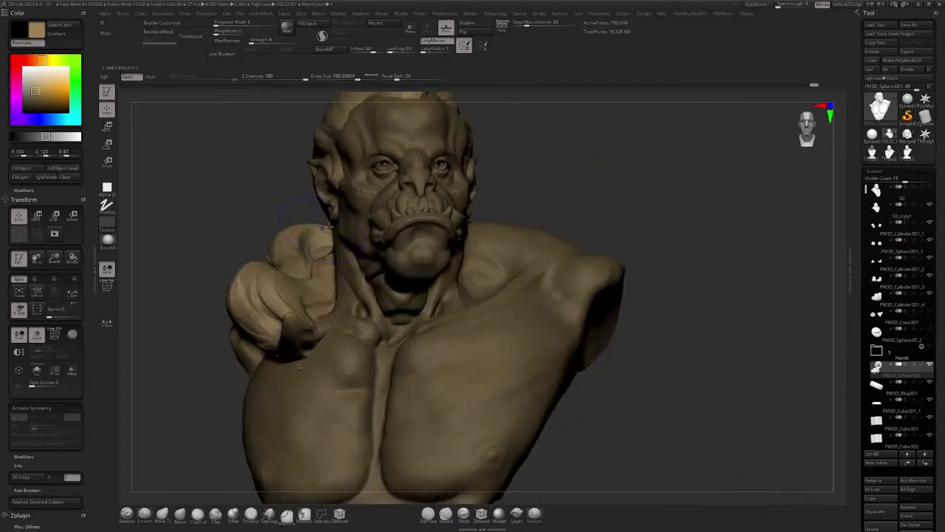
Step: Build up hair strands on the top of the head with ClayBuildup at size about 351
mouse_move(327, 226)
right_down()
mouse_move(415, 158)
mouse_move(420, 211)
mouse_move(412, 215)
right_up()
key(space)
drag(408, 272, 392, 274)
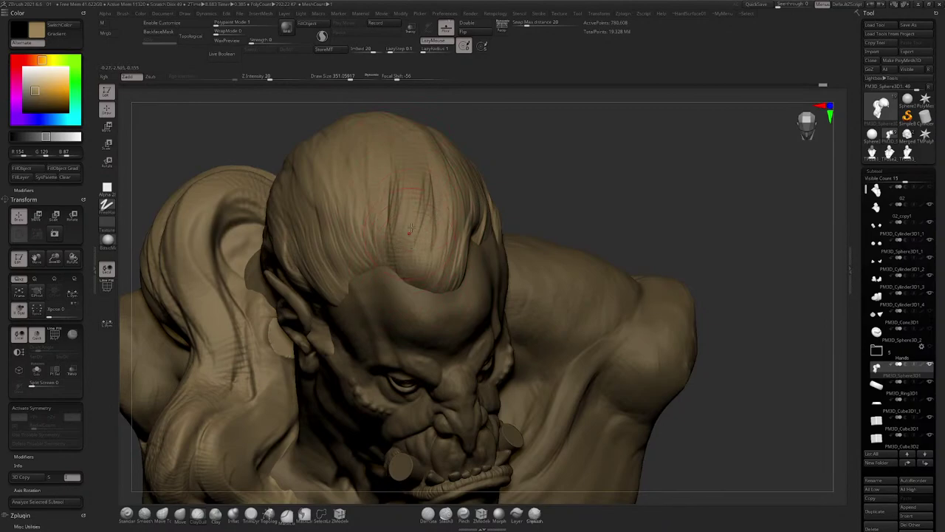
right_drag(410, 229, 407, 240)
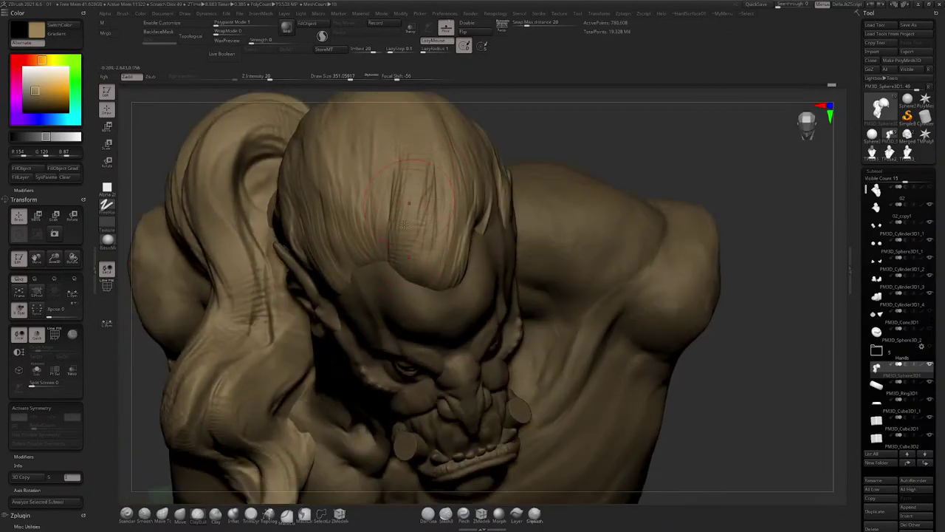
Step: Add narrower strands along the front hairline and side of the scalp with ClayBuildup at size about 251
right_drag(414, 196, 345, 267)
key(space)
drag(365, 216, 358, 217)
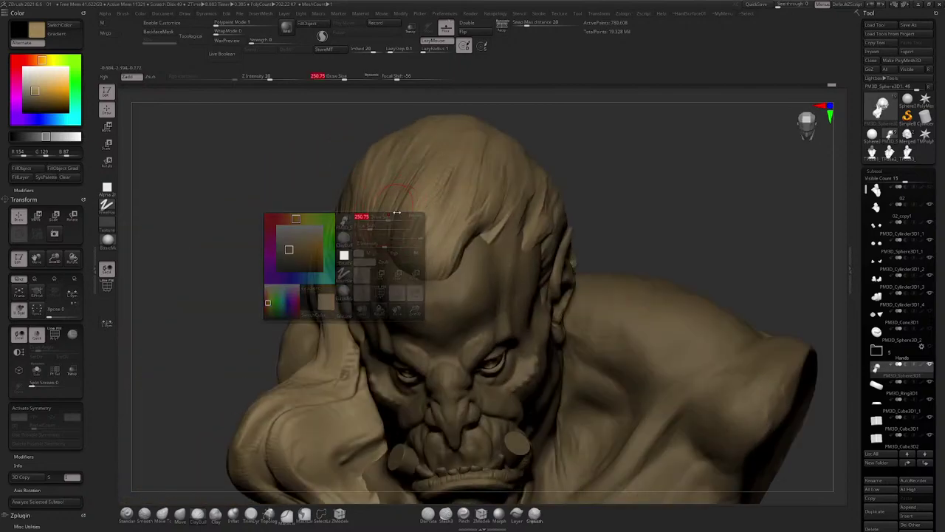
mouse_move(354, 251)
right_down()
mouse_move(377, 262)
mouse_move(382, 204)
mouse_move(416, 174)
mouse_move(421, 190)
mouse_move(441, 177)
mouse_move(366, 278)
right_up()
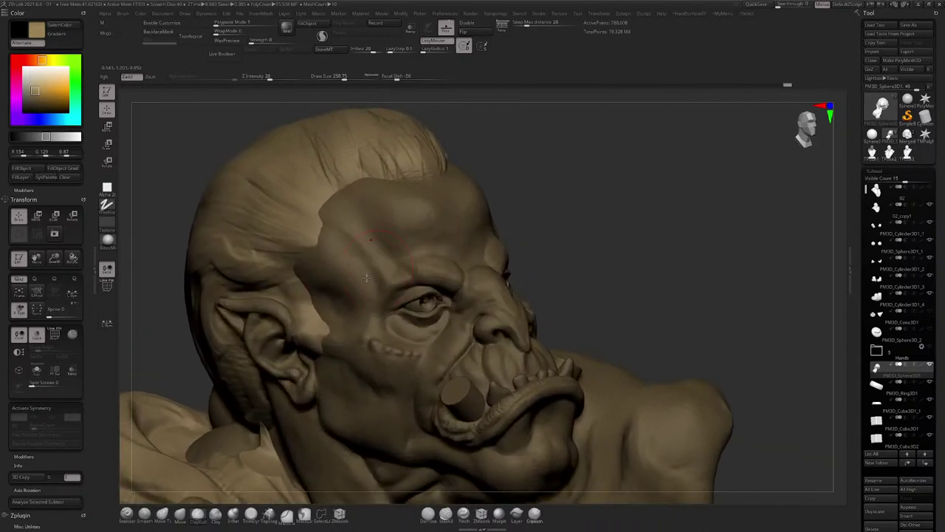
Step: Sculpt fine strands into the temple hairline above the ears with ClayBuildup at size about 172
right_drag(317, 316, 426, 206)
key(space)
drag(433, 205, 427, 205)
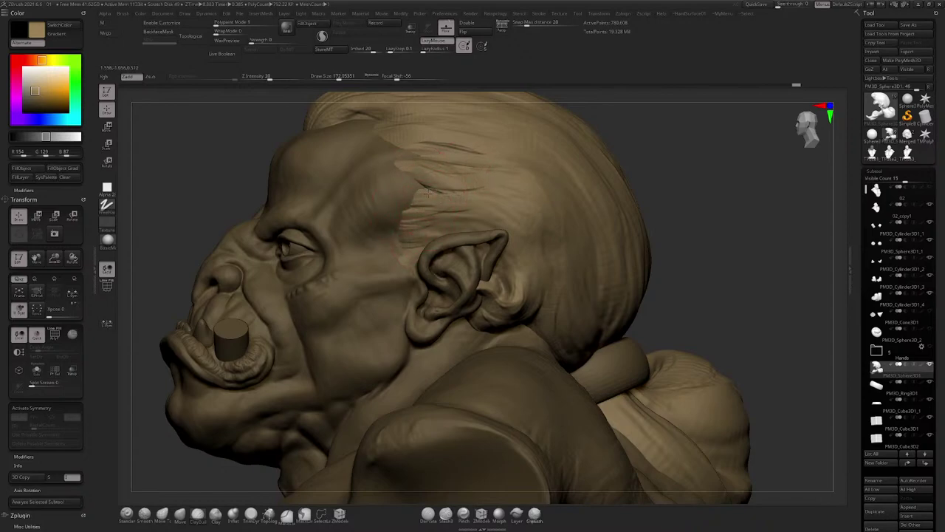
right_drag(392, 198, 412, 264)
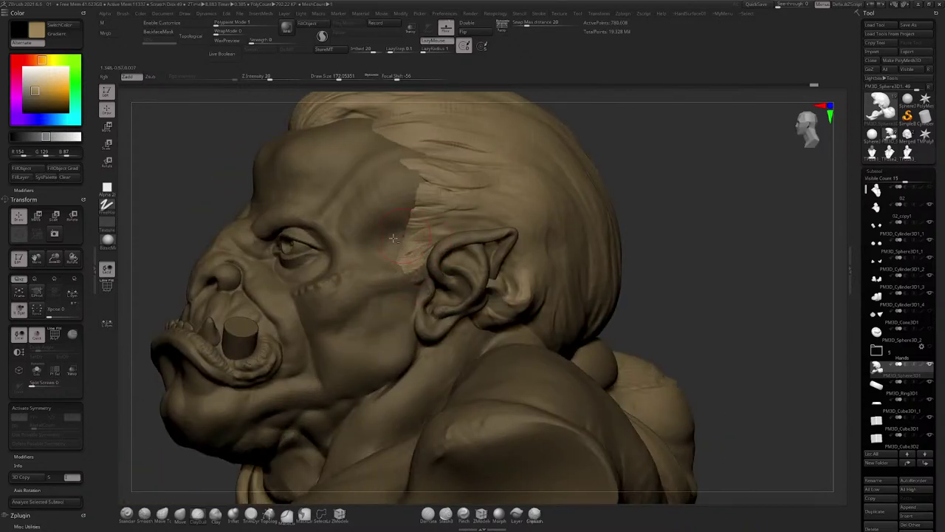
right_drag(417, 233, 453, 198)
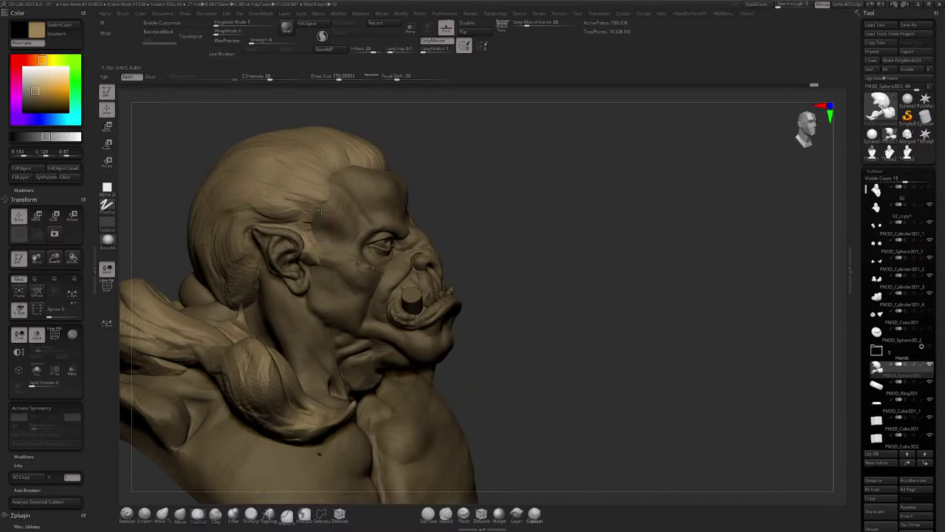
Step: Switch the active subtool to the body and back to the hair while checking the temple hairline
alt+click(301, 219)
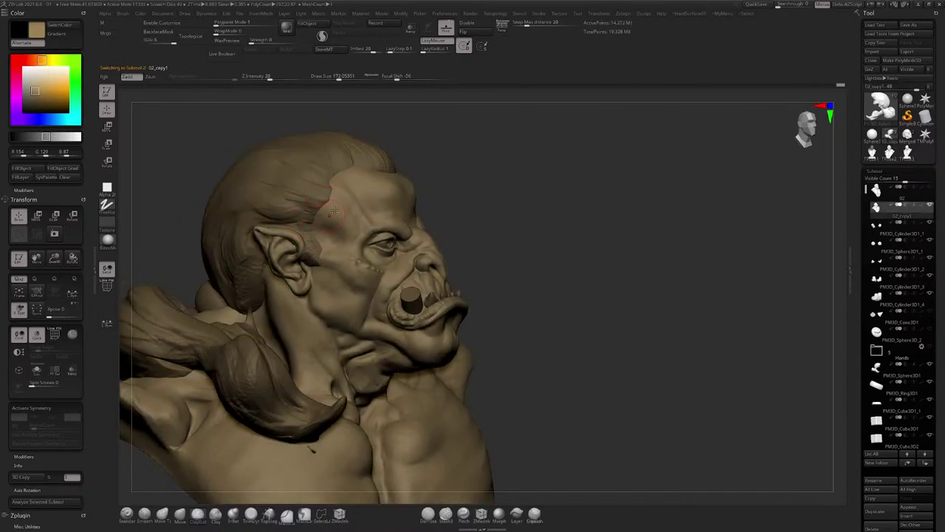
right_drag(335, 211, 199, 213)
alt+click(354, 164)
ctrl+right_drag(473, 244, 339, 182)
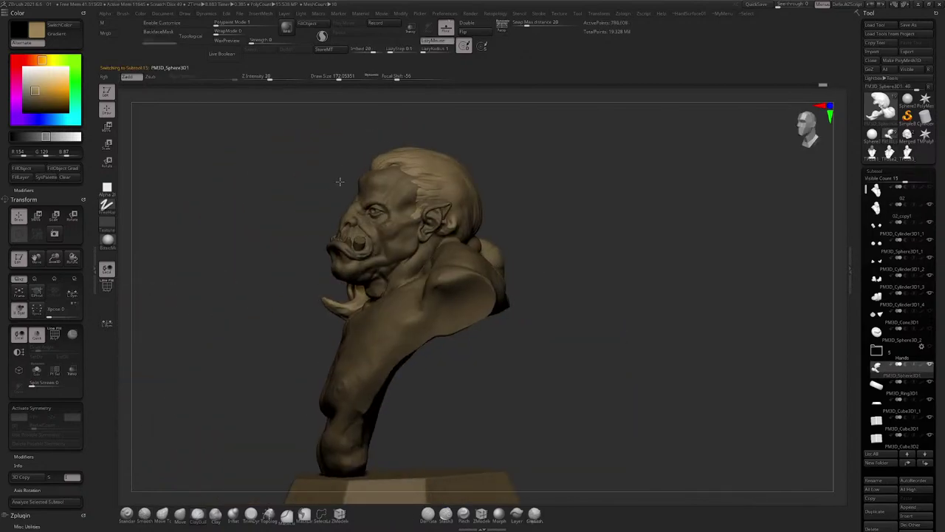
Step: Build up hair strands behind and below the ear with ClayBuildup at size about 286
drag(340, 181, 319, 227)
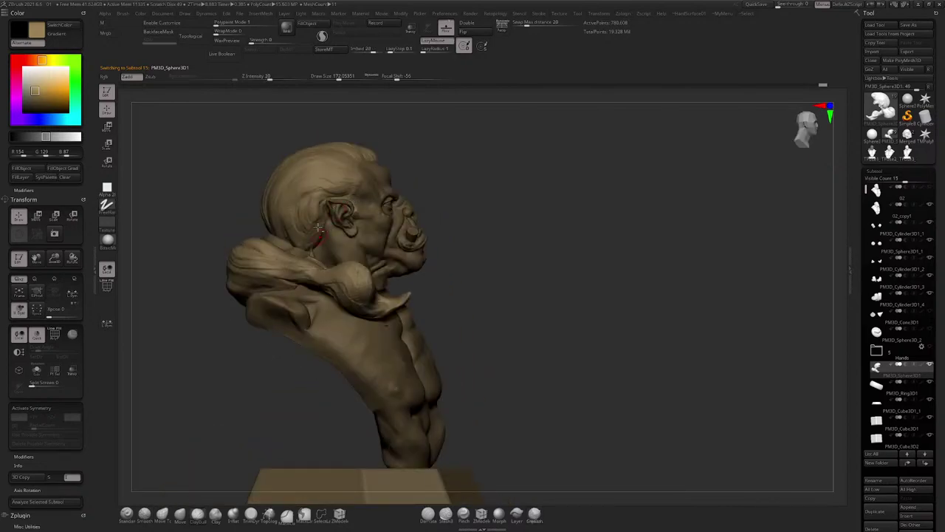
ctrl+right_drag(317, 227, 318, 267)
key(space)
drag(317, 268, 326, 267)
right_drag(327, 267, 266, 267)
mouse_move(329, 258)
mouse_down()
mouse_move(362, 287)
mouse_move(337, 244)
mouse_up()
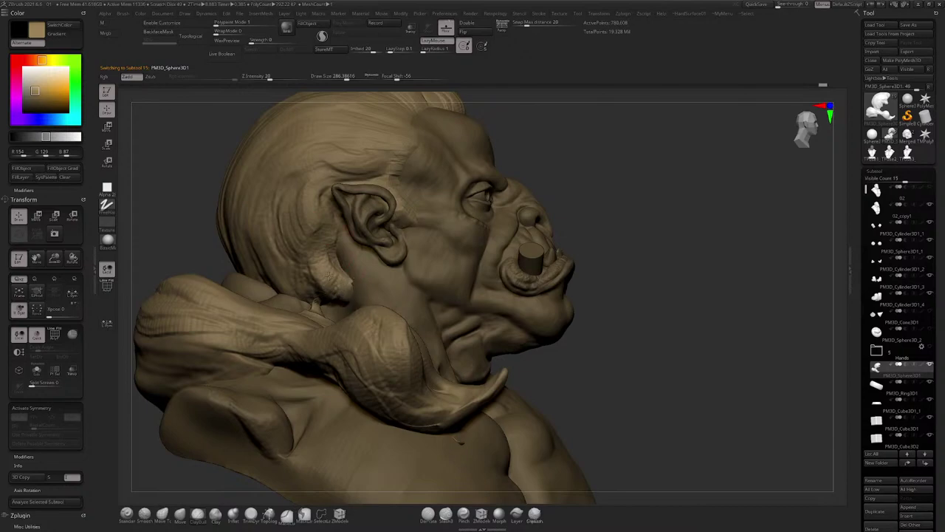
mouse_move(330, 276)
mouse_down()
mouse_move(342, 280)
mouse_move(305, 281)
mouse_move(323, 239)
mouse_up()
drag(346, 277, 300, 233)
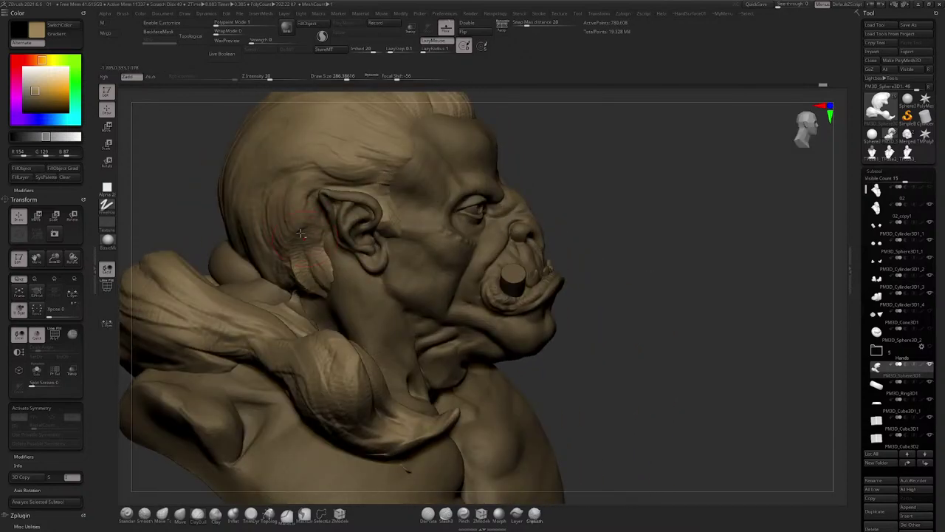
drag(319, 267, 317, 241)
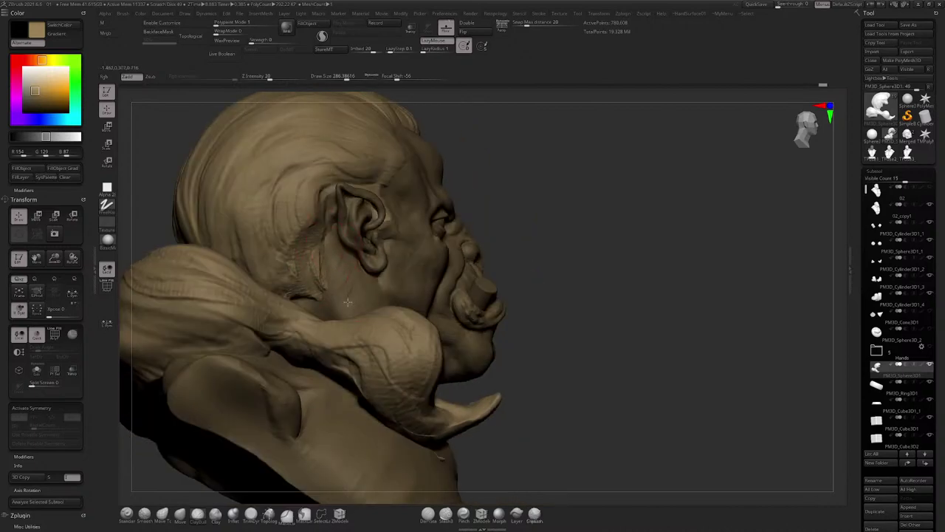
drag(347, 302, 248, 307)
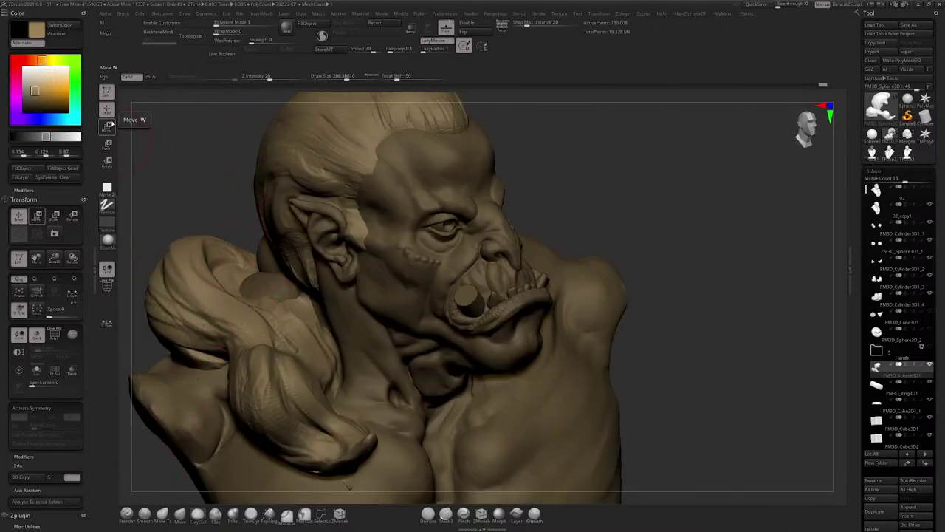
Step: Reshape and smooth the edge of the hair behind the ear, setting the draw size to about 186
drag(186, 225, 279, 272)
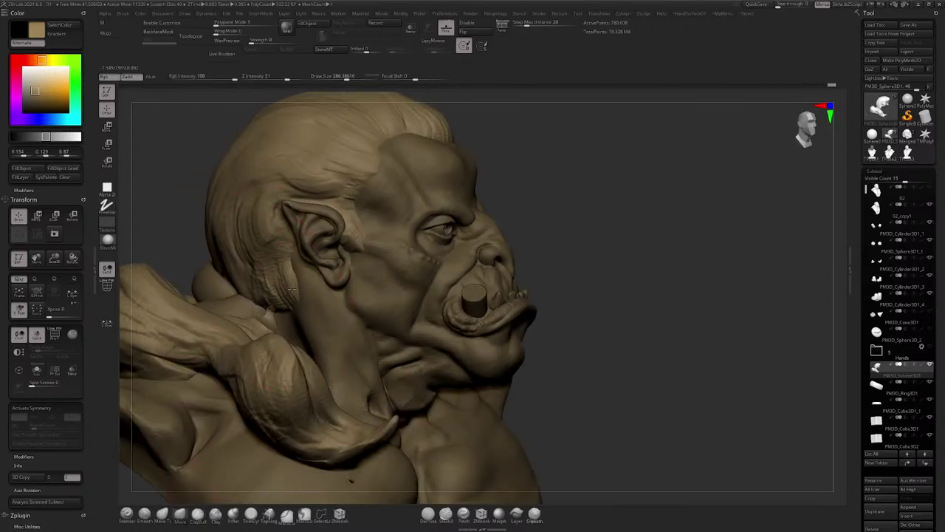
shift+drag(291, 296, 253, 306)
key(space)
drag(289, 322, 279, 322)
right_drag(255, 364, 157, 469)
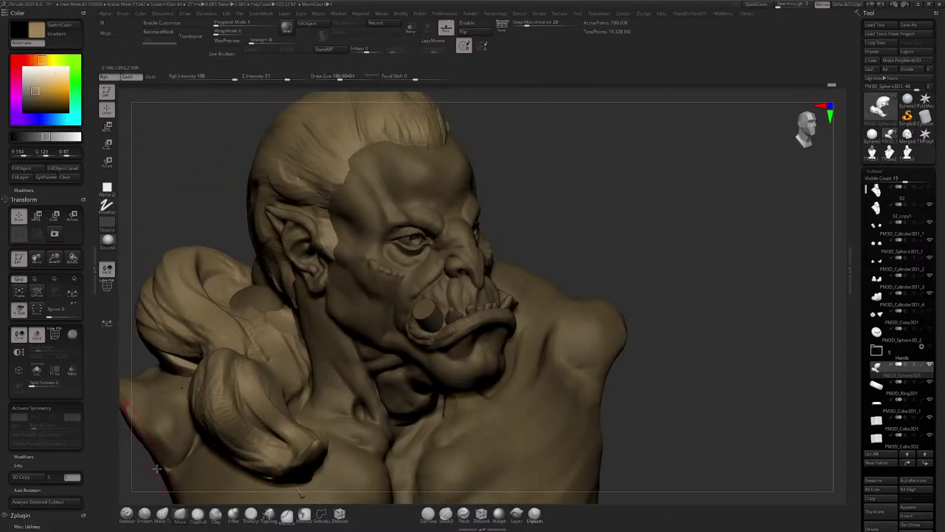
Step: Refine the hair strands behind the ear with ClayBuildup at size about 186
click(197, 516)
mouse_move(222, 413)
right_down()
mouse_move(325, 288)
mouse_move(300, 233)
right_up()
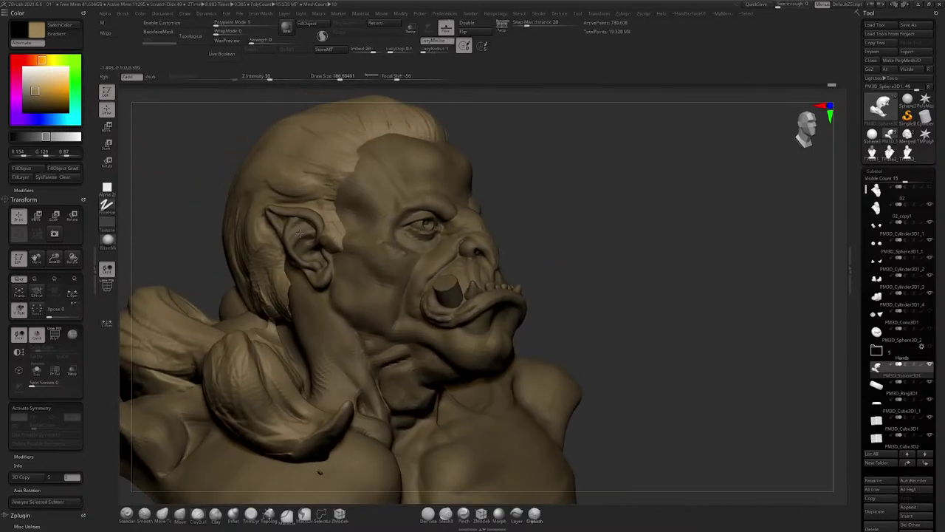
drag(299, 233, 284, 286)
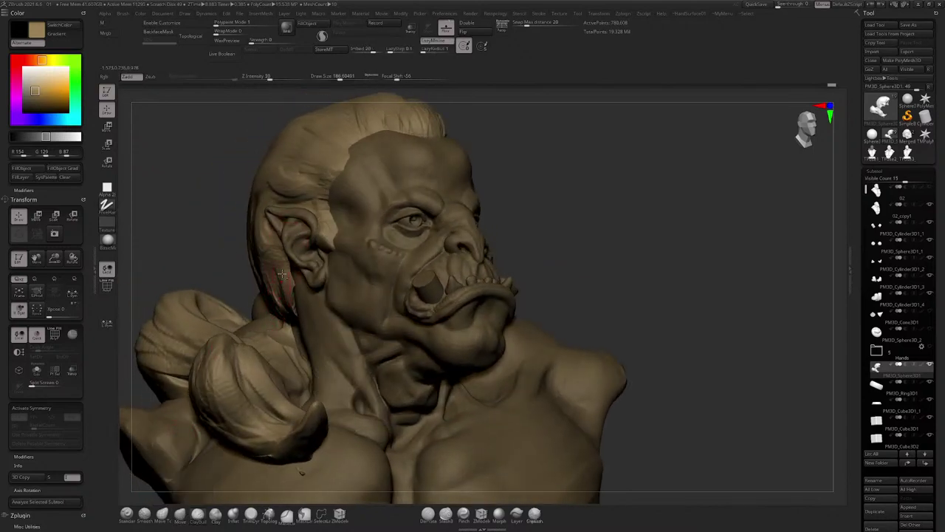
ctrl+right_drag(164, 449, 222, 317)
mouse_move(436, 311)
right_down()
mouse_move(380, 288)
mouse_move(372, 163)
right_up()
drag(371, 164, 417, 228)
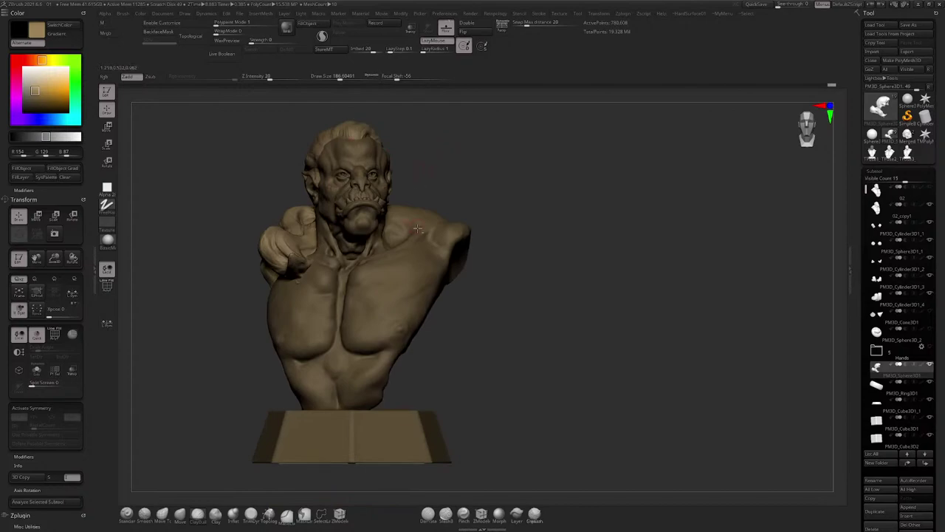
Step: Make the body the active subtool and set the current colour to R 154, G 123, B 87
mouse_move(480, 168)
right_down()
mouse_move(496, 164)
mouse_move(475, 158)
right_up()
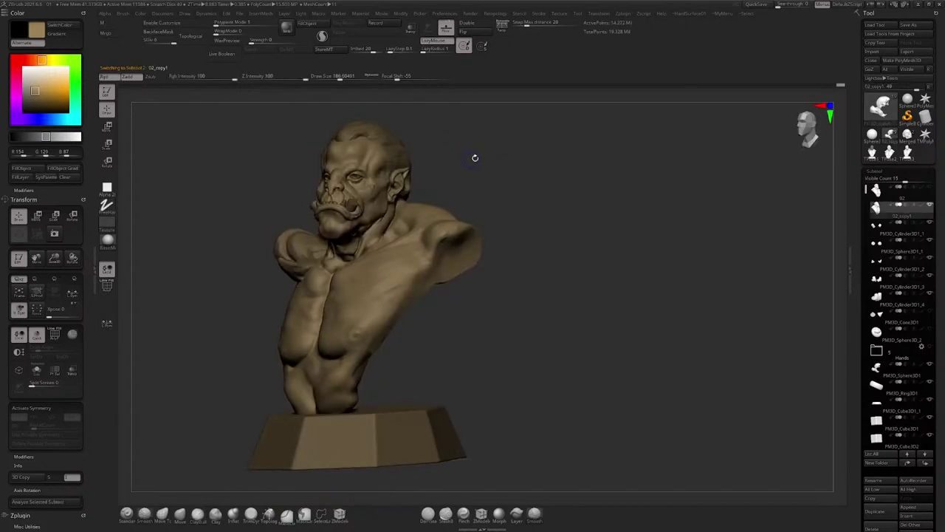
key(s)
key(space)
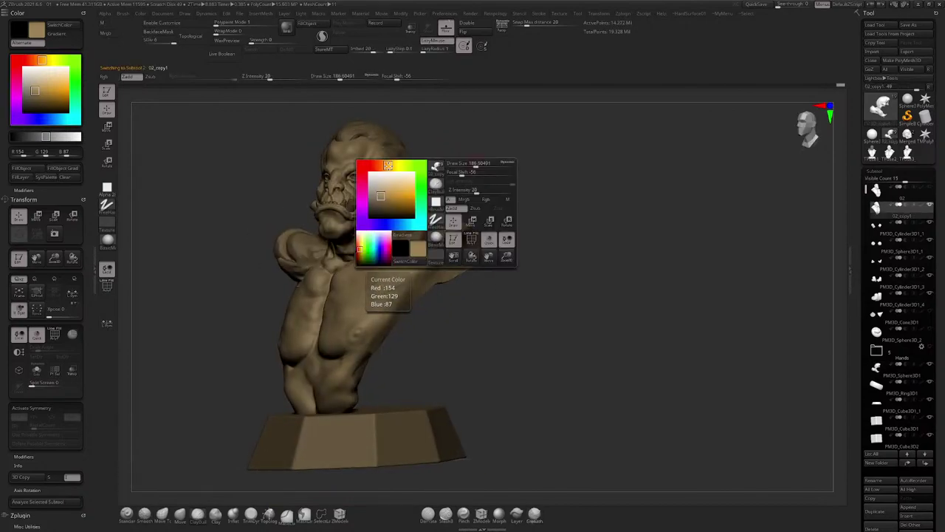
drag(388, 165, 386, 166)
right_drag(407, 175, 494, 139)
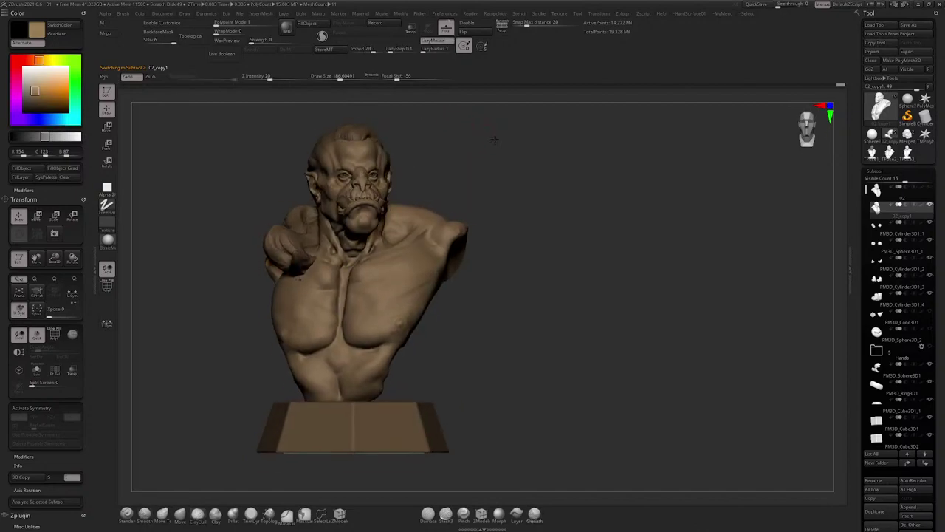
Step: Expand the Hands folder and move the skull subtool out of it to the end of the subtool list
drag(494, 140, 850, 194)
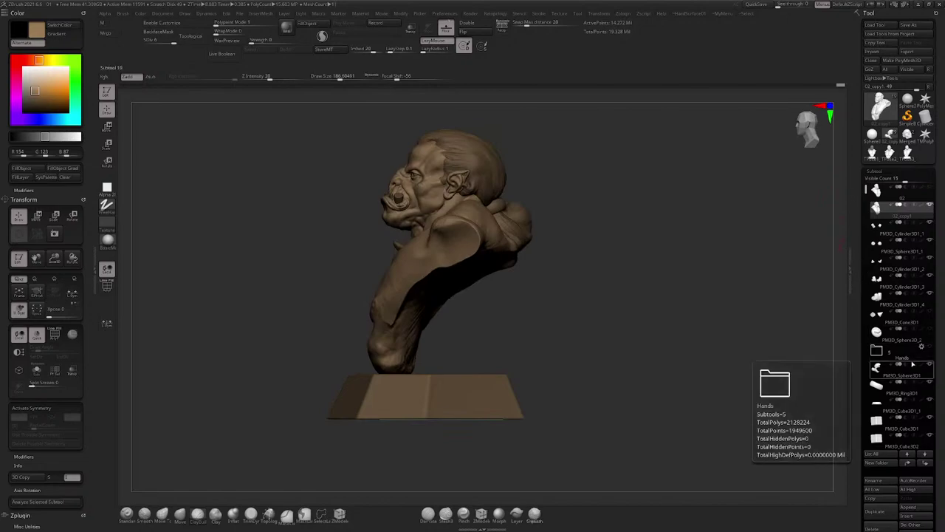
mouse_move(911, 366)
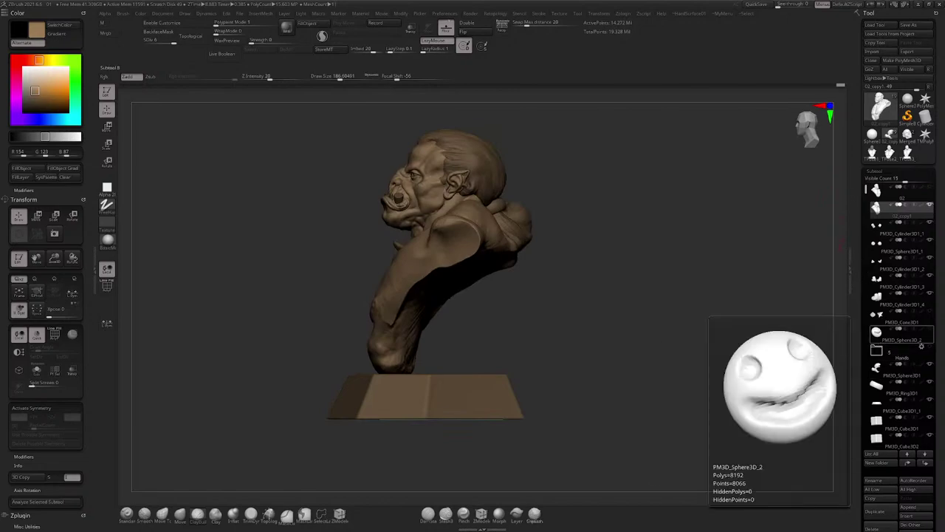
drag(866, 193, 865, 173)
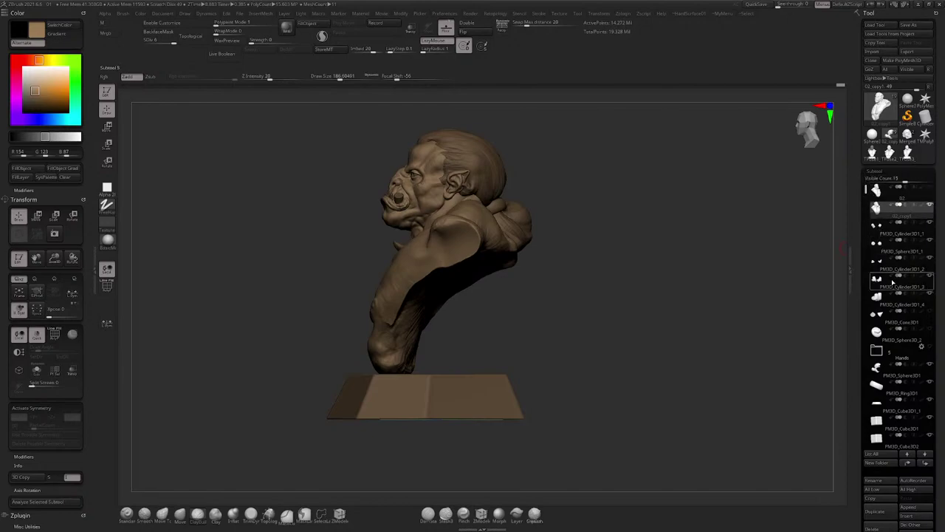
mouse_move(895, 392)
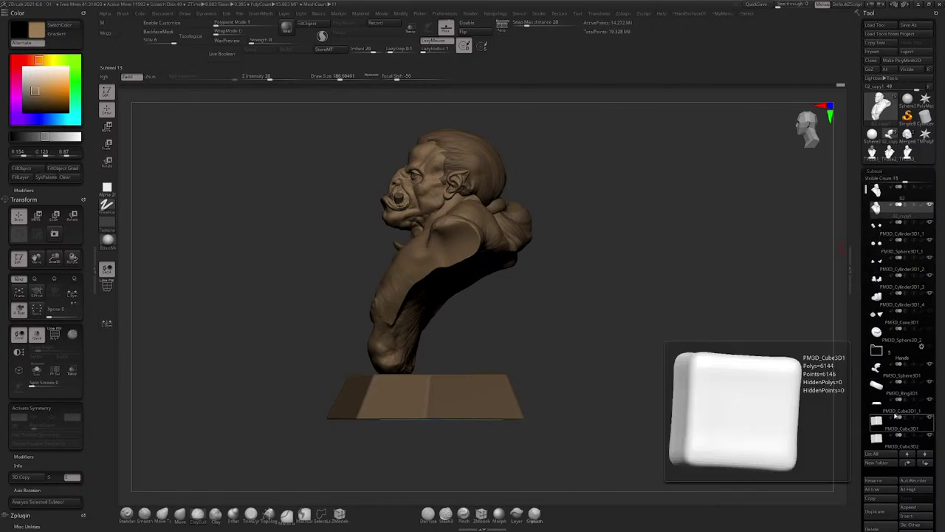
mouse_move(866, 190)
mouse_down()
mouse_move(865, 256)
mouse_move(864, 186)
mouse_up()
mouse_move(889, 155)
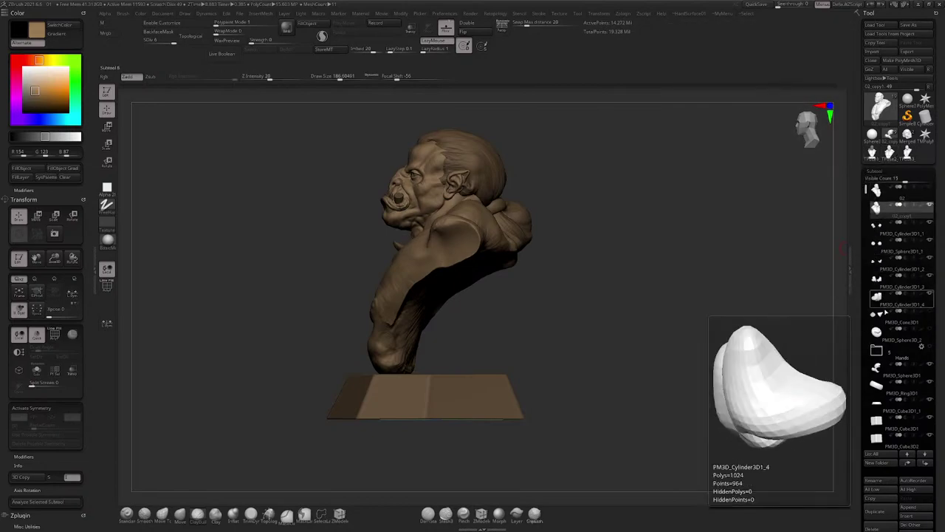
click(878, 352)
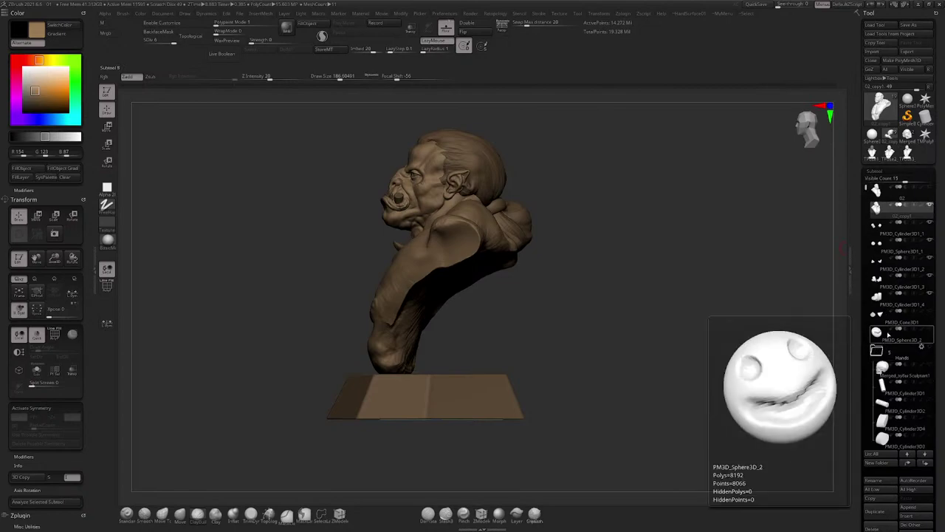
click(903, 373)
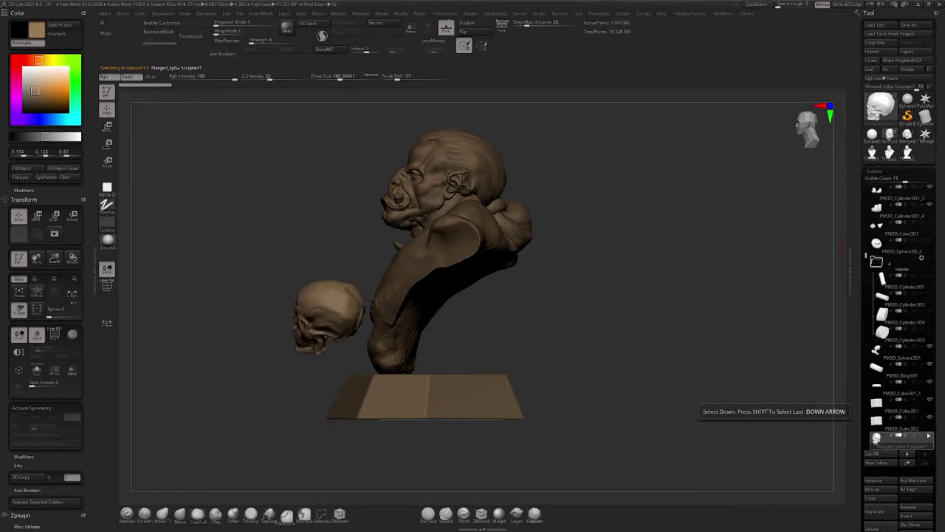
scroll(915, 413, down, 3)
Step: Scale down the skull and position it at the centre of the upper chest, just below the neck, with the gizmo
drag(605, 207, 652, 191)
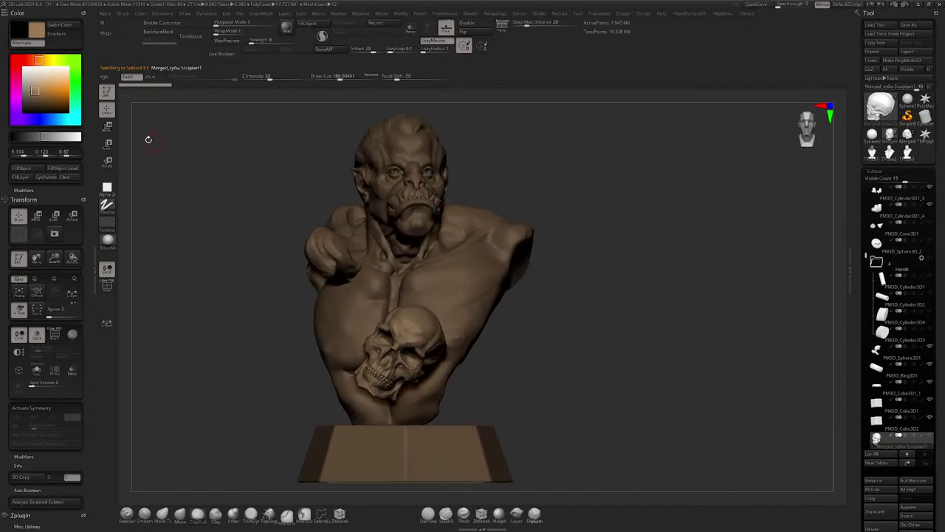
key(w)
click(442, 252)
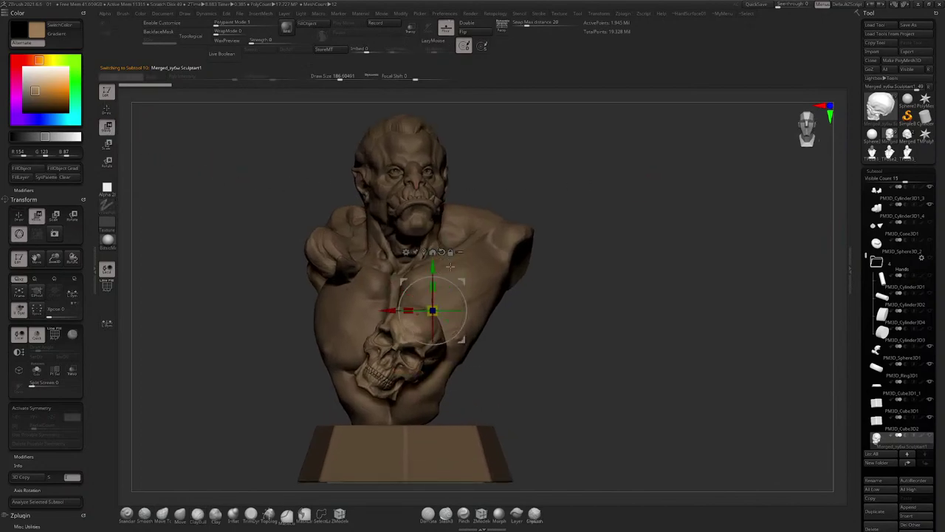
drag(460, 281, 455, 242)
drag(559, 198, 431, 296)
drag(461, 190, 561, 181)
drag(458, 240, 380, 243)
drag(481, 195, 409, 212)
drag(350, 272, 336, 267)
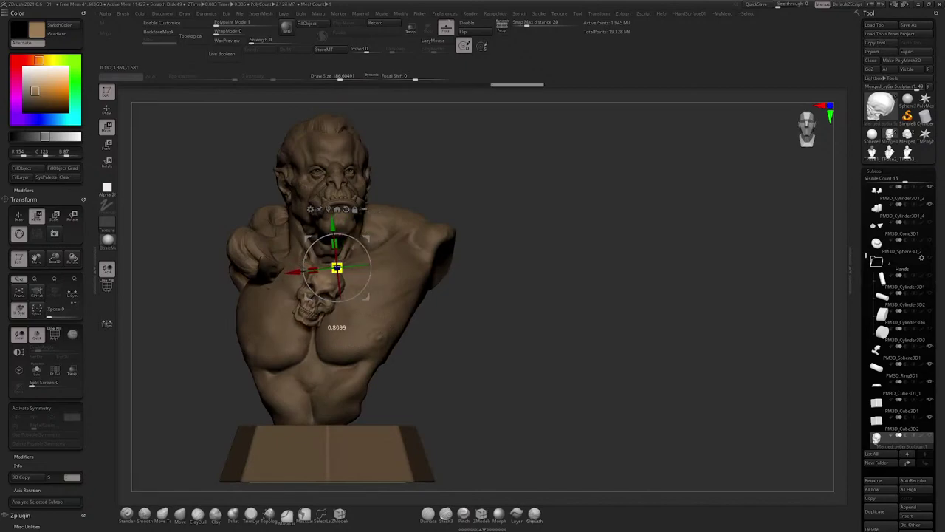
drag(365, 229, 538, 159)
mouse_move(595, 191)
mouse_down()
mouse_move(595, 172)
mouse_move(641, 176)
mouse_move(604, 177)
mouse_up()
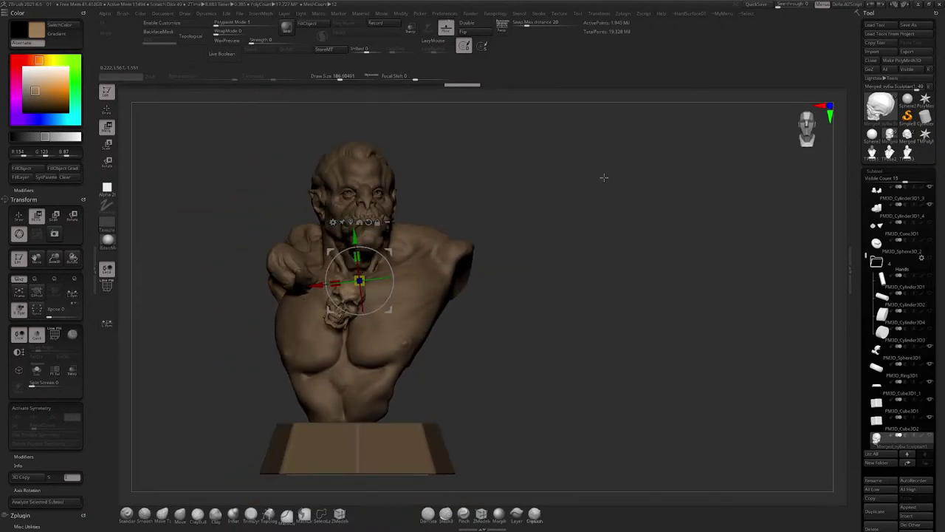
drag(517, 139, 277, 272)
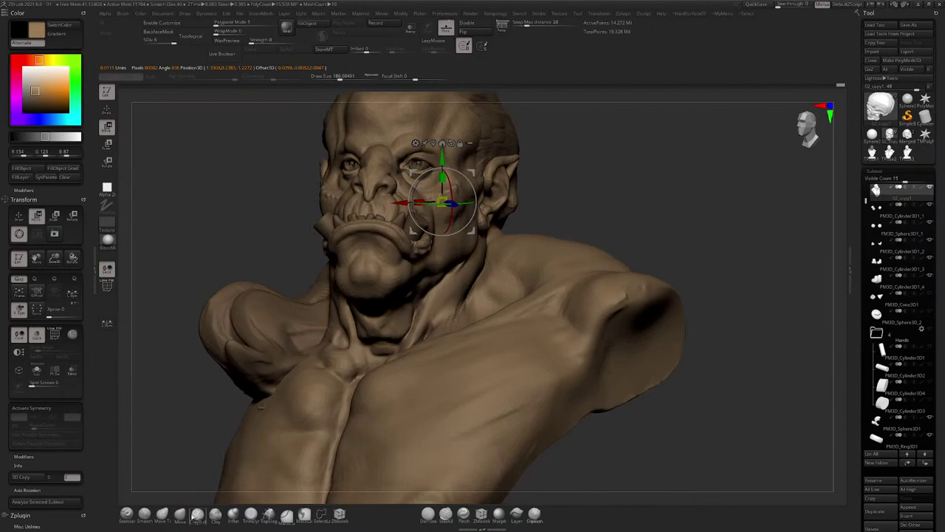
Step: Switch to ClayBuildup on the body subtool and set the draw size to about 202
click(198, 514)
alt+right_drag(371, 191, 360, 316)
key(space)
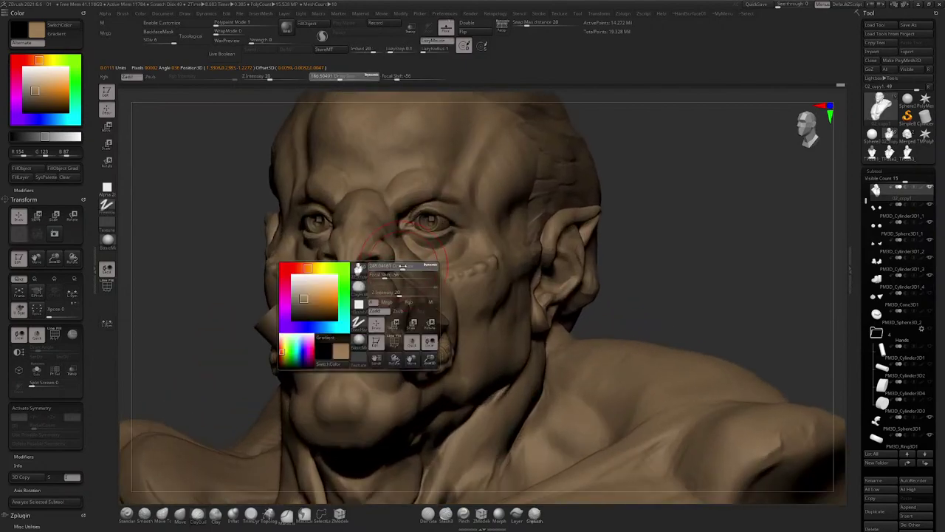
drag(403, 266, 400, 266)
mouse_move(402, 268)
ctrl+right_down()
mouse_move(414, 200)
mouse_move(532, 214)
mouse_move(489, 210)
ctrl+right_up()
alt+right_drag(489, 210, 492, 170)
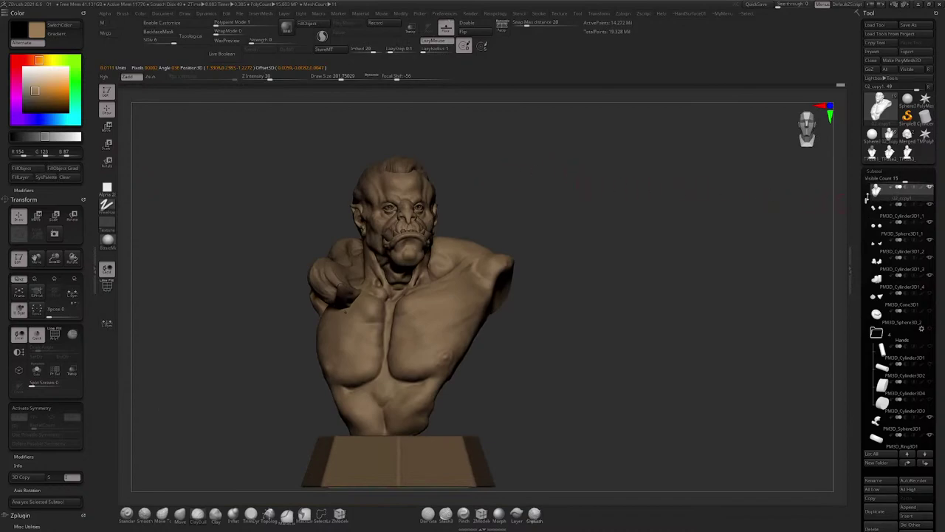
Step: Select the skull subtool at the end of the list and make it visible on the bust's chest
scroll(866, 195, up, 1)
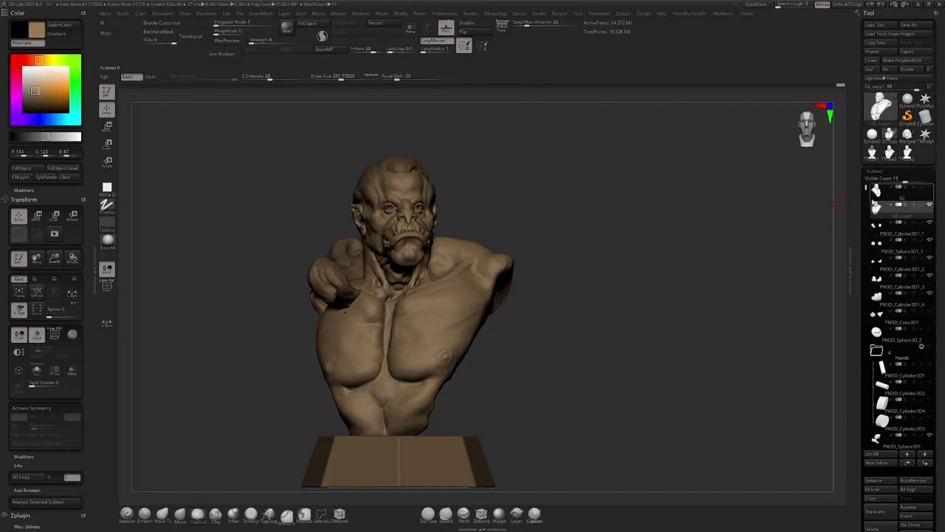
drag(865, 189, 854, 293)
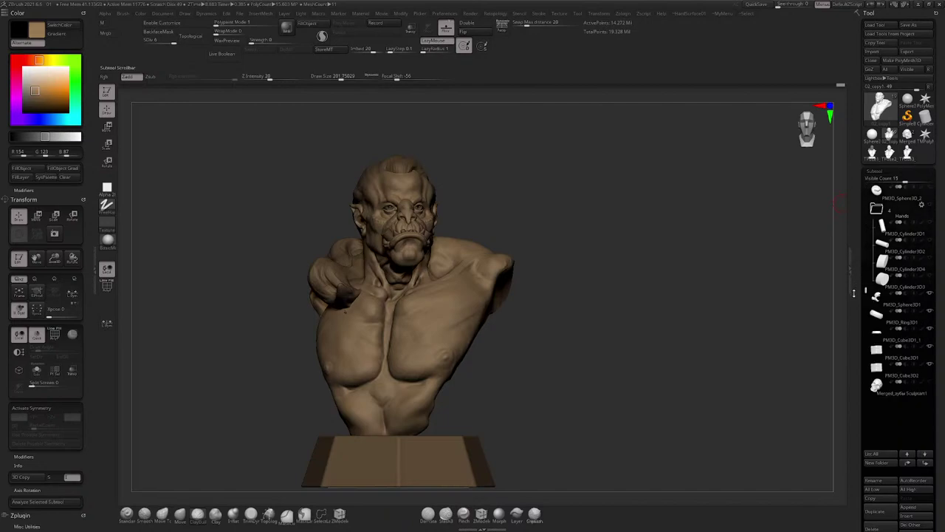
click(906, 392)
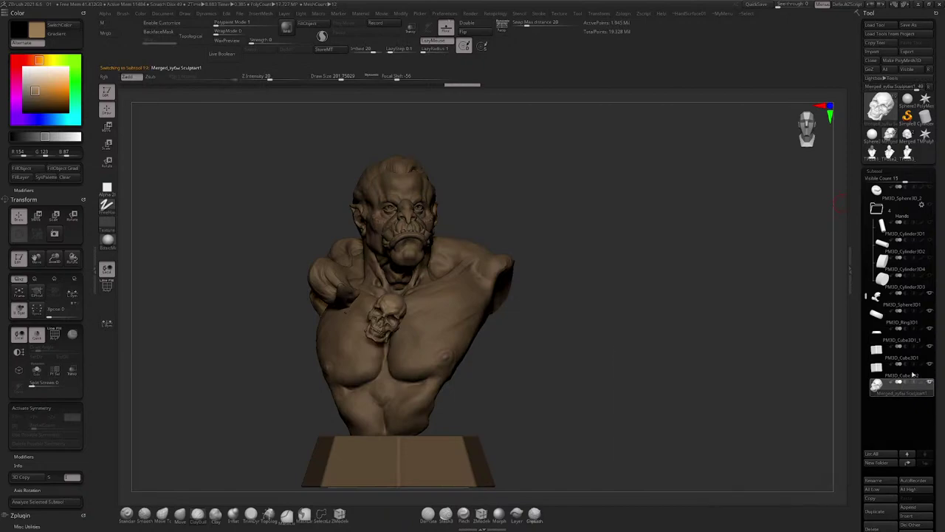
mouse_move(654, 230)
mouse_down()
mouse_move(667, 226)
mouse_move(644, 225)
mouse_up()
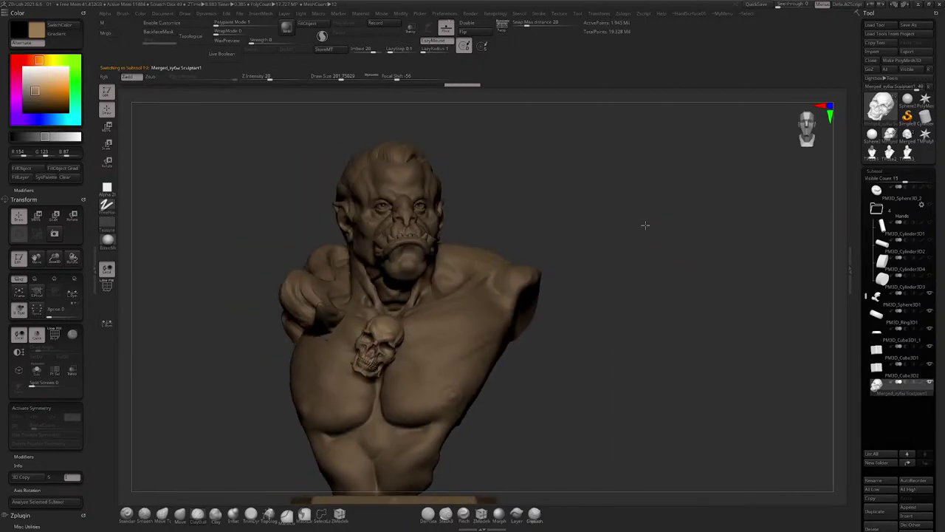
Step: Refine the inner eye corner and brow area of the face with ClayBuildup, reducing the draw size to about 97
ctrl+right_drag(389, 176, 433, 259)
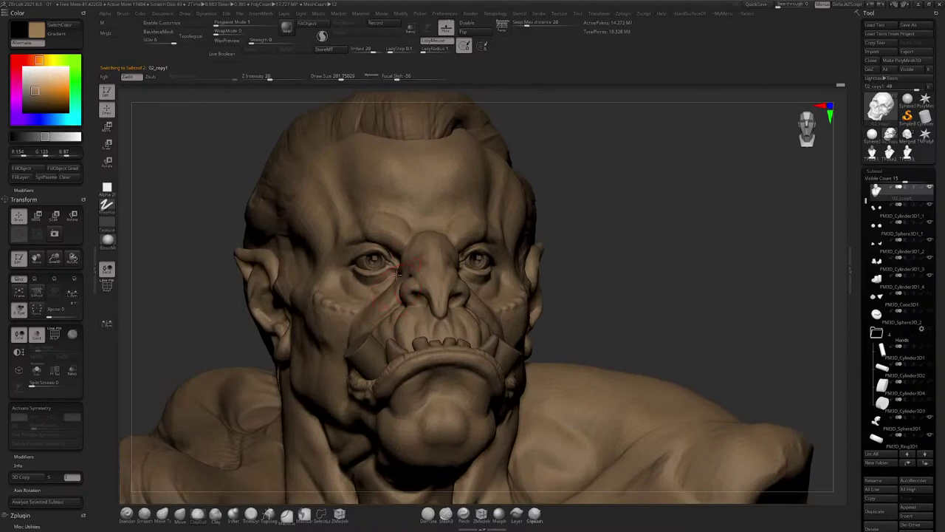
alt+right_drag(432, 220, 422, 180)
mouse_move(510, 179)
right_down()
mouse_move(402, 178)
mouse_move(413, 225)
right_up()
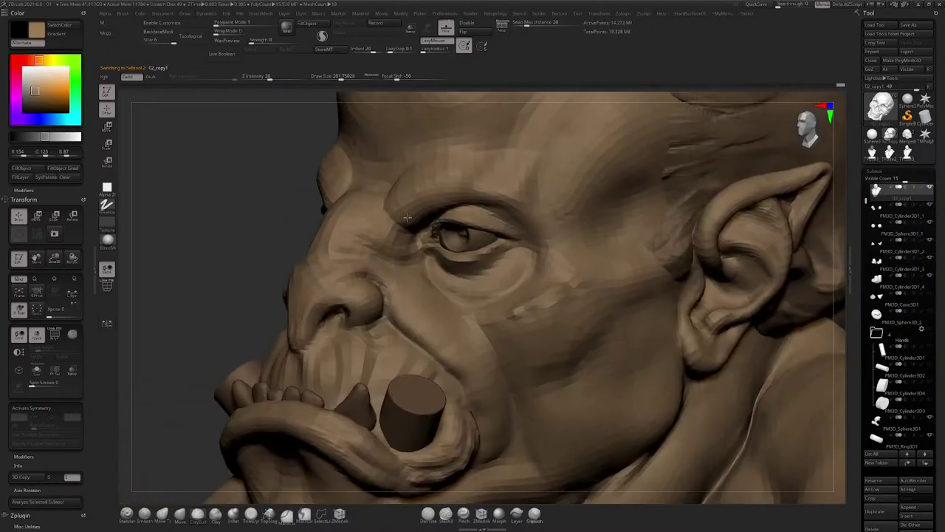
key(space)
drag(430, 215, 418, 215)
ctrl+right_drag(415, 175, 421, 200)
mouse_move(420, 199)
mouse_down()
mouse_move(497, 177)
mouse_move(517, 148)
mouse_move(525, 158)
mouse_move(522, 146)
mouse_move(465, 159)
mouse_up()
ctrl+right_drag(414, 192, 404, 251)
key(space)
drag(425, 235, 418, 235)
alt+right_drag(420, 220, 403, 202)
mouse_move(401, 203)
mouse_down()
mouse_move(432, 148)
mouse_move(469, 166)
mouse_up()
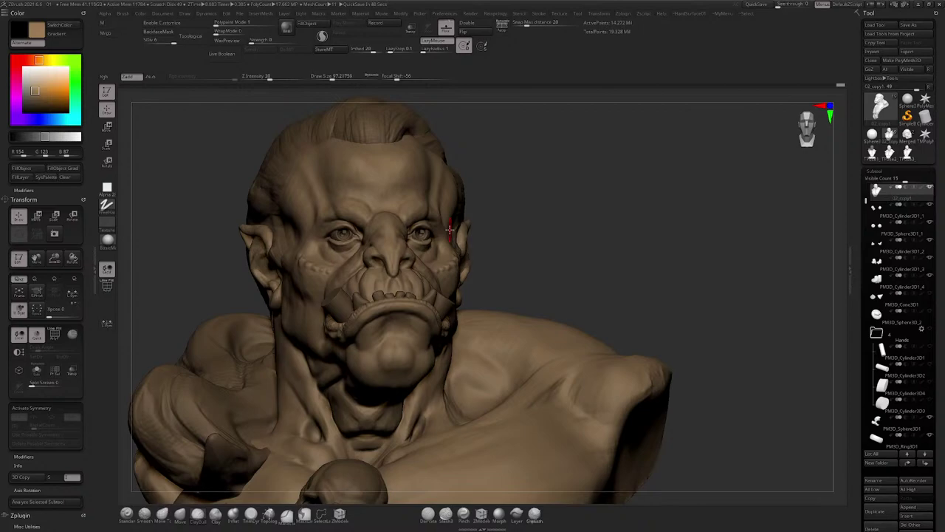
Step: Select the skull subtool and reposition it with the gizmo so it sits on the centre of the upper chest
alt+drag(583, 225, 538, 179)
alt+click(374, 320)
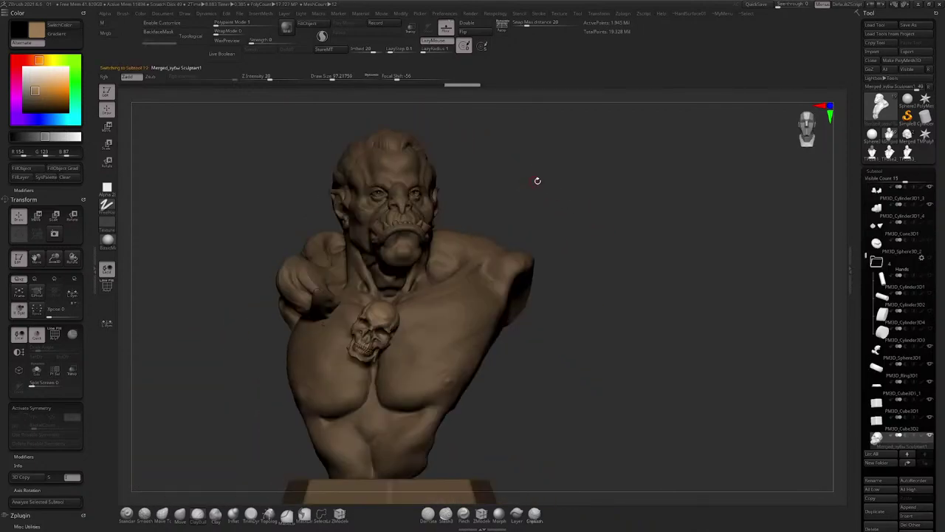
click(108, 126)
alt+drag(420, 274, 365, 327)
right_drag(366, 327, 418, 294)
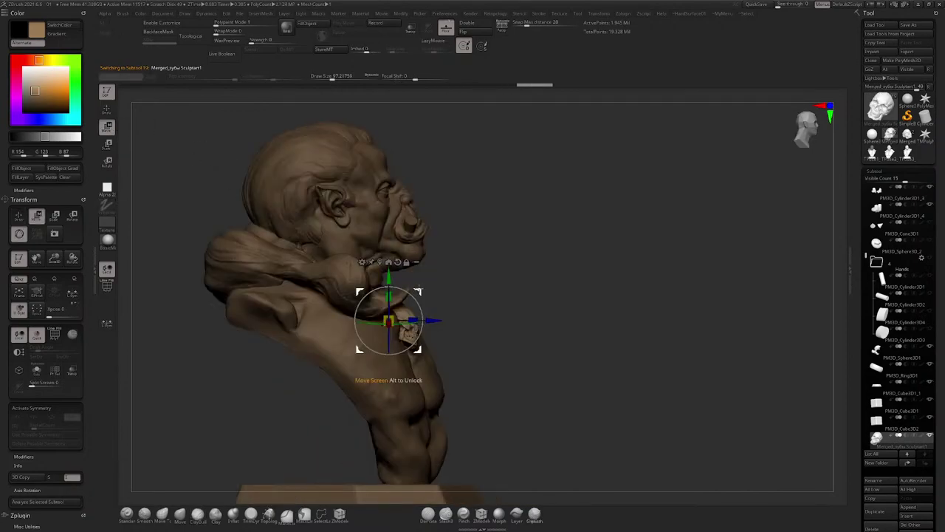
drag(418, 291, 421, 285)
right_drag(587, 158, 558, 149)
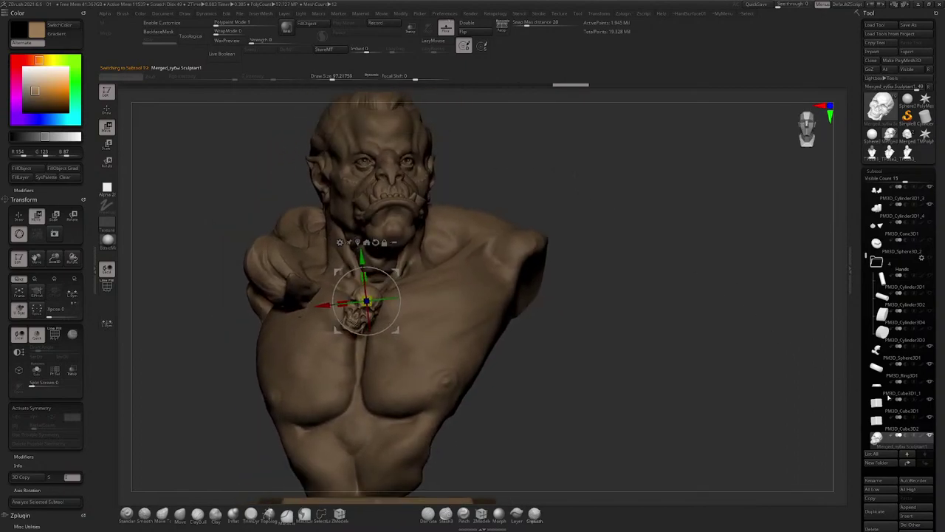
Step: Append a sphere subtool, shrink it to bead size and move it beside the skull on the upper chest
click(908, 515)
click(591, 344)
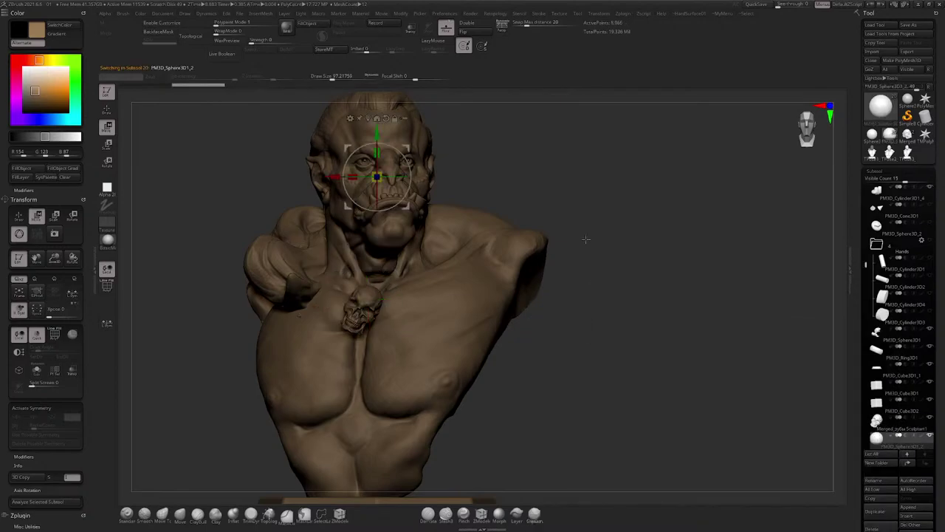
shift+right_drag(464, 125, 376, 130)
drag(406, 148, 321, 253)
shift+right_drag(315, 241, 338, 271)
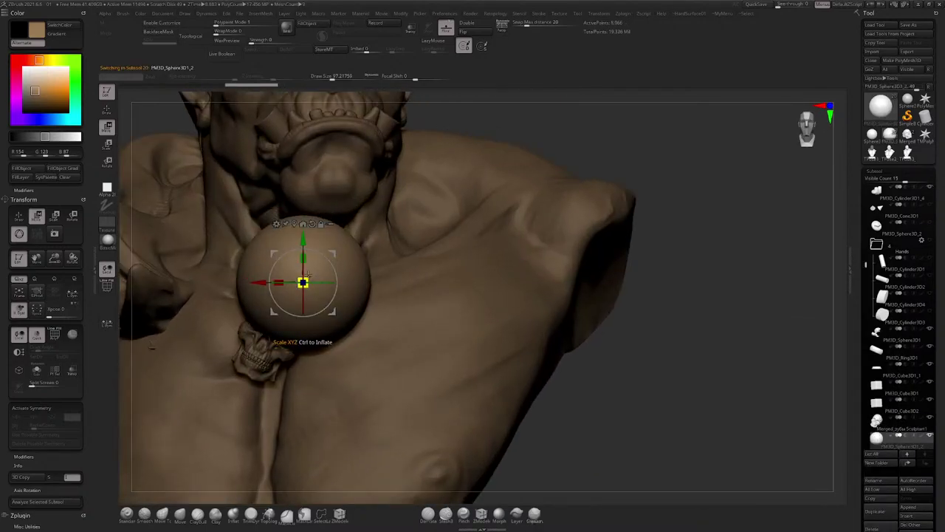
drag(305, 280, 292, 297)
drag(332, 252, 362, 253)
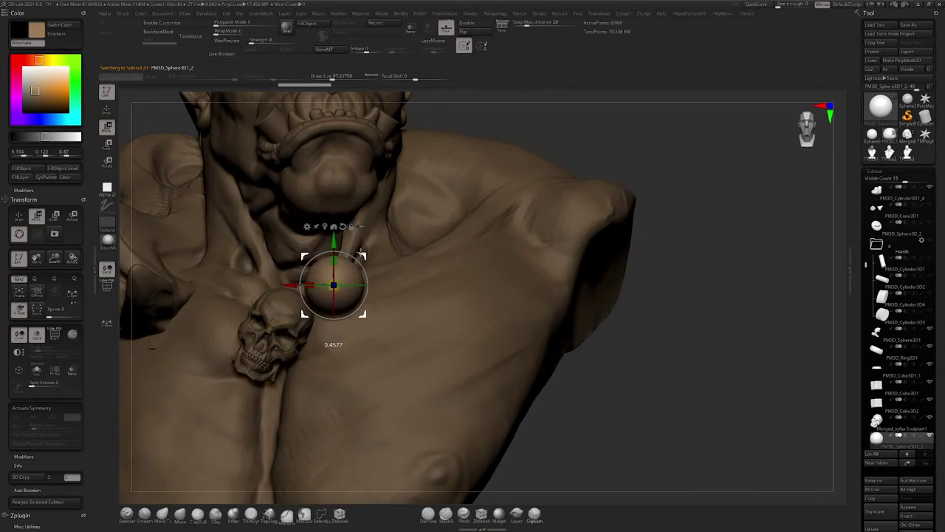
Step: Adjust the skull's placement, and reposition the sphere so it rests against the chest next to the skull
alt+click(282, 325)
right_drag(288, 328, 255, 294)
drag(284, 319, 270, 300)
alt+click(335, 268)
shift+right_drag(337, 269, 375, 274)
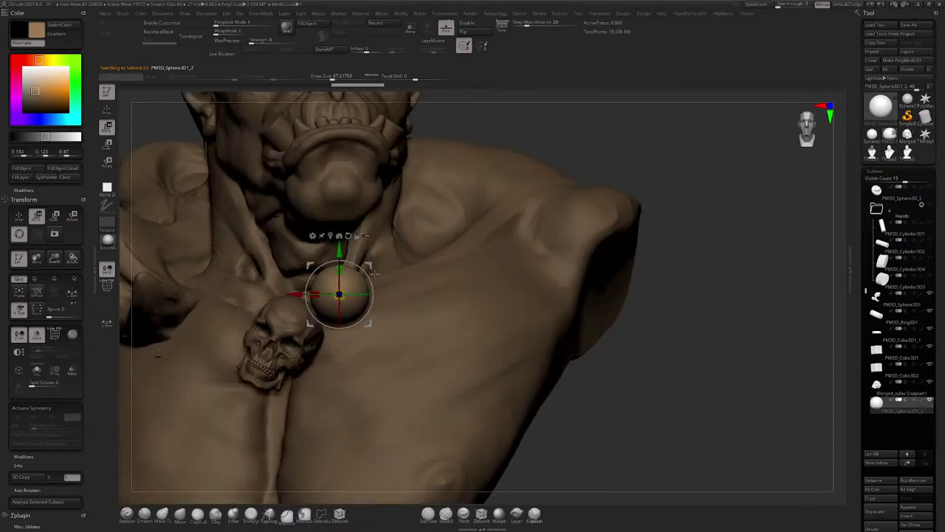
mouse_move(370, 263)
mouse_down()
mouse_move(377, 279)
mouse_move(366, 280)
mouse_up()
right_drag(362, 282, 297, 260)
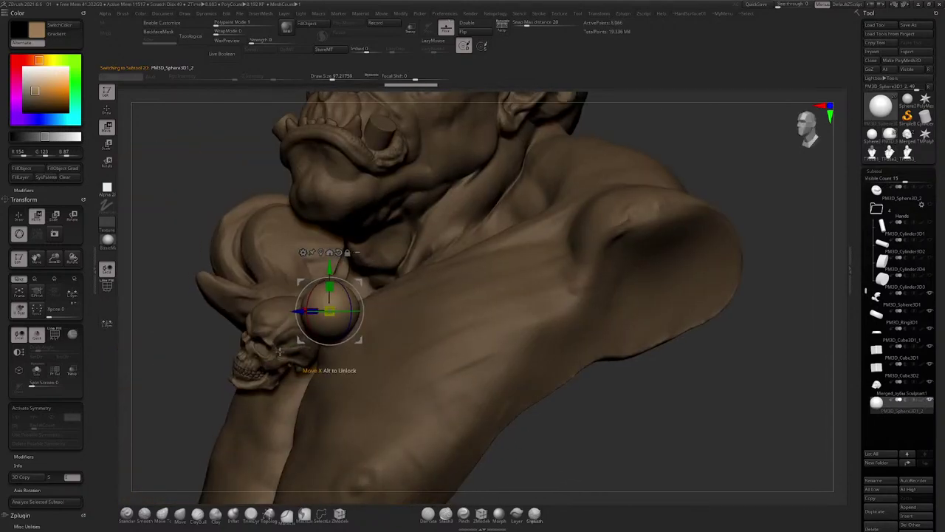
Step: Convert the small sphere to DynaMesh at resolution 128
scroll(916, 332, down, 5)
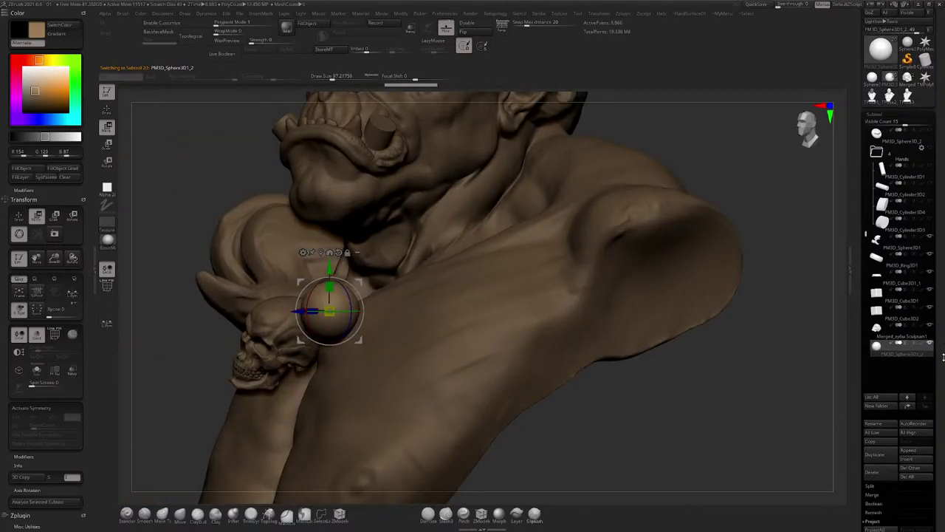
click(878, 251)
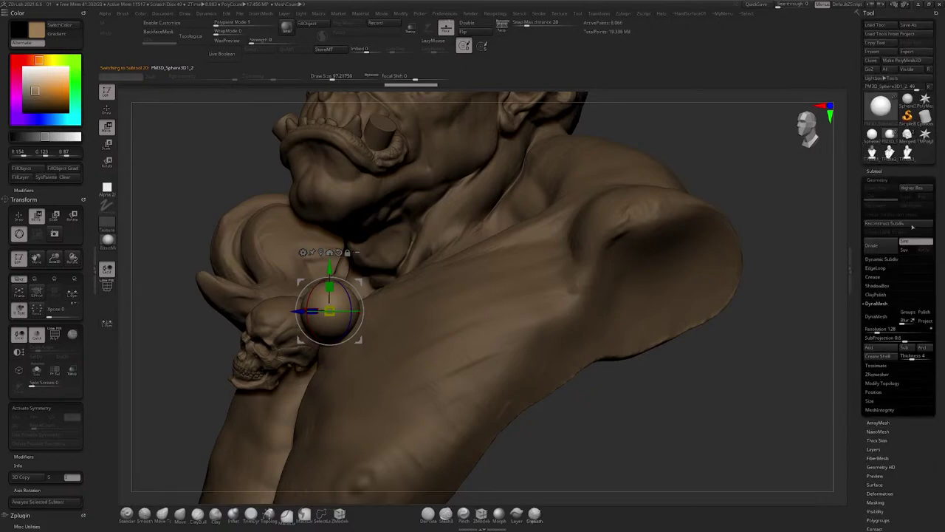
click(874, 171)
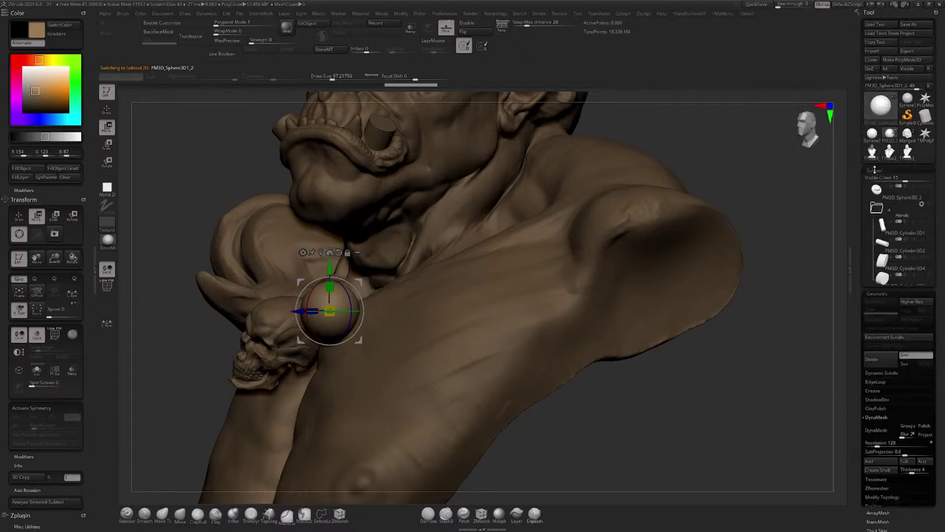
drag(940, 373, 934, 320)
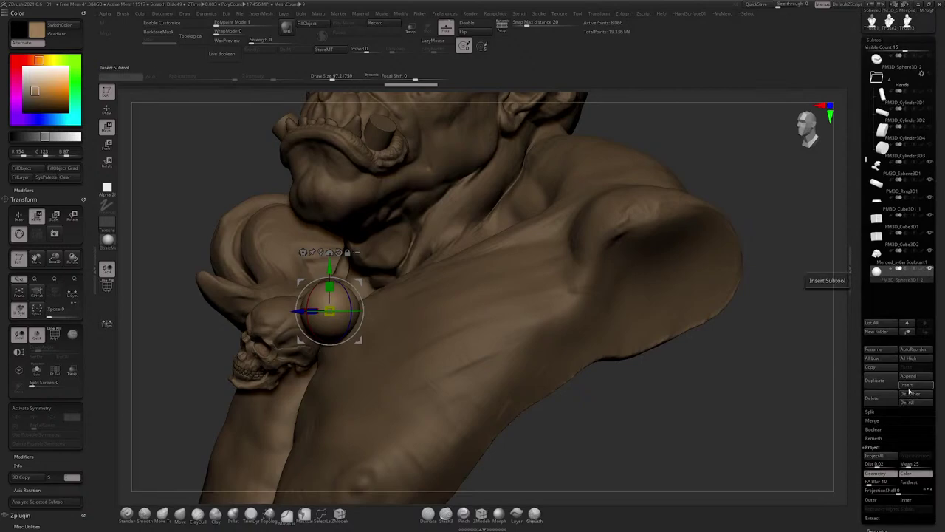
drag(940, 381, 925, 325)
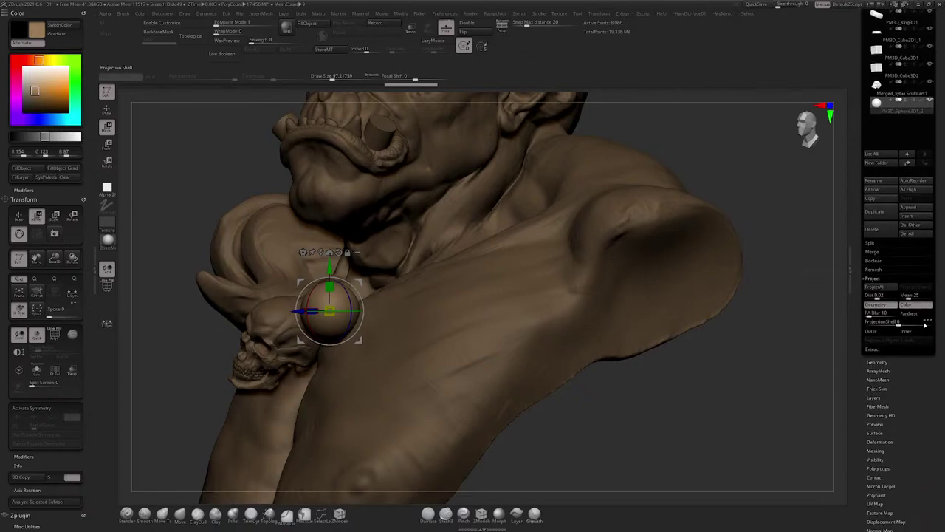
click(889, 362)
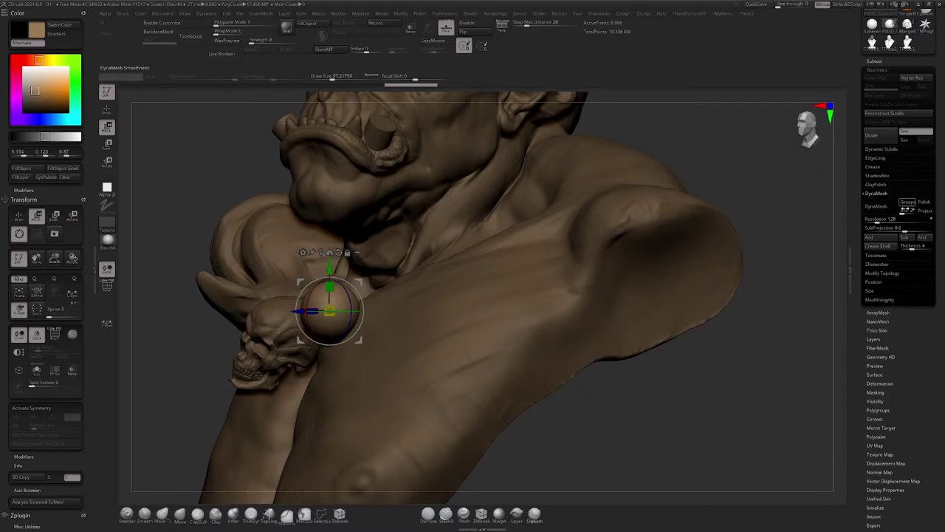
click(884, 209)
Step: Return to drawing, set the draw size to about 500 and try a flattening stroke on the front of the sphere
right_drag(678, 209, 480, 294)
mouse_move(252, 449)
alt+right_down()
mouse_move(345, 345)
mouse_move(253, 499)
alt+right_up()
key(q)
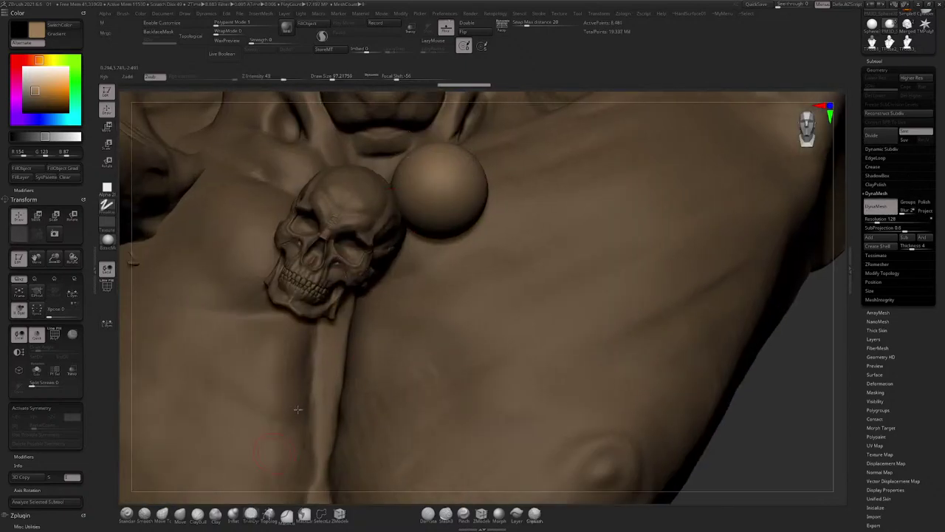
key(space)
drag(417, 230, 443, 229)
right_drag(444, 240, 460, 328)
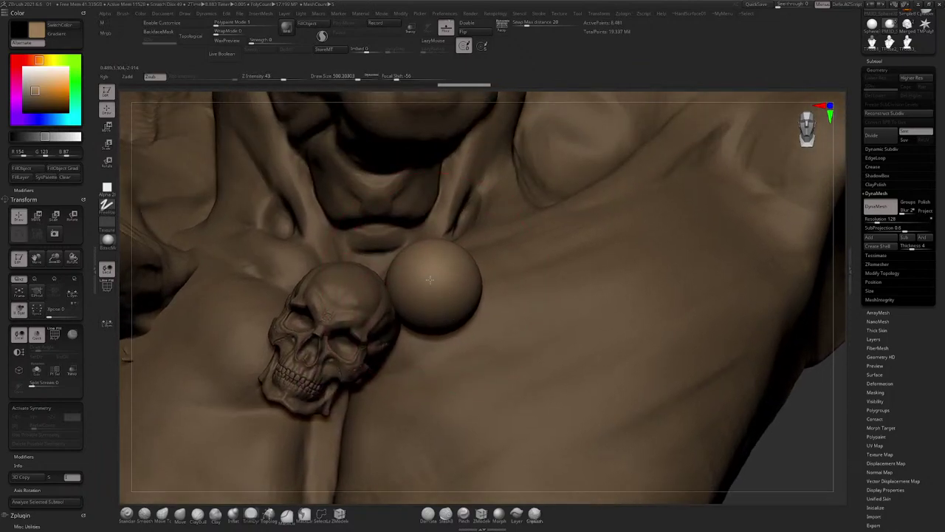
mouse_move(427, 278)
mouse_down()
mouse_move(437, 269)
mouse_move(453, 281)
mouse_up()
key(ctrl+z)
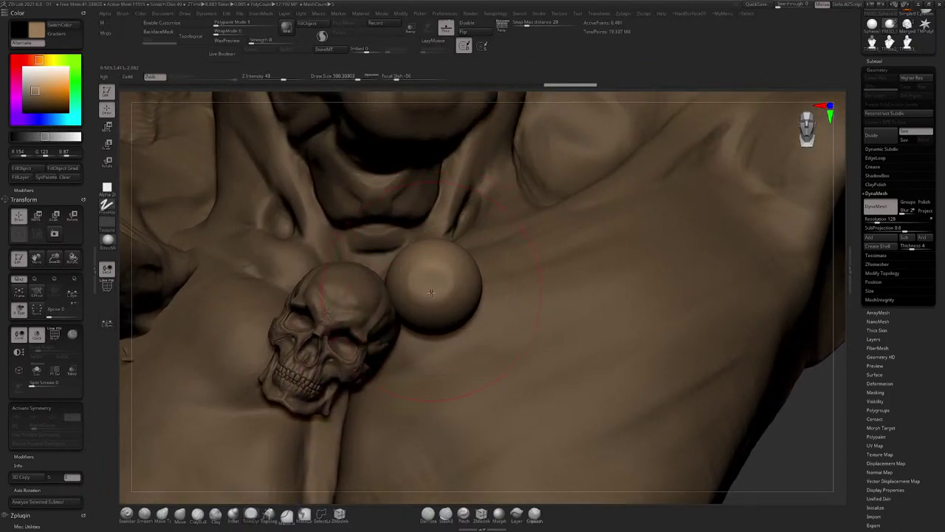
key(ctrl+z)
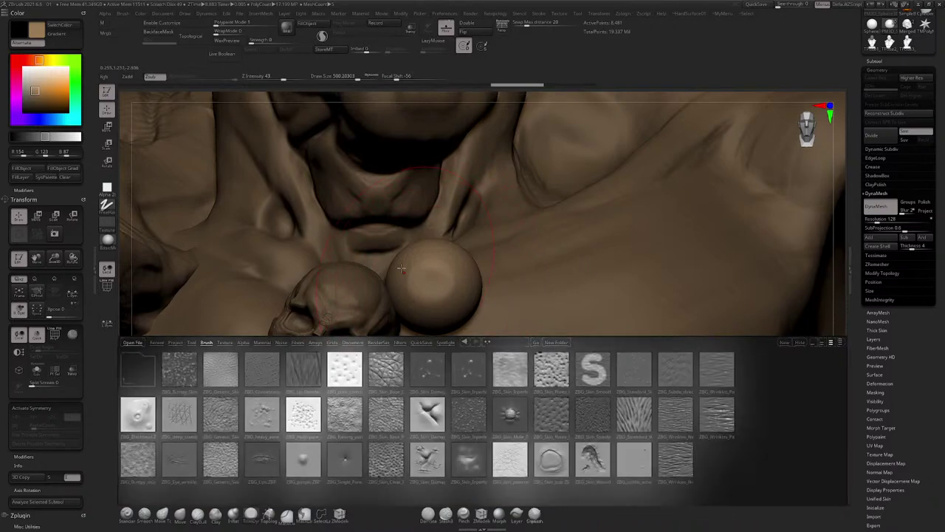
Step: Load the OrbFlatten_Edge brush from the Orb brush folder in the LightBox library
click(140, 375)
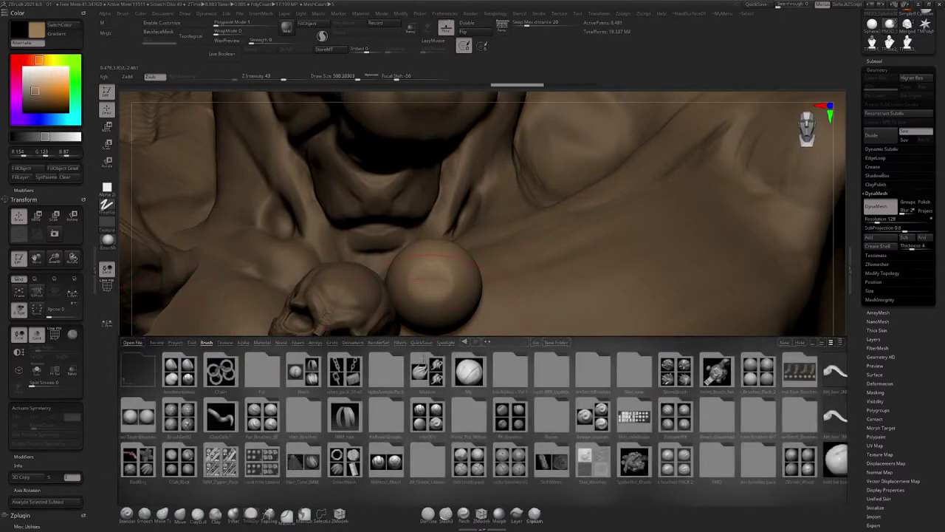
click(470, 465)
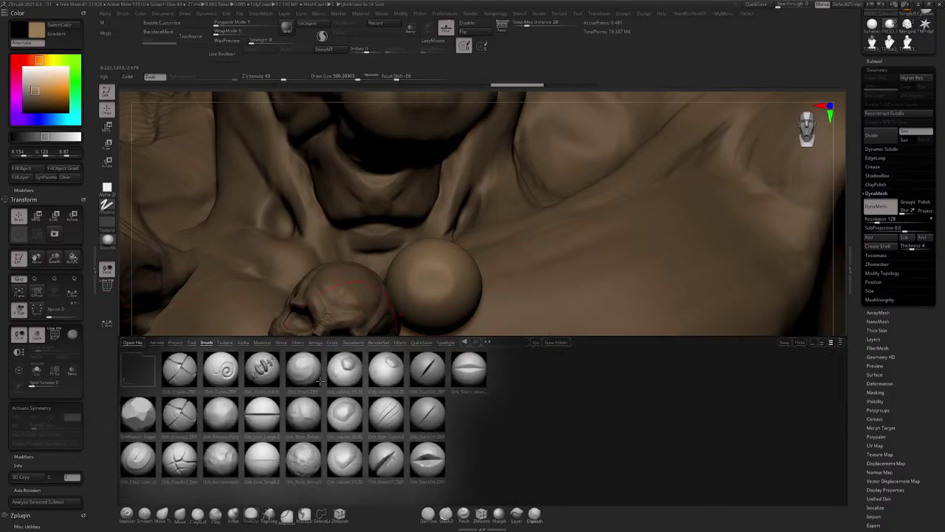
double_click(138, 412)
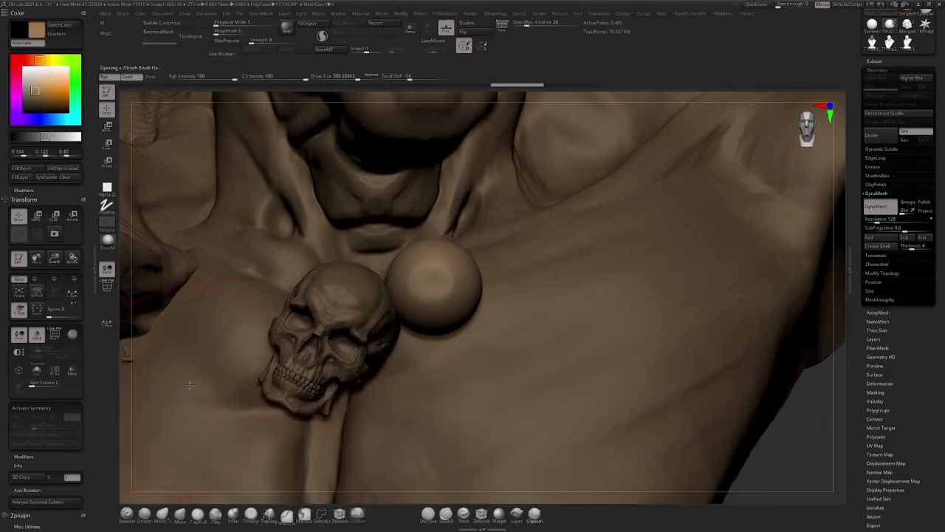
Step: Isolate the sphere with Solo and flatten the first facets into its surface with the OrbFlatten brush
mouse_move(441, 280)
right_down()
mouse_move(451, 256)
mouse_move(428, 245)
right_up()
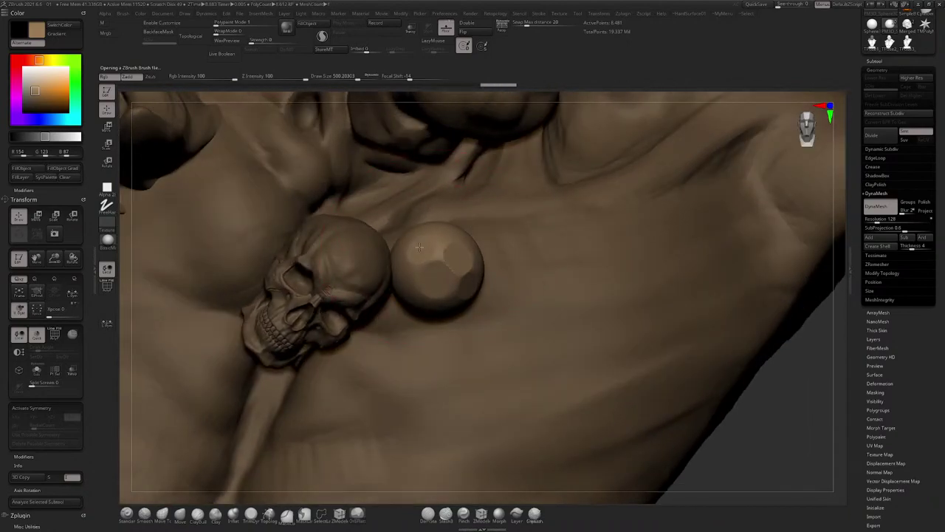
drag(419, 246, 430, 255)
click(38, 368)
right_drag(443, 267, 446, 222)
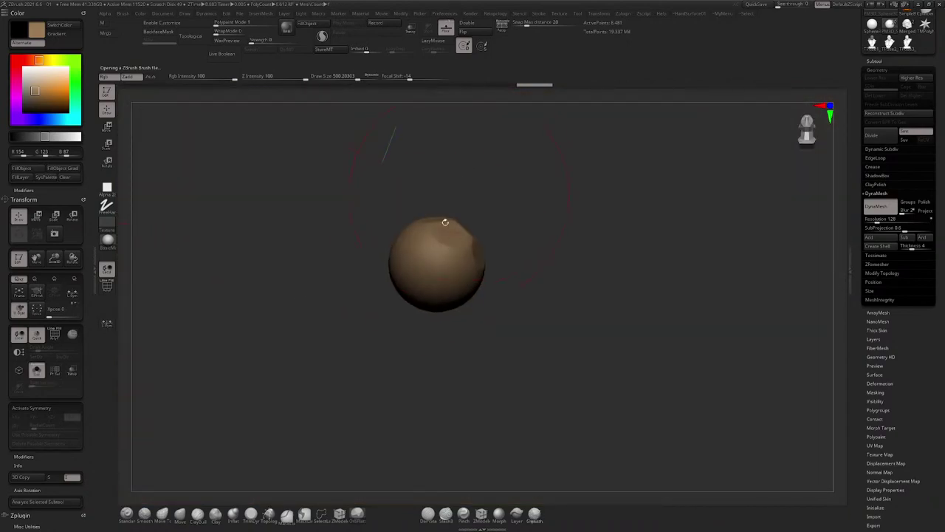
mouse_move(434, 259)
mouse_down()
mouse_move(437, 272)
mouse_move(440, 246)
mouse_up()
mouse_move(436, 262)
right_down()
mouse_move(459, 252)
mouse_move(504, 285)
mouse_move(558, 270)
mouse_move(596, 286)
mouse_move(596, 256)
right_up()
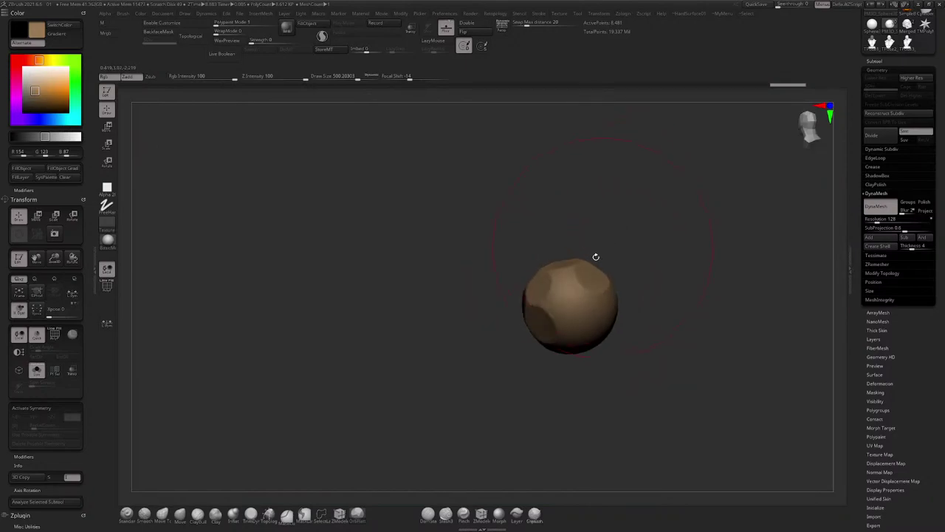
Step: Cut flat facets around the rest of the sphere and bring the whole bust back into view
mouse_move(568, 299)
right_down()
mouse_move(572, 313)
mouse_move(602, 297)
mouse_move(609, 310)
mouse_move(627, 288)
right_up()
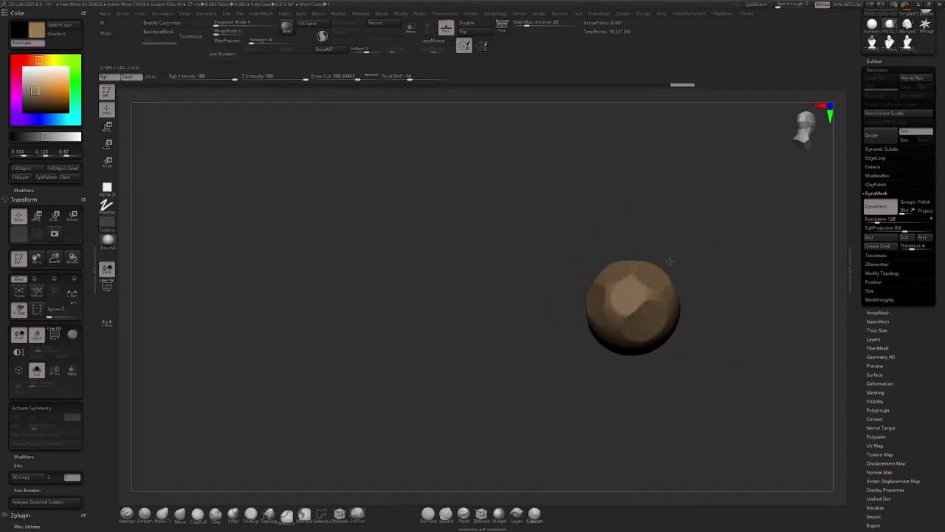
right_drag(655, 310, 622, 323)
right_drag(638, 291, 649, 239)
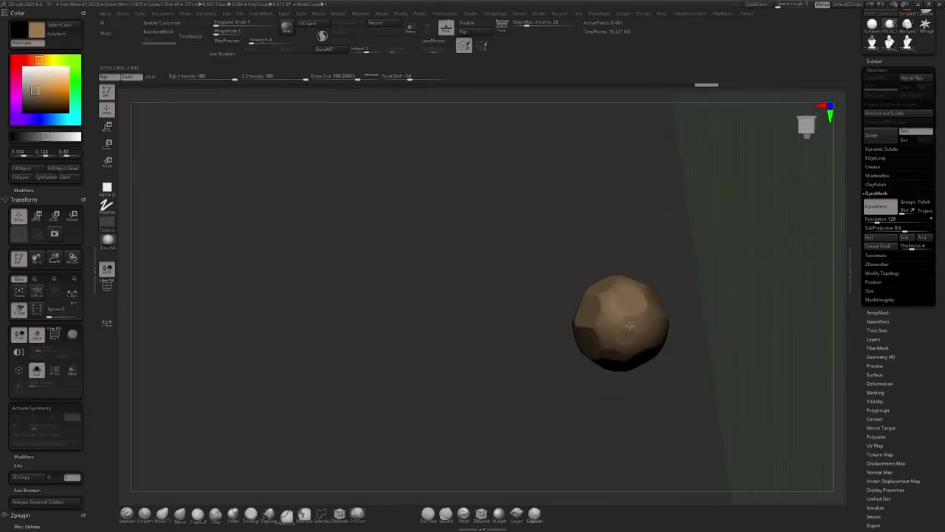
right_drag(620, 326, 684, 338)
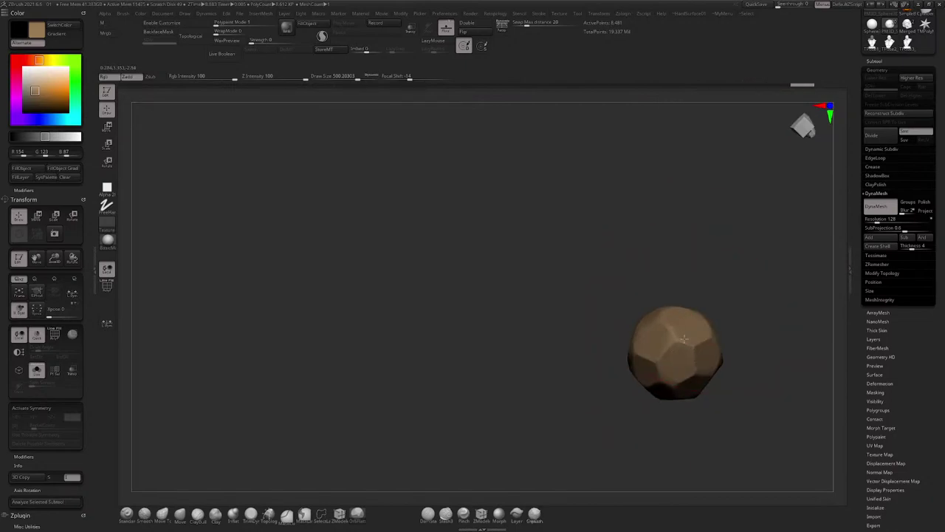
right_drag(670, 369, 703, 283)
right_drag(656, 344, 640, 360)
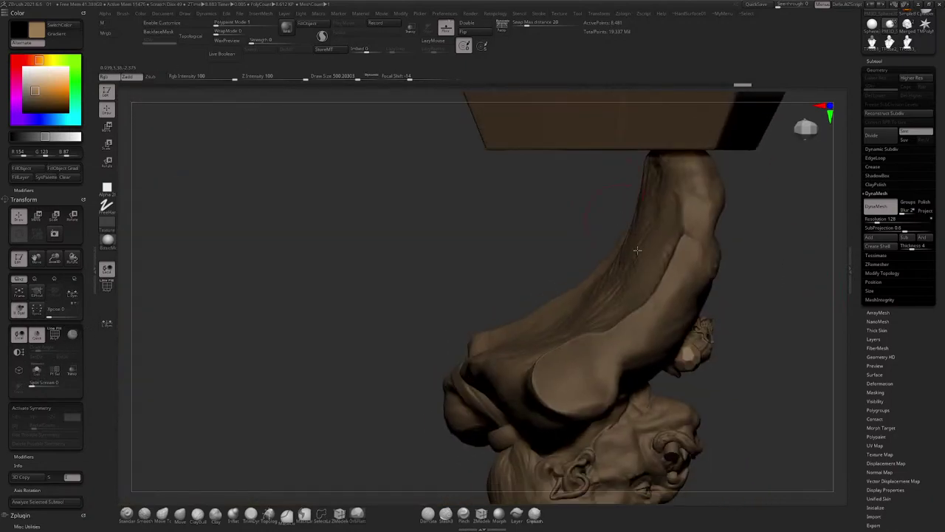
mouse_move(637, 251)
right_down()
mouse_move(641, 200)
mouse_move(684, 235)
mouse_move(656, 298)
mouse_move(532, 259)
mouse_move(505, 270)
right_up()
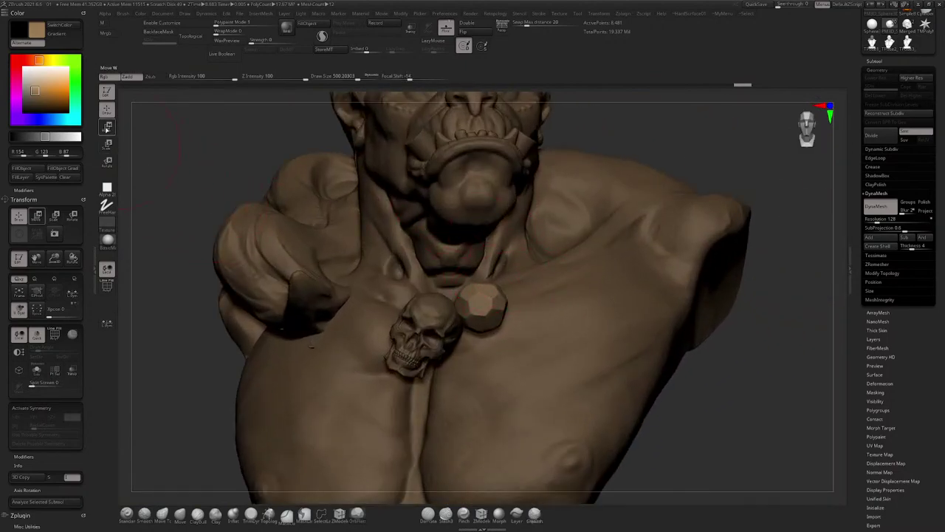
Step: Move the faceted bead with the gizmo so it sits close against the side of the skull
click(108, 127)
drag(481, 306, 473, 309)
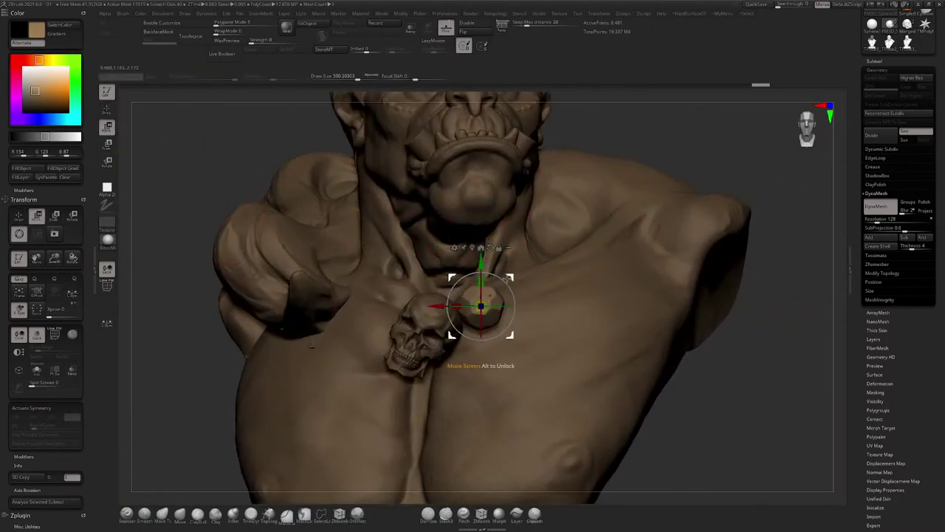
drag(512, 273, 510, 277)
Step: Duplicate the faceted bead, shrink the copy and place it next to the first one along the base of the neck
key(ctrl+shift+d)
drag(479, 310, 522, 294)
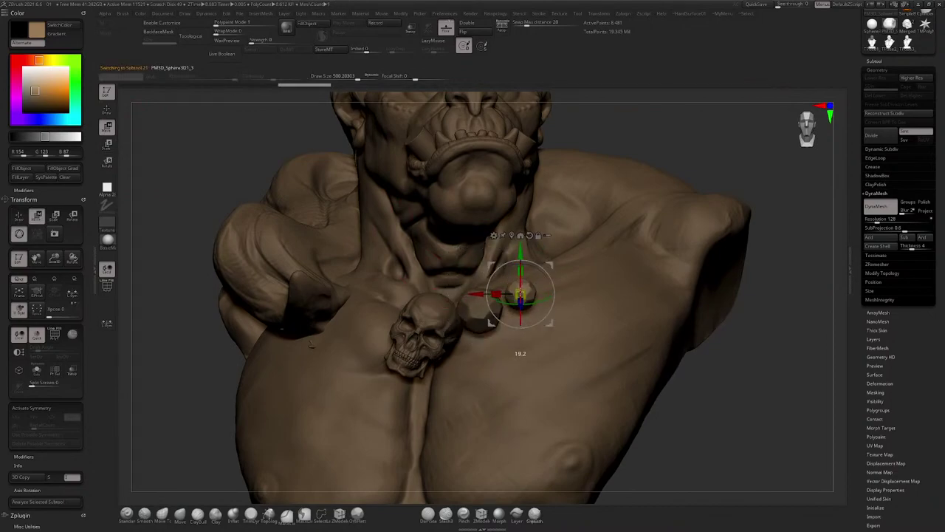
drag(550, 264, 533, 267)
right_drag(533, 266, 399, 277)
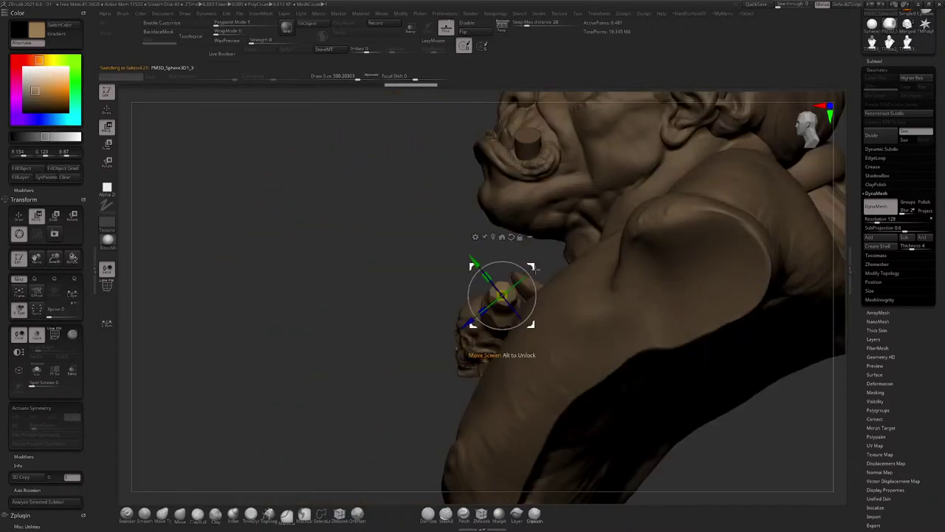
drag(550, 267, 580, 249)
right_drag(578, 249, 575, 250)
Step: Duplicate the large faceted bead beside the skull and place the copy after the small beads along the base of the neck
alt+click(496, 314)
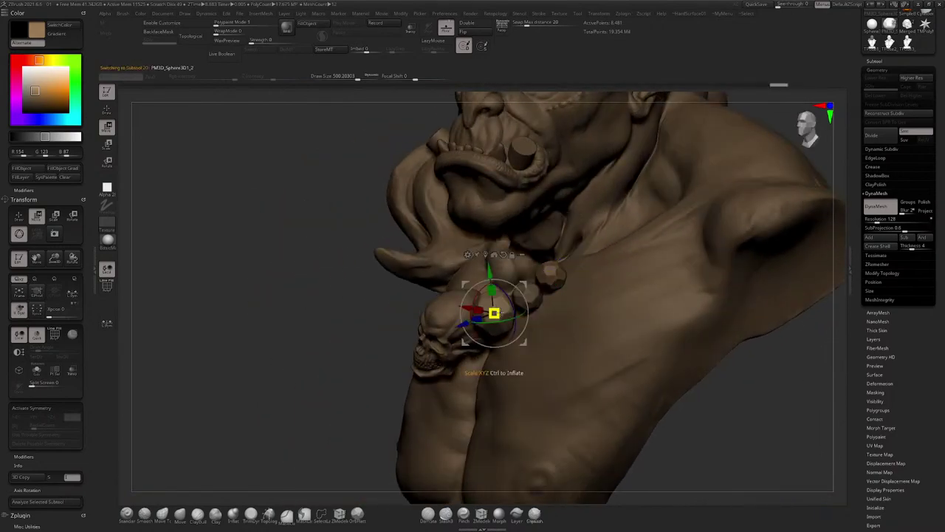
key(ctrl+shift+d)
drag(529, 280, 586, 190)
right_drag(585, 190, 607, 212)
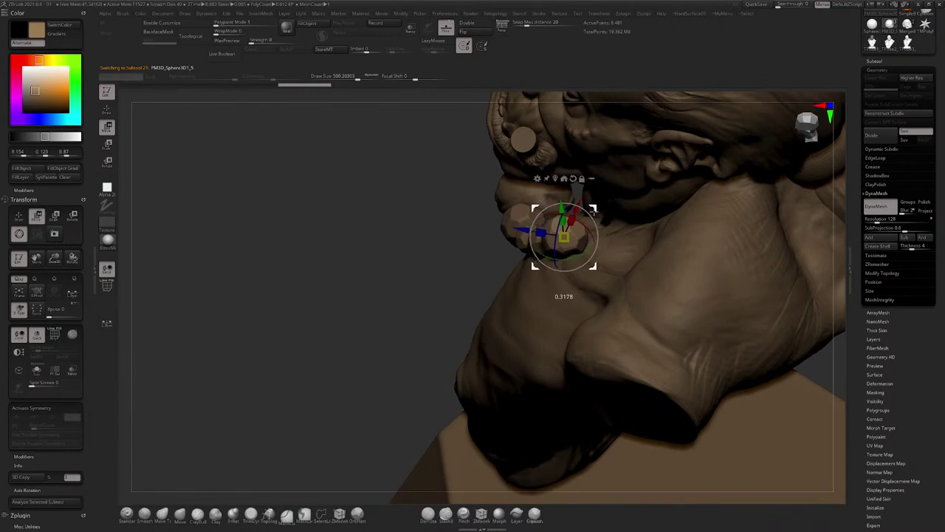
drag(593, 212, 580, 189)
Step: Duplicate the large bead again and move the copy up the side of the neck, leaving a gap between the two
key(ctrl+shift+d)
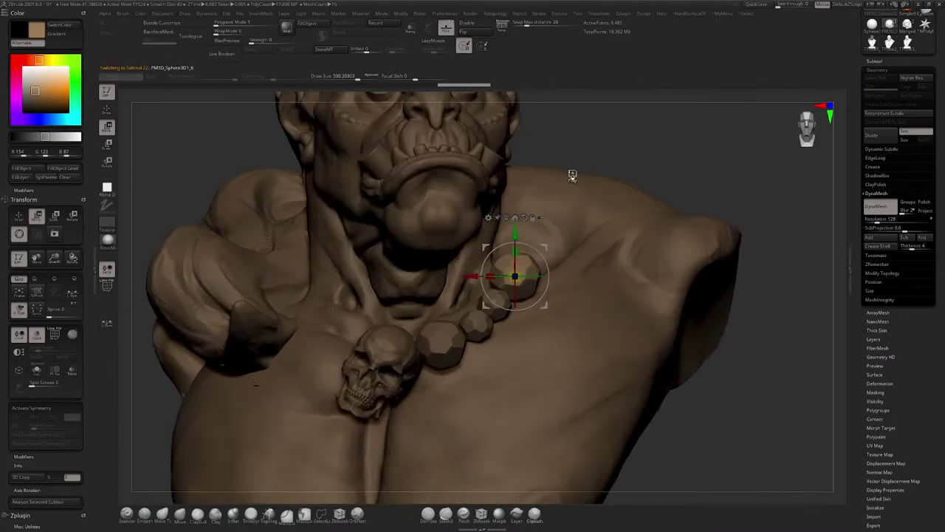
right_drag(571, 177, 466, 121)
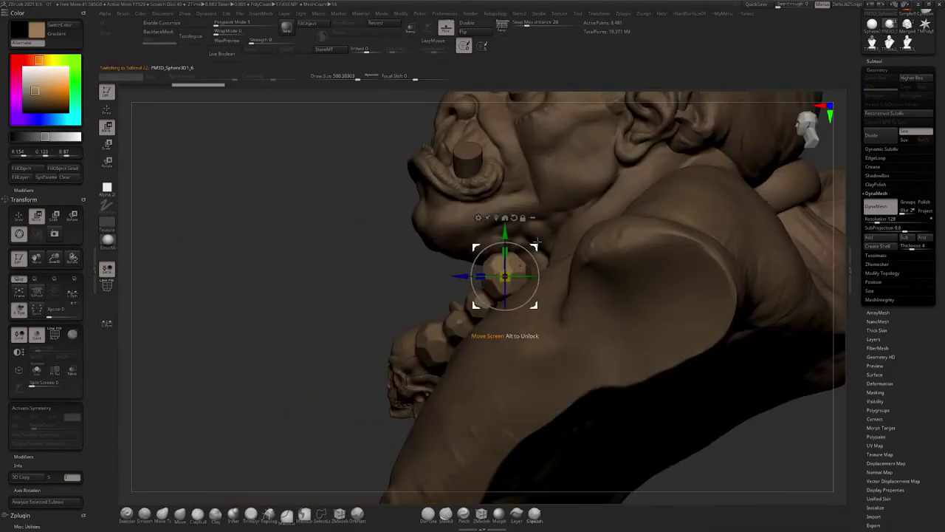
drag(530, 245, 624, 186)
shift+right_drag(605, 186, 641, 191)
drag(653, 195, 651, 194)
right_drag(651, 194, 695, 195)
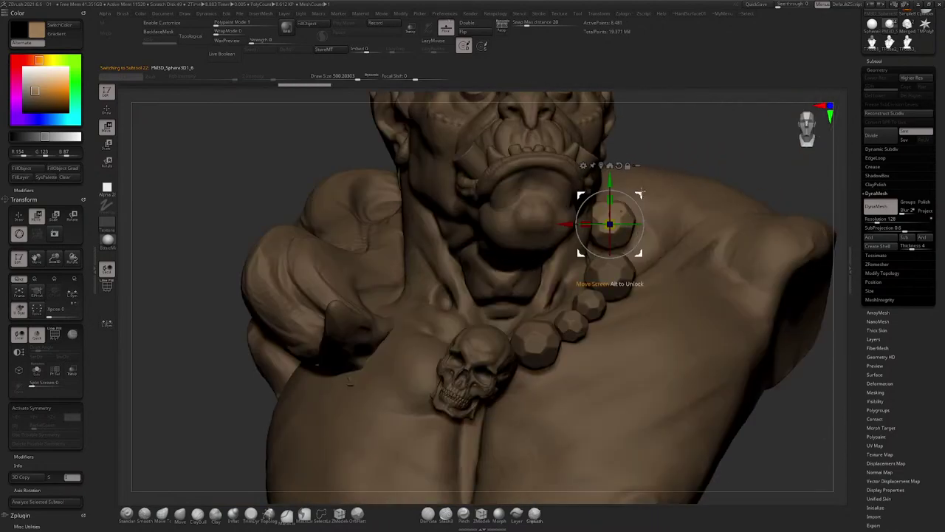
mouse_move(648, 195)
mouse_down()
mouse_move(639, 197)
mouse_move(651, 197)
mouse_up()
Step: Duplicate a small bead and set the copy against the neck just past the lower of the two large beads
alt+click(501, 320)
right_drag(509, 325, 529, 283)
key(ctrl+shift+d)
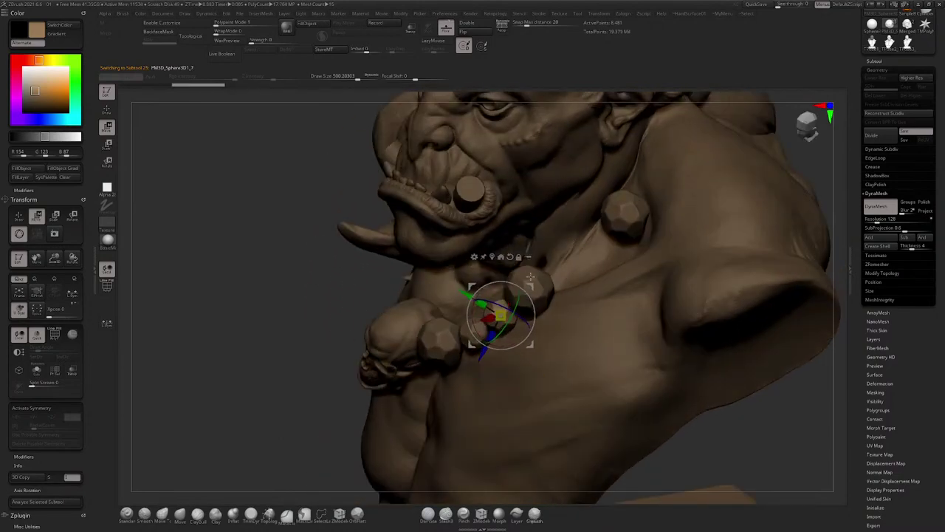
drag(530, 285, 593, 240)
right_drag(593, 239, 579, 241)
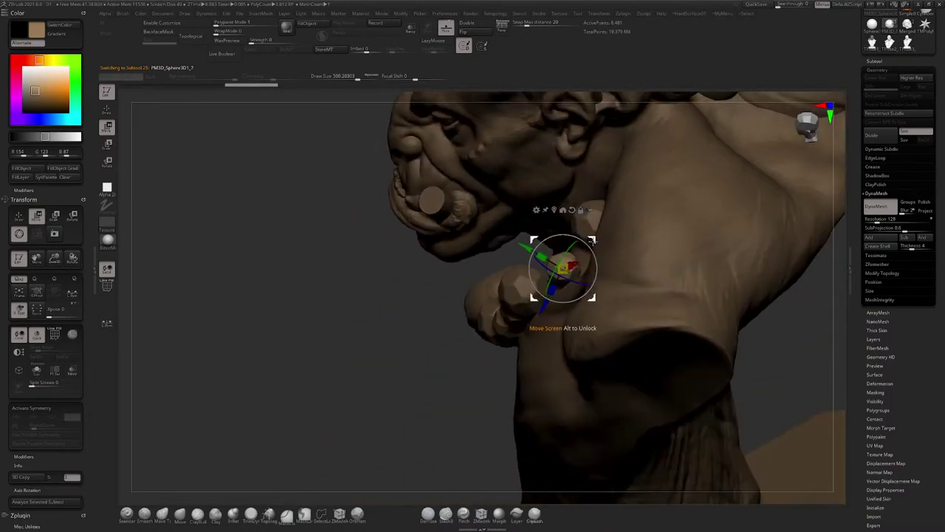
drag(592, 240, 597, 205)
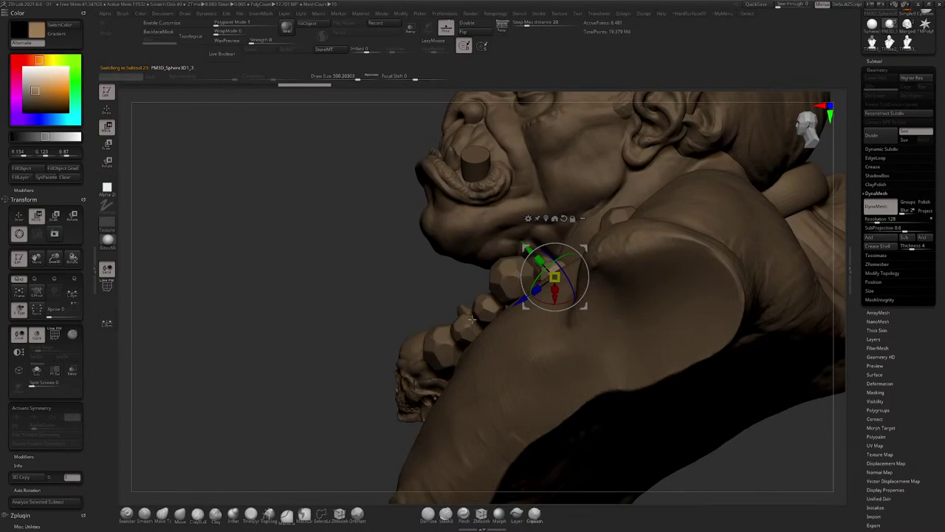
Step: Duplicate another small bead, fit the copy into the remaining gap below the upper large bead and rotate it
drag(471, 319, 511, 268)
right_drag(506, 257, 499, 289)
ctrl+shift+drag(497, 291, 622, 219)
right_drag(623, 218, 680, 184)
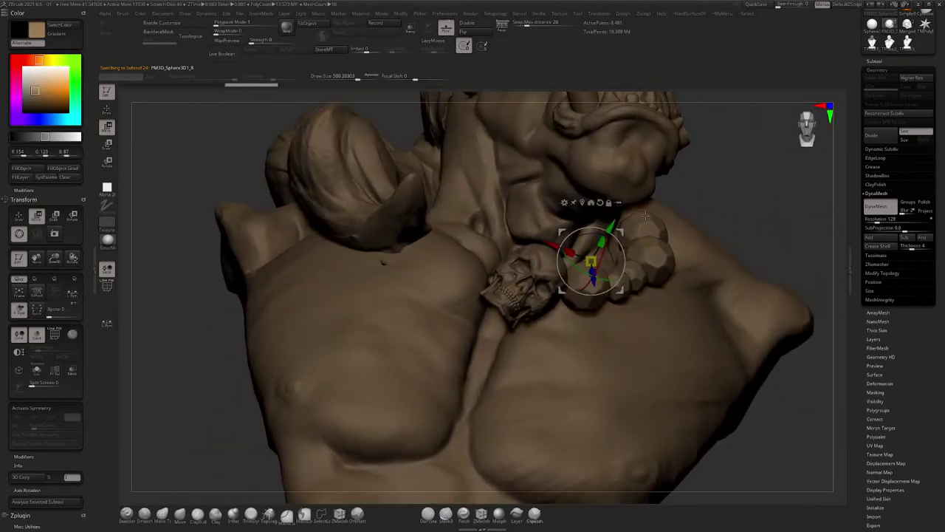
drag(630, 221, 682, 206)
right_drag(681, 206, 641, 217)
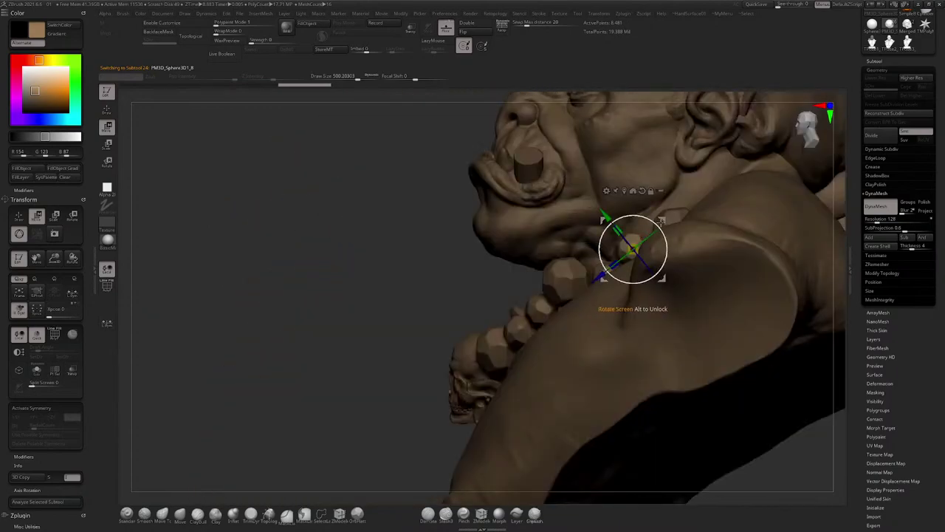
drag(659, 215, 669, 223)
Step: Check the necklace on the whole bust and nudge the small bead below the topmost large bead into line
right_drag(685, 223, 736, 212)
ctrl+right_drag(510, 248, 444, 195)
click(108, 110)
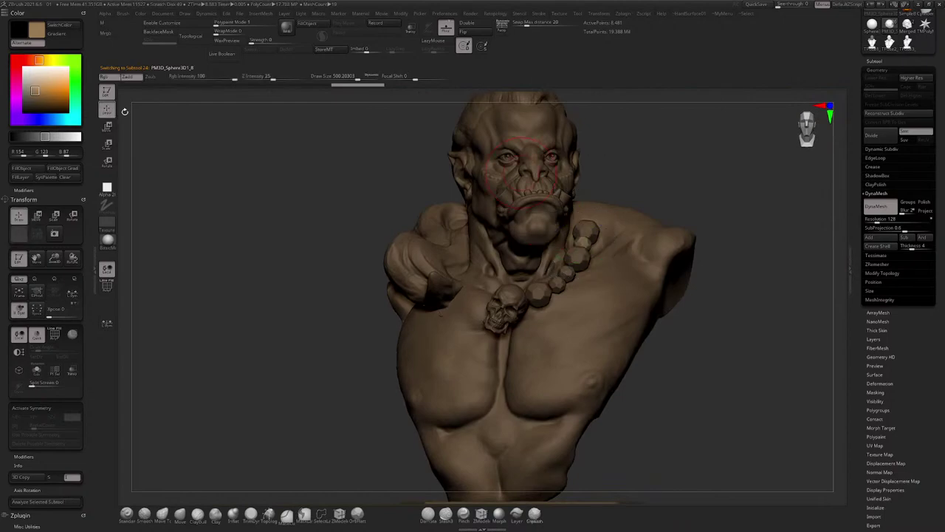
alt+right_drag(661, 158, 576, 158)
mouse_move(576, 158)
ctrl+right_down()
mouse_move(581, 181)
mouse_move(544, 216)
mouse_move(397, 209)
ctrl+right_up()
alt+click(518, 216)
key(w)
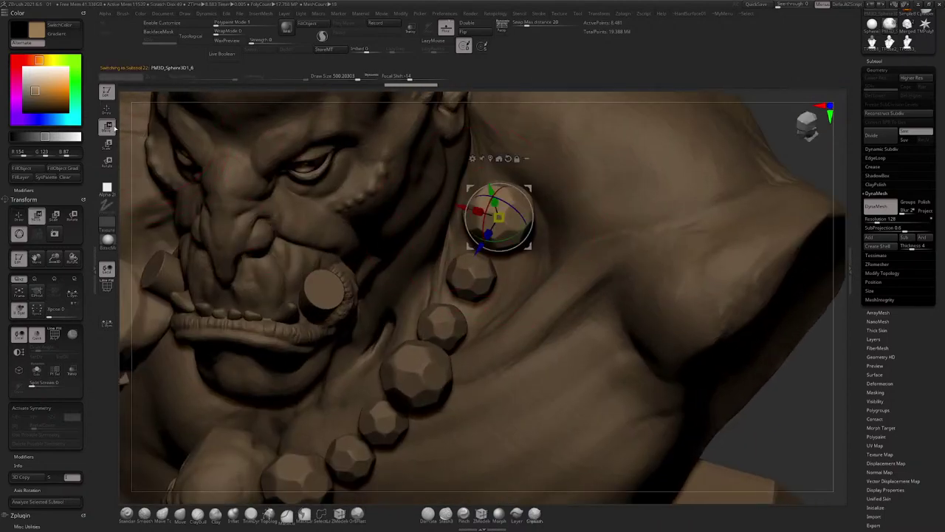
alt+click(475, 275)
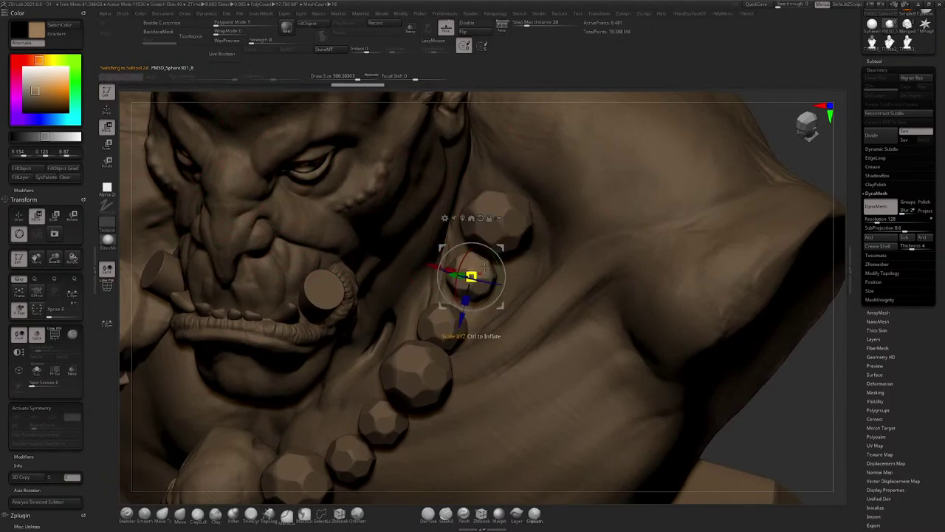
drag(502, 247, 518, 262)
ctrl+click(501, 221)
shift+right_drag(521, 259, 472, 152)
Step: Duplicate a small bead from the gap and place the copy above the topmost large bead, towards the ear
alt+click(456, 238)
ctrl+right_drag(461, 222, 482, 242)
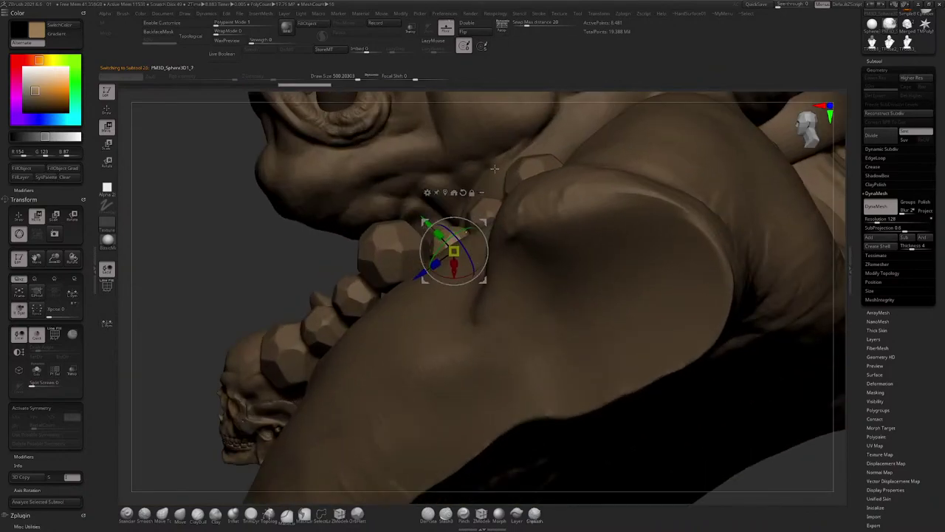
key(ctrl+shift+d)
drag(484, 223, 592, 113)
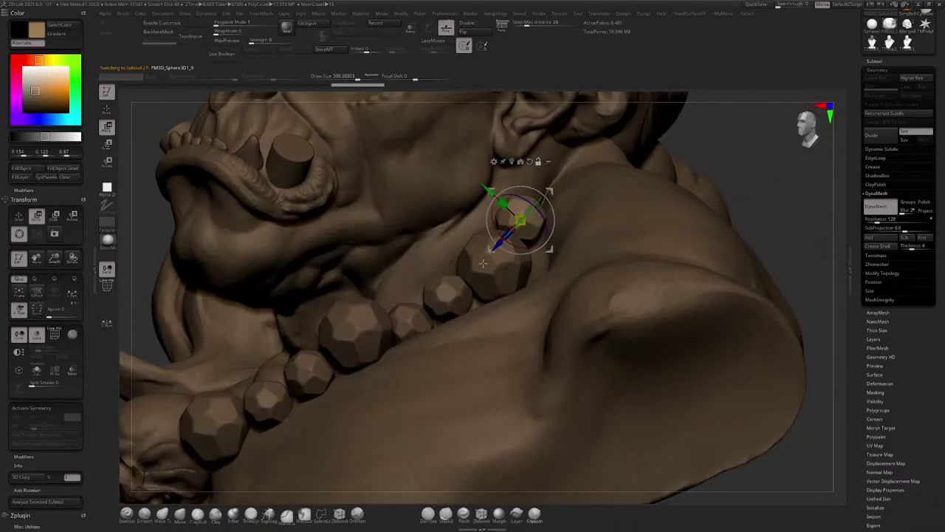
click(525, 212)
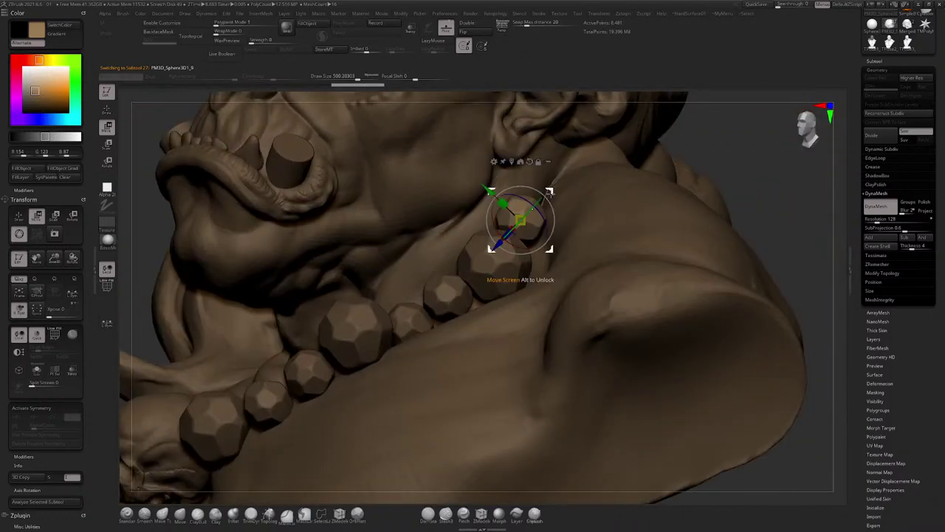
Step: Duplicate the uppermost small bead, continue the chain with the copy below the ear and rotate it to vary its facets
key(ctrl+shift+d)
drag(550, 192, 550, 184)
drag(591, 140, 582, 150)
right_drag(583, 148, 620, 127)
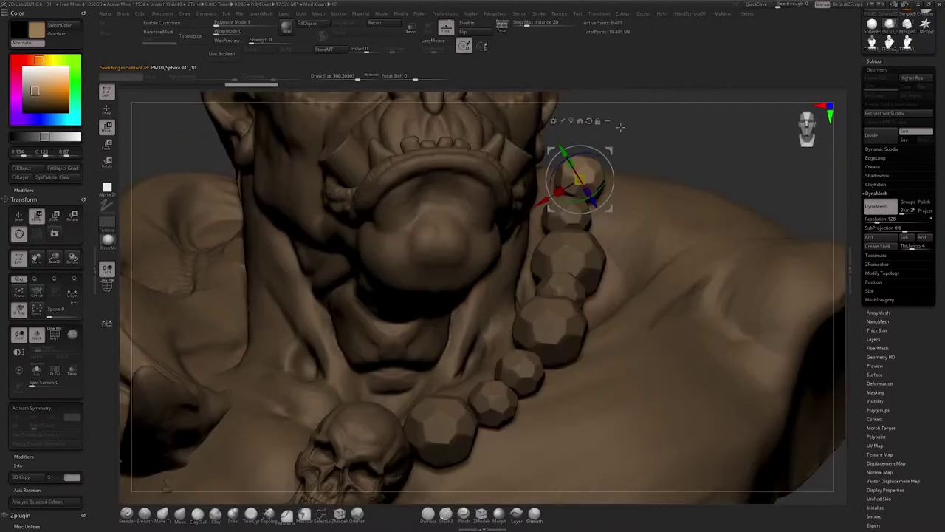
drag(587, 150, 592, 191)
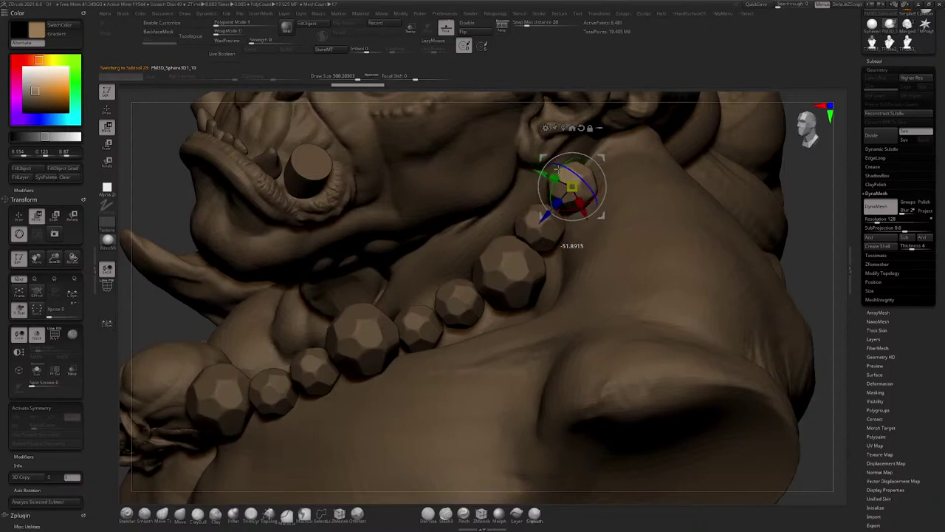
drag(573, 160, 574, 155)
click(540, 241)
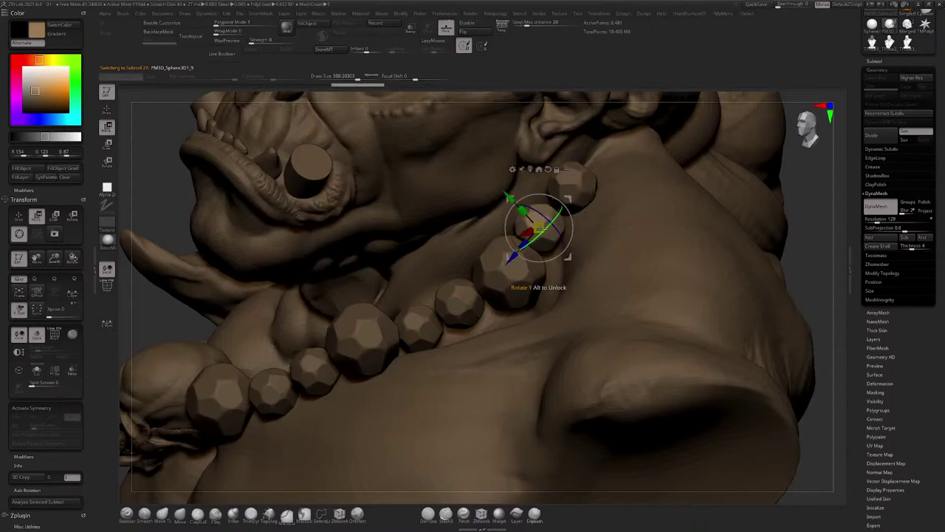
Step: Adjust the position of the small bead near the upper end of the necklace, below the ear
drag(534, 198, 578, 191)
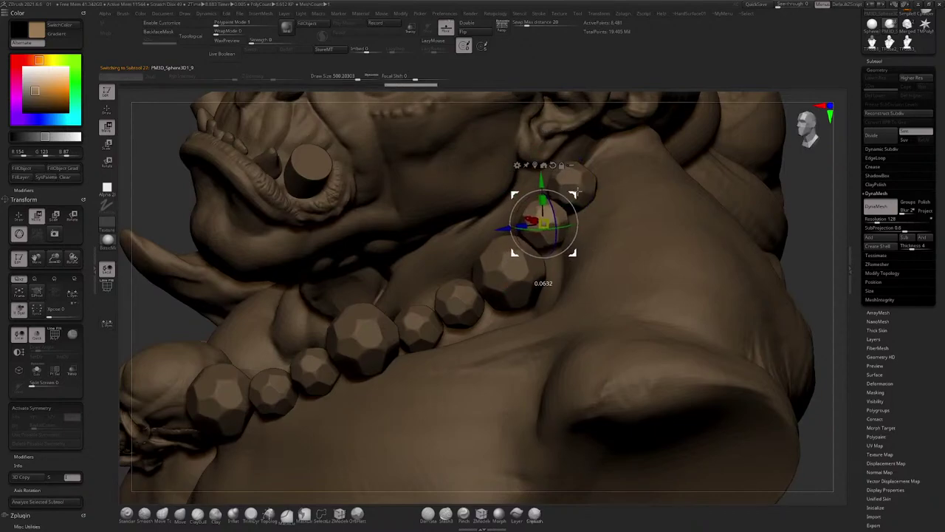
ctrl+right_drag(582, 202, 630, 138)
mouse_move(631, 138)
mouse_down()
mouse_move(687, 138)
mouse_move(624, 142)
mouse_up()
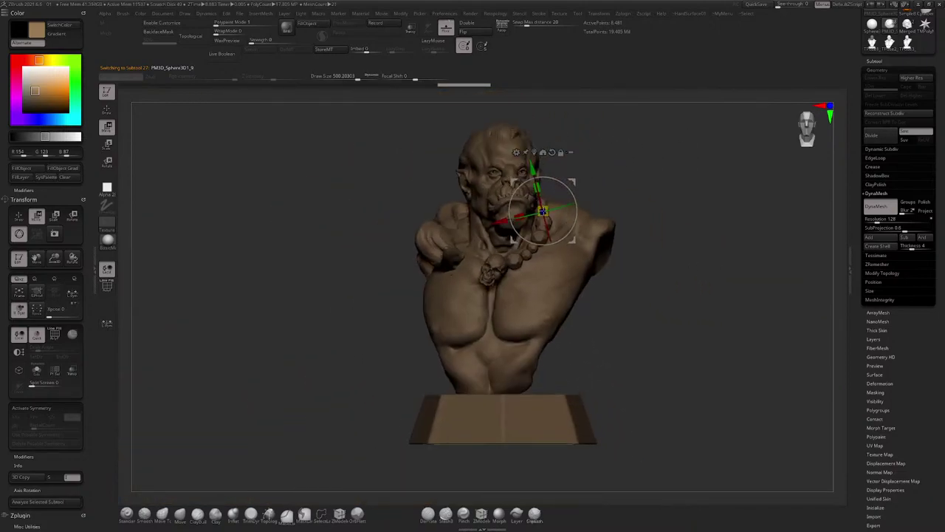
Step: Duplicate the large bead beside the skull pendant and place the copy on the skull's opposite side
alt+click(510, 265)
right_drag(510, 265, 528, 332)
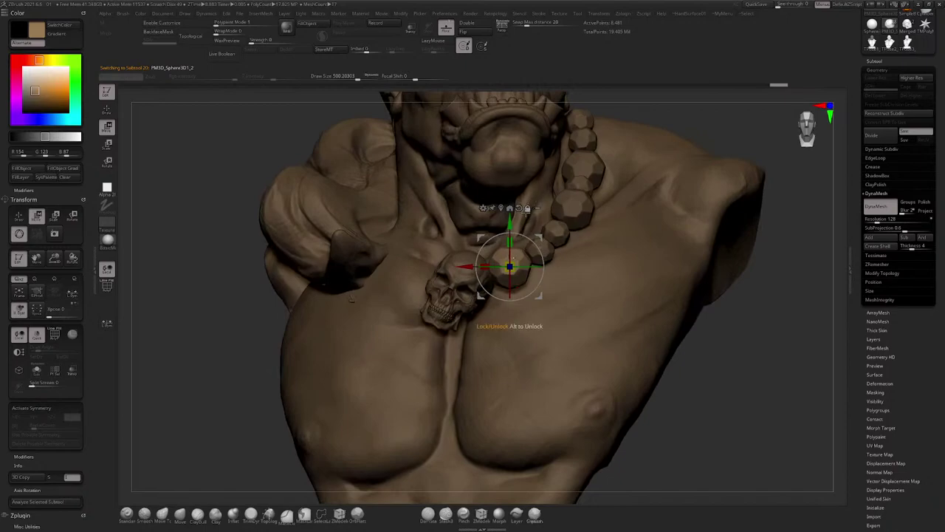
drag(510, 267, 424, 259)
drag(453, 225, 453, 228)
right_drag(454, 228, 497, 226)
drag(473, 220, 446, 239)
shift+right_drag(541, 236, 500, 236)
Step: Duplicate the small bead next to the large one and fit the copy beside the large bead on the braid side
click(524, 252)
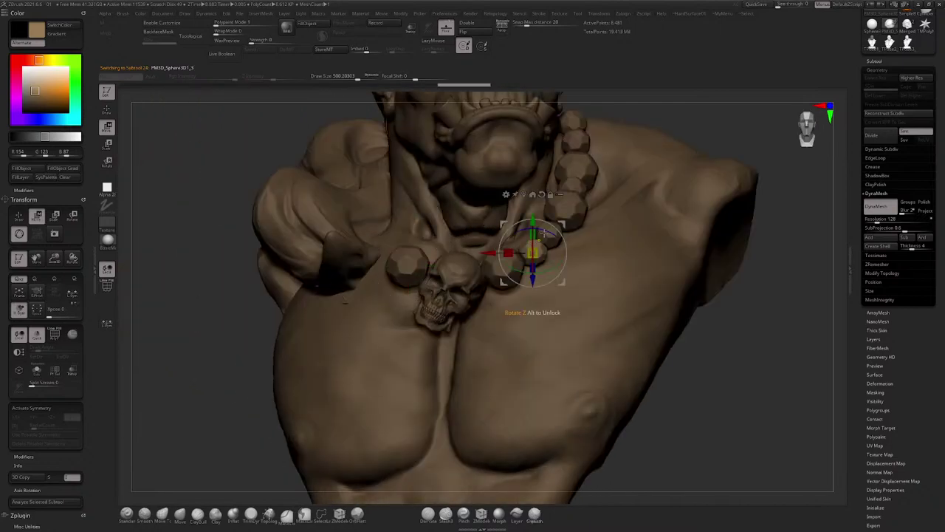
key(ctrl+shift+d)
drag(562, 223, 419, 204)
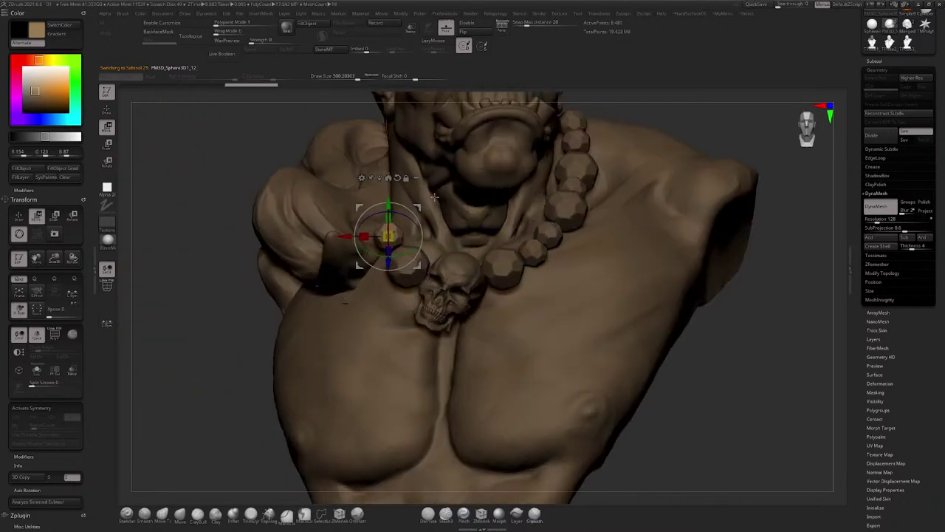
right_drag(419, 205, 468, 207)
drag(429, 209, 388, 212)
shift+right_drag(436, 193, 397, 189)
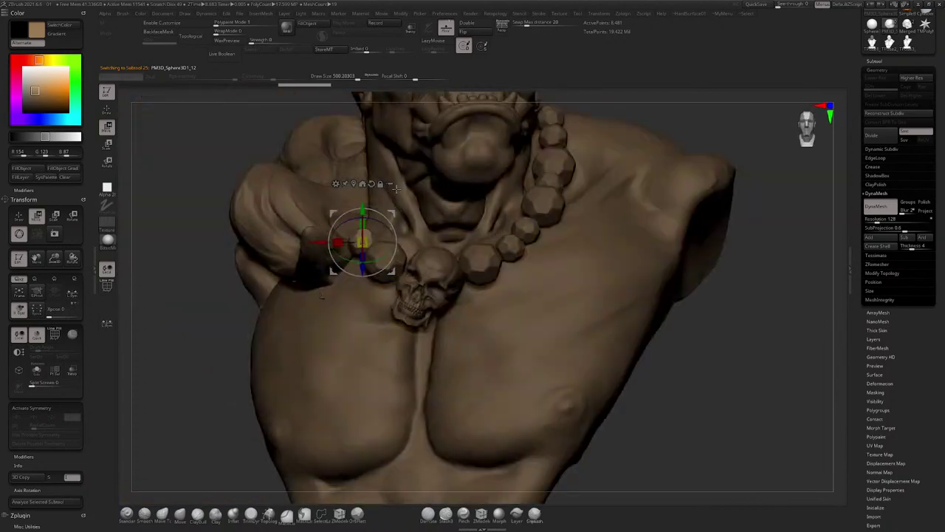
drag(392, 215, 399, 209)
Step: Refine the placement of the duplicated small bead on the braid side of the necklace
ctrl+right_drag(443, 200, 561, 142)
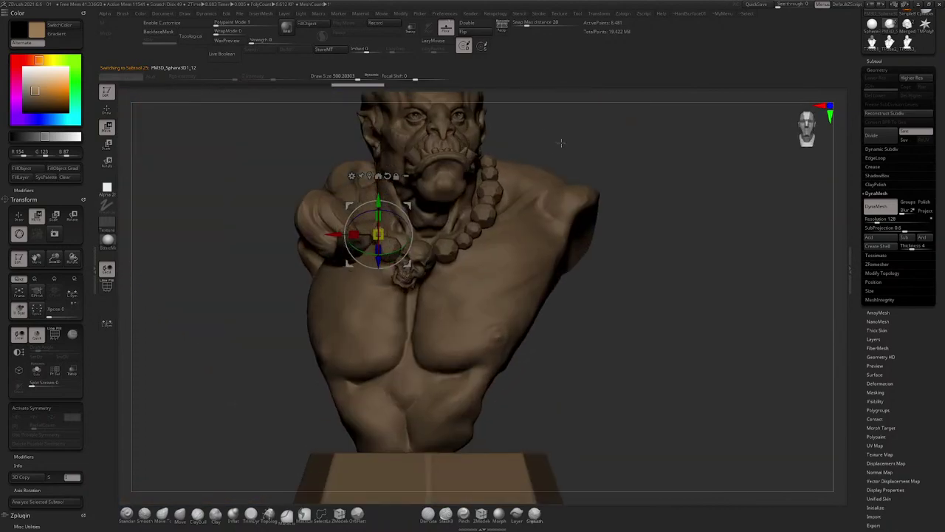
alt+click(470, 228)
alt+right_drag(586, 102, 553, 145)
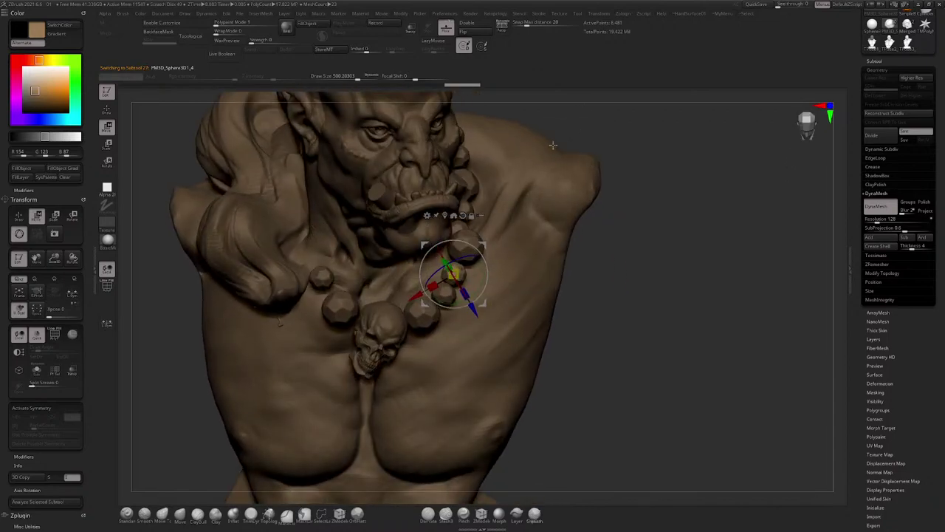
alt+click(330, 274)
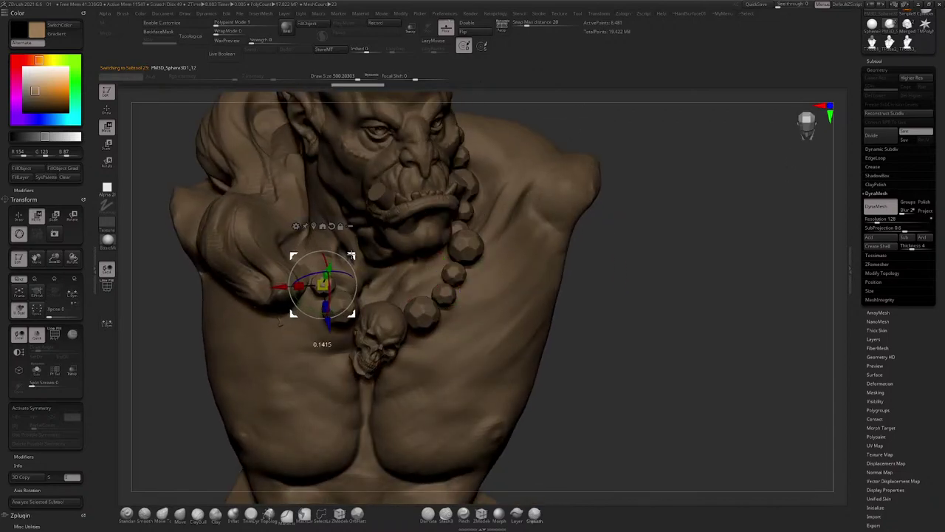
Step: Duplicate the second small bead of the strand, then move and rotate the copy to continue the braid-side strand
alt+click(463, 273)
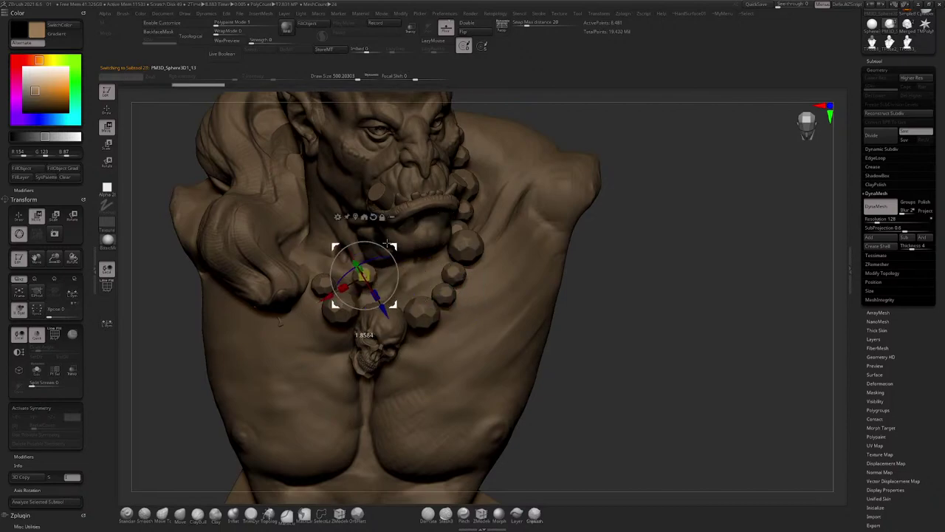
alt+click(314, 269)
right_drag(365, 230, 440, 197)
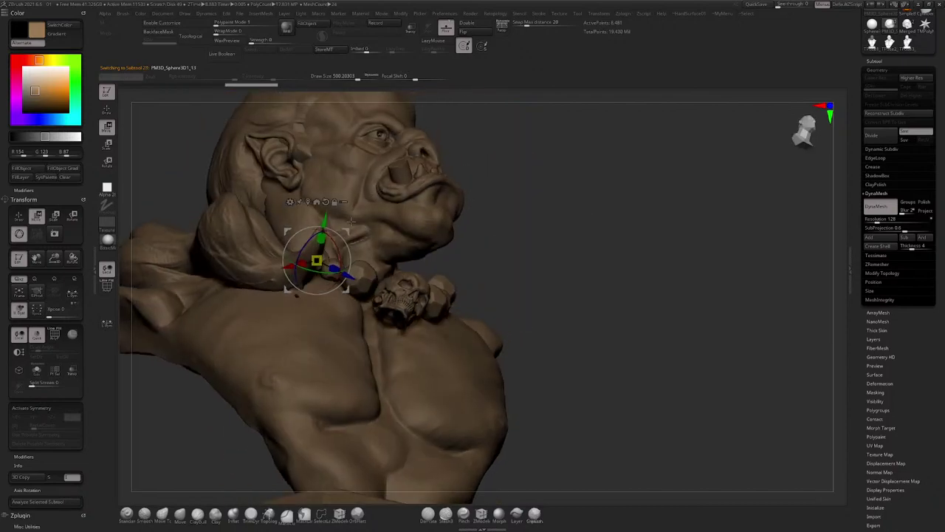
drag(343, 235, 344, 234)
right_drag(364, 216, 353, 259)
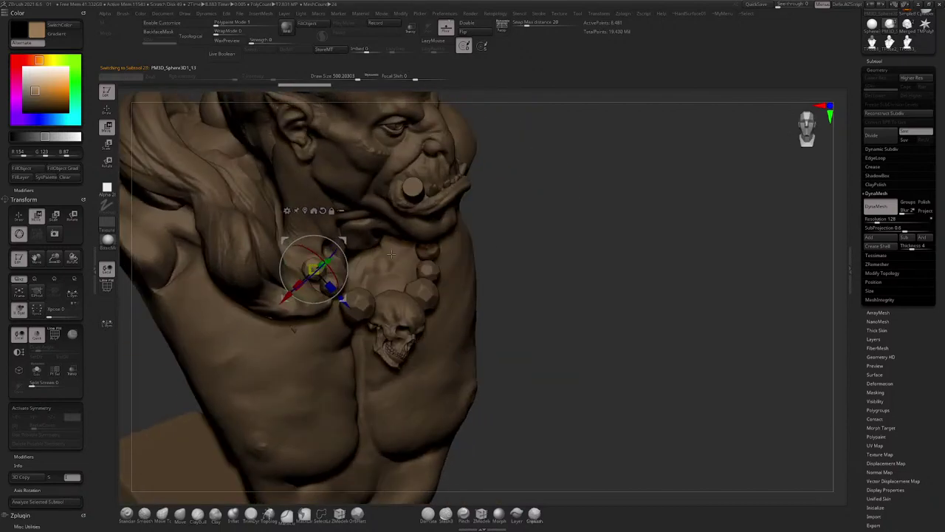
drag(341, 238, 332, 235)
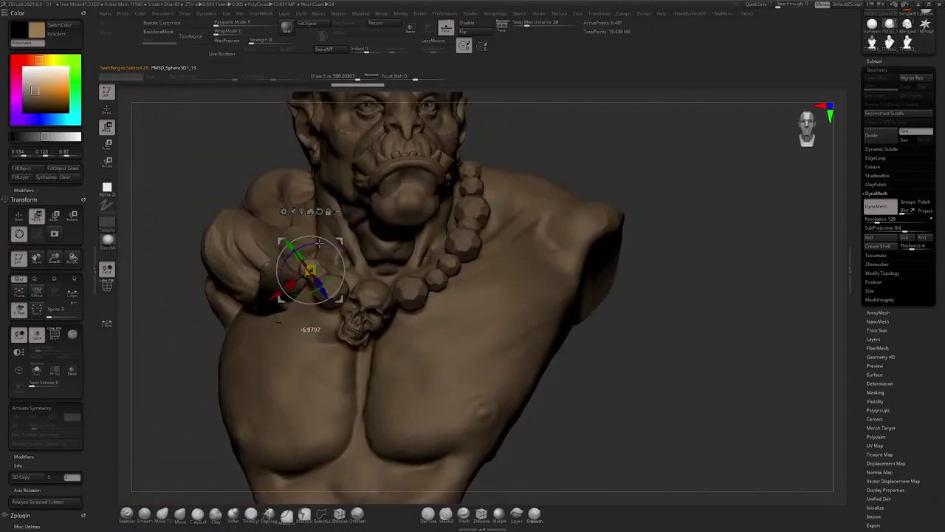
drag(321, 245, 324, 246)
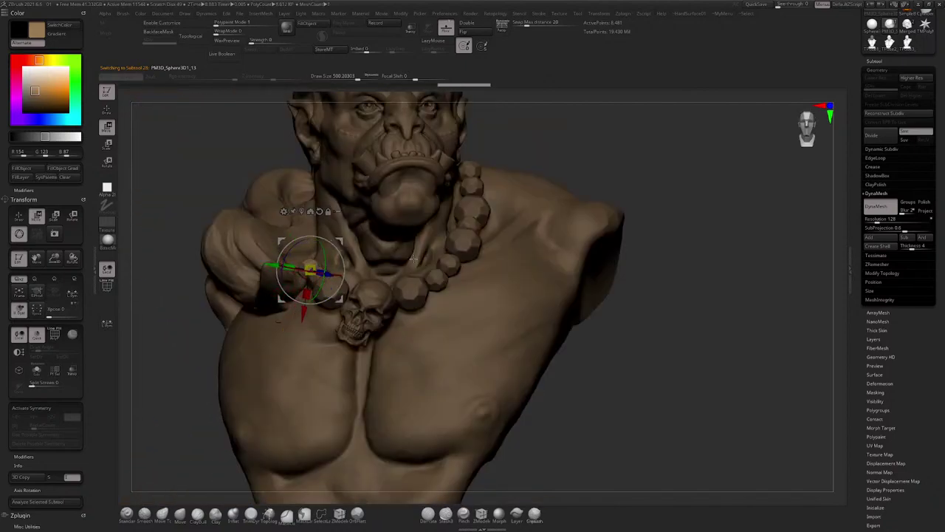
Step: Duplicate the large bead above the two small ones and place the copy as the next bead on the braid side
alt+click(460, 244)
right_drag(461, 242, 517, 176)
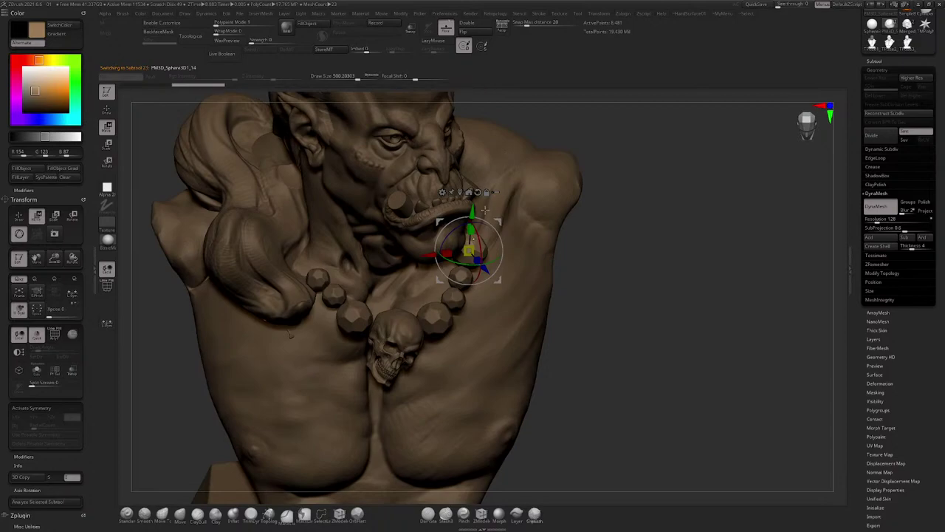
drag(496, 217, 335, 225)
right_drag(335, 225, 221, 225)
mouse_move(334, 222)
mouse_down()
mouse_move(368, 207)
mouse_move(327, 225)
mouse_move(336, 251)
mouse_up()
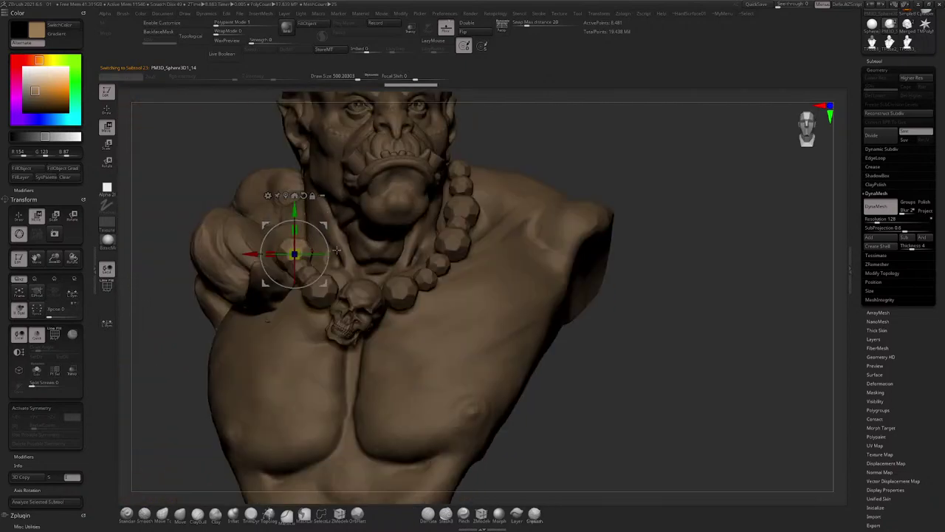
Step: Duplicate a small bead and position the copy above the large braid-side bead, tucked between the neck and the braid
click(427, 276)
key(ctrl+shift+d)
right_drag(454, 199, 462, 247)
drag(462, 253, 327, 186)
right_drag(327, 186, 371, 194)
drag(311, 184, 299, 186)
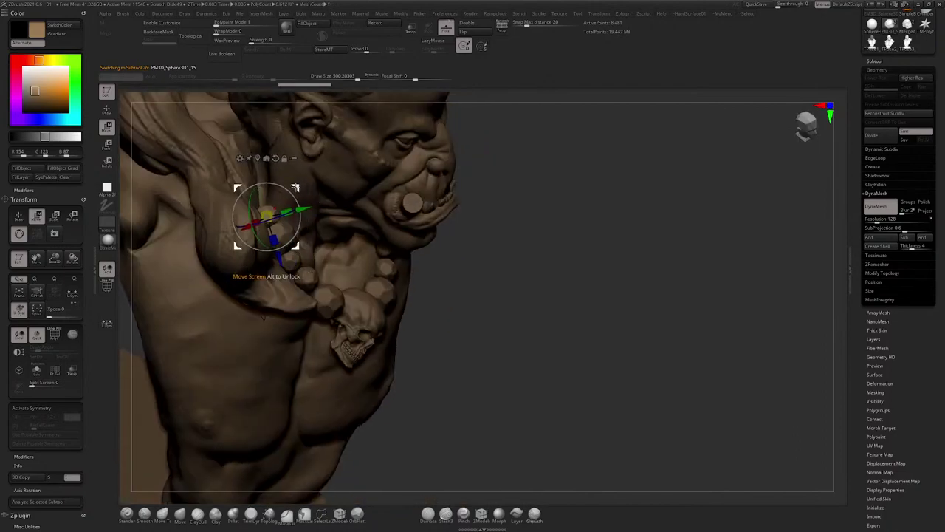
right_drag(299, 186, 322, 210)
drag(294, 186, 288, 178)
right_drag(288, 178, 240, 291)
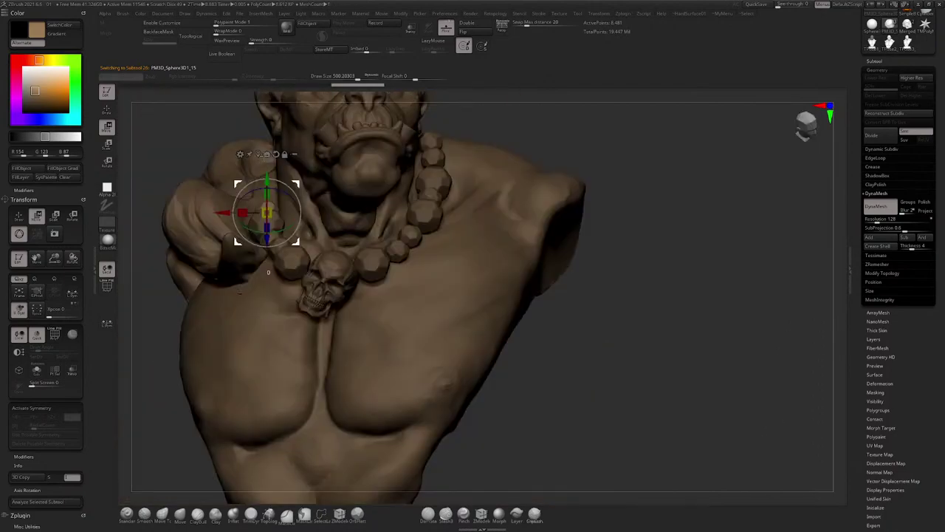
drag(302, 185, 303, 182)
Step: Duplicate a large bead from the shoulder strand and place the copy at the strand's upper end, below the ear
ctrl+right_drag(303, 183, 591, 150)
drag(590, 149, 549, 150)
alt+right_drag(304, 226, 277, 240)
alt+click(281, 284)
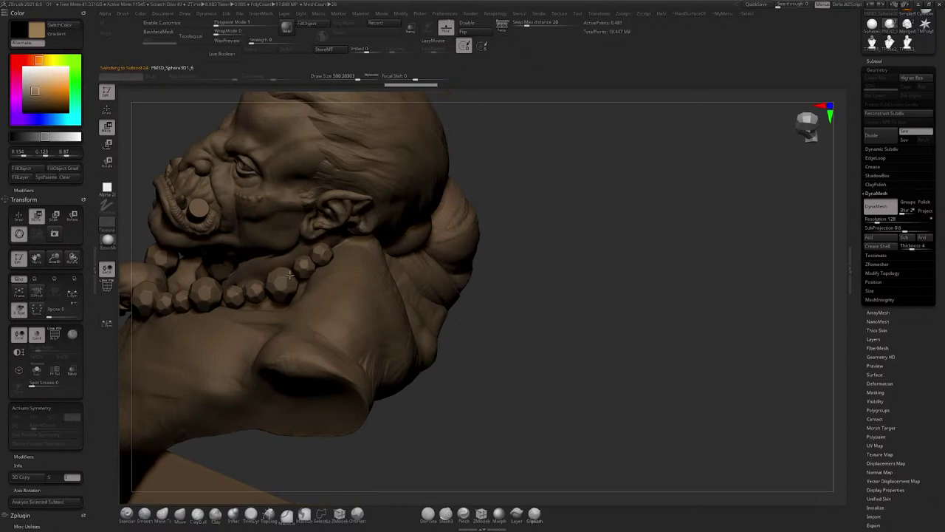
right_drag(280, 283, 319, 226)
alt+click(349, 235)
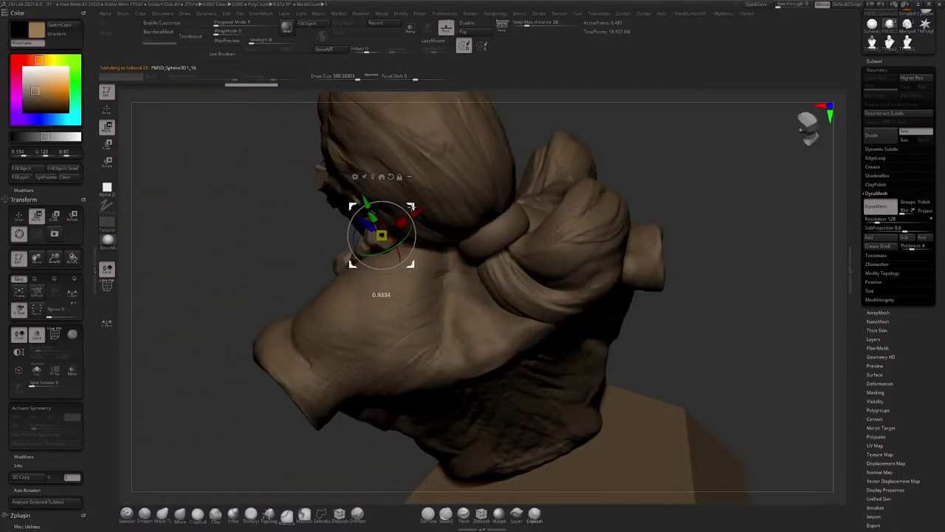
right_drag(411, 208, 458, 193)
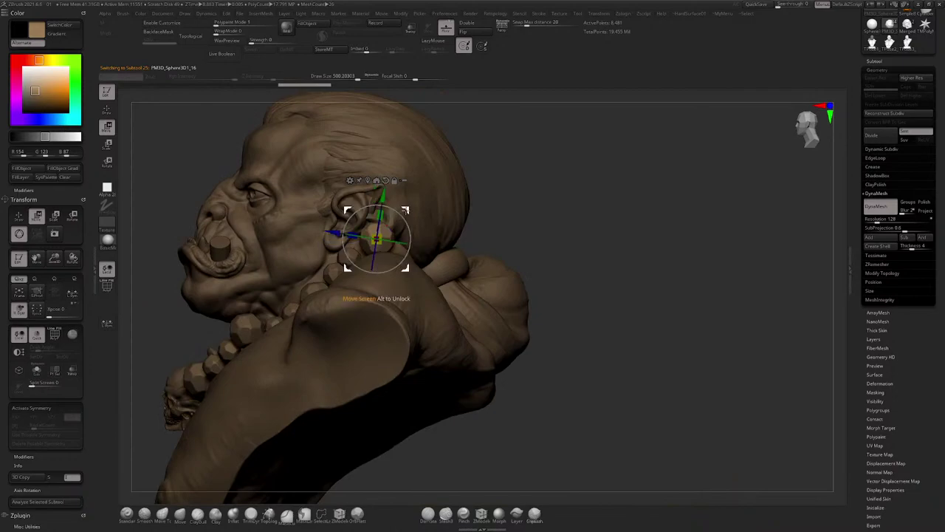
drag(405, 211, 415, 253)
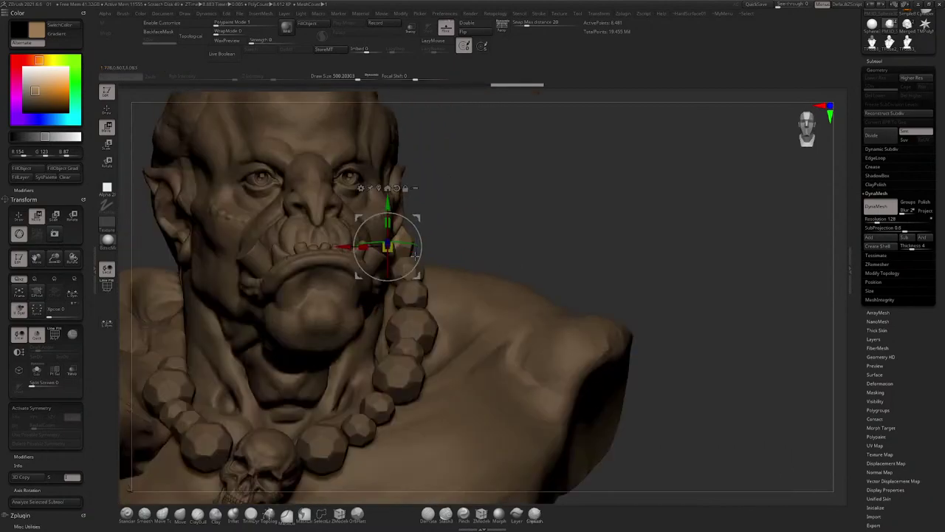
Step: Duplicate a smaller bead from the side of the neck and place the copy behind the large bead under the ear
alt+click(414, 295)
drag(539, 201, 391, 211)
key(ctrl+shift+d)
drag(357, 274, 509, 197)
right_drag(510, 196, 474, 194)
drag(503, 197, 556, 194)
right_drag(555, 194, 481, 210)
right_drag(481, 209, 512, 193)
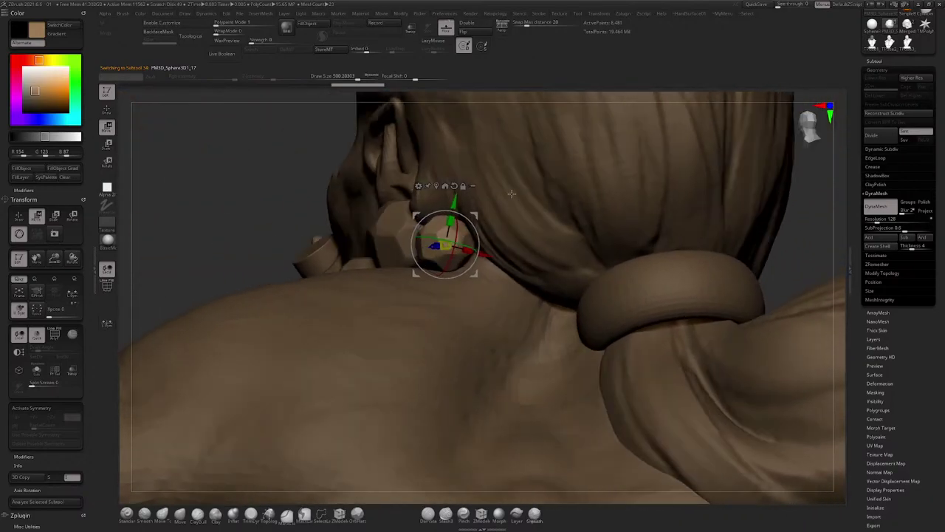
Step: Add another small bead copy along the back of the neck and seat it under the hairline
mouse_move(511, 193)
mouse_down()
mouse_move(429, 221)
mouse_move(470, 175)
mouse_move(458, 222)
mouse_move(507, 235)
mouse_move(493, 235)
mouse_move(506, 227)
mouse_move(497, 231)
mouse_move(494, 193)
mouse_up()
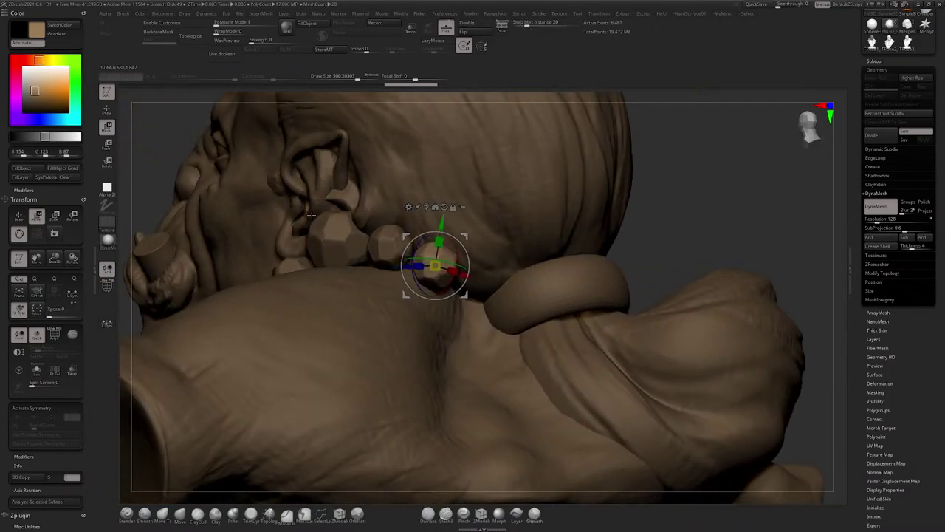
right_drag(521, 228, 426, 199)
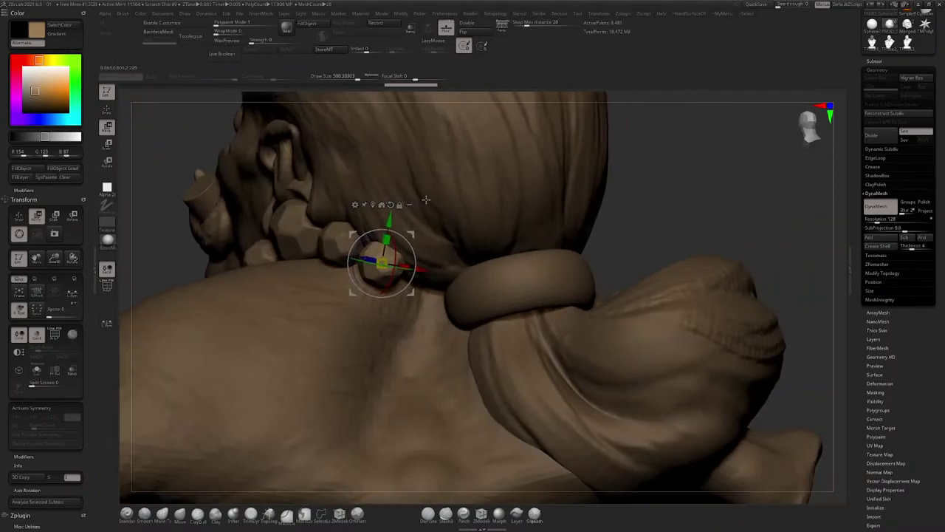
drag(426, 200, 419, 214)
Step: Duplicate the large bead under the ear and fit the copy at the back of the neck, against the hair band
alt+click(251, 229)
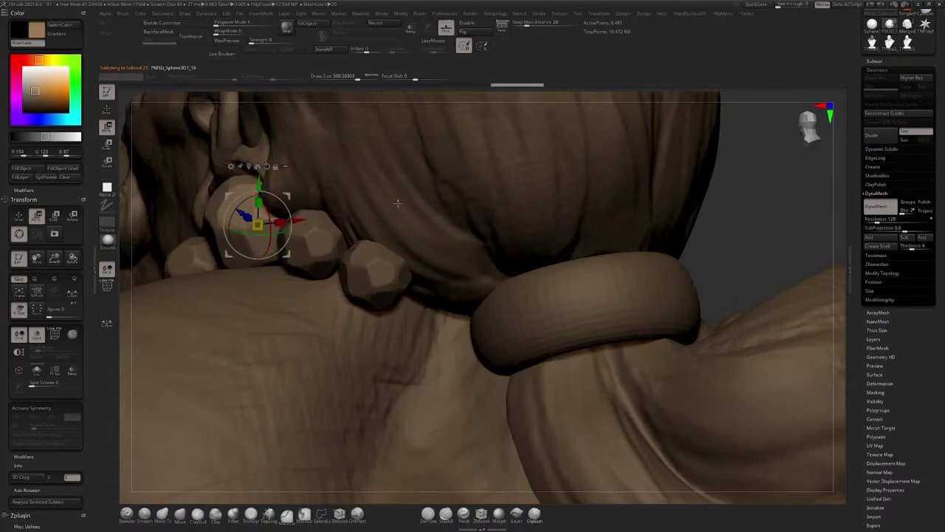
ctrl+drag(291, 196, 447, 253)
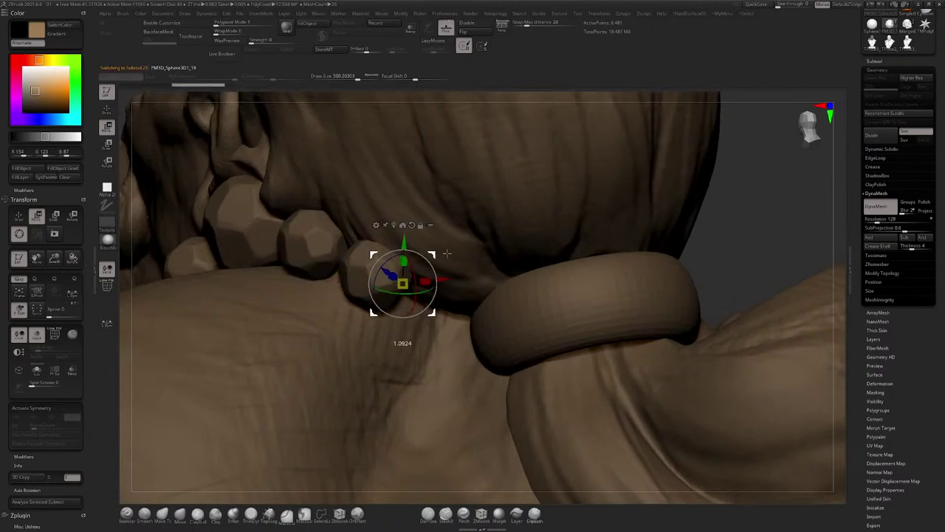
right_drag(476, 290, 532, 273)
drag(527, 273, 432, 301)
right_drag(434, 301, 473, 248)
drag(397, 309, 434, 297)
right_drag(435, 297, 480, 284)
drag(421, 299, 430, 292)
right_drag(450, 288, 429, 275)
drag(430, 275, 345, 253)
Step: Adjust the placement of the large bead under the ear and rotate the small bead behind it
alt+click(348, 252)
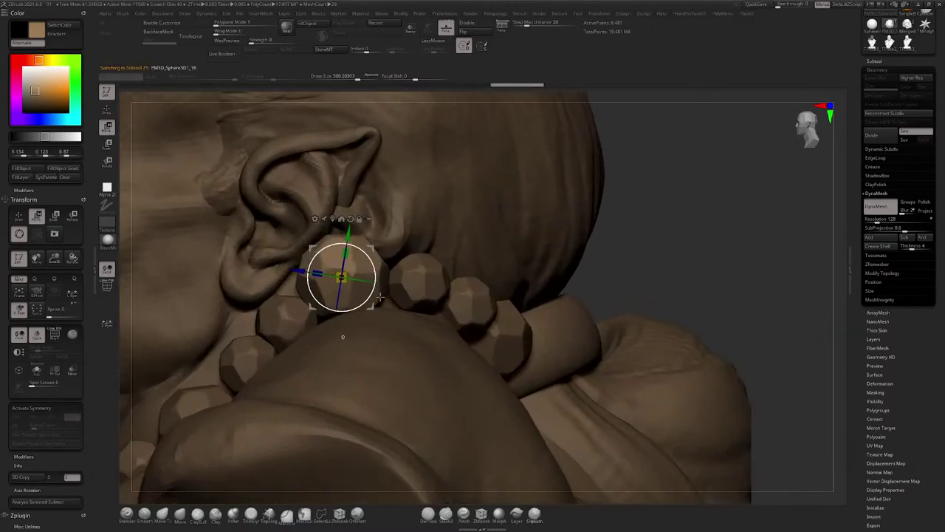
alt+click(446, 275)
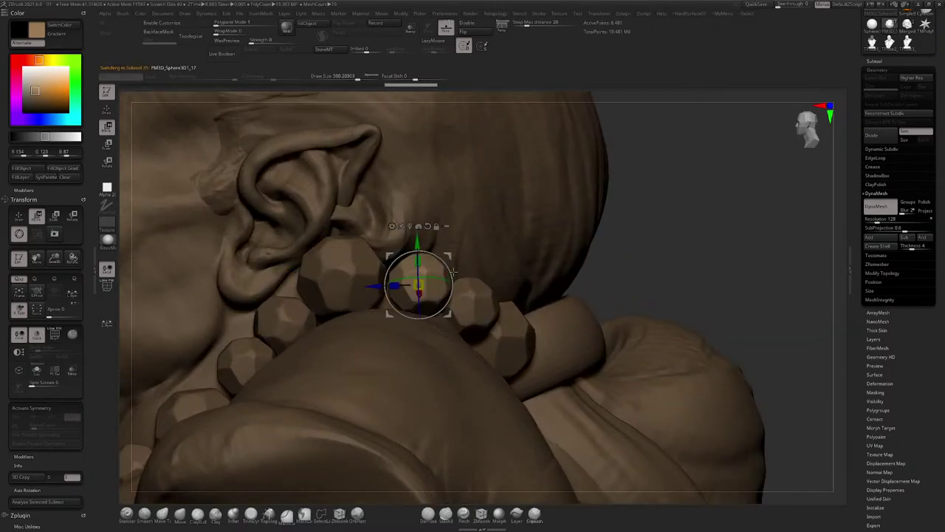
drag(419, 285, 451, 254)
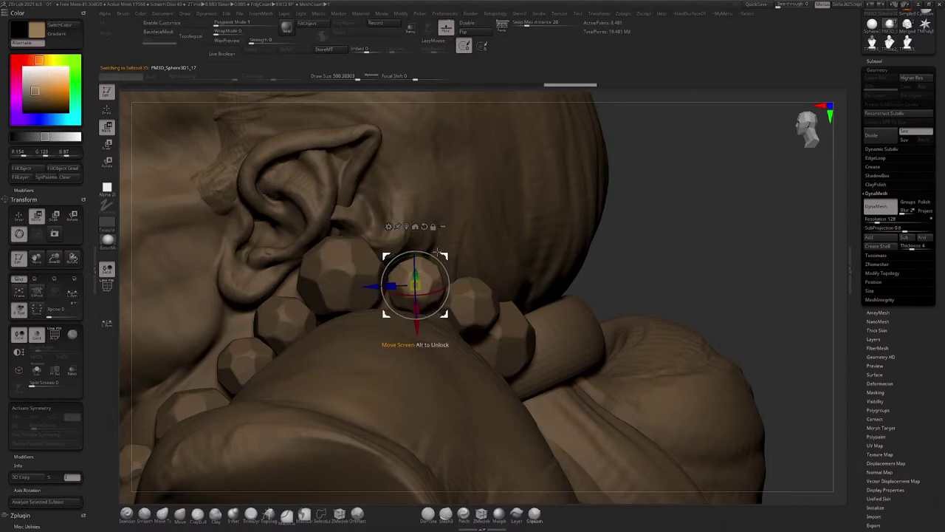
right_drag(377, 251, 440, 244)
right_drag(374, 267, 325, 262)
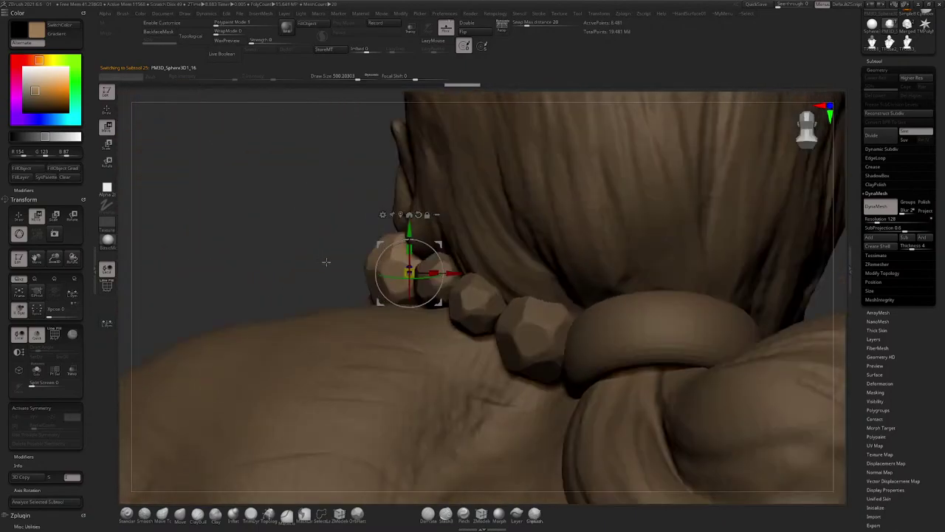
drag(437, 246, 437, 246)
Step: Nudge the two small beads at the back of the neck to even out the spacing of the strand
alt+click(441, 264)
right_drag(442, 267, 447, 294)
drag(473, 226, 465, 228)
right_drag(466, 228, 452, 223)
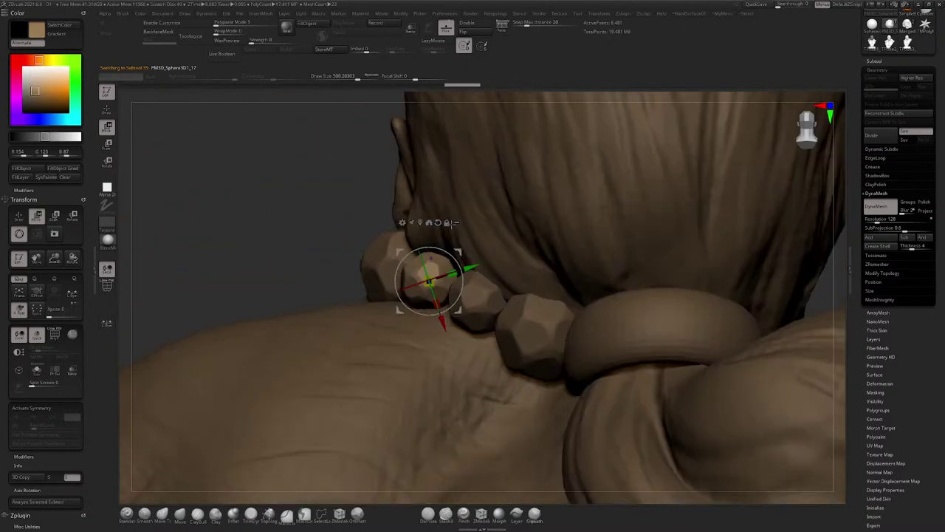
alt+click(486, 293)
drag(503, 270, 494, 270)
right_drag(493, 270, 537, 247)
Step: Select the bust's head subtool, switch to Draw mode and review the bead necklace from the front
ctrl+right_drag(626, 222, 633, 150)
alt+right_drag(633, 149, 603, 118)
alt+click(444, 172)
ctrl+right_drag(578, 158, 494, 144)
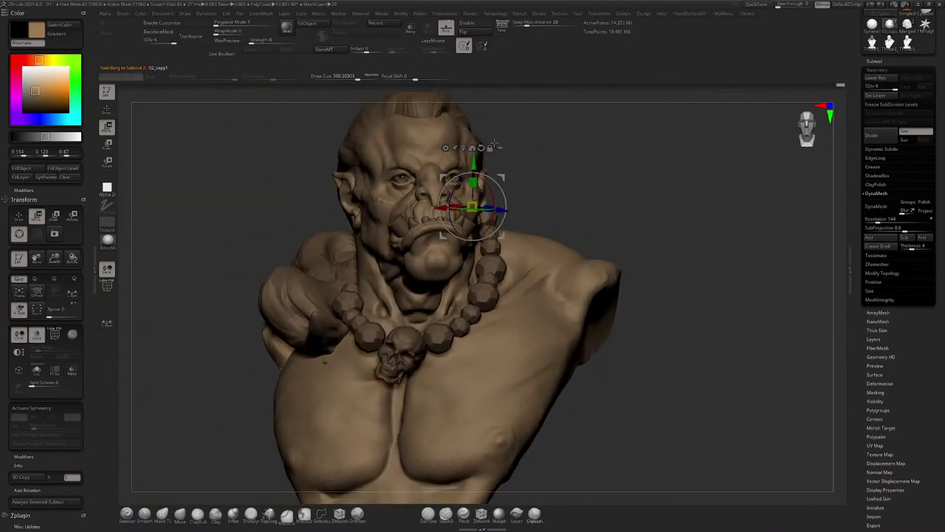
key(q)
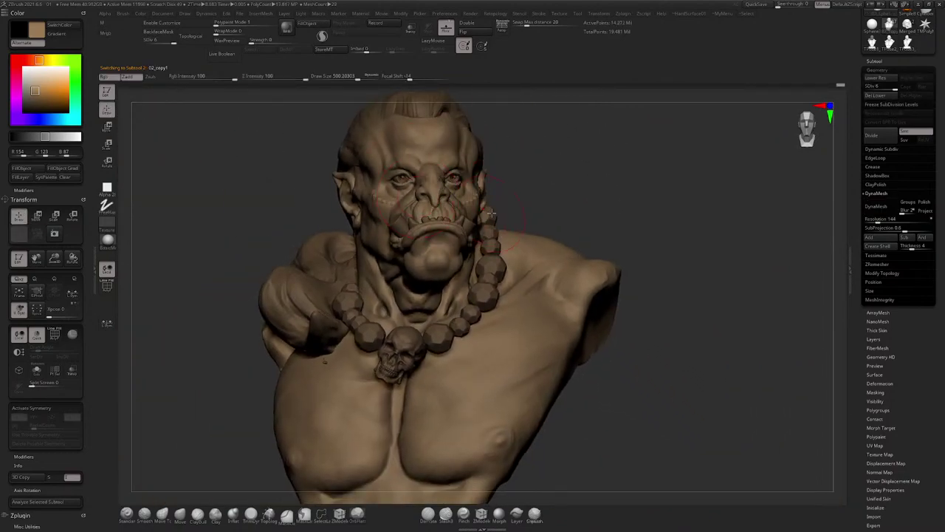
right_drag(566, 175, 579, 165)
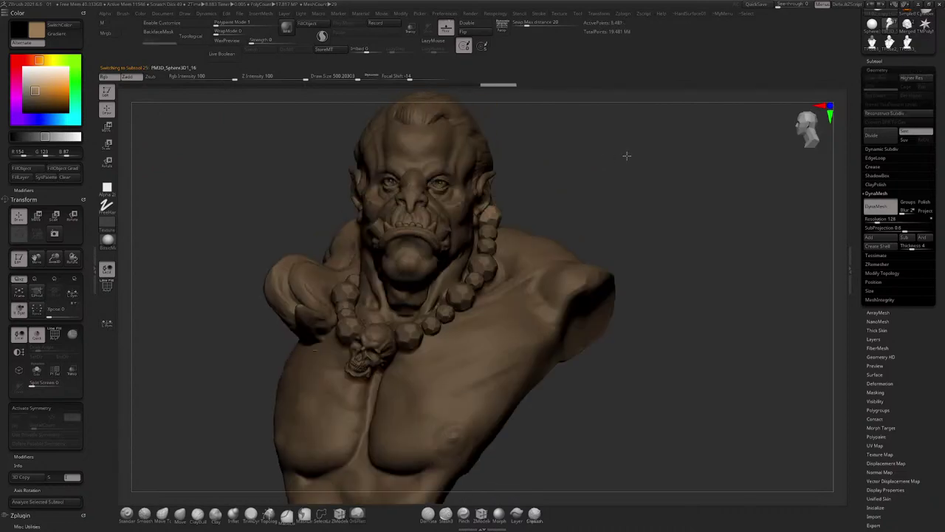
Step: Select the torso subtool and adjust the nipple area of the chest with the Move brush at a draw size of about 59
right_drag(626, 155, 604, 163)
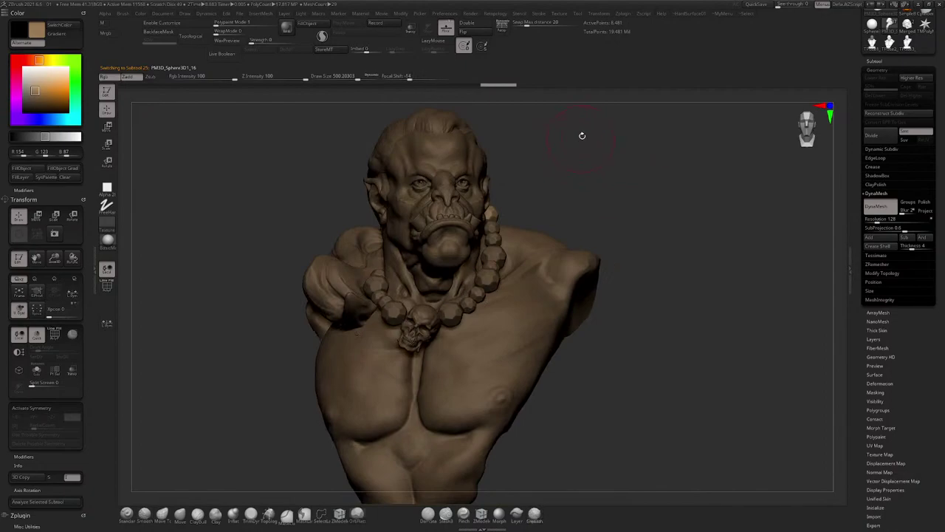
alt+drag(613, 161, 612, 134)
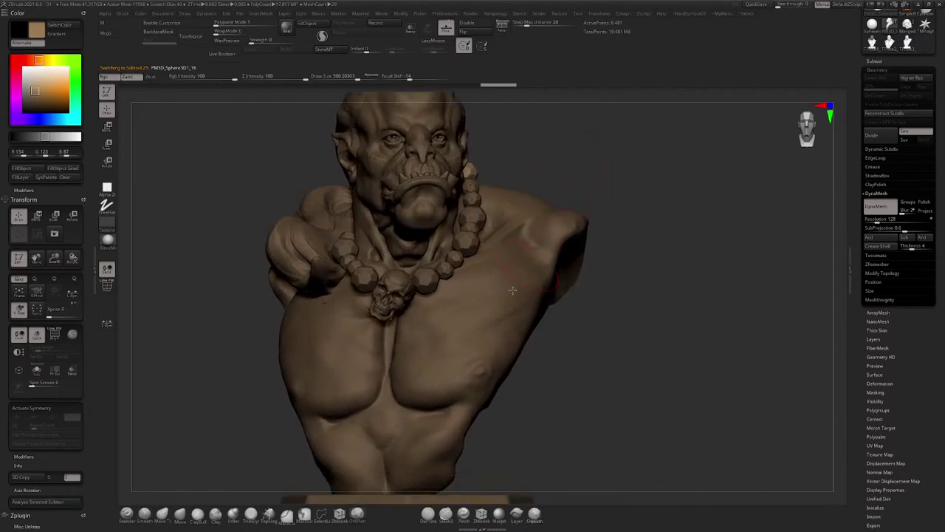
key(space)
drag(494, 362, 490, 364)
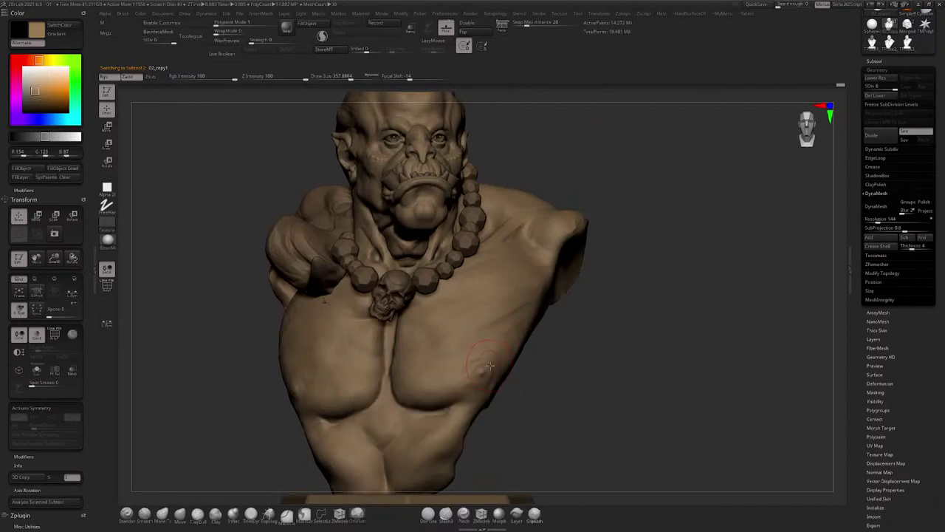
click(187, 513)
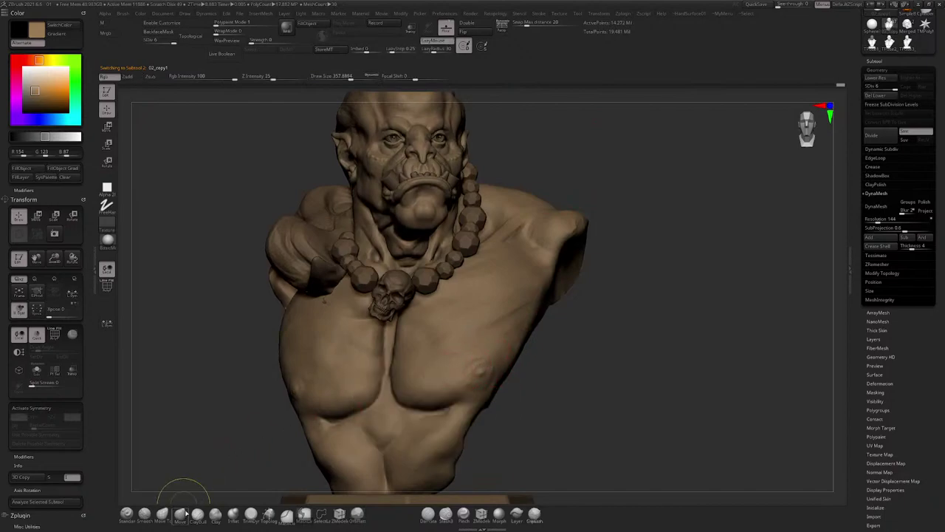
key(space)
key(space)
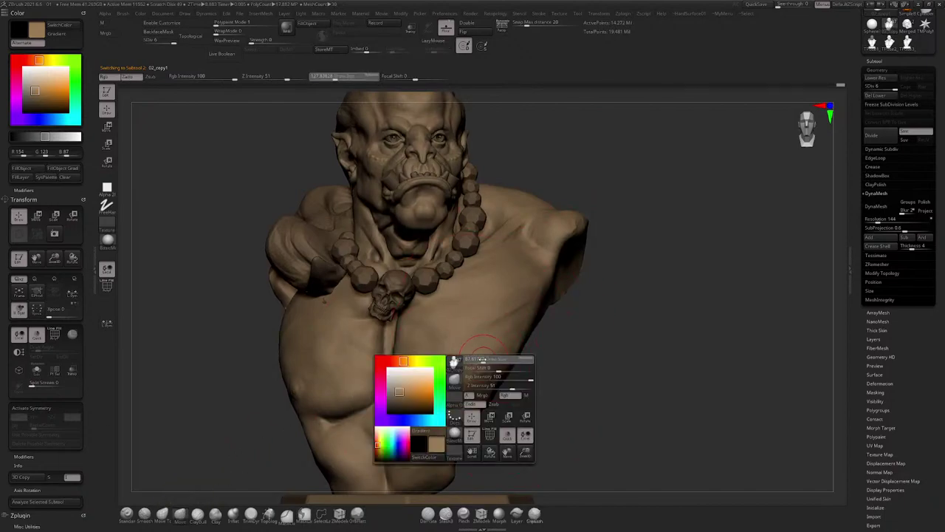
drag(483, 360, 479, 360)
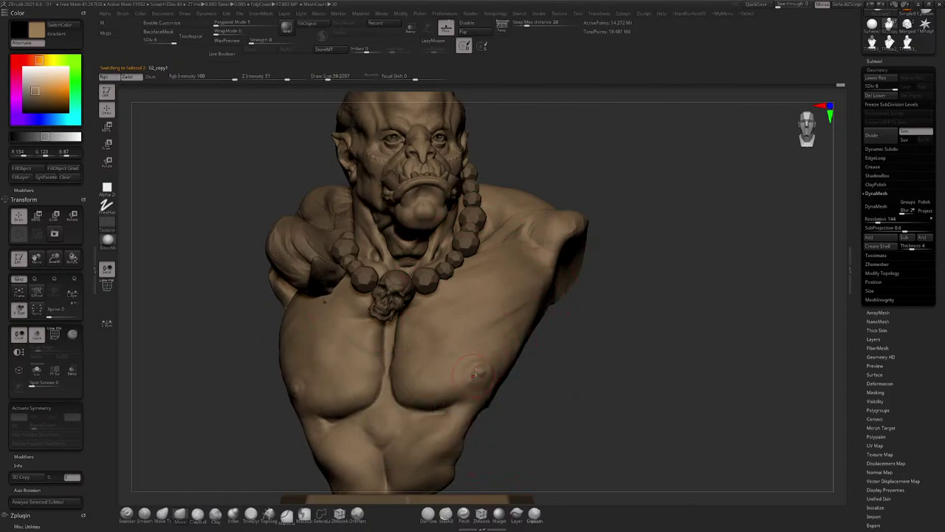
drag(633, 195, 602, 194)
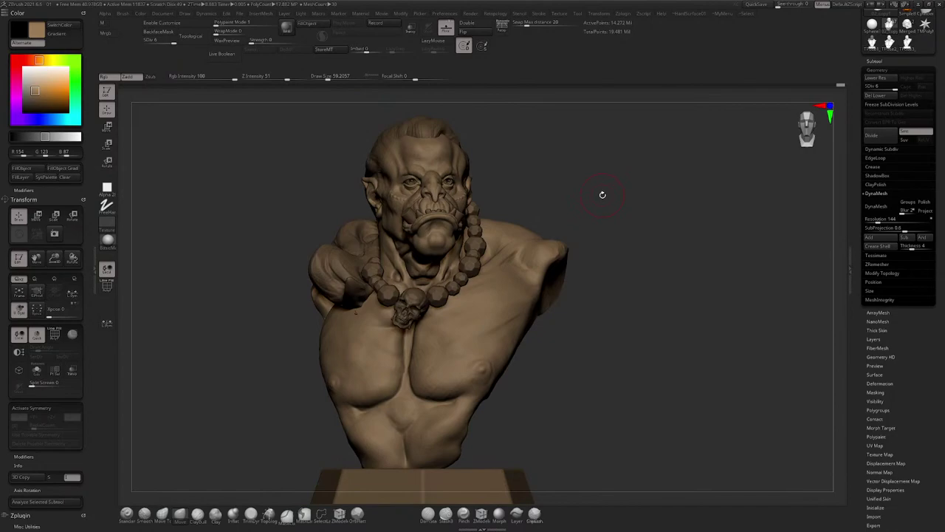
Step: Select the small bead behind the ear and nudge it with the Move gizmo
drag(629, 207, 486, 273)
alt+click(485, 273)
drag(192, 175, 255, 196)
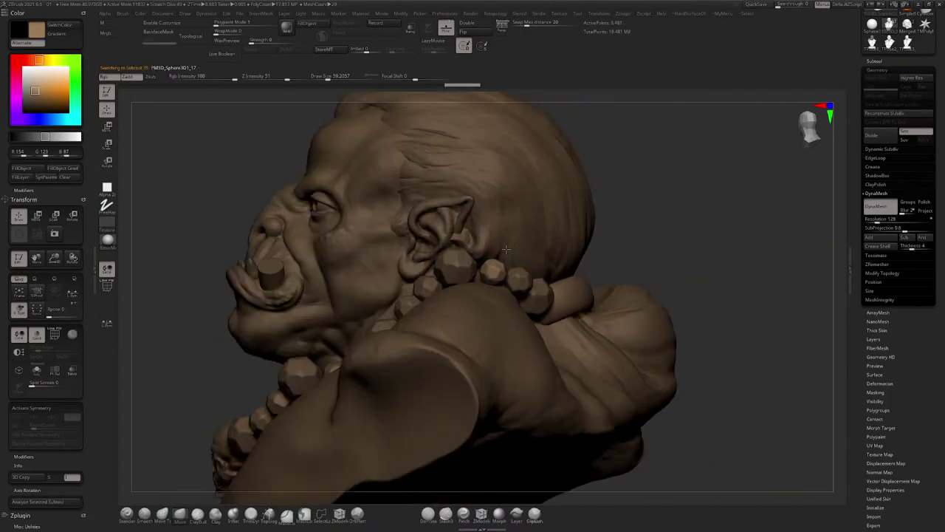
click(110, 128)
drag(174, 173, 173, 273)
drag(525, 241, 524, 240)
right_drag(524, 238, 521, 212)
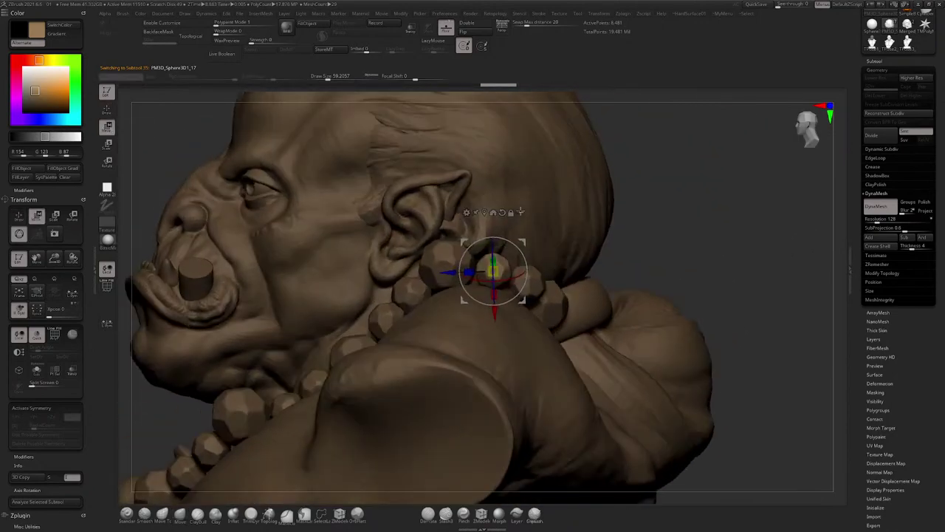
Step: Select the large bead under the ear and tuck it closer to the neck in line with the strand
alt+click(405, 294)
right_drag(404, 293, 471, 276)
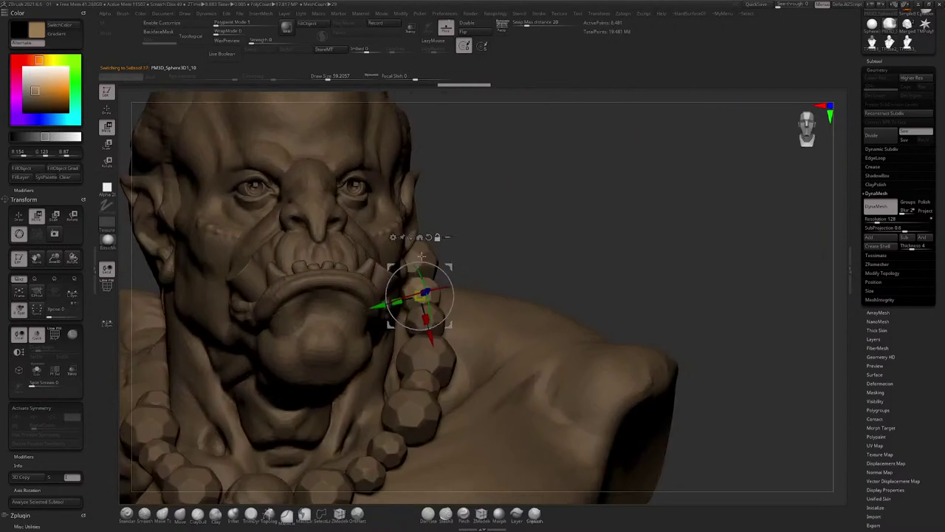
alt+click(429, 237)
drag(523, 214, 442, 243)
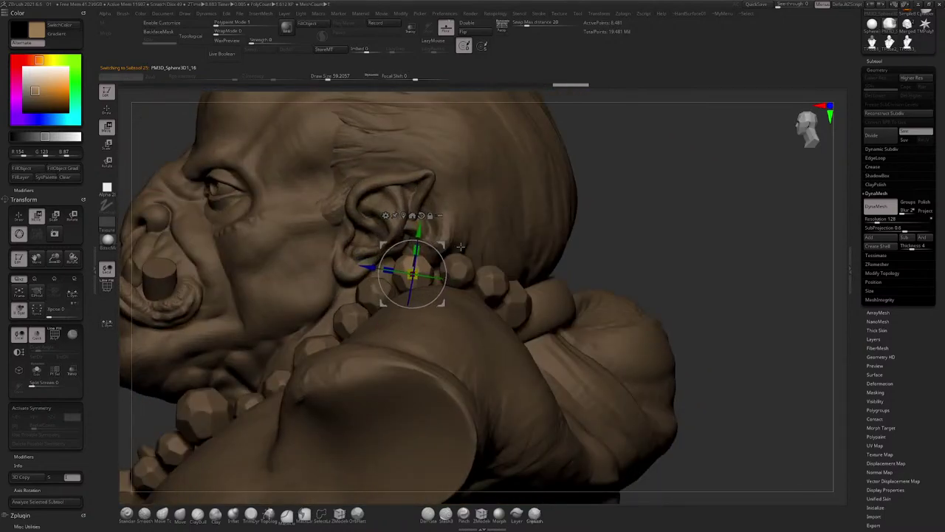
right_drag(442, 243, 491, 240)
drag(464, 246, 466, 246)
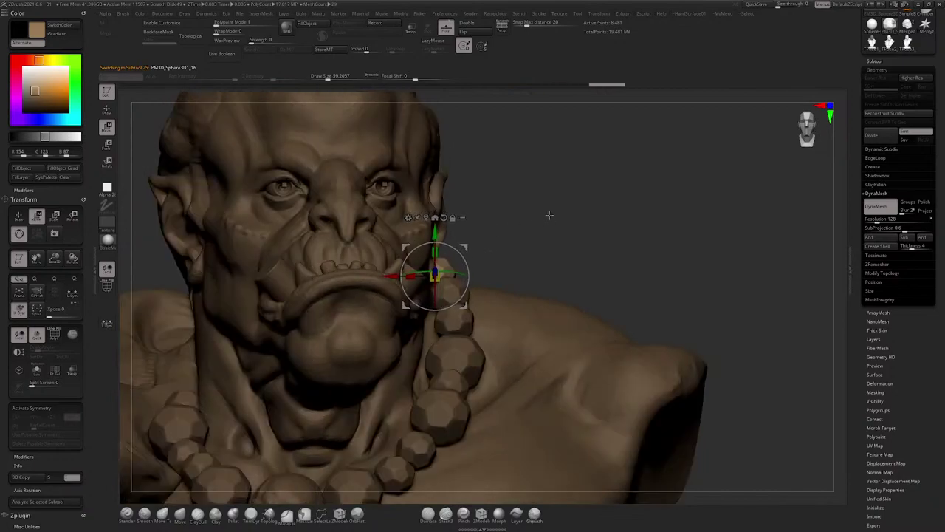
ctrl+right_drag(548, 214, 532, 230)
alt+right_drag(532, 229, 563, 201)
alt+right_drag(566, 158, 576, 190)
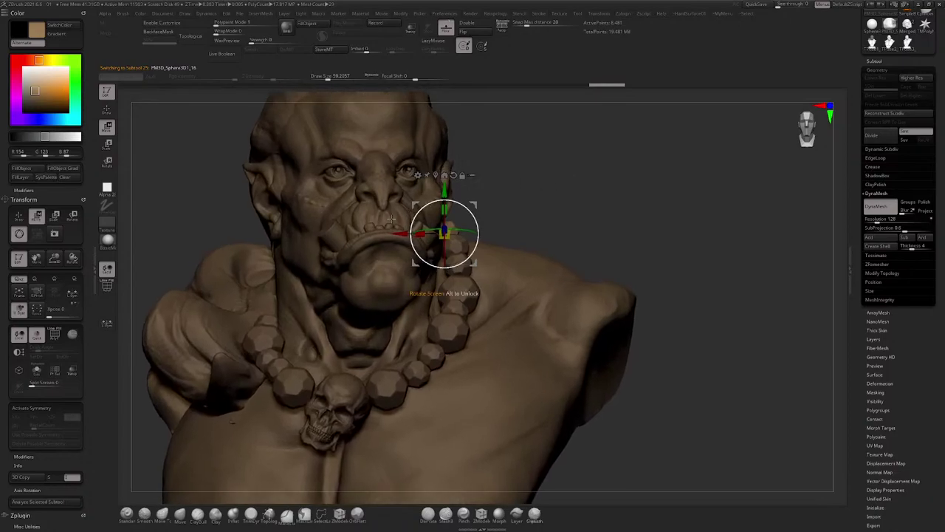
Step: Select the large cut tusk's subtool in Draw mode with the flattening brush, and quick-save the project
alt+click(336, 230)
mouse_move(353, 222)
ctrl+right_down()
mouse_move(370, 243)
mouse_move(266, 240)
mouse_move(307, 255)
mouse_move(421, 238)
mouse_move(358, 243)
mouse_move(375, 258)
ctrl+right_up()
click(356, 512)
key(q)
right_drag(295, 259, 358, 248)
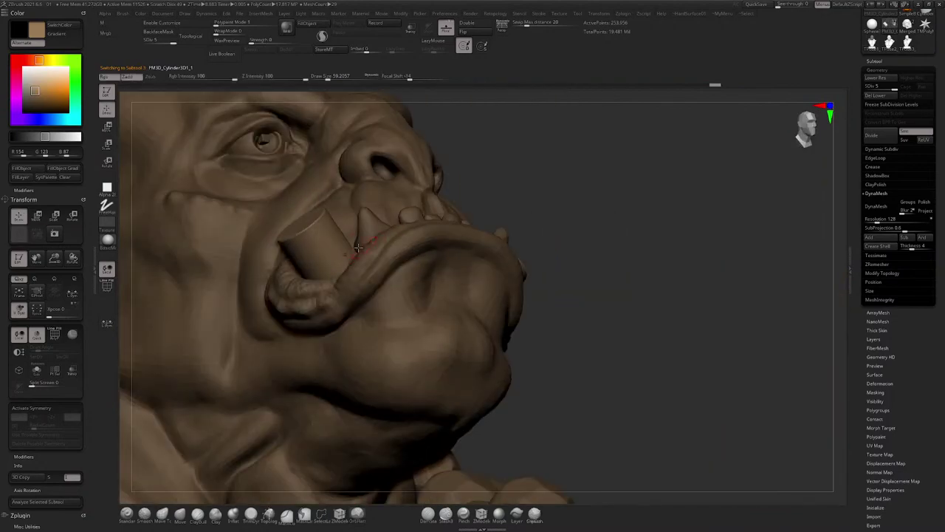
click(756, 5)
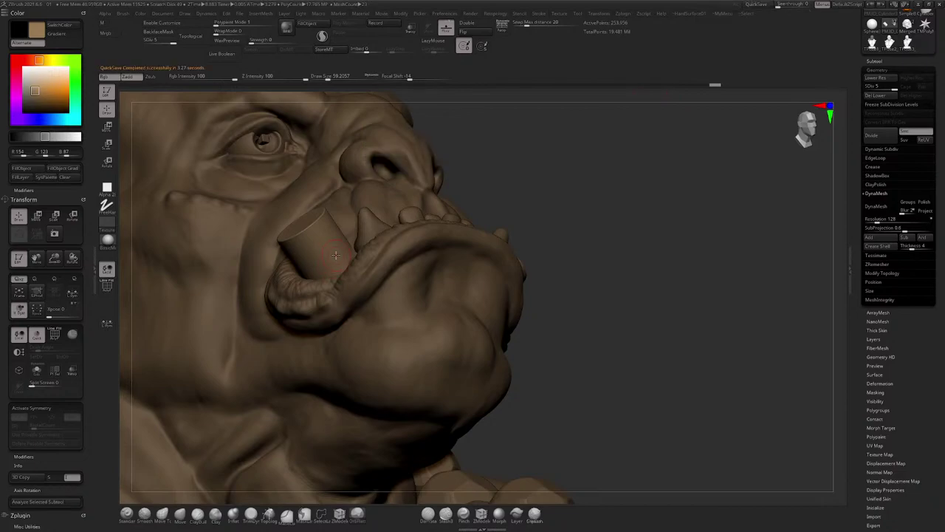
Step: Set the draw size to about 153 and lower the large tusk to subdivision level 3
key(space)
key(space)
drag(327, 260, 329, 254)
mouse_move(335, 235)
right_down()
mouse_move(307, 234)
mouse_move(322, 240)
right_up()
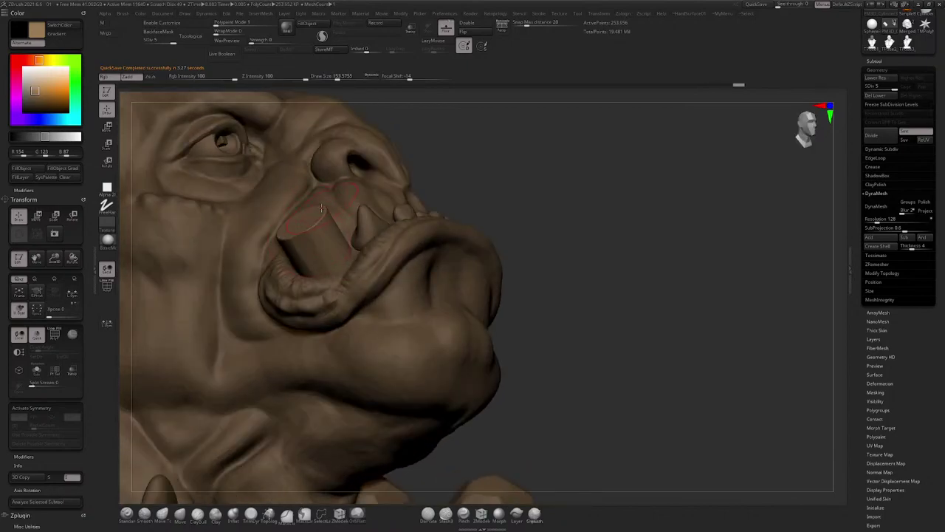
key(shift+d)
key(shift+d)
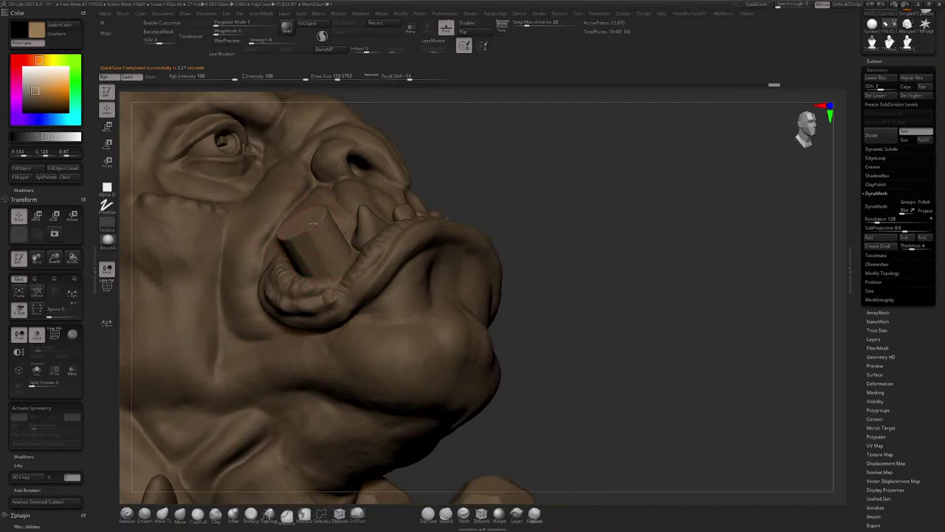
right_drag(303, 234, 280, 239)
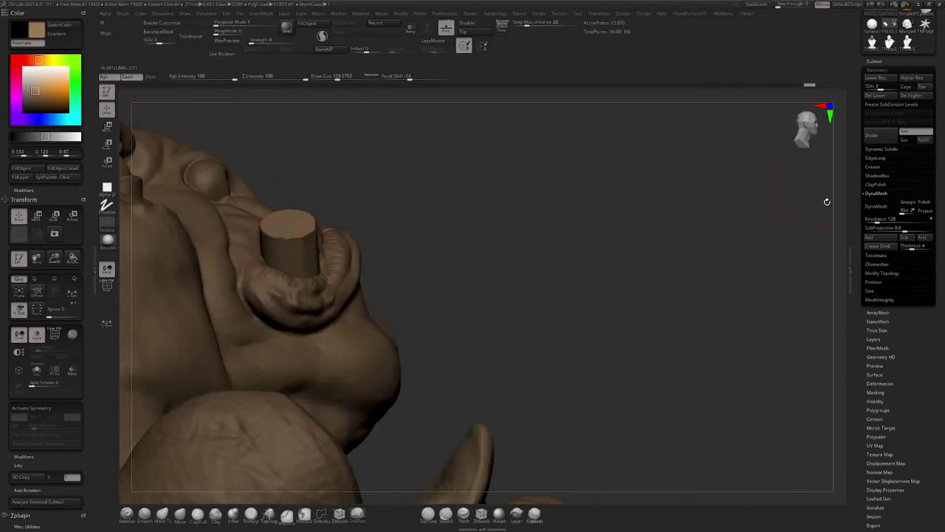
Step: Convert the large tusk to DynaMesh without freezing its subdivision levels and remesh it at resolution 376
click(876, 207)
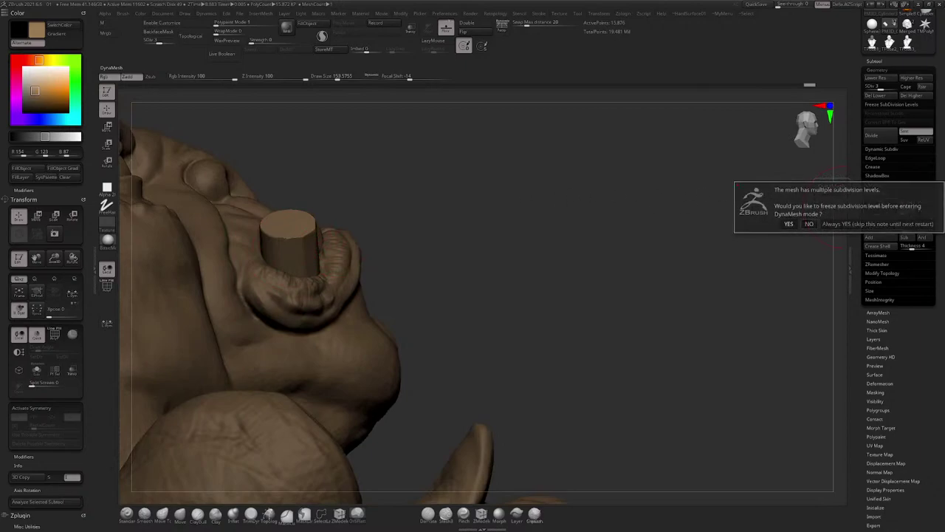
click(810, 223)
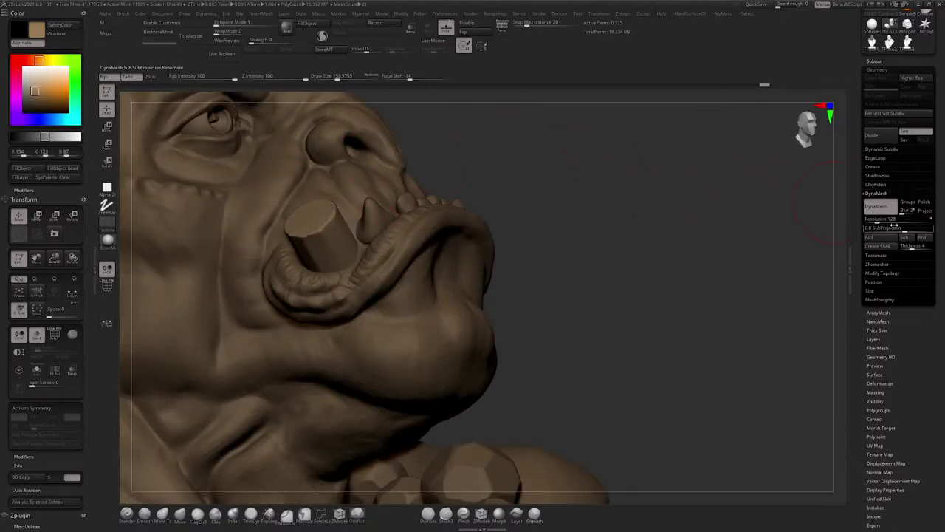
drag(878, 221, 885, 221)
ctrl+drag(783, 210, 761, 223)
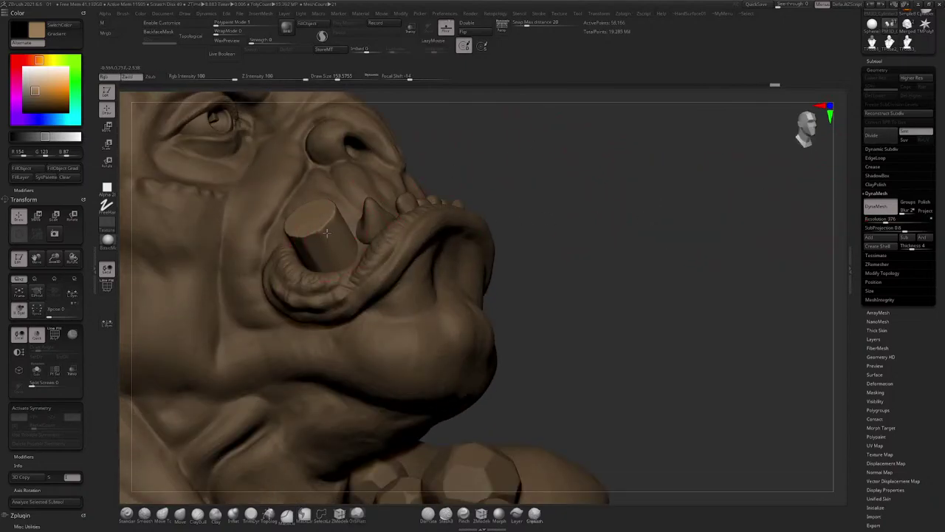
Step: Flatten the large tusk's cut end and sides into broad, hard-edged facets all around
shift+drag(331, 216, 310, 224)
right_drag(313, 218, 331, 226)
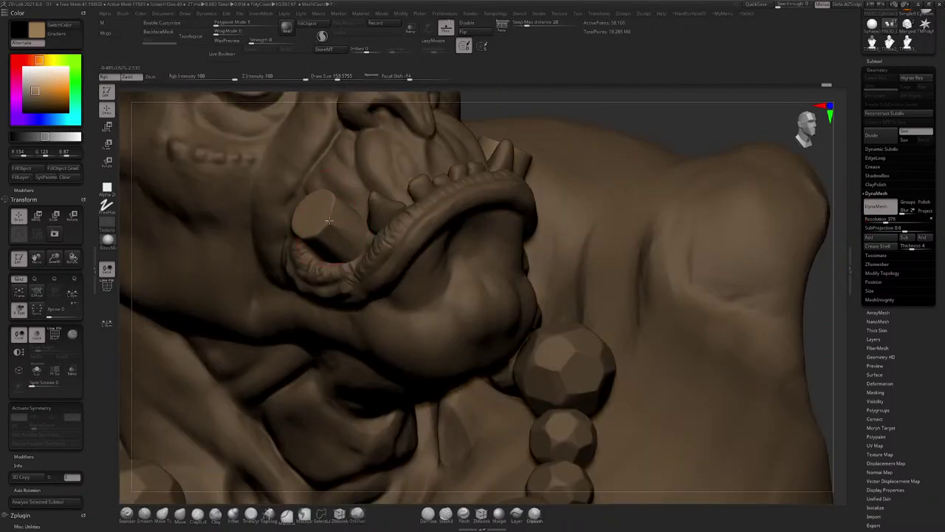
mouse_move(345, 210)
right_down()
mouse_move(386, 150)
mouse_move(338, 231)
mouse_move(345, 198)
mouse_move(324, 193)
right_up()
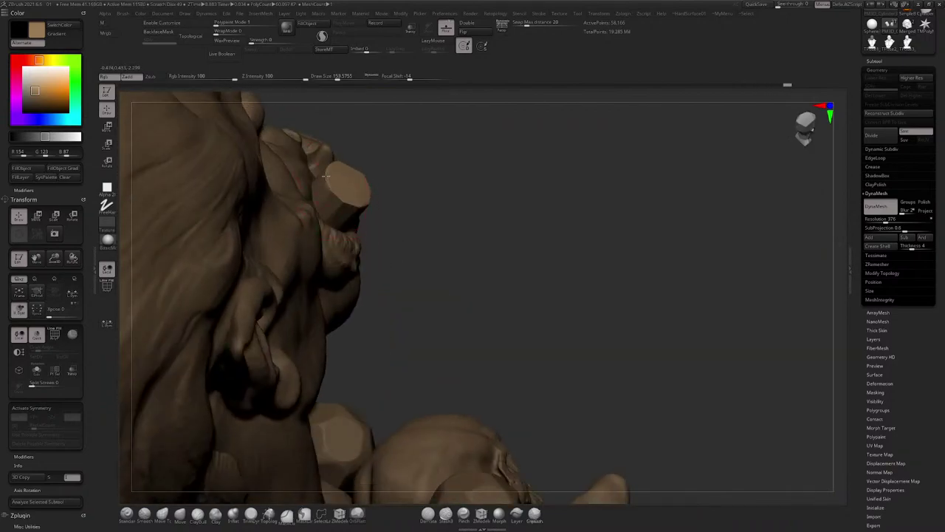
mouse_move(408, 138)
right_down()
mouse_move(446, 209)
mouse_move(345, 221)
mouse_move(400, 191)
right_up()
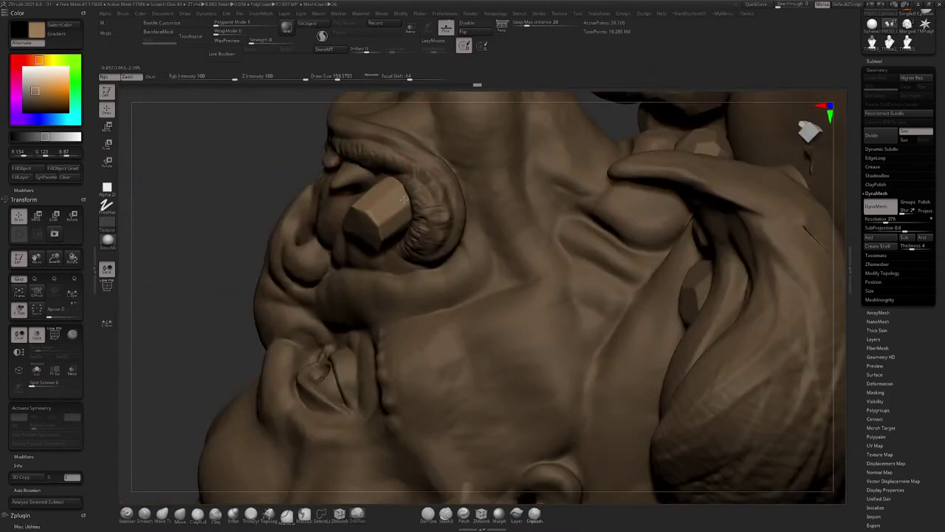
mouse_move(403, 253)
right_down()
mouse_move(373, 209)
mouse_move(406, 233)
right_up()
right_drag(356, 205, 490, 267)
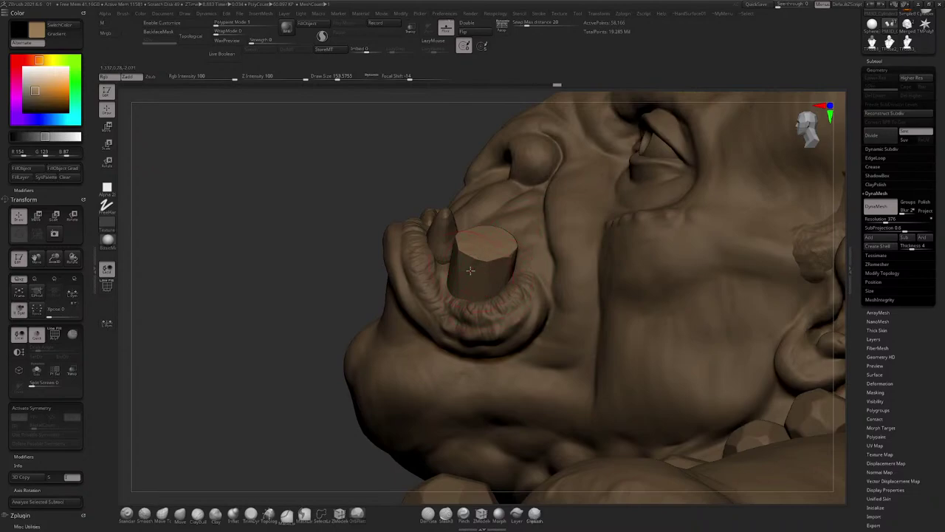
right_drag(511, 229, 619, 185)
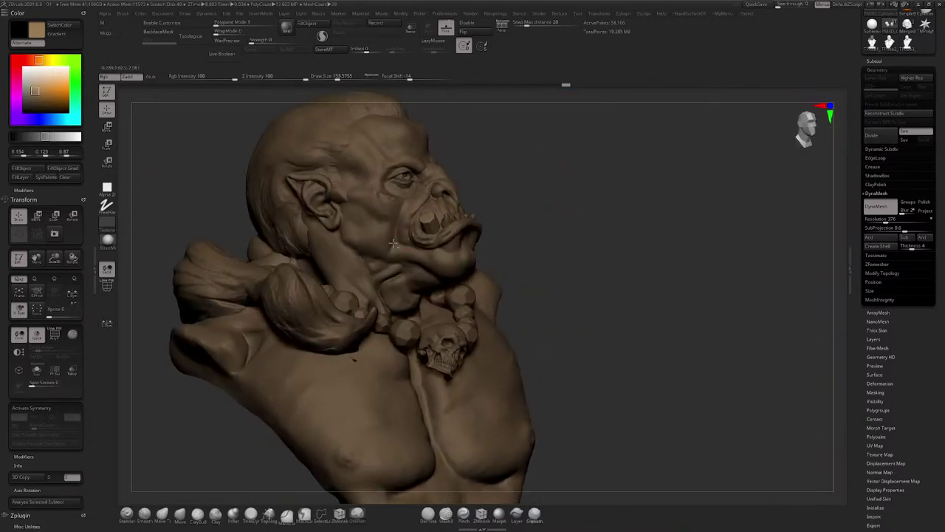
mouse_move(458, 170)
ctrl+right_down()
mouse_move(435, 241)
mouse_move(453, 223)
ctrl+right_up()
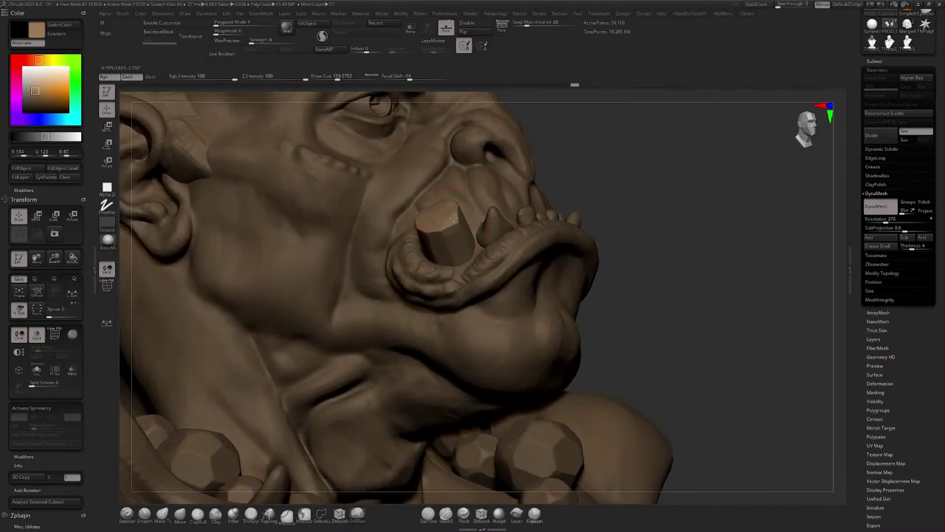
right_drag(443, 221, 457, 212)
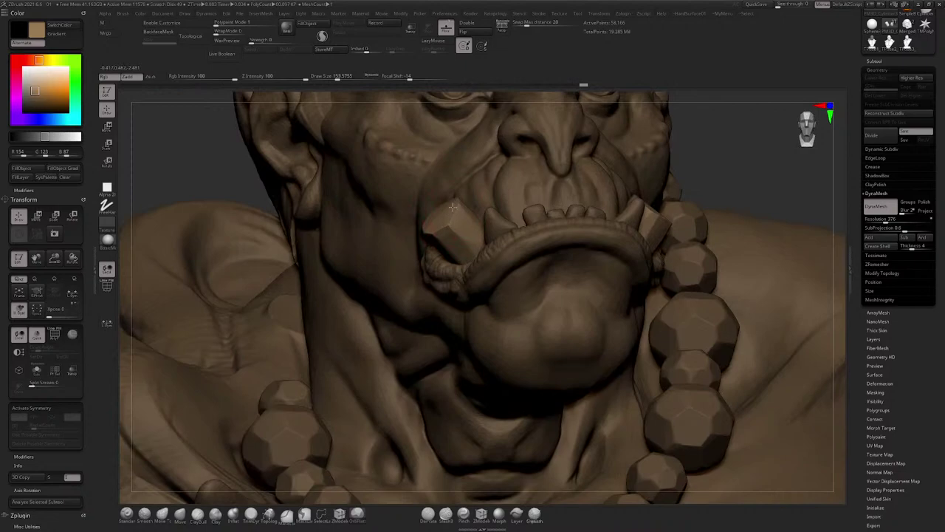
Step: Select the small pointed tusks' subtool and set it to subdivision level 5
alt+click(496, 220)
alt+right_drag(503, 220, 637, 166)
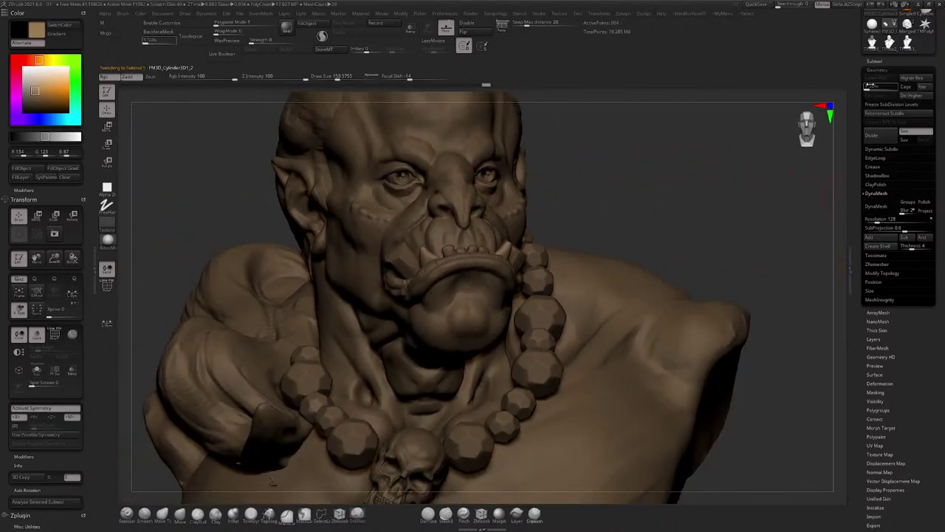
click(898, 86)
ctrl+right_drag(460, 240, 446, 296)
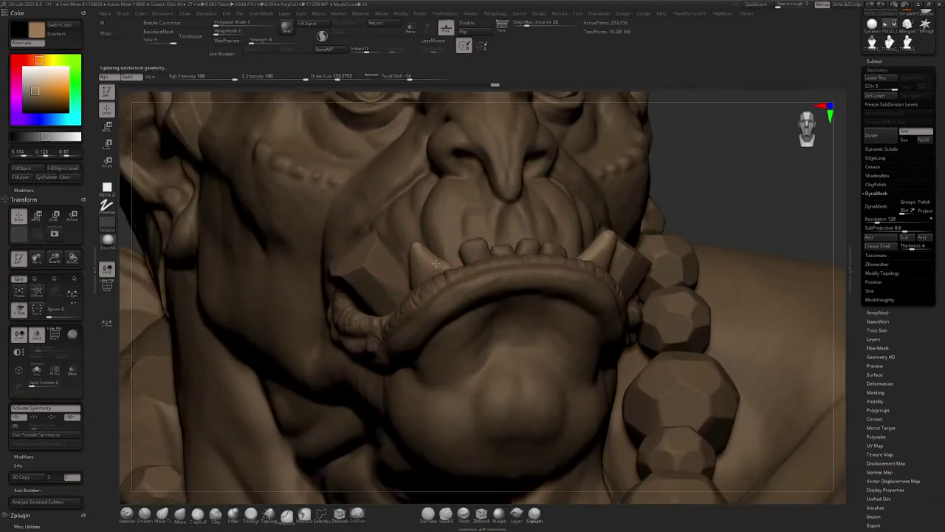
Step: Flatten the tips and sides of the small pointed tusks into planes, reducing the draw size to about 65
drag(427, 273, 435, 253)
right_drag(434, 252, 354, 255)
key(space)
drag(433, 268, 421, 268)
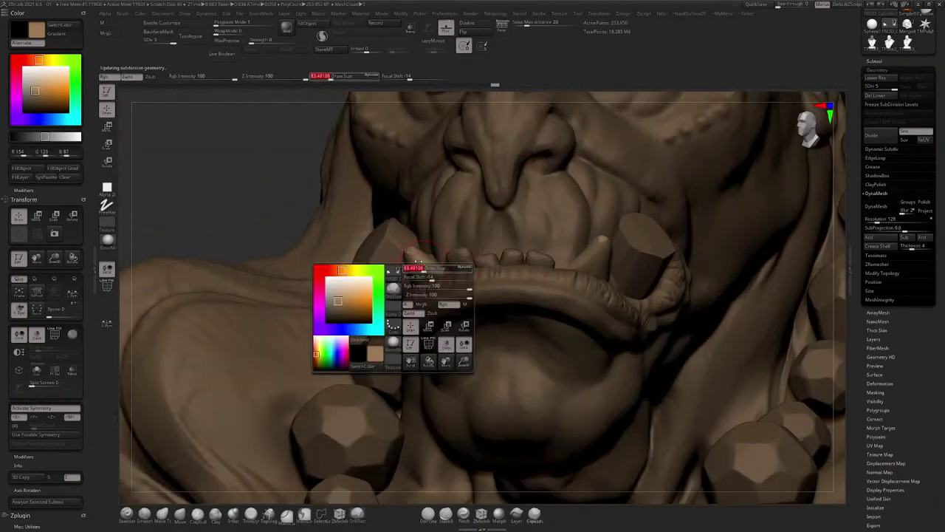
right_drag(422, 260, 431, 242)
mouse_move(432, 289)
right_down()
mouse_move(445, 244)
mouse_move(447, 278)
mouse_move(452, 270)
right_up()
mouse_move(452, 278)
mouse_down()
mouse_move(471, 290)
mouse_move(476, 276)
mouse_move(462, 282)
mouse_up()
key(space)
mouse_move(459, 280)
right_down()
mouse_move(456, 243)
mouse_move(376, 283)
right_up()
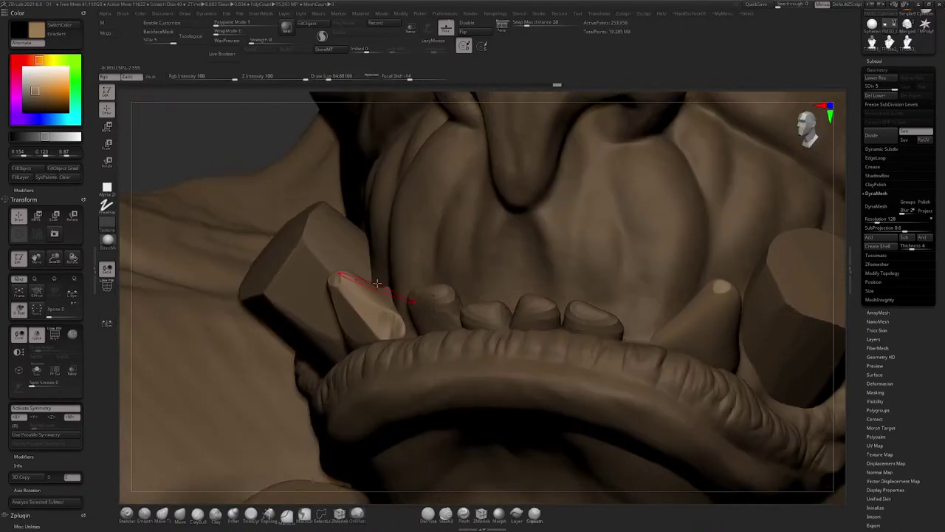
drag(398, 321, 395, 310)
mouse_move(380, 307)
right_down()
mouse_move(411, 283)
mouse_move(337, 313)
right_up()
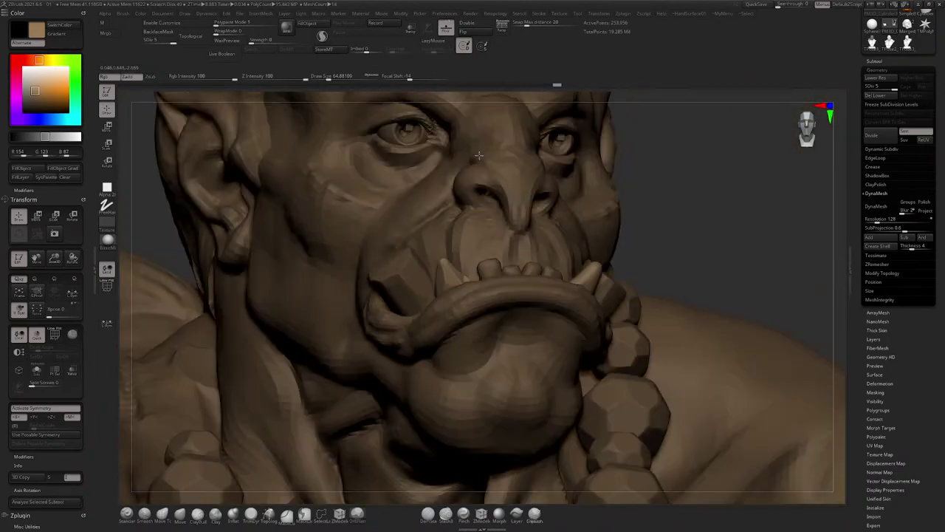
Step: Delete the small pointed tusks' lower subdivision levels and convert them to DynaMesh at resolution 304
right_drag(479, 155, 488, 156)
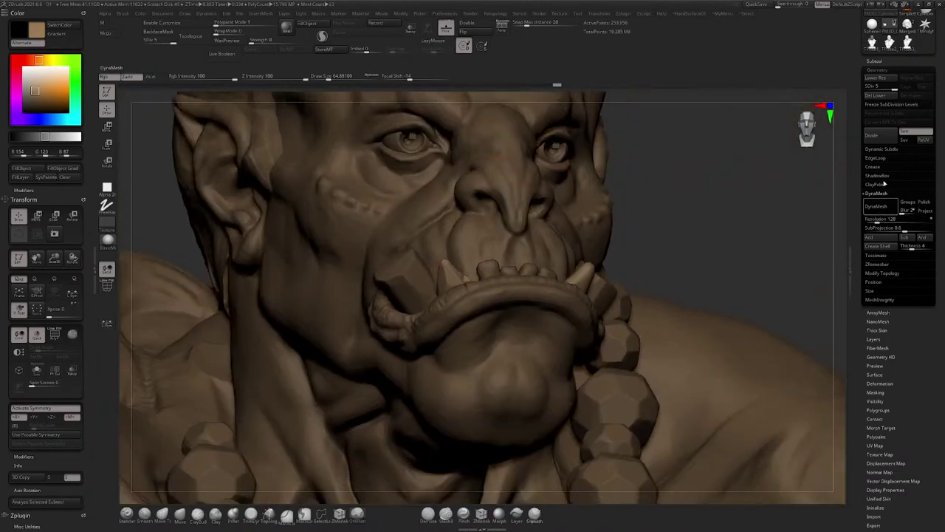
click(880, 97)
click(883, 220)
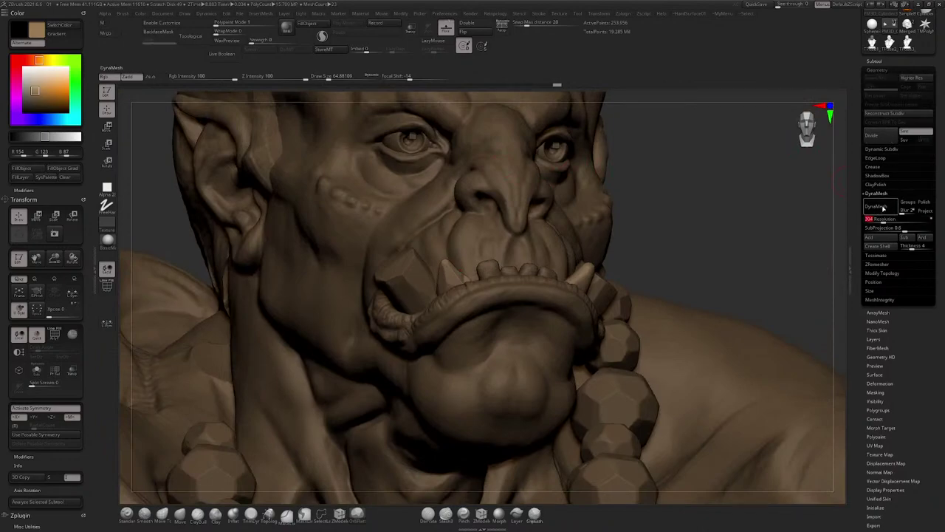
click(884, 209)
Step: Flatten the sides and tips of the small pointed tusks into broad planes, raising the draw size to 112
mouse_move(456, 272)
ctrl+right_down()
mouse_move(458, 318)
mouse_move(517, 293)
ctrl+right_up()
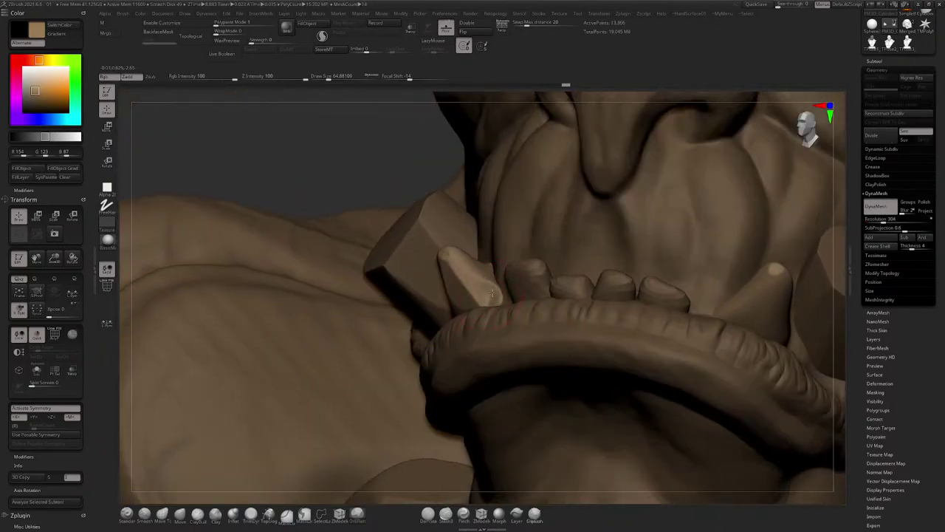
drag(473, 287, 504, 303)
mouse_move(504, 303)
ctrl+right_down()
mouse_move(500, 240)
mouse_move(534, 225)
mouse_move(534, 252)
mouse_move(486, 263)
mouse_move(516, 243)
mouse_move(552, 283)
ctrl+right_up()
key(space)
click(516, 263)
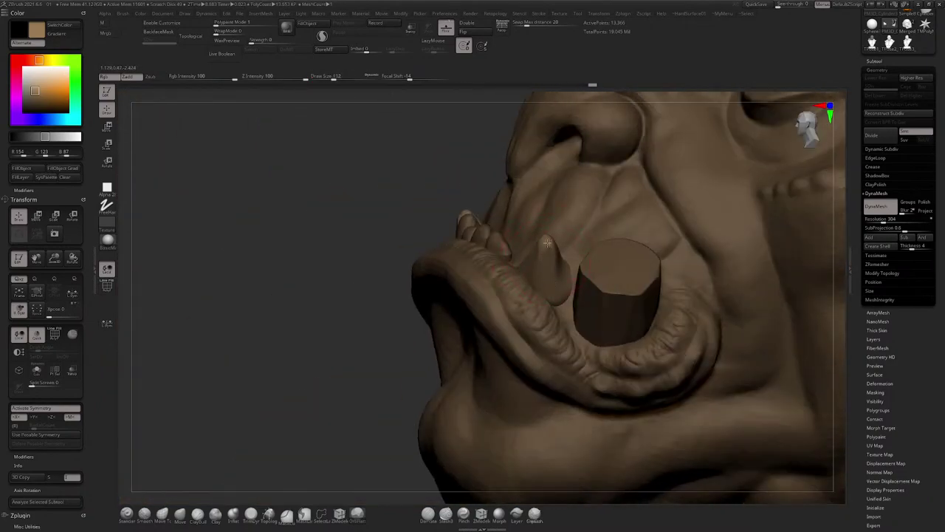
right_drag(555, 307, 558, 304)
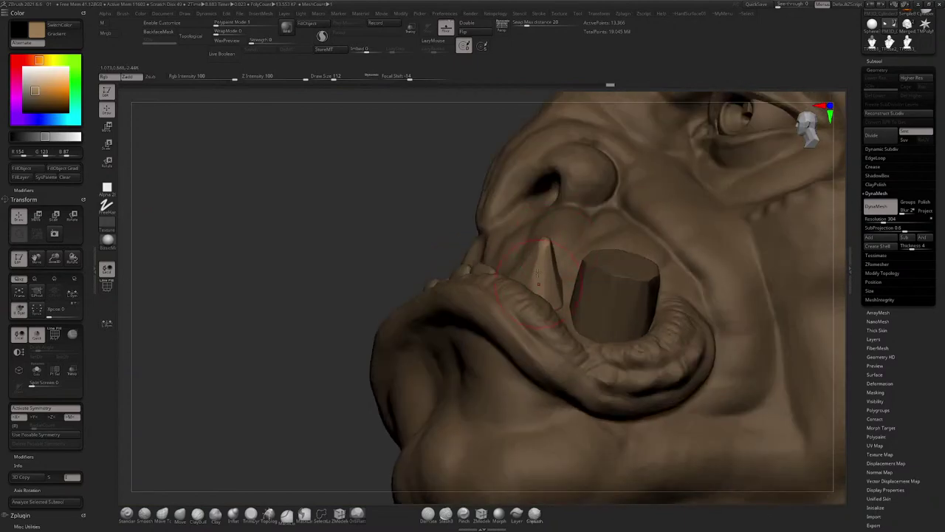
mouse_move(538, 274)
right_down()
mouse_move(549, 254)
mouse_move(521, 275)
right_up()
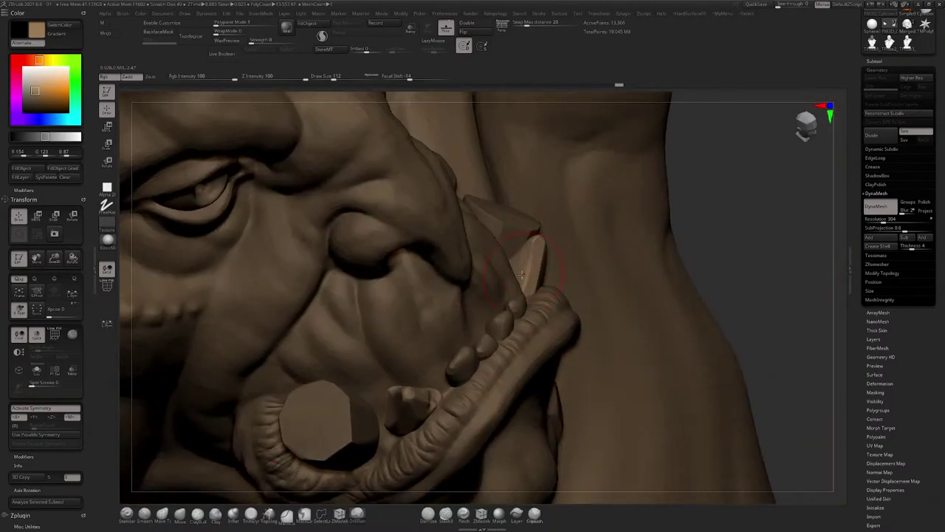
Step: Select the head subtool and sculpt the lip folds around the large tusk's base with draw size about 54
mouse_move(467, 359)
right_down()
mouse_move(449, 274)
mouse_move(500, 208)
mouse_move(440, 214)
mouse_move(395, 199)
mouse_move(436, 217)
mouse_move(421, 285)
mouse_move(412, 259)
mouse_move(415, 252)
mouse_move(427, 284)
right_up()
alt+click(415, 251)
key(space)
drag(447, 277, 438, 277)
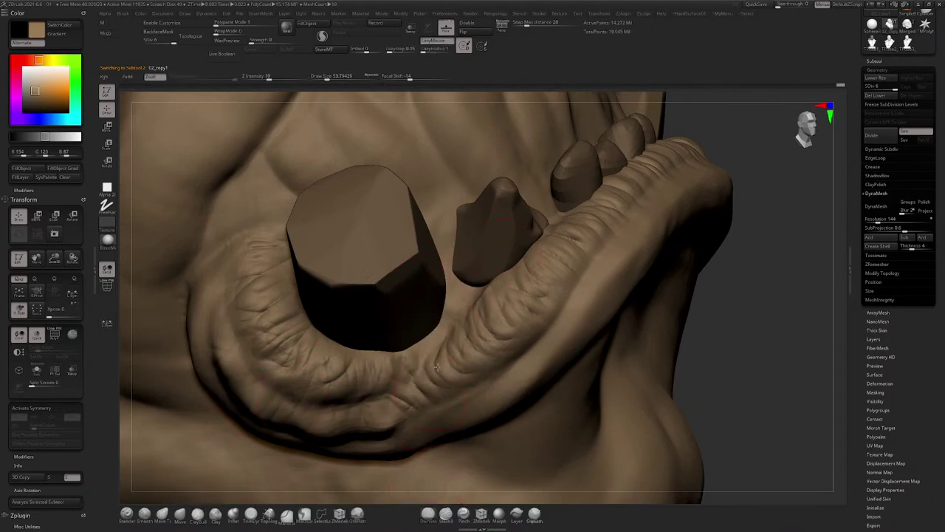
alt+click(449, 277)
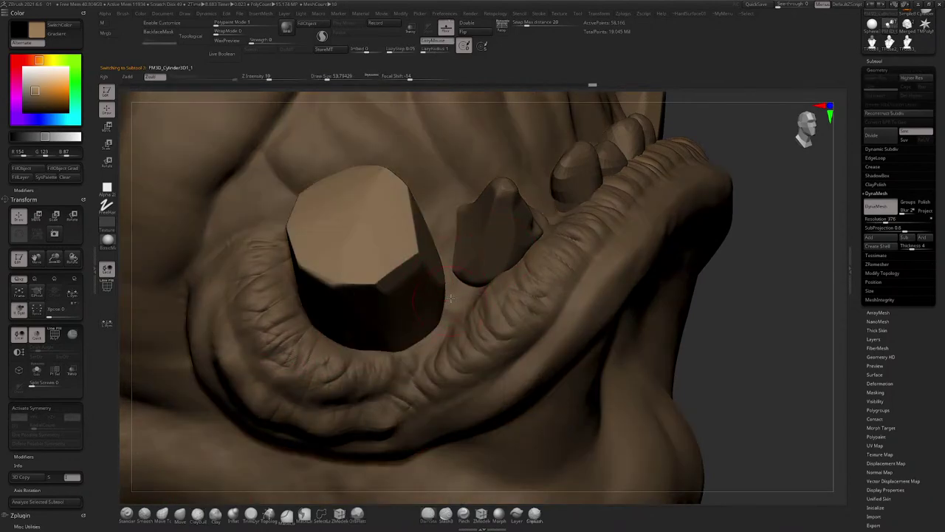
alt+click(454, 313)
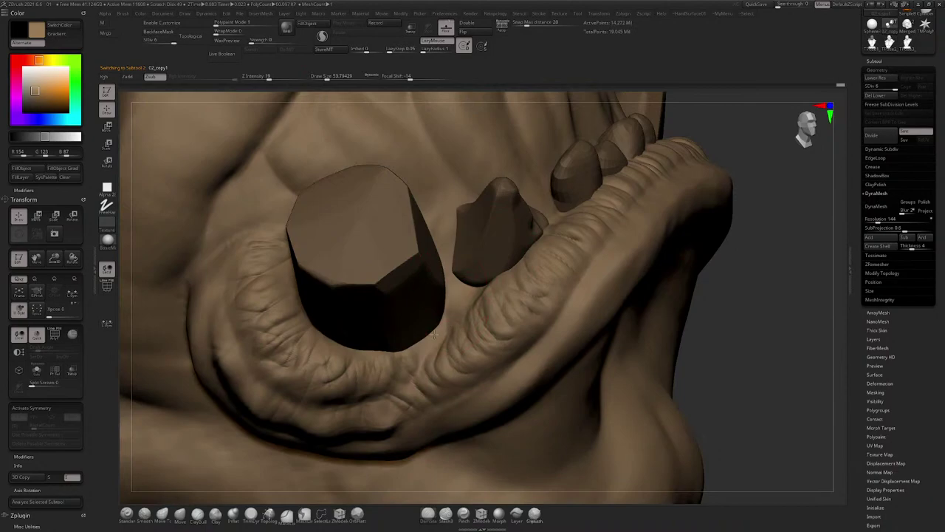
right_drag(451, 274, 454, 295)
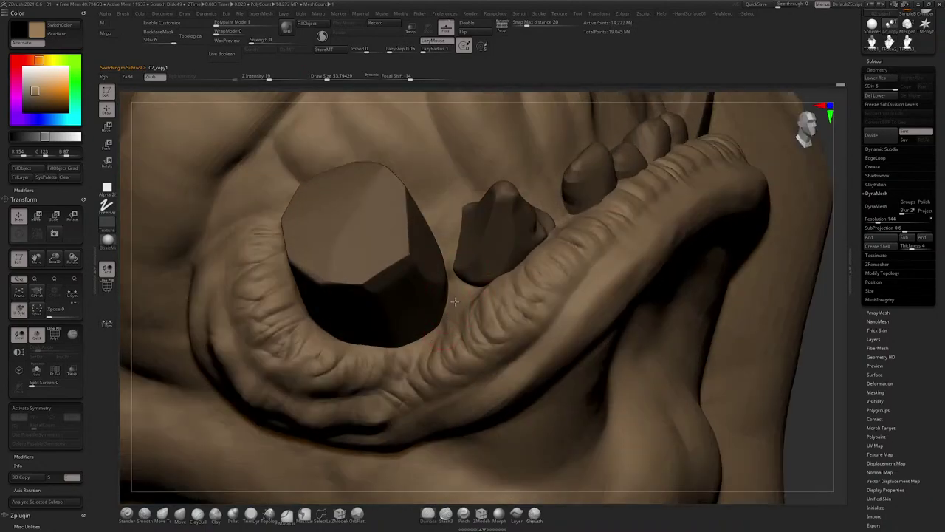
right_drag(456, 296, 470, 294)
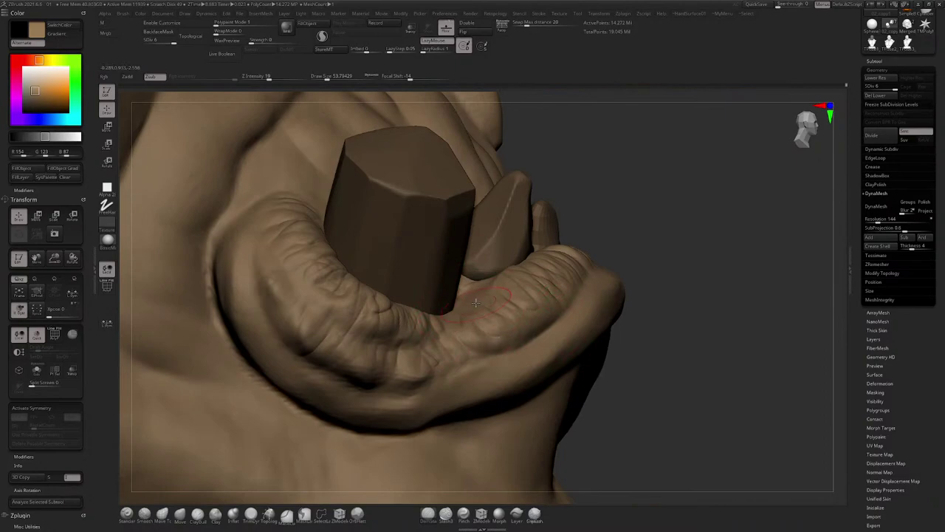
right_drag(476, 302, 448, 303)
mouse_move(430, 318)
mouse_down()
mouse_move(429, 366)
mouse_move(370, 350)
mouse_up()
mouse_move(413, 332)
ctrl+right_down()
mouse_move(543, 247)
mouse_move(384, 228)
ctrl+right_up()
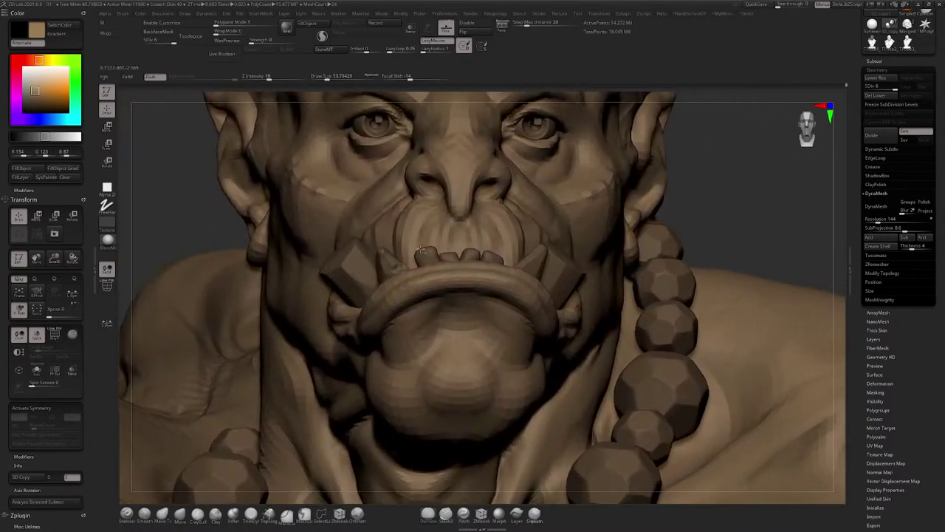
Step: Move the outer and inner front teeth subtools to the end of the subtool list so they are adjacent
alt+click(429, 252)
ctrl+right_drag(430, 253, 328, 335)
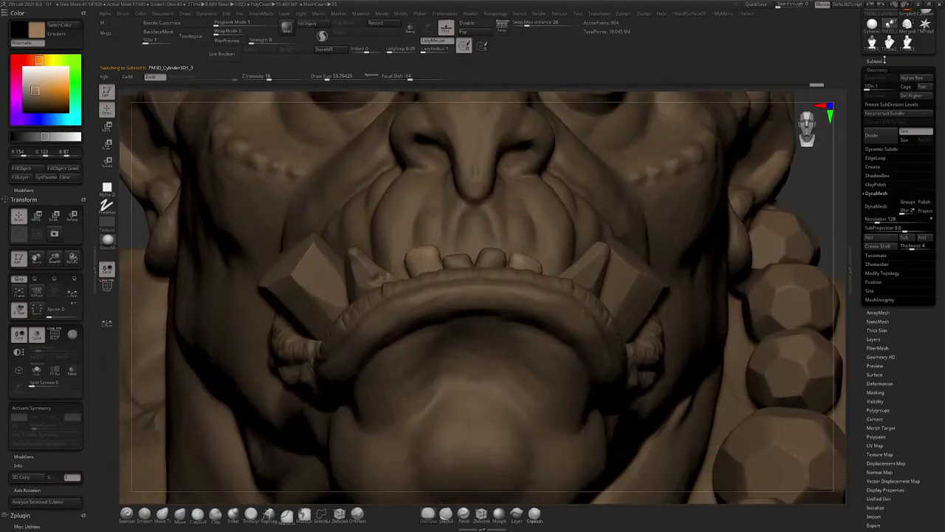
click(879, 60)
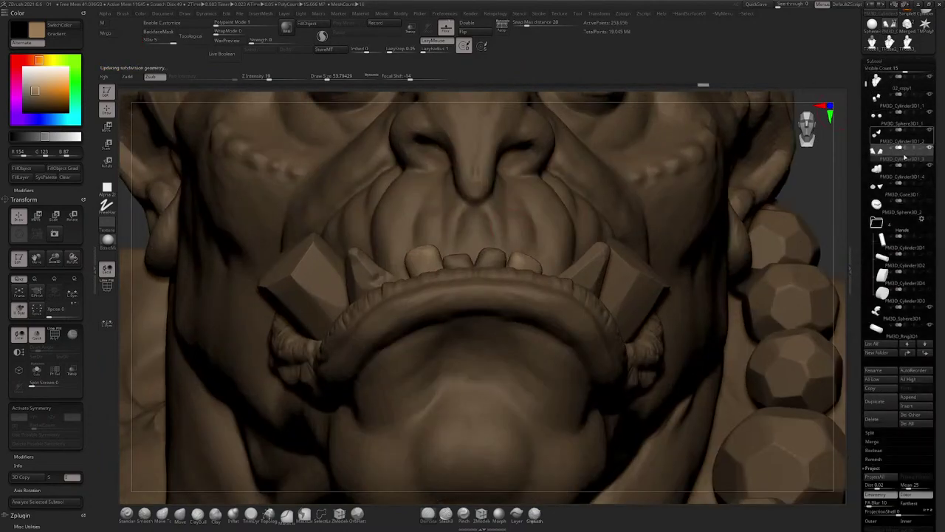
mouse_move(881, 137)
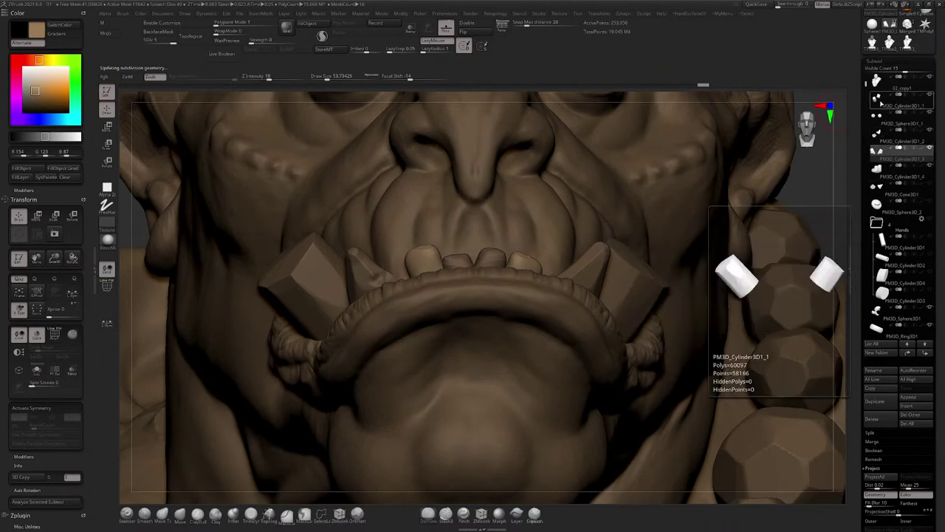
shift+click(925, 353)
alt+click(461, 259)
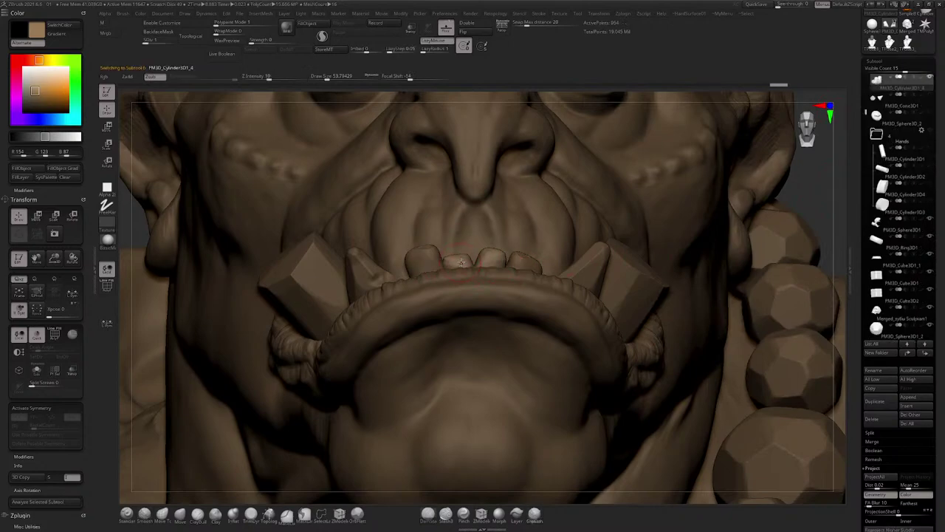
shift+click(925, 352)
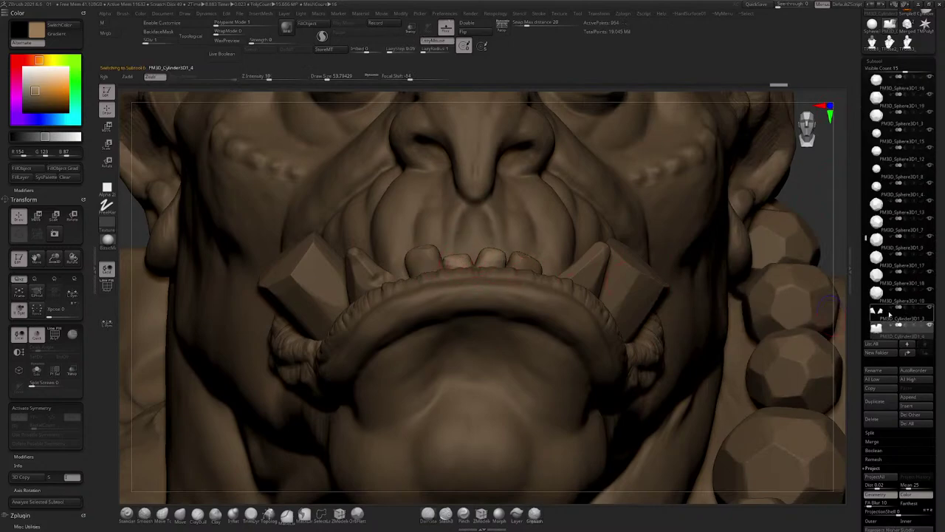
Step: Merge the outer front teeth down into the inner front teeth's subtool and accept the irreversible operation
click(890, 312)
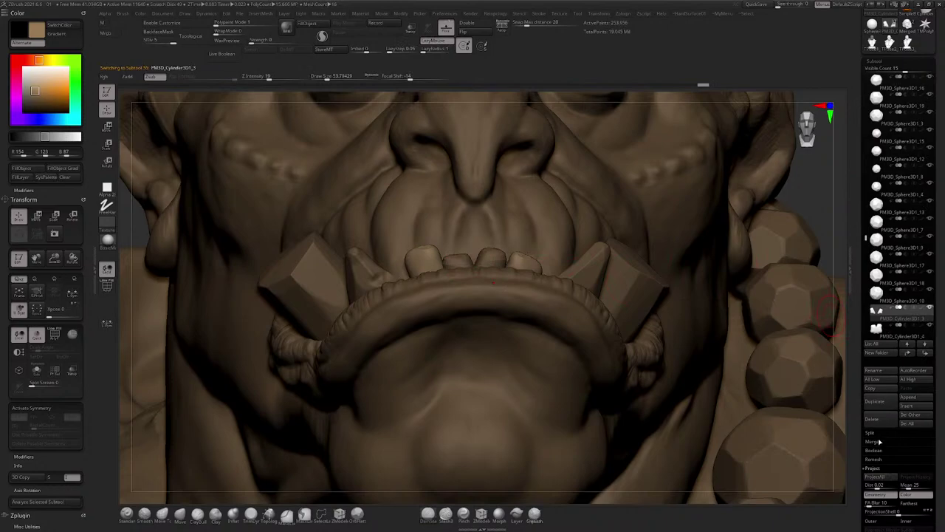
click(876, 442)
click(879, 451)
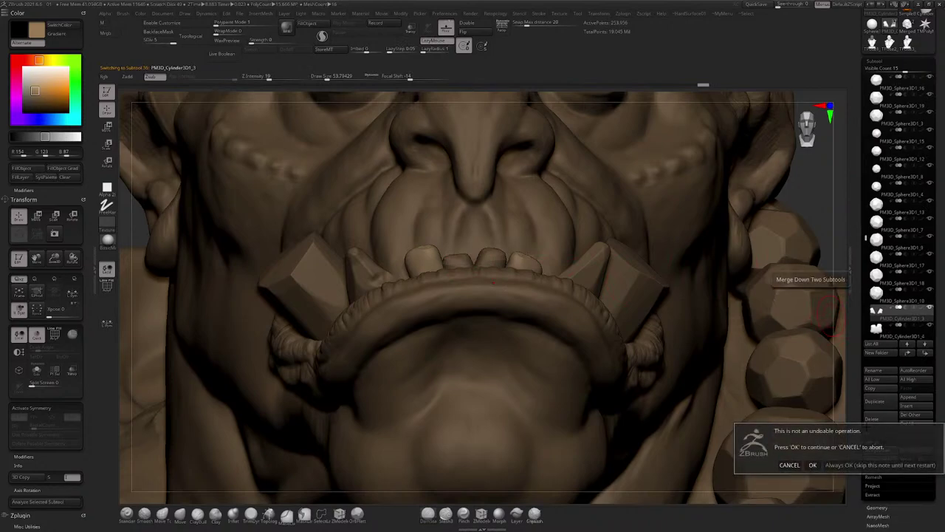
click(812, 464)
ctrl+right_drag(488, 256, 482, 291)
shift+drag(434, 264, 448, 262)
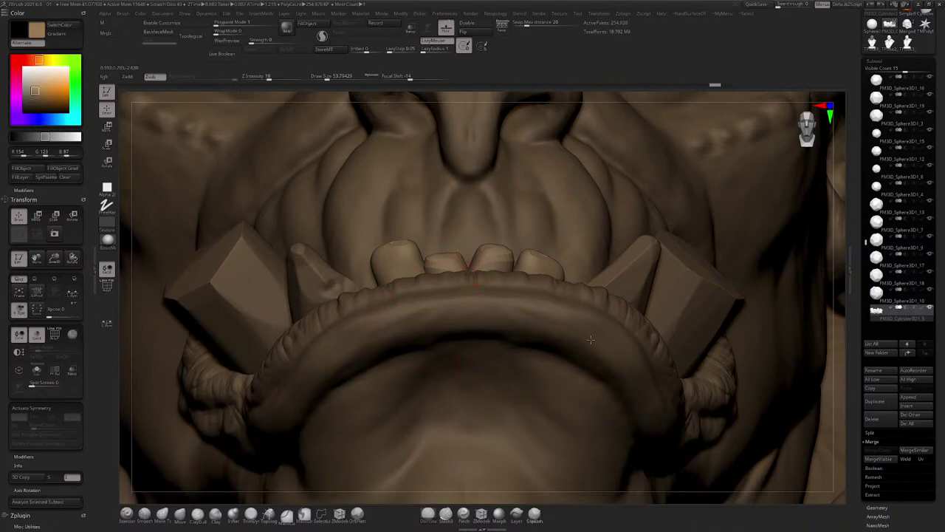
Step: Try to remesh the merged front teeth with DynaMesh at resolution 936 with Groups enabled
click(870, 506)
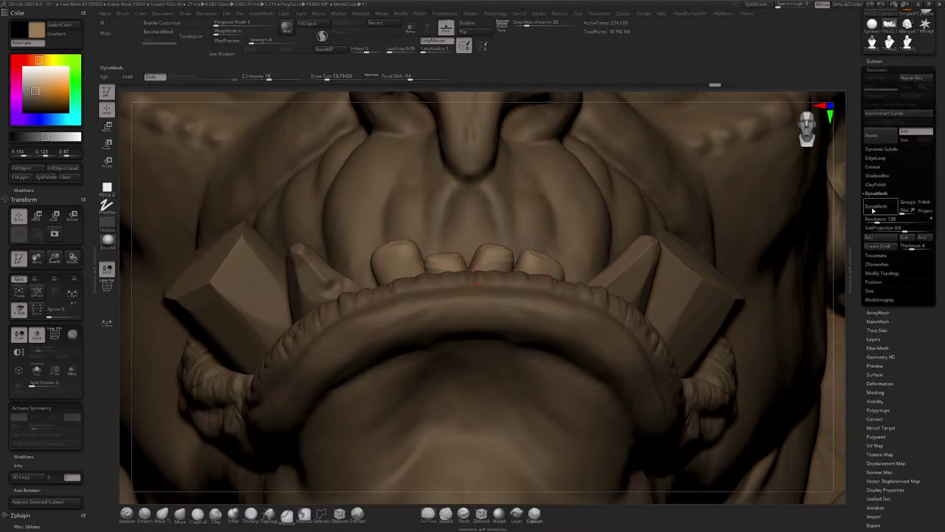
click(881, 207)
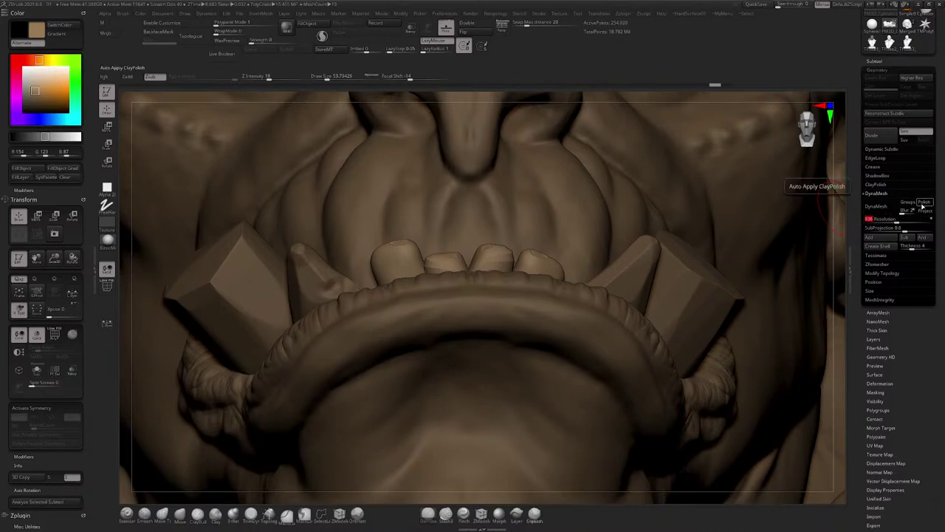
click(908, 204)
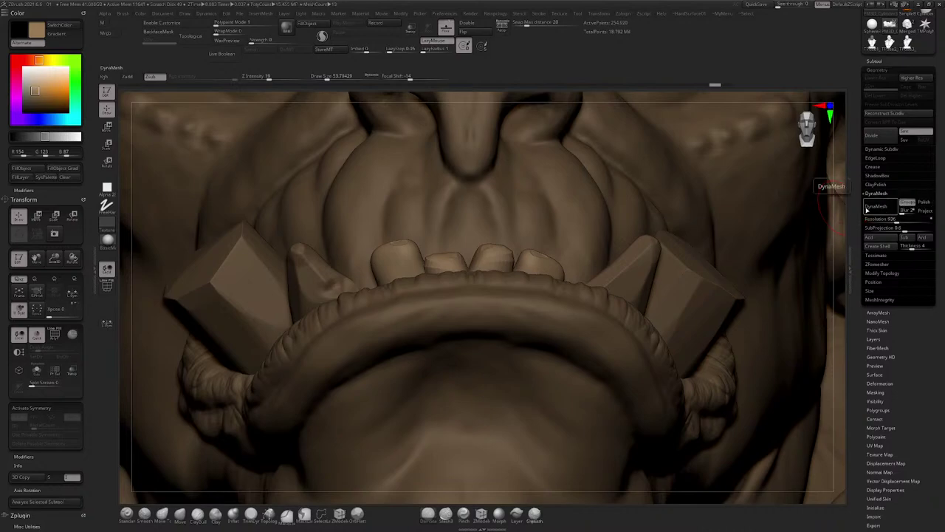
shift+drag(434, 262, 446, 262)
click(881, 209)
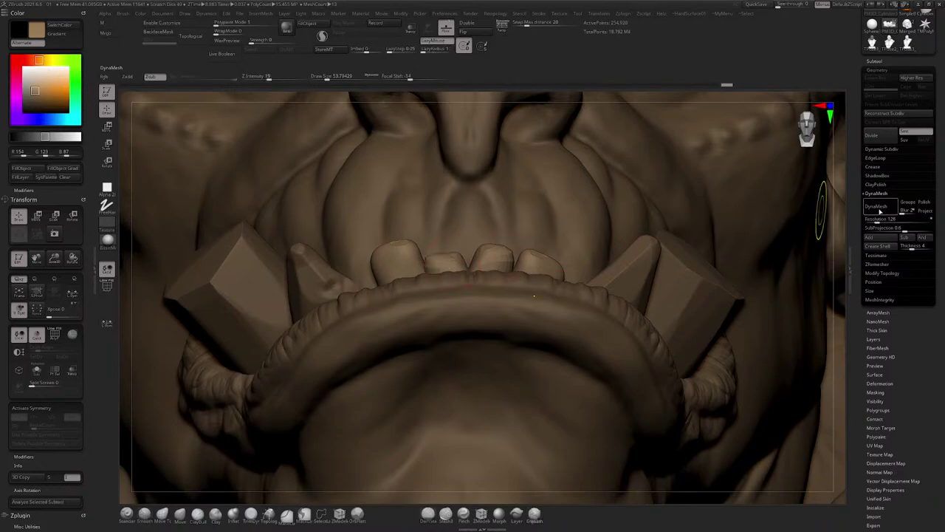
key(ctrl+shift+z)
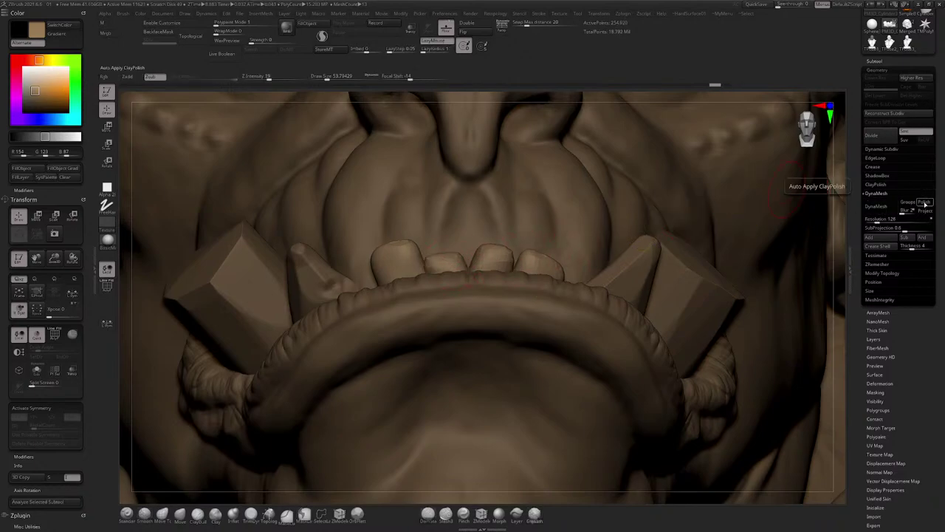
Step: Convert the merged front teeth to DynaMesh at resolution 1256 with Groups enabled
click(890, 221)
text(1256)
click(887, 211)
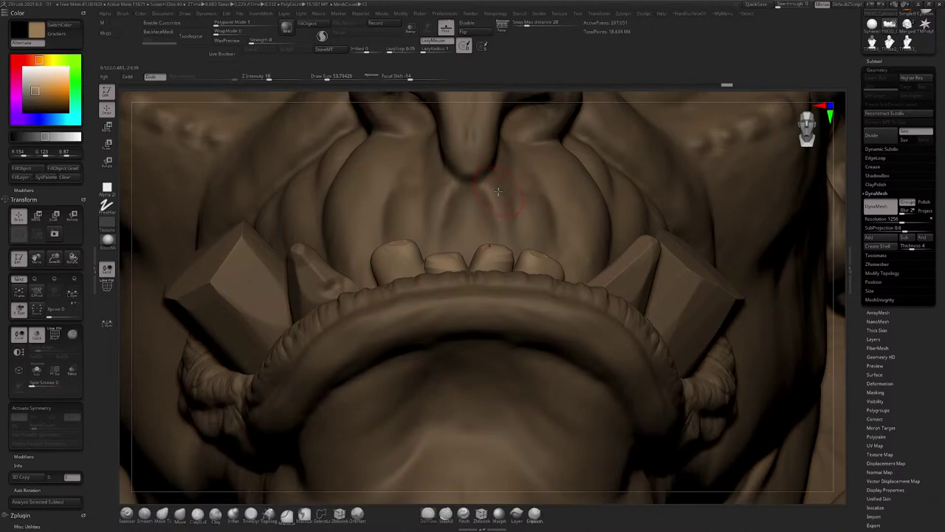
Step: Smooth the surfaces of the two middle front teeth
right_drag(507, 190, 443, 243)
ctrl+right_drag(385, 279, 395, 286)
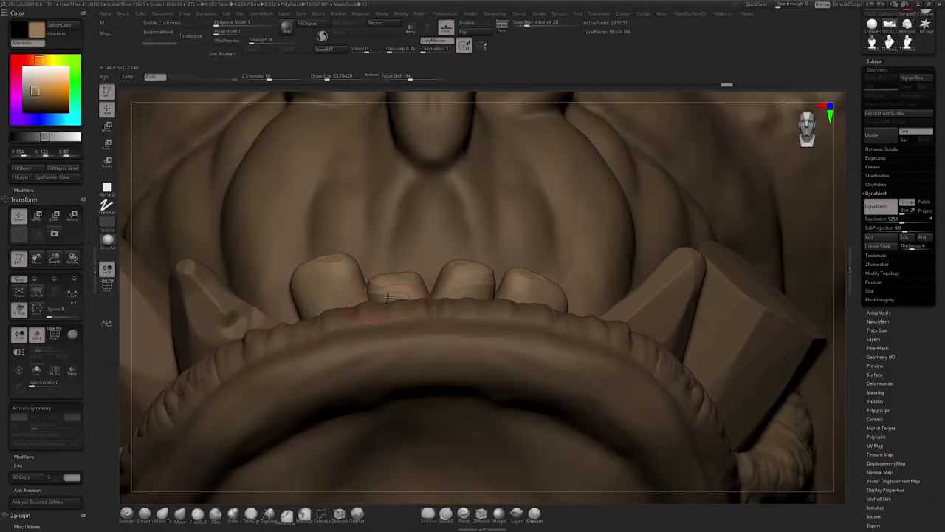
shift+drag(395, 285, 392, 280)
shift+drag(473, 281, 455, 277)
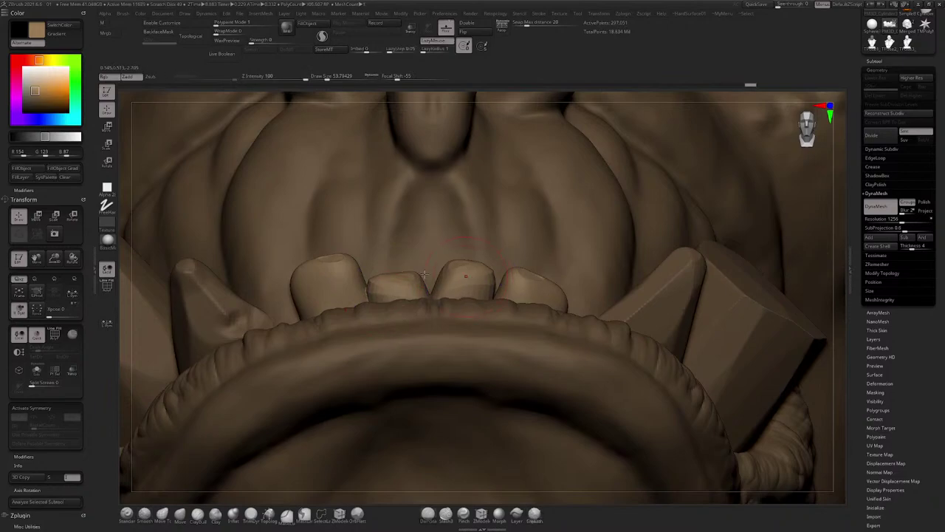
Step: Flatten the largest front tooth's tip and front into planes at draw size about 37, undoing the smoothing stroke
right_drag(458, 284, 384, 275)
key(space)
drag(360, 271, 340, 270)
mouse_move(350, 248)
right_down()
mouse_move(357, 265)
mouse_move(402, 222)
mouse_move(380, 236)
right_up()
click(198, 514)
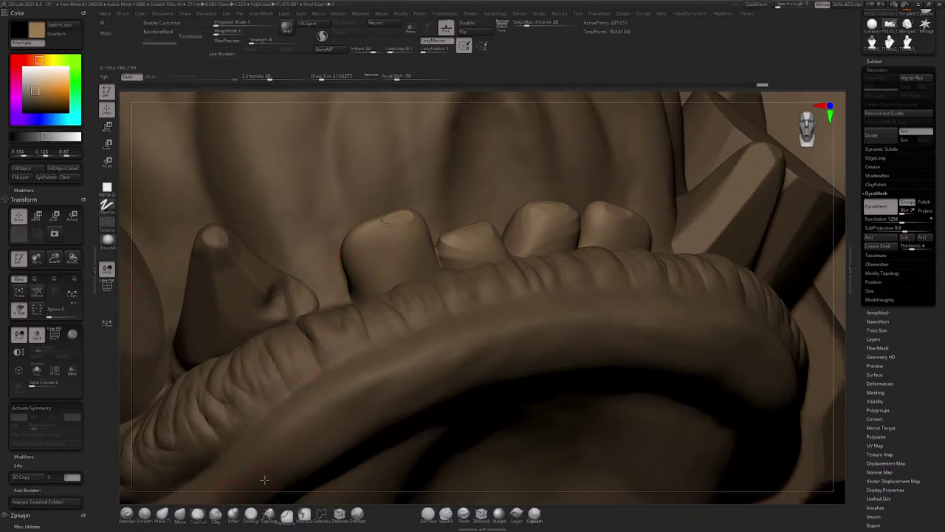
click(357, 515)
right_drag(410, 219, 384, 244)
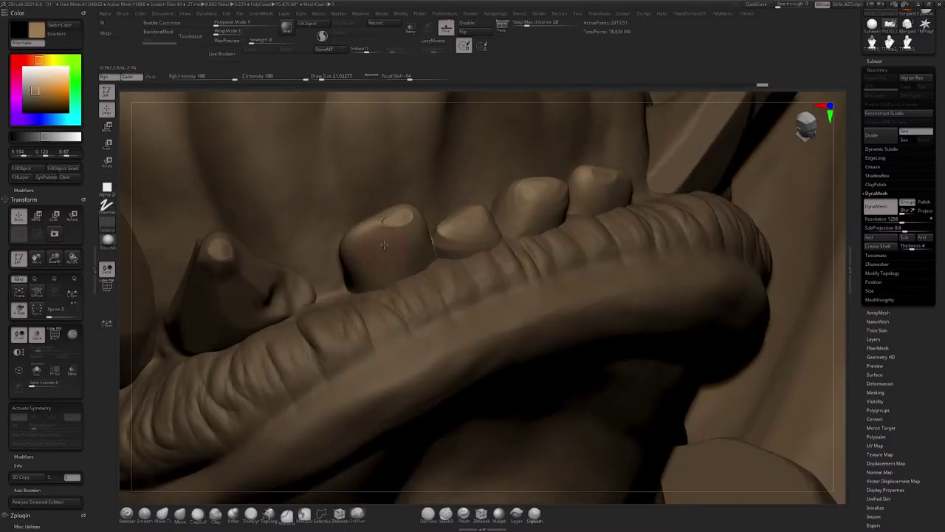
key(s)
mouse_move(384, 244)
mouse_down()
mouse_move(394, 244)
mouse_move(378, 231)
mouse_move(390, 233)
mouse_move(381, 257)
mouse_up()
right_drag(374, 242, 405, 237)
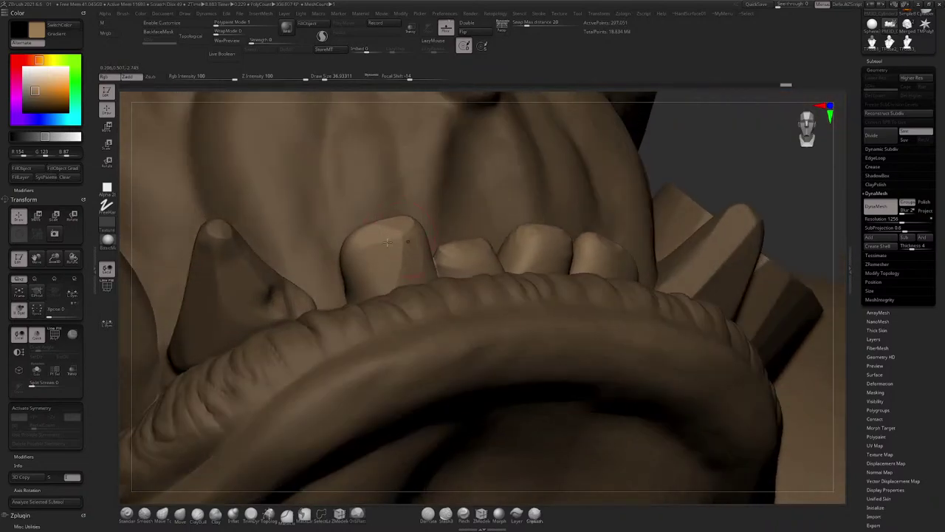
shift+drag(353, 255, 366, 271)
key(ctrl+z)
Step: Flatten the tips and front faces of the other three front teeth into hard-edged facets
right_drag(429, 247, 477, 250)
mouse_move(452, 269)
mouse_down()
mouse_move(467, 272)
mouse_move(452, 288)
mouse_up()
mouse_move(452, 288)
right_down()
mouse_move(452, 262)
mouse_move(505, 256)
mouse_move(505, 274)
mouse_move(576, 271)
right_up()
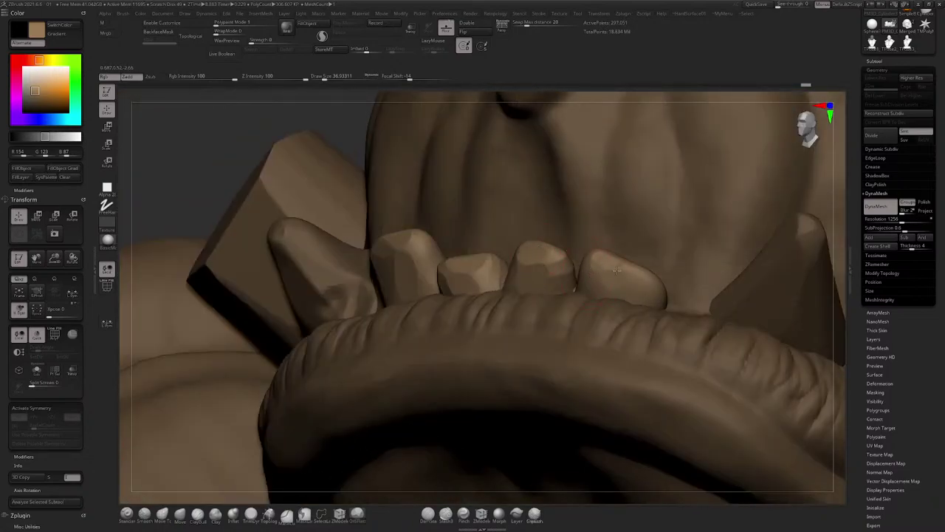
mouse_move(627, 292)
right_down()
mouse_move(638, 288)
mouse_move(622, 278)
right_up()
drag(632, 284, 654, 305)
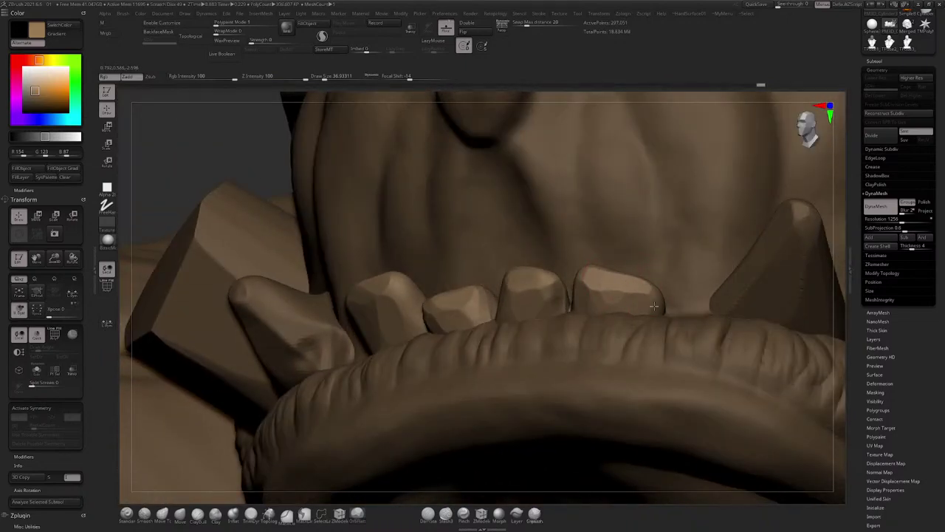
Step: Flatten the remaining rounded sides of the front teeth into facets
right_drag(648, 298, 625, 294)
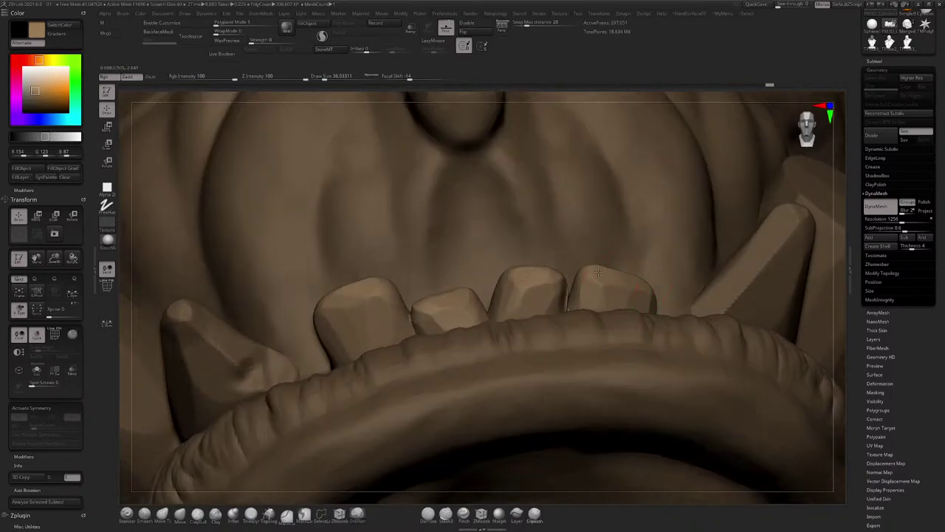
right_drag(548, 270, 462, 296)
drag(445, 299, 434, 310)
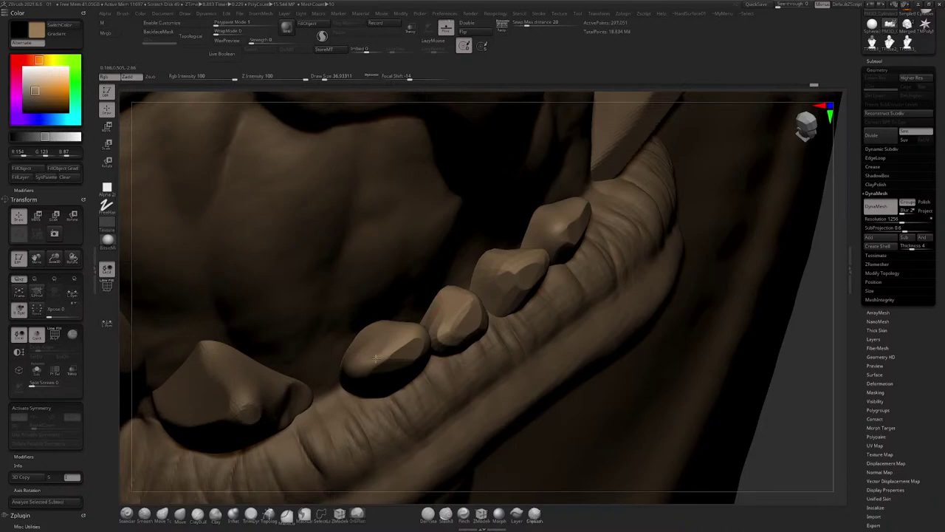
right_drag(363, 365, 382, 298)
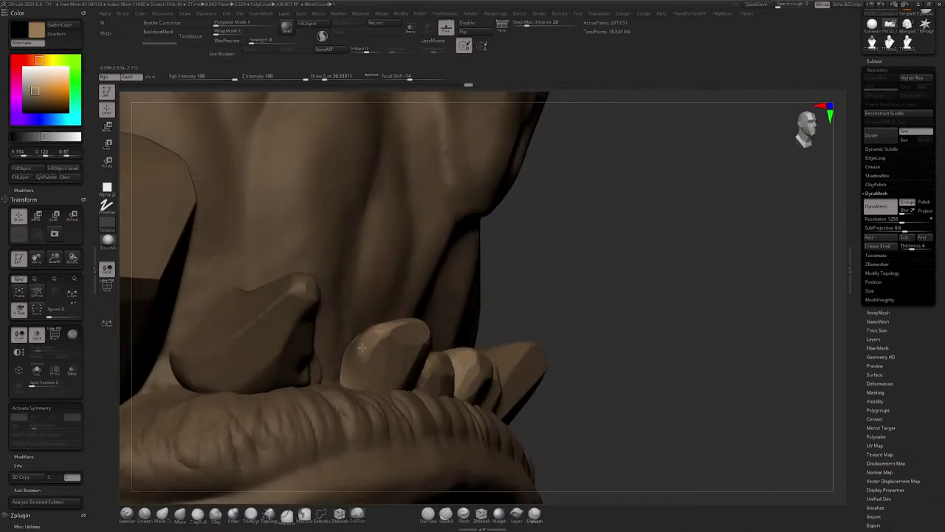
mouse_move(362, 347)
right_down()
mouse_move(393, 339)
mouse_move(422, 356)
mouse_move(384, 255)
right_up()
Step: Select the small fang beside the tusk and flatten its outer side into a plane from tip to base
alt+click(384, 256)
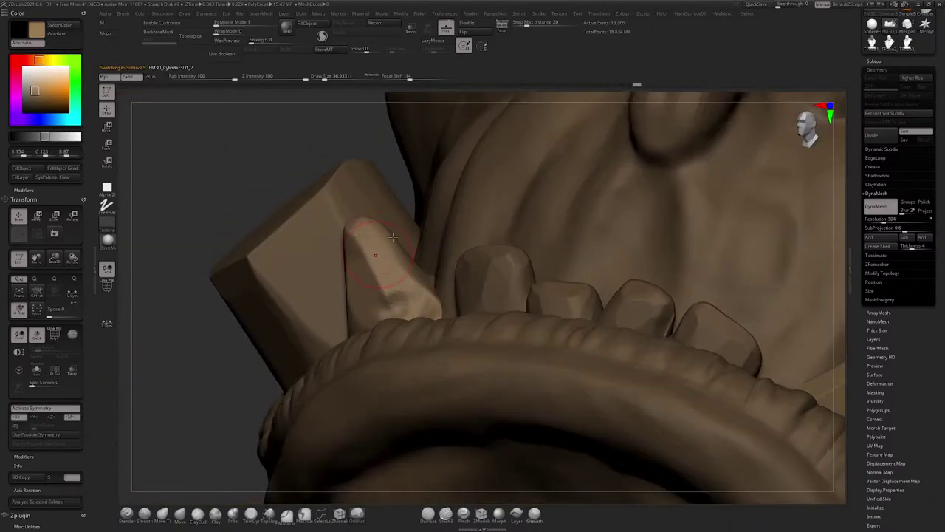
right_drag(393, 237, 458, 227)
drag(380, 240, 369, 223)
right_drag(369, 229, 424, 221)
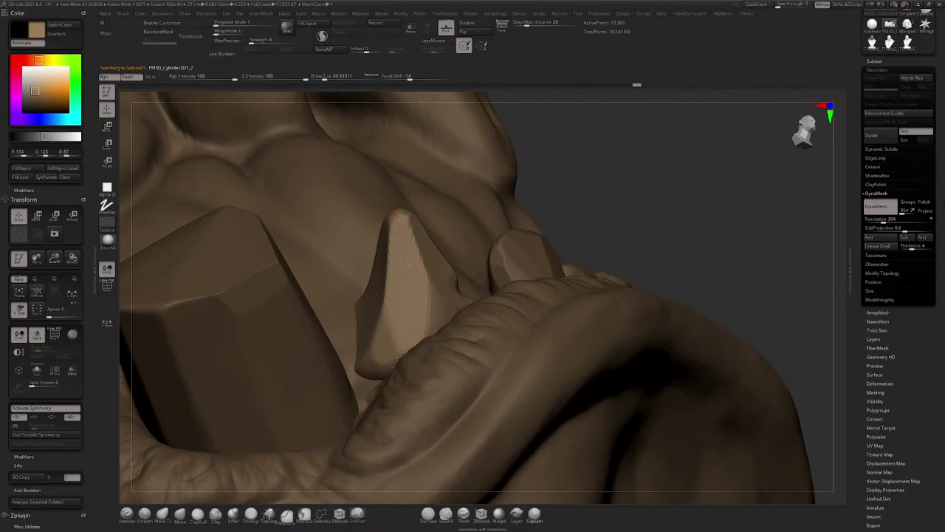
drag(400, 329, 383, 358)
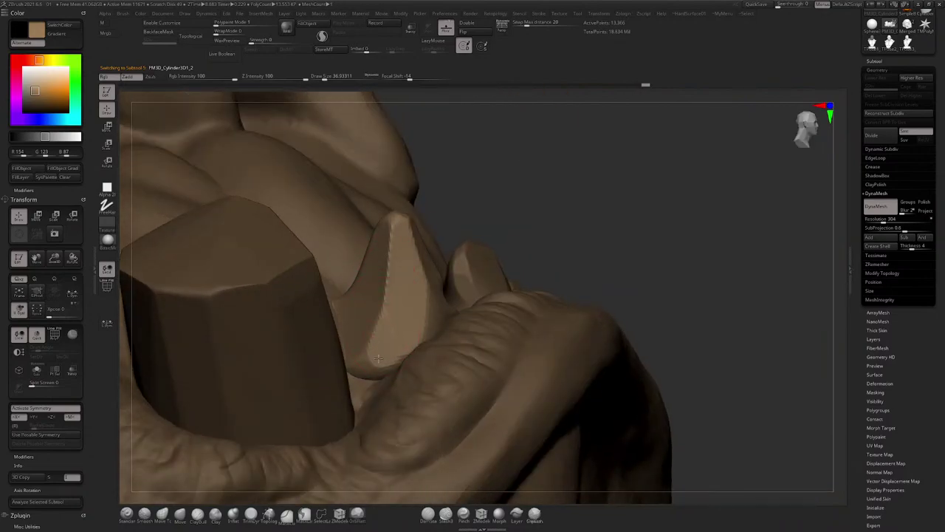
Step: Flatten the small fang's front face and tip into hard-edged planes
right_drag(400, 280, 318, 262)
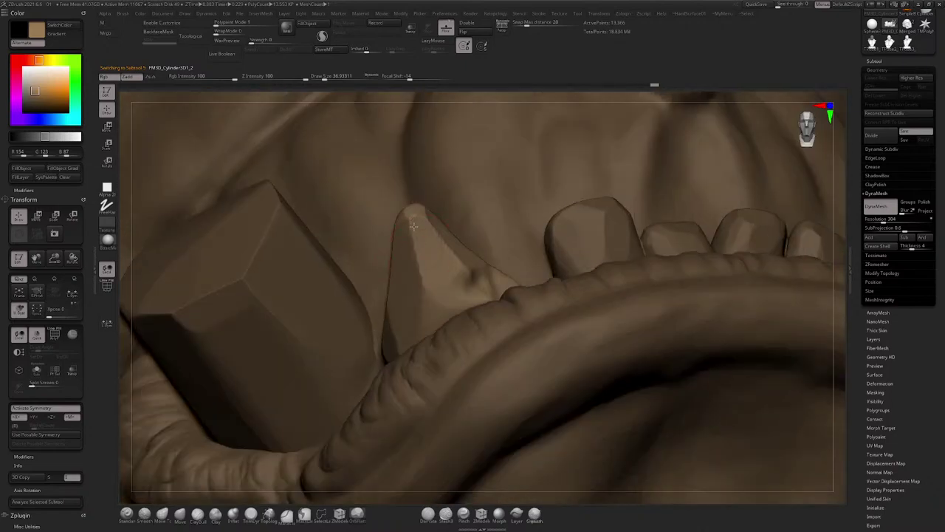
mouse_move(426, 239)
right_down()
mouse_move(443, 234)
mouse_move(451, 209)
right_up()
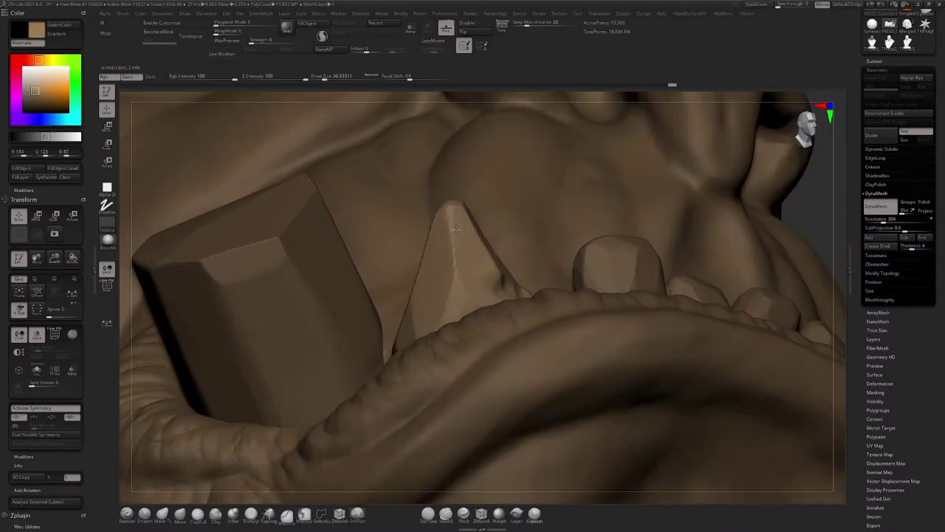
right_drag(477, 261, 412, 327)
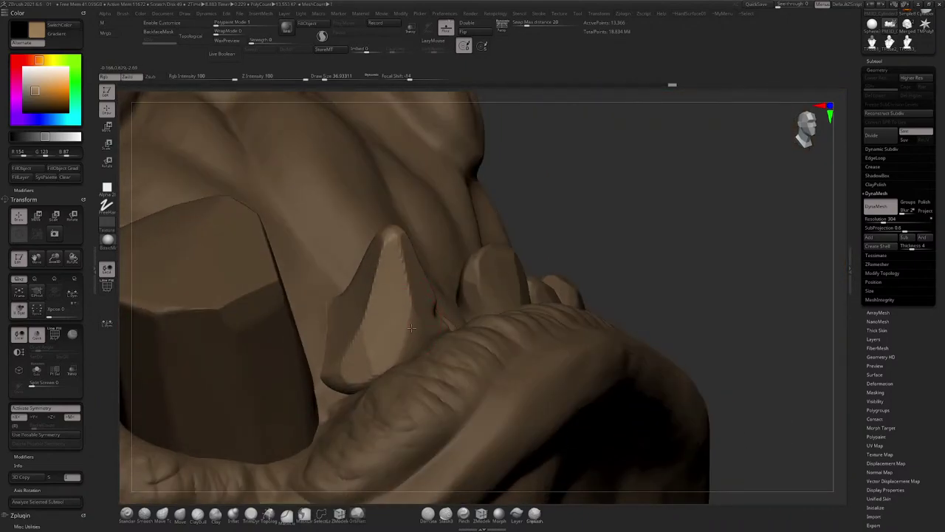
right_drag(394, 272, 428, 312)
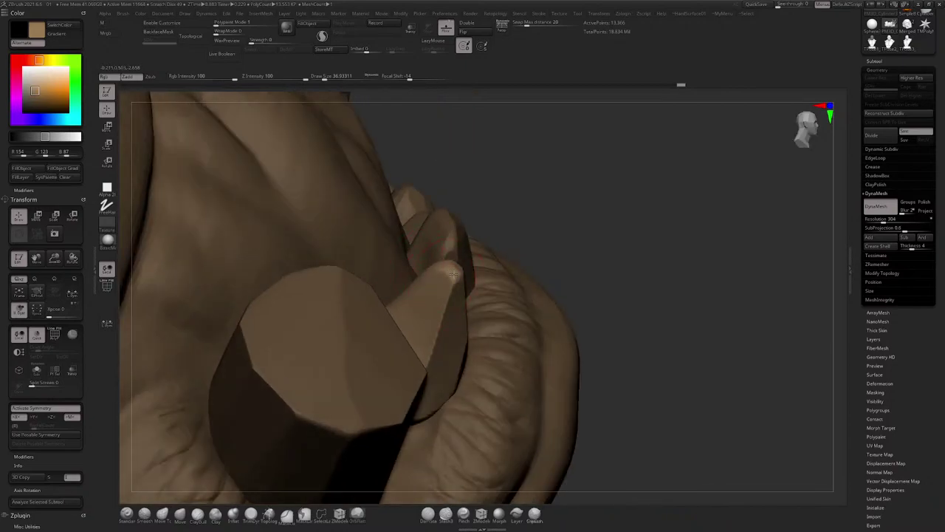
right_drag(463, 243, 478, 173)
Step: Make the head the active subtool and set up the ClayBuildup brush with a draw size of about 136
alt+click(479, 240)
alt+click(446, 234)
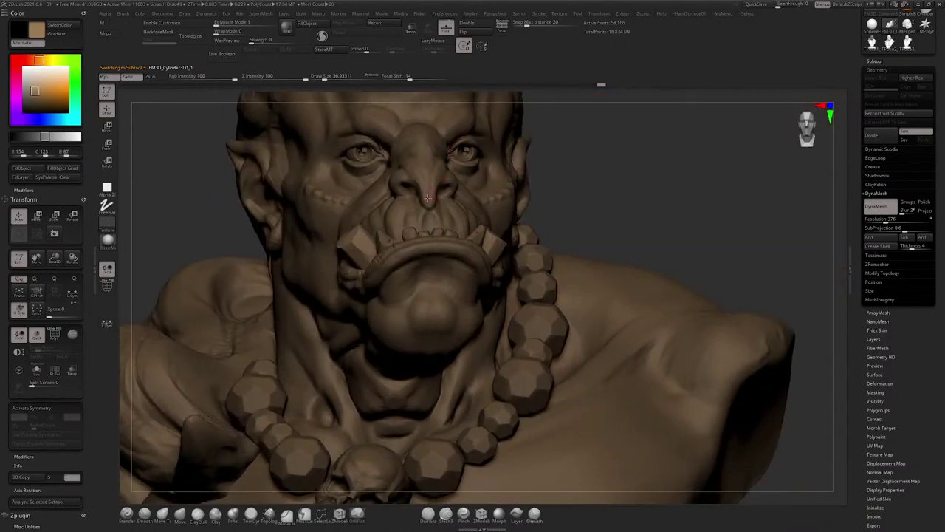
right_drag(452, 153, 412, 168)
alt+click(410, 174)
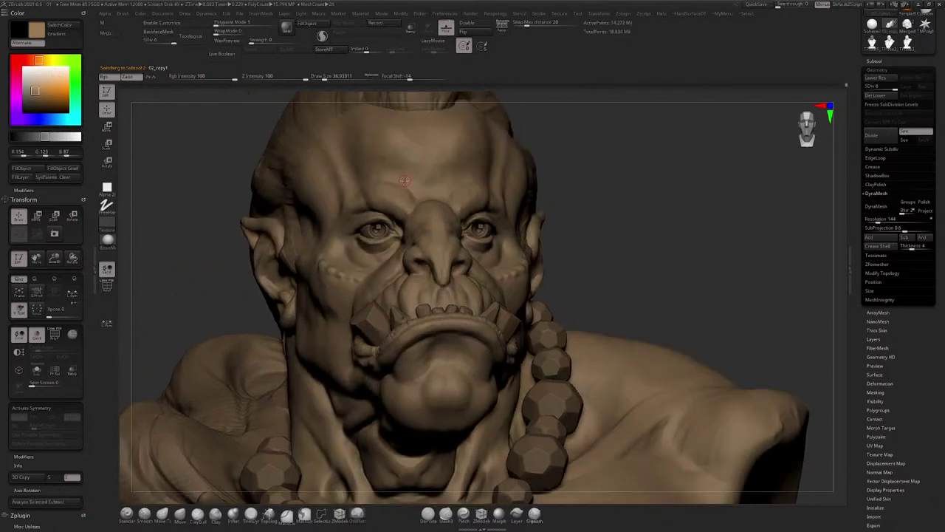
key(space)
right_drag(424, 231, 447, 150)
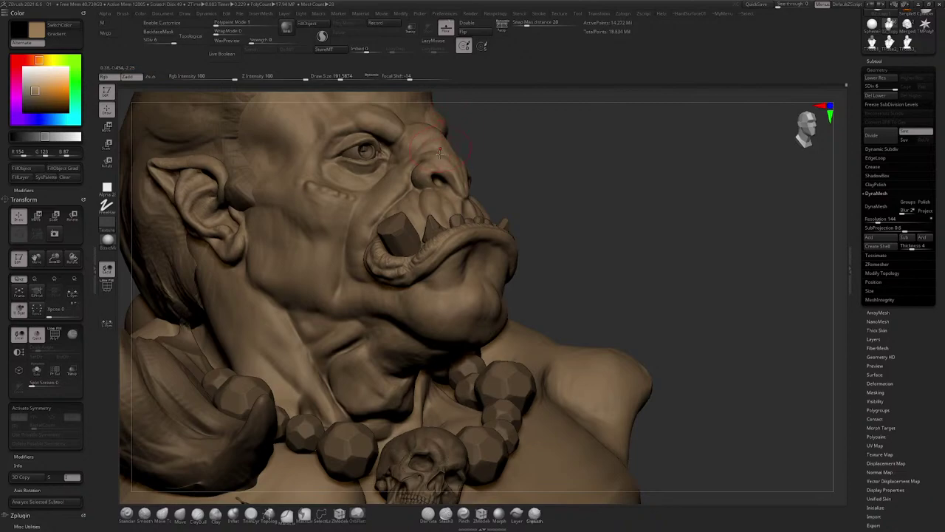
mouse_move(399, 212)
alt+right_down()
mouse_move(480, 240)
mouse_move(481, 288)
alt+right_up()
key(space)
drag(456, 246, 452, 245)
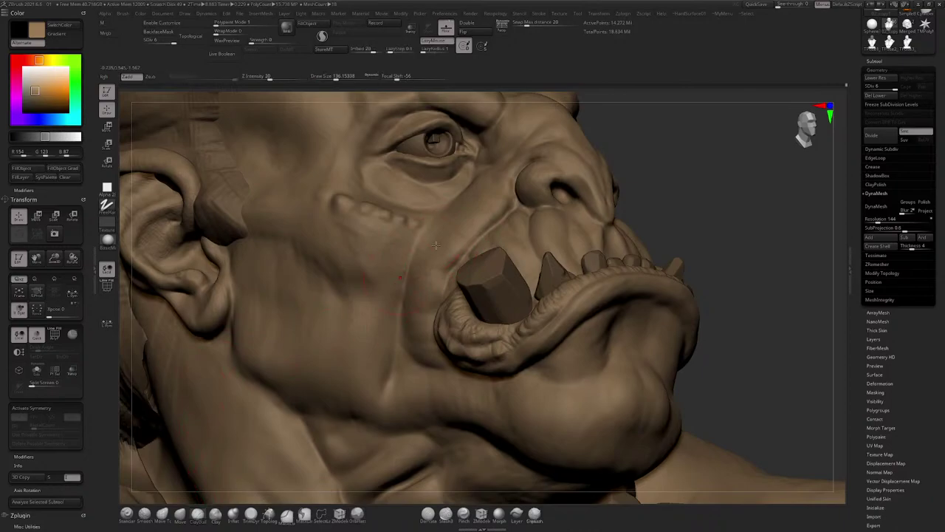
Step: Examine the cheeks, nose and lip folds from both sides, adjusting the brush's draw size to about 132
mouse_move(199, 495)
right_down()
mouse_move(416, 254)
mouse_move(417, 214)
mouse_move(310, 221)
right_up()
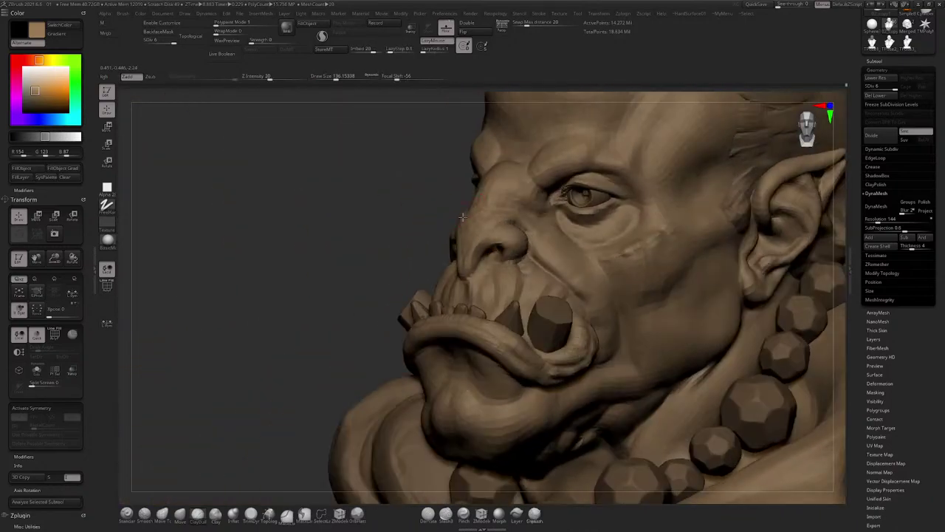
key(space)
drag(485, 253, 489, 253)
mouse_move(484, 251)
right_down()
mouse_move(423, 225)
mouse_move(443, 269)
right_up()
key(space)
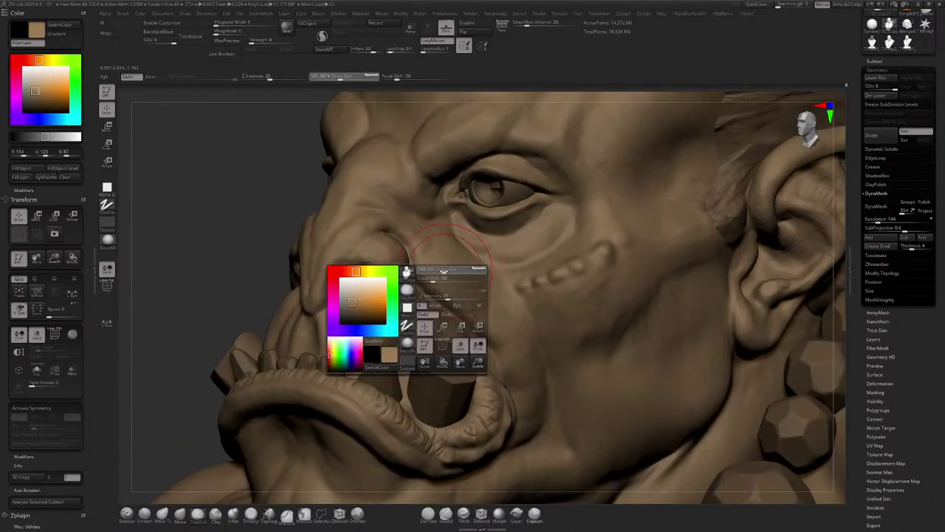
drag(448, 271, 441, 271)
right_drag(441, 271, 439, 231)
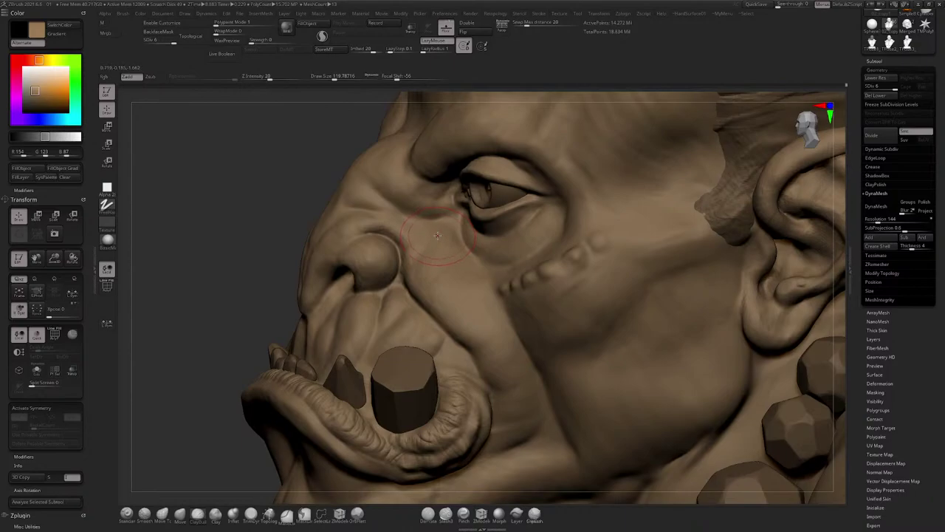
right_drag(438, 234, 430, 207)
right_drag(430, 207, 482, 226)
key(space)
drag(428, 230, 429, 230)
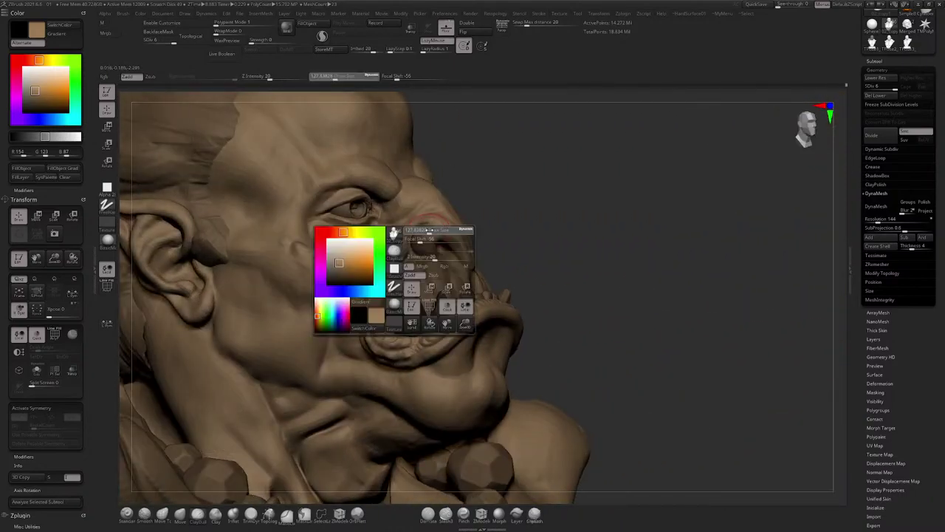
mouse_move(439, 215)
ctrl+right_down()
mouse_move(445, 240)
mouse_move(436, 230)
ctrl+right_up()
key(space)
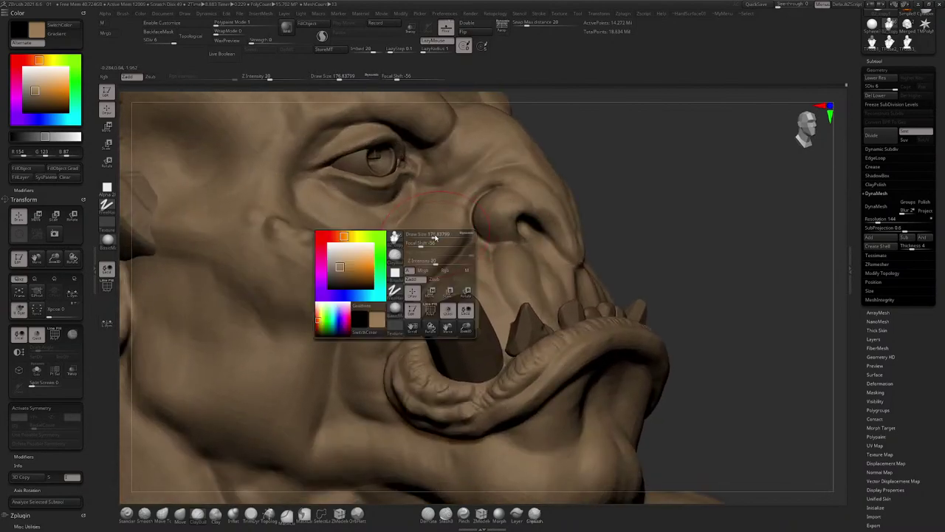
drag(433, 229, 434, 230)
right_drag(454, 213, 382, 224)
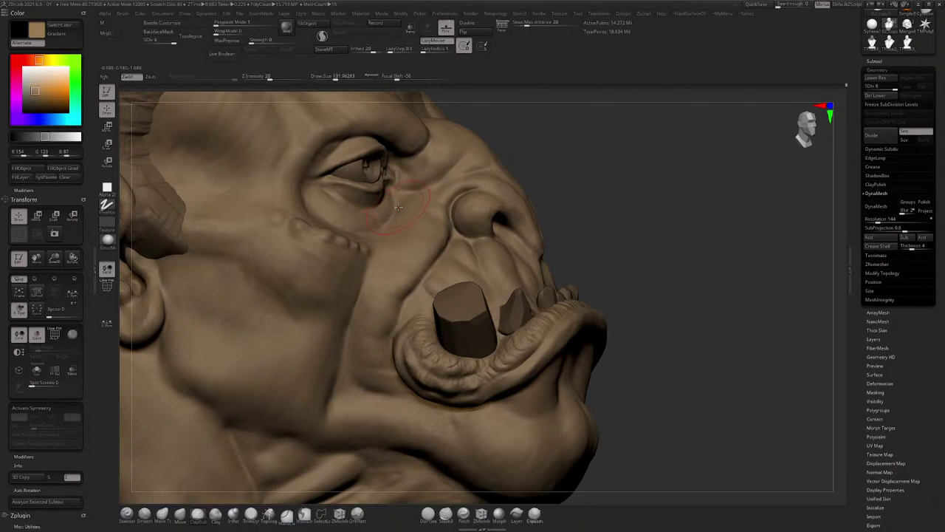
ctrl+right_drag(398, 207, 333, 207)
ctrl+right_drag(402, 299, 422, 181)
Step: Save the tool as 02.ztl in the CGALLIES folder, replacing the existing file
drag(931, 38, 932, 87)
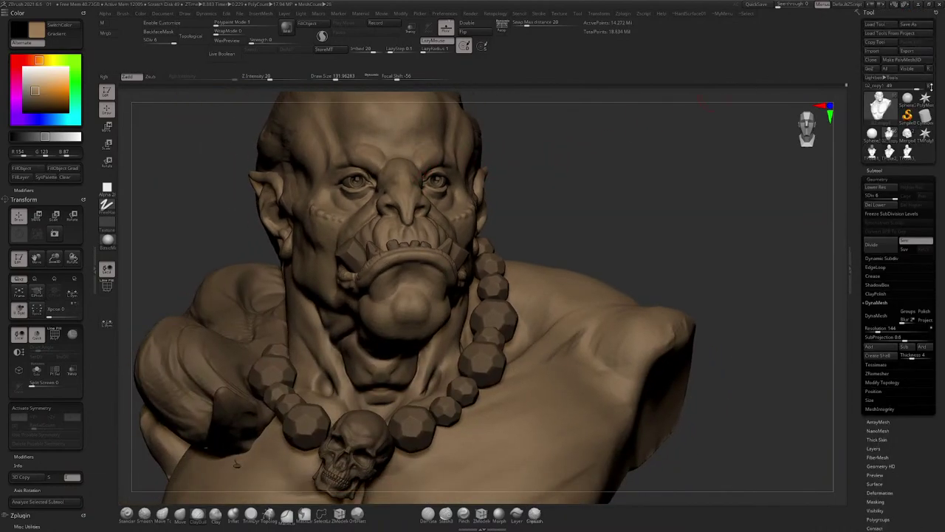
click(912, 25)
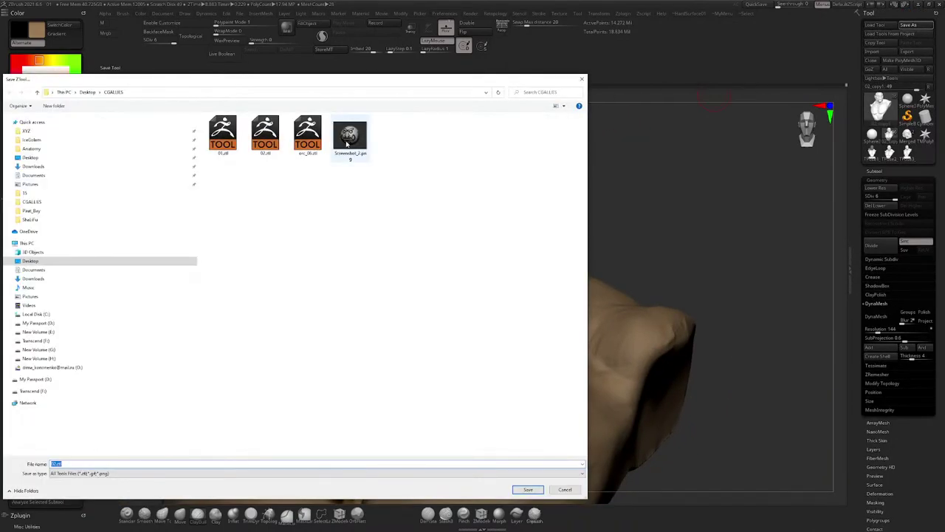
click(224, 147)
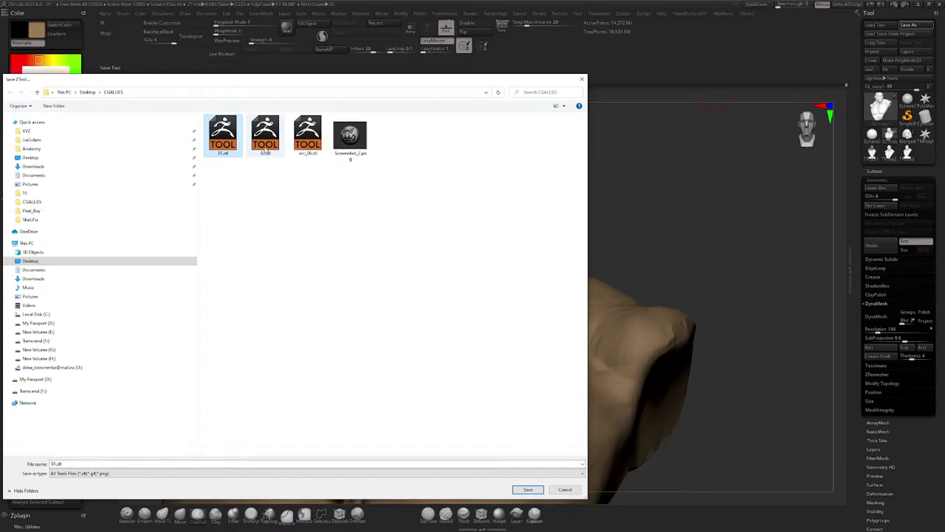
click(266, 135)
click(528, 489)
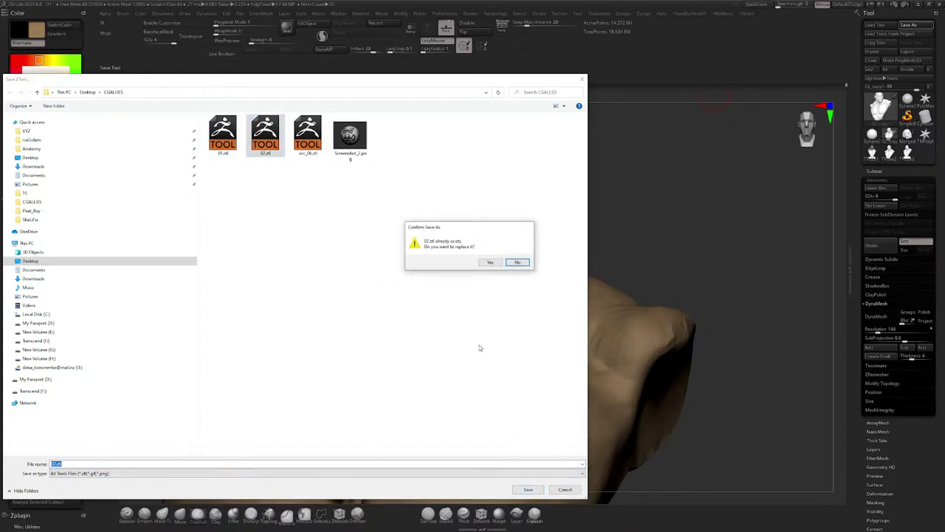
click(489, 262)
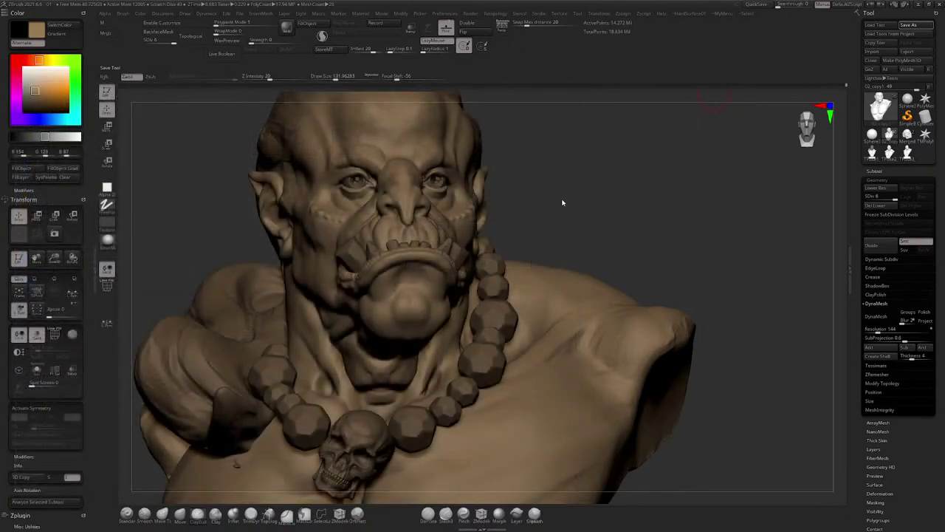
Step: Change the bust's display color to a dark green of about R 78, G 105, B 51
right_click(565, 195)
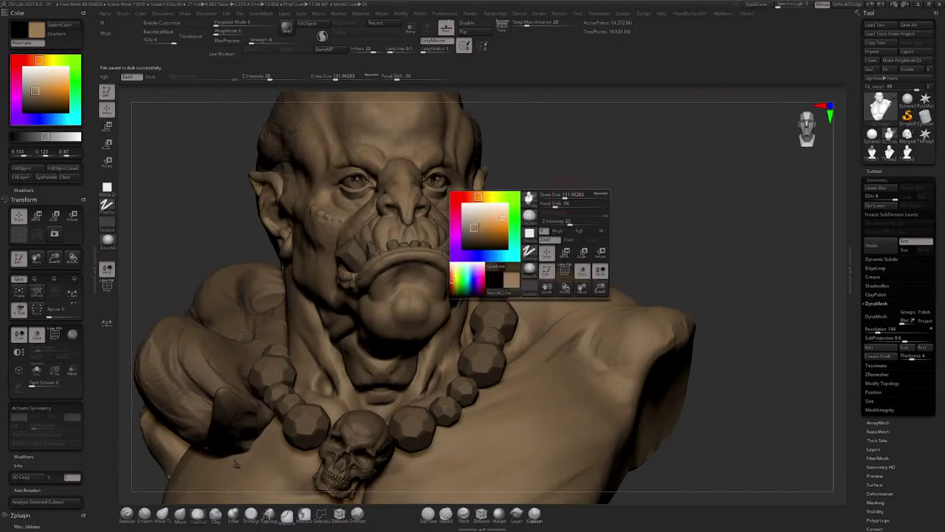
click(515, 198)
click(480, 233)
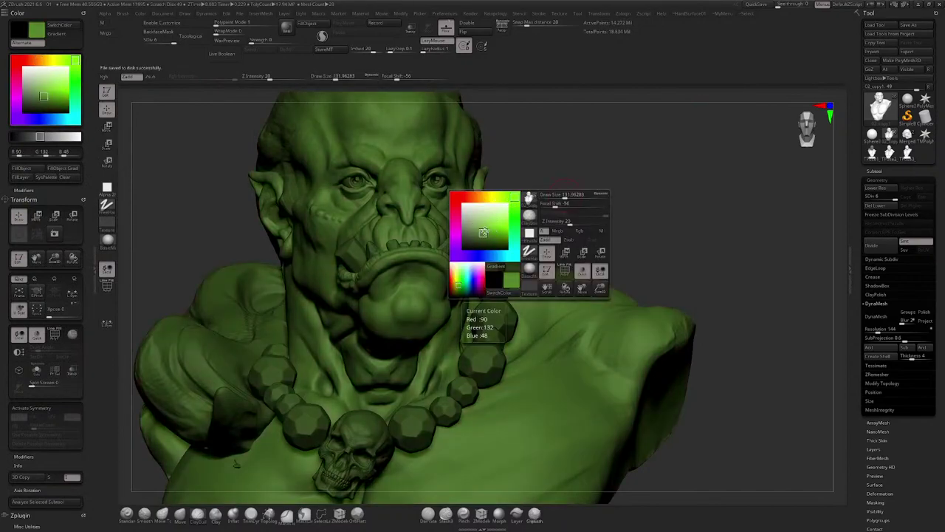
click(477, 231)
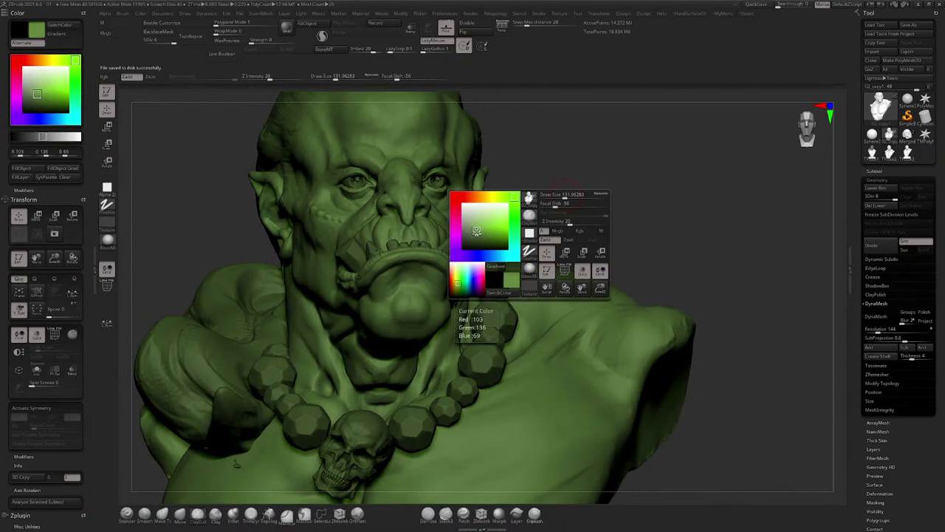
click(478, 236)
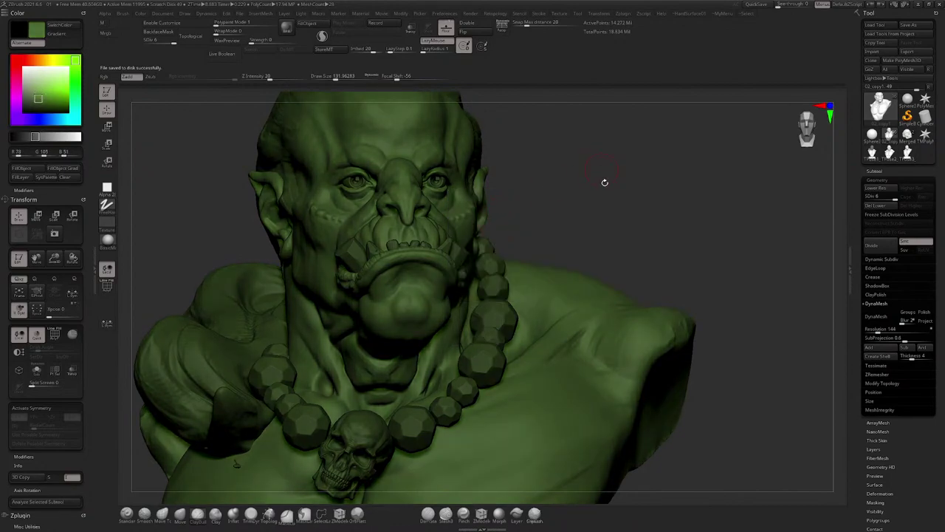
Step: Open the Skin_Brushes folder in the LightBox brush library with the face in close view
key(f)
drag(577, 181, 628, 181)
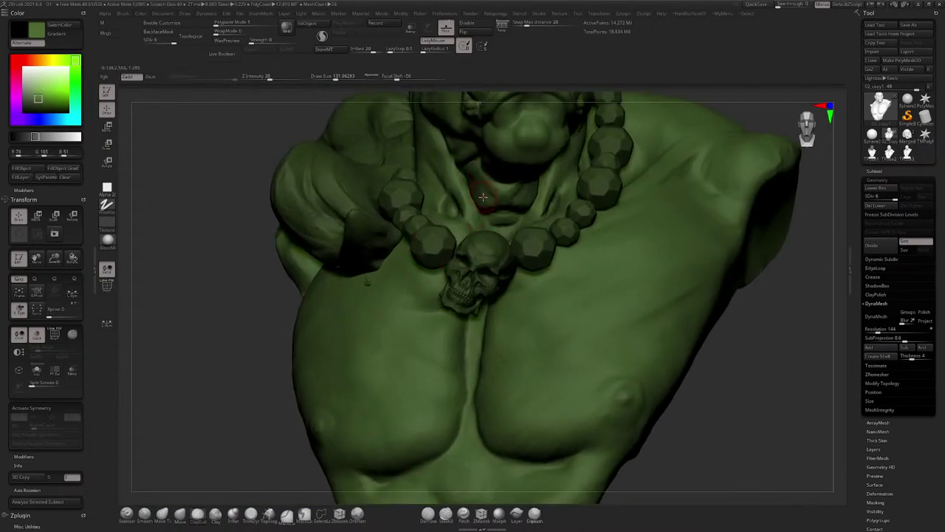
mouse_move(488, 215)
mouse_down()
mouse_move(565, 169)
mouse_move(606, 184)
mouse_move(599, 168)
mouse_move(580, 169)
mouse_move(591, 179)
mouse_move(570, 178)
mouse_move(535, 204)
mouse_move(512, 197)
mouse_move(588, 141)
mouse_move(635, 152)
mouse_move(582, 154)
mouse_move(626, 155)
mouse_move(601, 160)
mouse_move(644, 155)
mouse_move(584, 158)
mouse_move(595, 175)
mouse_move(610, 173)
mouse_move(589, 169)
mouse_move(587, 177)
mouse_move(599, 175)
mouse_move(600, 155)
mouse_move(593, 180)
mouse_move(640, 177)
mouse_move(582, 180)
mouse_move(591, 167)
mouse_move(612, 178)
mouse_move(589, 169)
mouse_move(595, 182)
mouse_move(569, 184)
mouse_move(596, 165)
mouse_move(589, 168)
mouse_move(613, 236)
mouse_move(576, 296)
mouse_up()
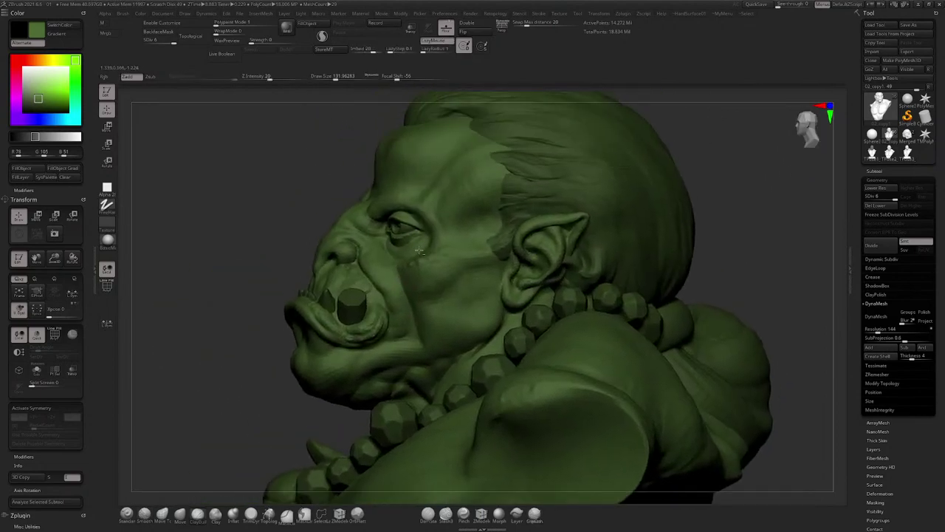
mouse_move(430, 255)
right_down()
mouse_move(485, 190)
mouse_move(436, 291)
mouse_move(425, 259)
right_up()
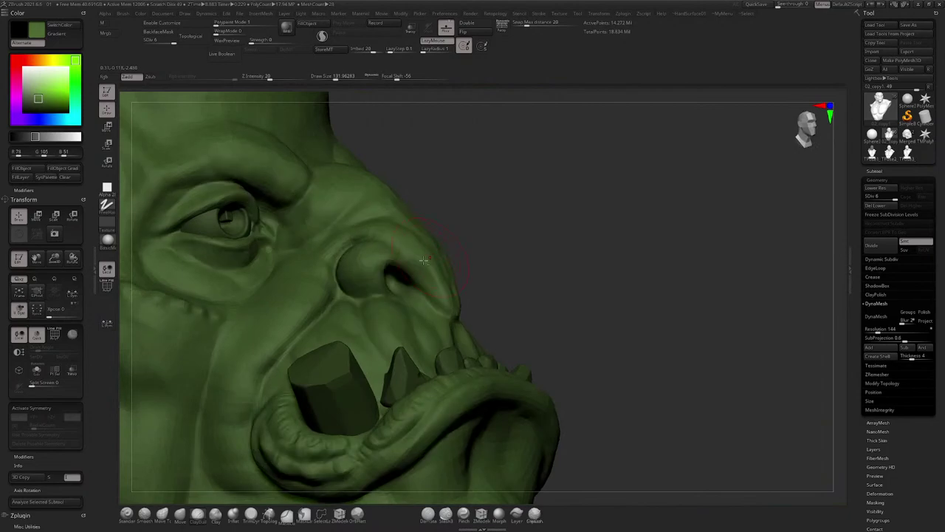
drag(423, 260, 468, 190)
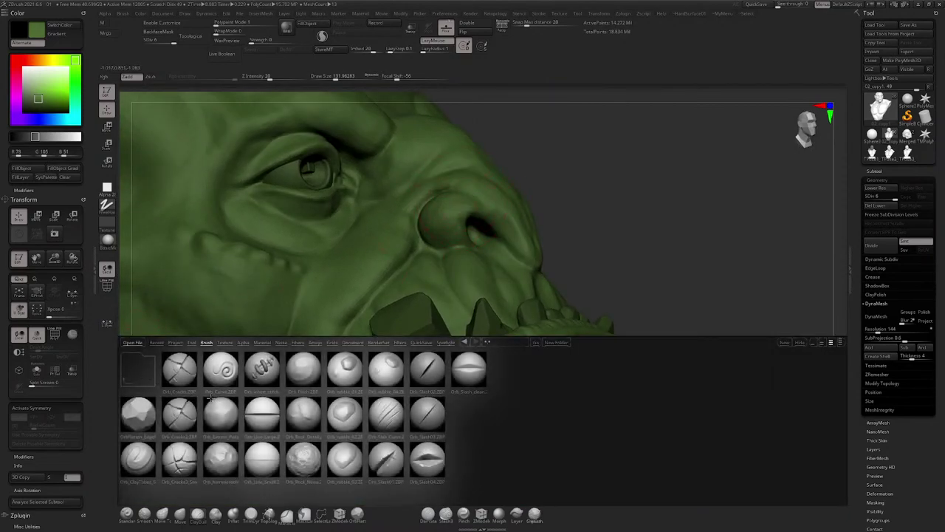
click(137, 370)
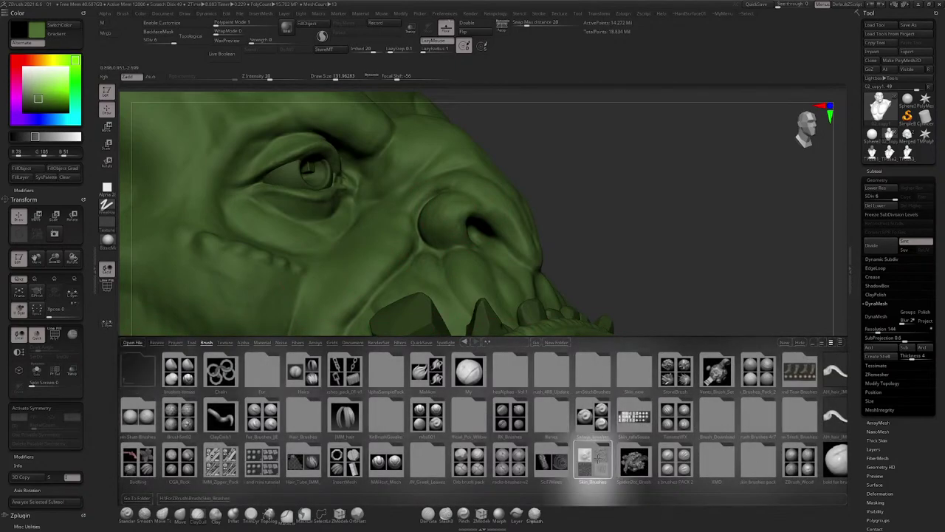
click(600, 462)
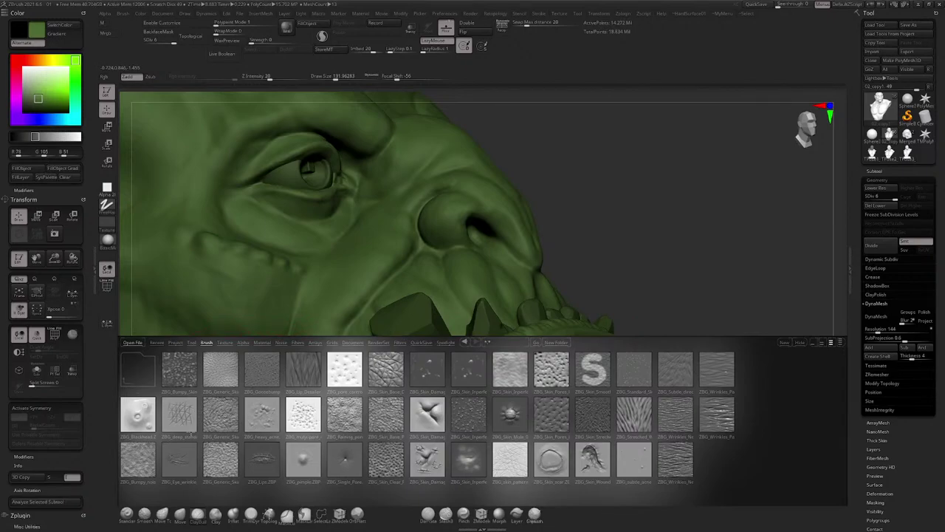
Step: Load a skin-texture brush from the Skin_Brushes folder and add skin grain to the cheek beside the nose at draw size about 187
double_click(211, 399)
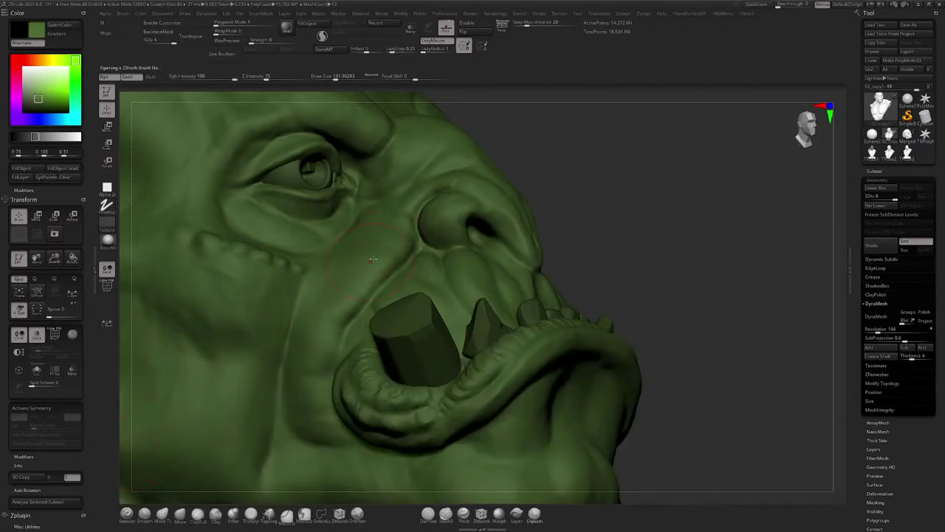
right_drag(373, 264, 373, 256)
key(bracketright)
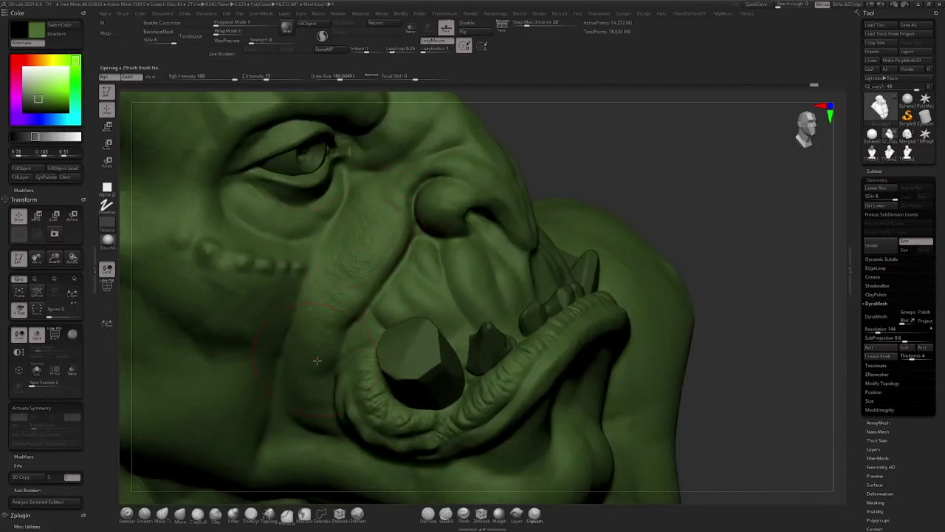
mouse_move(317, 361)
right_down()
mouse_move(325, 354)
mouse_move(304, 347)
mouse_move(311, 342)
right_up()
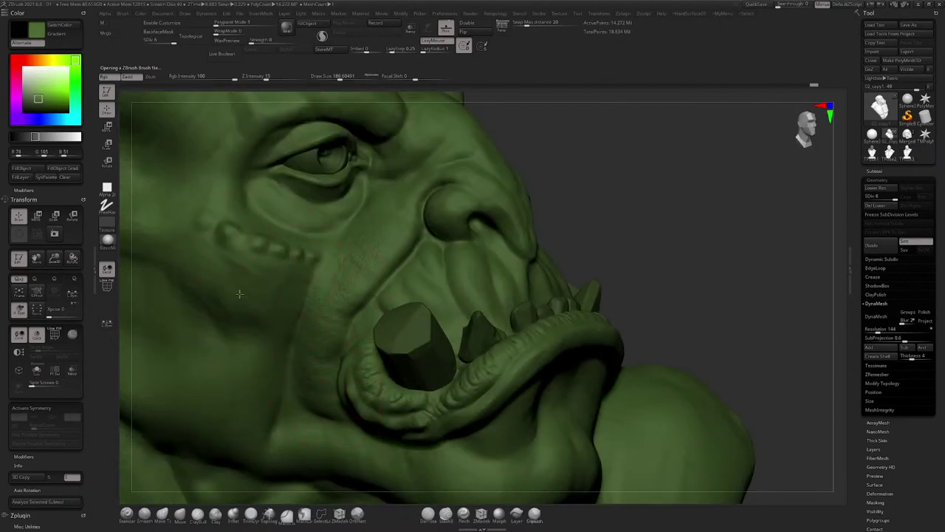
right_drag(324, 212, 443, 205)
right_drag(493, 181, 437, 270)
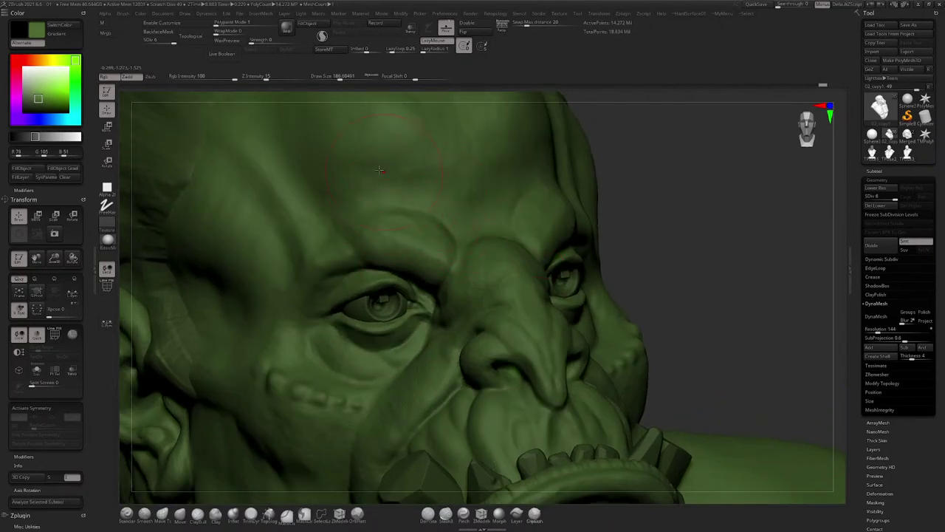
Step: Stroke skin texture over the side of the forehead and the temple, using draw sizes of about 305 and 212
right_drag(298, 191, 371, 251)
key(space)
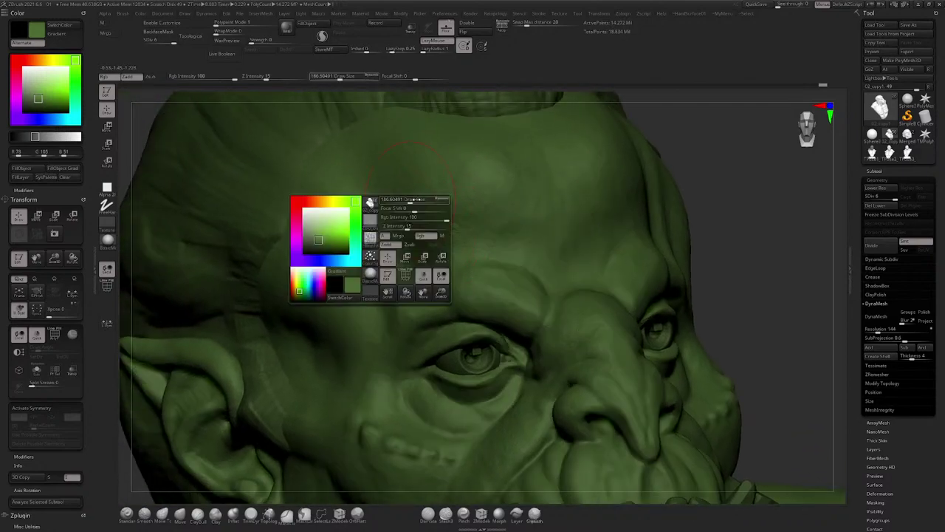
drag(412, 210, 426, 210)
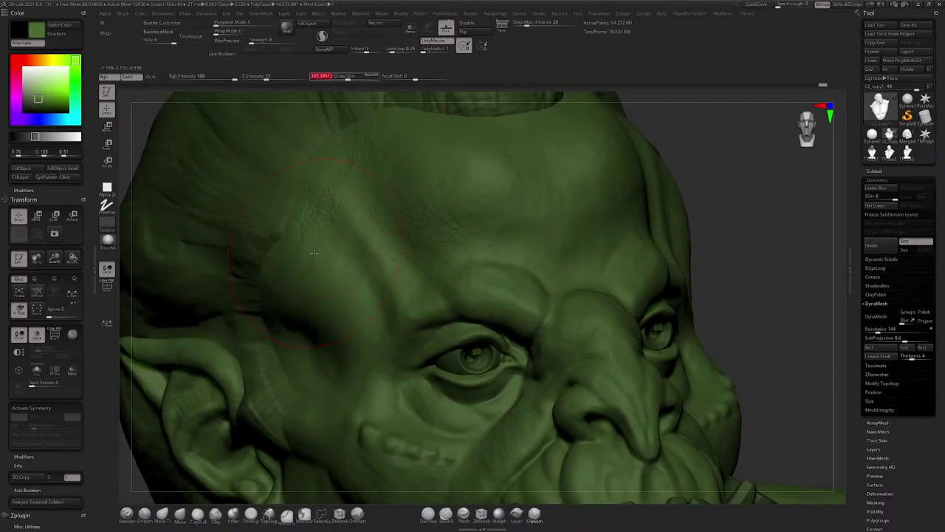
right_drag(347, 261, 380, 229)
key(space)
drag(379, 238, 372, 237)
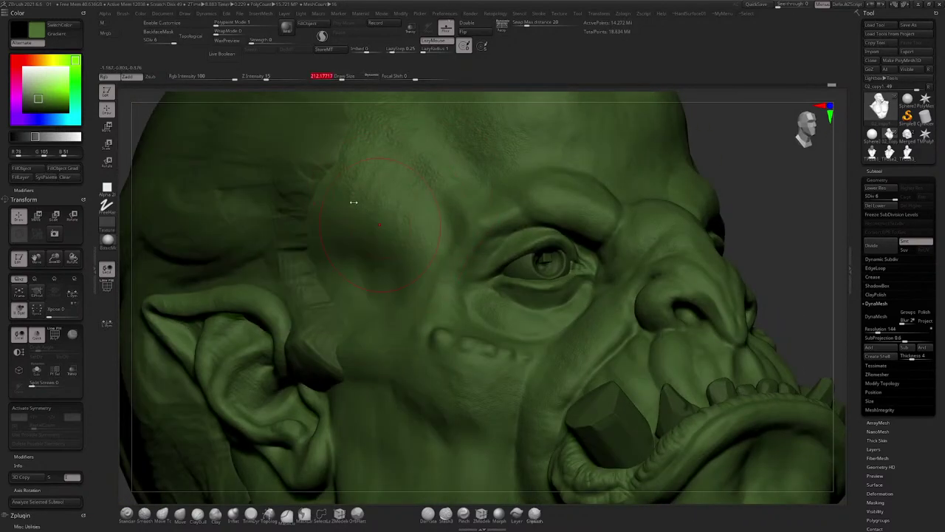
mouse_move(334, 234)
right_down()
mouse_move(378, 200)
mouse_move(332, 305)
right_up()
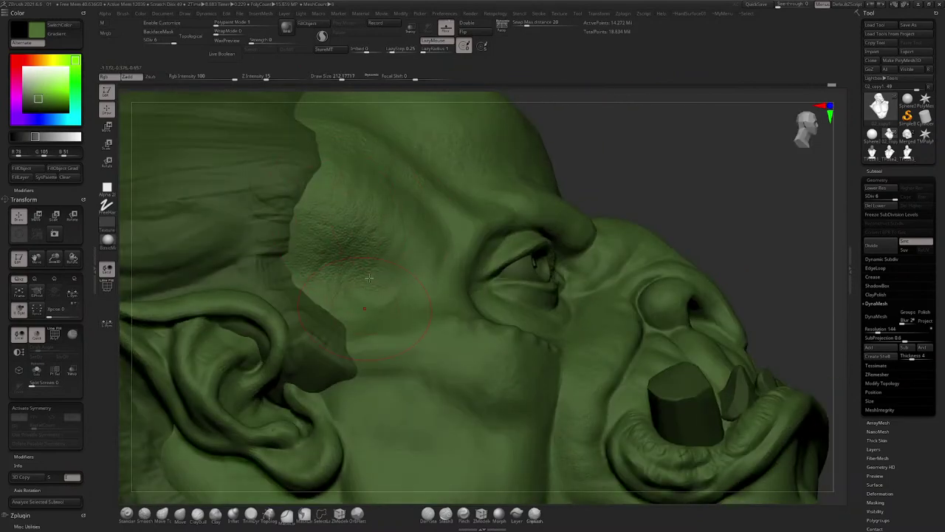
Step: Cover the cheek and jaw in front of the ear with skin texture at draw size about 286
alt+right_drag(386, 433, 425, 253)
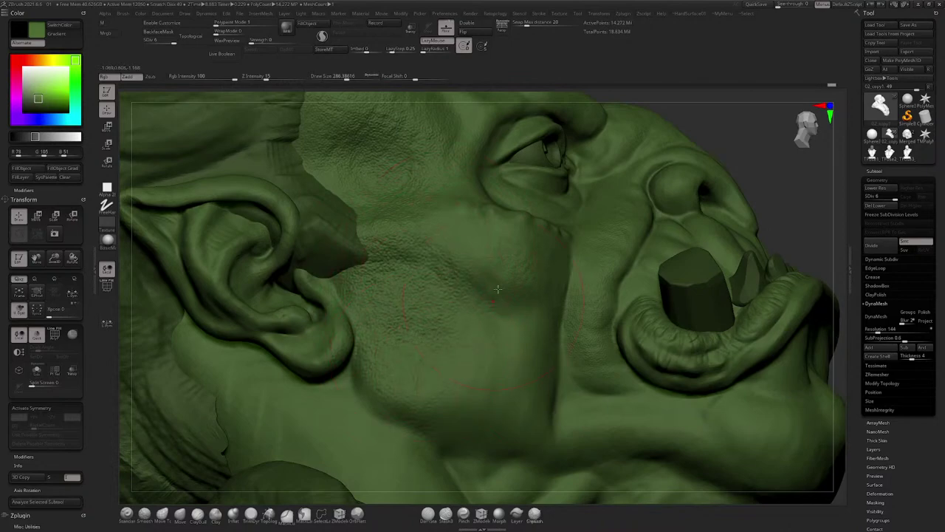
ctrl+right_drag(518, 303, 510, 354)
right_drag(510, 354, 439, 374)
mouse_move(521, 305)
alt+right_down()
mouse_move(458, 331)
mouse_move(440, 370)
alt+right_up()
Step: Brush skin texture across the middle of the forehead and onto the opposite temple up to the hairline
mouse_move(440, 370)
ctrl+right_down()
mouse_move(506, 284)
mouse_move(498, 225)
ctrl+right_up()
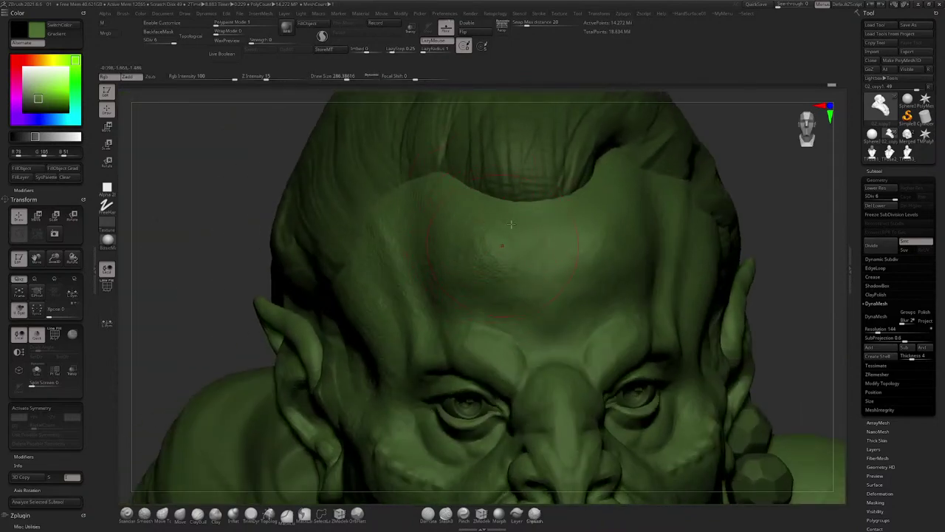
mouse_move(552, 268)
right_down()
mouse_move(583, 259)
mouse_move(553, 245)
right_up()
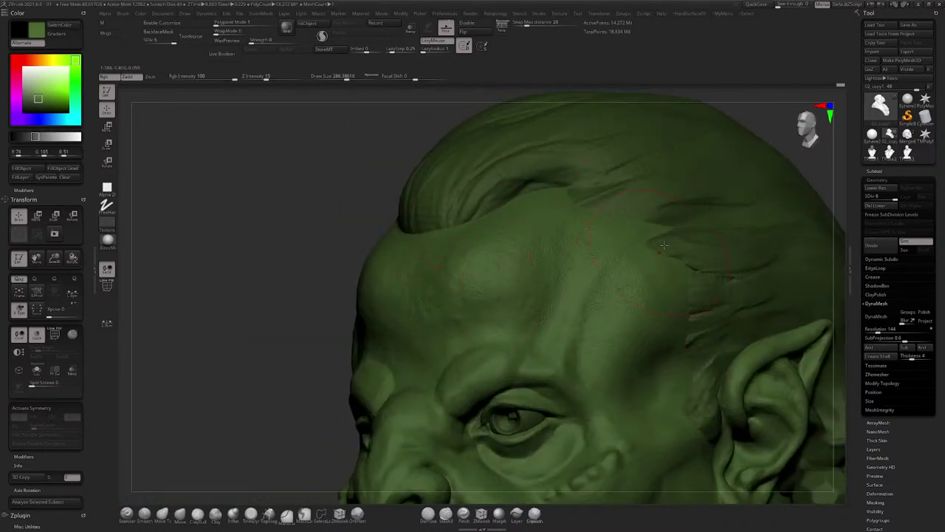
right_drag(634, 218, 563, 208)
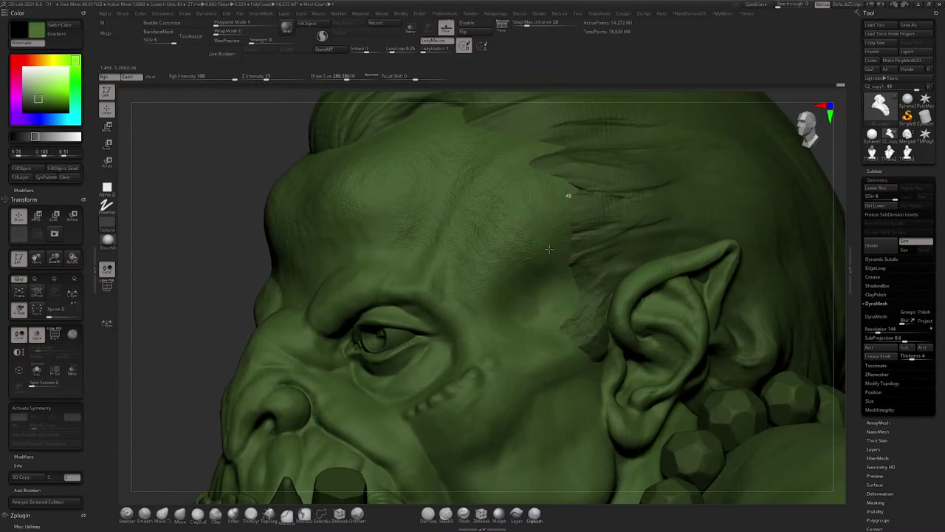
Step: Texture the opposite cheek and jaw and the neck beside the bead necklace with the skin brush
right_drag(549, 250, 563, 241)
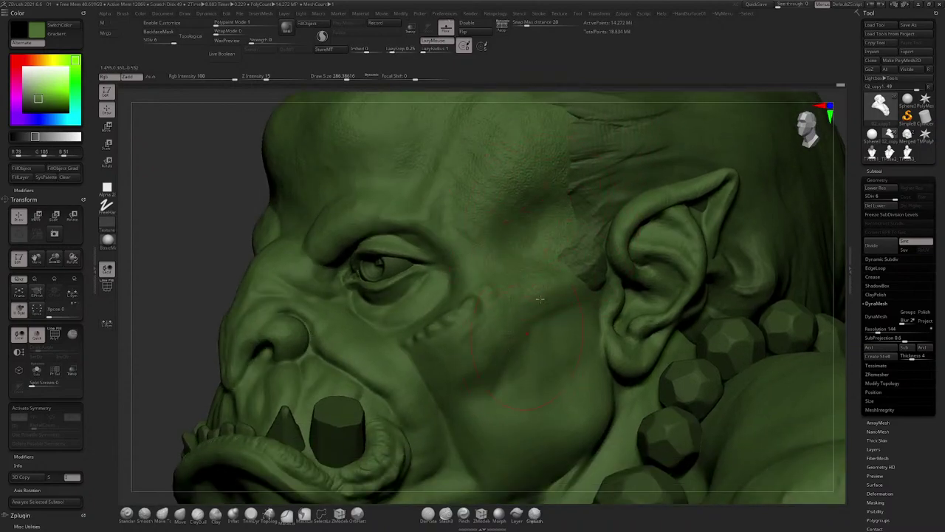
alt+right_drag(523, 356, 519, 245)
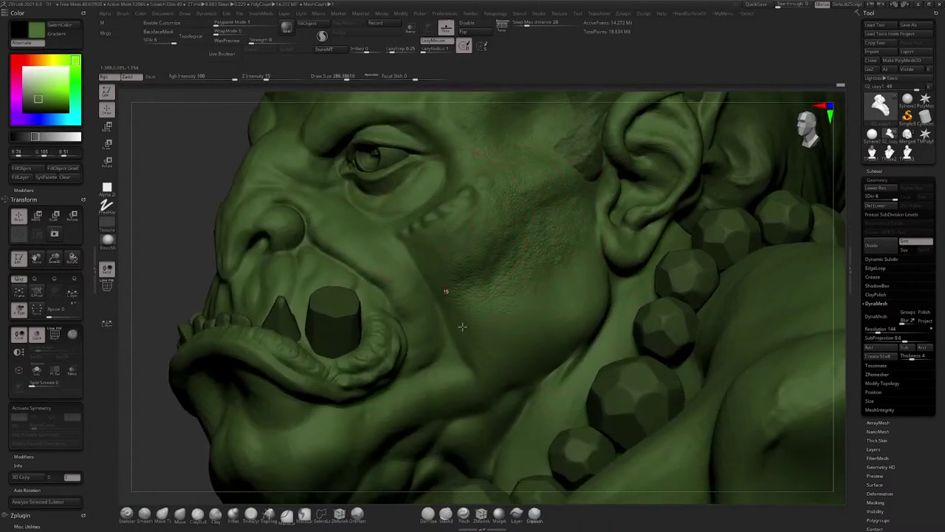
right_drag(591, 278, 479, 366)
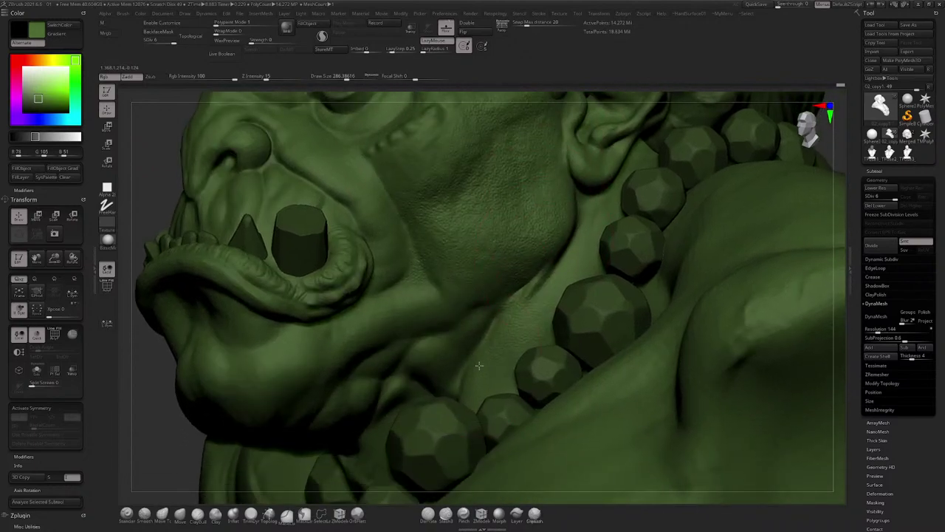
Step: Add skin texture to the chin, the folds beneath the jaw and the side of the neck below the ear
ctrl+right_drag(435, 332, 528, 255)
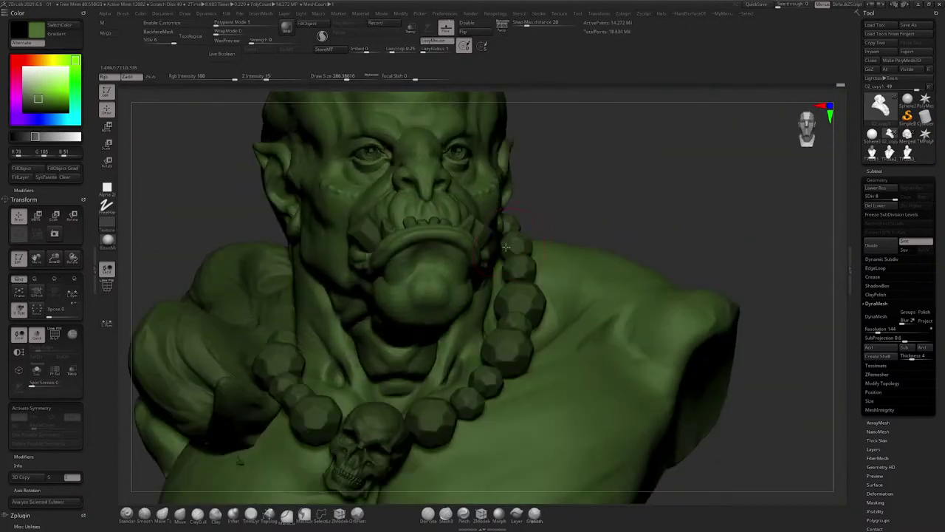
alt+right_drag(439, 254, 499, 325)
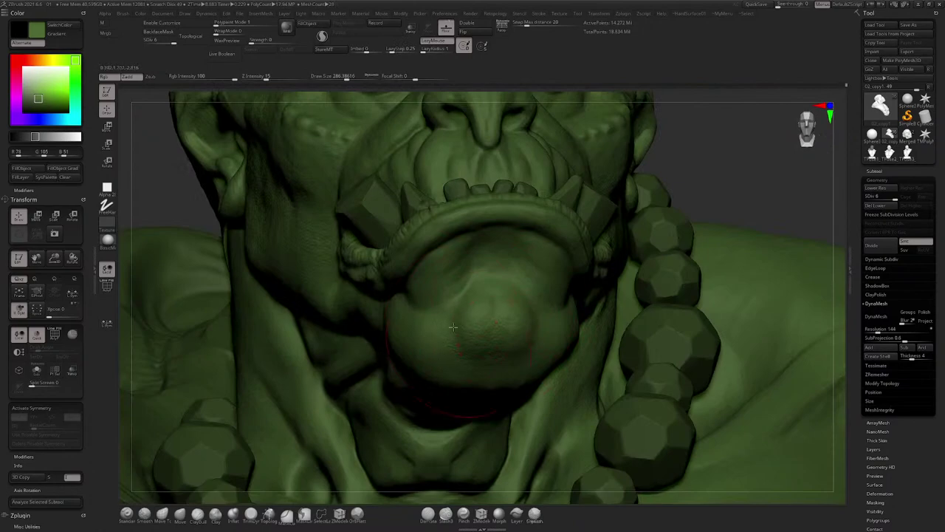
right_drag(450, 366, 388, 363)
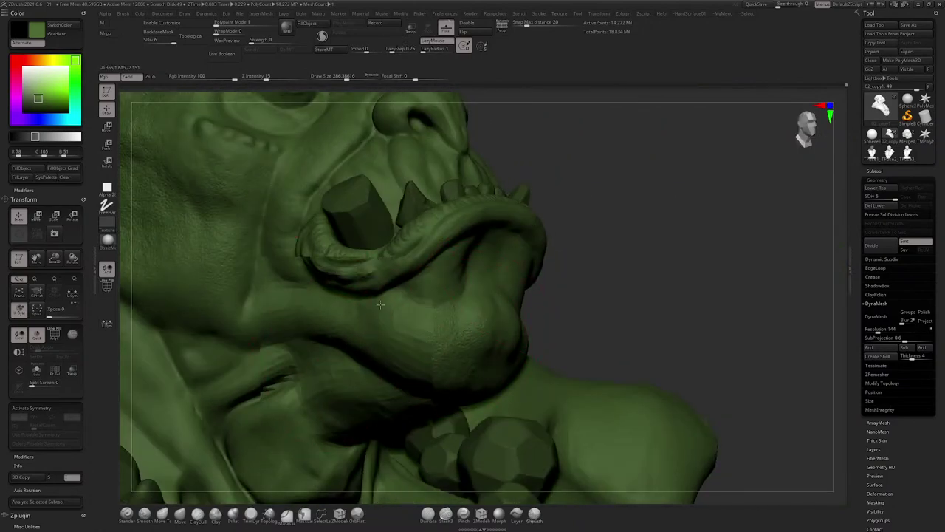
alt+right_drag(327, 355, 382, 237)
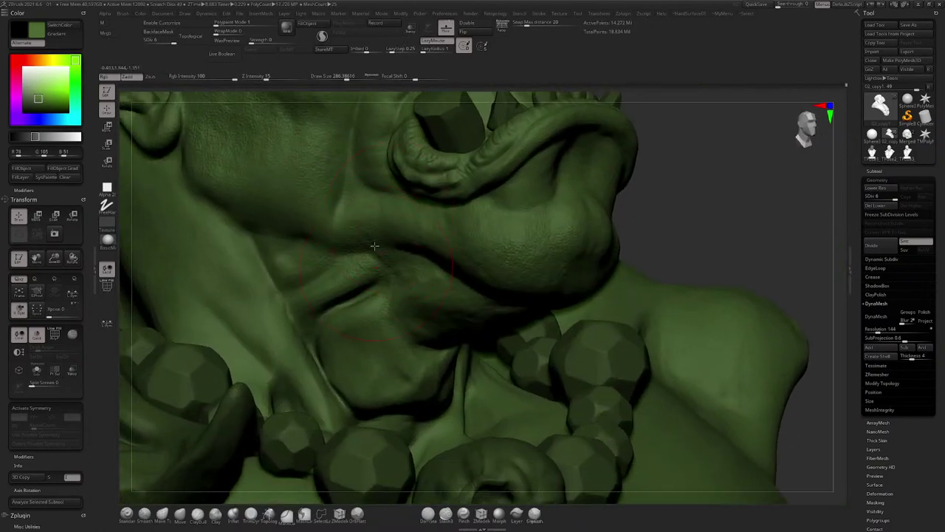
right_drag(376, 295, 338, 209)
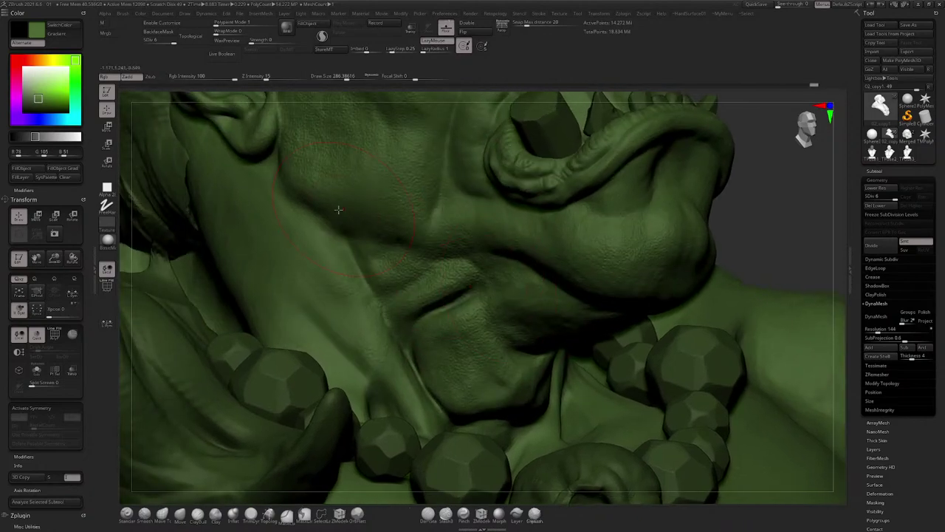
right_drag(291, 338, 352, 331)
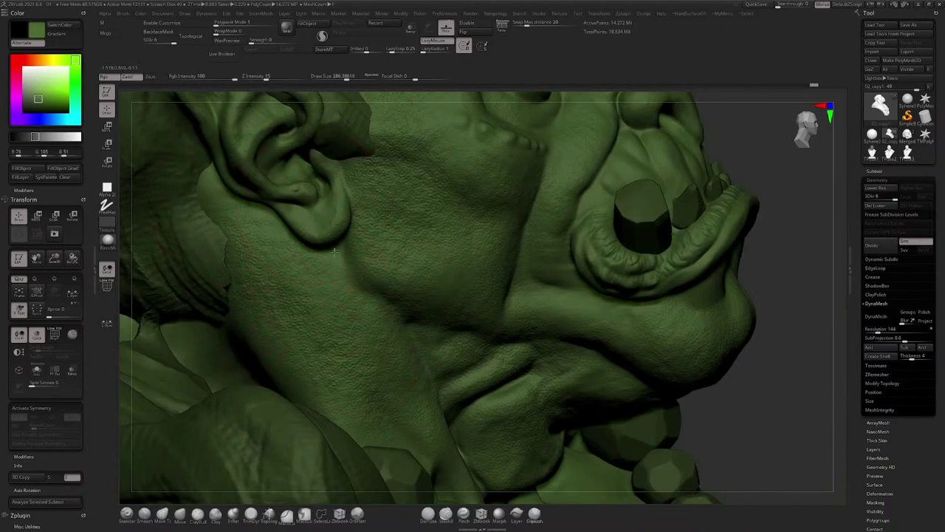
Step: Set the brush's draw size to about 228 and work skin texture around the temple and ear
alt+right_drag(384, 229, 410, 318)
right_drag(474, 209, 371, 269)
key(space)
drag(406, 222, 403, 217)
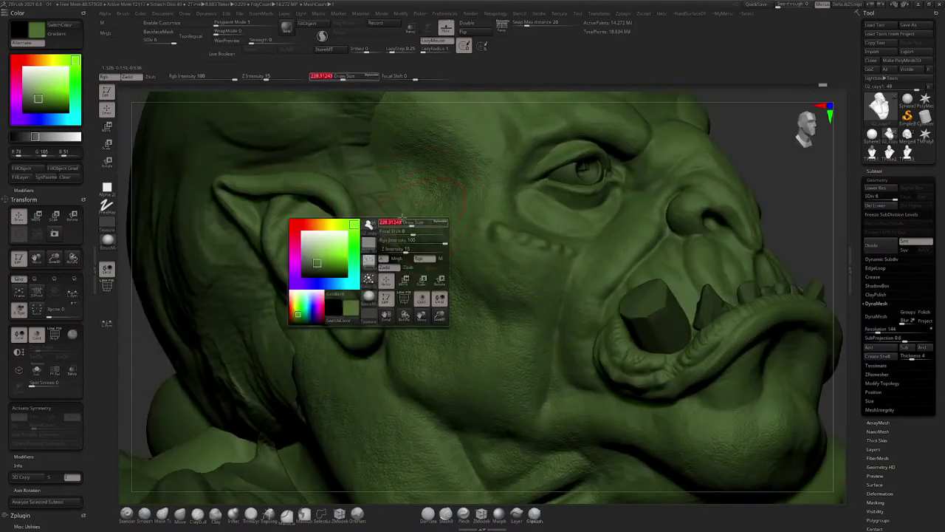
right_drag(401, 217, 338, 218)
right_drag(263, 190, 386, 319)
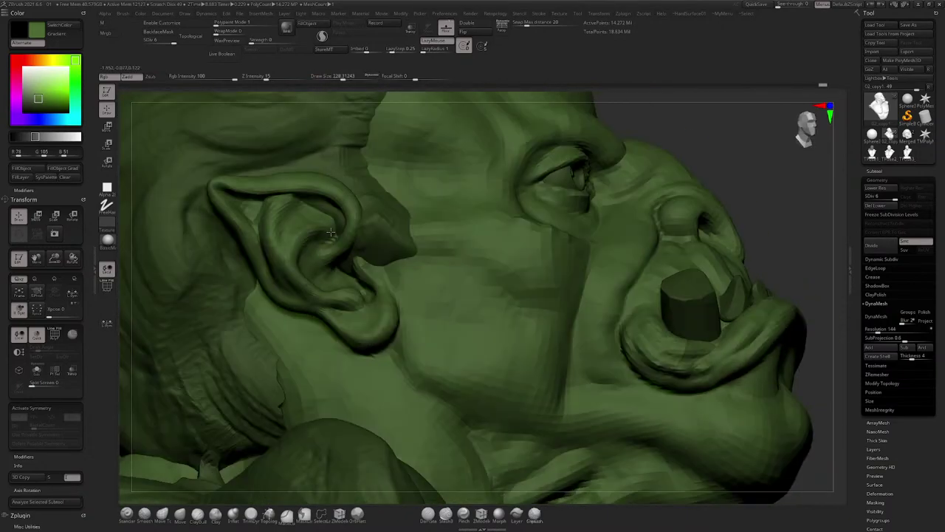
right_drag(319, 350, 511, 212)
Step: Blend the skin texture over the brow, forehead and area around the eyes on both sides of the face
right_drag(600, 218, 449, 242)
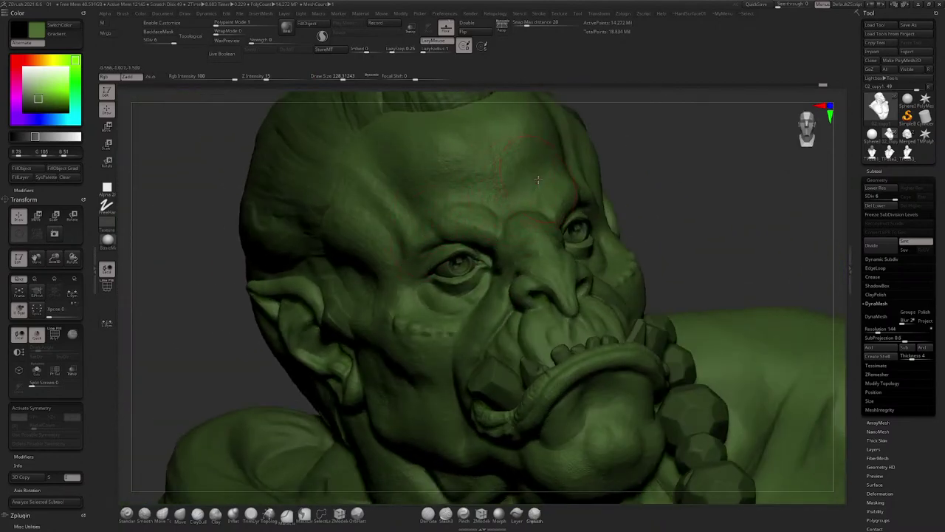
right_drag(537, 179, 545, 209)
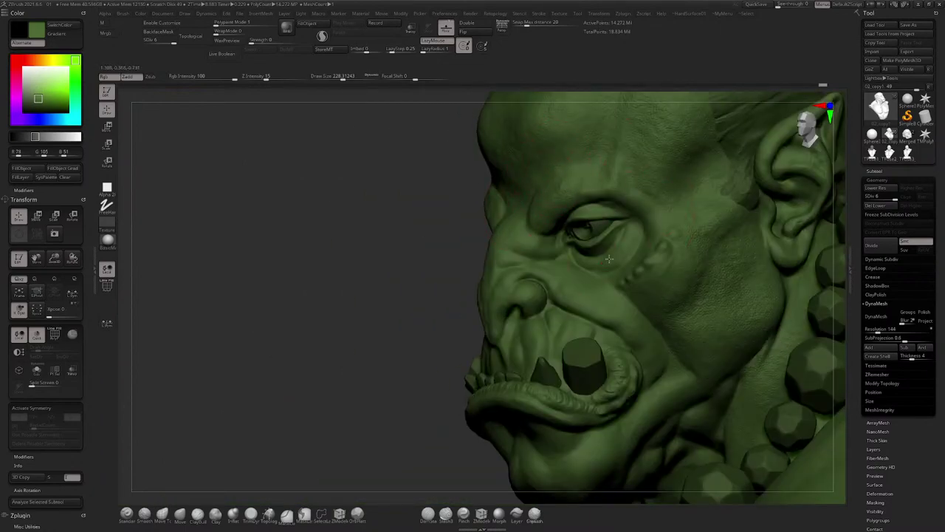
right_drag(622, 311, 481, 175)
mouse_move(445, 247)
right_down()
mouse_move(425, 222)
mouse_move(412, 249)
right_up()
Step: Fill in skin texture below the lower lip, over the chin and along the cheek from several angles
right_drag(407, 308, 423, 254)
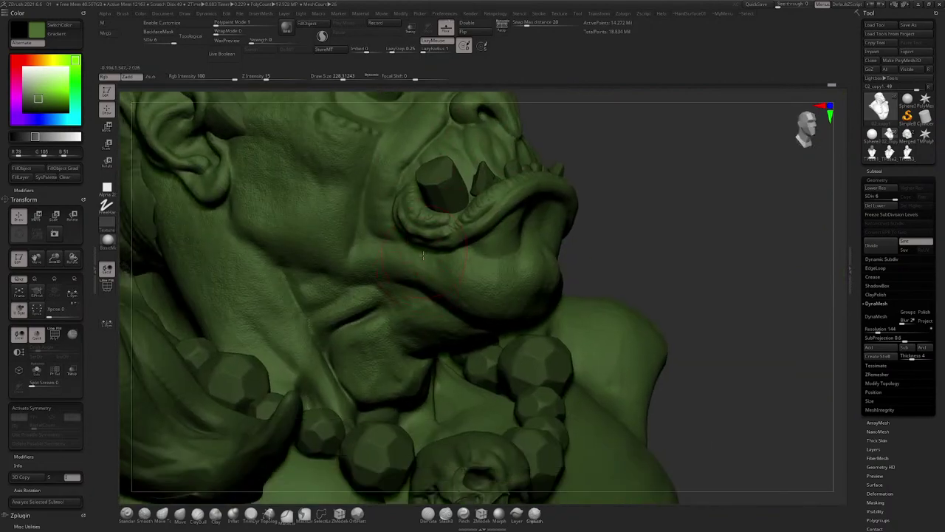
right_drag(516, 252, 519, 223)
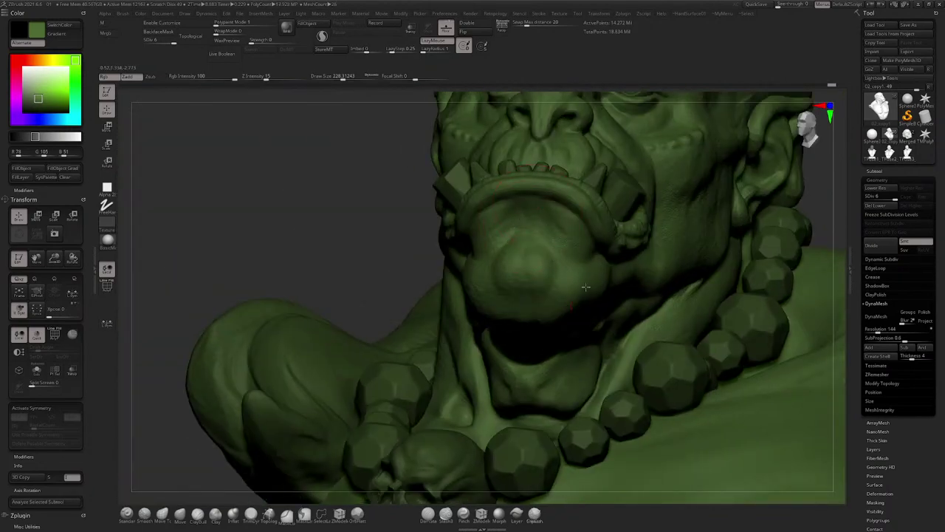
mouse_move(586, 286)
ctrl+right_down()
mouse_move(530, 371)
mouse_move(370, 436)
mouse_move(397, 434)
ctrl+right_up()
mouse_move(544, 180)
ctrl+right_down()
mouse_move(519, 154)
mouse_move(514, 166)
ctrl+right_up()
right_drag(590, 234, 480, 240)
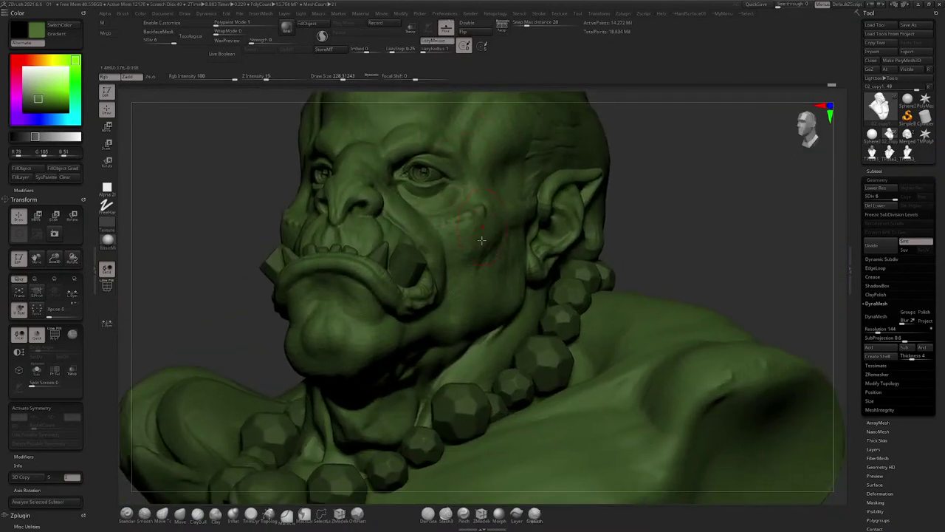
Step: Enlarge the brush to a draw size of about 344 and texture the chest muscle beside the skull pendant
mouse_move(436, 327)
ctrl+right_down()
mouse_move(403, 384)
mouse_move(510, 348)
ctrl+right_up()
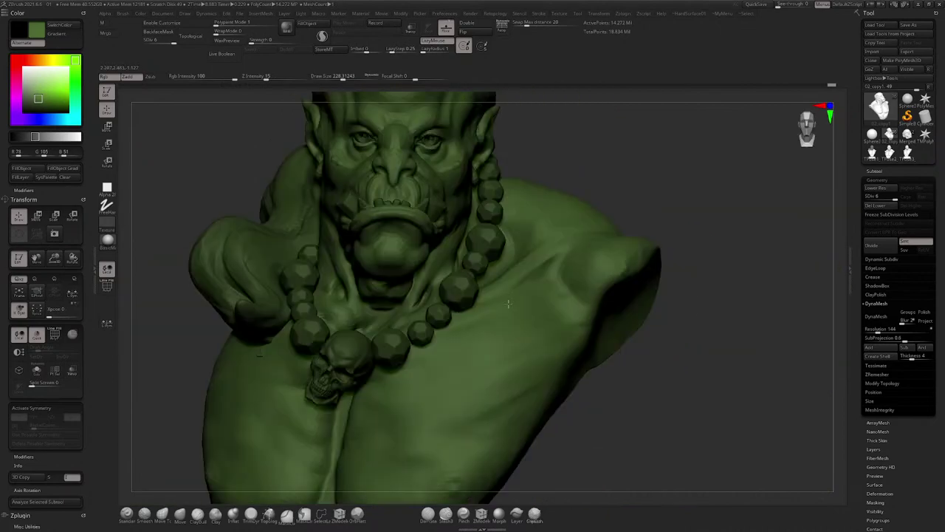
key(space)
drag(519, 290, 527, 291)
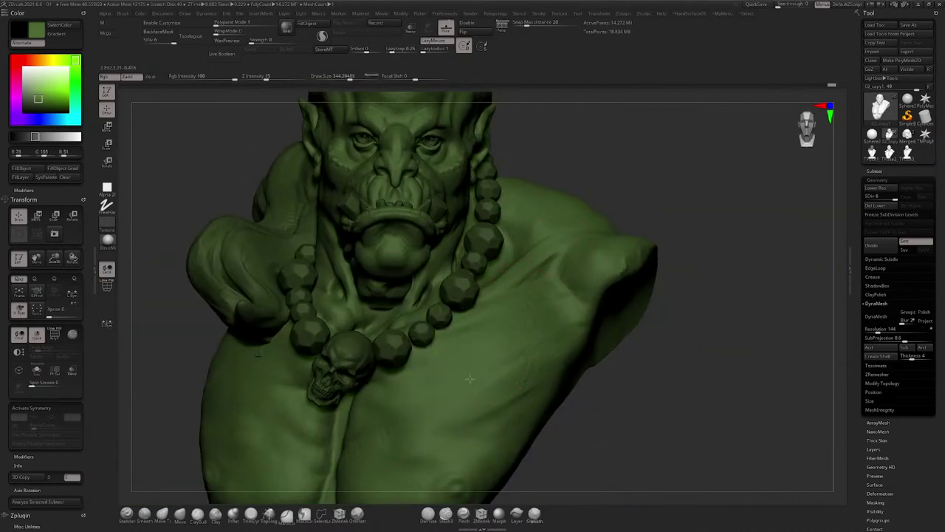
right_drag(419, 367, 434, 290)
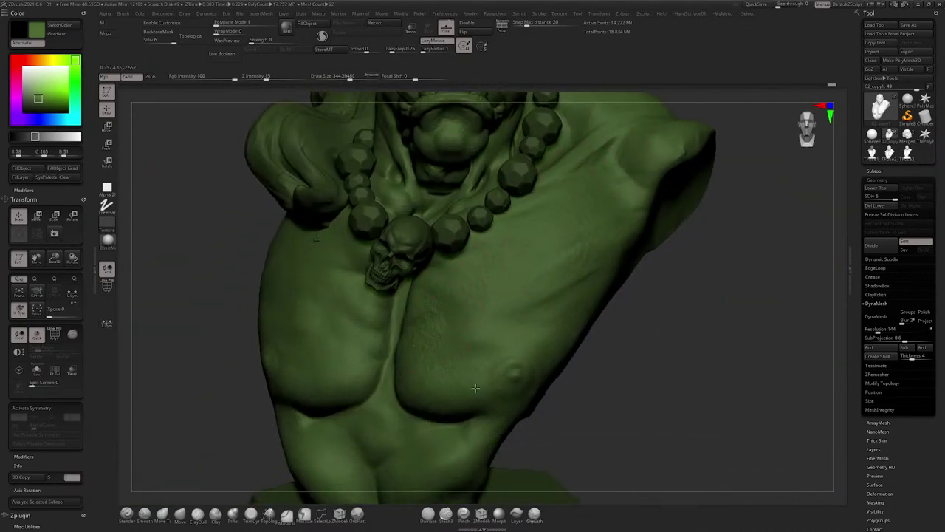
mouse_move(497, 389)
right_down()
mouse_move(510, 369)
mouse_move(483, 390)
right_up()
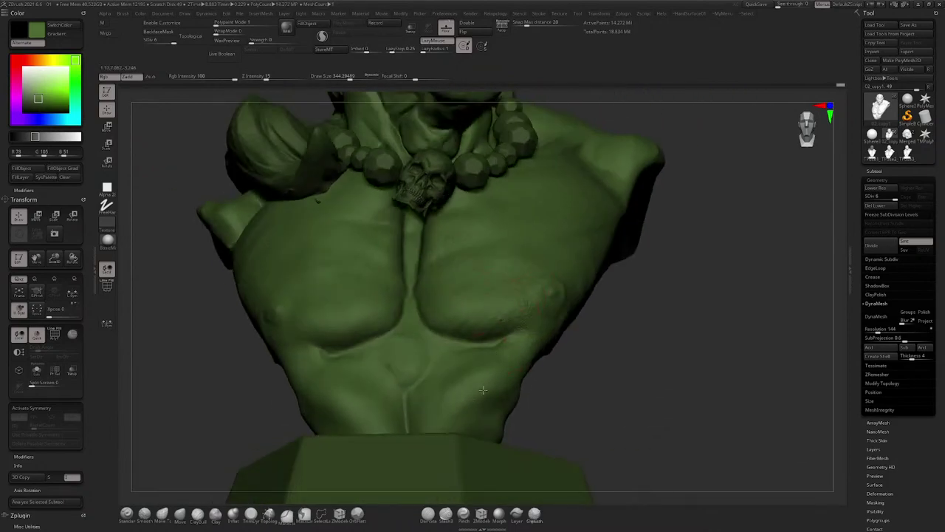
Step: Spread skin texture over the abdomen and the other chest muscle with a draw size of about 484
right_drag(422, 211, 481, 275)
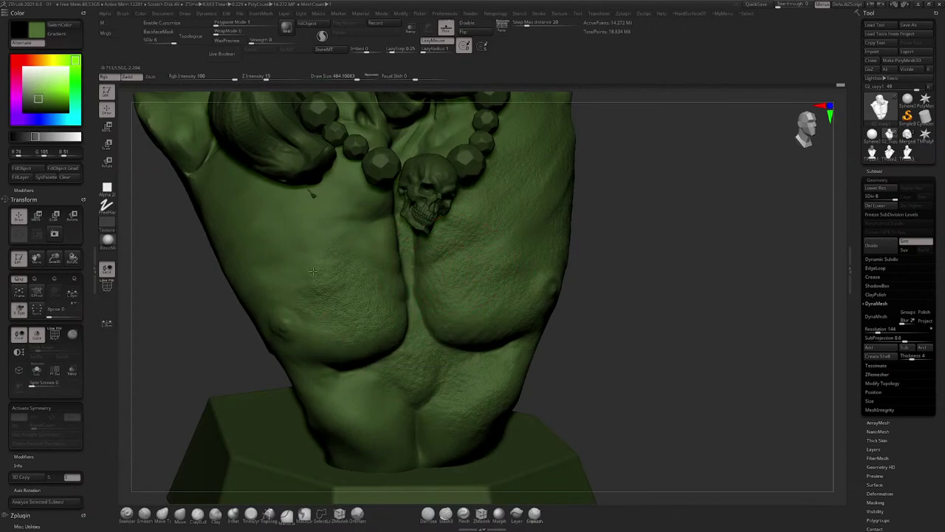
right_drag(313, 272, 280, 268)
mouse_move(226, 221)
right_down()
mouse_move(321, 237)
mouse_move(422, 225)
right_up()
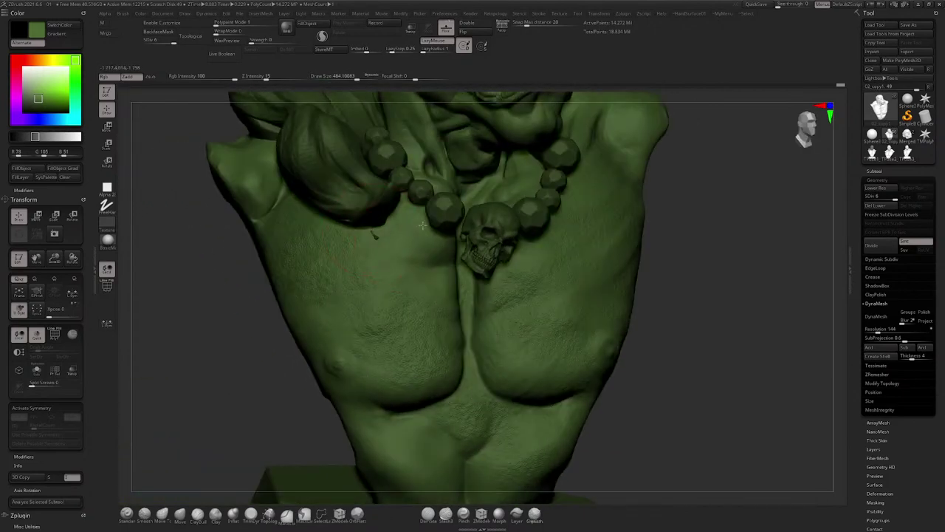
mouse_move(453, 290)
right_down()
mouse_move(278, 215)
mouse_move(376, 256)
mouse_move(383, 210)
mouse_move(536, 242)
right_up()
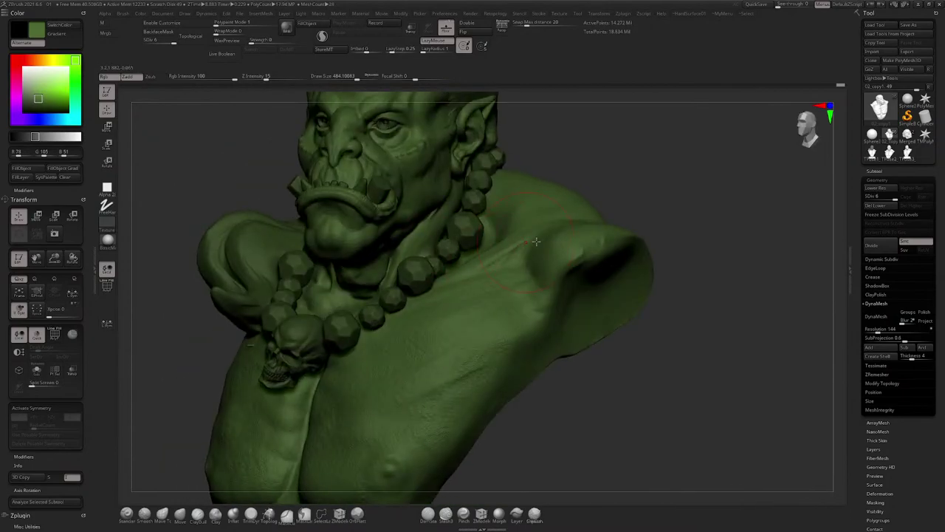
Step: Extend the skin texture over the shoulder, both chest muscles and the upper abdomen from several angles
mouse_move(543, 291)
right_down()
mouse_move(591, 214)
mouse_move(514, 193)
mouse_move(538, 242)
mouse_move(574, 141)
right_up()
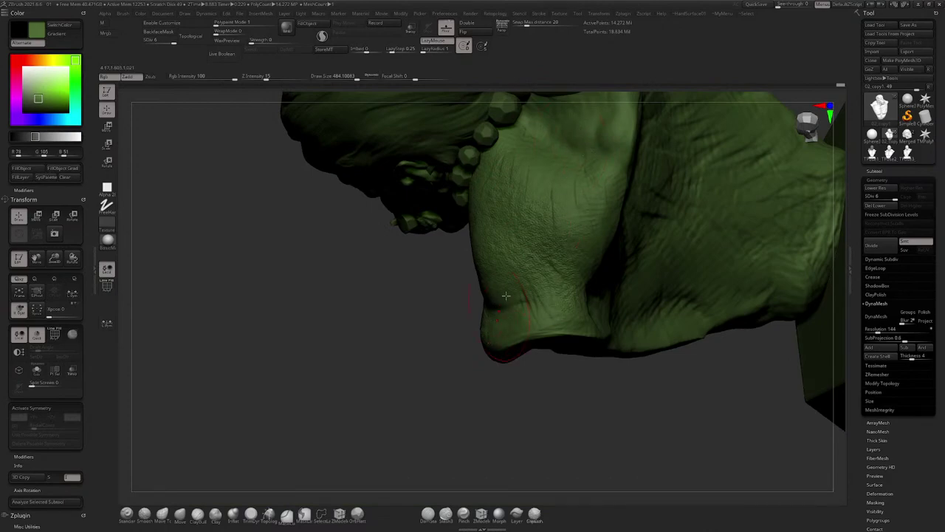
mouse_move(507, 296)
right_down()
mouse_move(517, 266)
mouse_move(483, 279)
right_up()
mouse_move(429, 302)
right_down()
mouse_move(378, 253)
mouse_move(393, 237)
mouse_move(381, 193)
right_up()
right_drag(370, 271, 406, 255)
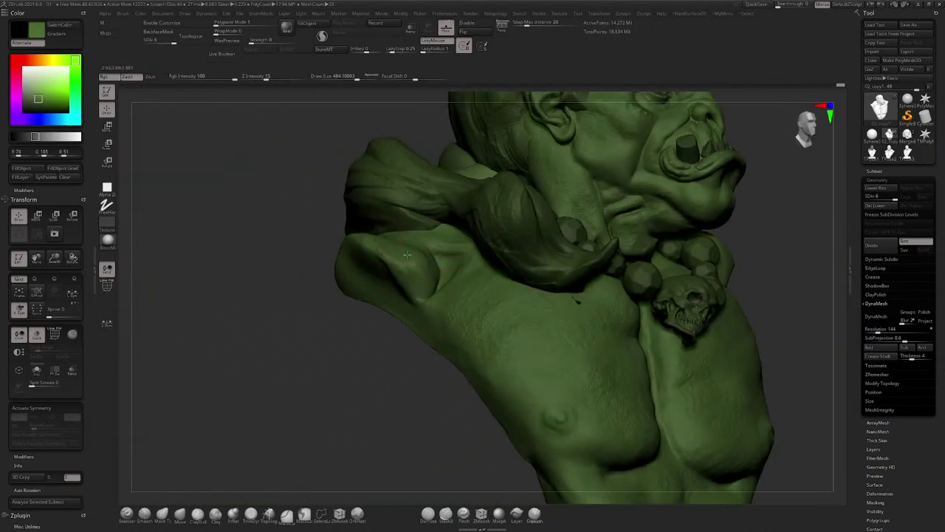
right_drag(512, 331, 477, 307)
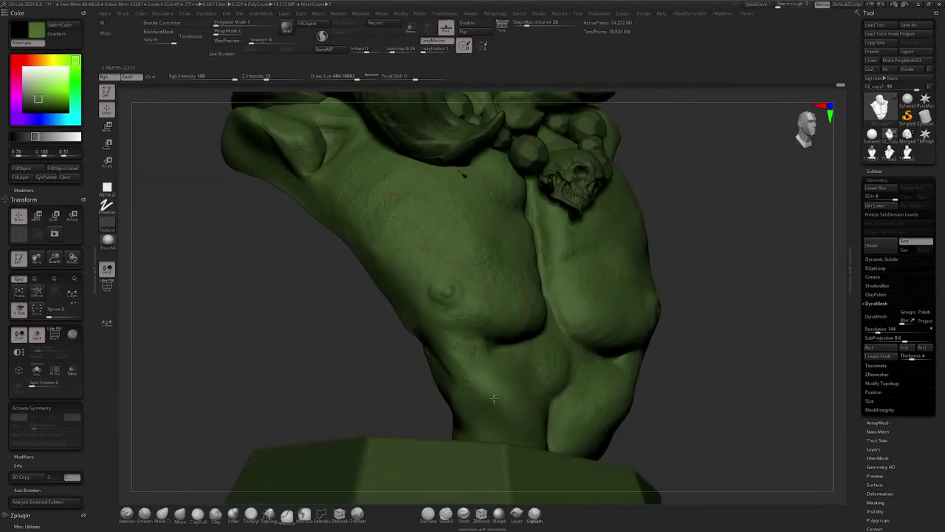
right_drag(494, 399, 522, 344)
right_drag(552, 404, 491, 280)
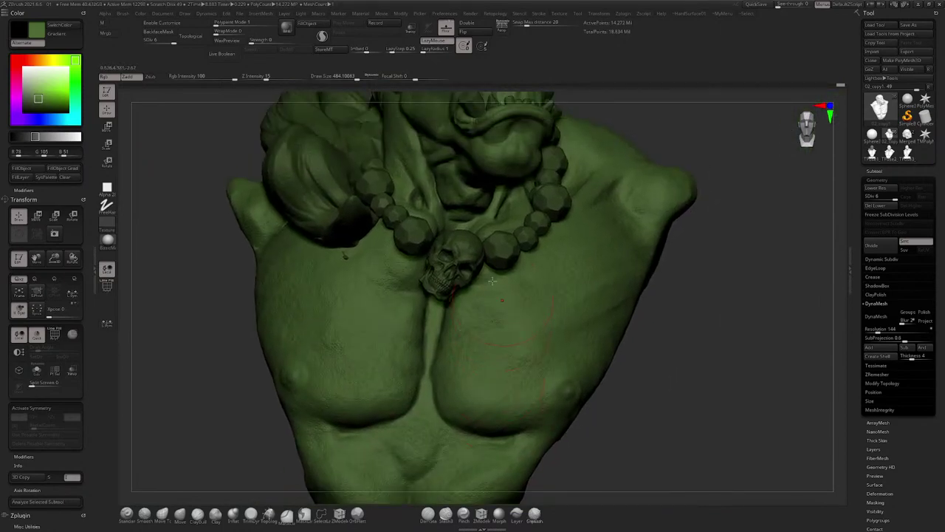
Step: Reduce the brush draw size to about 311 and texture the cheek and upper lip beside the nose
mouse_move(431, 384)
right_down()
mouse_move(503, 238)
mouse_move(523, 295)
mouse_move(527, 258)
mouse_move(543, 318)
right_up()
mouse_move(502, 258)
ctrl+right_down()
mouse_move(508, 319)
mouse_move(424, 318)
ctrl+right_up()
key(s)
drag(424, 319, 418, 318)
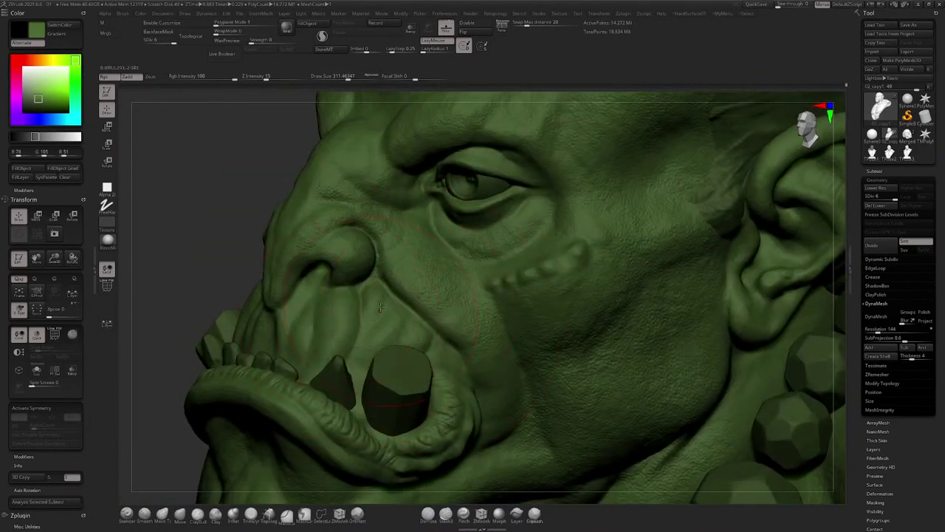
mouse_move(414, 366)
right_down()
mouse_move(542, 258)
mouse_move(498, 175)
mouse_move(498, 198)
mouse_move(517, 213)
mouse_move(460, 209)
mouse_move(475, 179)
mouse_move(450, 227)
right_up()
Step: Load the heavy_acne skin brush and adjust its draw size to about 268 for the face
key(comma)
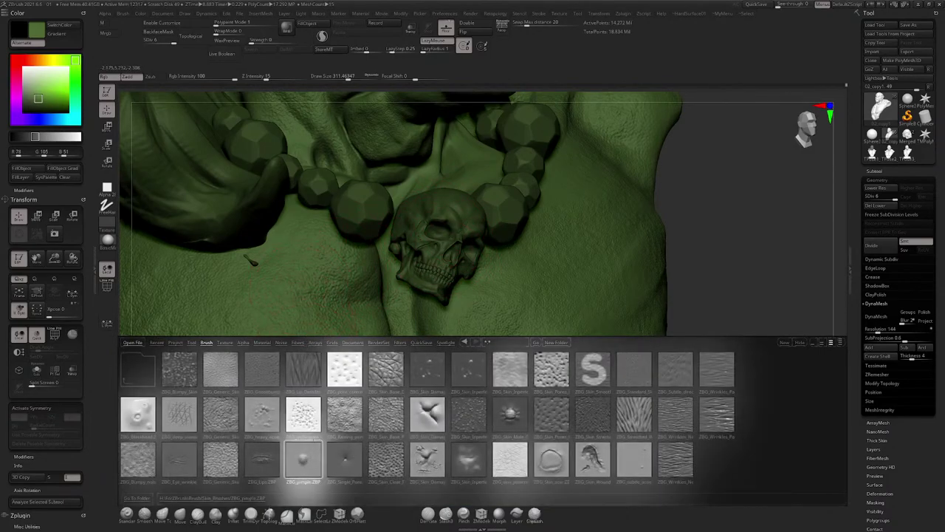
double_click(270, 418)
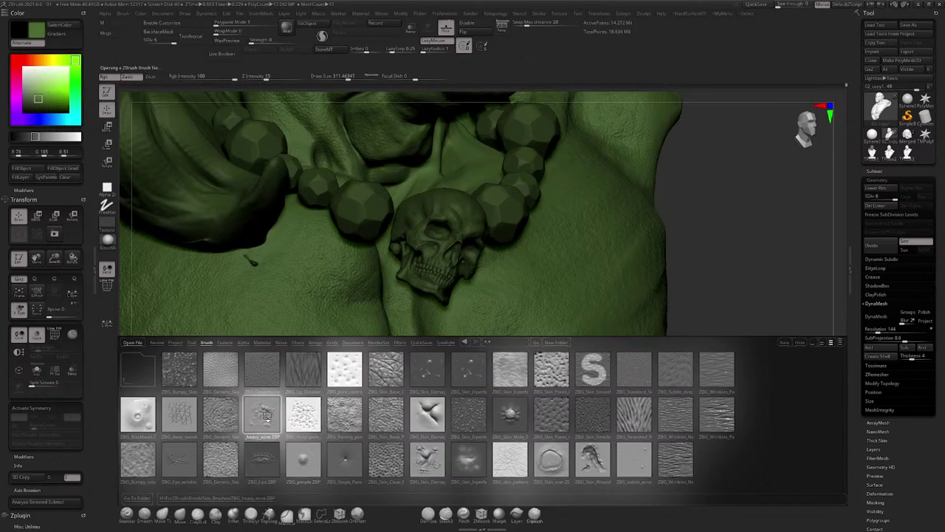
right_drag(348, 336, 430, 317)
key(space)
drag(430, 317, 478, 342)
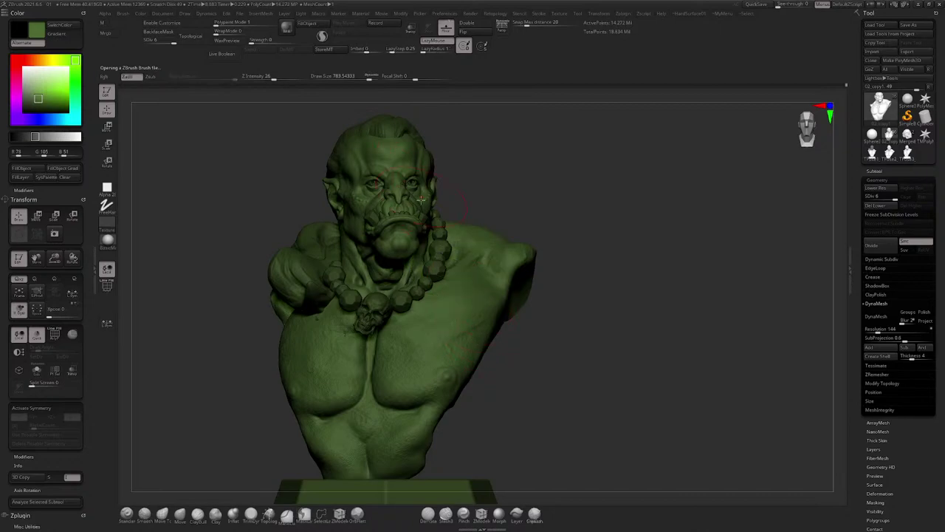
scroll(418, 267, up, 5)
scroll(419, 266, up, 2)
key(space)
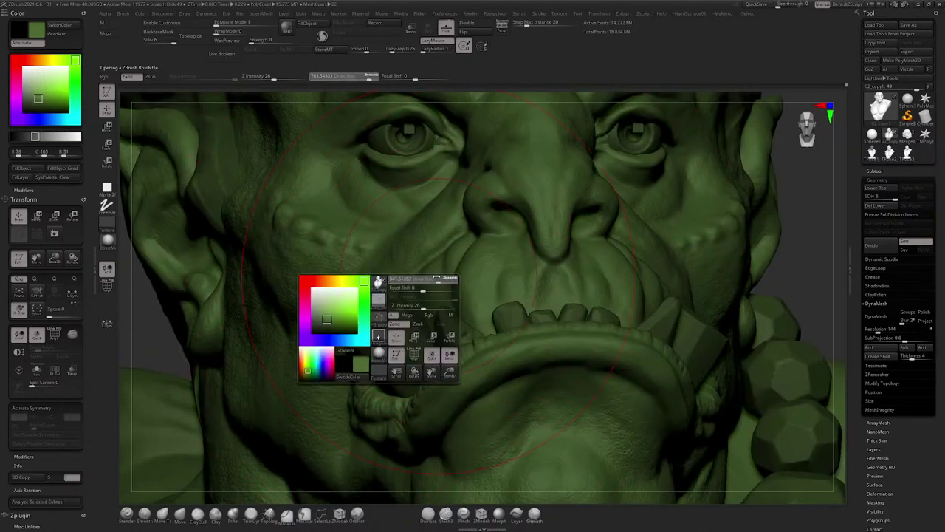
Step: Load a skin imperfection brush and texture the shoulder and upper chest beside the necklace with a draw size of about 400
key(comma)
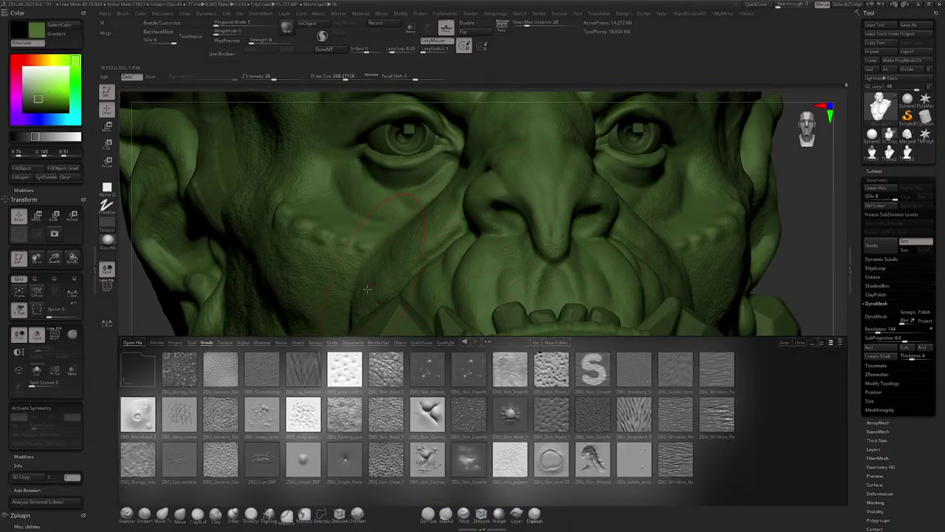
double_click(478, 363)
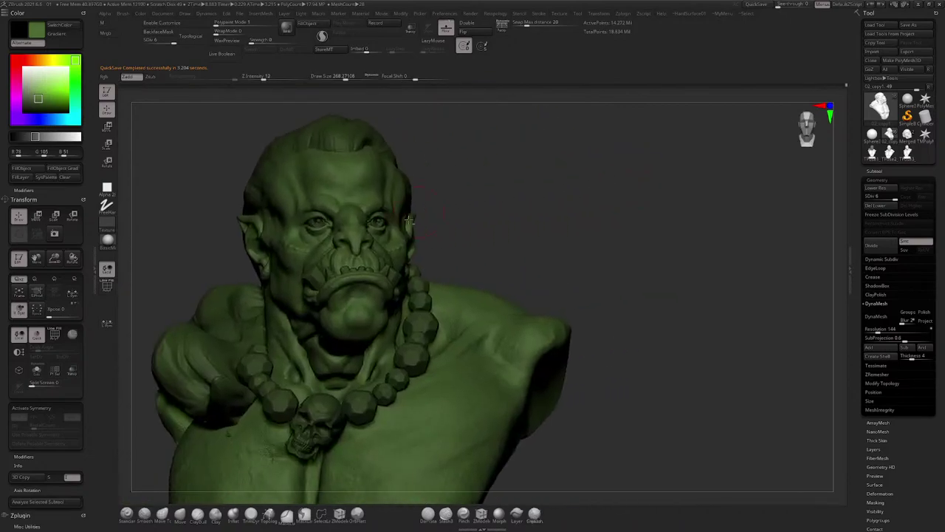
mouse_move(437, 232)
right_down()
mouse_move(332, 240)
mouse_move(214, 214)
right_up()
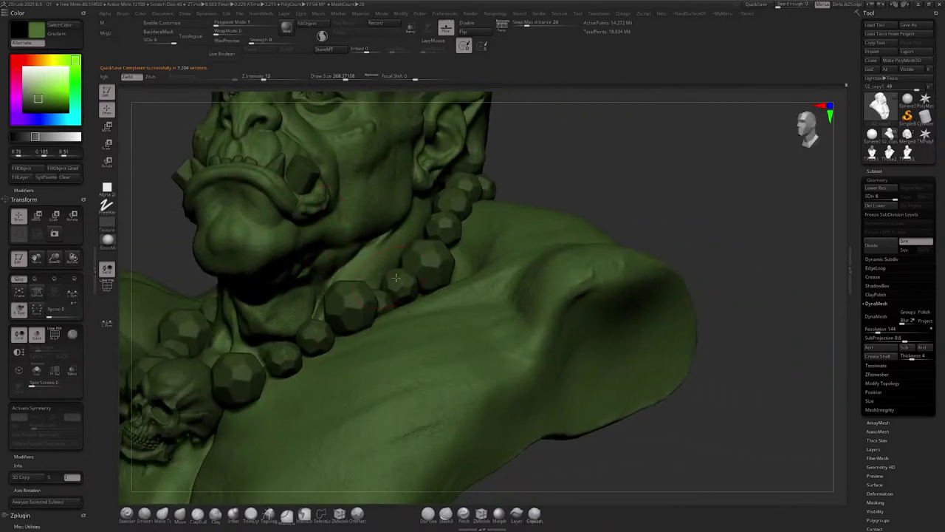
right_drag(355, 251, 402, 340)
key(space)
drag(452, 322, 459, 317)
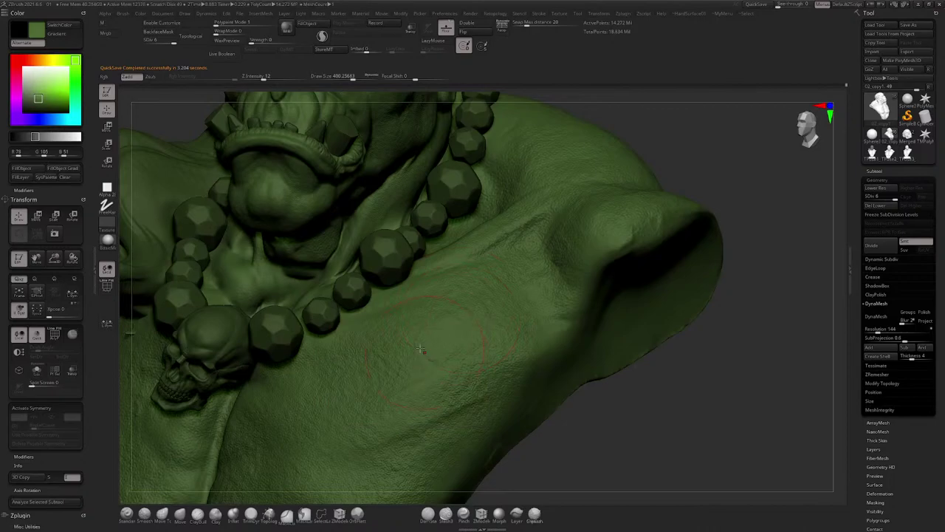
Step: Enlarge the draw size to about 611 and spread the uneven skin texture across both chest muscles and the abdomen
mouse_move(298, 446)
alt+right_down()
mouse_move(411, 296)
mouse_move(408, 330)
alt+right_up()
key(space)
drag(454, 309, 466, 307)
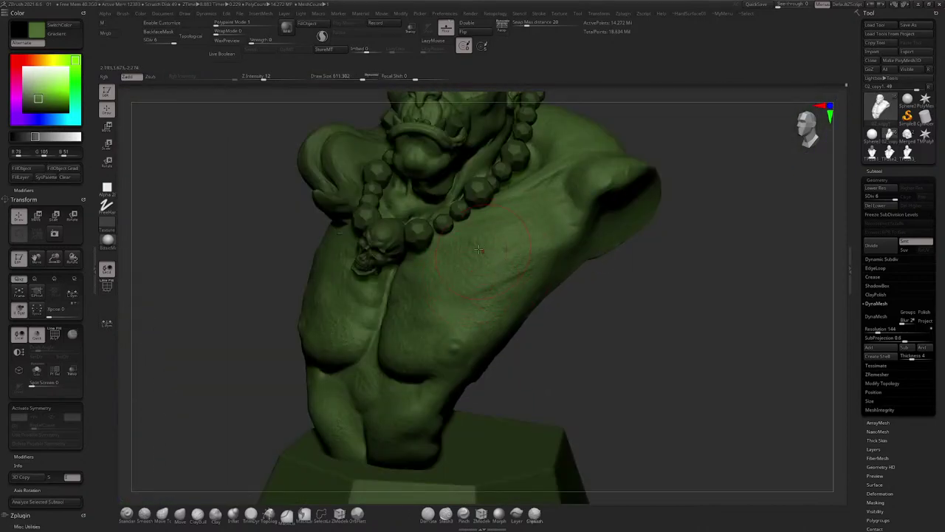
right_drag(414, 294, 319, 325)
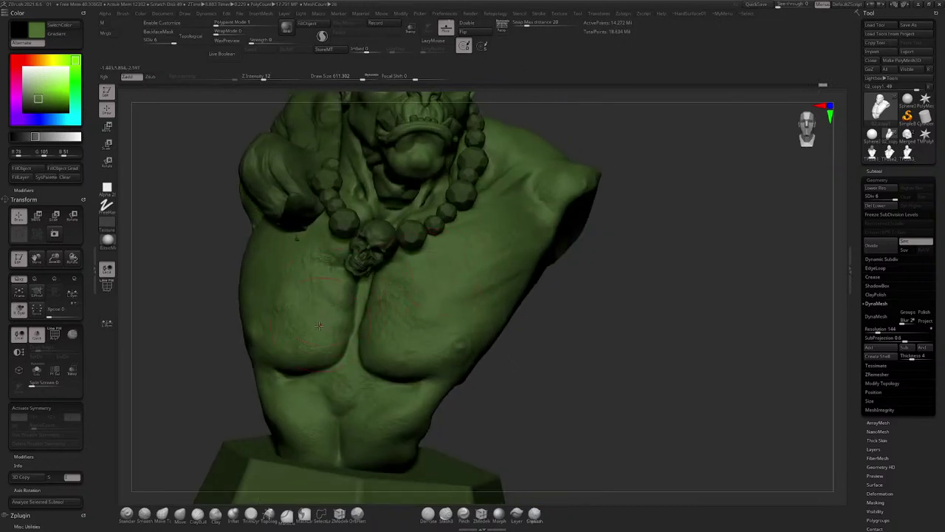
right_drag(250, 235, 265, 262)
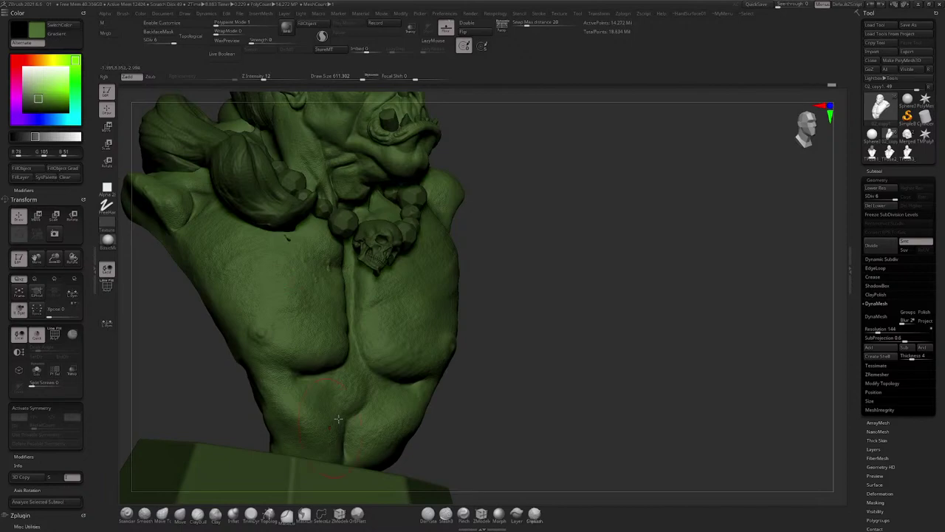
right_drag(338, 418, 371, 392)
right_drag(400, 325, 496, 304)
right_drag(439, 370, 501, 240)
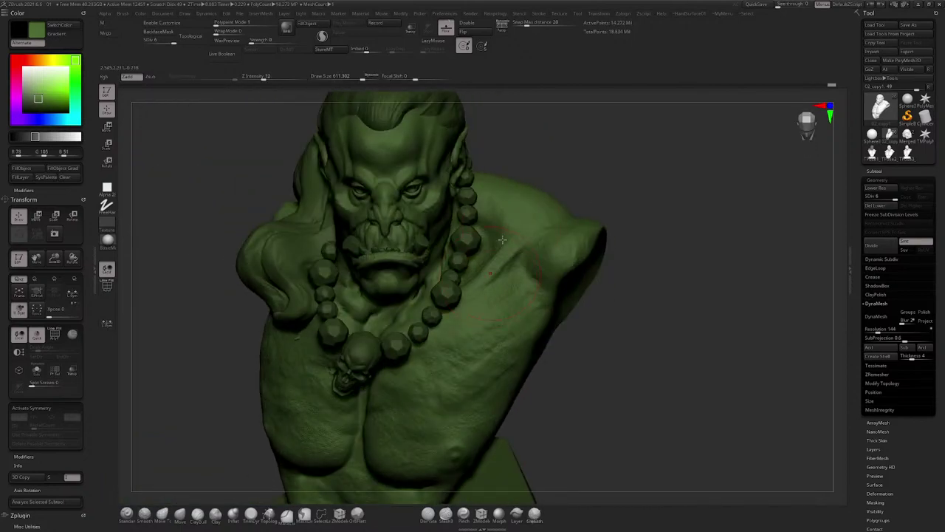
Step: Brush skin texture over the top of the shoulder and the area behind the necklace
right_drag(510, 197, 494, 215)
right_drag(500, 169, 513, 210)
right_drag(468, 242, 481, 237)
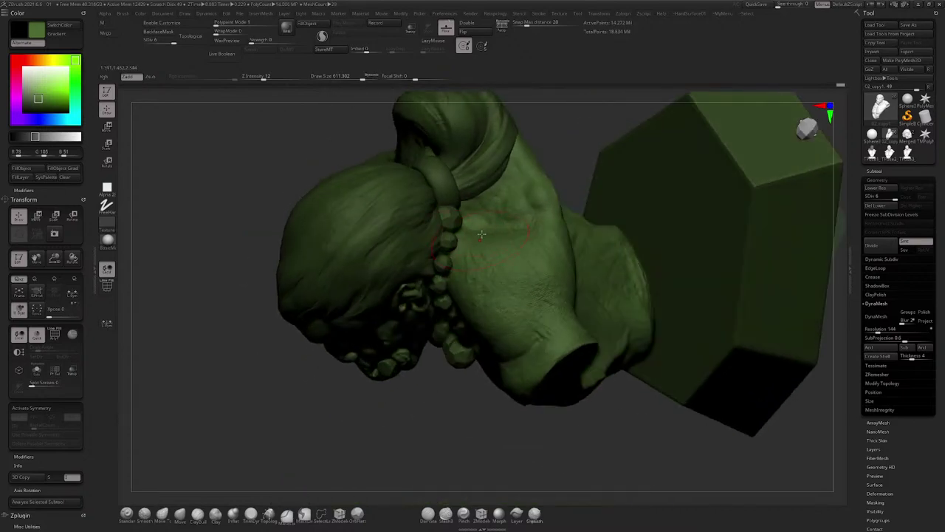
Step: Texture the shoulder stump and chest below the hanging hair, reducing the draw size to about 400
mouse_move(469, 280)
right_down()
mouse_move(486, 275)
mouse_move(426, 309)
right_up()
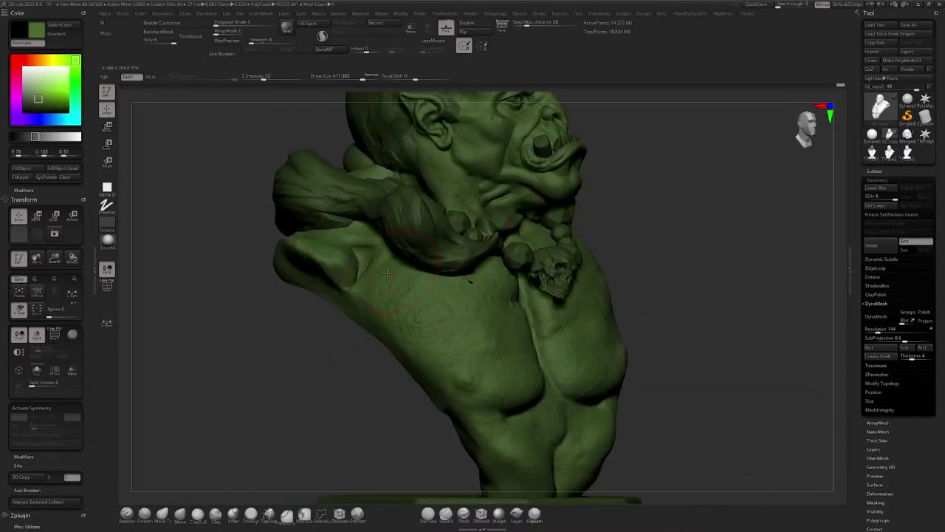
ctrl+right_drag(384, 268, 389, 314)
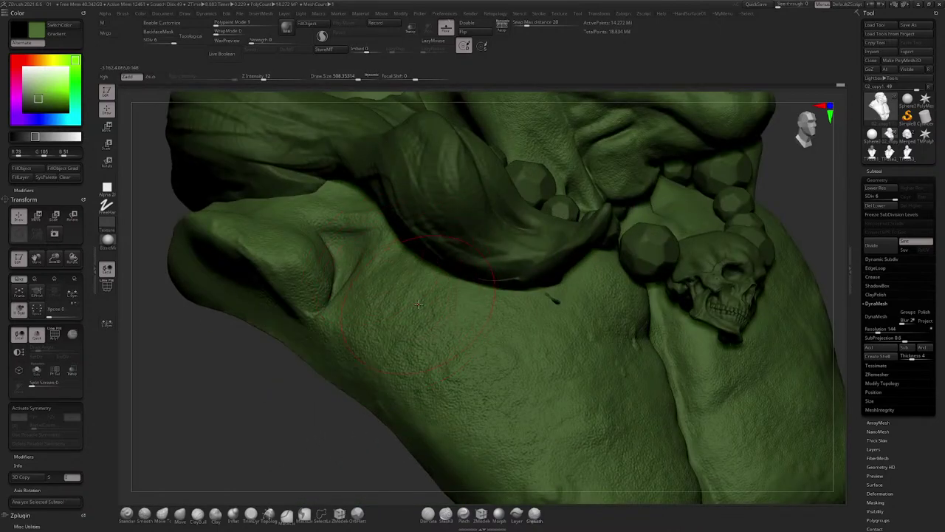
right_drag(540, 288, 597, 291)
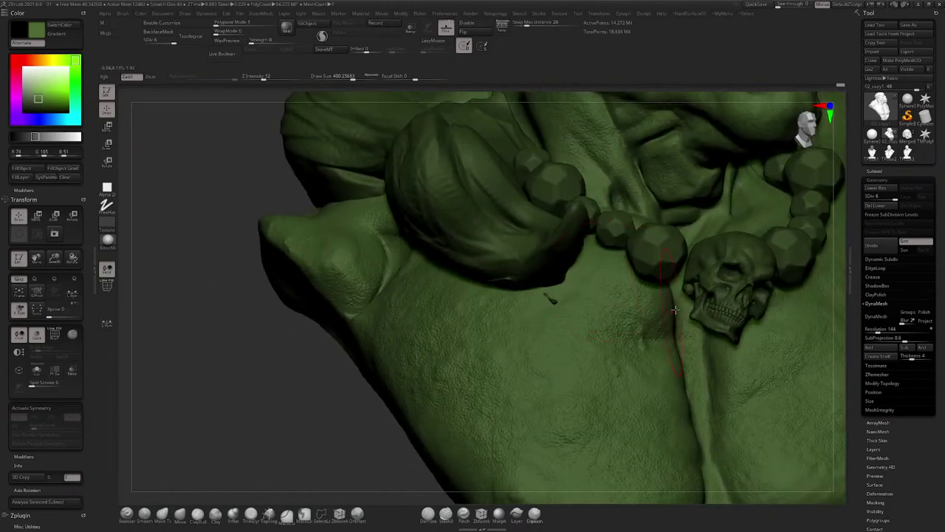
mouse_move(674, 311)
right_down()
mouse_move(502, 316)
mouse_move(435, 288)
right_up()
Step: Load the Bumpy_noise skin brush and dismiss the file loading dialog
key(comma)
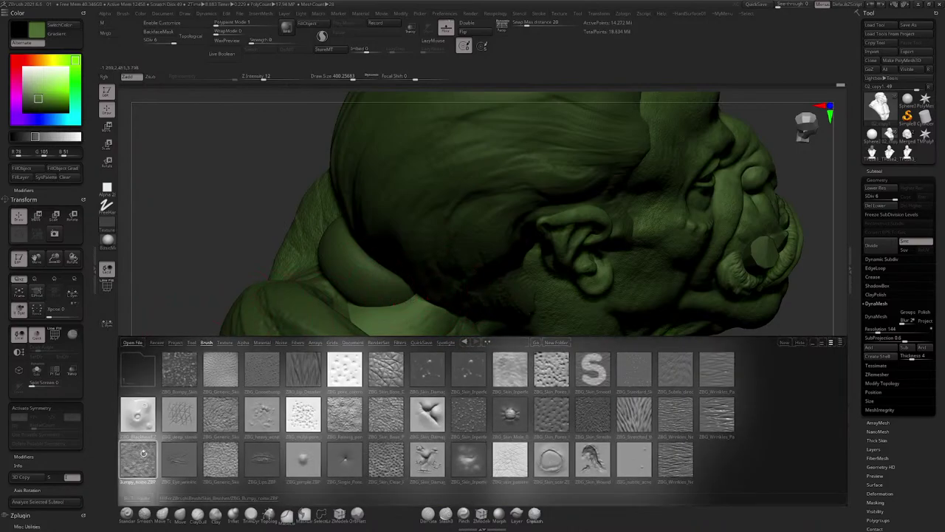
double_click(144, 454)
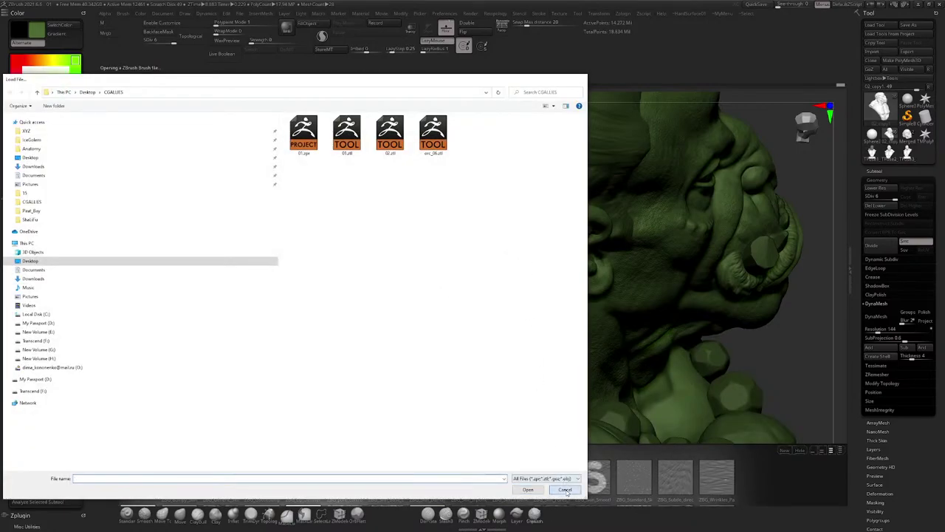
click(565, 490)
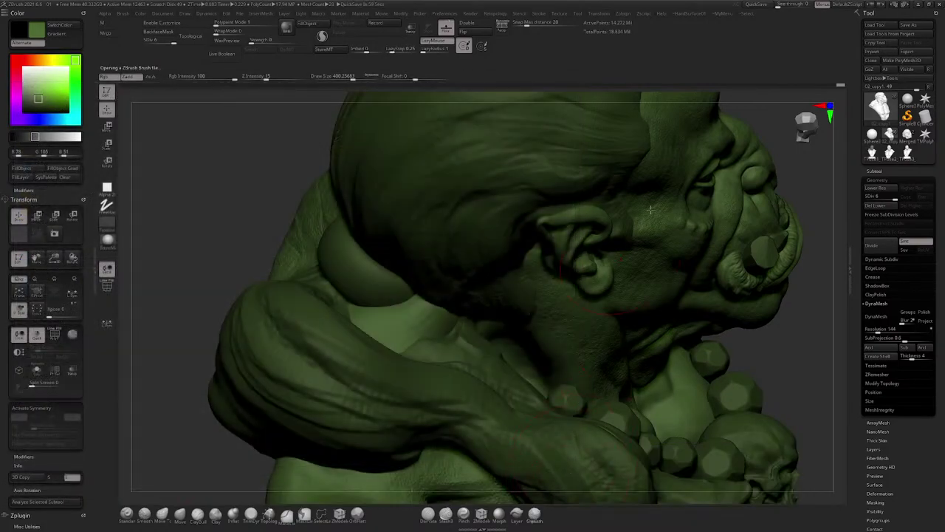
Step: Save the tool as 02.ztl in the CGALLIES folder, replacing the existing file
click(908, 25)
click(267, 144)
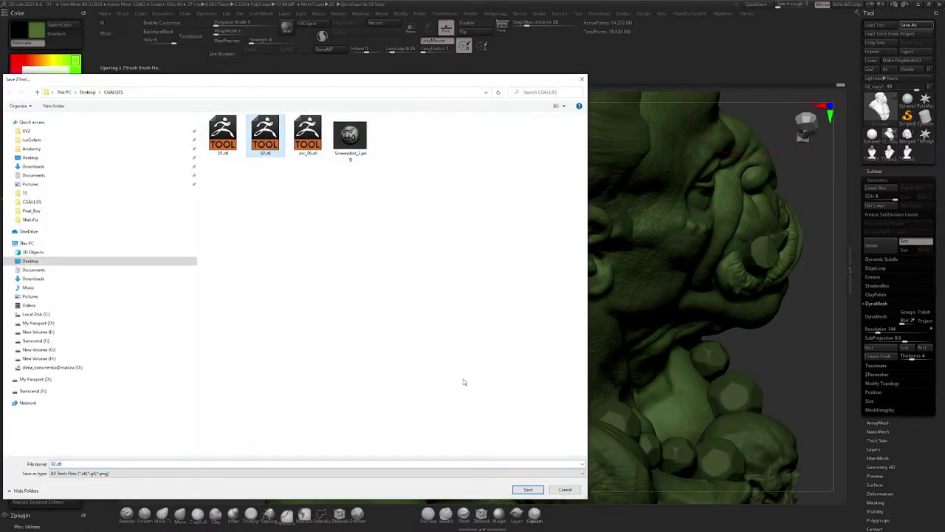
click(528, 490)
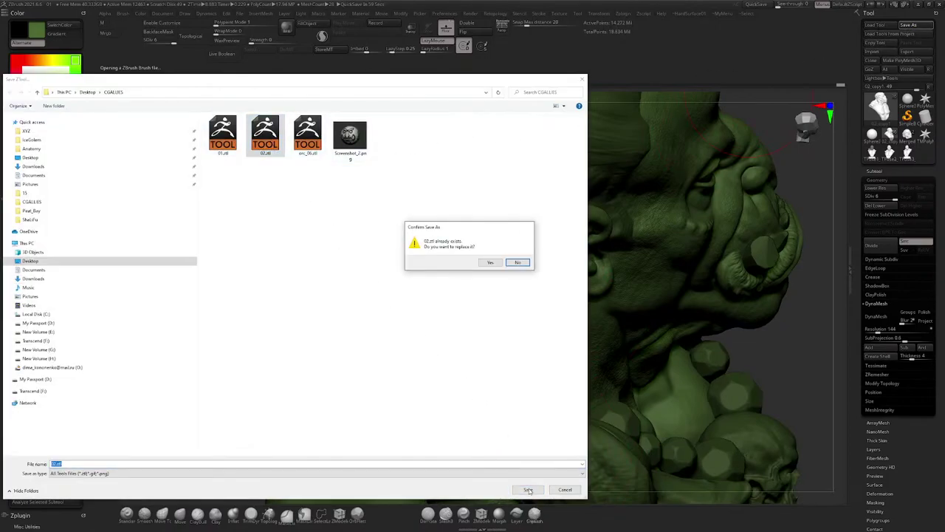
click(491, 263)
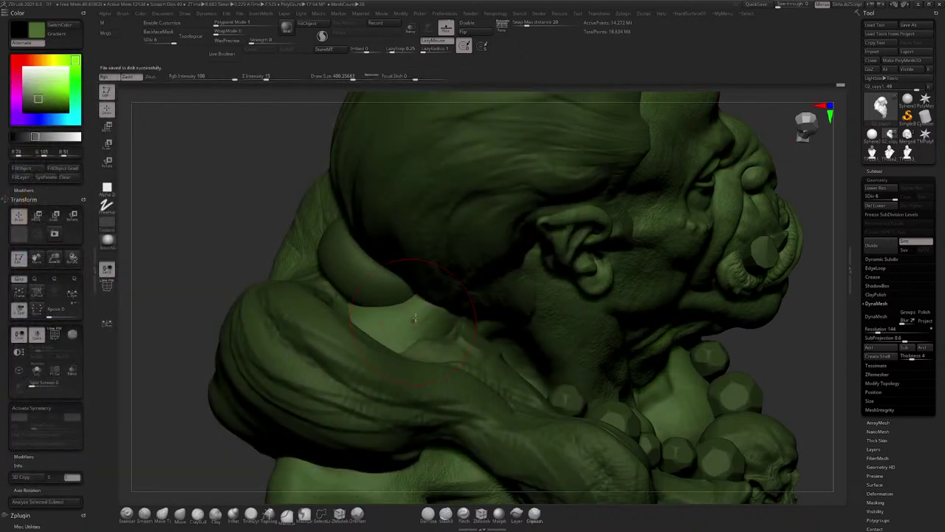
Step: Set the draw size to about 330 and texture the skin between the hair and neck and around the shoulder
key(space)
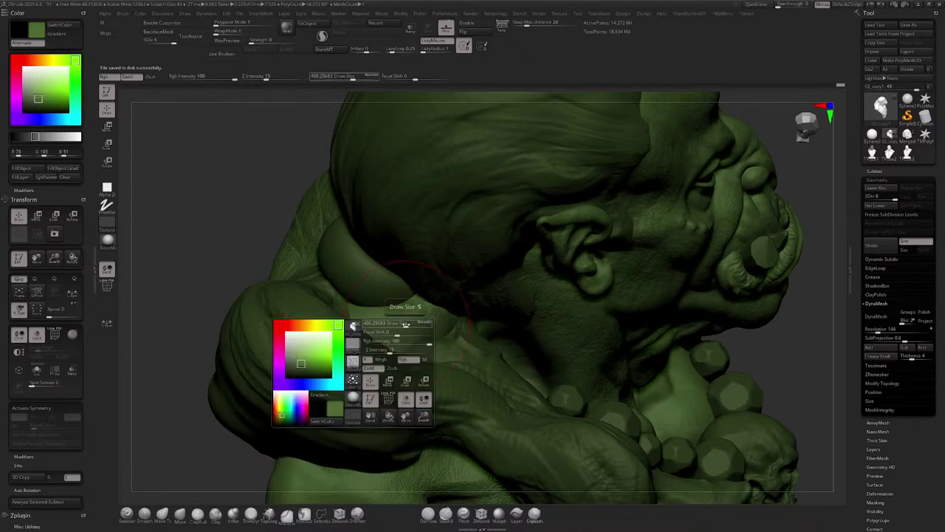
drag(418, 311, 387, 326)
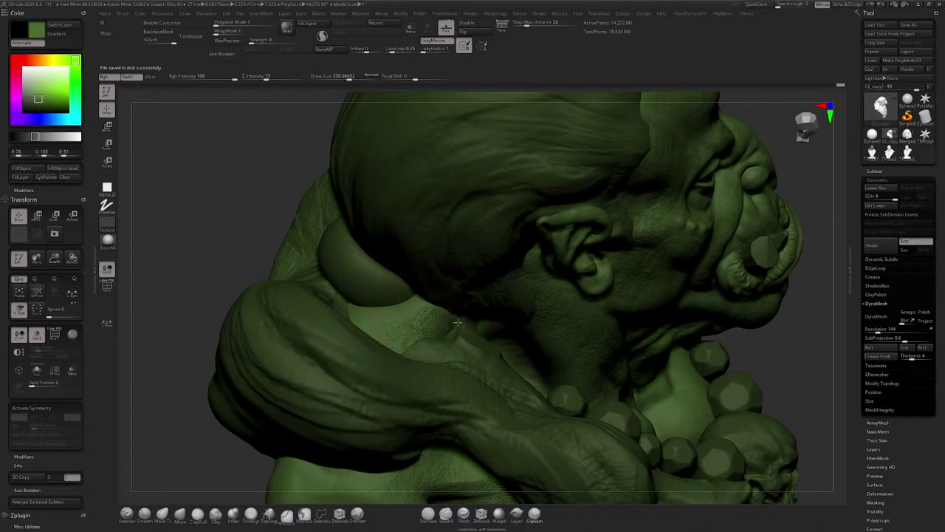
mouse_move(458, 323)
right_down()
mouse_move(446, 217)
mouse_move(487, 222)
right_up()
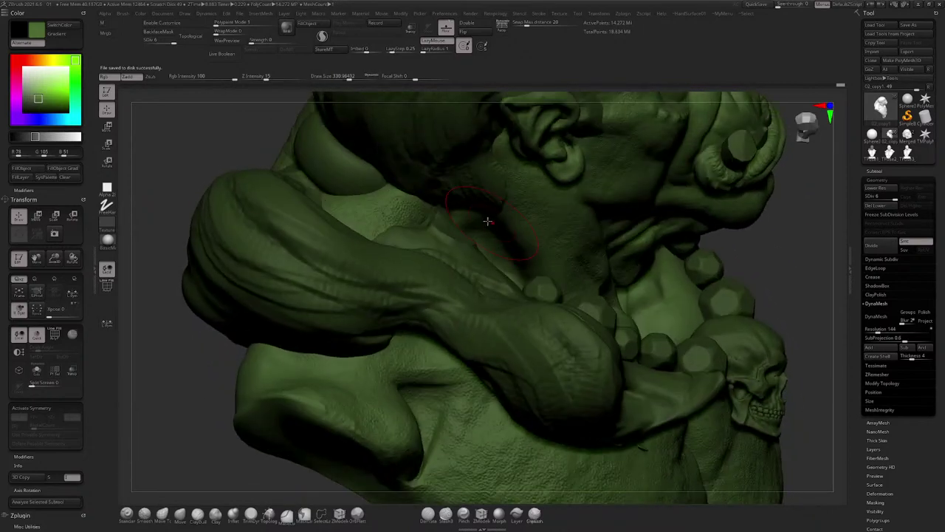
right_drag(541, 248, 500, 239)
mouse_move(370, 313)
right_down()
mouse_move(411, 251)
mouse_move(381, 318)
right_up()
Step: Enlarge the draw size to about 541 and cover the back of the bust with bumpy skin texture
right_drag(328, 292, 436, 254)
right_drag(482, 238, 527, 232)
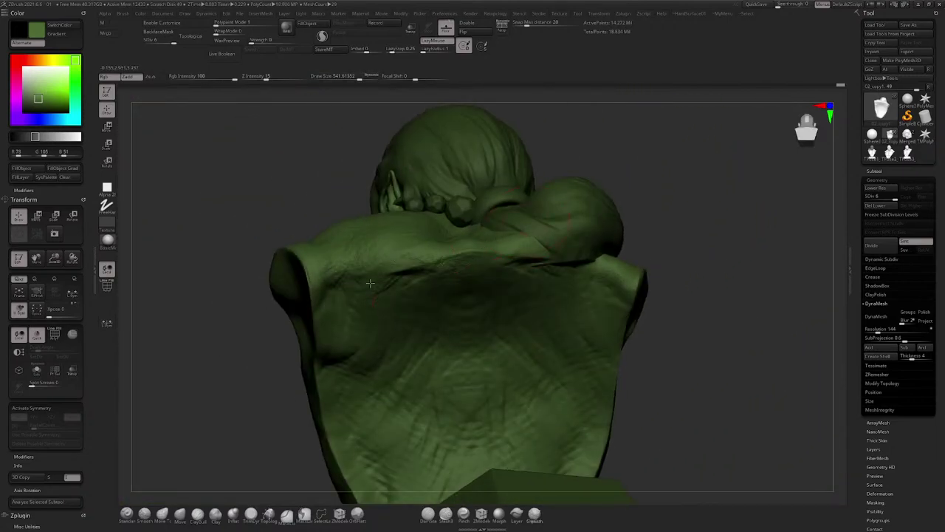
right_drag(375, 298, 407, 195)
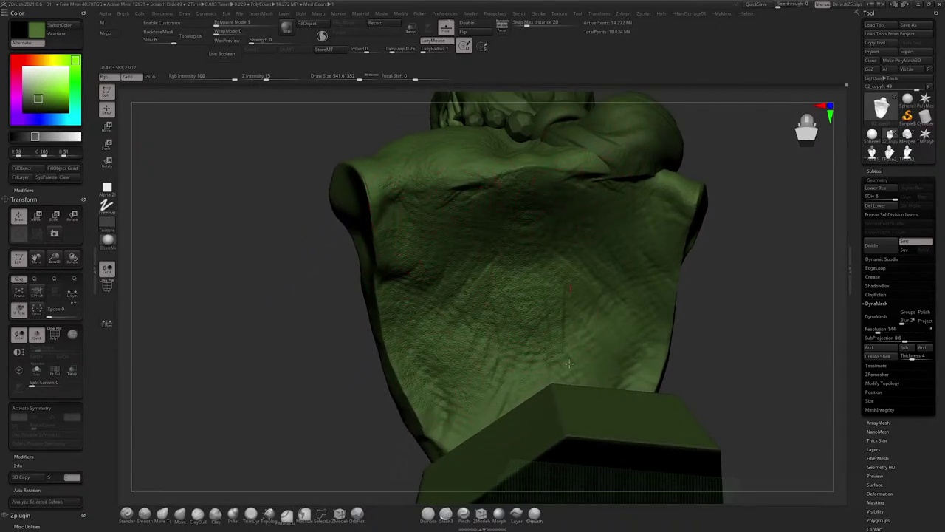
right_drag(657, 323, 517, 198)
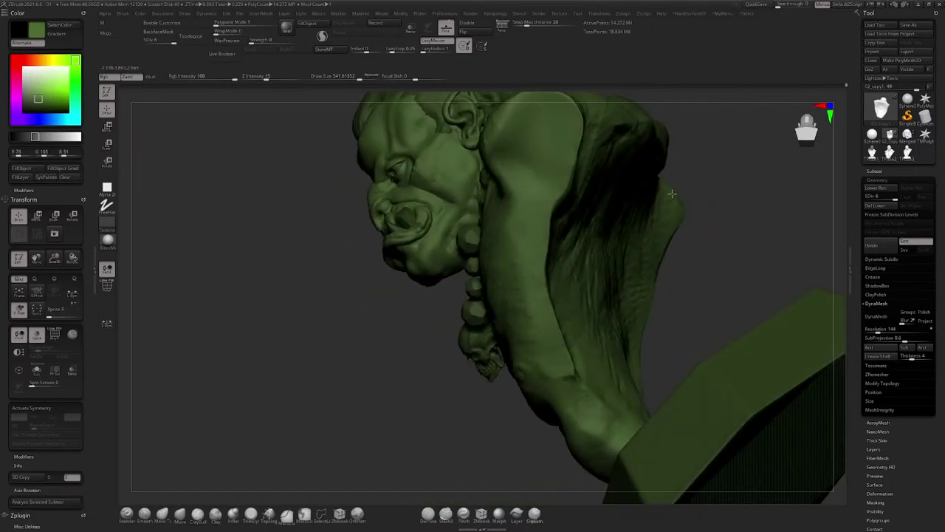
Step: Undo the last stroke and texture the shoulder and collarbone hollow beside the necklace with a draw size of about 468
mouse_move(553, 336)
right_down()
mouse_move(584, 208)
mouse_move(550, 229)
mouse_move(538, 219)
right_up()
key(ctrl+z)
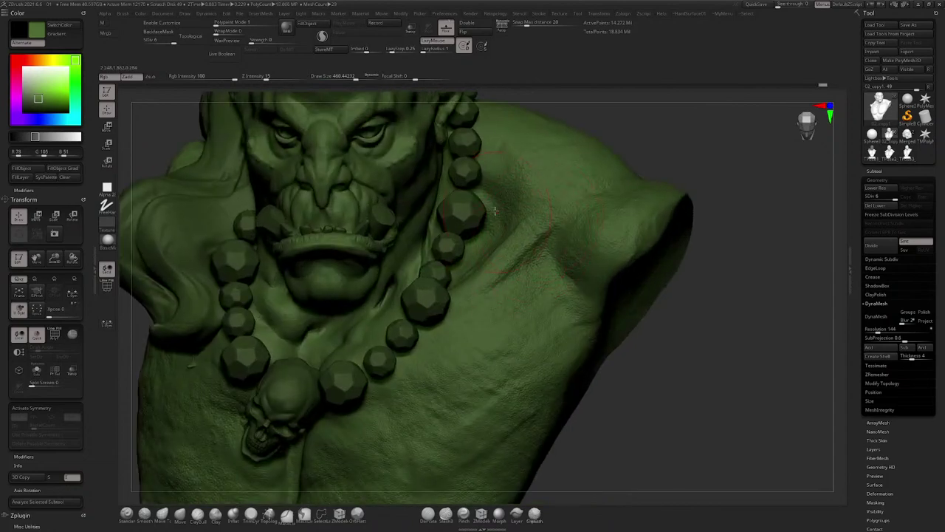
right_drag(410, 265, 389, 268)
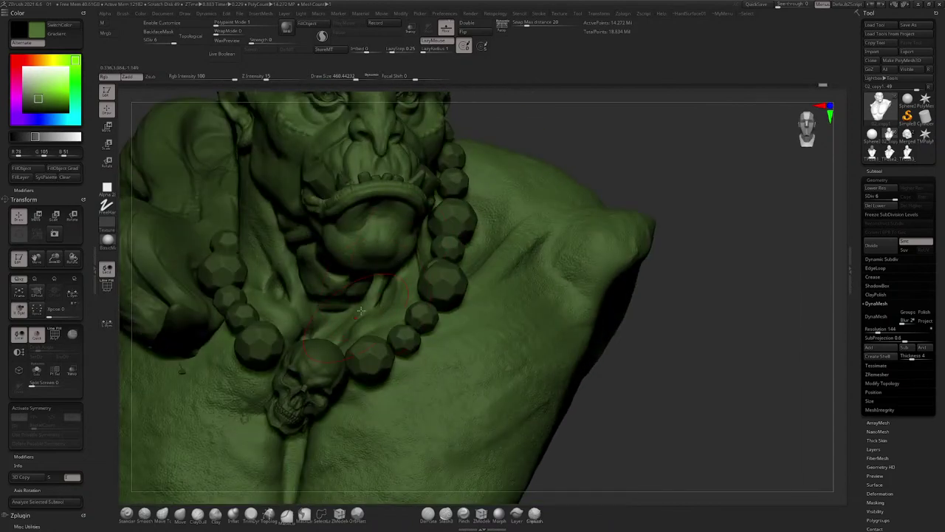
Step: Reduce the draw size to about 268 for working on the throat beneath the jaw
mouse_move(302, 348)
right_down()
mouse_move(417, 210)
mouse_move(430, 159)
right_up()
key(space)
drag(432, 221, 417, 221)
right_drag(422, 295, 418, 245)
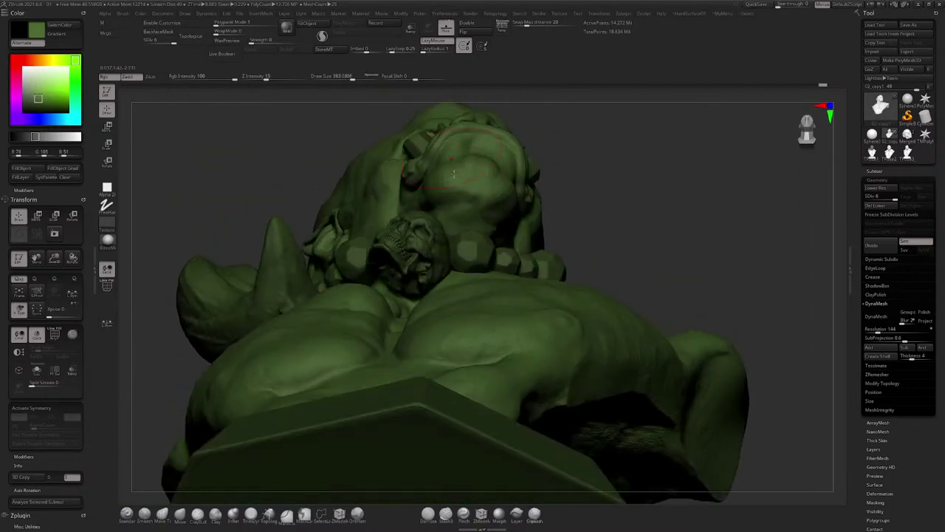
key(space)
drag(462, 197, 479, 177)
mouse_move(492, 209)
right_down()
mouse_move(492, 288)
mouse_move(458, 229)
mouse_move(467, 235)
mouse_move(495, 213)
mouse_move(474, 214)
mouse_move(491, 188)
mouse_move(457, 220)
right_up()
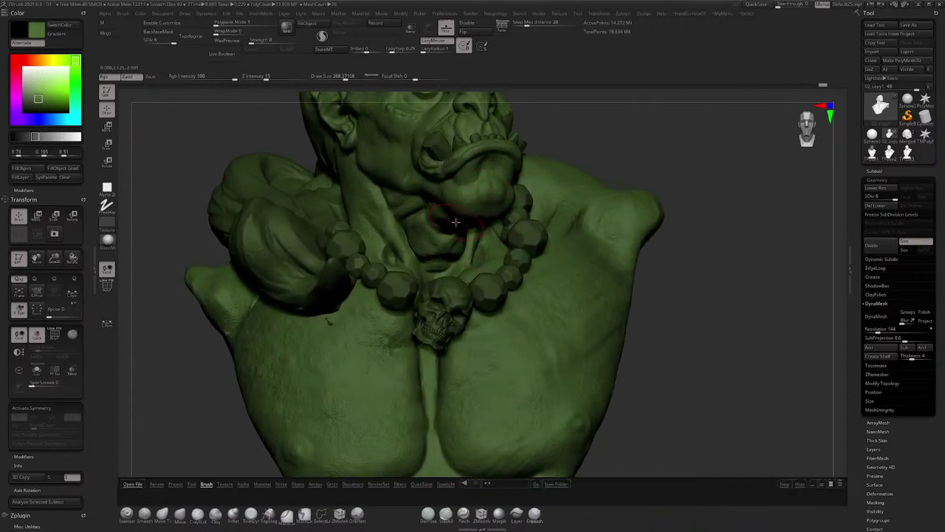
Step: Load another skin texture brush from the brush library and reduce its draw size to about 74 for the chin
key(comma)
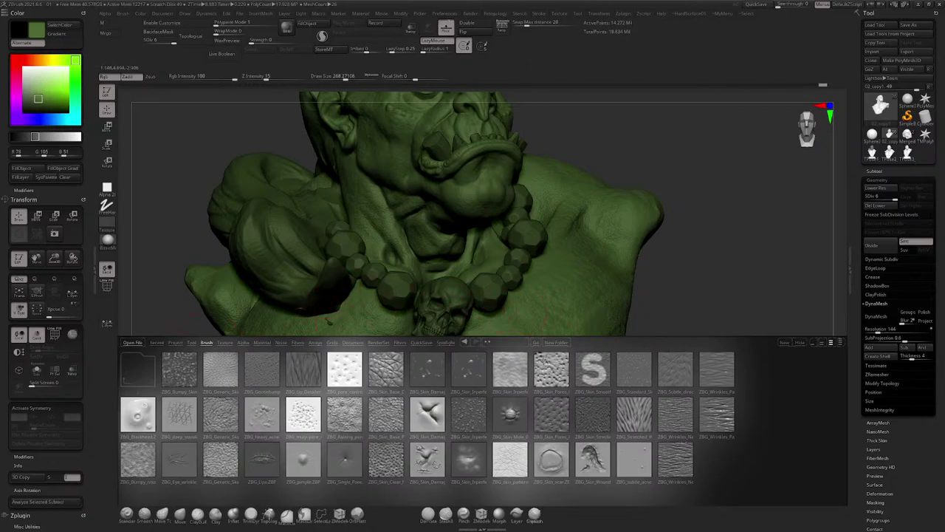
double_click(515, 372)
mouse_move(467, 223)
ctrl+right_down()
mouse_move(486, 320)
mouse_move(456, 256)
mouse_move(502, 251)
mouse_move(443, 288)
ctrl+right_up()
key(space)
drag(498, 296, 499, 297)
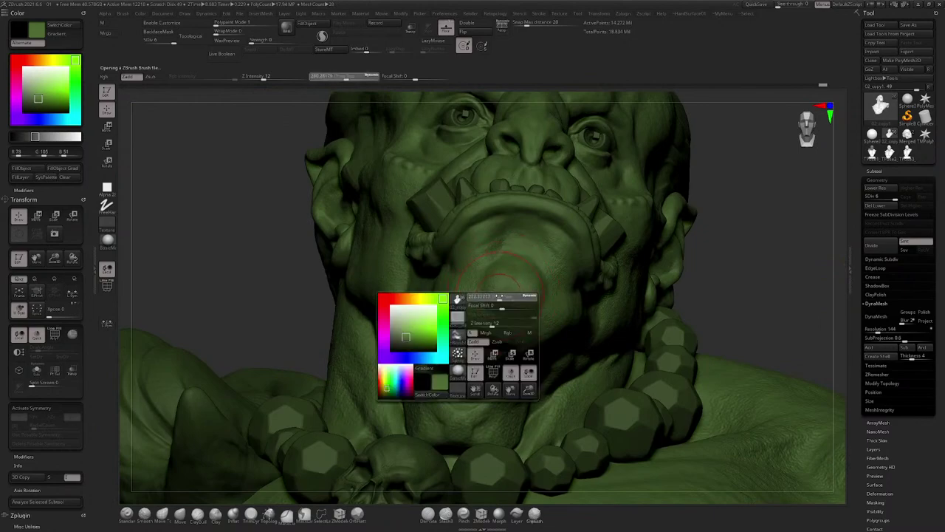
ctrl+right_drag(500, 277, 513, 307)
key(space)
drag(512, 306, 495, 286)
key(space)
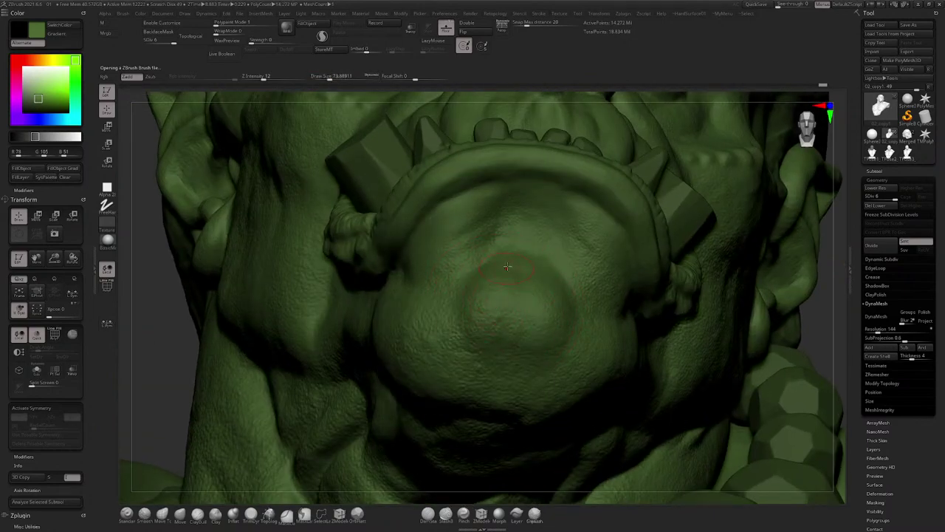
Step: Try a texture stroke on the chin with the Z Intensity raised to 50, and undo it
key(space)
click(517, 292)
text(50)
key(Return)
drag(489, 281, 493, 295)
key(ctrl+z)
right_click(507, 298)
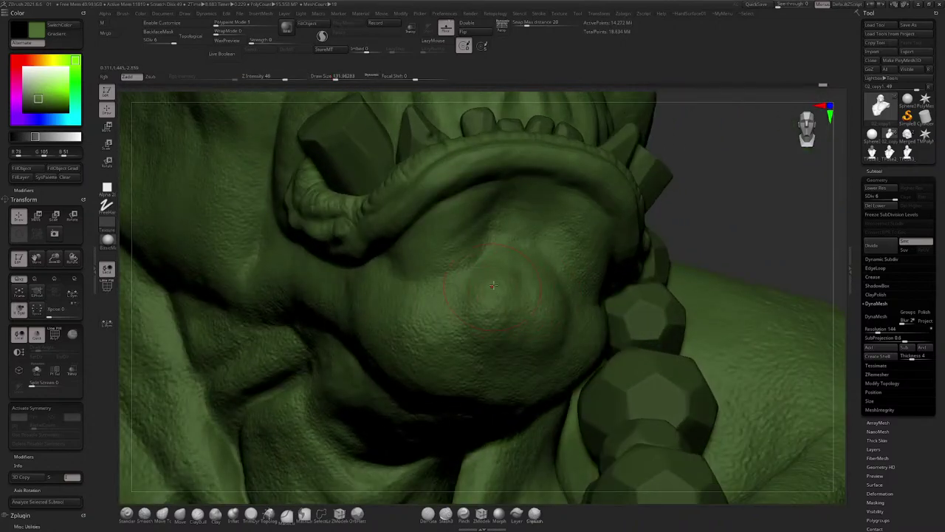
Step: Set the Z Intensity to about 16 and brush coarse bumpy texture over the chin with a draw size of about 132
drag(493, 285, 495, 277)
right_click(512, 316)
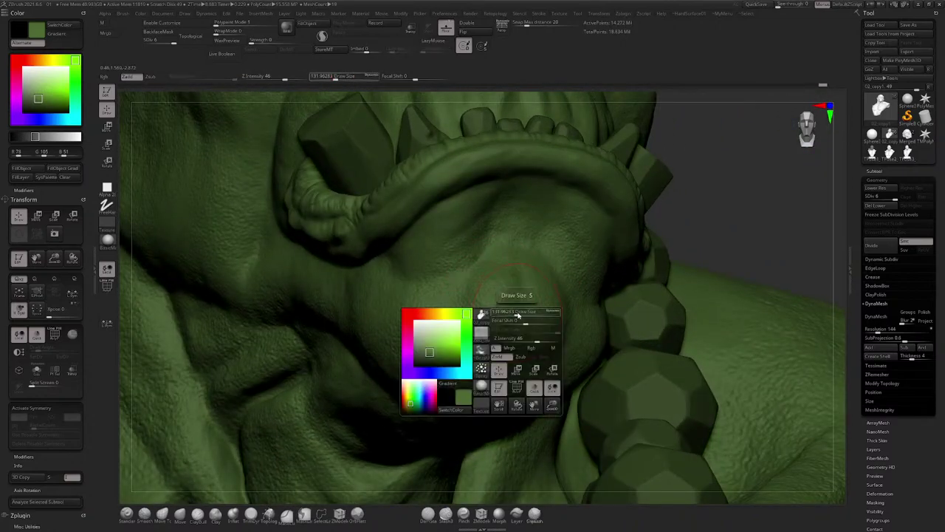
click(518, 339)
drag(493, 292, 493, 299)
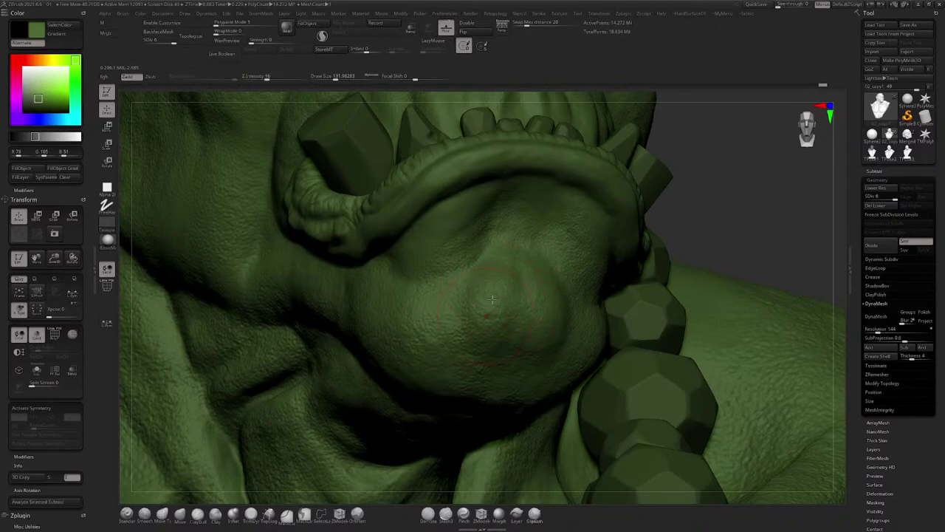
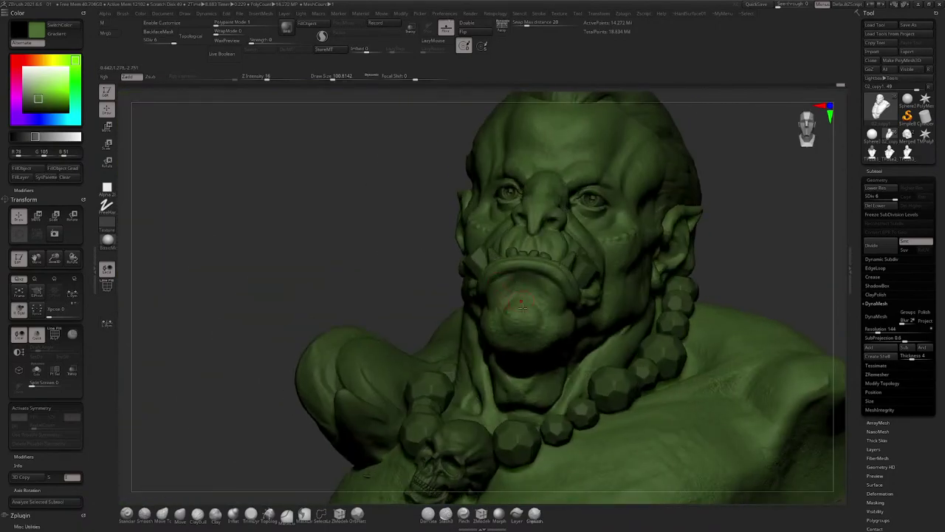
right_drag(543, 342, 649, 314)
mouse_move(517, 259)
ctrl+right_down()
mouse_move(480, 316)
mouse_move(495, 280)
mouse_move(532, 270)
ctrl+right_up()
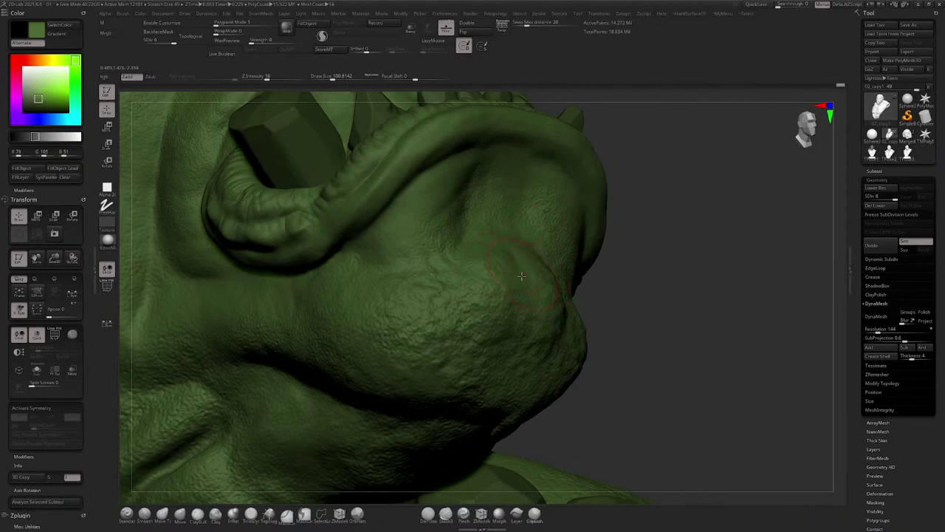
Step: Look for a suitable DamStandard brush in the brush palette and the default library's Standard folder
key(b)
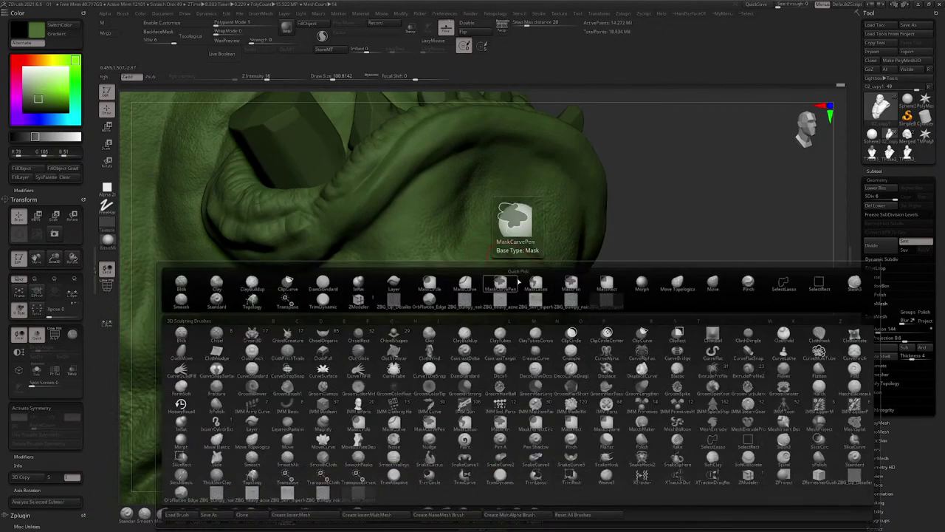
key(d)
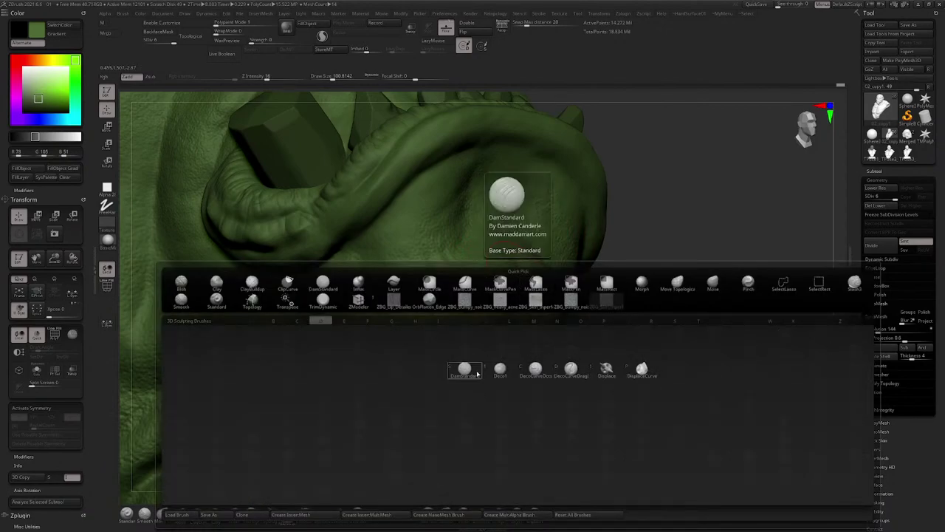
click(477, 374)
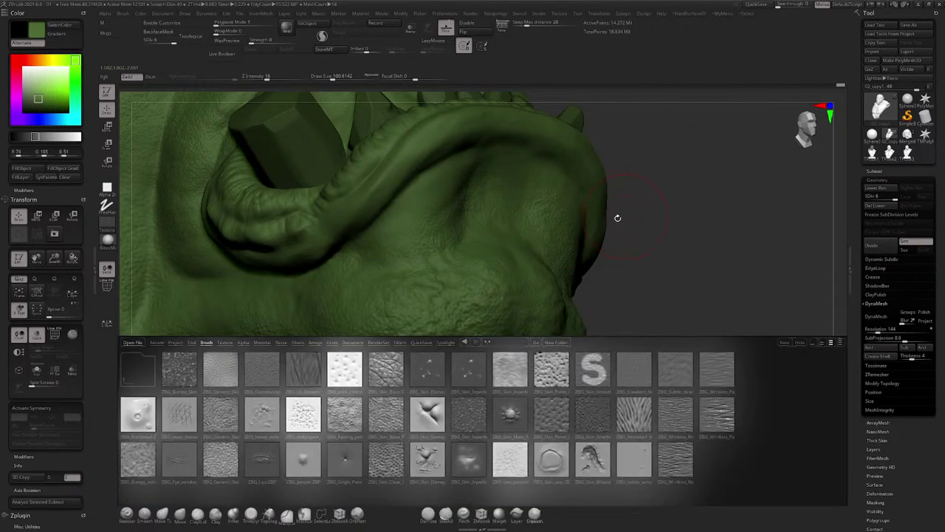
click(141, 367)
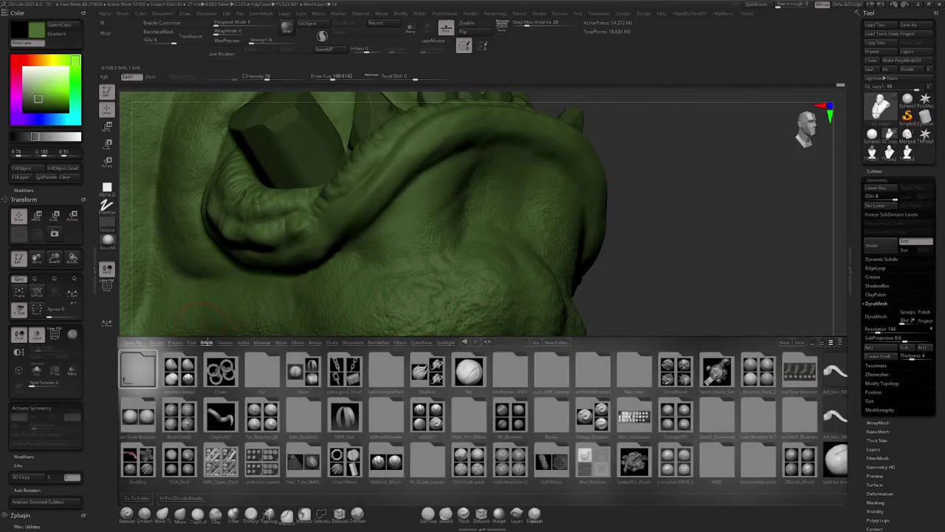
click(206, 343)
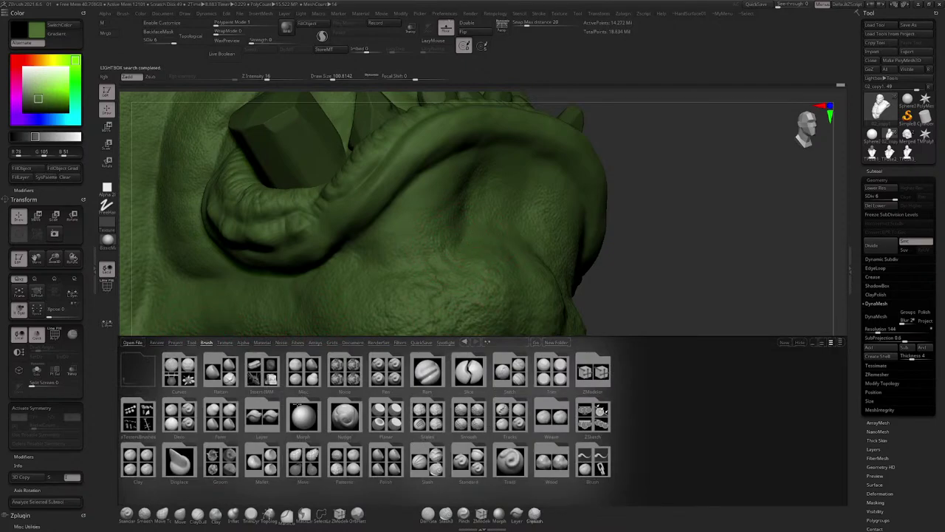
click(142, 369)
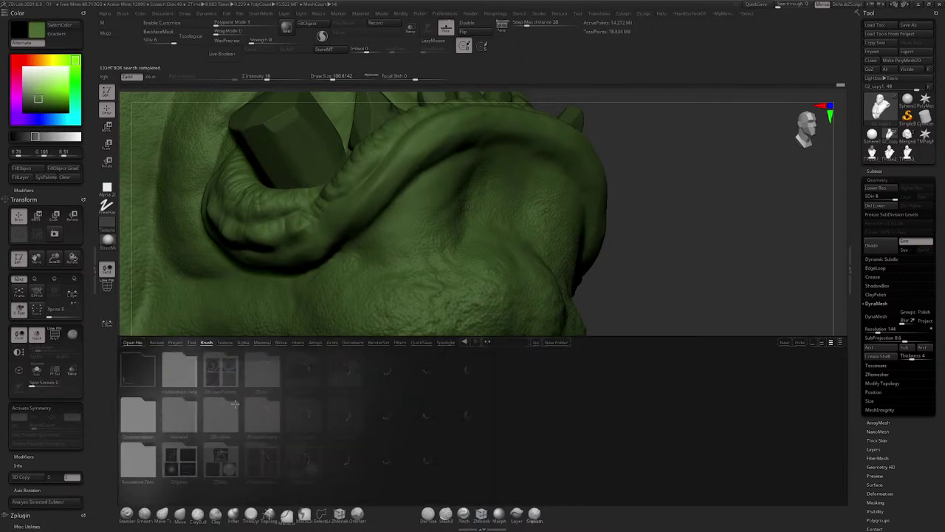
click(207, 342)
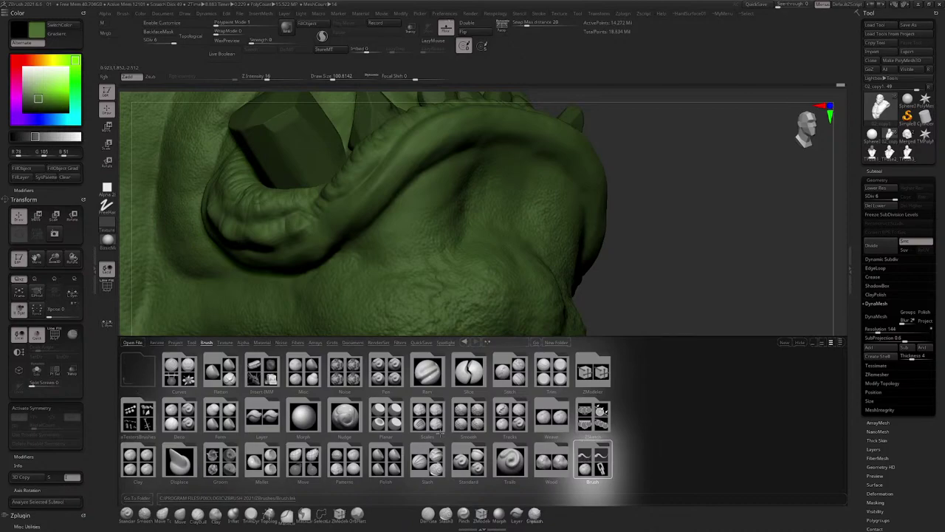
click(467, 463)
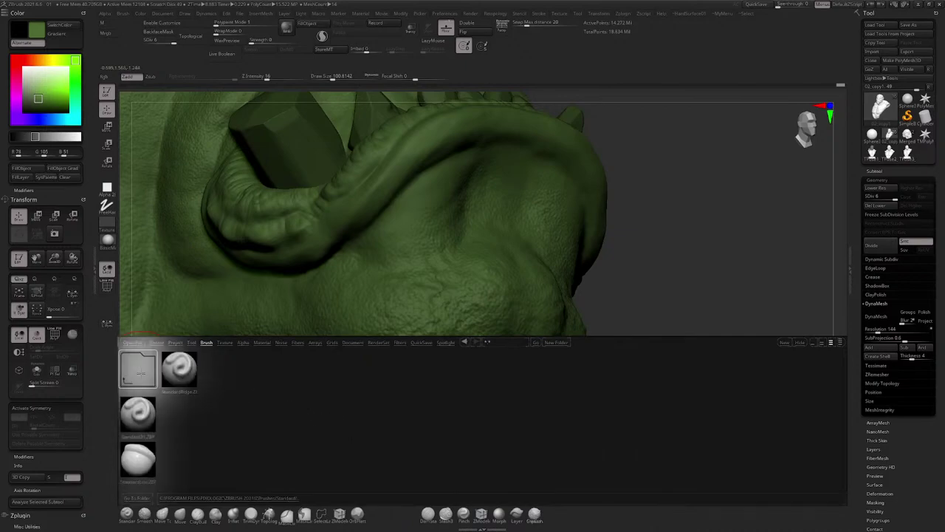
double_click(138, 371)
Step: Find the custom Dam_Standard brush in the personal brush folder and load it
click(590, 465)
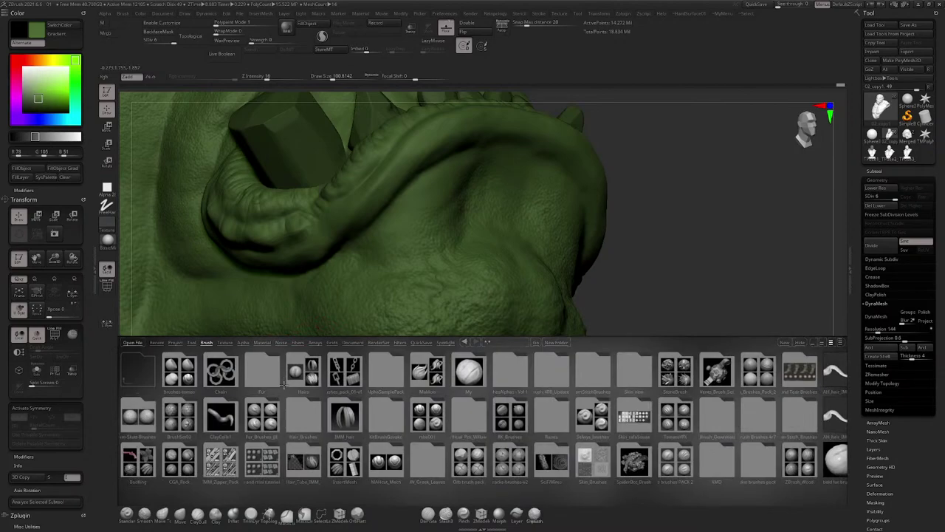
click(468, 461)
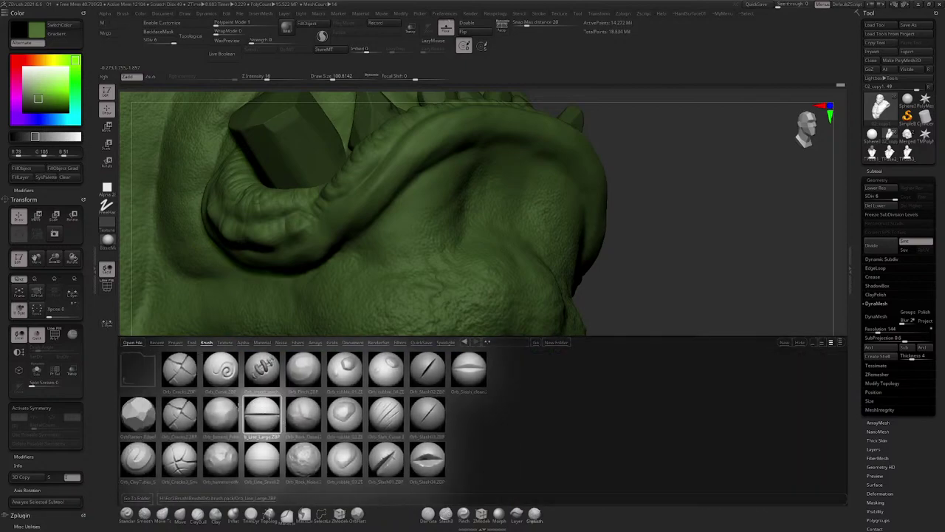
click(140, 370)
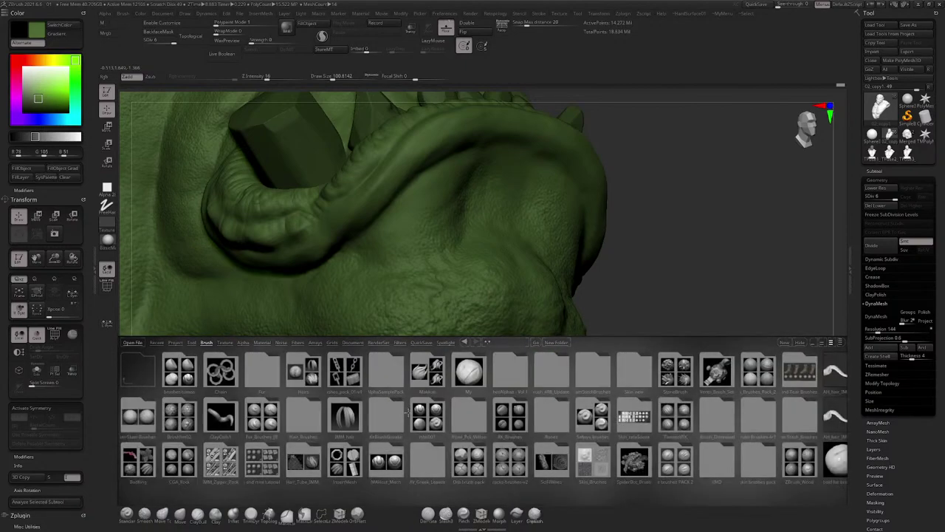
double_click(720, 389)
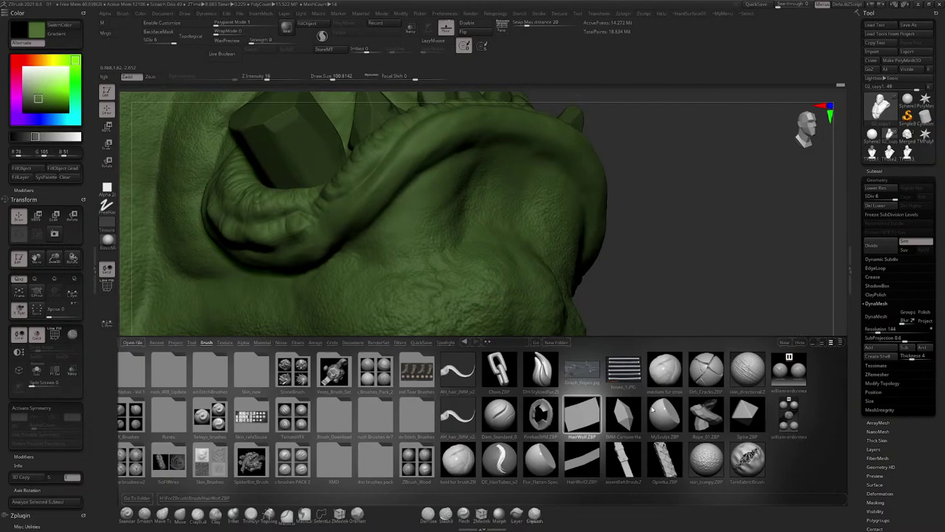
double_click(585, 415)
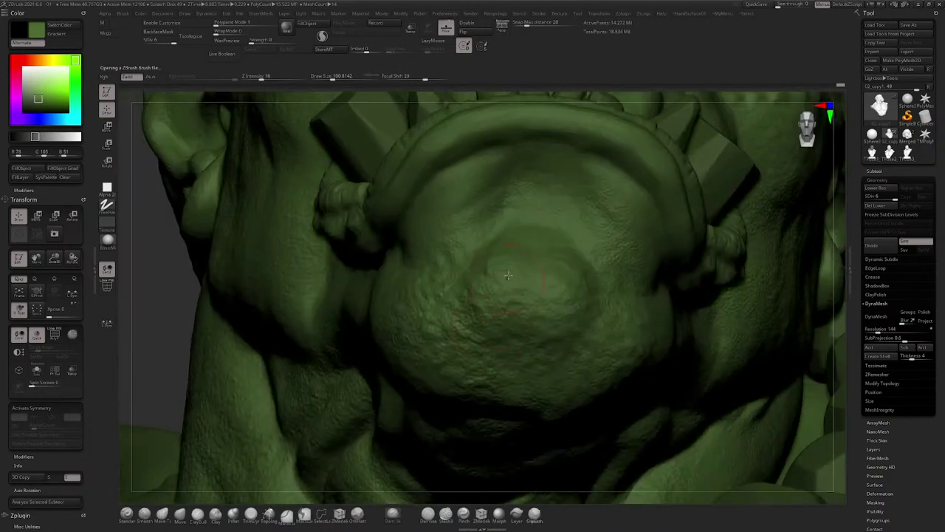
Step: Set the draw size to about 181 and carve creases around the chin and the corner of the mouth
right_drag(471, 288, 509, 289)
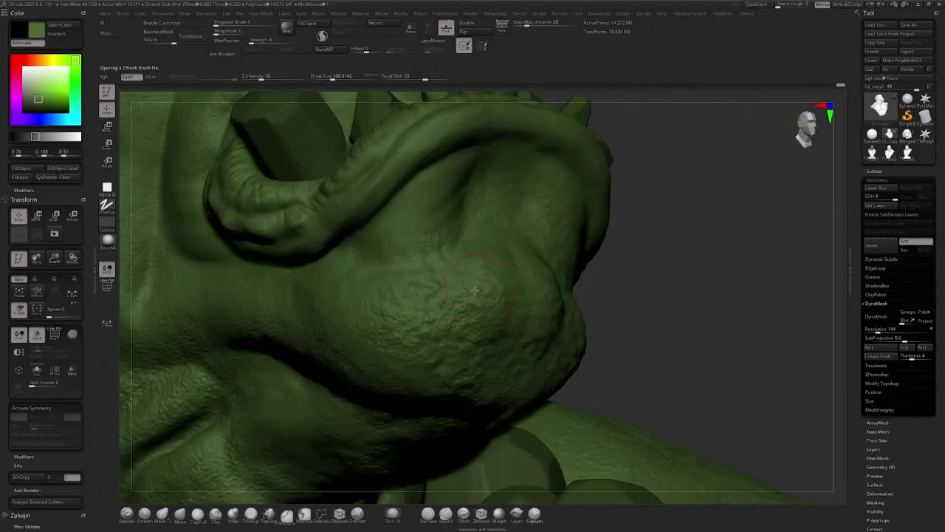
key(space)
drag(439, 341, 447, 341)
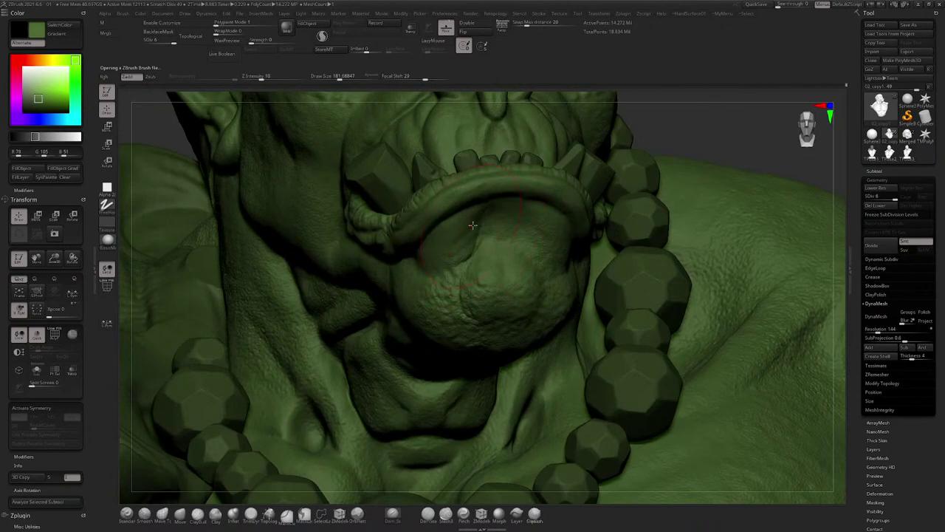
right_drag(462, 307, 600, 280)
drag(384, 330, 338, 329)
drag(422, 228, 404, 220)
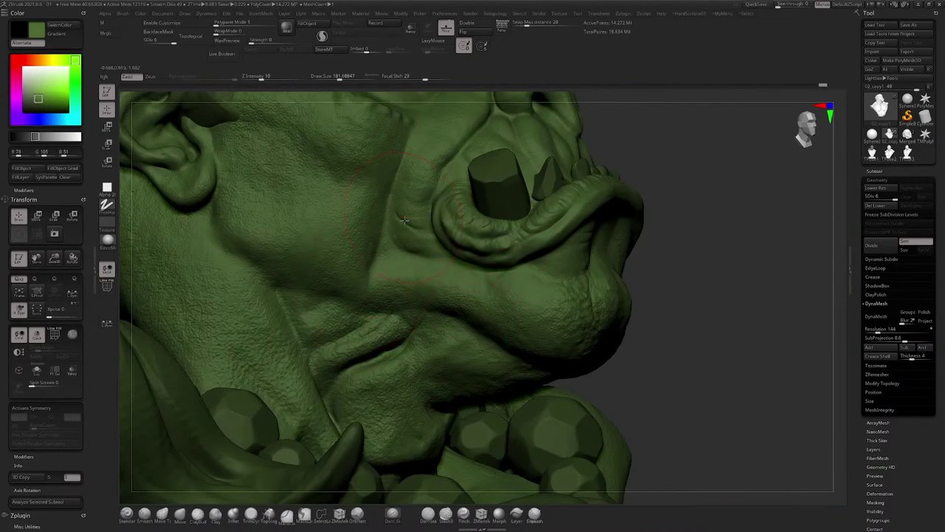
Step: Carve fine wrinkles under the eye and across the side of the nose bridge
right_drag(448, 183, 531, 240)
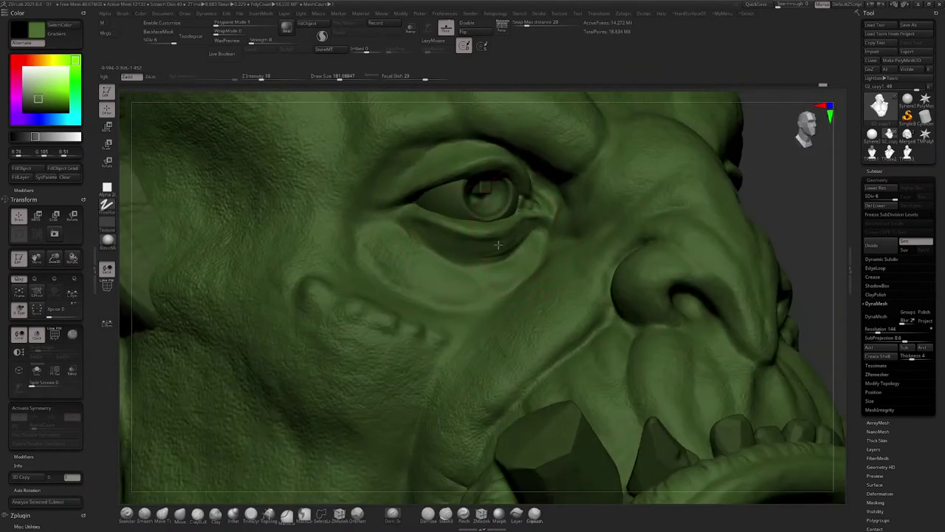
drag(450, 258, 474, 258)
right_drag(537, 246, 487, 300)
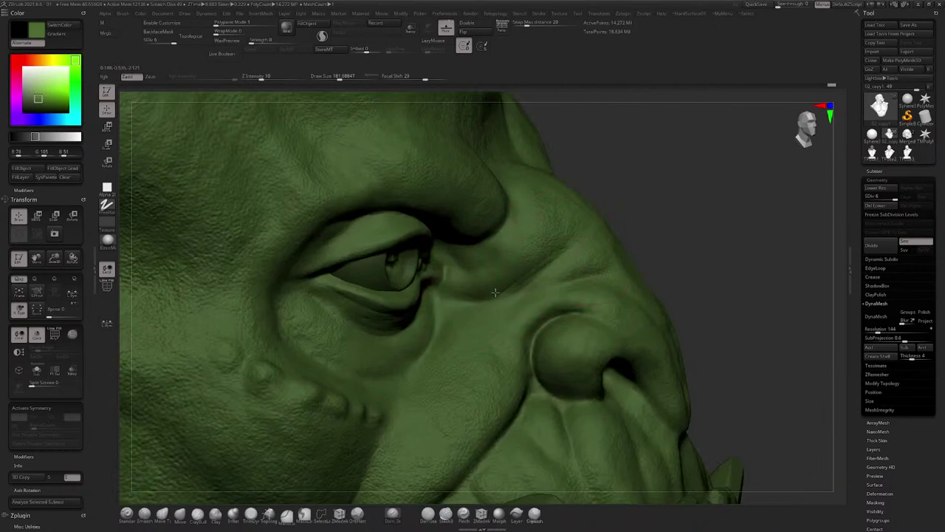
mouse_move(528, 284)
mouse_down()
mouse_move(458, 297)
mouse_move(487, 285)
mouse_up()
right_drag(508, 244, 581, 278)
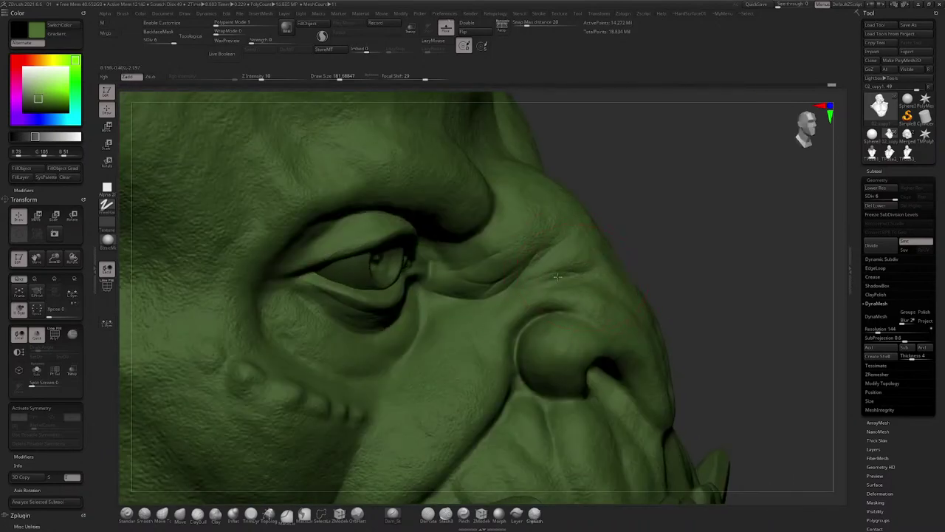
mouse_move(561, 277)
mouse_down()
mouse_move(497, 296)
mouse_move(462, 290)
mouse_up()
Step: Carve creases into the inner brow above the nose bridge
right_drag(448, 272, 461, 238)
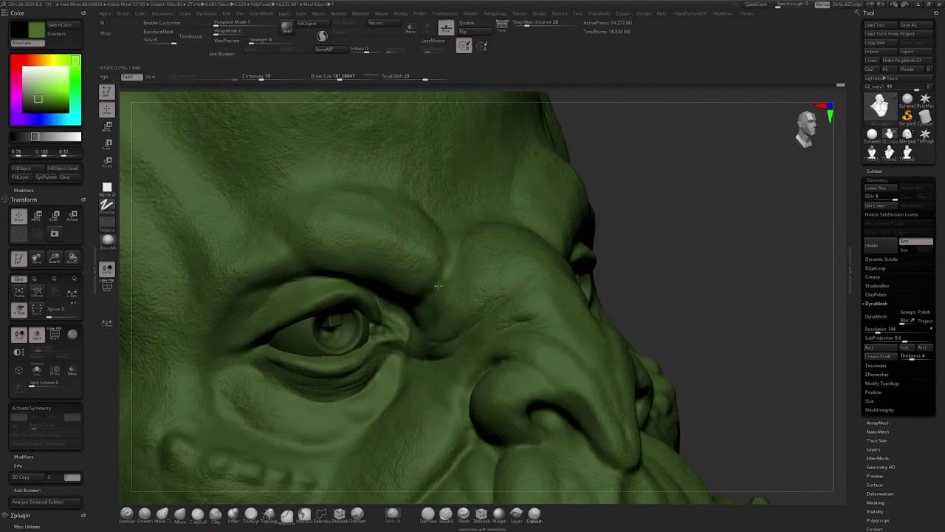
right_drag(438, 285, 431, 243)
mouse_move(431, 254)
mouse_down()
mouse_move(486, 287)
mouse_move(520, 285)
mouse_move(400, 282)
mouse_up()
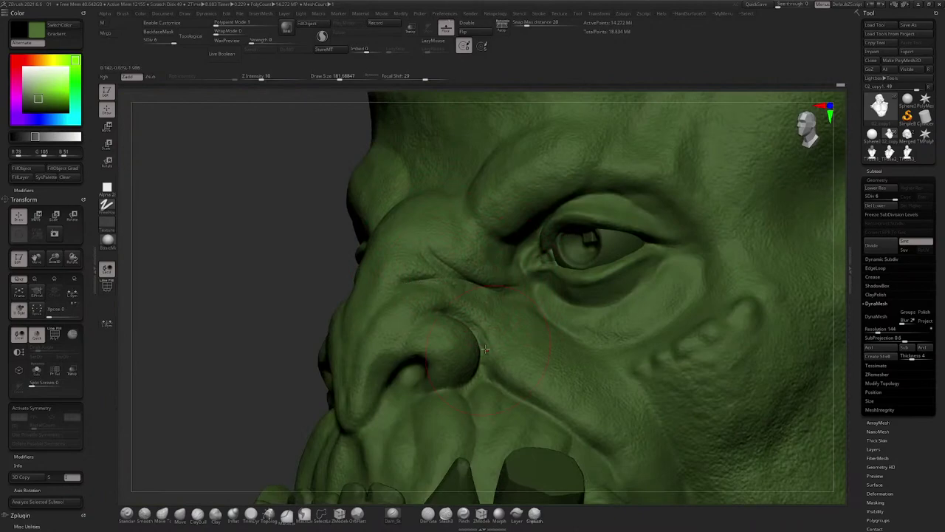
Step: Examine the orc's face, mouth, jaw and neck from both sides and from the front
alt+right_drag(564, 283, 456, 249)
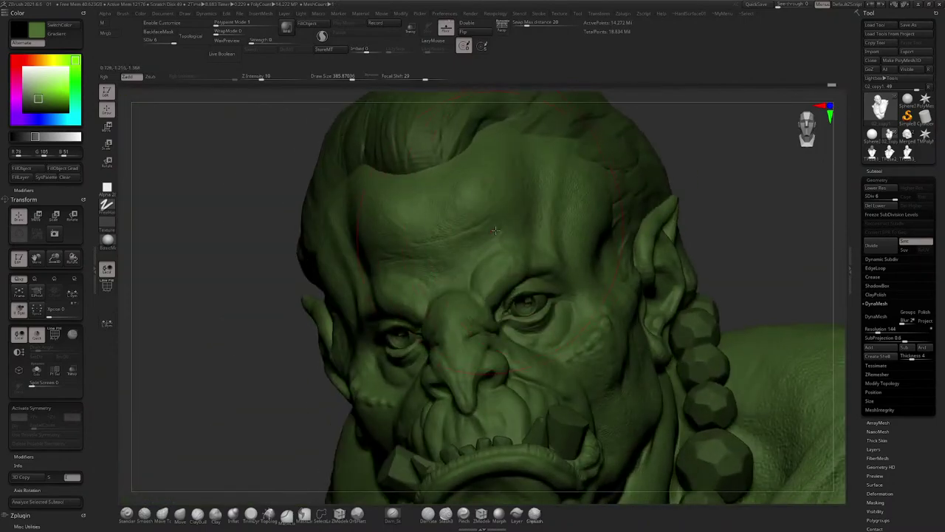
mouse_move(484, 257)
right_down()
mouse_move(478, 235)
mouse_move(443, 244)
right_up()
key(space)
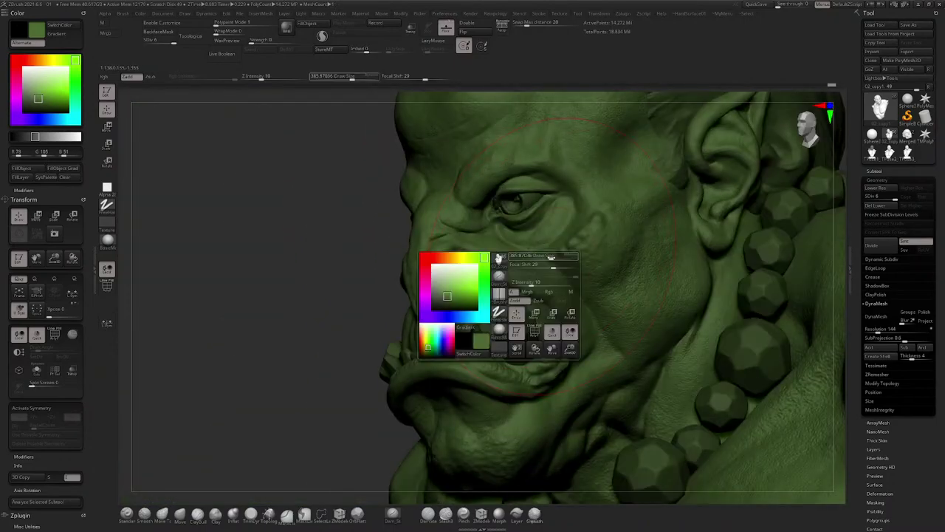
drag(527, 287, 510, 287)
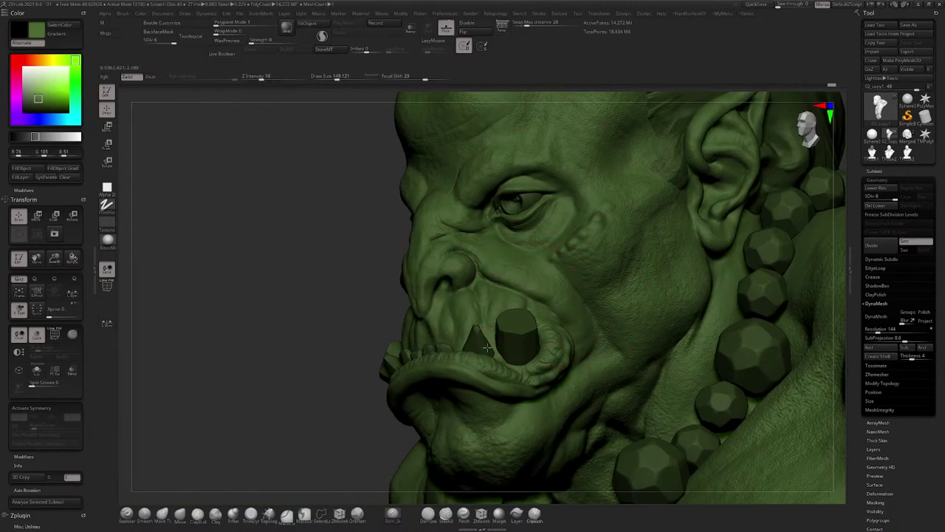
right_drag(502, 293, 458, 311)
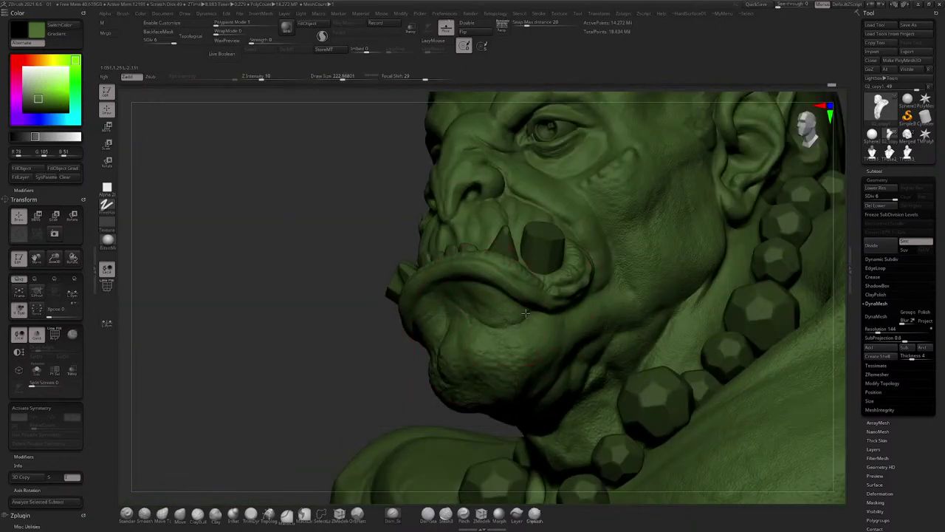
right_drag(580, 313, 627, 199)
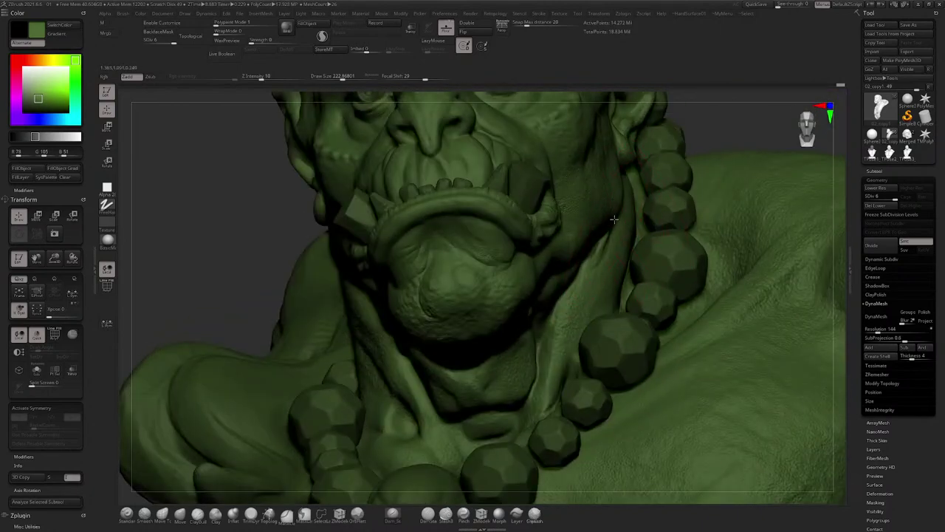
ctrl+right_drag(591, 285, 393, 282)
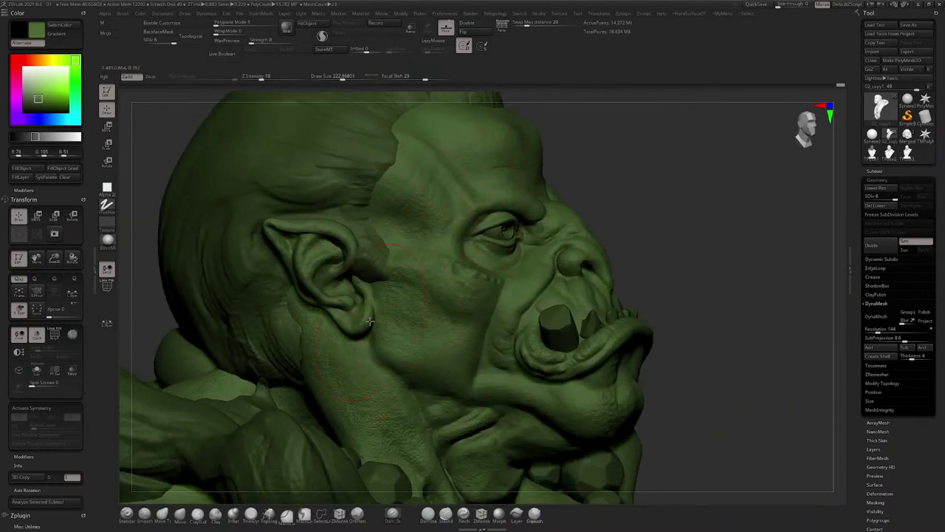
right_drag(399, 377, 367, 261)
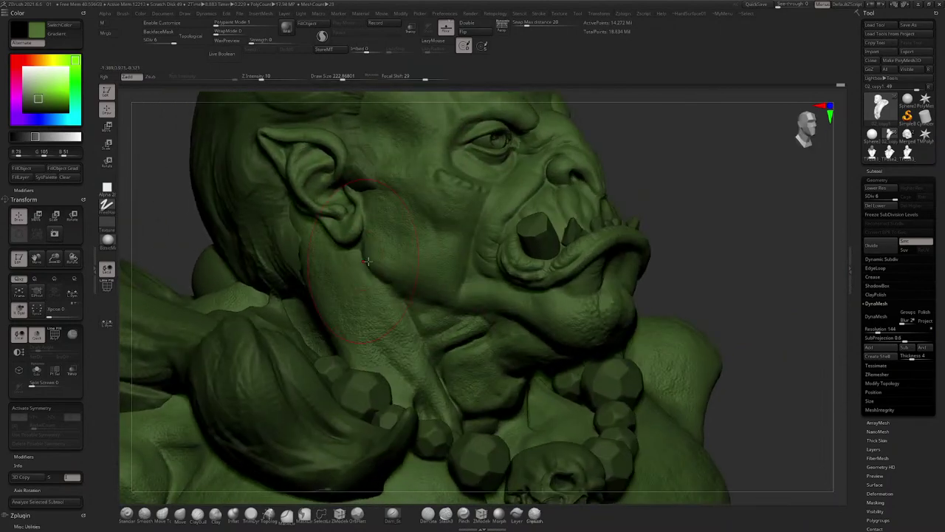
right_drag(433, 335, 383, 279)
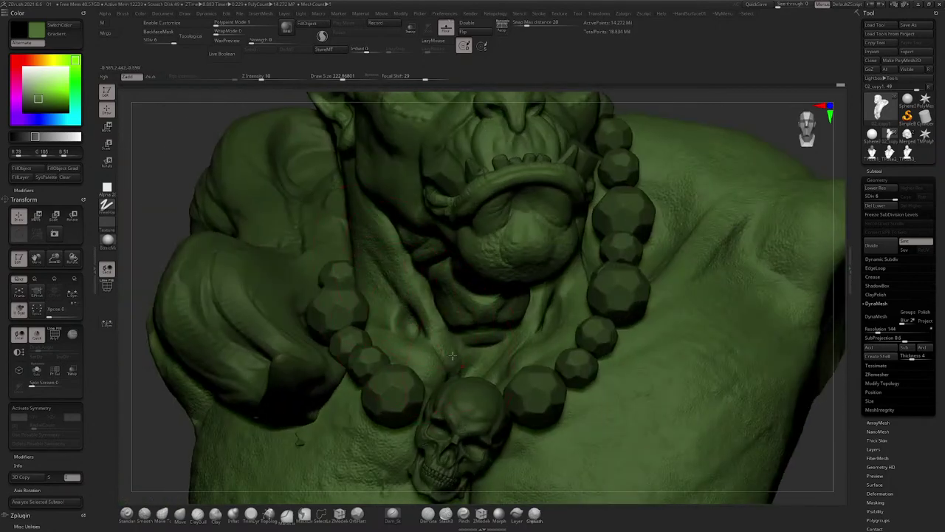
right_drag(447, 363, 493, 314)
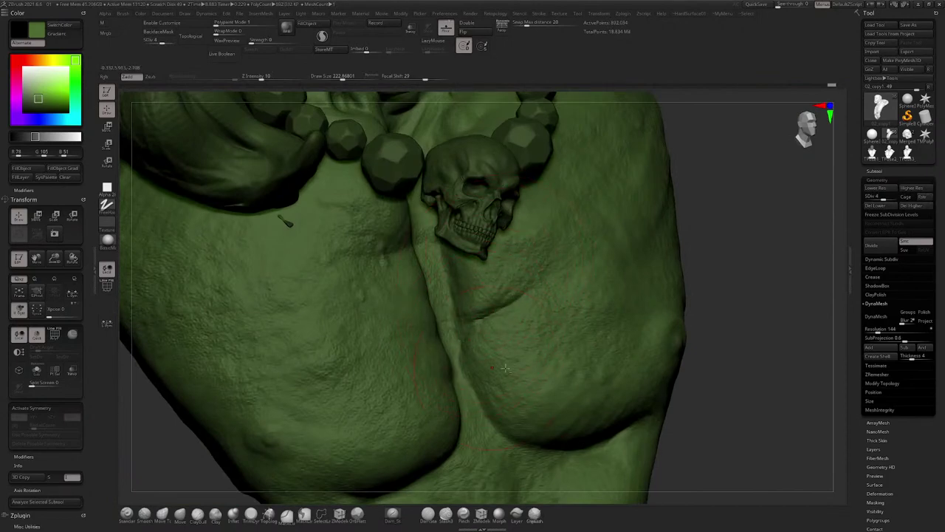
Step: Carve creases across both chest muscles beside the sternum and along their lower folds at subdivision level 4
right_drag(505, 367, 496, 310)
mouse_move(496, 310)
right_down()
mouse_move(477, 325)
mouse_move(468, 240)
mouse_move(456, 314)
right_up()
drag(452, 322, 460, 361)
drag(481, 255, 470, 282)
alt+right_drag(477, 270, 467, 414)
drag(545, 352, 581, 346)
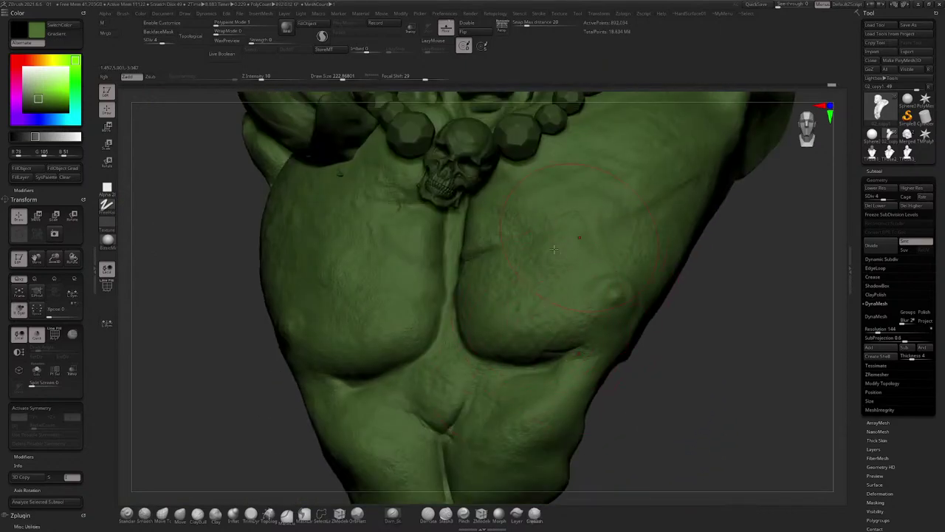
drag(447, 264, 397, 259)
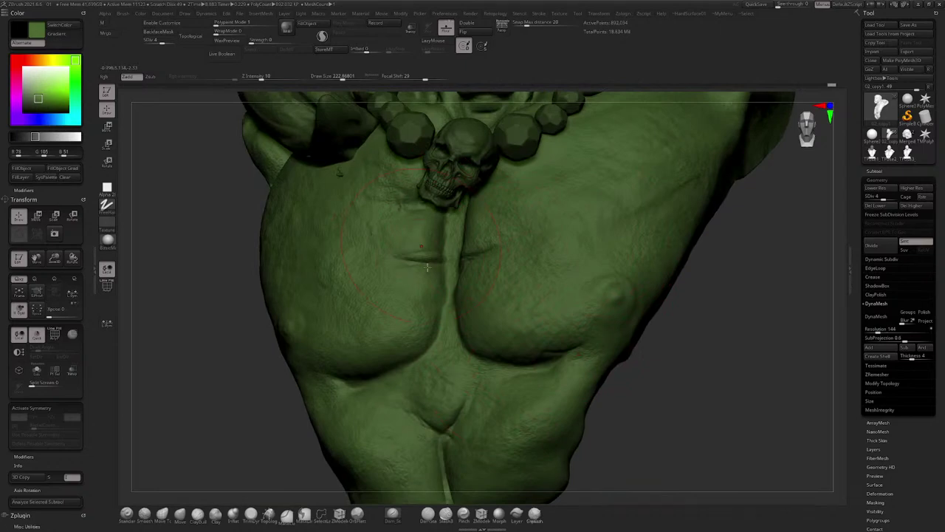
drag(372, 375, 320, 367)
mouse_move(325, 362)
ctrl+right_down()
mouse_move(377, 243)
mouse_move(388, 318)
ctrl+right_up()
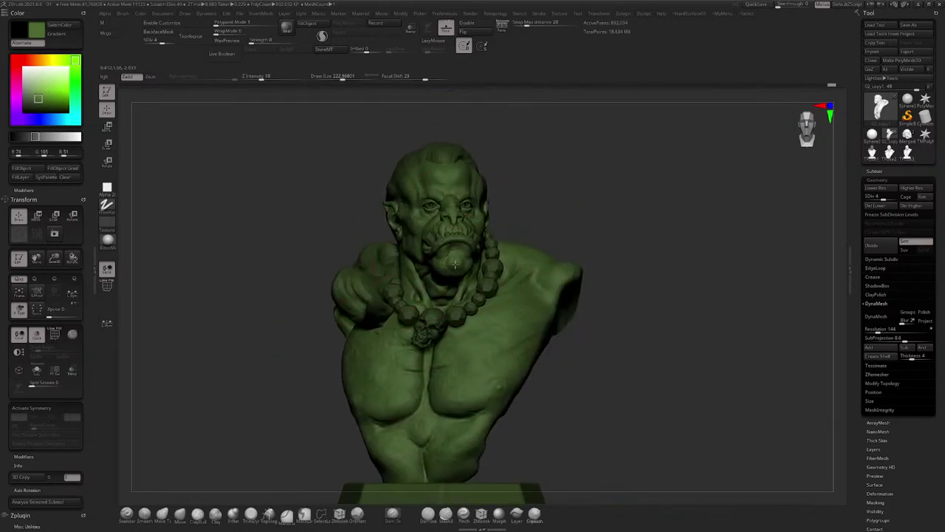
Step: Set the draw size to about 158 and return the bust to subdivision level 6
mouse_move(403, 200)
ctrl+right_down()
mouse_move(420, 259)
mouse_move(510, 266)
ctrl+right_up()
ctrl+right_drag(392, 273, 395, 345)
key(space)
drag(414, 311, 394, 288)
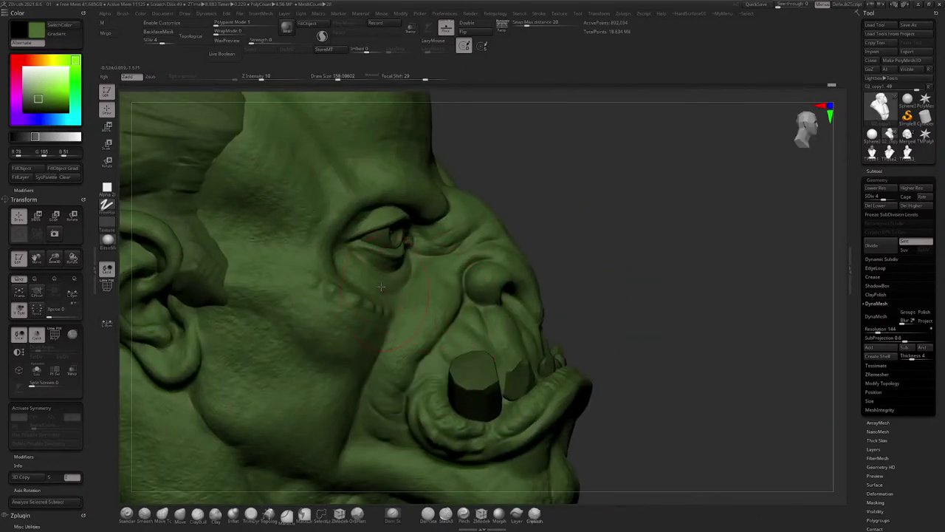
mouse_move(381, 288)
right_down()
mouse_move(314, 239)
mouse_move(443, 221)
mouse_move(479, 195)
mouse_move(432, 232)
mouse_move(496, 270)
right_up()
right_drag(498, 305, 518, 292)
right_drag(513, 256, 519, 285)
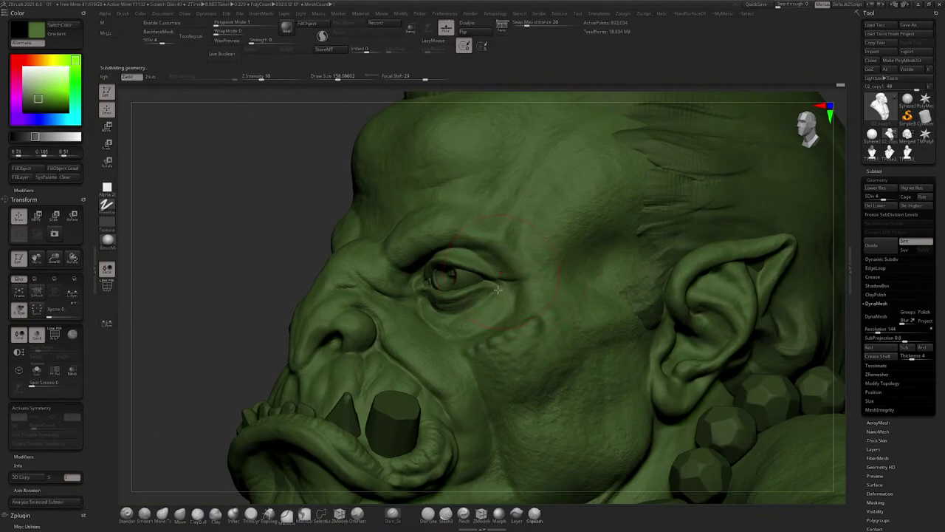
key(d)
key(d)
Step: Check the eye and nose area up close and quick-save the project
right_drag(436, 269, 393, 252)
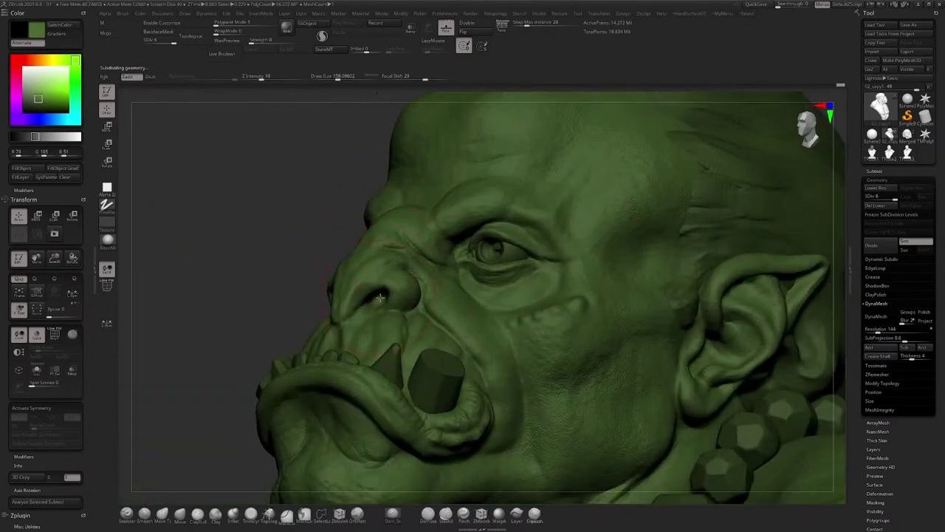
right_drag(380, 297, 466, 286)
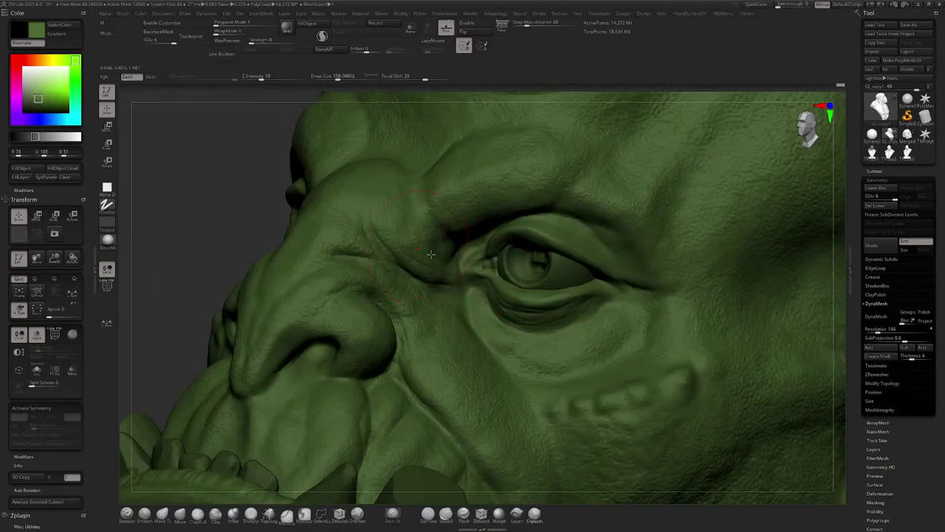
key(ctrl)
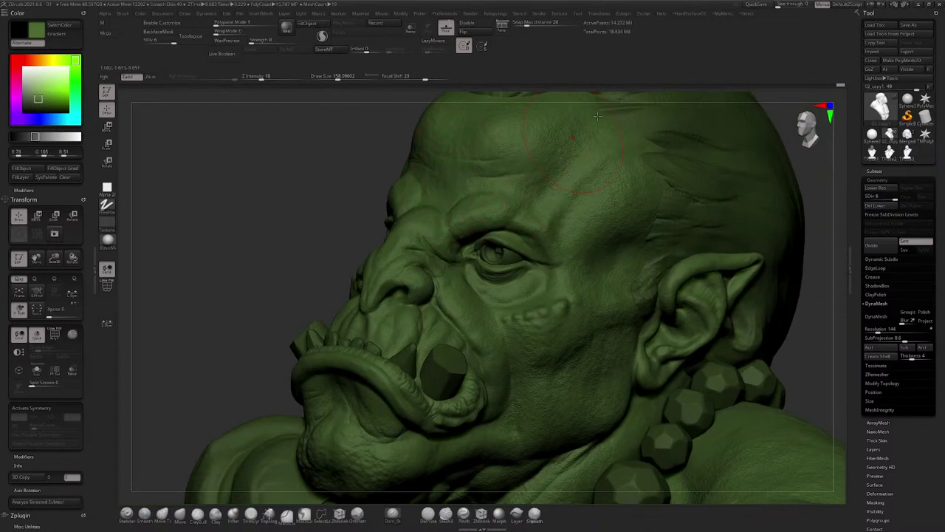
click(756, 5)
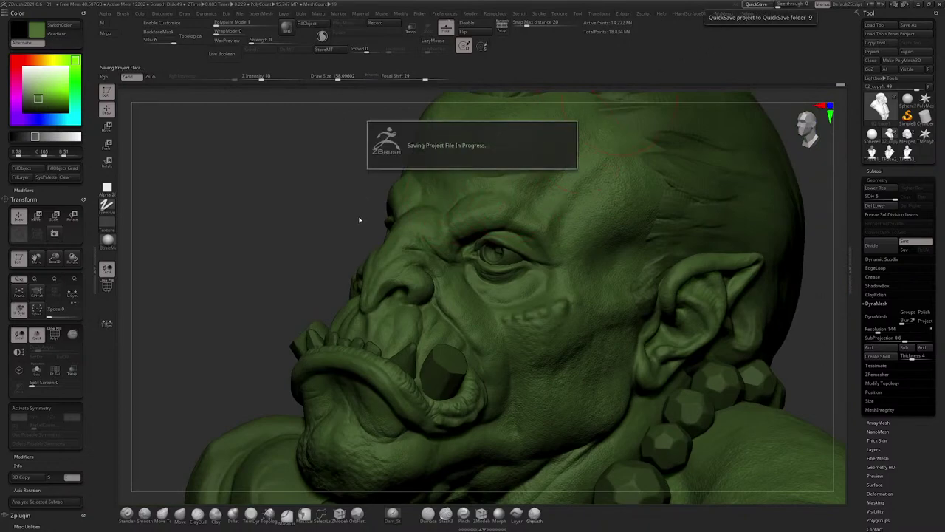
Step: Set the draw size to about 228 and carve wrinkles between the inner brow, the eye corner and the nose bridge
drag(355, 215, 407, 213)
right_drag(407, 213, 438, 231)
key(space)
drag(419, 271, 429, 271)
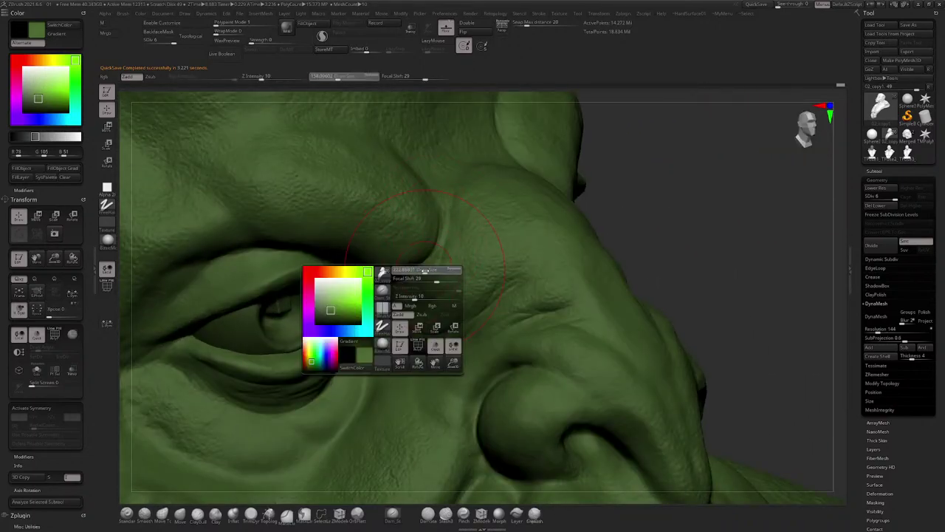
right_drag(421, 271, 436, 274)
drag(429, 272, 438, 235)
right_drag(438, 240, 423, 255)
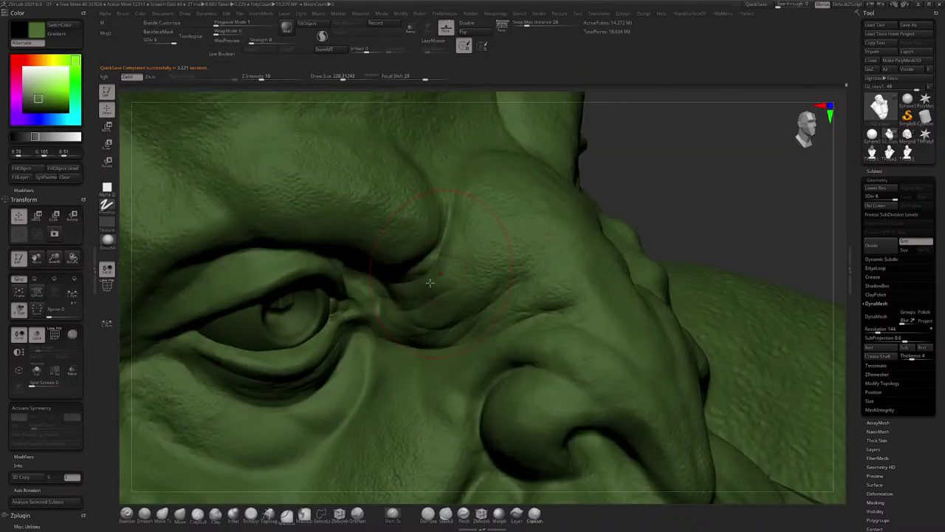
mouse_move(429, 285)
mouse_down()
mouse_move(475, 221)
mouse_move(430, 295)
mouse_up()
drag(483, 263, 457, 291)
mouse_move(468, 277)
ctrl+right_down()
mouse_move(487, 215)
mouse_move(432, 226)
mouse_move(369, 311)
mouse_move(369, 342)
mouse_move(401, 347)
mouse_move(392, 356)
mouse_move(399, 343)
ctrl+right_up()
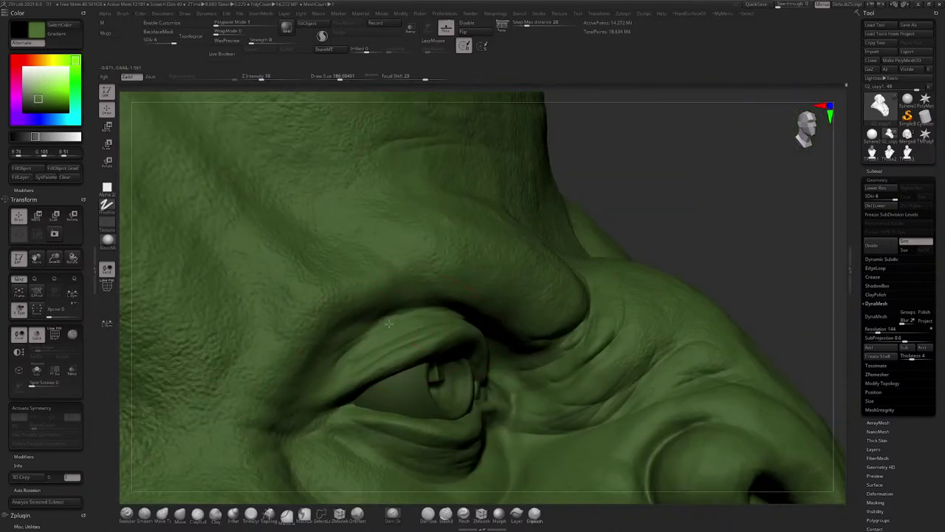
Step: Carve fine folds into the upper eyelid and the bag under the eye with a draw size of about 186
mouse_move(398, 330)
right_down()
mouse_move(461, 333)
mouse_move(409, 325)
right_up()
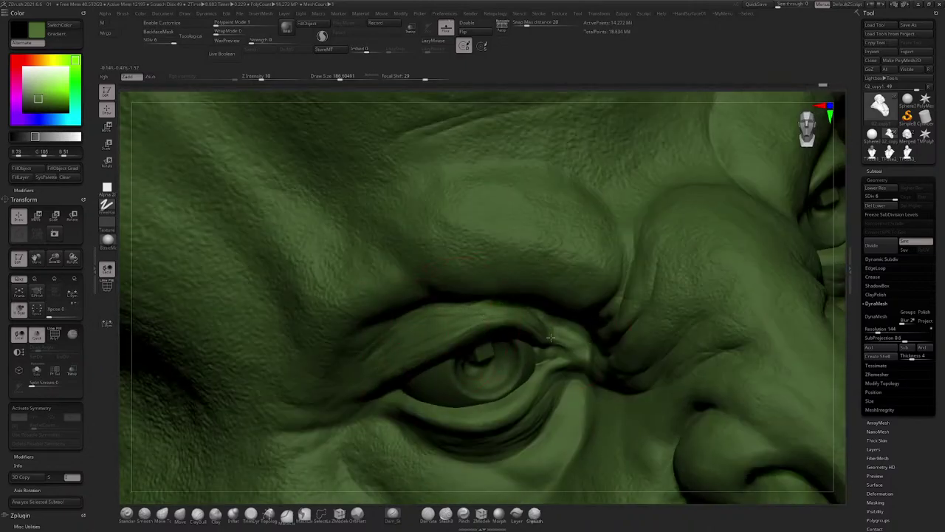
mouse_move(548, 362)
alt+right_down()
mouse_move(477, 310)
mouse_move(451, 233)
mouse_move(507, 222)
mouse_move(355, 247)
alt+right_up()
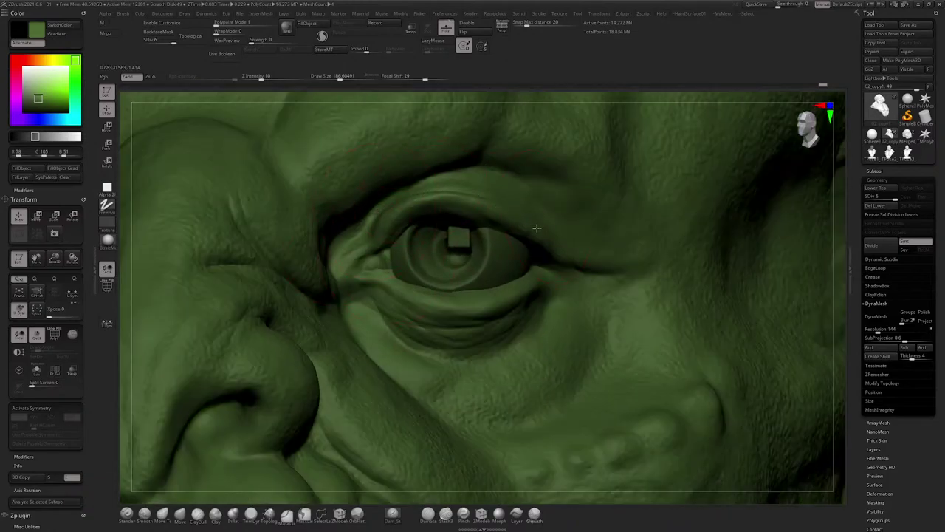
right_drag(534, 193, 548, 219)
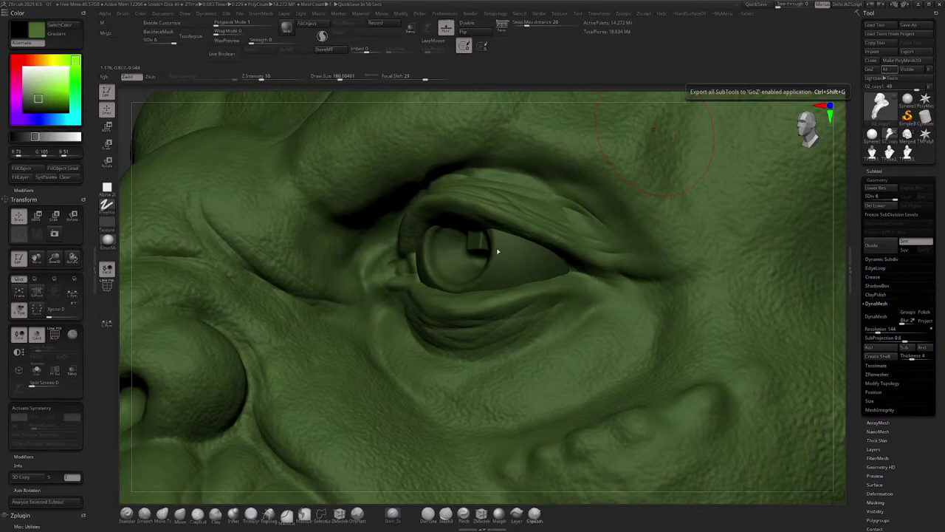
ctrl+right_drag(498, 251, 467, 248)
ctrl+right_drag(466, 248, 470, 290)
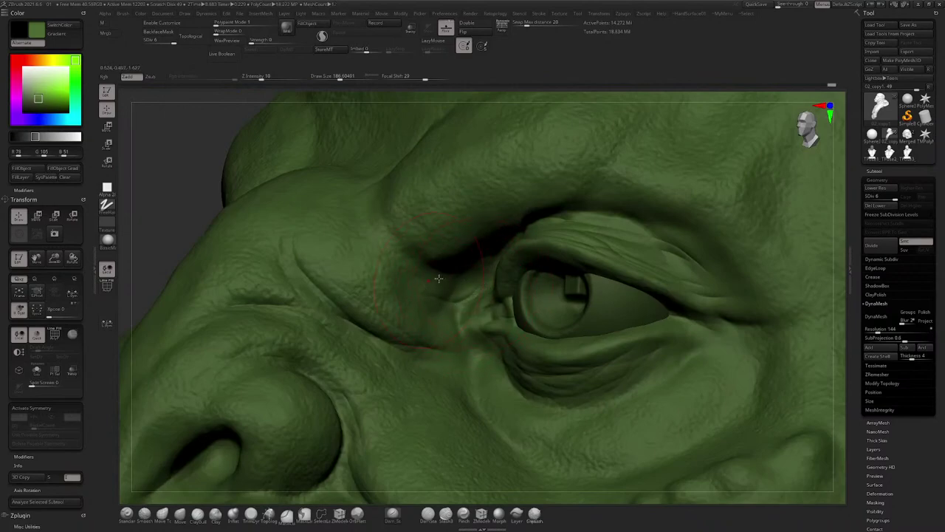
Step: Carve wrinkles between the inner eye corner and nose bridge, and fine folds around the opposite eye's lids
mouse_move(391, 255)
mouse_down()
mouse_move(449, 282)
mouse_move(358, 201)
mouse_move(452, 296)
mouse_up()
ctrl+right_drag(362, 253, 457, 229)
ctrl+right_drag(403, 244, 404, 286)
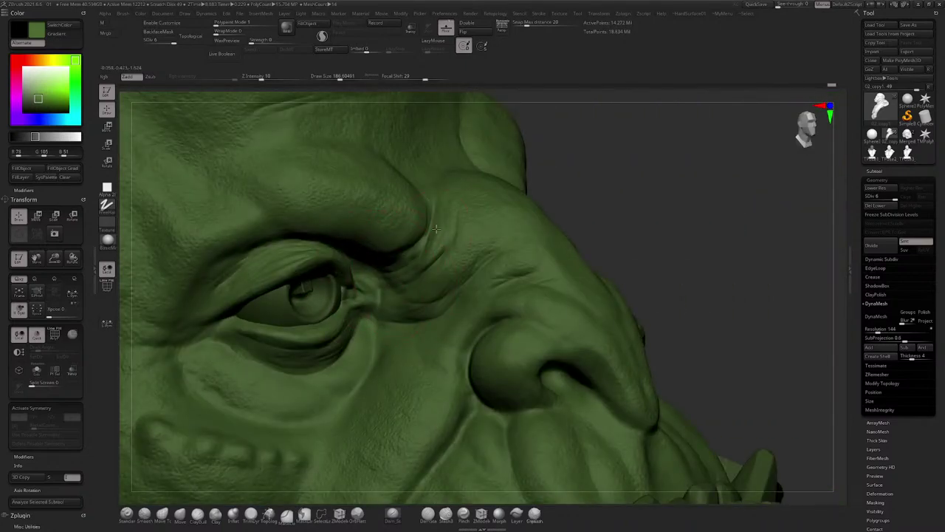
mouse_move(438, 212)
right_down()
mouse_move(325, 210)
mouse_move(332, 192)
right_up()
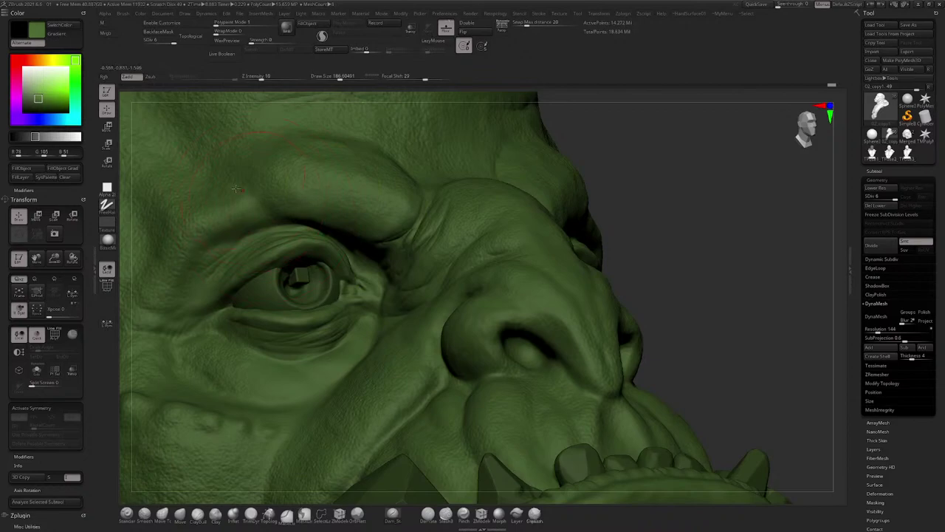
mouse_move(255, 199)
right_down()
mouse_move(534, 179)
mouse_move(364, 293)
right_up()
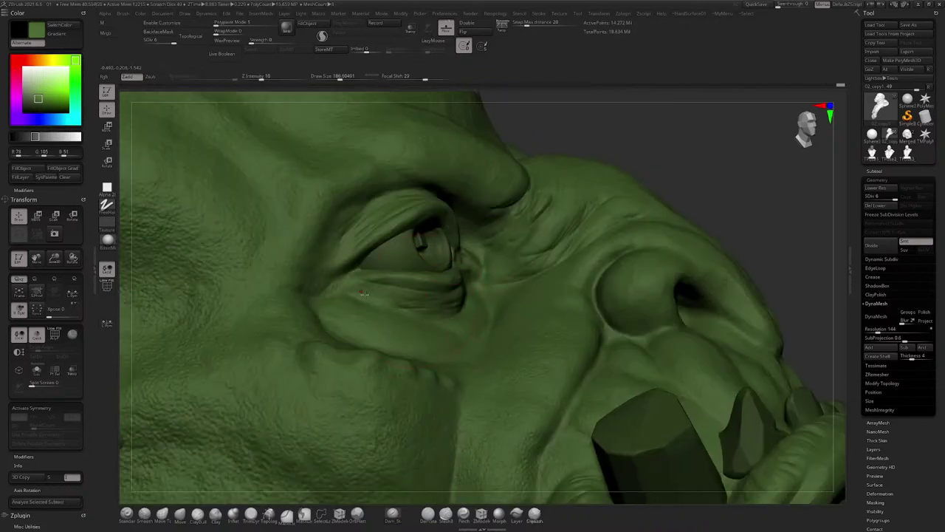
mouse_move(455, 303)
right_down()
mouse_move(432, 329)
mouse_move(452, 319)
right_up()
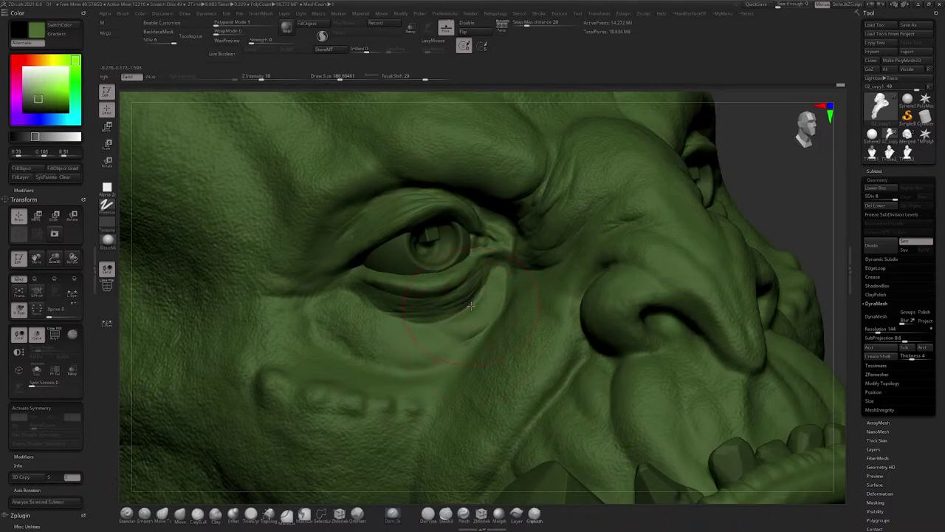
Step: Carve creases across the cheek fold beside the tusk and the corner of the mouth
ctrl+right_drag(471, 297, 447, 215)
alt+right_drag(448, 216, 490, 235)
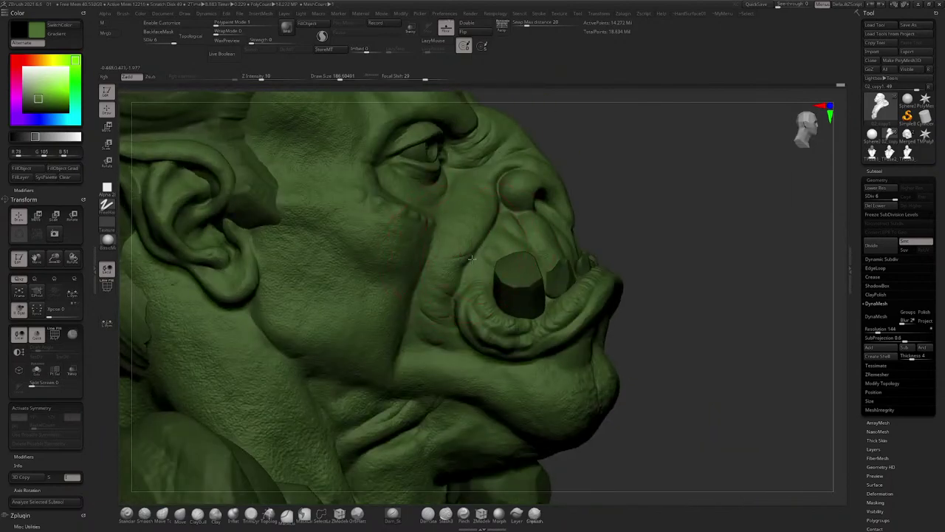
right_drag(488, 229, 446, 268)
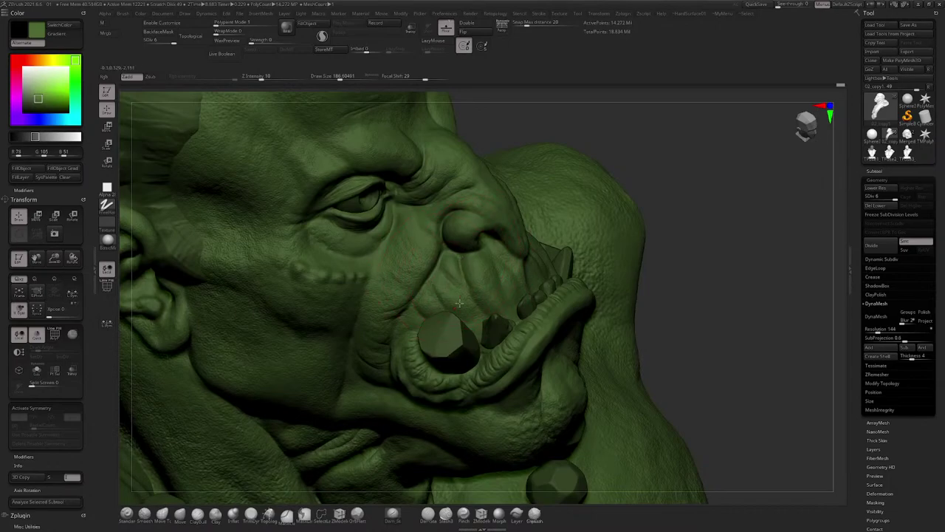
right_drag(459, 303, 468, 285)
mouse_move(526, 243)
right_down()
mouse_move(591, 240)
mouse_move(583, 184)
mouse_move(378, 233)
mouse_move(413, 203)
right_up()
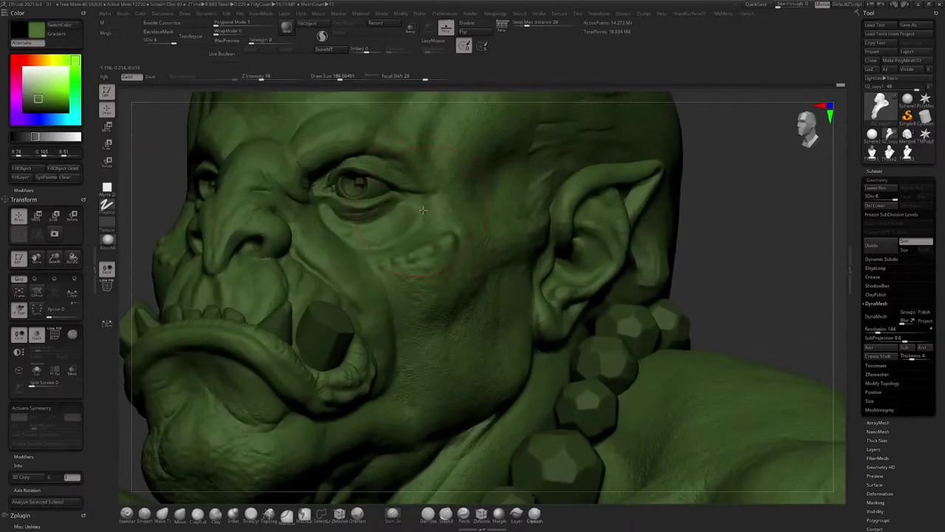
Step: Refine the fine creases around the outer eye corner and along the cheek fold beside the nose
mouse_move(353, 227)
right_down()
mouse_move(332, 206)
mouse_move(346, 220)
mouse_move(399, 200)
mouse_move(382, 195)
mouse_move(331, 214)
mouse_move(410, 195)
right_up()
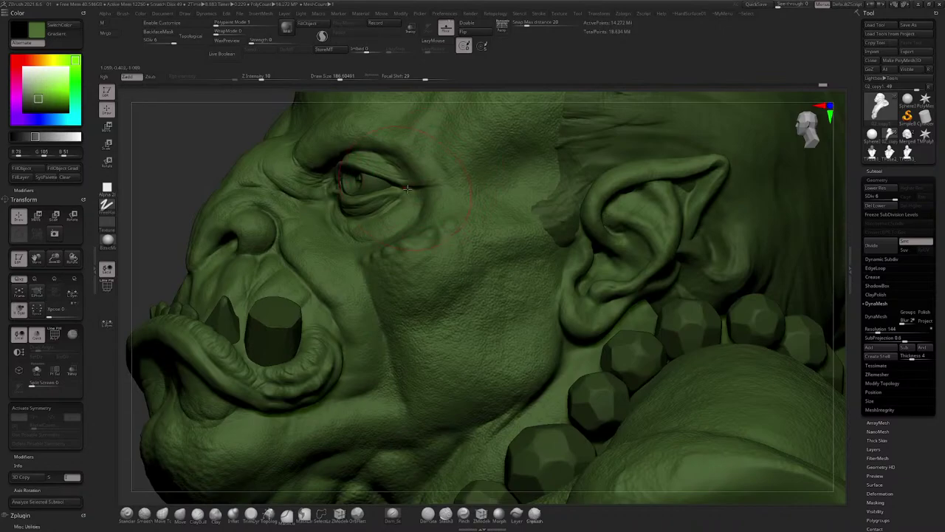
ctrl+right_drag(437, 186, 437, 166)
mouse_move(437, 167)
right_down()
mouse_move(450, 181)
mouse_move(477, 182)
mouse_move(428, 207)
mouse_move(436, 195)
mouse_move(405, 221)
mouse_move(416, 247)
mouse_move(441, 245)
right_up()
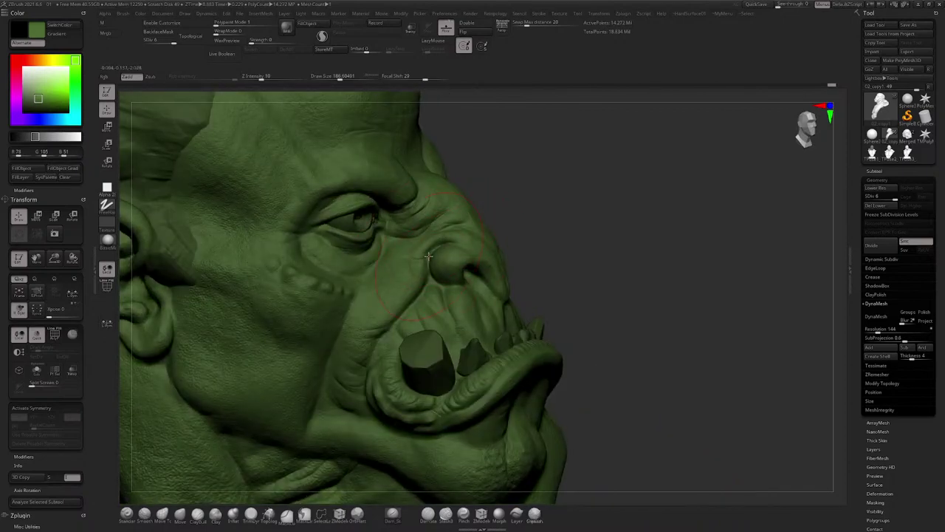
right_drag(467, 336, 477, 289)
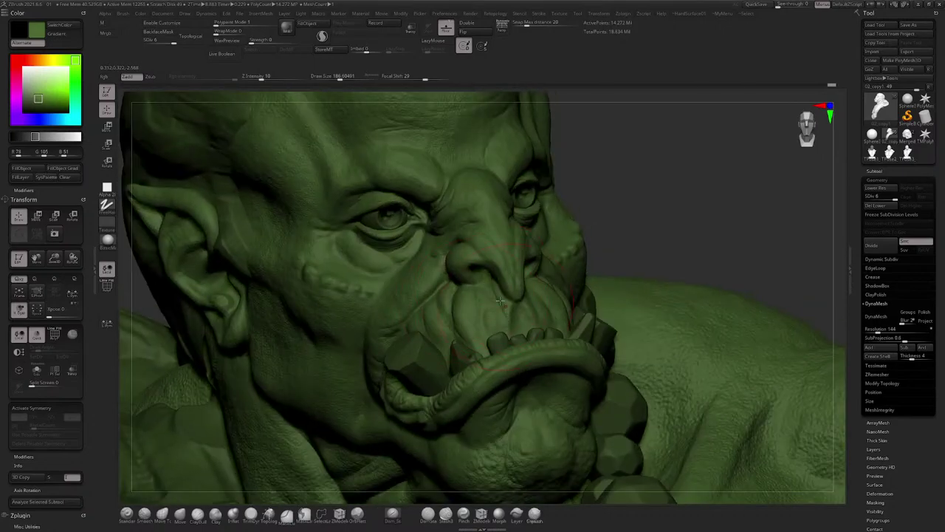
Step: Examine the mouth corner, chin and chest from several angles and raise the draw size to about 268
right_drag(500, 301, 525, 291)
mouse_move(544, 318)
mouse_down()
mouse_move(470, 258)
mouse_move(436, 255)
mouse_move(405, 234)
mouse_up()
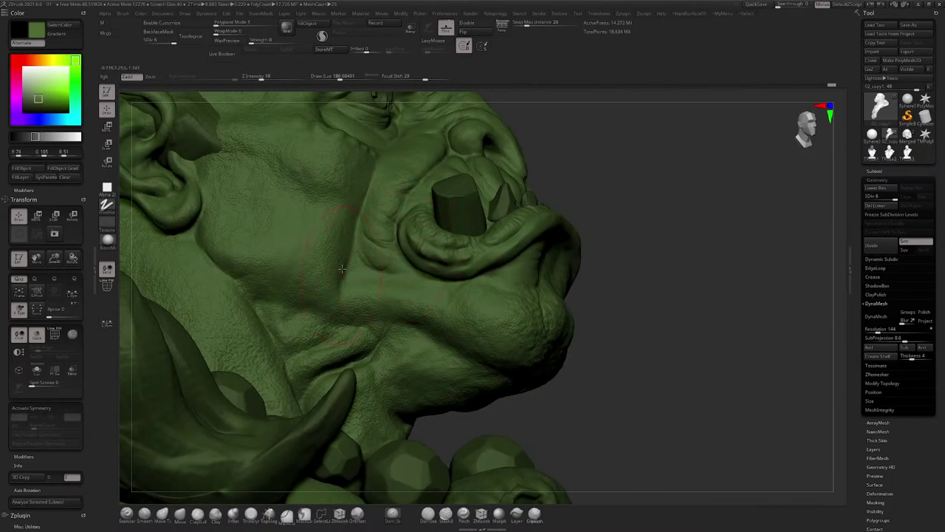
drag(339, 289, 413, 198)
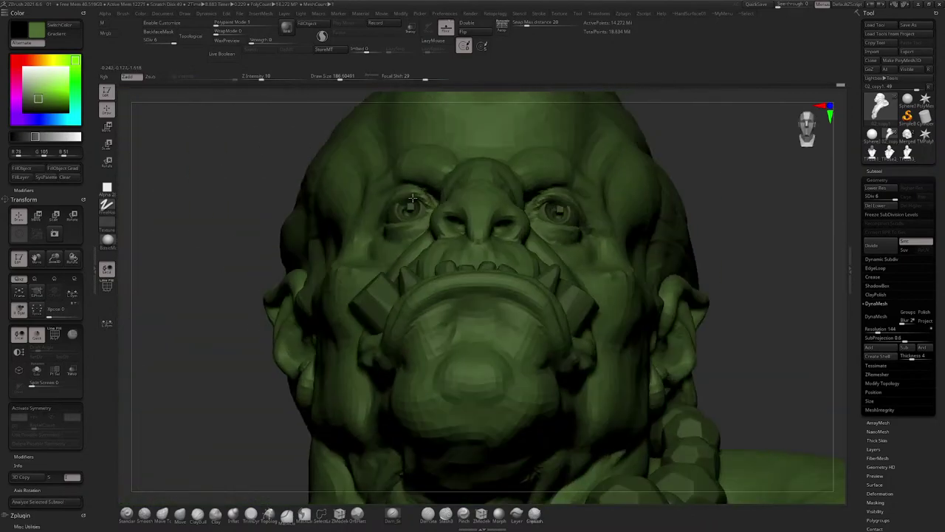
right_drag(413, 198, 354, 89)
right_drag(354, 243, 414, 325)
alt+right_drag(381, 430, 414, 303)
key(space)
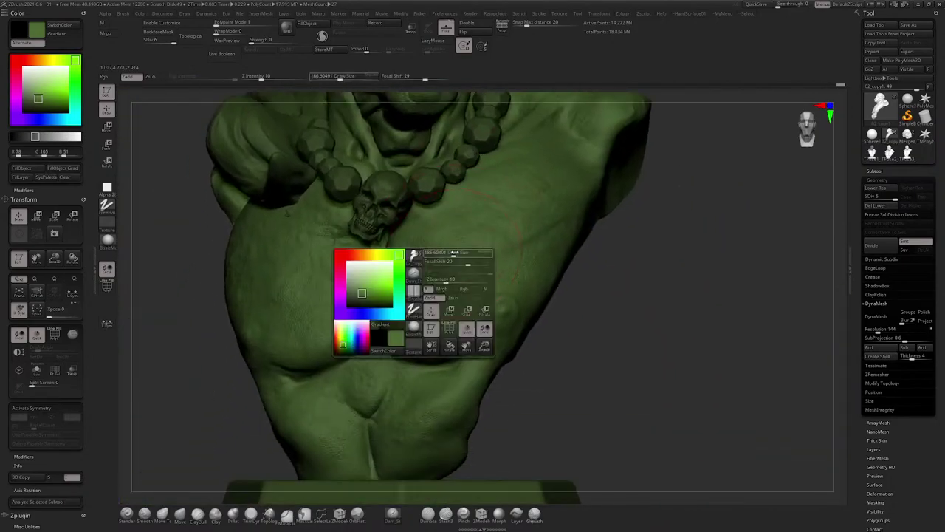
drag(455, 252, 460, 252)
mouse_move(459, 253)
right_down()
mouse_move(483, 296)
mouse_move(506, 297)
right_up()
alt+right_drag(447, 204, 487, 242)
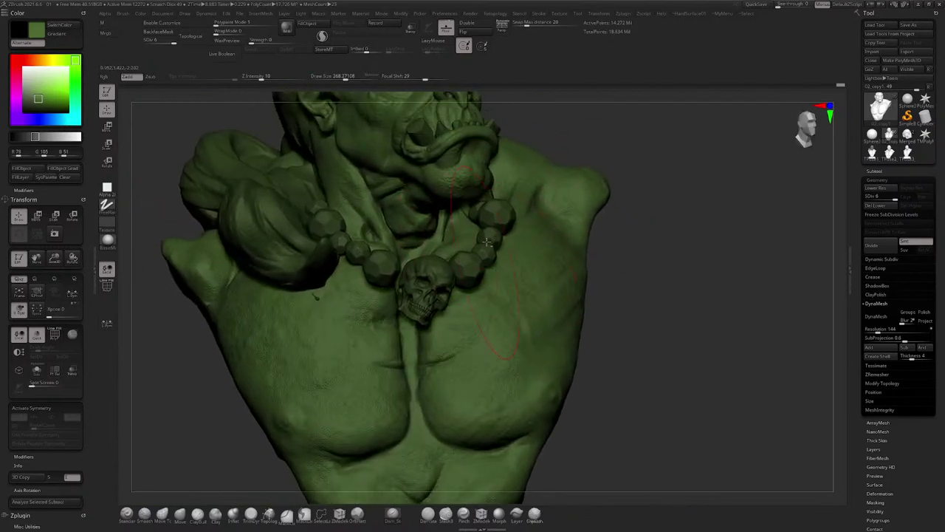
Step: Show the subtool list and carve soft creases on the shoulder beside the bead necklace with a draw size of about 262
click(876, 170)
mouse_move(886, 198)
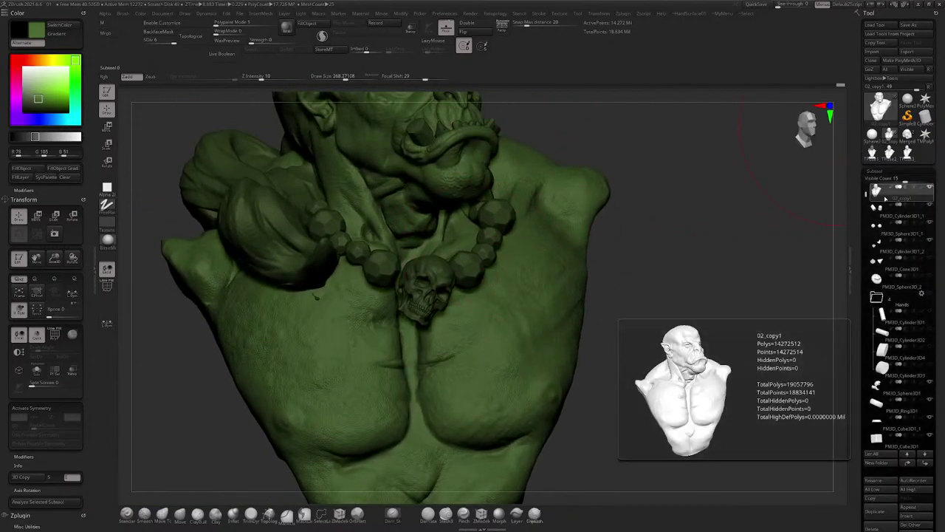
drag(694, 173, 517, 207)
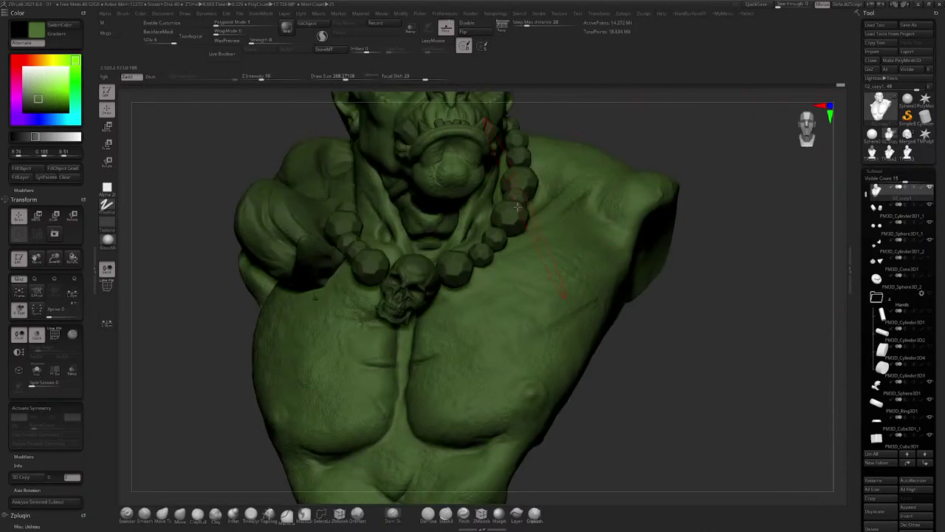
right_drag(517, 207, 554, 281)
key(space)
drag(526, 282, 523, 282)
right_drag(560, 221, 539, 235)
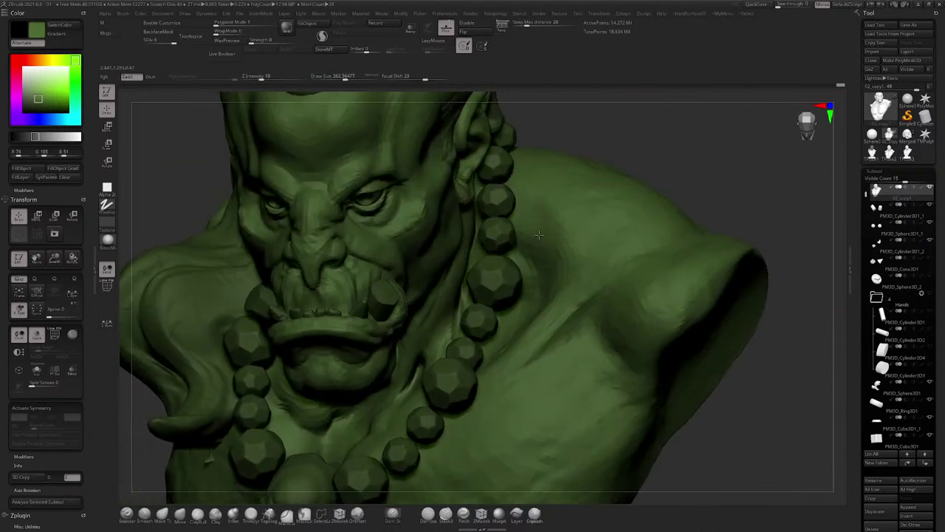
mouse_move(540, 235)
mouse_down()
mouse_move(545, 272)
mouse_move(556, 256)
mouse_up()
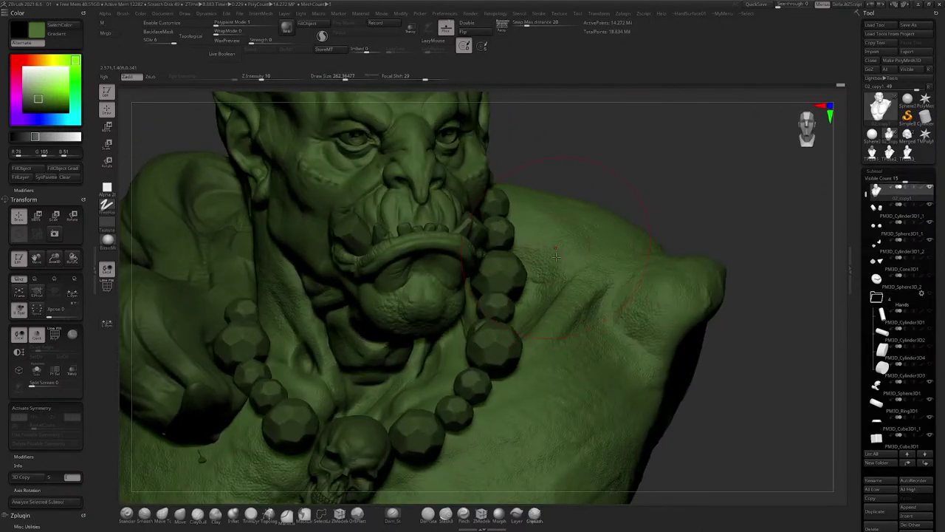
Step: Carve horizontal wrinkles across the forehead above the brows with a draw size of about 192
mouse_move(548, 292)
right_down()
mouse_move(545, 244)
mouse_move(574, 300)
right_up()
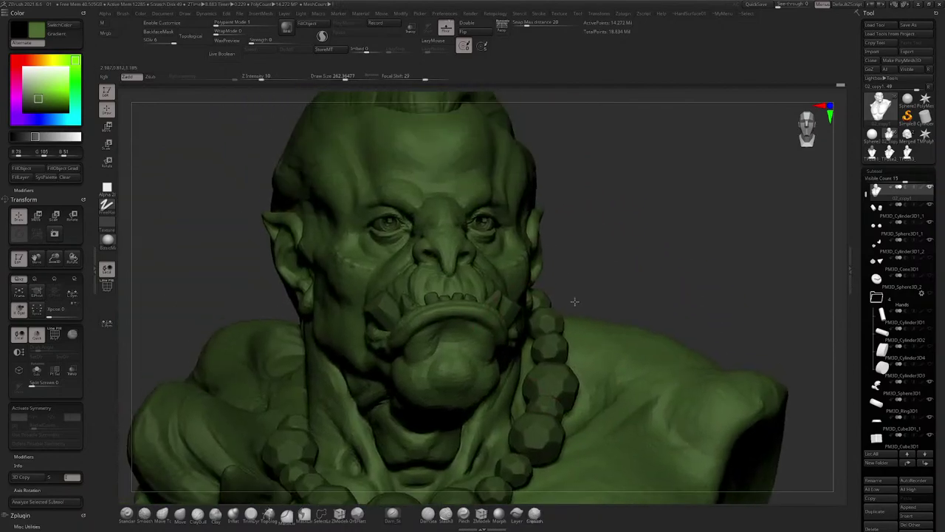
ctrl+right_drag(449, 163, 452, 206)
drag(452, 207, 495, 208)
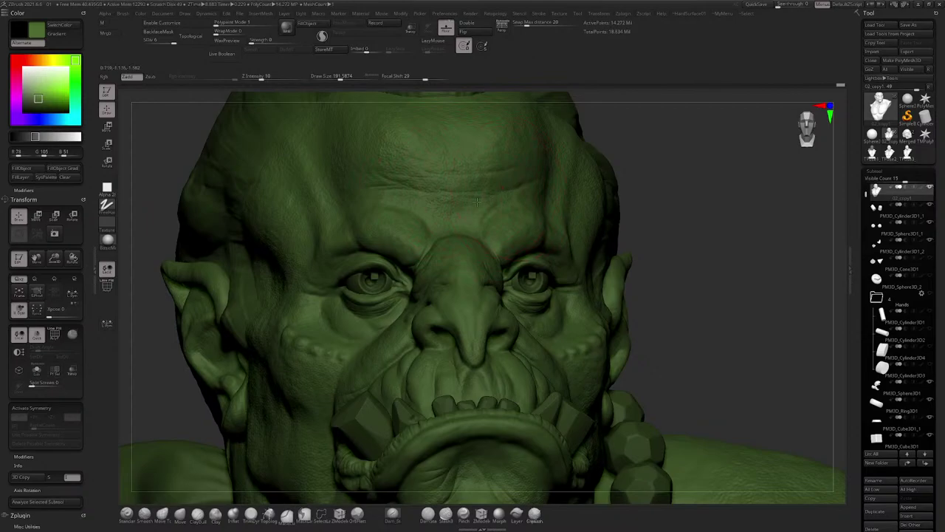
Step: Carve fine wrinkles down the side of the neck below the ear and inspect the opposite cheek
right_drag(391, 186, 396, 257)
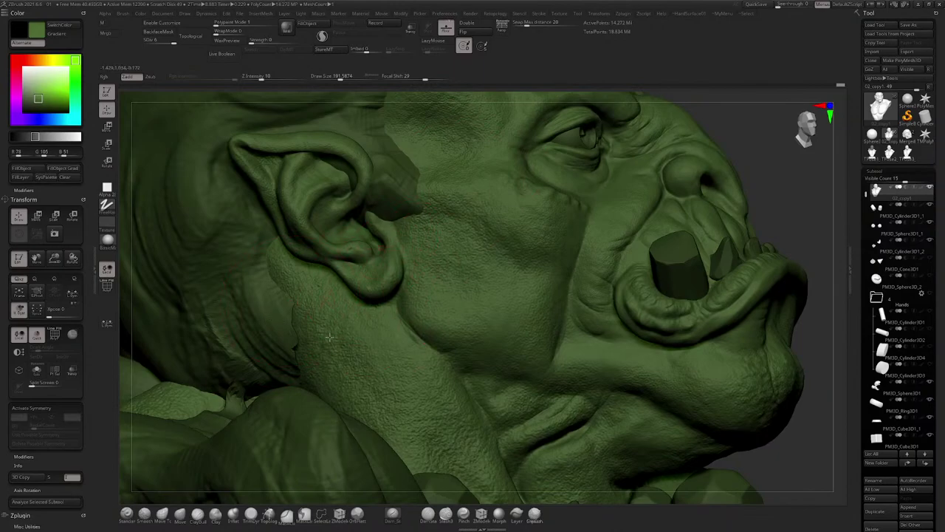
ctrl+right_drag(376, 347, 450, 301)
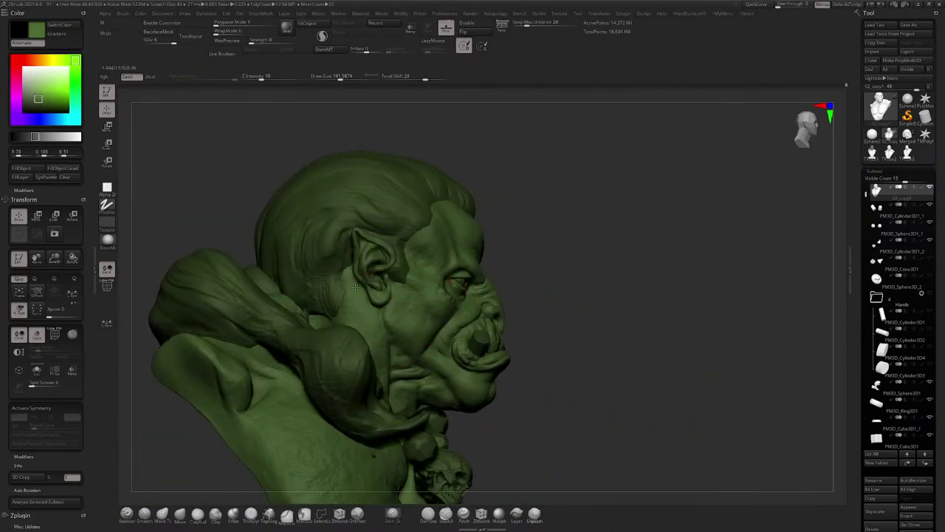
right_drag(354, 287, 347, 224)
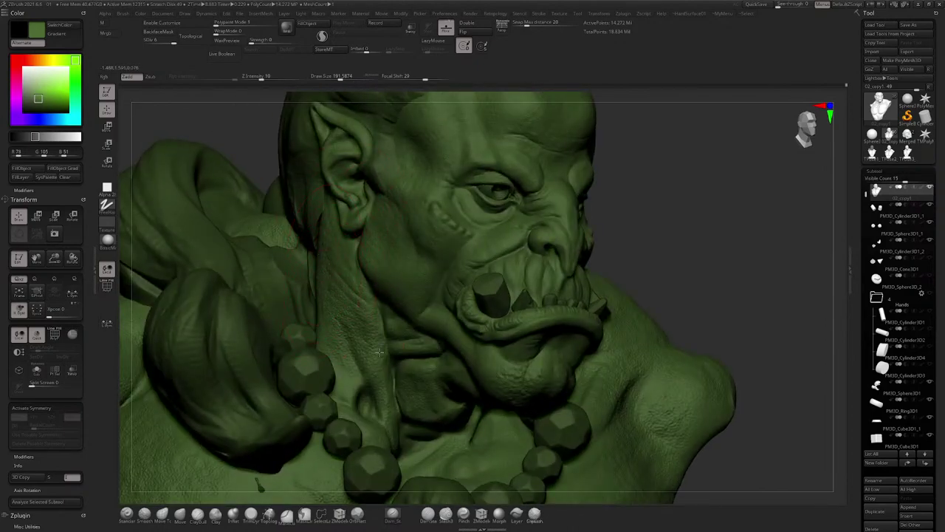
right_drag(378, 325, 338, 278)
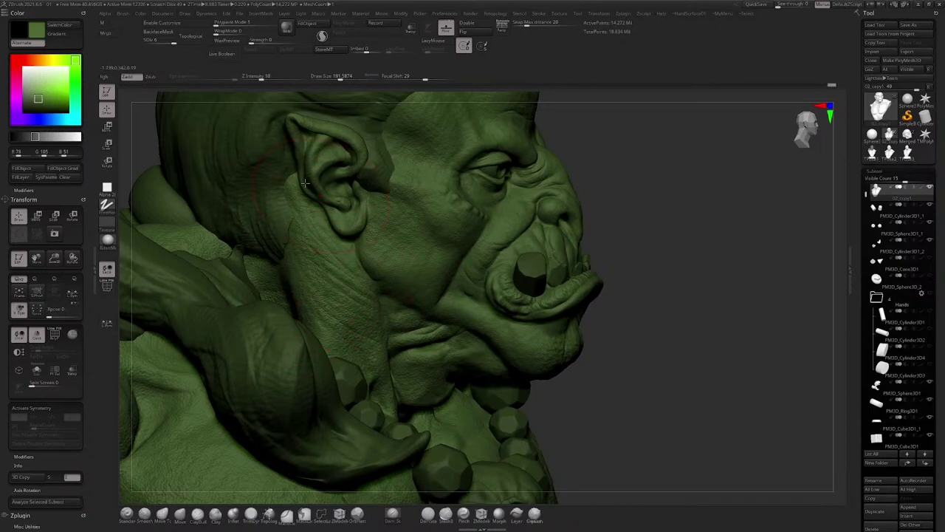
right_drag(310, 240, 502, 125)
ctrl+right_drag(502, 126, 574, 102)
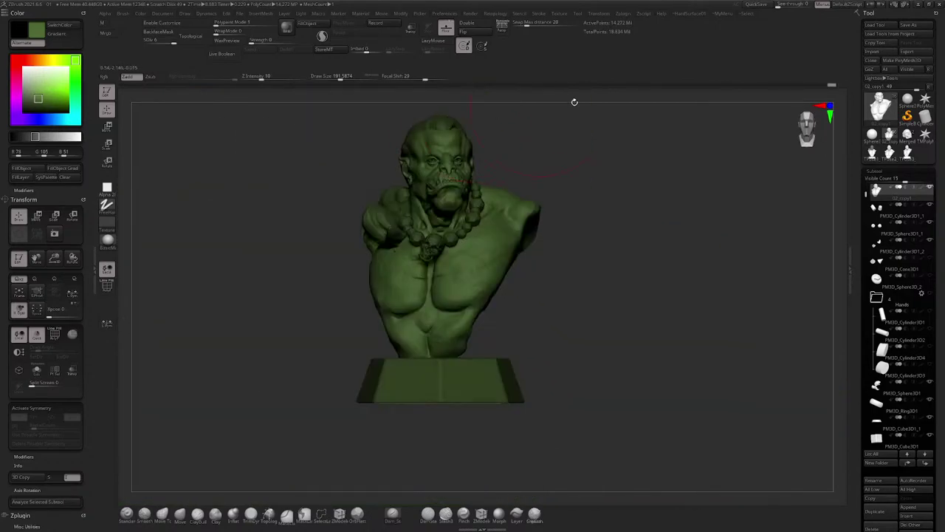
right_drag(629, 131, 543, 273)
alt+right_drag(543, 273, 426, 233)
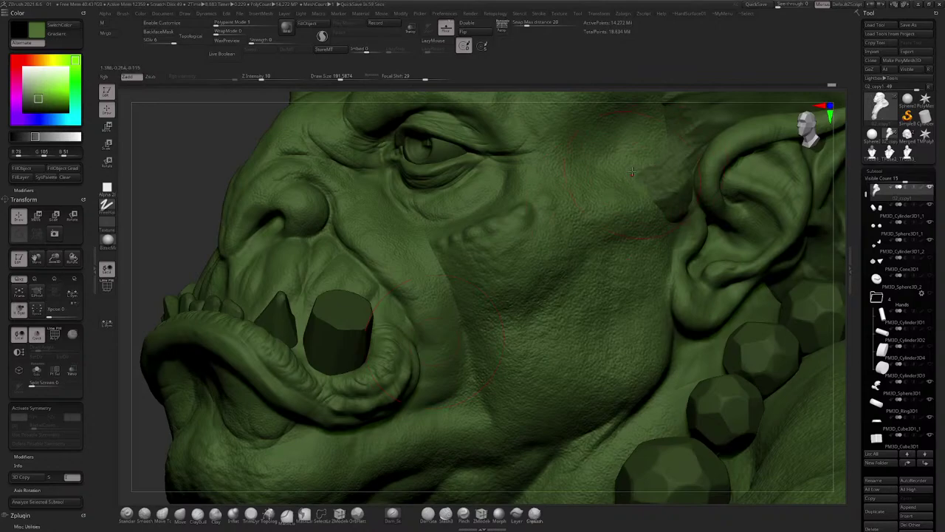
Step: Switch to AMD Ryzen Master, accept its overclocking warning, and reduce ZBrush to a smaller window so the monitor is visible
key(super+d)
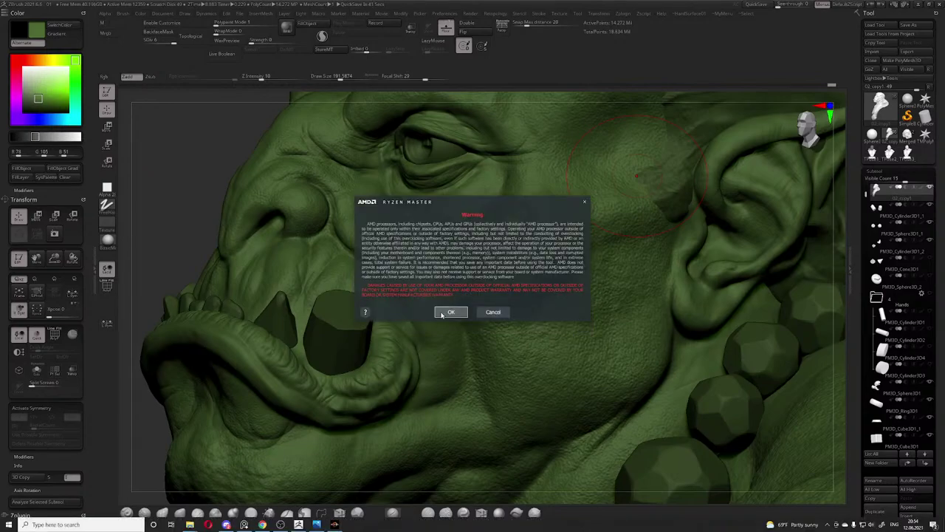
click(447, 313)
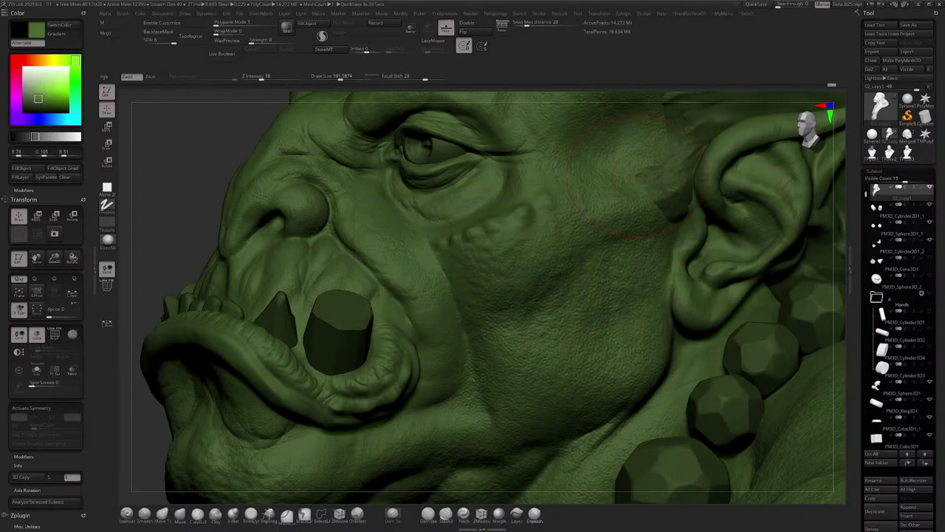
click(919, 5)
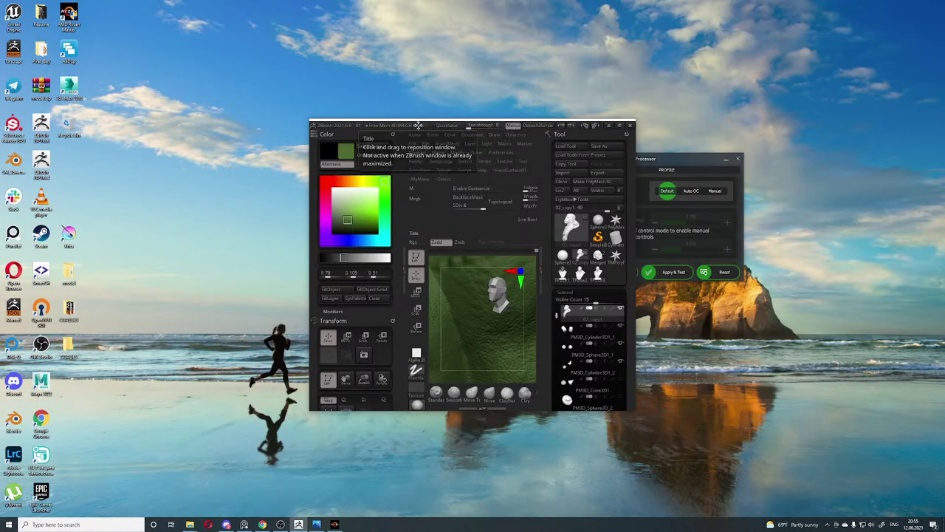
Step: Arrange the ZBrush and Ryzen Master windows side by side, enlarging ZBrush in width and to the full screen height
drag(417, 125, 160, 118)
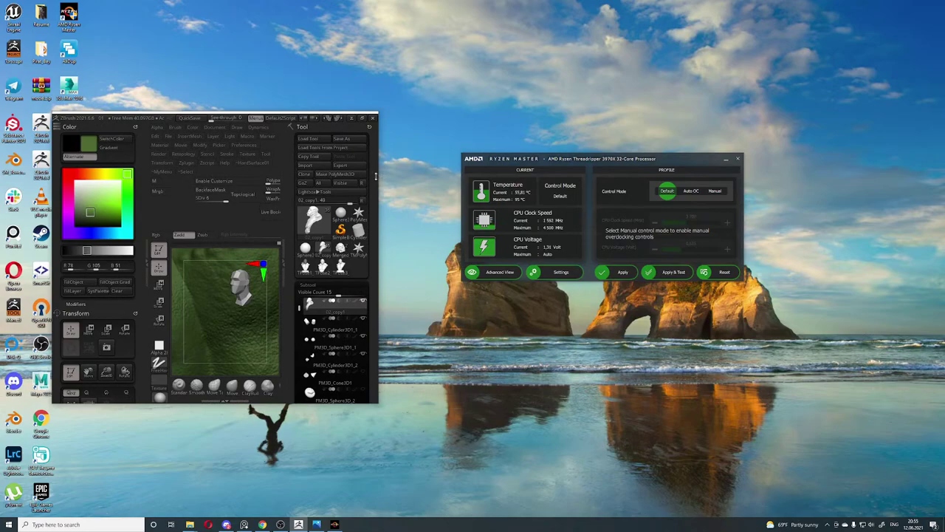
drag(290, 113, 290, 35)
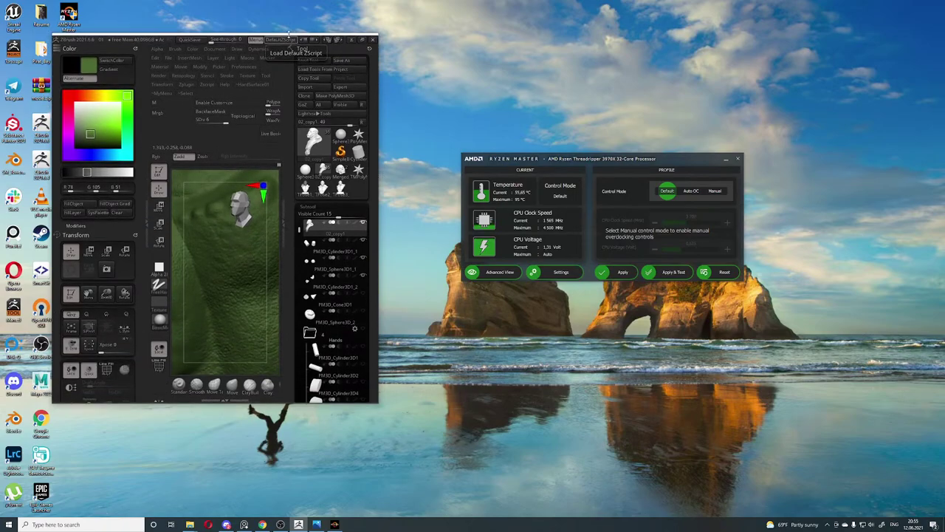
drag(379, 173, 432, 173)
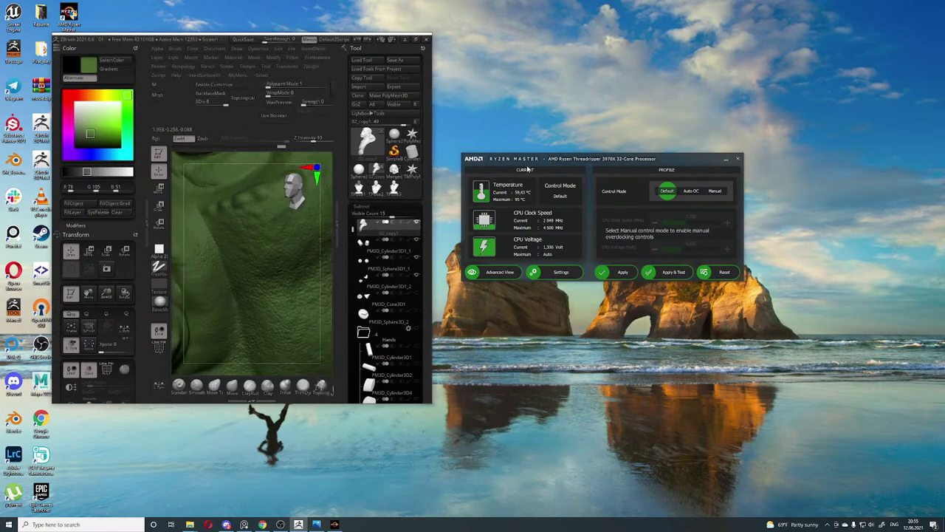
drag(529, 170, 658, 137)
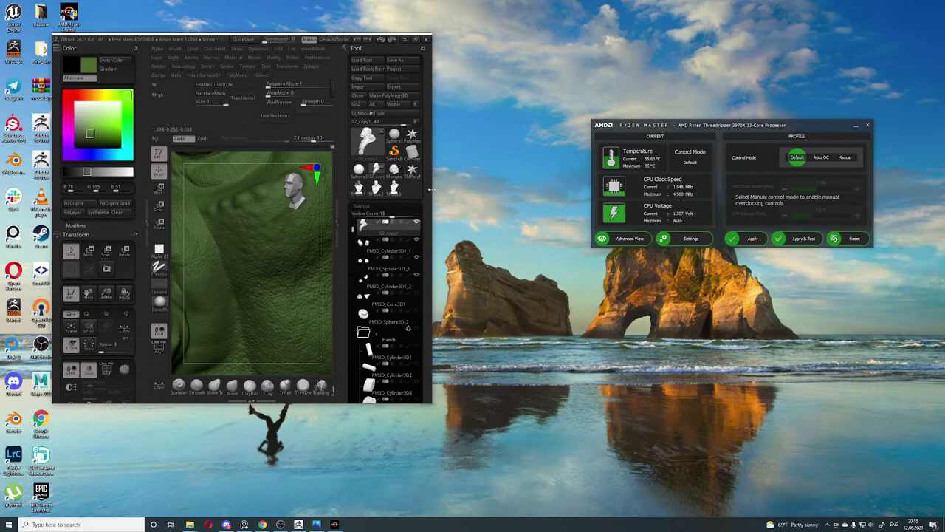
drag(432, 192, 574, 192)
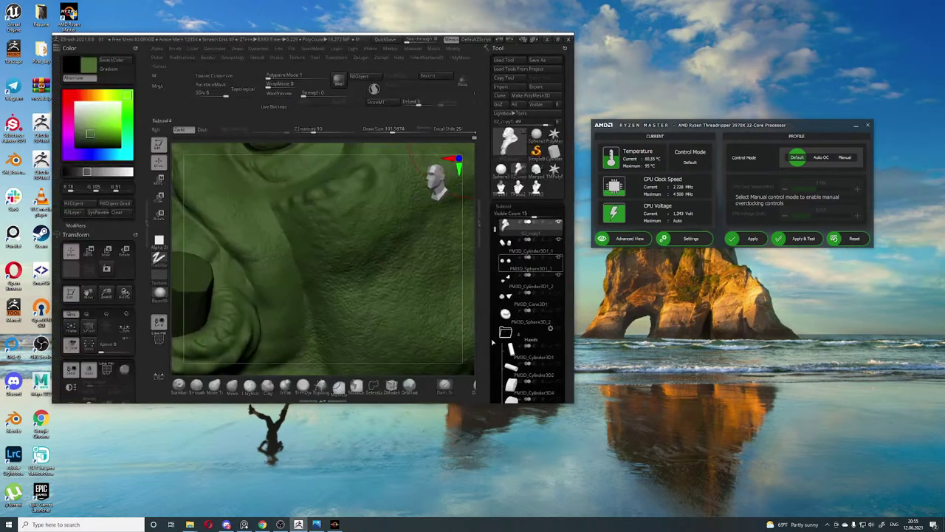
drag(474, 403, 474, 529)
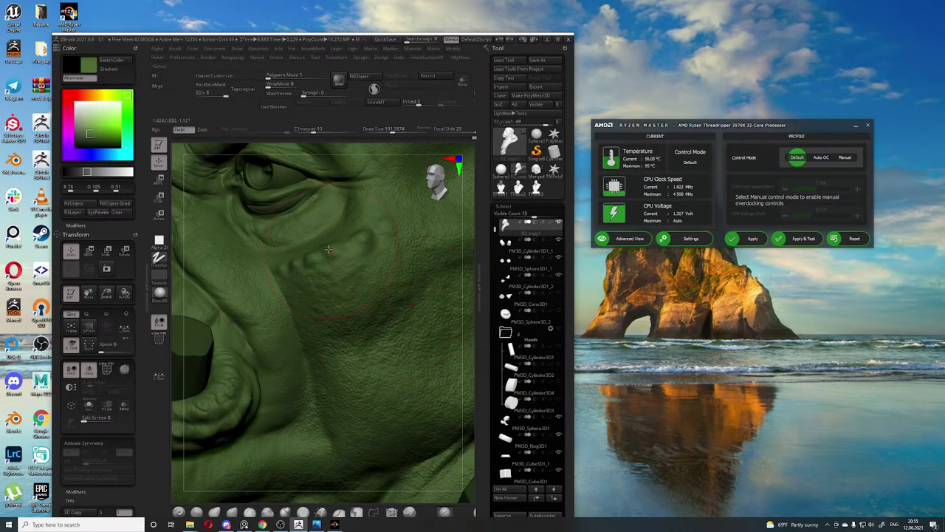
Step: Carve creases along the cheek fold below the scar with a draw size of about 299, and maximize the ZBrush window
right_drag(329, 251, 347, 233)
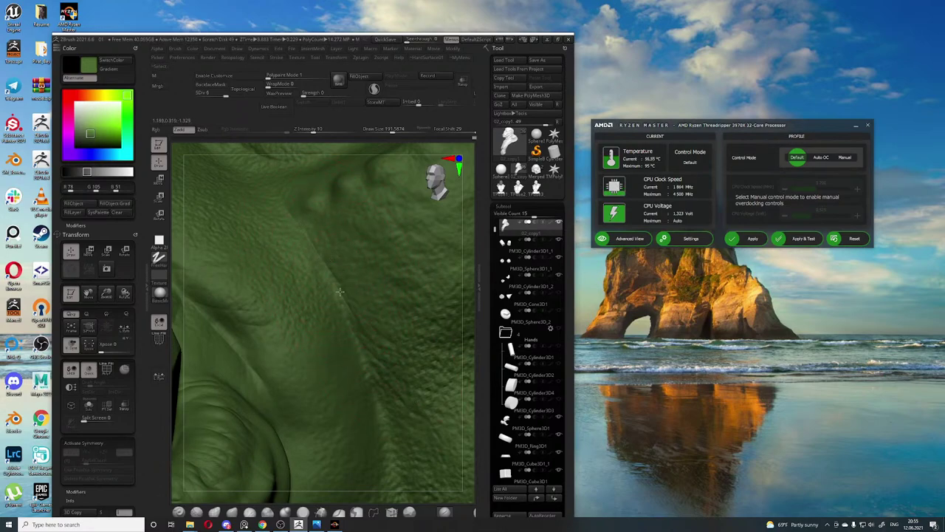
key(space)
click(306, 221)
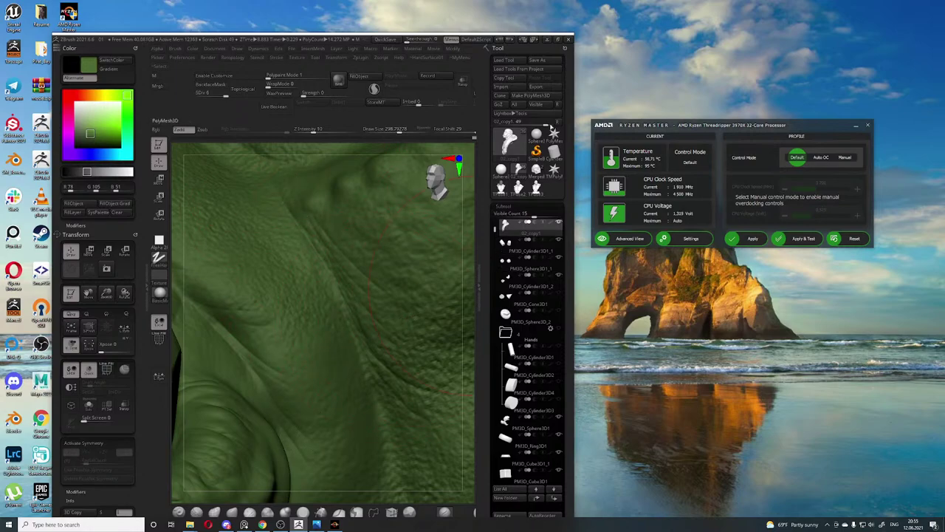
click(547, 39)
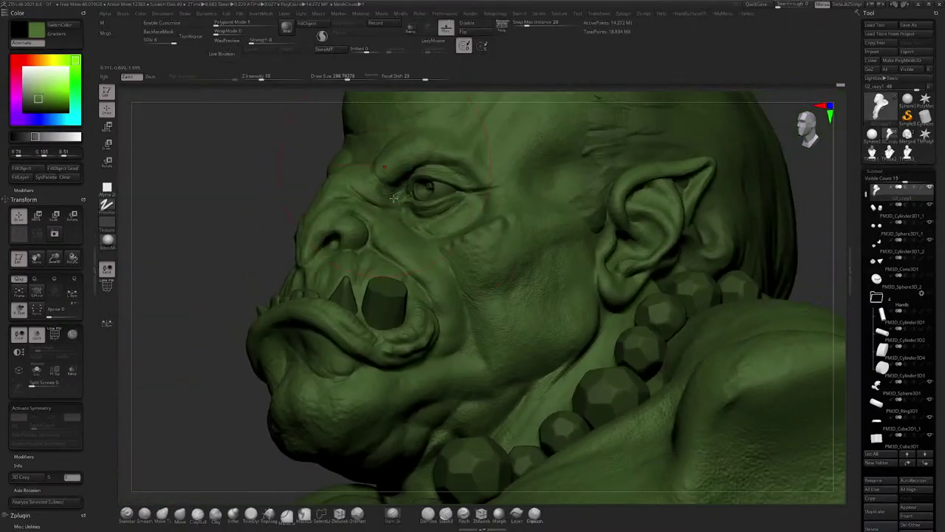
Step: Carve fine wrinkles around the outer eye corner and upper eyelid with a draw size of about 186
mouse_move(394, 198)
right_down()
mouse_move(509, 198)
mouse_move(509, 241)
mouse_move(443, 255)
right_up()
key(space)
drag(455, 234, 445, 234)
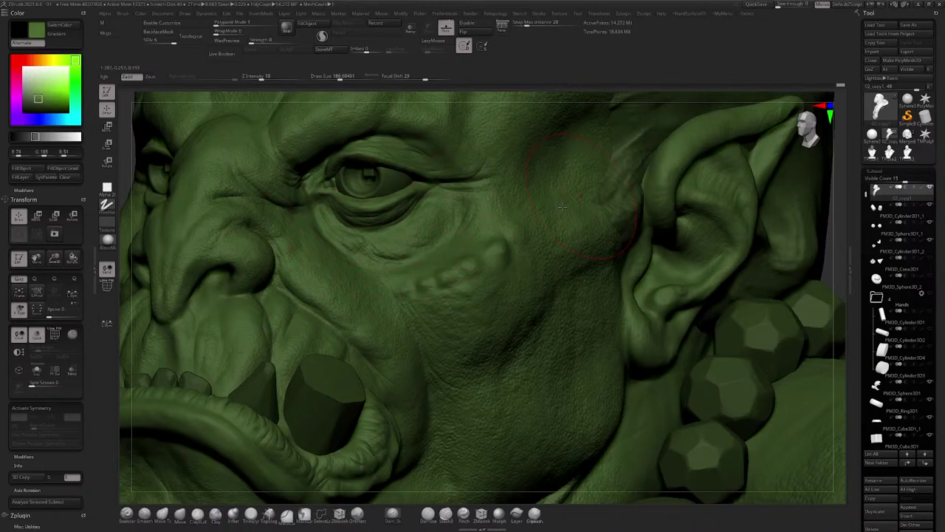
mouse_move(563, 207)
right_down()
mouse_move(545, 221)
mouse_move(517, 218)
right_up()
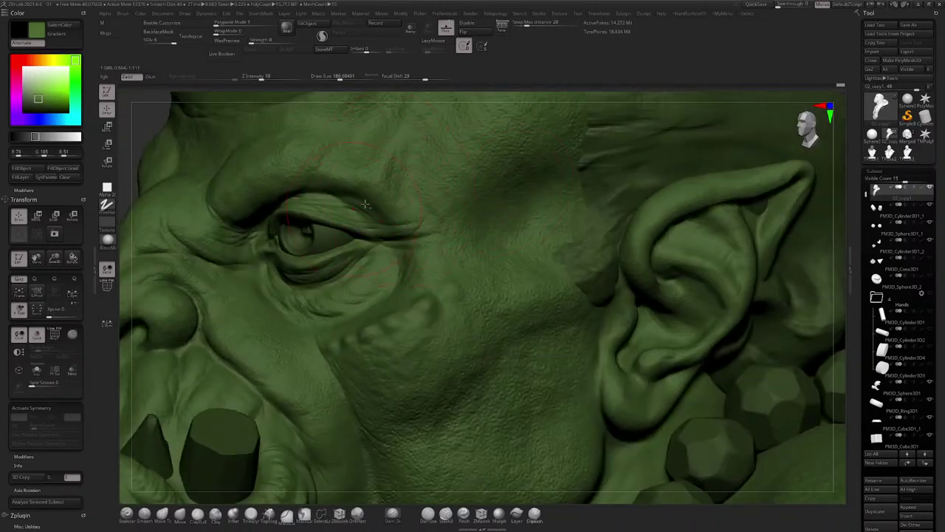
right_drag(370, 219, 405, 209)
right_drag(438, 240, 406, 286)
Step: Refine the creases along the fold between the nostril, cheek and tusk on the opposite side of the face
mouse_move(419, 334)
ctrl+right_down()
mouse_move(428, 295)
mouse_move(502, 292)
mouse_move(561, 310)
ctrl+right_up()
right_drag(443, 325, 448, 307)
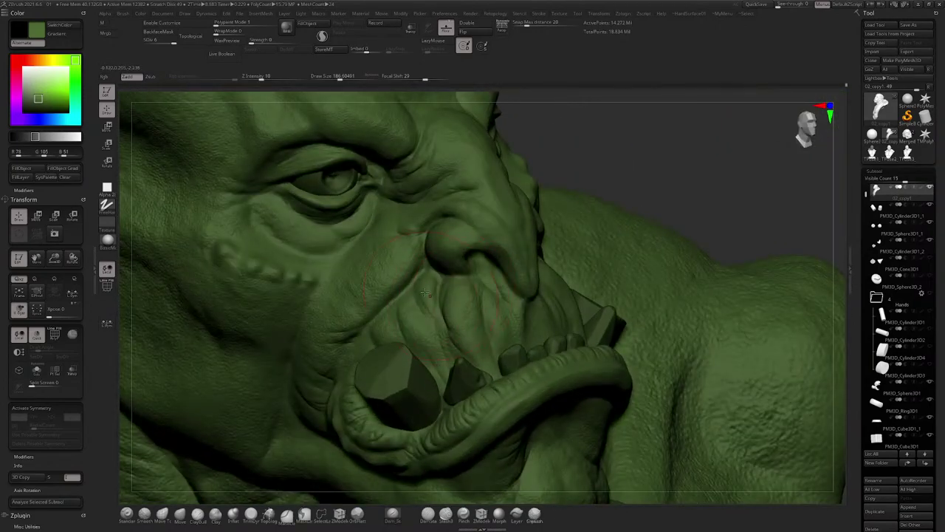
right_drag(391, 300, 380, 310)
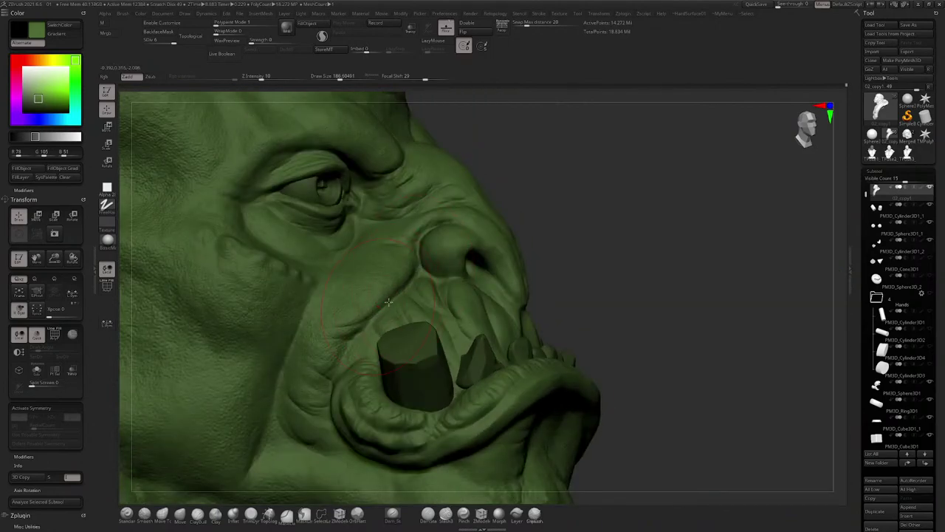
right_drag(376, 362, 426, 245)
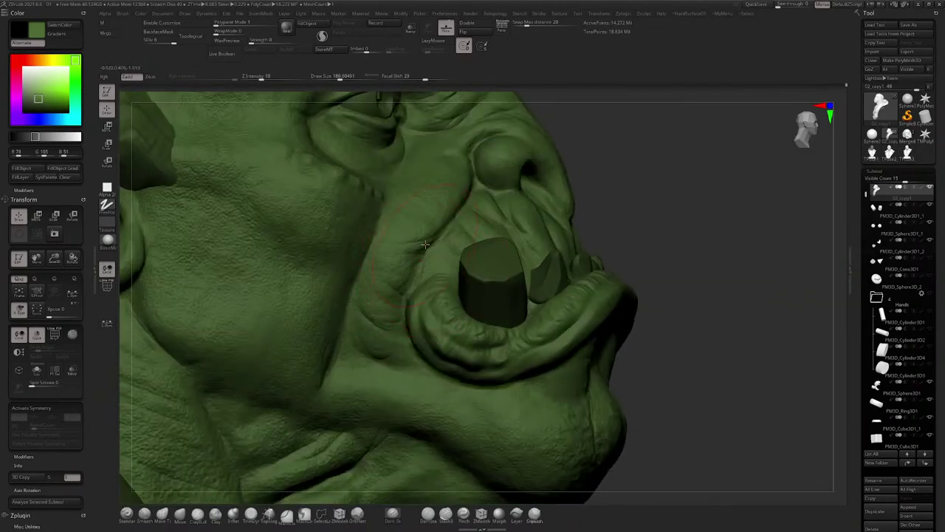
Step: Carve skin folds under the jaw and across the side of the neck
mouse_move(405, 294)
right_down()
mouse_move(426, 221)
mouse_move(399, 293)
mouse_move(401, 270)
right_up()
mouse_move(294, 244)
right_down()
mouse_move(389, 212)
mouse_move(348, 271)
mouse_move(334, 323)
mouse_move(332, 310)
mouse_move(352, 332)
right_up()
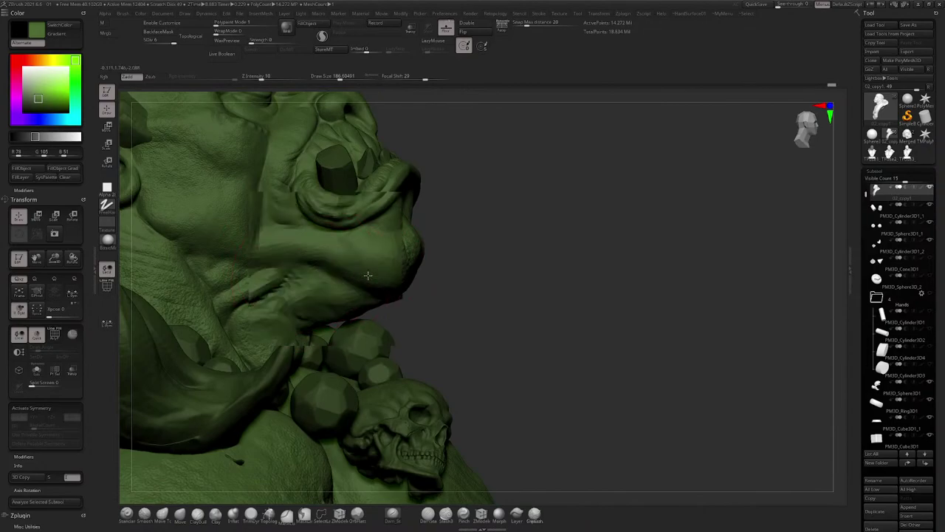
mouse_move(391, 275)
right_down()
mouse_move(344, 279)
mouse_move(273, 242)
right_up()
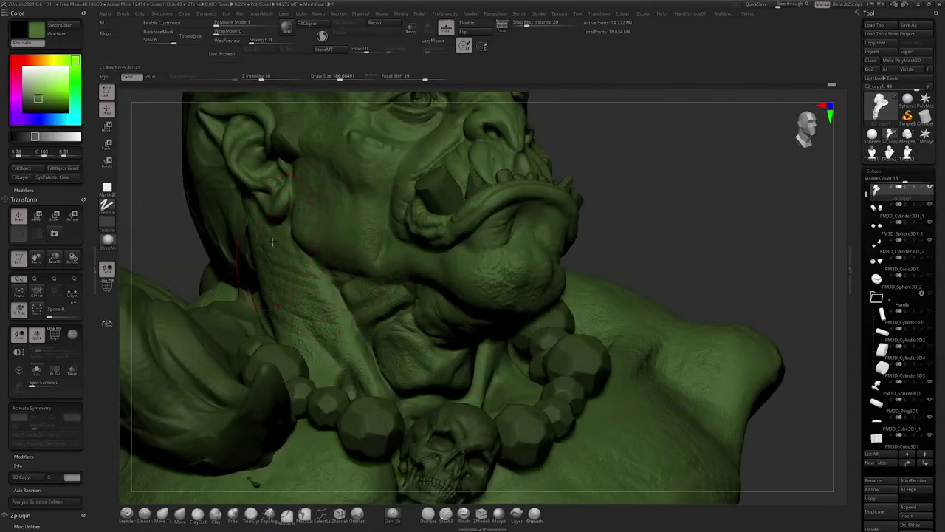
Step: Carve a fine crease across the side of the nose above the nostril
mouse_move(345, 331)
right_down()
mouse_move(423, 276)
mouse_move(480, 266)
mouse_move(493, 193)
right_up()
right_drag(493, 194, 527, 177)
mouse_move(472, 250)
right_down()
mouse_move(534, 245)
mouse_move(502, 226)
mouse_move(416, 302)
mouse_move(393, 234)
mouse_move(449, 272)
mouse_move(455, 236)
mouse_move(420, 290)
right_up()
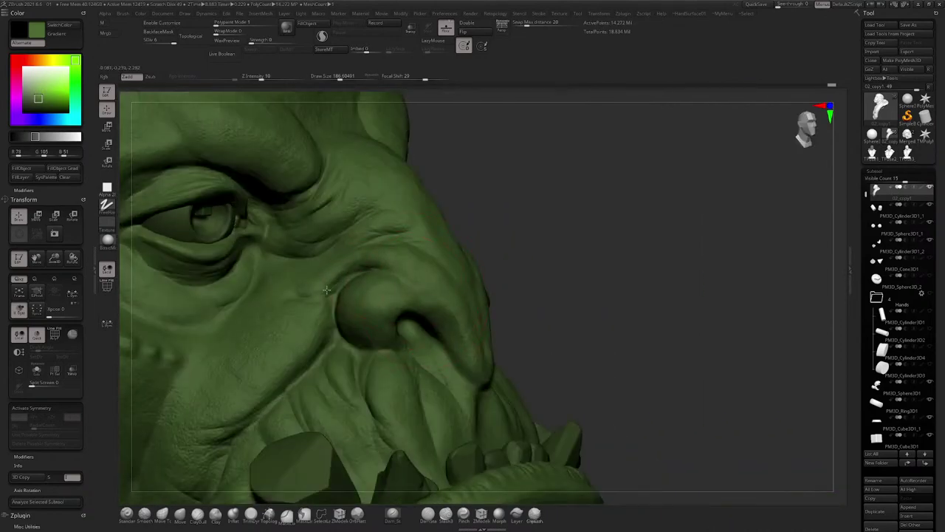
drag(397, 245, 326, 260)
Step: Examine the creases around the nose, lips, tusks, scar and cheek on both sides of the face
right_drag(287, 288, 564, 228)
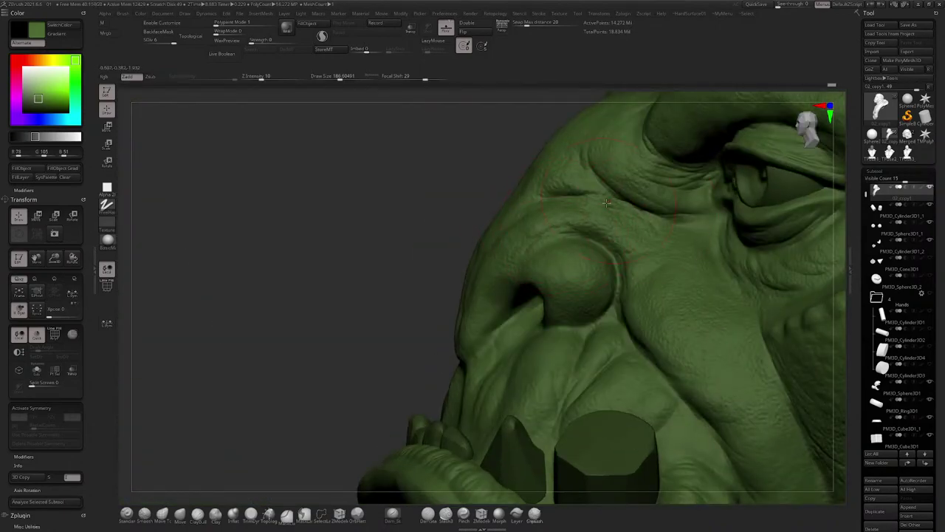
right_drag(653, 210, 486, 216)
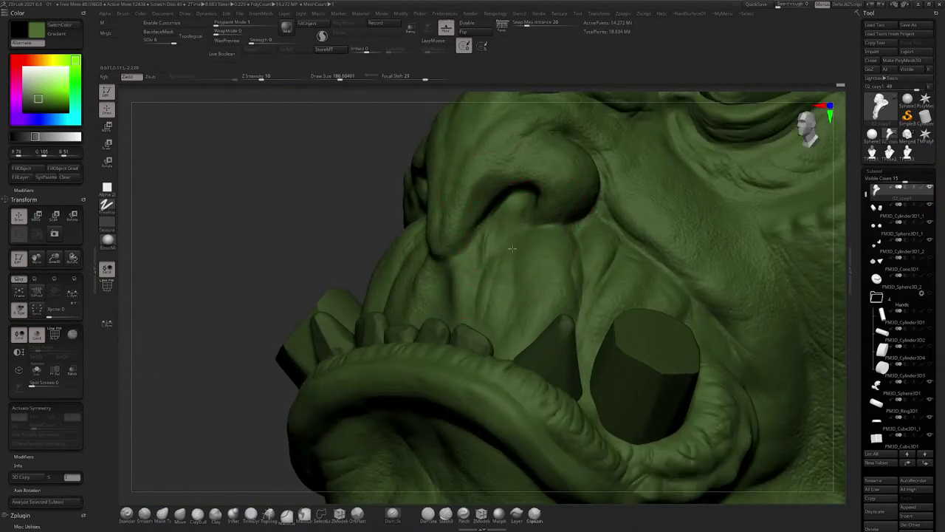
mouse_move(513, 280)
right_down()
mouse_move(544, 294)
mouse_move(494, 305)
right_up()
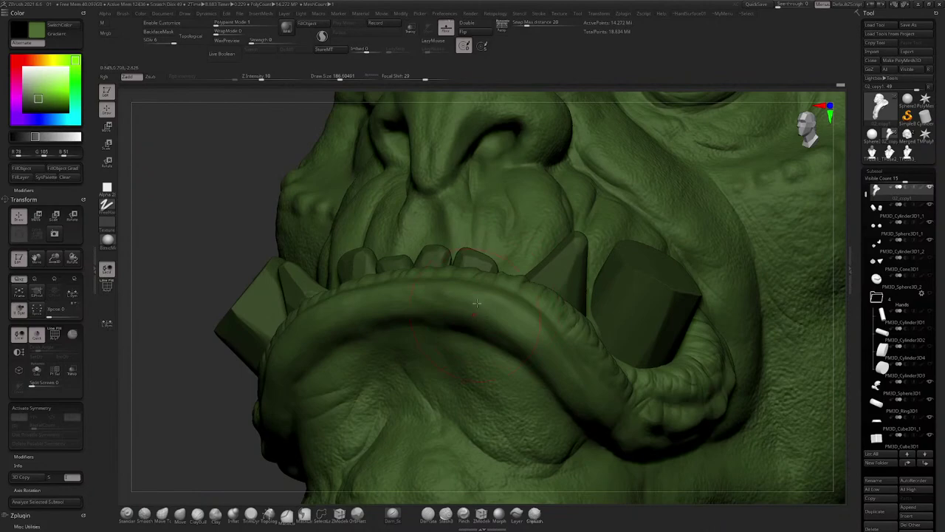
right_drag(401, 303, 325, 323)
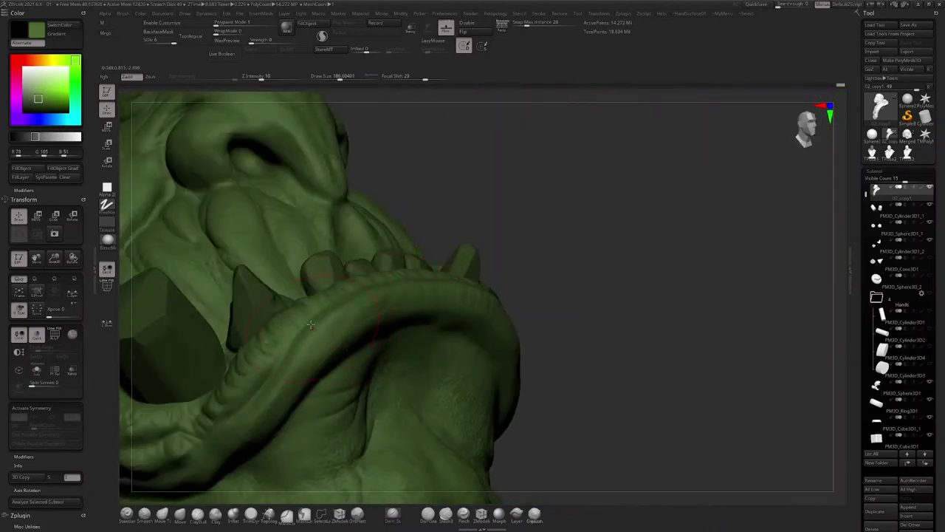
mouse_move(413, 288)
right_down()
mouse_move(385, 319)
mouse_move(408, 295)
right_up()
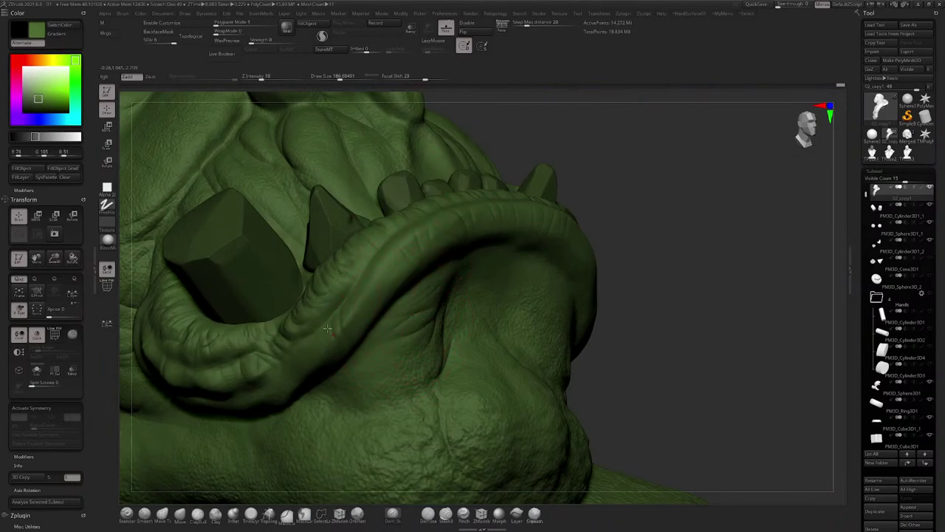
ctrl+right_drag(428, 294, 347, 177)
ctrl+right_drag(413, 317, 427, 260)
ctrl+right_drag(424, 221, 460, 266)
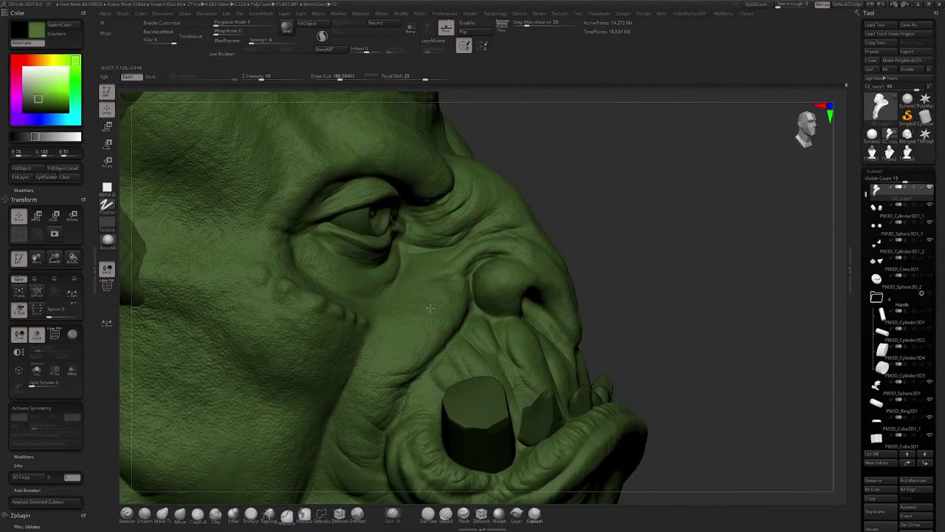
right_drag(429, 309, 470, 282)
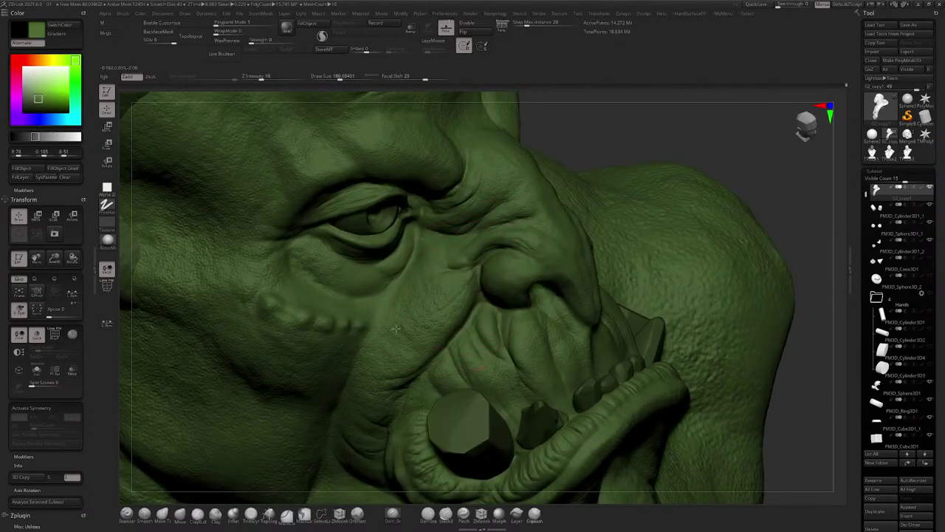
right_drag(392, 349, 438, 286)
right_drag(388, 310, 316, 306)
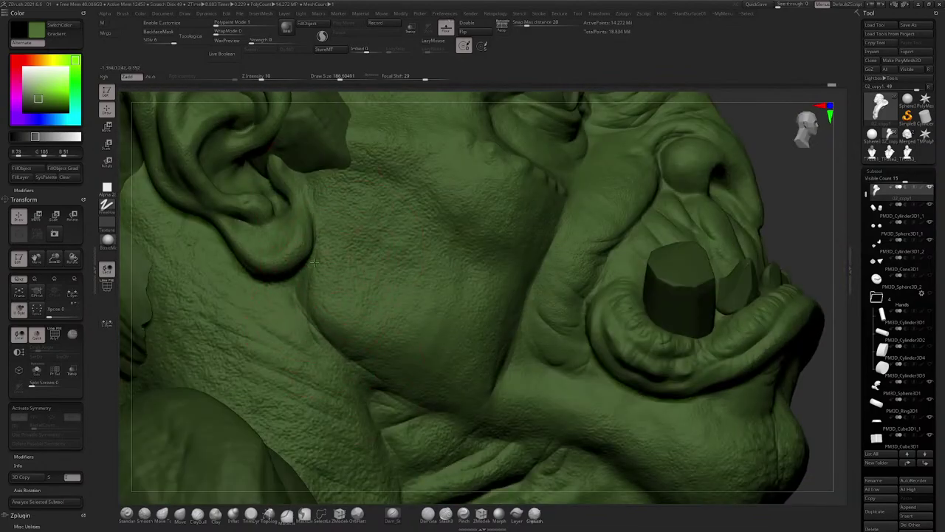
Step: Set the draw size to about 251 and inspect the cheek, temple and skin around both eyes
key(space)
drag(329, 230, 334, 230)
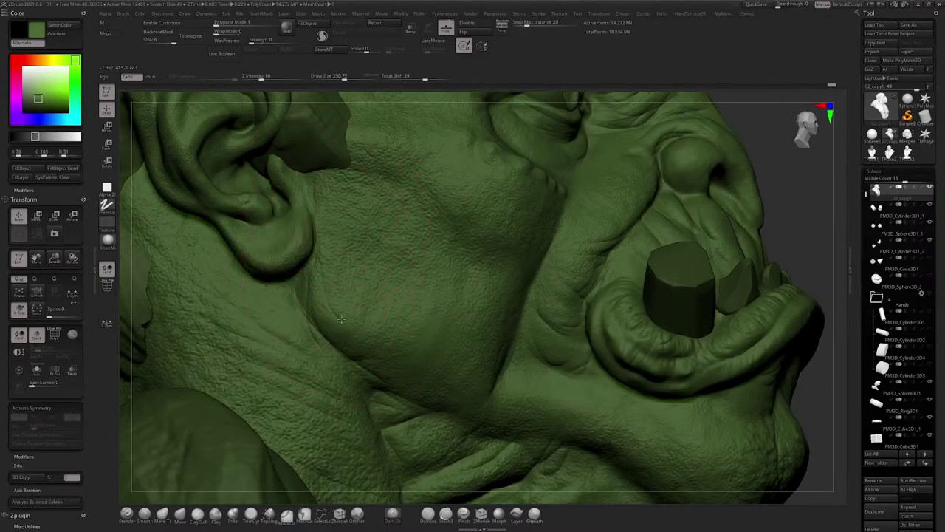
right_drag(319, 293, 411, 270)
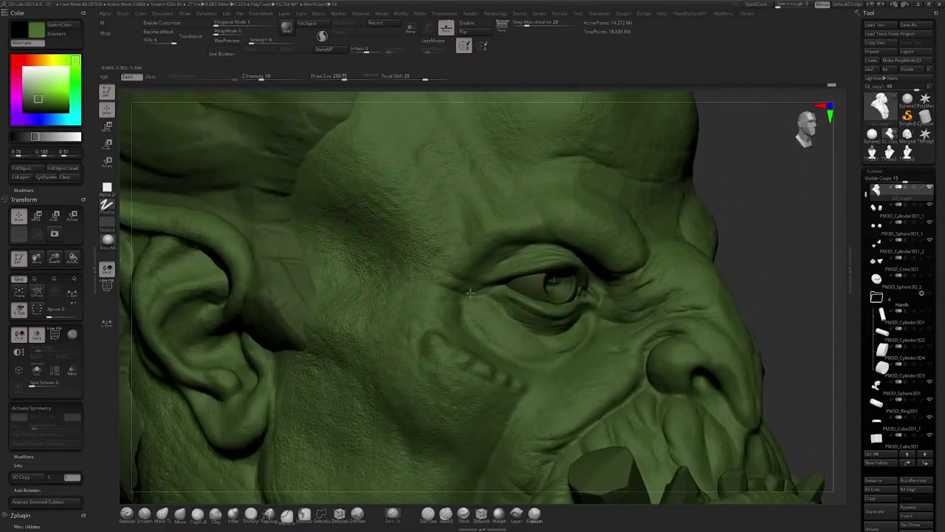
right_drag(488, 246, 507, 214)
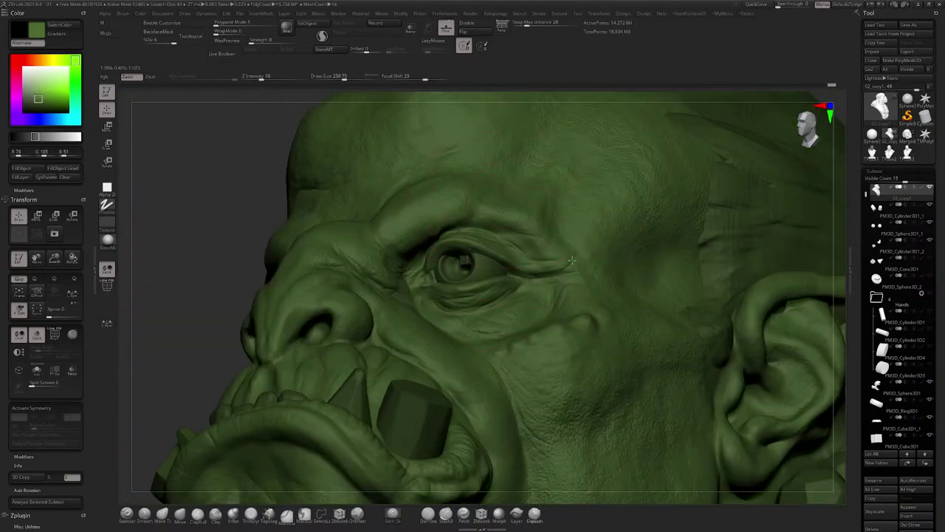
right_drag(571, 260, 429, 261)
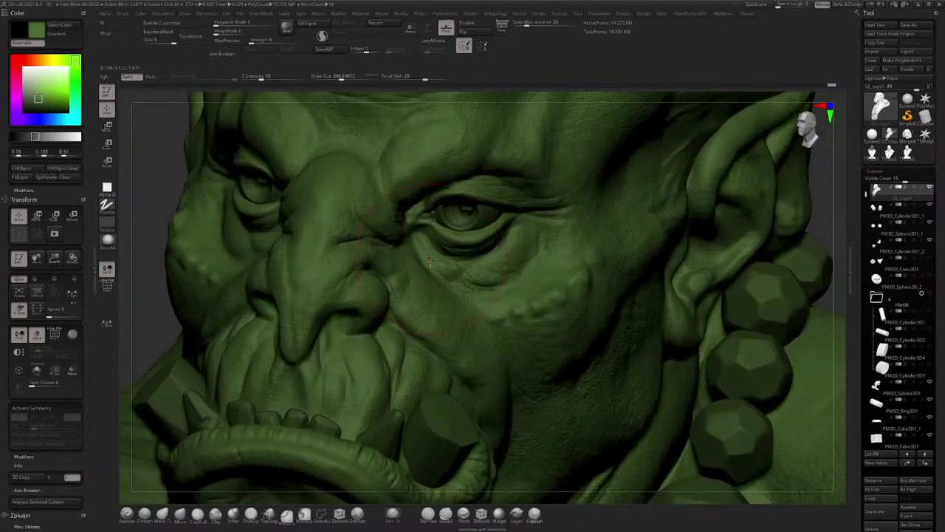
Step: Set the draw size to about 177 and carve short wrinkles above the outer part of the eyebrows
key(space)
drag(430, 261, 422, 262)
mouse_move(380, 251)
right_down()
mouse_move(445, 264)
mouse_move(428, 269)
mouse_move(362, 246)
mouse_move(504, 239)
right_up()
key(space)
drag(426, 230, 432, 231)
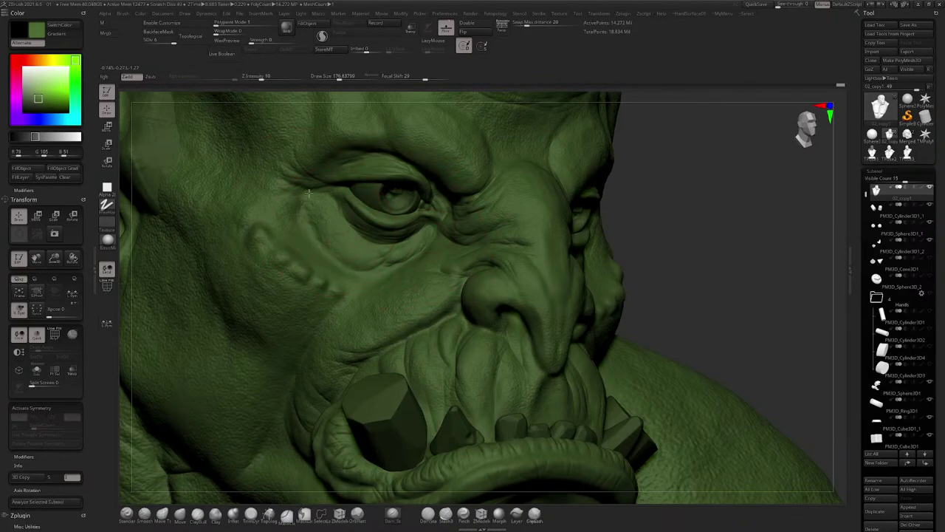
right_drag(288, 183, 404, 266)
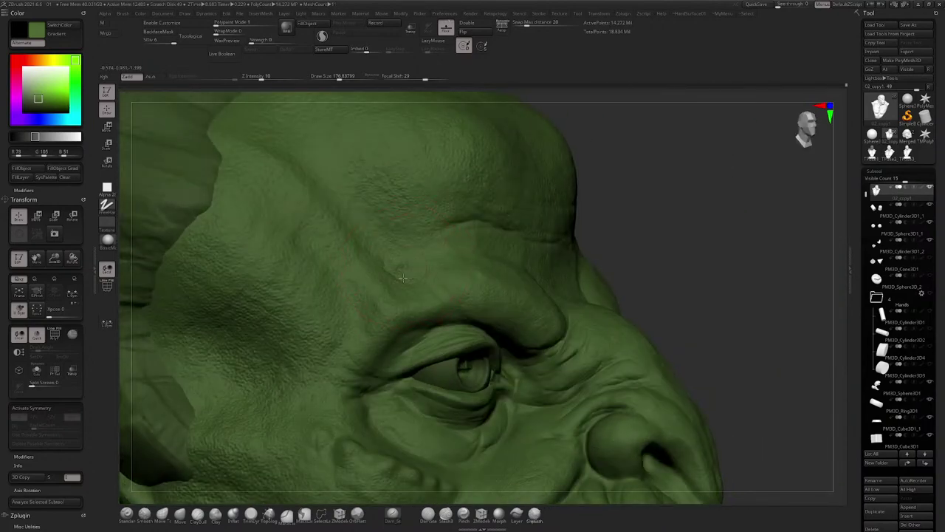
drag(428, 267, 403, 259)
right_drag(407, 251, 373, 234)
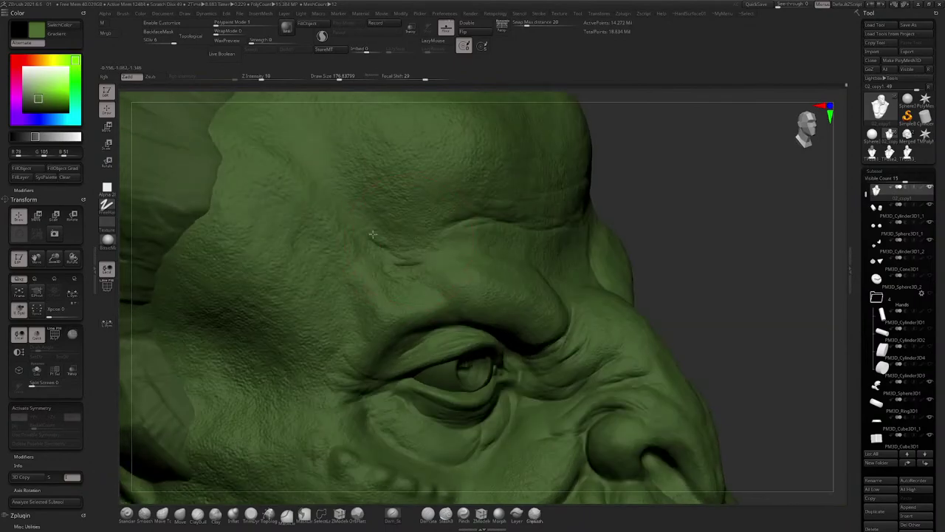
ctrl+right_drag(385, 278, 442, 268)
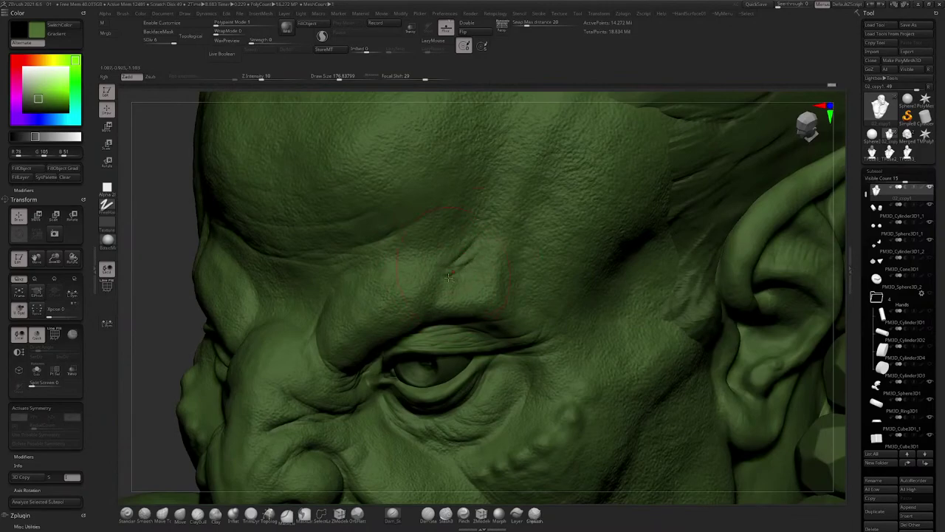
right_drag(449, 278, 373, 252)
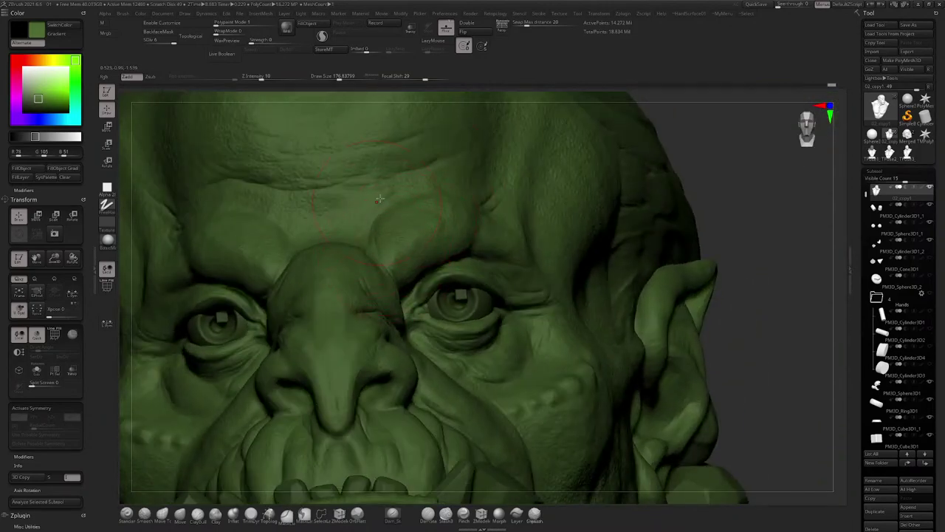
right_drag(375, 179, 470, 219)
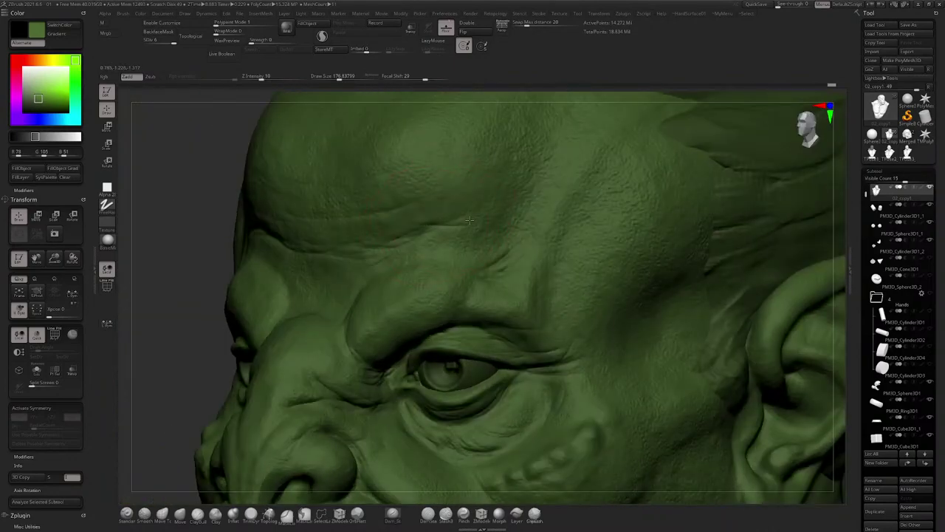
Step: Examine the head in profile from both sides, checking the skin detail at the temple, cheek, ear and neck
right_drag(463, 171, 464, 381)
alt+right_drag(466, 450, 484, 323)
key(f)
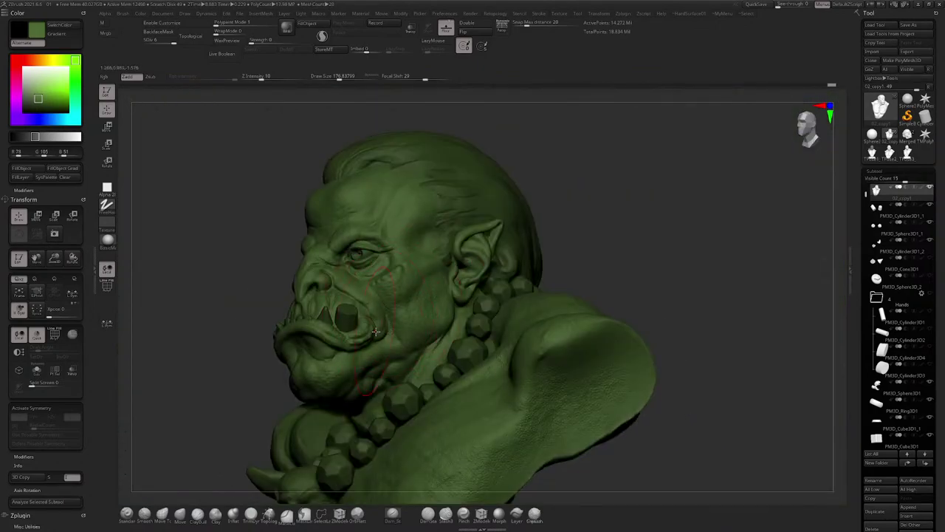
right_drag(376, 332, 373, 362)
right_drag(425, 260, 539, 273)
mouse_move(413, 236)
ctrl+right_down()
mouse_move(420, 291)
mouse_move(354, 382)
mouse_move(418, 290)
mouse_move(417, 244)
ctrl+right_up()
right_drag(385, 303, 350, 275)
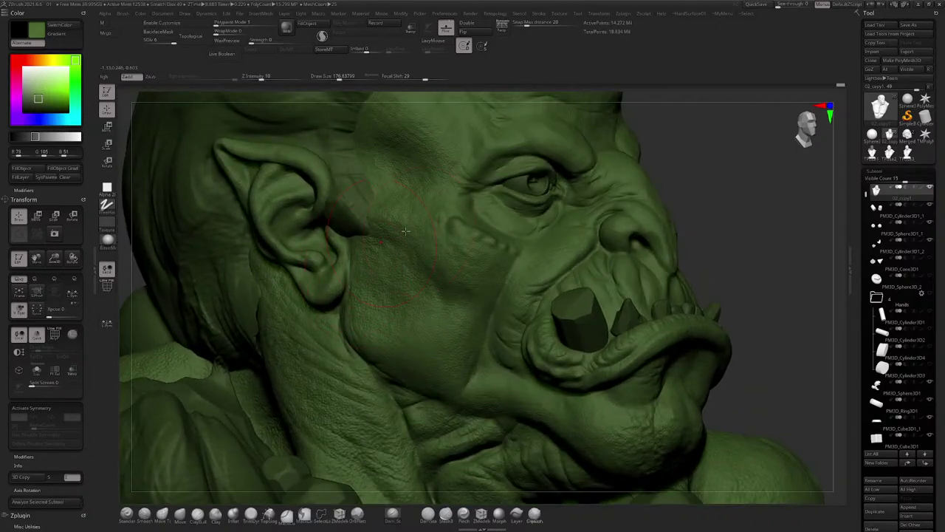
right_drag(459, 236, 389, 240)
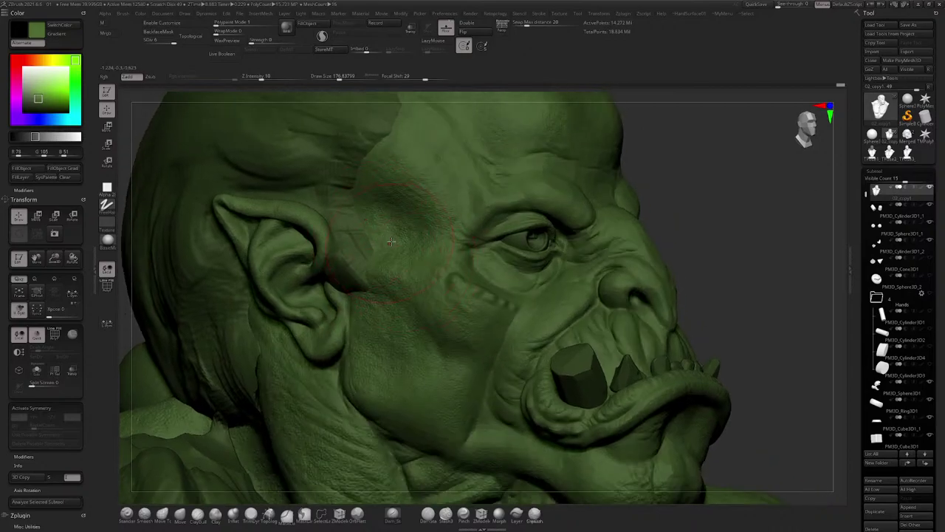
key(comma)
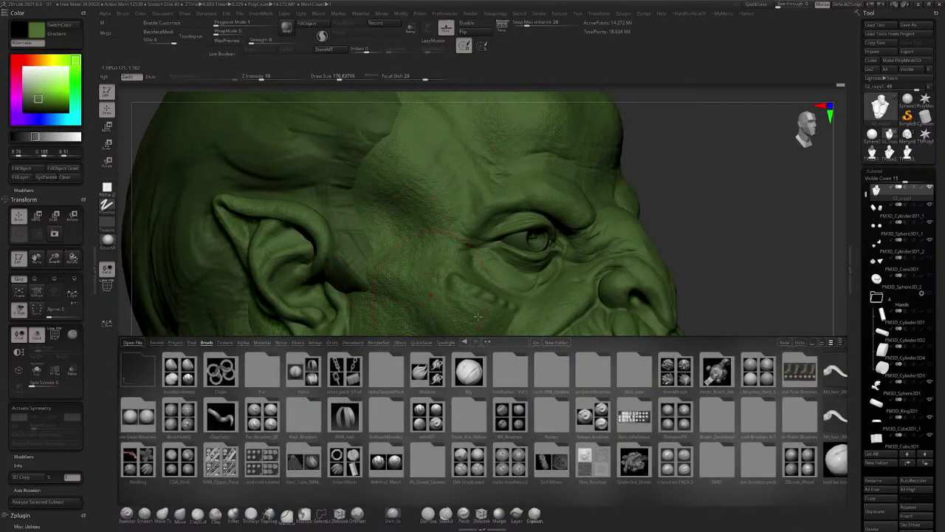
drag(744, 436, 602, 443)
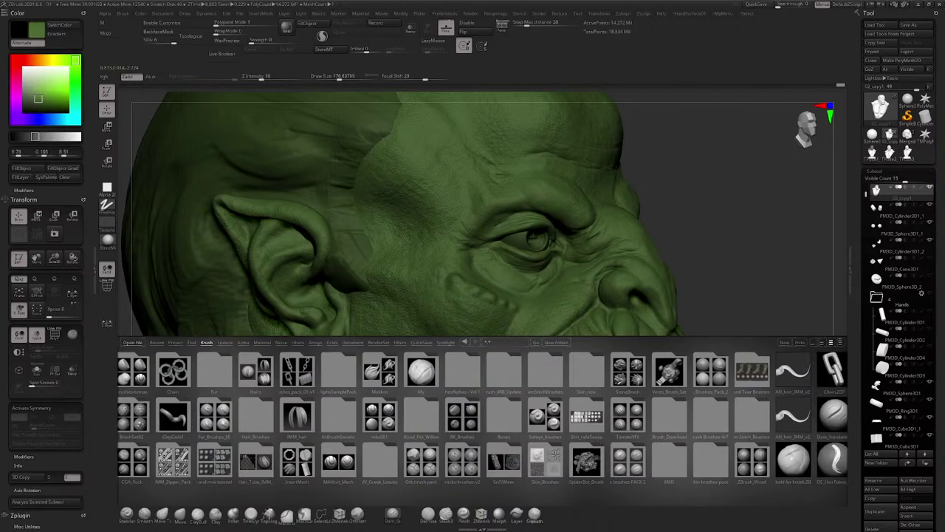
click(801, 342)
Step: Inspect the side of the neck and switch to the arm subtool and back to the body subtool
alt+drag(723, 321, 484, 216)
right_drag(505, 226, 405, 276)
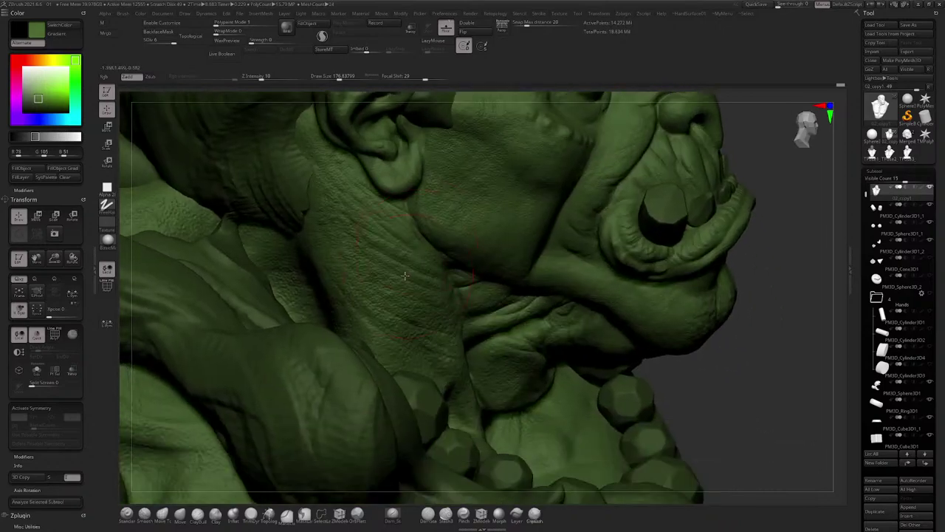
right_drag(389, 342, 466, 286)
alt+click(341, 266)
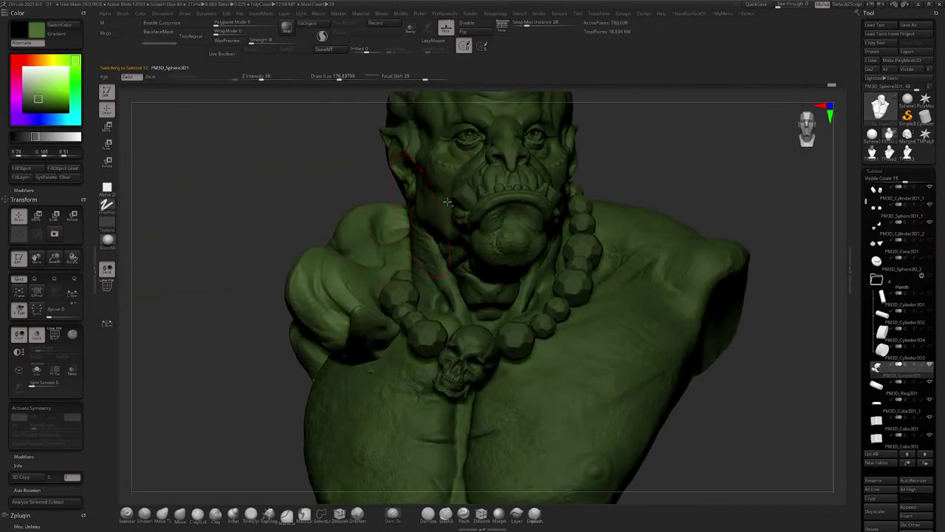
alt+right_drag(428, 221, 399, 370)
alt+click(489, 156)
Step: Review the face, necklace and chest from the front, both close up and from a distance
ctrl+right_drag(480, 143, 533, 182)
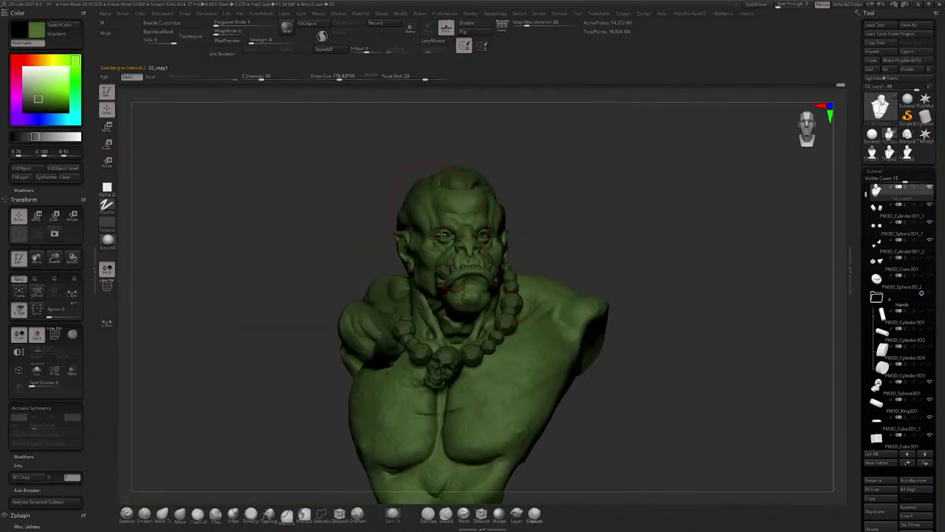
right_drag(442, 235, 416, 238)
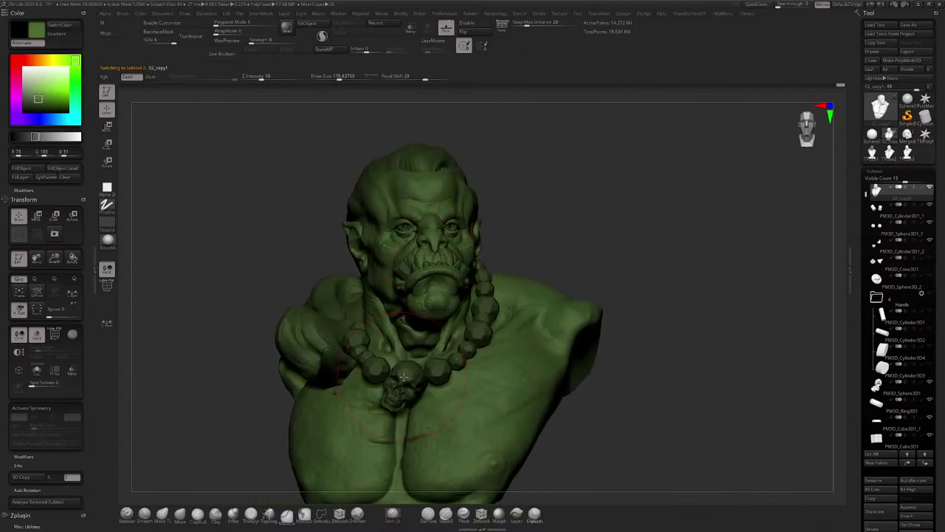
right_drag(398, 376, 410, 305)
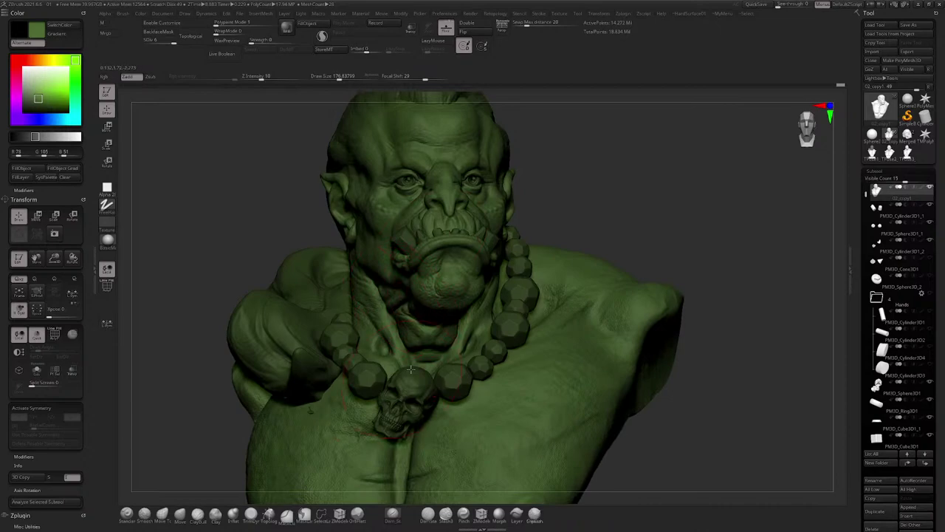
right_drag(411, 370, 427, 411)
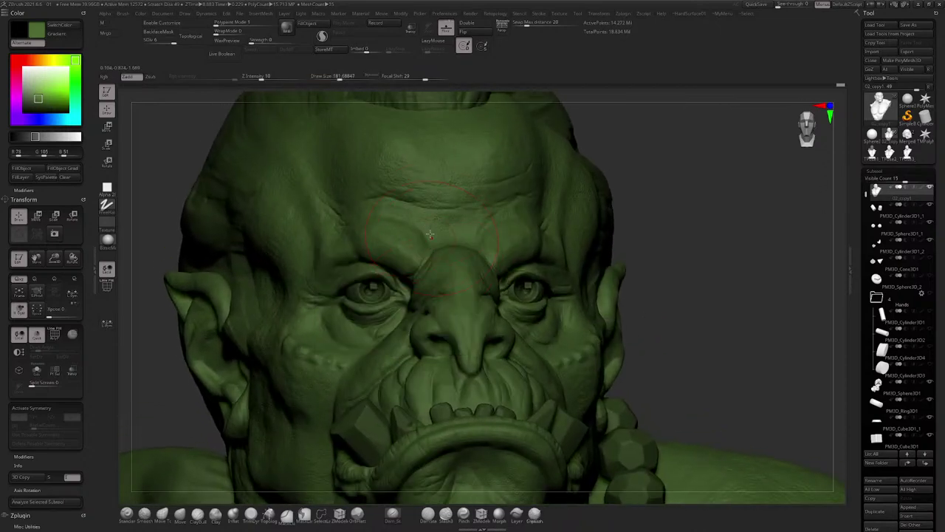
ctrl+right_drag(435, 251, 454, 369)
mouse_move(458, 251)
ctrl+right_down()
mouse_move(470, 291)
mouse_move(488, 281)
mouse_move(483, 333)
mouse_move(507, 311)
mouse_move(494, 258)
ctrl+right_up()
mouse_move(495, 295)
alt+right_down()
mouse_move(458, 233)
mouse_move(436, 236)
mouse_move(491, 227)
mouse_move(453, 154)
alt+right_up()
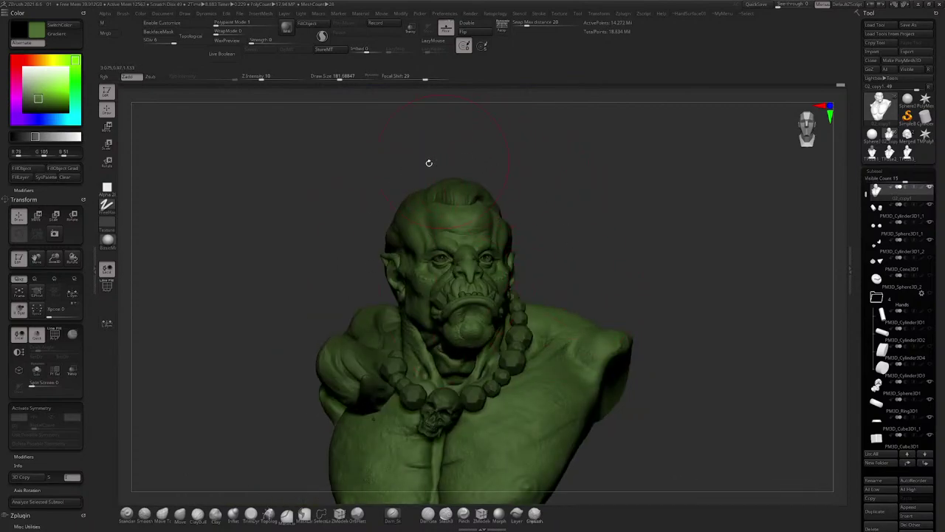
Step: Capture the bust region in a screenshot, trace its S-shaped flow from face to shoulder in red, and close the capture
right_drag(469, 262, 407, 164)
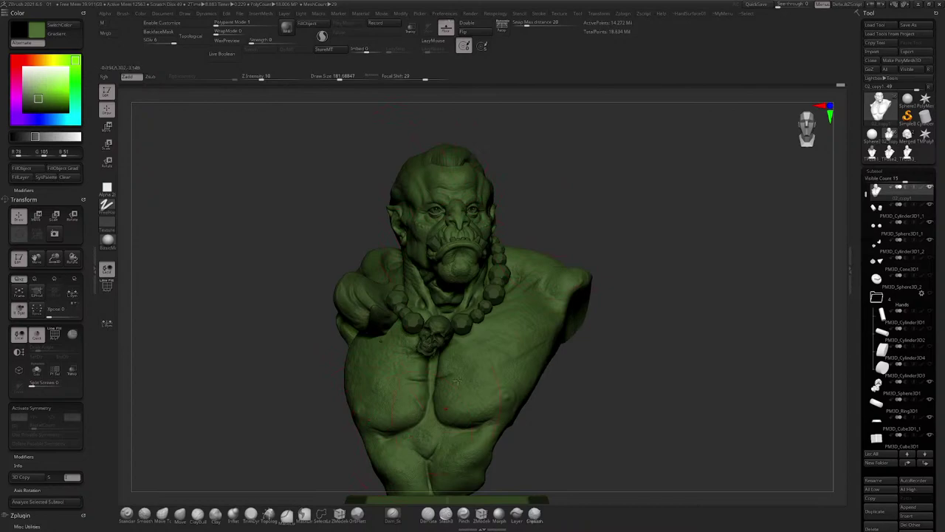
alt+right_drag(422, 236, 434, 208)
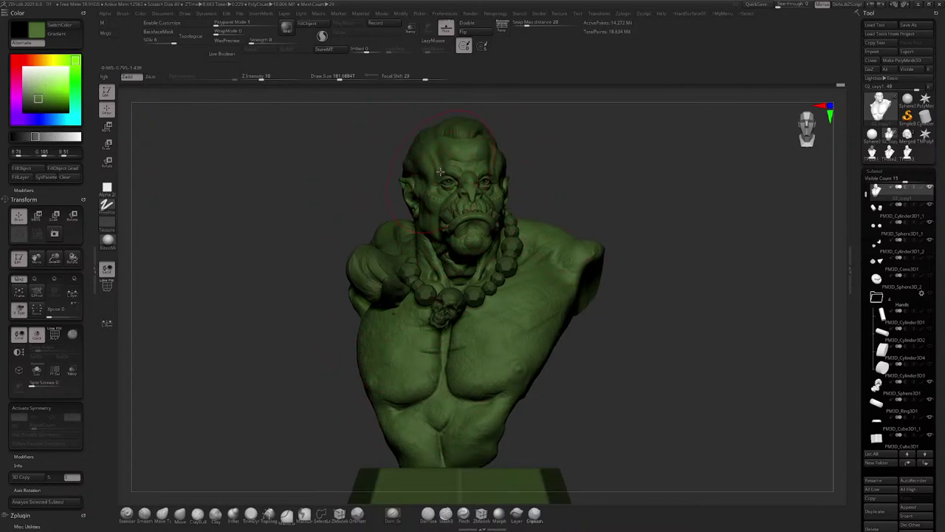
key(Print)
drag(219, 93, 728, 530)
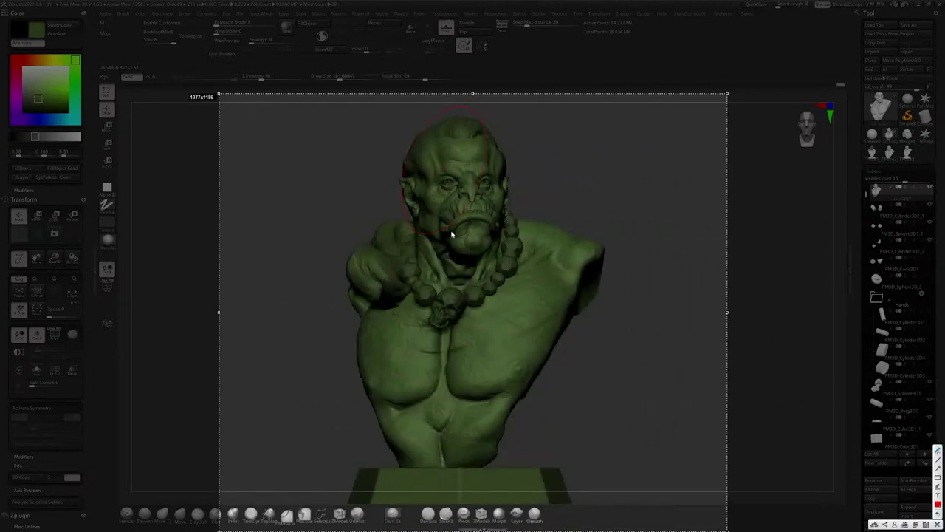
drag(437, 238, 512, 181)
mouse_move(345, 352)
mouse_down()
mouse_move(581, 282)
mouse_move(627, 212)
mouse_up()
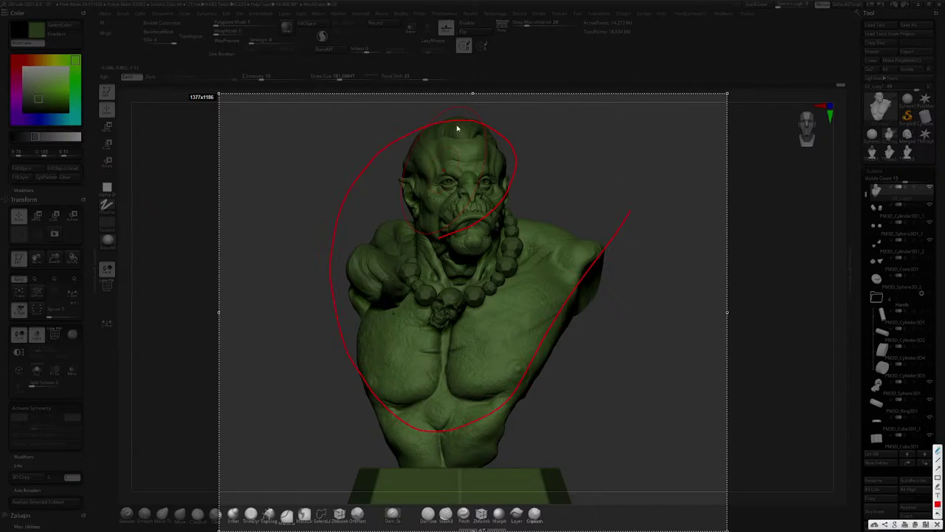
click(937, 524)
Step: Capture the full bust with its pedestal, outline both silhouettes with straight red lines, and close the capture
key(f)
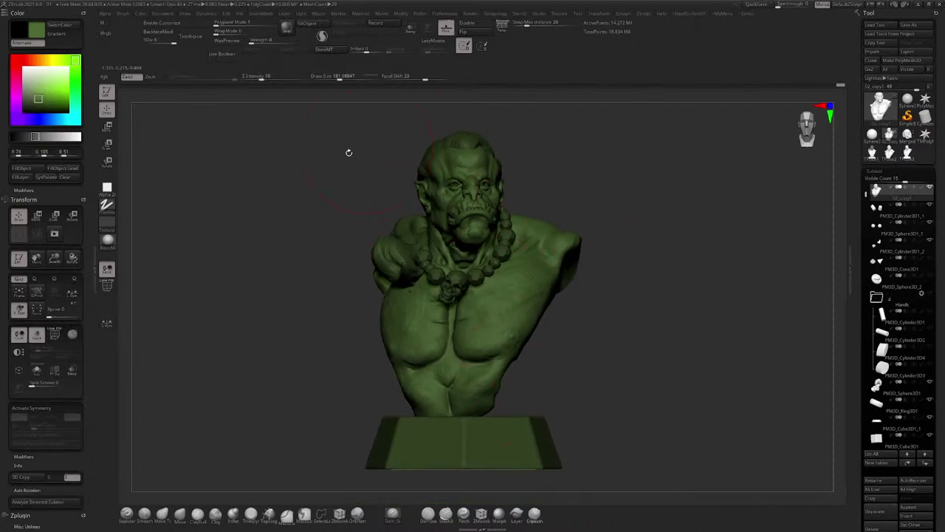
key(Print)
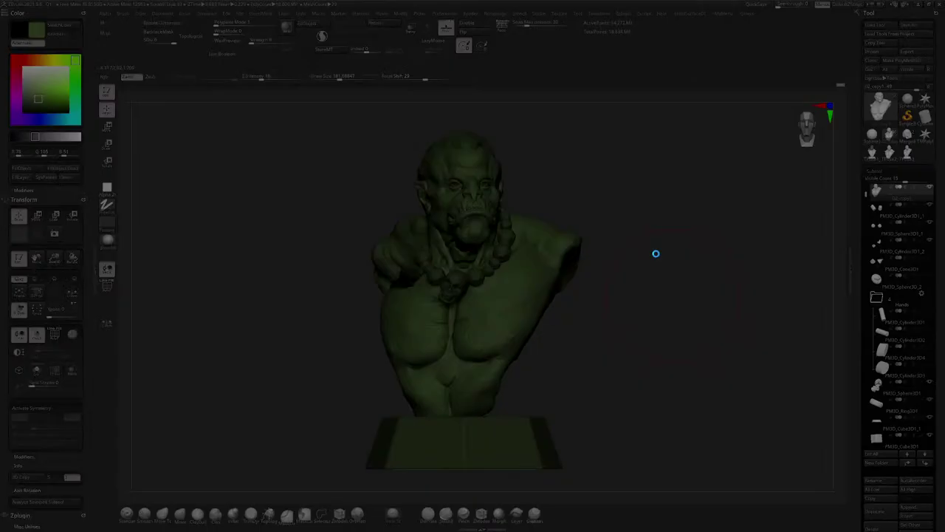
mouse_move(252, 102)
mouse_down()
mouse_move(665, 483)
mouse_move(744, 509)
mouse_up()
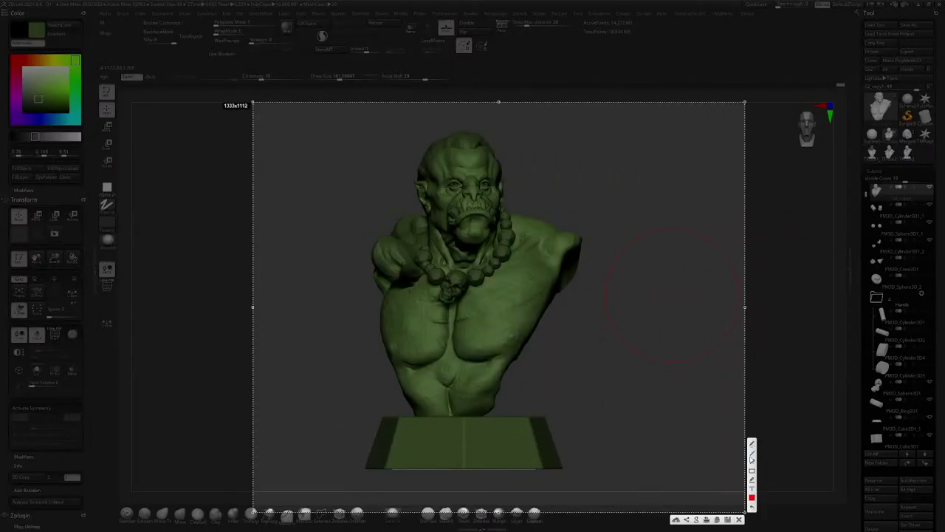
mouse_move(484, 425)
mouse_down()
mouse_move(596, 238)
mouse_move(498, 133)
mouse_move(416, 136)
mouse_move(350, 270)
mouse_move(411, 415)
mouse_move(370, 454)
mouse_move(566, 407)
mouse_move(580, 458)
mouse_move(553, 411)
mouse_move(523, 459)
mouse_move(459, 481)
mouse_up()
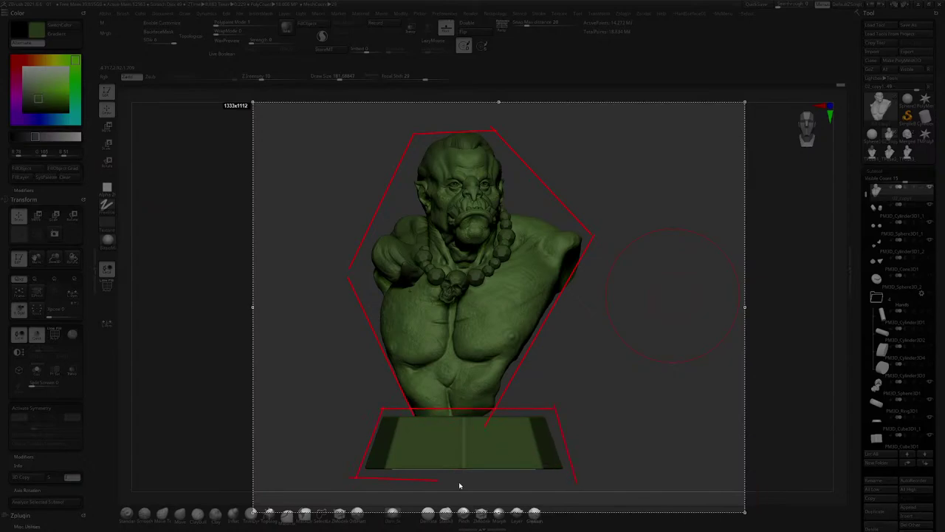
drag(588, 475, 587, 474)
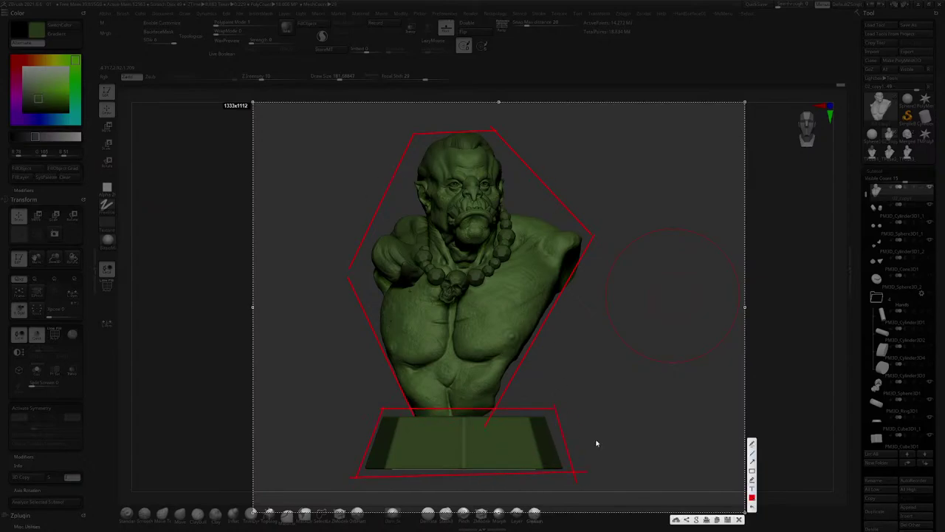
click(739, 519)
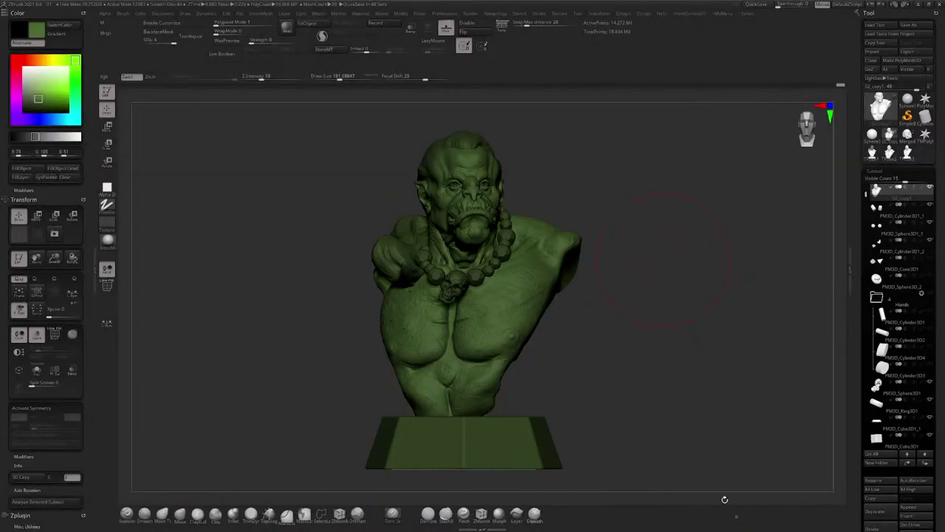
Step: Examine the profile, eye and cheek up close, setting the draw size to about 131
mouse_move(504, 184)
ctrl+right_down()
mouse_move(500, 217)
mouse_move(463, 221)
mouse_move(551, 235)
ctrl+right_up()
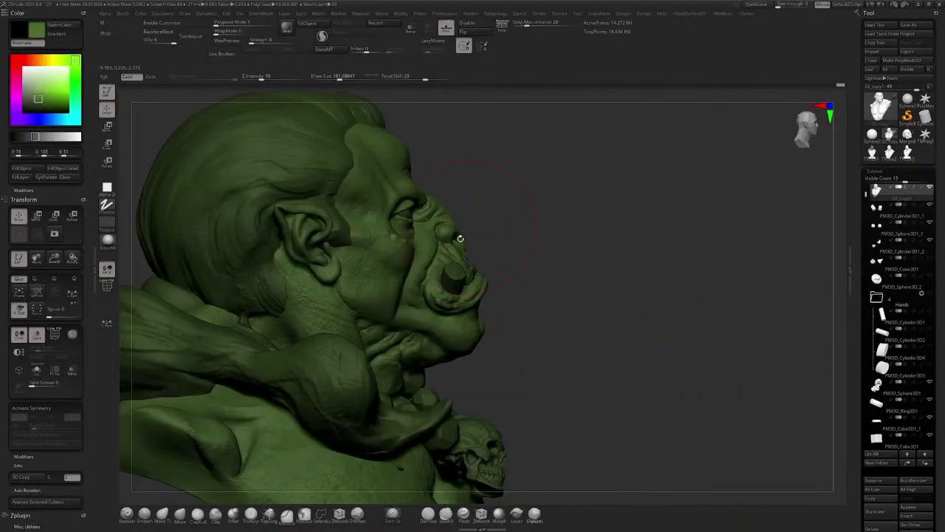
mouse_move(412, 211)
ctrl+right_down()
mouse_move(444, 272)
mouse_move(351, 270)
ctrl+right_up()
key(space)
drag(415, 262, 411, 263)
mouse_move(409, 264)
right_down()
mouse_move(402, 316)
mouse_move(349, 311)
right_up()
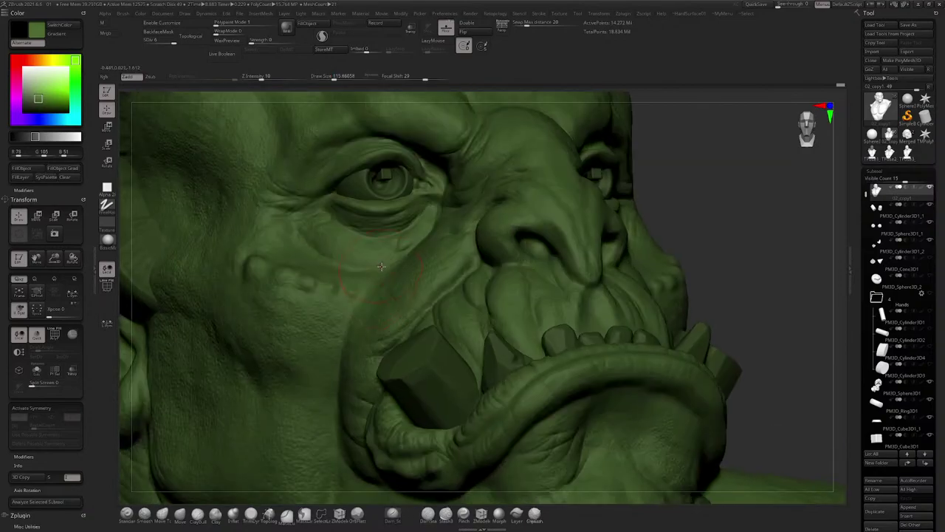
key(space)
drag(410, 306, 405, 306)
key(space)
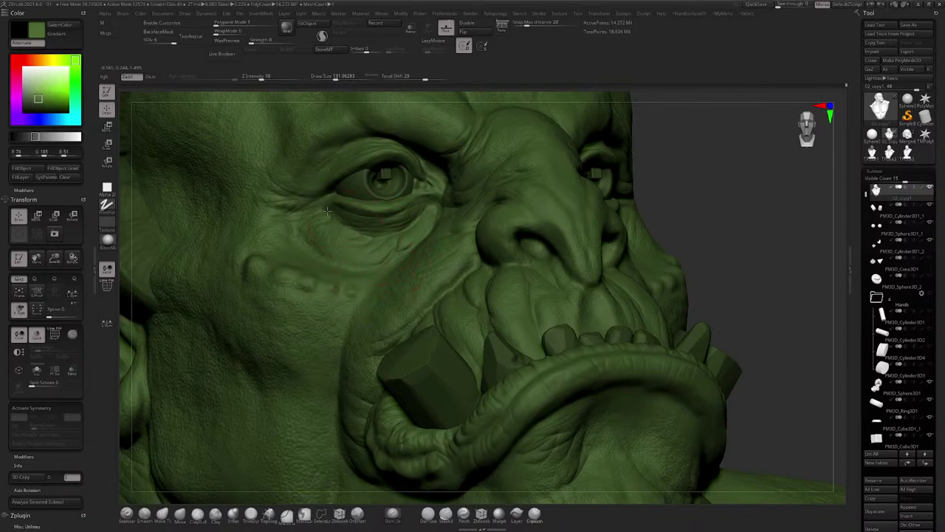
right_drag(319, 201, 399, 193)
right_drag(547, 221, 436, 221)
mouse_move(584, 221)
right_down()
mouse_move(487, 221)
mouse_move(495, 263)
mouse_move(520, 272)
mouse_move(491, 236)
mouse_move(511, 273)
mouse_move(479, 267)
mouse_move(538, 227)
right_up()
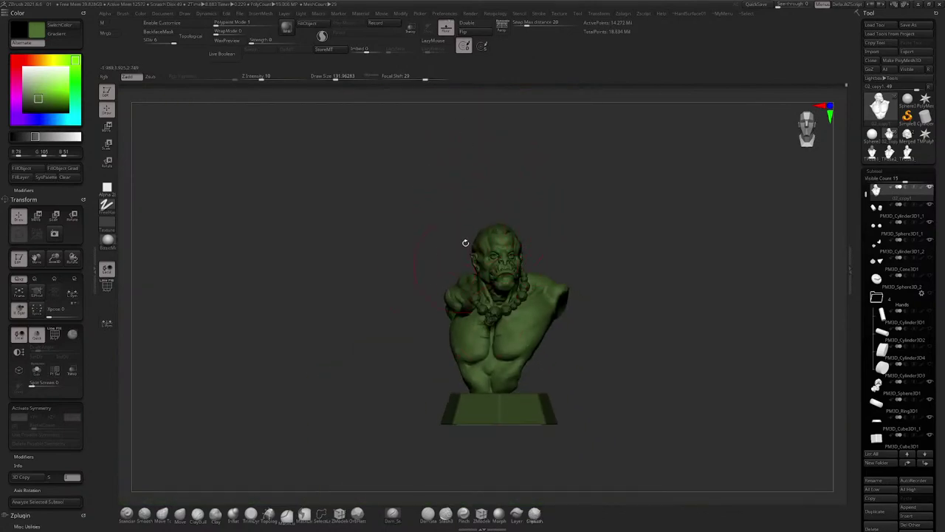
Step: Review the whole bust and closely inspect the skin detail around the nose, eyes, forehead and mouth
ctrl+right_drag(465, 243, 485, 305)
alt+right_drag(428, 367, 419, 192)
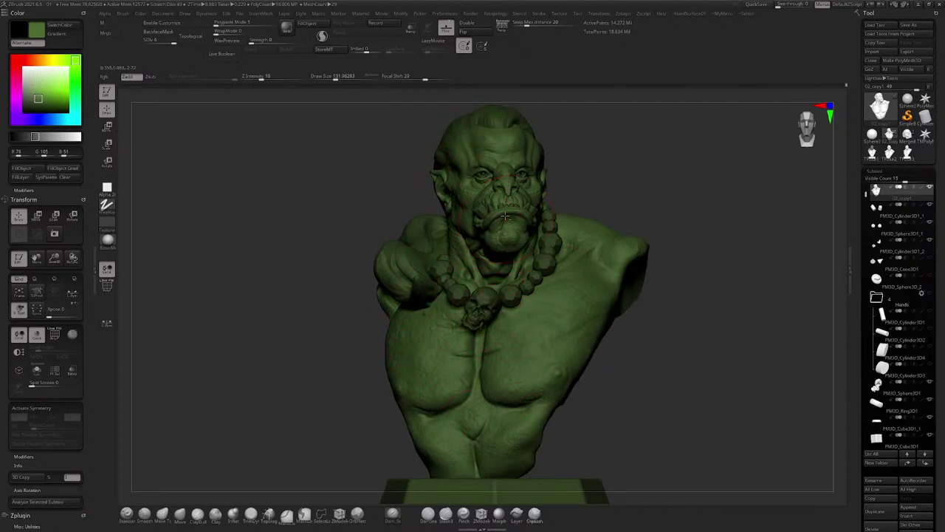
alt+right_drag(505, 216, 471, 255)
ctrl+right_drag(443, 221, 452, 362)
right_drag(362, 299, 451, 299)
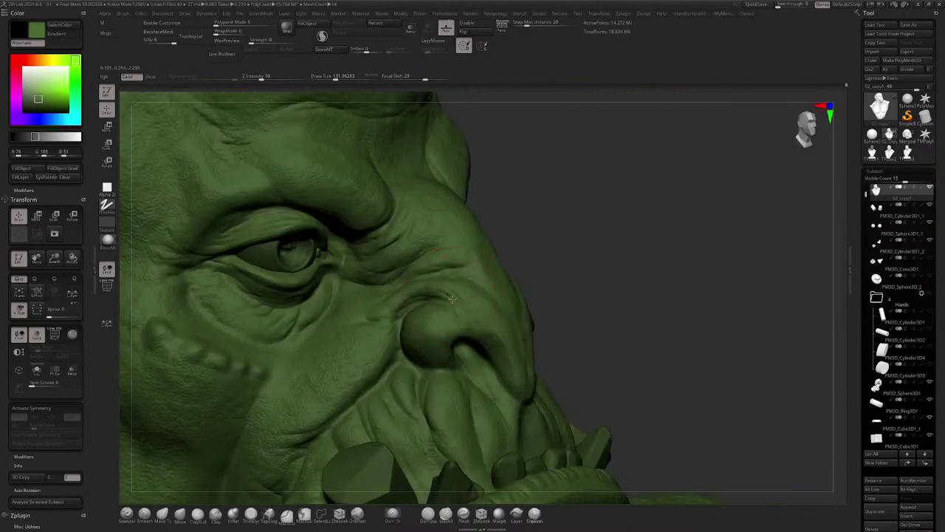
right_drag(402, 282, 345, 284)
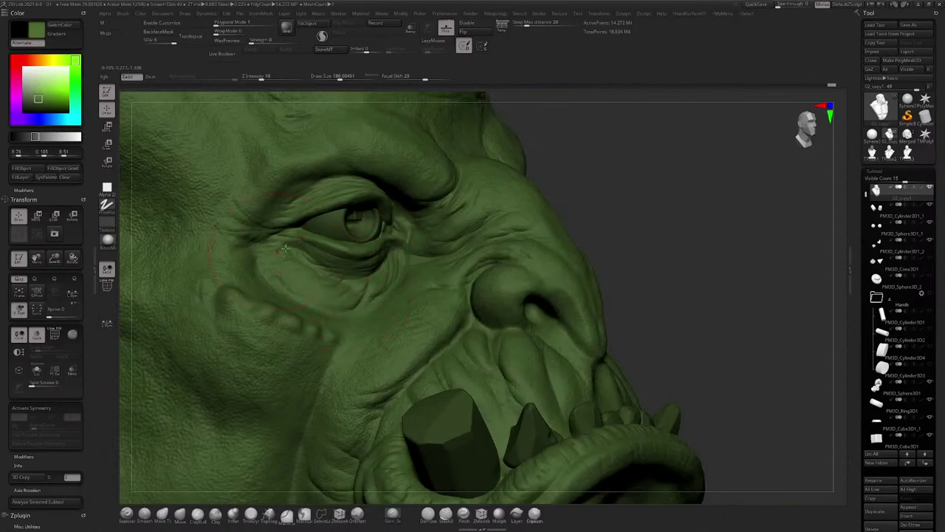
right_drag(285, 248, 404, 154)
right_drag(464, 198, 509, 211)
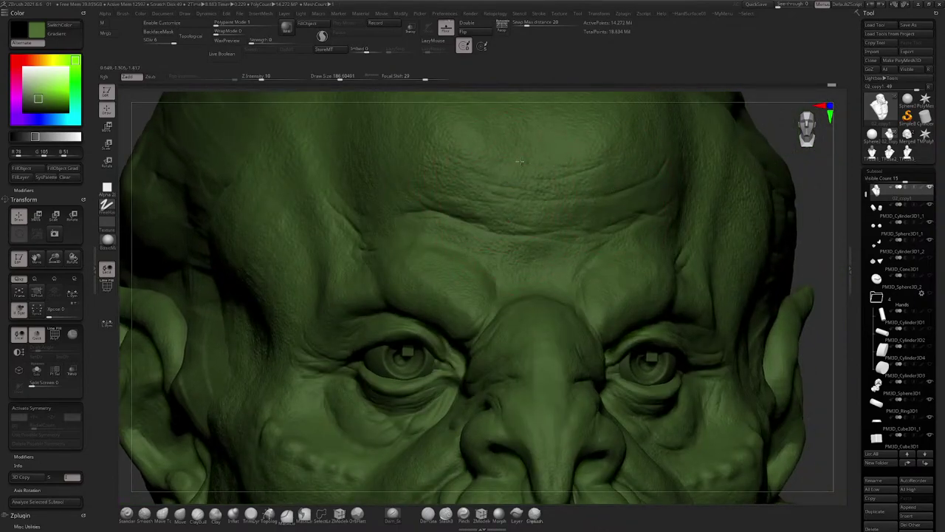
ctrl+right_drag(497, 161, 565, 240)
ctrl+right_drag(458, 273, 435, 355)
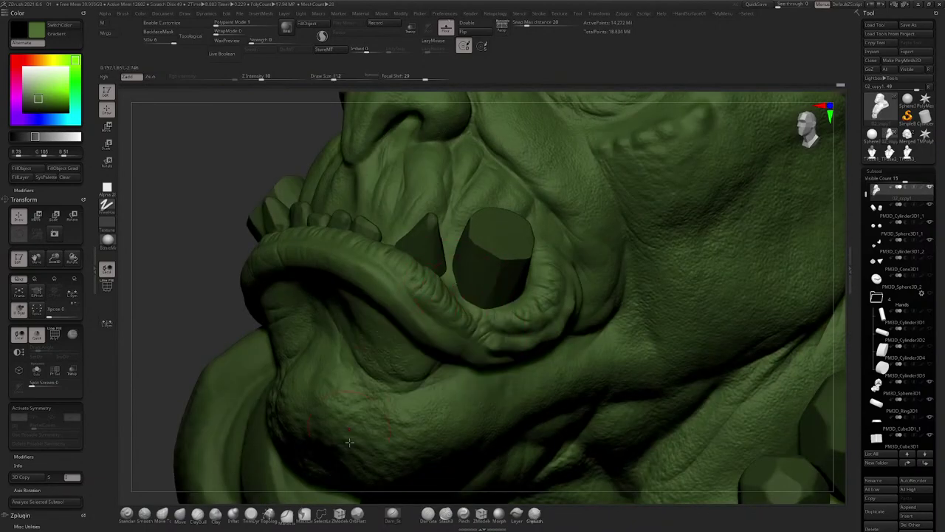
Step: Switch to the ClayBuildup brush, reduce the draw size and add a stroke on the lower lip beside the tusk
click(197, 514)
key(space)
drag(457, 294, 443, 294)
right_drag(434, 270, 455, 289)
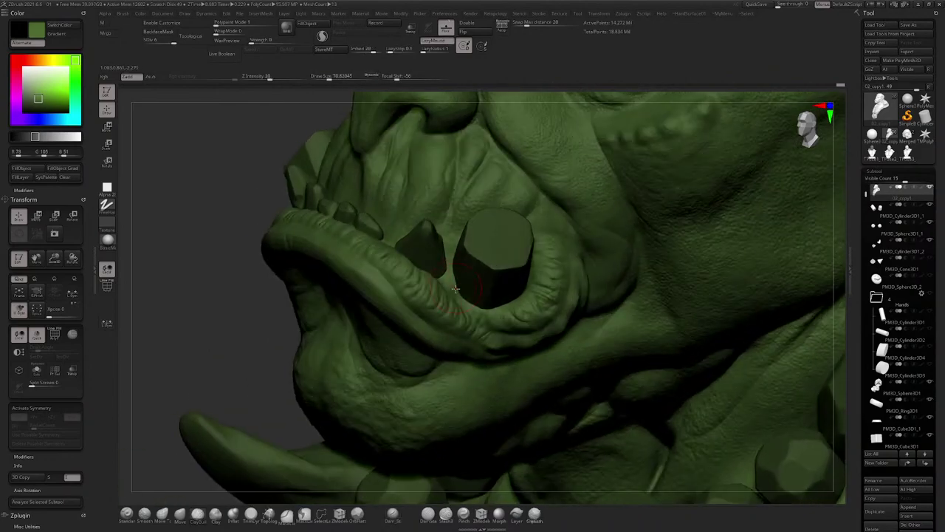
drag(456, 273, 477, 305)
alt+right_drag(458, 286, 443, 217)
ctrl+right_drag(443, 266, 443, 211)
right_drag(443, 236, 473, 214)
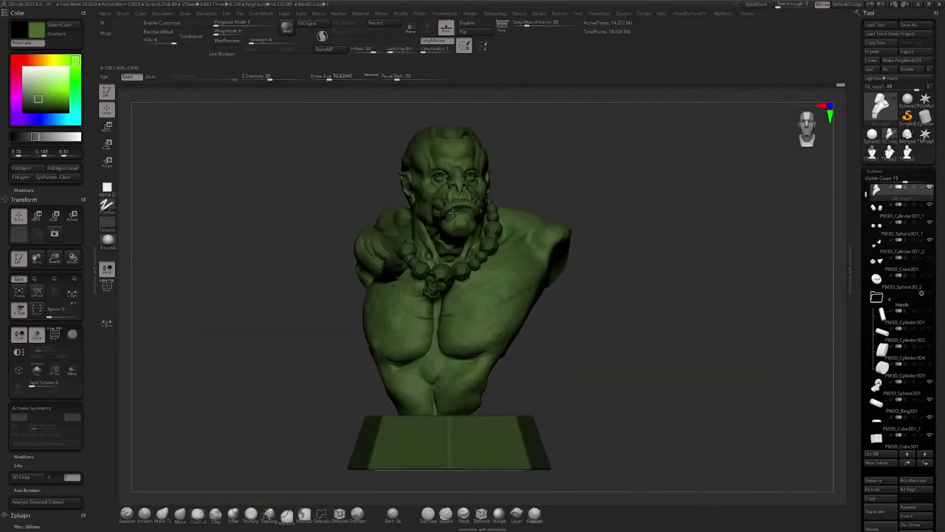
Step: Open the Skin_Brushes folder in LightBox and browse its skin detail brushes for the chest
right_drag(436, 260, 425, 240)
mouse_move(425, 240)
right_down()
mouse_move(447, 237)
mouse_move(425, 272)
mouse_move(542, 169)
mouse_move(573, 172)
mouse_move(568, 197)
mouse_move(492, 208)
mouse_move(536, 254)
right_up()
key(comma)
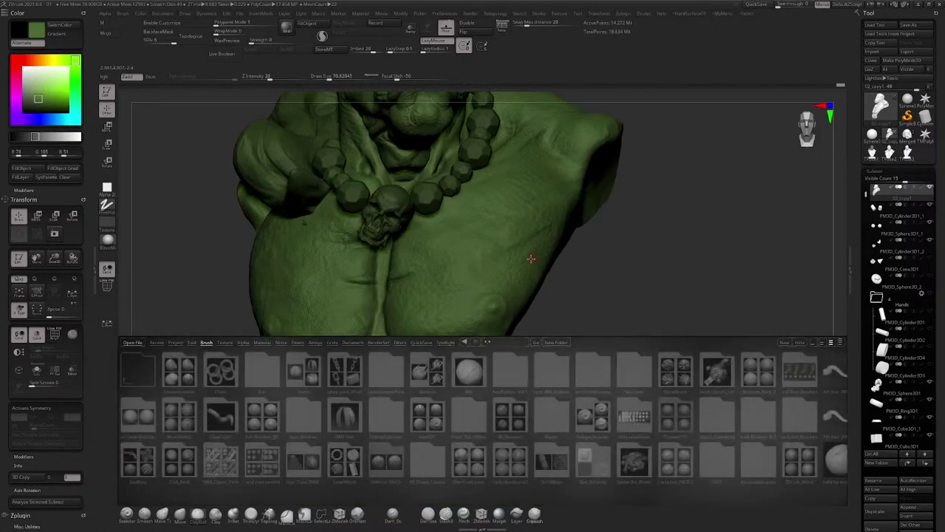
click(595, 461)
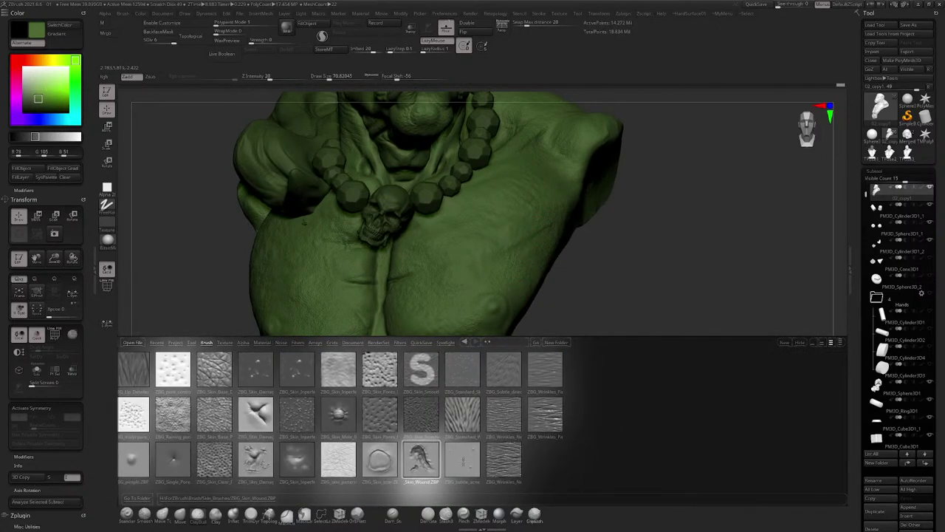
drag(463, 461, 513, 461)
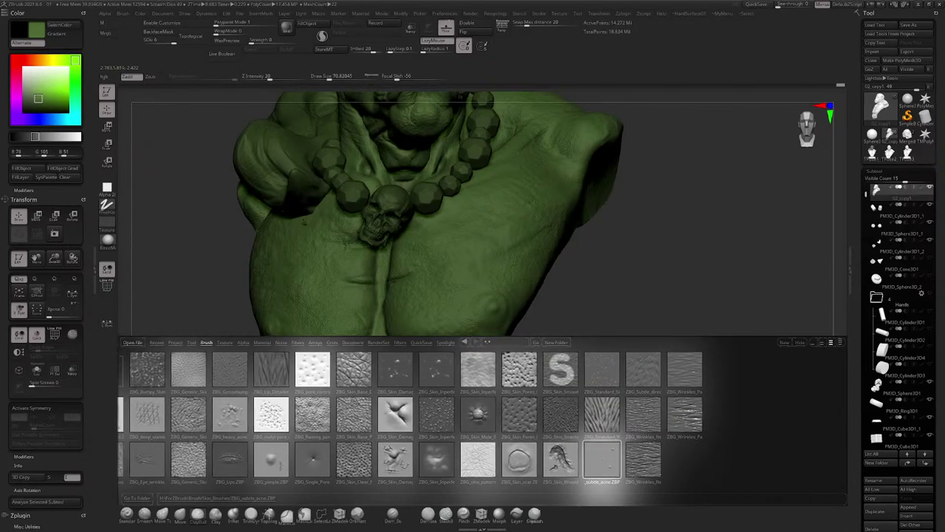
Step: Load the ZBG_pimple brush and set draw size to about 37 and Z Intensity to 66 for work near the eye
double_click(270, 462)
key(comma)
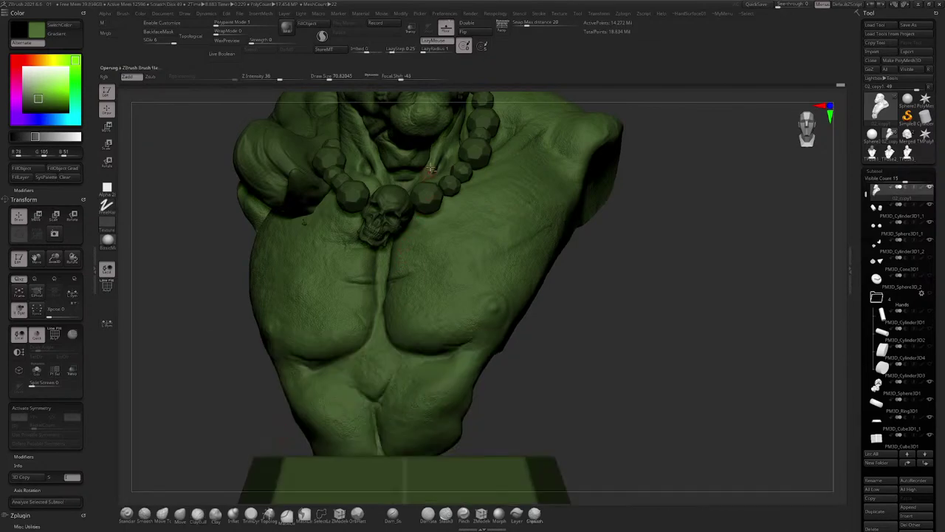
mouse_move(431, 169)
alt+right_down()
mouse_move(418, 317)
mouse_move(433, 220)
alt+right_up()
mouse_move(472, 258)
right_down()
mouse_move(433, 261)
mouse_move(424, 229)
right_up()
key(space)
drag(443, 285, 431, 283)
right_drag(424, 258, 399, 253)
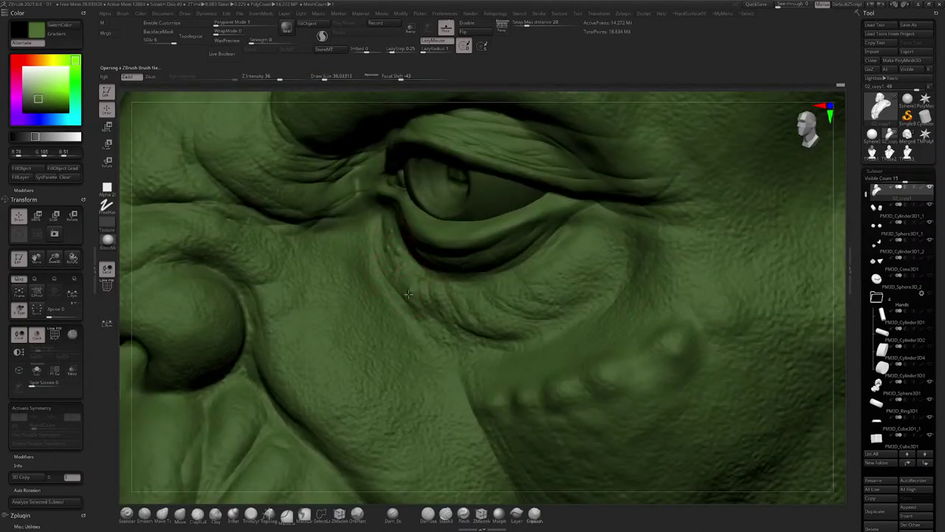
key(space)
drag(448, 321, 439, 321)
Step: Stamp a cluster of small pimples along the skin below the inner corner of the eye
drag(407, 290, 421, 312)
right_click(384, 266)
drag(416, 297, 448, 296)
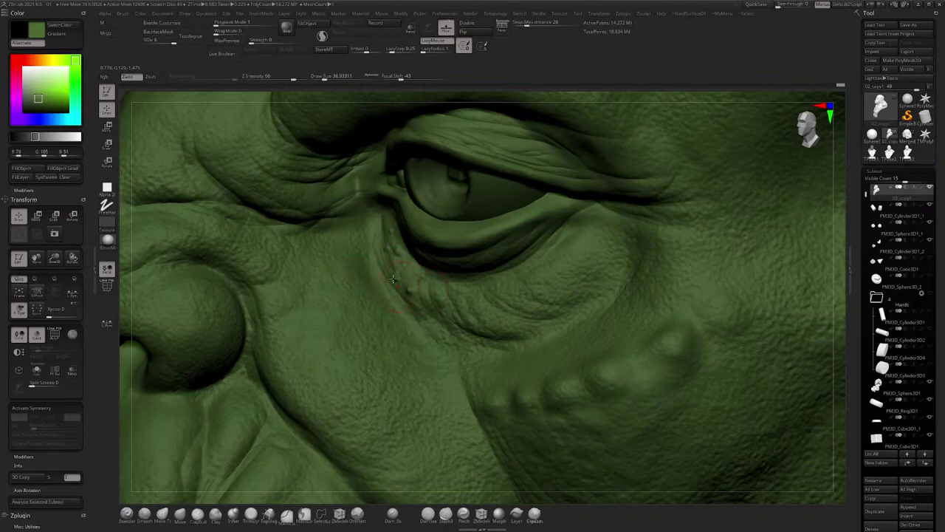
click(444, 282)
click(459, 295)
click(421, 300)
click(390, 236)
right_drag(416, 211, 450, 214)
click(380, 219)
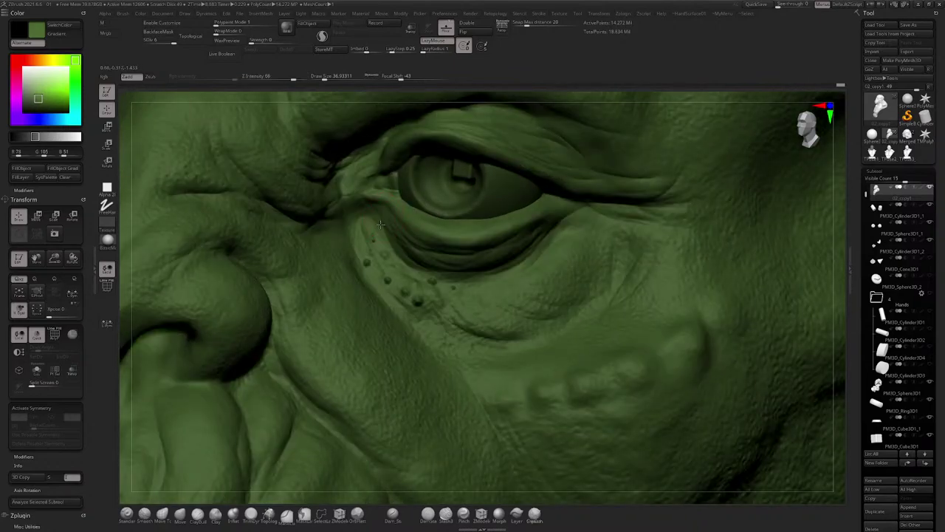
click(364, 220)
click(397, 259)
click(395, 294)
Step: Lower the Z Intensity to 45 and extend the pimples down along the crease of the eye bag
mouse_move(397, 302)
ctrl+right_down()
mouse_move(432, 268)
mouse_move(443, 317)
ctrl+right_up()
key(space)
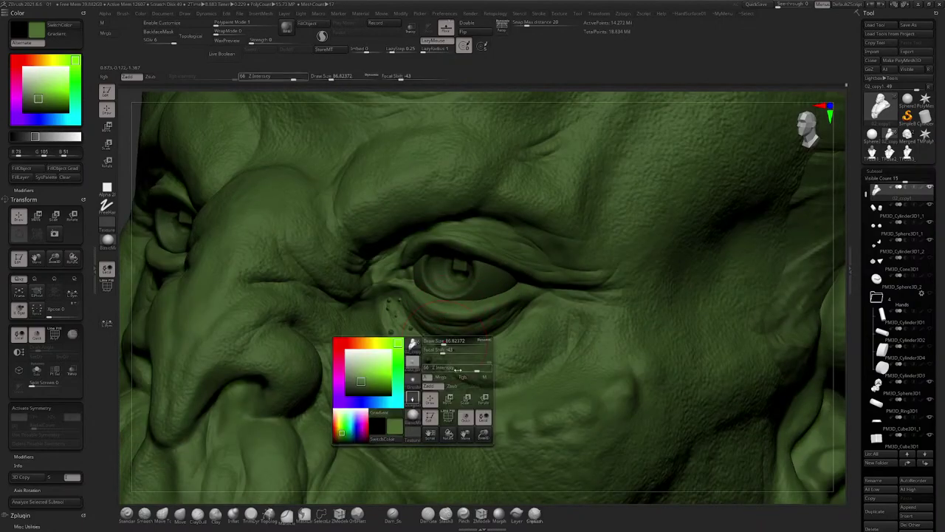
drag(474, 368, 460, 368)
click(405, 353)
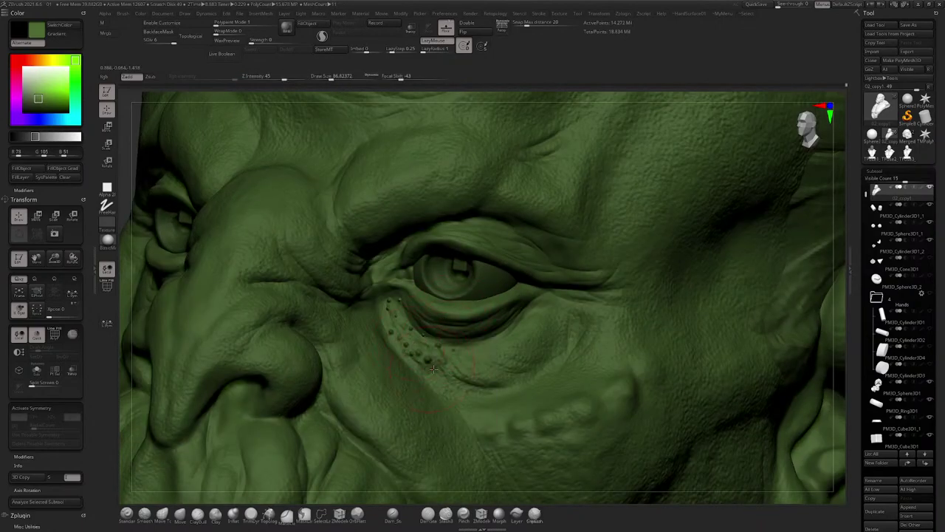
click(435, 369)
click(443, 382)
click(451, 390)
click(460, 385)
click(459, 361)
Step: Scatter pimples below the inner corner, on the eye bag and along the lower eyelid of the opposite eye
mouse_move(473, 313)
alt+right_down()
mouse_move(488, 253)
mouse_move(456, 281)
mouse_move(405, 234)
mouse_move(395, 248)
mouse_move(385, 231)
mouse_move(385, 251)
alt+right_up()
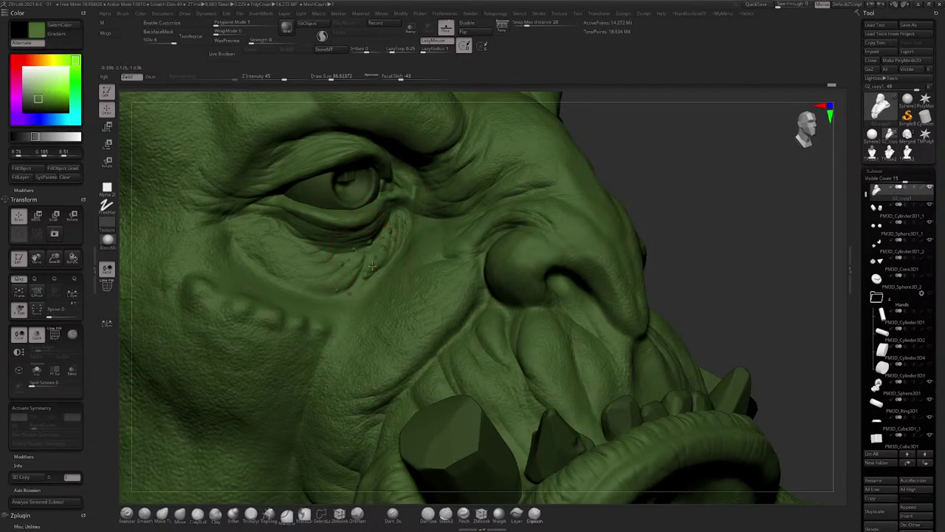
mouse_move(372, 266)
ctrl+right_down()
mouse_move(375, 235)
mouse_move(354, 237)
mouse_move(381, 258)
mouse_move(401, 258)
mouse_move(369, 249)
mouse_move(305, 286)
ctrl+right_up()
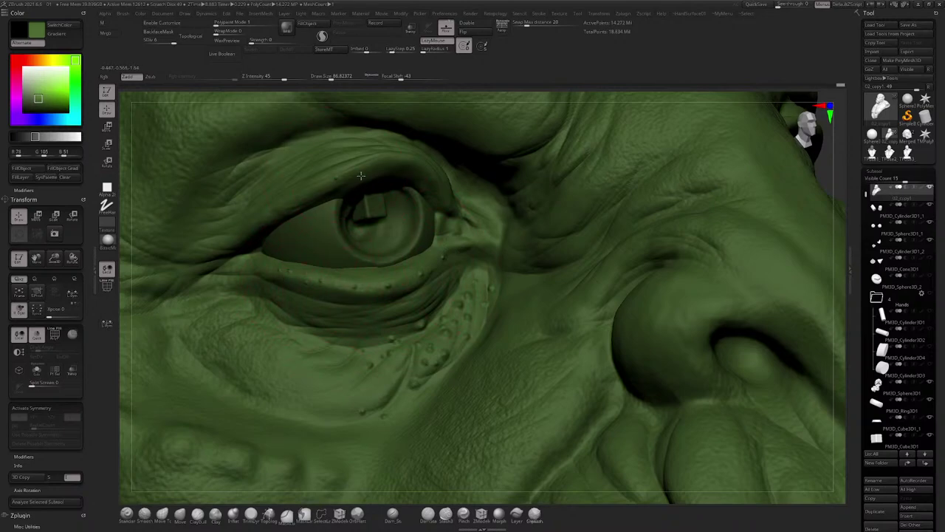
mouse_move(382, 169)
right_down()
mouse_move(390, 166)
mouse_move(384, 122)
right_up()
alt+right_drag(516, 177, 372, 209)
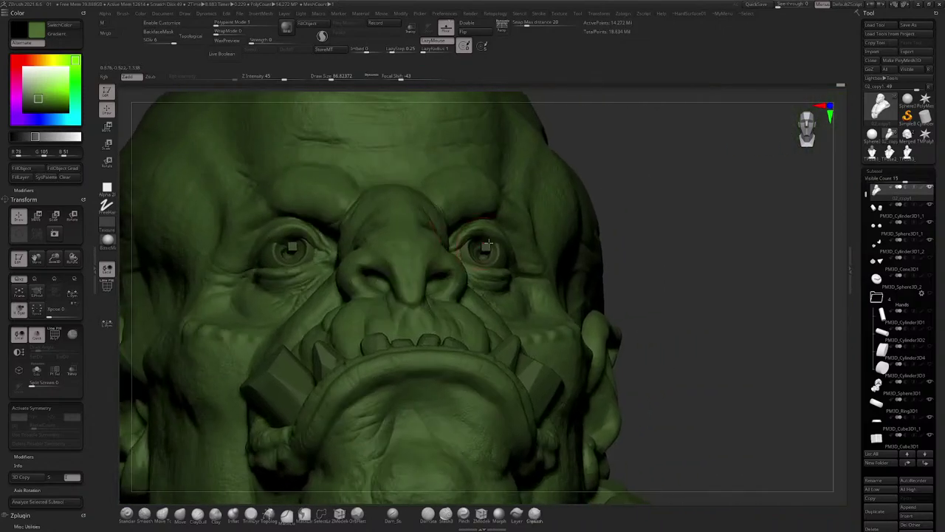
right_drag(517, 214, 447, 297)
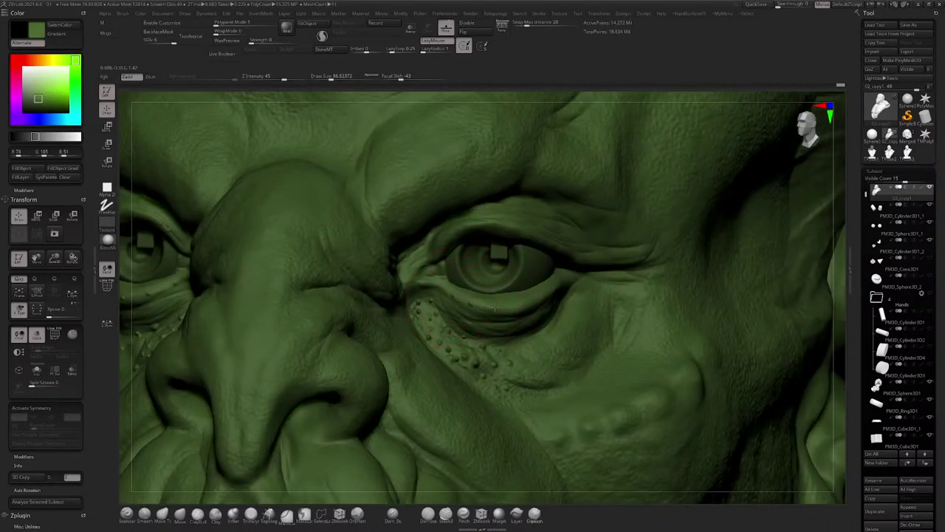
right_drag(543, 320, 510, 163)
ctrl+right_drag(502, 325, 447, 311)
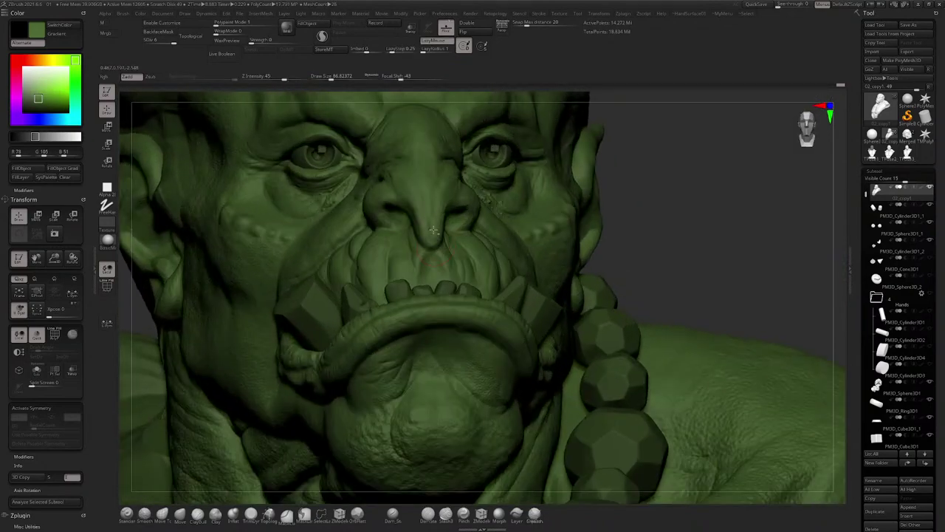
Step: Try the ZBG pore brush on the nose and undo the test stroke
mouse_move(440, 175)
alt+right_down()
mouse_move(448, 223)
mouse_move(469, 238)
alt+right_up()
key(comma)
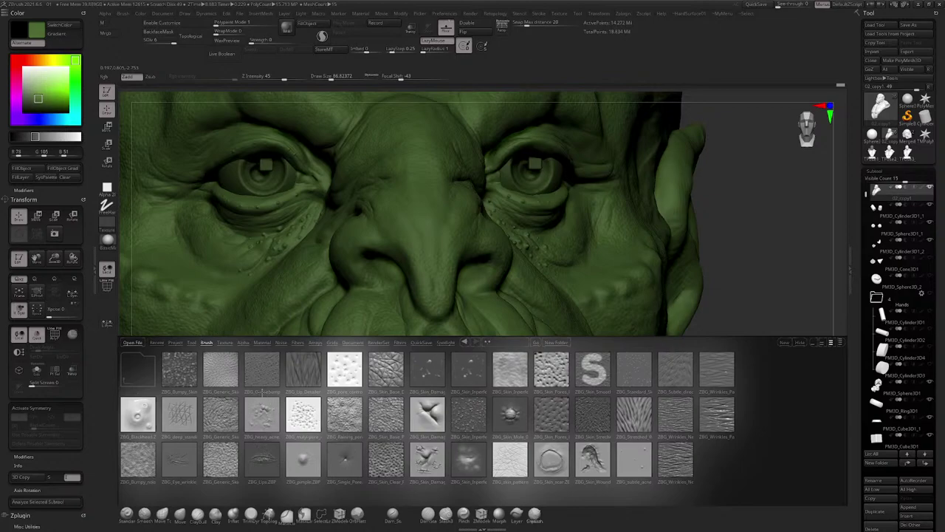
double_click(339, 372)
scroll(432, 269, up, 3)
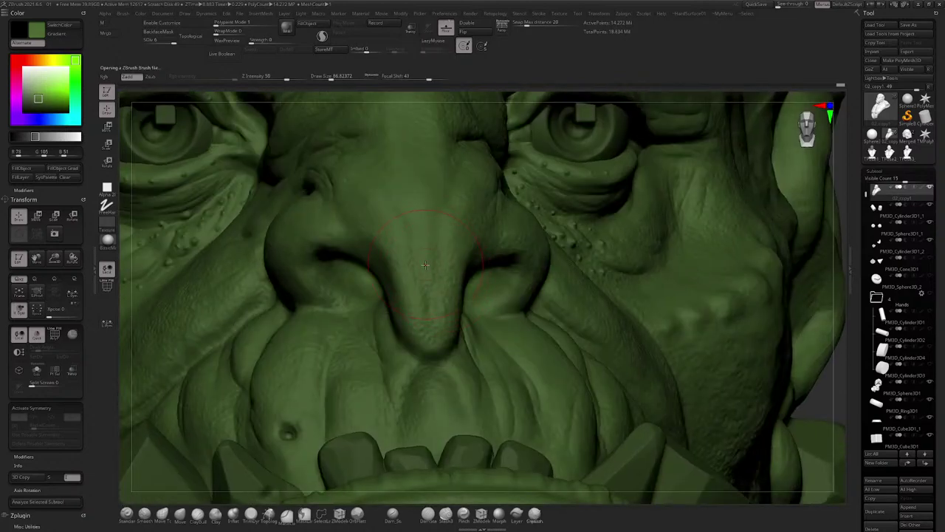
key(ctrl+z)
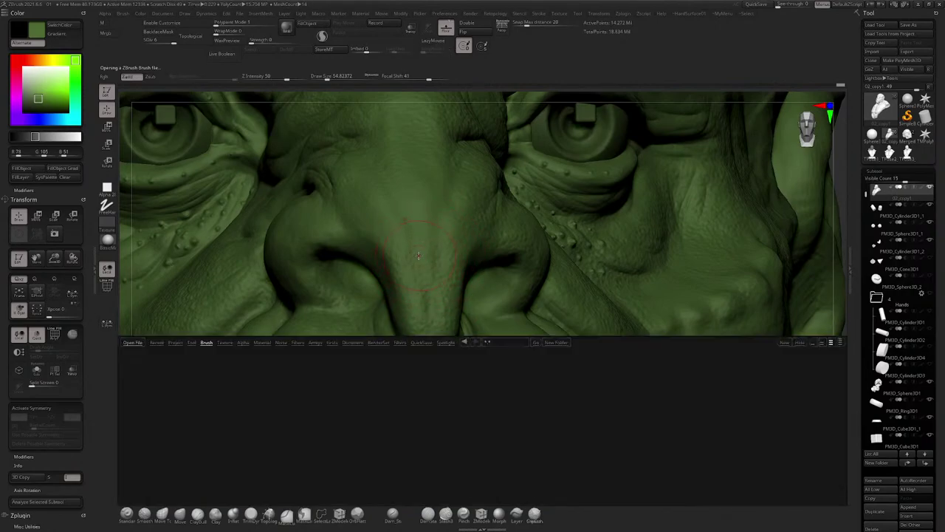
Step: Reload a ZBG pore brush and sculpt pores over the nose bridge, tip and nostril wings
key(comma)
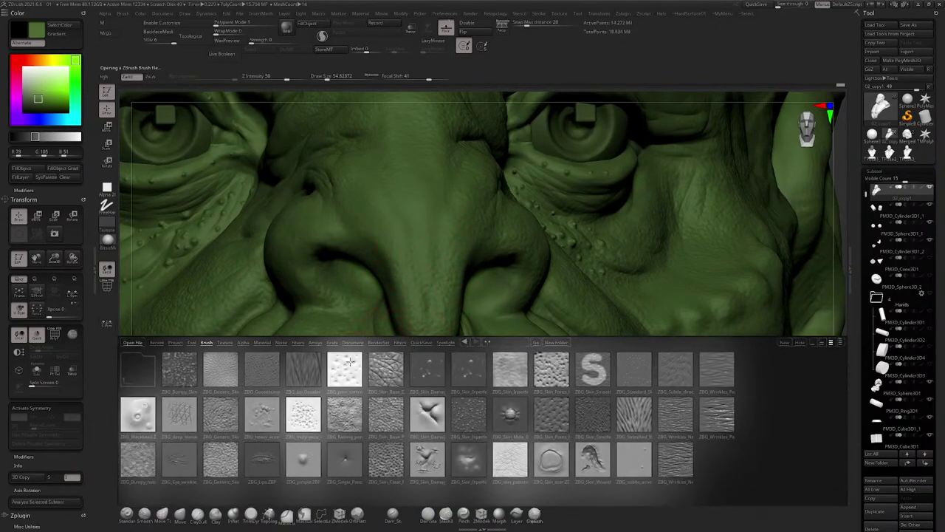
double_click(353, 359)
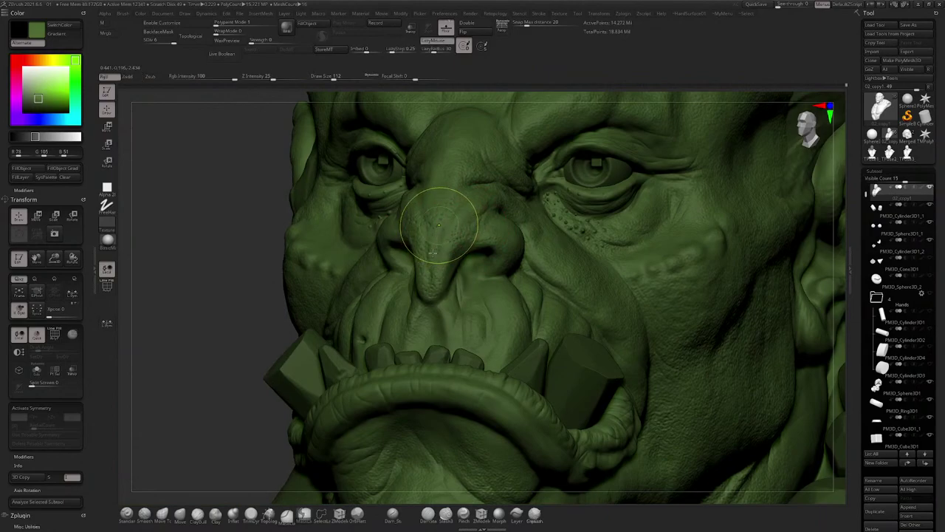
key(s)
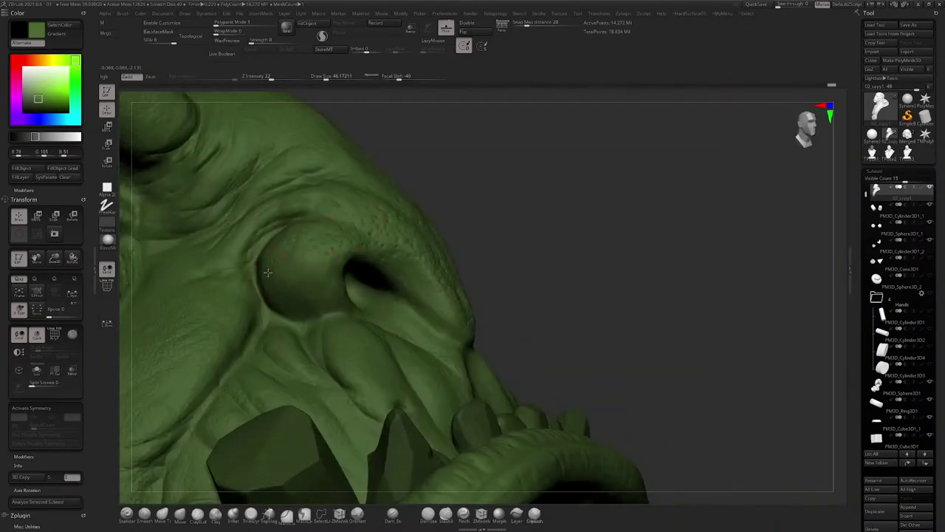
drag(287, 264, 297, 303)
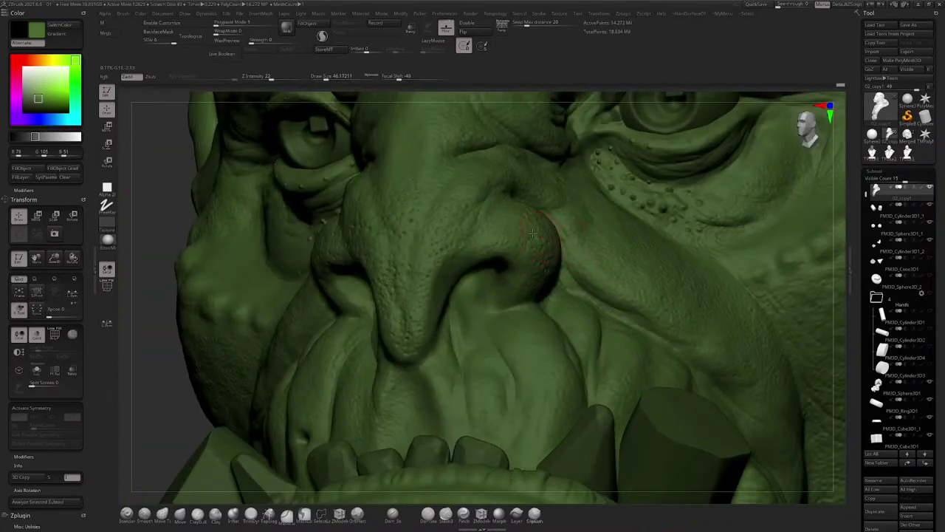
Step: Load the ZBG bumpy skin brush, set draw size to 112 and texture the skin around the nose and cheek
key(comma)
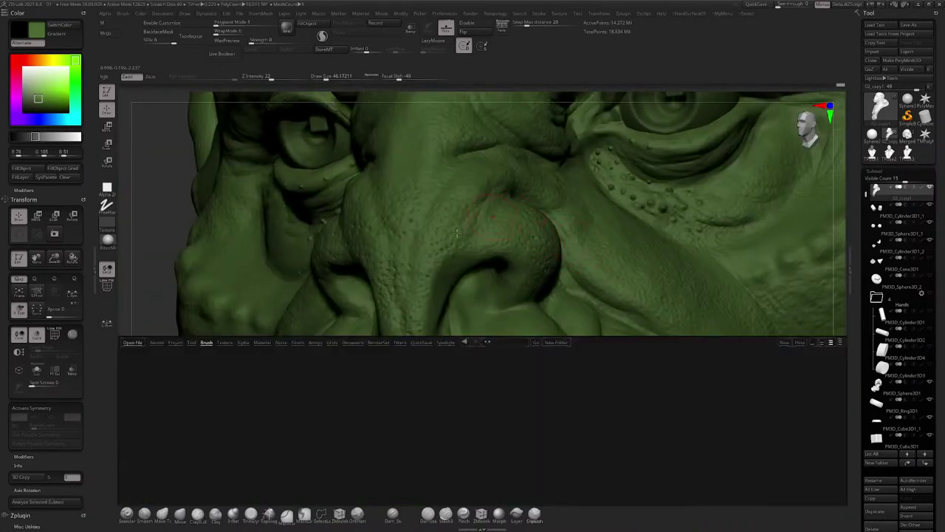
double_click(138, 456)
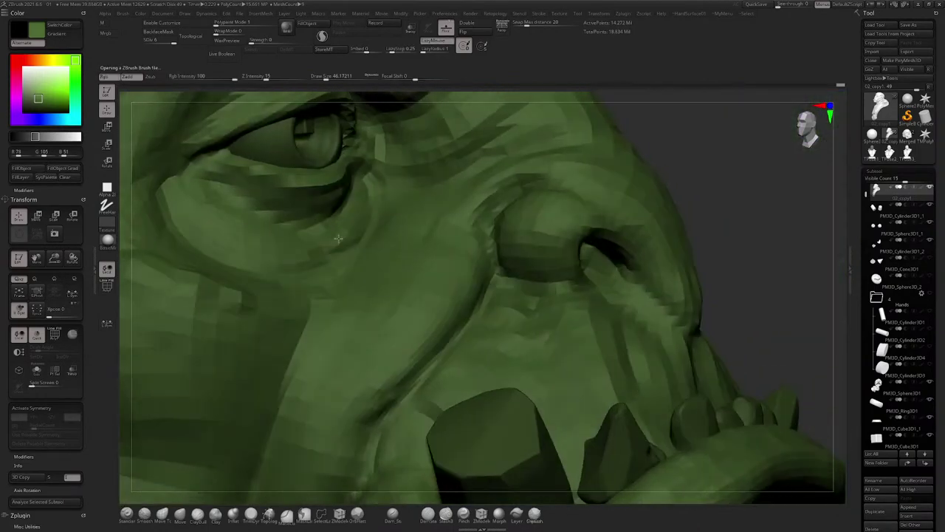
right_drag(338, 239, 358, 233)
key(space)
drag(434, 298, 445, 298)
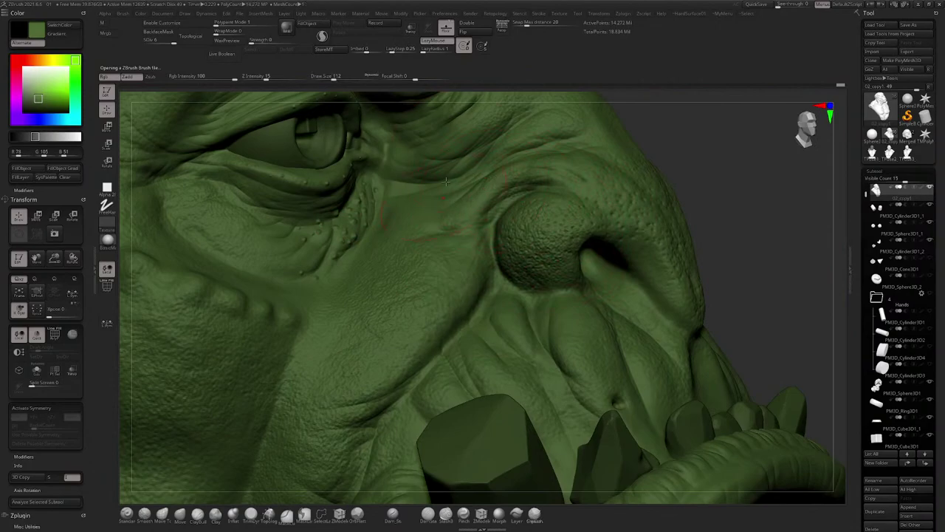
ctrl+right_drag(266, 222, 354, 177)
right_drag(517, 318, 447, 315)
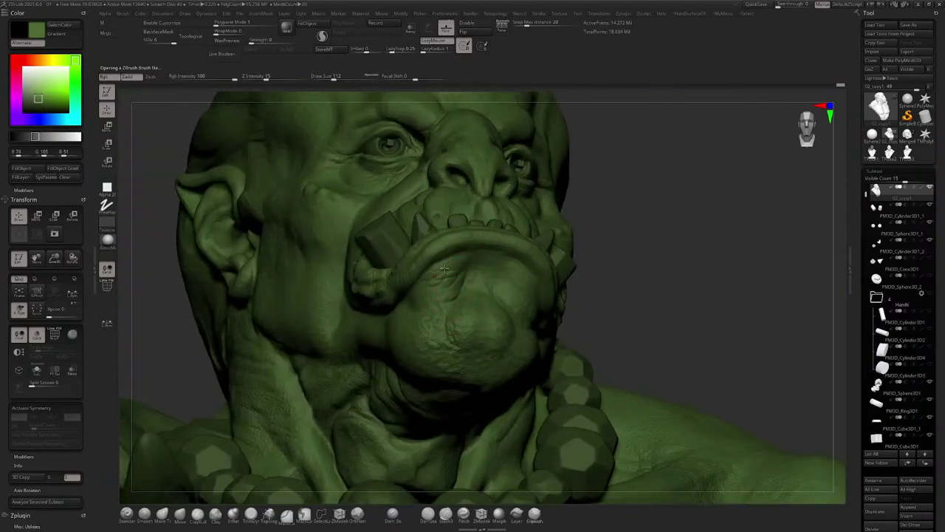
right_drag(524, 291, 536, 257)
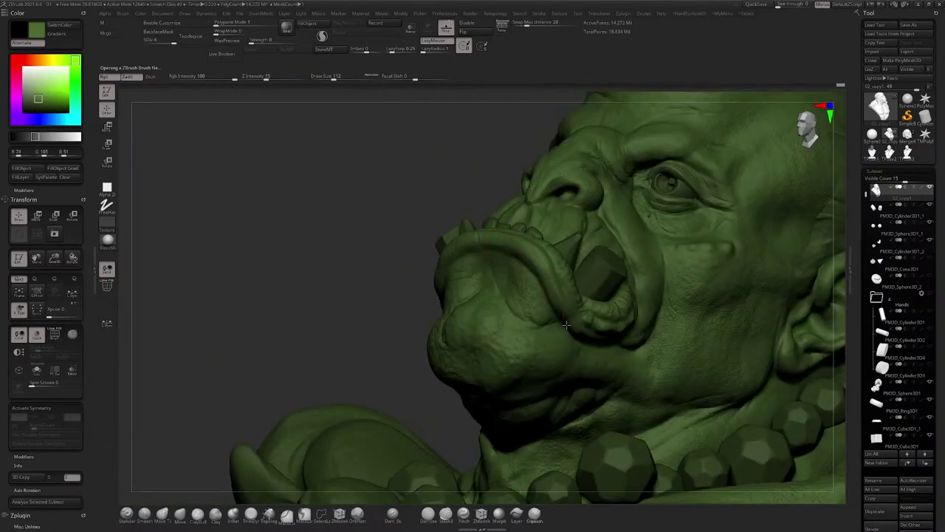
right_drag(565, 324, 532, 311)
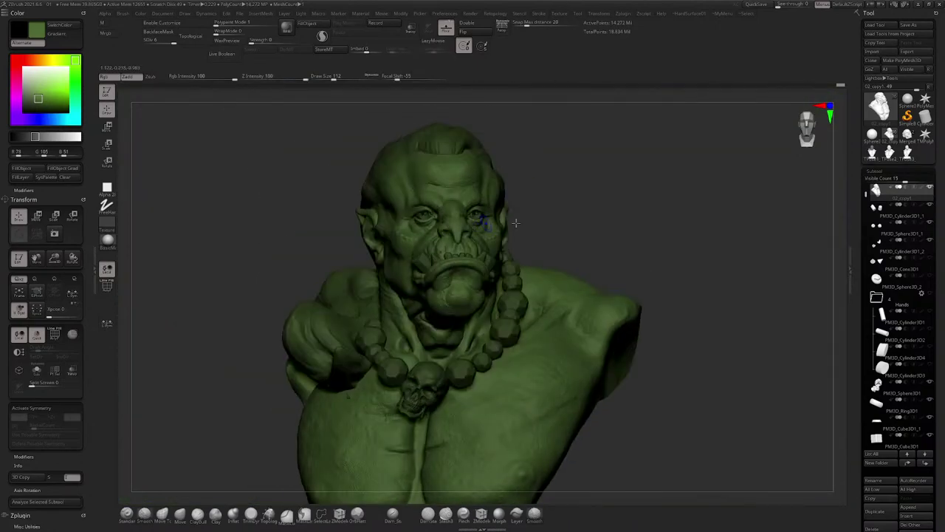
Step: Frame the whole bust in front view and quick-save the project
mouse_move(517, 223)
right_down()
mouse_move(632, 192)
mouse_move(608, 176)
right_up()
mouse_move(690, 163)
right_down()
mouse_move(636, 164)
mouse_move(679, 144)
right_up()
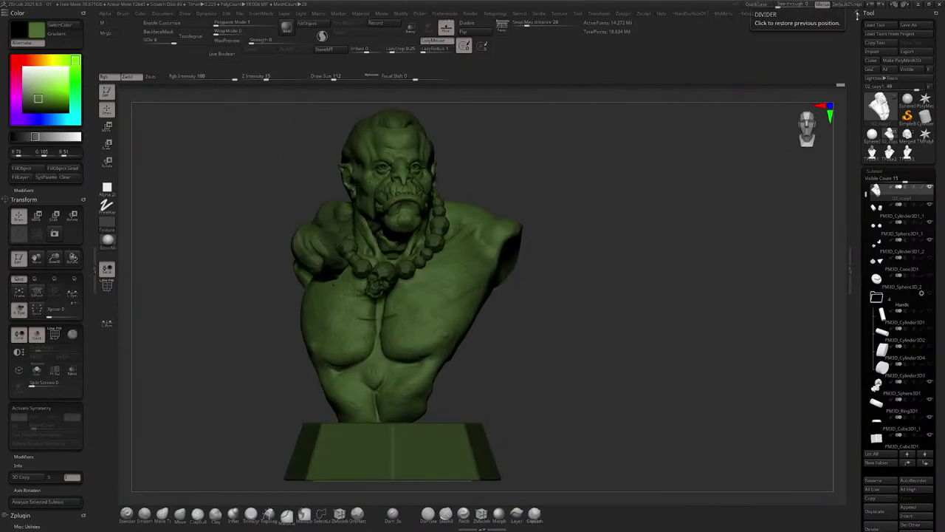
click(757, 5)
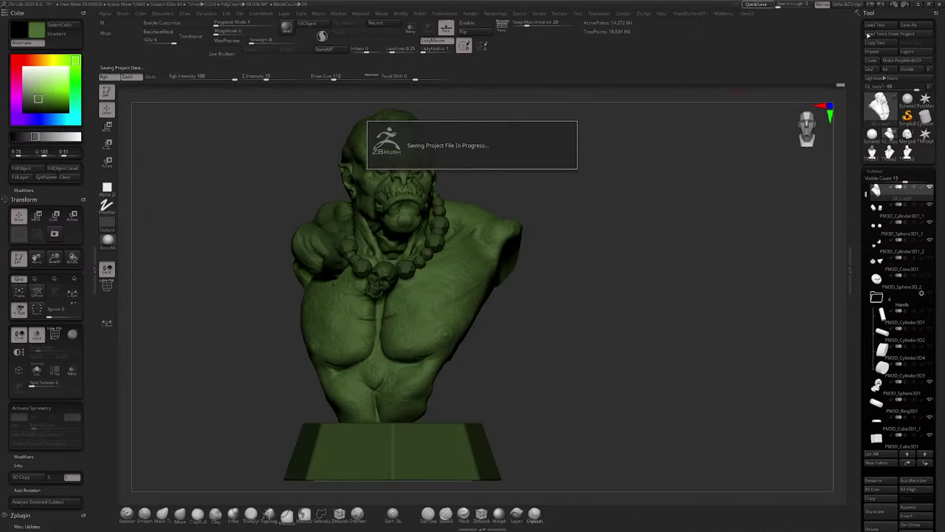
Step: Leave a snapshot of the bust on the canvas, place the live bust beside it and collapse both side trays
alt+right_drag(667, 175, 570, 186)
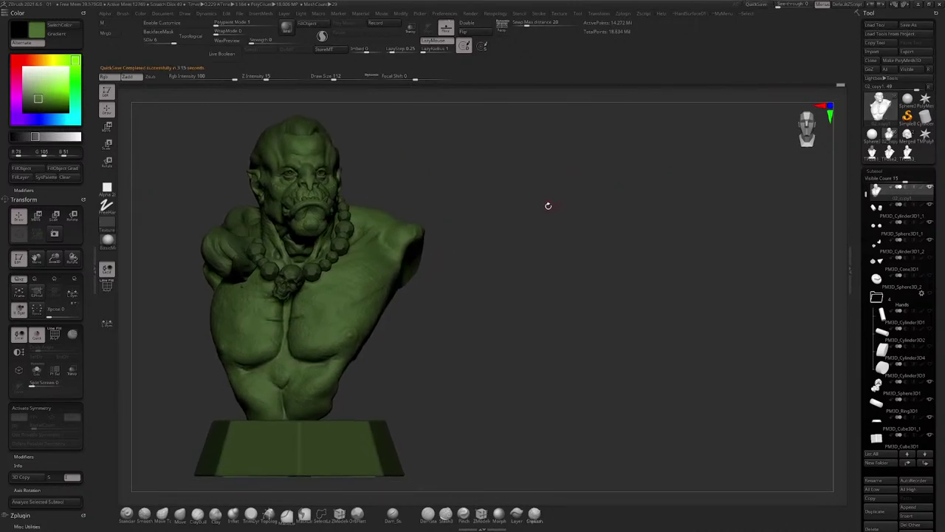
mouse_move(497, 228)
mouse_down()
mouse_move(696, 217)
mouse_move(695, 202)
mouse_move(715, 198)
mouse_up()
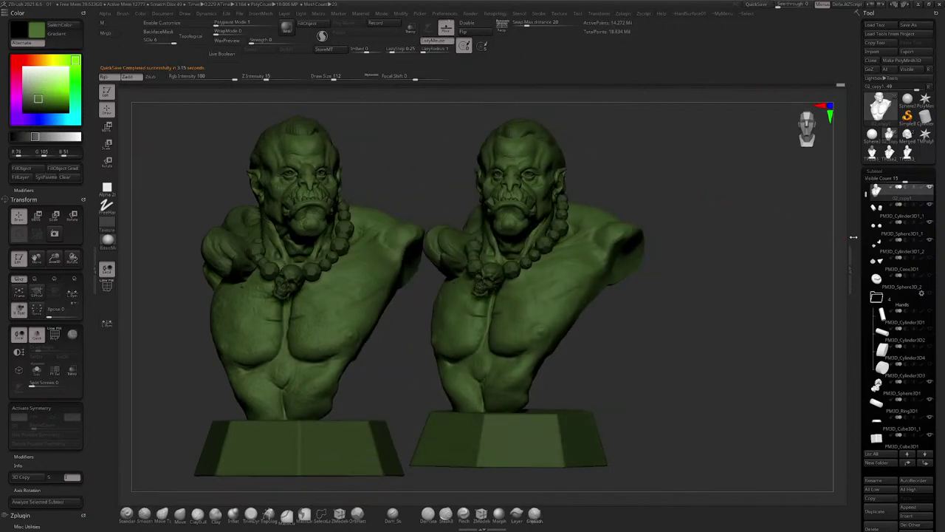
click(851, 265)
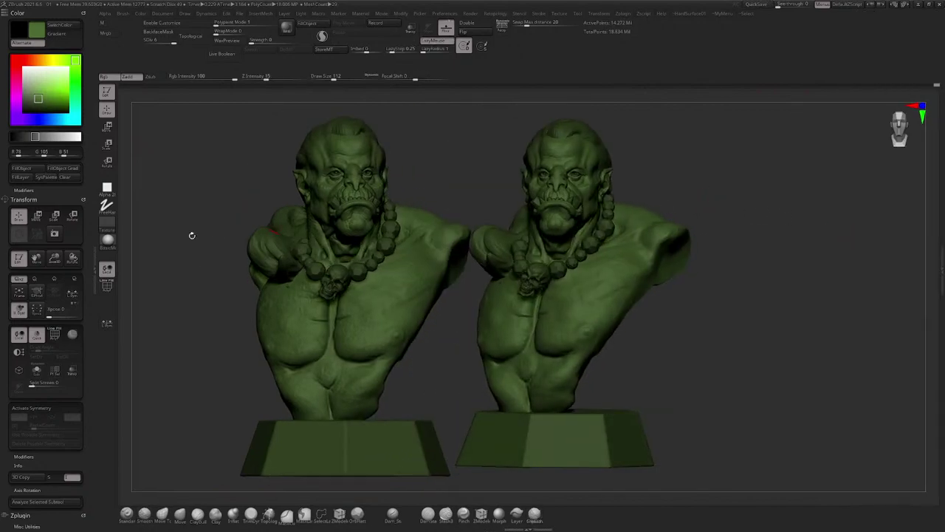
click(93, 268)
Step: Leave a second snapshot on the canvas and frame the live bust beside it as a closer, cropped third view
drag(669, 181, 856, 214)
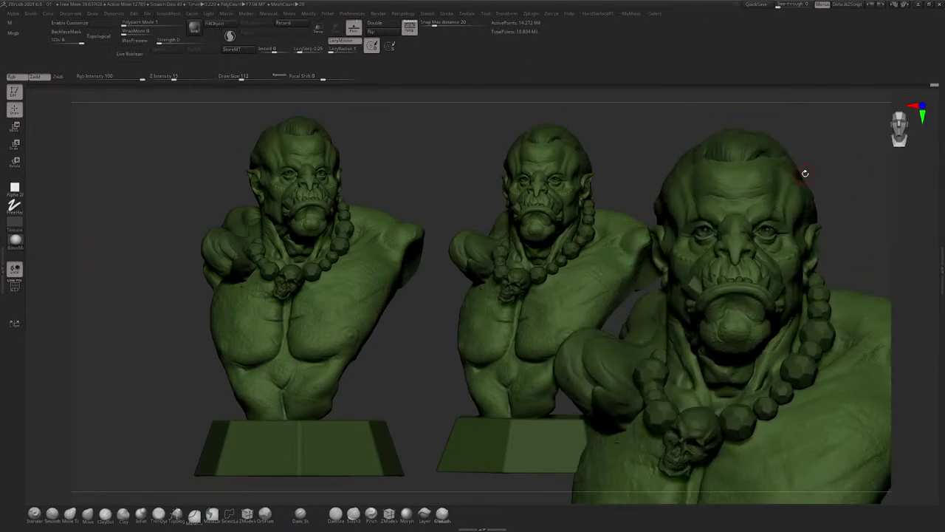
click(111, 13)
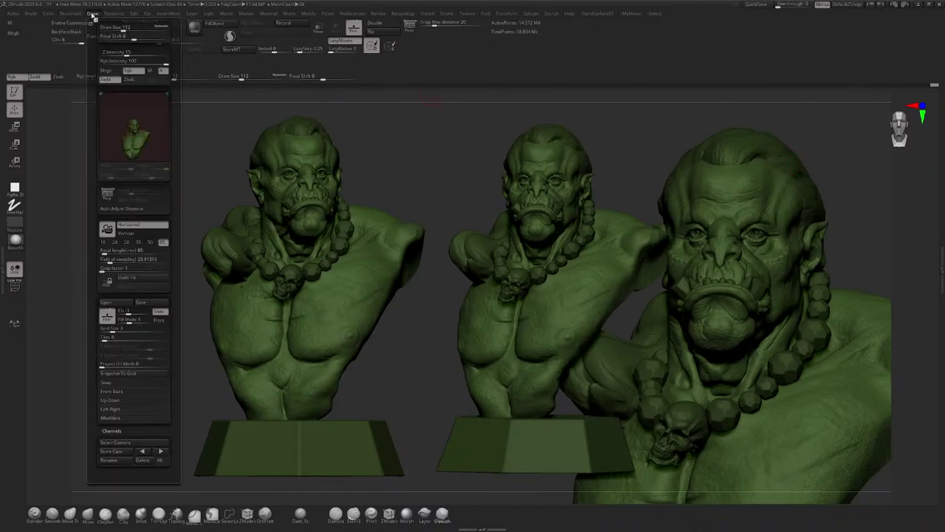
alt+drag(861, 178, 864, 189)
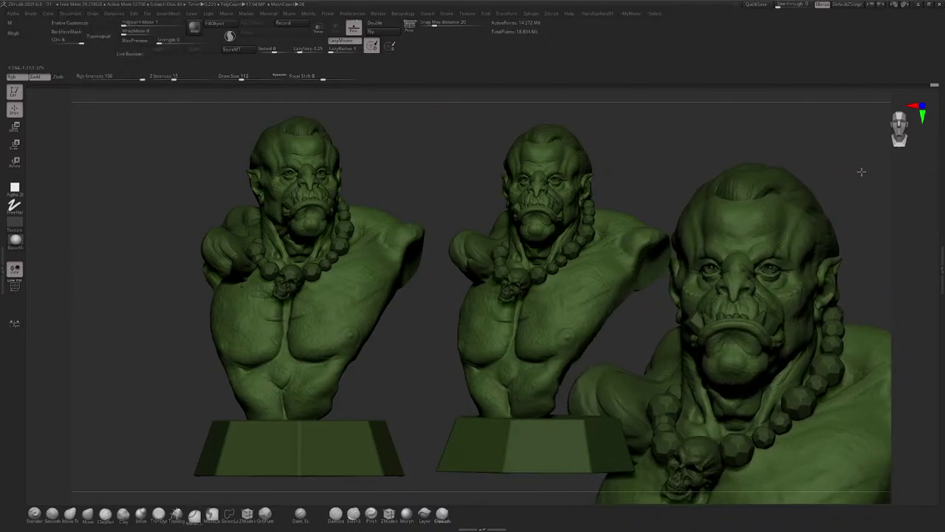
drag(848, 191, 839, 175)
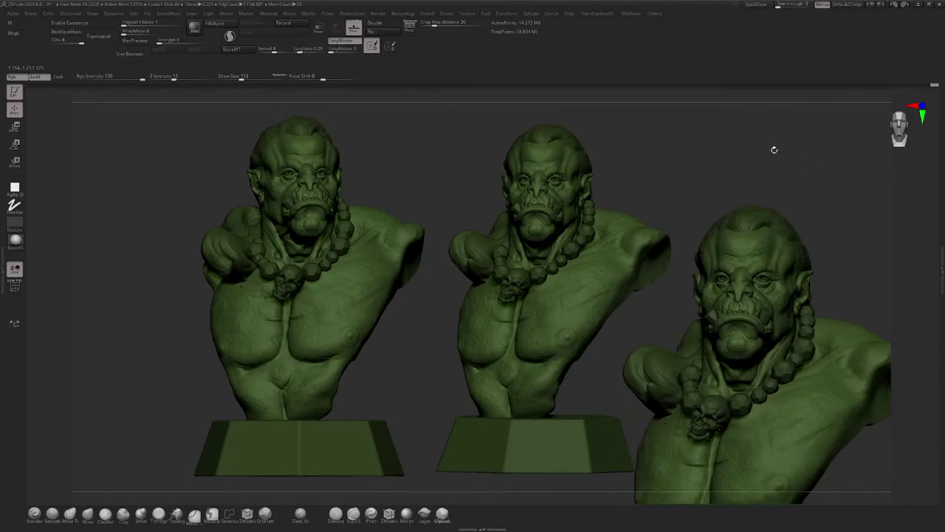
Step: Capture a screenshot region of about 2196 x 1154 px covering the three bust views
key(F1)
drag(112, 93, 923, 518)
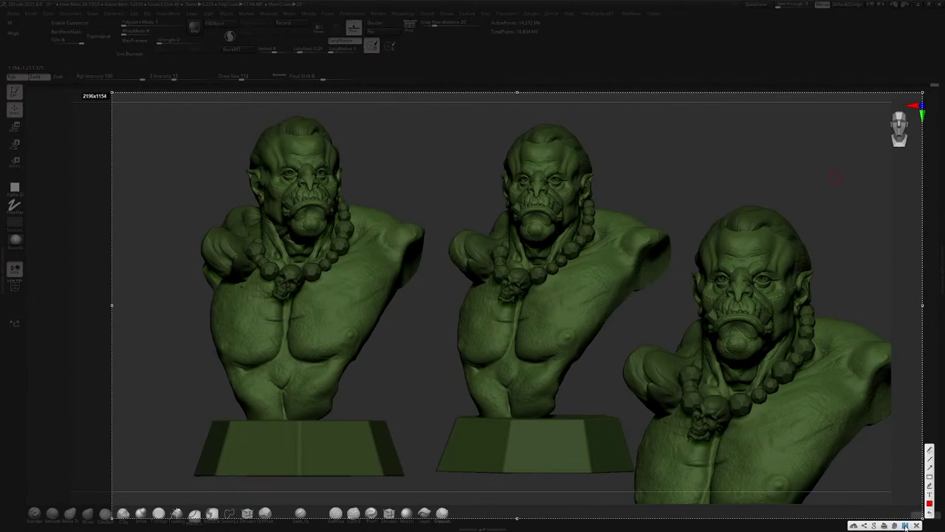
click(895, 526)
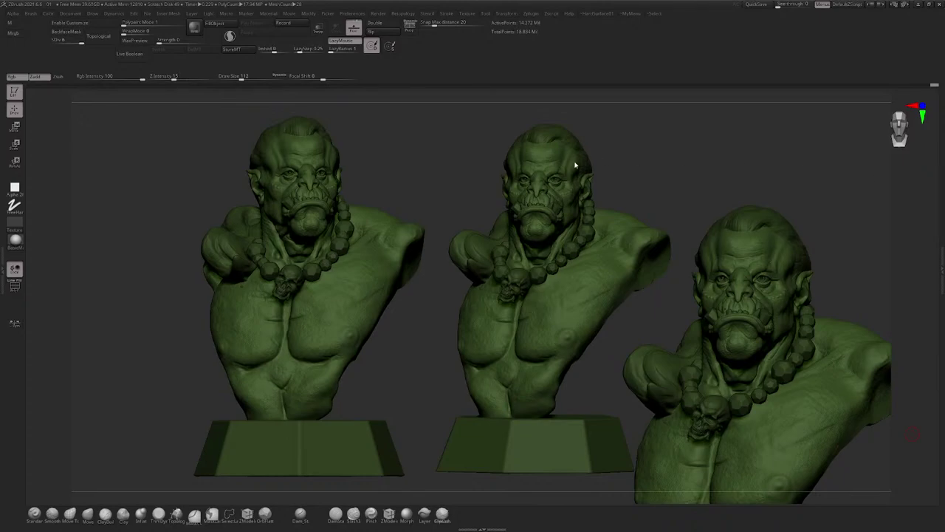
Step: Save the bust tool as a ZTL file in the CGALLIES folder
click(942, 164)
click(908, 25)
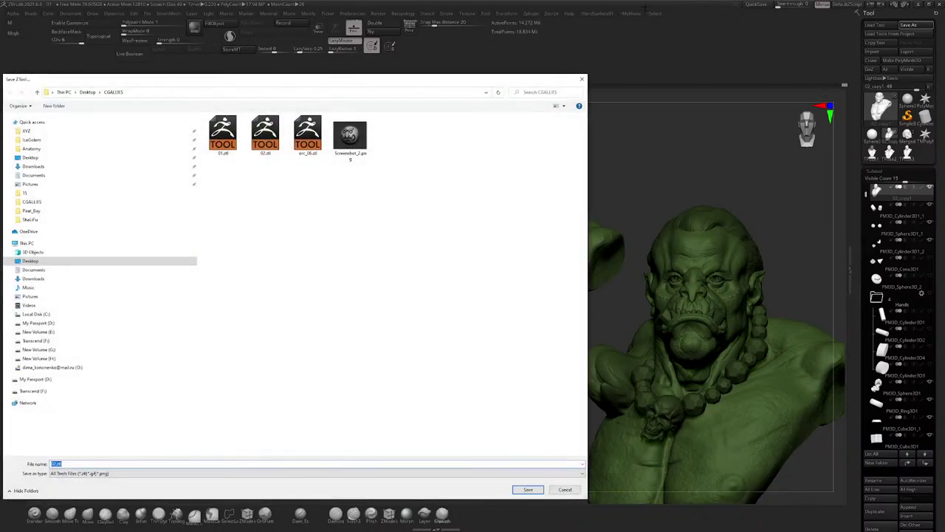
click(529, 490)
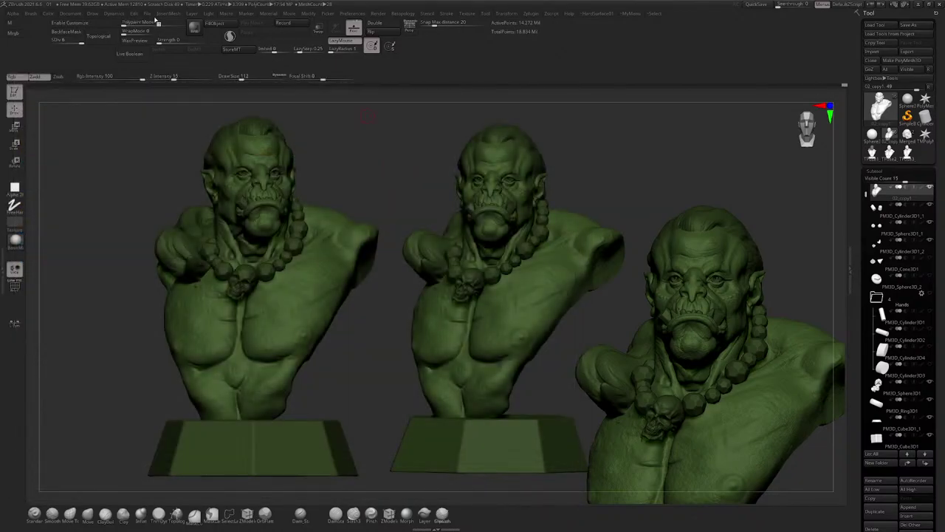
Step: Save the project over 01.zpr in the CGALLIES folder and shrink the live third bust on the canvas
click(152, 15)
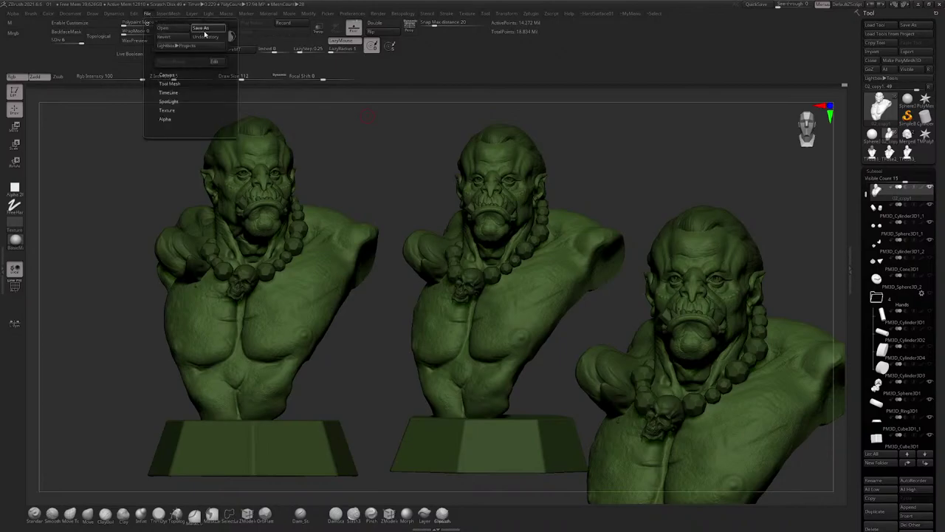
click(205, 30)
click(222, 135)
click(529, 490)
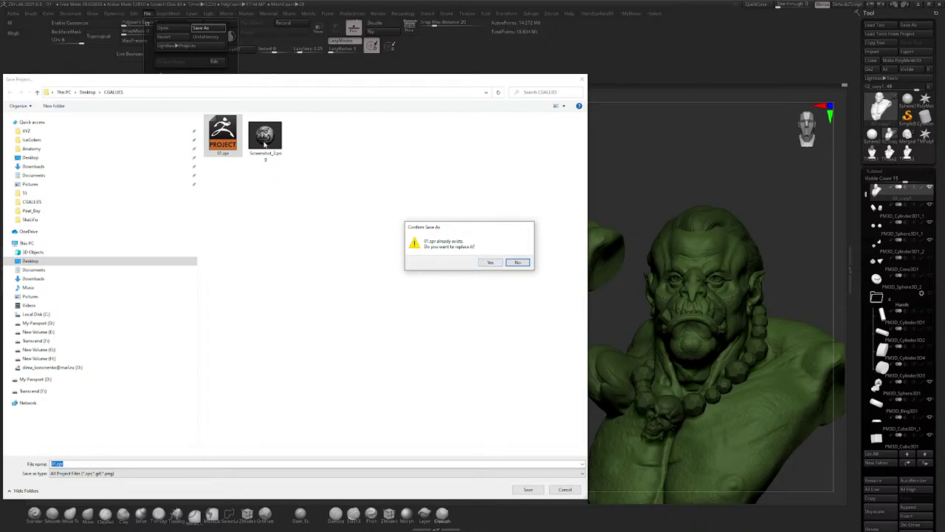
click(492, 263)
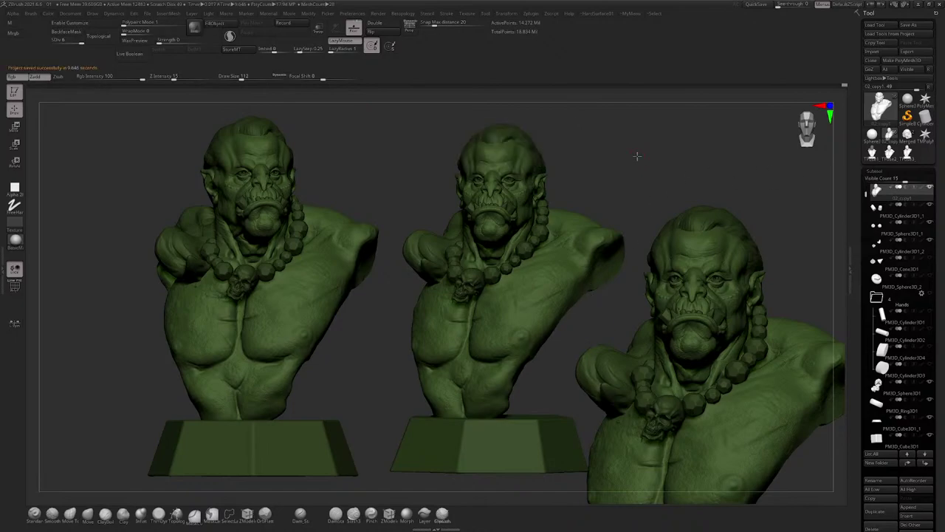
drag(638, 156, 742, 186)
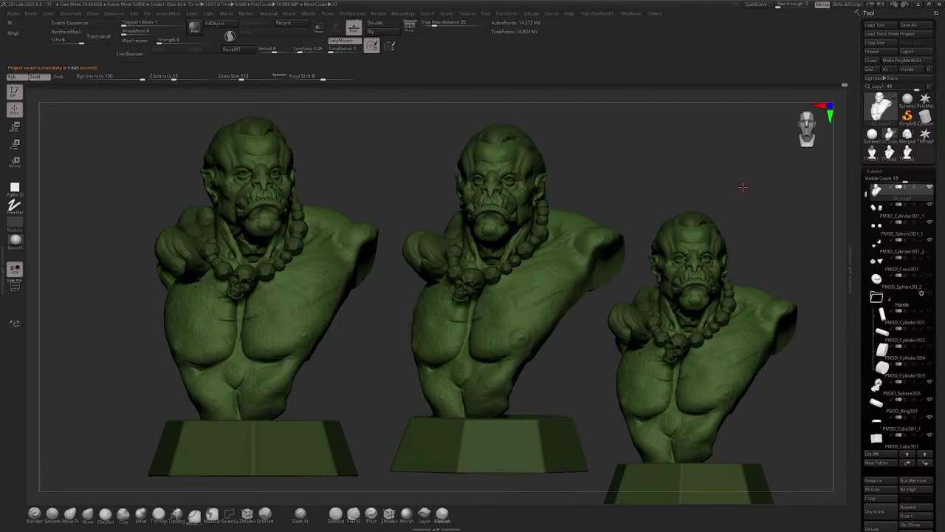
Step: Minimize ZBrush, launch Krita from the desktop and maximize its window on this monitor
click(918, 5)
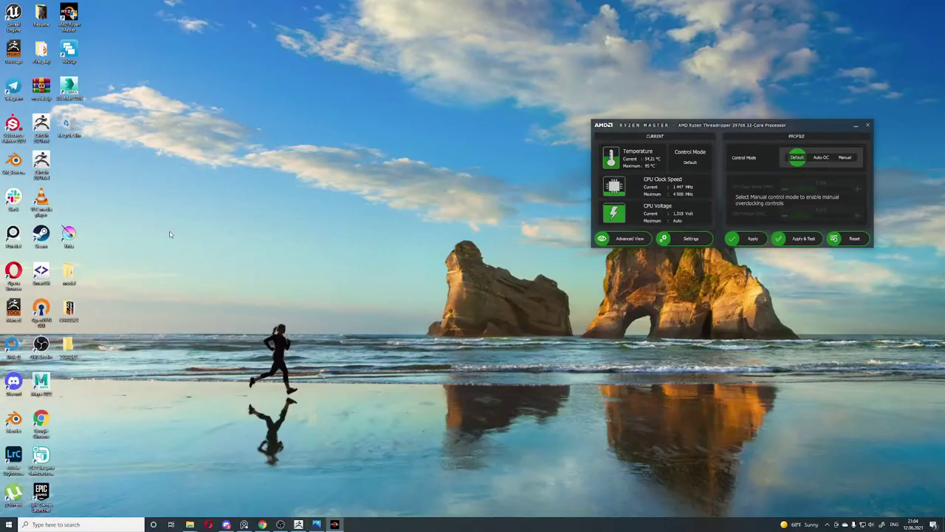
double_click(68, 233)
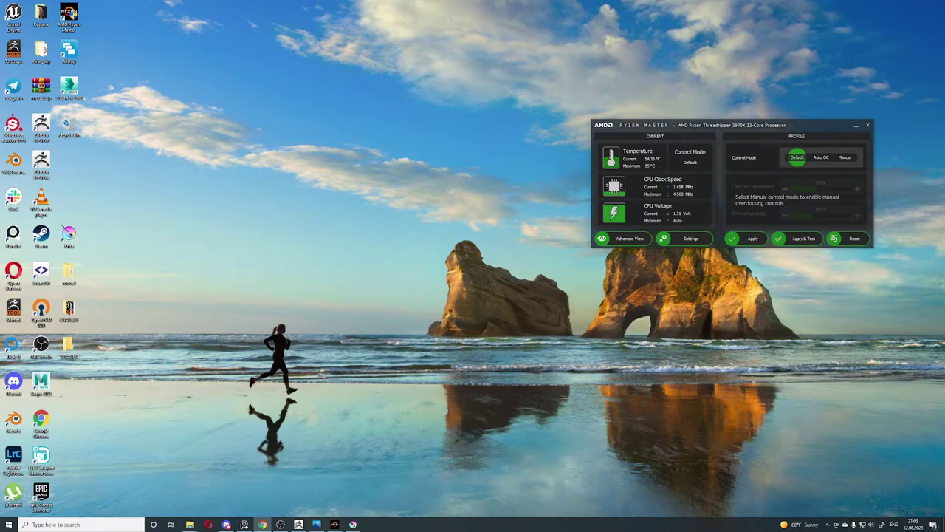
click(353, 523)
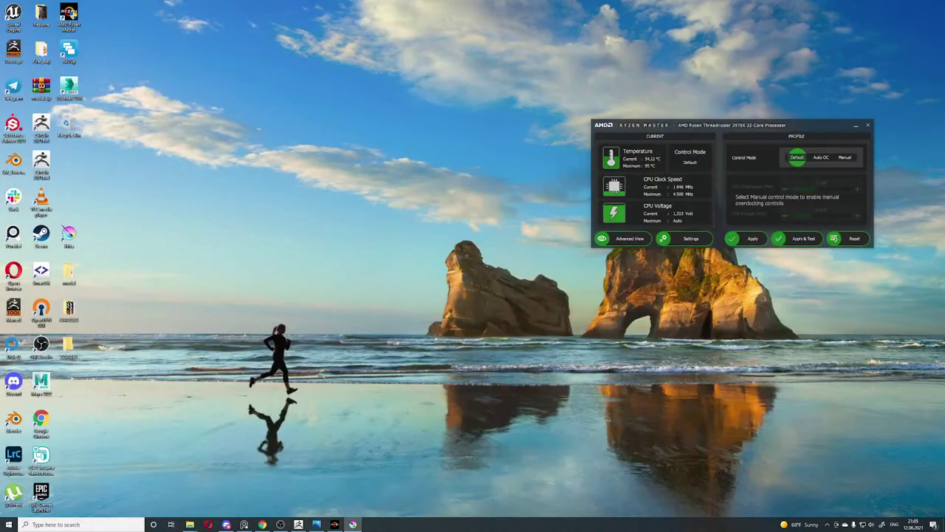
drag(0, 11, 728, 91)
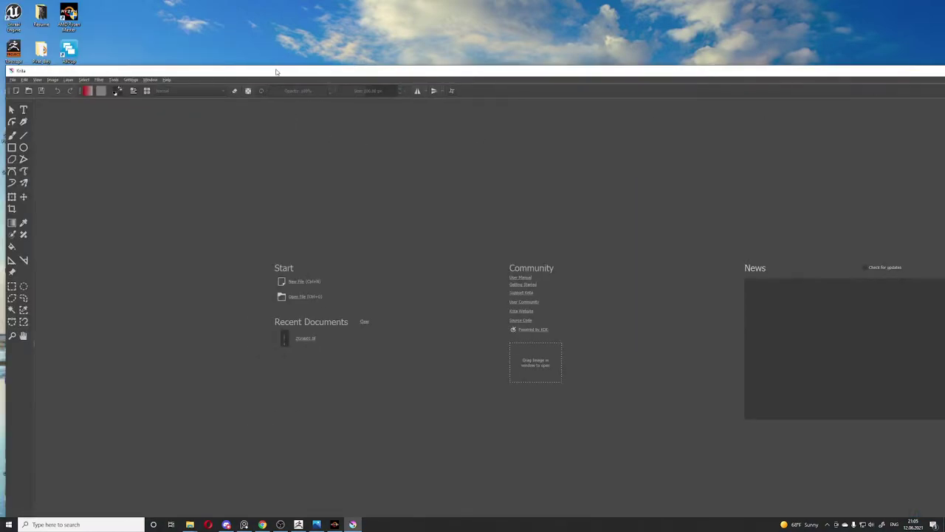
drag(278, 71, 362, 44)
drag(85, 76, 487, 77)
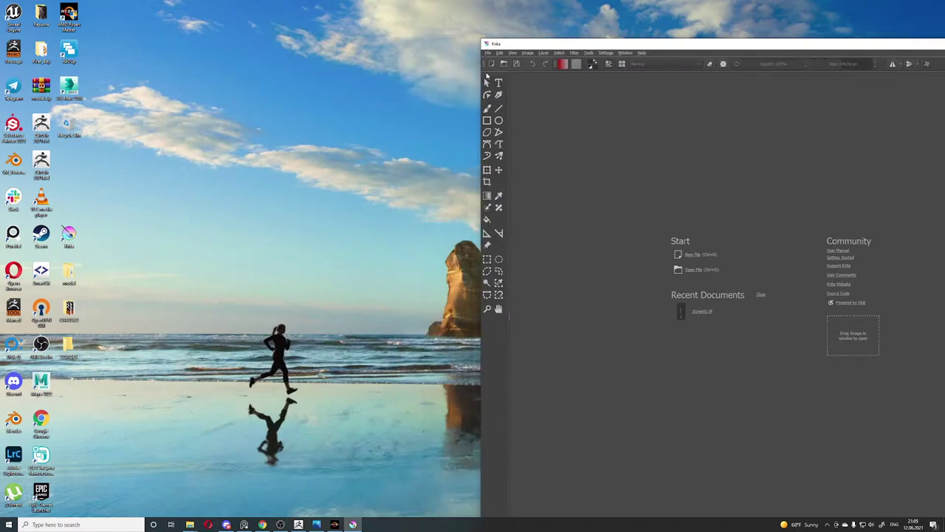
drag(634, 48, 294, 59)
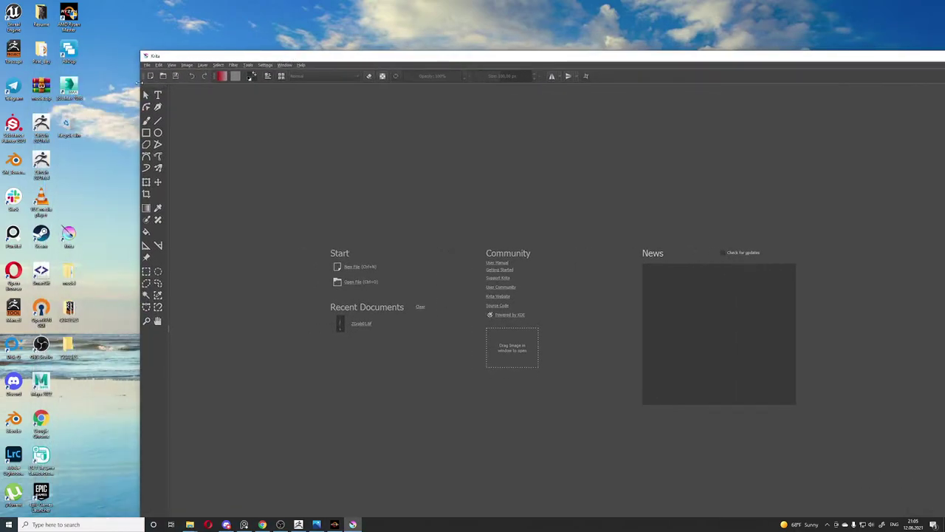
drag(141, 85, 550, 81)
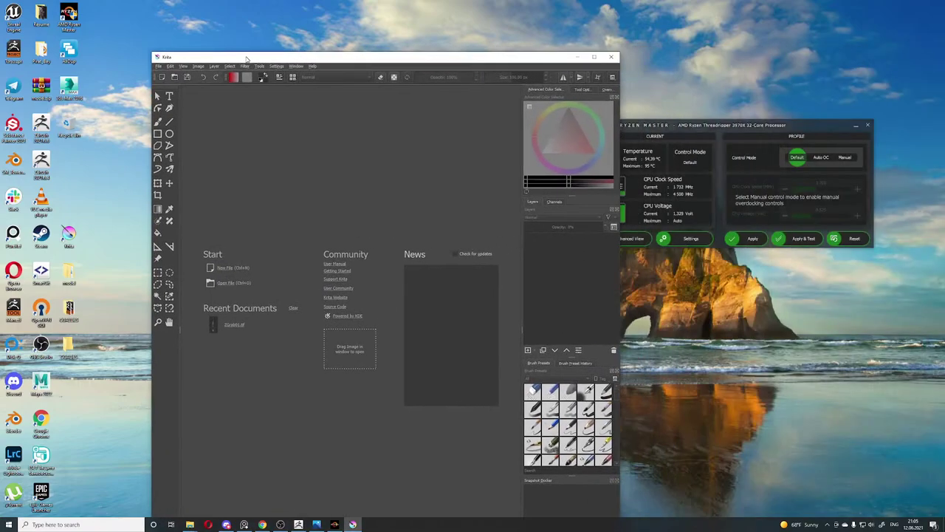
click(593, 56)
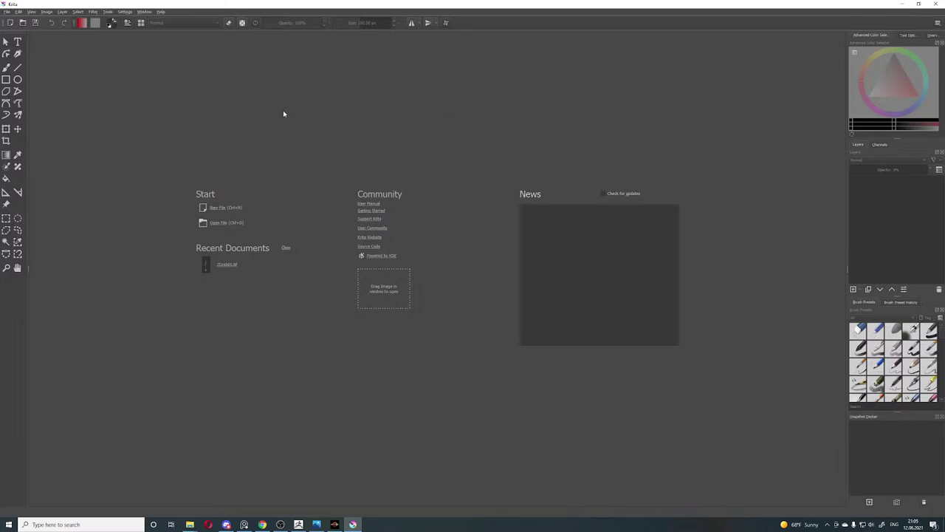
Step: Load the render of the horned creature crouching on a rock into Krita as a new image
click(262, 524)
mouse_move(190, 524)
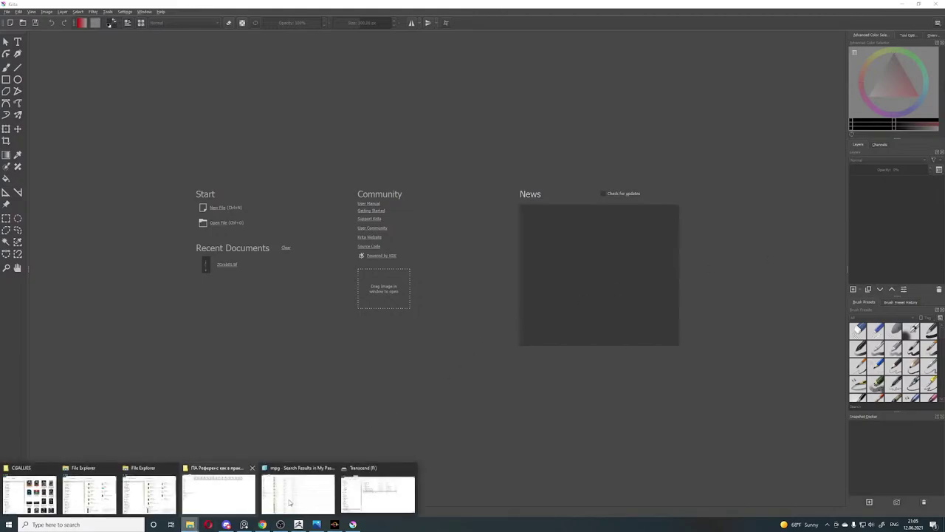
mouse_move(395, 480)
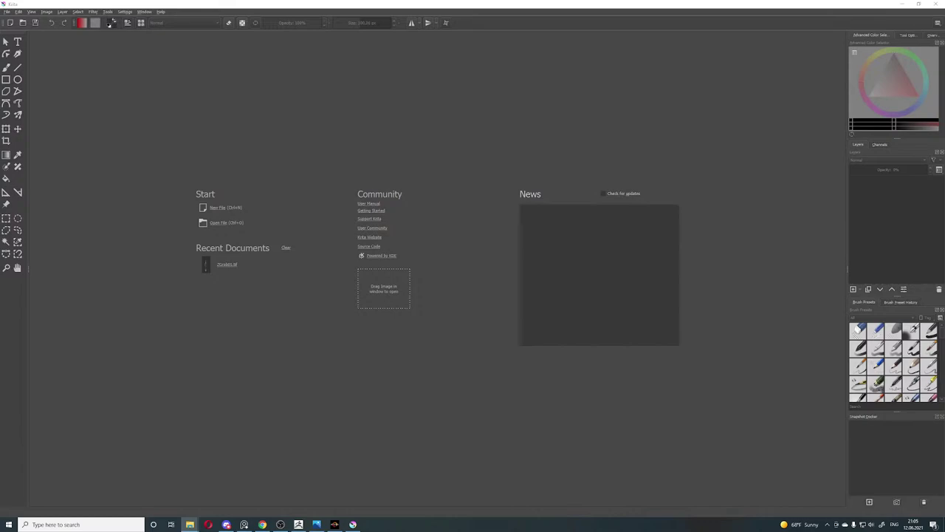
drag(1, 295, 943, 327)
drag(944, 192, 424, 158)
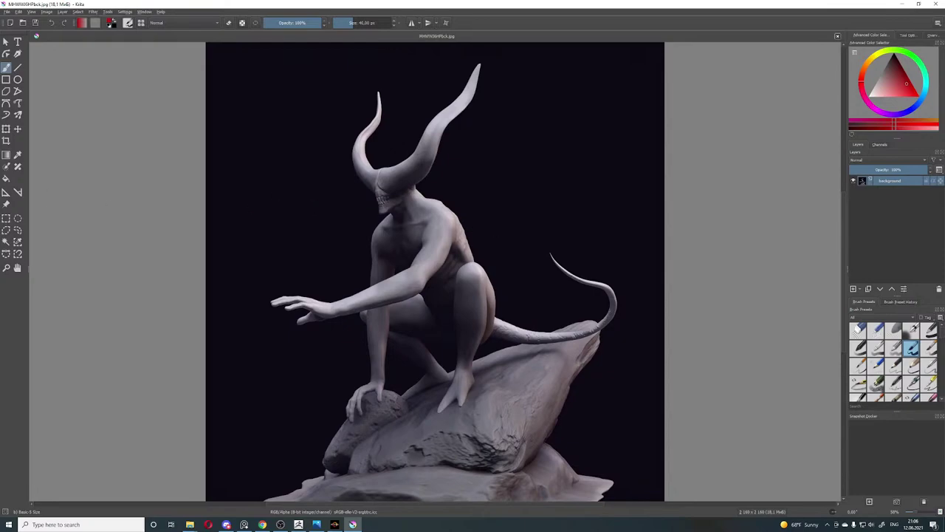
click(262, 524)
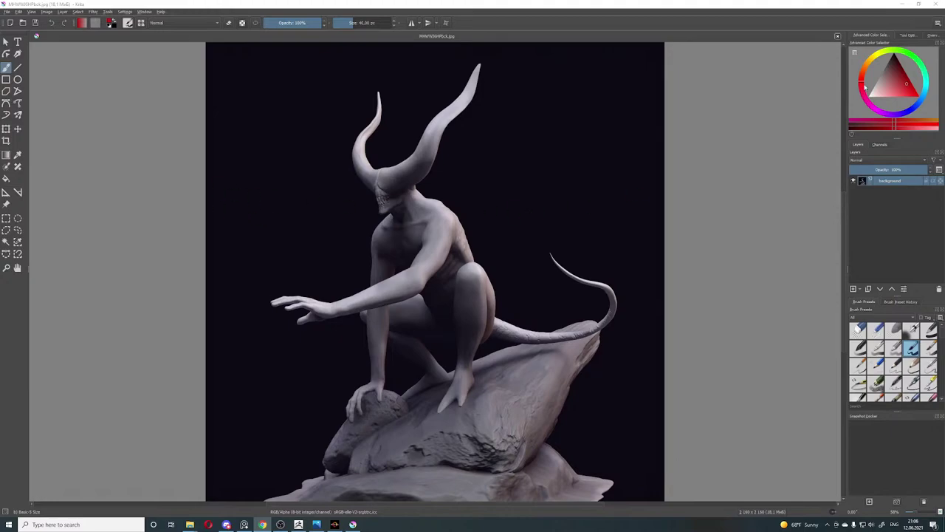
Step: Pick a more saturated red for the brush and try test strokes near the shoulder and on the background
drag(905, 87, 907, 80)
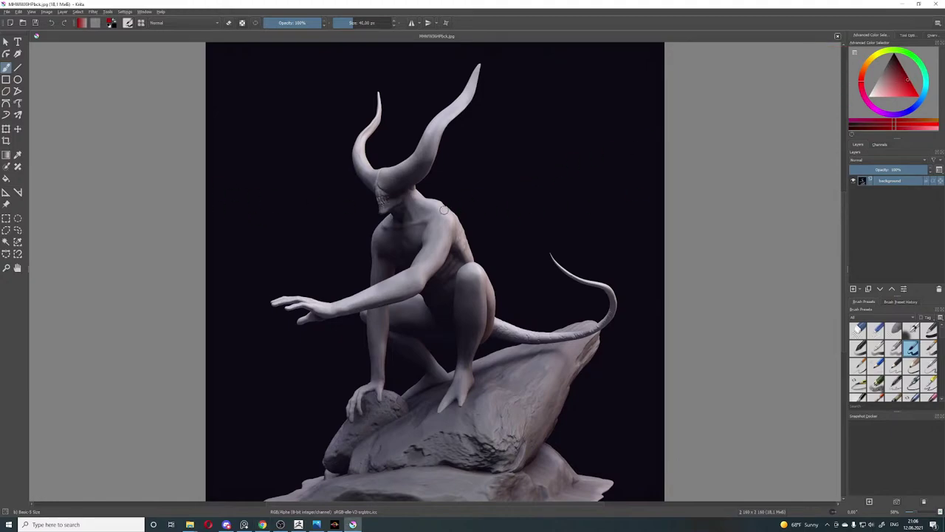
drag(436, 210, 439, 208)
key(ctrl+z)
mouse_move(511, 138)
mouse_down()
mouse_move(493, 139)
mouse_move(499, 181)
mouse_move(552, 161)
mouse_move(511, 134)
mouse_move(508, 189)
mouse_move(565, 133)
mouse_move(521, 144)
mouse_move(540, 170)
mouse_up()
key(ctrl+z)
key(ctrl+z)
Step: Sketch the collar line and neck shape in red and try a loop around the chest and upper arm
mouse_move(408, 220)
mouse_down()
mouse_move(391, 220)
mouse_move(427, 198)
mouse_up()
mouse_move(397, 224)
mouse_down()
mouse_move(426, 216)
mouse_move(405, 226)
mouse_up()
drag(408, 267, 435, 276)
drag(448, 210, 458, 244)
key(ctrl+z)
key(ctrl+z)
mouse_move(392, 255)
mouse_down()
mouse_move(440, 285)
mouse_move(436, 218)
mouse_up()
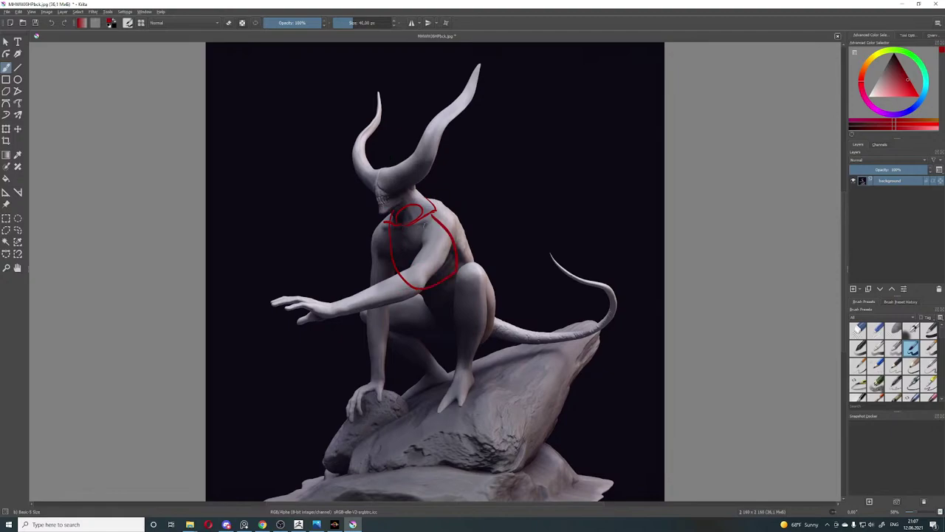
key(ctrl+z)
Step: Try red kneecap and shin lines on the raised leg, and undo them along with the neck strokes
drag(474, 269, 469, 280)
drag(464, 278, 460, 349)
mouse_move(477, 282)
mouse_down()
mouse_move(484, 314)
mouse_move(463, 362)
mouse_up()
key(ctrl+z)
key(ctrl+z)
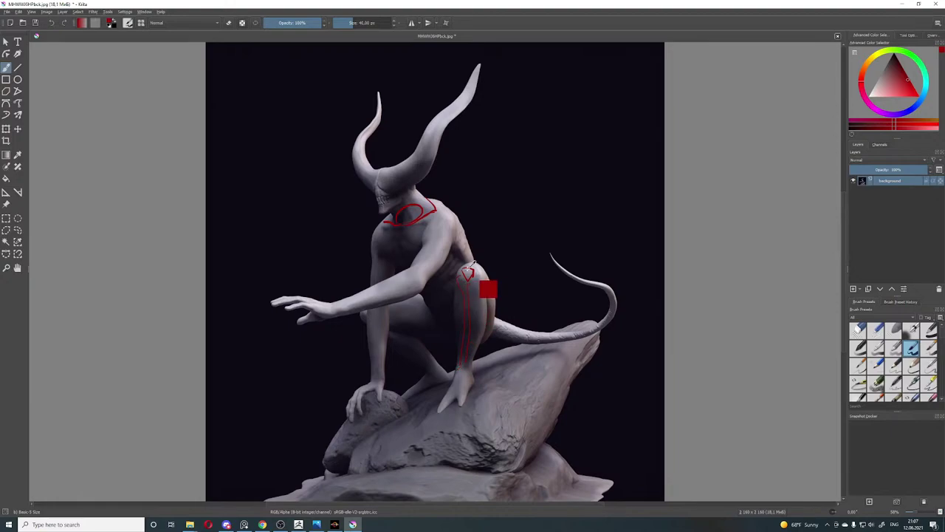
key(ctrl+z)
key(ctrl+z)
key(ctrl+z)
key(ctrl+z)
key(ctrl+z)
key(ctrl+z)
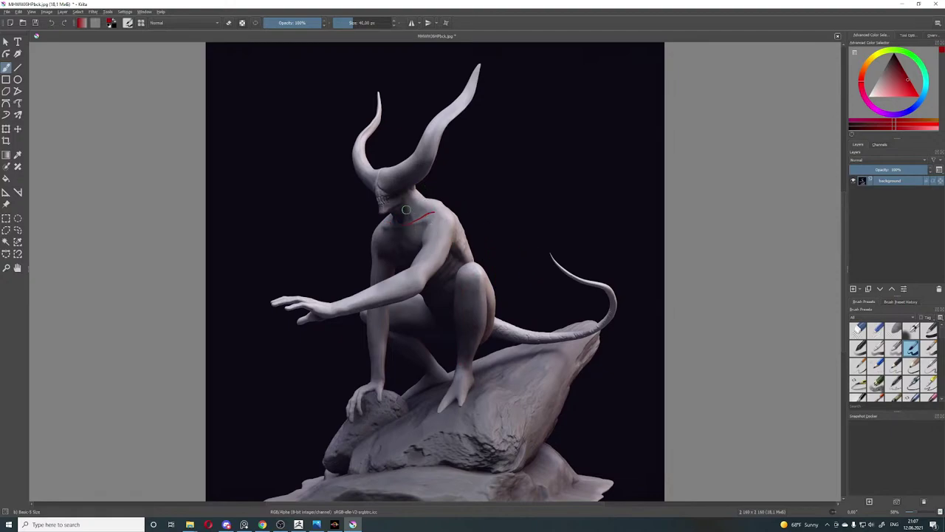
Step: Mark the shoulder, elbow and wrist with red cross lines and draw double-headed arrows along the upper arm and forearm
drag(406, 255, 423, 308)
drag(326, 283, 334, 334)
mouse_move(431, 213)
mouse_down()
mouse_move(468, 222)
mouse_move(418, 271)
mouse_move(452, 223)
mouse_up()
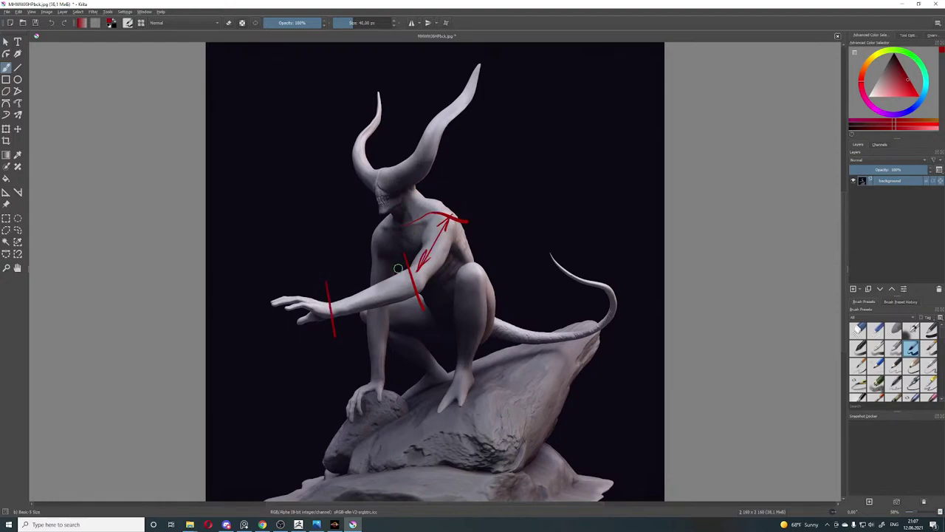
mouse_move(407, 279)
mouse_down()
mouse_move(345, 300)
mouse_move(395, 280)
mouse_up()
Step: Sketch the kneecap and shin edge on the raised leg and mark the ankle bones with red dots
drag(466, 321, 460, 364)
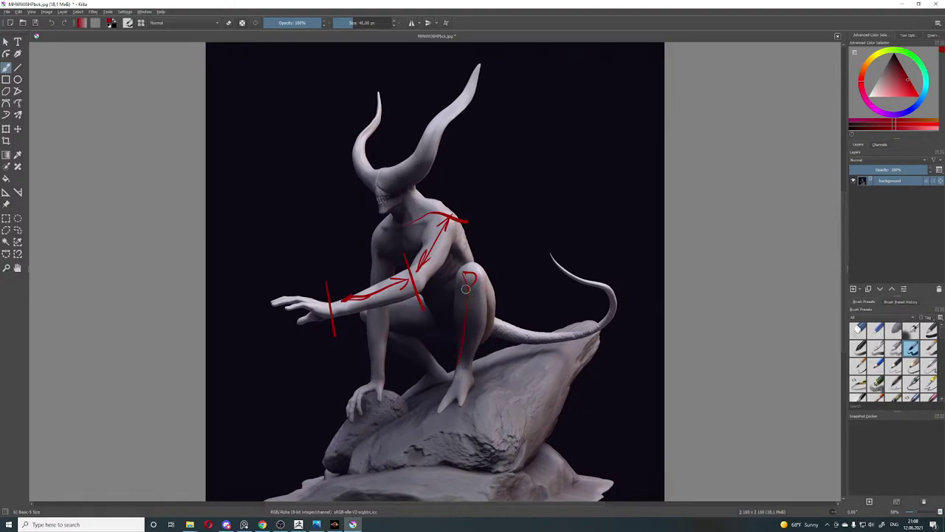
drag(467, 277, 459, 364)
drag(435, 365, 439, 374)
mouse_move(490, 325)
mouse_down()
mouse_move(556, 339)
mouse_move(537, 350)
mouse_up()
key(ctrl+z)
key(ctrl+z)
Step: Label the outstretched forearm "L" and the upper arm "S"
drag(352, 268, 361, 278)
mouse_move(417, 228)
mouse_down()
mouse_move(427, 236)
mouse_move(418, 245)
mouse_move(430, 245)
mouse_up()
key(ctrl+z)
key(ctrl+z)
Step: Trace the fingers of the hand resting on the rock and try strokes across the rock surface
drag(359, 413, 352, 395)
mouse_move(390, 452)
mouse_down()
mouse_move(468, 440)
mouse_move(544, 444)
mouse_up()
mouse_move(521, 400)
mouse_down()
mouse_move(421, 458)
mouse_move(409, 454)
mouse_up()
key(ctrl+z)
key(ctrl+z)
Step: Draw red construction strokes behind the upper arm, along the neck and around the toes of the front foot
mouse_move(457, 246)
mouse_down()
mouse_move(469, 236)
mouse_move(461, 244)
mouse_up()
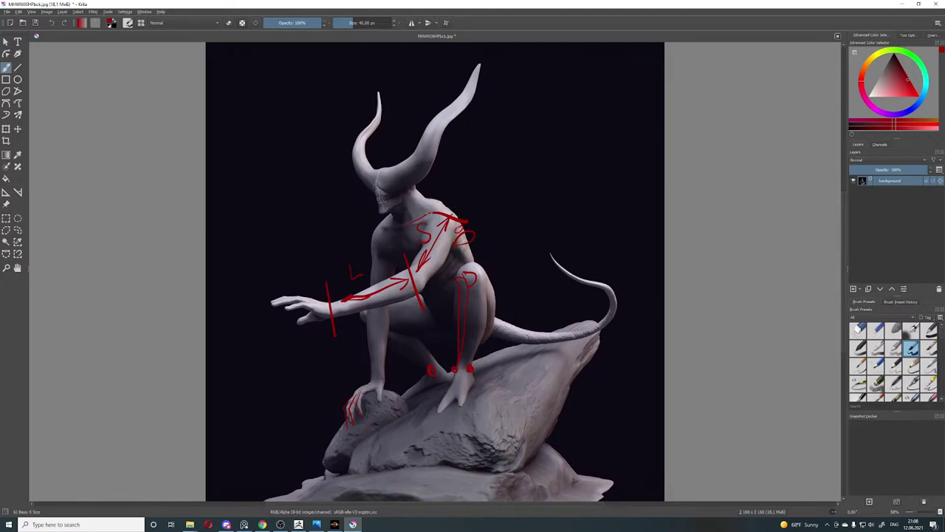
drag(412, 189, 414, 215)
key(ctrl+z)
mouse_move(451, 378)
mouse_down()
mouse_move(451, 414)
mouse_move(470, 374)
mouse_move(446, 406)
mouse_up()
Step: Capture a screen region of about 1301 x 1266 px around the annotated creature and copy it
key(Print)
drag(200, 37, 680, 503)
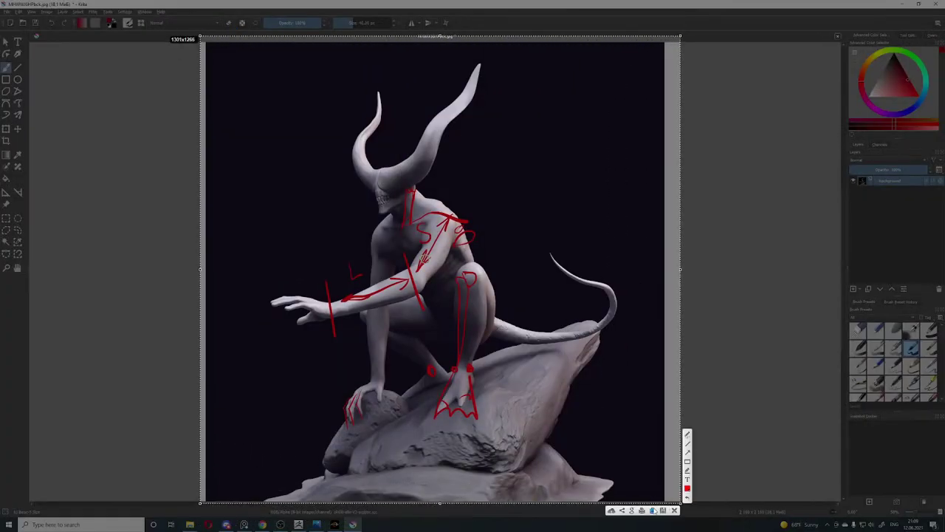
key(ctrl+c)
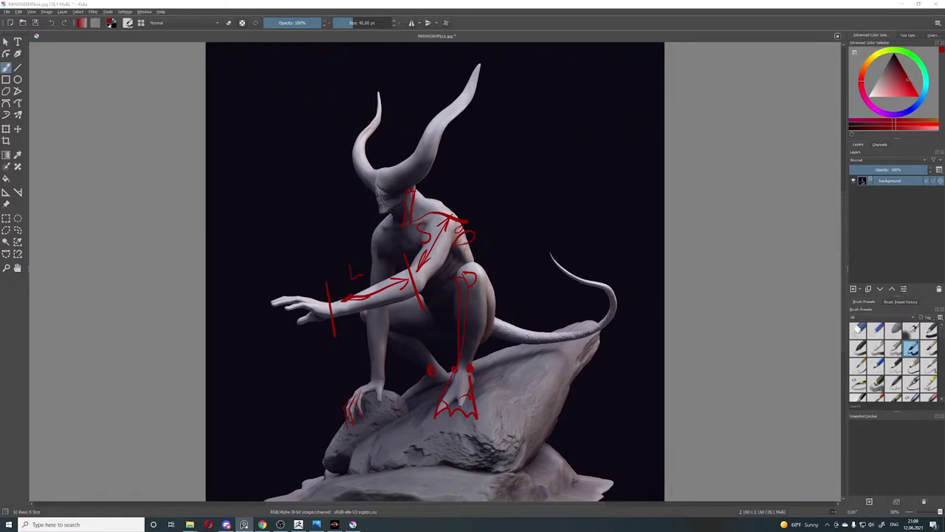
Step: Create a new 2480 x 3508 px custom document in 8-bit RGB/Alpha
click(7, 12)
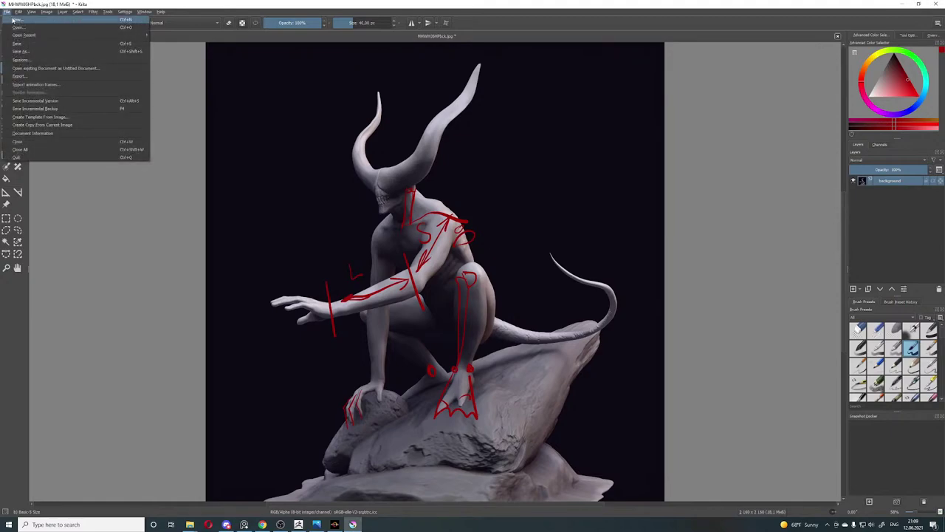
key(Escape)
key(ctrl+n)
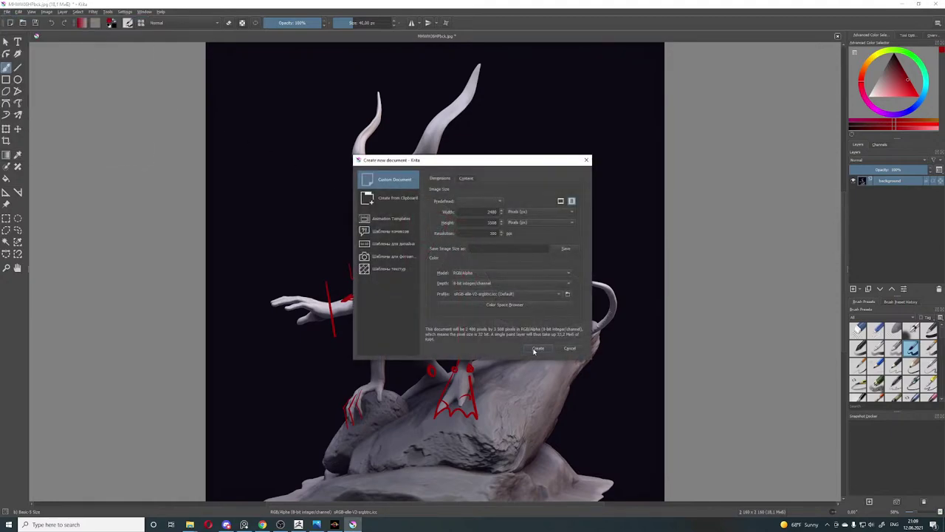
click(536, 350)
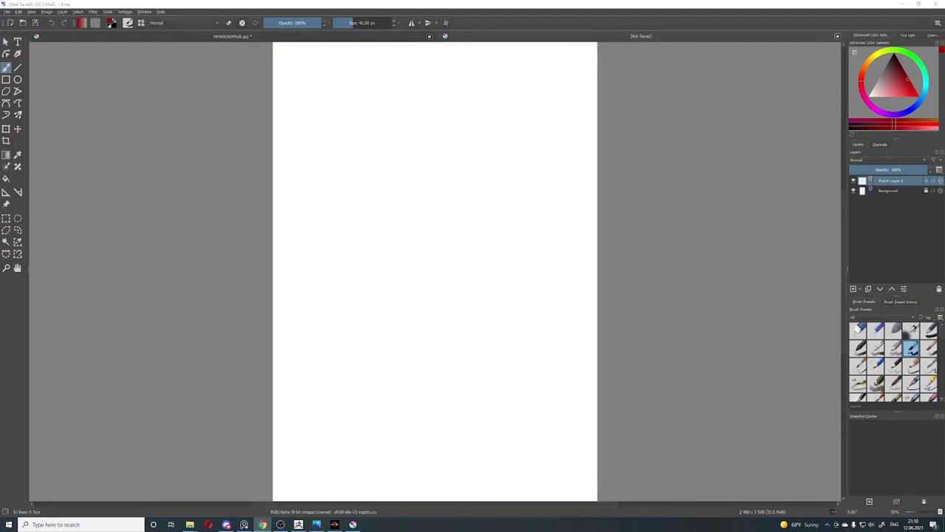
Step: Paste the green long-haired creature portrait into the new document, interpreting its colours as web (sRGB)
click(444, 250)
key(ctrl+v)
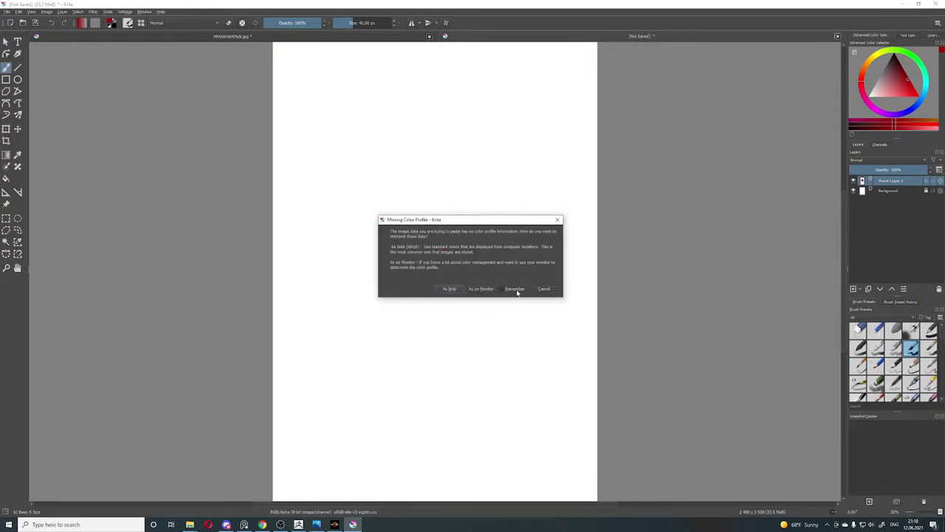
click(449, 289)
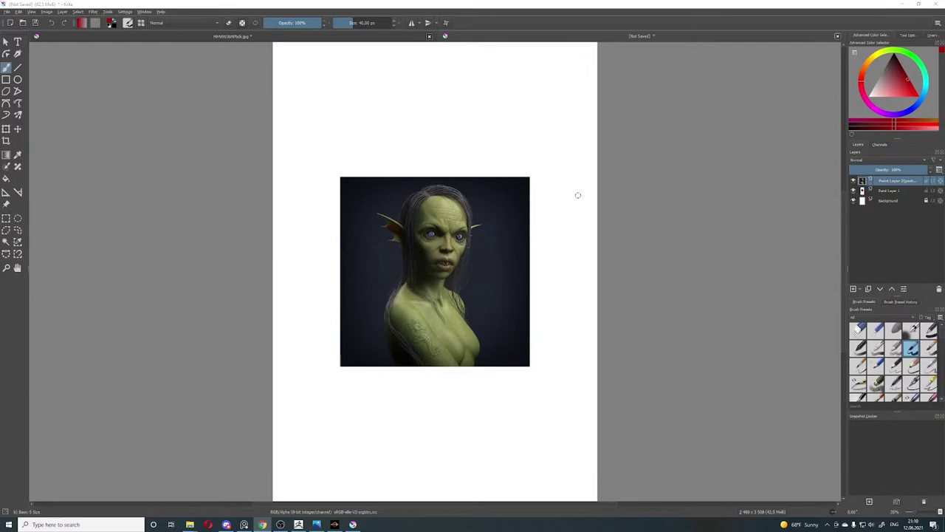
Step: Circle the portrait's head and its neck and torso in red as two separate areas
key(ctrl)
key(ctrl)
click(490, 146)
key(ctrl+plus)
key(ctrl+plus)
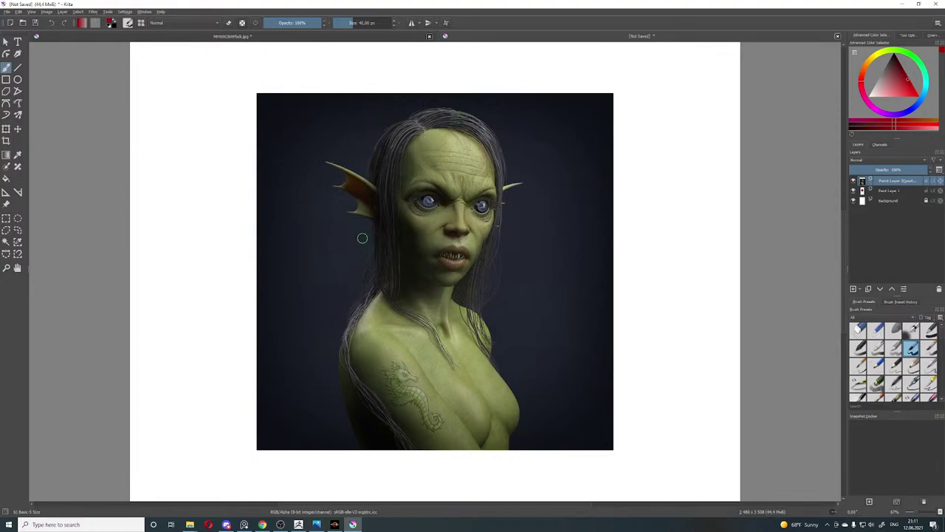
drag(522, 101, 406, 275)
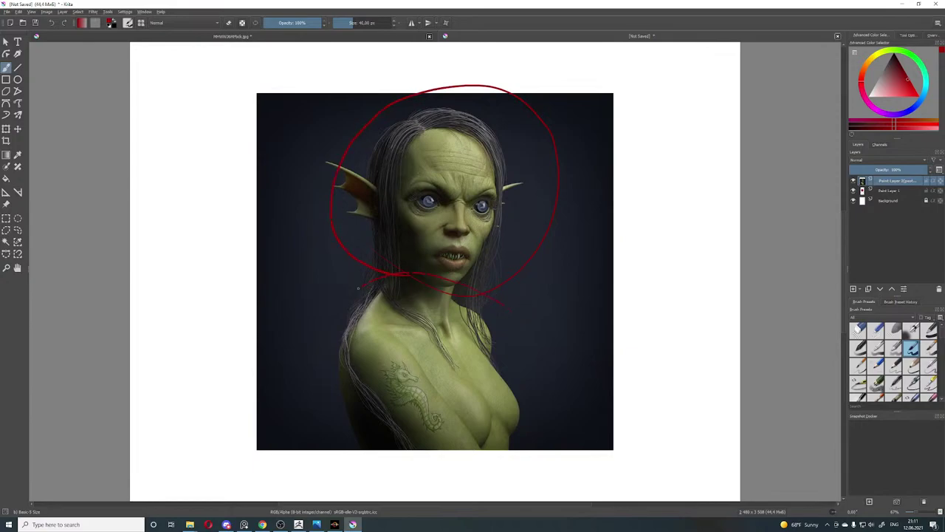
mouse_move(358, 288)
mouse_down()
mouse_move(402, 457)
mouse_move(547, 377)
mouse_up()
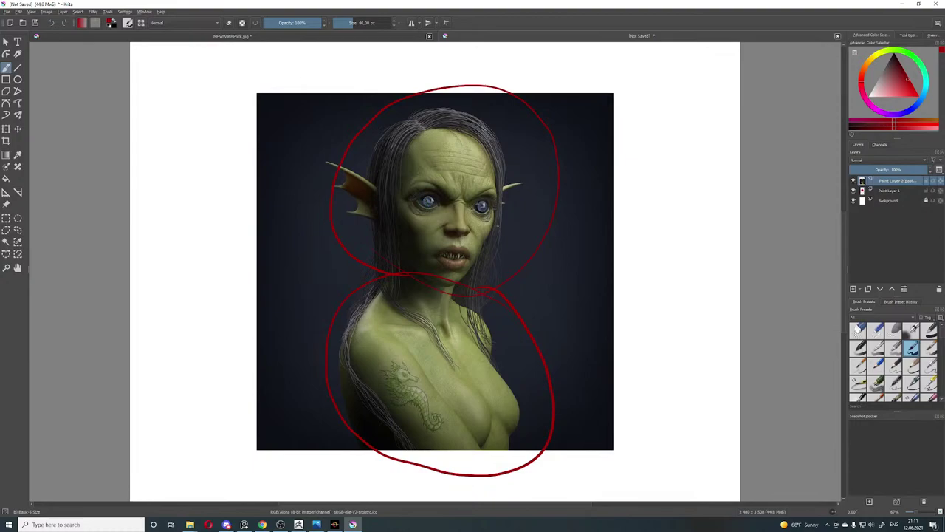
Step: Write TOP in large red letters across the portrait's shoulder and upper chest
key(ctrl+plus)
key(ctrl+plus)
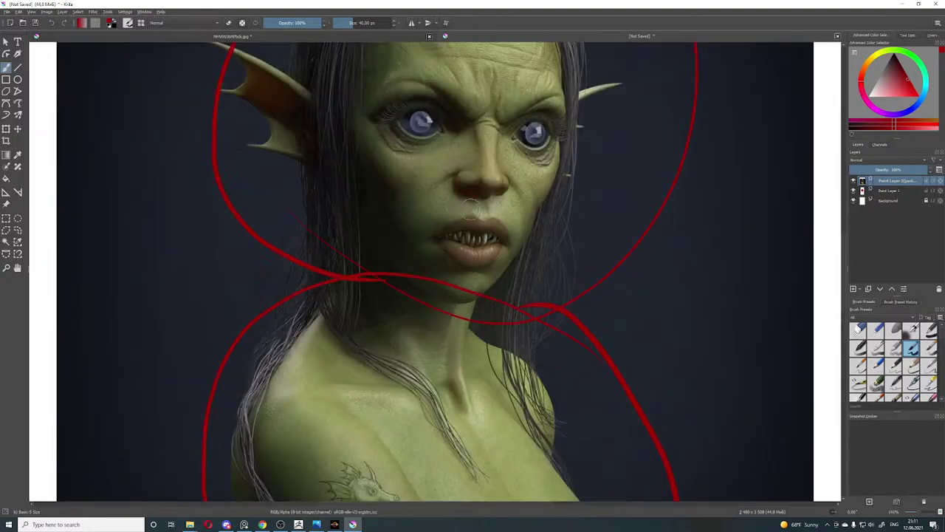
middle_drag(483, 186, 472, 228)
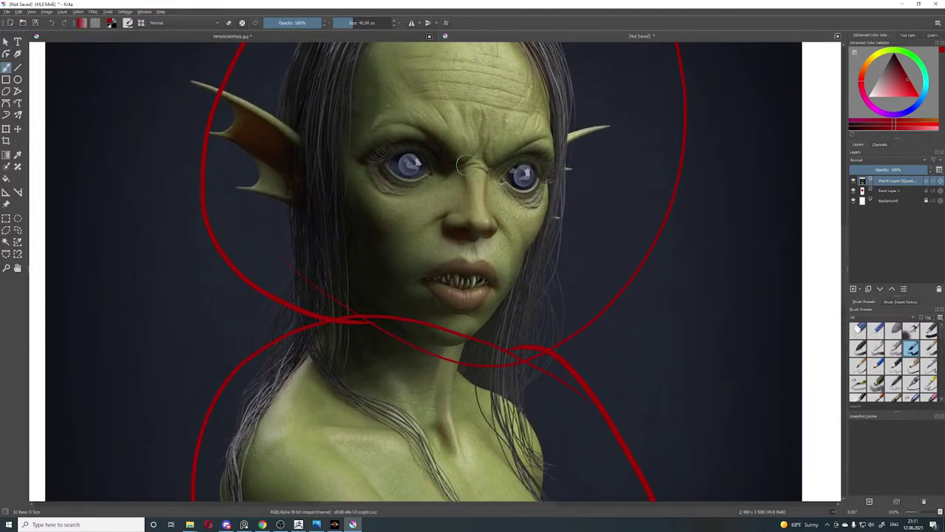
middle_drag(485, 161, 495, 207)
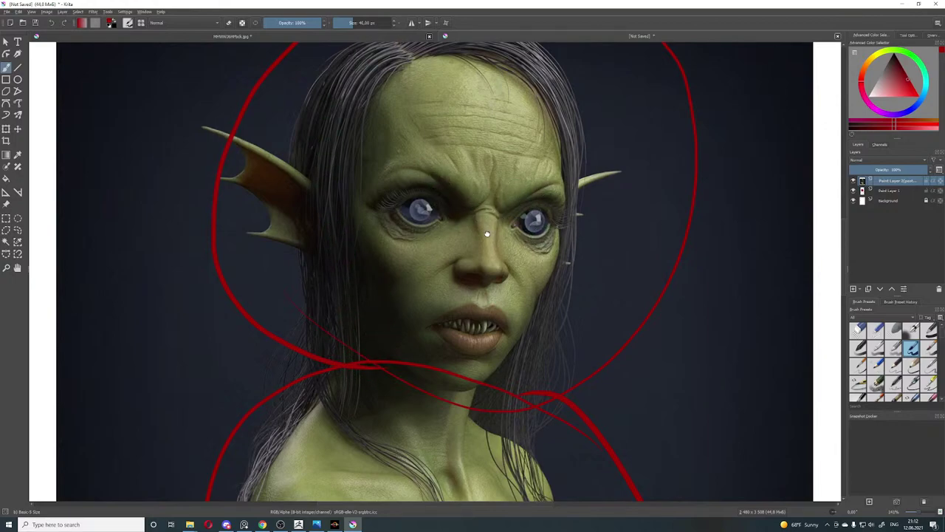
middle_drag(486, 234, 477, 109)
middle_drag(479, 212, 485, 134)
middle_drag(444, 284, 451, 197)
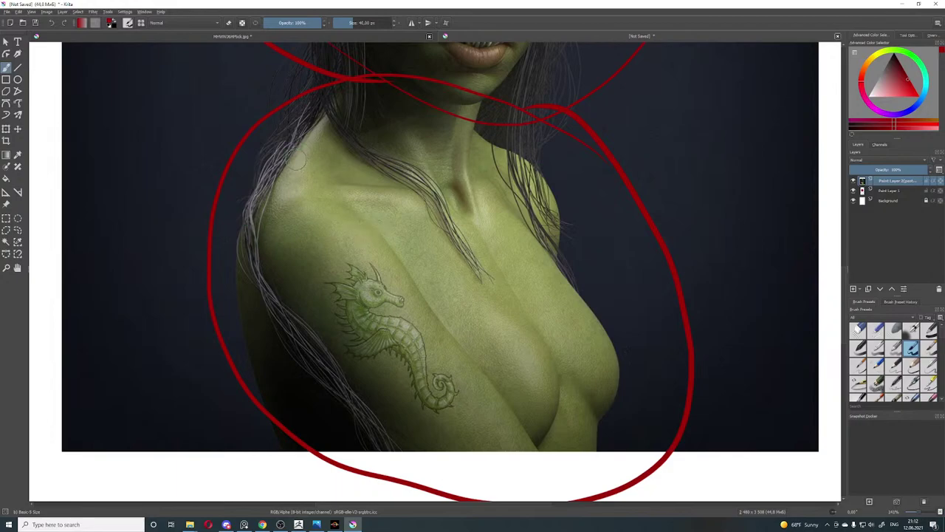
drag(285, 163, 296, 243)
mouse_move(269, 157)
mouse_down()
mouse_move(347, 156)
mouse_move(343, 193)
mouse_up()
mouse_move(385, 151)
mouse_down()
mouse_move(401, 215)
mouse_move(423, 184)
mouse_move(400, 191)
mouse_up()
key(ctrl+z)
key(ctrl+z)
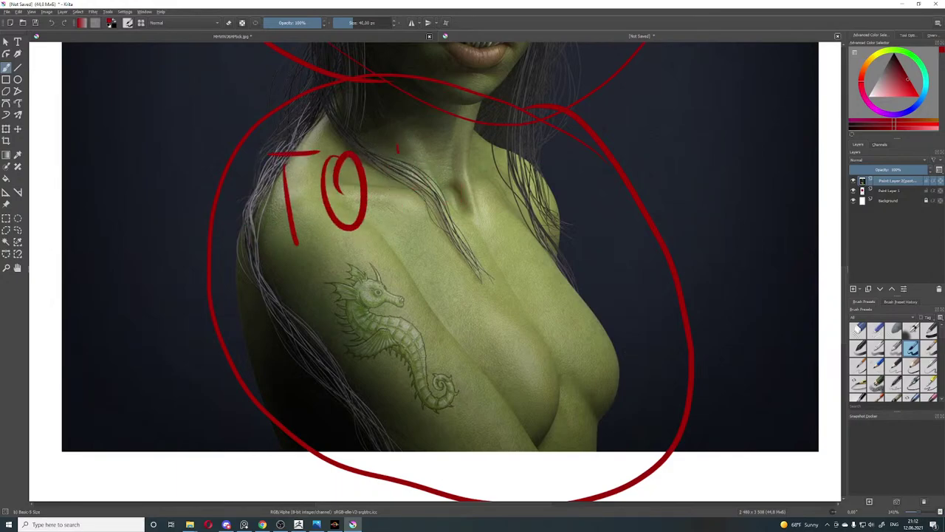
mouse_move(397, 147)
mouse_down()
mouse_move(393, 210)
mouse_move(403, 174)
mouse_up()
Step: Trace the far-side contour of the face in red from the hairline past the eye and cheek to the chin
middle_drag(477, 149, 489, 201)
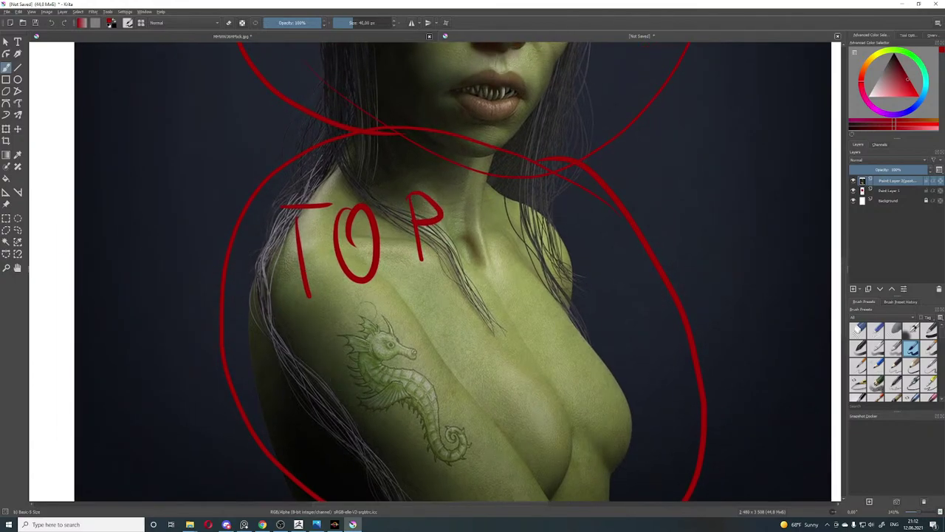
middle_drag(507, 229, 485, 384)
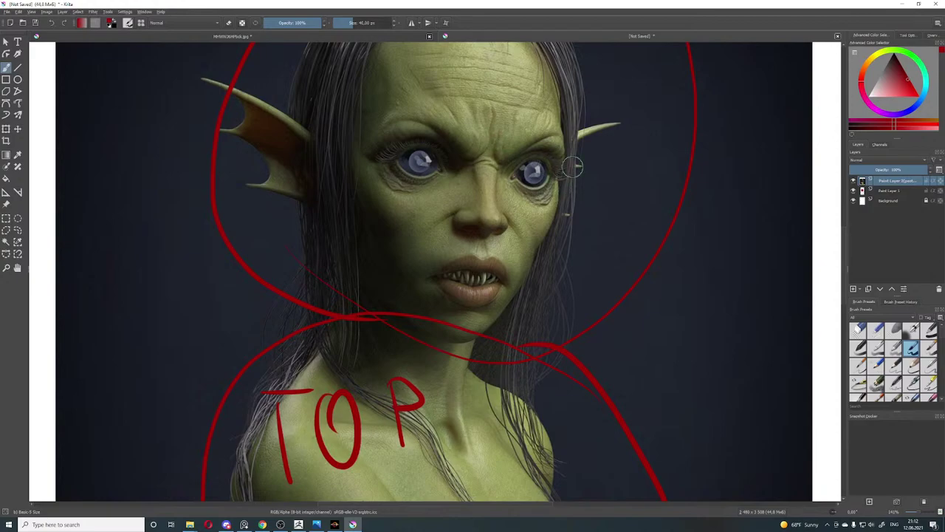
middle_drag(591, 176, 600, 235)
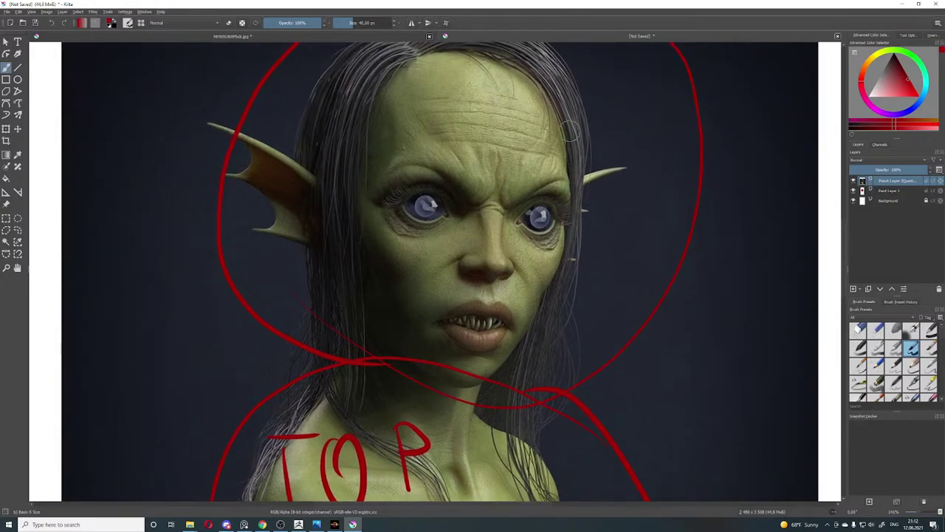
mouse_move(529, 65)
mouse_down()
mouse_move(546, 87)
mouse_move(576, 194)
mouse_move(541, 318)
mouse_up()
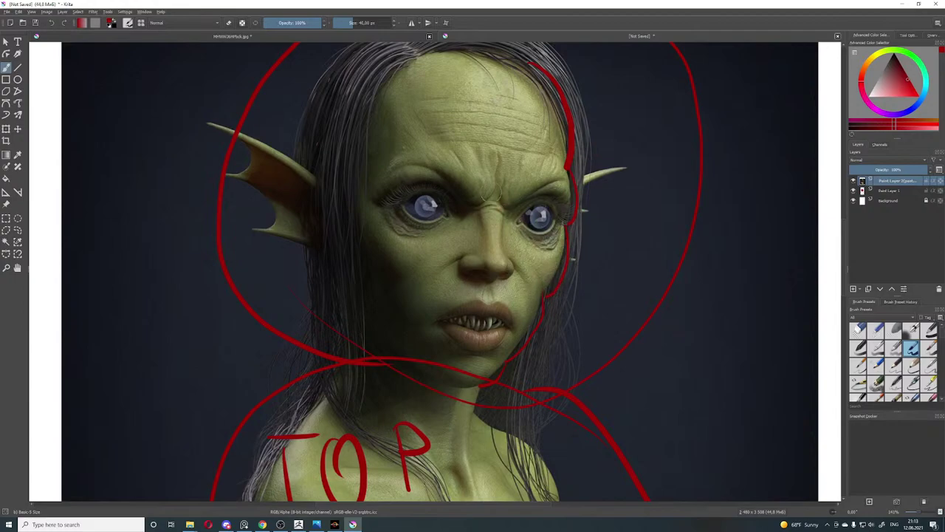
mouse_move(480, 209)
mouse_down()
mouse_move(506, 203)
mouse_move(503, 214)
mouse_move(483, 205)
mouse_move(505, 216)
mouse_up()
key(ctrl+z)
key(ctrl+z)
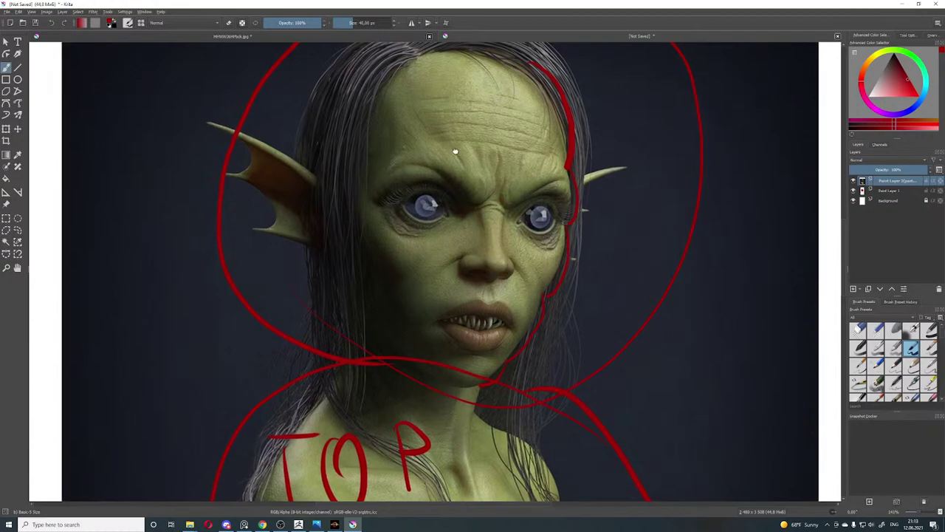
Step: Sketch red anatomy outlines for the neck muscle, the inner collarbone ends and the top of the sternum at the neck's base
middle_drag(445, 171, 449, 193)
scroll(436, 199, down, 5)
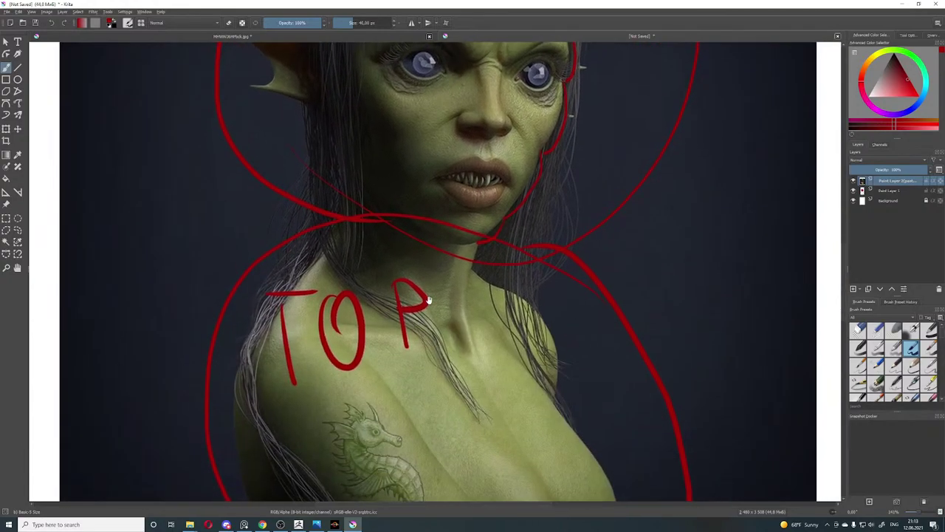
middle_drag(451, 280, 435, 193)
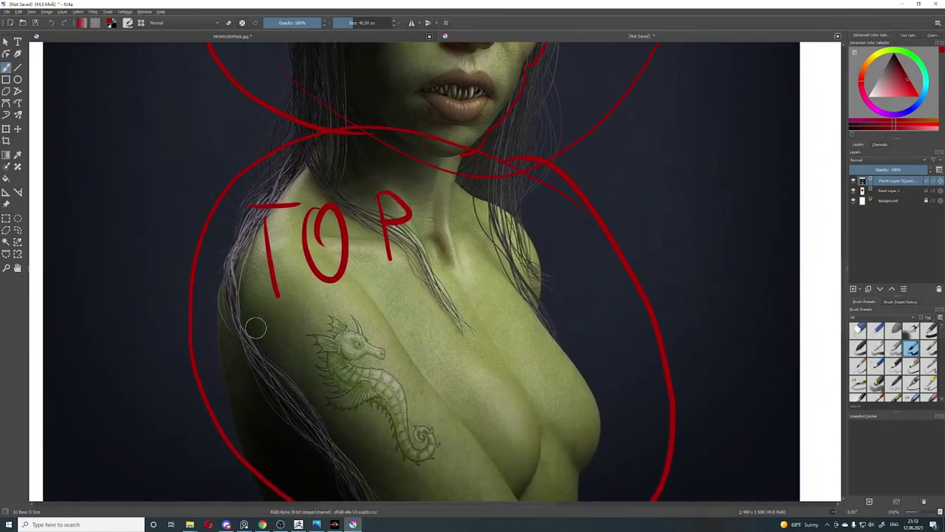
scroll(462, 336, up, 3)
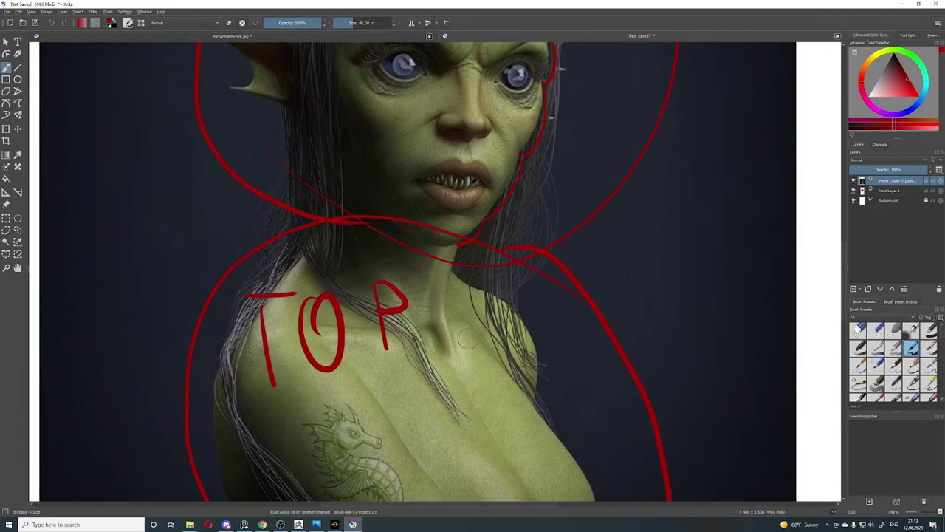
mouse_move(466, 323)
mouse_down()
mouse_move(450, 337)
mouse_move(485, 344)
mouse_move(501, 309)
mouse_up()
mouse_move(433, 259)
mouse_down()
mouse_move(432, 329)
mouse_move(445, 360)
mouse_up()
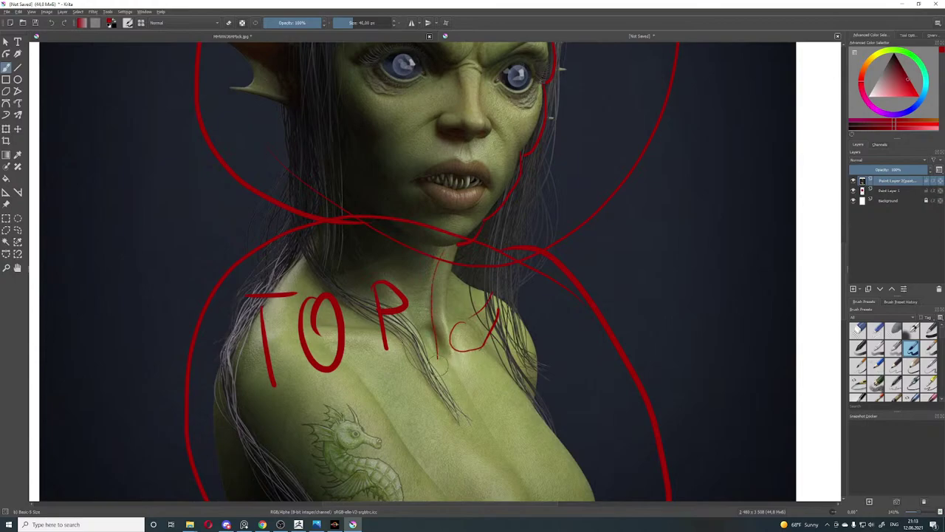
mouse_move(456, 356)
mouse_down()
mouse_move(465, 353)
mouse_move(474, 371)
mouse_move(477, 399)
mouse_move(442, 380)
mouse_move(436, 359)
mouse_move(460, 353)
mouse_up()
drag(435, 324, 433, 346)
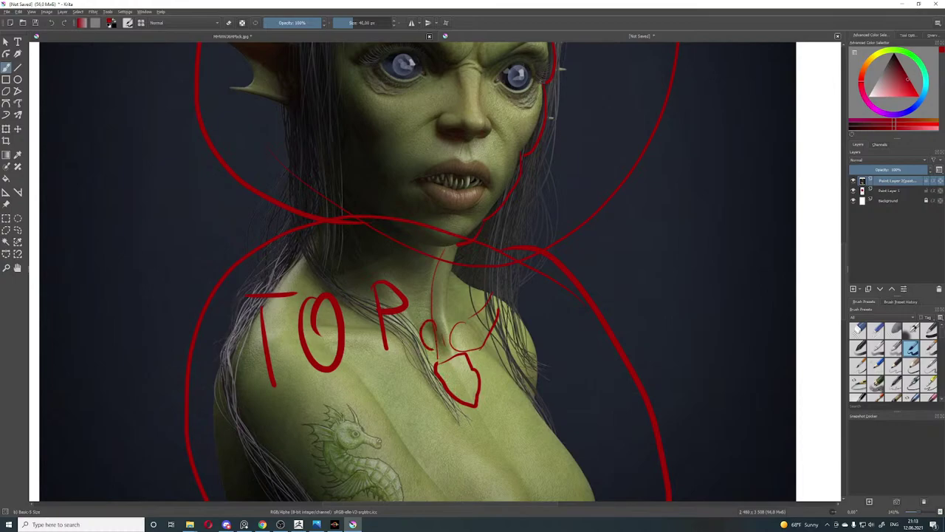
drag(427, 305, 438, 349)
middle_drag(435, 273, 423, 330)
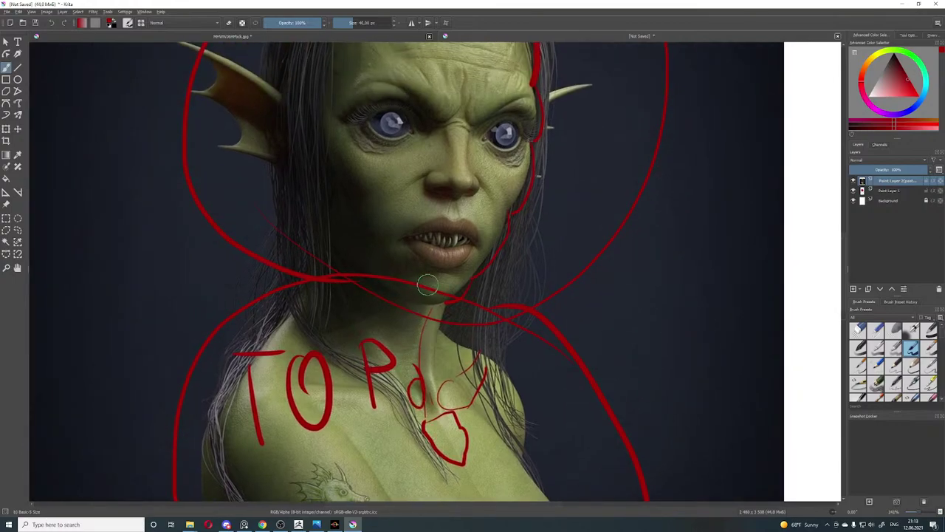
middle_drag(491, 110, 492, 173)
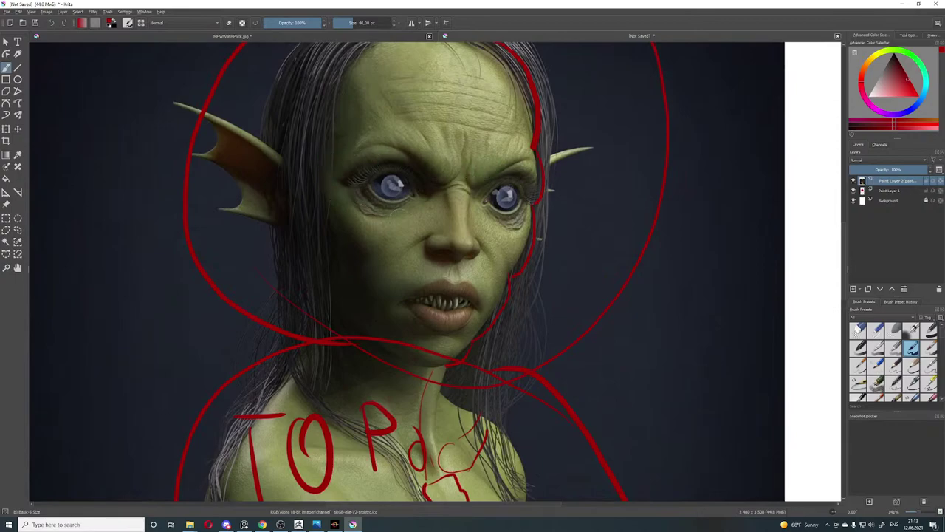
middle_drag(473, 268, 480, 265)
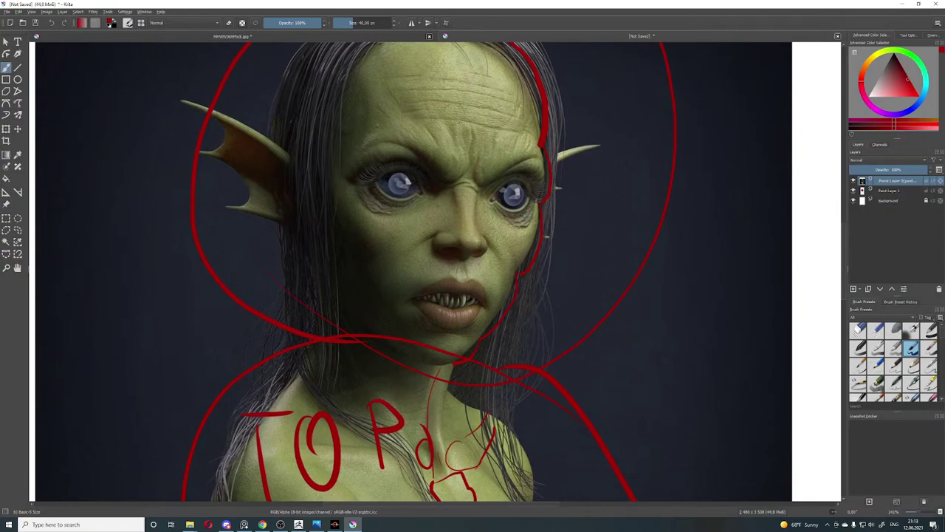
middle_drag(585, 133, 598, 176)
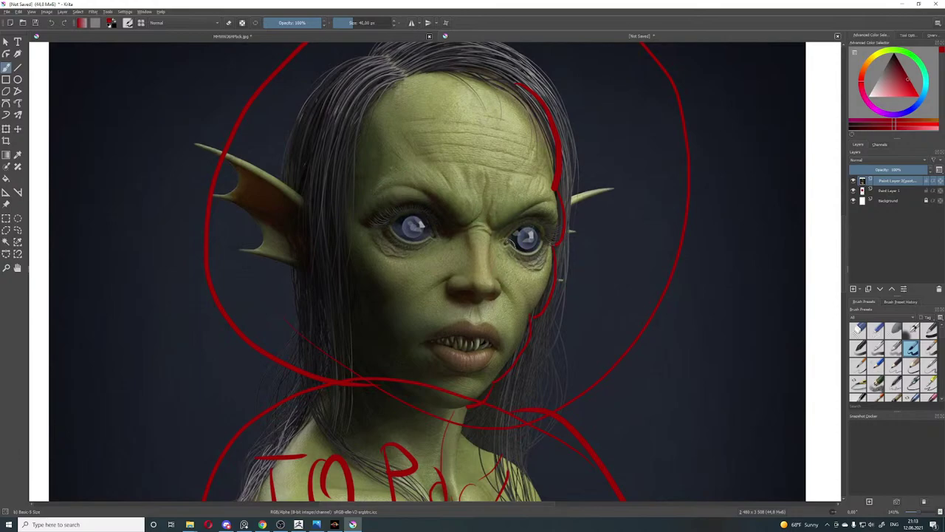
mouse_move(480, 293)
middle_down()
mouse_move(483, 254)
mouse_move(485, 263)
middle_up()
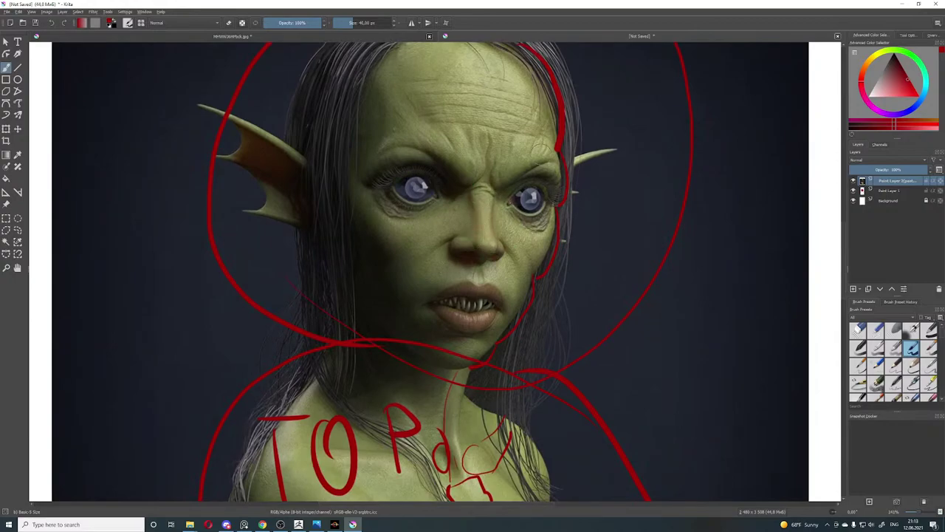
Step: Capture a screen region of about 1146 x 1059 px around the annotated green portrait and copy it
key(1)
key(minus)
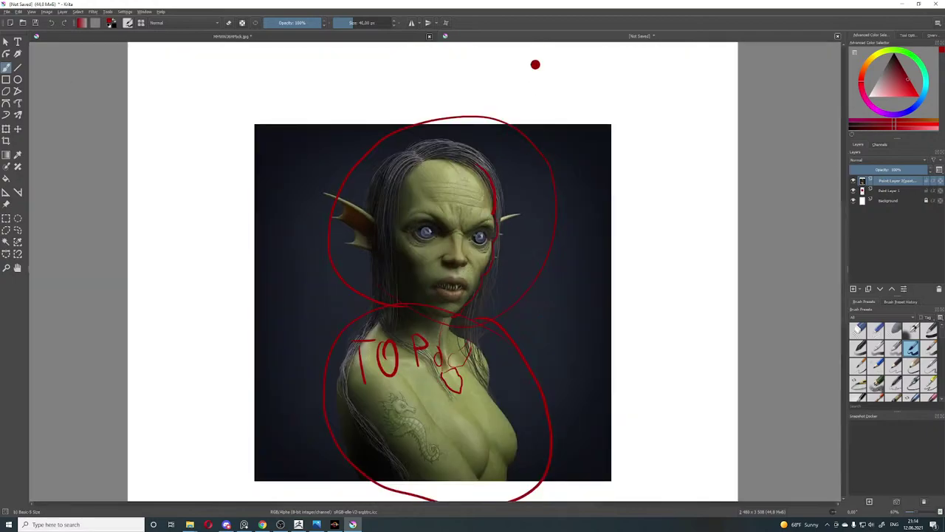
key(Print)
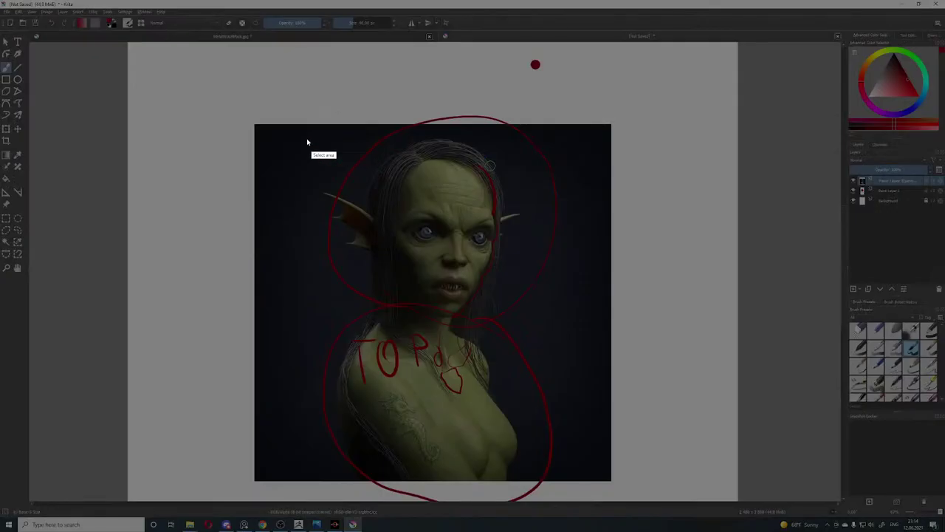
drag(210, 103, 634, 494)
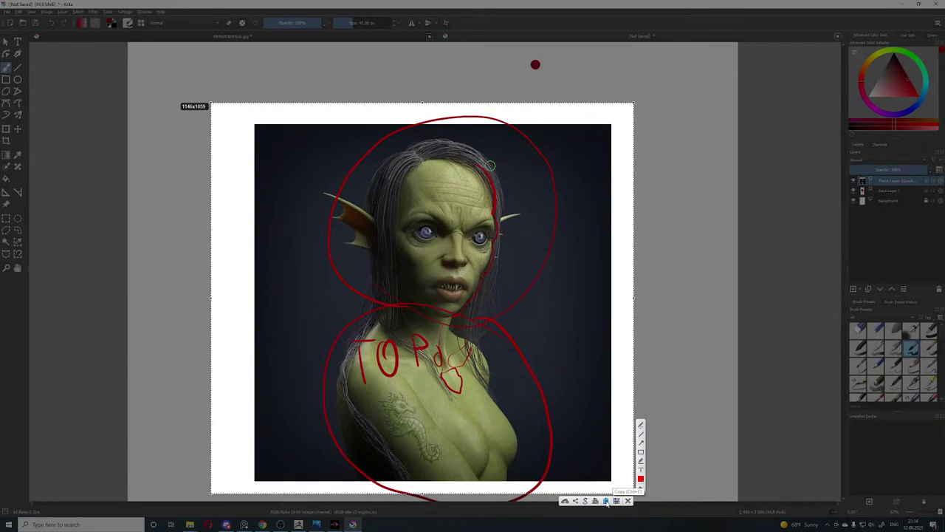
click(606, 502)
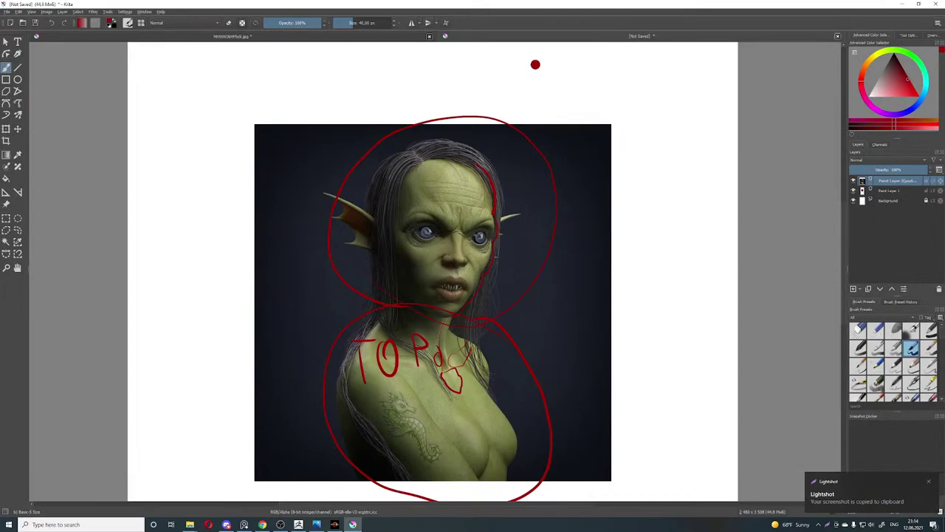
Step: Circle the seahorse tattoo on the upper arm with a thick red stroke and switch to Chrome
click(263, 524)
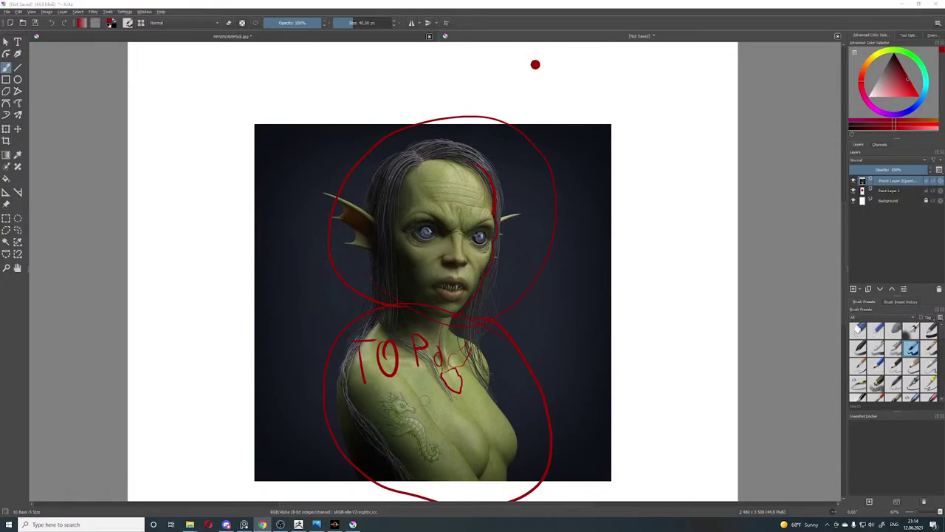
mouse_move(419, 387)
mouse_down()
mouse_move(371, 432)
mouse_move(439, 469)
mouse_move(429, 379)
mouse_move(402, 381)
mouse_up()
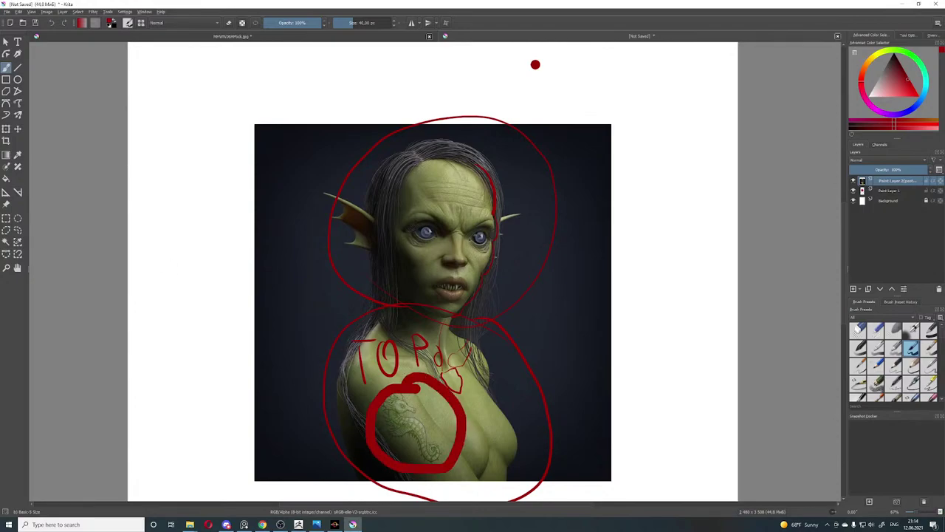
key(alt+Tab)
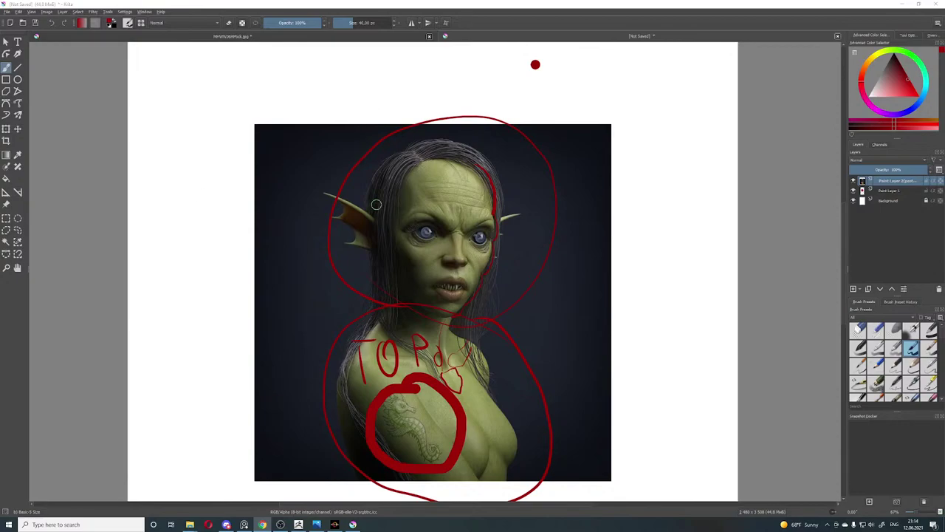
Step: Create a new 2480 x 3508 px custom document and paste the copied annotated portrait, interpreting its colours as web (sRGB)
click(9, 12)
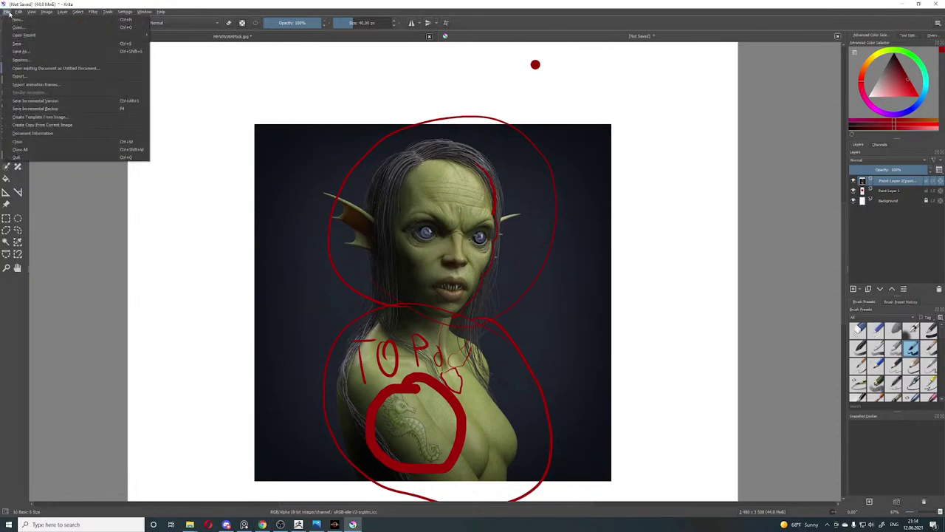
click(22, 20)
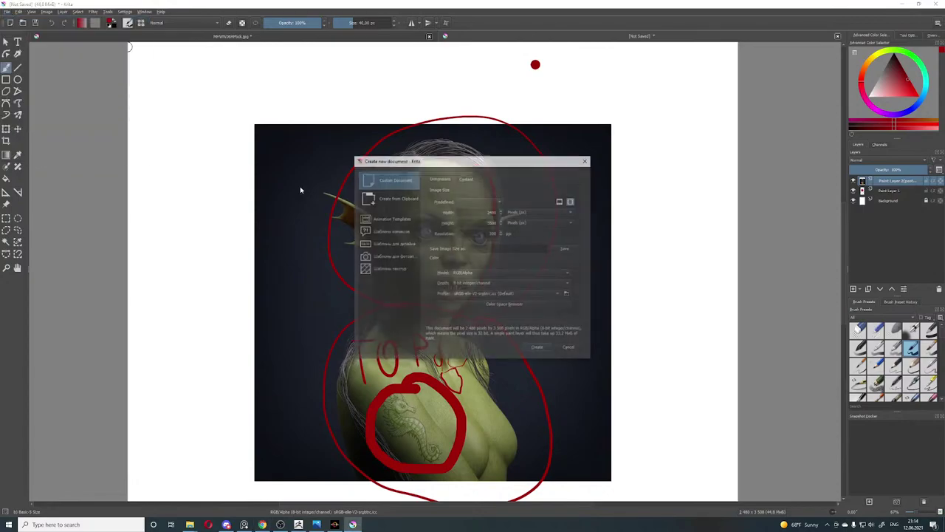
click(538, 347)
click(464, 299)
key(ctrl+v)
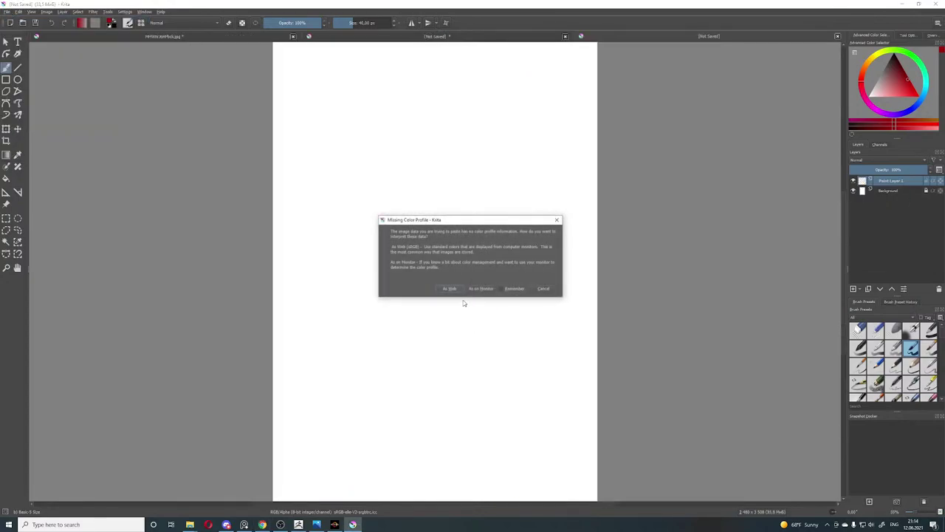
click(449, 288)
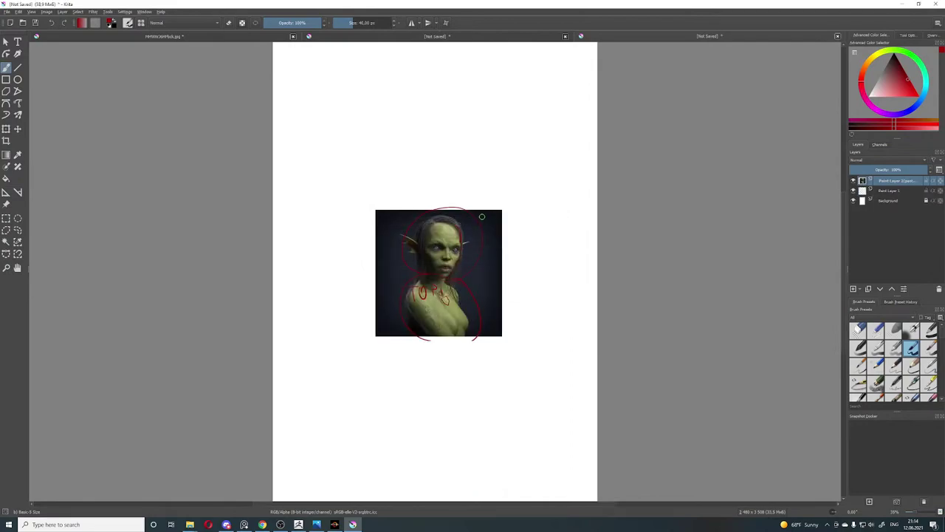
Step: Paste the grey render of the two armoured figures as web (sRGB) and hide the annotated portrait's layer beneath it
key(alt+Tab)
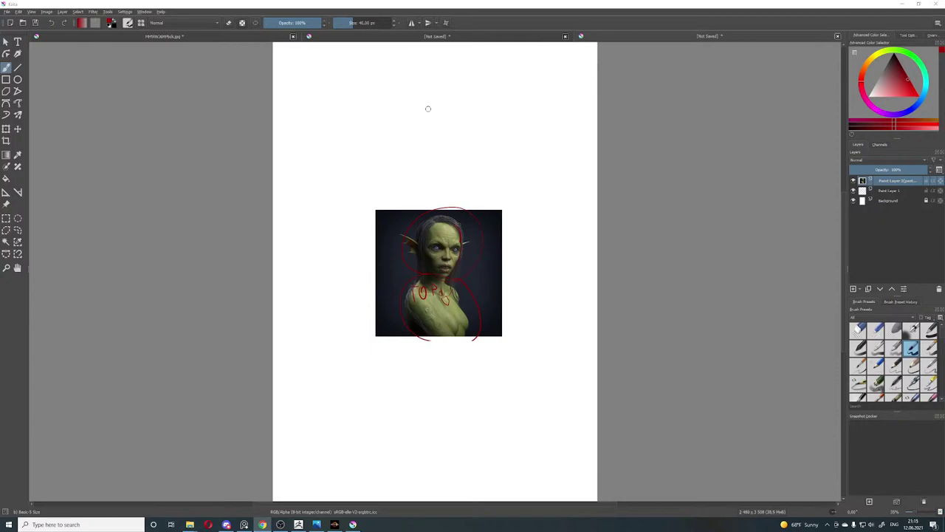
click(449, 124)
key(ctrl+v)
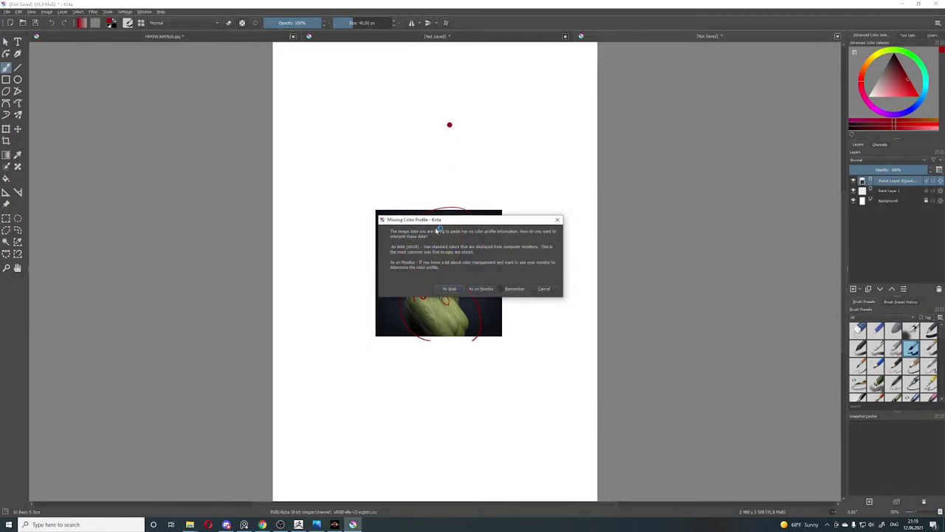
click(449, 289)
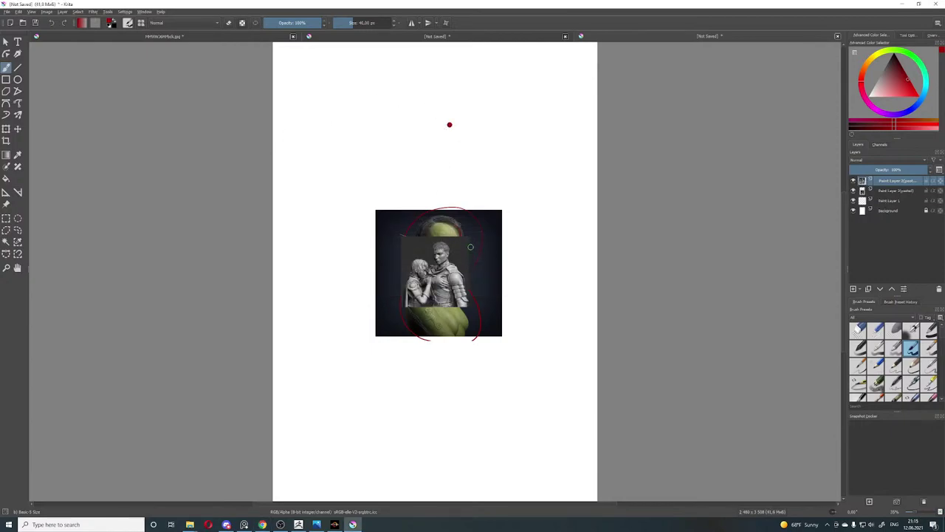
click(854, 192)
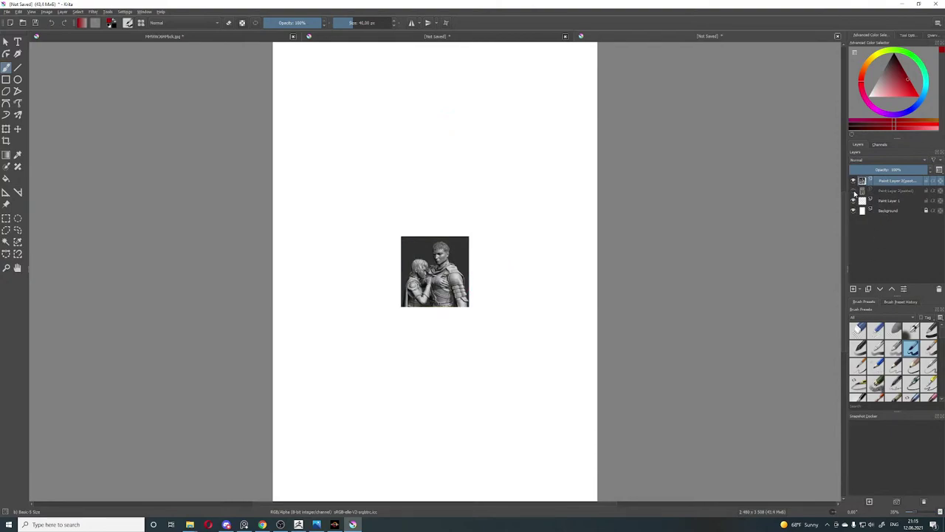
Step: Set the brush size to 18 px and mark the smaller figure's bent elbow and upper arm with red strokes
click(855, 191)
click(854, 192)
scroll(430, 287, up, 4)
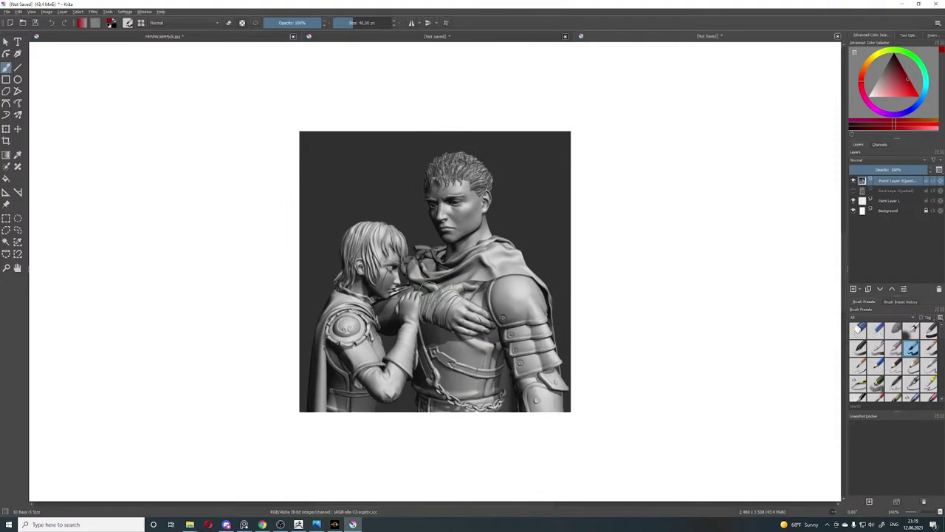
key(bracketleft)
key(bracketleft)
key(bracketleft)
key(bracketleft)
key(bracketleft)
key(bracketleft)
key(bracketleft)
key(bracketleft)
key(bracketleft)
scroll(420, 176, up, 3)
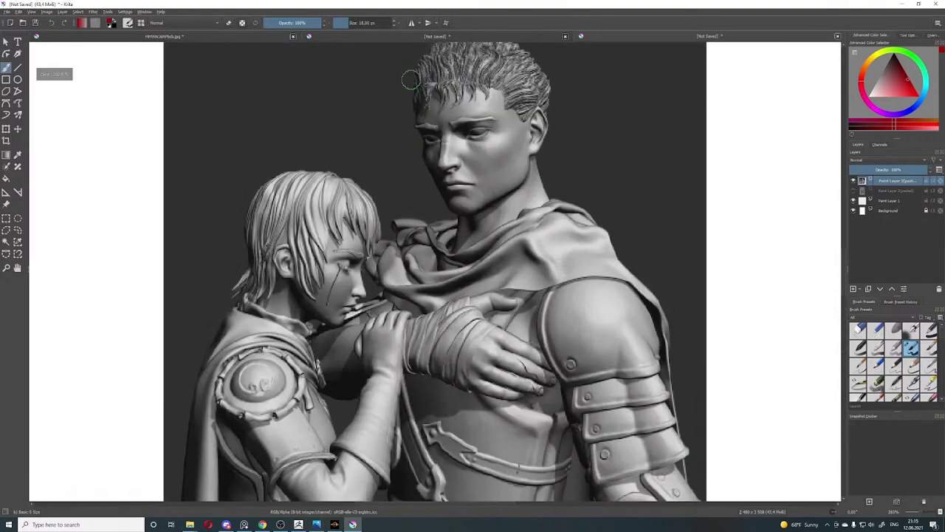
scroll(417, 133, down, 3)
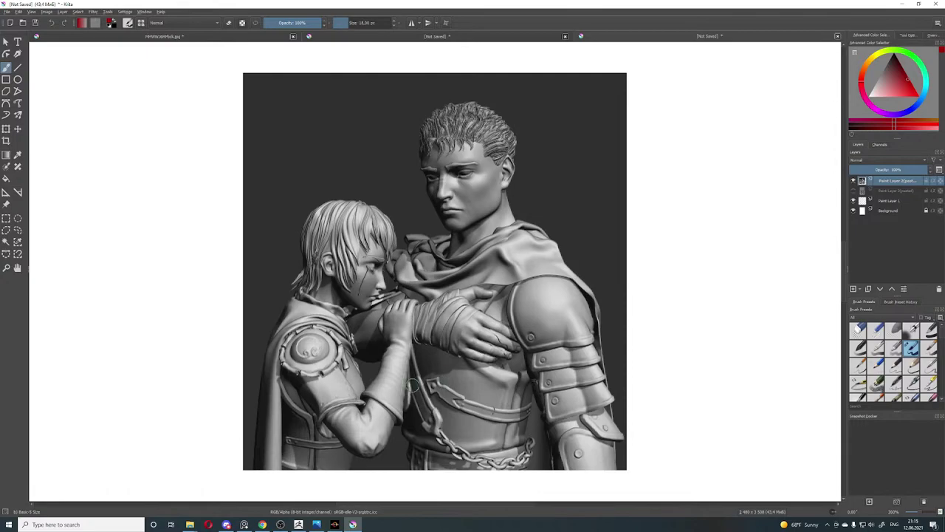
drag(325, 418, 354, 454)
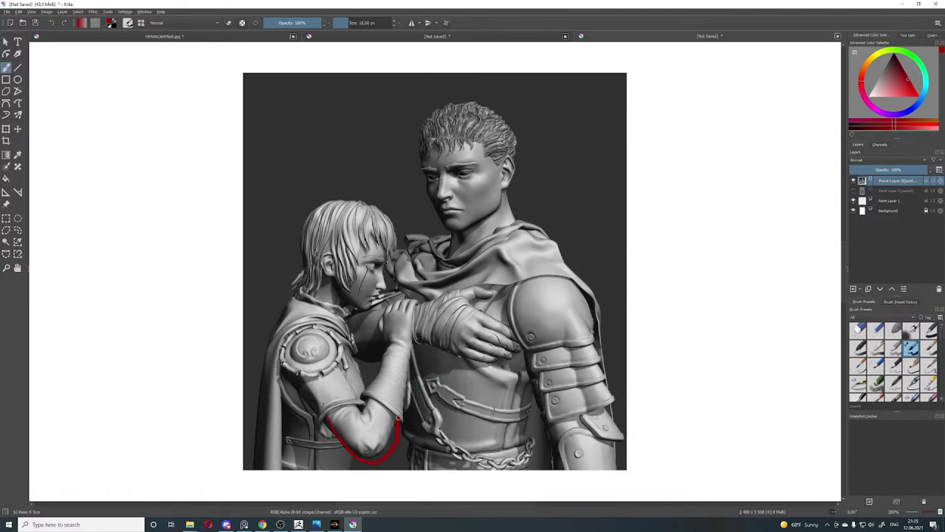
drag(360, 412, 375, 397)
drag(311, 354, 359, 418)
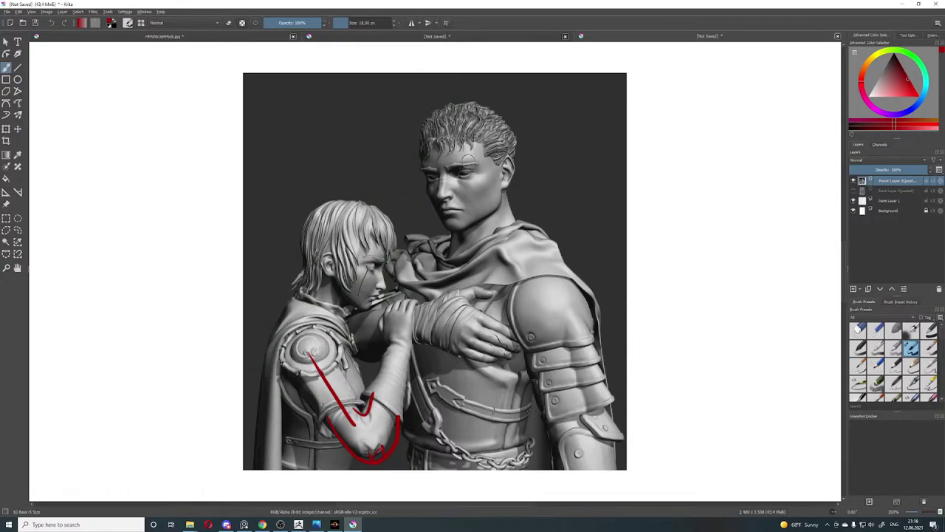
Step: Draw five short curved red strokes along the taller figure's hairline and trace long hair strands beside the smaller figure's face
mouse_move(424, 154)
mouse_down()
mouse_move(464, 152)
mouse_move(446, 133)
mouse_move(418, 127)
mouse_up()
key(ctrl+z)
drag(470, 141, 471, 150)
drag(460, 139, 460, 149)
key(ctrl+z)
key(ctrl+z)
drag(471, 141, 473, 152)
mouse_move(461, 145)
mouse_down()
mouse_move(463, 158)
mouse_move(472, 150)
mouse_move(429, 155)
mouse_up()
key(ctrl+z)
key(ctrl+z)
drag(353, 207, 356, 276)
drag(346, 240, 351, 283)
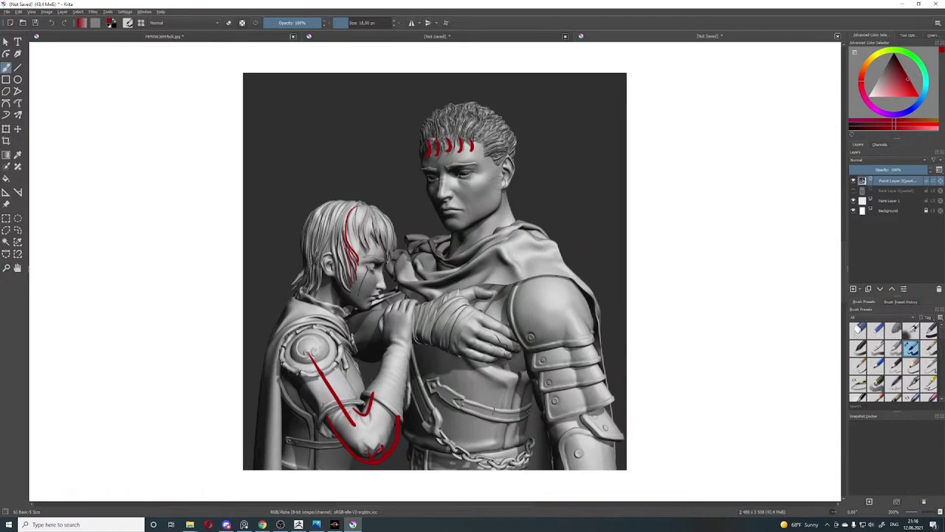
Step: Outline the back of the taller figure's ear and neck in red down to the cloak
drag(507, 189, 523, 232)
drag(505, 193, 520, 231)
drag(515, 220, 529, 237)
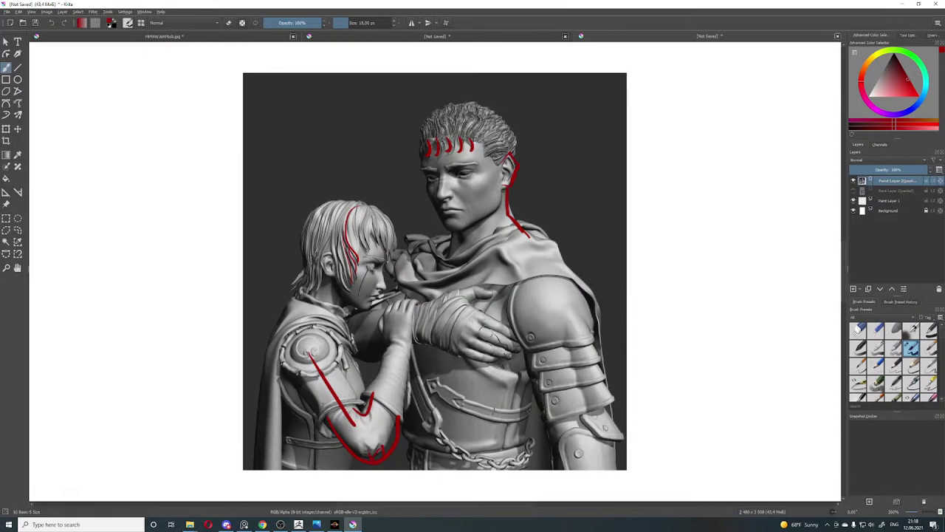
Step: Outline one bandage strip in red on the taller figure's wrapped hand and draw a line from the collar to the dark background
mouse_move(486, 317)
mouse_down()
mouse_move(468, 363)
mouse_move(488, 326)
mouse_up()
key(ctrl+z)
key(ctrl+z)
drag(487, 303, 459, 364)
key(ctrl+z)
drag(458, 299, 448, 347)
drag(399, 169, 443, 267)
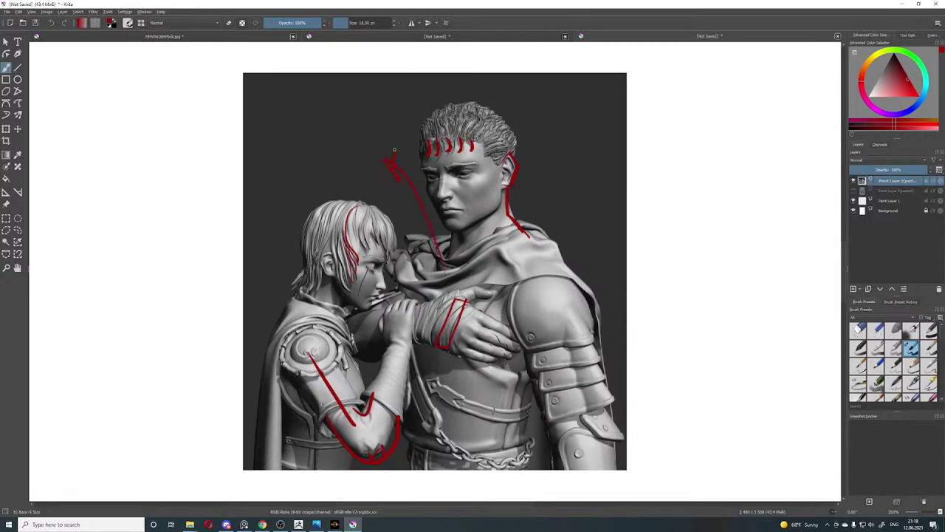
Step: Sketch two enlarged angular bandage strips in red on the dark background above the smaller figure, with small arrow marks above them
mouse_move(341, 154)
mouse_down()
mouse_move(346, 127)
mouse_move(376, 120)
mouse_up()
key(ctrl+z)
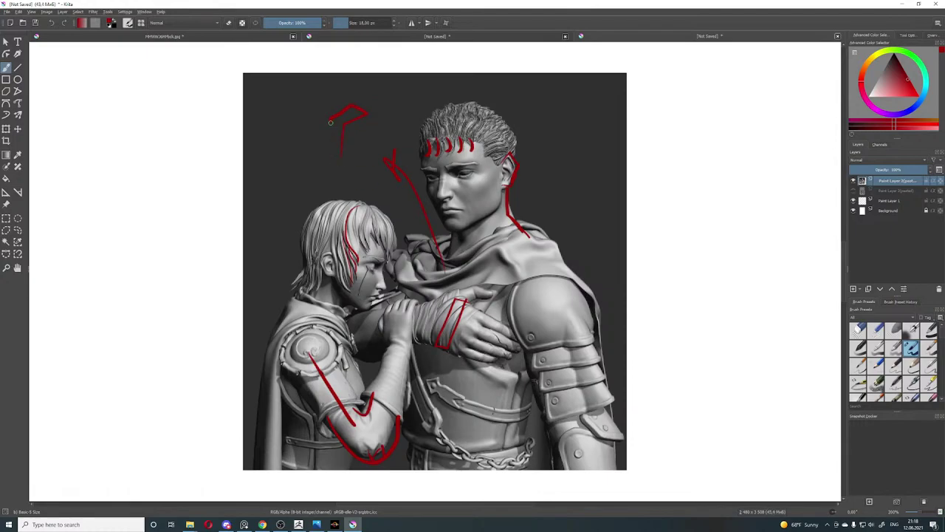
drag(337, 157, 381, 115)
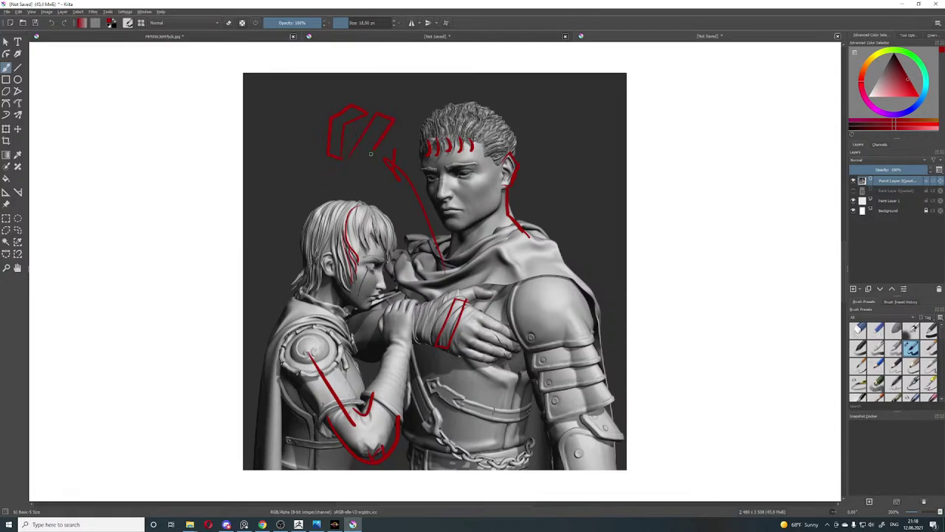
drag(345, 157, 390, 116)
mouse_move(366, 79)
mouse_down()
mouse_move(360, 99)
mouse_move(399, 105)
mouse_up()
drag(389, 99, 404, 98)
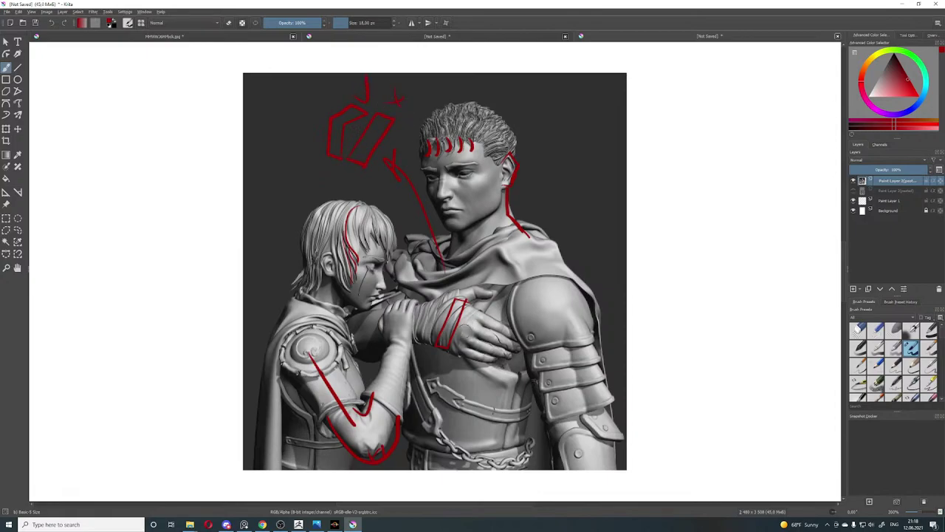
Step: Mark further bandage strips in red across the taller figure's wrapped hand and wrist
mouse_move(481, 310)
mouse_down()
mouse_move(461, 334)
mouse_move(458, 357)
mouse_up()
drag(492, 316, 467, 342)
mouse_move(439, 297)
mouse_down()
mouse_move(423, 341)
mouse_move(425, 307)
mouse_move(440, 311)
mouse_move(428, 342)
mouse_up()
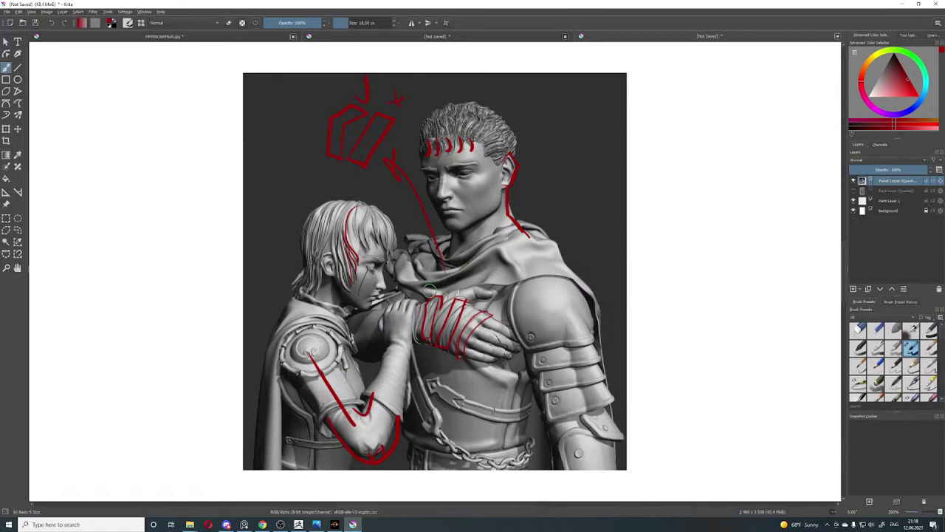
Step: Draw the smaller figure's skull, ear, jaw and eye socket structure in red over her head, with an outer contour around the hair
mouse_move(574, 276)
middle_down()
mouse_move(561, 264)
mouse_move(566, 277)
middle_up()
key(minus)
key(minus)
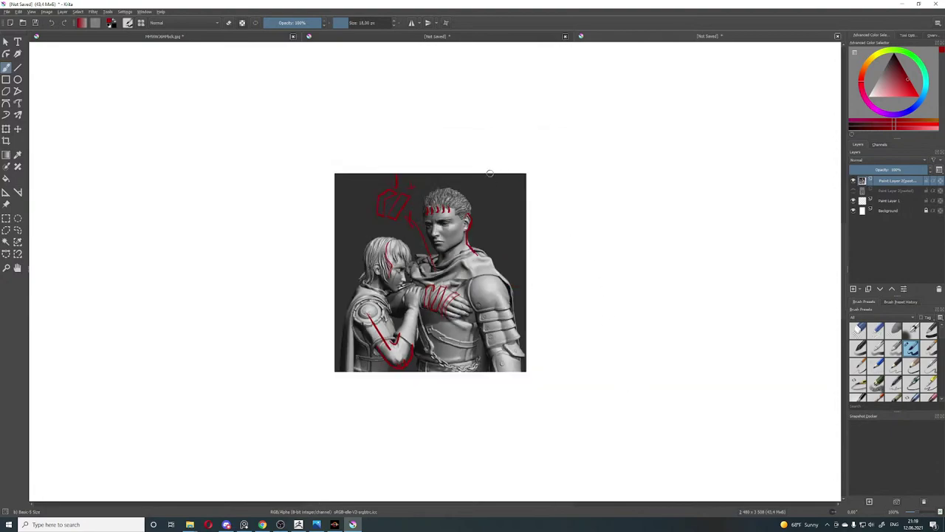
key(plus)
key(plus)
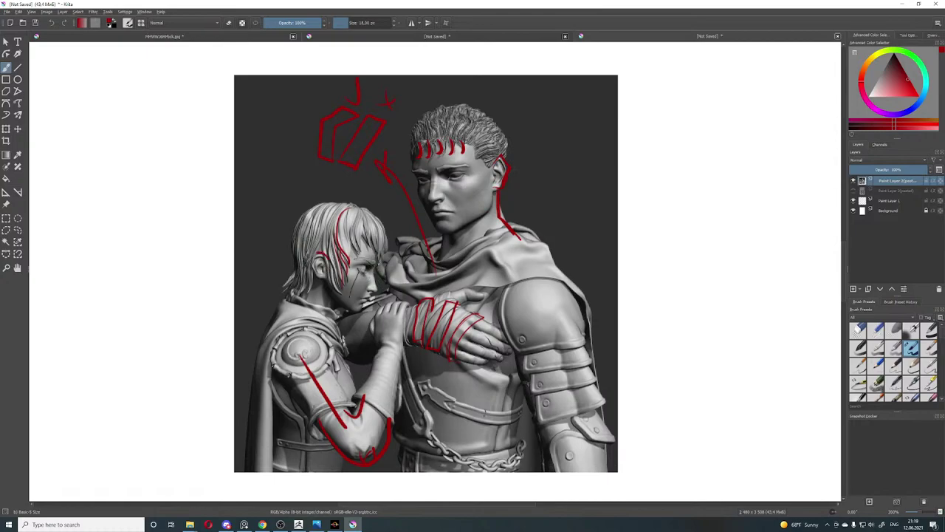
drag(318, 253, 323, 278)
key(ctrl+z)
drag(347, 209, 321, 286)
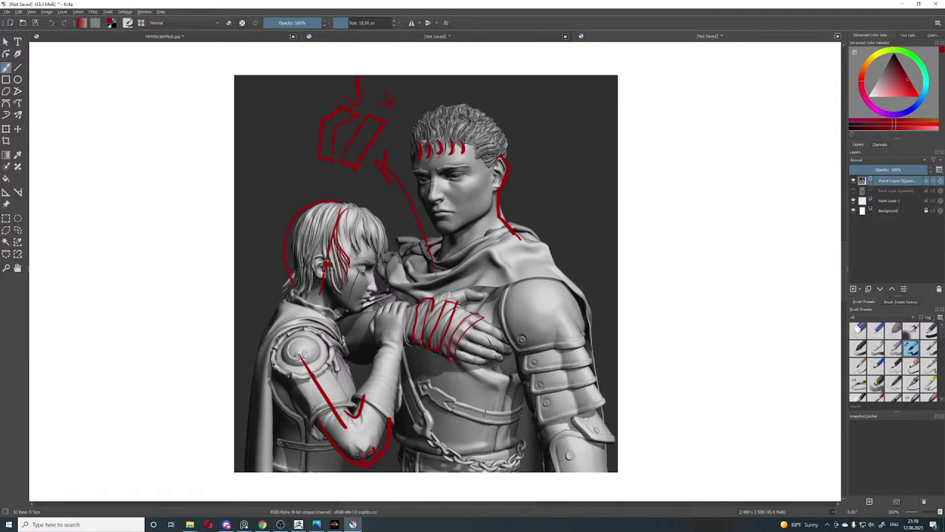
drag(316, 252, 305, 260)
mouse_move(316, 215)
mouse_down()
mouse_move(300, 236)
mouse_move(300, 277)
mouse_up()
mouse_move(303, 243)
mouse_down()
mouse_move(336, 212)
mouse_move(376, 234)
mouse_move(382, 260)
mouse_move(362, 275)
mouse_move(381, 263)
mouse_move(378, 294)
mouse_move(358, 312)
mouse_move(302, 265)
mouse_up()
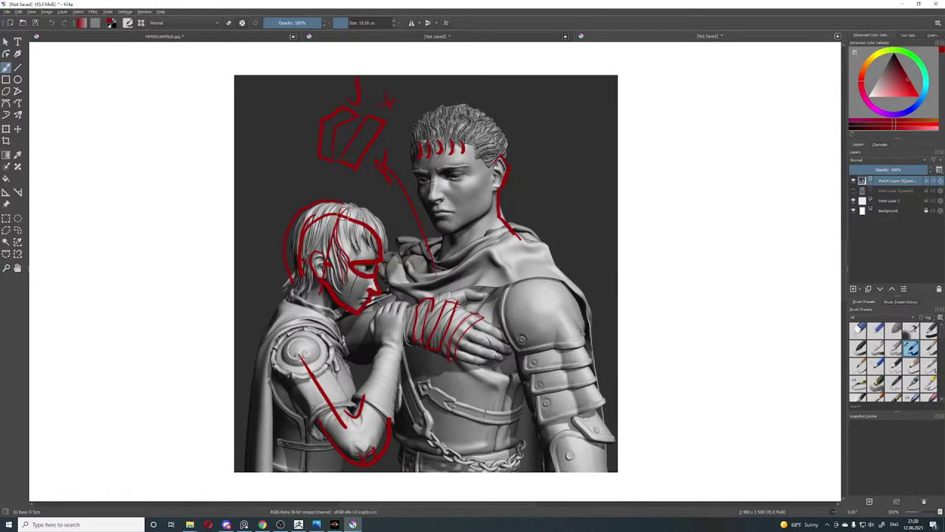
mouse_move(339, 214)
mouse_down()
mouse_move(302, 233)
mouse_move(297, 276)
mouse_up()
Step: Capture a screen region of about 1181 x 1142 px around the annotated armoured figures and copy it
key(Print)
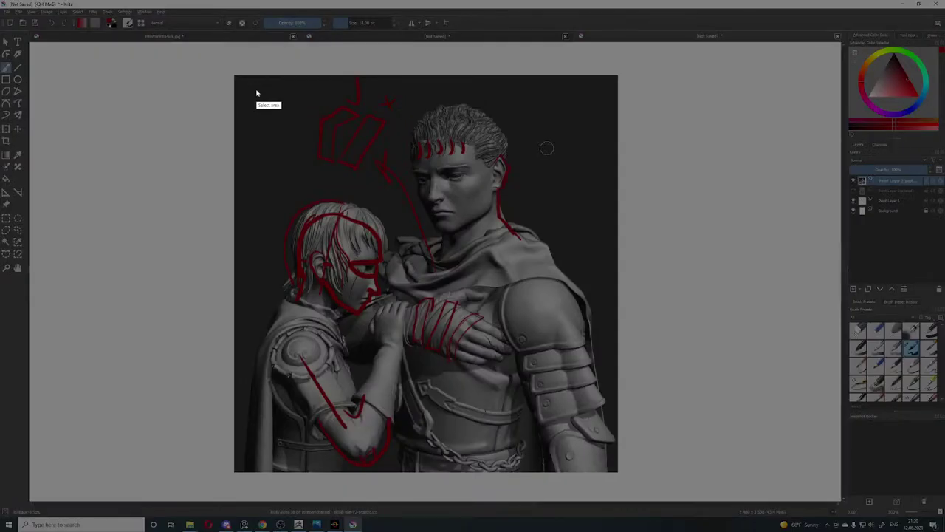
mouse_move(211, 64)
mouse_down()
mouse_move(344, 222)
mouse_move(648, 486)
mouse_up()
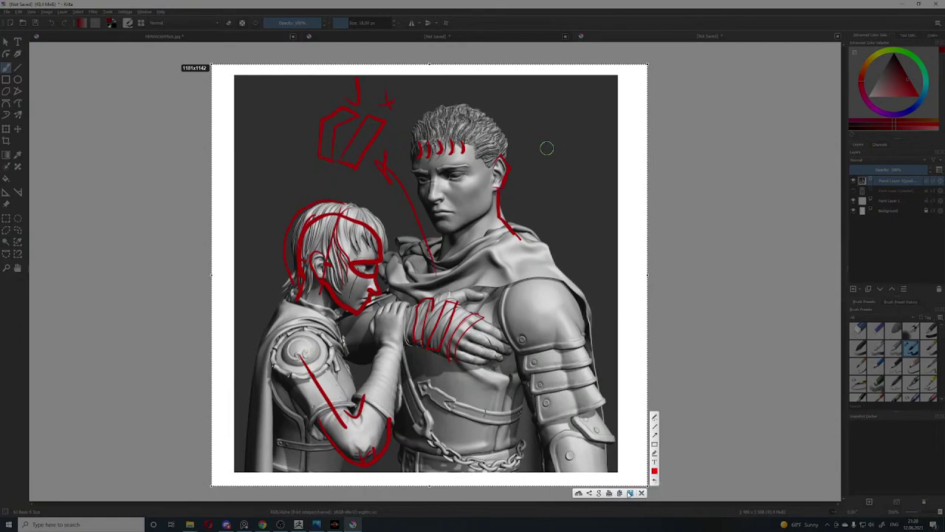
click(620, 493)
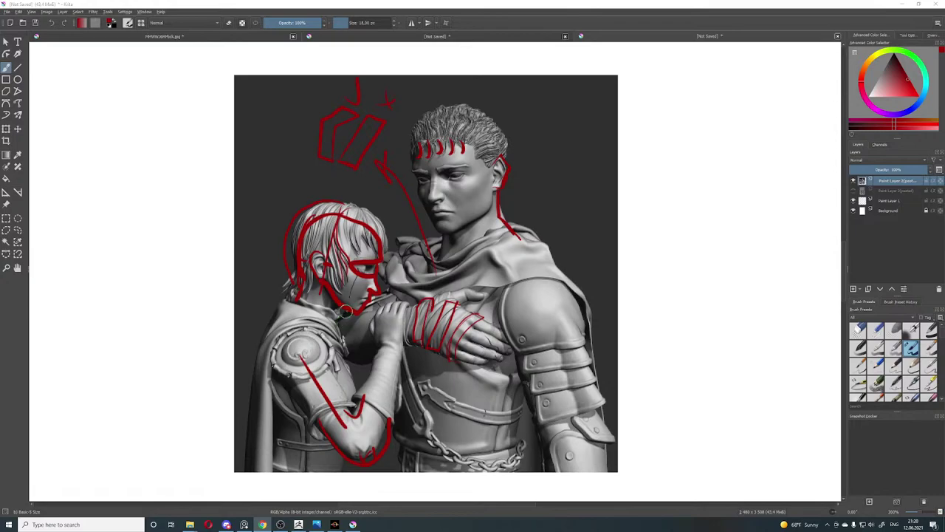
Step: Paste the copied character sheet with the maroon-clad warrior turnaround as a new layer, interpreting its colours as web (sRGB)
click(684, 229)
key(ctrl+v)
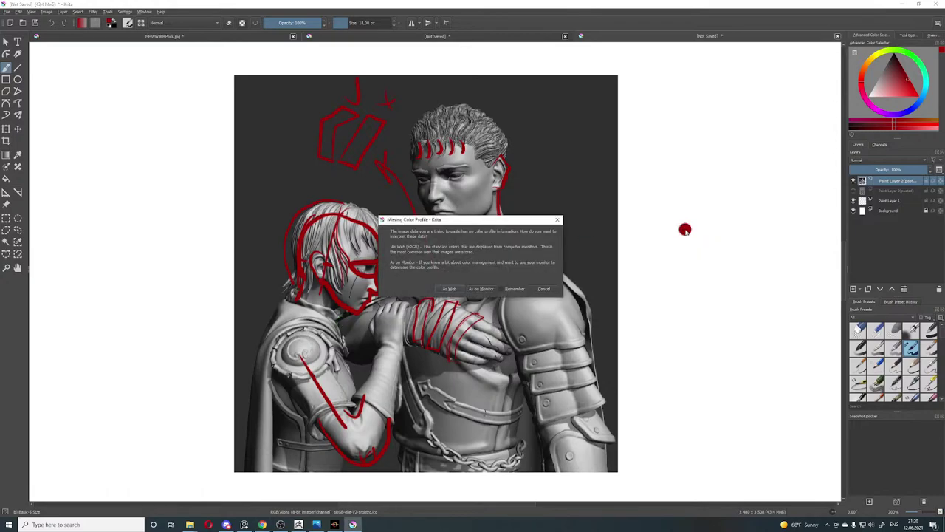
click(443, 289)
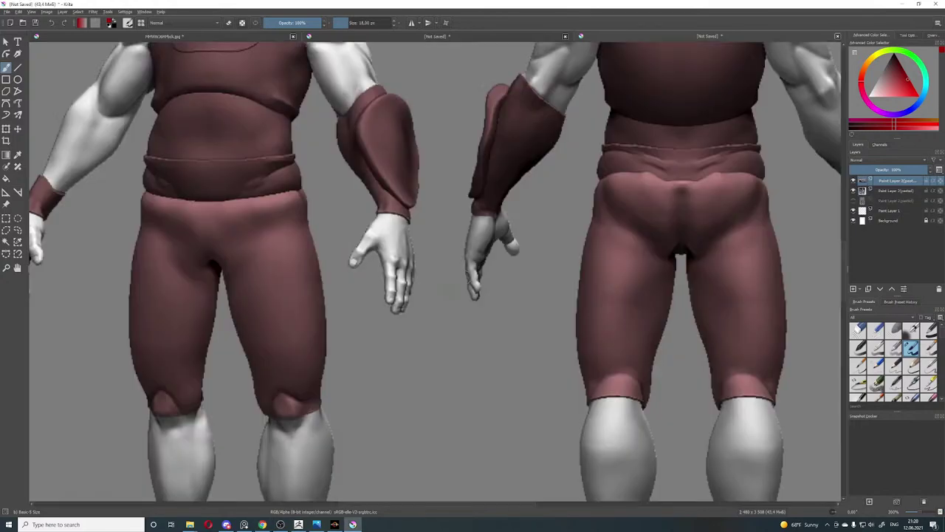
scroll(446, 288, down, 3)
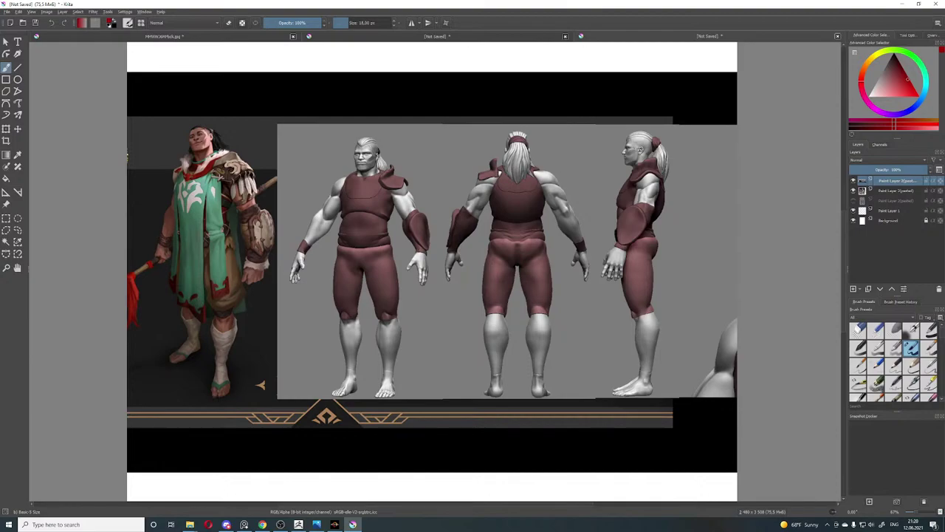
scroll(638, 79, down, 2)
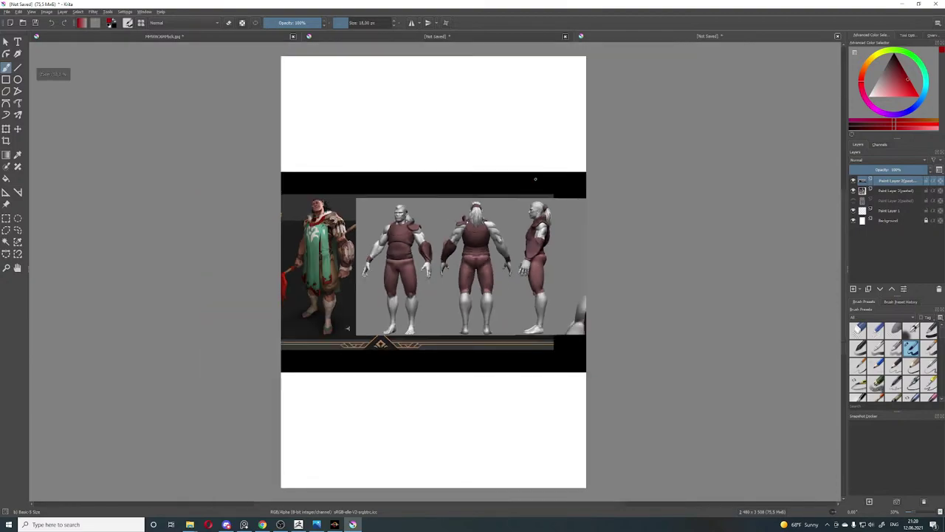
key(ctrl+t)
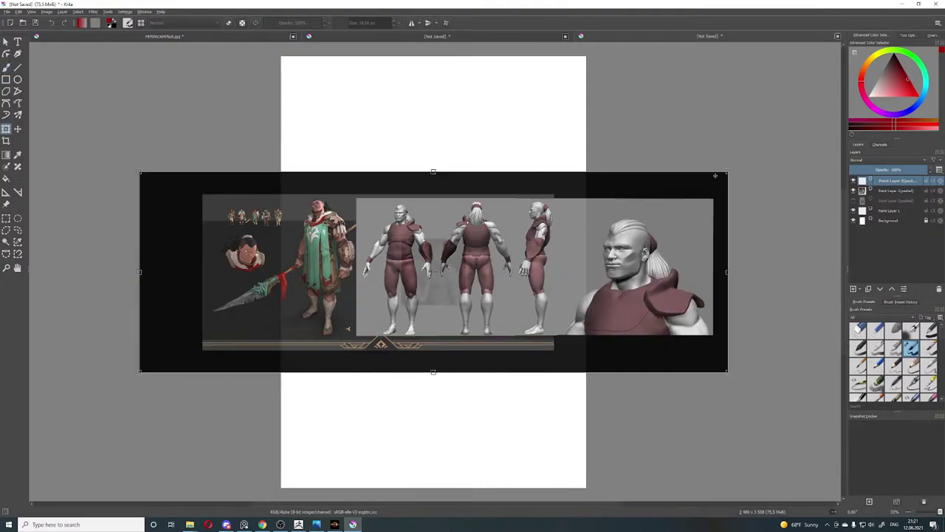
mouse_move(729, 172)
mouse_down()
mouse_move(703, 185)
mouse_move(728, 174)
mouse_move(524, 192)
mouse_move(640, 210)
mouse_move(728, 172)
mouse_up()
key(ctrl+z)
drag(728, 373, 721, 368)
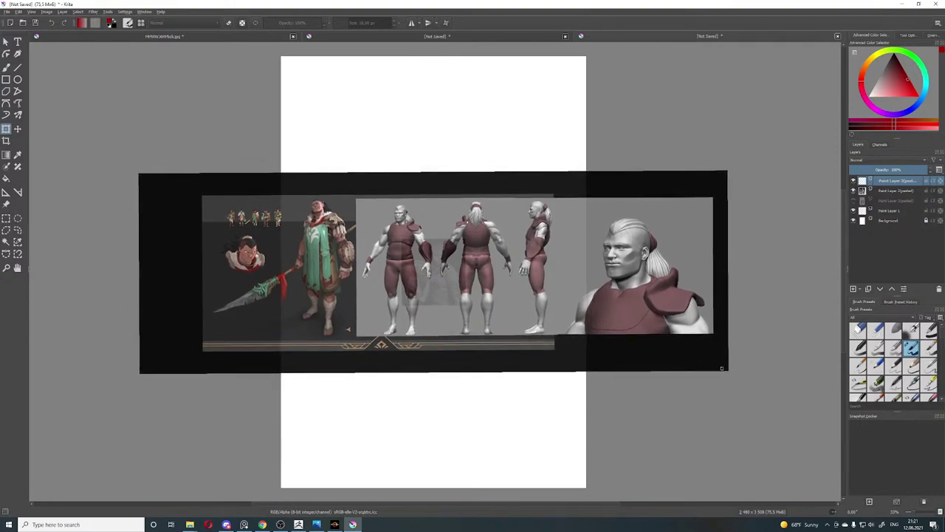
key(Return)
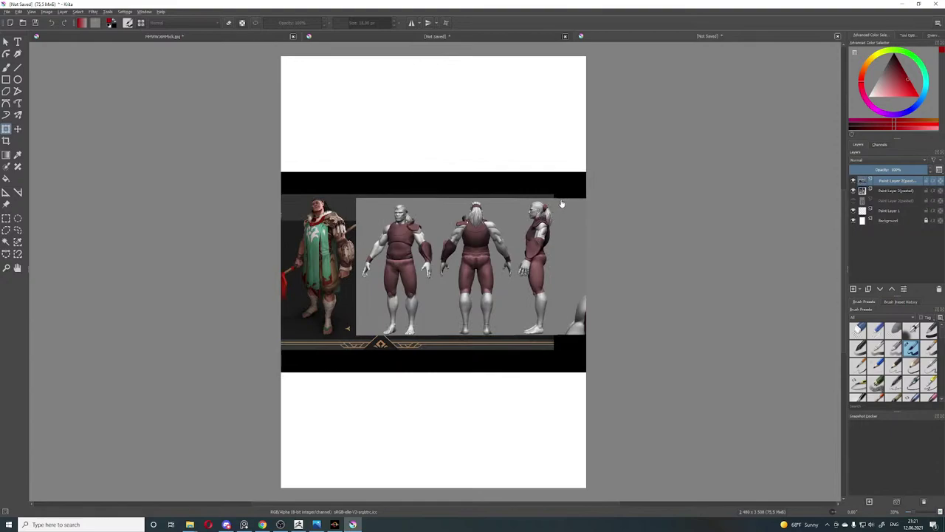
click(560, 150)
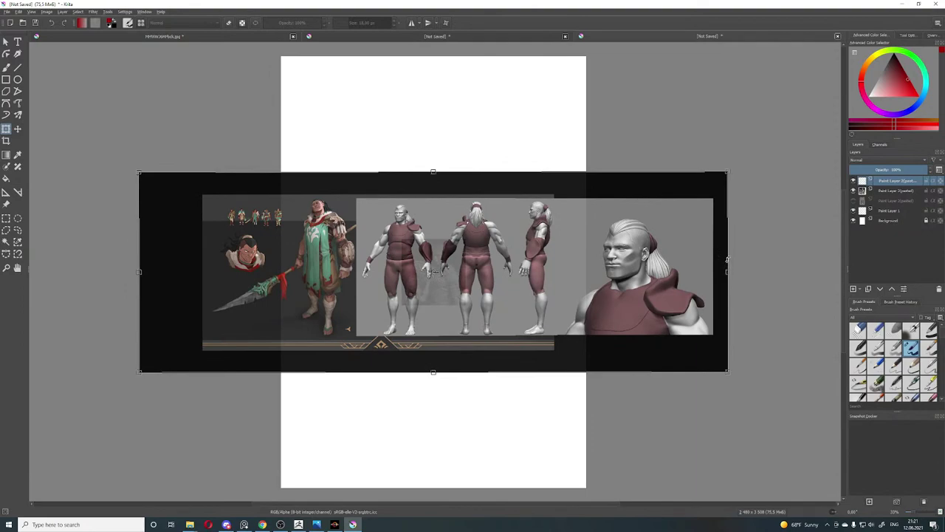
mouse_move(728, 255)
mouse_down()
mouse_move(717, 257)
mouse_move(720, 239)
mouse_up()
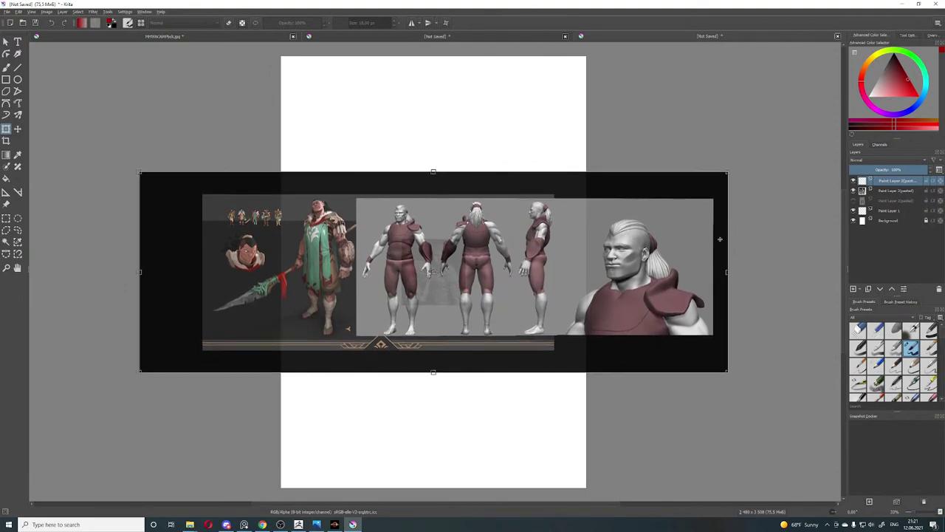
drag(729, 173, 726, 177)
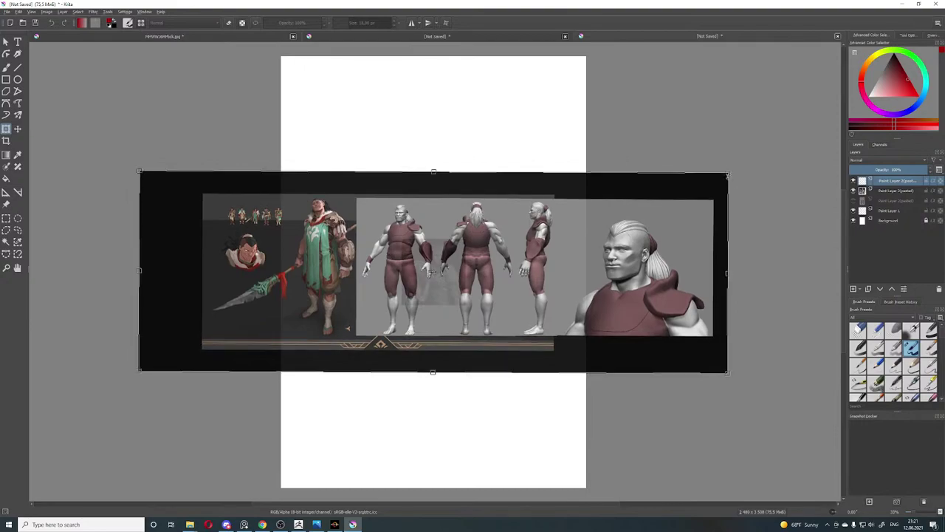
key(ctrl+z)
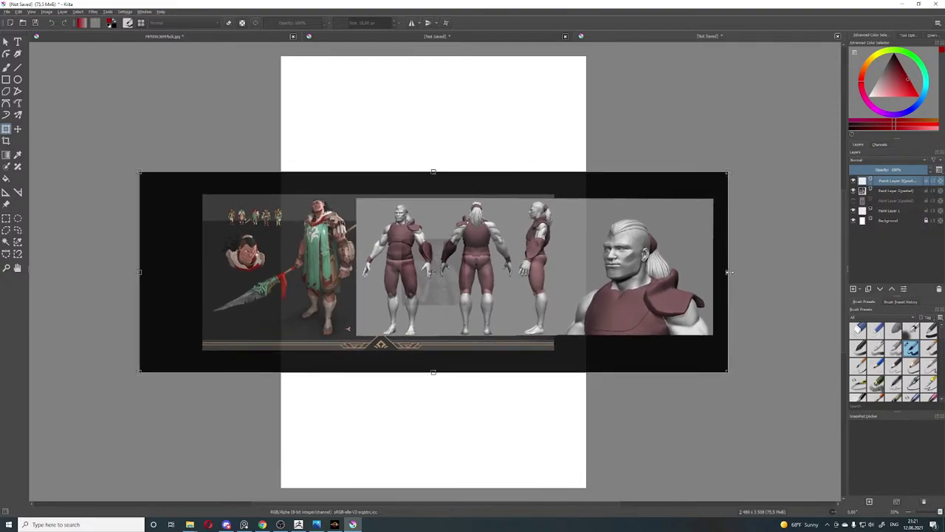
drag(729, 271, 486, 273)
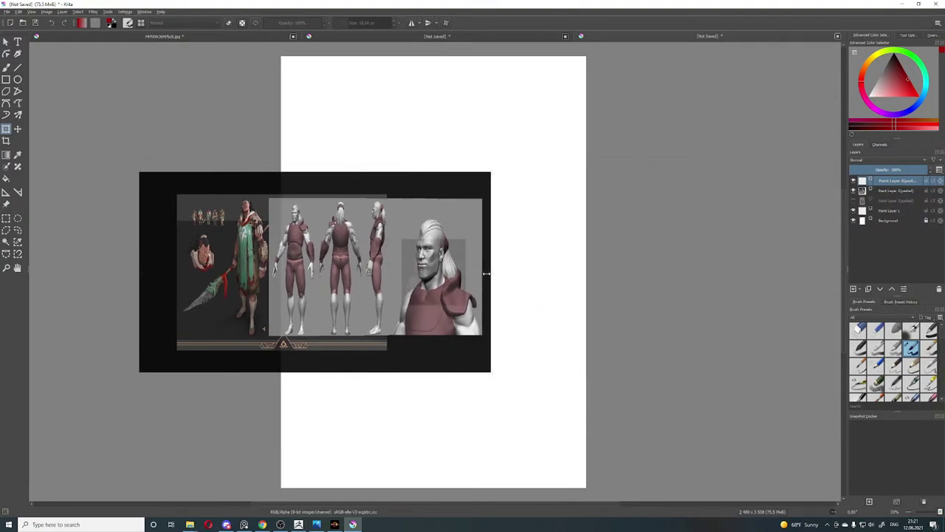
key(ctrl+z)
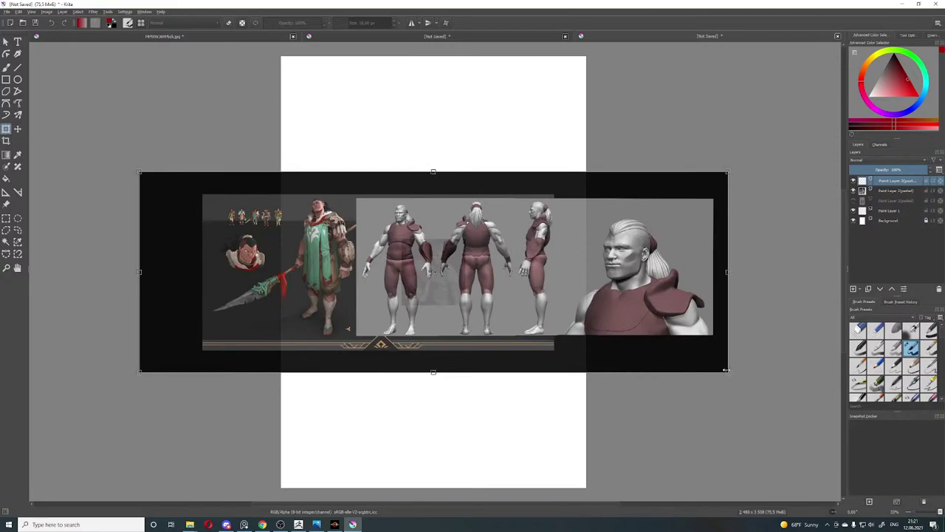
Step: Scale the pasted character sheet down proportionally until it fits within the width of the white page
drag(730, 372, 571, 323)
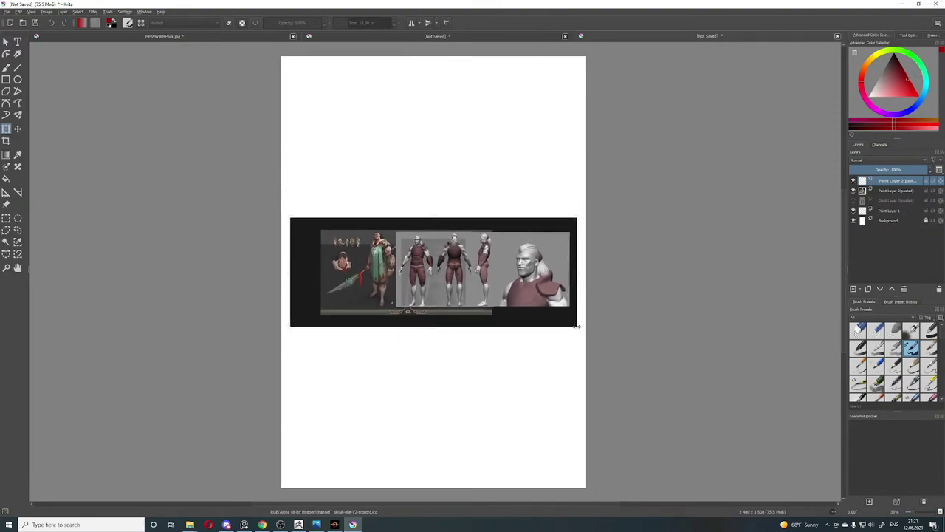
key(plus)
key(plus)
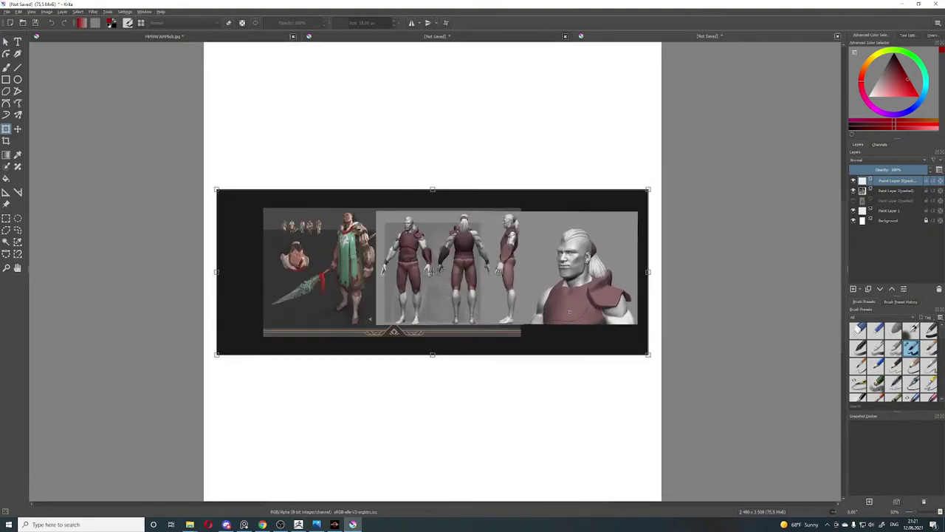
middle_drag(653, 187, 573, 158)
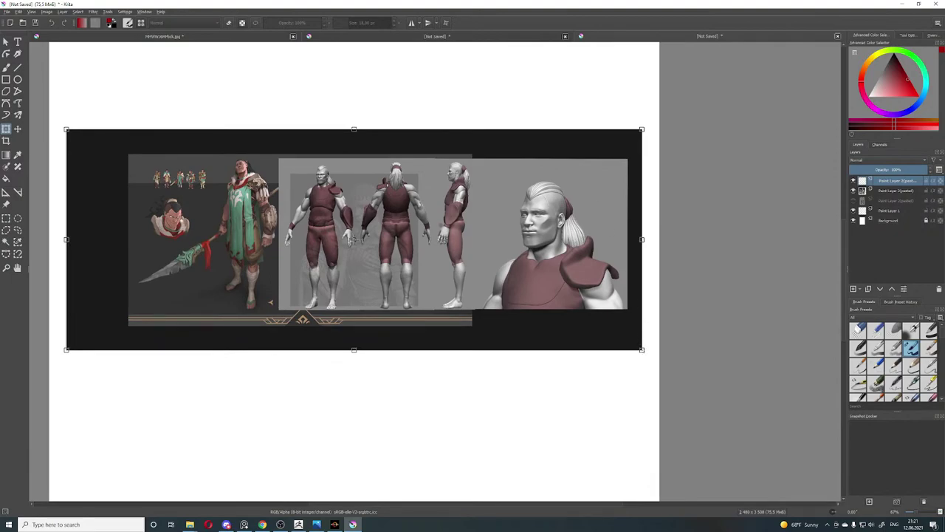
drag(644, 353, 646, 348)
key(ctrl+z)
key(Return)
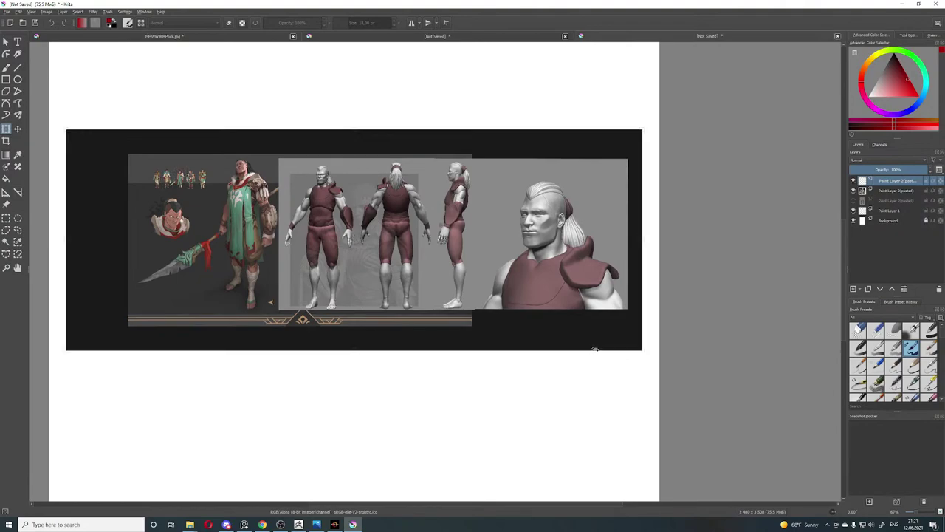
Step: Reduce the sheet's height slightly by raising its lower edge, and hide the previously pasted layer directly beneath it
key(ctrl+z)
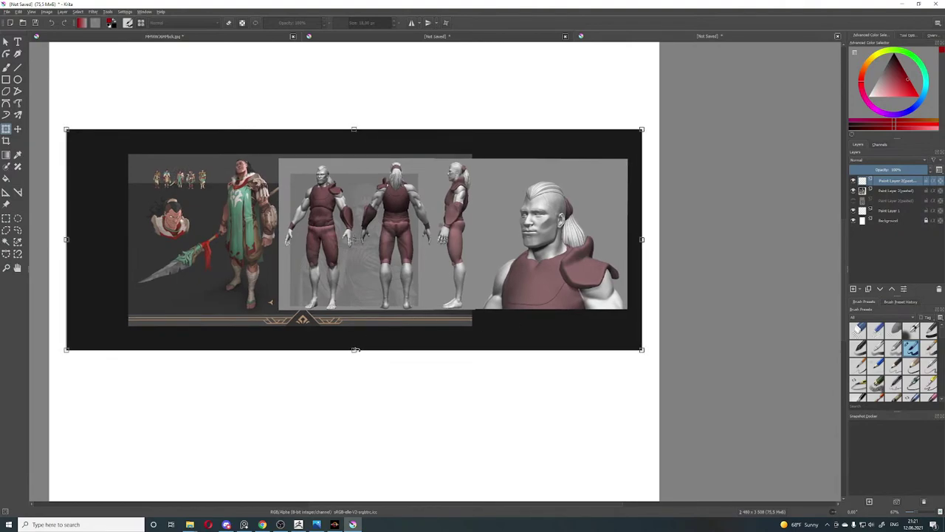
drag(355, 349, 360, 327)
key(Return)
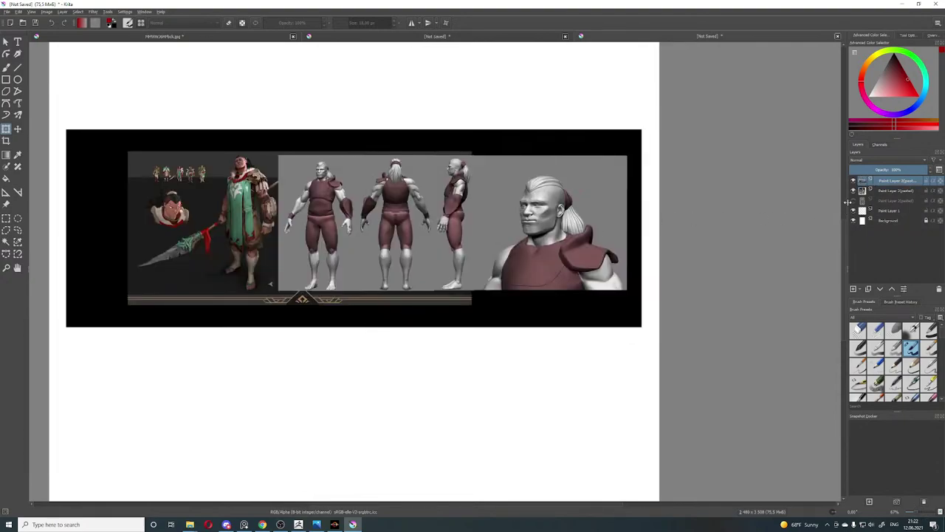
click(854, 191)
key(ctrl+t)
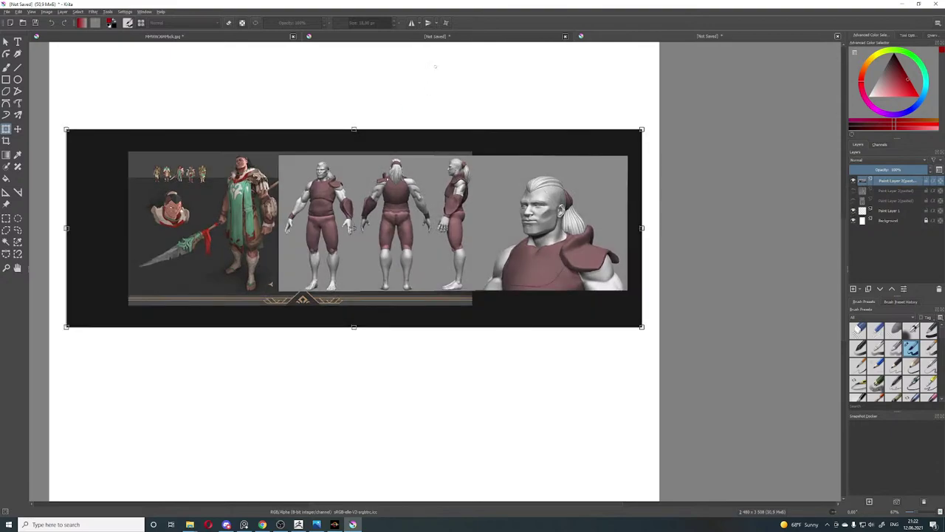
key(Return)
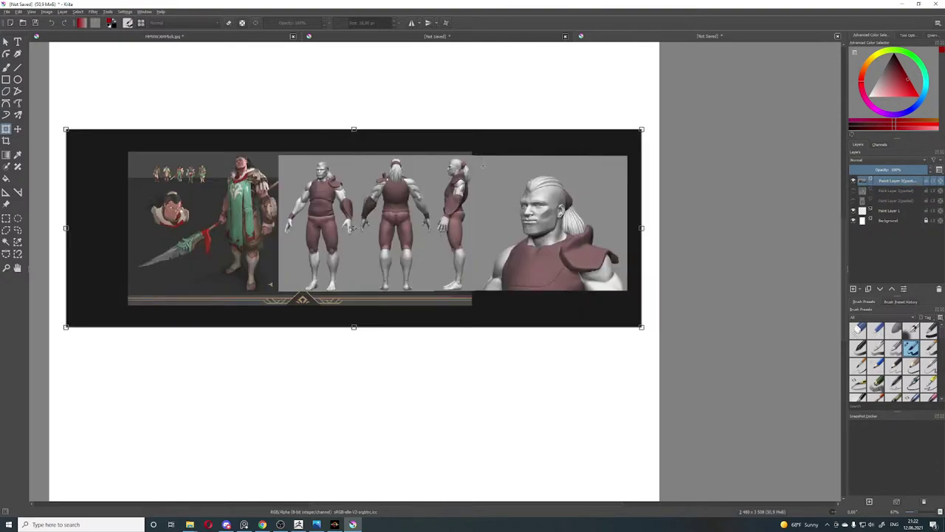
Step: Brush red calf and shin contours down to the ankle on the front-view model's right lower leg
key(1)
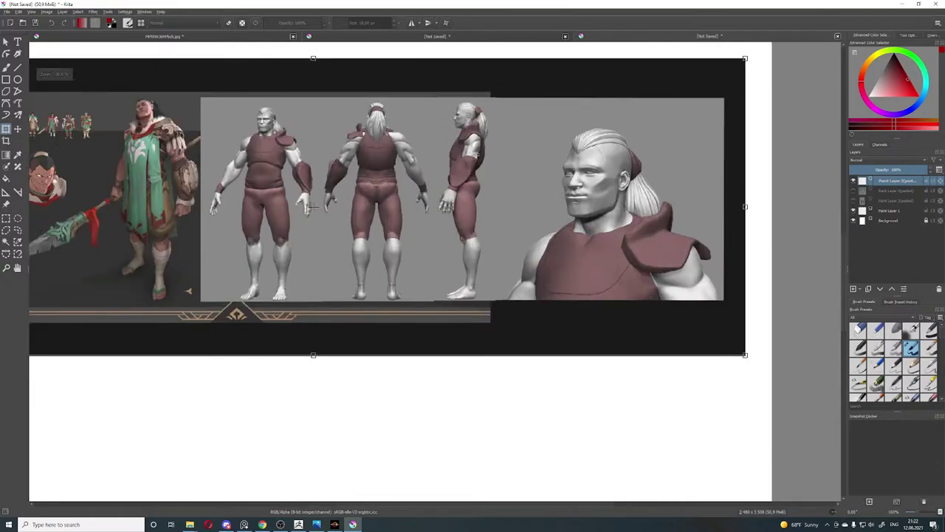
middle_drag(424, 198, 352, 259)
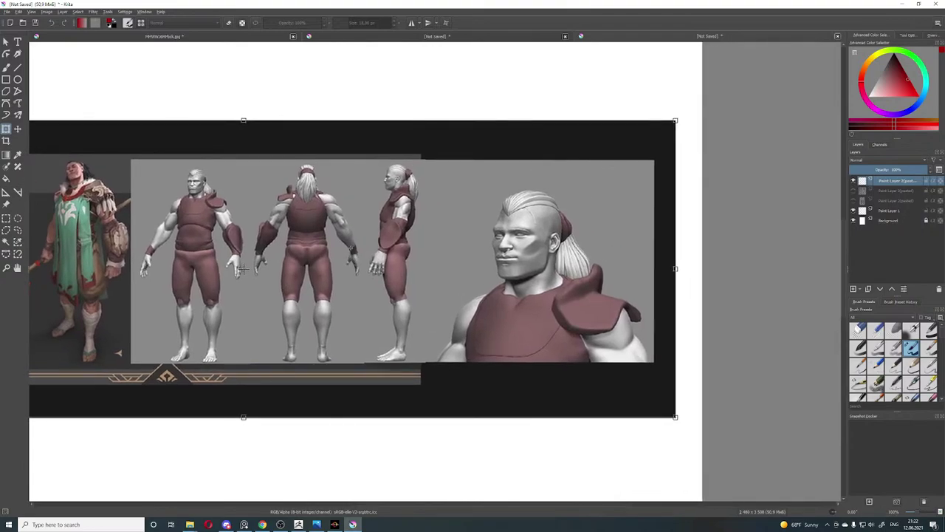
scroll(361, 188, up, 1)
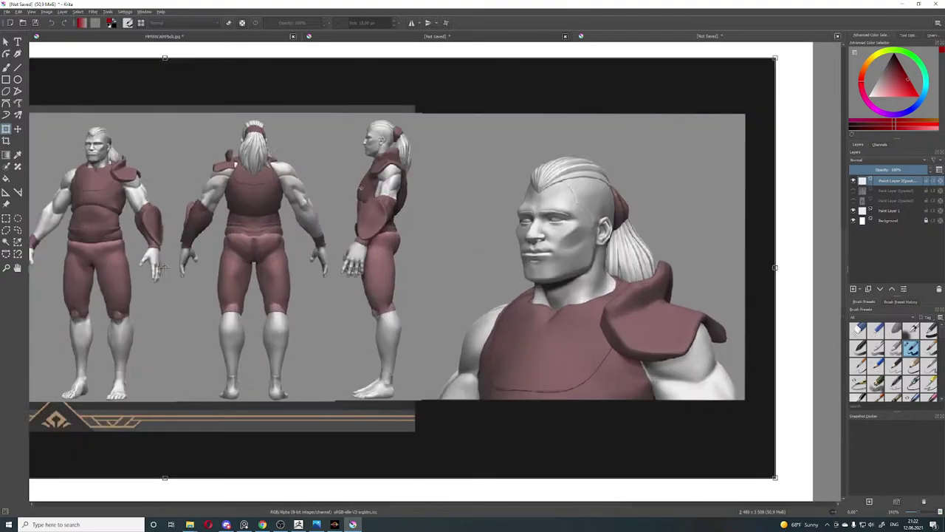
middle_drag(352, 288, 388, 275)
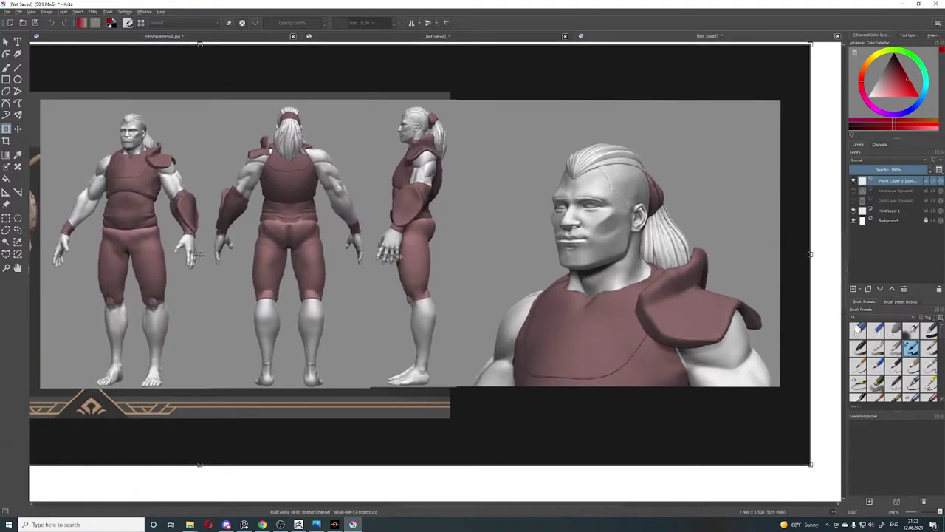
middle_drag(416, 303, 382, 271)
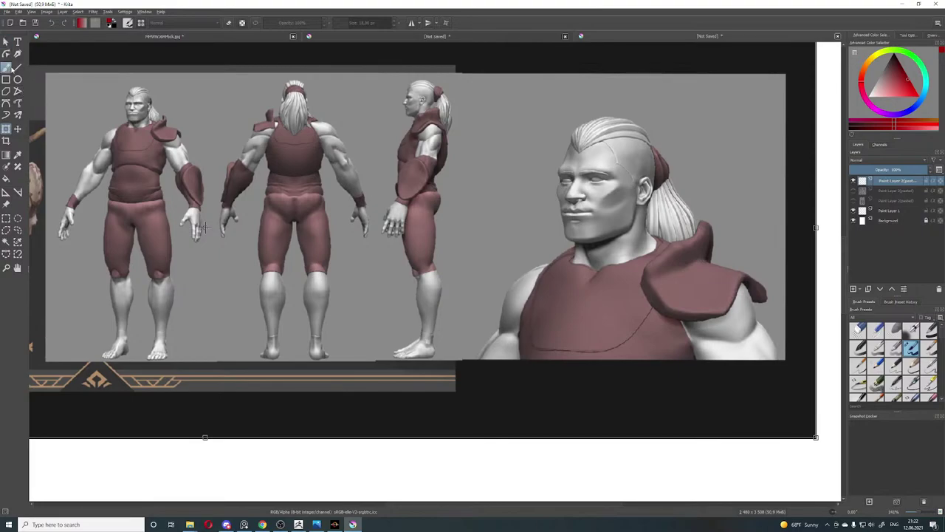
click(6, 67)
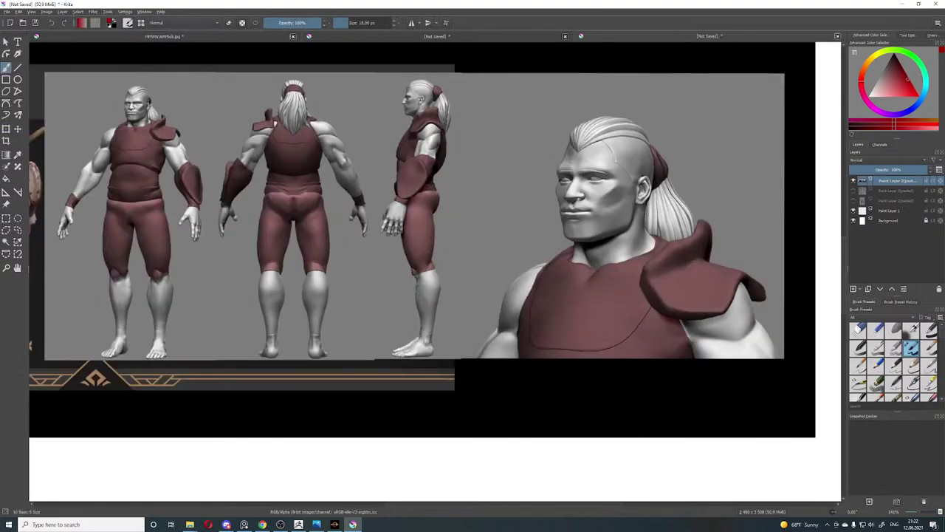
drag(415, 281, 413, 294)
key(ctrl+z)
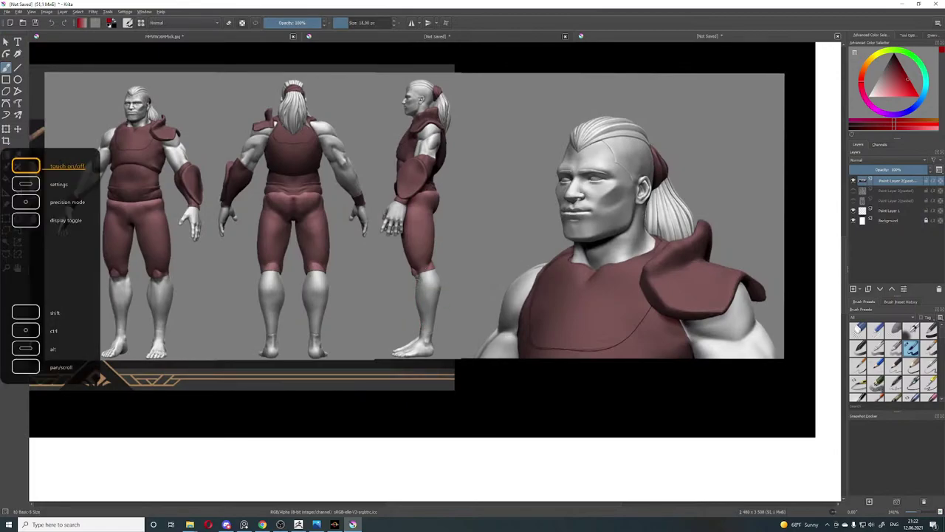
middle_drag(189, 280, 263, 275)
drag(189, 272, 198, 325)
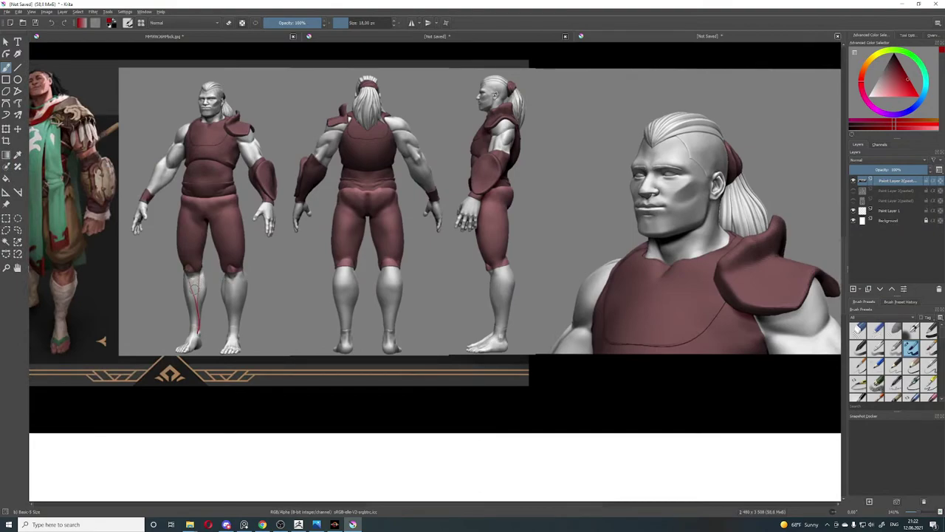
drag(189, 315, 194, 343)
Step: Draw a red posture curve along the side-view model from the neck past the thigh and knee to below the heel
drag(493, 275, 496, 327)
key(ctrl+z)
drag(487, 289, 490, 309)
key(ctrl+z)
mouse_move(493, 99)
mouse_down()
mouse_move(466, 193)
mouse_move(510, 358)
mouse_up()
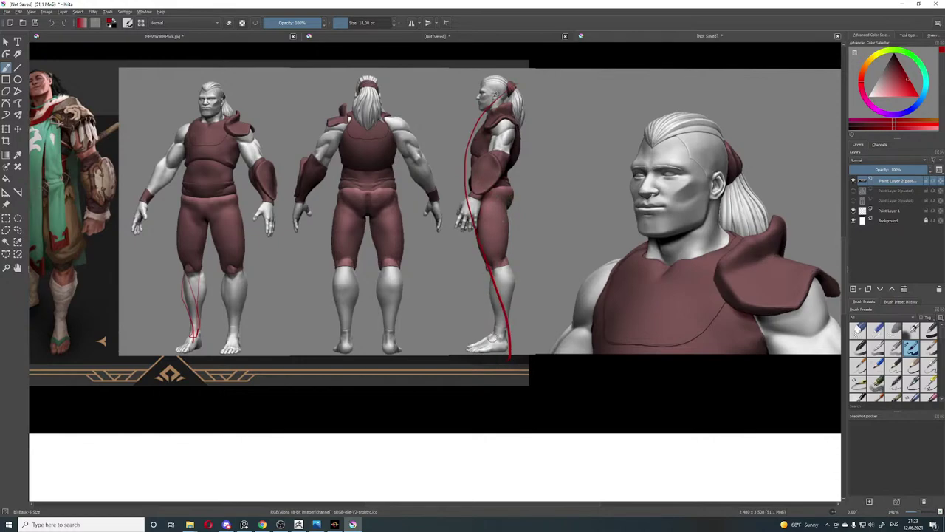
drag(484, 341, 498, 329)
Step: Outline the buttock and back-of-thigh shapes in red on the back view, and try a line beneath the front view's chest
mouse_move(387, 210)
mouse_down()
mouse_move(394, 201)
mouse_move(397, 224)
mouse_up()
mouse_move(385, 223)
mouse_down()
mouse_move(393, 259)
mouse_move(381, 263)
mouse_up()
drag(211, 164, 238, 152)
middle_drag(248, 184, 465, 239)
middle_drag(285, 199, 321, 212)
middle_drag(446, 229, 391, 219)
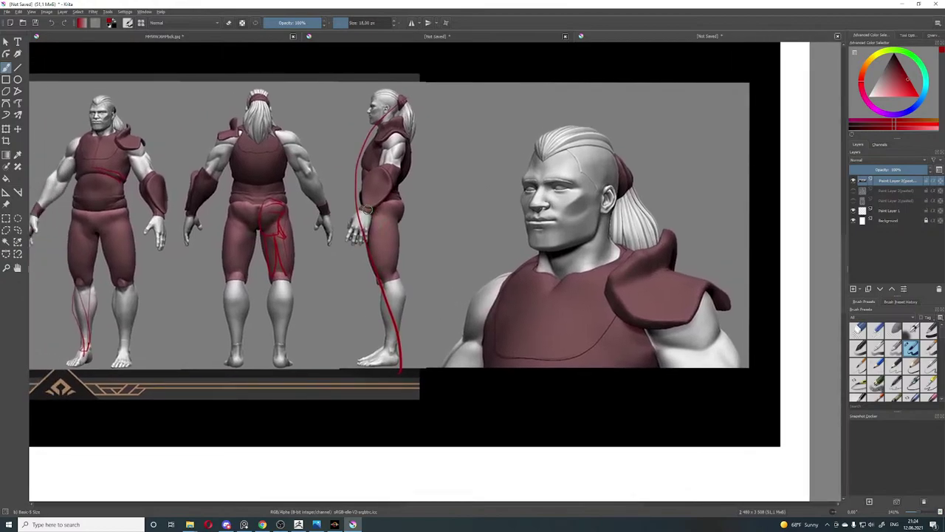
key(ctrl)
Step: Outline the painted warrior's face in red and mark matching head proportions on the front-view model's head
middle_drag(549, 309, 549, 246)
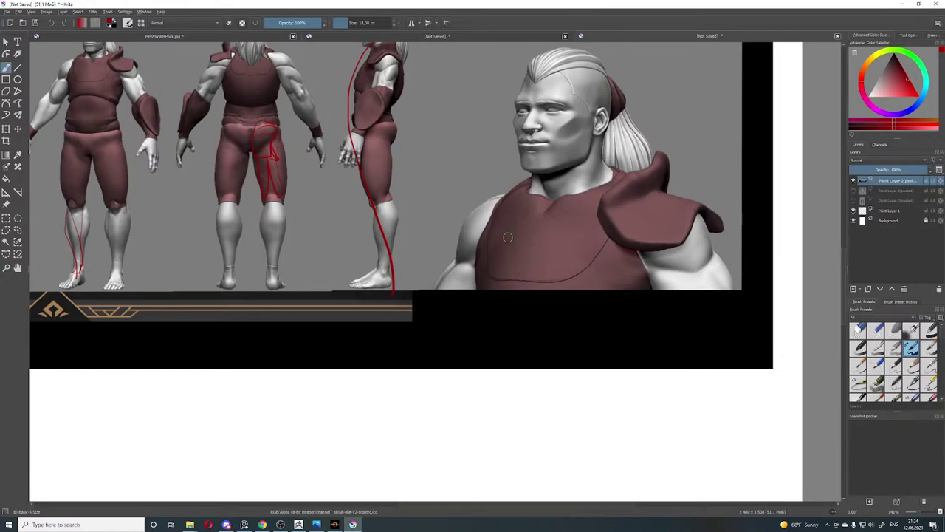
middle_drag(552, 205, 696, 297)
middle_drag(437, 230, 568, 238)
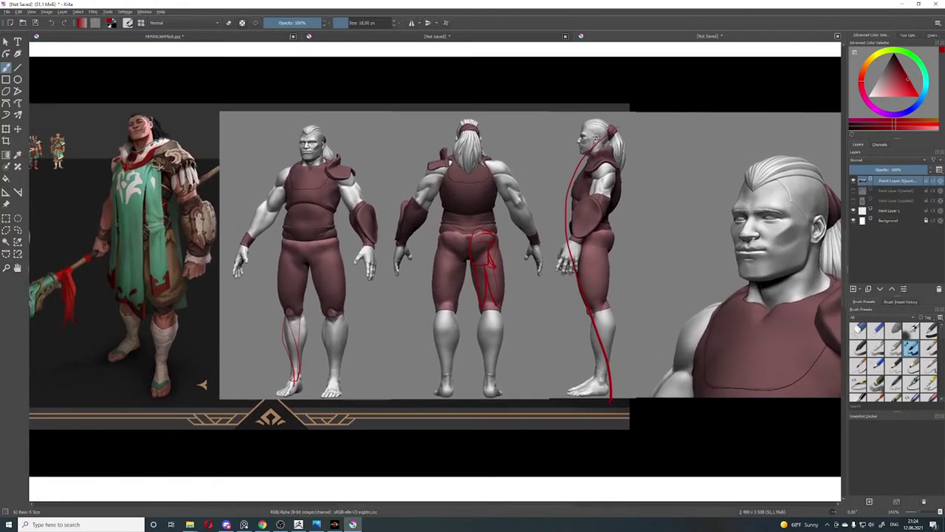
middle_drag(628, 267, 582, 262)
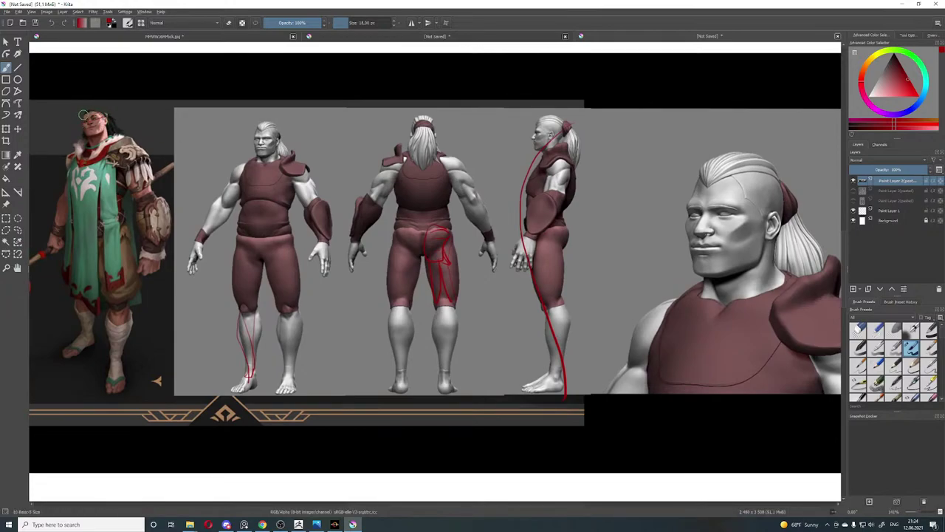
middle_drag(443, 185, 434, 177)
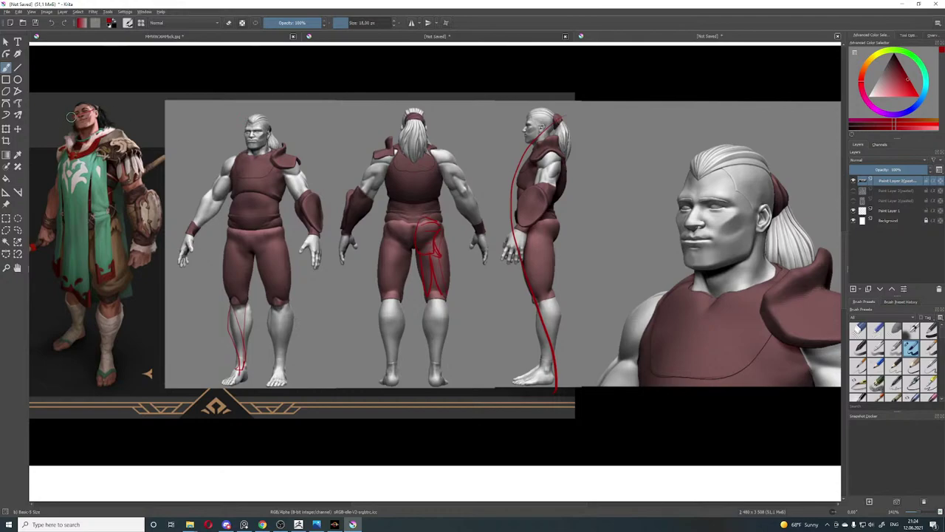
mouse_move(97, 118)
mouse_down()
mouse_move(88, 104)
mouse_move(73, 116)
mouse_up()
mouse_move(249, 121)
mouse_down()
mouse_move(259, 117)
mouse_move(263, 157)
mouse_up()
Step: Draw red guide lines along both arms of the front-view model, and add a fuller buttock curve on the side view
drag(229, 175, 207, 204)
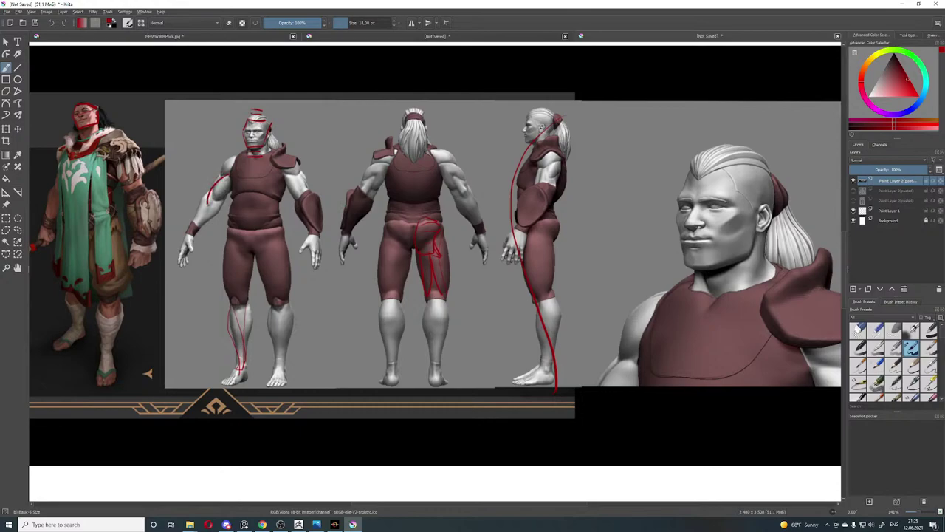
key(ctrl+z)
drag(228, 173, 209, 201)
mouse_move(296, 175)
mouse_down()
mouse_move(306, 197)
mouse_move(296, 200)
mouse_up()
drag(555, 216, 552, 283)
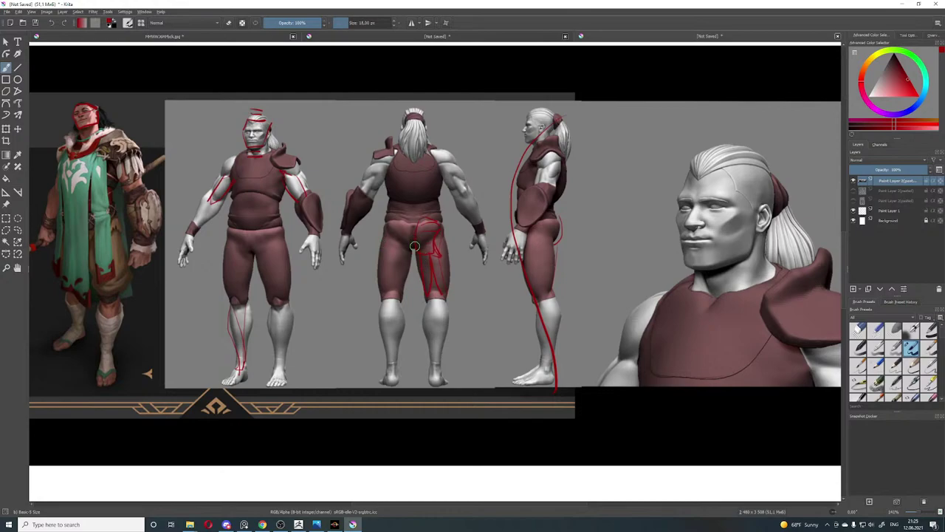
Step: Outline the painted warrior's forearm guard and wrist band in red, and mark the forearm shape on the front-view model
middle_drag(329, 170, 476, 195)
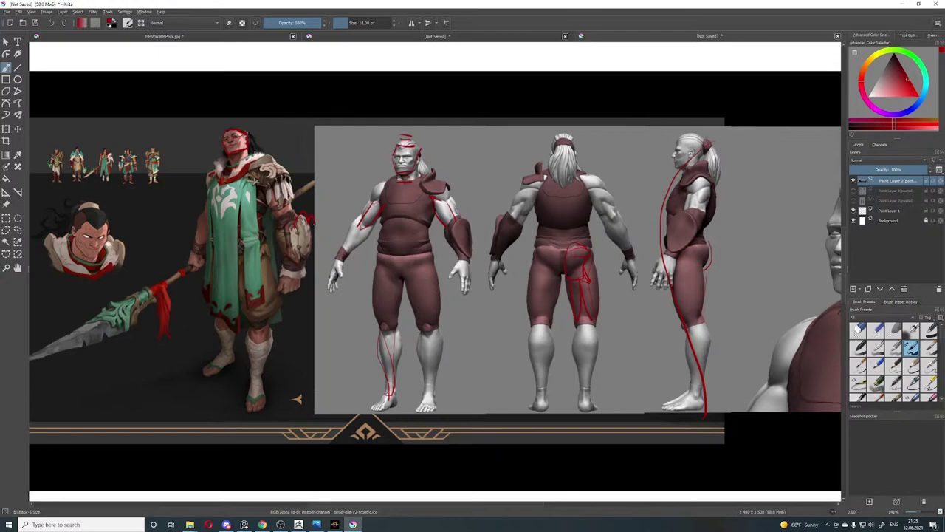
drag(296, 217, 284, 252)
drag(282, 278, 301, 272)
drag(369, 235, 355, 262)
mouse_move(357, 218)
mouse_down()
mouse_move(340, 246)
mouse_move(354, 261)
mouse_up()
Step: Write red numbers beside the armour: 1 at both figures' shoulders, 2 at the painted forearm guard and 3 at the model's
drag(284, 143, 282, 166)
drag(445, 157, 443, 177)
drag(313, 231, 324, 249)
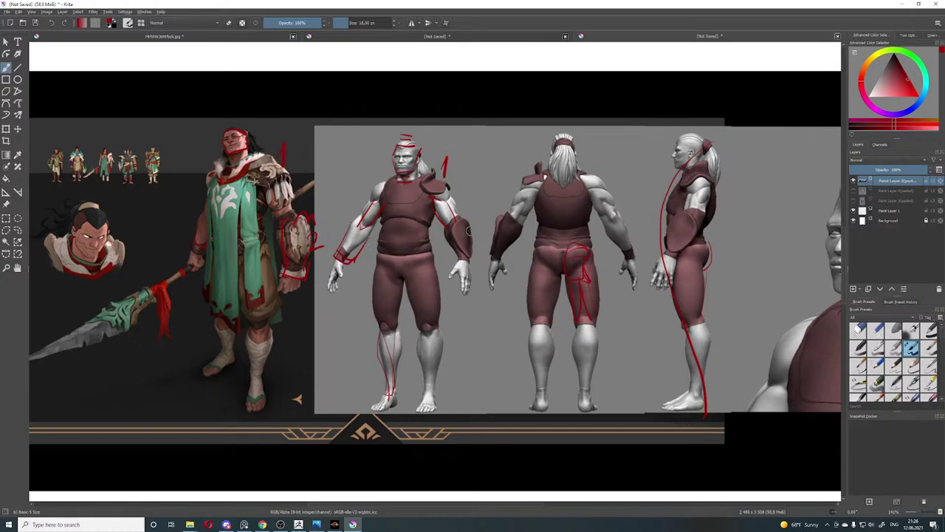
drag(474, 229, 478, 242)
Step: Sketch the layered, pointed shoulder armour in red on the painted warrior and on the front-view model's shoulder
mouse_move(280, 180)
mouse_down()
mouse_move(276, 199)
mouse_move(294, 198)
mouse_up()
mouse_move(437, 188)
mouse_down()
mouse_move(438, 206)
mouse_move(462, 199)
mouse_up()
drag(291, 179, 275, 156)
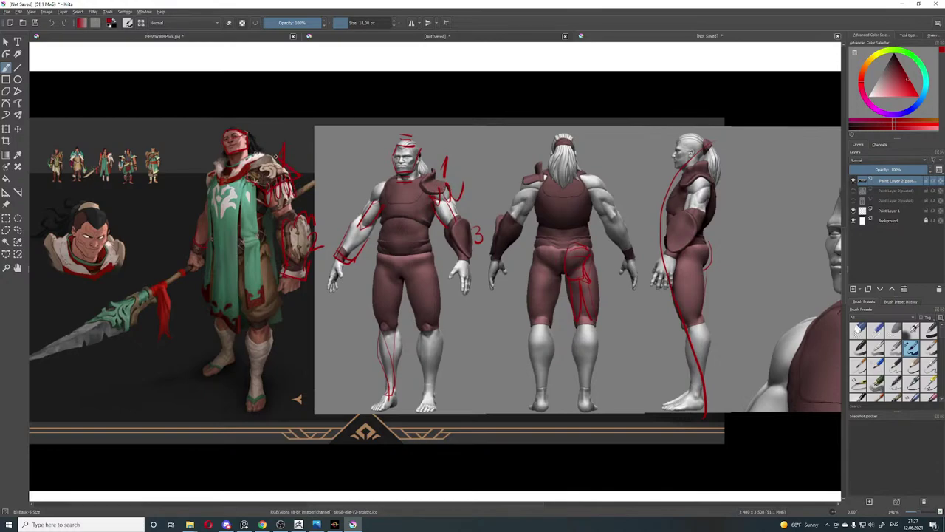
drag(425, 190, 448, 201)
mouse_move(446, 188)
mouse_down()
mouse_move(456, 196)
mouse_move(455, 175)
mouse_up()
Step: Draw wider trouser legs in red on the front view and mark the shoulder armour on the back view
mouse_move(385, 289)
mouse_down()
mouse_move(364, 322)
mouse_move(407, 331)
mouse_move(438, 262)
mouse_up()
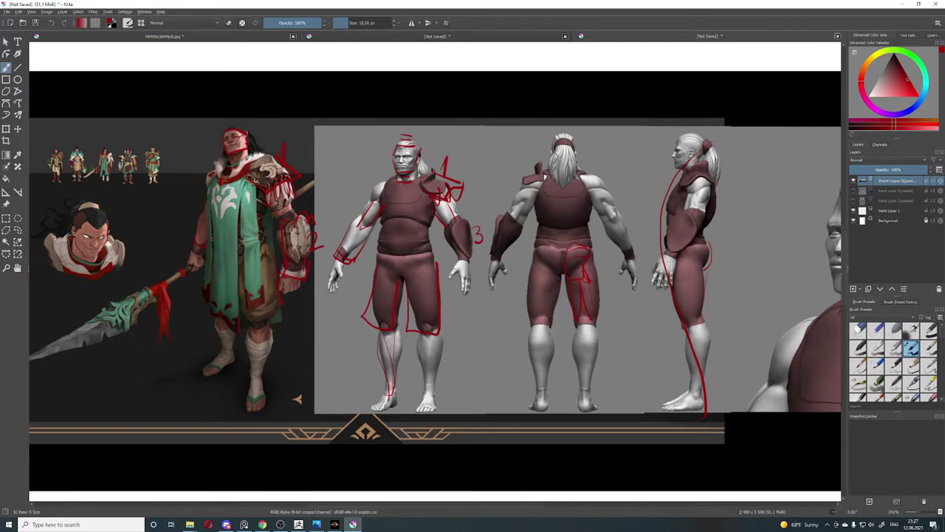
mouse_move(517, 177)
mouse_down()
mouse_move(537, 175)
mouse_move(544, 160)
mouse_move(548, 179)
mouse_up()
key(minus)
key(minus)
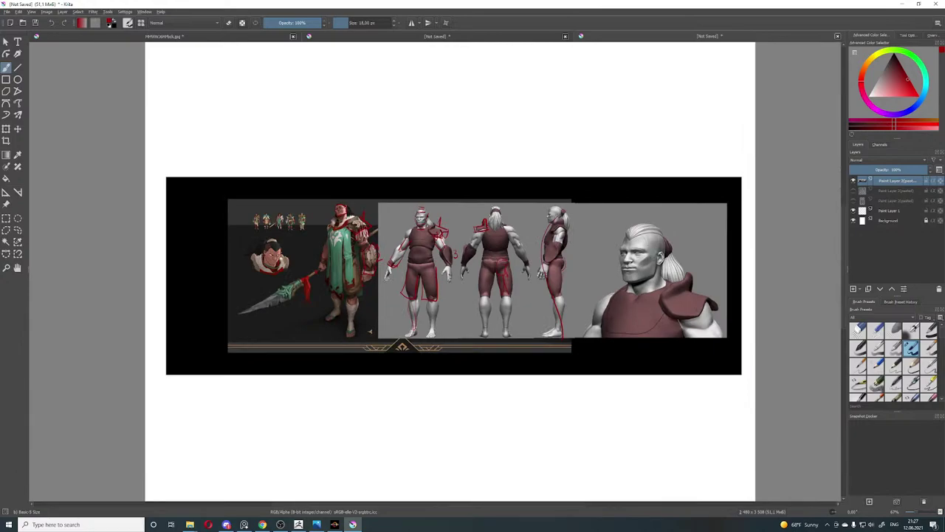
Step: Capture a screenshot of the annotated warrior turnaround together with its concept art
key(Print)
drag(163, 161, 741, 394)
click(723, 402)
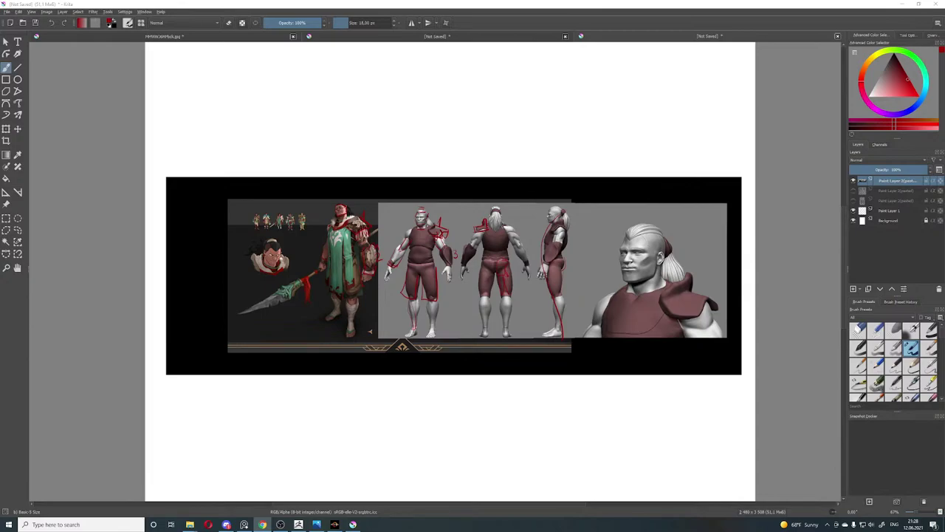
Step: Paste the horned creature turnaround as a new layer, interpreting its colours as web (sRGB), and hide the warrior layer
click(624, 135)
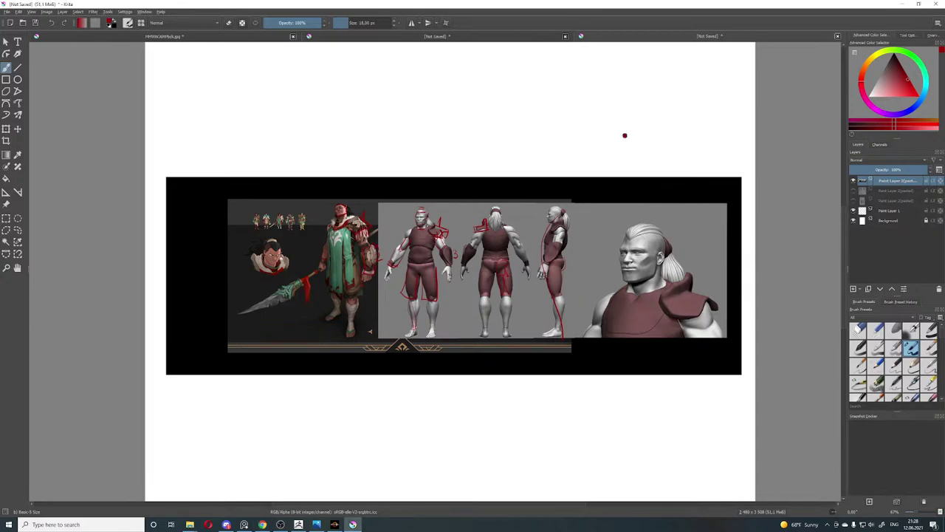
key(ctrl+v)
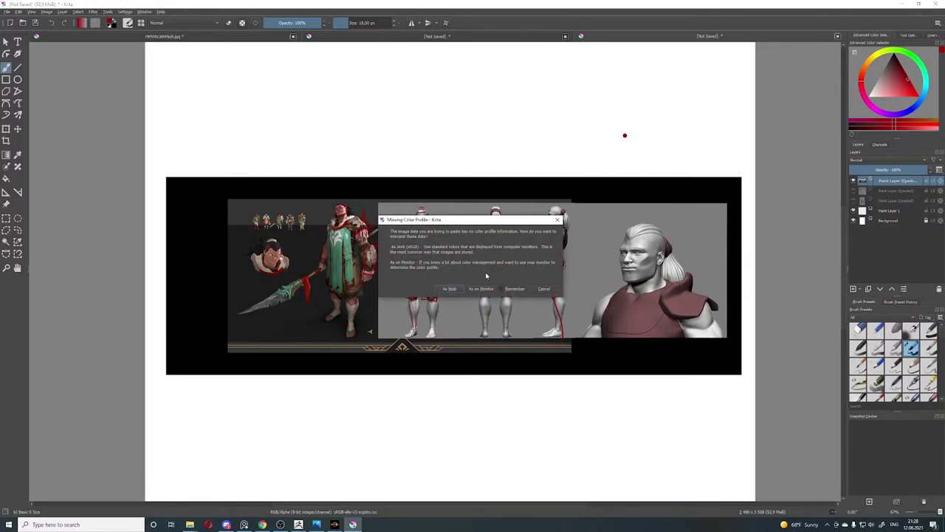
click(450, 289)
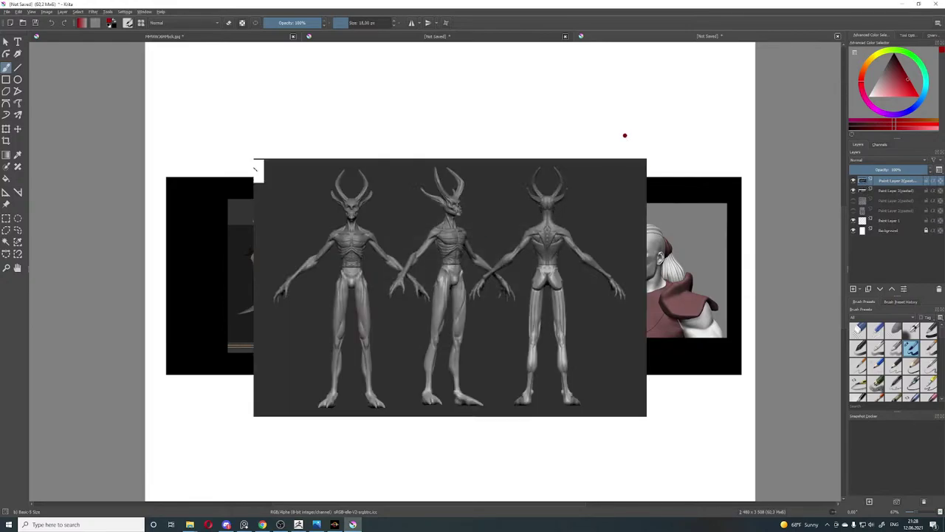
click(854, 191)
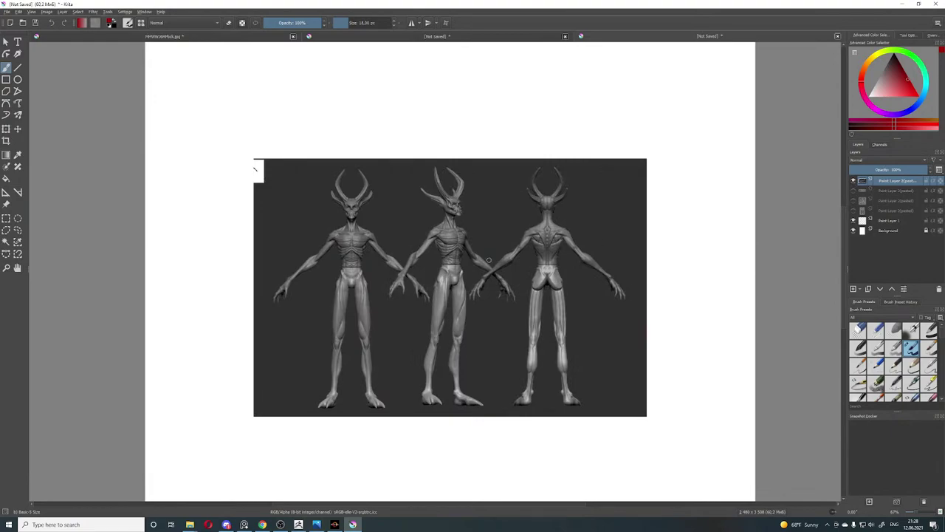
Step: Examine the horned creature's front, three-quarter and back views for anatomy and proportions
key(ctrl+plus)
middle_drag(380, 288, 389, 217)
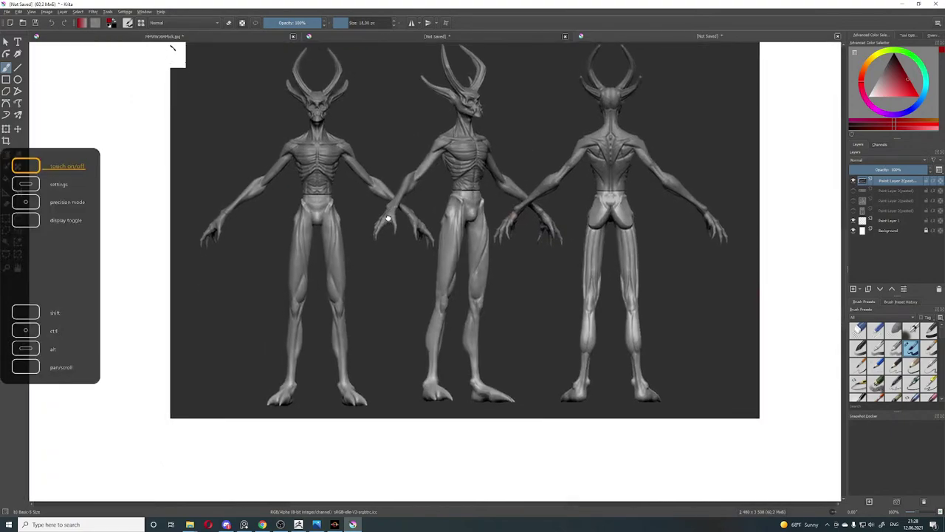
middle_drag(375, 144, 386, 200)
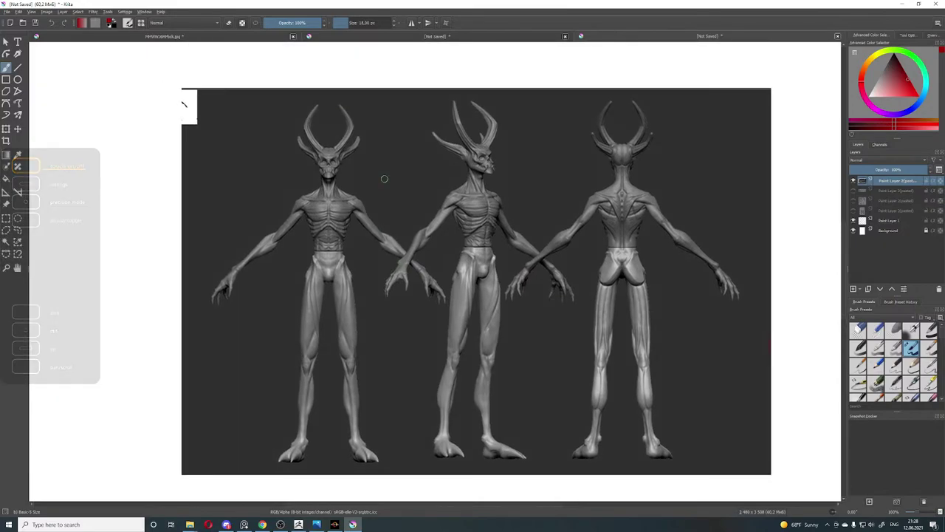
key(ctrl+plus)
key(ctrl+plus)
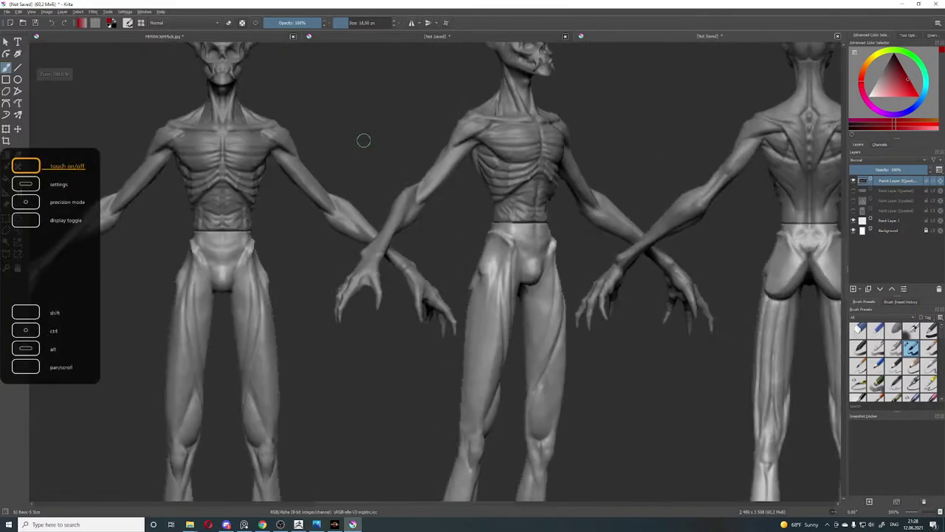
middle_drag(419, 118, 599, 198)
middle_drag(534, 171, 387, 149)
middle_drag(583, 186, 476, 195)
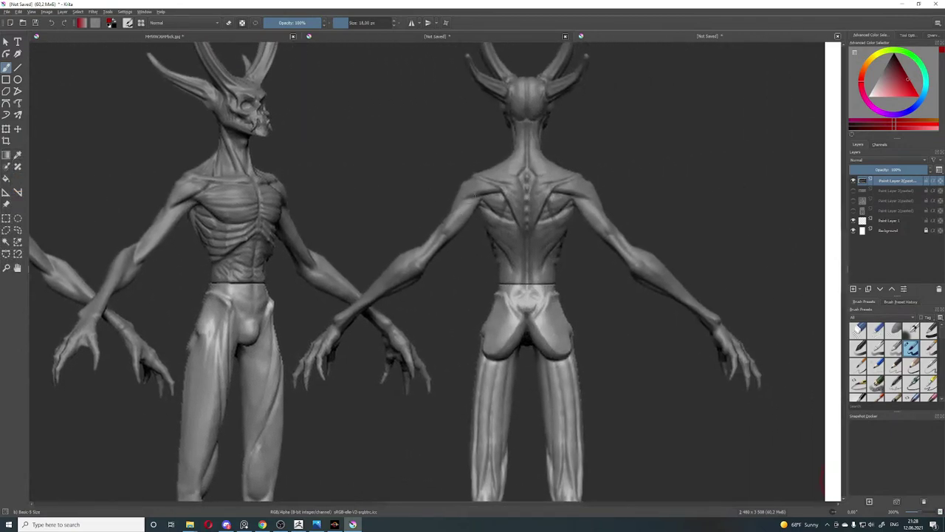
scroll(487, 215, down, 4)
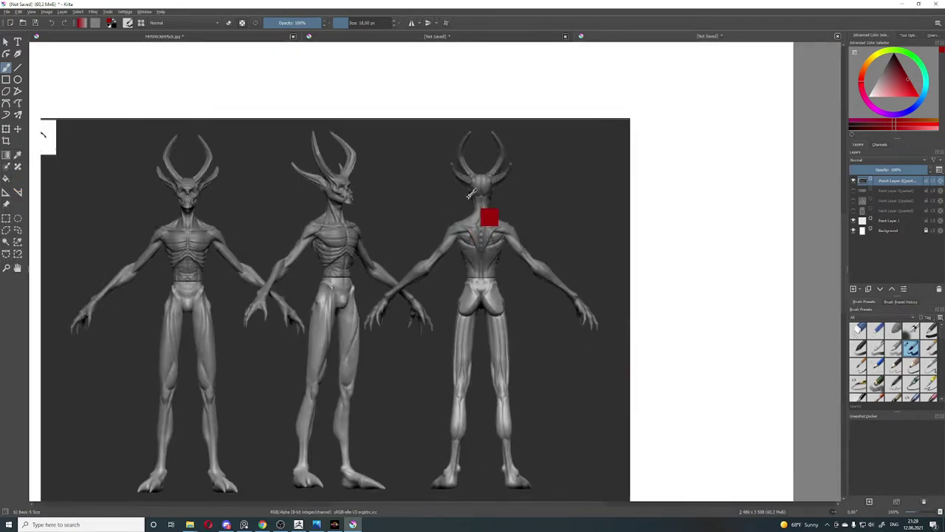
scroll(470, 194, up, 1)
scroll(470, 193, up, 1)
scroll(471, 193, down, 1)
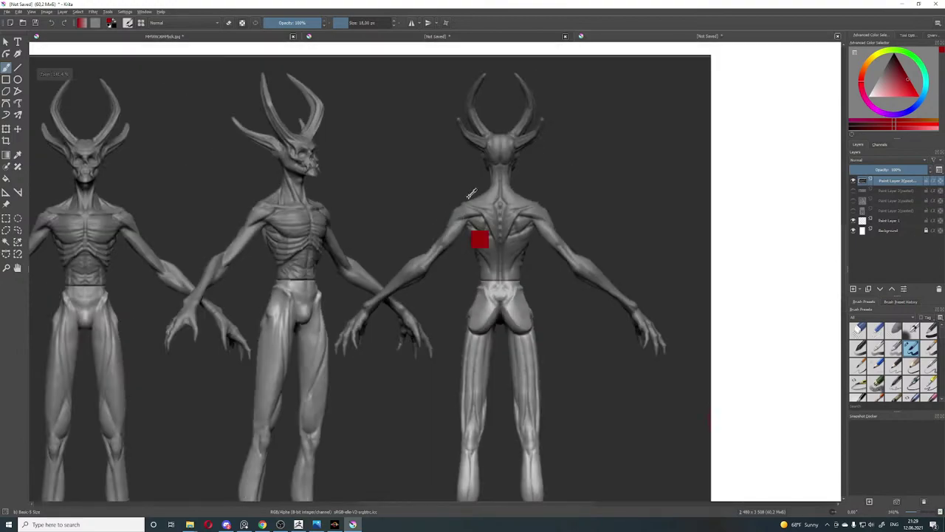
scroll(472, 193, down, 2)
middle_drag(361, 192, 431, 141)
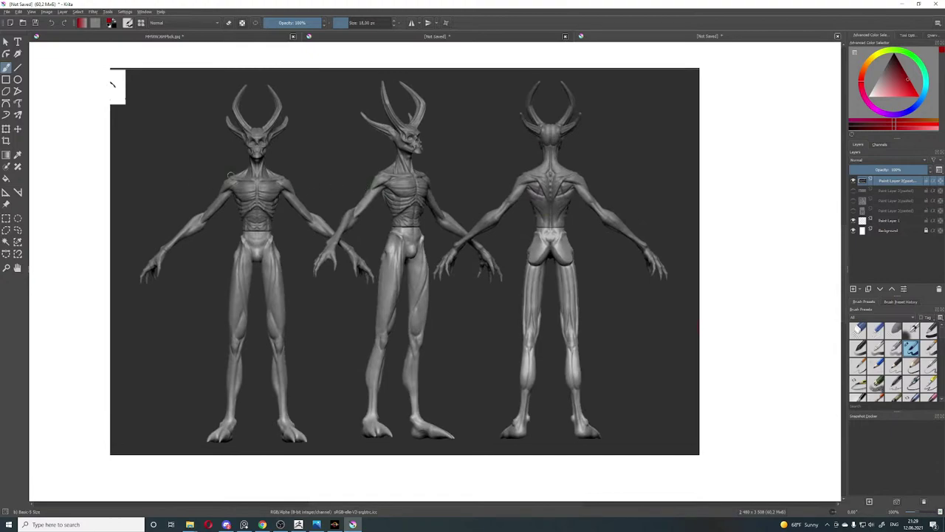
key(ctrl+plus)
middle_drag(375, 200, 433, 250)
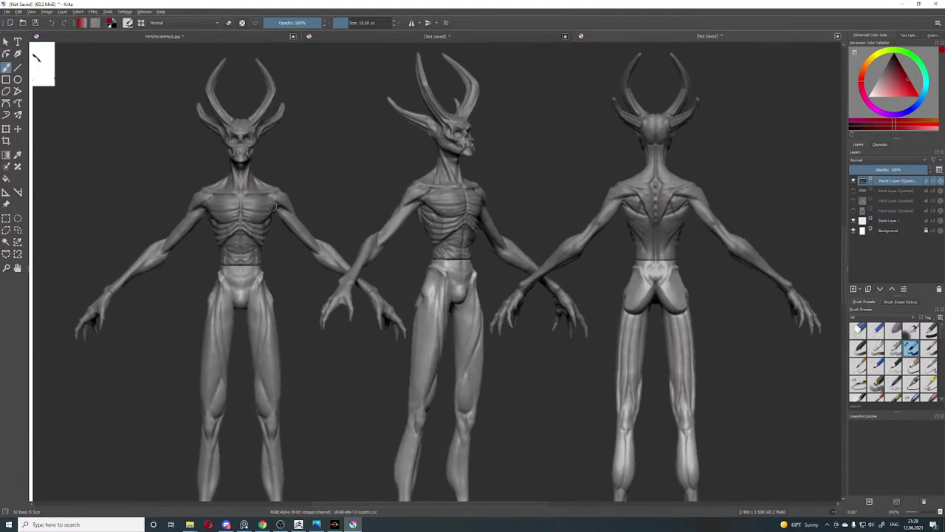
middle_drag(302, 171, 381, 163)
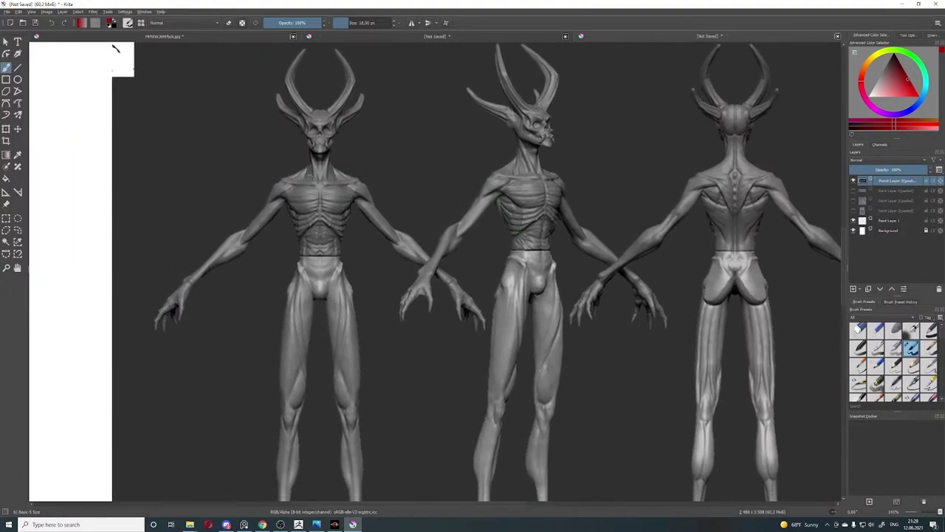
Step: Draw red strokes across the front view's ribcage with a matching zigzag beside the figure, and outline the upper arm and forearm
mouse_move(288, 190)
mouse_down()
mouse_move(325, 191)
mouse_move(290, 197)
mouse_move(302, 233)
mouse_move(293, 253)
mouse_up()
drag(209, 104, 185, 114)
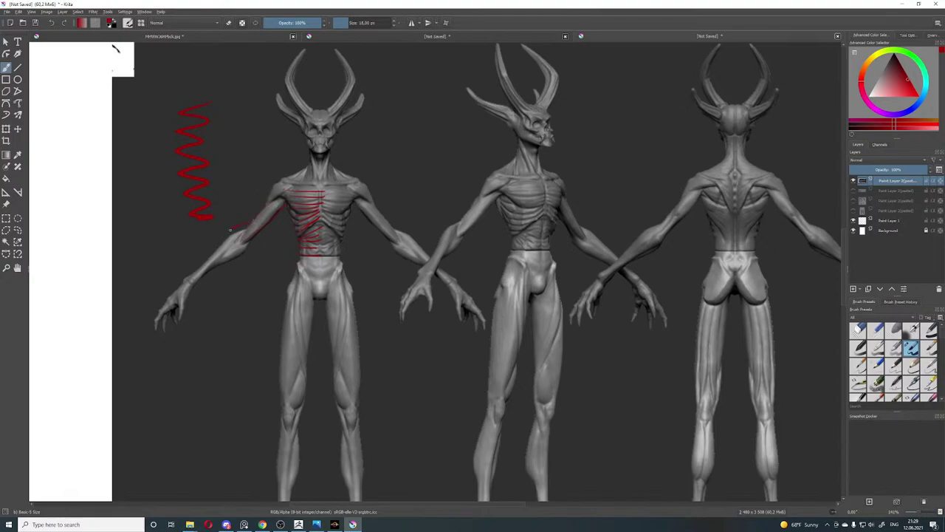
drag(201, 260, 246, 250)
Step: Try to trace the thigh muscles in red down both legs of the front view
middle_drag(343, 281, 335, 206)
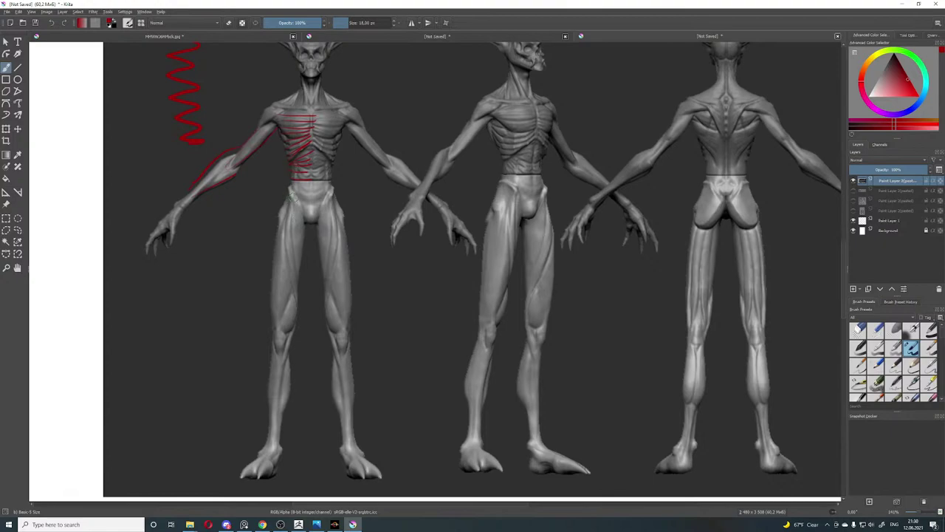
drag(292, 201, 293, 274)
key(ctrl+z)
drag(291, 215, 294, 259)
drag(289, 198, 297, 287)
drag(281, 205, 294, 302)
key(ctrl+z)
mouse_move(334, 205)
mouse_down()
mouse_move(323, 299)
mouse_move(342, 356)
mouse_up()
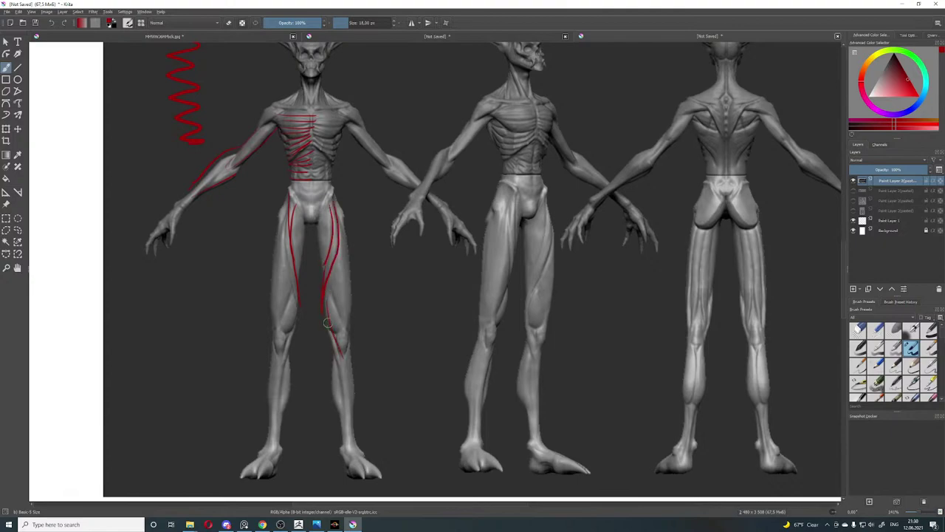
drag(334, 201, 322, 265)
Step: Undo the red thigh muscle strokes on the front view
key(ctrl+z)
key(ctrl+z)
key(ctrl+z)
key(ctrl+z)
key(ctrl+z)
key(ctrl+z)
key(ctrl+z)
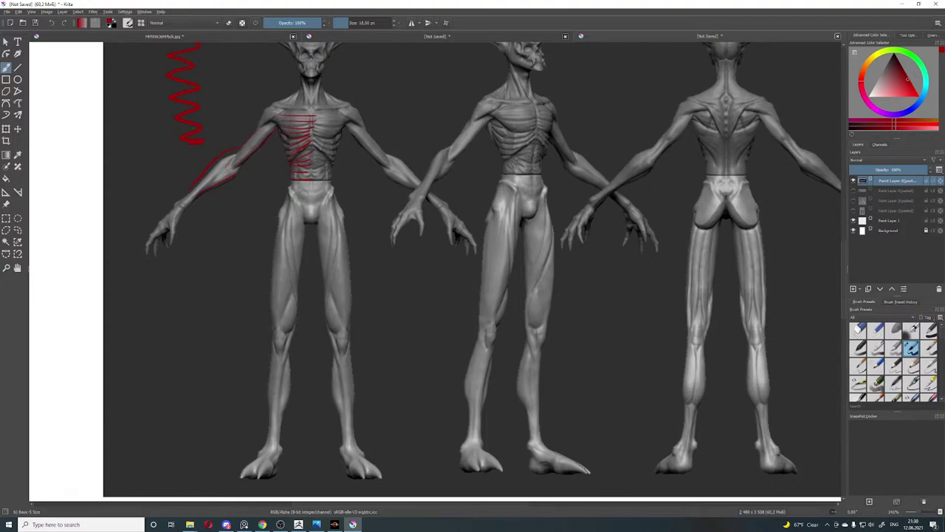
Step: Circle the pit between the front view's collarbones in red and add short strokes radiating from it
mouse_move(356, 167)
middle_down()
mouse_move(361, 238)
mouse_move(356, 223)
middle_up()
middle_drag(356, 276, 341, 275)
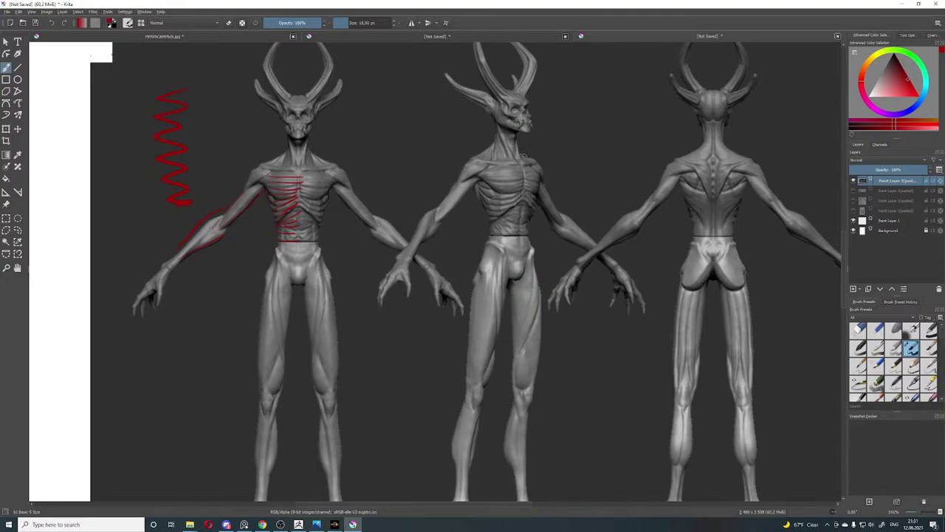
mouse_move(535, 141)
middle_down()
mouse_move(528, 154)
mouse_move(512, 137)
middle_up()
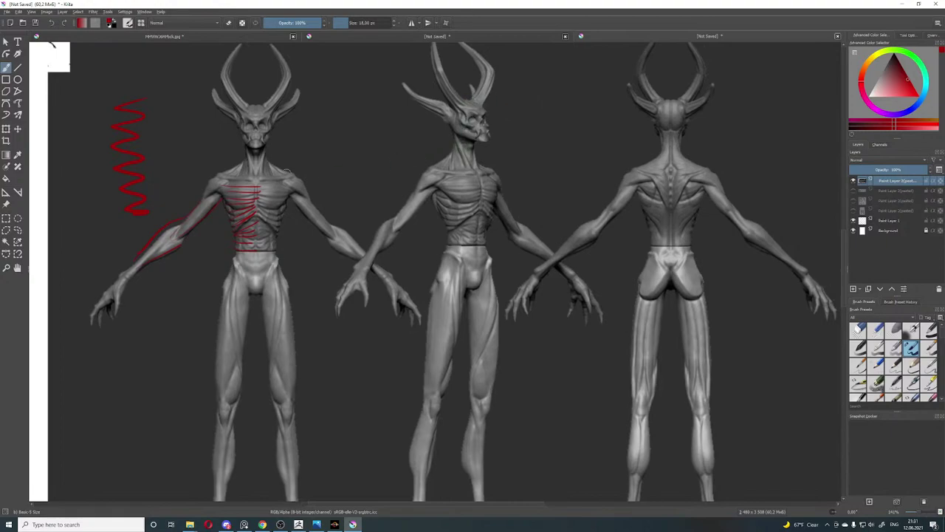
scroll(403, 133, up, 2)
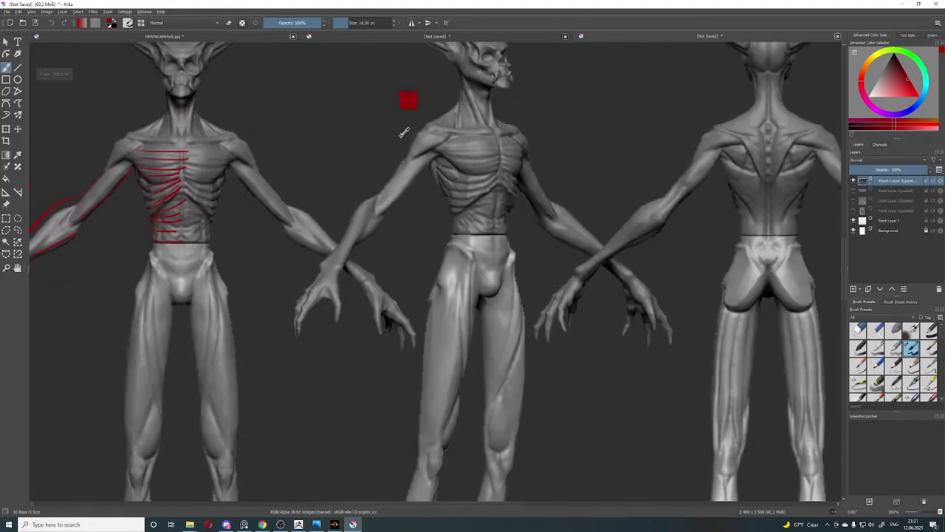
middle_drag(248, 167, 478, 335)
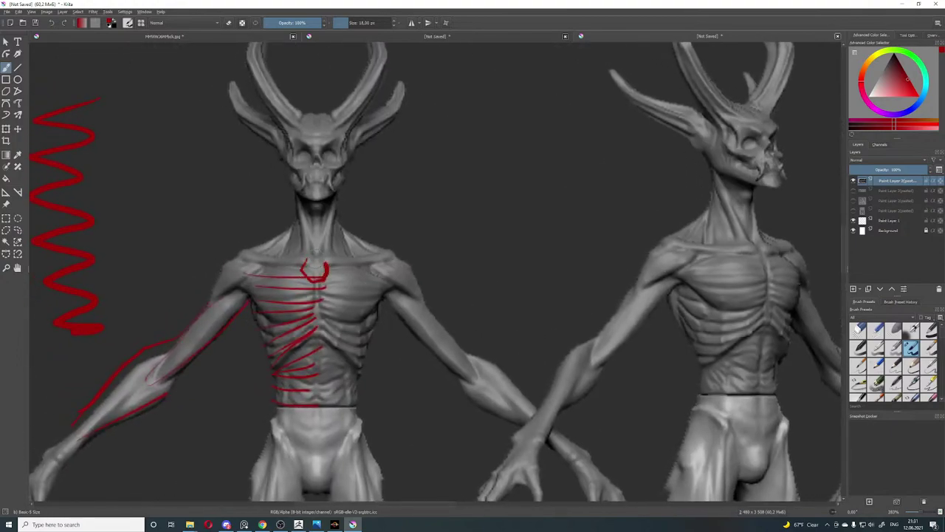
mouse_move(327, 263)
mouse_down()
mouse_move(282, 267)
mouse_move(293, 293)
mouse_up()
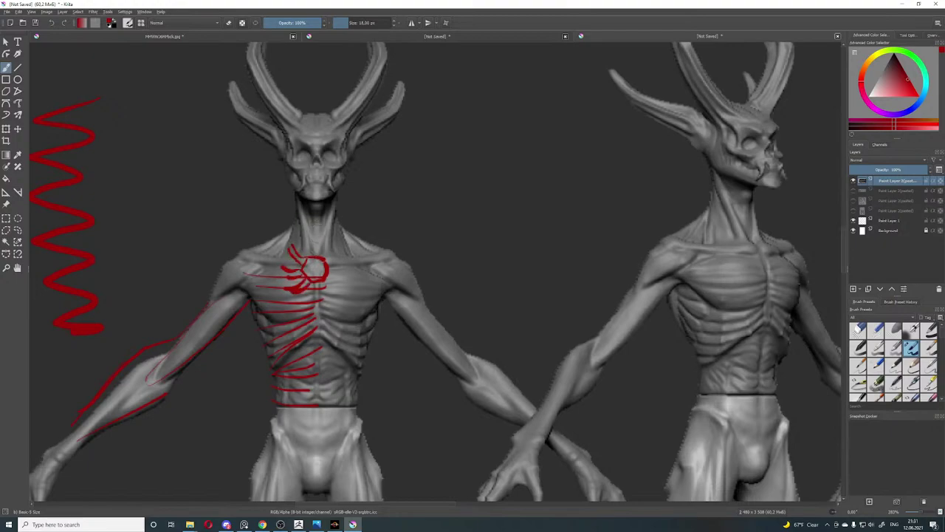
key(ctrl+z)
Step: Trace the neck muscles down to the collarbone in red on the front and three-quarter views
drag(302, 206, 306, 257)
drag(303, 206, 317, 267)
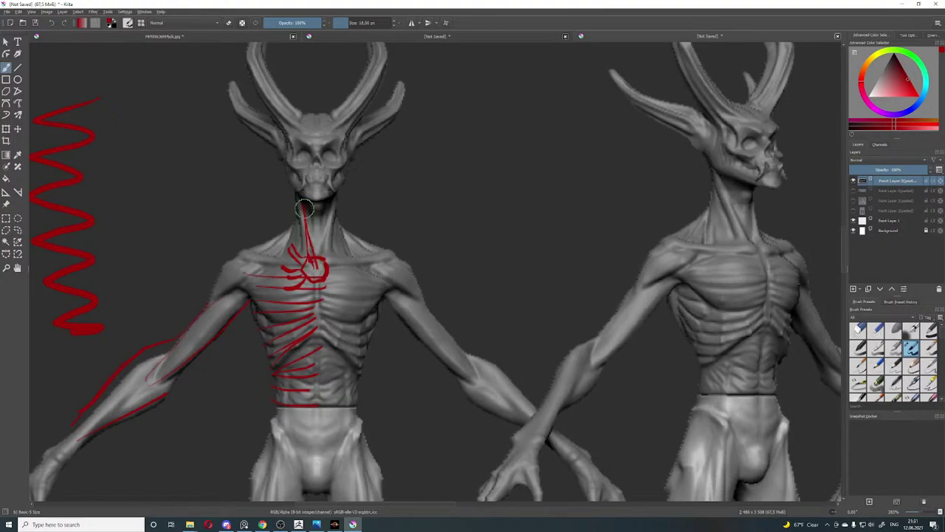
mouse_move(303, 201)
mouse_down()
mouse_move(288, 255)
mouse_move(304, 243)
mouse_move(310, 251)
mouse_up()
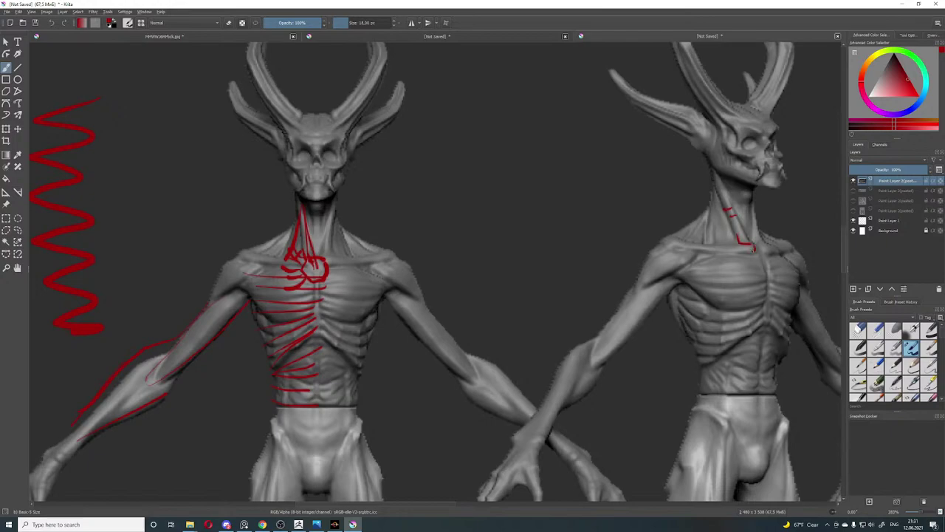
mouse_move(743, 229)
mouse_down()
mouse_move(757, 254)
mouse_move(734, 247)
mouse_up()
mouse_move(715, 193)
mouse_down()
mouse_move(723, 246)
mouse_move(737, 248)
mouse_move(723, 249)
mouse_move(735, 235)
mouse_up()
Step: Outline the breastbone in red on the front view and mark the lower rib edge on the three-quarter view
drag(323, 292, 321, 334)
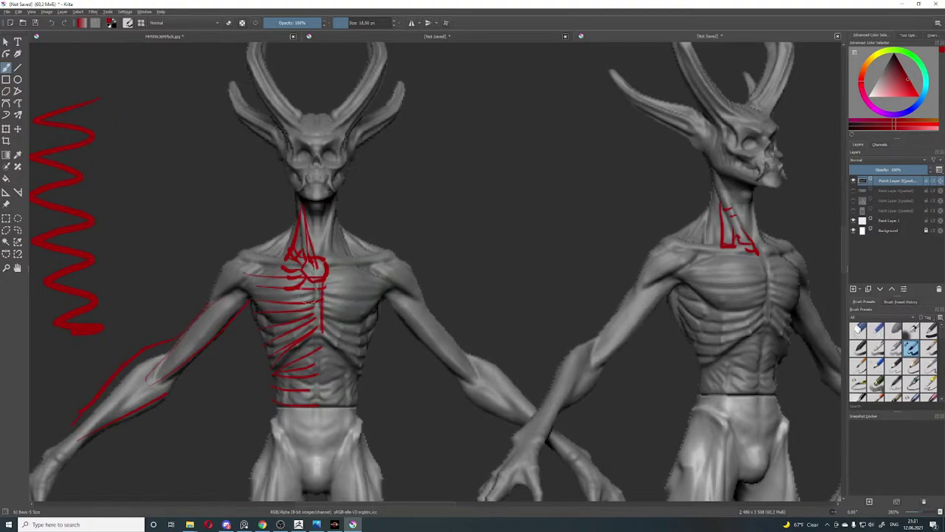
mouse_move(304, 284)
mouse_down()
mouse_move(305, 325)
mouse_move(320, 337)
mouse_up()
mouse_move(658, 255)
middle_down()
mouse_move(553, 228)
mouse_move(494, 226)
middle_up()
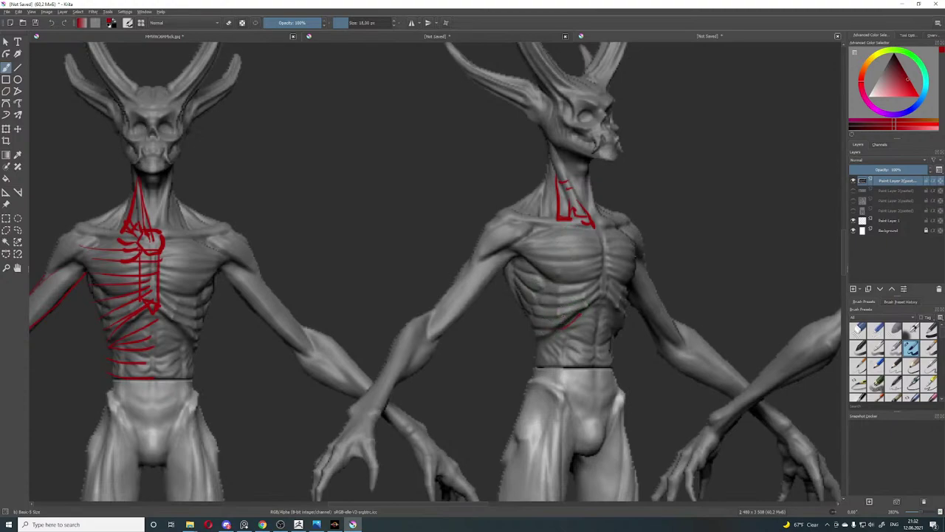
middle_drag(632, 279, 515, 156)
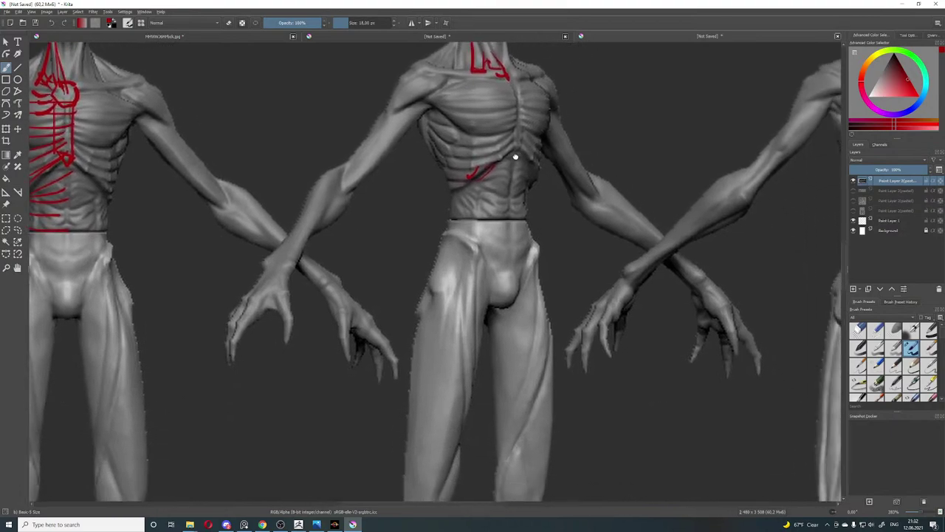
Step: Circle the three-quarter figure's whole arm in red and draw a check mark beside it
middle_drag(629, 144, 505, 202)
middle_drag(580, 198, 500, 230)
middle_drag(406, 212, 647, 145)
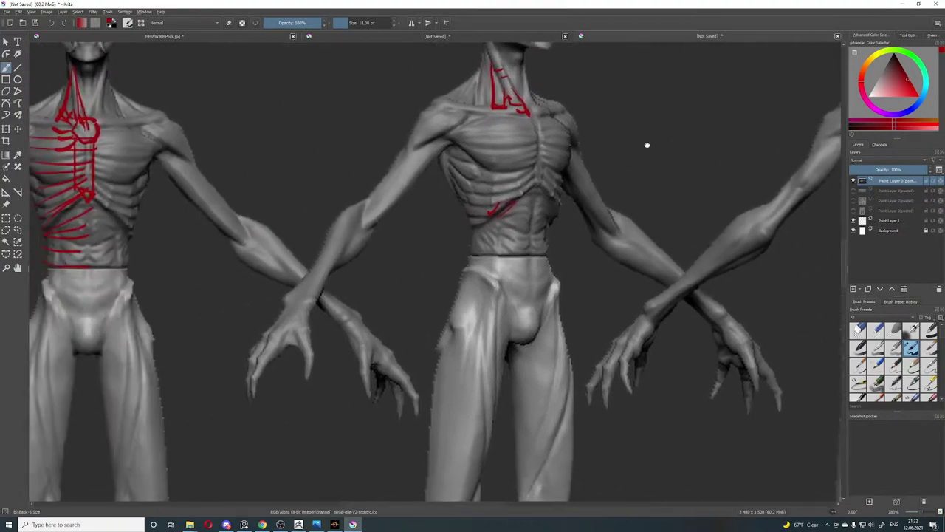
mouse_move(379, 272)
mouse_down()
mouse_move(465, 169)
mouse_move(392, 114)
mouse_move(216, 369)
mouse_move(377, 275)
mouse_up()
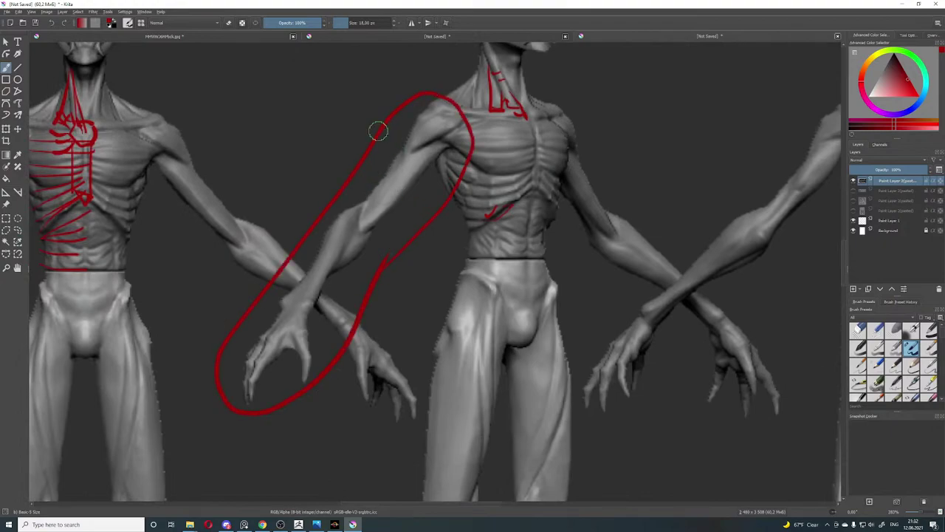
drag(325, 77, 358, 62)
Step: Paint the three-quarter figure's eye red and sketch an enlarged eye with upper and lower lids beside its head
middle_drag(584, 173, 569, 200)
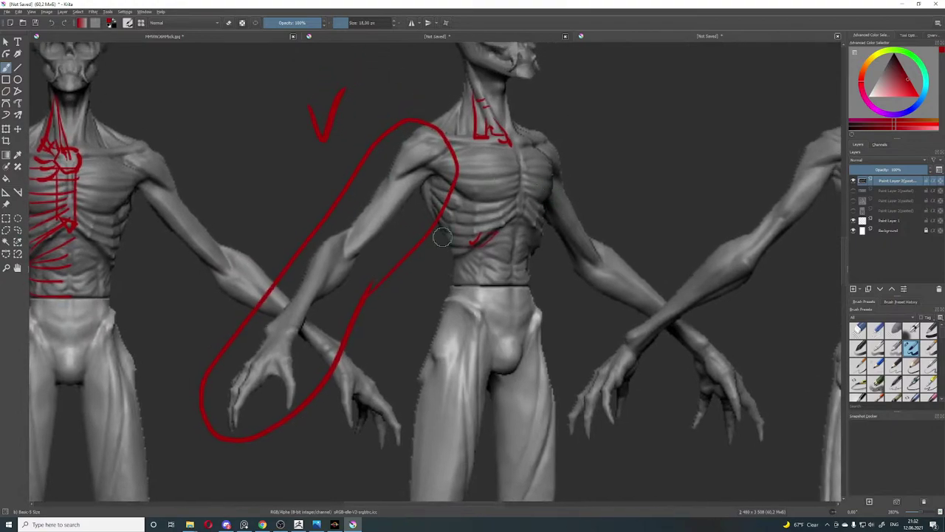
middle_drag(554, 167, 552, 229)
middle_drag(566, 138, 564, 198)
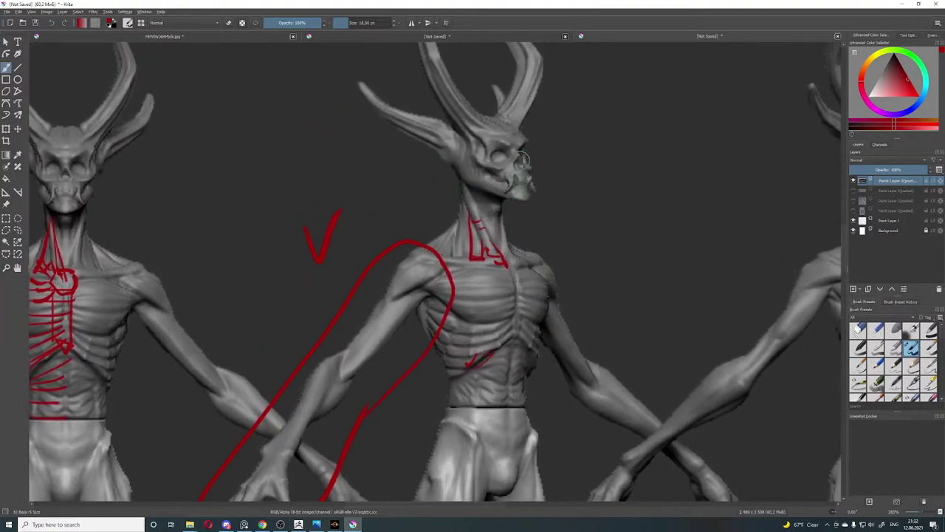
middle_drag(521, 158, 536, 185)
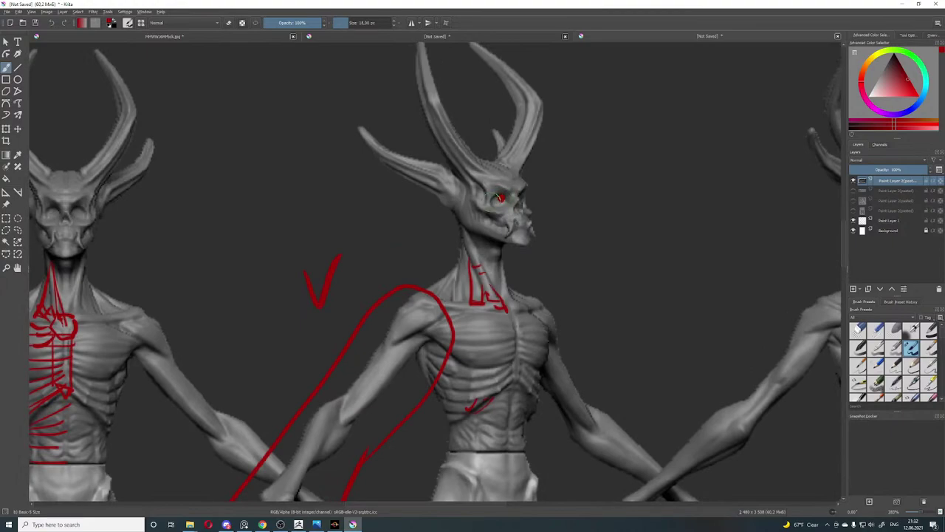
mouse_move(578, 124)
mouse_down()
mouse_move(595, 144)
mouse_move(751, 132)
mouse_move(612, 99)
mouse_move(757, 110)
mouse_move(770, 137)
mouse_move(721, 144)
mouse_up()
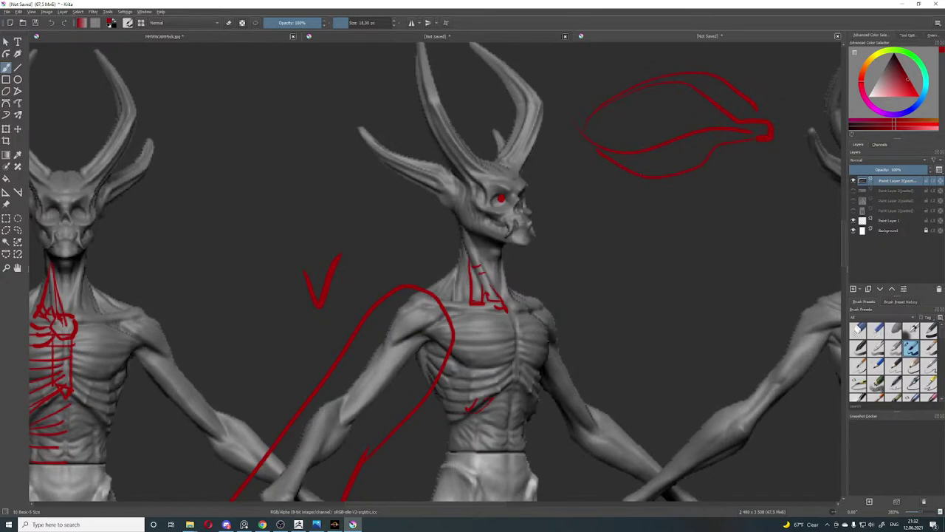
drag(693, 135, 712, 147)
mouse_move(681, 142)
mouse_down()
mouse_move(690, 156)
mouse_move(665, 164)
mouse_up()
Step: Paint the front figure's eyes and the three-quarter figure's far eye red, and undo the stray line between the figures
drag(78, 209, 76, 210)
drag(169, 190, 333, 177)
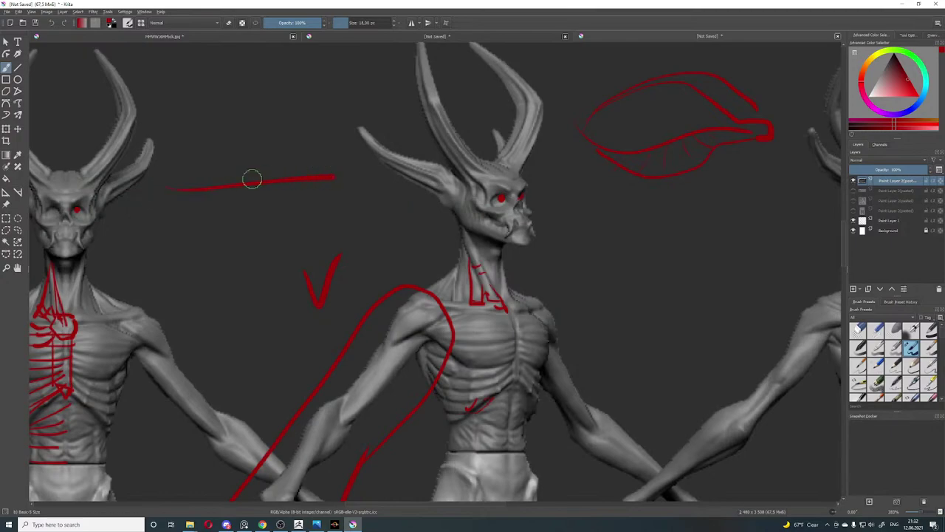
key(ctrl+z)
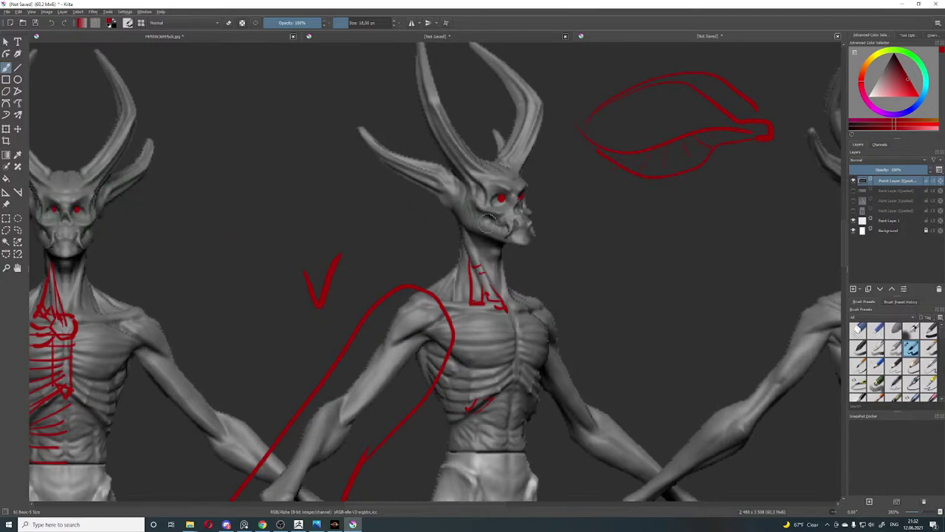
Step: Sketch the lower spine, the sacrum and one buttock's muscle outline in red on the creature's back view
middle_drag(582, 250, 568, 160)
mouse_move(613, 297)
middle_down()
mouse_move(541, 179)
mouse_move(525, 171)
mouse_move(544, 179)
mouse_move(500, 196)
middle_up()
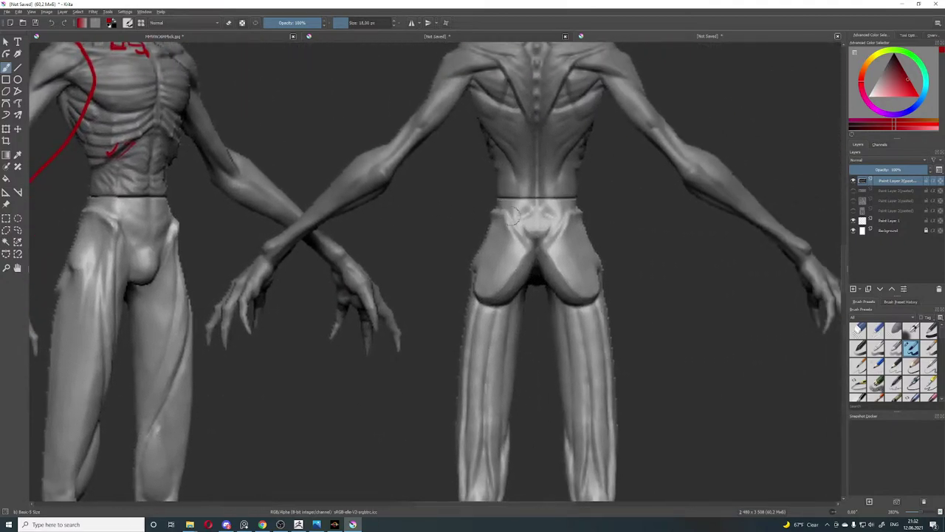
mouse_move(493, 213)
mouse_down()
mouse_move(517, 227)
mouse_move(526, 252)
mouse_move(544, 255)
mouse_move(547, 233)
mouse_up()
mouse_move(535, 141)
mouse_down()
mouse_move(538, 234)
mouse_move(480, 277)
mouse_up()
mouse_move(497, 230)
mouse_down()
mouse_move(482, 278)
mouse_move(491, 264)
mouse_move(505, 300)
mouse_move(533, 272)
mouse_up()
drag(535, 255, 521, 284)
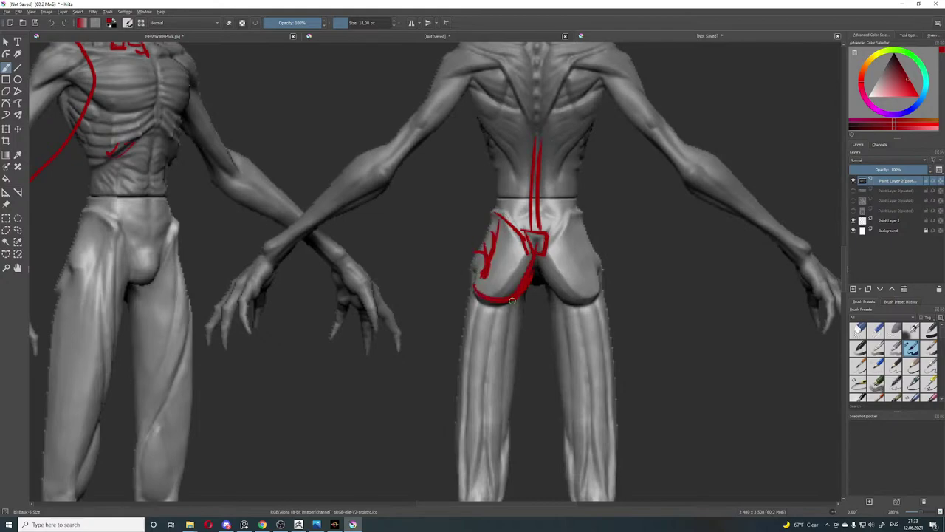
Step: Undo the buttock strokes and redraw the gluteal outlines on both sides from the pelvic crest to the lower fold in red
key(ctrl+z)
key(ctrl+z)
key(ctrl+z)
key(ctrl+z)
key(ctrl+z)
key(ctrl+z)
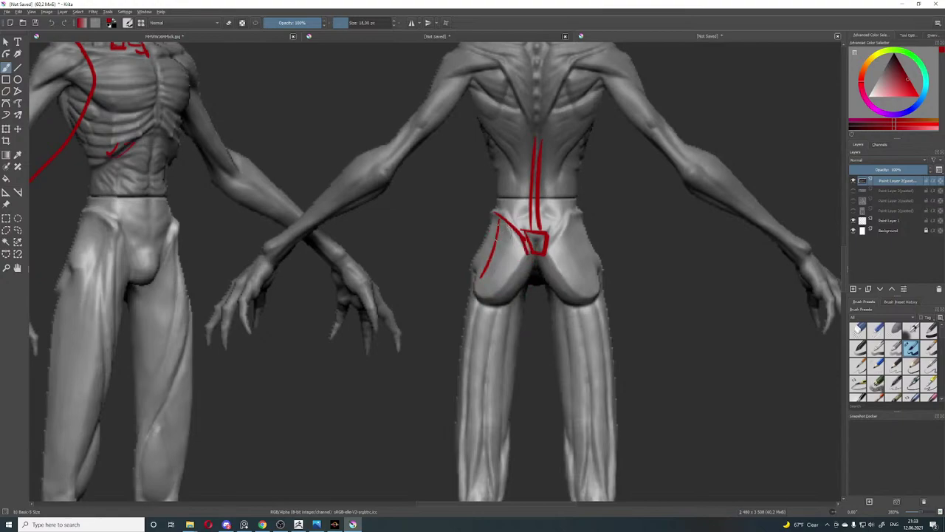
key(ctrl+z)
mouse_move(495, 224)
mouse_down()
mouse_move(498, 293)
mouse_move(485, 300)
mouse_move(508, 307)
mouse_move(536, 267)
mouse_move(532, 248)
mouse_up()
mouse_move(508, 309)
mouse_down()
mouse_move(526, 282)
mouse_move(484, 223)
mouse_move(474, 316)
mouse_up()
mouse_move(594, 306)
mouse_down()
mouse_move(607, 324)
mouse_move(573, 300)
mouse_move(546, 256)
mouse_move(568, 306)
mouse_move(591, 304)
mouse_up()
mouse_move(567, 214)
mouse_down()
mouse_move(555, 247)
mouse_move(590, 205)
mouse_move(592, 222)
mouse_up()
Step: Circle the back view's whole outer arm in red and draw a check mark beside it
middle_drag(589, 237, 564, 356)
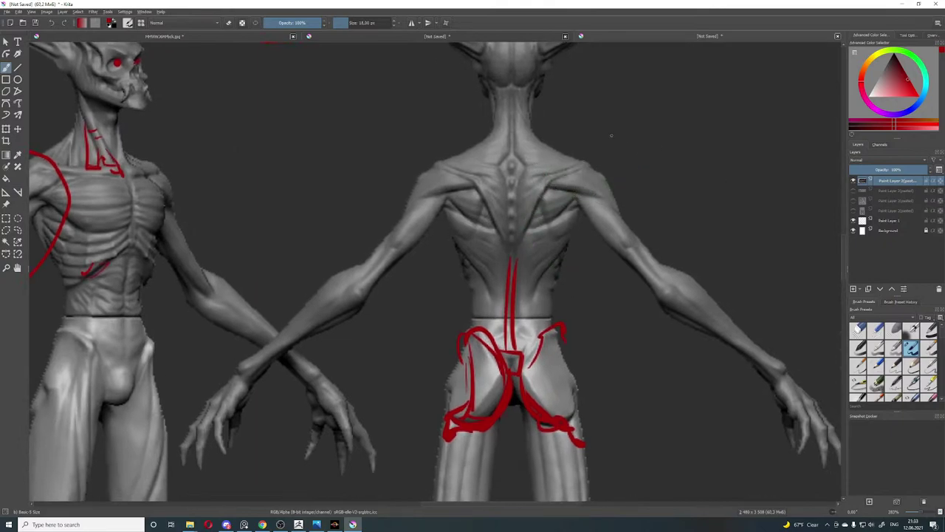
mouse_move(624, 136)
mouse_down()
mouse_move(729, 460)
mouse_move(840, 461)
mouse_up()
drag(839, 346, 638, 120)
mouse_move(715, 181)
middle_down()
mouse_move(593, 145)
mouse_move(616, 191)
middle_up()
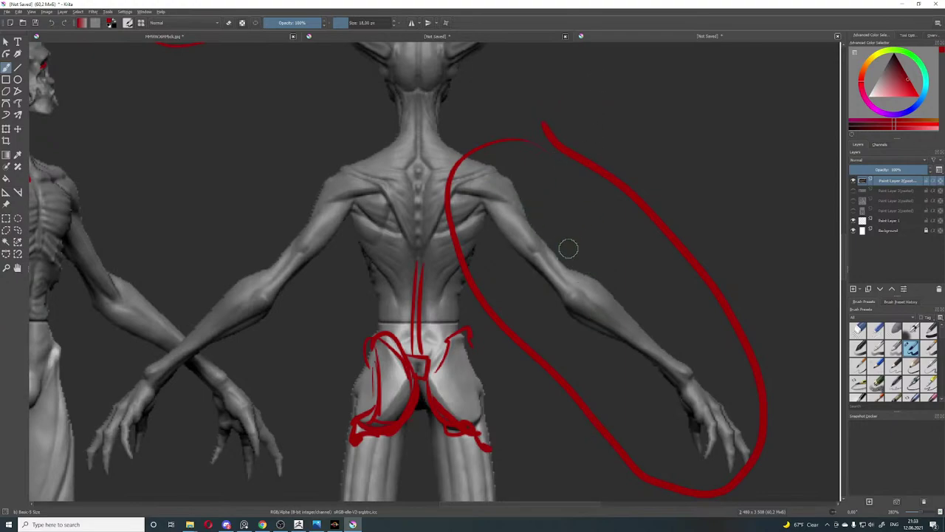
drag(640, 116, 730, 89)
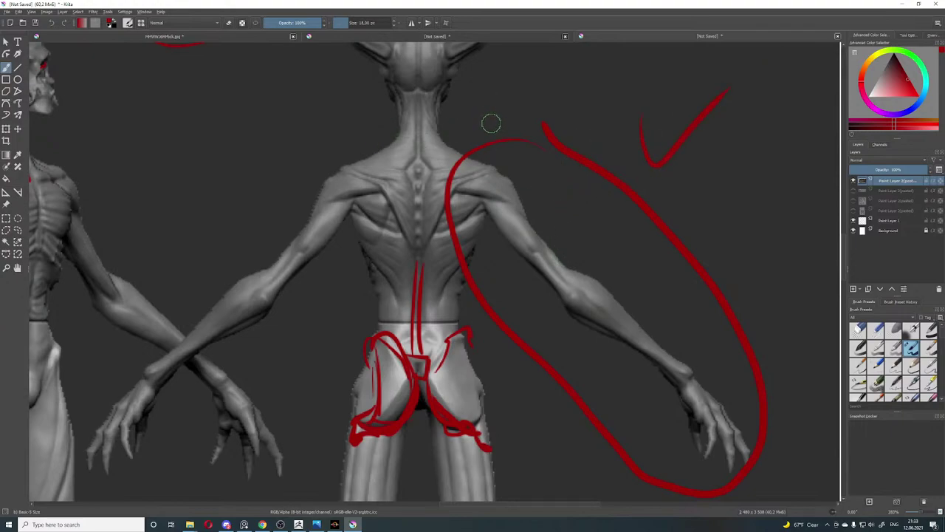
Step: Mark the two long horns on the back view with short red strokes
mouse_move(498, 78)
middle_down()
mouse_move(492, 152)
mouse_move(510, 258)
middle_up()
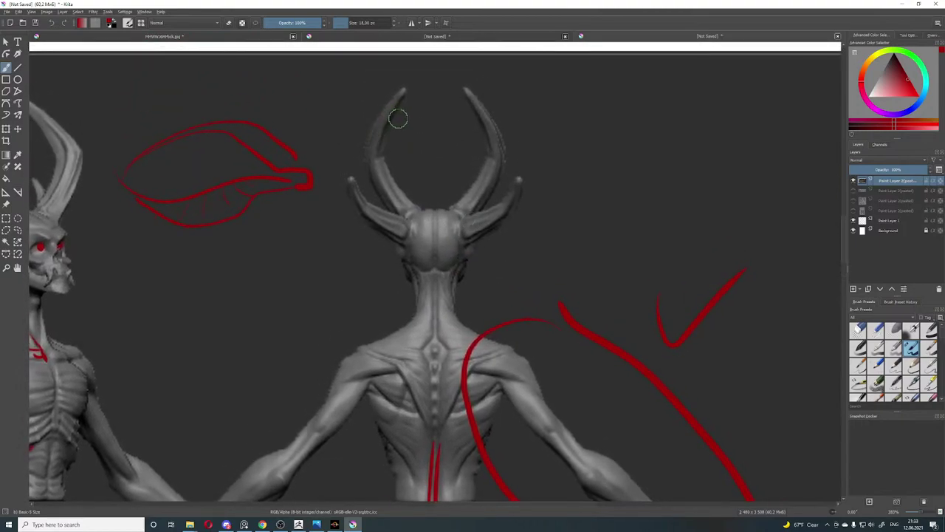
mouse_move(388, 127)
mouse_down()
mouse_move(383, 155)
mouse_move(369, 156)
mouse_move(385, 160)
mouse_up()
drag(490, 155, 502, 163)
Step: Outline the shoulder blade edge and the muscles running from it to the shoulder in red on one side of the back view
scroll(538, 203, down, 3)
scroll(515, 200, down, 4)
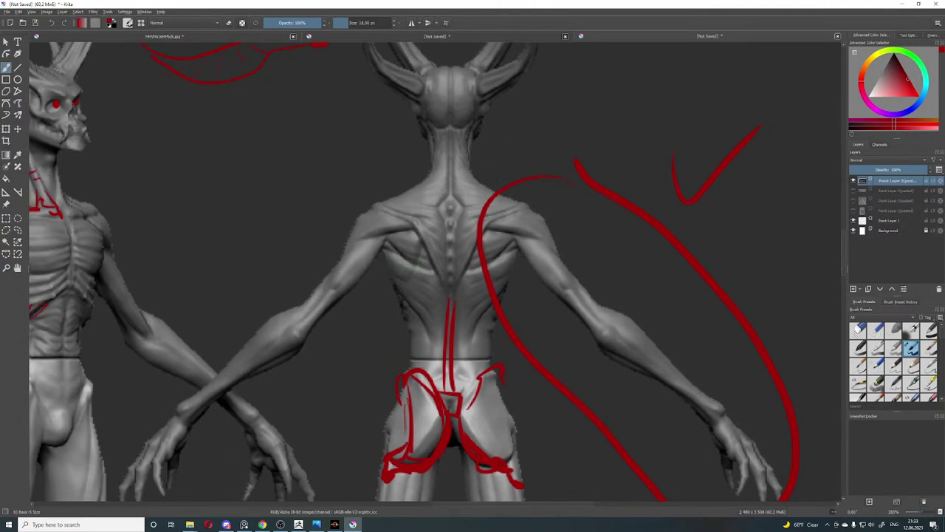
mouse_move(405, 272)
mouse_down()
mouse_move(383, 251)
mouse_move(406, 275)
mouse_up()
drag(424, 231, 418, 281)
drag(423, 222, 381, 211)
drag(438, 203, 377, 203)
middle_drag(424, 203, 449, 181)
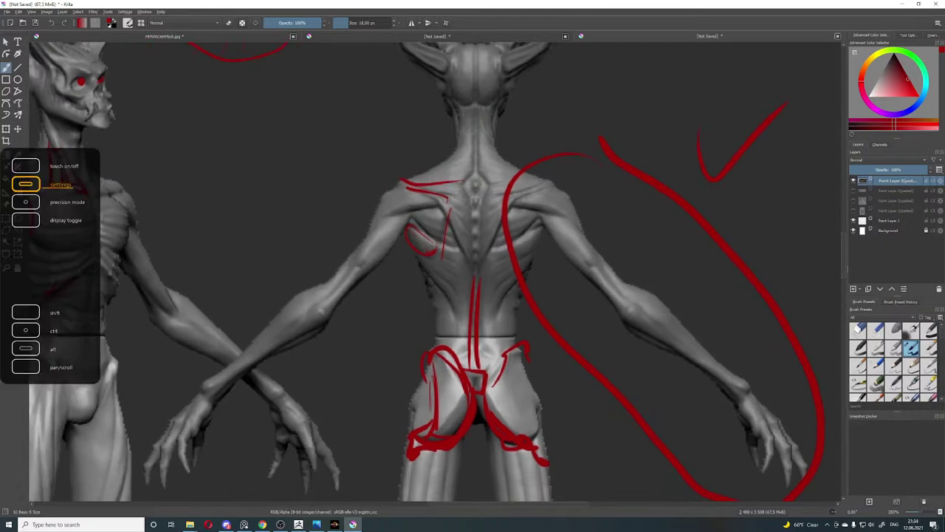
drag(437, 204, 370, 218)
Step: Capture a screenshot of the whole annotated creature turnaround with a white margin around it and copy it to the clipboard
middle_drag(614, 263, 550, 104)
middle_drag(502, 326, 496, 175)
middle_drag(488, 233, 519, 221)
middle_drag(406, 325, 435, 244)
middle_drag(428, 348, 437, 249)
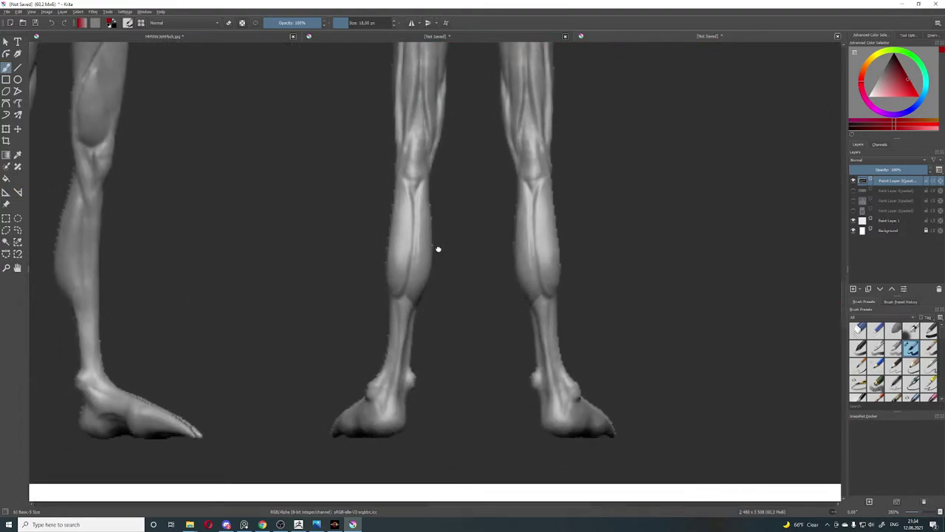
mouse_move(319, 253)
middle_down()
mouse_move(603, 293)
mouse_move(525, 357)
middle_up()
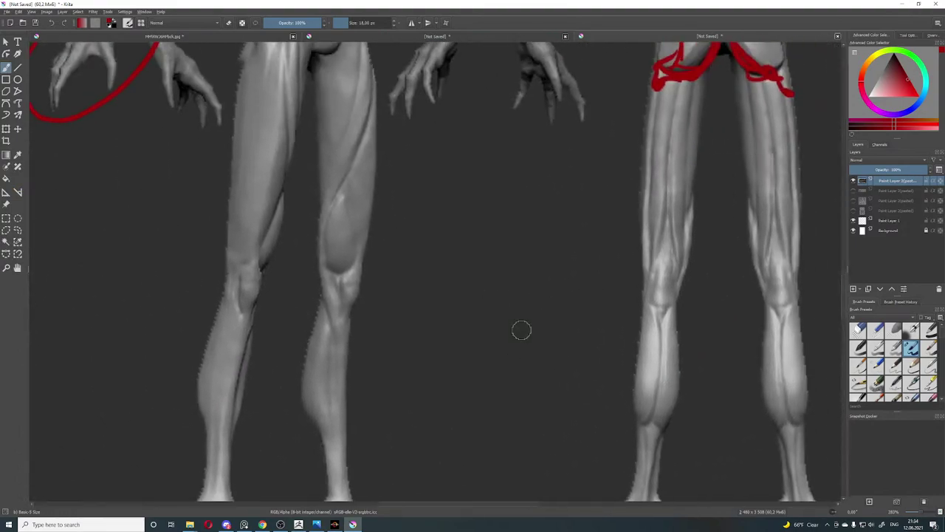
key(ctrl+minus)
key(ctrl+minus)
key(ctrl+minus)
key(ctrl+minus)
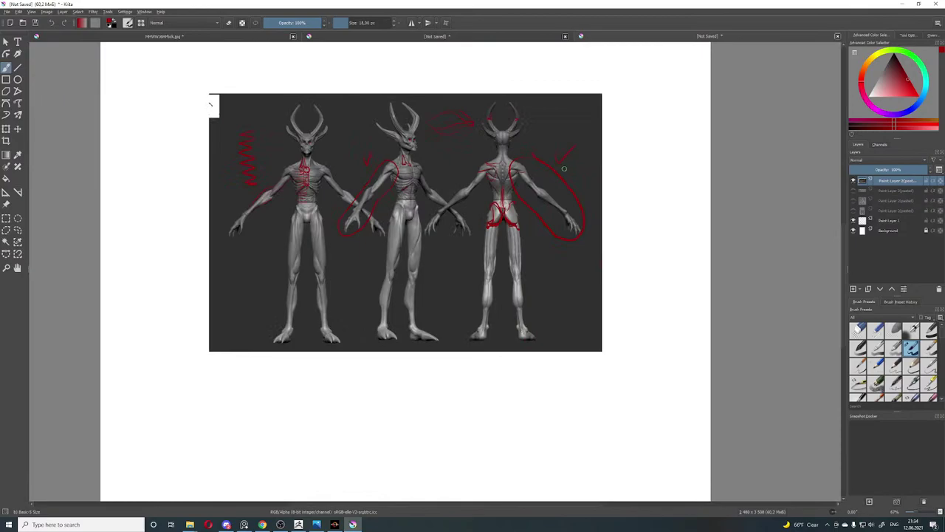
key(Print)
drag(172, 70, 654, 380)
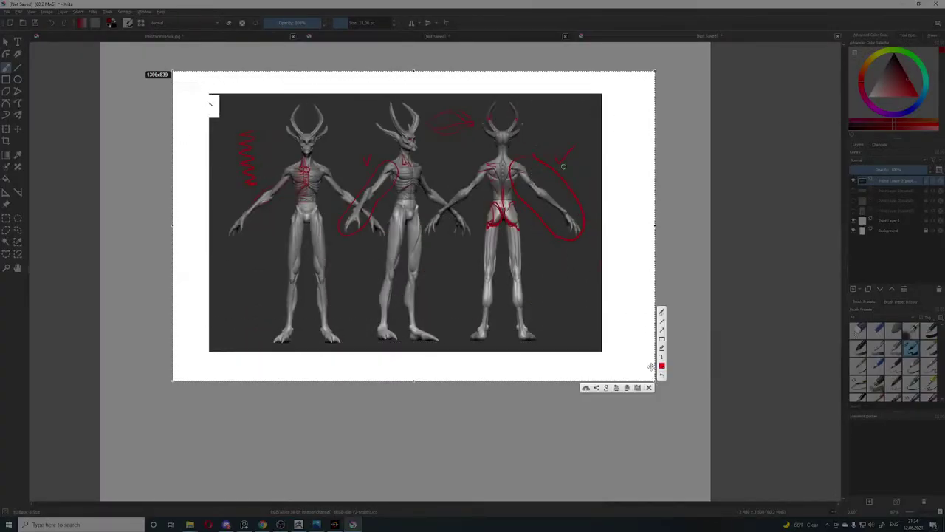
click(629, 388)
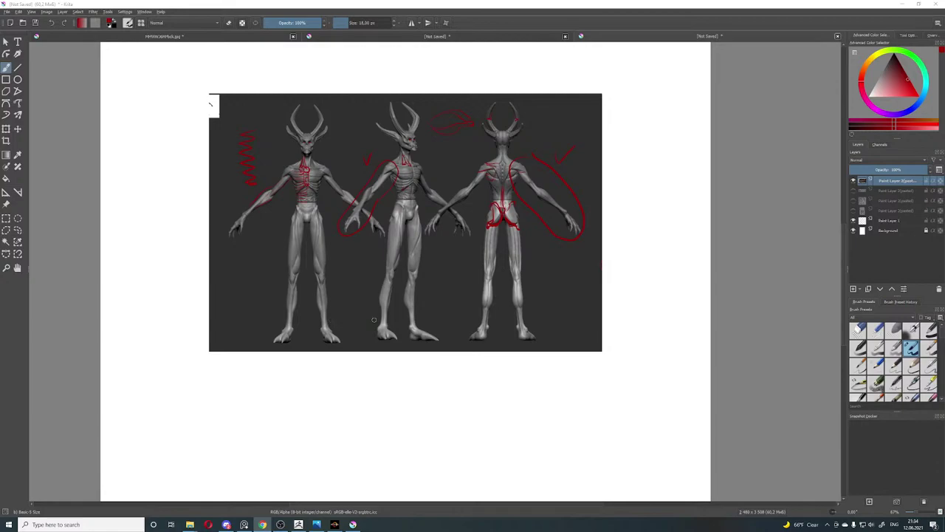
Step: Paste the armoured woman turnaround as a new layer, interpreting its colours as web (sRGB), and hide the creature turnaround layer
click(459, 403)
key(ctrl+v)
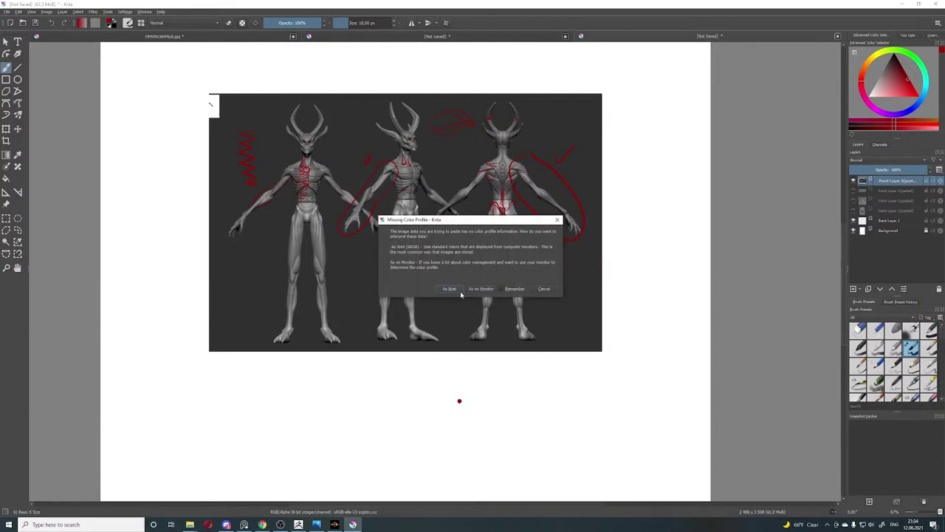
click(455, 289)
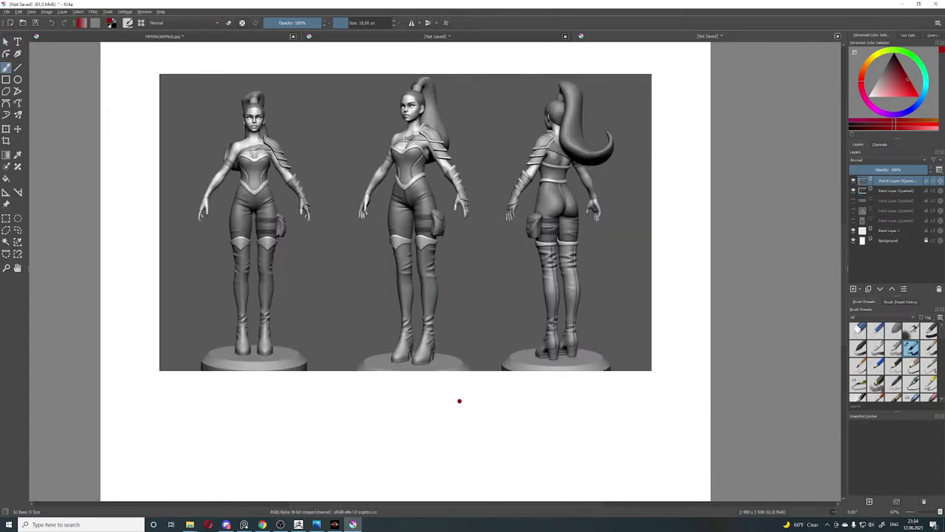
middle_drag(459, 401, 466, 452)
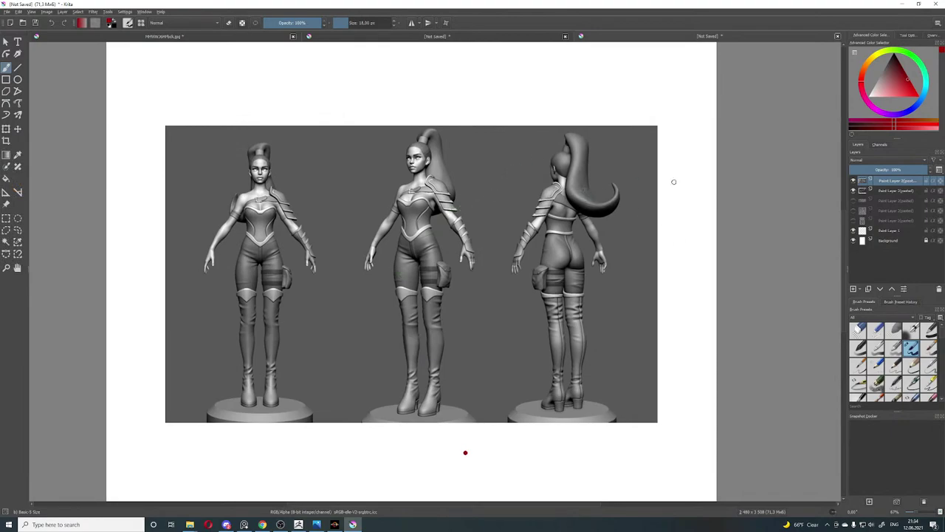
click(854, 191)
Step: Circle the three-quarter woman's boots and ear in red and draw a pointed ear-tip mark beside her ponytail
mouse_move(418, 367)
mouse_down()
mouse_move(392, 417)
mouse_move(449, 403)
mouse_move(415, 367)
mouse_up()
ctrl+scroll(436, 148, up, 5)
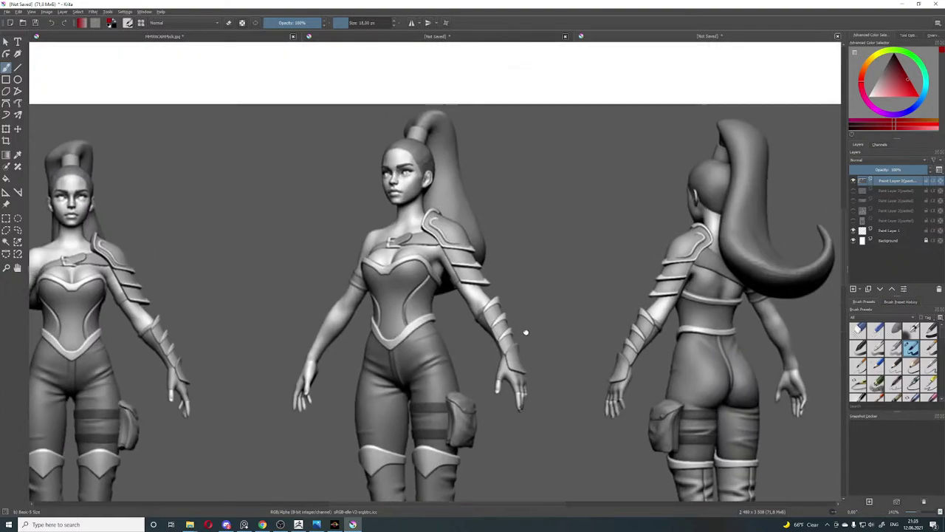
middle_drag(525, 333, 526, 344)
middle_drag(488, 217, 499, 243)
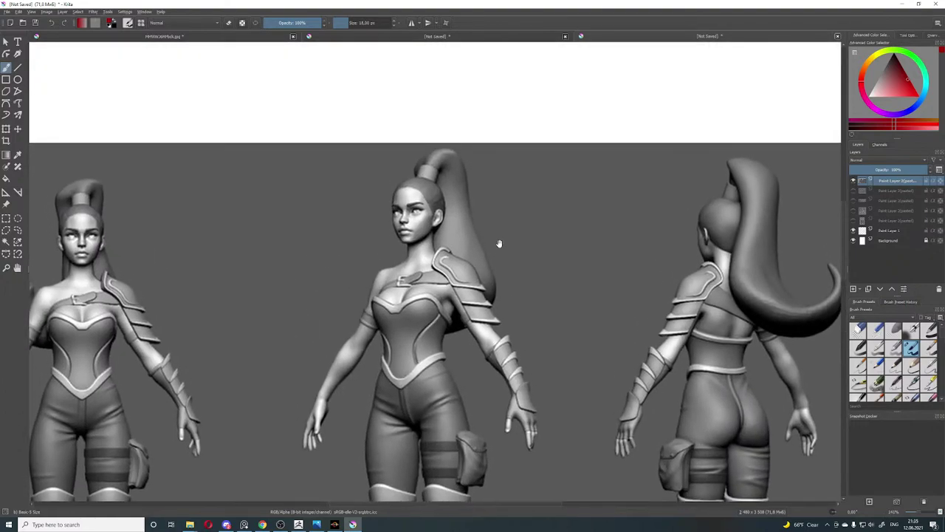
middle_drag(423, 225, 457, 230)
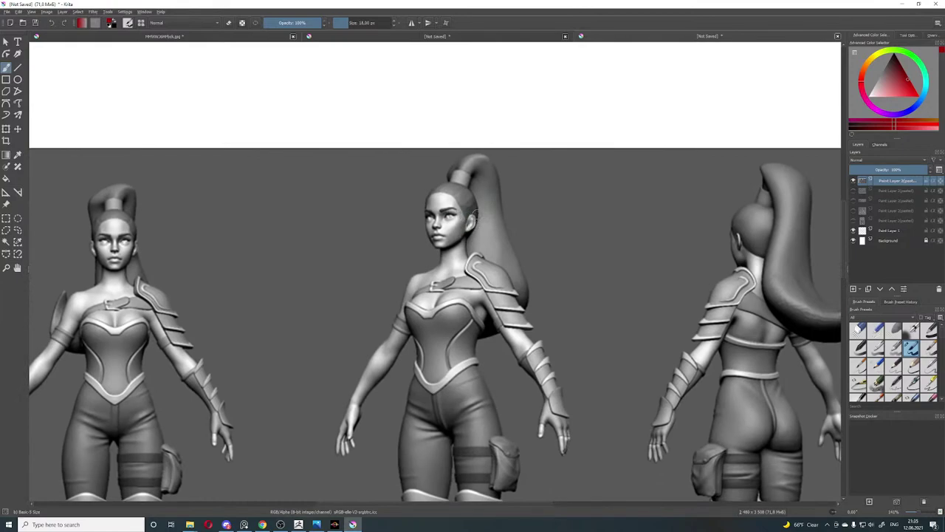
mouse_move(477, 213)
mouse_down()
mouse_move(464, 234)
mouse_move(481, 206)
mouse_move(468, 210)
mouse_move(521, 190)
mouse_move(512, 197)
mouse_up()
middle_drag(529, 233, 532, 190)
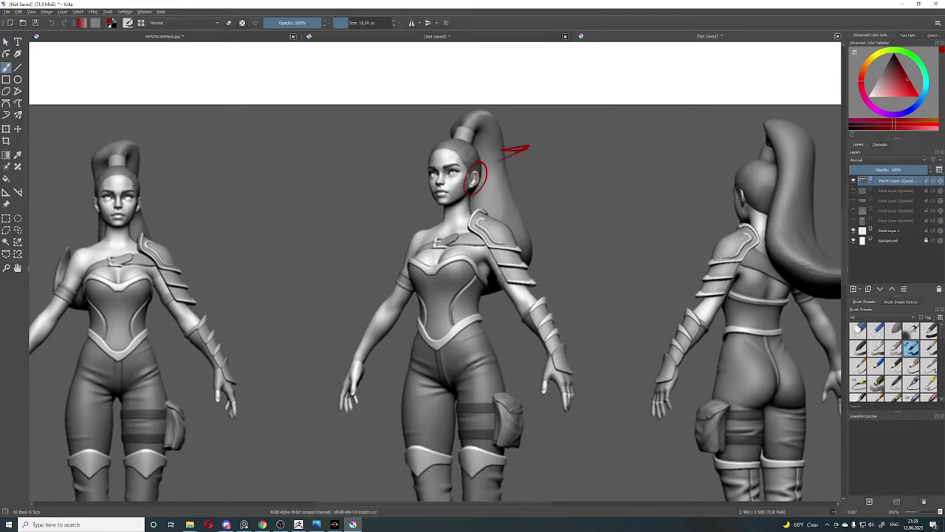
middle_drag(551, 173, 530, 122)
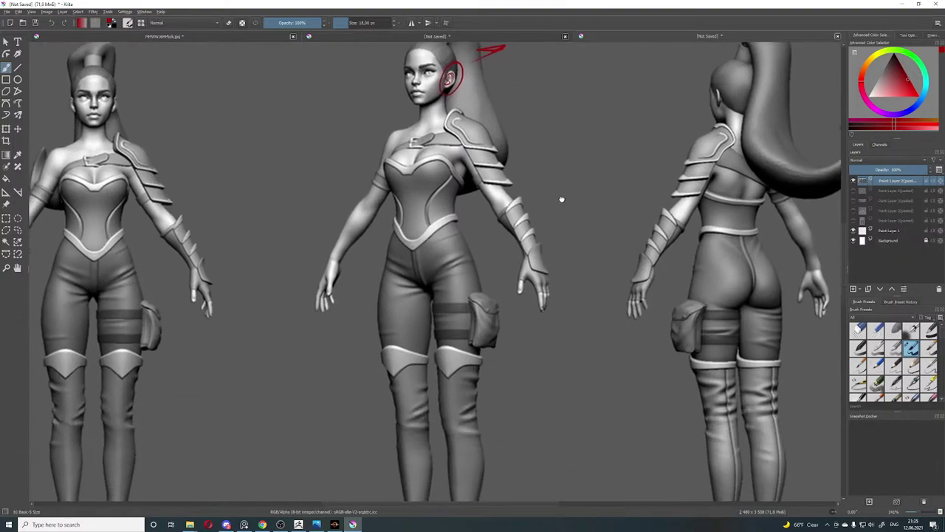
middle_drag(561, 200, 577, 329)
middle_drag(420, 195, 445, 231)
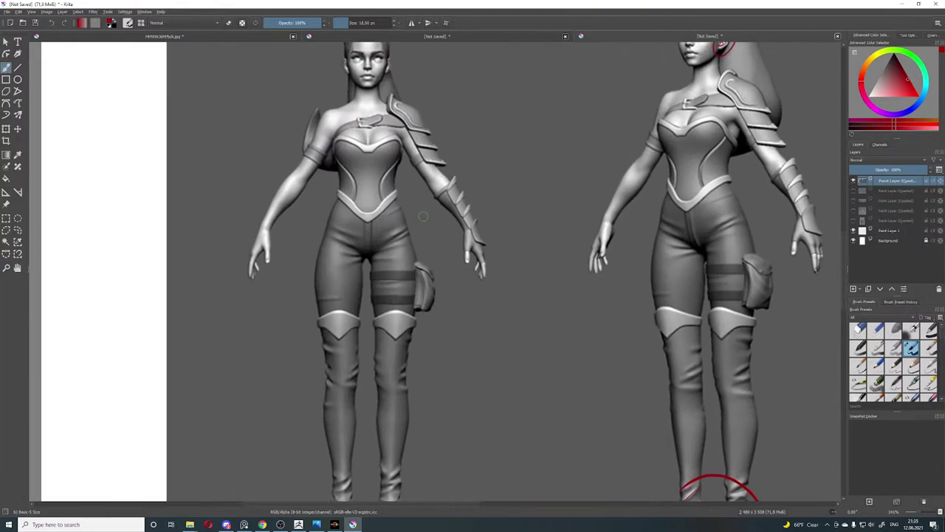
key(1)
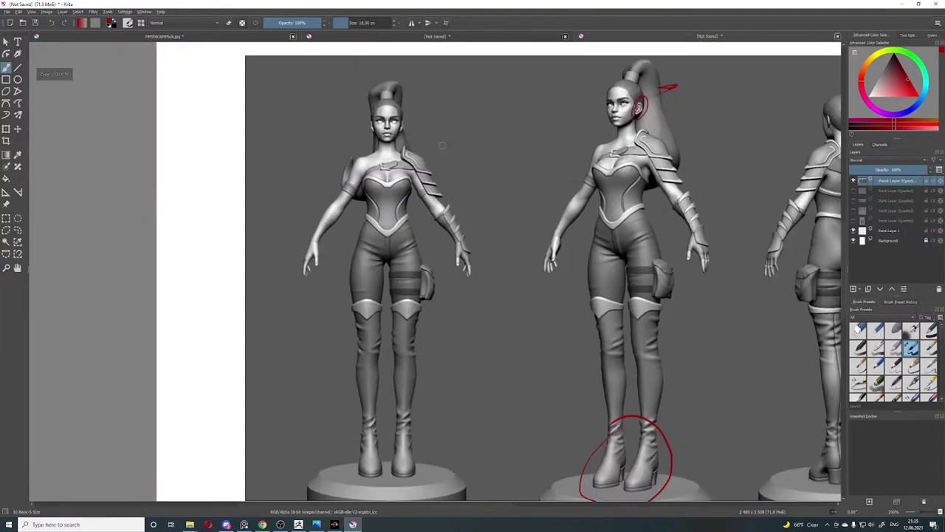
mouse_move(355, 158)
mouse_down()
mouse_move(381, 265)
mouse_move(429, 147)
mouse_move(407, 146)
mouse_move(407, 167)
mouse_up()
key(ctrl+z)
drag(381, 260, 421, 258)
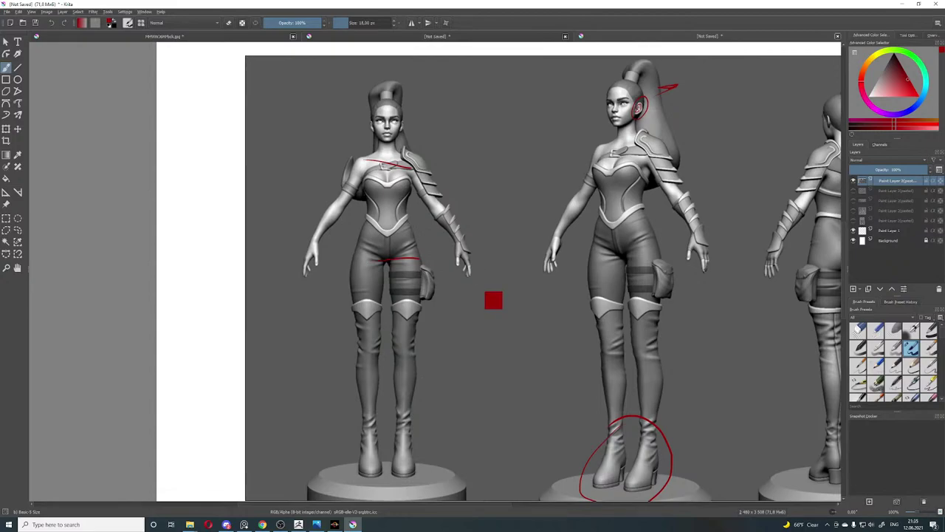
key(ctrl+z)
key(ctrl+z)
Step: Circle the back view's bare upper arm and elbow area and the three-quarter figure's bare forearm in red
middle_drag(534, 180, 430, 216)
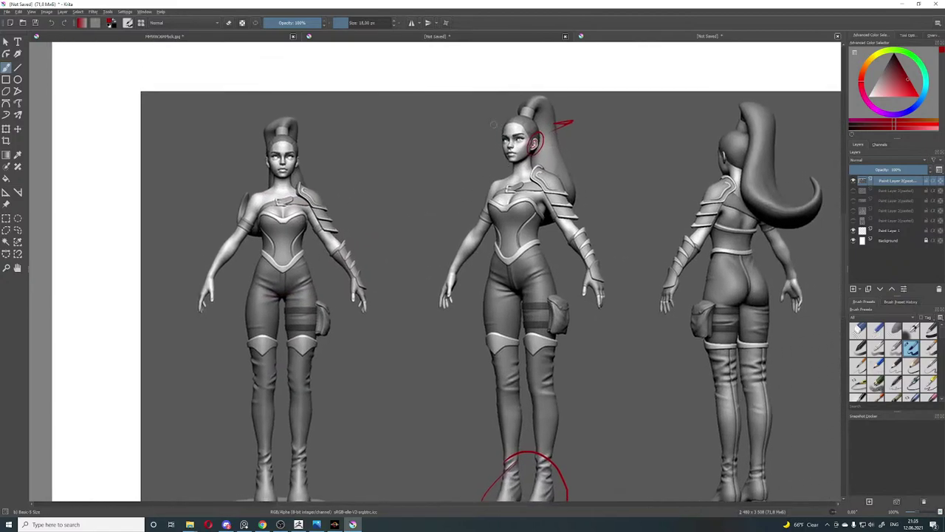
mouse_move(614, 269)
middle_down()
mouse_move(495, 254)
mouse_move(488, 207)
mouse_move(505, 289)
middle_up()
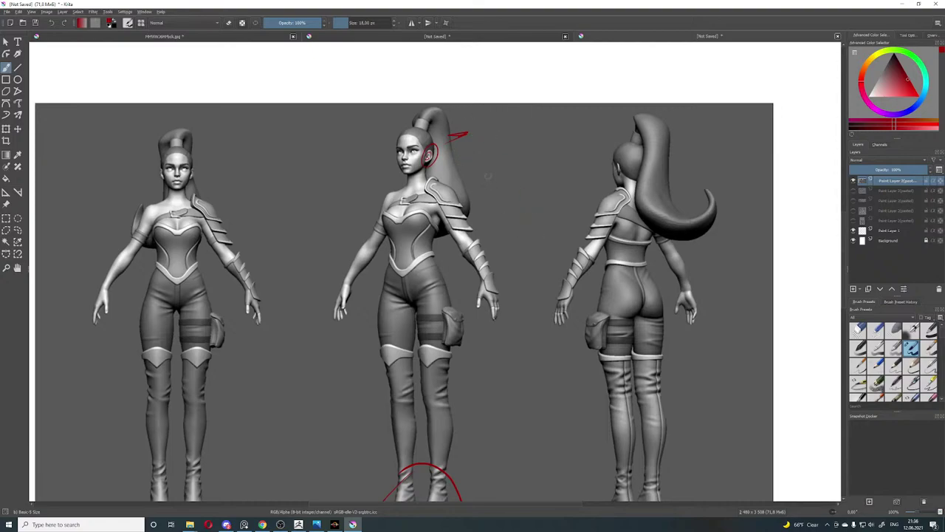
middle_drag(545, 289, 534, 270)
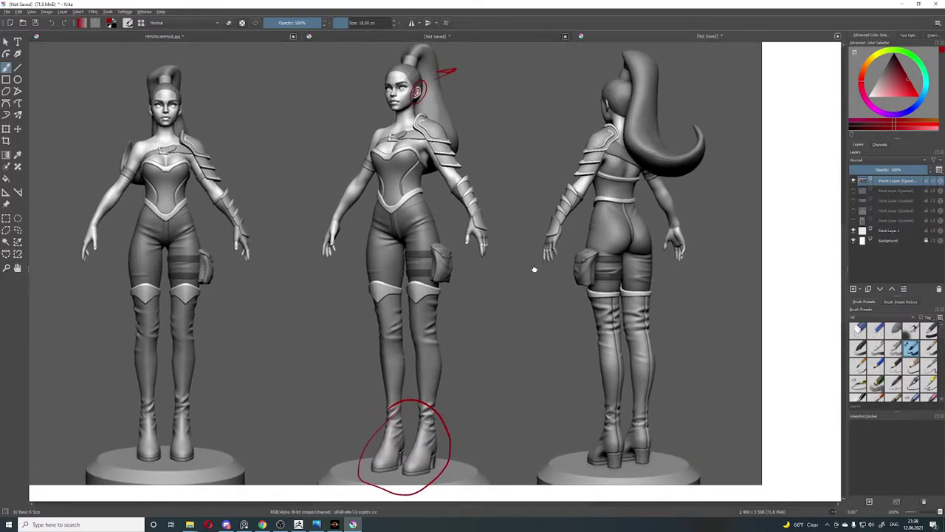
middle_drag(499, 142, 490, 202)
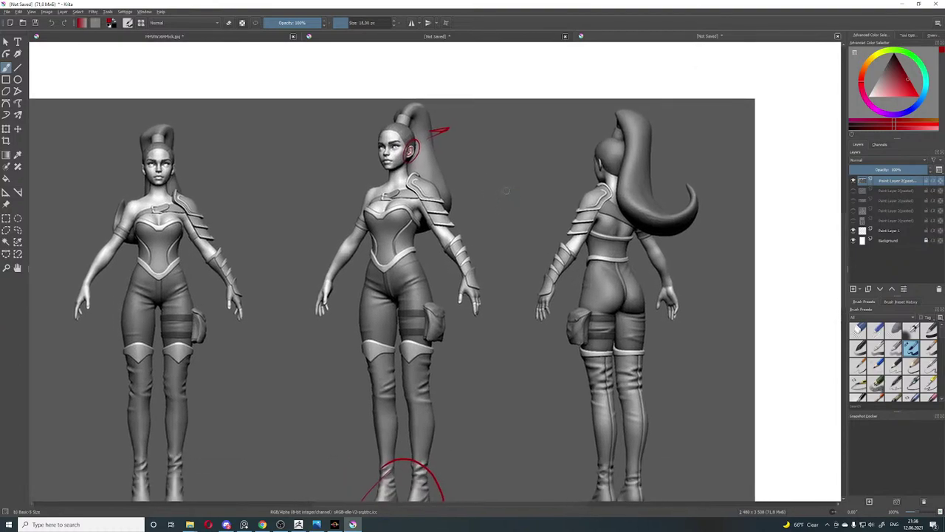
middle_drag(550, 243, 525, 200)
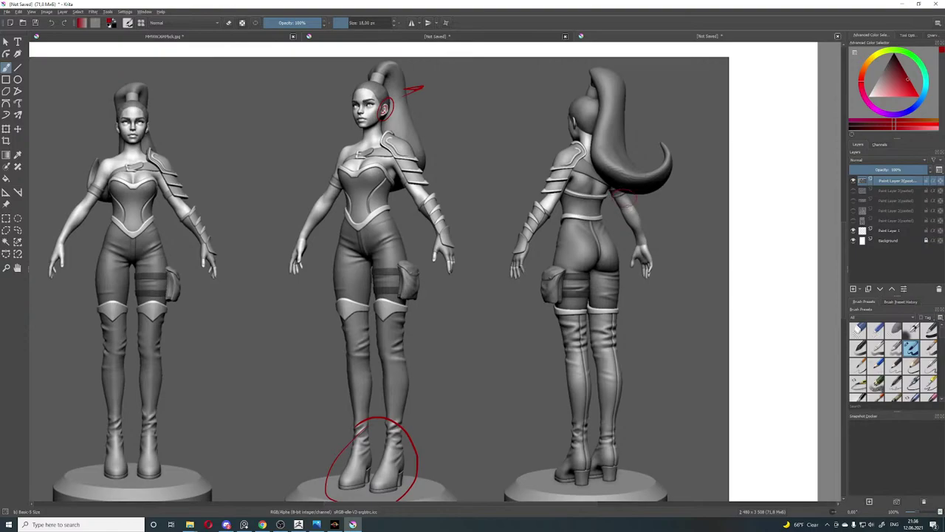
mouse_move(632, 197)
mouse_down()
mouse_move(628, 220)
mouse_move(645, 214)
mouse_move(652, 226)
mouse_up()
key(ctrl+z)
mouse_move(330, 208)
mouse_down()
mouse_move(310, 211)
mouse_move(333, 208)
mouse_up()
Step: Replace the scalloped sketch beside the back view's boots with an angular fold mark and draw long diagonal lines across her armoured hand
mouse_move(514, 303)
mouse_down()
mouse_move(502, 319)
mouse_move(490, 402)
mouse_up()
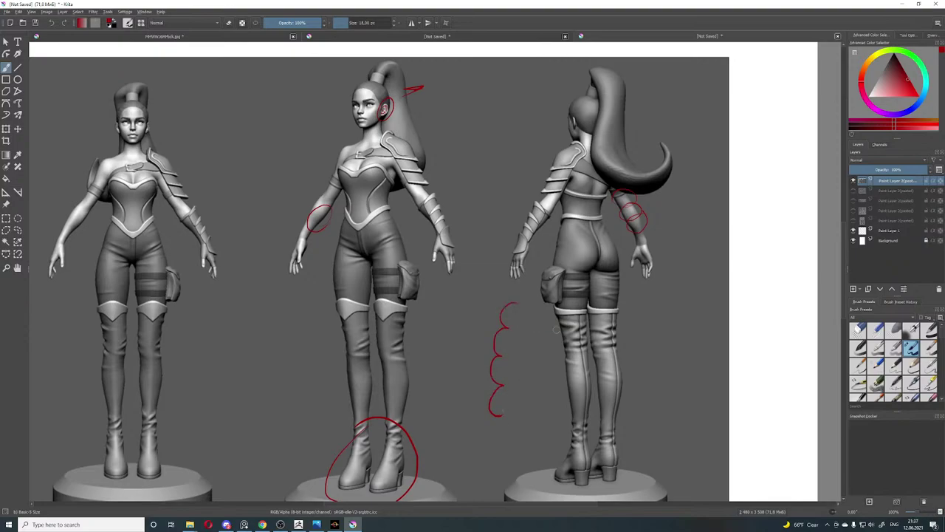
key(ctrl+z)
mouse_move(501, 296)
mouse_down()
mouse_move(482, 308)
mouse_move(499, 322)
mouse_up()
drag(516, 247, 470, 284)
drag(533, 260, 452, 317)
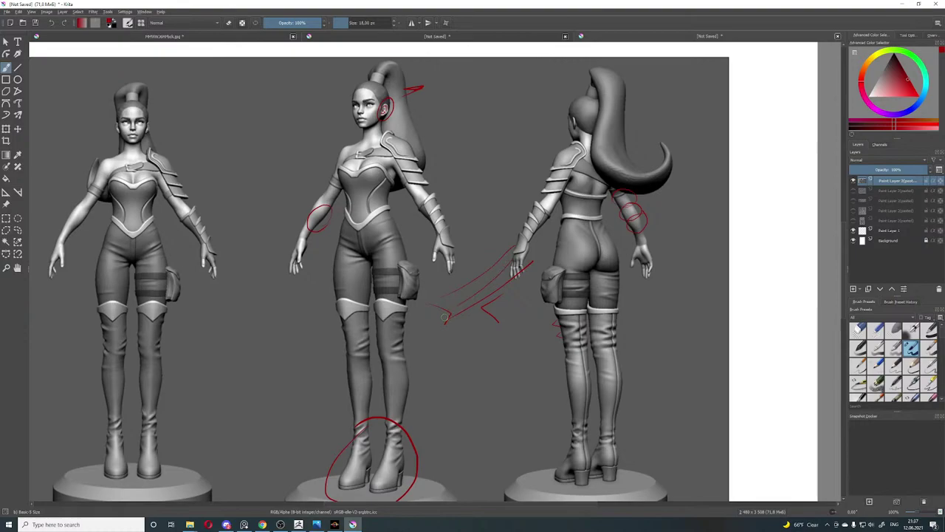
drag(517, 258, 559, 233)
Step: Draw three red exclamation marks between the three-quarter and back views and circle the three-quarter figure's boots again
drag(444, 372, 445, 422)
drag(444, 434, 444, 443)
mouse_move(476, 352)
mouse_down()
mouse_move(481, 435)
mouse_move(502, 410)
mouse_up()
click(510, 441)
drag(396, 455, 369, 501)
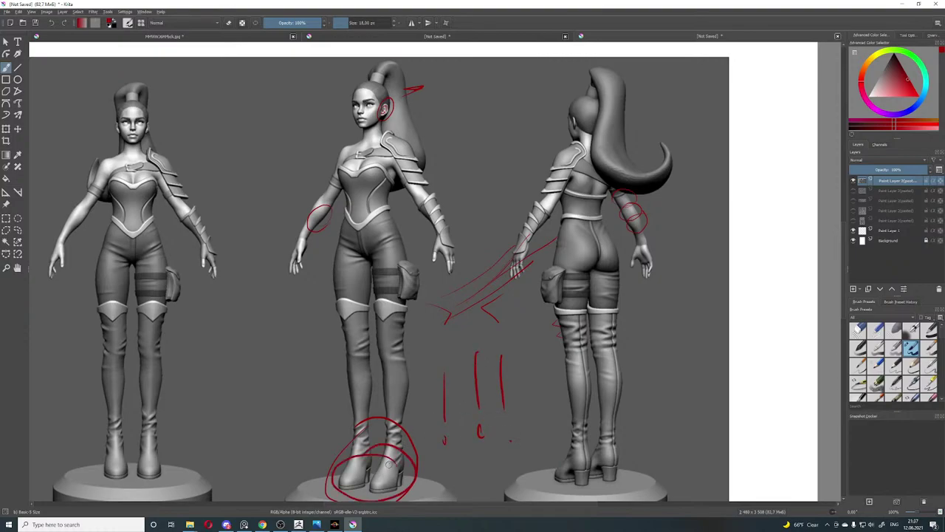
Step: Circle the front view's boots in red and copy a screen capture of the annotated woman renders to the clipboard
mouse_move(162, 446)
mouse_down()
mouse_move(131, 445)
mouse_move(181, 463)
mouse_up()
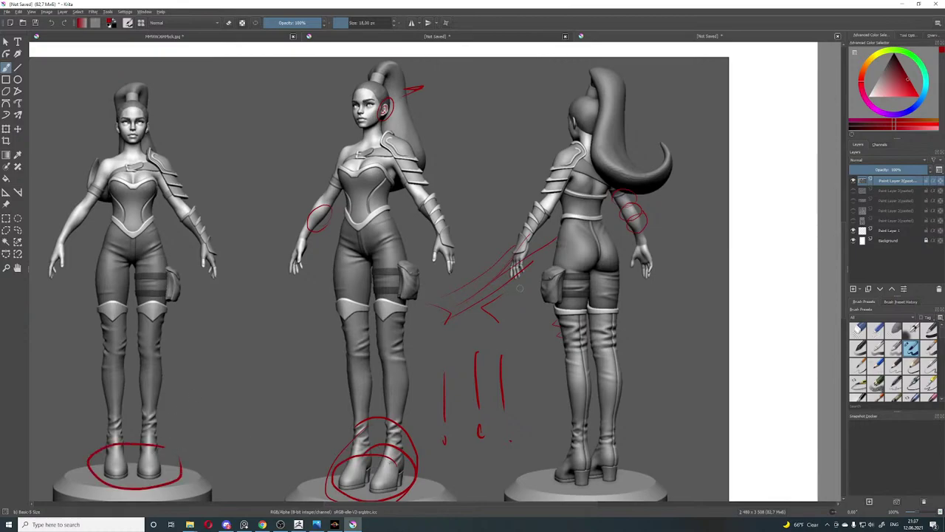
key(Print)
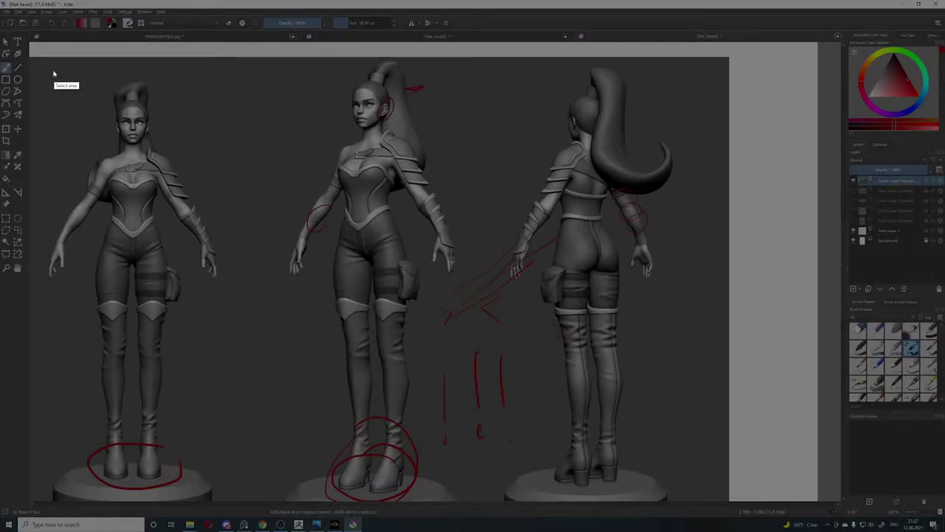
mouse_move(35, 69)
mouse_down()
mouse_move(219, 258)
mouse_move(746, 500)
mouse_up()
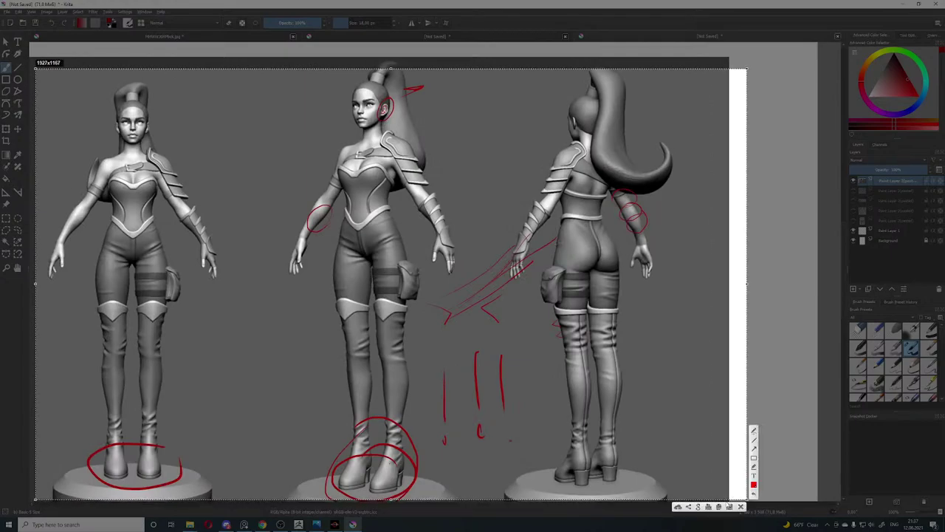
click(720, 506)
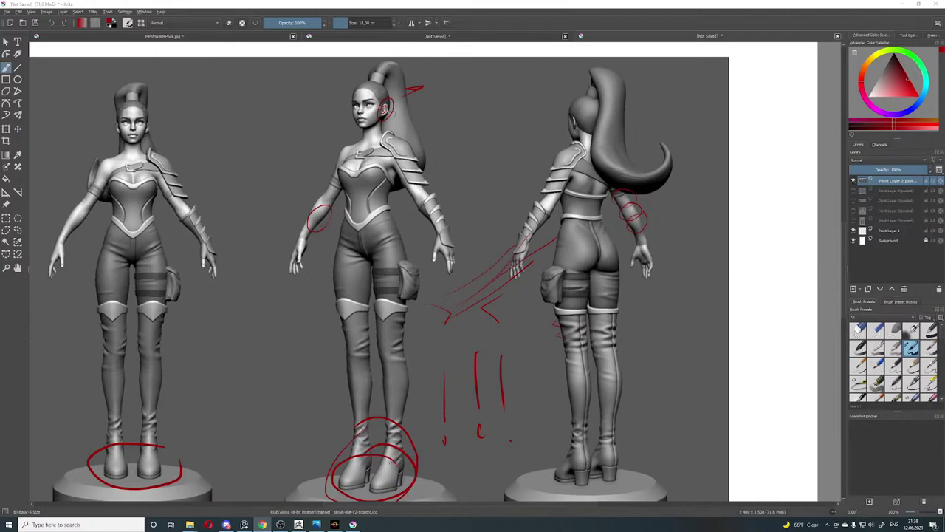
Step: Paste the male figure render sheet over the woman's renders as a new layer, interpreting its colours as web (sRGB)
key(ctrl)
click(468, 160)
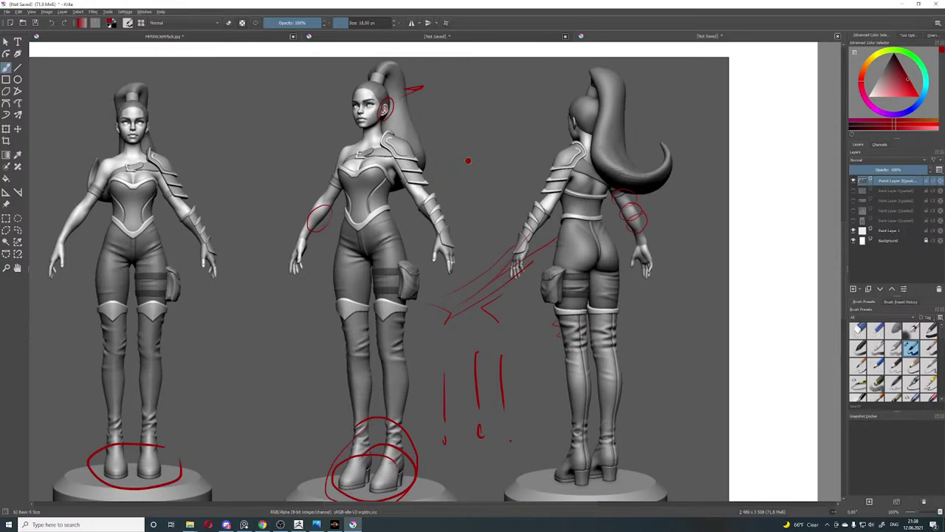
ctrl+scroll(480, 161, down, 2)
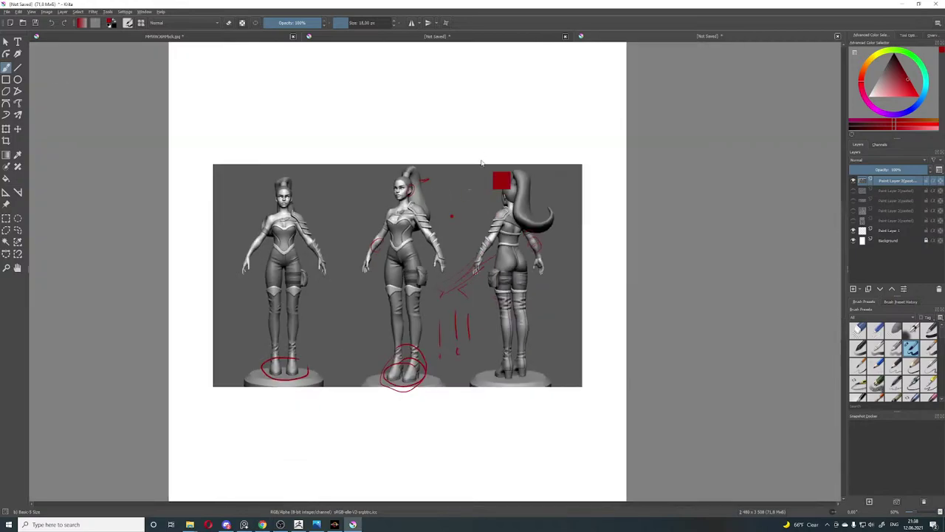
key(ctrl+v)
click(449, 289)
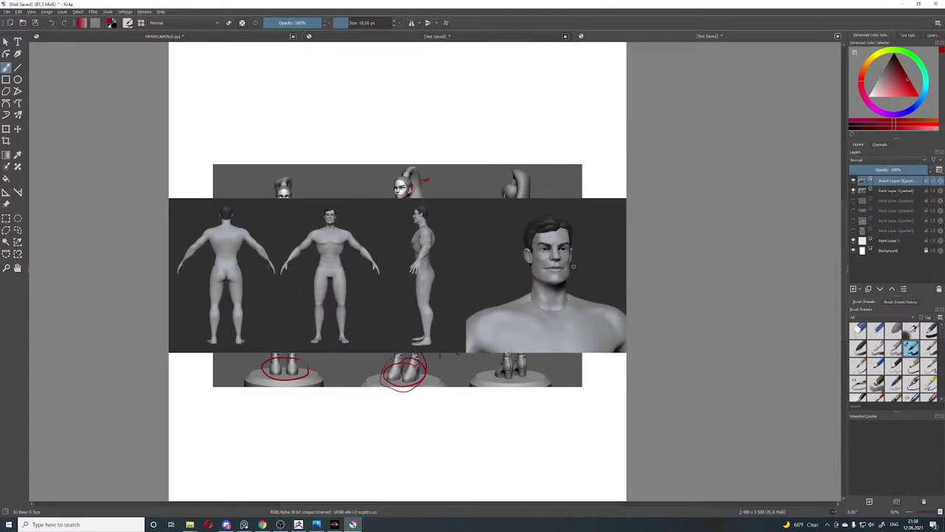
key(ctrl+plus)
key(ctrl+plus)
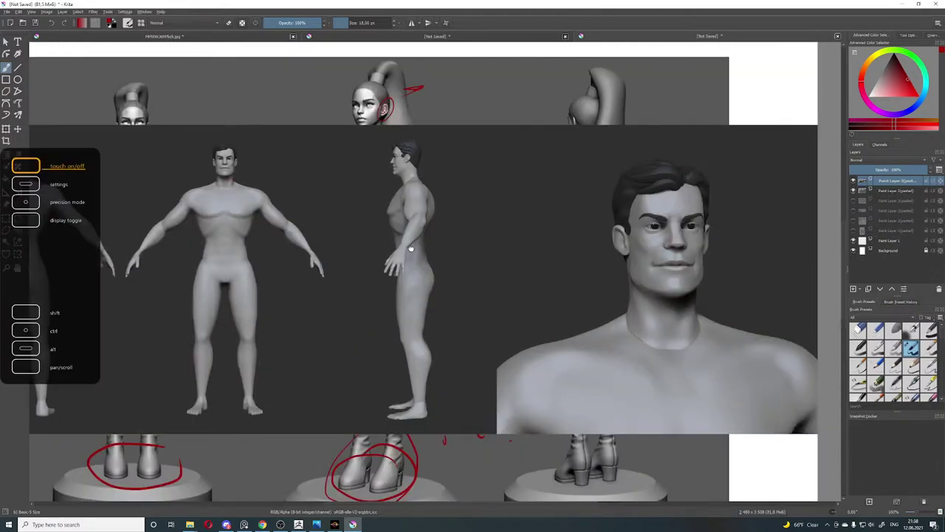
mouse_move(413, 250)
middle_down()
mouse_move(526, 226)
mouse_move(617, 231)
middle_up()
middle_drag(608, 181, 529, 191)
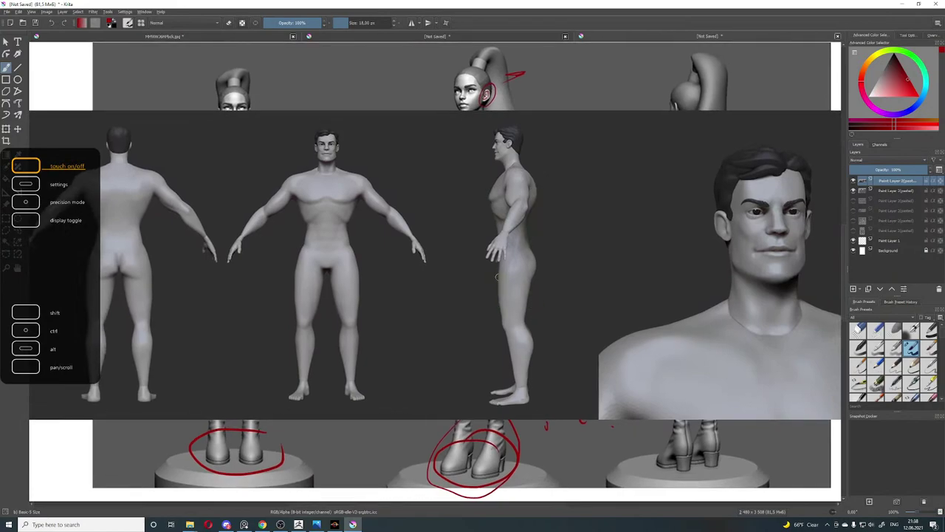
key(ctrl+z)
drag(528, 305, 526, 235)
key(ctrl+z)
key(ctrl+z)
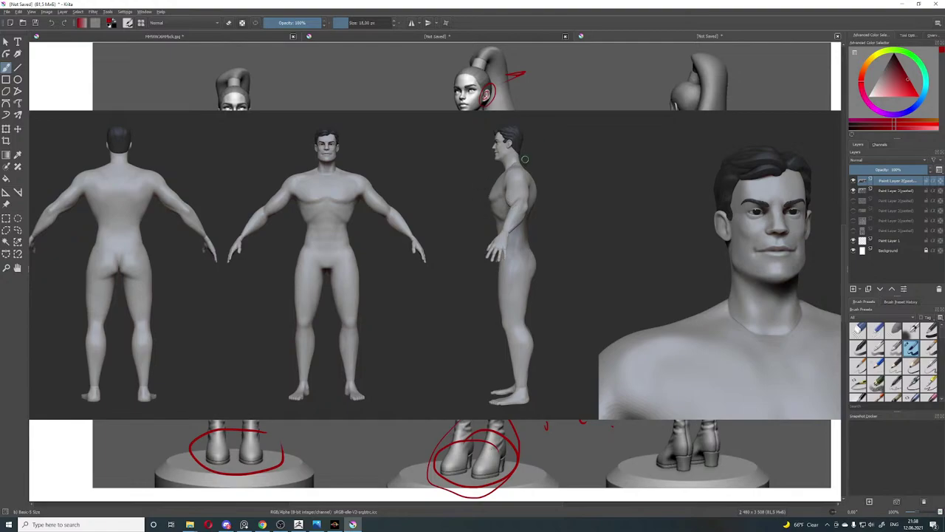
Step: Draw a red curved posture line through the side-view man from nape to heel and outline his rib cage and pelvis
drag(517, 162, 573, 133)
mouse_move(511, 163)
mouse_down()
mouse_move(515, 345)
mouse_move(530, 400)
mouse_up()
key(ctrl+z)
mouse_move(546, 131)
mouse_down()
mouse_move(532, 142)
mouse_move(493, 243)
mouse_move(521, 400)
mouse_up()
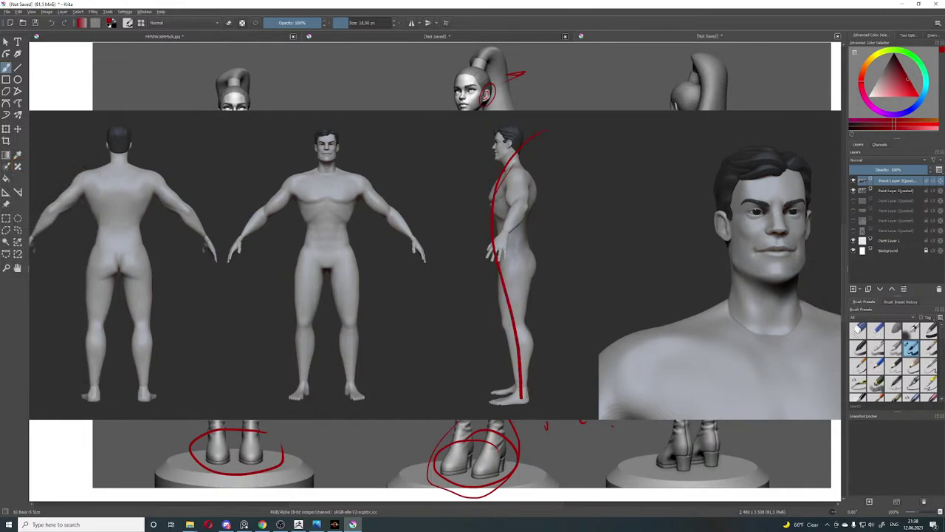
mouse_move(496, 208)
mouse_down()
mouse_move(515, 224)
mouse_move(511, 158)
mouse_up()
mouse_move(507, 241)
mouse_down()
mouse_move(532, 252)
mouse_move(499, 264)
mouse_move(517, 277)
mouse_move(525, 271)
mouse_up()
drag(523, 222, 516, 249)
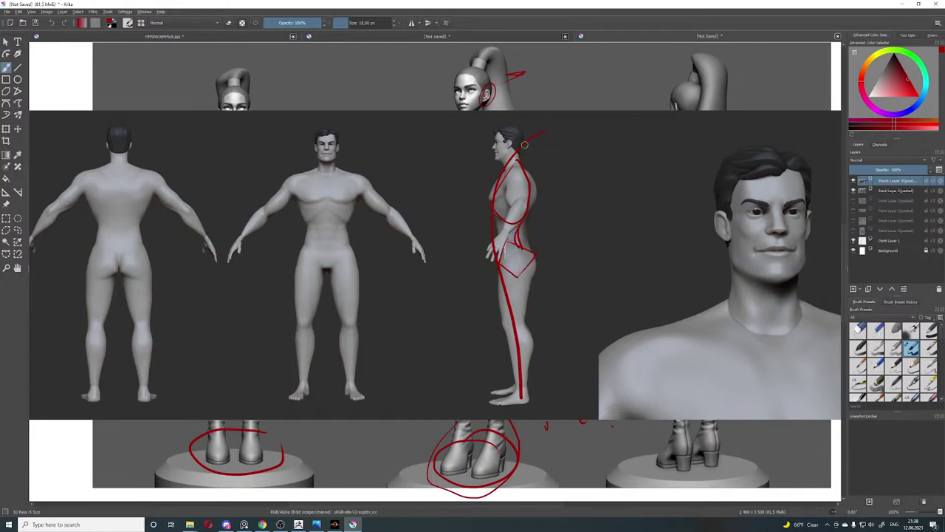
Step: Draw the side-view man's spine curve, hip joint and leg axis and mark his thigh and calf contours in red
mouse_move(525, 146)
mouse_down()
mouse_move(529, 238)
mouse_move(517, 260)
mouse_up()
drag(517, 260, 515, 325)
drag(517, 261, 515, 324)
drag(525, 325, 528, 257)
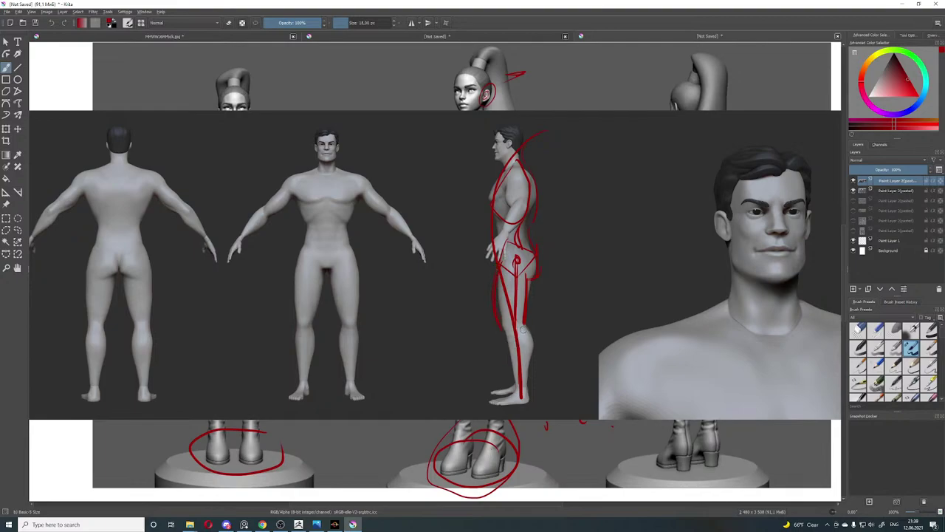
mouse_move(498, 313)
mouse_down()
mouse_move(533, 351)
mouse_move(514, 380)
mouse_up()
Step: Sketch a simplified red leg profile with a foot between the front and side views, with an angular contour above it
drag(425, 161, 414, 186)
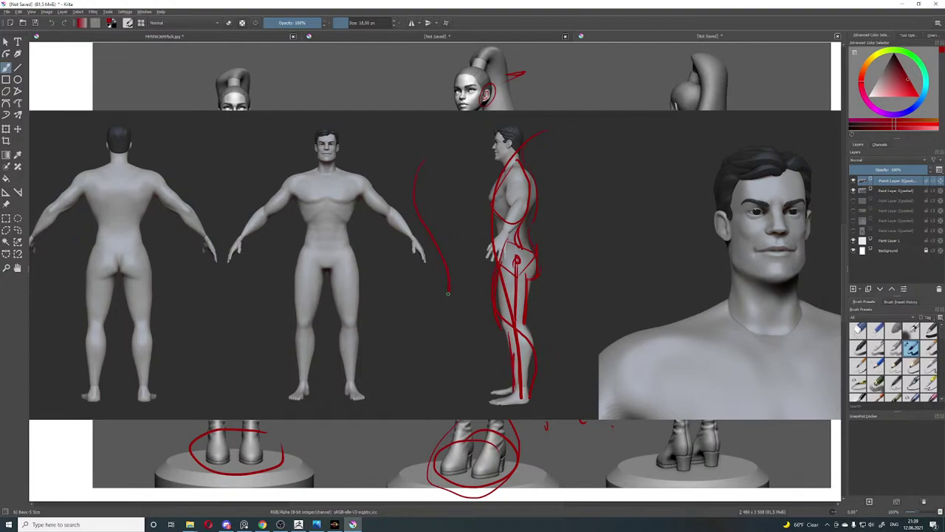
drag(448, 294, 443, 302)
mouse_move(427, 146)
mouse_down()
mouse_move(431, 301)
mouse_move(443, 232)
mouse_move(436, 296)
mouse_move(407, 317)
mouse_up()
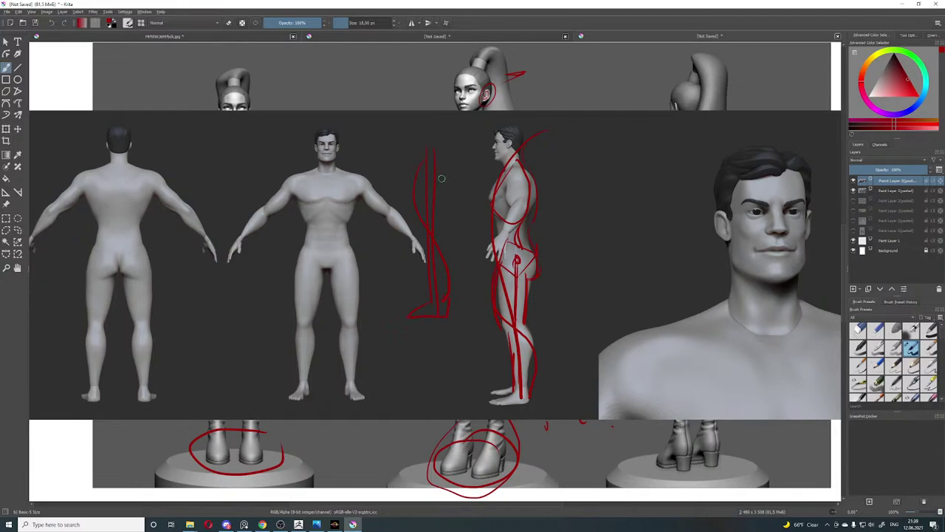
drag(440, 137, 436, 136)
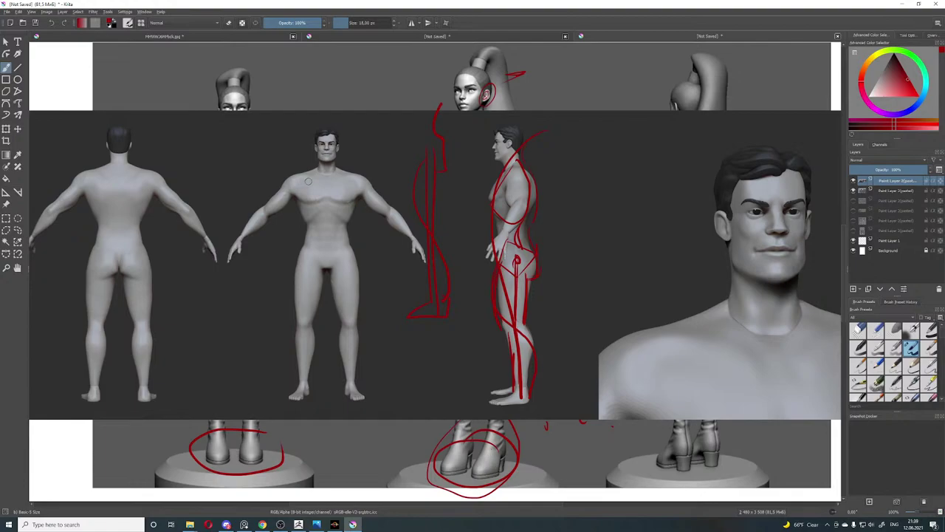
Step: Outline the front-view man's upper arm and forearm in red and sketch two linked ovals above that arm
drag(290, 194, 280, 196)
drag(240, 232, 237, 240)
mouse_move(262, 143)
mouse_down()
mouse_move(215, 190)
mouse_move(257, 150)
mouse_move(268, 159)
mouse_up()
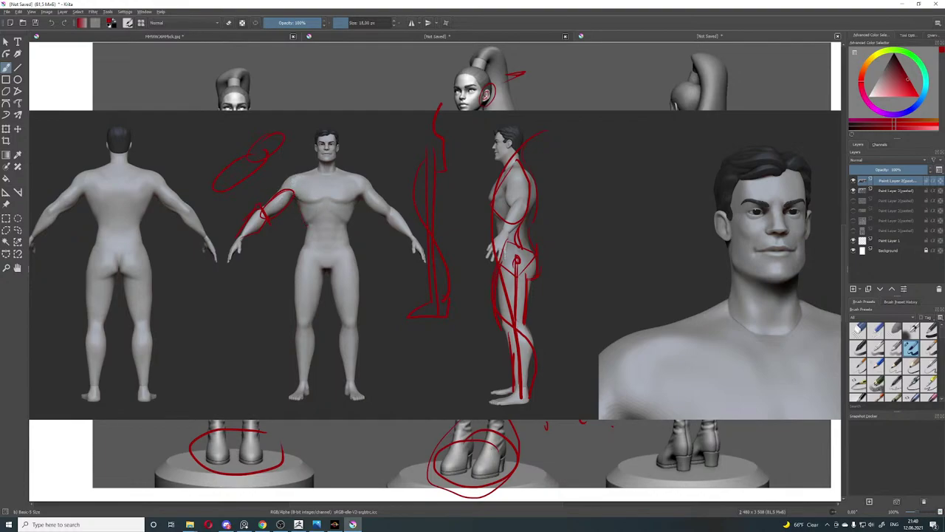
Step: Mark the front-view man's waist and thigh contours and trace the close-up bust's jawline and a forehead curl in red
drag(324, 214, 304, 224)
drag(302, 251, 299, 328)
drag(308, 248, 317, 308)
mouse_move(730, 243)
mouse_down()
mouse_move(765, 280)
mouse_move(805, 268)
mouse_up()
mouse_move(783, 173)
mouse_down()
mouse_move(780, 194)
mouse_move(767, 185)
mouse_move(781, 174)
mouse_up()
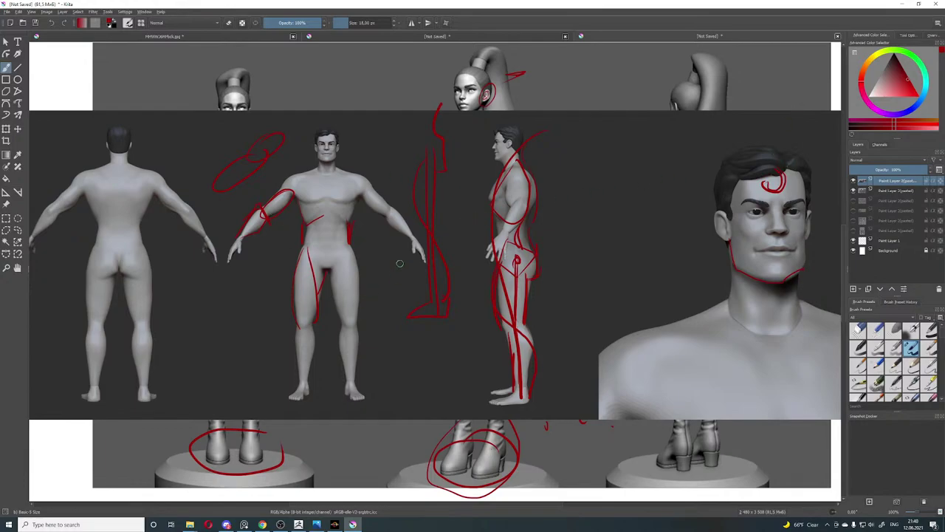
Step: Copy a screen capture of the annotated male figure sheet to the clipboard
key(Print)
drag(43, 100, 842, 422)
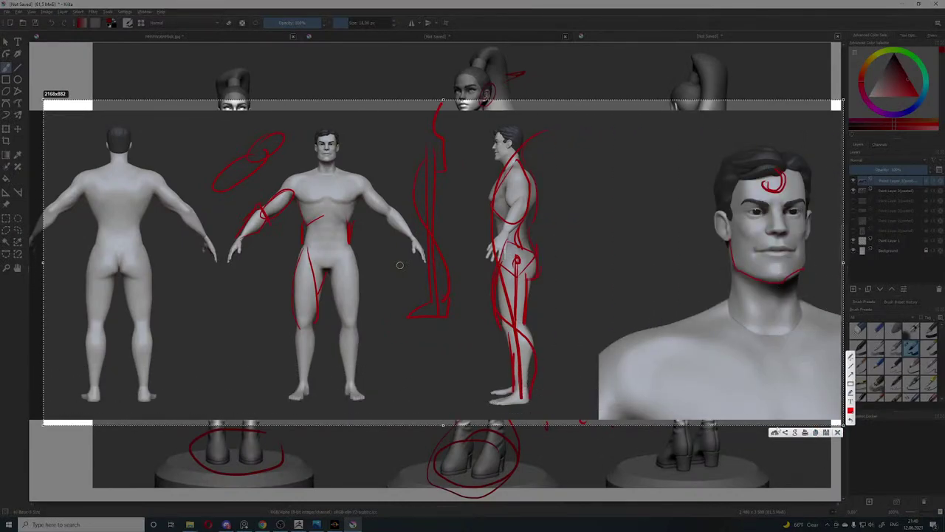
click(816, 432)
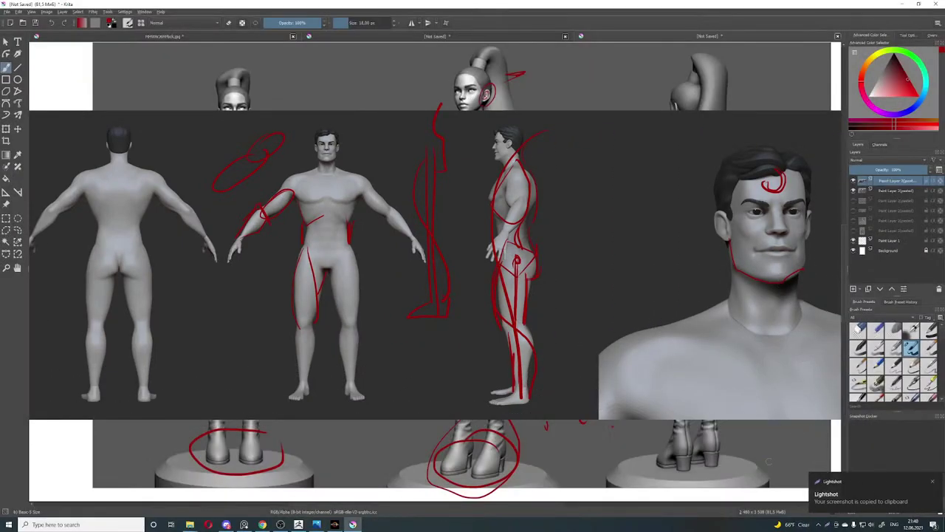
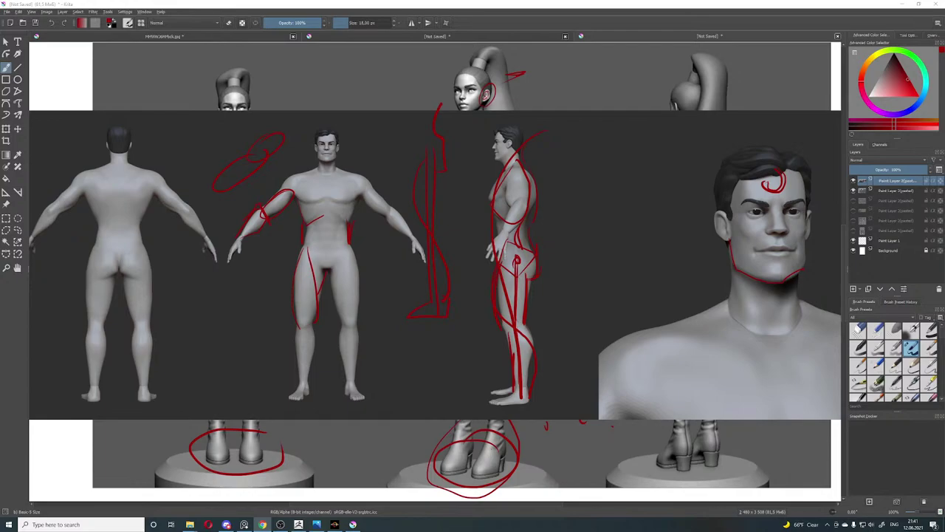
Step: Paste the horned bust render as a new layer with web colours and hide the man's and woman's layers beneath it
key(alt+Tab)
key(ctrl+v)
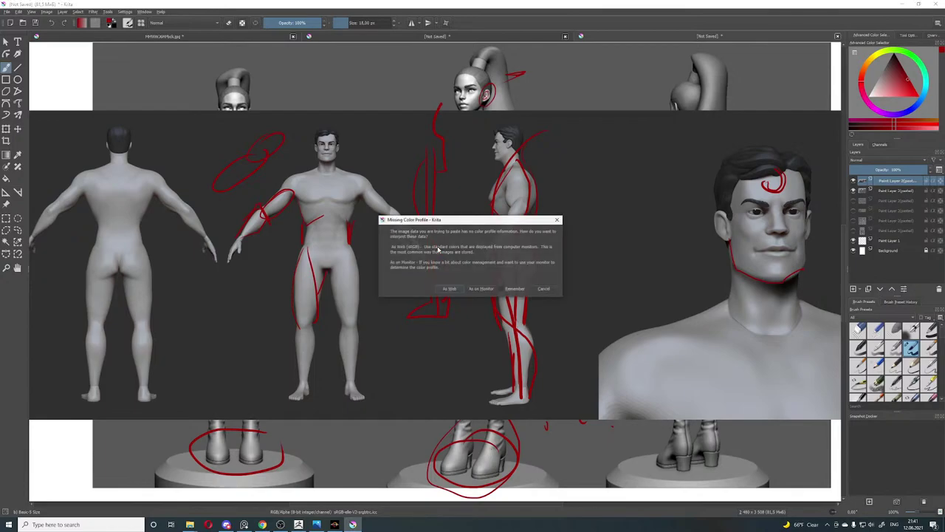
click(448, 288)
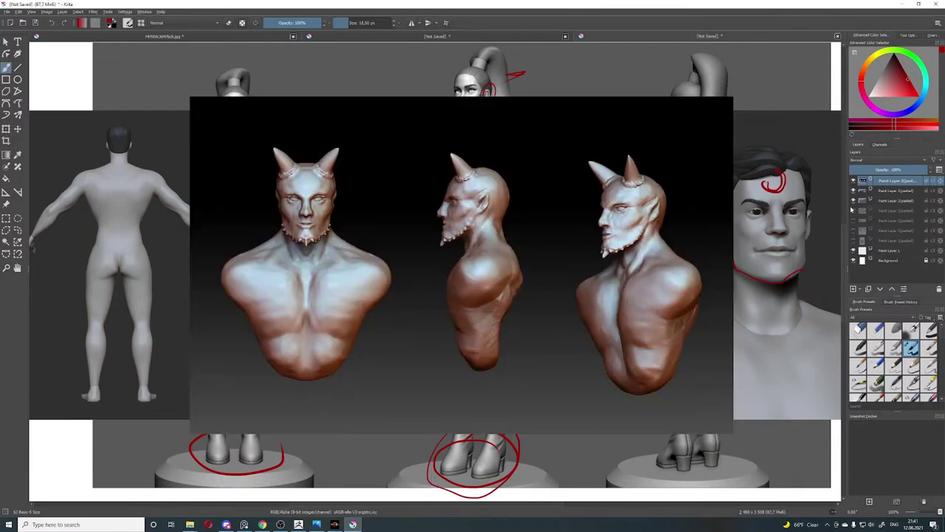
click(853, 200)
click(854, 189)
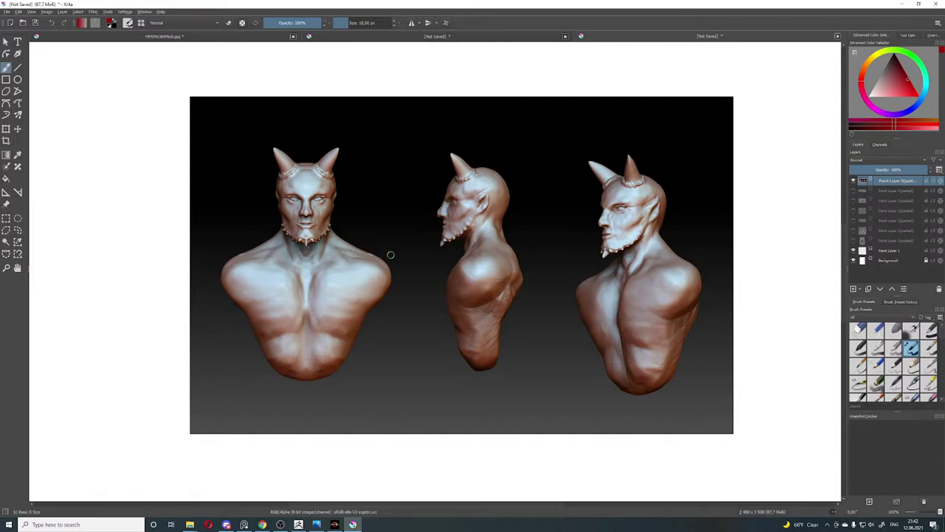
Step: Draw a red collarbone line and a loop over the trapezius on the front-view horned bust's shoulder
mouse_move(341, 240)
mouse_down()
mouse_move(330, 272)
mouse_move(338, 239)
mouse_move(310, 269)
mouse_move(384, 256)
mouse_up()
key(ctrl+z)
drag(313, 279, 312, 334)
key(ctrl+z)
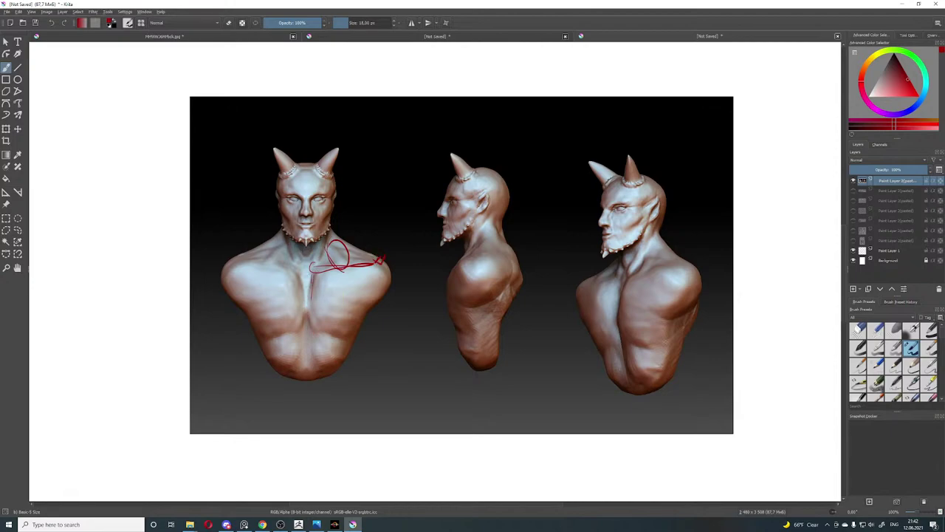
Step: Draw the sternum lines down the front-view horned bust's chest and a rib arch at their lower end
drag(311, 281, 310, 329)
drag(298, 284, 299, 327)
drag(302, 278, 309, 339)
key(ctrl+z)
mouse_move(303, 287)
mouse_down()
mouse_move(304, 336)
mouse_move(304, 307)
mouse_up()
mouse_move(313, 272)
mouse_down()
mouse_move(309, 328)
mouse_move(334, 362)
mouse_move(301, 346)
mouse_move(313, 337)
mouse_up()
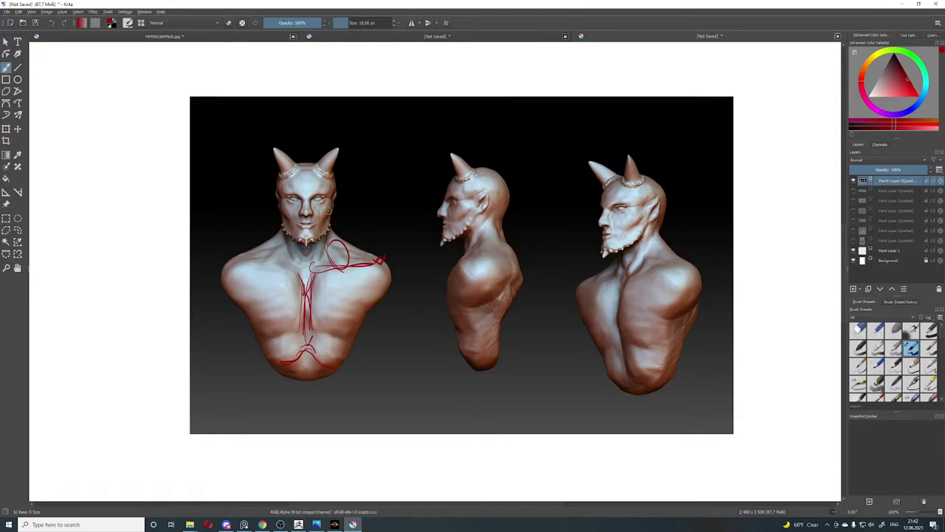
Step: Draw a red box around the side-view horned head and a block arrow pointing at its face
mouse_move(446, 172)
mouse_down()
mouse_move(443, 244)
mouse_move(500, 224)
mouse_move(506, 178)
mouse_move(480, 170)
mouse_move(505, 181)
mouse_up()
key(ctrl+z)
key(ctrl+z)
mouse_move(384, 199)
mouse_down()
mouse_move(429, 199)
mouse_move(439, 213)
mouse_move(443, 189)
mouse_move(381, 200)
mouse_up()
key(ctrl+z)
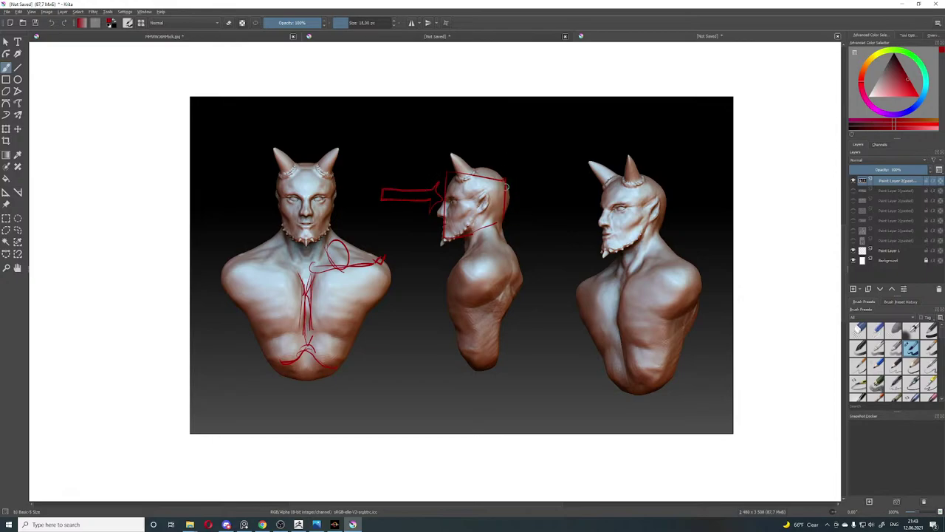
Step: Draw a tall red frame around the whole side-view horned bust
drag(447, 251, 443, 357)
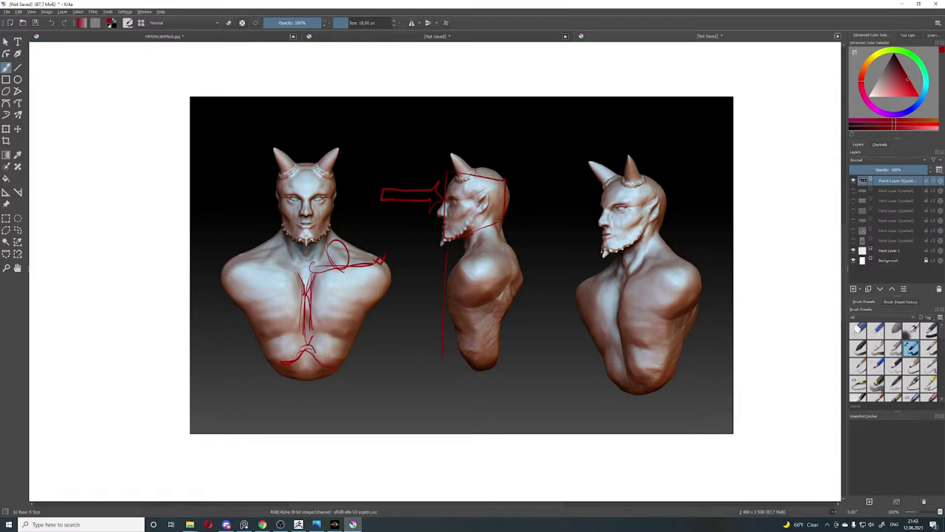
drag(519, 233, 518, 336)
mouse_move(450, 147)
mouse_down()
mouse_move(472, 148)
mouse_move(525, 193)
mouse_move(525, 271)
mouse_up()
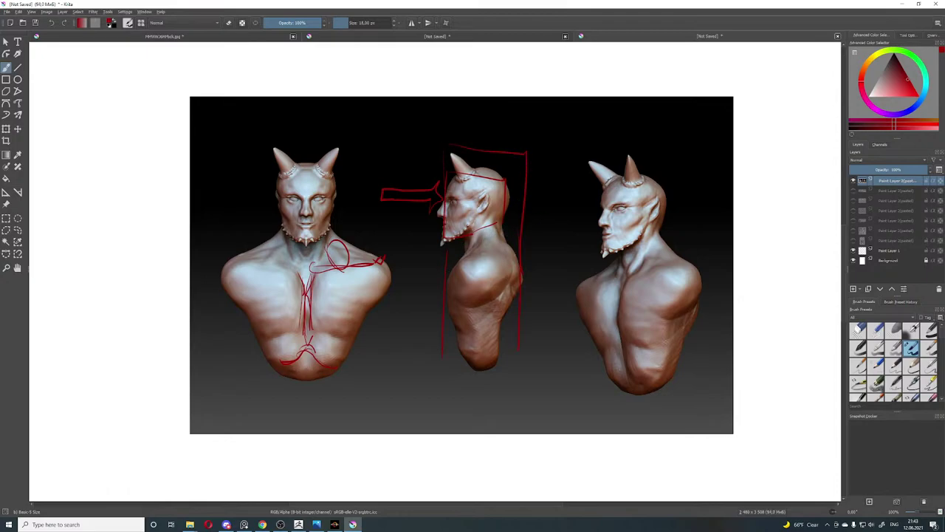
drag(452, 370, 530, 370)
Step: Mark the back of the side-view head and sketch a stick figure in a tall box on an oval base between the busts
drag(501, 196, 503, 213)
drag(549, 132, 550, 213)
mouse_move(550, 131)
mouse_down()
mouse_move(559, 131)
mouse_move(554, 210)
mouse_up()
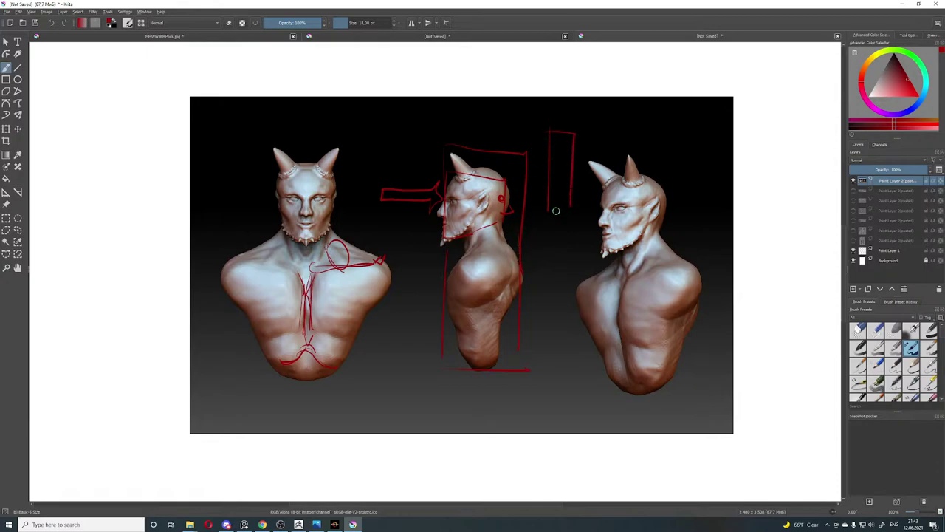
click(546, 140)
click(581, 143)
drag(533, 212, 578, 210)
drag(562, 206, 588, 211)
mouse_move(559, 154)
mouse_down()
mouse_move(553, 201)
mouse_move(566, 202)
mouse_up()
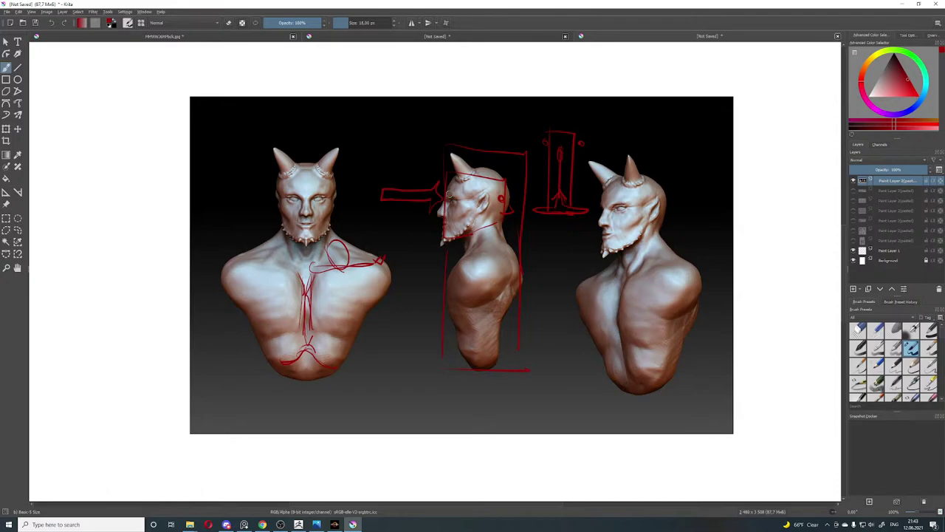
Step: Sketch a large bracket around the boxed stick figure with round shapes above it and a stem with two spread legs below
drag(527, 113, 525, 116)
drag(595, 120, 601, 126)
mouse_move(529, 142)
mouse_down()
mouse_move(531, 228)
mouse_move(599, 142)
mouse_up()
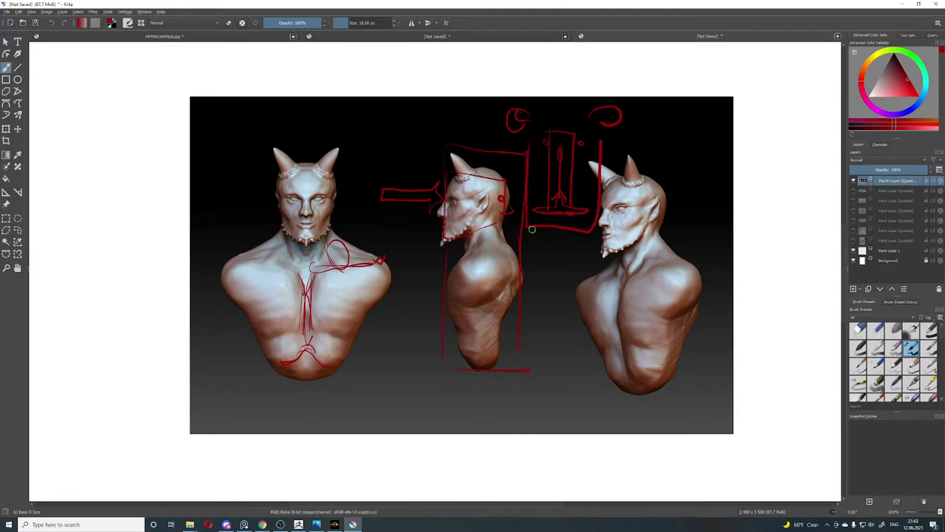
mouse_move(545, 232)
mouse_down()
mouse_move(545, 269)
mouse_move(577, 227)
mouse_up()
mouse_move(546, 279)
mouse_down()
mouse_move(525, 329)
mouse_move(608, 319)
mouse_up()
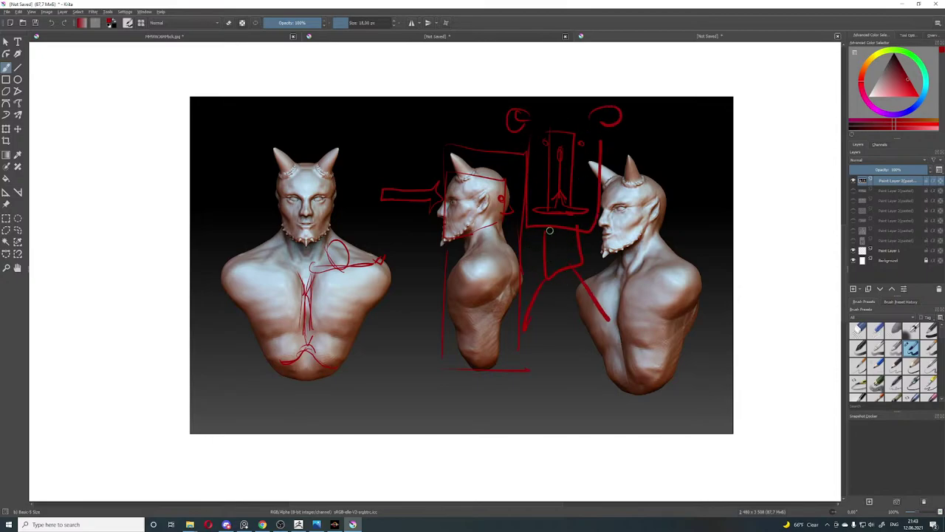
Step: Draw arm-like red strokes reaching outward from both sides of the bracket sketch, with short curved strokes at their ends
drag(526, 196, 477, 155)
mouse_move(632, 183)
mouse_down()
mouse_move(702, 132)
mouse_move(692, 96)
mouse_move(714, 127)
mouse_up()
drag(705, 151, 726, 161)
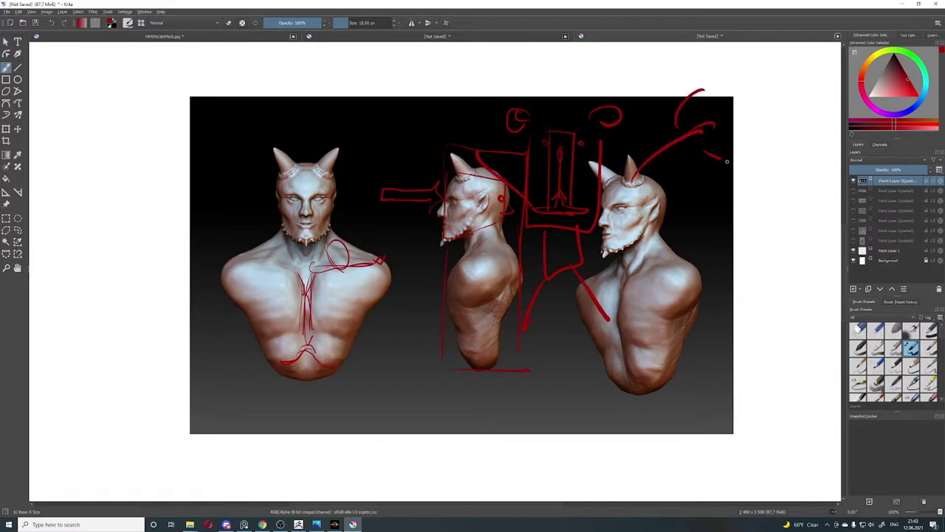
mouse_move(431, 102)
mouse_down()
mouse_move(455, 145)
mouse_move(409, 151)
mouse_up()
drag(425, 167, 369, 168)
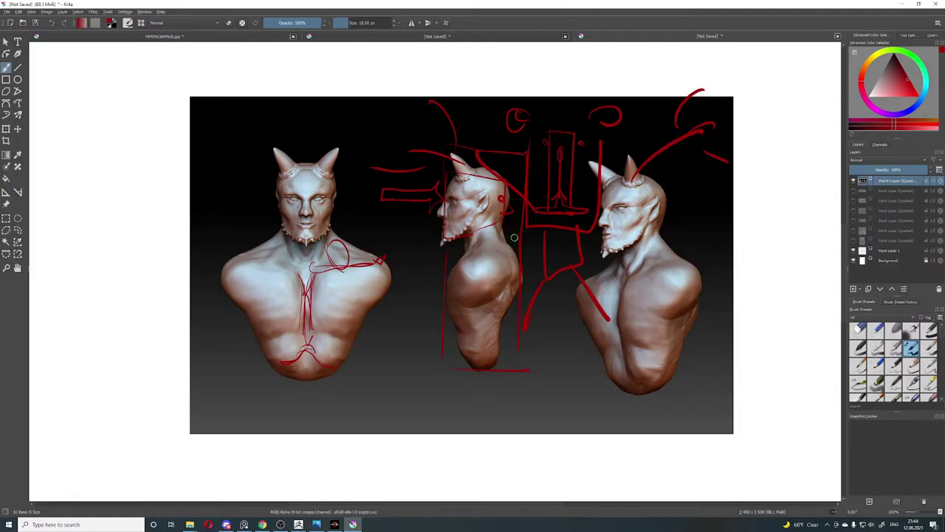
Step: Copy a screen capture of the whole annotated horned bust image to the clipboard and switch to the browser
key(Print)
drag(115, 57, 784, 471)
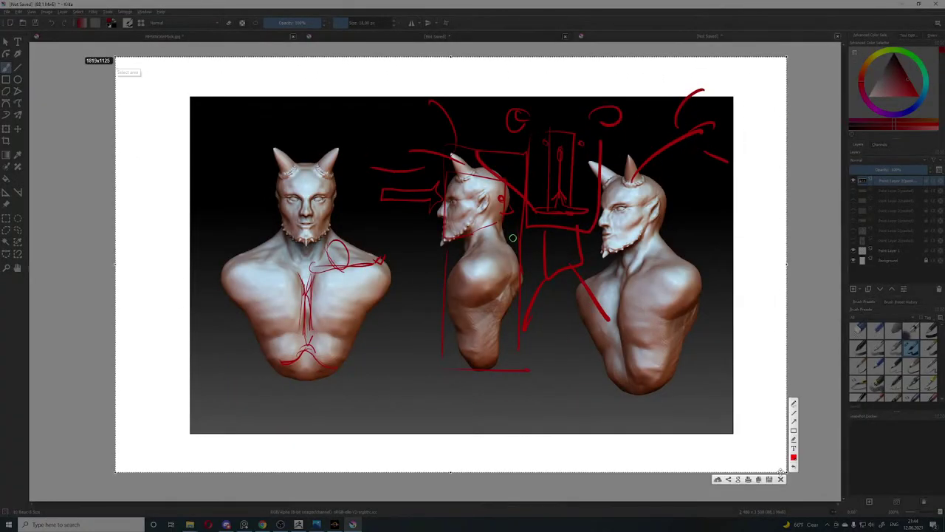
click(759, 478)
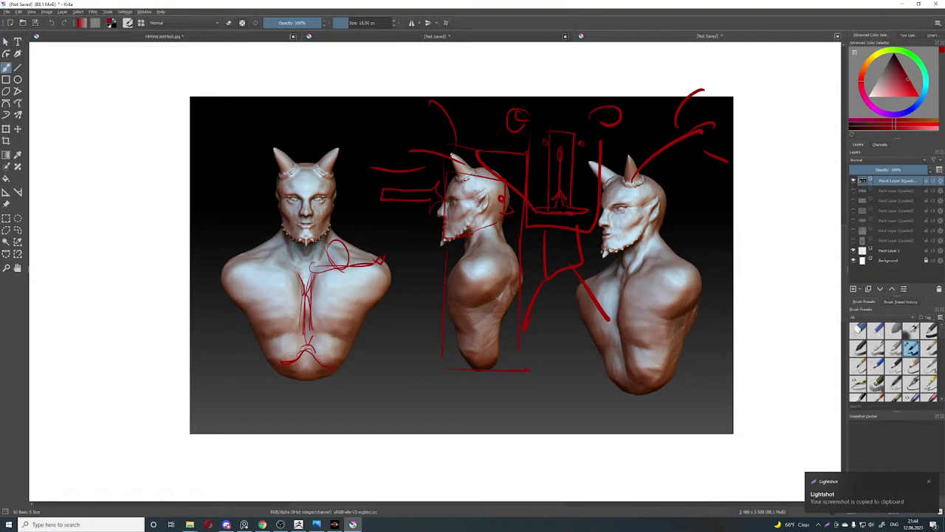
key(alt+Tab)
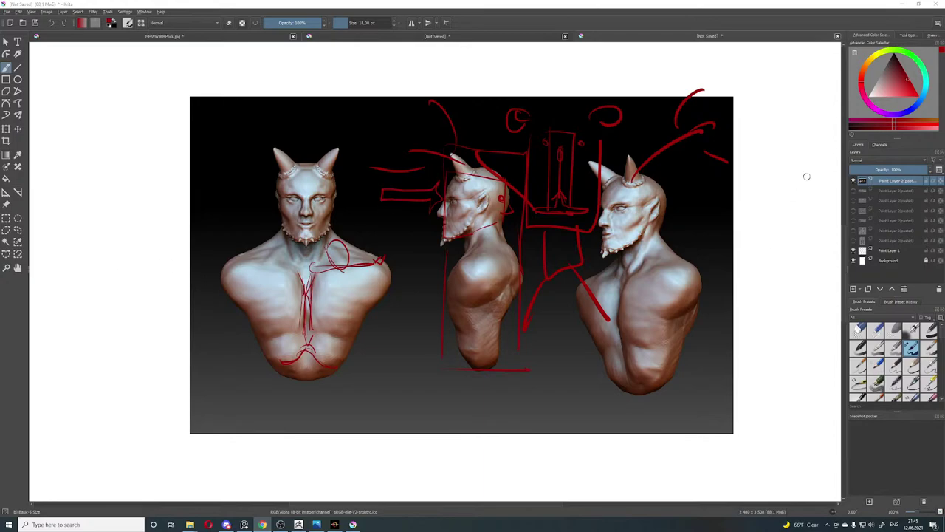
Step: Hide the horned bust layer and paste the front-view comparison of carved head and sculpt twice, interpreting its colors as web
click(854, 180)
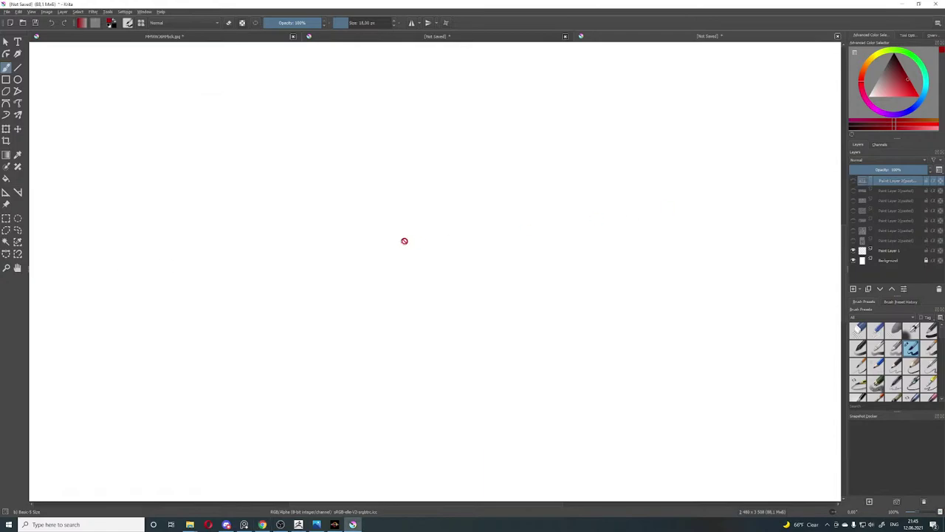
key(ctrl+v)
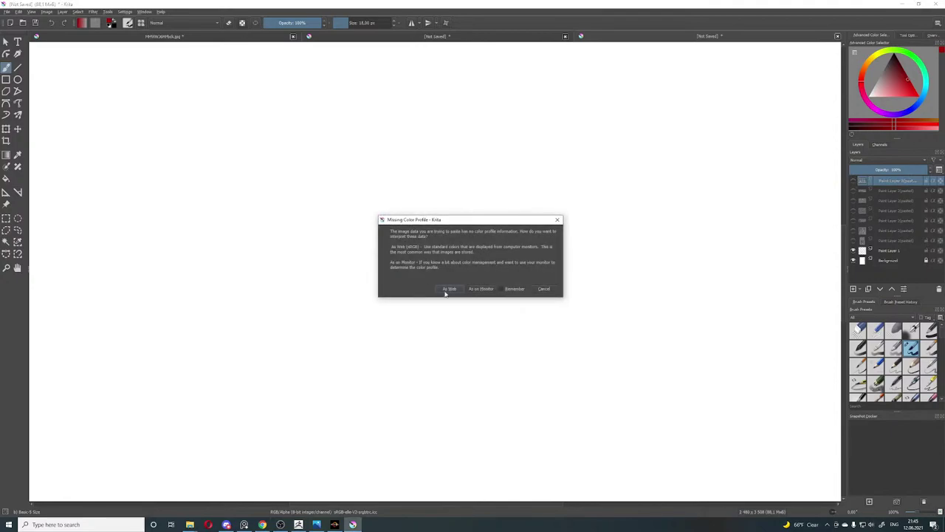
click(447, 289)
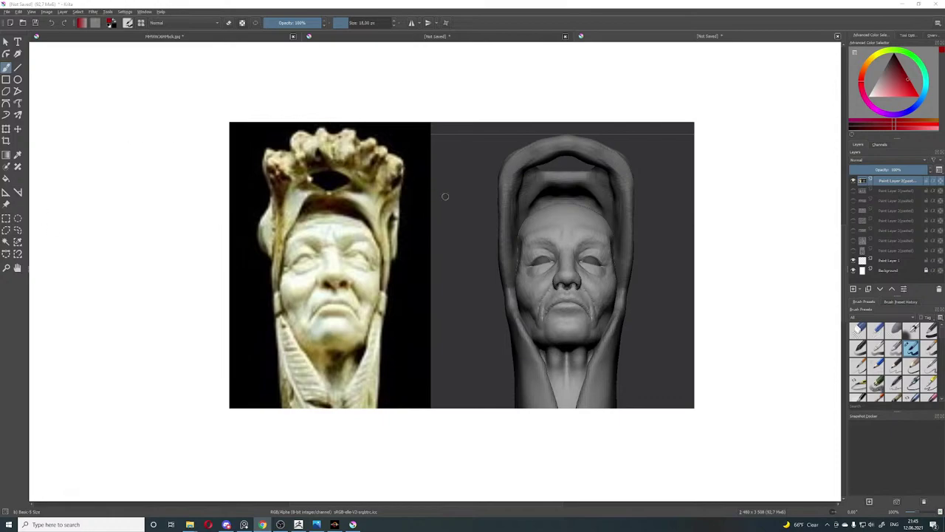
key(ctrl+v)
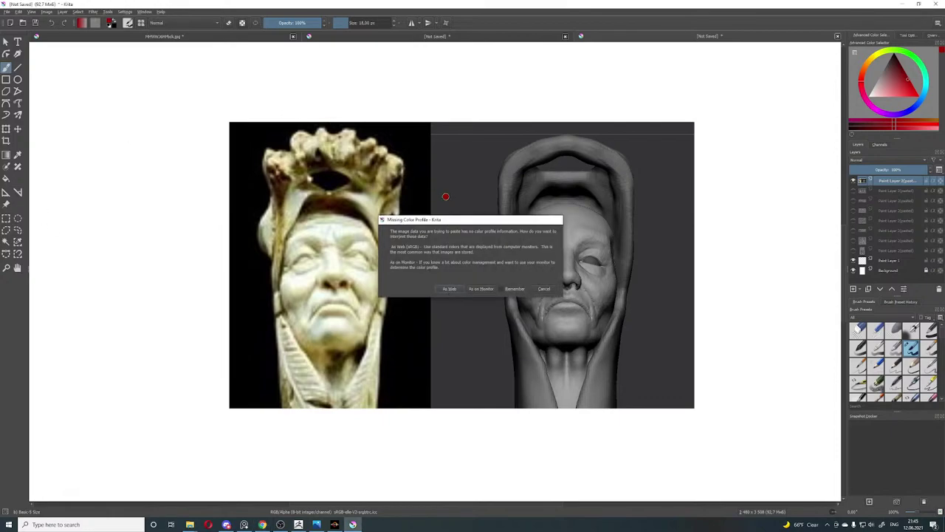
click(449, 289)
Step: Paste the side-view comparison of the carved head and sculpt as a new layer with web colors
scroll(471, 253, down, 4)
scroll(470, 252, up, 2)
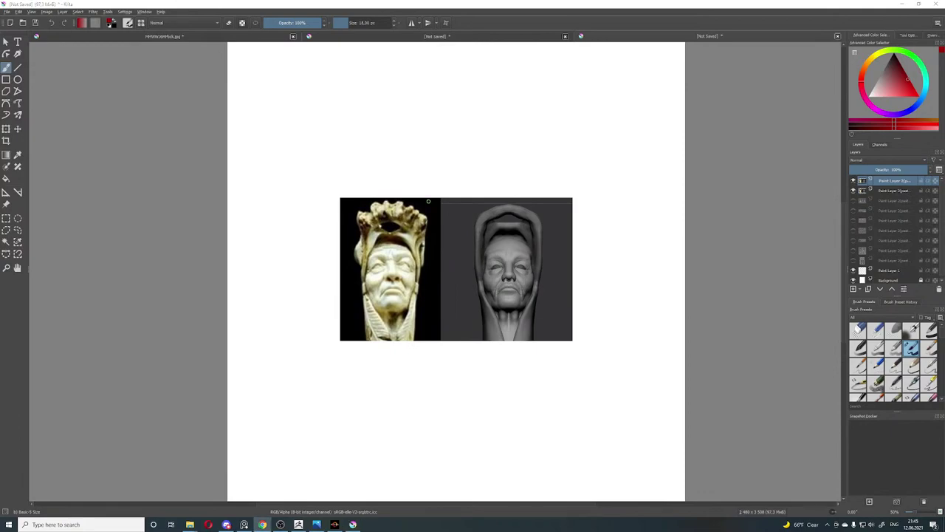
click(438, 167)
key(ctrl+v)
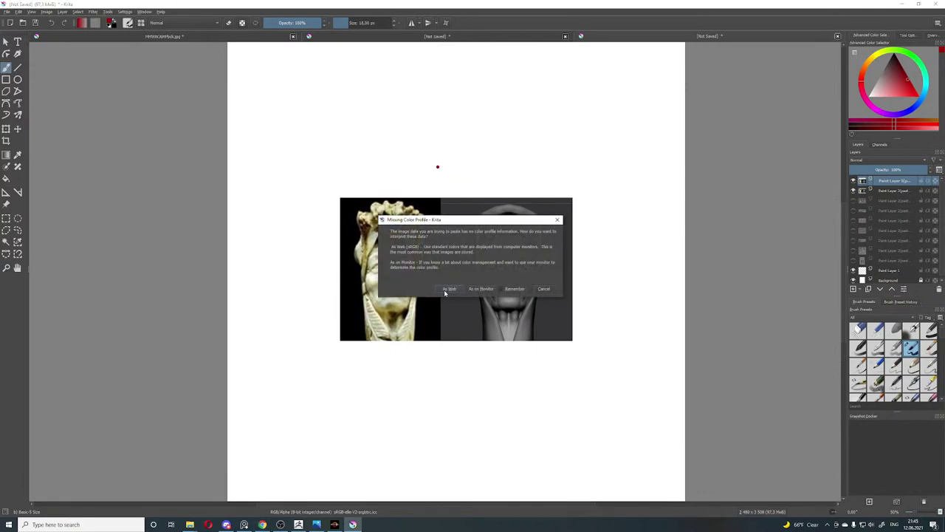
click(447, 289)
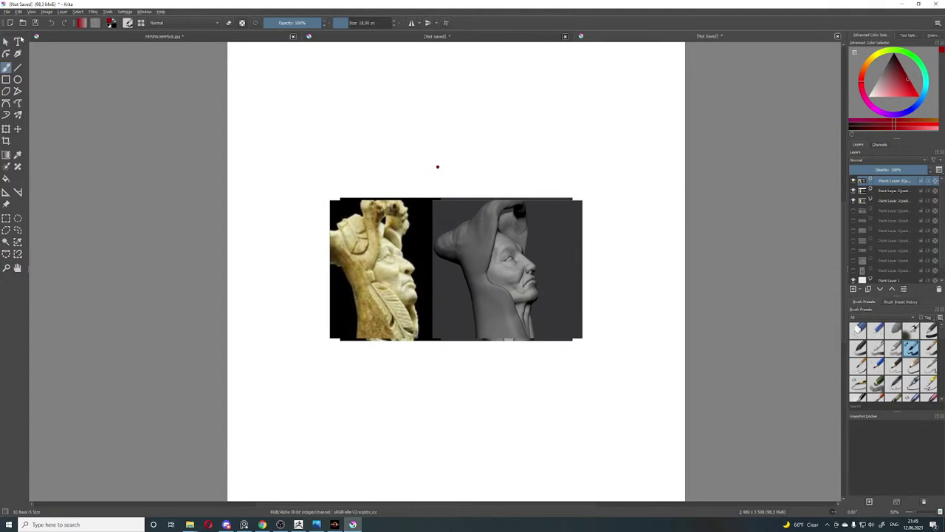
Step: Paste the copied comparison image as one more layer on top, again interpreting its colors as web
click(6, 41)
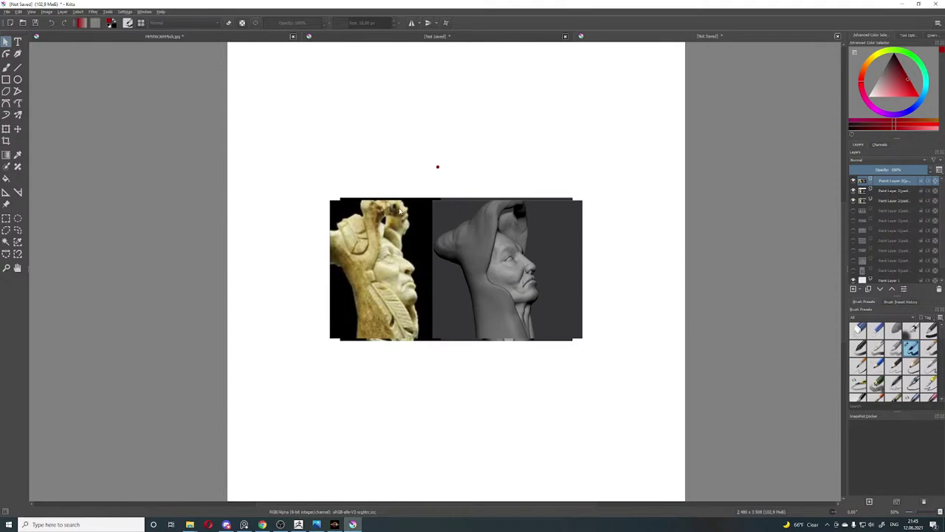
click(372, 233)
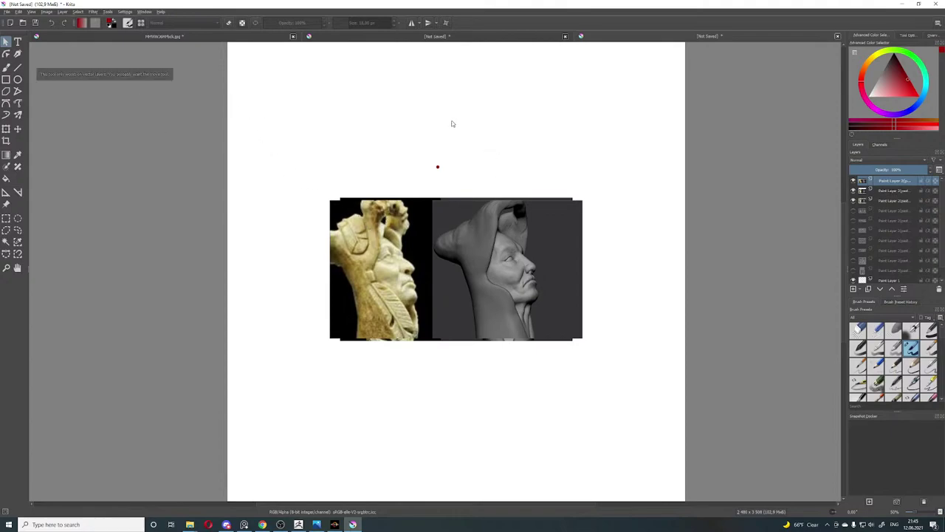
key(ctrl+v)
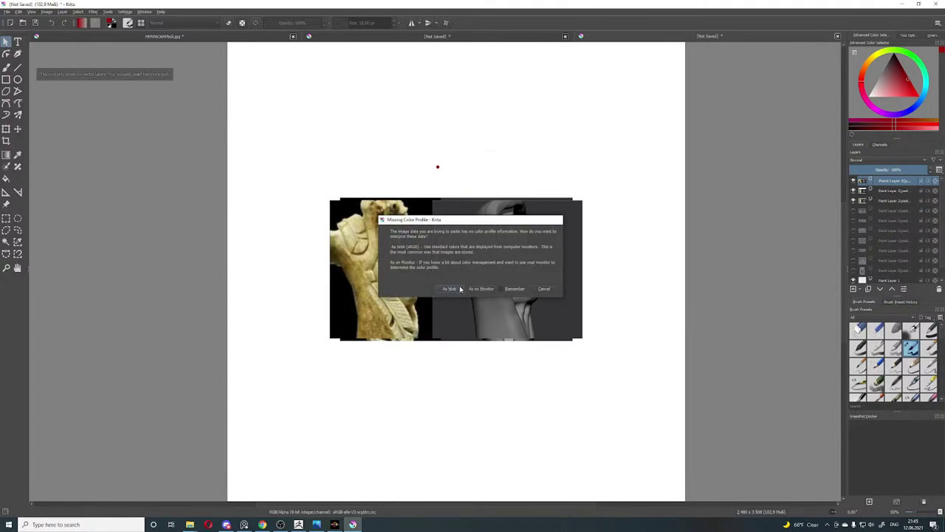
click(460, 288)
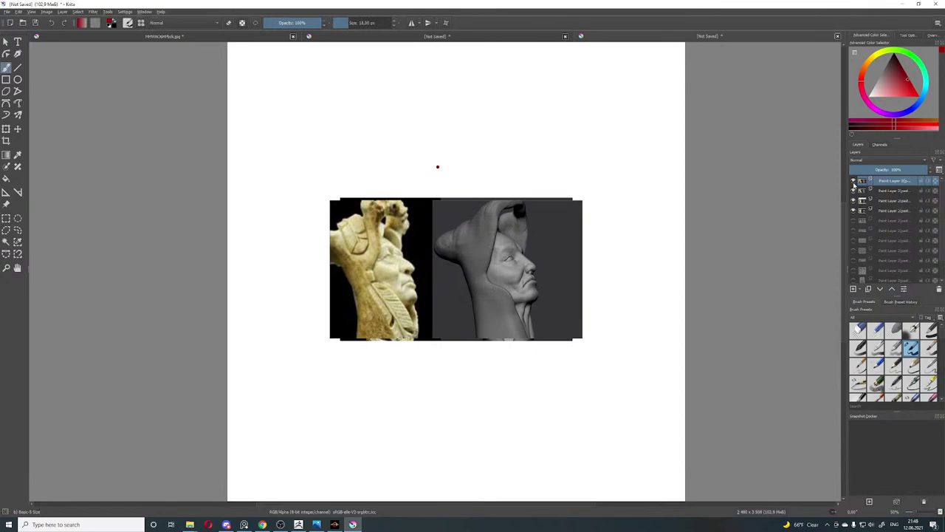
Step: Hide the topmost pasted layer, keep the side-view comparison visible and make its layer active for drawing
click(854, 181)
click(854, 190)
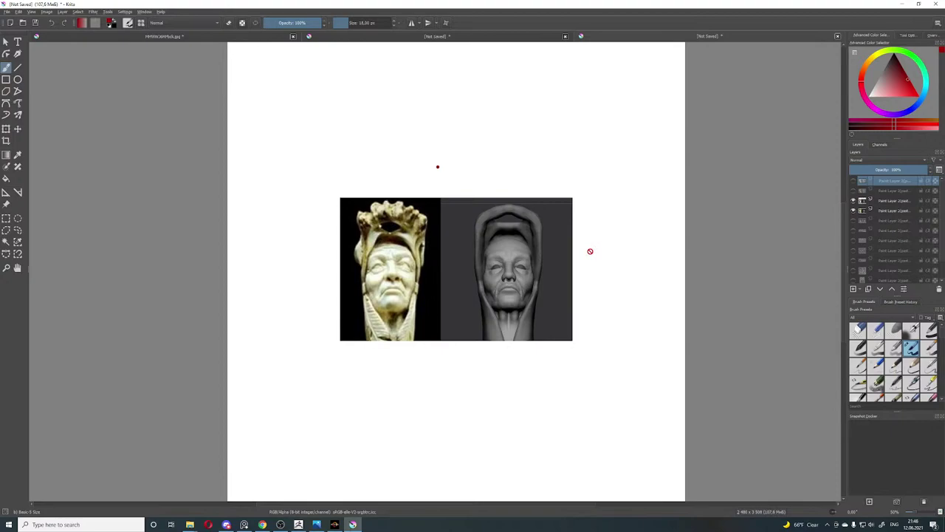
click(853, 191)
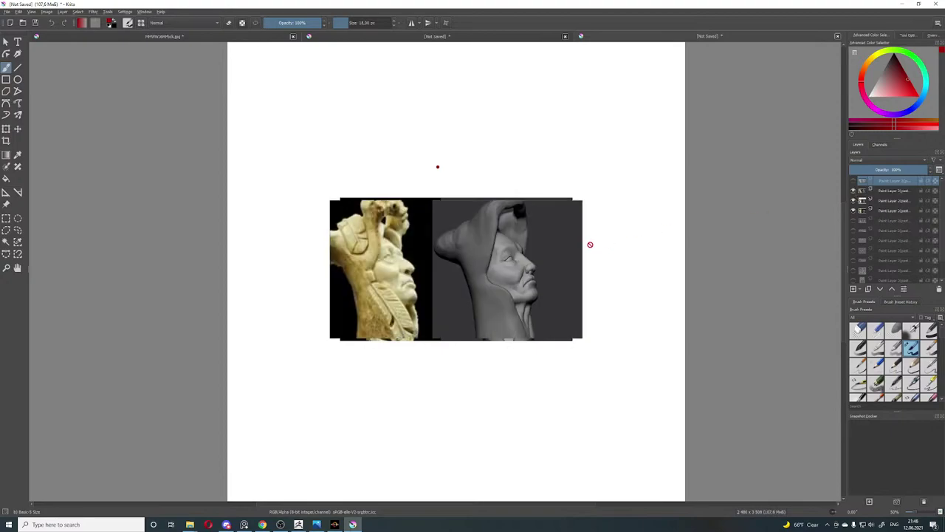
key(plus)
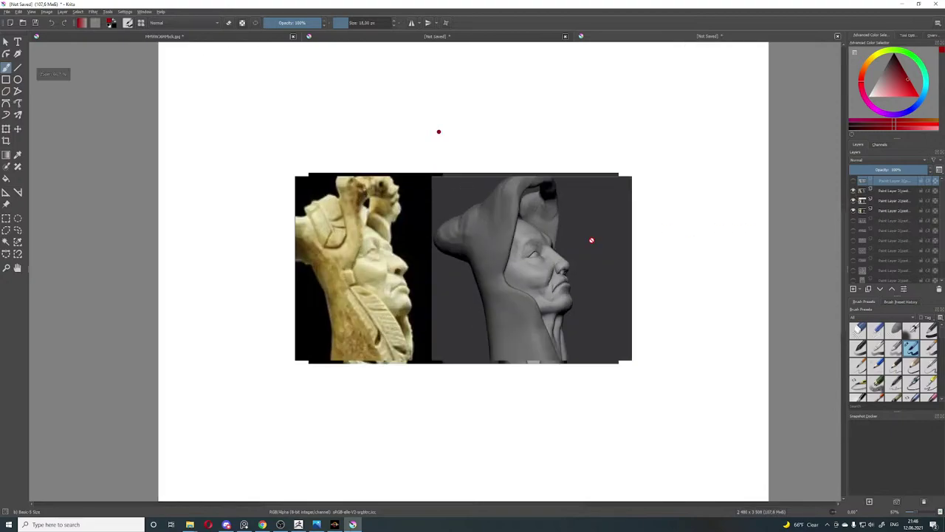
key(plus)
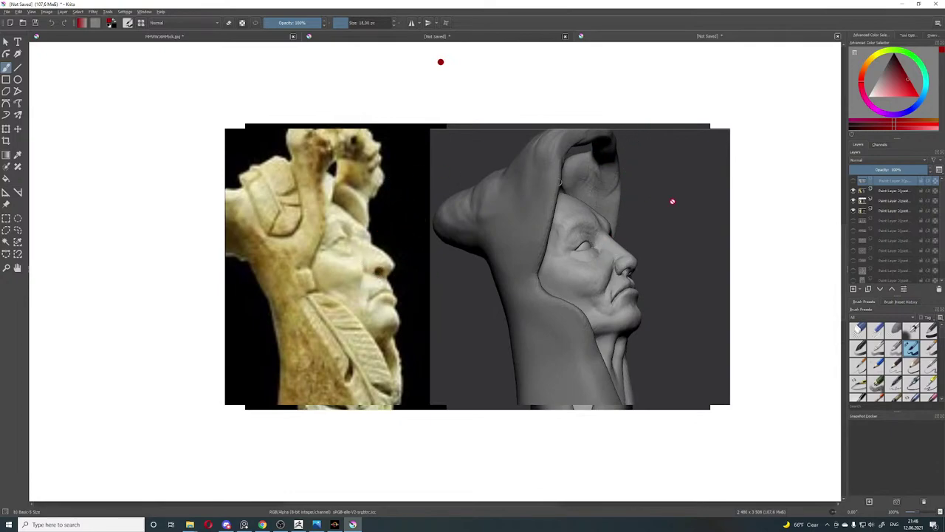
click(886, 191)
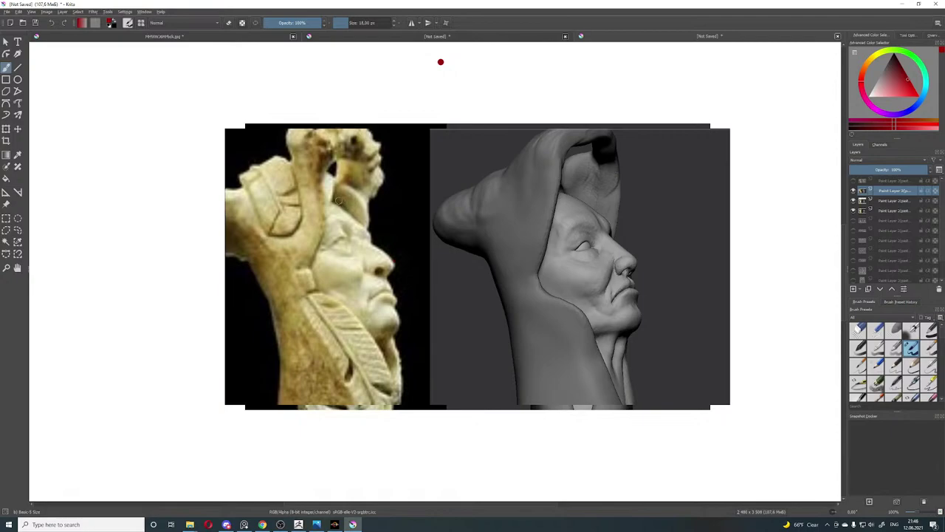
Step: Trace the forehead, nose and chin profile of the side-view carved reference in red and hatch the space in front of it
drag(337, 200, 370, 230)
drag(375, 243, 395, 263)
drag(396, 310, 400, 329)
drag(408, 195, 390, 221)
drag(414, 199, 397, 242)
mouse_move(417, 229)
mouse_down()
mouse_move(402, 258)
mouse_move(399, 304)
mouse_up()
drag(416, 285, 395, 323)
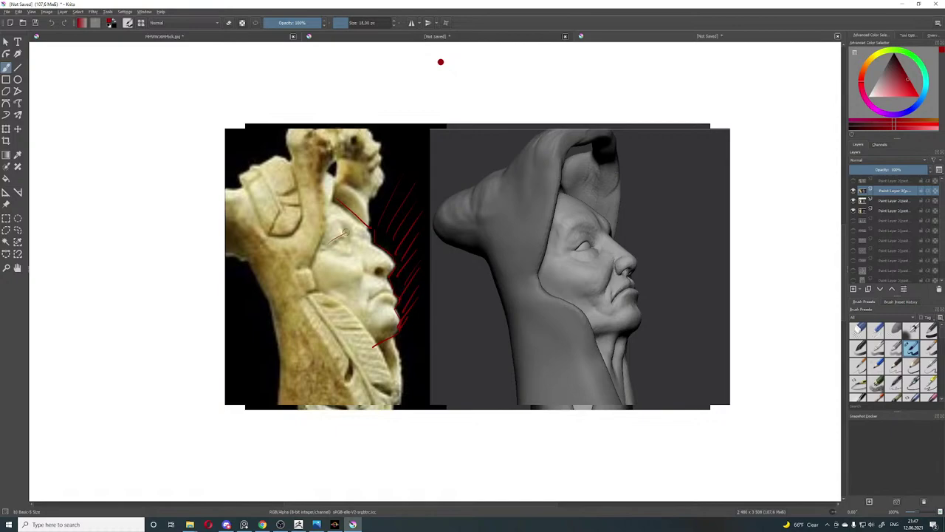
Step: Mark the eye and nostril on the side-view reference and try a circle around the sculpt's cheek
drag(335, 247, 352, 248)
mouse_move(382, 261)
mouse_down()
mouse_move(389, 267)
mouse_move(369, 270)
mouse_up()
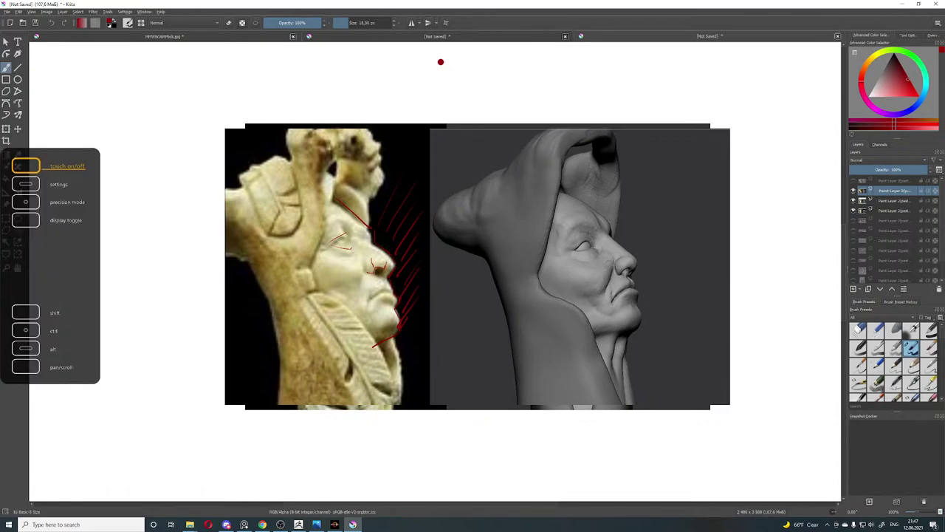
mouse_move(591, 296)
mouse_down()
mouse_move(614, 259)
mouse_move(615, 278)
mouse_up()
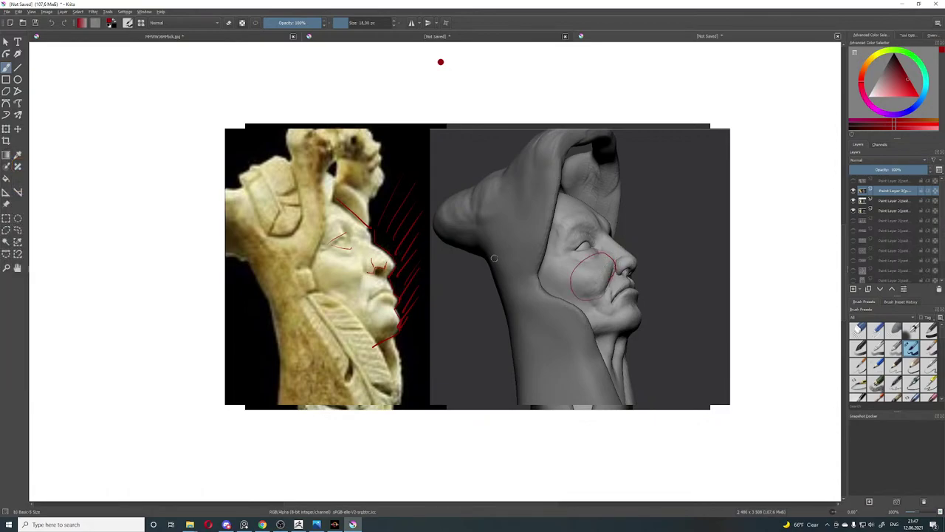
key(ctrl+z)
Step: Trace the cheek fold and headdress edge around the side-view reference face, and curve a stroke along the sculpt's jaw
drag(363, 267, 359, 302)
drag(619, 314, 590, 304)
drag(316, 263, 322, 293)
mouse_move(324, 228)
mouse_down()
mouse_move(321, 188)
mouse_move(337, 204)
mouse_up()
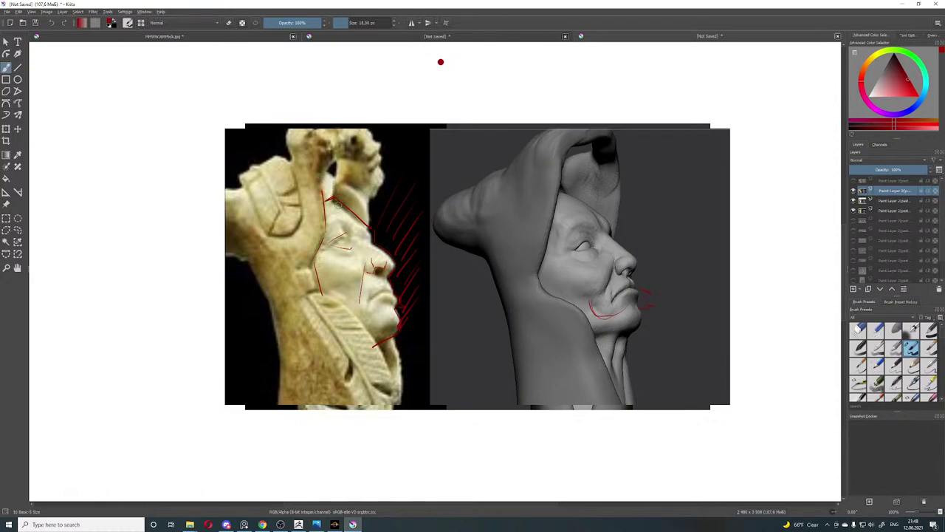
drag(327, 293, 390, 373)
click(207, 343)
key(alt+Tab)
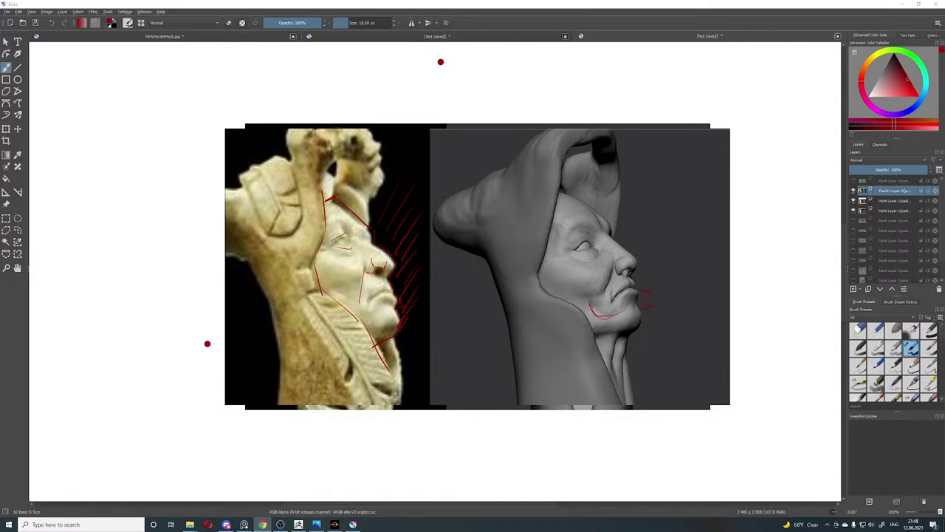
Step: Hide the side-view layer and, on the front-view layer, trace one side of the reference face down to the chin
click(854, 191)
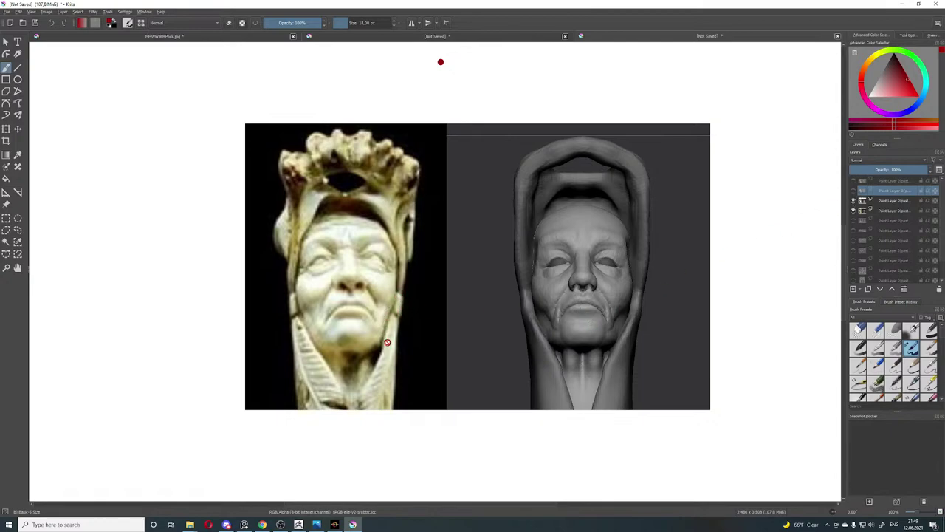
click(406, 256)
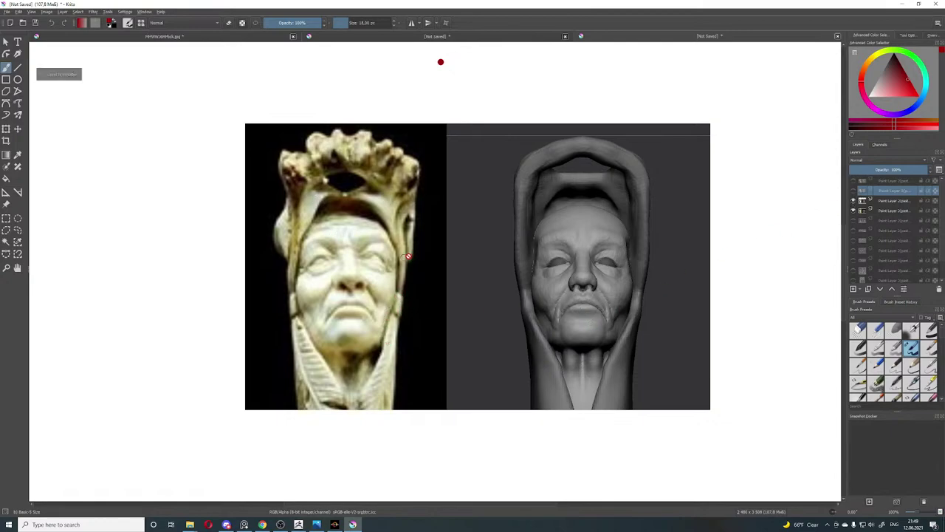
click(883, 201)
mouse_move(399, 235)
mouse_down()
mouse_move(395, 301)
mouse_move(347, 353)
mouse_up()
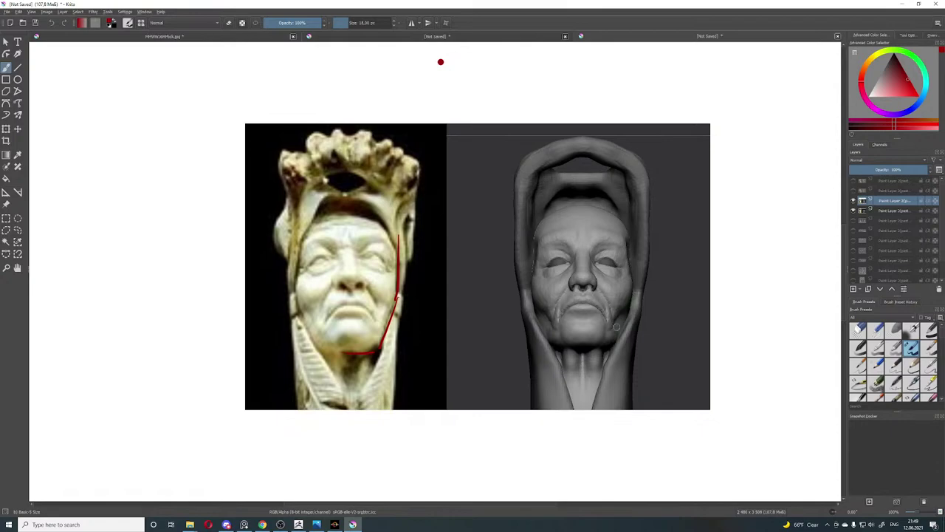
Step: Trace the rounded cheek and jaw side of the front-view sculpt and complete the angular outline around the reference face
drag(634, 296, 612, 347)
drag(633, 299, 630, 269)
mouse_move(396, 242)
mouse_down()
mouse_move(379, 220)
mouse_move(326, 214)
mouse_move(298, 238)
mouse_move(296, 268)
mouse_up()
mouse_move(298, 311)
mouse_down()
mouse_move(319, 349)
mouse_move(353, 352)
mouse_up()
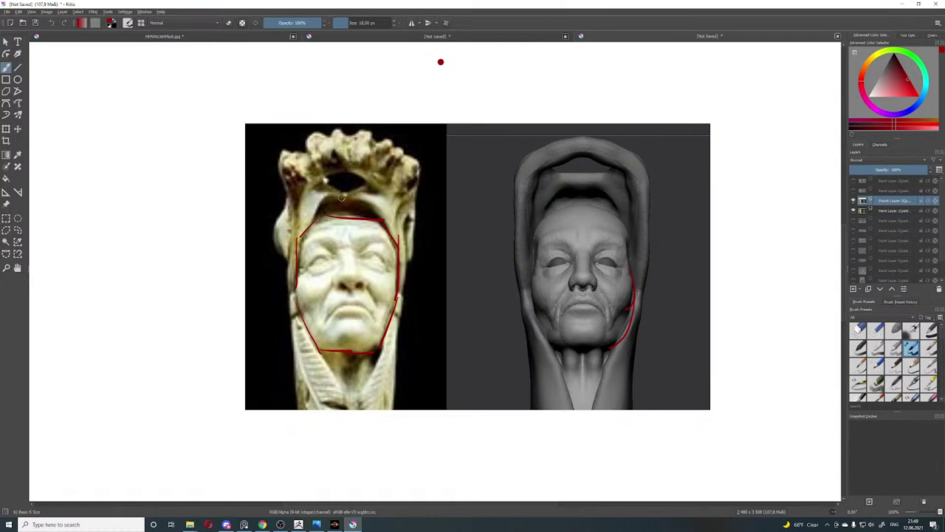
Step: Mark the gap above the reference's forehead and its headdress side edge, and draw a line along the sculpt's upper forehead
mouse_move(341, 215)
mouse_down()
mouse_move(352, 215)
mouse_move(341, 196)
mouse_up()
drag(576, 204, 588, 204)
drag(285, 248, 294, 149)
drag(551, 206, 600, 206)
Step: Trace the top contour of the reference's headdress and draw a scalloped edge over the sculpt's hood
mouse_move(283, 140)
mouse_down()
mouse_move(381, 136)
mouse_move(417, 155)
mouse_up()
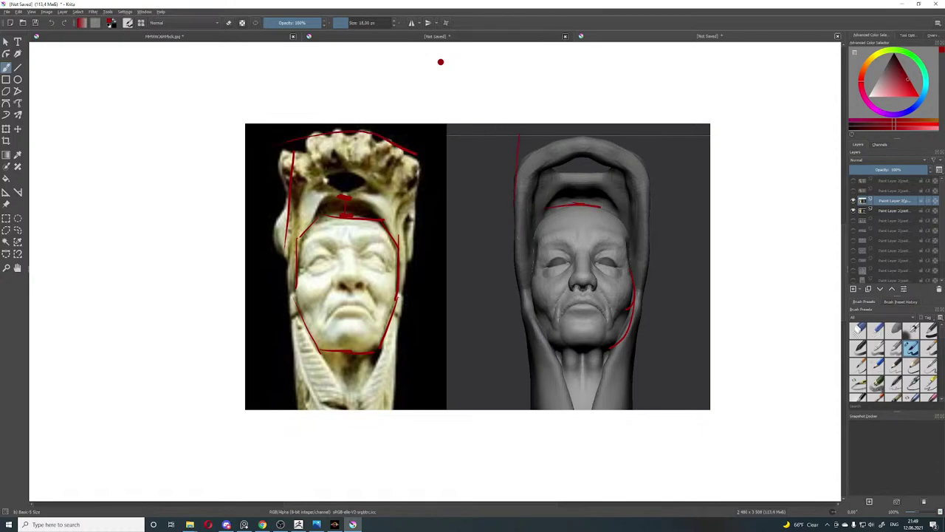
mouse_move(530, 138)
mouse_down()
mouse_move(629, 139)
mouse_move(649, 158)
mouse_up()
mouse_move(514, 156)
mouse_down()
mouse_move(531, 135)
mouse_move(565, 141)
mouse_up()
Step: Mark the chin sides on both front-view faces and trace the reference's downturned mouth, undoing the trial strokes around the mouth
drag(375, 327, 378, 347)
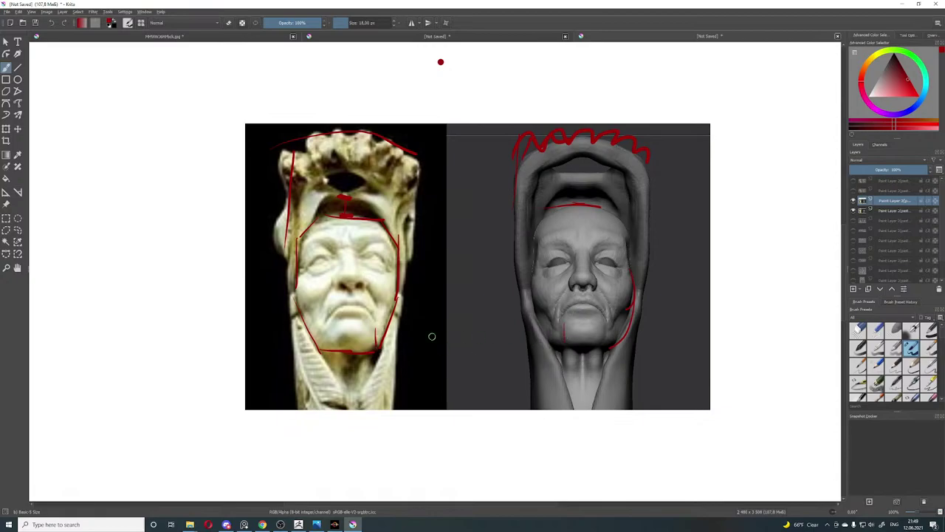
drag(315, 327, 329, 335)
mouse_move(565, 311)
mouse_down()
mouse_move(608, 308)
mouse_move(611, 325)
mouse_move(579, 304)
mouse_move(602, 316)
mouse_move(591, 304)
mouse_move(607, 309)
mouse_up()
key(ctrl+z)
key(ctrl+z)
key(ctrl+z)
mouse_move(331, 320)
mouse_down()
mouse_move(340, 308)
mouse_move(367, 306)
mouse_move(375, 320)
mouse_move(375, 311)
mouse_up()
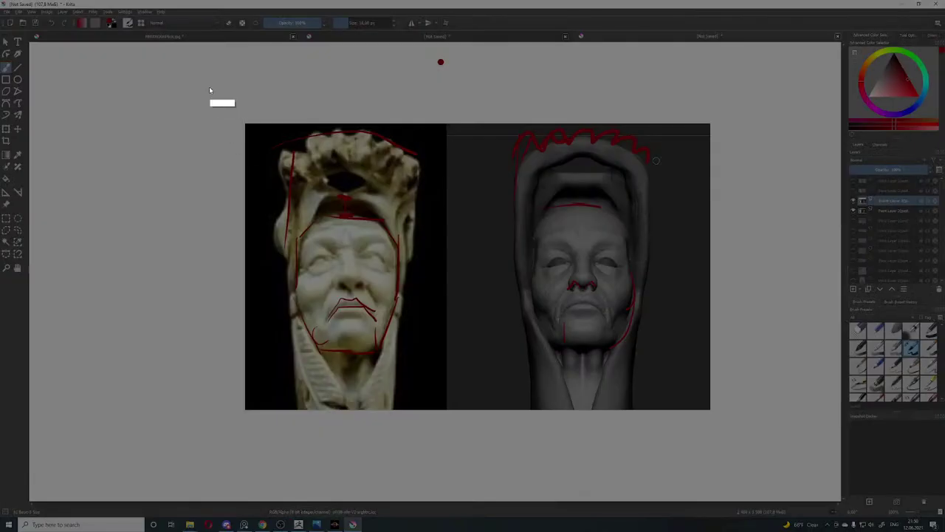
Step: Copy a screen capture of the annotated front-view comparison to the clipboard and paste it in the browser
drag(209, 87, 777, 455)
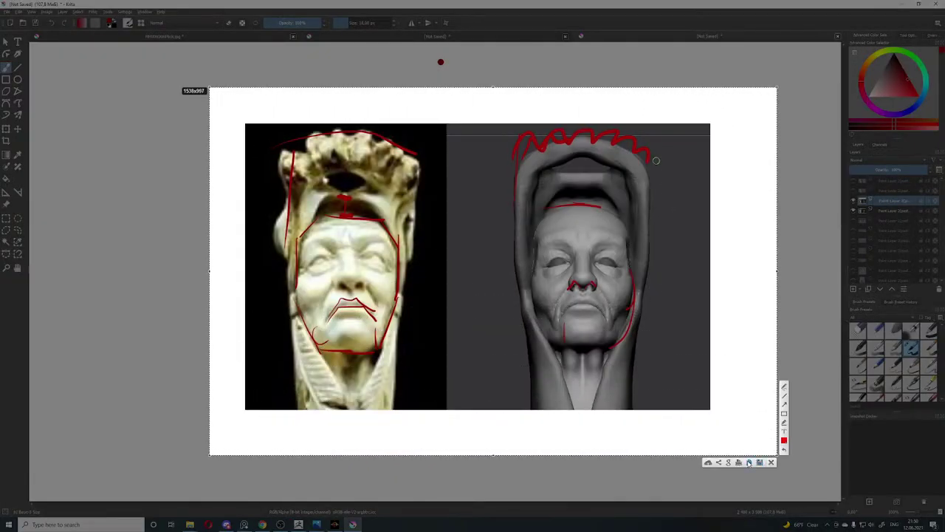
click(759, 462)
key(alt+Tab)
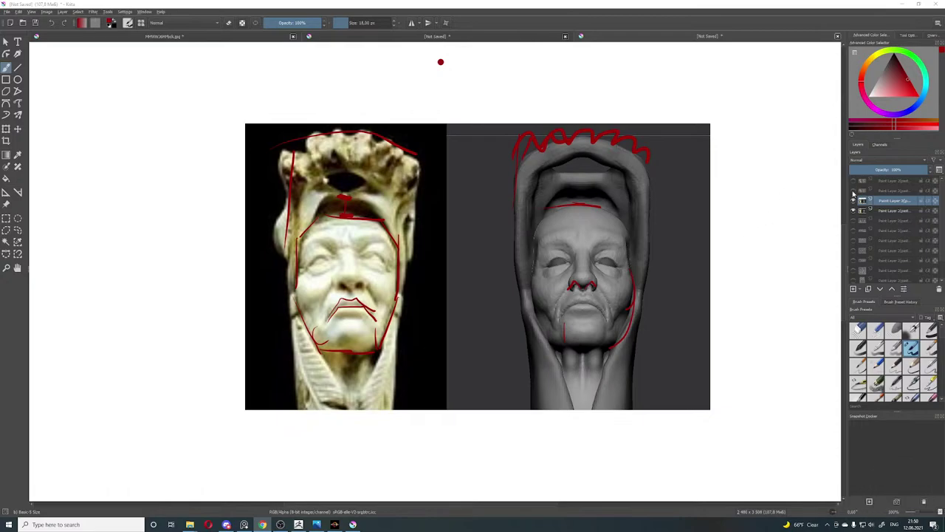
key(ctrl+v)
Step: Copy a screen capture of the annotated side-view head comparison to the clipboard
key(Print)
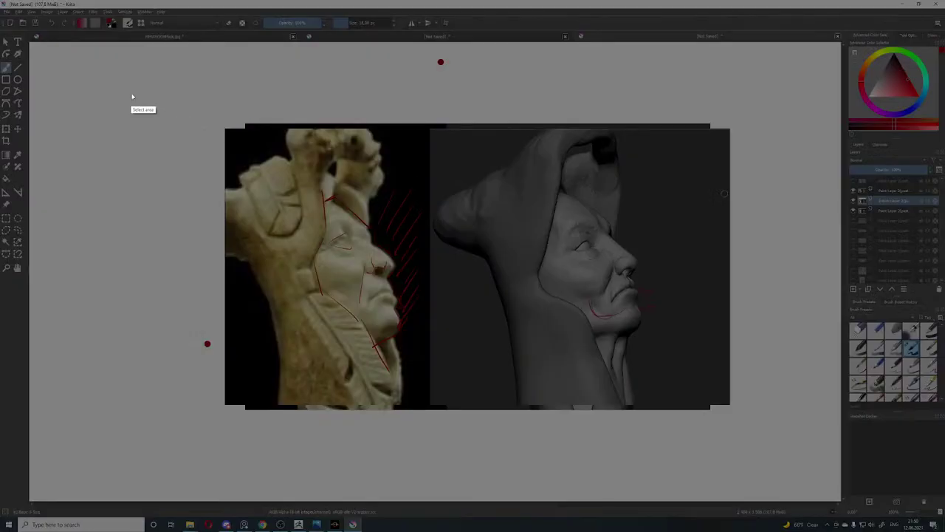
drag(159, 87, 801, 449)
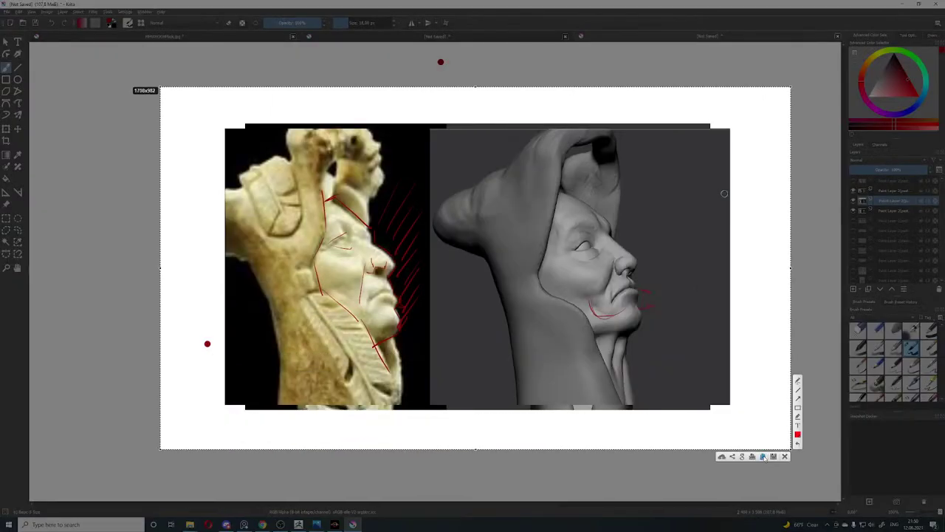
click(765, 456)
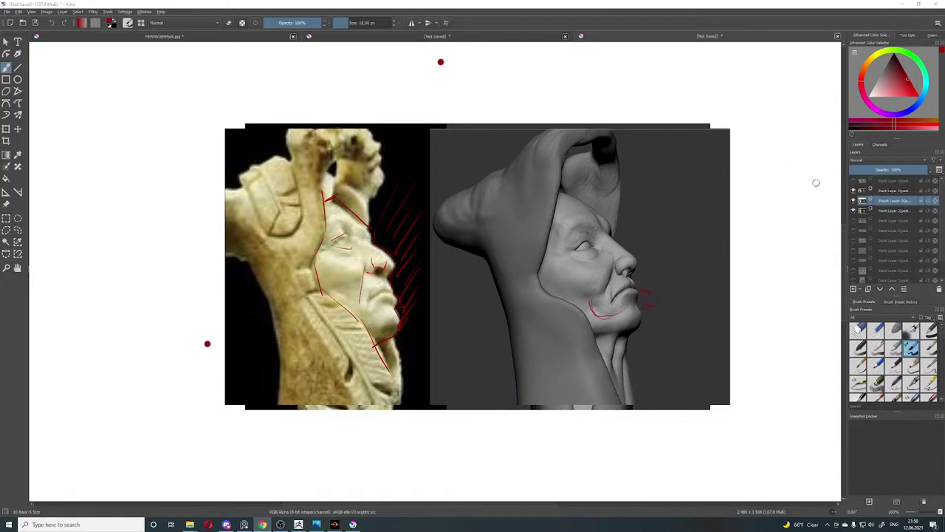
Step: Paste the copied render of two bald heads with the As Web color profile and hide the older comparison layers
click(6, 42)
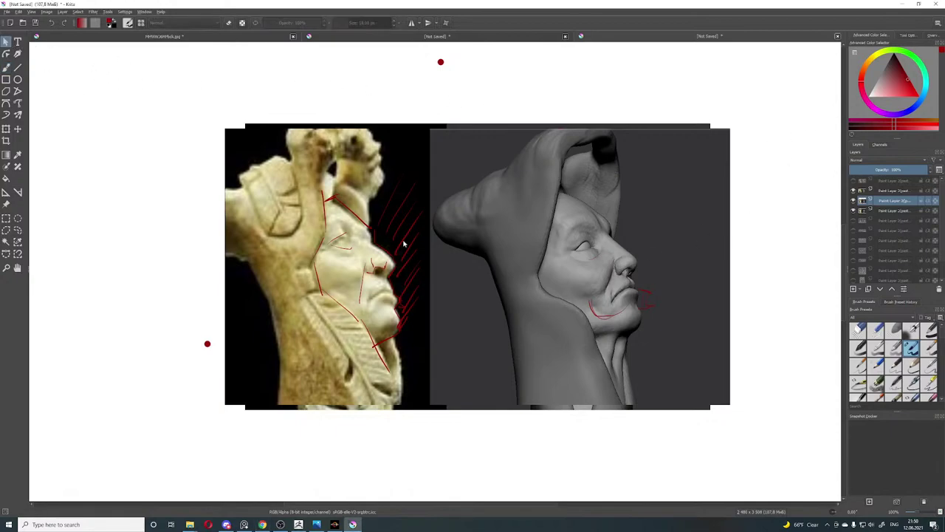
key(ctrl+v)
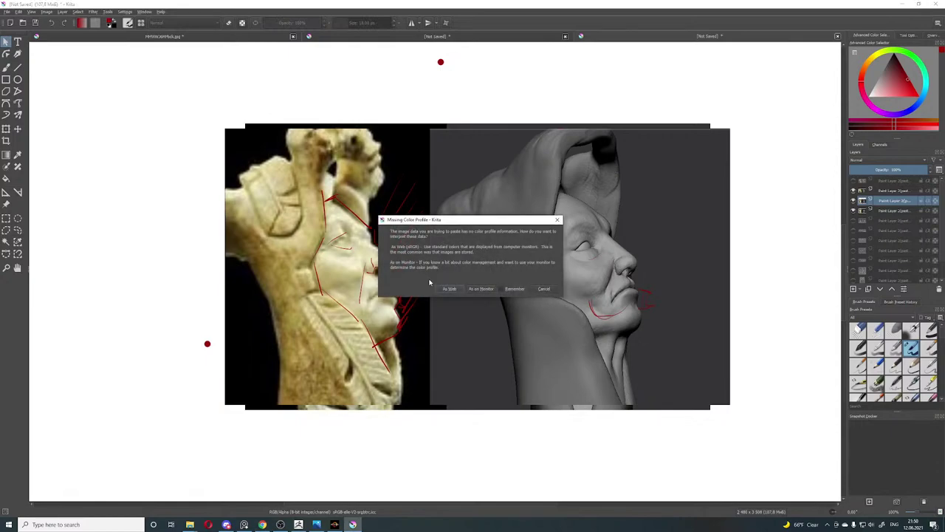
click(448, 288)
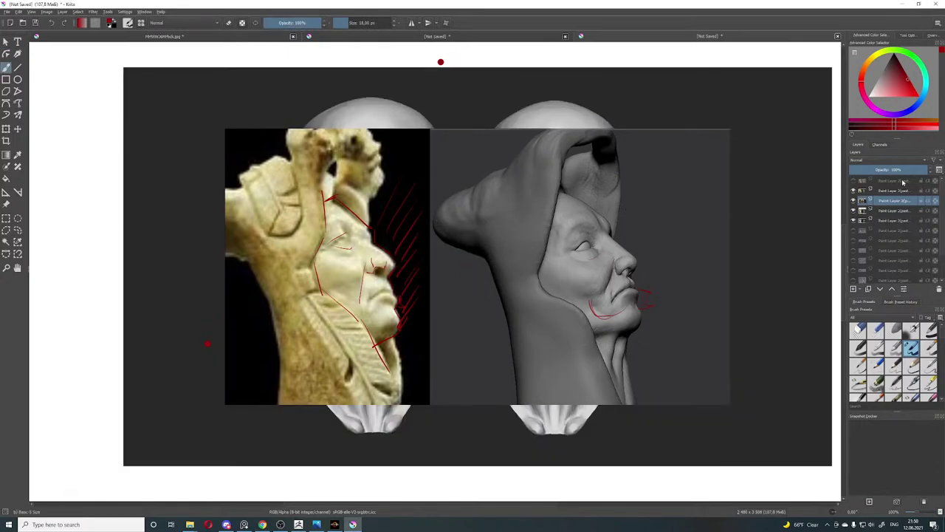
click(855, 200)
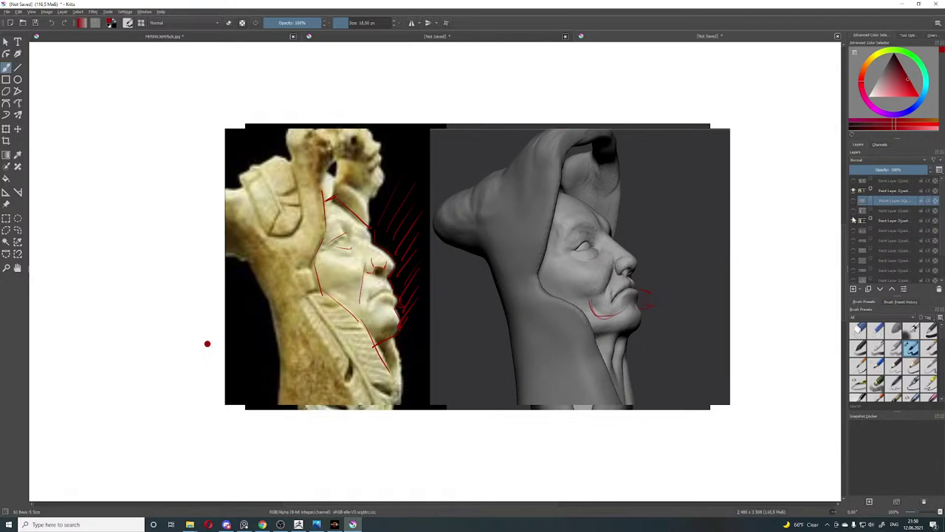
click(854, 220)
click(855, 190)
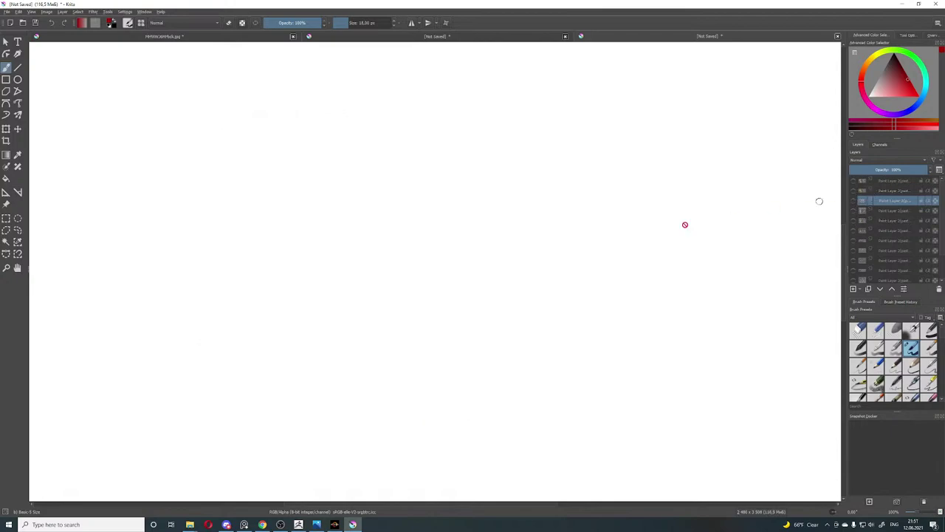
key(ctrl+v)
click(449, 289)
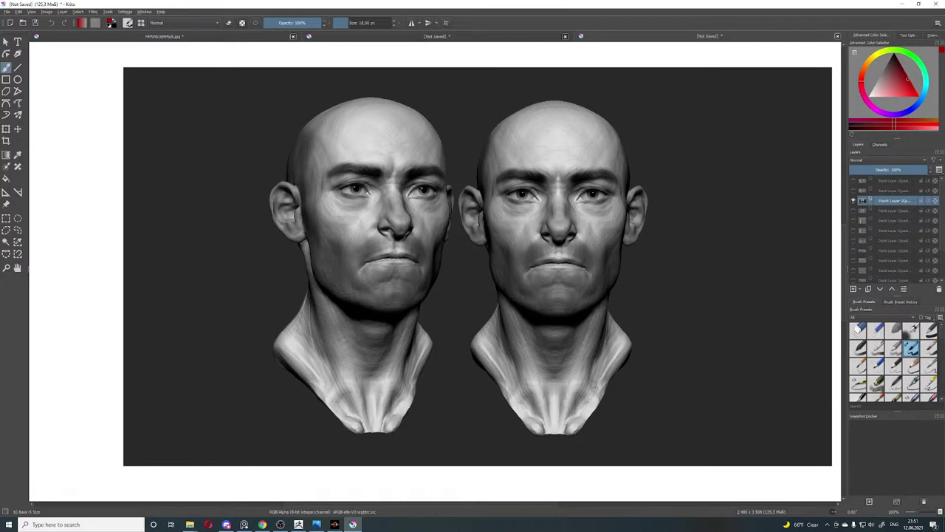
Step: Mark the side neck contour, the muscle end at the collarbone and the throat area under the chin on the front-facing head
drag(607, 312, 599, 403)
mouse_move(589, 395)
mouse_down()
mouse_move(591, 415)
mouse_move(567, 433)
mouse_up()
drag(583, 394, 565, 435)
mouse_move(577, 323)
mouse_down()
mouse_move(548, 334)
mouse_move(550, 349)
mouse_move(564, 350)
mouse_up()
Step: Trace the ear rims on both heads and sketch crossed lines above two arcs in the empty area beside the front-facing head
drag(466, 226, 467, 196)
drag(650, 214, 637, 228)
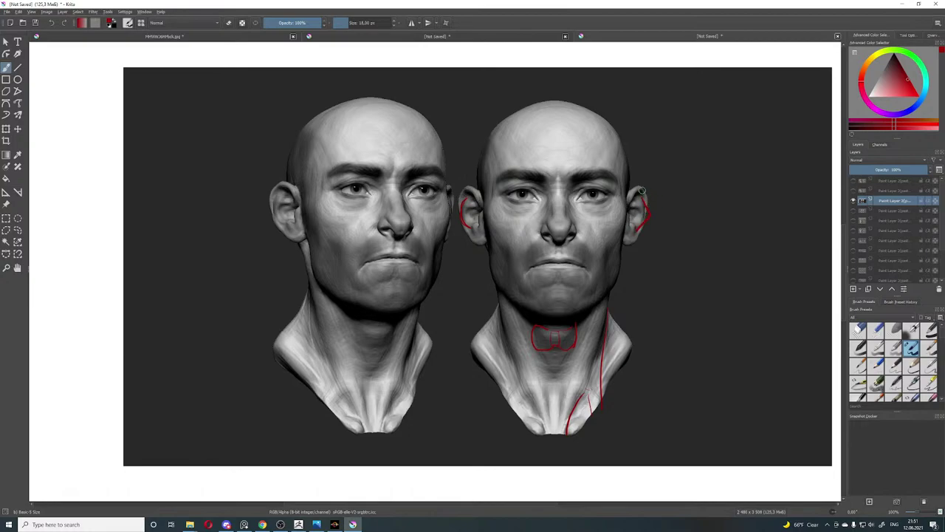
mouse_move(648, 195)
mouse_down()
mouse_move(639, 226)
mouse_move(647, 201)
mouse_up()
key(ctrl+z)
drag(470, 229, 475, 234)
mouse_move(466, 194)
mouse_down()
mouse_move(457, 210)
mouse_move(468, 239)
mouse_up()
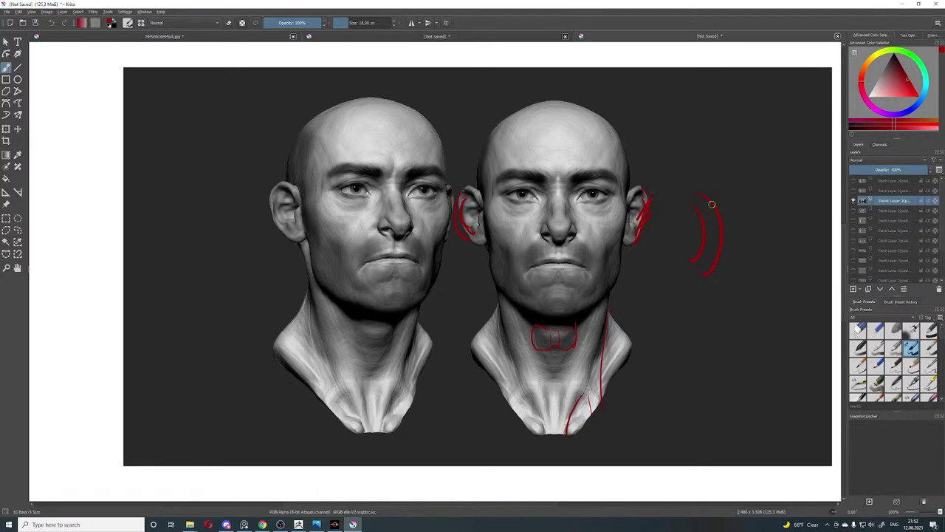
mouse_move(701, 133)
mouse_down()
mouse_move(701, 194)
mouse_move(729, 201)
mouse_move(698, 217)
mouse_move(693, 207)
mouse_up()
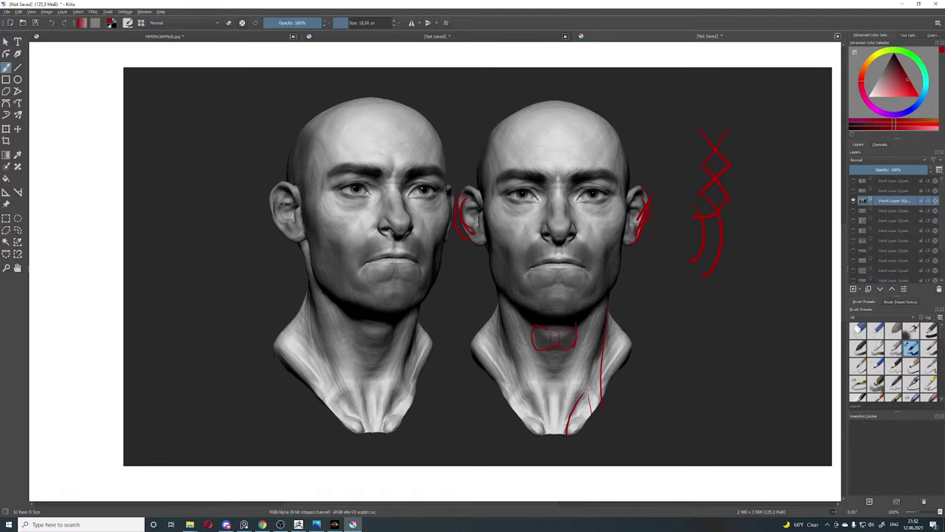
mouse_move(291, 222)
mouse_down()
mouse_move(273, 216)
mouse_move(269, 197)
mouse_up()
mouse_move(308, 219)
mouse_down()
mouse_move(340, 325)
mouse_move(399, 333)
mouse_move(442, 283)
mouse_up()
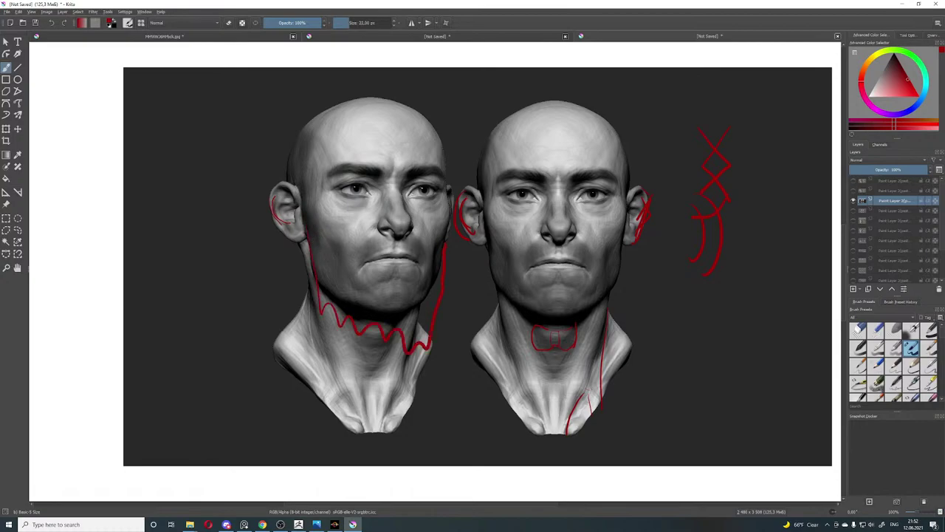
key(ctrl+z)
click(382, 238)
key(ctrl+z)
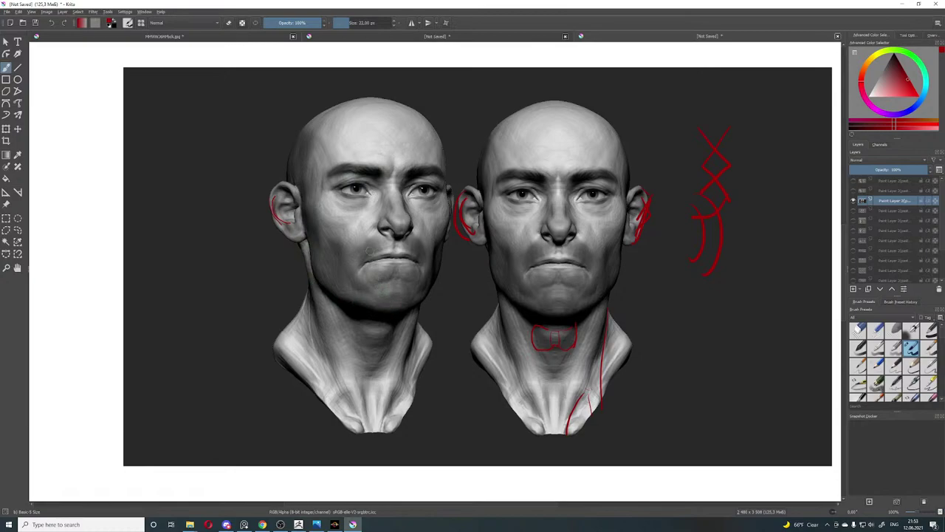
drag(331, 296, 353, 286)
key(ctrl+z)
Step: Mark the outer eye area and an angular brow plane on the front-facing head, and trace the turned head's brow line
mouse_move(610, 192)
mouse_down()
mouse_move(611, 208)
mouse_move(633, 218)
mouse_up()
mouse_move(529, 154)
mouse_down()
mouse_move(517, 168)
mouse_move(549, 162)
mouse_move(556, 177)
mouse_move(526, 171)
mouse_up()
mouse_move(360, 163)
mouse_down()
mouse_move(330, 174)
mouse_move(377, 170)
mouse_move(360, 168)
mouse_up()
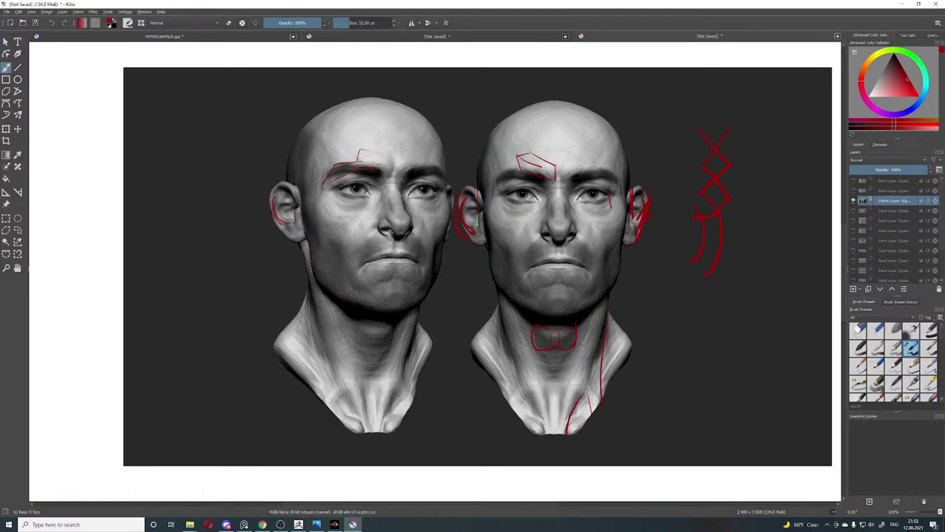
Step: Draw the temple line, a large forehead oval containing two small ovals, and the cheekbone plane on the turned head
drag(306, 127, 333, 158)
mouse_move(319, 138)
mouse_down()
mouse_move(359, 153)
mouse_move(411, 146)
mouse_move(425, 117)
mouse_up()
mouse_move(330, 122)
mouse_down()
mouse_move(415, 109)
mouse_move(415, 138)
mouse_up()
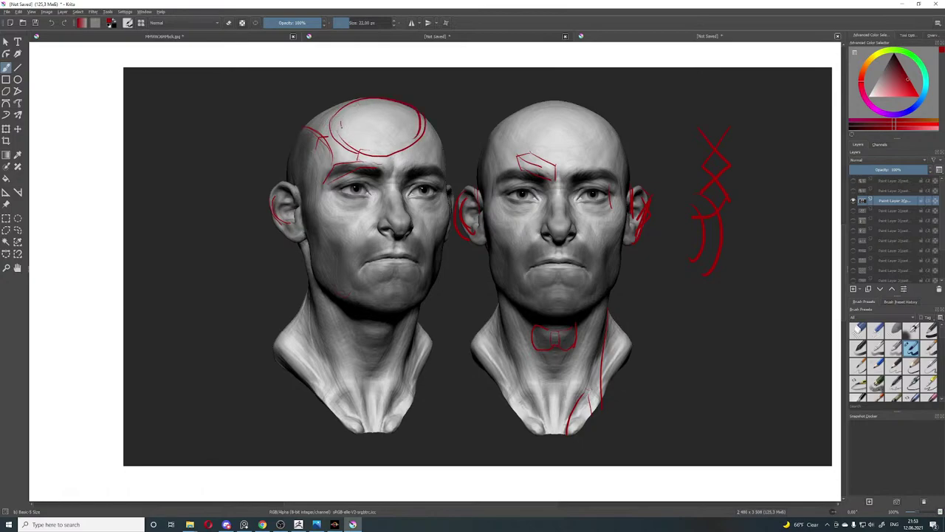
drag(348, 115, 341, 124)
mouse_move(404, 118)
mouse_down()
mouse_move(422, 118)
mouse_move(397, 134)
mouse_up()
mouse_move(325, 226)
mouse_down()
mouse_move(349, 230)
mouse_move(352, 222)
mouse_up()
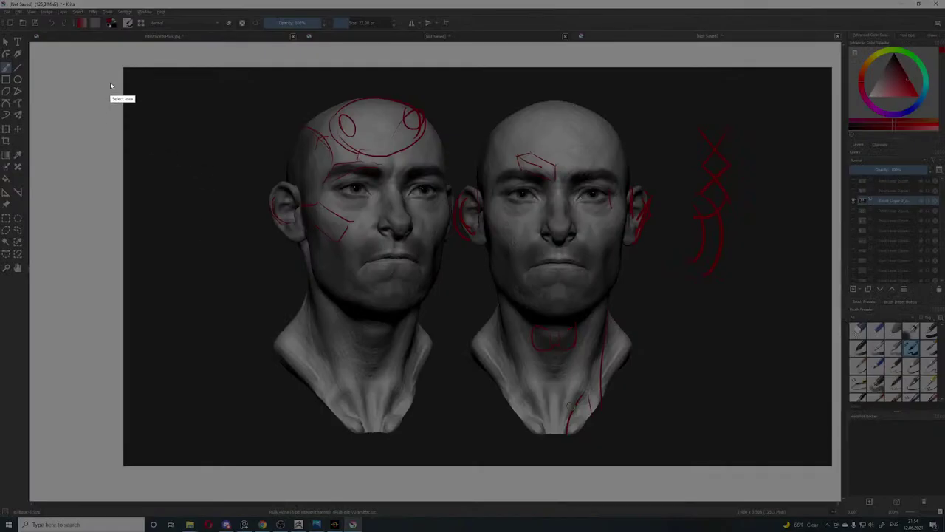
Step: Copy a screen capture of the annotated two-head render to the clipboard
drag(106, 51, 838, 477)
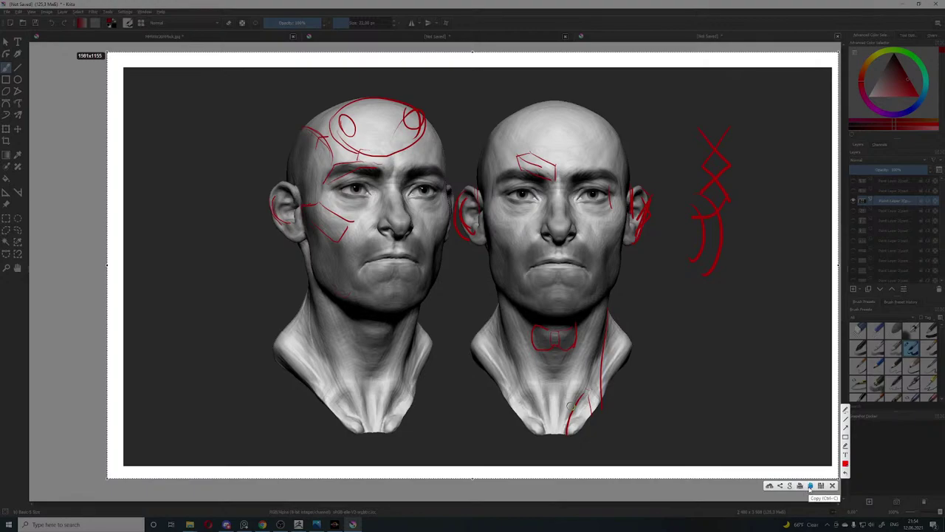
click(811, 485)
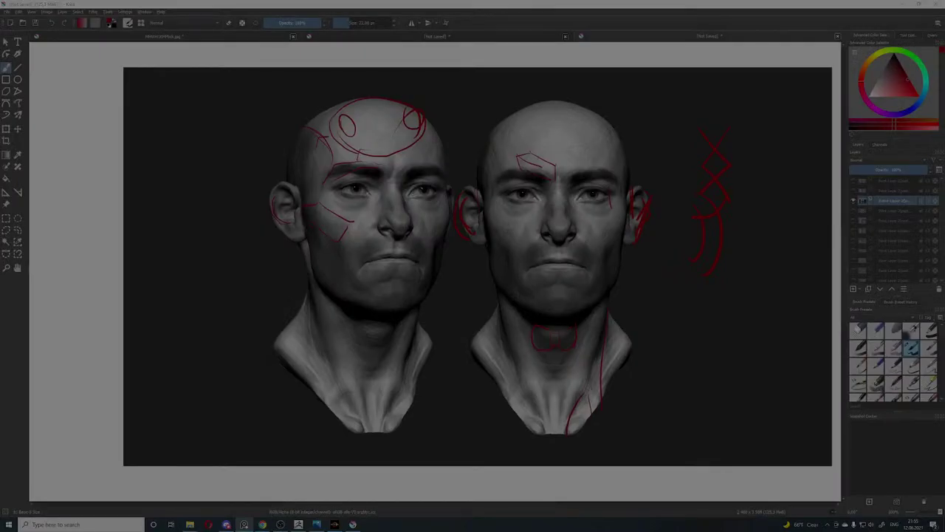
Step: Copy the wrinkled bald-head render, paste it with the As Web color profile and hide the previous render's layer
key(ctrl+c)
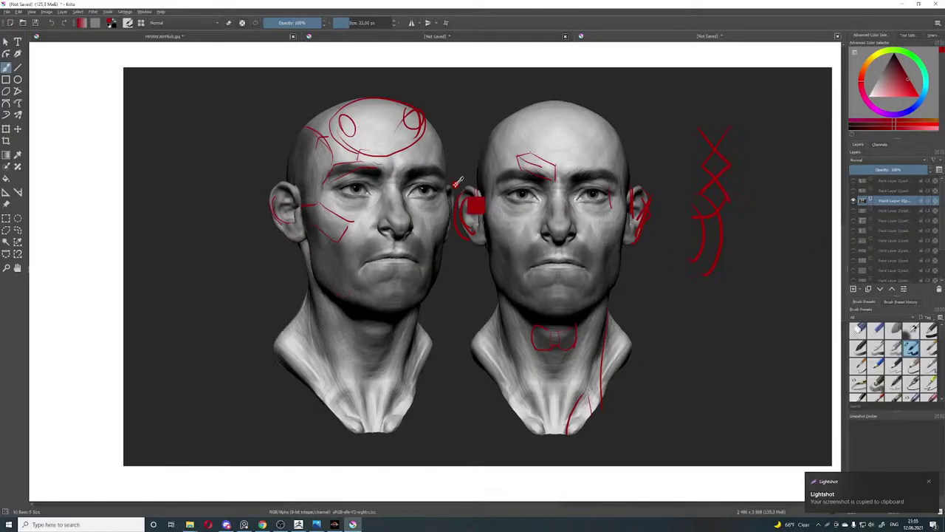
key(ctrl+v)
click(450, 289)
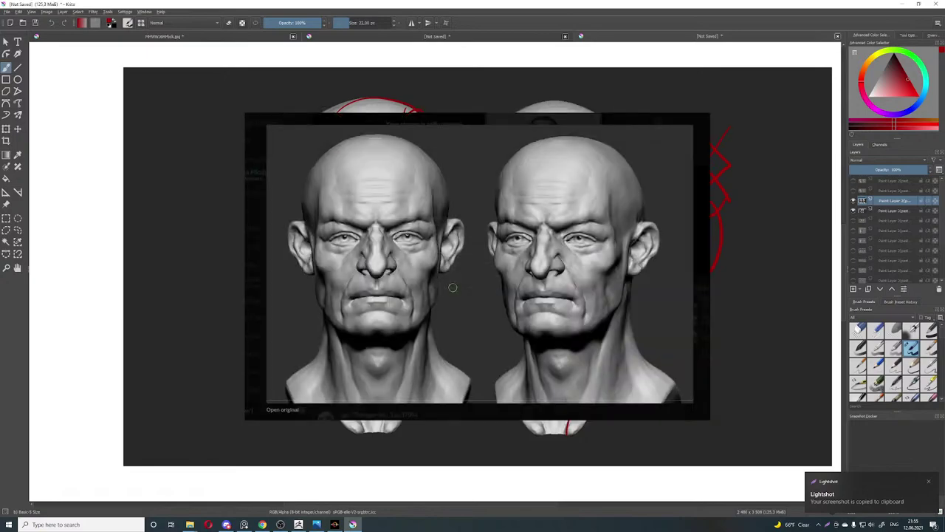
click(855, 211)
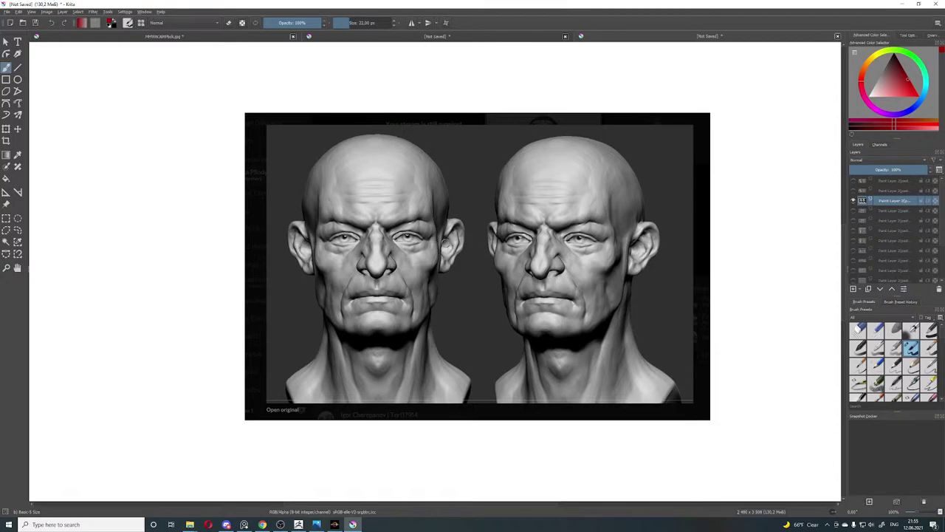
key(ctrl+plus)
key(ctrl+plus)
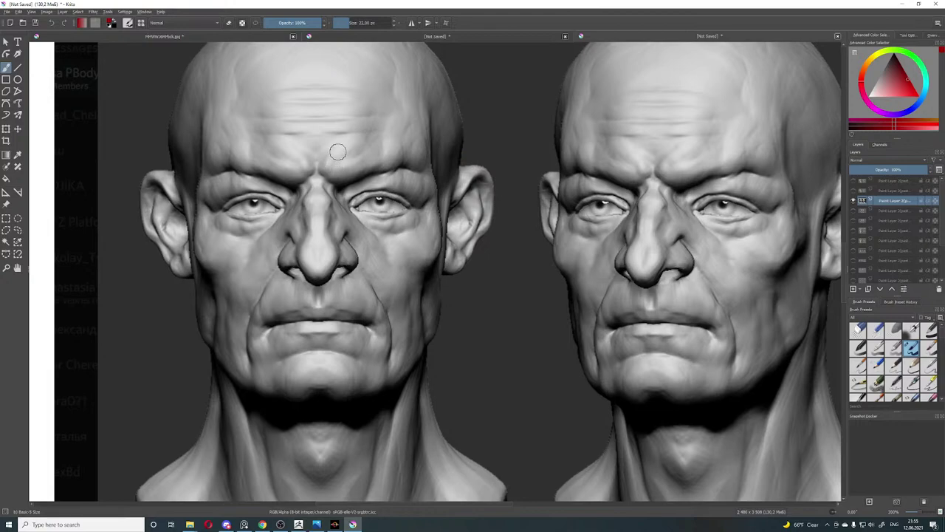
drag(330, 152, 353, 183)
drag(378, 138, 427, 146)
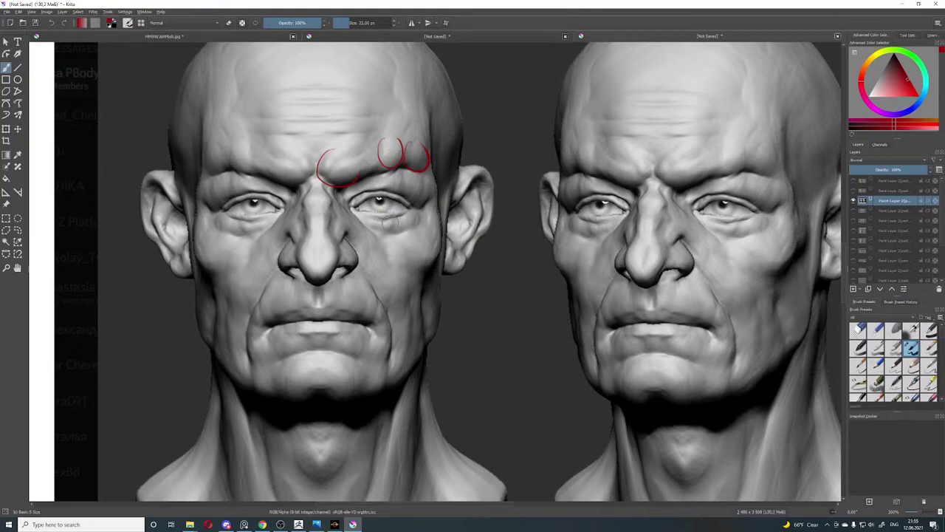
mouse_move(367, 218)
mouse_down()
mouse_move(404, 221)
mouse_move(411, 209)
mouse_up()
mouse_move(408, 248)
mouse_down()
mouse_move(401, 269)
mouse_move(404, 245)
mouse_up()
key(ctrl+z)
key(ctrl+z)
key(ctrl+z)
key(ctrl+z)
key(ctrl+z)
key(ctrl+z)
Step: Trace the upper eyelid fold and inner eye corner on the front-facing wrinkled head, undoing the trial strokes
middle_drag(405, 213, 316, 225)
middle_drag(493, 215, 441, 208)
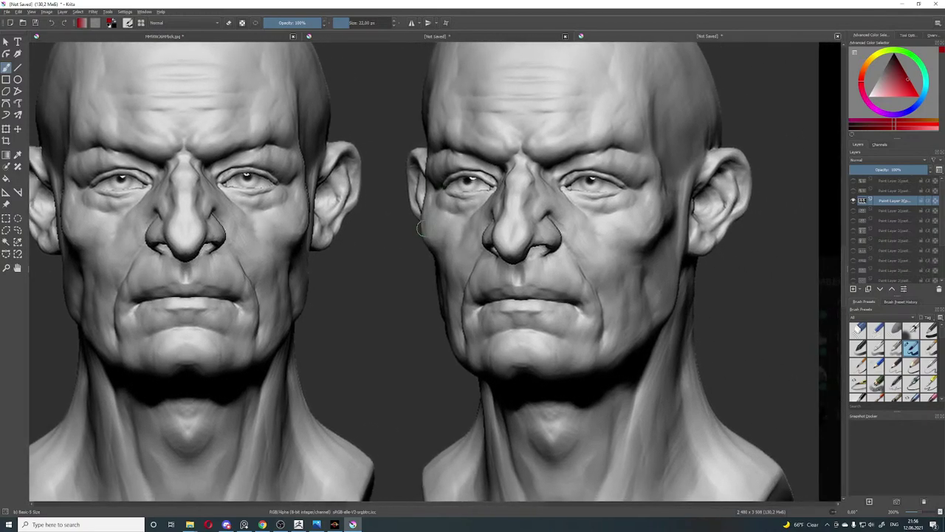
middle_drag(370, 210, 424, 238)
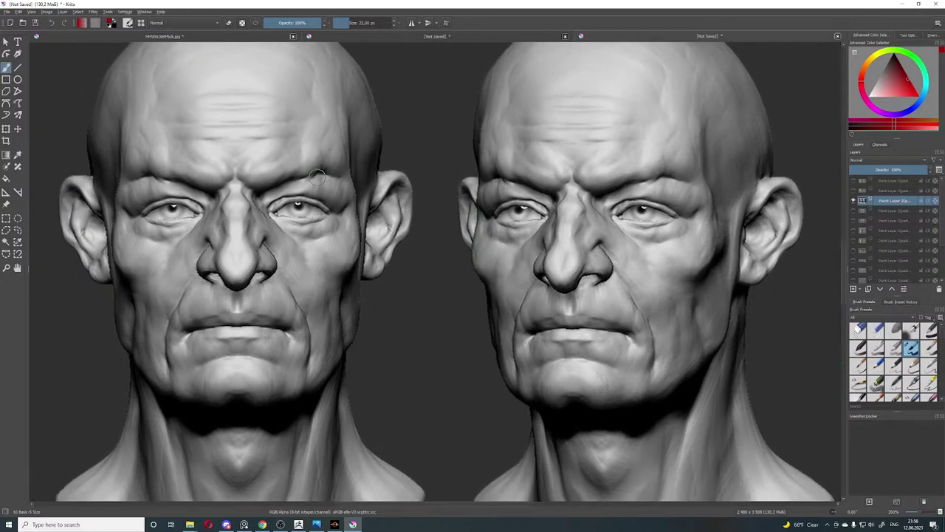
mouse_move(347, 179)
mouse_down()
mouse_move(350, 198)
mouse_move(347, 180)
mouse_move(351, 188)
mouse_move(329, 201)
mouse_move(316, 183)
mouse_up()
key(ctrl+z)
key(ctrl+z)
mouse_move(290, 198)
mouse_down()
mouse_move(314, 202)
mouse_move(285, 205)
mouse_move(321, 201)
mouse_move(338, 216)
mouse_up()
key(ctrl+z)
key(ctrl+z)
mouse_move(292, 198)
mouse_down()
mouse_move(285, 183)
mouse_move(287, 196)
mouse_up()
drag(271, 193, 261, 204)
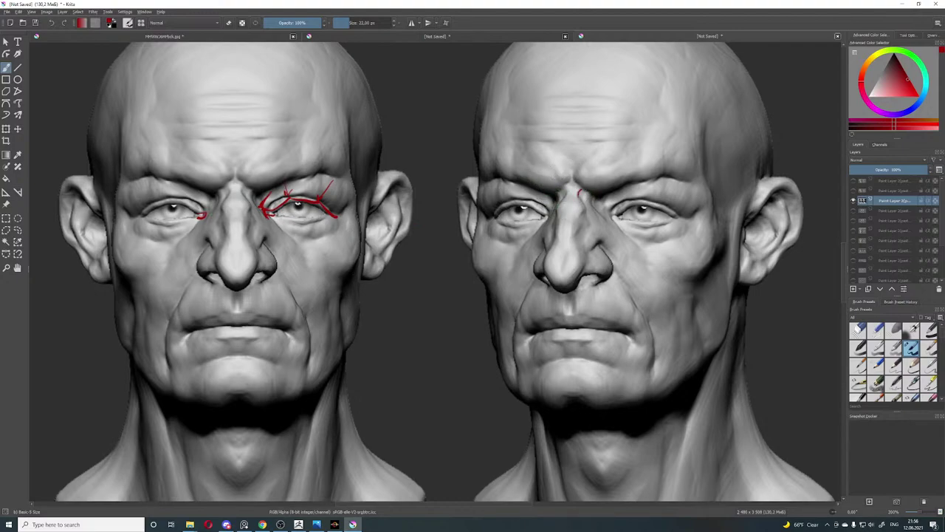
Step: Mark the root of the nose on both wrinkled heads, undoing the trial box outlined between the brows
mouse_move(582, 197)
mouse_down()
mouse_move(576, 186)
mouse_move(561, 201)
mouse_move(579, 196)
mouse_up()
drag(246, 175, 253, 144)
mouse_move(252, 193)
mouse_down()
mouse_move(223, 191)
mouse_move(222, 152)
mouse_up()
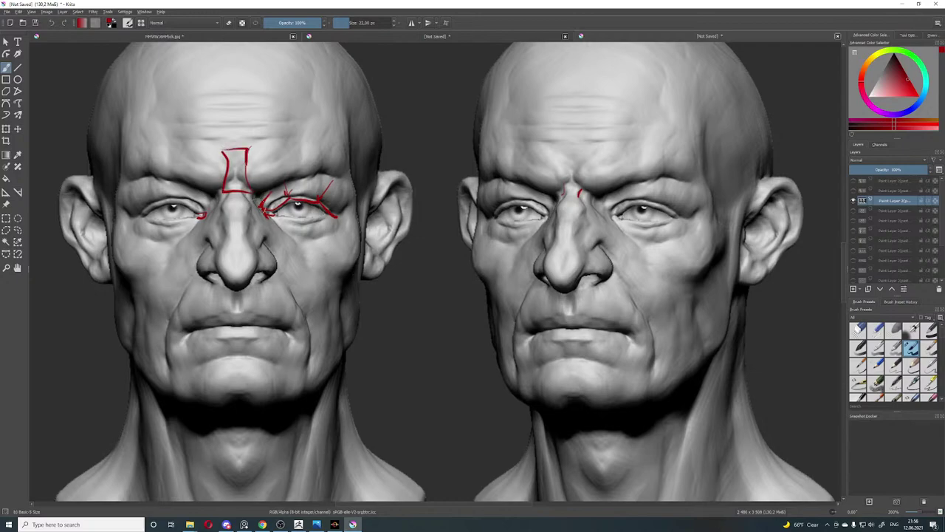
key(ctrl+z)
key(ctrl+z)
key(ctrl+z)
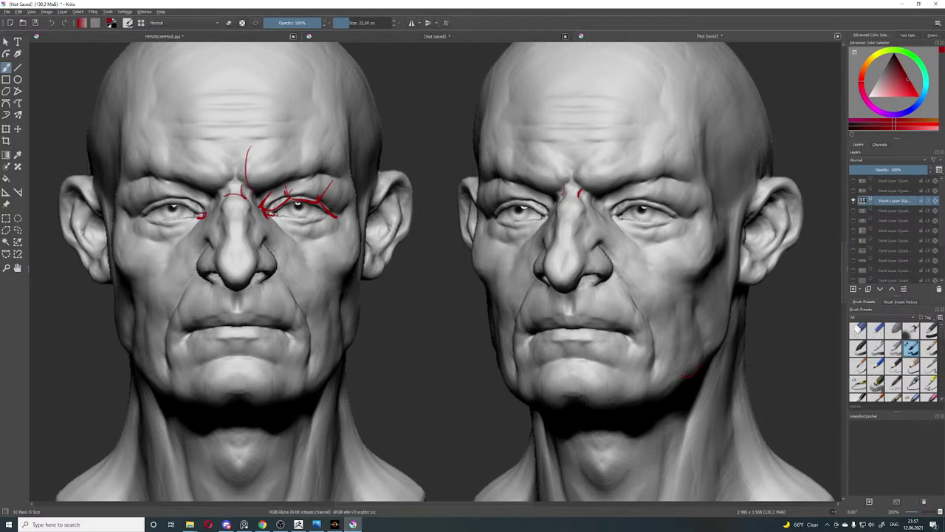
Step: Outline the turned head's jaw from below the ear toward the chin, thickening the angular line along its lower edge
key(ctrl+z)
key(ctrl+z)
drag(660, 380, 702, 362)
drag(674, 392, 658, 390)
drag(704, 355, 727, 338)
drag(744, 237, 728, 329)
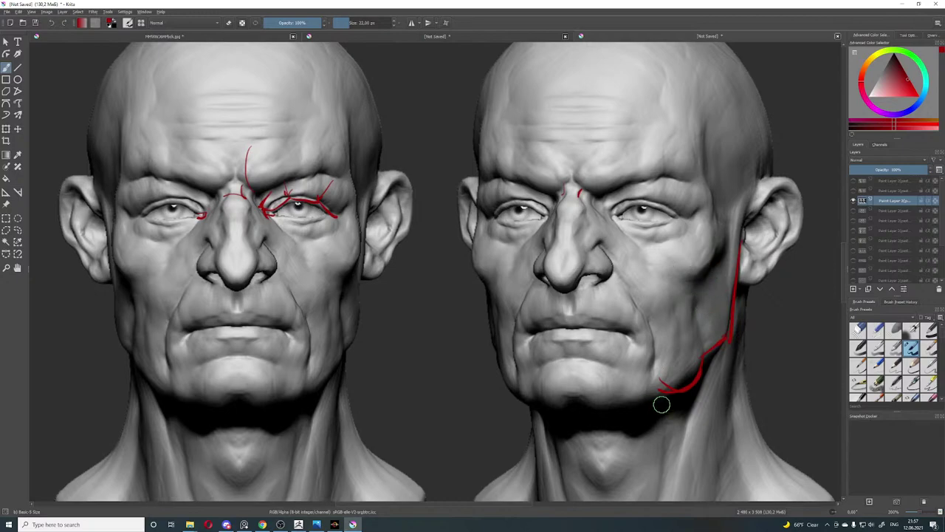
drag(668, 392, 646, 396)
drag(685, 387, 716, 342)
drag(639, 400, 622, 403)
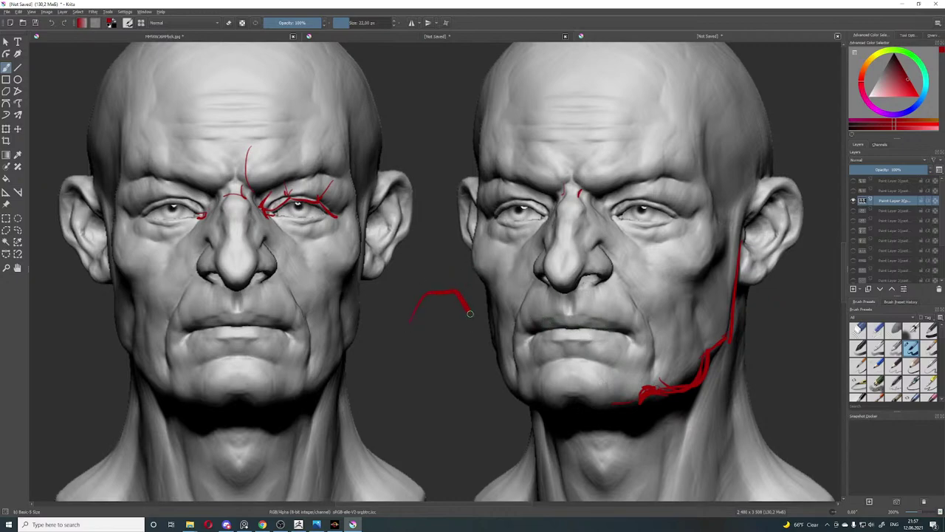
Step: Finish the two bent contour lines sketched between the heads and undo the trial stroke across the chin
drag(470, 313, 480, 328)
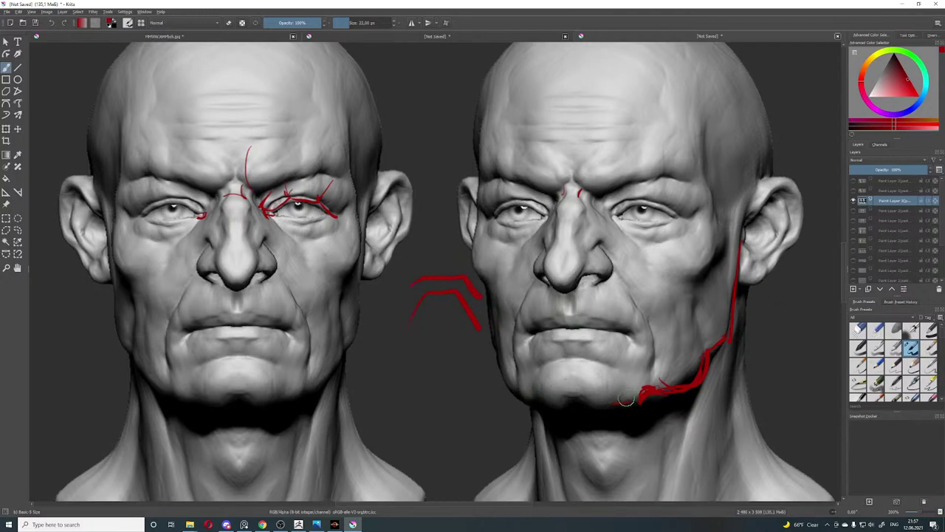
drag(625, 399, 543, 382)
key(ctrl+z)
Step: Draw curved fold lines down the turned head's cheek and a four-sided plane on its cheekbone, undoing the first trial strokes
middle_drag(703, 138, 630, 229)
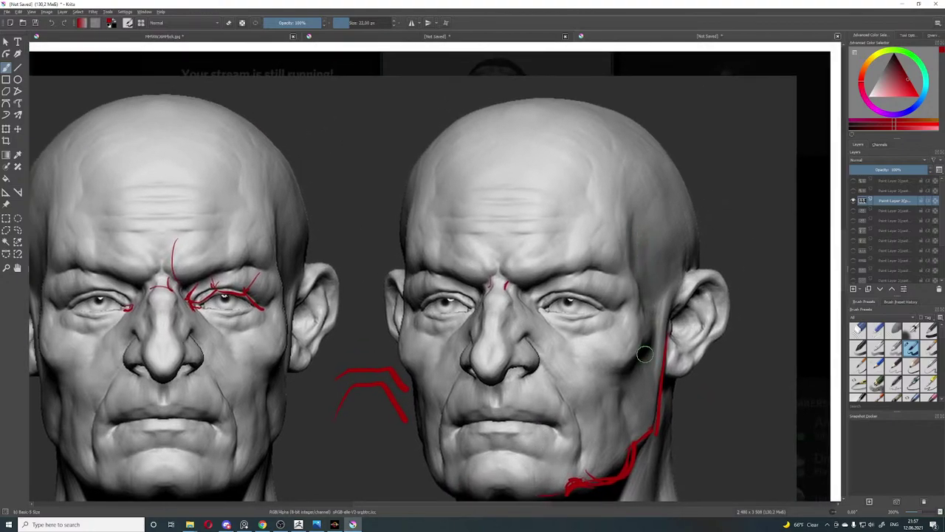
middle_drag(585, 377, 589, 325)
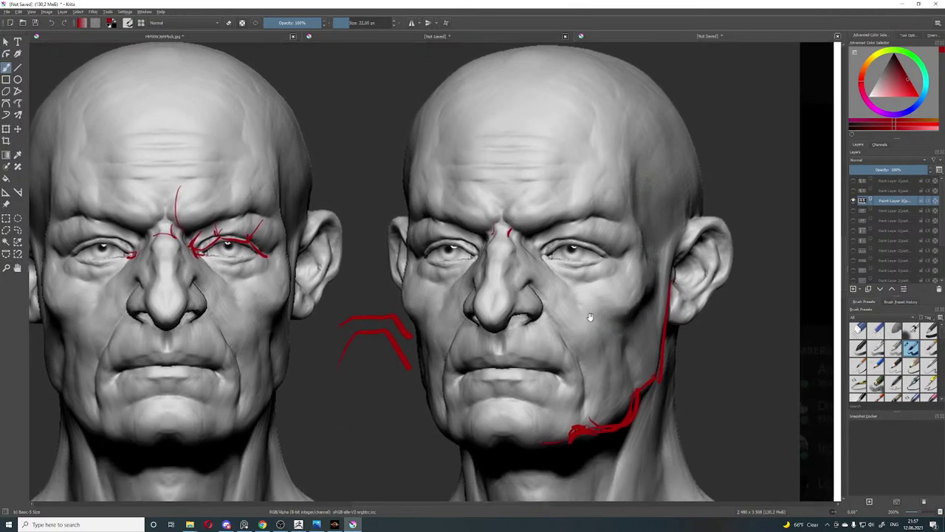
mouse_move(572, 297)
mouse_down()
mouse_move(612, 336)
mouse_move(580, 272)
mouse_move(624, 330)
mouse_up()
key(ctrl+z)
key(ctrl+z)
drag(569, 288, 608, 335)
mouse_move(565, 290)
mouse_down()
mouse_move(555, 318)
mouse_move(587, 317)
mouse_up()
drag(606, 290, 620, 322)
mouse_move(607, 289)
mouse_down()
mouse_move(640, 278)
mouse_move(653, 310)
mouse_up()
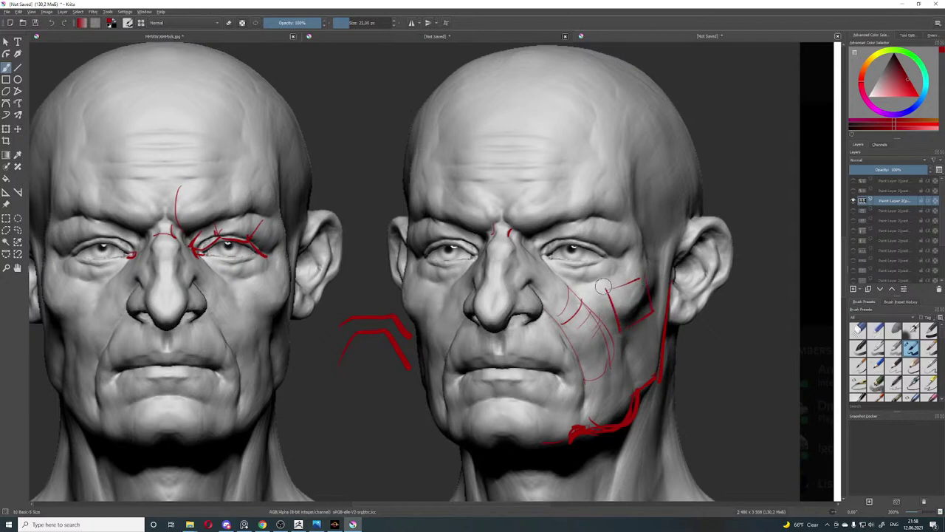
Step: Extend the turned head's cheekbone plane and trace the angular bony edge up the outer eye socket to the brow
mouse_move(584, 289)
mouse_down()
mouse_move(602, 289)
mouse_move(607, 329)
mouse_up()
mouse_move(593, 285)
mouse_down()
mouse_move(646, 270)
mouse_move(634, 252)
mouse_up()
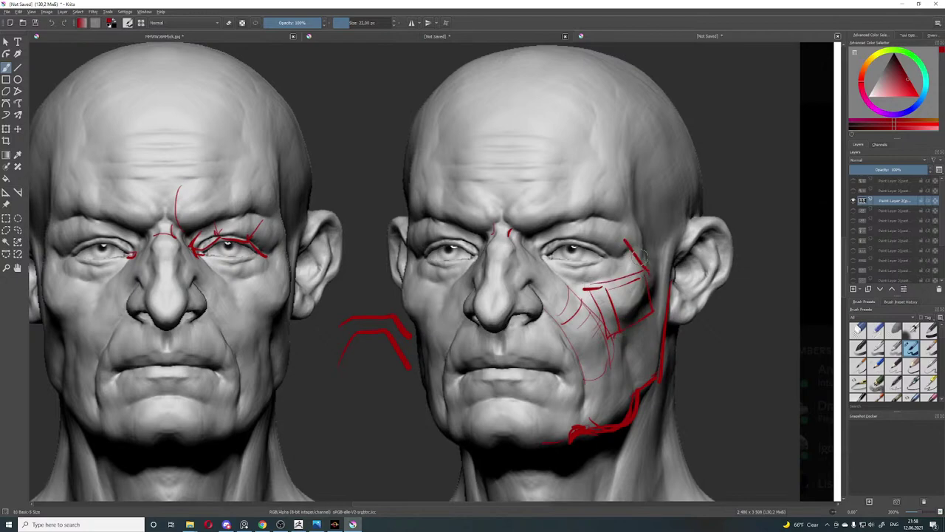
drag(567, 209, 627, 229)
Step: Outline the raised brow muscle on the turned head and hatch its planes, undoing the first trial strokes
mouse_move(517, 206)
mouse_down()
mouse_move(565, 183)
mouse_move(572, 196)
mouse_move(523, 230)
mouse_move(546, 219)
mouse_up()
mouse_move(549, 184)
mouse_down()
mouse_move(519, 202)
mouse_move(580, 189)
mouse_up()
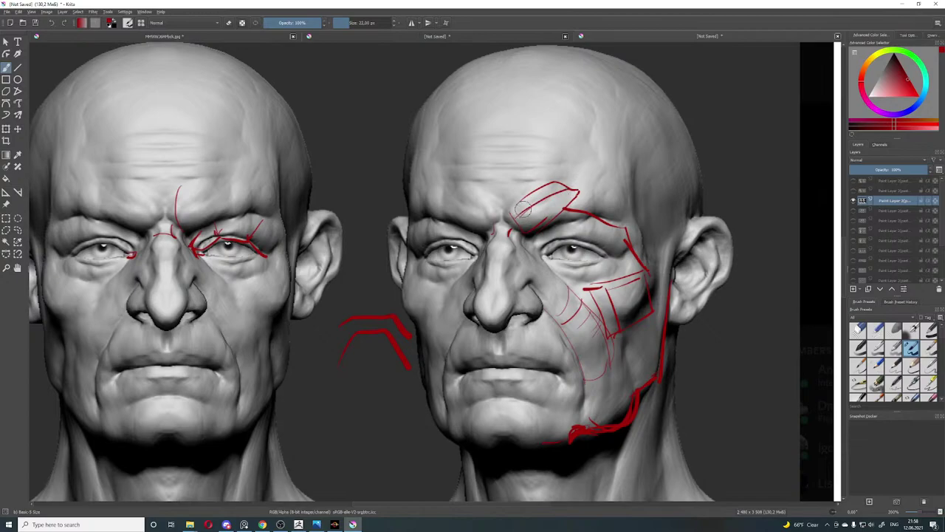
mouse_move(519, 216)
mouse_down()
mouse_move(548, 180)
mouse_move(528, 208)
mouse_up()
key(ctrl+z)
key(ctrl+z)
key(ctrl+z)
key(ctrl+z)
mouse_move(529, 209)
mouse_down()
mouse_move(533, 227)
mouse_move(537, 198)
mouse_move(570, 204)
mouse_up()
Step: Outline the turned head's forehead and temple planes with nested curves and a small oval, and link the cheekbone to the ear
mouse_move(604, 152)
mouse_down()
mouse_move(601, 83)
mouse_move(464, 89)
mouse_move(448, 181)
mouse_up()
mouse_move(620, 152)
mouse_down()
mouse_move(612, 198)
mouse_move(659, 93)
mouse_move(676, 90)
mouse_up()
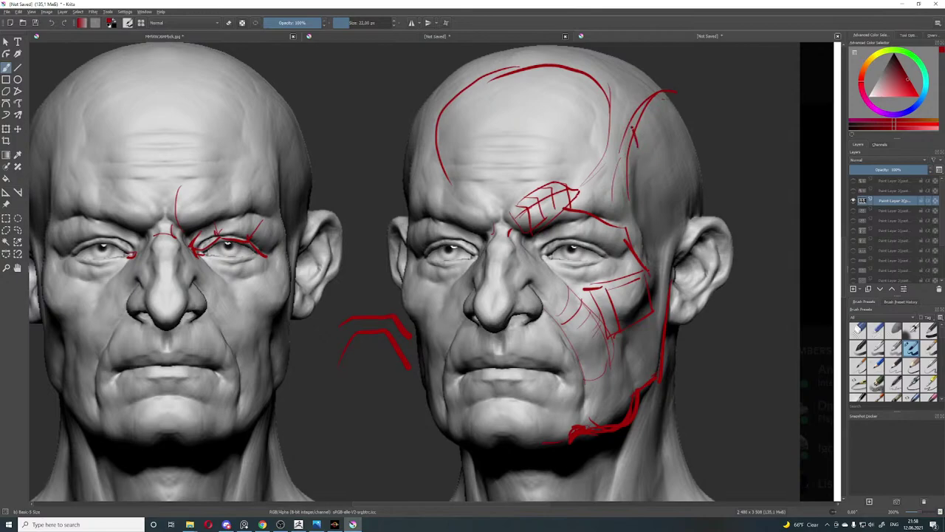
drag(632, 127, 607, 130)
mouse_move(583, 77)
mouse_down()
mouse_move(574, 151)
mouse_move(476, 104)
mouse_up()
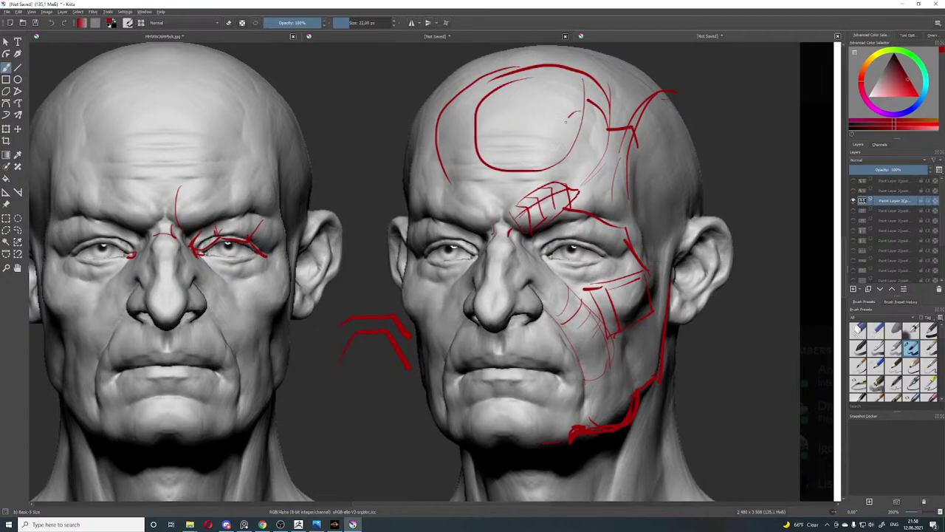
mouse_move(584, 111)
mouse_down()
mouse_move(591, 133)
mouse_move(580, 116)
mouse_up()
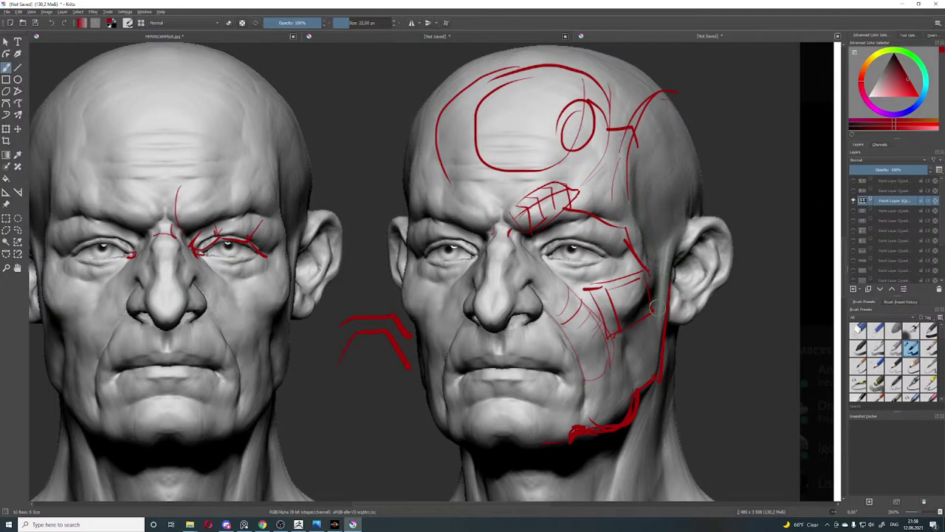
drag(663, 275, 640, 260)
Step: Circle the front head's eye socket and mark the folds beneath the eye and its lower outer corner, undoing the angular trial lines
drag(220, 272, 257, 284)
key(ctrl+z)
mouse_move(194, 246)
mouse_down()
mouse_move(224, 286)
mouse_move(260, 275)
mouse_up()
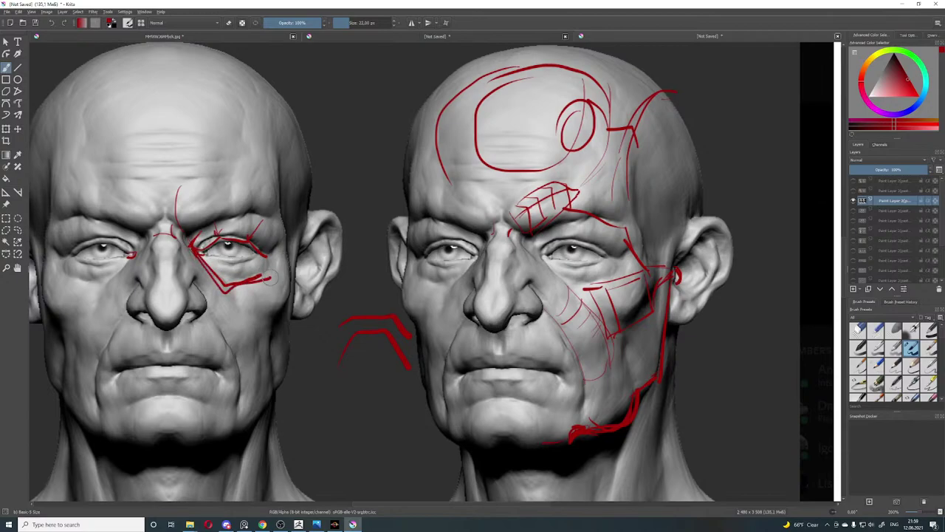
key(ctrl+z)
mouse_move(190, 238)
mouse_down()
mouse_move(212, 280)
mouse_move(267, 282)
mouse_move(266, 227)
mouse_move(211, 212)
mouse_move(190, 246)
mouse_up()
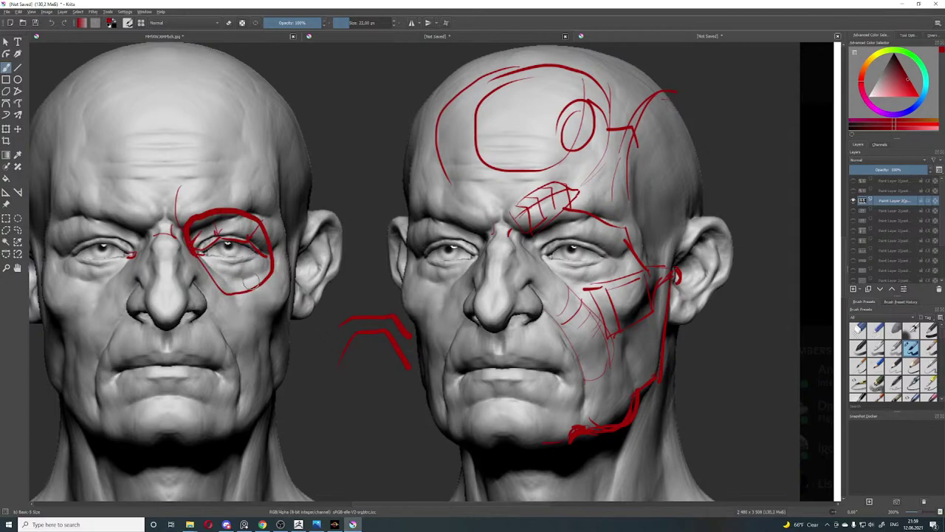
mouse_move(202, 253)
mouse_down()
mouse_move(237, 282)
mouse_move(257, 280)
mouse_move(242, 260)
mouse_up()
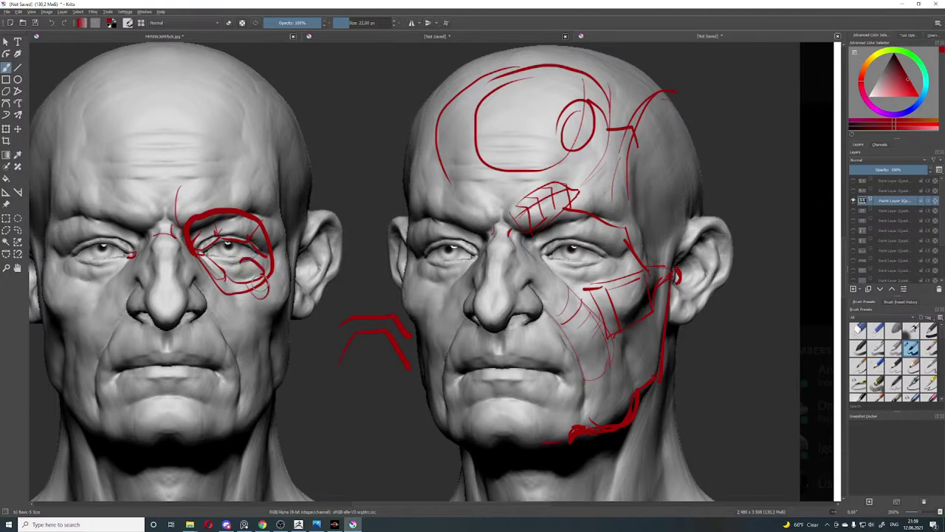
mouse_move(265, 296)
mouse_down()
mouse_move(258, 278)
mouse_move(228, 275)
mouse_move(235, 288)
mouse_up()
Step: Draw a rounded forehead plane and a square beside it on the front head, plus two small ovals above the opposite brow
drag(158, 106, 237, 113)
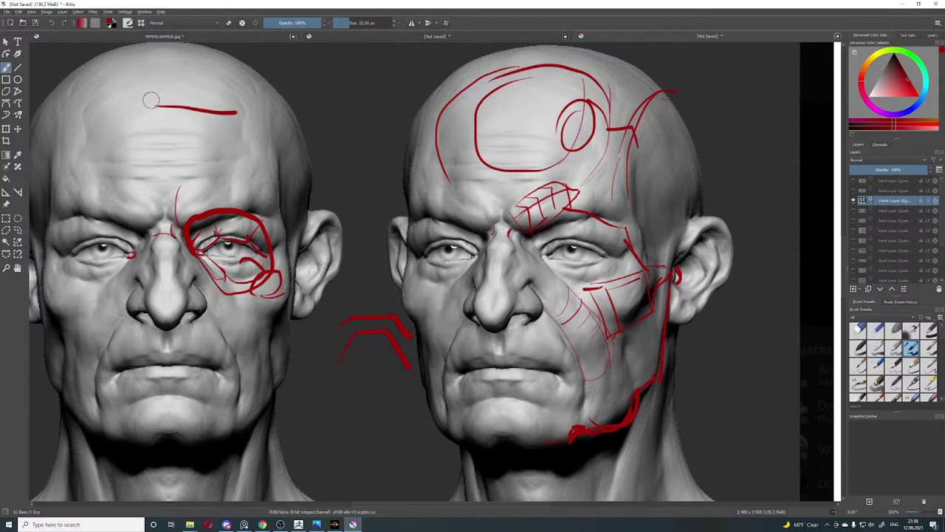
mouse_move(143, 110)
mouse_down()
mouse_move(210, 168)
mouse_move(238, 102)
mouse_move(147, 122)
mouse_up()
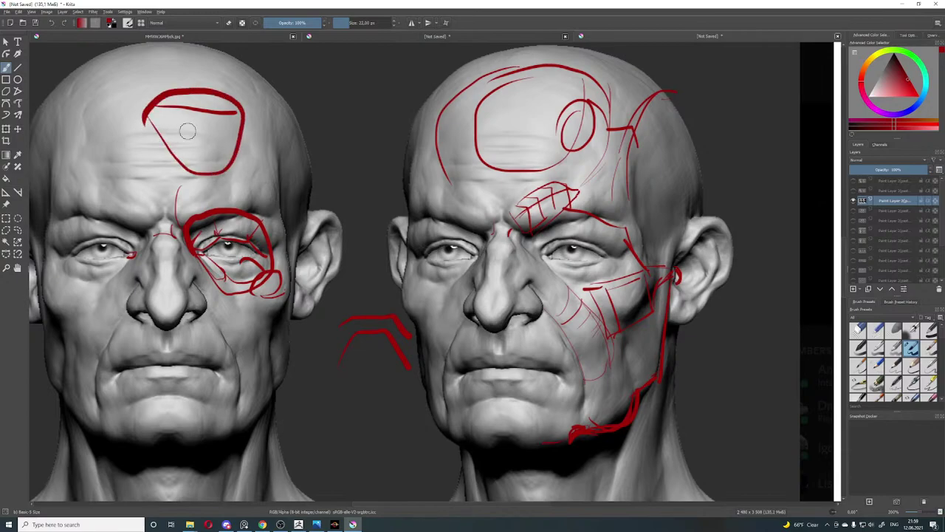
drag(260, 95, 348, 110)
drag(261, 98, 326, 184)
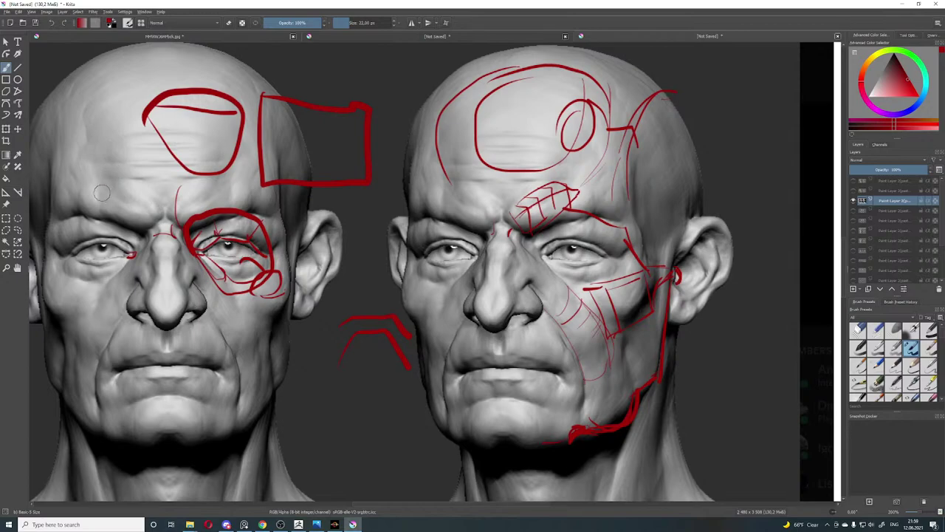
mouse_move(105, 194)
mouse_down()
mouse_move(78, 189)
mouse_move(96, 214)
mouse_up()
drag(71, 182, 54, 180)
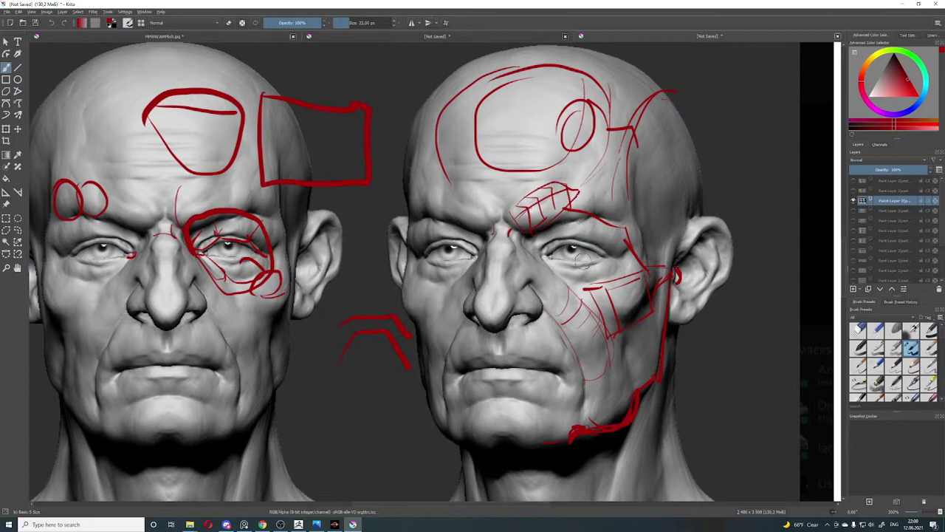
Step: Add a new paint layer and copy a screen capture of both annotated heads to the clipboard
click(854, 289)
scroll(708, 164, down, 3)
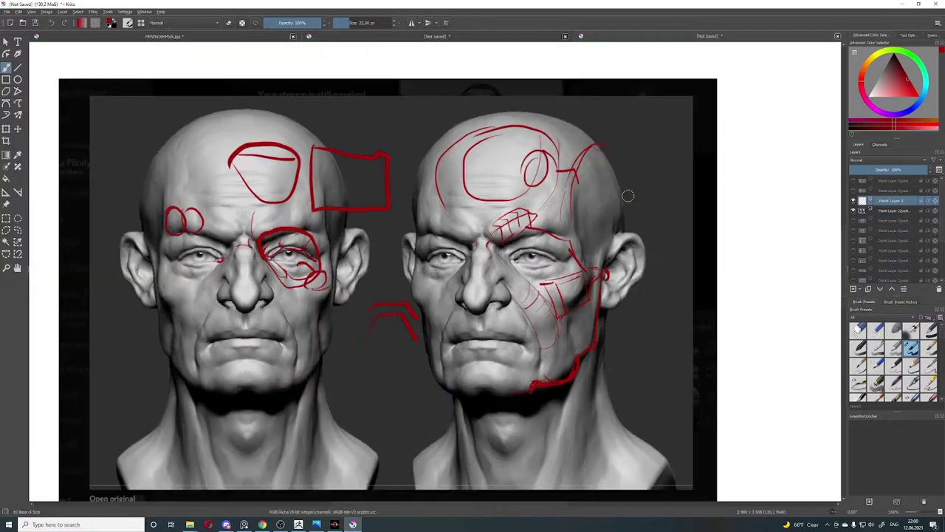
scroll(710, 160, up, 2)
scroll(711, 159, down, 2)
scroll(709, 156, up, 2)
key(Print)
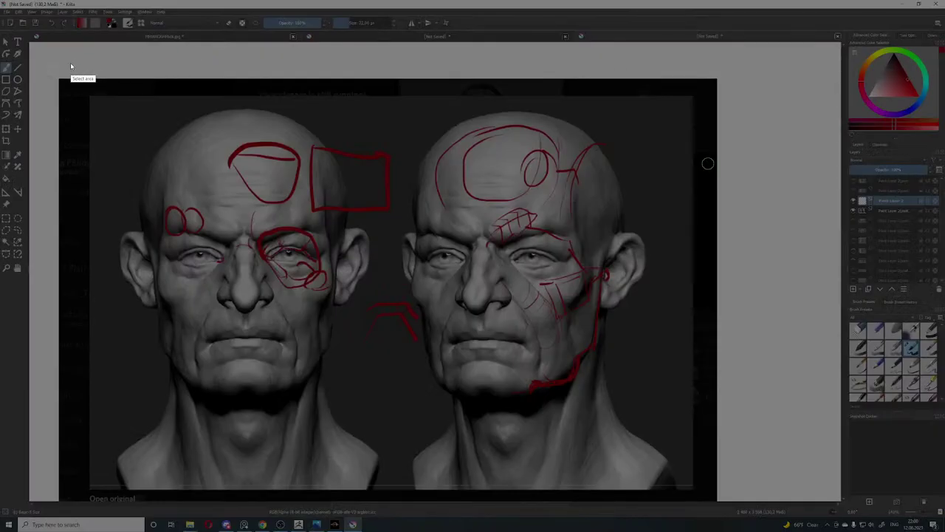
drag(58, 55, 749, 507)
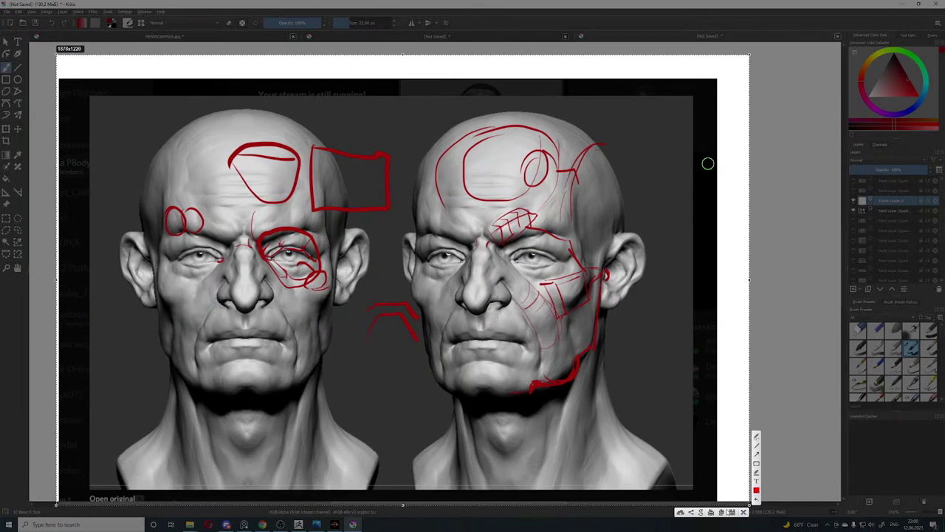
click(722, 514)
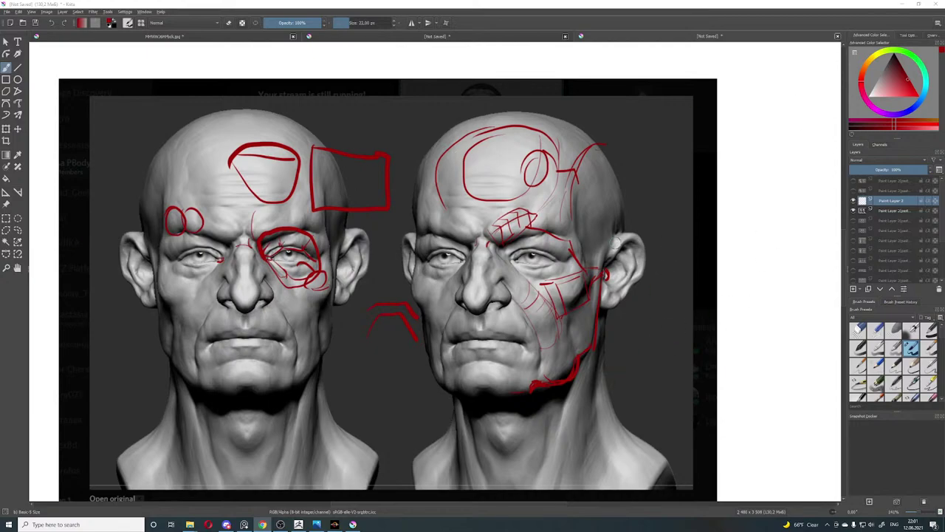
Step: Switch to ZBrush and clear the duplicate busts from the canvas, leaving one orc bust centred
click(315, 525)
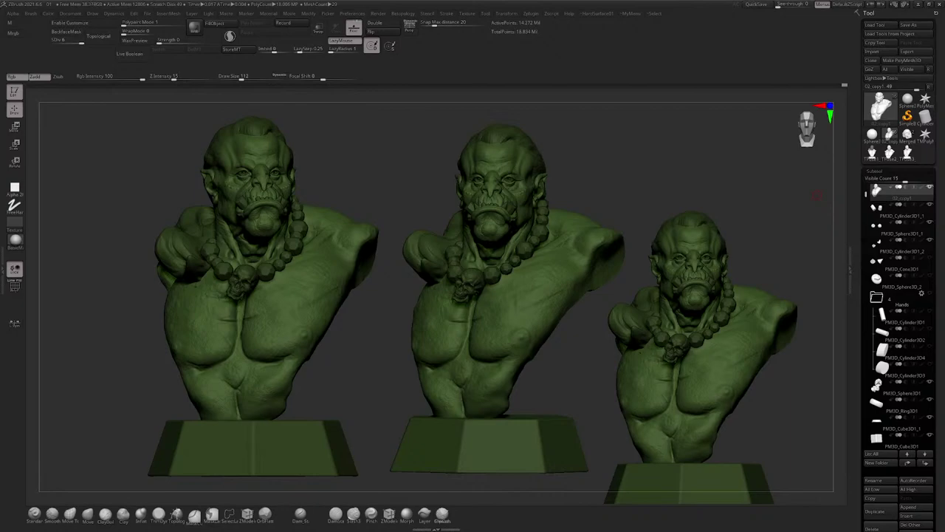
drag(655, 152, 436, 106)
key(ctrl+n)
mouse_move(538, 178)
alt+mouse_down()
mouse_move(551, 186)
mouse_move(549, 175)
alt+mouse_up()
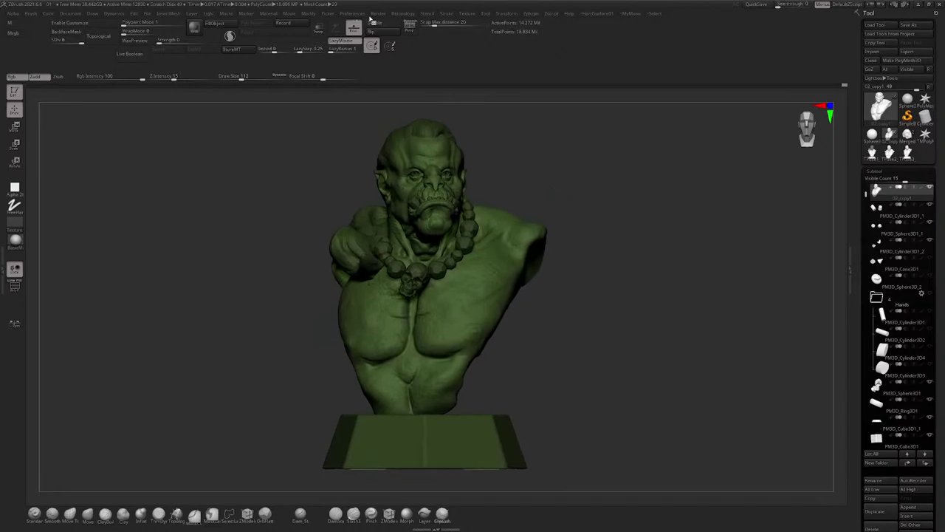
Step: Set the movie capture to Doc at Large size and turn the overlay image opacity all the way down
click(292, 15)
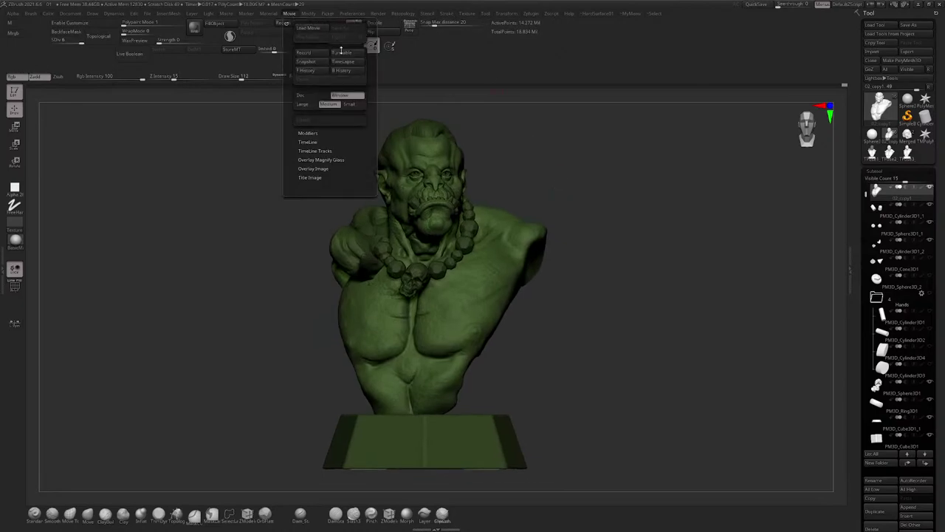
click(309, 105)
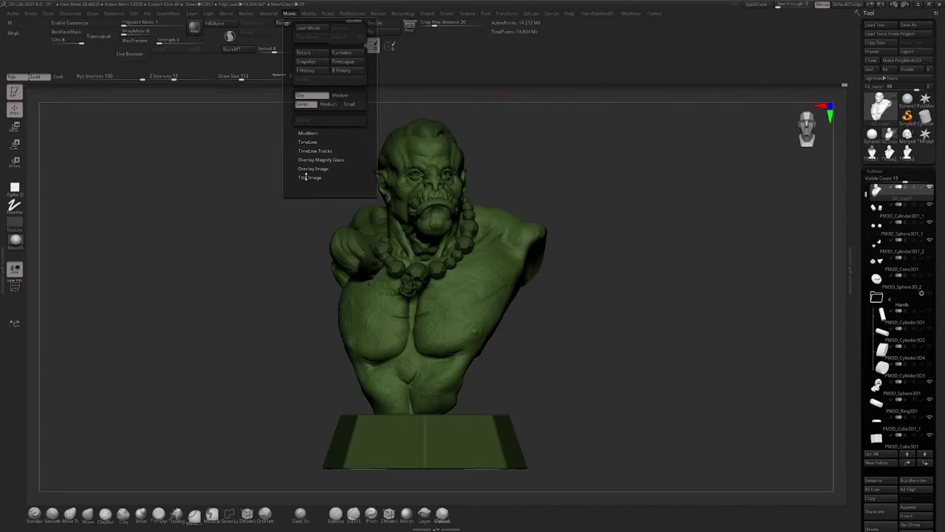
click(309, 178)
drag(325, 194, 290, 195)
click(312, 169)
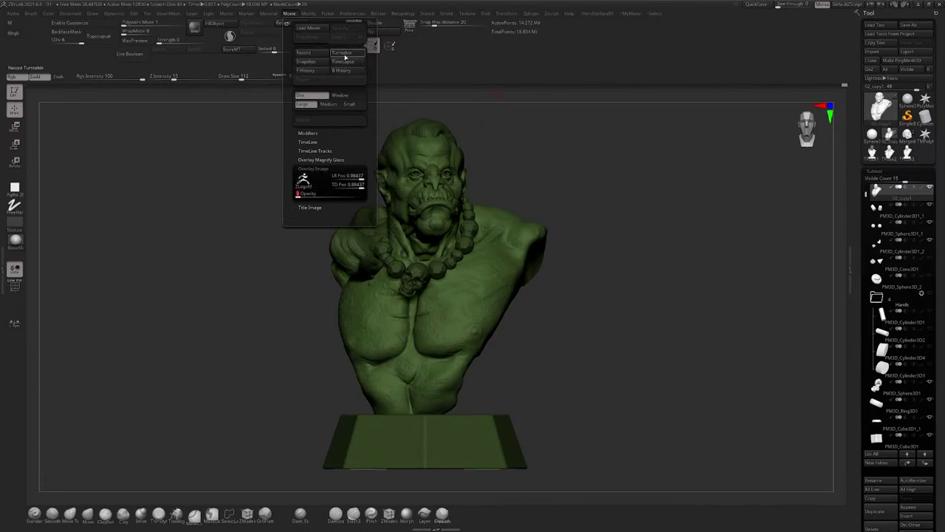
Step: Open the movie's spin frames per cycle setting for editing and record a turntable of the orc bust
click(308, 133)
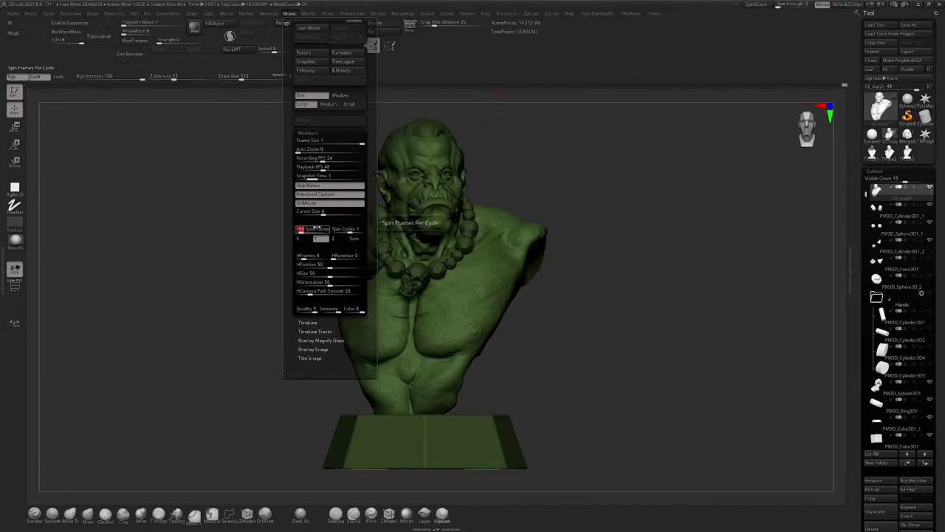
click(317, 228)
click(342, 53)
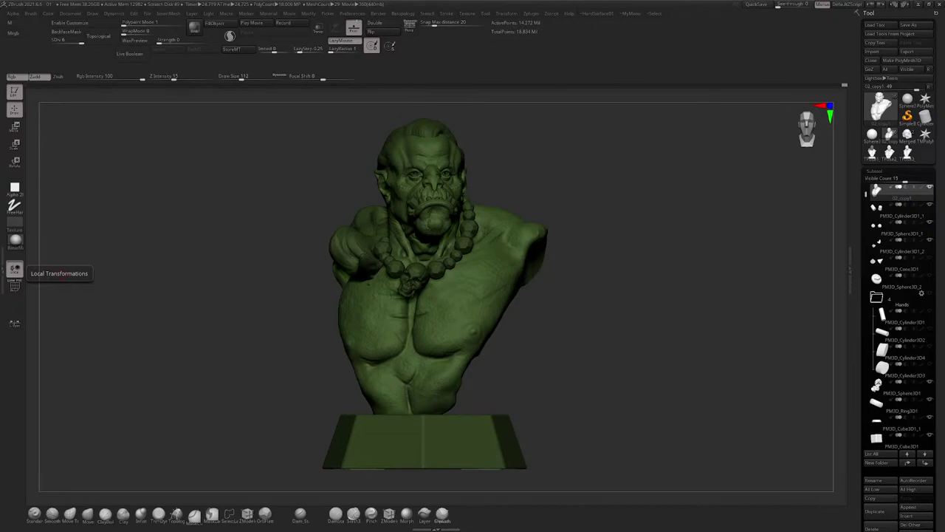
mouse_move(883, 317)
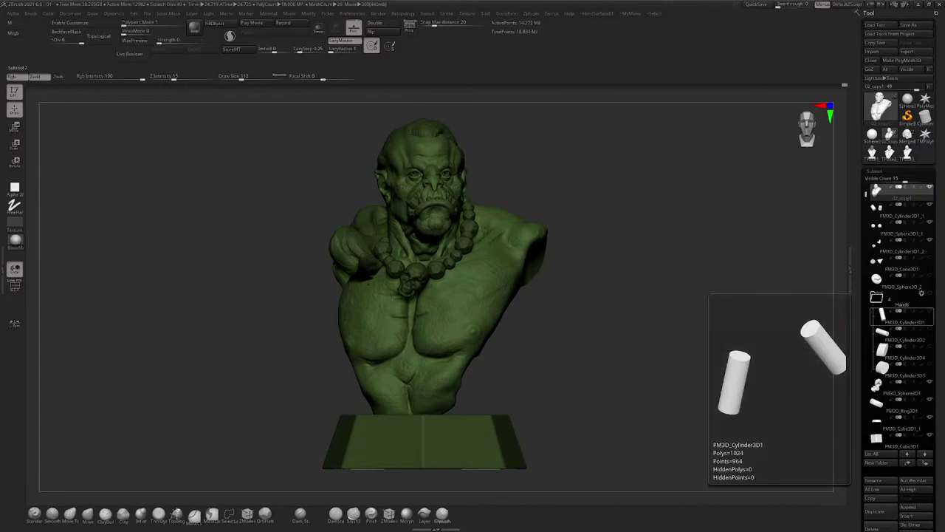